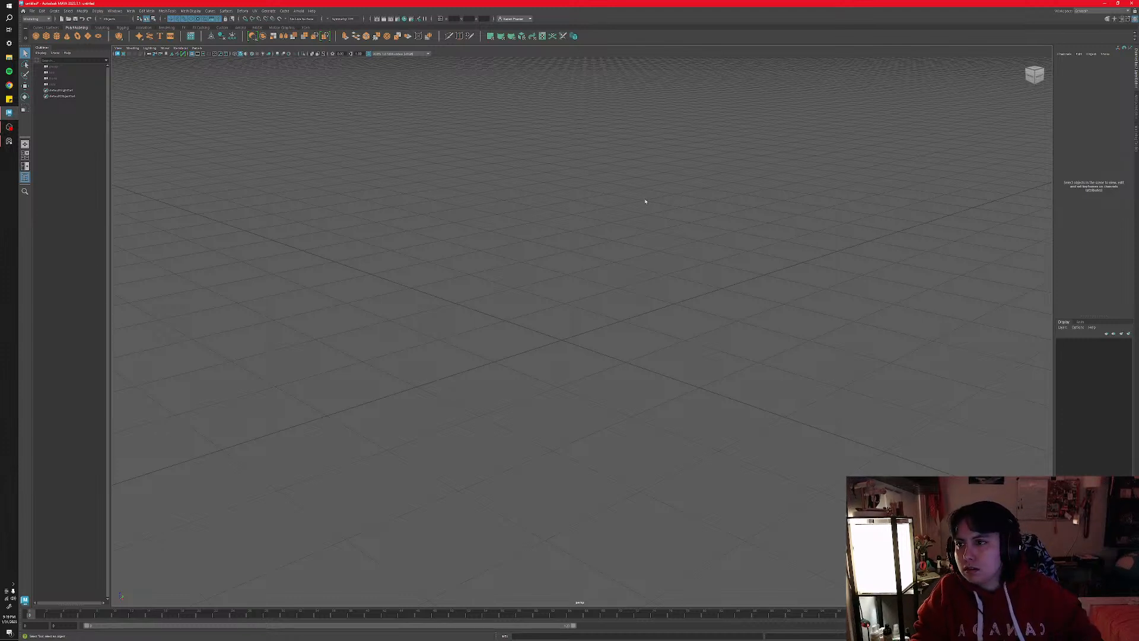
- Bring up the crate reference image, and create a polygon cube at the origin
left_click(9, 142)
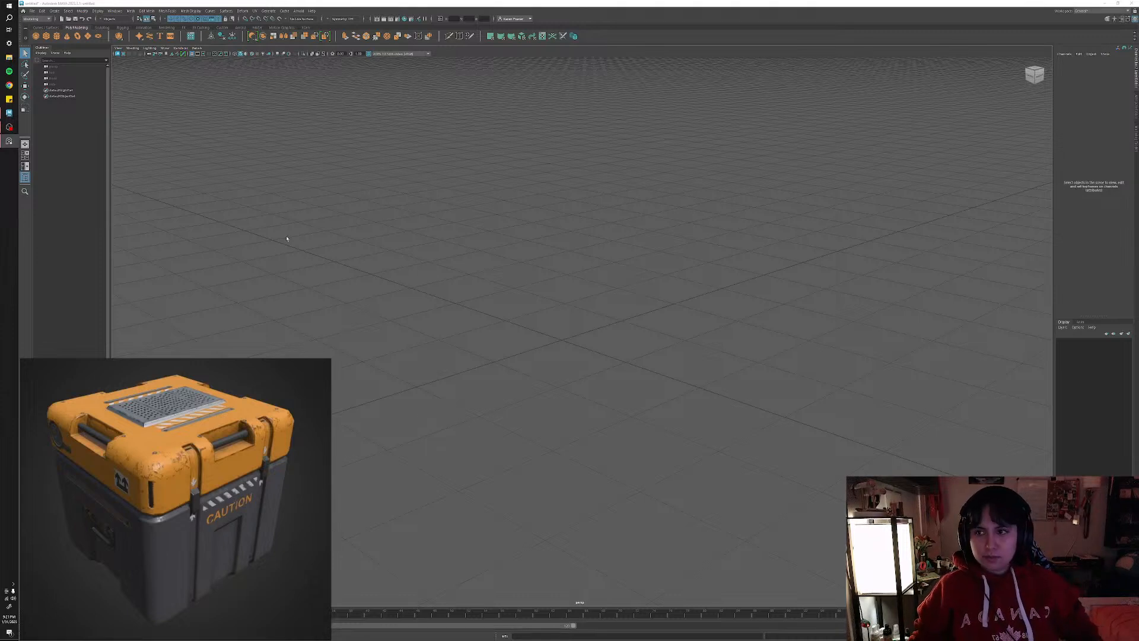
left_click(47, 37)
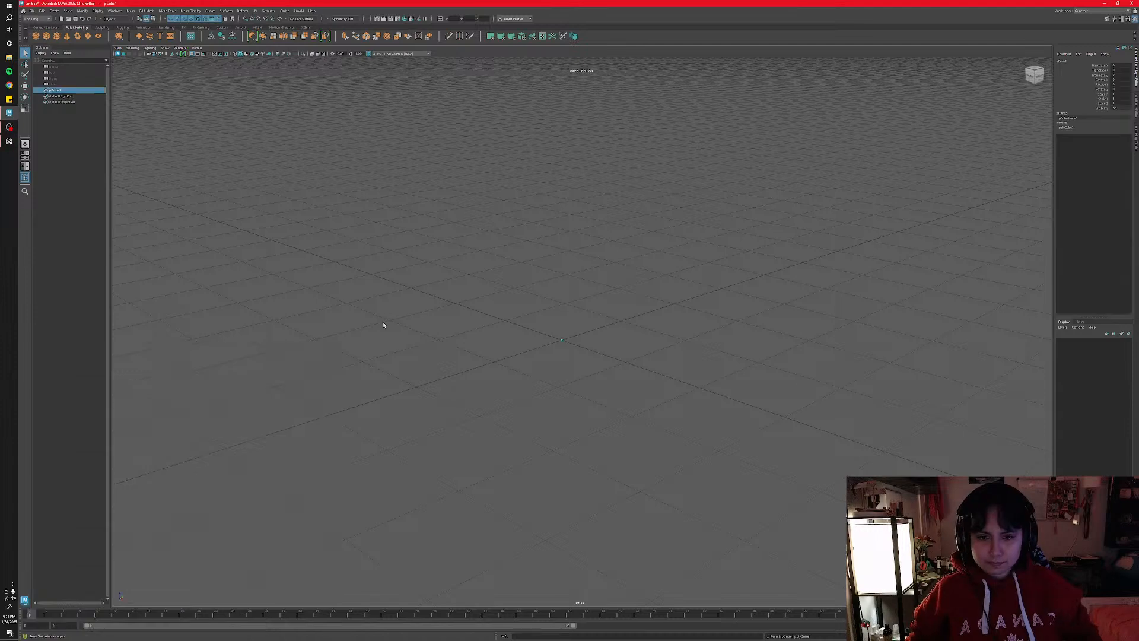
- Set the crate reference window to always stay on top of Maya
left_click(9, 142)
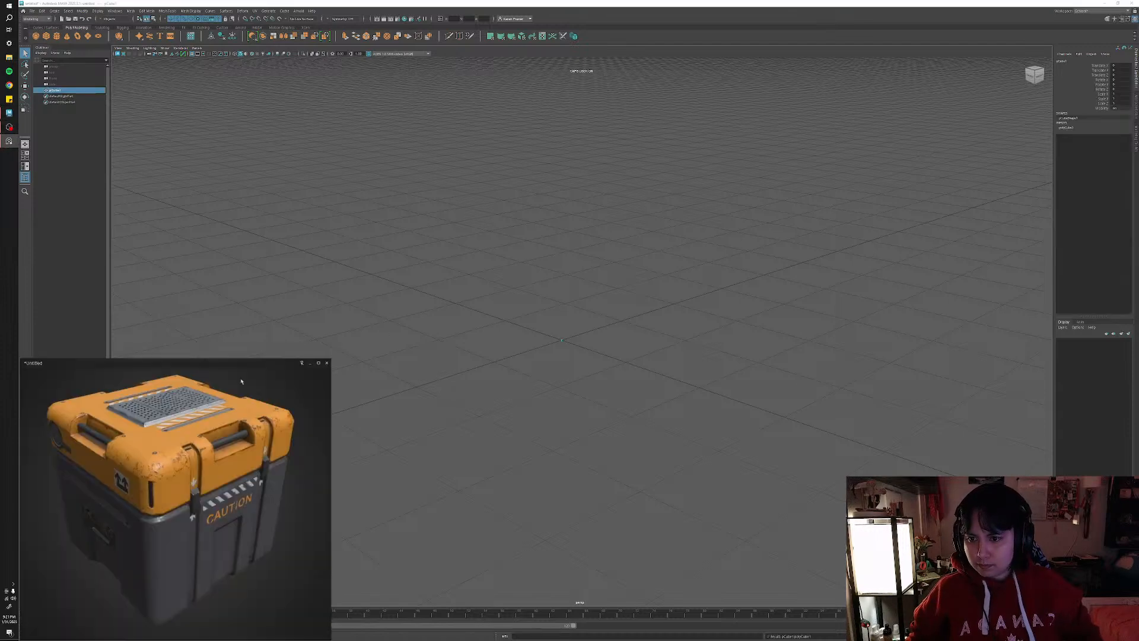
left_click(309, 363)
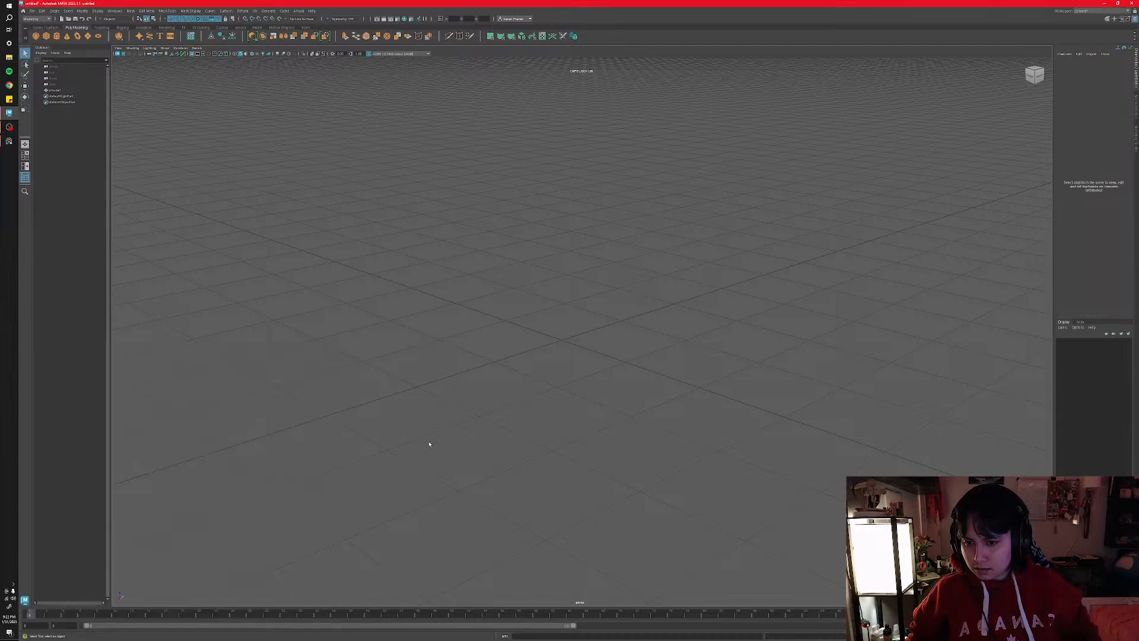
left_click(10, 142)
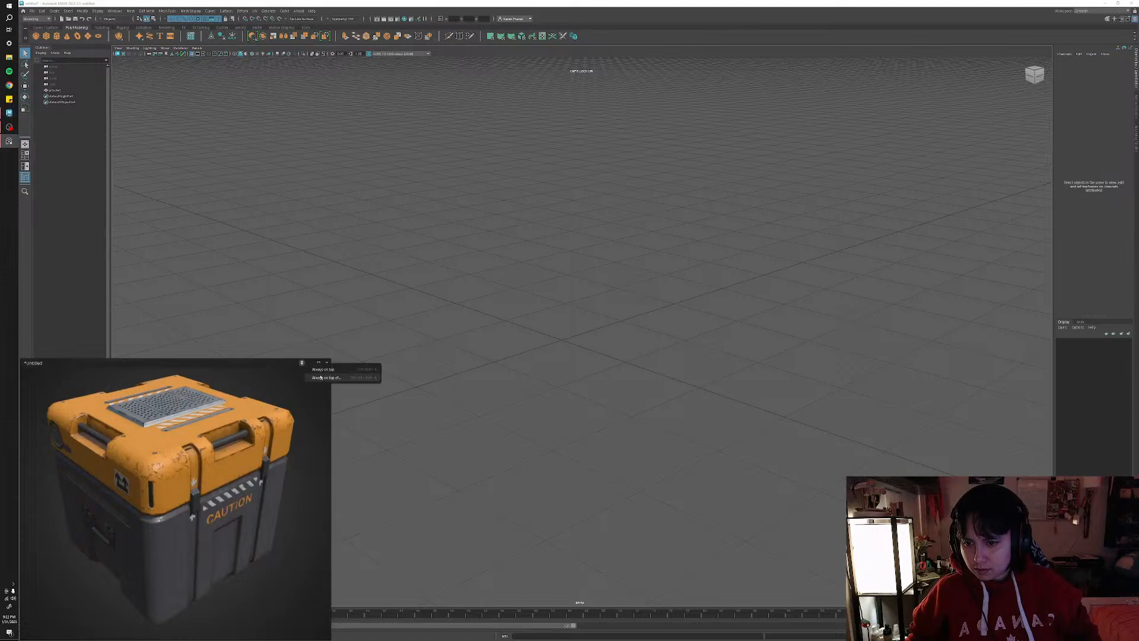
left_click(303, 363)
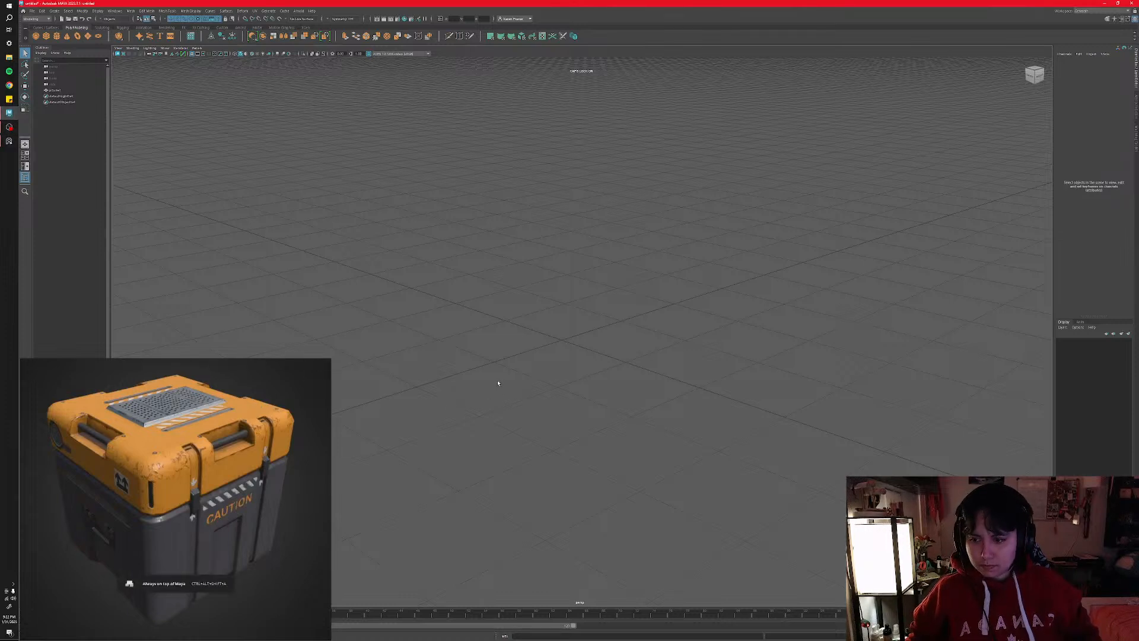
- Scale the cube up uniformly to a workable crate size
left_click(54, 90)
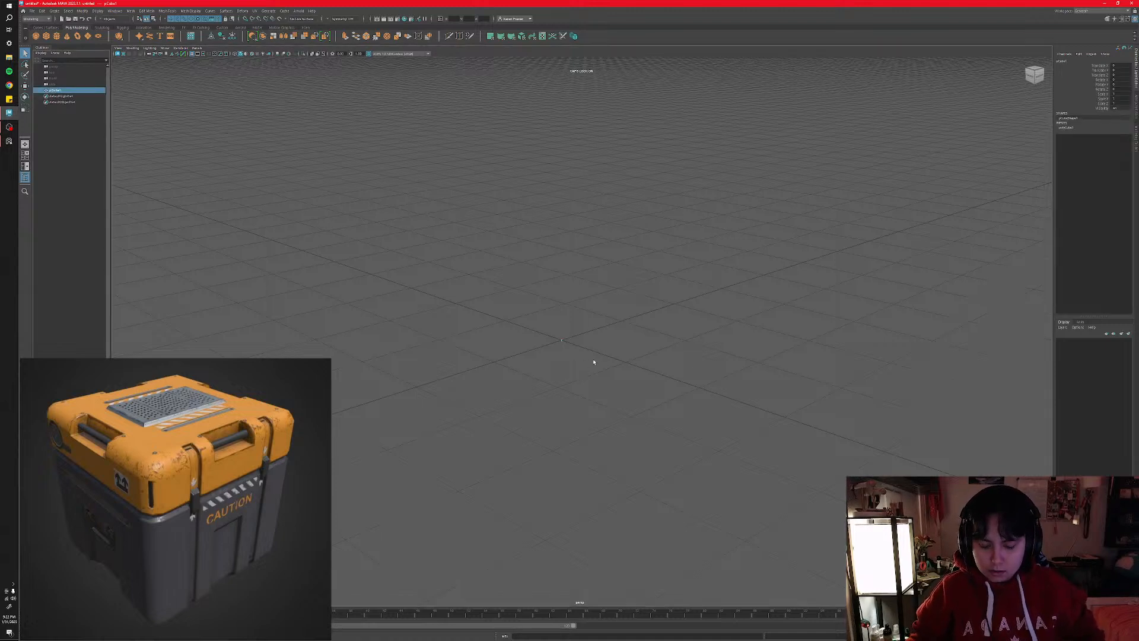
key("f")
scroll(626, 401, "down", 5)
scroll(623, 405, "down", 5)
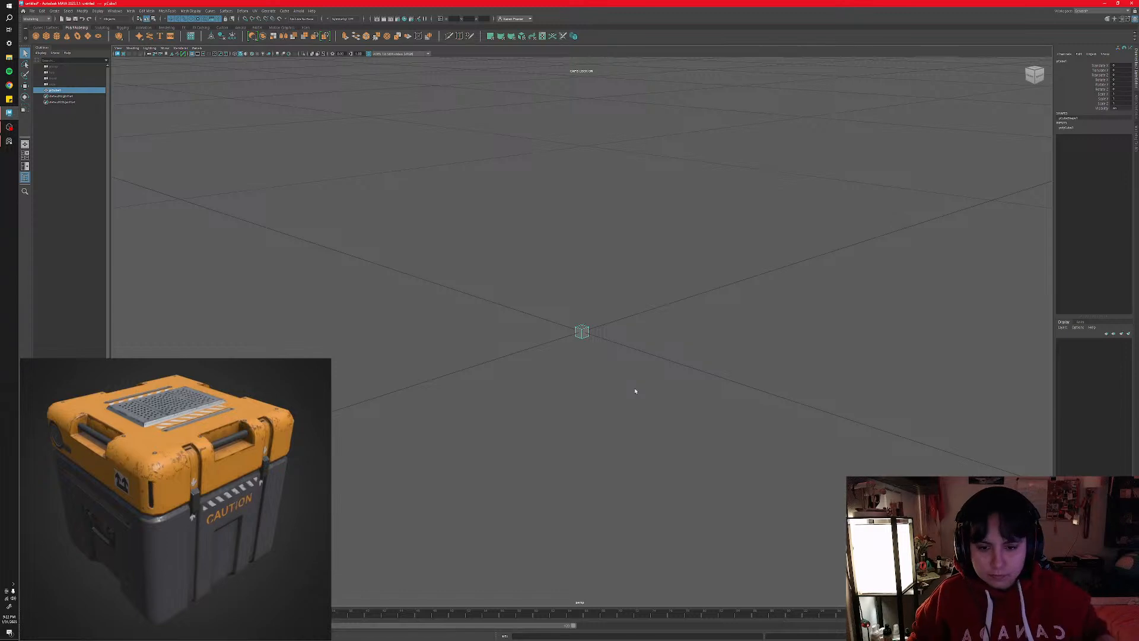
scroll(629, 382, "down", 4)
key("r")
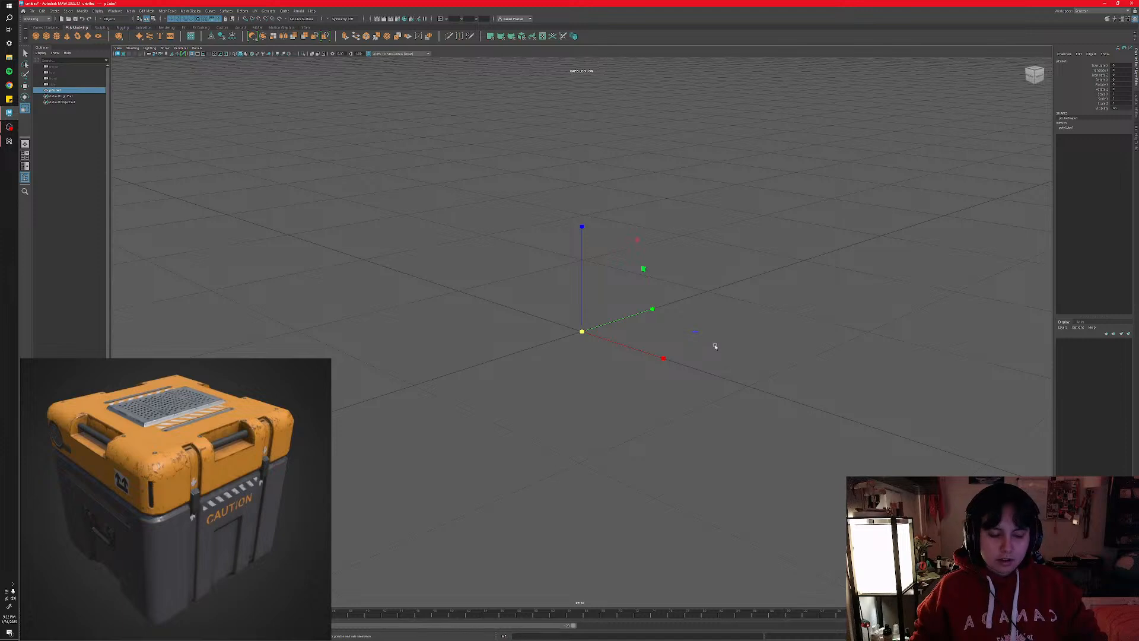
left_click_drag(694, 335, 746, 428)
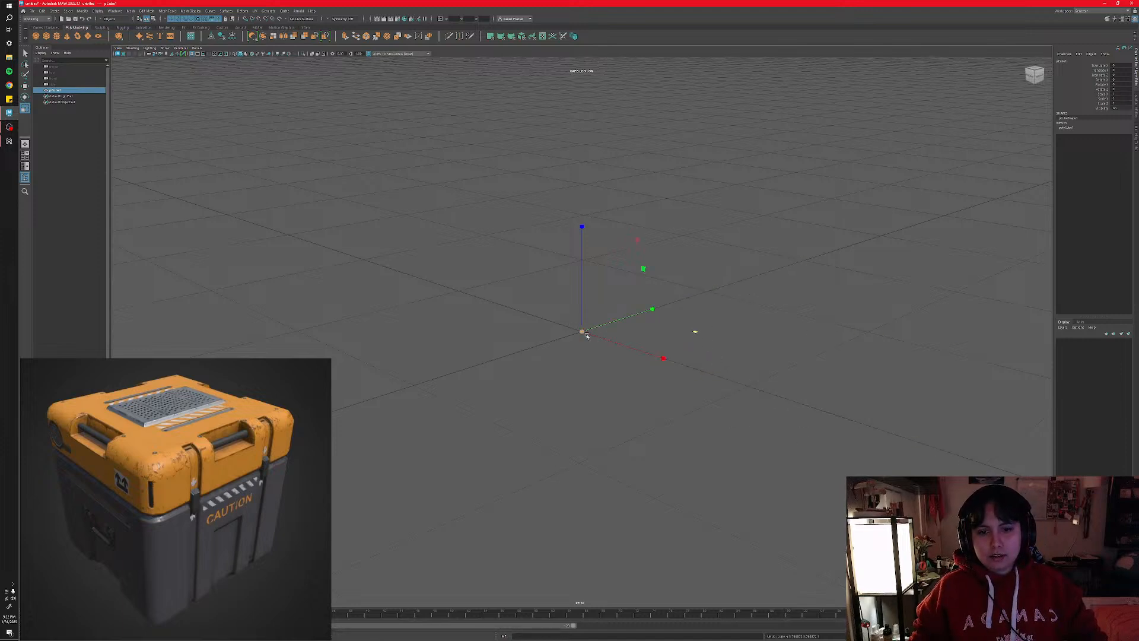
left_click_drag(585, 335, 713, 473)
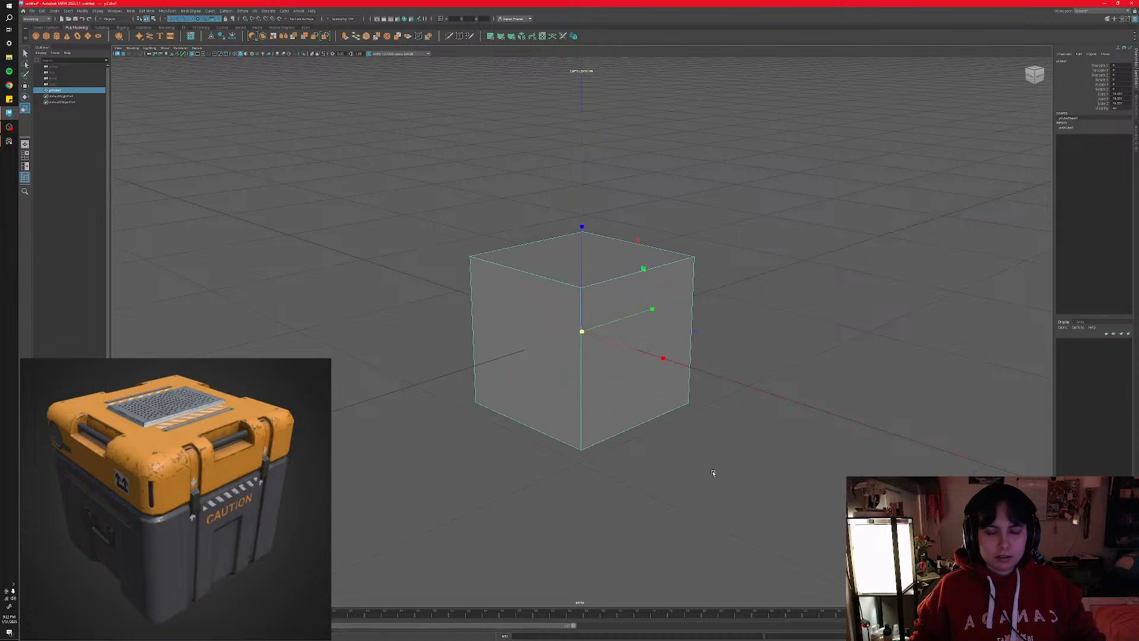
scroll(712, 468, "down", 3)
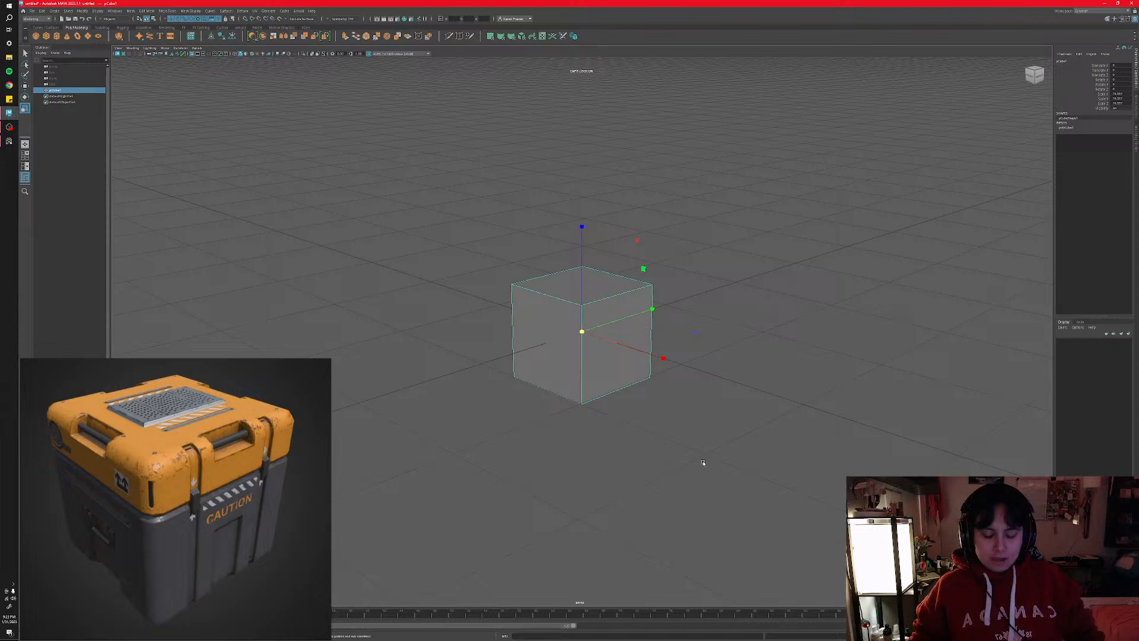
- Raise the cube vertically so its base meets the grid, and delete that cube
left_click_drag(703, 463, 695, 522, "alt")
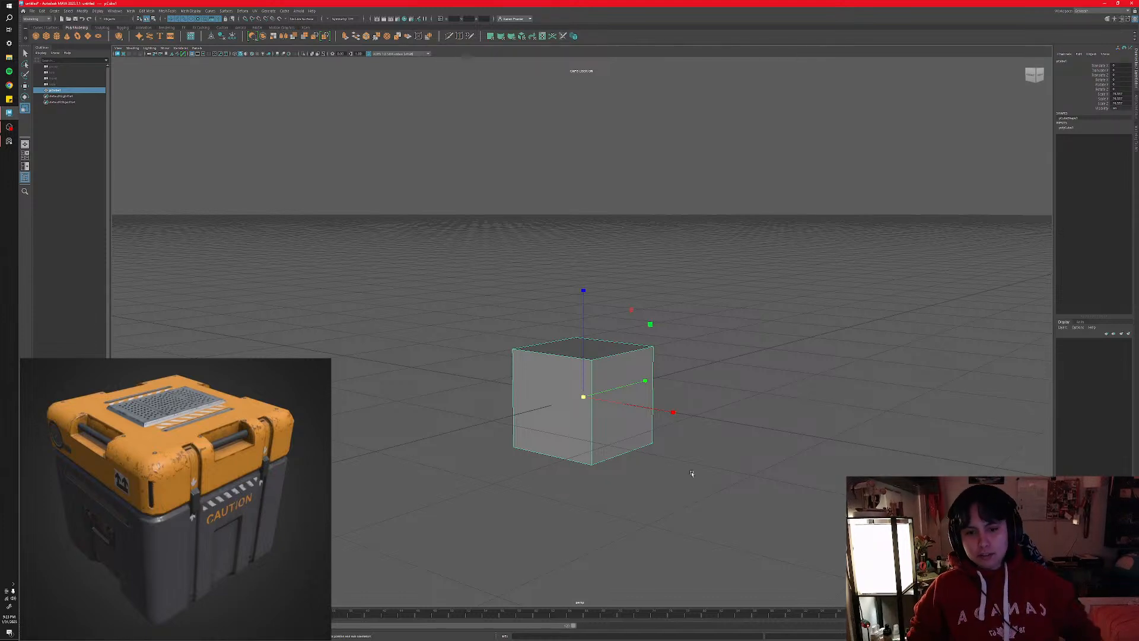
middle_click_drag(680, 480, 696, 492, "alt")
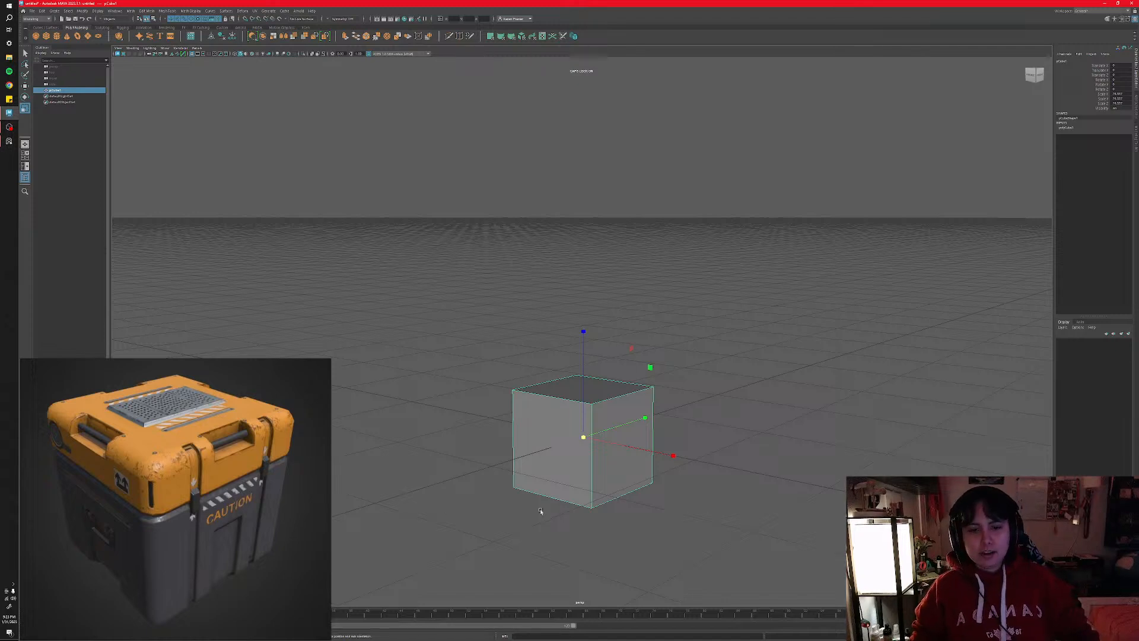
key("w")
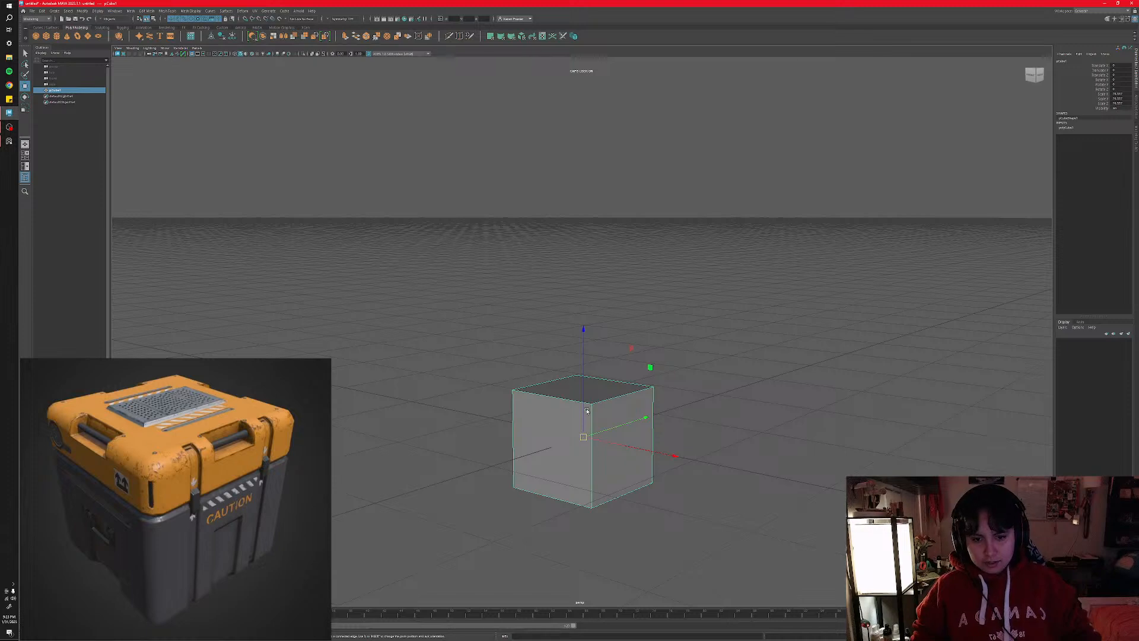
left_click_drag(587, 409, 585, 350)
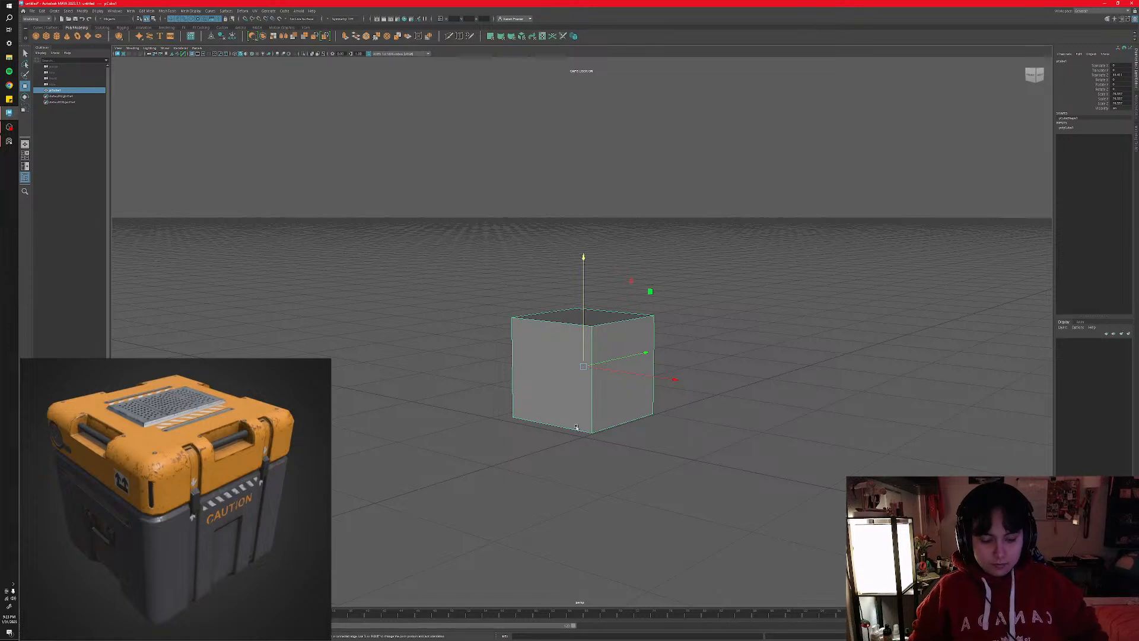
key("Delete")
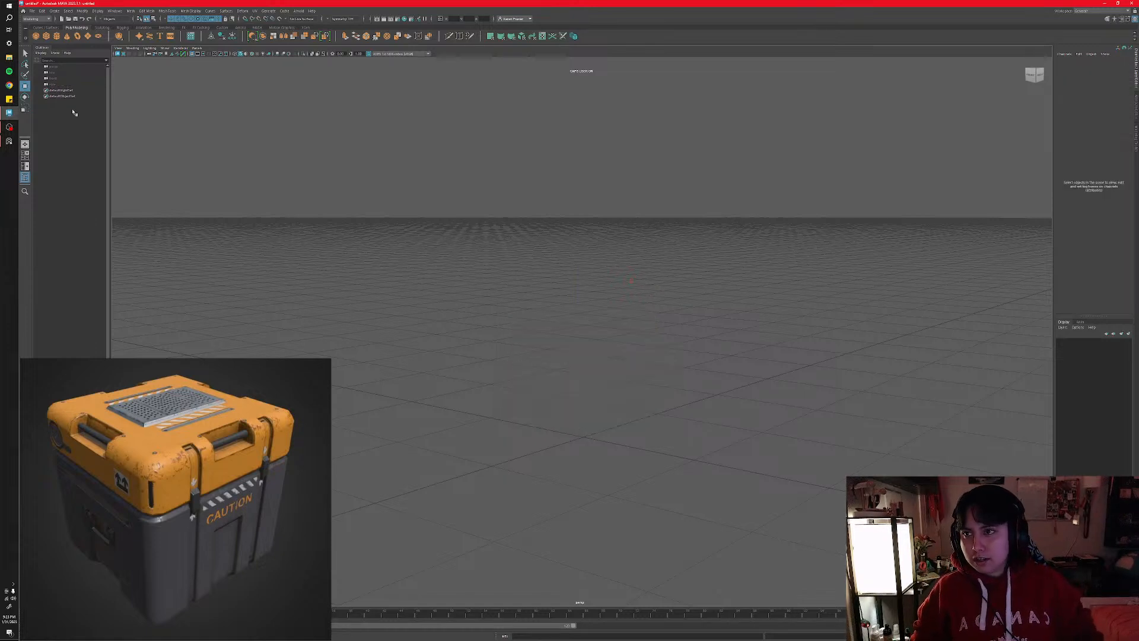
- Create a new polygon cube at the origin and scale it up uniformly
left_click(47, 36)
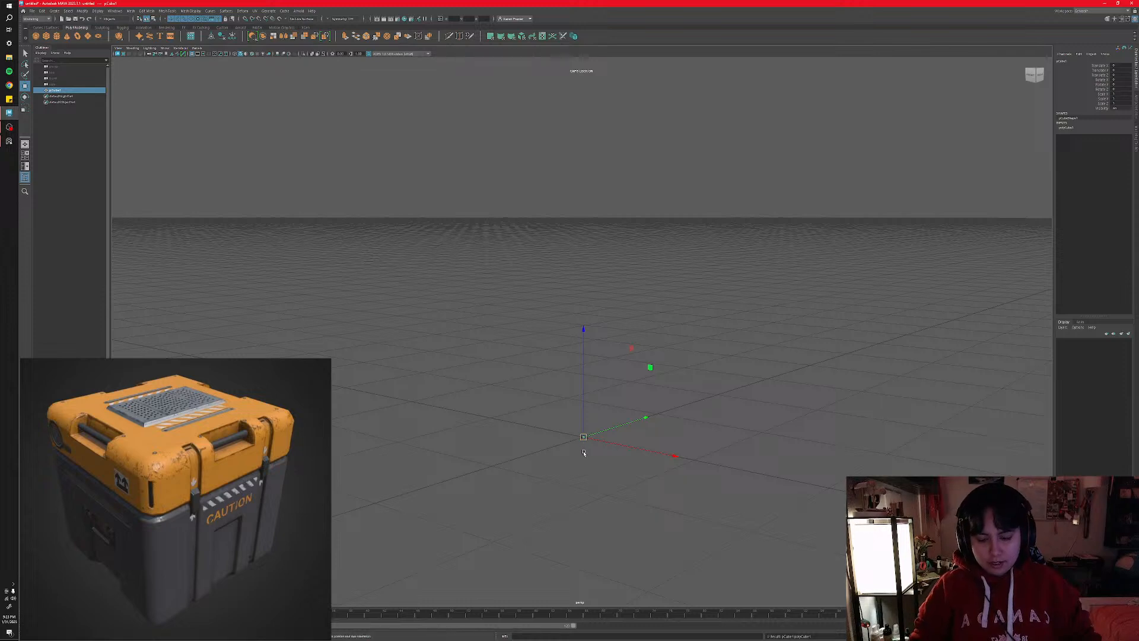
key("r")
left_click_drag(581, 439, 662, 518)
left_click_drag(709, 479, 678, 362, "alt")
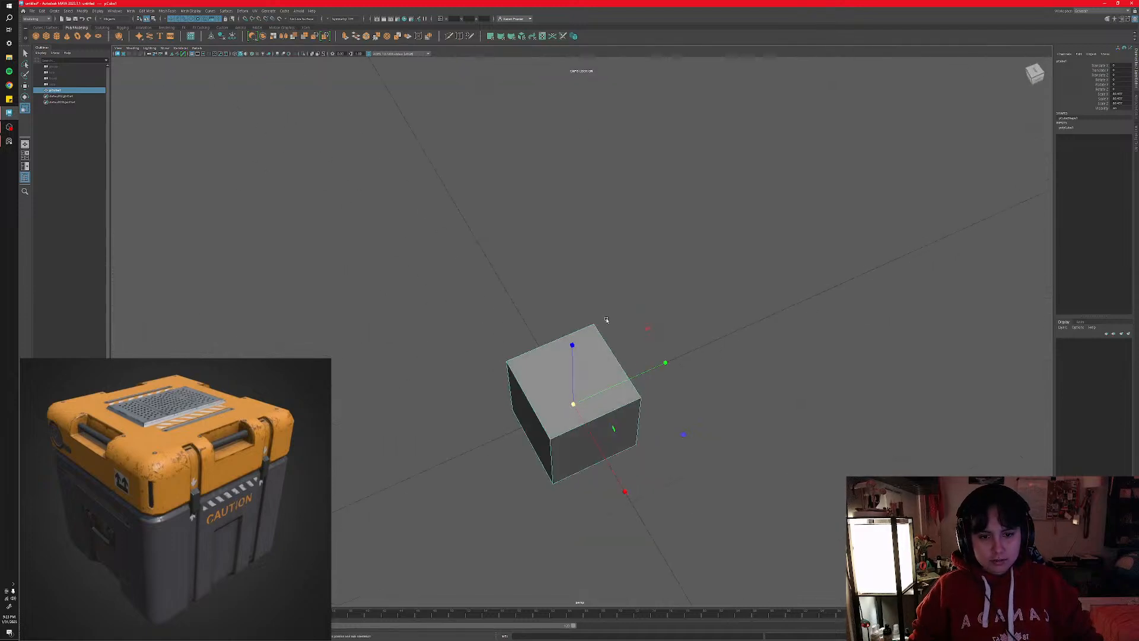
left_click_drag(607, 471, 568, 506, "alt")
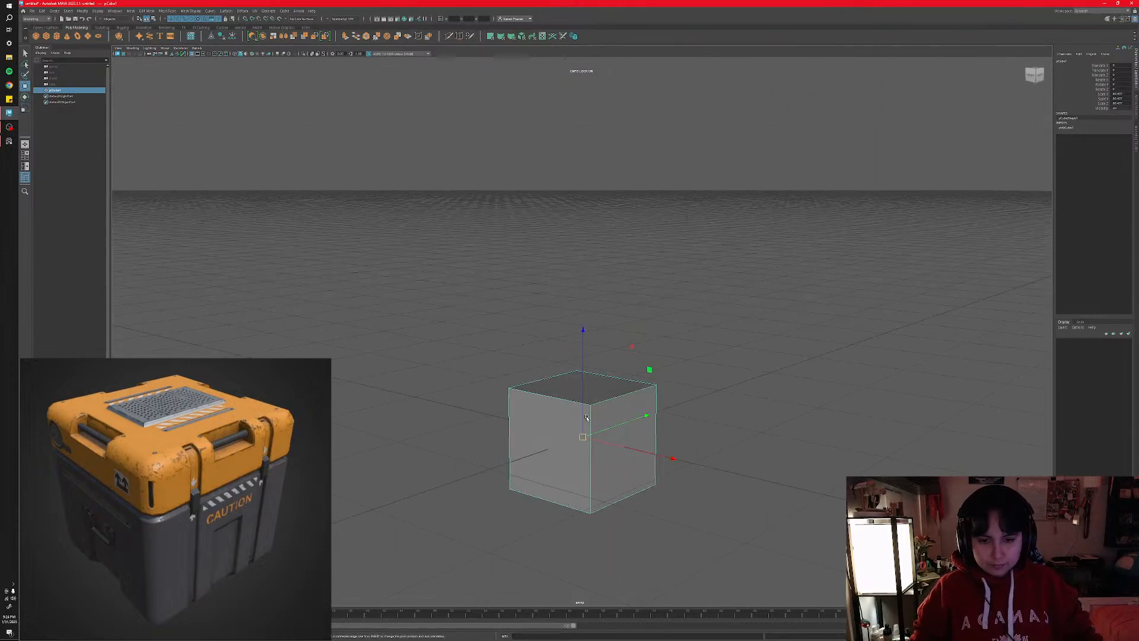
- Raise the new cube along the vertical axis until its base is roughly level with the grid
middle_click_drag(568, 506, 592, 480, "alt")
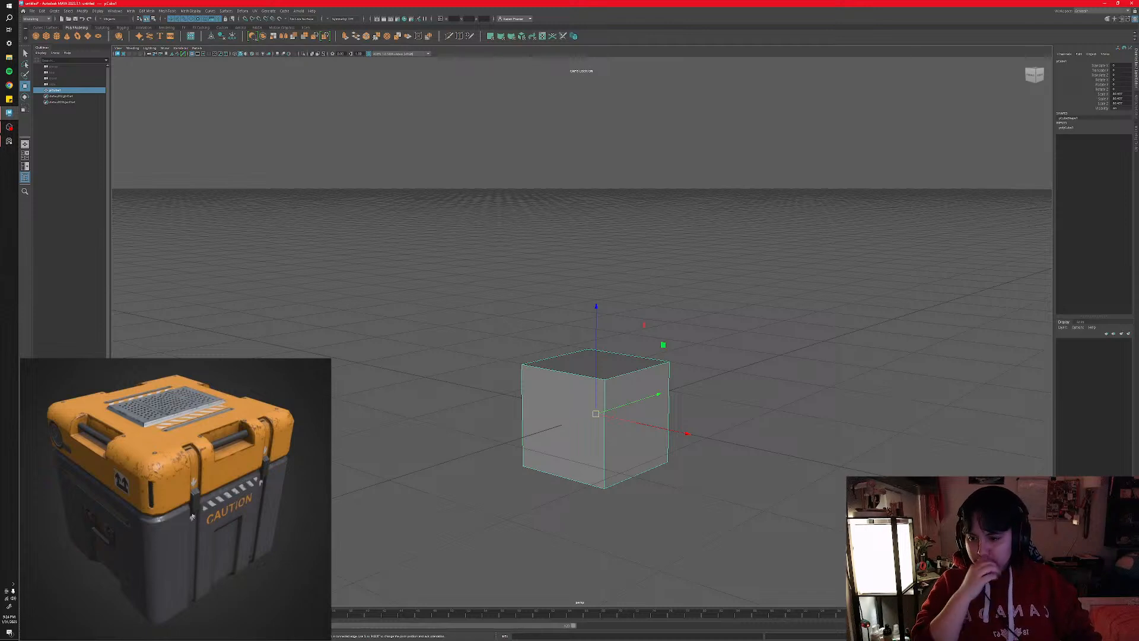
left_click_drag(515, 420, 581, 460, "alt")
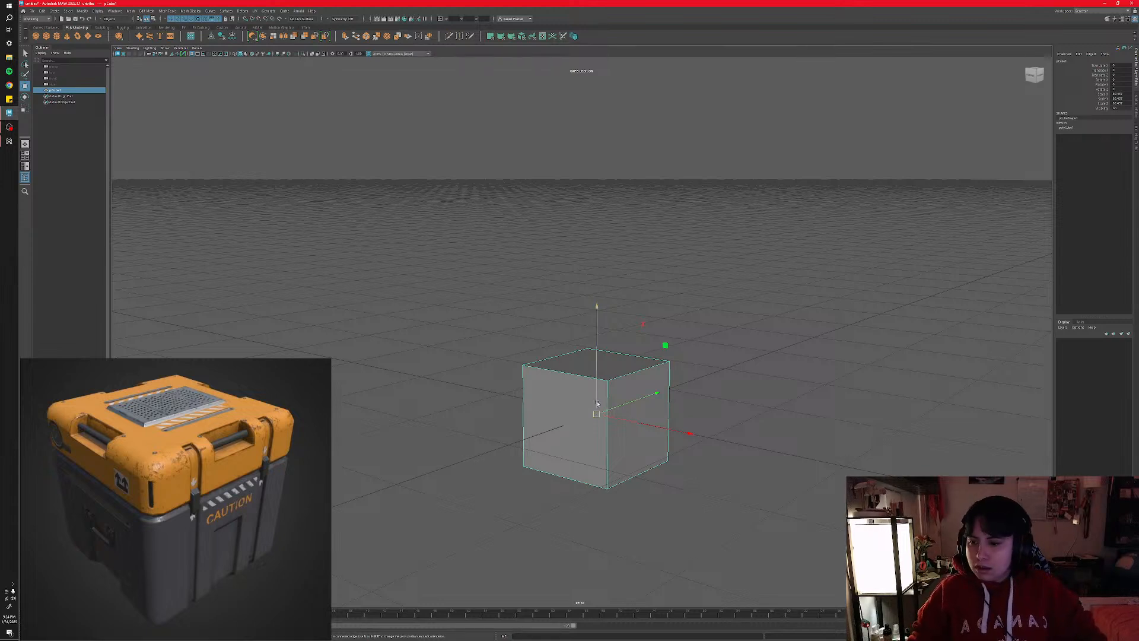
left_click_drag(597, 403, 601, 334)
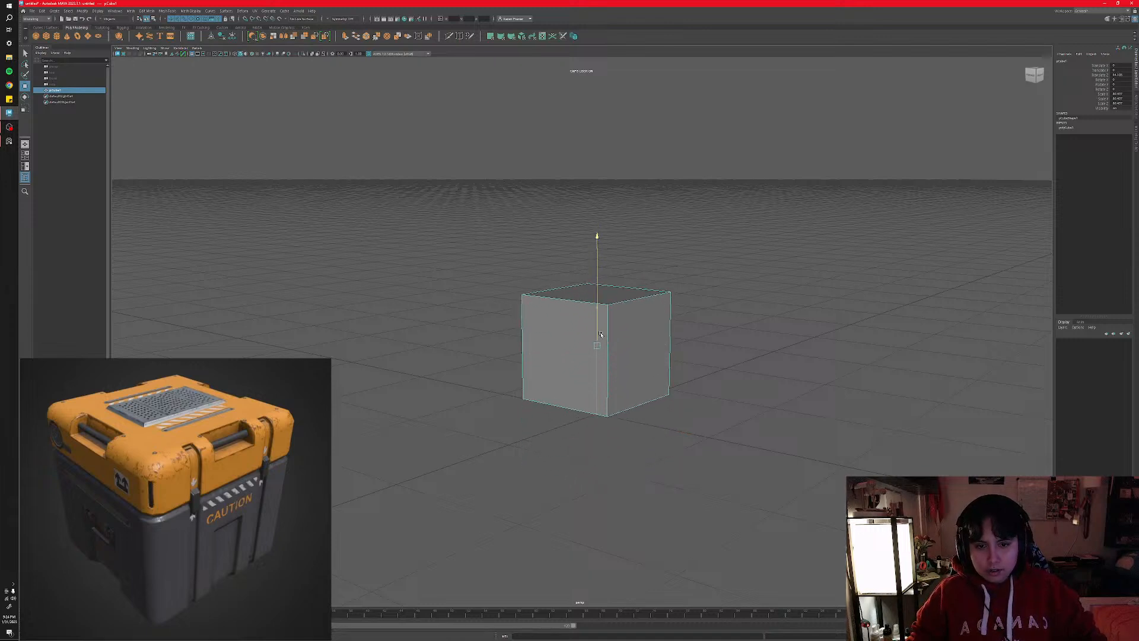
- Move the cube's pivot down to its base by snapping it to a bottom corner vertex
key("d")
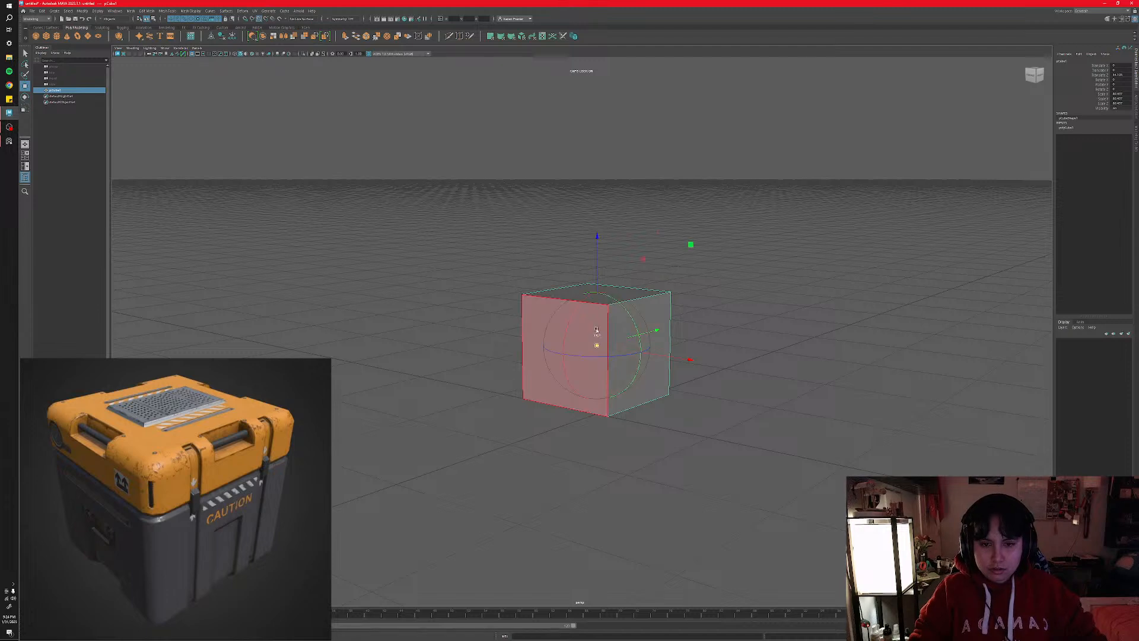
key("v")
left_click_drag(597, 274, 606, 416)
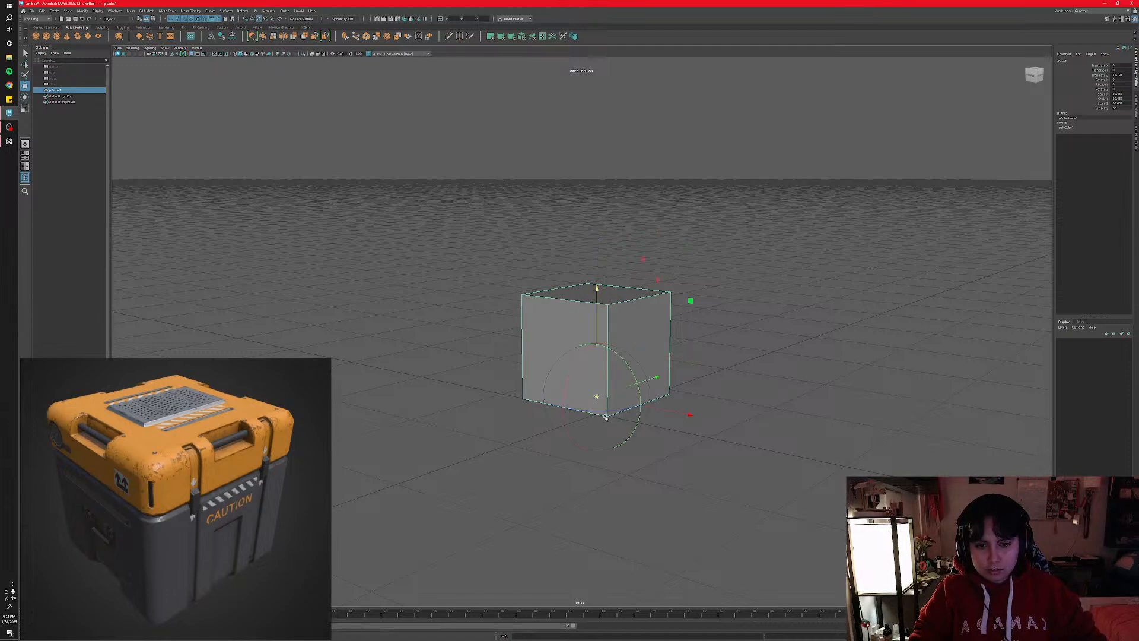
key("d")
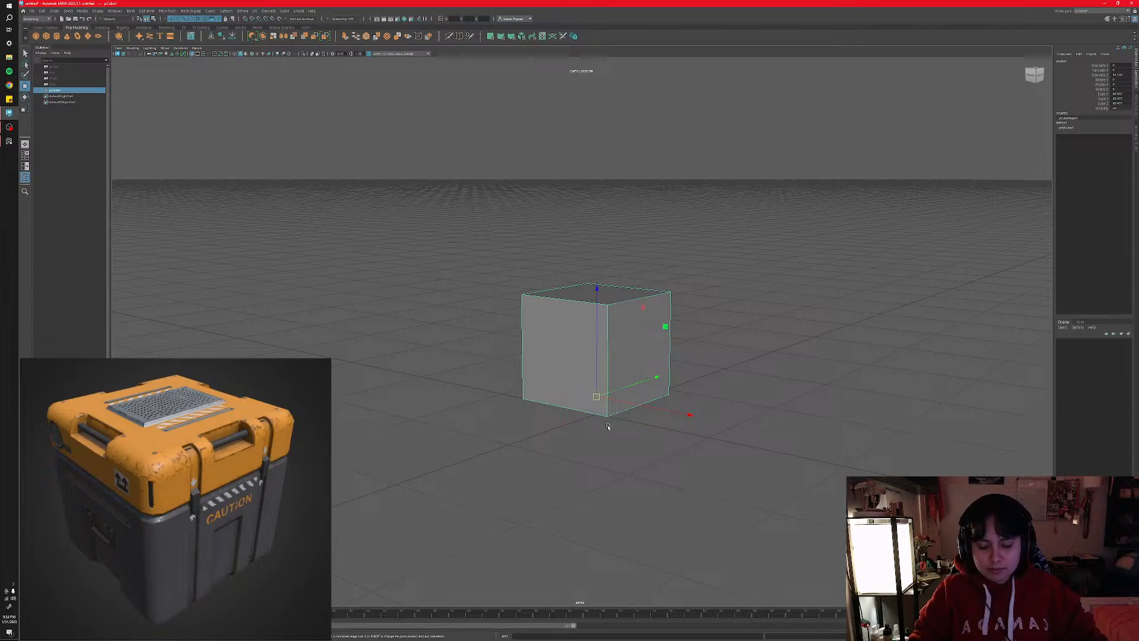
key("d")
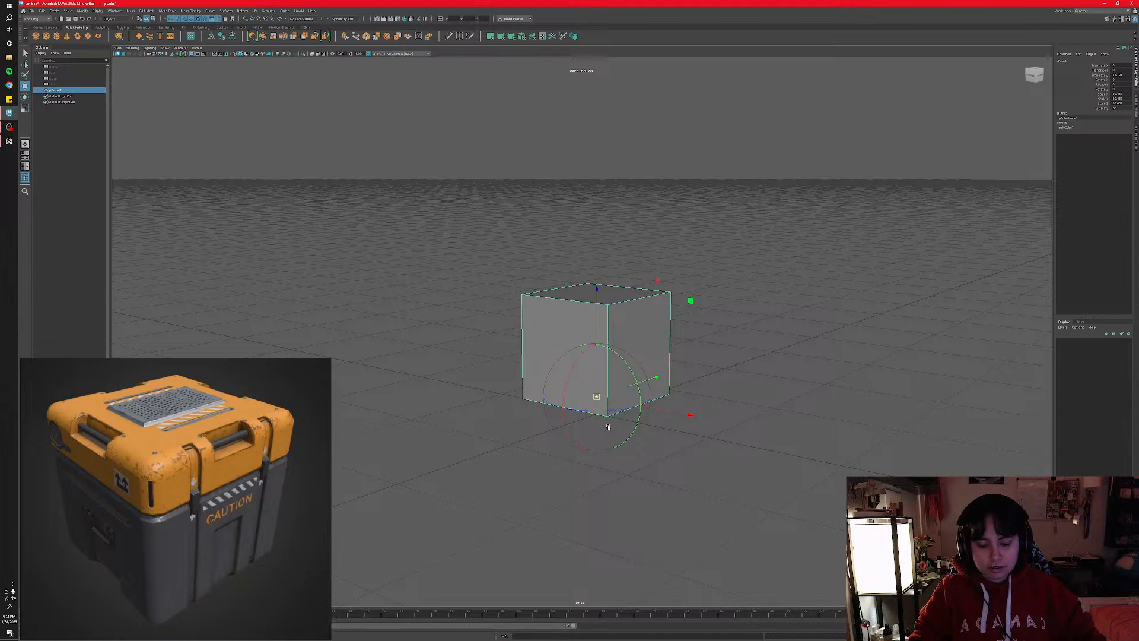
key("d")
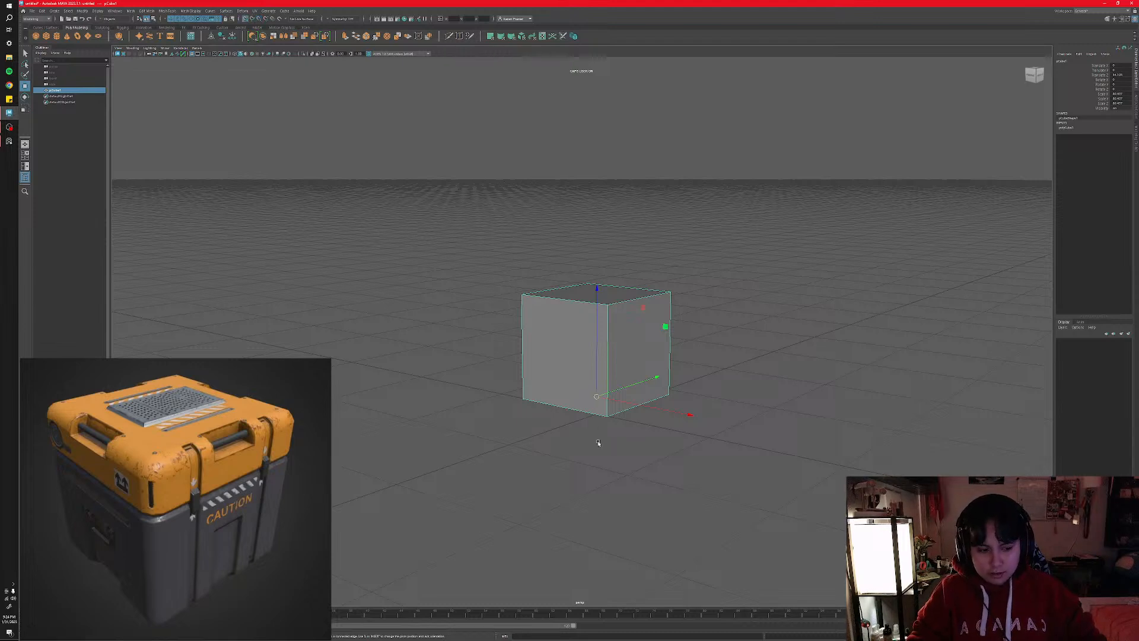
- Snap the cube to the grid vertically so its base rests exactly on the ground plane
key("x")
middle_click_drag(586, 382, 598, 415)
left_click_drag(597, 416, 569, 461, "alt")
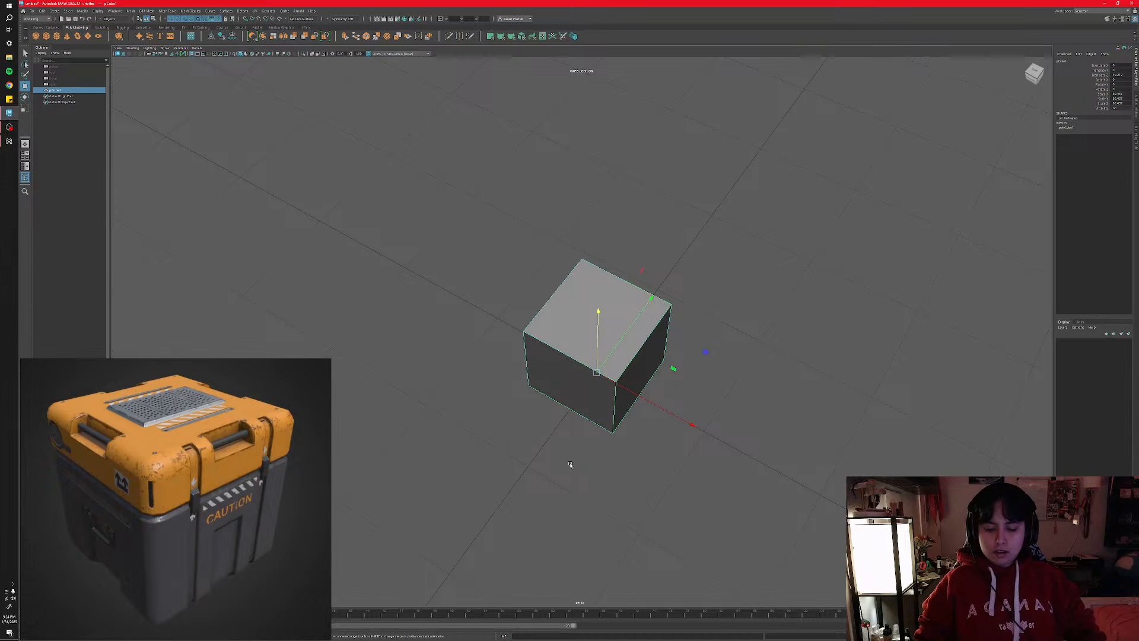
- Set the cube's scale to 100 on the X, Y and Z axes and check it from several angles
key("r")
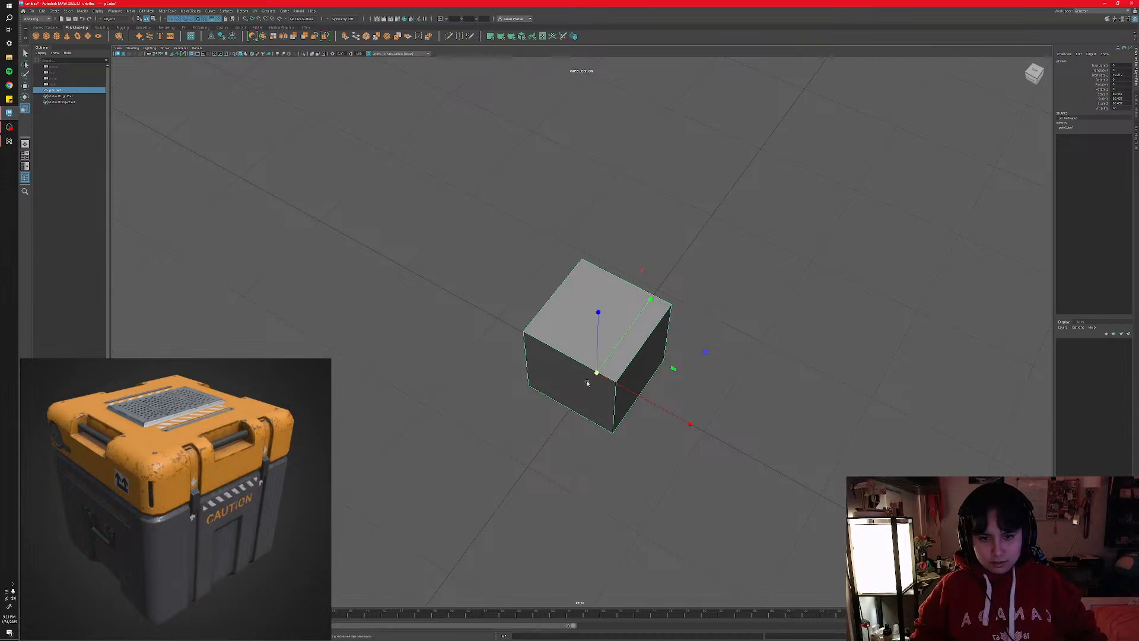
left_click_drag(596, 373, 751, 366, "alt")
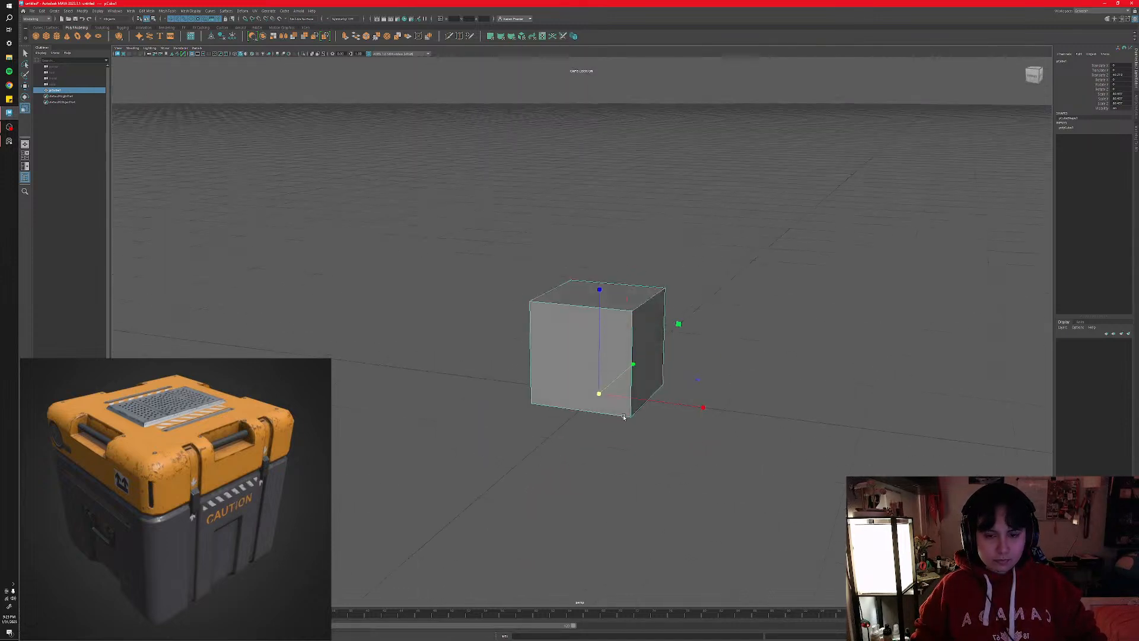
left_click_drag(1117, 93, 1115, 104)
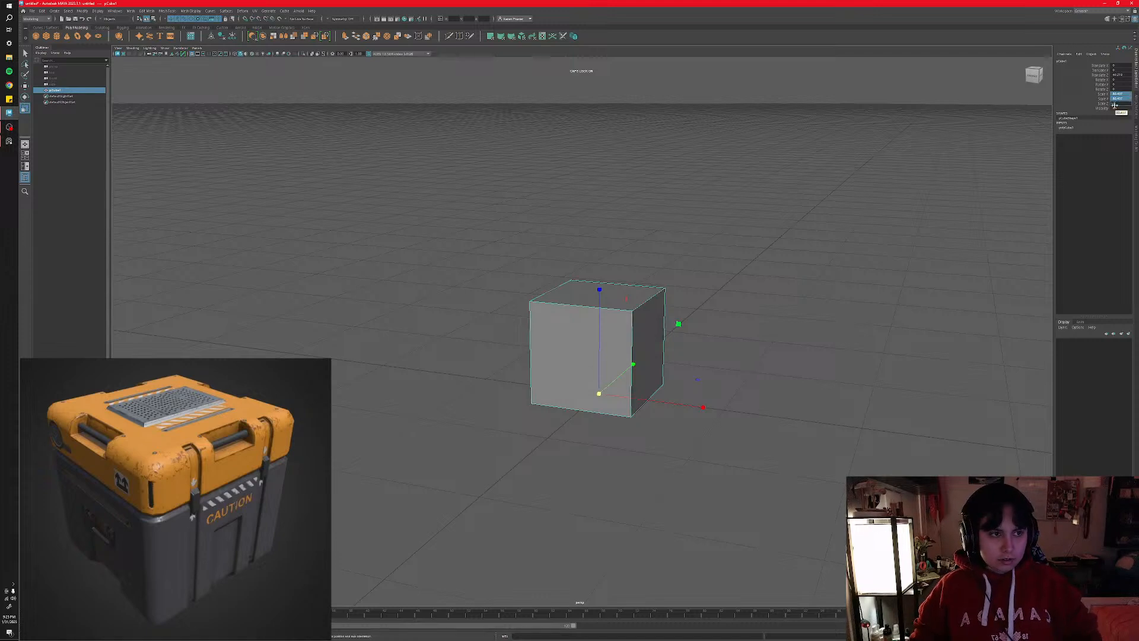
key("Return")
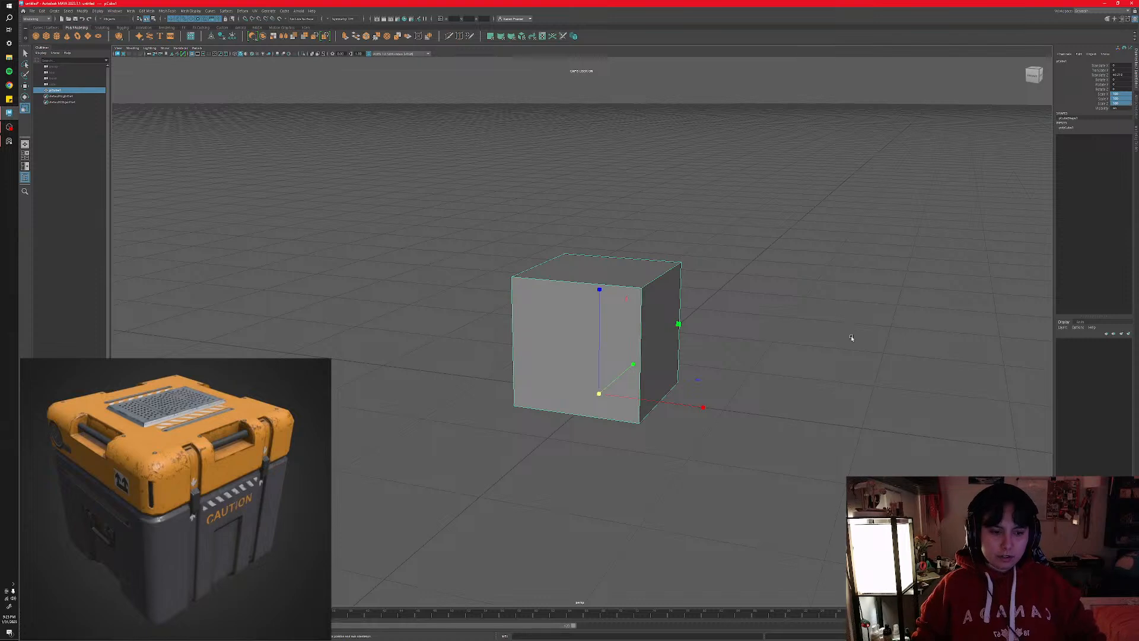
left_click(830, 339)
left_click_drag(830, 338, 633, 358, "alt")
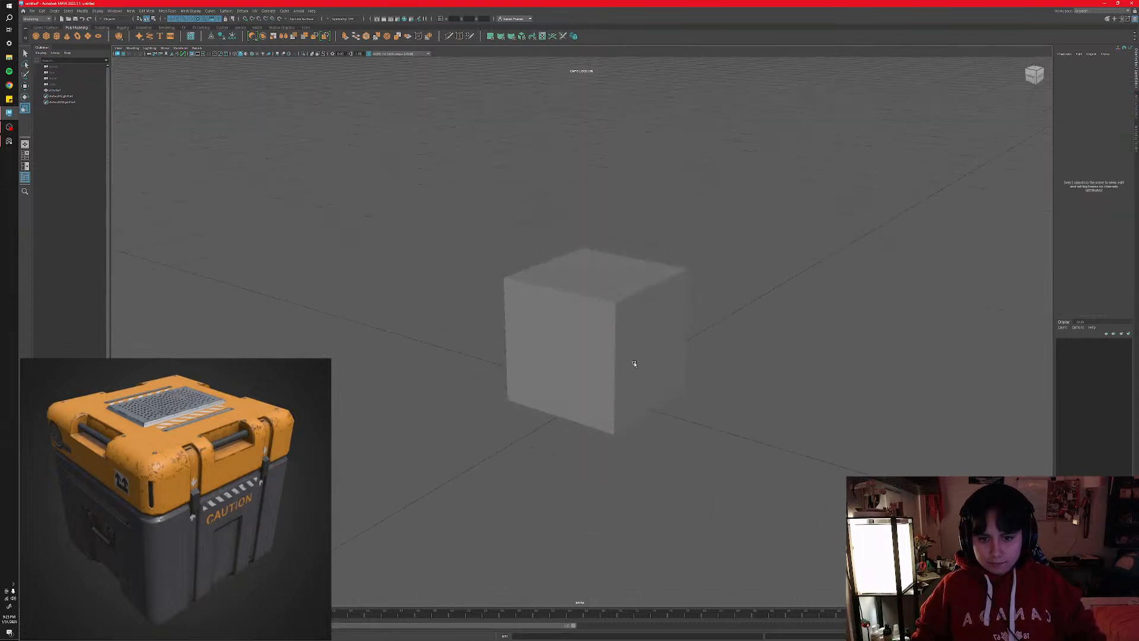
left_click(632, 358)
mouse_move(762, 439)
left_mouse_down("alt")
mouse_move(798, 432)
mouse_move(742, 445)
left_mouse_up("alt")
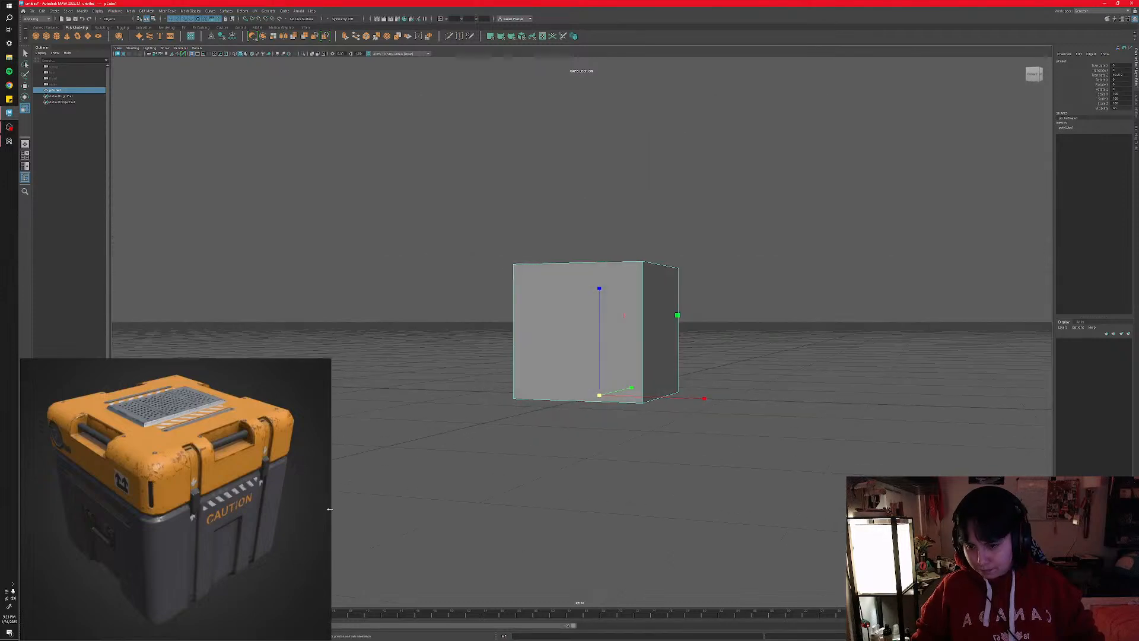
- Set the cube's scale to 150 on the X, Y and Z axes
left_click_drag(557, 491, 947, 229, "alt")
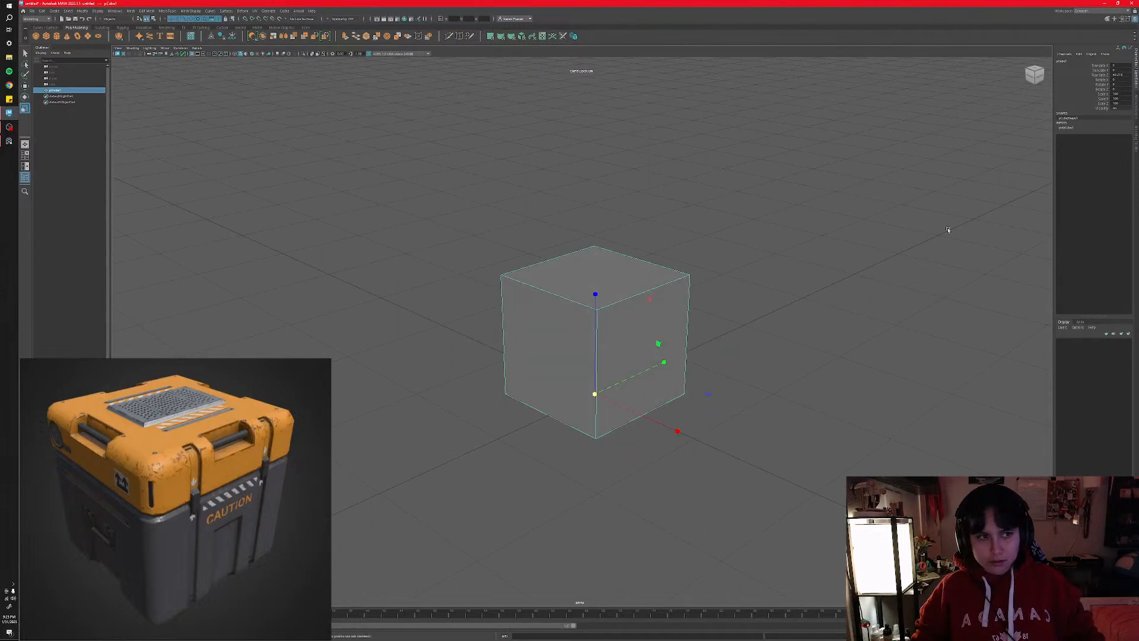
left_click_drag(1125, 99, 1124, 104)
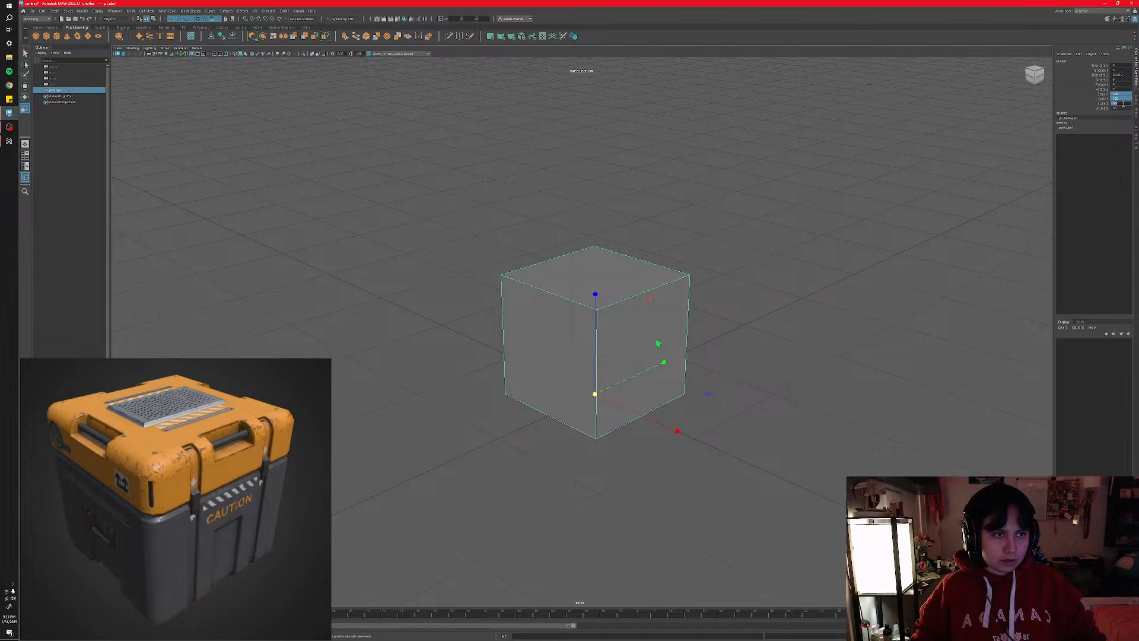
type("150")
key("Return")
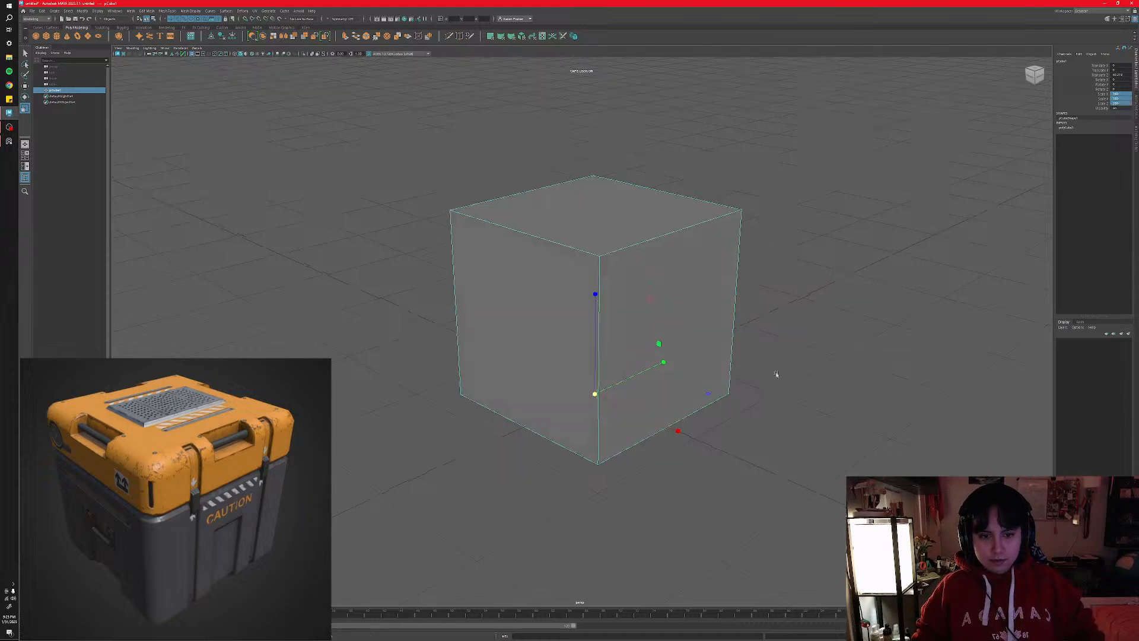
left_click_drag(776, 373, 785, 349, "alt")
middle_click_drag(784, 349, 780, 432, "alt")
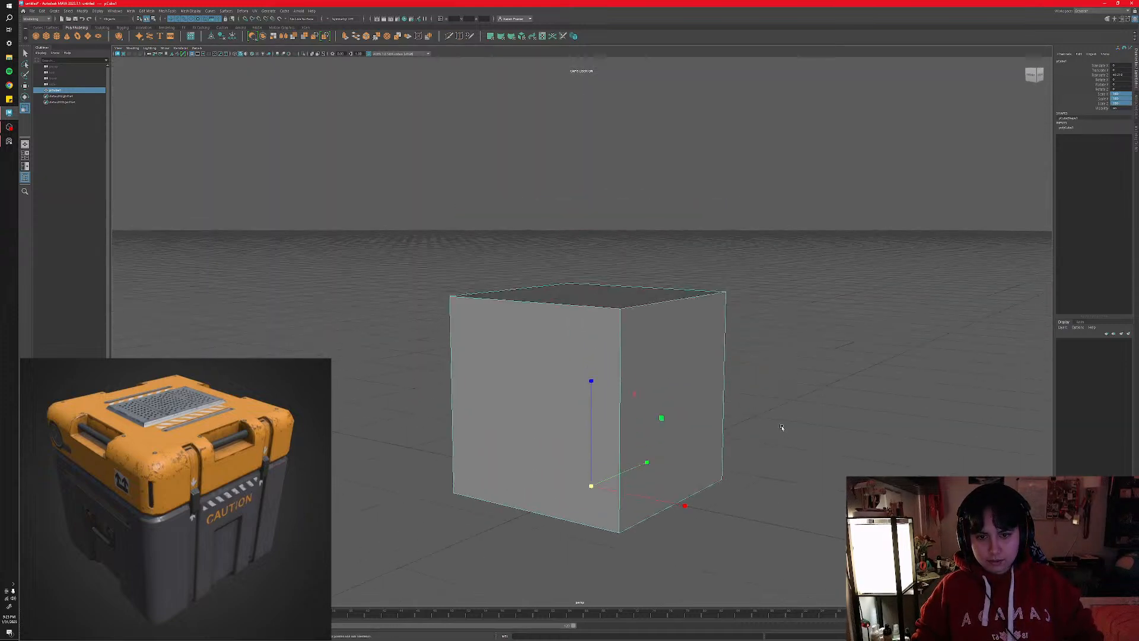
left_click_drag(682, 431, 720, 420, "alt")
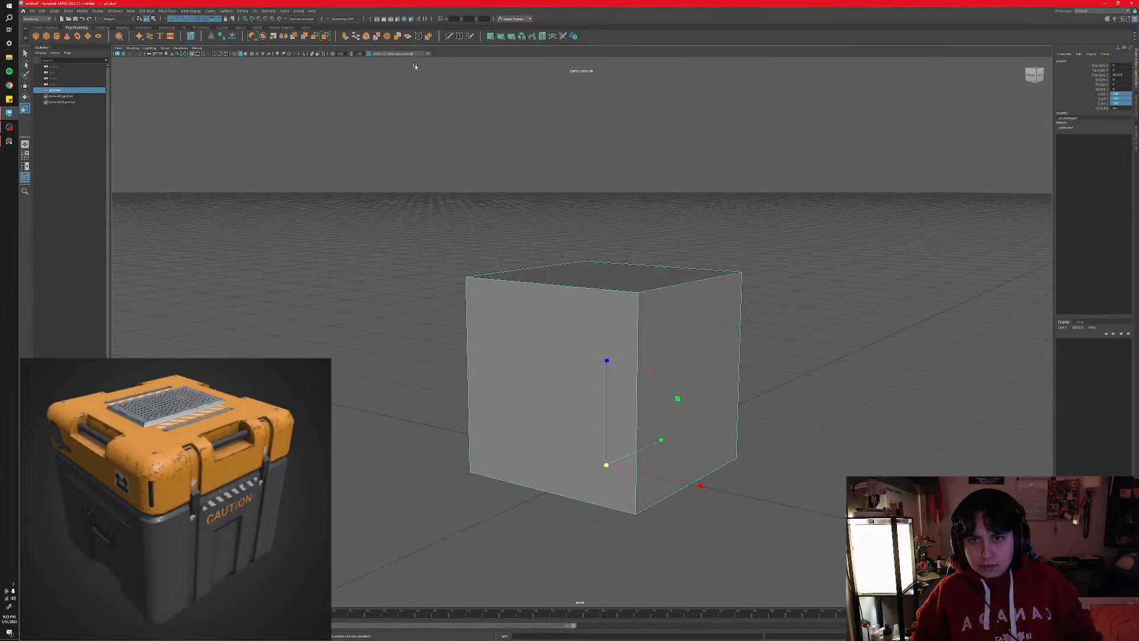
- Try Multi-Cut edge loops across the cube, one vertical and several horizontal in the upper half, and undo all of them
left_click(450, 36)
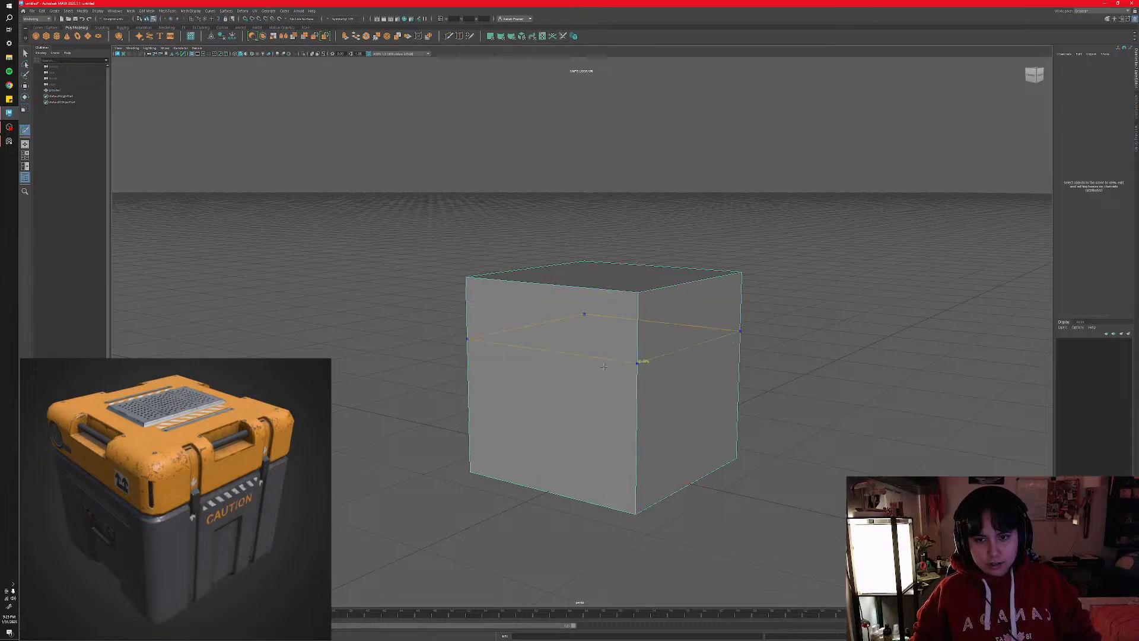
left_click(627, 383, "ctrl")
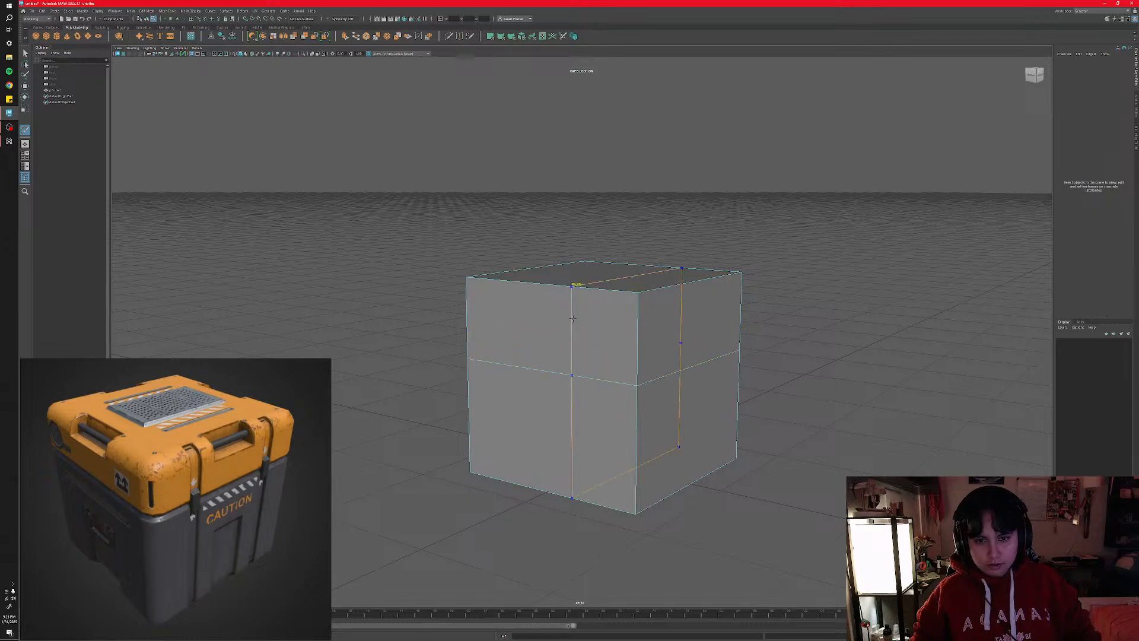
left_click(572, 294, "ctrl")
left_click(630, 347, "ctrl")
left_click(629, 313, "ctrl")
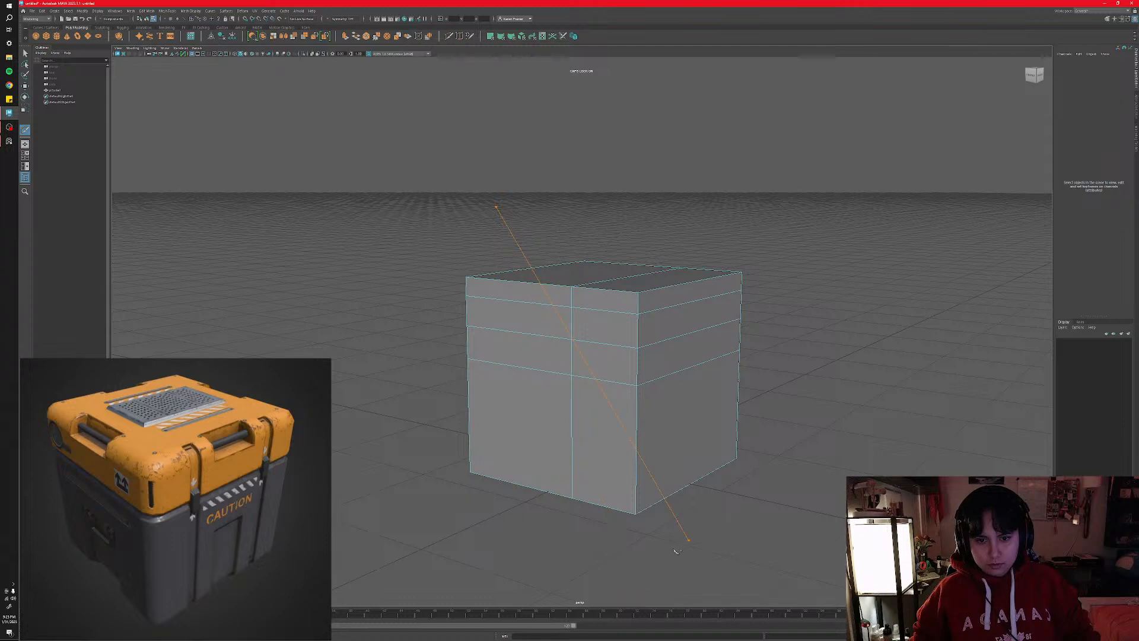
key("ctrl+z")
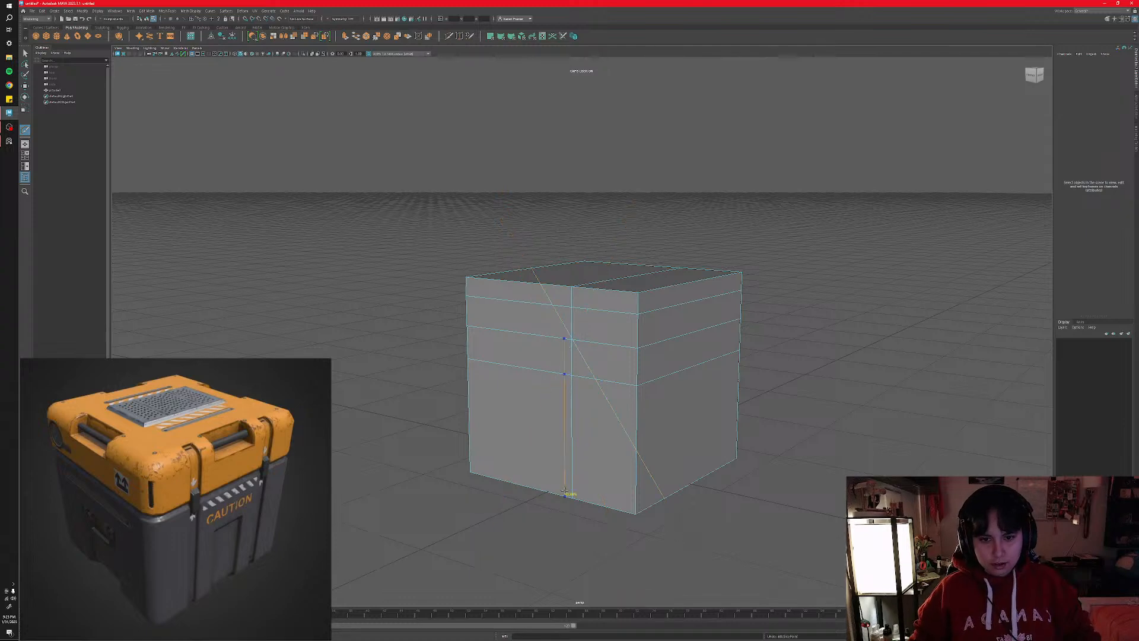
key("ctrl+z")
key("ctrl+z")
key("ctrl+z")
key("ctrl+z")
key("ctrl+z")
key("ctrl+z")
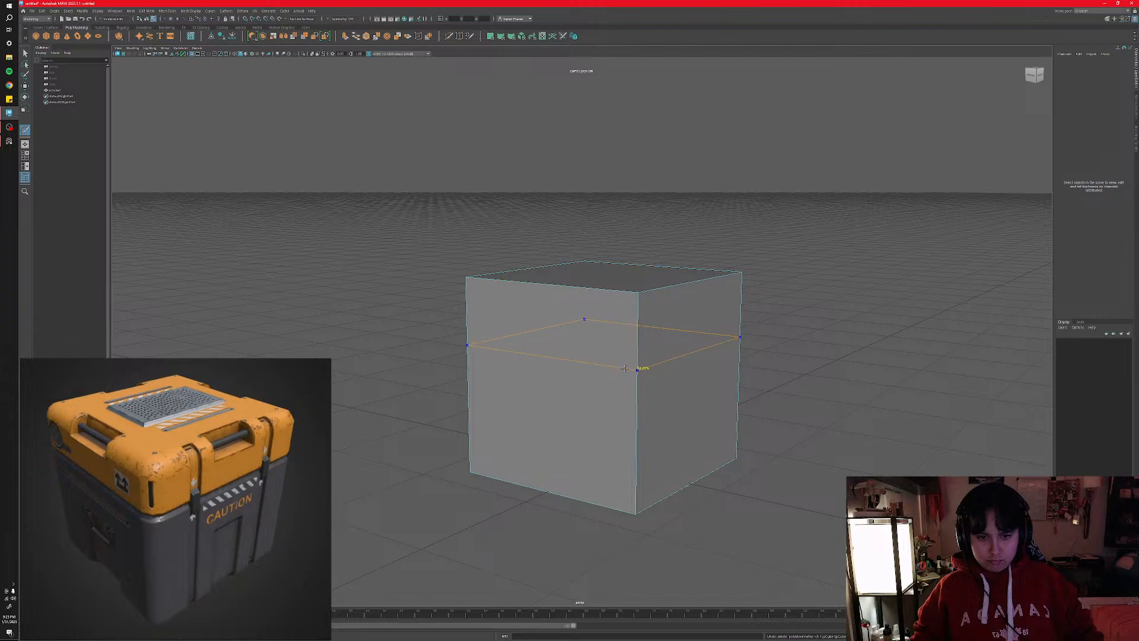
- Cut one horizontal edge loop around the cube with Multi-Cut, roughly a third below the top, to mark the lid line
left_click(627, 368)
left_click(629, 370)
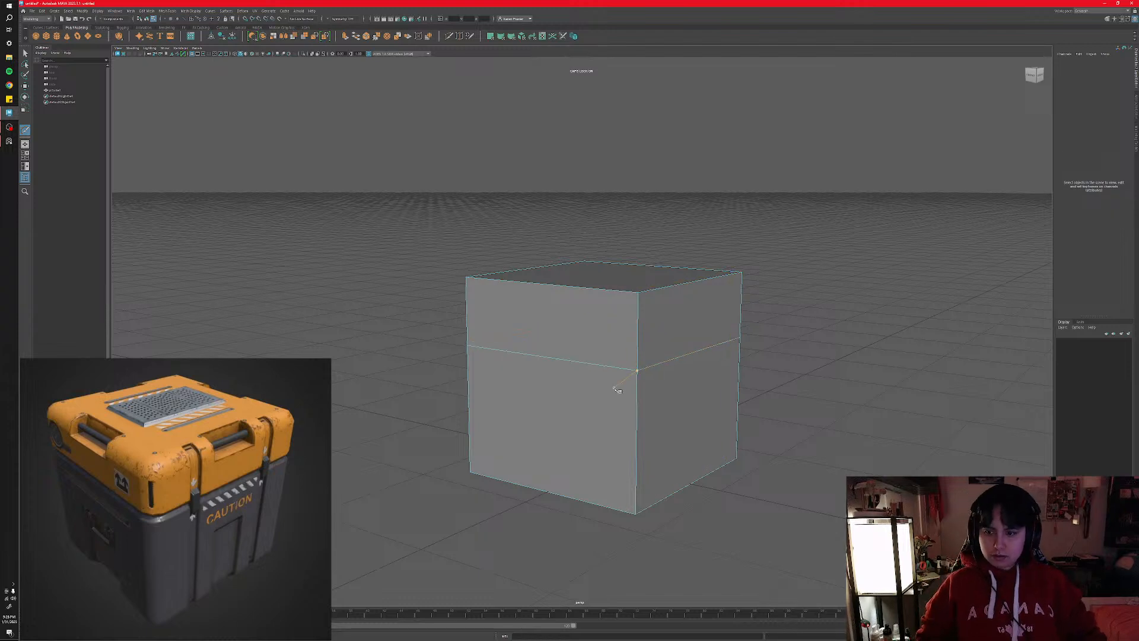
key("ctrl+z")
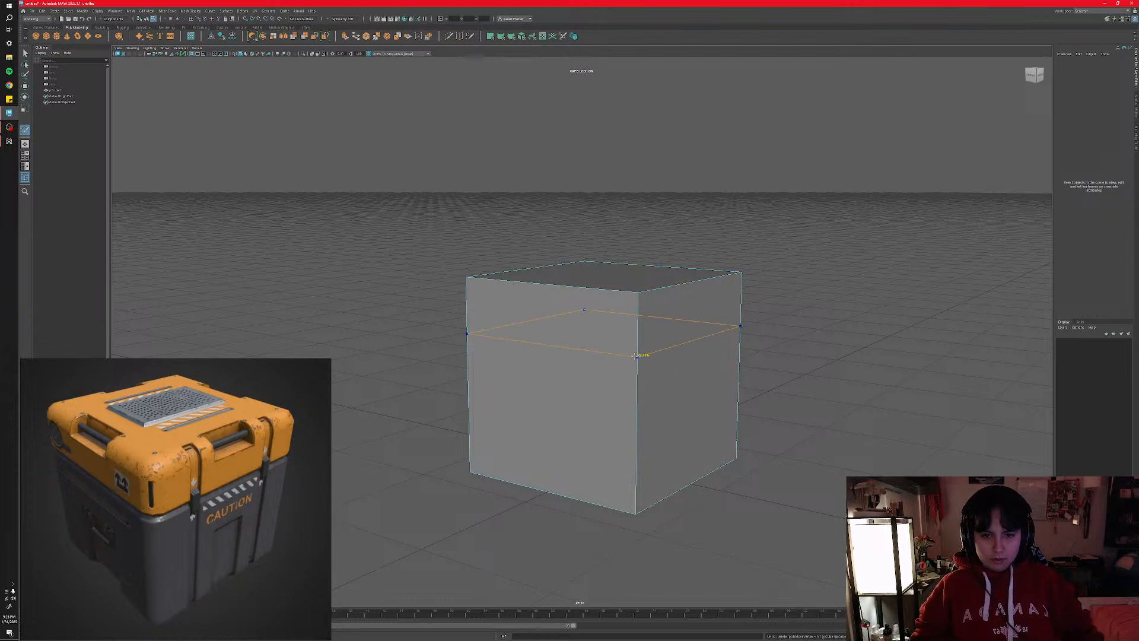
left_click(634, 356)
left_click_drag(649, 399, 664, 398, "alt")
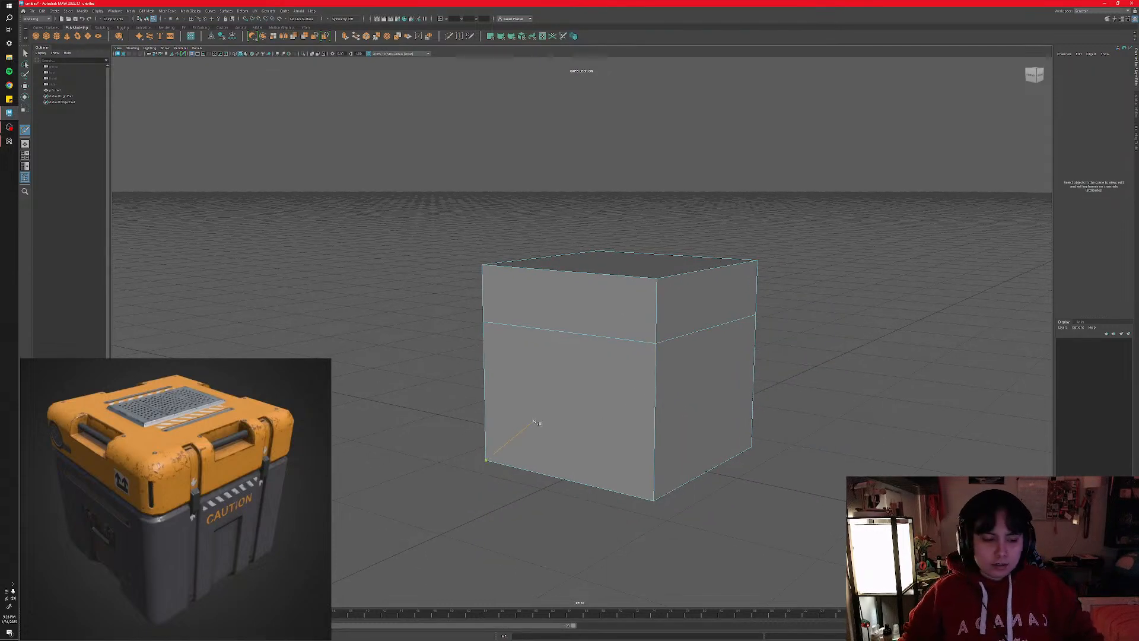
left_click_drag(536, 422, 509, 409, "alt")
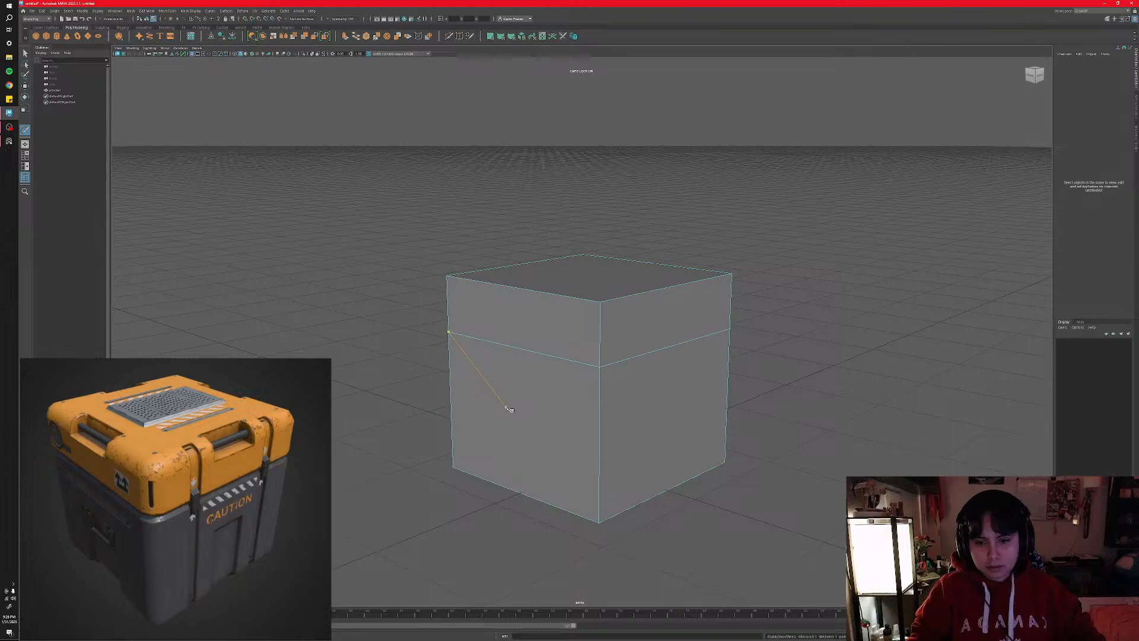
- Compare the cube's smooth mesh preview and cage display with its unsmoothed display, ending on the unsmoothed one
key("3")
key("1")
key("2")
key("3")
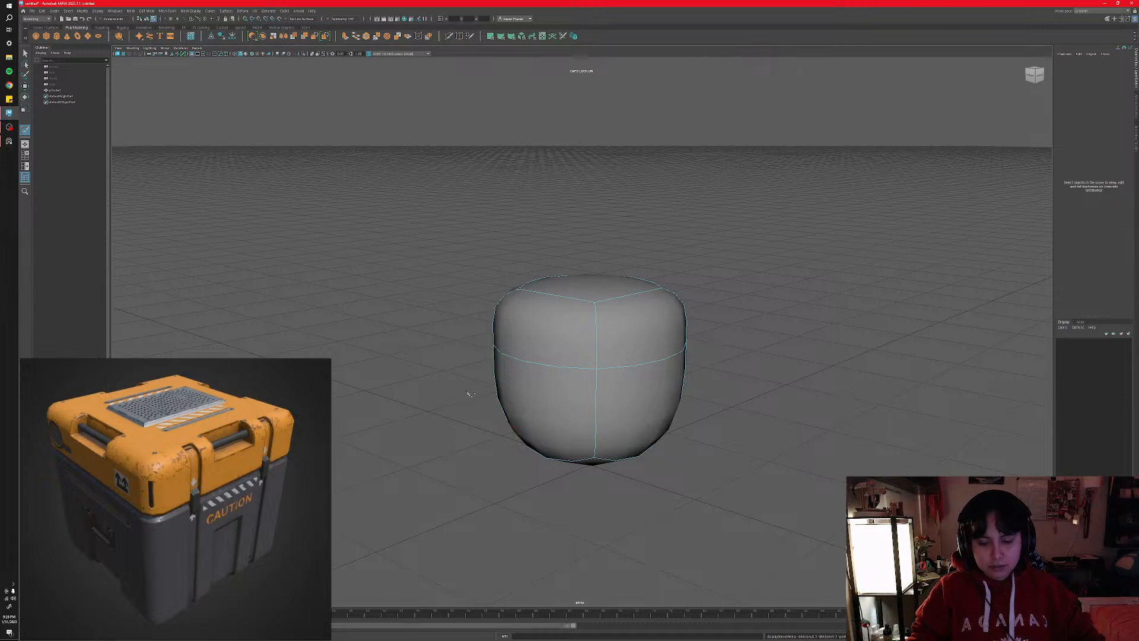
key("1")
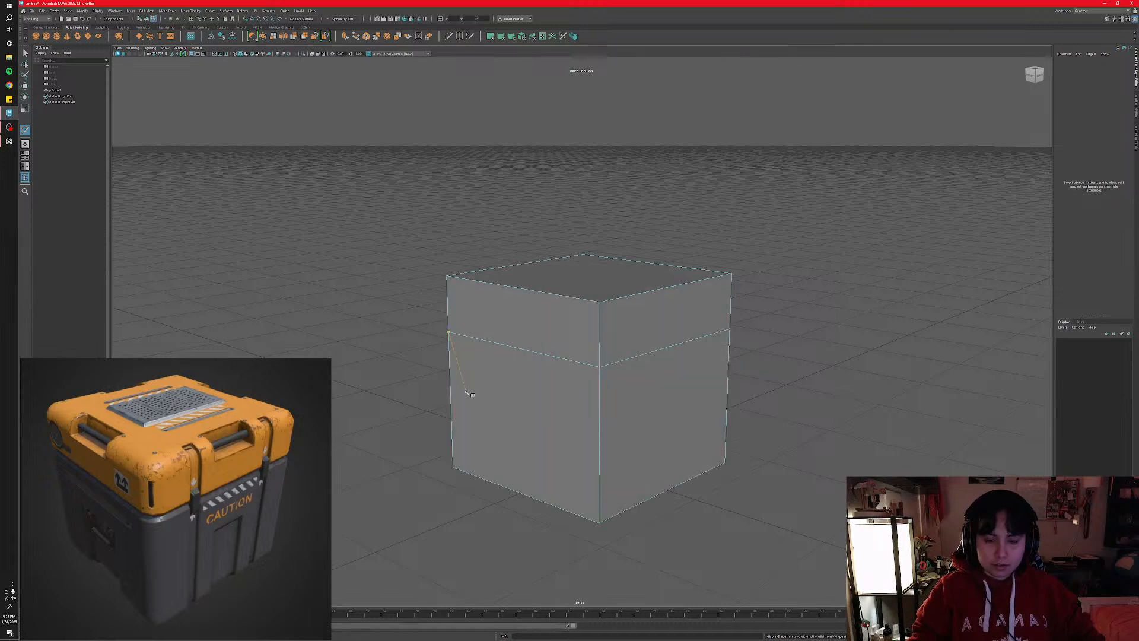
key("2")
key("3")
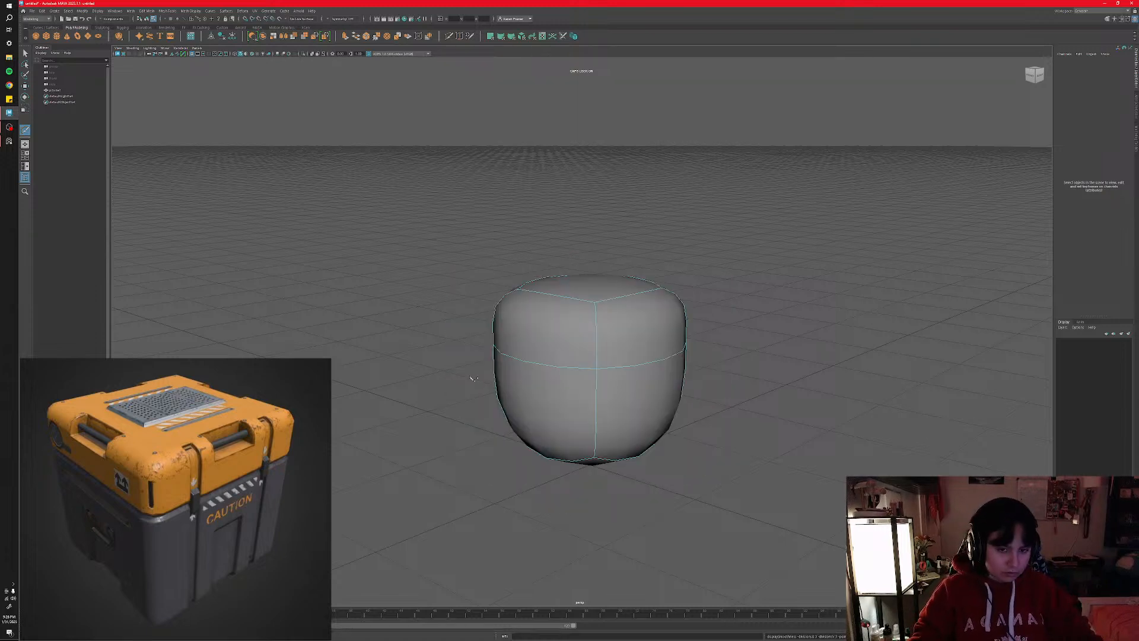
key("1")
key("3")
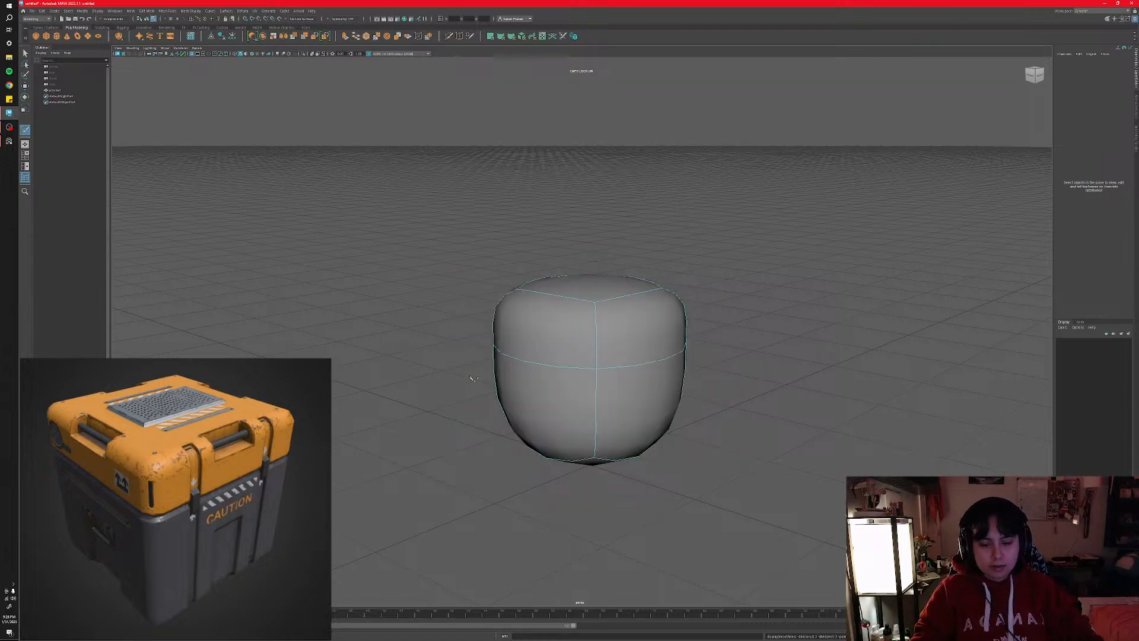
left_click(563, 353)
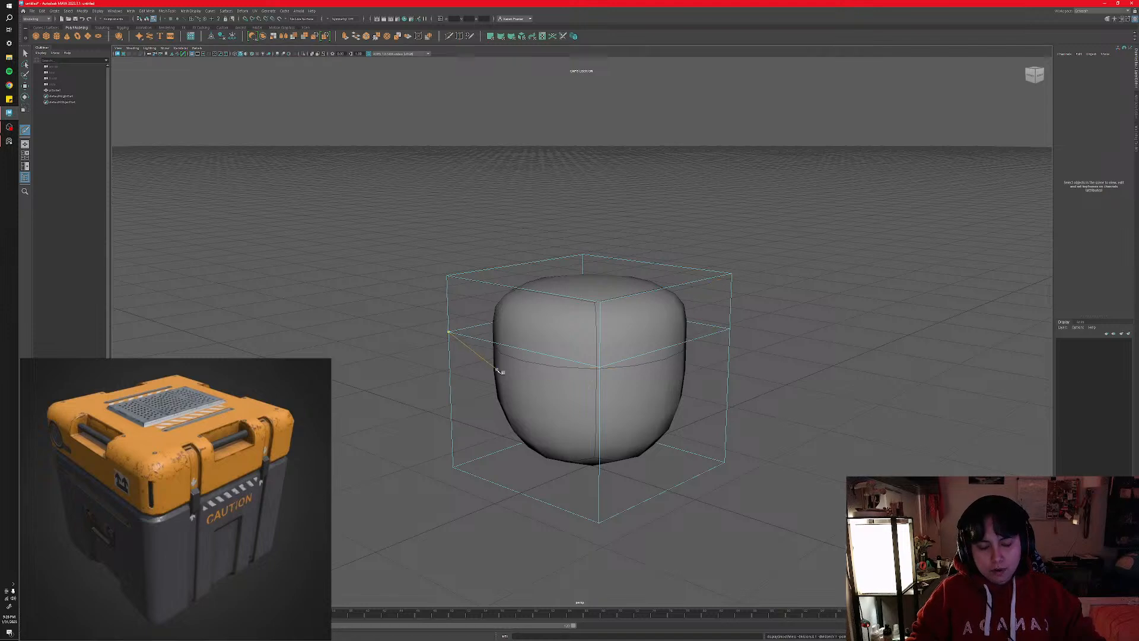
key("1")
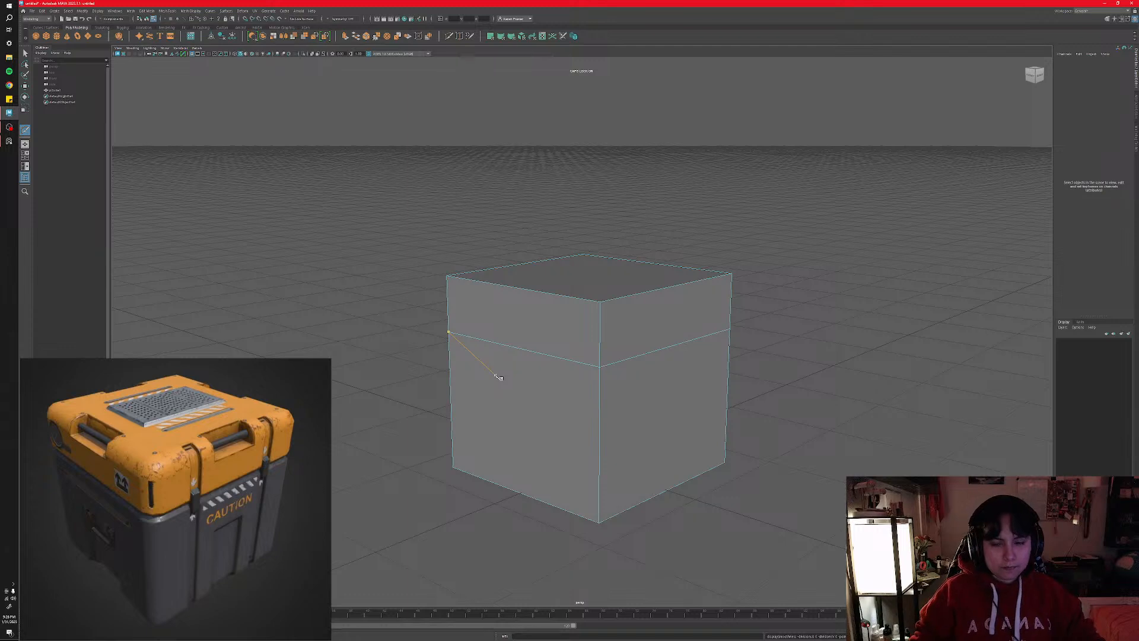
- Leave the Multi-Cut tool and switch the cube to edge component selection
left_click_drag(486, 360, 557, 372, "alt")
left_click(503, 367, "ctrl")
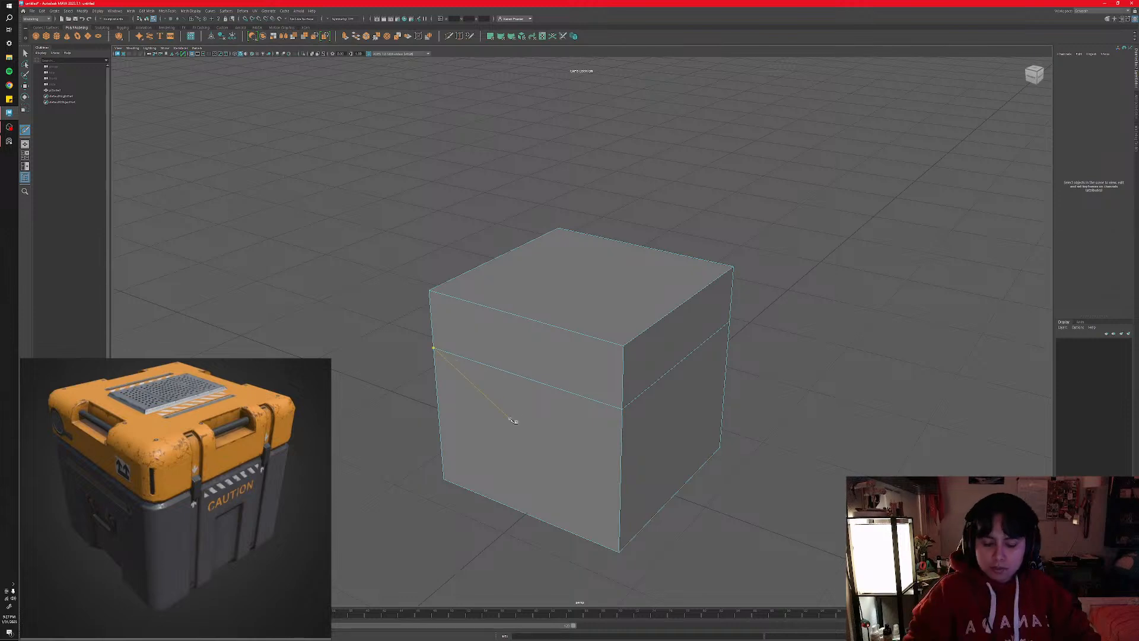
key("q")
right_click(611, 393)
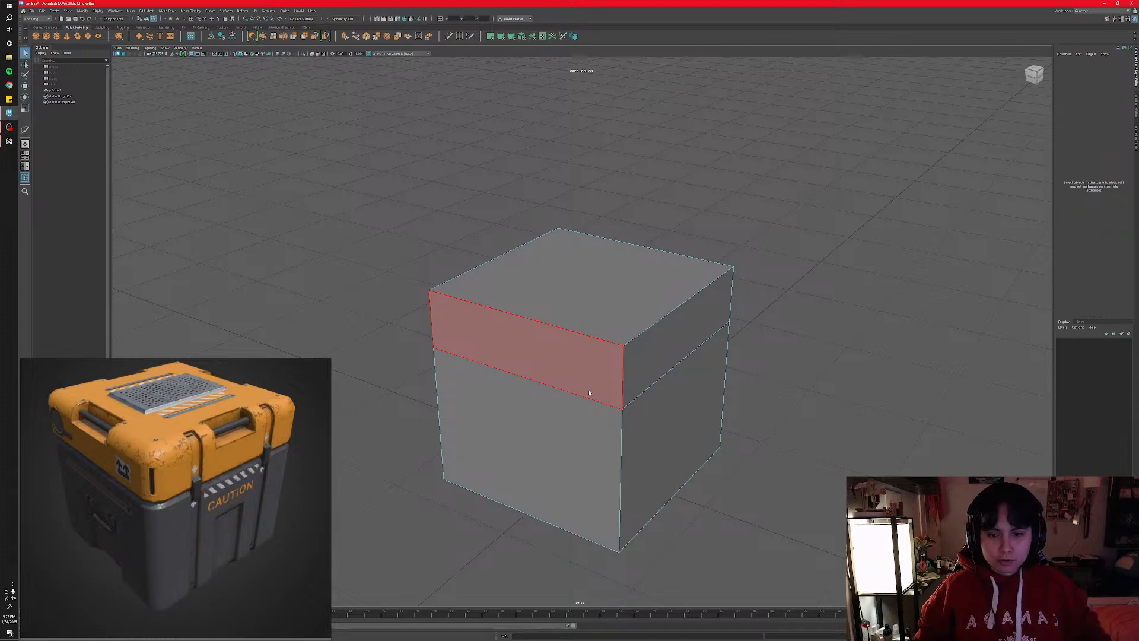
right_click(537, 370)
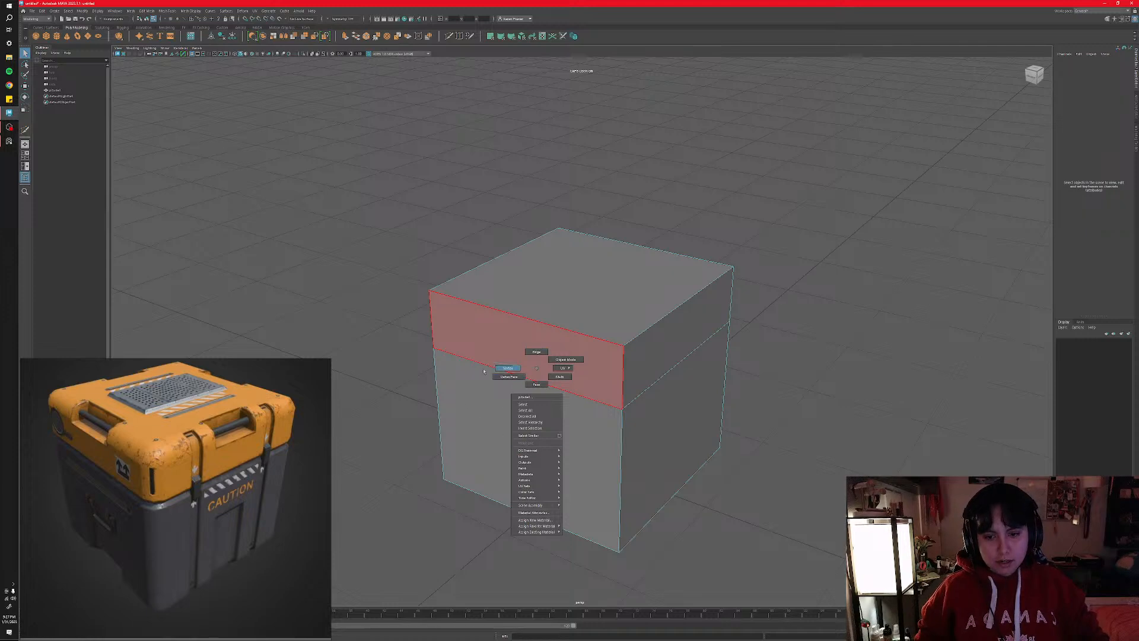
right_click_drag(530, 366, 538, 369)
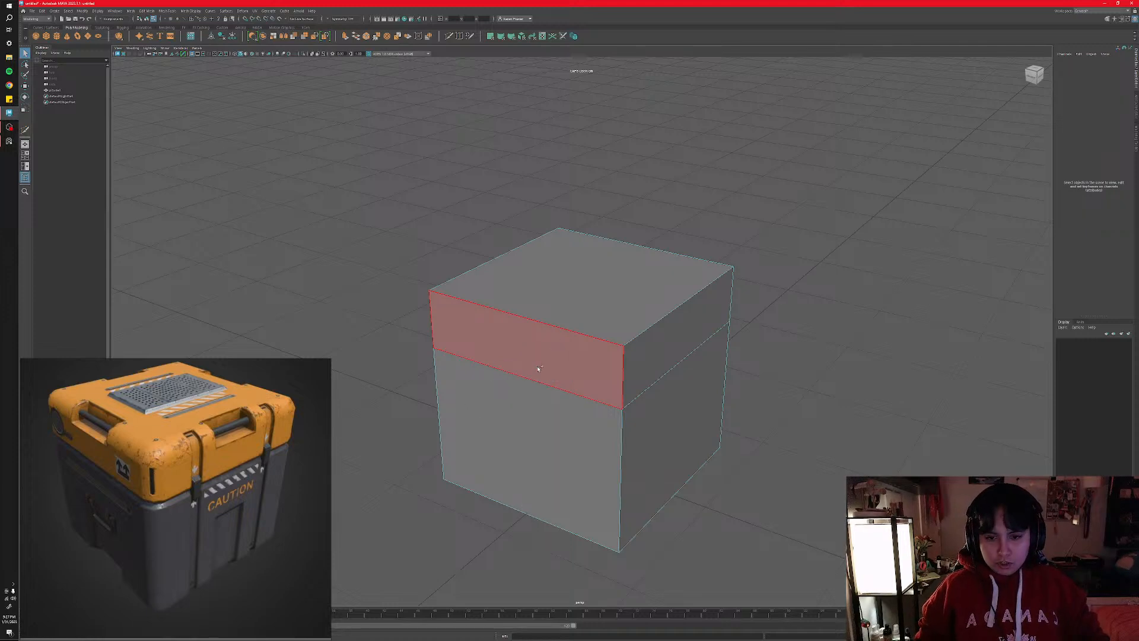
right_click(538, 369, "shift")
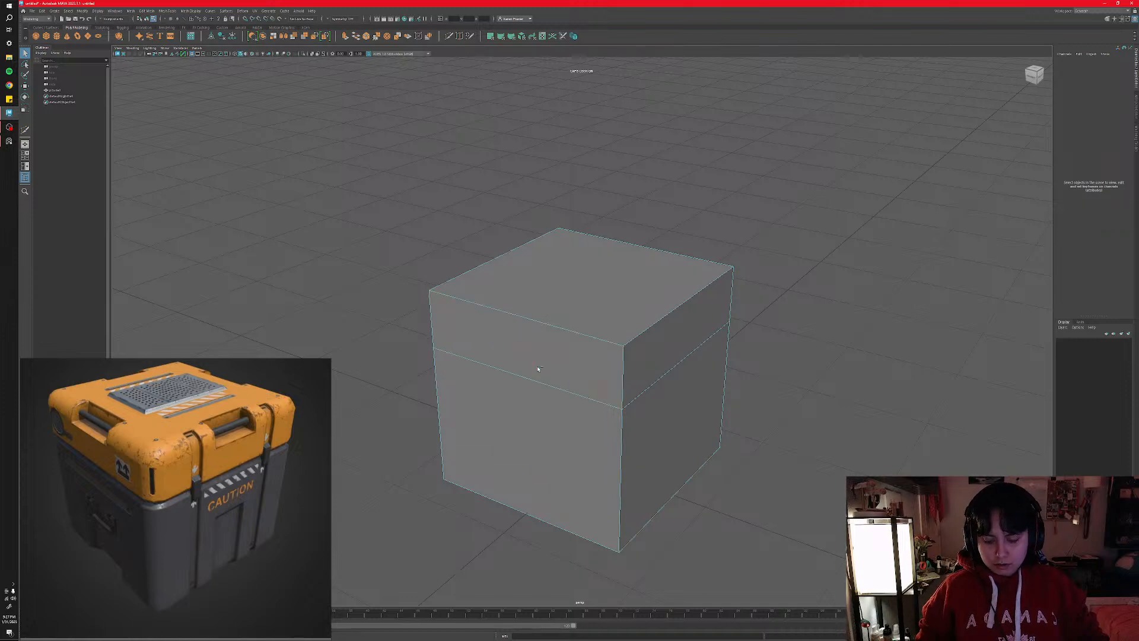
right_click(538, 369)
right_click(538, 369)
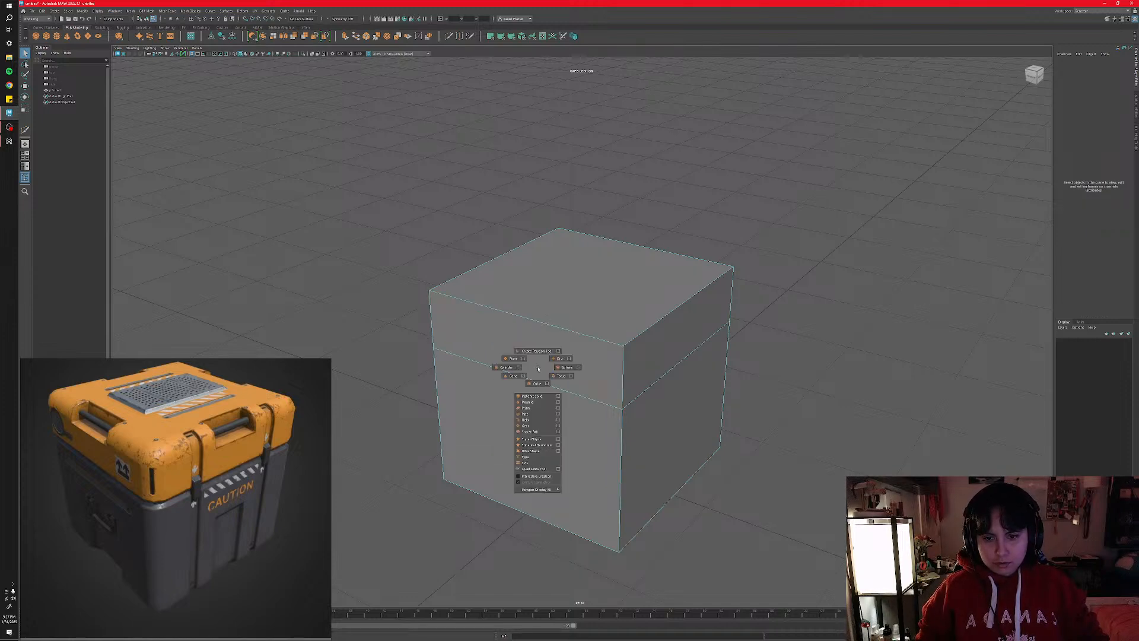
right_click_drag(538, 369, 530, 387)
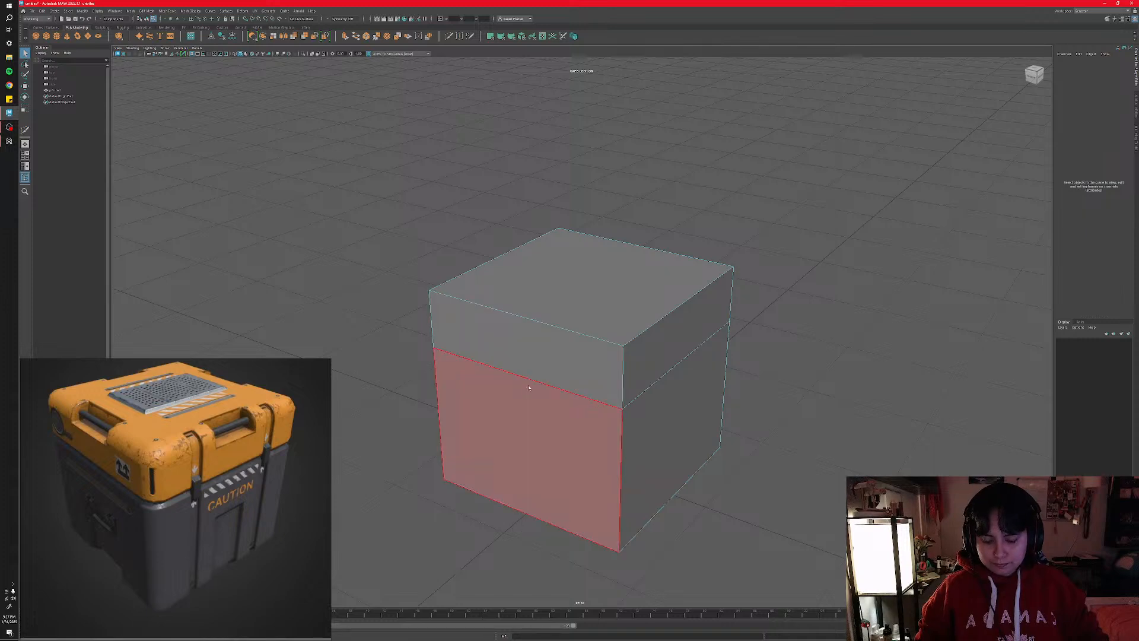
middle_click_drag(530, 387, 532, 403, "alt")
right_click_drag(611, 403, 611, 380)
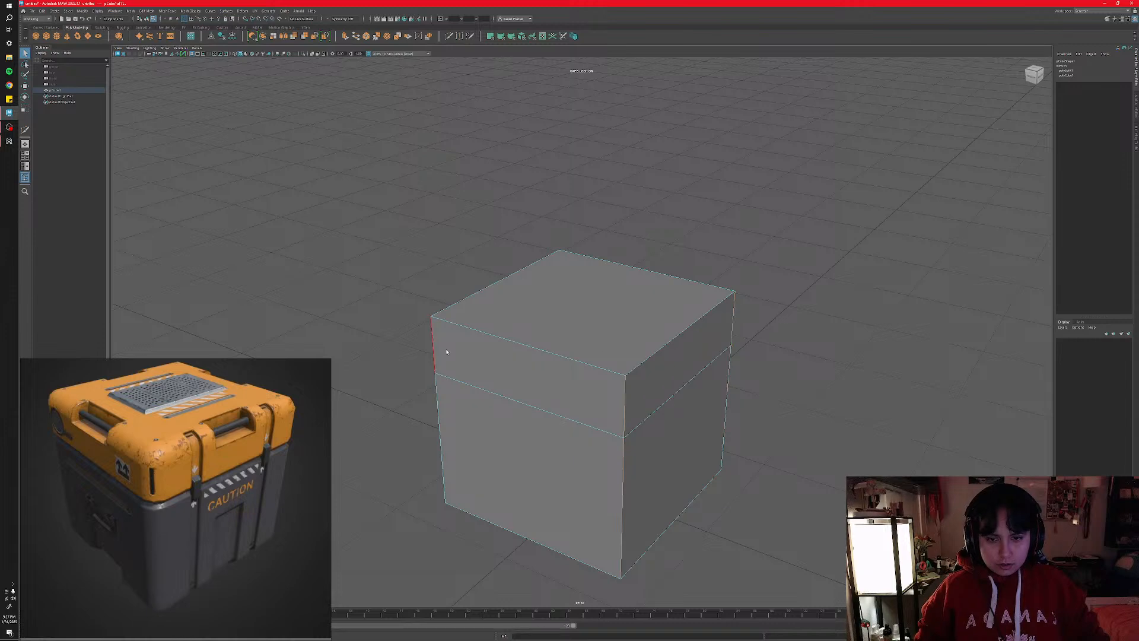
- Turn on Object X symmetry for component editing, after trying Object Y
left_click_drag(437, 348, 590, 356, "alt")
left_click(487, 343, "shift")
left_click(331, 22)
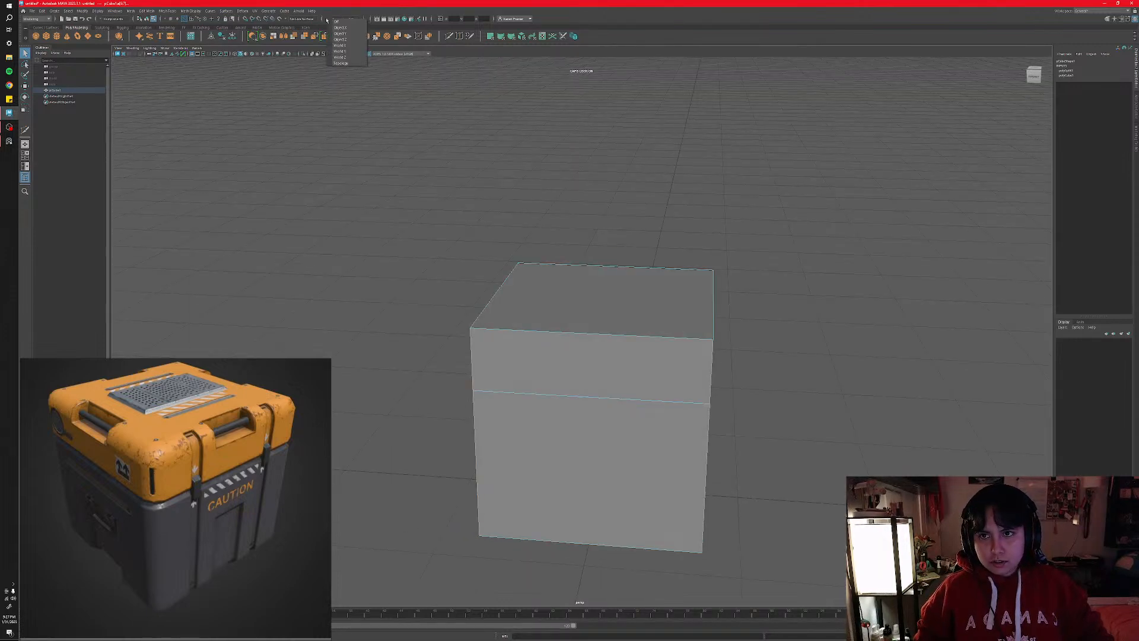
left_click(347, 34)
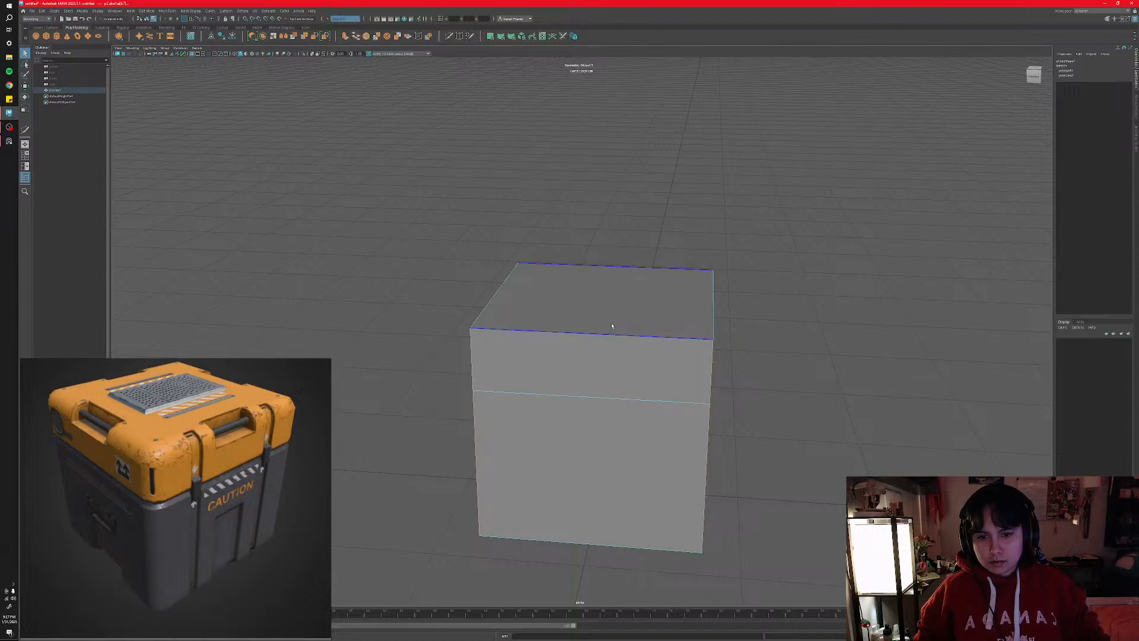
left_click(329, 21)
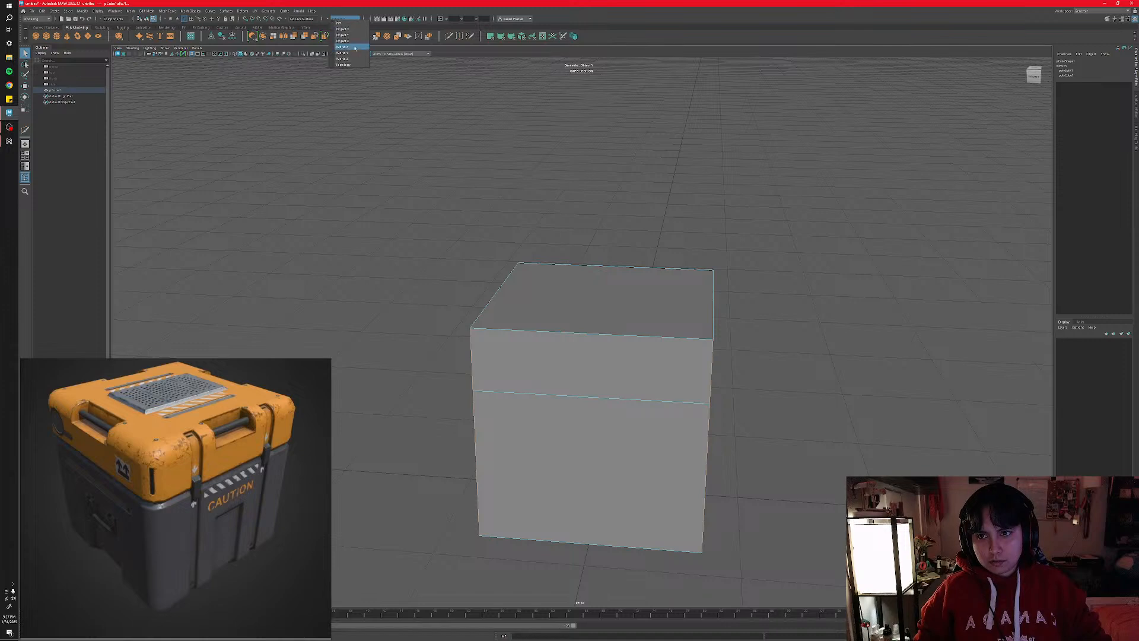
left_click(347, 28)
- Examine how symmetry mirrors the highlighting of the vertical corner edges on the cube's lid section
left_click_drag(564, 256, 554, 265, "alt")
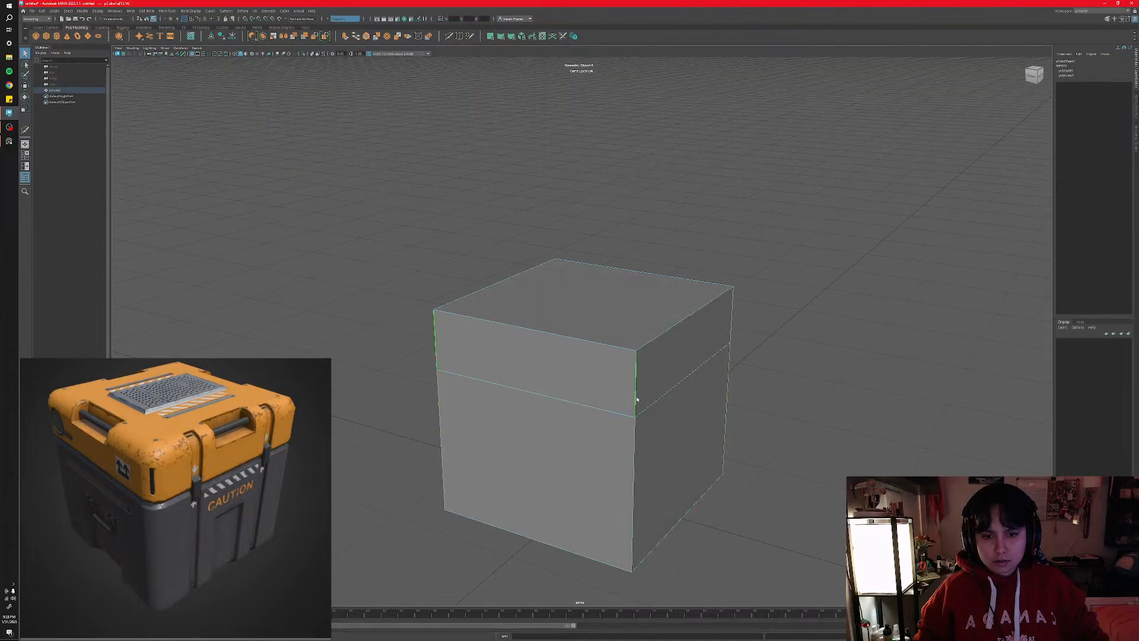
left_click_drag(637, 400, 592, 379, "alt")
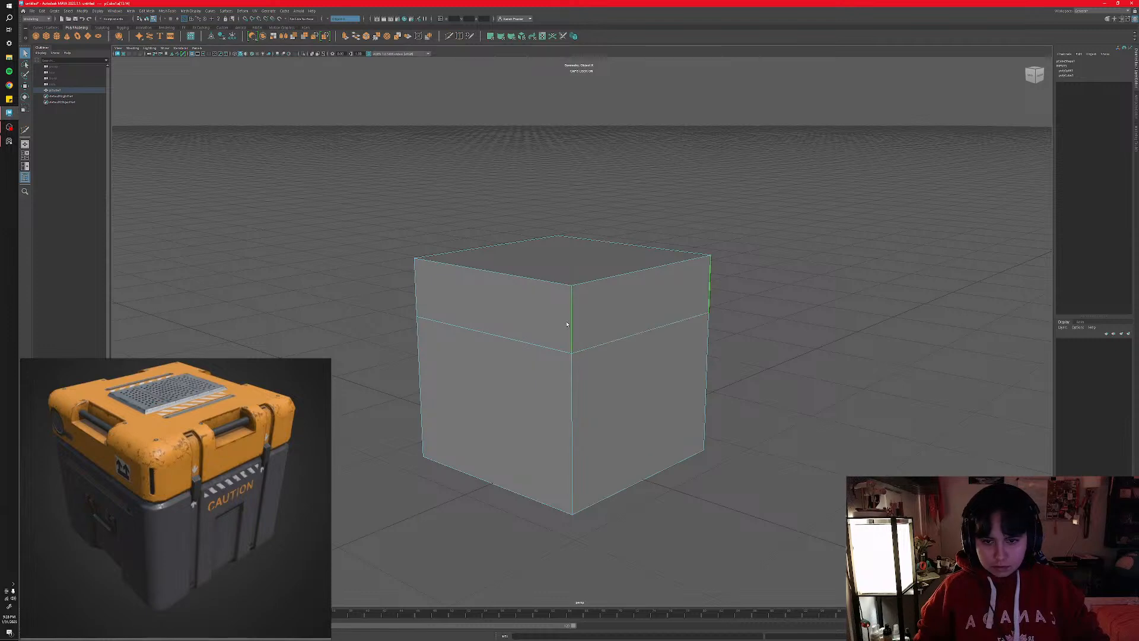
left_click(568, 381)
left_click(415, 300)
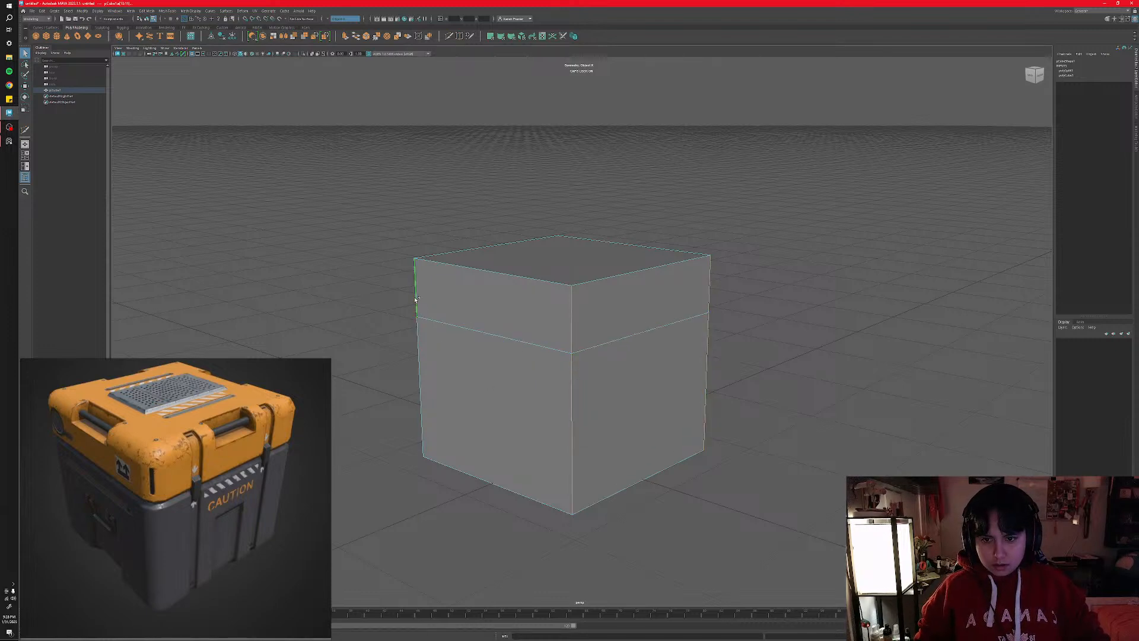
left_click_drag(470, 329, 480, 361, "alt")
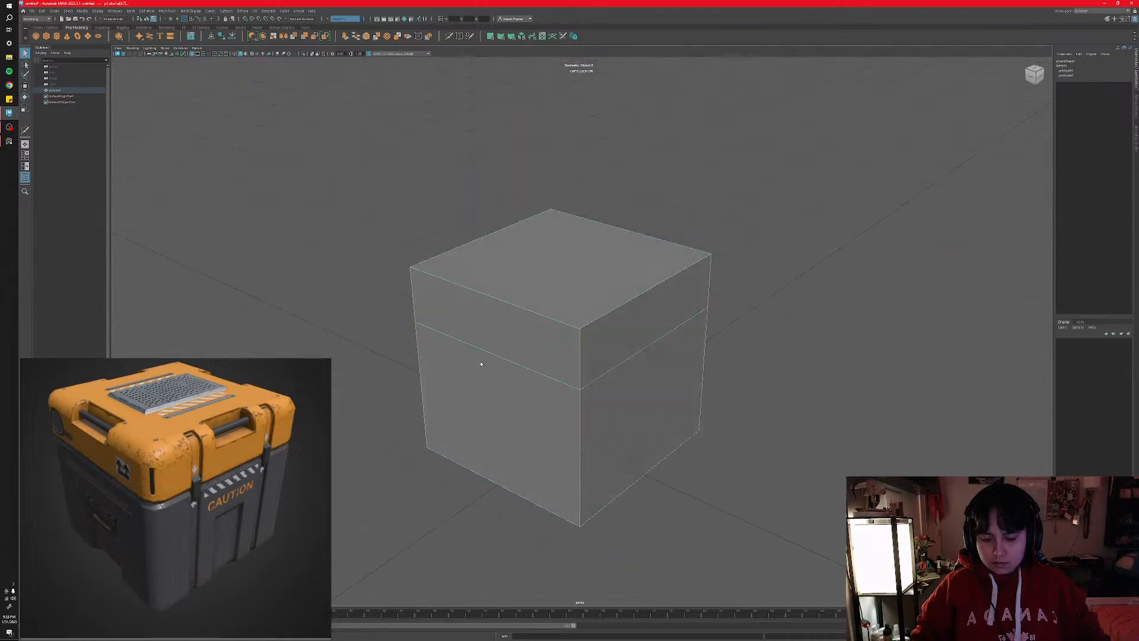
- Try beveling the cube's four vertical corner edges with differing bevel settings, and undo each trial bevel
key("r")
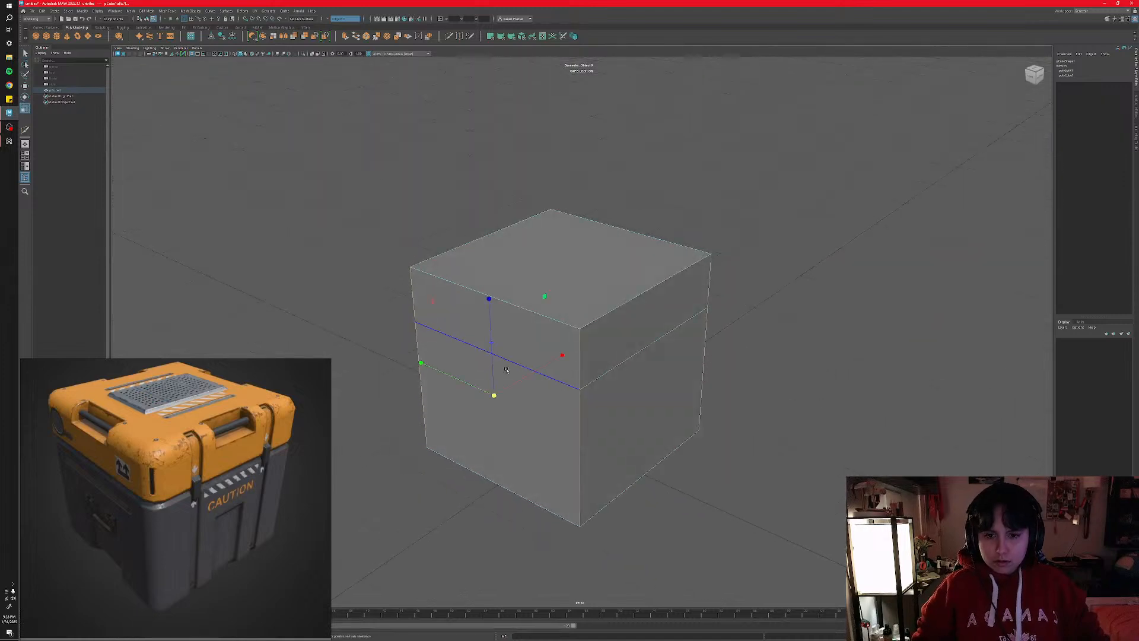
right_click(525, 436, "shift")
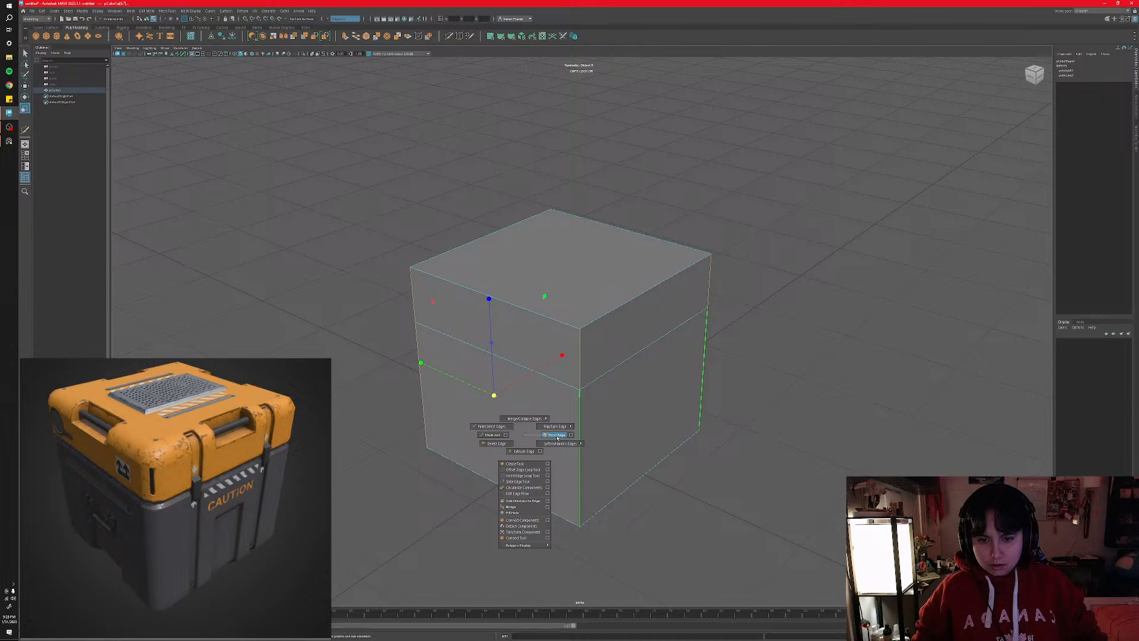
left_click(557, 435)
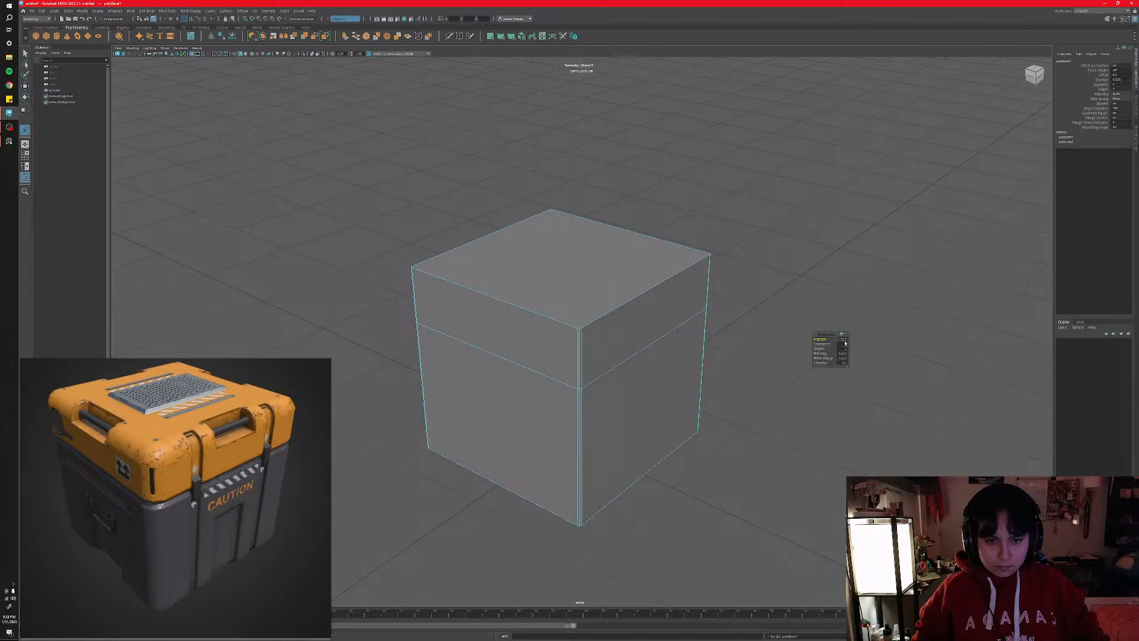
key("ctrl+z")
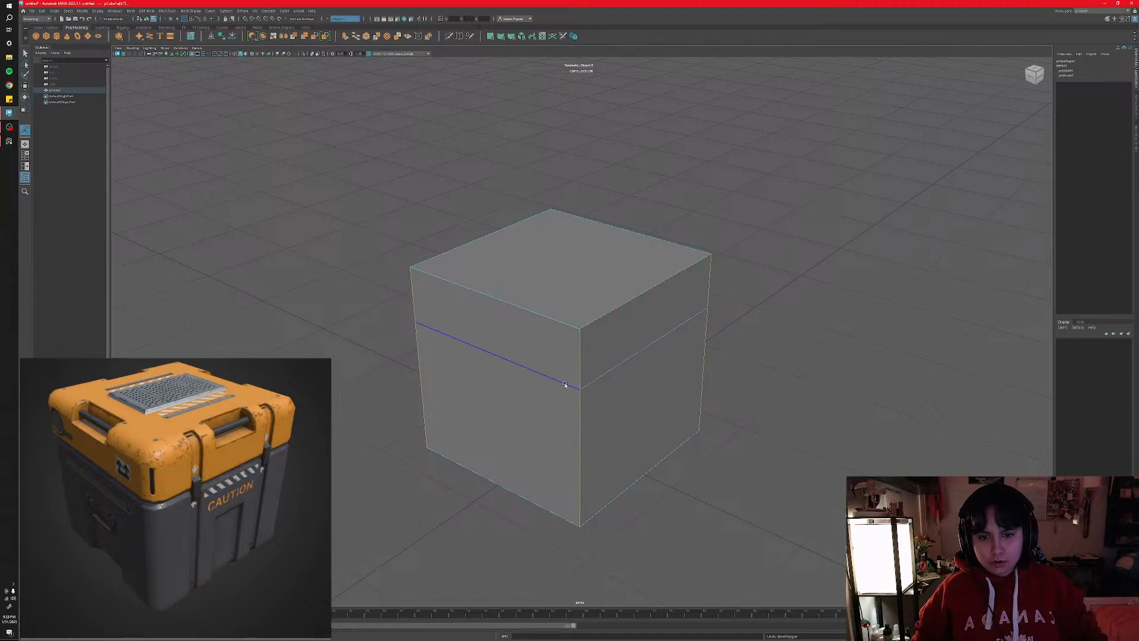
scroll(562, 384, "up", 3)
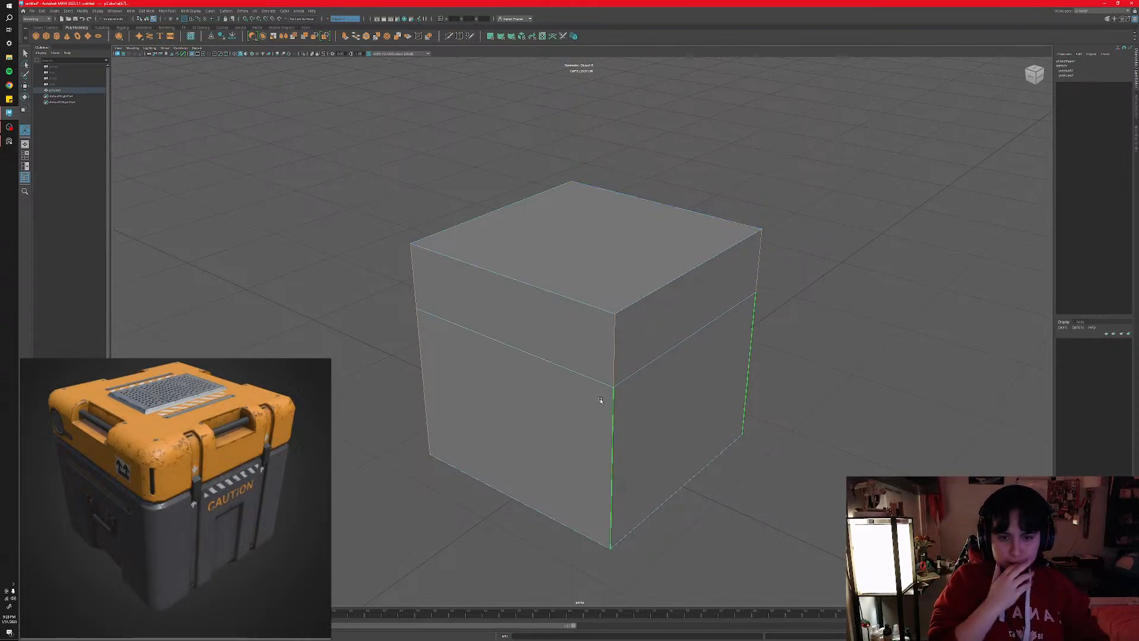
right_click(602, 349, "shift")
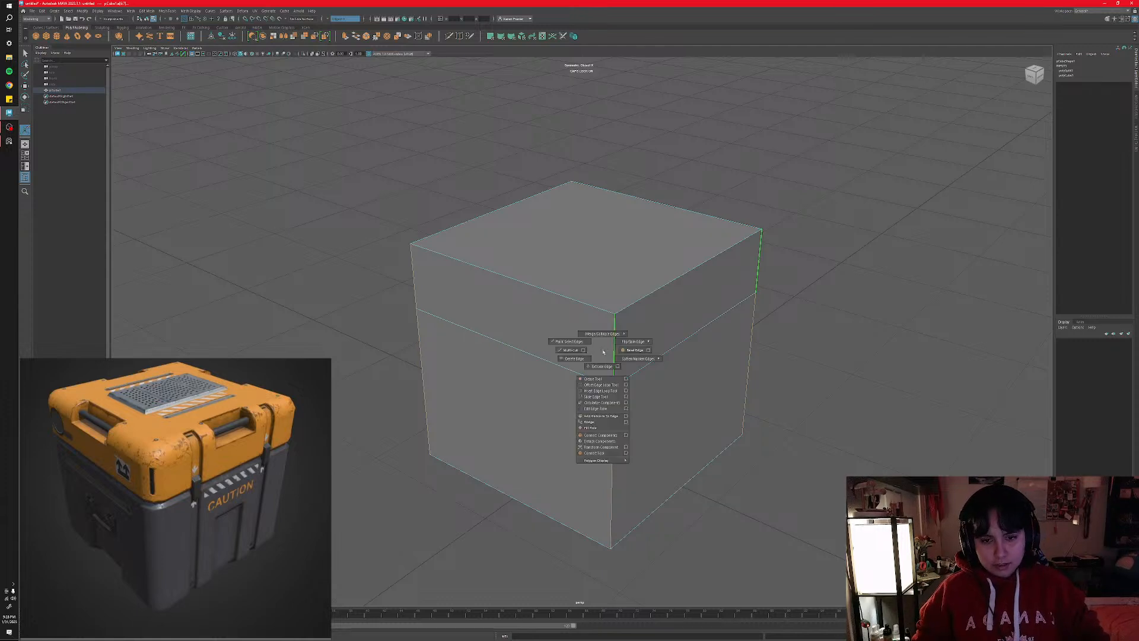
left_click(633, 350)
left_click_drag(626, 330, 638, 428, "alt")
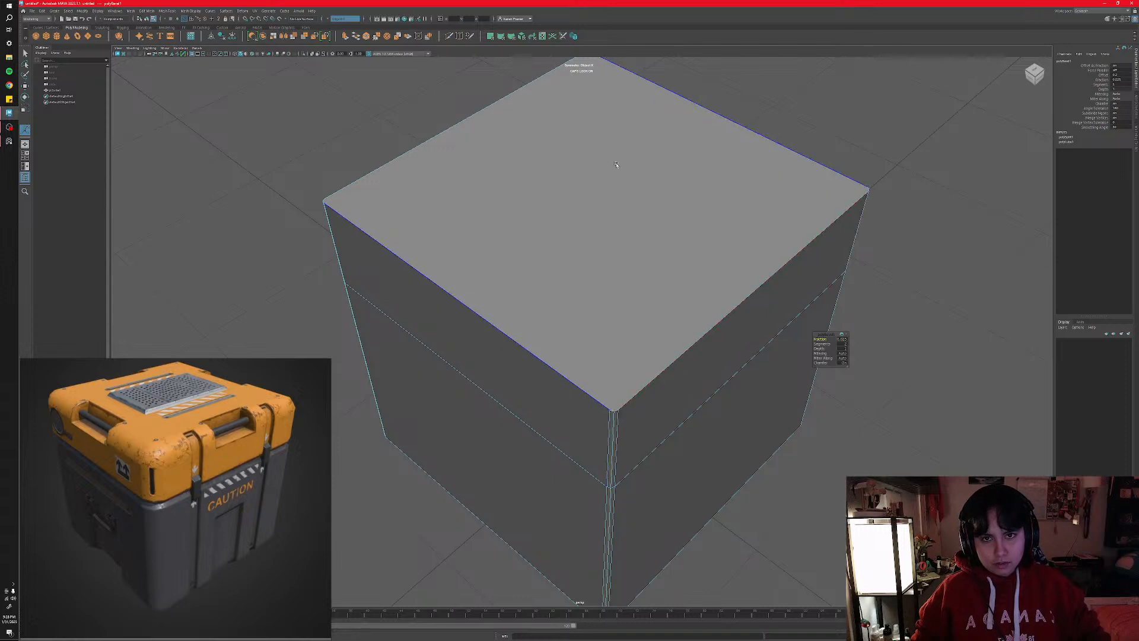
scroll(613, 404, "down", 3)
left_click_drag(613, 411, 654, 309, "alt")
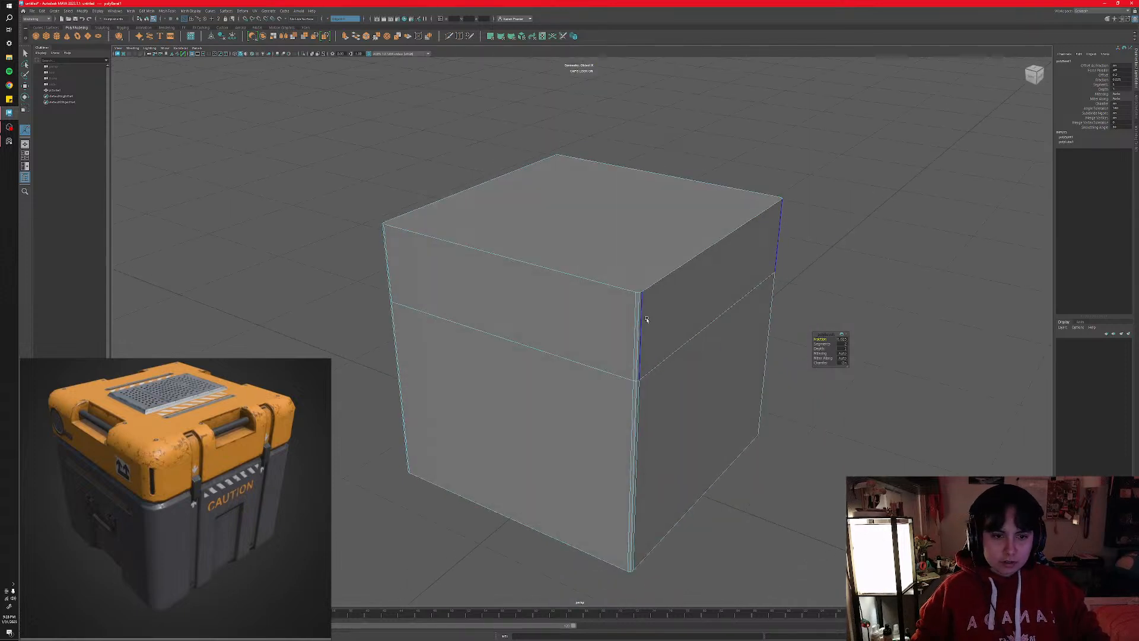
key("ctrl+z")
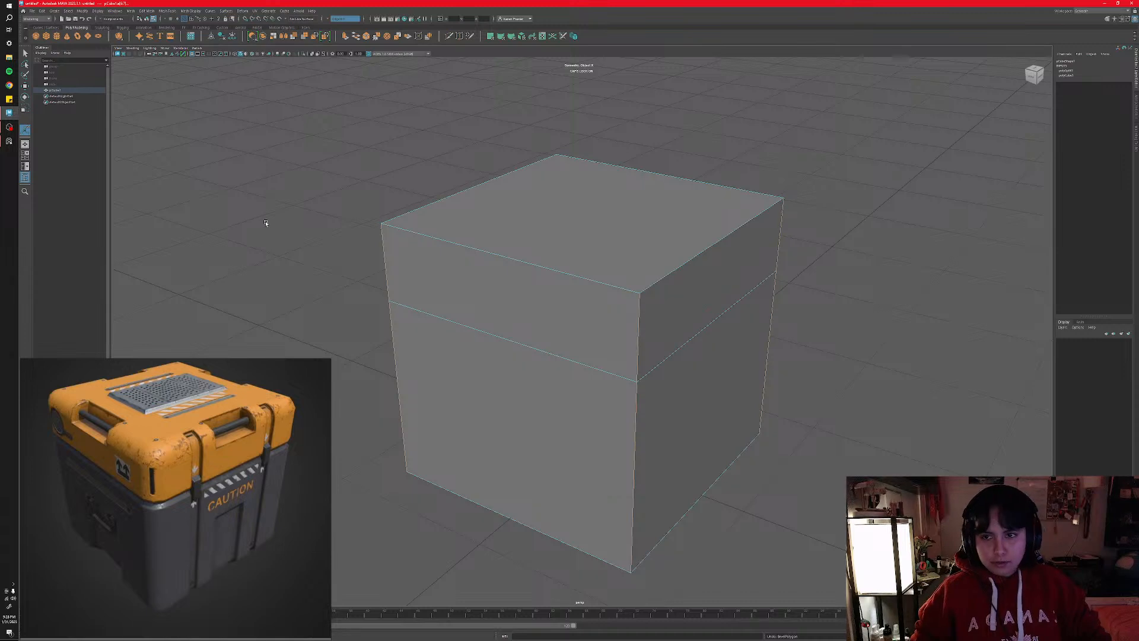
- Add the cube's top and bottom perimeter edges to the selection of vertical corner edges
double_click(462, 242)
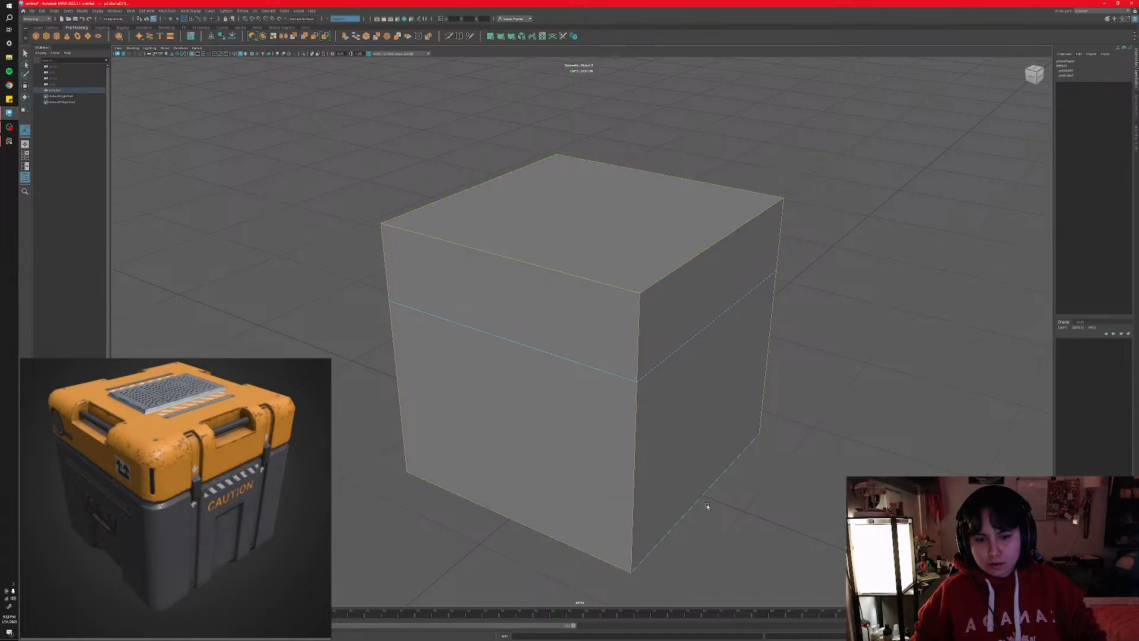
scroll(663, 502, "down", 3)
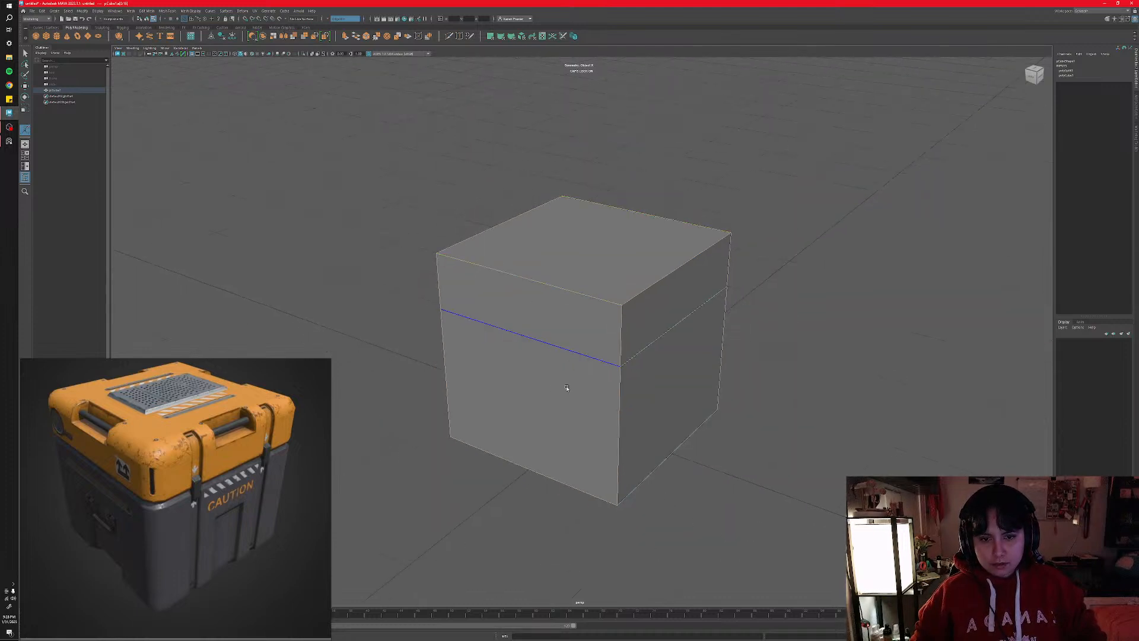
scroll(537, 380, "up", 4)
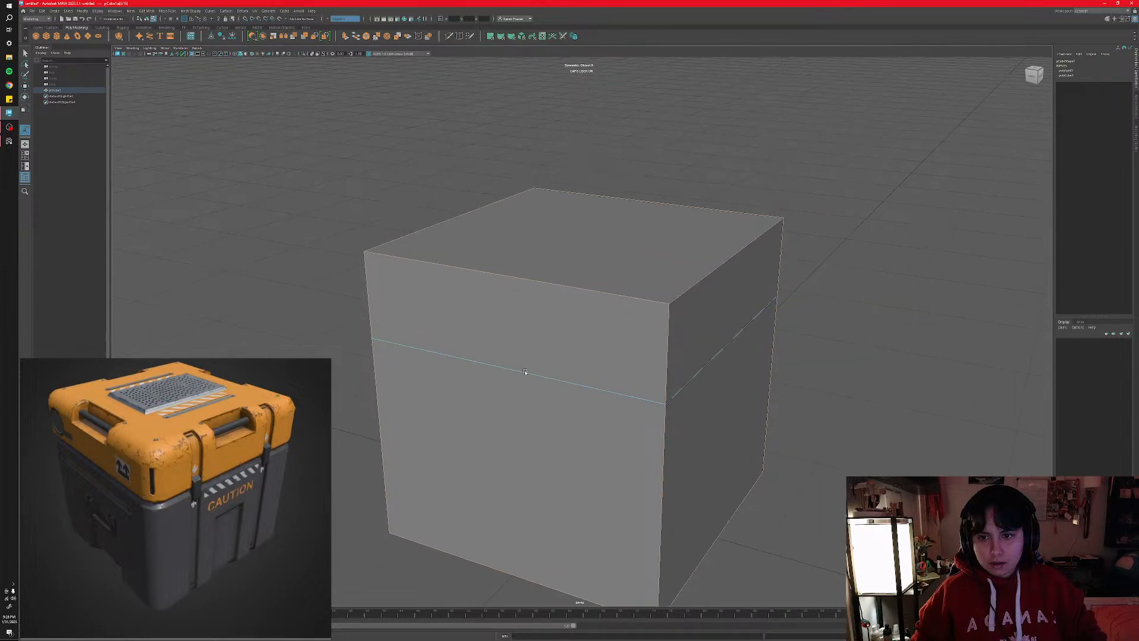
left_click_drag(525, 371, 511, 391, "alt")
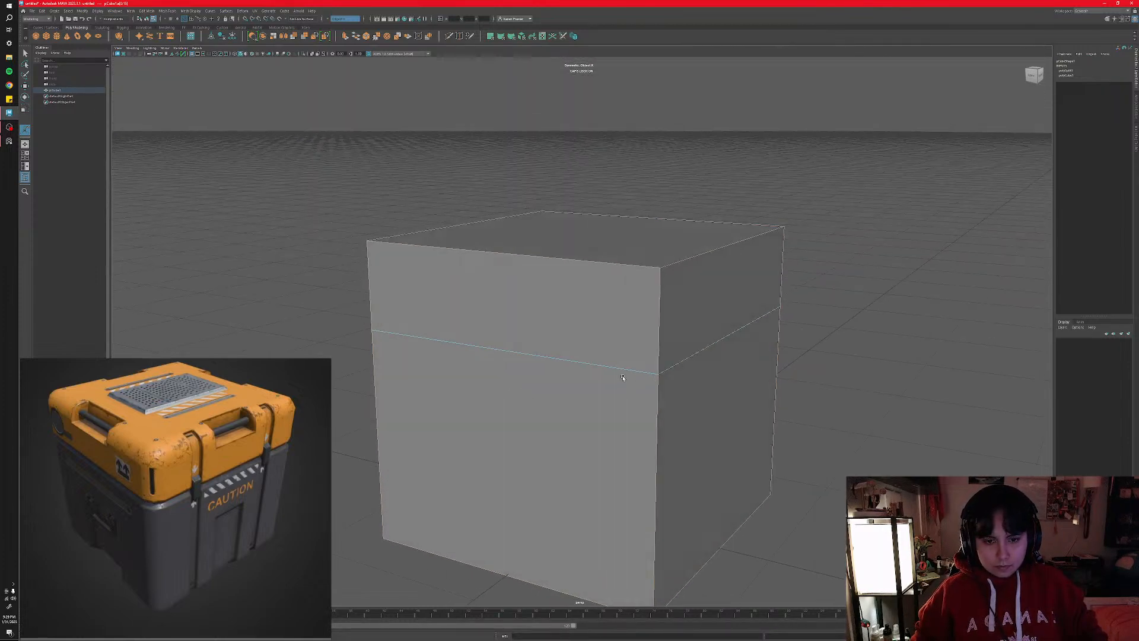
- Save the scene under the new file name scifiCrate_Hi in the project's scenes folder
left_click(32, 12)
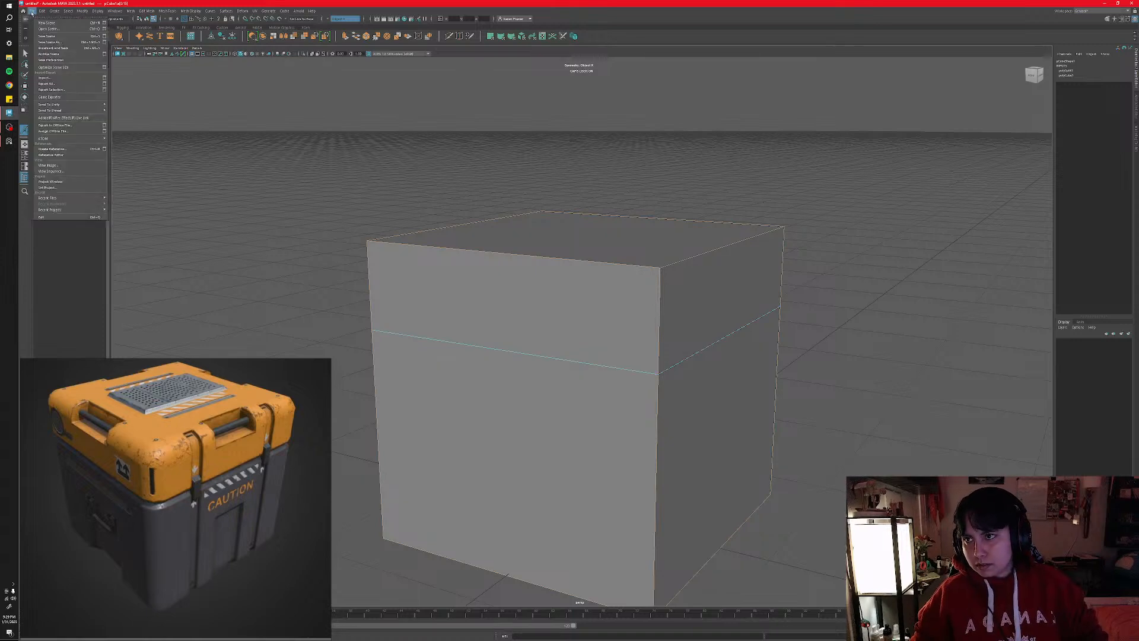
left_click(50, 43)
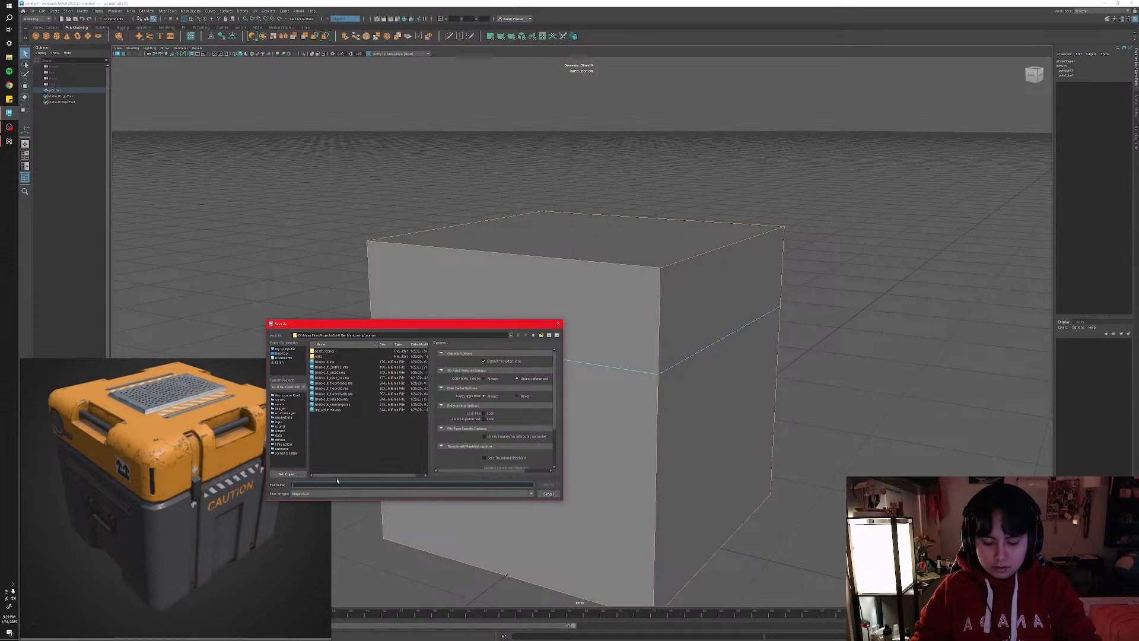
type("sc")
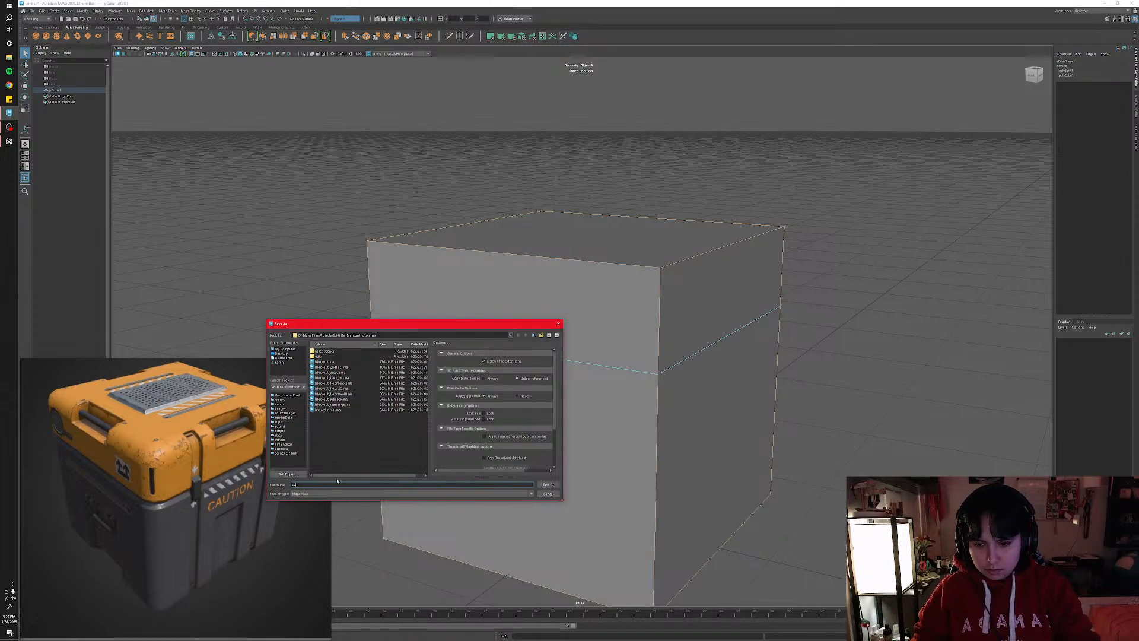
key("BackSpace")
key("BackSpace")
type("scifi")
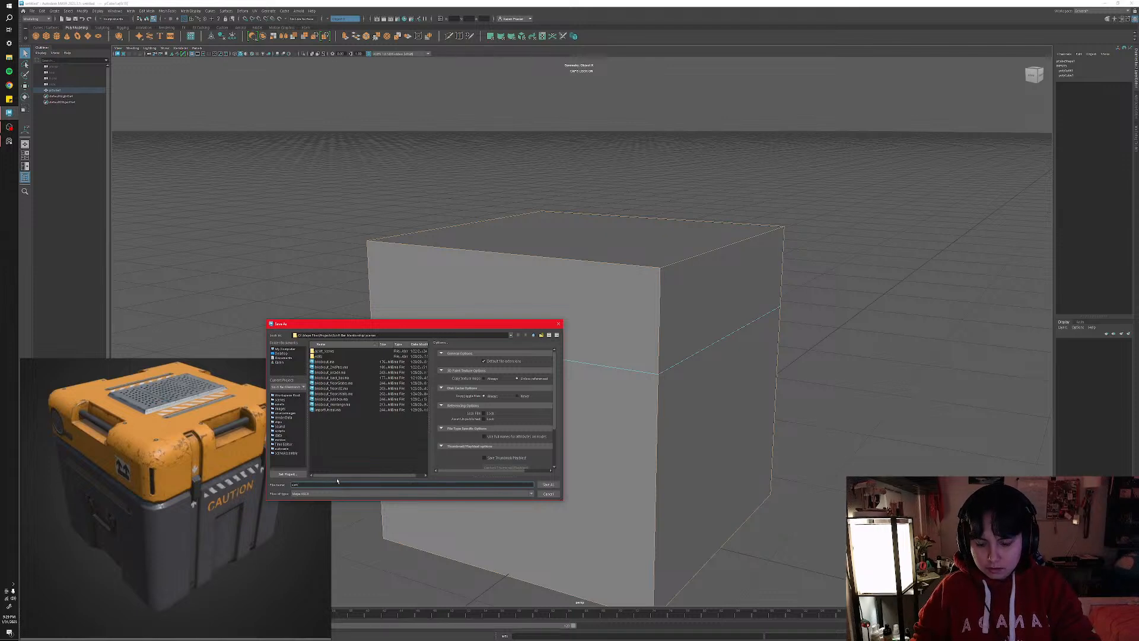
type("Crate")
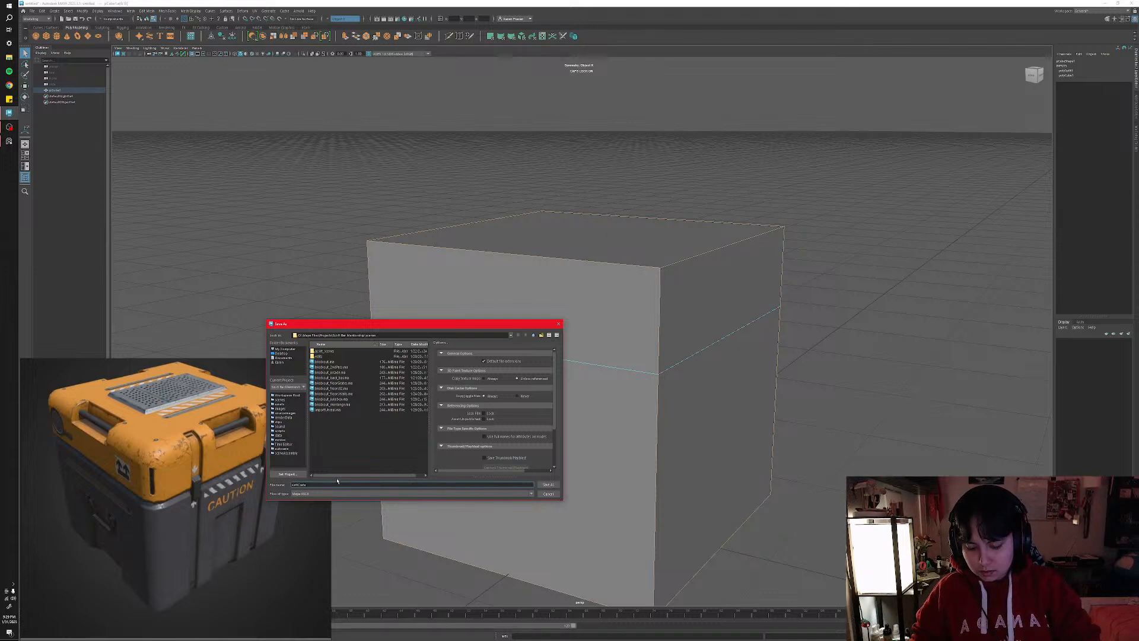
type("Hi")
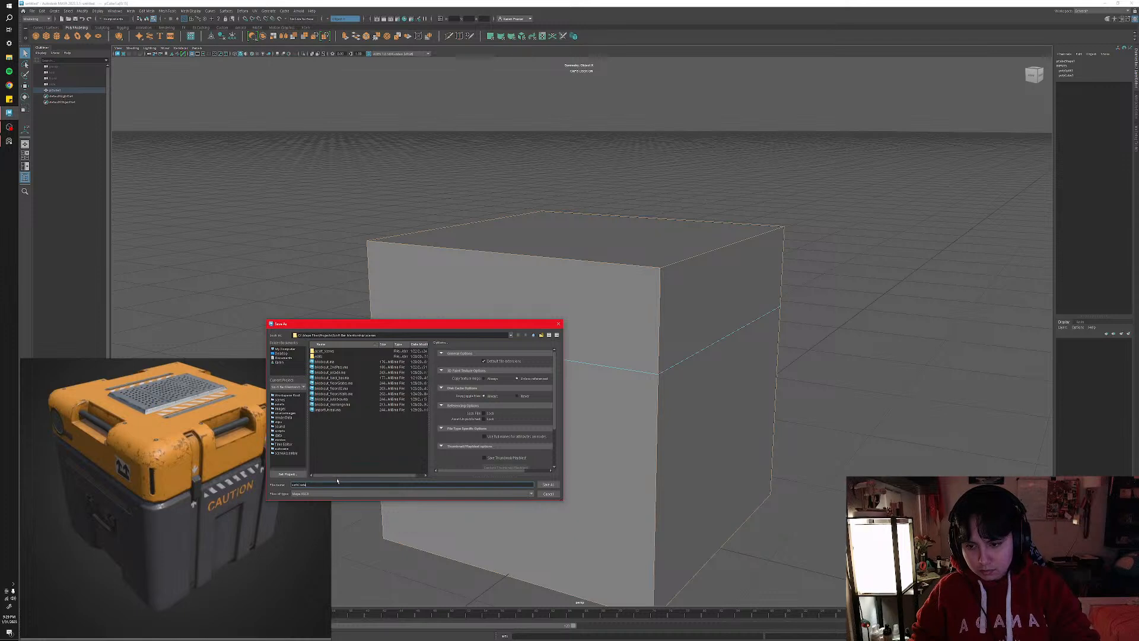
type("_H")
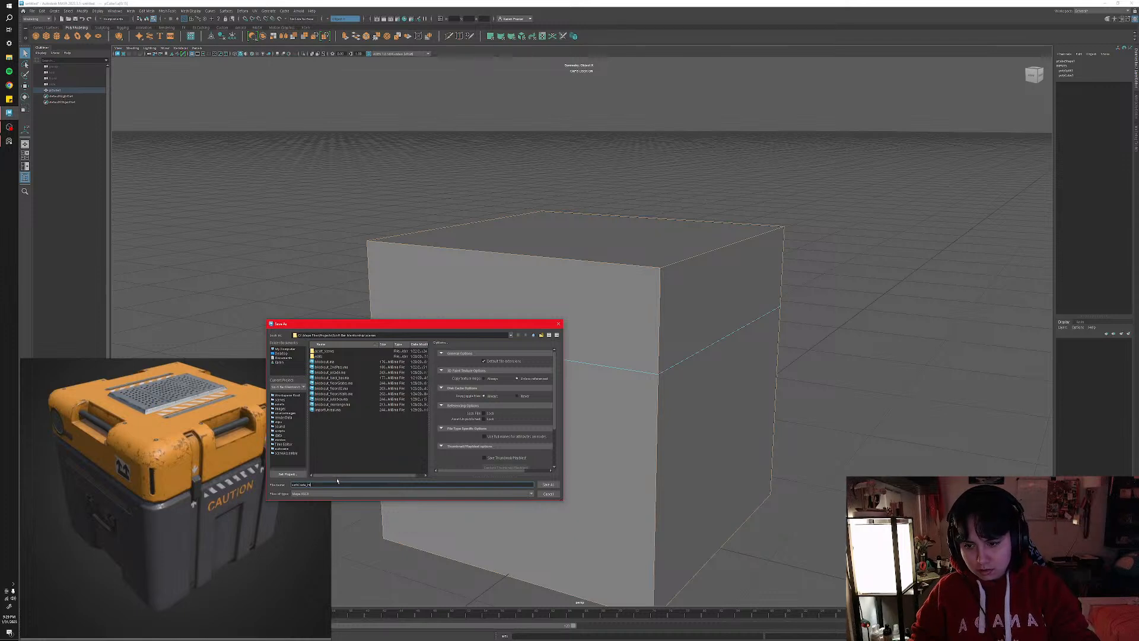
left_click(547, 485)
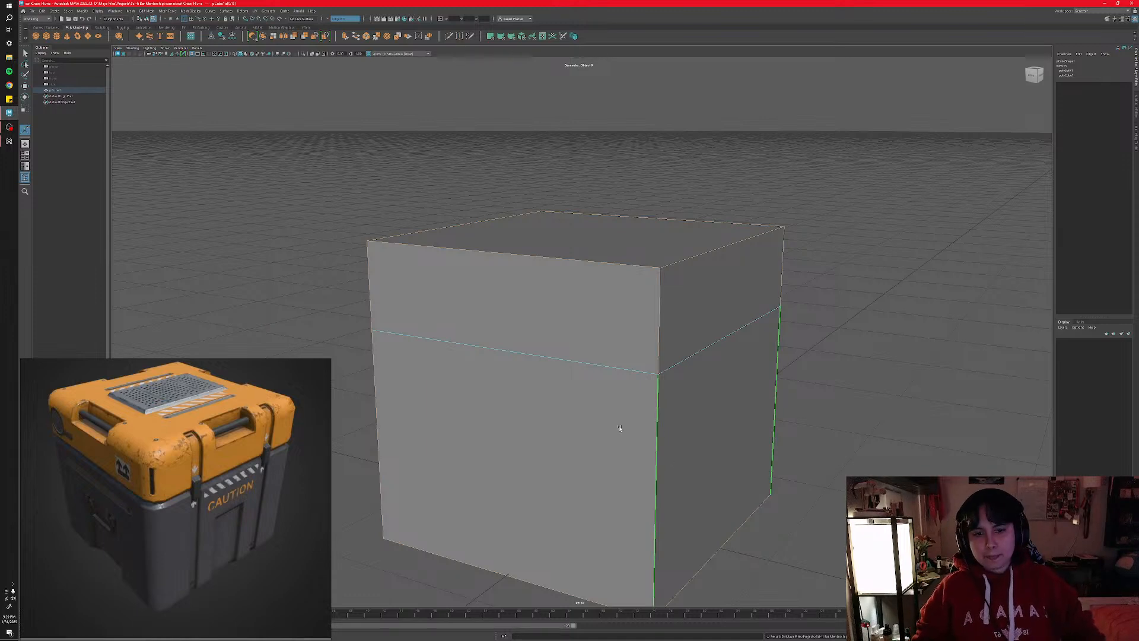
- Bevel the selected outer edges of the cube and increase the bevel fraction for broadly rounded corners
right_click_drag(603, 426, 639, 427, "shift")
left_click_drag(681, 330, 701, 342, "alt")
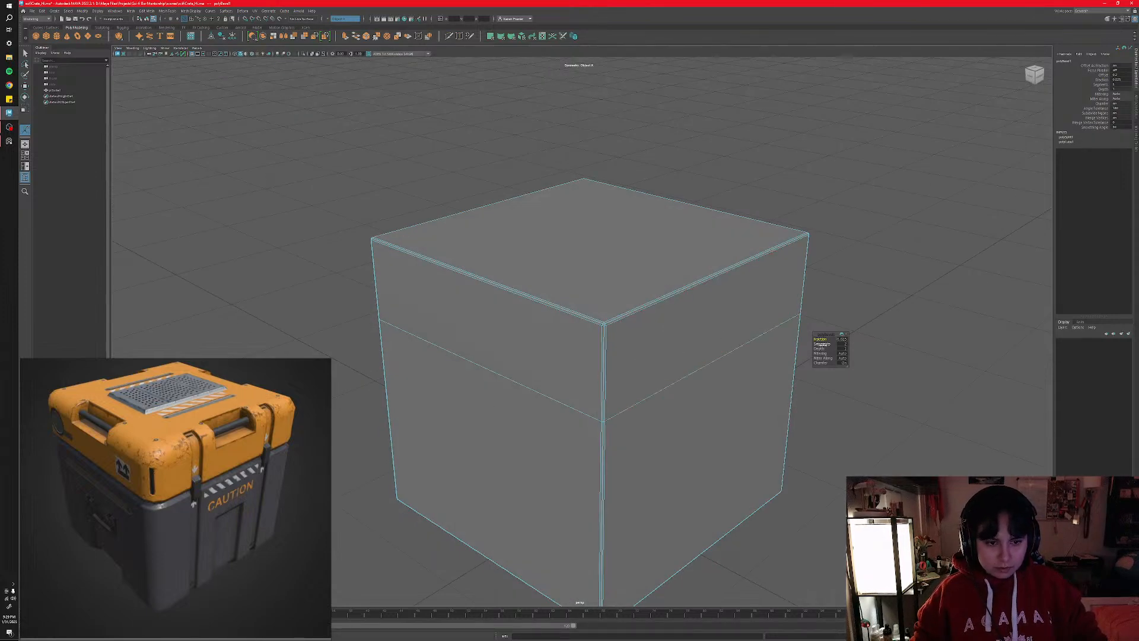
left_click_drag(822, 339, 823, 340)
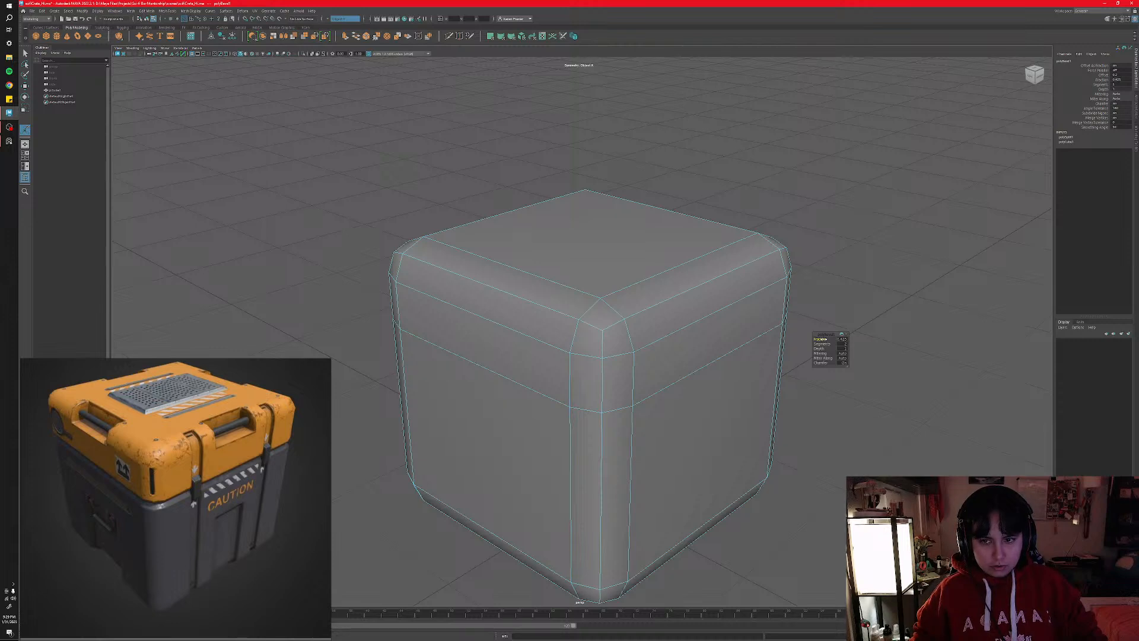
- Set the bevel's segments to 6, after trying 4
type("4")
left_click(844, 350)
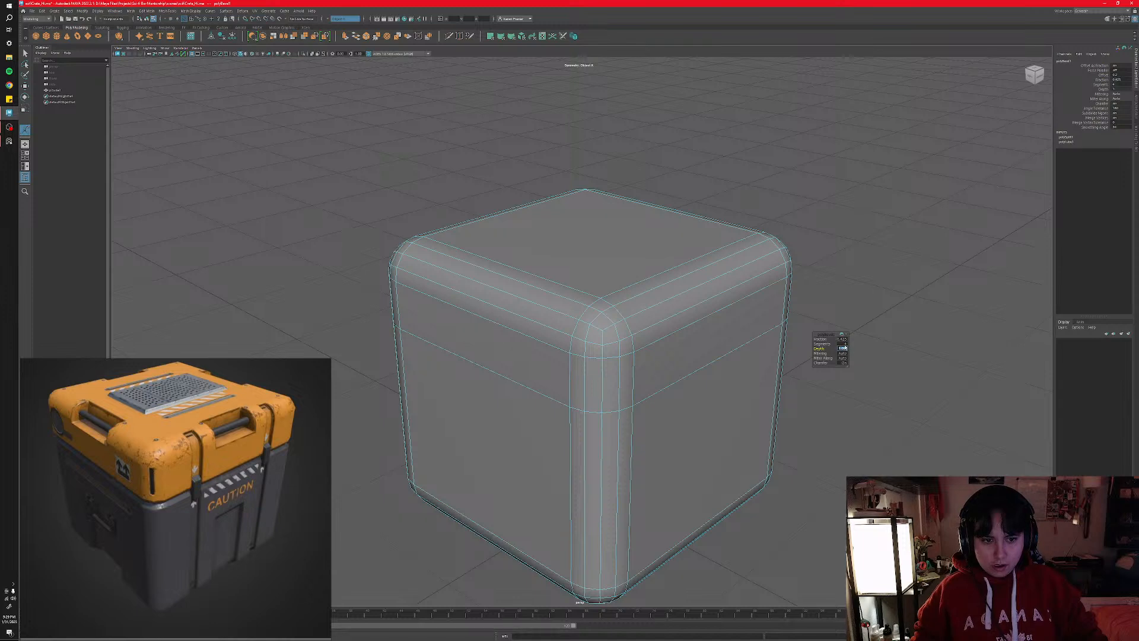
left_click(844, 344)
type("6")
left_click(841, 349)
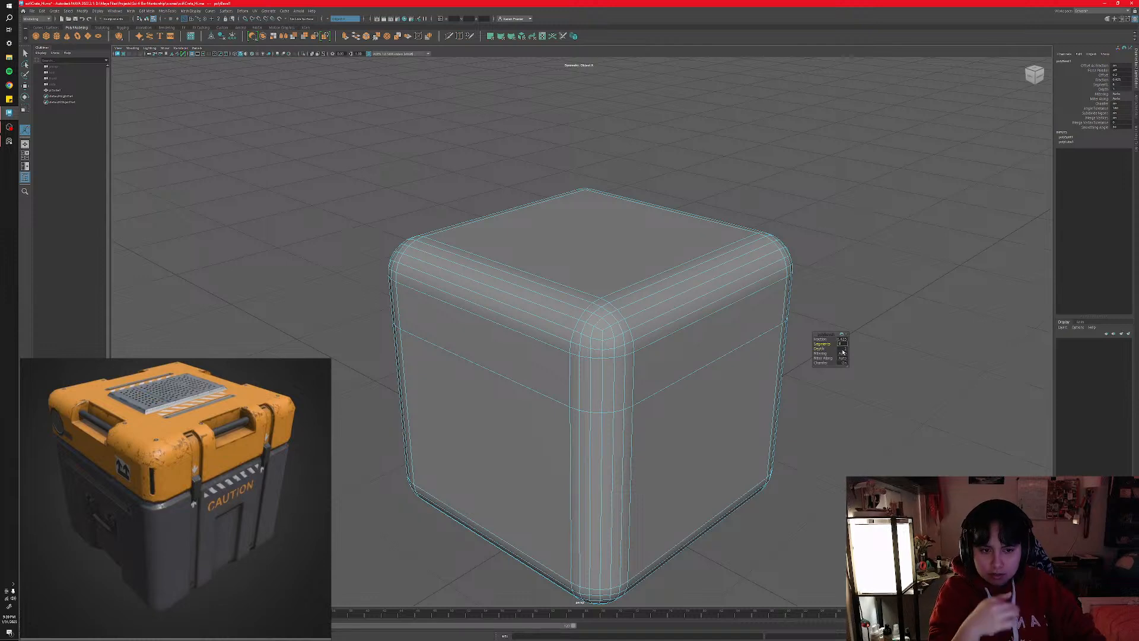
key("Tab")
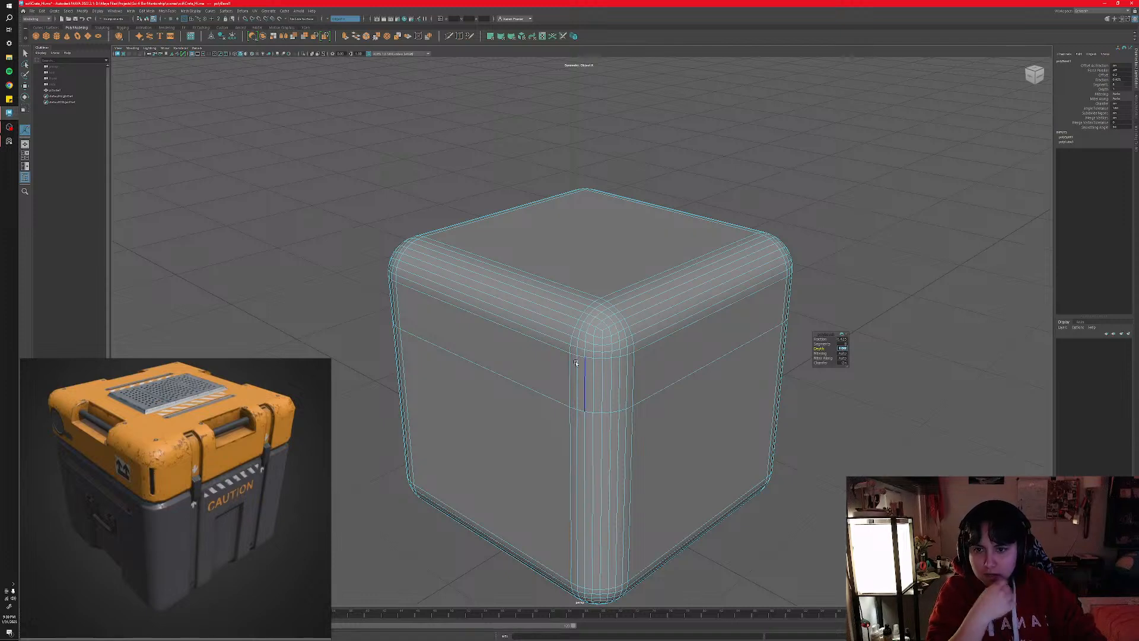
- Examine the rounded corner's silhouette up close, clearing the edge selection and returning the cube to object mode
scroll(727, 376, "up", 3)
middle_click_drag(762, 325, 576, 376, "alt")
scroll(706, 303, "up", 5)
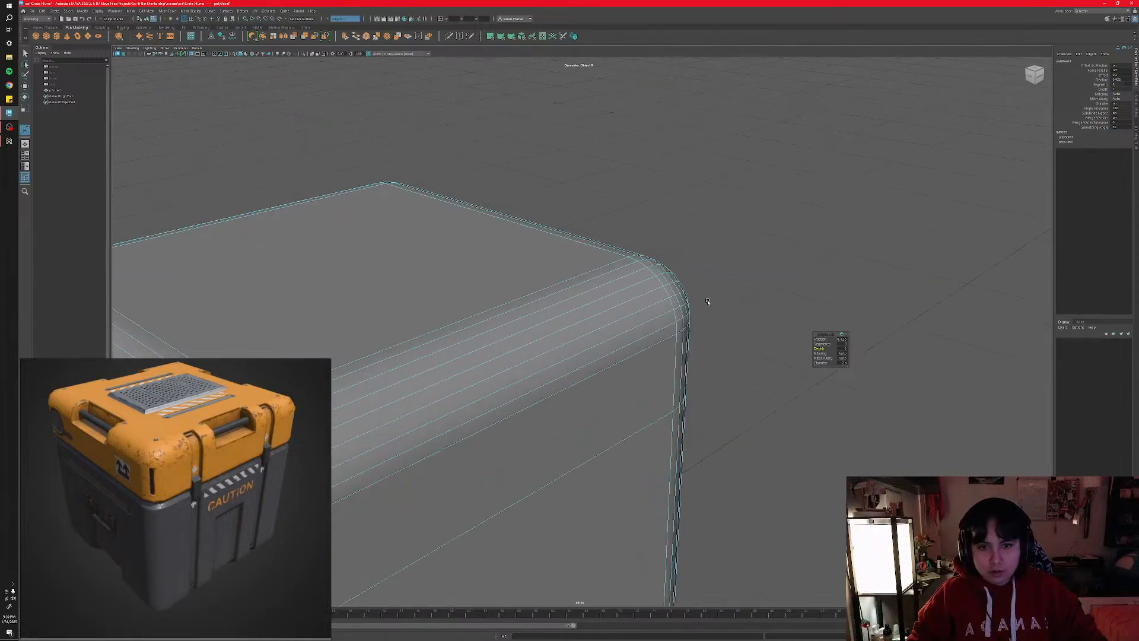
left_click_drag(700, 322, 618, 320, "alt")
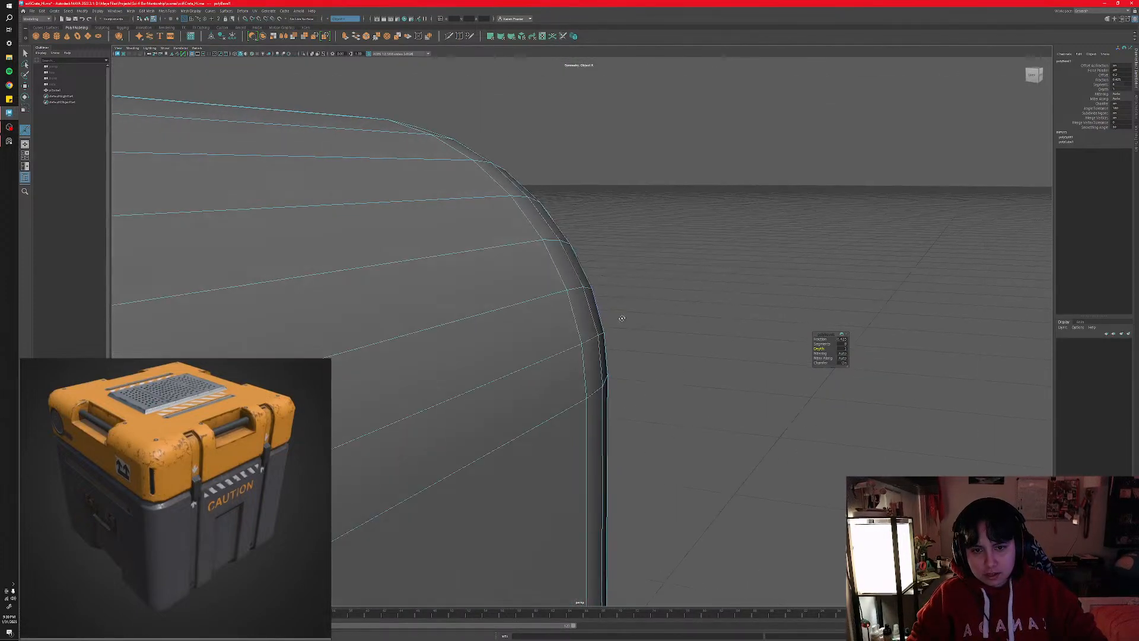
left_click(605, 315)
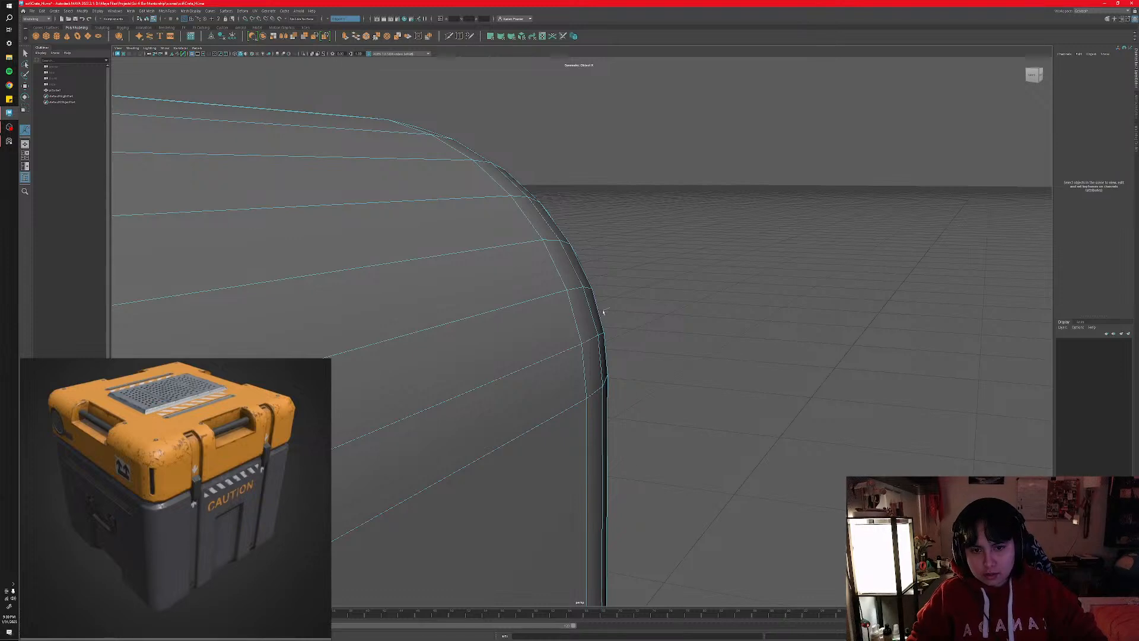
right_click_drag(609, 310, 659, 310)
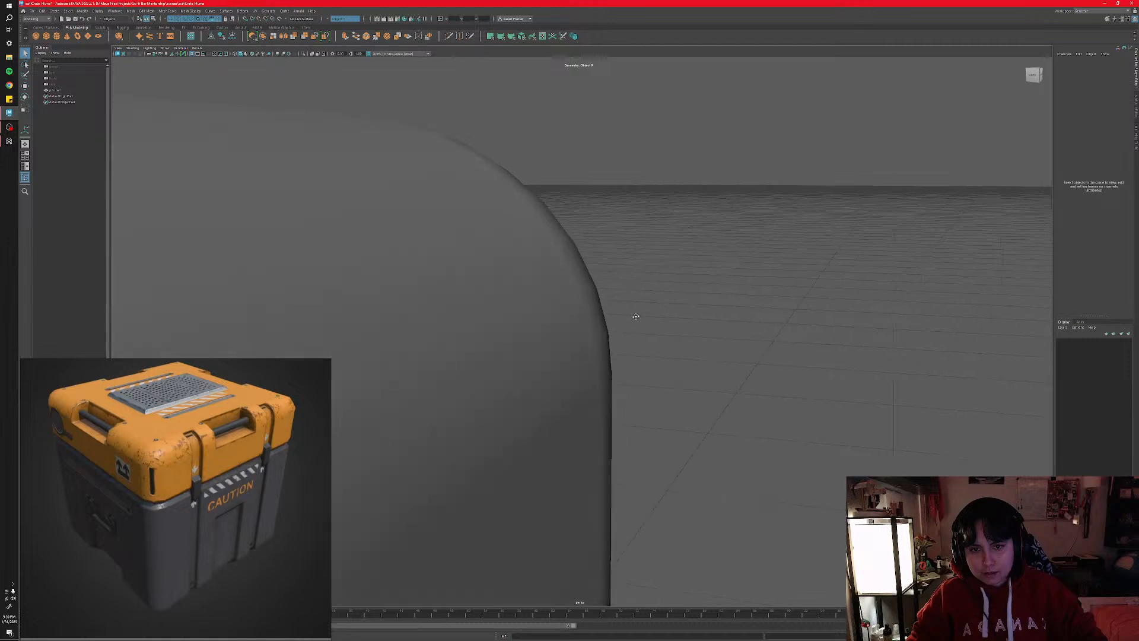
left_click_drag(635, 316, 635, 318, "alt")
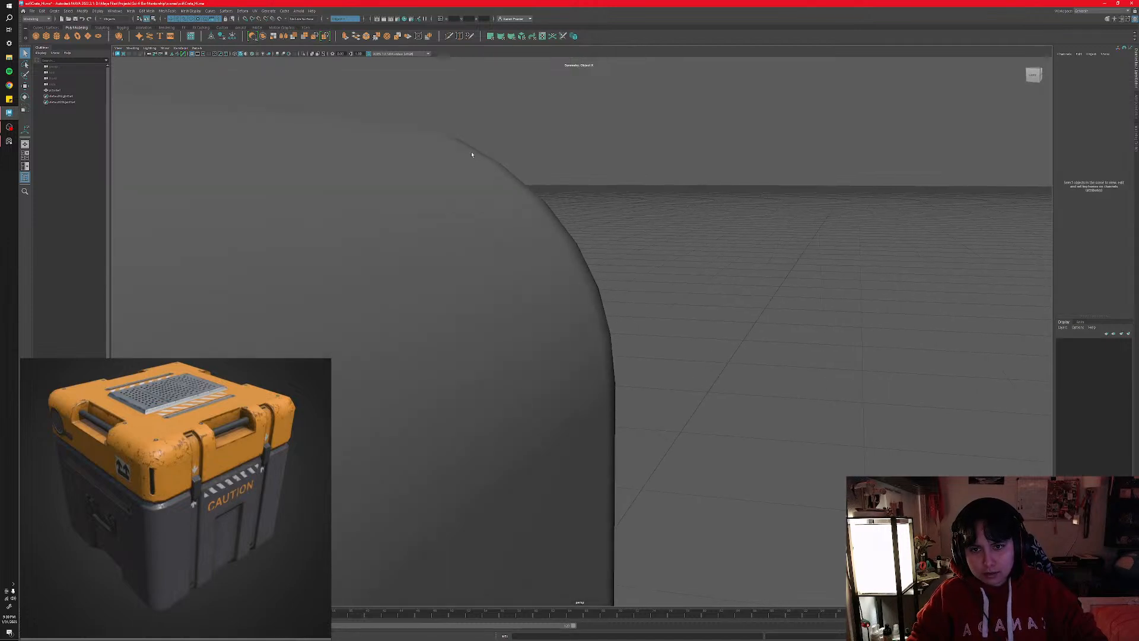
left_click_drag(641, 378, 605, 300, "alt")
scroll(682, 342, "down", 8)
- Select the beveled cube and increase its Scale Z so the crate is slightly taller
left_click(608, 301)
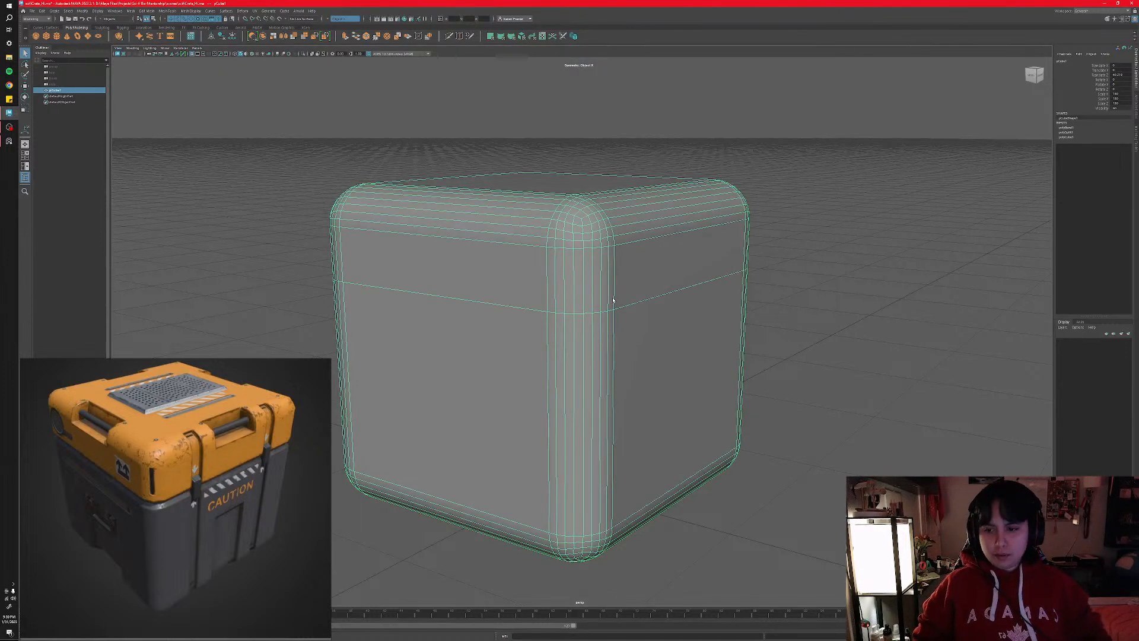
right_click_drag(645, 296, 645, 283)
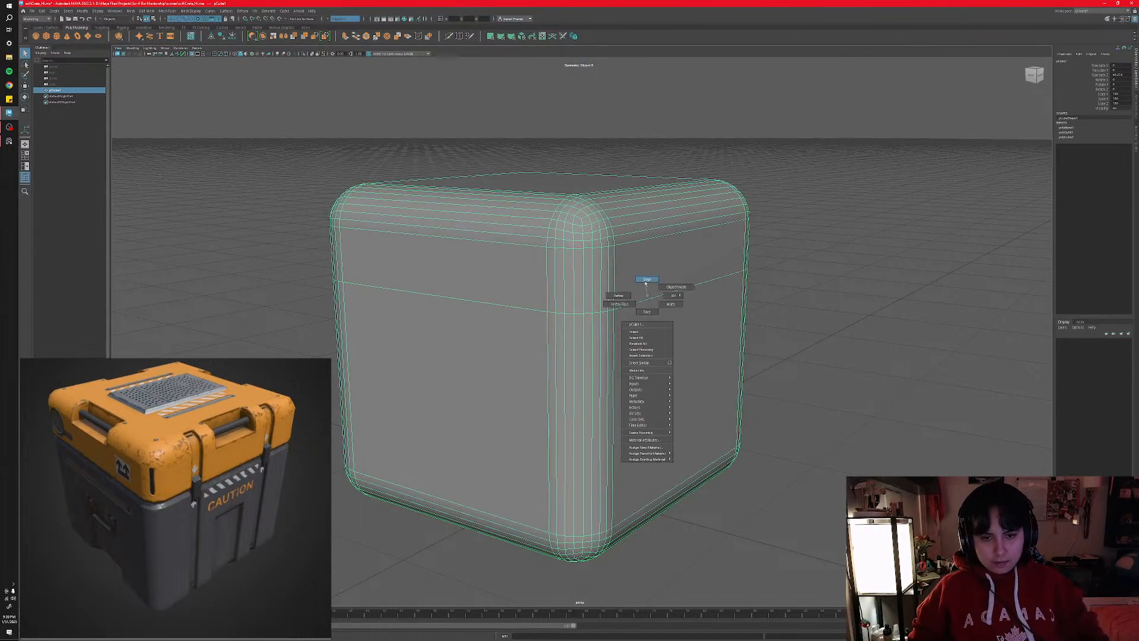
mouse_move(646, 282)
right_mouse_down()
mouse_move(656, 321)
mouse_move(661, 301)
mouse_move(648, 302)
right_mouse_up()
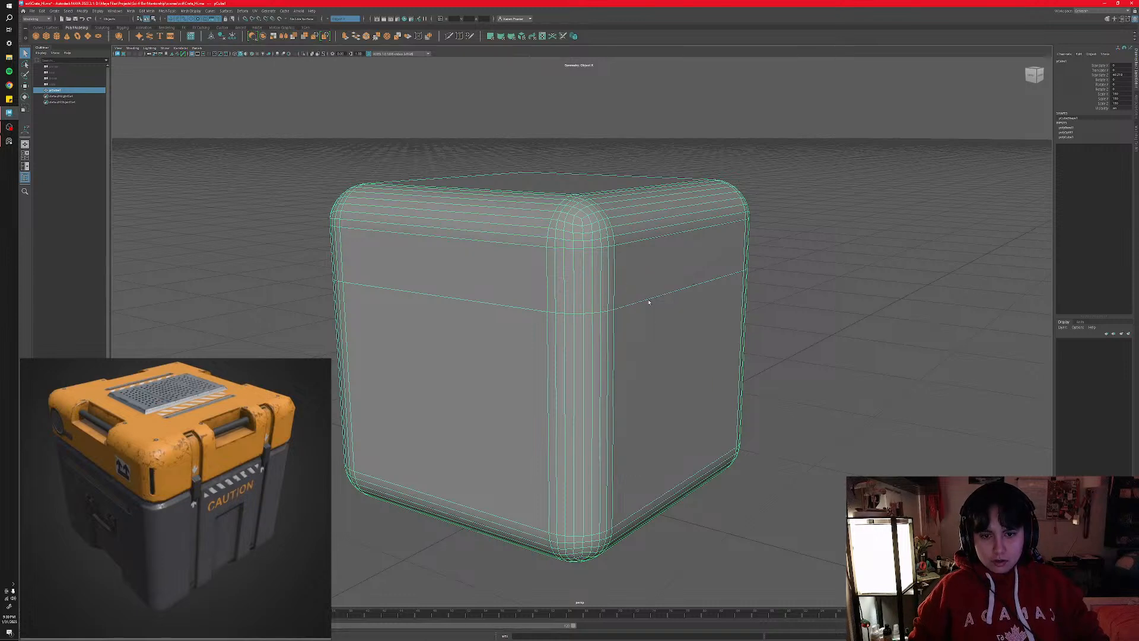
double_click(1118, 103)
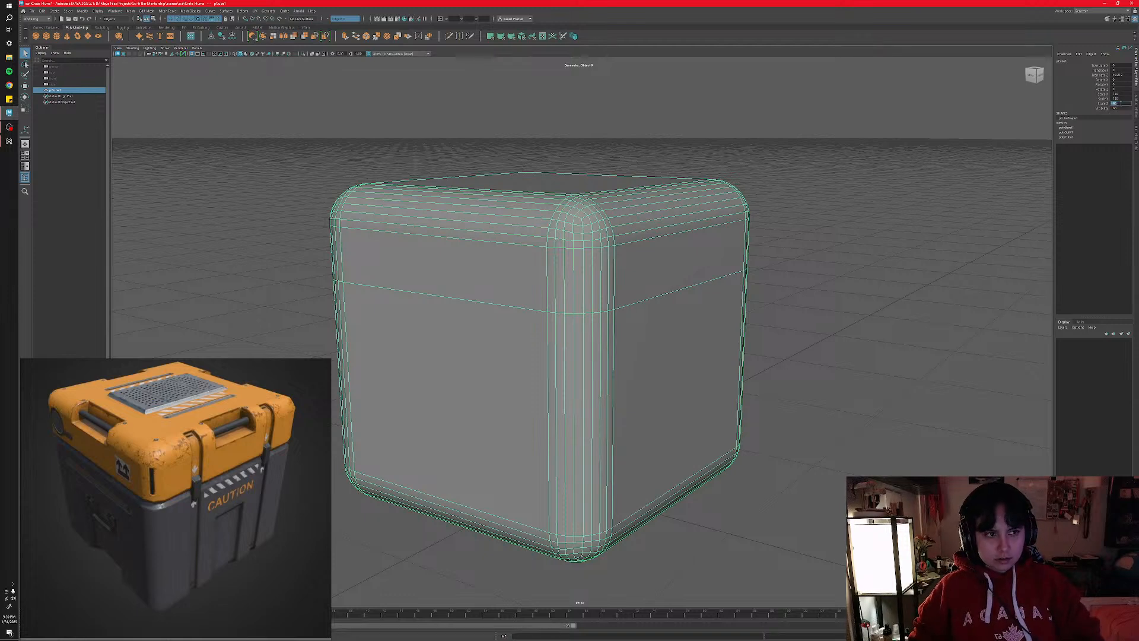
key("Return")
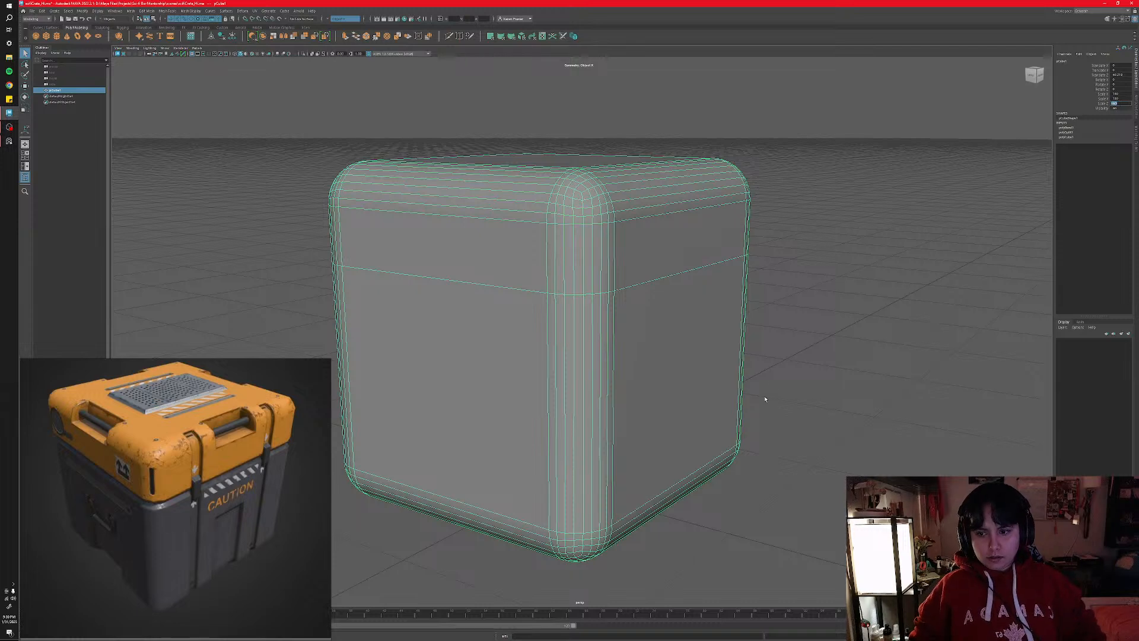
- Select the horizontal edge loop around the upper part of the cube and nudge its height slightly
left_click_drag(787, 382, 752, 399, "alt")
right_click_drag(641, 325, 645, 318)
double_click(645, 318)
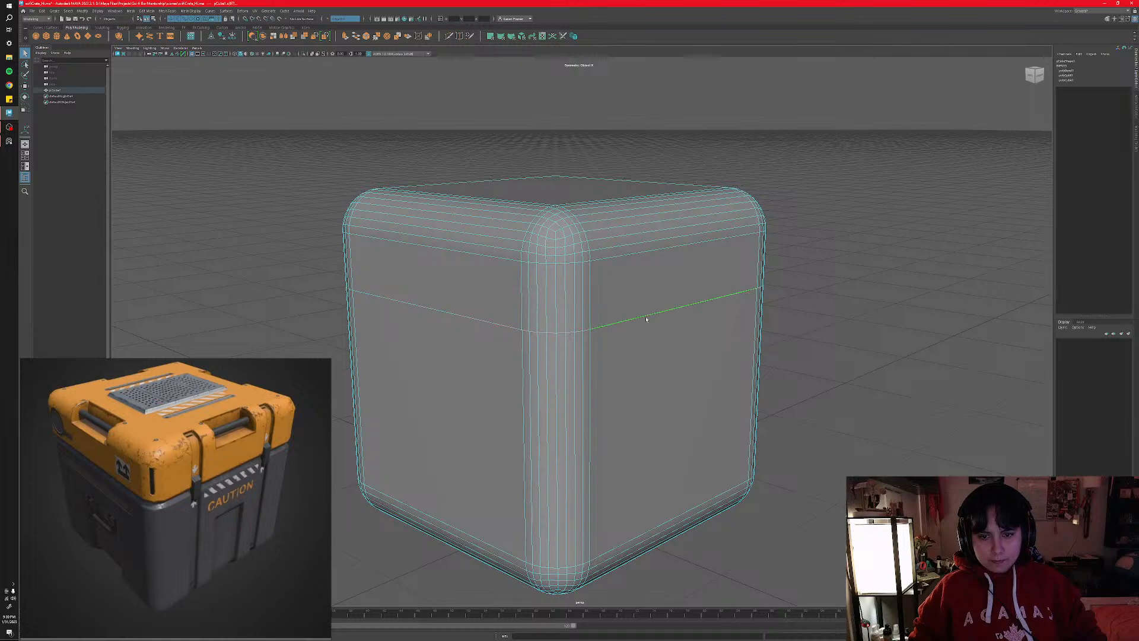
left_click_drag(646, 318, 657, 347, "alt")
right_click(657, 347, "shift")
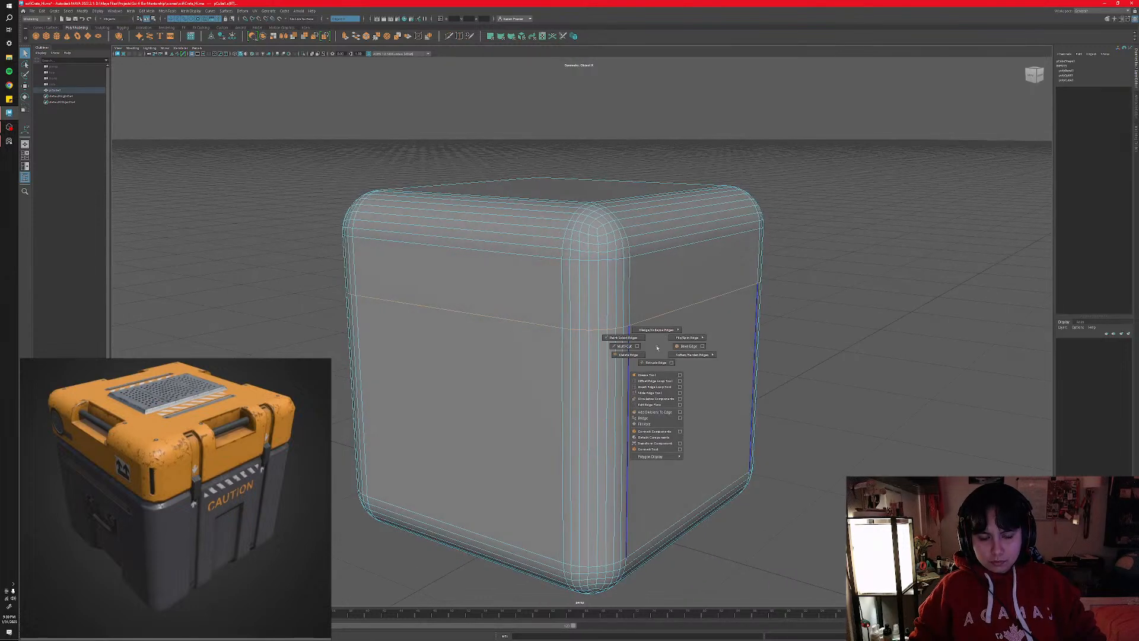
key("w")
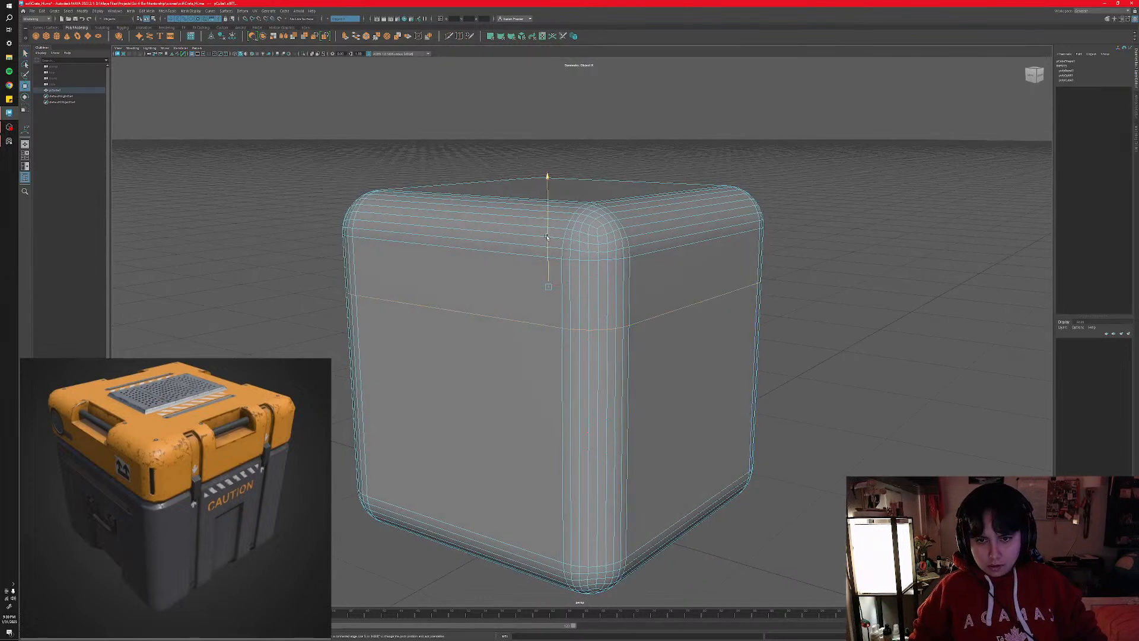
left_click_drag(546, 237, 546, 236)
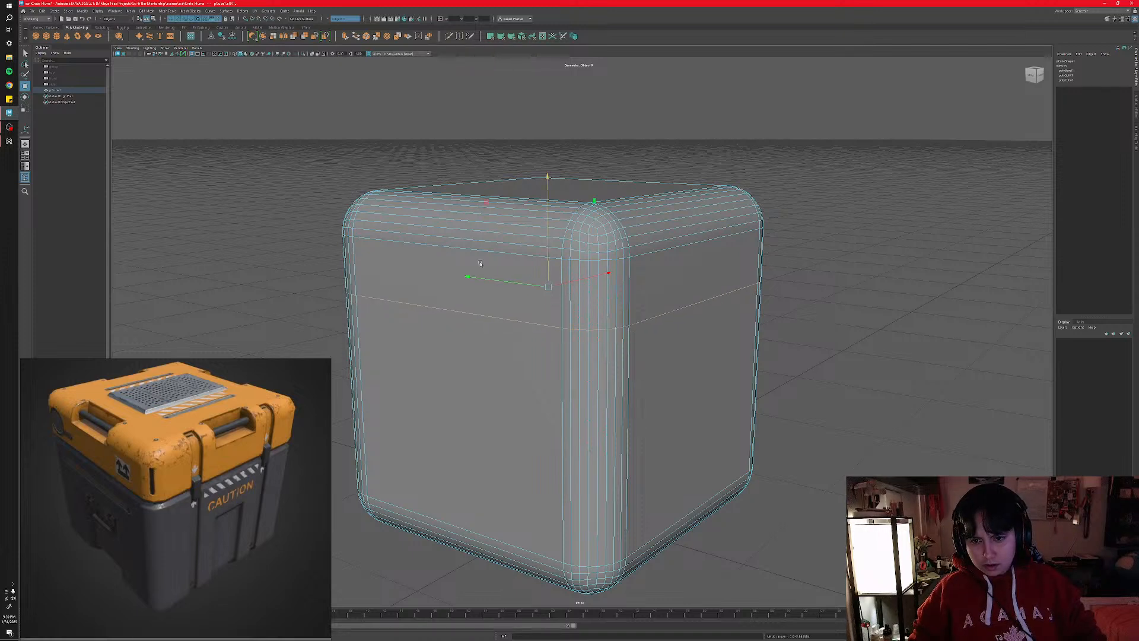
left_click_drag(543, 258, 567, 386, "alt")
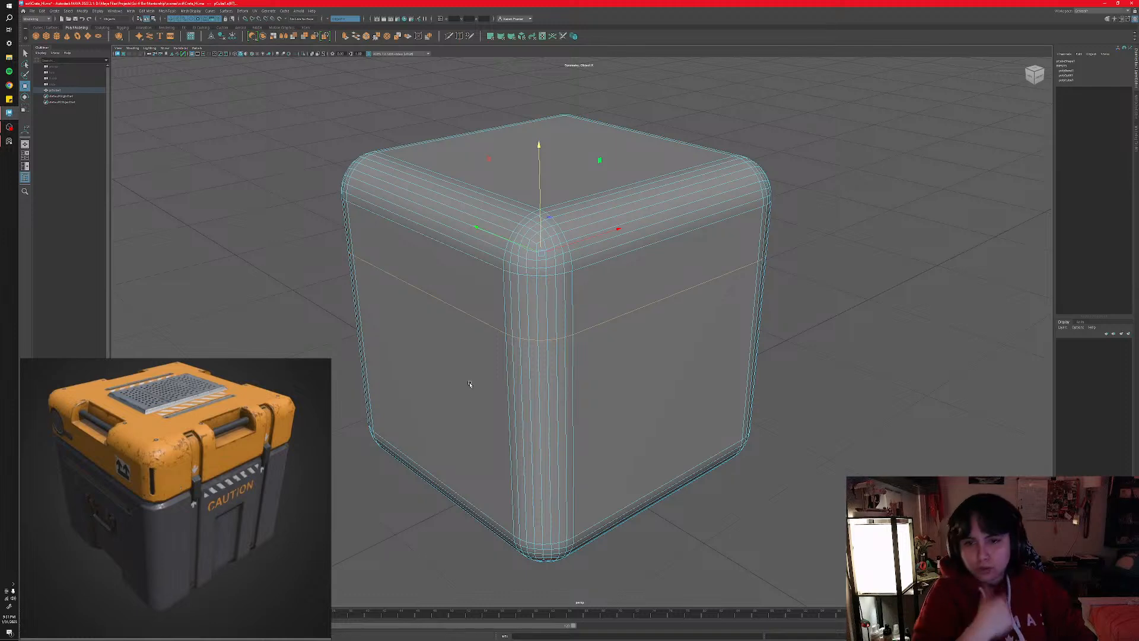
- Try inserting vertical edge loops through both pairs of opposite sides with Multi-Cut, and undo the cuts
right_click(558, 414, "shift")
right_click_drag(558, 413, 528, 412, "shift")
left_click(653, 302, "ctrl")
left_click(419, 253, "ctrl")
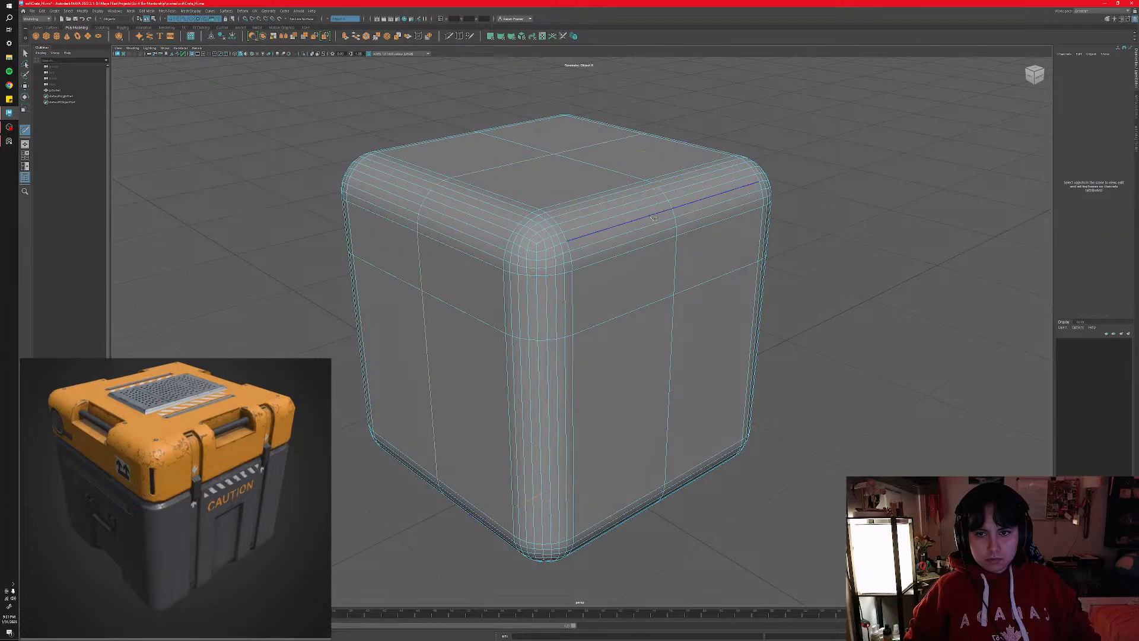
left_click_drag(657, 193, 619, 325, "alt")
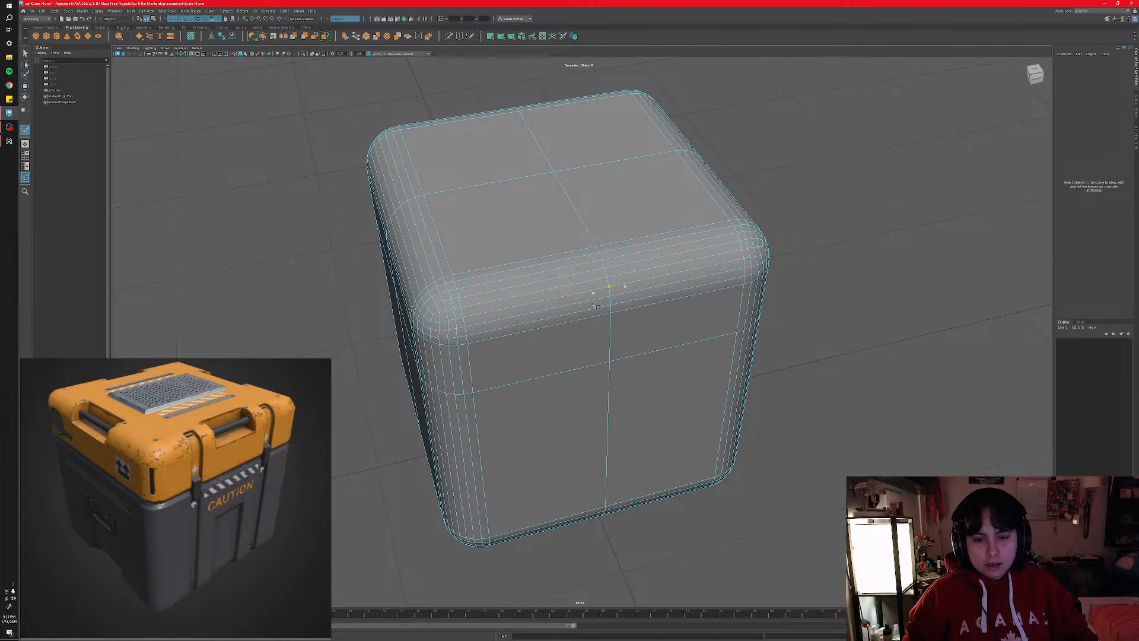
left_click_drag(590, 386, 575, 415, "alt")
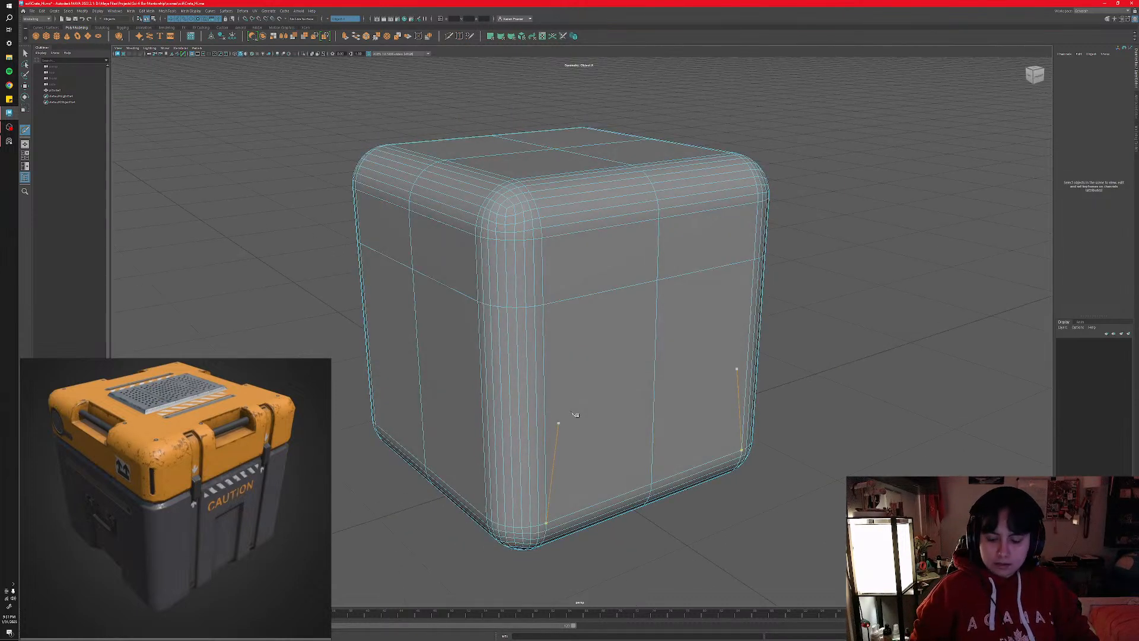
key("ctrl+z")
key("ctrl+z")
key("ctrl+z")
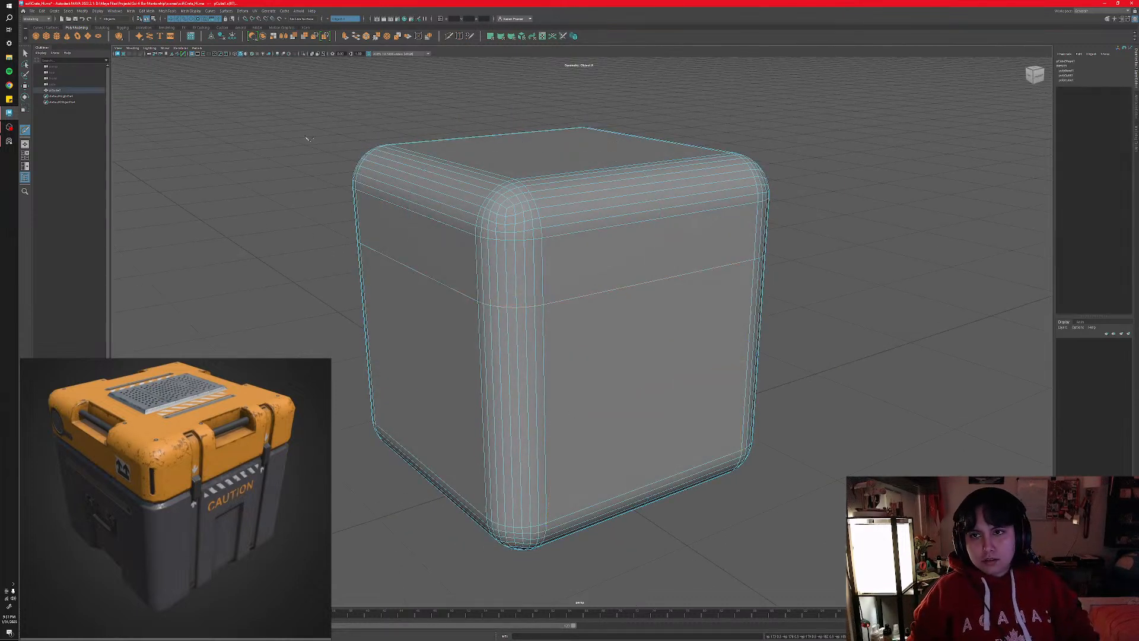
- Turn symmetry off and use Multi-Cut to insert centered vertical edge loops through both pairs of opposite sides
left_click(328, 20)
left_click(341, 25)
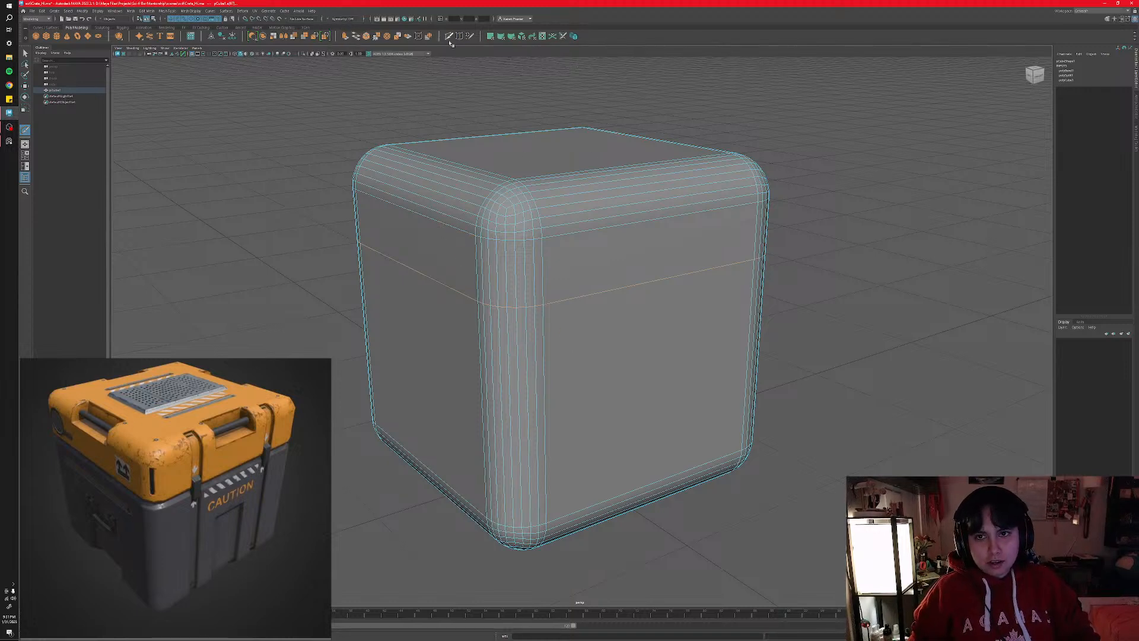
key("q")
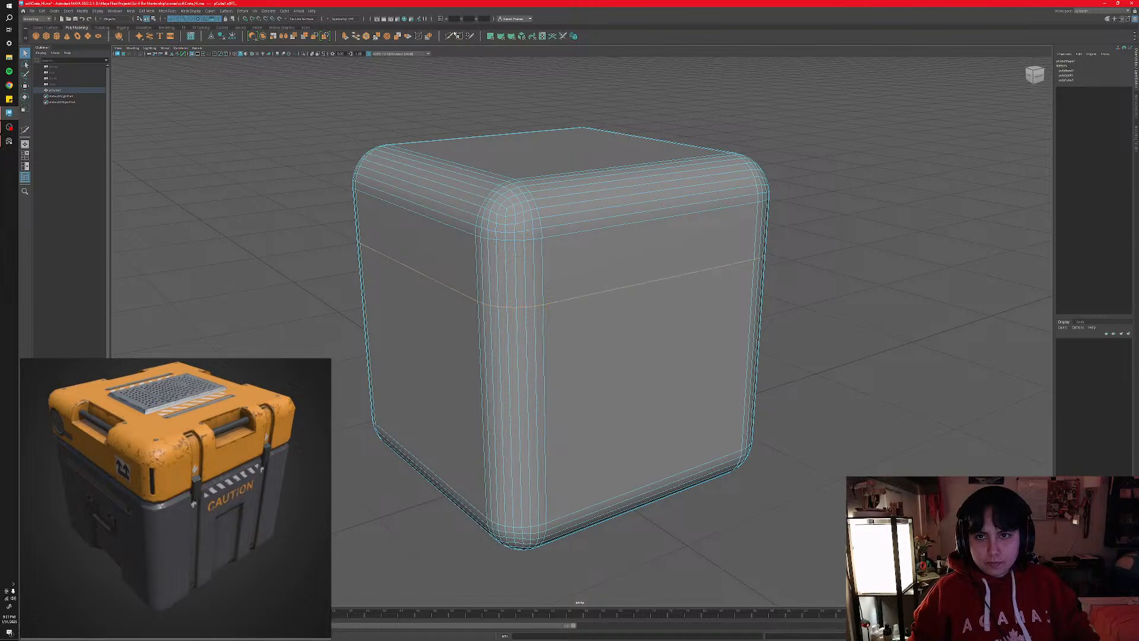
left_click(448, 36)
middle_click(627, 280, "ctrl")
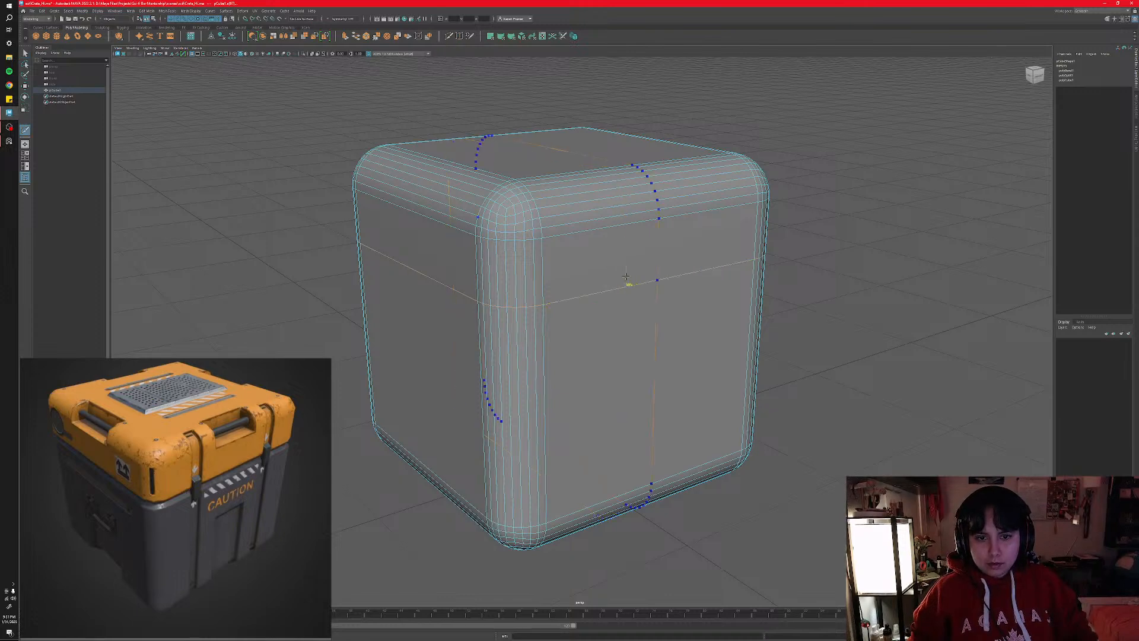
middle_click(420, 223, "ctrl")
mouse_move(455, 260)
left_mouse_down("alt")
mouse_move(478, 281)
mouse_move(457, 247)
left_mouse_up("alt")
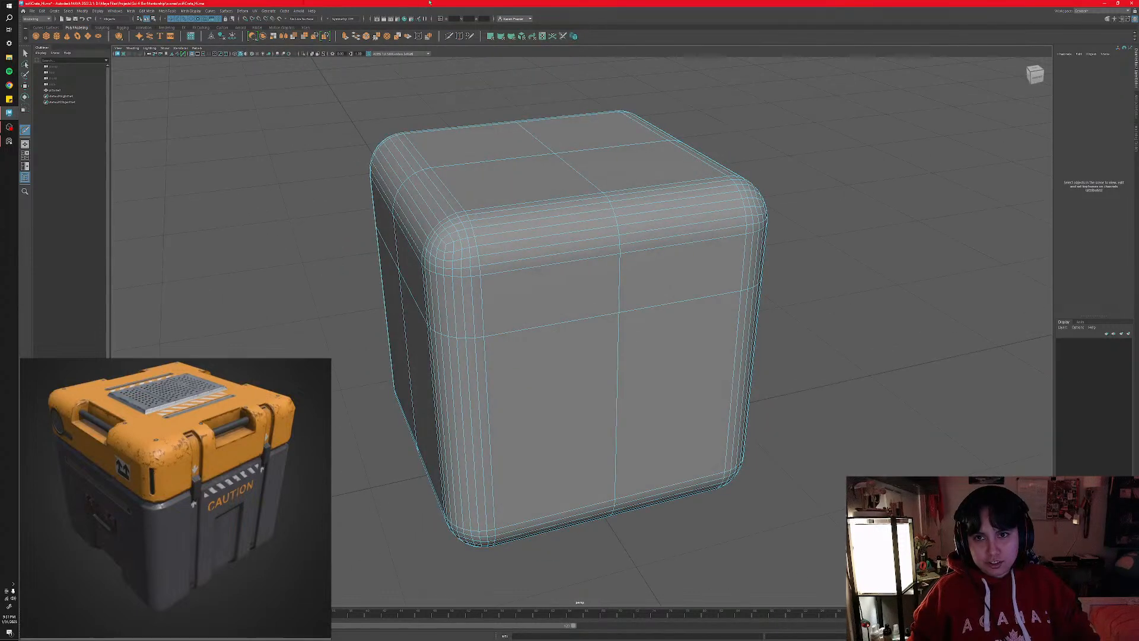
- Enable Object X symmetry and insert three mirrored pairs of vertical edge loops on either side of the front face's center loop
left_click(343, 19)
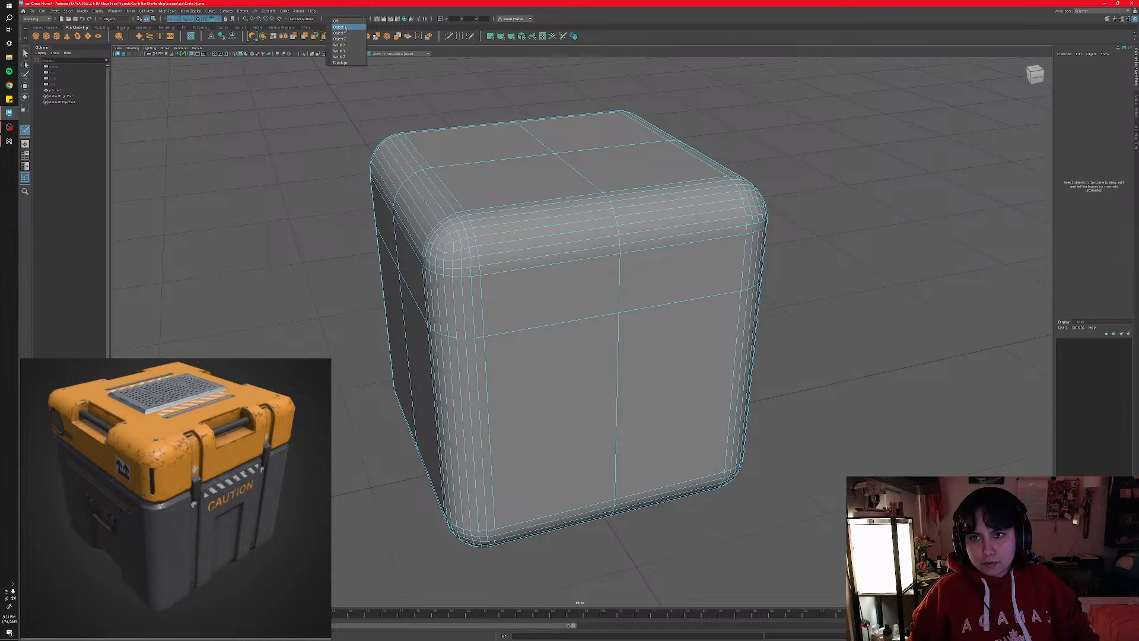
left_click(341, 26)
middle_click_drag(463, 297, 472, 330, "alt")
left_click_drag(473, 330, 522, 308, "alt")
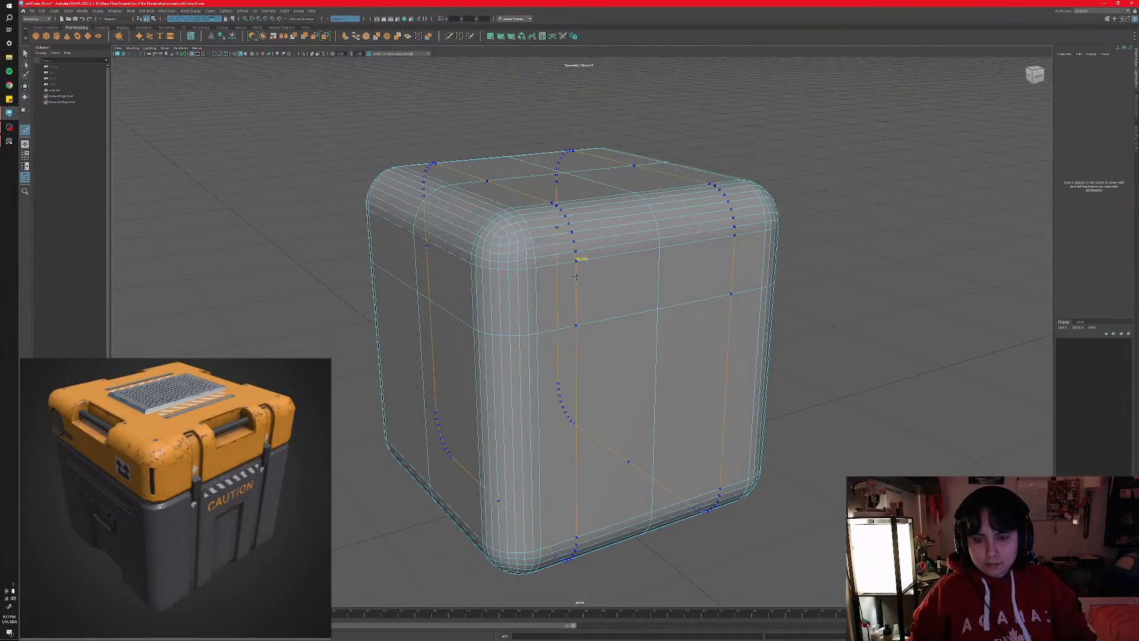
left_click(536, 268)
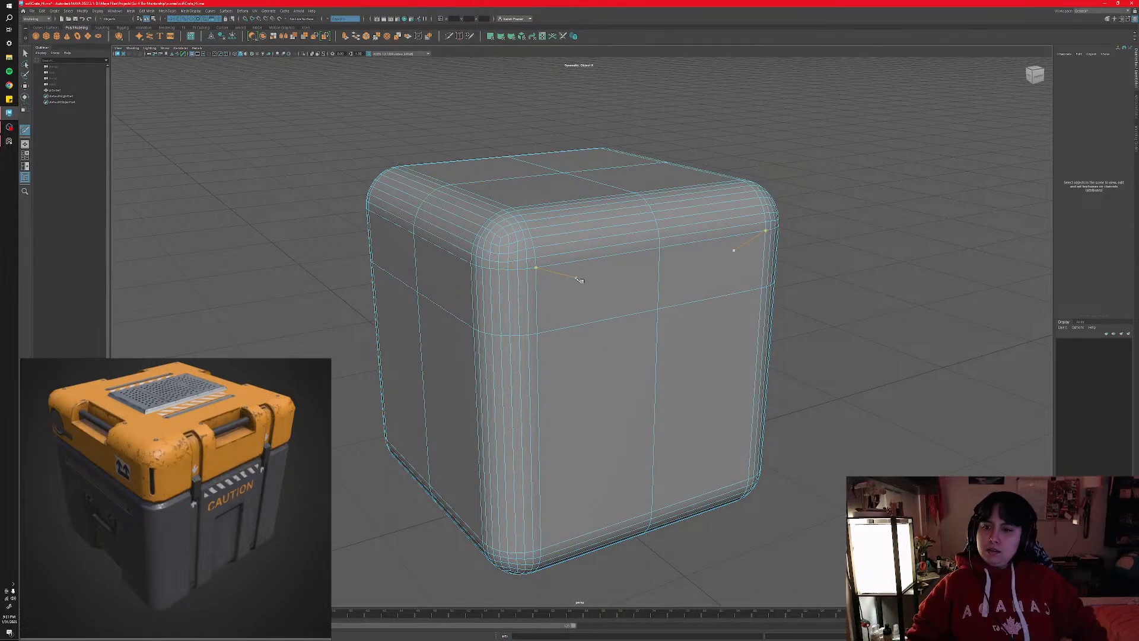
left_click(556, 262, "ctrl")
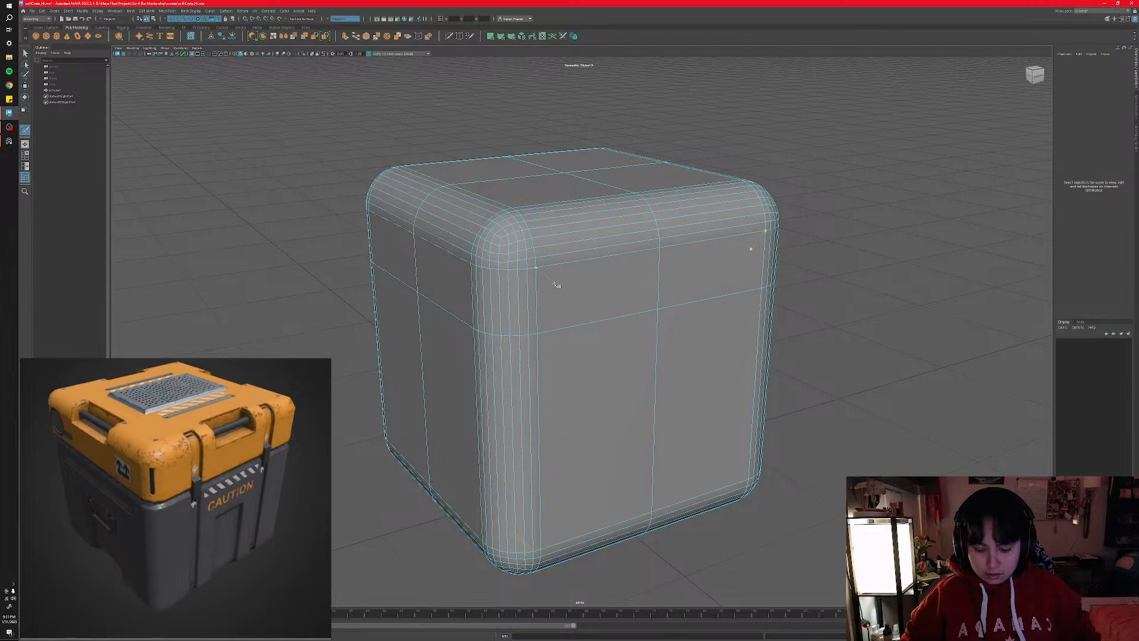
left_click_drag(559, 284, 537, 314, "alt")
left_click(582, 279)
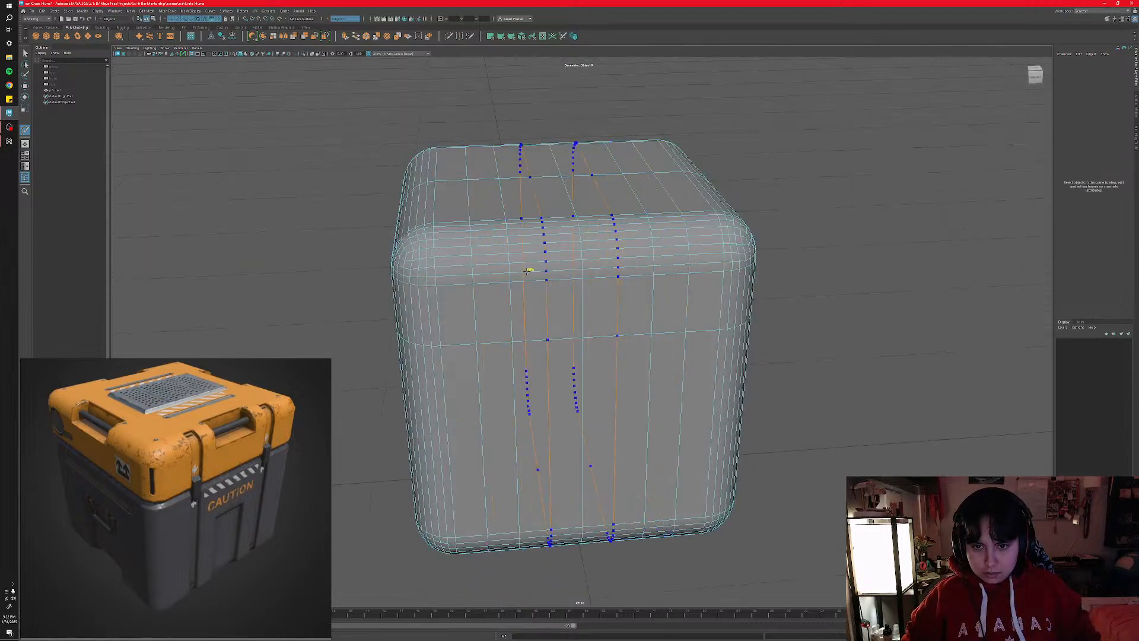
left_click(477, 343)
- Try scaling the outer and inner loops of each mirrored trio closer to their middle loop, and undo the scale
key("w")
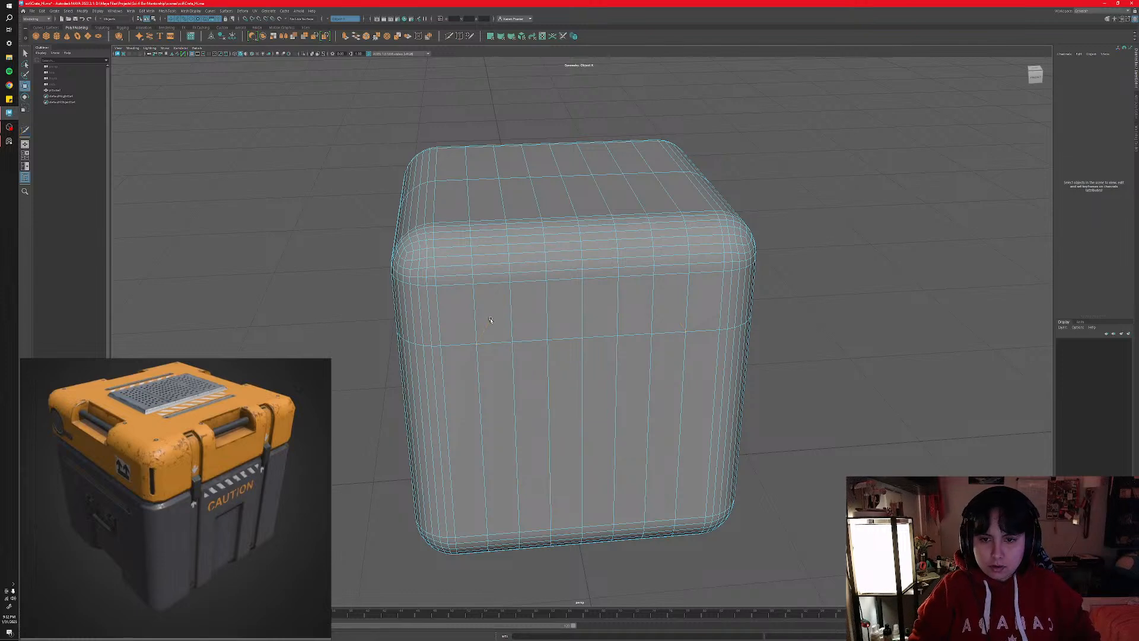
key("q")
double_click(547, 319)
double_click(474, 323, "shift")
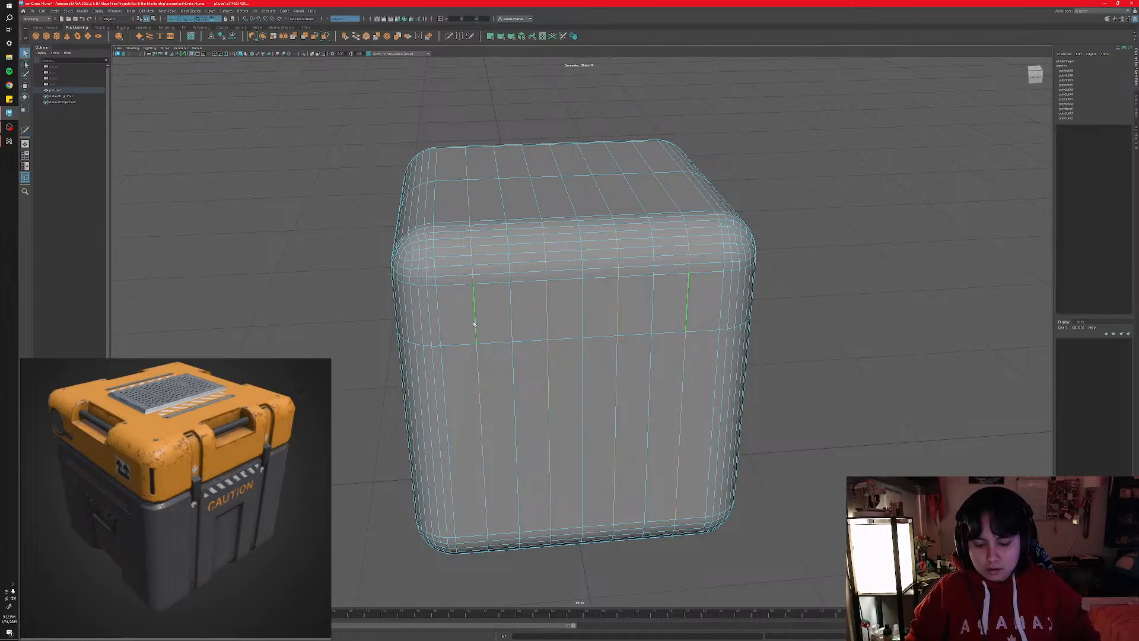
key("y")
left_click(505, 337)
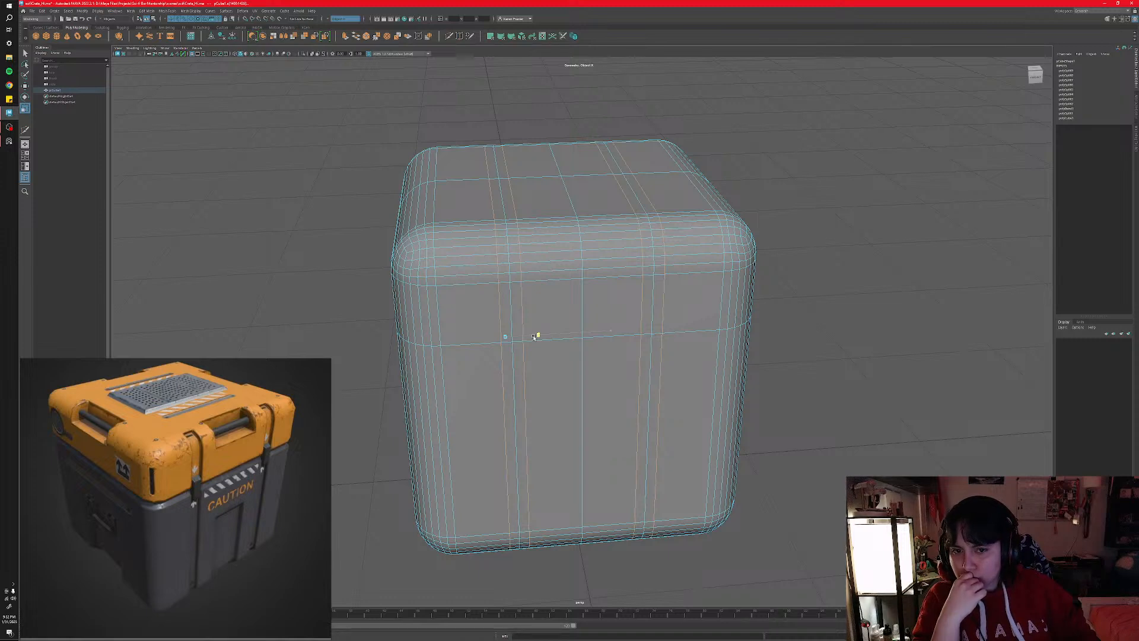
key("ctrl+z")
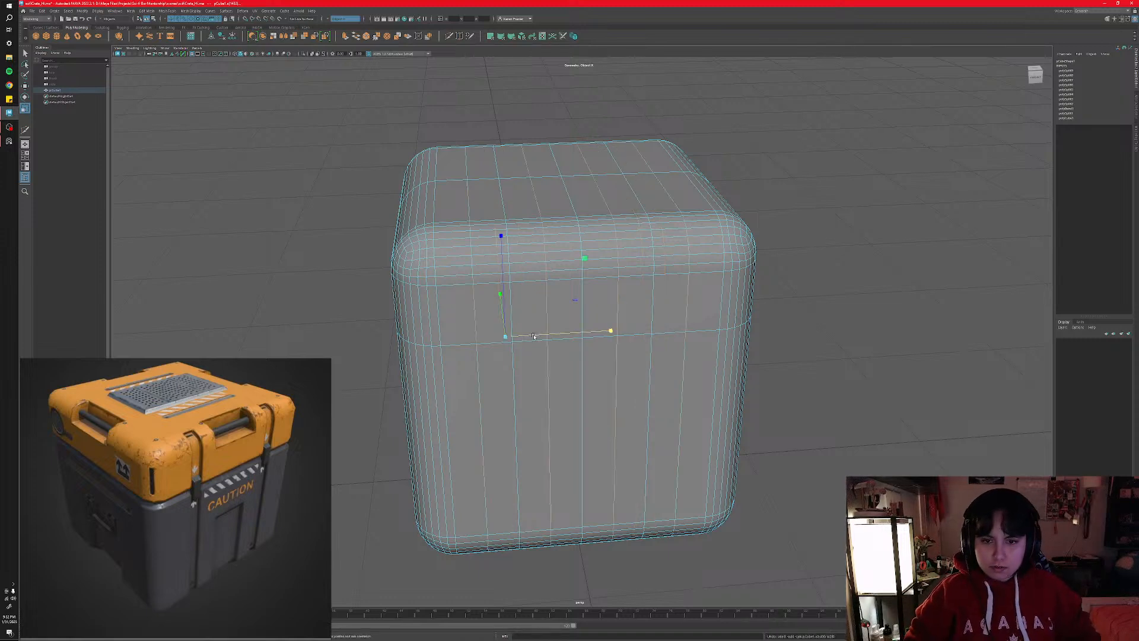
- Select all three vertical loops of the mirrored trio and move them outward toward the cube's corners
double_click(478, 359)
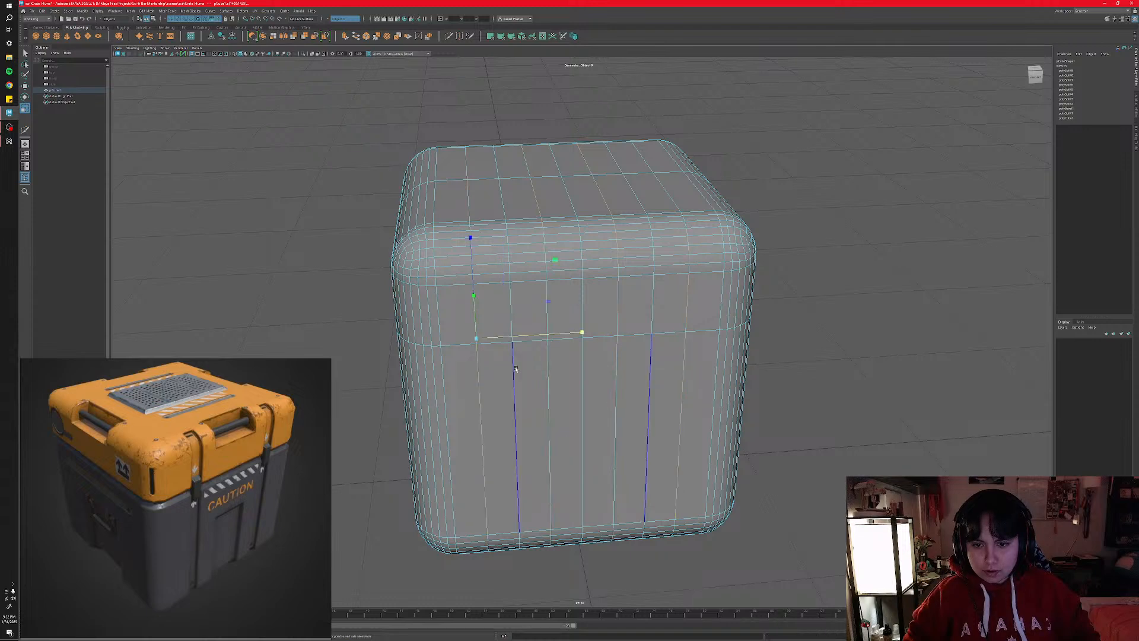
double_click(545, 375)
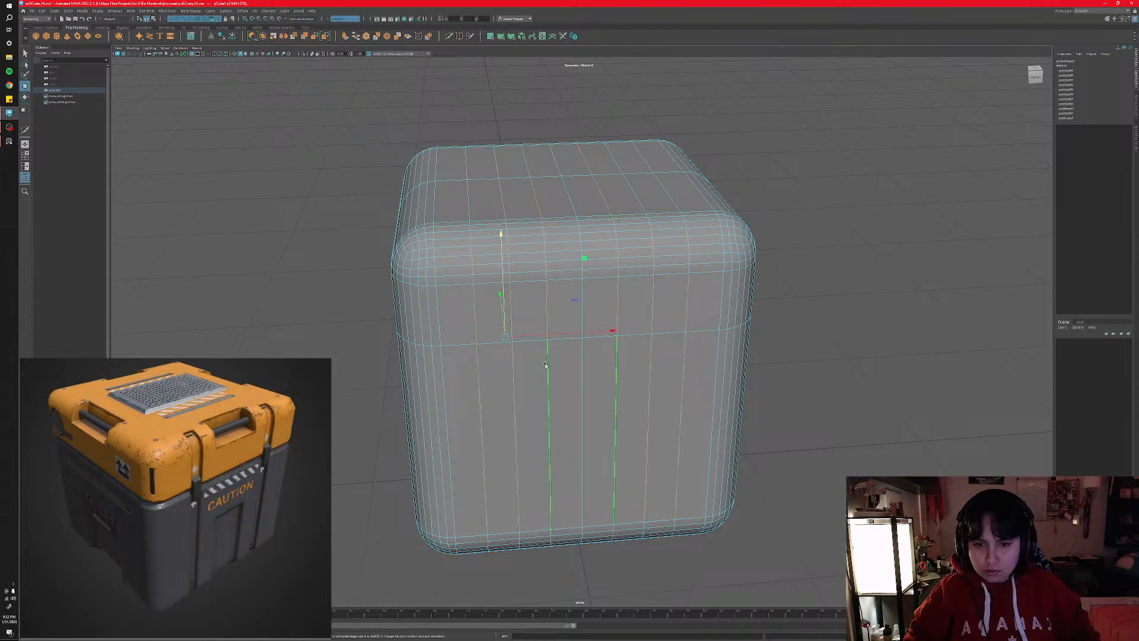
left_click_drag(561, 333, 544, 334)
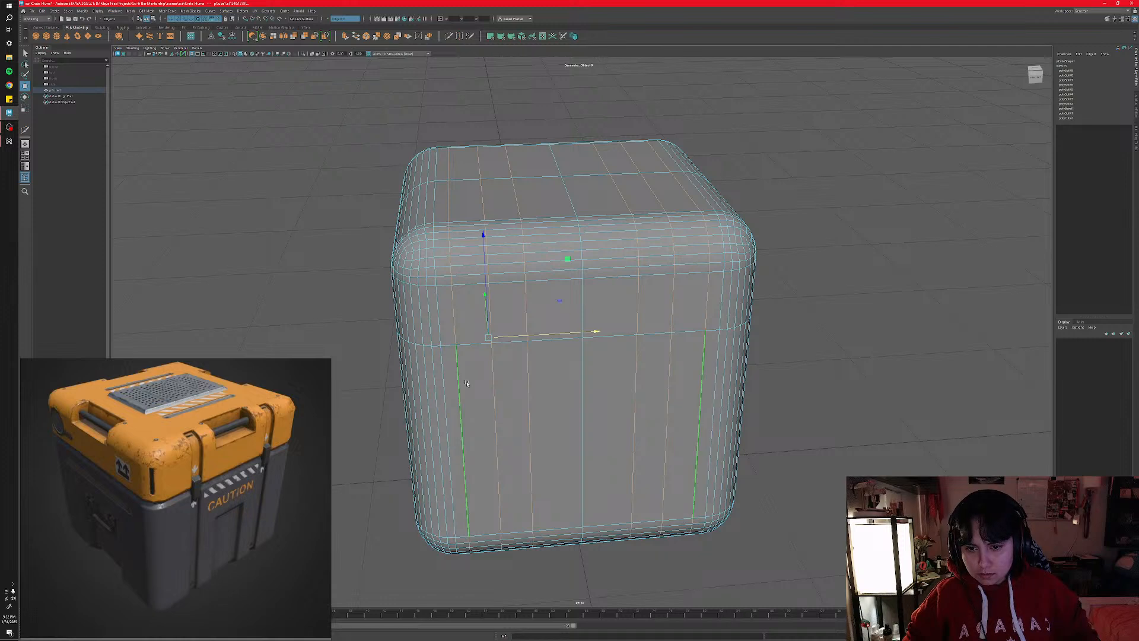
- Scale the outer and inner loops of each trio along X so they sit close to the middle loop
double_click(462, 382)
double_click(524, 384, "shift")
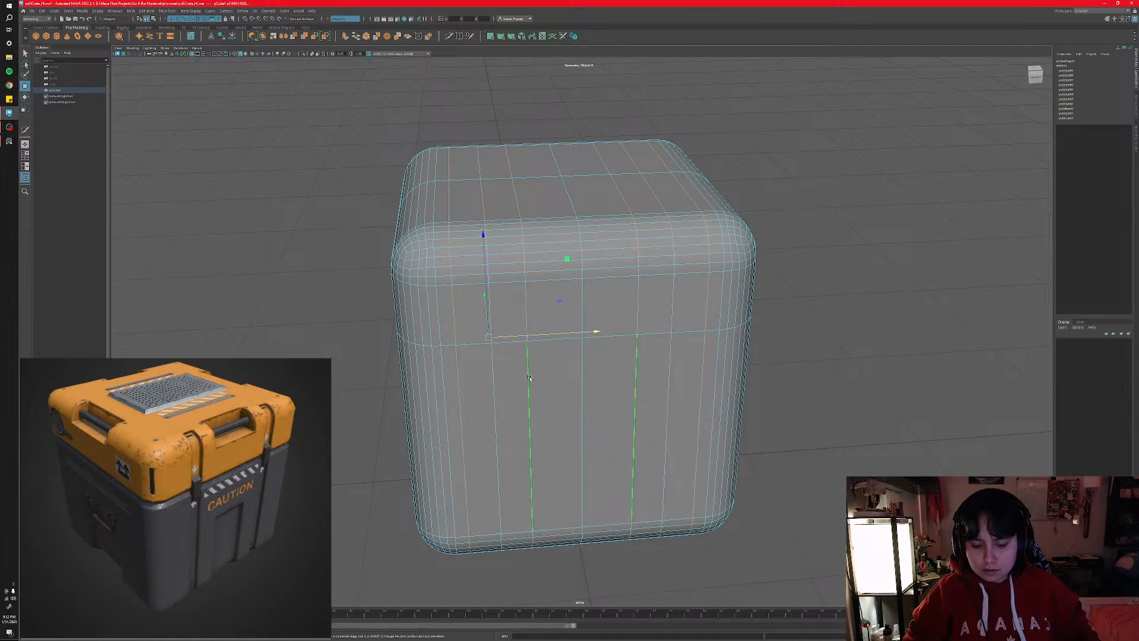
key("r")
left_click_drag(562, 334, 496, 350)
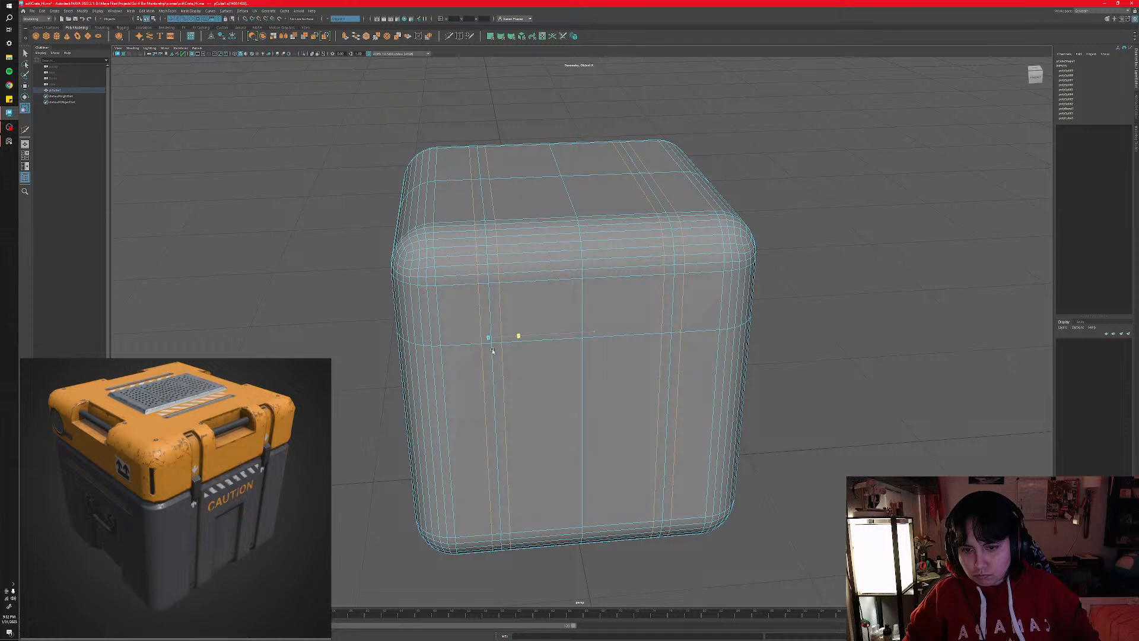
left_click_drag(492, 351, 503, 351)
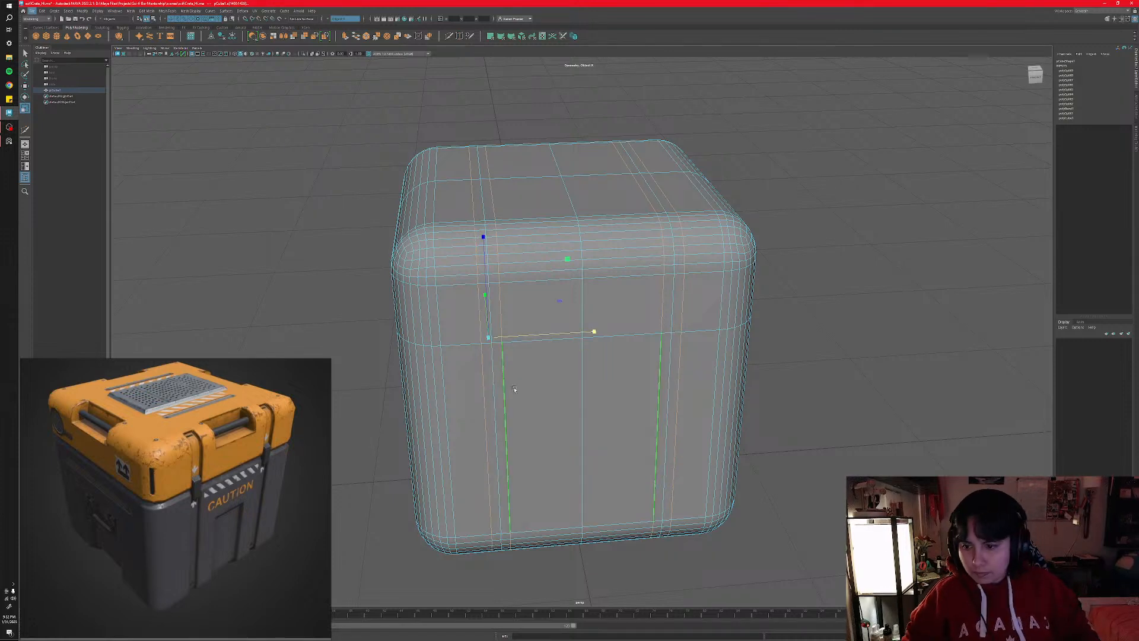
- Compare the cube with the reference image, examining the crate's side handle, rounded corner and lower base cutout up close
left_click_drag(558, 389, 457, 390, "alt")
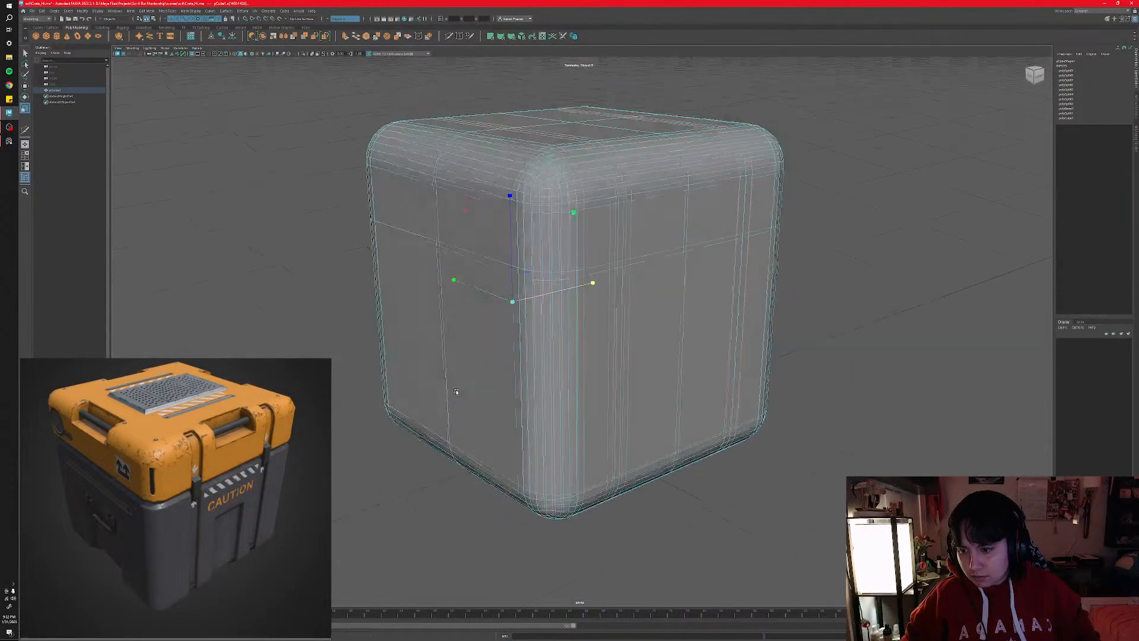
scroll(74, 554, "up", 5)
middle_click_drag(184, 393, 201, 499)
scroll(213, 543, "down", 2)
scroll(214, 543, "down", 4)
scroll(205, 493, "up", 3)
scroll(212, 491, "down", 1)
scroll(211, 491, "down", 3)
scroll(157, 525, "up", 3)
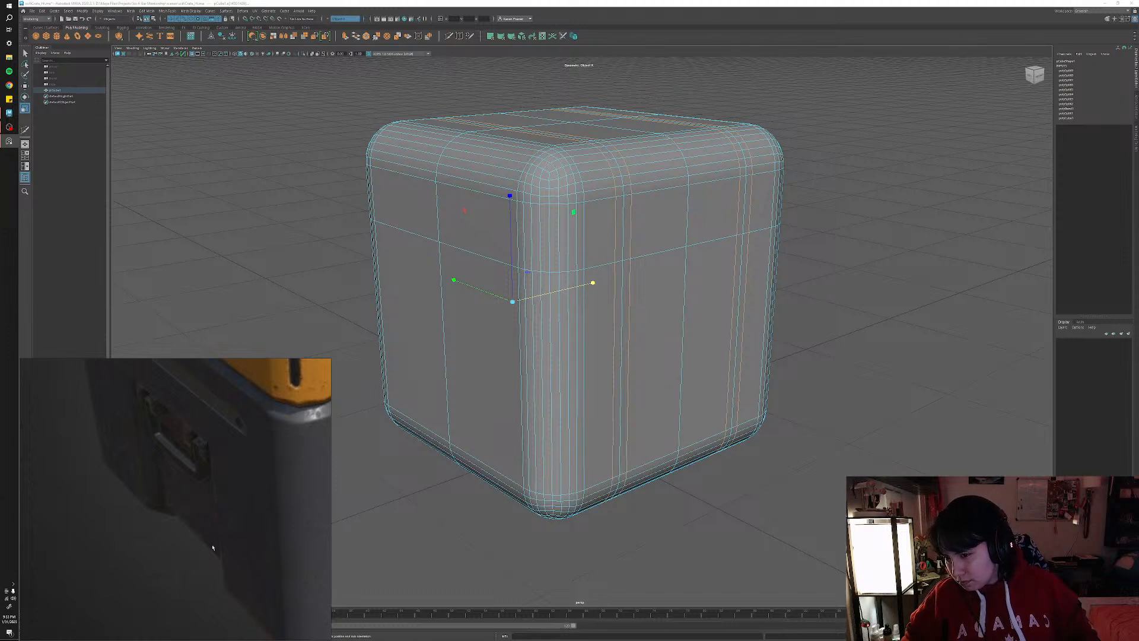
- Insert a mirrored pair of vertical edge loops between the front face's centre line and strap loops, plus a horizontal loop across the lower half
scroll(208, 512, "down", 5)
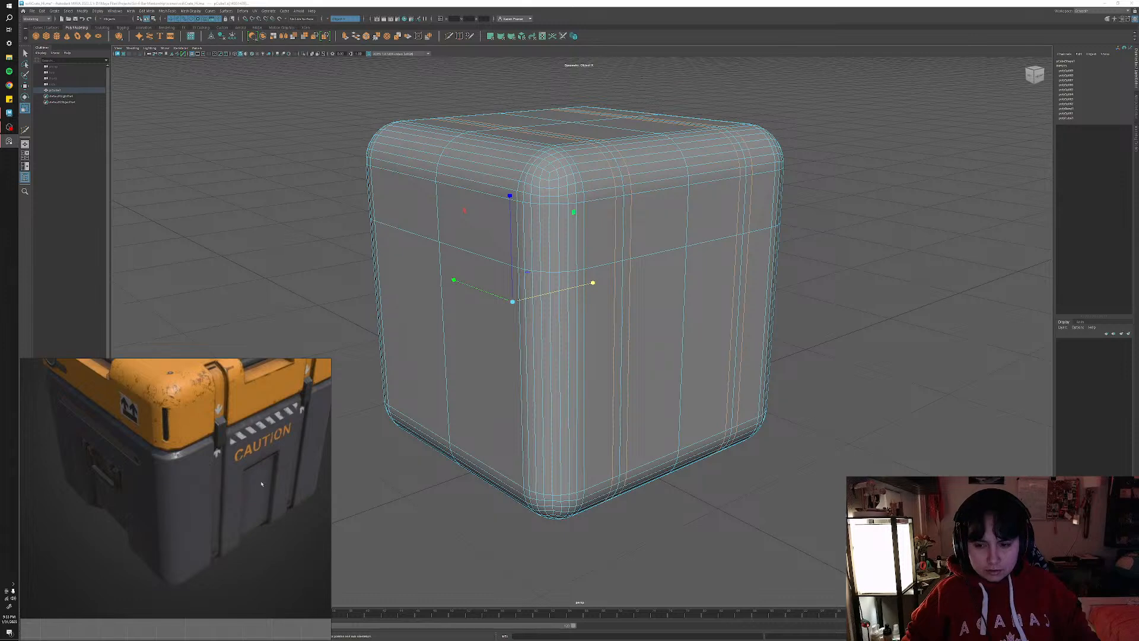
middle_click_drag(238, 484, 220, 536)
scroll(222, 539, "down", 2)
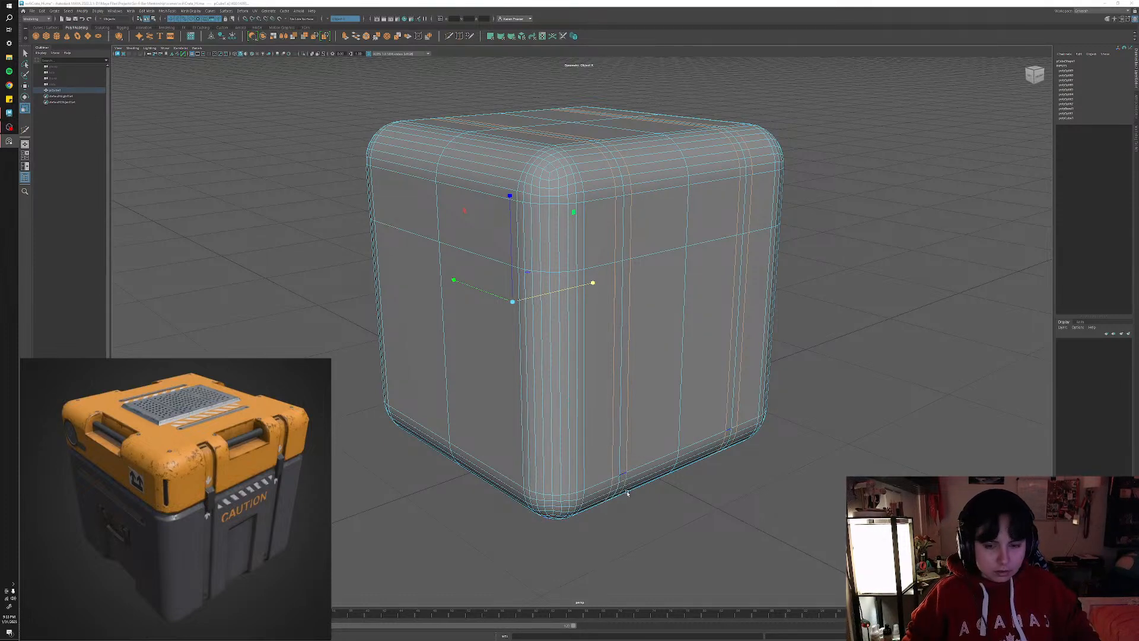
left_click_drag(627, 492, 533, 478, "alt")
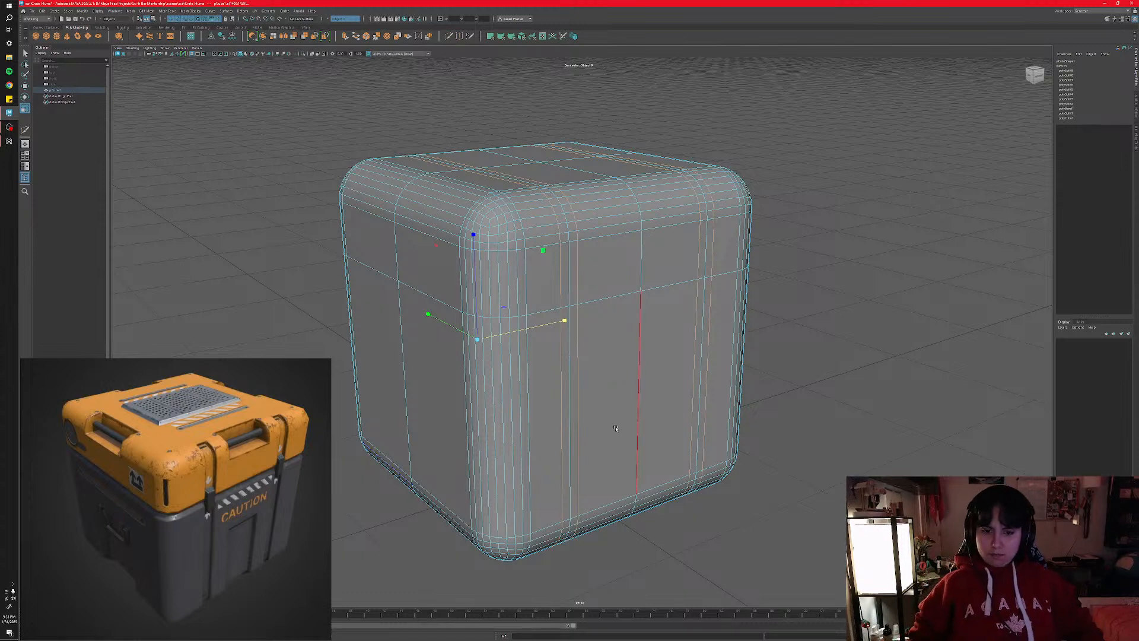
left_click_drag(608, 442, 423, 103, "alt")
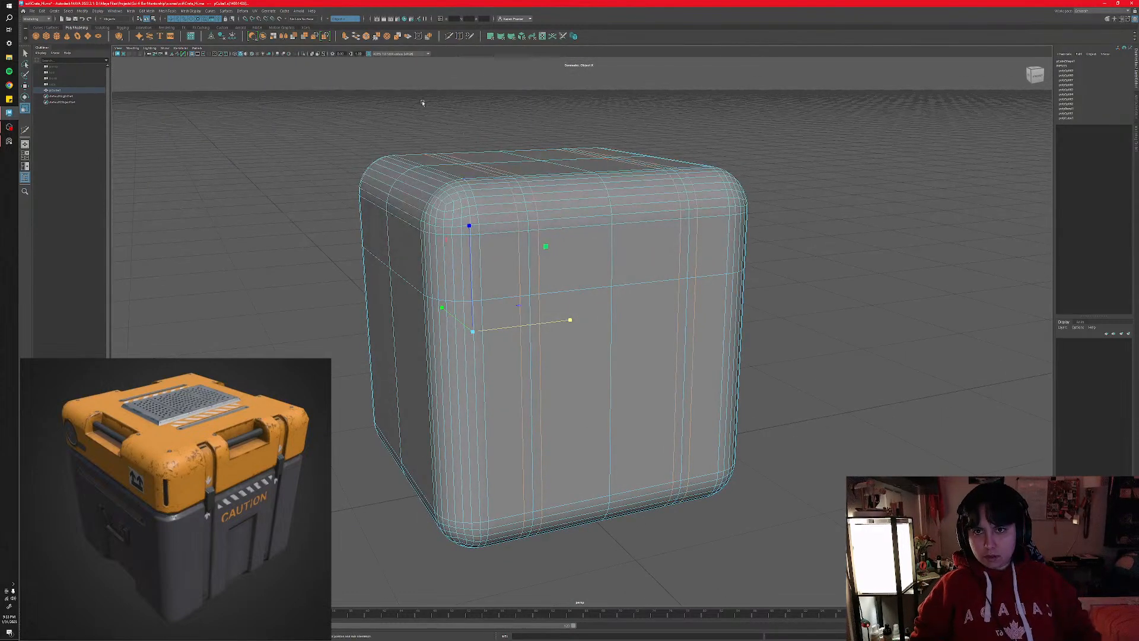
key("y")
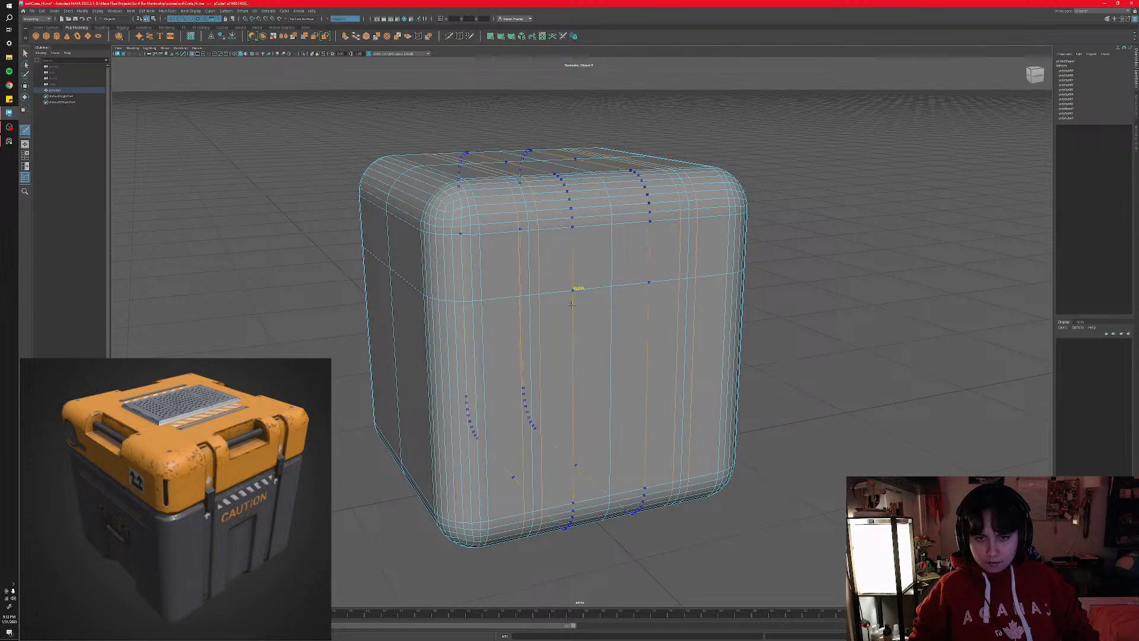
middle_click(572, 304, "ctrl")
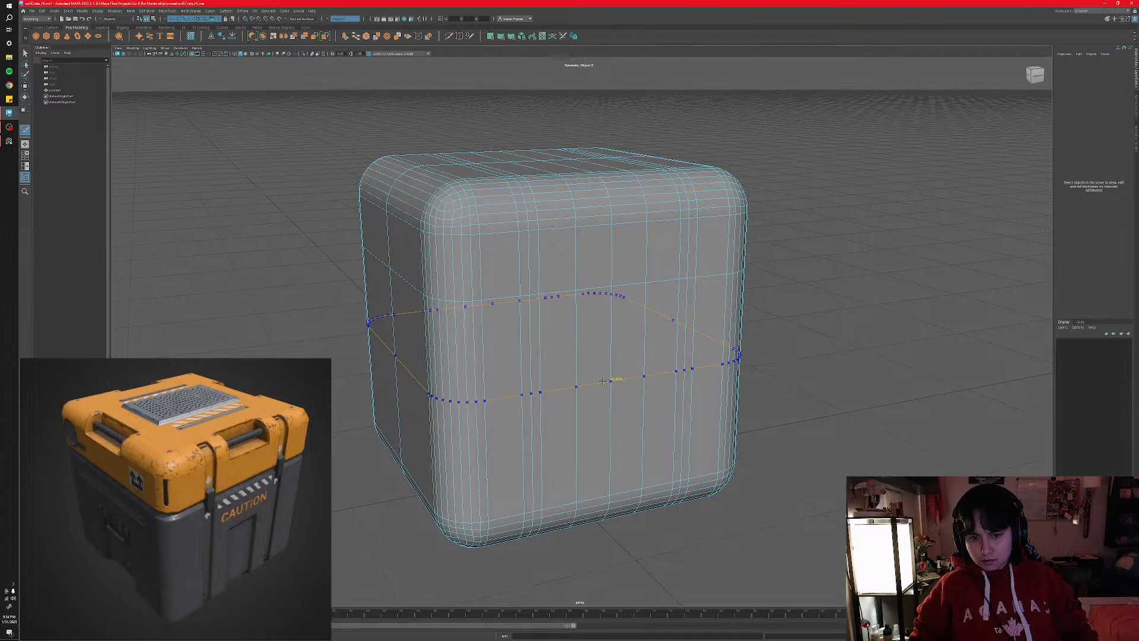
left_click_drag(602, 380, 588, 388, "alt")
- Select the new mirrored pair of vertical loops on the front face and move them slightly outward along X
key("q")
double_click(560, 394)
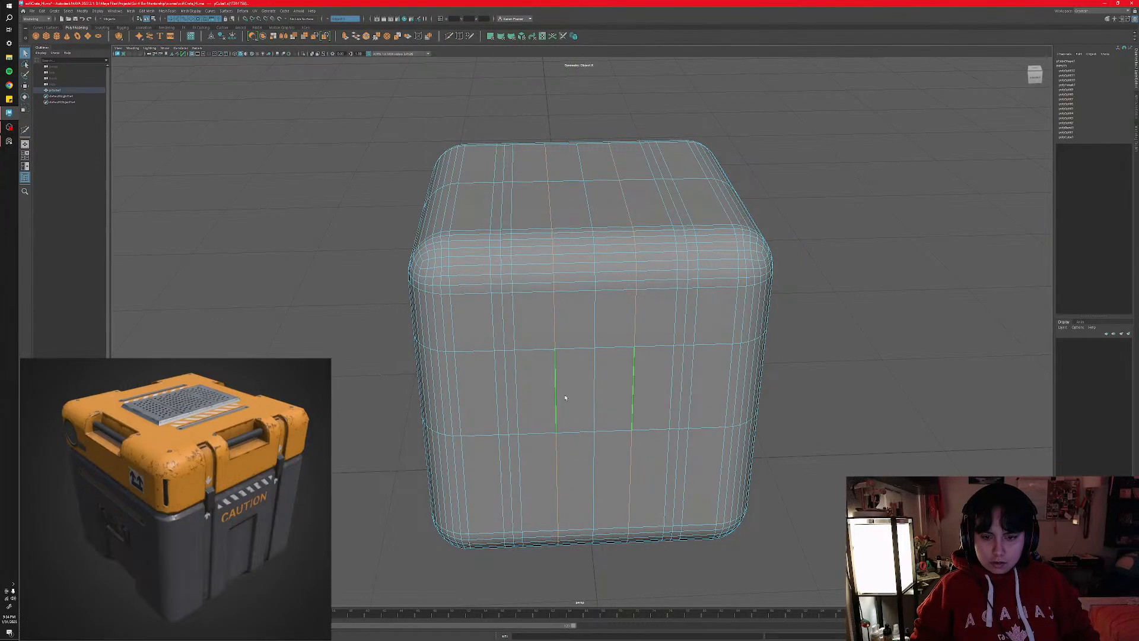
key("r")
key("w")
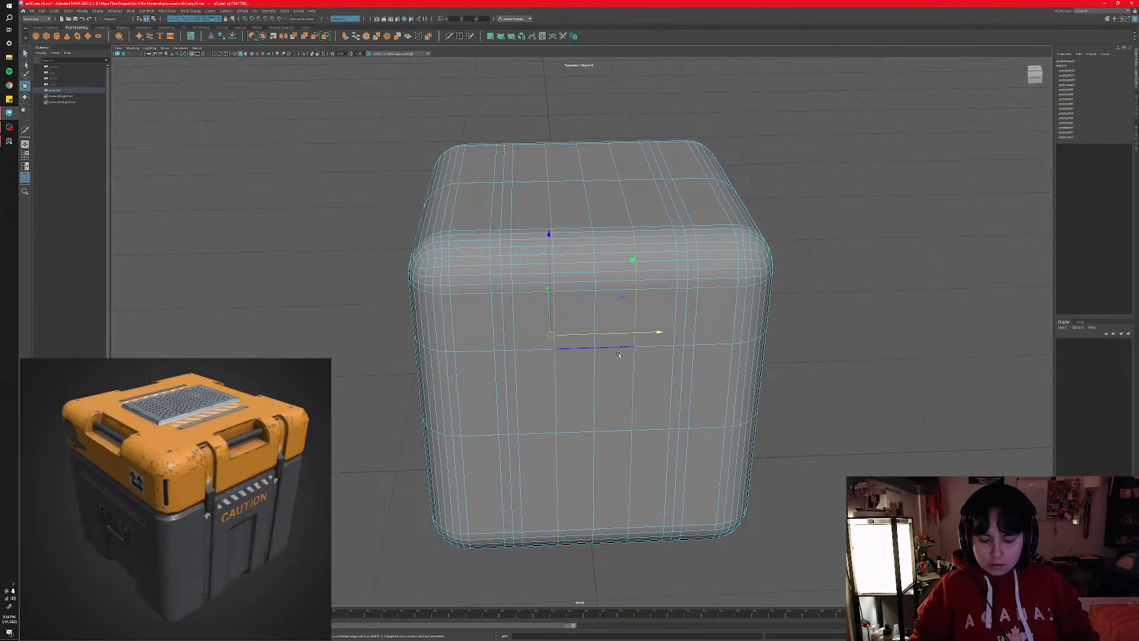
left_click(591, 338)
key("ctrl+z")
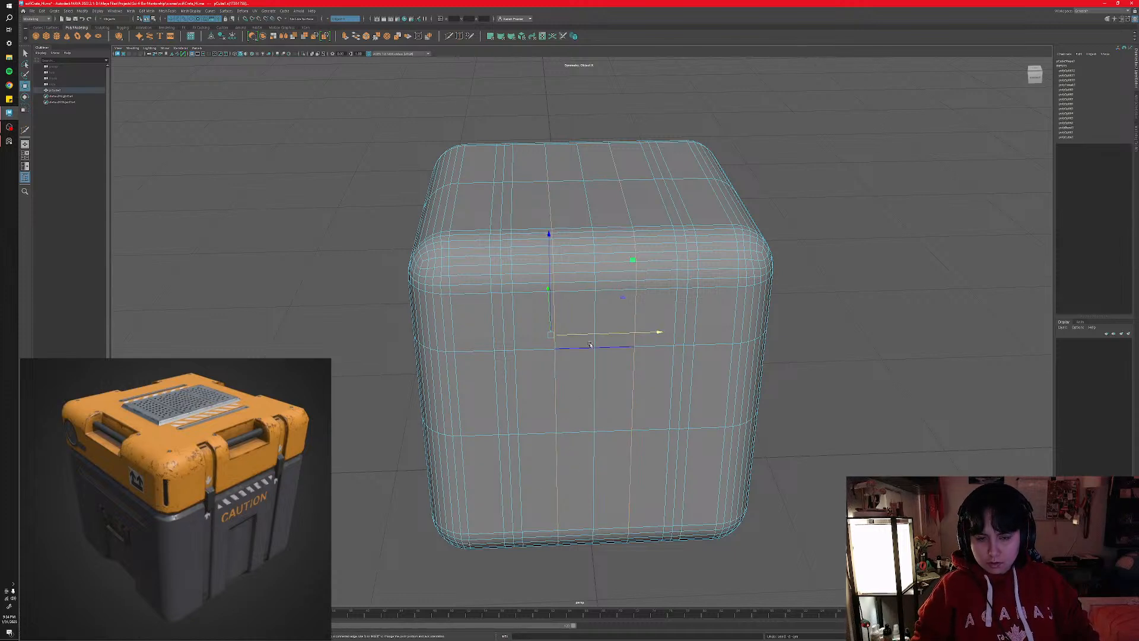
left_click_drag(589, 336, 586, 335)
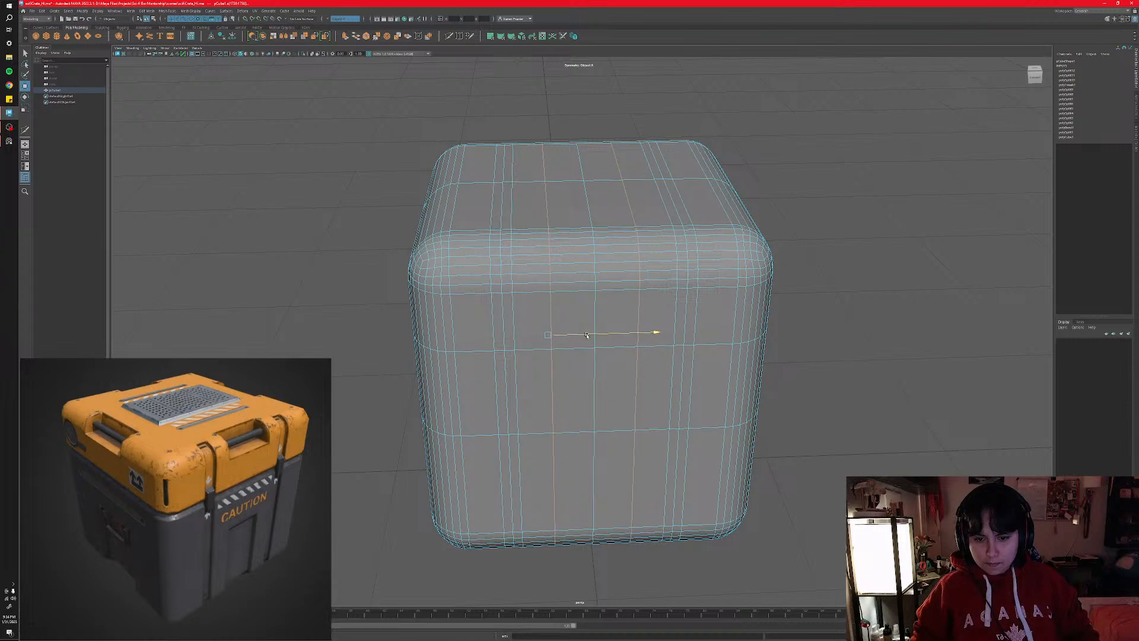
- Keep only the upper part of the mirrored front loops selected and move it outward along X, slanting the edges between the two horizontal loops
left_click_drag(579, 385, 594, 438, "alt")
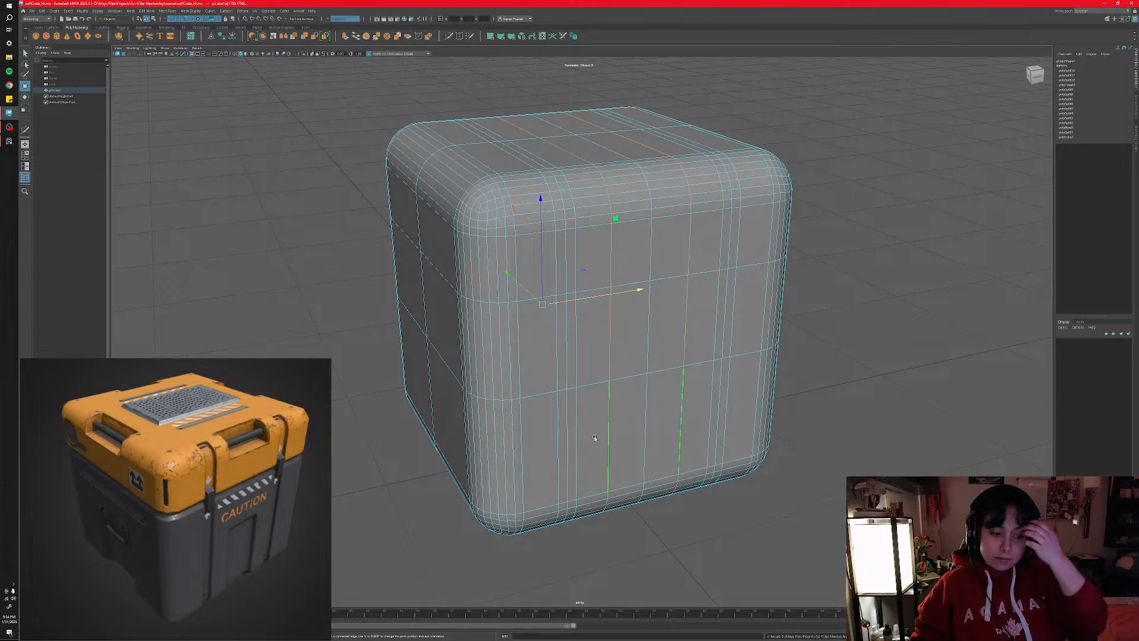
left_click_drag(593, 411, 575, 461, "alt")
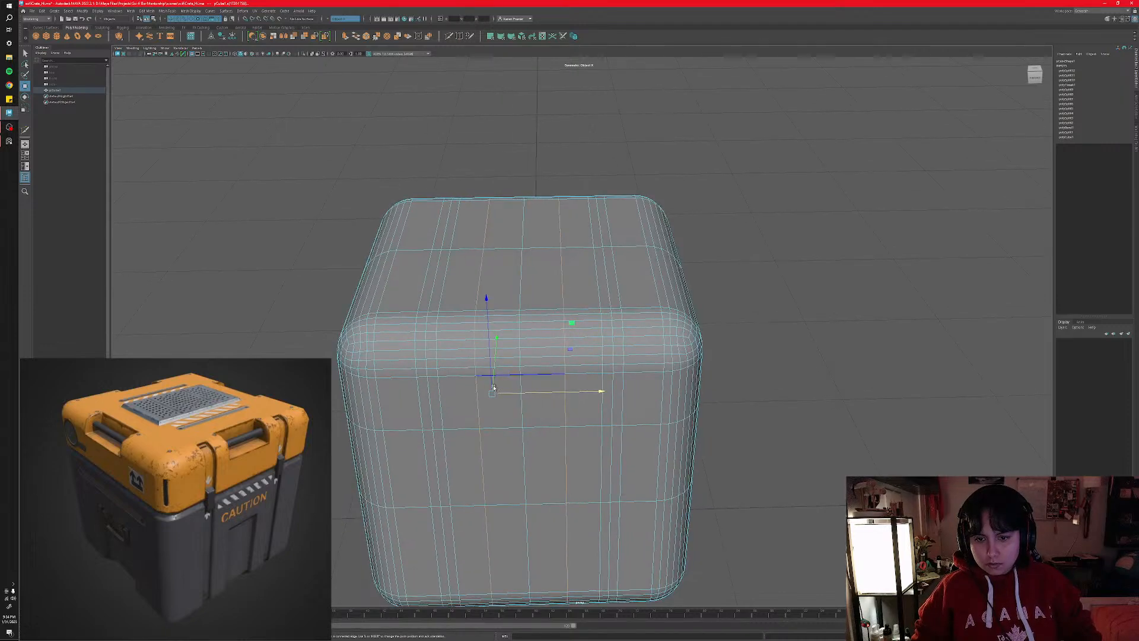
left_click_drag(493, 386, 544, 445, "alt")
left_click_drag(682, 582, 440, 264, "ctrl")
middle_click_drag(471, 299, 488, 334, "alt")
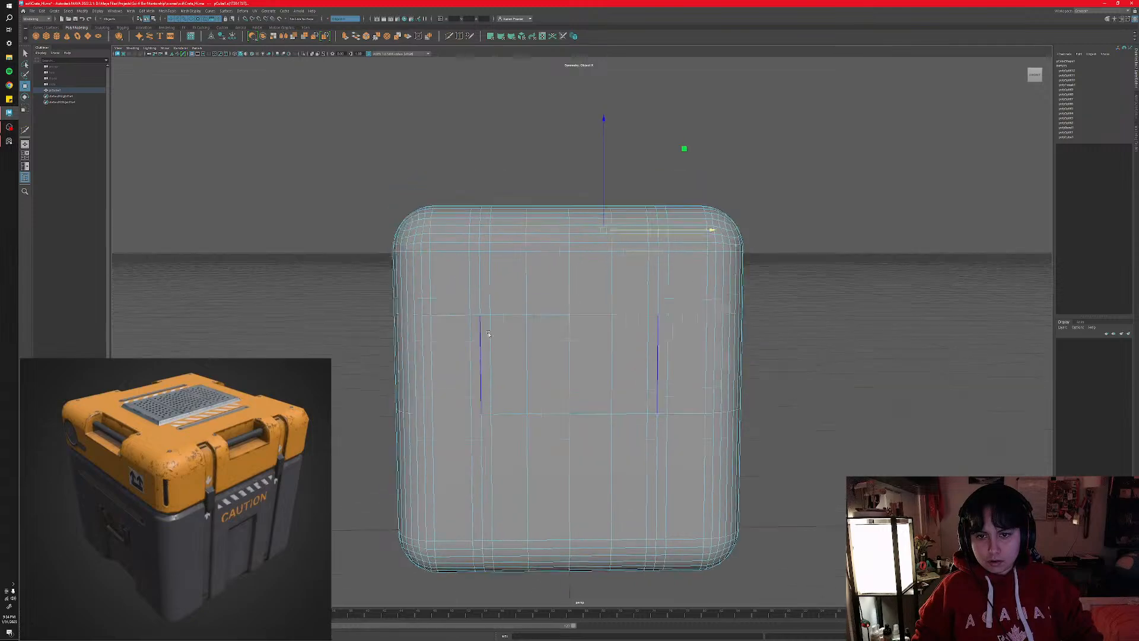
left_click_drag(488, 334, 519, 392, "alt")
key("r")
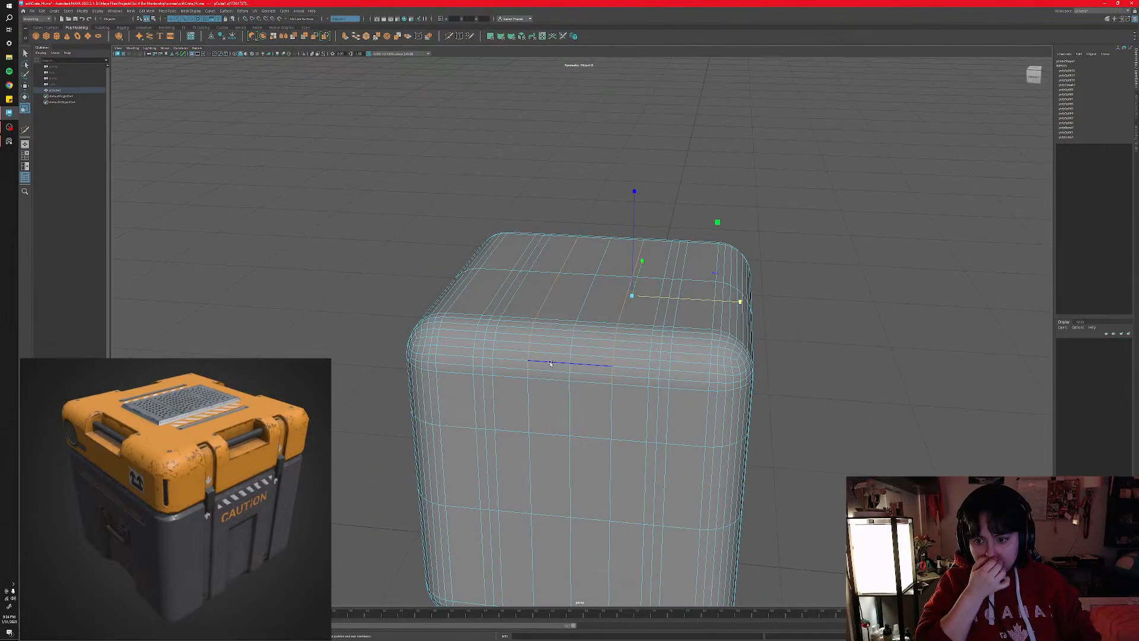
left_click(522, 388)
left_click_drag(543, 416, 582, 317, "alt")
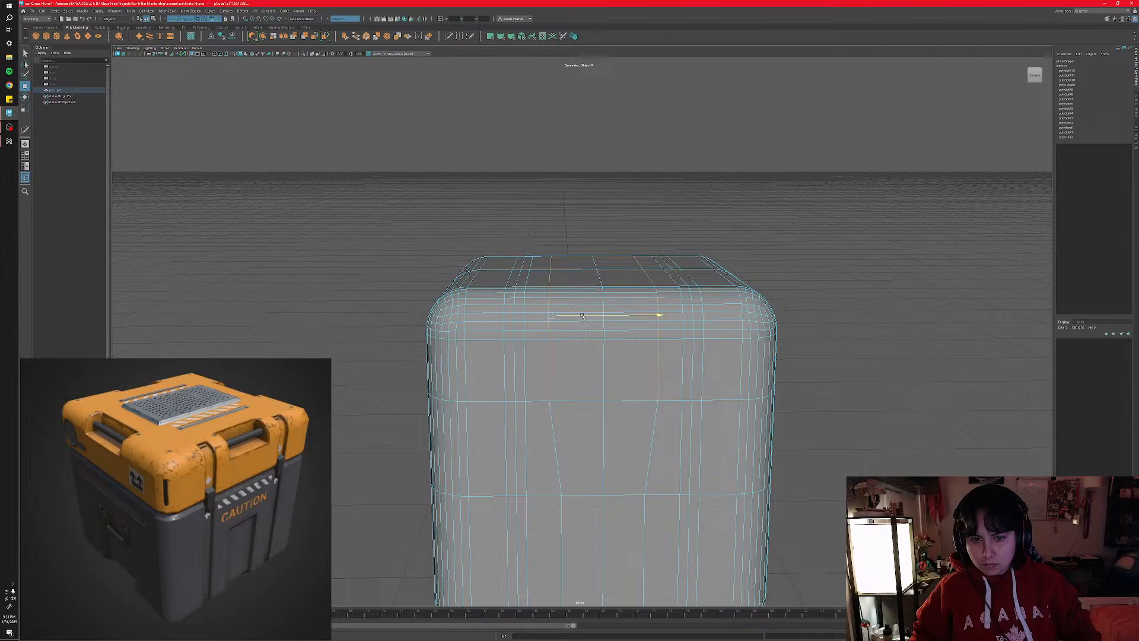
left_click_drag(582, 316, 582, 316)
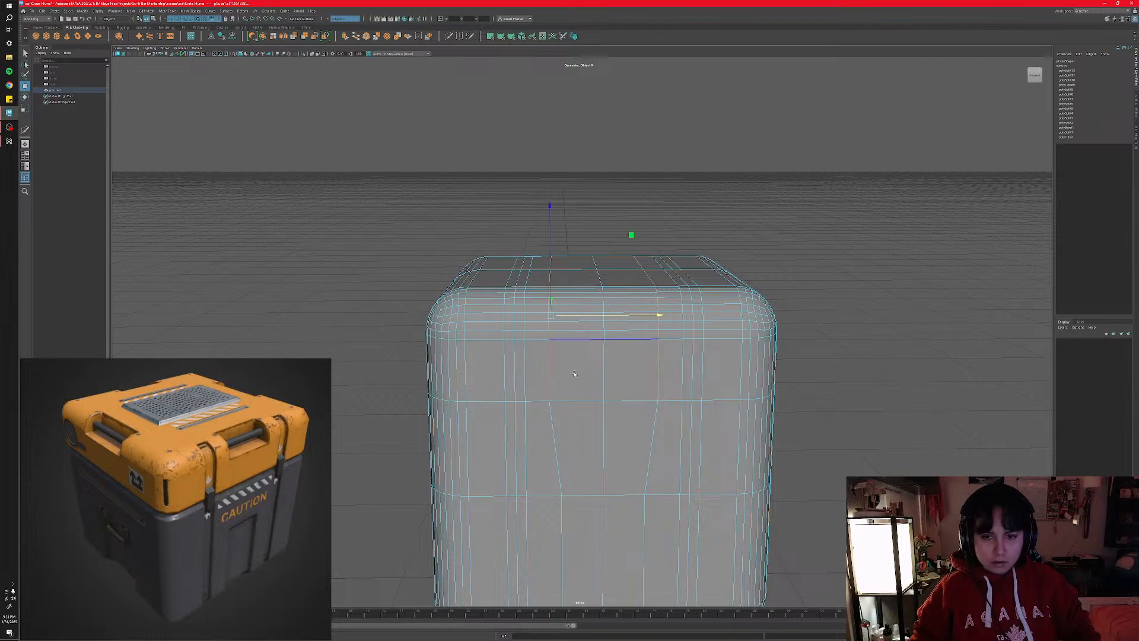
mouse_move(574, 373)
left_mouse_down("alt")
mouse_move(595, 411)
mouse_move(591, 386)
left_mouse_up("alt")
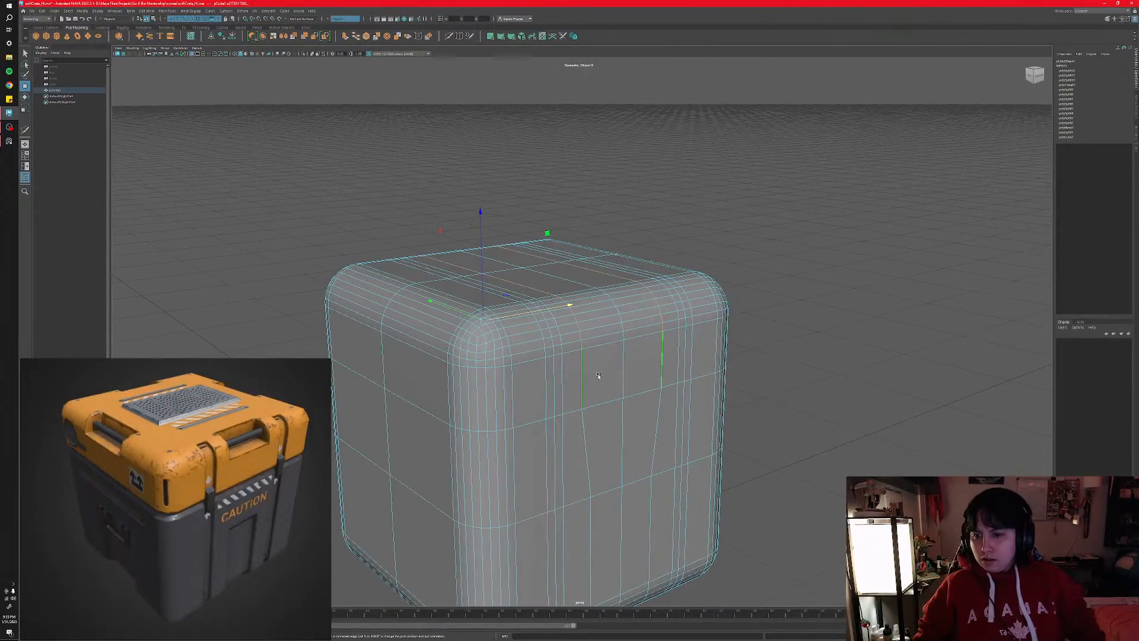
middle_click_drag(577, 351, 577, 329, "alt")
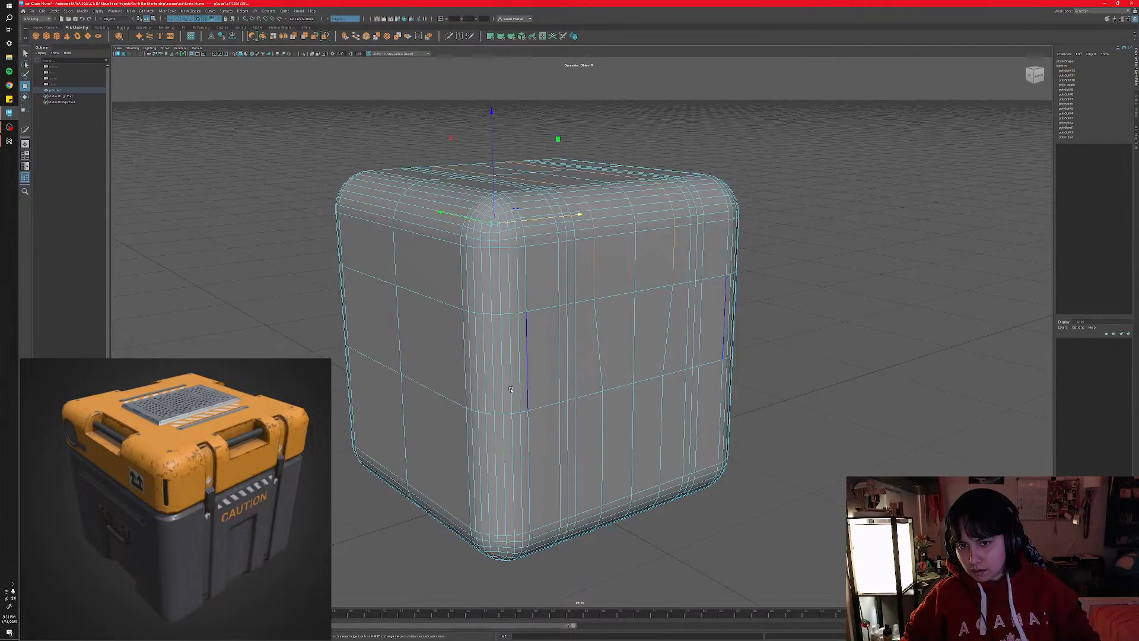
- Insert a vertical edge loop on each side of the side face's centre line and select both loops
left_click(449, 36)
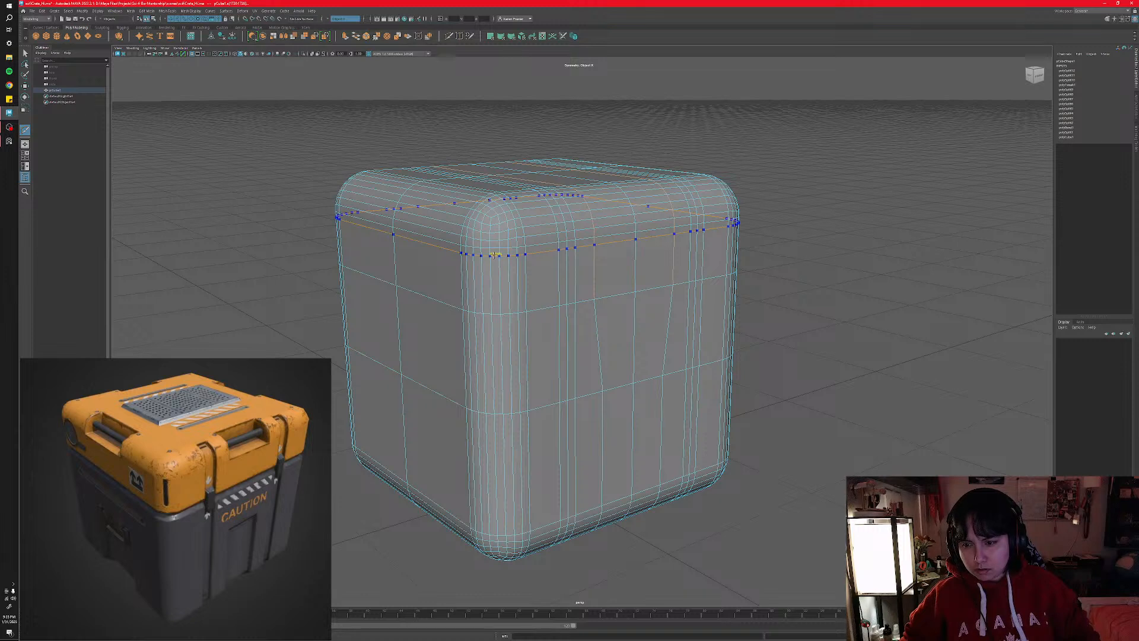
middle_click_drag(468, 391, 495, 381, "alt")
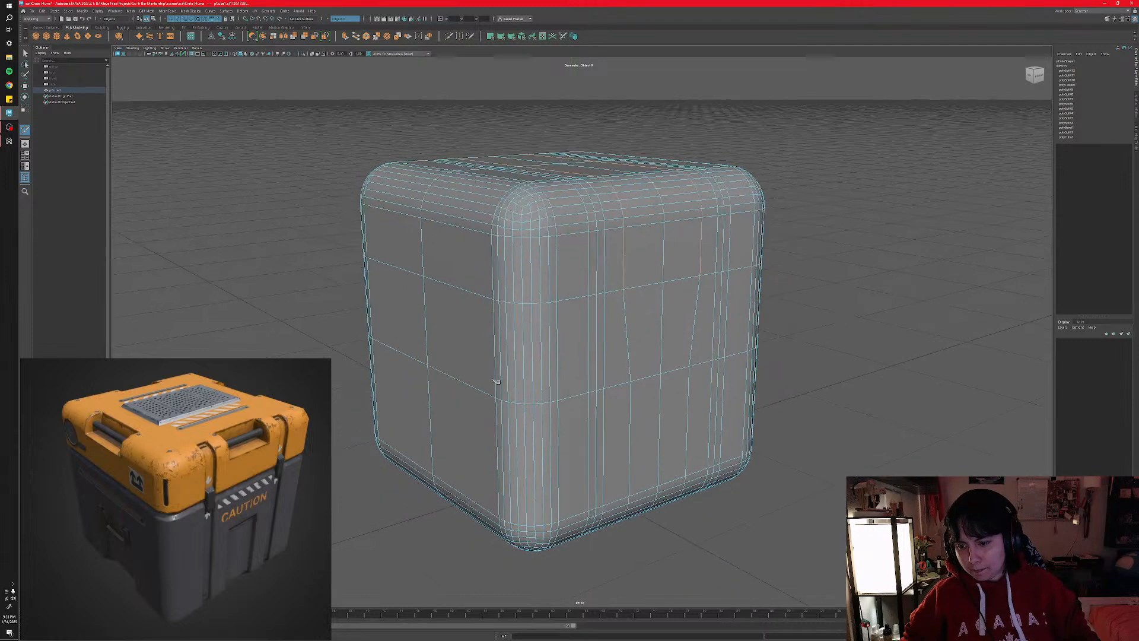
left_click_drag(470, 447, 508, 444, "alt")
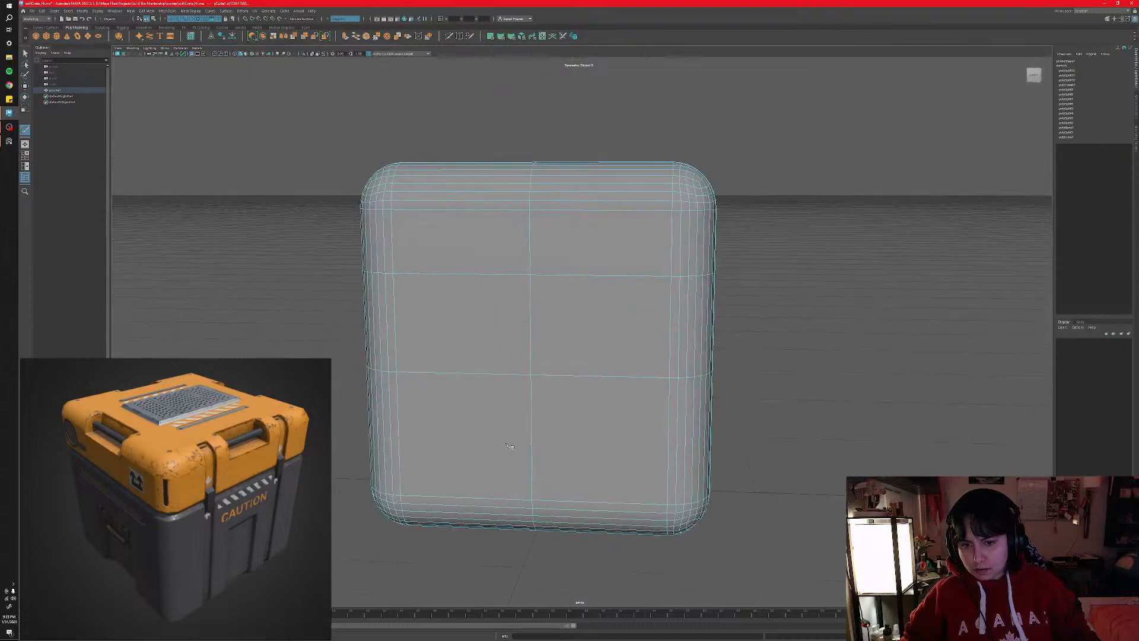
left_click_drag(569, 367, 532, 386, "alt")
middle_click_drag(529, 416, 532, 401, "alt")
key("w")
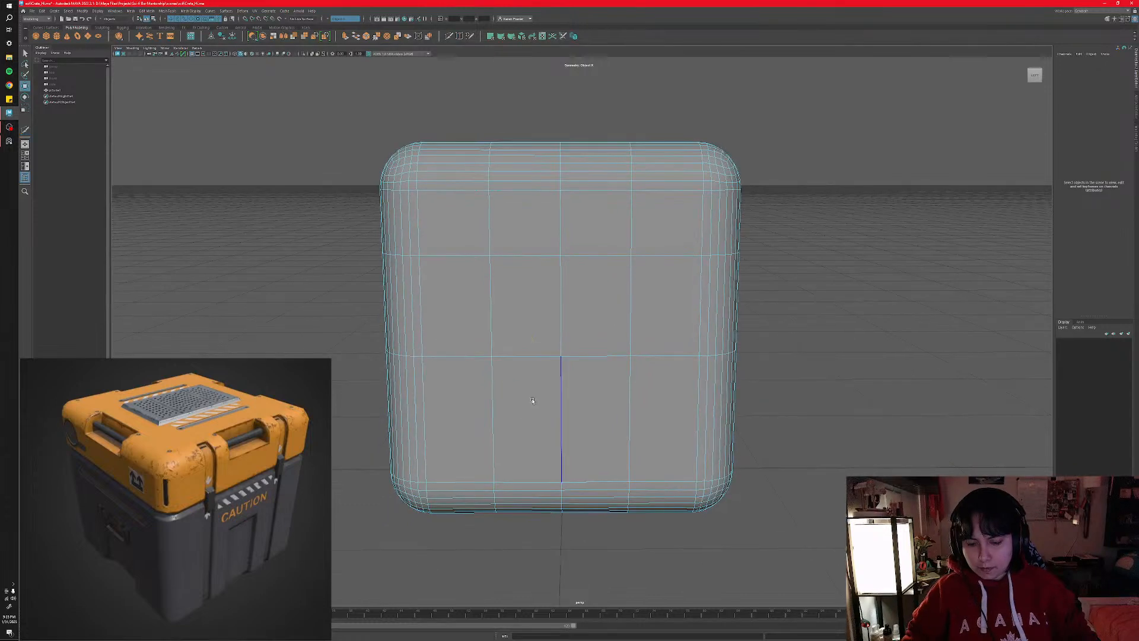
left_click(492, 409)
left_click(632, 425, "shift")
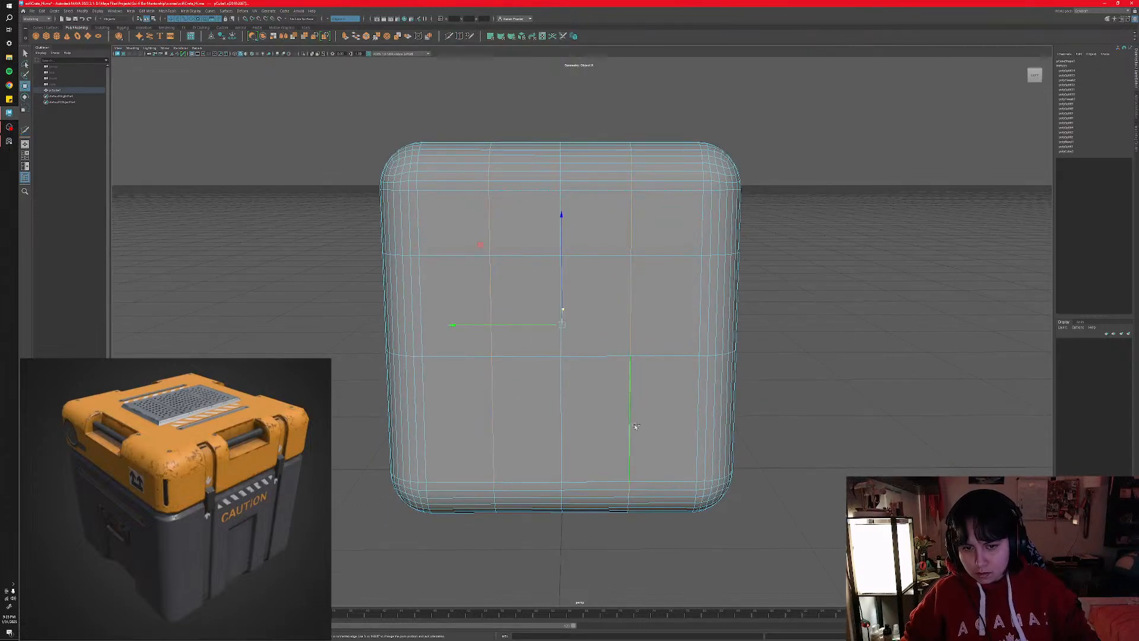
- Try scaling the two side-face loops outward along Y, compare with the reference crate, and undo the scale
key("r")
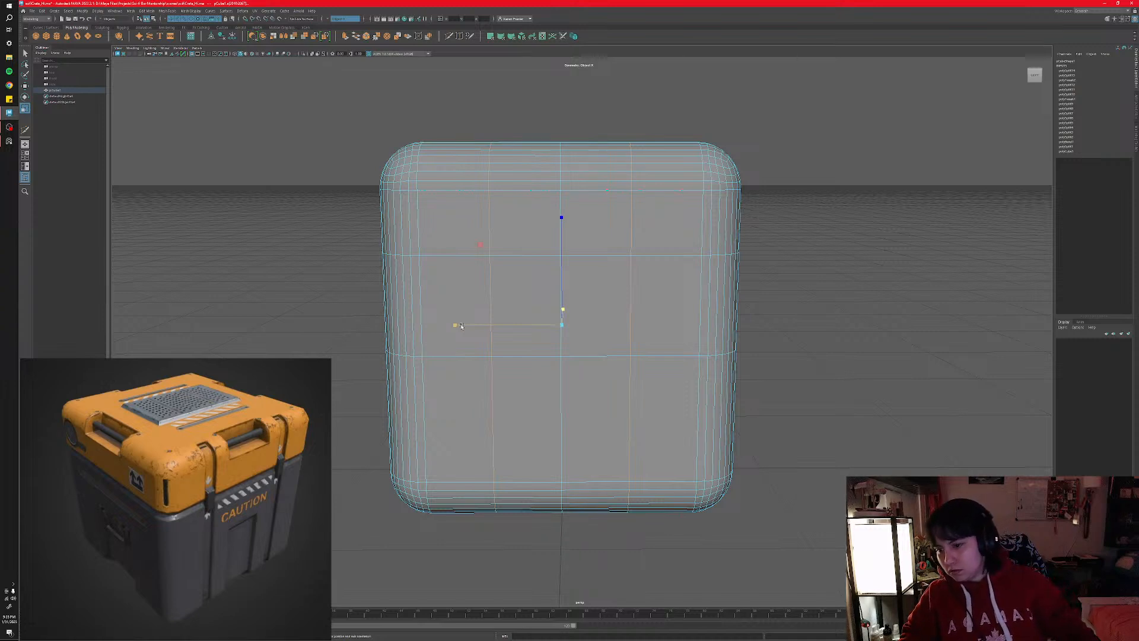
left_click_drag(460, 325, 446, 326)
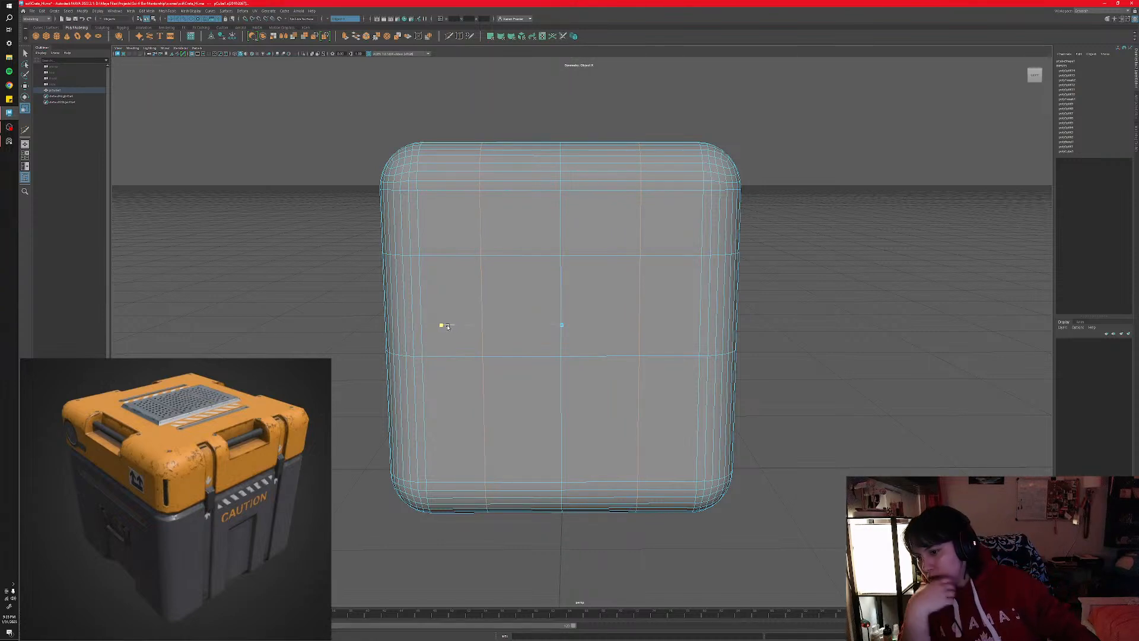
scroll(137, 551, "up", 5)
scroll(137, 551, "down", 3)
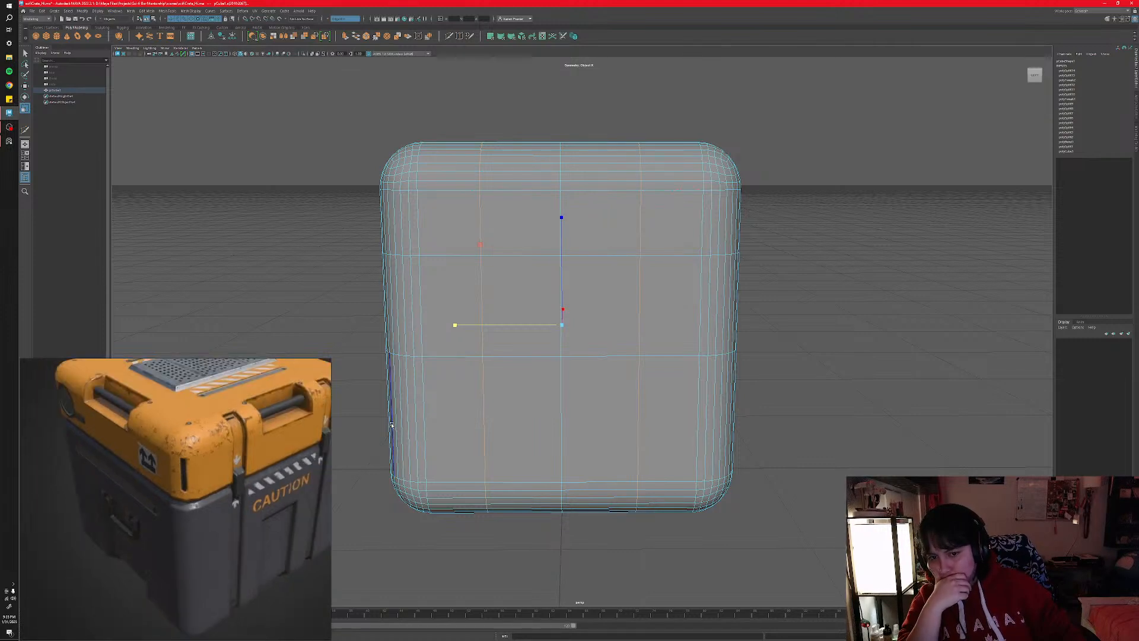
key("ctrl+z")
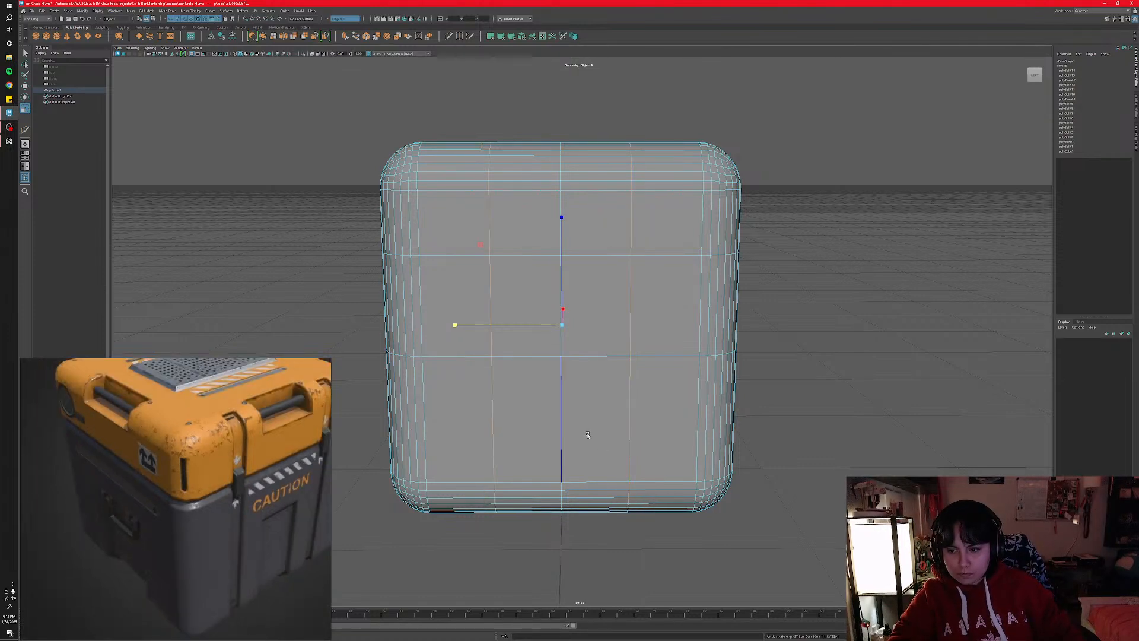
- Try deleting the lower middle faces of the side face to test the base cutout, and undo the deletion
left_click_drag(575, 437, 567, 439, "alt")
right_click_drag(534, 464, 534, 480)
left_click_drag(495, 459, 500, 504)
key("Delete")
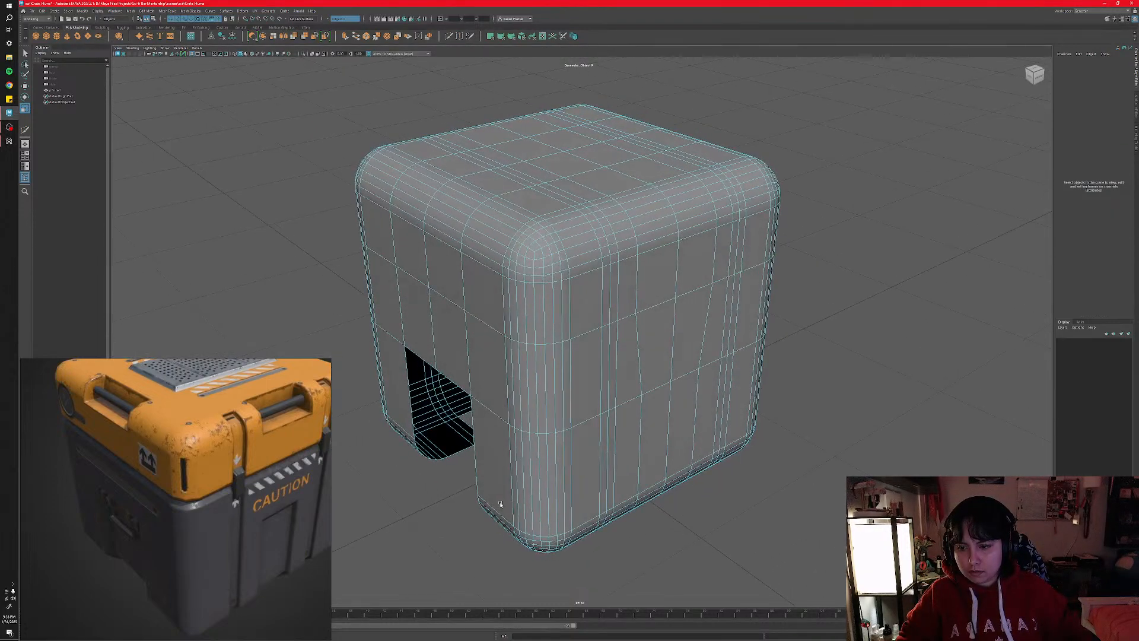
key("ctrl+z")
key("bracketleft")
key("bracketleft")
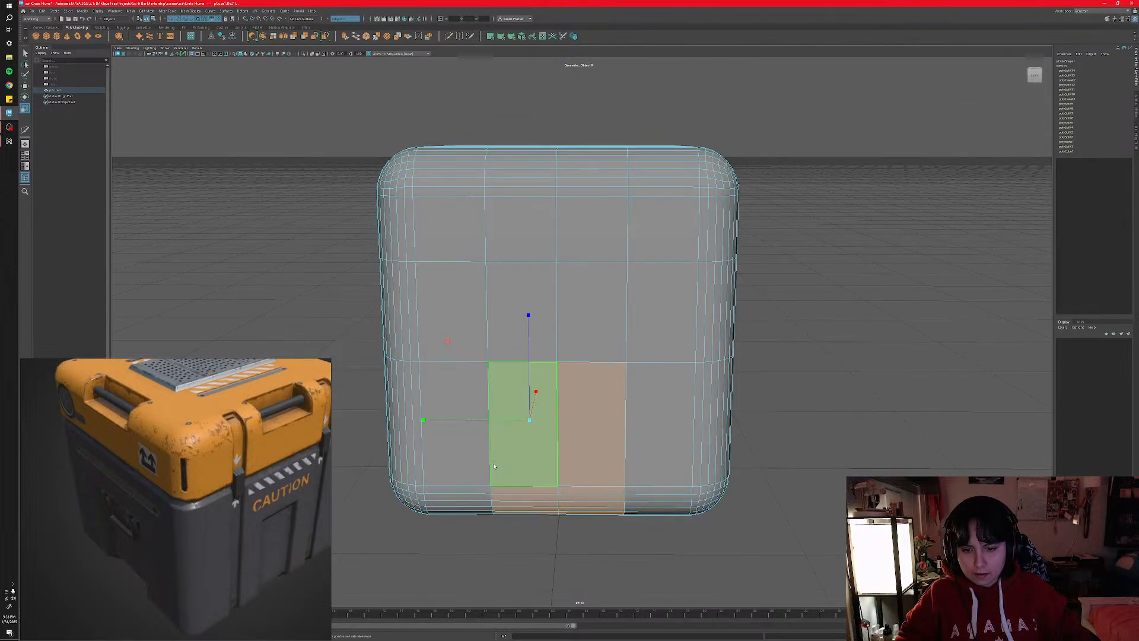
- Restore the edge selection and scale the two vertical side-face loops slightly inward along Y
key("ctrl+z")
key("ctrl+z")
left_click_drag(494, 328, 502, 329)
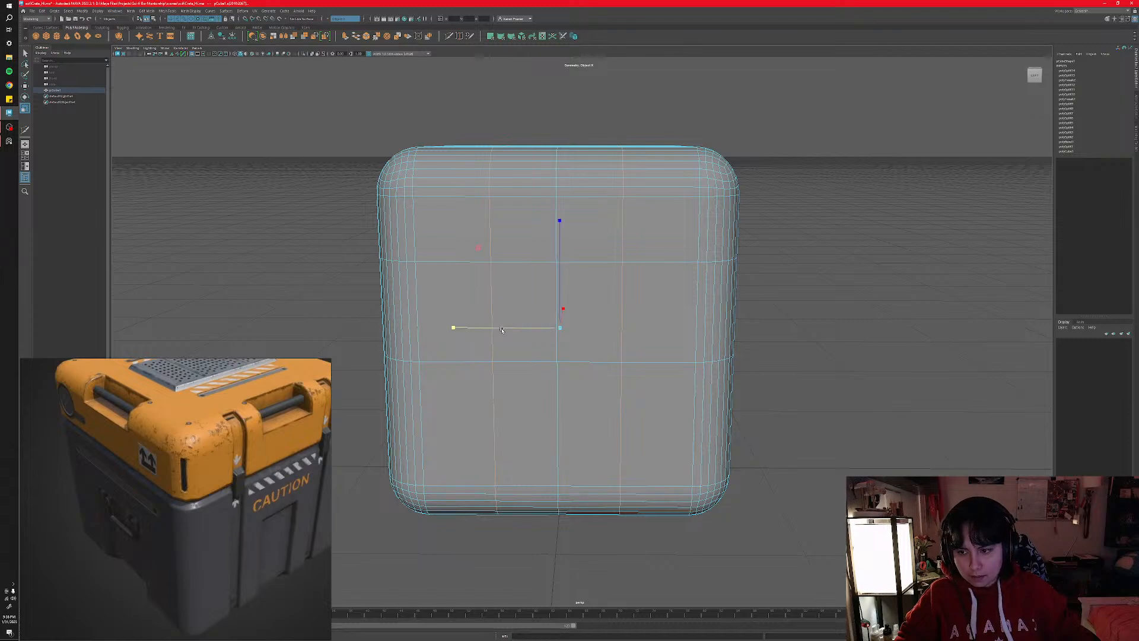
- Examine the cube's side and front edge loops from several angles against the reference crate's cutout, handle and front panel
left_click_drag(634, 261, 552, 306, "alt")
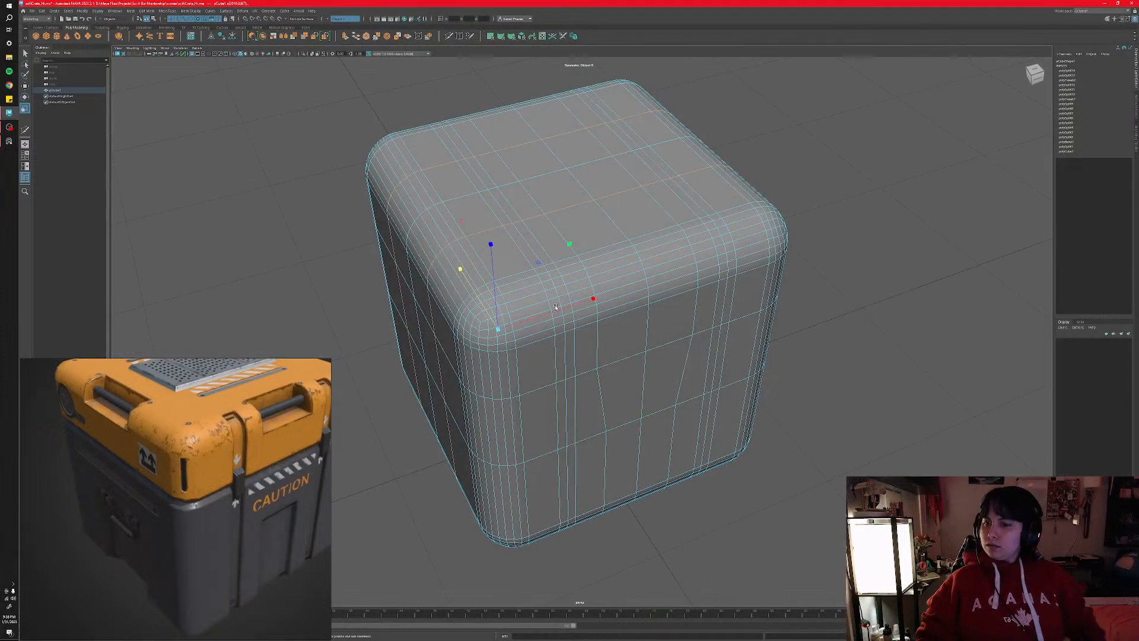
scroll(216, 492, "down", 3)
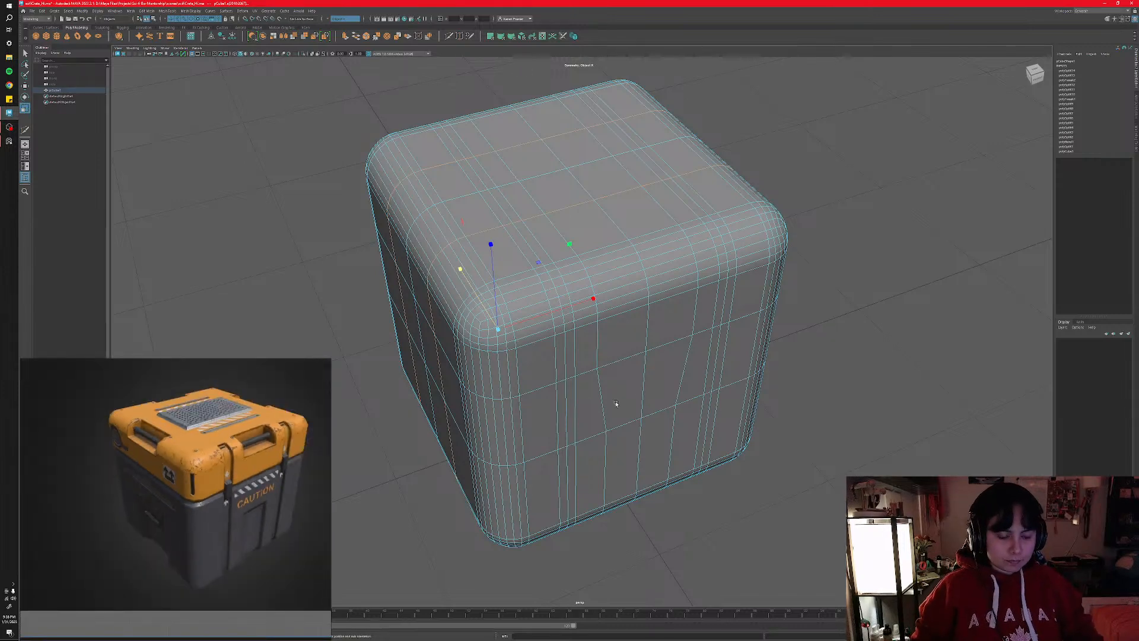
middle_click_drag(520, 388, 520, 390, "alt")
left_click_drag(520, 390, 528, 445, "alt")
middle_click_drag(547, 440, 511, 410, "alt")
left_click_drag(510, 409, 727, 380, "alt")
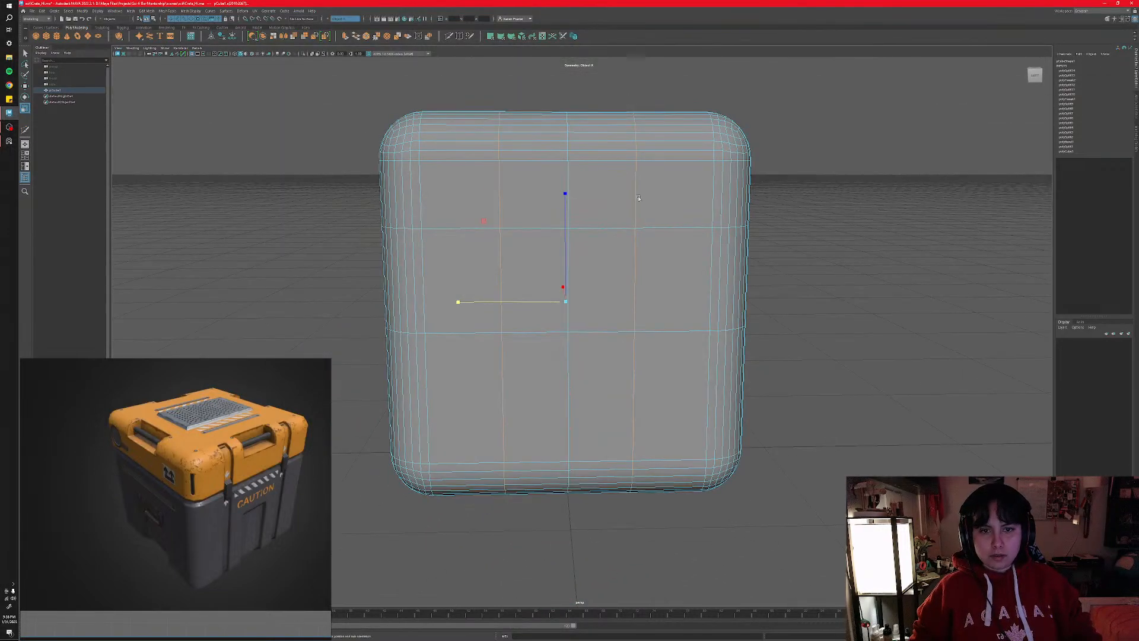
left_click_drag(639, 198, 568, 349, "alt")
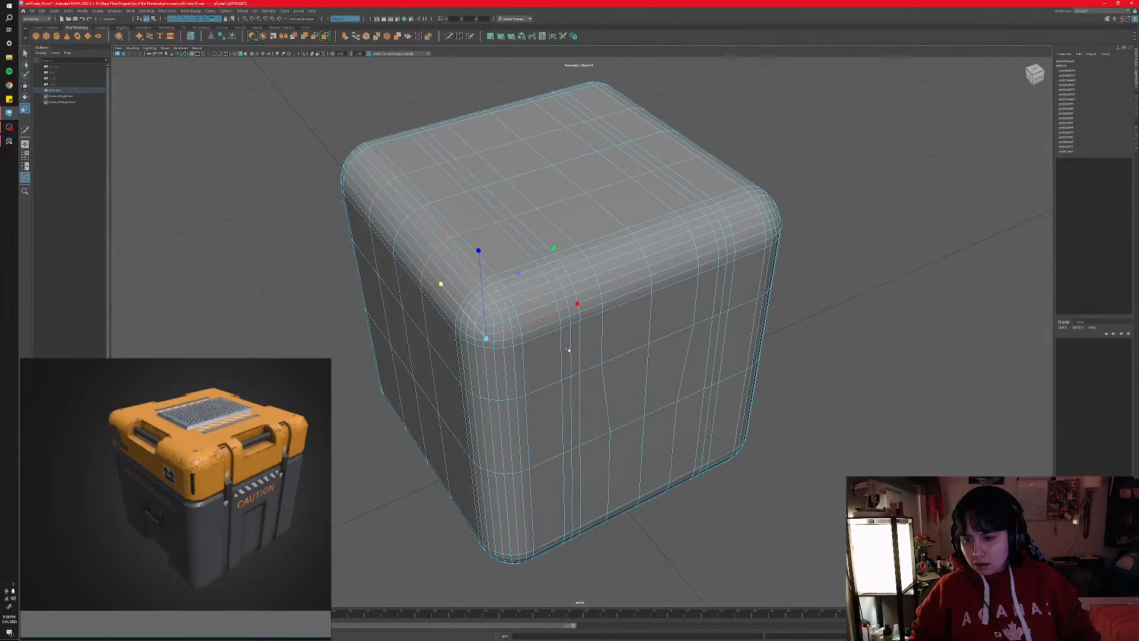
middle_click_drag(569, 350, 569, 350, "alt")
scroll(246, 490, "up", 3)
scroll(250, 498, "down", 1)
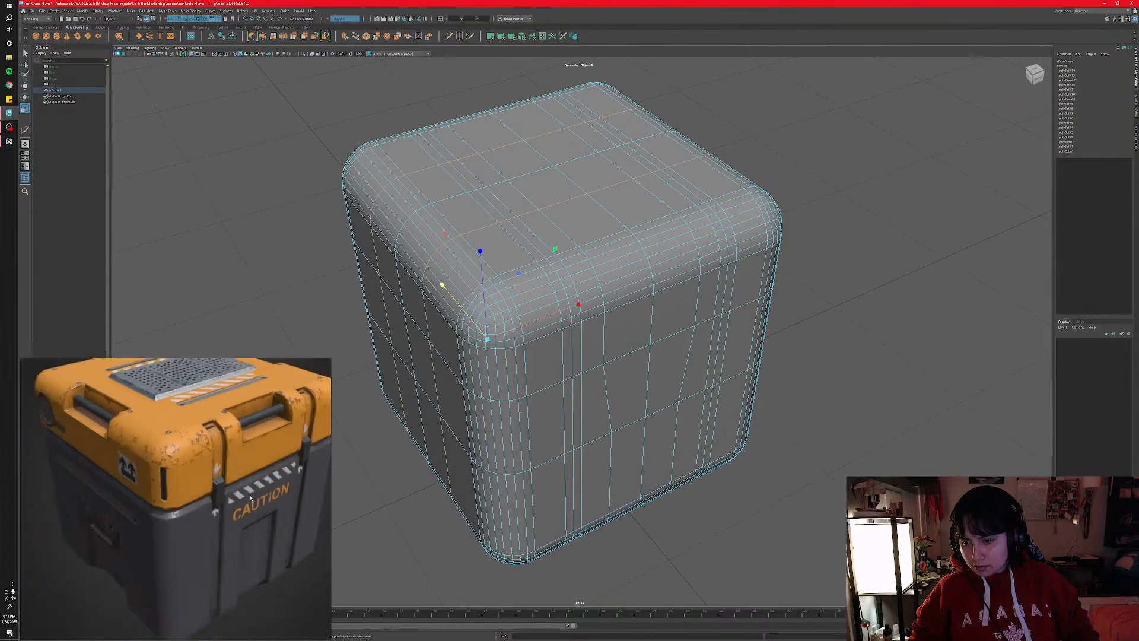
- Leave edge editing and select the whole cube in object mode
middle_click_drag(543, 416, 526, 460, "alt")
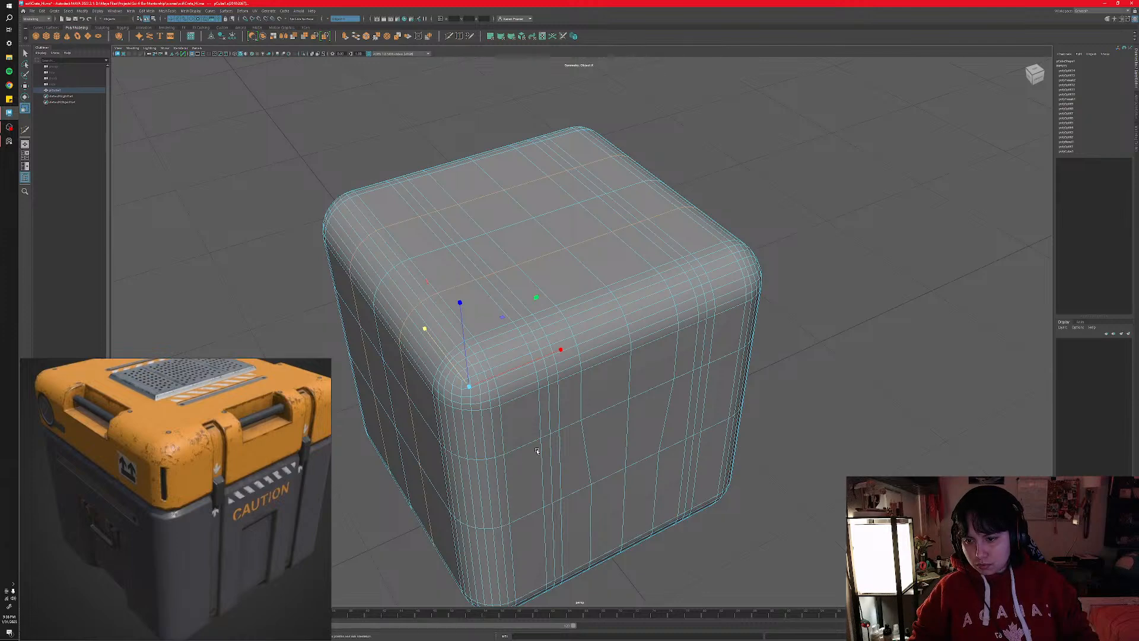
left_click_drag(537, 448, 492, 419, "alt")
left_click(226, 446)
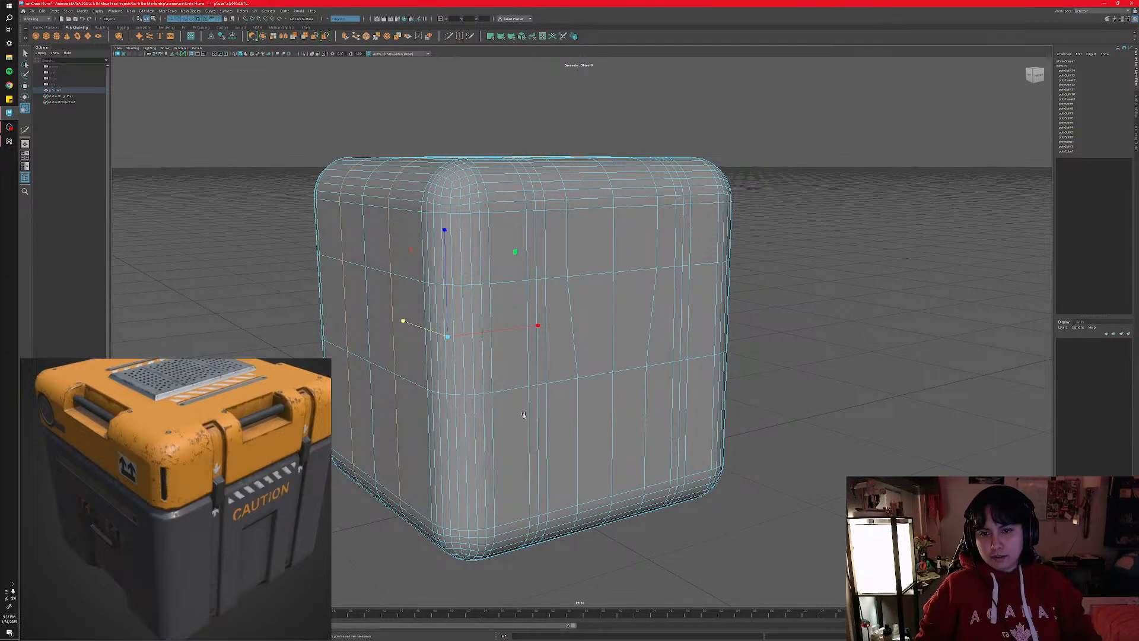
scroll(523, 414, "up", 2)
scroll(523, 415, "down", 3)
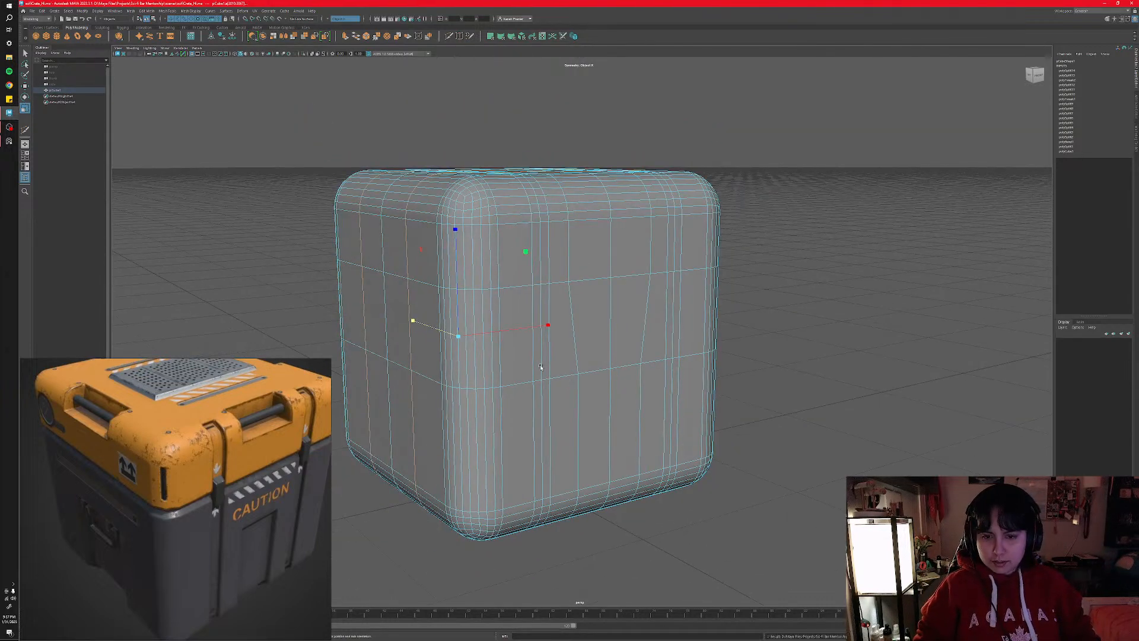
right_click_drag(582, 343, 614, 329)
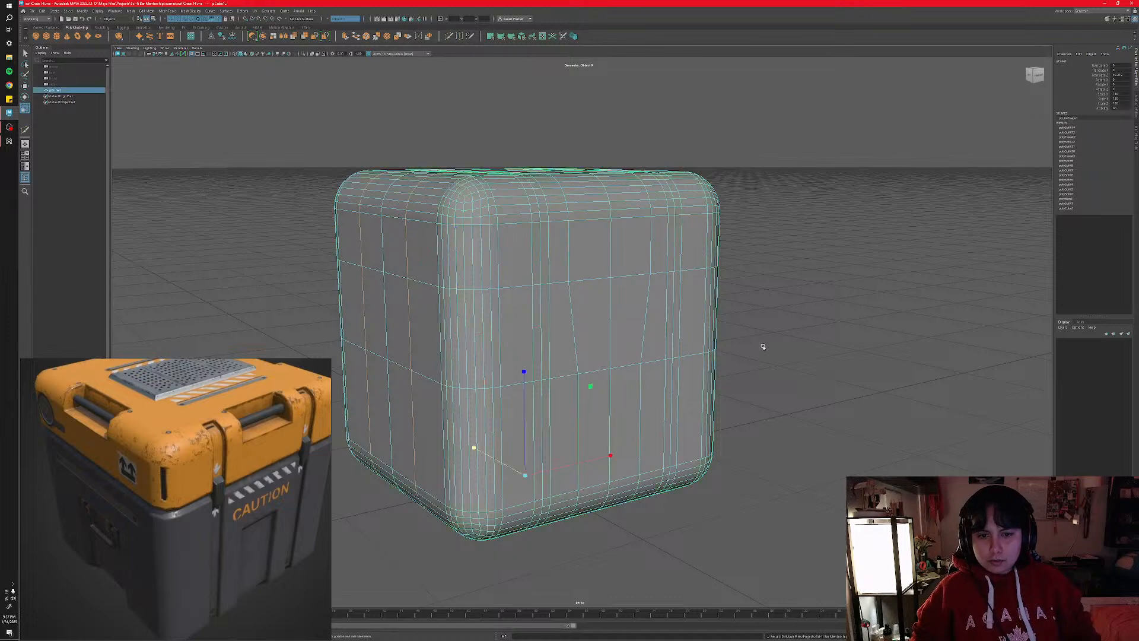
left_click(650, 344)
left_click_drag(658, 346, 571, 343, "alt")
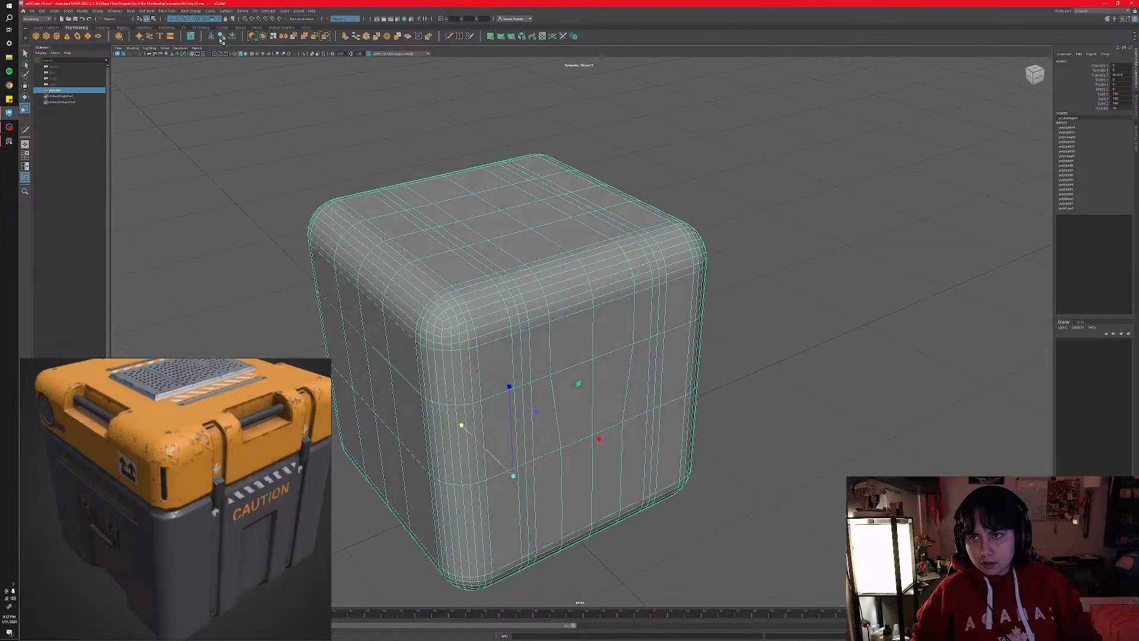
- Try deleting the cube's construction history, and undo the deletion
left_click(221, 38)
middle_click_drag(552, 337, 587, 287, "alt")
key("ctrl+z")
scroll(587, 287, "down", 3)
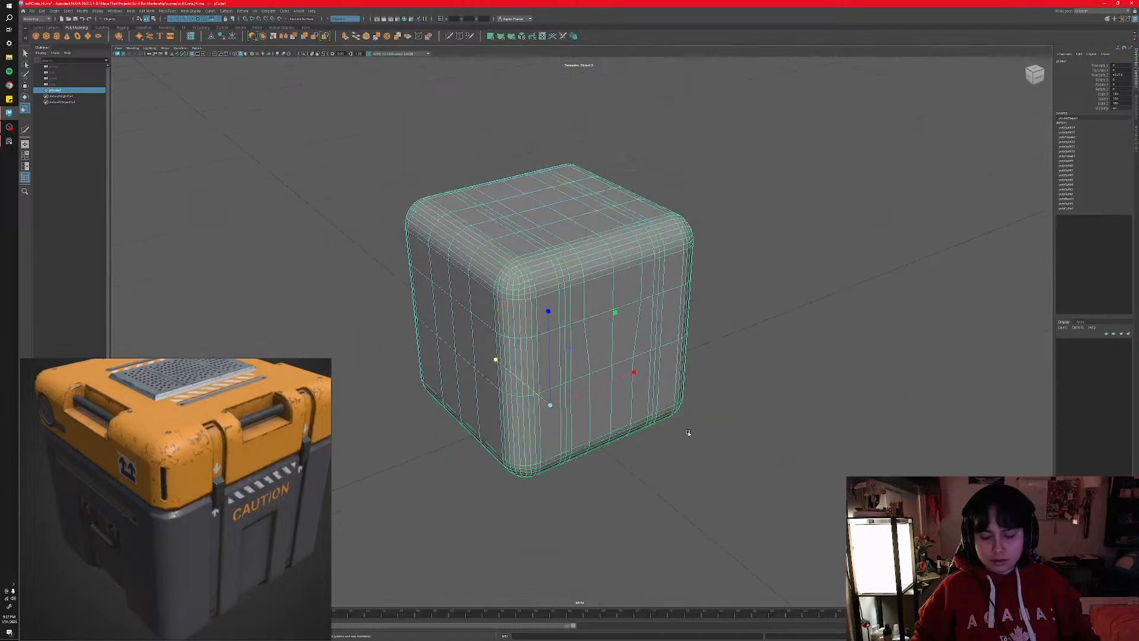
- Duplicate the cube as a backup, move the copy aside along X, and hide it
key("w")
key("ctrl+d")
left_click_drag(630, 374, 186, 175)
key("Delete")
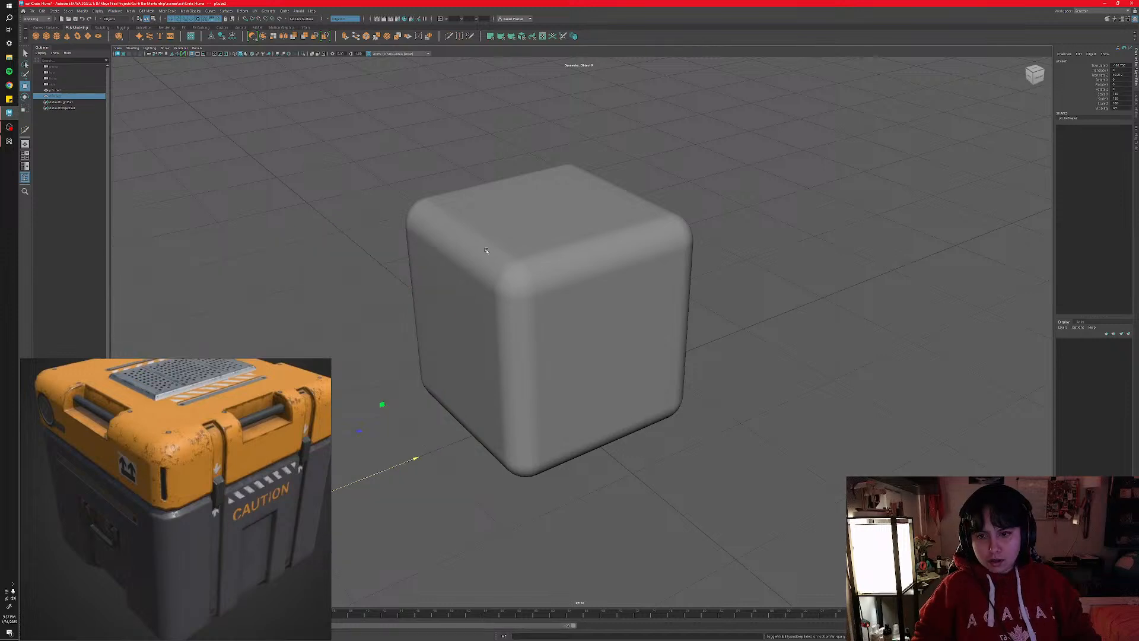
- Try deleting the original cube's construction history, compare the cube with the reference crate, and undo the history deletion
left_click(684, 232)
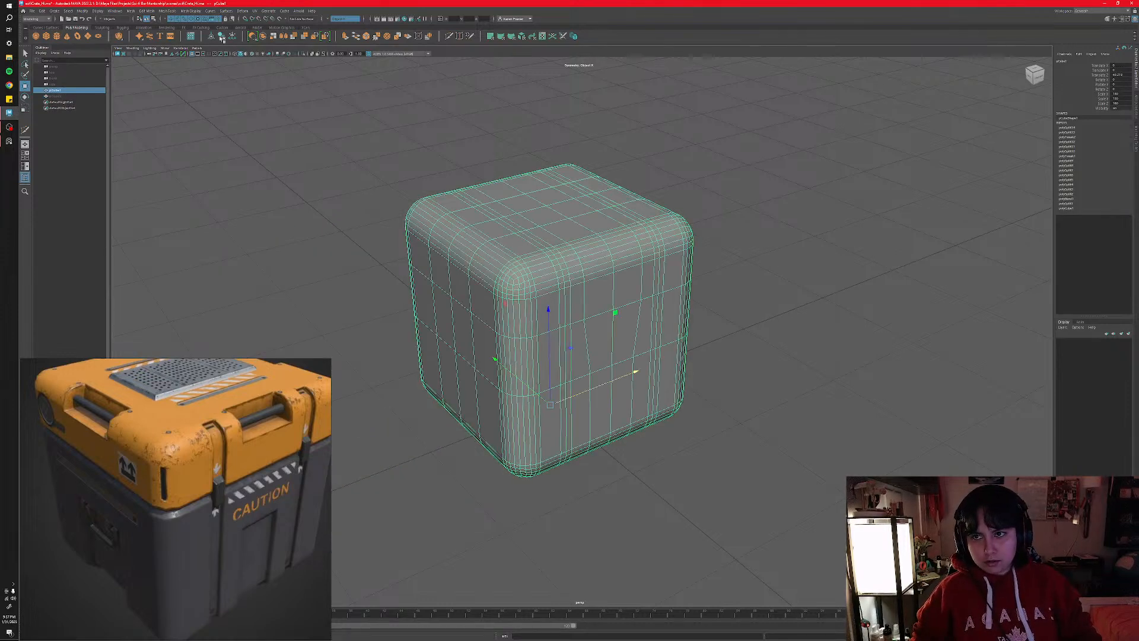
left_click(221, 37)
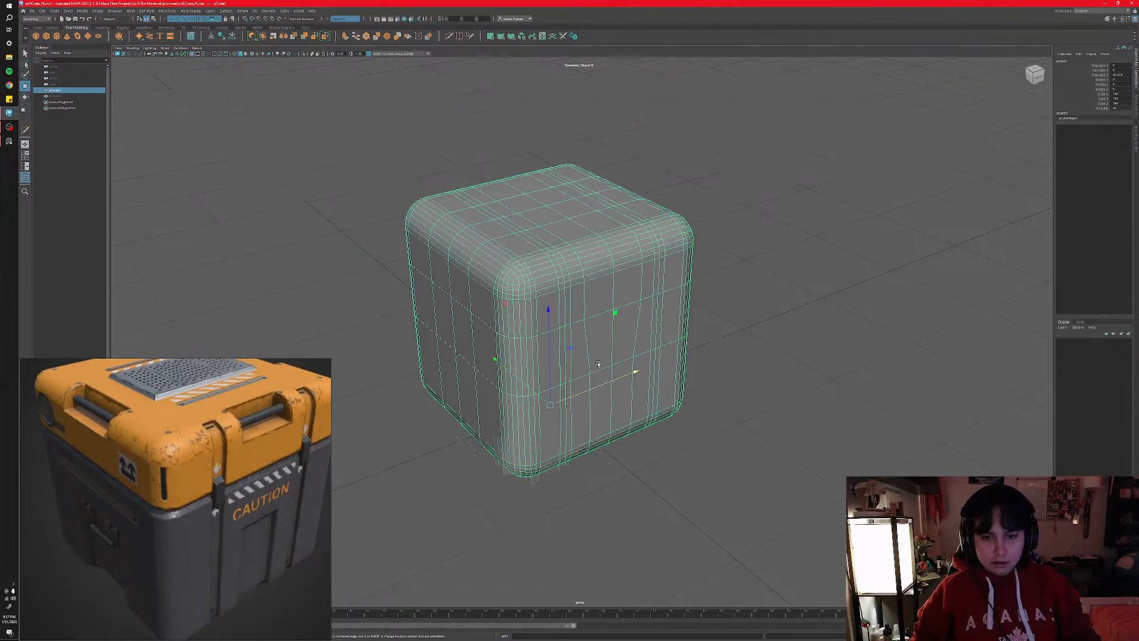
scroll(593, 368, "up", 3)
middle_click_drag(582, 363, 599, 398, "alt")
mouse_move(599, 397)
left_mouse_down("alt")
mouse_move(606, 368)
mouse_move(590, 385)
left_mouse_up("alt")
scroll(197, 474, "down", 4)
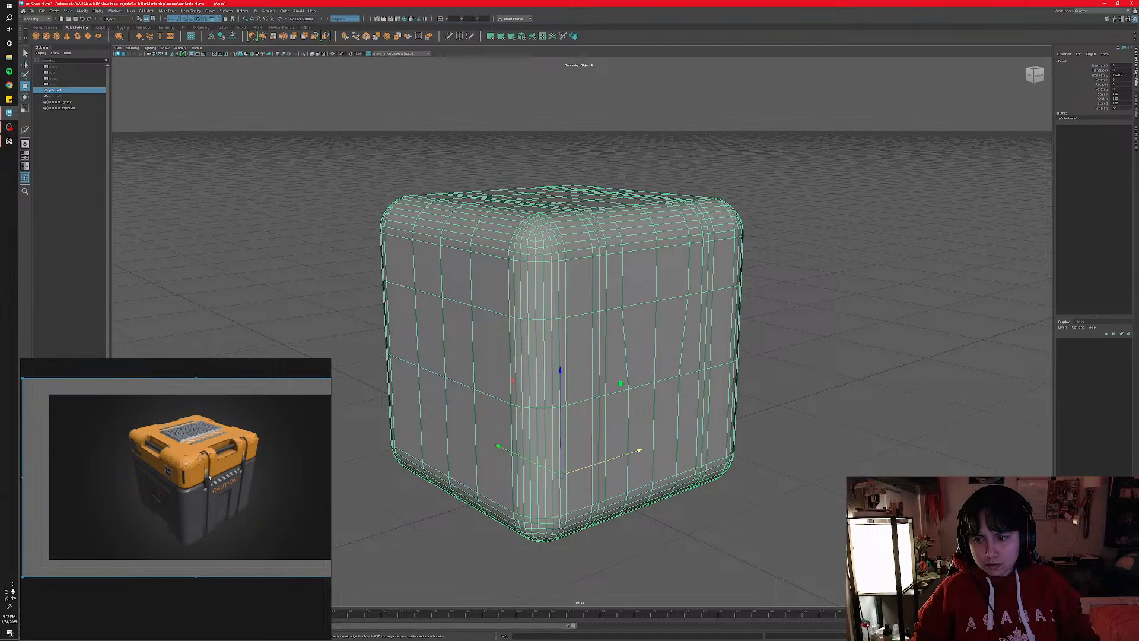
scroll(209, 476, "up", 4)
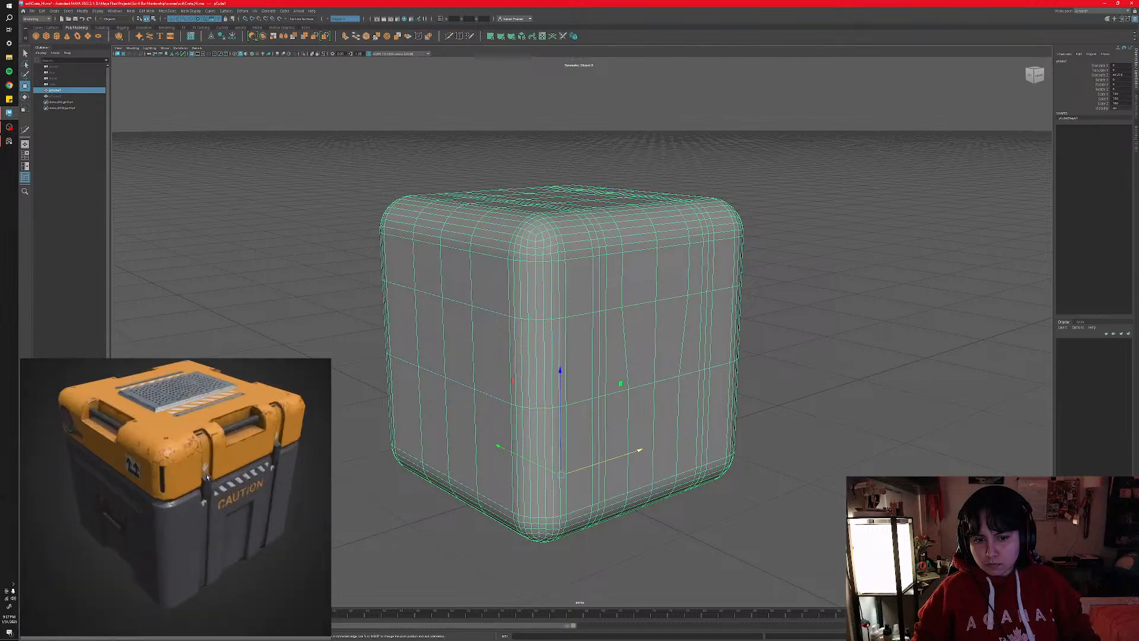
scroll(208, 477, "down", 4)
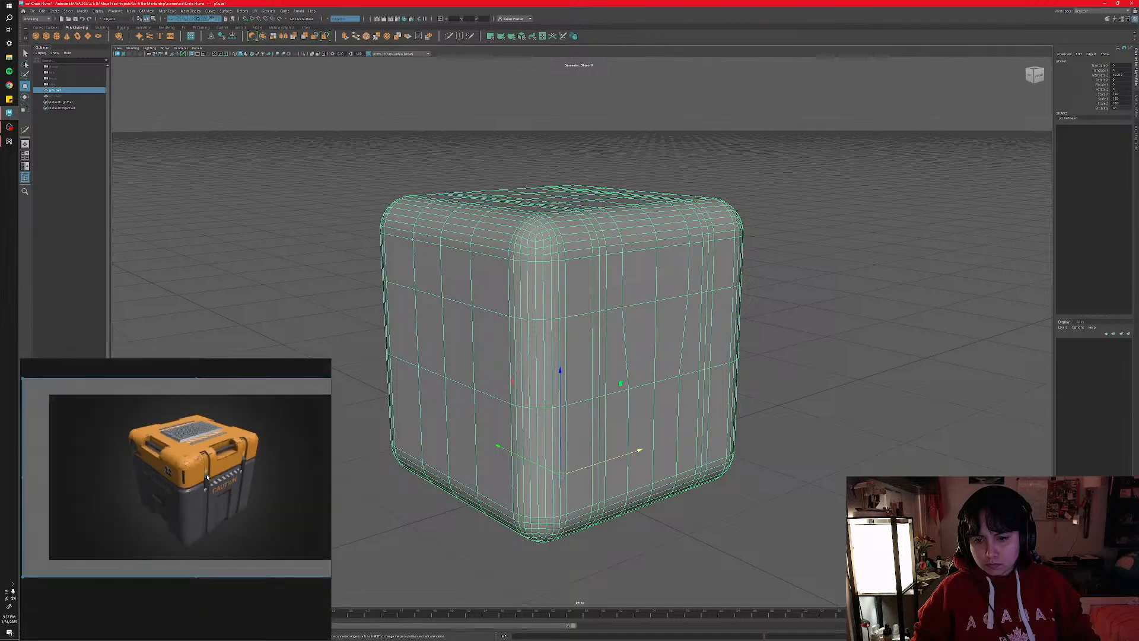
scroll(208, 477, "up", 4)
scroll(208, 477, "down", 4)
key("ctrl+z")
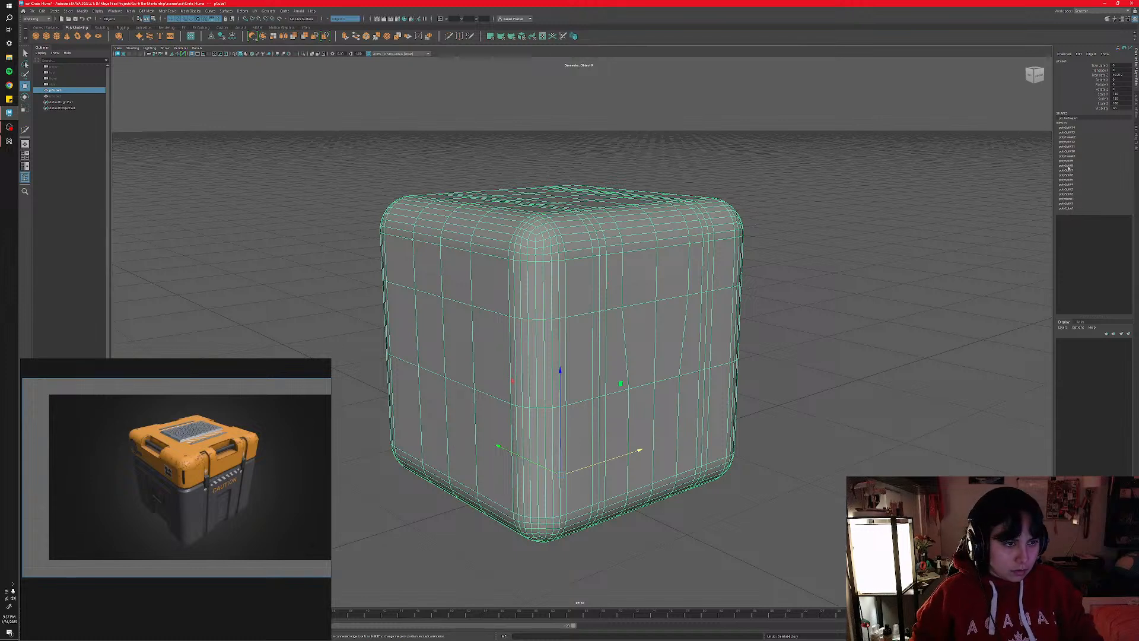
- Find the bevel operation in the cube's construction history and set its Fraction to 0.5
left_click(1069, 207)
left_click(1067, 202)
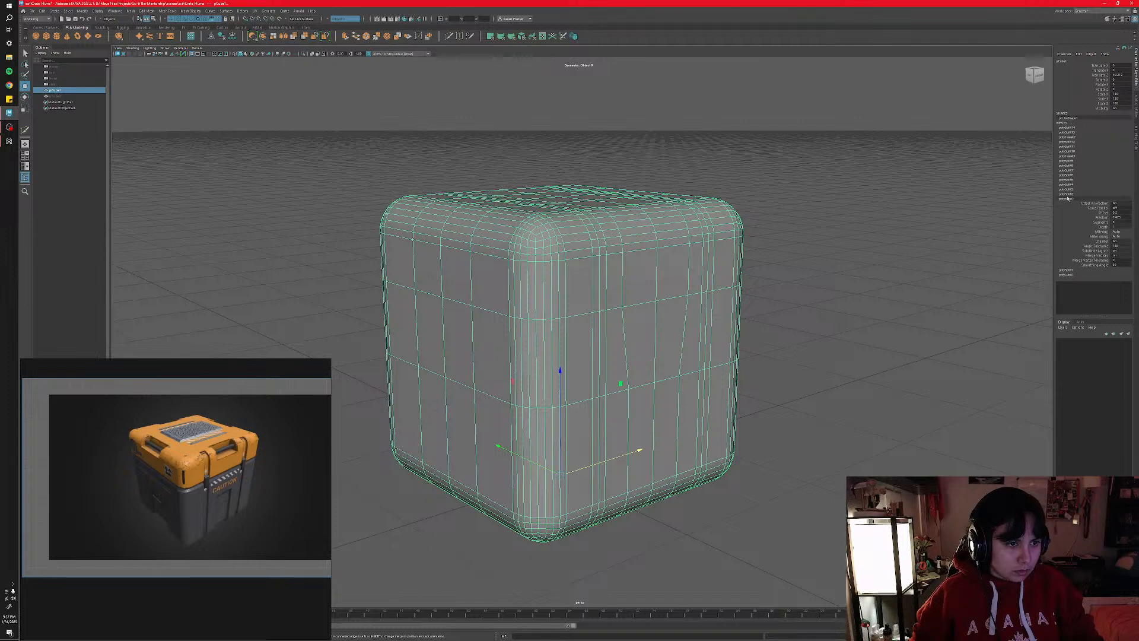
left_click(1067, 189)
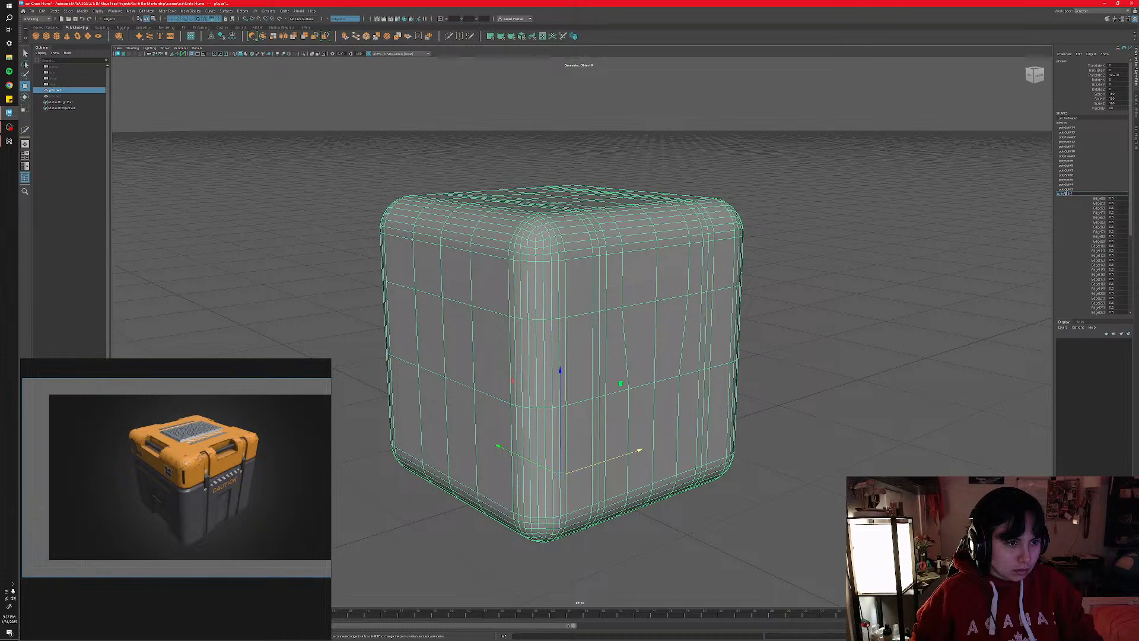
scroll(1068, 191, "down", 4)
left_click(1065, 308)
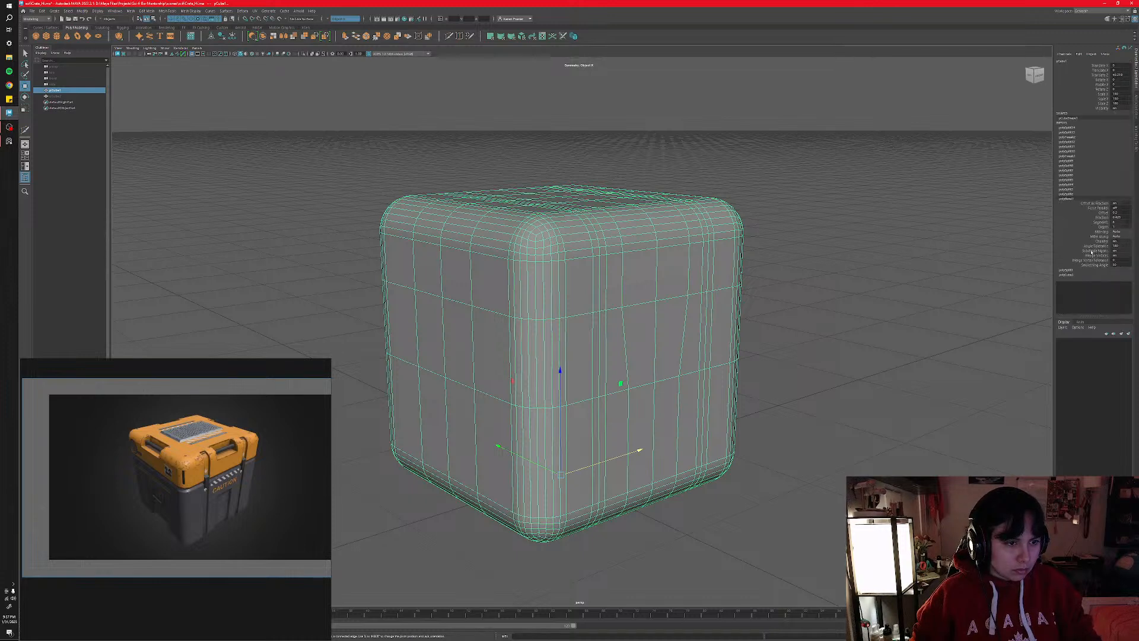
left_click(1120, 222)
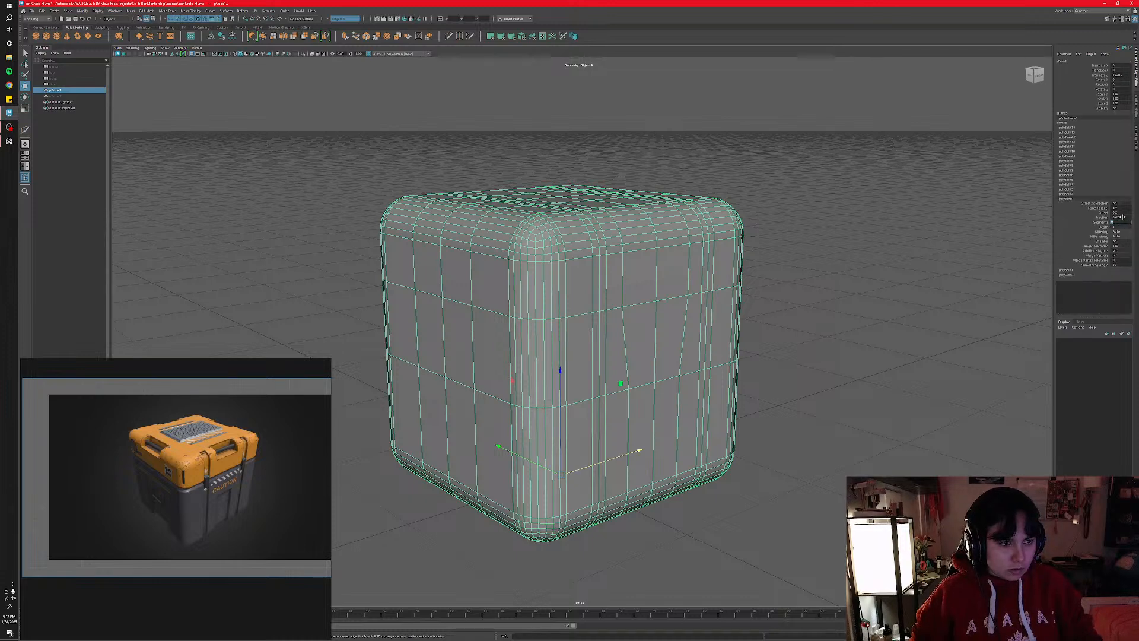
left_click(1125, 217)
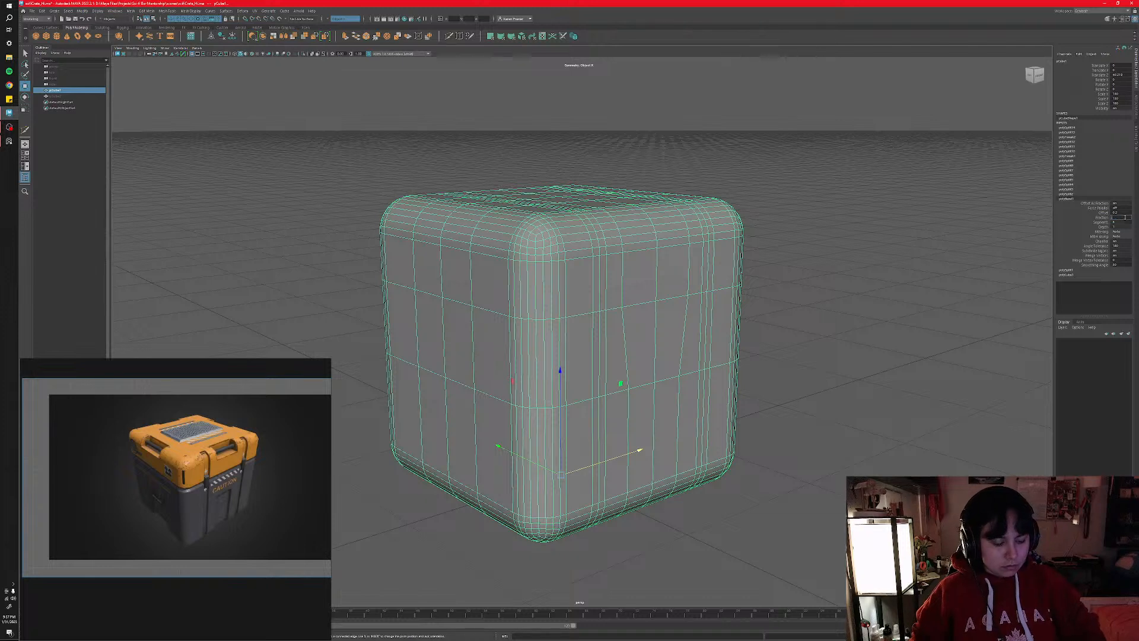
type("0.5")
key("Return")
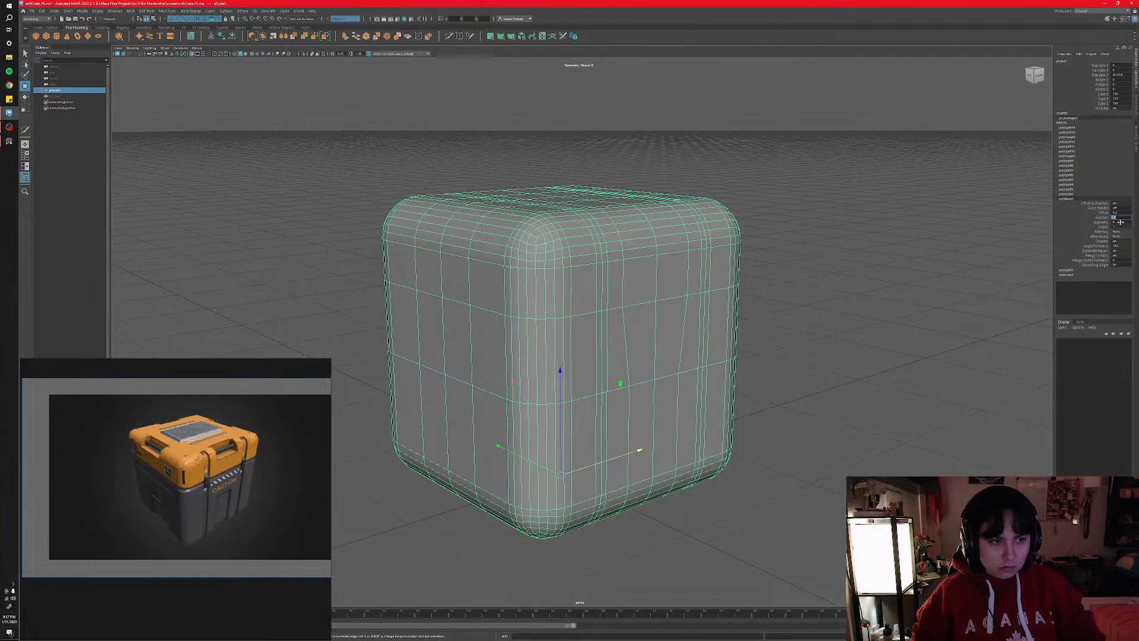
- Set the bevel's Fraction to 0.2 to tighten the cube's rounded edges
key("BackSpace")
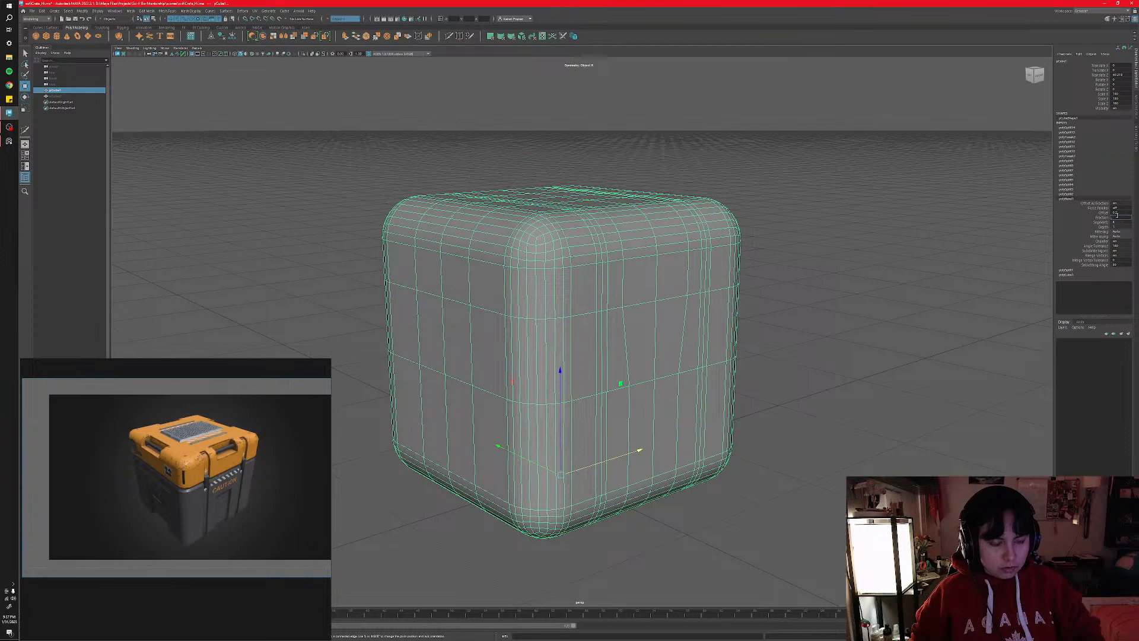
type("0.2")
key("Return")
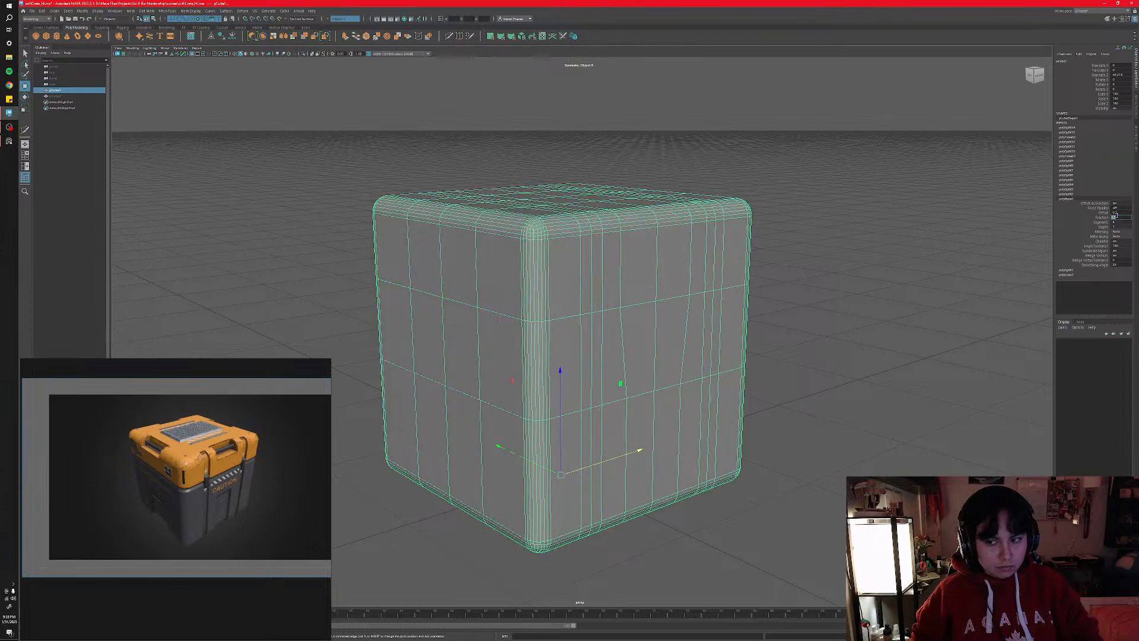
left_click_drag(820, 324, 819, 319, "alt")
scroll(814, 318, "up", 2)
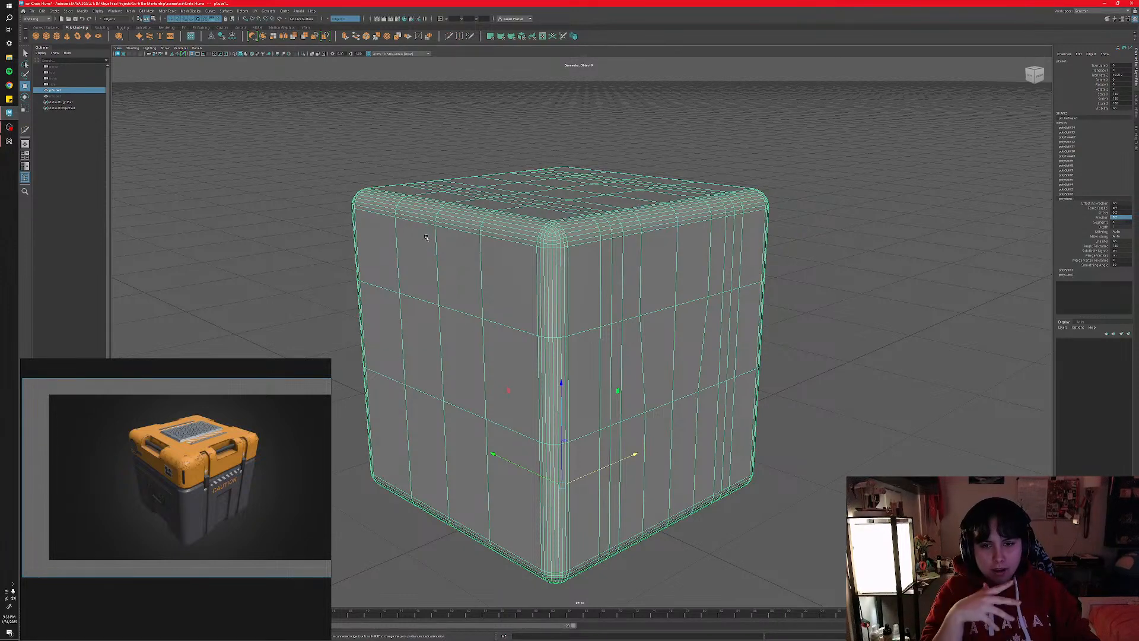
- Increase the bevel's Fraction slightly to match the reference crate's rounding, and check the cube from below and the sides
scroll(222, 463, "up", 3)
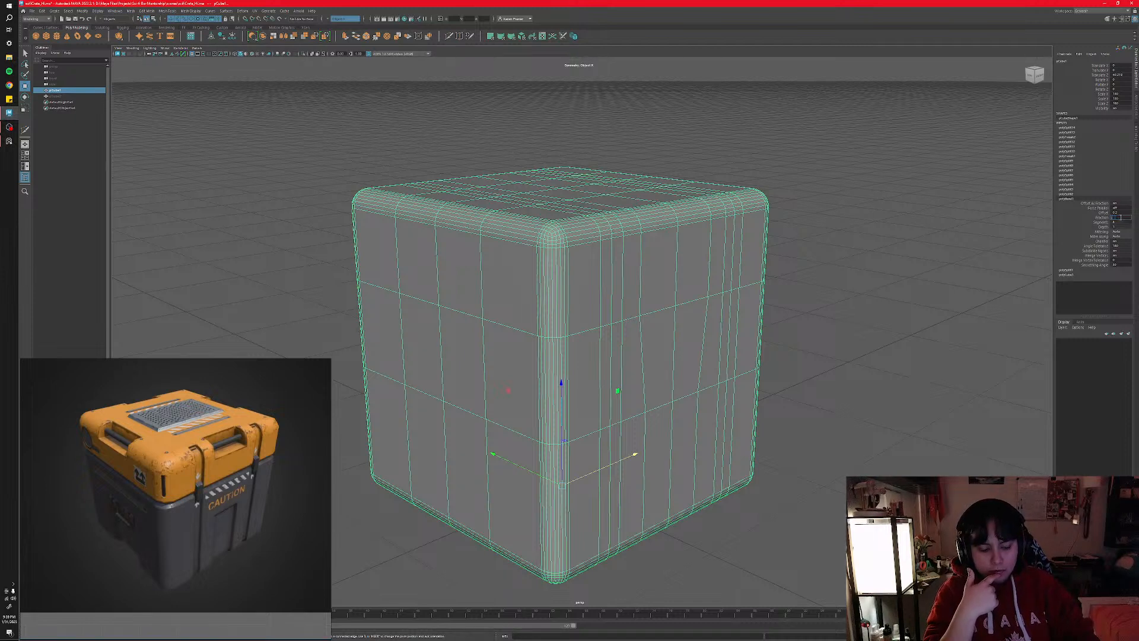
key("Return")
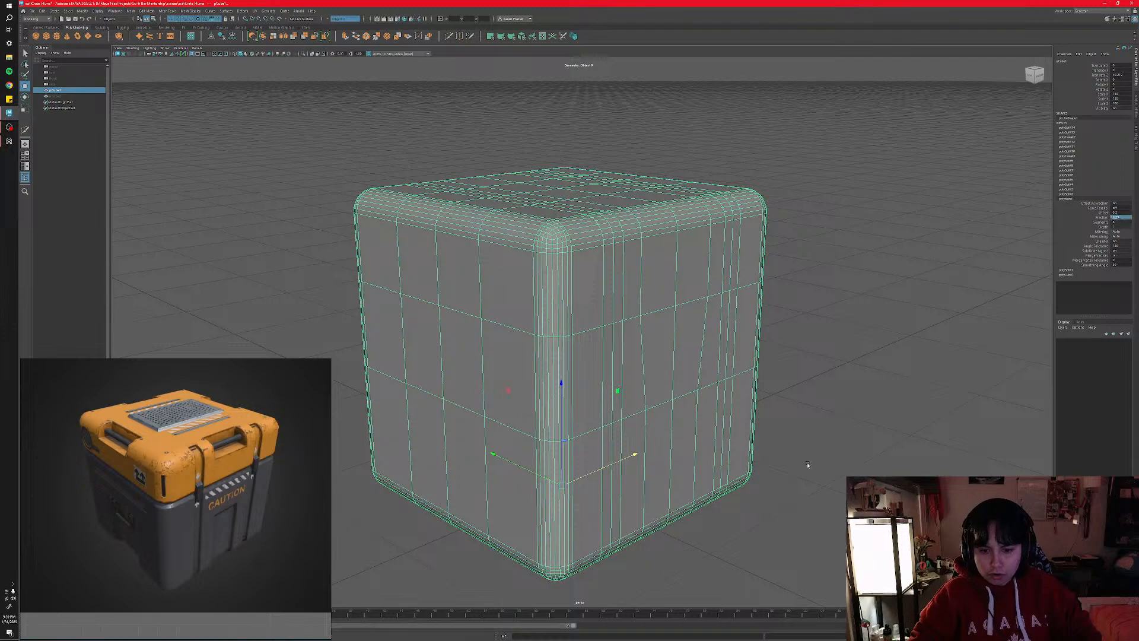
left_click_drag(852, 473, 829, 425, "alt")
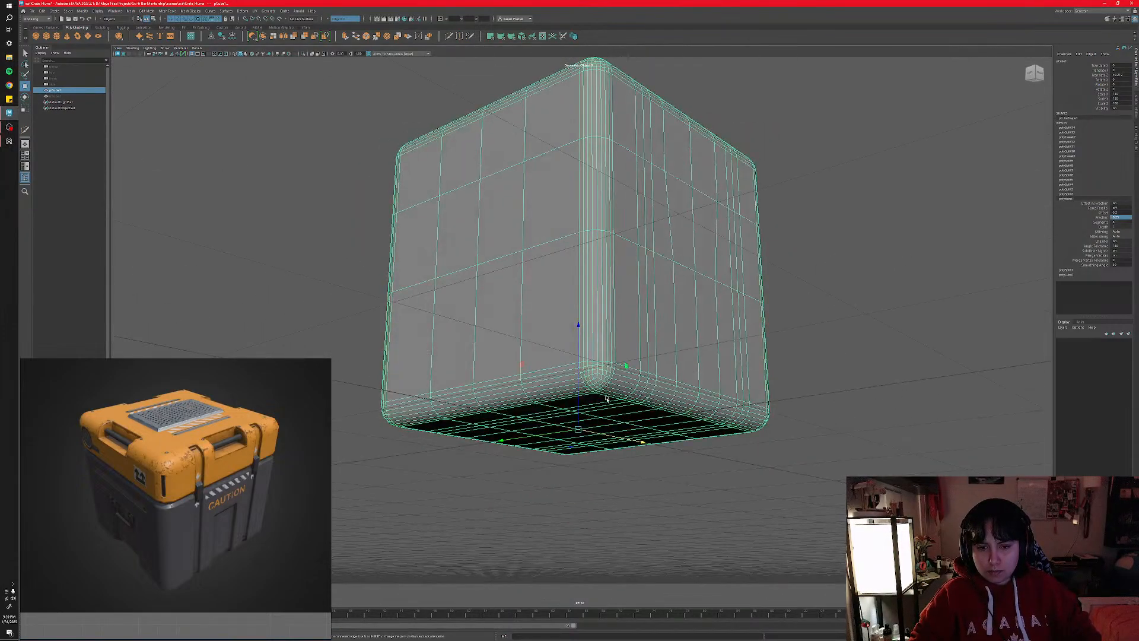
left_click_drag(465, 405, 613, 370, "alt")
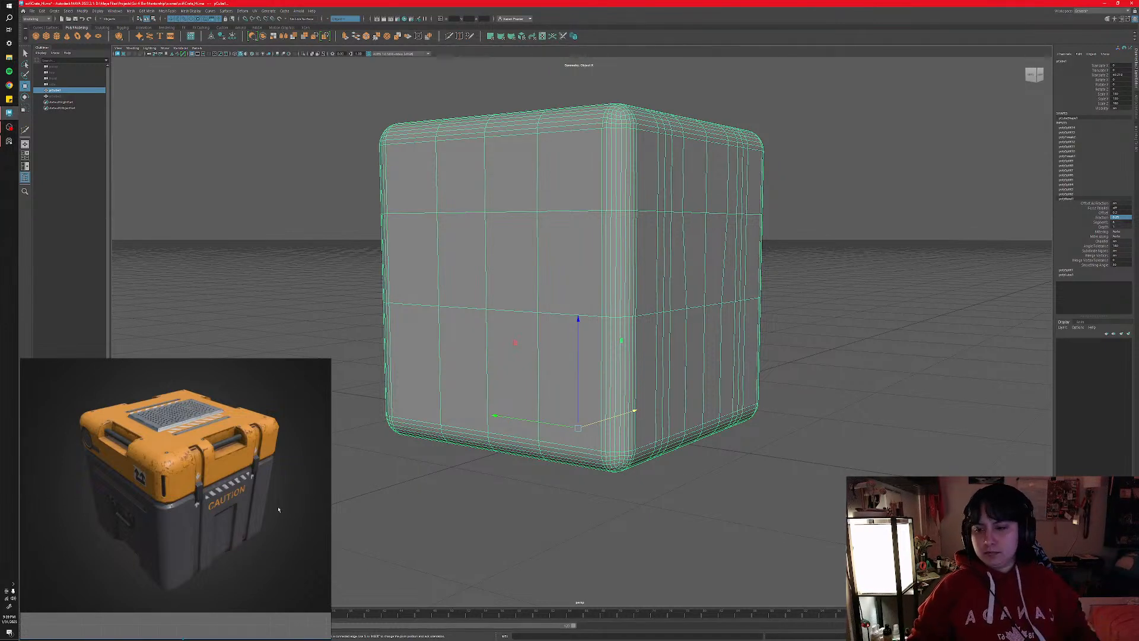
left_click_drag(554, 354, 705, 380, "alt")
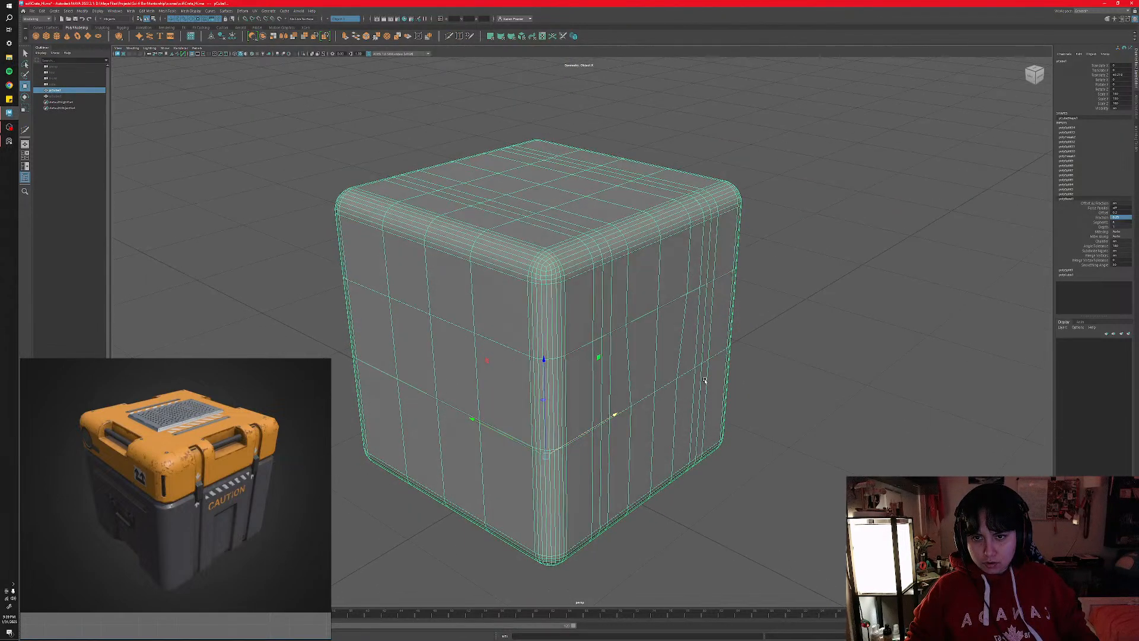
- Unhide the old backup copy of the cube and delete it
left_click(960, 283)
scroll(717, 426, "down", 3)
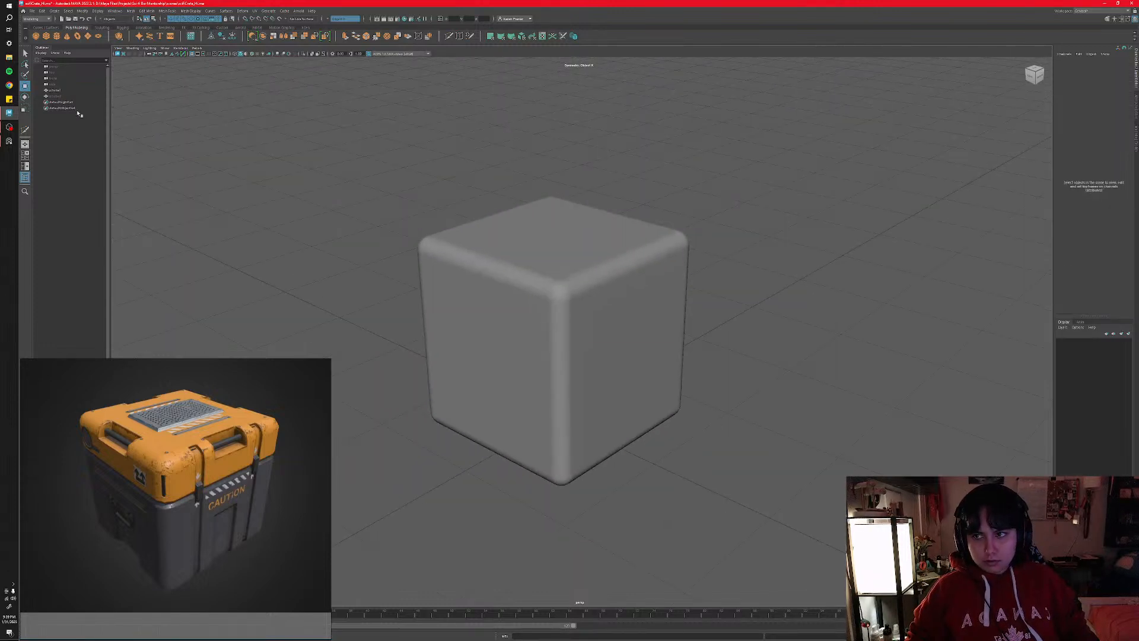
left_click(57, 95)
key("shift+h")
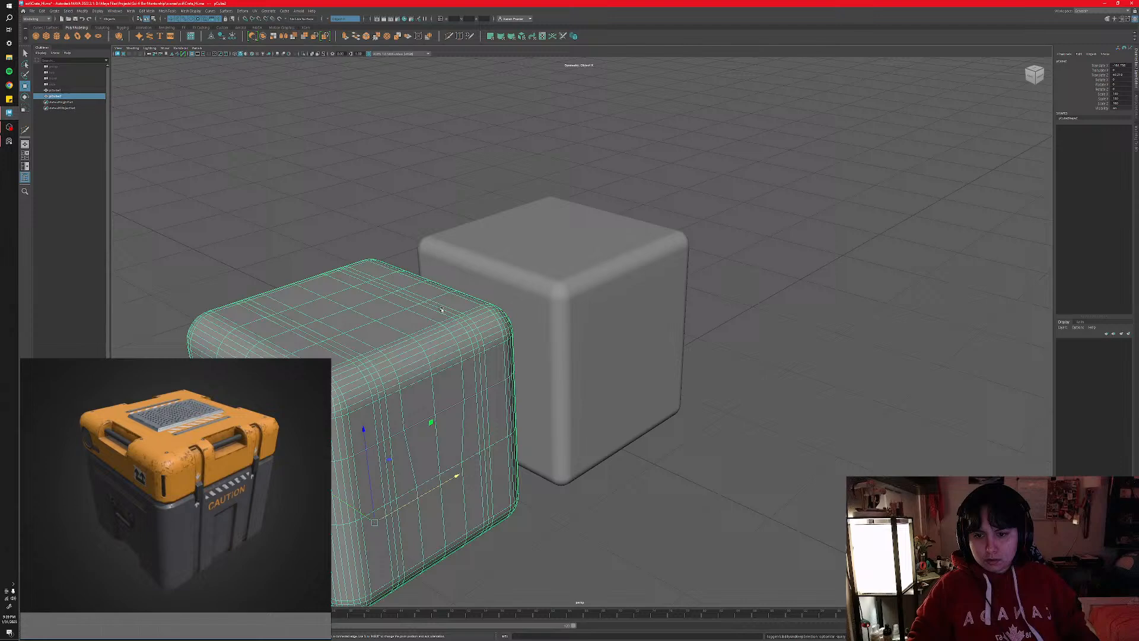
key("Delete")
- Duplicate the rebevelled cube, move the copy aside along X, and hide it as the new backup
left_click(444, 403)
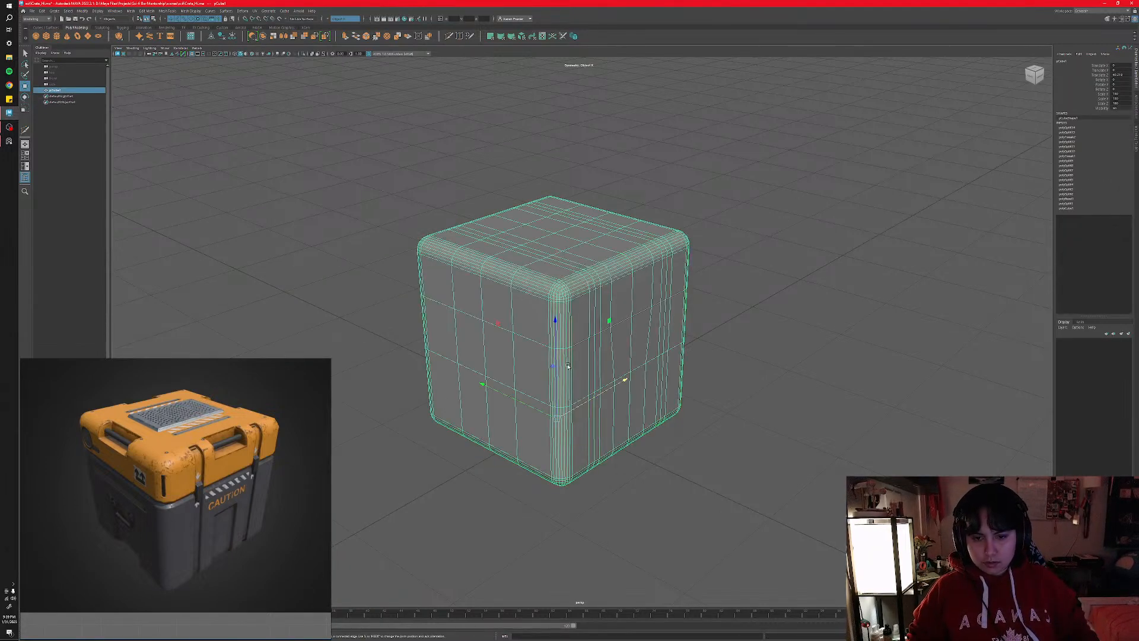
left_click_drag(567, 365, 424, 477, "alt")
key("ctrl+d")
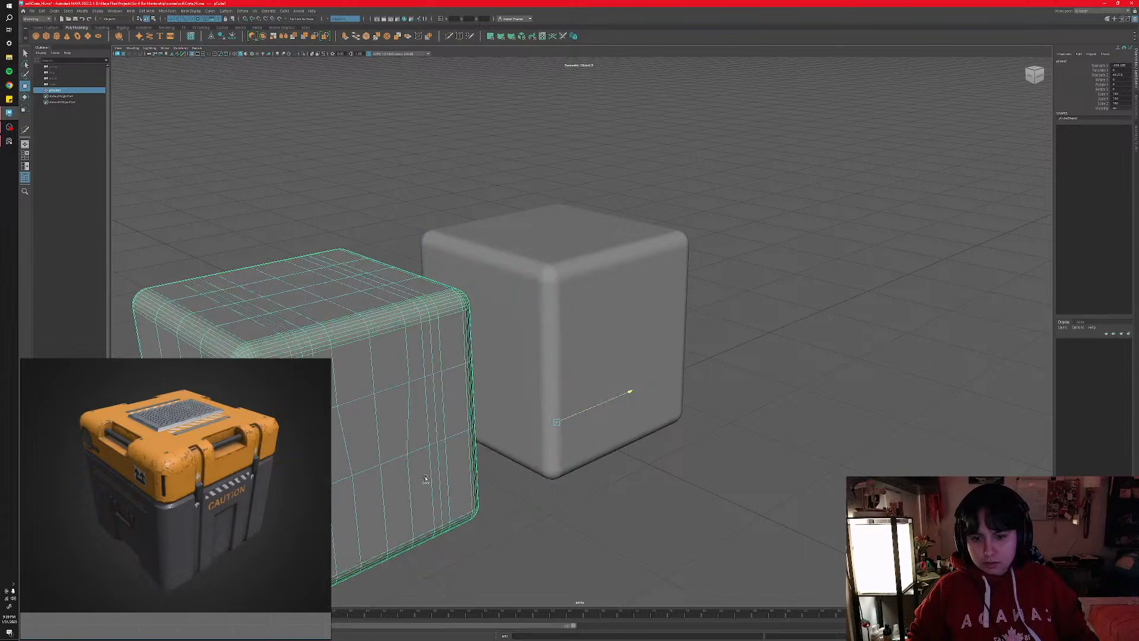
key("ctrl+h")
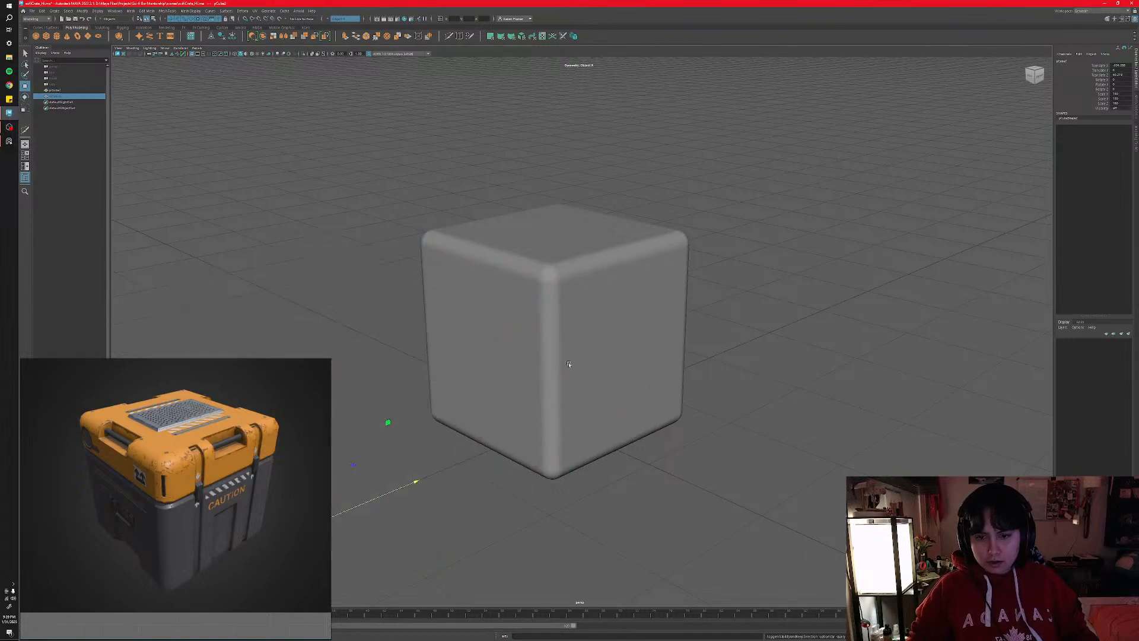
- Select the original cube and examine its front corner and lower bevelled edges up close
left_click(540, 368)
middle_click_drag(629, 366, 670, 338, "alt")
scroll(608, 409, "up", 5)
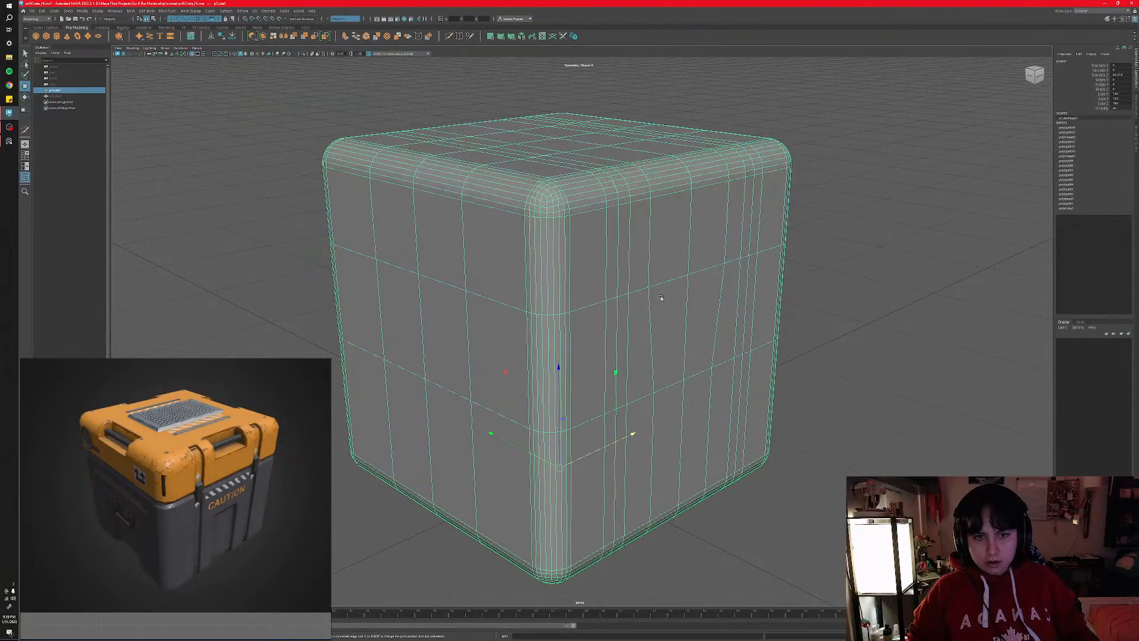
mouse_move(554, 283)
left_mouse_down("alt")
mouse_move(554, 270)
mouse_move(552, 289)
left_mouse_up("alt")
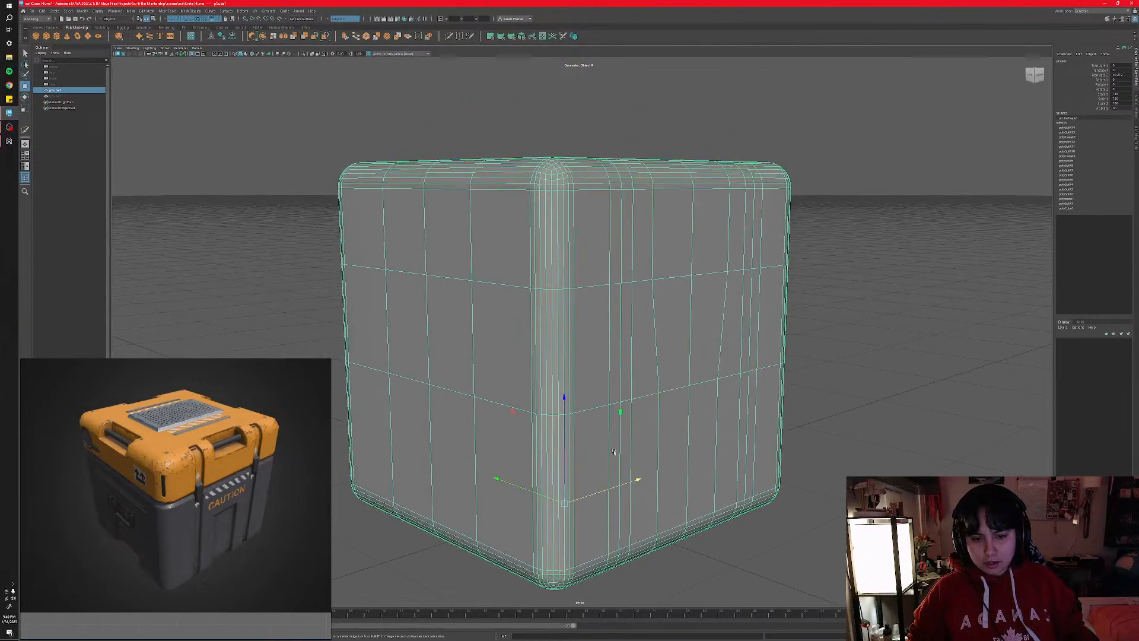
middle_click_drag(613, 452, 644, 352, "alt")
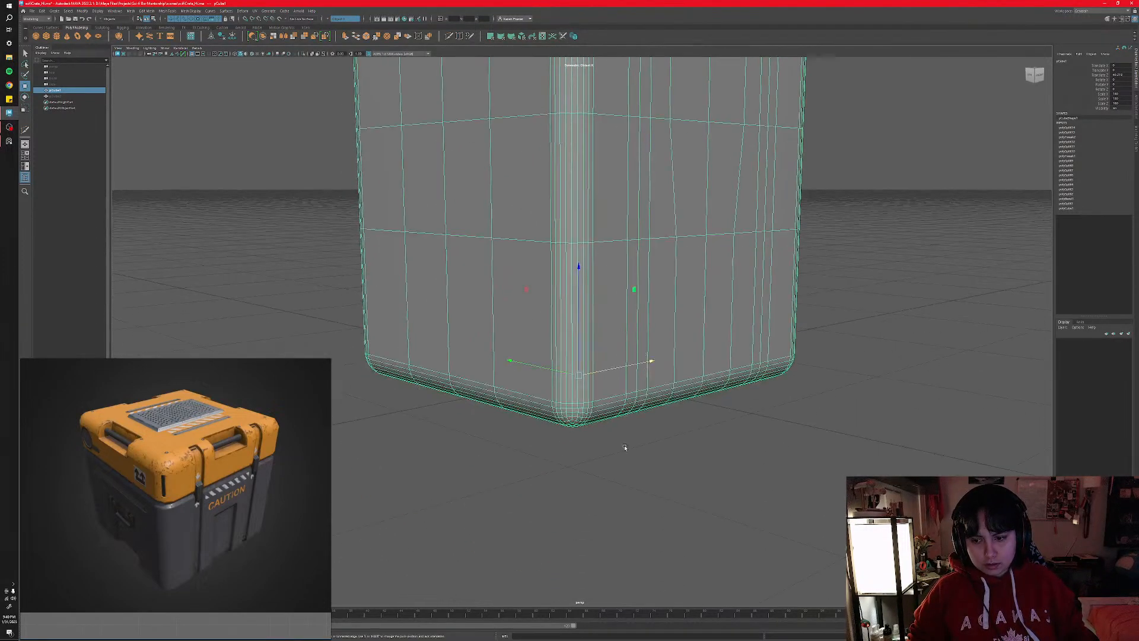
- Switch the cube to edge selection and pick an edge row on the underside beside the lower bevel
left_click_drag(625, 446, 687, 392, "alt")
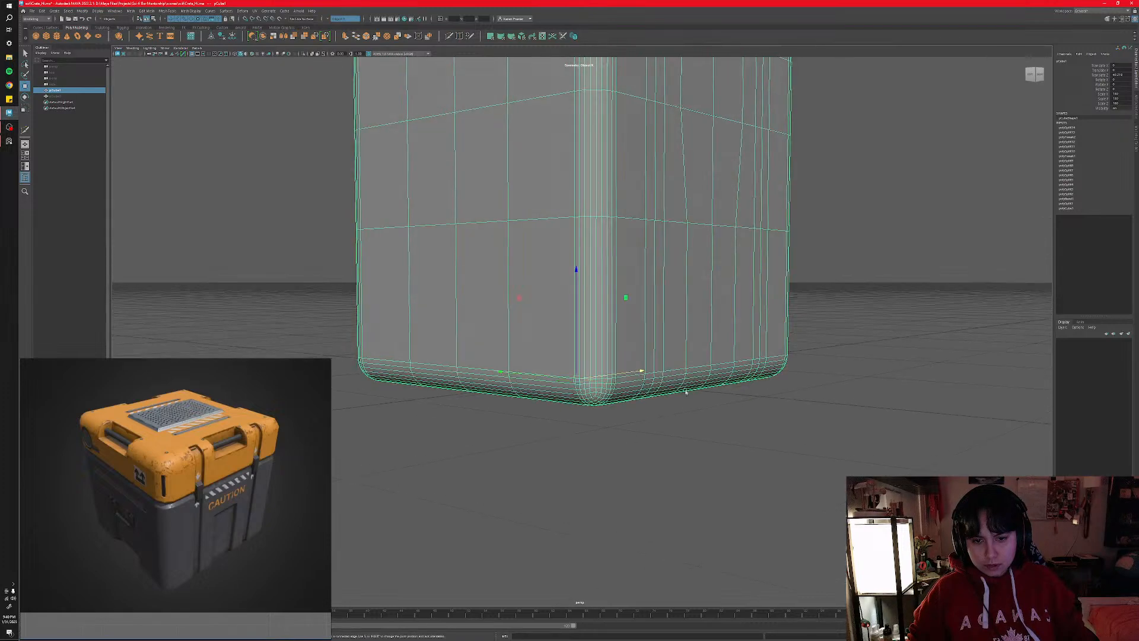
right_click_drag(688, 330, 689, 350)
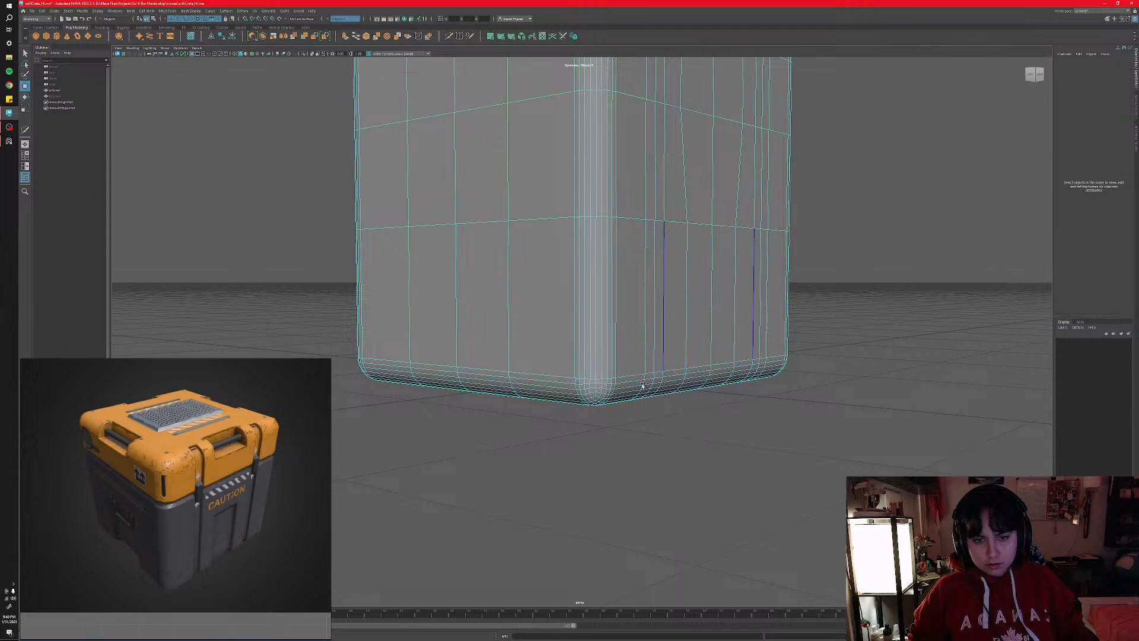
left_click_drag(646, 398, 565, 321, "alt")
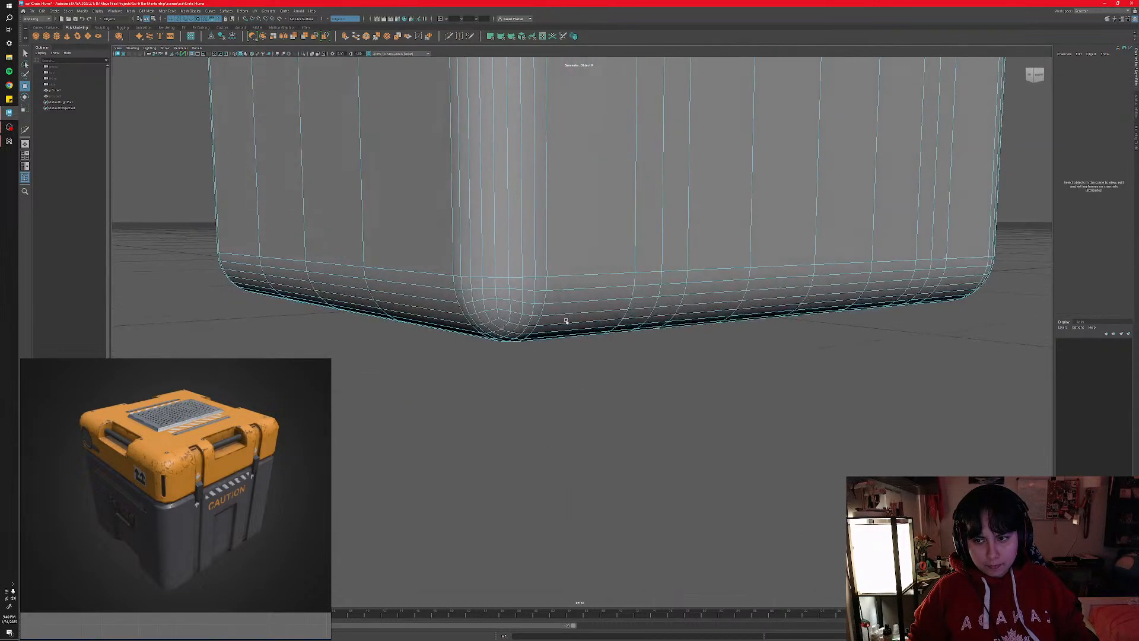
left_click(429, 300)
left_click_drag(458, 325, 495, 338, "alt")
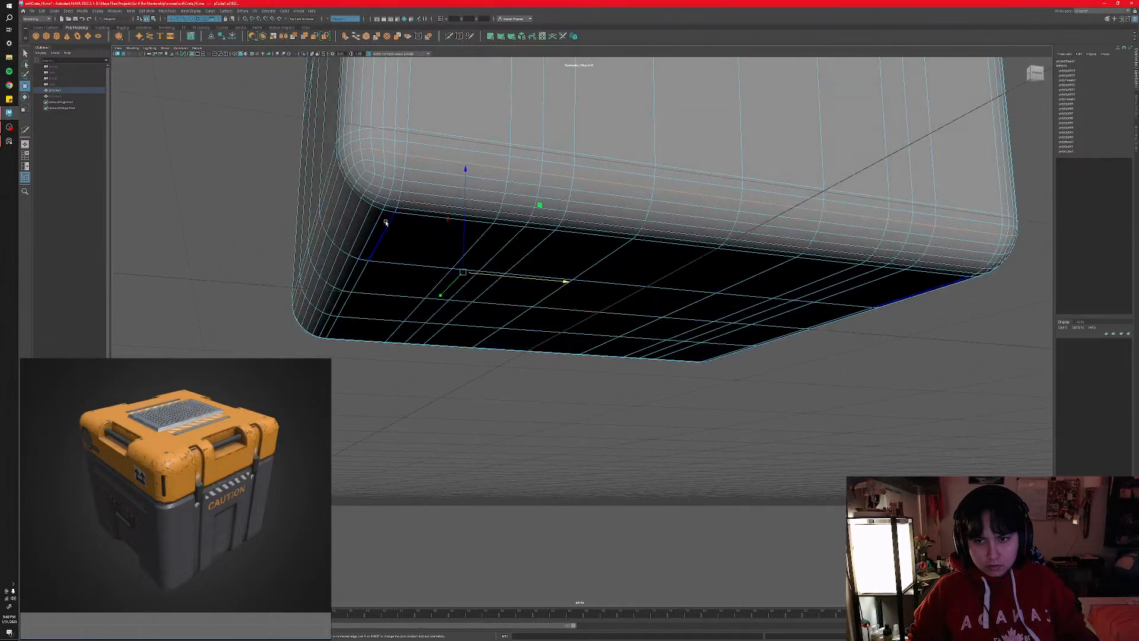
left_click(377, 228)
left_click_drag(368, 237, 382, 246, "alt")
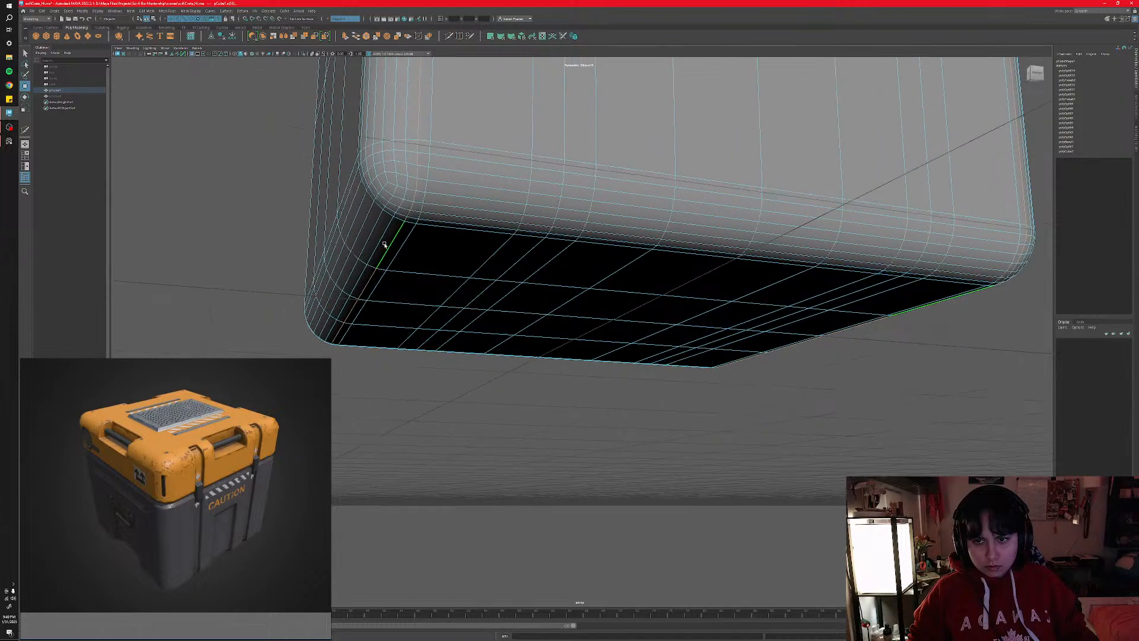
- Select an edge loop in the lower bevel and scale it outward across the X and Y axes
key("F9")
left_click(421, 214)
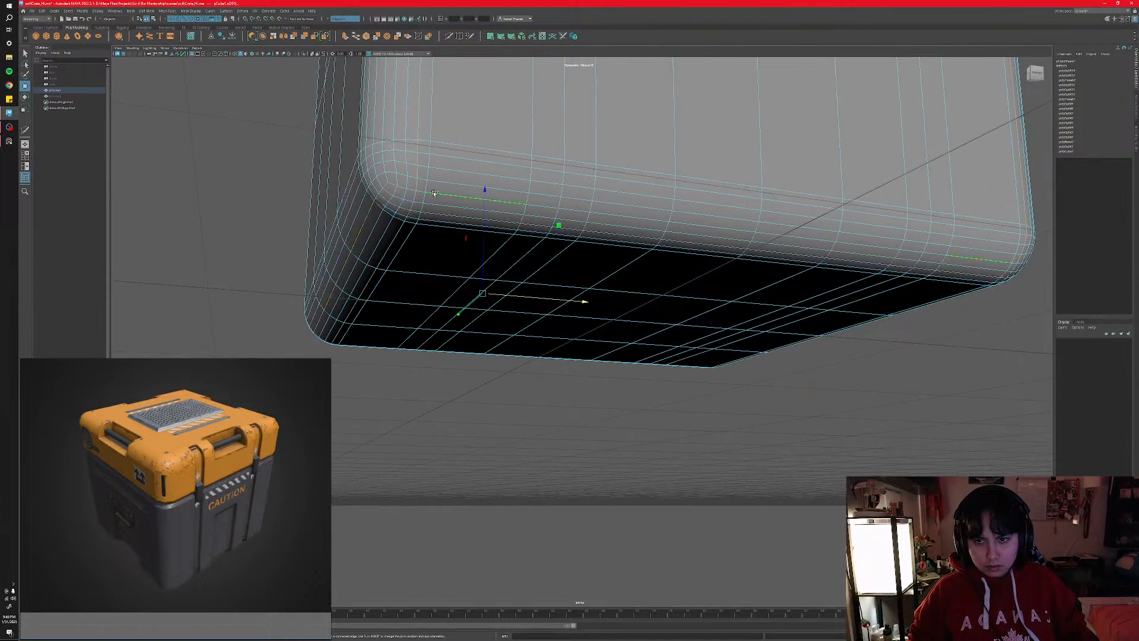
left_click(417, 228)
left_click_drag(417, 227, 448, 245, "alt")
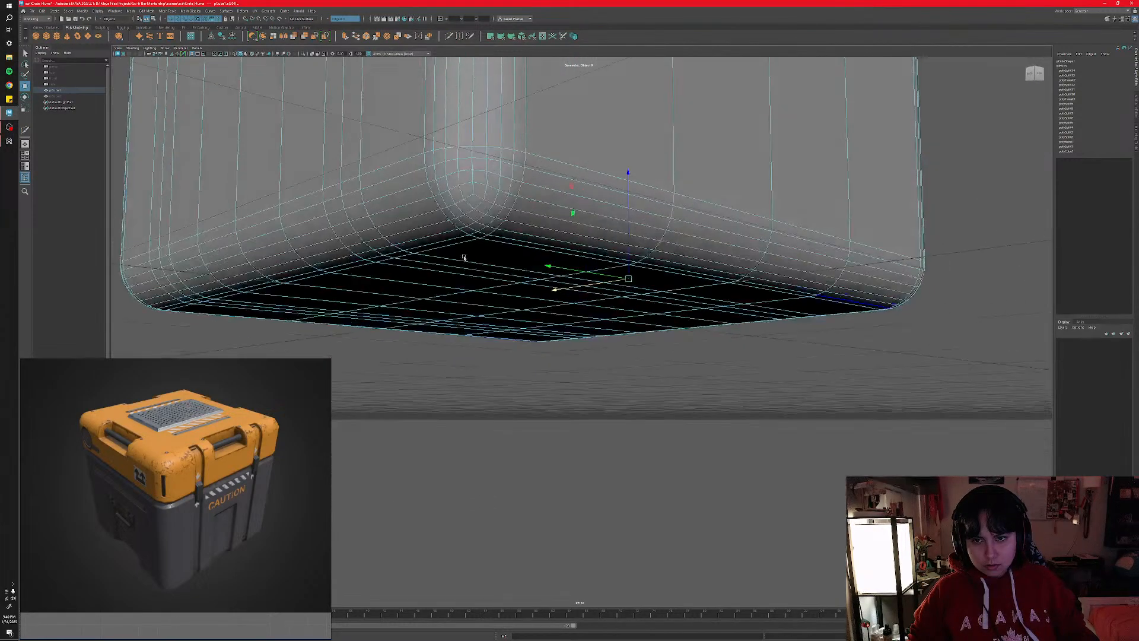
left_click(421, 214)
left_click_drag(374, 241, 458, 351, "alt")
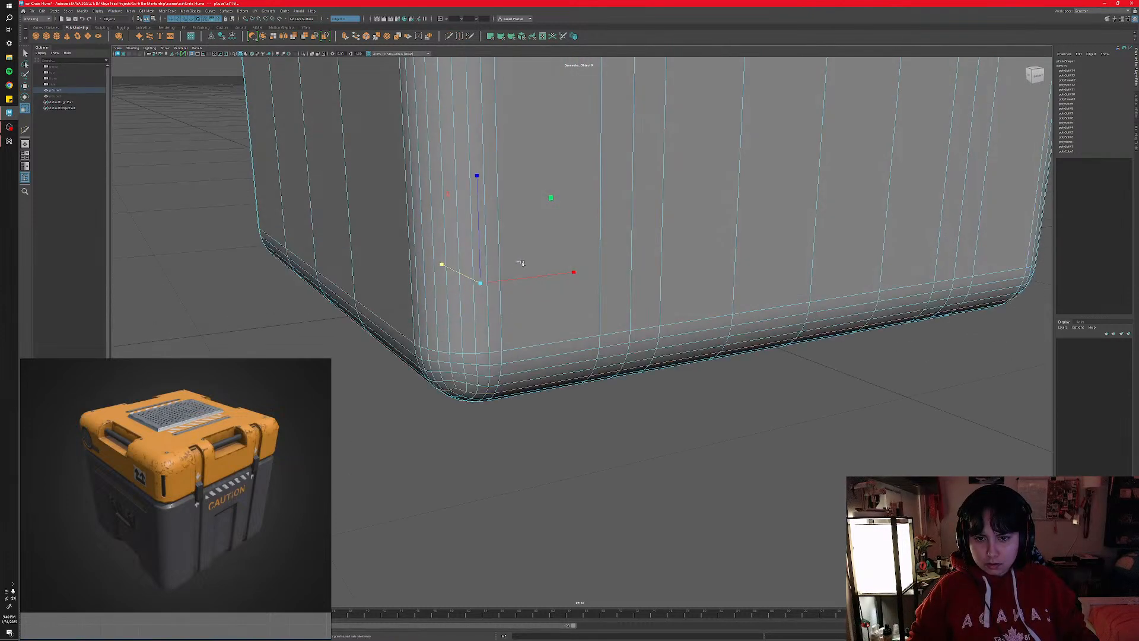
left_click_drag(520, 264, 520, 264)
left_click_drag(527, 309, 522, 332, "alt")
- Show all four views, frame the lower corner in the side view, and scale the flared loop slightly inward
key("space")
scroll(720, 503, "down", 10)
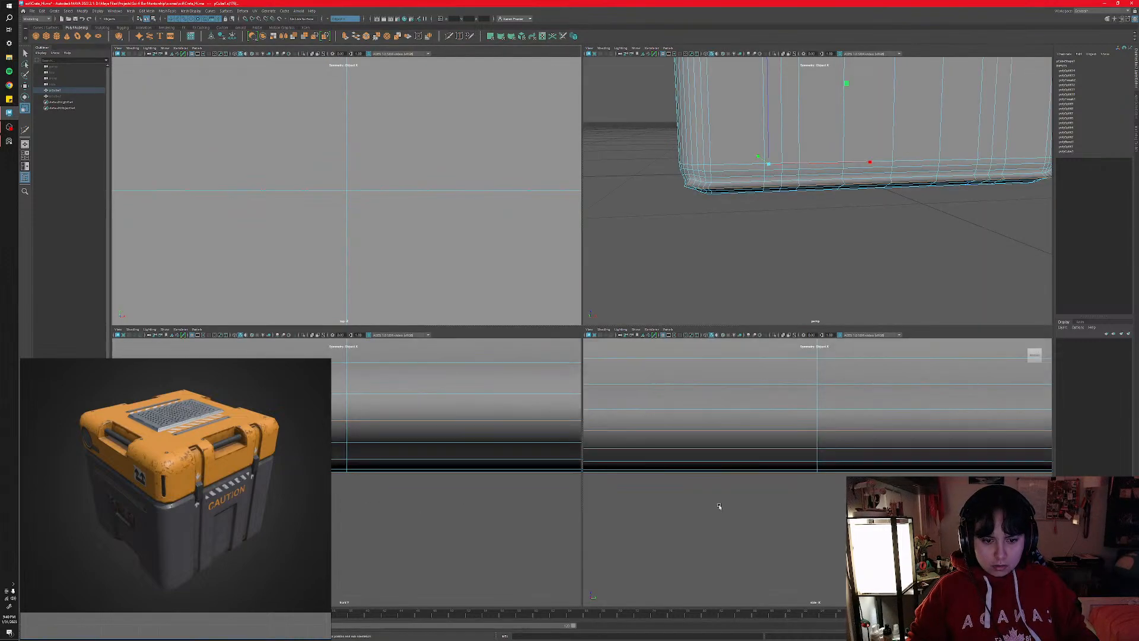
scroll(768, 486, "up", 4)
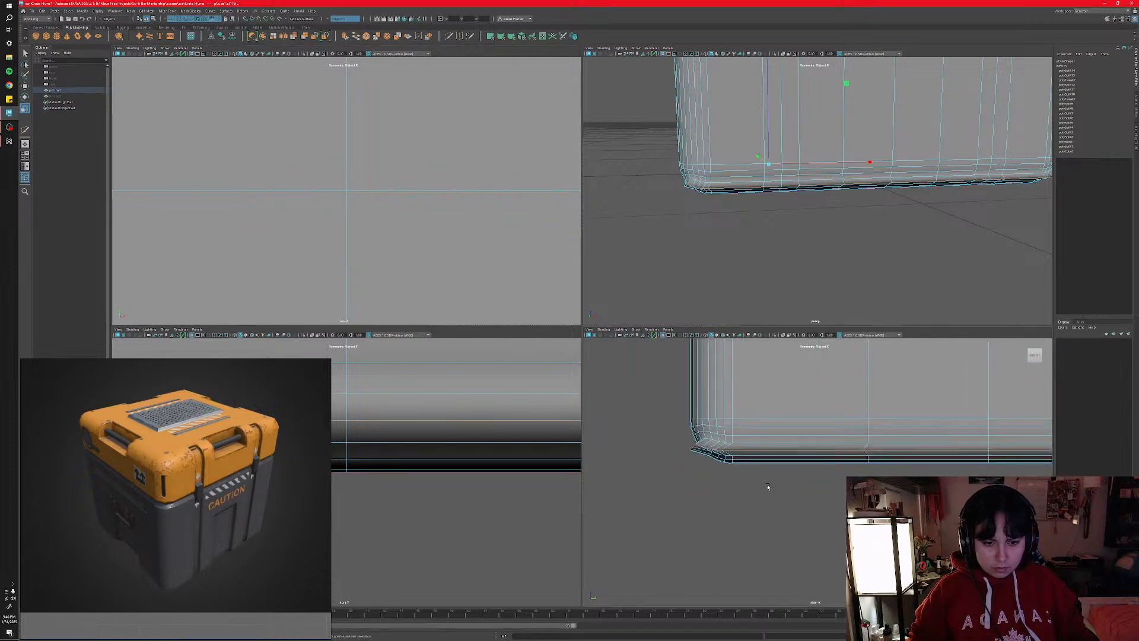
middle_click_drag(686, 472, 760, 521, "alt")
scroll(743, 514, "up", 3)
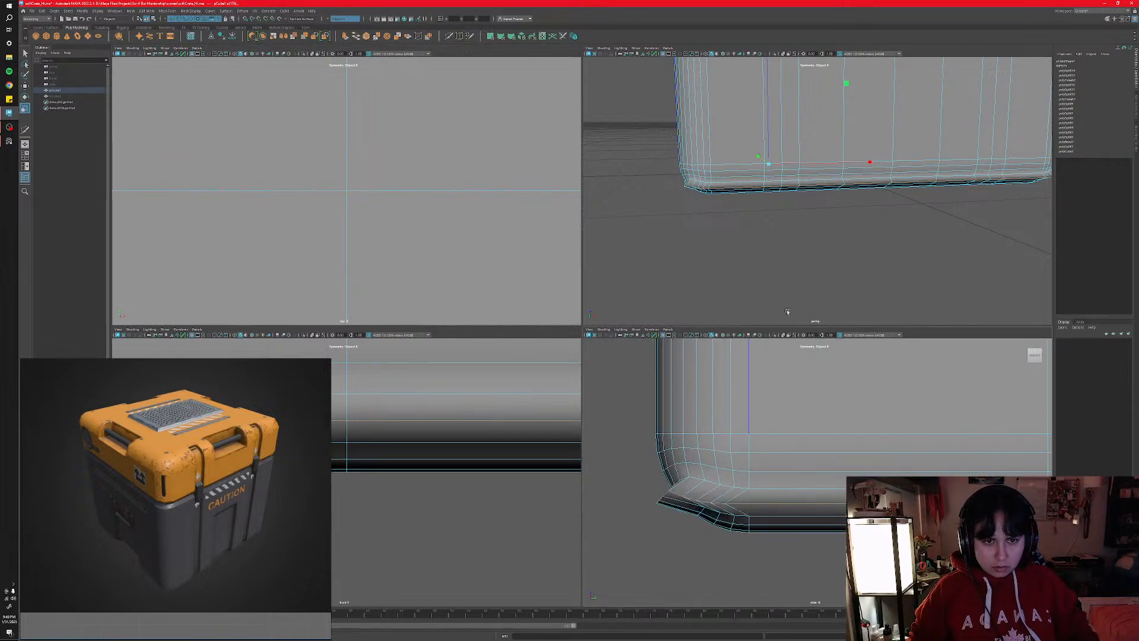
left_click_drag(853, 185, 838, 163, "alt")
scroll(839, 168, "up", 3)
middle_click_drag(801, 213, 834, 195, "alt")
left_click_drag(853, 87, 853, 89)
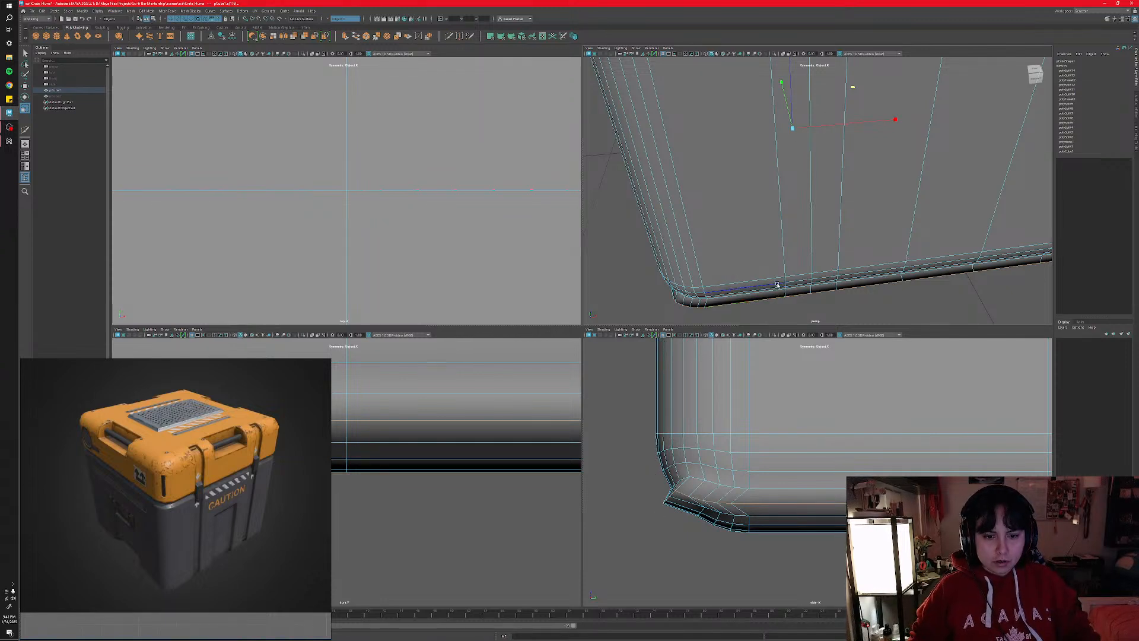
- Select the bevel loop just above and scale it outward in X and Y, comparing the profile in the side view
key("space")
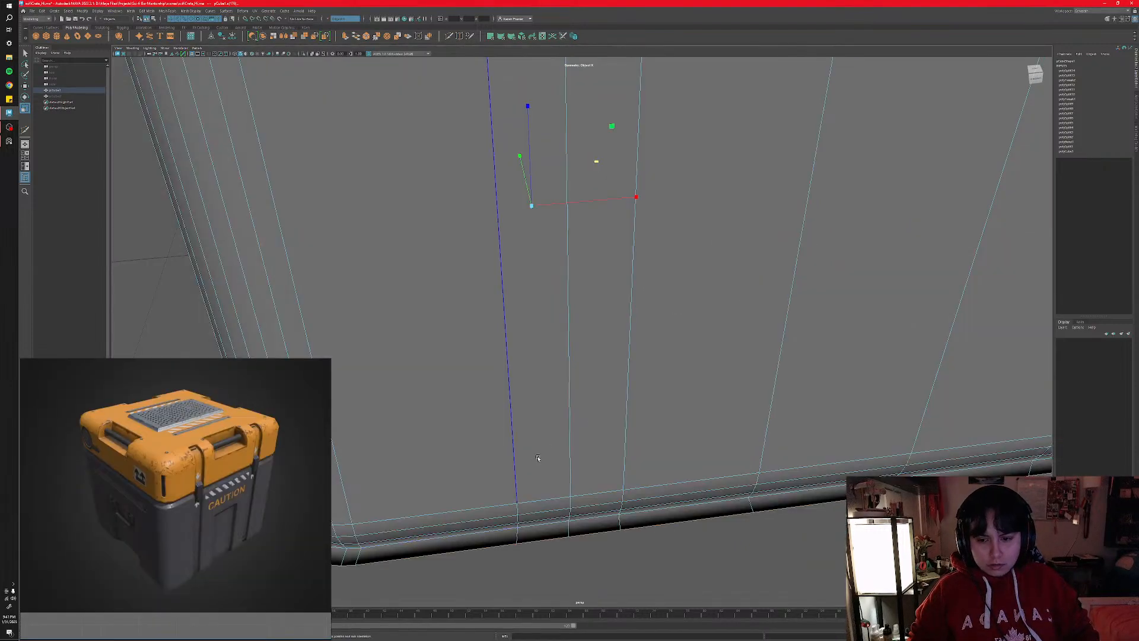
left_click_drag(536, 460, 631, 438, "alt")
key("space")
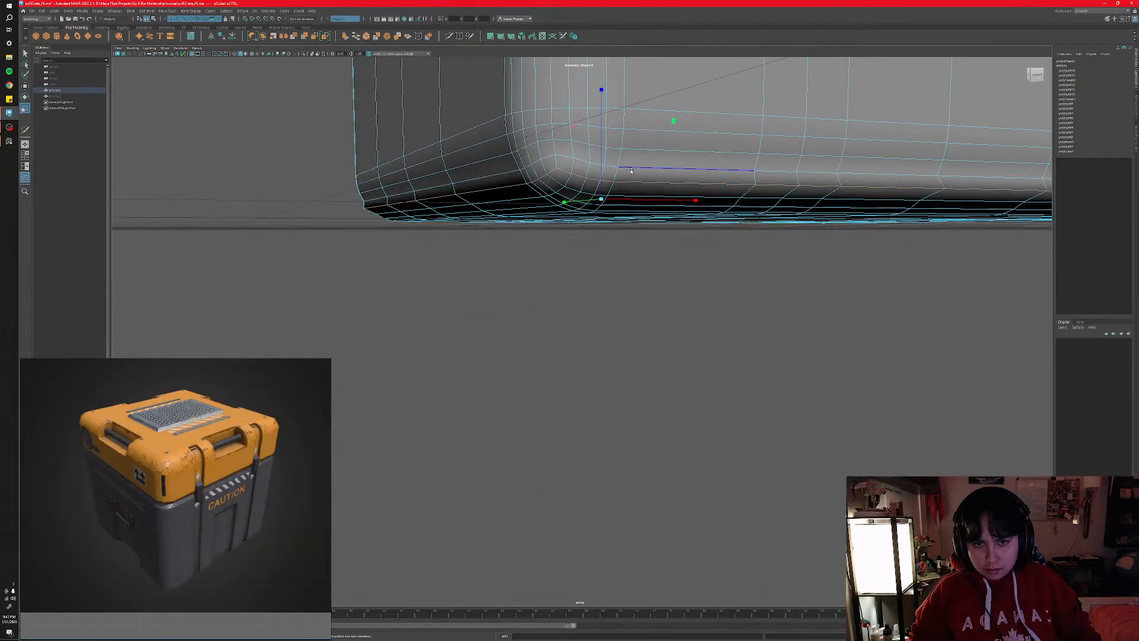
left_click_drag(552, 222, 537, 251, "alt")
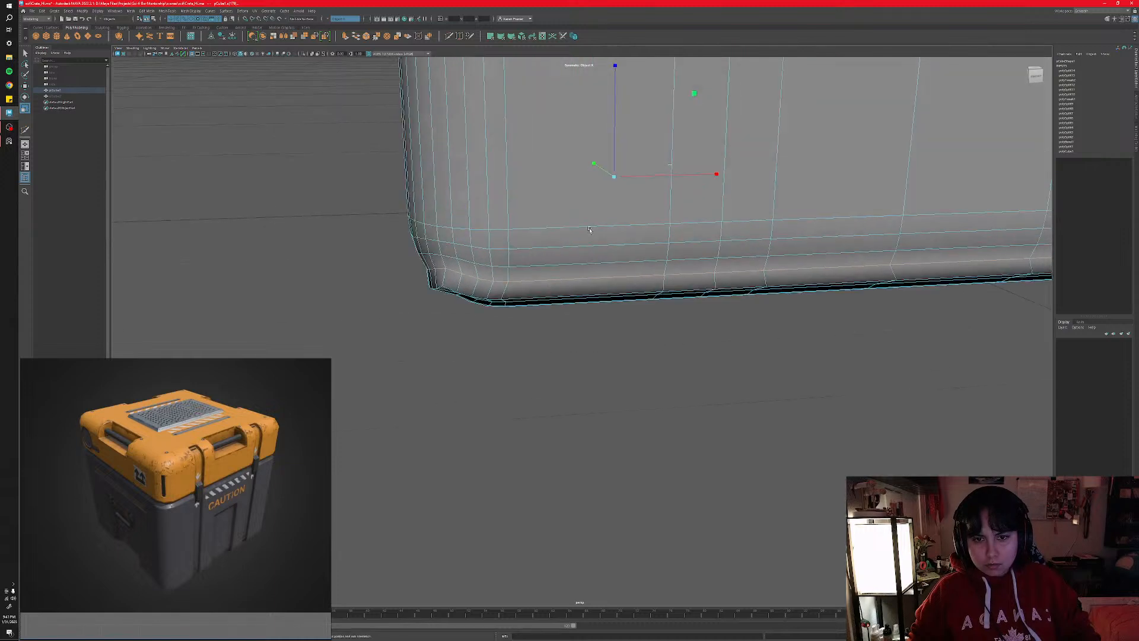
mouse_move(670, 149)
left_mouse_down("alt")
mouse_move(662, 167)
mouse_move(673, 155)
left_mouse_up("alt")
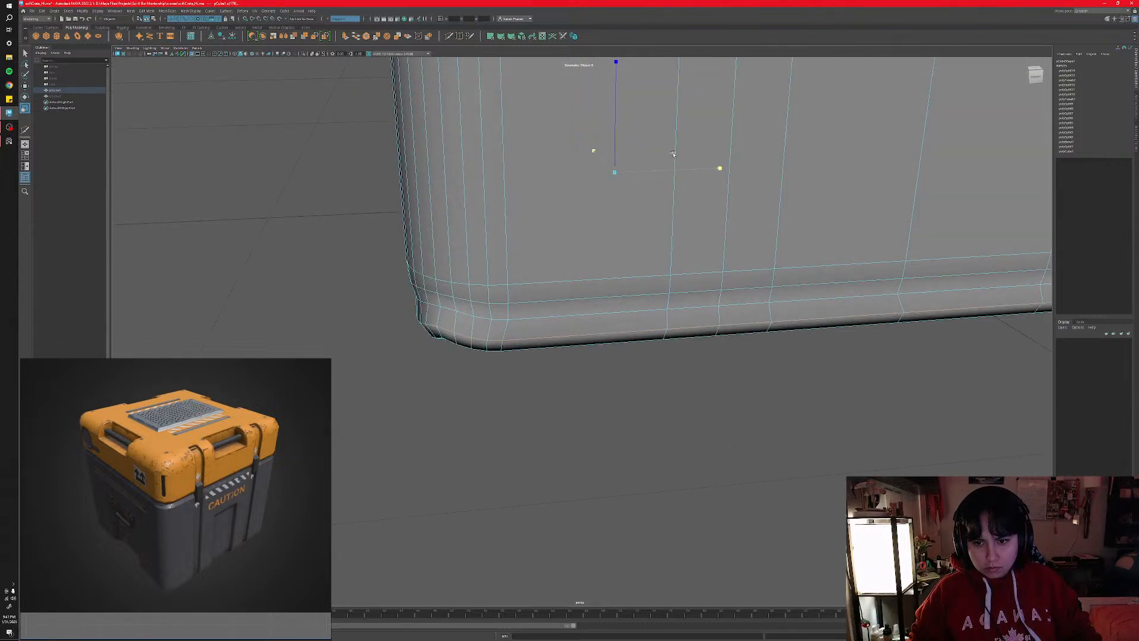
key("space")
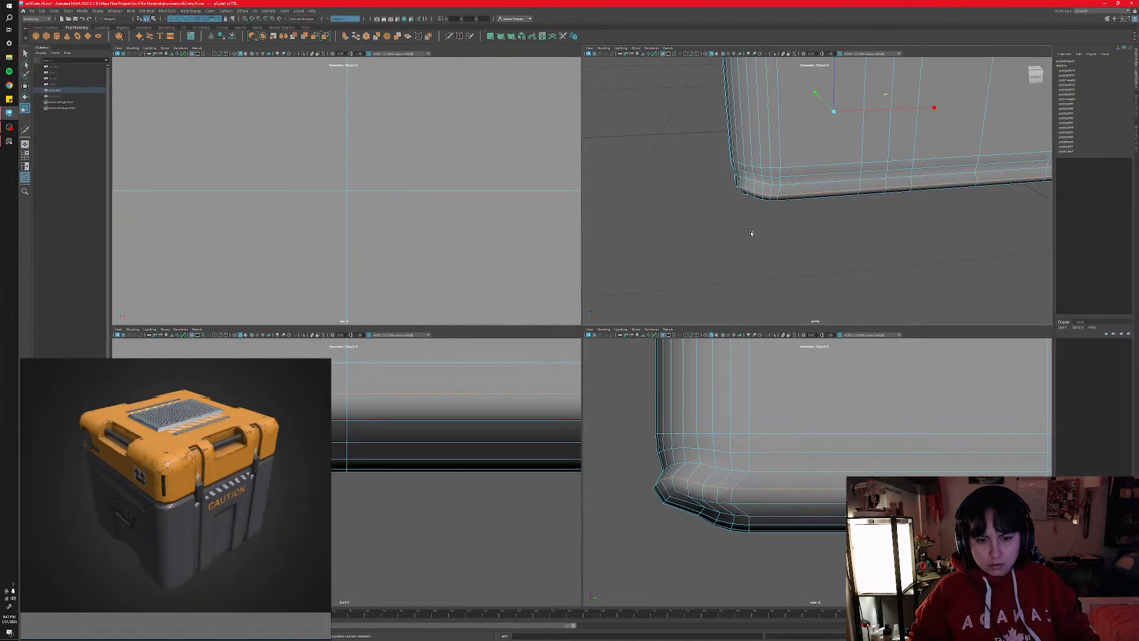
- Try scaling the next upper loops of the lower bevel in X and Y, and undo the changes
left_click_drag(751, 233, 846, 101, "alt")
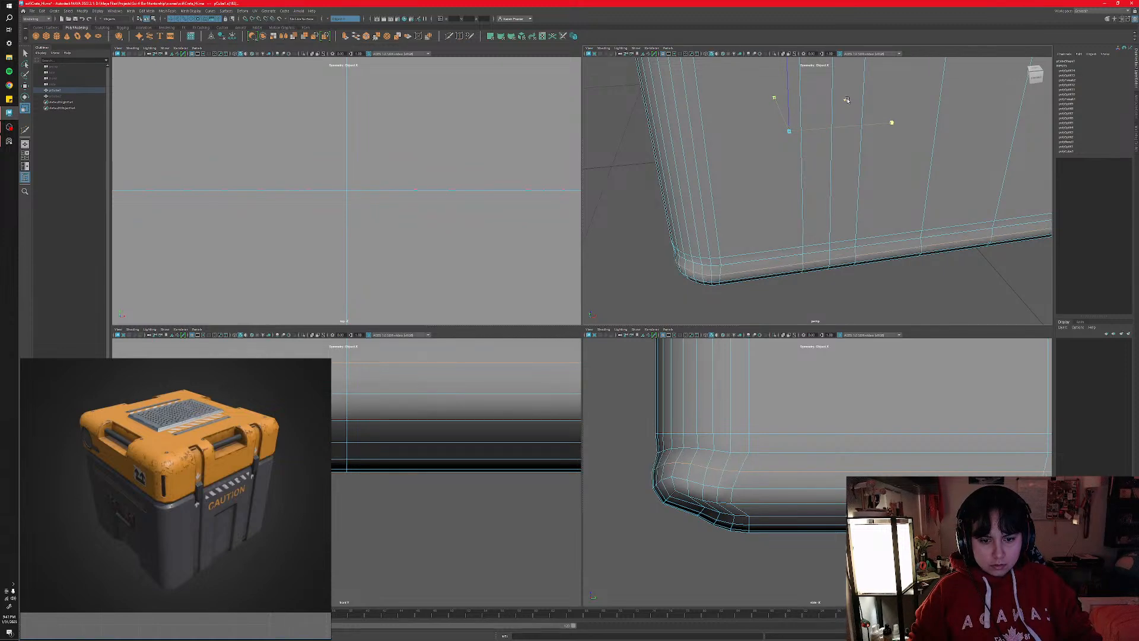
key("ctrl+z")
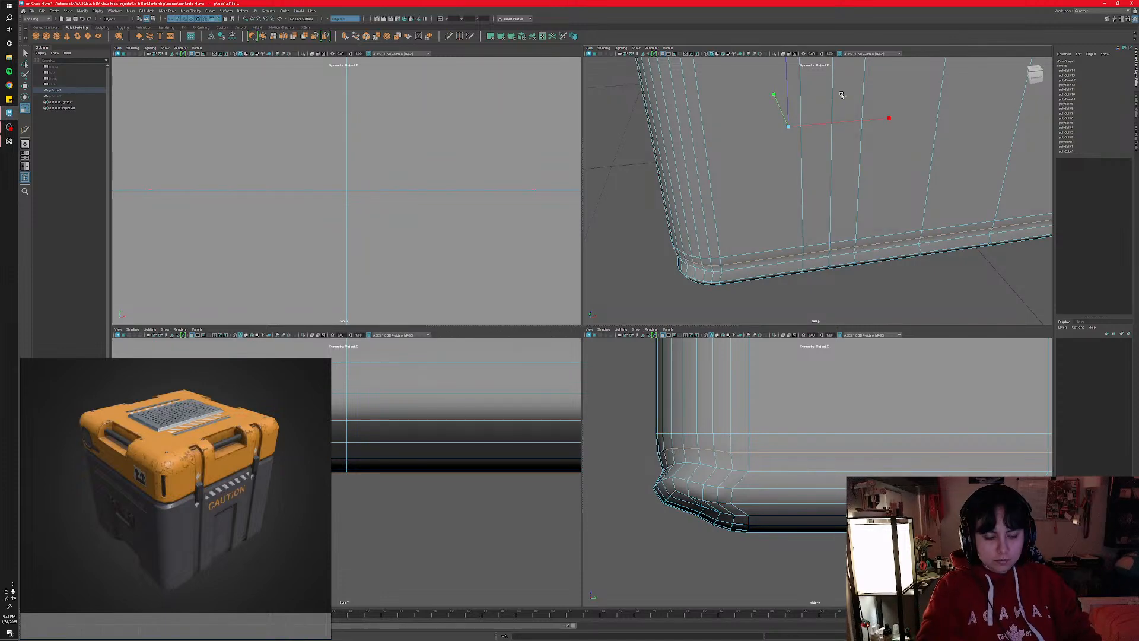
left_click_drag(841, 95, 824, 174, "alt")
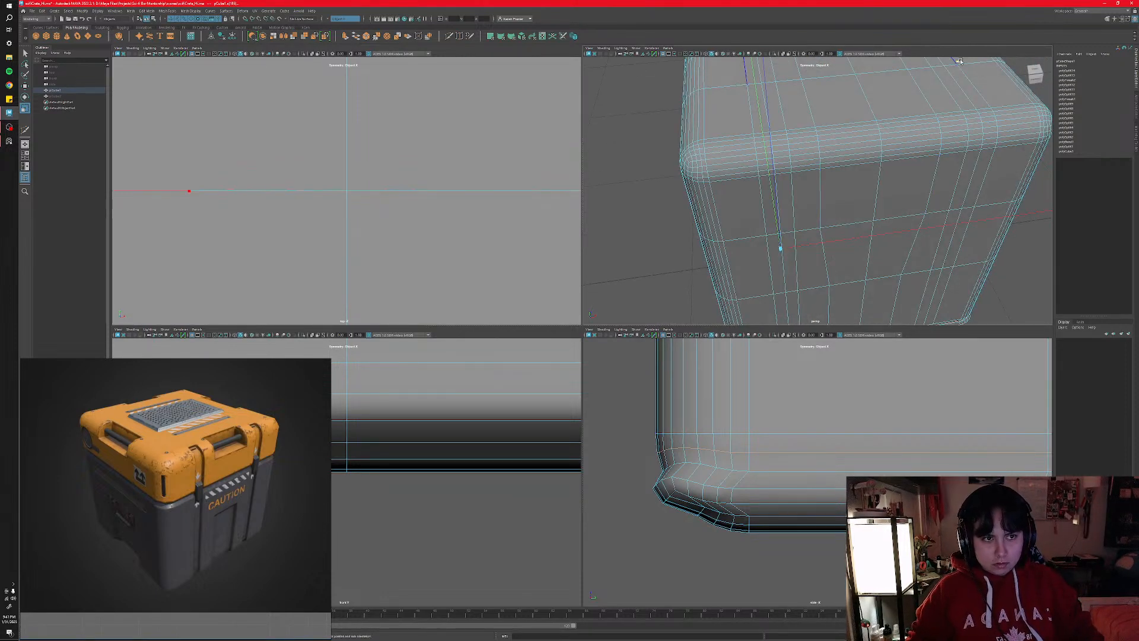
middle_click_drag(950, 87, 901, 137, "alt")
left_click_drag(937, 85, 937, 86)
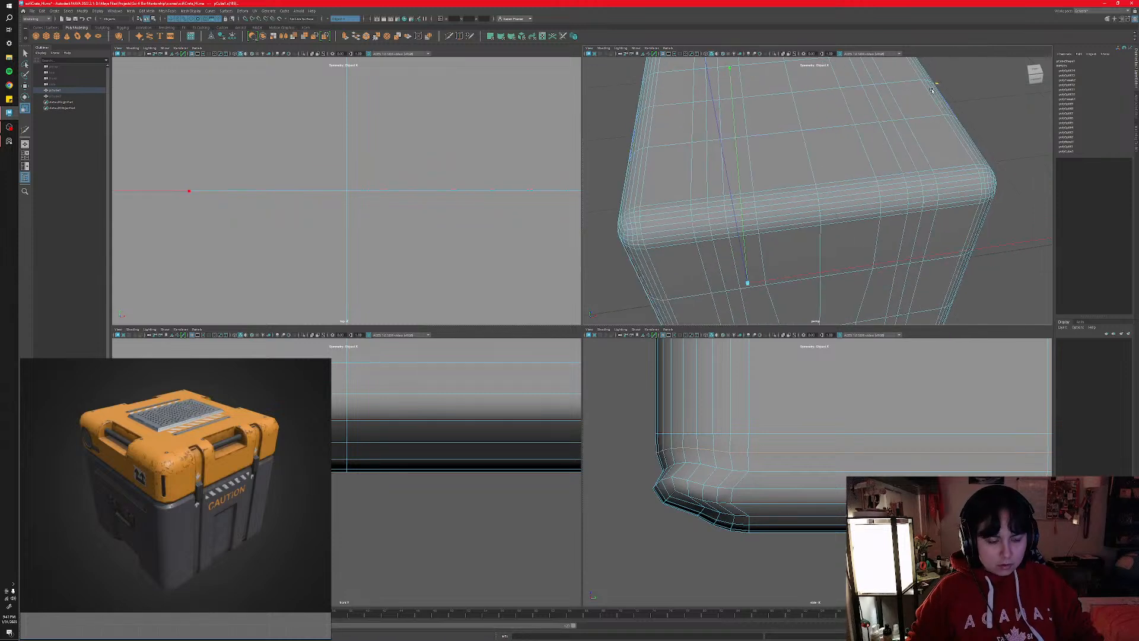
scroll(810, 248, "down", 5)
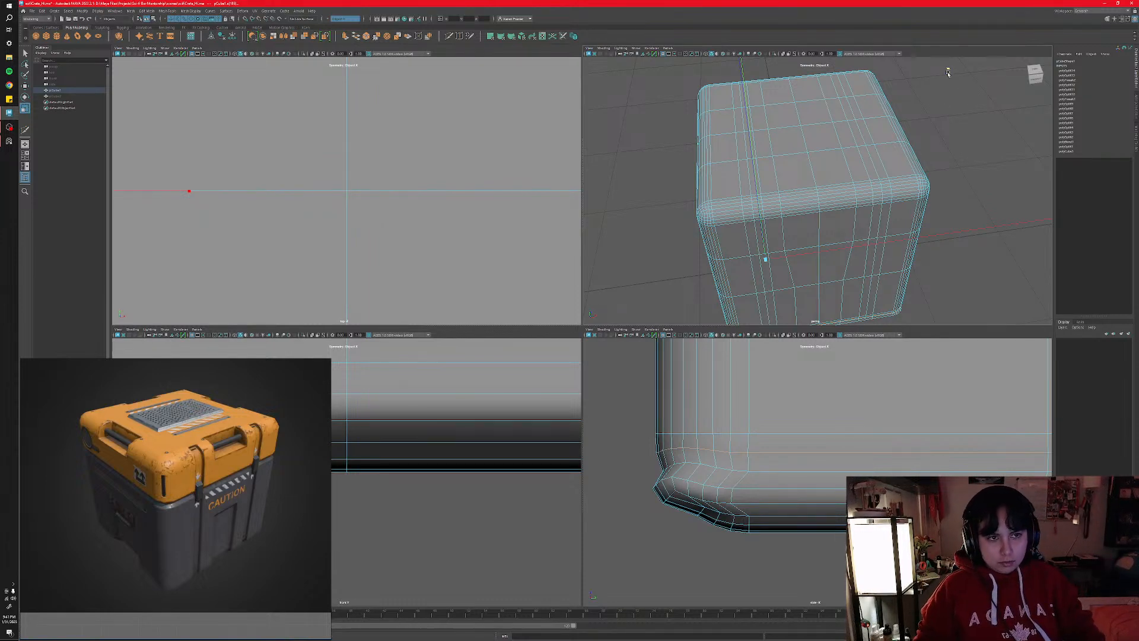
key("ctrl+z")
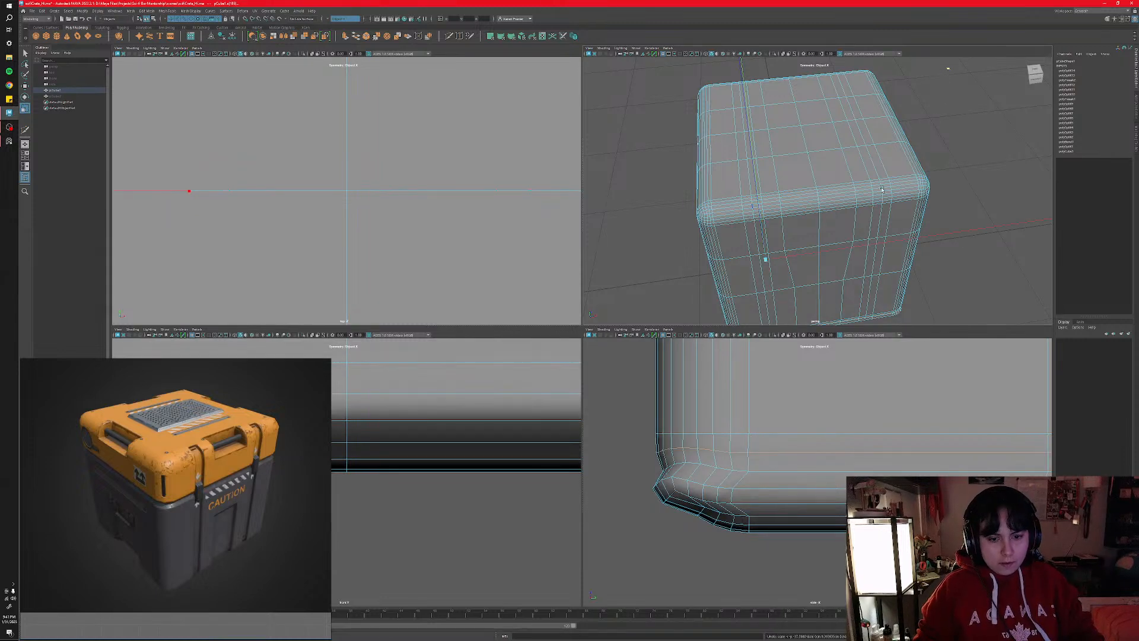
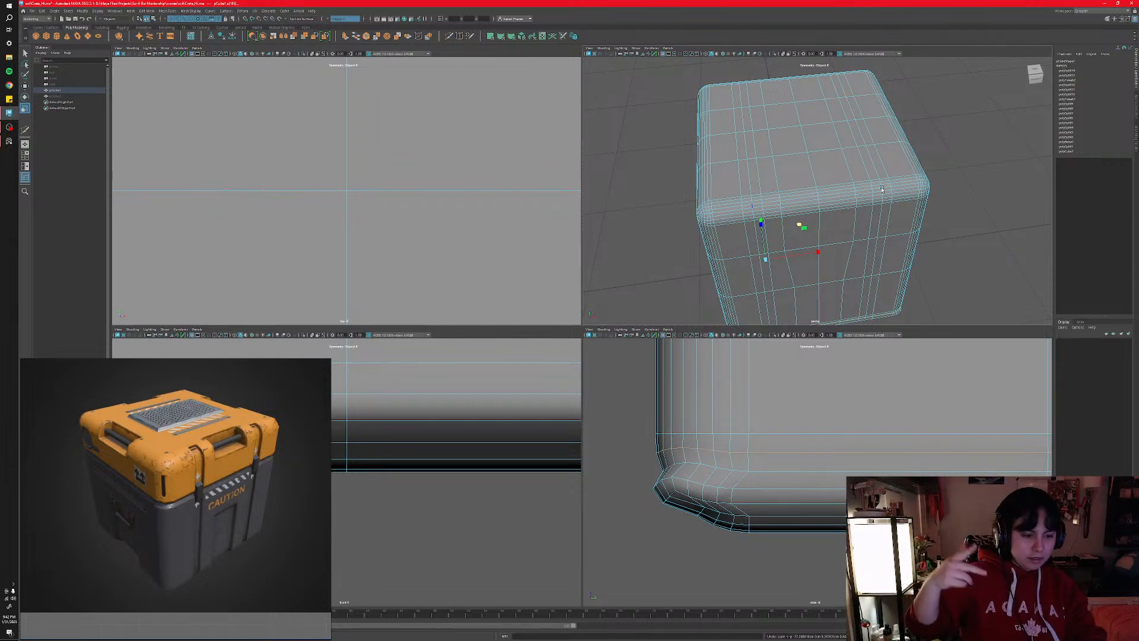
- Enlarge the scale manipulator for finer control and adjust the upper loop of the lower bevel in X and Y
key("equal")
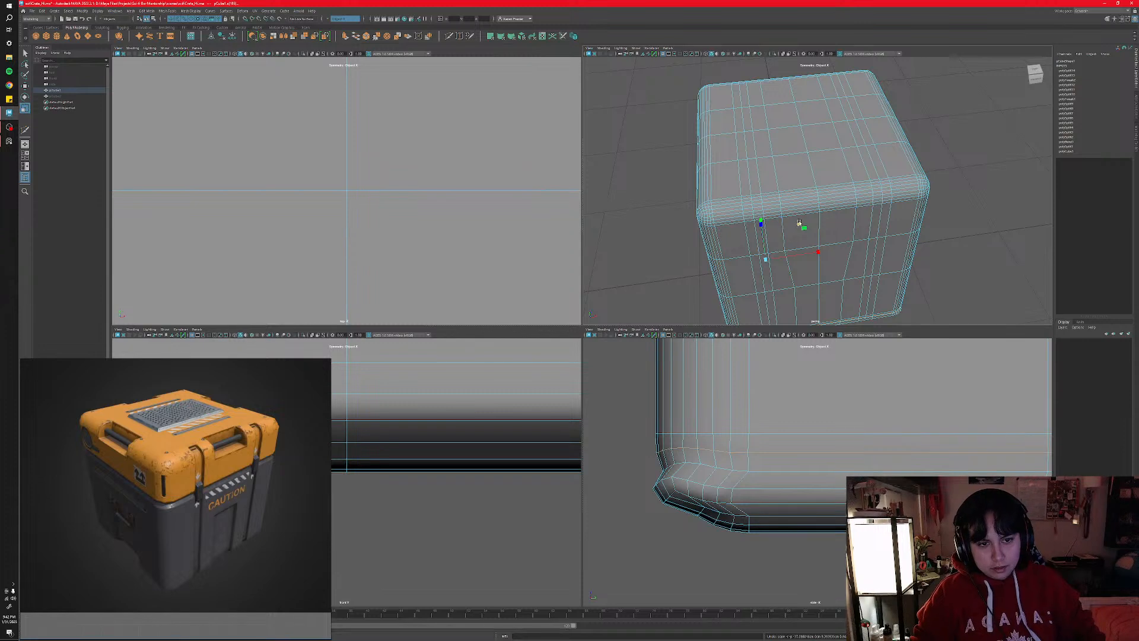
left_click_drag(799, 223, 800, 225)
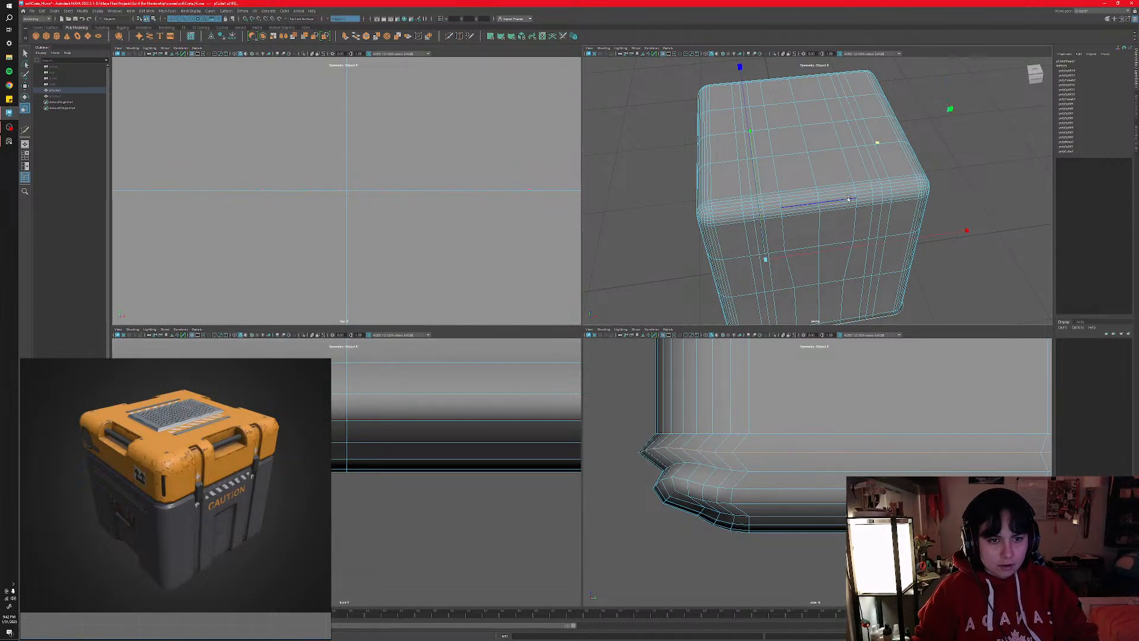
key("equal")
left_click_drag(848, 198, 860, 186, "alt")
left_click_drag(915, 106, 912, 106)
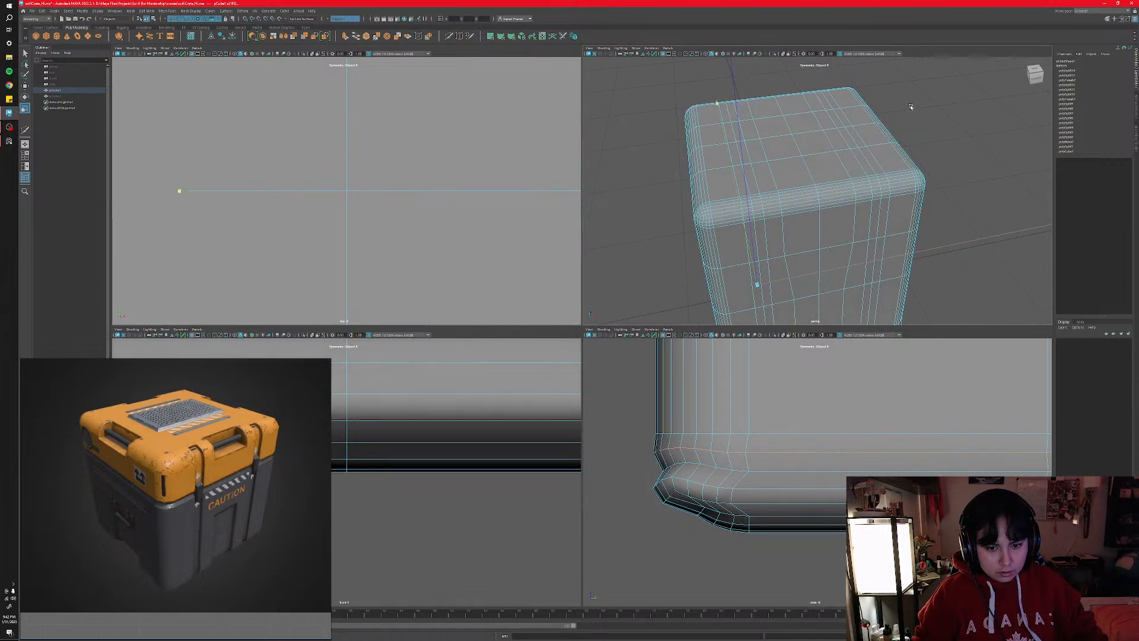
left_click_drag(909, 107, 910, 107)
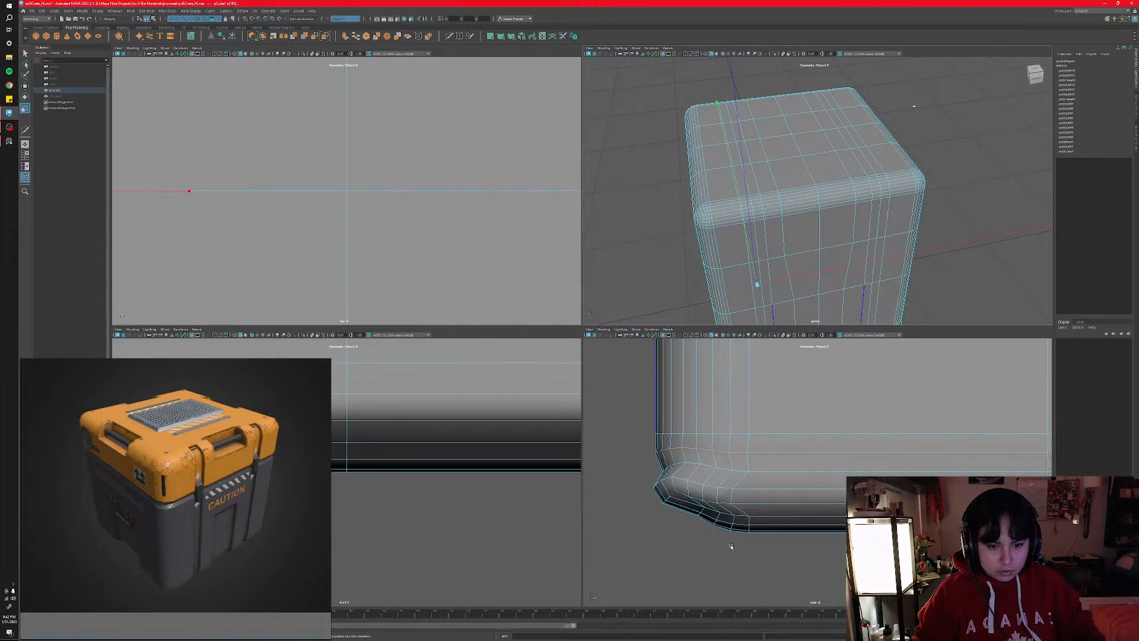
- Select the middle edge loop of the lower bevel and scale it outward in X and Y to smooth the corner profile
double_click(762, 471)
middle_click_drag(793, 251, 823, 146, "alt")
left_click_drag(786, 262, 793, 249, "alt")
scroll(789, 255, "up", 6)
middle_click_drag(782, 273, 854, 205, "alt")
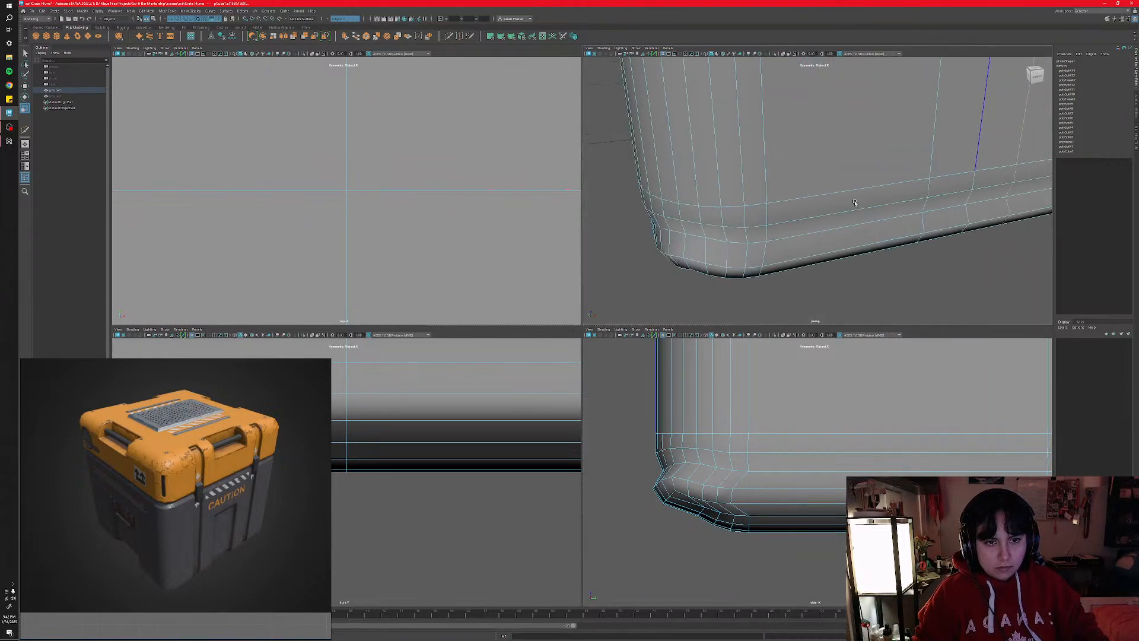
double_click(791, 239)
left_click_drag(800, 240, 787, 220, "alt")
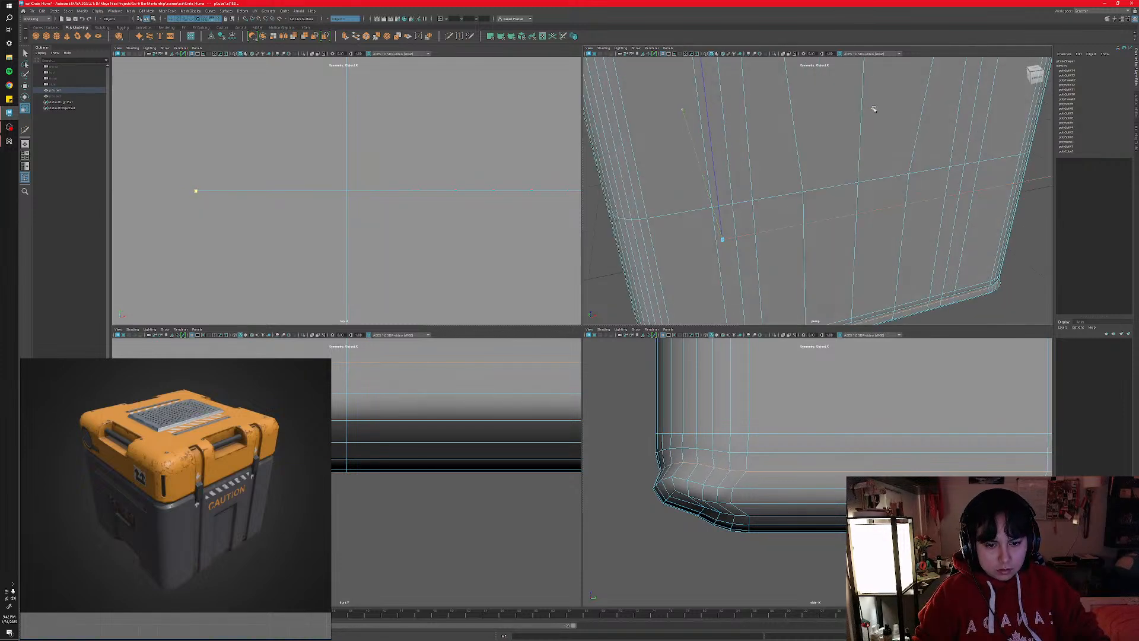
left_click_drag(874, 109, 875, 109)
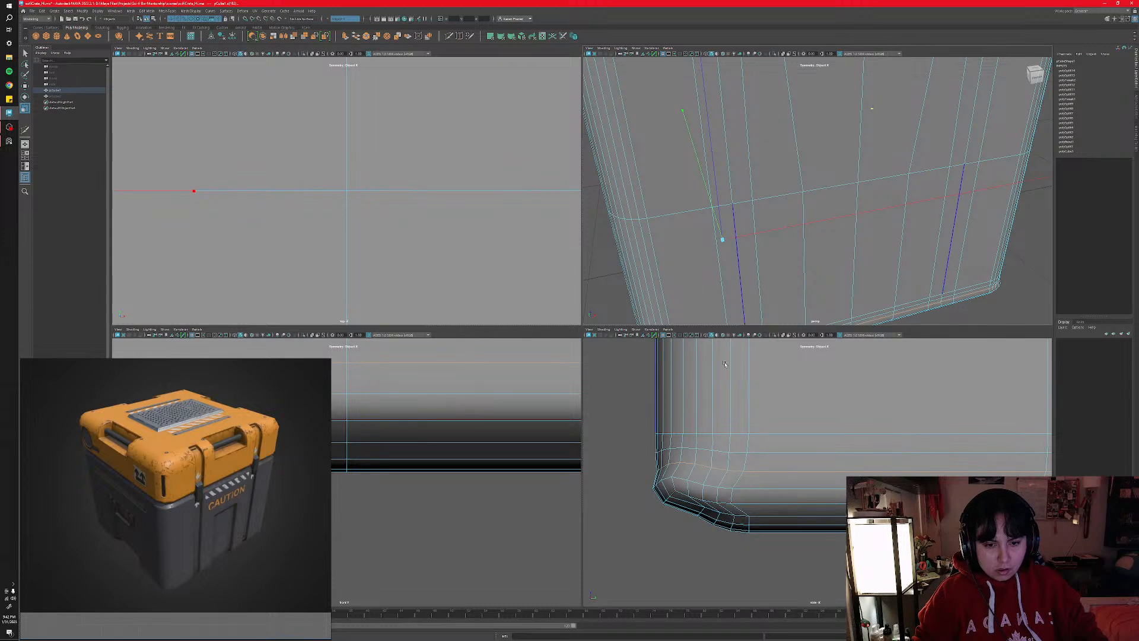
- Select the protruding loop below it and scale it inward in X and Y to line up with the corner curve
middle_click_drag(816, 266, 821, 199, "alt")
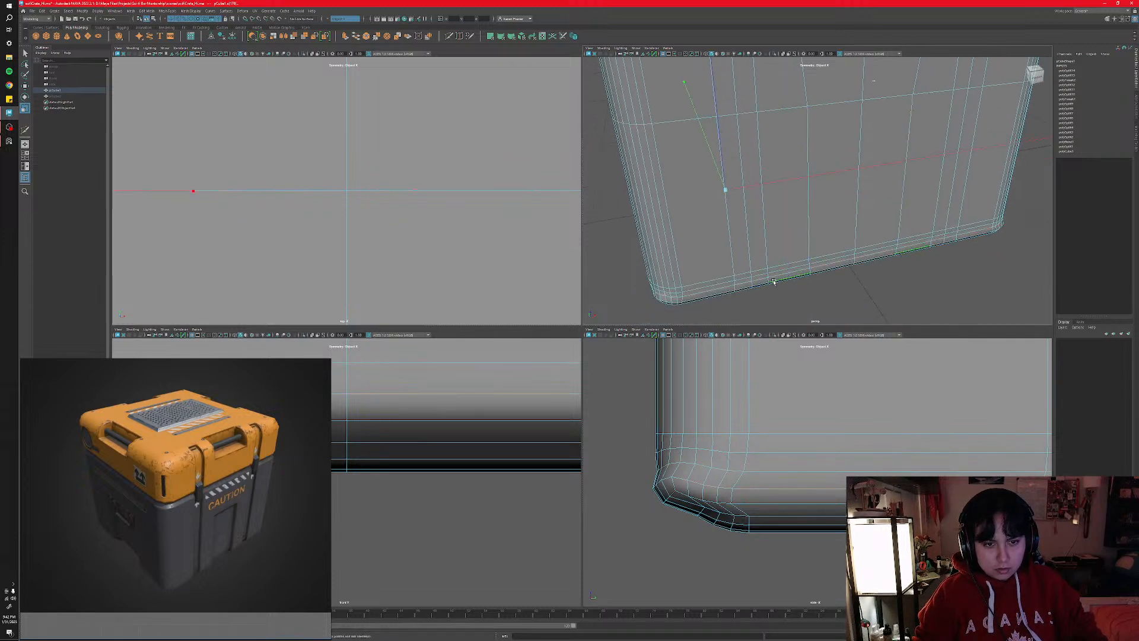
middle_click_drag(875, 82, 873, 83)
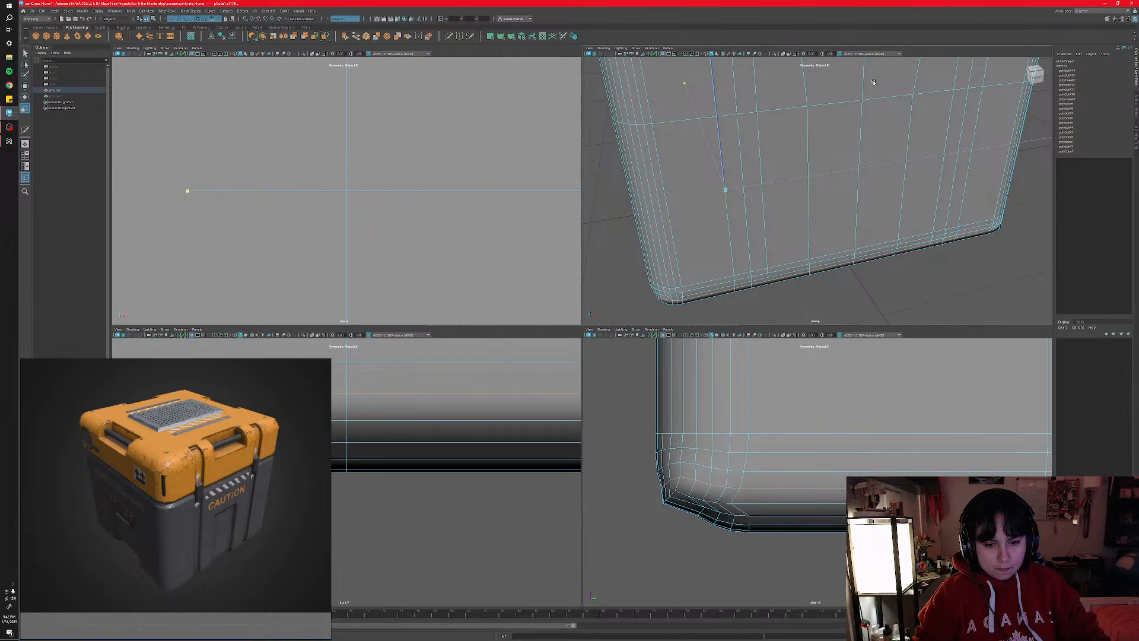
middle_click_drag(873, 82, 873, 82)
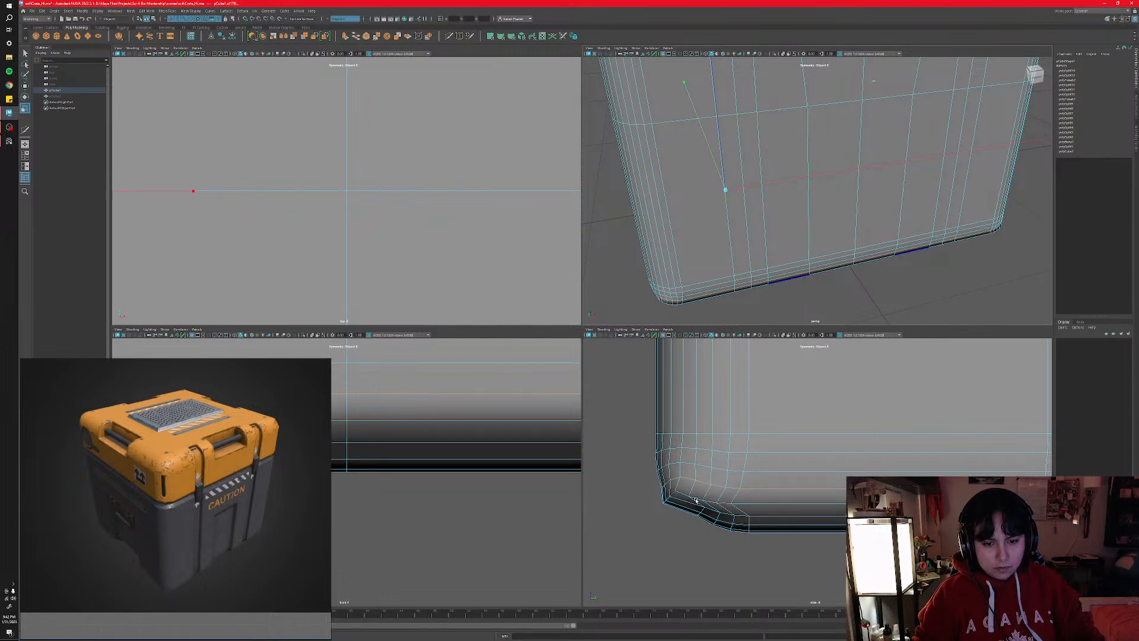
middle_click_drag(865, 268, 881, 244, "alt")
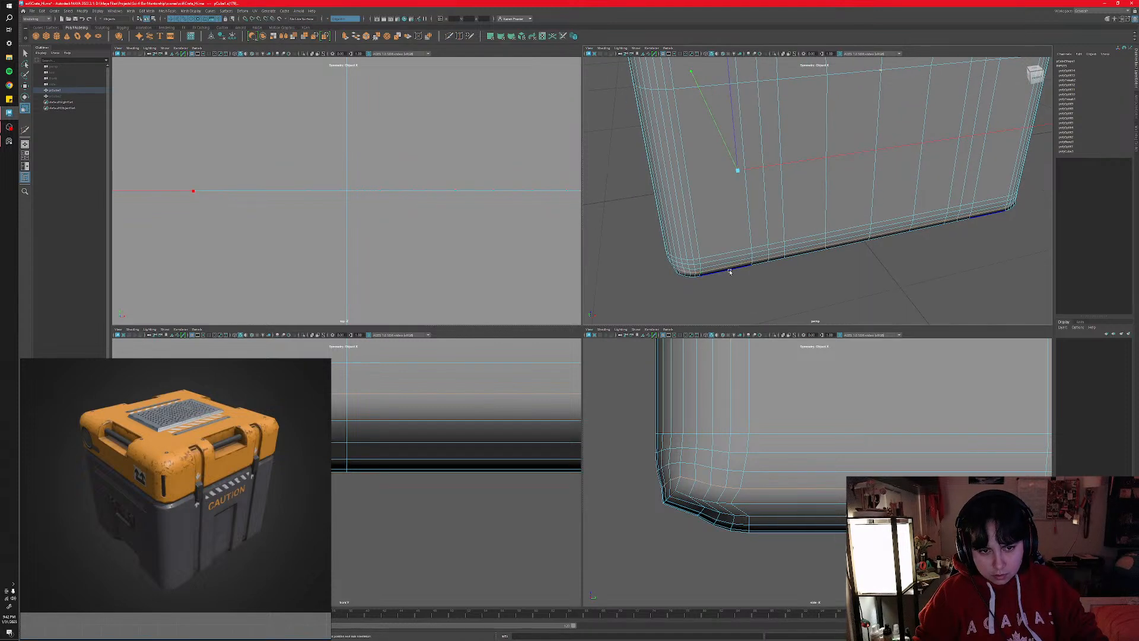
- Check the lower bevel from several angles and scale its selected edge loop slightly further inward in X and Y
double_click(729, 271)
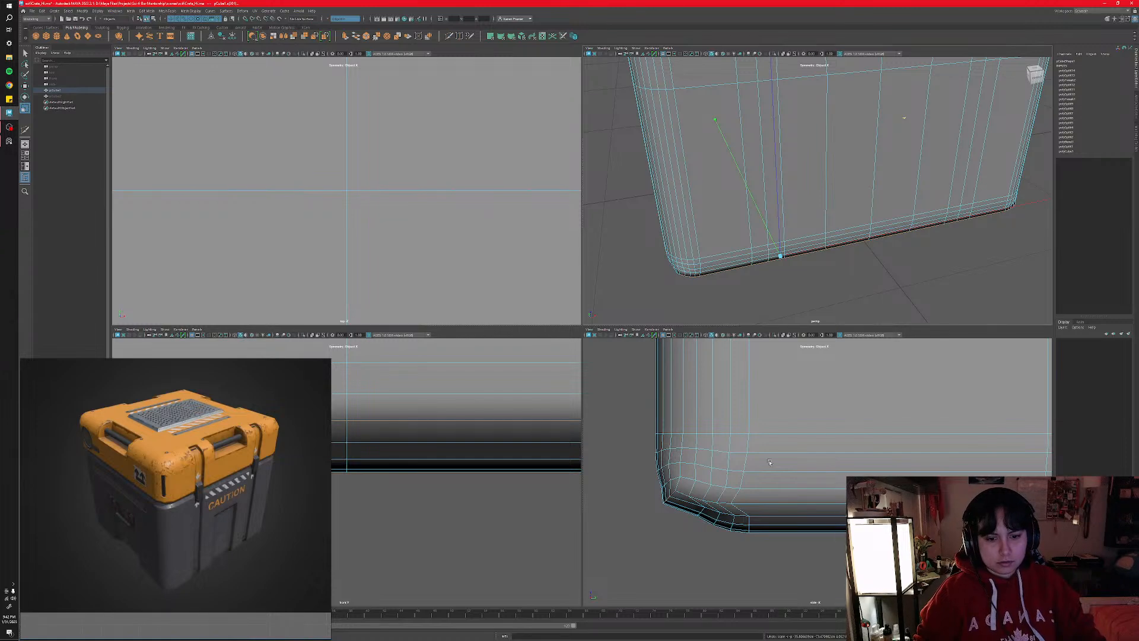
key("ctrl+z")
key("space")
left_click_drag(697, 332, 682, 469, "alt")
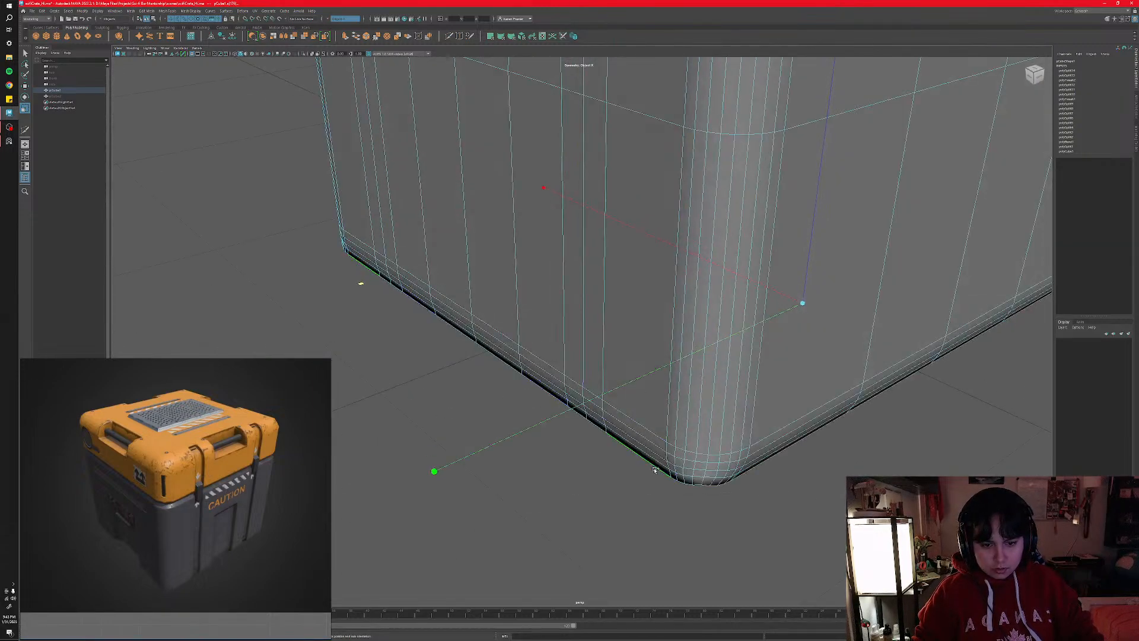
left_click_drag(549, 417, 646, 426, "alt")
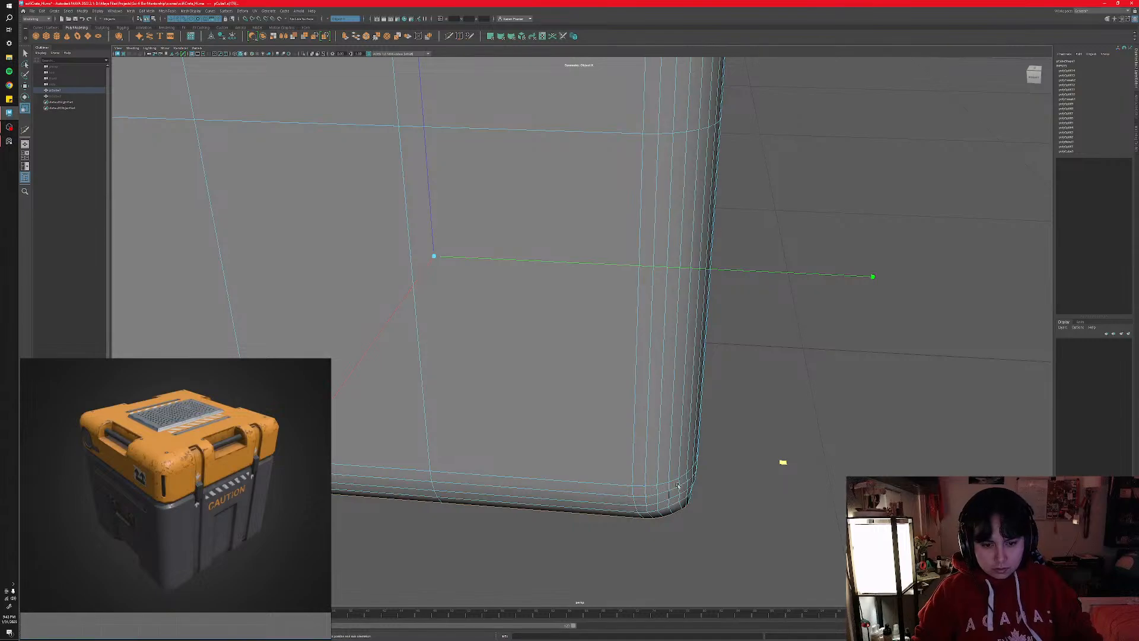
left_click_drag(678, 485, 633, 371, "alt")
key("space")
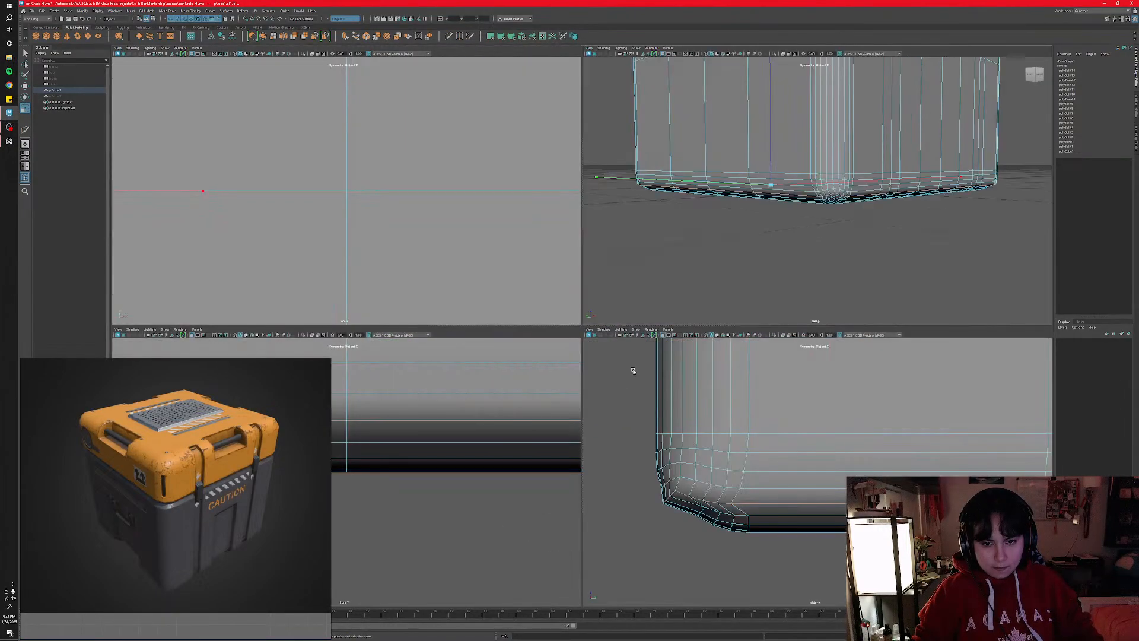
left_click_drag(864, 158, 844, 218, "alt")
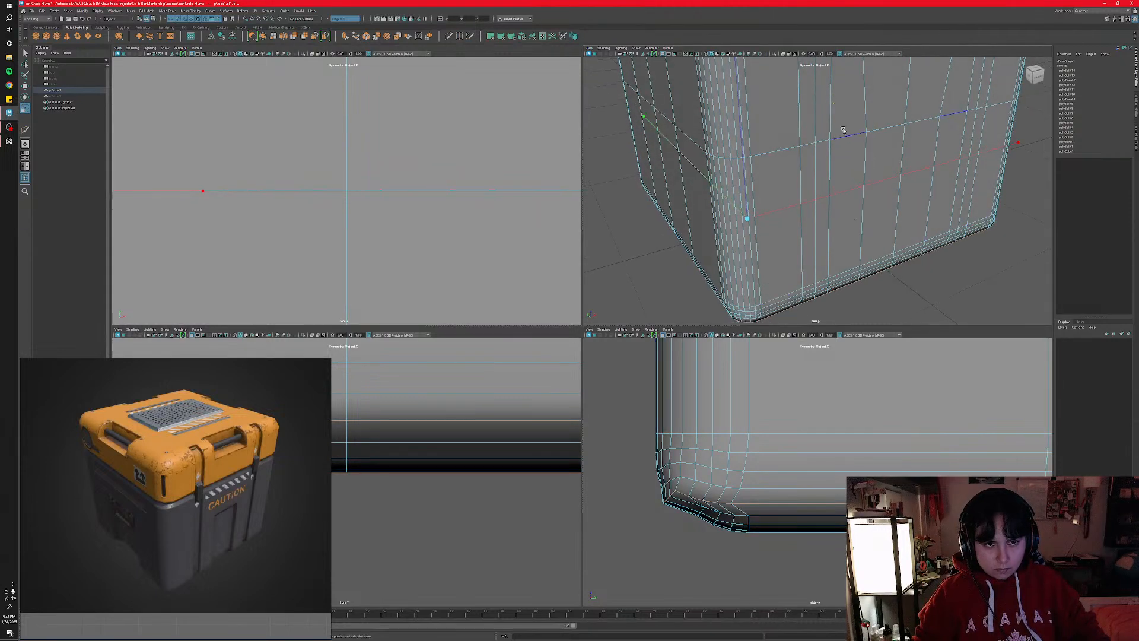
left_click_drag(834, 105, 831, 106)
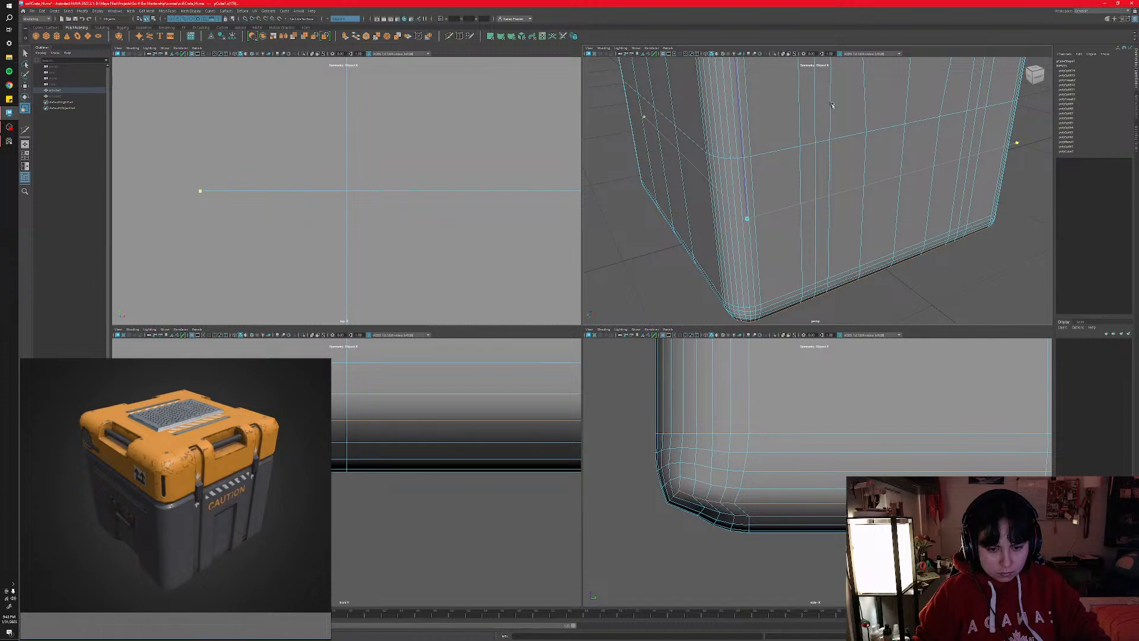
- Try moving a vertical edge loop on the cube's rounded corner to even out the lower corner, and undo the changes
left_click_drag(831, 105, 714, 300, "alt")
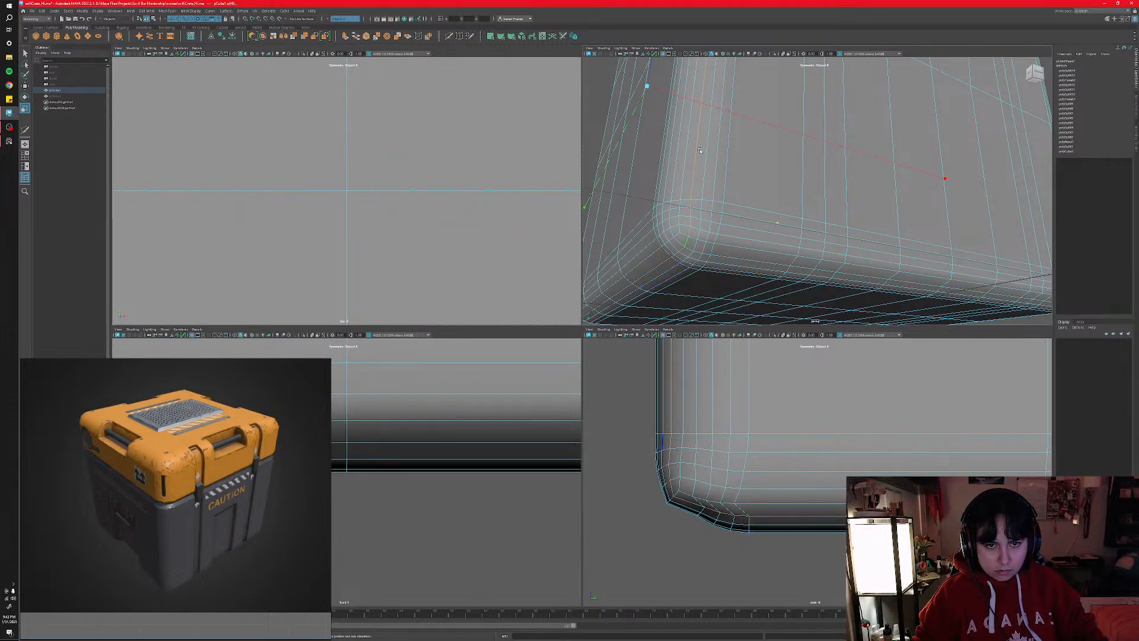
key("w")
scroll(780, 223, "down", 5)
left_click_drag(820, 238, 765, 193, "alt")
scroll(783, 210, "up", 5)
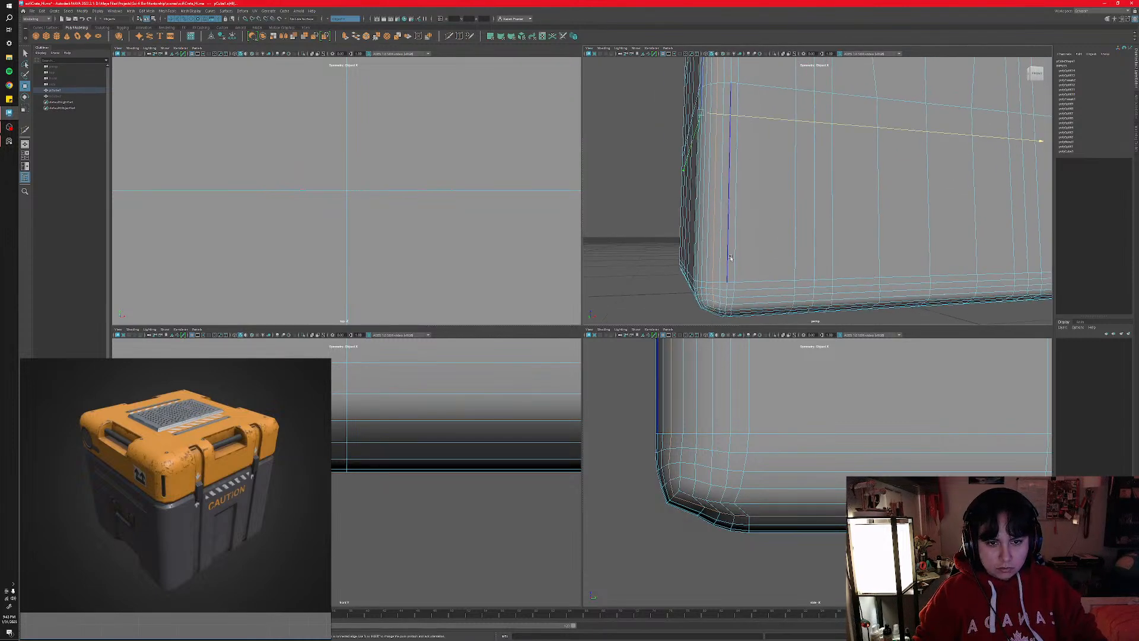
left_click_drag(744, 133, 731, 262, "alt")
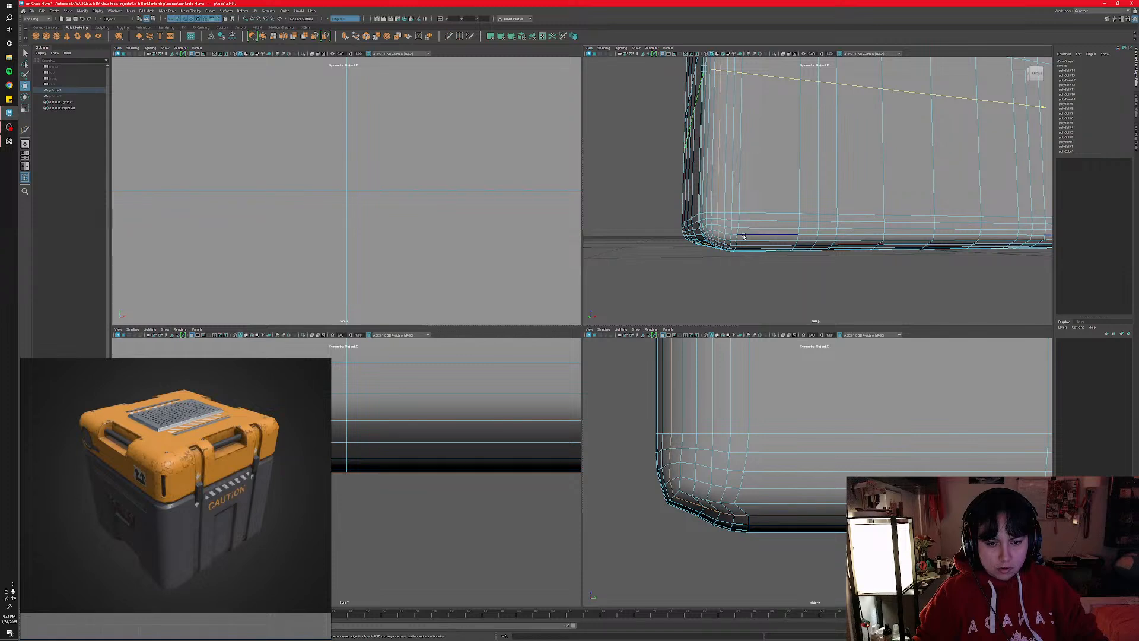
scroll(461, 460, "down", 6)
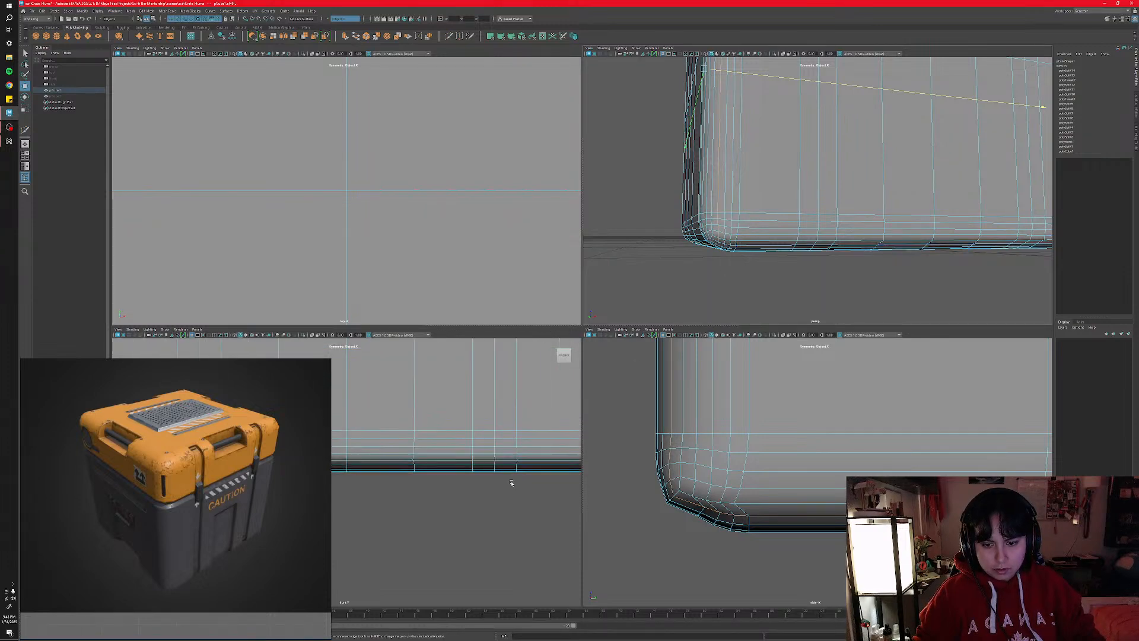
mouse_move(521, 486)
left_mouse_down("alt")
mouse_move(468, 461)
mouse_move(509, 457)
mouse_move(452, 433)
mouse_move(503, 442)
mouse_move(450, 427)
left_mouse_up("alt")
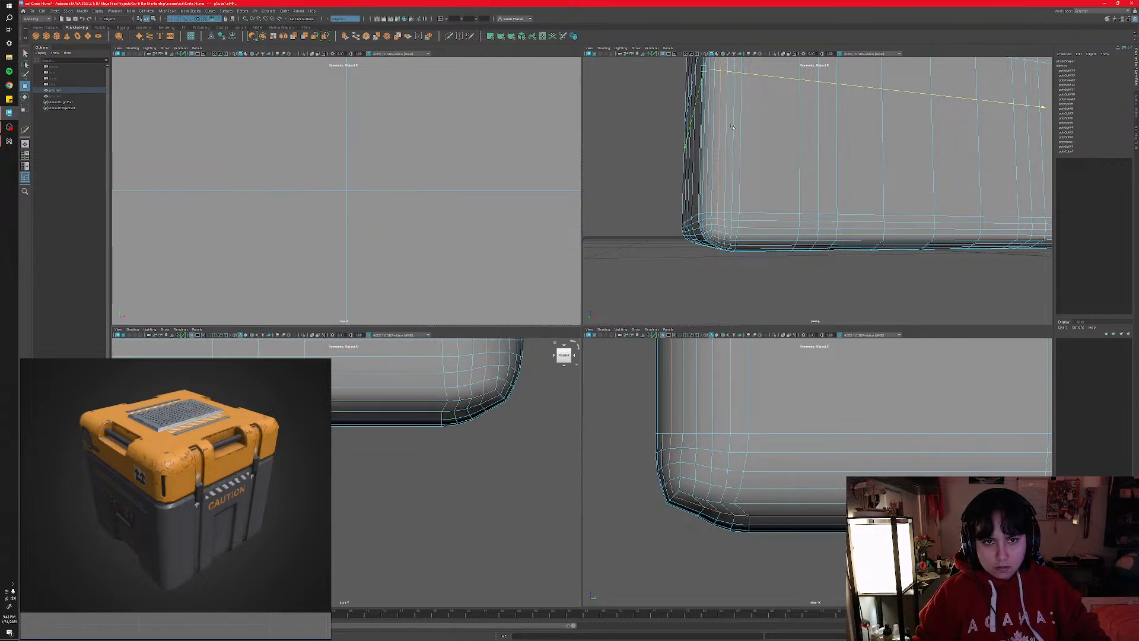
left_click_drag(732, 127, 691, 101, "alt")
left_click(686, 93)
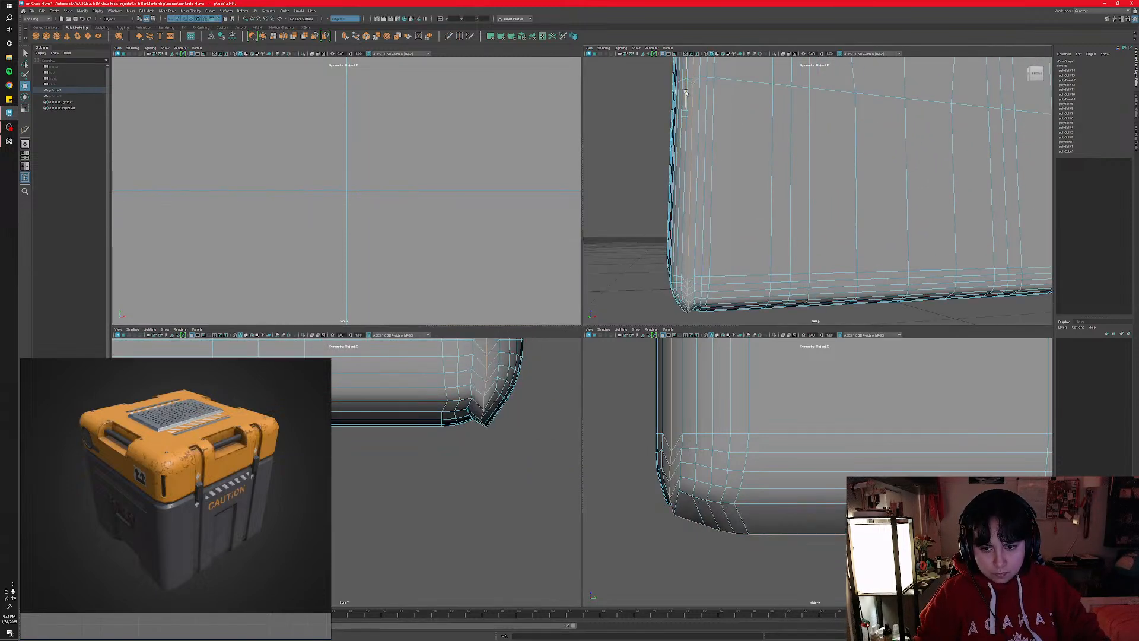
key("ctrl+z")
key("ctrl+z")
key("ctrl+z")
key("ctrl+z")
key("ctrl+z")
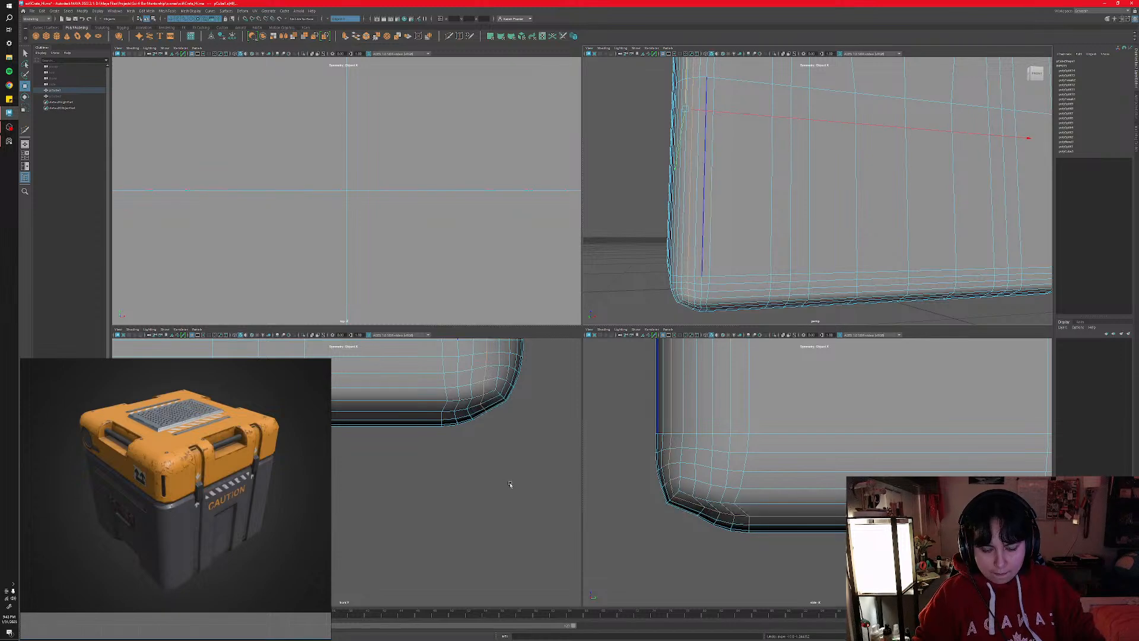
- Switch the front view to wireframe display and frame the cube's lower corner in it
left_click_drag(741, 237, 725, 202, "alt")
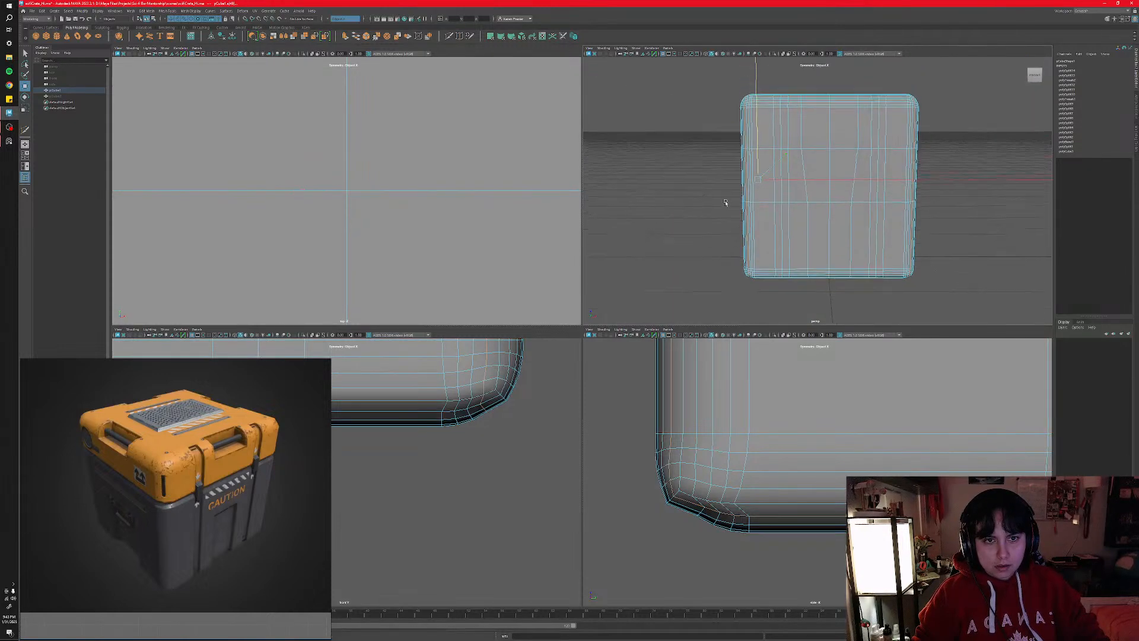
left_click_drag(709, 90, 775, 211)
key("space")
key("space")
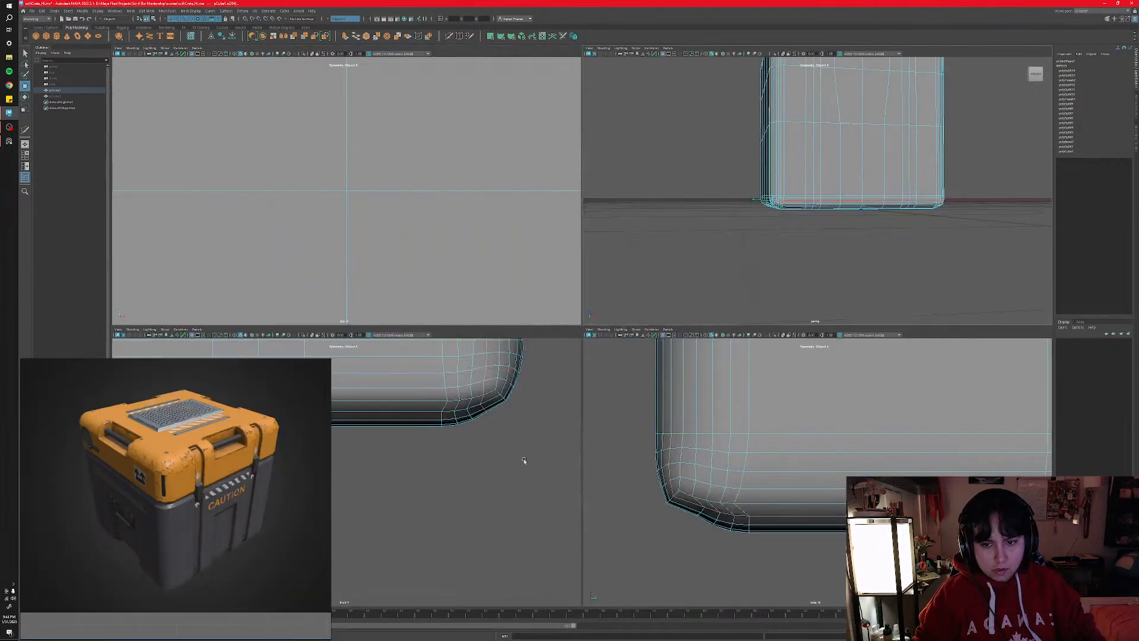
middle_click_drag(507, 417, 491, 506, "alt")
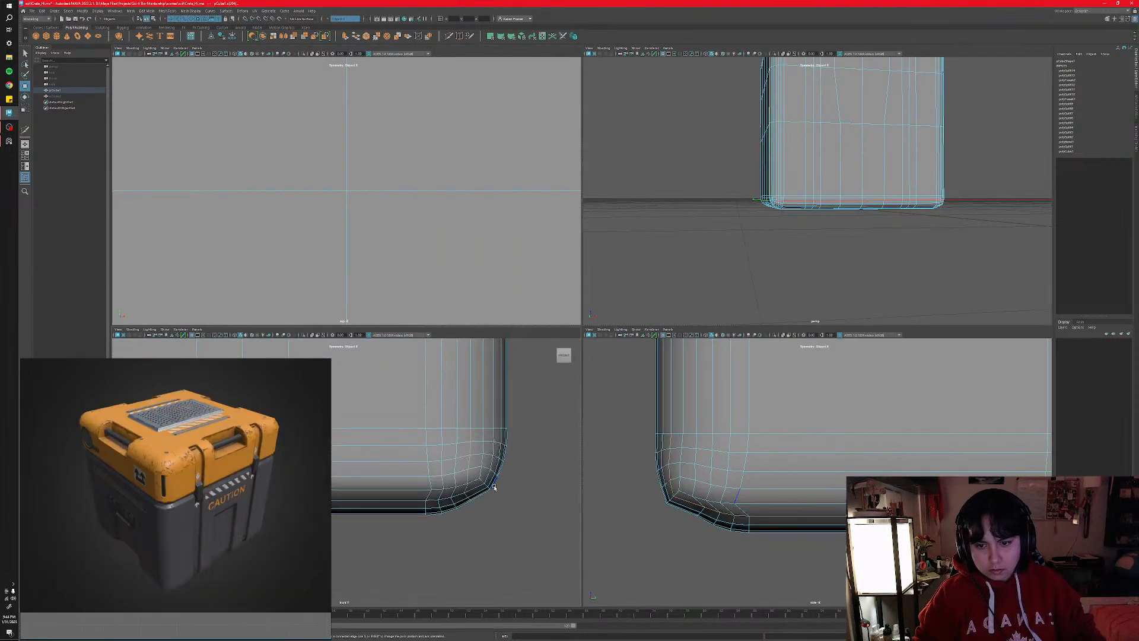
left_click(240, 336)
scroll(474, 443, "down", 3)
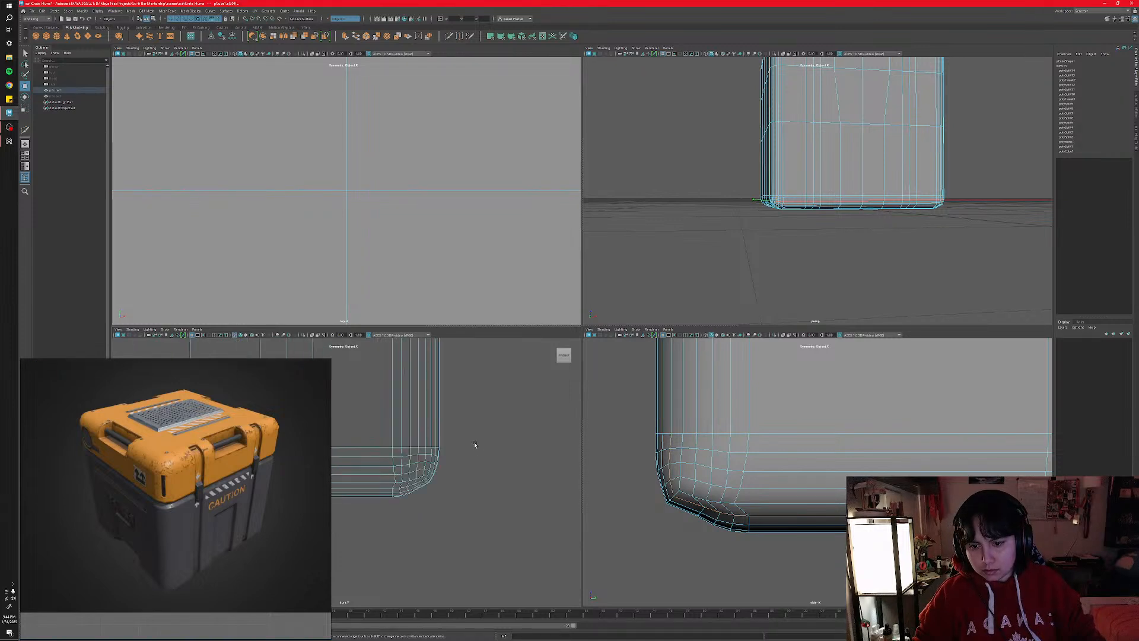
scroll(475, 443, "up", 4)
- Select the edges of one vertical loop at the rounded corner in the front view and move them down
left_click_drag(478, 404, 520, 491)
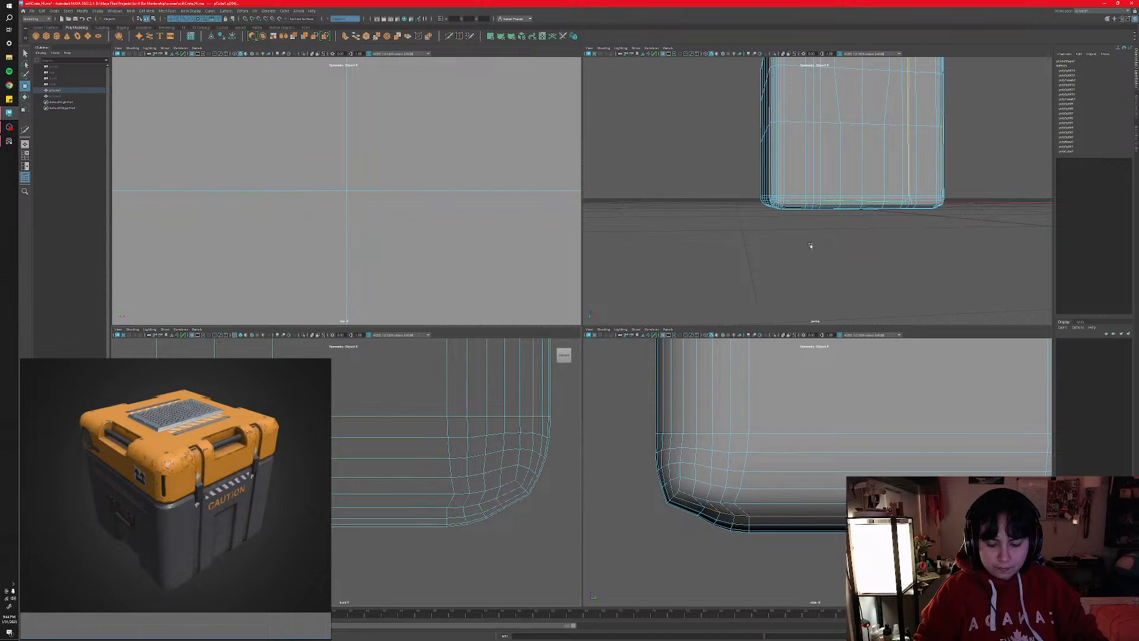
key("f")
left_click_drag(864, 241, 776, 216, "alt")
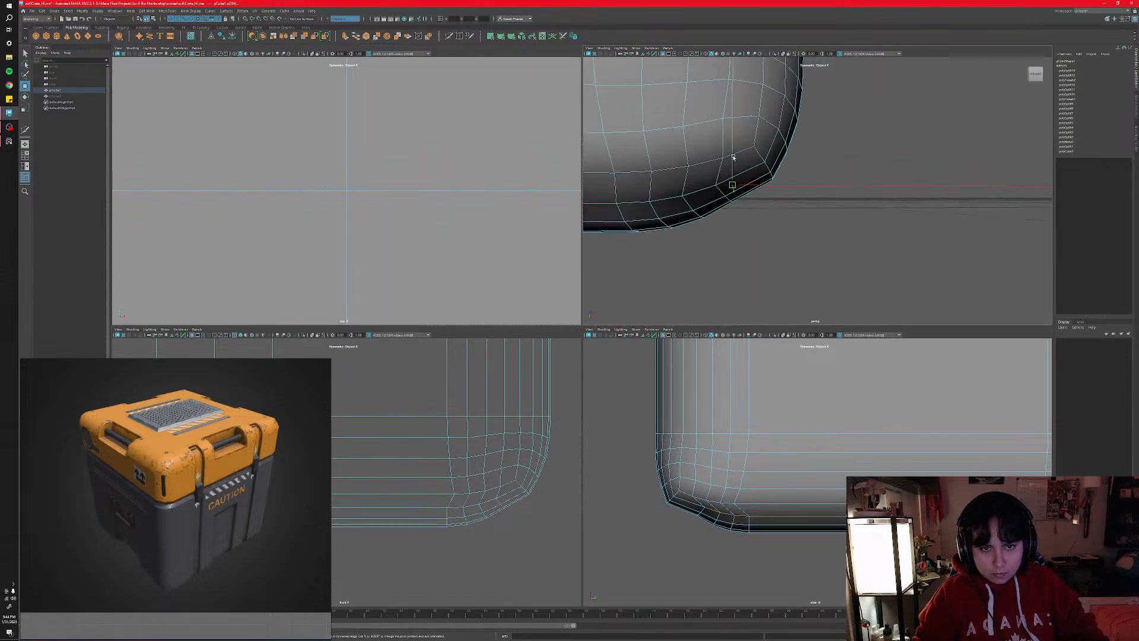
left_click_drag(733, 157, 733, 163)
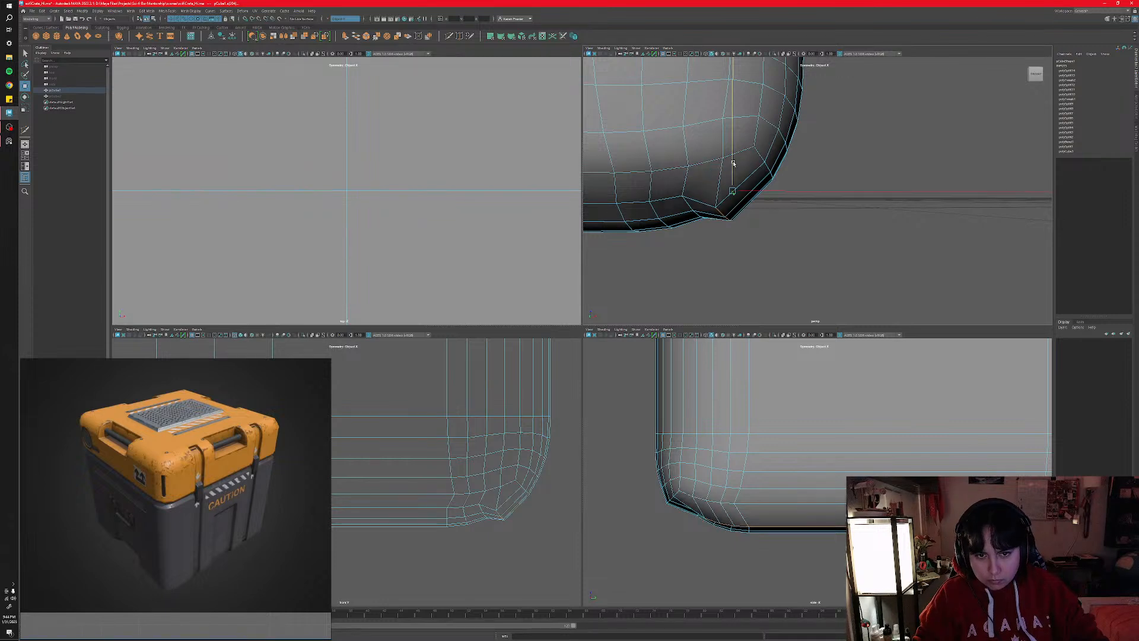
- Select the neighbouring vertical edge loop, limit the selection in the front view, and lower it to smooth the corner's bottom curve
left_click(687, 203)
scroll(509, 482, "down", 10)
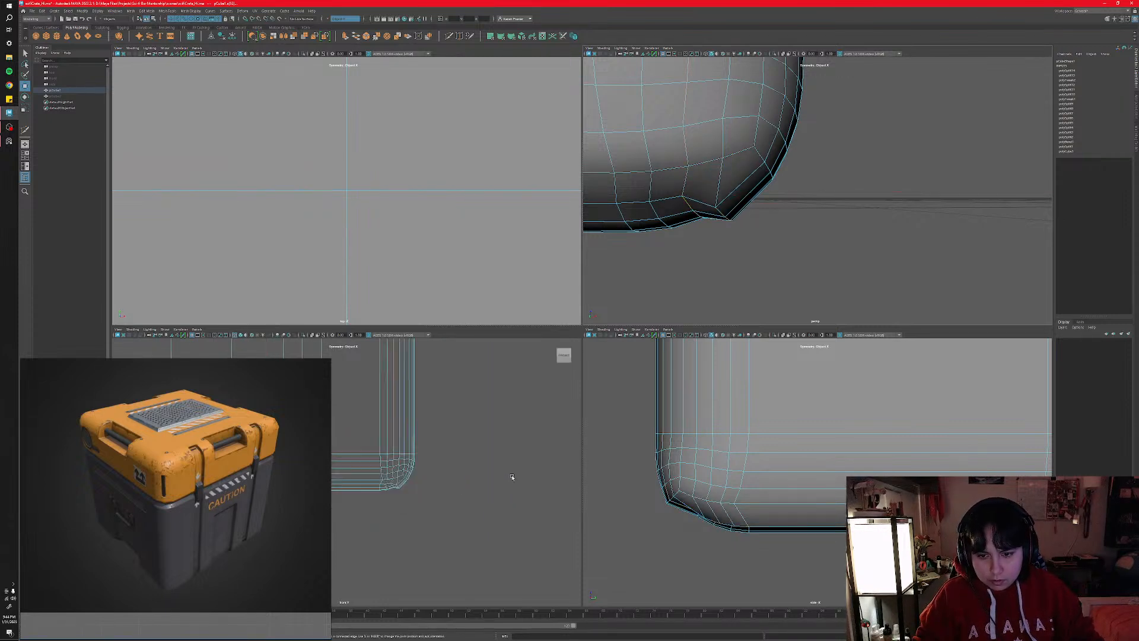
middle_click_drag(429, 403, 485, 543, "alt")
scroll(469, 504, "down", 3)
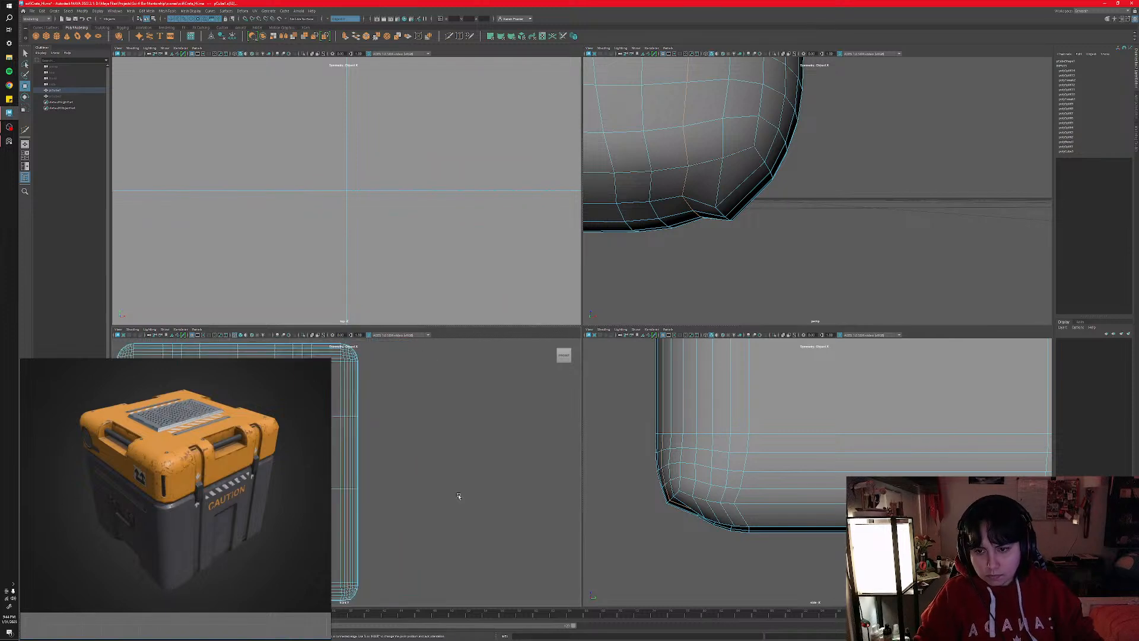
left_click_drag(328, 341, 388, 592, "ctrl")
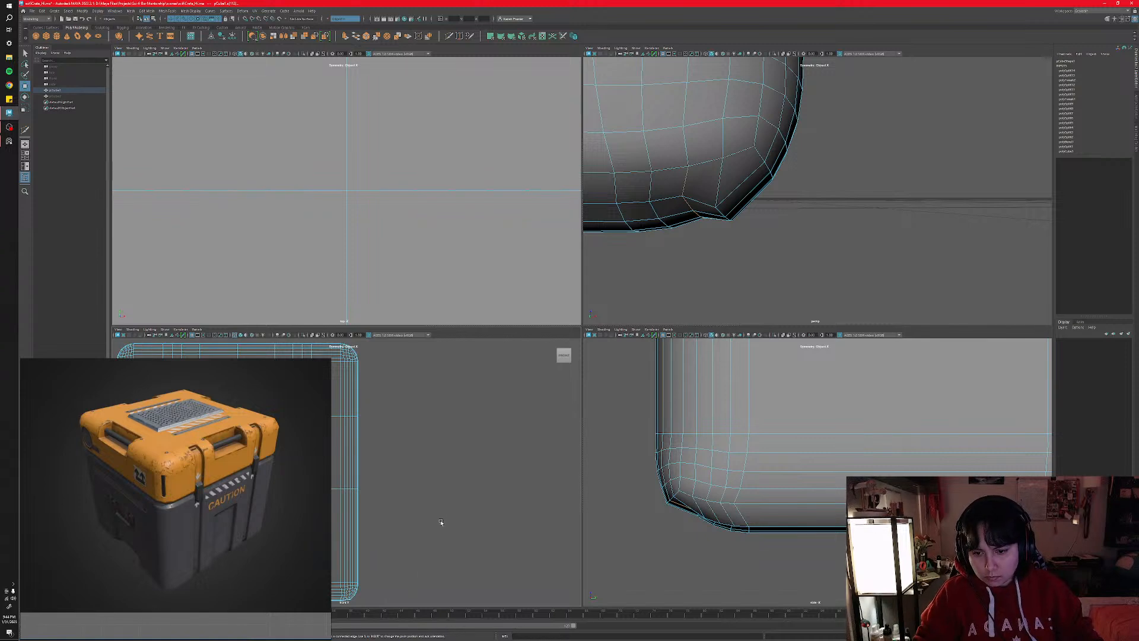
key("f")
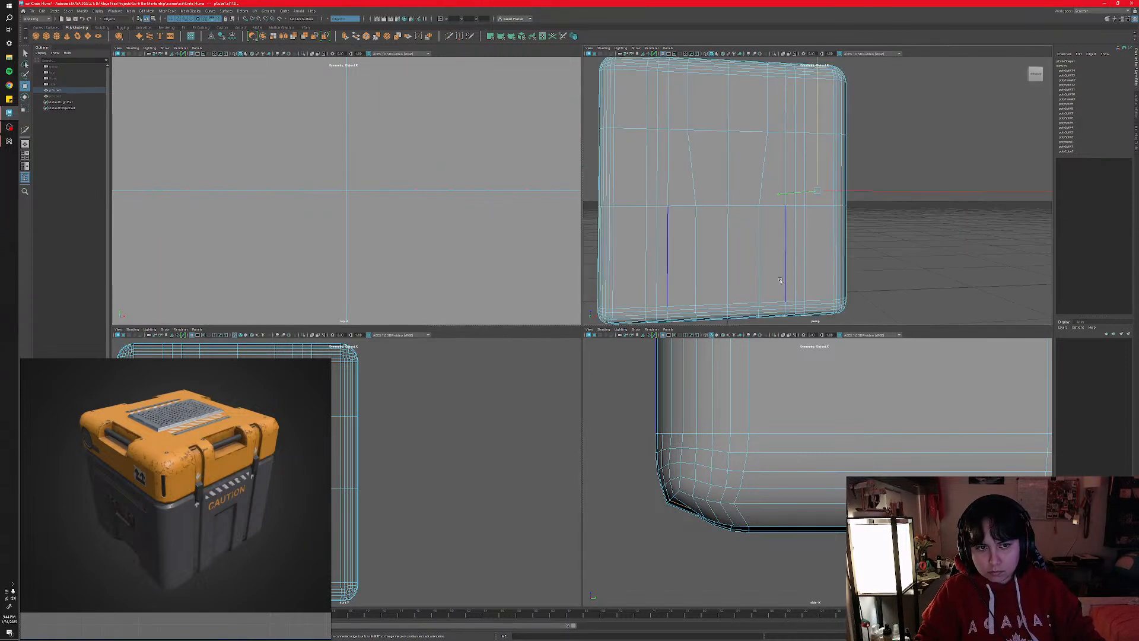
middle_click_drag(801, 222, 812, 221, "alt")
middle_click_drag(356, 570, 455, 491, "alt")
middle_click_drag(385, 504, 482, 503, "alt")
key("f")
middle_click_drag(423, 450, 534, 501, "alt")
key("f")
scroll(482, 519, "down", 6)
left_click_drag(351, 369, 506, 510)
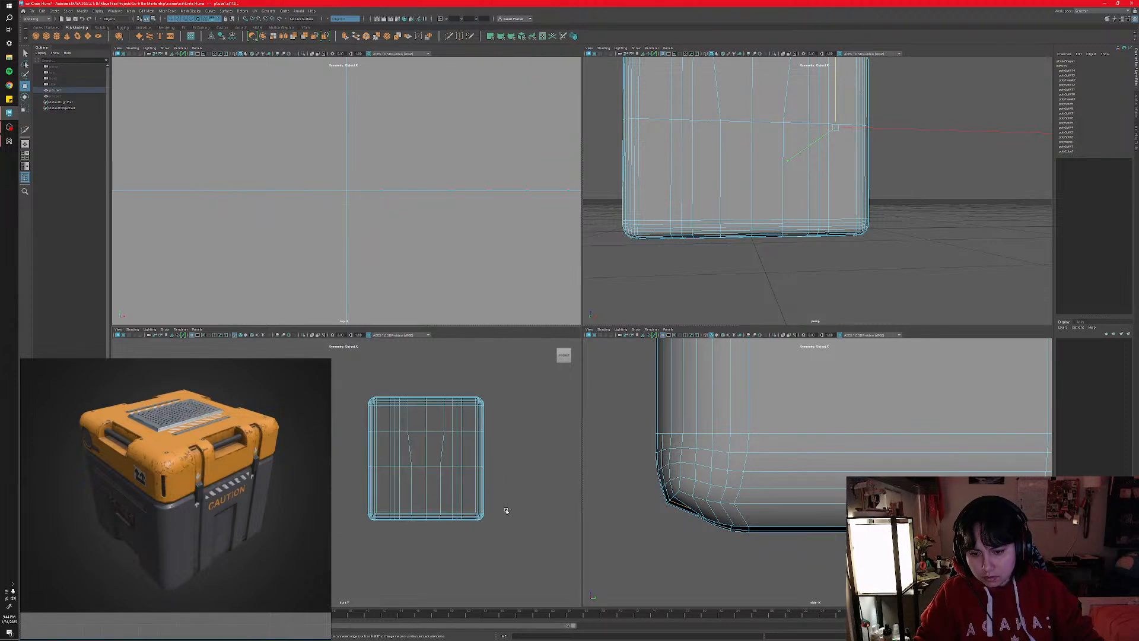
key("f")
middle_click_drag(448, 549, 483, 478, "alt")
middle_click_drag(410, 553, 307, 494, "alt")
scroll(476, 504, "up", 6)
scroll(417, 501, "up", 5)
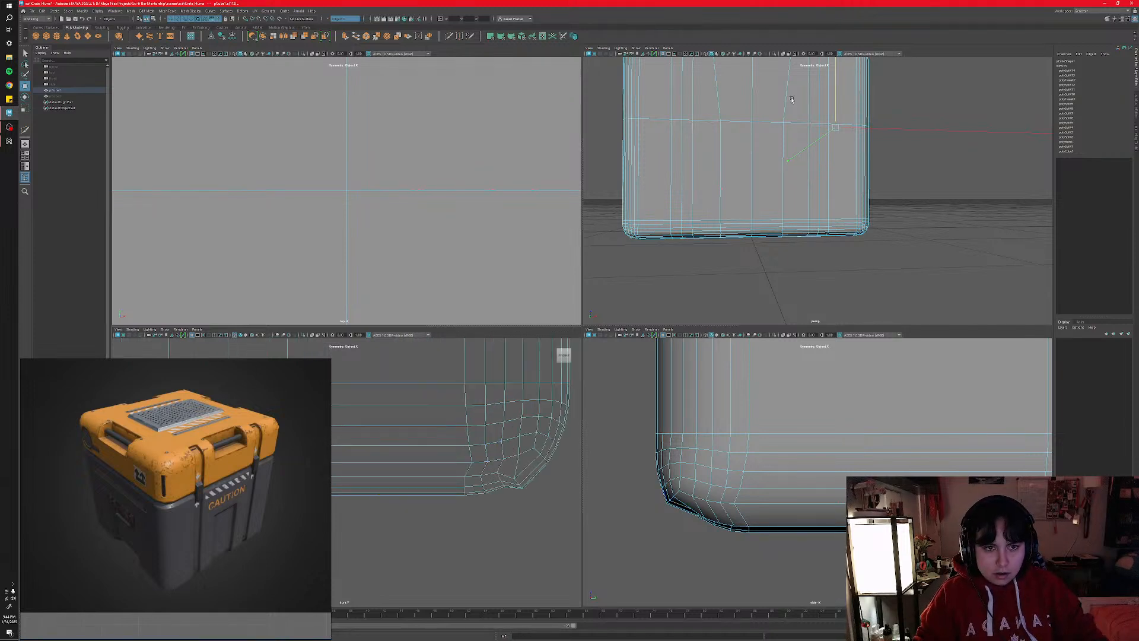
left_click(840, 126)
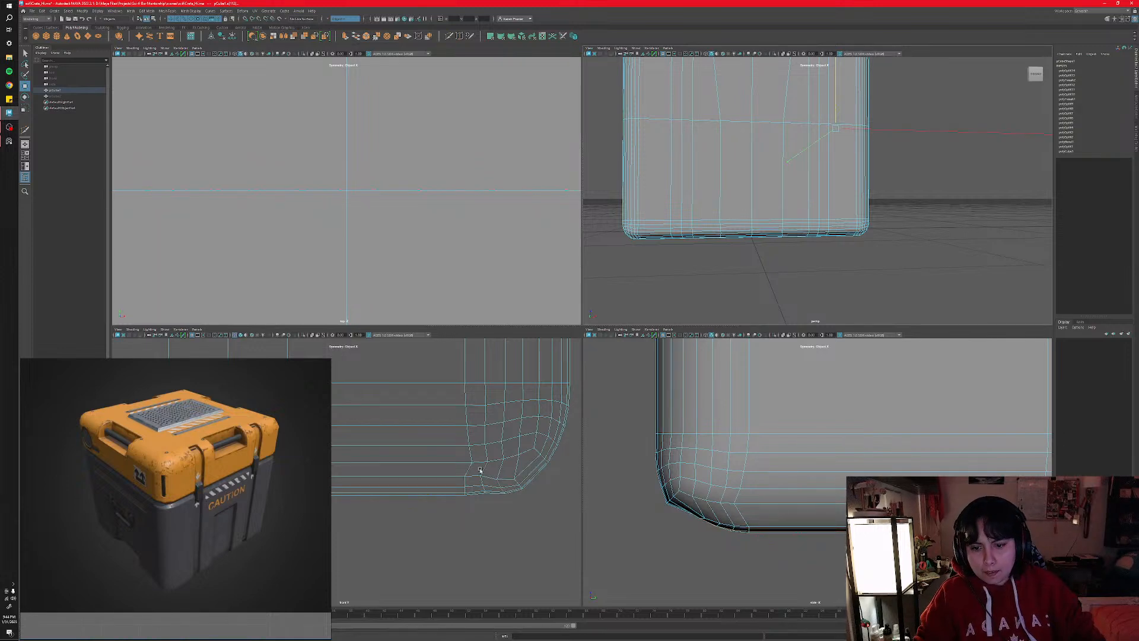
- Inspect the underside of the corner and box-select edges near the lower corner in the front view
left_click_drag(836, 241, 831, 208, "alt")
scroll(806, 230, "up", 8)
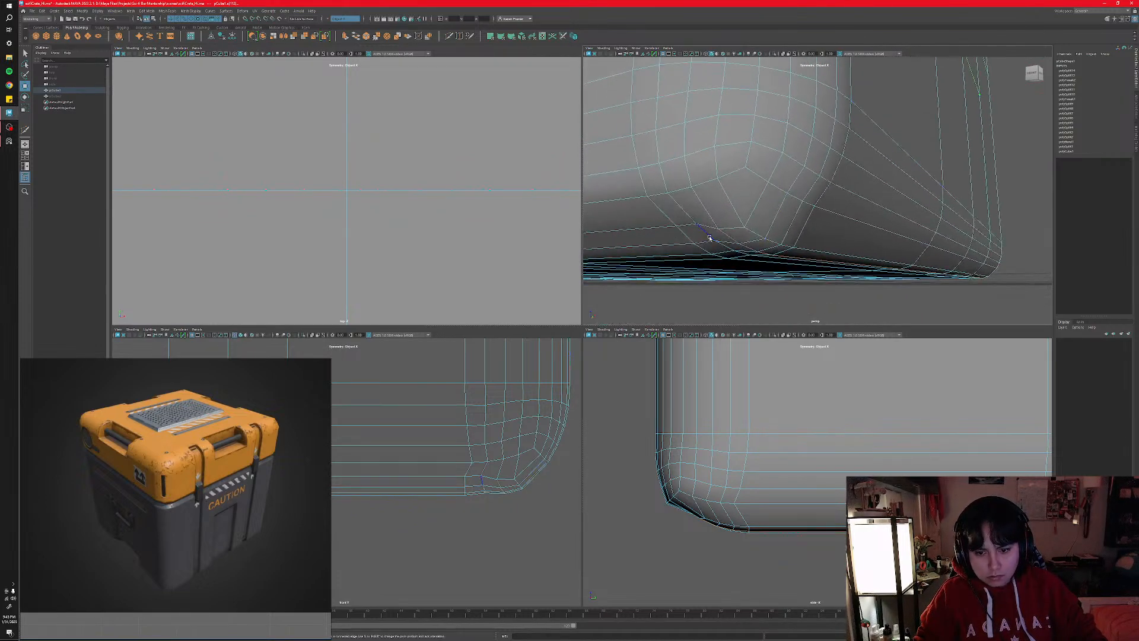
scroll(499, 477, "down", 6)
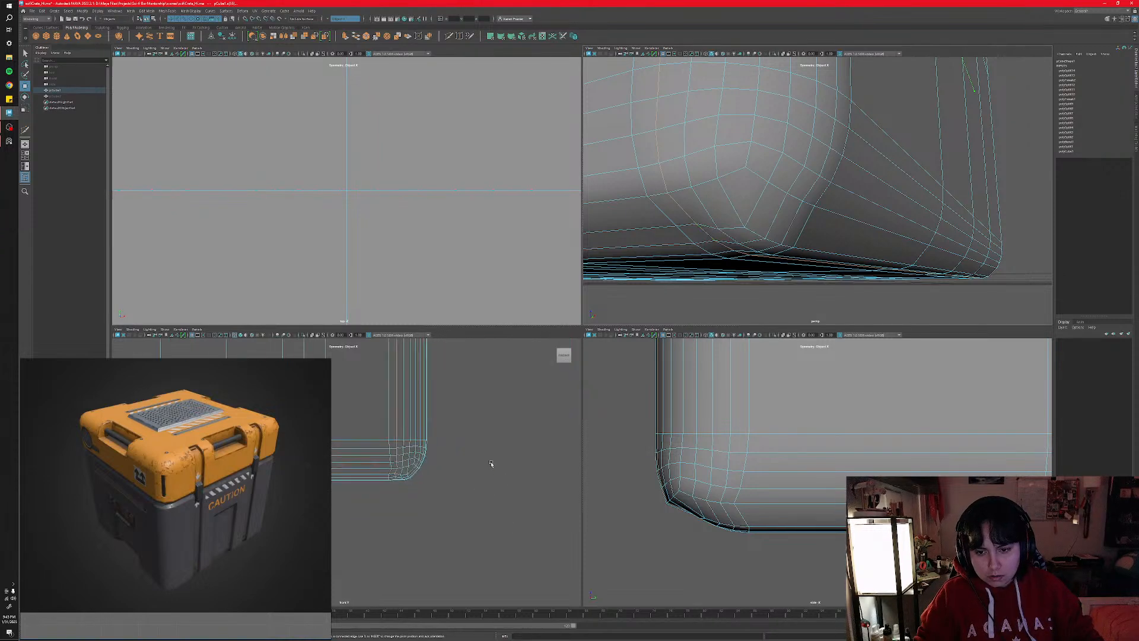
scroll(446, 416, "down", 6)
middle_click_drag(423, 404, 468, 448, "alt")
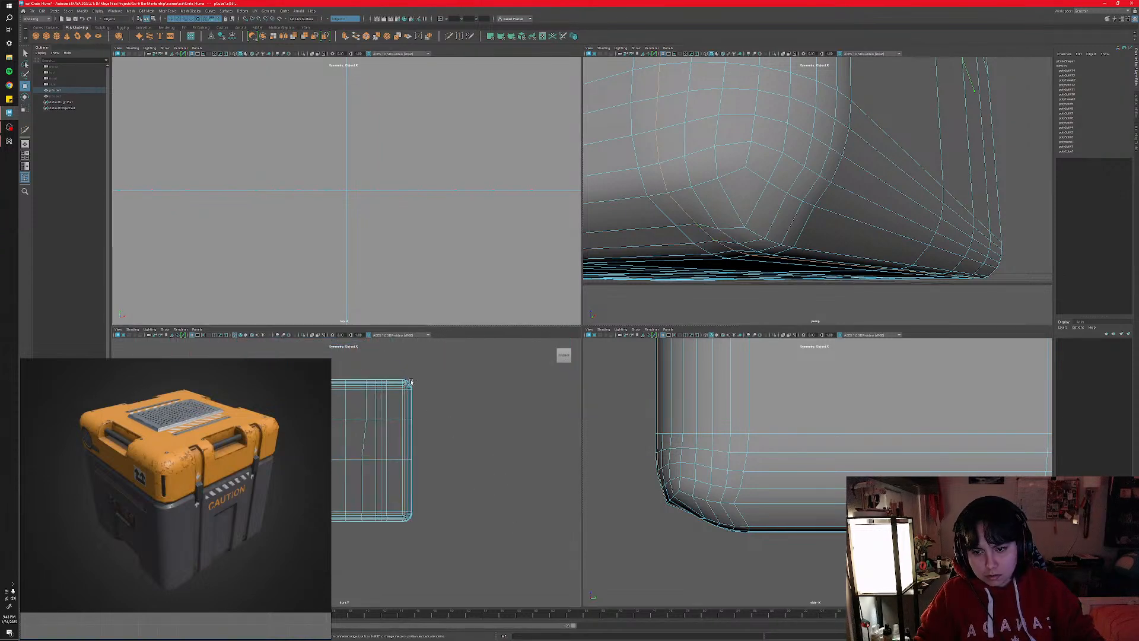
left_click_drag(384, 368, 448, 516)
scroll(449, 504, "up", 4)
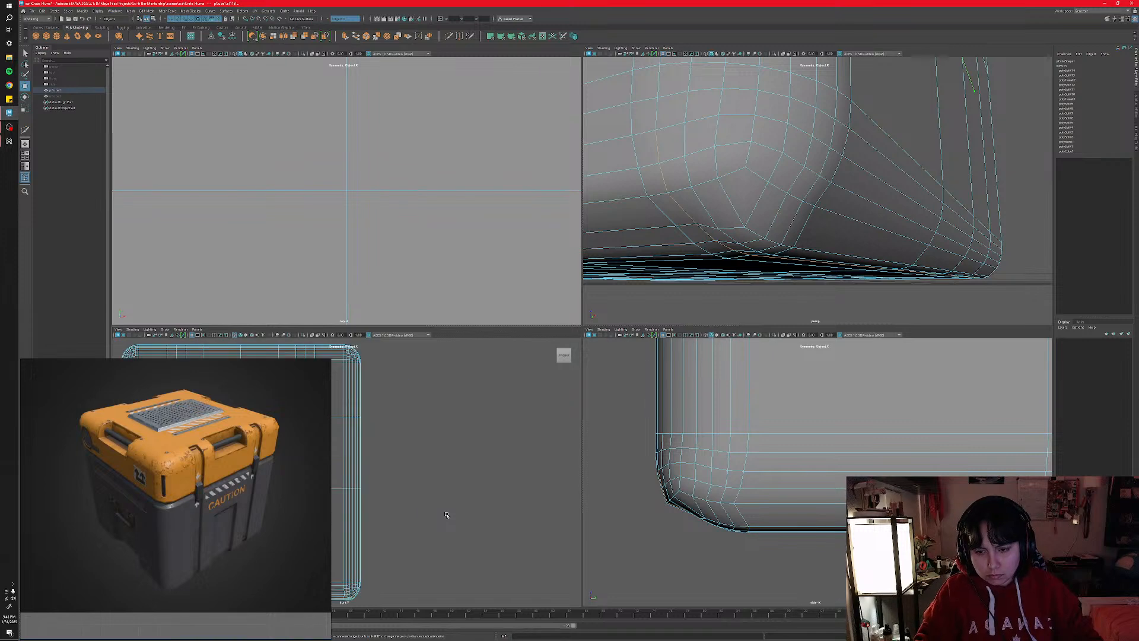
middle_click_drag(451, 501, 474, 443, "alt")
scroll(458, 528, "up", 7)
middle_click_drag(470, 543, 462, 431, "alt")
scroll(444, 504, "up", 2)
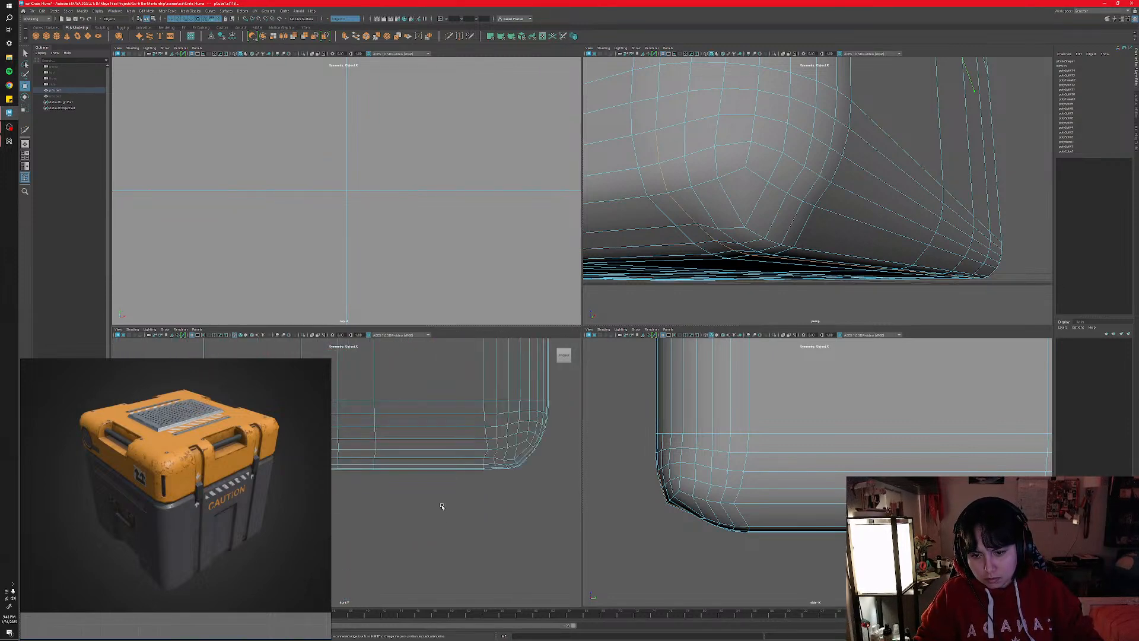
left_click_drag(484, 407, 507, 434)
scroll(475, 463, "up", 3)
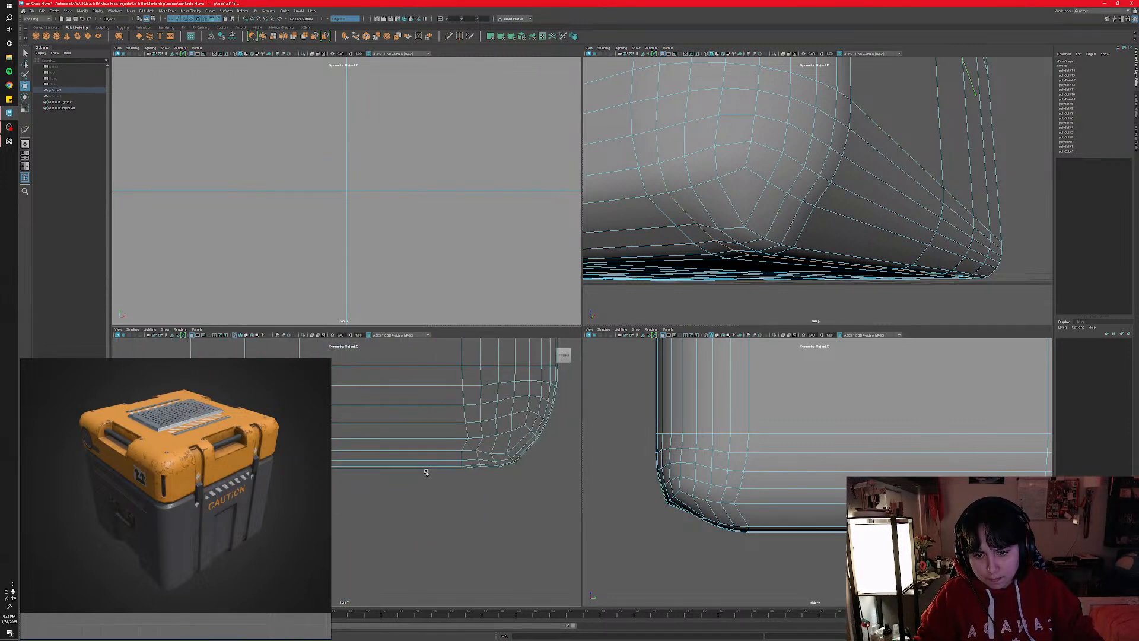
- Inspect the whole cube in the front and perspective views, including its rounded corners
scroll(722, 230, "down", 10)
left_click_drag(722, 231, 834, 185, "alt")
right_click_drag(538, 421, 420, 417, "alt")
middle_click_drag(419, 417, 505, 468, "alt")
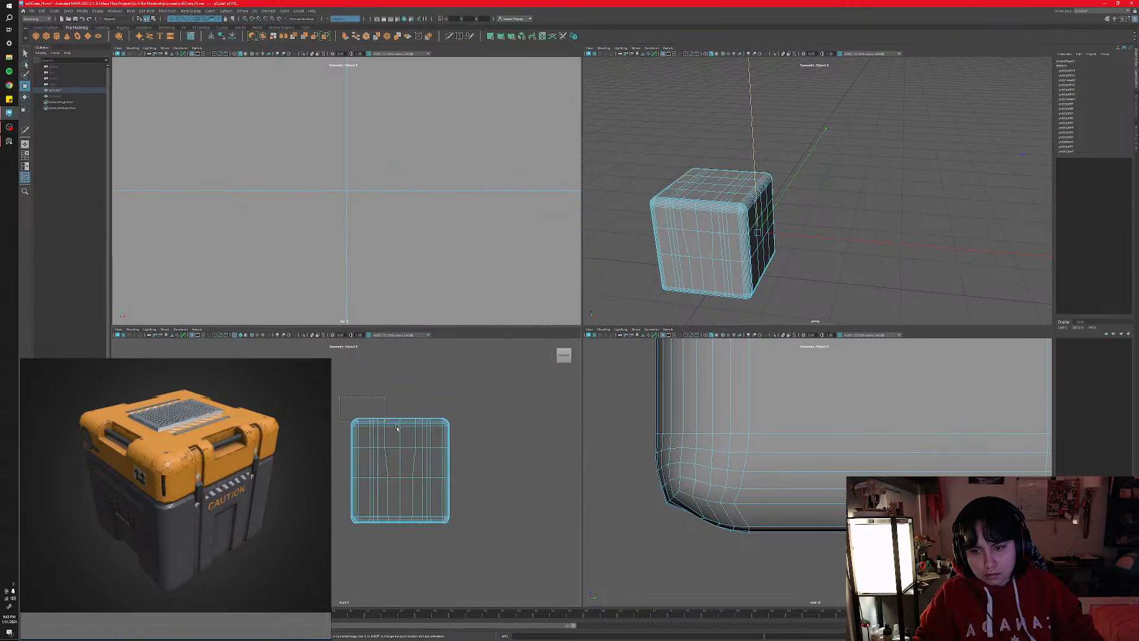
left_click_drag(691, 280, 756, 236, "alt")
right_click_drag(658, 166, 734, 203, "alt")
middle_click_drag(718, 173, 752, 222, "alt")
right_click_drag(659, 222, 702, 244, "alt")
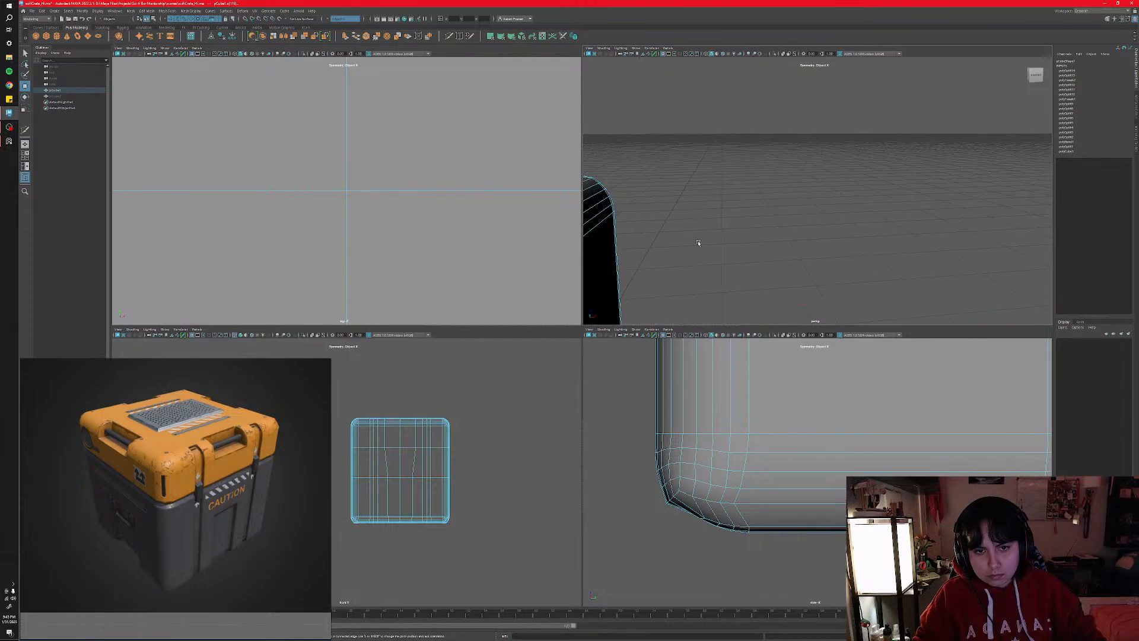
middle_click_drag(699, 243, 816, 226, "alt")
- Undo the last four changes to the edges and their selection
key("ctrl+z")
key("ctrl+z")
key("ctrl+z")
key("ctrl+z")
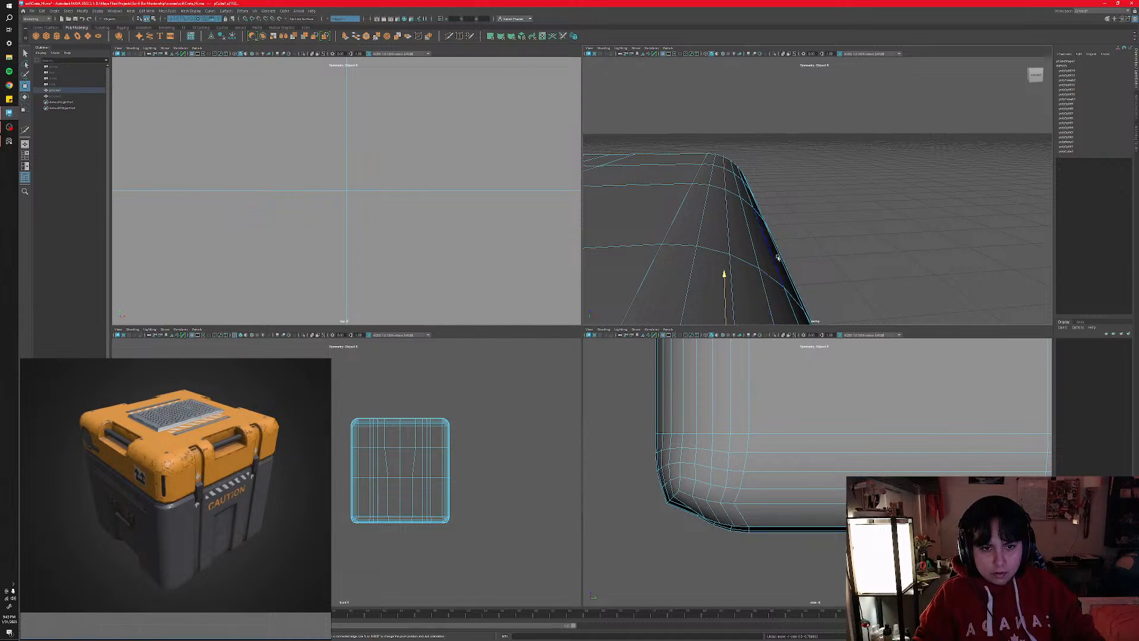
- Limit the vertical edge loop selection in the perspective view and lower the remaining corner edges slightly in the front view
right_click_drag(778, 254, 721, 248, "alt")
left_click_drag(730, 242, 823, 277, "alt")
middle_click_drag(823, 277, 851, 265, "alt")
left_click_drag(852, 265, 880, 232, "alt")
left_click_drag(812, 116, 929, 294)
key("f")
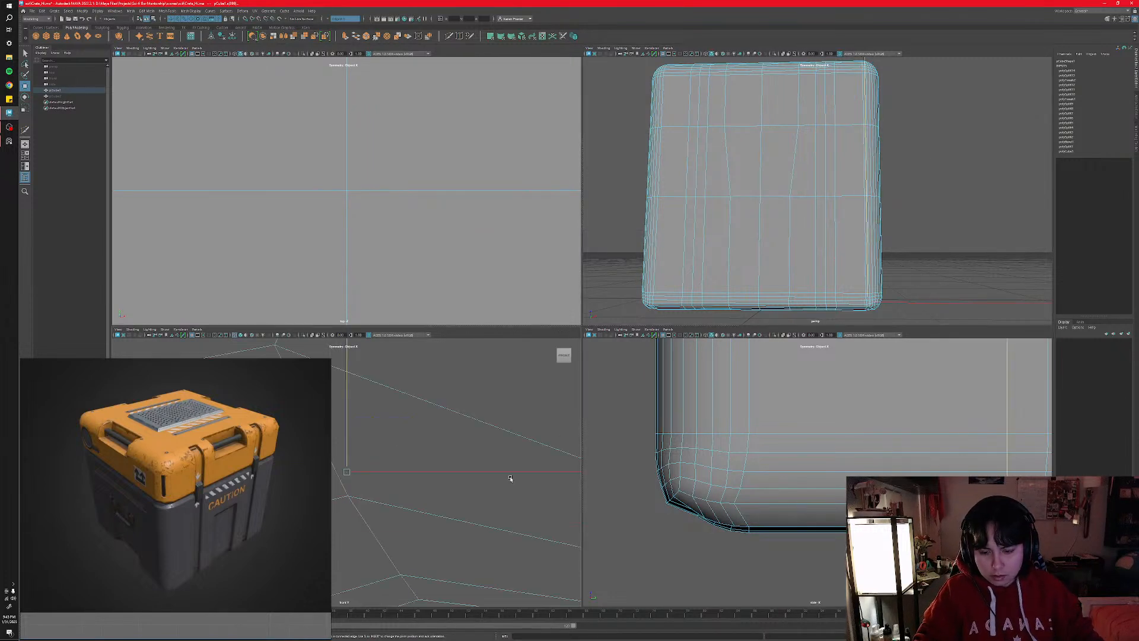
scroll(464, 498, "down", 5)
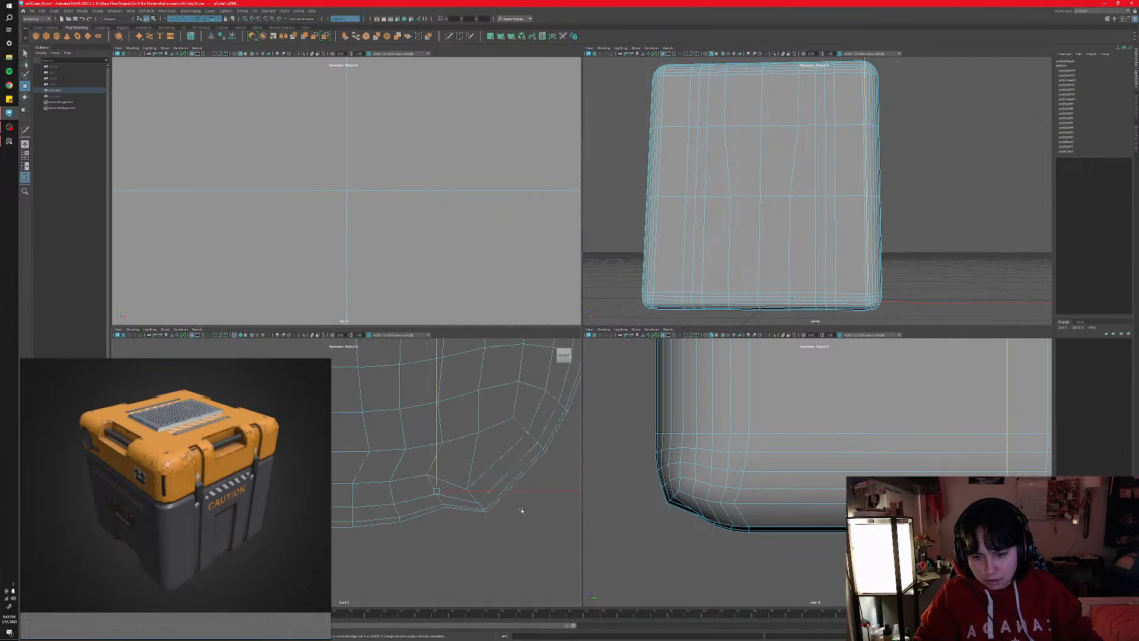
left_click_drag(437, 455, 437, 468)
middle_click_drag(431, 472, 494, 443, "alt")
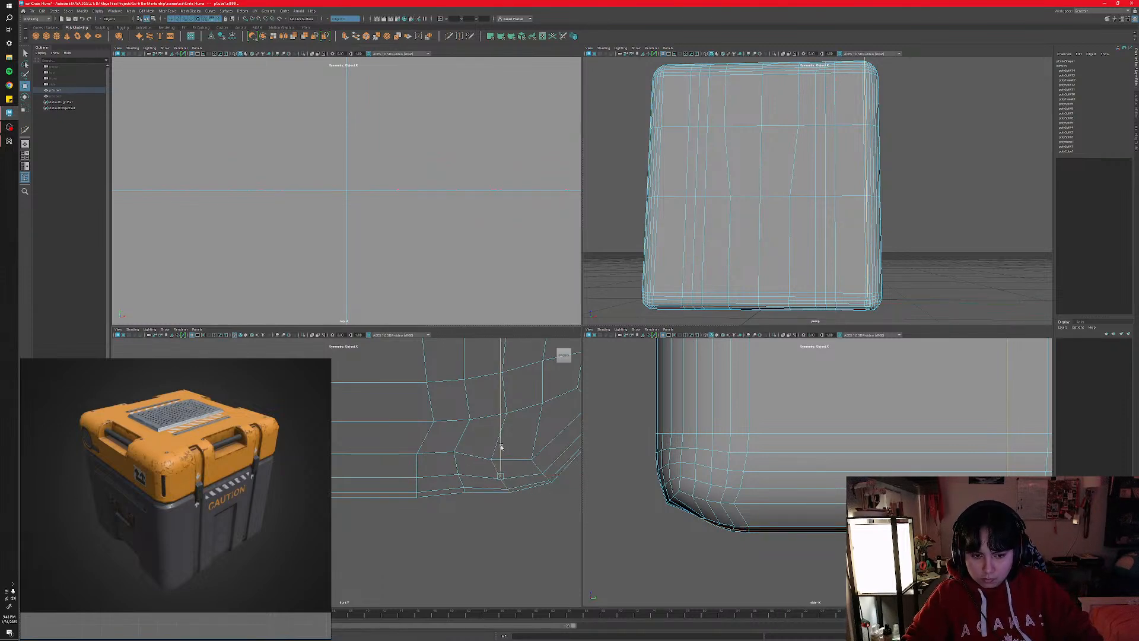
- Select the neighbouring edge loop at the corner, limit it in the front view, and lower its edges to even out the bottom curve
left_click(457, 438)
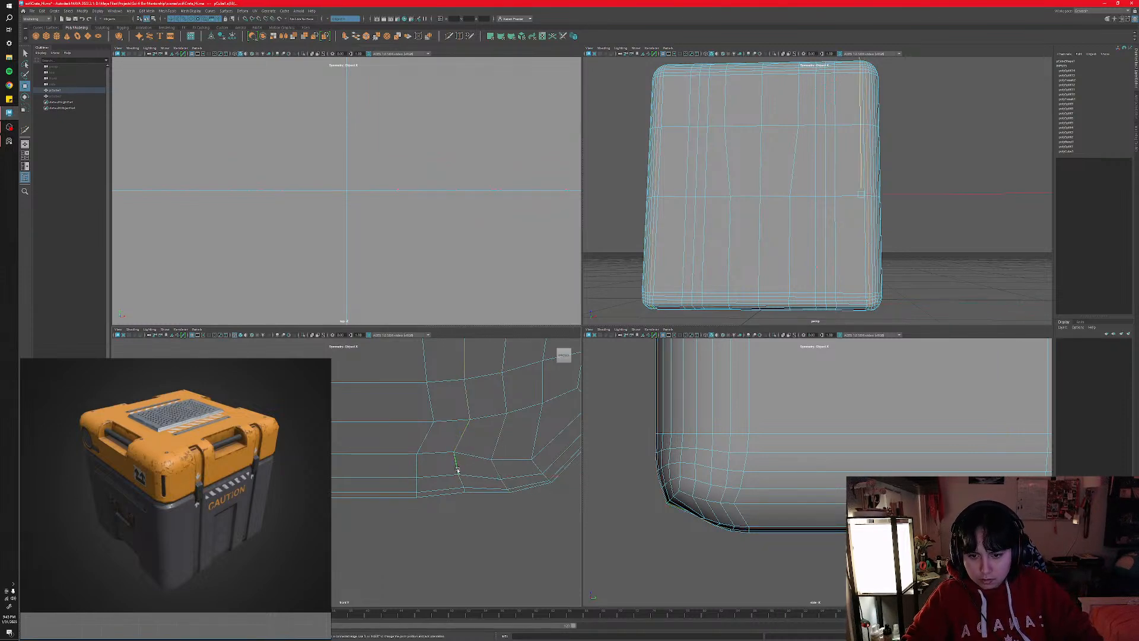
left_click_drag(483, 520, 483, 520)
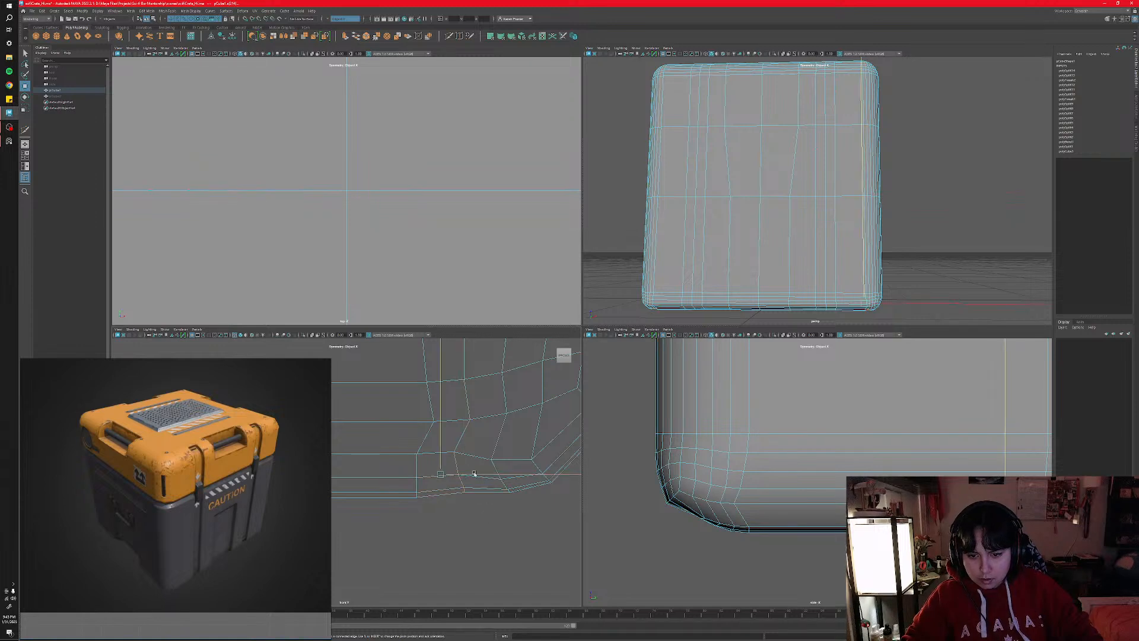
left_click(458, 452)
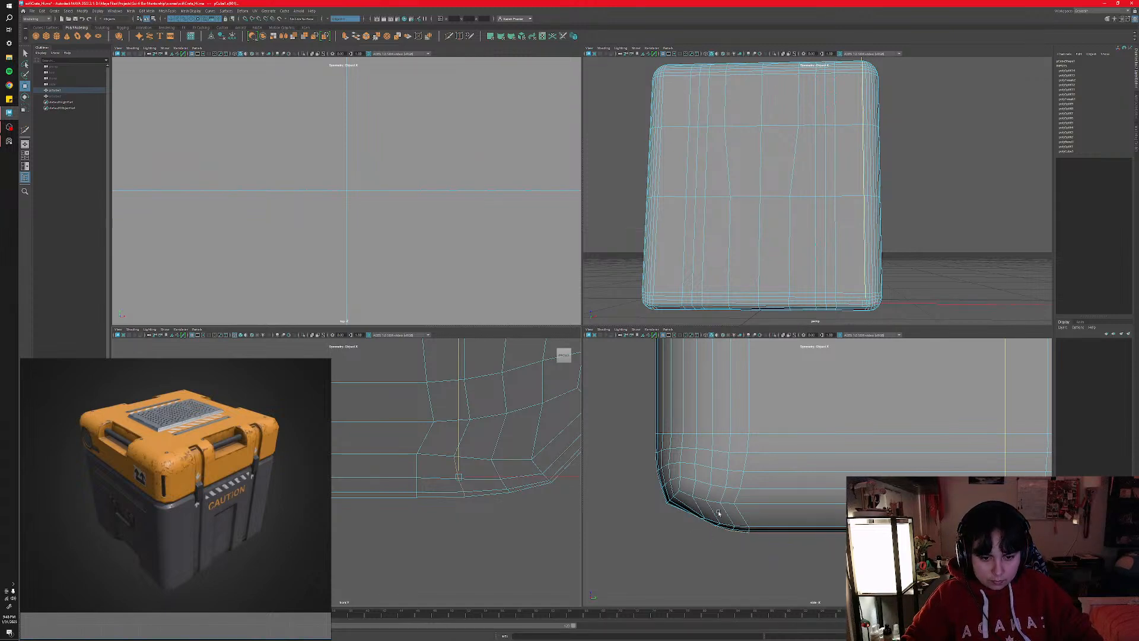
- Switch the side view to wireframe display, select the edge loop crossing the lower corner, and limit that selection with a box
left_click(712, 335)
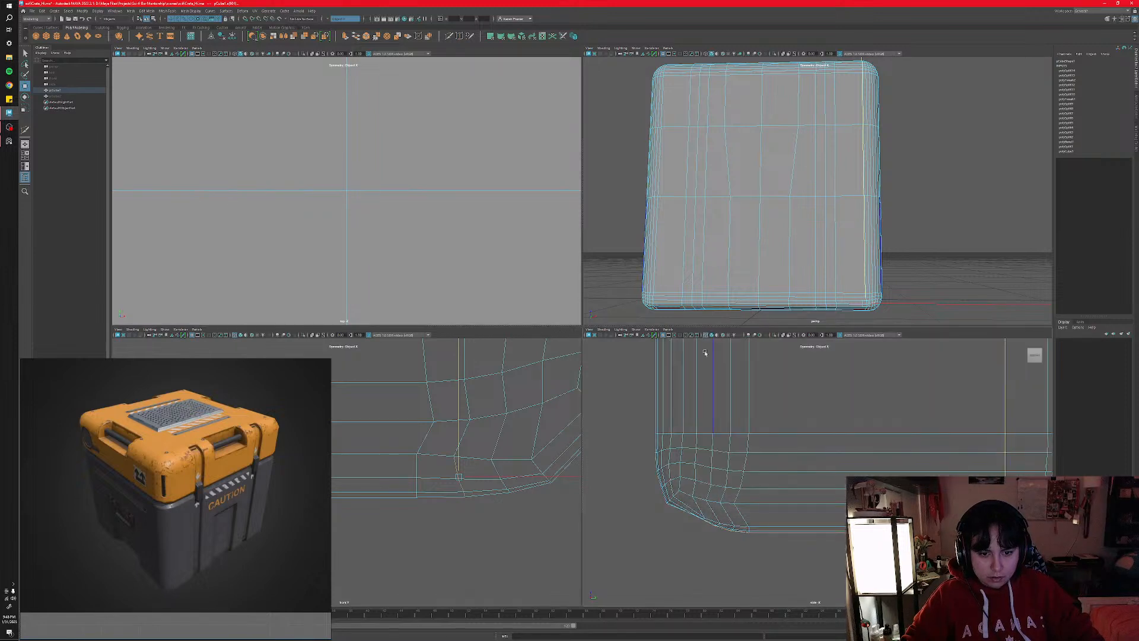
left_click(699, 504)
left_click(691, 507)
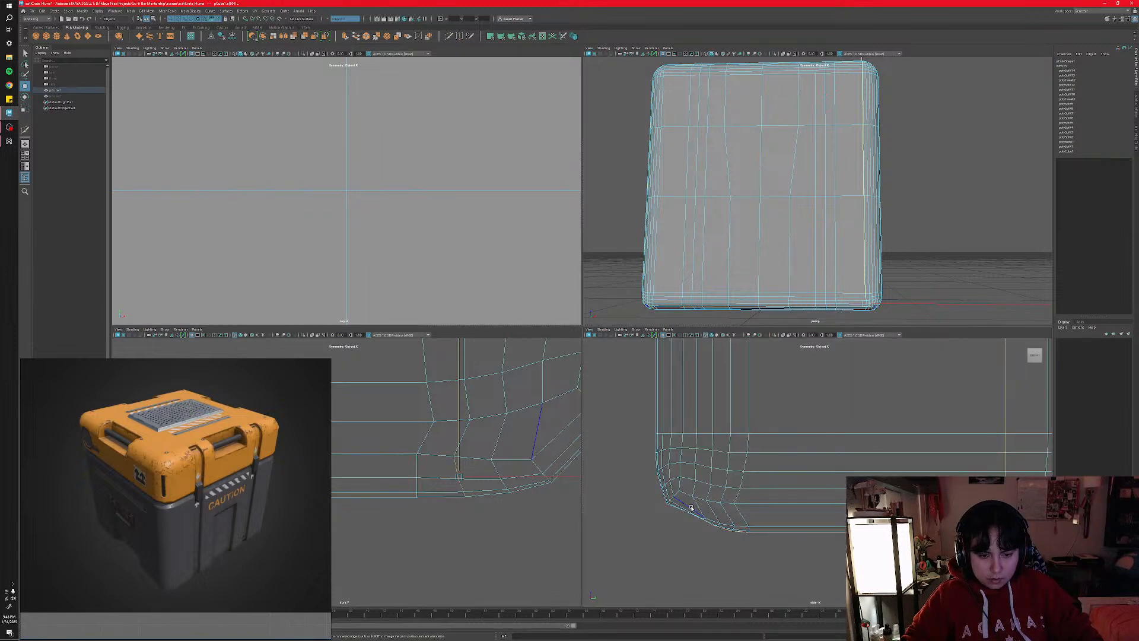
double_click(702, 510)
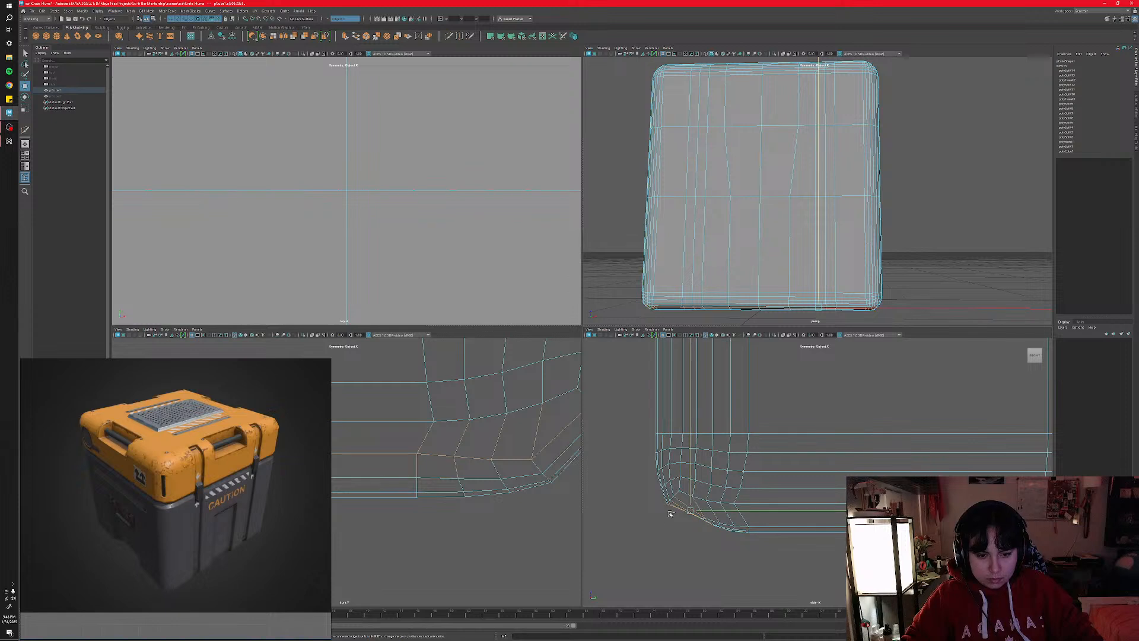
left_click(686, 503)
scroll(680, 528, "up", 6)
middle_click_drag(681, 539, 723, 502, "alt")
left_click_drag(703, 470, 703, 478)
key("ctrl+z")
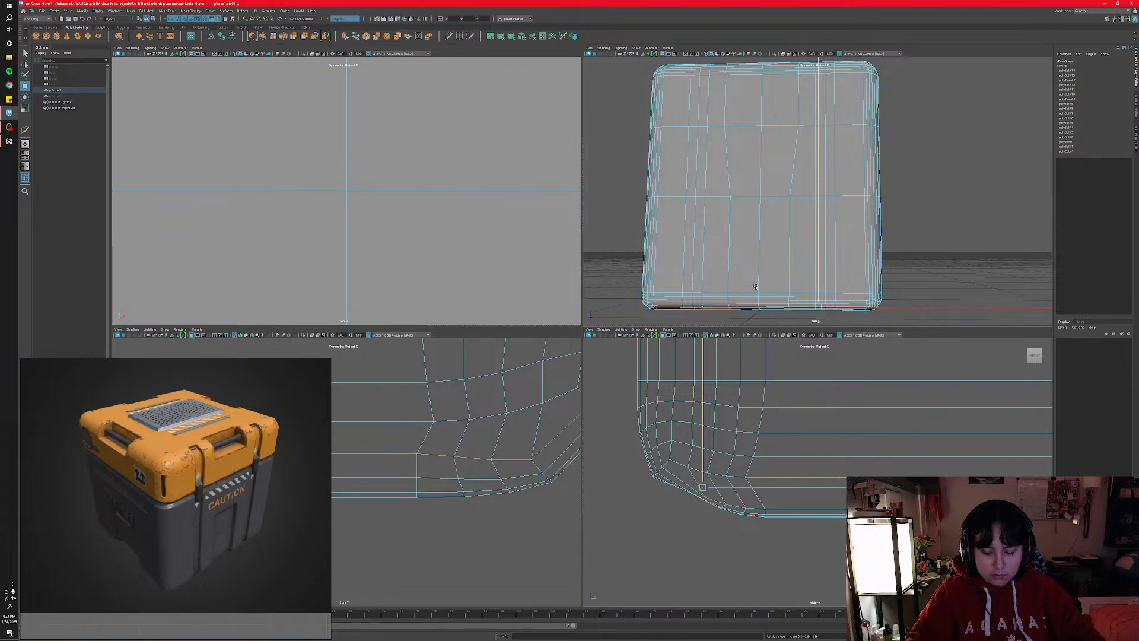
key("f")
left_click_drag(752, 285, 687, 251, "alt")
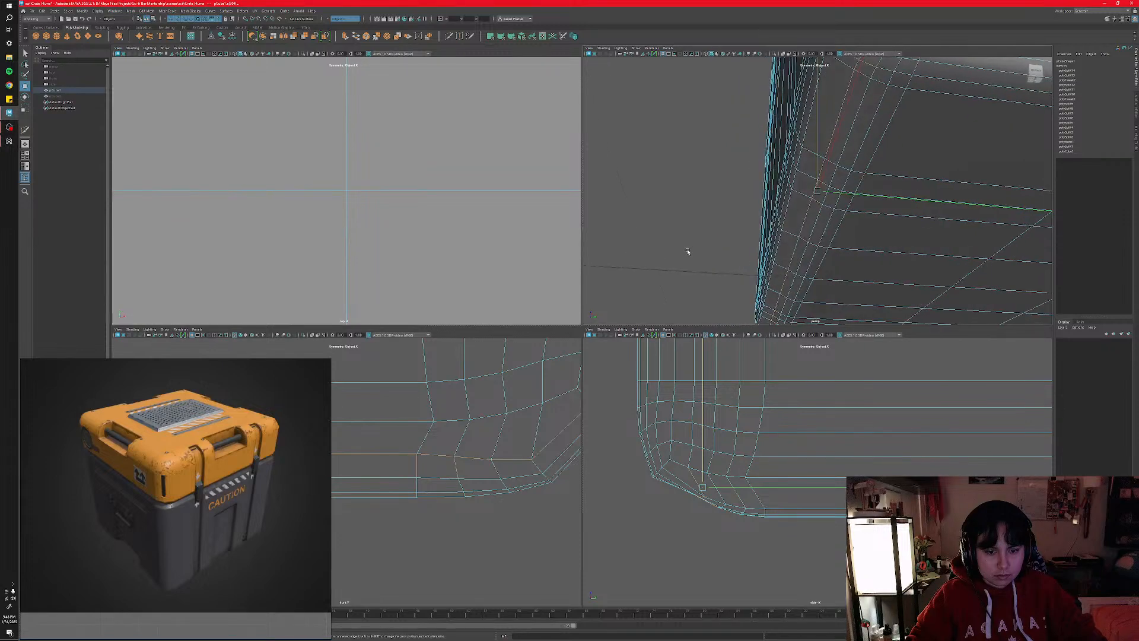
left_click_drag(721, 539, 709, 497, "ctrl")
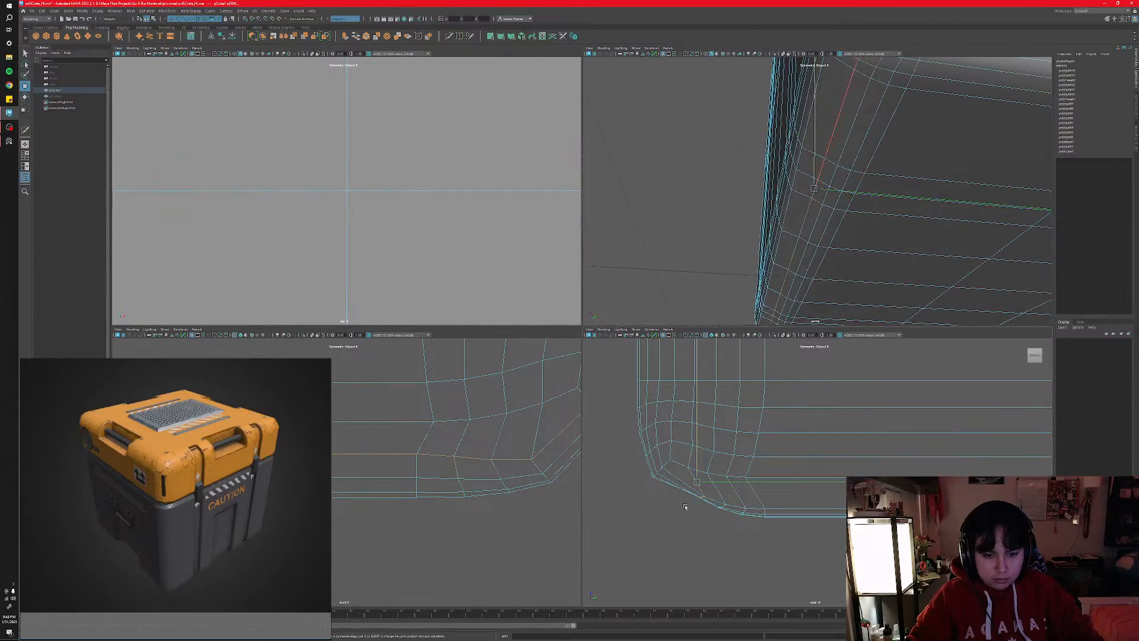
- Try to lower the selected corner edges in the side view, undo the move, and check the cube's underside
left_click_drag(697, 456, 697, 466)
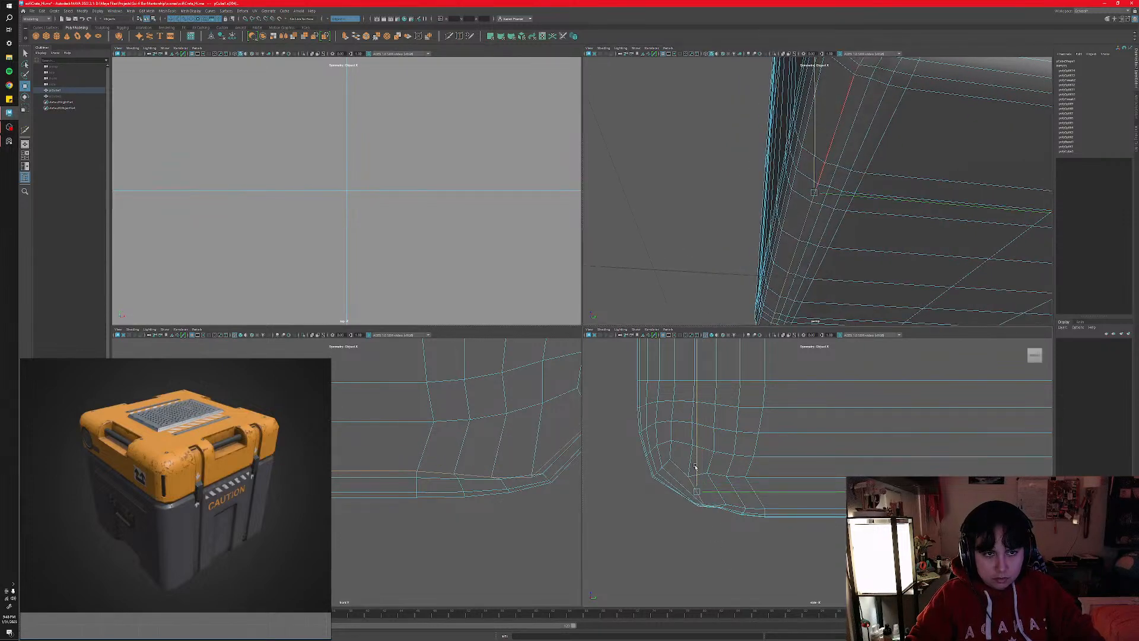
key("ctrl+z")
left_click_drag(877, 193, 828, 237, "alt")
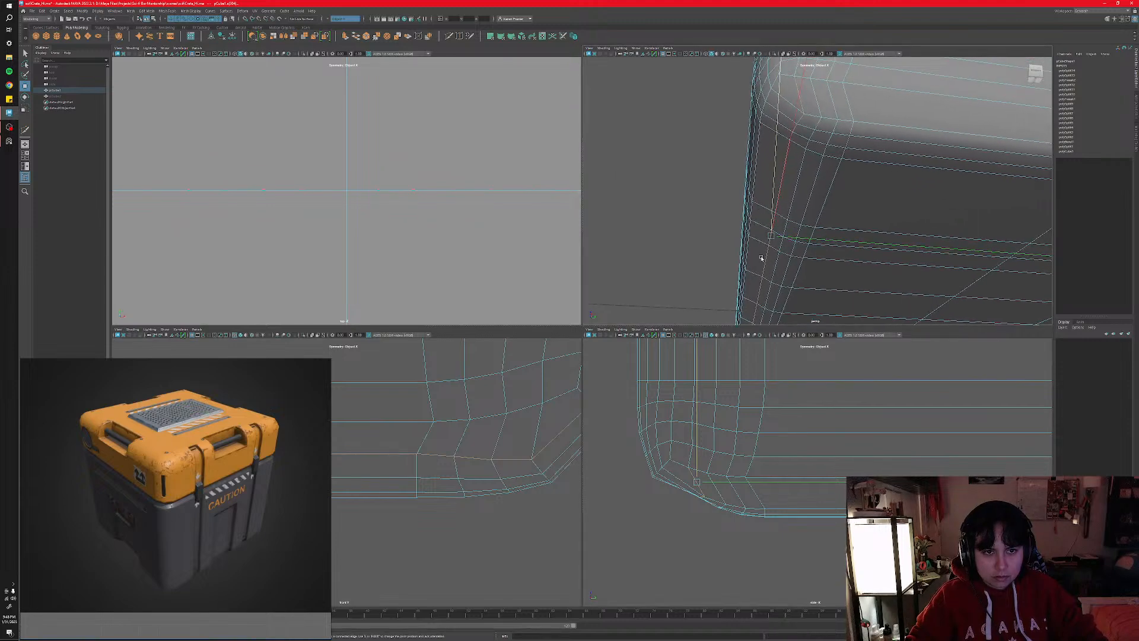
left_click_drag(761, 258, 778, 245, "alt")
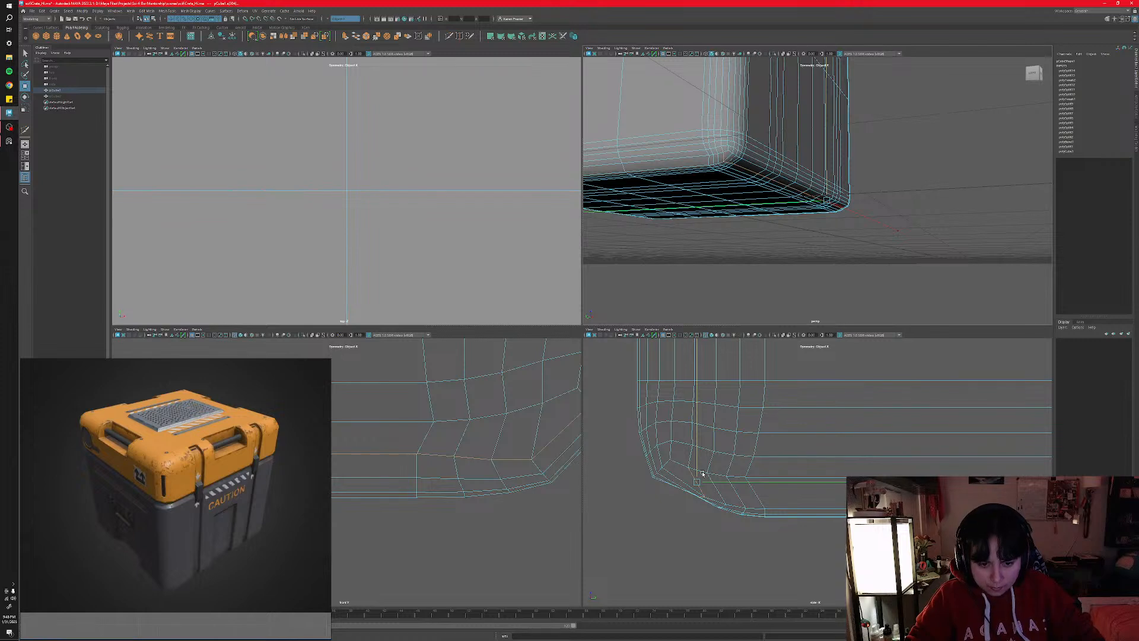
- Shrink the transform handles, then rotate and move the selected corner edges in the side view to reshape the bottom curve
key("e")
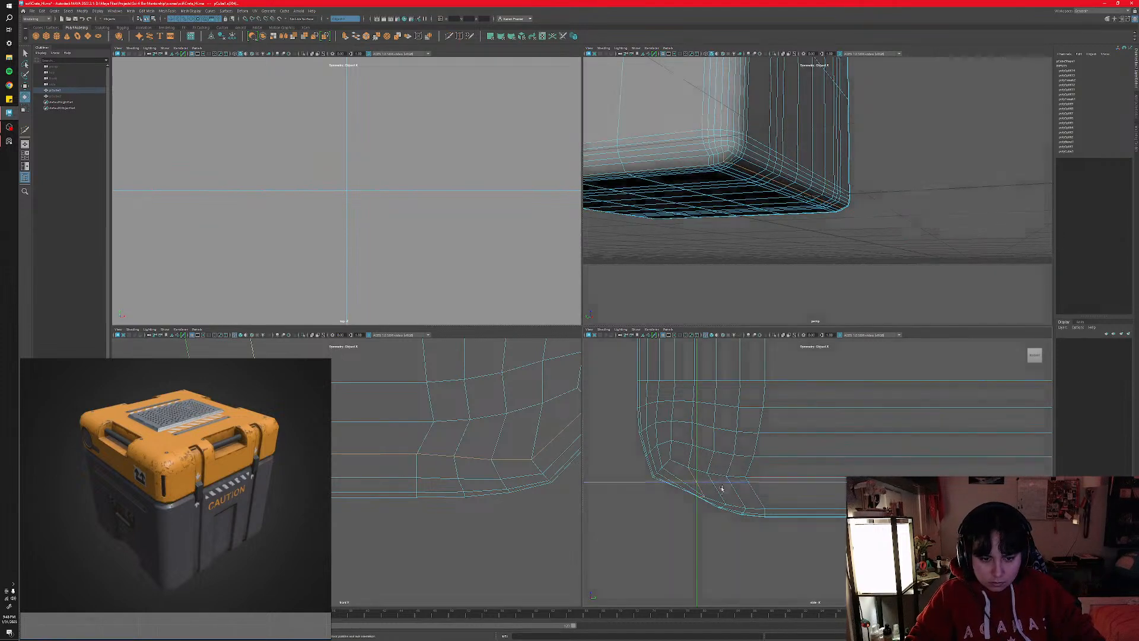
key("minus")
key("minus")
key("minus")
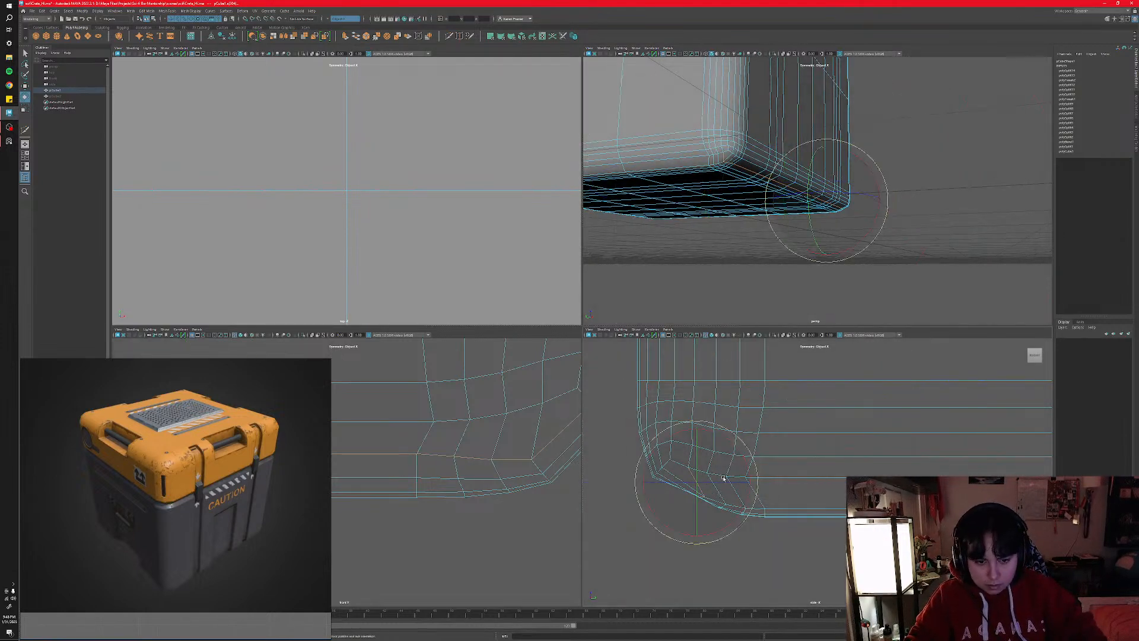
left_click_drag(737, 451, 756, 488)
key("w")
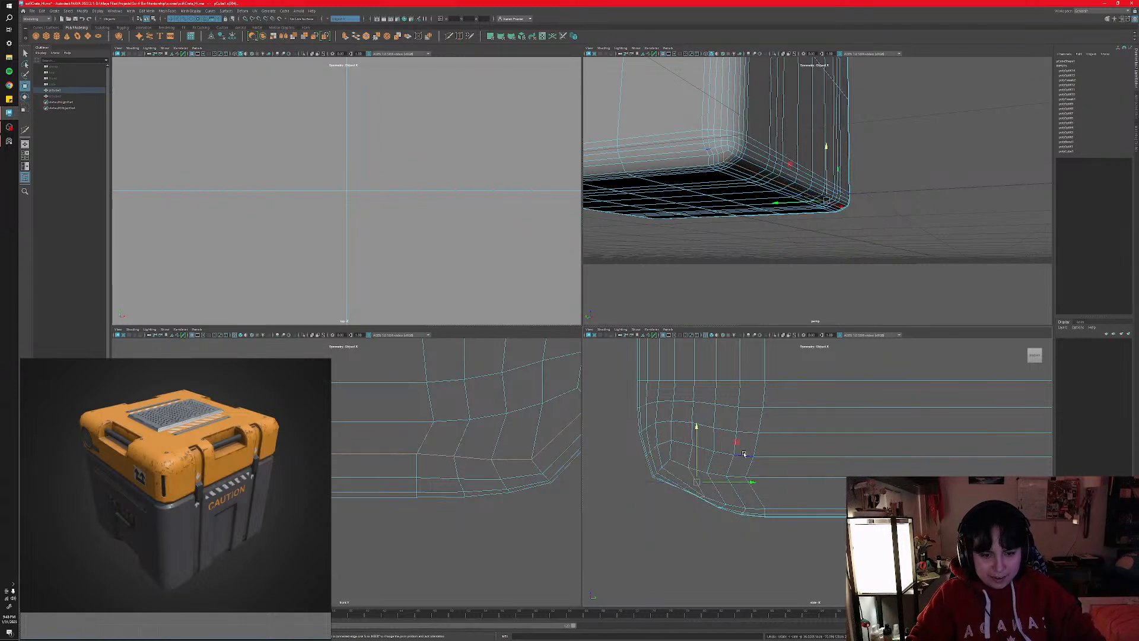
left_click_drag(731, 449, 723, 453)
- Select the edge loop just above the lower corner and slide it down along the surface with the Slide Edge Tool
left_click(659, 470)
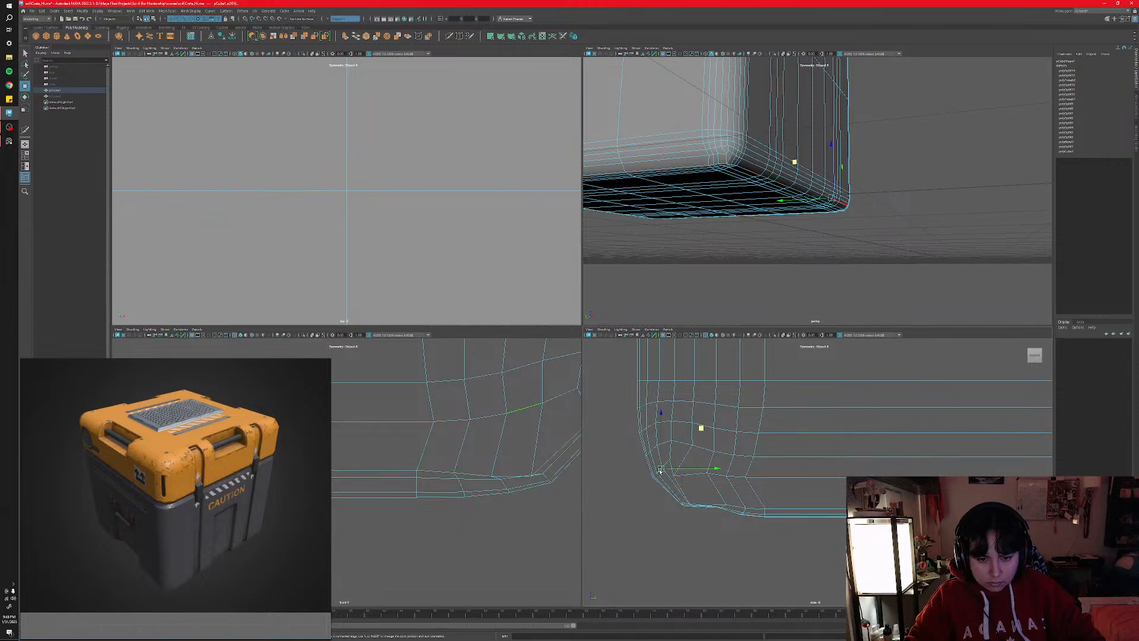
right_click(671, 491, "shift")
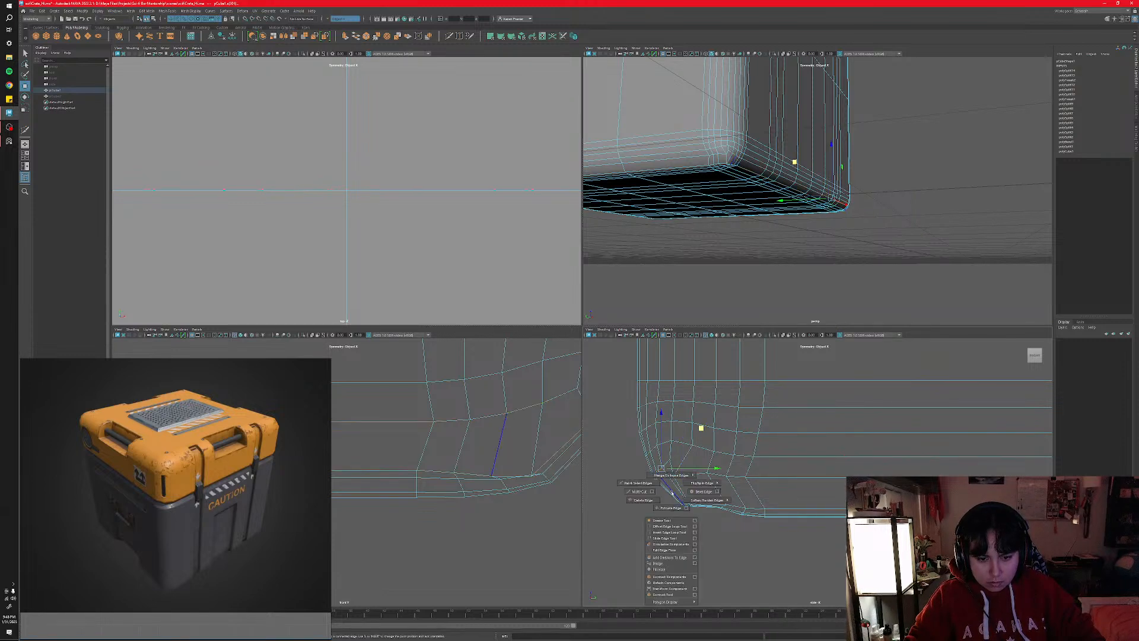
right_click_drag(671, 491, 669, 533, "shift")
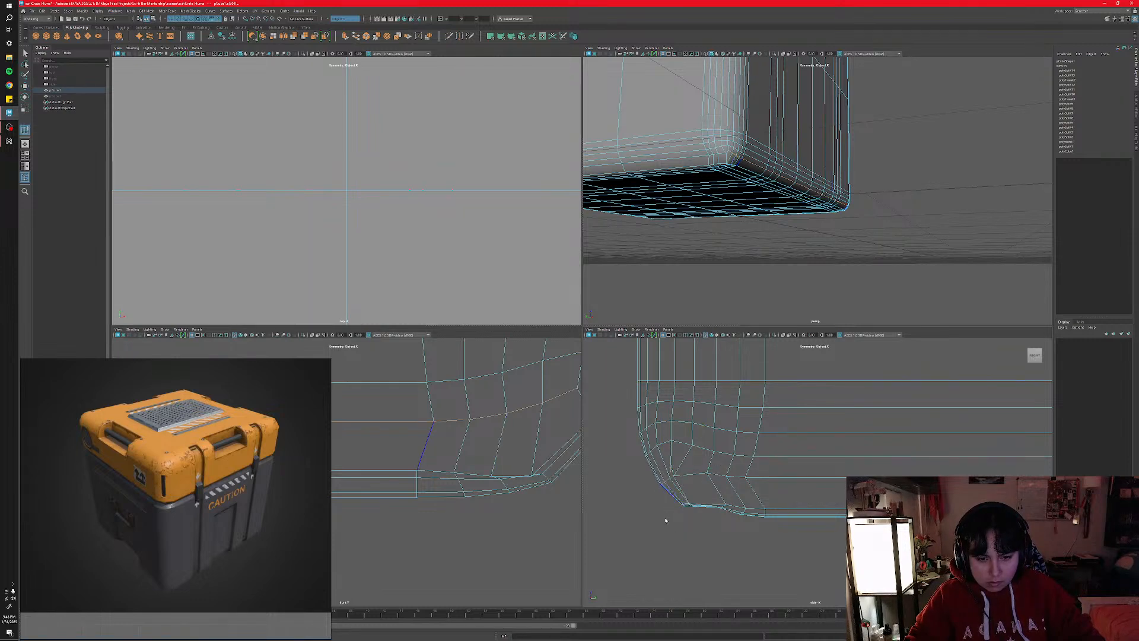
middle_click_drag(667, 528, 666, 527)
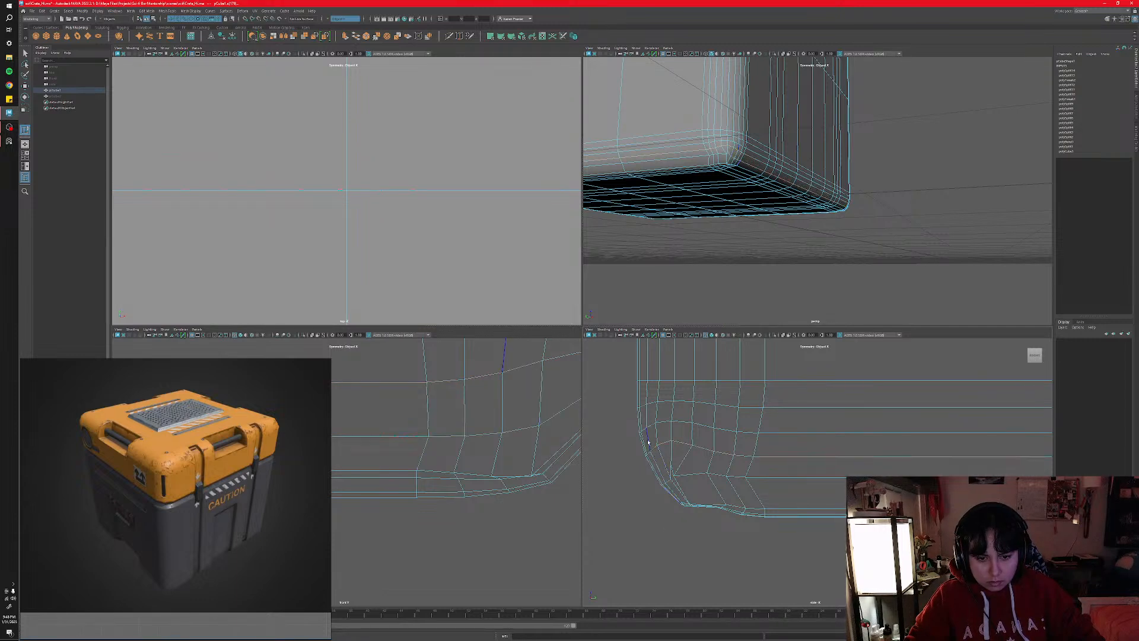
- Select the next edge loop up and slide it slightly down along the surface to even out the loop spacing
left_click_drag(657, 464, 658, 465)
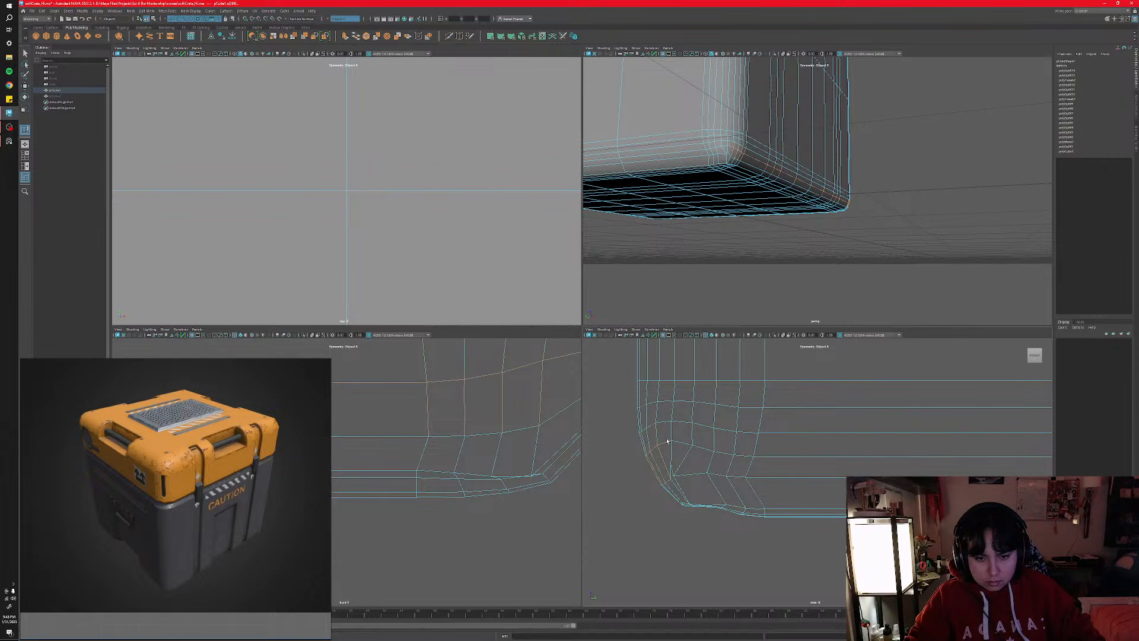
key("w")
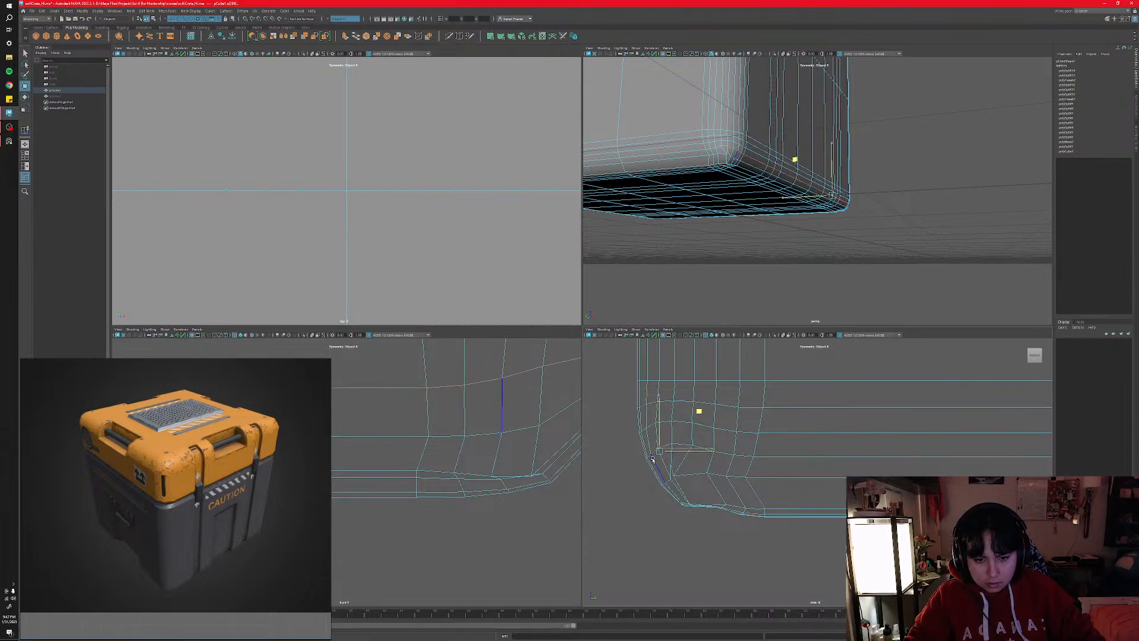
key("ctrl+z")
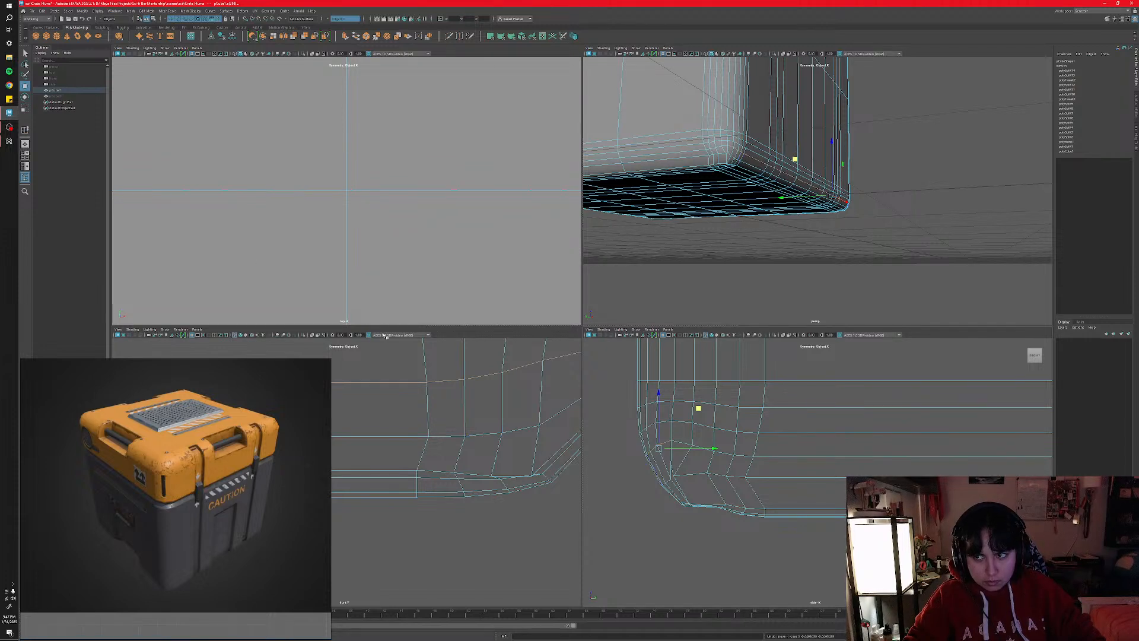
key("y")
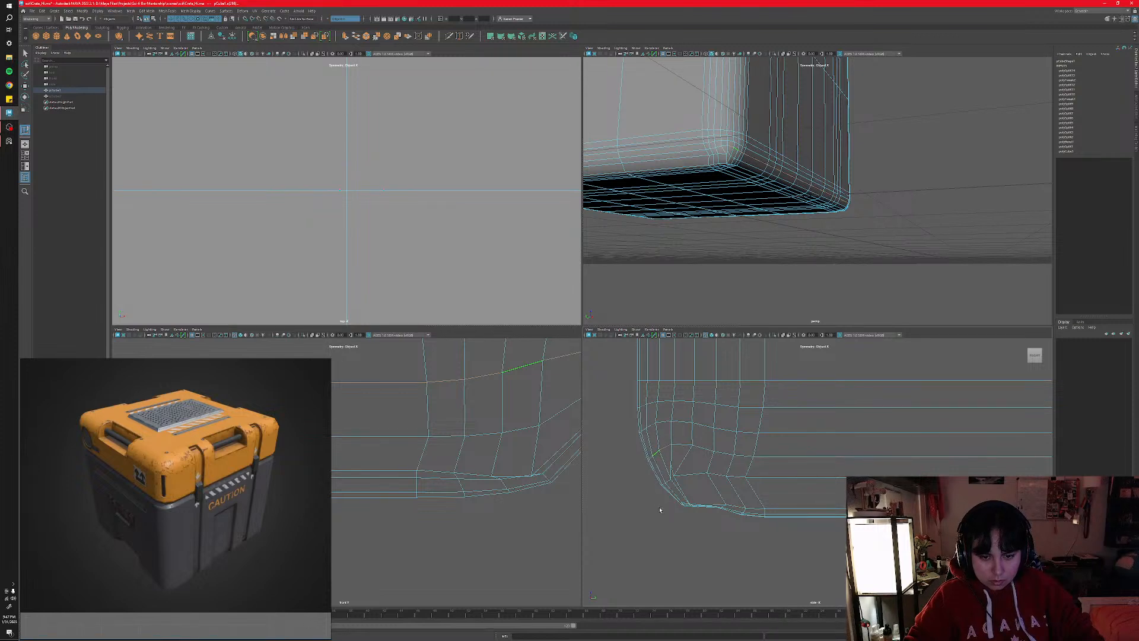
middle_click_drag(684, 528, 663, 497, "alt")
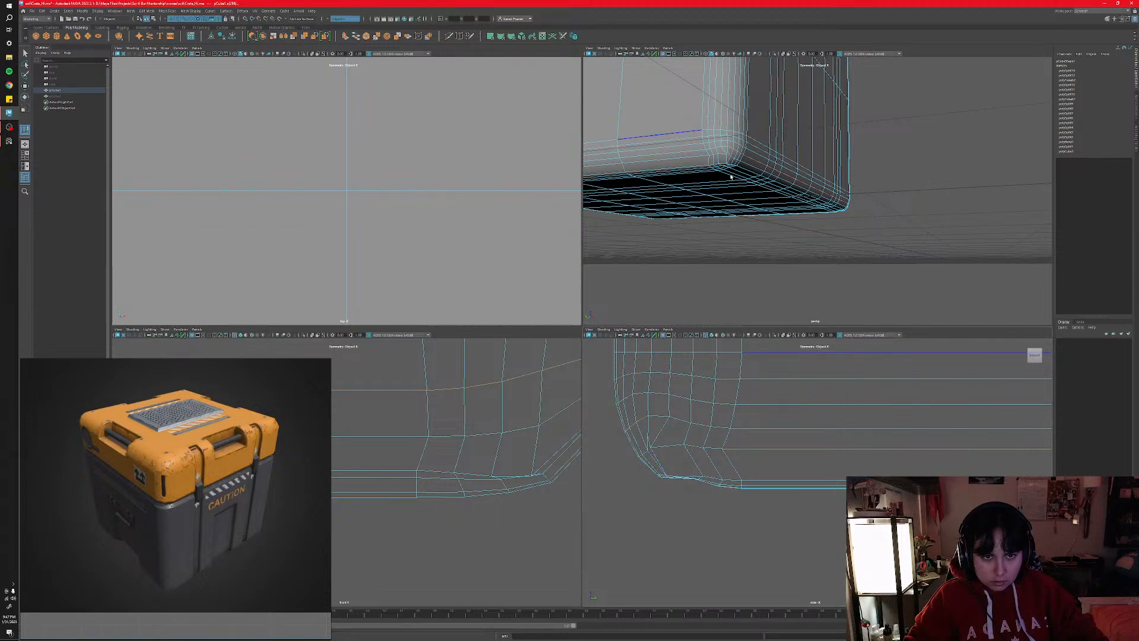
- Examine the cube's underside and rounded lower corner in the perspective view, framing individual corner edges for a closer look
left_click_drag(730, 176, 824, 227, "alt")
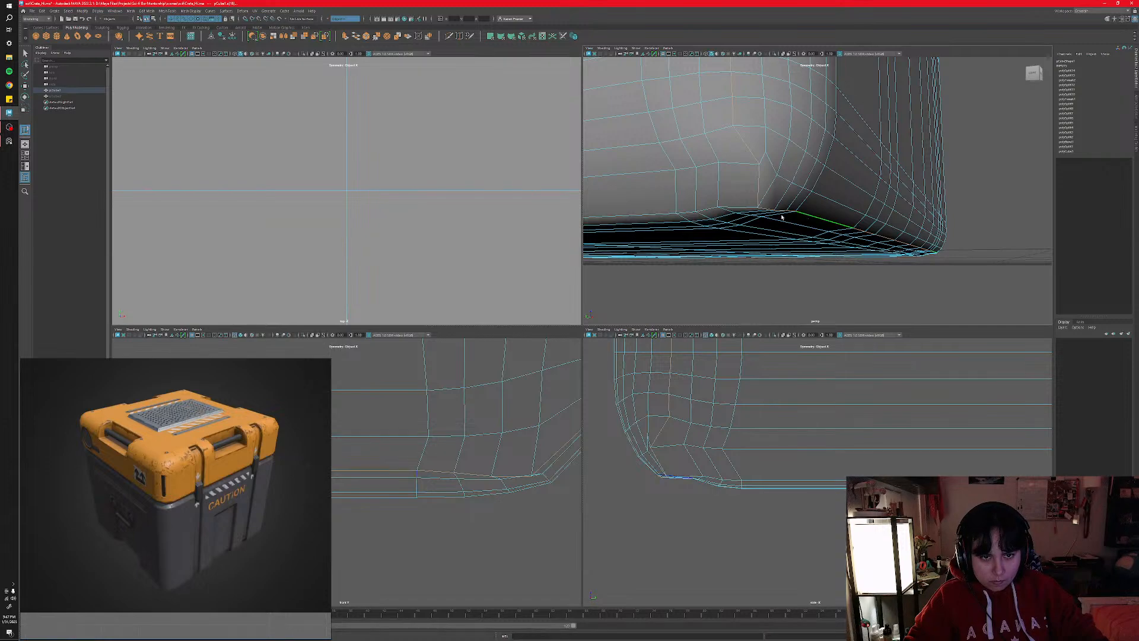
key("space")
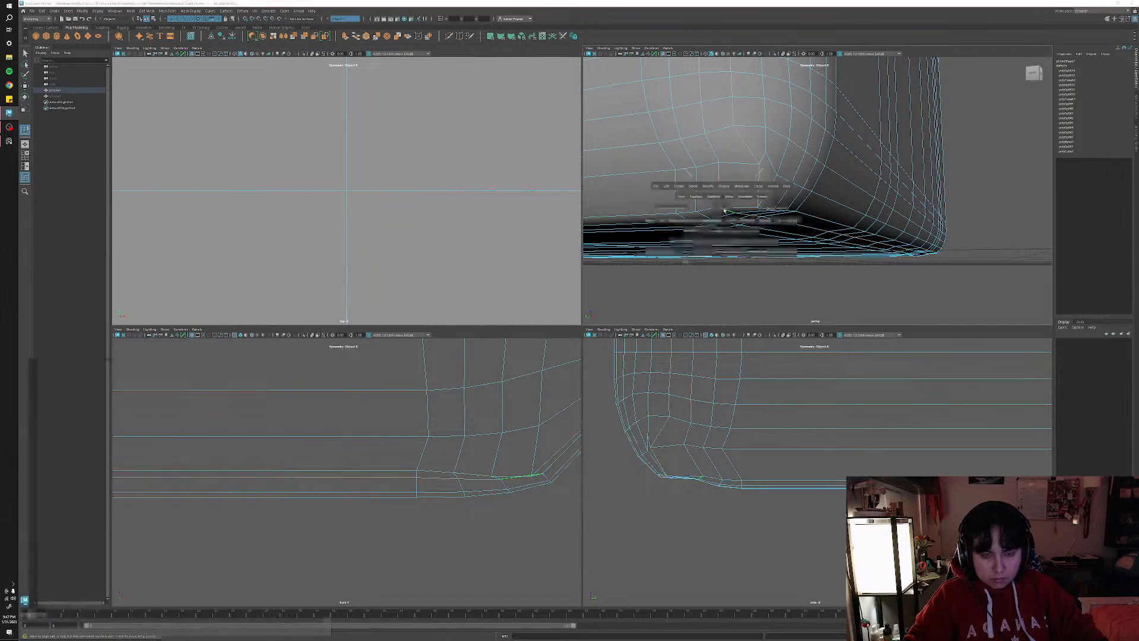
left_click(697, 482)
middle_click_drag(697, 482, 760, 399, "alt")
left_click_drag(760, 400, 867, 360, "alt")
key("space")
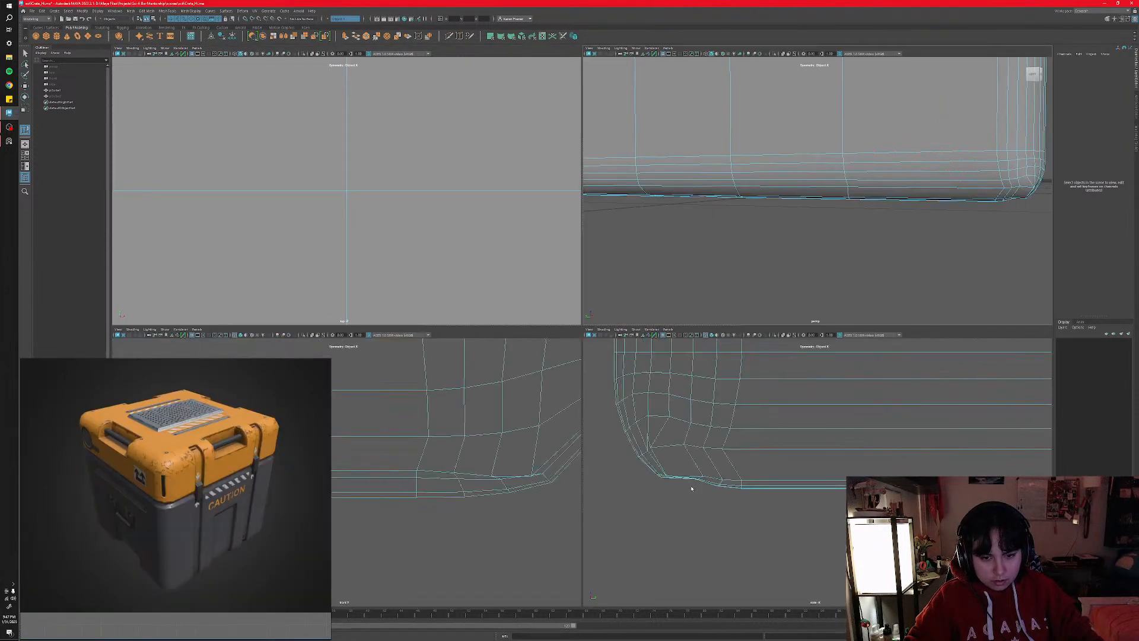
left_click_drag(991, 207, 896, 226, "alt")
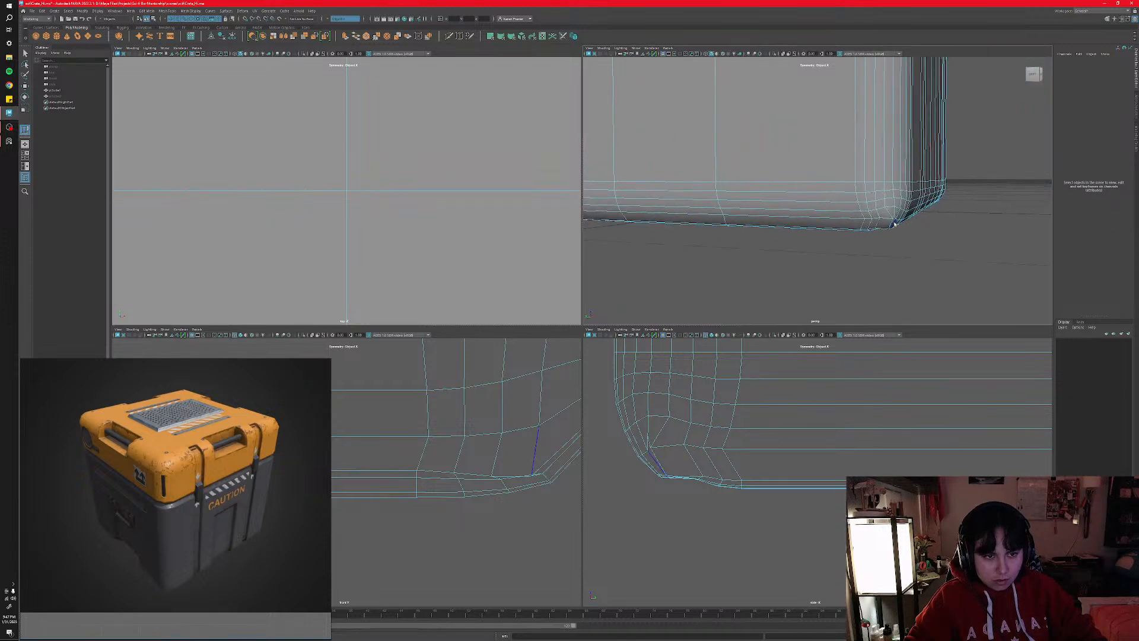
left_click(891, 227)
key("f")
left_click(890, 231)
key("f")
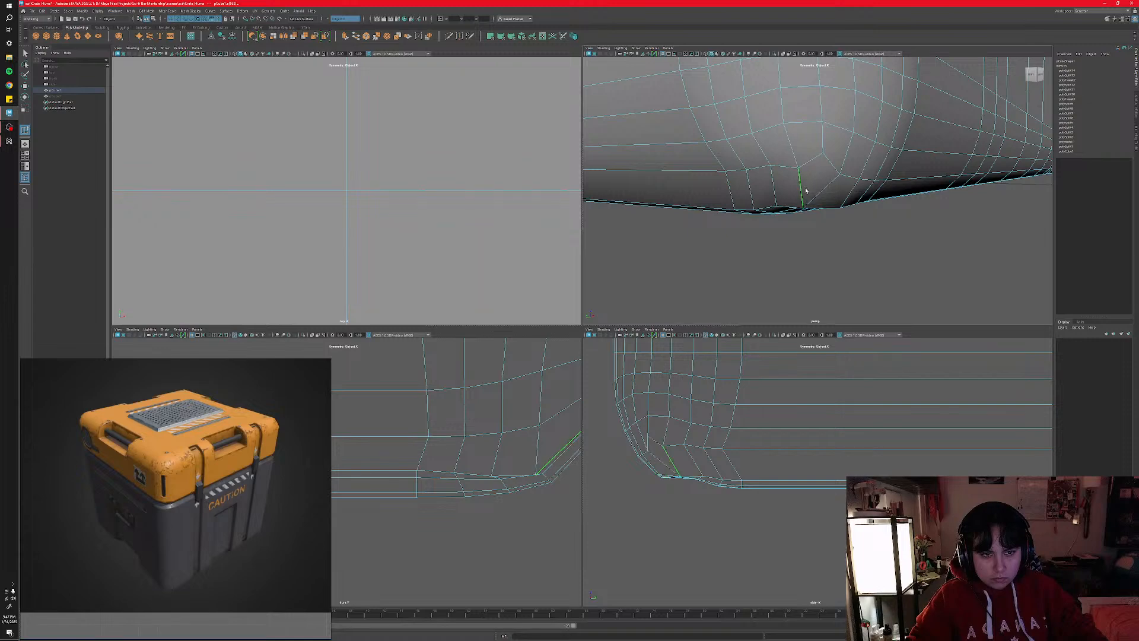
- Inspect the edge flow around the rounded lower corner and along the cube's underside from several angles, close up and from farther away
left_click_drag(822, 213, 812, 182, "alt")
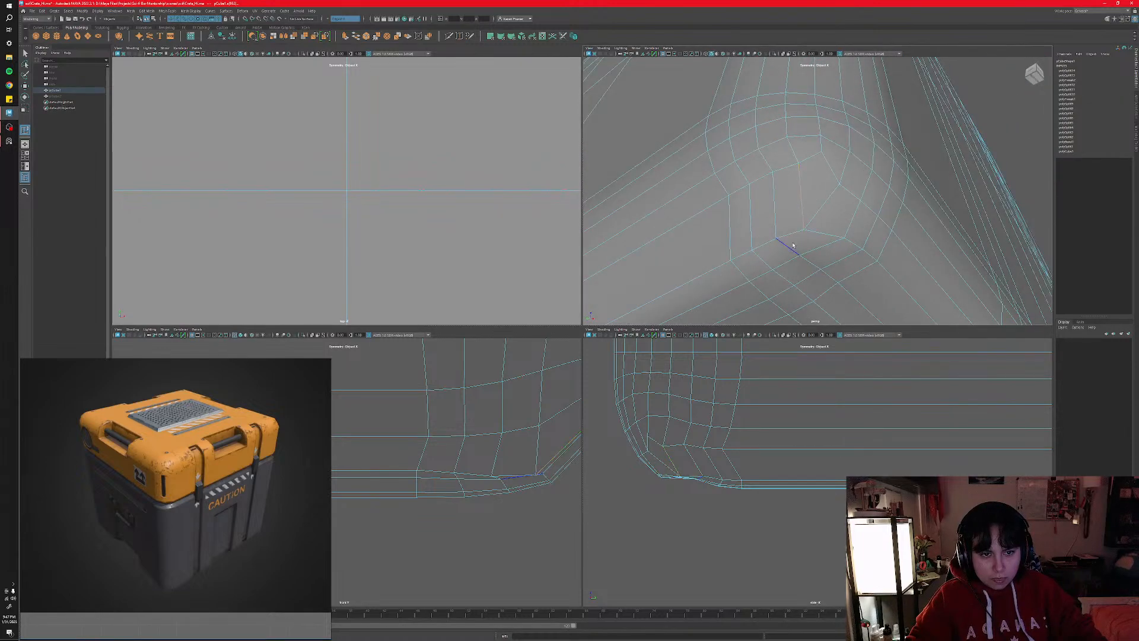
left_click_drag(793, 245, 768, 229, "alt")
left_click(794, 218)
double_click(767, 224)
left_click(874, 233)
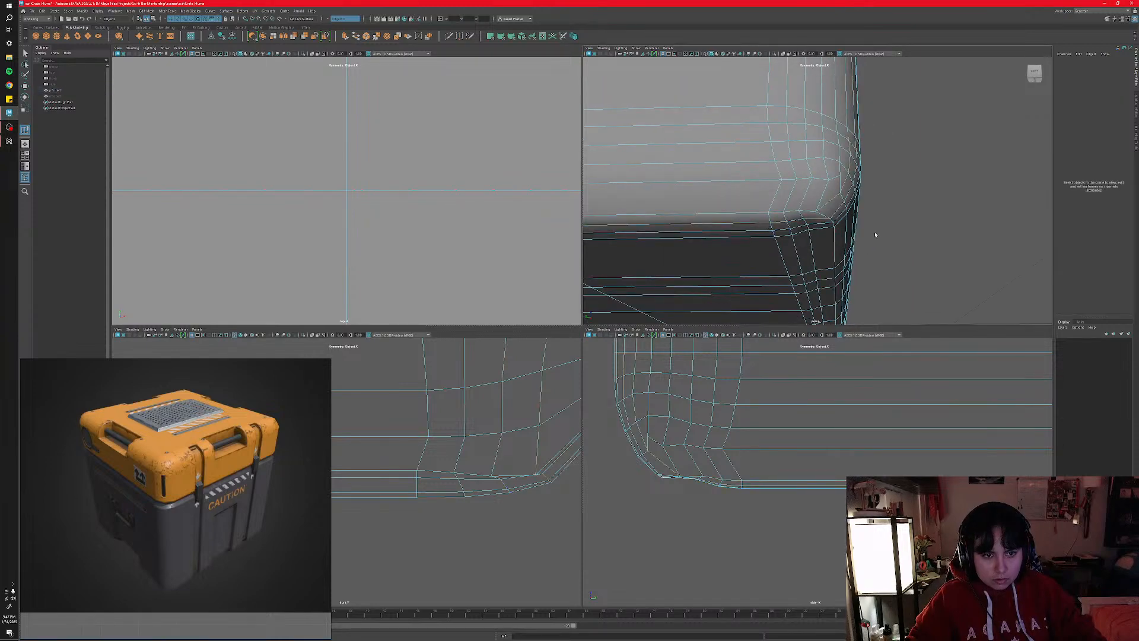
left_click_drag(874, 235, 854, 247, "alt")
key("space")
right_click_drag(848, 274, 625, 372, "alt")
left_click_drag(625, 371, 651, 353, "alt")
right_click_drag(651, 353, 671, 338, "alt")
middle_click_drag(762, 326, 627, 328, "alt")
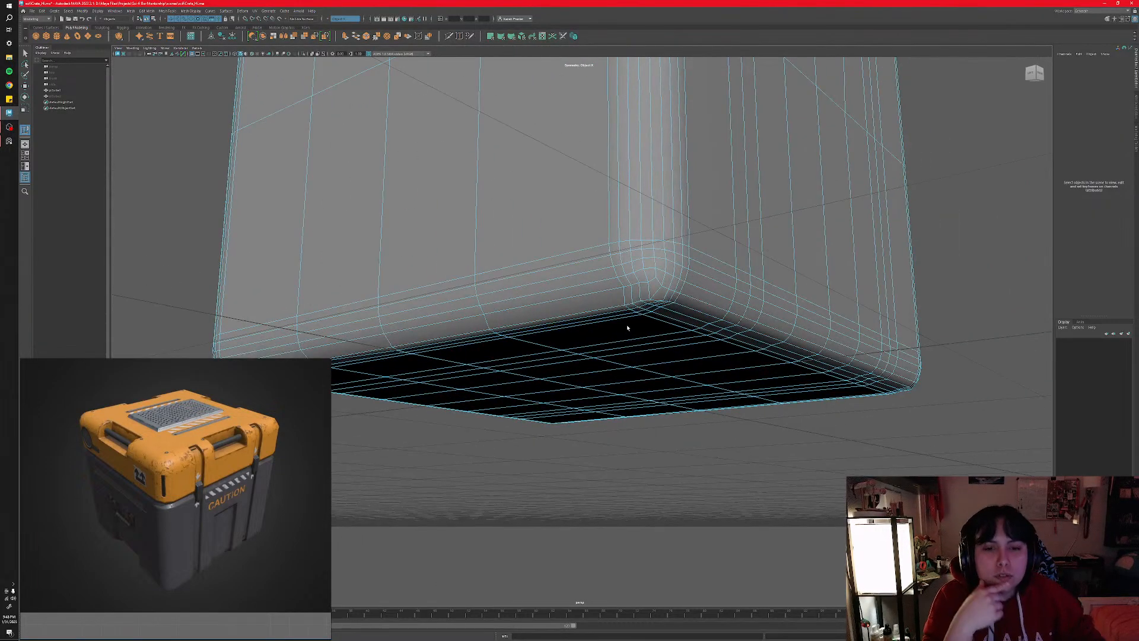
scroll(634, 313, "up", 2)
scroll(634, 313, "up", 3)
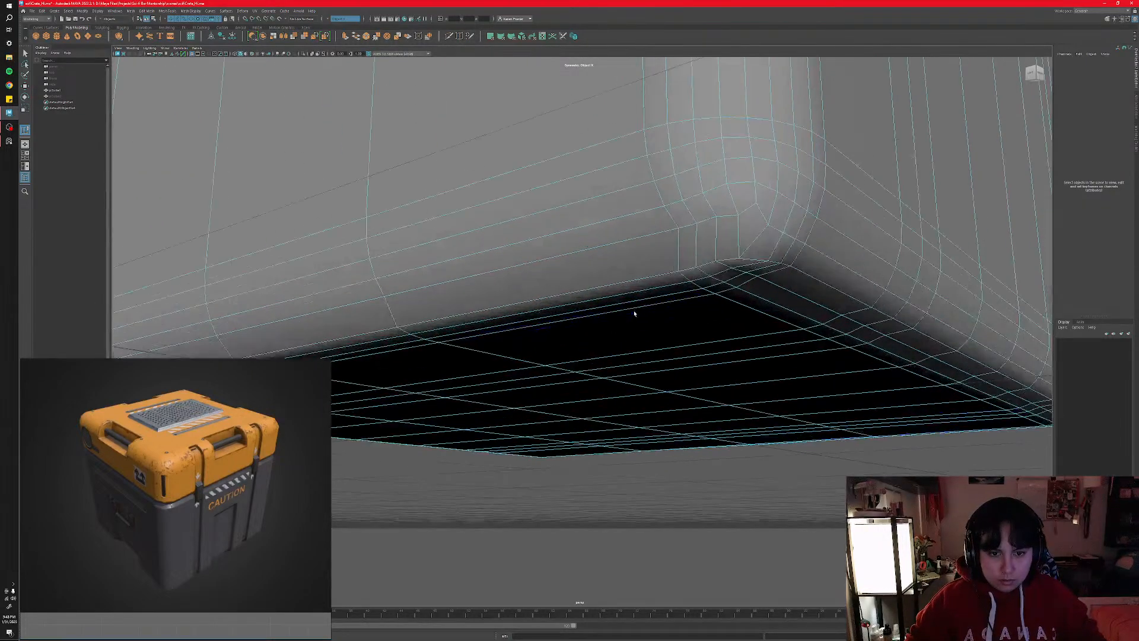
middle_click_drag(633, 313, 580, 303, "alt")
mouse_move(611, 334)
left_mouse_down("alt")
mouse_move(596, 315)
mouse_move(615, 333)
left_mouse_up("alt")
scroll(616, 334, "down", 4)
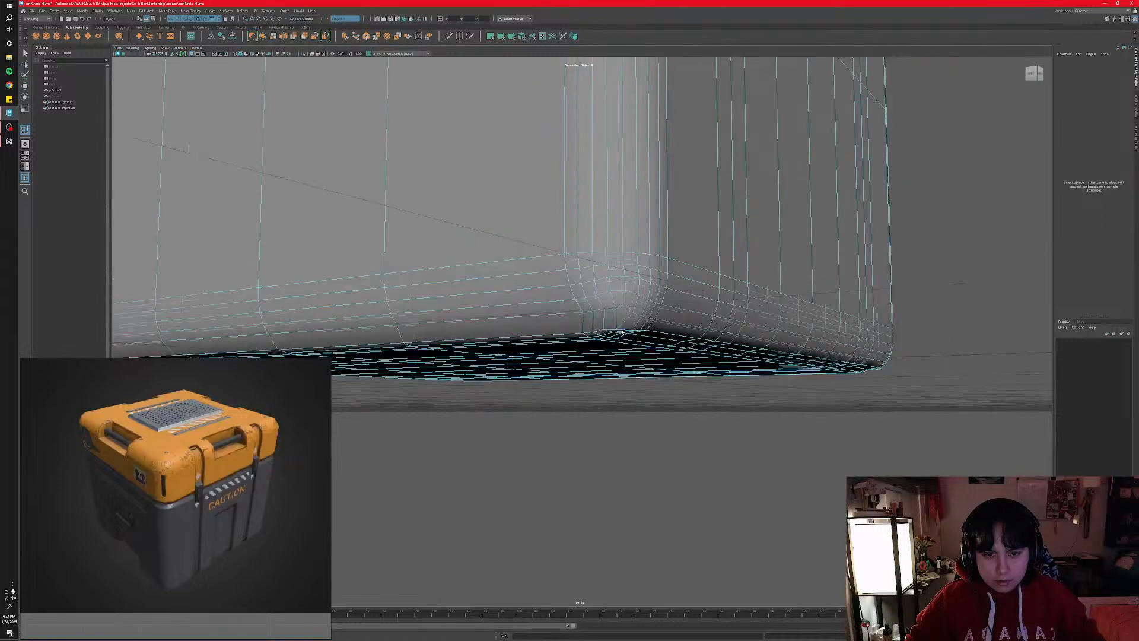
right_click(583, 251)
right_click_drag(583, 268, 583, 270)
left_click_drag(504, 312, 534, 324, "alt")
scroll(498, 339, "down", 3)
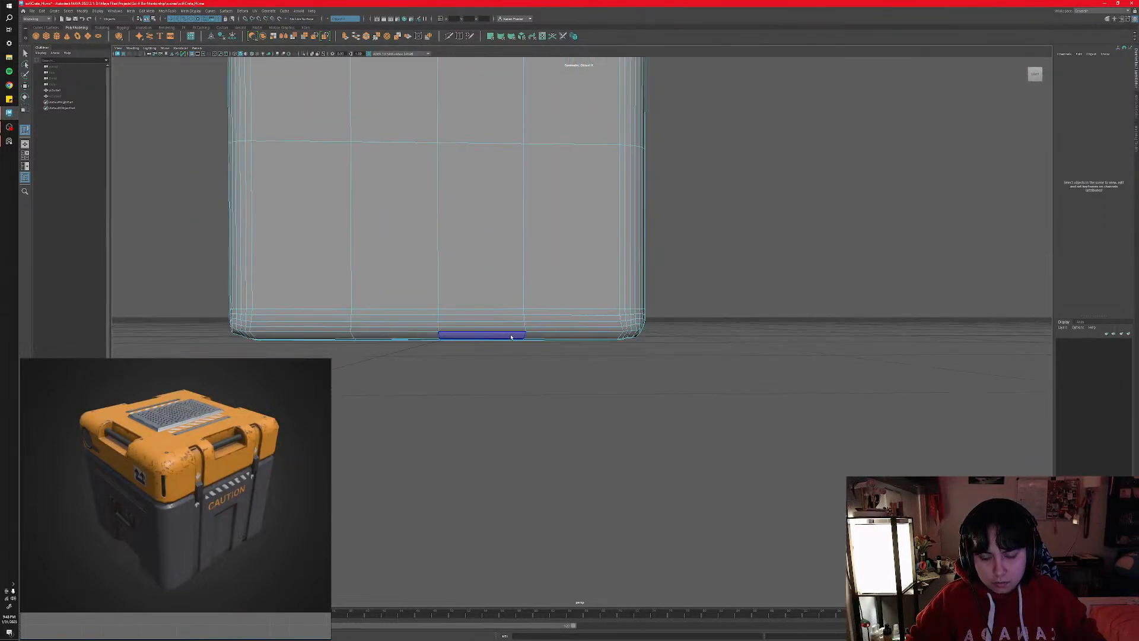
scroll(510, 336, "up", 3)
double_click(526, 336)
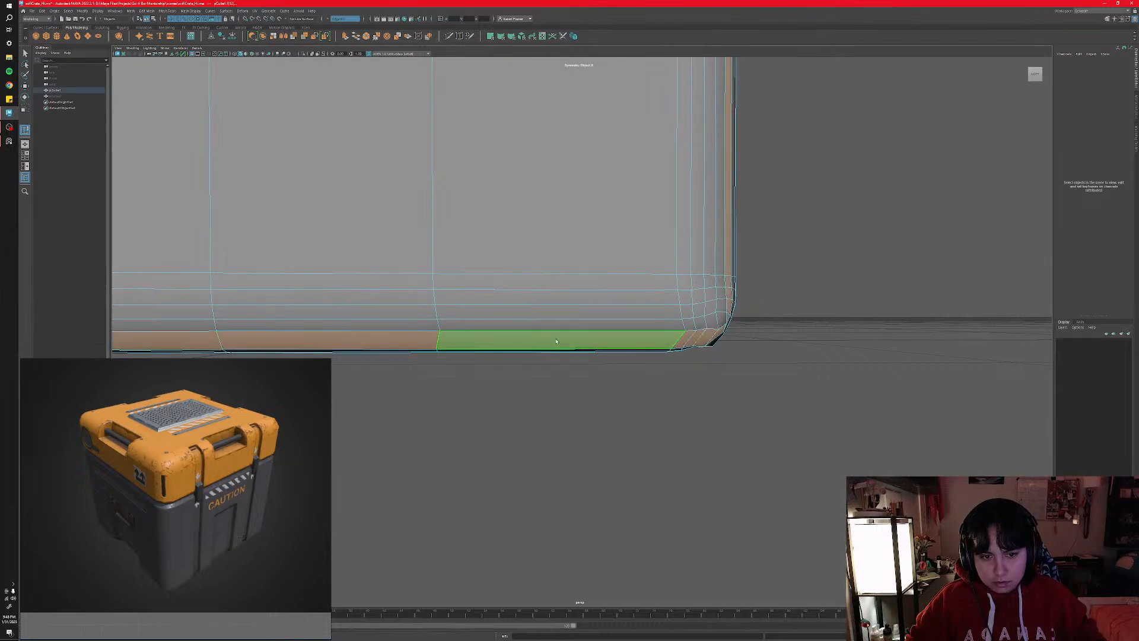
left_click_drag(556, 341, 561, 331, "alt")
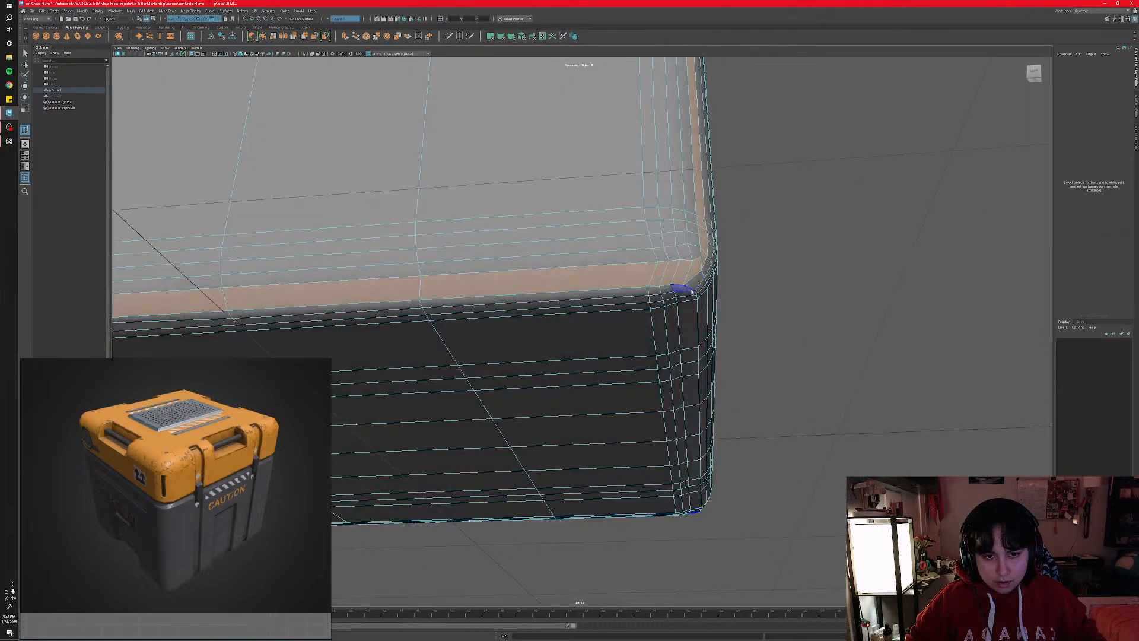
scroll(688, 299, "down", 6)
mouse_move(553, 343)
left_mouse_down("alt")
mouse_move(562, 363)
mouse_move(552, 363)
left_mouse_up("alt")
- Undo the earlier edge loop moves and slides until the cube's lower corners are evenly rounded again
key("ctrl+z")
key("ctrl+z")
key("ctrl+z")
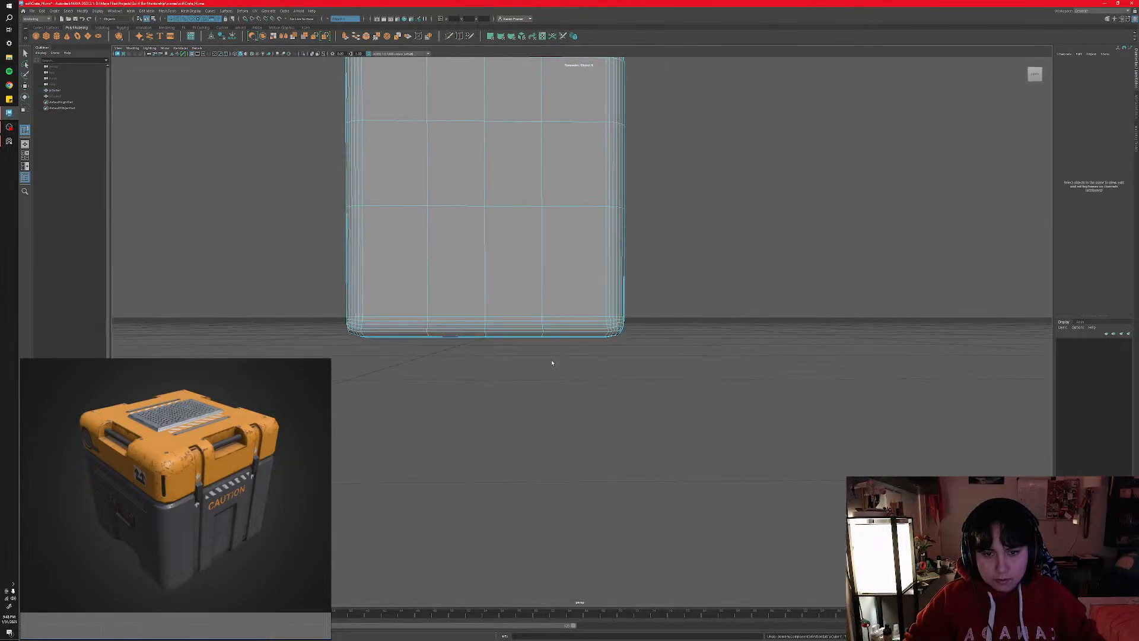
key("ctrl+z")
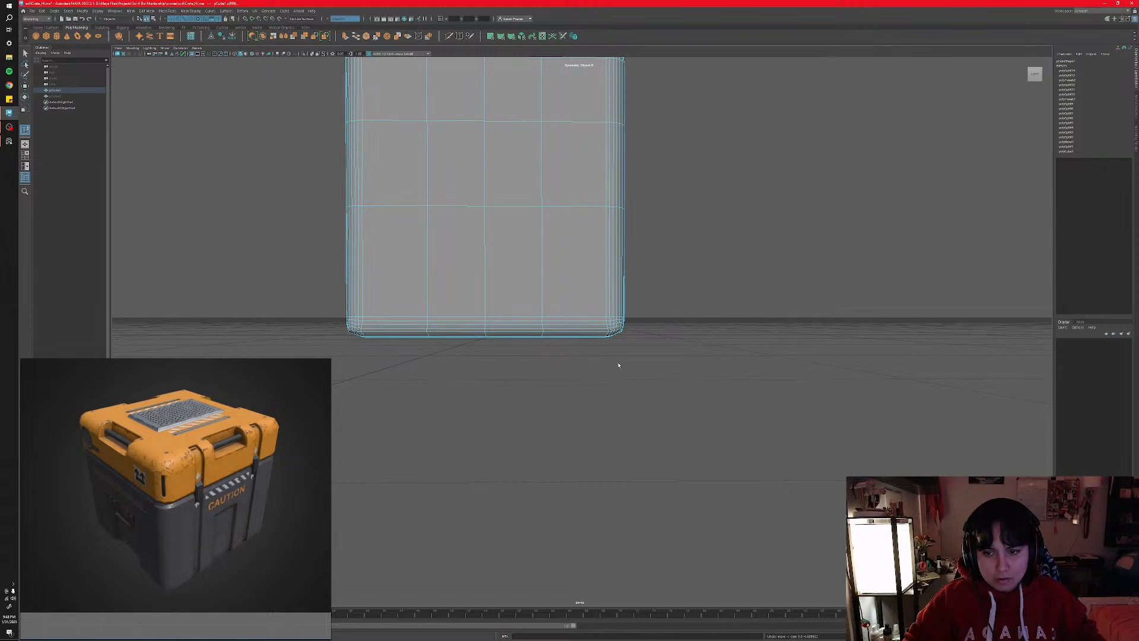
left_click_drag(618, 365, 574, 360, "alt")
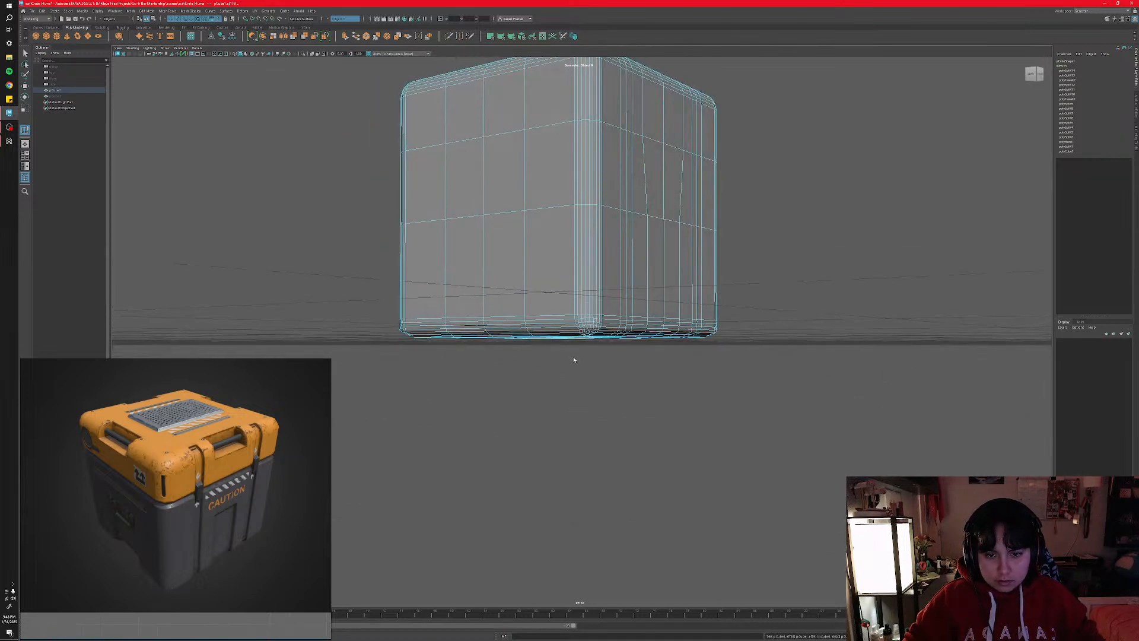
scroll(574, 360, "up", 5)
key("ctrl+z")
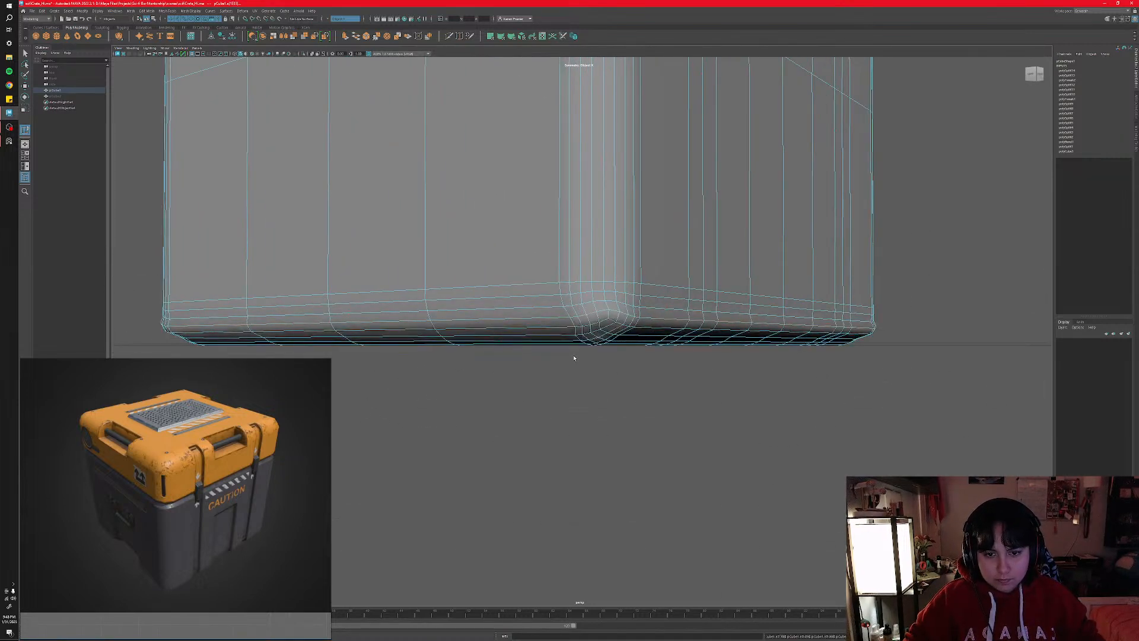
key("ctrl+z")
key("ctrl+z")
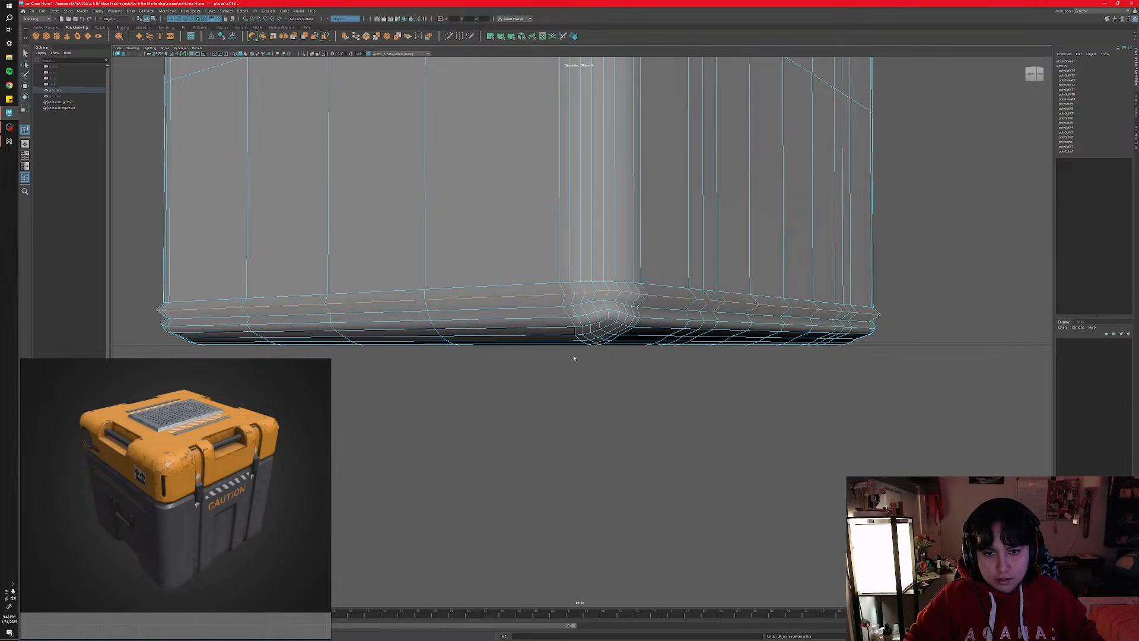
key("ctrl+z")
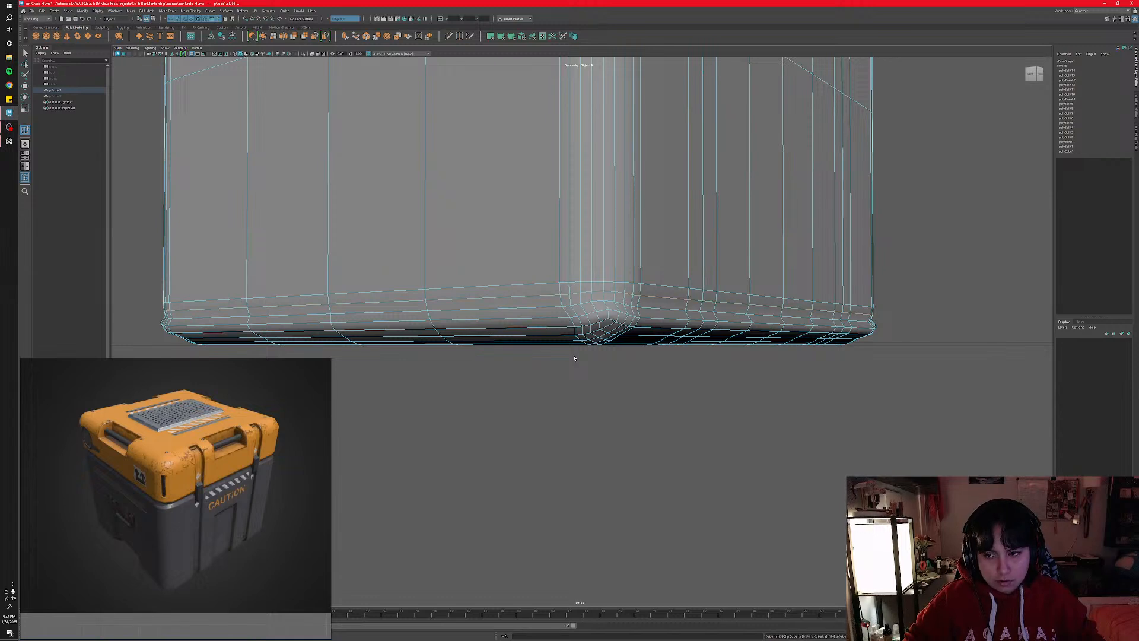
key("ctrl+z")
key("ctrl+z")
key("ctrl+z")
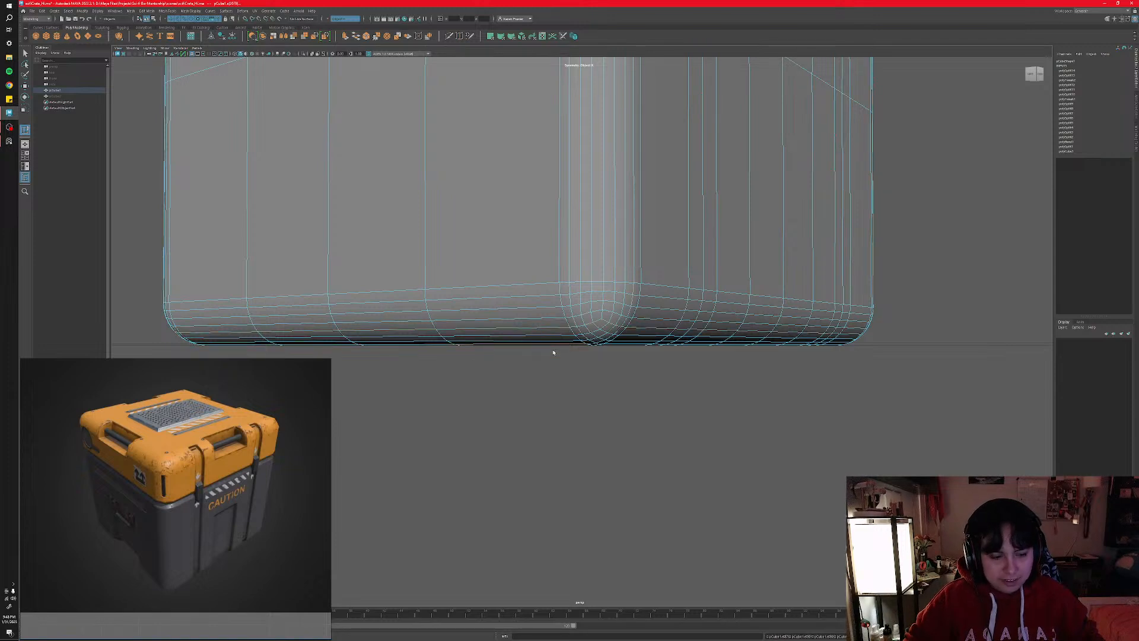
- Select the cube's rounded bottom faces in the side view, leaving out the uppermost row, and delete them
left_click_drag(529, 351, 571, 329, "alt")
right_click(571, 328)
right_click_drag(570, 331, 571, 344)
mouse_move(587, 344)
left_mouse_down("alt")
mouse_move(545, 347)
mouse_move(588, 347)
left_mouse_up("alt")
key("space")
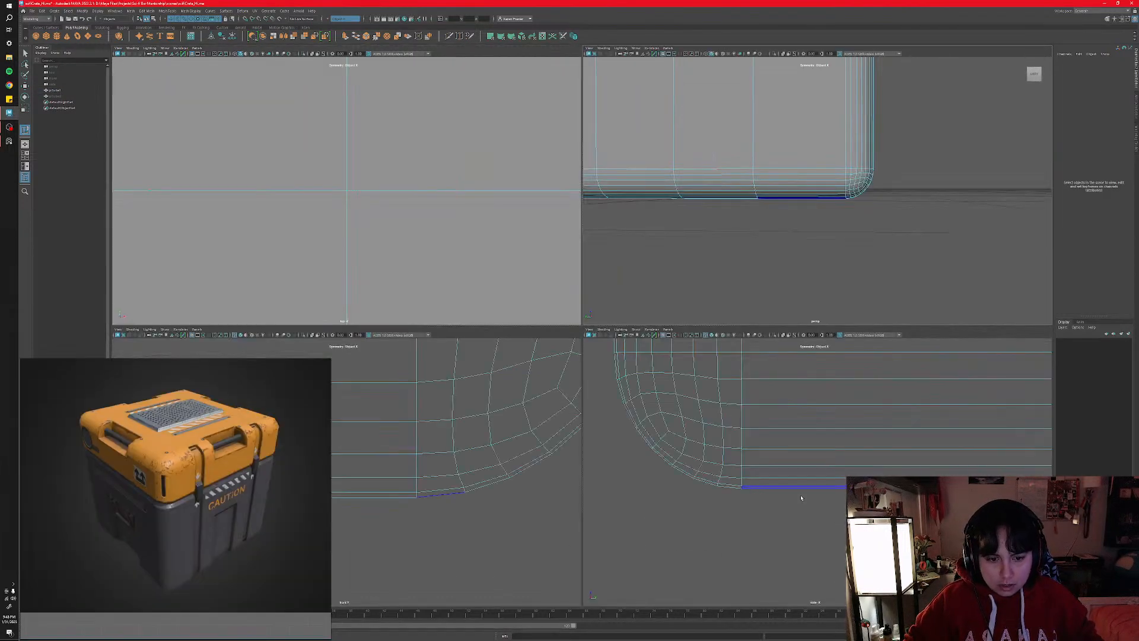
scroll(793, 486, "down", 6)
middle_click_drag(896, 488, 782, 456, "alt")
scroll(783, 457, "down", 3)
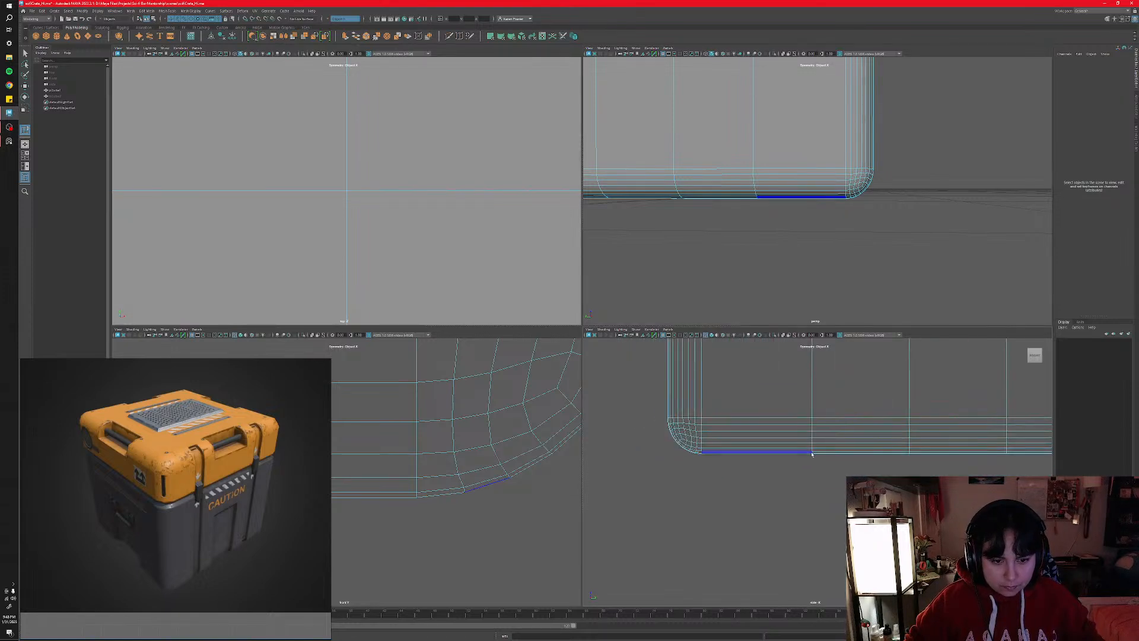
middle_click_drag(879, 462, 745, 453, "alt")
scroll(746, 452, "down", 4)
left_click_drag(990, 492, 623, 436)
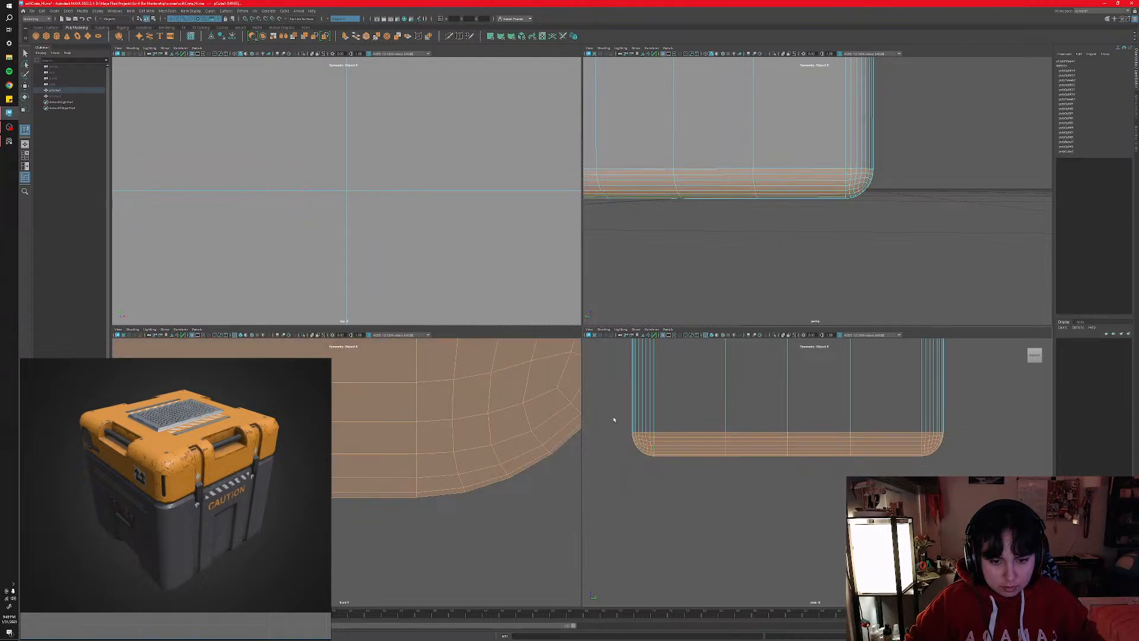
left_click_drag(963, 434, 965, 436, "ctrl")
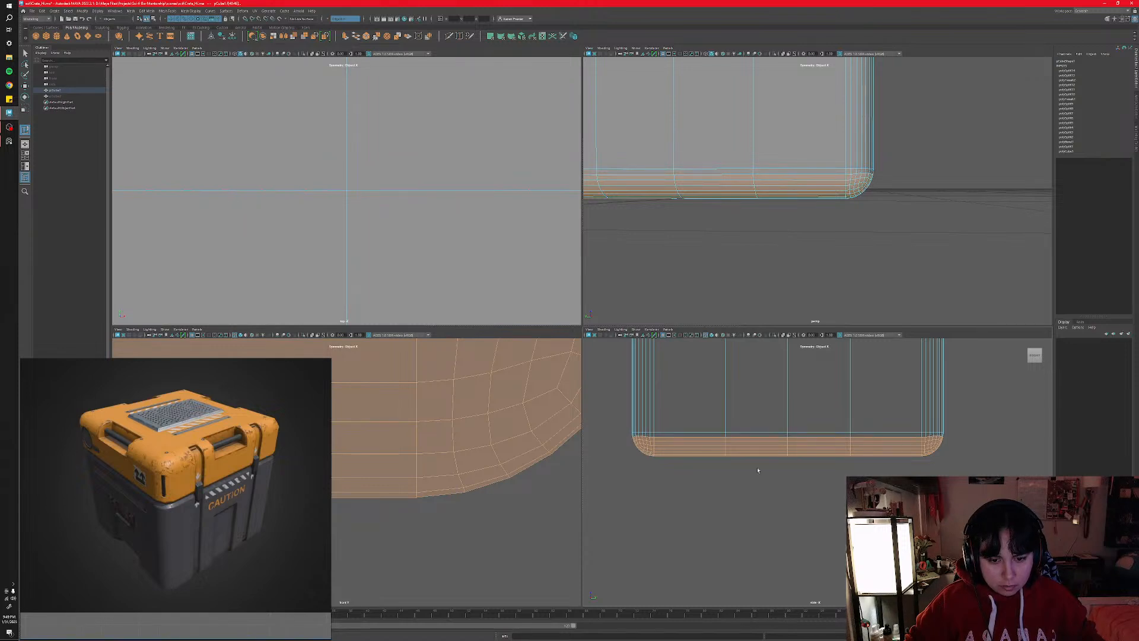
scroll(758, 470, "up", 2)
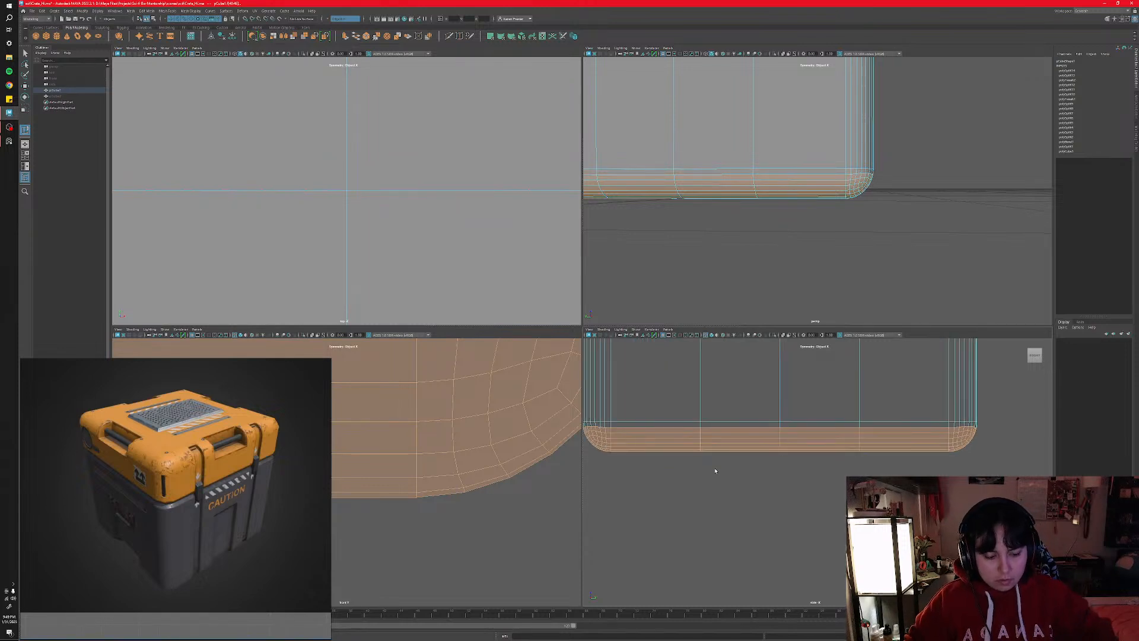
key("Delete")
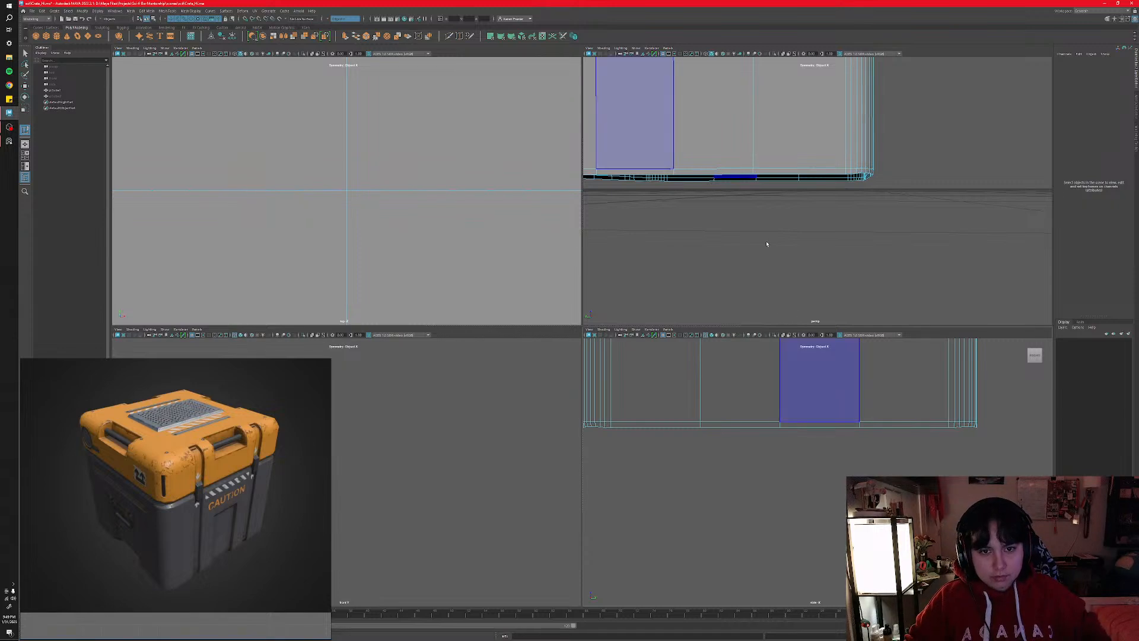
- Select the open border edge loop at the cube's bottom and scale it vertically until it is flat
key("space")
middle_click_drag(606, 339, 746, 287, "alt")
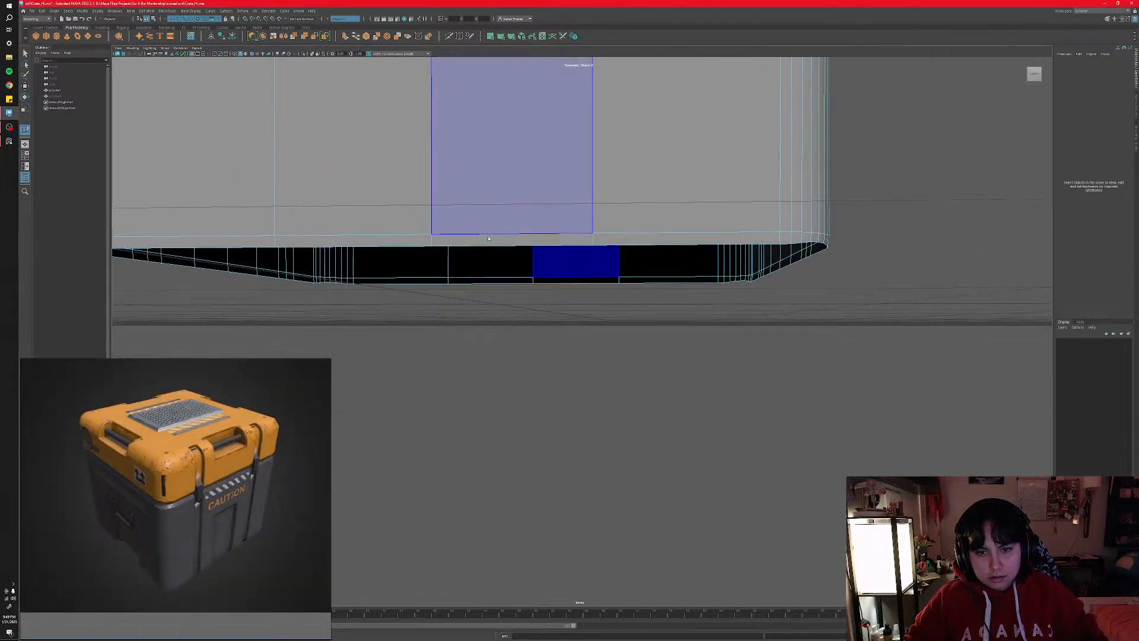
left_click_drag(611, 268, 564, 274, "alt")
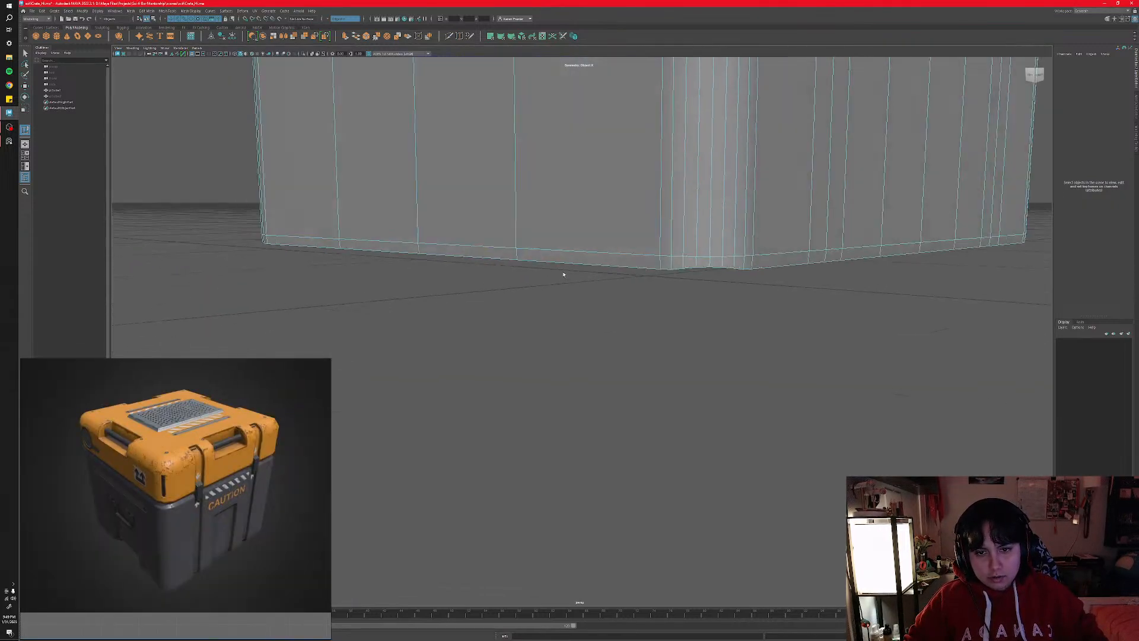
right_click_drag(652, 271, 650, 257)
left_click(646, 268)
key("r")
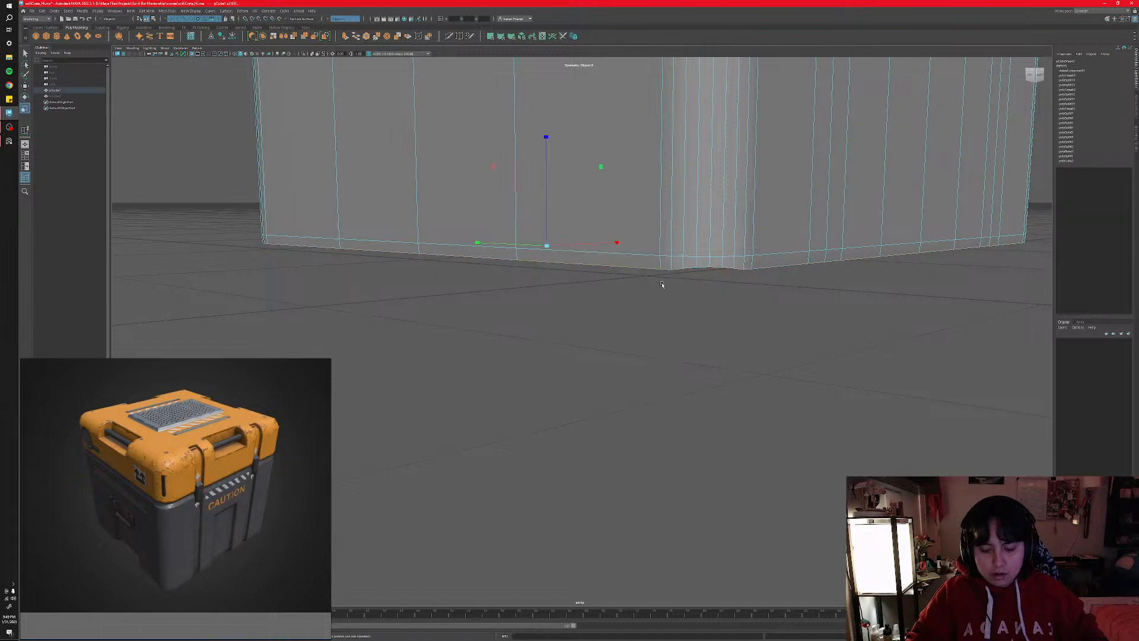
left_click_drag(546, 137, 579, 500)
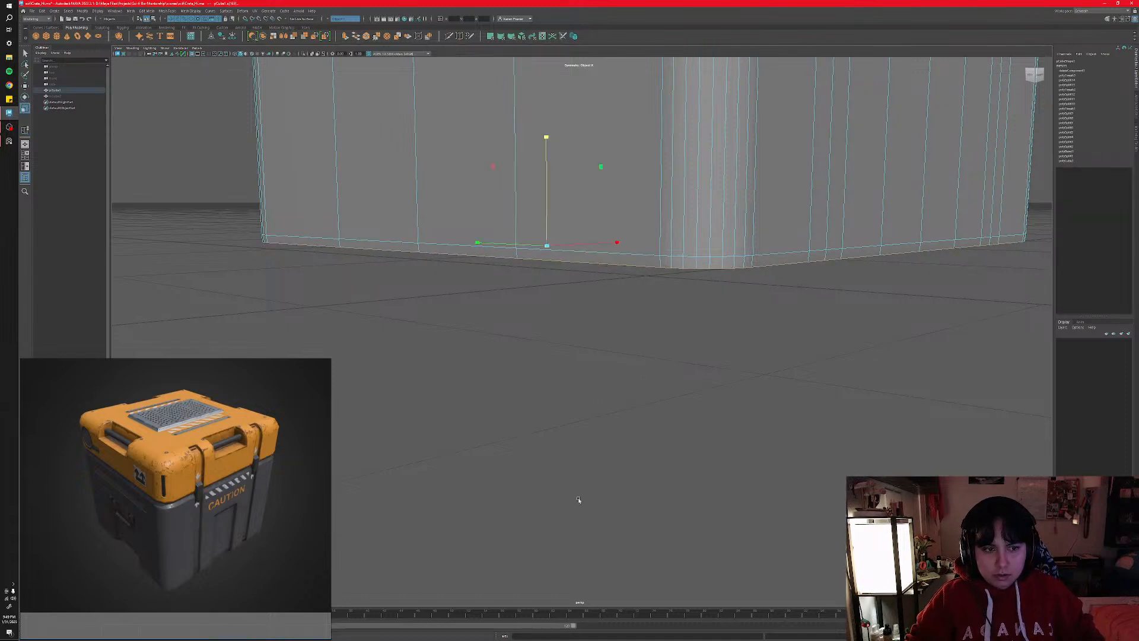
- Select the narrow strip of faces running around the cube's bottom border and delete it
mouse_move(574, 393)
left_mouse_down("alt")
mouse_move(536, 390)
mouse_move(579, 386)
left_mouse_up("alt")
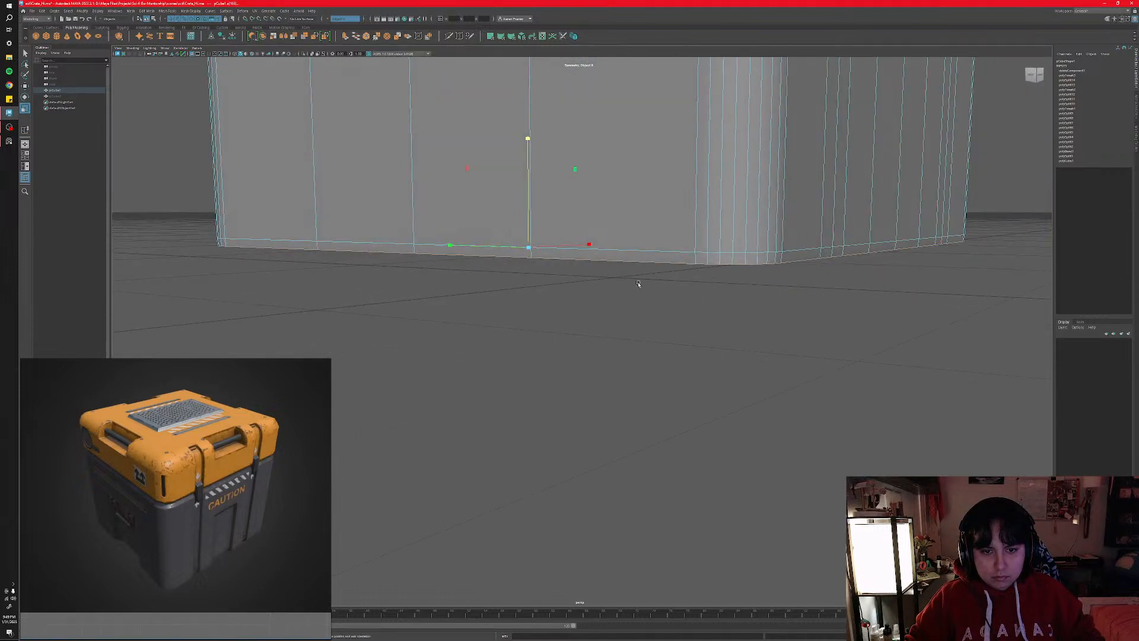
right_click_drag(655, 261, 659, 272)
left_click(662, 258)
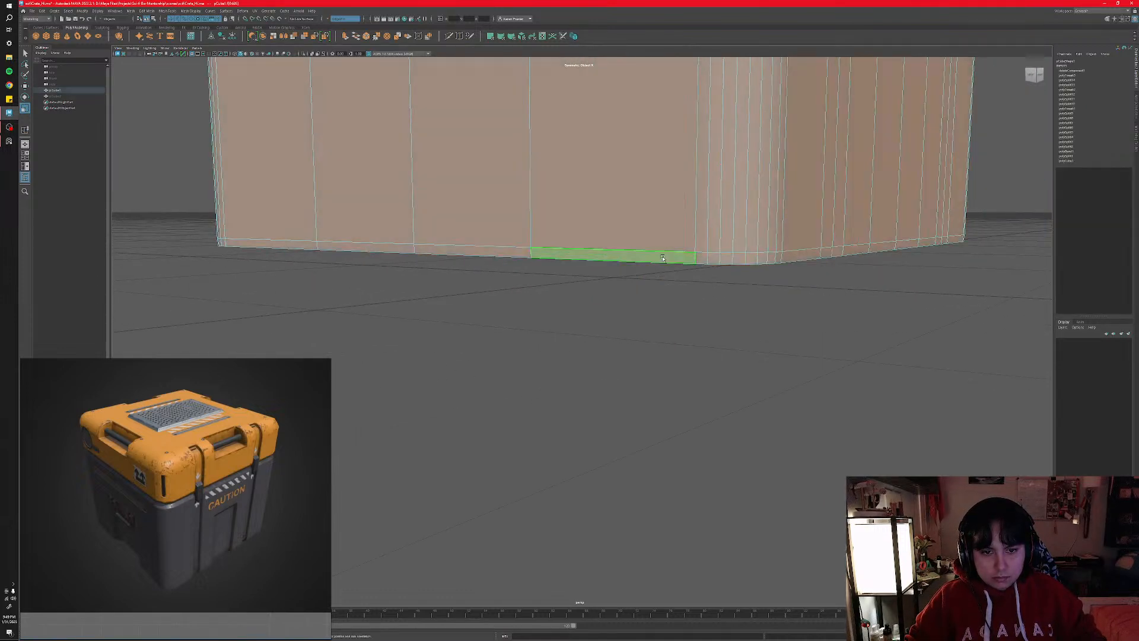
left_click(663, 258)
double_click(700, 259, "shift")
key("Delete")
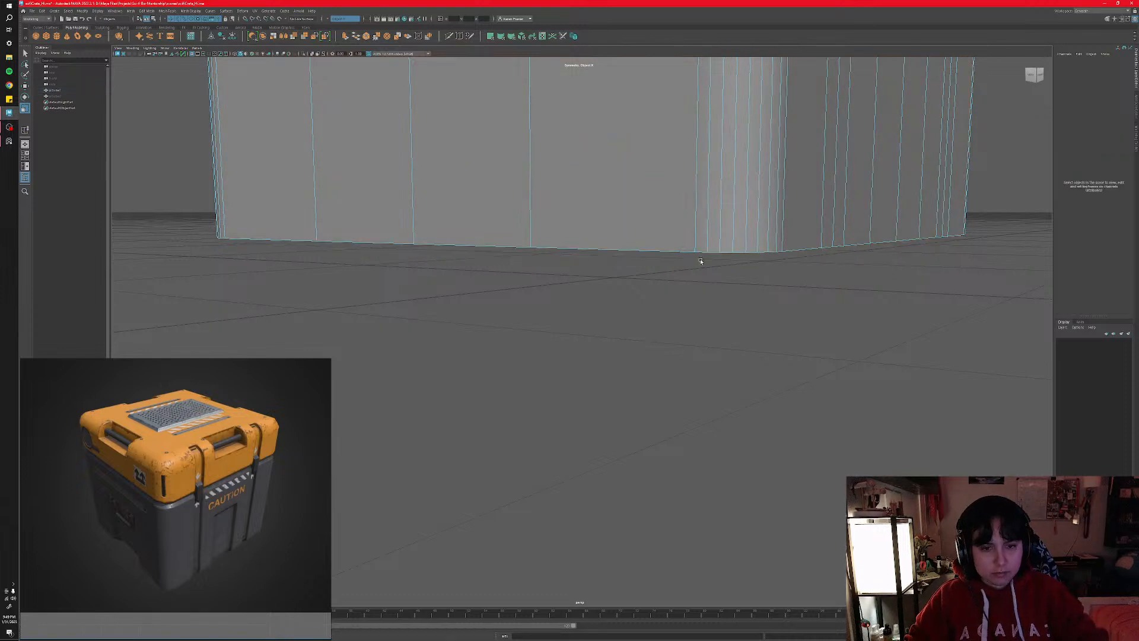
- Select the cube's open bottom border edge loop and extrude it straight down to form a new band of faces
left_click_drag(701, 263, 676, 265, "alt")
right_click_drag(647, 243, 643, 218)
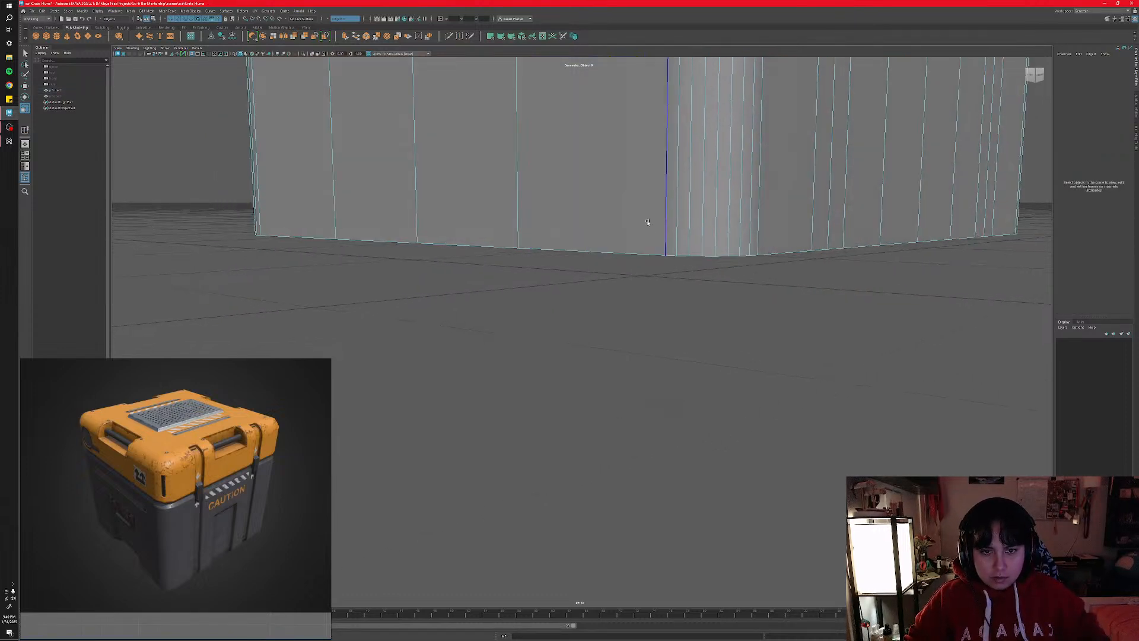
left_click(650, 257)
left_click_drag(664, 265, 669, 288, "alt")
key("space")
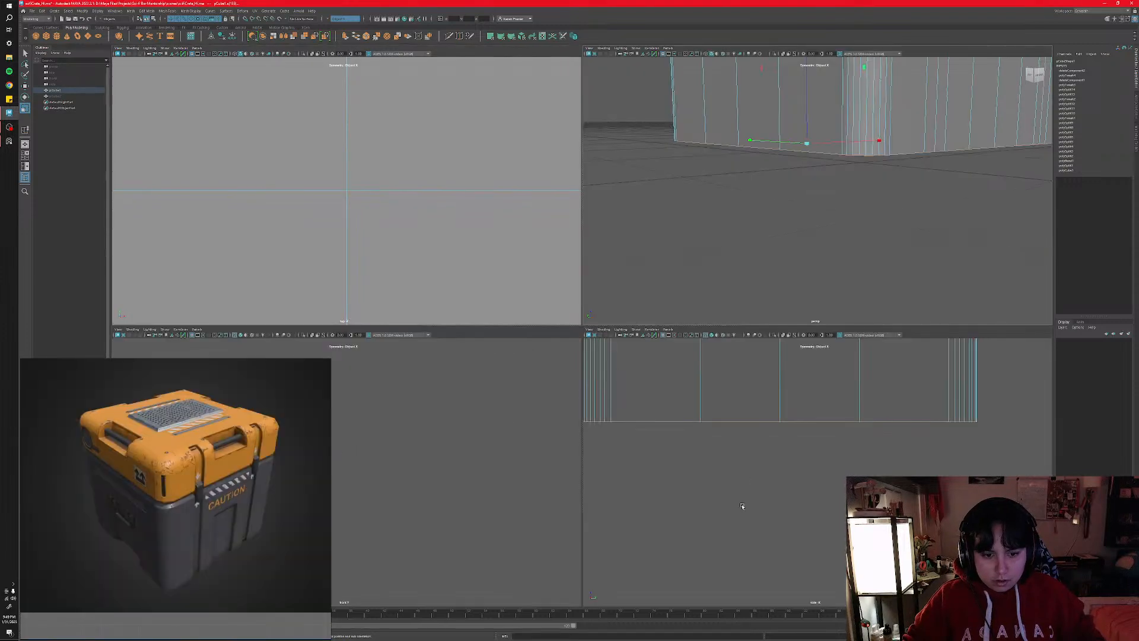
scroll(730, 447, "down", 3)
scroll(730, 475, "up", 3)
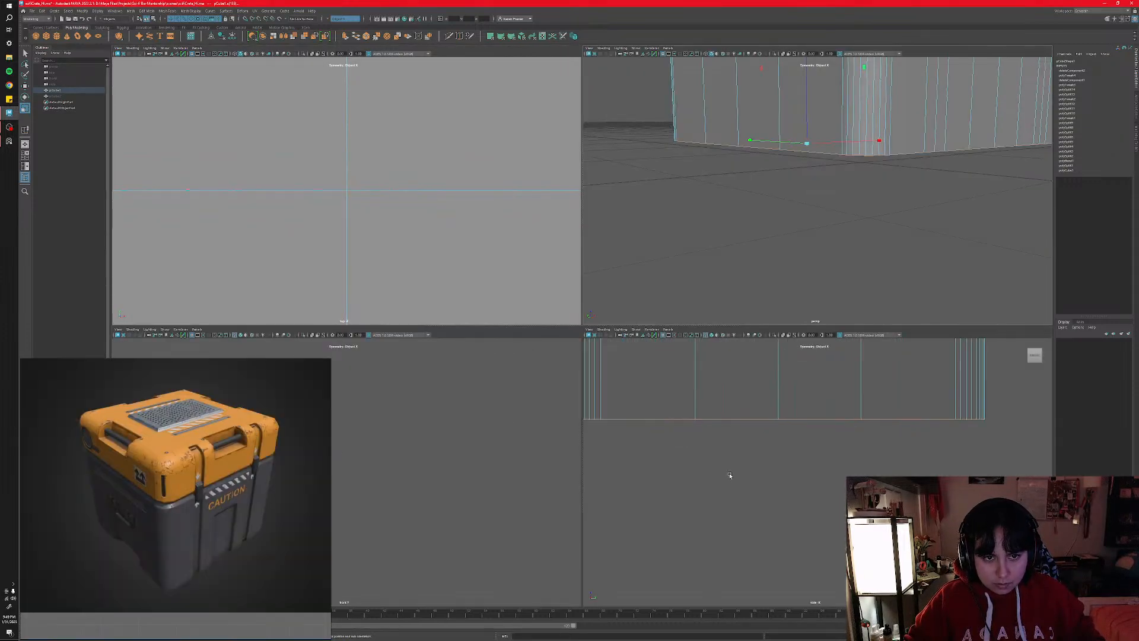
left_click_drag(820, 227, 792, 275, "alt")
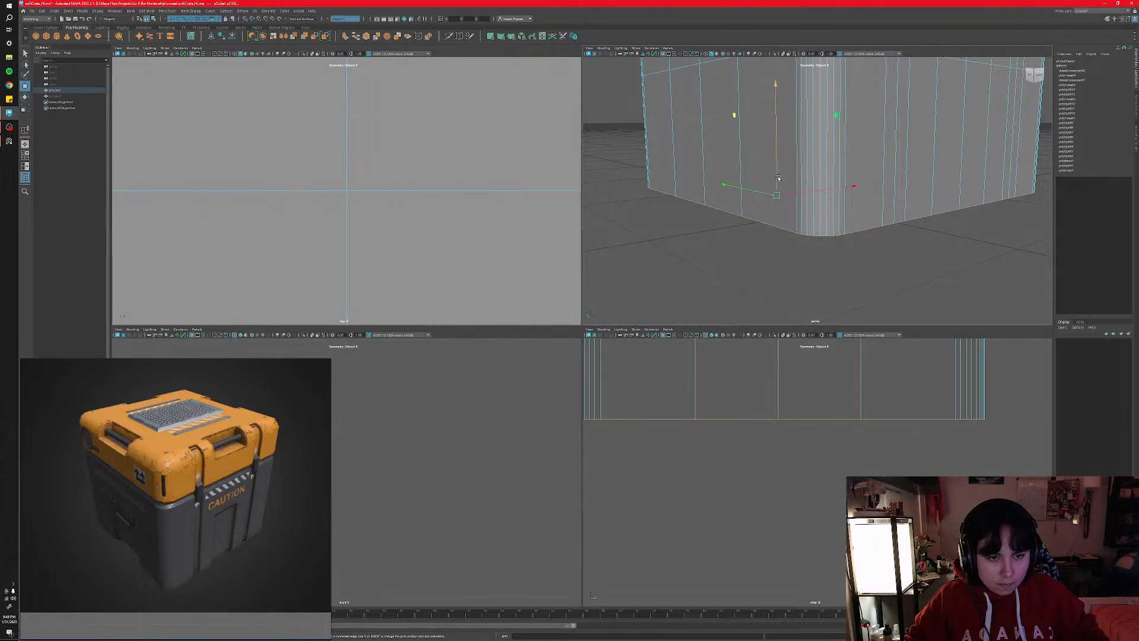
left_click_drag(777, 178, 747, 225, "shift")
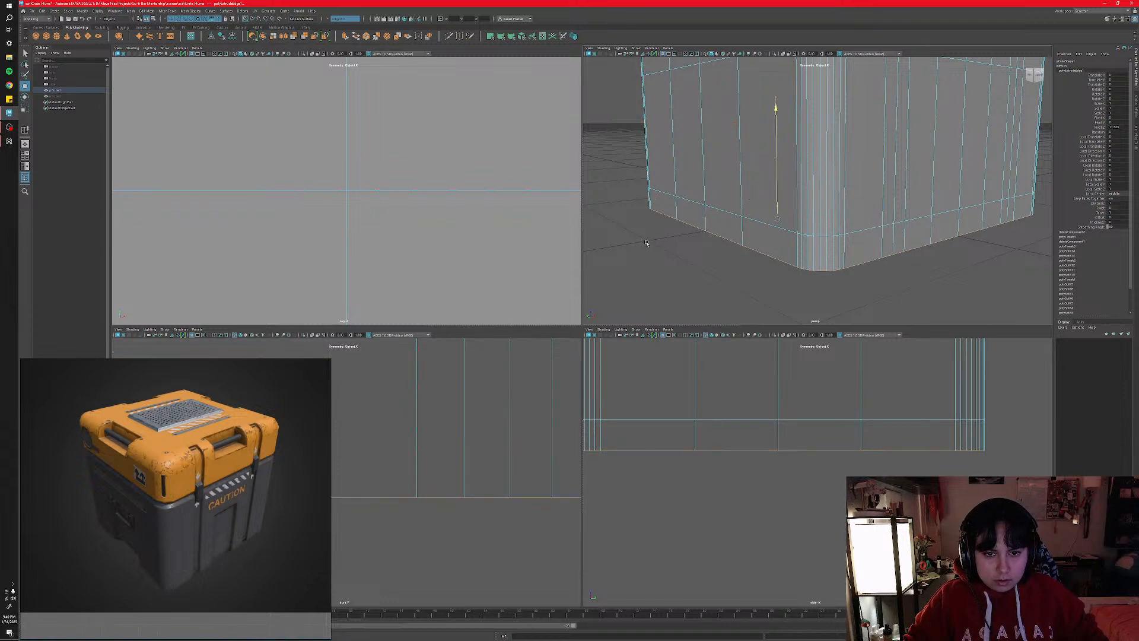
- Turn symmetry off and extrude the cube's open bottom border inward by scaling it horizontally to form a flat rim
left_click_drag(720, 261, 730, 228, "alt")
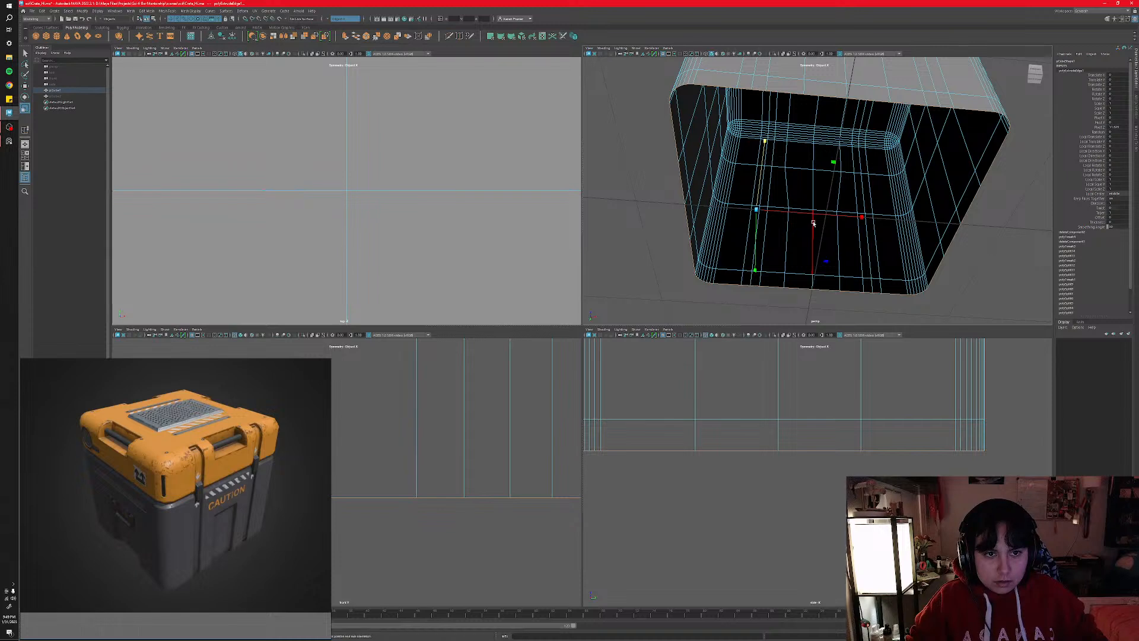
left_click(333, 19)
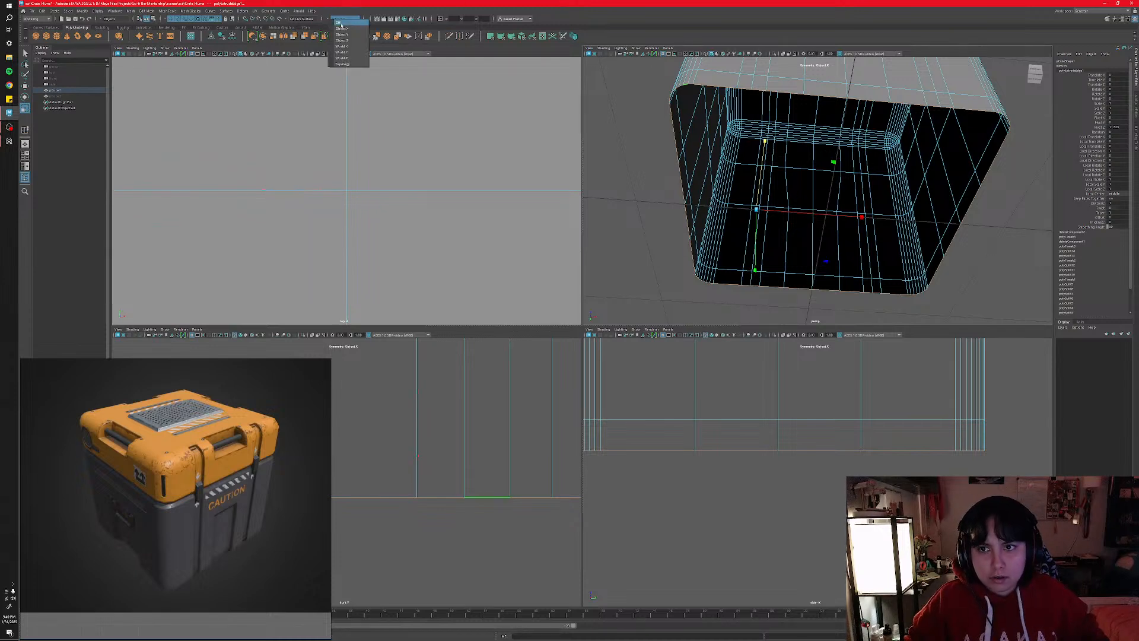
left_click(343, 23)
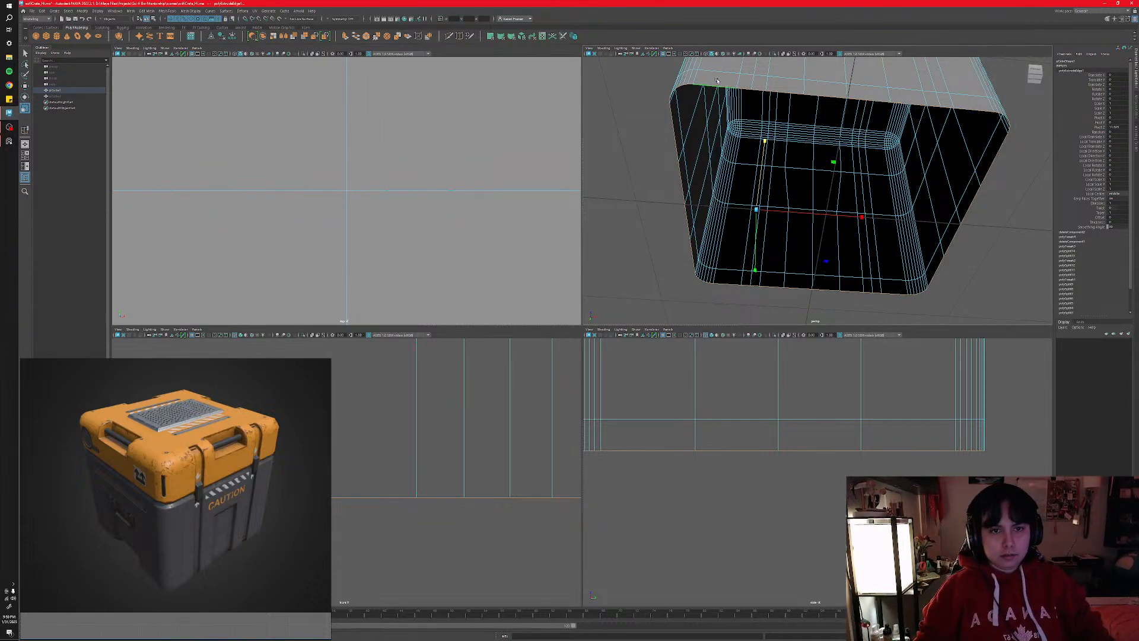
key("r")
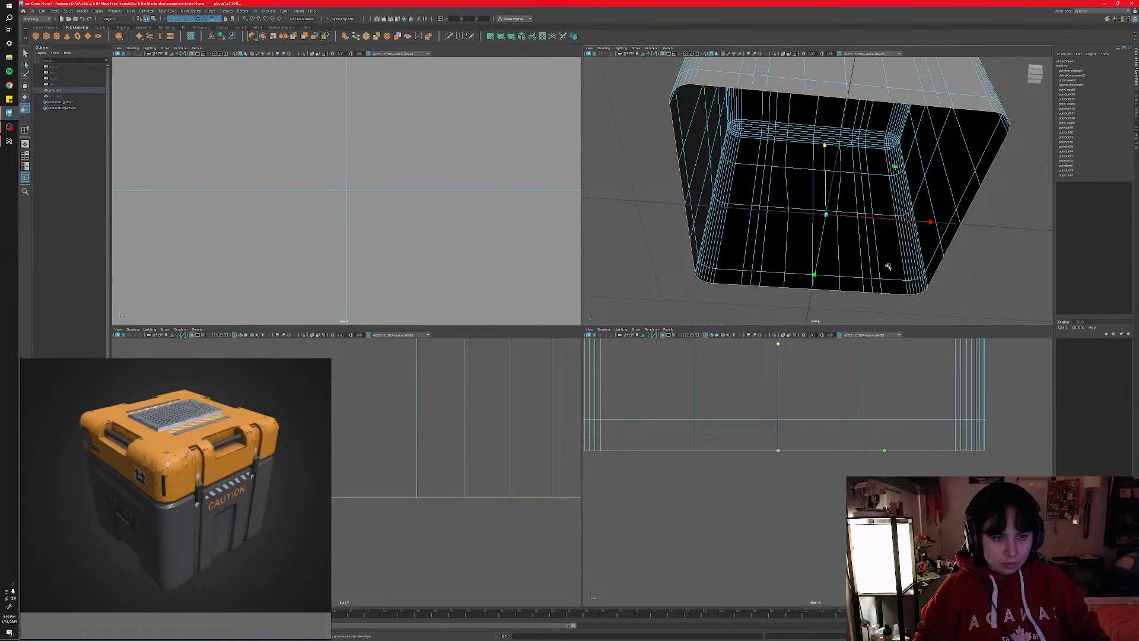
middle_click_drag(888, 266, 873, 263, "ctrl+shift")
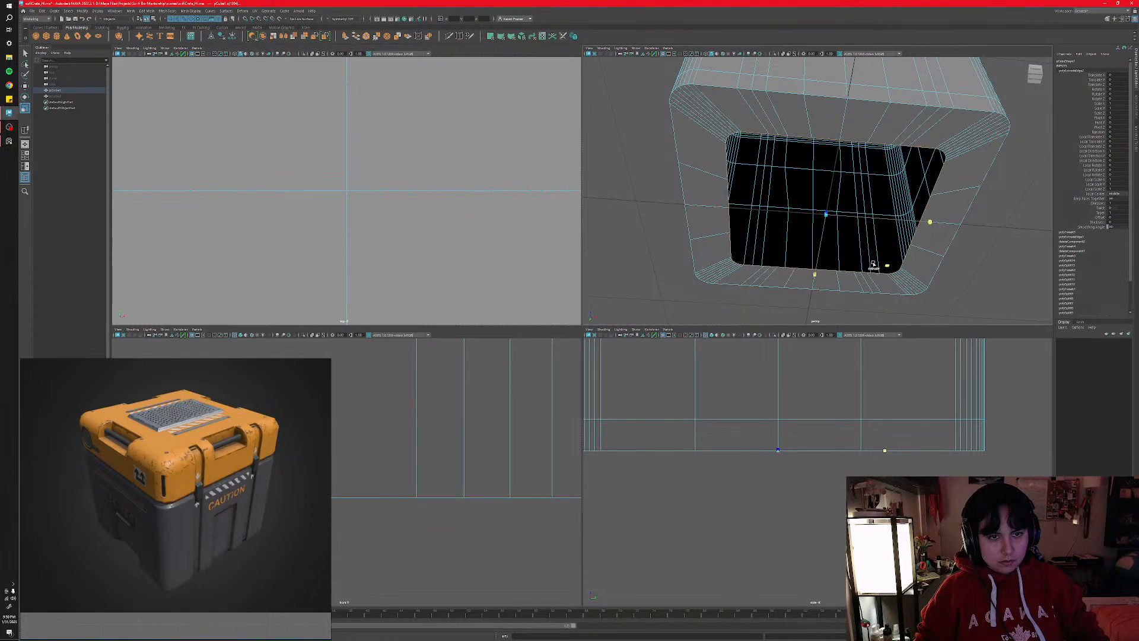
- Adjust the rim's inner border by scaling it along the X axis
left_click_drag(873, 263, 790, 174, "alt")
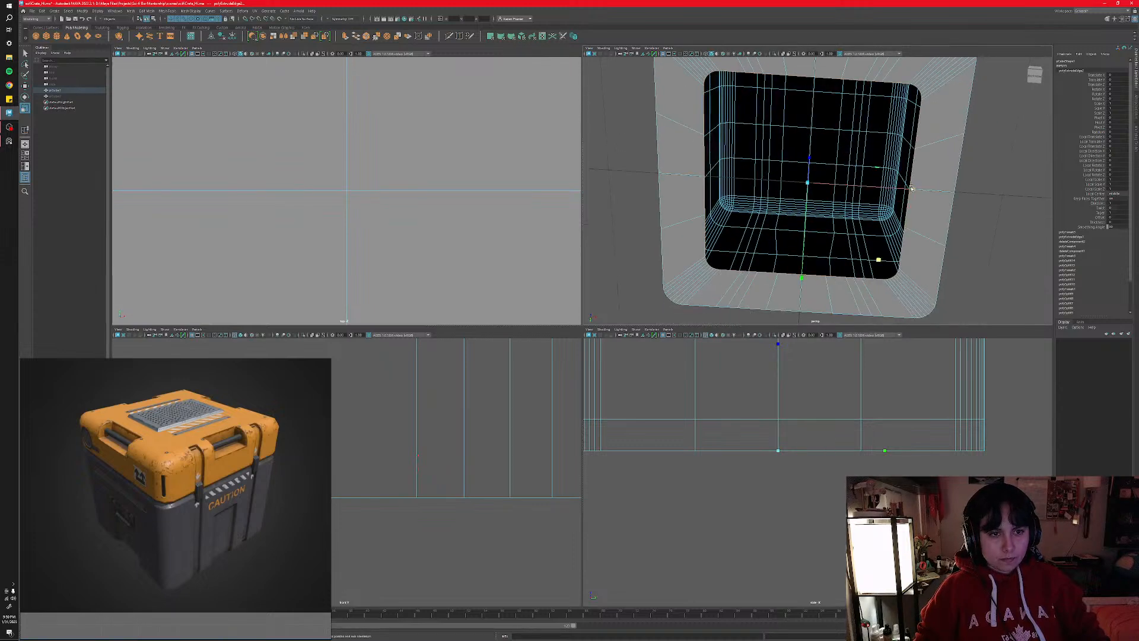
left_click_drag(910, 188, 820, 206)
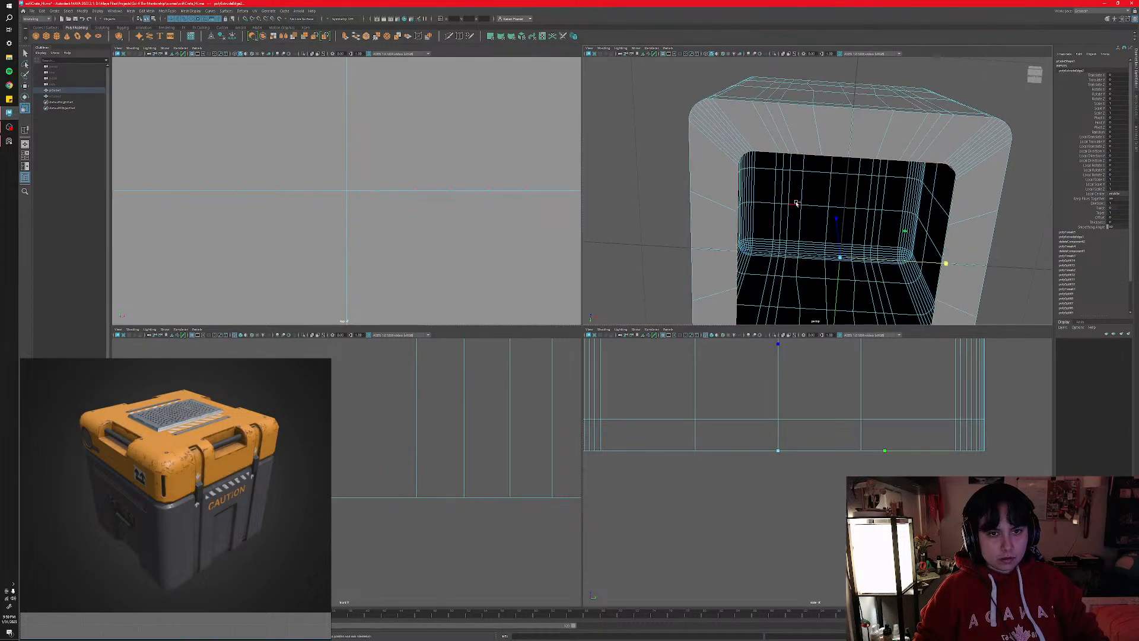
mouse_move(767, 190)
left_mouse_down("alt")
mouse_move(795, 242)
mouse_move(902, 264)
mouse_move(943, 254)
mouse_move(769, 191)
left_mouse_up("alt")
left_click_drag(878, 249, 849, 202, "alt")
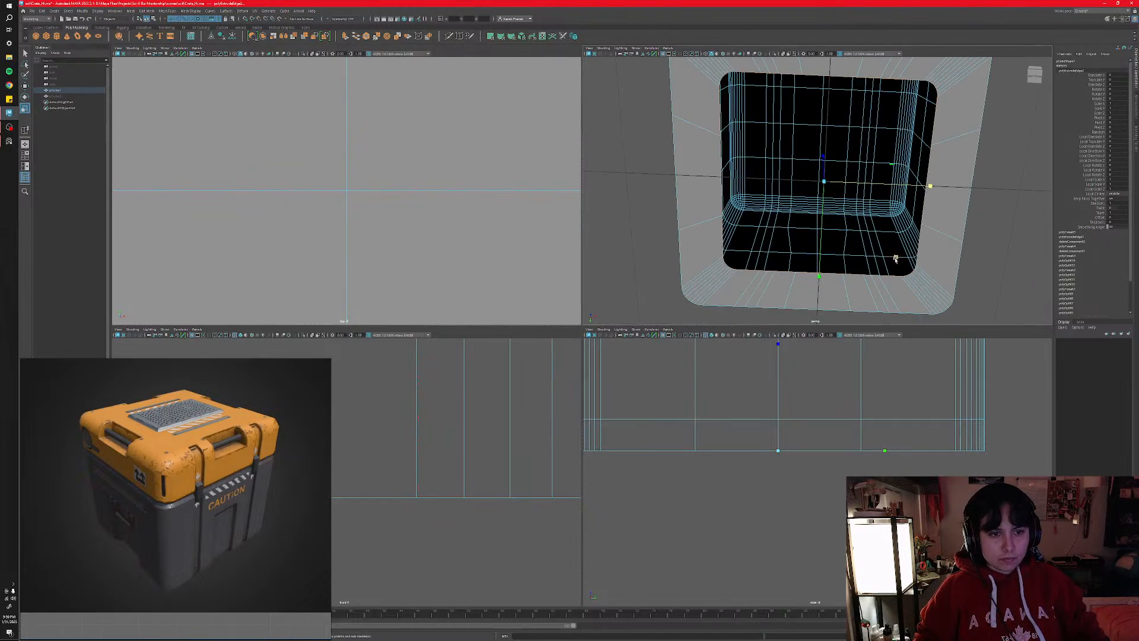
left_click_drag(896, 259, 726, 167)
- Select the outer edge loop where the cube's sides meet the bottom rim, bevel it, and widen the bevel
double_click(756, 166)
right_click_drag(726, 167, 728, 203, "alt")
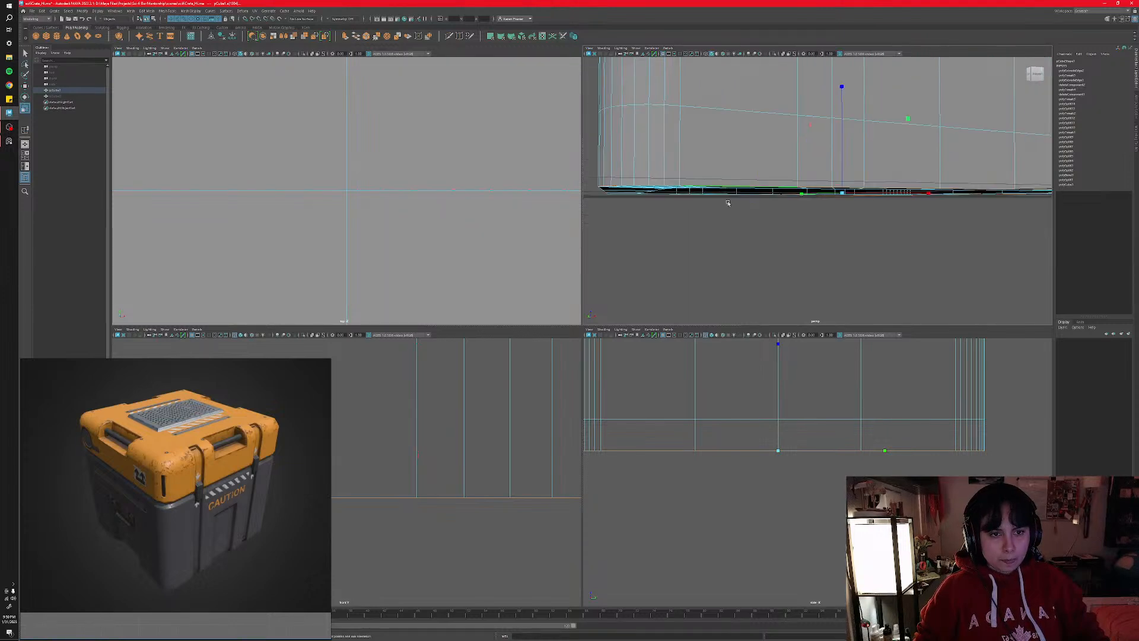
left_click_drag(727, 203, 771, 194, "alt")
key("space")
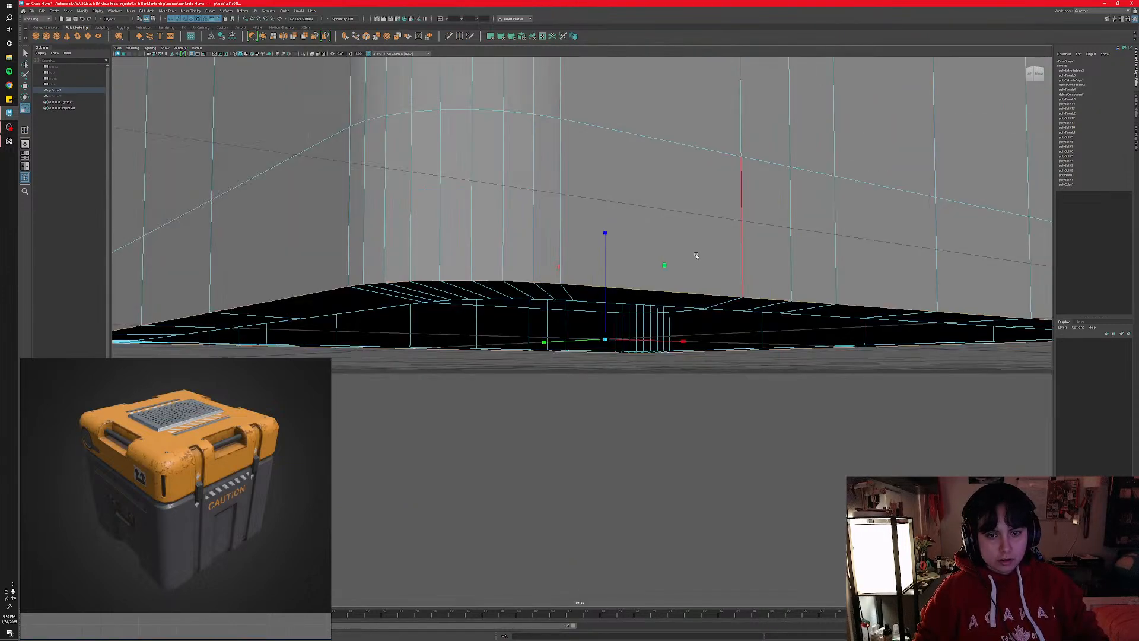
scroll(685, 248, "down", 6)
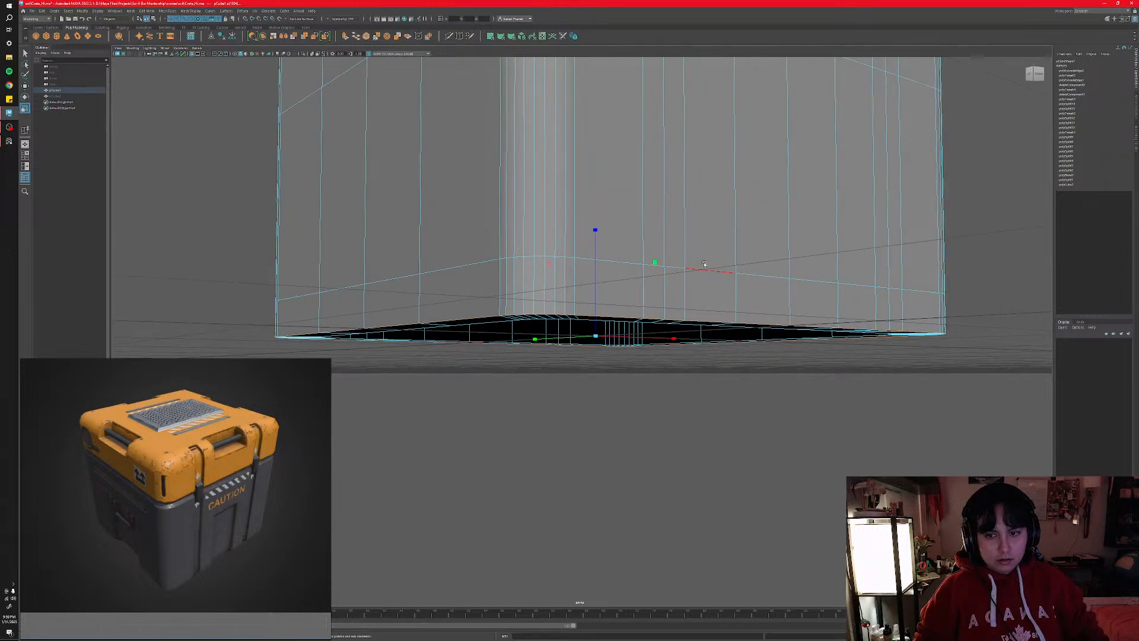
middle_click_drag(712, 290, 768, 239, "alt")
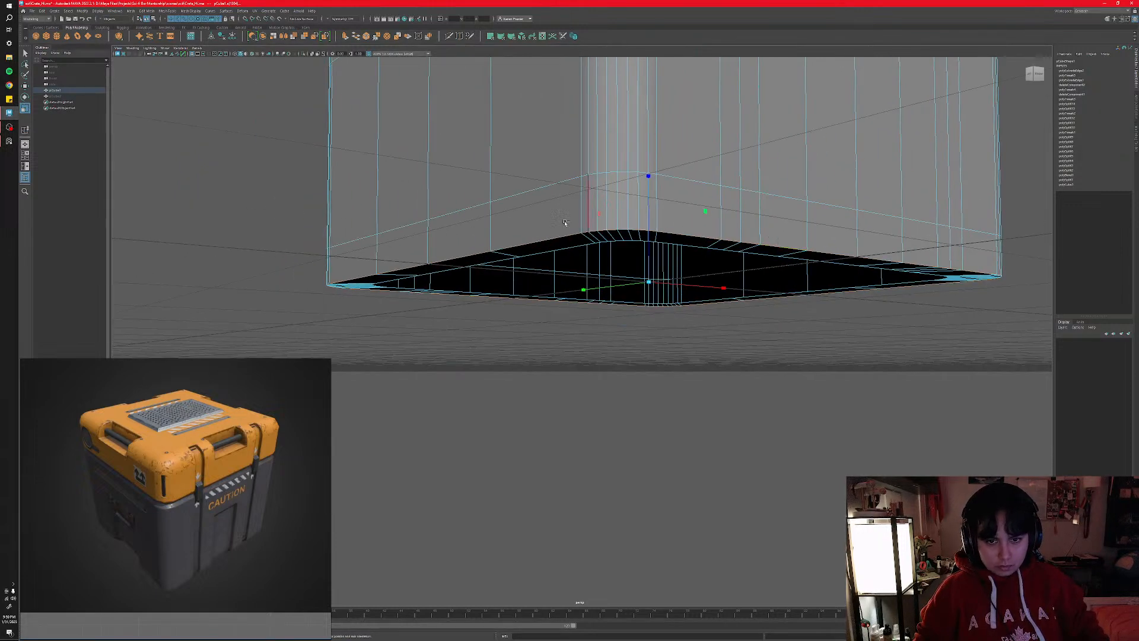
right_click(542, 224, "shift")
left_click(570, 223)
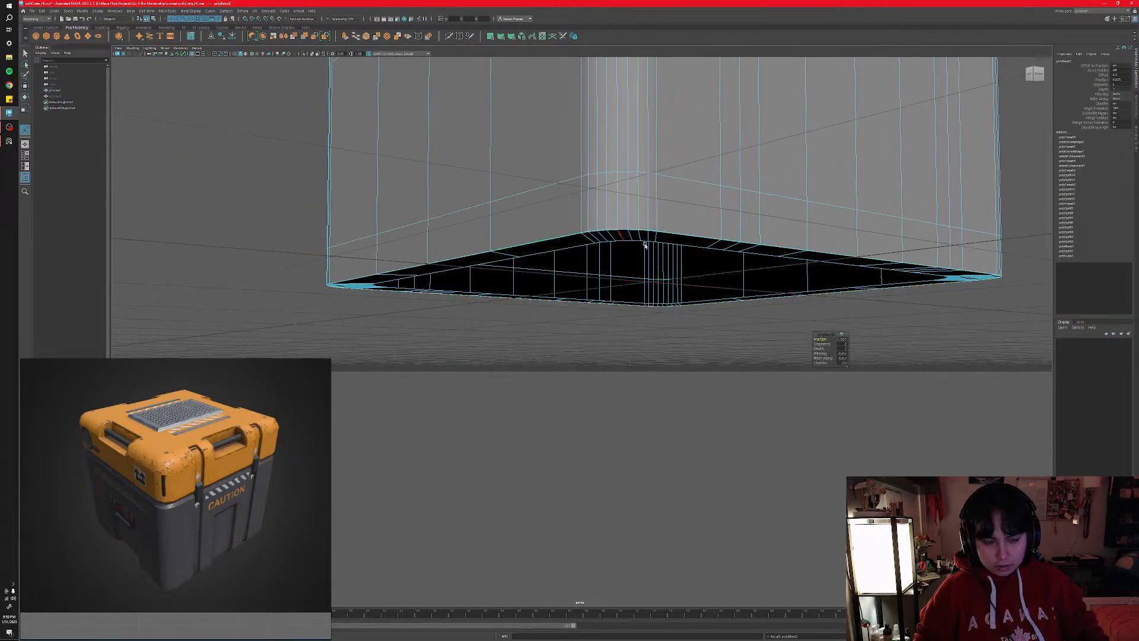
scroll(645, 245, "up", 5)
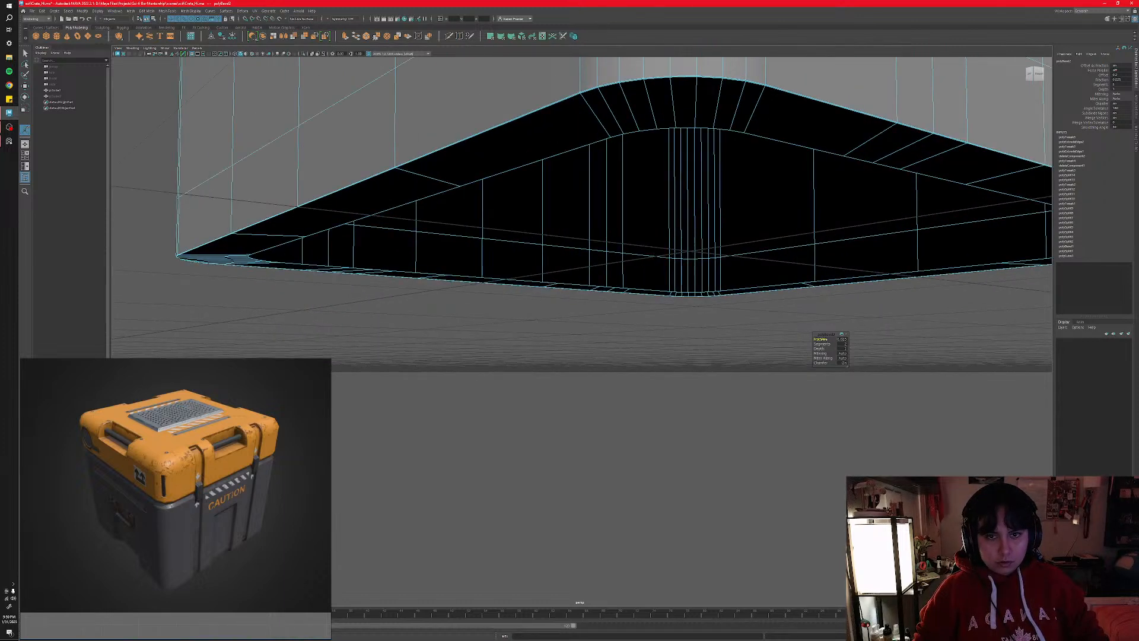
left_click_drag(821, 338, 867, 340)
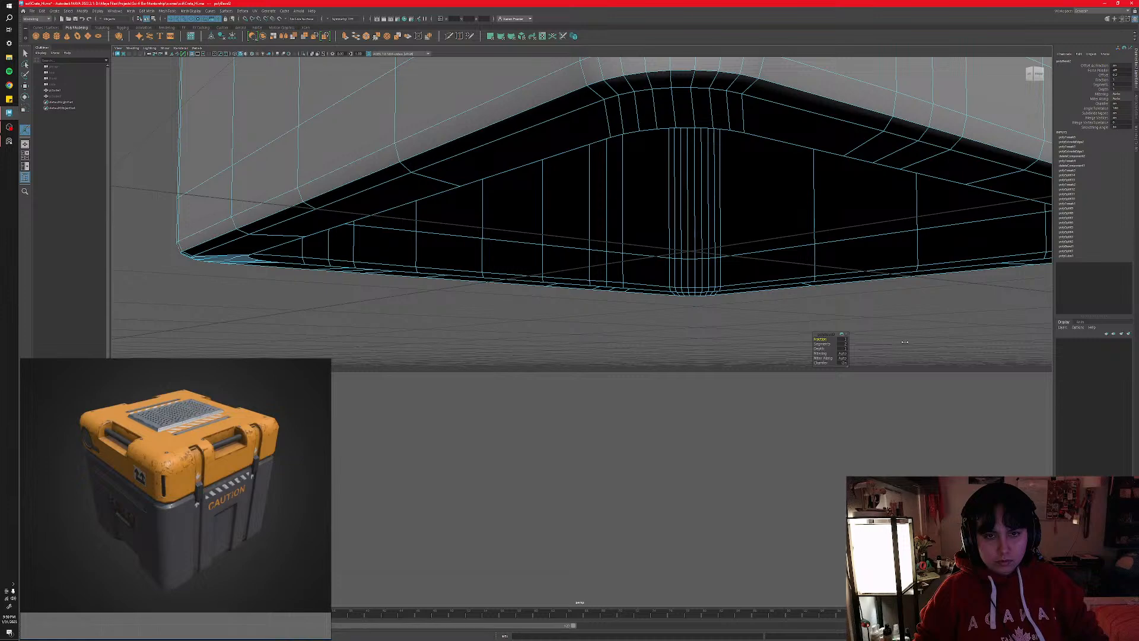
- Set the bottom edge bevel's fraction to 2
middle_click_drag(677, 208, 686, 259, "alt")
scroll(717, 279, "down", 5)
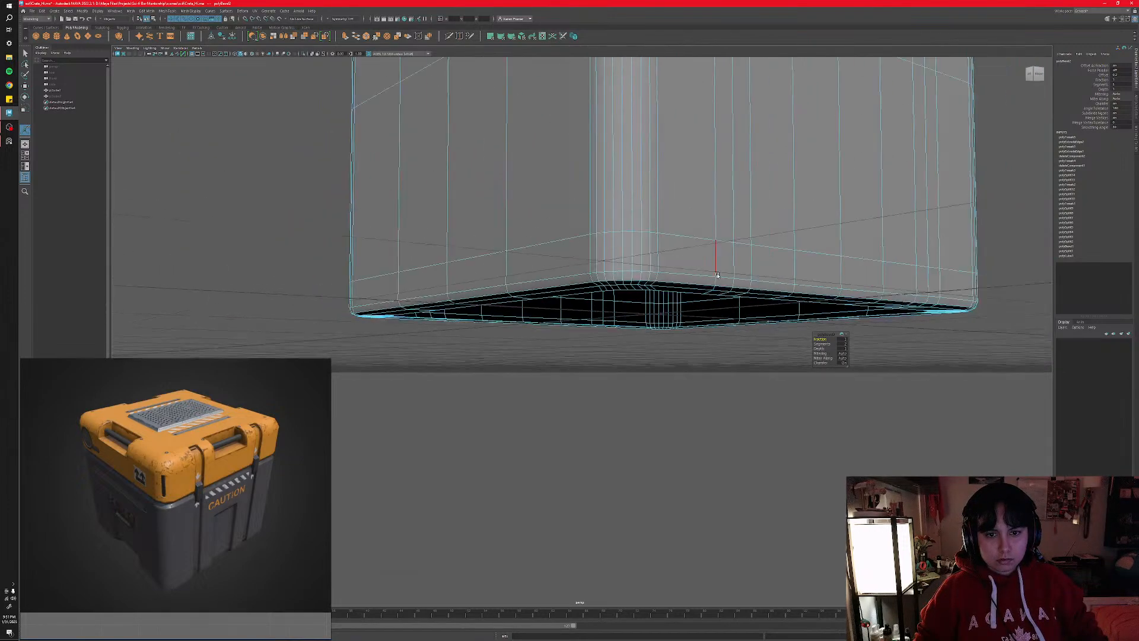
left_click_drag(717, 278, 706, 290, "alt")
scroll(814, 305, "up", 3)
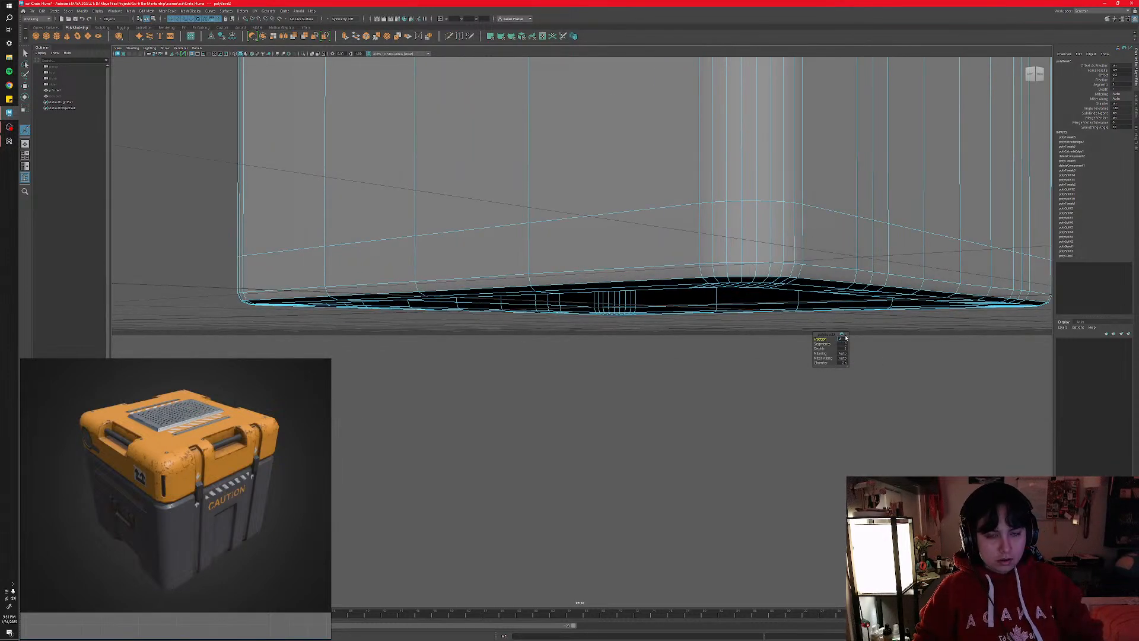
type("2")
key("Return")
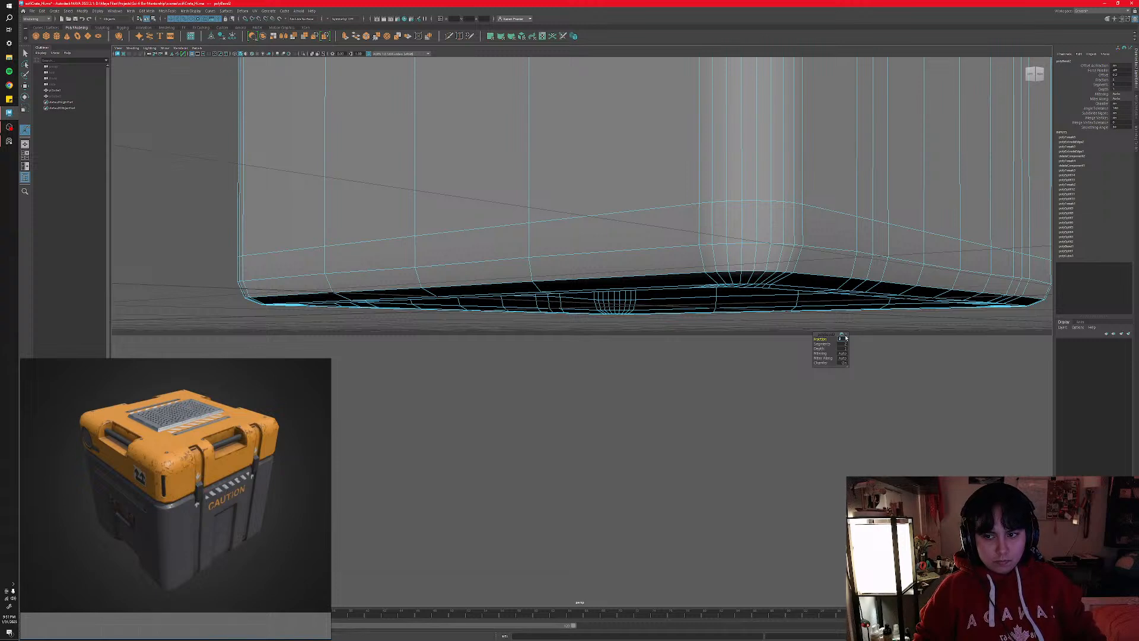
- Increase the number of segments in the bottom edge bevel to round it smoothly
left_click_drag(728, 318, 714, 319, "alt")
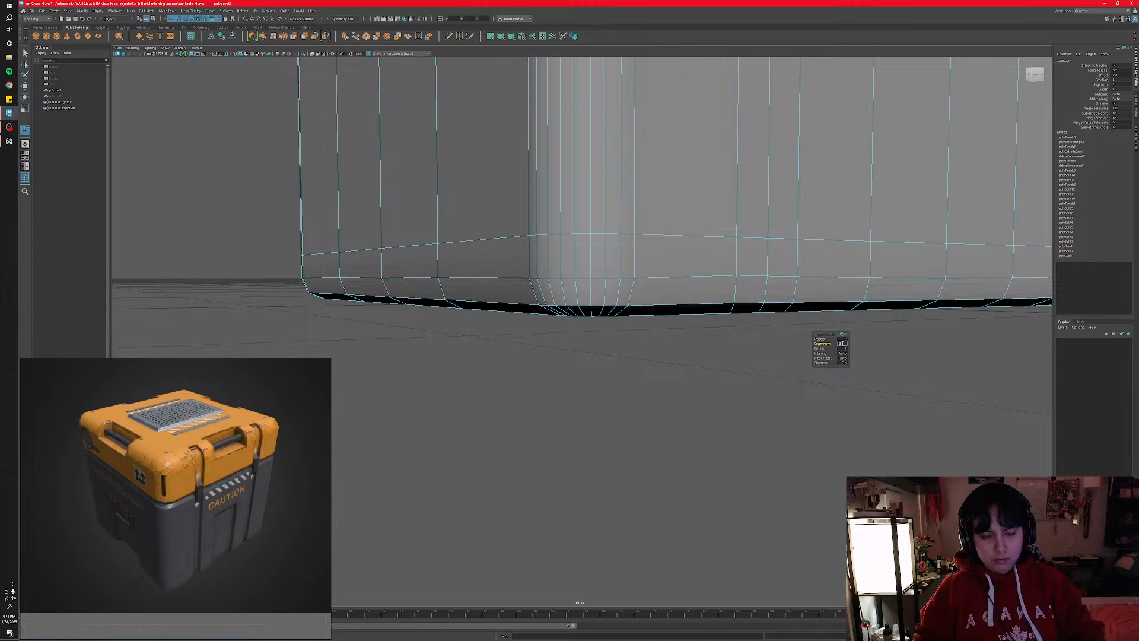
key("Return")
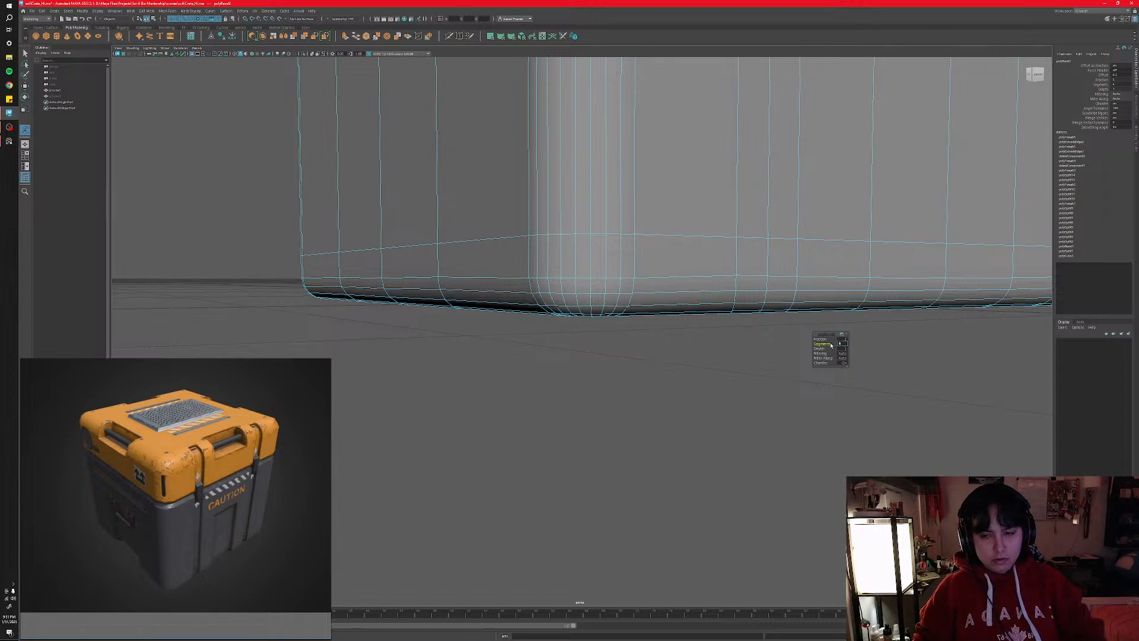
type("8")
key("Return")
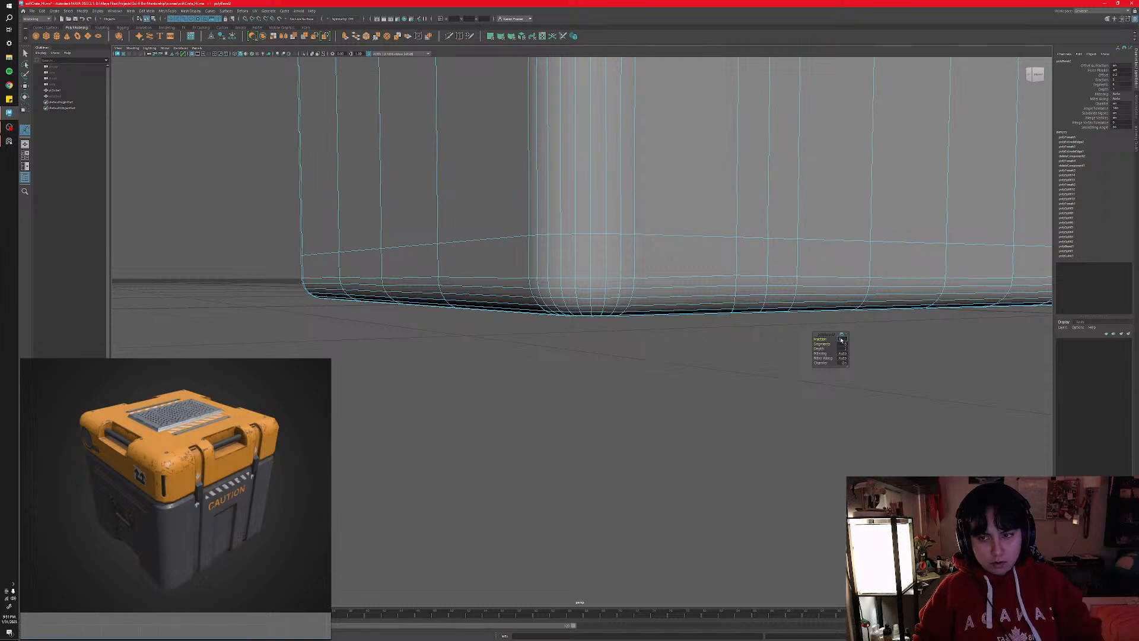
- Reduce the bottom bevel's fraction for a tighter rounding, then inspect the cube's bottom corner from below
key("Return")
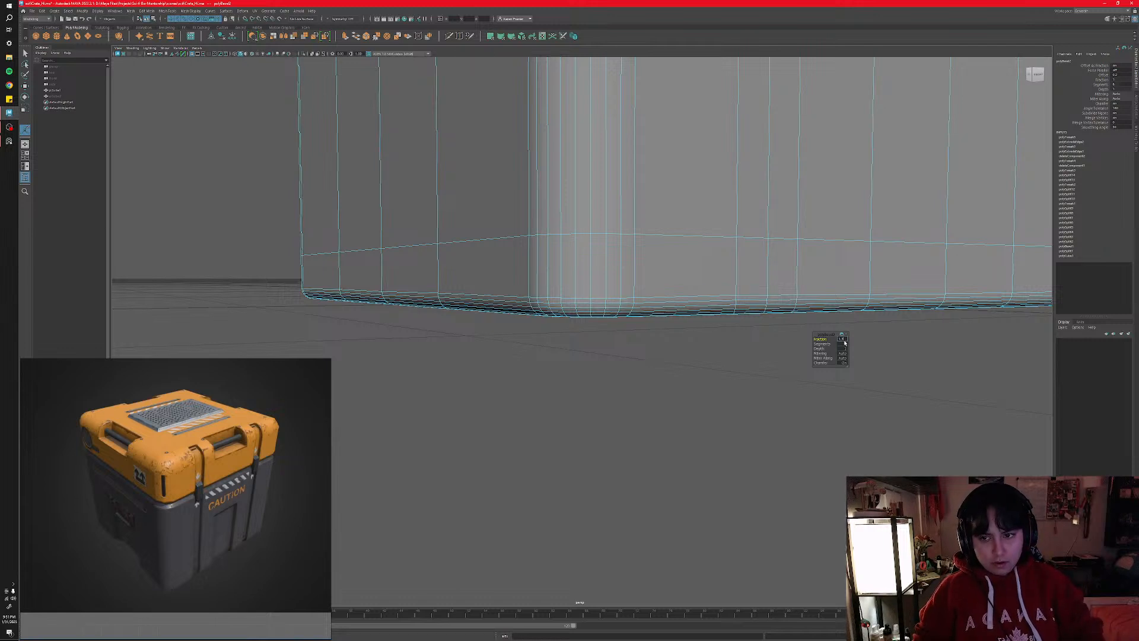
key("Return")
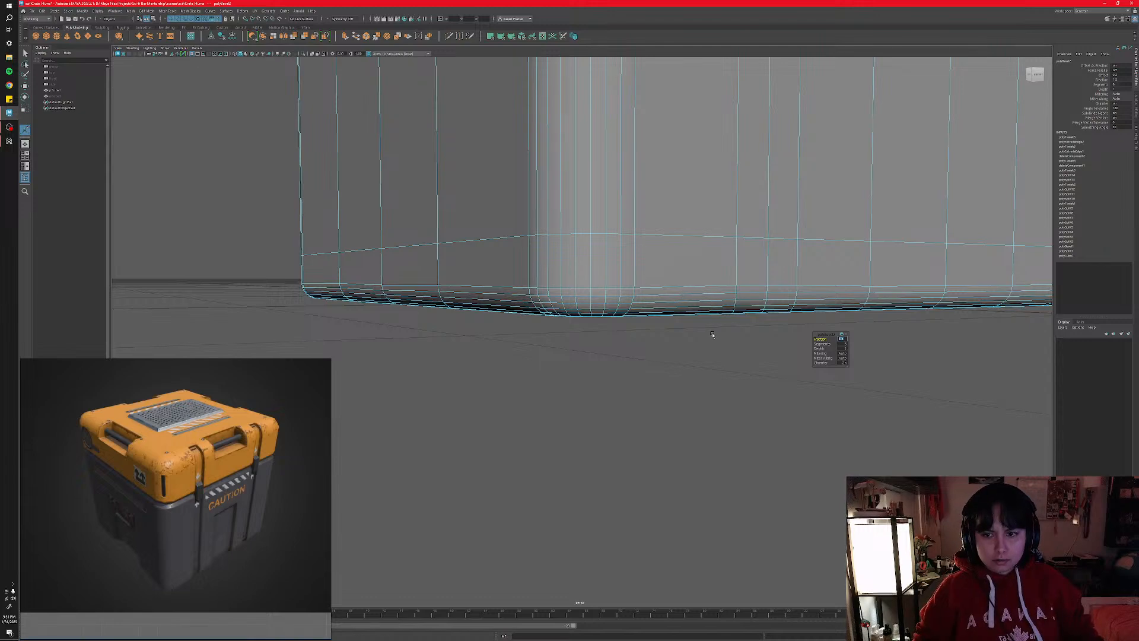
scroll(708, 332, "down", 8)
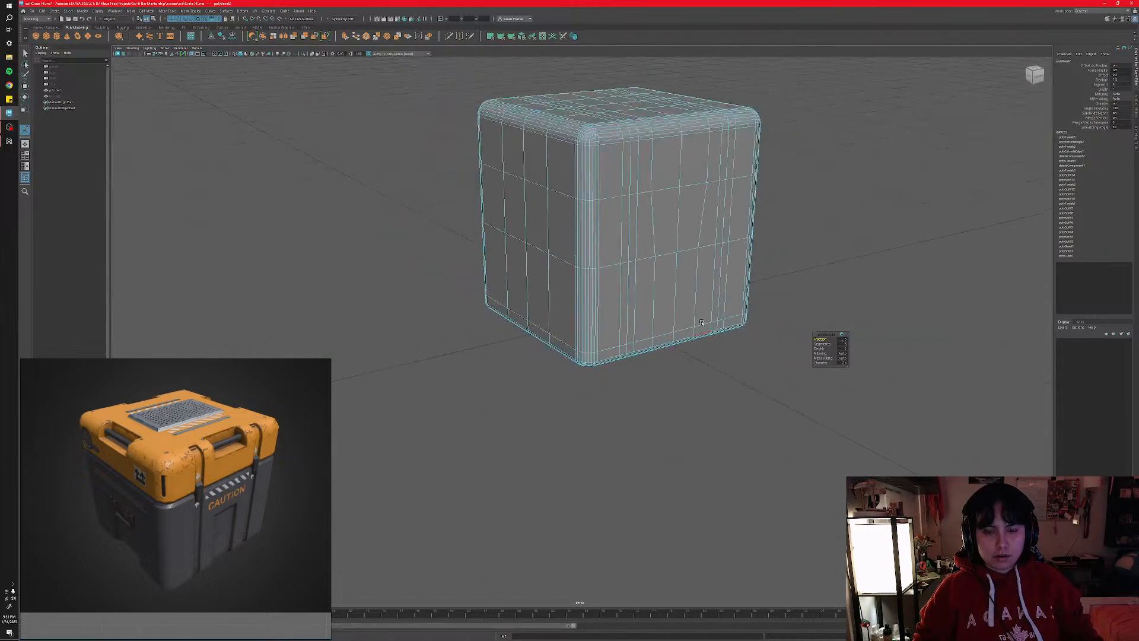
left_click_drag(701, 322, 679, 339, "alt")
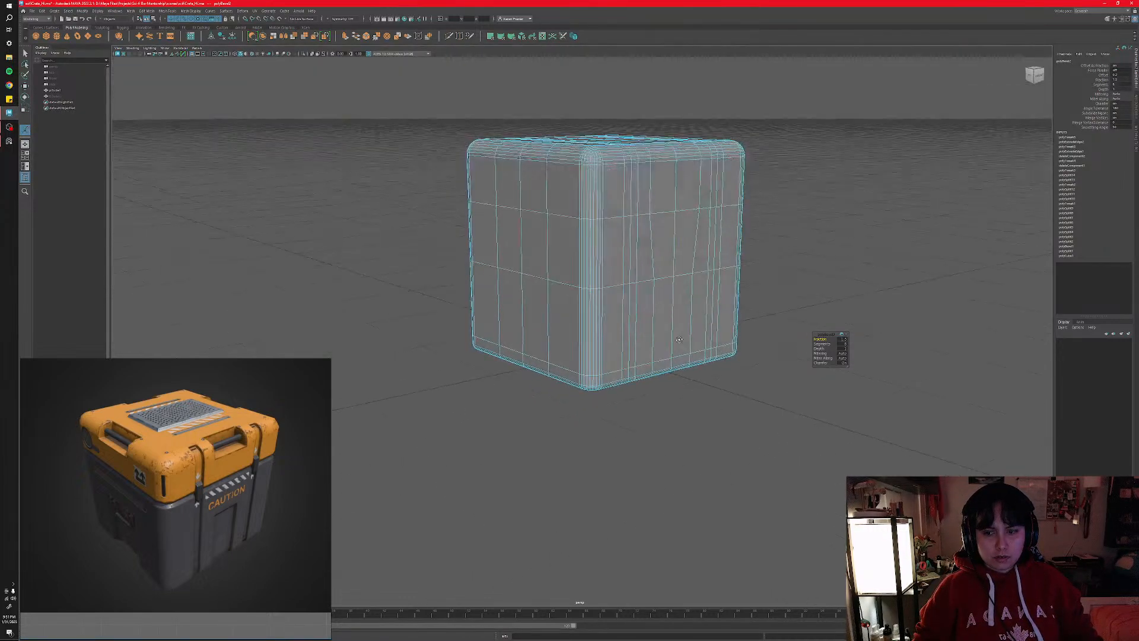
scroll(679, 339, "up", 6)
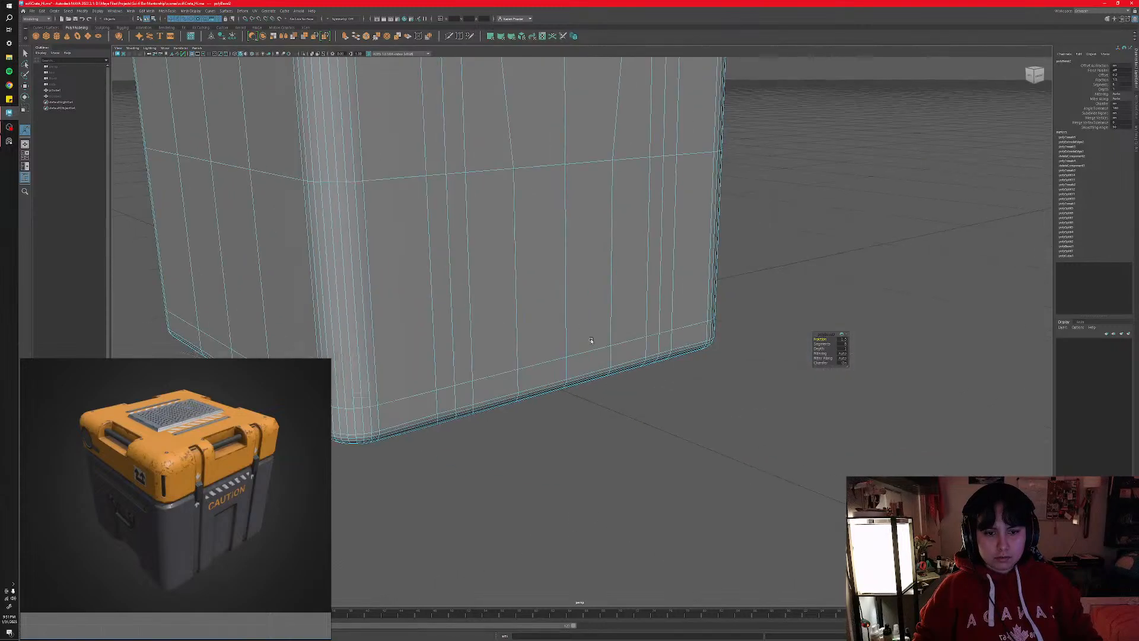
left_click_drag(591, 340, 575, 280, "alt")
scroll(630, 277, "up", 5)
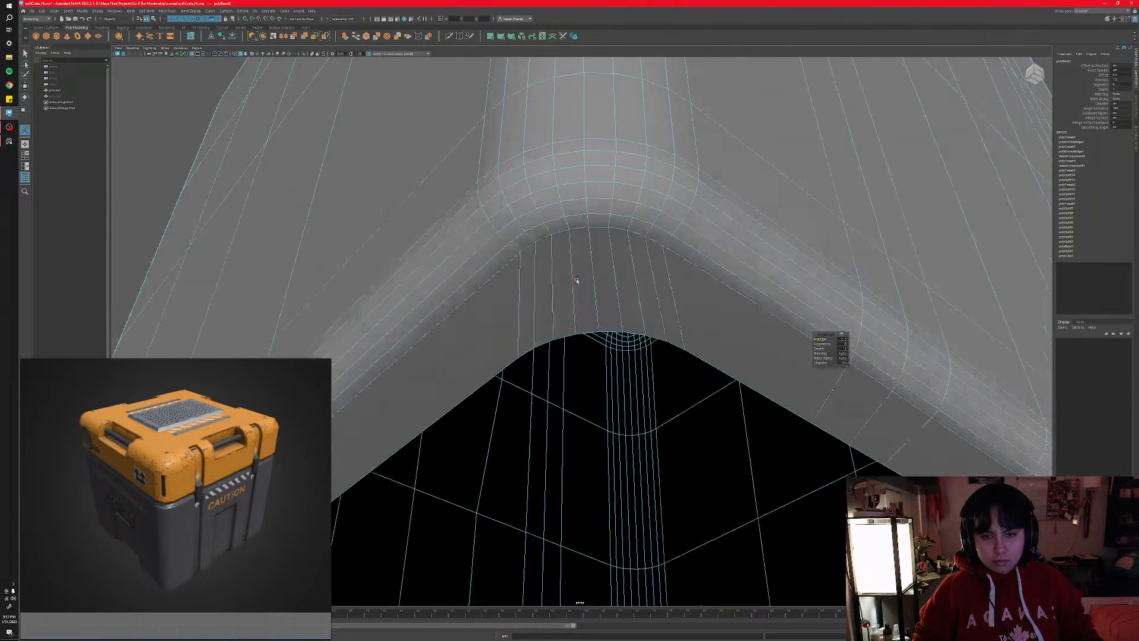
mouse_move(573, 257)
left_mouse_down("alt")
mouse_move(582, 261)
mouse_move(557, 246)
left_mouse_up("alt")
- Insert an edge loop around the flat bottom rim, between the bevel and the opening, with the Multi-Cut tool
left_click(448, 36)
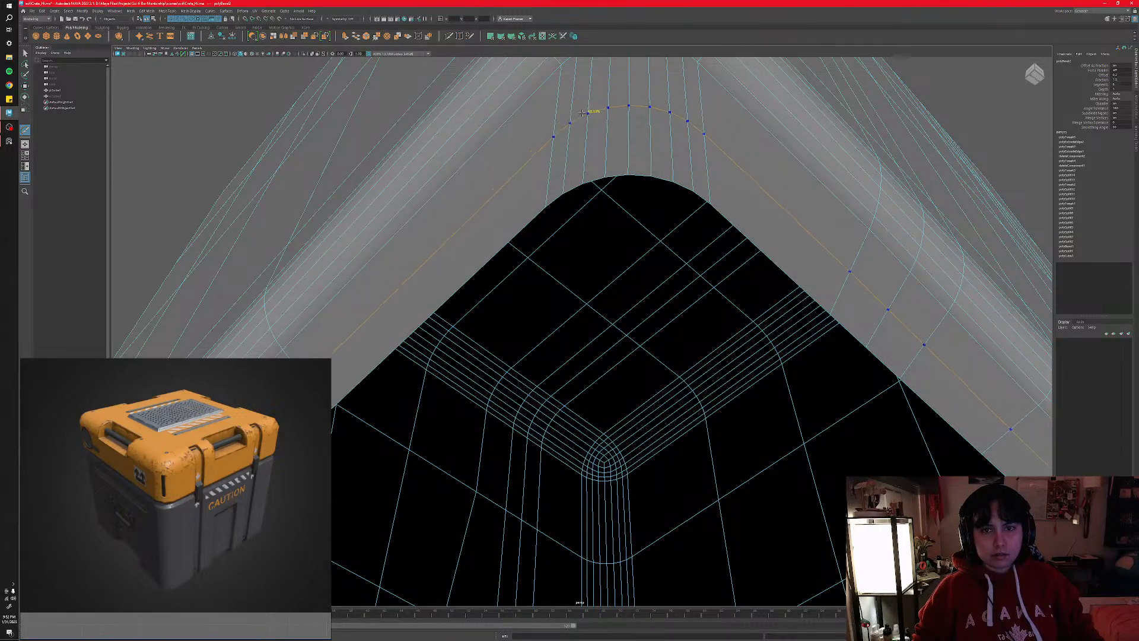
left_click(581, 112, "ctrl")
middle_click_drag(581, 113, 582, 260, "alt")
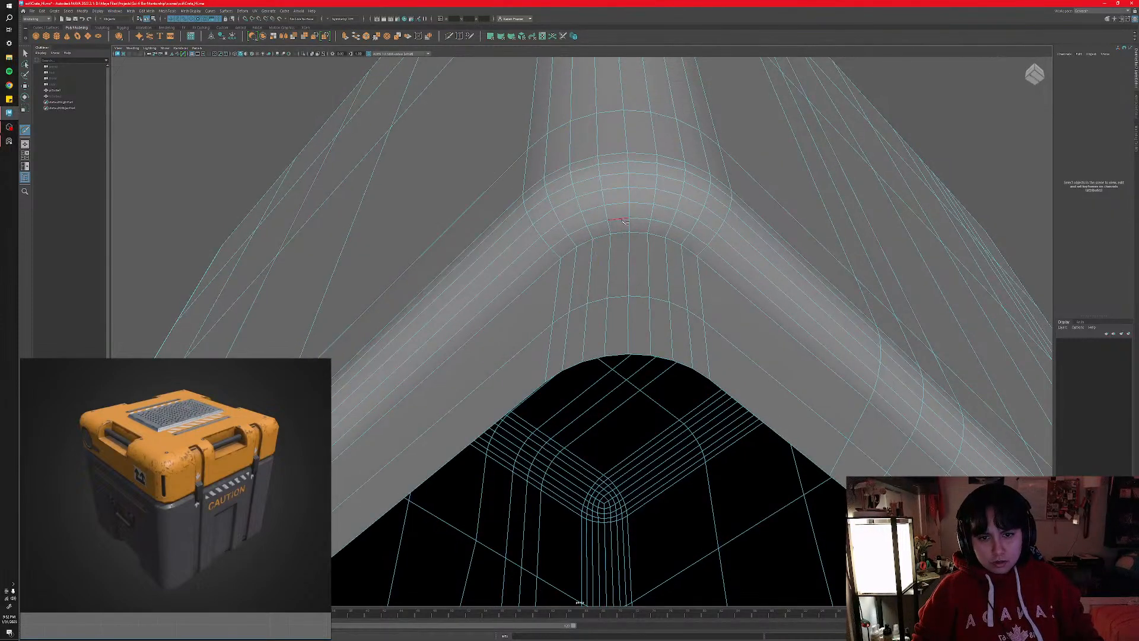
left_click_drag(605, 238, 611, 274, "alt")
middle_click_drag(610, 274, 637, 196, "alt")
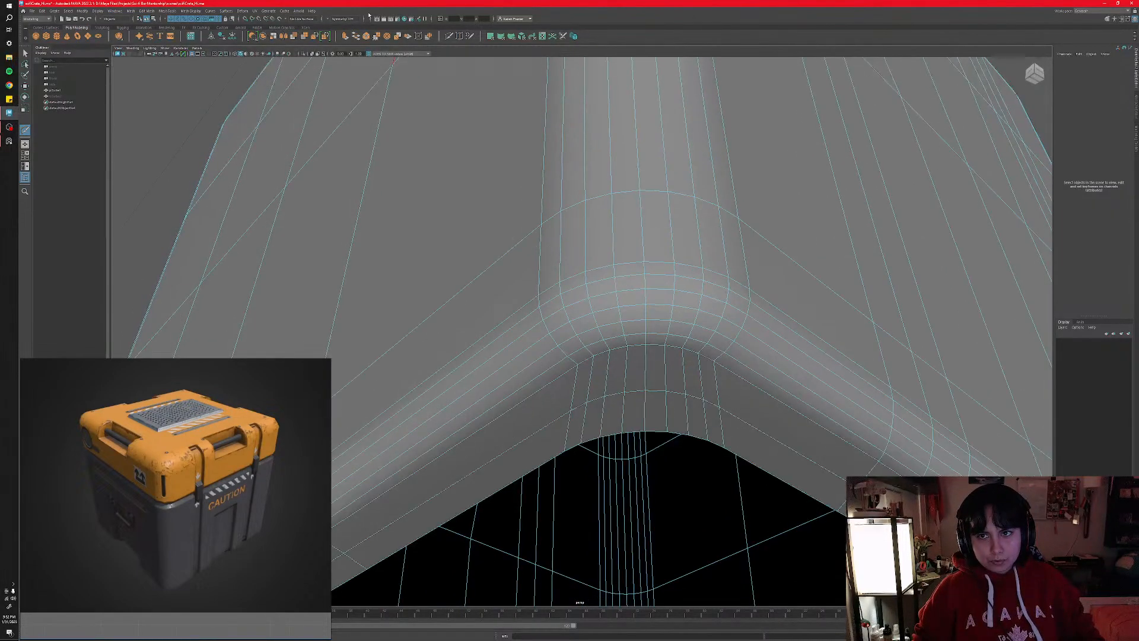
- Set modeling symmetry to Object X and check the mirrored cut preview around the cube's bottom edges
left_click(335, 19)
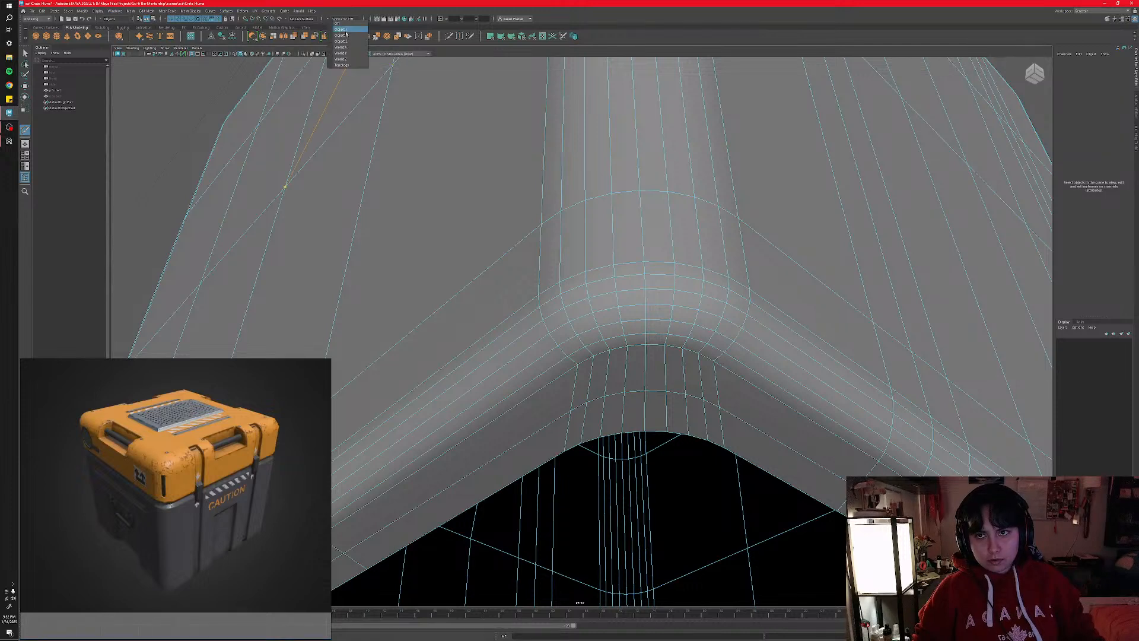
left_click(346, 31)
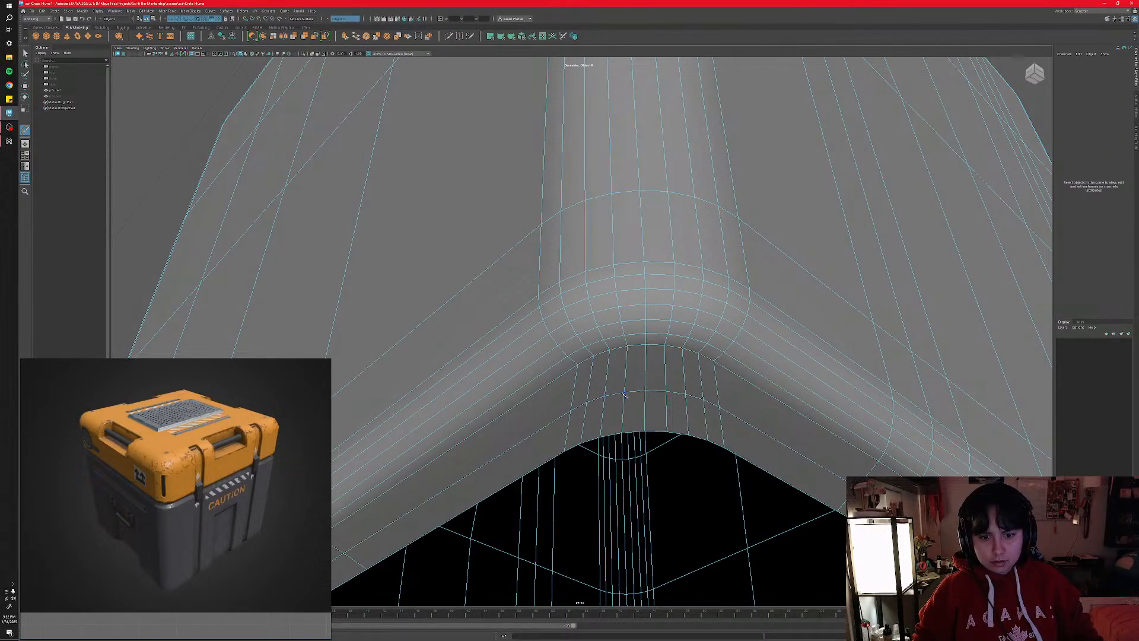
left_click_drag(630, 364, 721, 331, "alt")
scroll(617, 390, "down", 2)
left_click(789, 342)
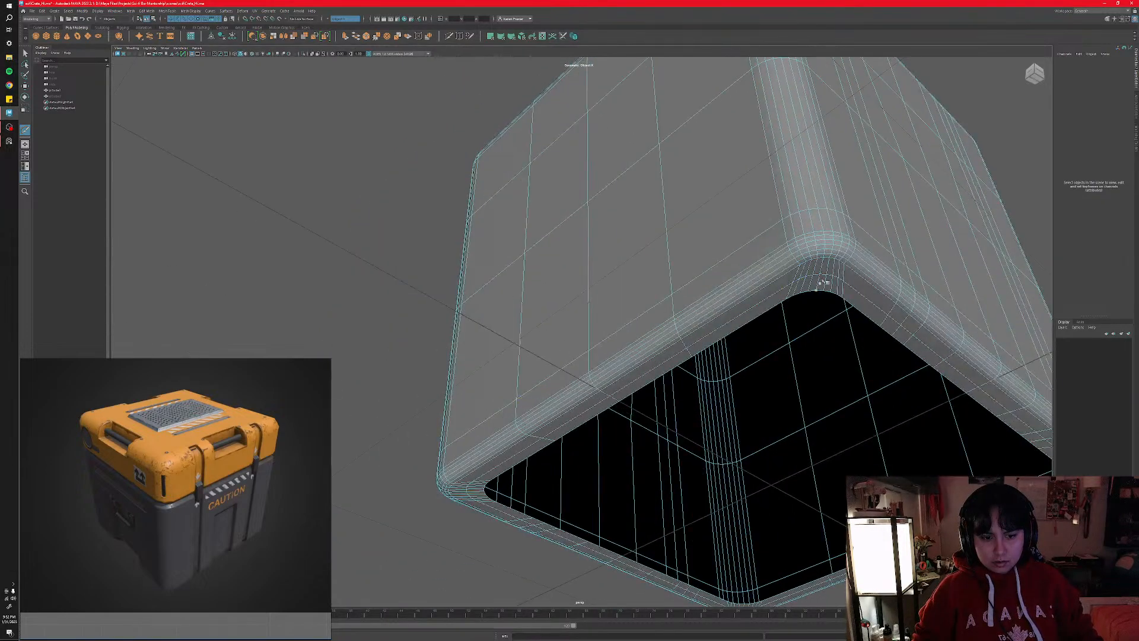
left_click_drag(816, 281, 718, 242, "alt")
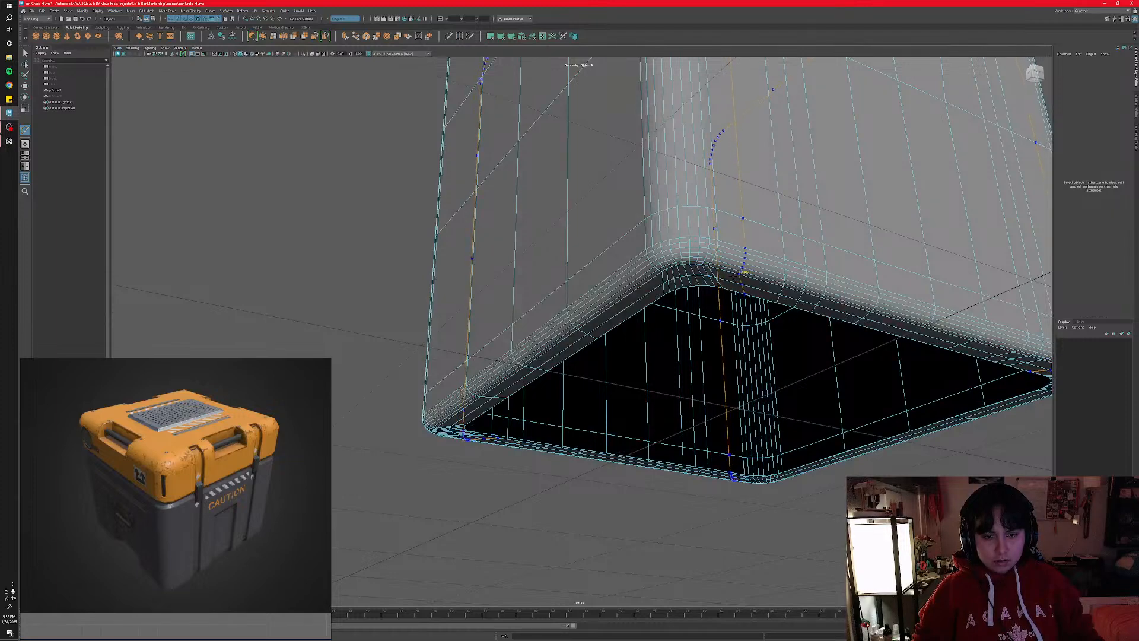
left_click_drag(732, 276, 606, 312, "alt")
scroll(619, 321, "up", 5)
scroll(607, 334, "up", 4)
left_click(630, 309)
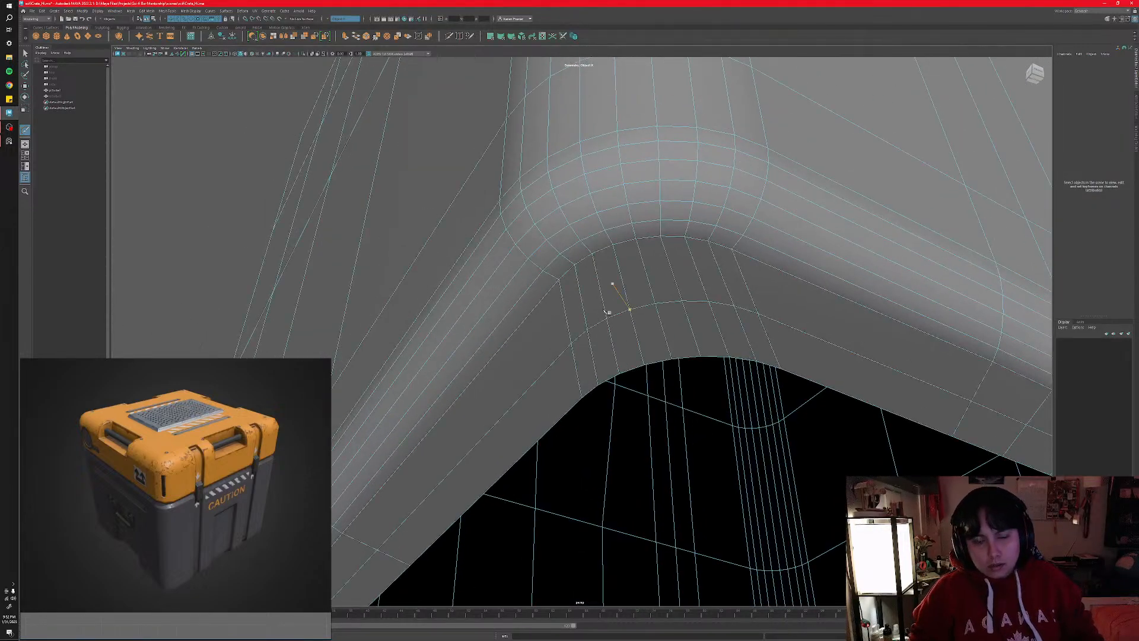
key("Escape")
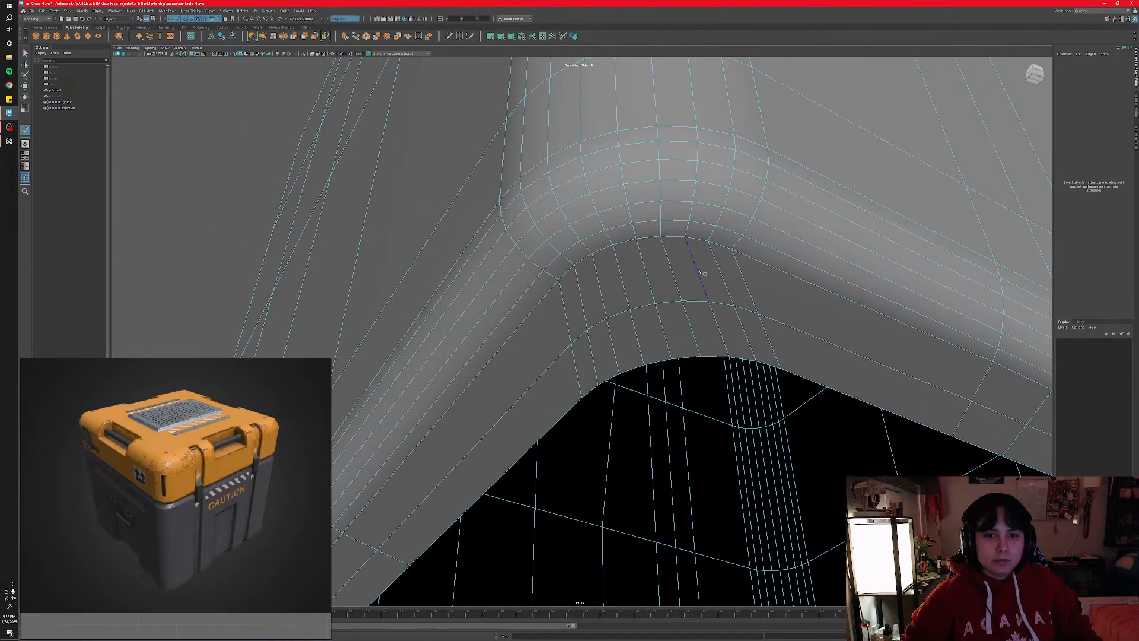
- Try a short Multi-Cut across the first narrow face of the rounded bottom corner and undo its cut points
scroll(682, 370, "down", 4)
scroll(624, 370, "down", 4)
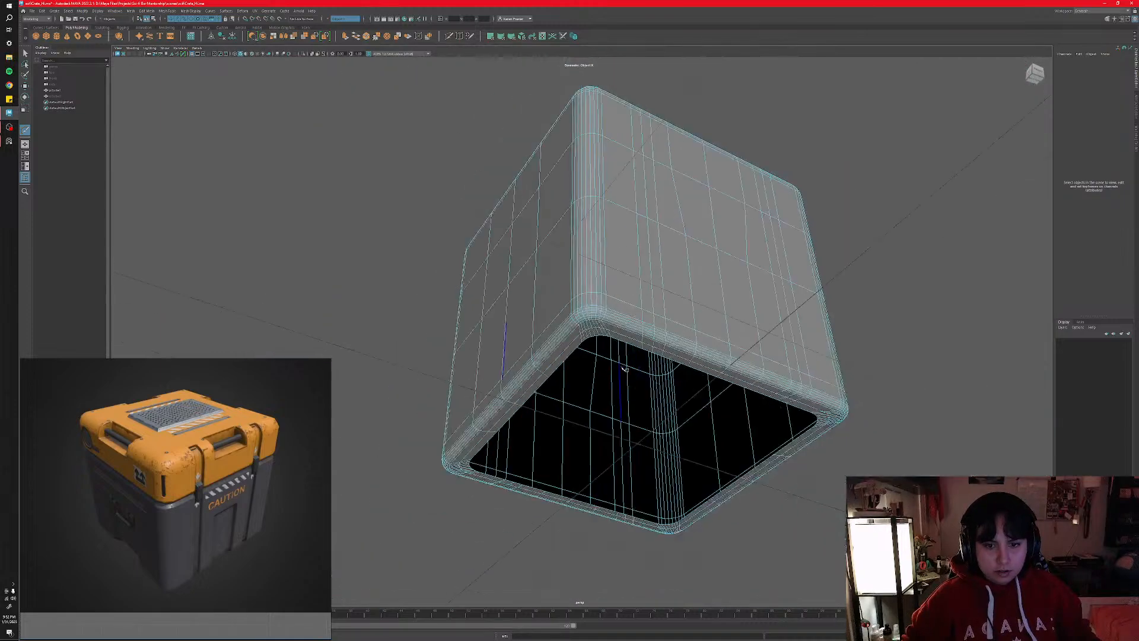
scroll(625, 369, "up", 2)
scroll(618, 370, "up", 2)
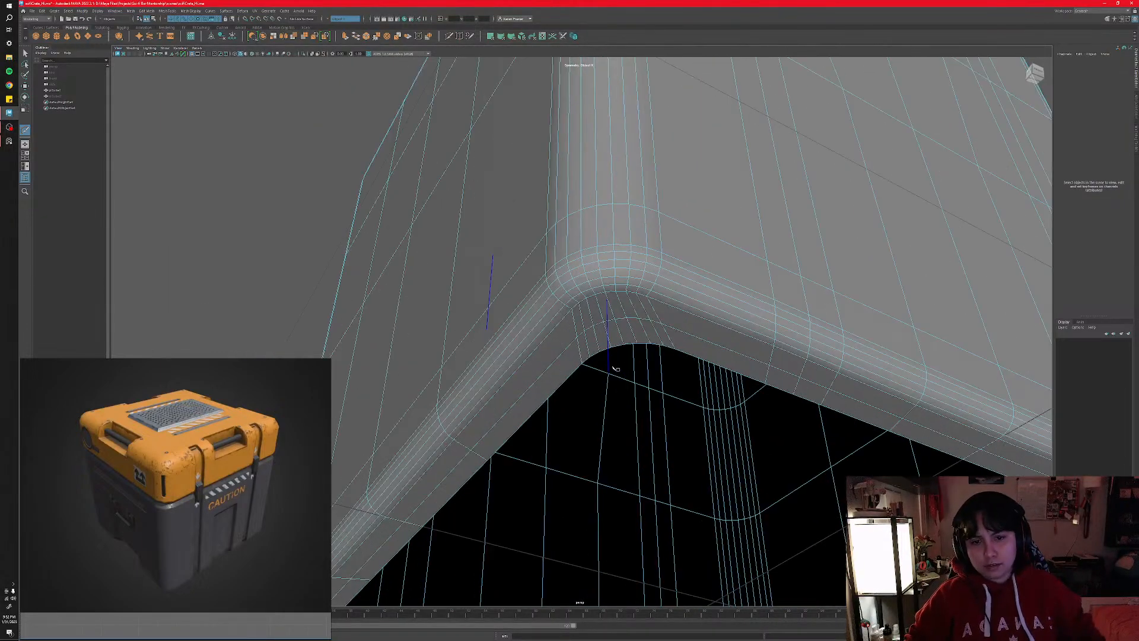
scroll(617, 364, "up", 2)
middle_click_drag(617, 264, 601, 297, "alt")
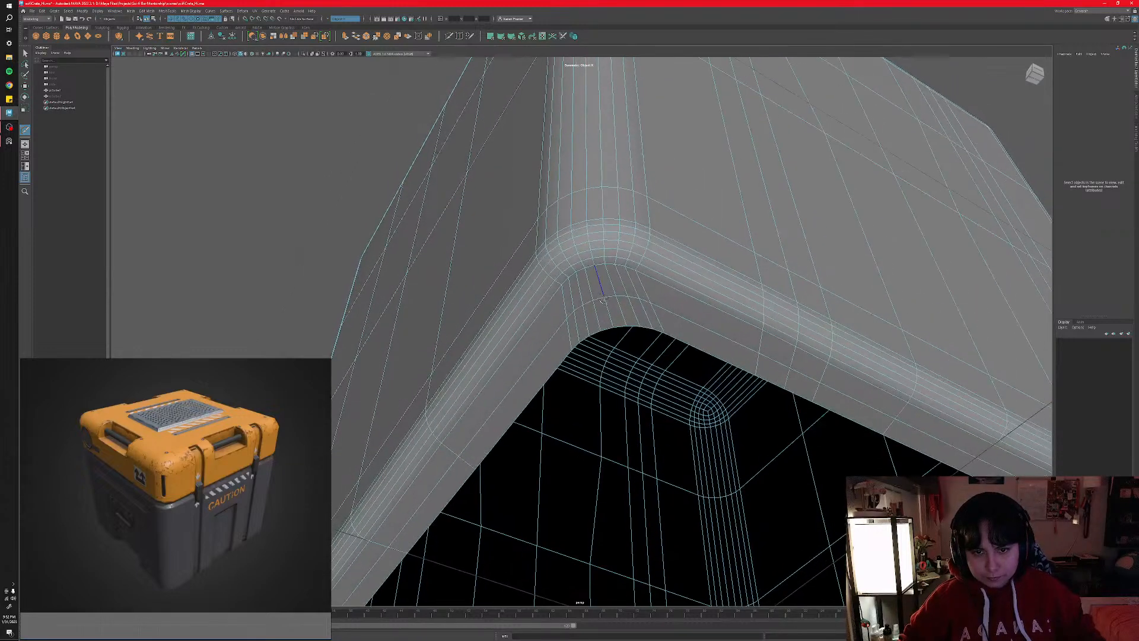
scroll(599, 295, "up", 2)
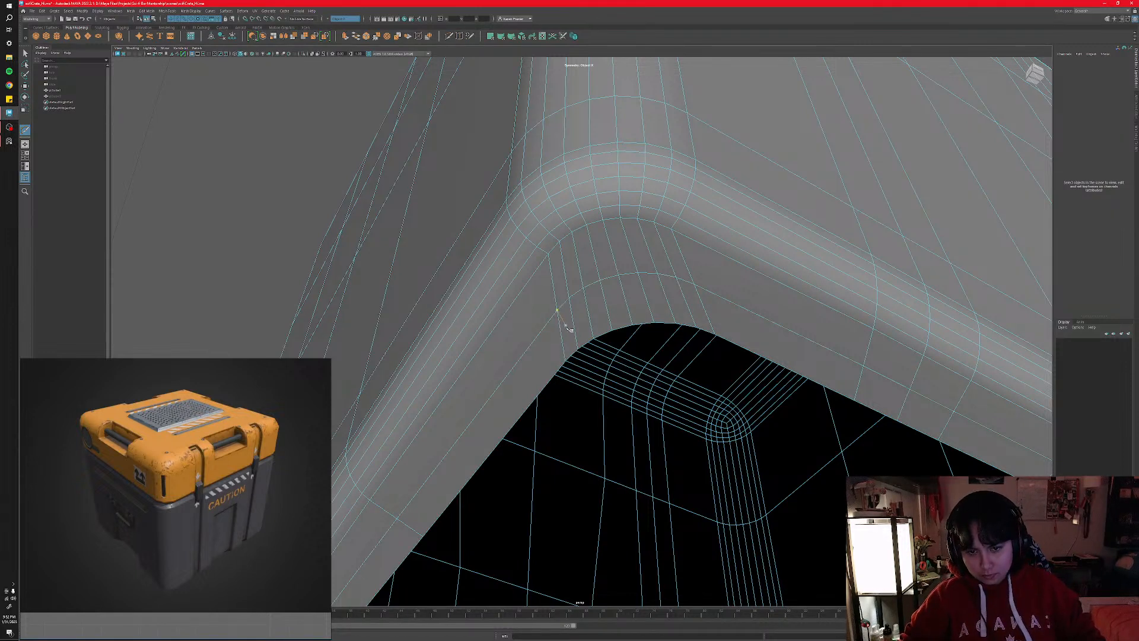
left_click(558, 281)
left_click(572, 272)
key("ctrl+z")
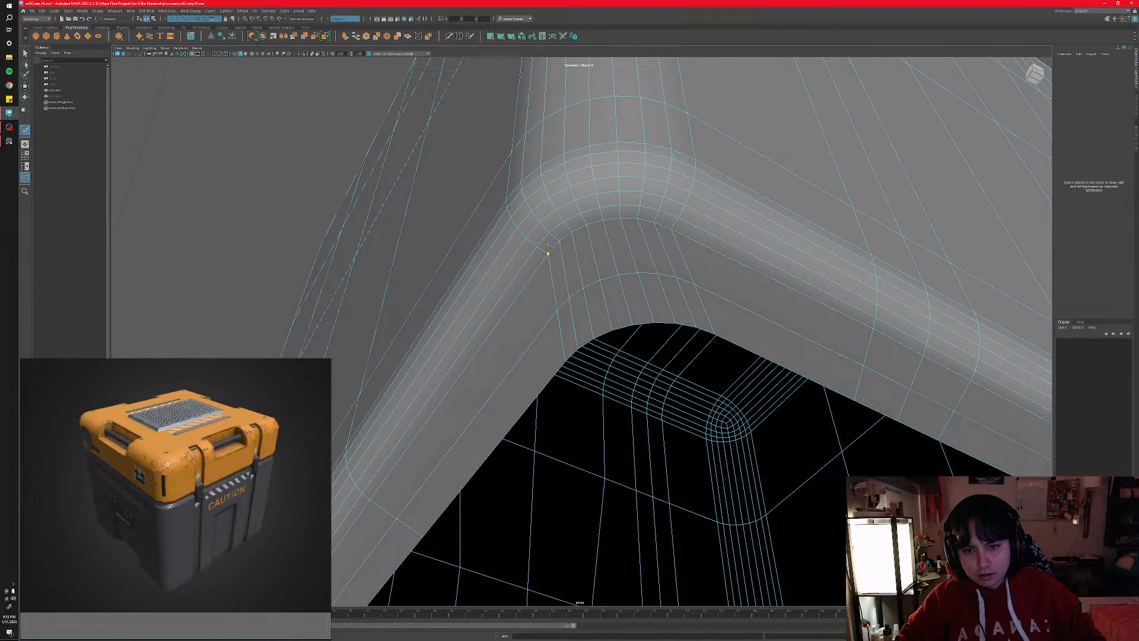
- Plot a V-shaped Multi-Cut path on the rim corner, from the bevel's edge to an inner loop vertex and back to the bevel
left_click(558, 272)
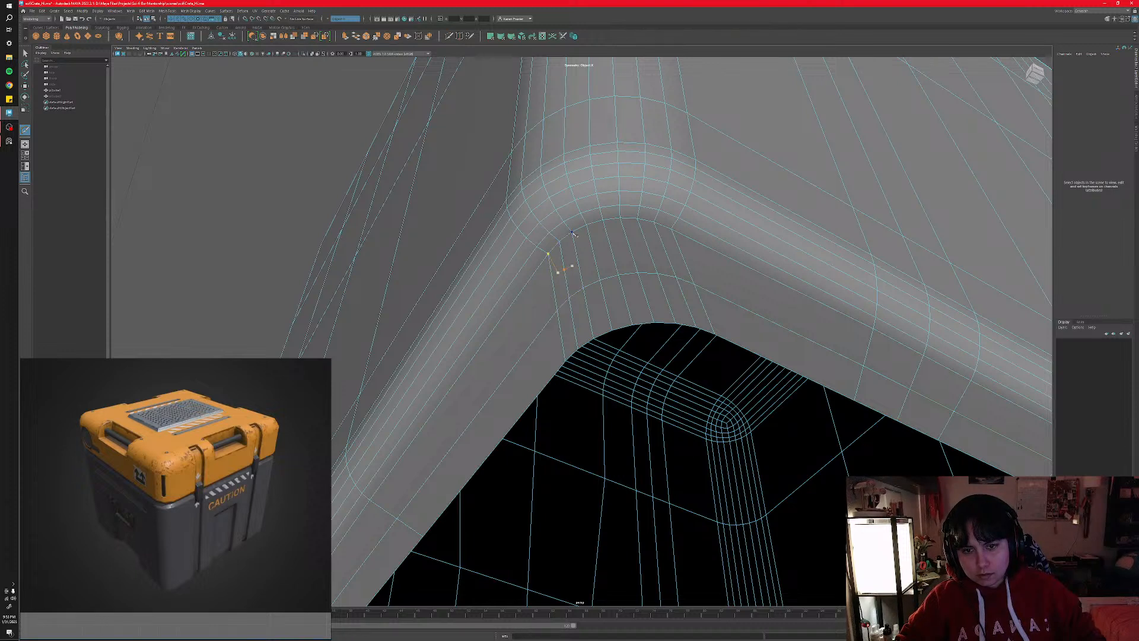
left_click(572, 233)
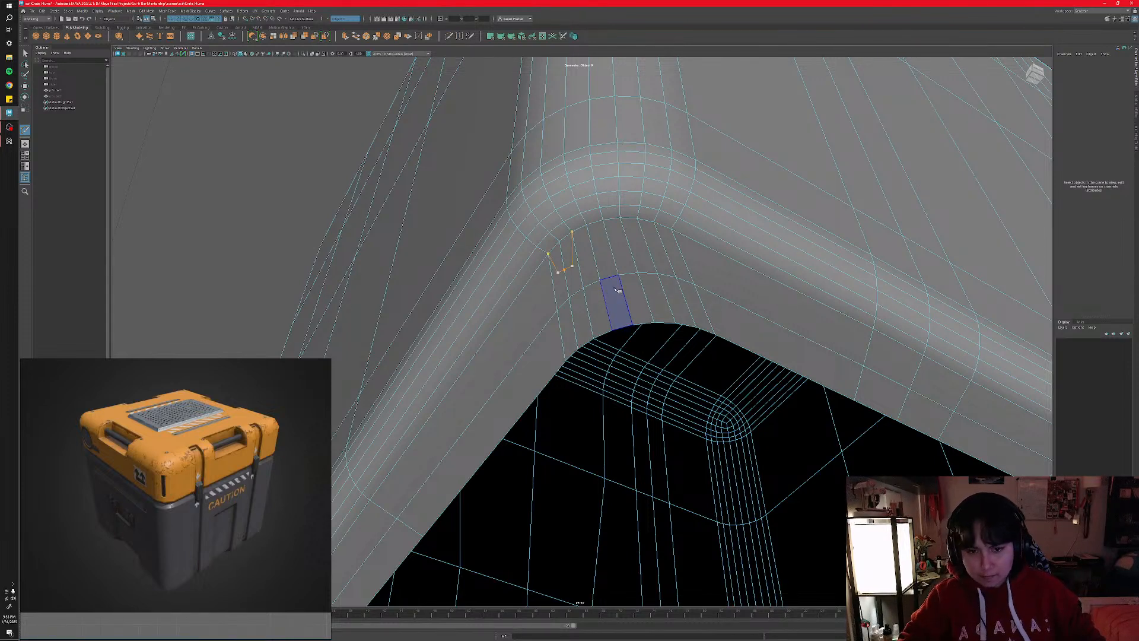
key("ctrl+z")
left_click(568, 298)
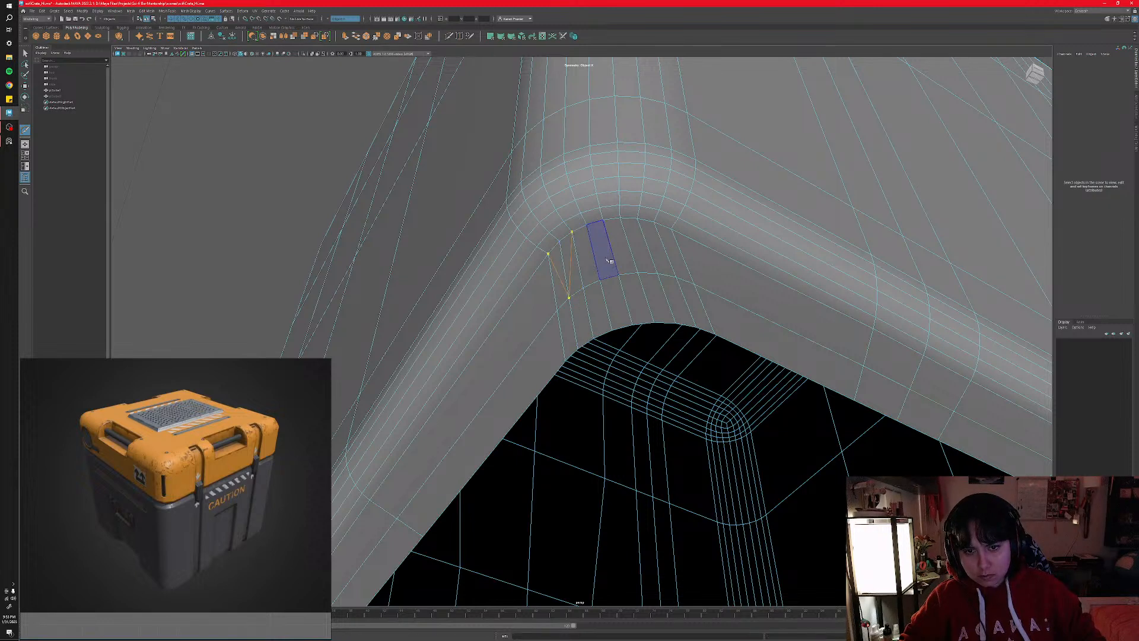
- Multi-cut three V-shaped pairs of diagonal edges across the outer row of faces on the crate's rounded underside corner
key("Return")
left_click(618, 275)
key("ctrl+z")
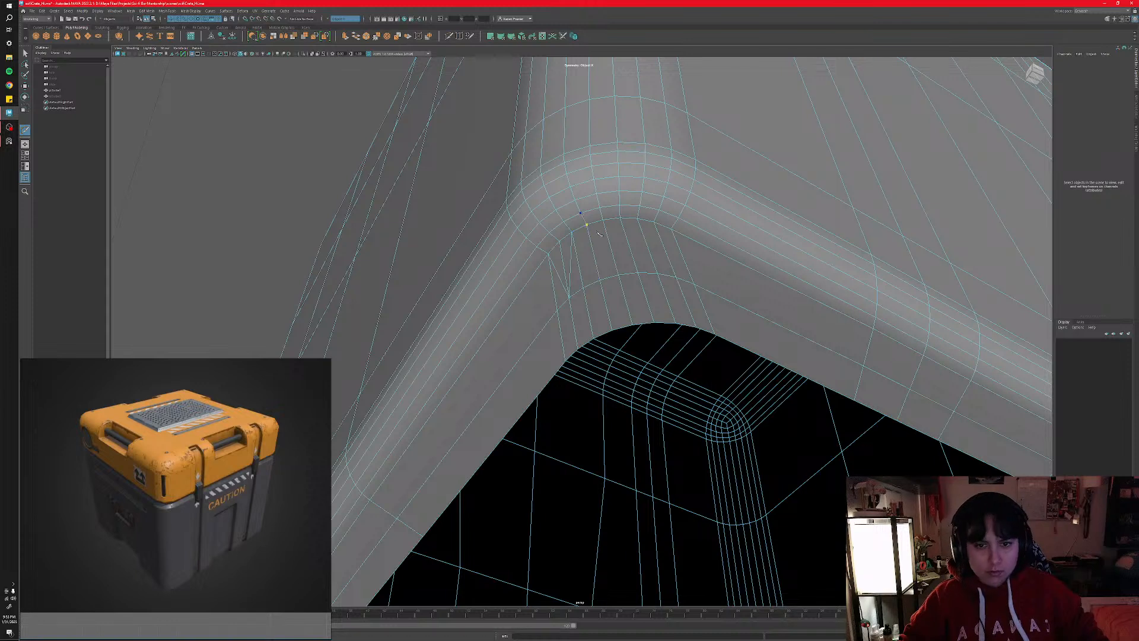
left_click(618, 274)
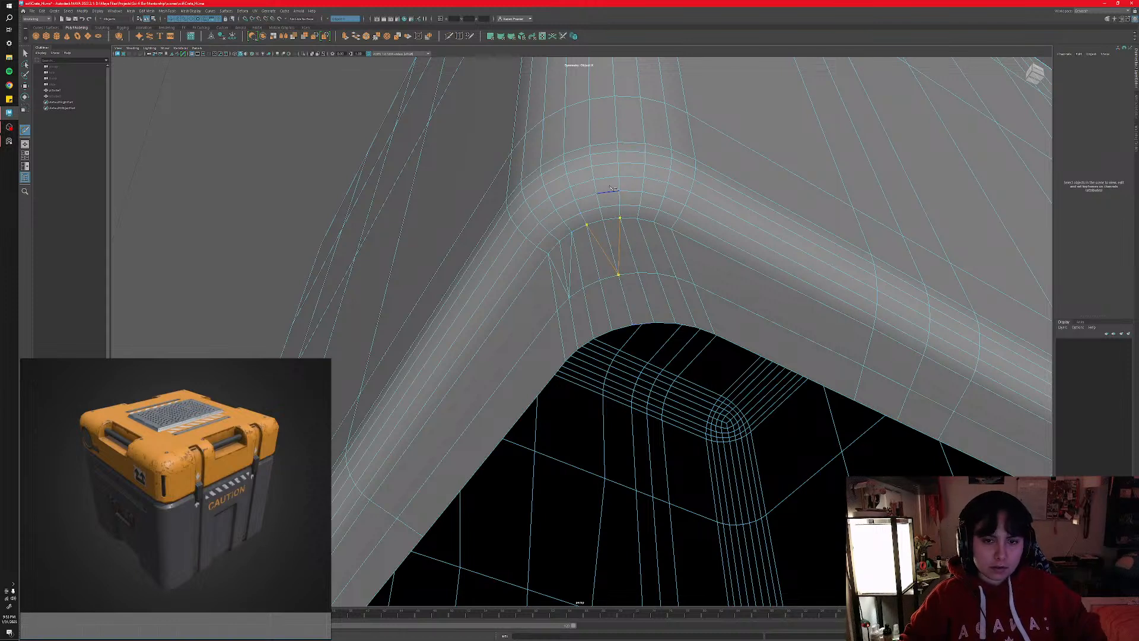
left_click(637, 218)
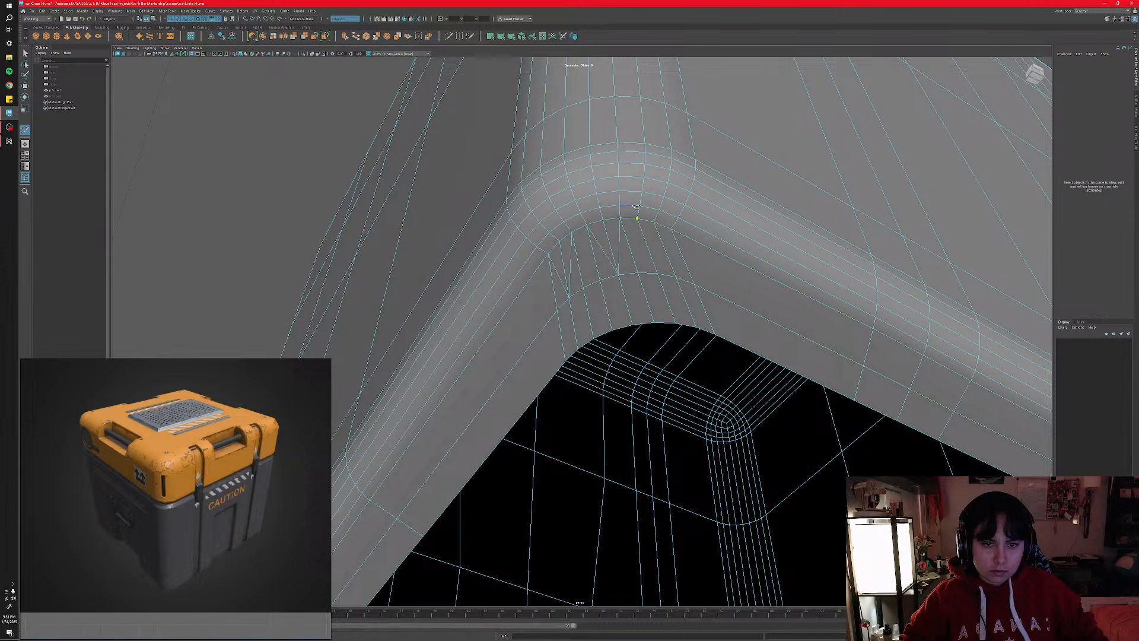
left_click(676, 277)
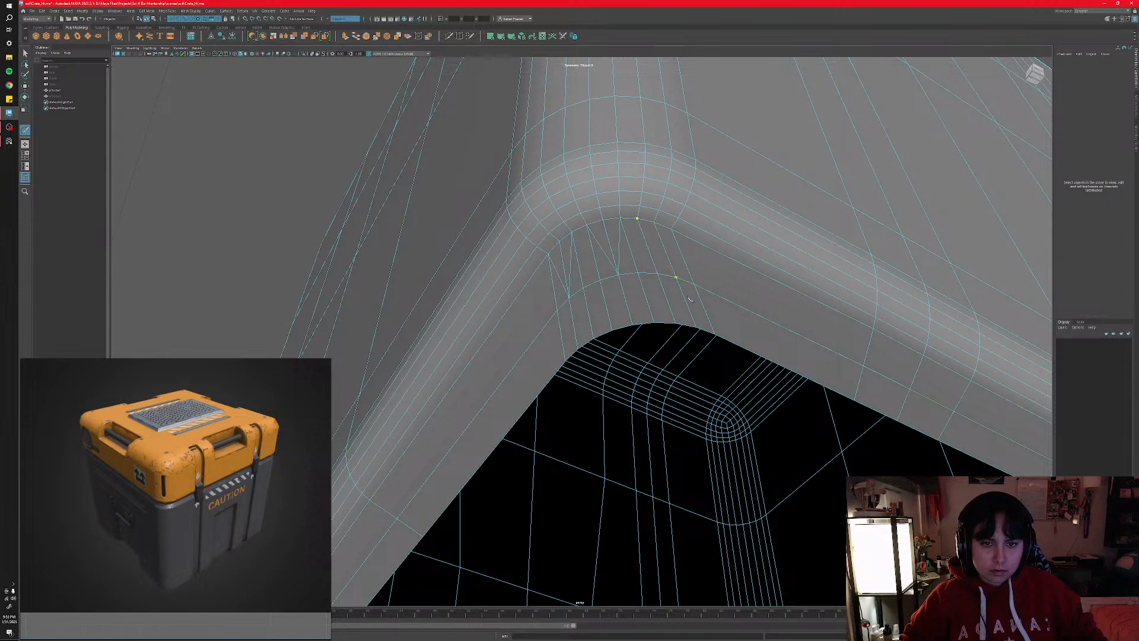
right_click(662, 204)
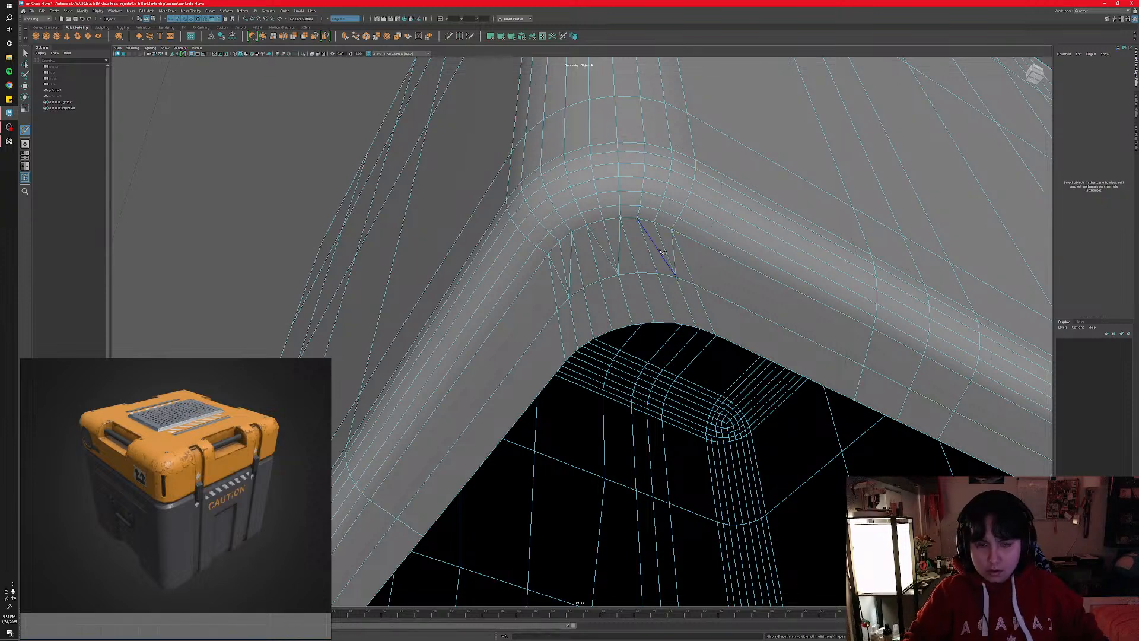
key("3")
key("1")
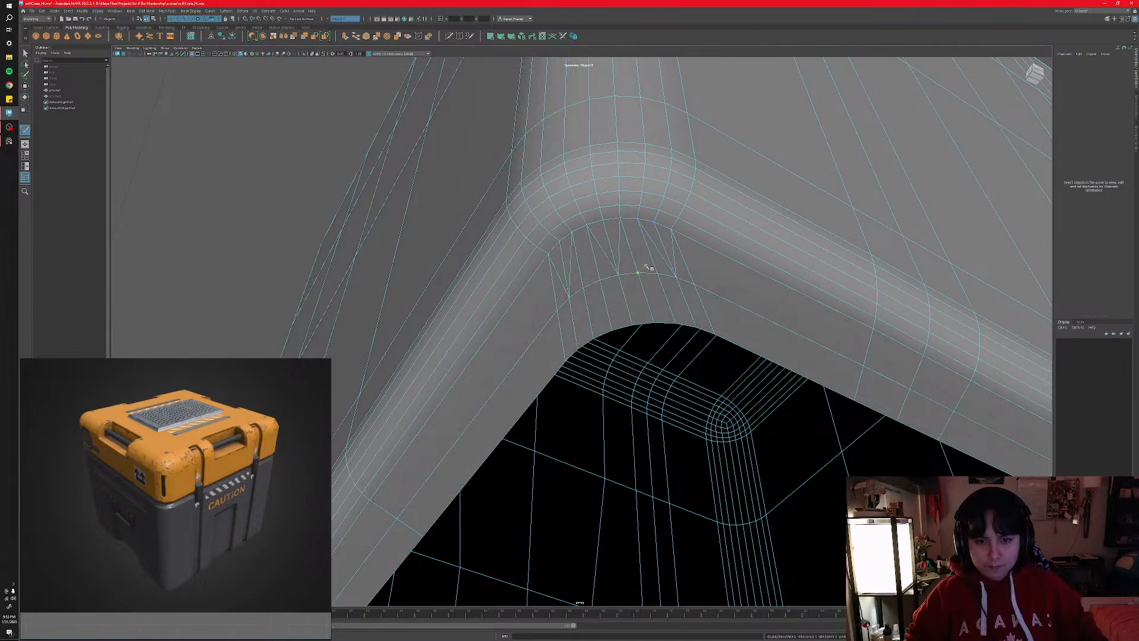
- Delete the surplus parallel edges and their vertices between the new diagonal cuts on the underside corner, down to the opening
key("q")
mouse_move(629, 274)
right_mouse_down()
mouse_move(628, 257)
mouse_move(601, 271)
mouse_move(627, 257)
right_mouse_up()
left_click(566, 265)
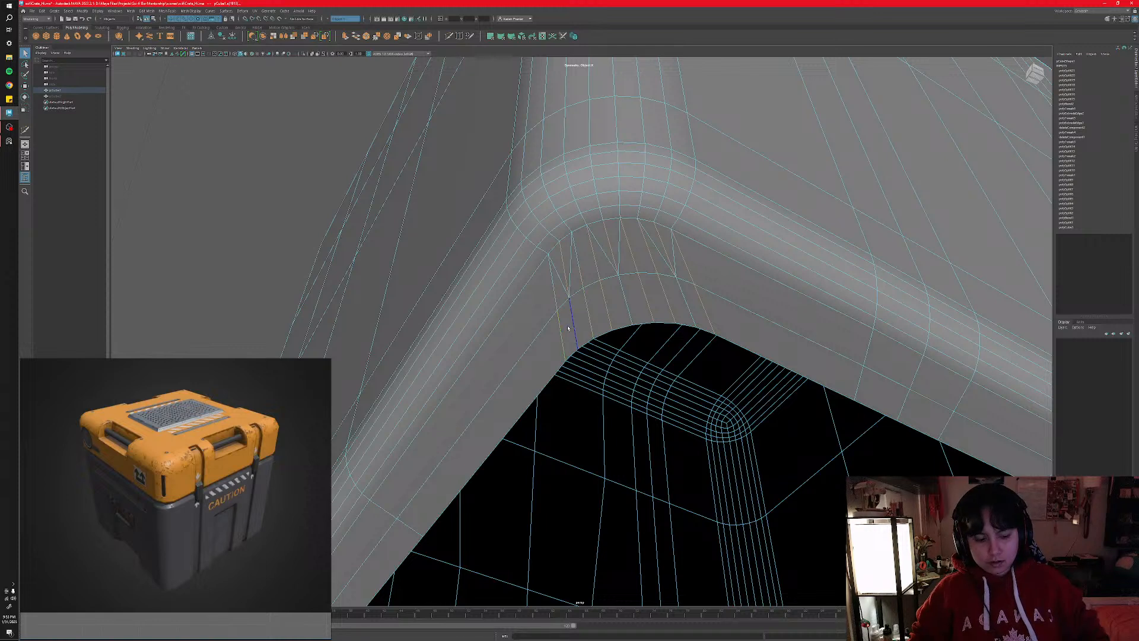
key("ctrl+Delete")
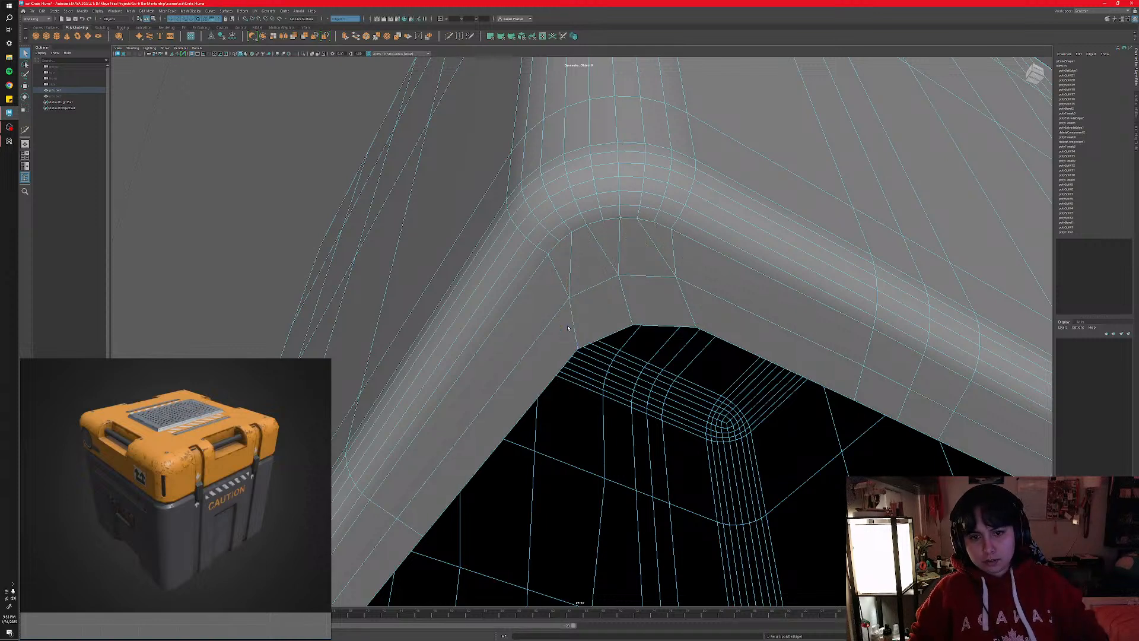
- Examine the reduced topology of the underside corner from close up, from farther away and from several angles
scroll(568, 327, "up", 6)
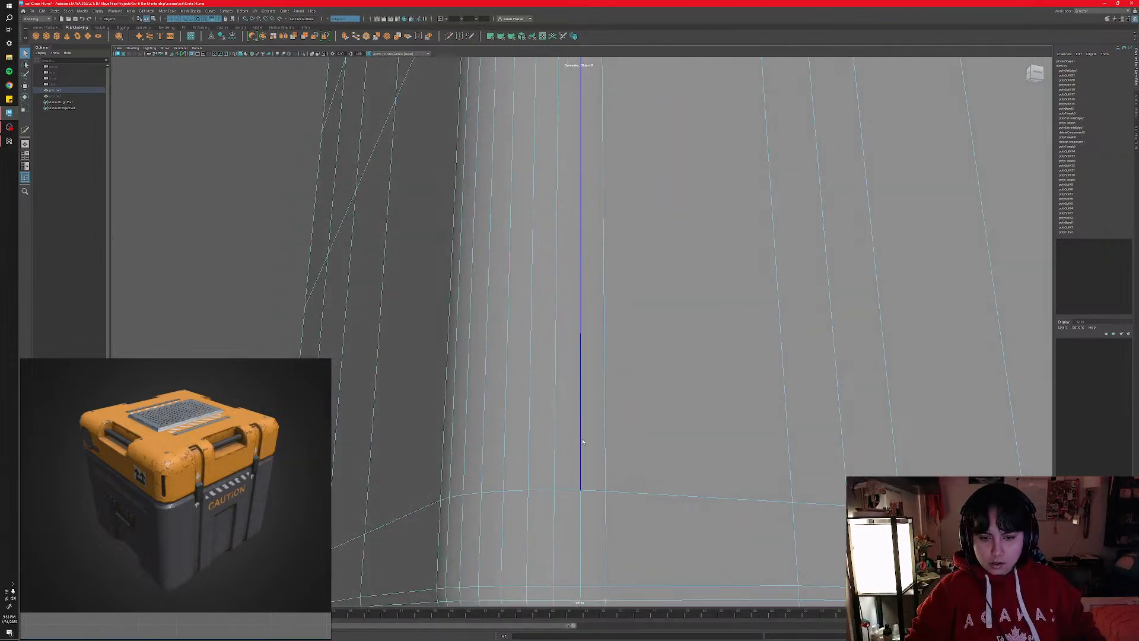
scroll(583, 441, "down", 5)
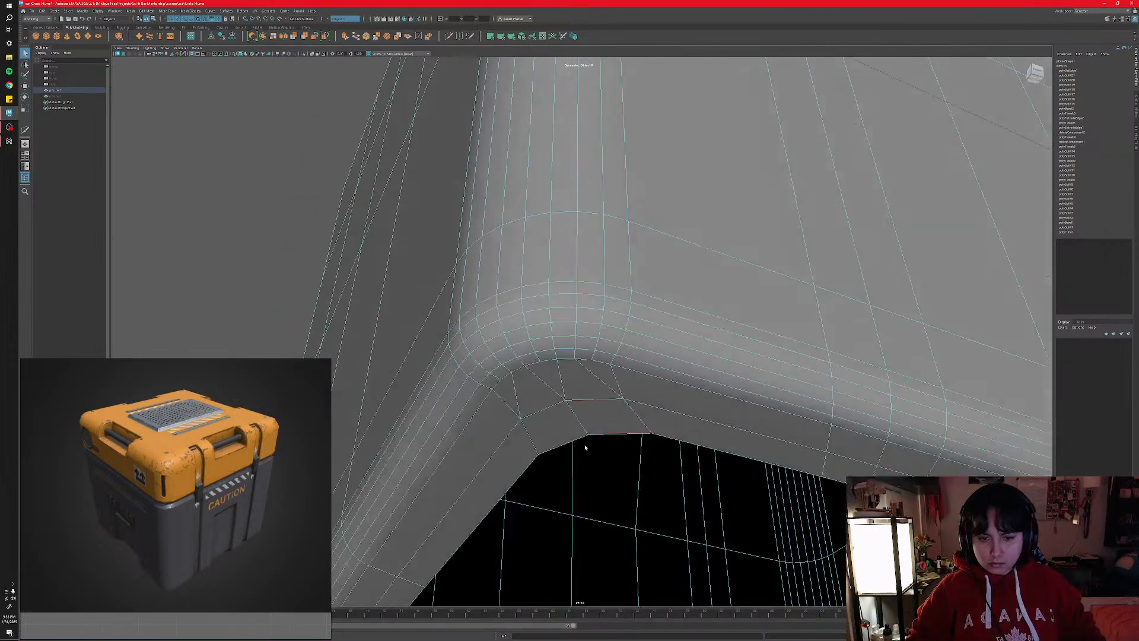
left_click(581, 397)
key("f")
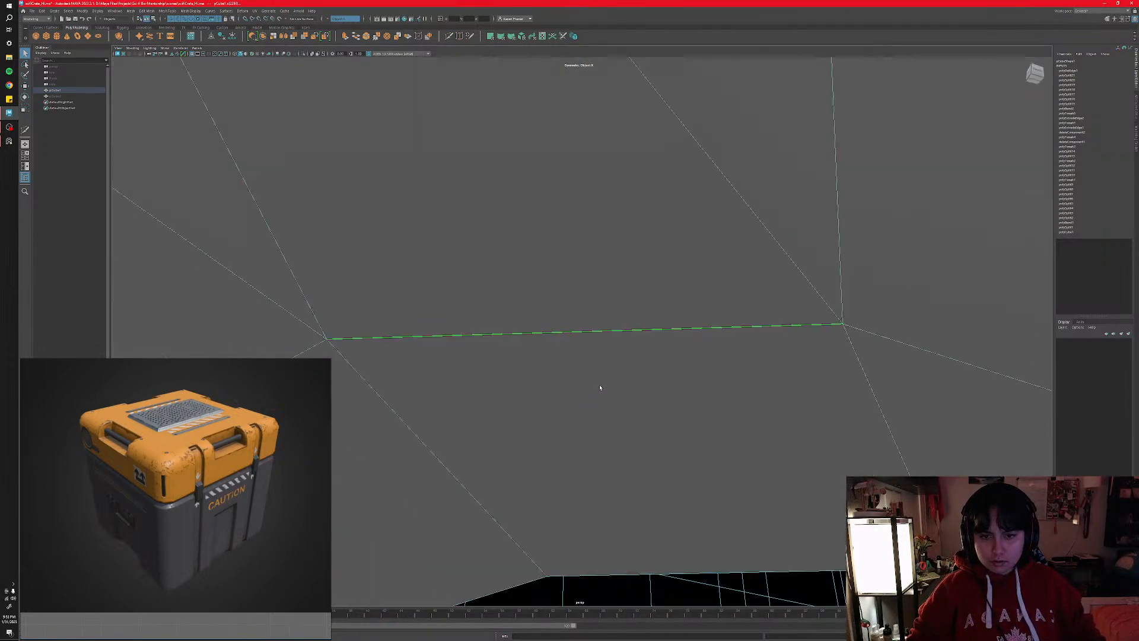
scroll(600, 387, "down", 8)
scroll(624, 327, "down", 4)
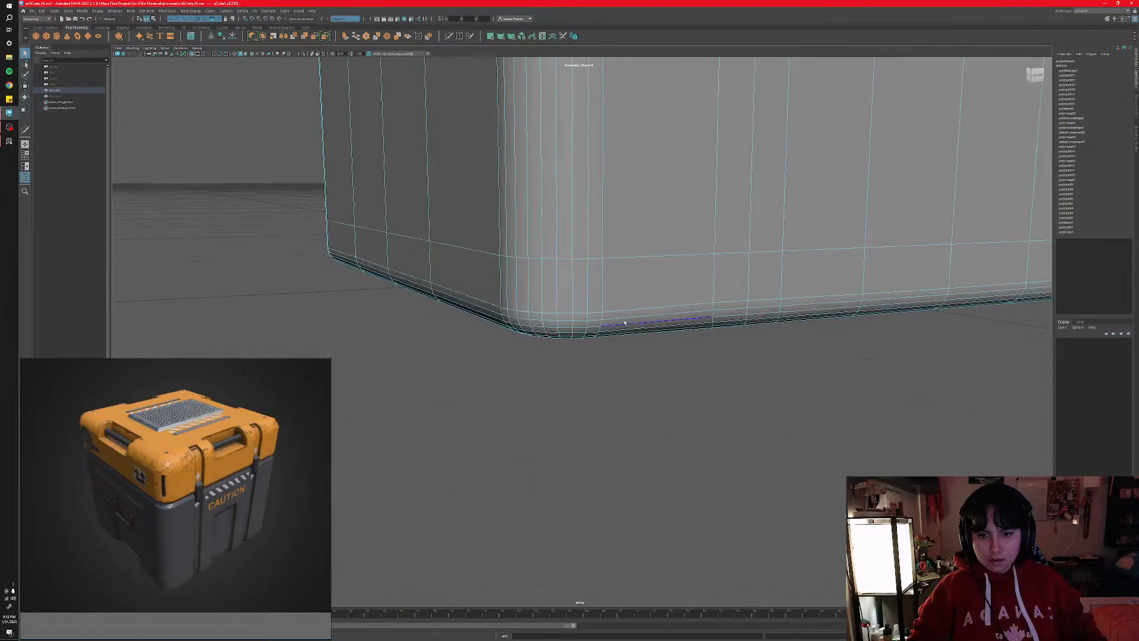
left_click_drag(623, 326, 611, 279, "alt")
scroll(609, 316, "up", 5)
scroll(588, 332, "up", 5)
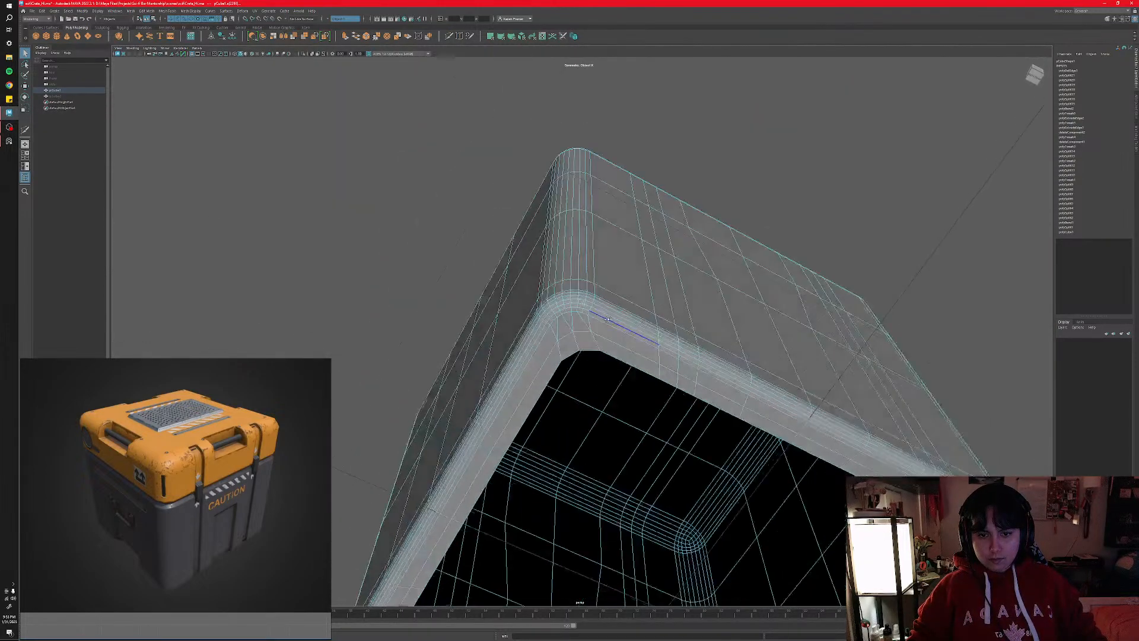
left_click_drag(567, 350, 593, 321, "alt")
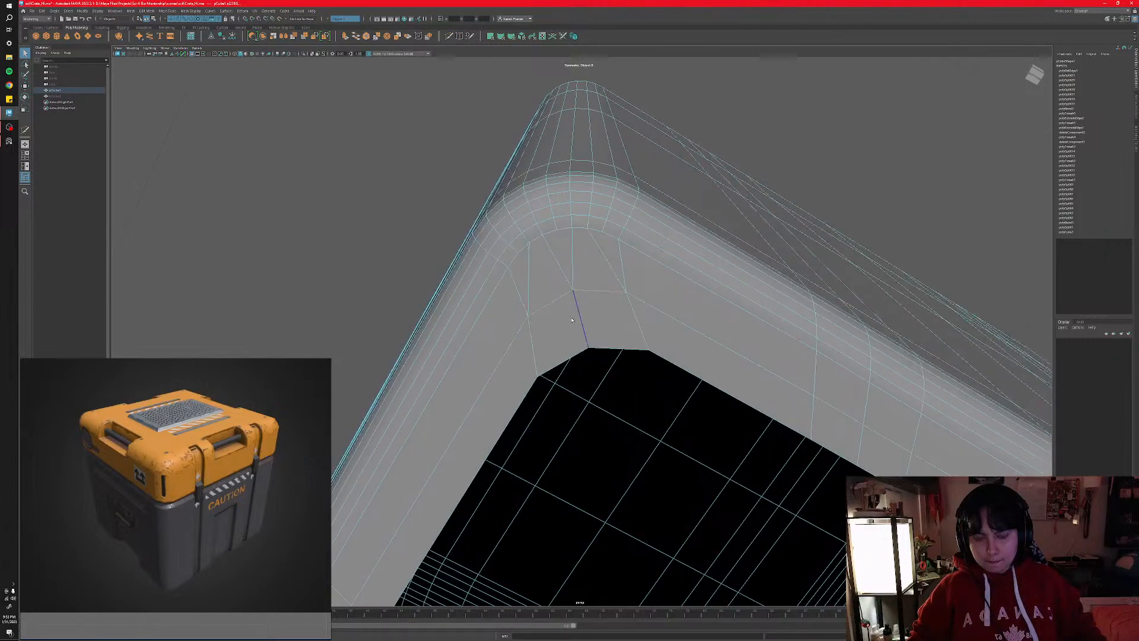
left_click_drag(500, 239, 513, 273, "alt")
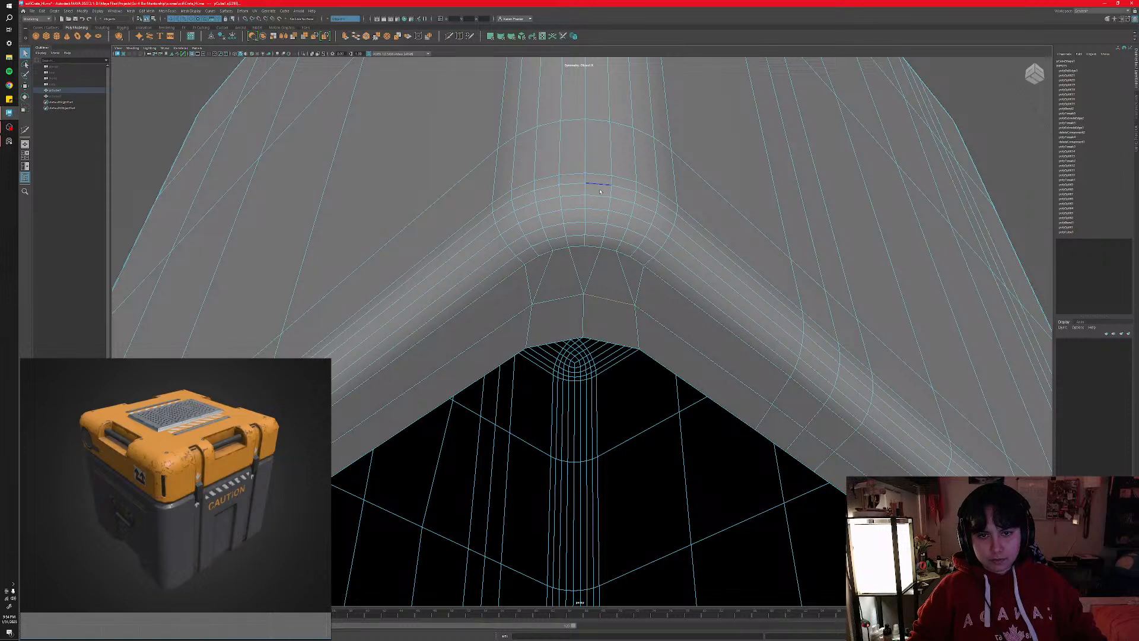
left_click_drag(653, 225, 617, 244, "alt")
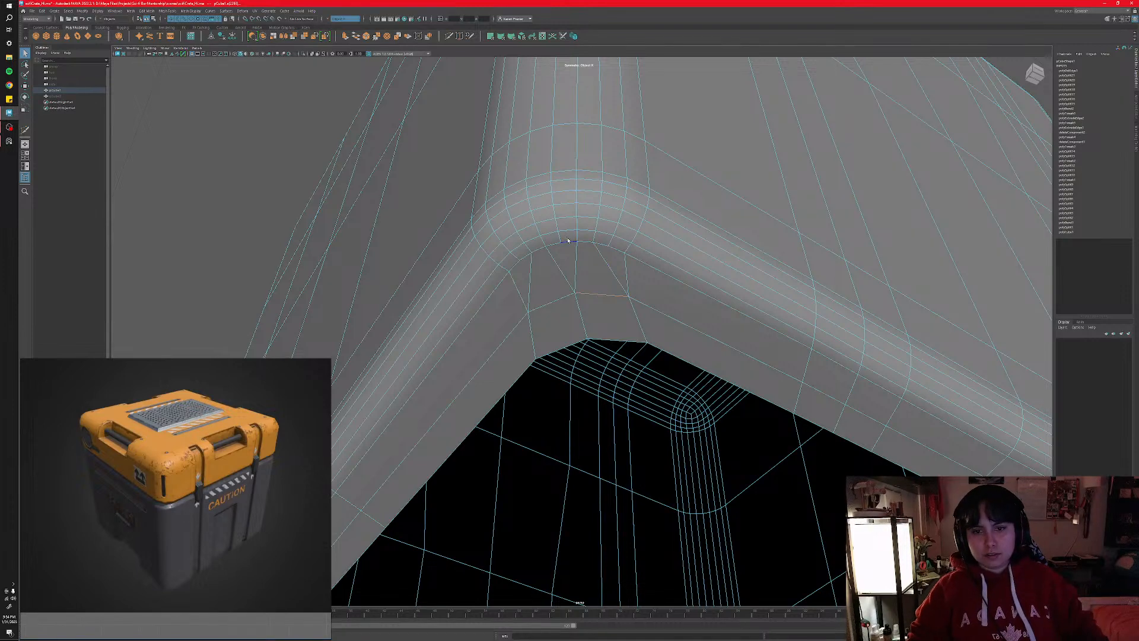
left_click_drag(556, 317, 529, 297, "alt")
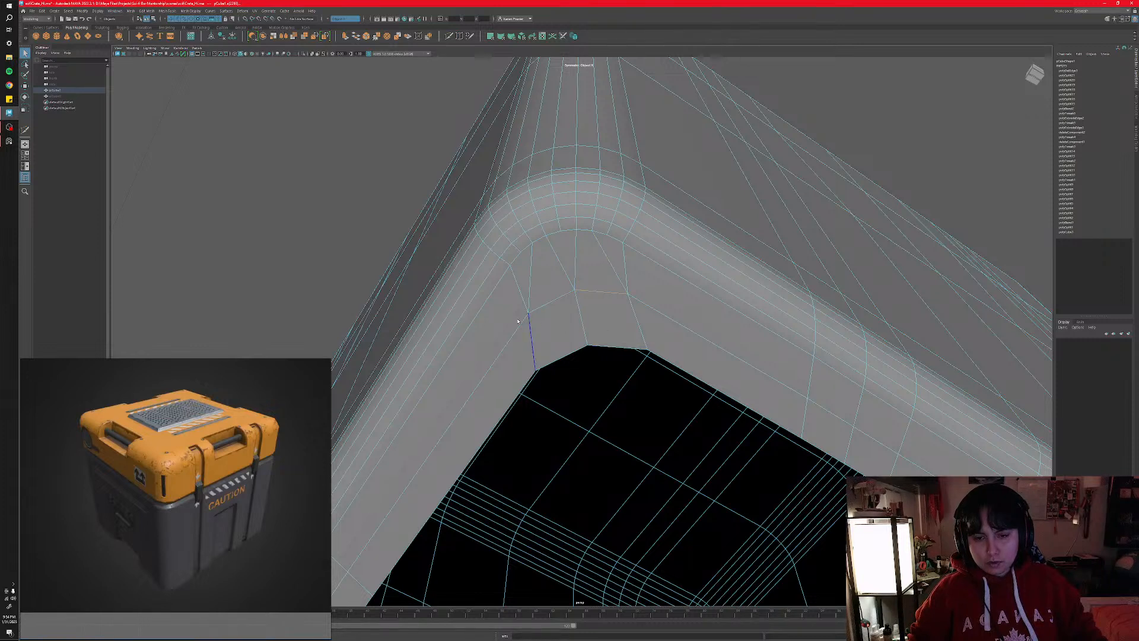
- Target-weld the outer two vertices on the opening's corner to the middle vertex, giving the opening a single-point corner
left_click_drag(537, 344, 555, 298, "alt")
right_click(562, 295)
right_click_drag(562, 298, 533, 293)
left_click(552, 323)
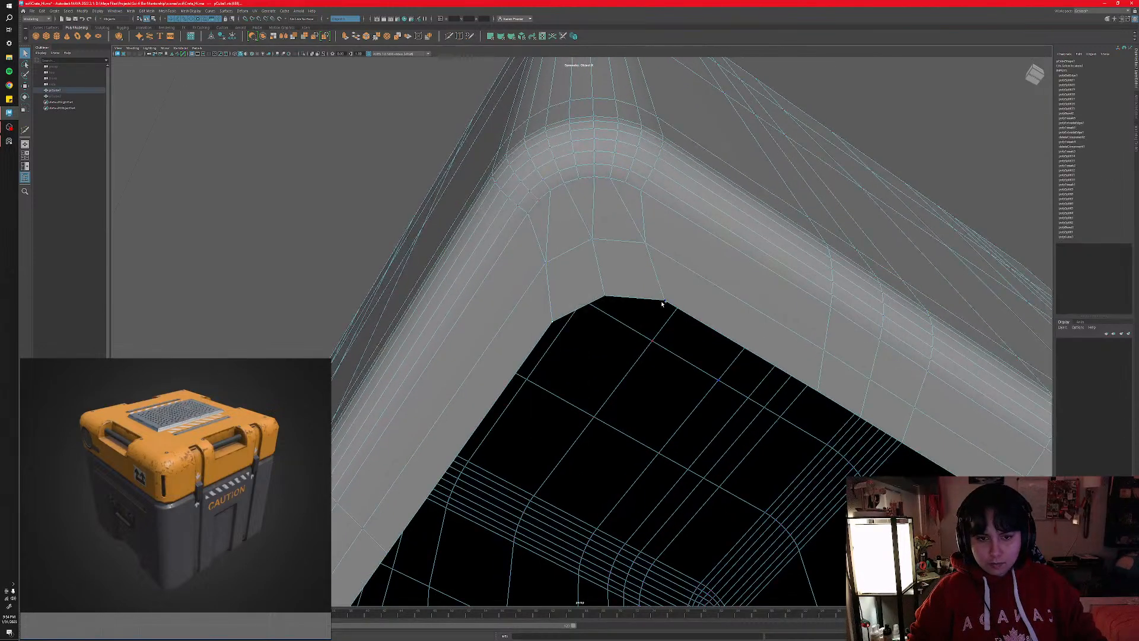
right_click(562, 282)
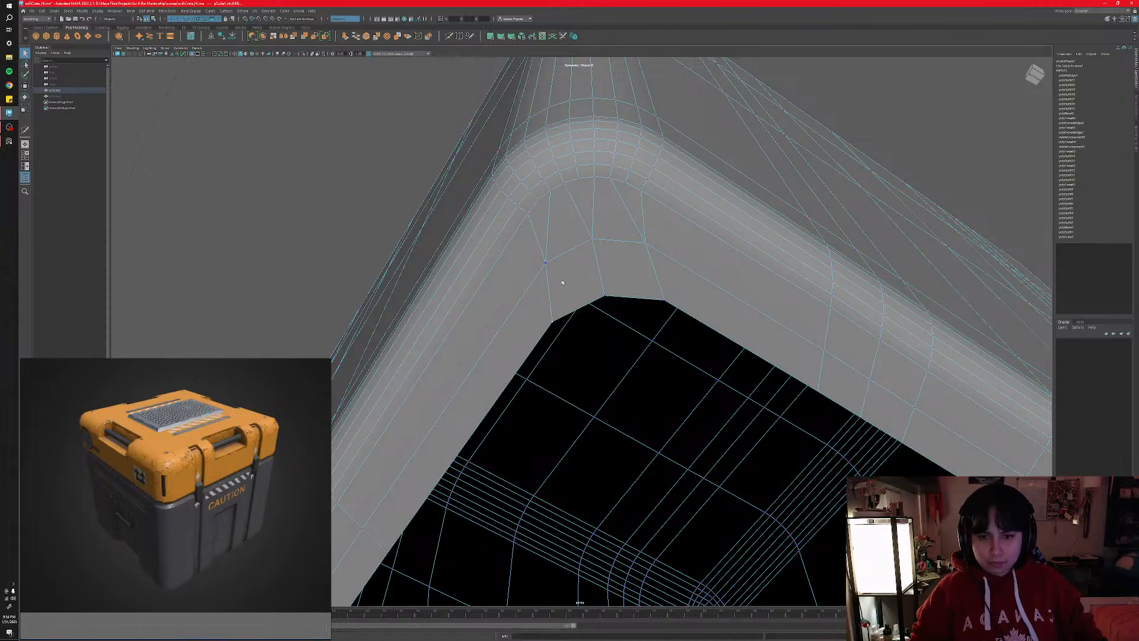
right_click(562, 282, "ctrl")
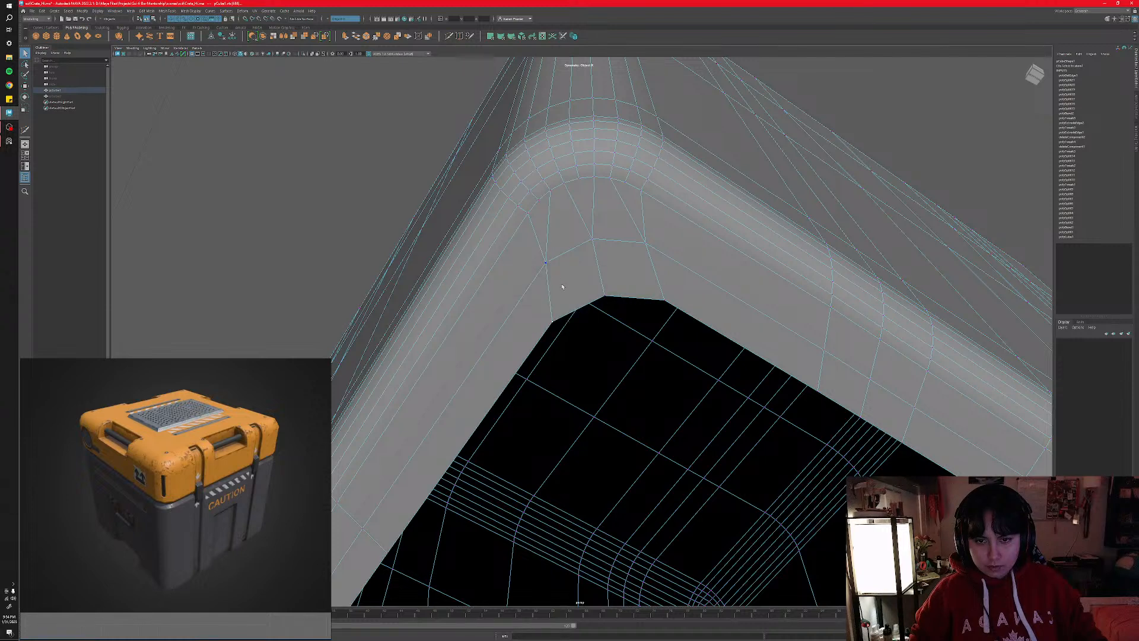
right_click(564, 290, "shift")
mouse_move(564, 289)
right_mouse_down("shift")
mouse_move(564, 269)
mouse_move(563, 299)
right_mouse_up("shift")
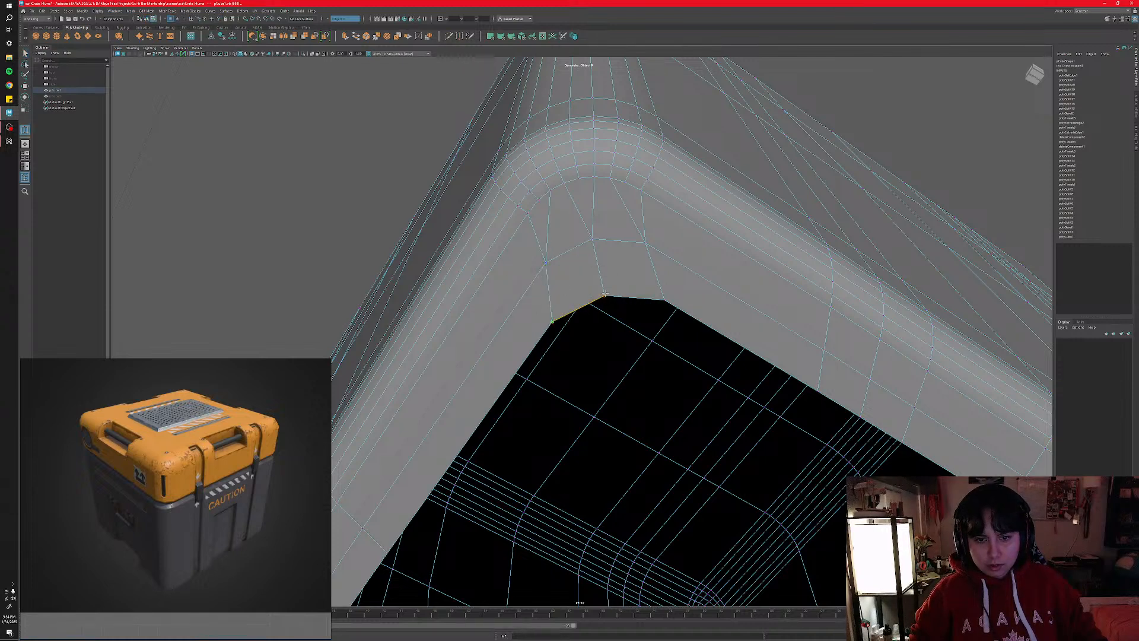
left_click_drag(604, 293, 851, 421)
- At the next rounded underside corner, multi-cut a V-shaped pair of diagonal edges across the first outer faces of the rim
left_click_drag(487, 337, 530, 266, "alt")
middle_click_drag(530, 266, 715, 379, "alt")
scroll(510, 246, "up", 2)
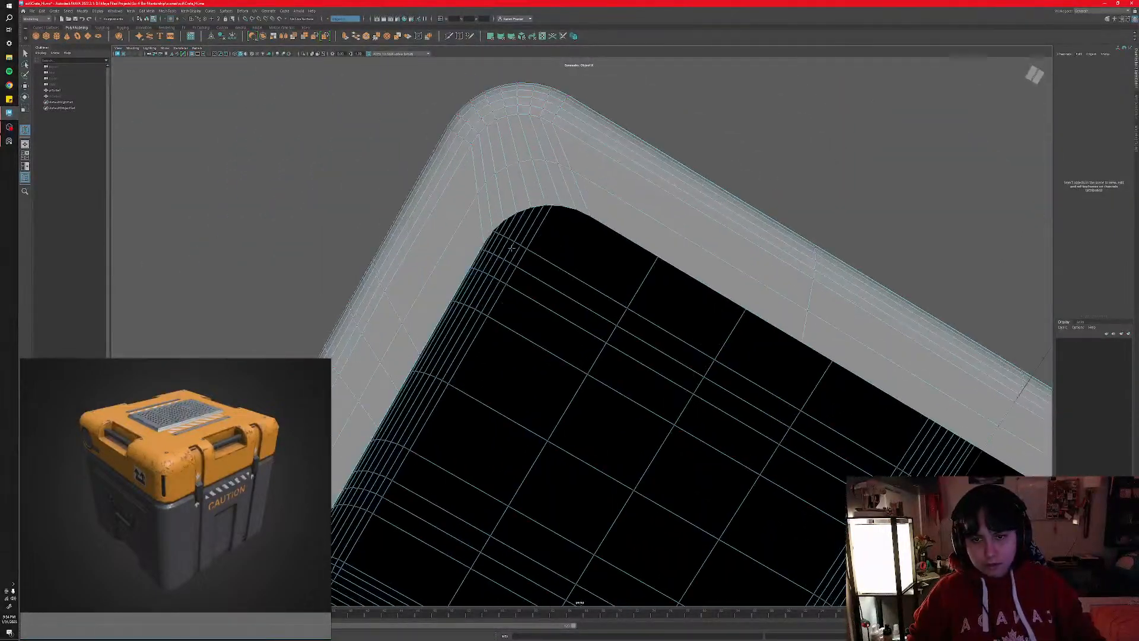
middle_click_drag(510, 236, 601, 329, "alt")
key("q")
middle_click_drag(567, 250, 611, 294, "alt")
right_click_drag(599, 275, 363, 54)
left_click(449, 38)
scroll(597, 310, "up", 5)
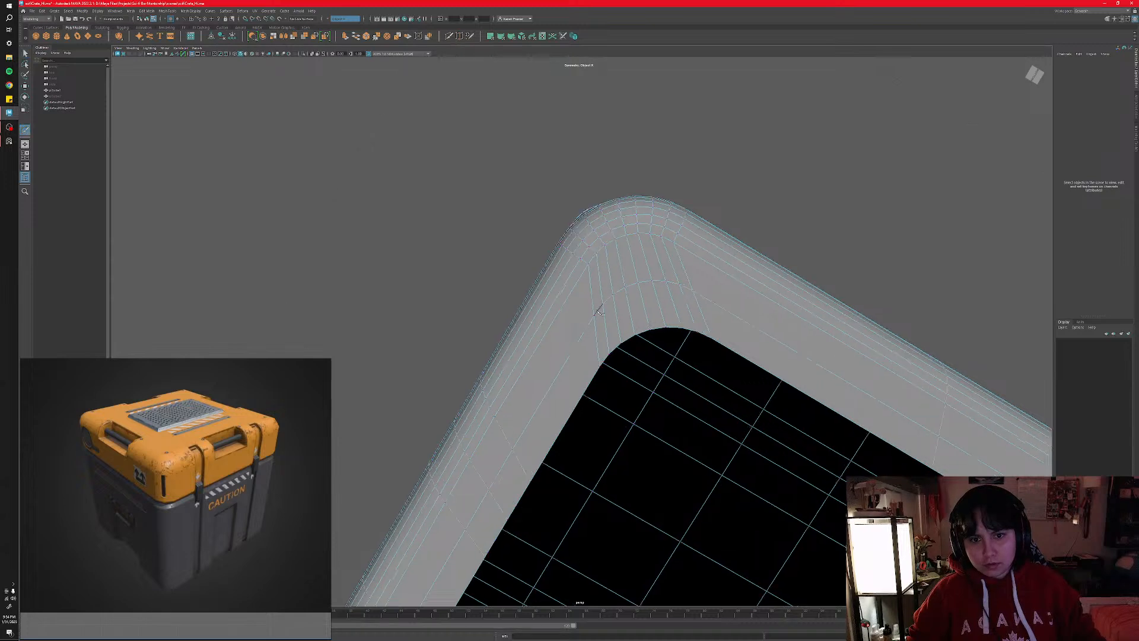
middle_click_drag(597, 311, 566, 340, "alt")
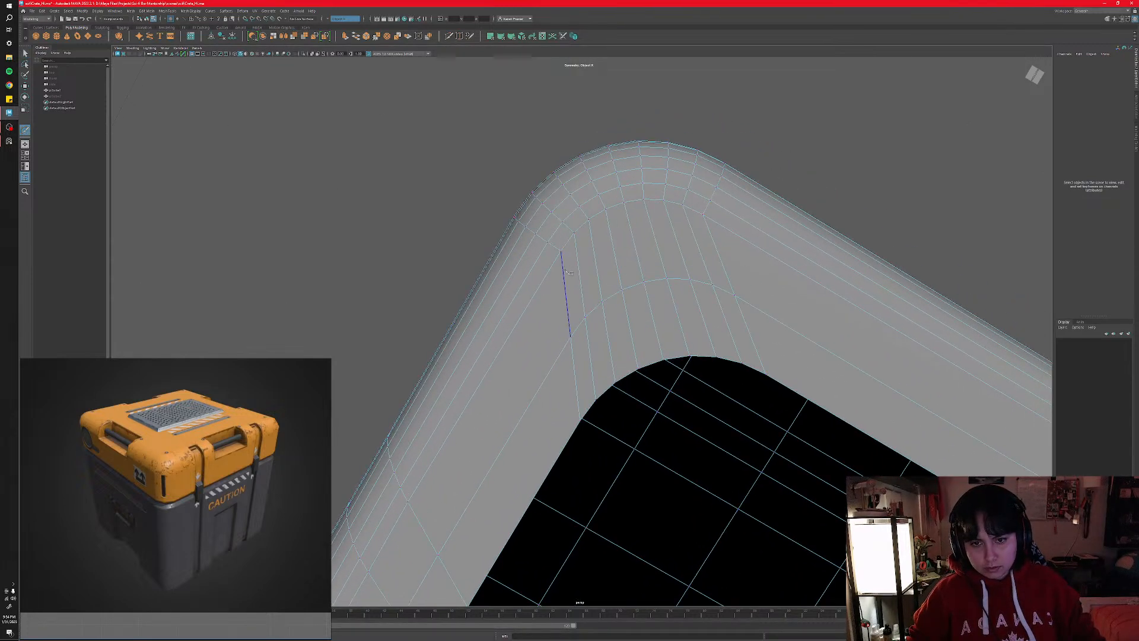
left_click(560, 251)
left_click(585, 317)
key("Return")
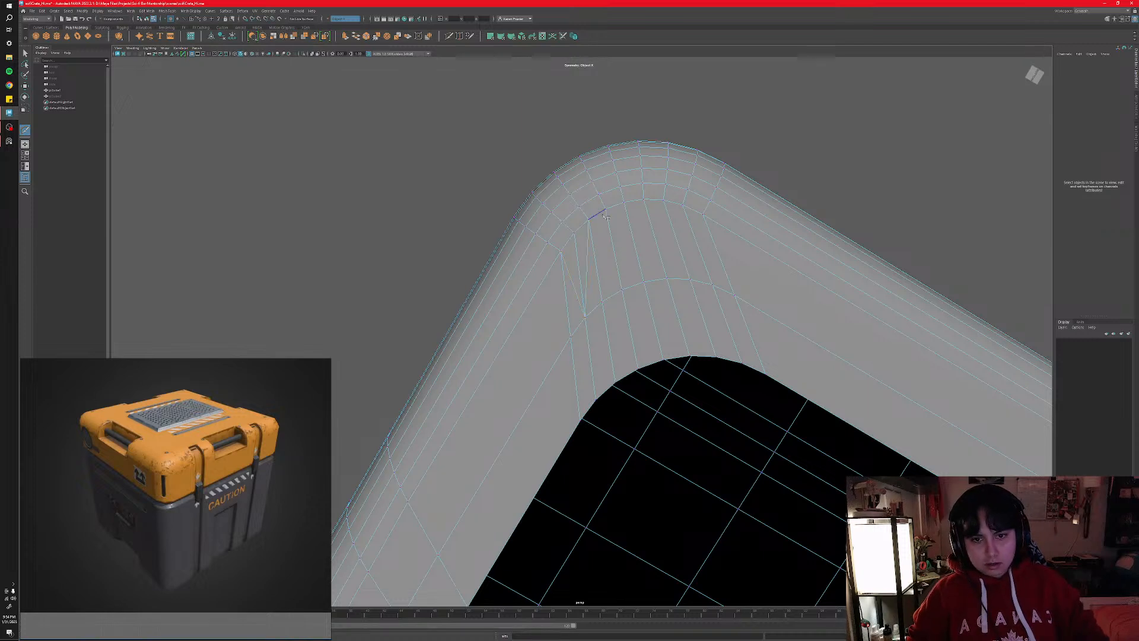
- Multi-cut two more V-shaped pairs of diagonal edges across the middle and far faces of the same corner
left_click(605, 211)
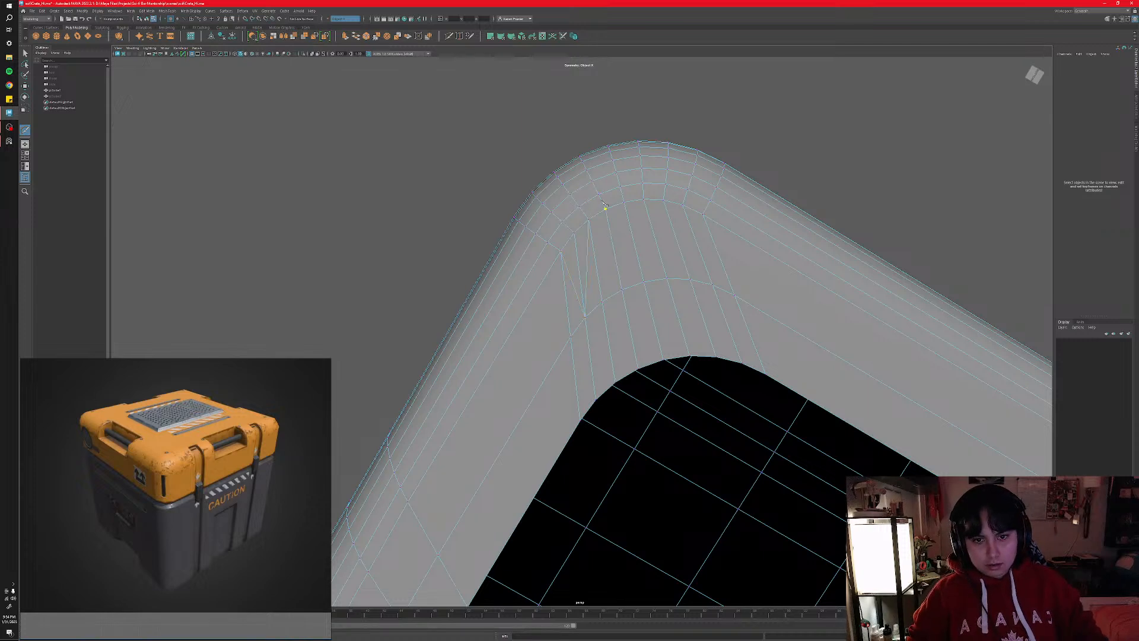
left_click(645, 202)
key("Return")
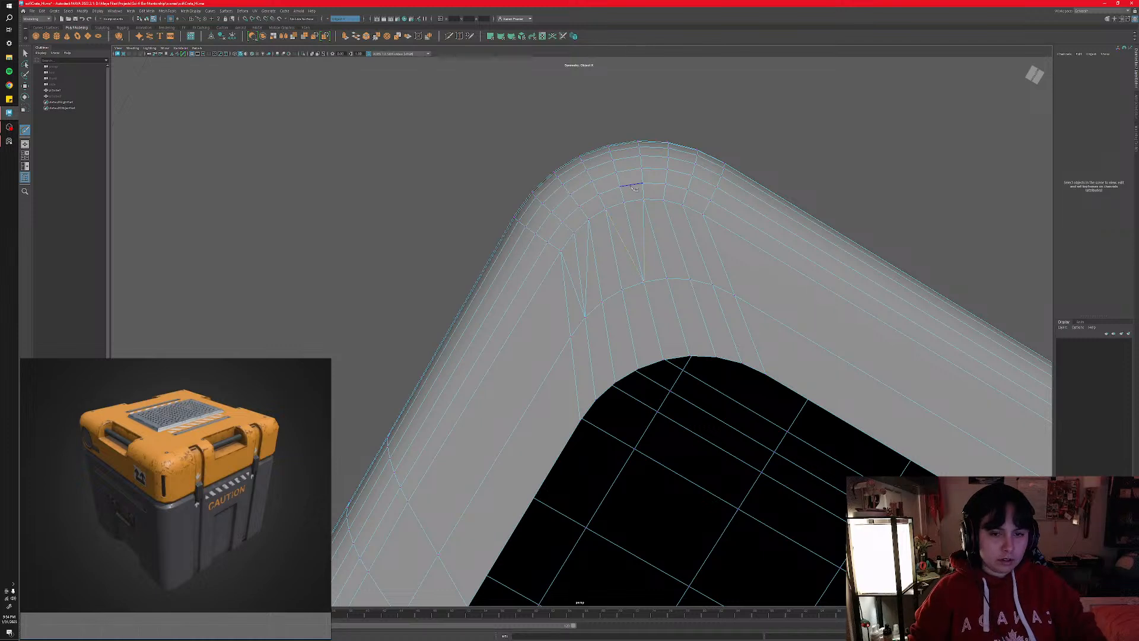
left_click(682, 206)
left_click(663, 200)
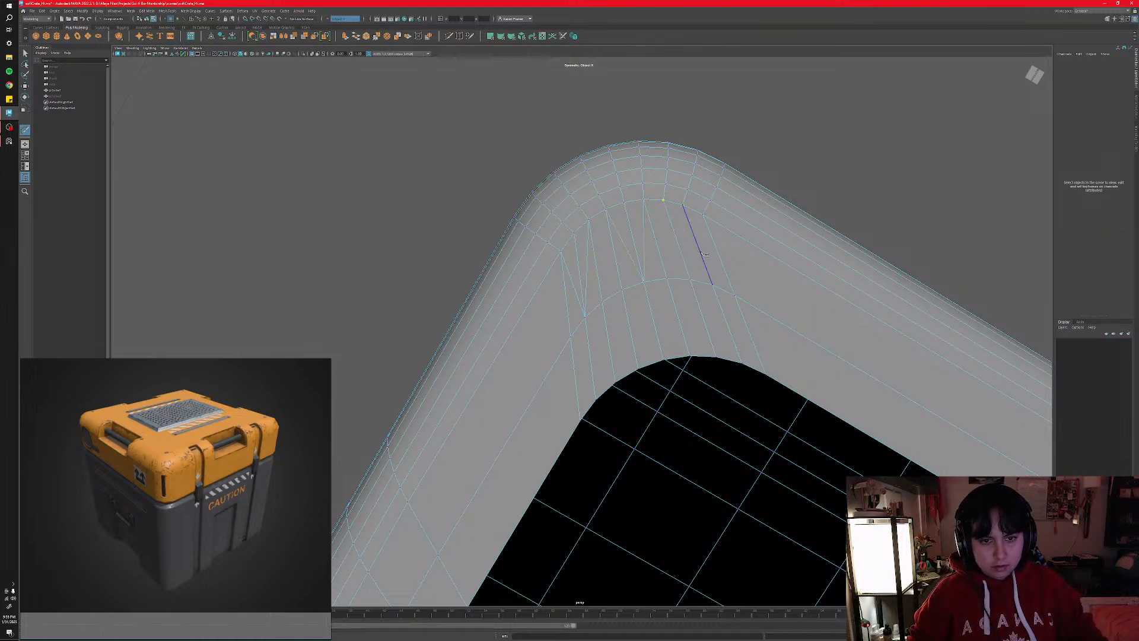
left_click(712, 284)
left_click(703, 215)
key("Return")
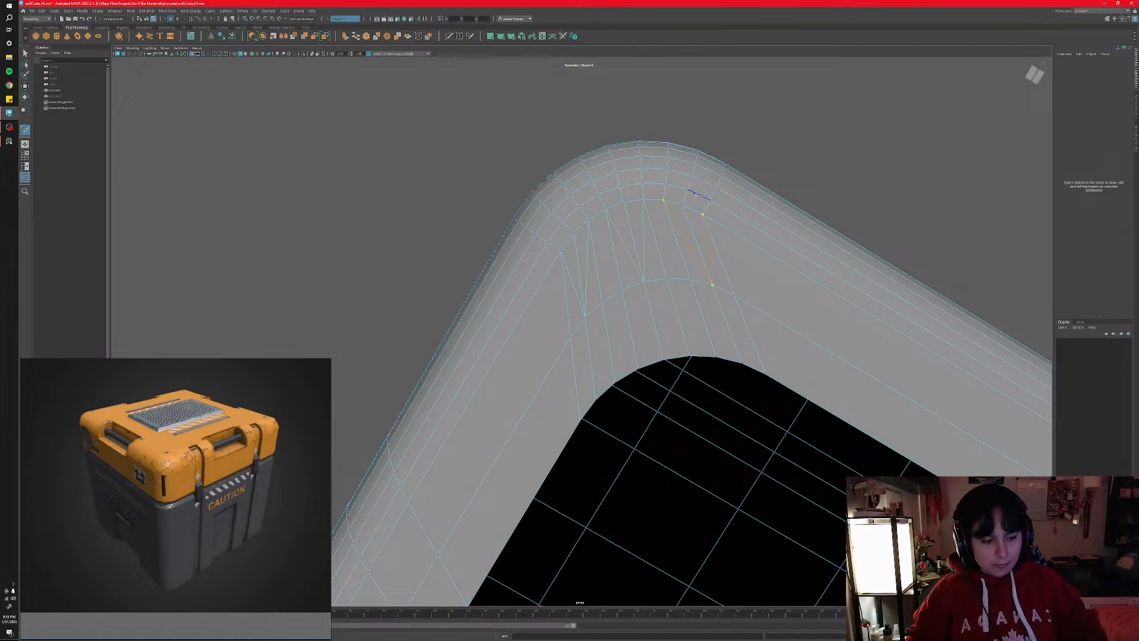
- Delete the surplus parallel edges and their vertices between the V-shaped cuts on this second corner
middle_click_drag(617, 336, 605, 335, "alt")
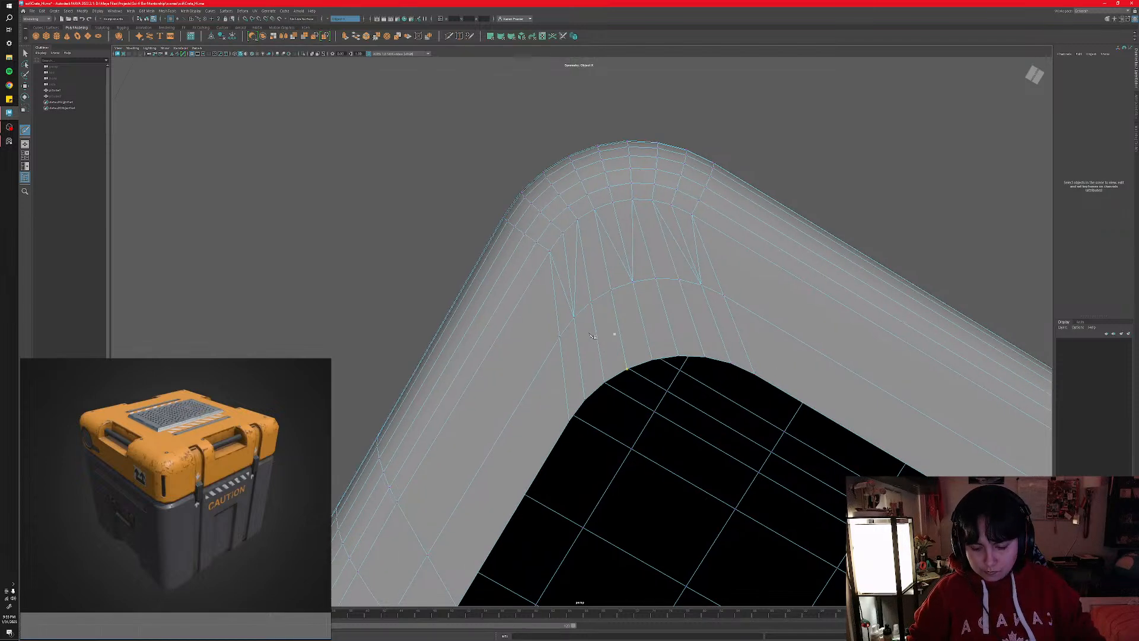
key("q")
right_click_drag(561, 326, 552, 292)
left_click(553, 293)
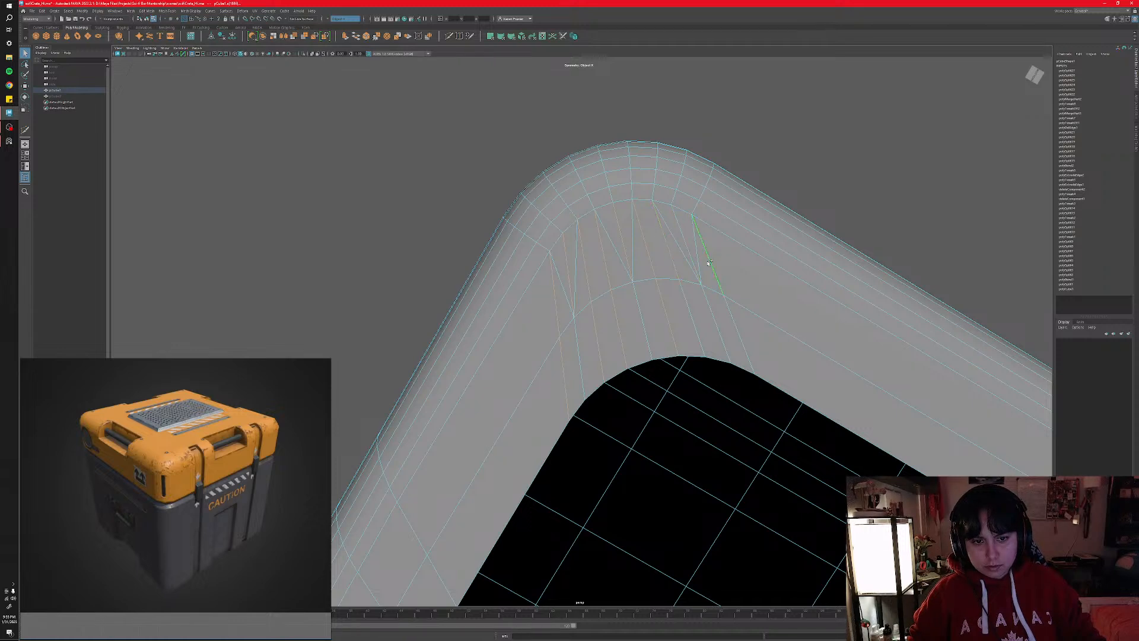
key("ctrl+Delete")
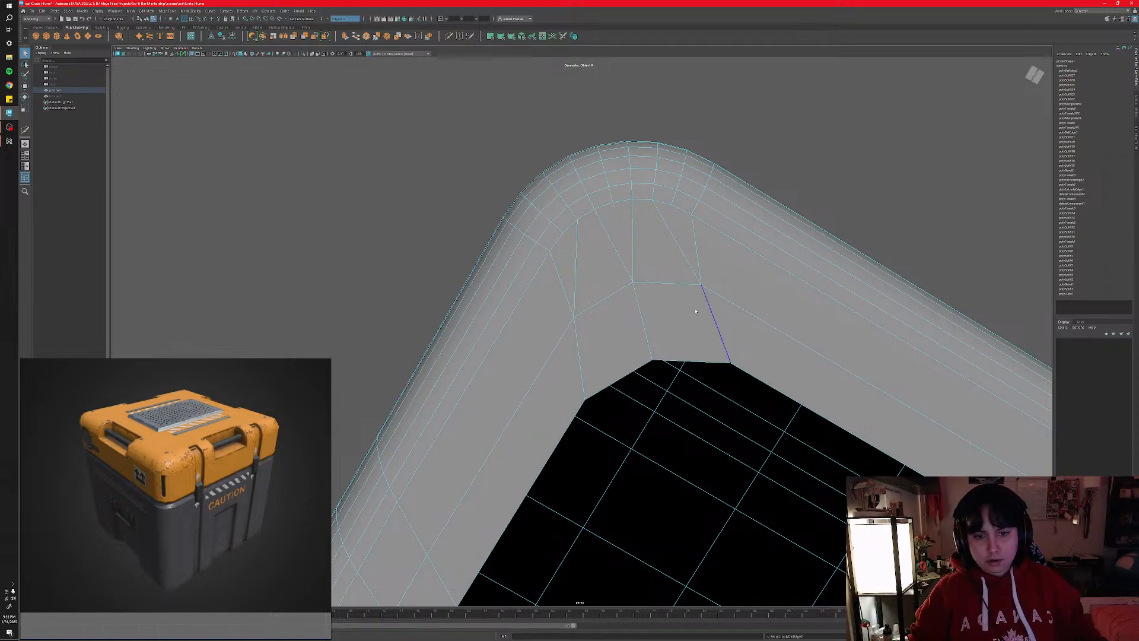
- Target-weld the two outer vertices of the second corner's opening to its middle vertex
right_click(605, 366)
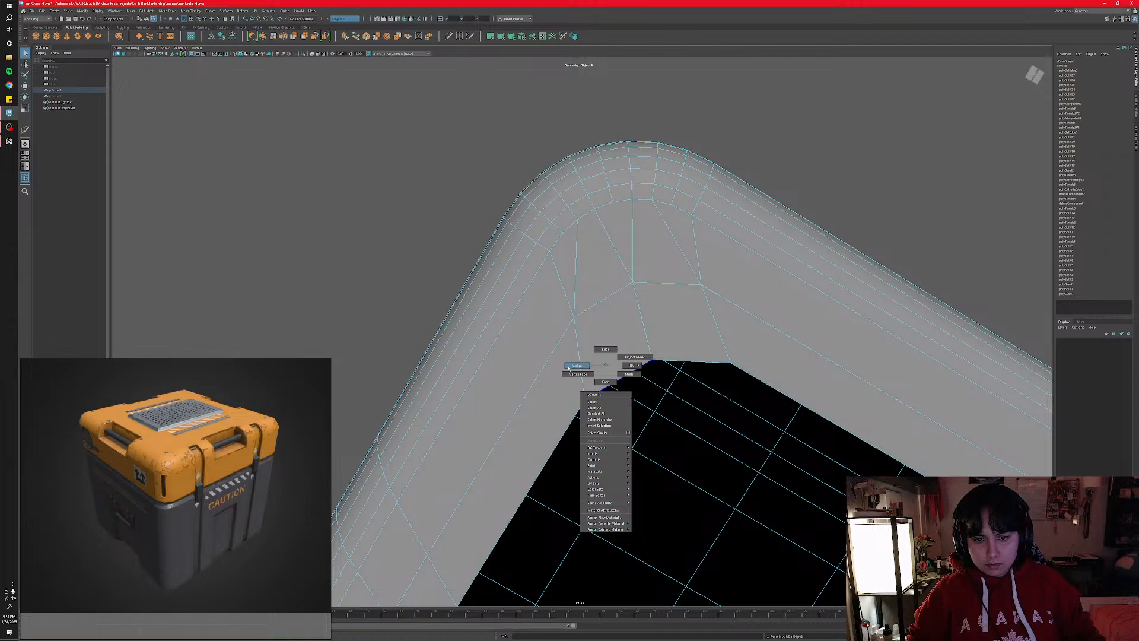
mouse_move(568, 368)
right_mouse_down()
mouse_move(547, 375)
mouse_move(547, 353)
mouse_move(549, 380)
right_mouse_up()
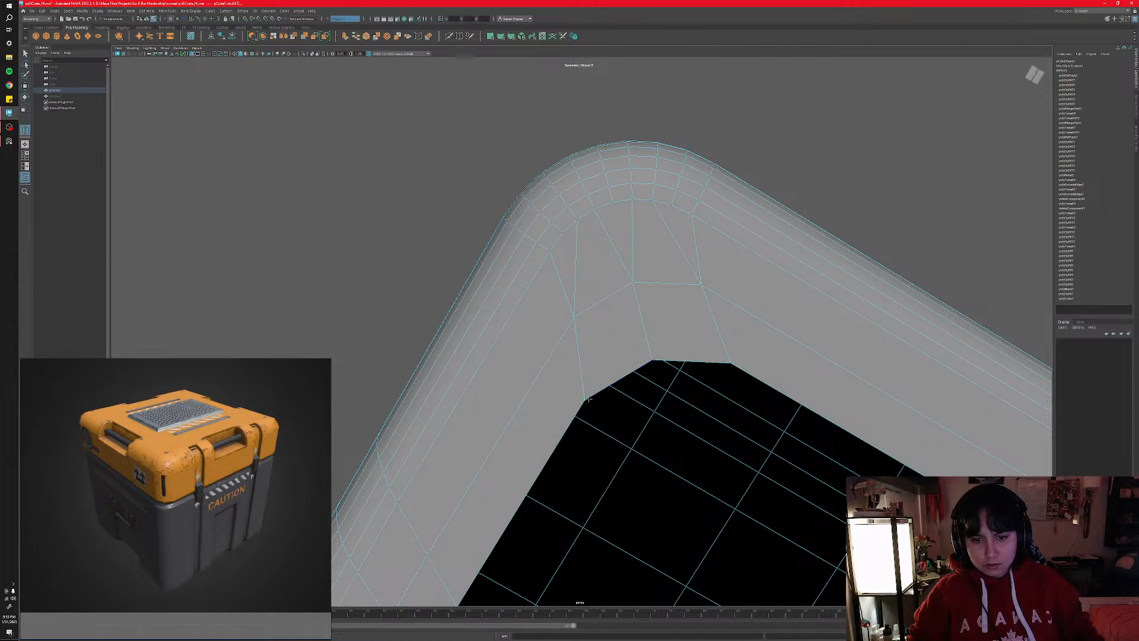
left_click_drag(647, 362, 652, 360)
left_click_drag(730, 364, 645, 363)
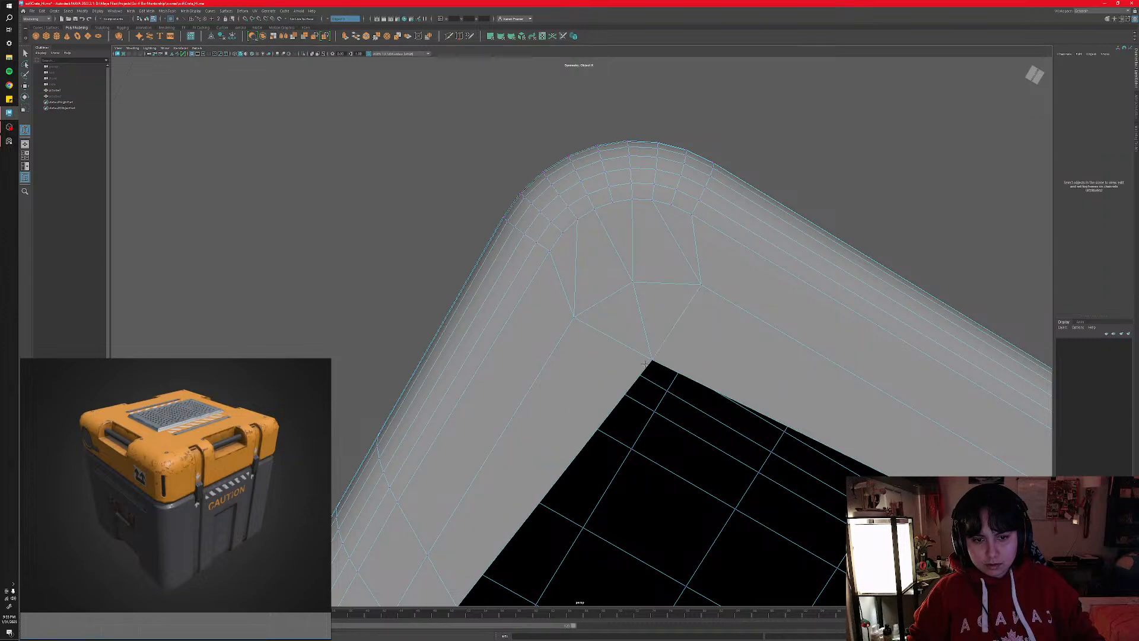
- Examine the welded corner and the edge flow around the whole underside opening of the crate
scroll(668, 415, "down", 8)
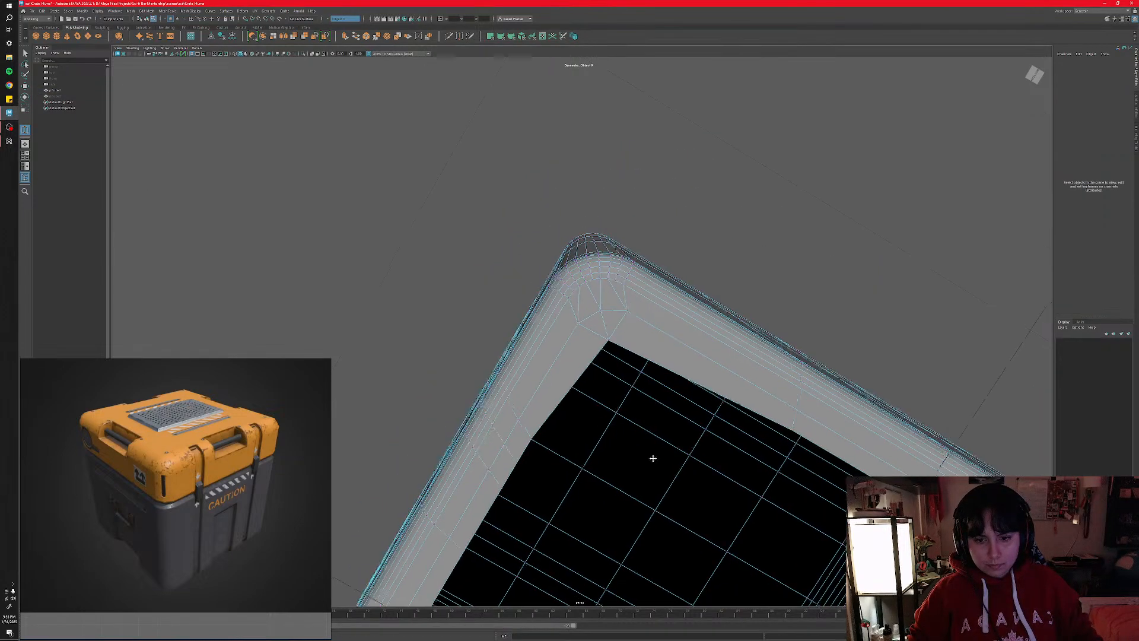
middle_click_drag(615, 462, 502, 336, "alt")
left_click_drag(502, 335, 482, 362, "alt")
scroll(669, 360, "down", 6)
left_click_drag(676, 359, 470, 262, "alt")
middle_click_drag(470, 262, 514, 388, "alt")
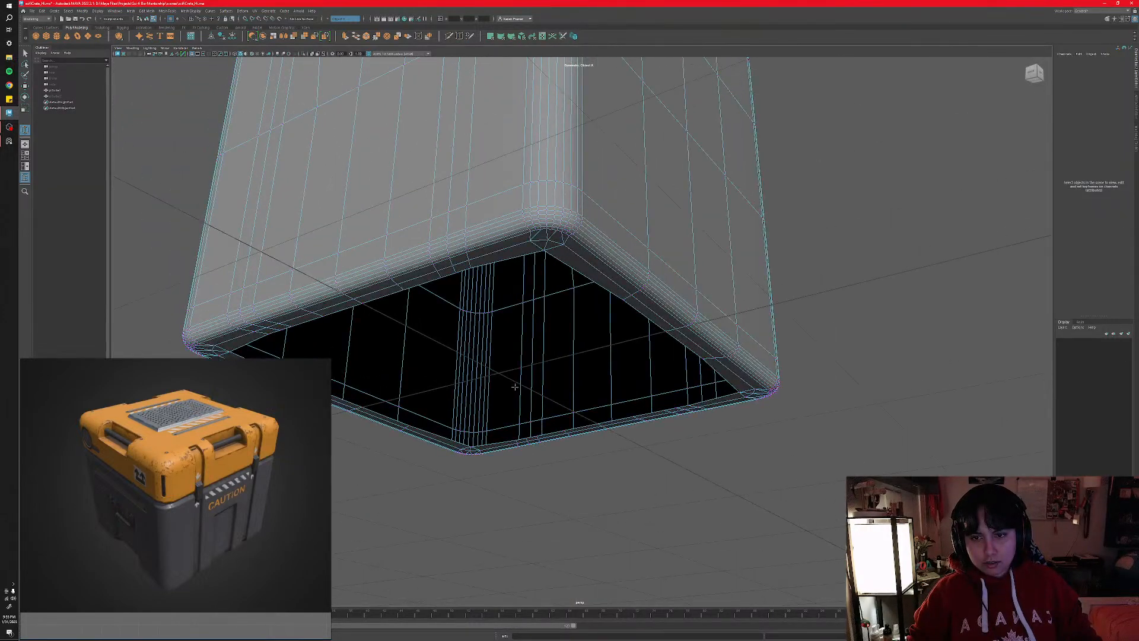
left_click_drag(514, 386, 462, 319, "alt")
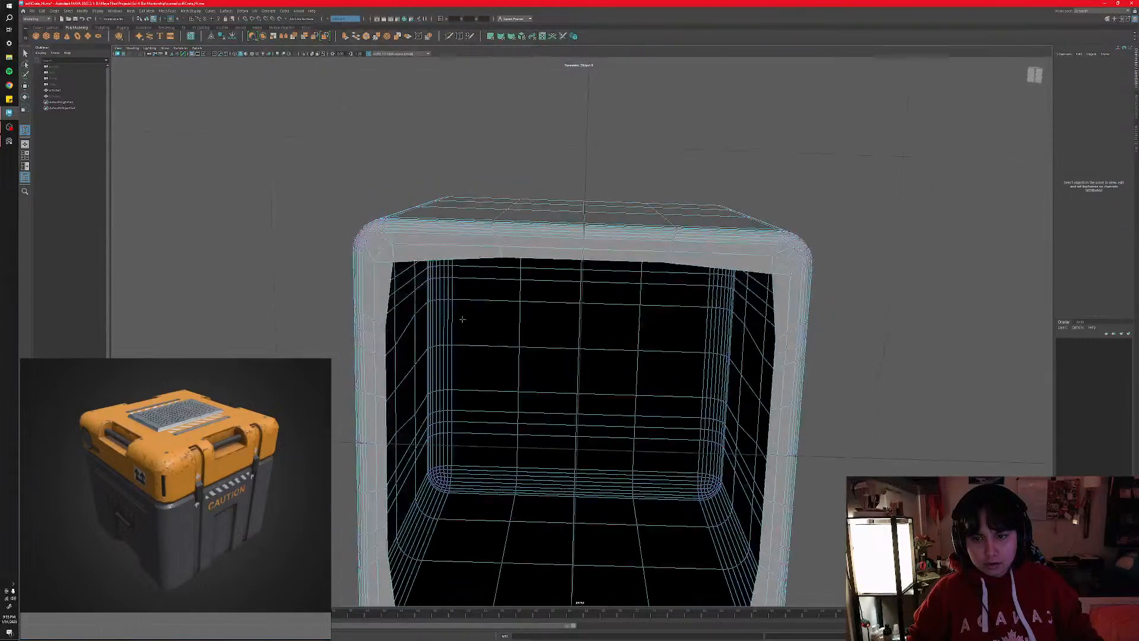
- Turn symmetry off and select the full border edge loop of the crate's underside opening for scaling
right_click_drag(506, 254, 467, 256)
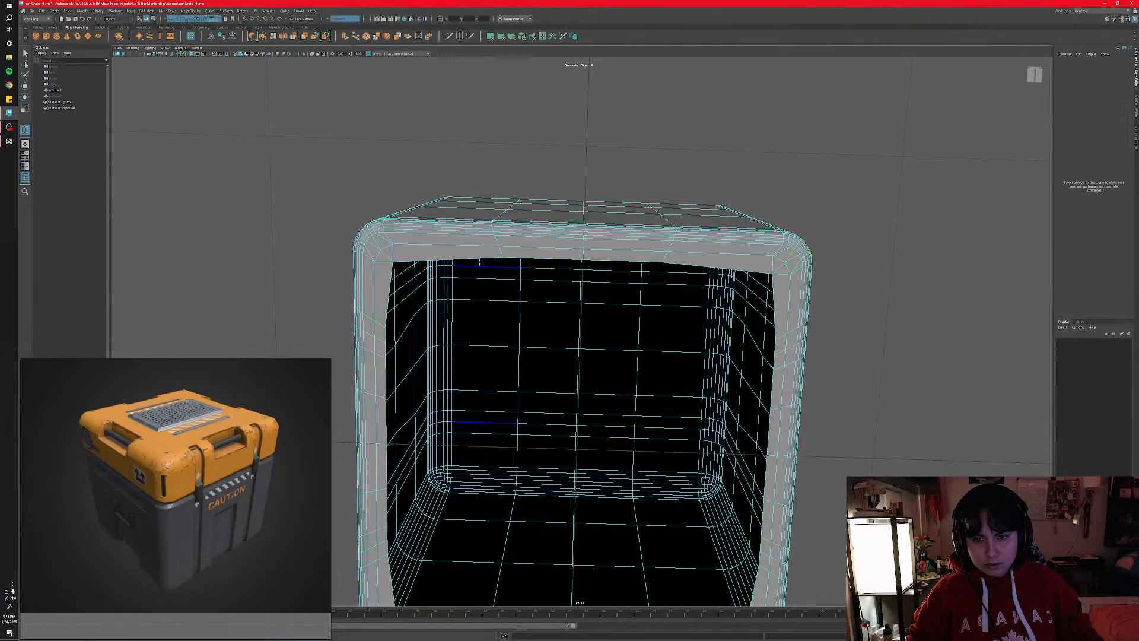
left_click_drag(532, 259, 536, 302, "alt")
key("q")
left_click(555, 233)
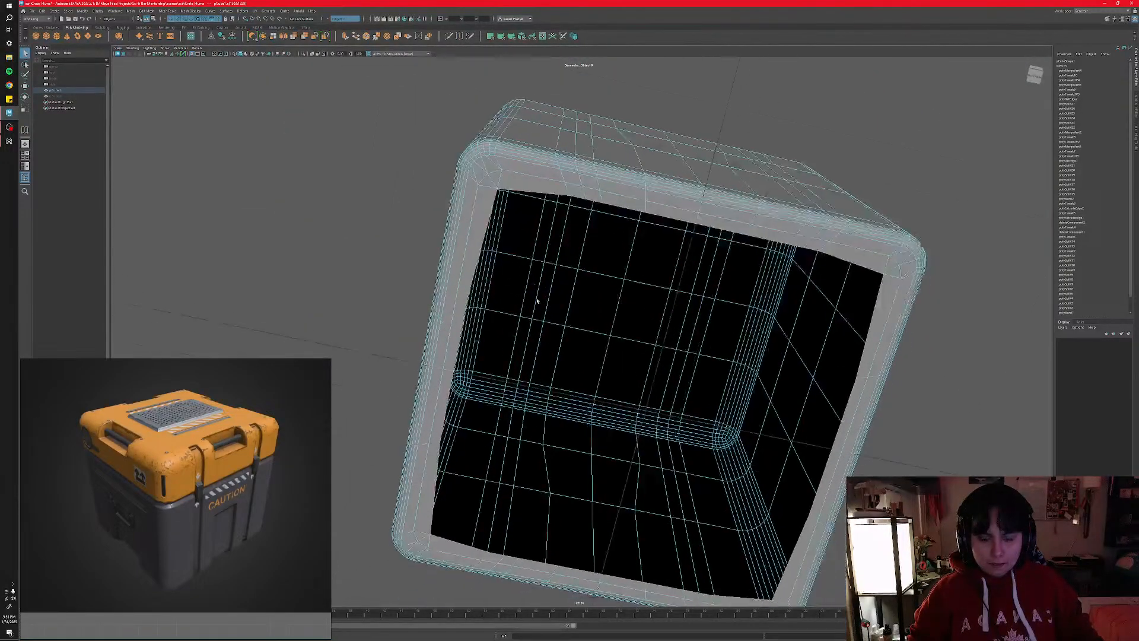
key("r")
left_click_drag(558, 351, 555, 305, "alt")
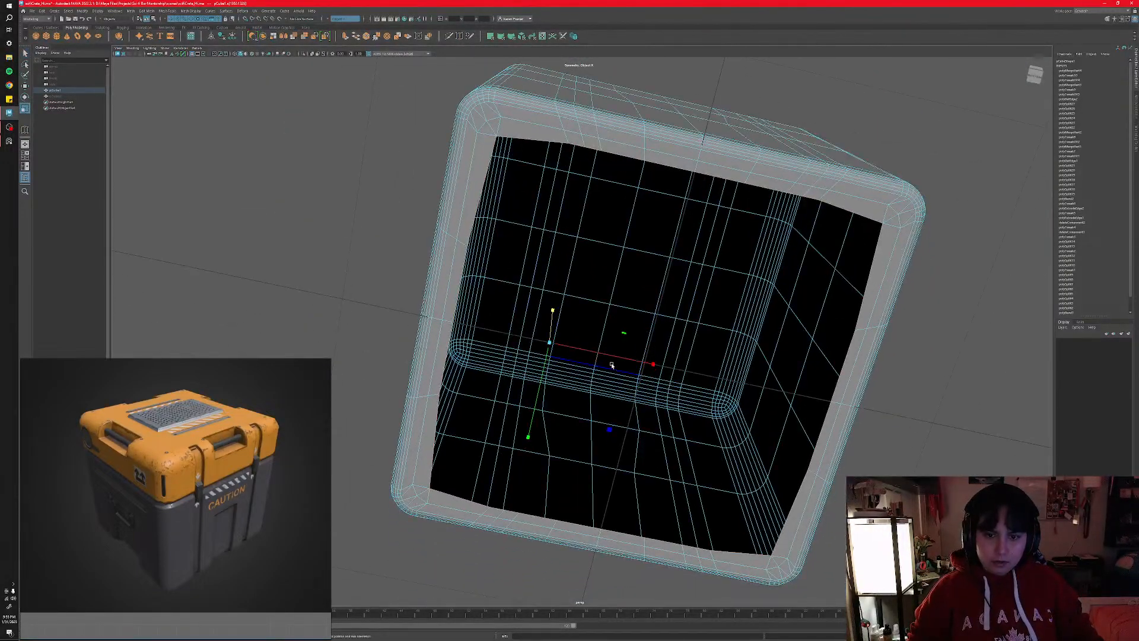
left_click(344, 18)
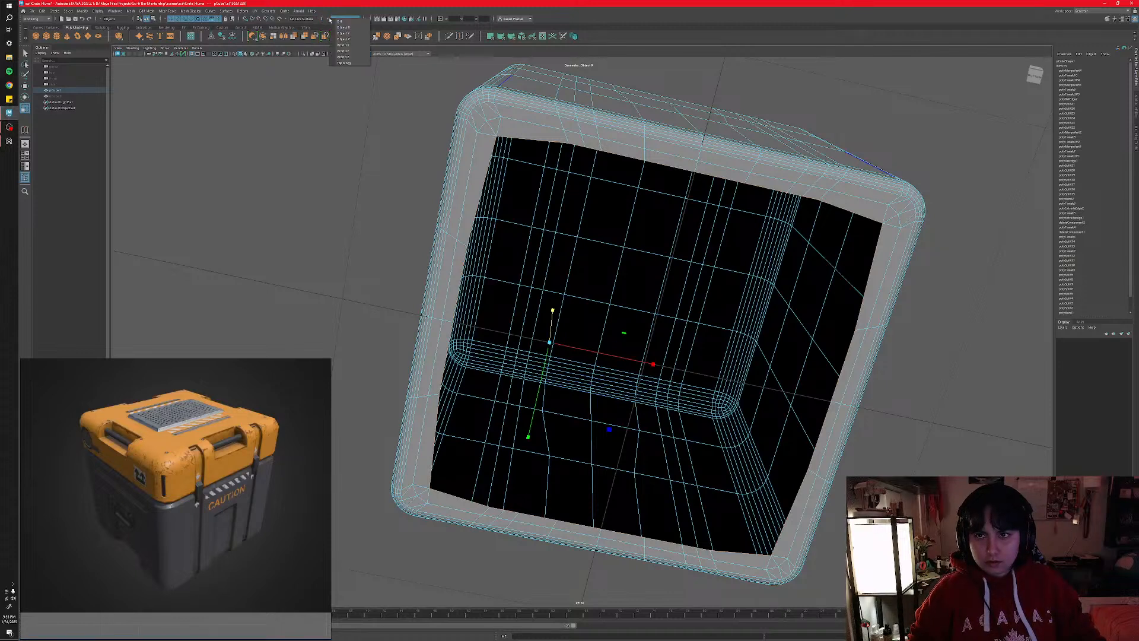
left_click(350, 25)
left_click(558, 144)
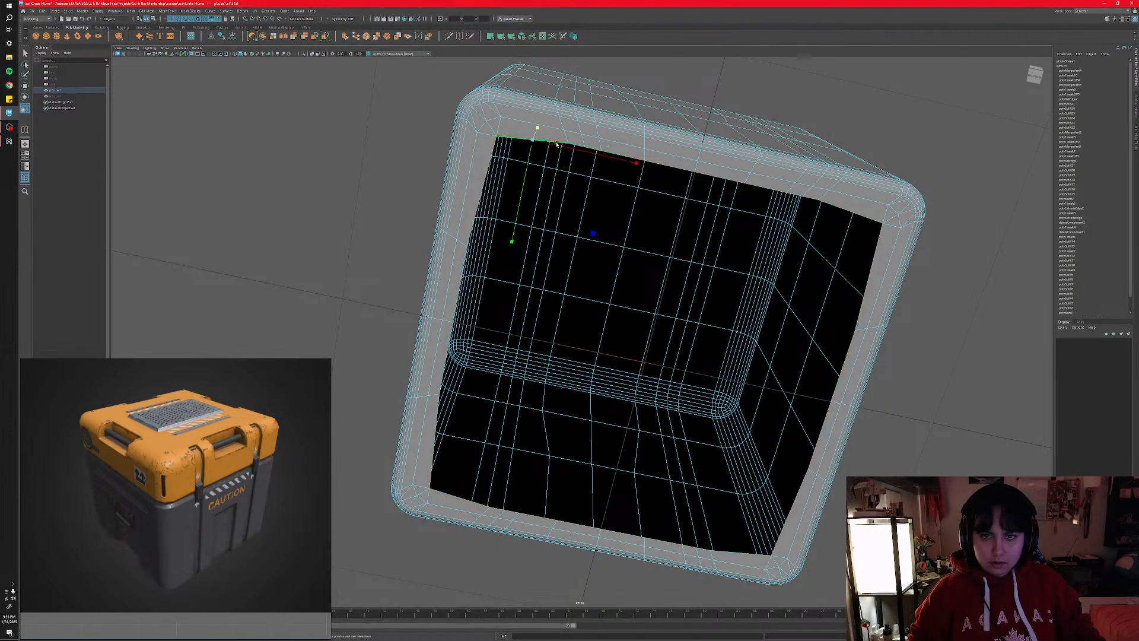
key("ctrl+z")
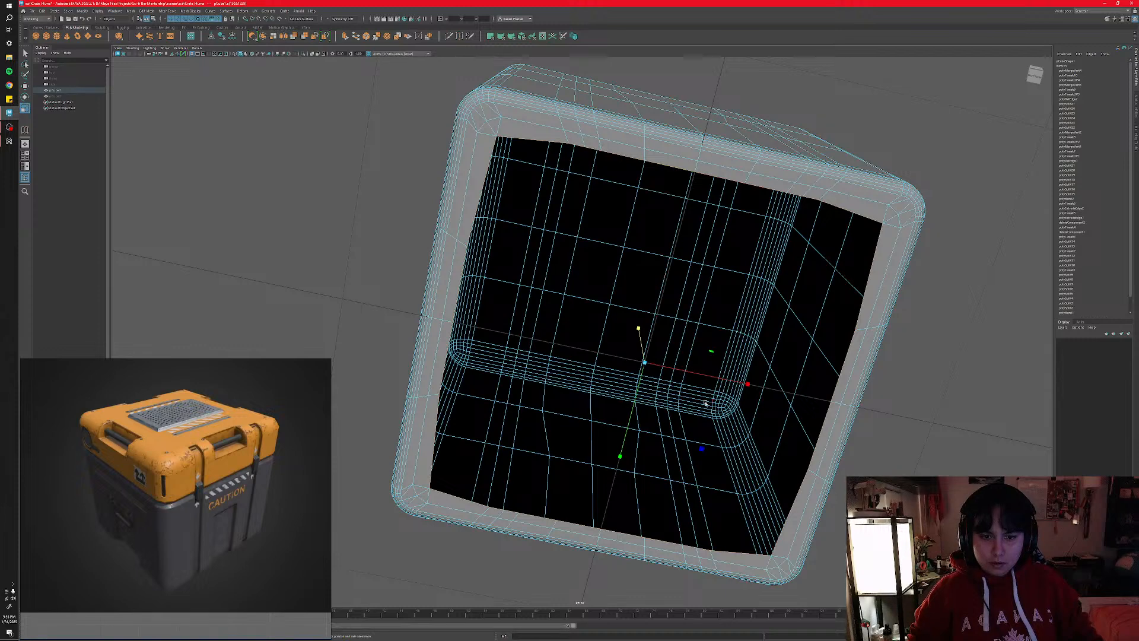
- Extrude the underside opening's border edges and scale the new edge loop inward in the horizontal plane
left_click_drag(691, 403, 688, 396, "alt")
left_click_drag(708, 462, 702, 446)
key("ctrl+e")
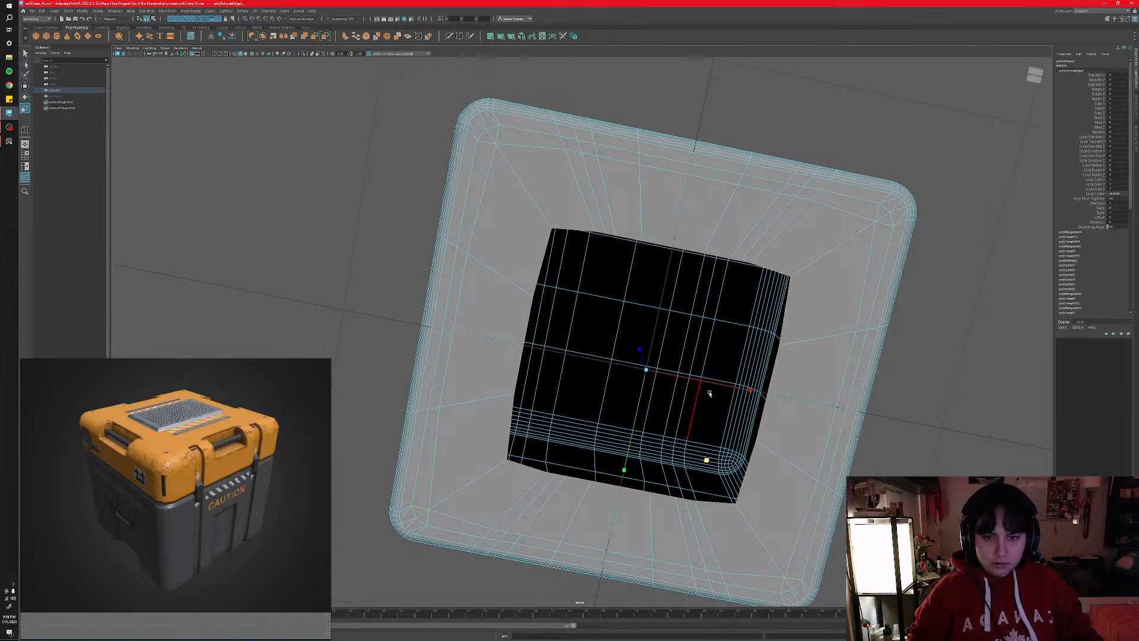
- With Object X symmetry on, scale the extruded border's side edges flat along X so both sides become straight
left_click(538, 267)
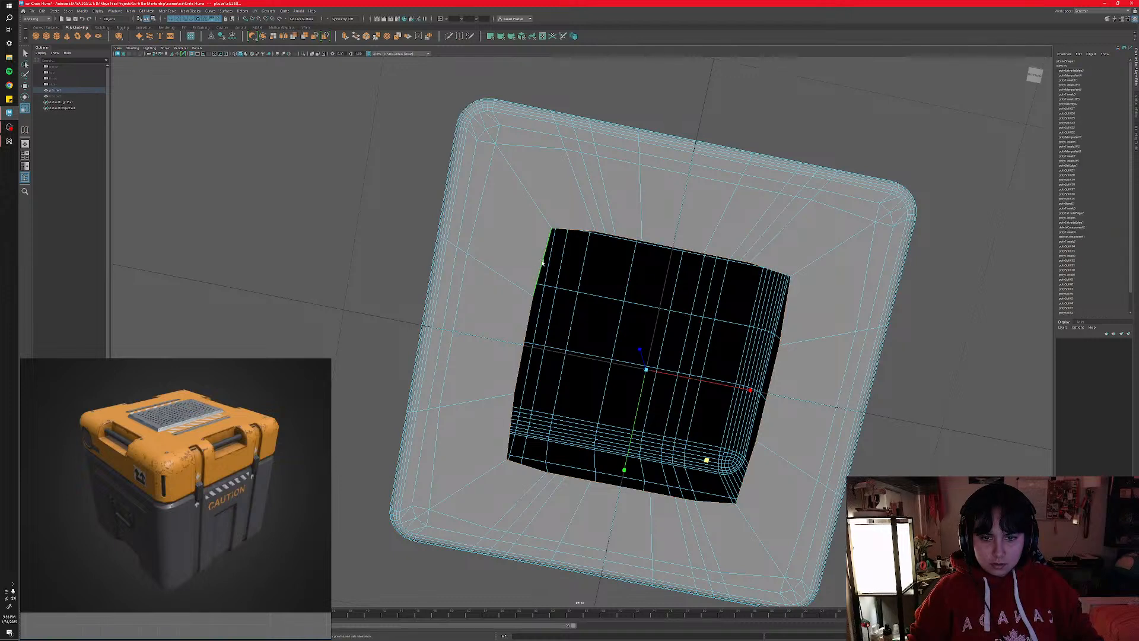
left_click(639, 385)
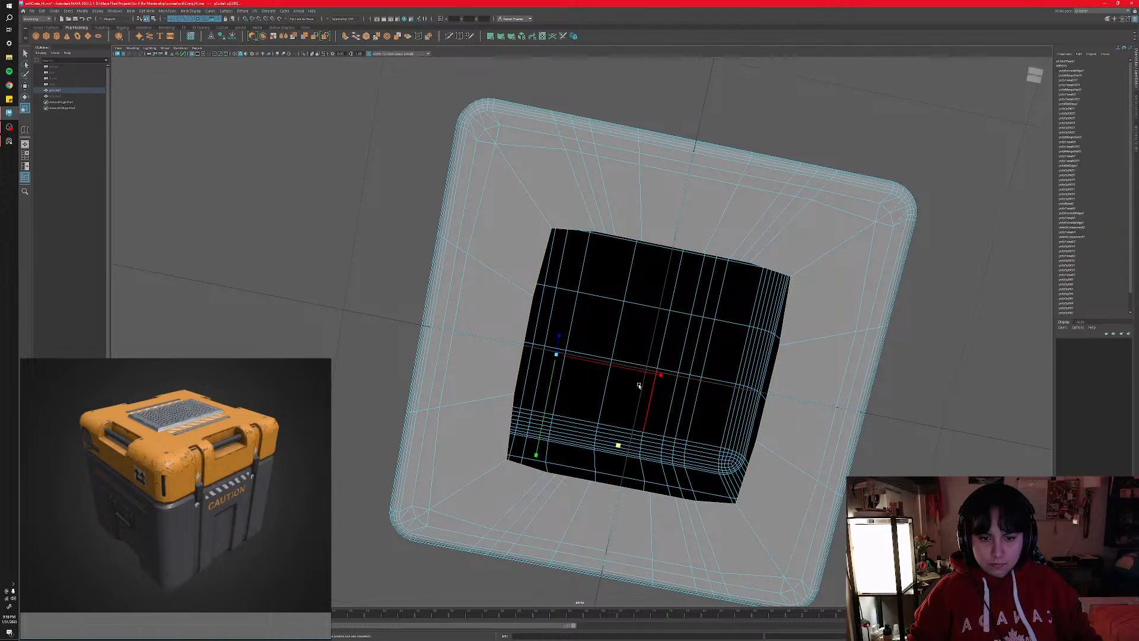
left_click_drag(656, 374, 453, 327)
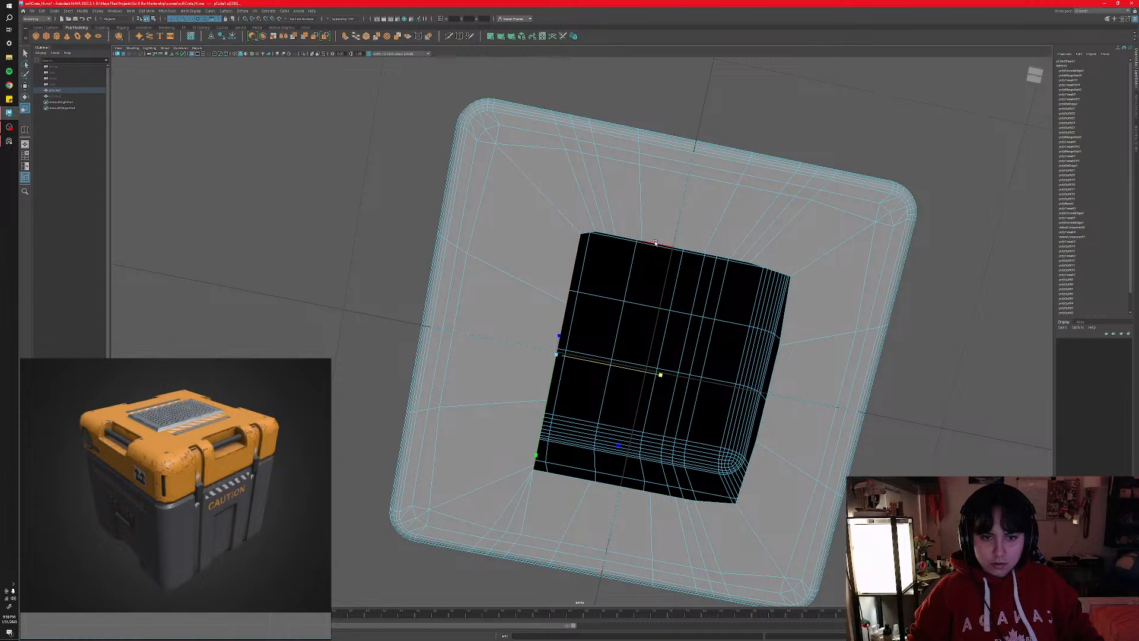
key("ctrl+z")
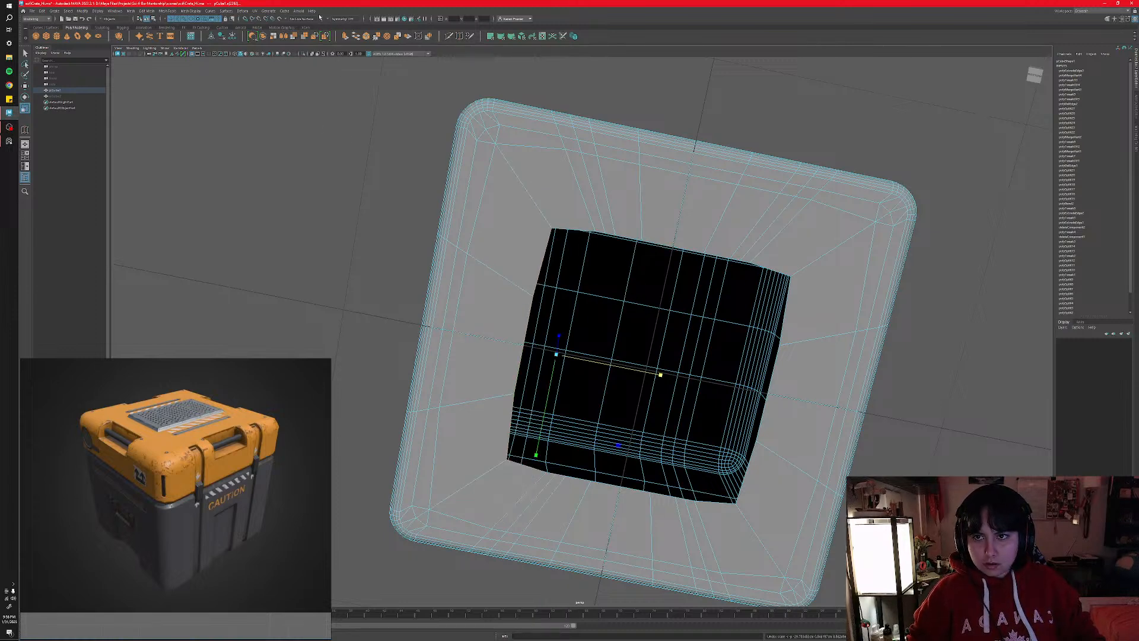
left_click(344, 18)
left_click(346, 28)
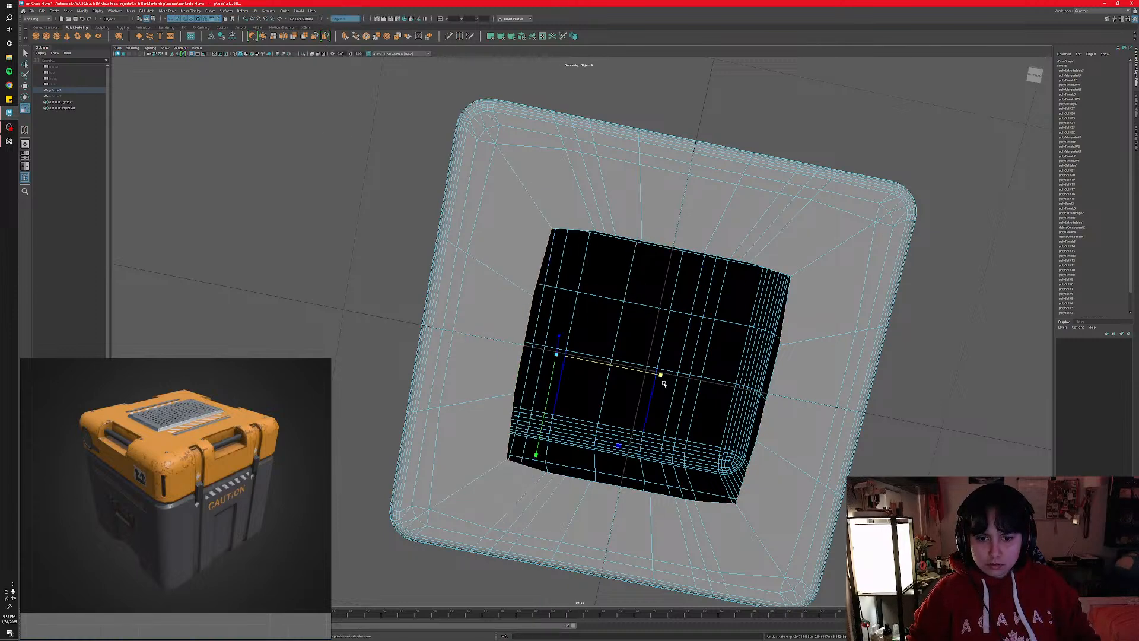
left_click_drag(657, 374, 614, 372)
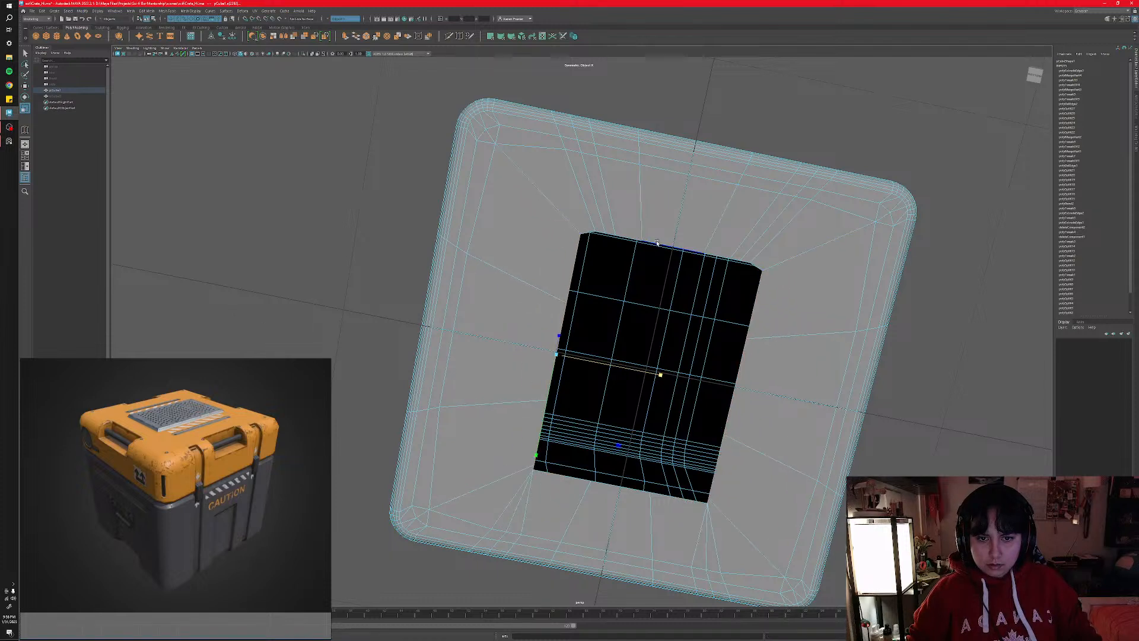
- Select the edges across the end of the smaller opening and scale them flat along Y into a straight line
left_click(714, 318)
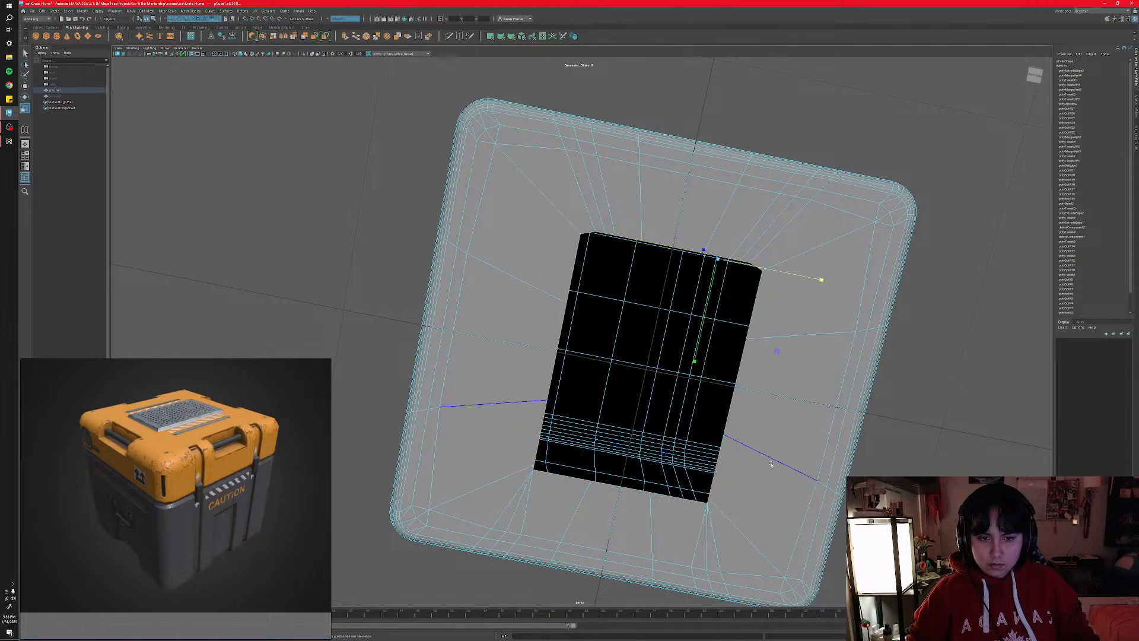
left_click_drag(694, 358, 727, 232)
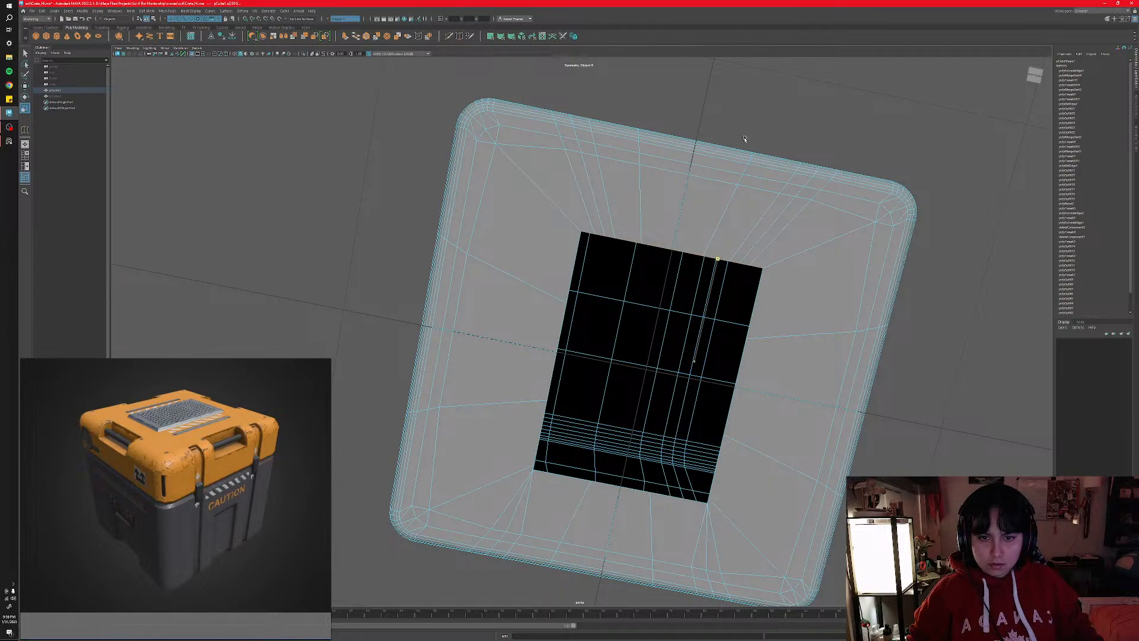
left_click_drag(642, 261, 626, 277, "alt")
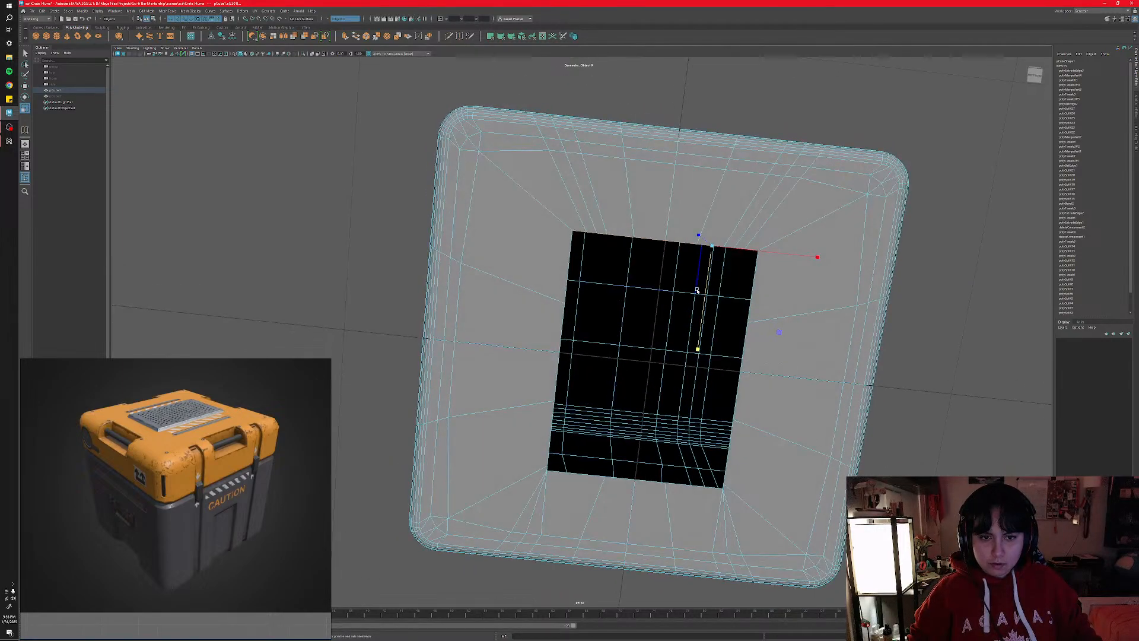
mouse_move(614, 315)
left_mouse_down("alt")
mouse_move(628, 326)
mouse_move(614, 322)
left_mouse_up("alt")
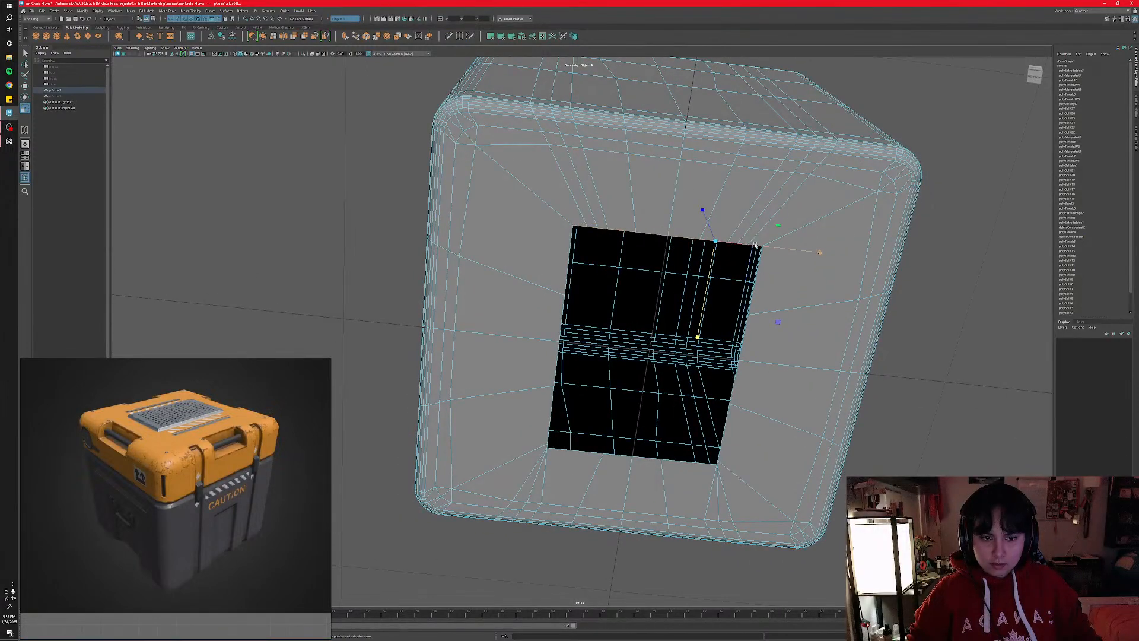
left_click_drag(819, 249, 846, 255)
key("ctrl+z")
key("ctrl+z")
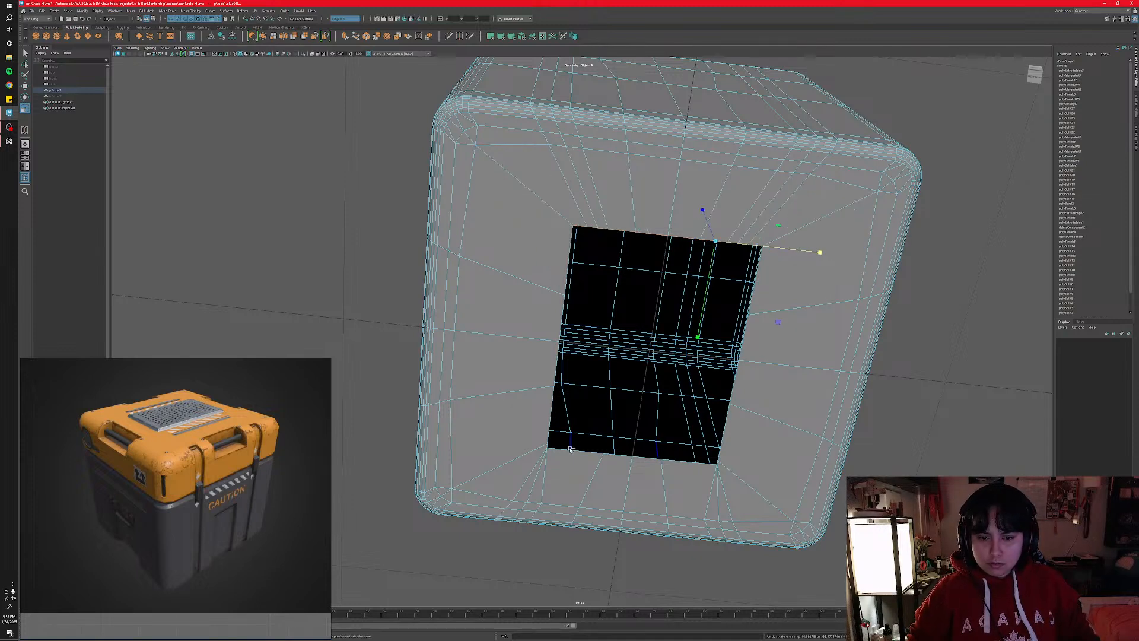
- Select the extruded border loop, turn symmetry off and scale the loop outward to enlarge the opening
left_click(591, 437)
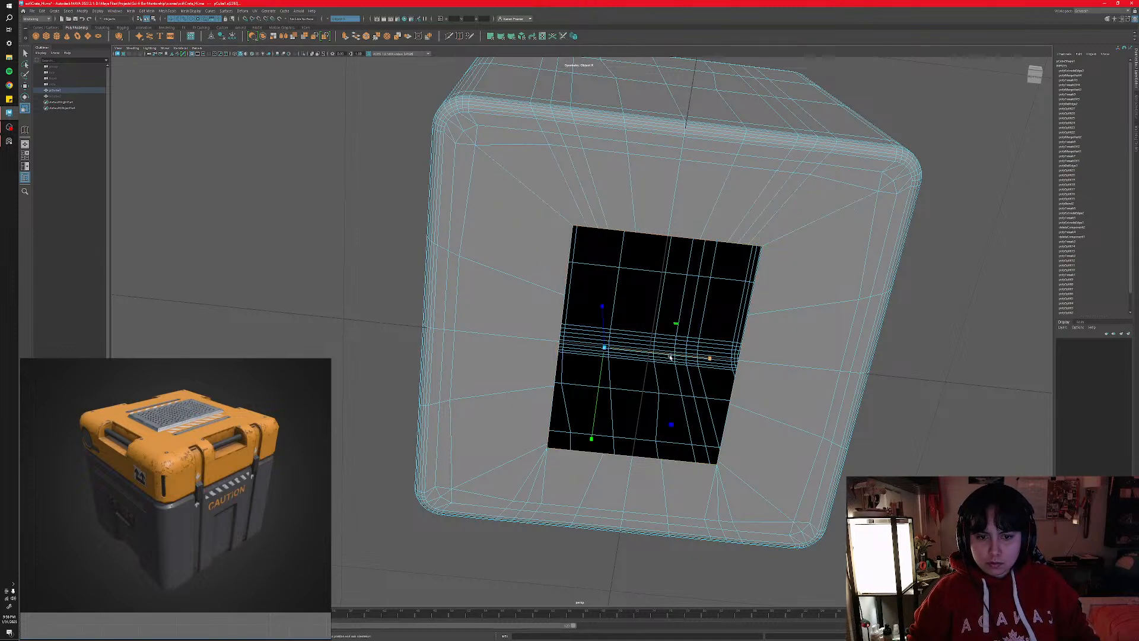
left_click_drag(670, 356, 781, 364)
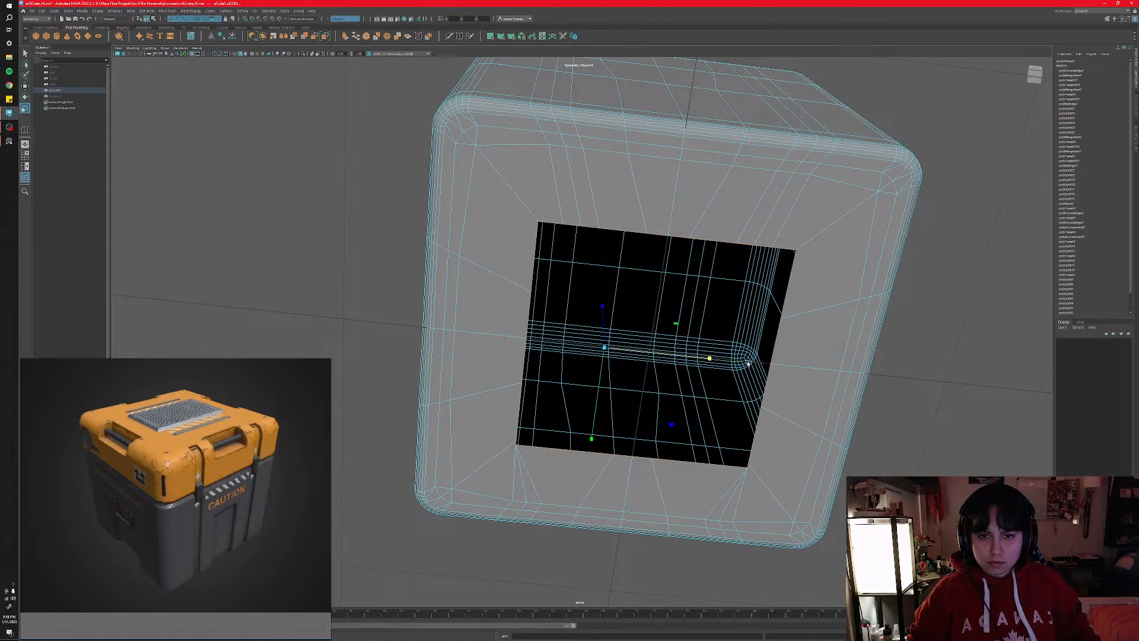
key("ctrl+z")
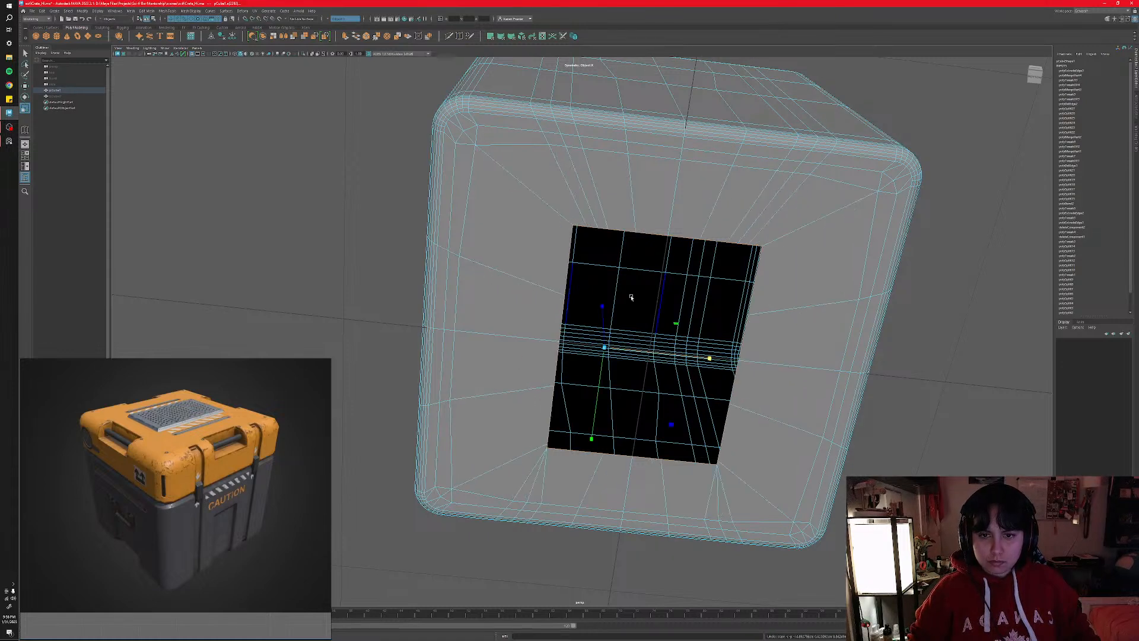
left_click(330, 22)
left_click(350, 26)
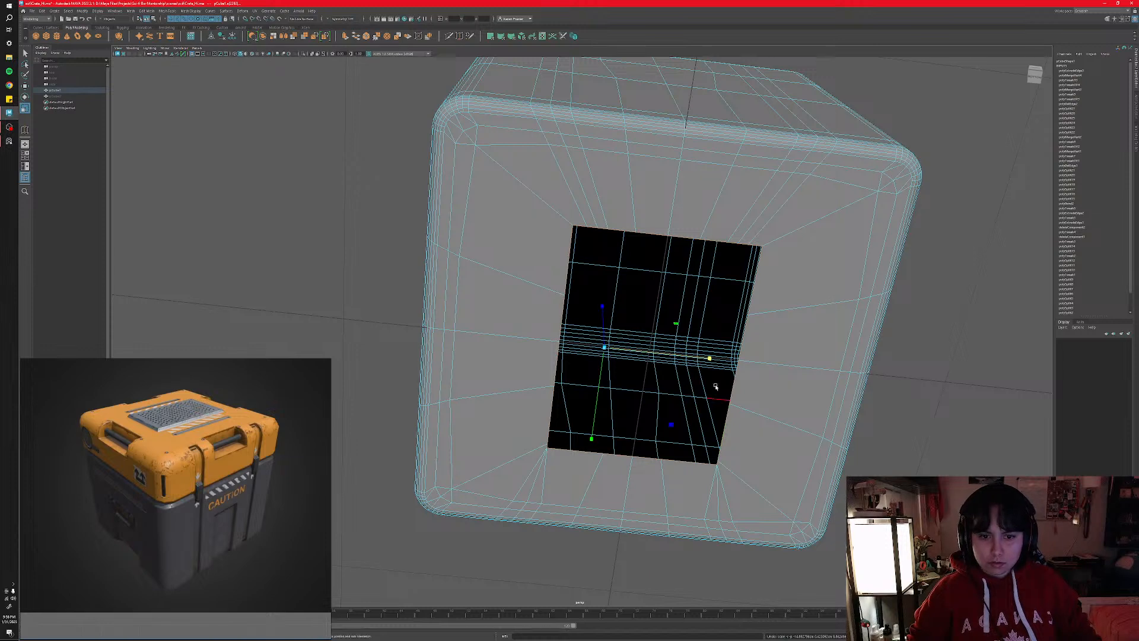
left_click_drag(693, 360, 796, 378)
key("ctrl+z")
- Select the short edges on the rim's inner loop and move them along X toward the corner with Object X symmetry on
left_click_drag(796, 378, 527, 187, "alt")
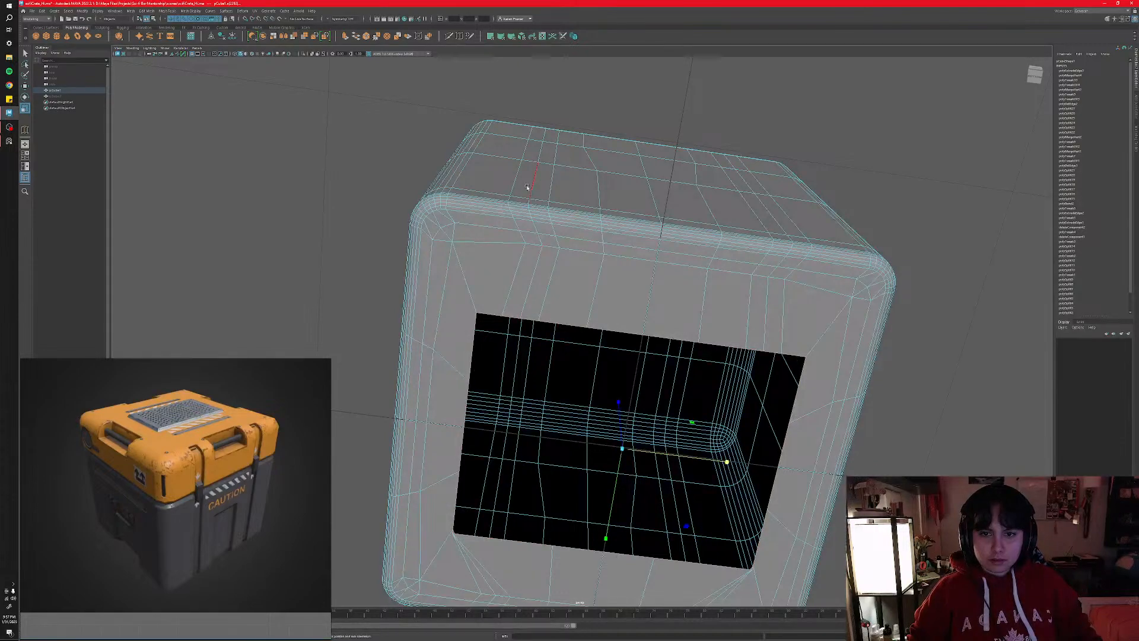
left_click_drag(527, 267, 538, 303, "alt")
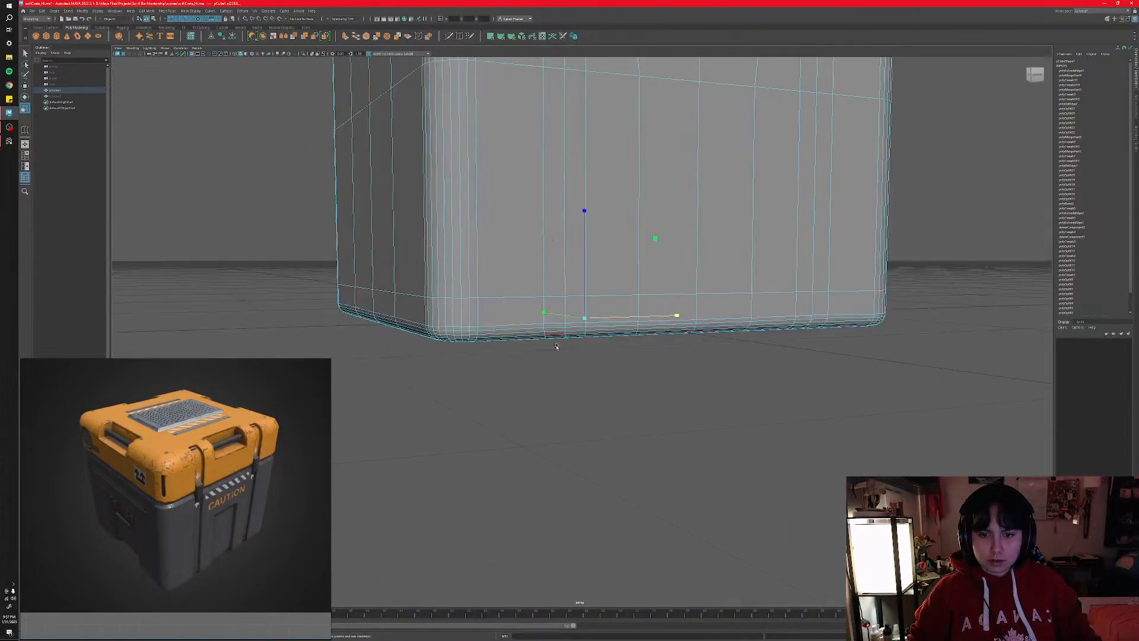
left_click_drag(555, 347, 509, 242, "alt")
left_click_drag(517, 293, 530, 244, "alt")
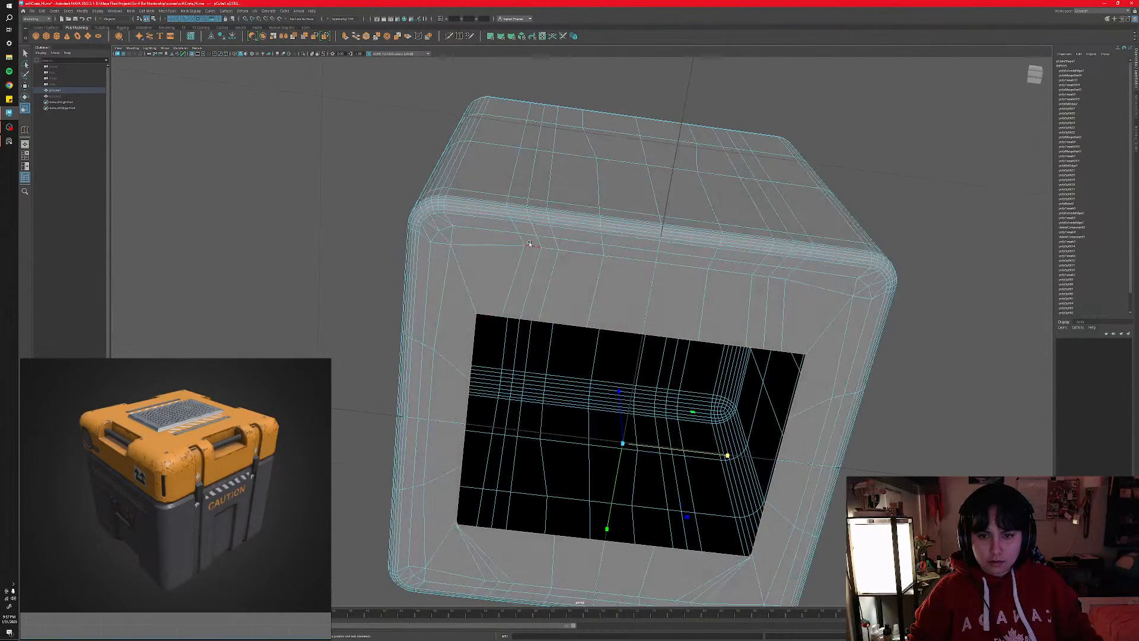
left_click(545, 252)
key("q")
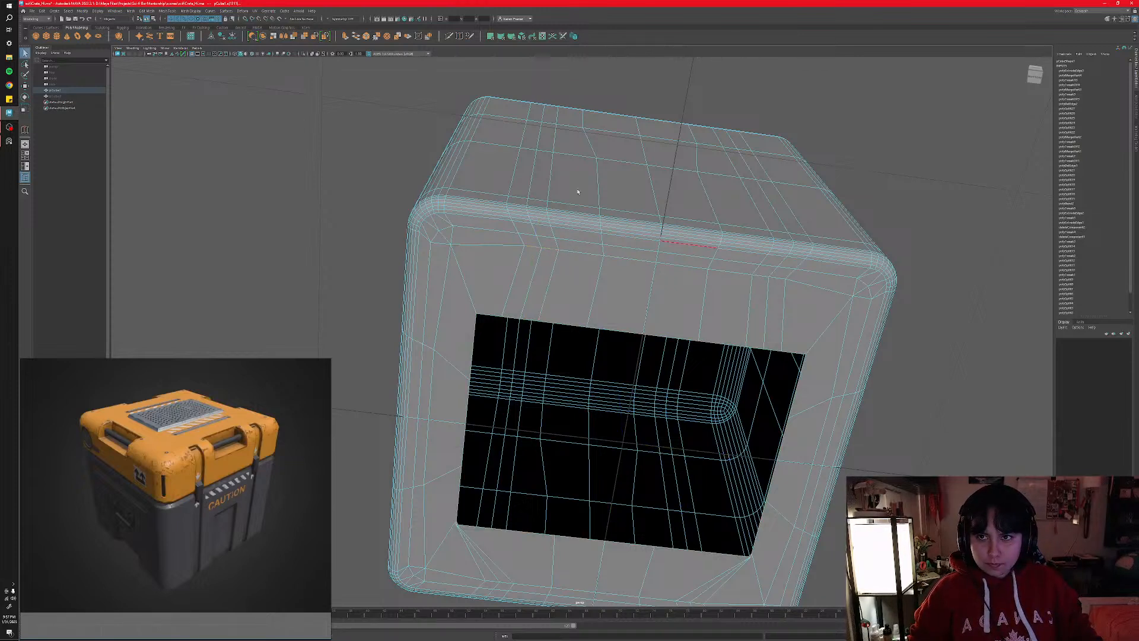
left_click(341, 21)
left_click(347, 29)
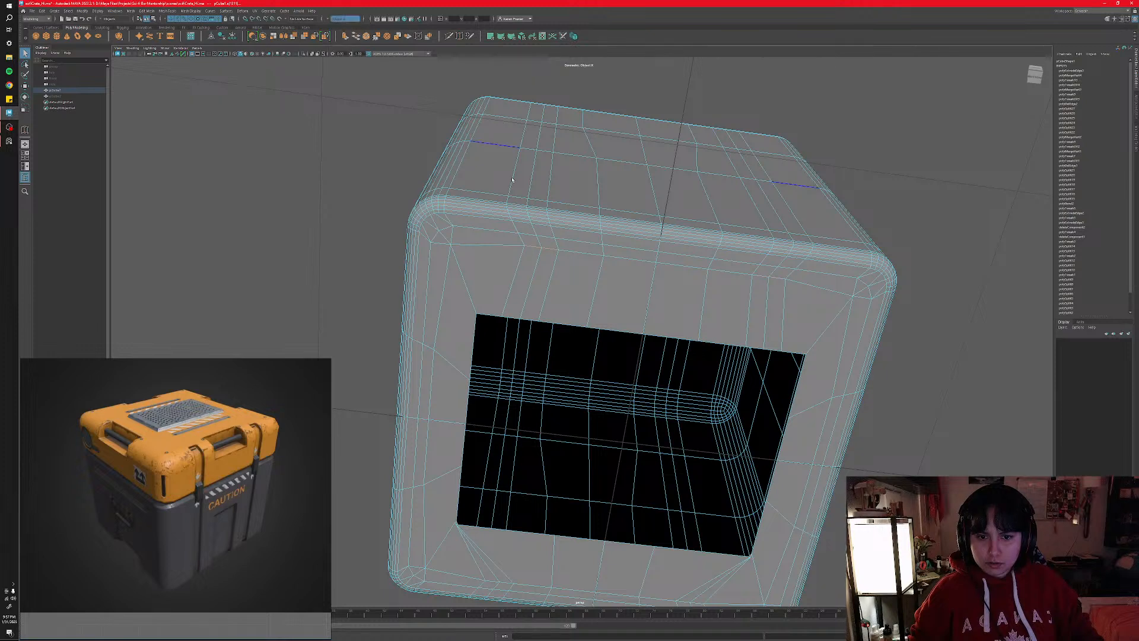
key("w")
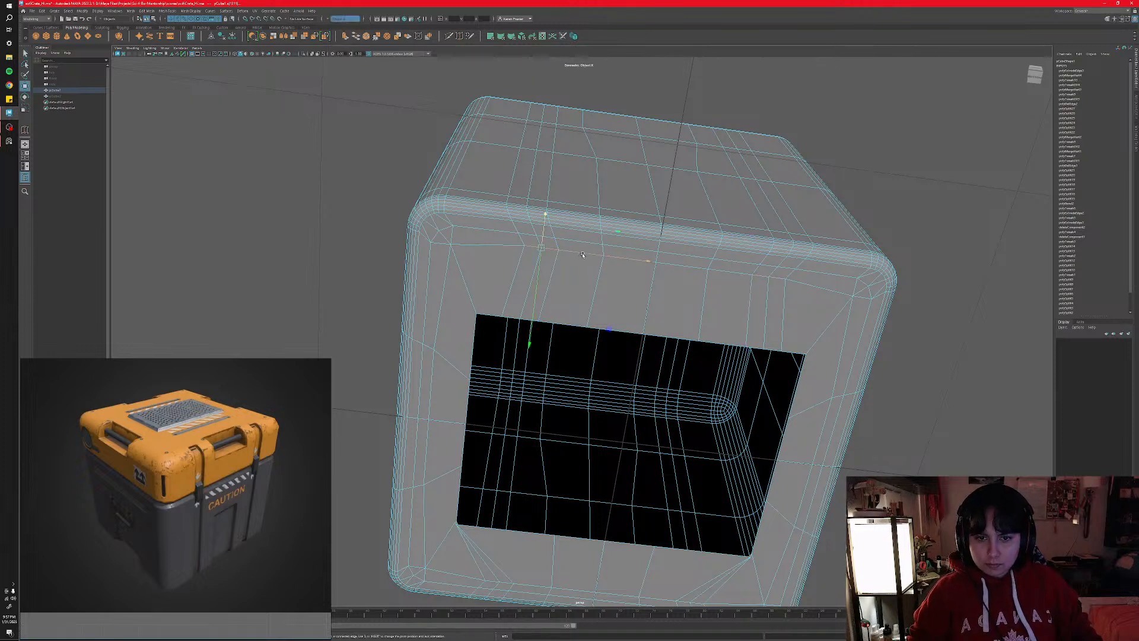
left_click_drag(564, 254, 567, 254)
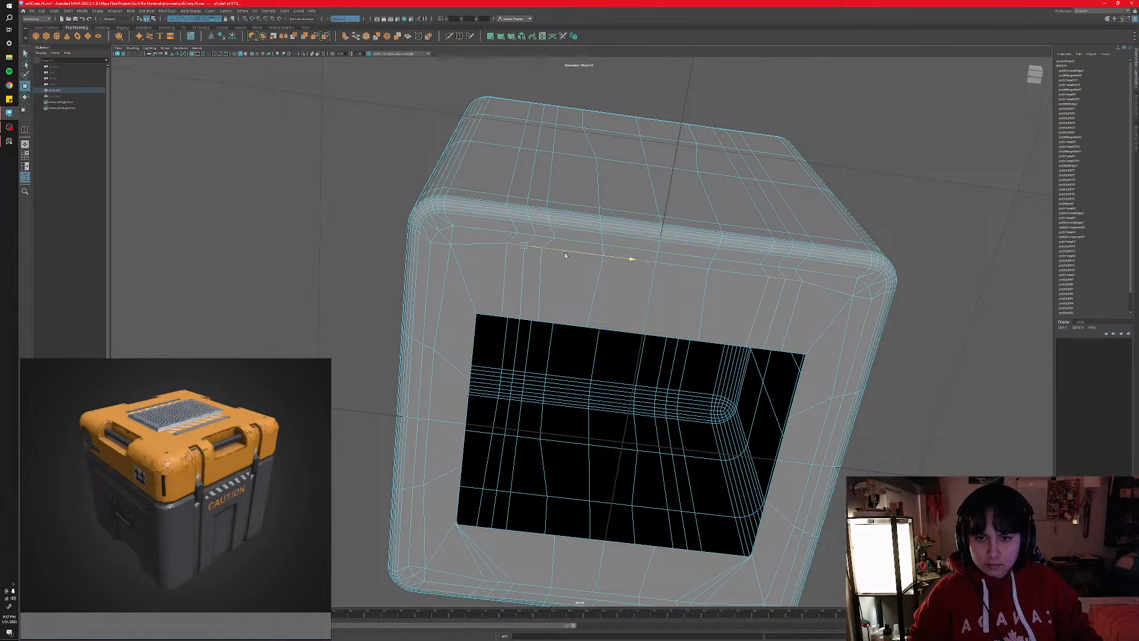
- Select the support edges on the rim beside the crate's corner, following them over the bevel onto the underside
scroll(566, 255, "up", 8)
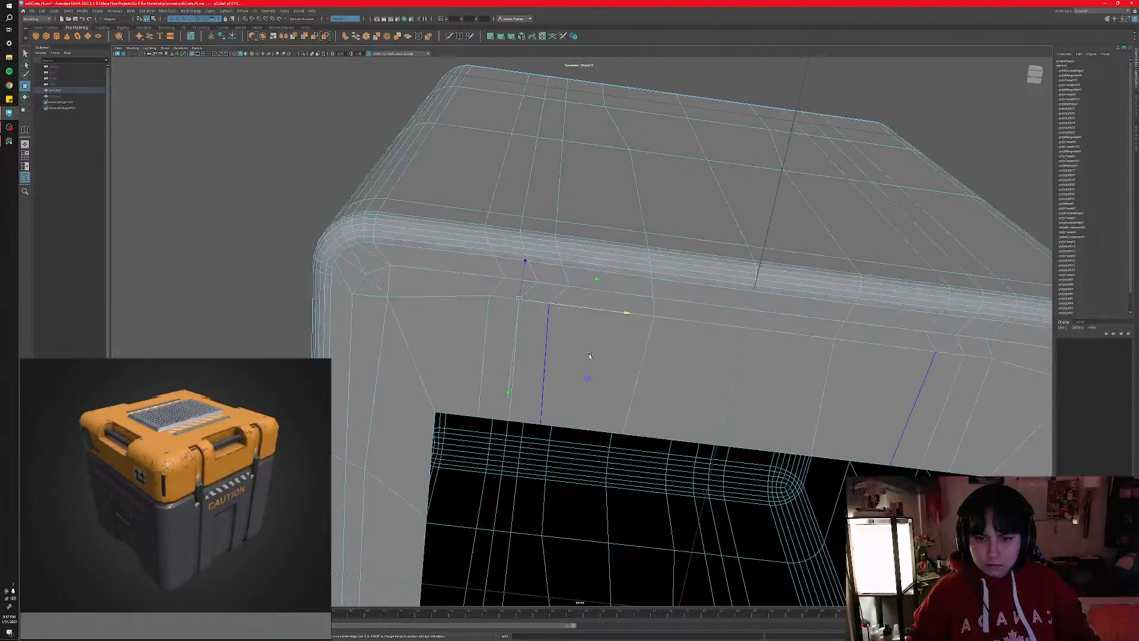
right_click_drag(589, 354, 566, 354)
left_click(490, 297)
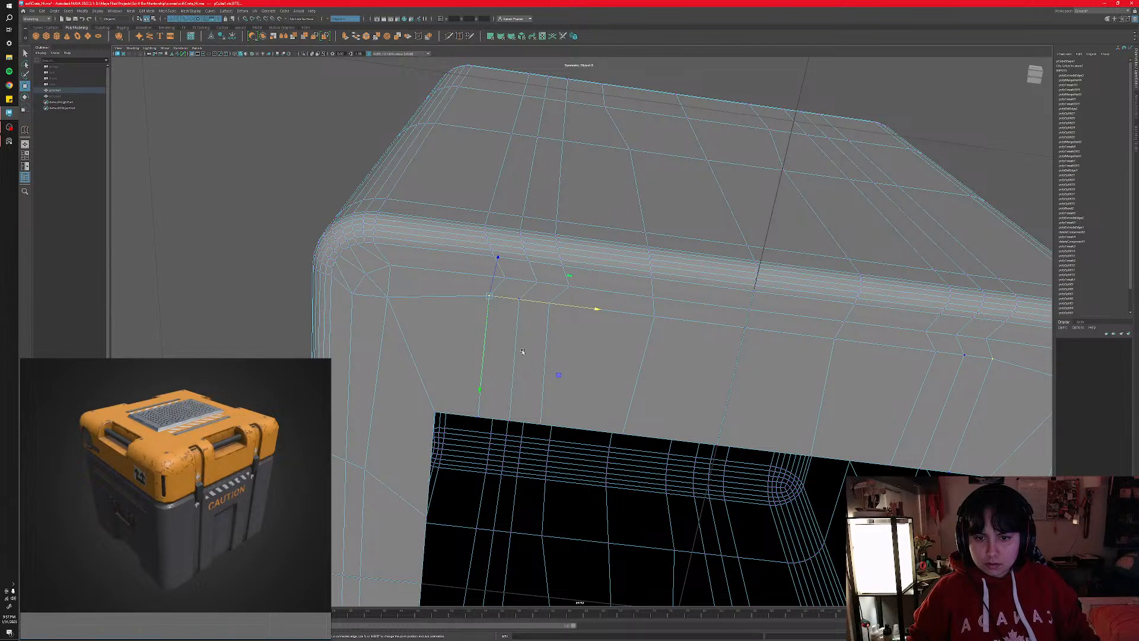
right_click_drag(522, 351, 520, 334)
left_click(491, 260)
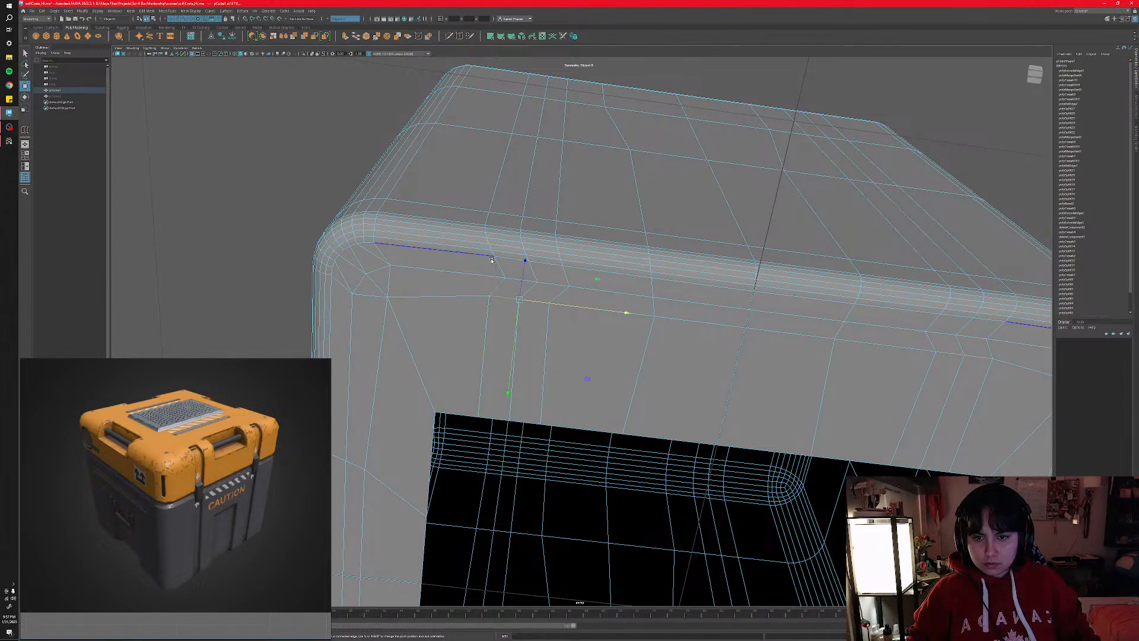
left_click_drag(467, 258, 513, 267, "alt")
left_click(509, 251)
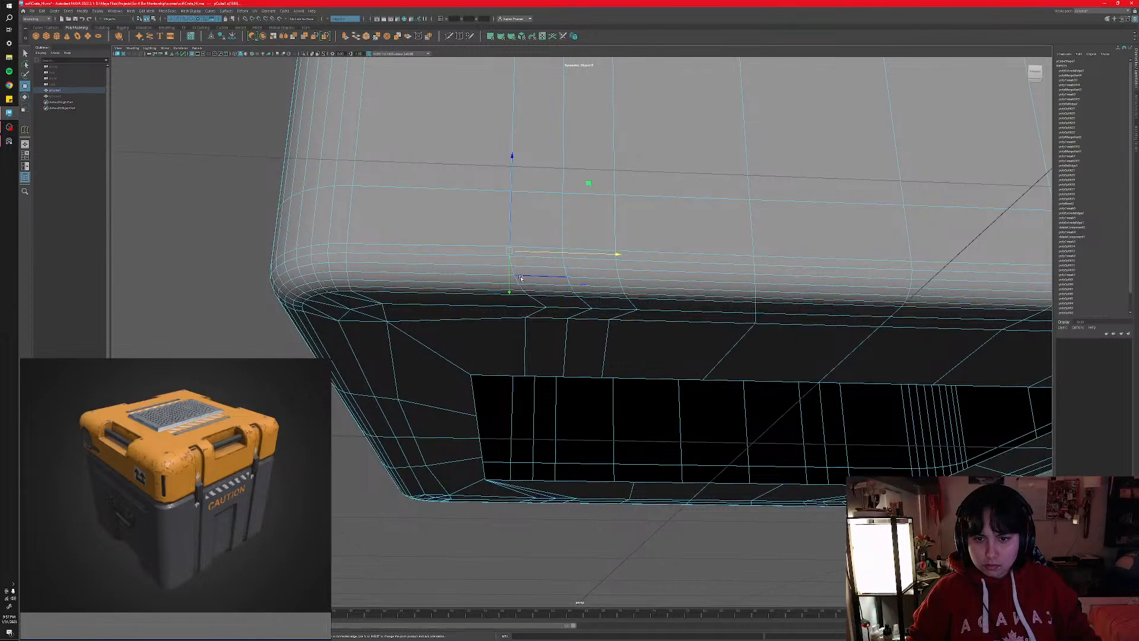
left_click(546, 304)
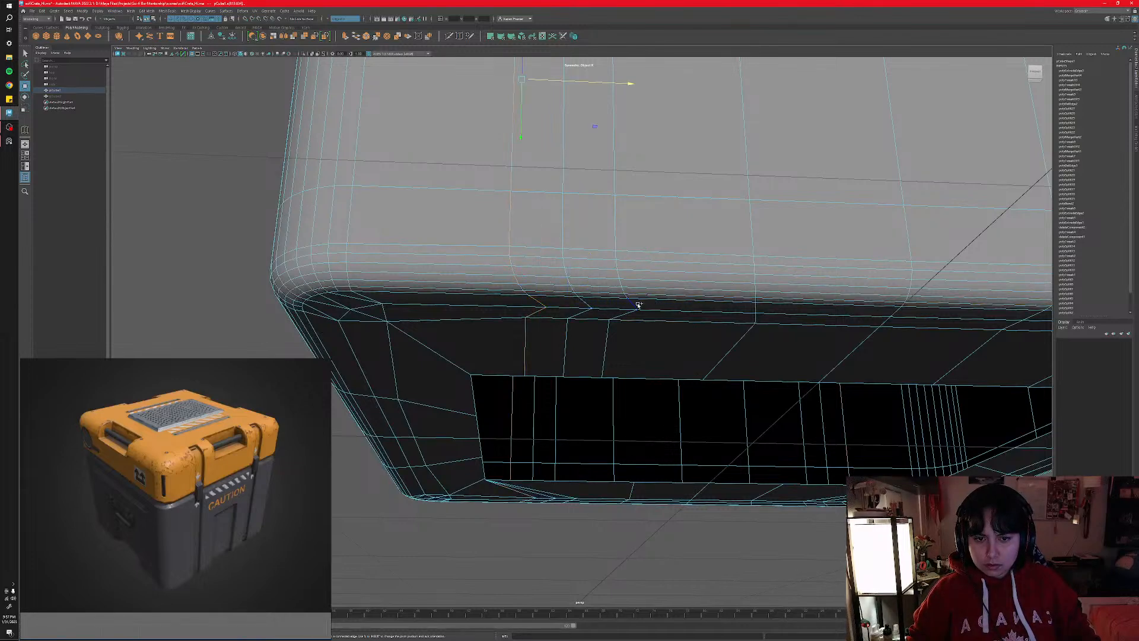
- Remove the upper part of the crate from the edge selection, keeping only the edges on the lower bevel and underside
scroll(587, 303, "down", 8)
left_click_drag(587, 303, 577, 323, "alt")
scroll(568, 312, "down", 2)
left_click_drag(544, 208, 591, 345, "ctrl")
key("f")
scroll(593, 392, "down", 5)
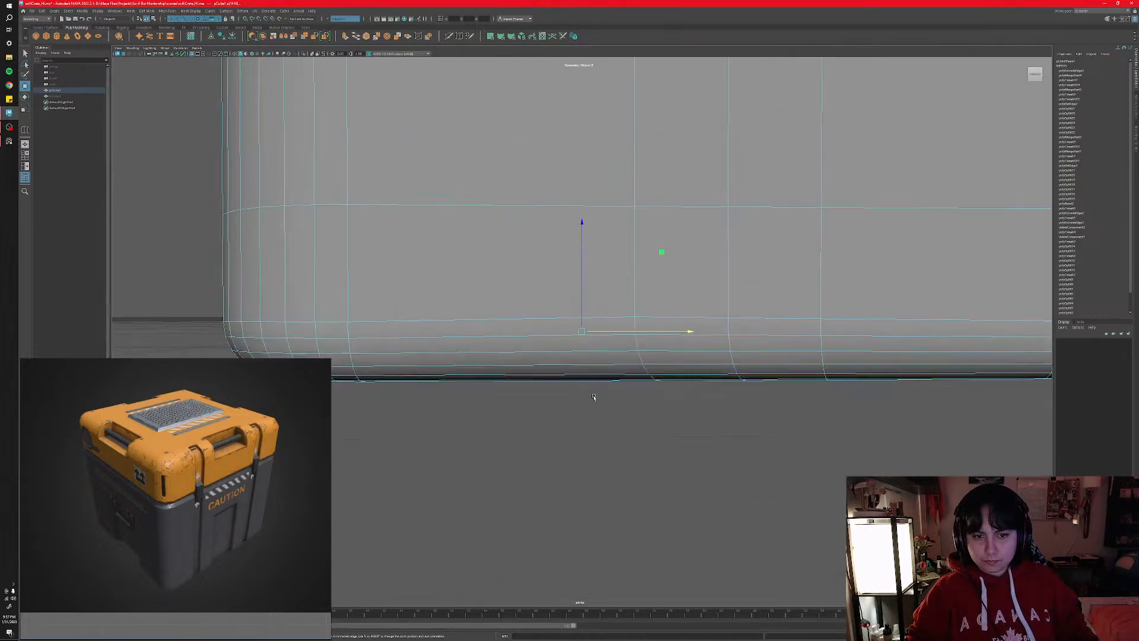
left_click_drag(564, 392, 679, 394, "alt")
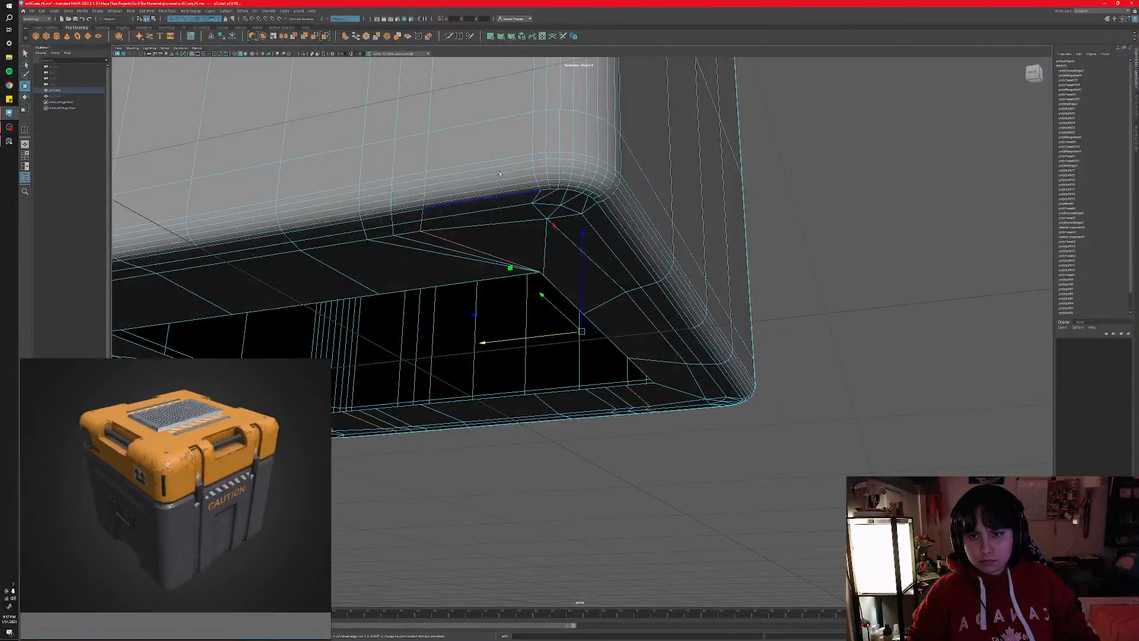
mouse_move(664, 328)
left_mouse_down("alt")
mouse_move(600, 324)
mouse_move(547, 341)
mouse_move(671, 326)
left_mouse_up("alt")
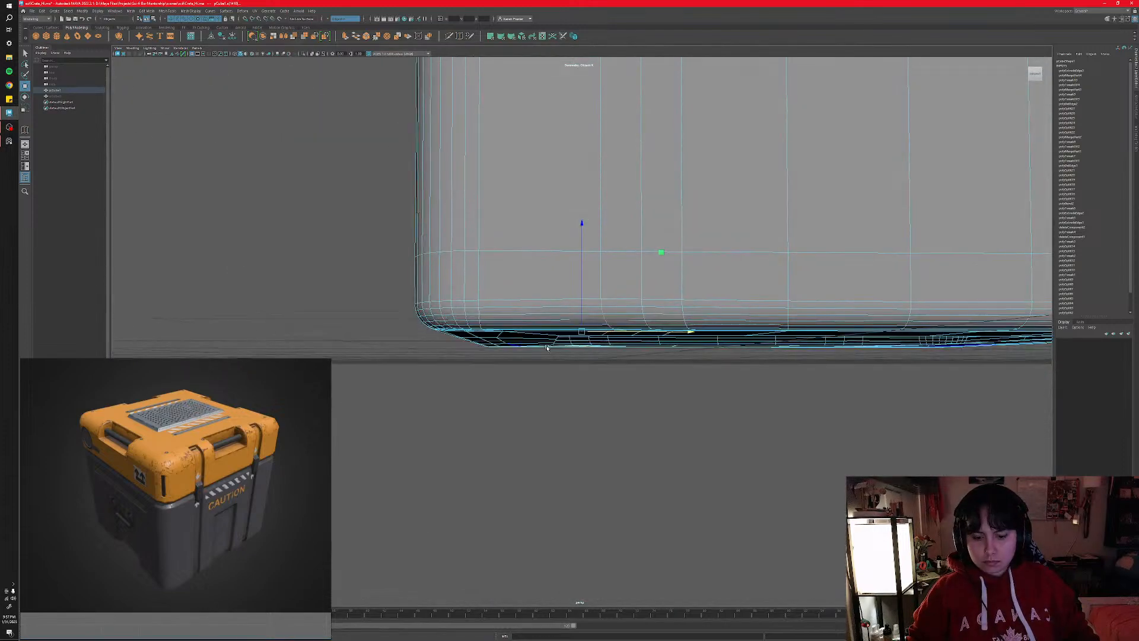
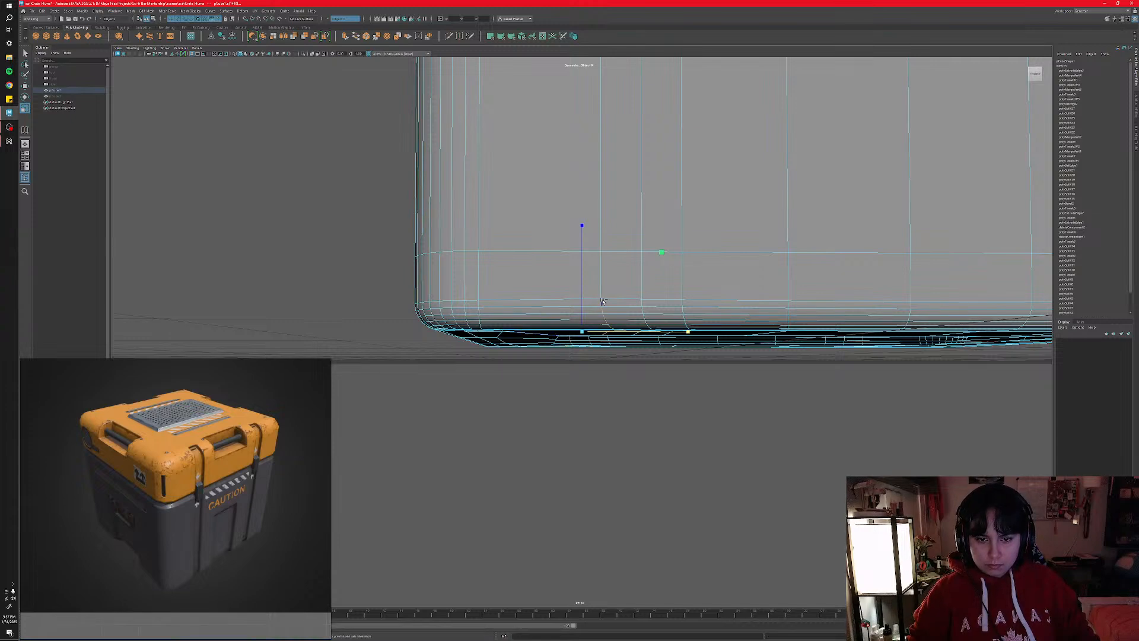
- Move the selected underside edges along X toward the corner to line up with the vertical loop on the crate's side
left_click_drag(537, 318, 559, 265, "alt")
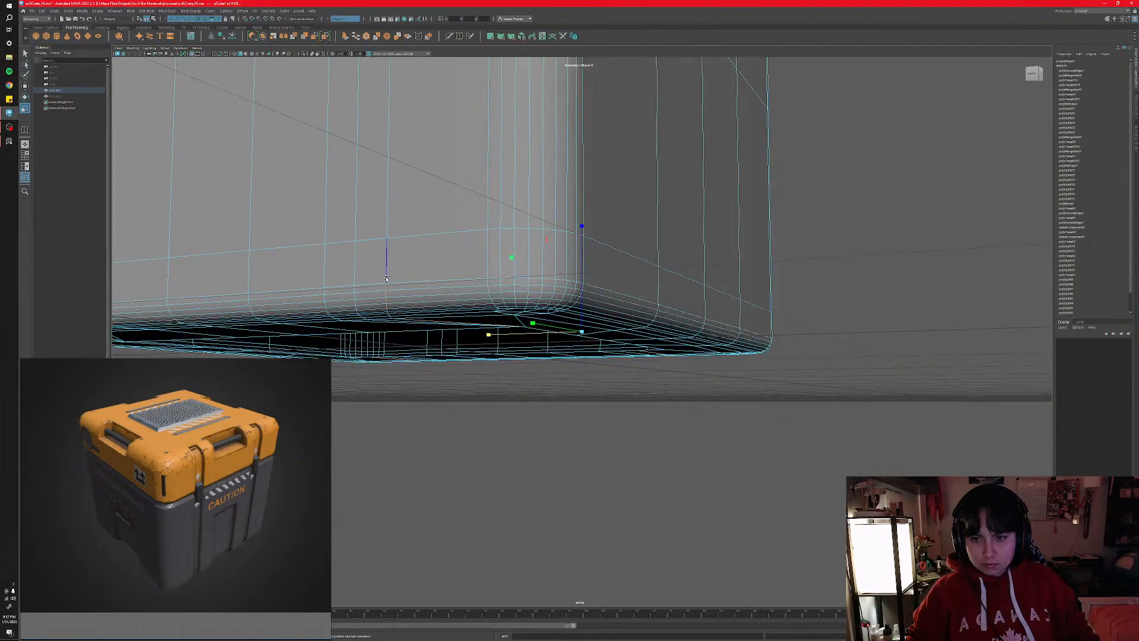
left_click_drag(388, 285, 531, 300, "alt")
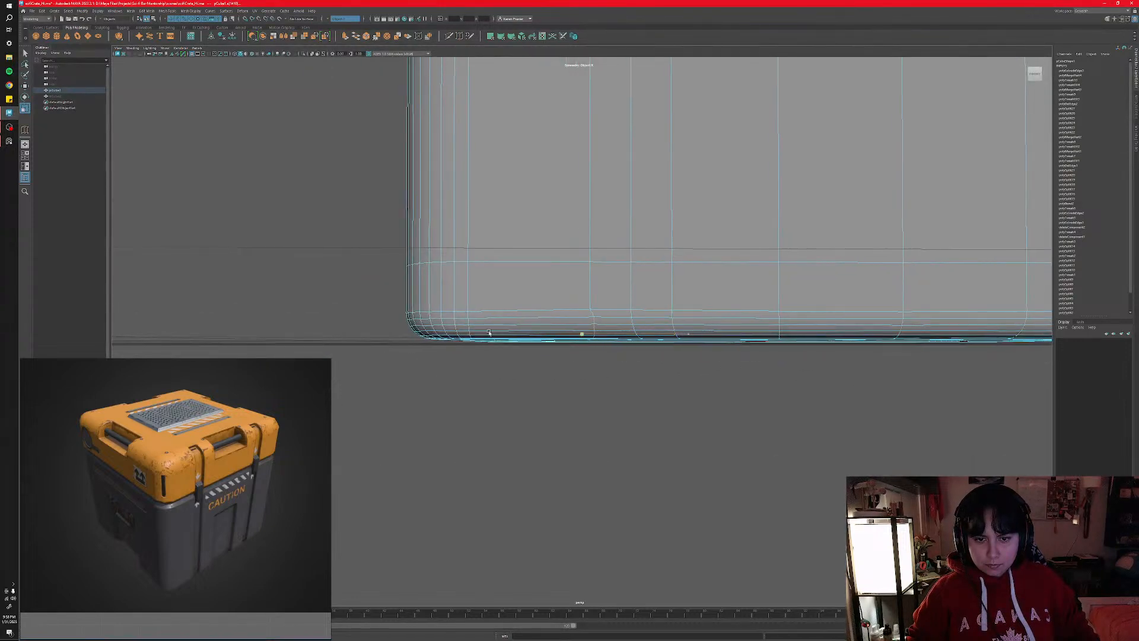
left_click(506, 332)
left_click_drag(534, 296, 537, 294, "alt")
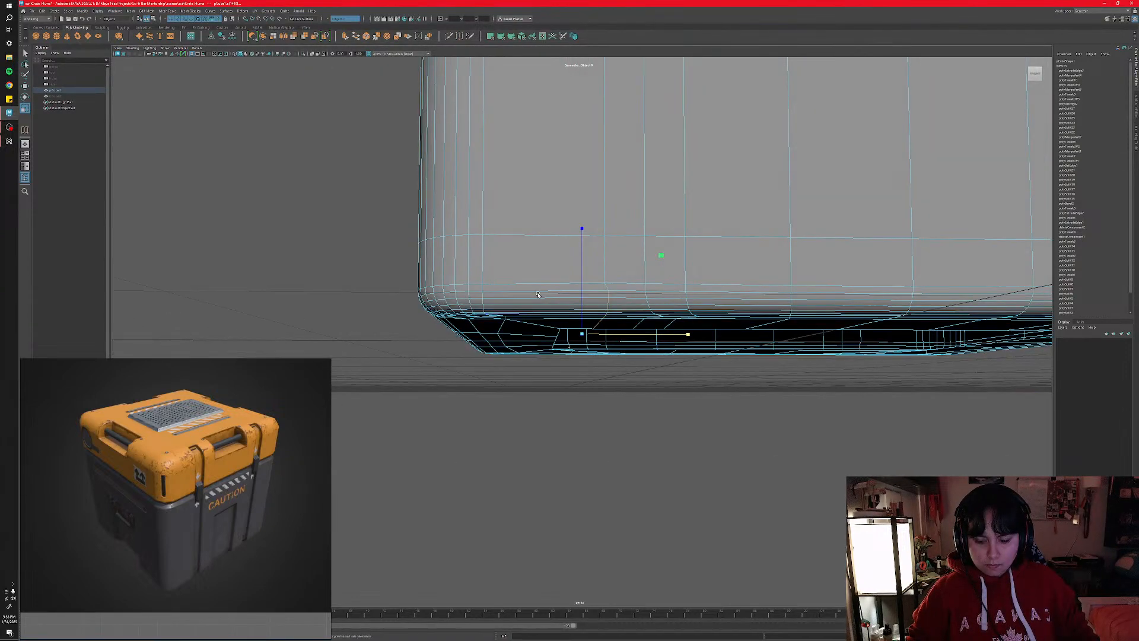
key("w")
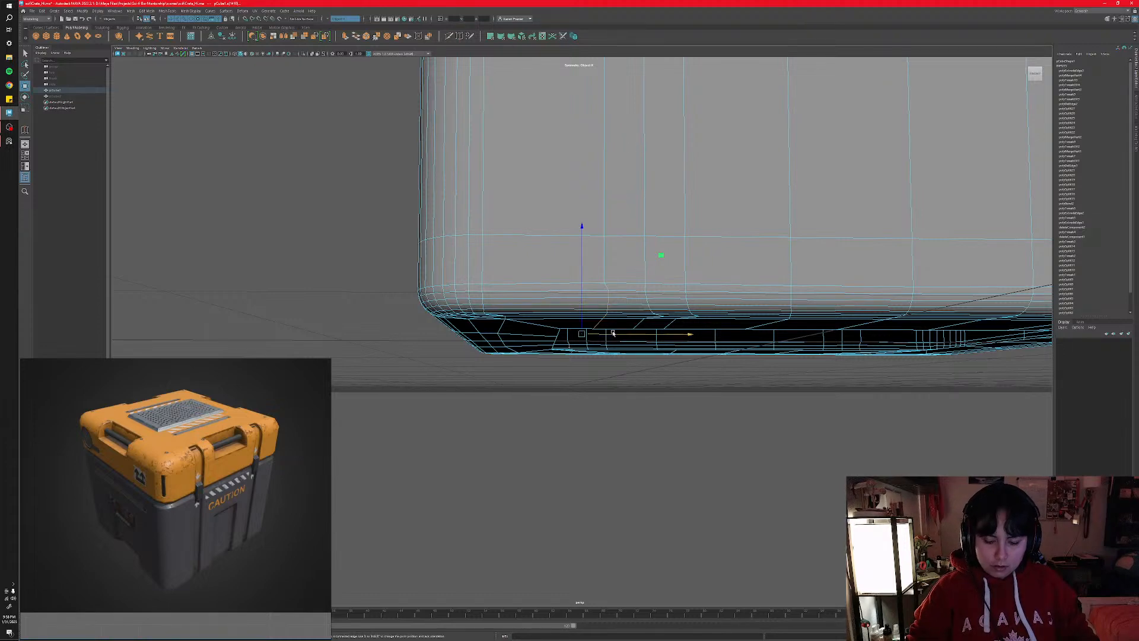
left_click_drag(614, 336, 623, 247)
middle_click_drag(623, 246, 595, 321, "alt")
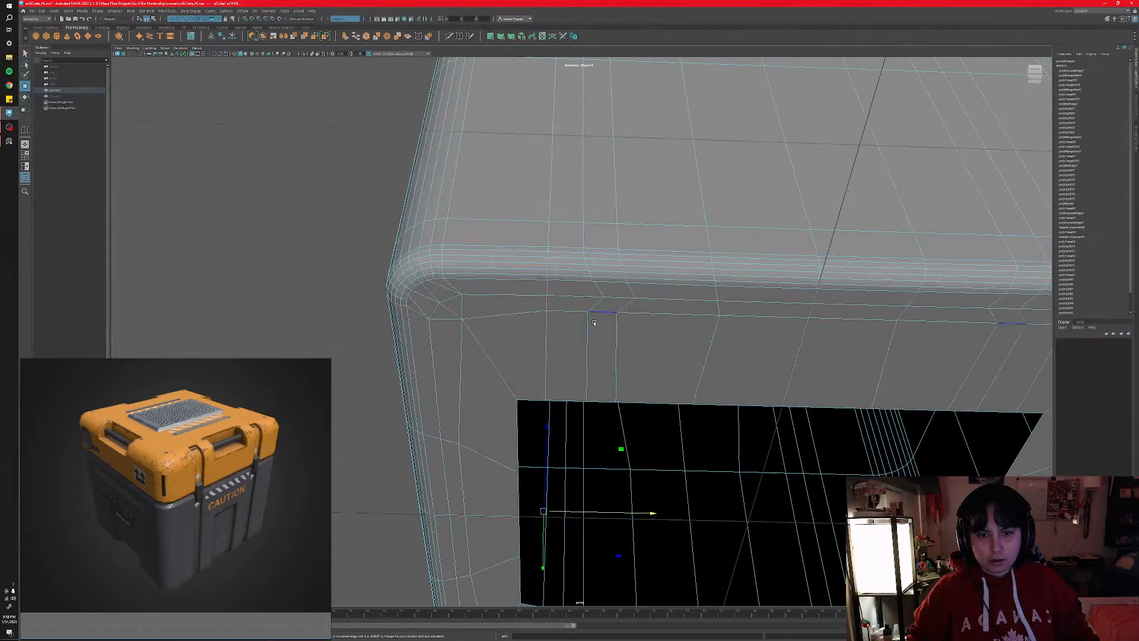
- Compare the edge selection before and after its last change, and examine the converging edges at the opening's opposite corners
scroll(593, 339, "down", 5)
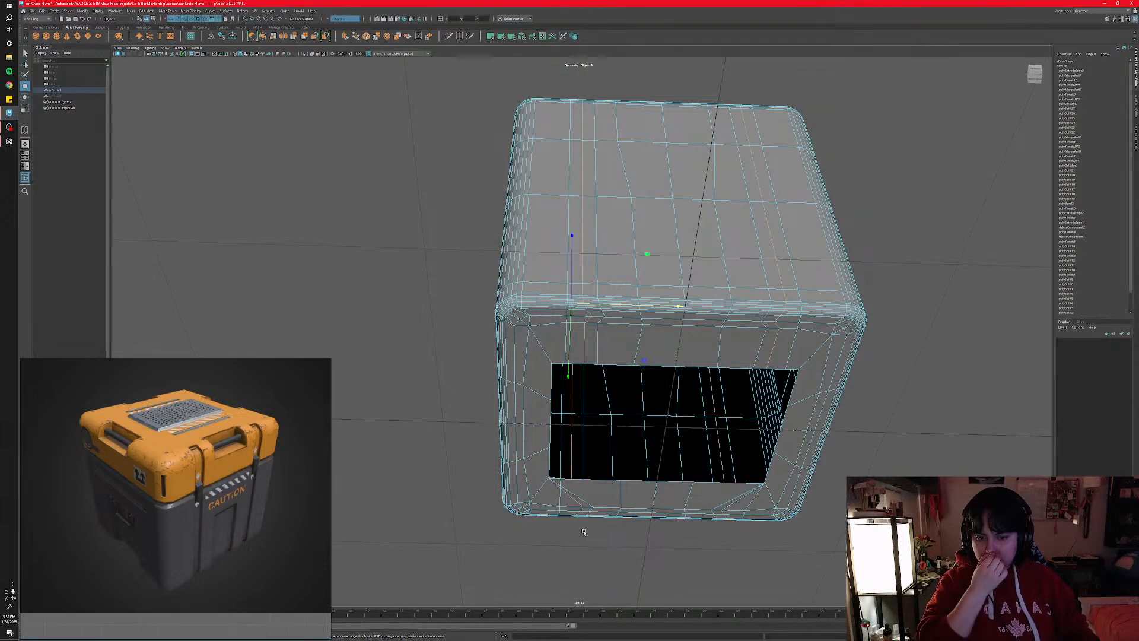
key("ctrl+z")
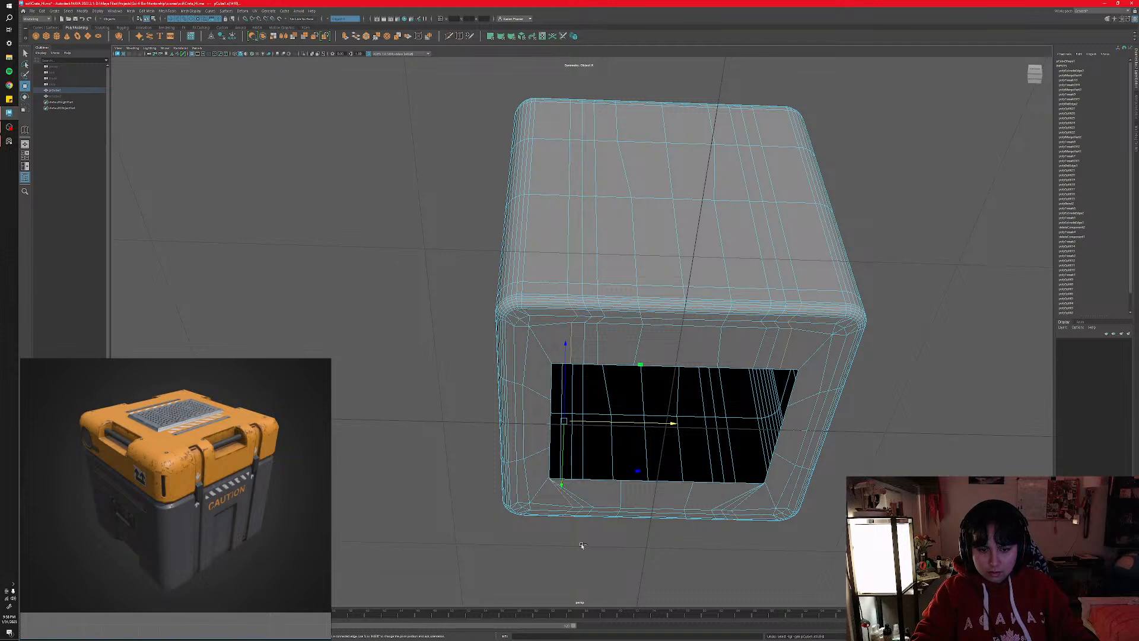
key("shift+z")
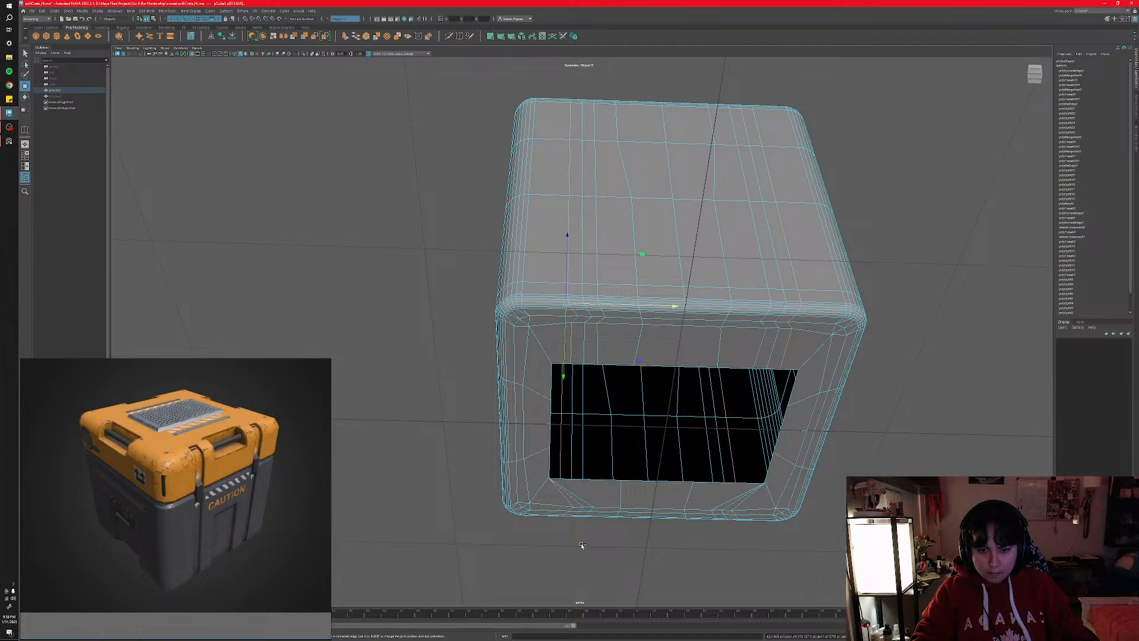
mouse_move(582, 545)
left_mouse_down("alt")
mouse_move(581, 558)
mouse_move(581, 538)
left_mouse_up("alt")
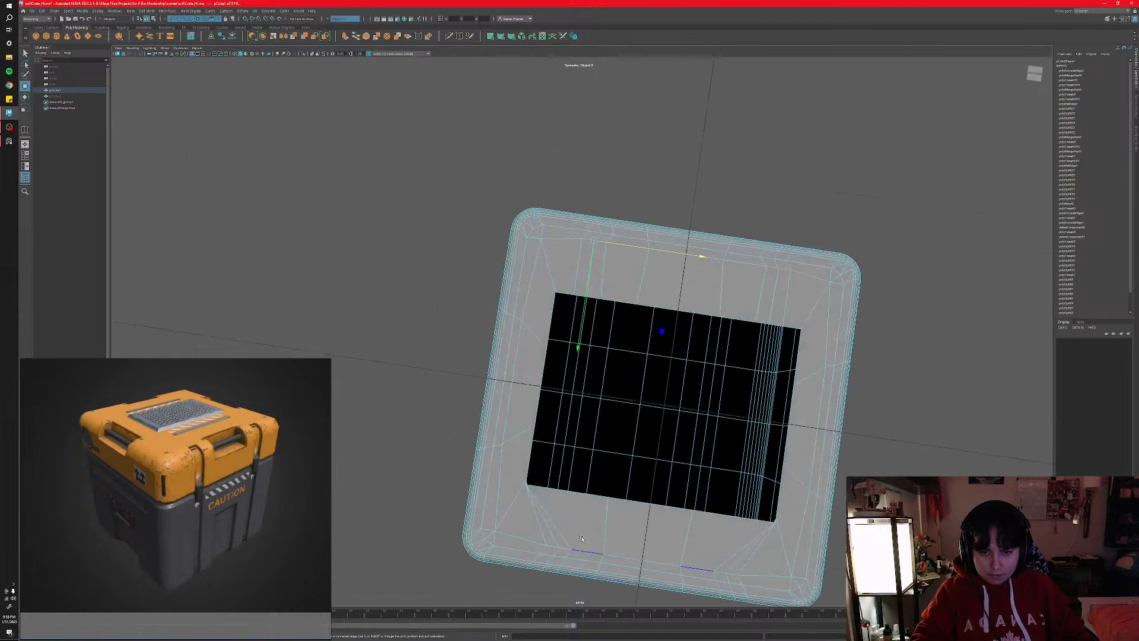
middle_click_drag(581, 538, 602, 397, "alt")
scroll(547, 361, "up", 8)
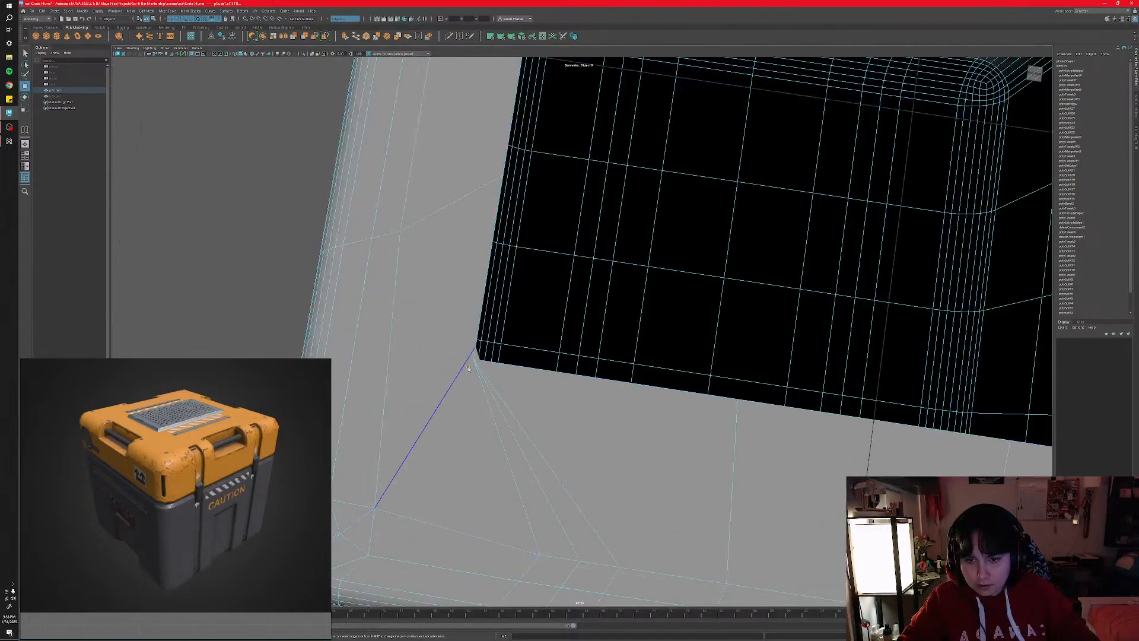
scroll(495, 375, "down", 8)
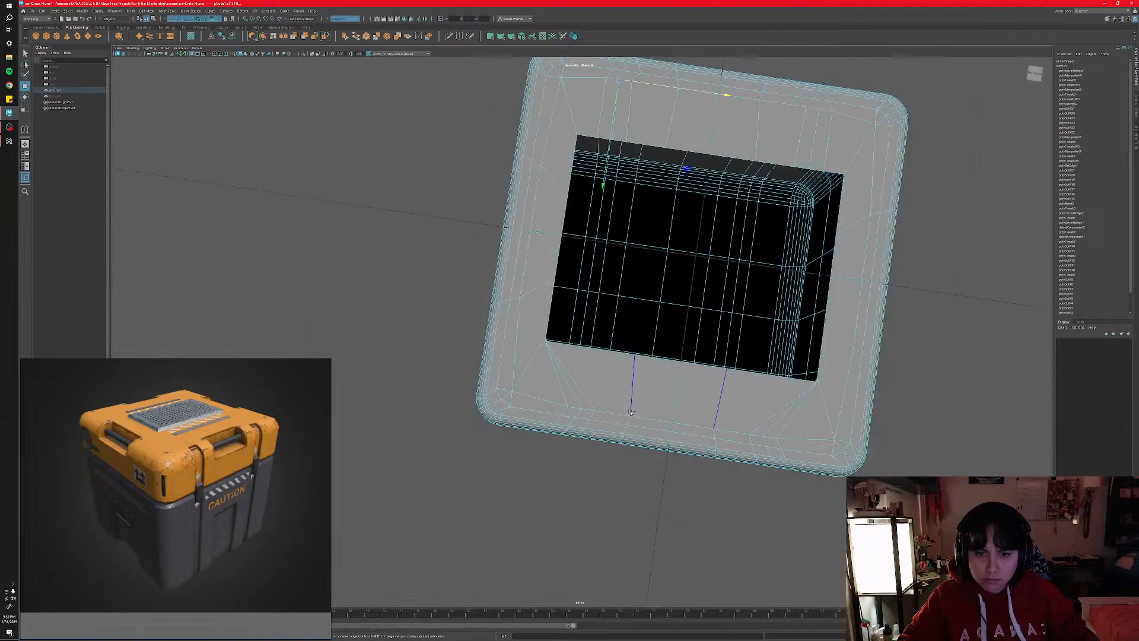
- Undo the rim and opening edits back to the curved border, before the opening's sides were straightened
key("ctrl+z")
key("ctrl+z")
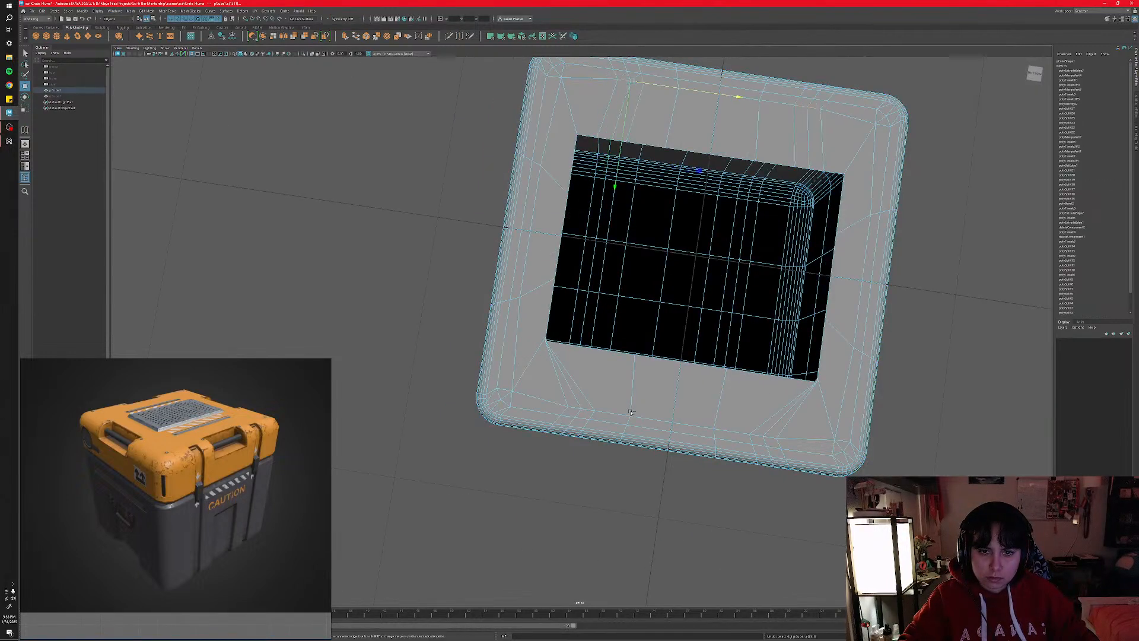
key("ctrl+z")
key("ctrl+z")
key("ctrl+z")
key("ctrl+z")
key("ctrl+z")
key("ctrl+z")
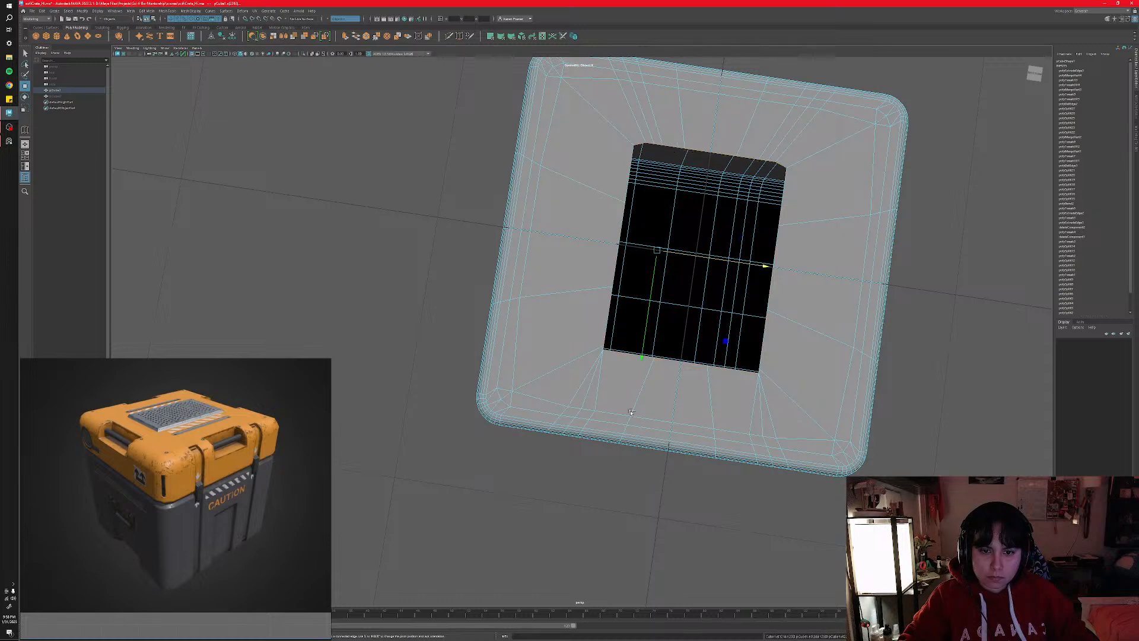
key("ctrl+z")
key("ctrl+z")
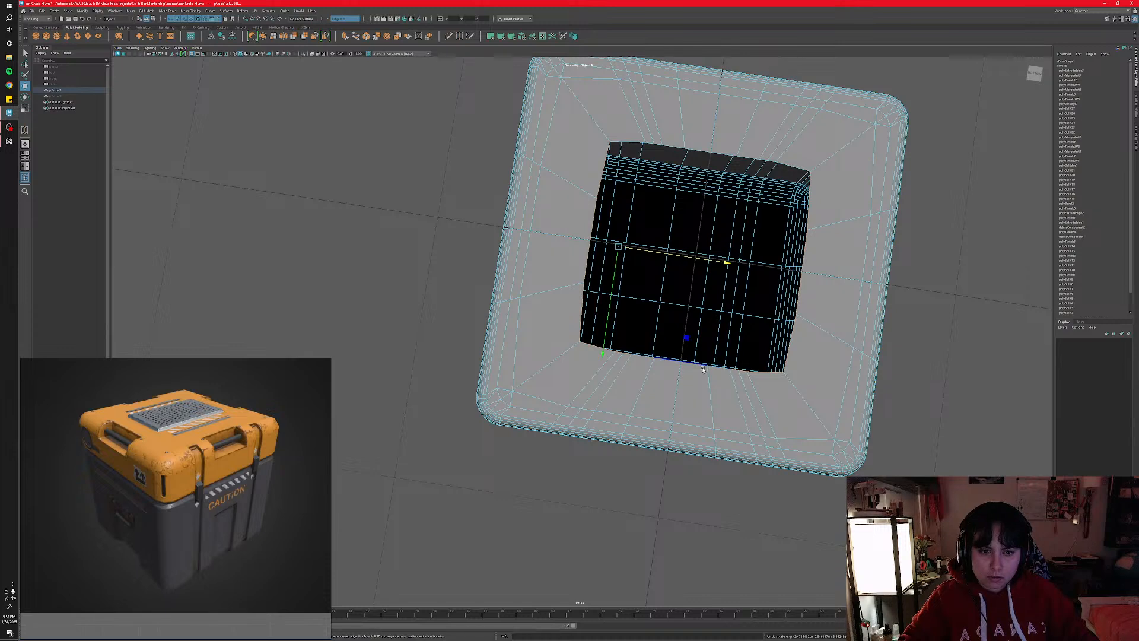
- With Object X symmetry on, select the opening's side border edges and scale them flat along X so both sides become straight
left_click(335, 19)
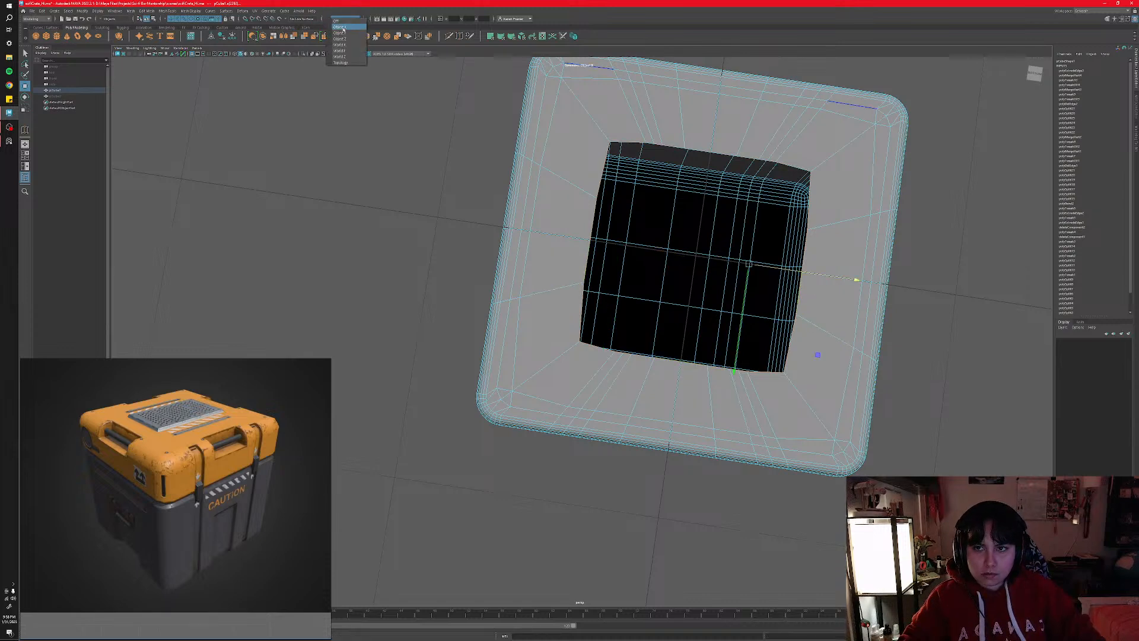
left_click(599, 173)
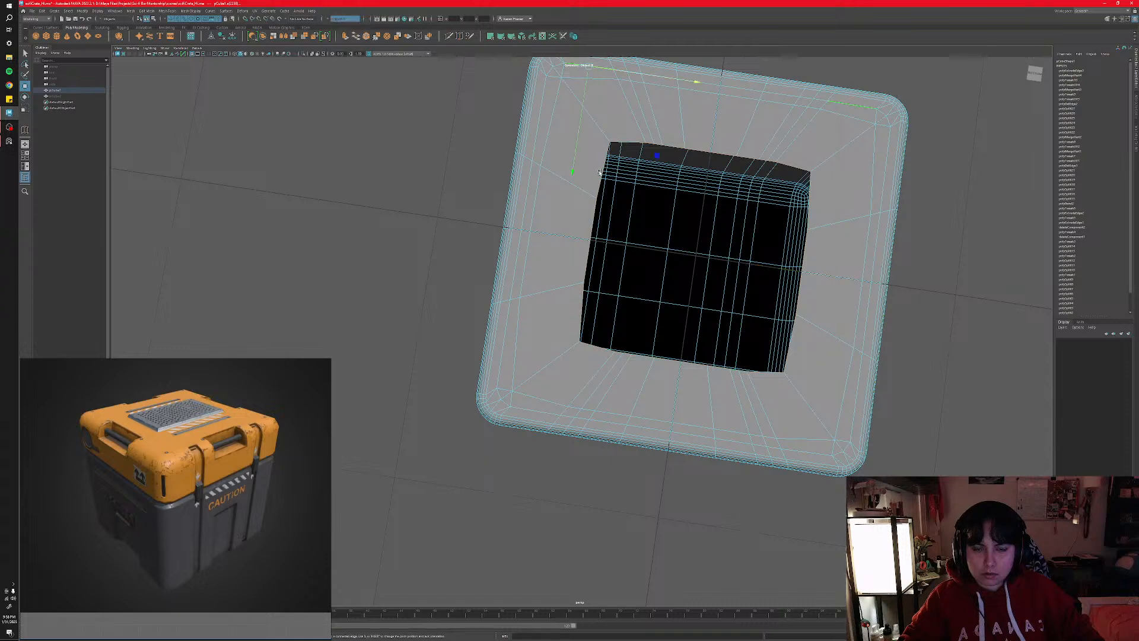
left_click_drag(646, 261, 628, 247, "alt")
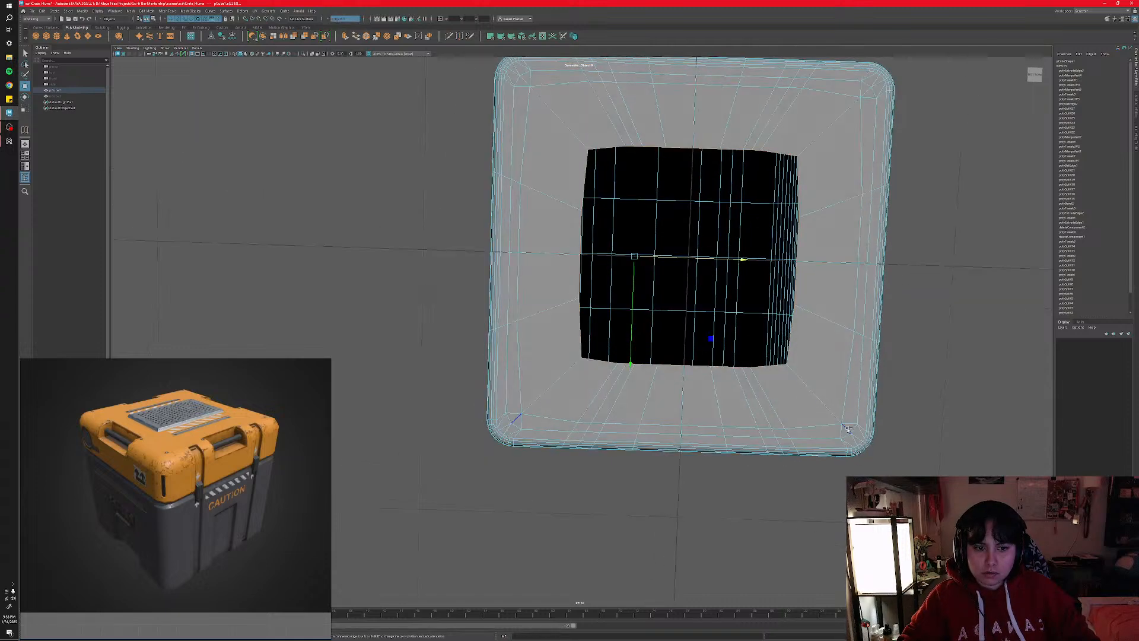
left_click_drag(848, 429, 605, 115)
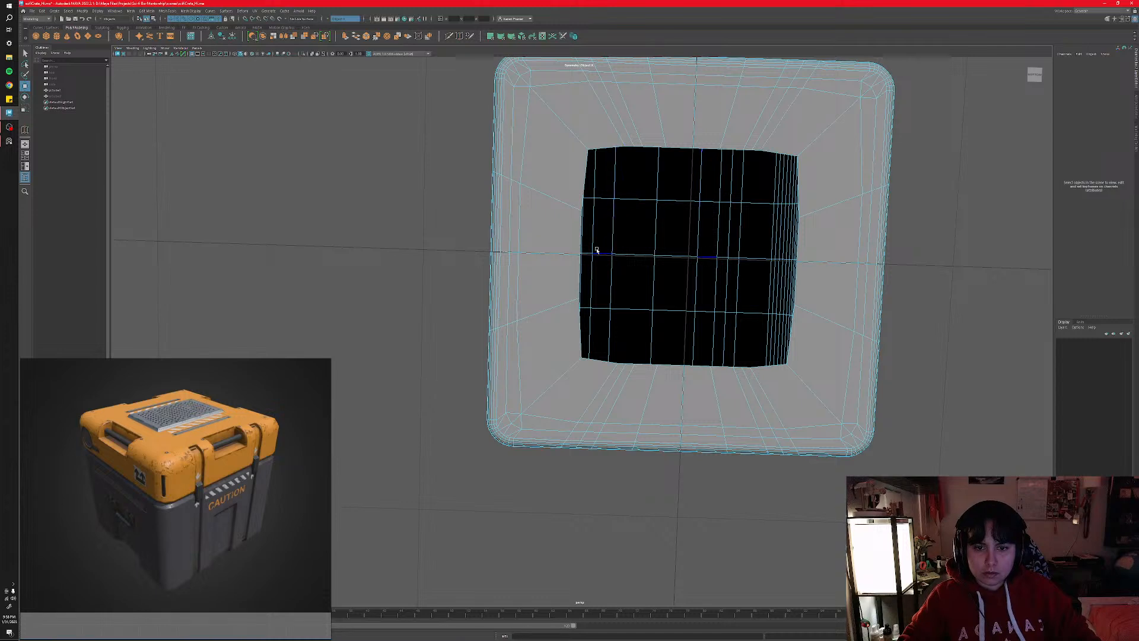
double_click(583, 173)
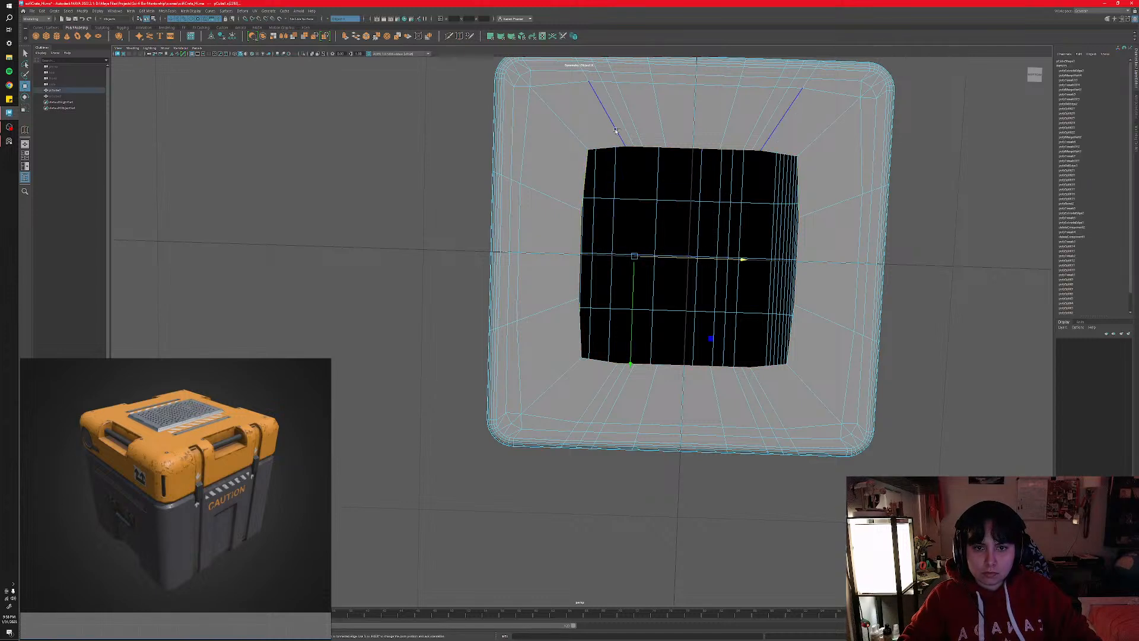
left_click_drag(609, 129, 770, 405, "ctrl")
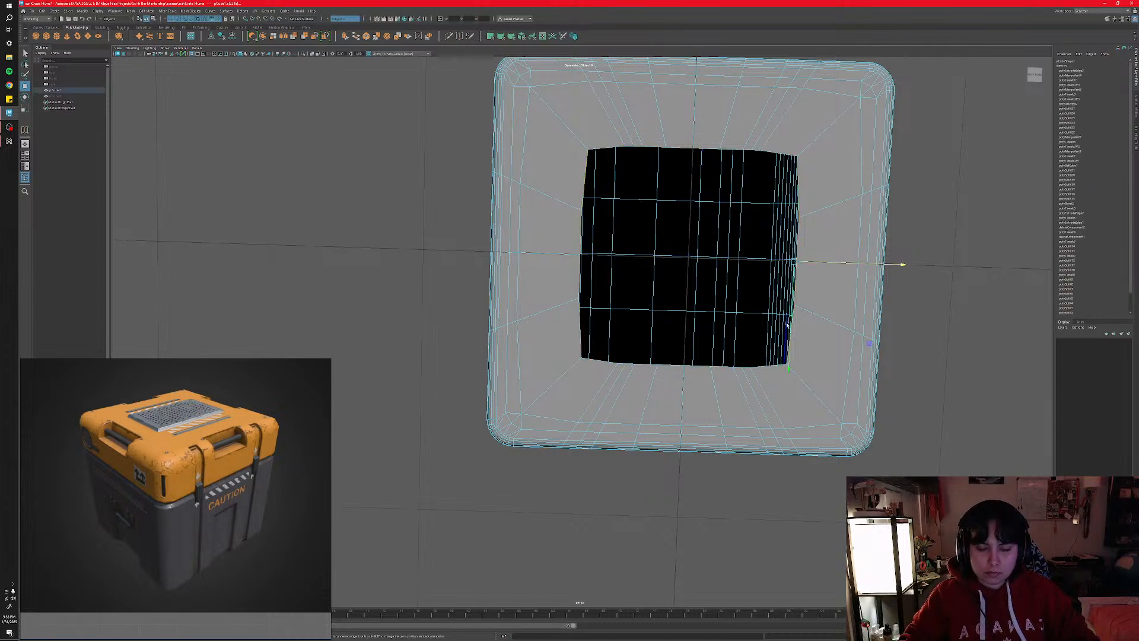
key("r")
left_click_drag(834, 265, 443, 261)
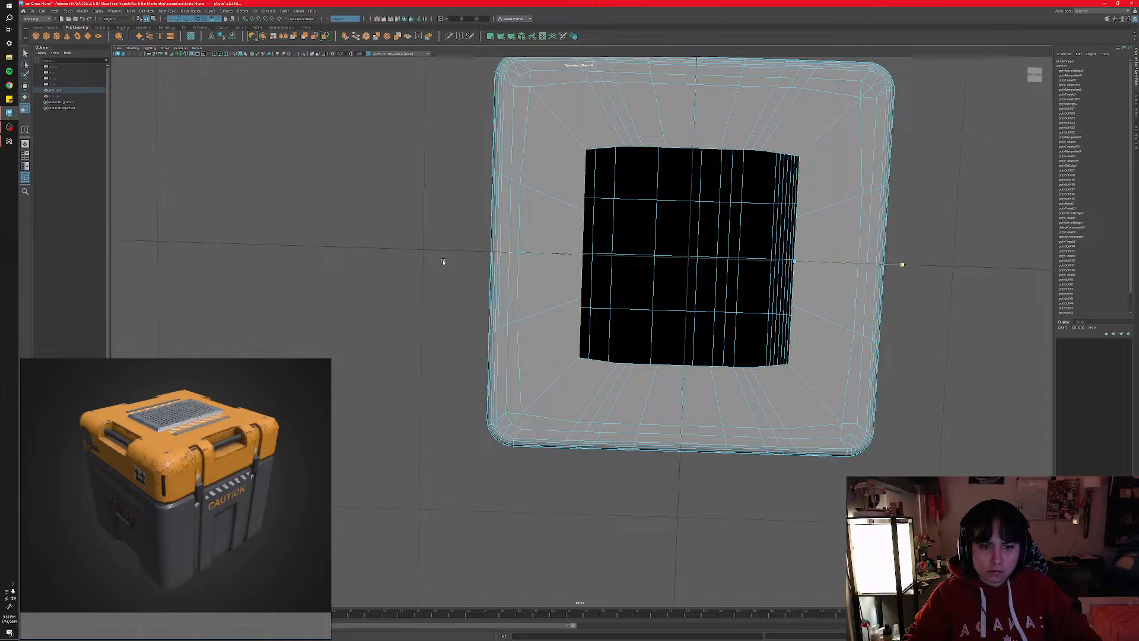
- Try to straighten one end of the opening by selecting its border edges and scaling them flat along Y
left_click(652, 147)
left_click_drag(555, 159, 835, 347, "ctrl")
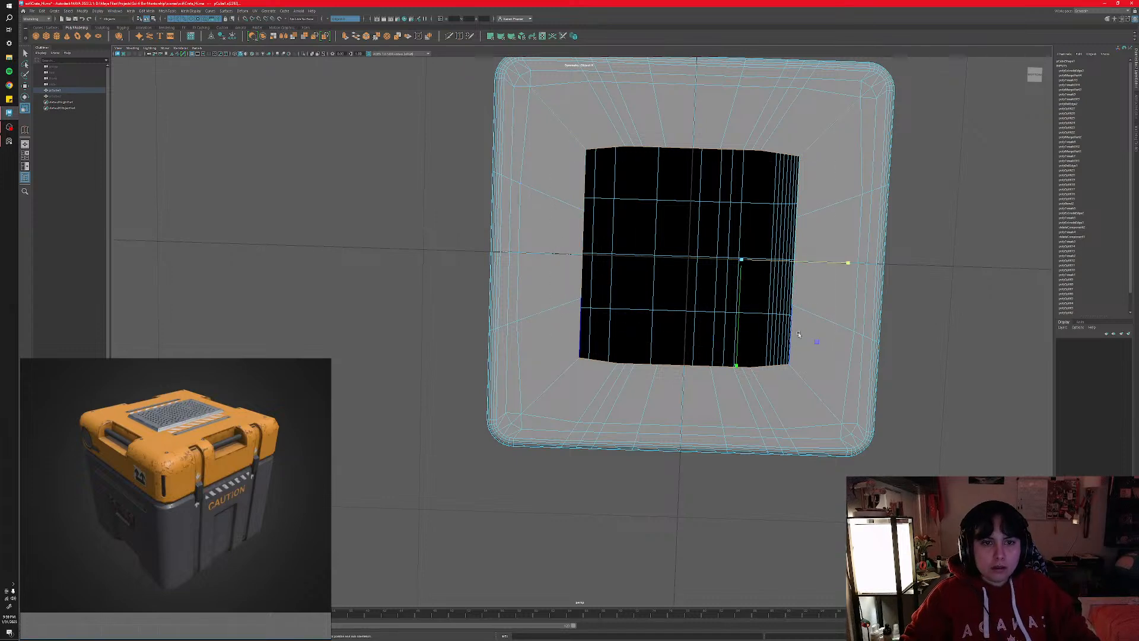
left_click_drag(702, 343, 758, 313, "alt")
double_click(607, 354)
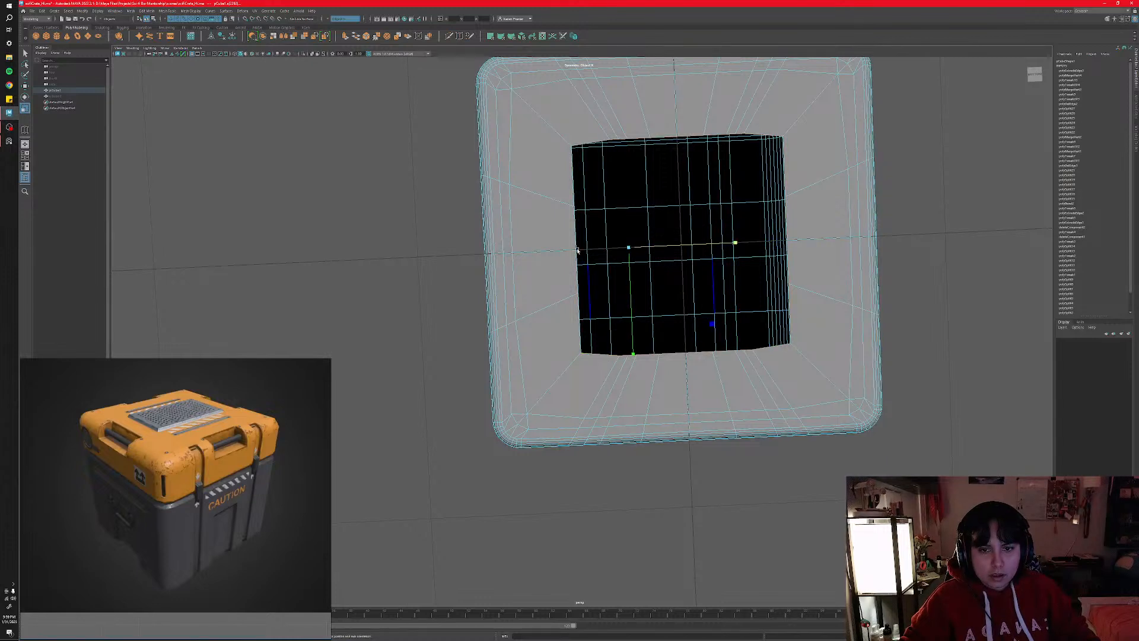
left_click_drag(531, 117, 826, 311, "ctrl")
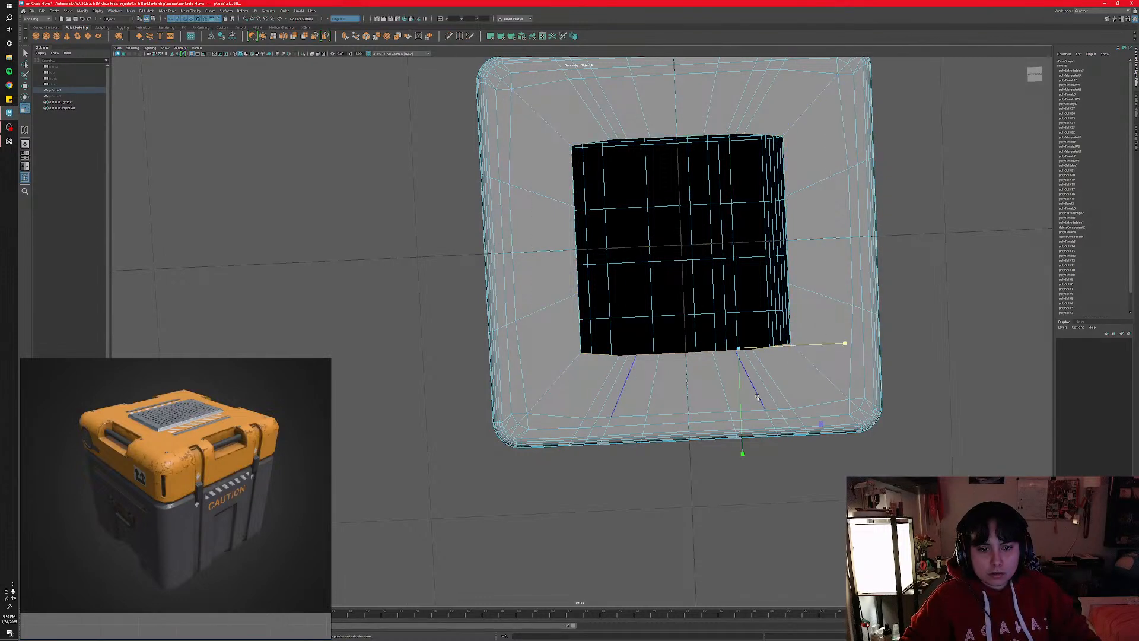
left_click(739, 351)
left_click(739, 353)
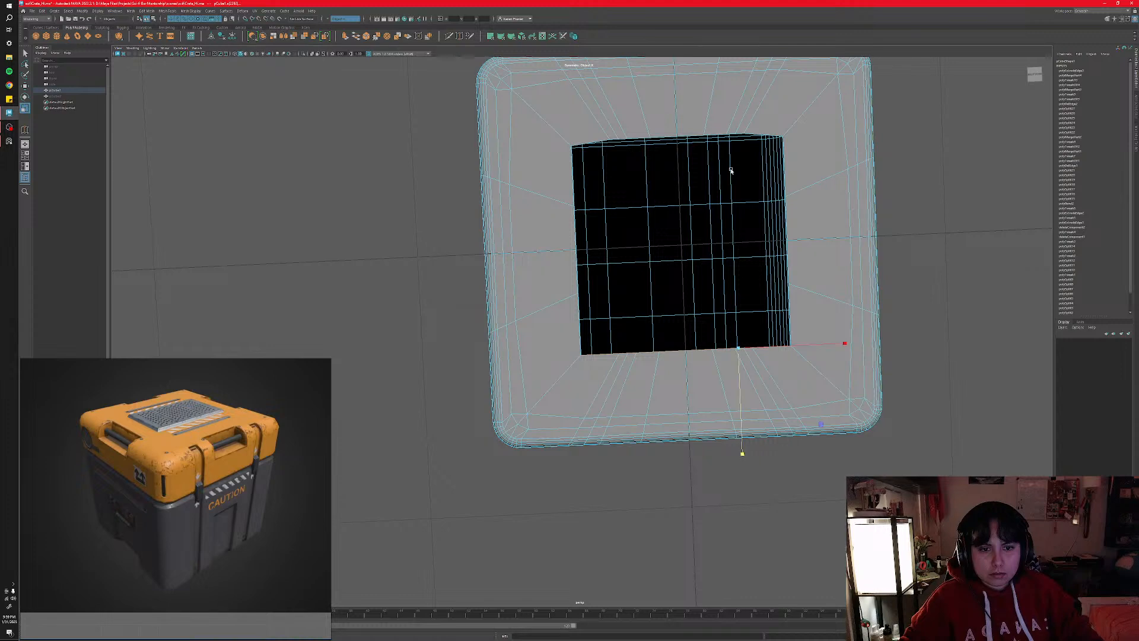
key("ctrl+z")
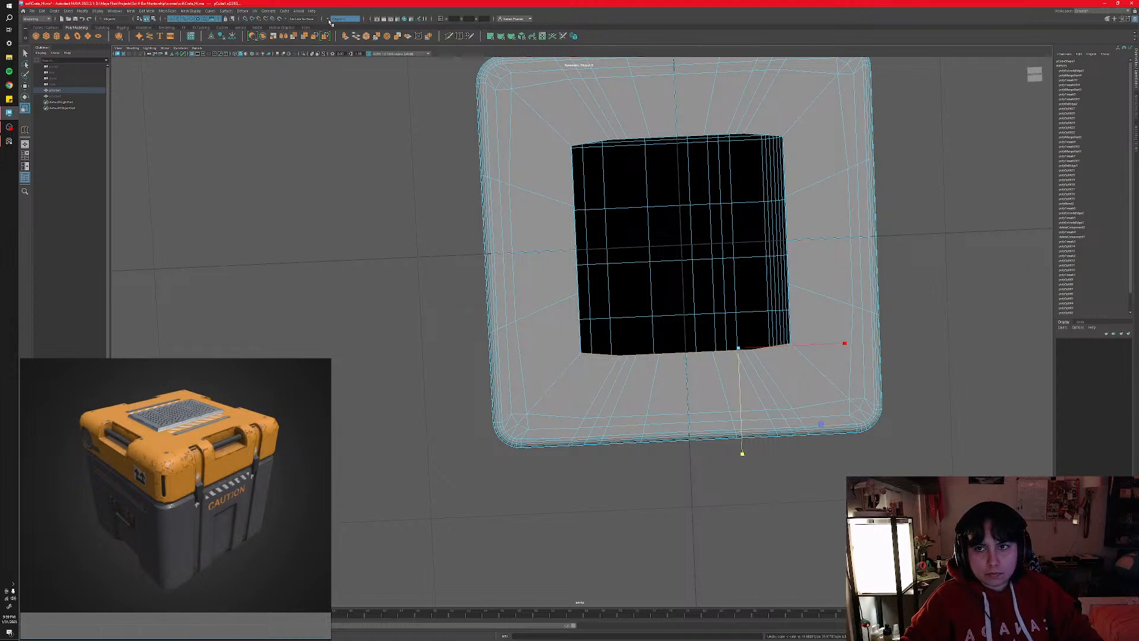
- Switch symmetry to Object Y, keep only the opening's end border edges selected, and scale them flat along Y so both ends become straight
left_click_drag(587, 229, 580, 317, "alt")
left_click_drag(658, 416, 633, 433, "alt")
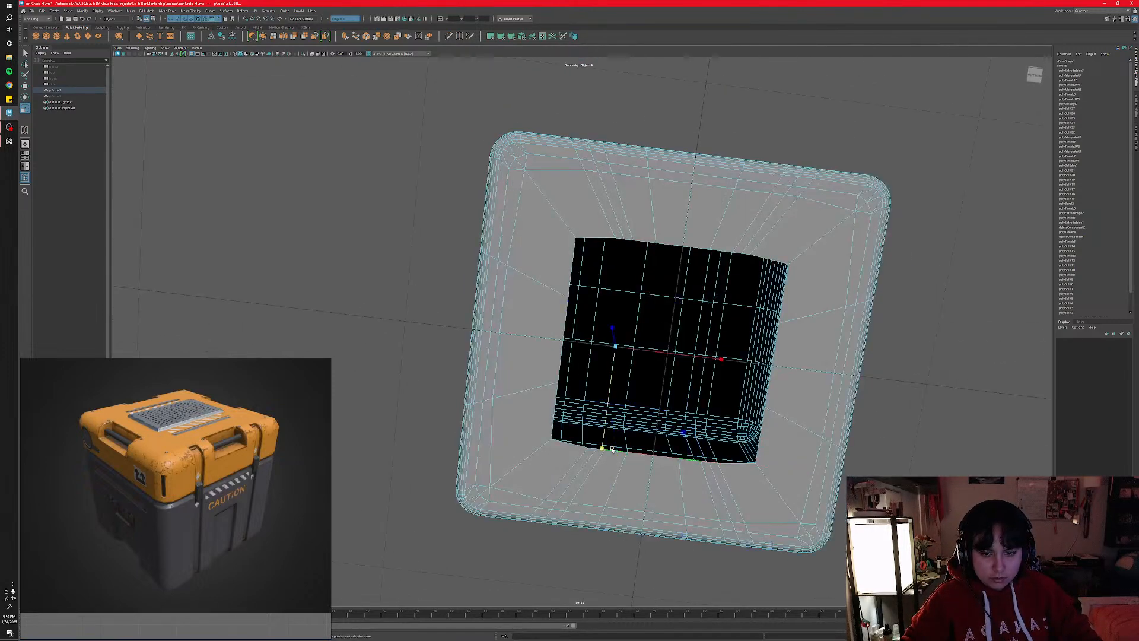
middle_click_drag(578, 377, 523, 364, "alt")
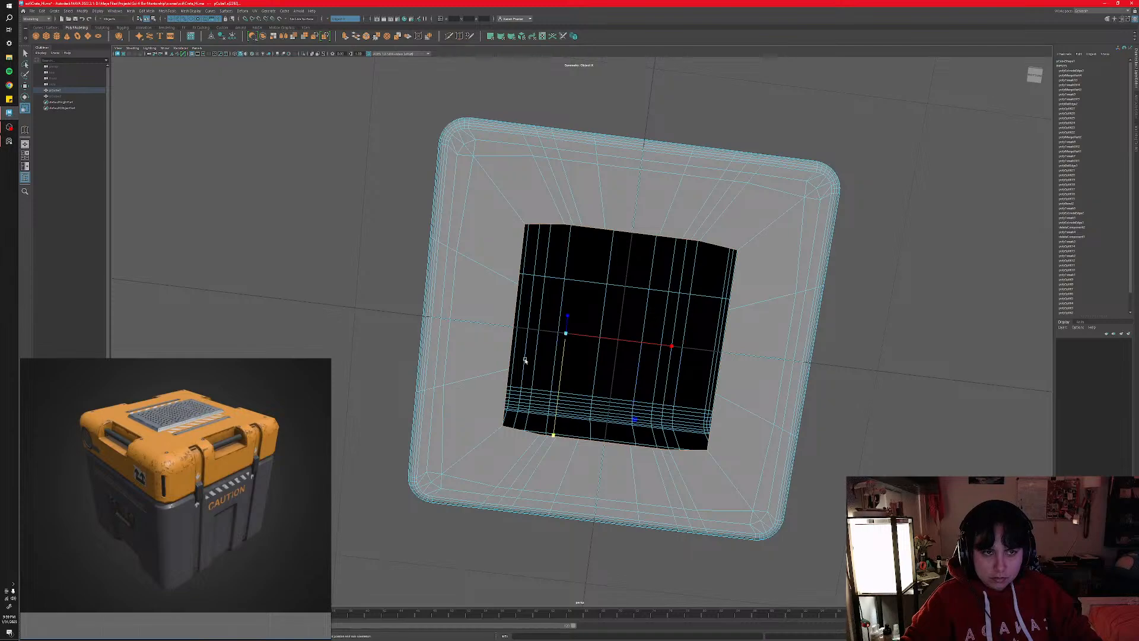
mouse_move(525, 360)
left_mouse_down("alt")
mouse_move(524, 394)
mouse_move(521, 370)
left_mouse_up("alt")
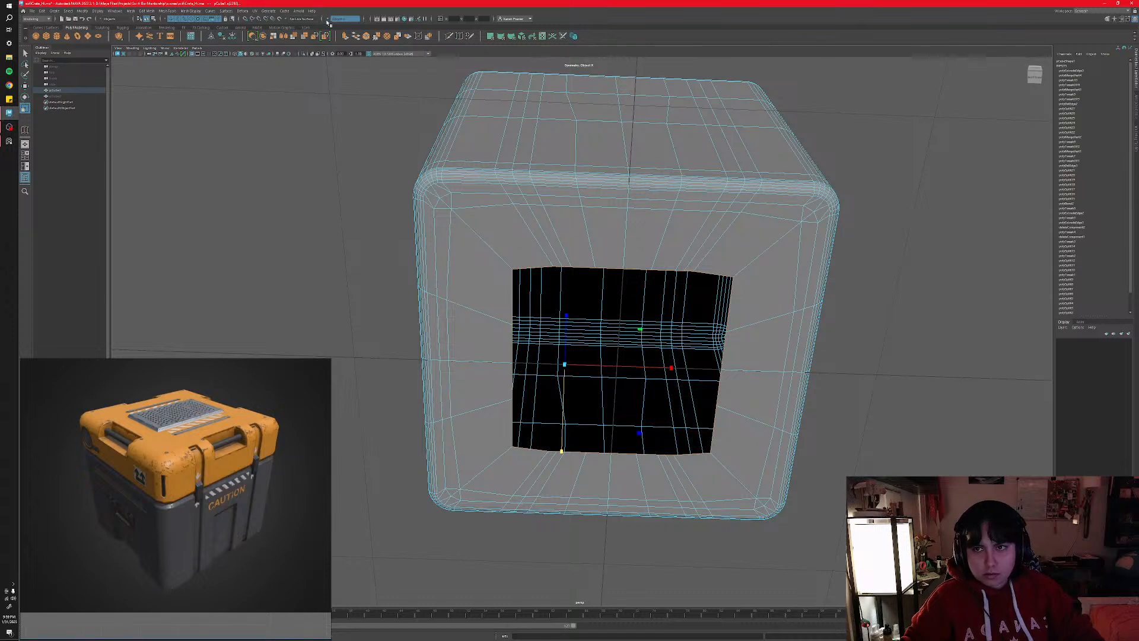
left_click(337, 19)
left_click(341, 36)
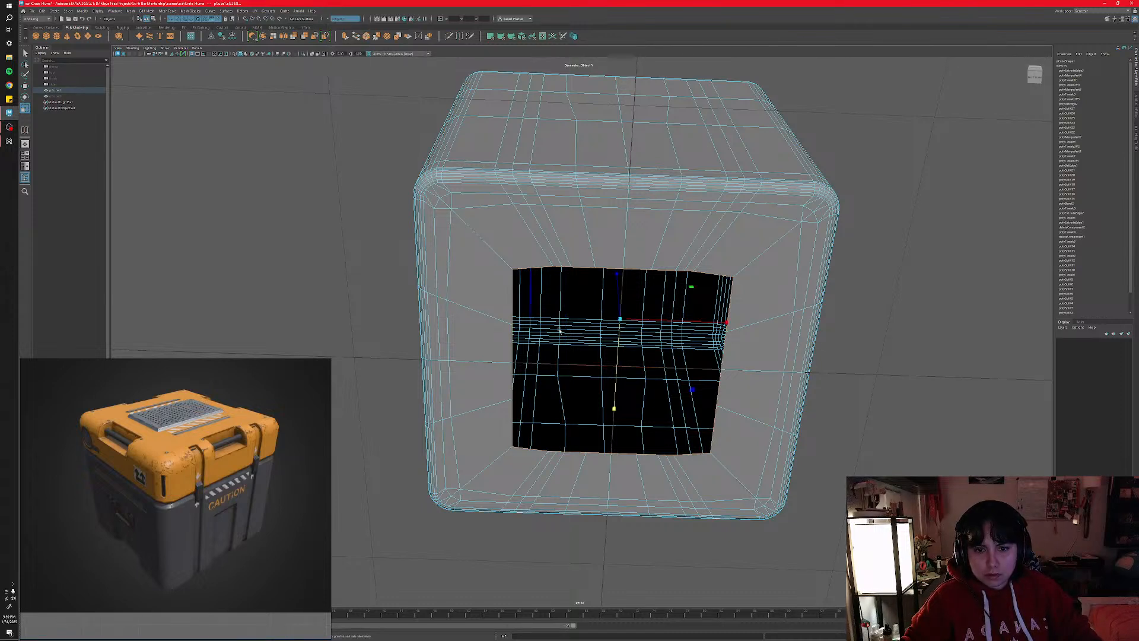
left_click_drag(557, 438, 571, 391, "alt")
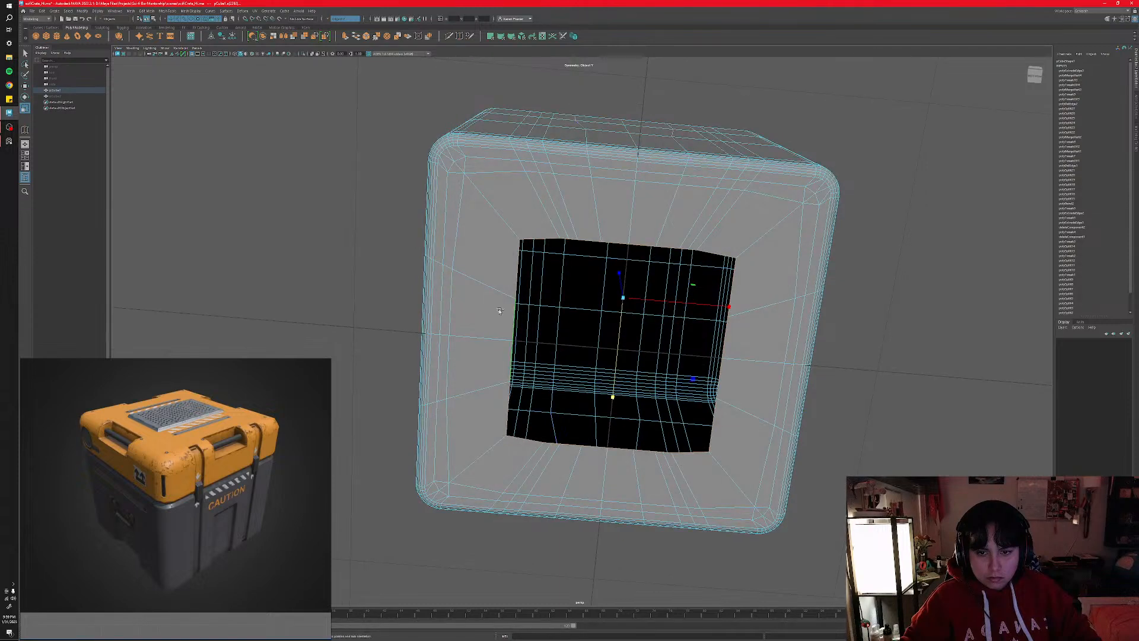
left_click_drag(494, 266, 749, 420, "ctrl")
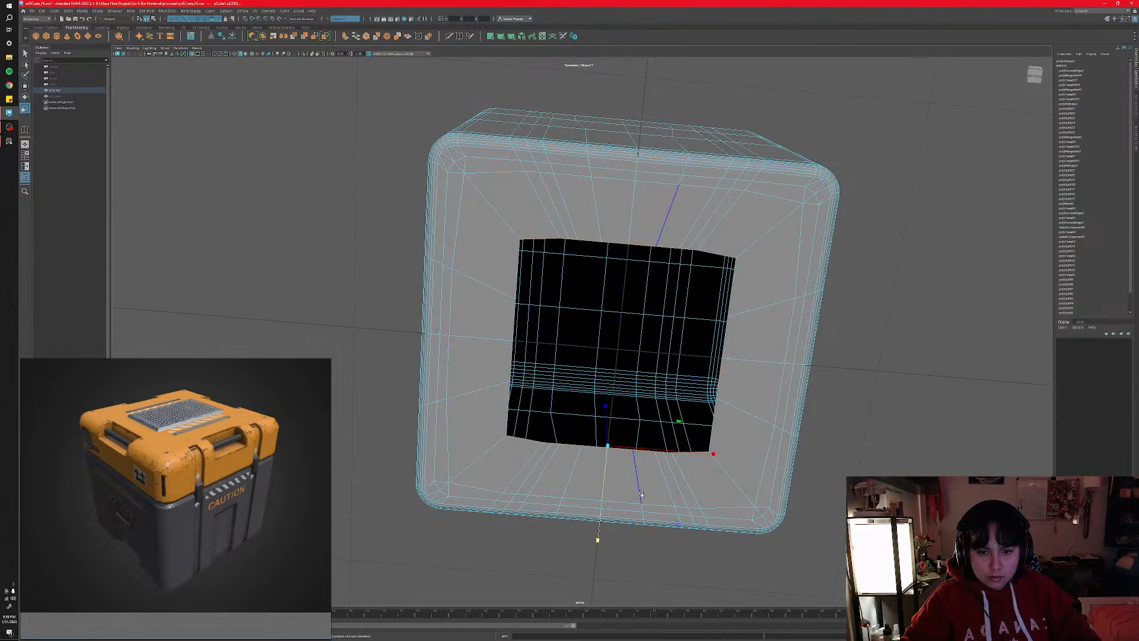
left_click_drag(604, 494, 632, 370)
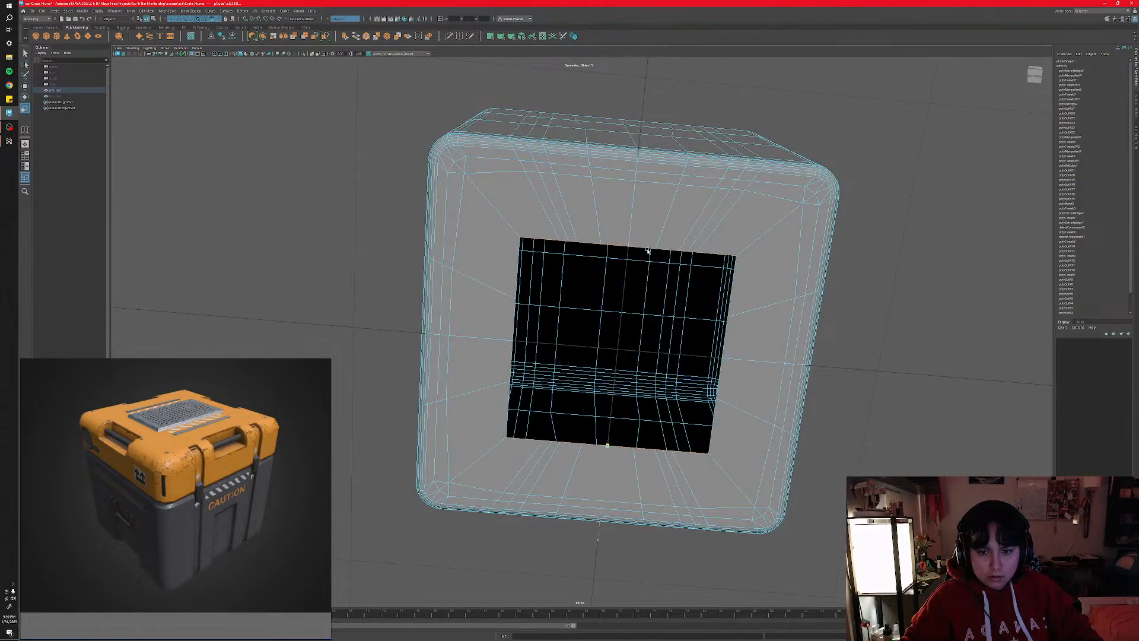
- Turn symmetry off, select the opening's entire border, and scale it outward in X and Y toward the crate's outer rim
left_click_drag(630, 272, 592, 315, "alt")
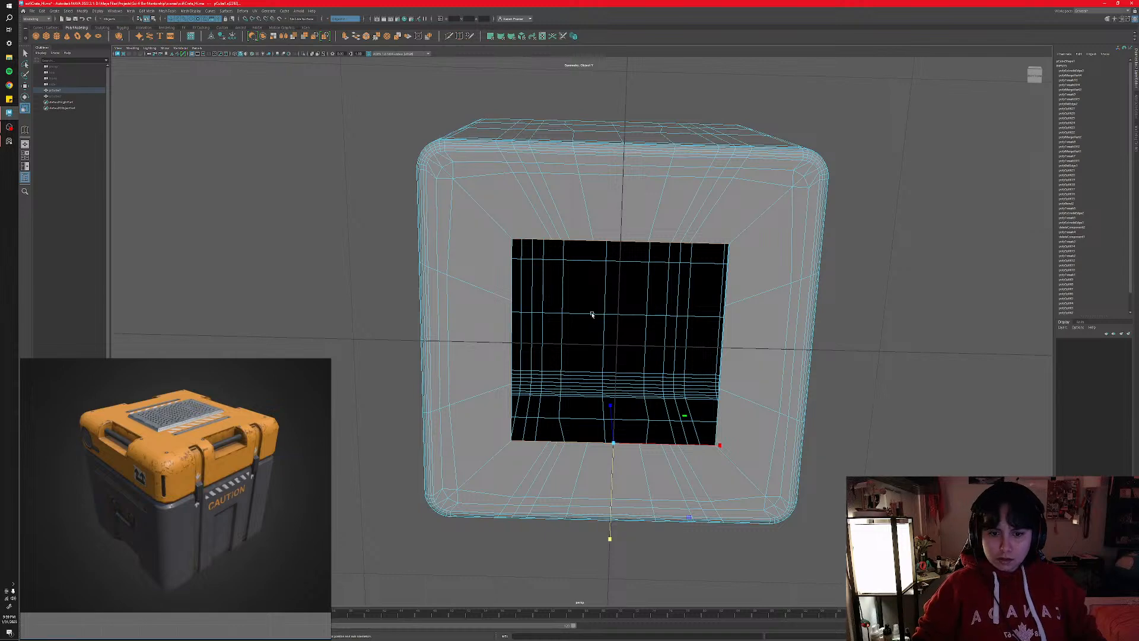
left_click_drag(584, 297, 578, 342, "alt")
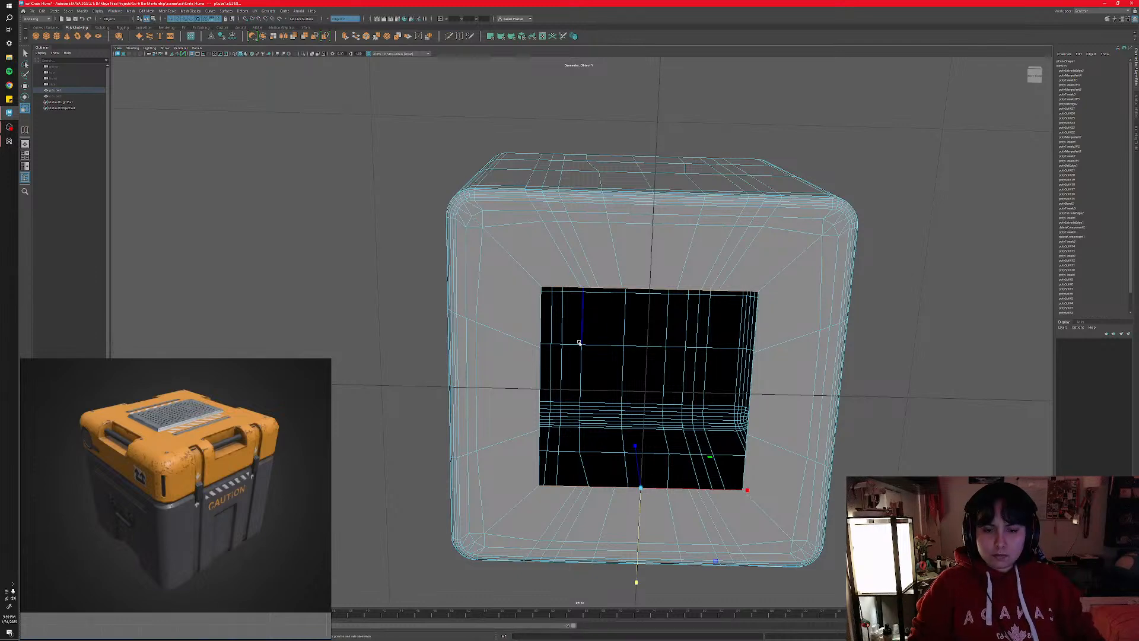
left_click_drag(575, 329, 567, 277, "alt")
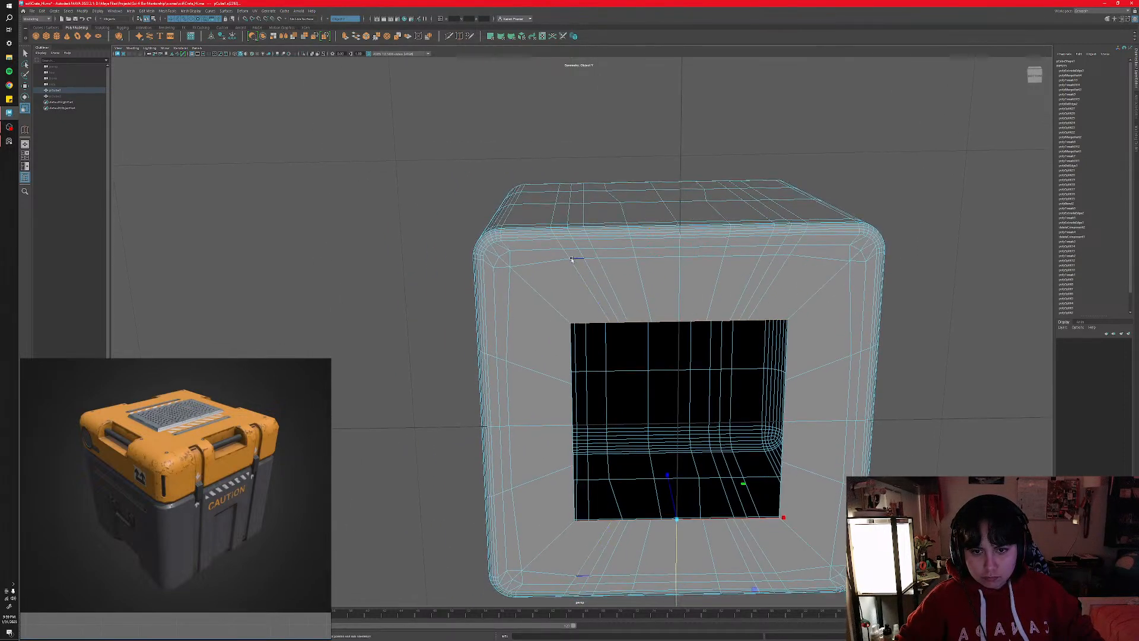
left_click(324, 19)
left_click(325, 19)
left_click(343, 19)
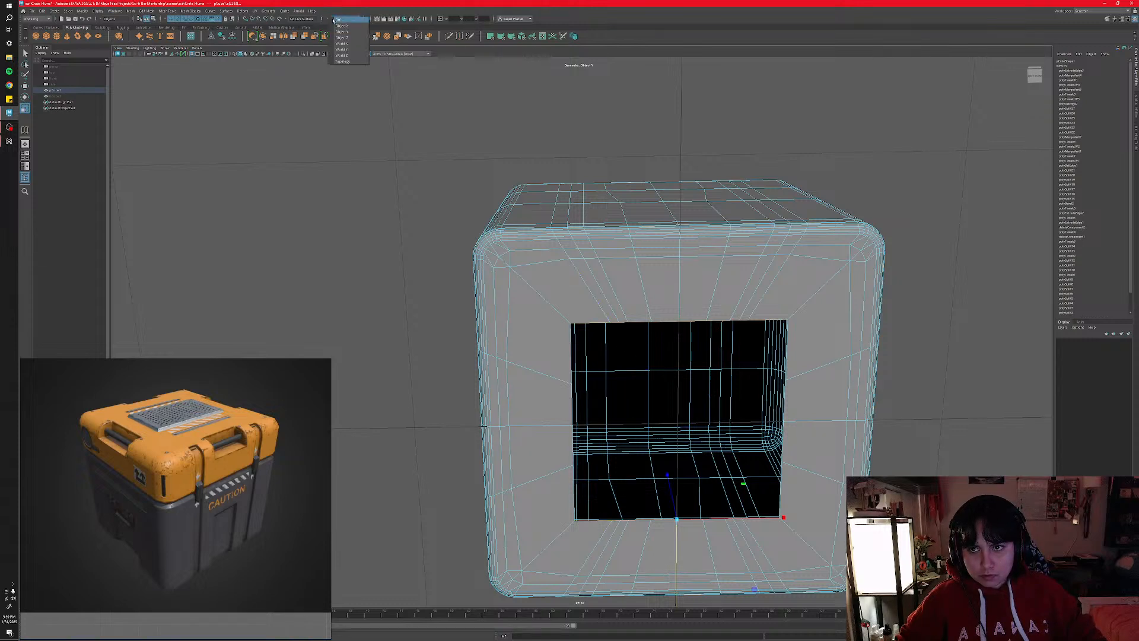
left_click(347, 30)
double_click(692, 416)
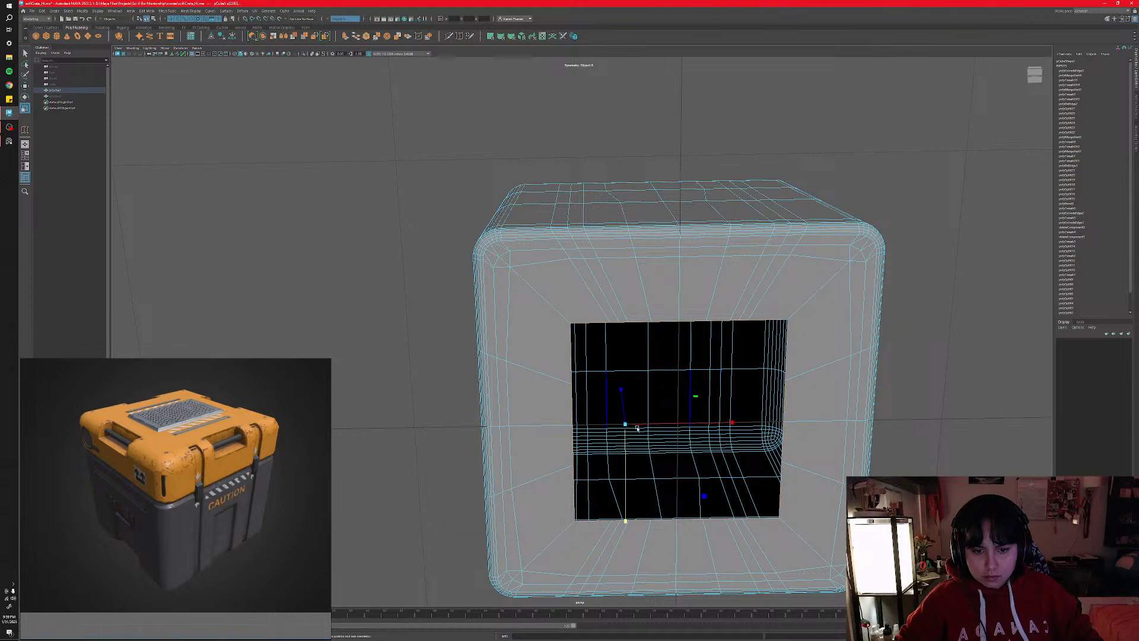
left_click(329, 19)
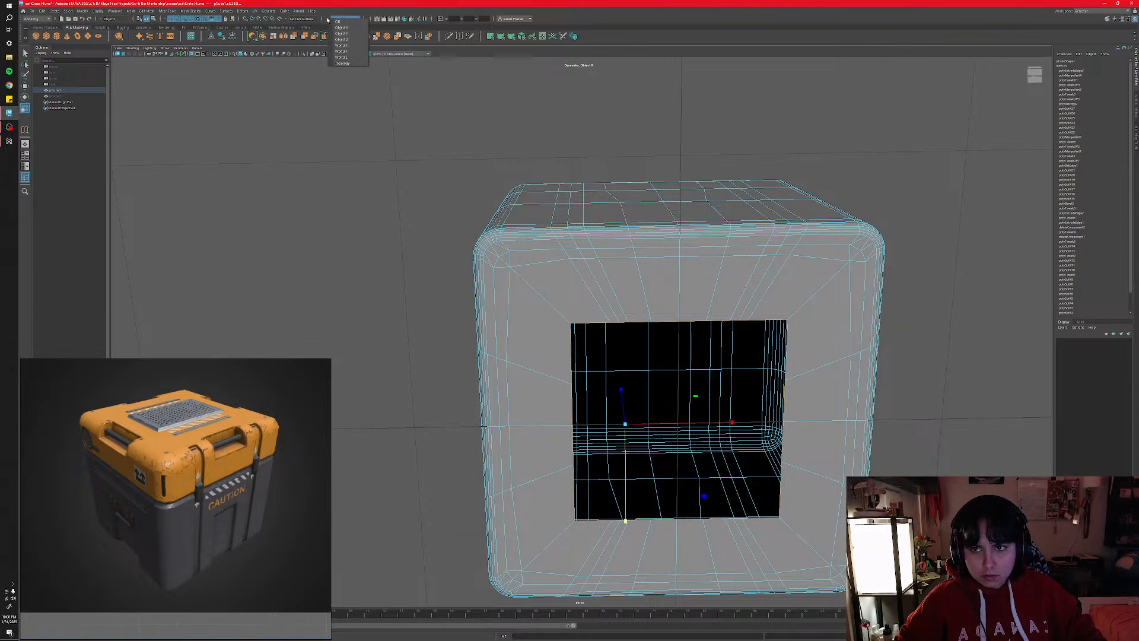
left_click(338, 21)
double_click(678, 332)
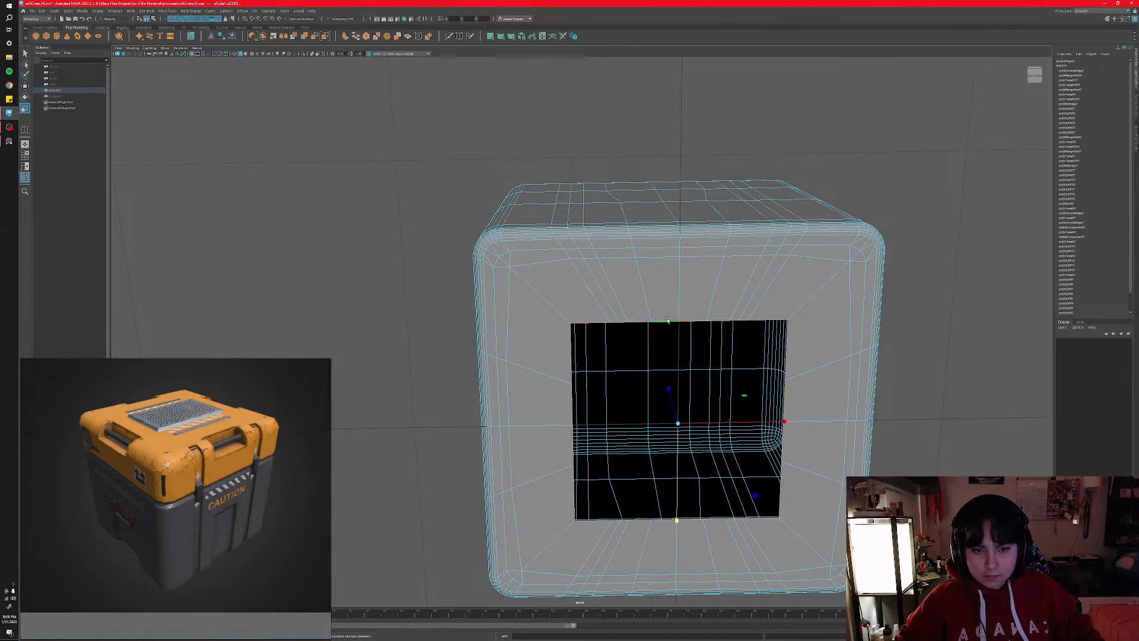
key("f")
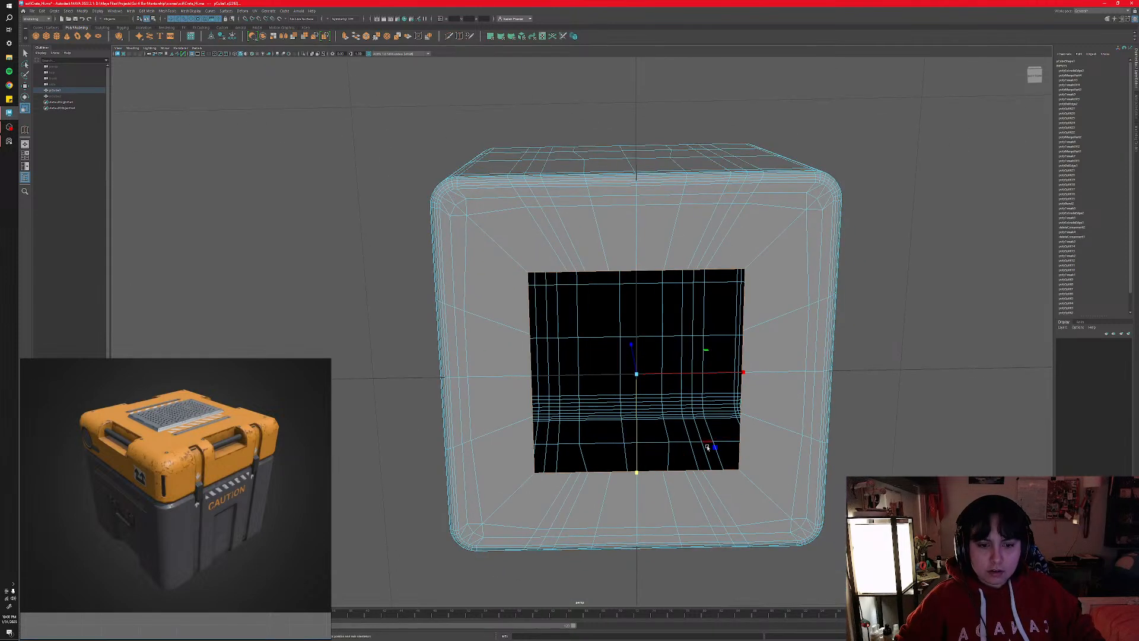
left_click_drag(725, 459, 726, 459)
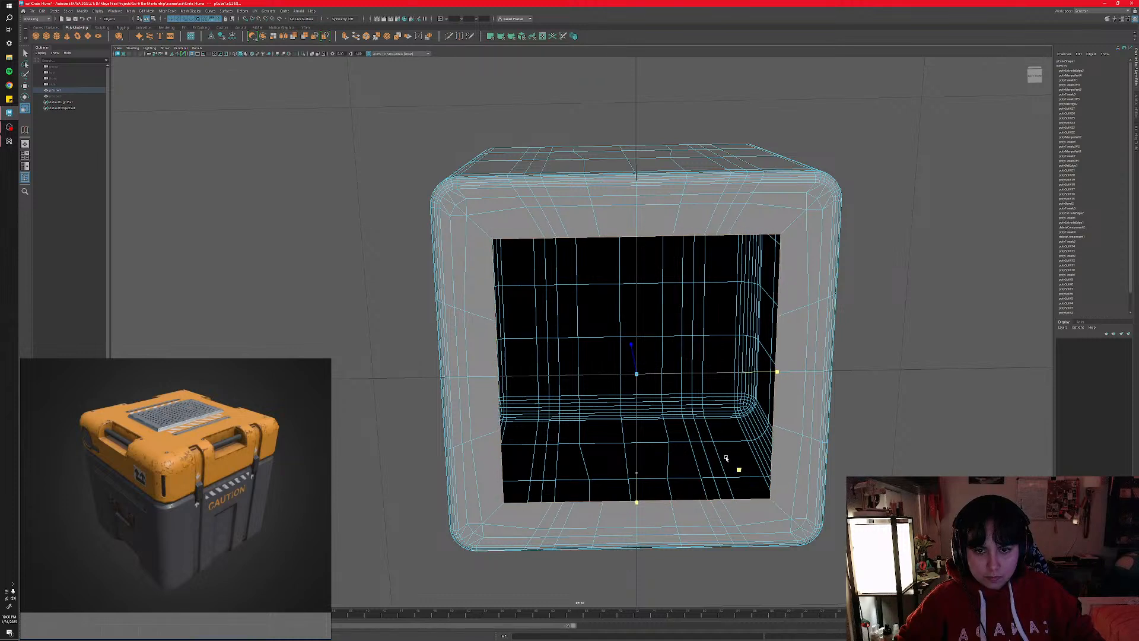
left_click_drag(726, 459, 725, 458)
- Try to isolate a vertical edge loop near one side of the crate with symmetry off
middle_click_drag(540, 337, 625, 404, "alt")
scroll(600, 398, "up", 1)
scroll(606, 419, "down", 1)
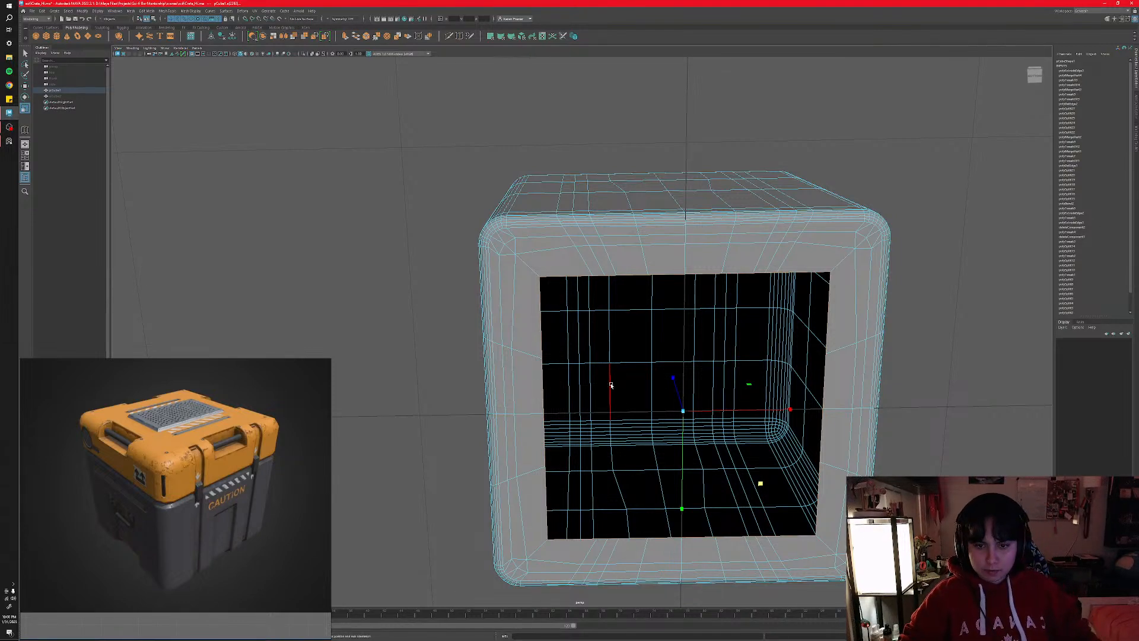
middle_click_drag(625, 404, 621, 328, "alt")
left_click_drag(622, 328, 571, 323, "alt")
scroll(571, 322, "down", 5)
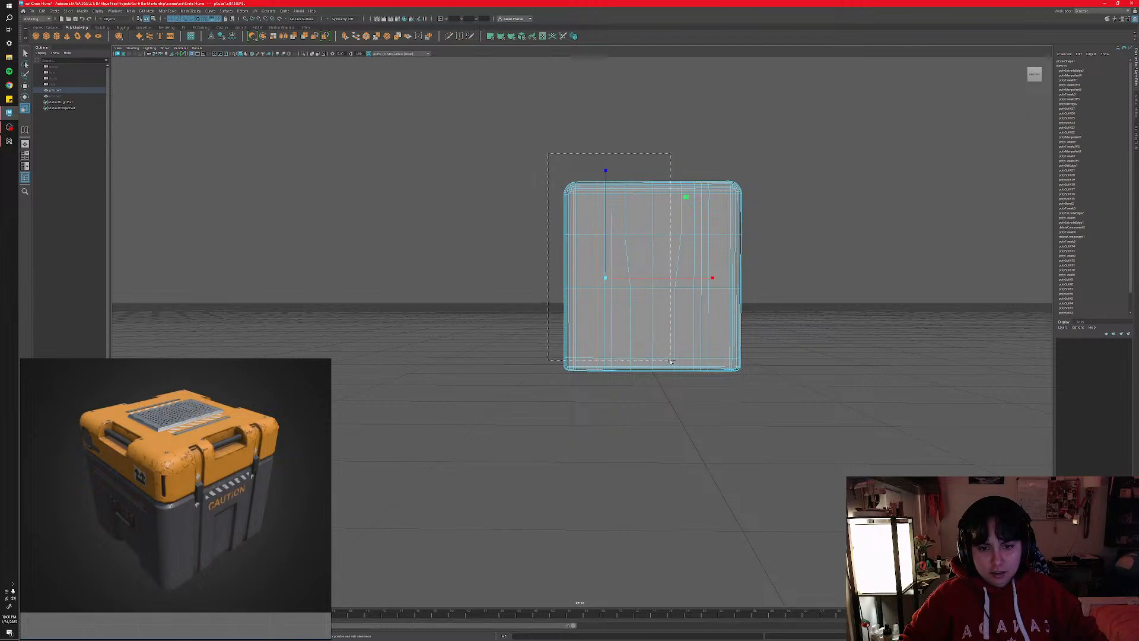
left_click_drag(669, 362, 658, 369, "alt")
key("f")
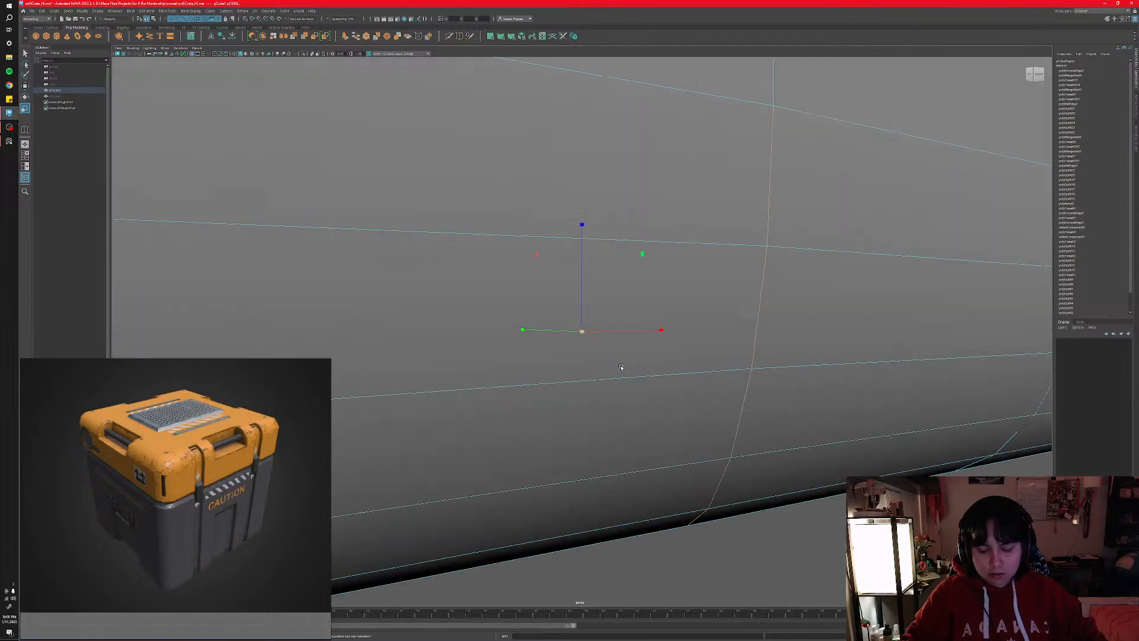
scroll(621, 385, "down", 2)
left_click_drag(592, 287, 647, 314)
left_click_drag(627, 363, 605, 351, "alt")
scroll(574, 293, "down", 5)
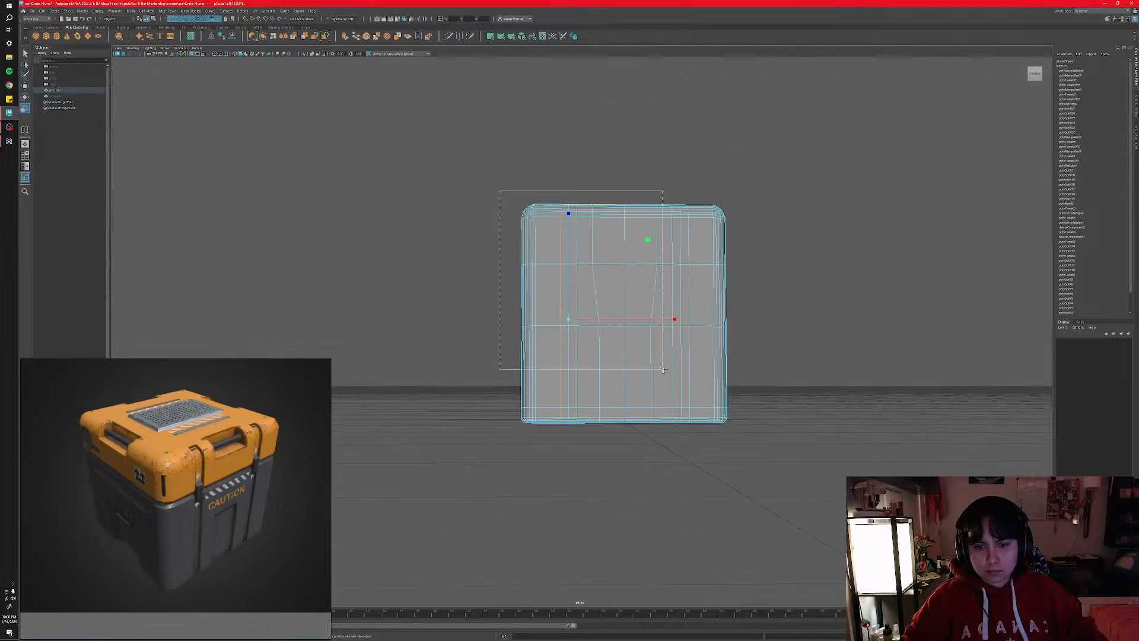
left_click_drag(498, 190, 640, 363, "alt")
scroll(593, 344, "up", 5)
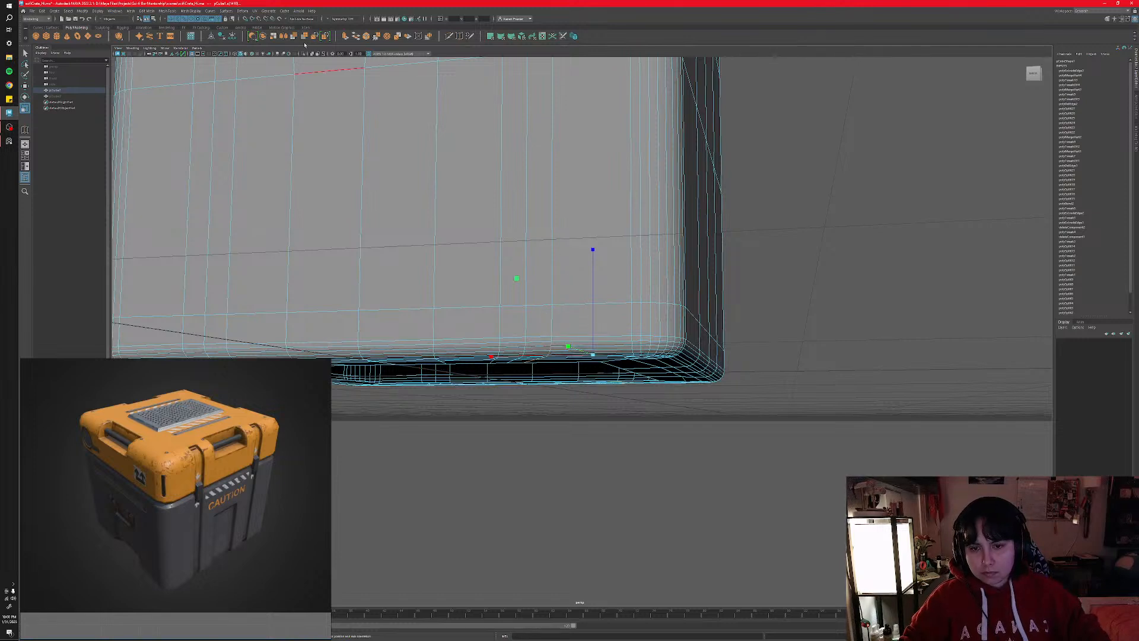
- Set symmetry to Object X, limit the selection to the bent vertical edge loop near the crate's corner, and scale it flat along X
left_click(328, 18)
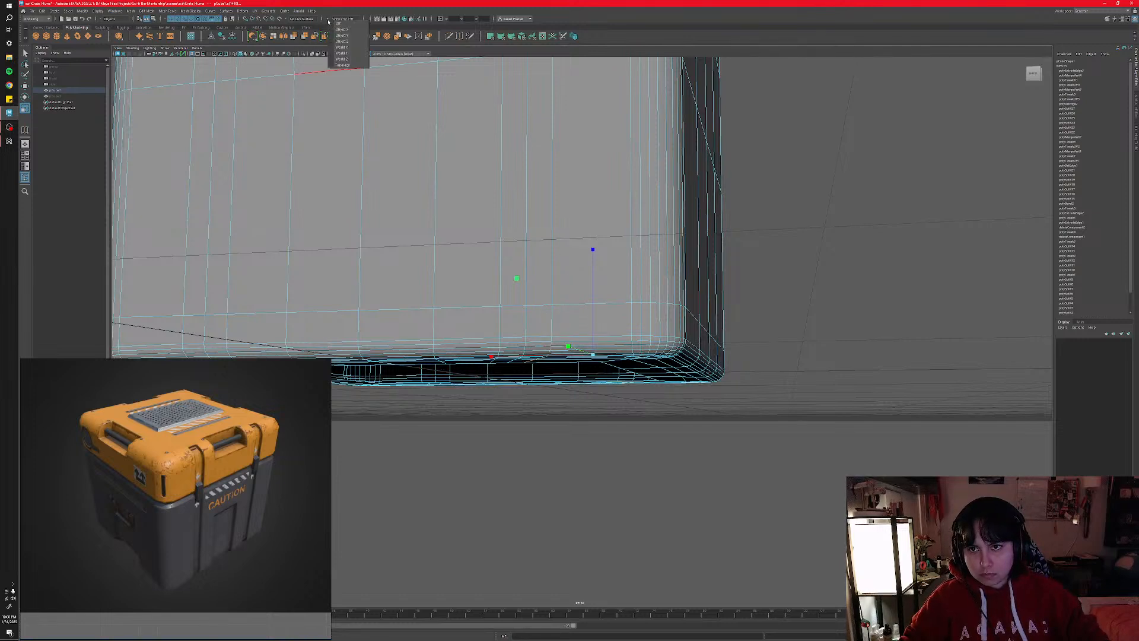
left_click(346, 31)
scroll(729, 363, "down", 5)
left_click_drag(730, 365, 622, 412, "alt")
left_click_drag(582, 360, 534, 341, "alt")
scroll(539, 347, "up", 7)
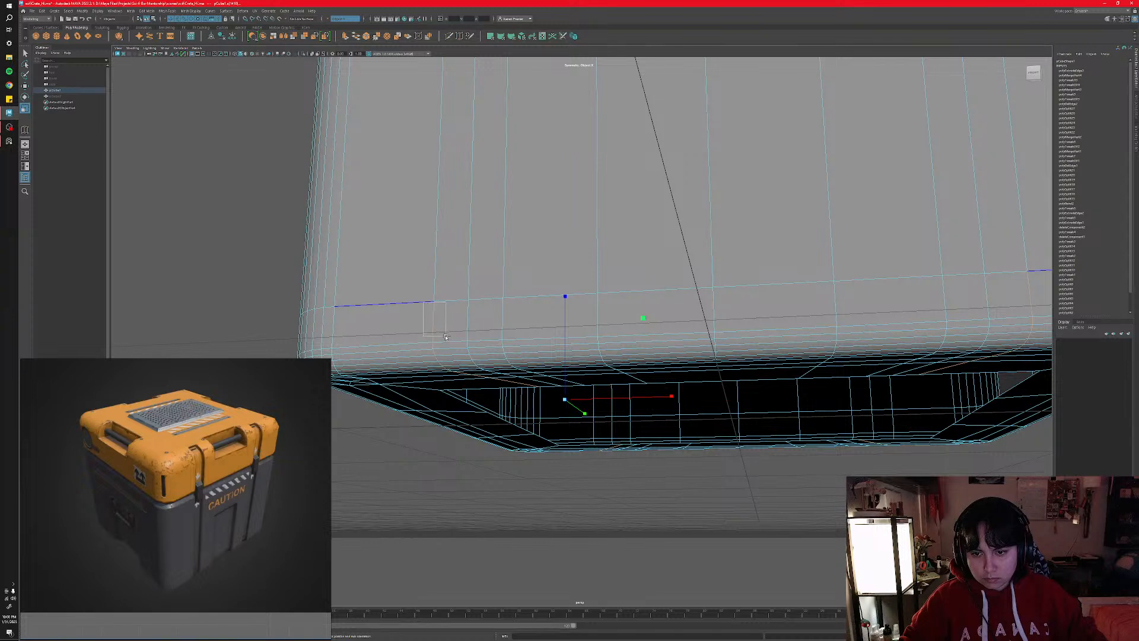
left_click_drag(446, 337, 446, 337, "ctrl")
left_click_drag(666, 410, 466, 404)
middle_click_drag(489, 398, 585, 356, "alt")
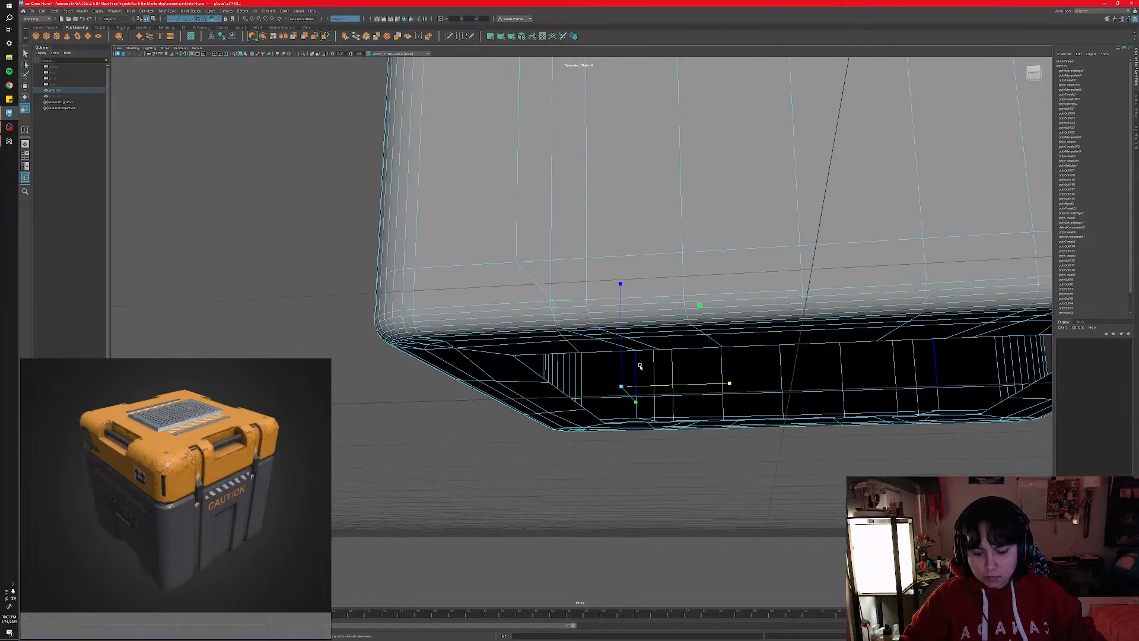
- Move the flattened edge loop along X toward the crate's corner and save the scene
key("ctrl+s")
key("w")
left_click_drag(663, 385, 511, 260)
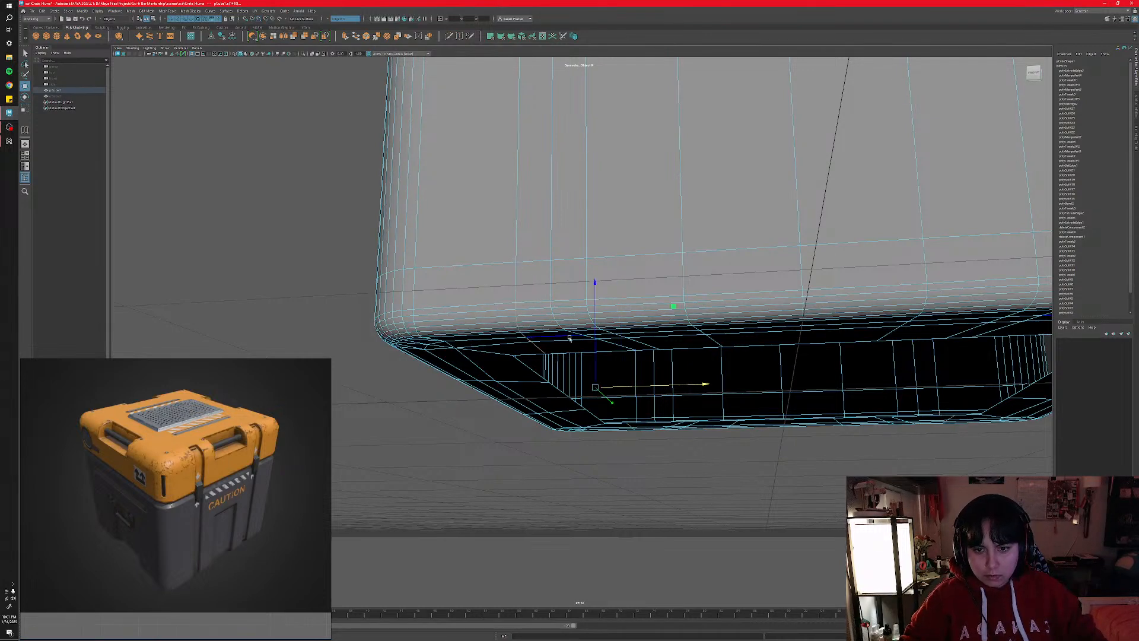
mouse_move(569, 338)
left_mouse_down("alt")
mouse_move(570, 367)
mouse_move(584, 329)
mouse_move(577, 318)
left_mouse_up("alt")
key("ctrl+s")
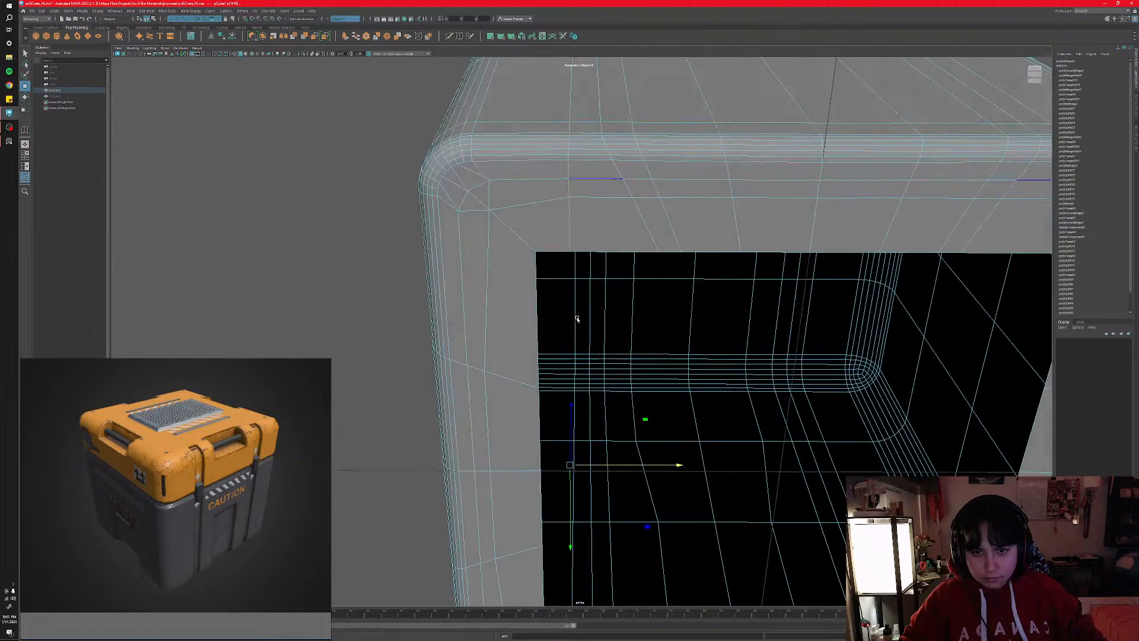
- Select the next vertical edge loop on the crate's wall, scale it flat along X, and shift it toward the corner
scroll(606, 336, "down", 4)
middle_click_drag(608, 368, 608, 328, "alt")
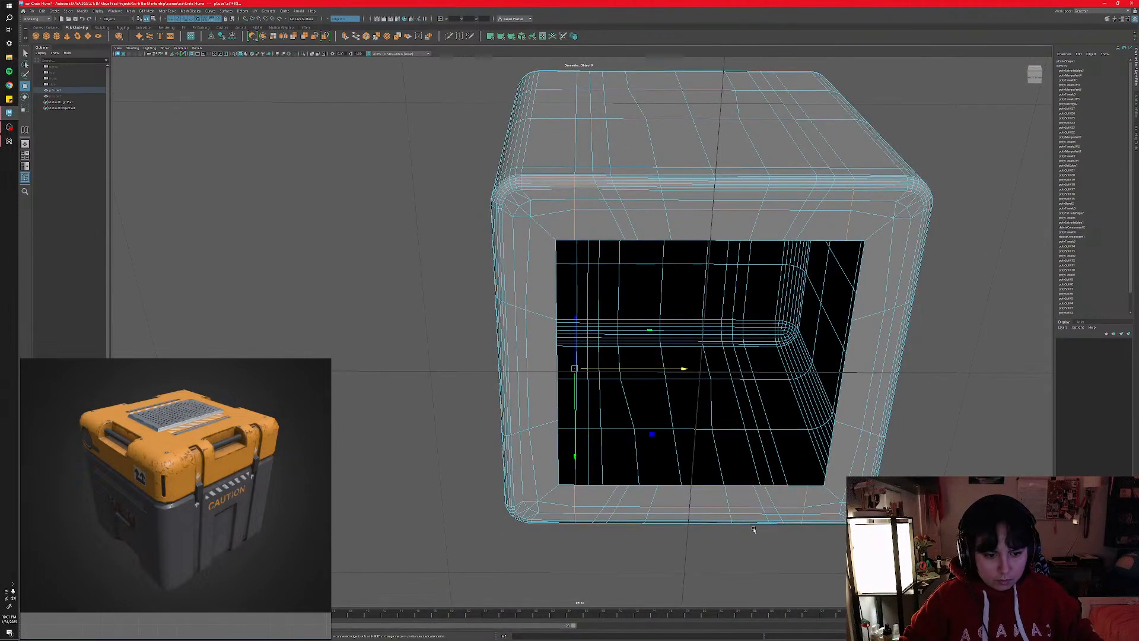
double_click(615, 216)
mouse_move(613, 205)
left_mouse_down("alt")
mouse_move(599, 234)
mouse_move(601, 220)
left_mouse_up("alt")
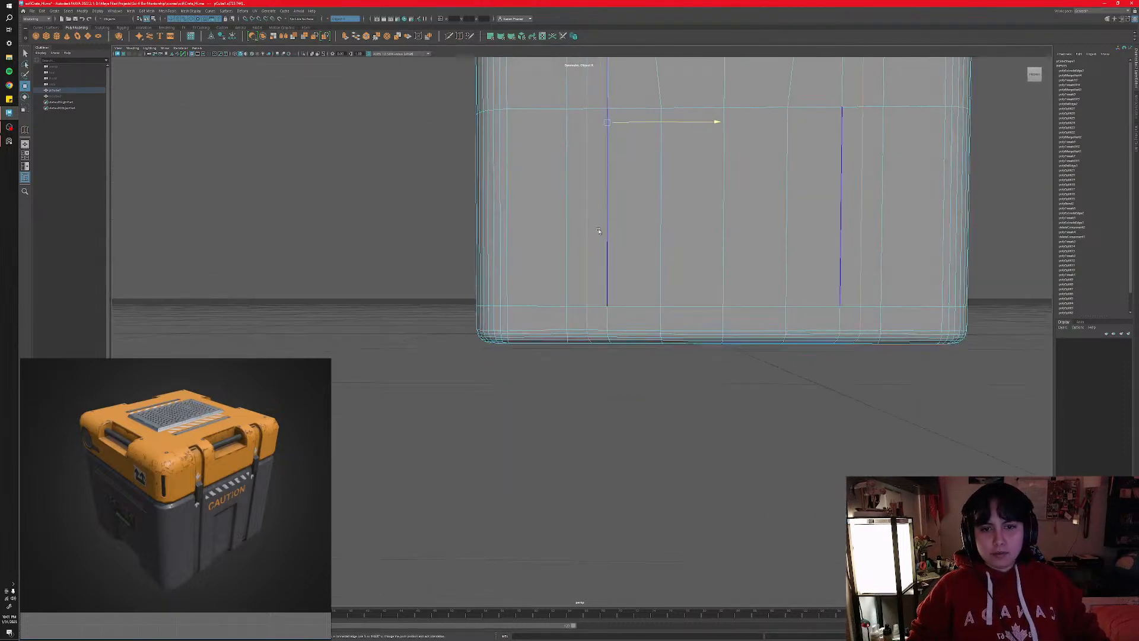
scroll(602, 228, "down", 5)
middle_click_drag(605, 239, 599, 343, "alt")
left_click_drag(620, 350, 637, 332, "alt")
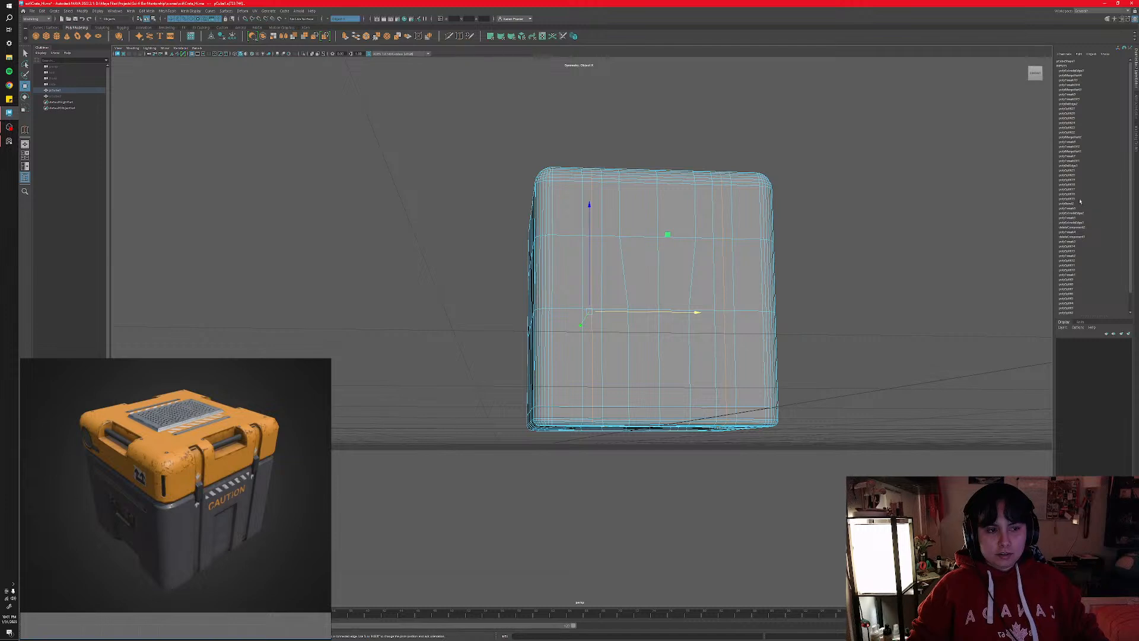
left_click_drag(524, 229, 514, 245, "alt")
left_click_drag(503, 137, 652, 394)
middle_click_drag(653, 404, 664, 320, "alt")
scroll(712, 314, "up", 5)
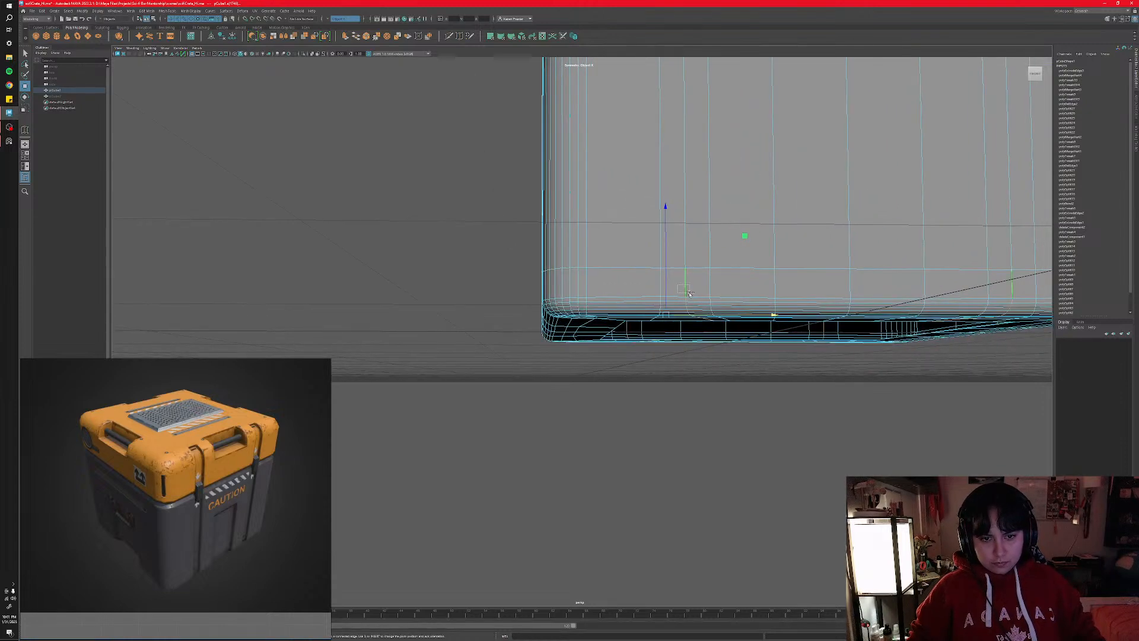
mouse_move(554, 304)
left_mouse_down("alt")
mouse_move(708, 308)
mouse_move(688, 297)
mouse_move(573, 310)
left_mouse_up("alt")
key("r")
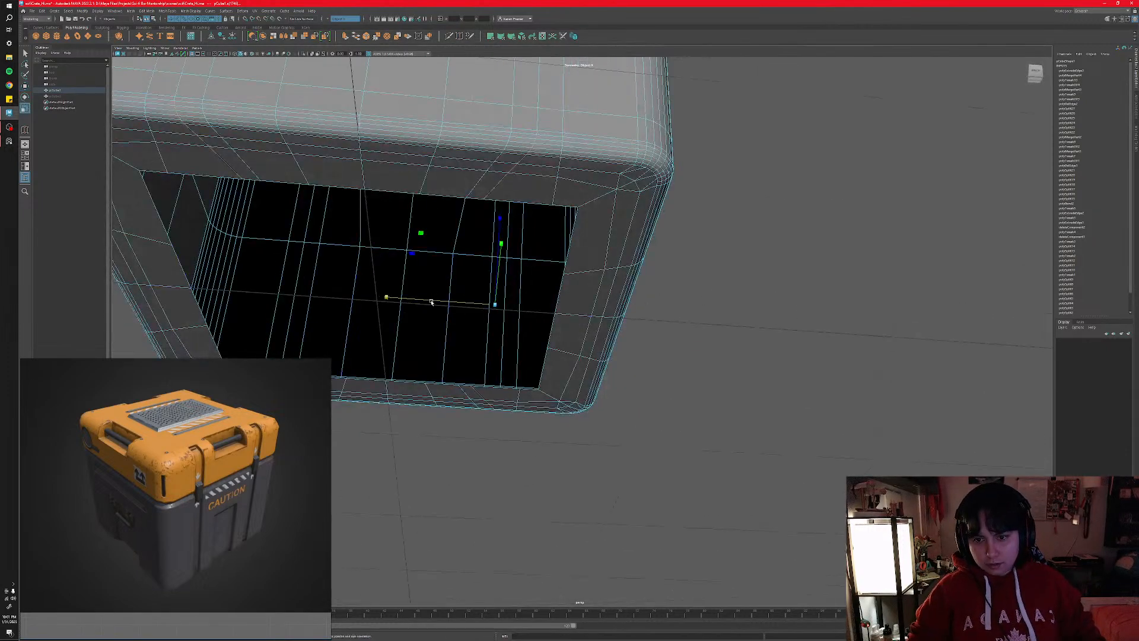
left_click_drag(432, 302, 535, 308)
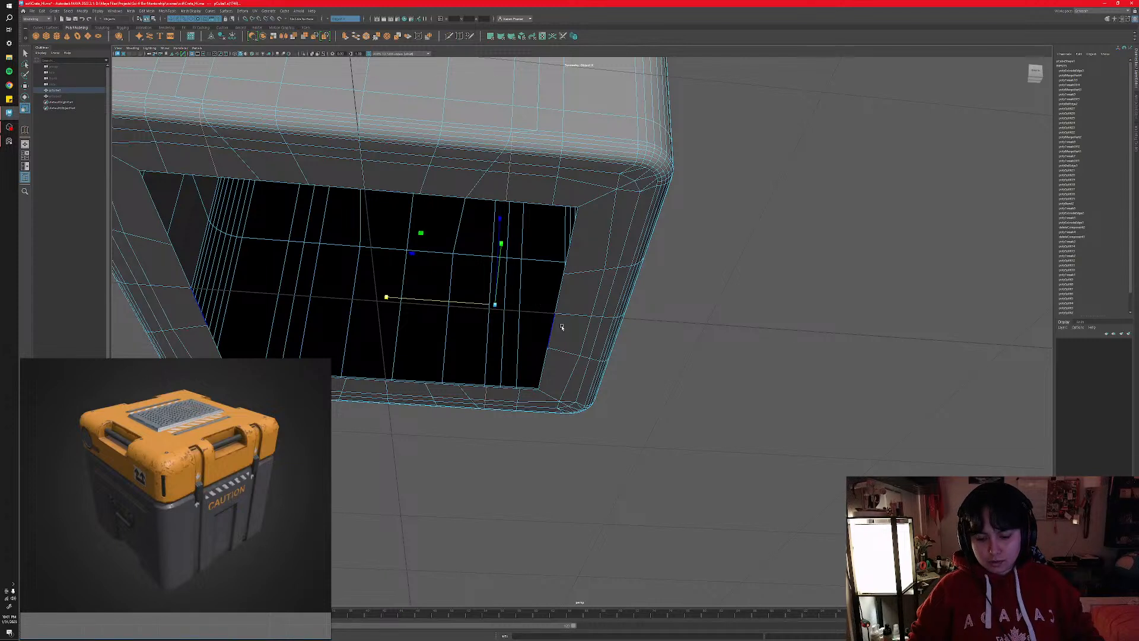
key("w")
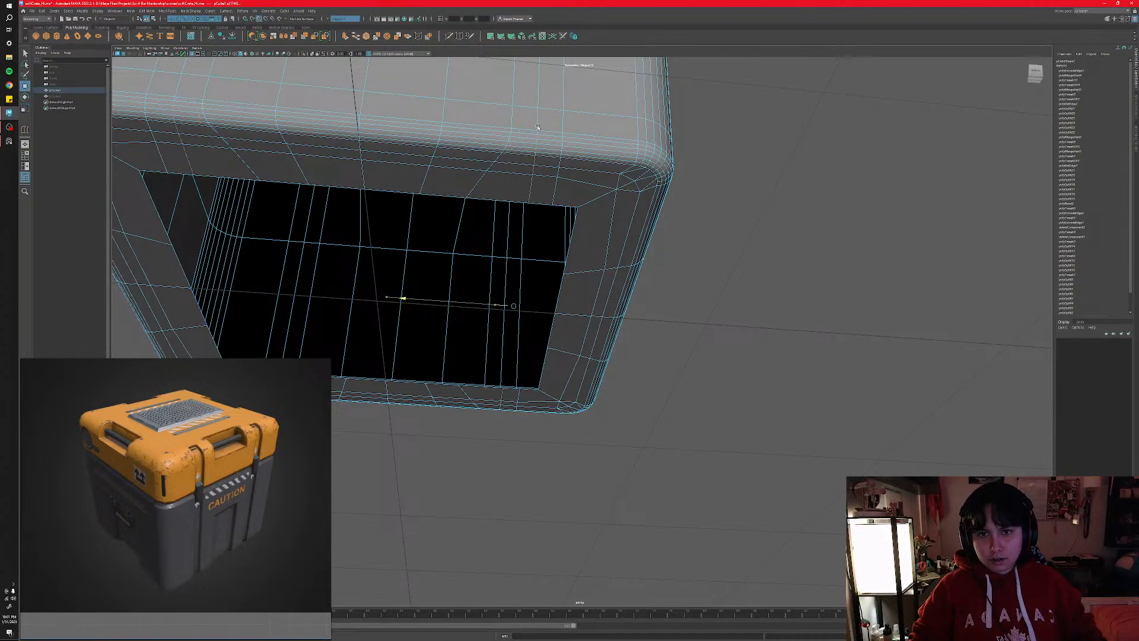
- Scale the selected edge-loop segments around the crate's underside flat along X and move them toward the corner in line with the wall
left_click_drag(513, 121, 551, 297, "alt")
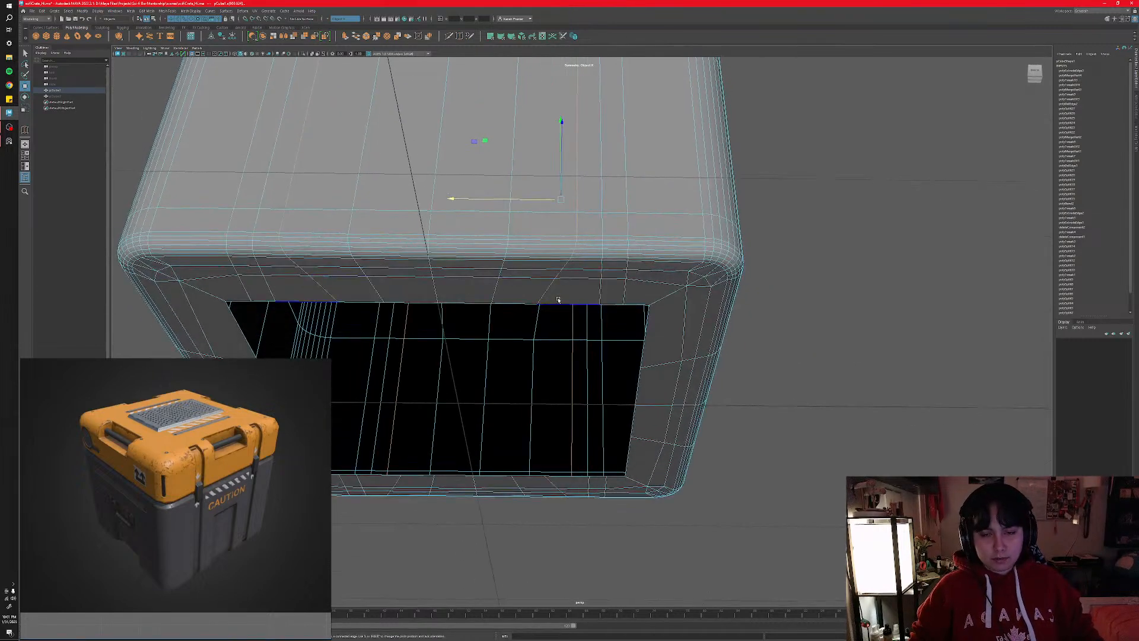
key("r")
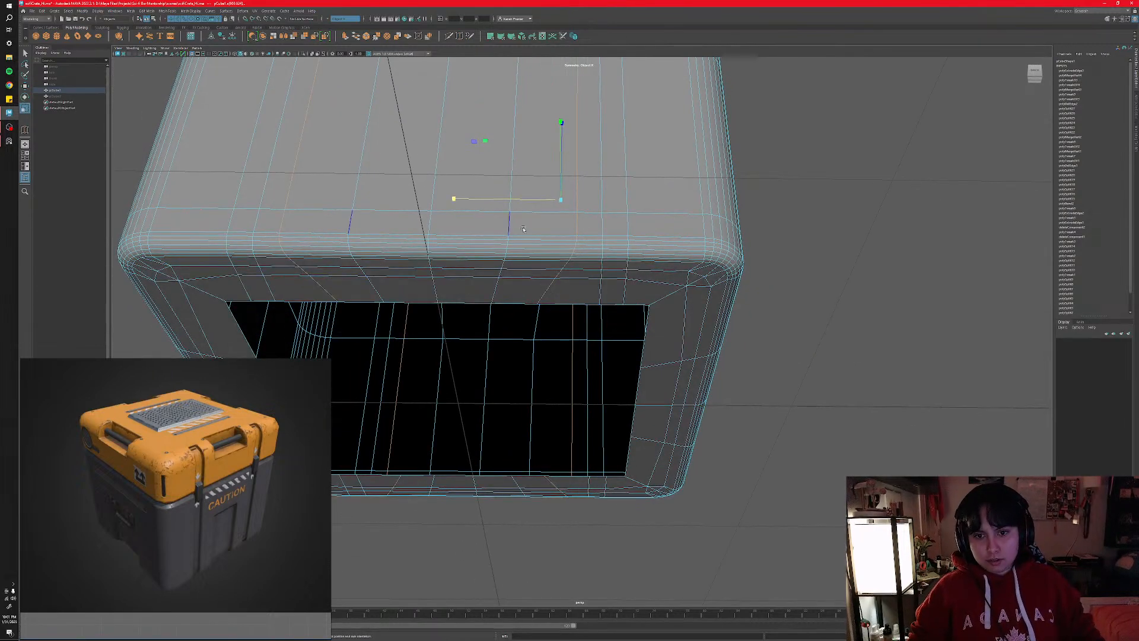
scroll(546, 260, "down", 6)
left_click_drag(544, 253, 647, 320, "alt")
scroll(603, 368, "up", 5)
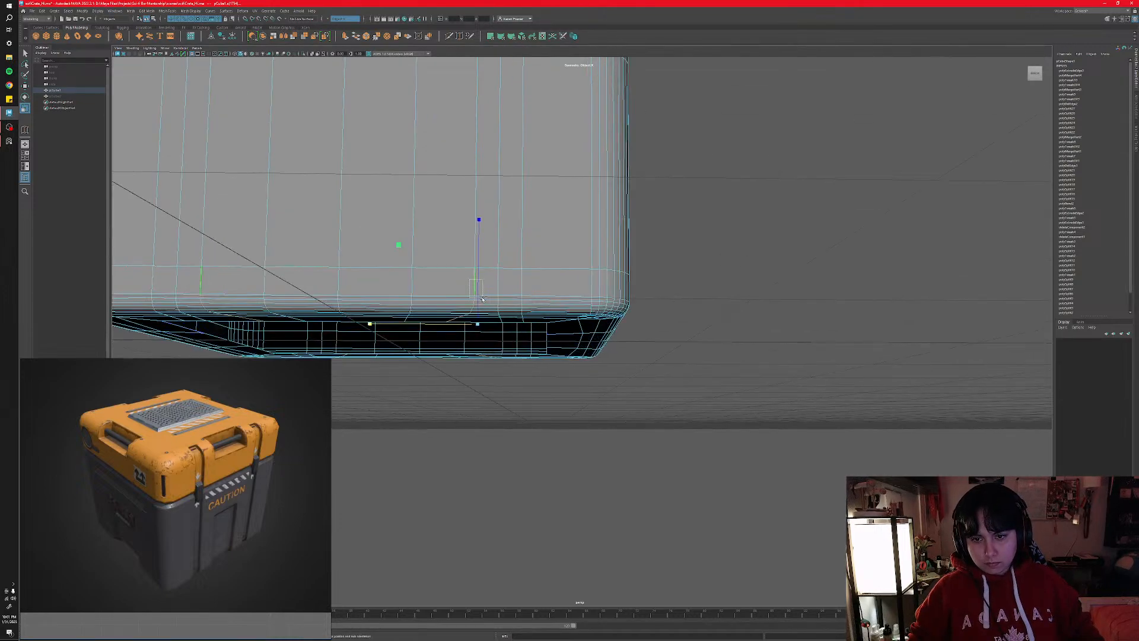
left_click_drag(642, 304, 491, 305, "alt")
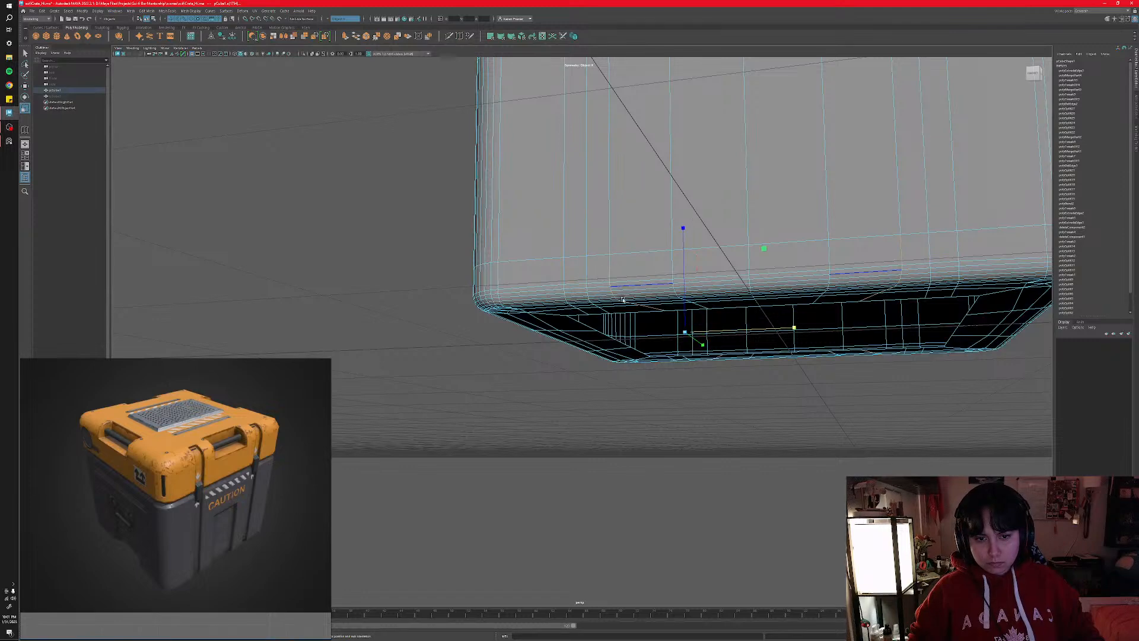
left_click_drag(617, 285, 635, 286, "alt")
key("w")
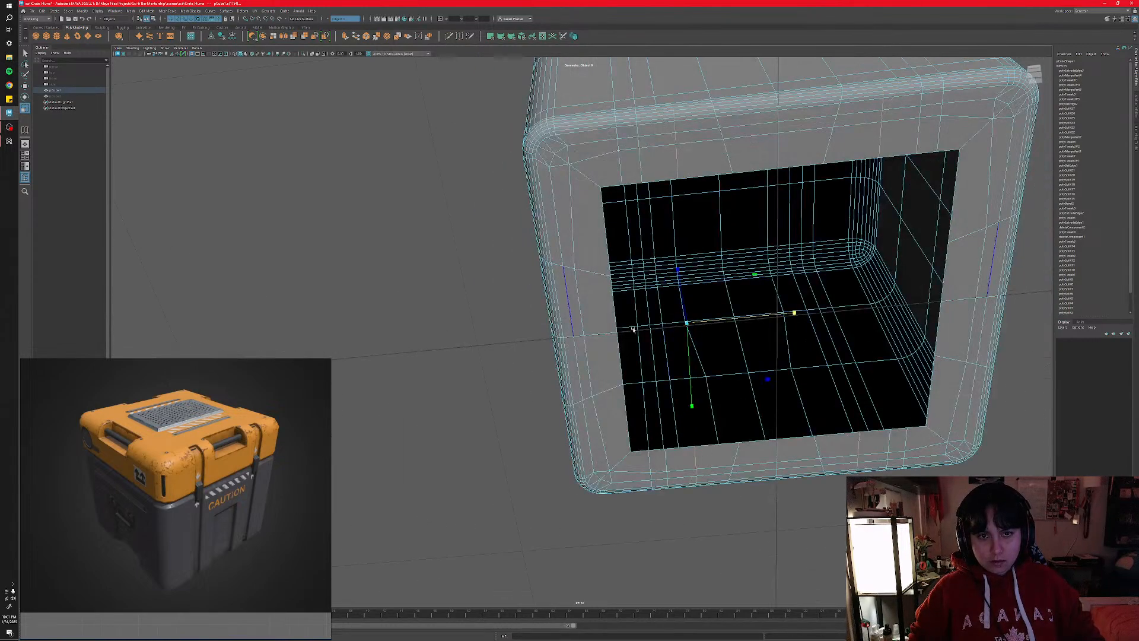
left_click_drag(731, 318, 691, 224)
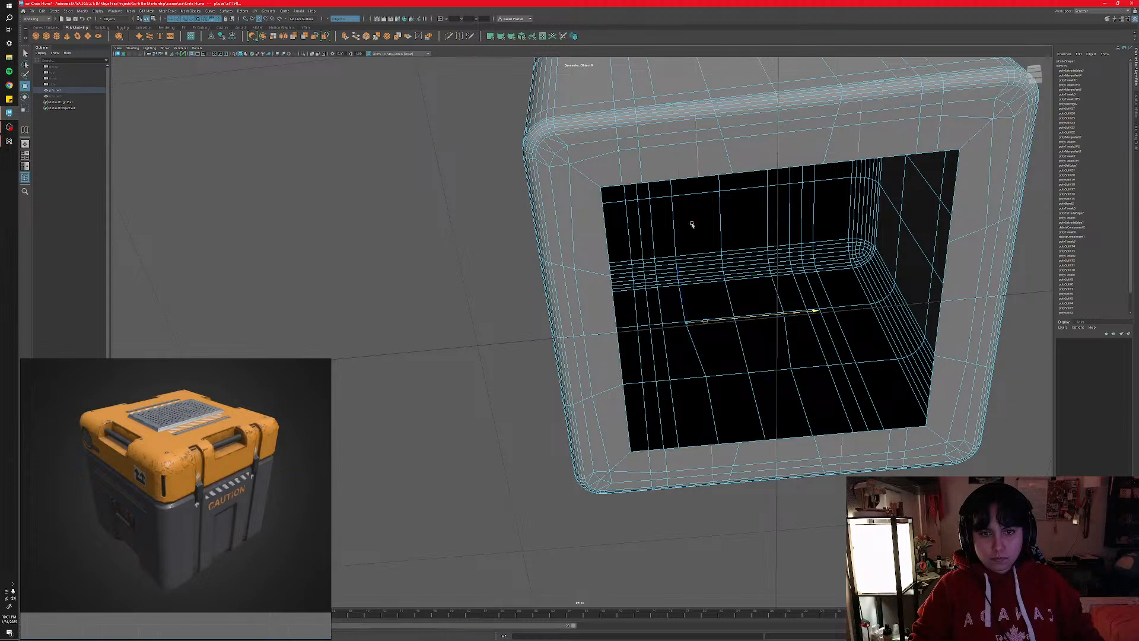
- Select the bent edge loop beside the crate's center, keep only its underside segments, scale them flat along X, and shift them outward
left_click_drag(688, 180, 625, 252, "alt")
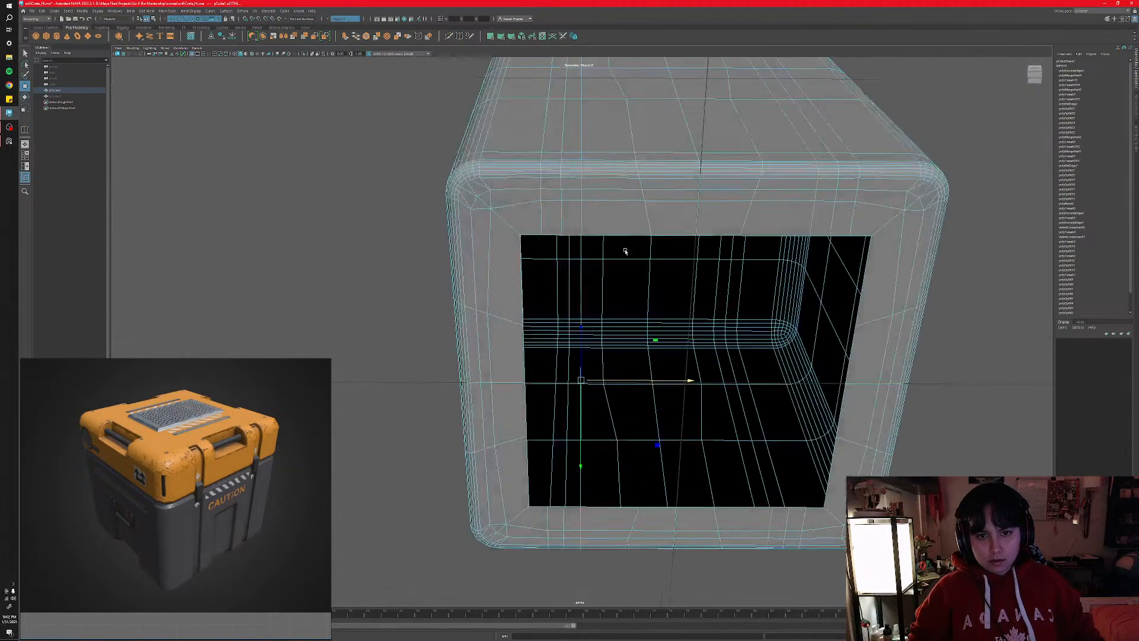
left_click(651, 226)
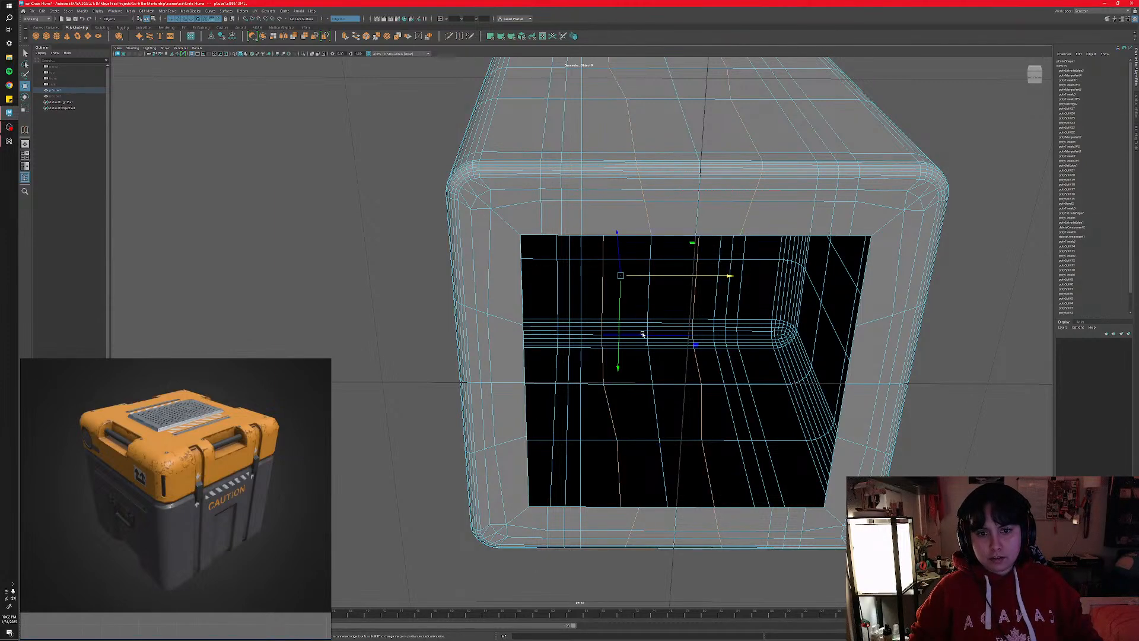
scroll(644, 328, "down", 5)
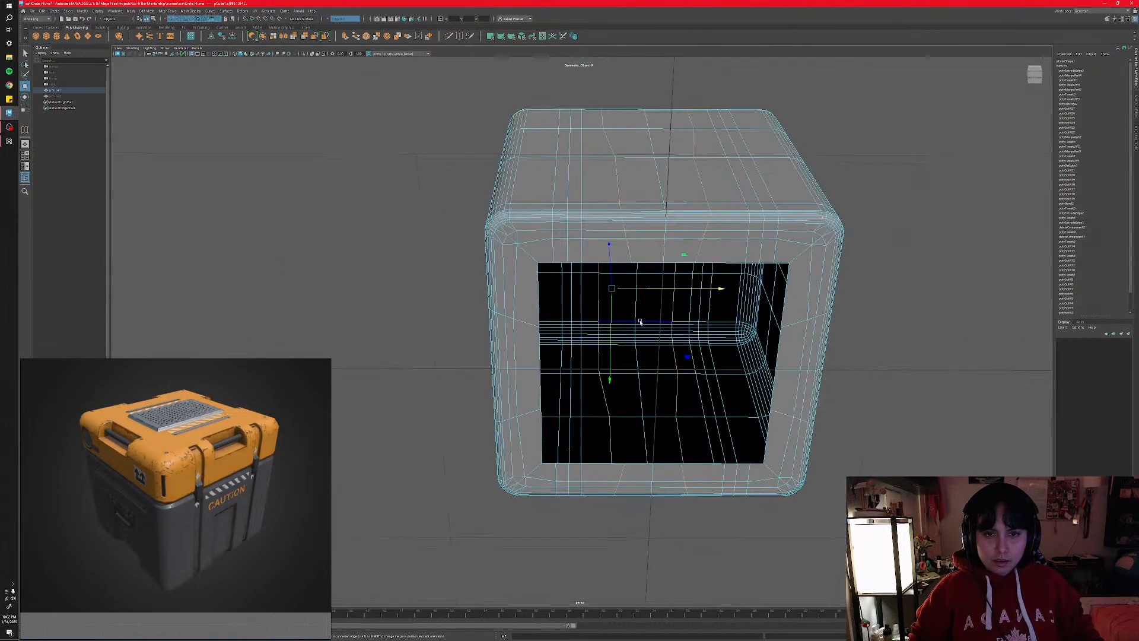
left_click_drag(644, 328, 641, 352, "alt")
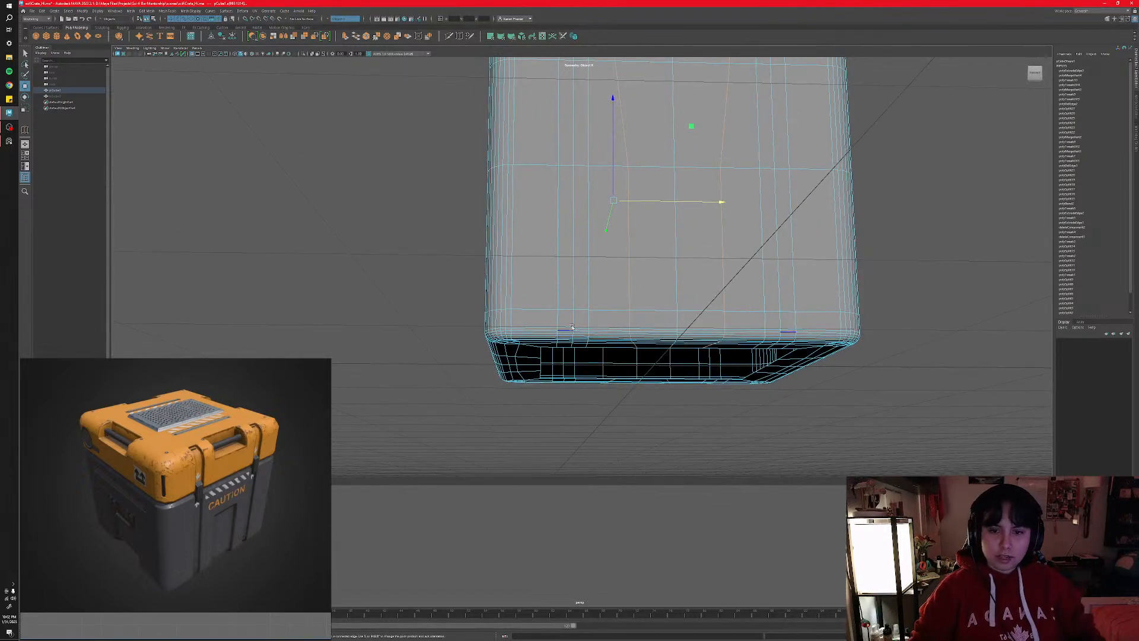
left_click_drag(561, 336, 563, 351, "alt")
middle_click_drag(563, 351, 565, 370, "alt")
scroll(557, 393, "up", 4)
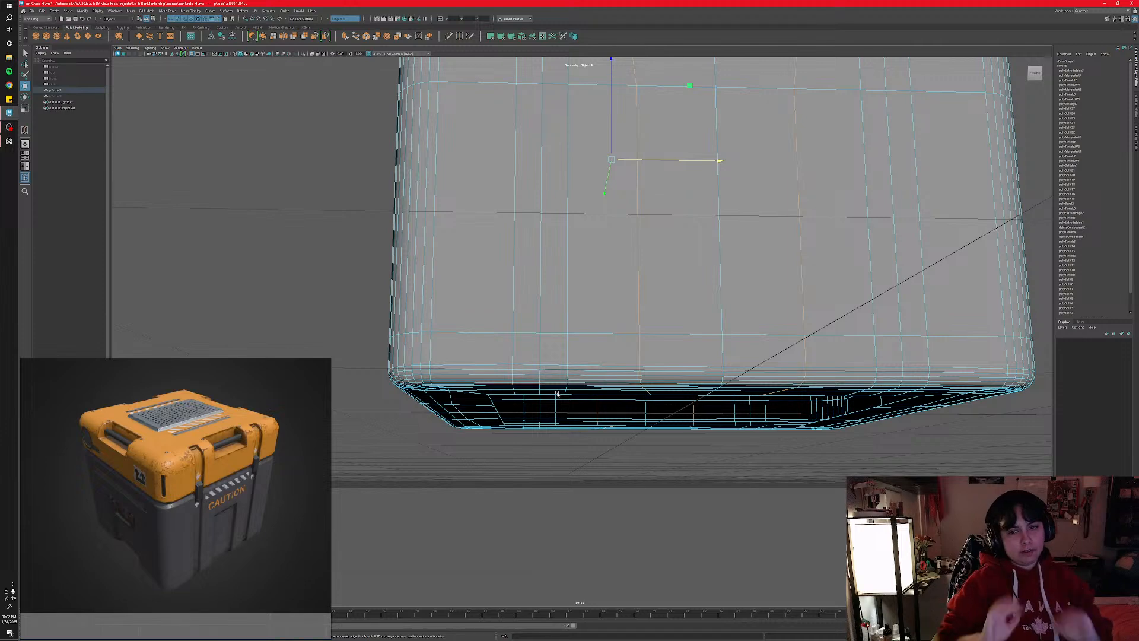
left_click_drag(551, 395, 546, 404, "alt")
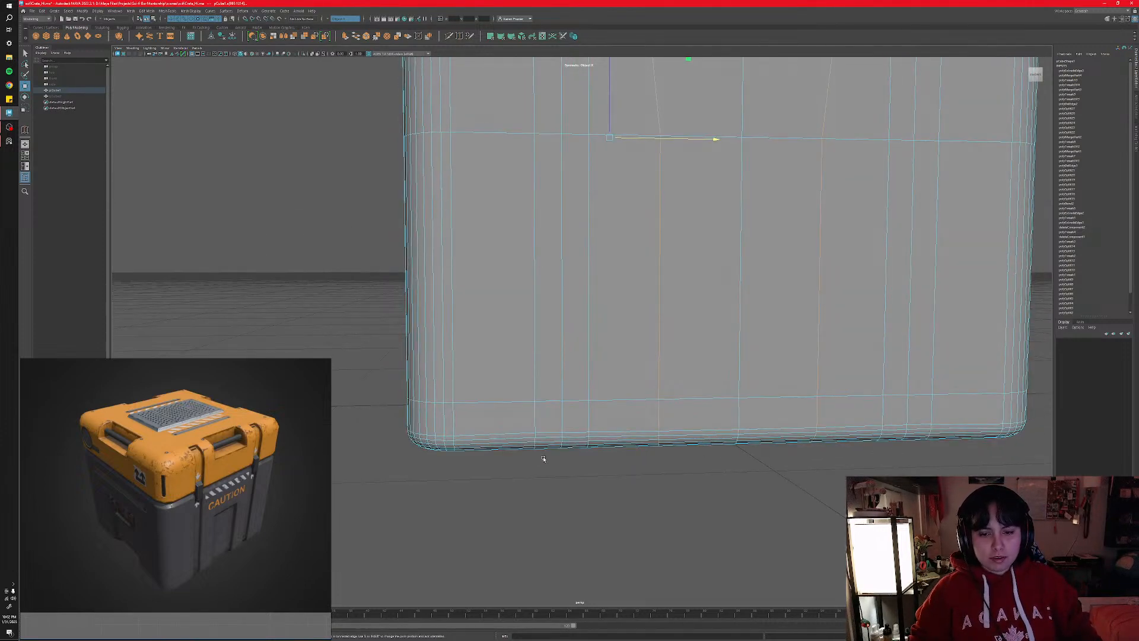
scroll(544, 458, "down", 8)
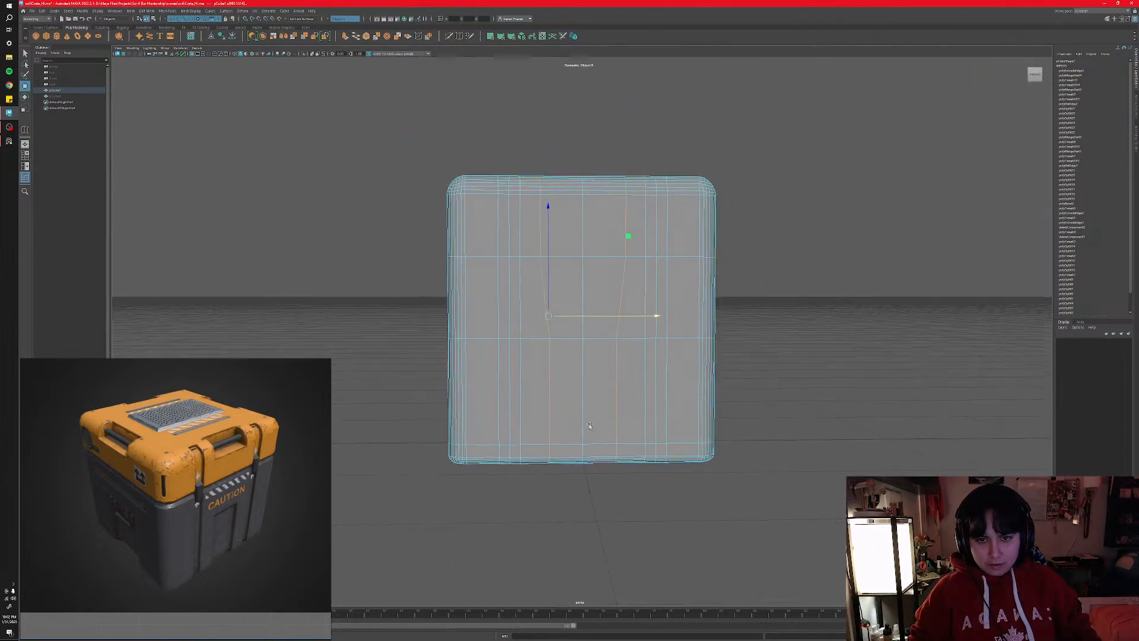
left_click_drag(464, 145, 730, 423)
left_click_drag(621, 465, 652, 368, "alt")
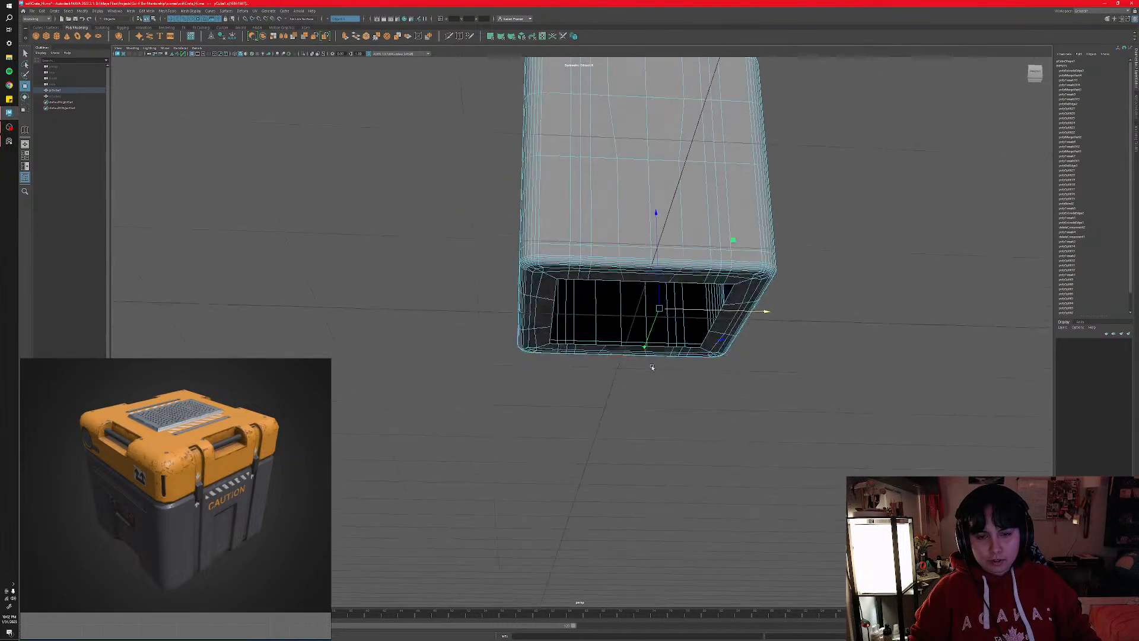
scroll(641, 353, "up", 8)
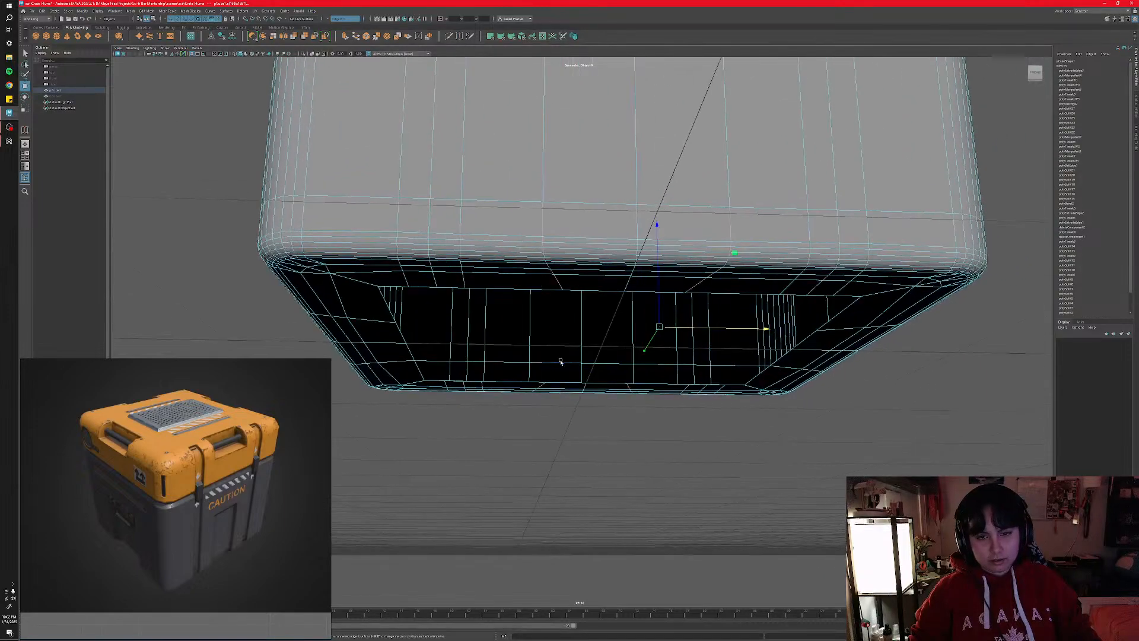
mouse_move(560, 362)
left_mouse_down("alt")
mouse_move(562, 351)
mouse_move(559, 364)
left_mouse_up("alt")
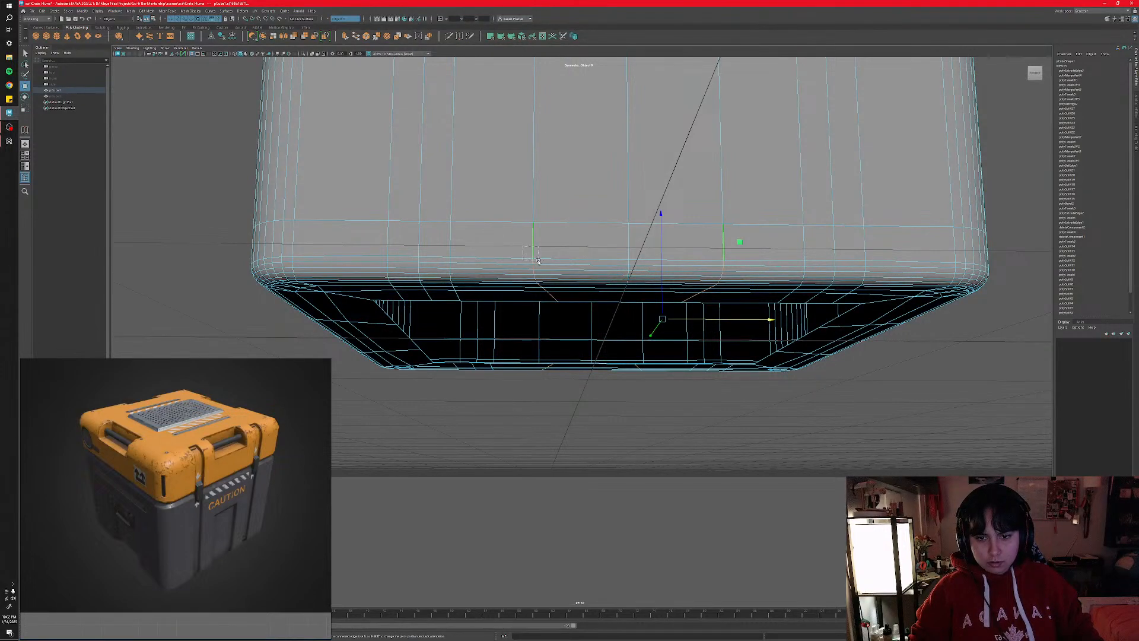
left_click_drag(567, 275, 570, 293, "alt")
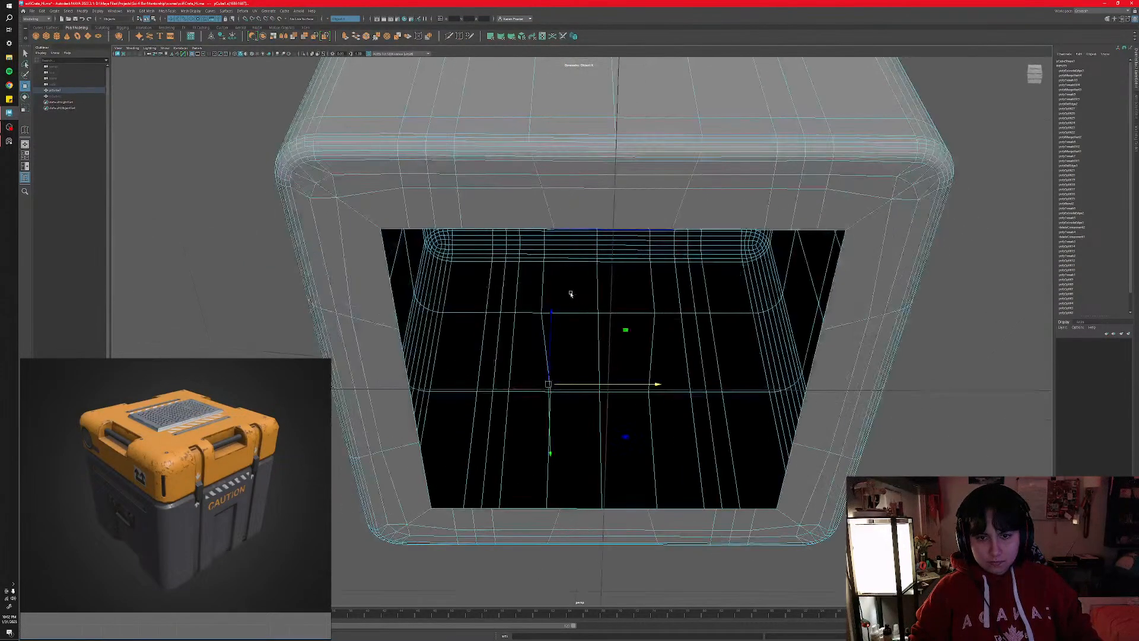
key("d")
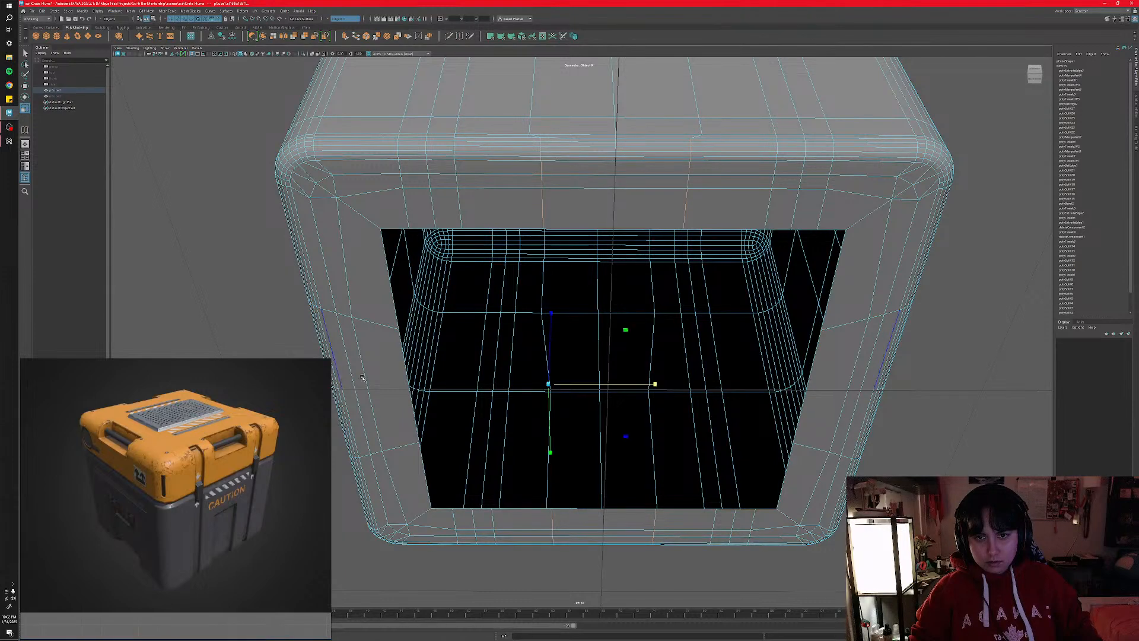
key("w")
left_click_drag(568, 382, 547, 294)
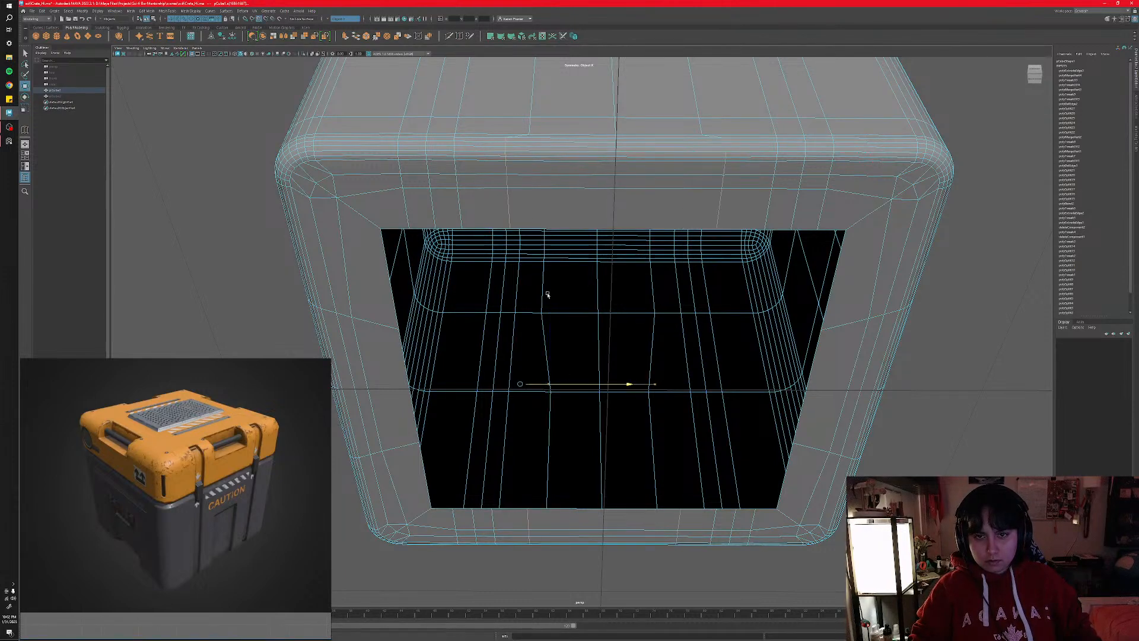
left_click_drag(528, 134, 528, 135)
- Select the vertical edge loop on the adjacent wall of the crate and set symmetry to Object Y
middle_click_drag(468, 283, 555, 277, "alt")
scroll(554, 277, "down", 5)
left_click_drag(518, 296, 513, 350, "alt")
double_click(469, 294)
key("r")
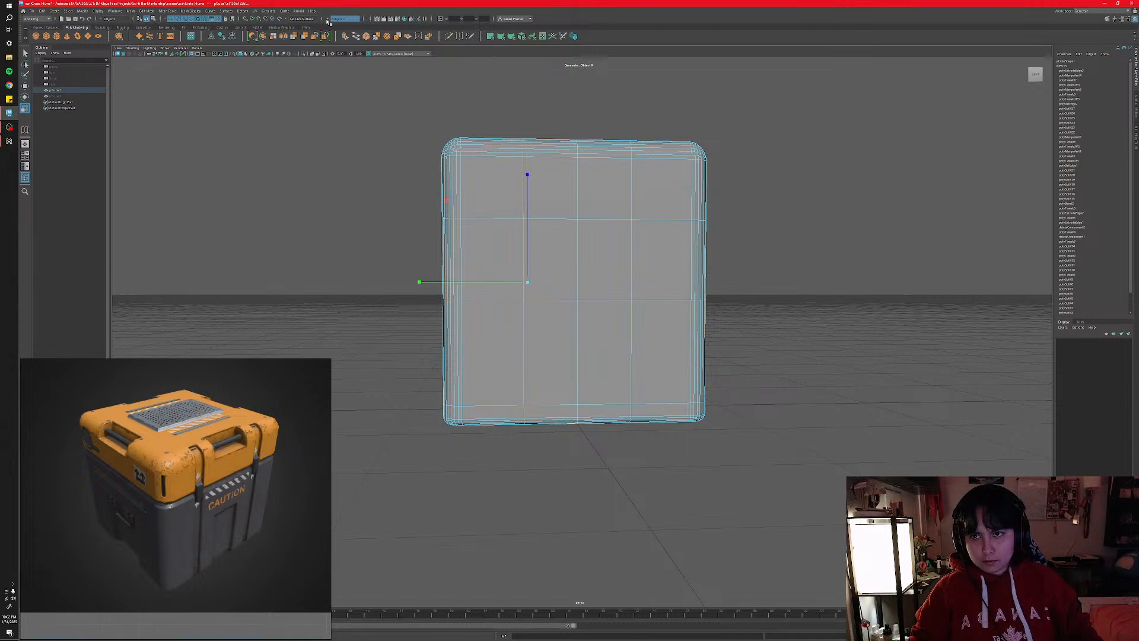
left_click(327, 22)
left_click(356, 36)
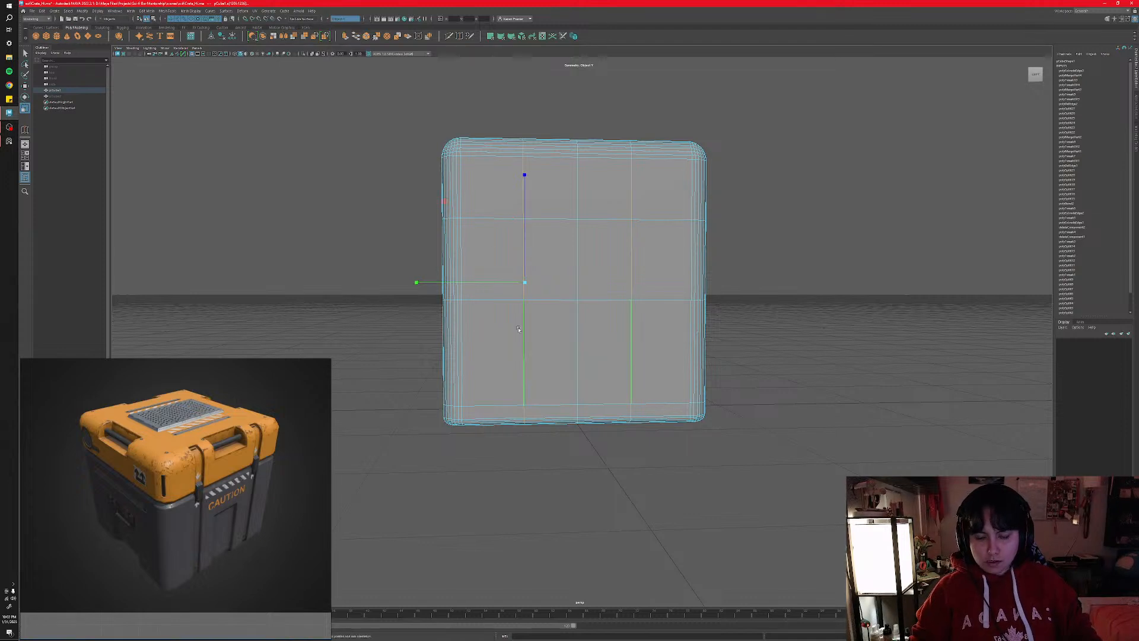
- Limit the selection to the loop's bent underside edges, scale them flat along Y, and move them in line with the wall's vertical edges
left_click_drag(518, 330, 501, 388, "alt")
scroll(508, 375, "up", 5)
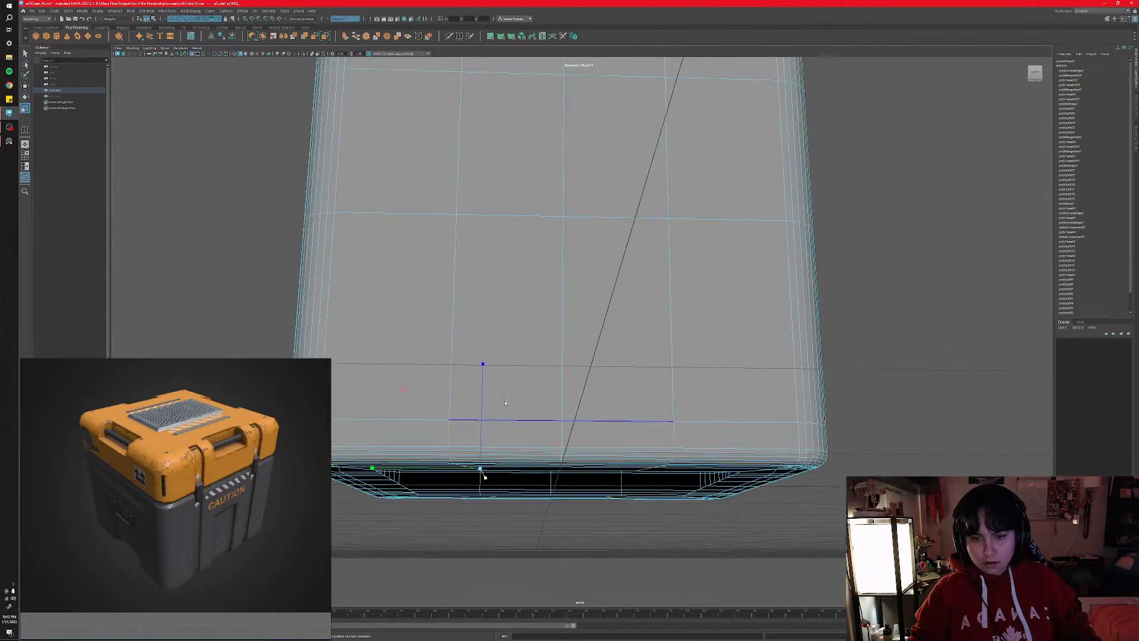
middle_click_drag(503, 398, 567, 320, "alt")
left_click_drag(499, 313, 542, 355)
left_click_drag(543, 355, 699, 382, "alt")
left_click_drag(578, 331, 532, 369, "ctrl")
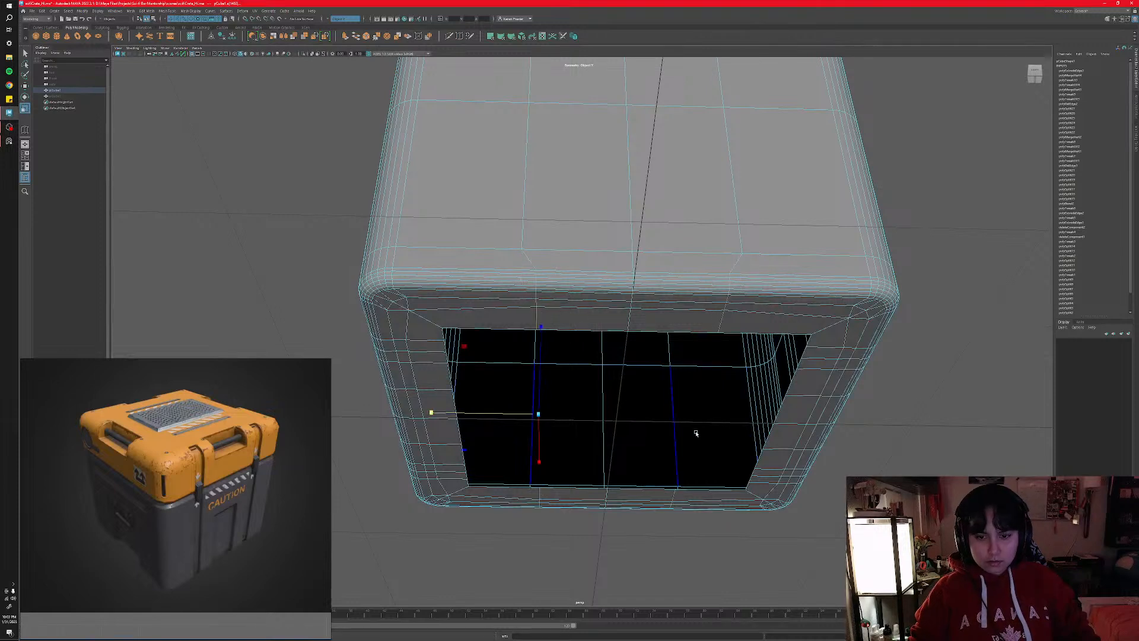
key("w")
left_click_drag(530, 415, 527, 365)
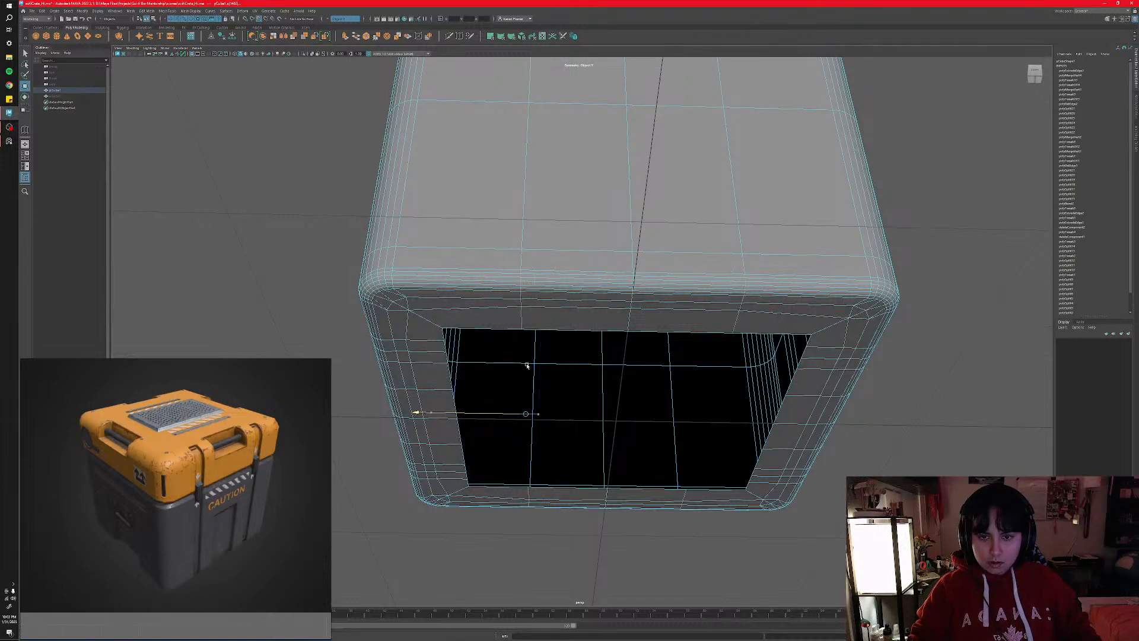
left_click_drag(523, 248, 567, 219)
- Return to object selection, deselect the crate, and save the scene
scroll(549, 284, "down", 5)
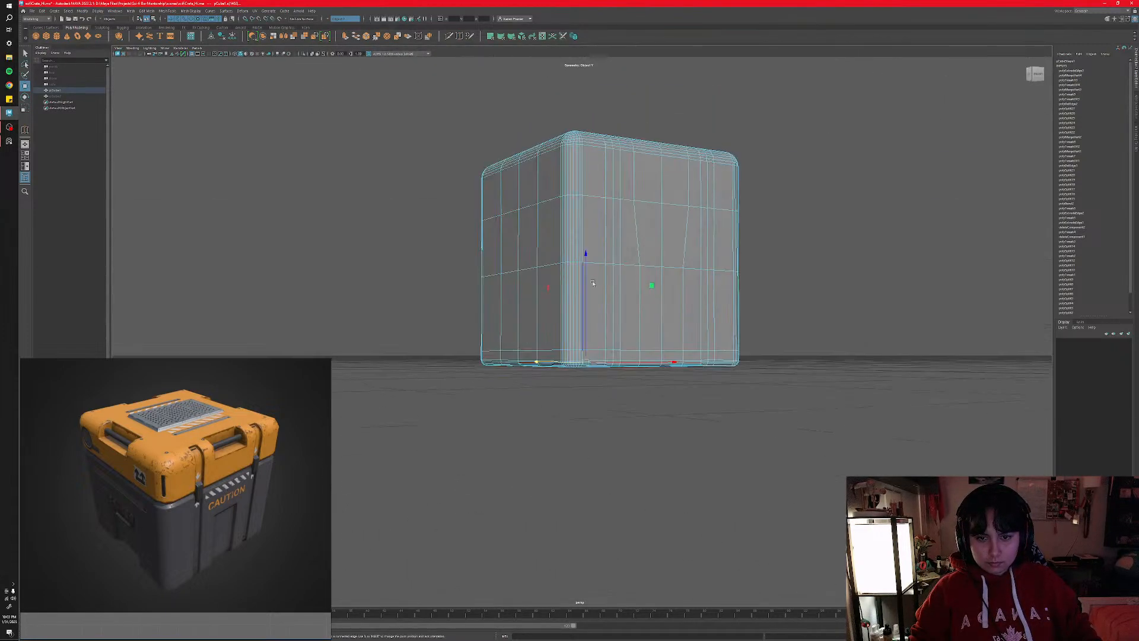
right_click(567, 219)
right_click_drag(567, 218, 596, 207)
left_click(807, 282)
mouse_move(681, 285)
left_mouse_down("alt")
mouse_move(687, 301)
mouse_move(680, 287)
left_mouse_up("alt")
key("ctrl+s")
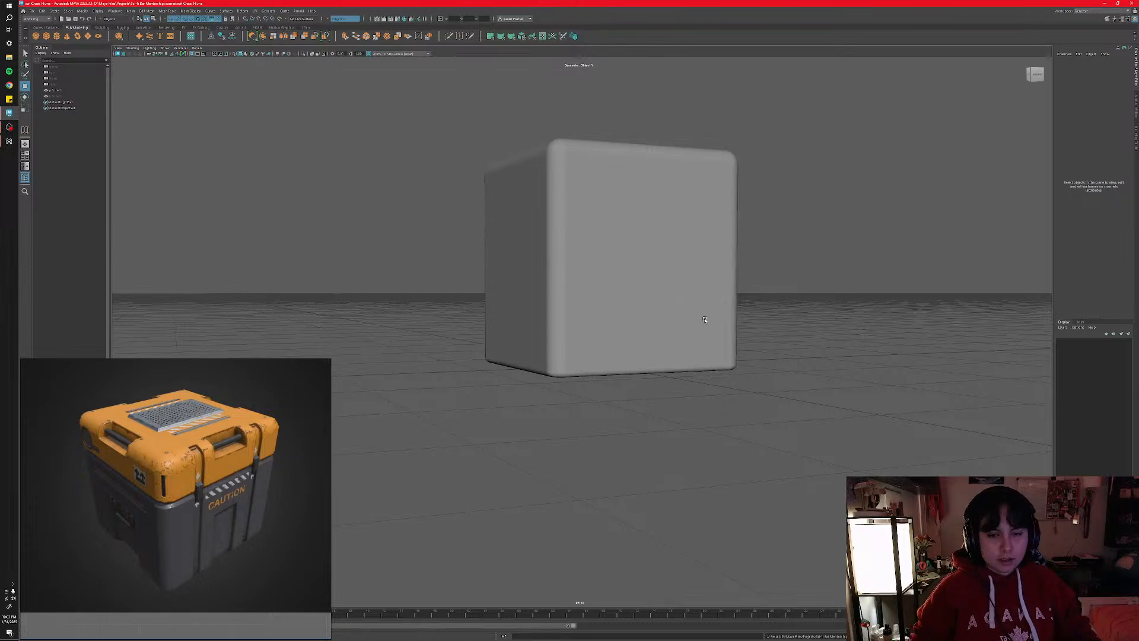
- Select the crate and examine its edge flow across the walls and top
middle_click_drag(705, 319, 638, 398, "alt")
left_click_drag(637, 399, 579, 439, "alt")
left_click(571, 394)
scroll(581, 393, "up", 5)
middle_click_drag(562, 435, 615, 434, "alt")
left_click_drag(615, 443, 627, 429, "alt")
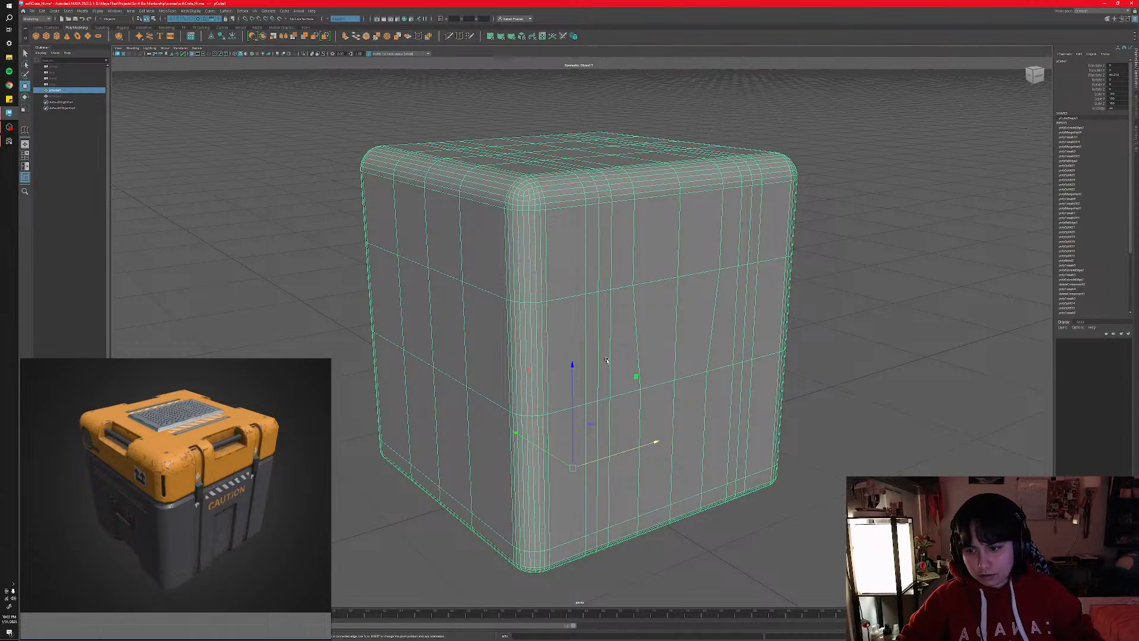
mouse_move(606, 360)
left_mouse_down("alt")
mouse_move(603, 379)
mouse_move(595, 368)
left_mouse_up("alt")
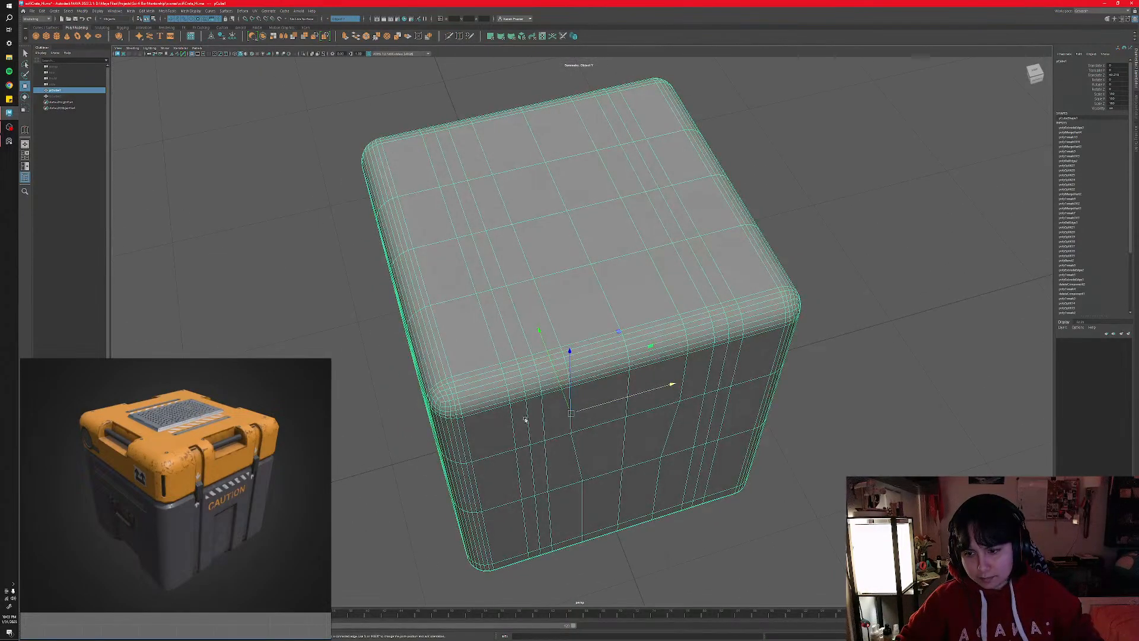
left_click_drag(525, 419, 531, 311, "alt")
- Set symmetry to Object X, select the loops flanking the vertical edge loop near the corner, and scale their spacing along X
right_click_drag(530, 311, 531, 296)
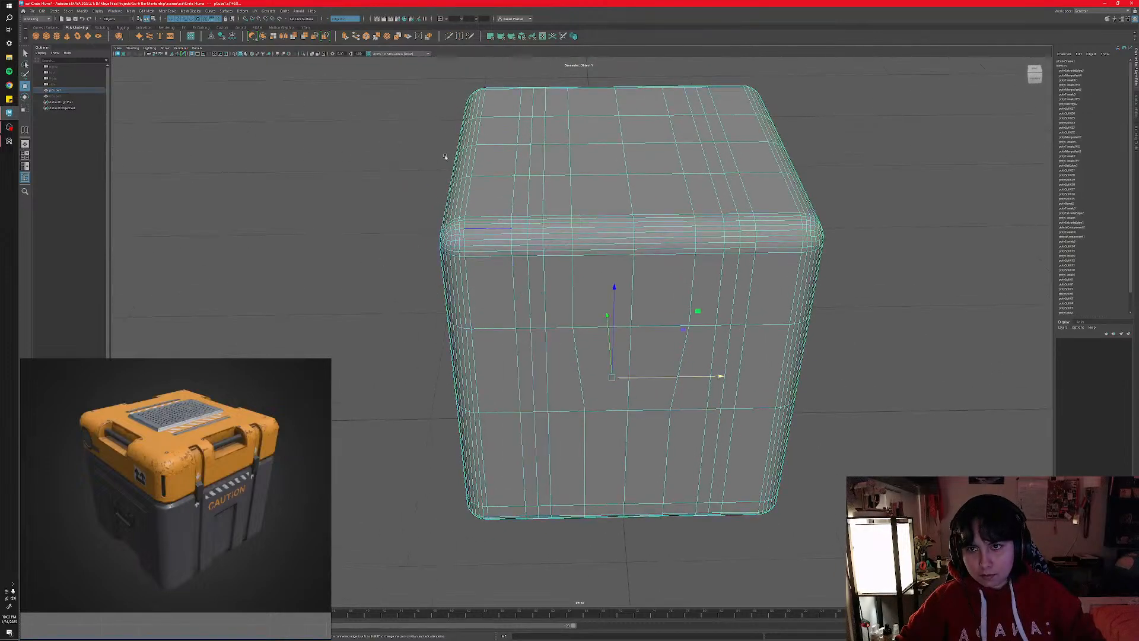
left_click(352, 39)
left_click(531, 294)
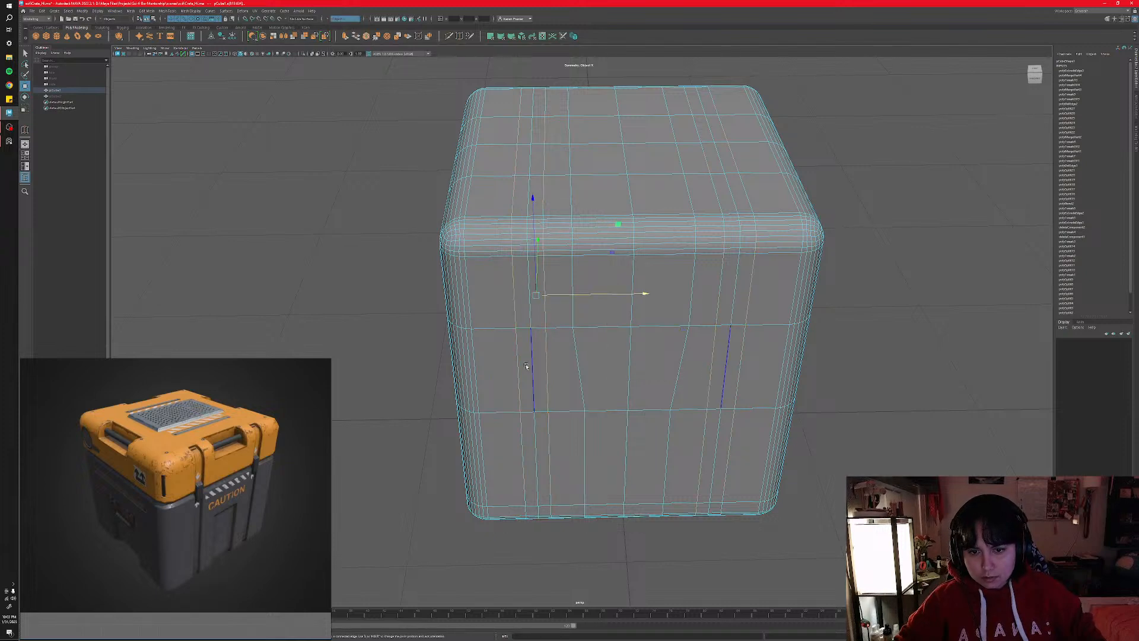
left_click_drag(525, 366, 551, 296, "alt")
key("d")
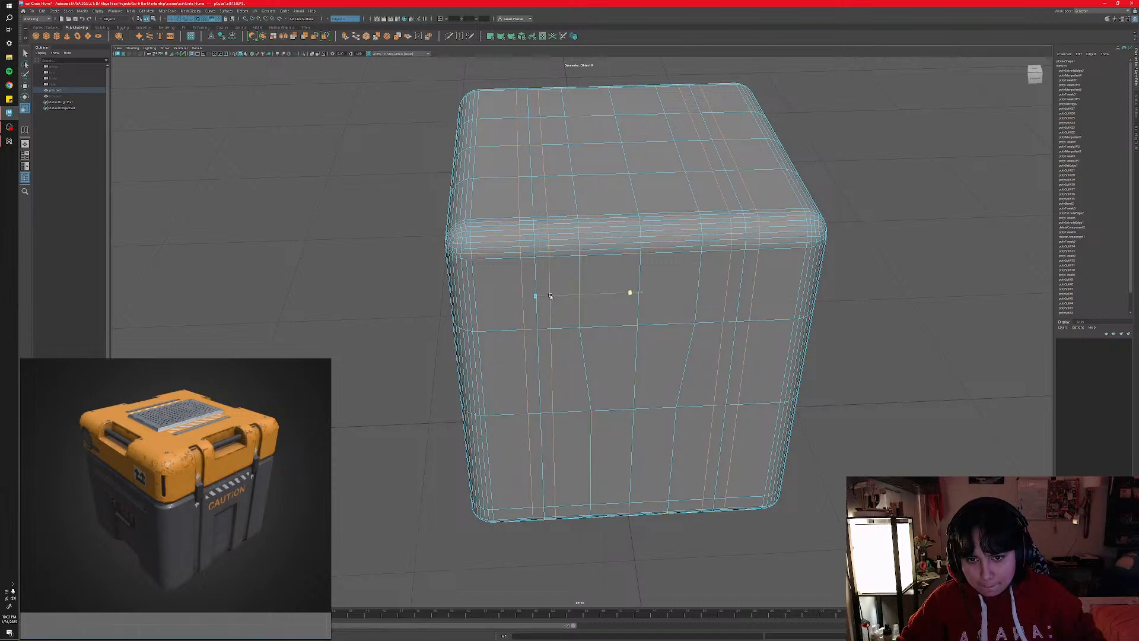
left_click_drag(549, 368, 542, 402, "alt")
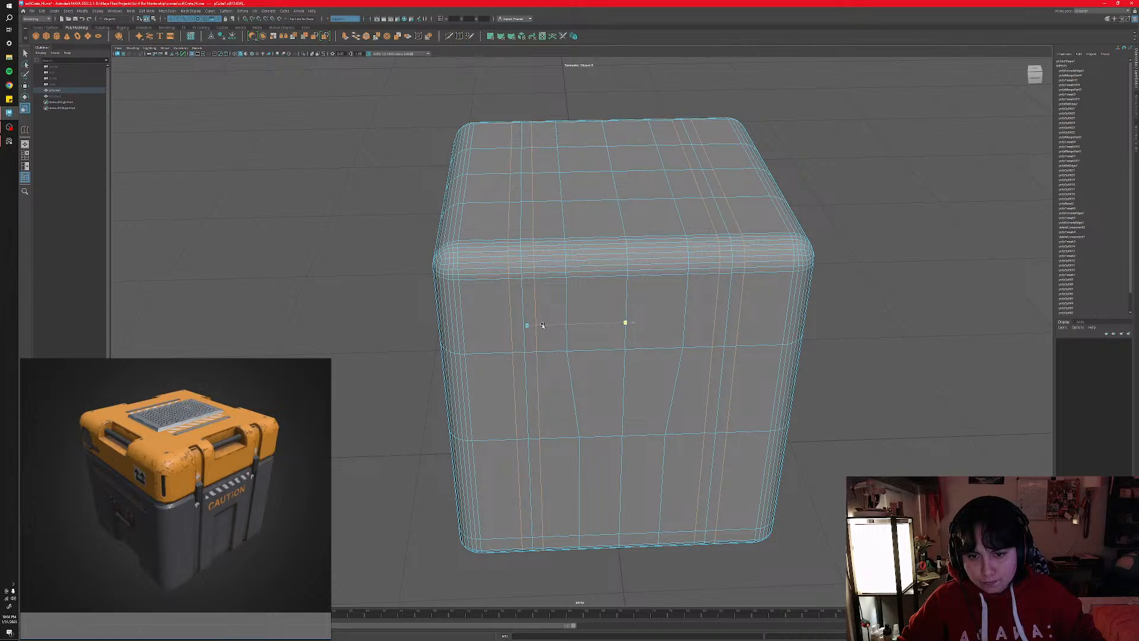
left_click_drag(539, 396, 603, 386, "alt")
middle_click_drag(604, 385, 598, 452, "alt")
scroll(597, 452, "up", 5)
left_click_drag(596, 460, 597, 398, "alt")
scroll(572, 434, "down", 5)
left_click_drag(544, 238, 539, 343, "alt")
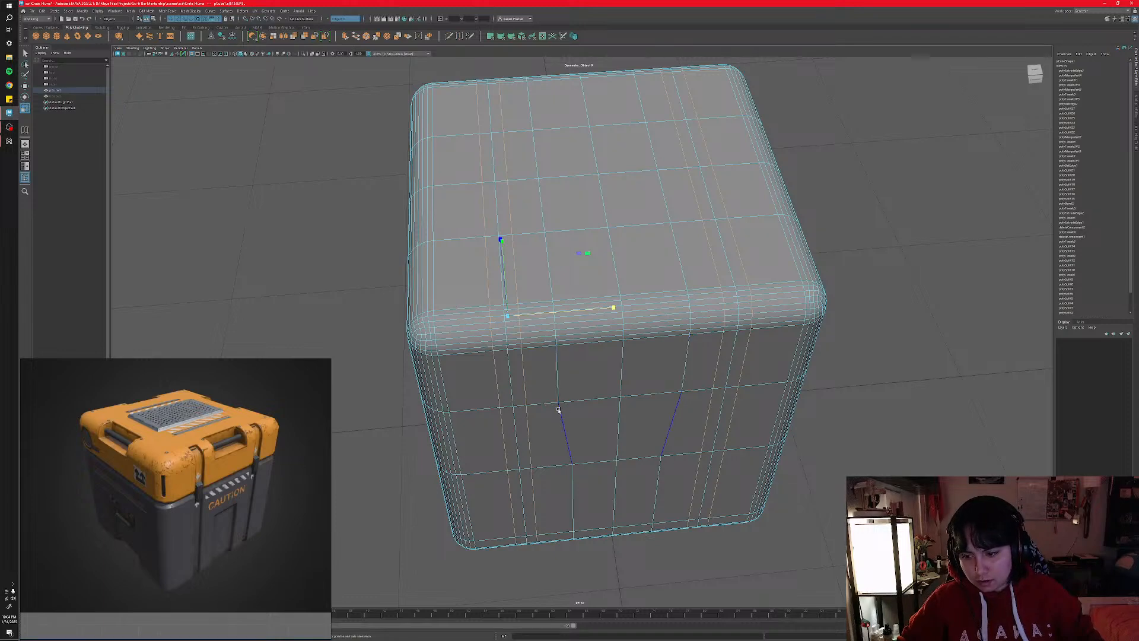
- Select the border edges of the crate's underside opening and fill the hole with a face
left_click_drag(551, 440, 551, 390, "alt")
right_click_drag(586, 270, 585, 251)
left_click(398, 263)
left_click_drag(398, 263, 475, 309, "alt")
left_click(586, 338)
left_click_drag(585, 338, 569, 339, "alt")
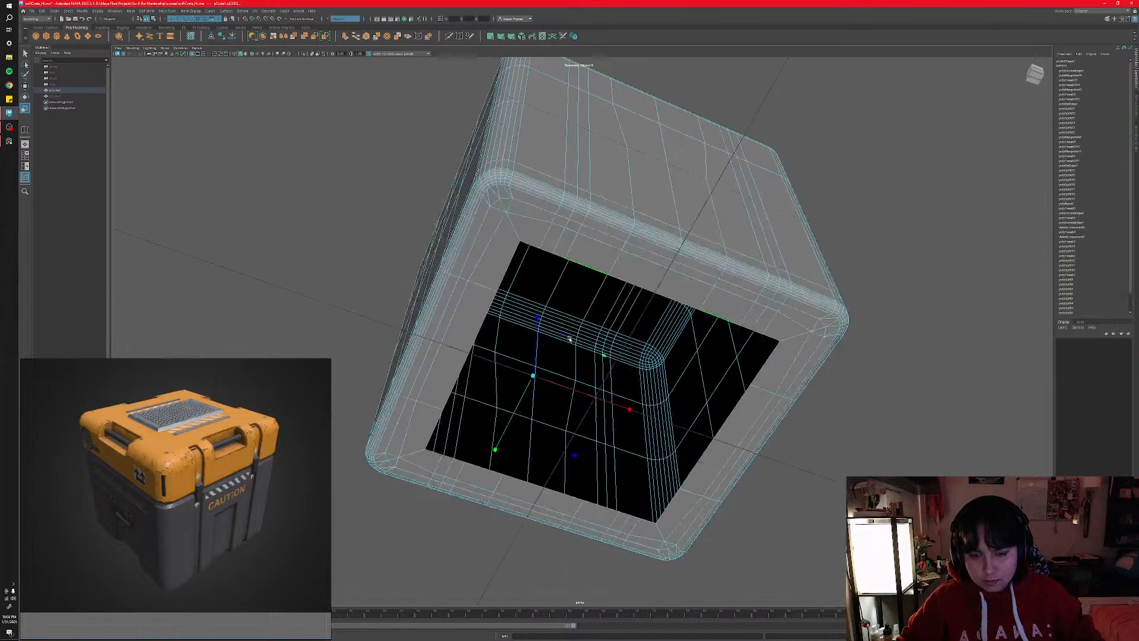
left_click_drag(549, 380, 538, 382, "alt")
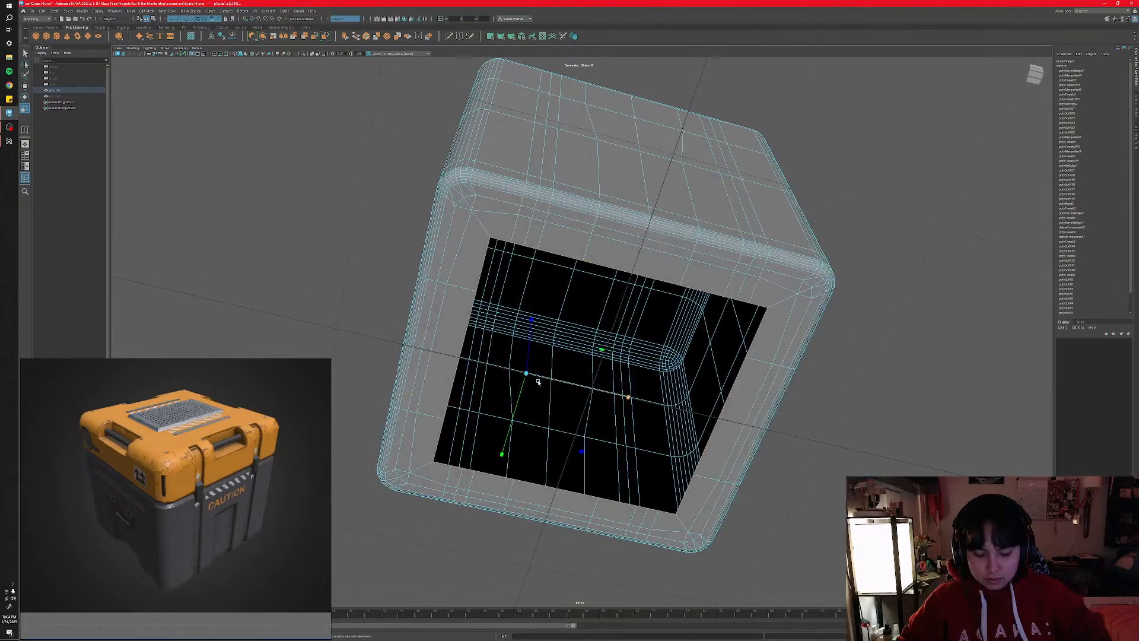
right_click(460, 314, "shift")
left_click(461, 390)
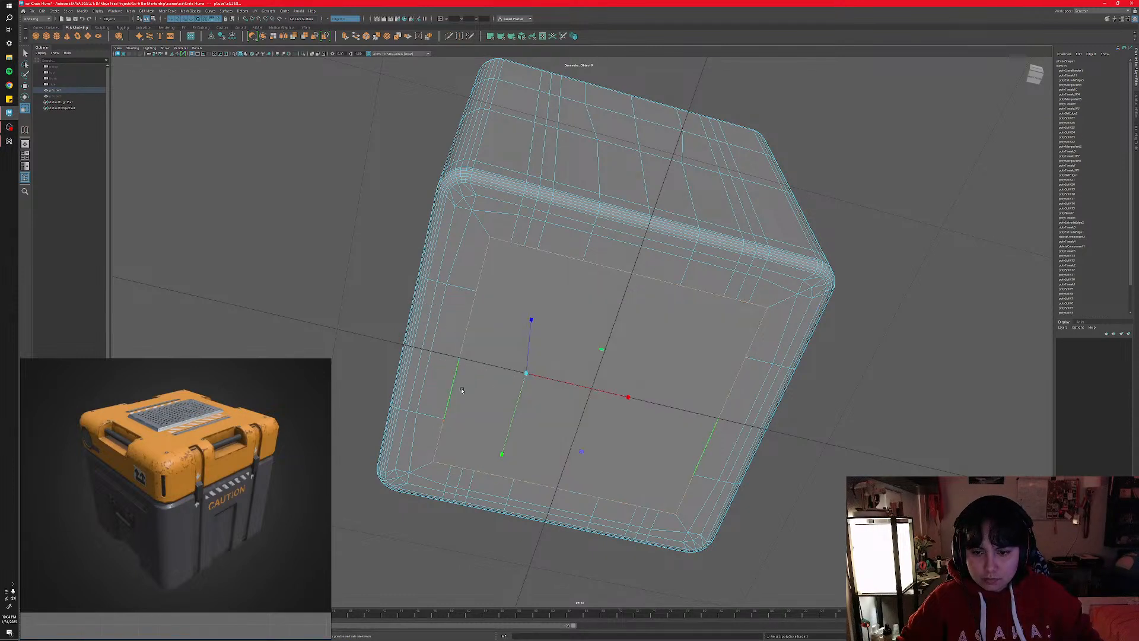
- Cut the three closely spaced loops straight across the filled underside with Multi-Cut, mirrored over Object X
left_click_drag(462, 390, 452, 379, "alt")
middle_click_drag(467, 323, 435, 323, "alt")
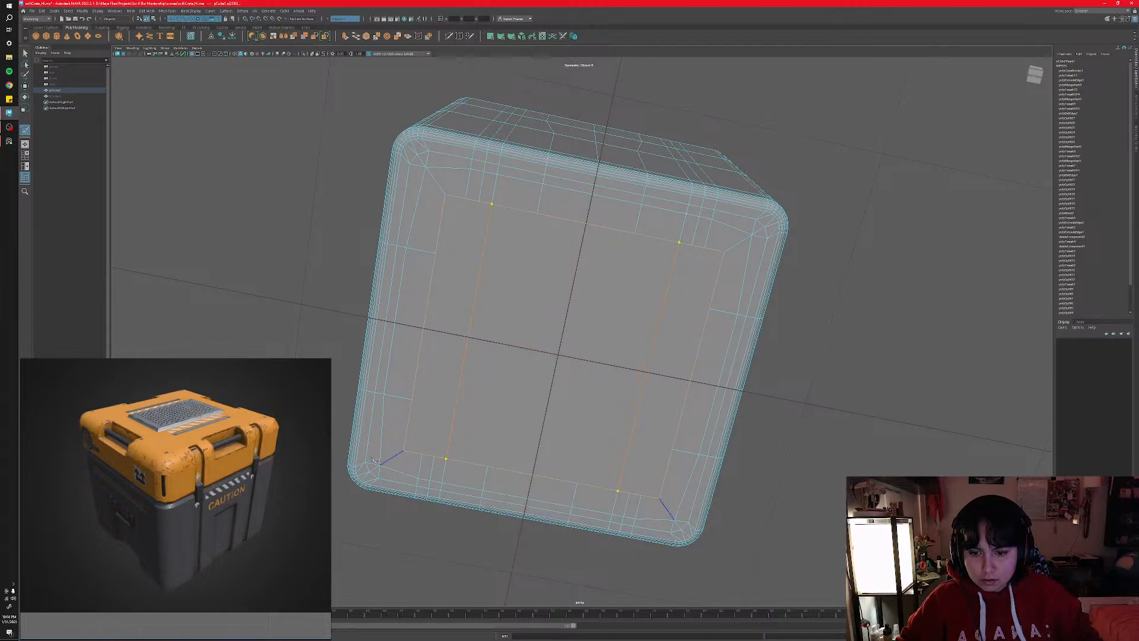
key("Return")
left_click(434, 456)
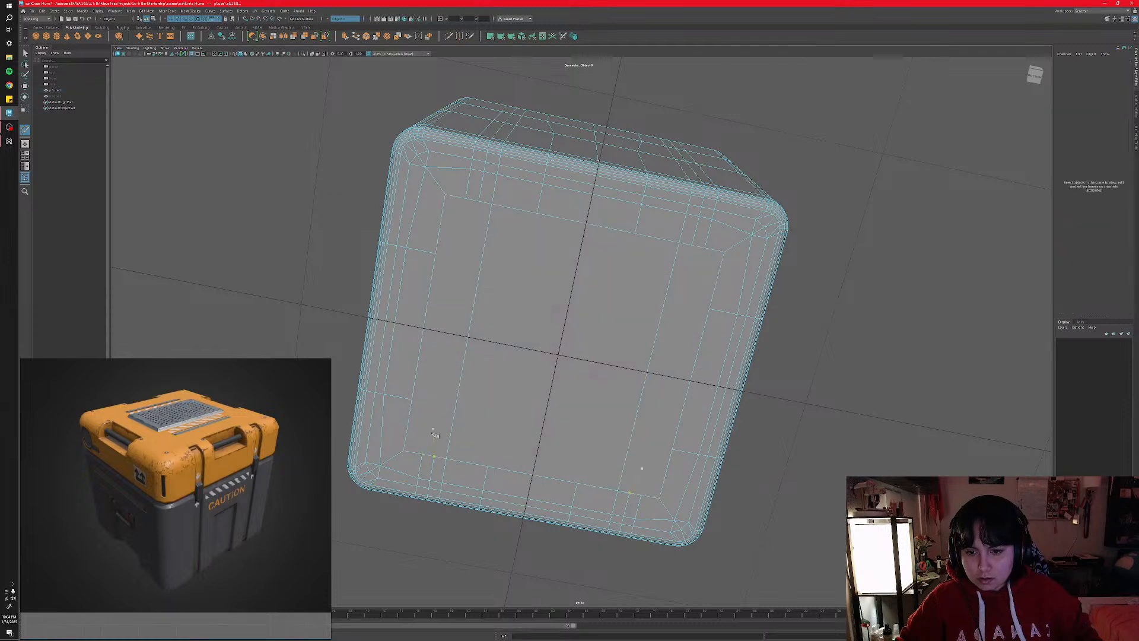
key("Return")
left_click(478, 202)
left_click(479, 202)
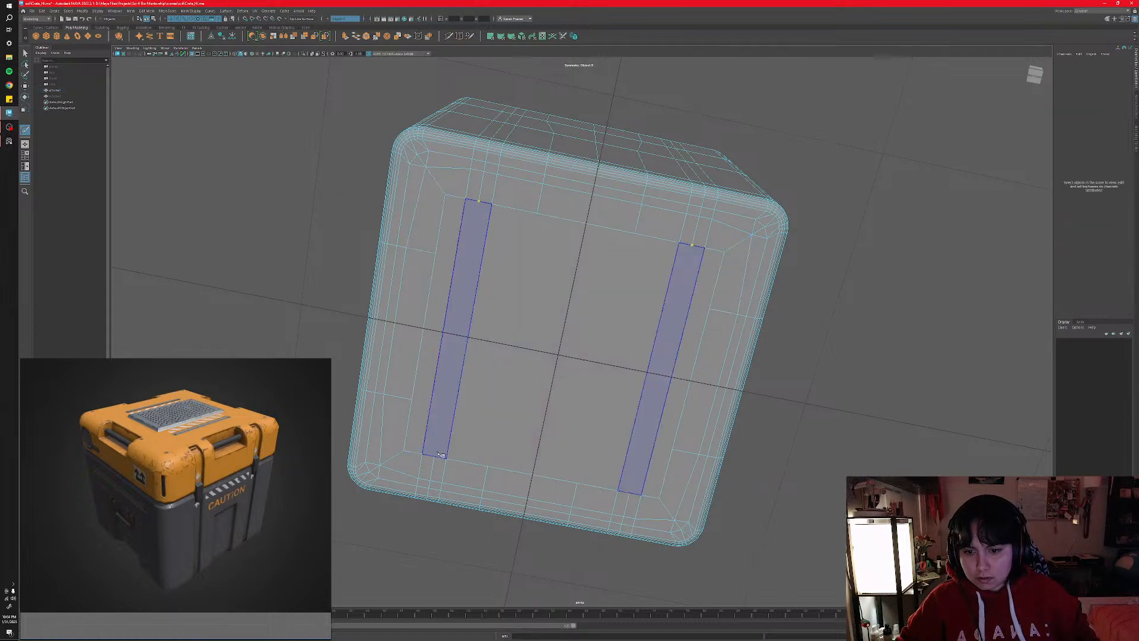
key("Return")
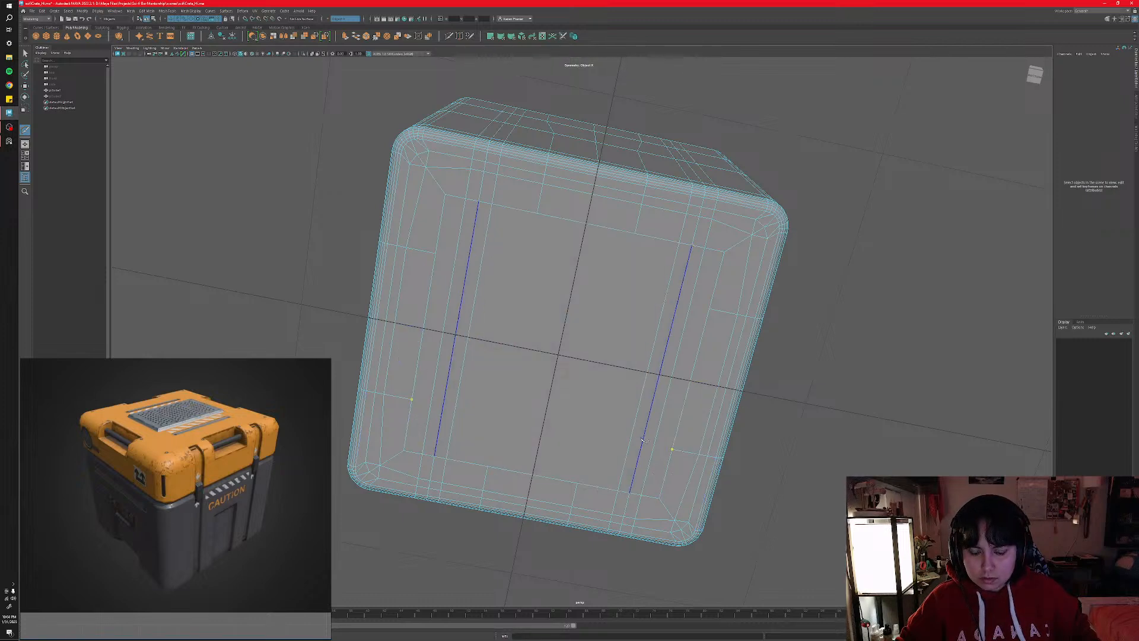
- Undo the stray cut point and cut the mirrored pair of inner loops across the middle of the underside
key("ctrl+z")
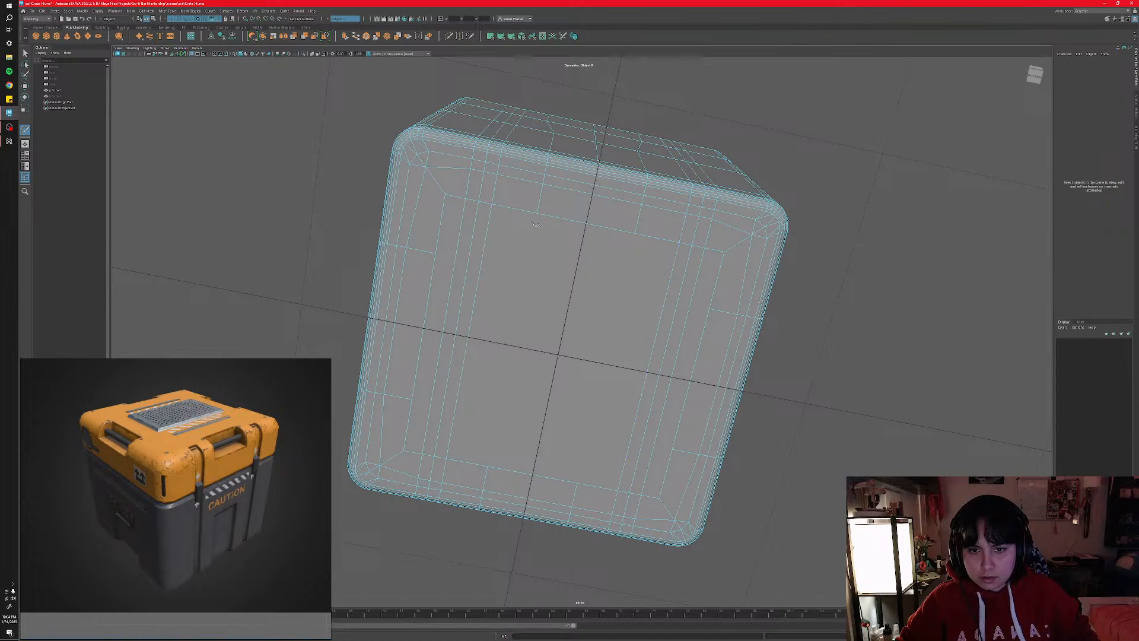
left_click(537, 212)
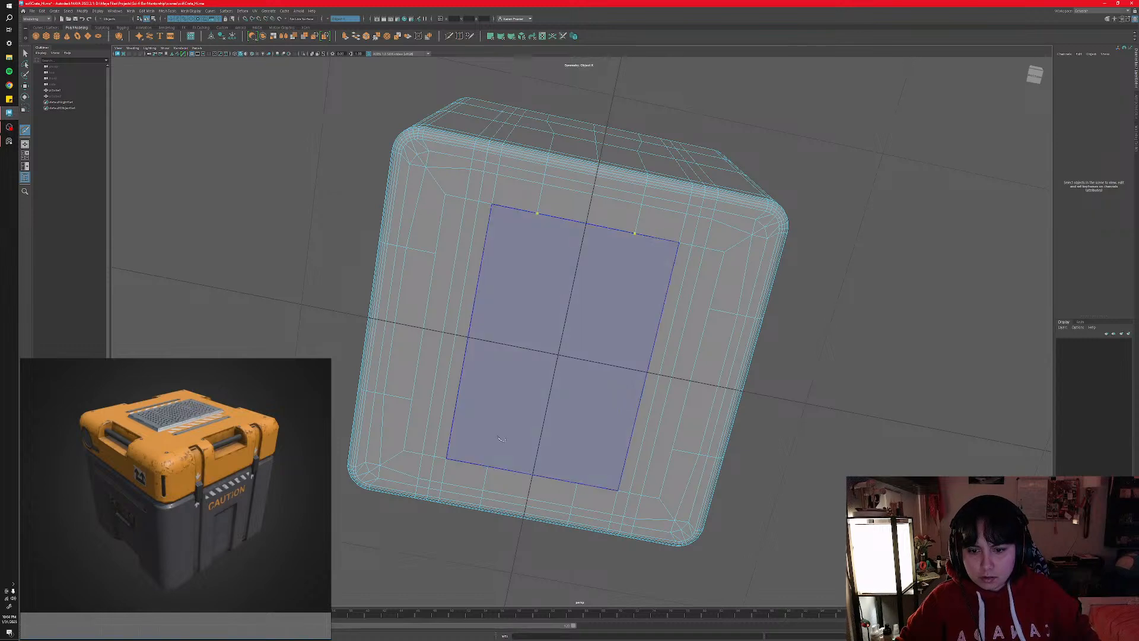
right_click(363, 472)
left_click(446, 458)
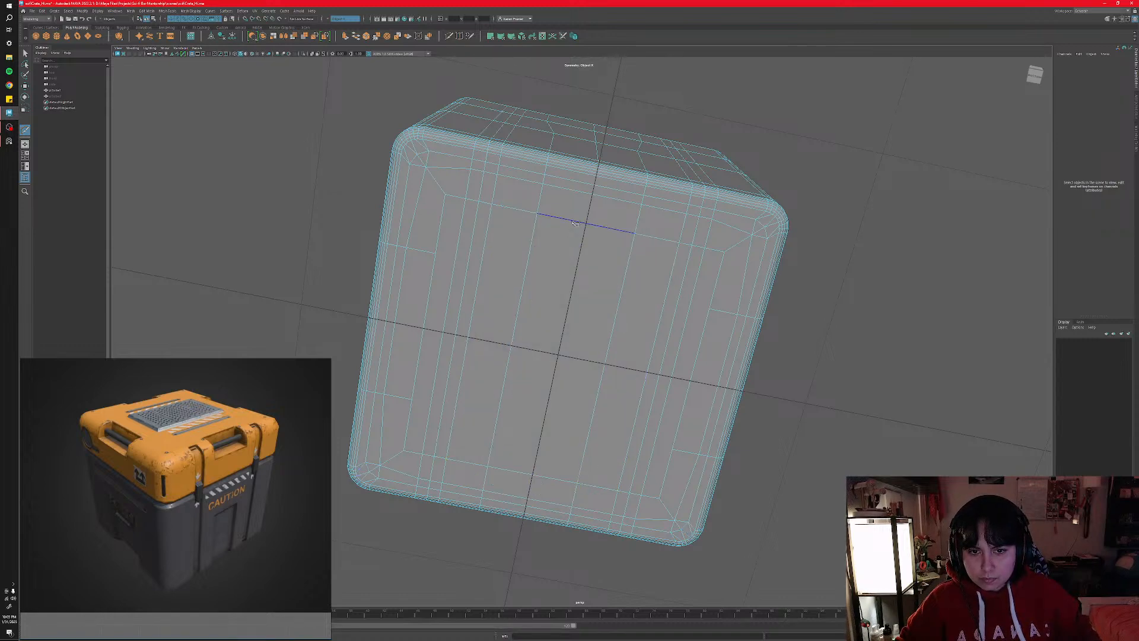
left_click_drag(457, 340, 427, 86, "alt")
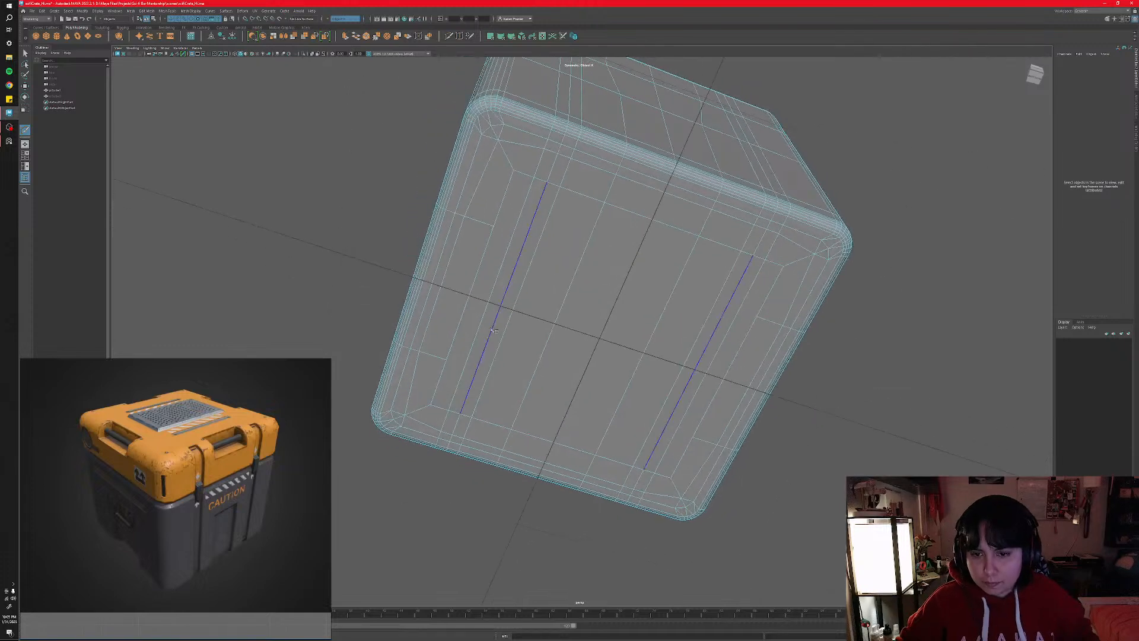
left_click(344, 18)
left_click(351, 35)
left_click_drag(525, 363, 515, 239, "alt")
left_click(503, 236)
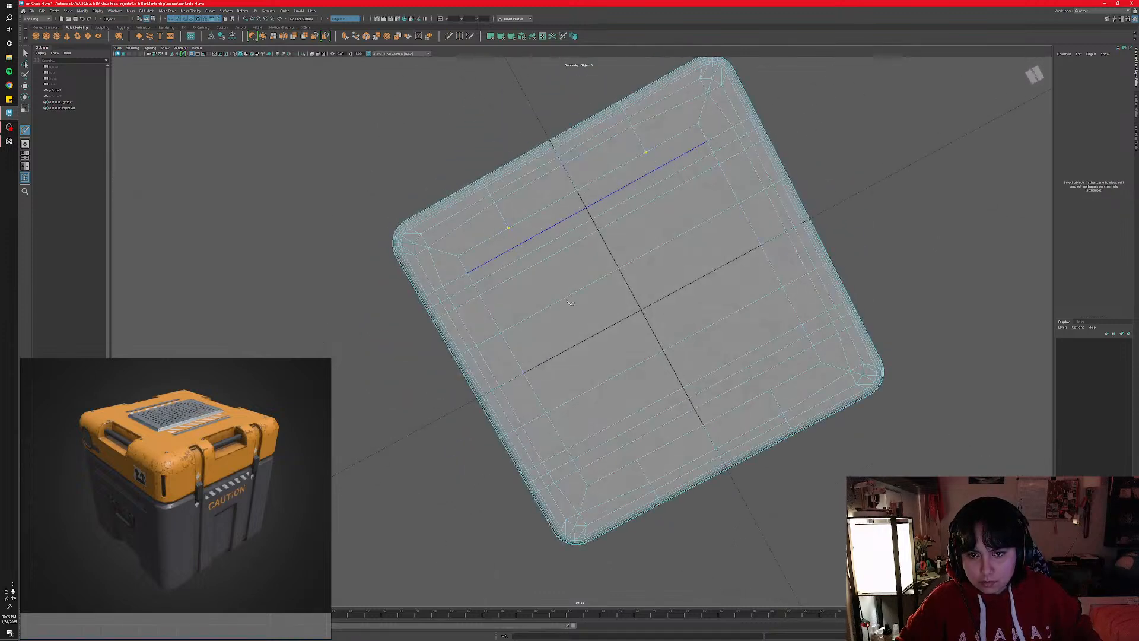
right_click(722, 440)
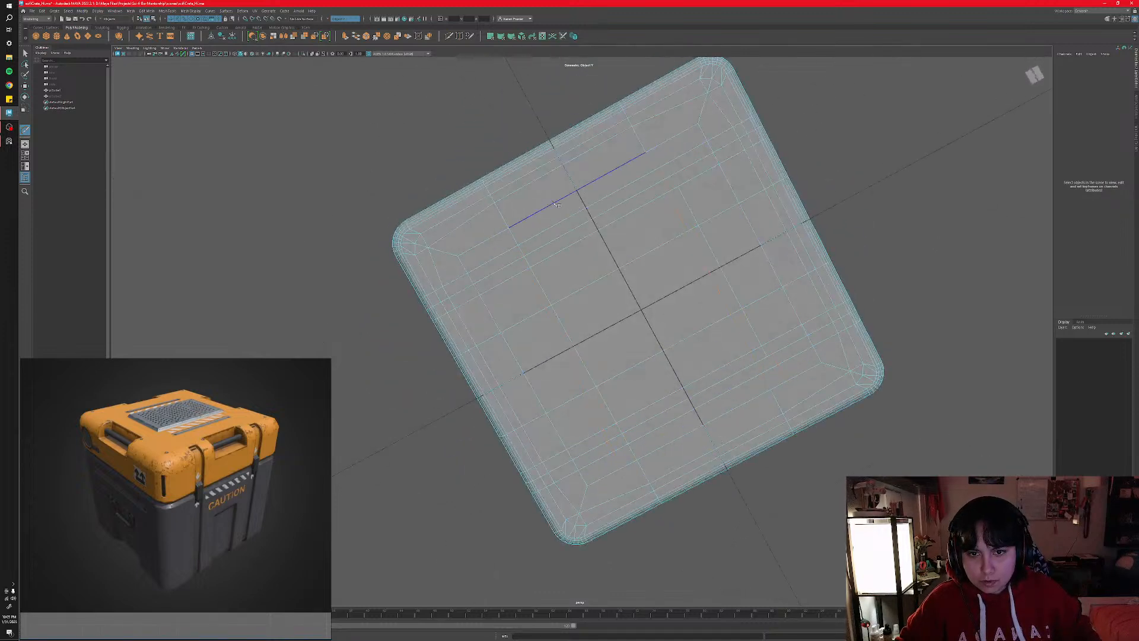
mouse_move(507, 346)
left_mouse_down("alt")
mouse_move(480, 351)
mouse_move(552, 342)
mouse_move(508, 349)
left_mouse_up("alt")
key("ctrl+z")
key("ctrl+z")
key("ctrl+z")
key("ctrl+z")
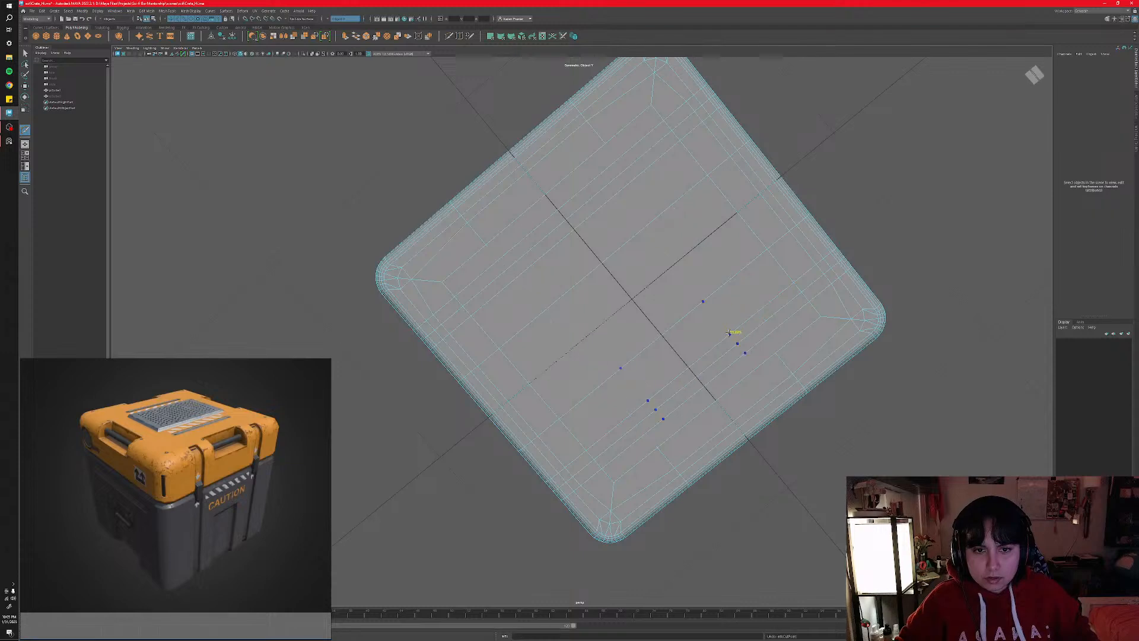
- Turn symmetry off and cut two edge lines across the underside, perpendicular to the existing cuts, joining the opposite walls' loops
left_click_drag(723, 341, 544, 348, "alt")
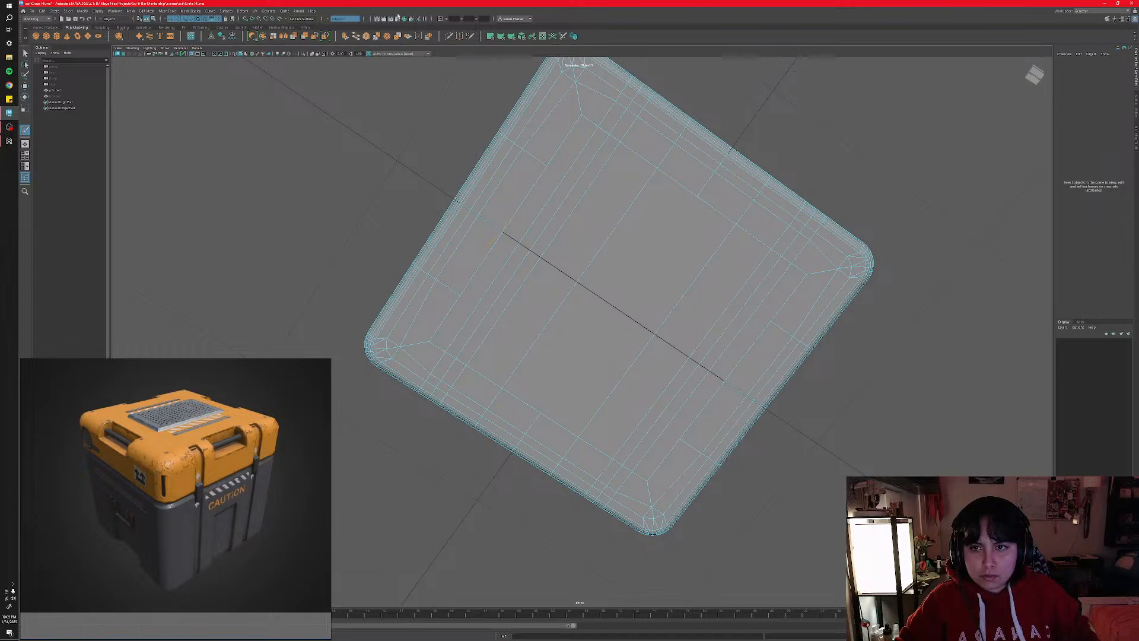
left_click(334, 19)
left_click(344, 30)
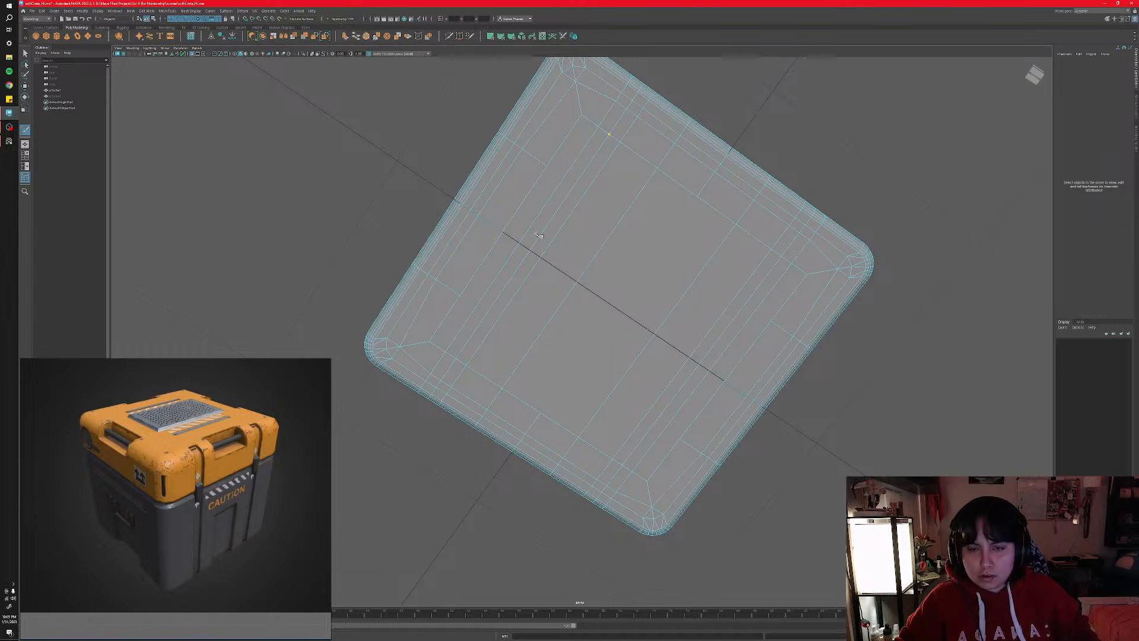
left_click(460, 293)
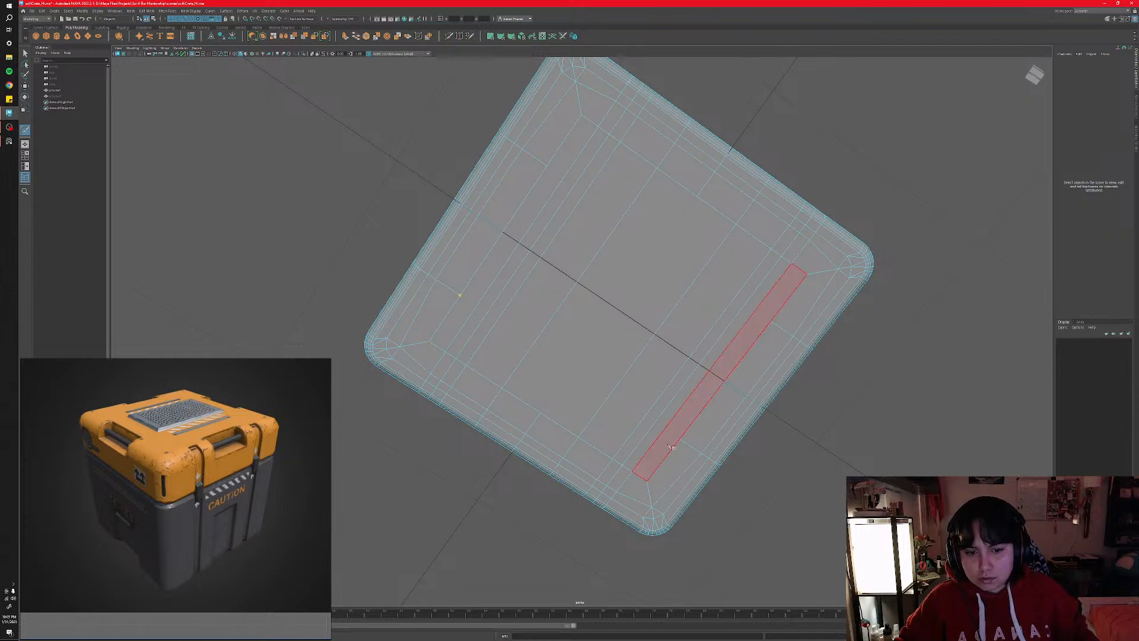
right_click(711, 391)
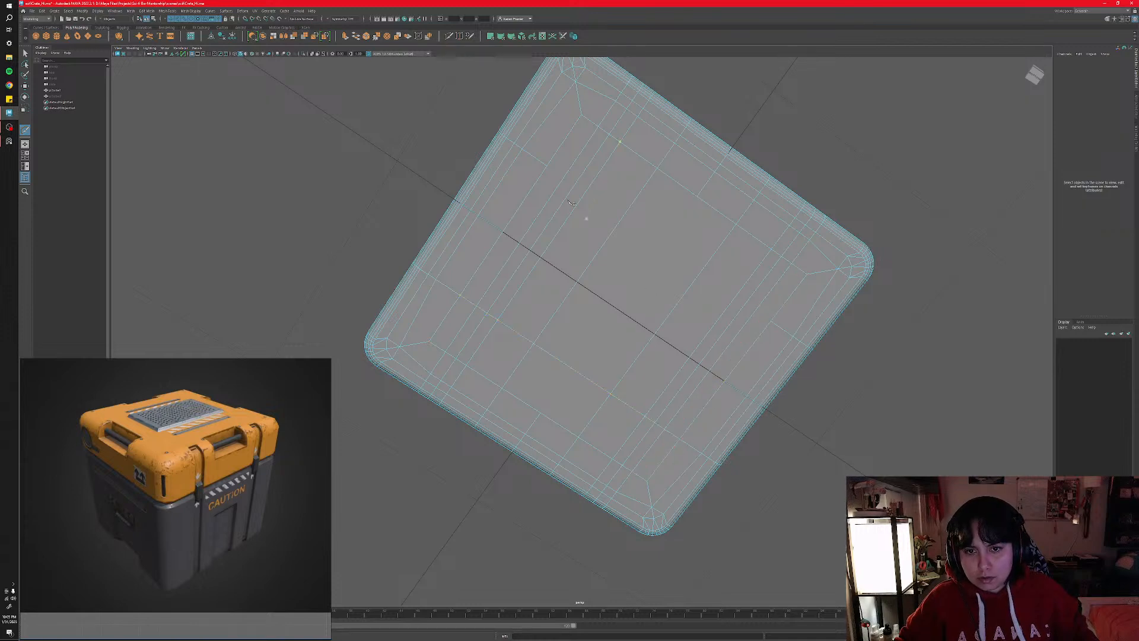
left_click(545, 168)
left_click(773, 317)
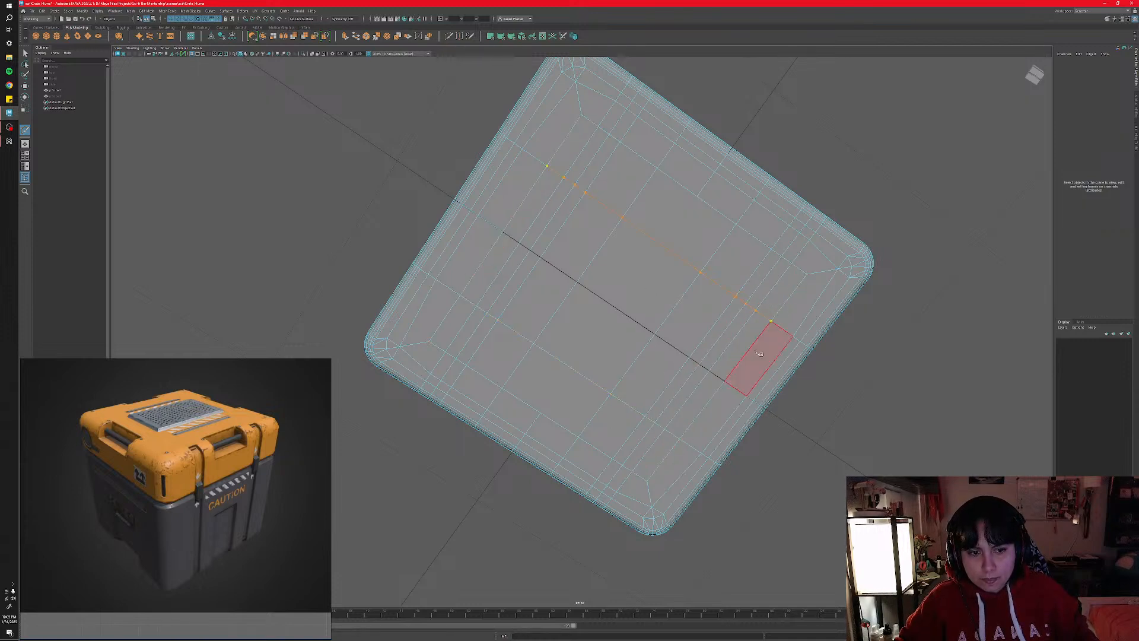
right_click(758, 351)
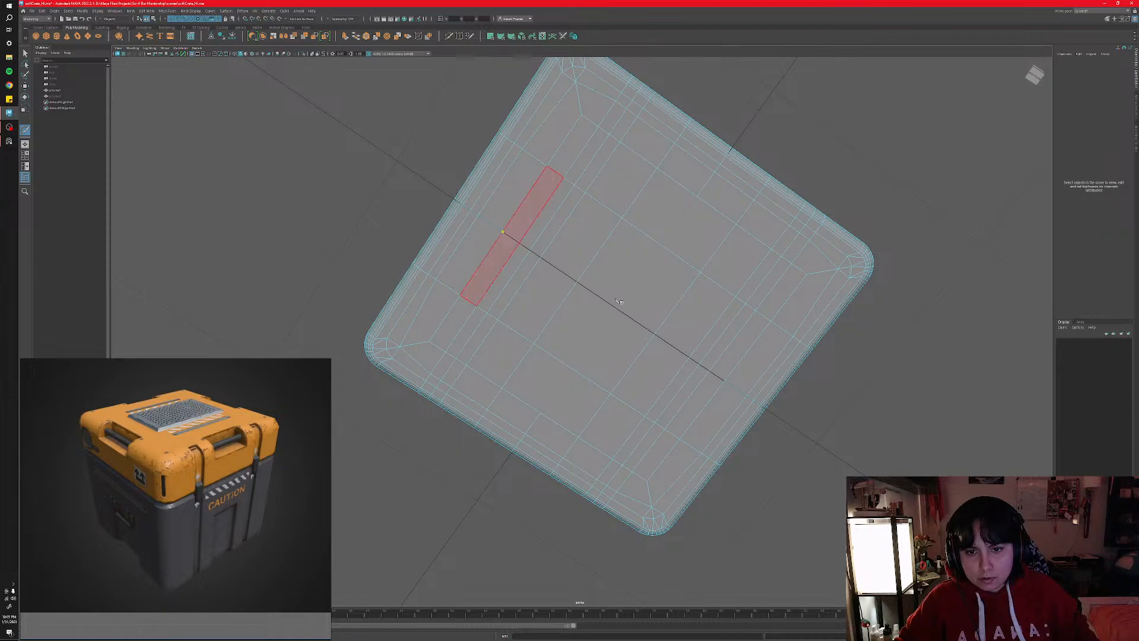
- Cut two perpendicular centre lines across the underside to connect the middle edges of the opposite sides
left_click(502, 233)
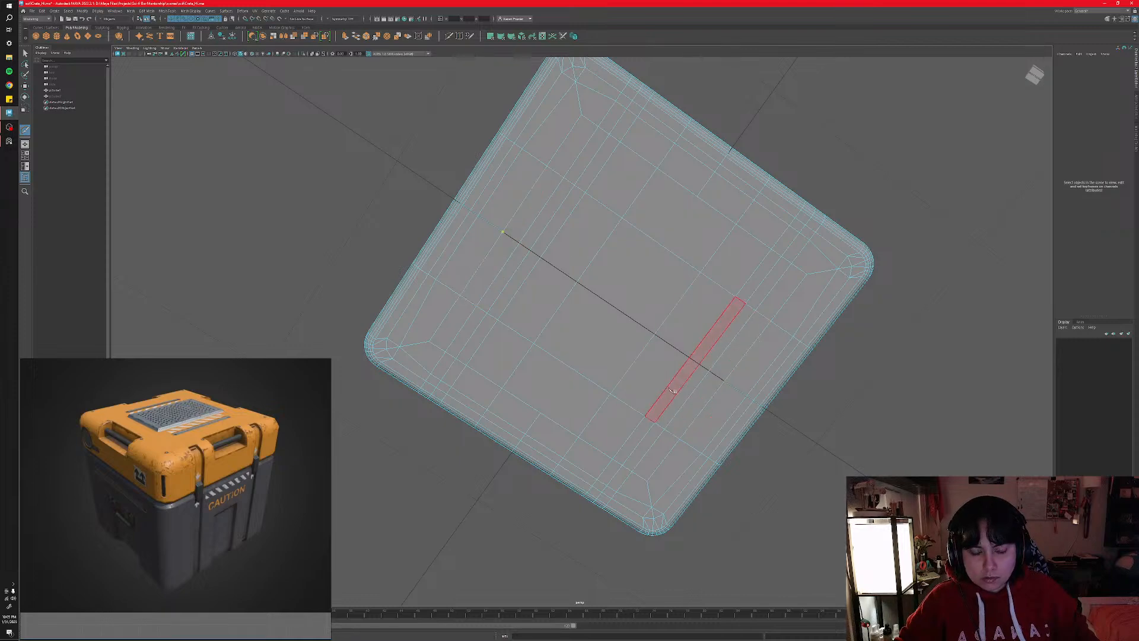
left_click_drag(699, 350, 653, 394, "alt")
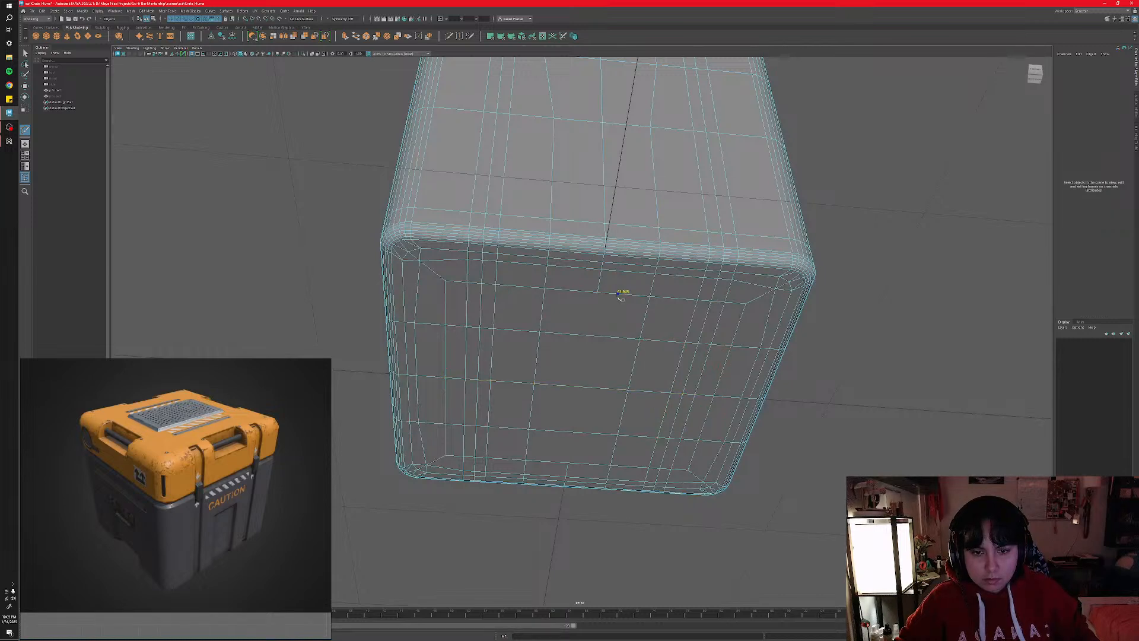
left_click(597, 292)
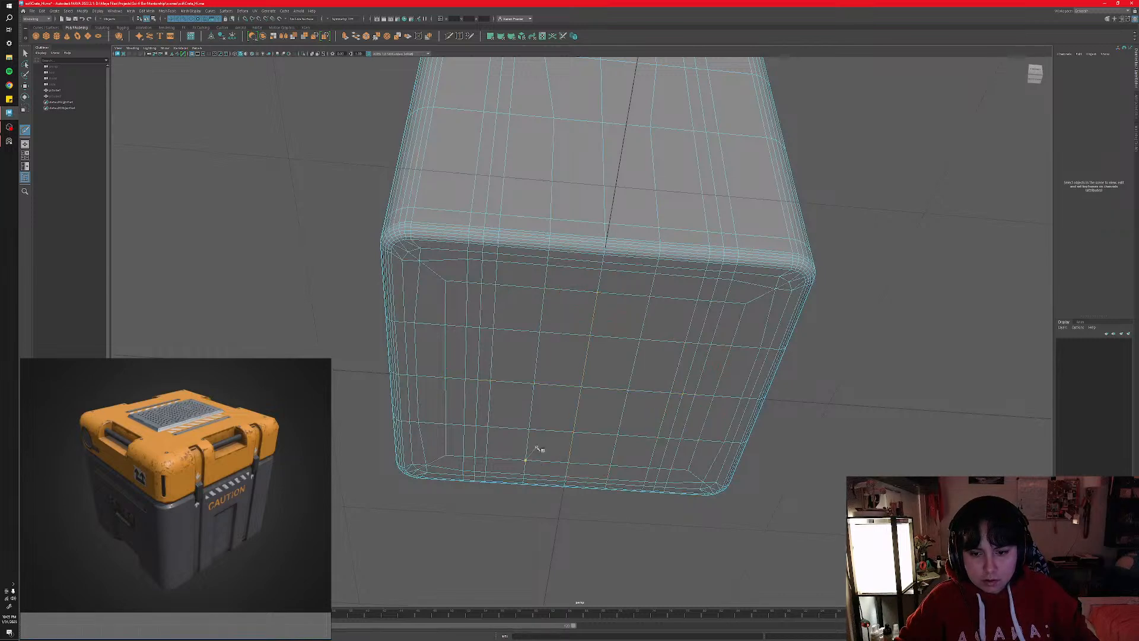
left_click_drag(537, 448, 539, 434, "alt")
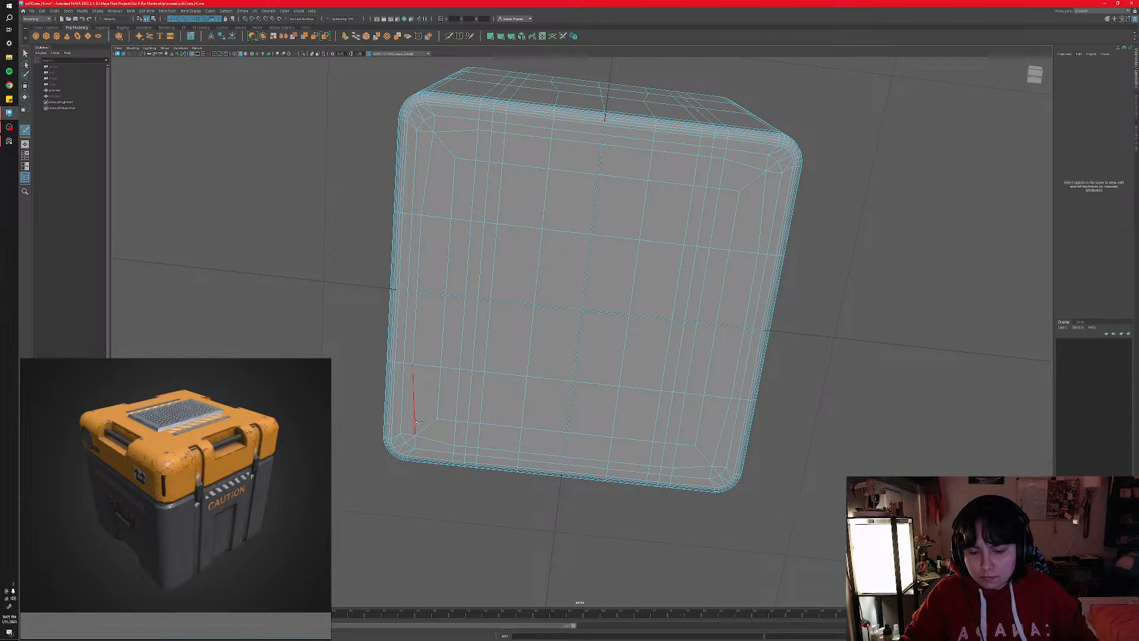
- Switch to edge selection and delete the extra edges with their vertices at the underside's rounded corners
key("q")
right_click_drag(422, 438, 411, 440)
left_click(411, 440)
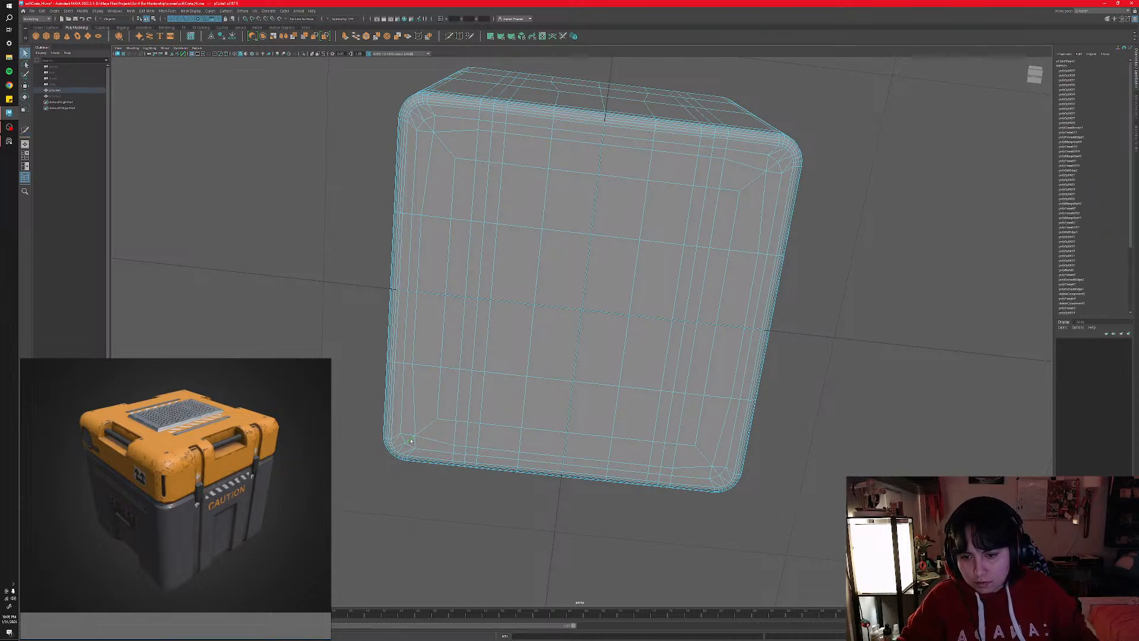
key("ctrl+Delete")
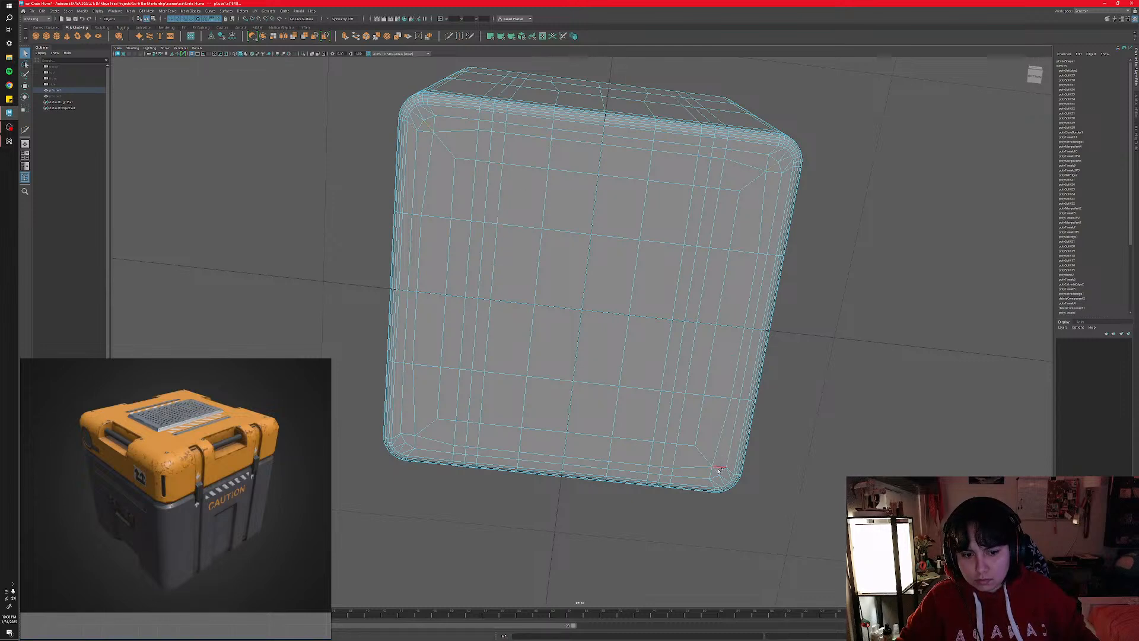
key("ctrl+Delete")
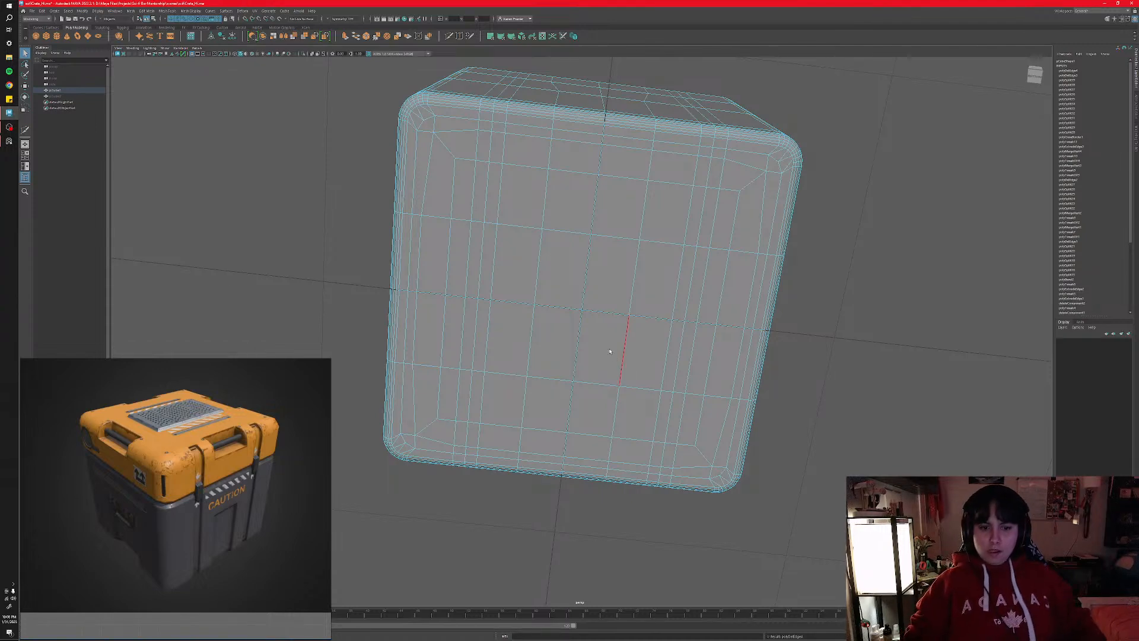
mouse_move(614, 352)
left_mouse_down("alt")
mouse_move(559, 312)
mouse_move(607, 344)
left_mouse_up("alt")
right_click(609, 316)
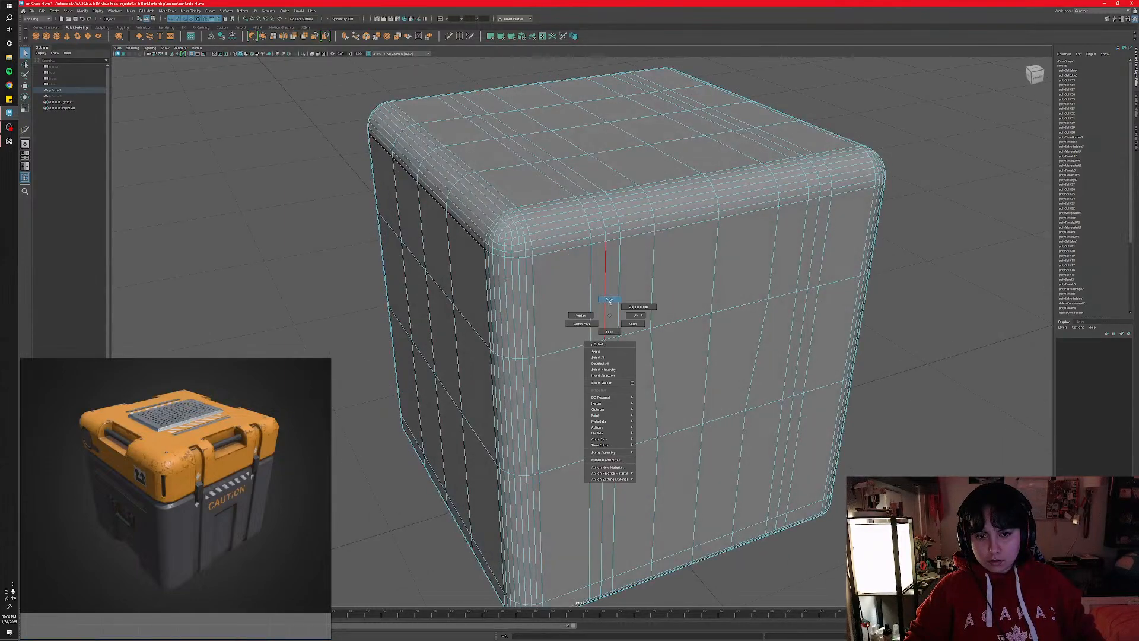
left_click(609, 331)
left_click_drag(609, 331, 576, 318, "alt")
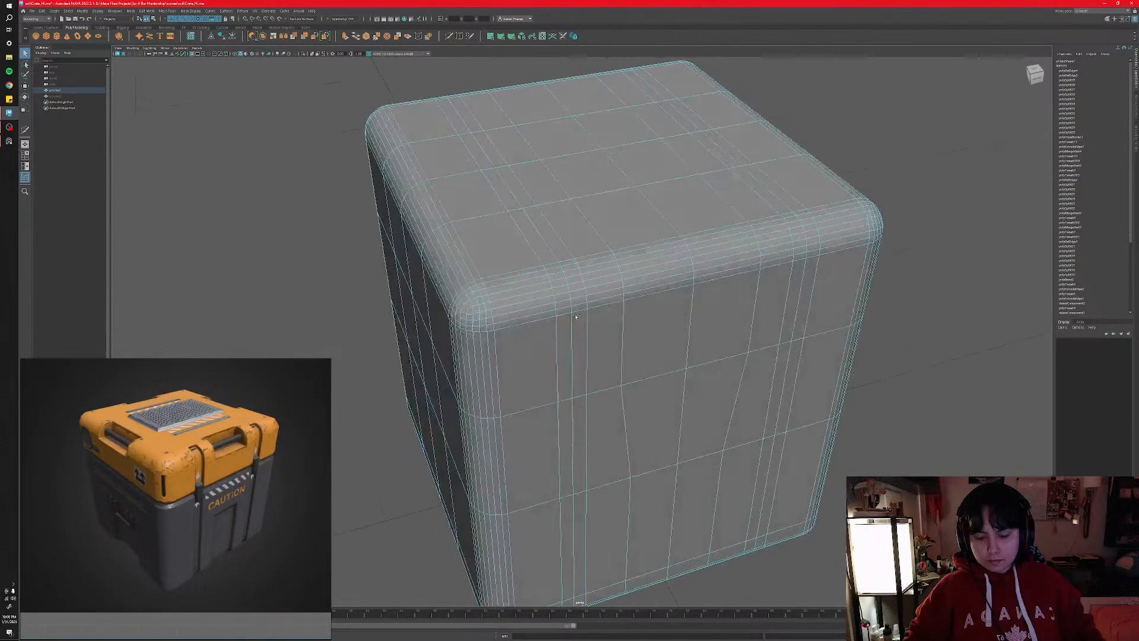
left_click(572, 321)
scroll(563, 339, "down", 5)
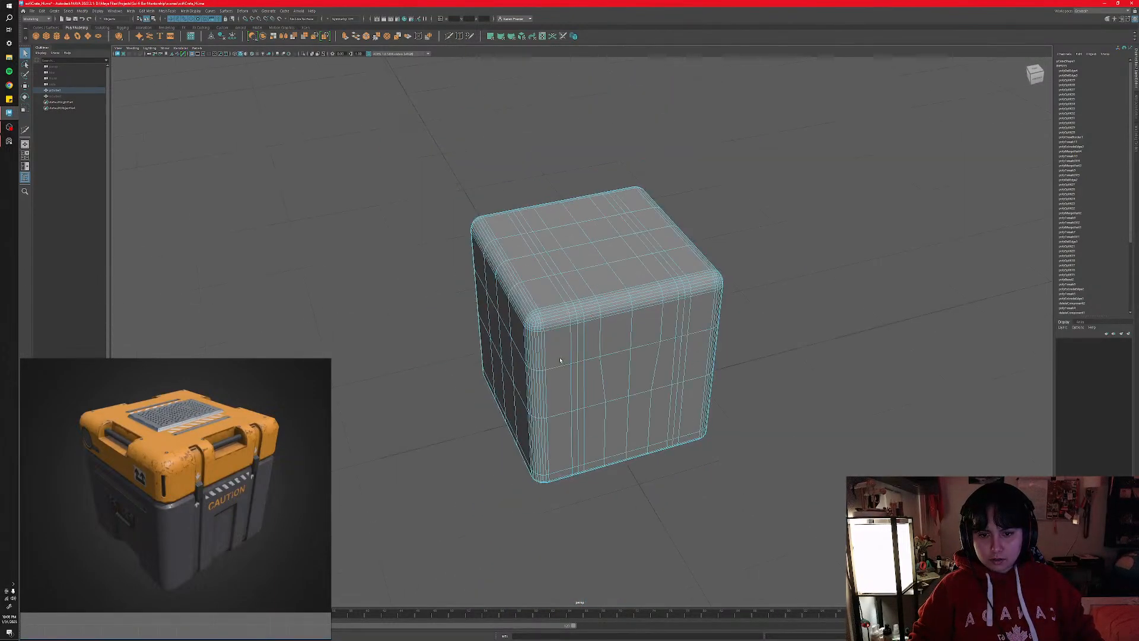
- Return to object selection, duplicate the crate, move one copy aside along X, hide it, and select the remaining crate
right_click(559, 347)
left_click(587, 339)
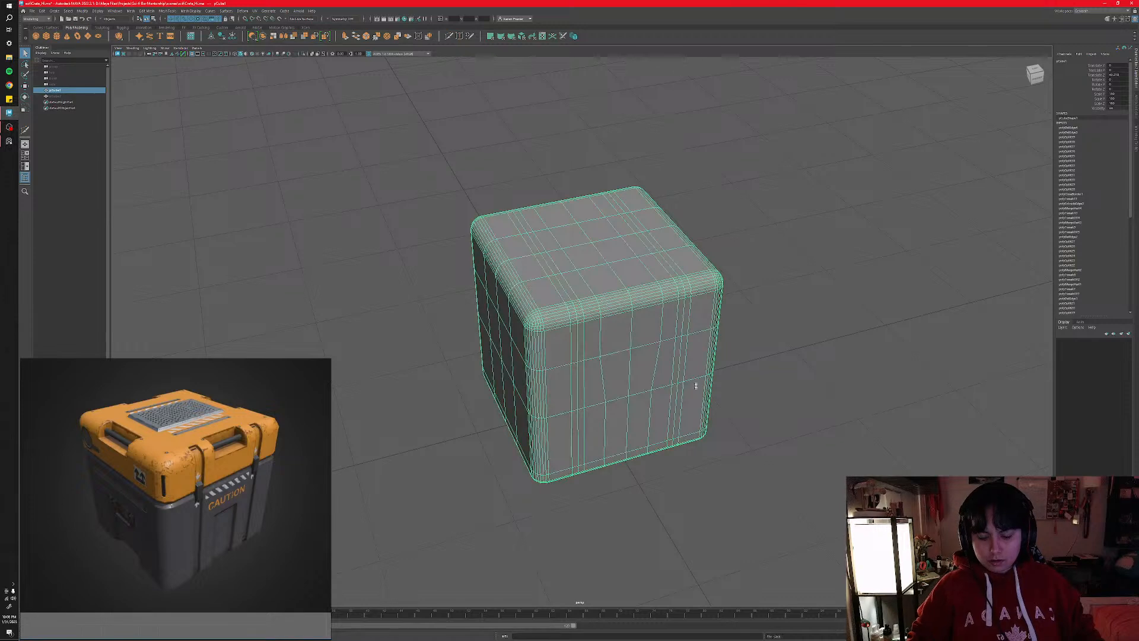
scroll(695, 386, "down", 3)
left_click_drag(683, 380, 779, 318, "alt")
key("w")
key("ctrl+d")
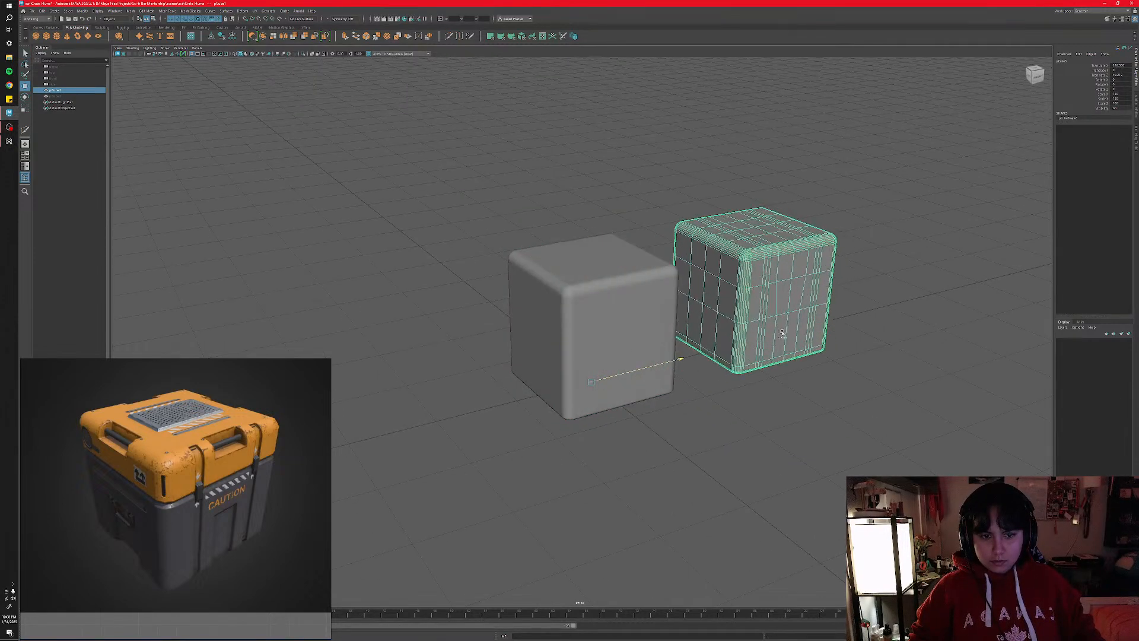
key("h")
left_click(573, 347)
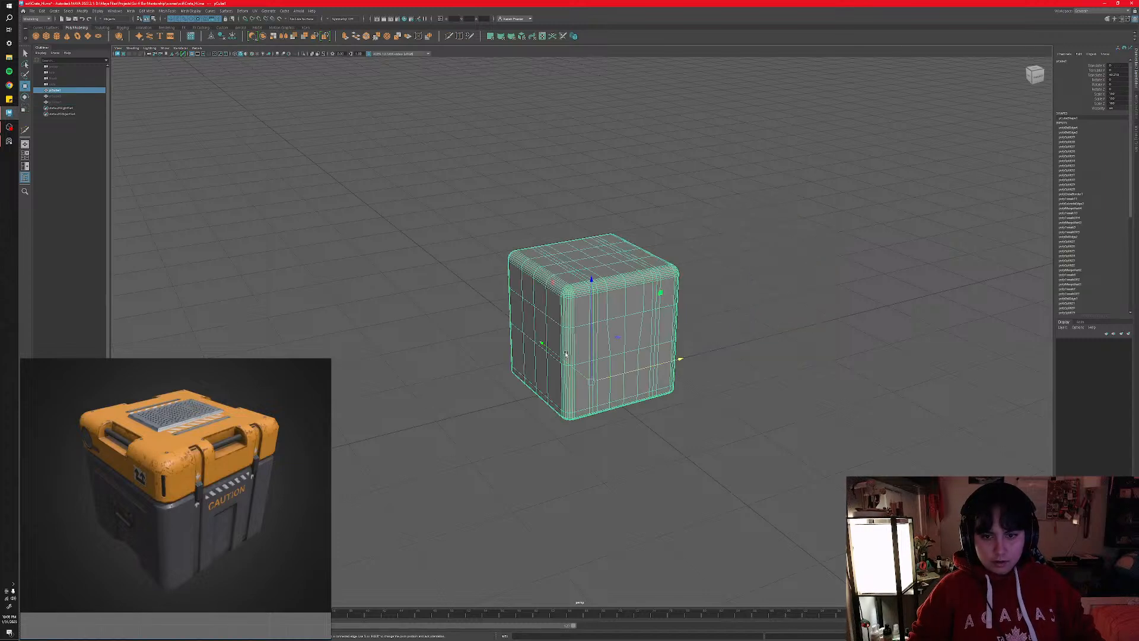
- Delete the construction history of the selected crate
middle_click_drag(573, 347, 573, 384, "alt")
scroll(572, 384, "up", 3)
scroll(573, 384, "up", 4)
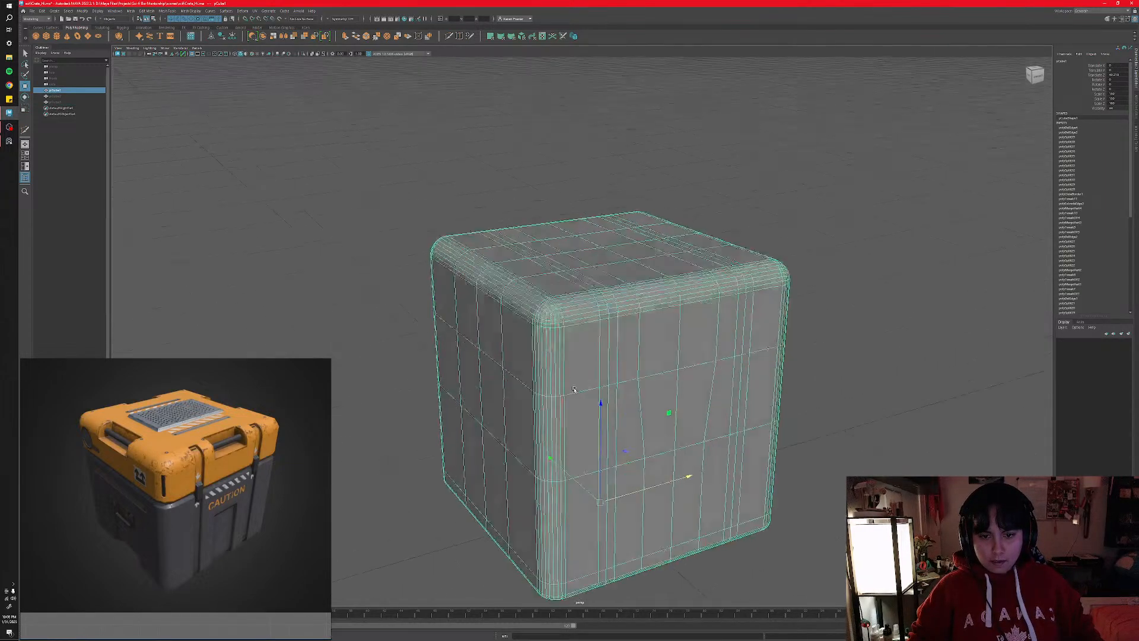
left_click_drag(572, 384, 547, 345, "alt")
left_click(229, 38)
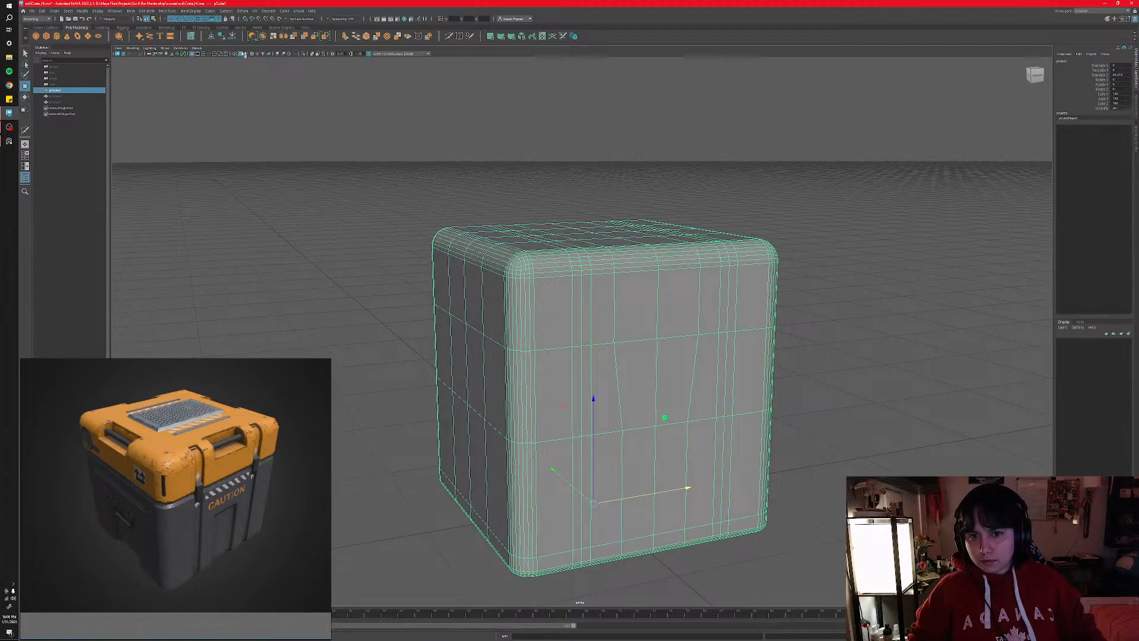
- Switch the crate to face selection mode
middle_click_drag(523, 394, 516, 362, "alt")
left_click_drag(520, 353, 541, 304, "alt")
scroll(542, 303, "up", 4)
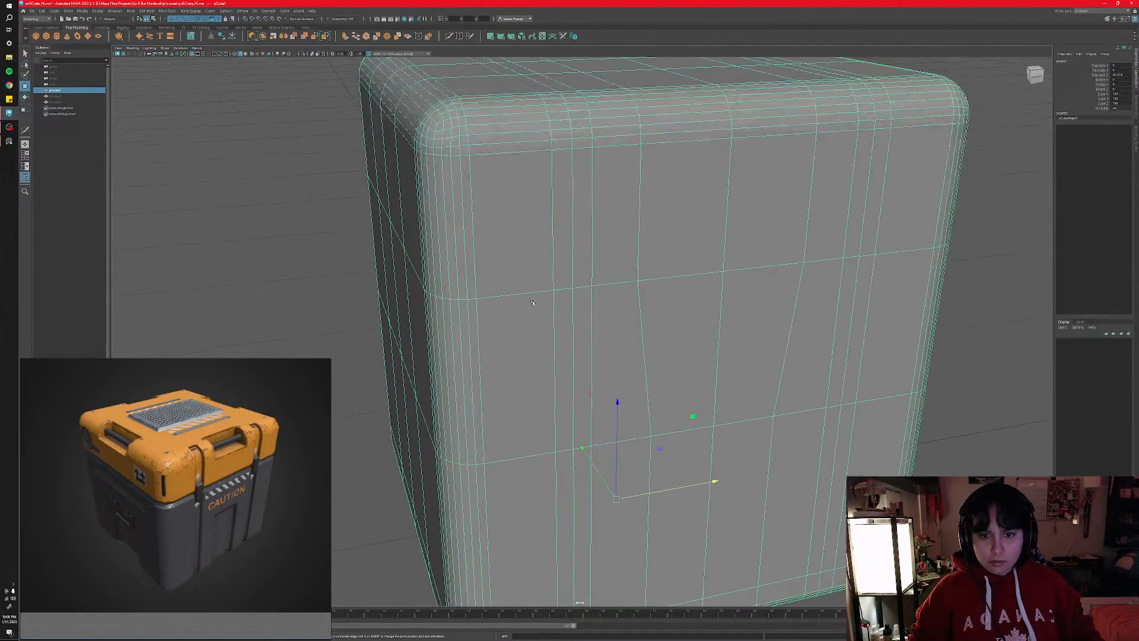
middle_click_drag(542, 304, 539, 286, "alt")
scroll(540, 286, "down", 3)
right_click_drag(544, 276, 544, 293)
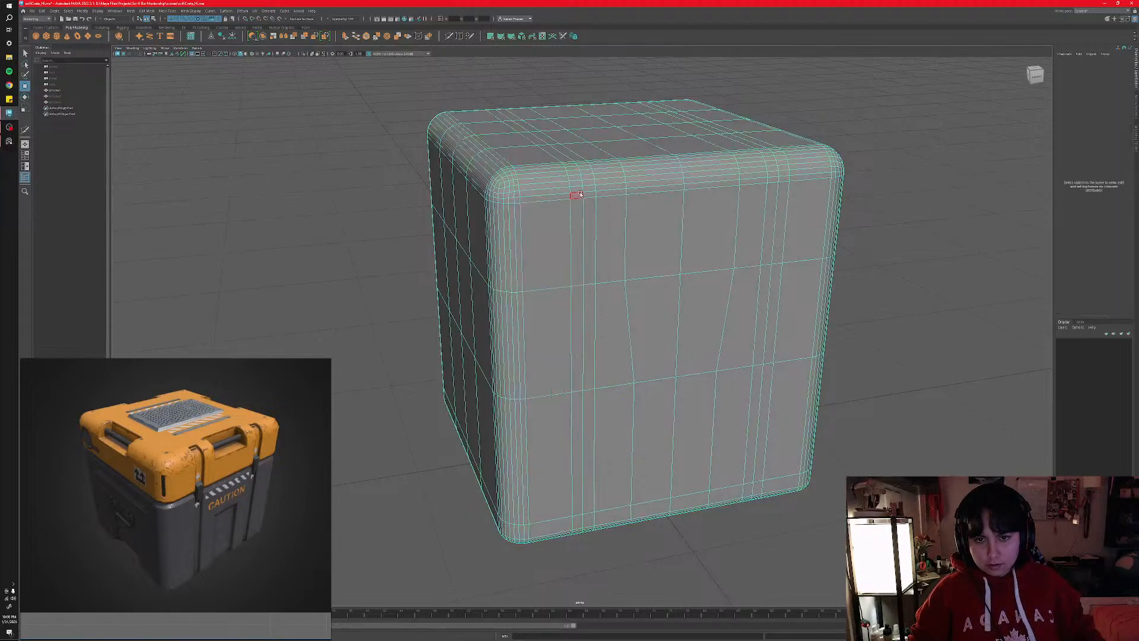
- Examine the crate's top and rounded front edge against the strap placement in the reference image
left_click_drag(574, 194, 558, 272, "alt")
scroll(548, 330, "up", 3)
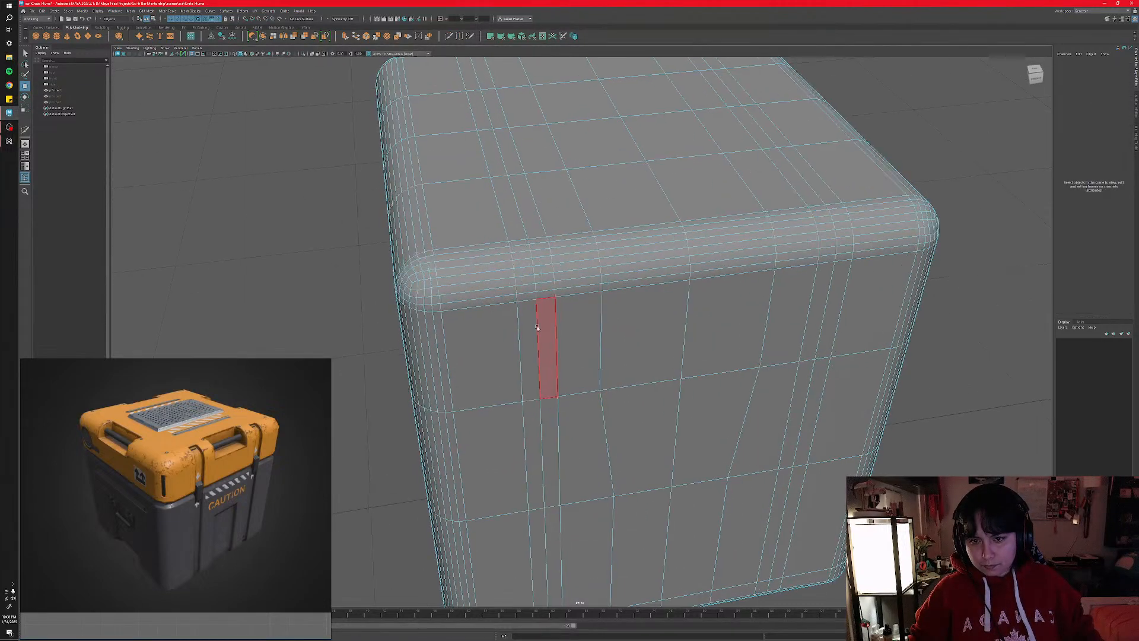
middle_click_drag(536, 325, 552, 311, "alt")
left_click_drag(546, 257, 686, 394, "alt")
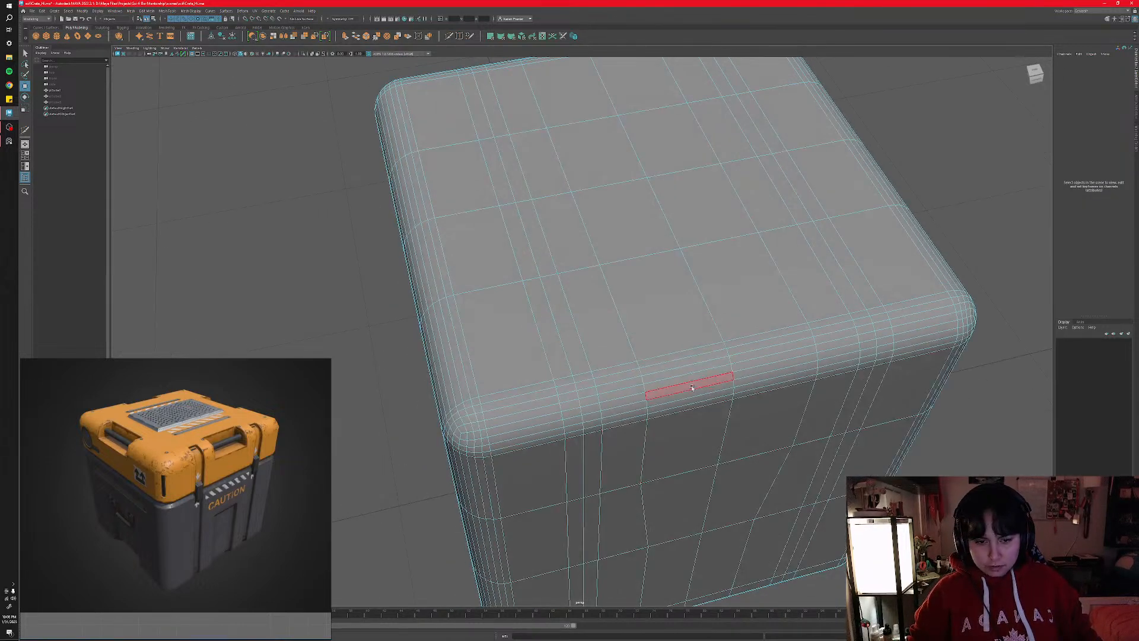
scroll(233, 433, "up", 2)
scroll(233, 433, "up", 4)
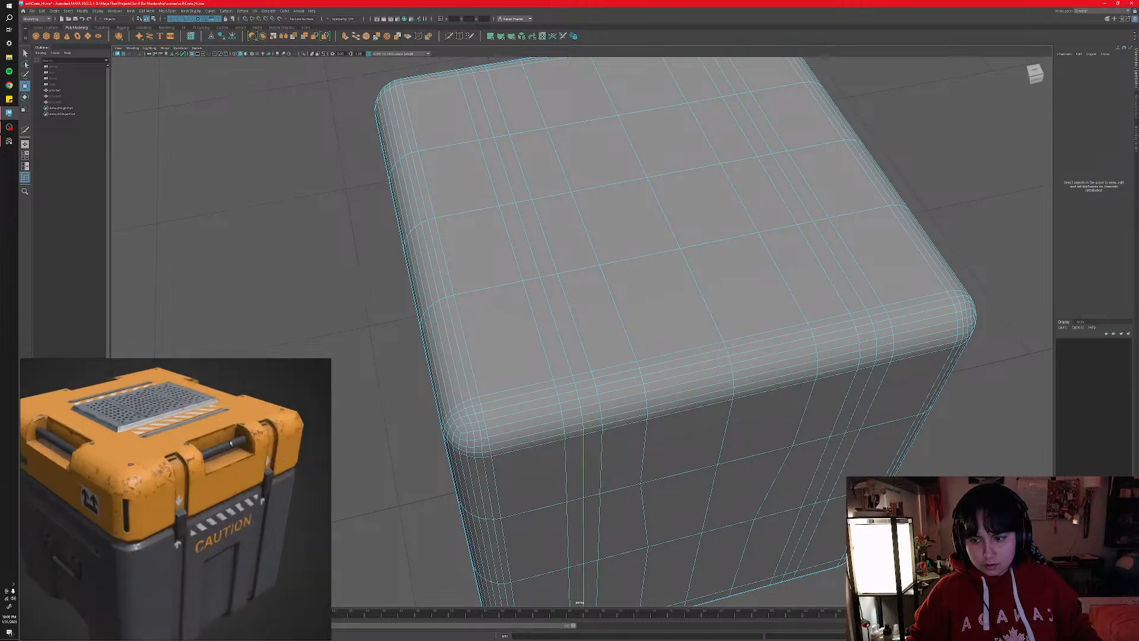
scroll(201, 446, "down", 3)
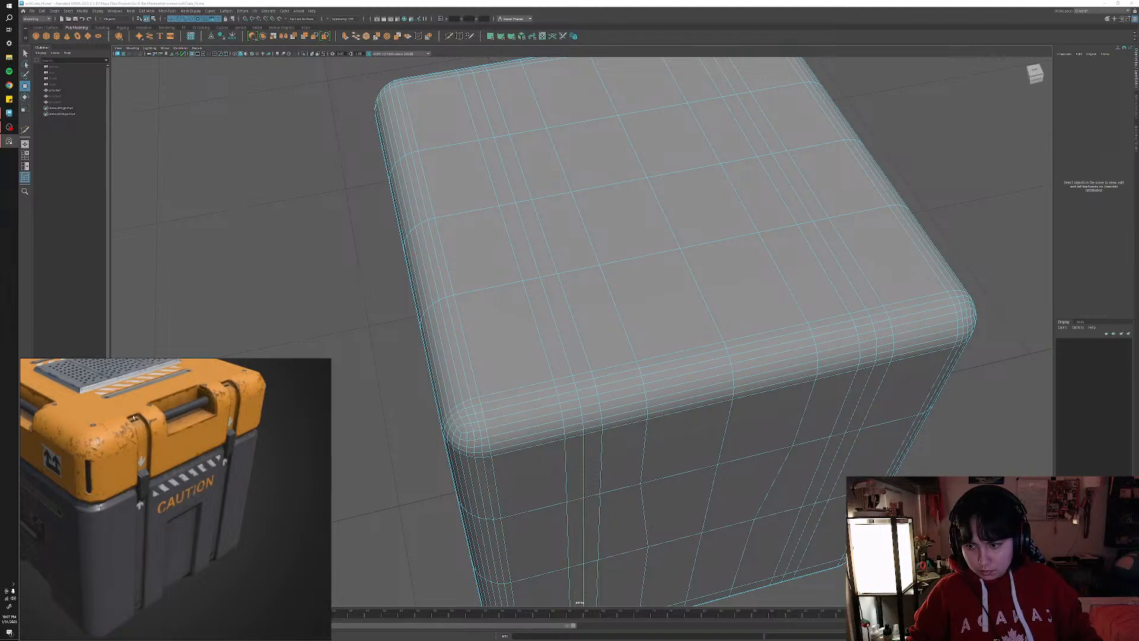
- Select the two adjacent narrow face loops that run around the crate near one side, where the strap groove belongs
left_click(588, 393)
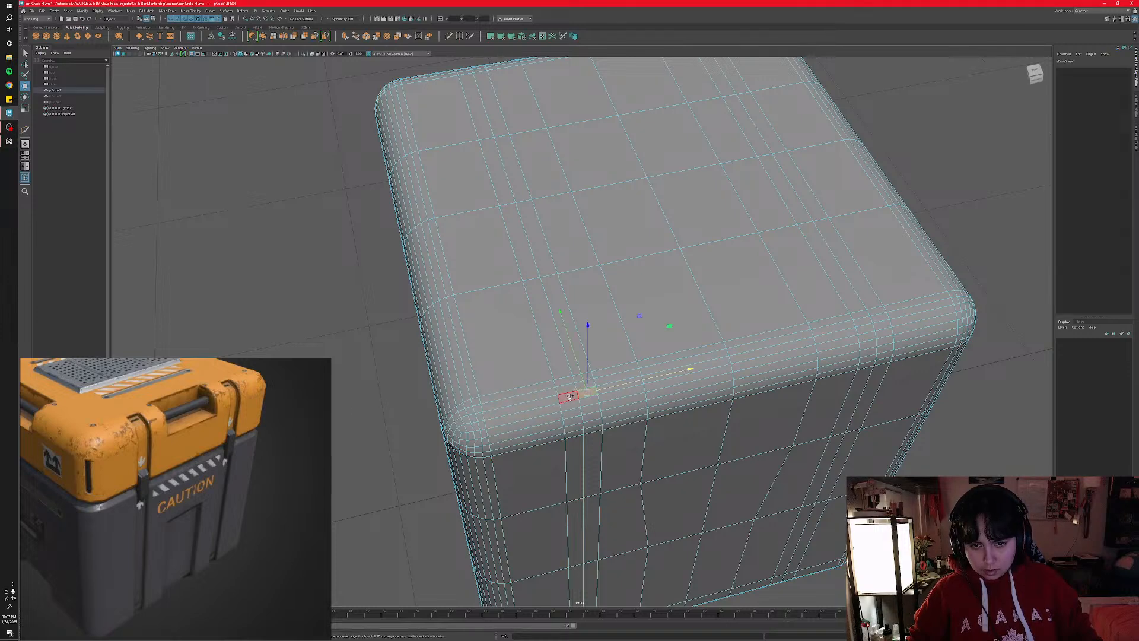
left_click_drag(568, 397, 620, 375, "alt")
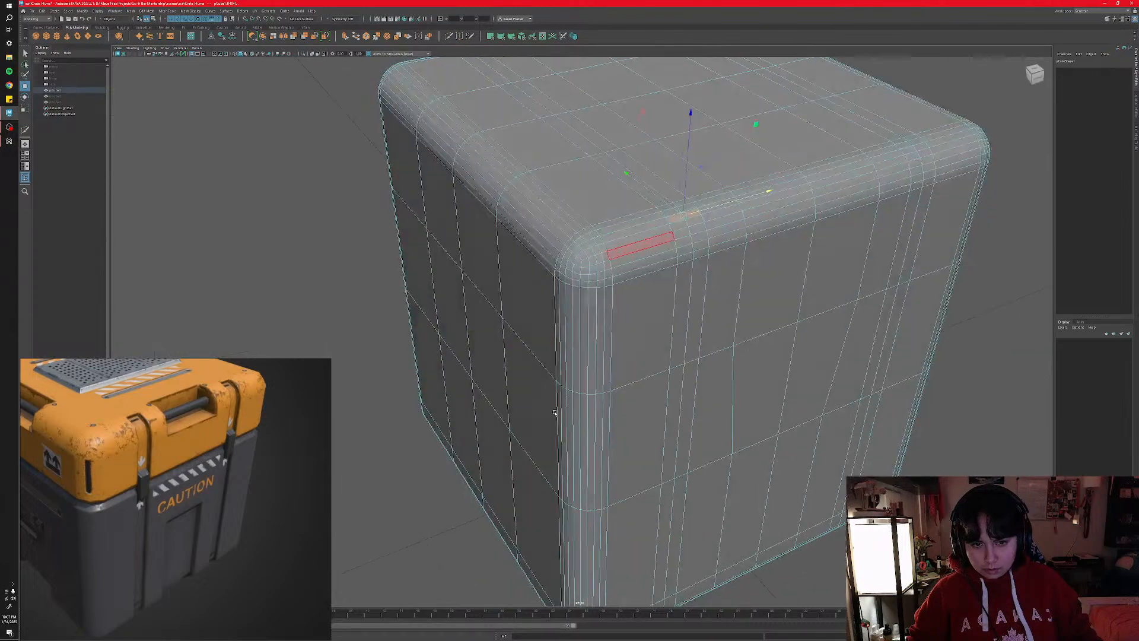
middle_click_drag(664, 335, 627, 399, "alt")
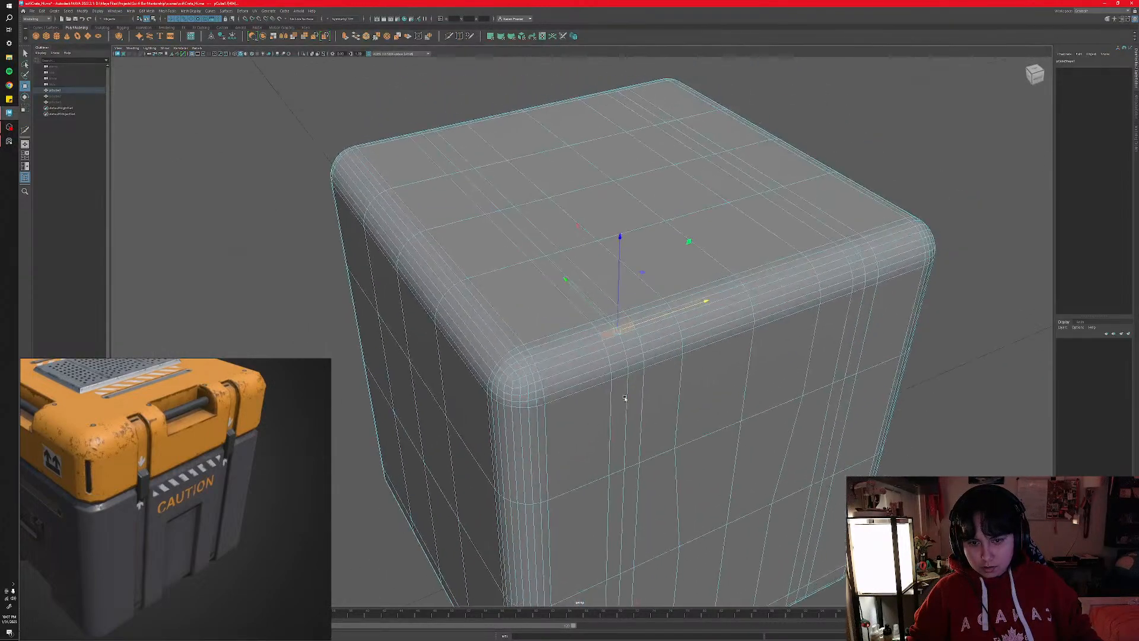
left_click_drag(585, 355, 551, 426, "alt")
middle_click_drag(551, 425, 606, 313, "alt")
left_click(640, 397)
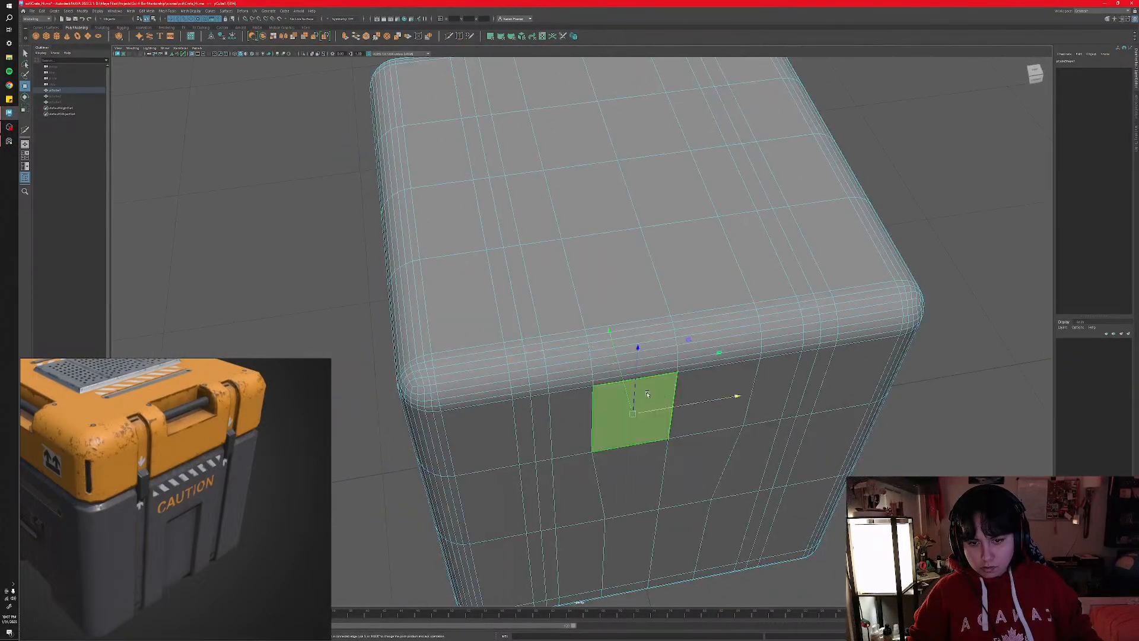
left_click(534, 349)
left_click(514, 352, "shift")
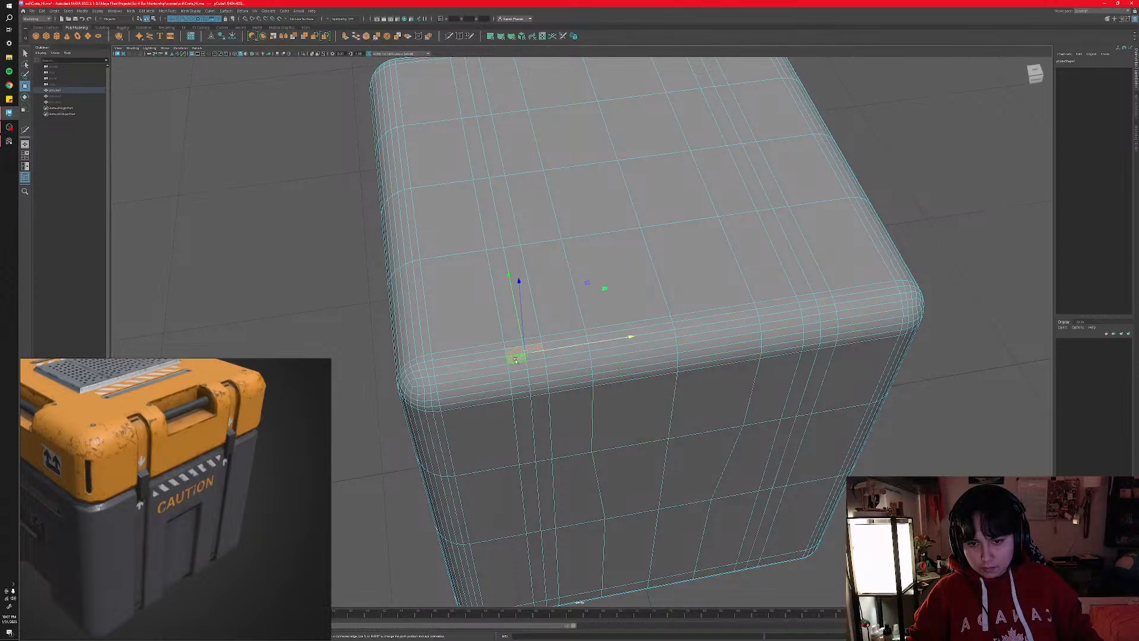
double_click(514, 365, "shift")
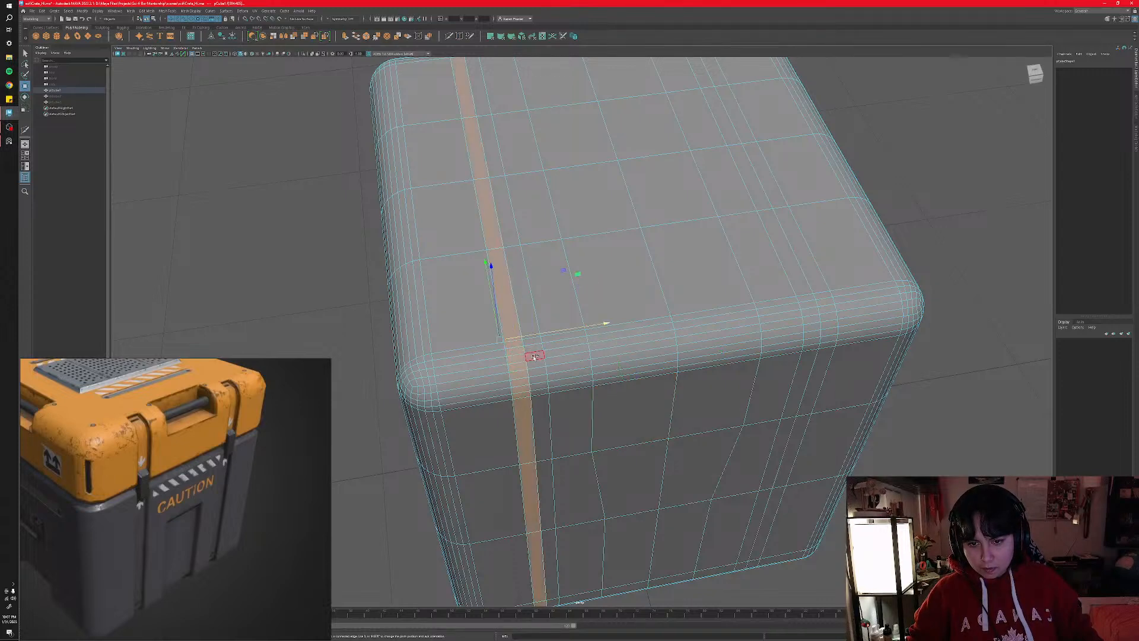
double_click(534, 357, "shift")
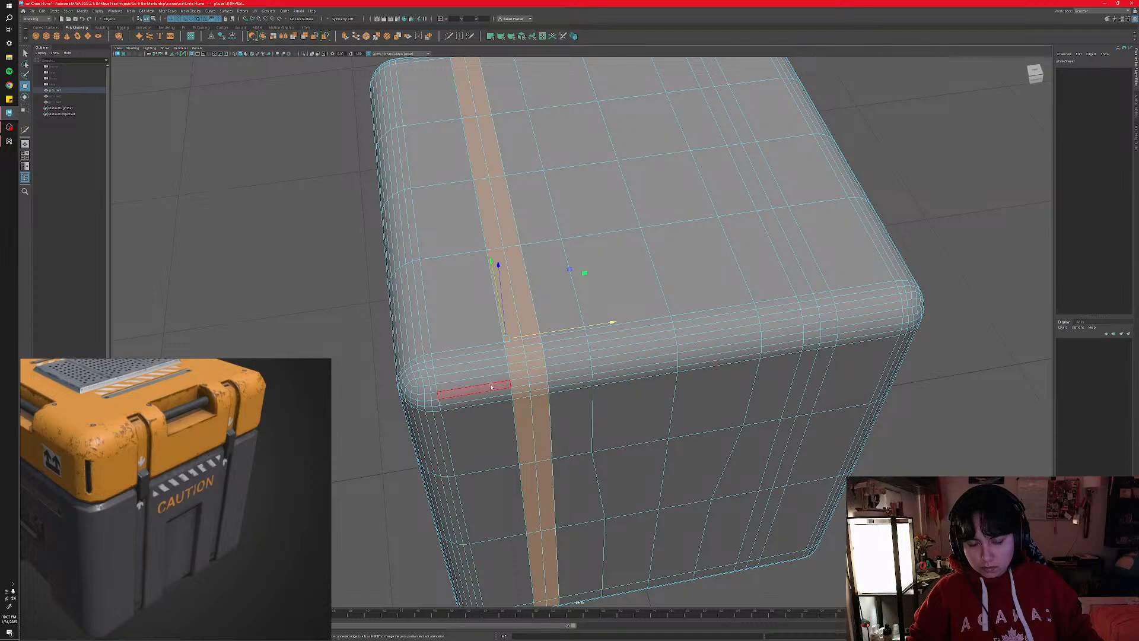
- Remove the flat top faces from the strip selection, keeping the rounded edges, the vertical sides and the underside
scroll(479, 428, "down", 7)
left_click_drag(481, 431, 524, 411, "alt")
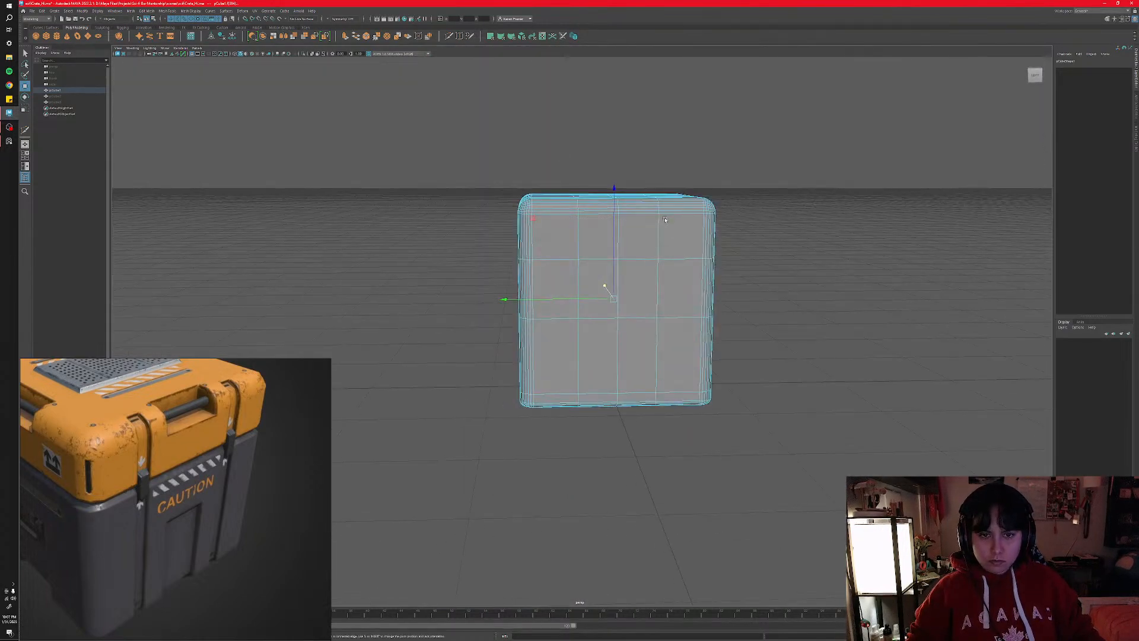
left_click_drag(664, 219, 521, 326, "alt")
scroll(651, 407, "up", 5)
scroll(505, 318, "up", 5)
middle_click_drag(508, 279, 550, 360, "alt")
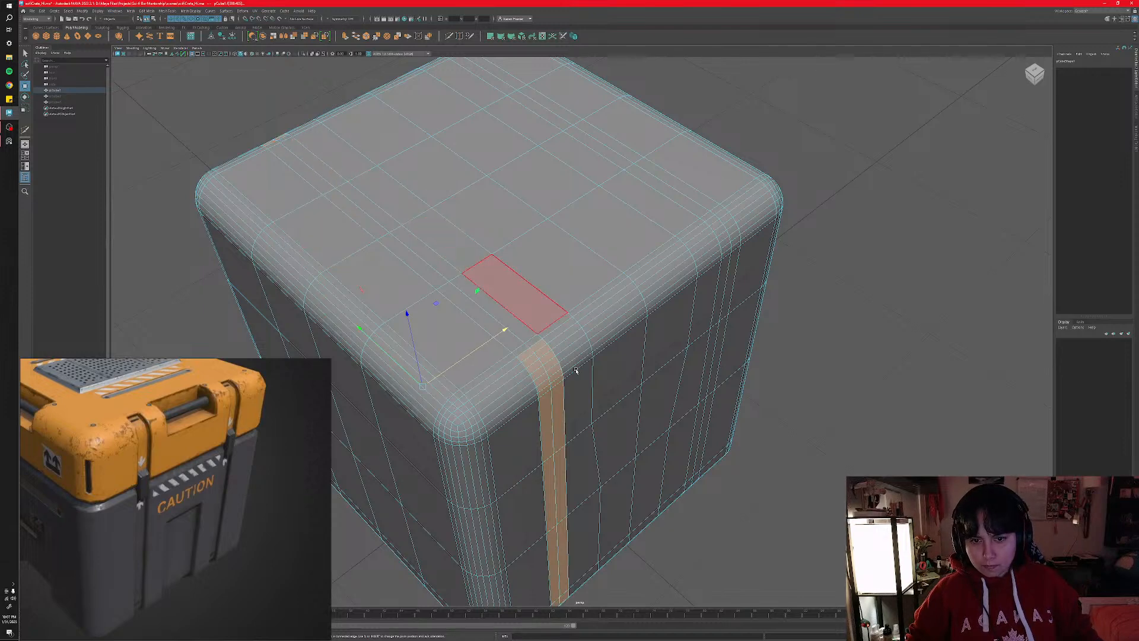
- Inspect the selected strip around the rounded top edges, the far side and the underside of the crate
left_click_drag(570, 375, 605, 394, "alt")
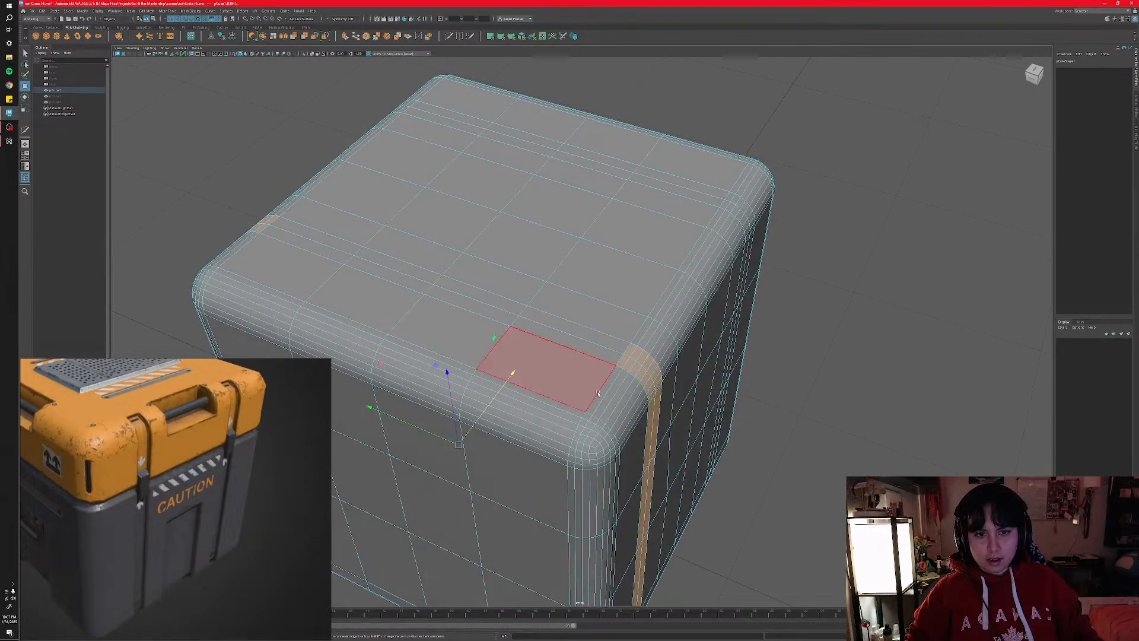
left_click_drag(672, 338, 618, 371, "alt")
scroll(383, 324, "up", 5)
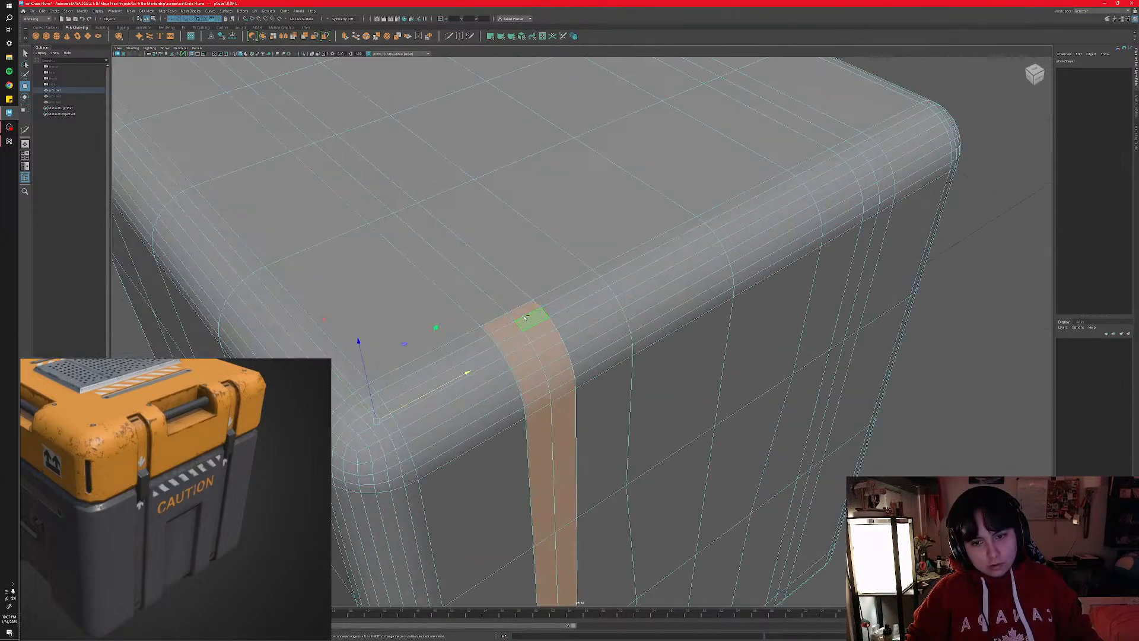
left_click_drag(508, 320, 563, 304, "alt")
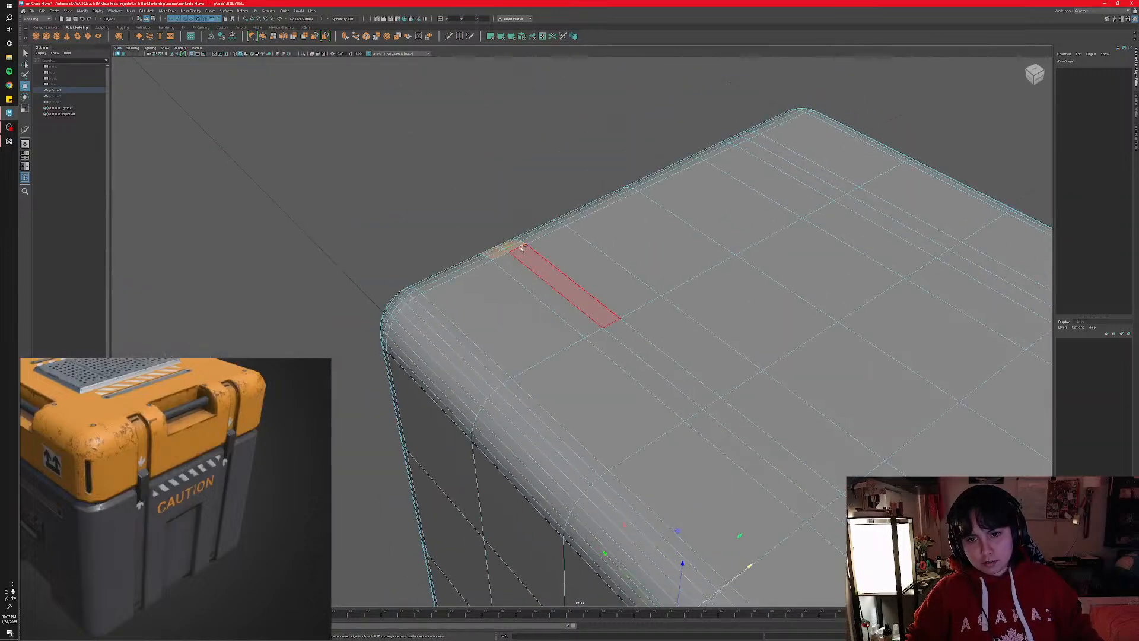
left_click_drag(711, 388, 631, 397, "alt")
scroll(630, 396, "down", 6)
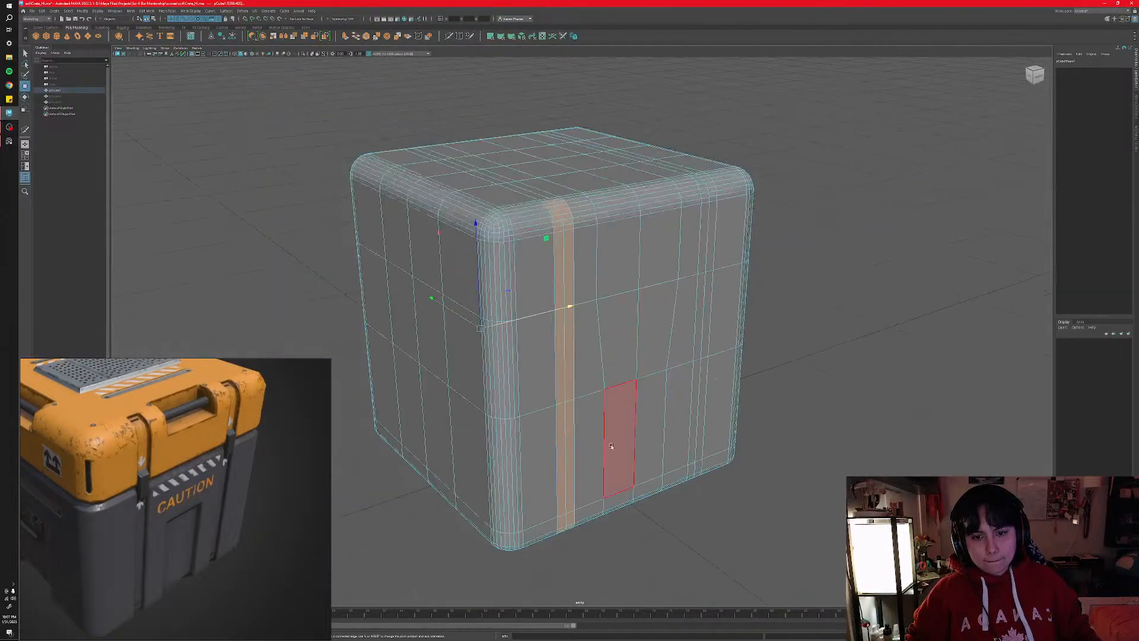
left_click_drag(610, 445, 639, 404, "alt")
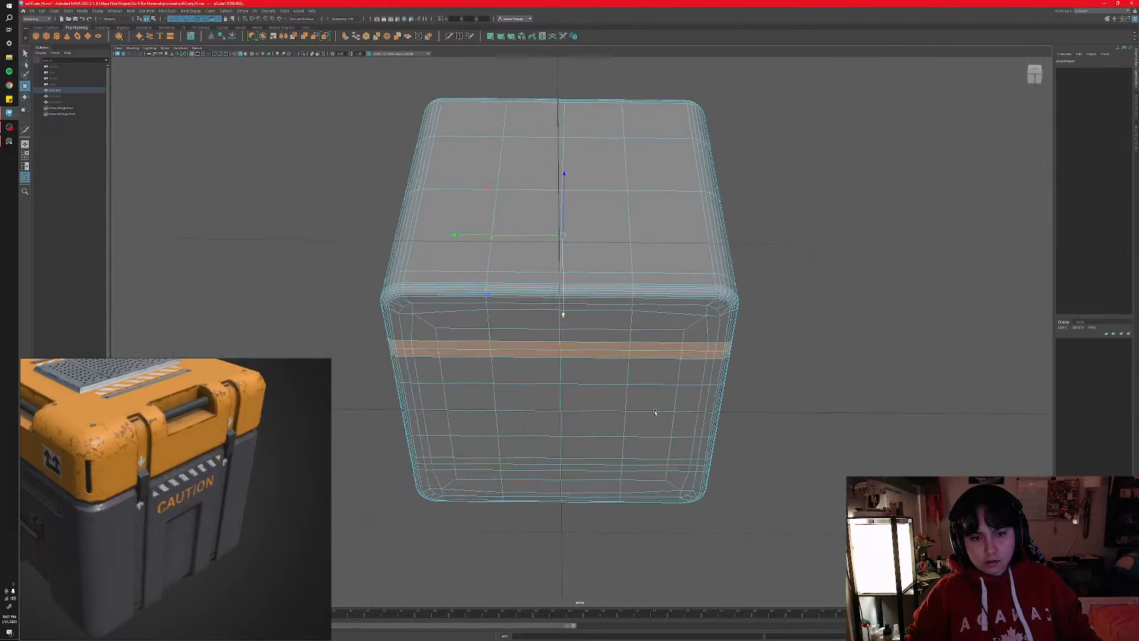
left_click_drag(655, 411, 511, 368, "alt")
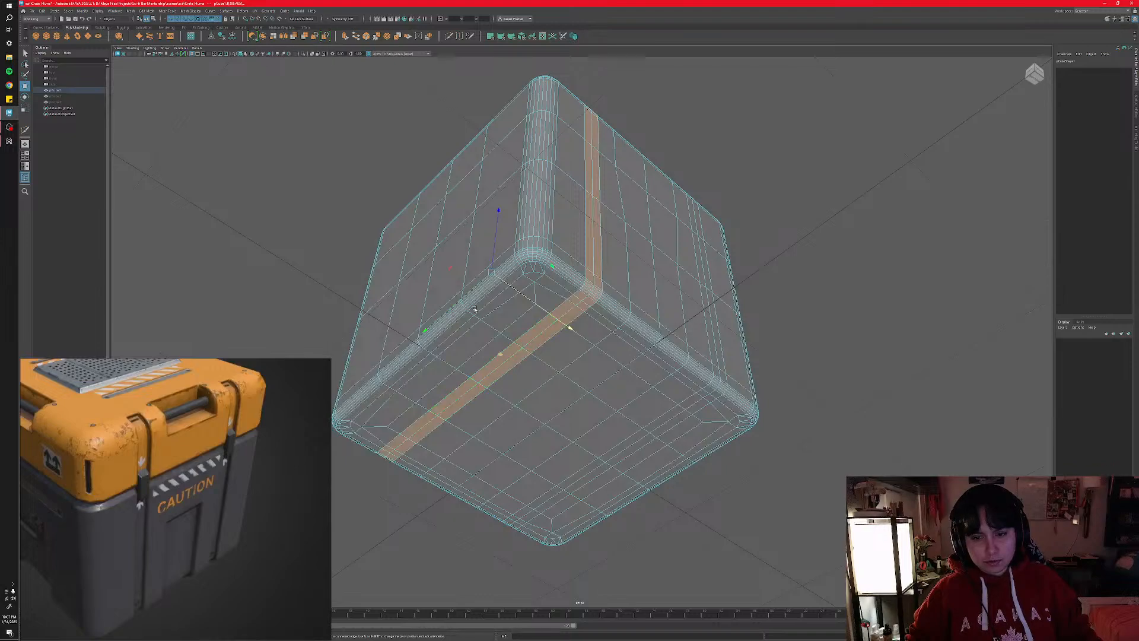
left_click_drag(475, 308, 478, 267, "alt")
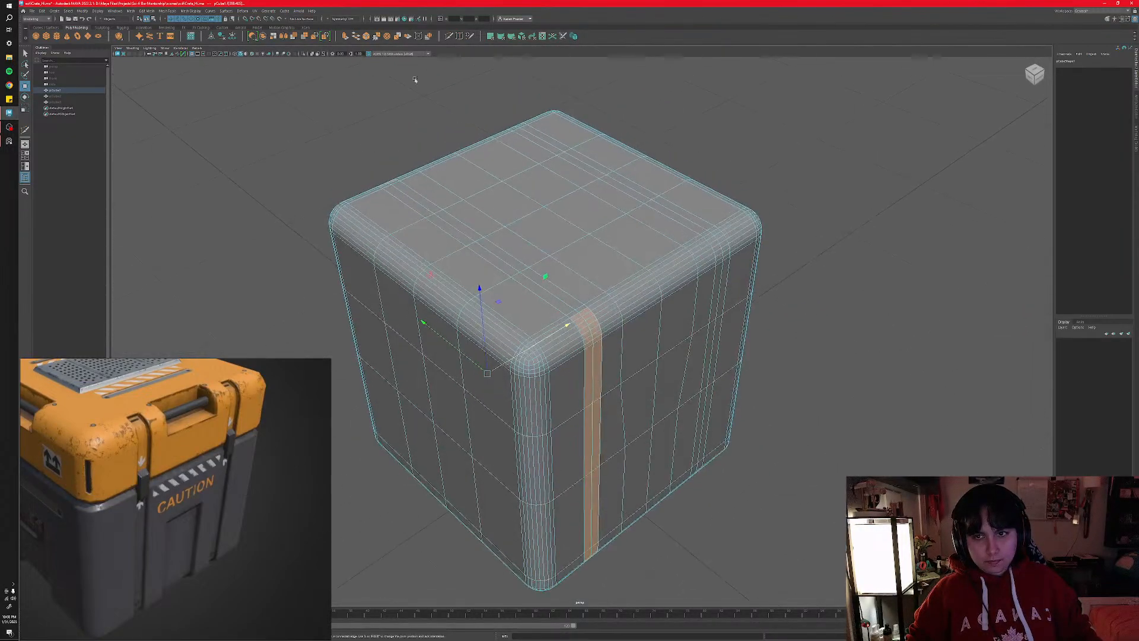
- Turn on Object X symmetry to include the matching strip on the opposite side, and activate the Scale tool
left_click(330, 19)
left_click(347, 30)
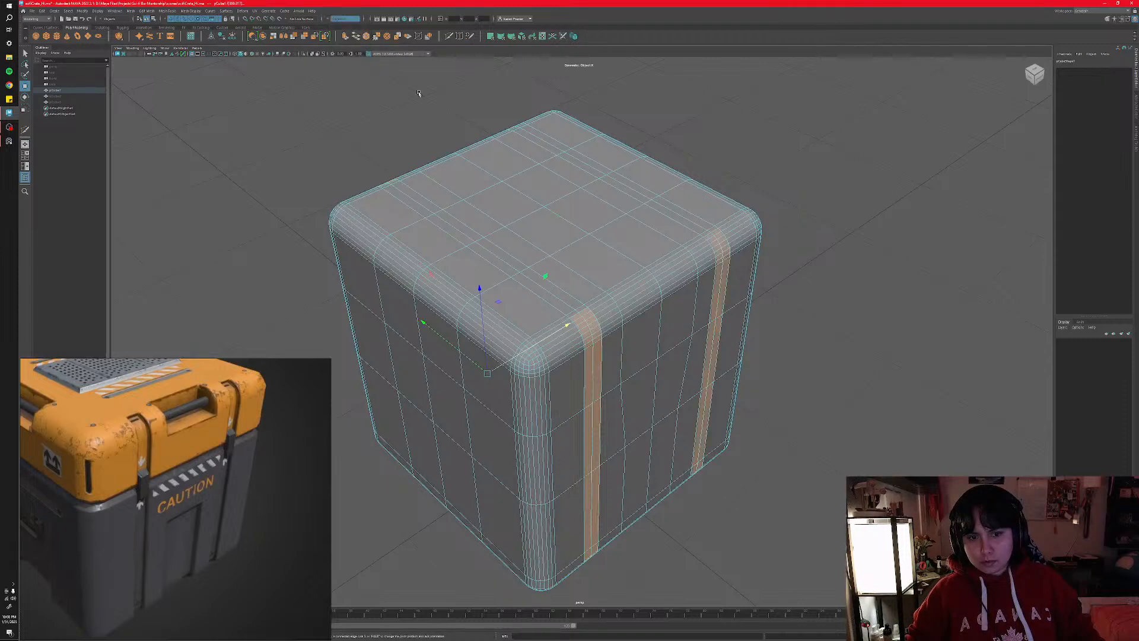
left_click_drag(534, 356, 615, 381, "alt")
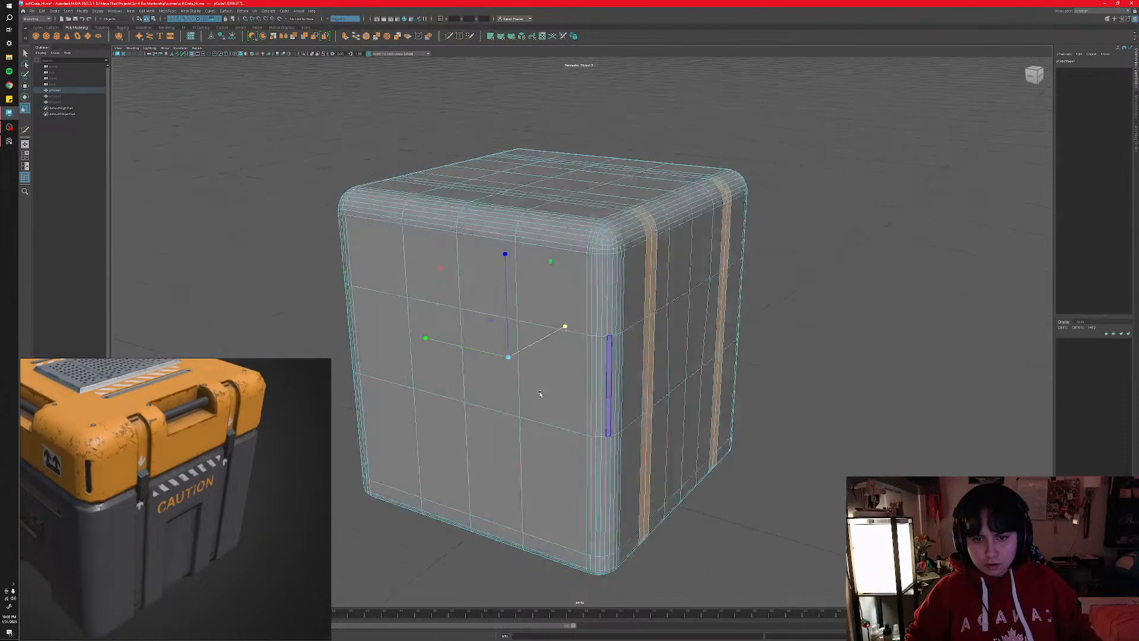
left_click(538, 372)
mouse_move(538, 372)
left_mouse_down("alt")
mouse_move(560, 343)
mouse_move(537, 339)
mouse_move(533, 386)
left_mouse_up("alt")
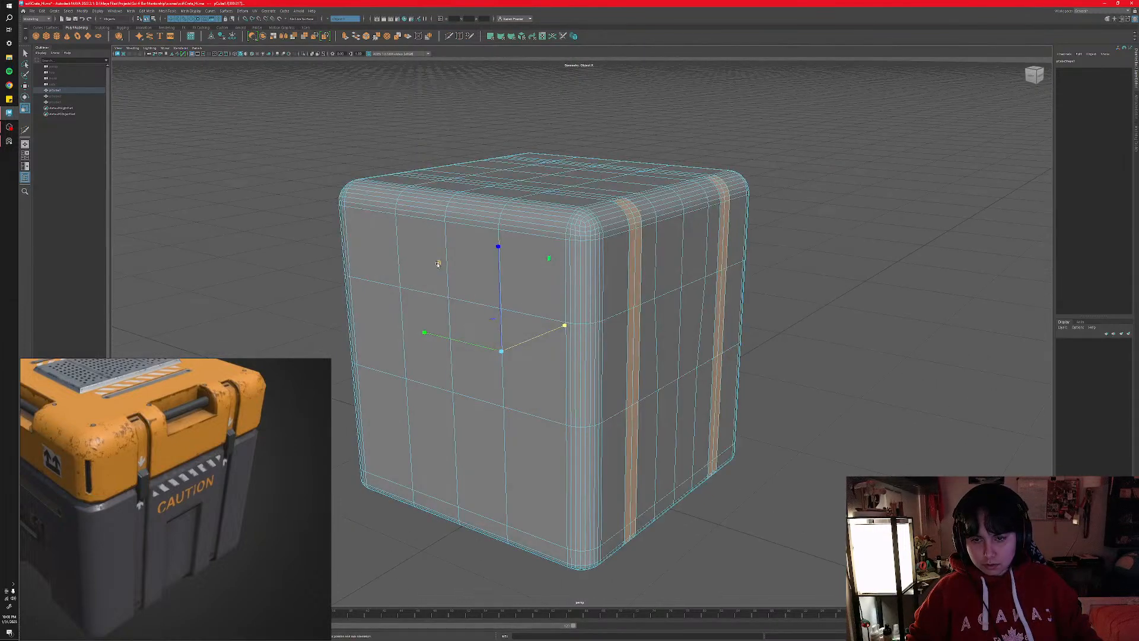
- Extrude both selected strips and scale the new faces inward along Y and Z to form recessed strap grooves
key("ctrl+e")
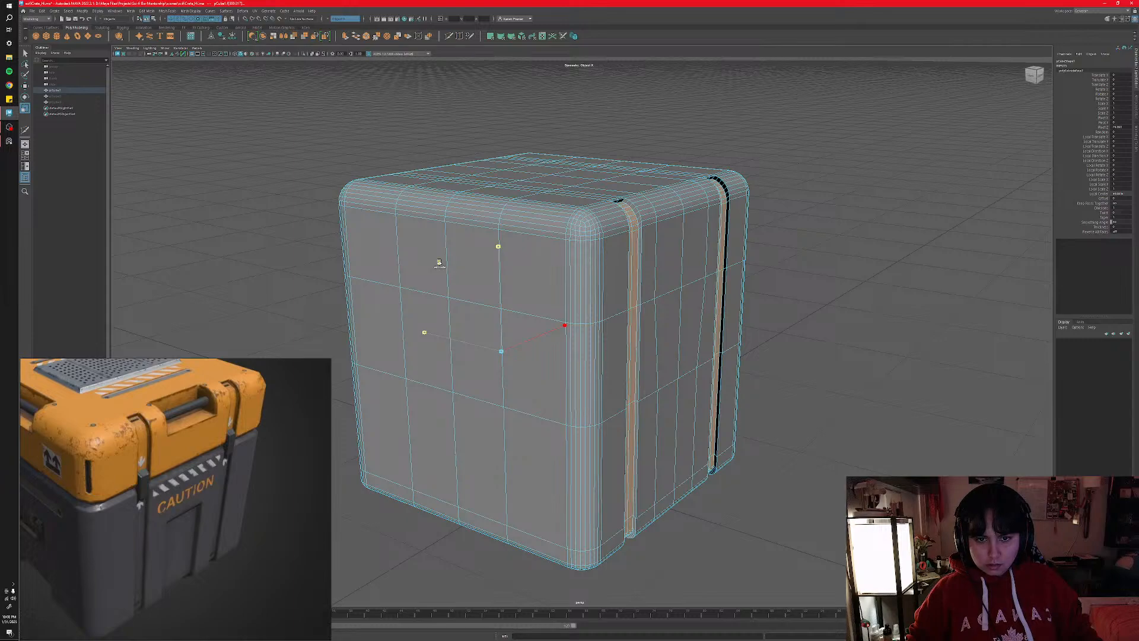
left_click_drag(439, 263, 617, 358, "alt")
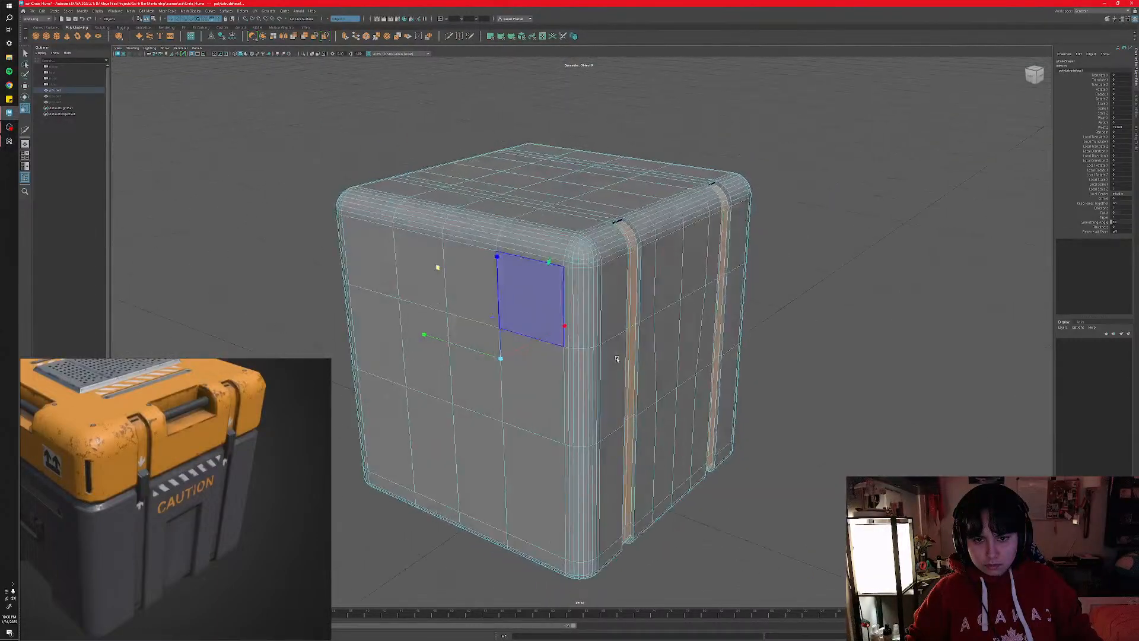
scroll(617, 359, "up", 3)
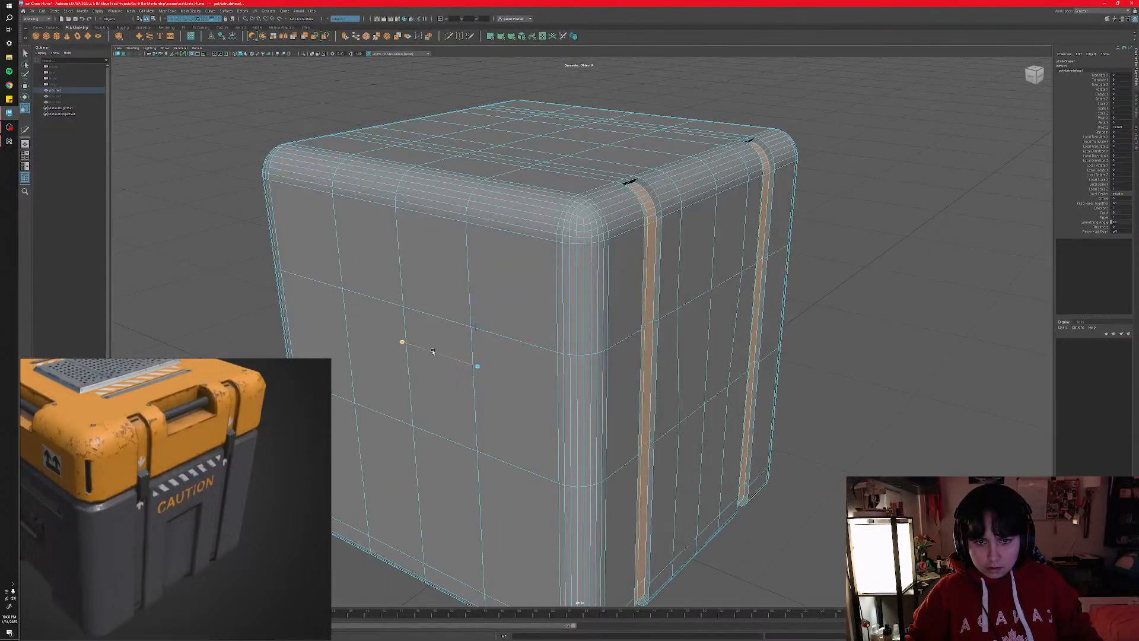
left_click_drag(432, 352, 432, 352)
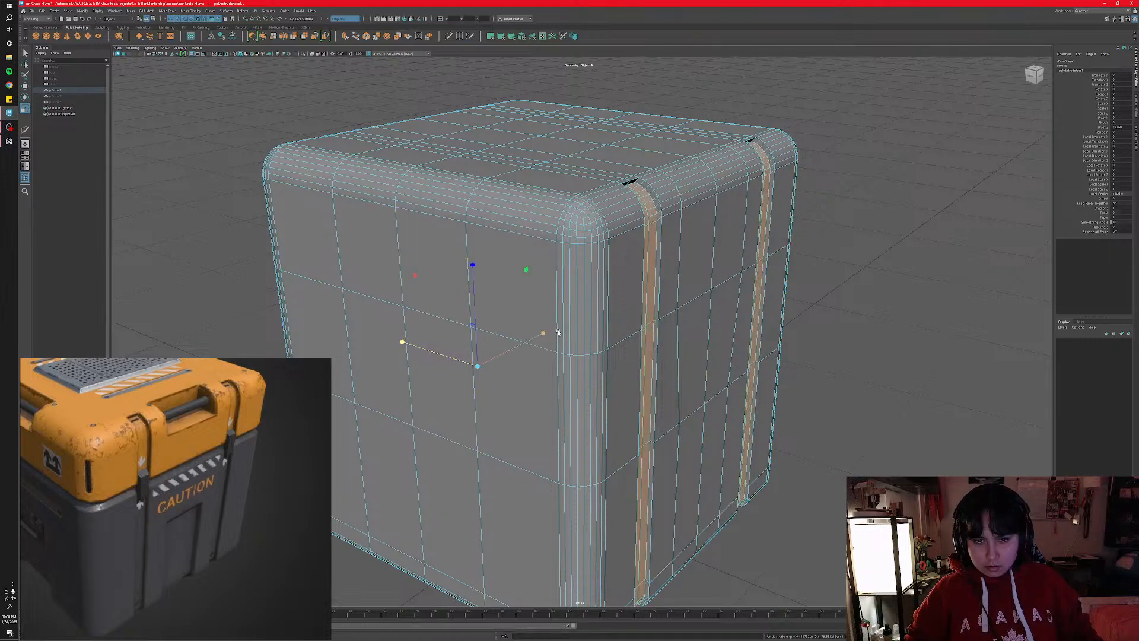
left_click_drag(637, 349, 581, 328, "alt")
left_click_drag(598, 154, 422, 273)
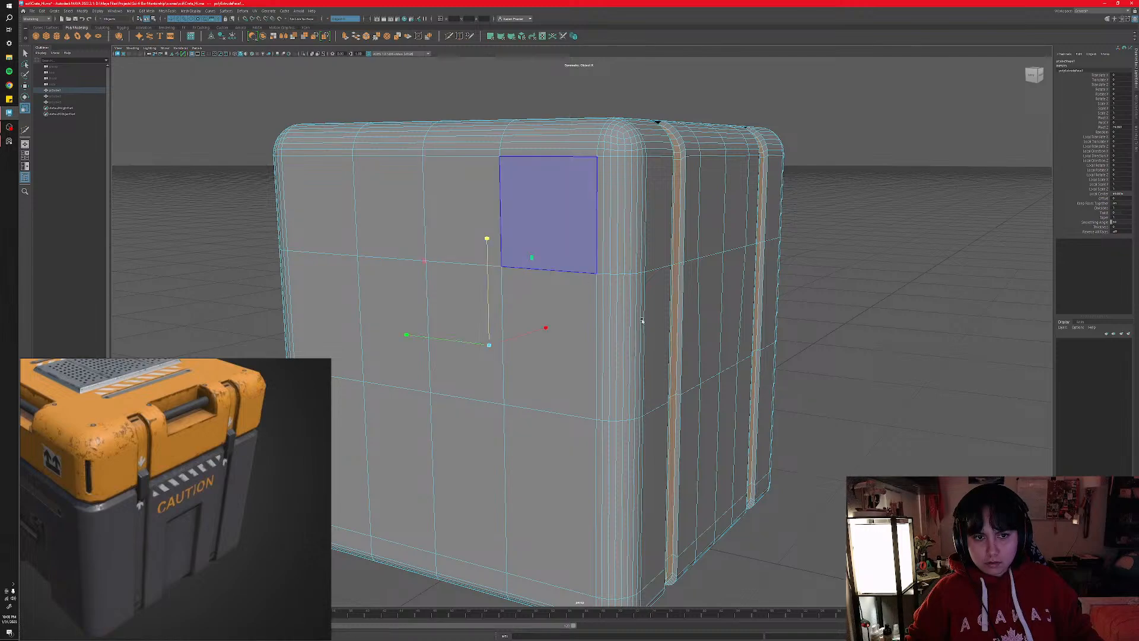
- Examine the grooves' lower corners at the crate's base and compare them with the strap ends in the reference image
left_click_drag(644, 360, 591, 391, "alt")
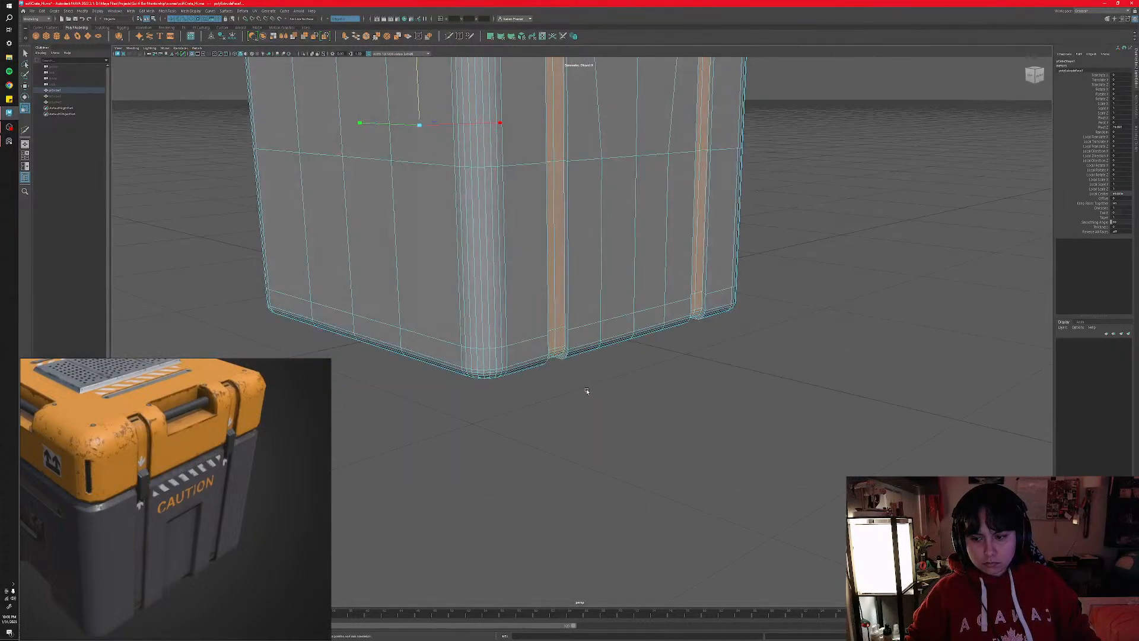
scroll(586, 391, "down", 1)
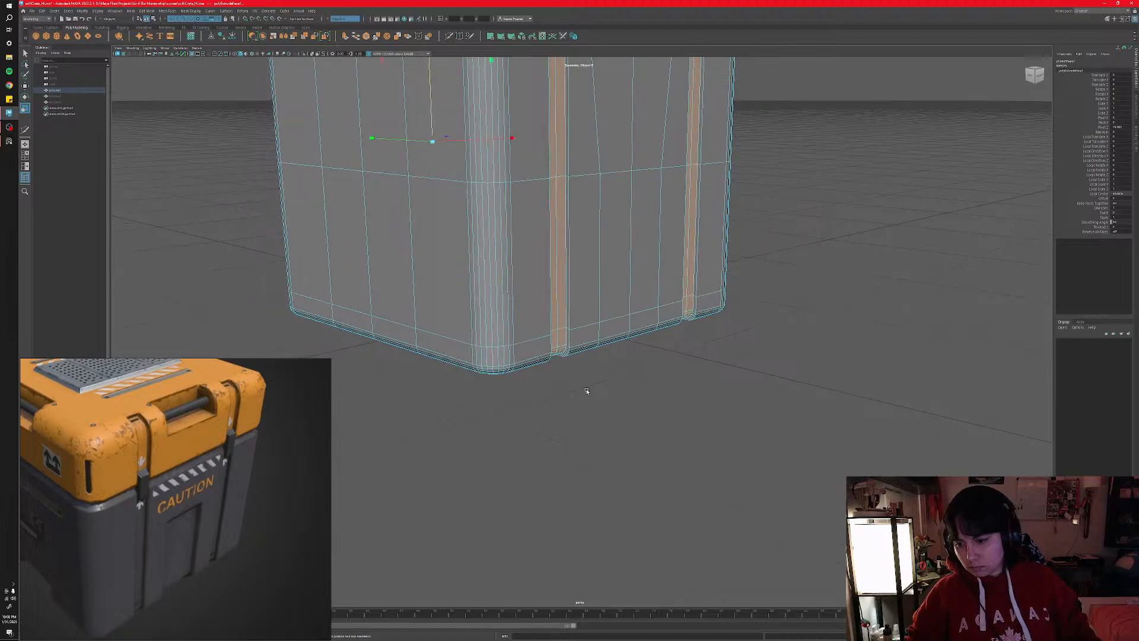
left_click_drag(577, 408, 577, 386, "alt")
scroll(181, 594, "up", 5)
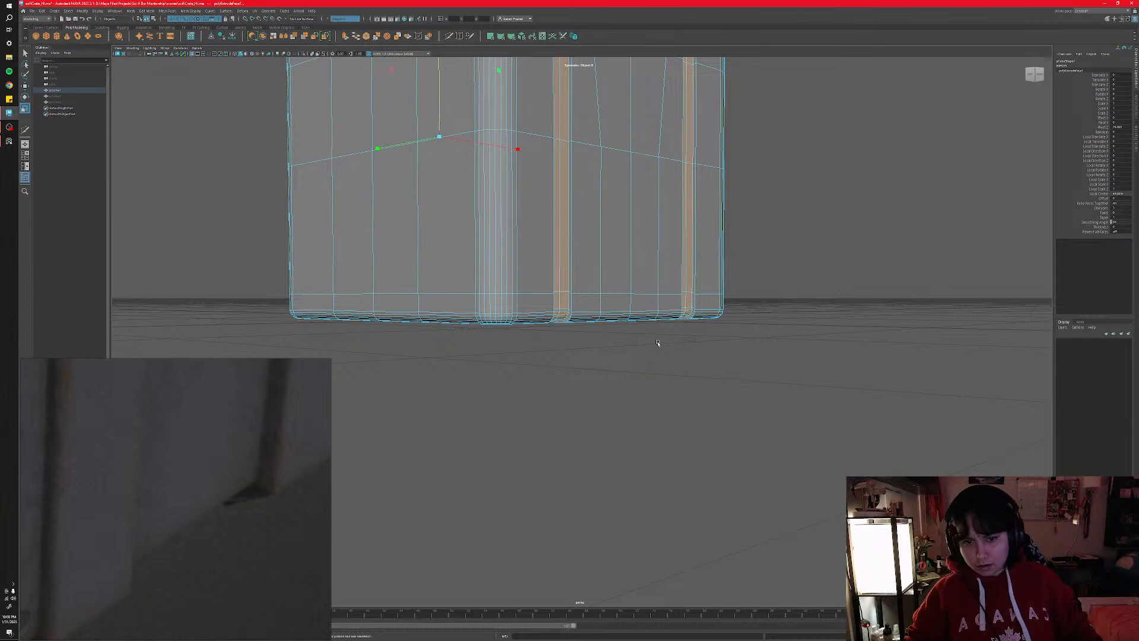
scroll(605, 327, "up", 5)
left_click_drag(558, 287, 524, 335, "alt")
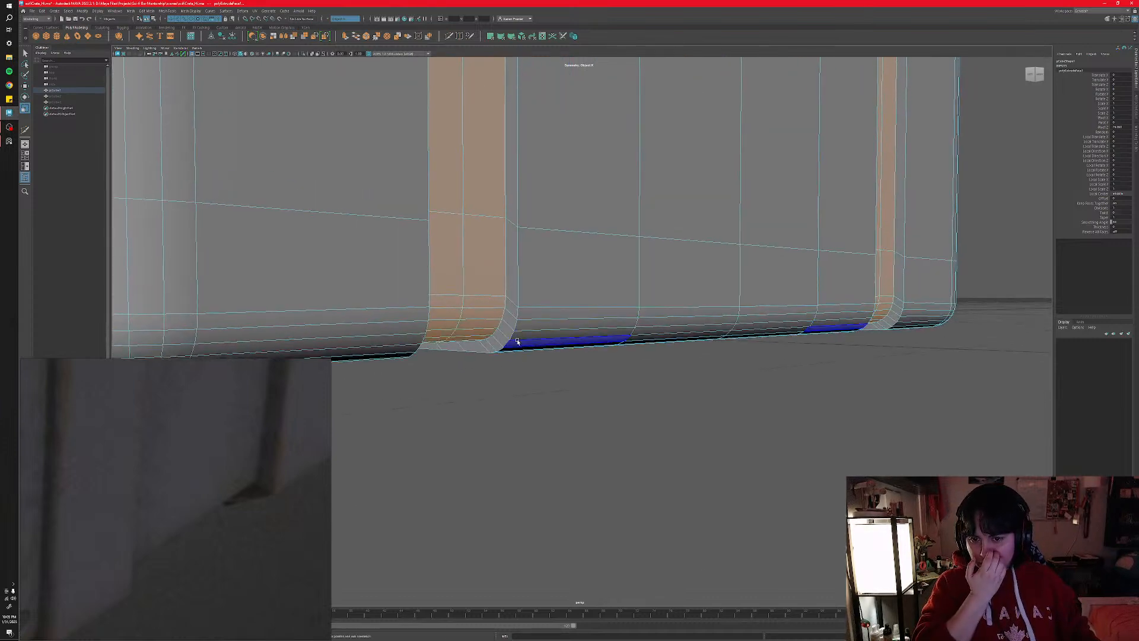
scroll(527, 337, "down", 3)
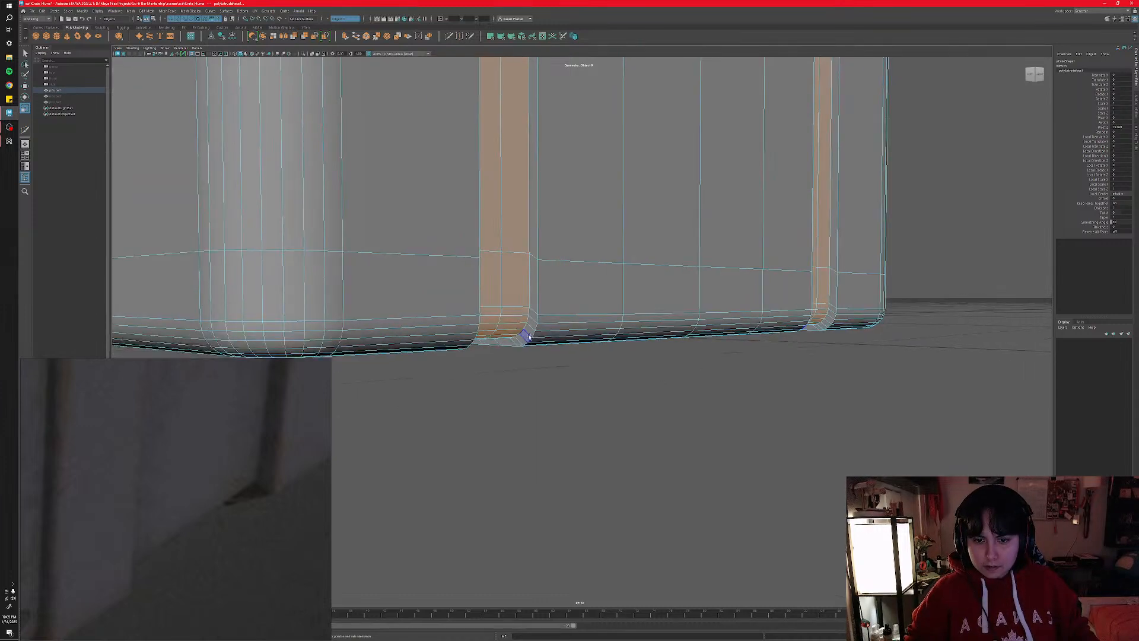
- Switch to edge selection and select the edge at a strap groove's top end on the rounded upper edge
scroll(528, 337, "up", 8)
scroll(510, 336, "down", 6)
scroll(513, 335, "down", 10)
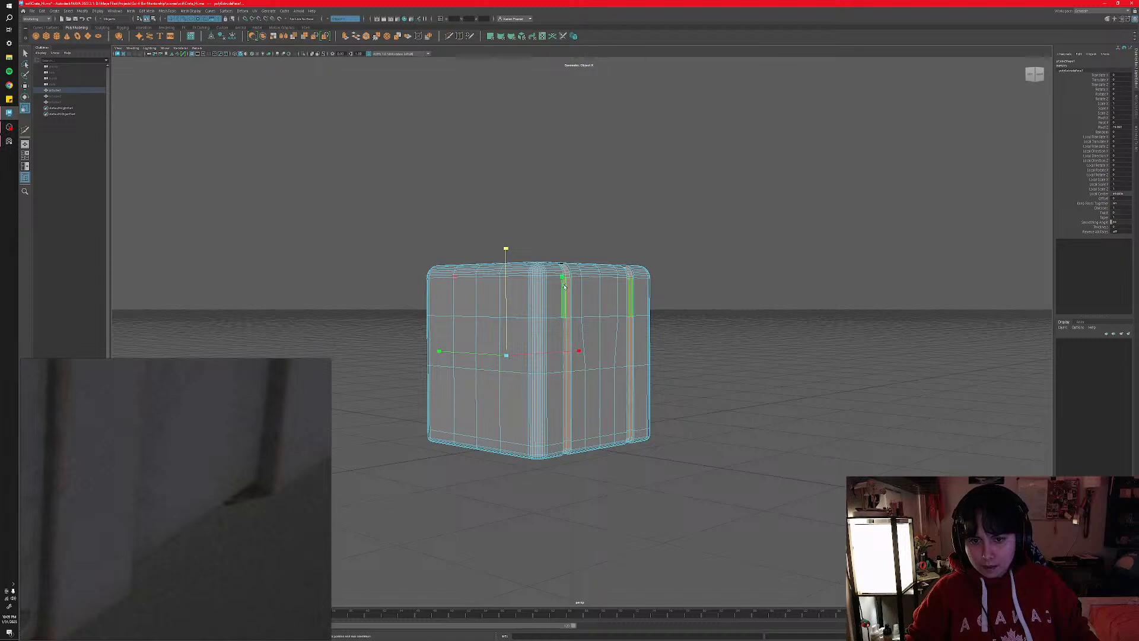
left_click_drag(539, 376, 583, 383, "alt")
scroll(546, 363, "up", 8)
right_click(613, 250)
right_click_drag(613, 251, 611, 235)
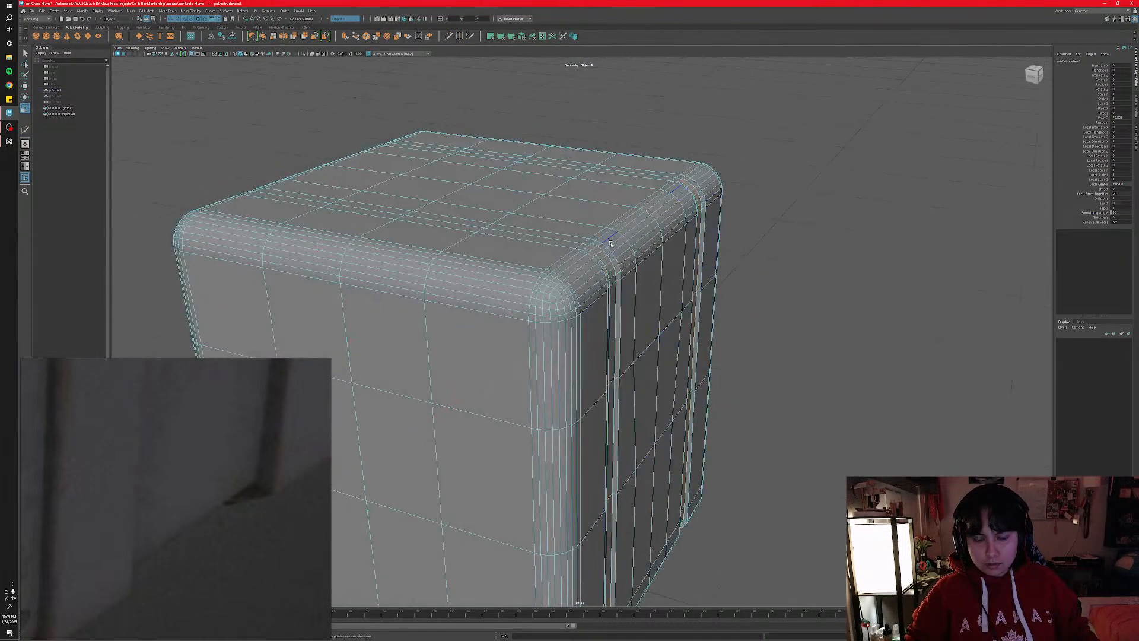
left_click_drag(609, 238, 566, 265, "alt")
left_click(456, 227)
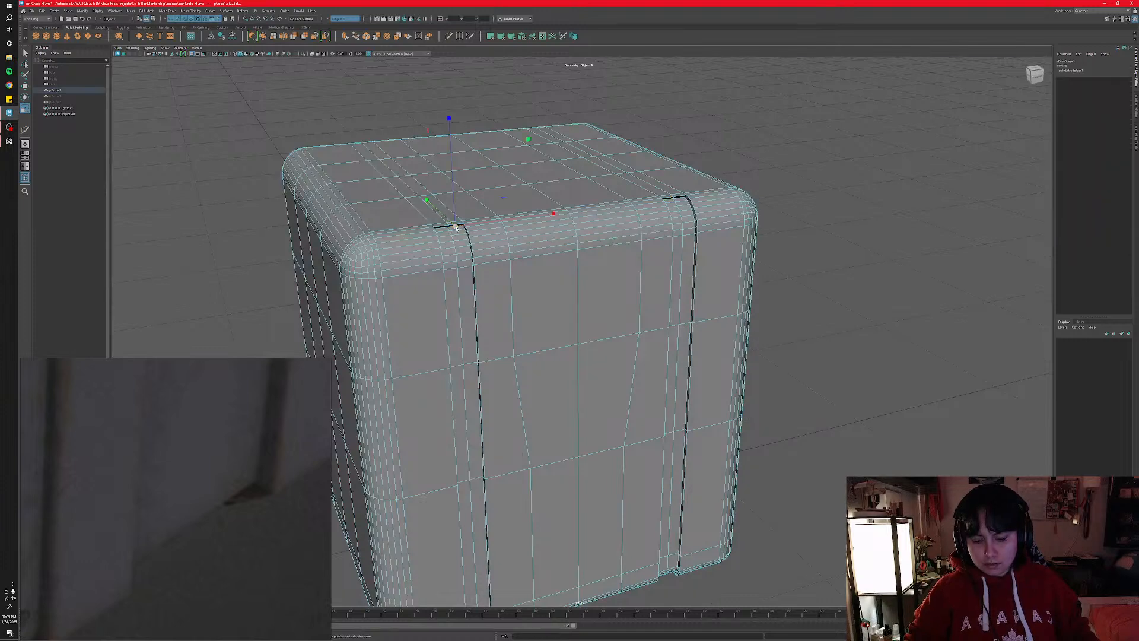
- Examine the top ends of the strap grooves where they meet the crate's top surface
key("f")
scroll(515, 285, "down", 5)
left_click_drag(524, 379, 450, 340, "alt")
scroll(428, 334, "down", 4)
scroll(449, 341, "down", 6)
left_click_drag(375, 341, 460, 339, "alt")
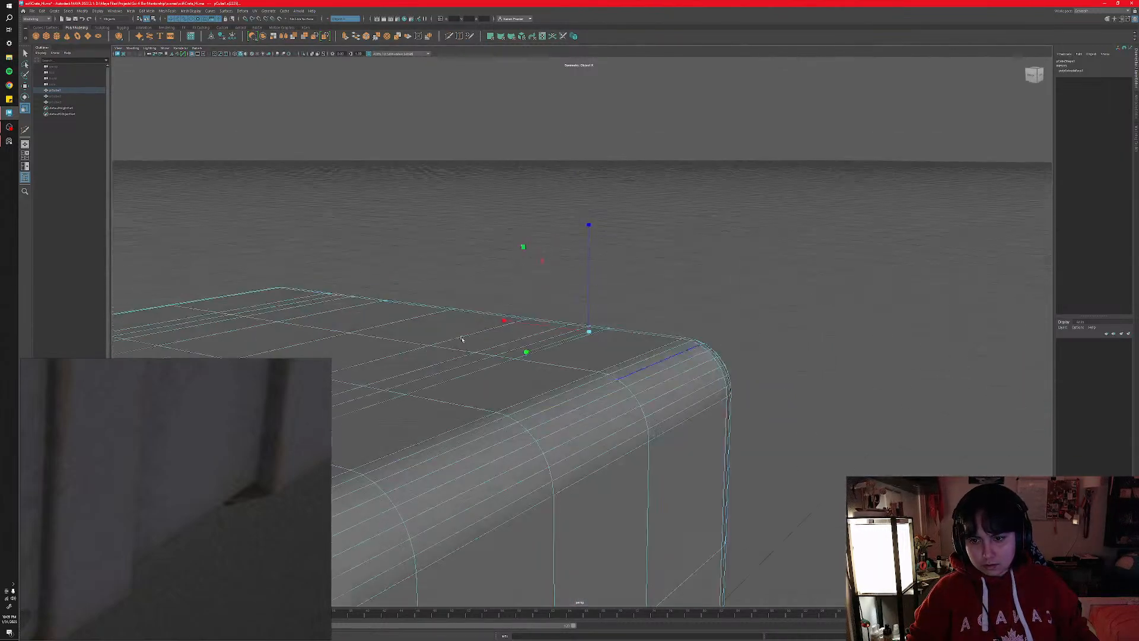
middle_click_drag(461, 338, 552, 274, "alt")
left_click_drag(552, 274, 686, 293, "alt")
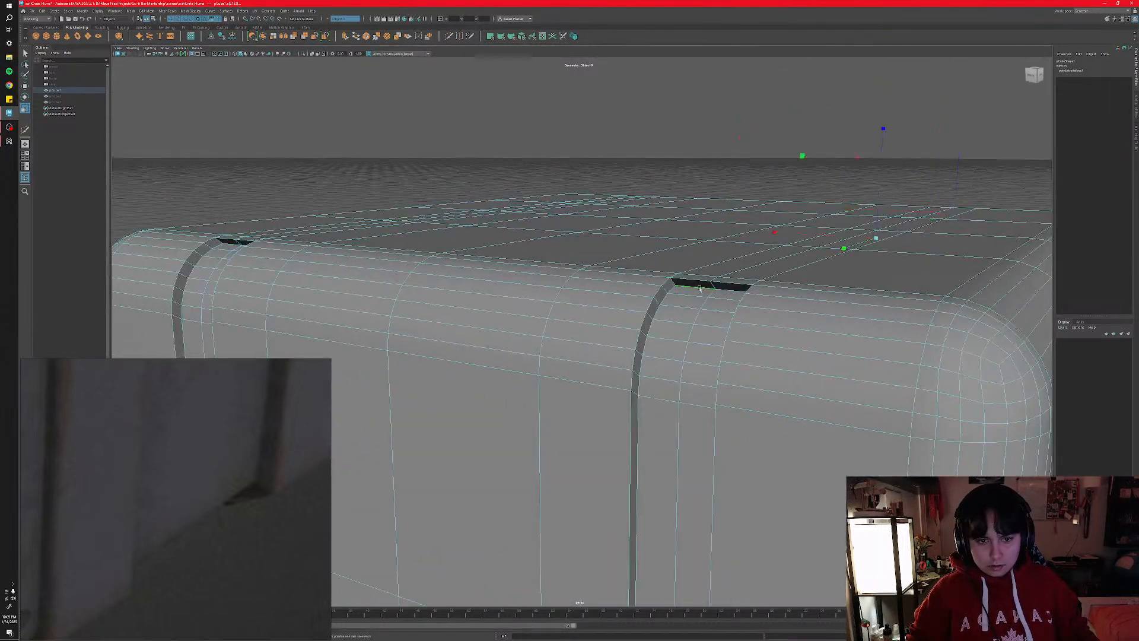
left_click_drag(907, 322, 777, 318, "alt")
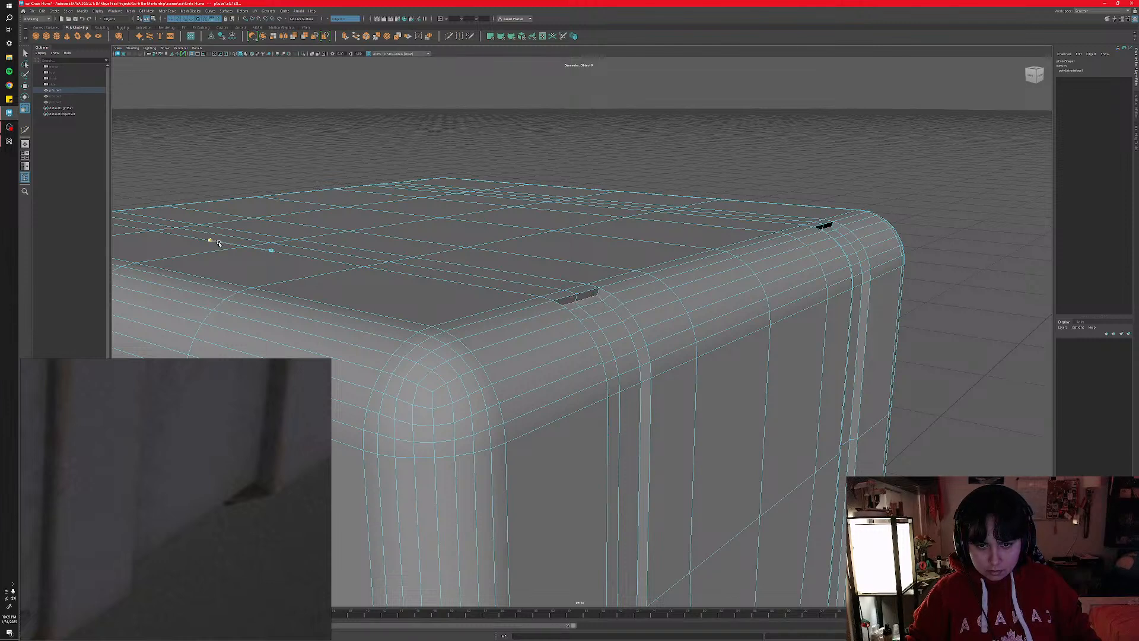
left_click_drag(218, 243, 441, 326, "alt")
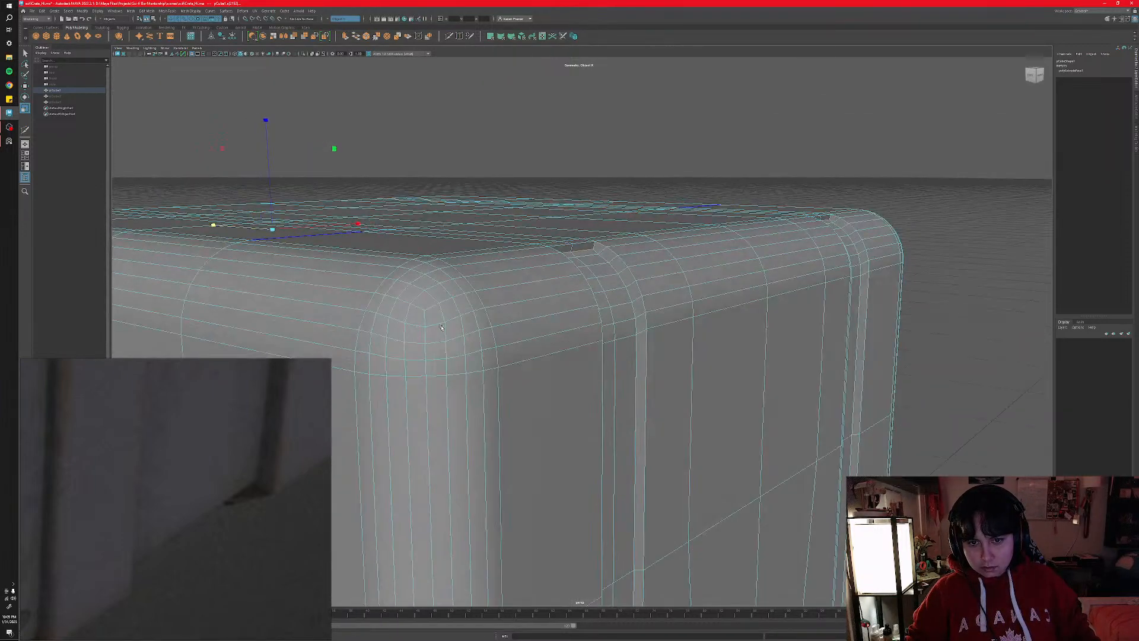
- Select the inner corner vertex at the groove's top end and inspect the step there up close
right_click(594, 252)
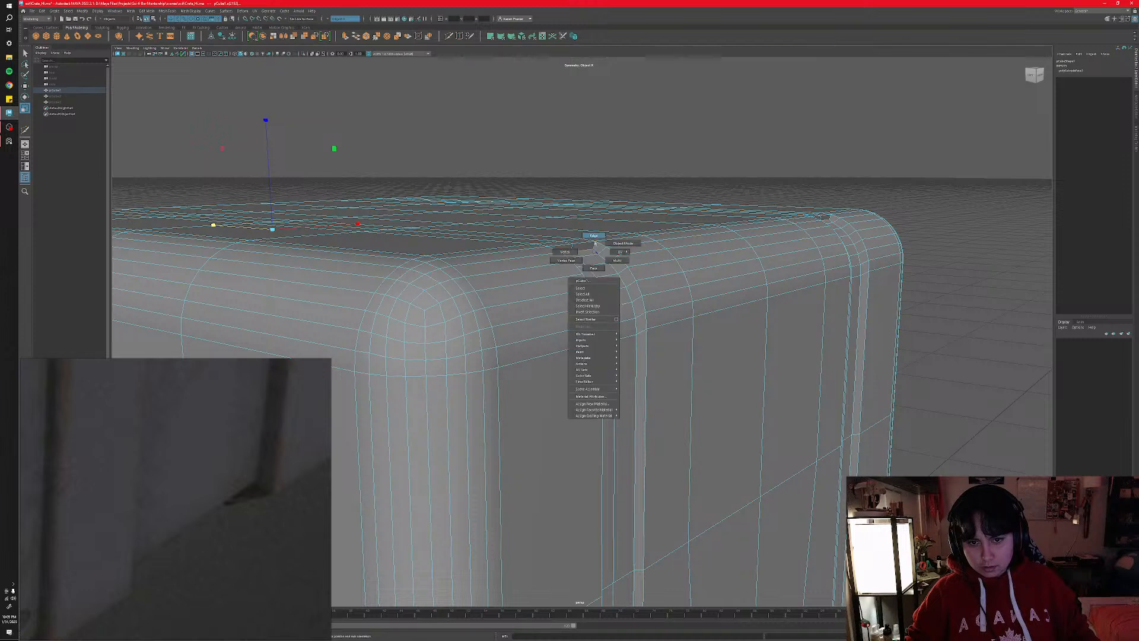
right_click_drag(581, 237, 560, 239)
left_click(593, 249)
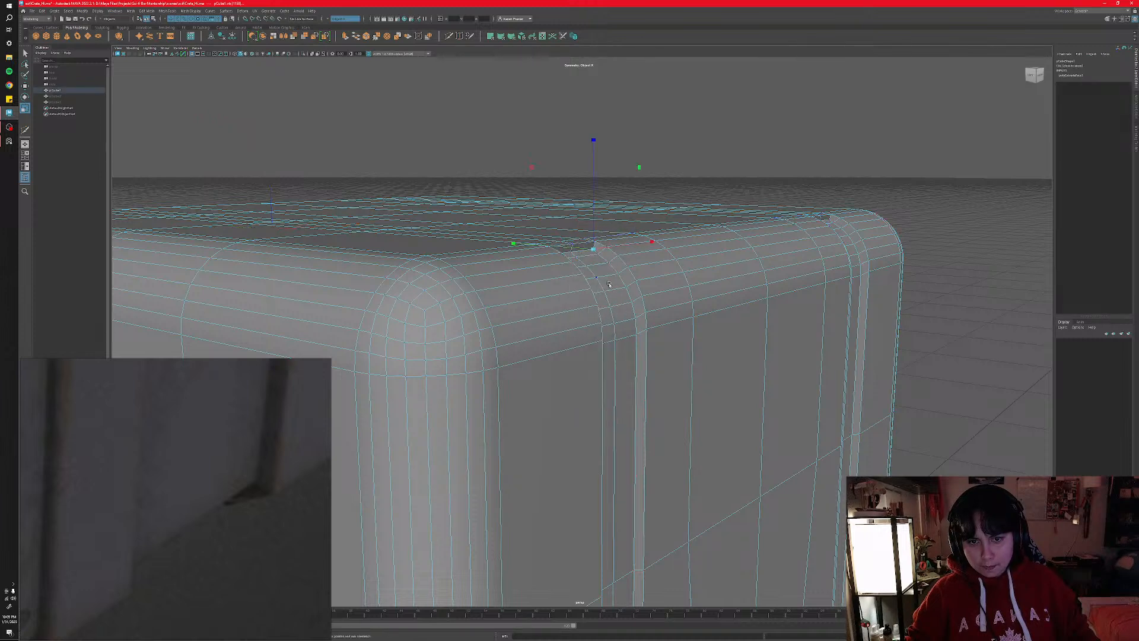
key("f")
scroll(606, 393, "down", 5)
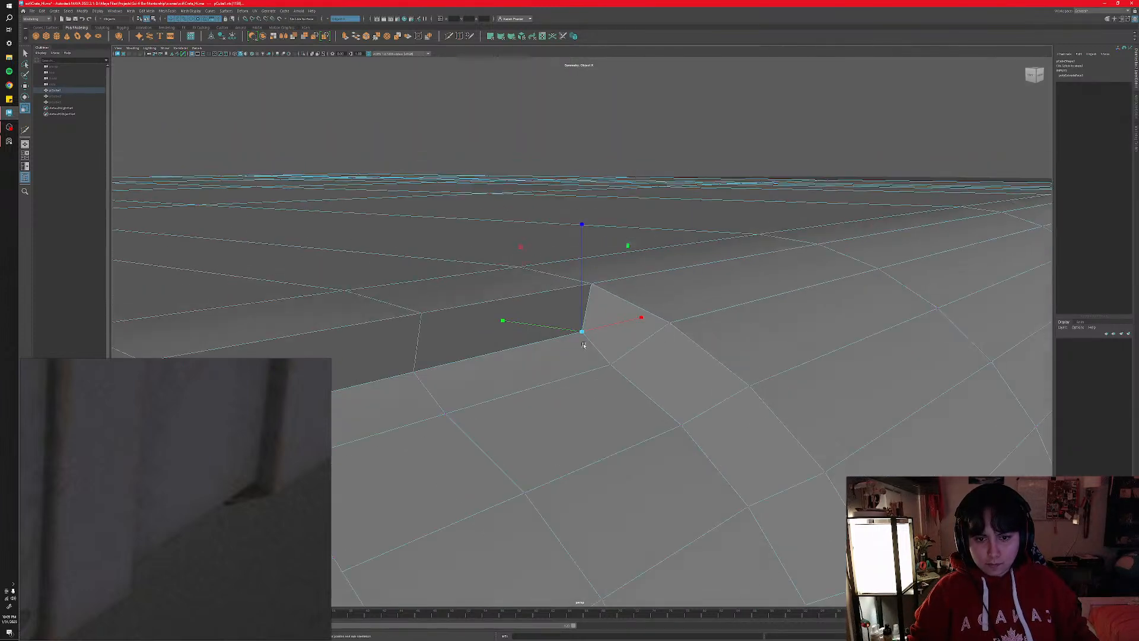
mouse_move(606, 394)
left_mouse_down("alt")
mouse_move(563, 401)
mouse_move(618, 387)
mouse_move(606, 376)
left_mouse_up("alt")
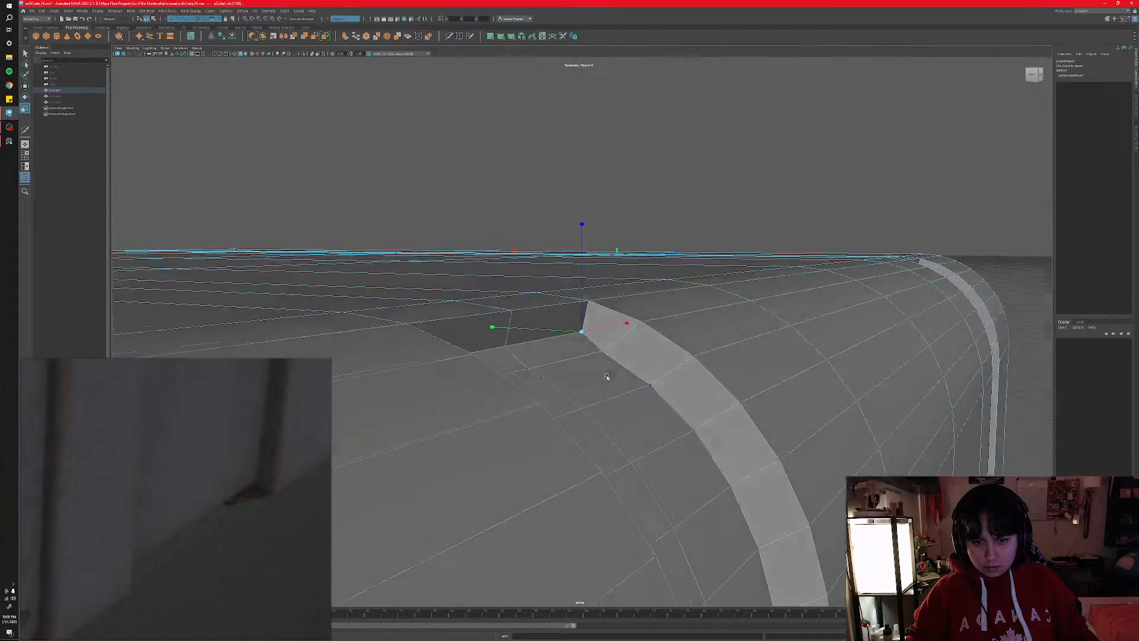
- Select the edge across the groove floor near its top end and move it slightly in the YZ plane with the Move tool
right_click_drag(574, 360, 568, 344)
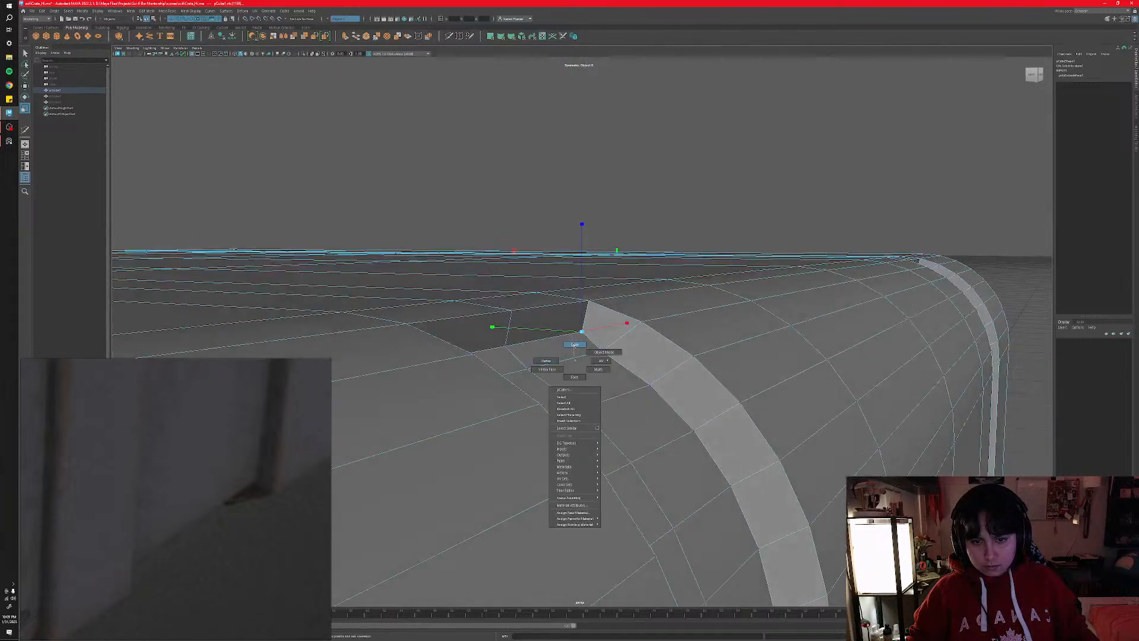
left_click(557, 366)
left_click_drag(517, 373, 605, 437, "alt")
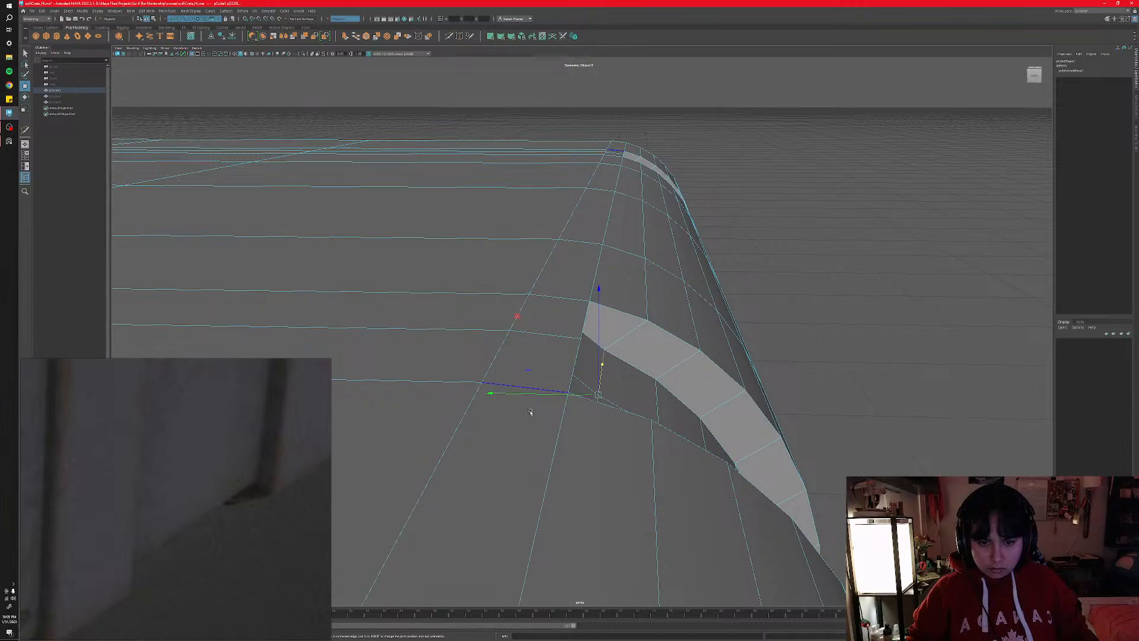
mouse_move(529, 412)
left_mouse_down("alt")
mouse_move(534, 391)
mouse_move(591, 394)
mouse_move(518, 395)
left_mouse_up("alt")
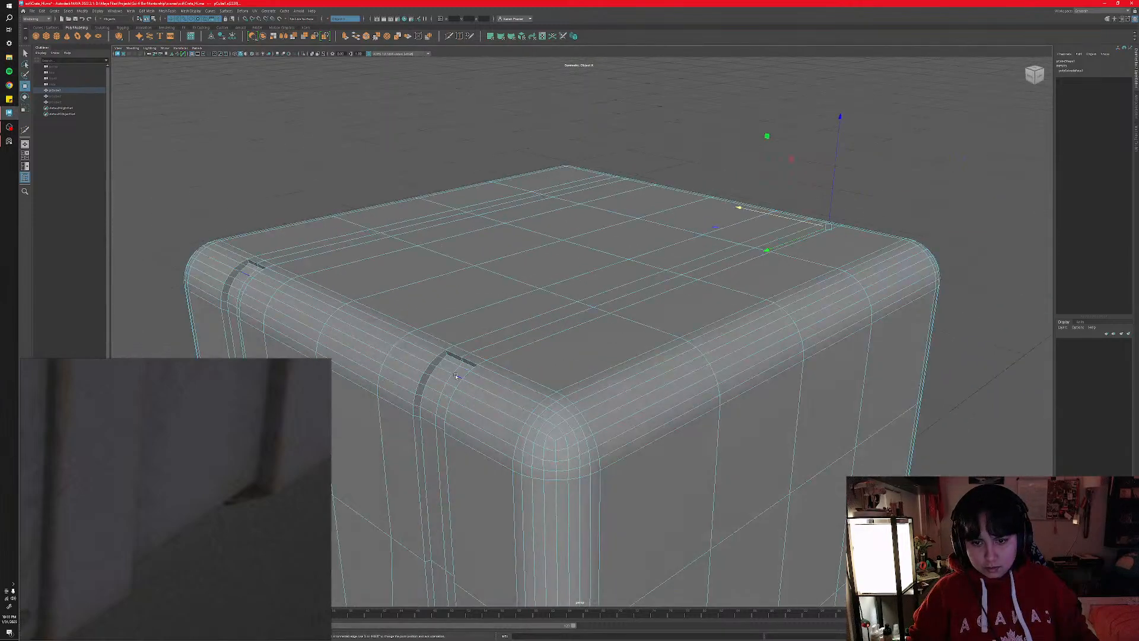
left_click_drag(455, 376, 556, 372, "alt")
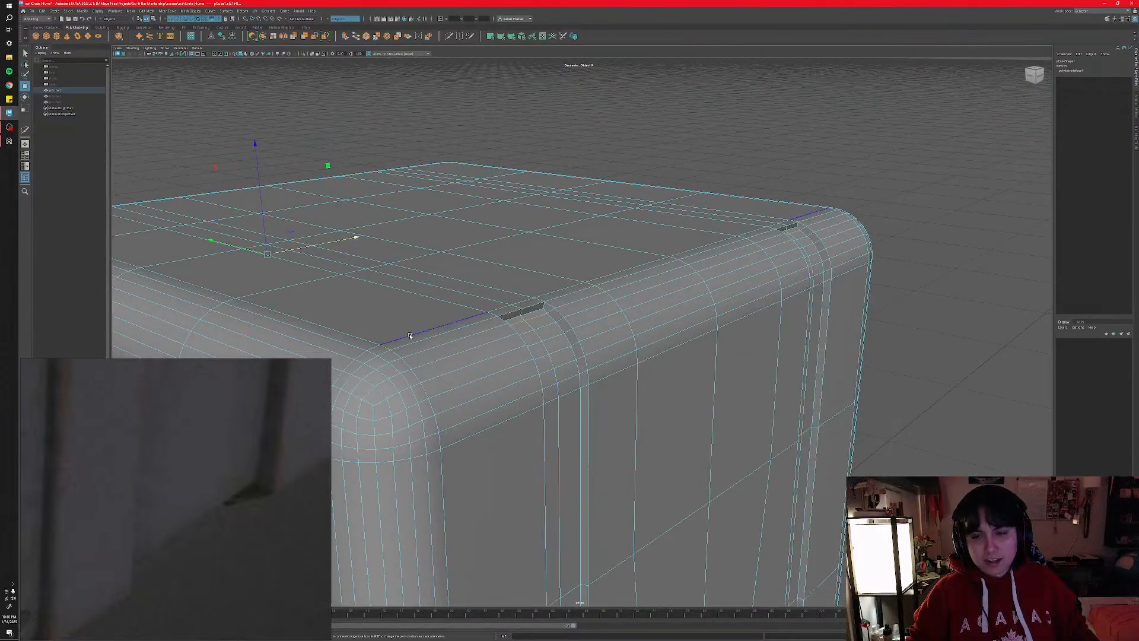
left_click_drag(409, 336, 514, 364, "alt")
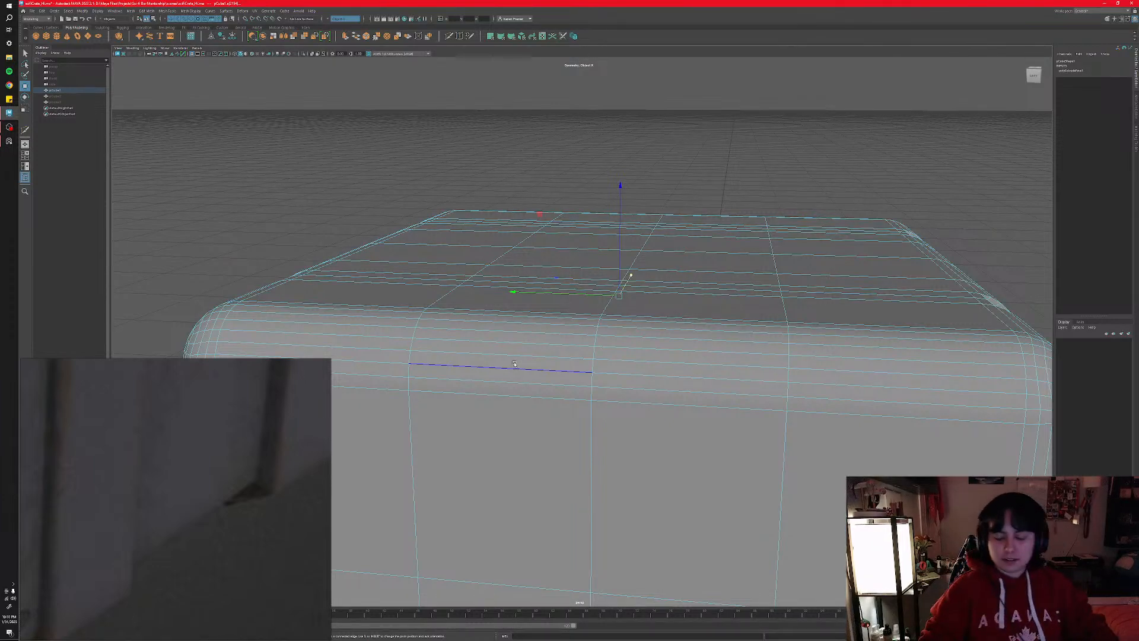
left_click_drag(514, 363, 484, 205, "alt")
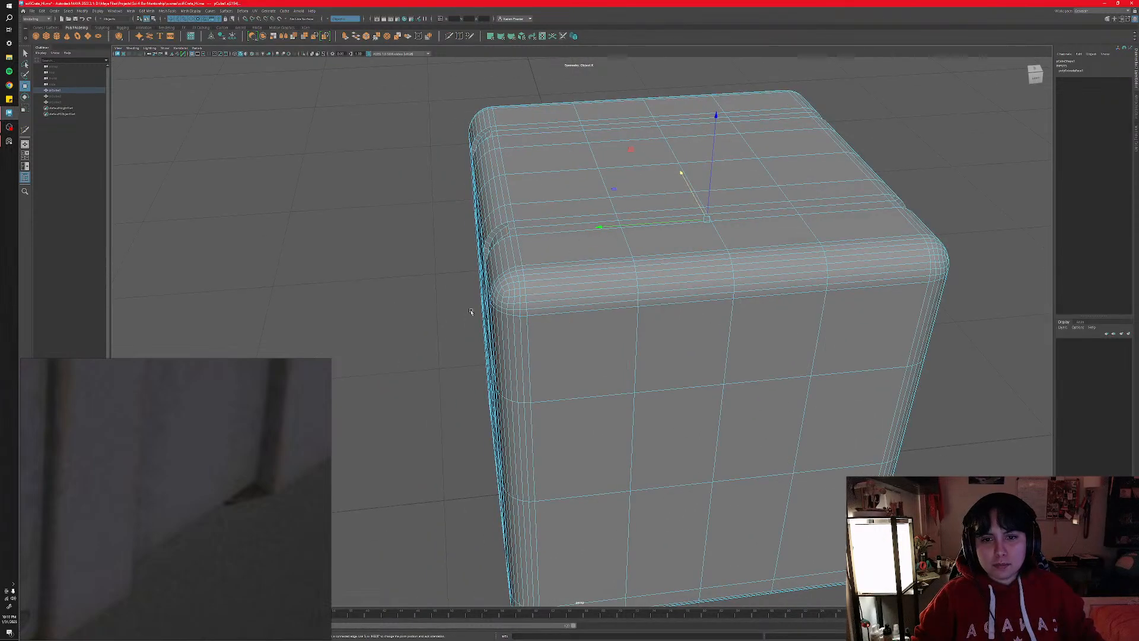
left_click_drag(532, 282, 656, 355, "alt")
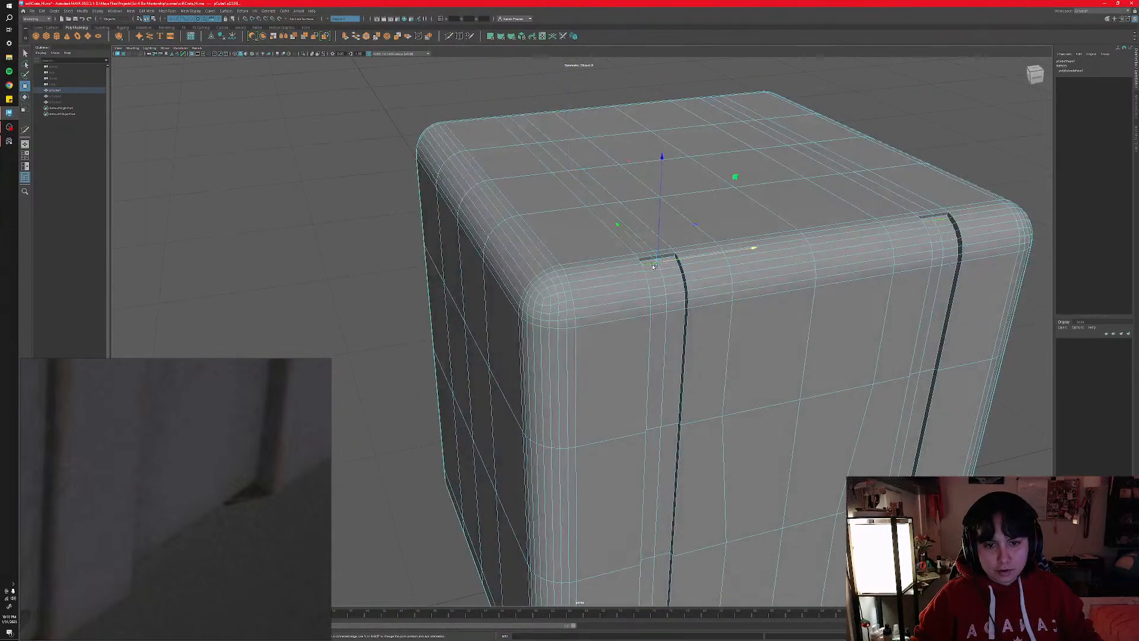
key("f")
scroll(676, 346, "down", 10)
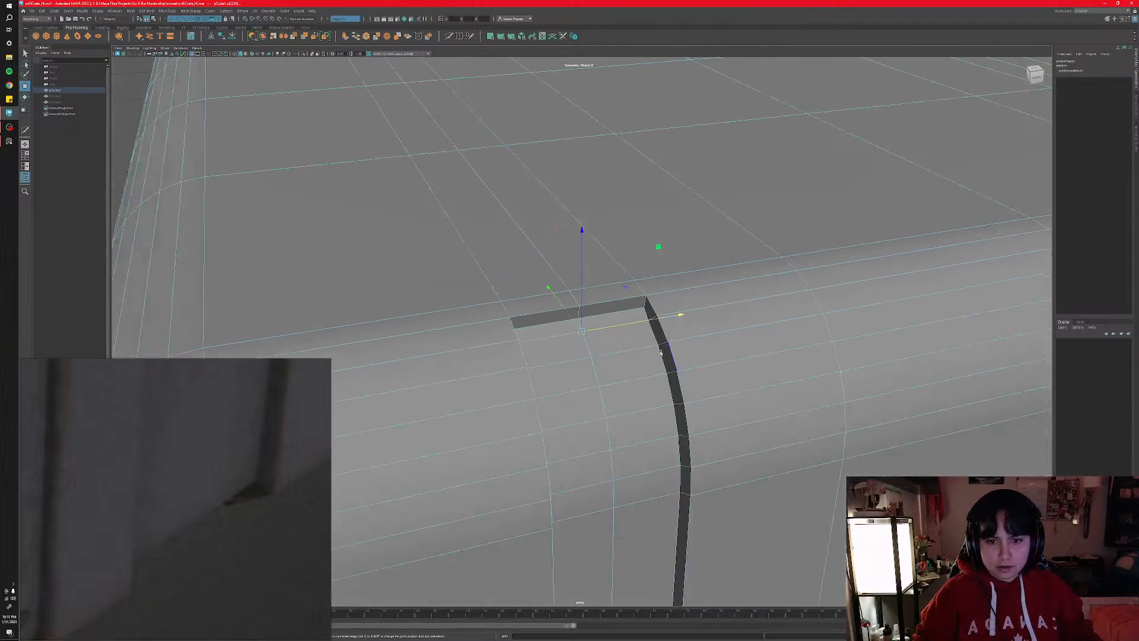
left_click_drag(597, 375, 502, 257, "alt")
middle_click_drag(500, 253, 513, 247)
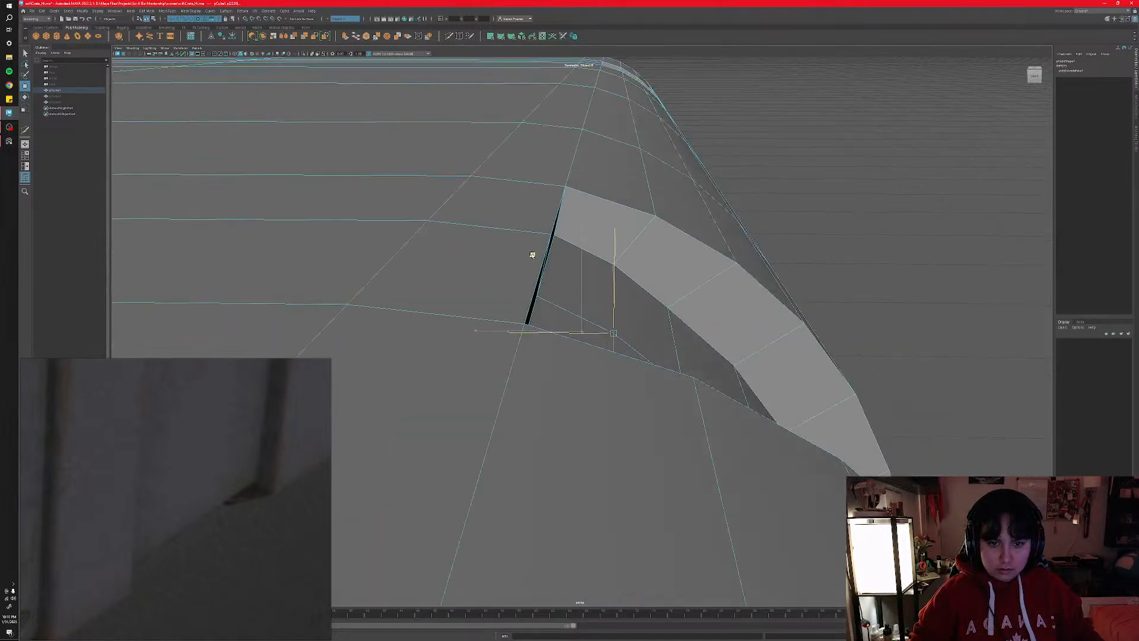
mouse_move(600, 299)
left_mouse_down("alt")
mouse_move(581, 308)
mouse_move(599, 314)
left_mouse_up("alt")
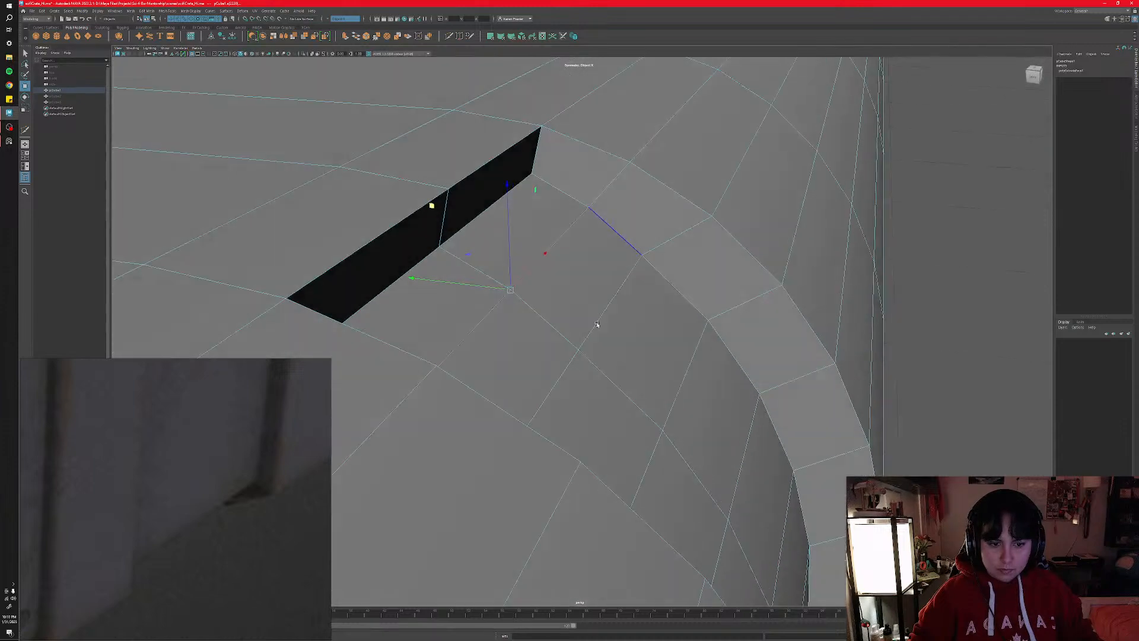
- Select four rows of groove-floor faces along the rounded upper edge and nudge them slightly outward in the YZ plane
right_click(599, 315)
right_click_drag(599, 299, 594, 315)
left_click(586, 303)
left_click(551, 357, "shift")
left_click(623, 339, "shift")
left_click(602, 403, "shift")
left_click(700, 409, "shift")
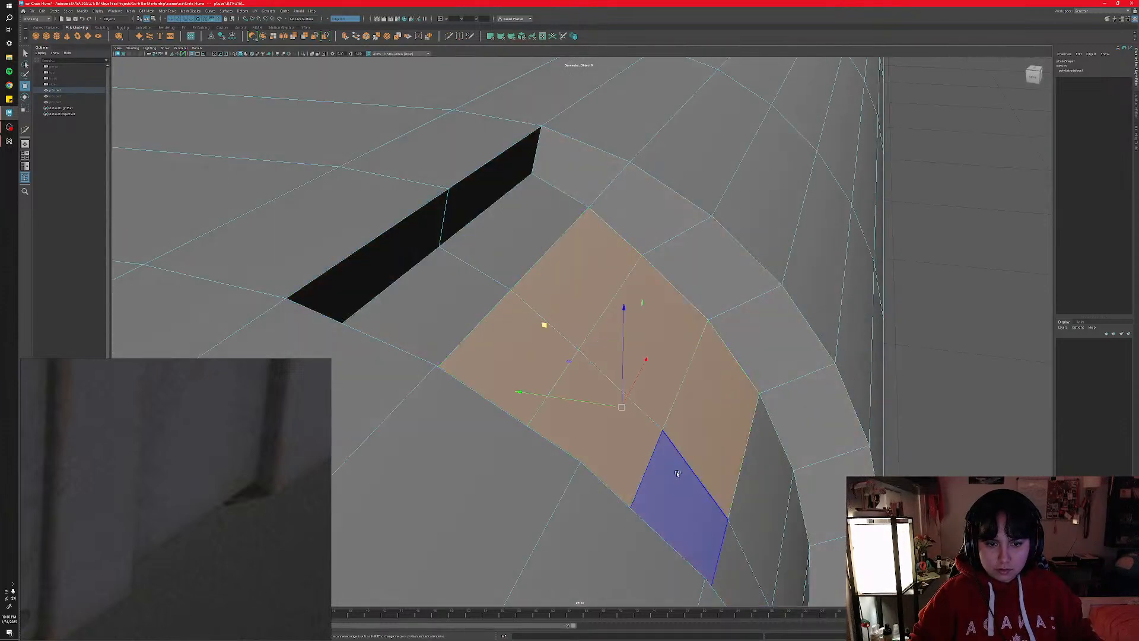
left_click(678, 474, "shift")
left_click_drag(698, 384, 608, 341, "alt")
left_click(608, 341, "shift")
mouse_move(620, 409)
left_mouse_down("alt")
mouse_move(665, 356)
mouse_move(674, 374)
mouse_move(623, 394)
left_mouse_up("alt")
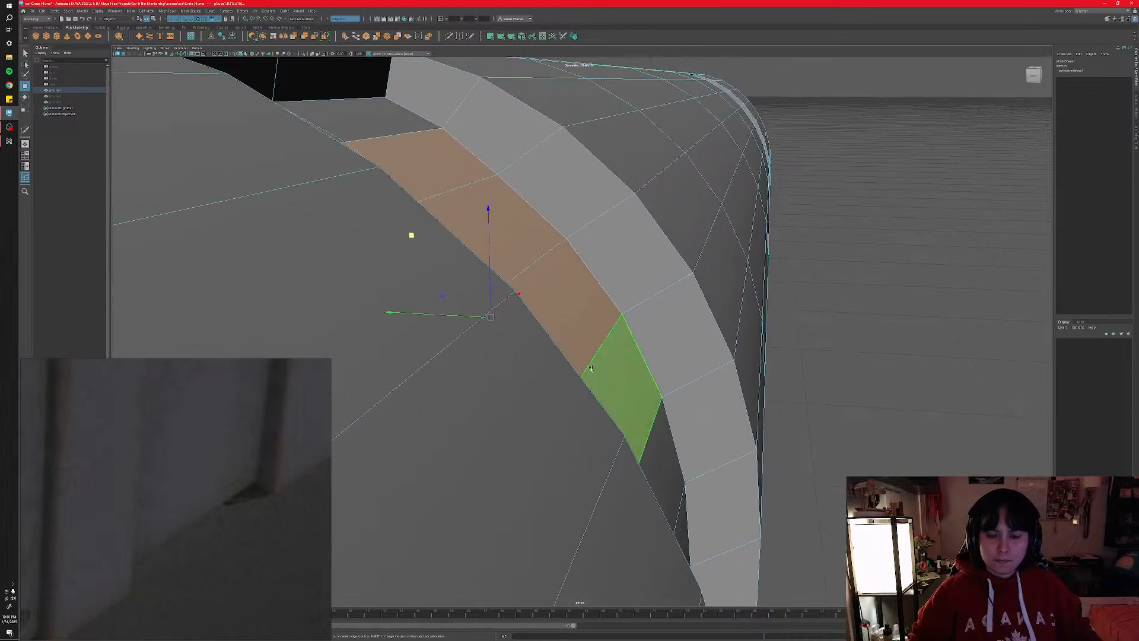
left_click_drag(411, 237, 418, 232)
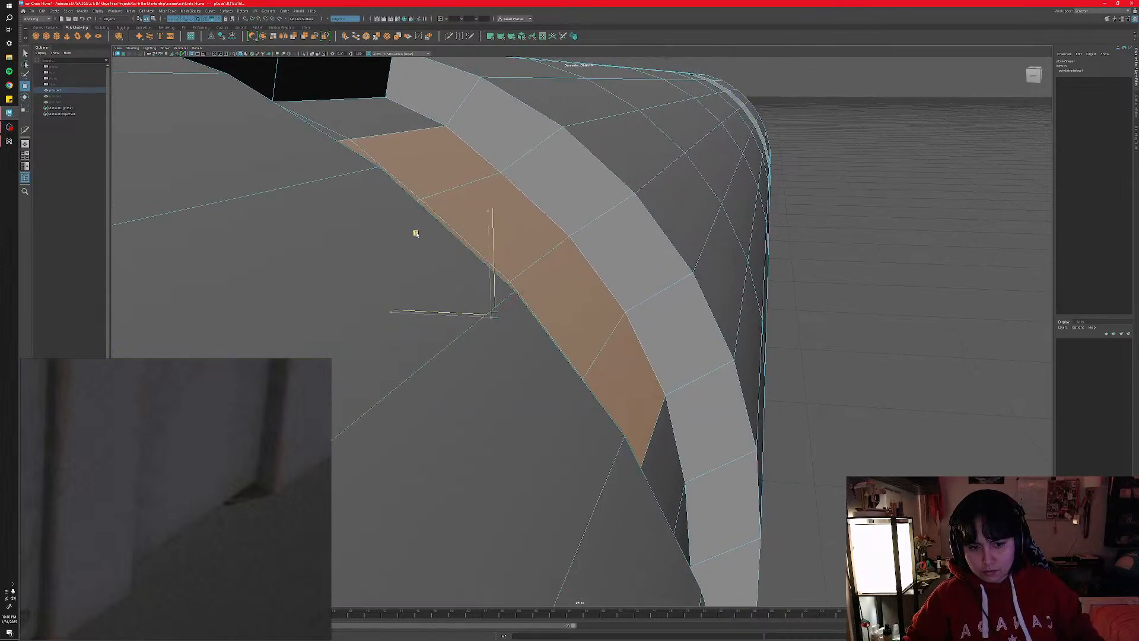
left_click_drag(417, 233, 417, 232)
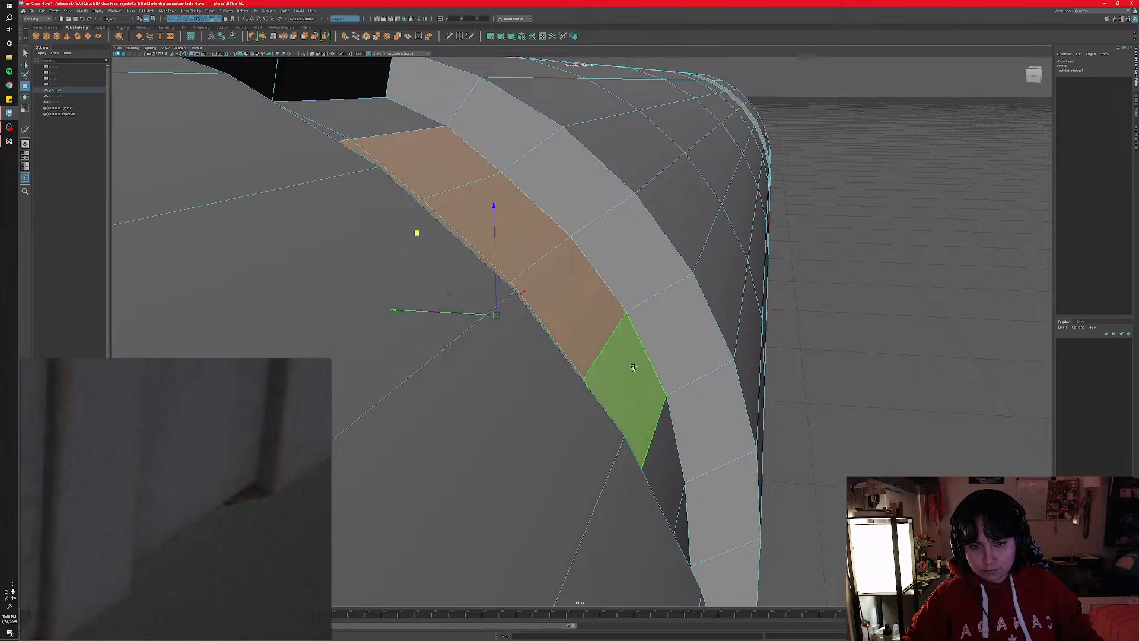
- Nudge the upper three rows of selected floor faces outward in the YZ plane, followed by only the lower two of them
left_click_drag(663, 408, 602, 391, "alt")
left_click(595, 458, "ctrl")
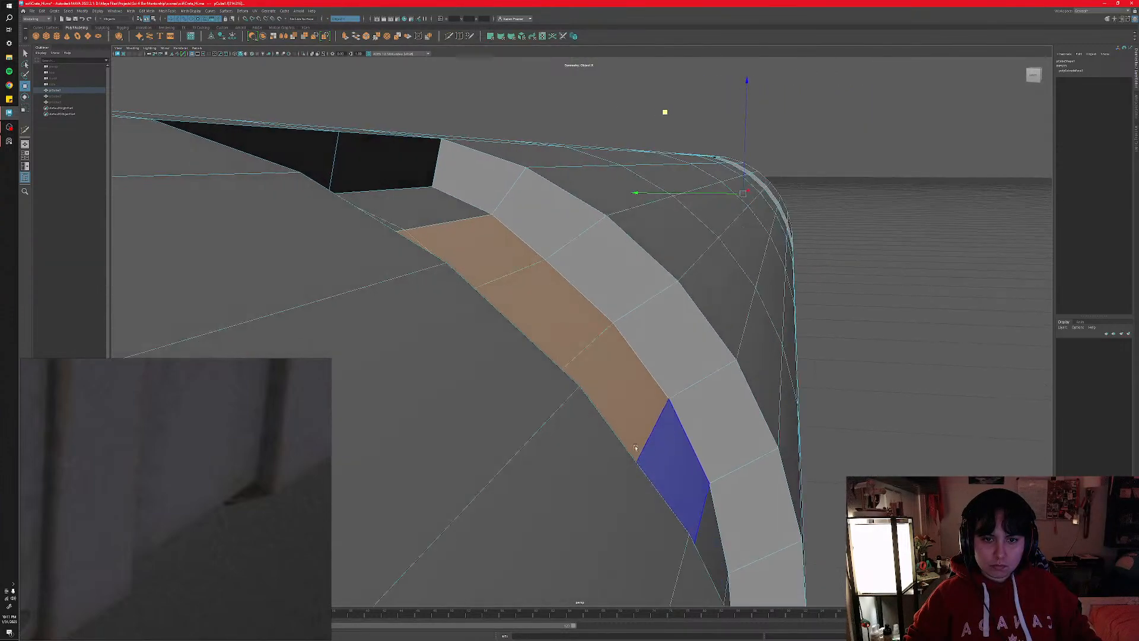
left_click(657, 402, "shift")
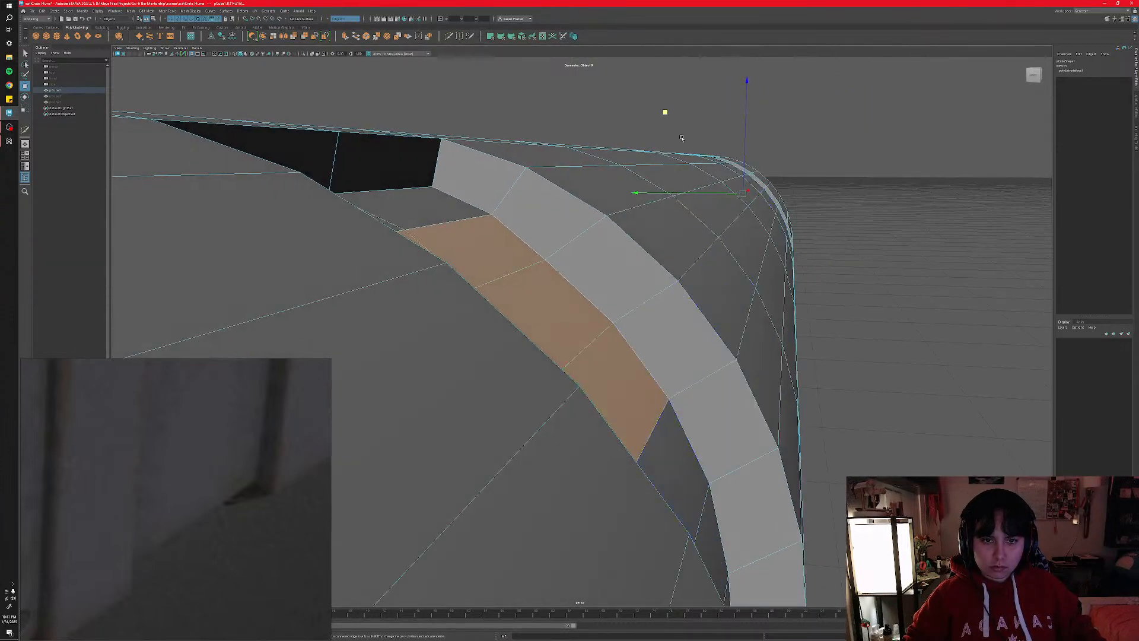
middle_click_drag(665, 112, 666, 113)
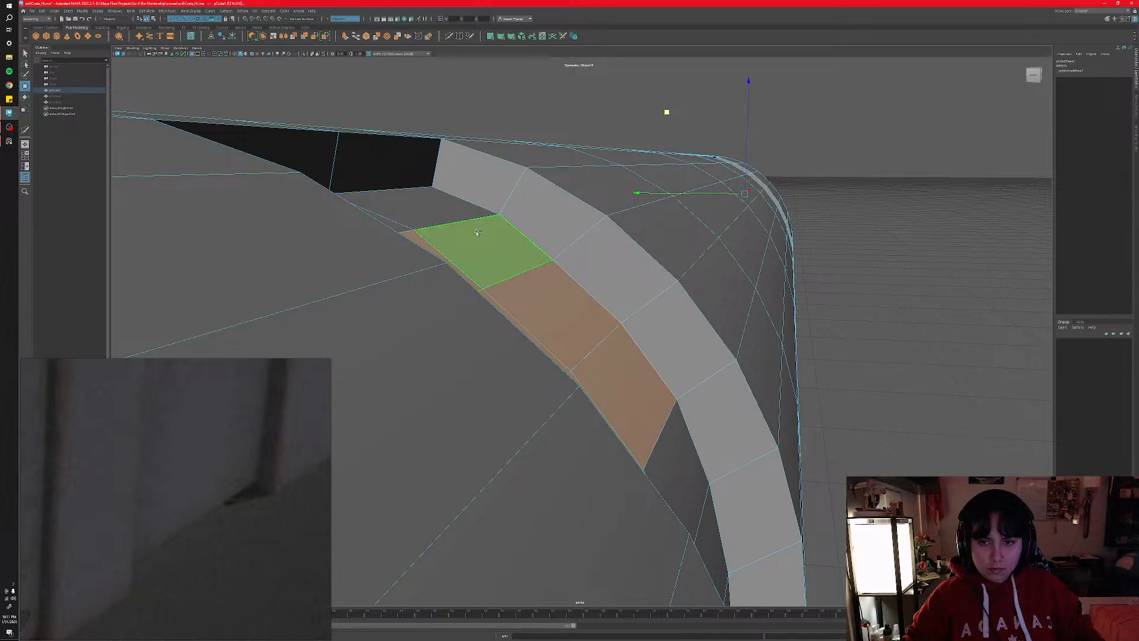
left_click(484, 296, "ctrl")
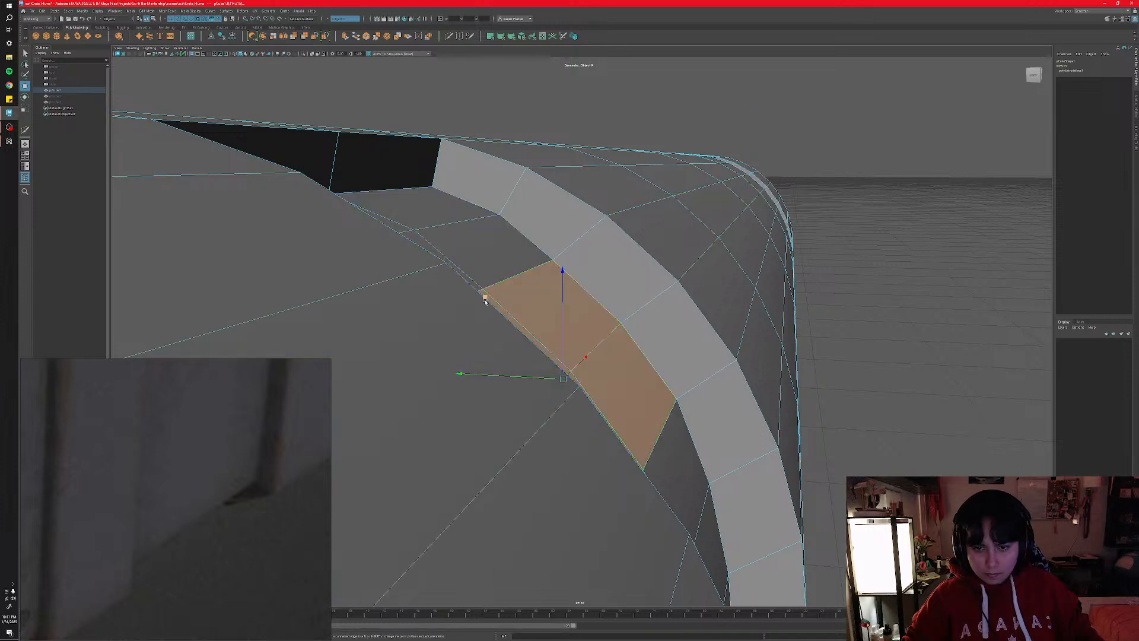
left_click_drag(485, 298, 491, 297)
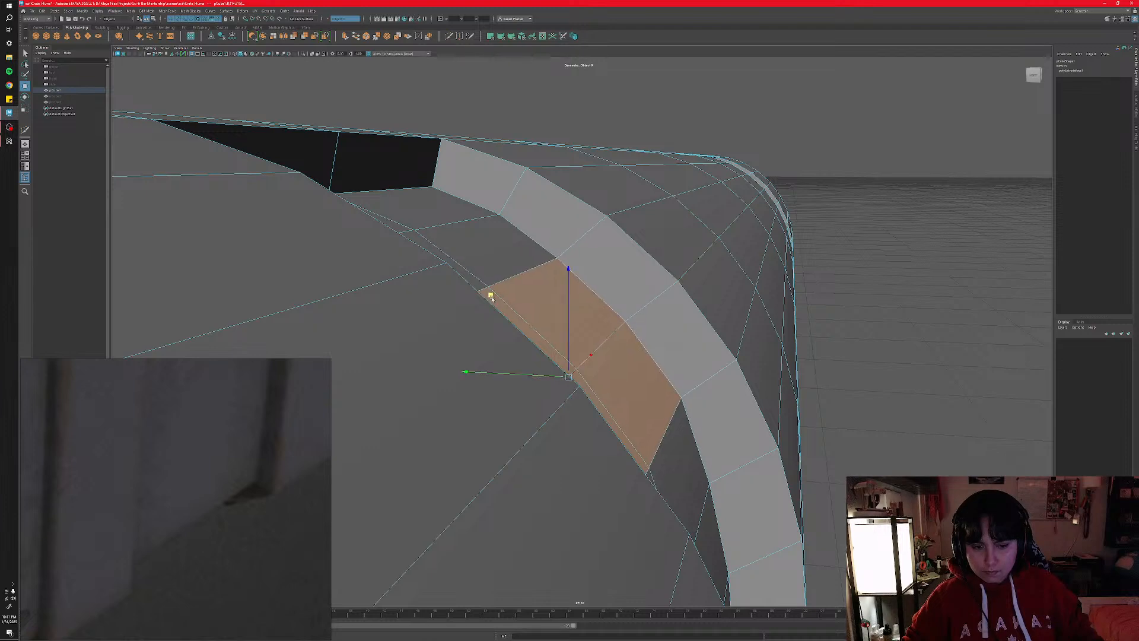
- Select the pair of groove-floor faces near the lower end of the rounded edge to check their depth
middle_click_drag(645, 442, 570, 338, "alt")
middle_click_drag(602, 392, 562, 349, "alt")
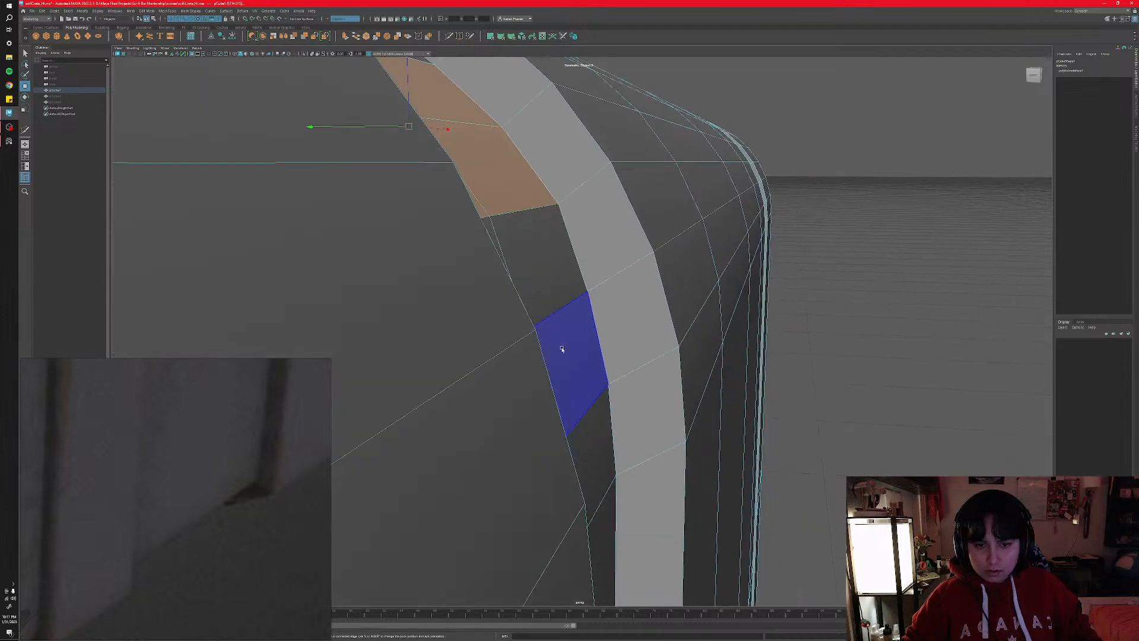
mouse_move(579, 368)
left_mouse_down("alt")
mouse_move(579, 381)
mouse_move(589, 376)
left_mouse_up("alt")
left_click(590, 376)
left_click(528, 419, "shift")
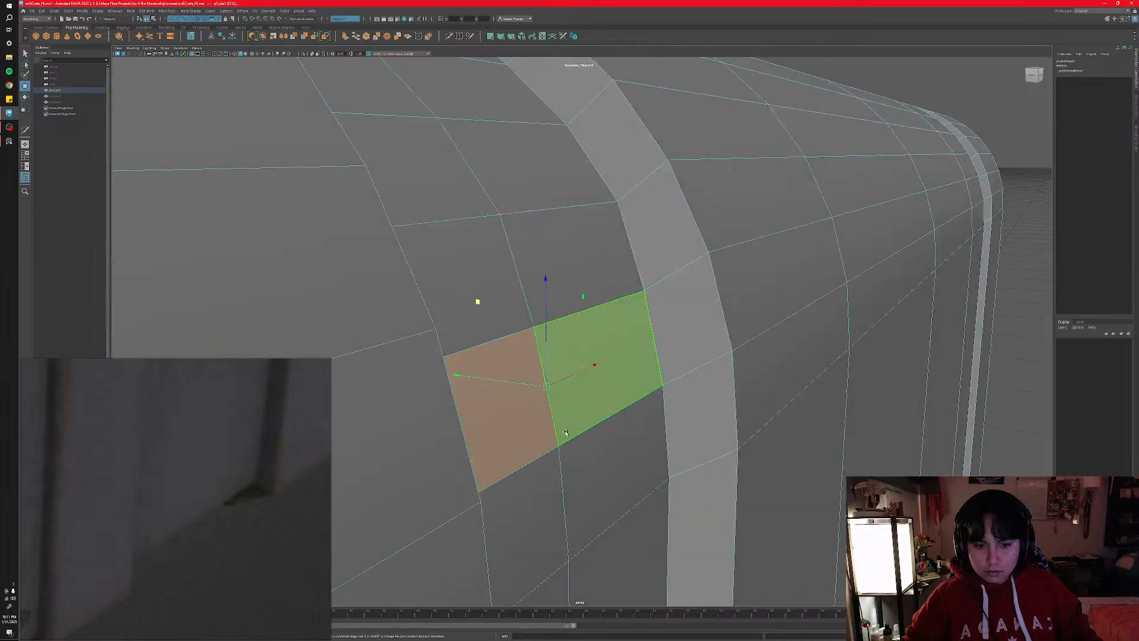
- Select the groove-floor faces at the upper end of the rounded edge and examine their depth, narrowing the selection to the topmost row
middle_click_drag(565, 433, 584, 284, "alt")
right_click_drag(584, 284, 520, 301, "alt")
mouse_move(519, 302)
left_mouse_down("alt")
mouse_move(537, 313)
mouse_move(525, 306)
left_mouse_up("alt")
middle_click_drag(526, 198, 582, 303, "alt")
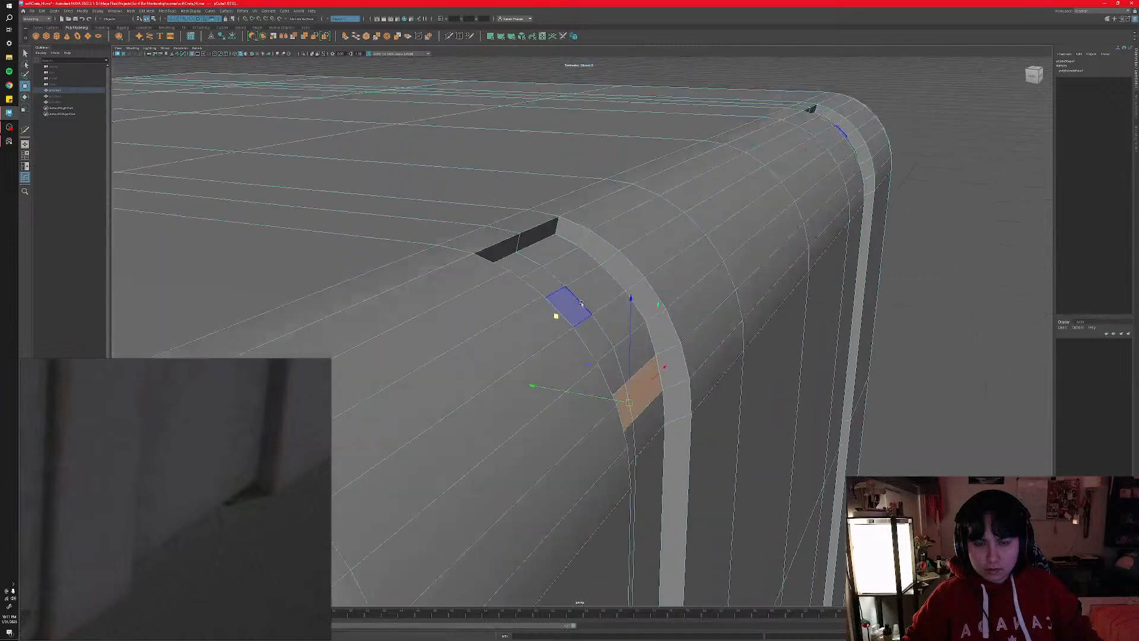
right_click_drag(581, 304, 561, 214, "alt")
left_click(561, 214)
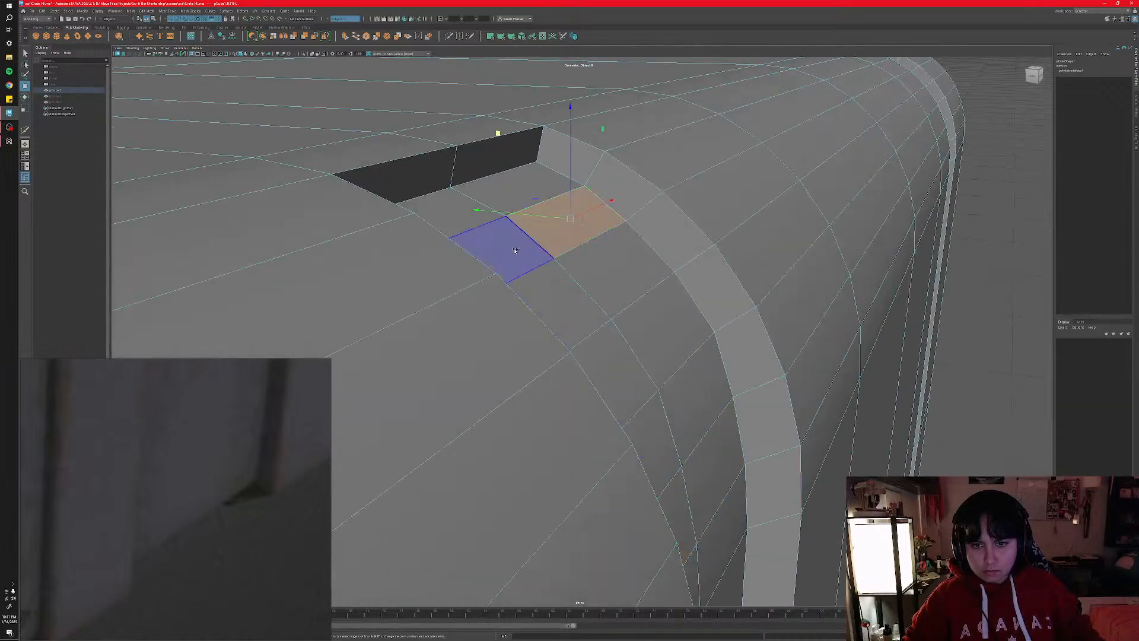
left_click(492, 193, "shift")
left_click_drag(464, 236, 522, 220, "alt")
left_click_drag(557, 306, 522, 318, "alt")
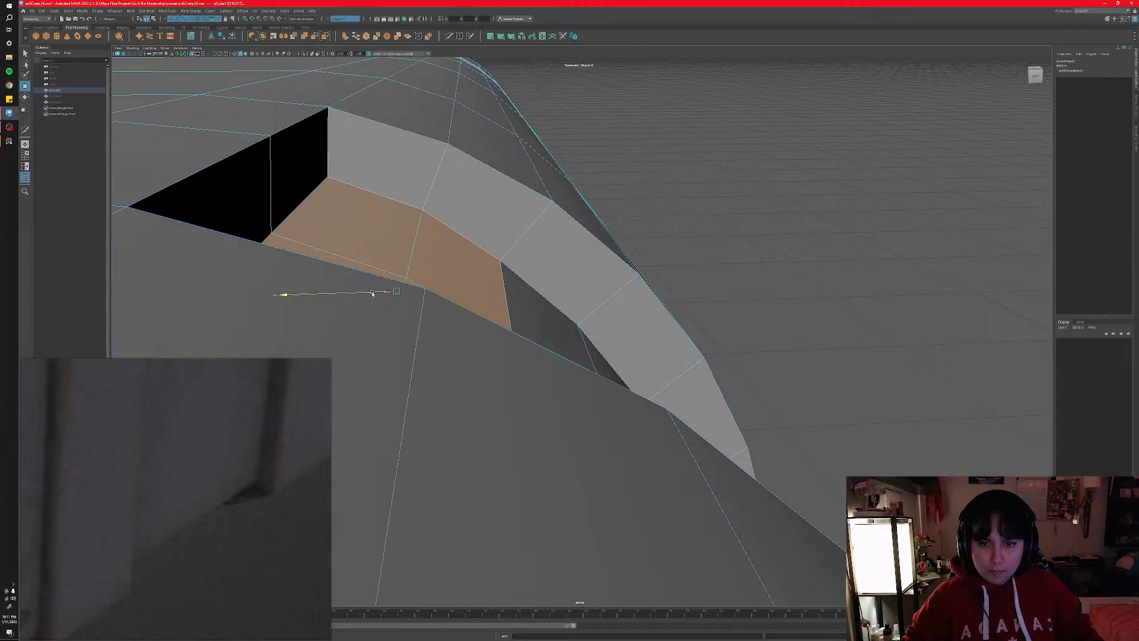
left_click(457, 267, "ctrl")
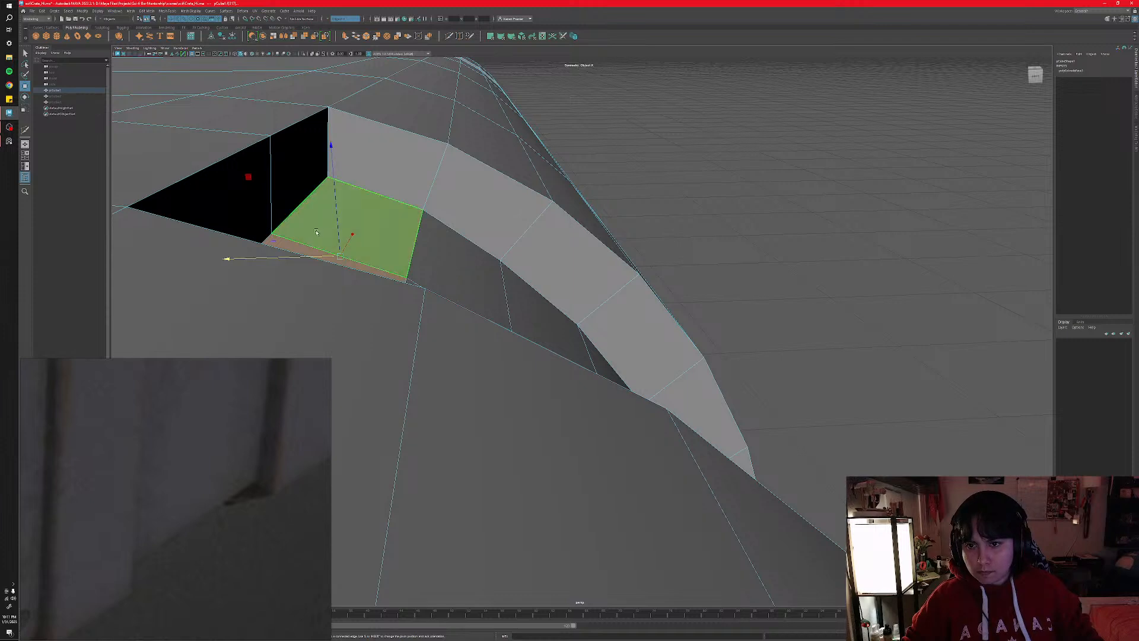
- Lower the cross edge at the groove floor's top end slightly, and the next cross edge along the floor as well
right_click_drag(296, 206, 297, 189)
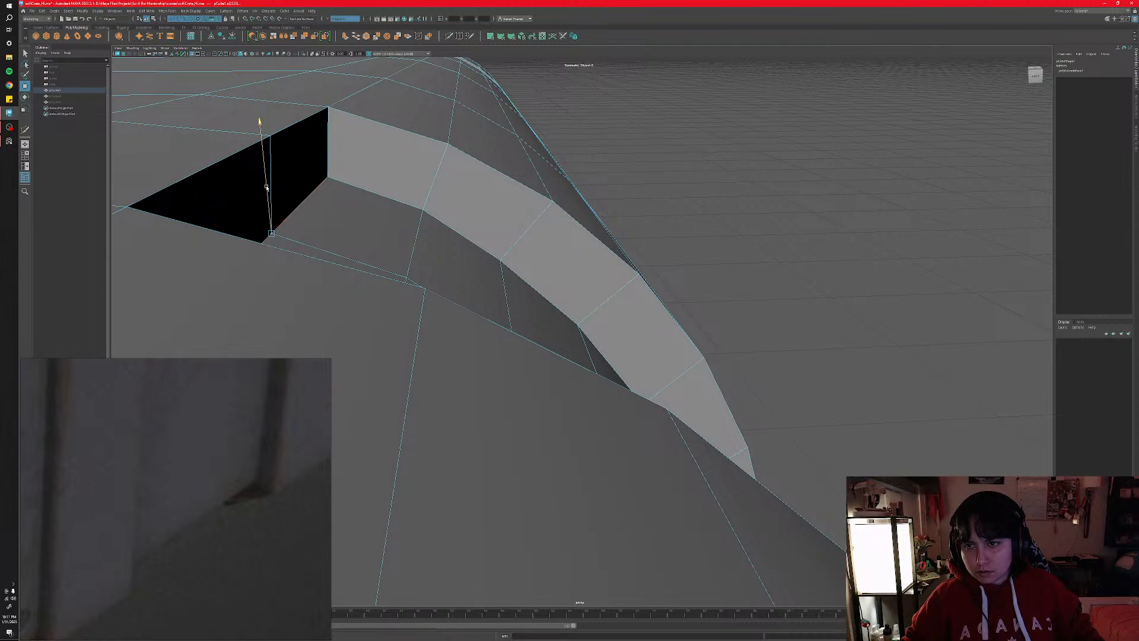
left_click_drag(267, 187, 266, 197)
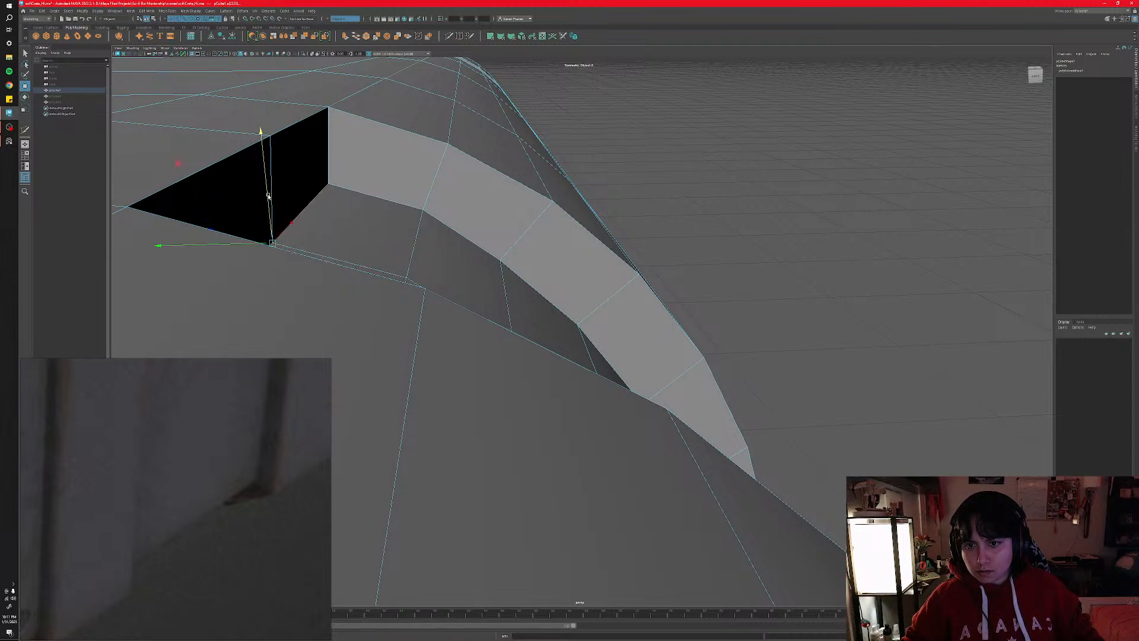
left_click(421, 238)
left_click(405, 279)
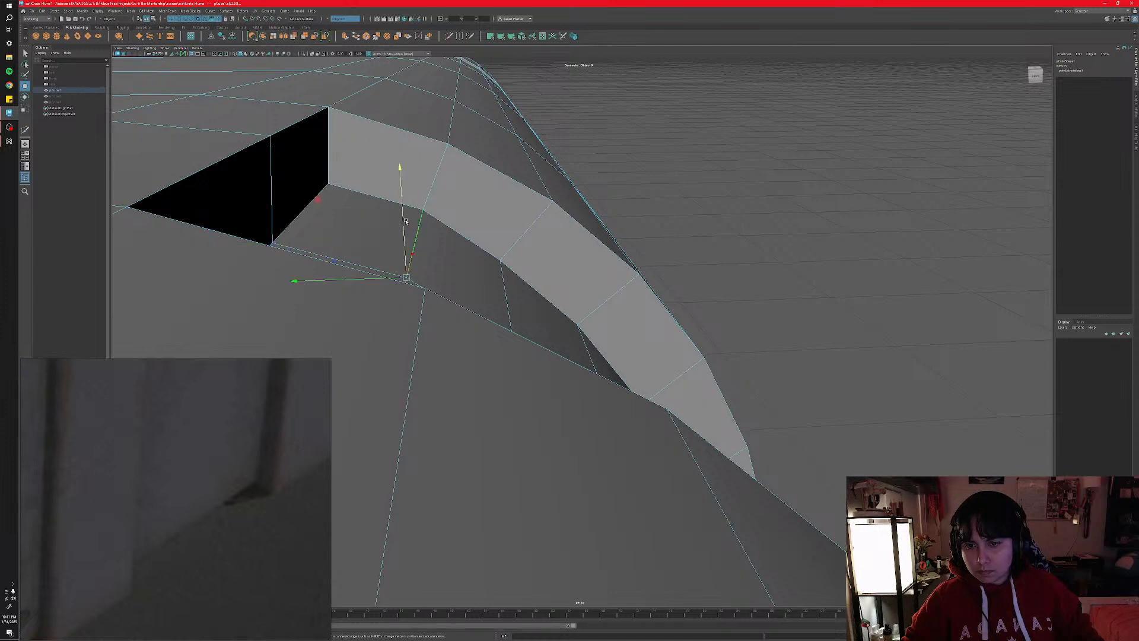
left_click_drag(401, 225, 402, 230)
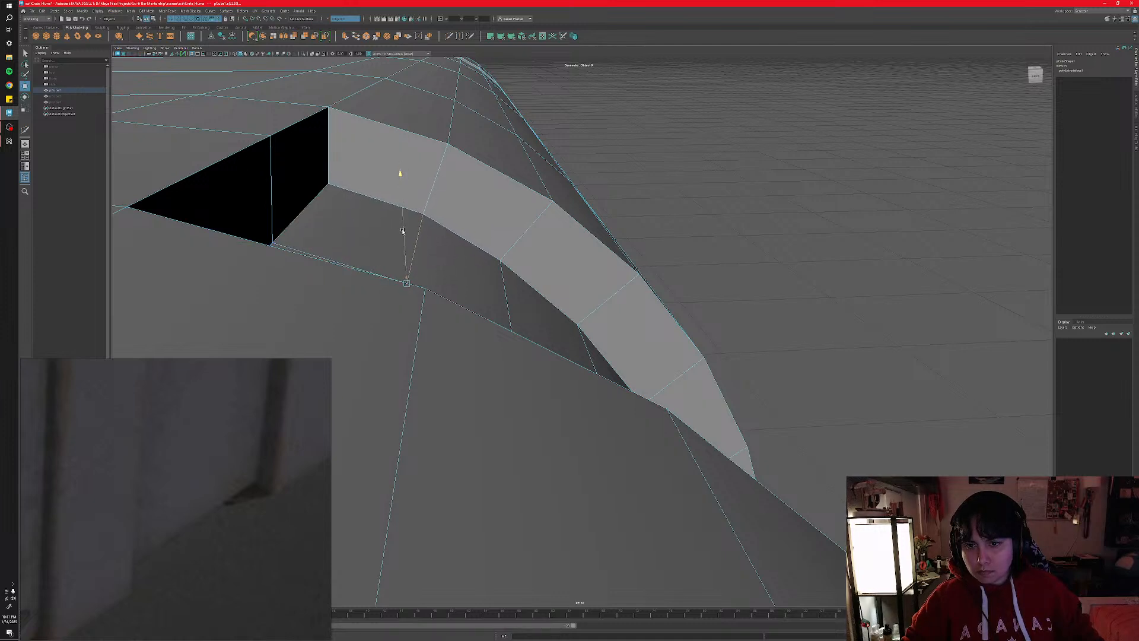
- Deselect the mesh and inspect the strap grooves along the rounded edges and down the crate's front
right_click_drag(548, 288, 552, 288)
left_click(770, 282)
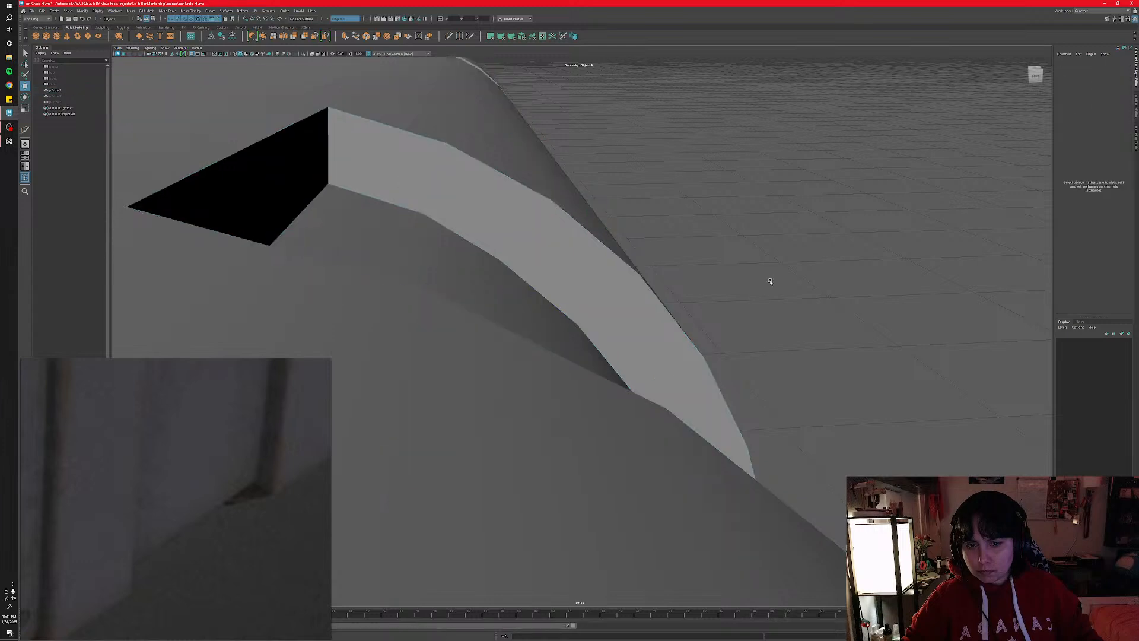
right_click_drag(770, 283, 688, 332, "alt")
left_click_drag(689, 332, 647, 328, "alt")
scroll(648, 328, "down", 10)
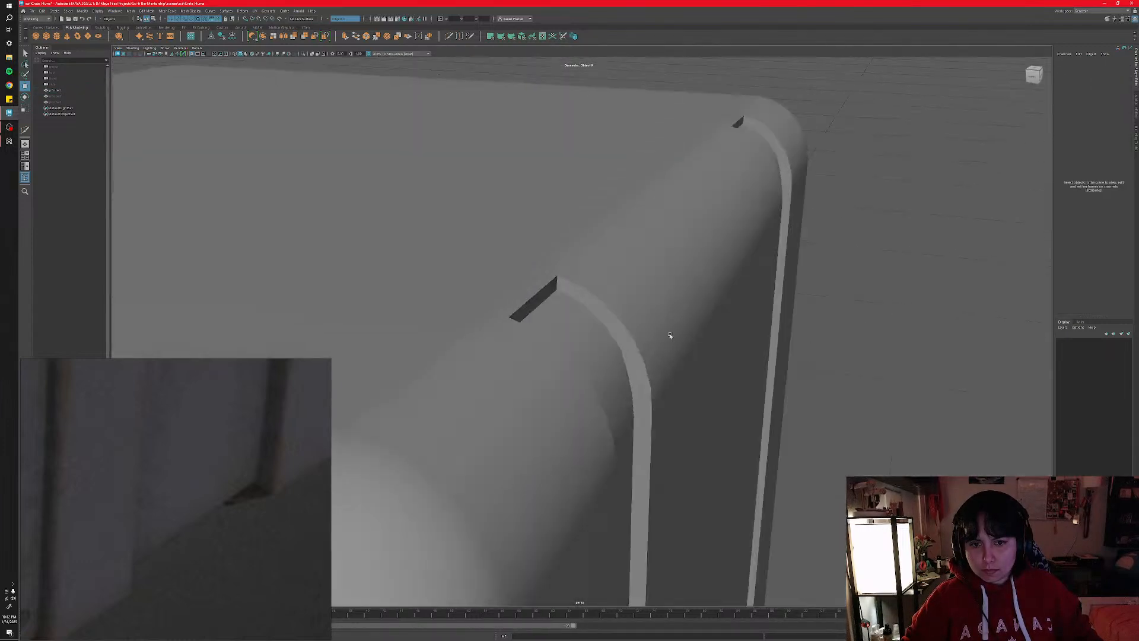
left_click_drag(625, 270, 616, 355, "alt")
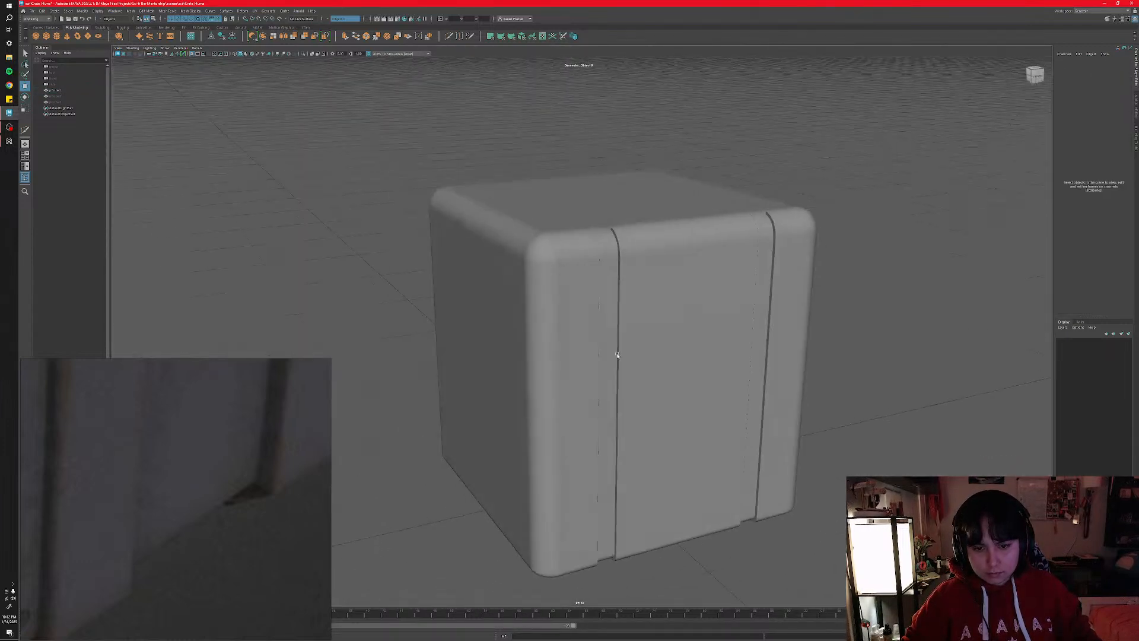
middle_click_drag(622, 354, 595, 321, "alt")
scroll(605, 326, "down", 3)
left_click_drag(605, 326, 594, 344, "alt")
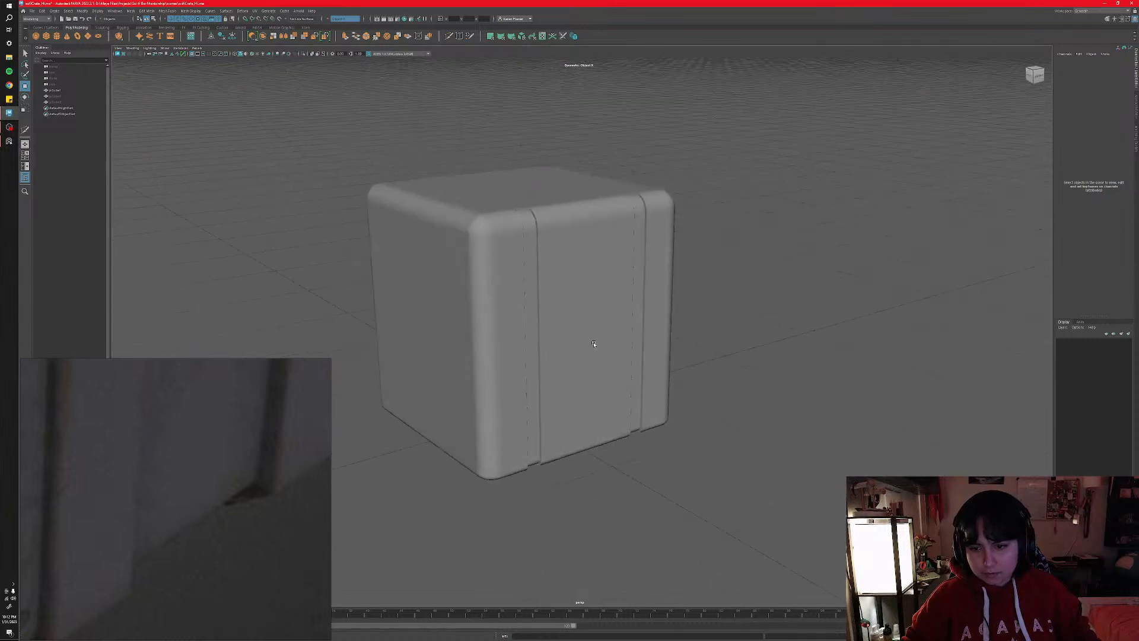
- Examine the reference image's lower front, around the recess below the CAUTION lettering and the crate's bottom edge
scroll(204, 534, "down", 10)
left_click(217, 481)
scroll(216, 481, "up", 7)
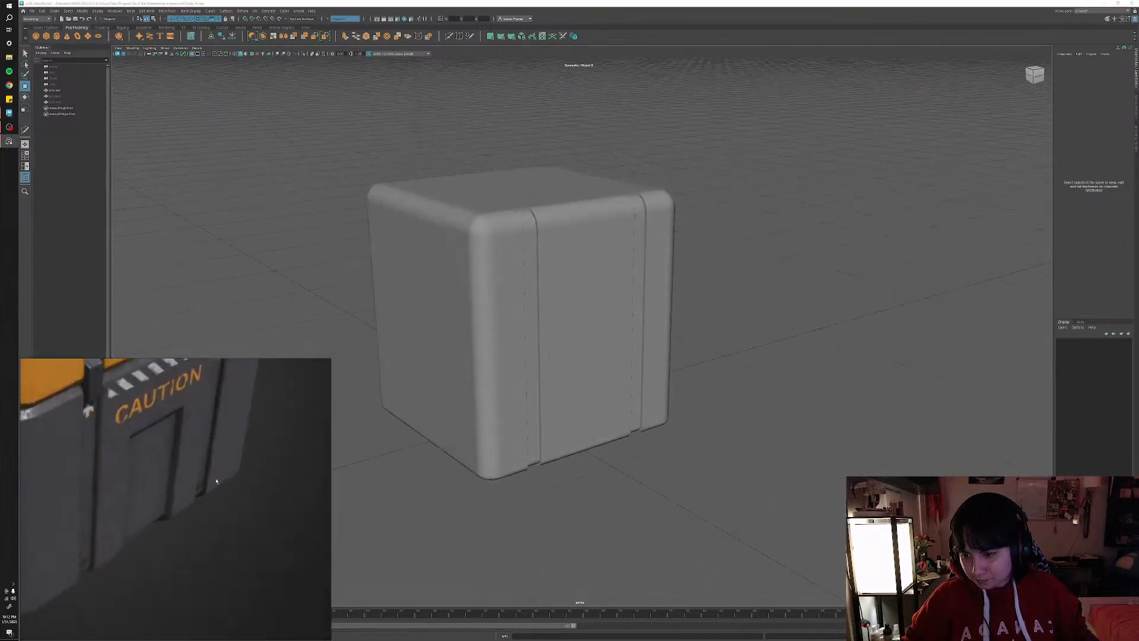
scroll(194, 472, "down", 6)
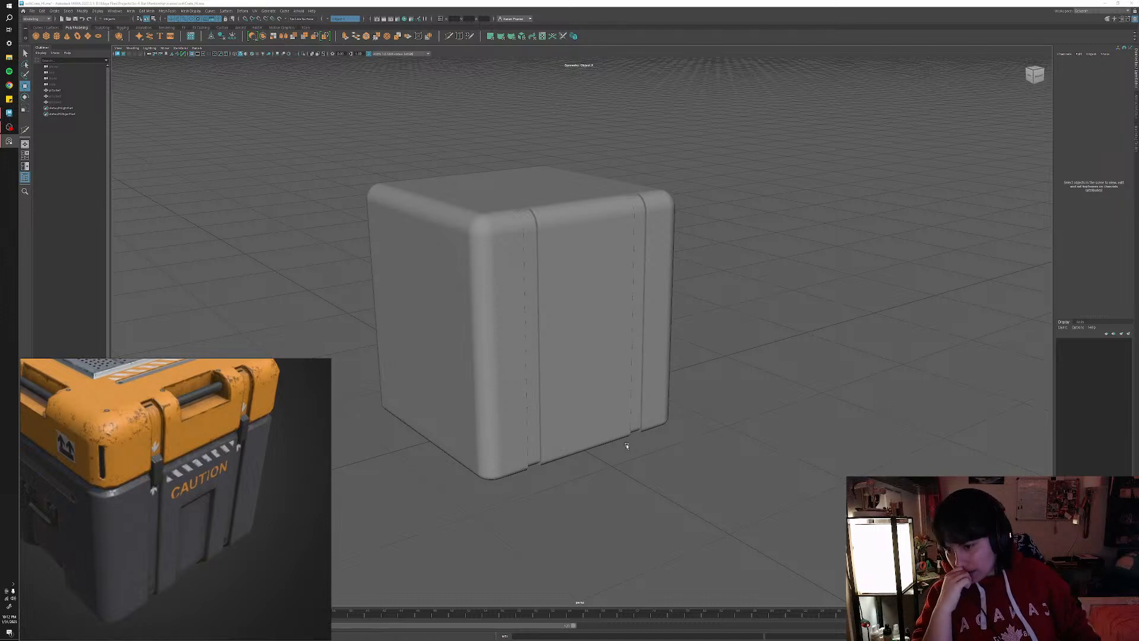
- Select the lower middle faces on the crate's front between the two strap grooves
left_click_drag(623, 413, 599, 437, "alt")
left_click(603, 417)
right_click(598, 436)
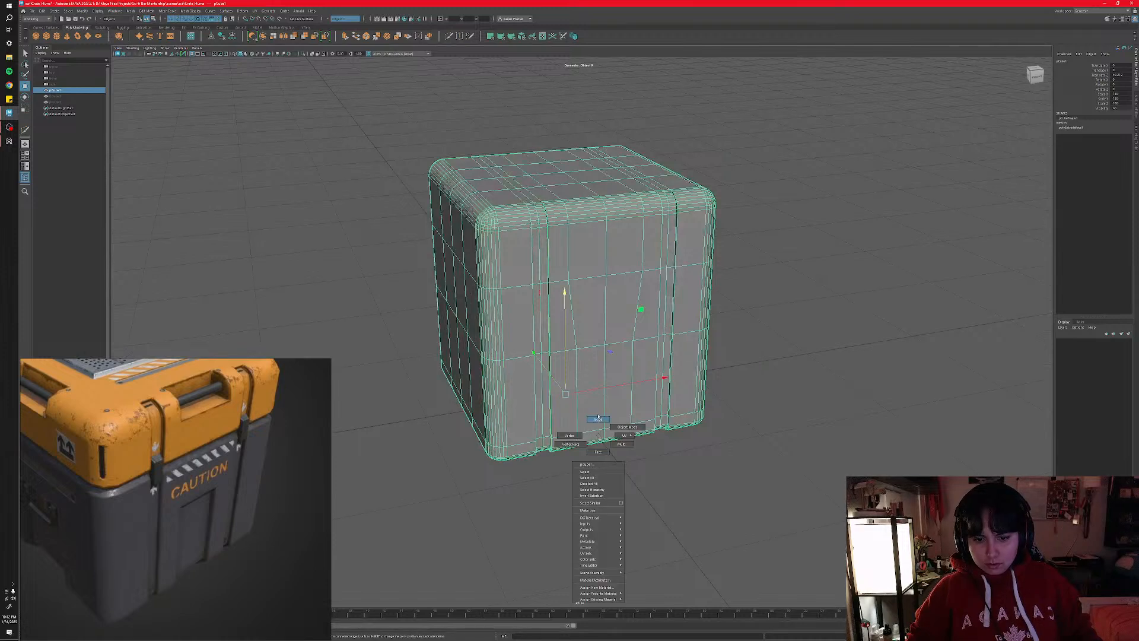
right_click_drag(598, 436, 599, 453)
left_click_drag(599, 453, 603, 419, "alt")
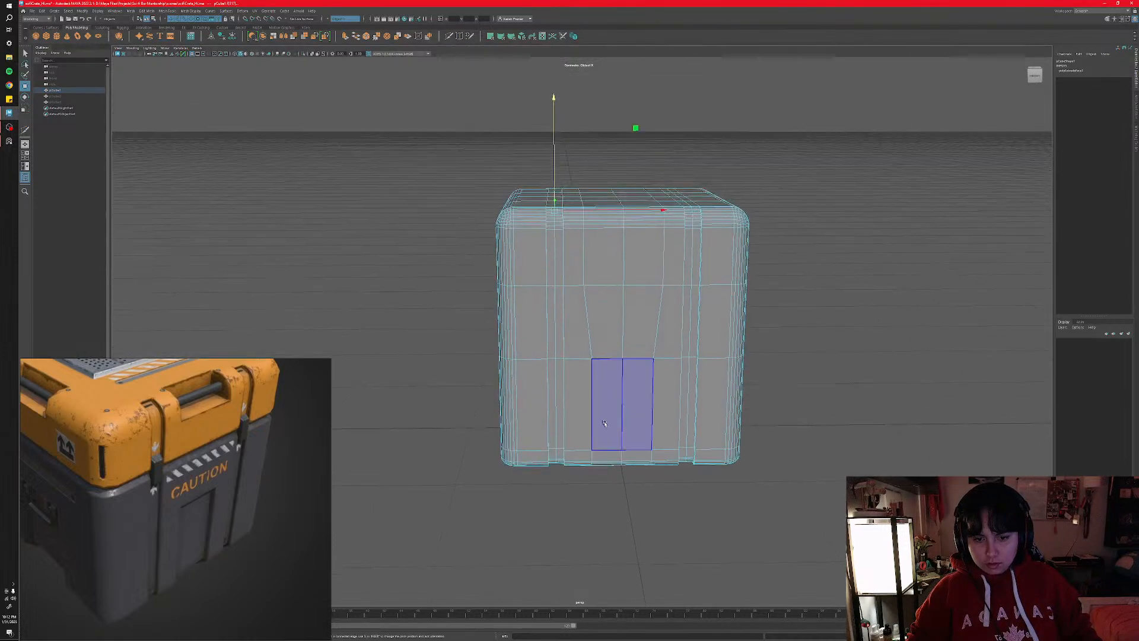
left_click(604, 418)
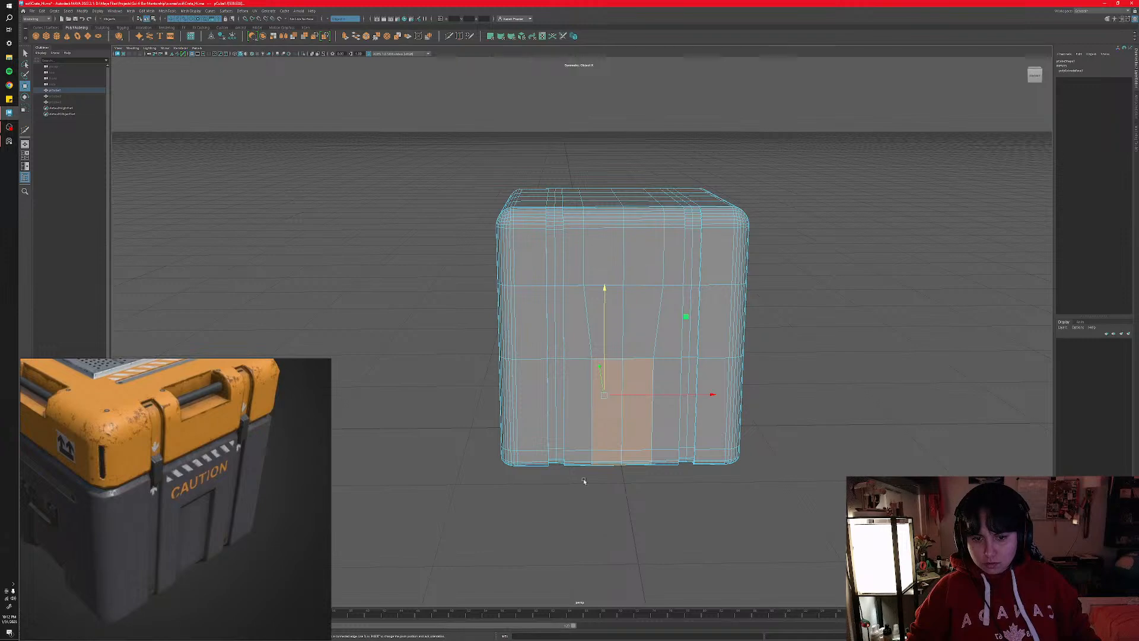
- Bevel the upper horizontal edge loop around the crate body with a fraction of 0.1
left_click_drag(583, 480, 630, 478, "alt")
right_click(472, 307)
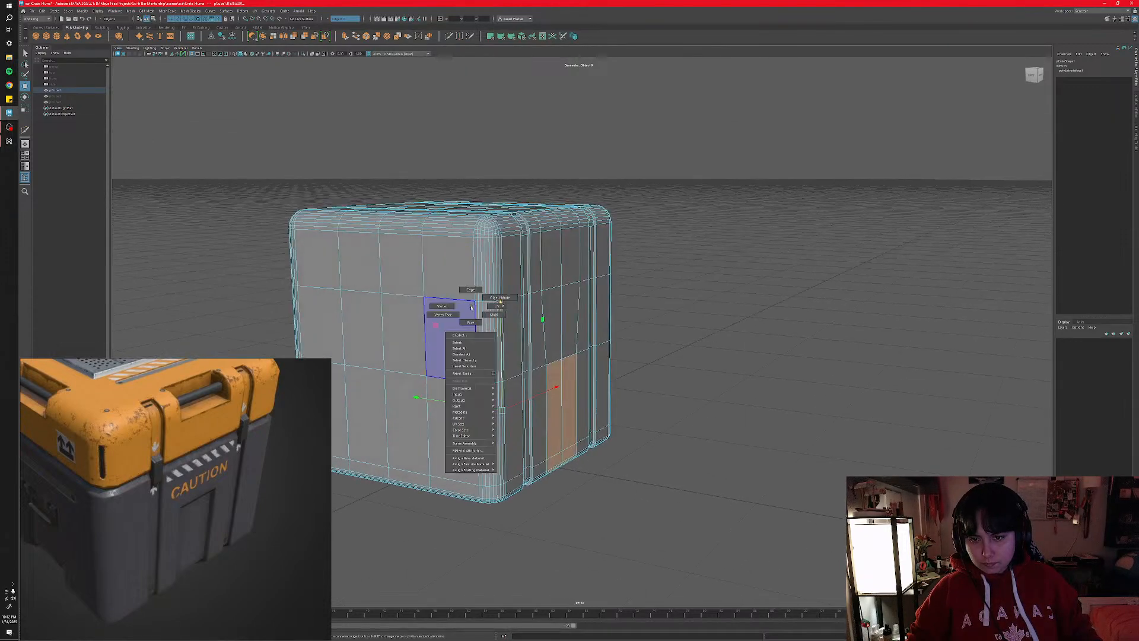
left_click(500, 298)
key("f")
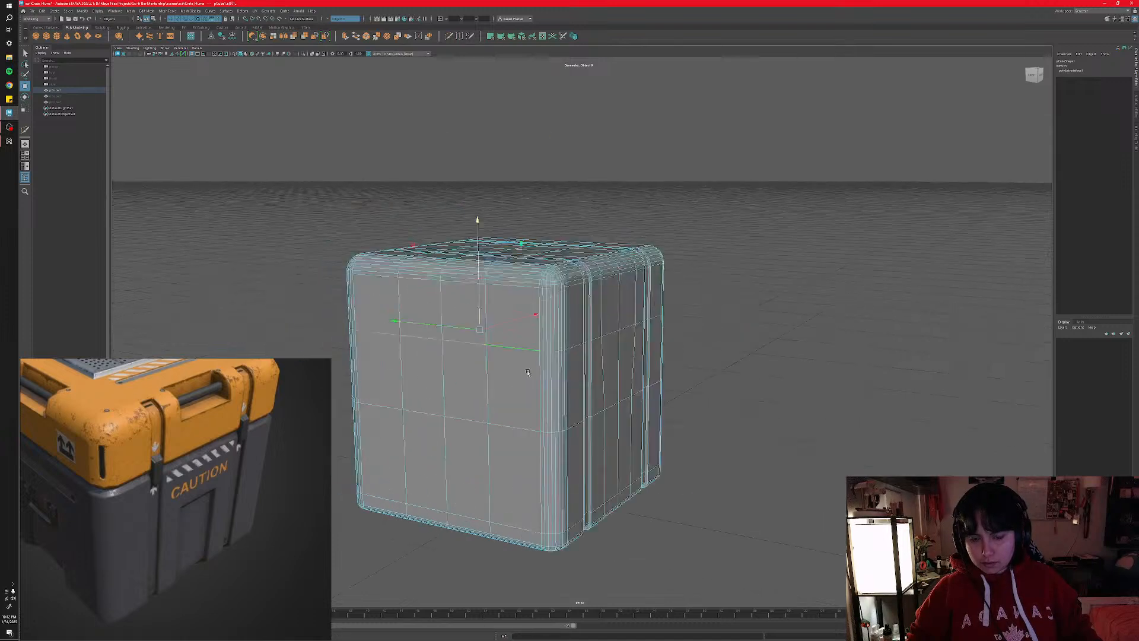
right_click(525, 427)
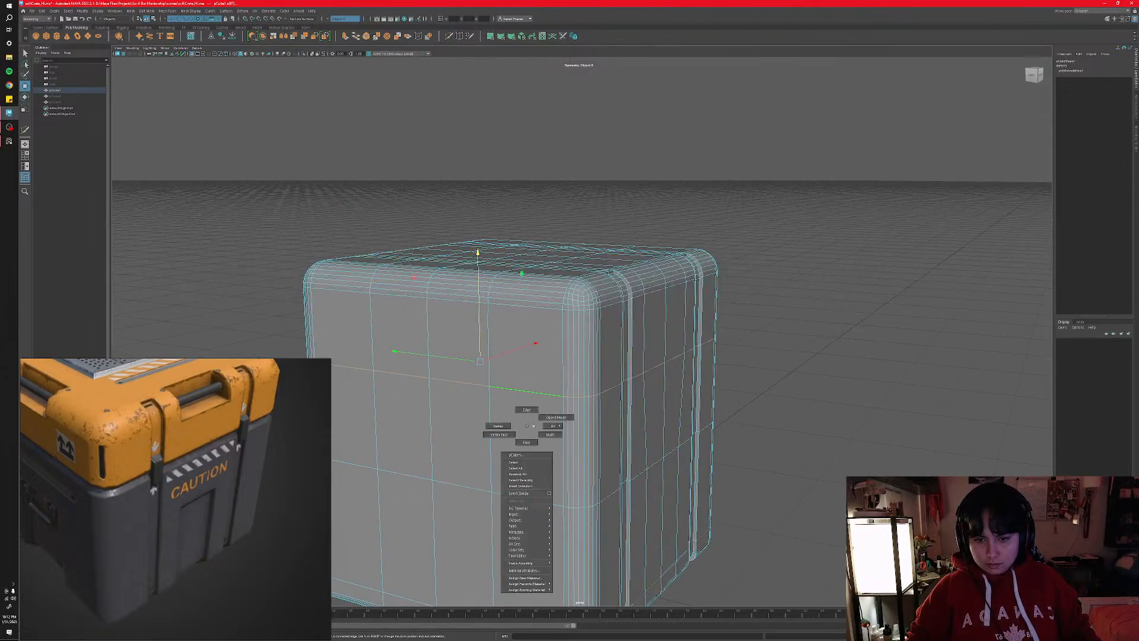
left_click(526, 409)
left_click(490, 424)
right_click(523, 425, "shift")
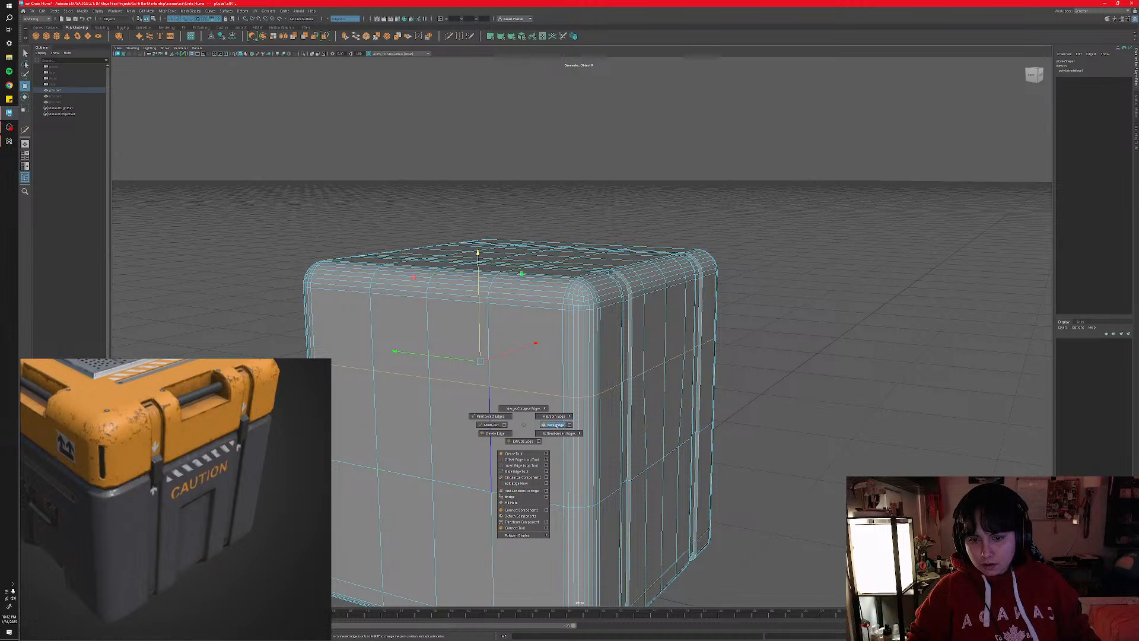
left_click(555, 425)
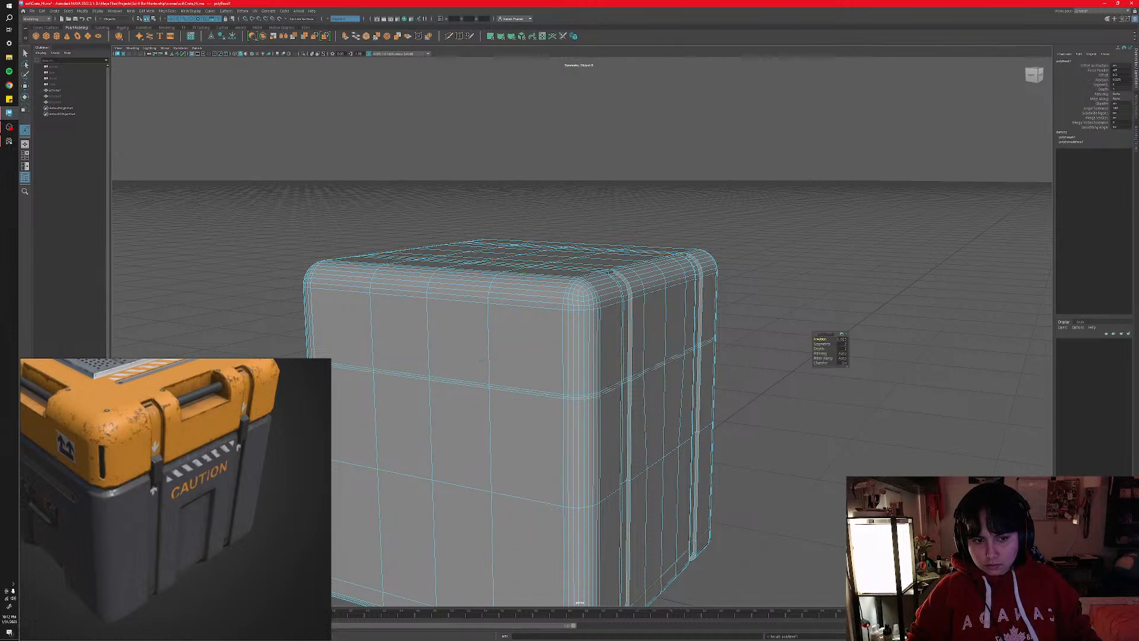
left_click_drag(821, 339, 822, 338)
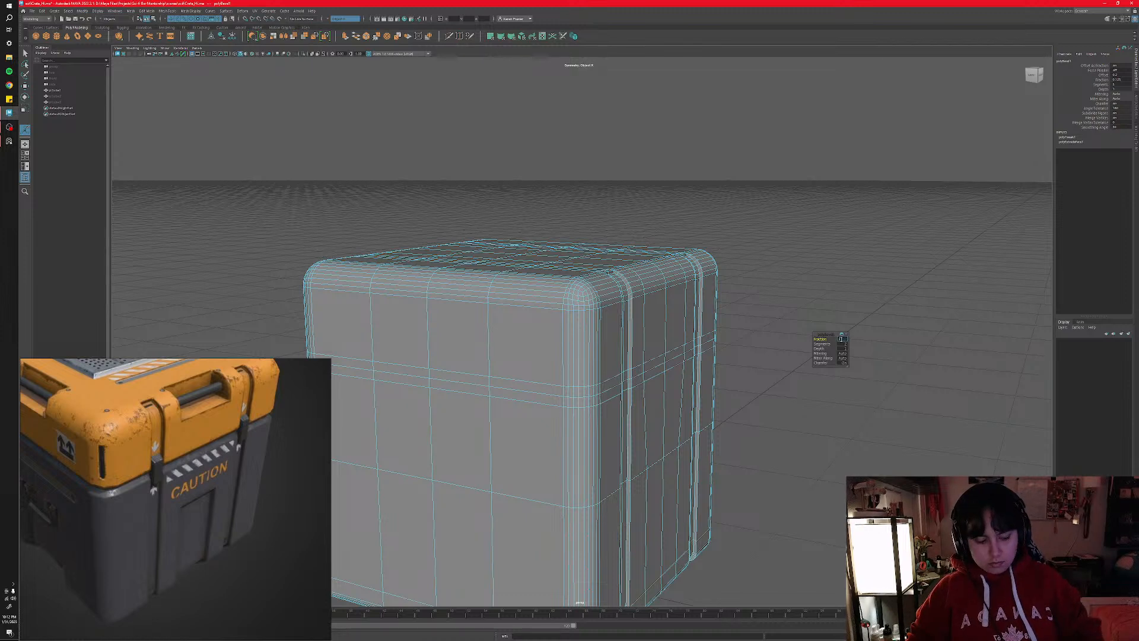
type(".1")
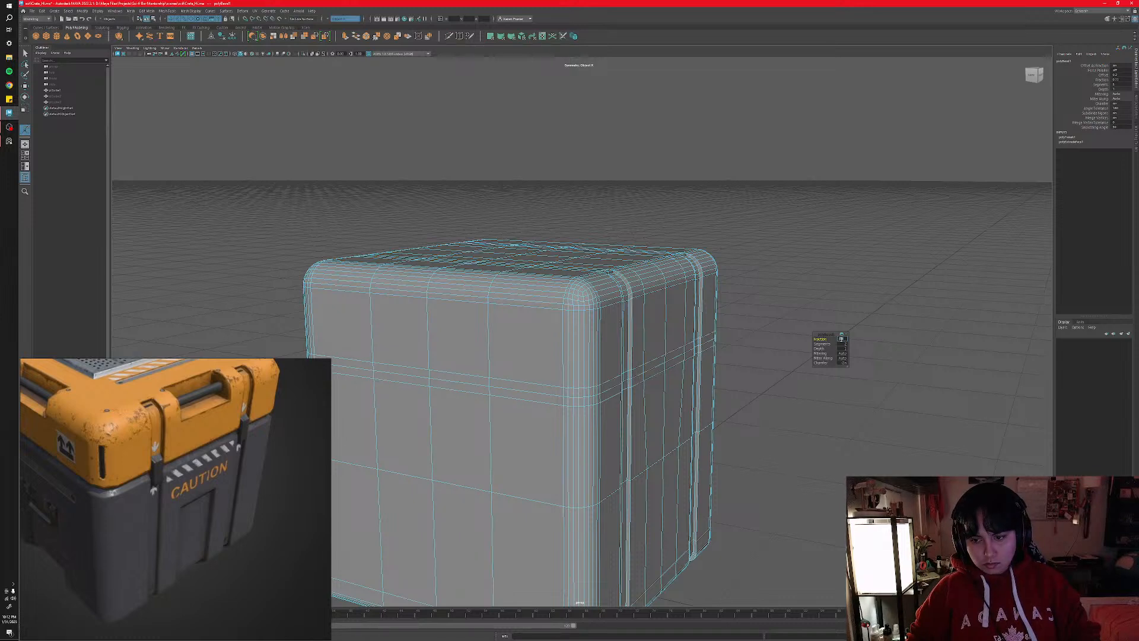
left_click(793, 441)
- Select the lower middle faces between the strap grooves, from the front's horizontal mid-line down around the bottom edge onto the underside
left_click_drag(795, 439, 694, 391, "alt")
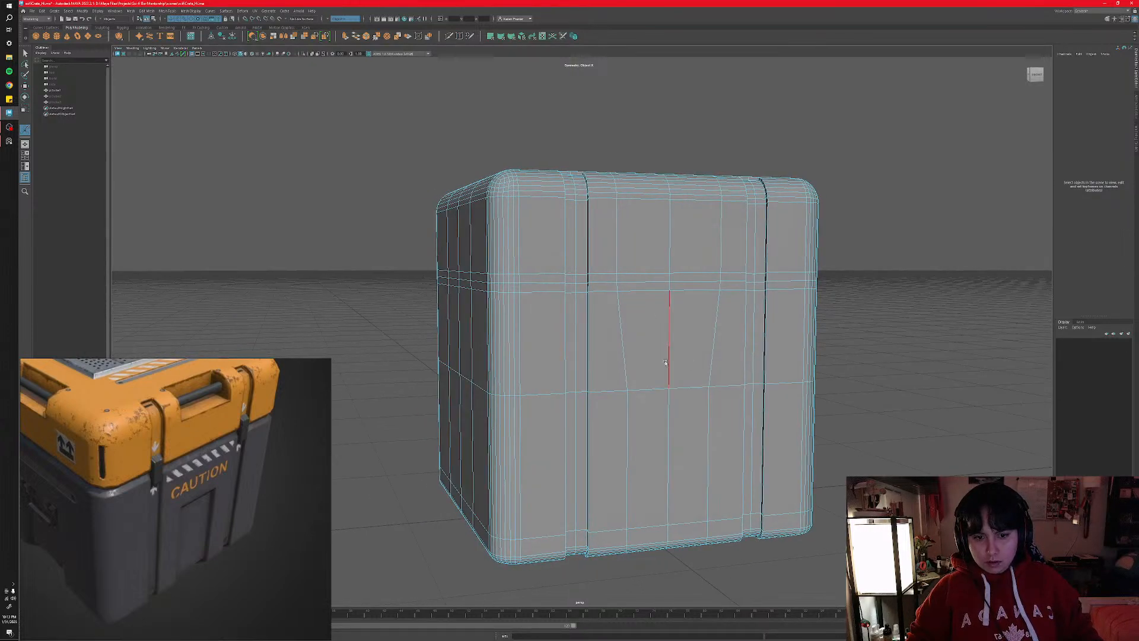
middle_click_drag(665, 470, 666, 423, "alt")
left_click_drag(666, 424, 662, 422, "alt")
right_click_drag(661, 422, 663, 436)
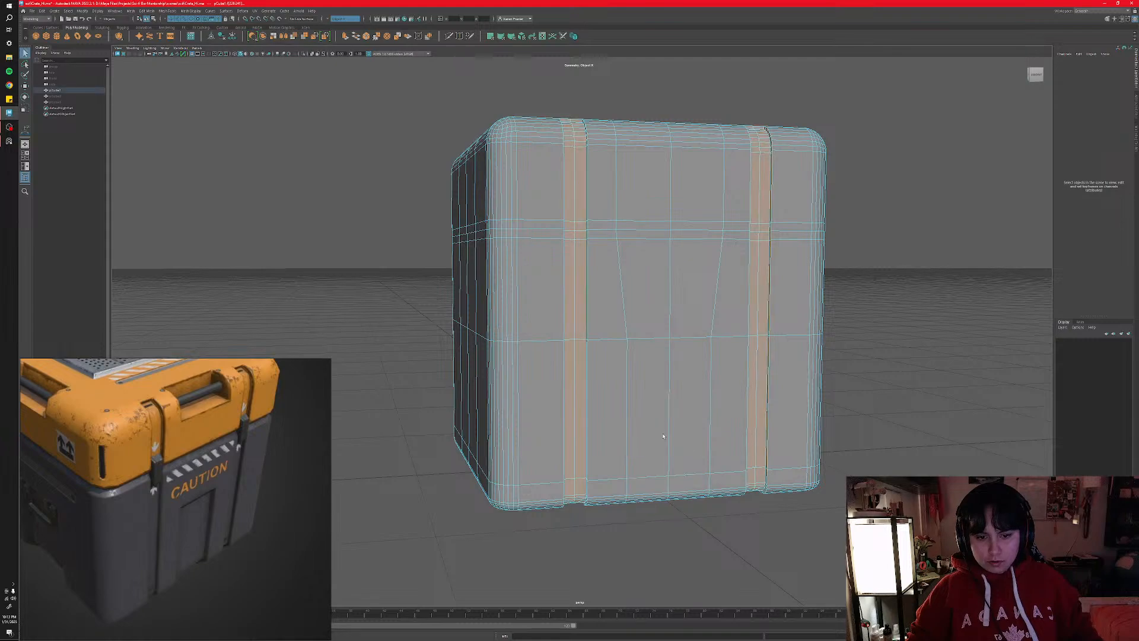
left_click_drag(663, 436, 653, 446, "alt")
left_click(653, 451)
mouse_move(652, 486)
left_mouse_down("shift")
mouse_move(654, 525)
mouse_move(641, 430)
mouse_move(654, 488)
mouse_move(643, 488)
left_mouse_up("shift")
right_click_drag(642, 487, 600, 486, "alt")
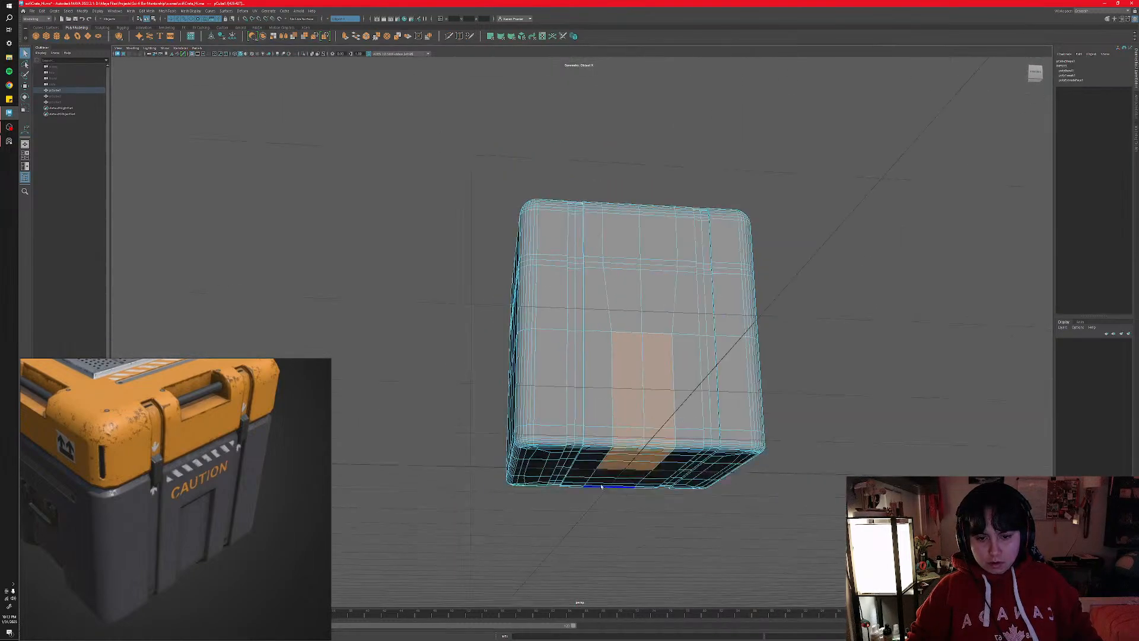
- Try extruding the selected lower middle faces and scaling them in the YZ plane in the four-view layout, and undo the scaling
left_click_drag(601, 487, 652, 491, "alt")
scroll(641, 478, "up", 5)
scroll(635, 487, "down", 5)
mouse_move(580, 480)
left_mouse_down("alt")
mouse_move(593, 470)
mouse_move(584, 464)
mouse_move(578, 480)
mouse_move(630, 480)
mouse_move(557, 478)
left_mouse_up("alt")
scroll(609, 462, "up", 6)
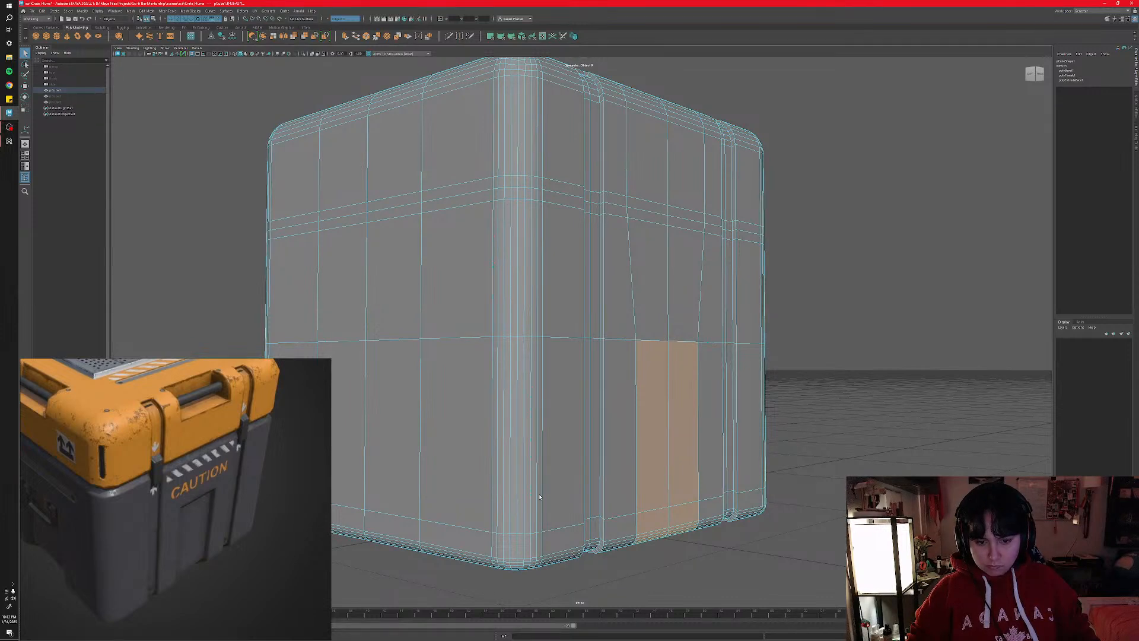
left_click_drag(539, 496, 516, 446, "alt")
key("ctrl+e")
key("space")
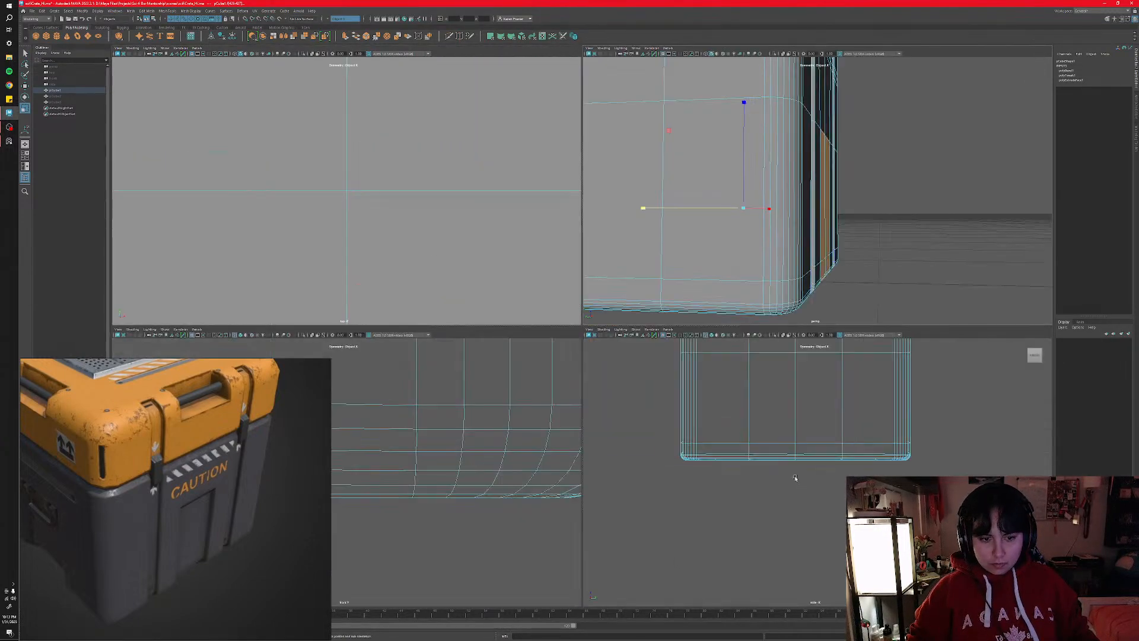
scroll(795, 478, "down", 4)
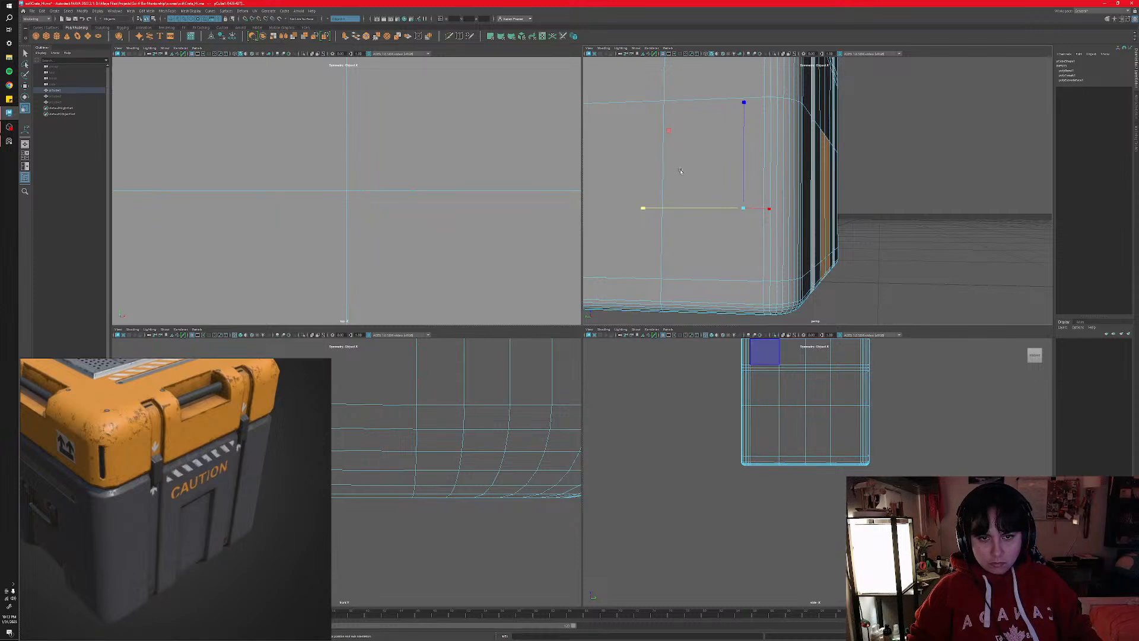
left_click_drag(667, 130, 627, 122)
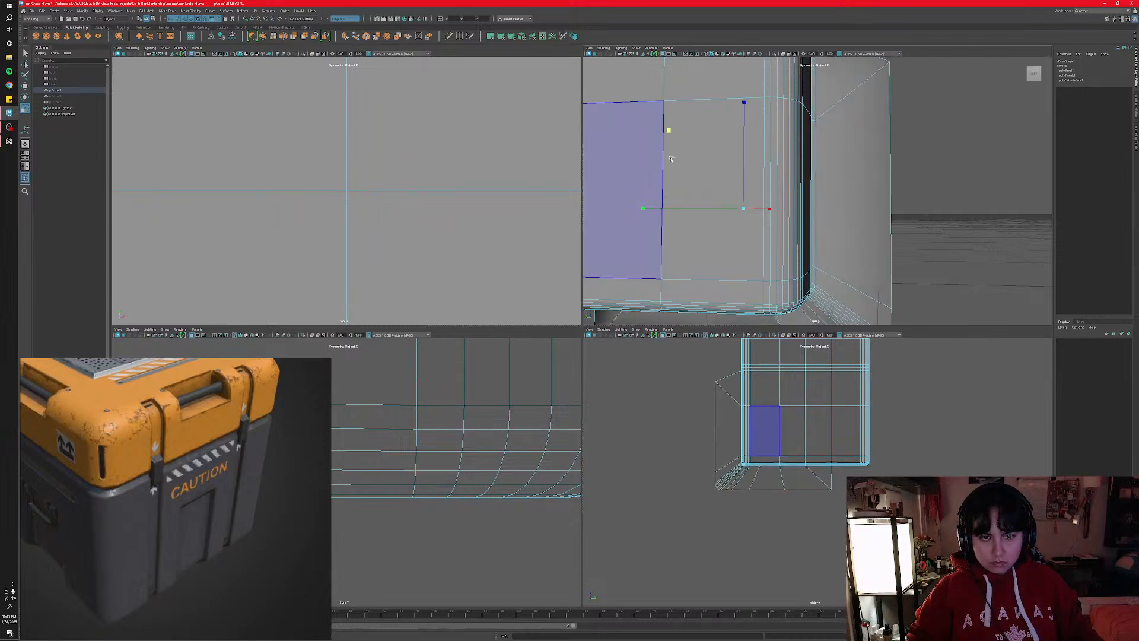
key("ctrl+z")
- Extrude the selected lower middle faces and push them inward into the crate's front
scroll(721, 399, "up", 4)
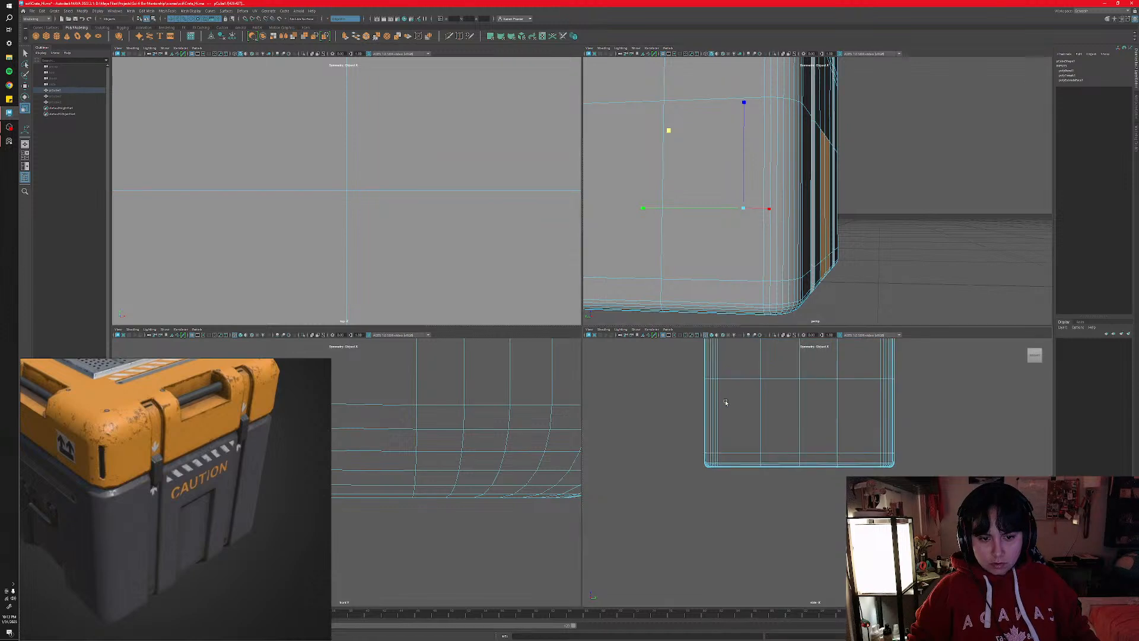
middle_click_drag(720, 508, 726, 492, "alt")
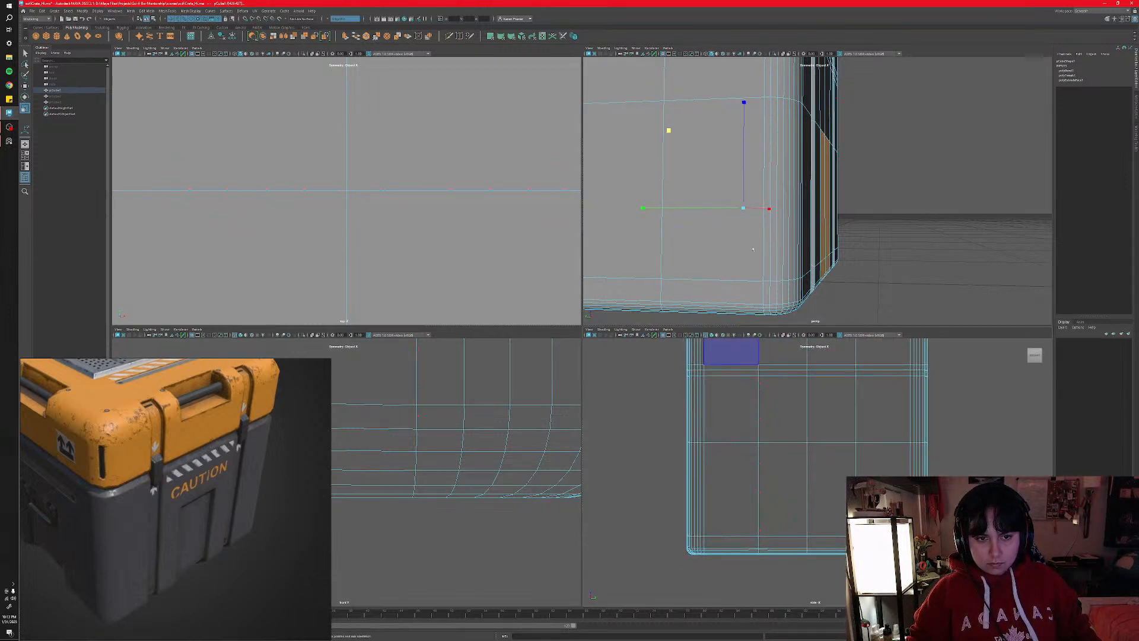
right_click(752, 249)
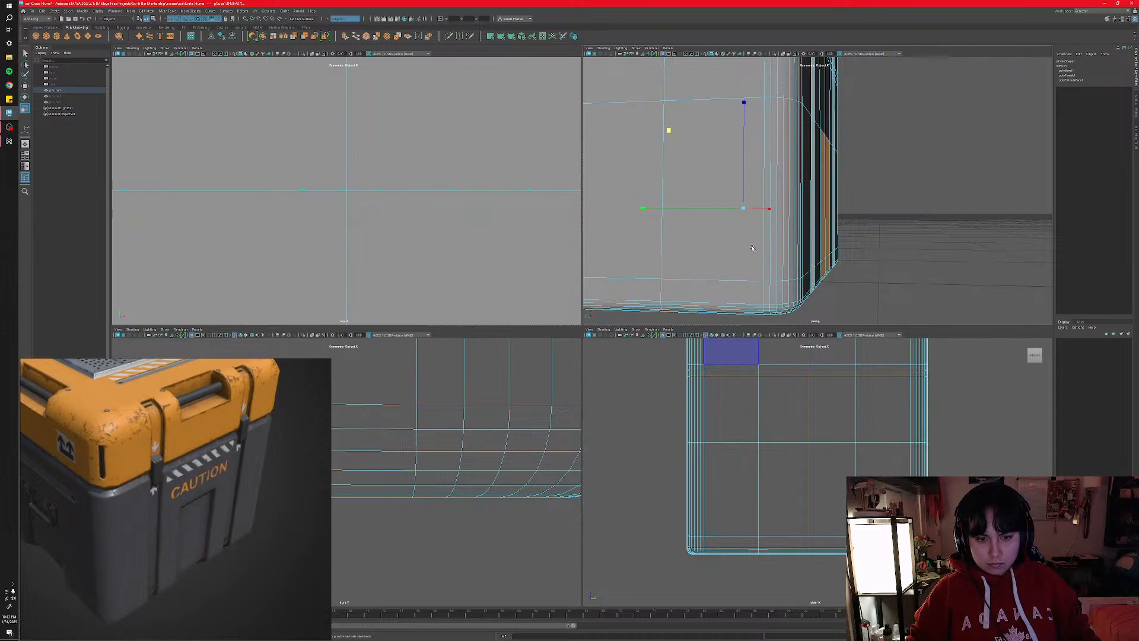
key("ctrl+e")
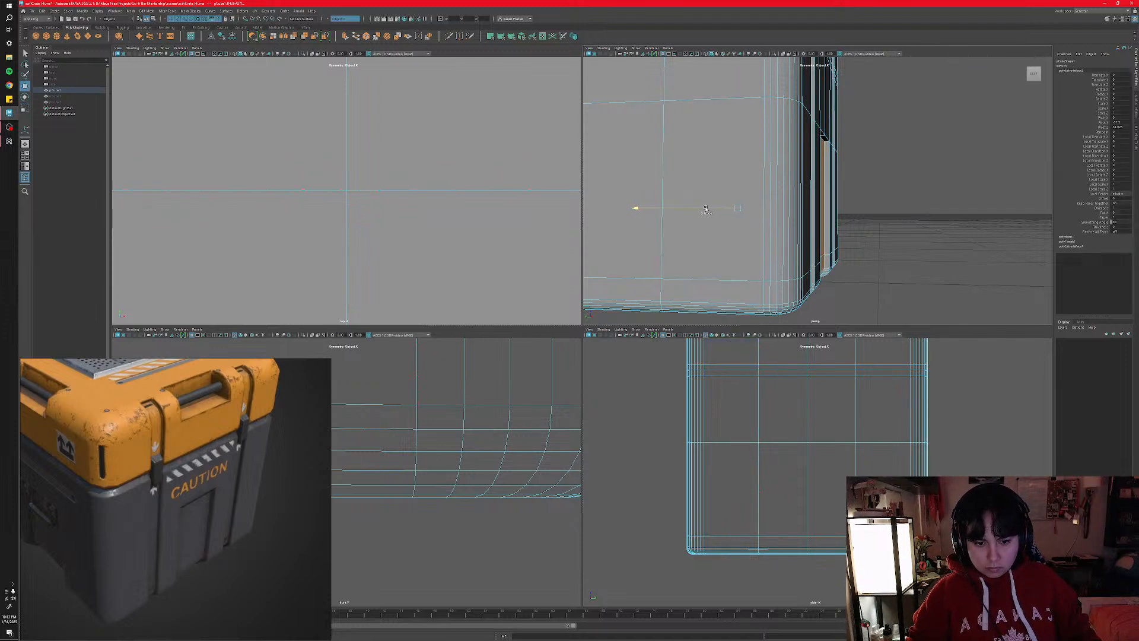
left_click_drag(705, 209, 705, 211)
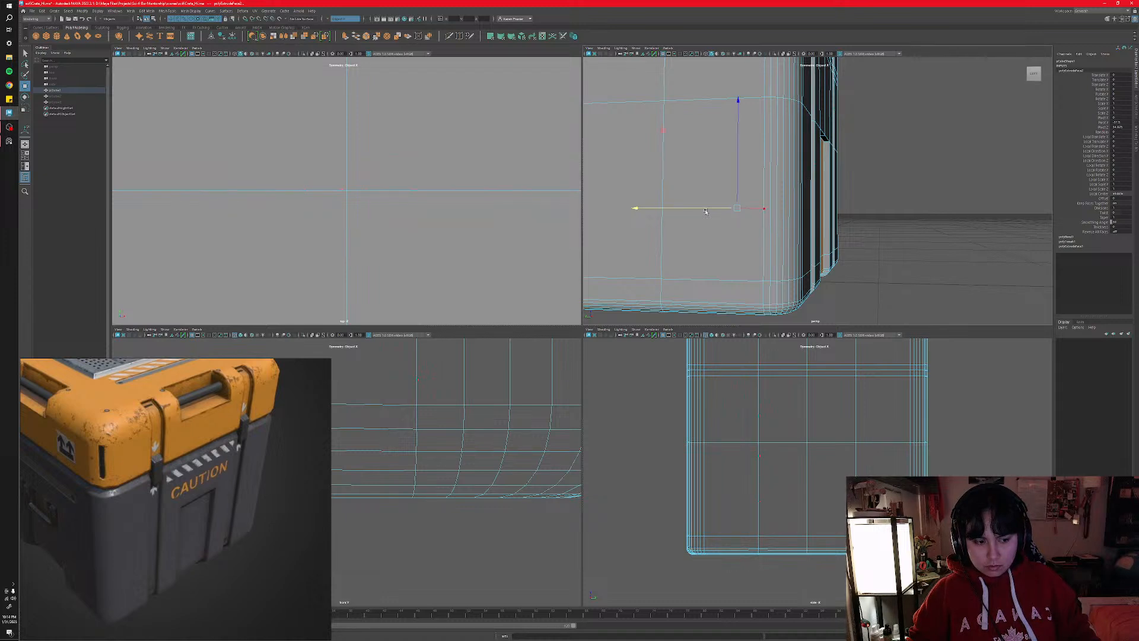
middle_click_drag(705, 212, 671, 169, "alt")
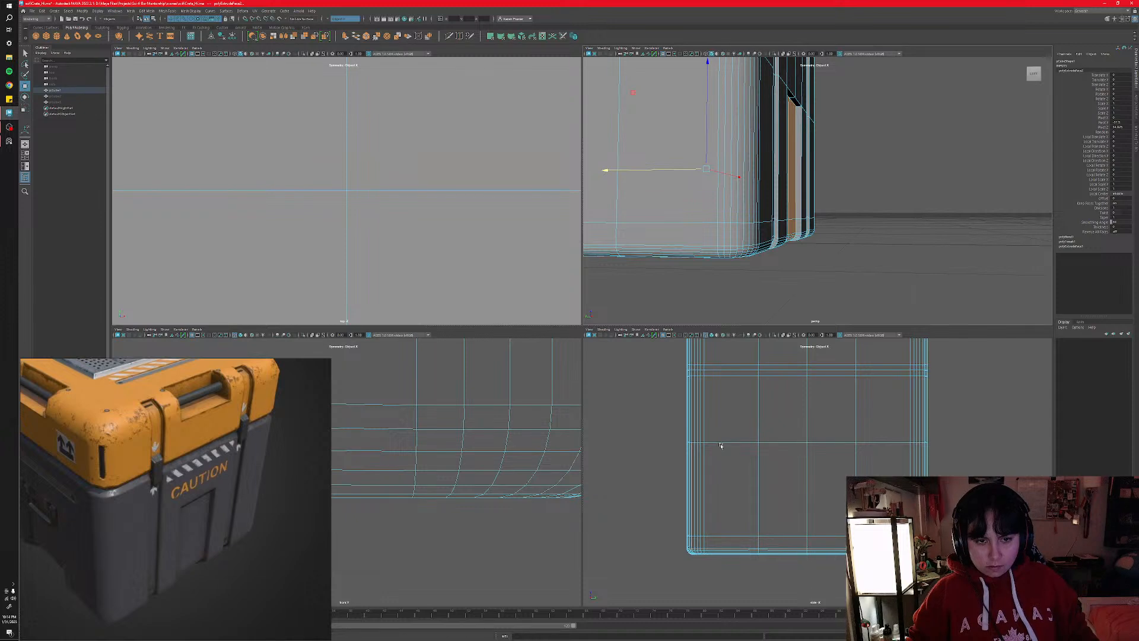
- Reduce the selection to the recess's faces along the bottom edge and underside, and raise them slightly
left_click_drag(887, 163, 841, 222, "alt")
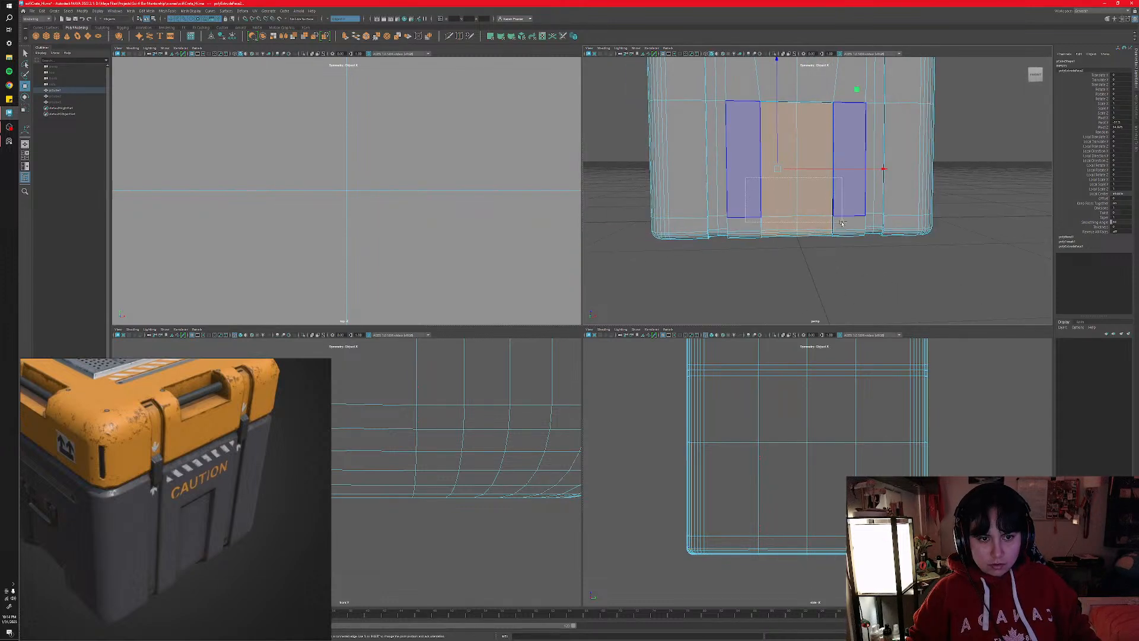
left_click_drag(844, 177, 811, 155, "ctrl")
left_click_drag(741, 204, 809, 229, "ctrl")
scroll(752, 259, "up", 6)
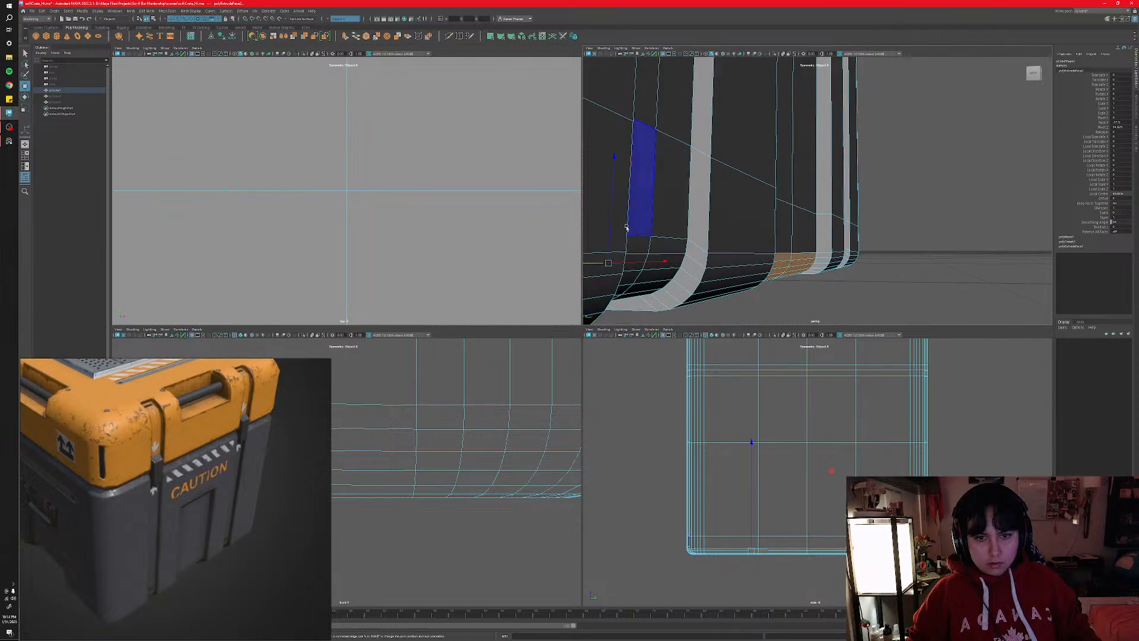
left_click_drag(610, 233, 614, 227)
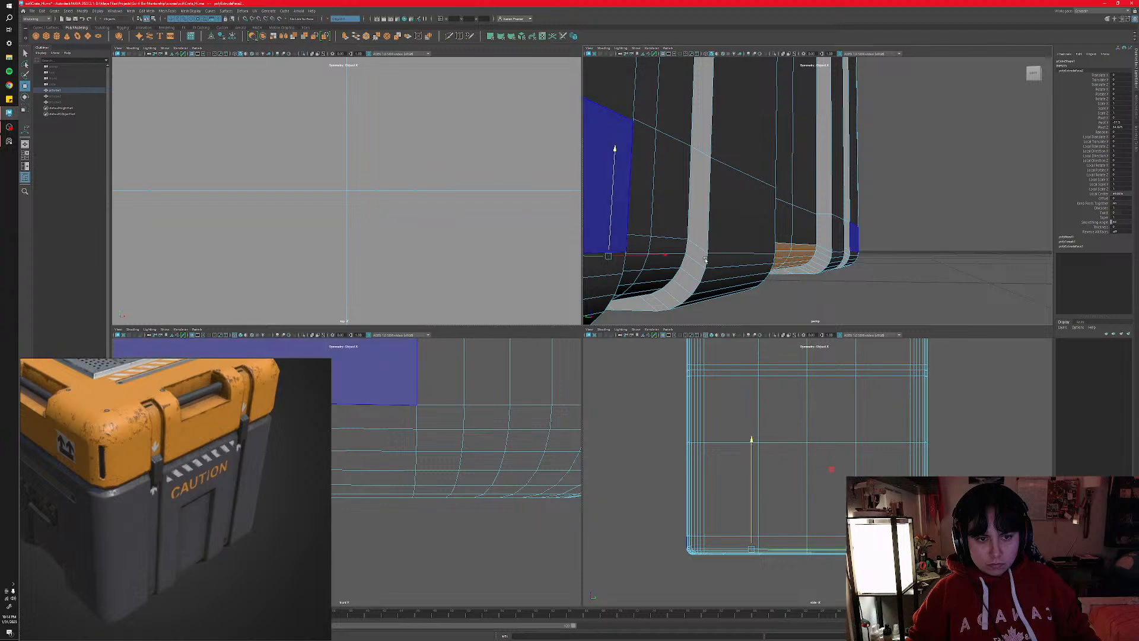
- Reduce the selection to the recess's flat underside faces and shift them slightly in the depth direction
left_click_drag(777, 291, 745, 268, "alt")
middle_click_drag(745, 268, 758, 247, "alt")
left_click_drag(759, 246, 832, 209, "alt")
left_click_drag(824, 141, 762, 83, "ctrl")
middle_click_drag(671, 181, 764, 191, "alt")
left_click_drag(684, 209, 691, 211)
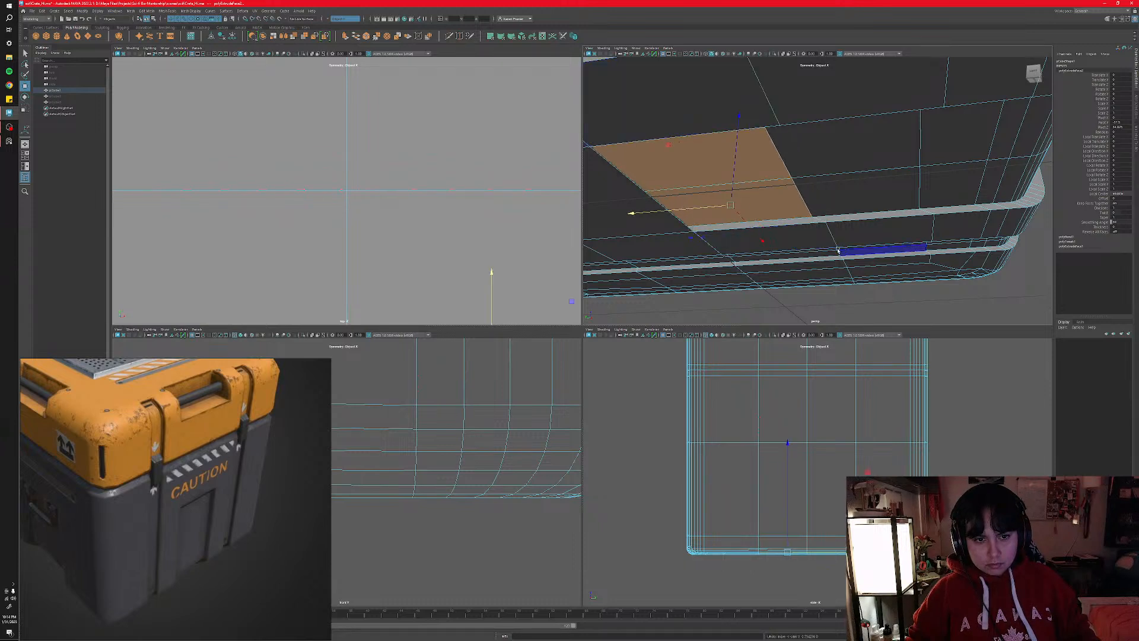
- Select the inner end edge of the recess on the crate's underside and move it in depth onto the adjoining edge line
right_click_drag(779, 205, 777, 180)
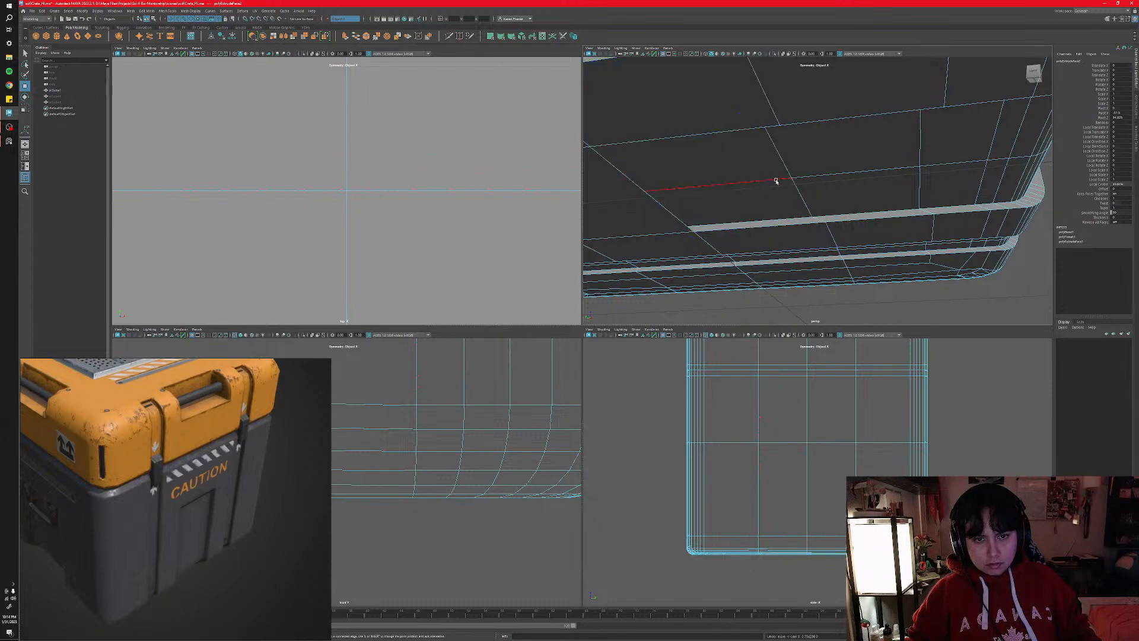
left_click_drag(777, 180, 676, 228, "alt")
left_click(729, 212)
left_click(750, 203)
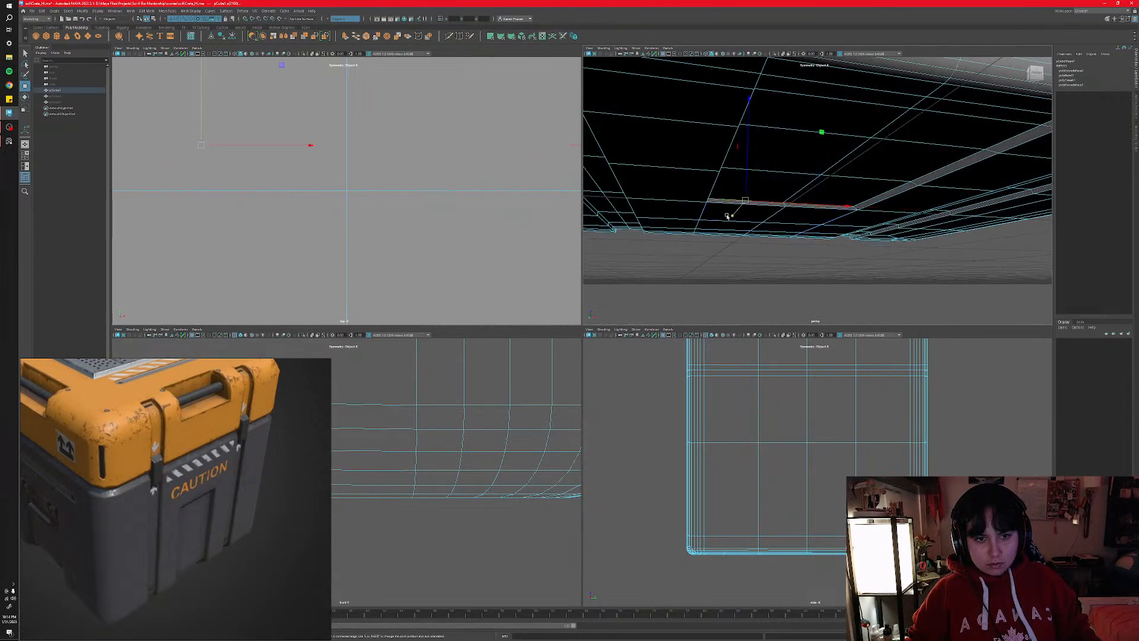
left_click_drag(750, 204, 774, 219, "alt")
left_click_drag(689, 200, 679, 175, "alt")
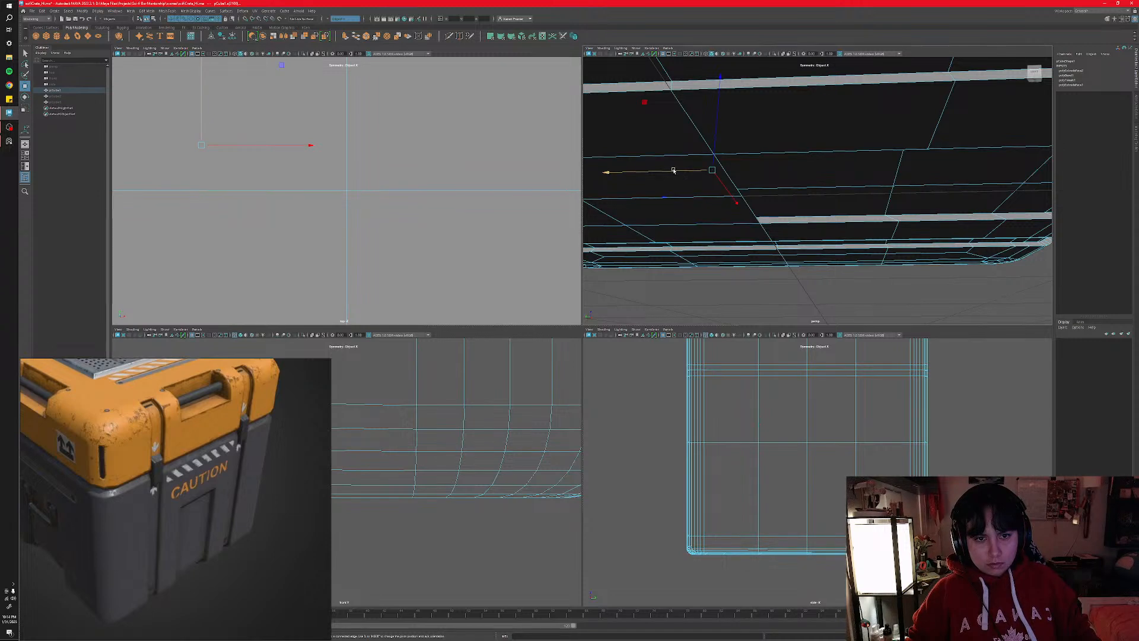
left_click(743, 197)
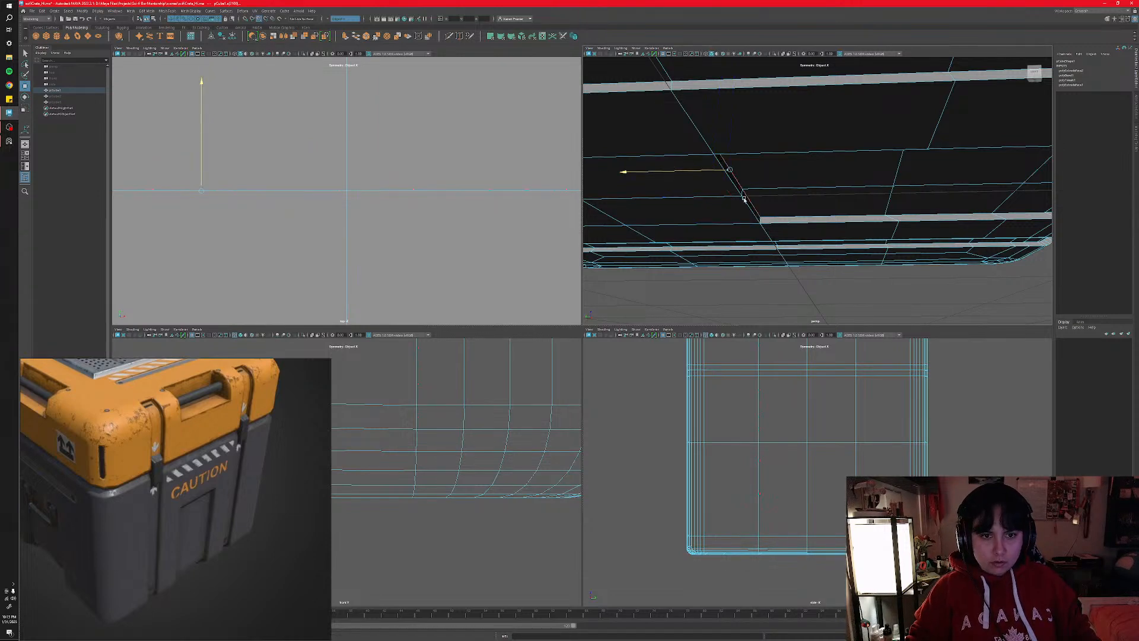
- Return the crate to object mode and clear the selection
left_click_drag(841, 221, 752, 147, "alt")
scroll(793, 231, "down", 5)
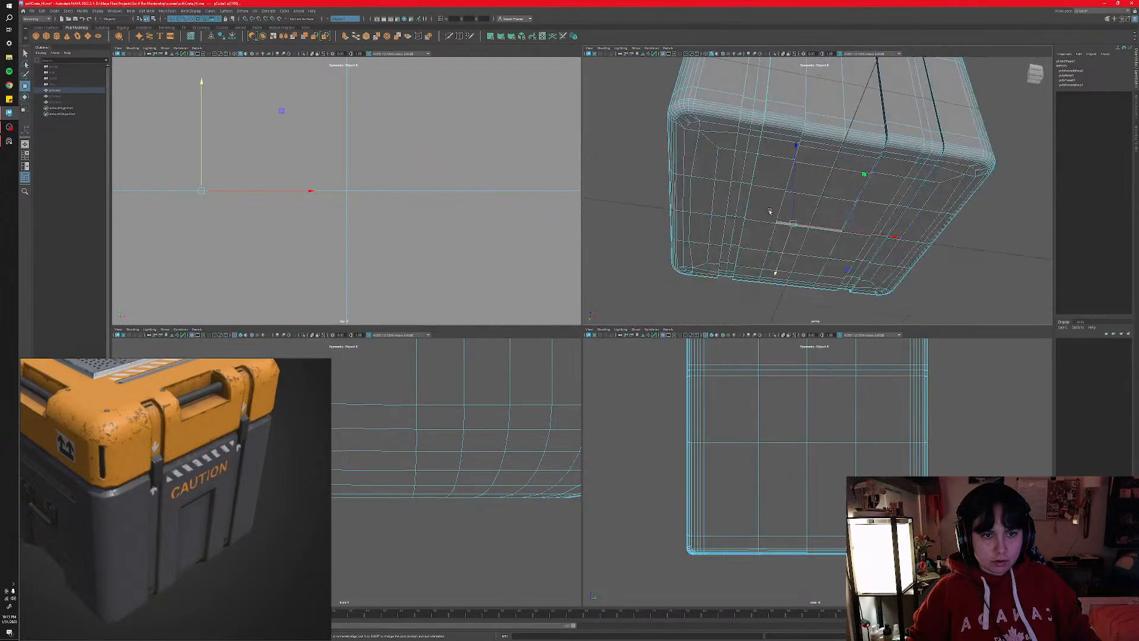
right_click(752, 147)
right_click_drag(749, 146, 777, 137)
left_click_drag(758, 152, 726, 211, "alt")
left_click(745, 259)
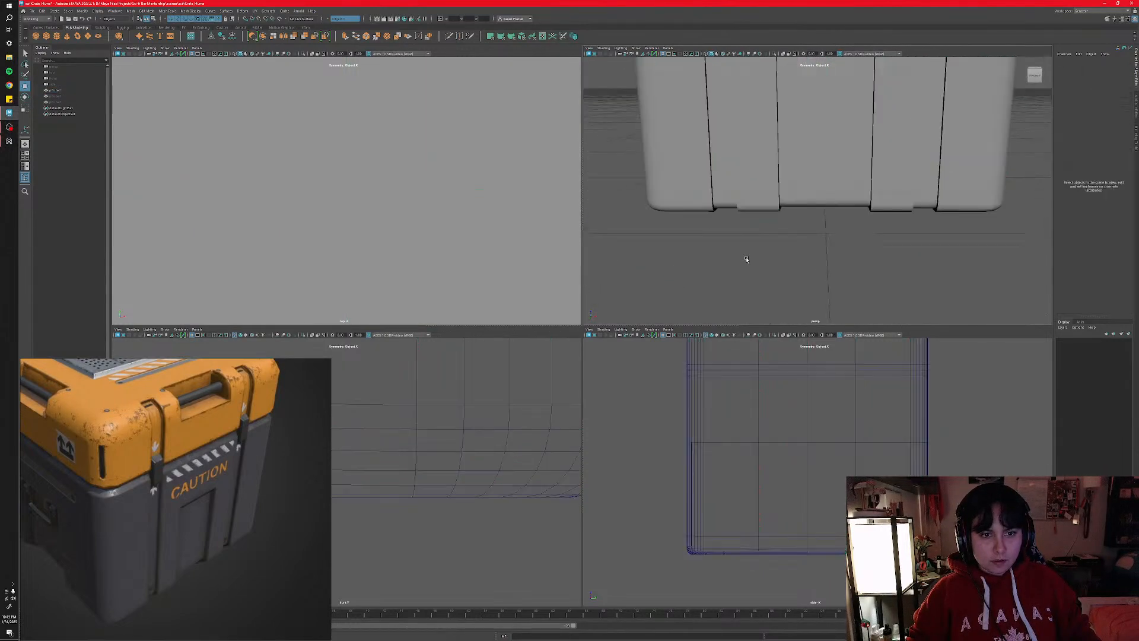
- Maximize the perspective view, turn on ambient occlusion shading to check the front recess, and save the scene
scroll(798, 244, "down", 5)
left_click_drag(746, 259, 772, 248, "alt")
scroll(772, 248, "up", 5)
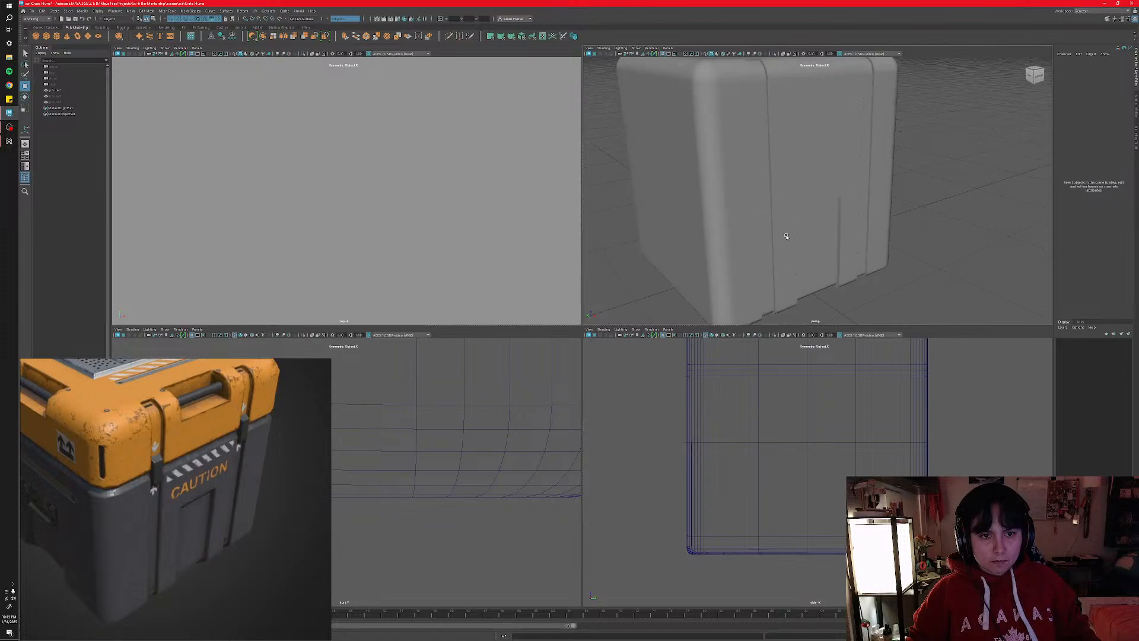
key("space")
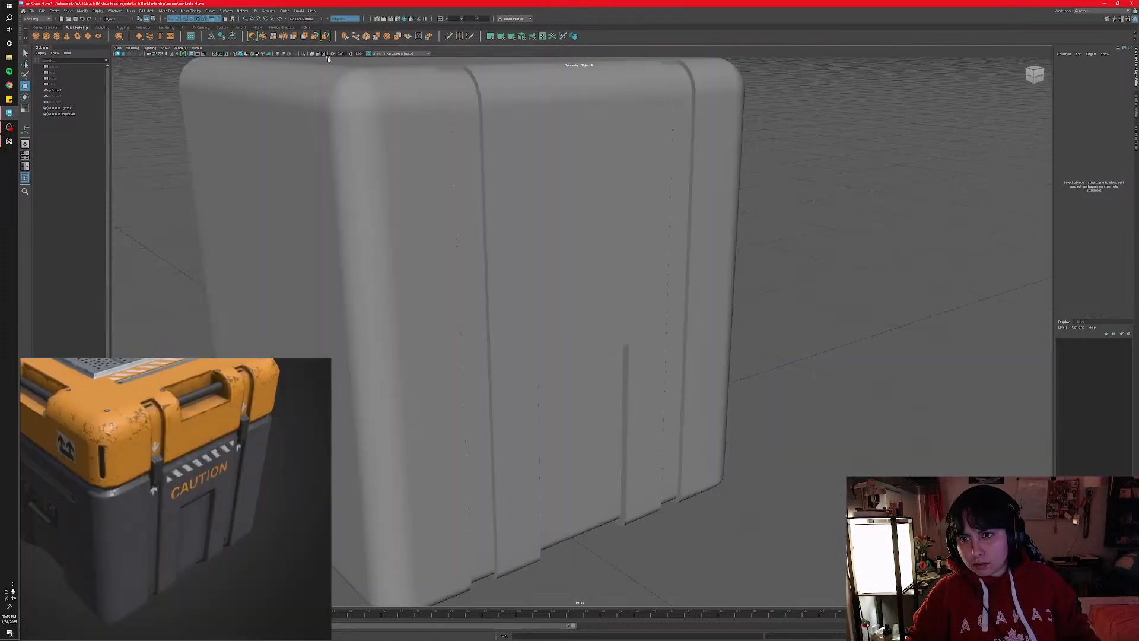
left_click(277, 54)
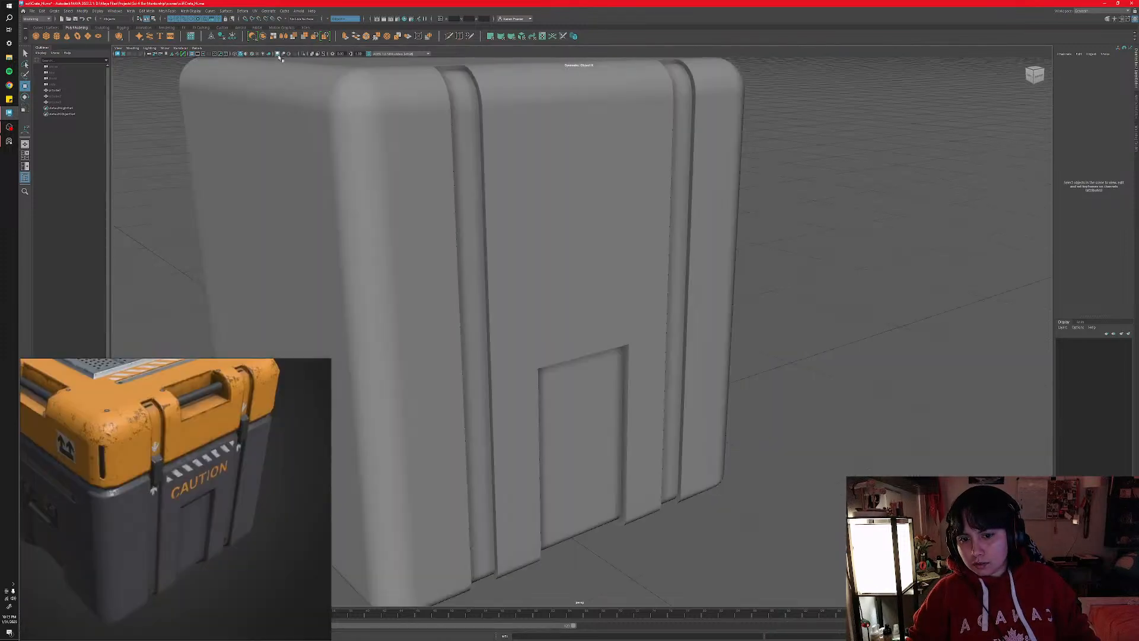
scroll(428, 194, "down", 5)
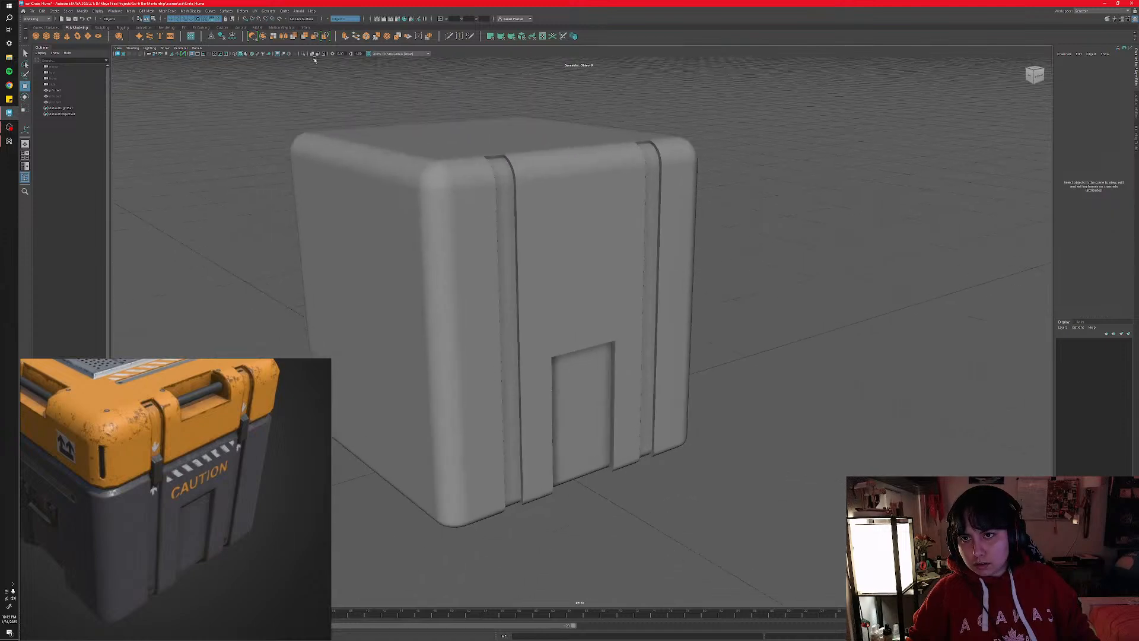
left_click_drag(610, 346, 760, 378, "alt")
key("ctrl+s")
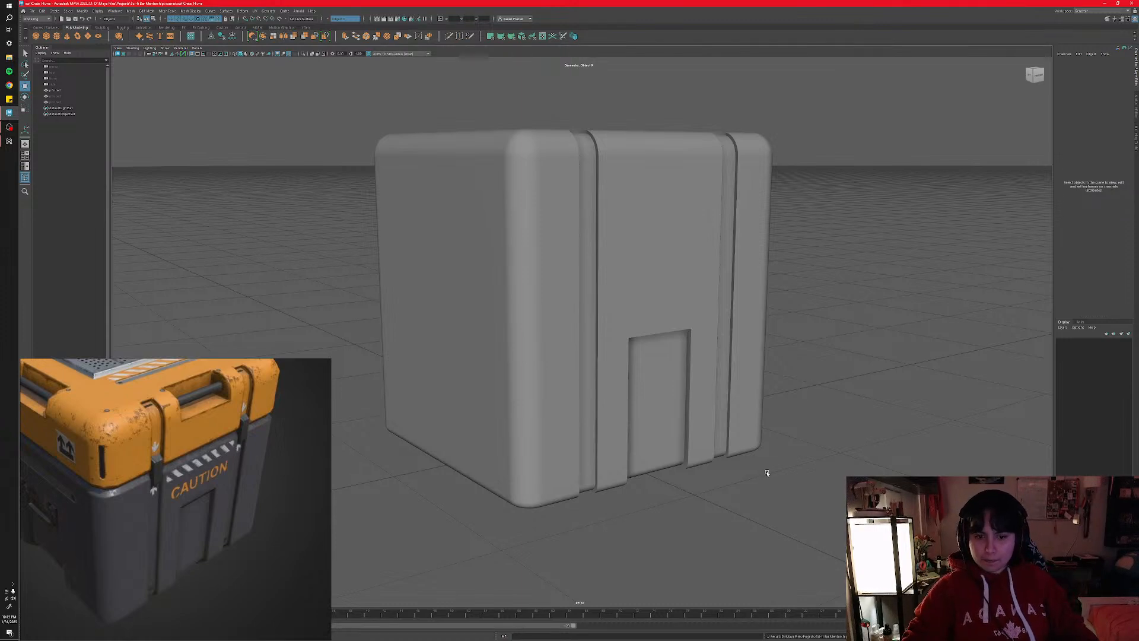
- Examine the crate's upper front between the strap grooves and compare it with the handle area in the reference image
scroll(763, 475, "down", 2)
left_click_drag(629, 374, 612, 436, "alt")
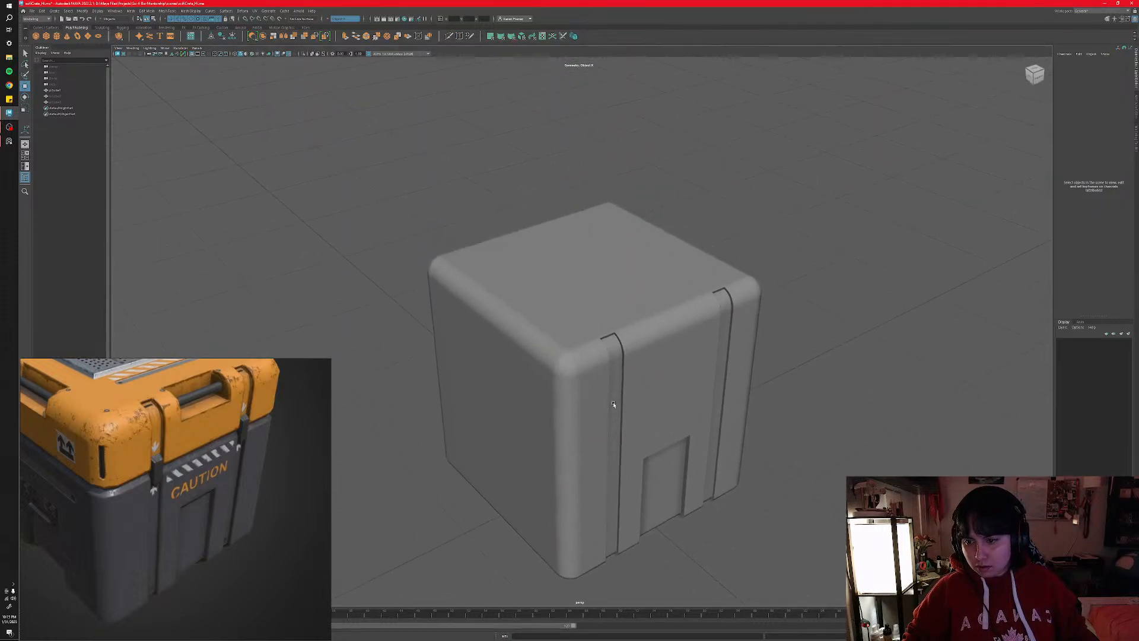
scroll(610, 399, "up", 4)
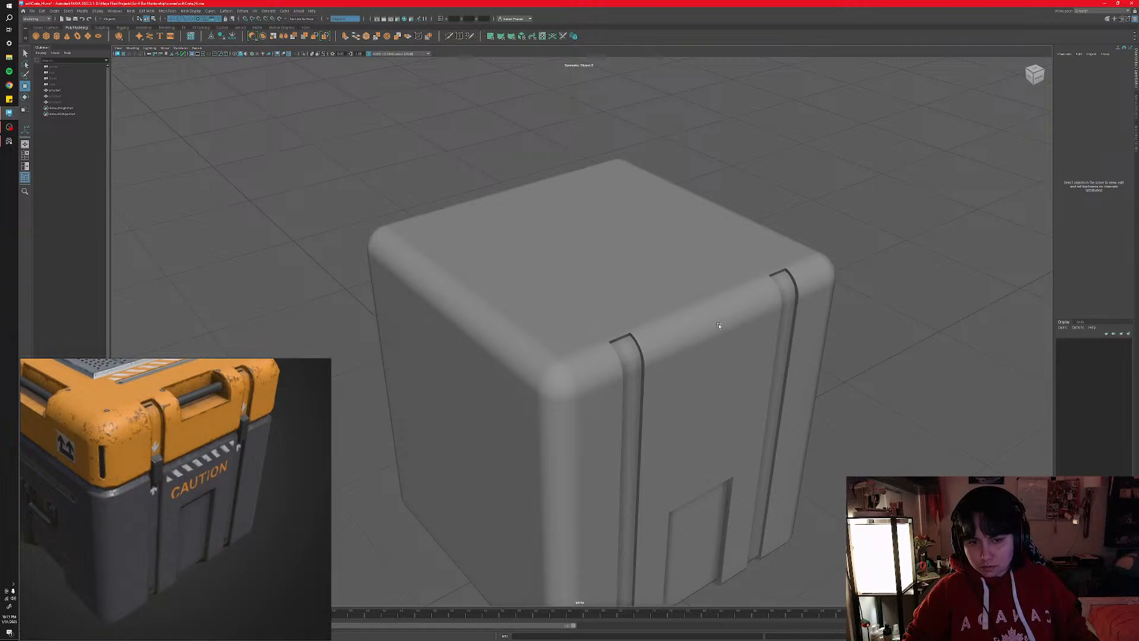
left_click_drag(719, 325, 644, 371, "alt")
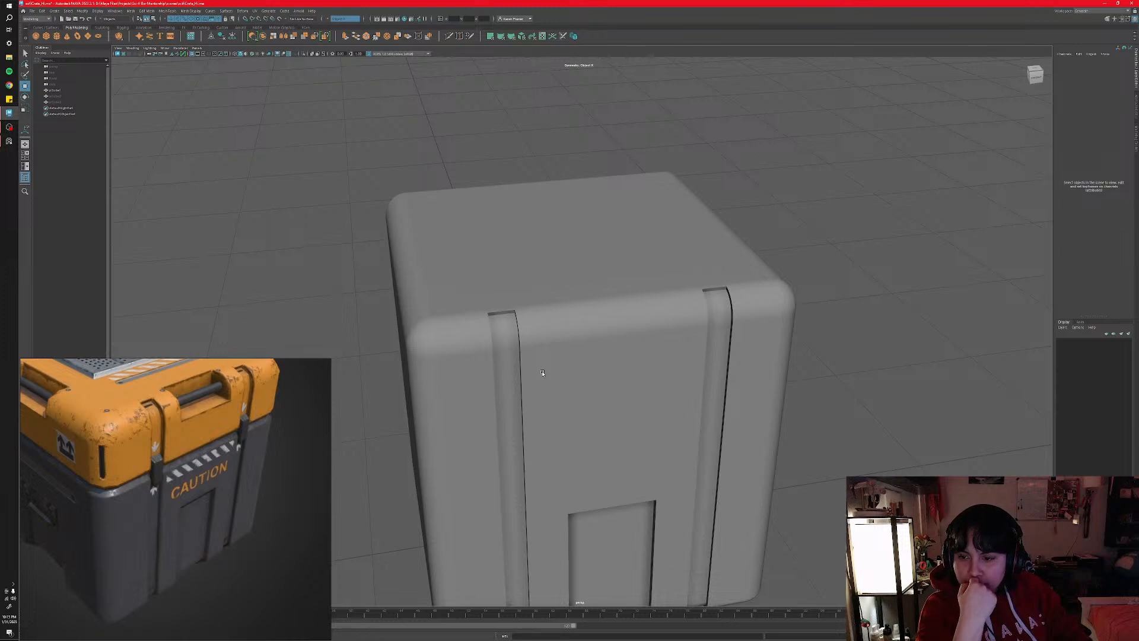
scroll(195, 463, "up", 5)
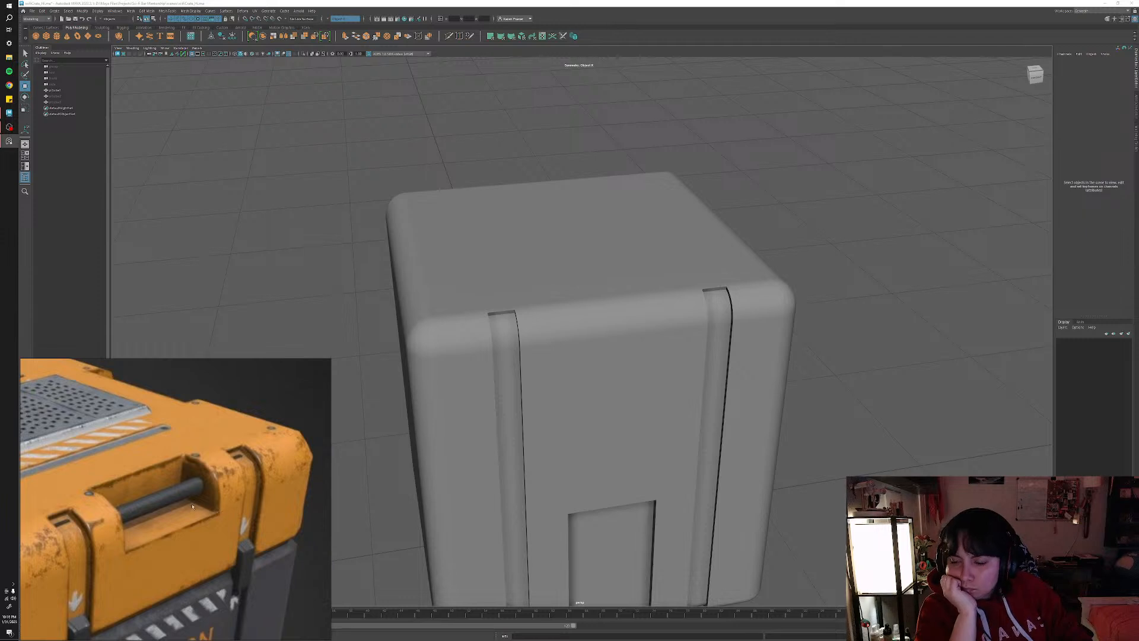
- Insert an edge loop with Multi-Cut on the crate's top face, just inside the rounded front edge
left_click(556, 386)
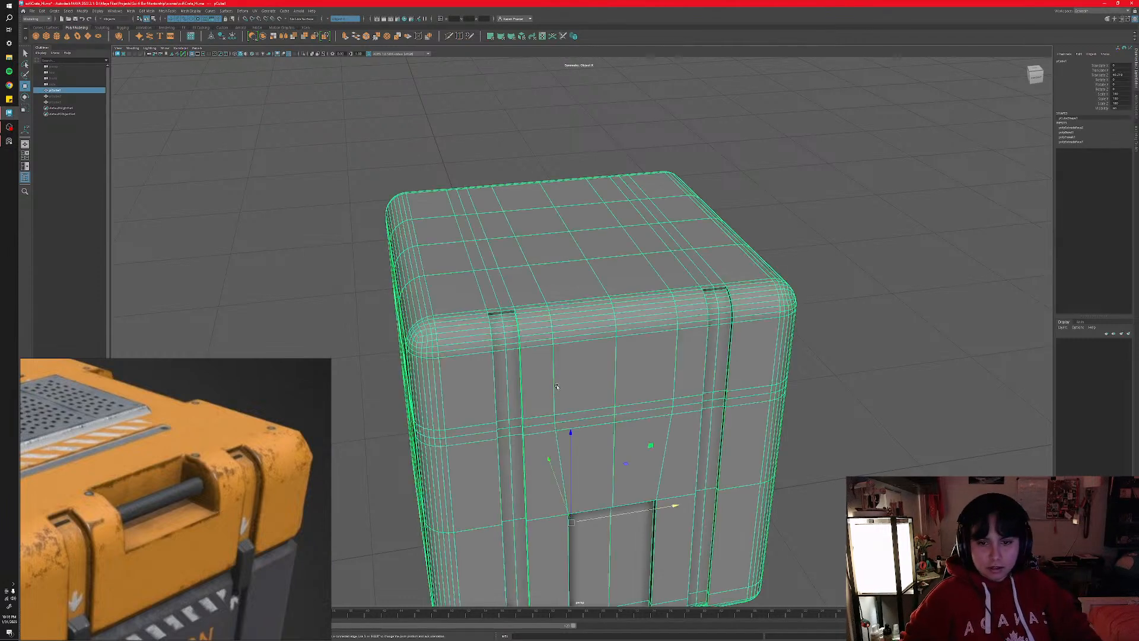
left_click_drag(556, 386, 624, 369, "alt")
middle_click_drag(592, 279, 564, 318, "alt")
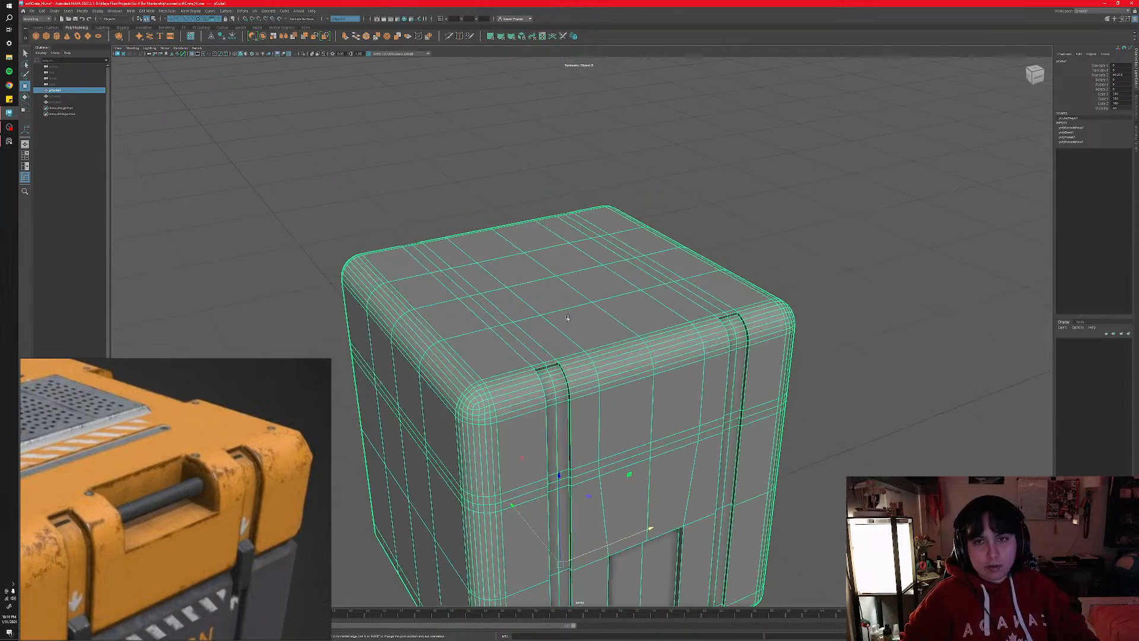
left_click(449, 36)
left_click_drag(584, 285, 735, 356, "alt")
middle_click_drag(736, 356, 592, 333, "alt")
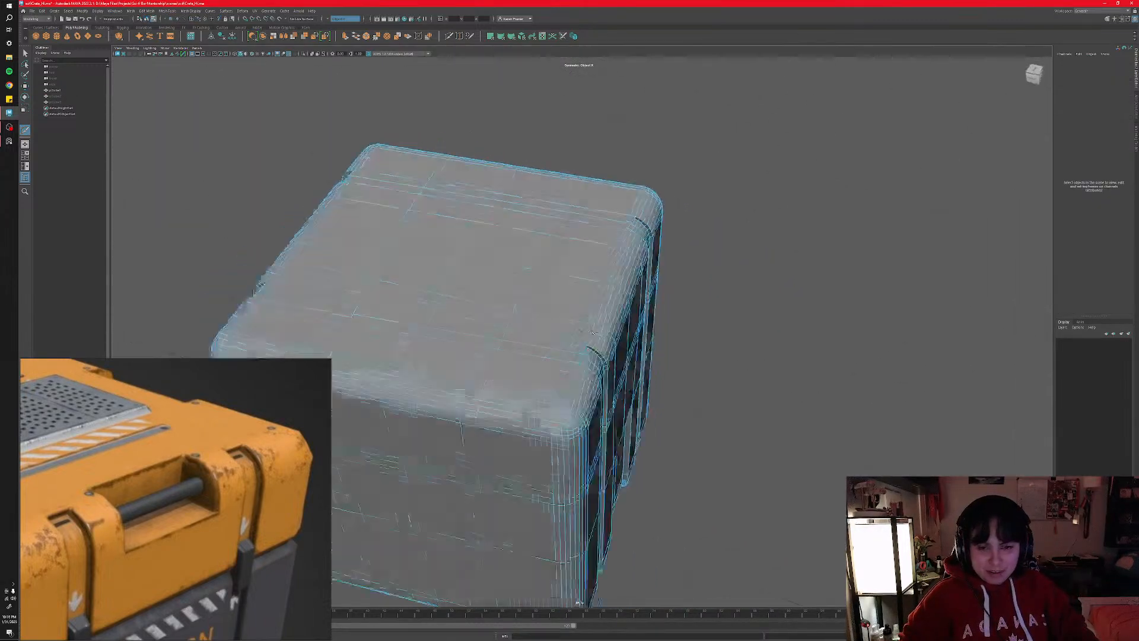
left_click_drag(592, 333, 644, 344, "alt")
scroll(643, 344, "up", 3)
middle_click_drag(624, 288, 615, 310, "alt")
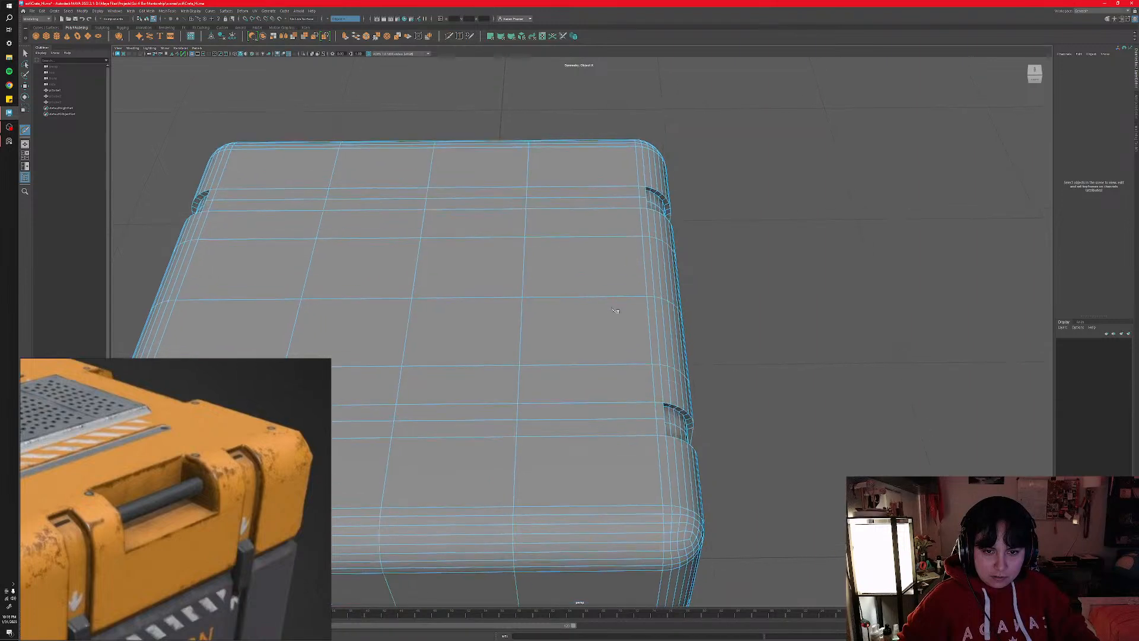
left_click_drag(615, 310, 610, 385, "alt")
middle_click_drag(617, 395, 615, 210, "alt")
scroll(614, 210, "up", 6)
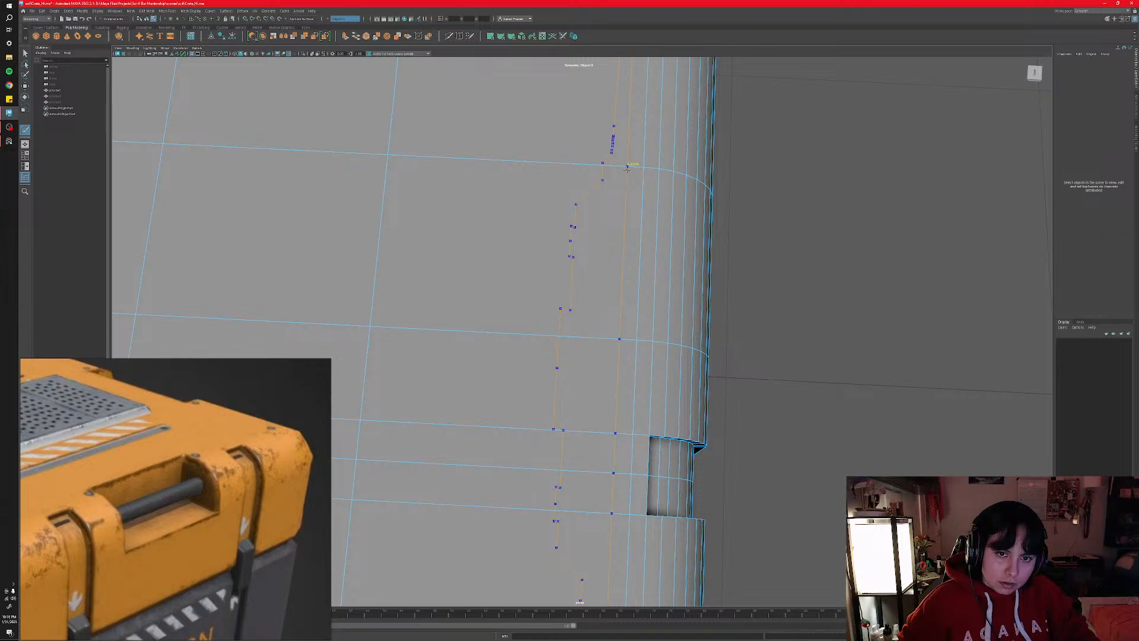
left_click(627, 168, "ctrl")
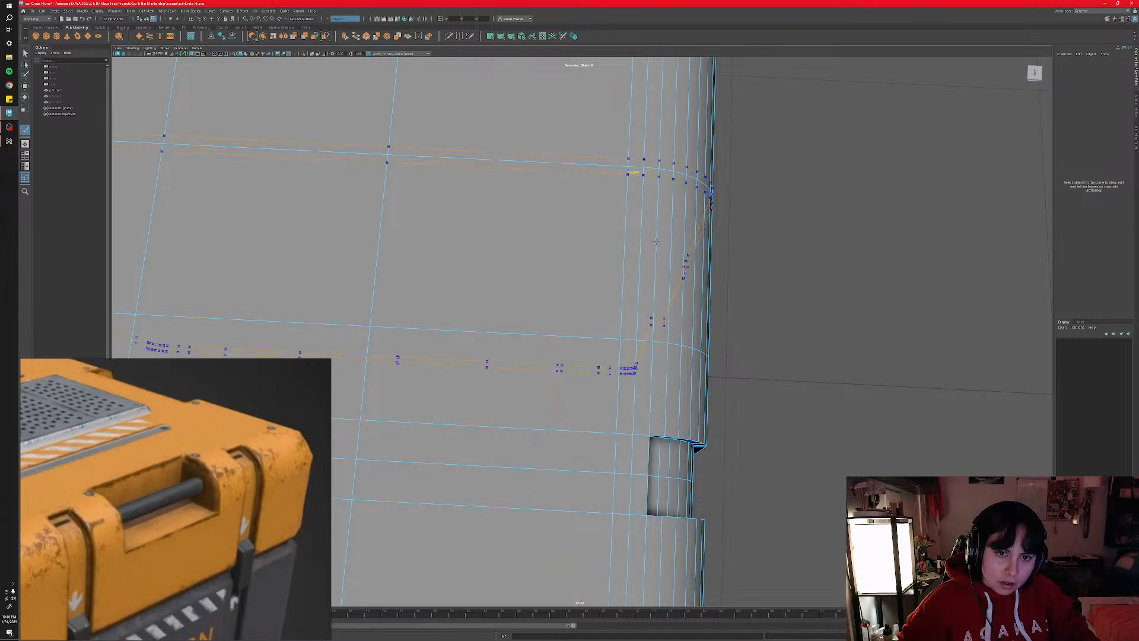
- Insert a horizontal edge loop around the crate body, just below the rounded upper edge of the front
left_click_drag(692, 340, 633, 294, "alt")
middle_click_drag(632, 294, 584, 525, "alt")
scroll(584, 524, "up", 3)
left_click(589, 238)
left_click_drag(553, 336, 545, 338, "alt")
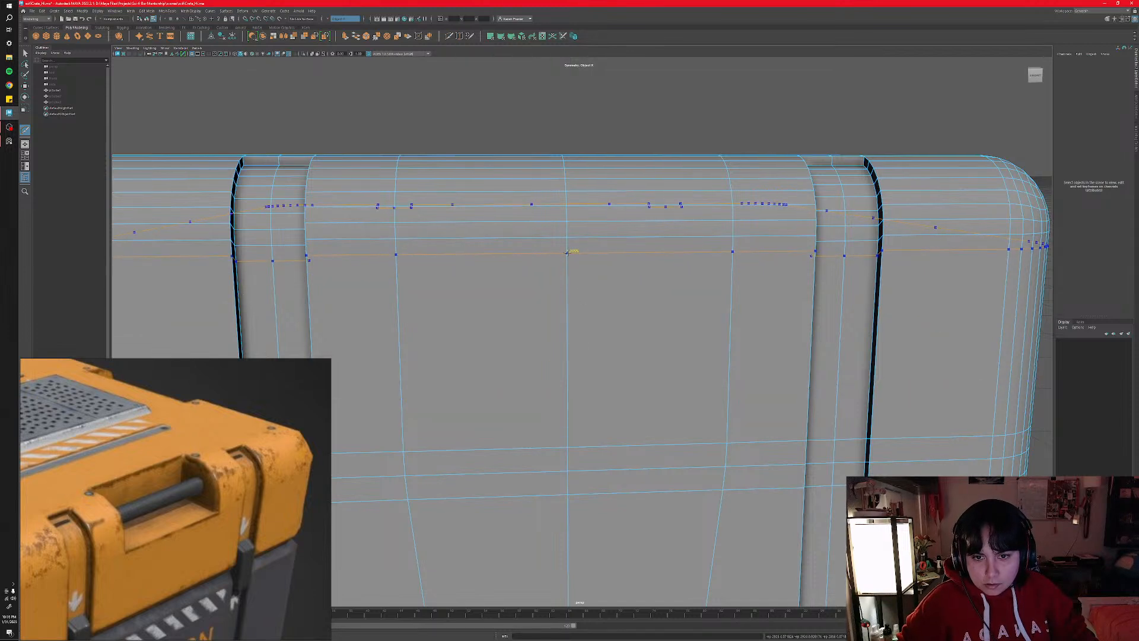
left_click(566, 252, "ctrl")
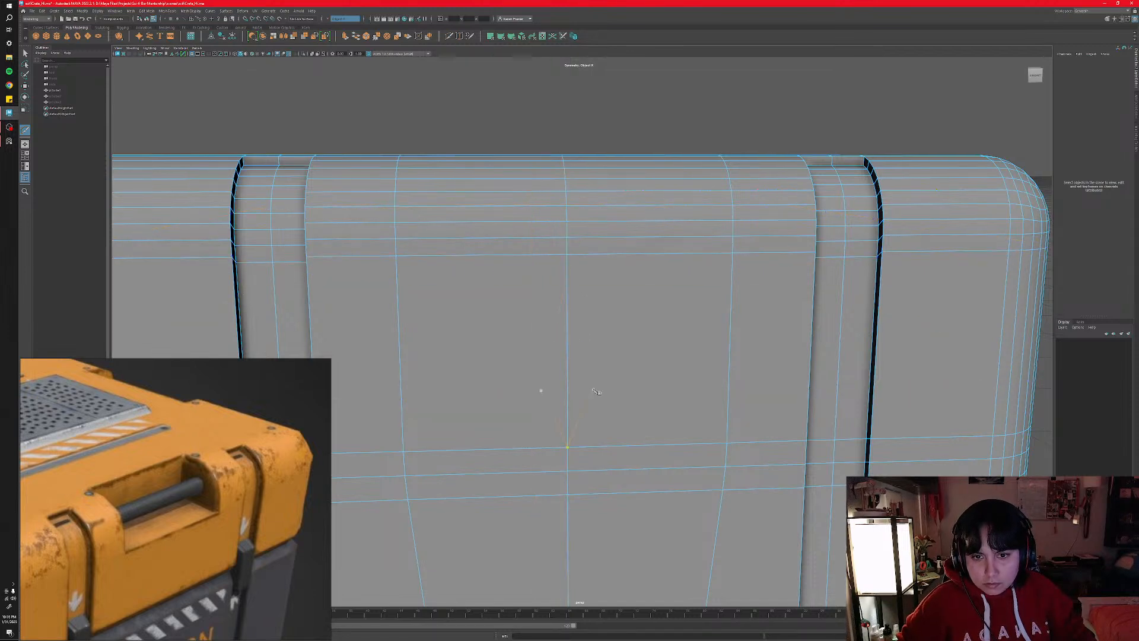
- Select the horizontal edge loop just below the crate's rounded front edge and move it slightly up, closer to the curve
left_click_drag(555, 382, 580, 375, "alt")
scroll(577, 373, "down", 3)
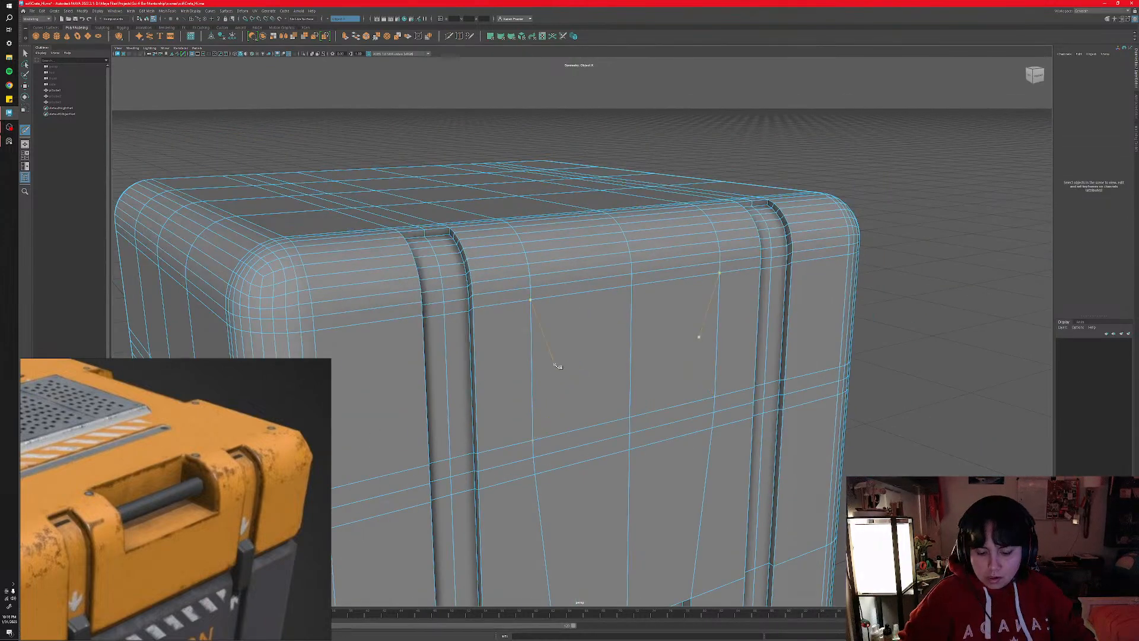
key("r")
right_click_drag(559, 317, 561, 298)
left_click(562, 298)
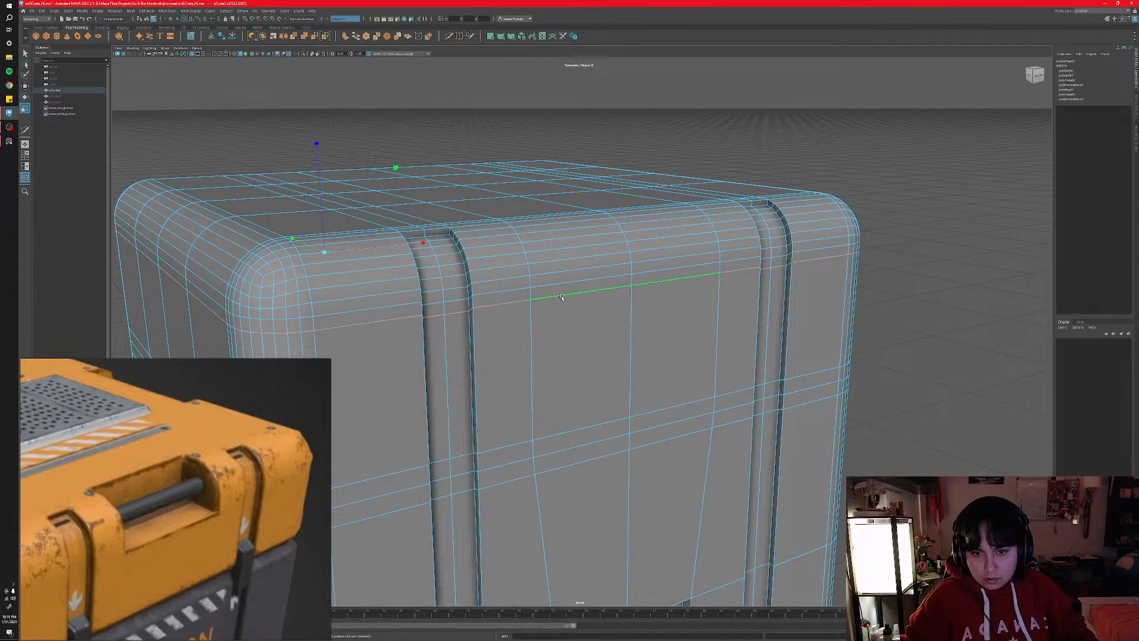
left_click_drag(406, 278, 529, 329, "alt")
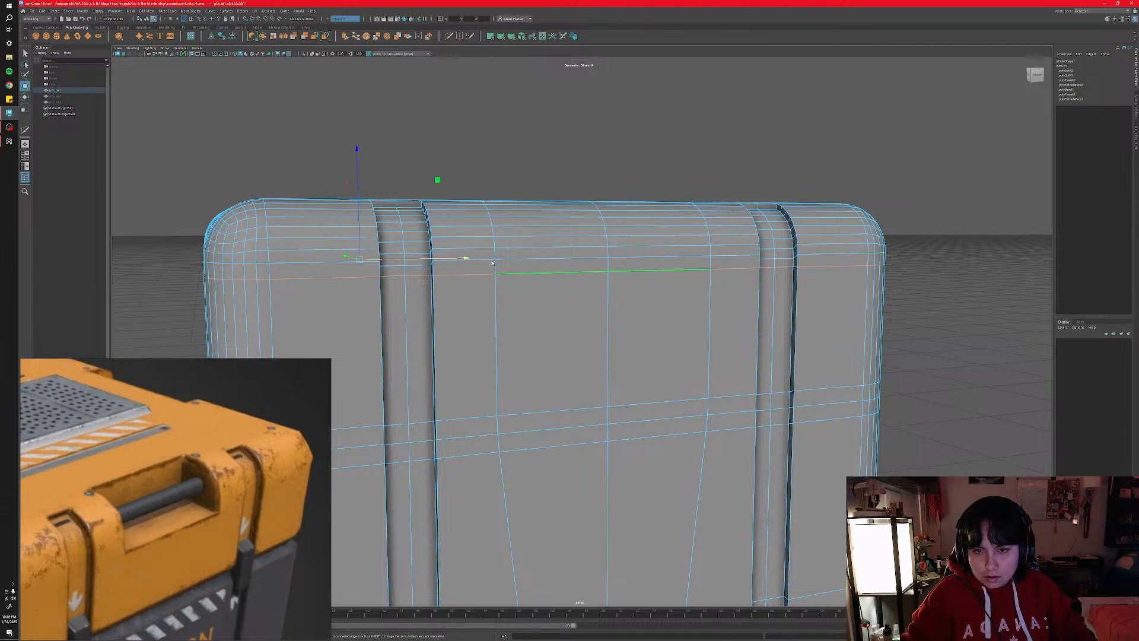
key("w")
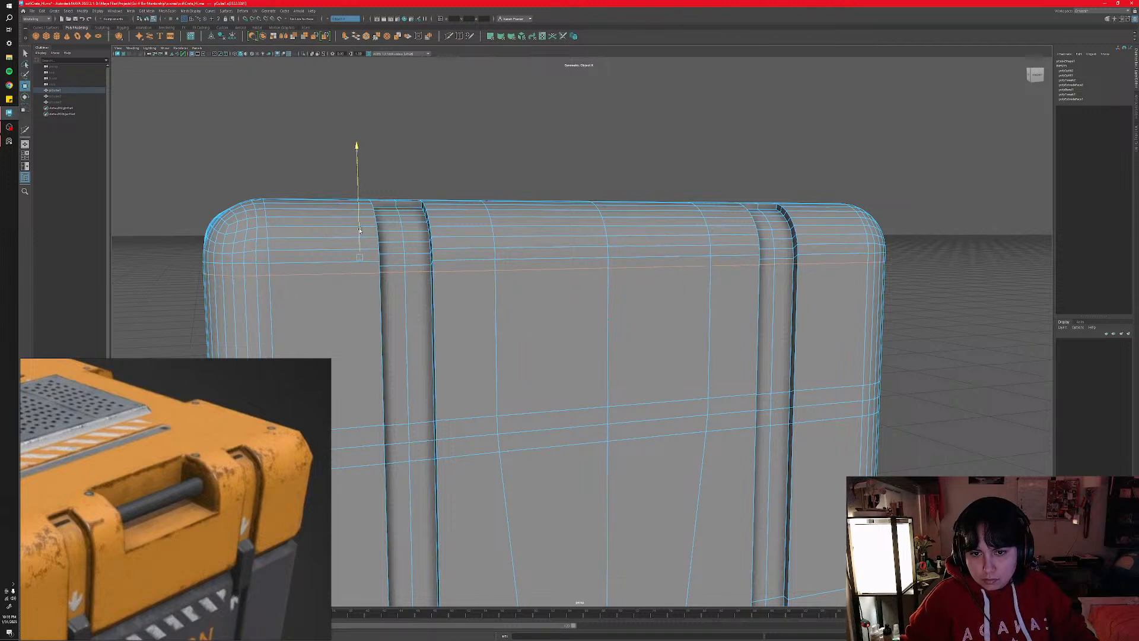
scroll(491, 303, "up", 8)
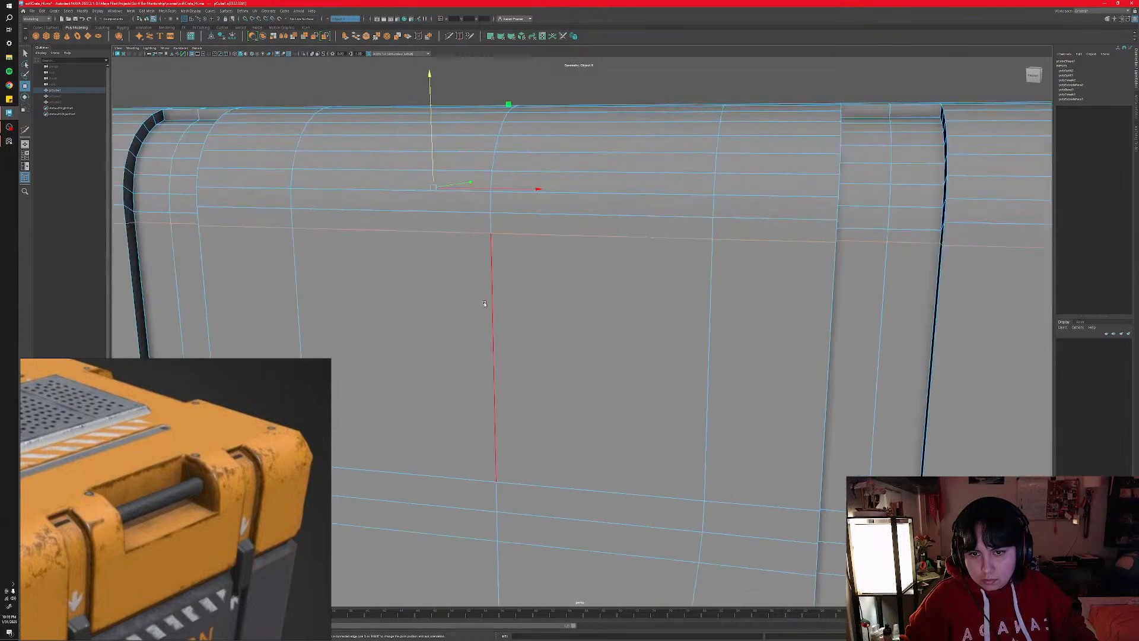
left_click_drag(370, 156, 371, 155)
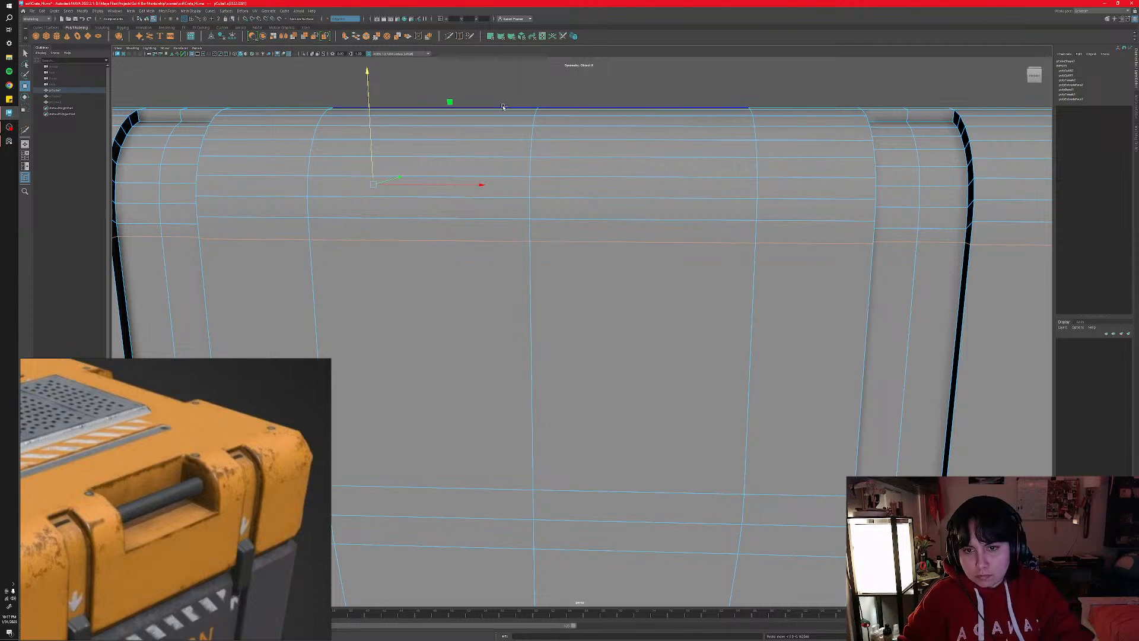
left_click(507, 92)
scroll(531, 306, "down", 3)
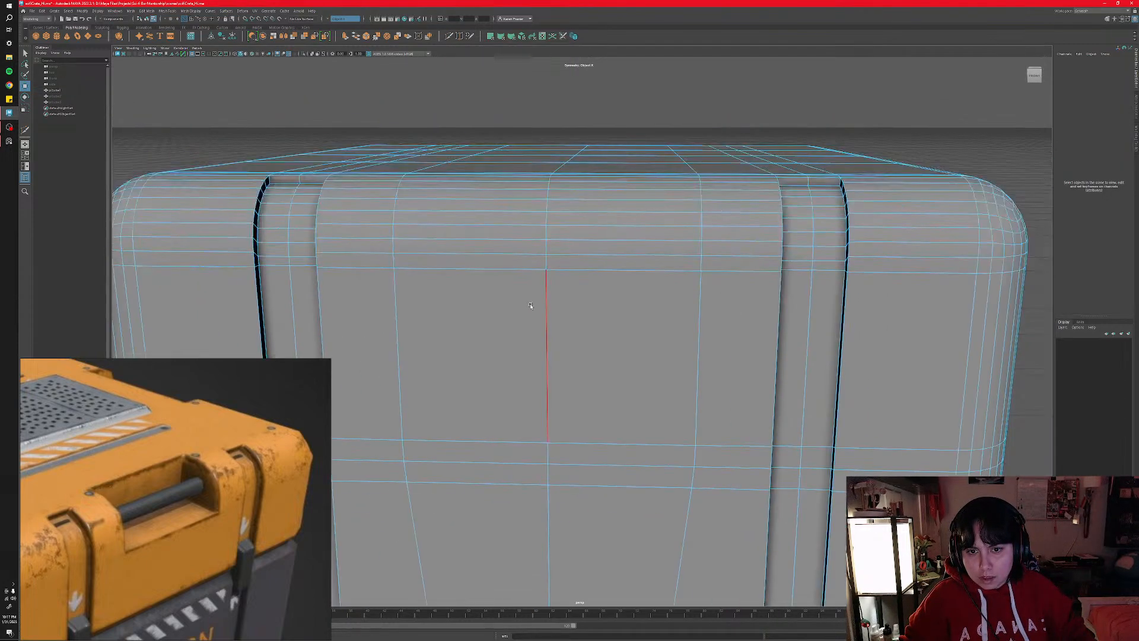
- Try scaling the edge loop on the top face, just behind the rounded front edge, along the depth axis
left_click_drag(495, 320, 561, 322, "alt")
double_click(634, 293)
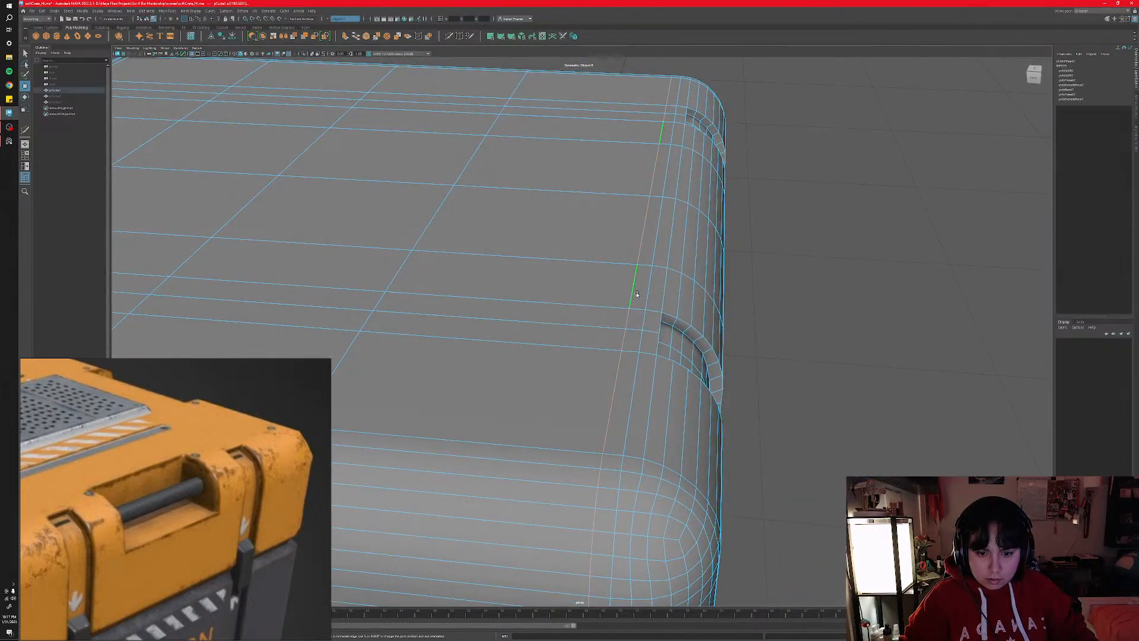
left_click_drag(632, 296, 588, 348, "alt")
key("r")
scroll(579, 260, "down", 3)
middle_click_drag(587, 348, 579, 262, "alt")
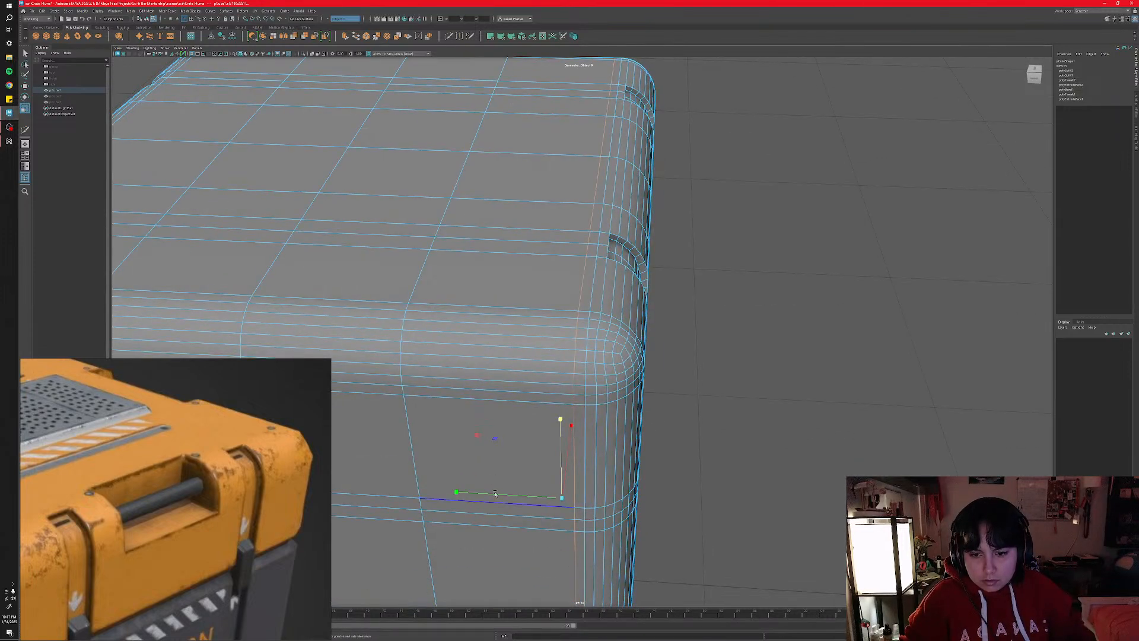
left_click_drag(456, 492, 650, 518)
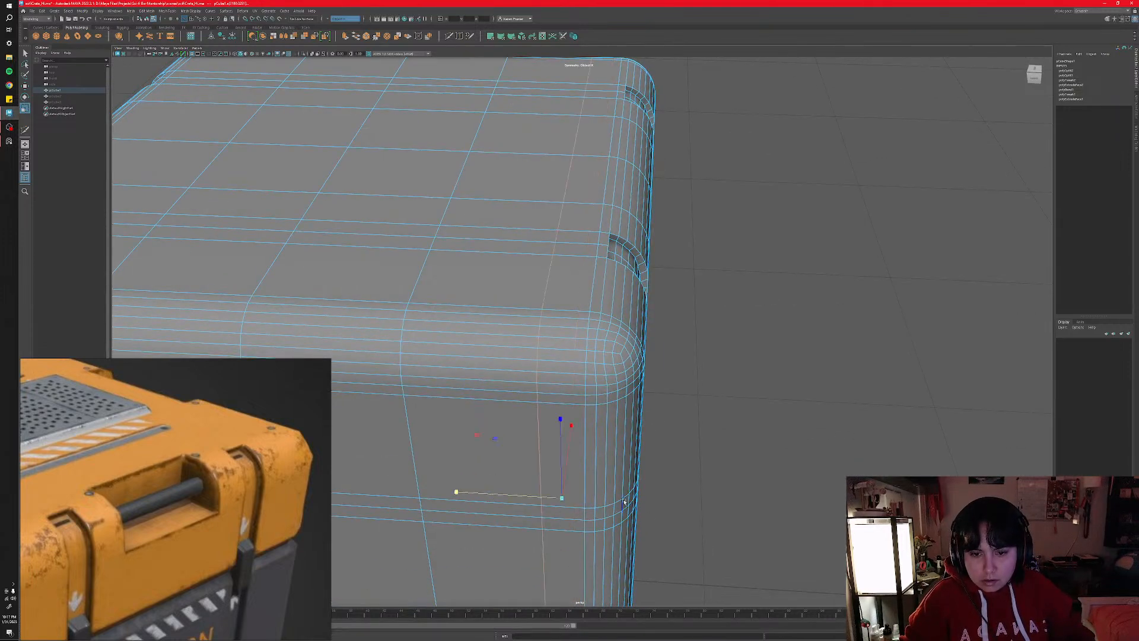
key("ctrl+z")
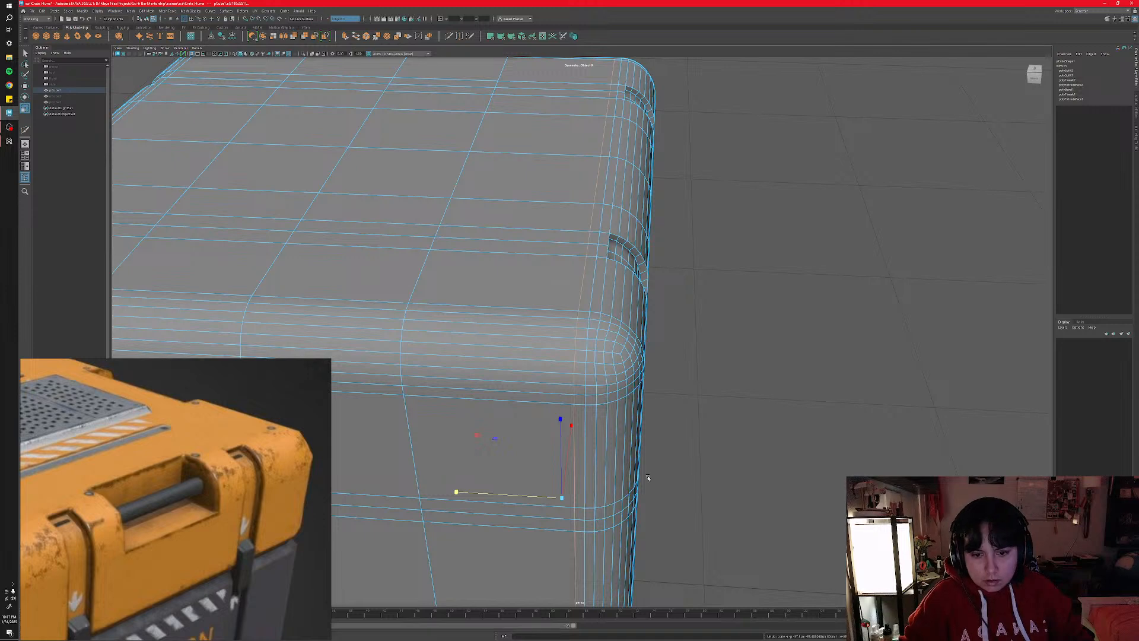
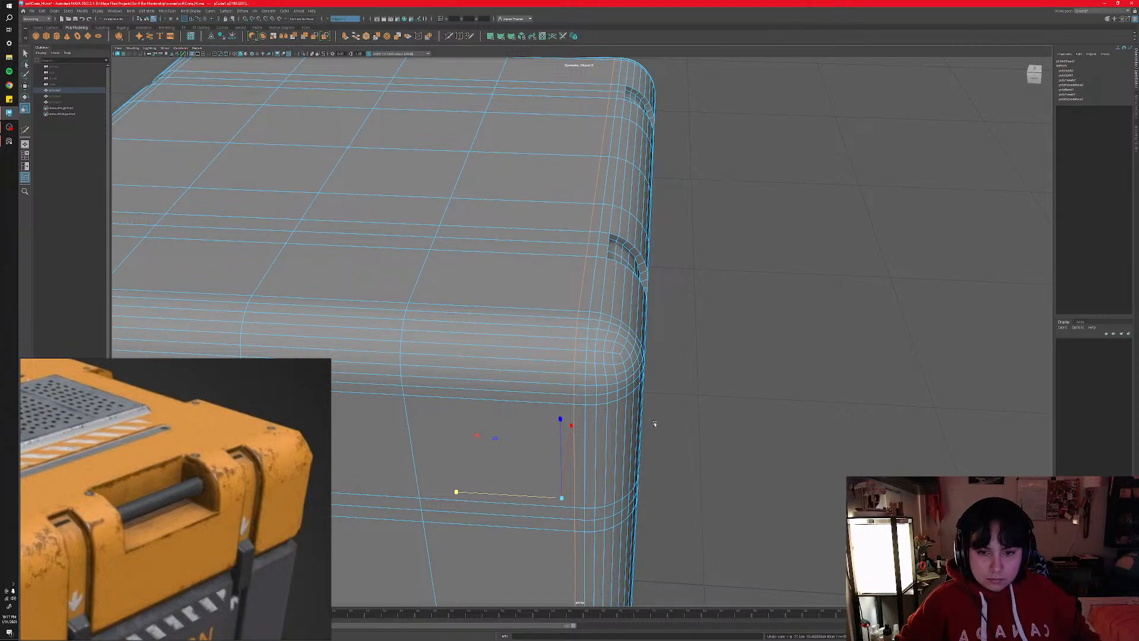
- In face selection, select the faces of the crate's rounded upper front edge between the two strap grooves
middle_click_drag(651, 424, 661, 438, "alt")
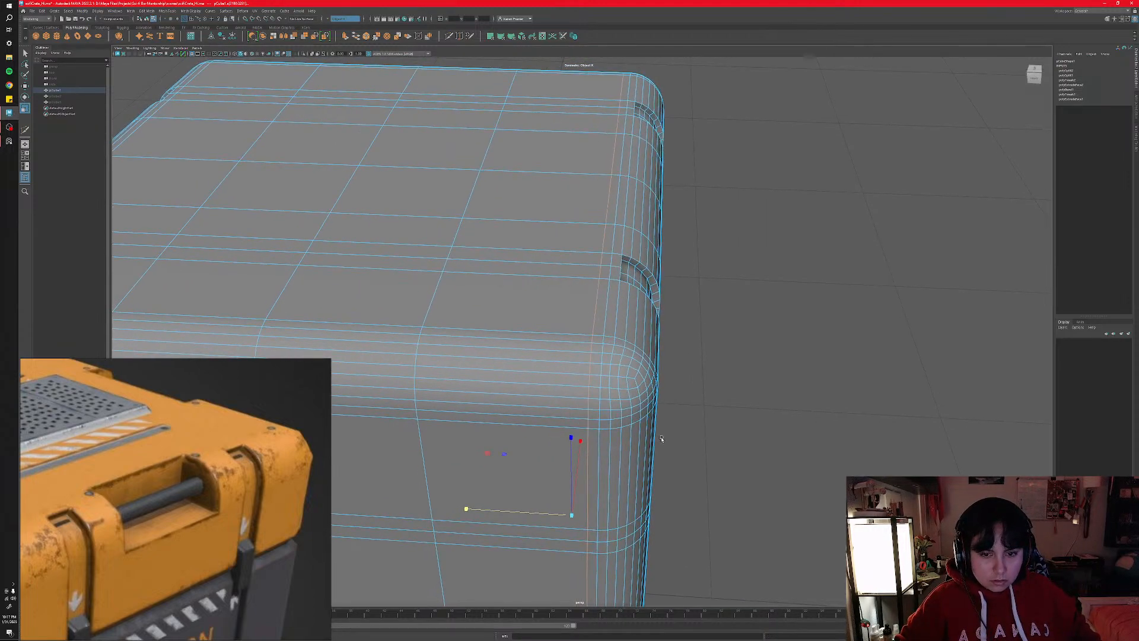
scroll(661, 437, "down", 5)
left_click_drag(664, 433, 572, 442, "alt")
middle_click_drag(573, 442, 580, 492, "alt")
scroll(580, 492, "up", 5)
left_click_drag(682, 407, 657, 344, "alt")
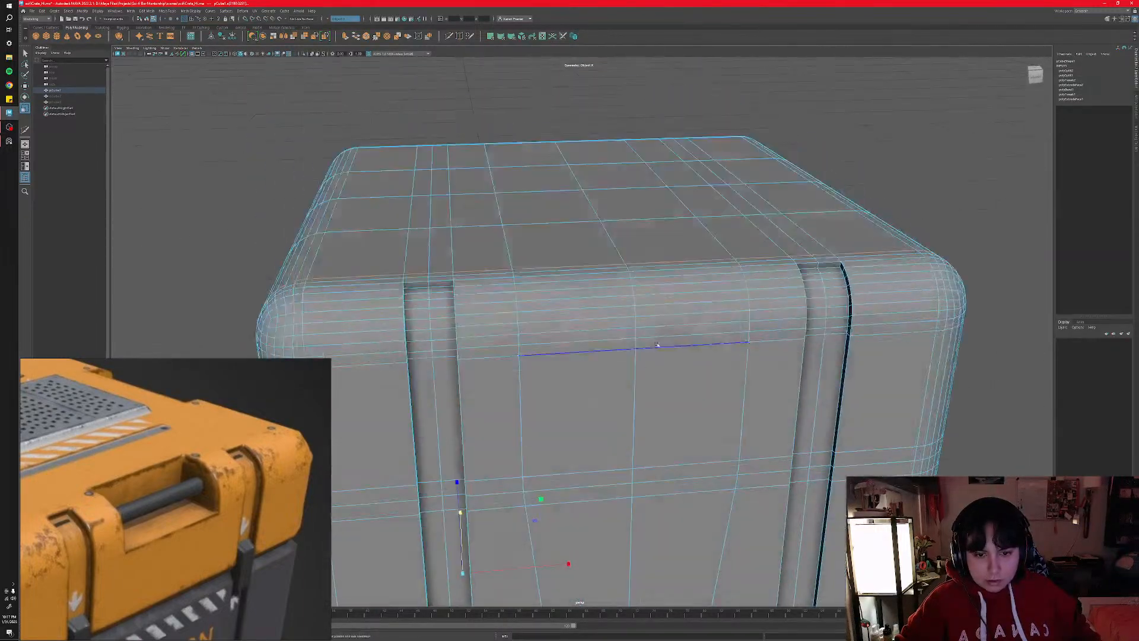
right_click(660, 329)
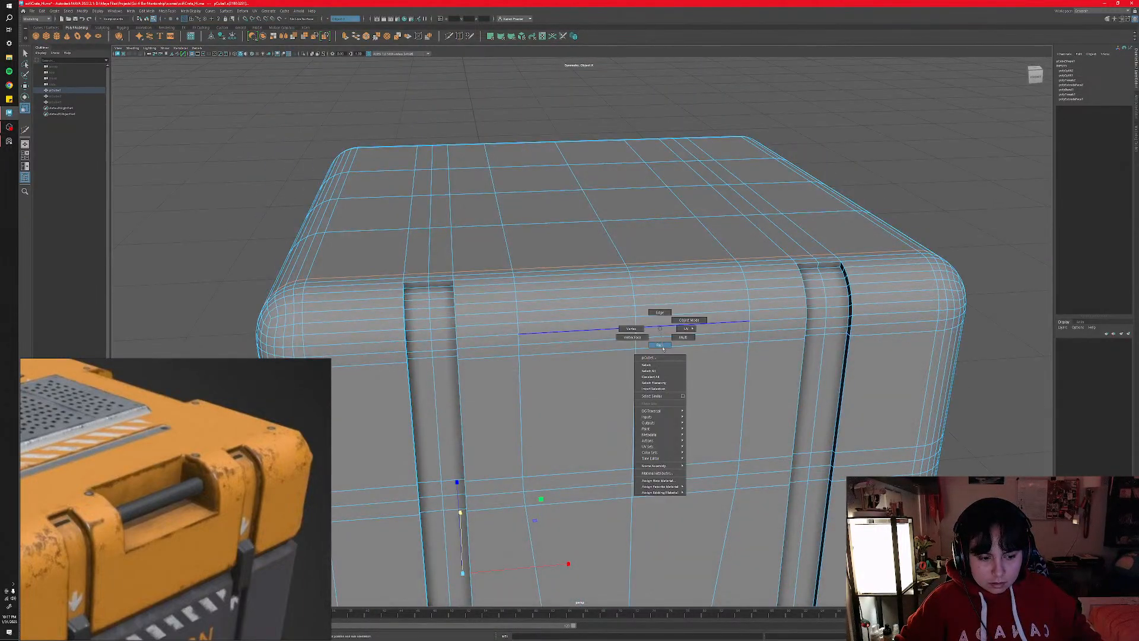
left_click(660, 346)
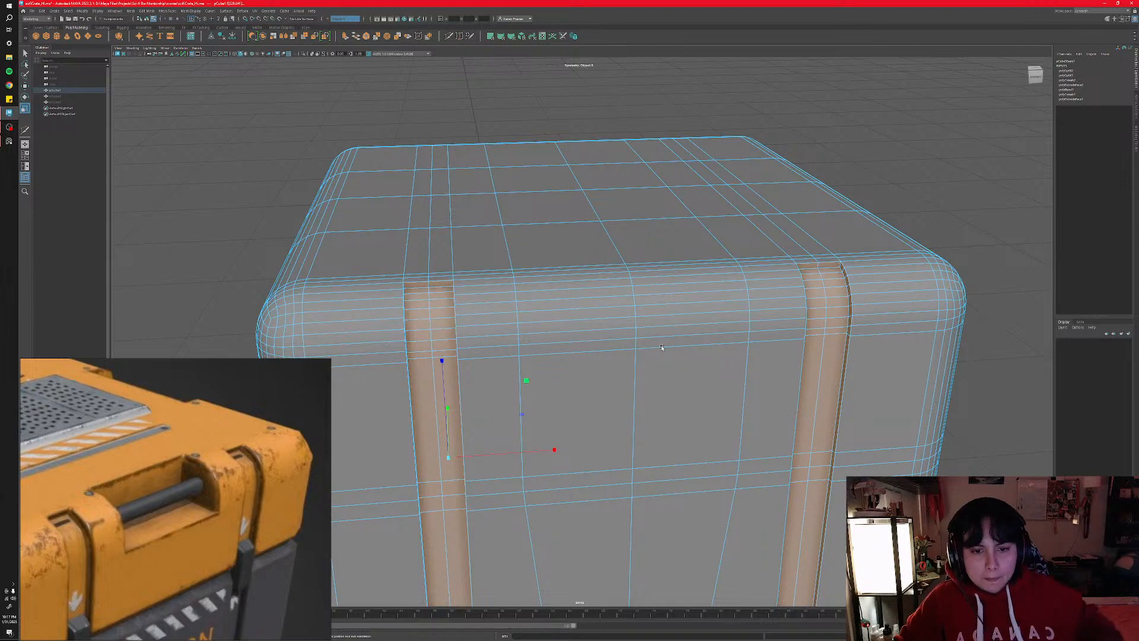
left_click_drag(661, 347, 587, 411, "alt")
left_click(601, 344)
- Duplicate the whole crate, move the copy sideways clear of the original, and hide it
scroll(570, 420, "down", 6)
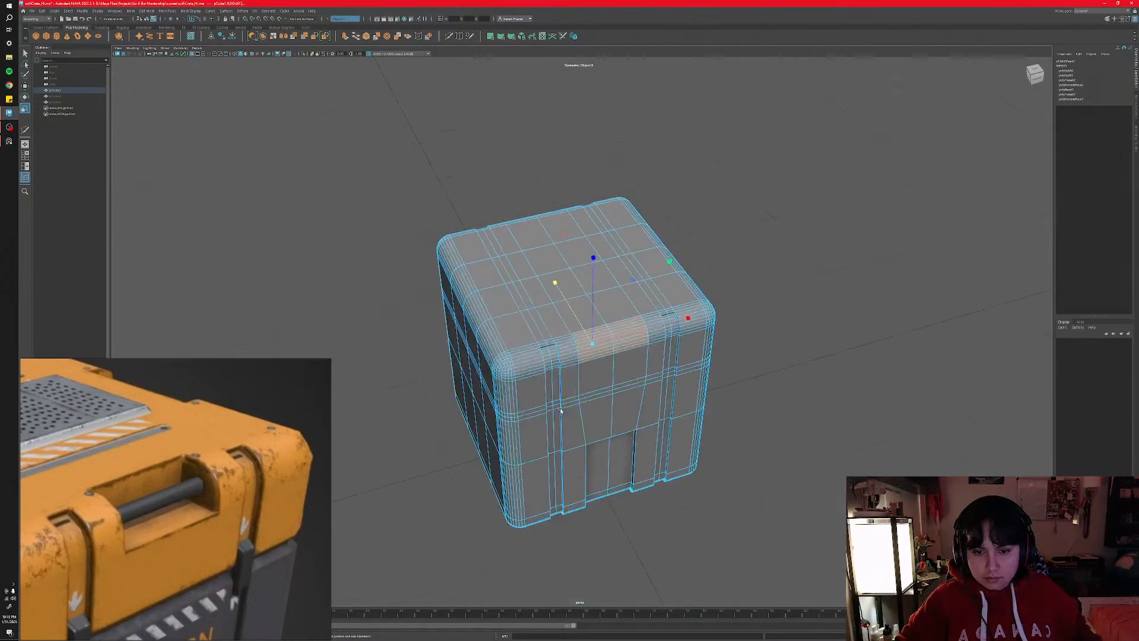
right_click_drag(553, 387, 578, 370)
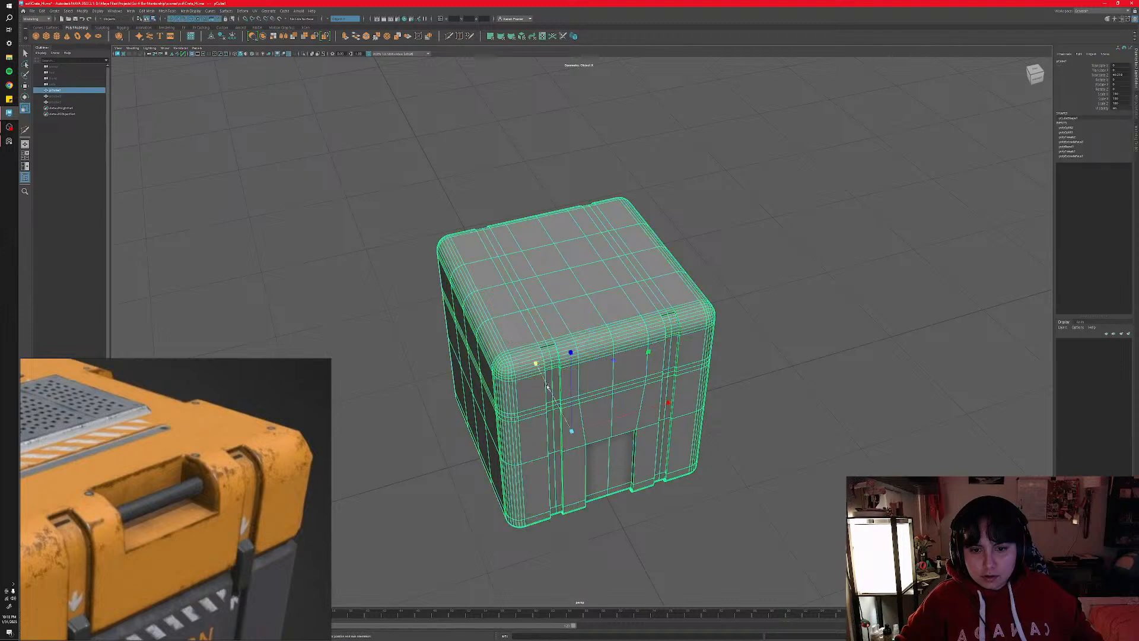
left_click_drag(502, 384, 507, 372, "alt")
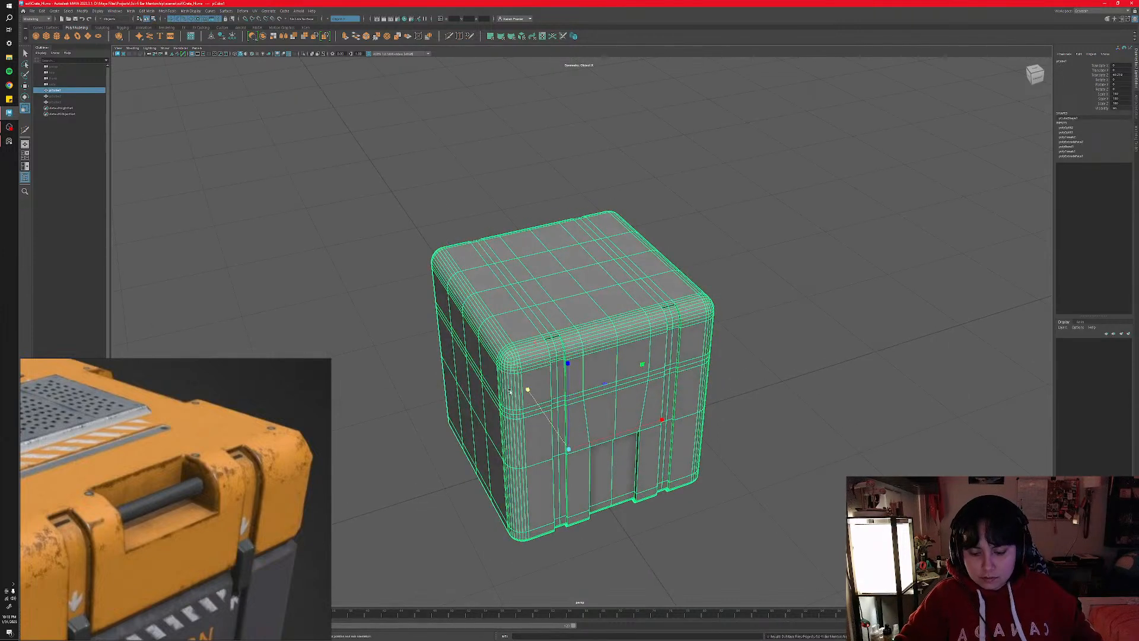
key("w")
key("ctrl+d")
left_click_drag(589, 440, 1024, 318)
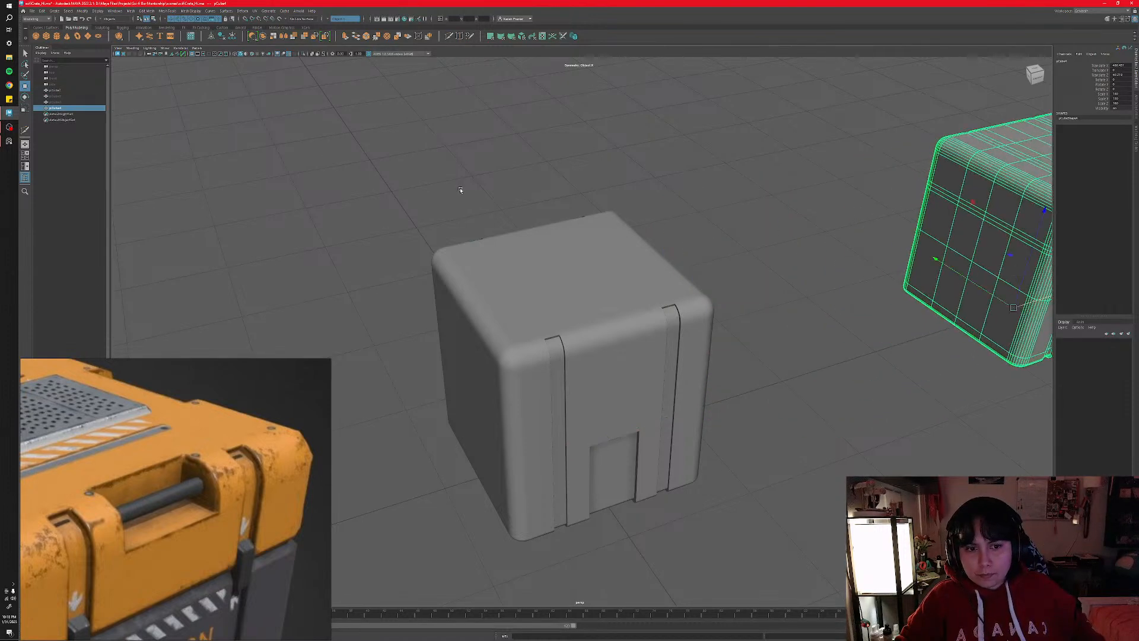
scroll(687, 343, "down", 3)
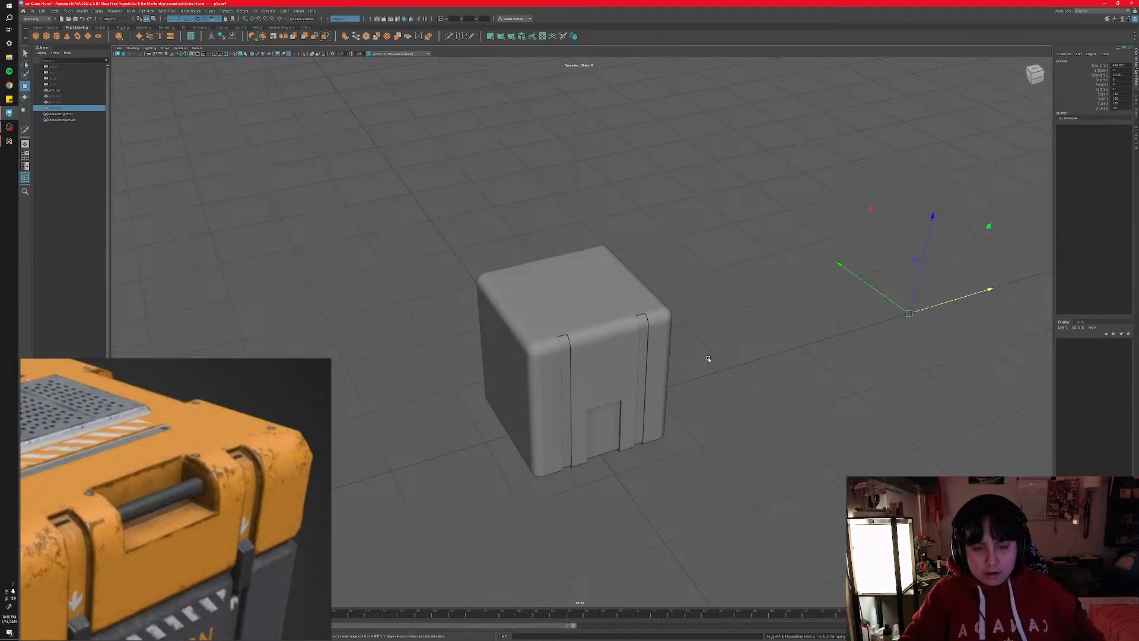
key("ctrl+h")
- Select the original crate and delete its construction history
left_click(627, 371)
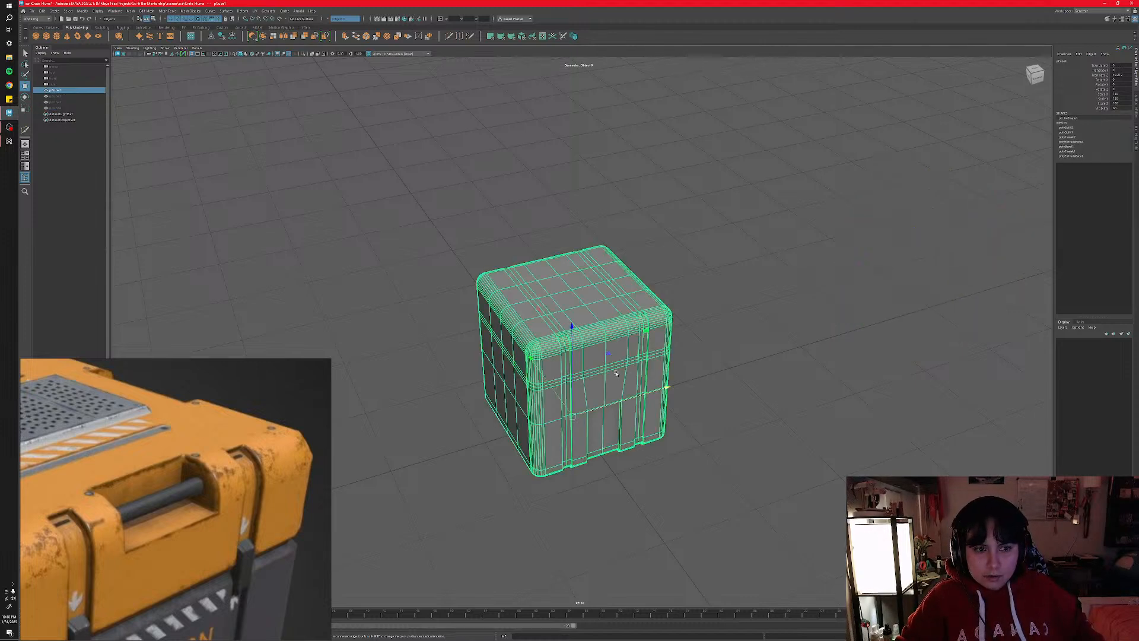
scroll(616, 373, "up", 4)
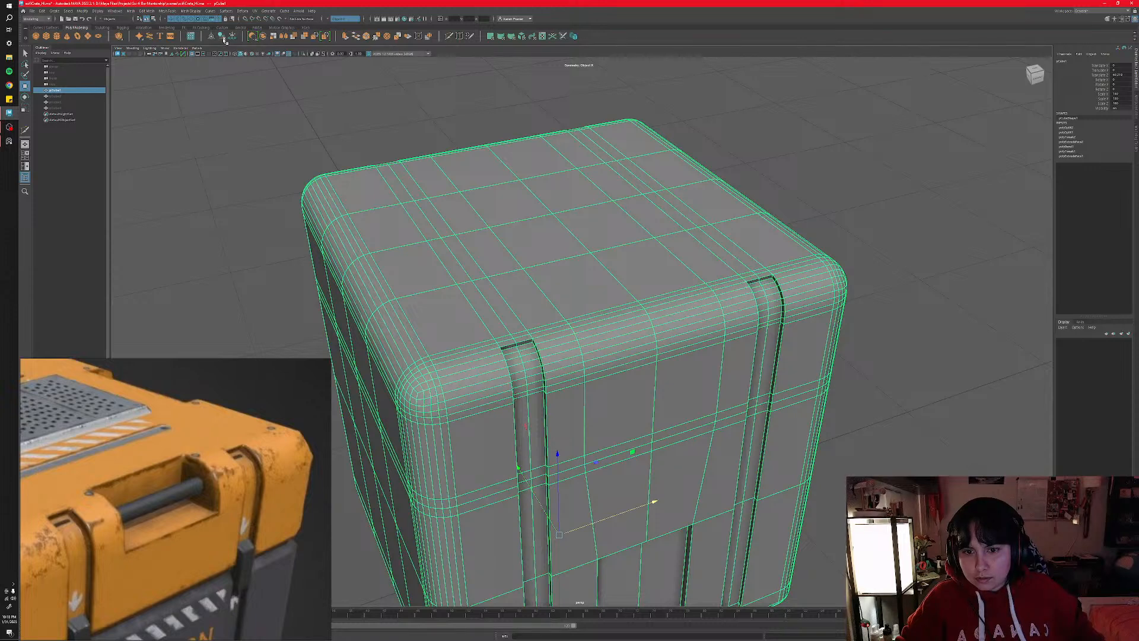
left_click(222, 37)
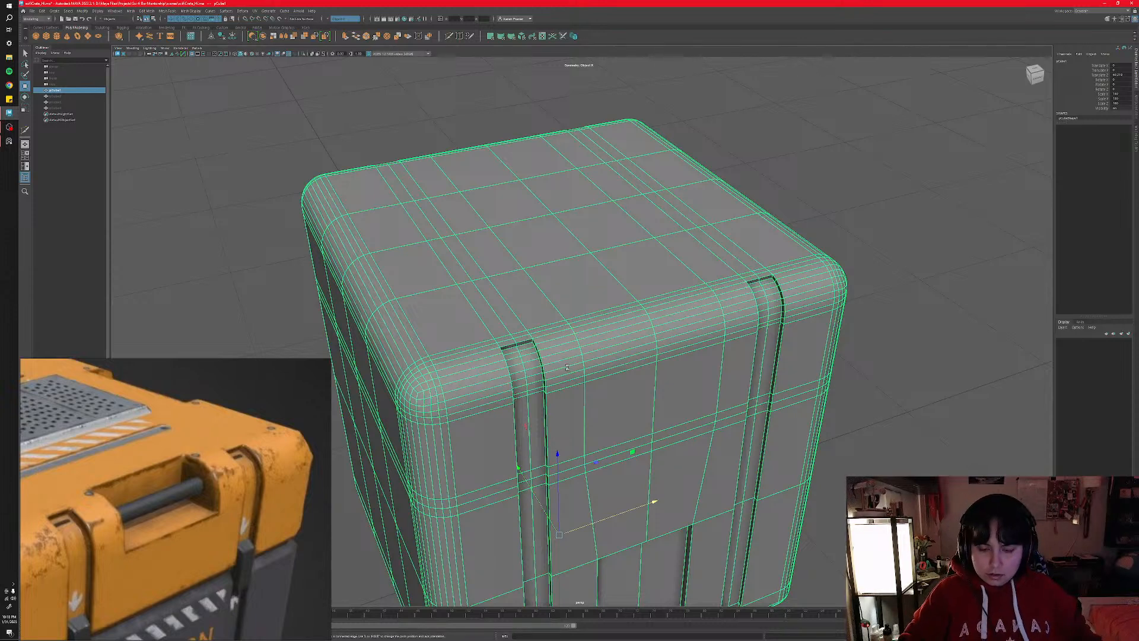
- Return to face selection on the rounded front edge, turn symmetry off and set it back to Object X
right_click_drag(584, 363, 583, 330)
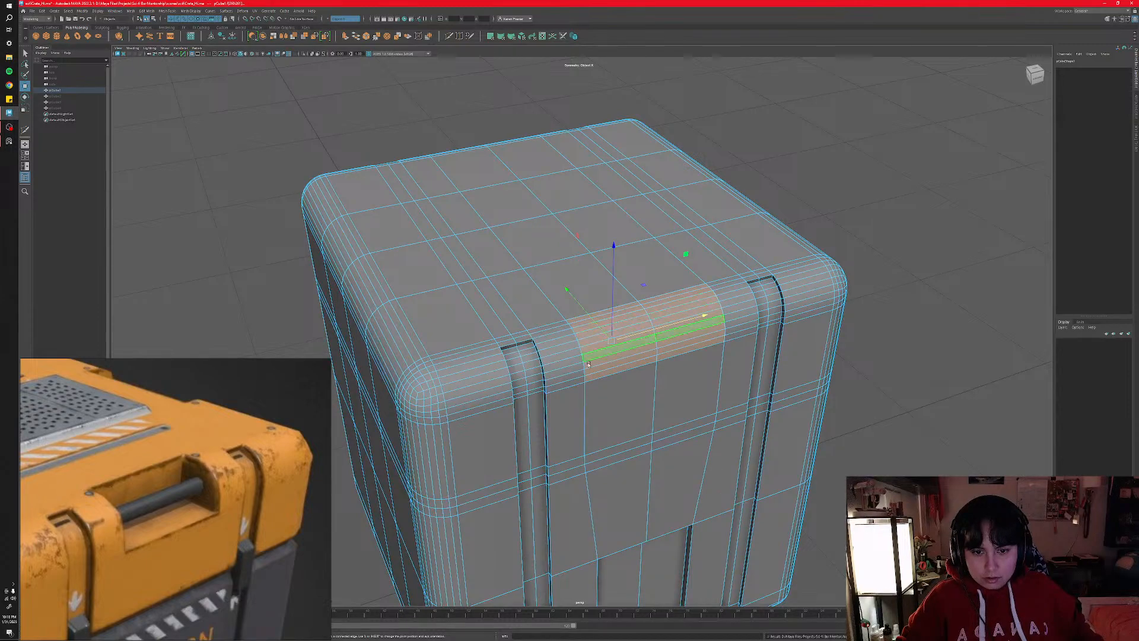
left_click_drag(617, 354, 574, 350, "alt")
key("f")
scroll(598, 394, "down", 3)
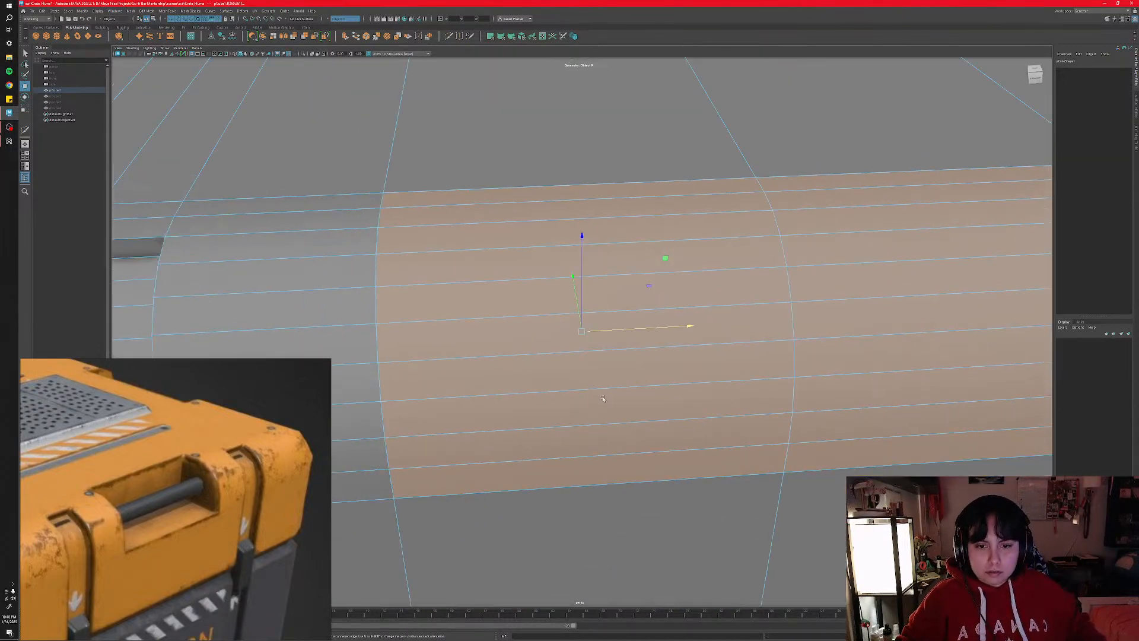
left_click_drag(597, 393, 691, 399, "alt")
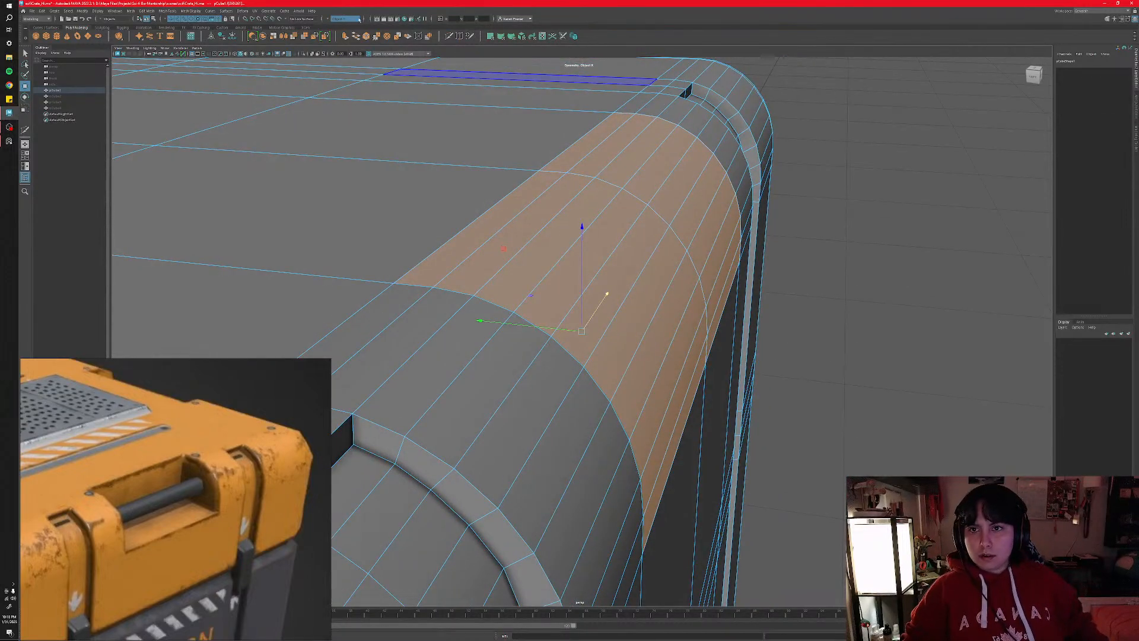
left_click(328, 20)
left_click(347, 27)
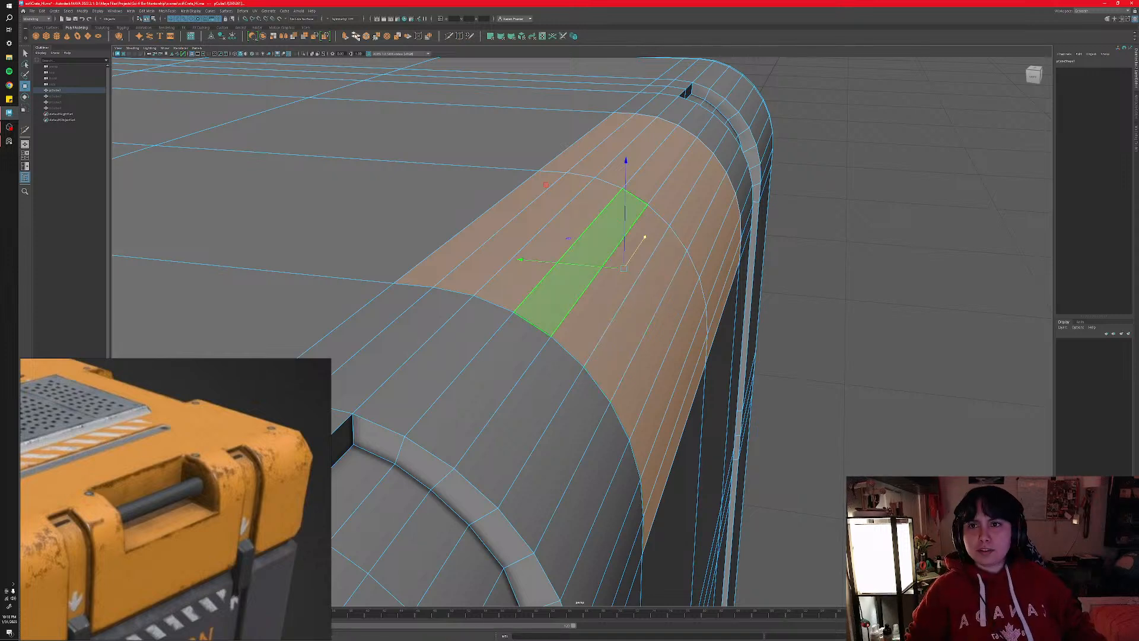
left_click(338, 19)
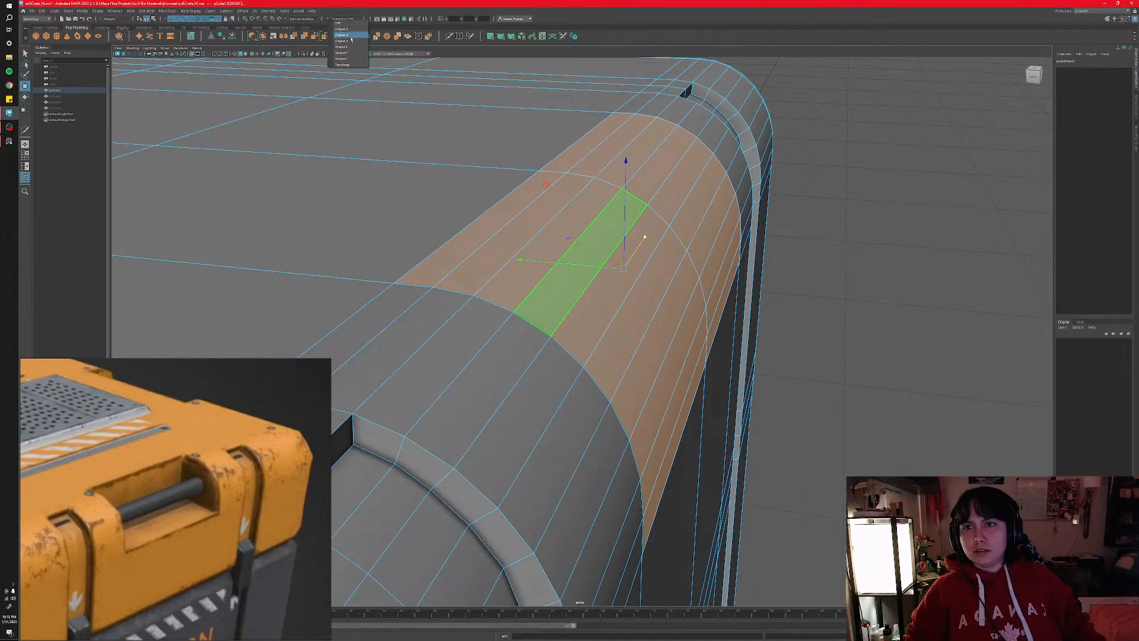
left_click(352, 29)
key("f")
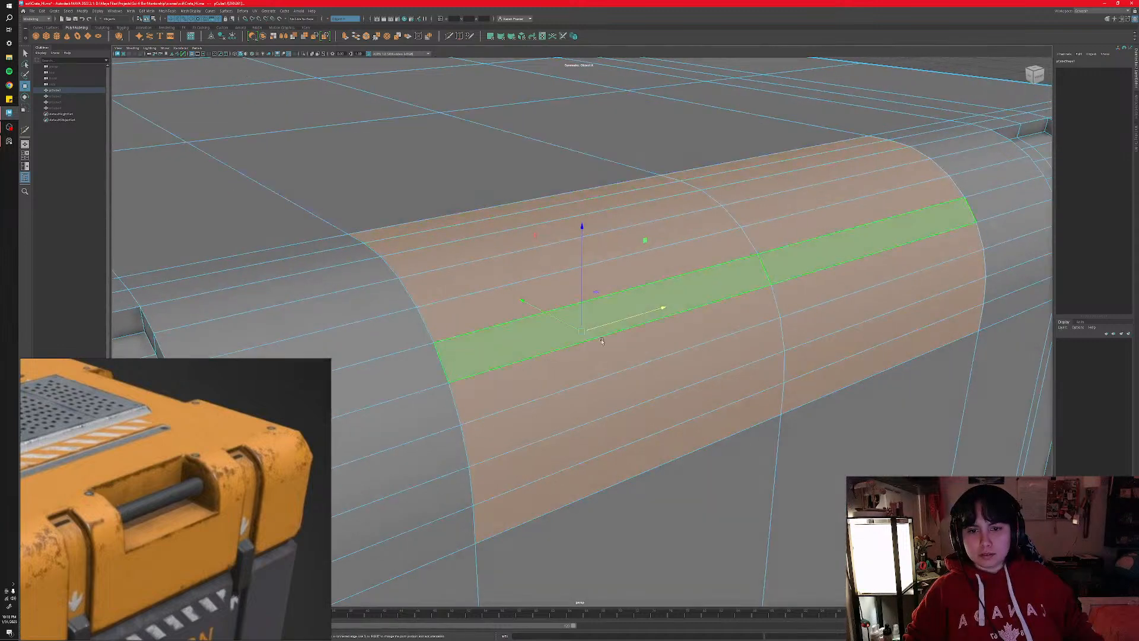
- Select all face strips across the rounded front edge between the strap grooves, from the top face down to the lower loop
left_click(616, 188)
left_click(547, 218, "shift")
left_click(553, 230, "shift")
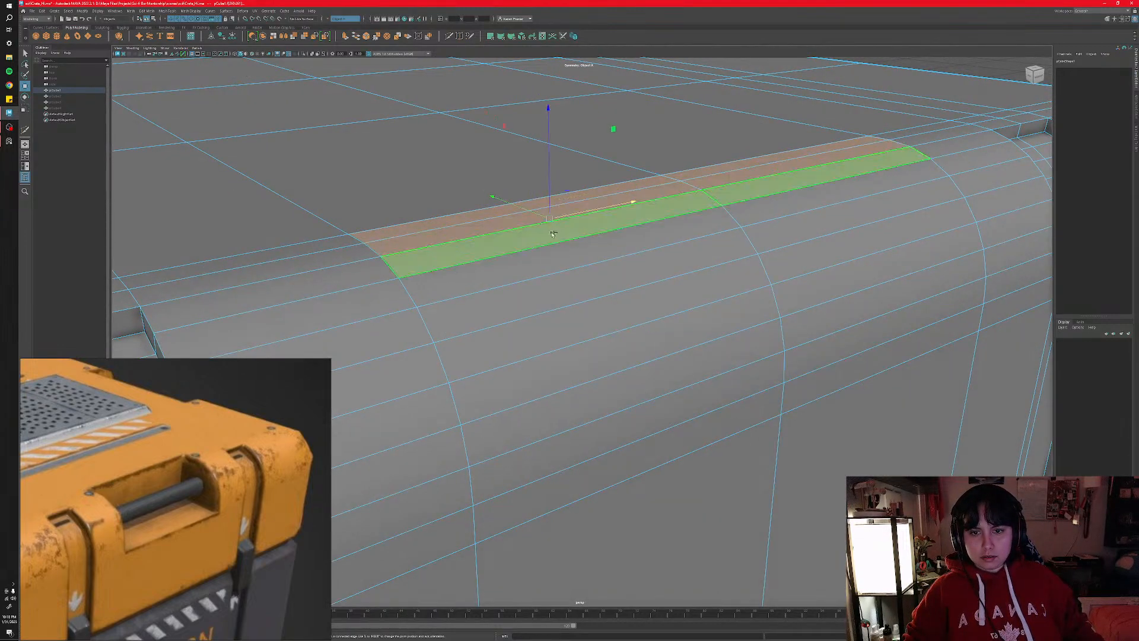
left_click(556, 256, "shift")
left_click(567, 284, "shift")
left_click(579, 320, "shift")
left_click(592, 365, "shift")
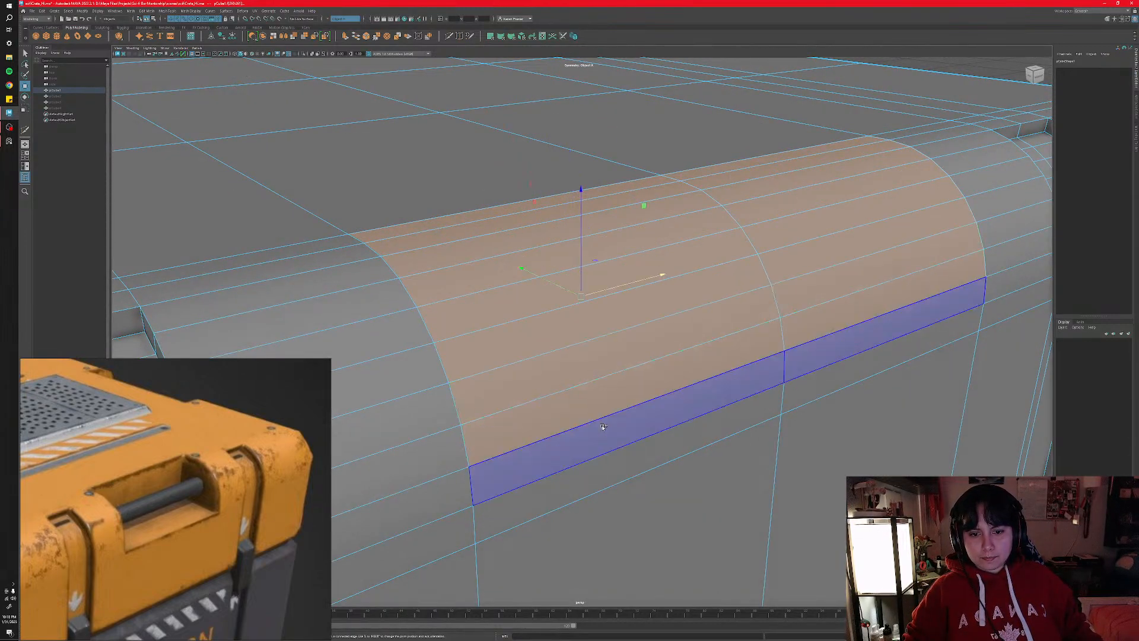
left_click(603, 416, "shift")
left_click(614, 461, "shift")
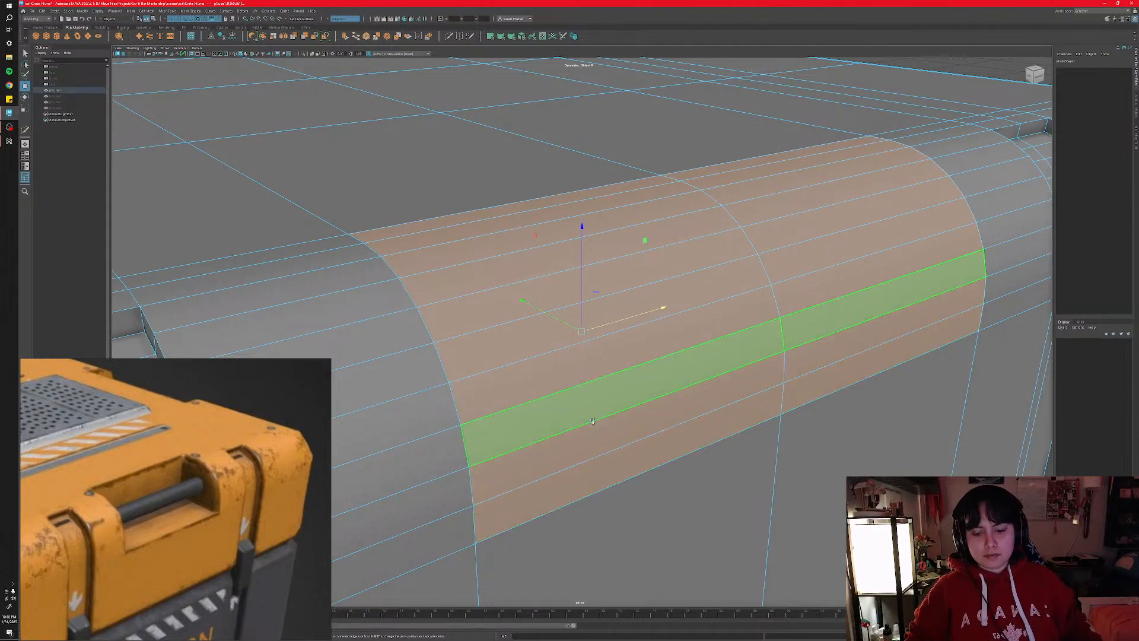
left_click_drag(564, 396, 587, 378, "alt")
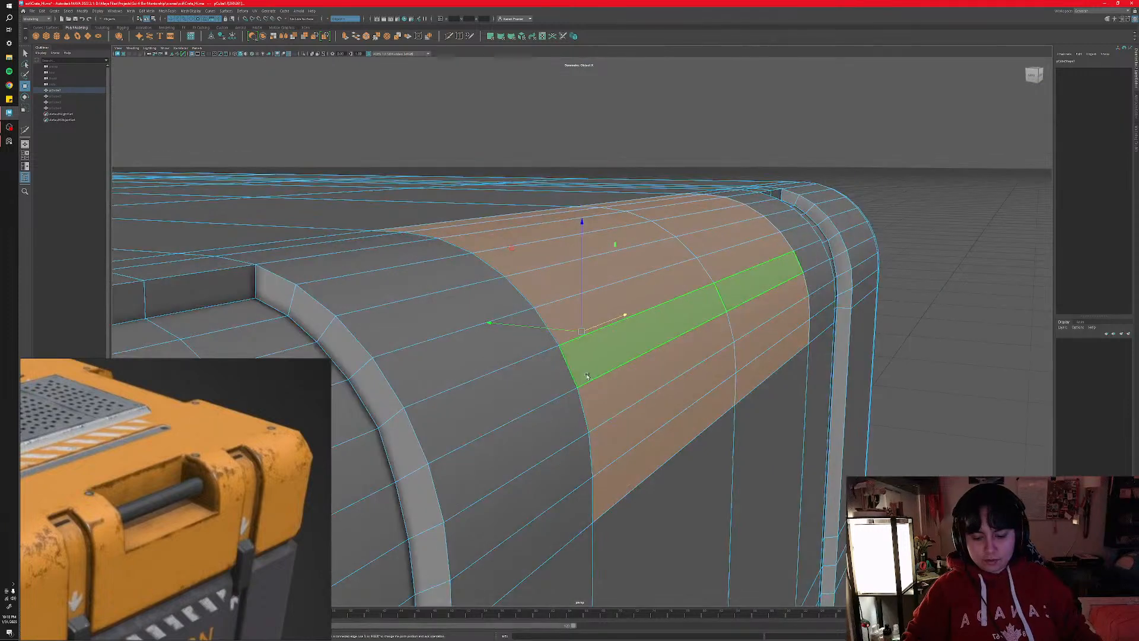
key("e")
key("w")
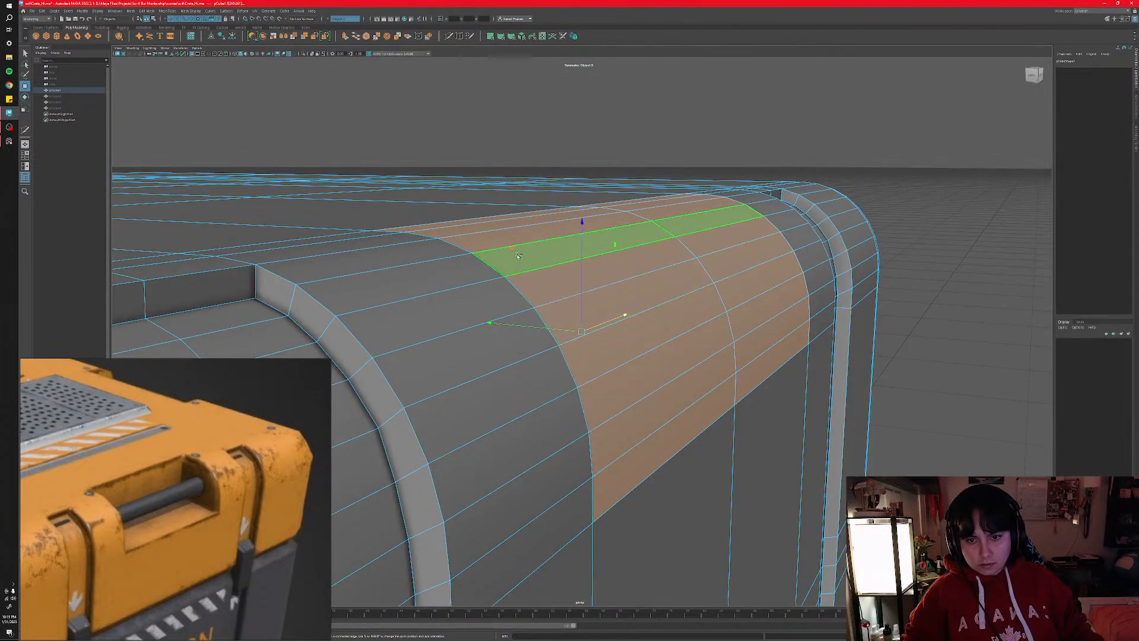
- Extrude the selected front-edge faces inward and delete them, leaving an open recess with a thin rim
key("ctrl+e")
middle_click_drag(503, 249, 487, 265)
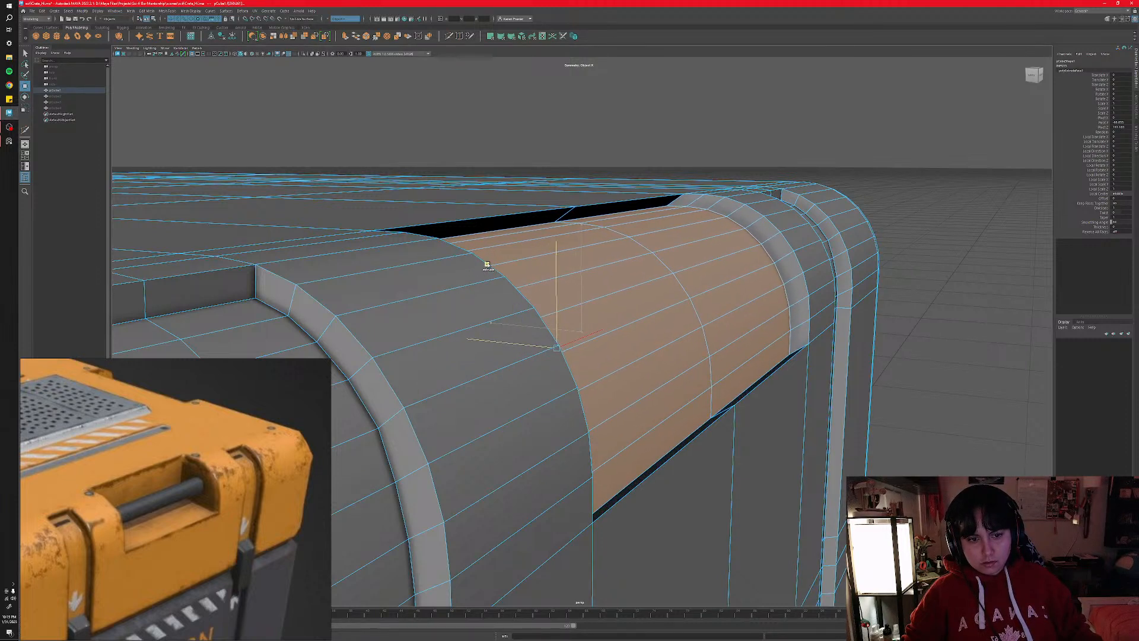
left_click_drag(487, 265, 487, 264, "shift")
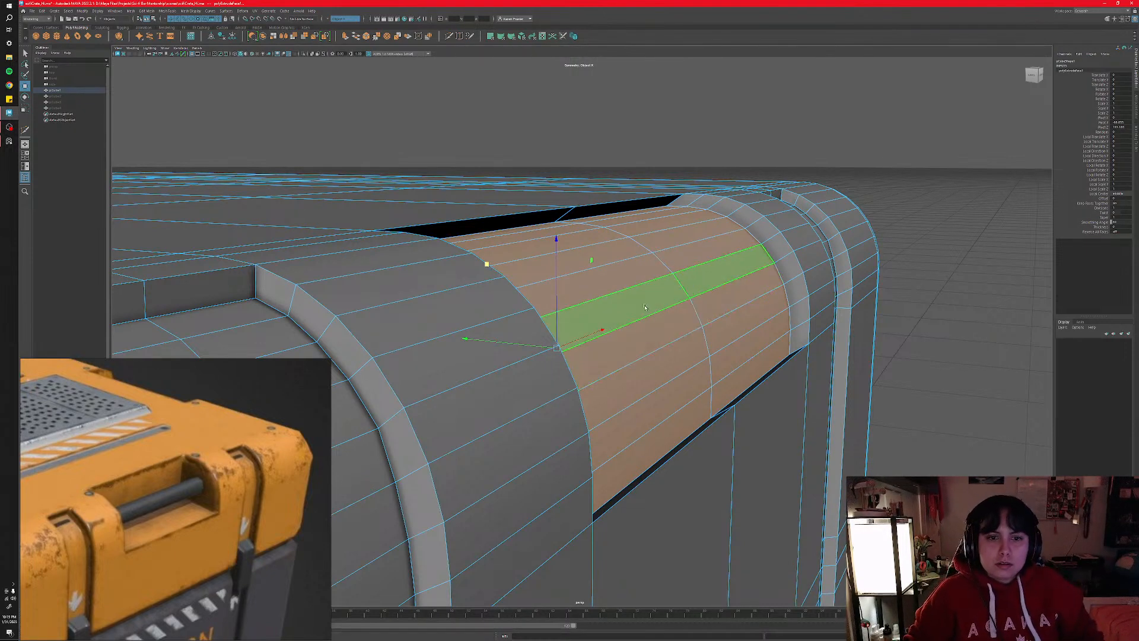
left_click_drag(646, 298, 708, 314, "alt")
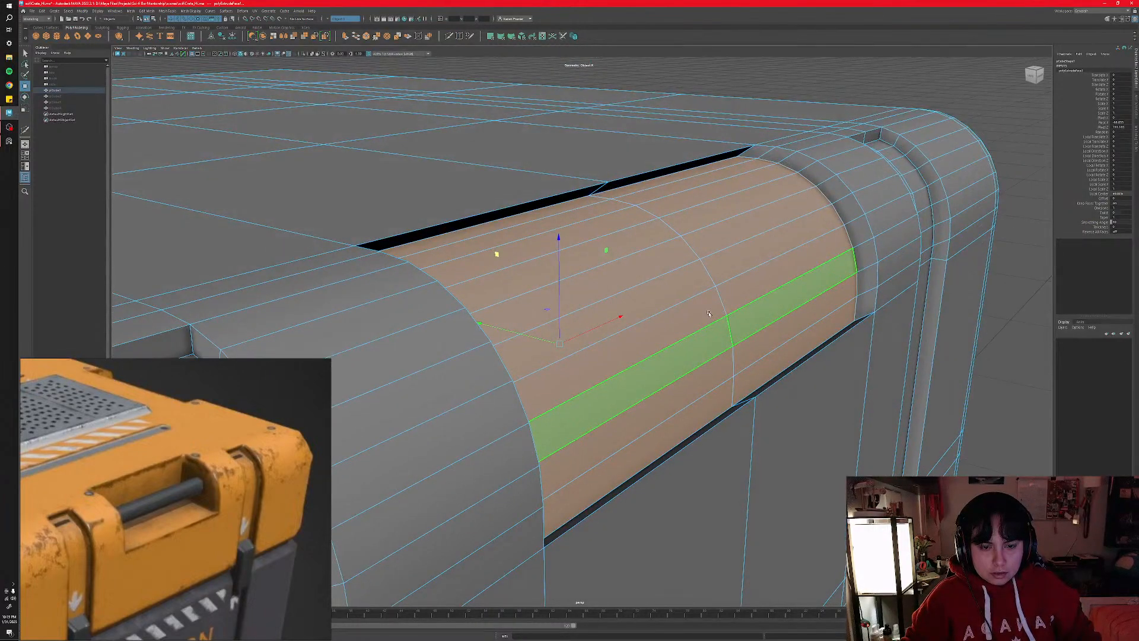
left_click_drag(709, 313, 678, 311, "alt")
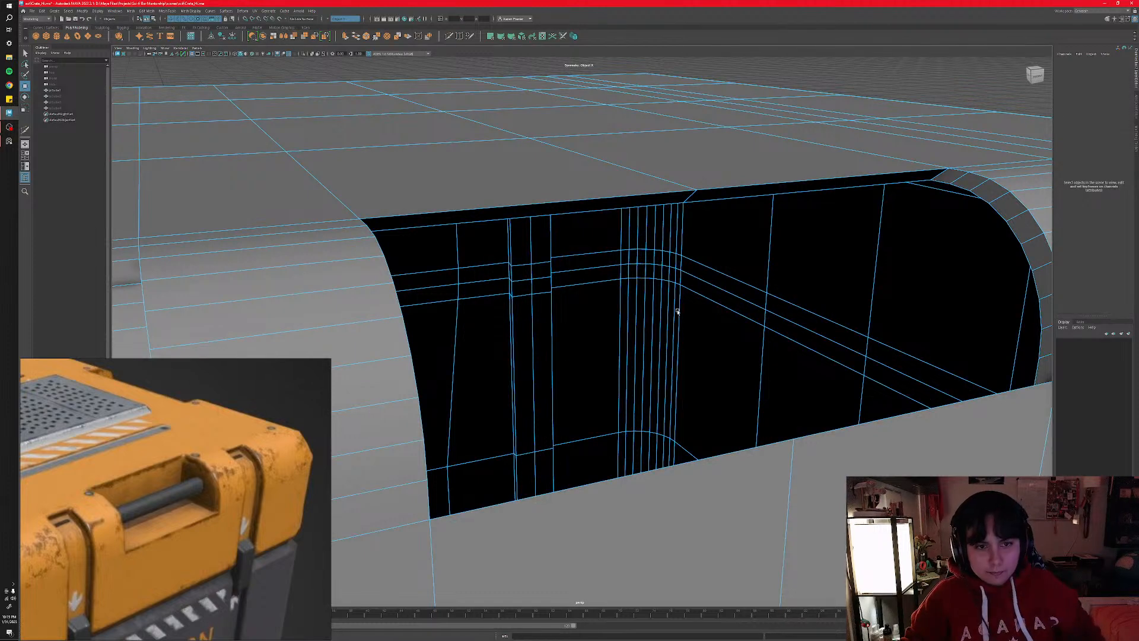
left_click(777, 275)
middle_click_drag(787, 284, 666, 300, "alt")
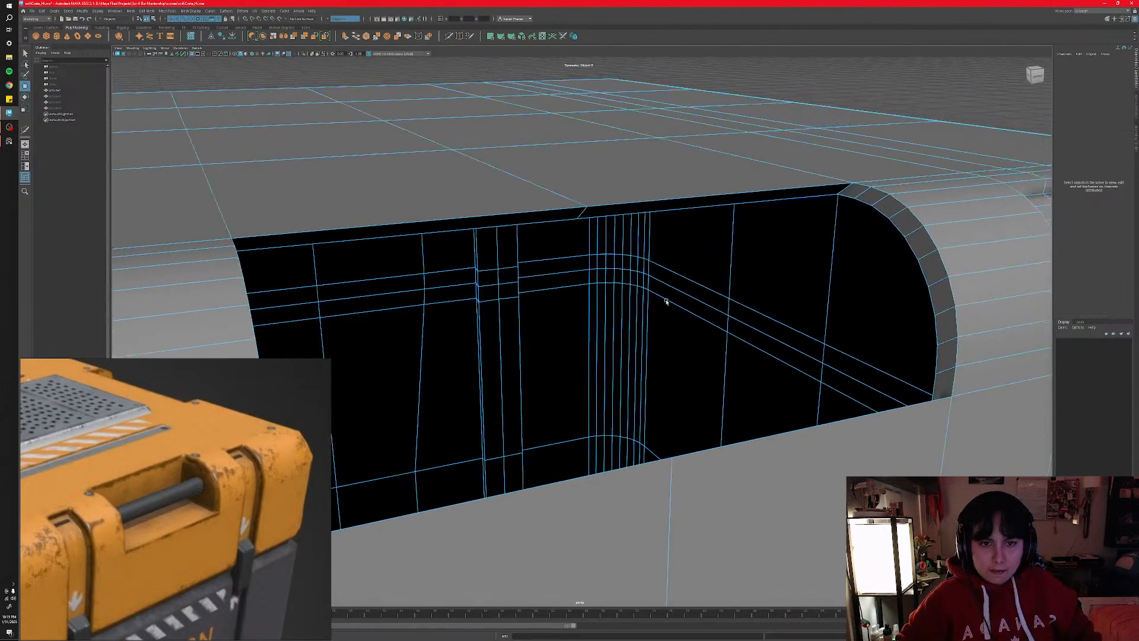
- Move the opening's upper inner edge back until it sits directly below the top face's edge
left_click_drag(666, 300, 670, 261, "alt")
right_click_drag(653, 252, 654, 235)
left_click(534, 261)
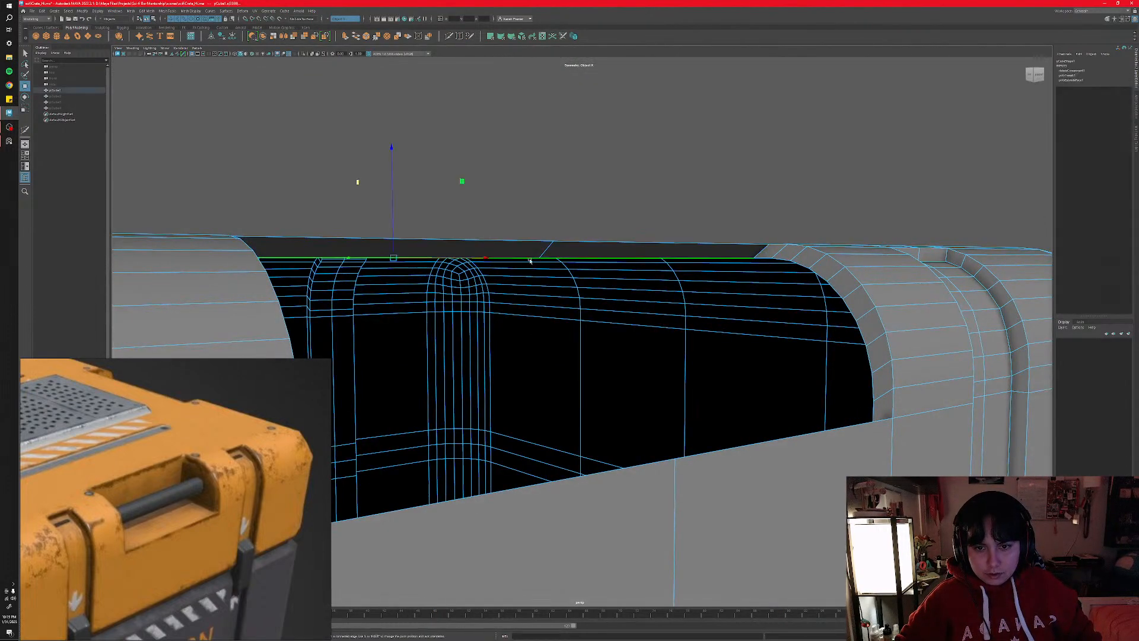
left_click_drag(534, 261, 561, 297, "alt")
left_click_drag(325, 268, 339, 257)
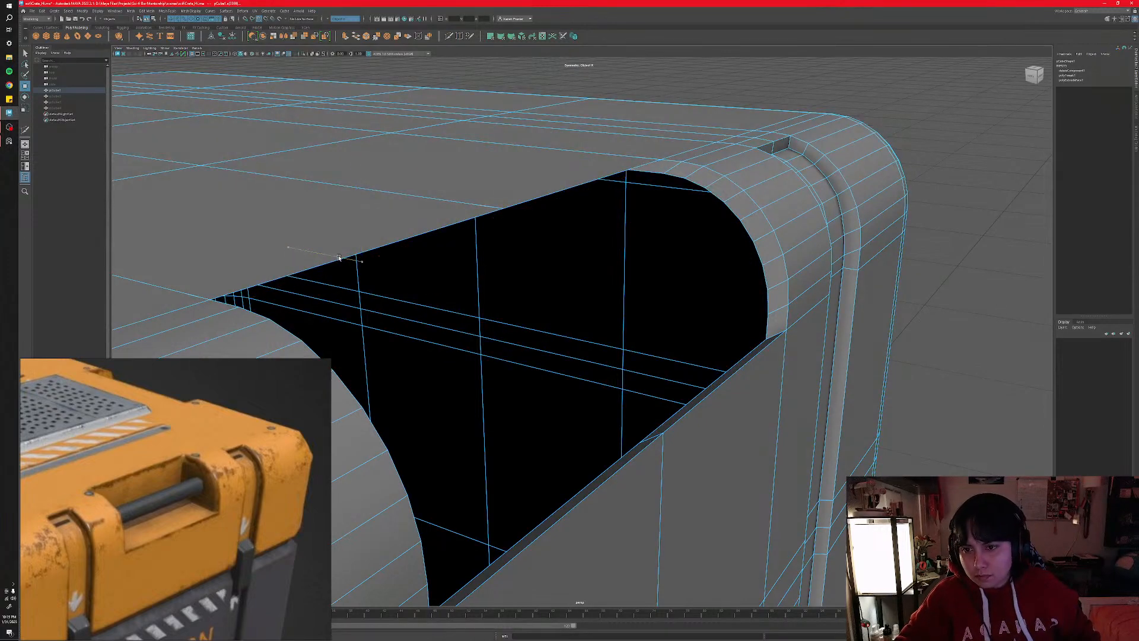
middle_click_drag(228, 286, 211, 303)
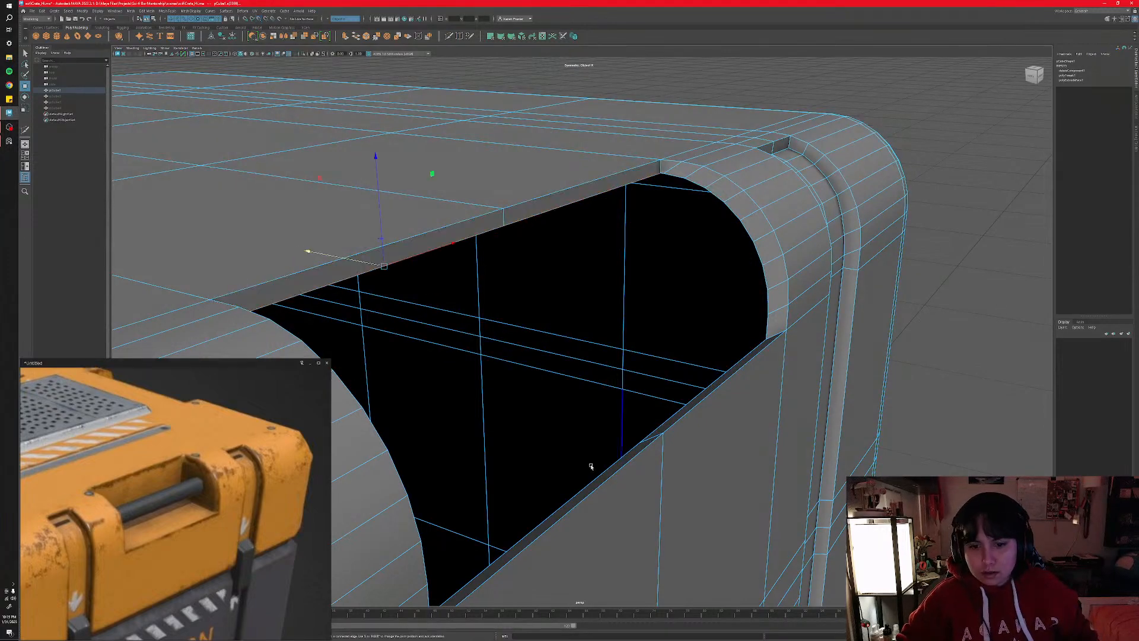
- Snap the opening's lower inner edge level with the front panel's outer edge, making the lower rim flat
middle_click_drag(590, 465, 580, 427, "alt")
left_click_drag(579, 427, 593, 439, "alt")
left_click(581, 433)
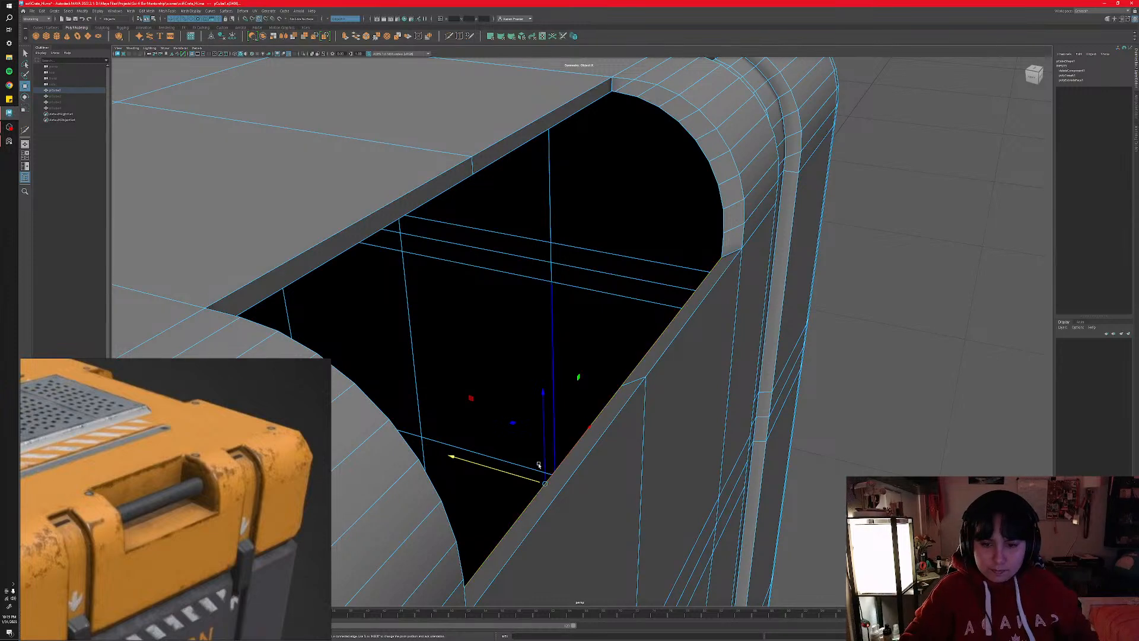
left_click_drag(489, 467, 678, 318)
key("v")
key("ctrl+z")
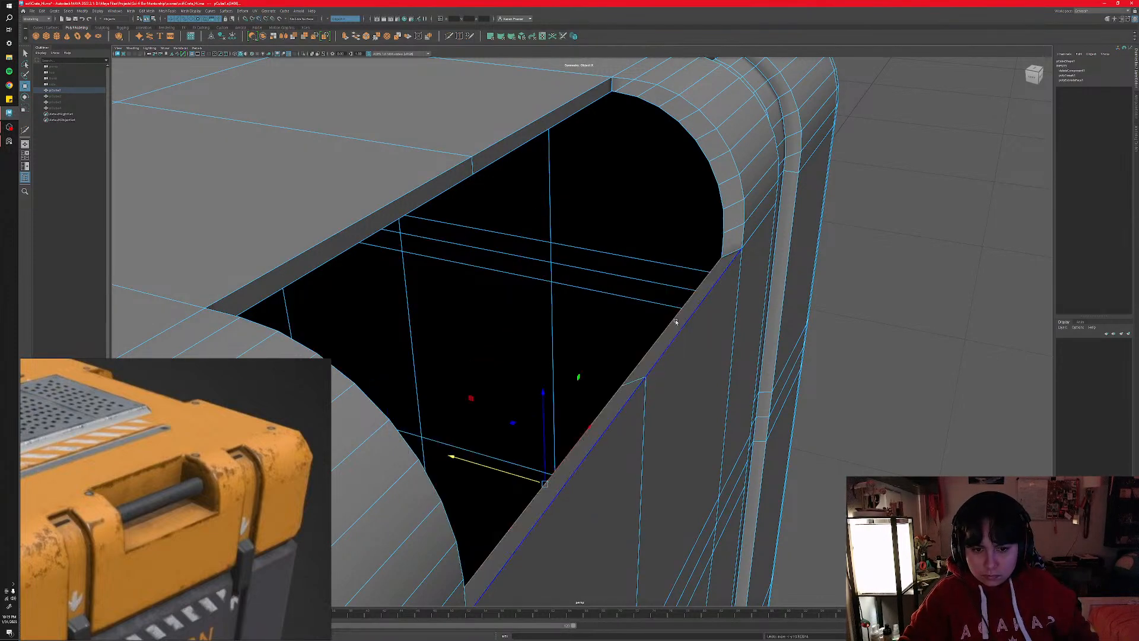
left_click_drag(544, 405, 653, 289)
scroll(653, 289, "down", 3)
left_click_drag(681, 358, 681, 376, "alt")
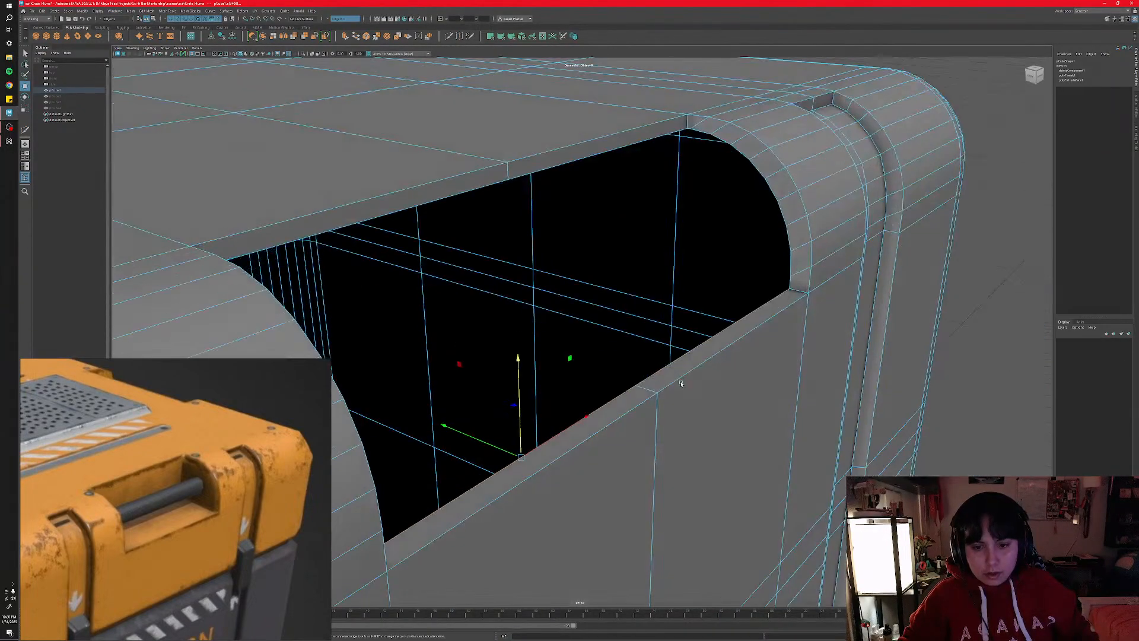
- Extrude the opening's lower inner edge horizontally into the crate to form the floor of the handle recess
key("ctrl+e")
left_click_drag(496, 446, 410, 391)
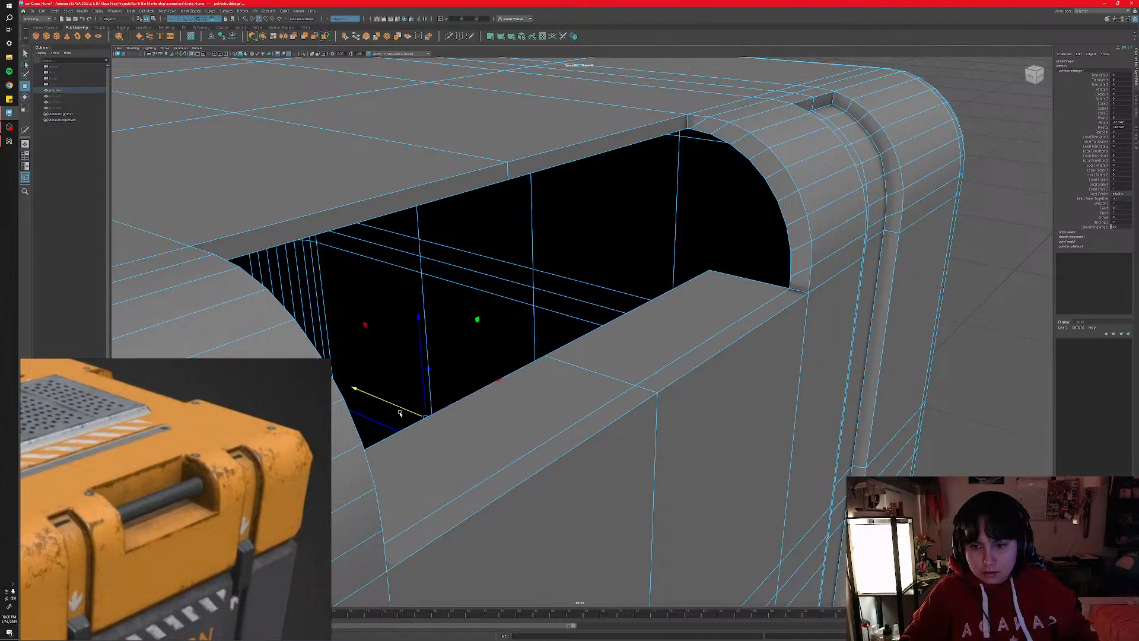
key("ctrl+z")
key("ctrl+z")
key("ctrl+z")
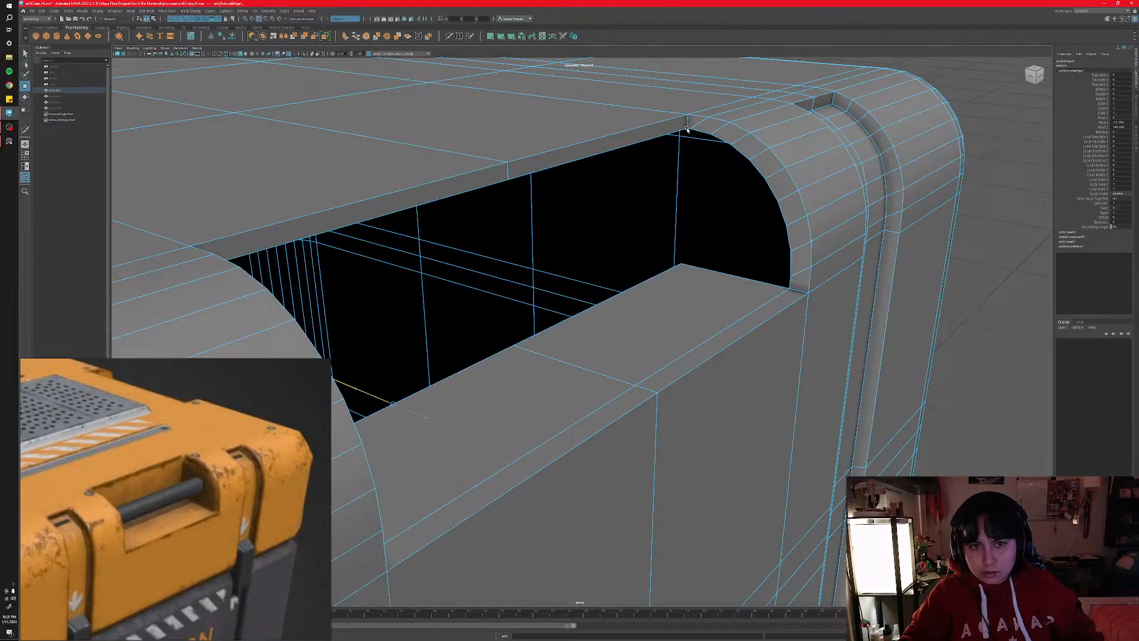
- Extrude the opening's upper inner edge straight down to the back of the floor to form the recess's back wall
double_click(605, 142)
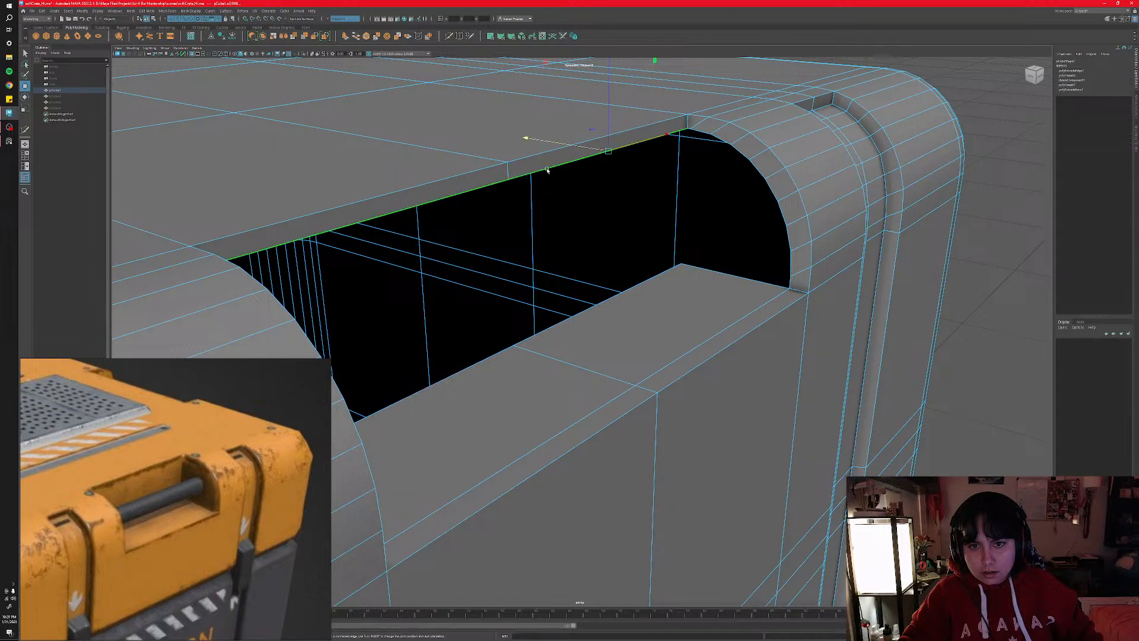
left_click_drag(608, 115, 646, 306)
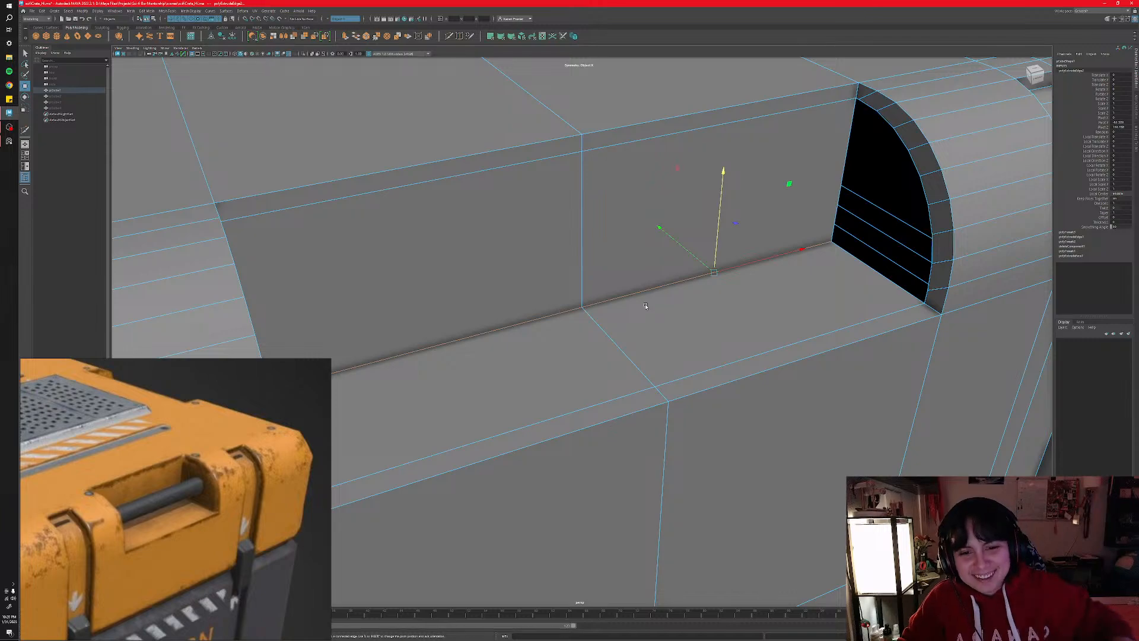
left_click_drag(645, 306, 549, 362, "alt")
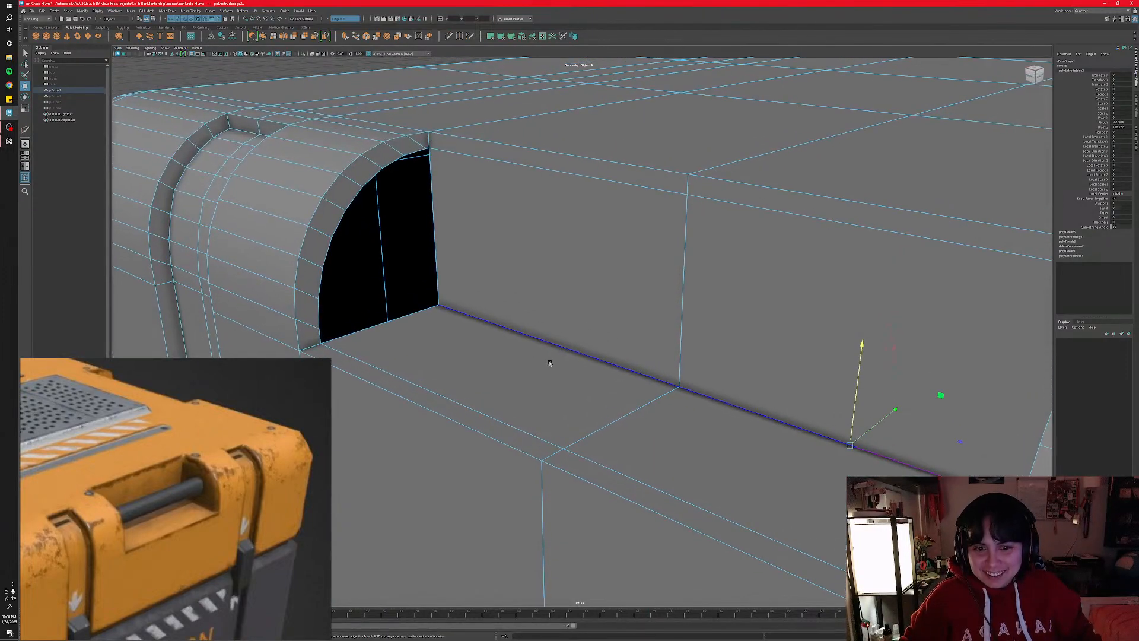
- Merge the overlapping vertices along the seam between the recess's back wall and floor, from one corner across to the other
right_click(515, 368)
left_click_drag(521, 374, 435, 343, "alt")
left_click(486, 367)
middle_click_drag(435, 344, 655, 329, "alt")
right_click_drag(525, 395, 525, 356, "shift")
left_click(805, 336)
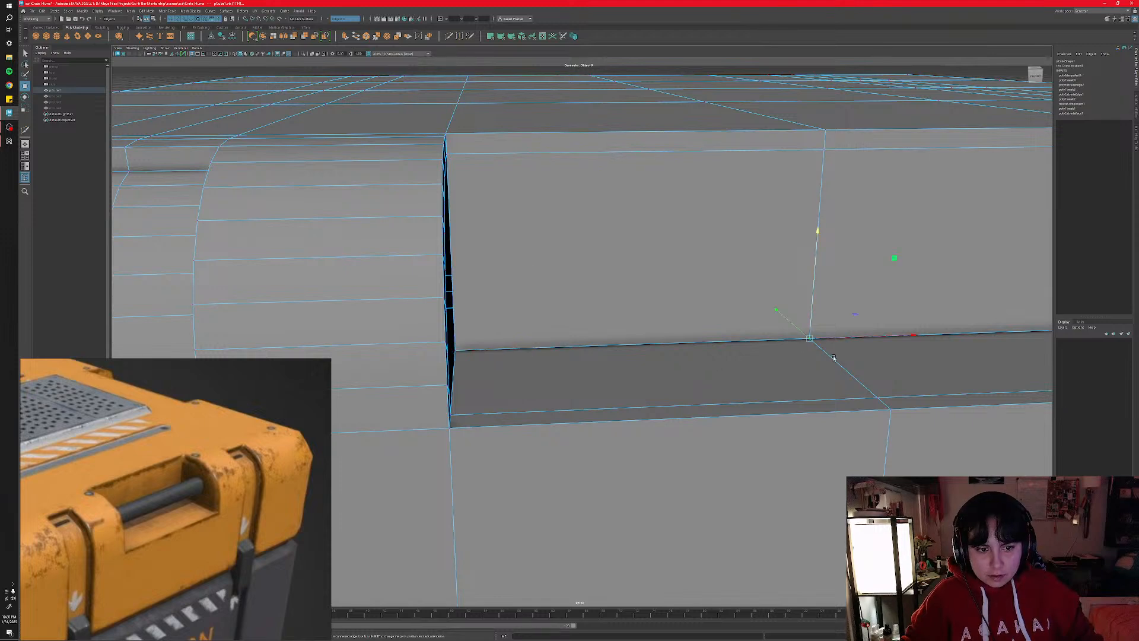
middle_click_drag(804, 335, 477, 379, "alt")
key("g")
left_click(858, 329)
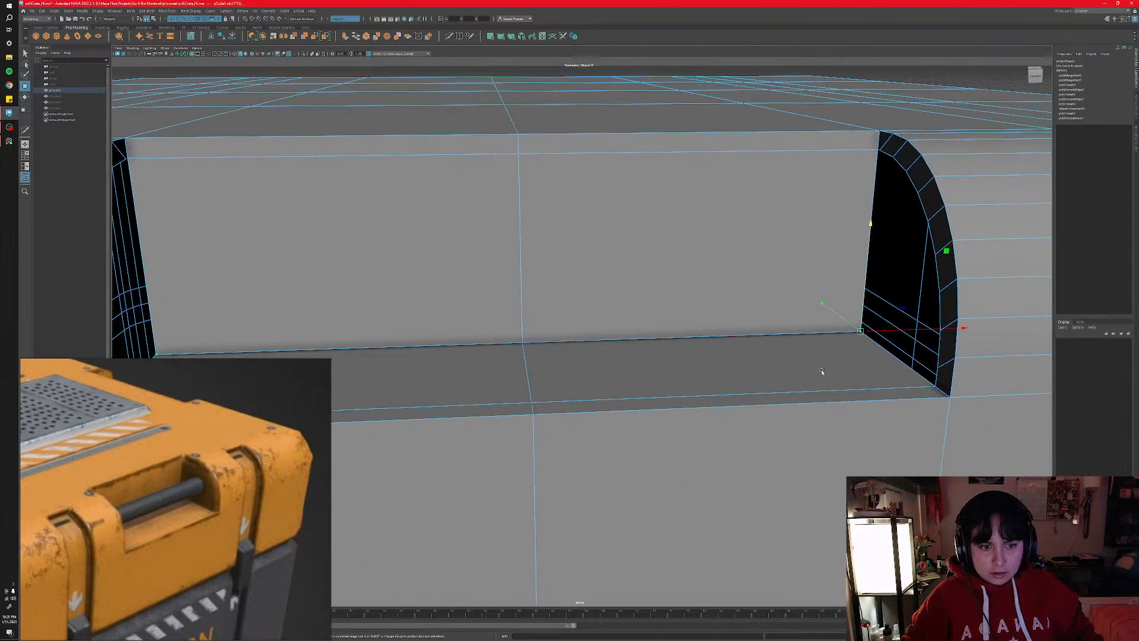
- Try to raise the recess floor's inner corner vertex and middle back vertex, undoing each move
left_click_drag(860, 326, 866, 266)
key("ctrl+z")
left_click(523, 342)
left_click_drag(520, 306, 520, 230)
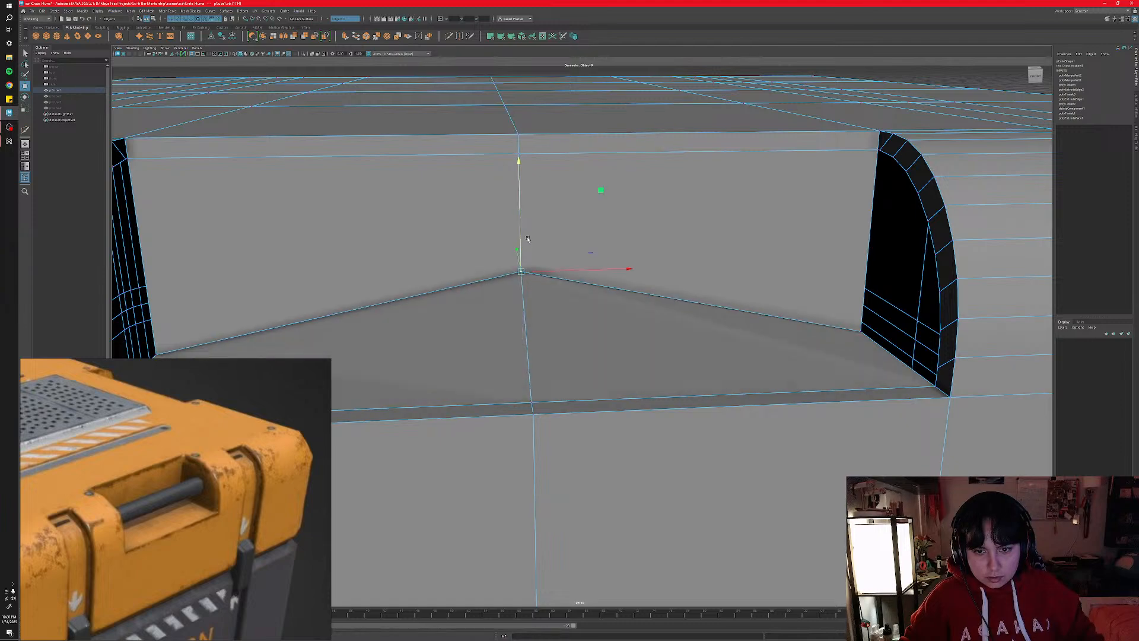
key("ctrl+z")
- Examine the open arched end of the handle recess and its border vertices from several angles
left_click_drag(549, 348, 588, 368, "alt")
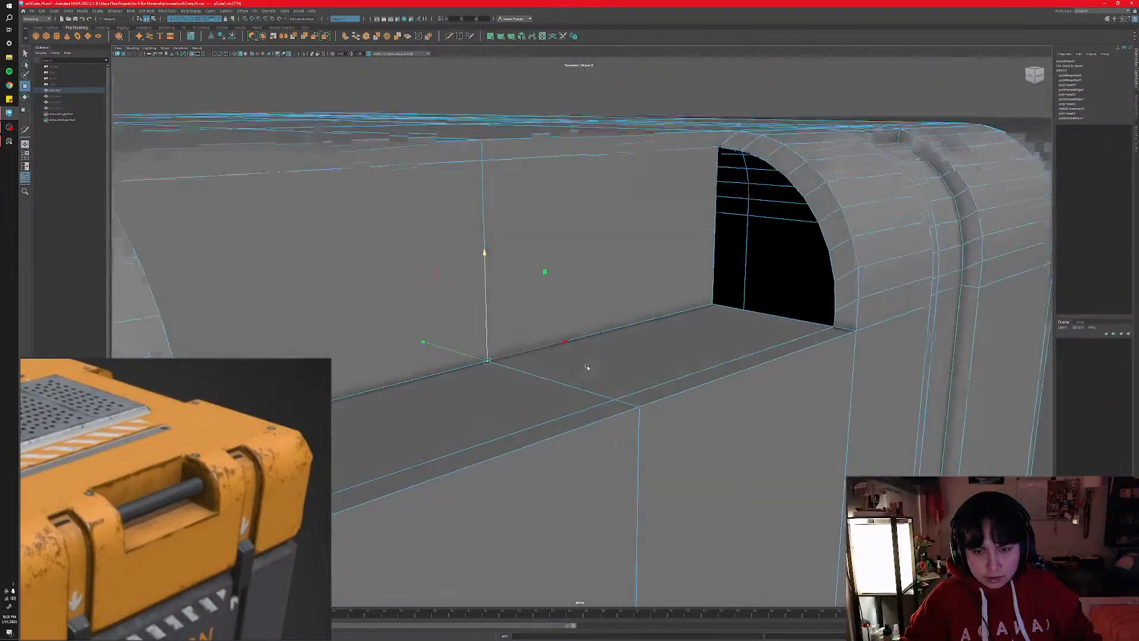
scroll(592, 368, "down", 3)
scroll(592, 369, "down", 2)
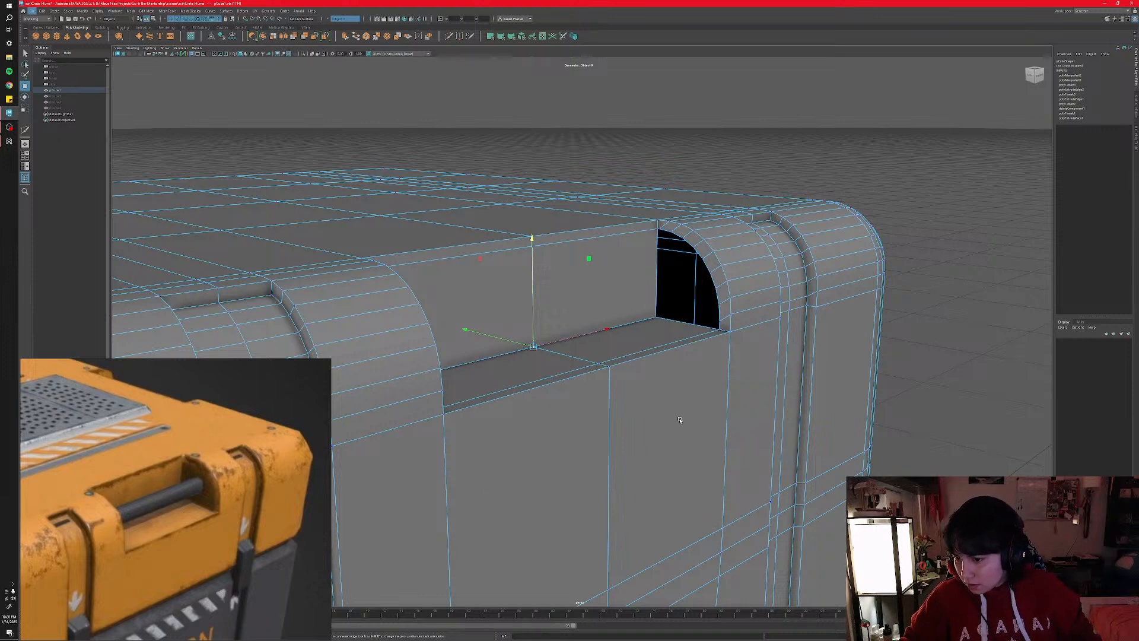
middle_click_drag(587, 408, 640, 416, "alt")
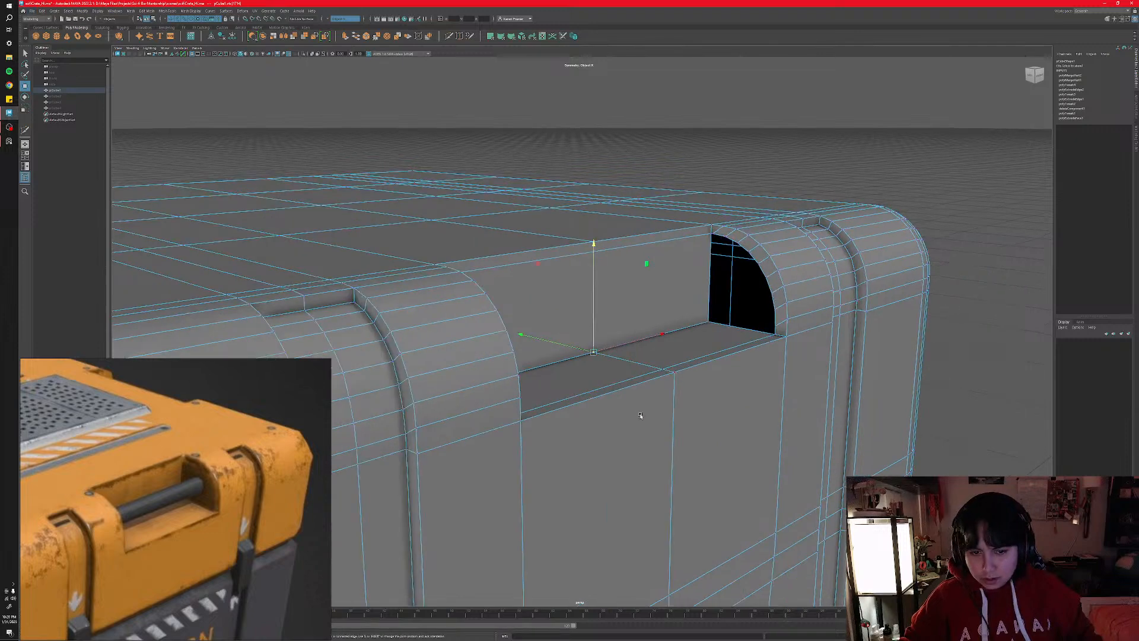
scroll(640, 416, "up", 5)
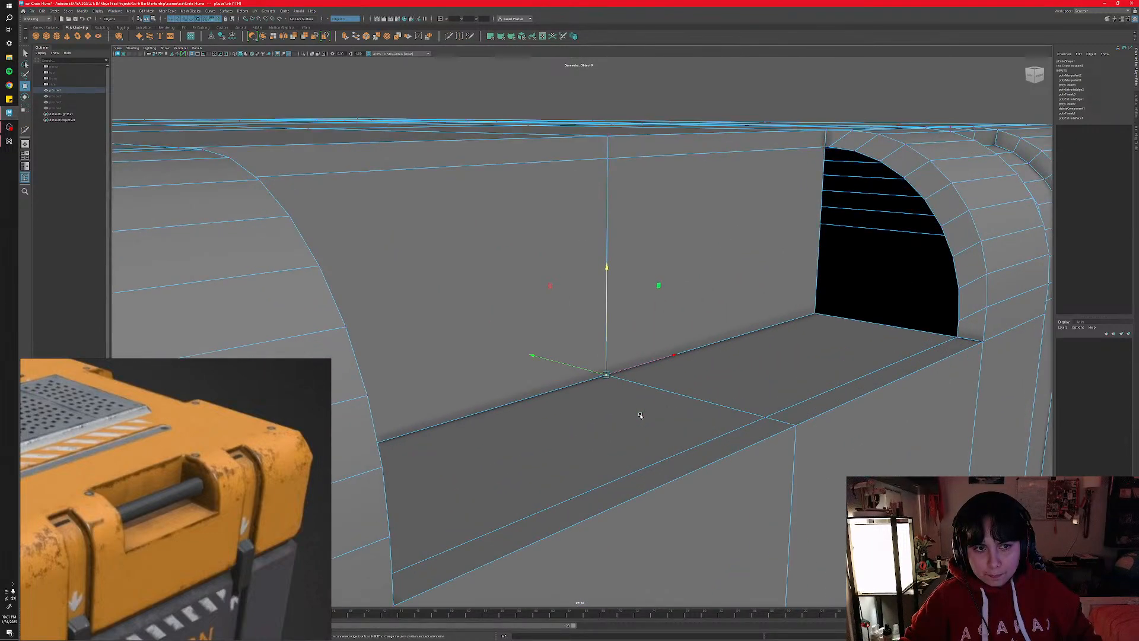
middle_click_drag(640, 415, 644, 474, "alt")
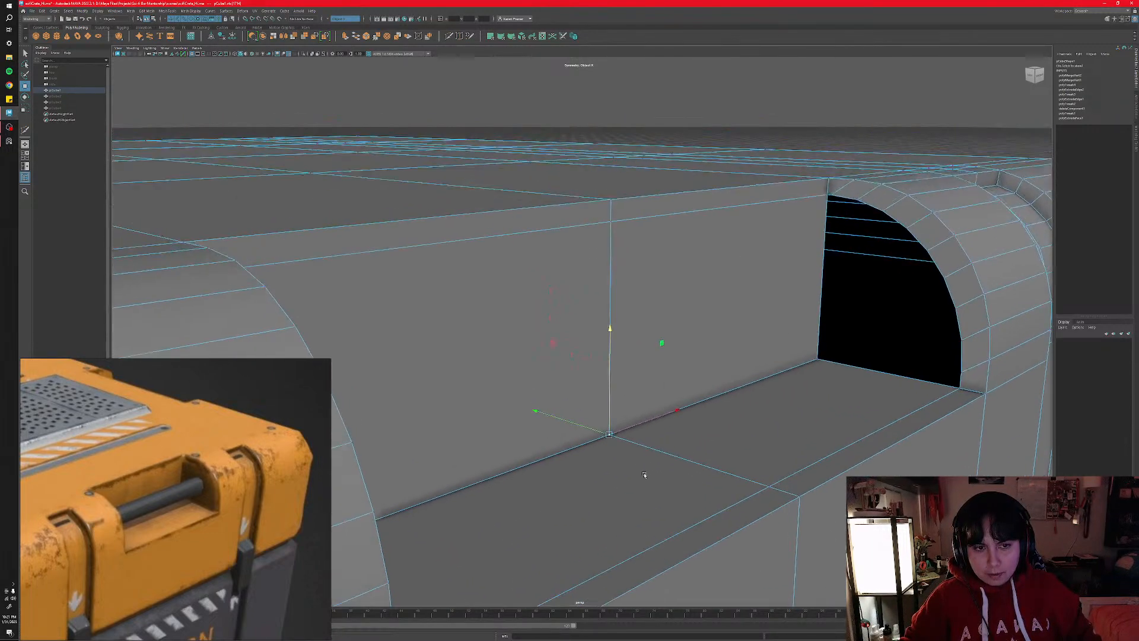
left_click(834, 199)
left_click_drag(834, 200, 786, 296, "alt")
left_click_drag(871, 156, 904, 173)
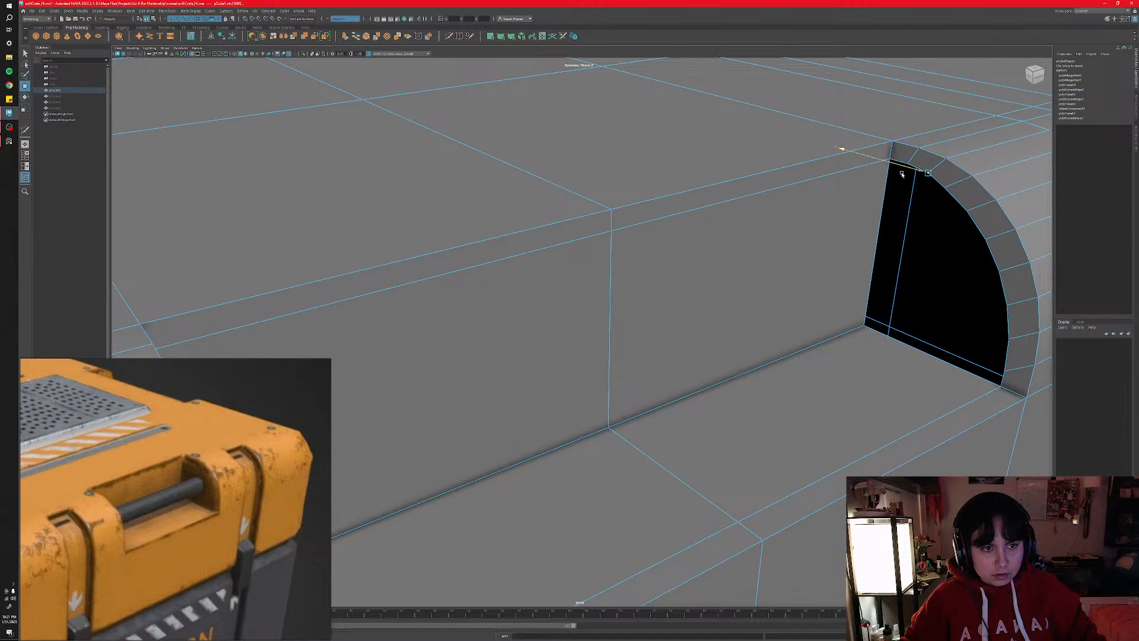
middle_click_drag(925, 292, 791, 318, "alt")
left_click_drag(791, 318, 824, 335, "alt")
left_click(820, 353)
mouse_move(696, 305)
left_mouse_down("alt")
mouse_move(732, 297)
mouse_move(679, 292)
left_mouse_up("alt")
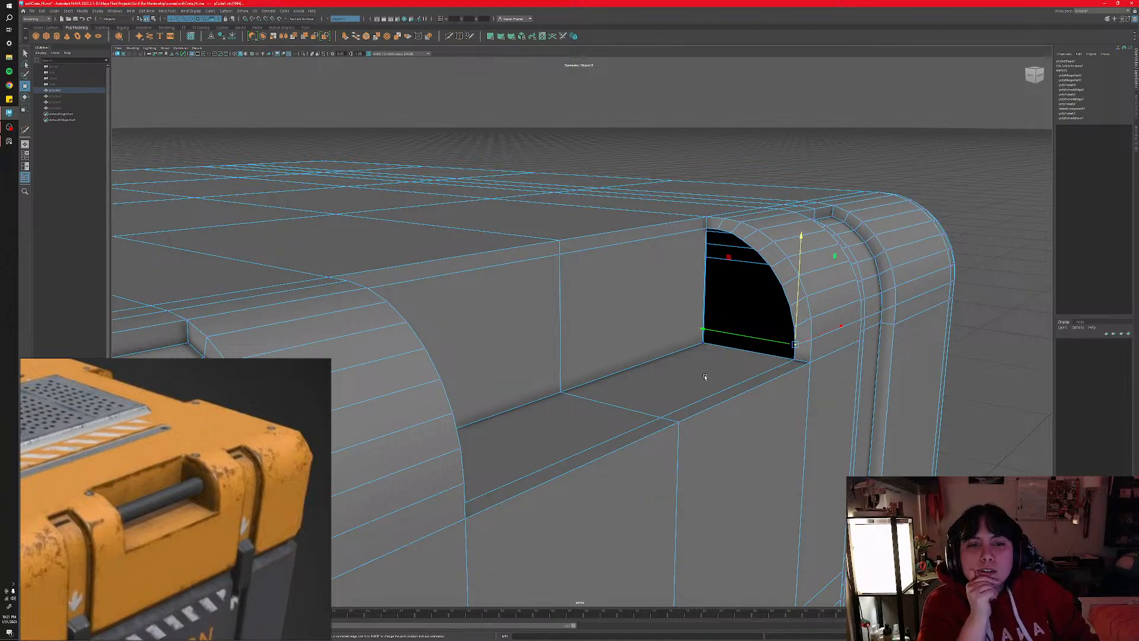
left_click_drag(704, 376, 708, 355, "alt")
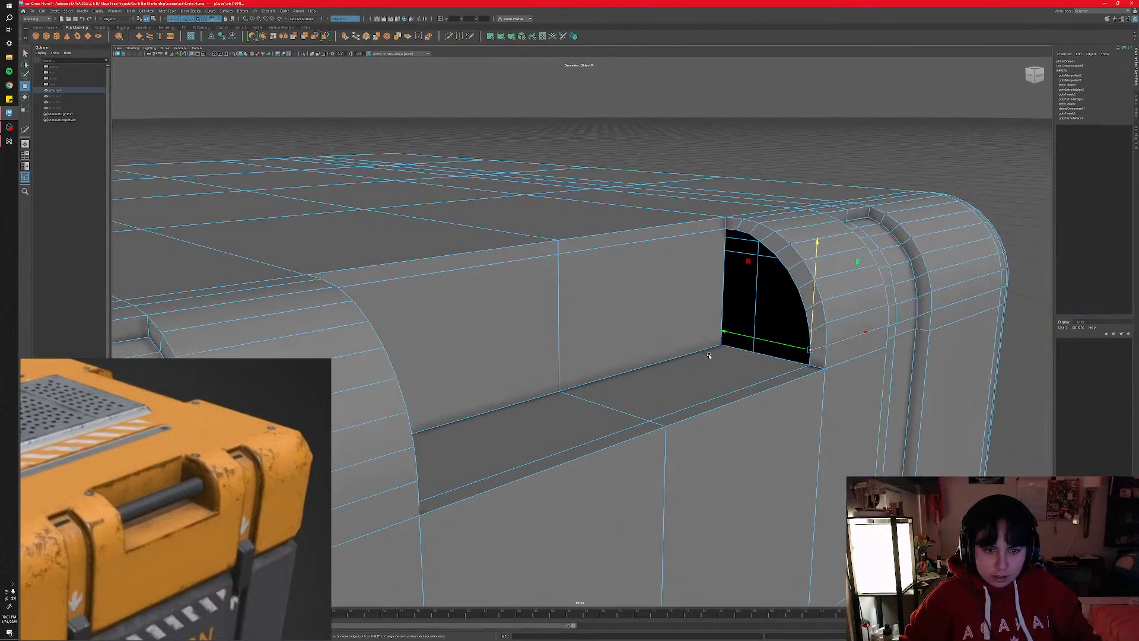
left_click_drag(612, 417, 669, 389, "alt")
scroll(675, 380, "up", 4)
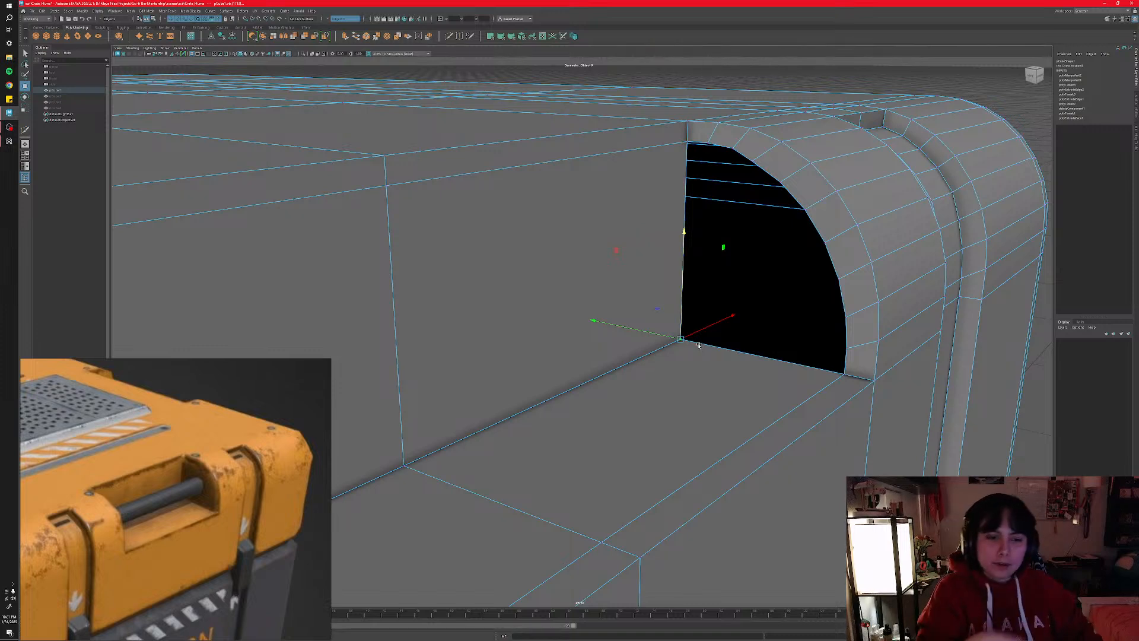
left_click_drag(700, 349, 697, 358, "alt")
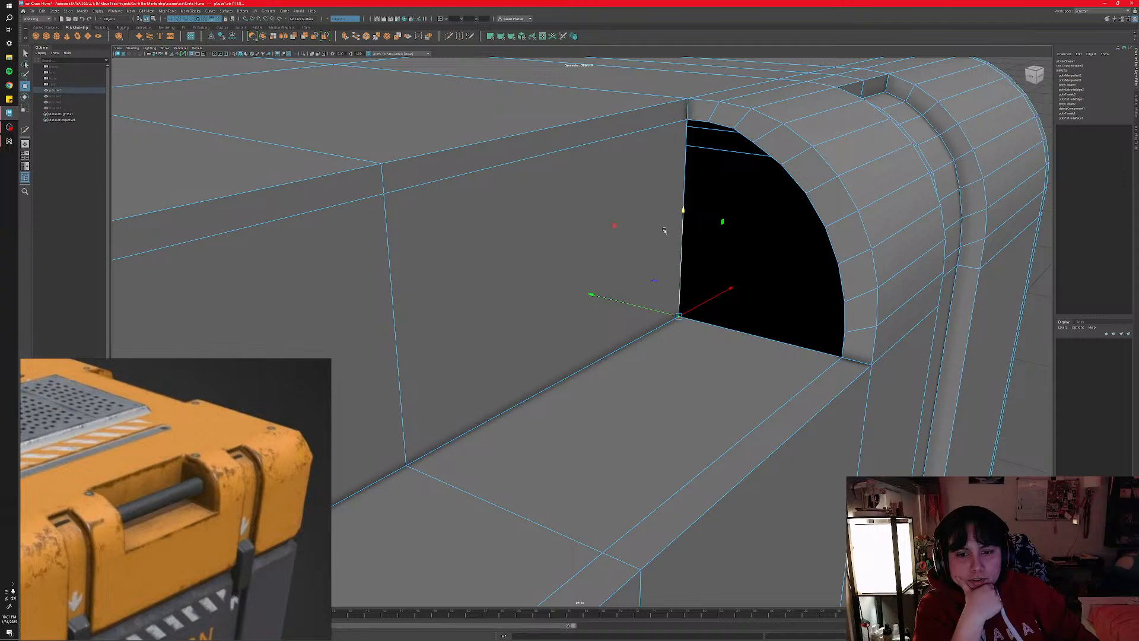
- Fill the open arched end of the handle recess with a face using its border edges
double_click(818, 206)
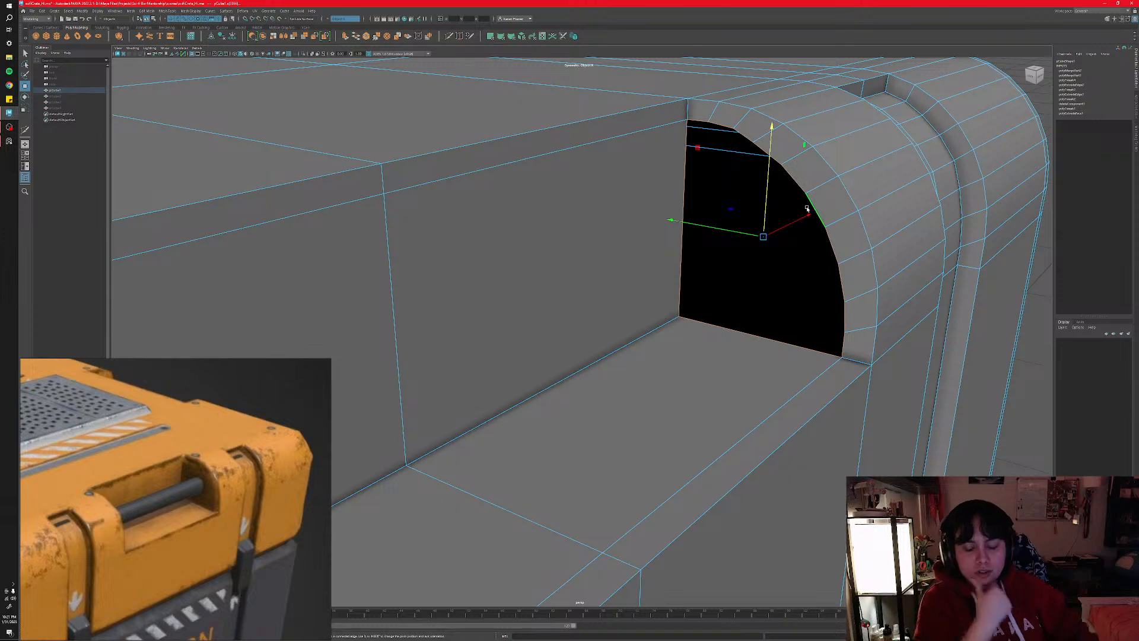
left_click(730, 329)
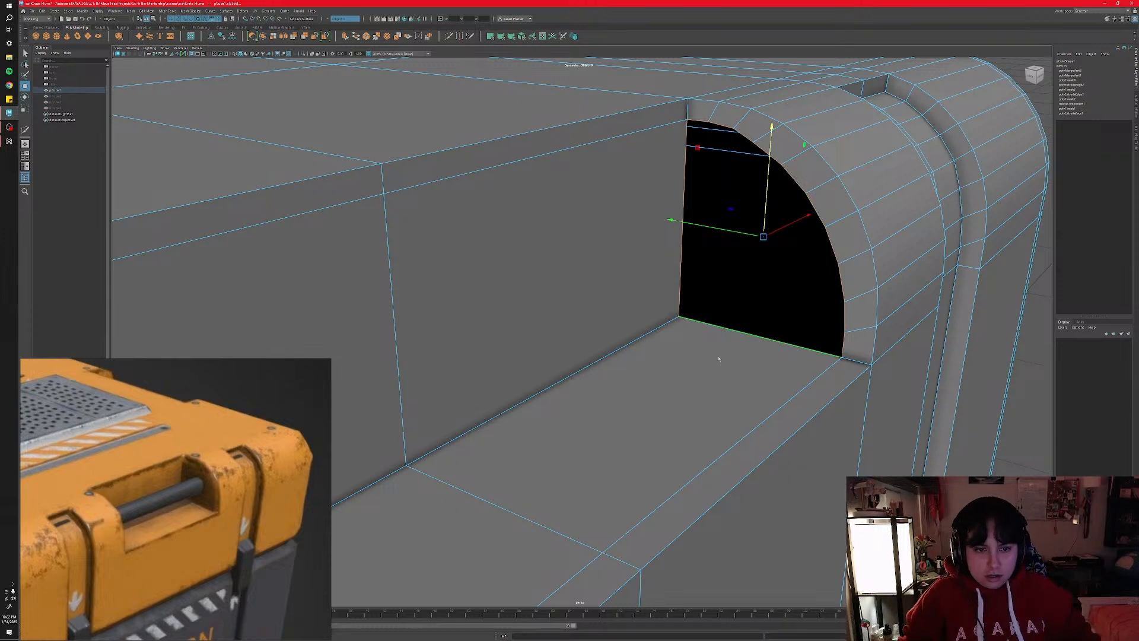
right_click_drag(718, 357, 709, 434, "shift")
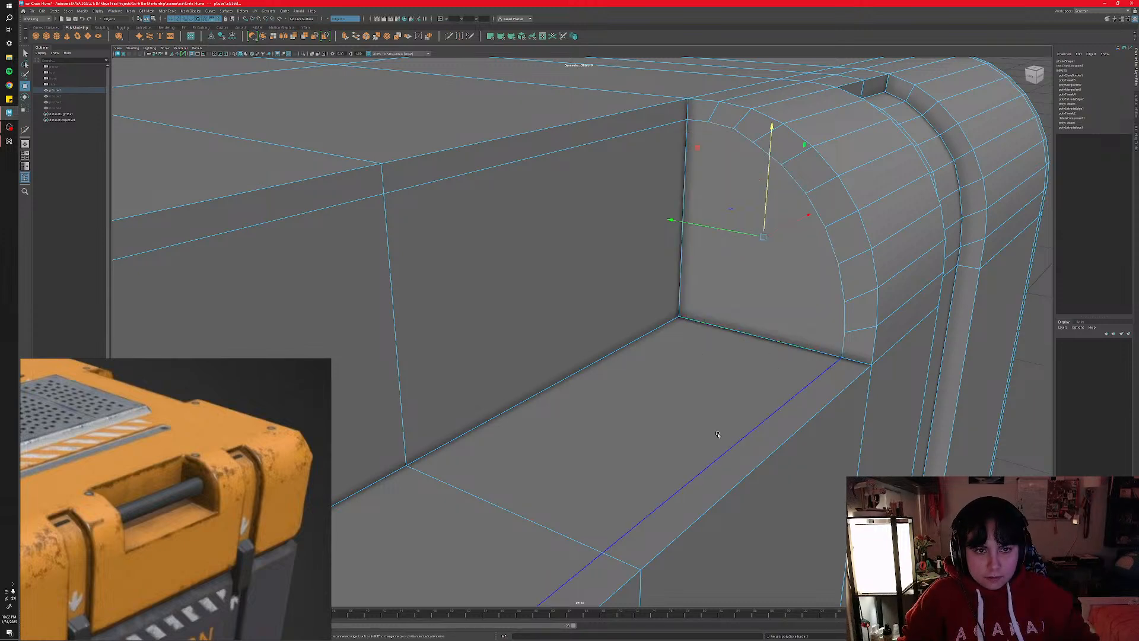
left_click_drag(717, 437, 705, 399, "alt")
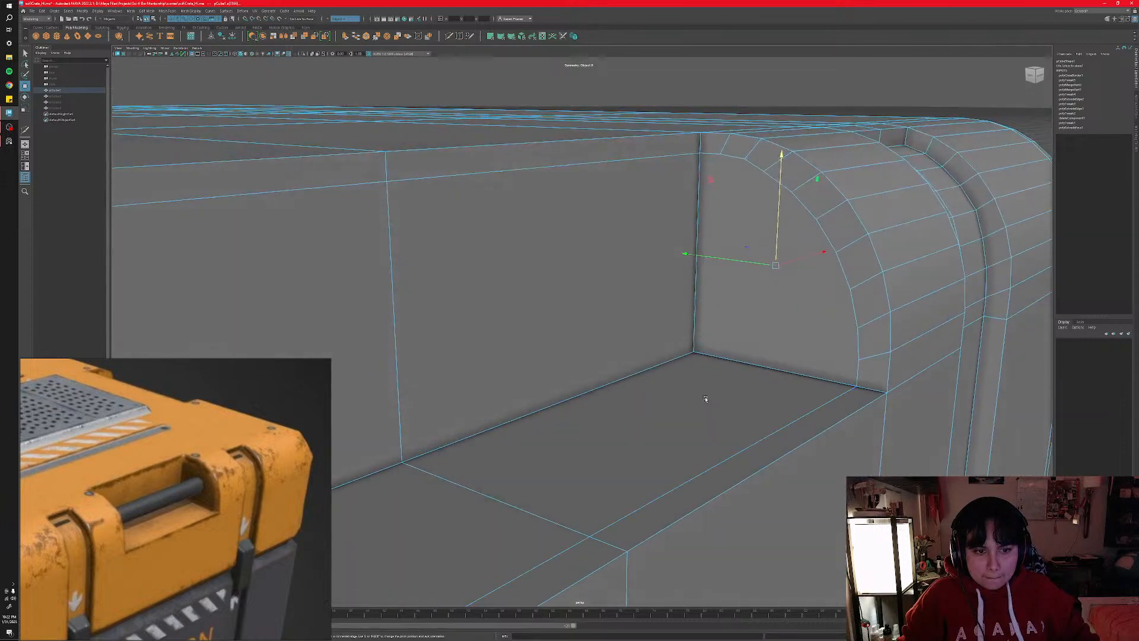
left_click(449, 36)
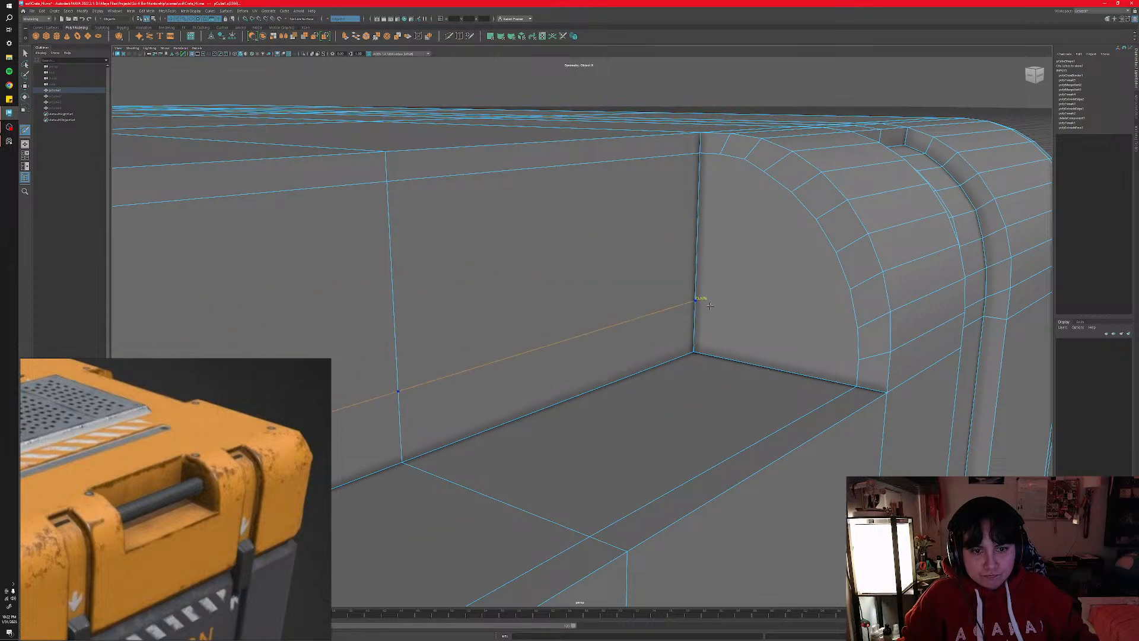
left_click(387, 180)
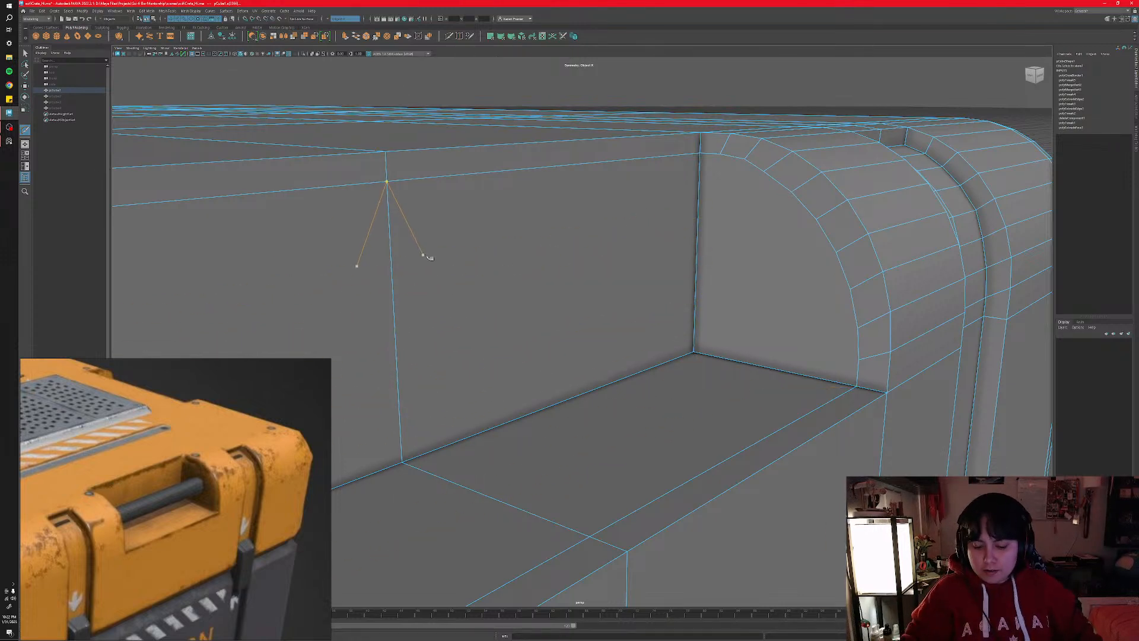
left_click(402, 461)
scroll(503, 368, "down", 3)
middle_click_drag(534, 380, 590, 356, "alt")
left_click_drag(589, 356, 559, 378, "alt")
key("q")
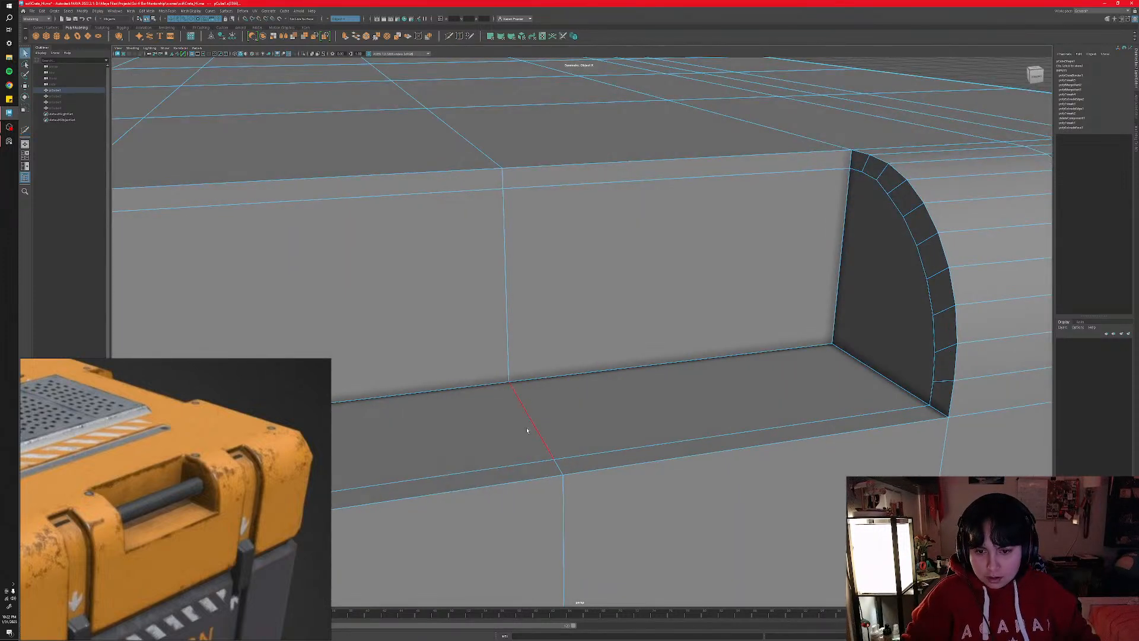
- Set the Insert Edge Loop tool to 5 loops and add them lengthwise across the recess floor and back wall
middle_click_drag(526, 429, 611, 392, "alt")
right_click_drag(526, 399, 550, 440, "shift")
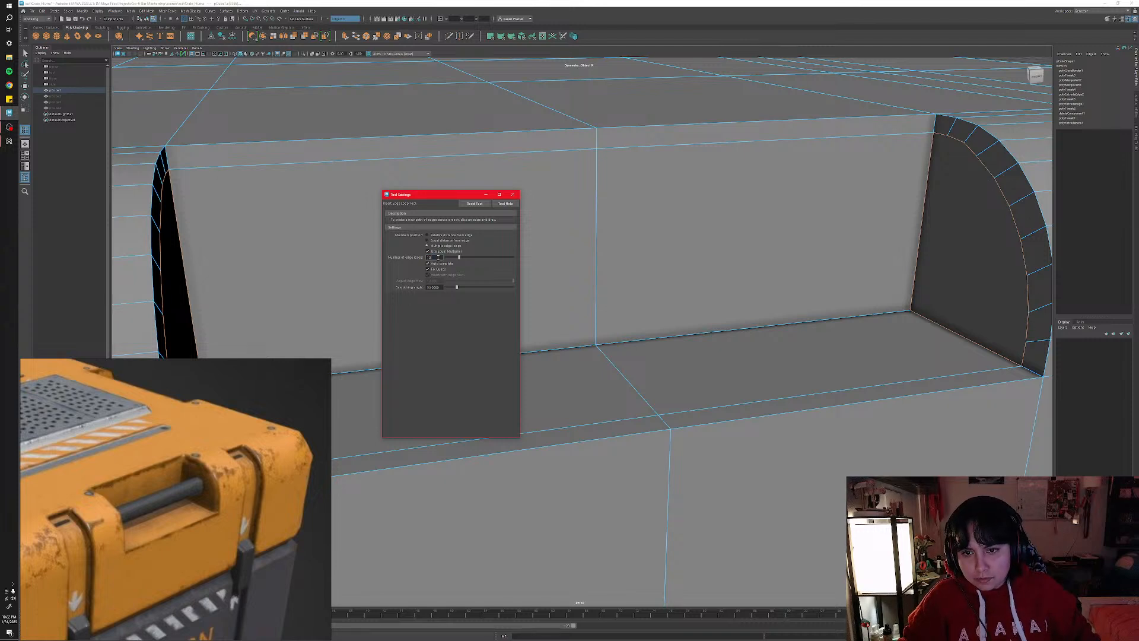
type("5")
key("Return")
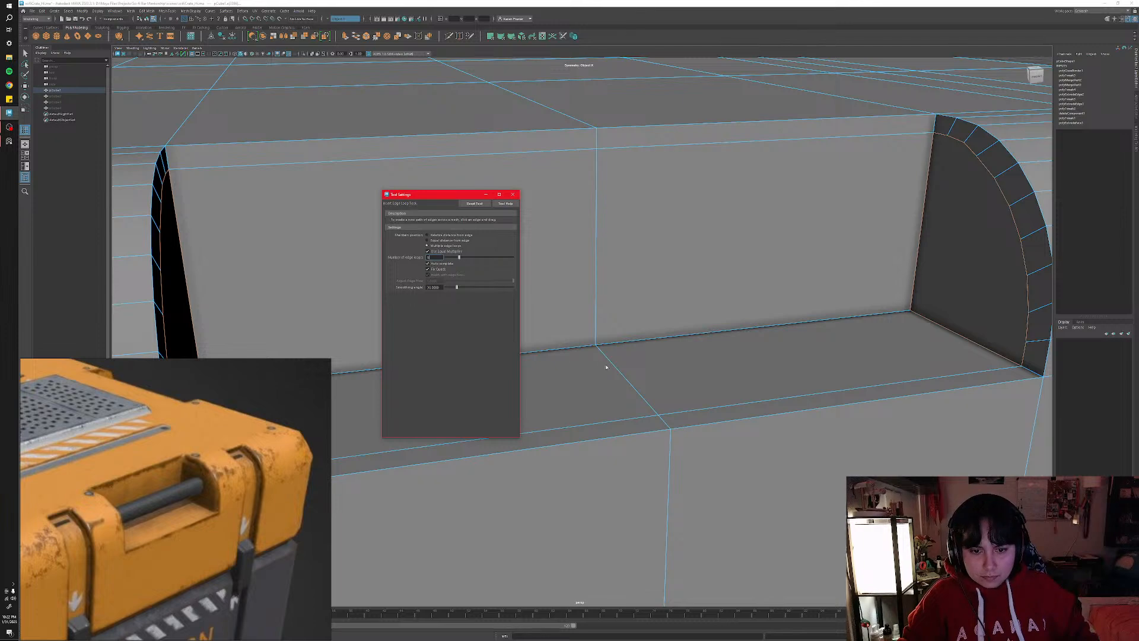
left_click(617, 370)
mouse_move(618, 370)
left_mouse_down("alt")
mouse_move(689, 382)
mouse_move(614, 353)
left_mouse_up("alt")
left_click(590, 262)
left_click(587, 265)
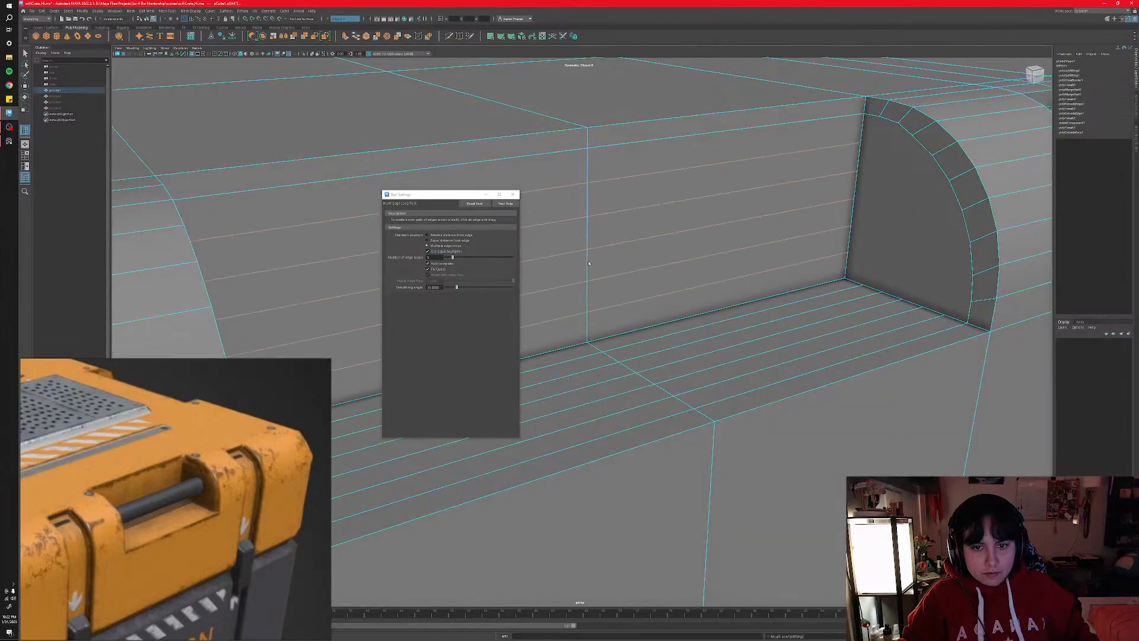
left_click_drag(686, 283, 644, 323, "alt")
left_click(516, 196)
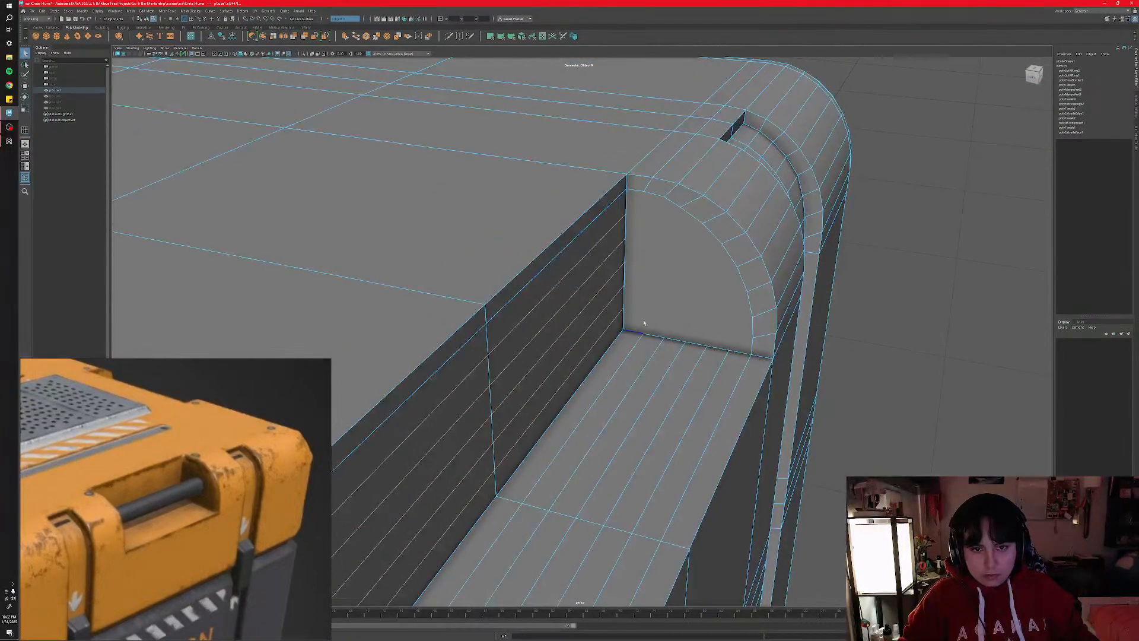
- Cut three vertical edges across the filled end face, from the arch's upper vertices down to the floor edge
left_click(458, 36)
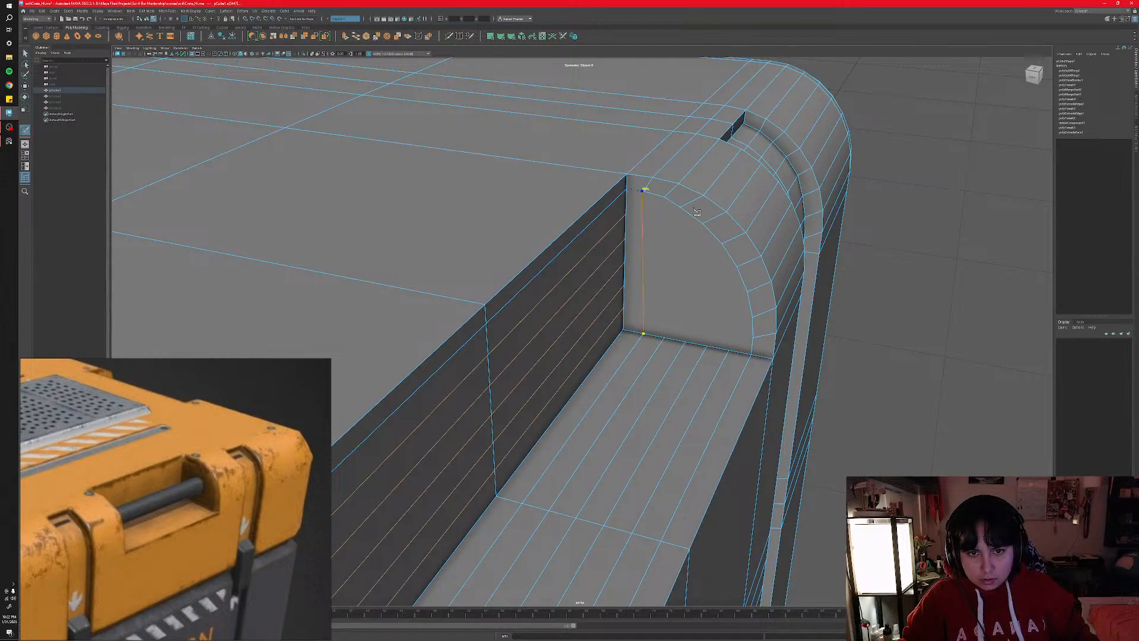
key("Return")
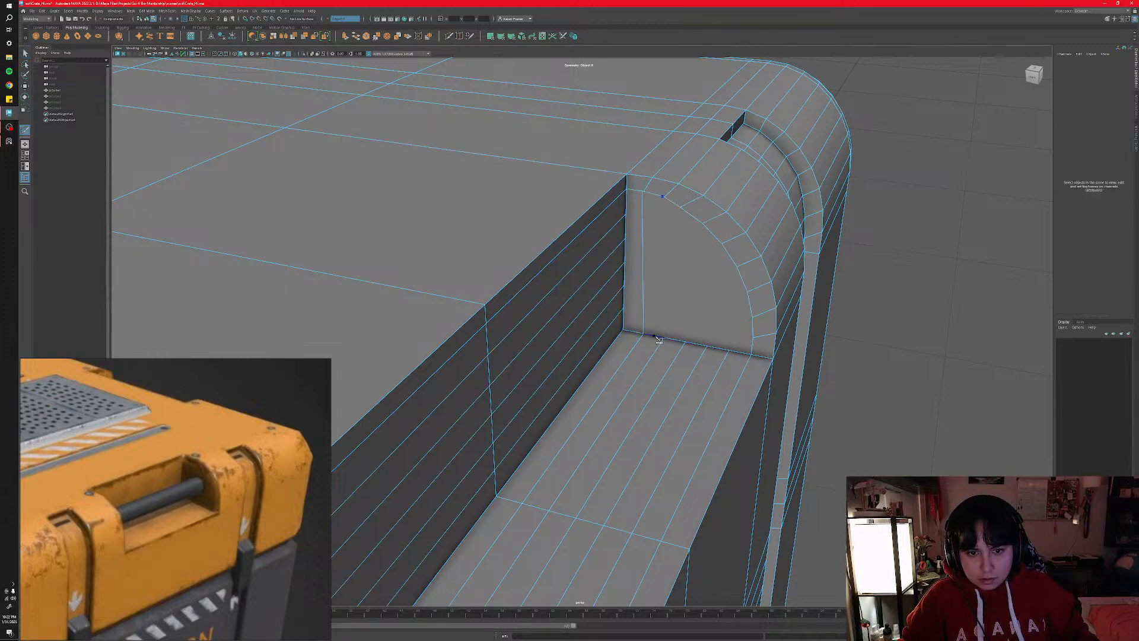
left_click(664, 338, "shift")
key("Return")
left_click(679, 206, "shift")
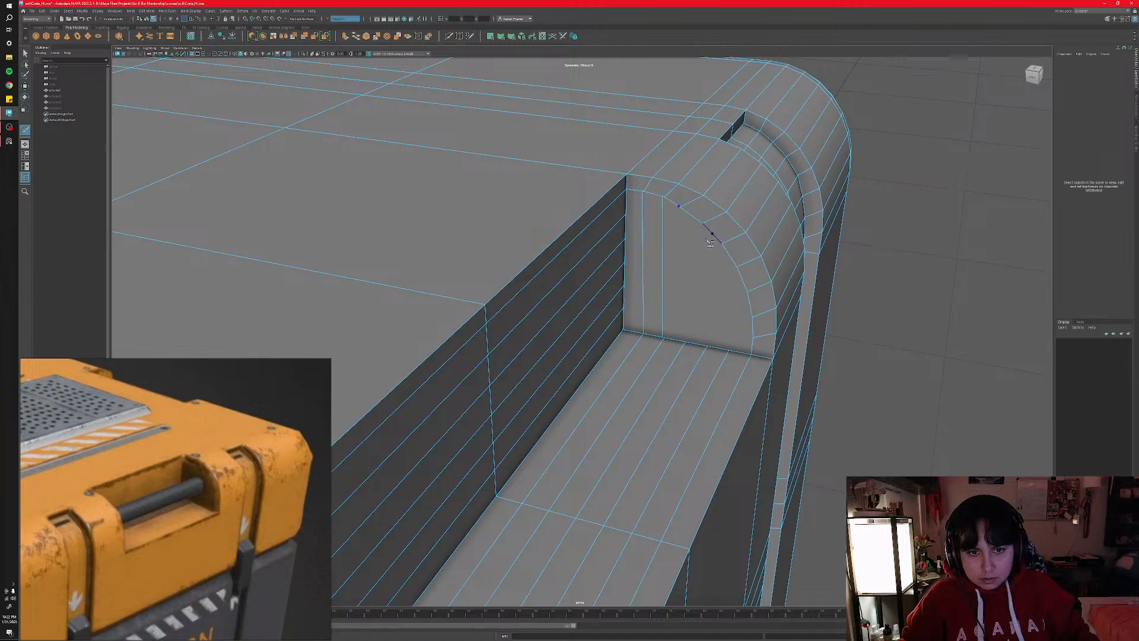
left_click(683, 341, "shift")
key("Return")
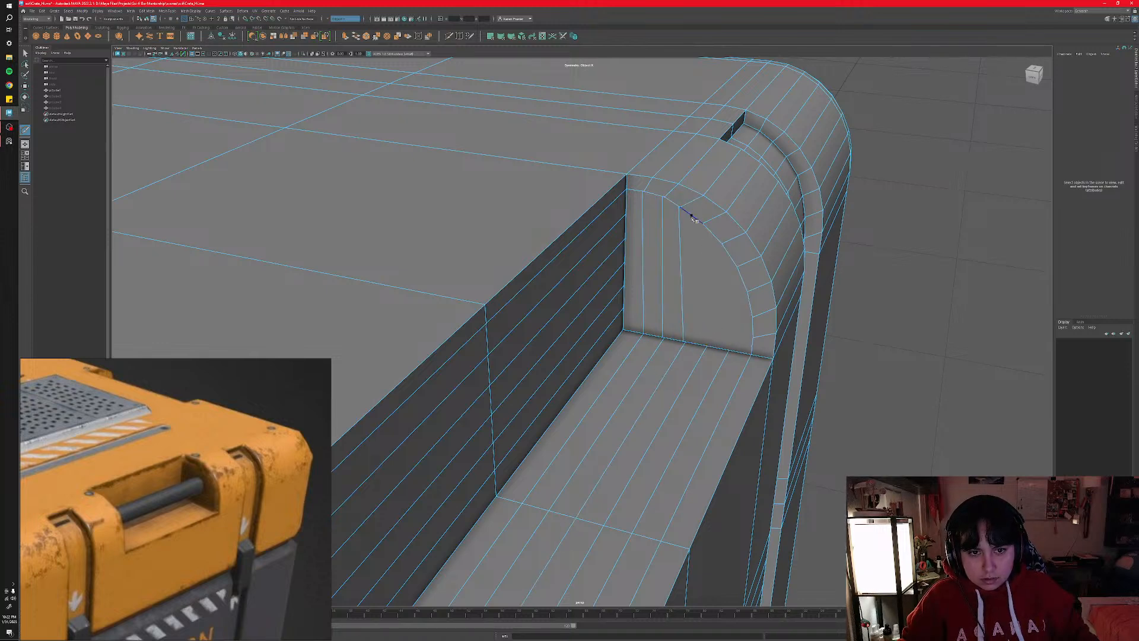
- Cut three horizontal edges across the end face, linking the arch's lower vertices to the back wall's edge
left_click(753, 340, "shift")
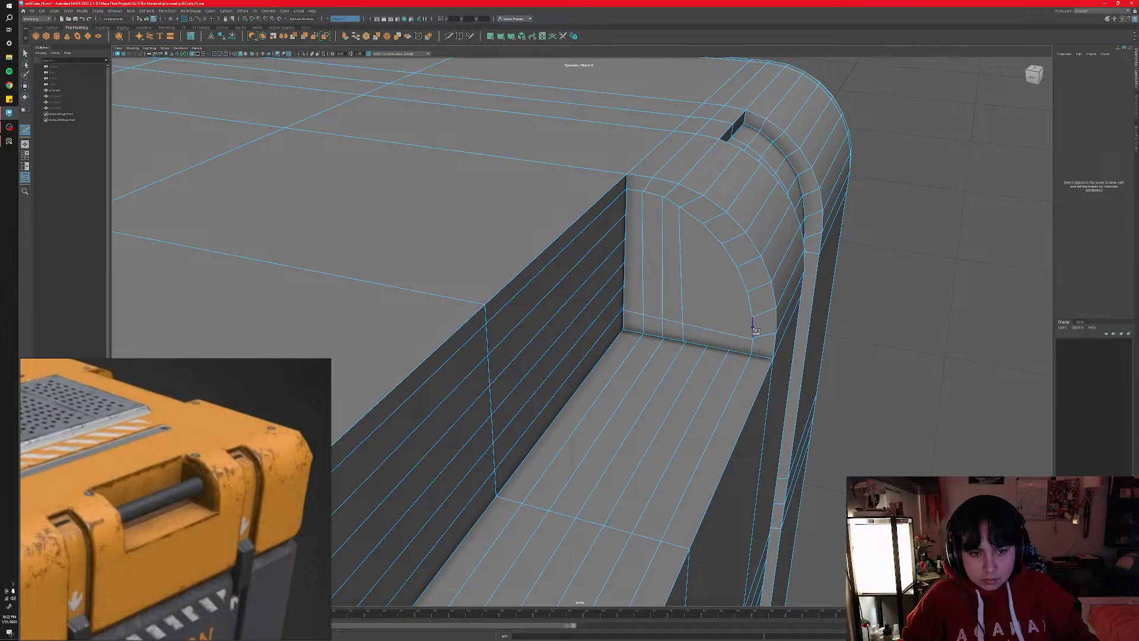
left_click(625, 291)
right_click(736, 299)
left_click(747, 297)
left_click(624, 268)
right_click(688, 279)
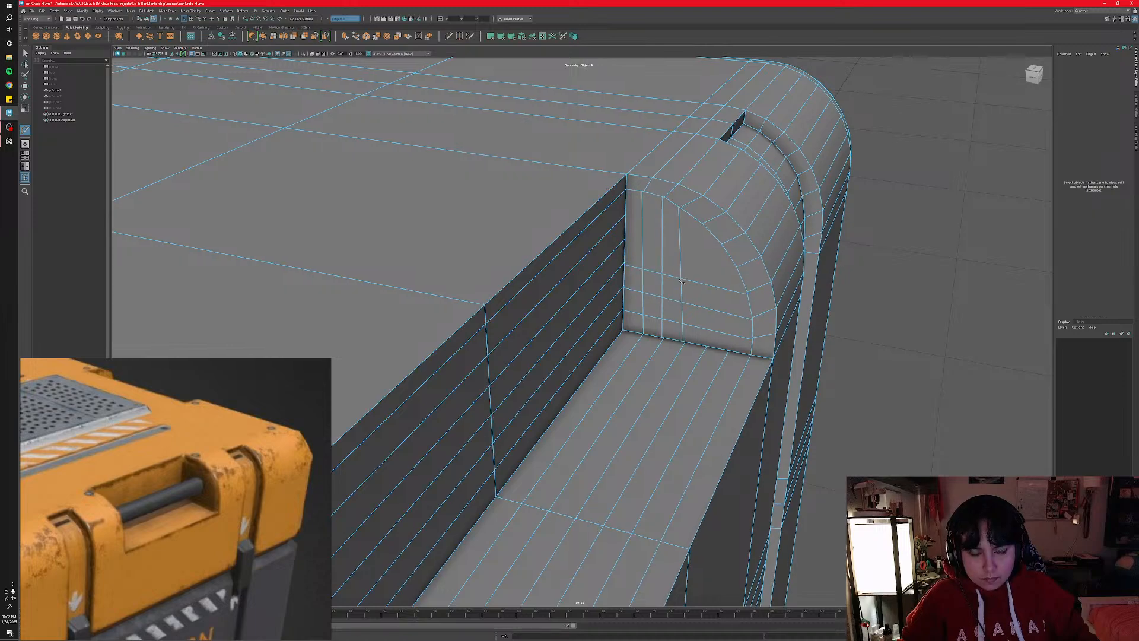
- Undo the three horizontal cuts on the end face
mouse_move(688, 344)
left_mouse_down("alt")
mouse_move(635, 351)
mouse_move(669, 347)
left_mouse_up("alt")
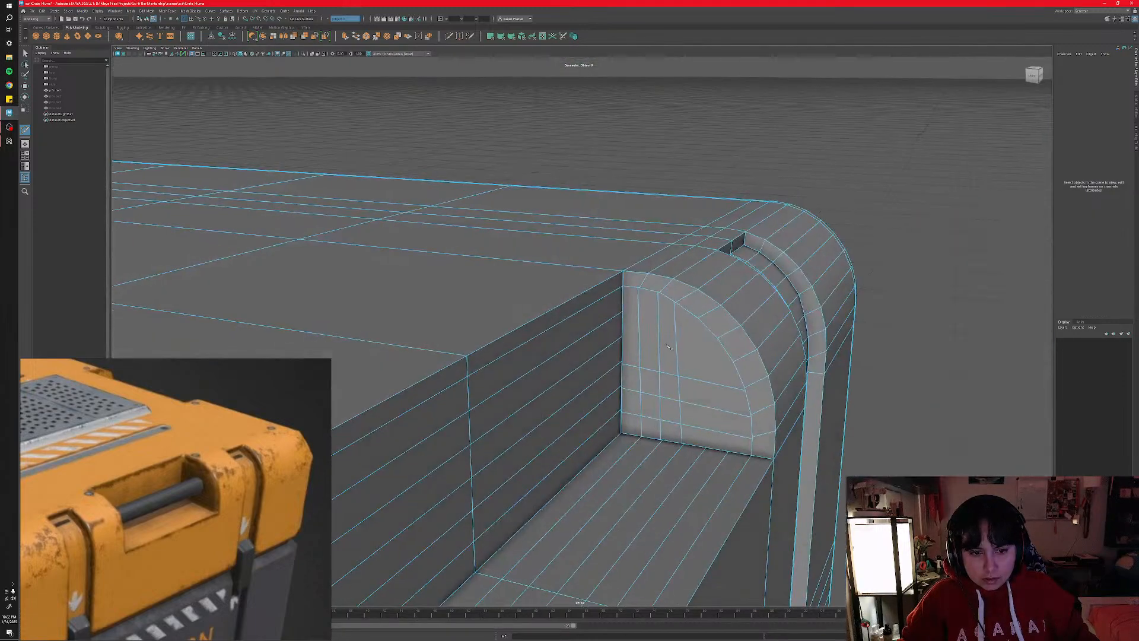
key("ctrl+z")
key("ctrl+z")
key("ctrl+z")
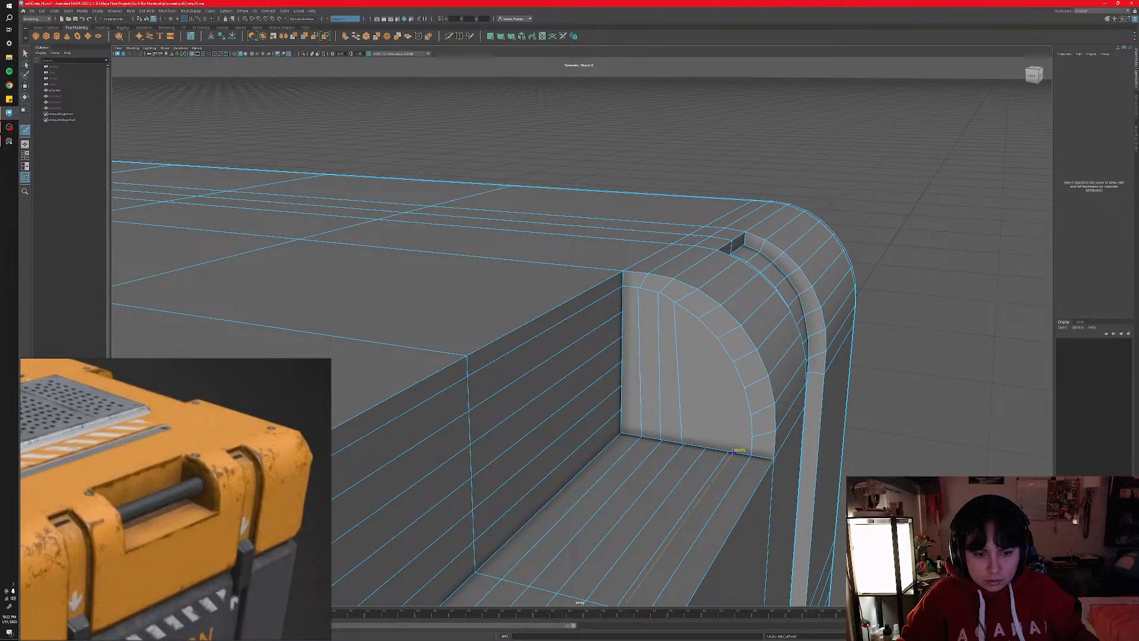
- Inspect where the vertical cuts meet the floor loops and undo those cuts on the end face
scroll(747, 449, "up", 6)
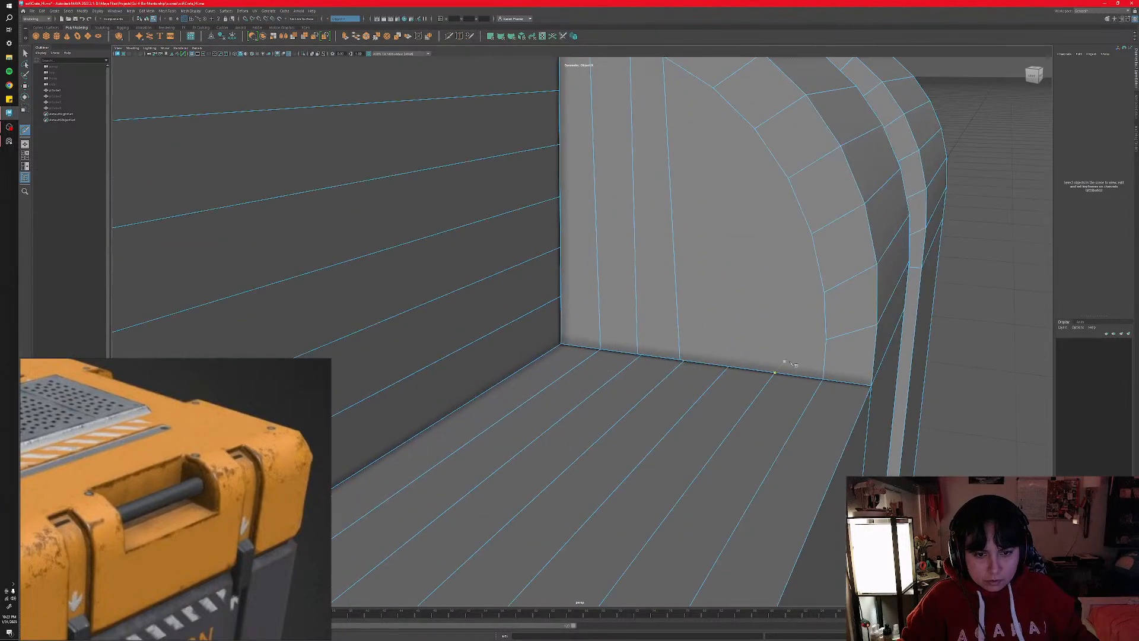
scroll(771, 361, "up", 4)
left_click_drag(724, 325, 719, 363, "alt")
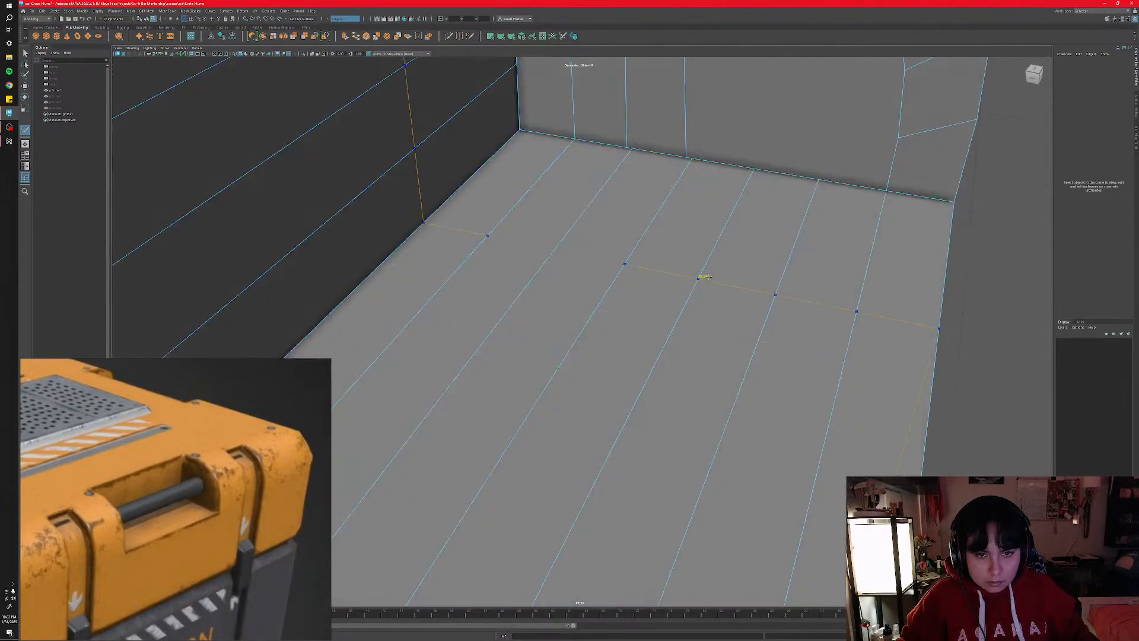
key("ctrl+z")
key("ctrl+z")
middle_click_drag(686, 218, 684, 323, "alt")
scroll(643, 330, "down", 4)
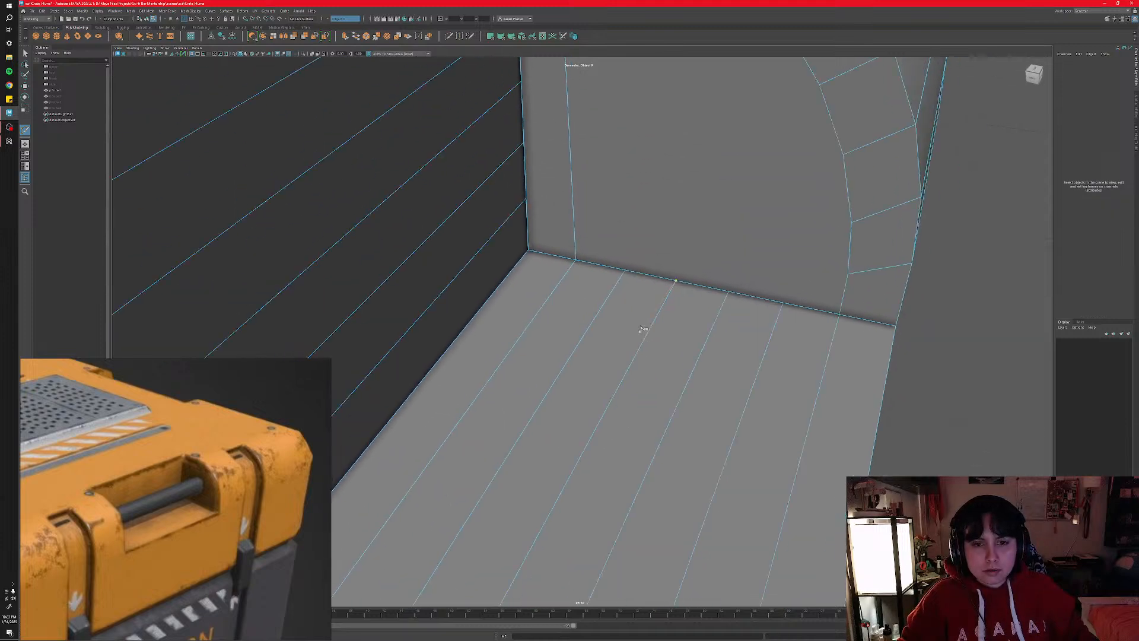
middle_click_drag(644, 292, 632, 390, "alt")
key("ctrl+z")
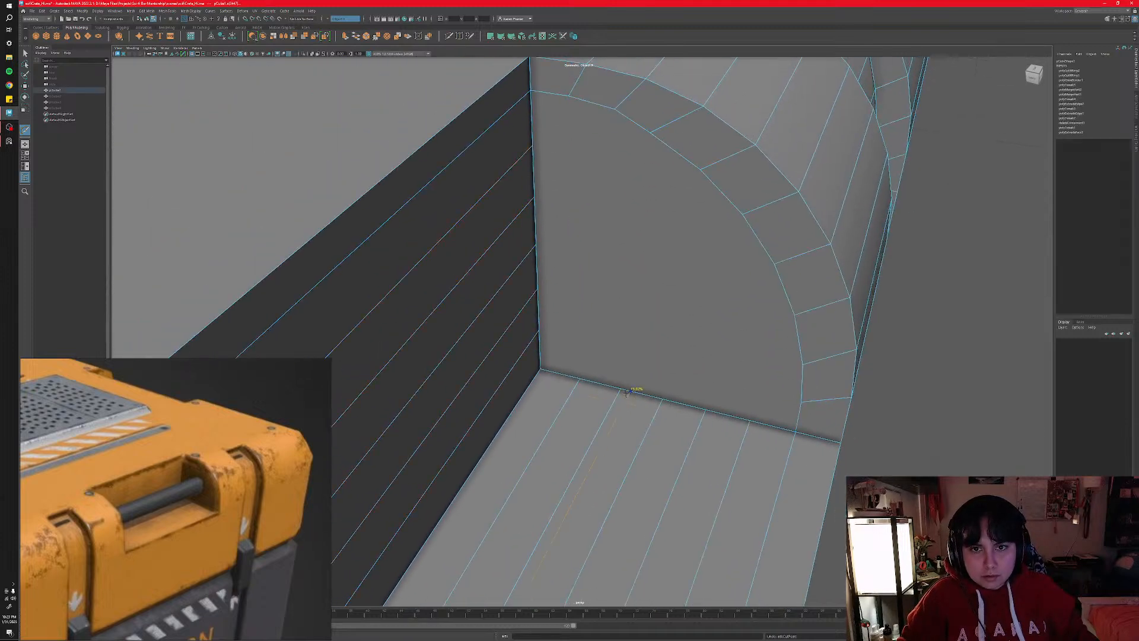
- Cut three vertical edges across the end face, joining the arch's first three inner vertices to the matching floor loop vertices
left_click(568, 96)
left_click(580, 379)
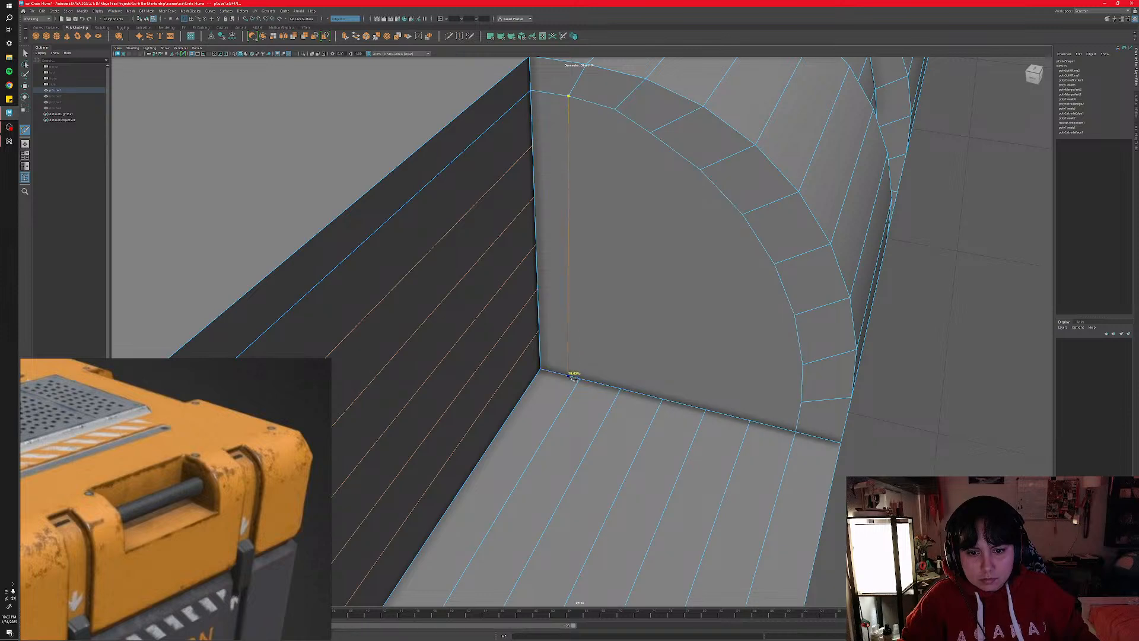
right_click(692, 412)
left_click(614, 109)
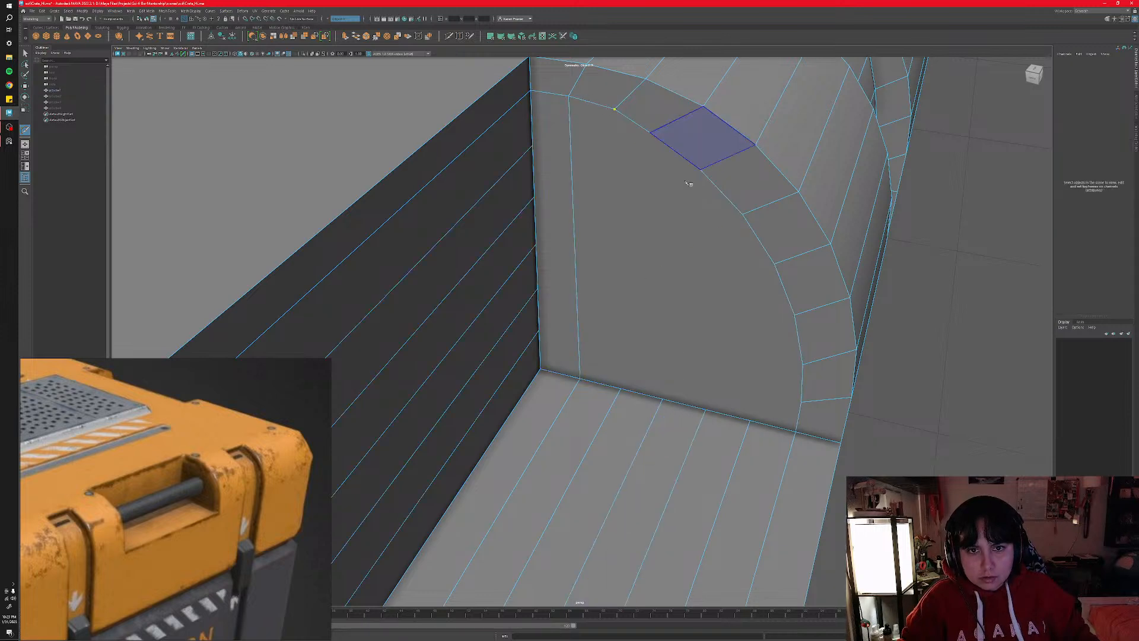
right_click(744, 413)
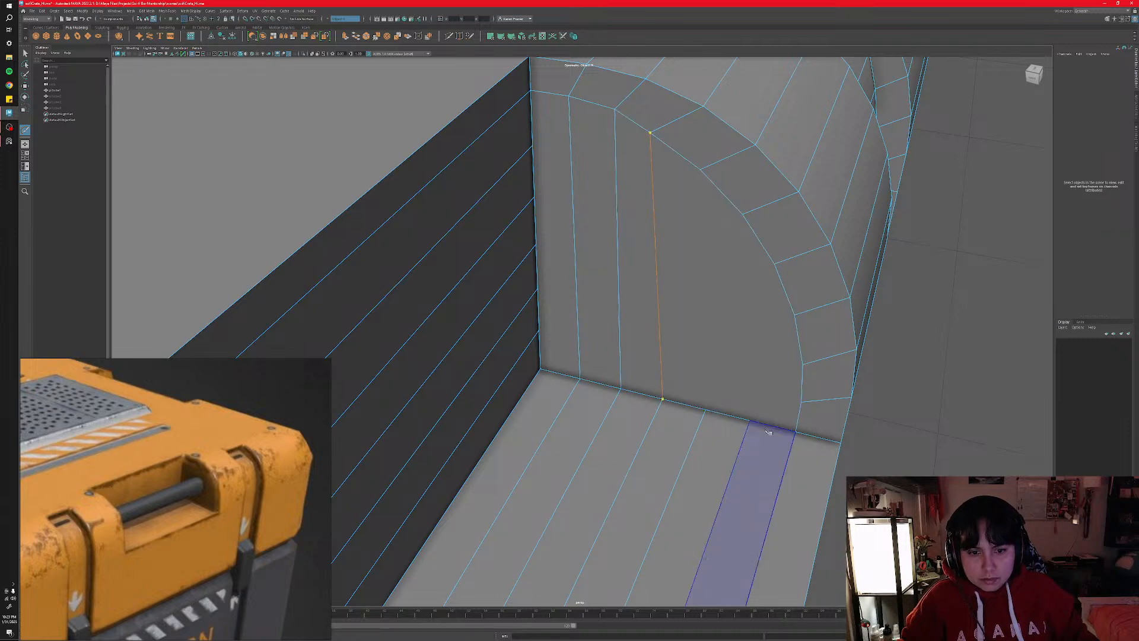
- Cut three horizontal edges across the end face, from the arch's lowest inner vertices to the matching loops on the back wall
left_click_drag(725, 387, 726, 393, "alt")
middle_click_drag(725, 391, 680, 226, "alt")
scroll(699, 350, "up", 3)
left_click_drag(700, 351, 707, 348, "alt")
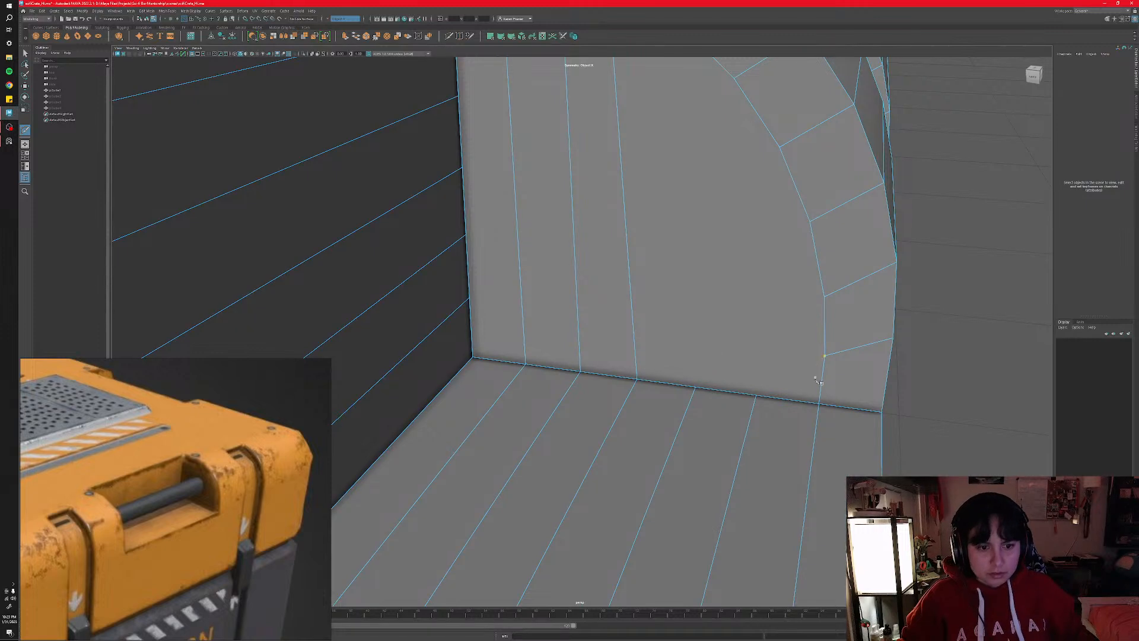
left_click(471, 299)
right_click(475, 229)
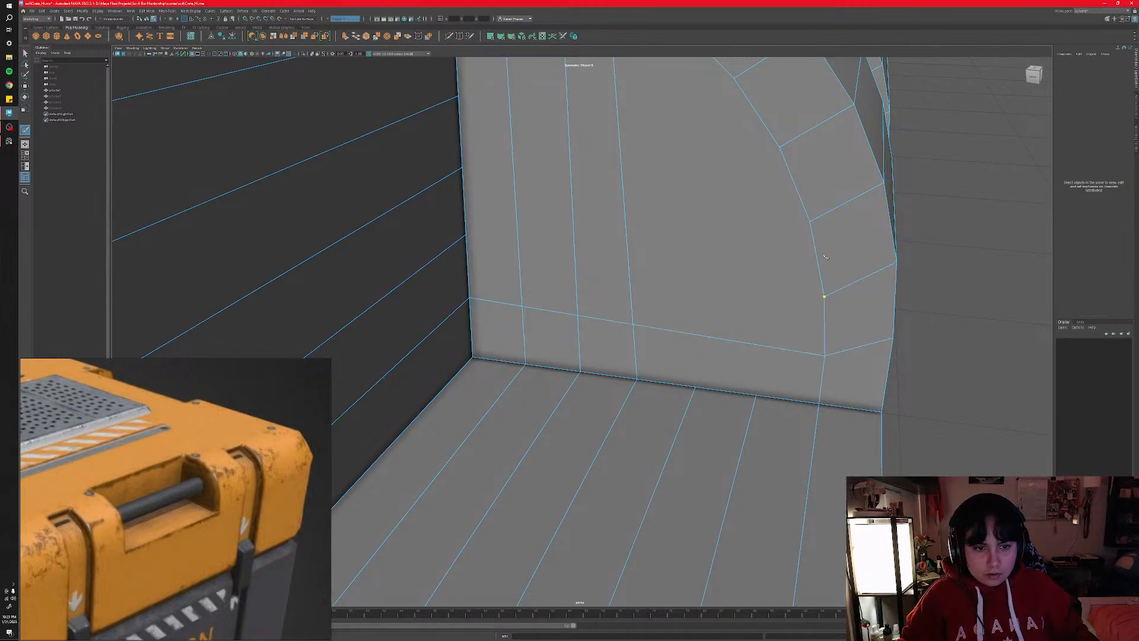
left_click(823, 296)
right_click(584, 200)
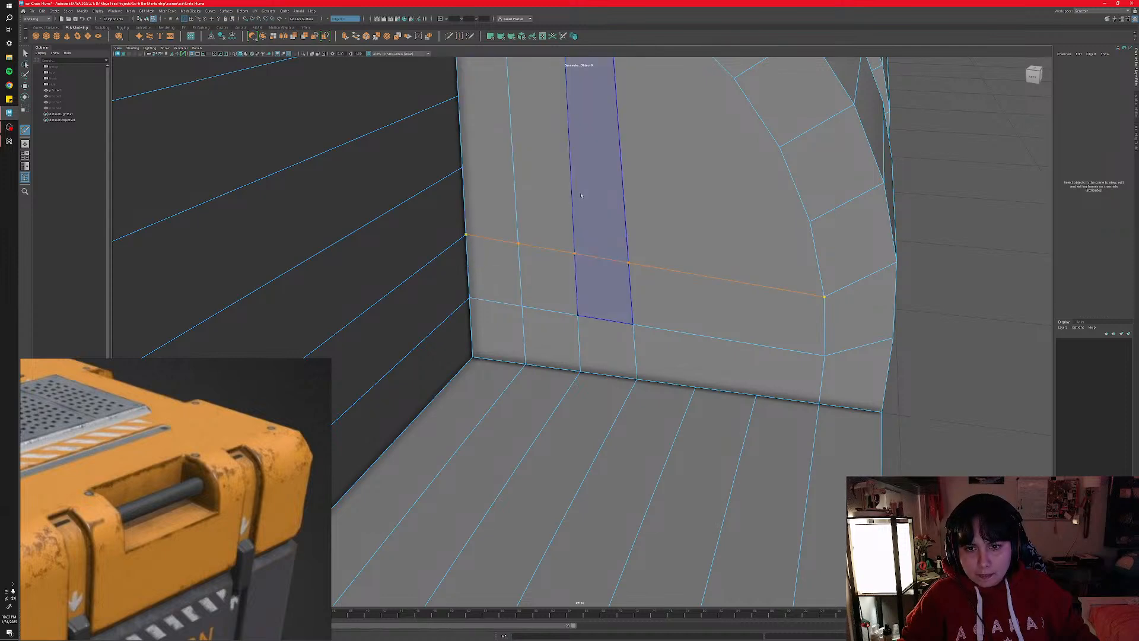
left_click(463, 167)
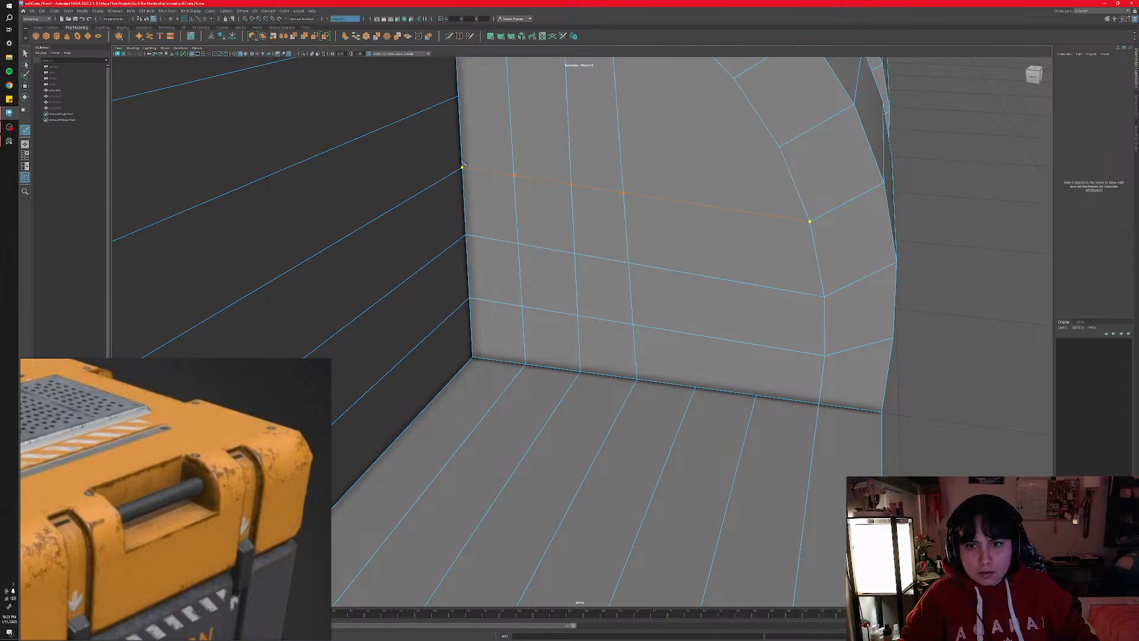
right_click(608, 178)
middle_click_drag(609, 181, 653, 291, "alt")
scroll(666, 379, "down", 3)
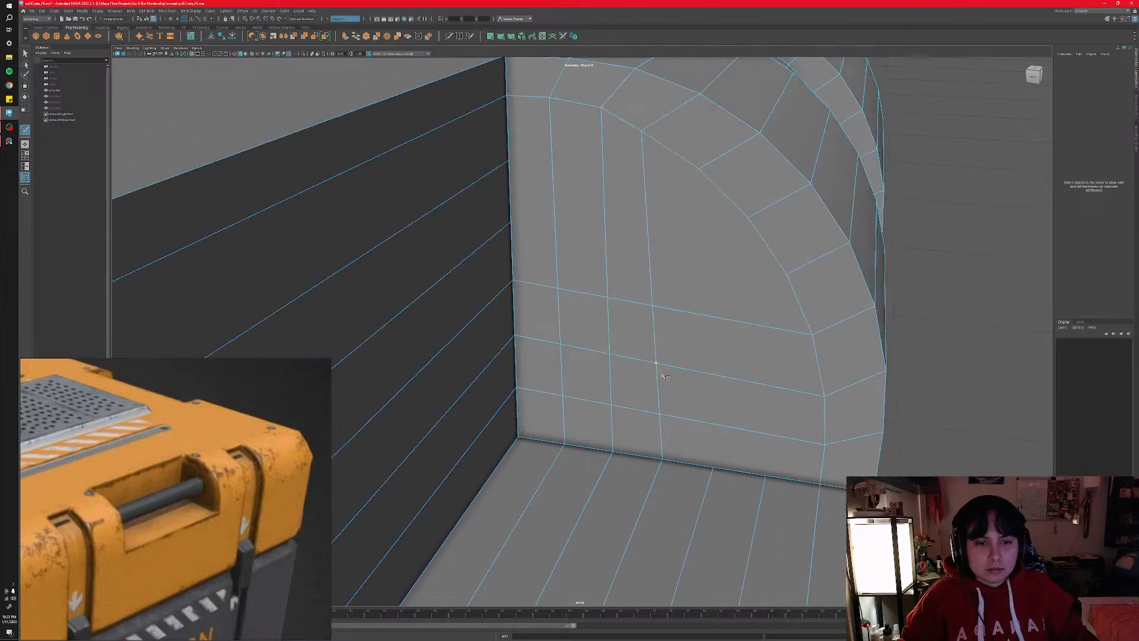
left_click(793, 389)
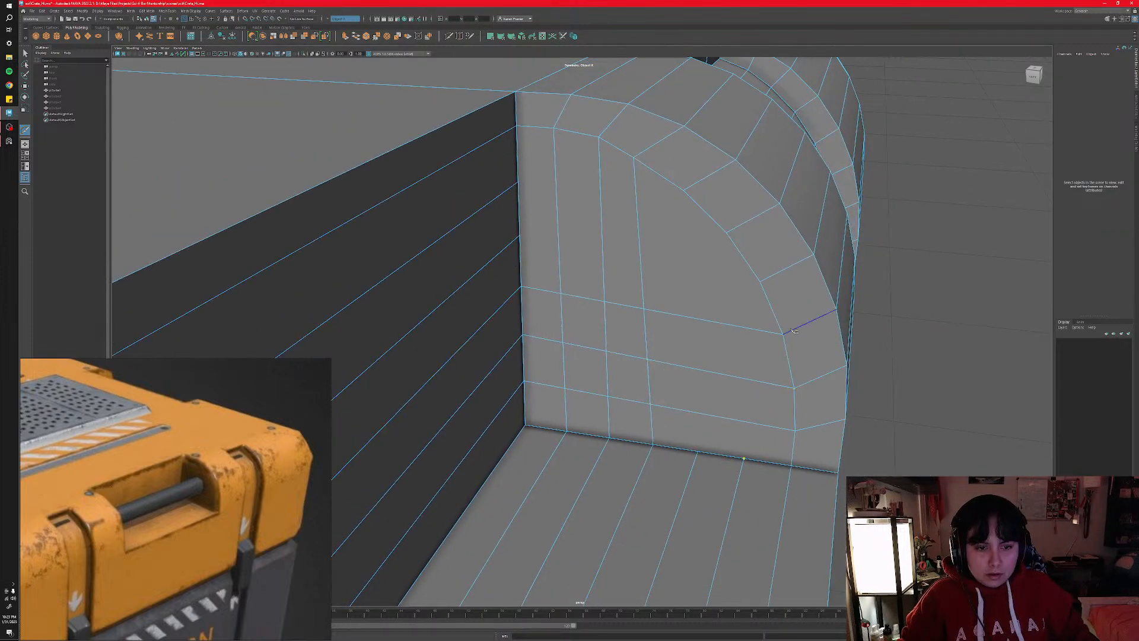
left_click(759, 281)
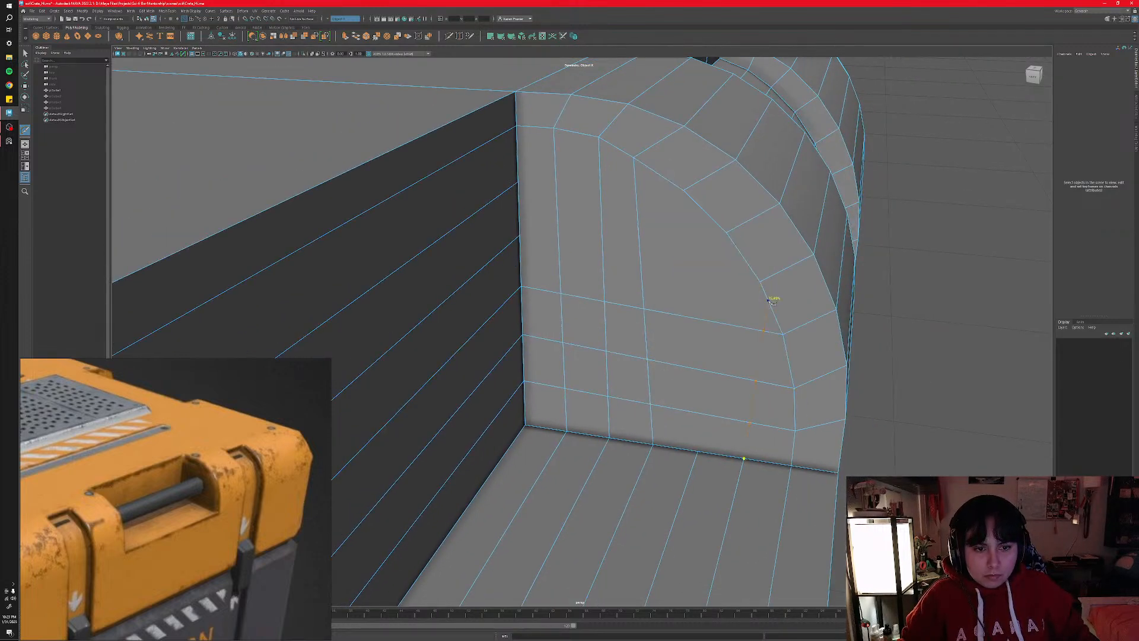
right_click(721, 214)
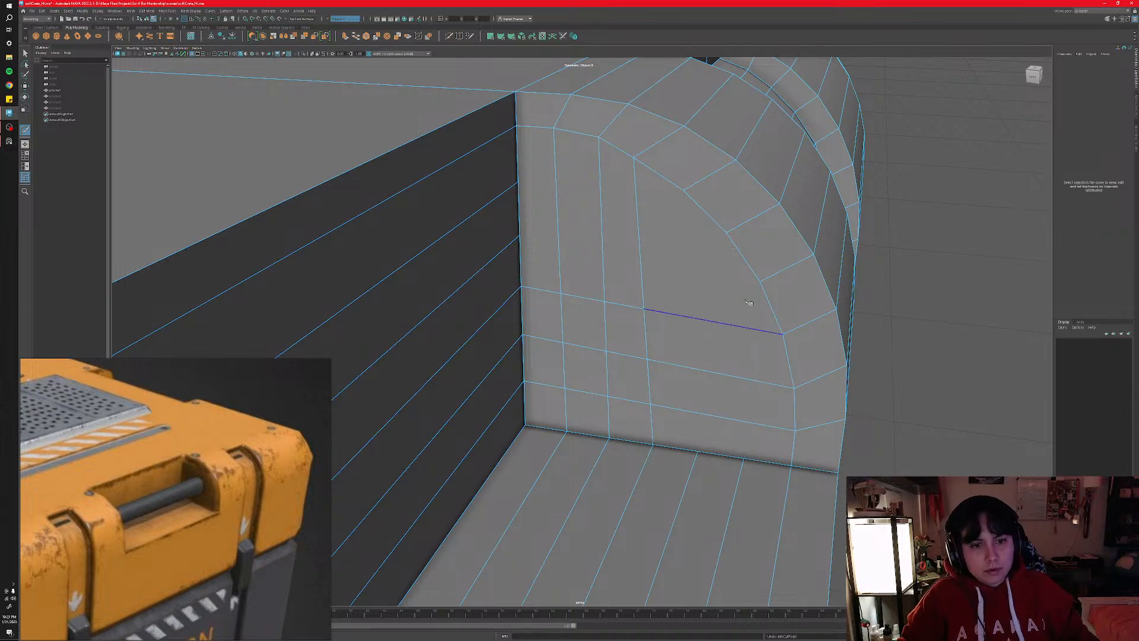
key("ctrl+z")
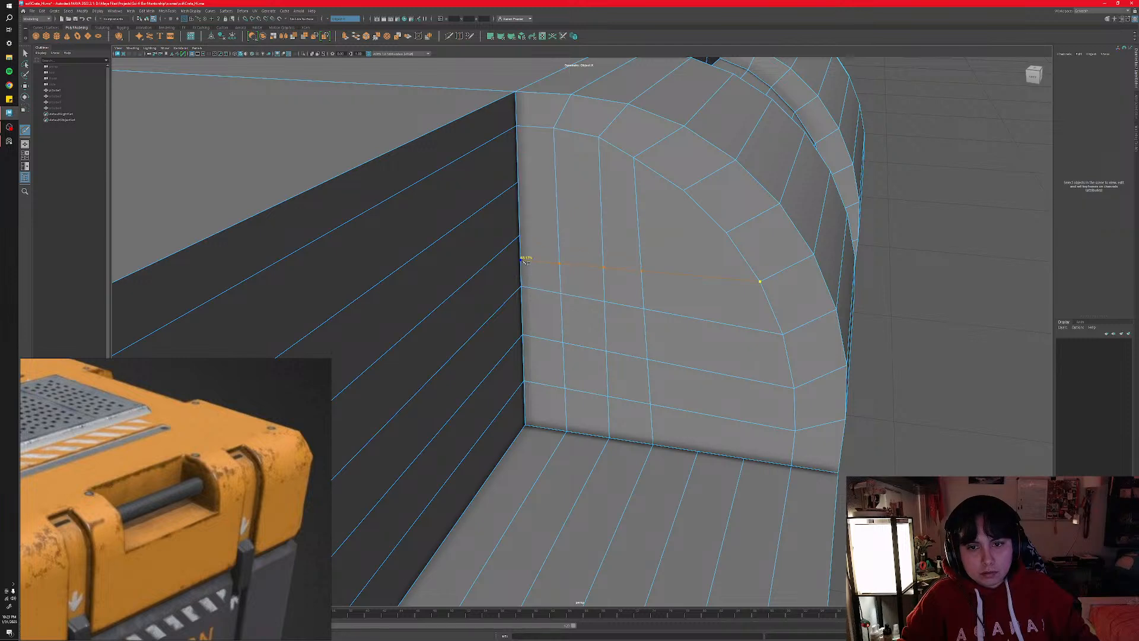
- Complete the end face's grid with the remaining horizontal cuts to the back wall and vertical cuts from the arch to the floor
right_click(548, 170)
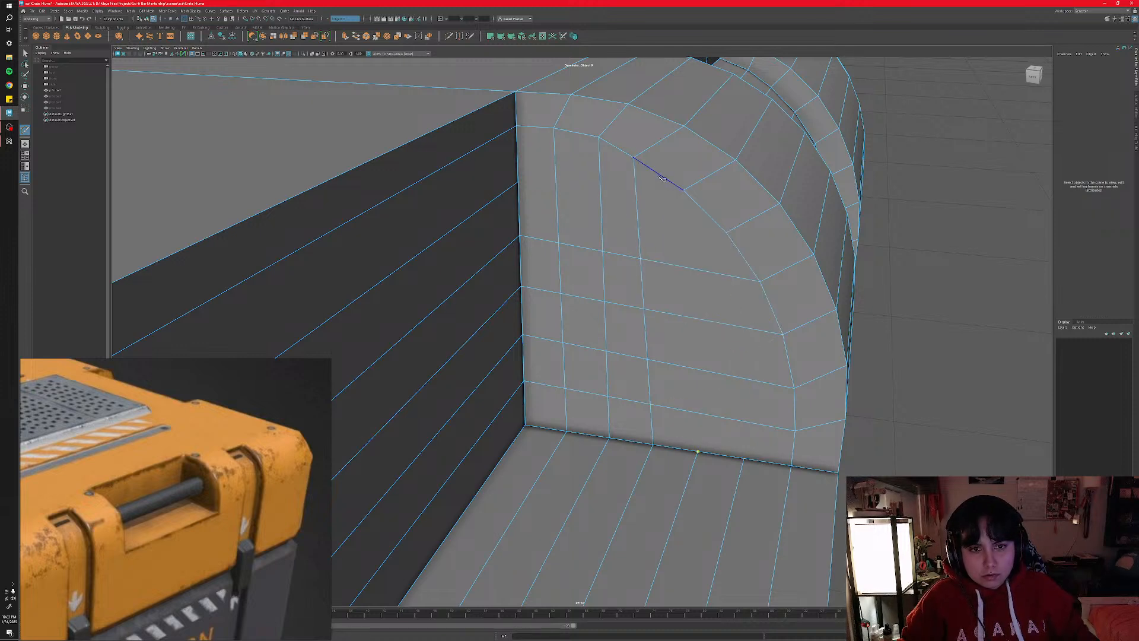
left_click(683, 191)
right_click(717, 409)
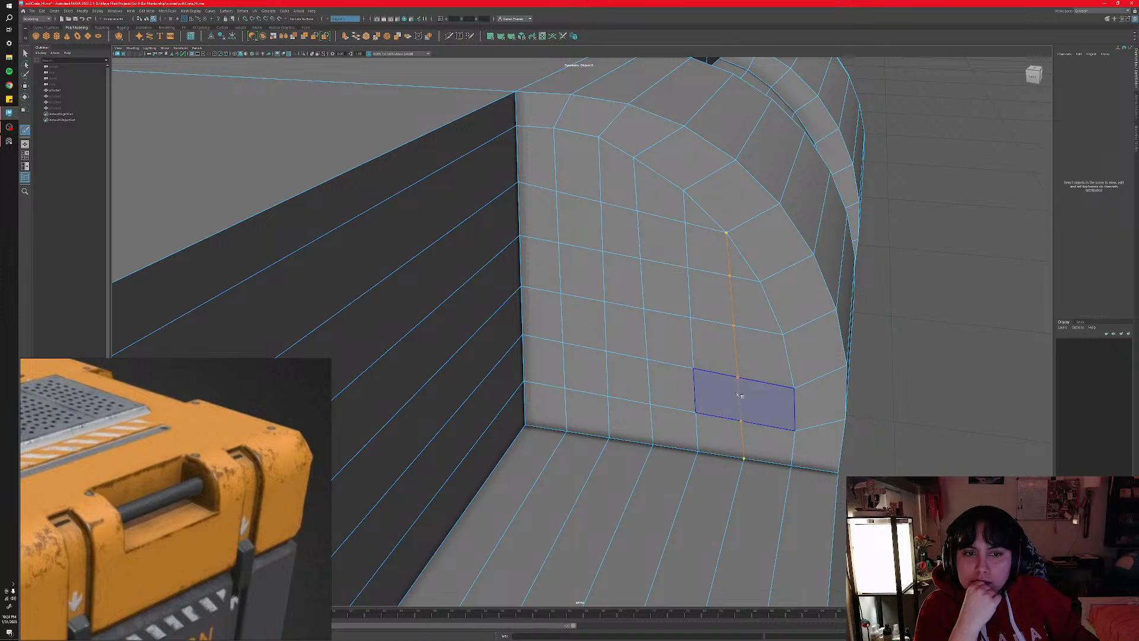
left_click(775, 395, "ctrl")
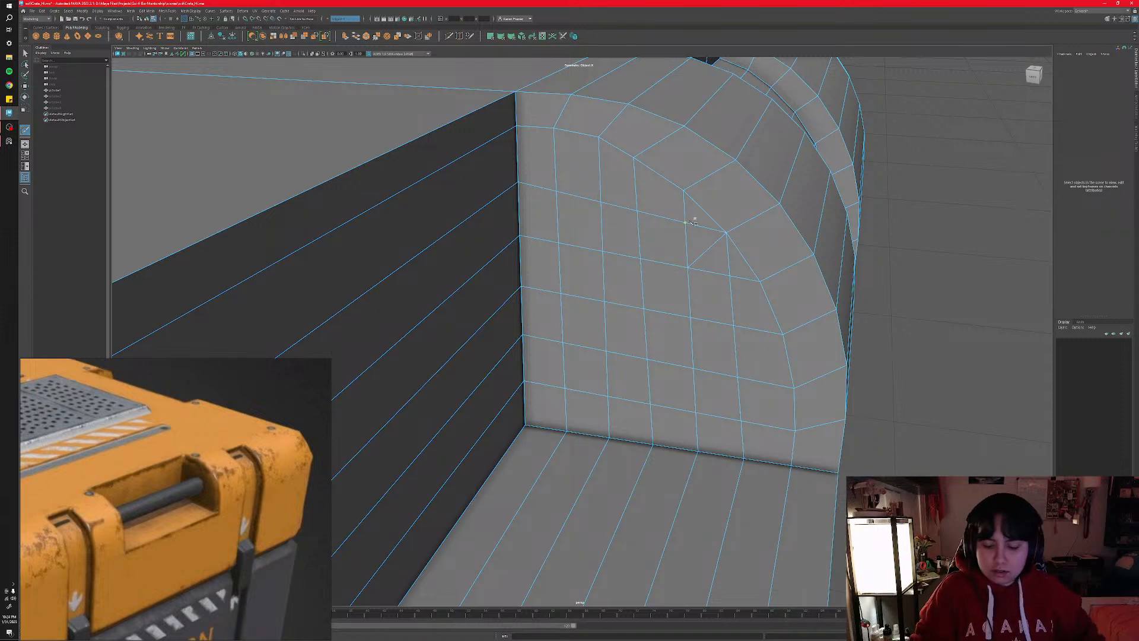
- Undo the trial deletion of the short horizontal edge near the arch and delete the diagonal edge beside it instead
key("3")
key("1")
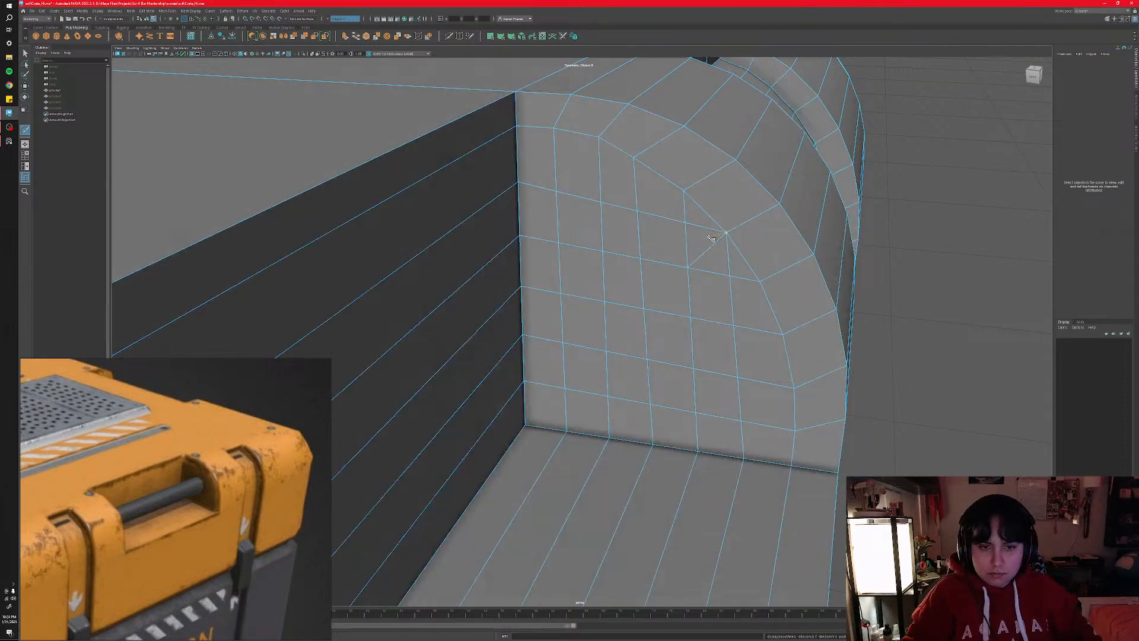
key("q")
right_click_drag(698, 257, 700, 242)
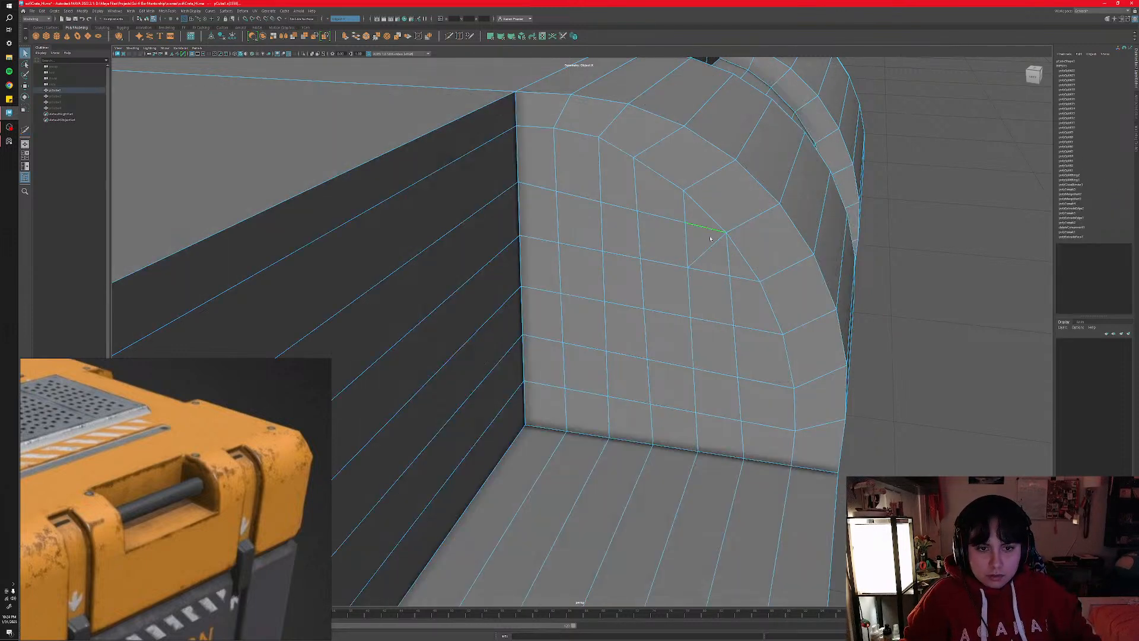
key("ctrl+Delete")
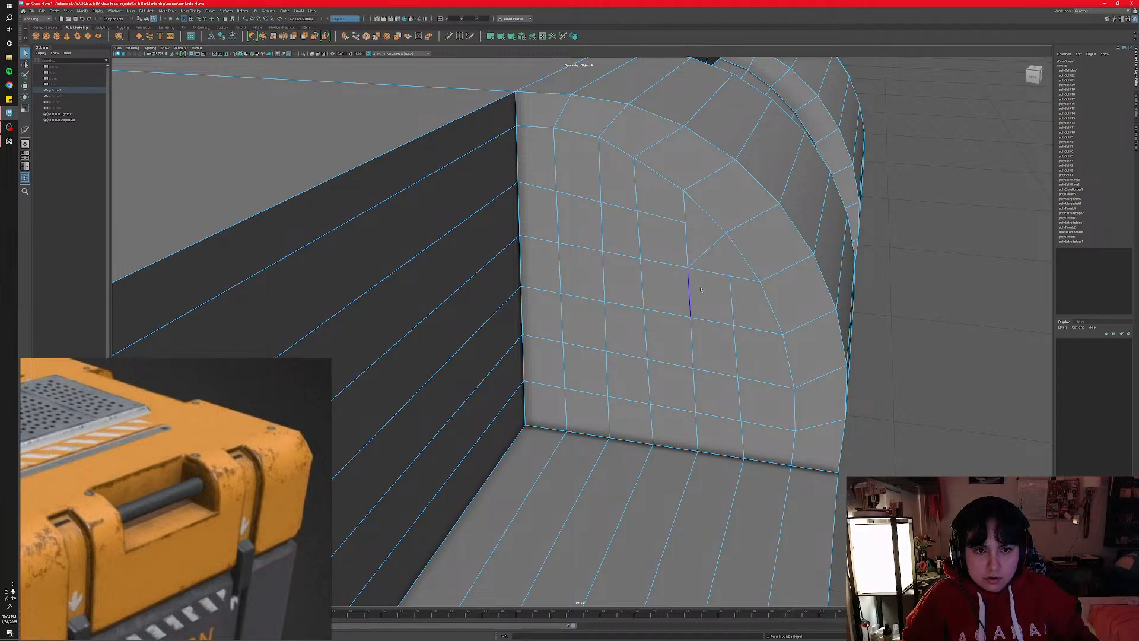
scroll(700, 289, "down", 6)
key("ctrl+z")
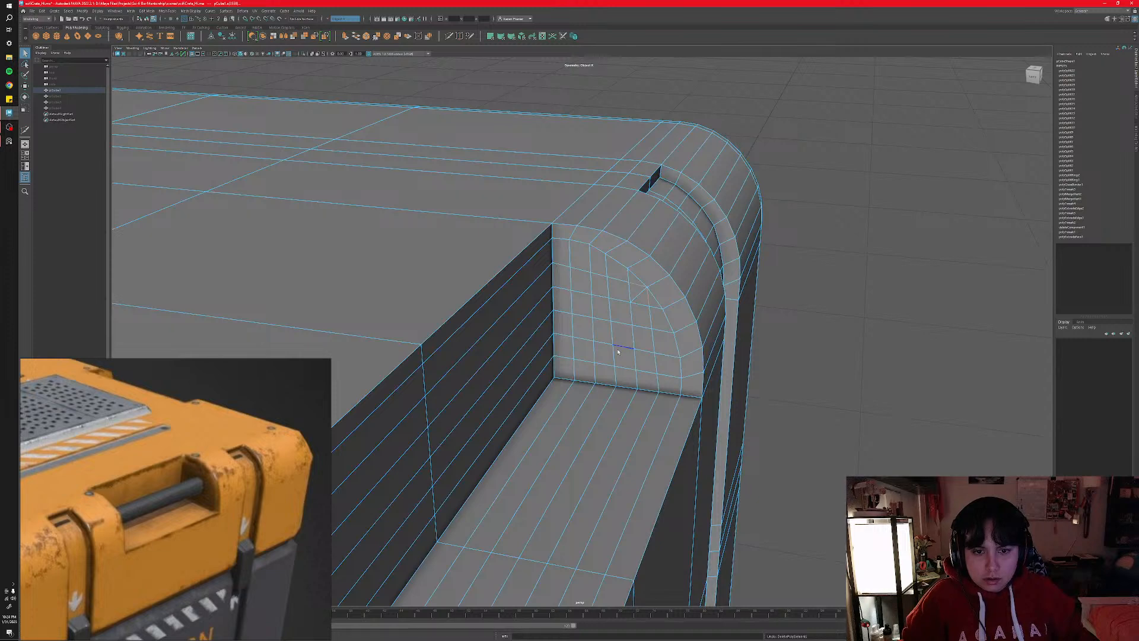
scroll(662, 360, "up", 2)
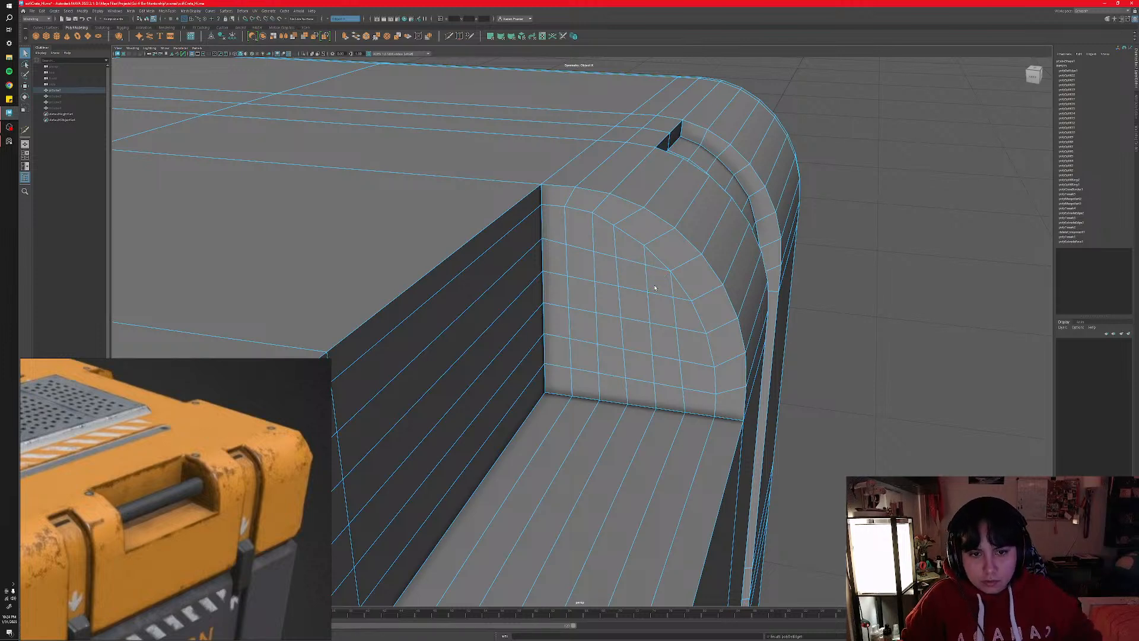
scroll(654, 288, "up", 4)
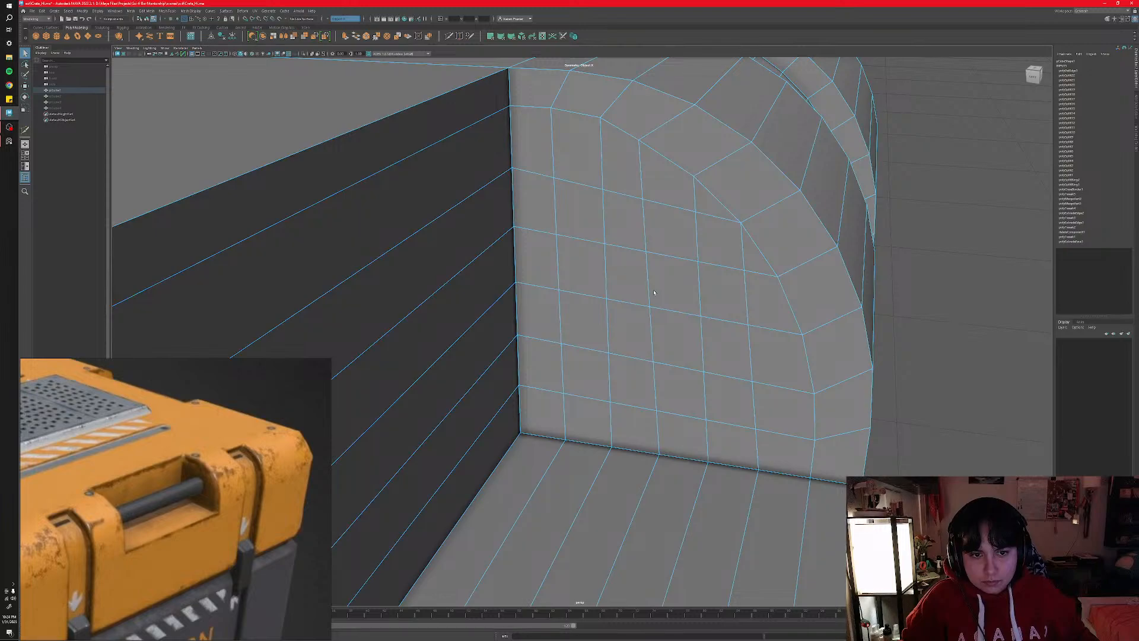
- Bevel the long edge where the recess floor meets the back wall and adjust the bevel to round the corner
scroll(737, 350, "down", 7)
left_click_drag(693, 392, 644, 321, "alt")
scroll(655, 374, "up", 6)
left_click(633, 318)
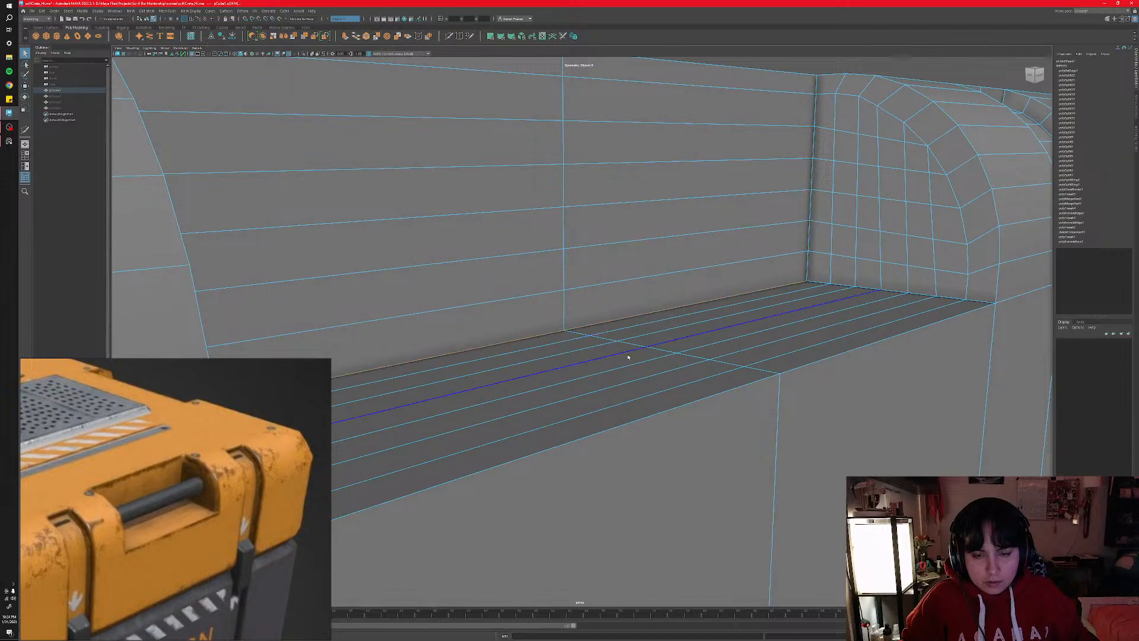
left_click_drag(606, 372, 598, 366, "alt")
right_click(605, 328, "shift")
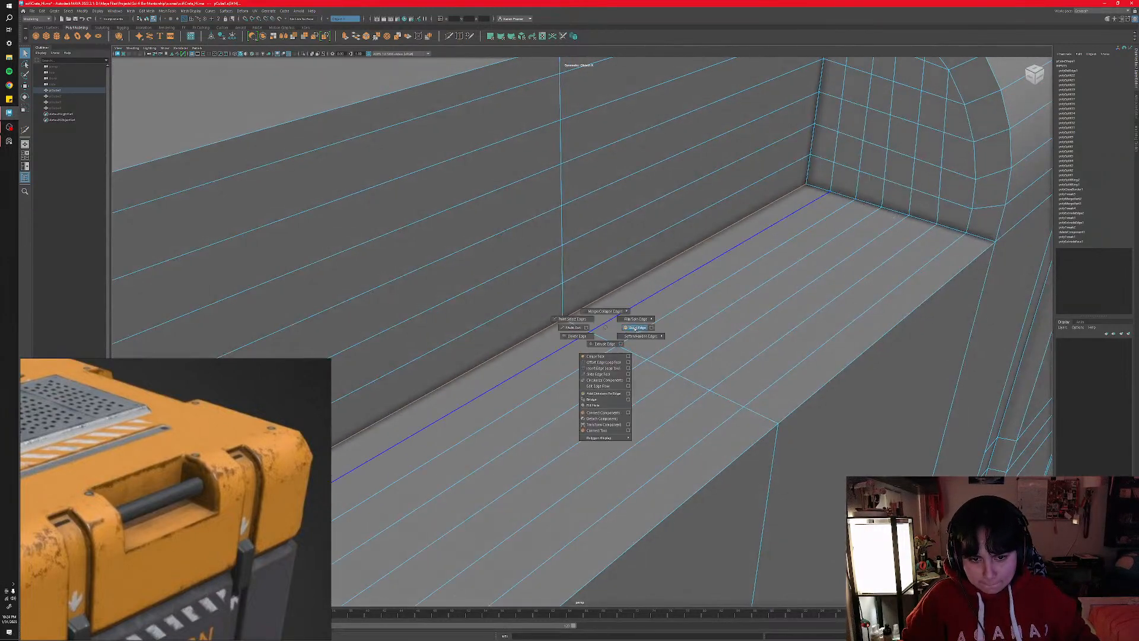
right_click_drag(635, 329, 636, 328, "shift")
scroll(590, 355, "up", 6)
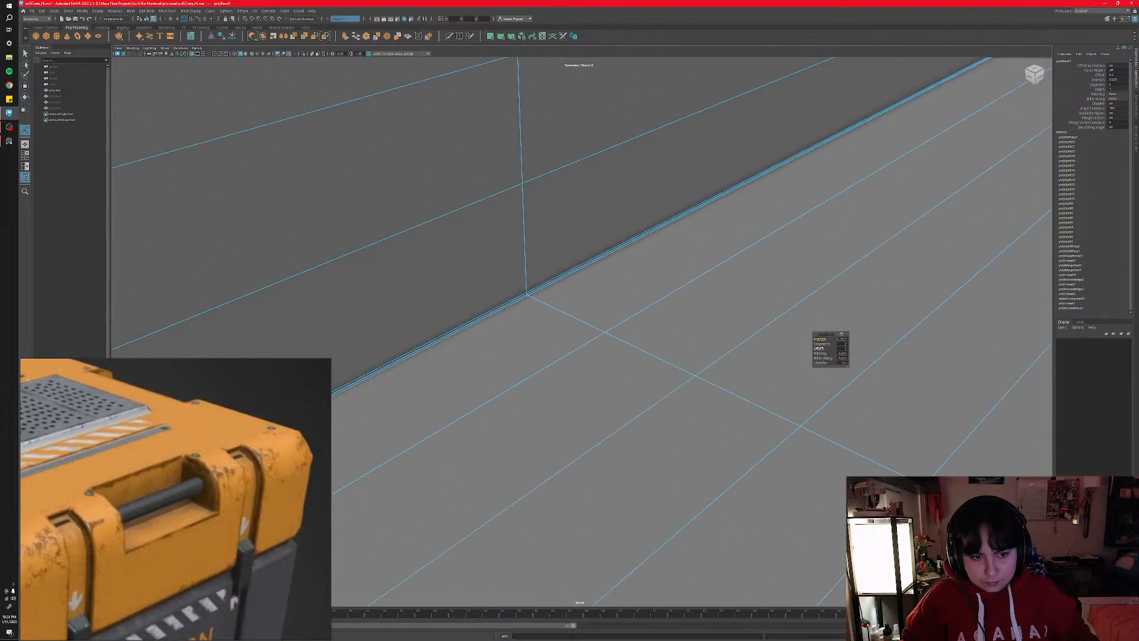
left_click_drag(822, 339, 823, 339)
scroll(724, 337, "down", 5)
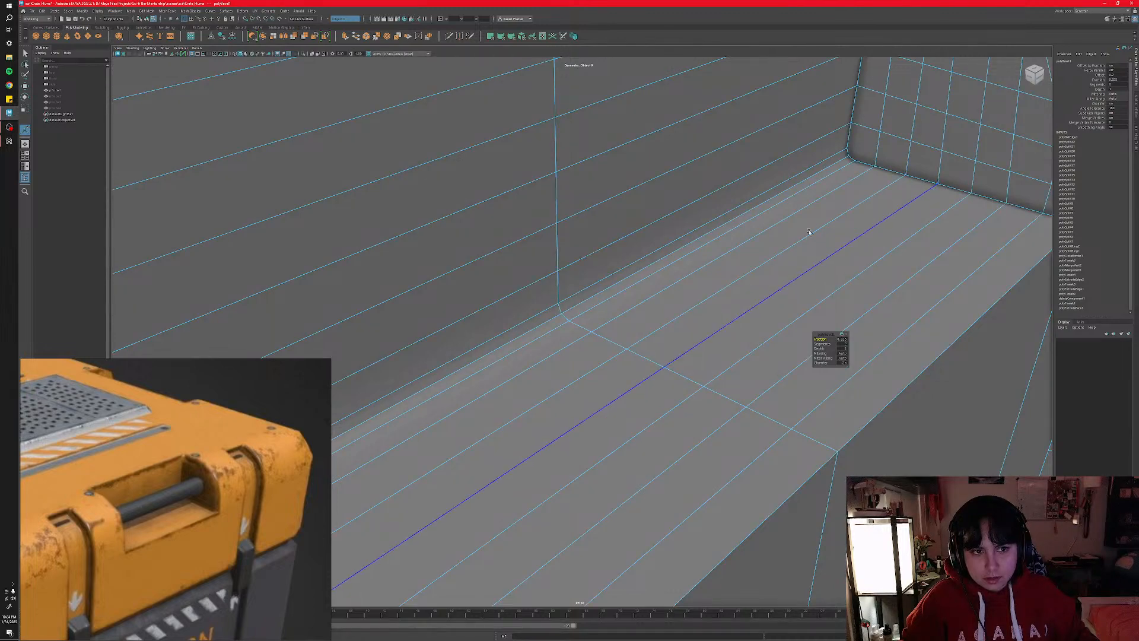
- Return to object mode, deselect the crate and examine the shading of the beveled recess corner
middle_click_drag(819, 224, 738, 276, "alt")
left_click_drag(800, 191, 752, 287, "alt")
scroll(752, 288, "down", 3)
key("q")
right_click_drag(736, 275, 771, 258)
left_click(993, 392)
scroll(745, 379, "down", 5)
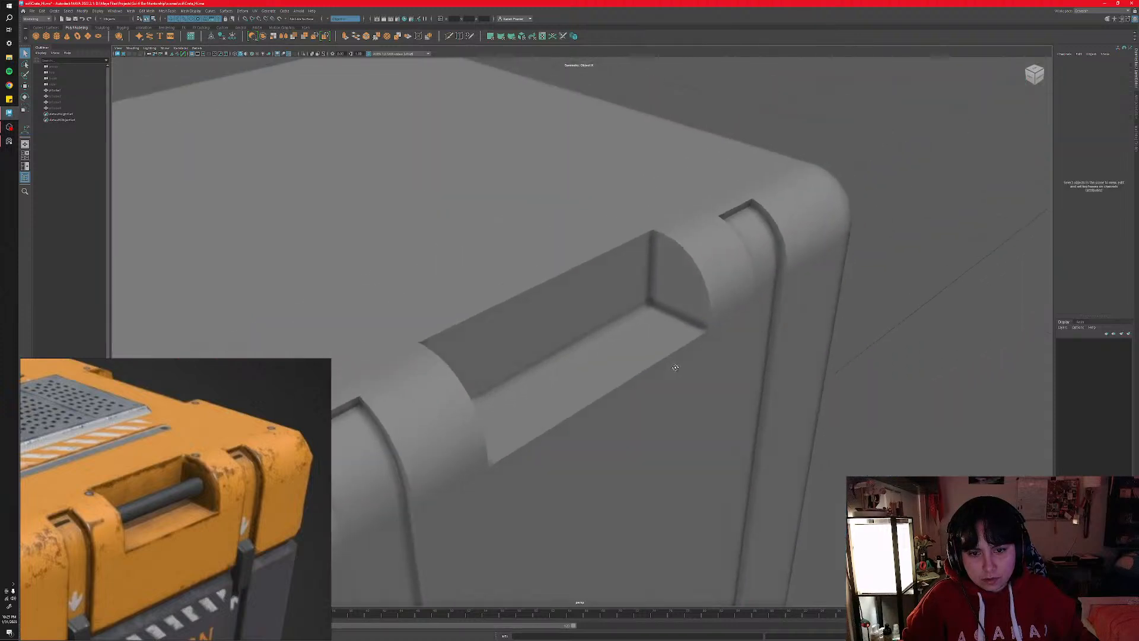
mouse_move(674, 369)
left_mouse_down("alt")
mouse_move(555, 363)
mouse_move(679, 355)
left_mouse_up("alt")
scroll(679, 356, "up", 8)
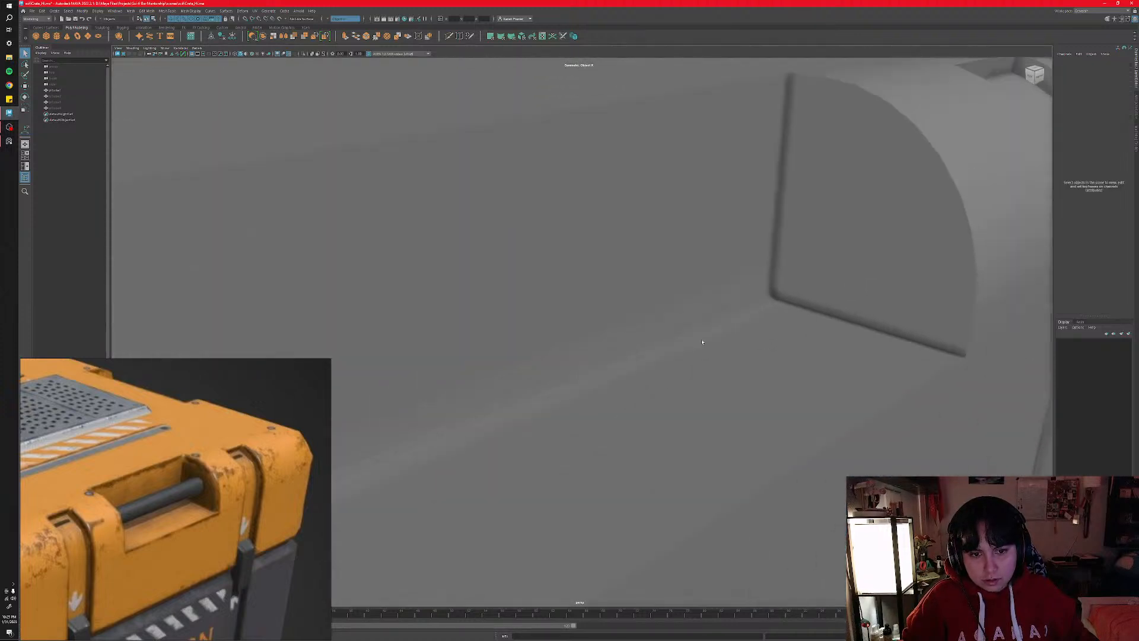
- Select the crate and edit the bevel's fraction and segments to simplify the rounded corner
left_click(810, 295)
left_click_drag(810, 294, 698, 336, "alt")
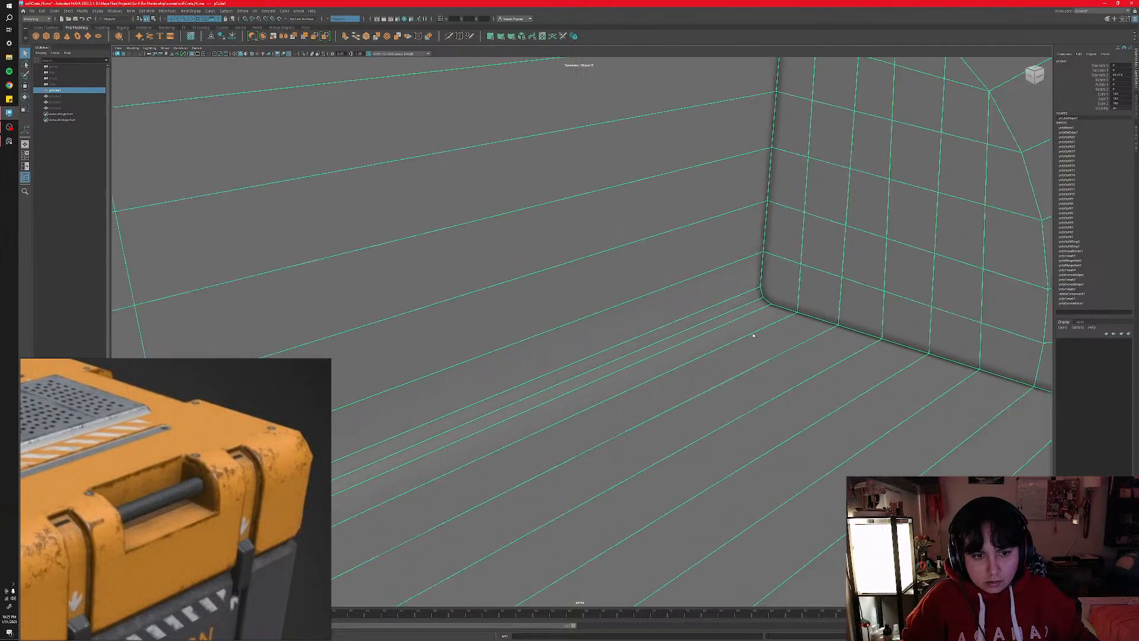
left_click_drag(678, 344, 844, 272, "alt")
left_click(1065, 127)
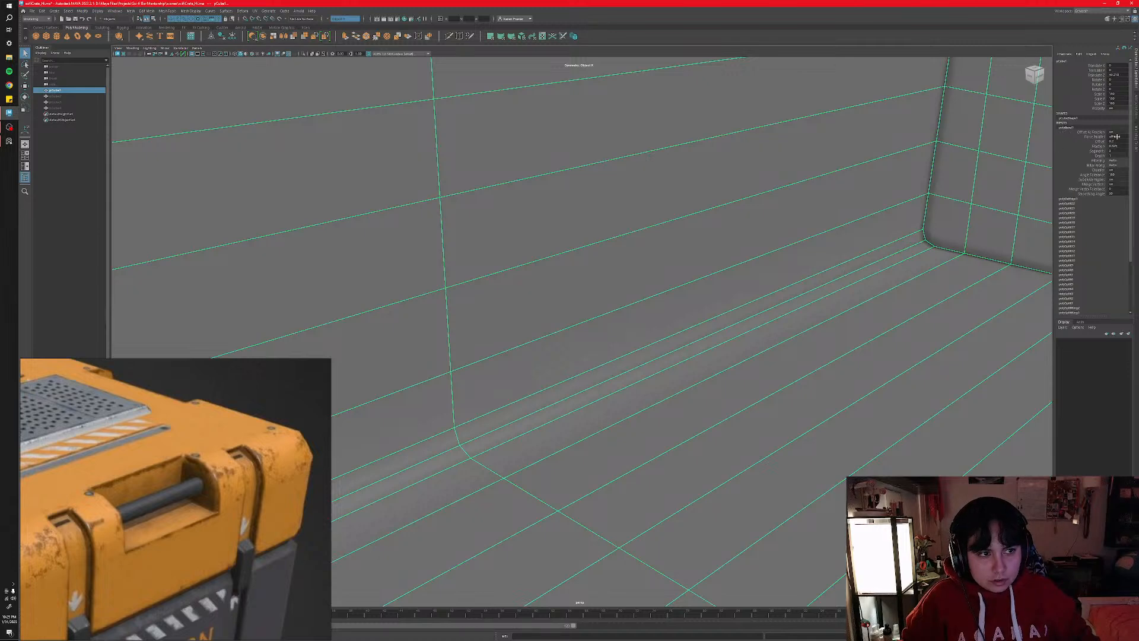
key("BackSpace")
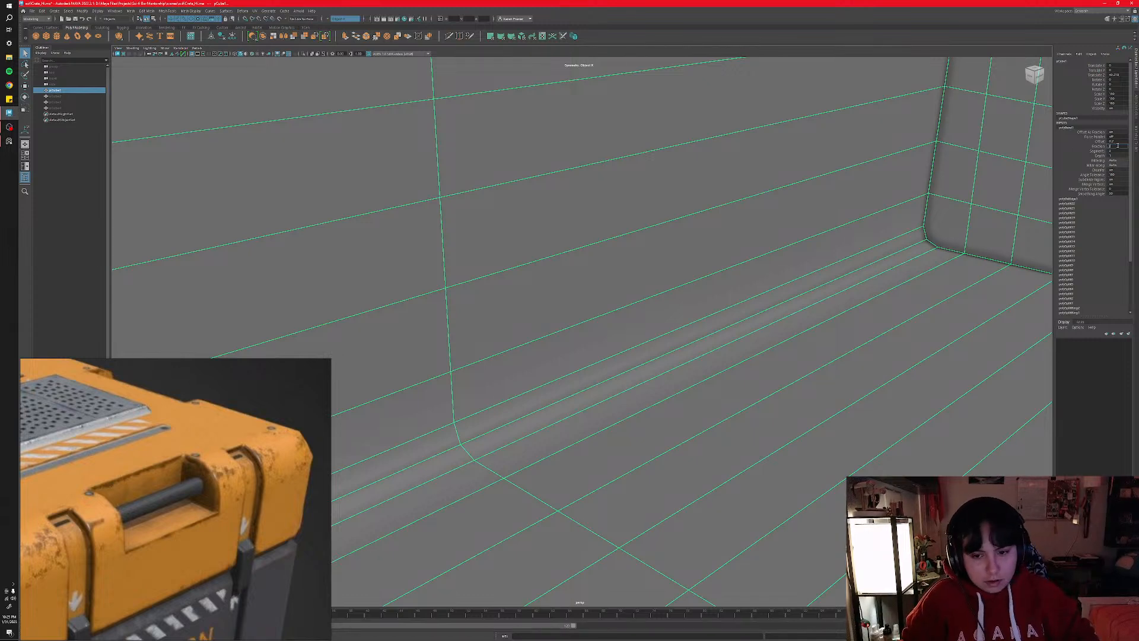
key("Return")
- Switch to edge selection and select the floor edge loop next to the bevel with the Move tool
left_click_drag(848, 299, 775, 331, "alt")
right_click(746, 340)
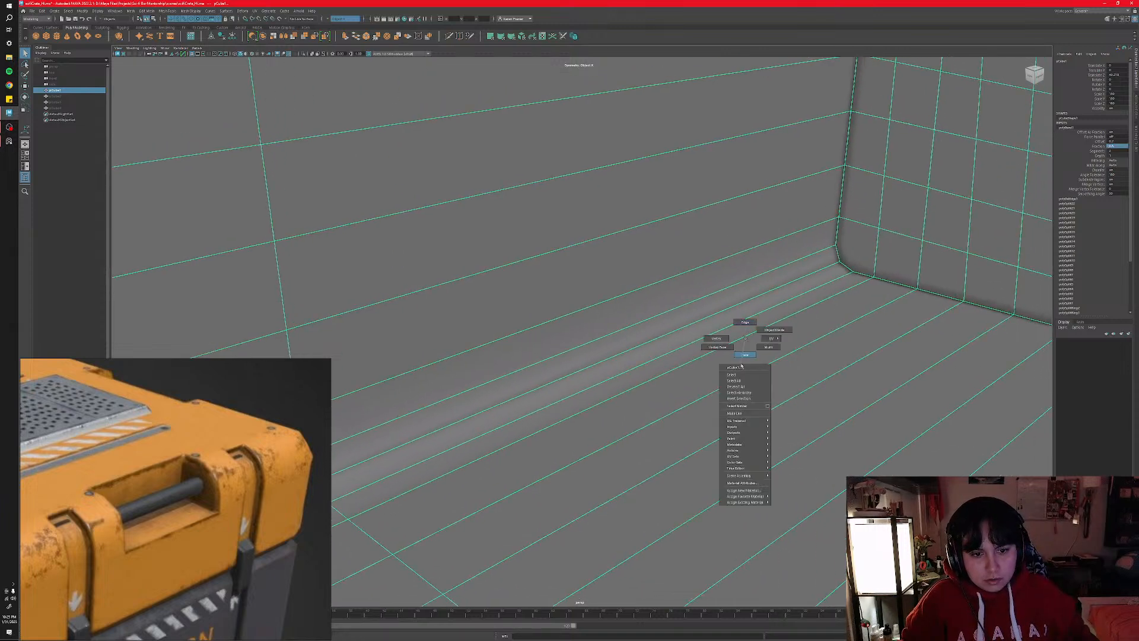
right_click_drag(742, 366, 725, 332)
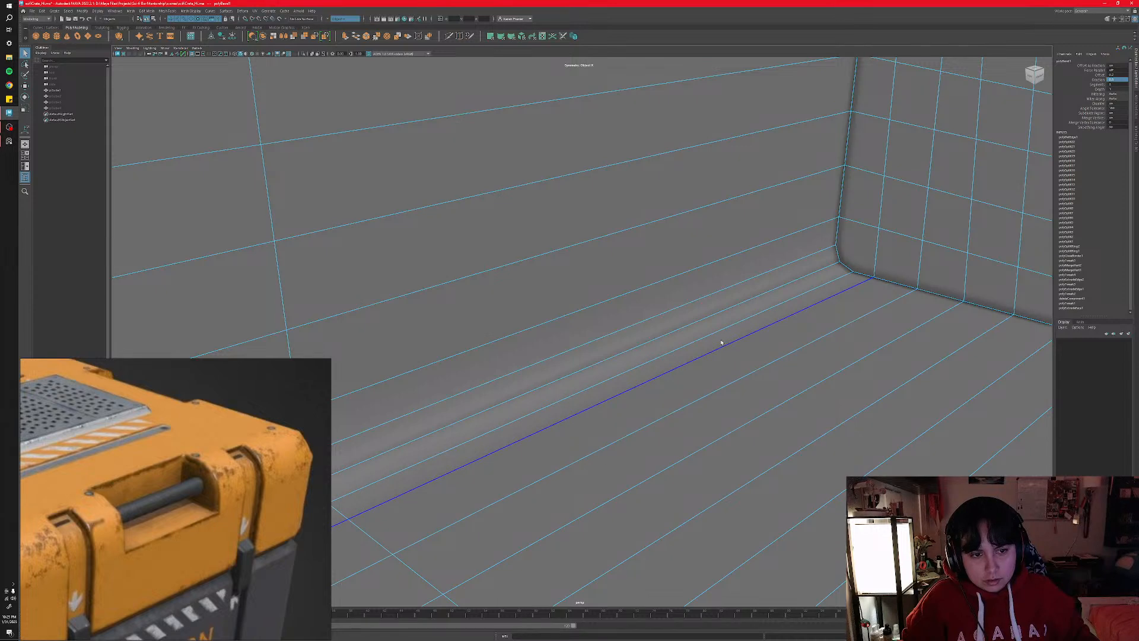
left_click(721, 343)
left_click_drag(719, 346, 727, 378, "alt")
key("w")
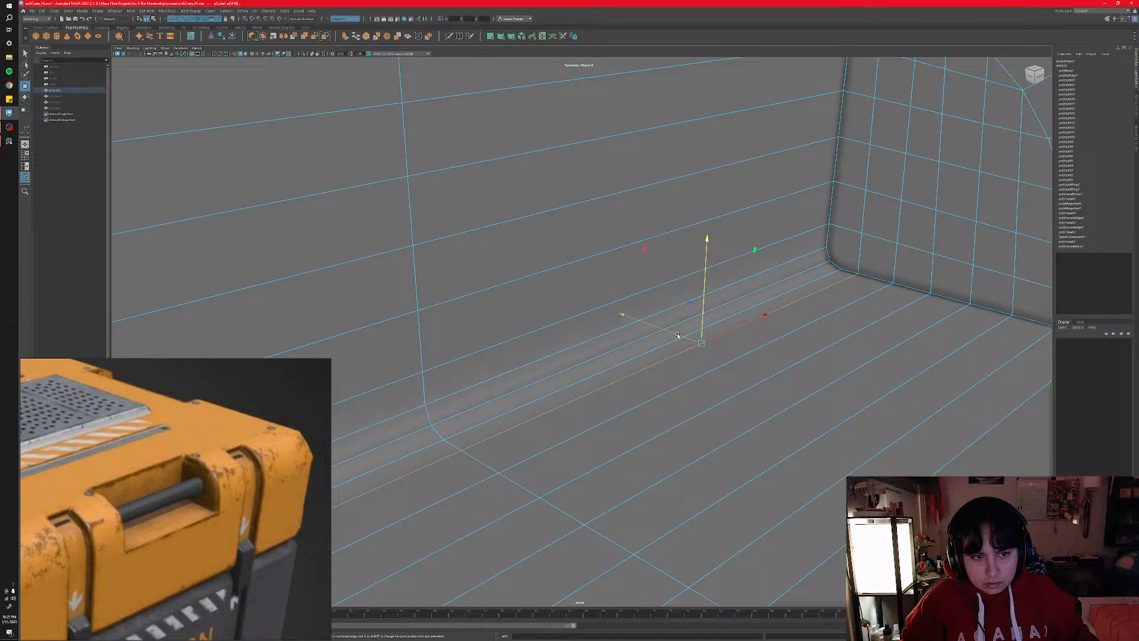
- Cut edges with Multi-Cut from the beveled corner's vertices to the nearest grid vertex on the recess end face
middle_click_drag(679, 336, 614, 403, "alt")
right_click_drag(688, 419, 853, 304, "alt")
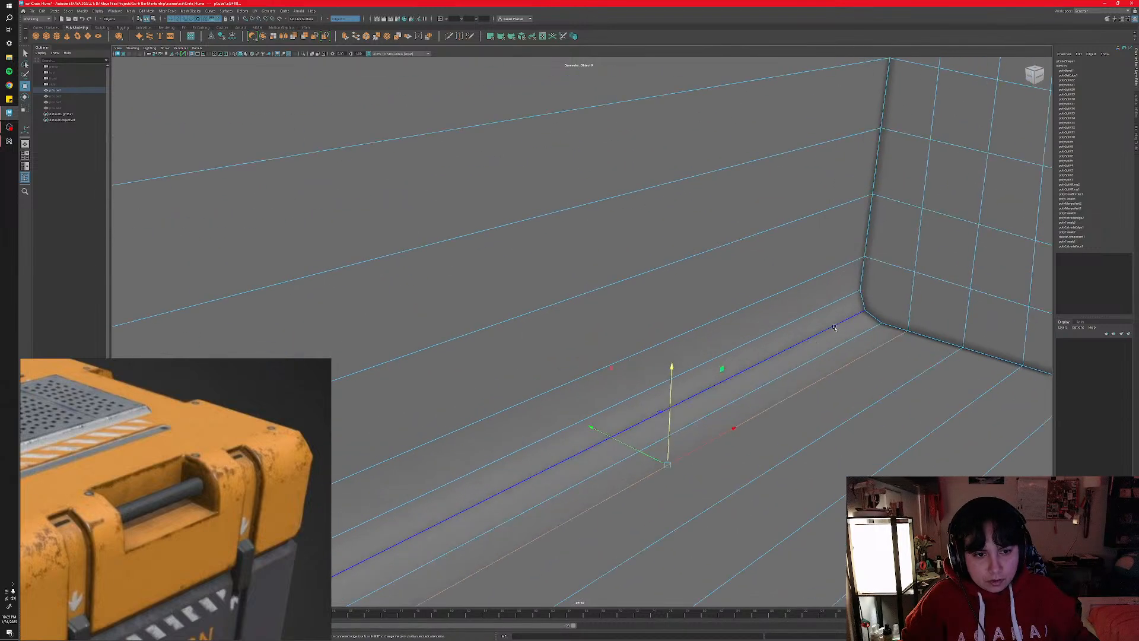
middle_click_drag(852, 303, 787, 298, "alt")
right_click_drag(787, 298, 766, 313)
left_click(827, 322)
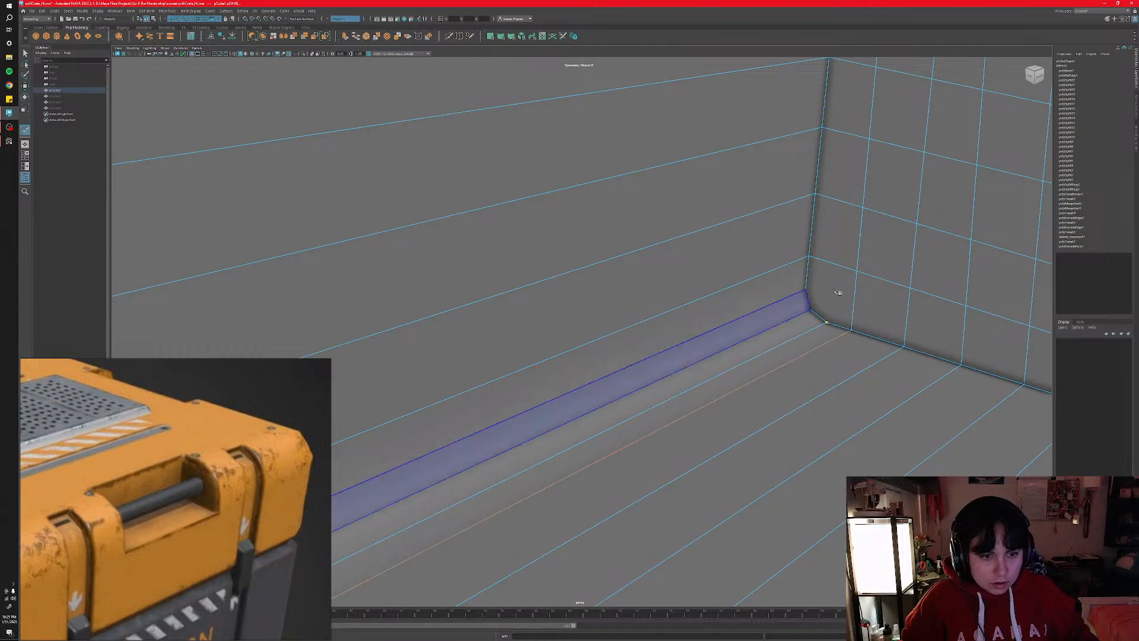
right_click(860, 223)
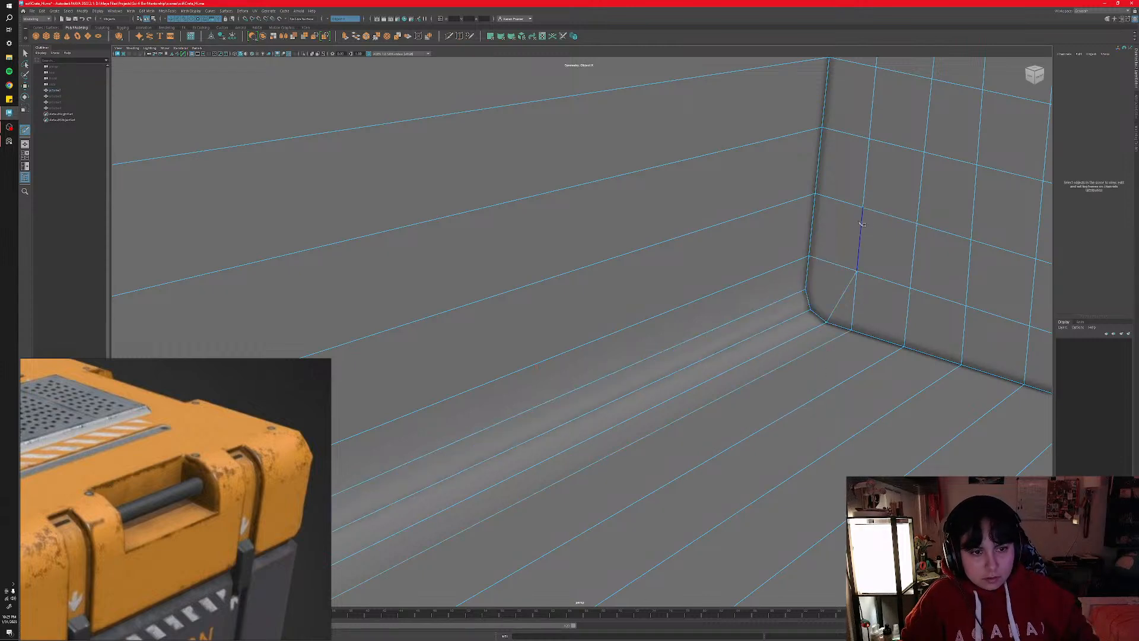
left_click(805, 289)
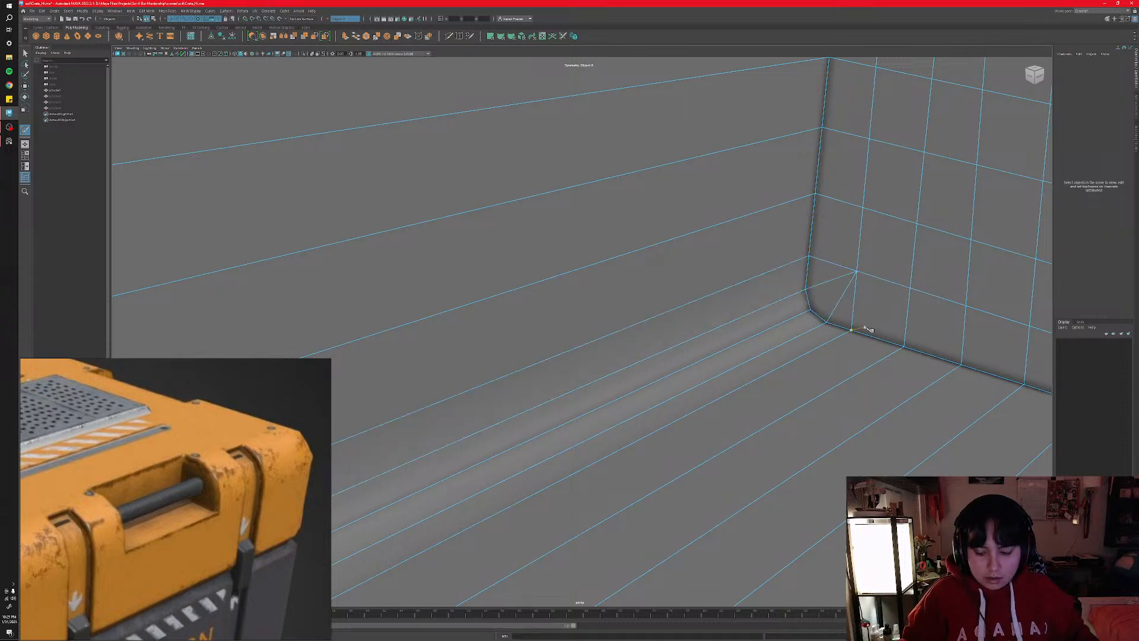
- Select the edge loops bordering the bevel on the recess floor and back wall and delete both
left_click(853, 298)
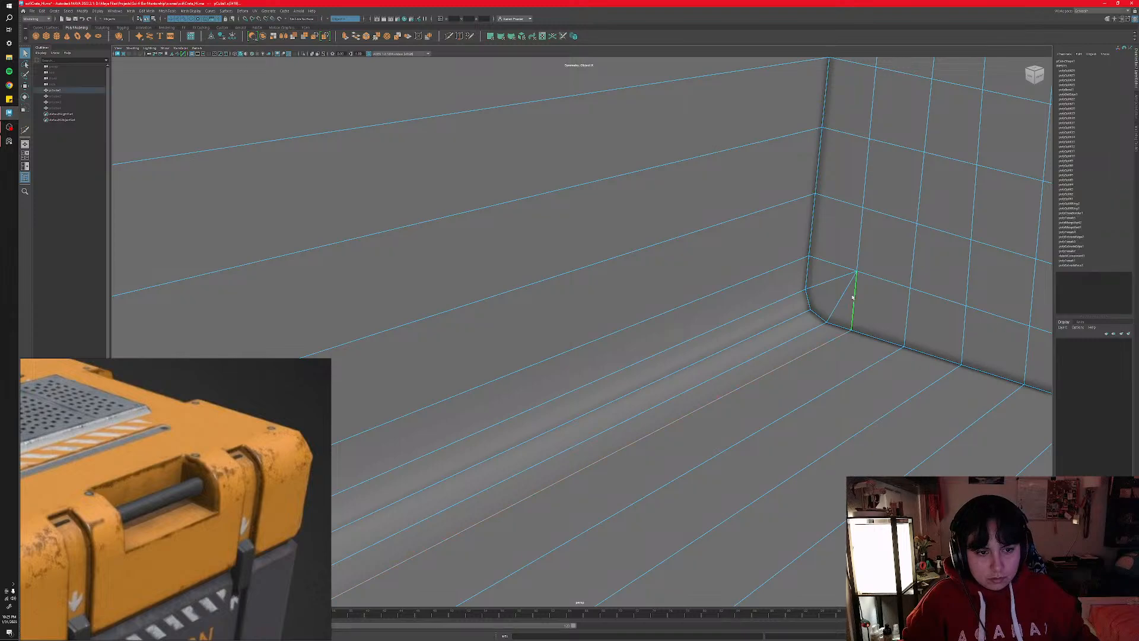
left_click(796, 262, "shift")
scroll(808, 350, "down", 5)
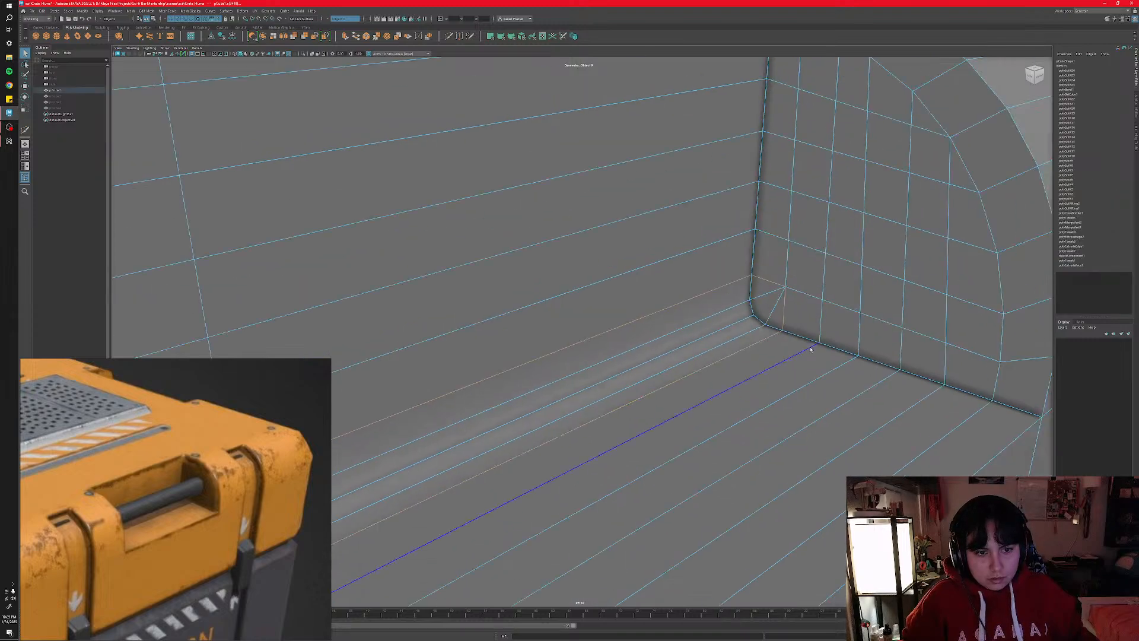
left_click_drag(684, 422, 626, 422, "alt")
key("Delete")
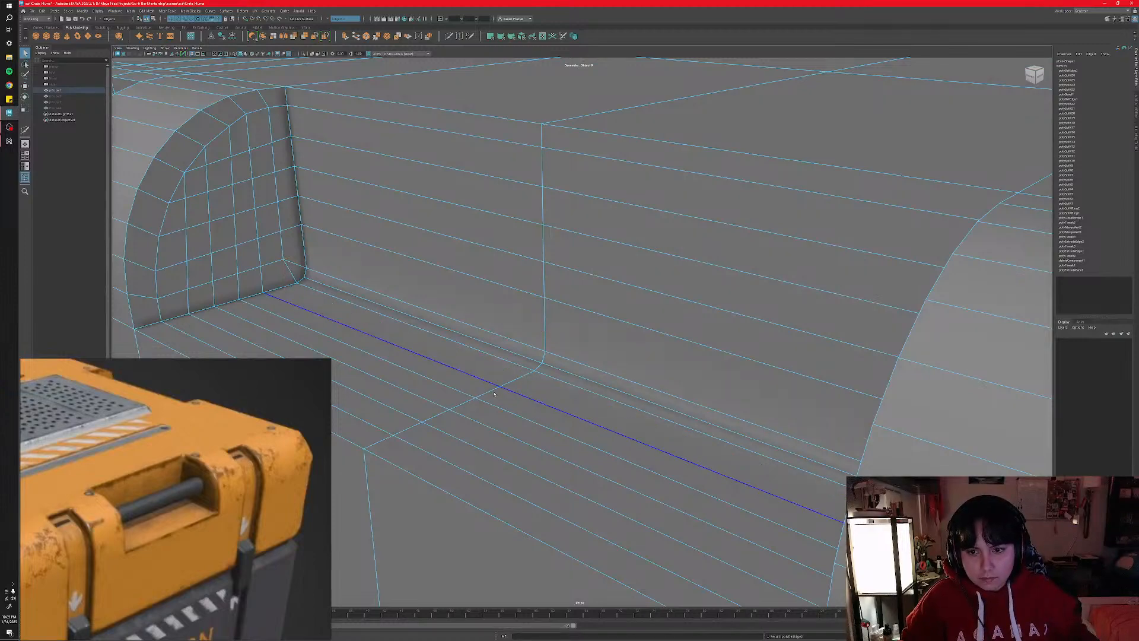
- Slide the recess back wall's edge loop above the bevel with the Slide Edge tool to even out the wall spacing
left_click_drag(494, 394, 578, 342, "alt")
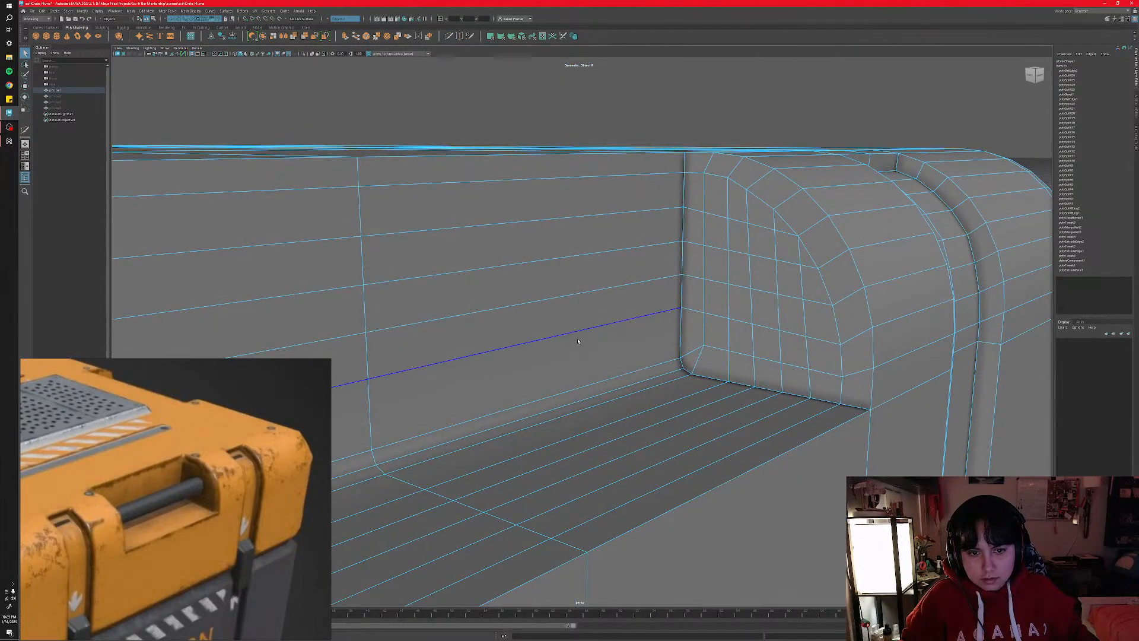
double_click(577, 341)
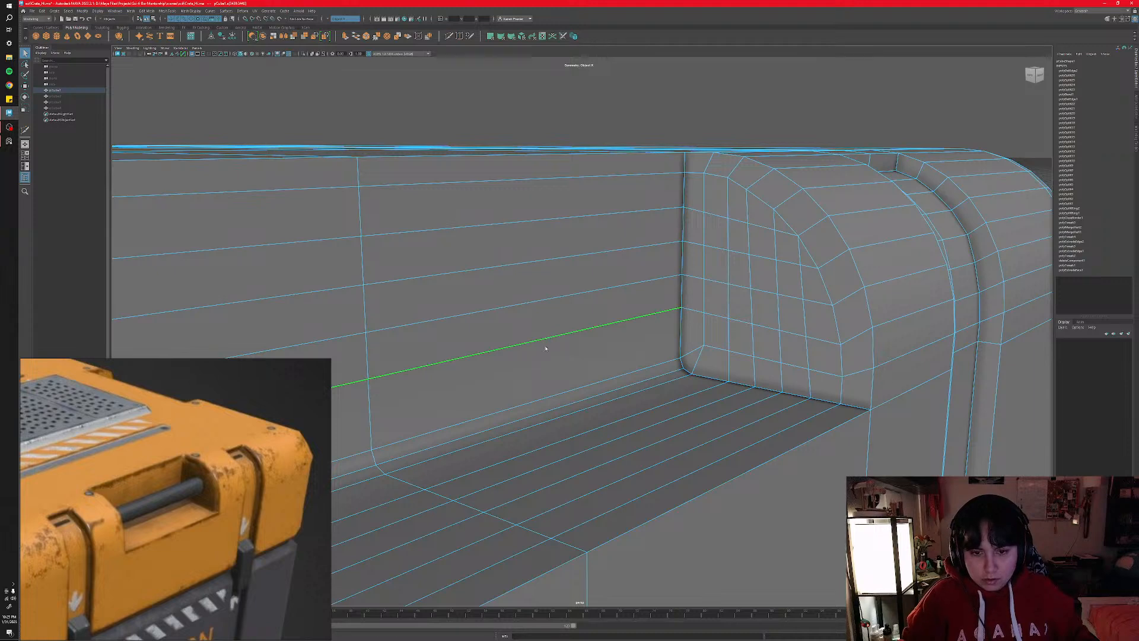
right_click(555, 355, "shift")
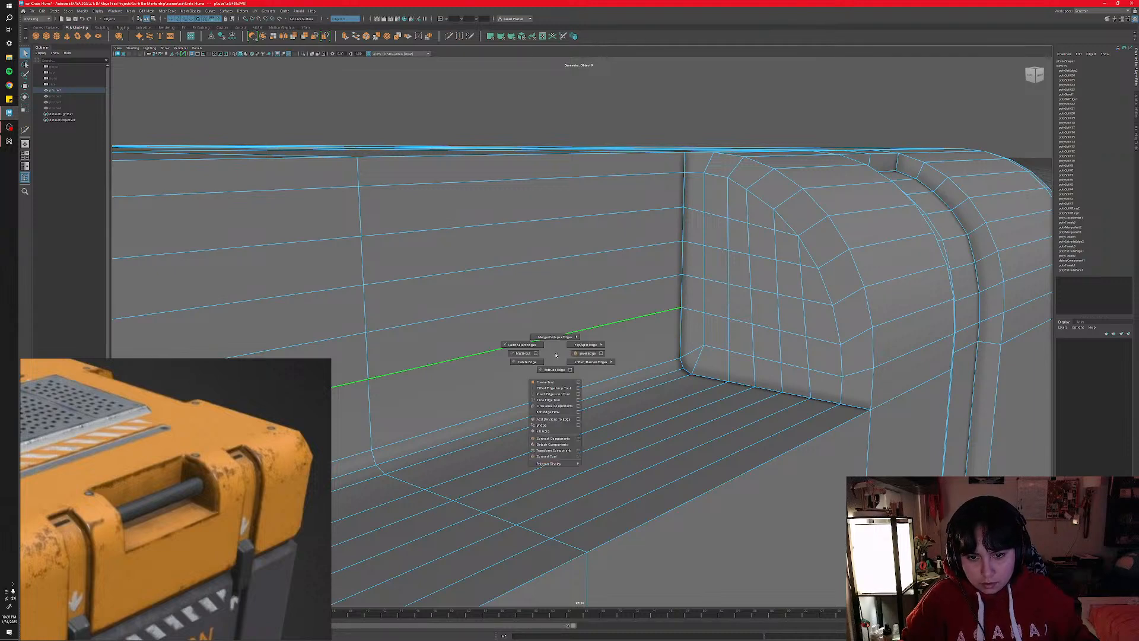
left_click(548, 400)
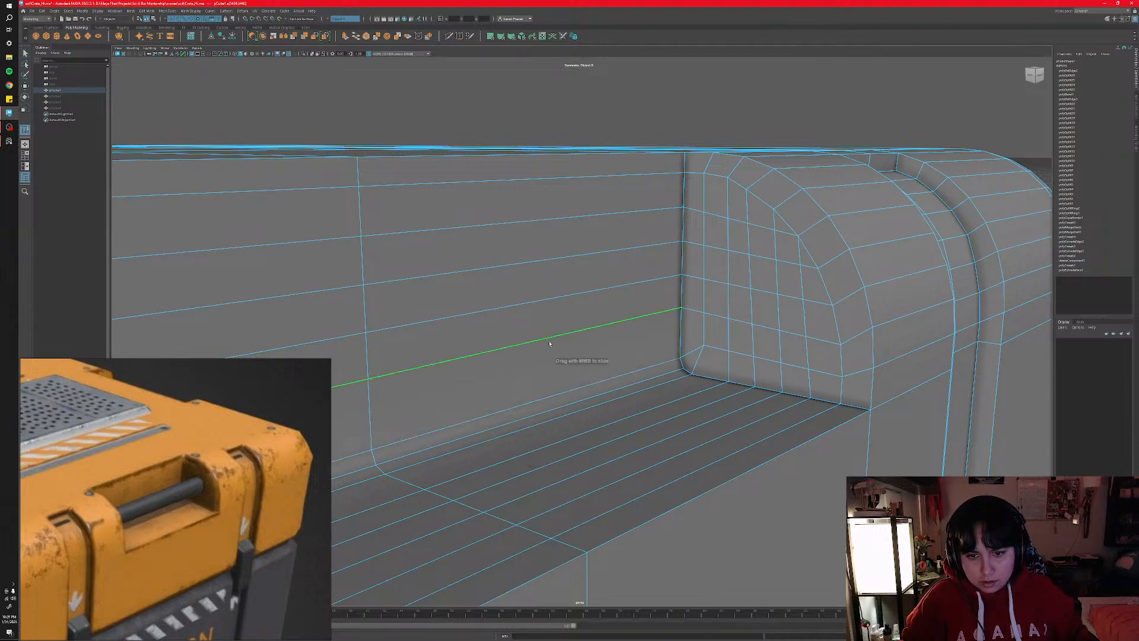
middle_click_drag(548, 352, 468, 230)
- Slide the lengthwise edge loops on the recess floor one after another to space them evenly up to the front edge
left_click_drag(468, 231, 573, 334, "alt")
double_click(573, 334)
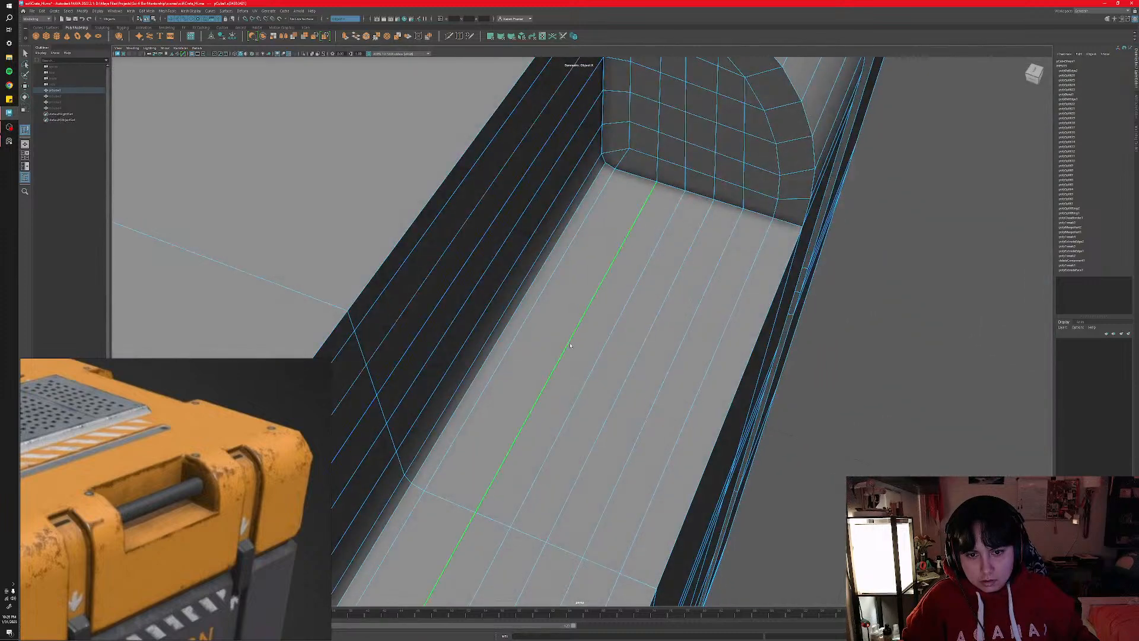
middle_click_drag(573, 334, 564, 346)
double_click(611, 344)
middle_click_drag(611, 344, 603, 350)
left_click(642, 354)
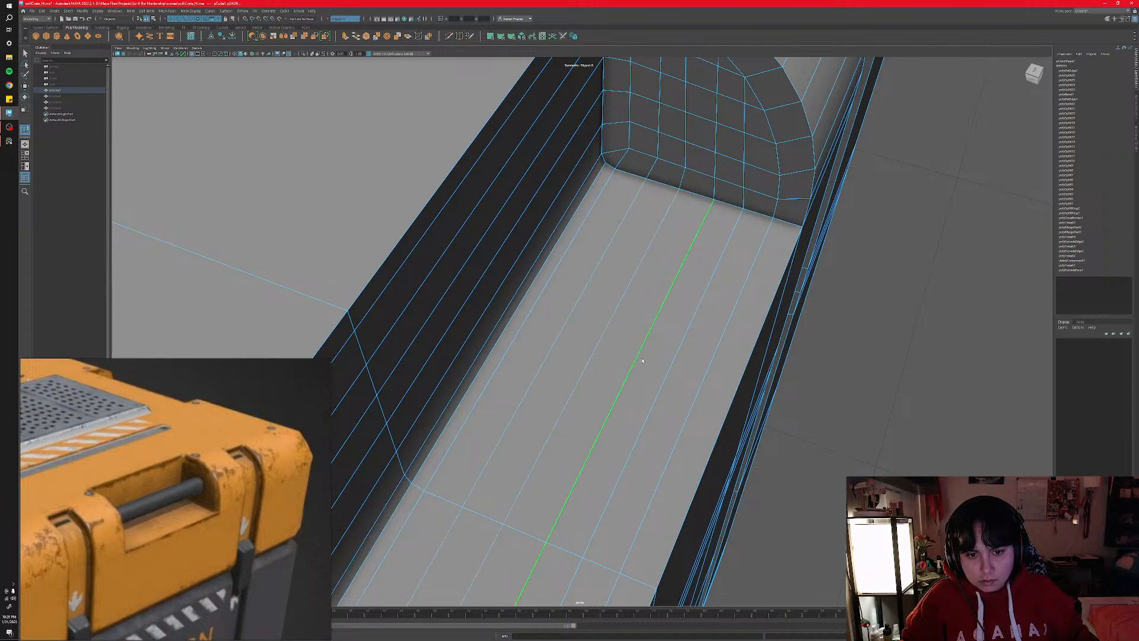
left_click(552, 343)
middle_click_drag(552, 342, 658, 384)
left_click(593, 351)
left_click(635, 370)
left_click(663, 384)
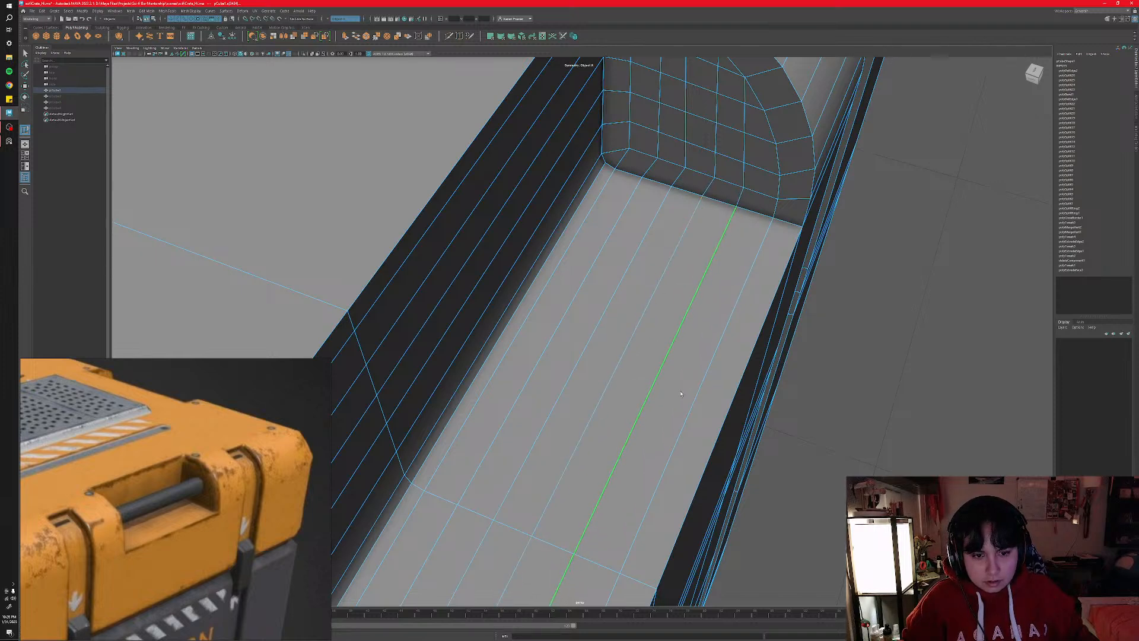
left_click(690, 407)
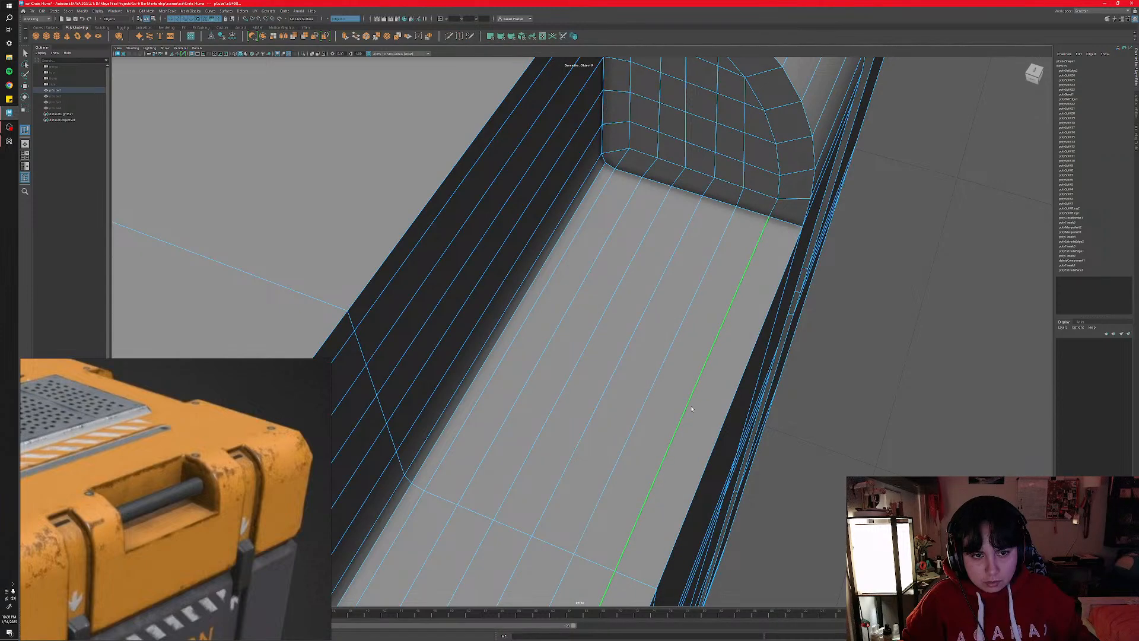
- Return to object mode, deselect the crate and examine the shading around the handle recess
scroll(658, 406, "down", 3)
left_click_drag(647, 409, 595, 382, "alt")
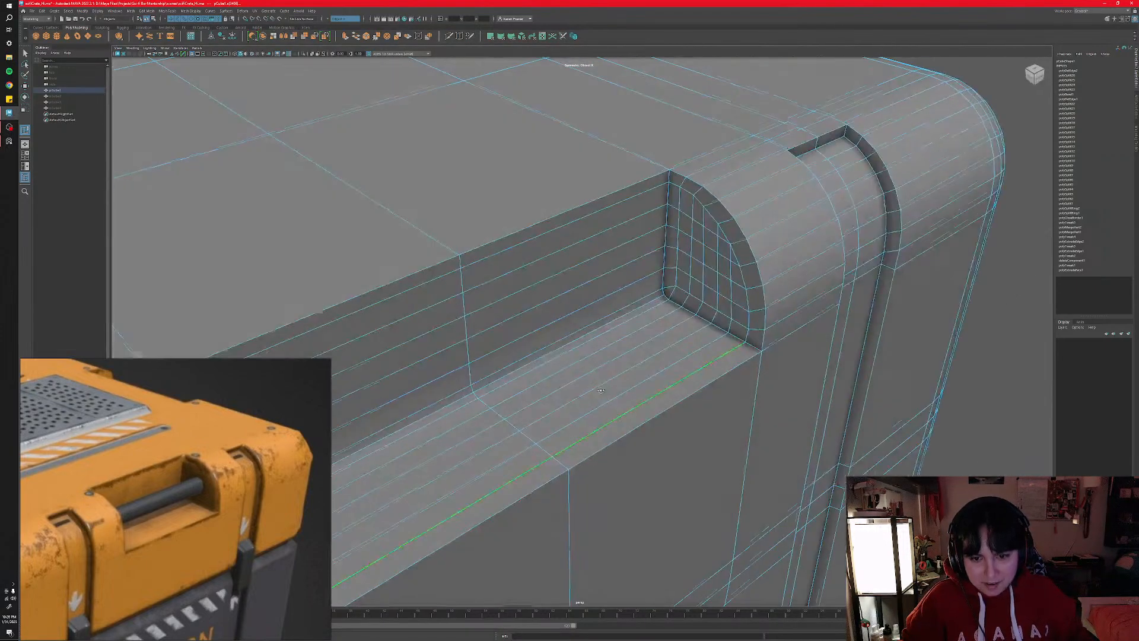
right_click_drag(595, 382, 629, 372)
scroll(668, 384, "down", 6)
left_click(822, 416)
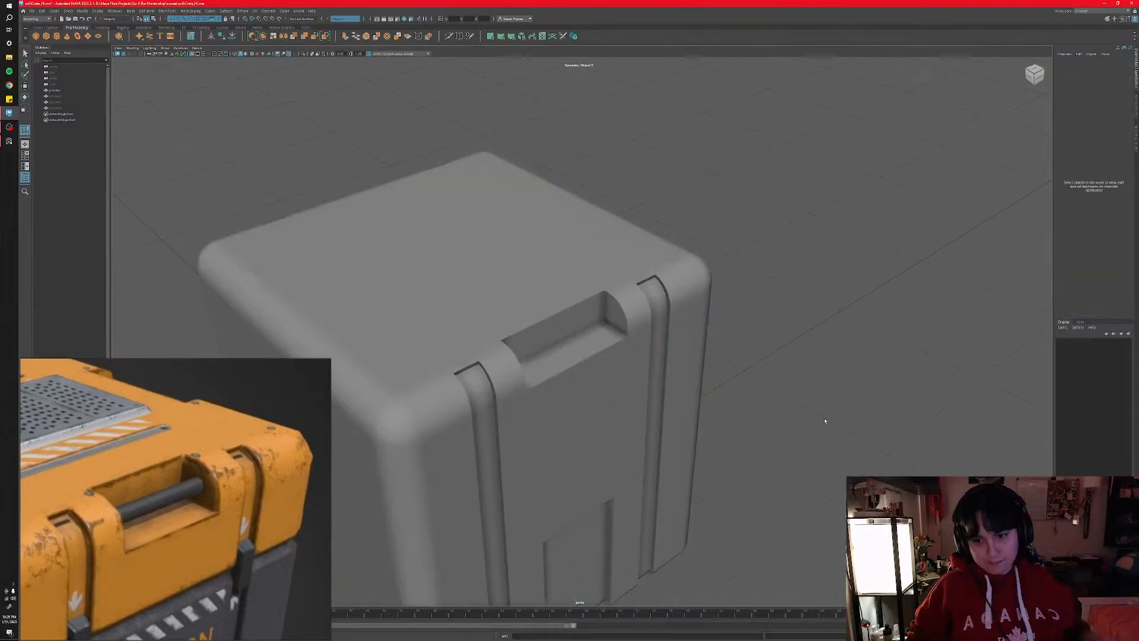
left_click_drag(738, 456, 652, 446, "alt")
left_click(633, 422)
left_click(755, 427)
scroll(652, 445, "up", 4)
middle_click_drag(648, 437, 596, 414, "alt")
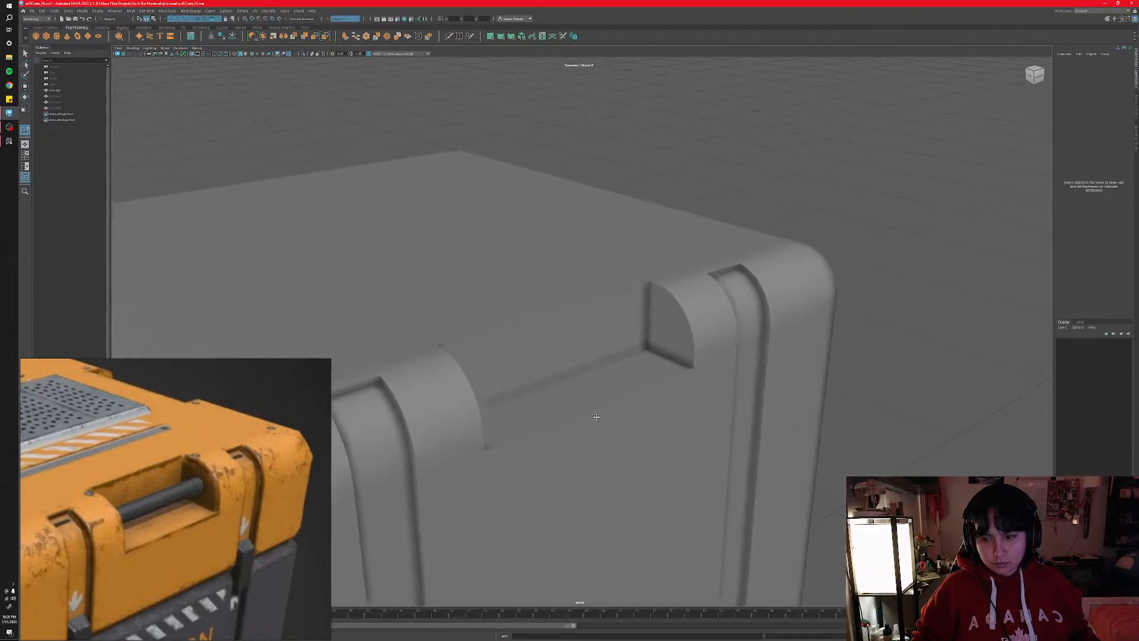
mouse_move(597, 414)
left_mouse_down("alt")
mouse_move(600, 433)
mouse_move(576, 421)
left_mouse_up("alt")
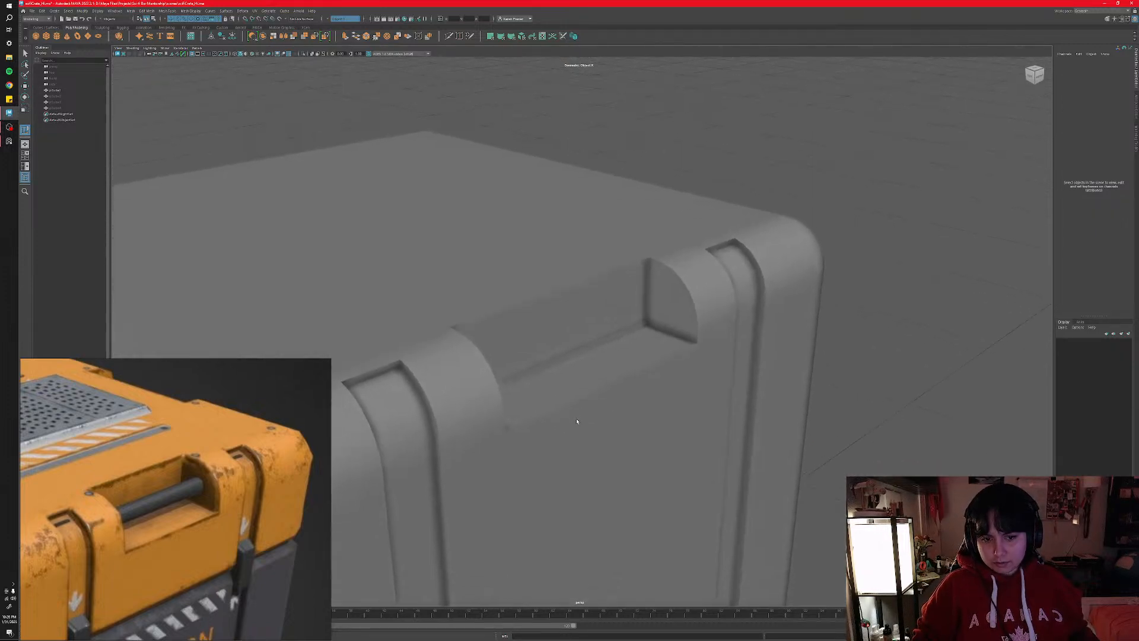
- Examine the recess from above and from the front, comparing the shaded surface with the selected crate's wireframe
left_click(576, 421)
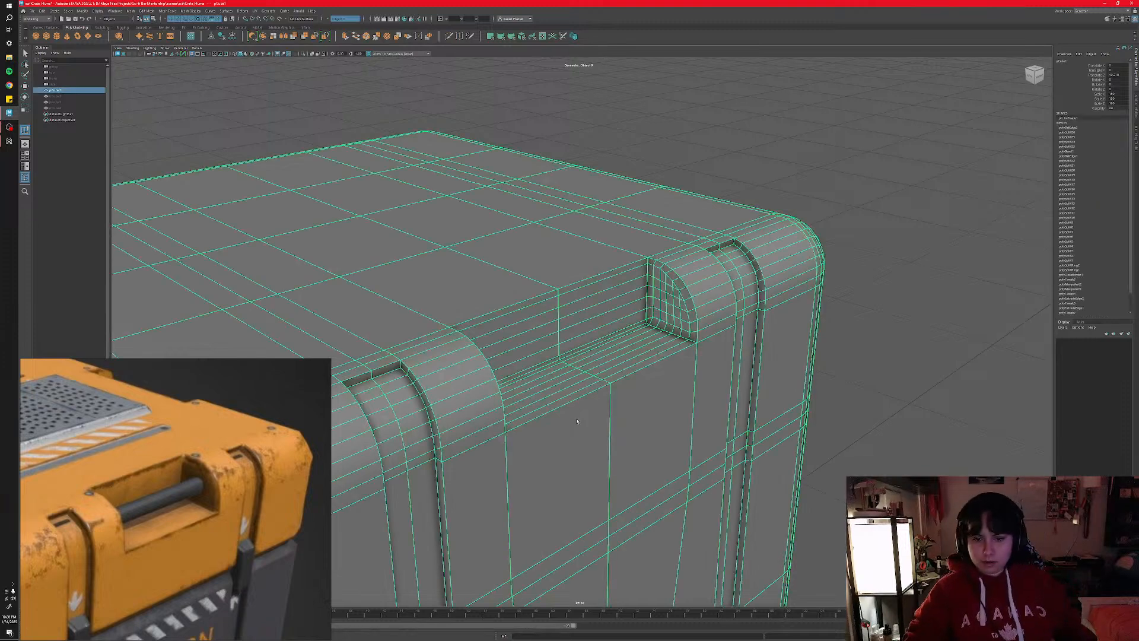
left_click(831, 449)
left_click_drag(583, 452, 585, 453, "alt")
left_click_drag(533, 339, 546, 338, "alt")
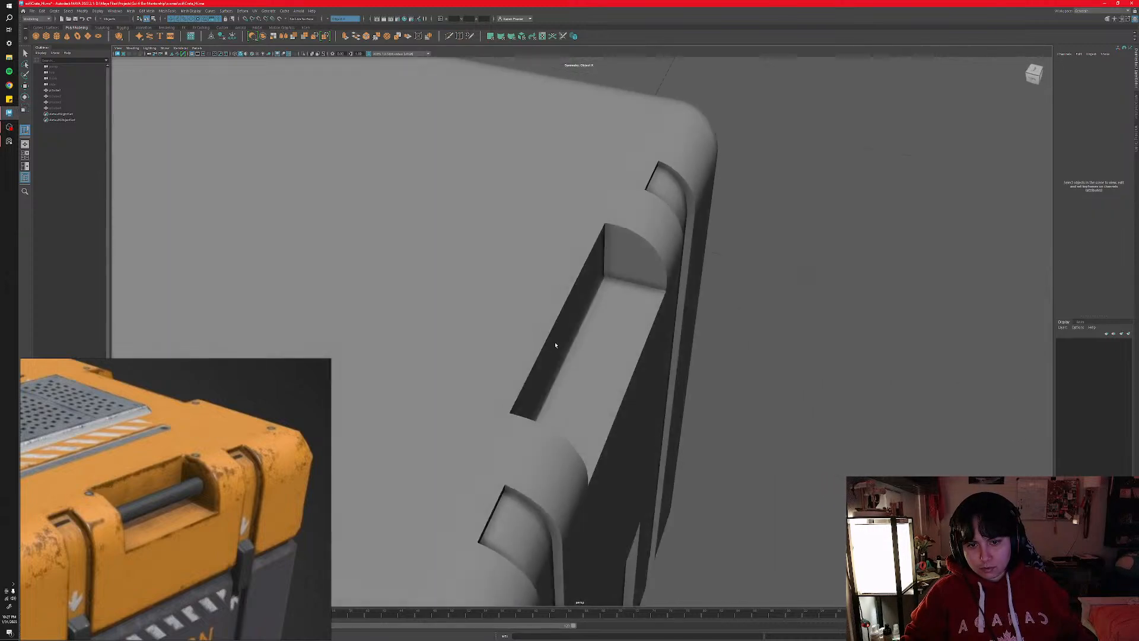
left_click(556, 345)
left_click_drag(606, 380, 591, 383, "alt")
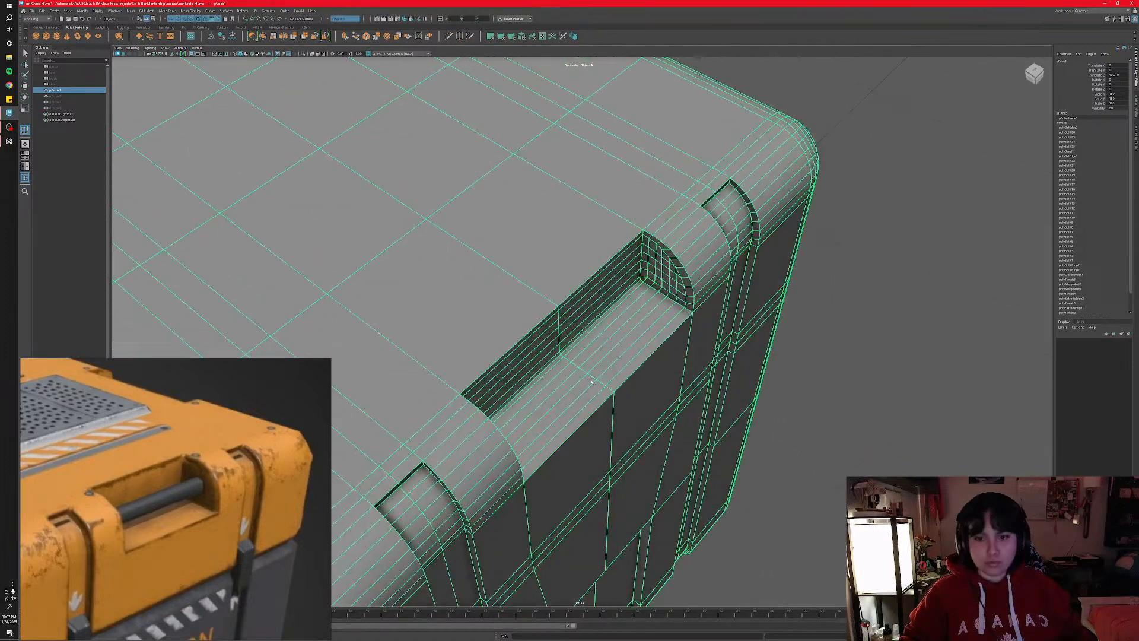
middle_click_drag(539, 402, 621, 364, "alt")
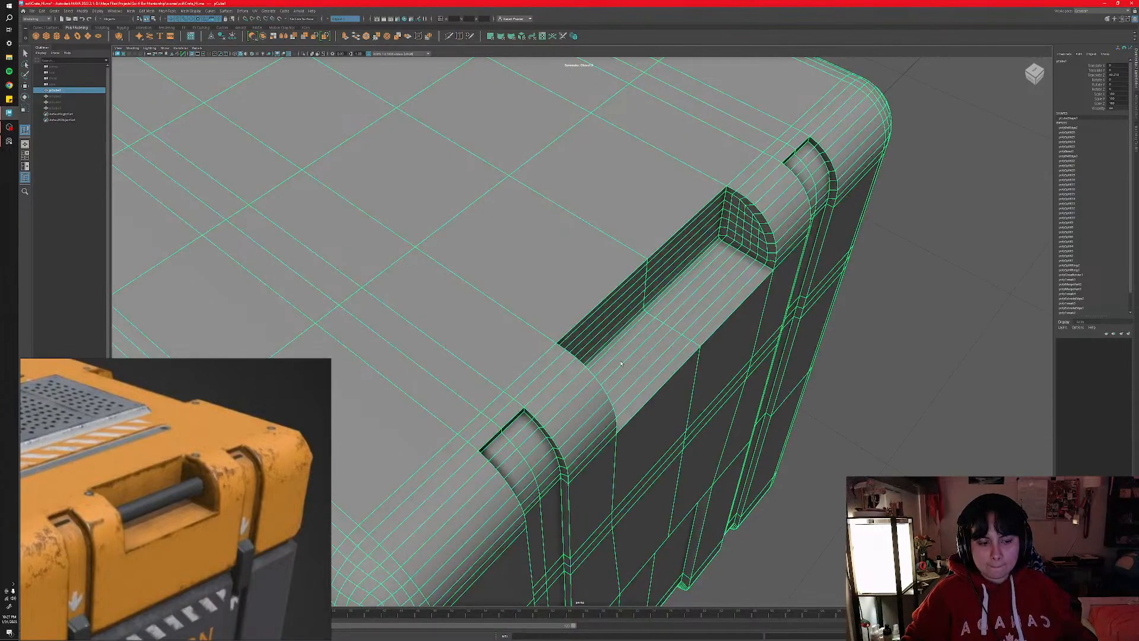
scroll(614, 363, "down", 3)
left_click_drag(614, 363, 486, 65, "alt")
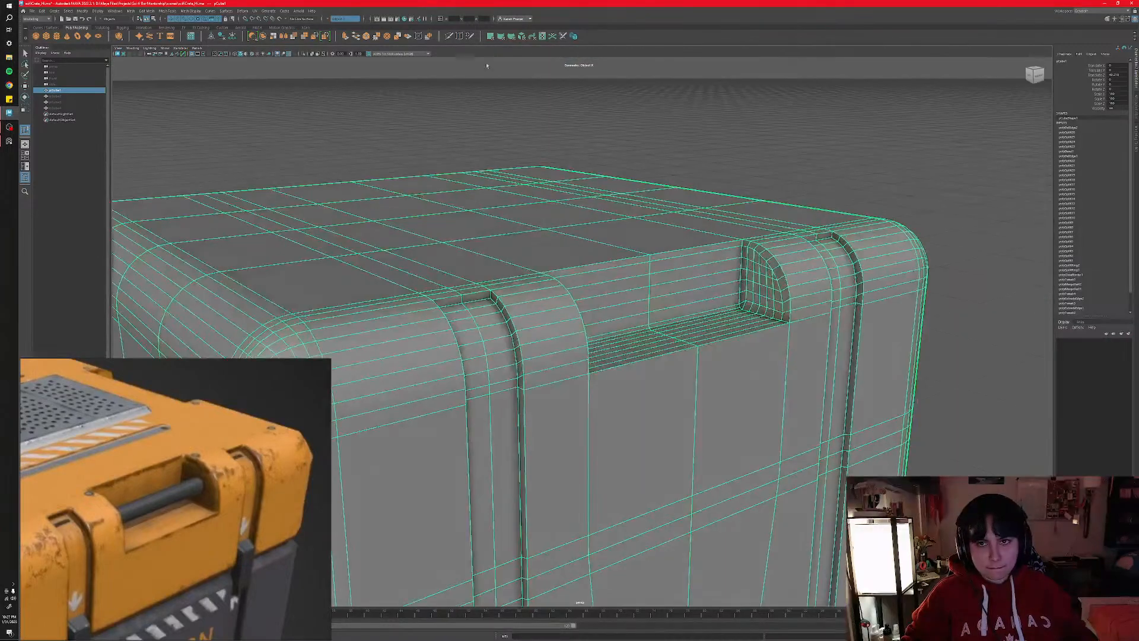
- Insert edge loops with Multi-Cut just below the recess opening on the front and just behind it on the lid
left_click(461, 67)
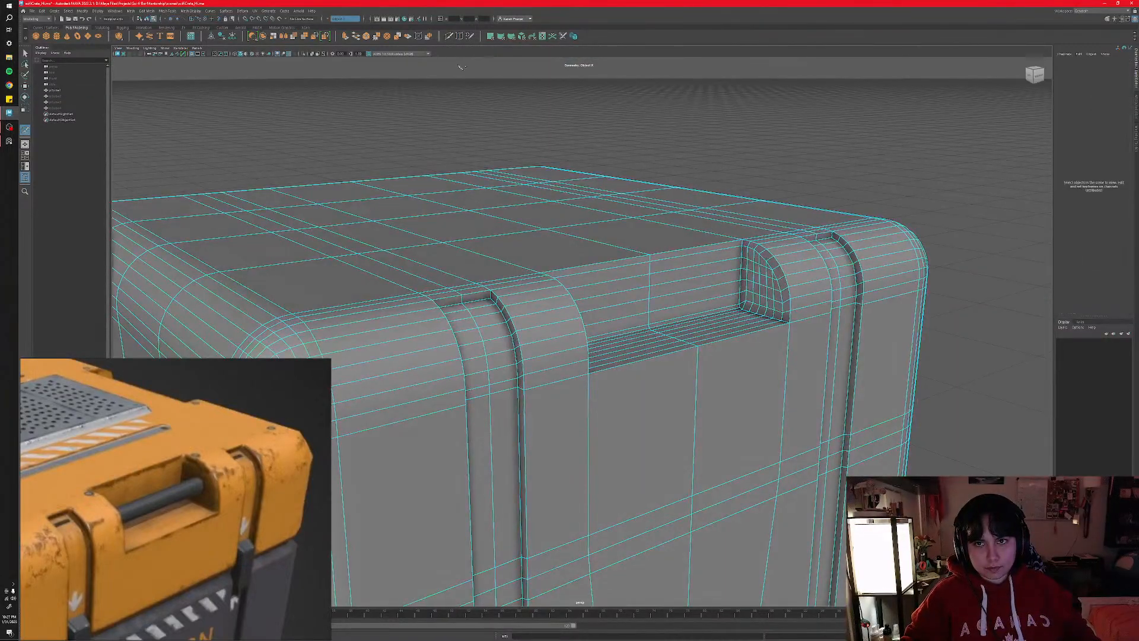
left_click_drag(572, 345, 601, 367, "alt")
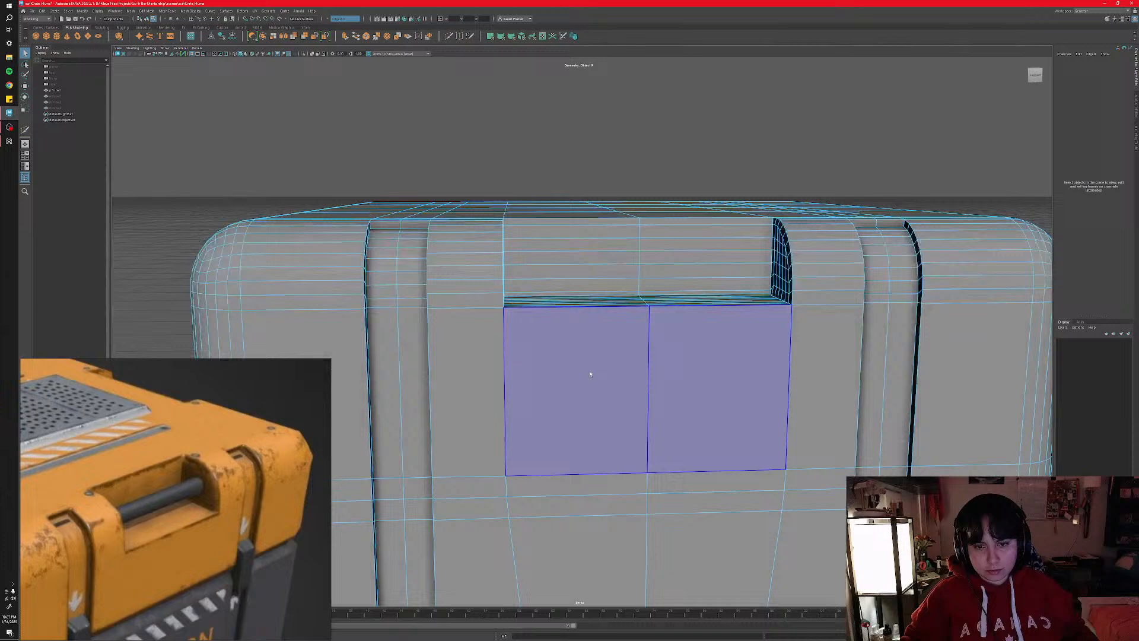
left_click(651, 321, "ctrl")
left_click(450, 37)
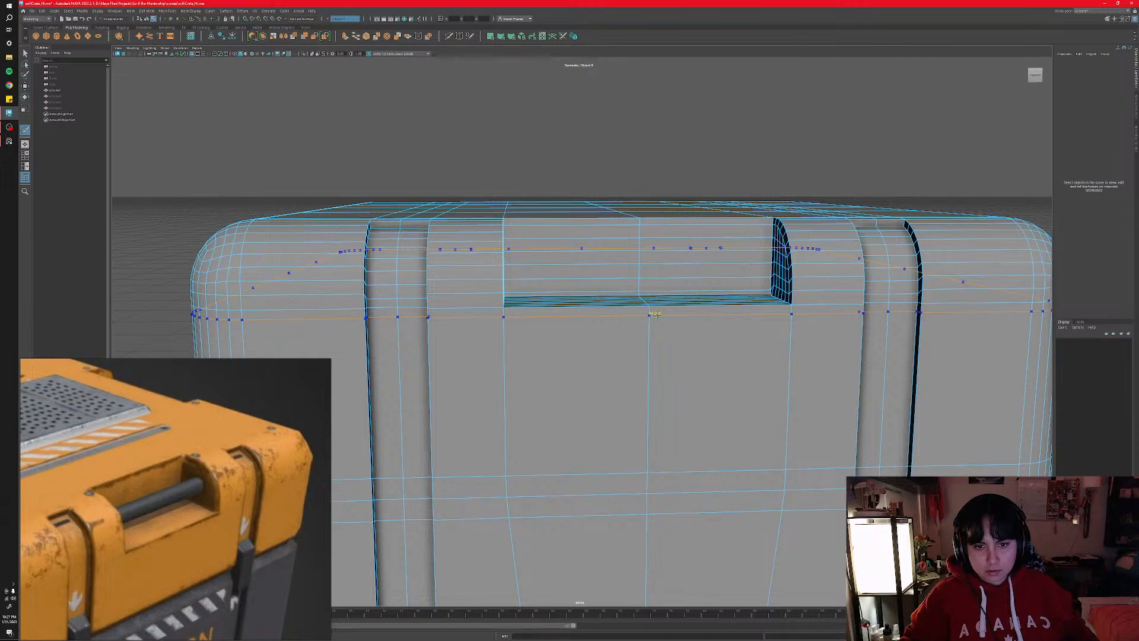
left_click_drag(657, 315, 571, 210, "alt")
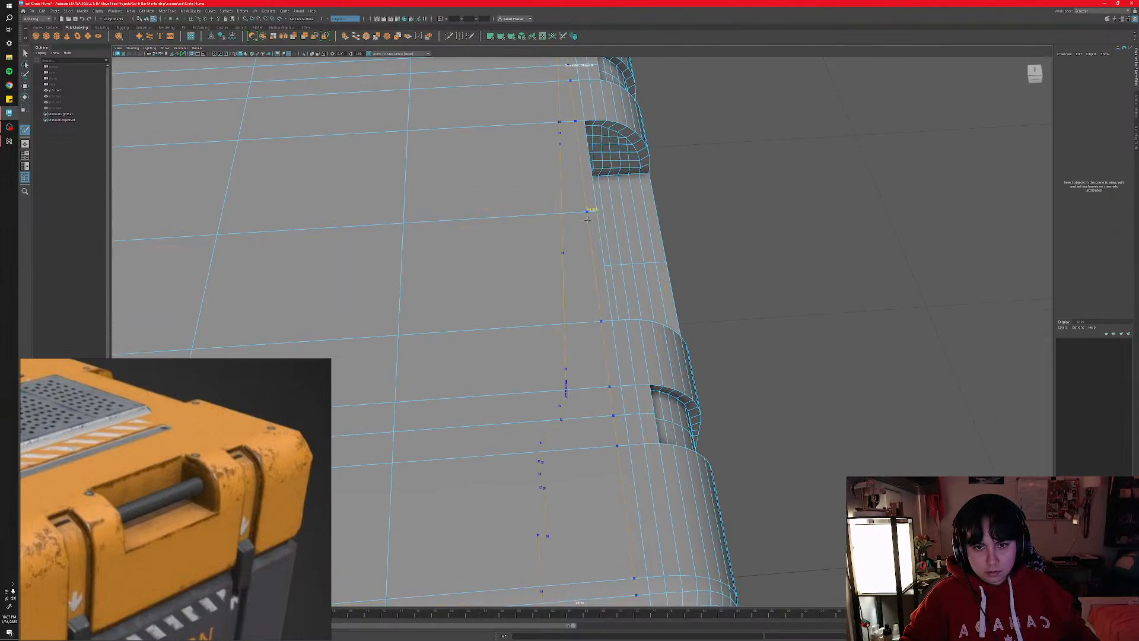
left_click_drag(587, 220, 602, 294, "alt")
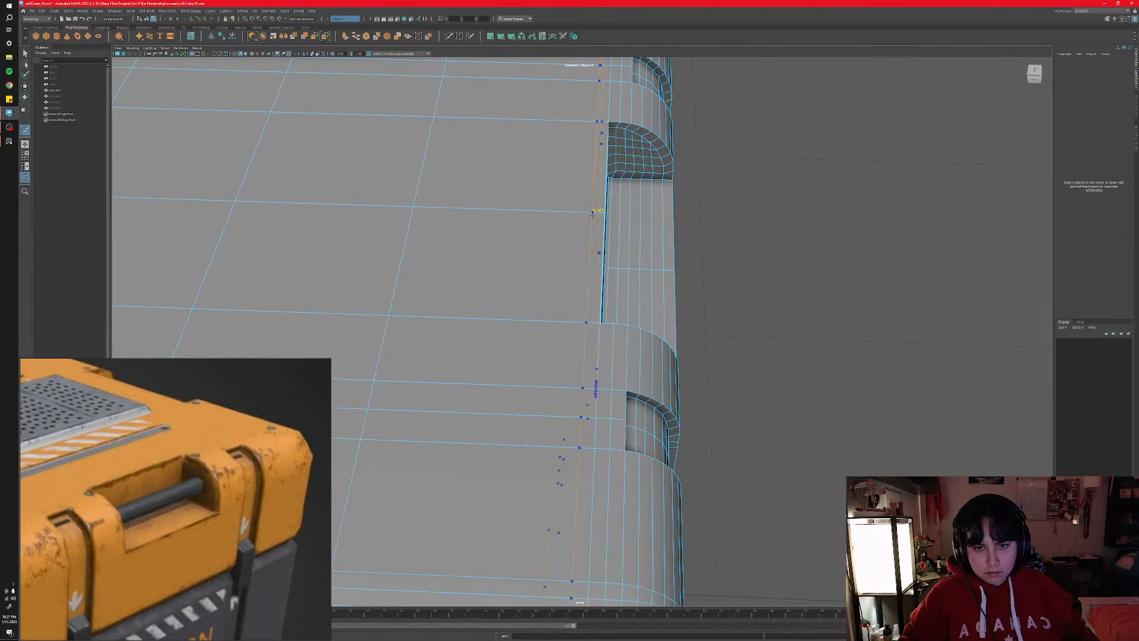
left_click_drag(595, 215, 619, 339, "alt")
- Select the narrow face strips behind and below the recess opening and delete them
middle_click_drag(620, 339, 646, 401, "alt")
scroll(645, 399, "up", 4)
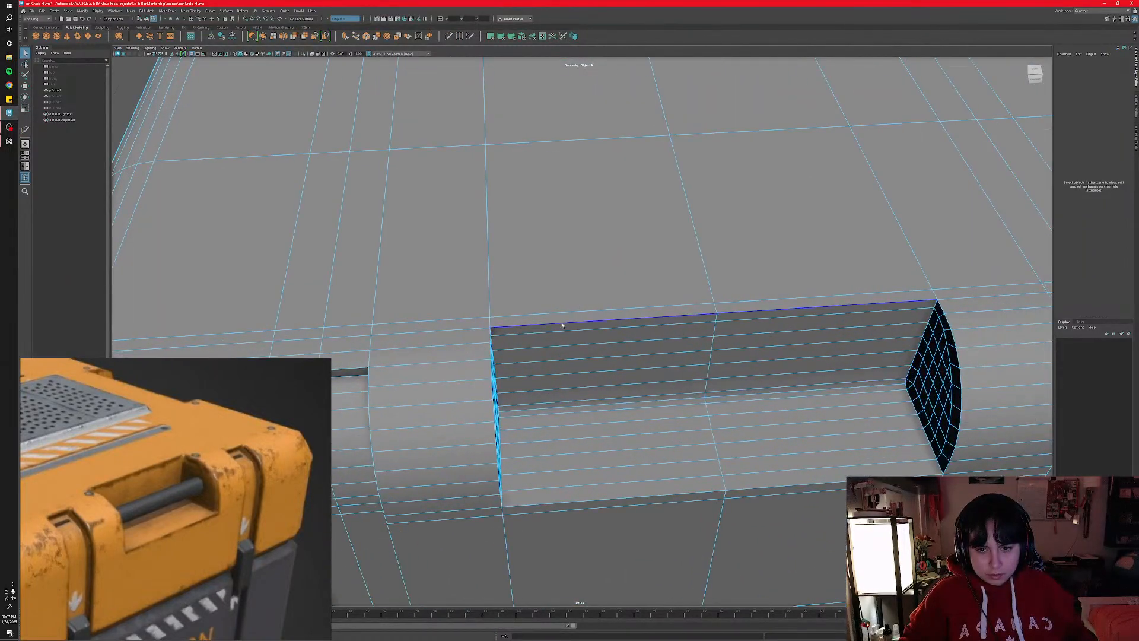
right_click_drag(562, 321, 563, 336)
left_click(561, 321)
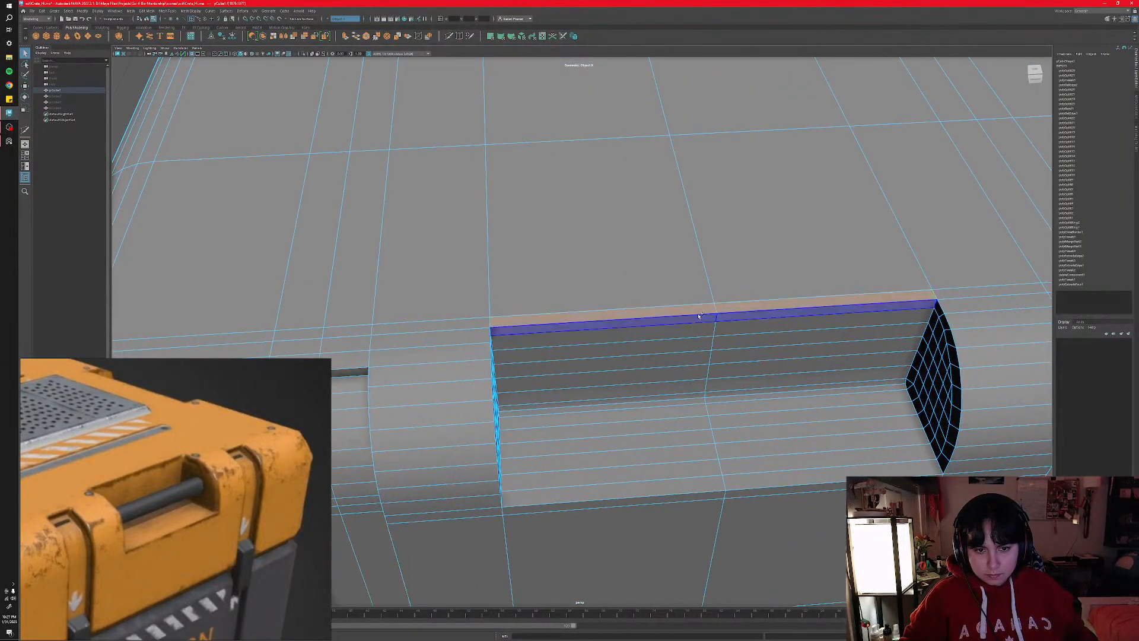
left_click_drag(709, 435, 717, 409, "alt")
left_click(665, 456, "shift")
key("Delete")
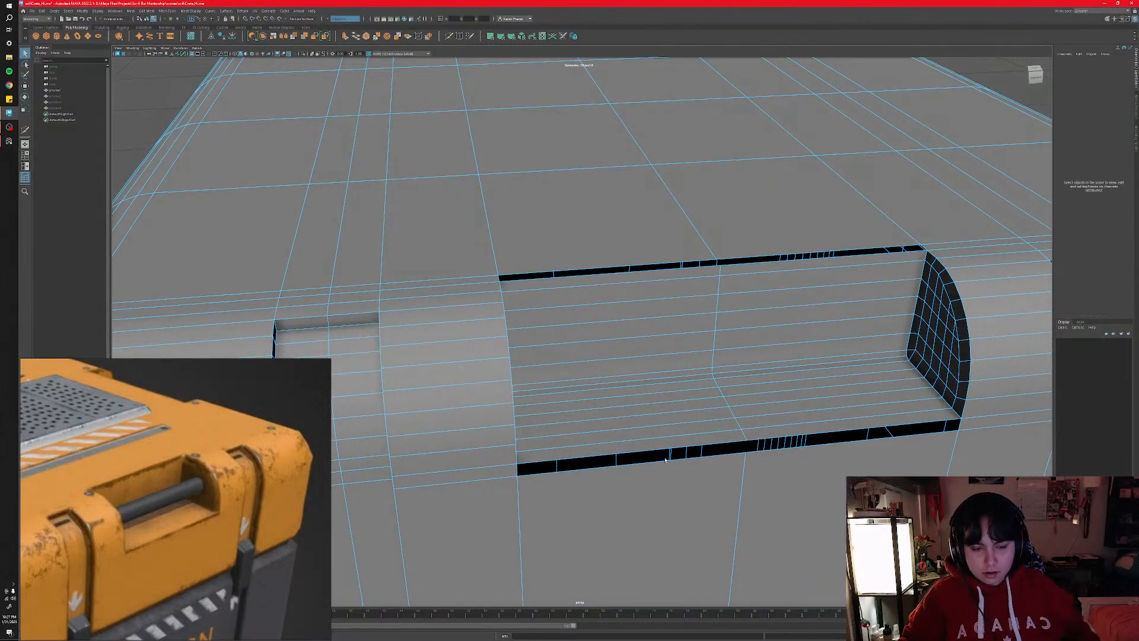
- Select the face strips of the recess floor and snap them down to the vertices along the front panel's upper edge
left_click_drag(665, 460, 706, 474, "alt")
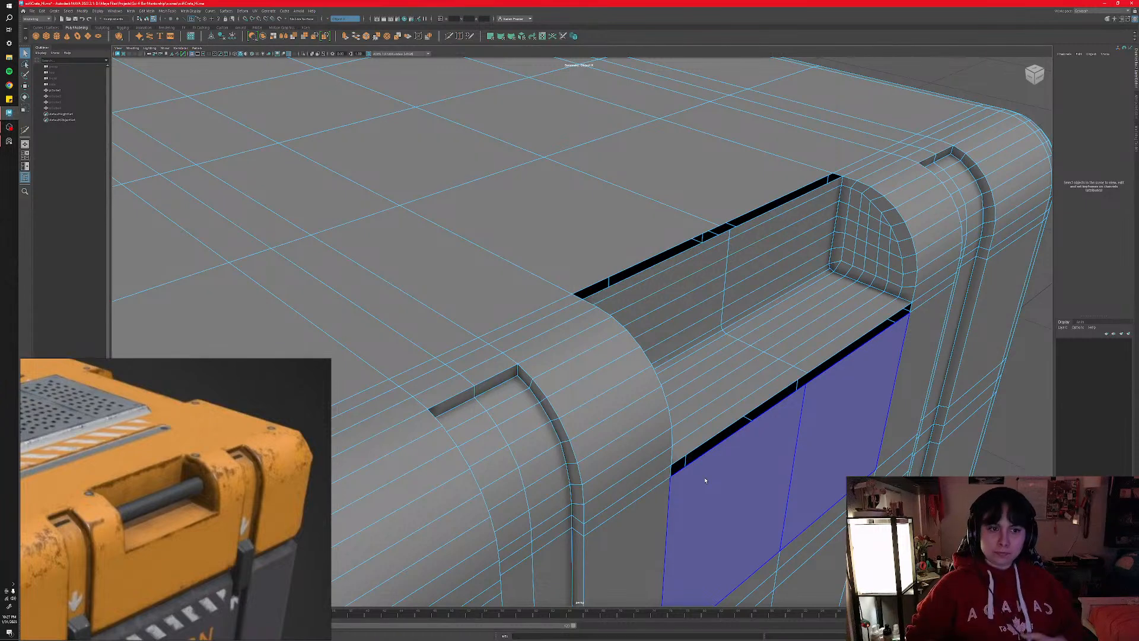
left_click(794, 377)
left_click(778, 373, "shift")
left_click(760, 365, "shift")
left_click(740, 359, "shift")
left_click(720, 351, "shift")
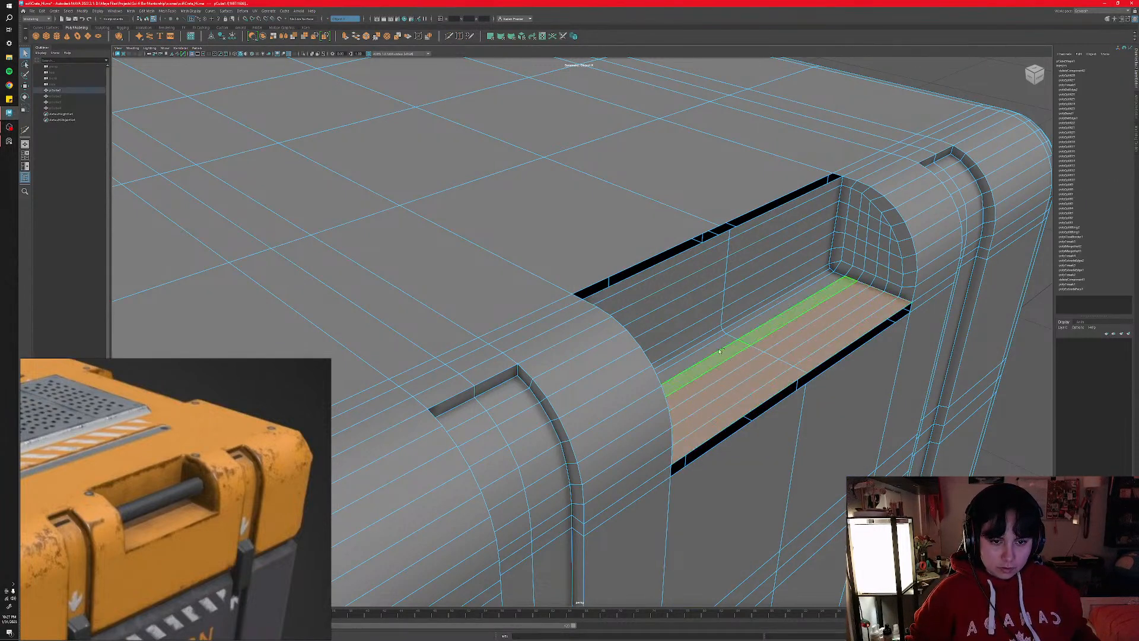
left_click_drag(775, 409, 754, 399, "alt")
key("w")
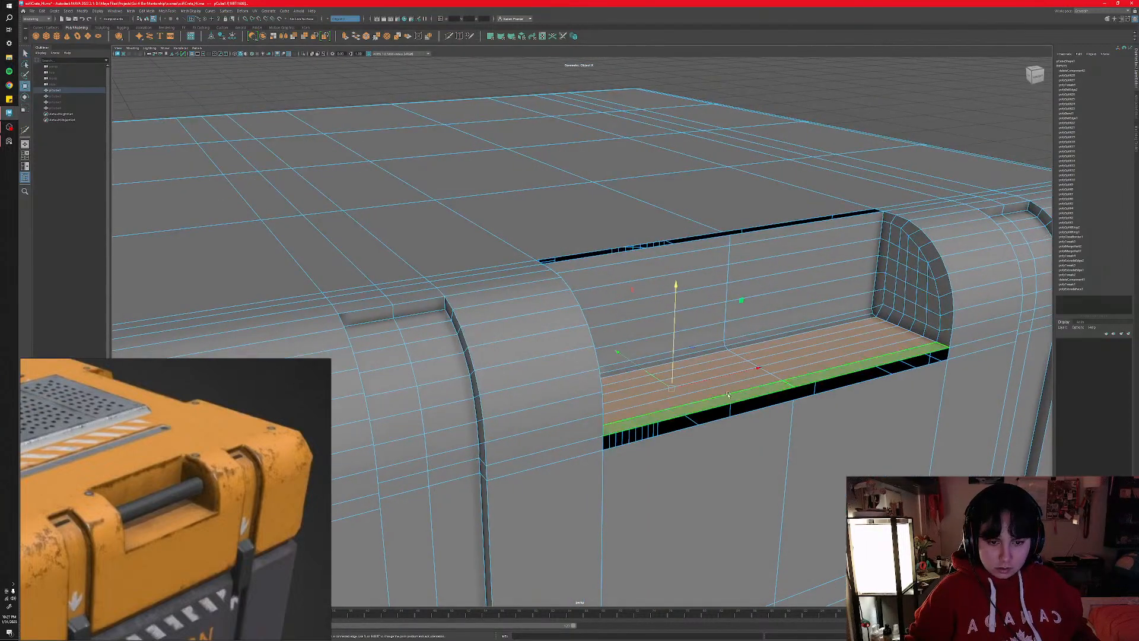
key("v")
middle_click_drag(718, 372, 792, 401)
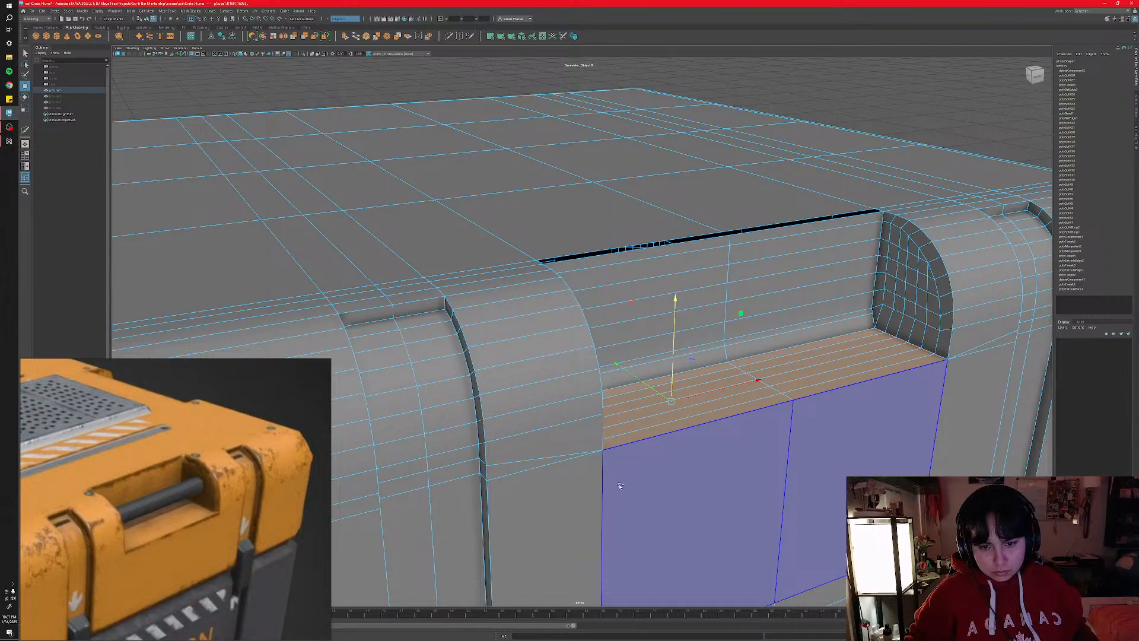
left_click_drag(631, 474, 695, 477, "alt")
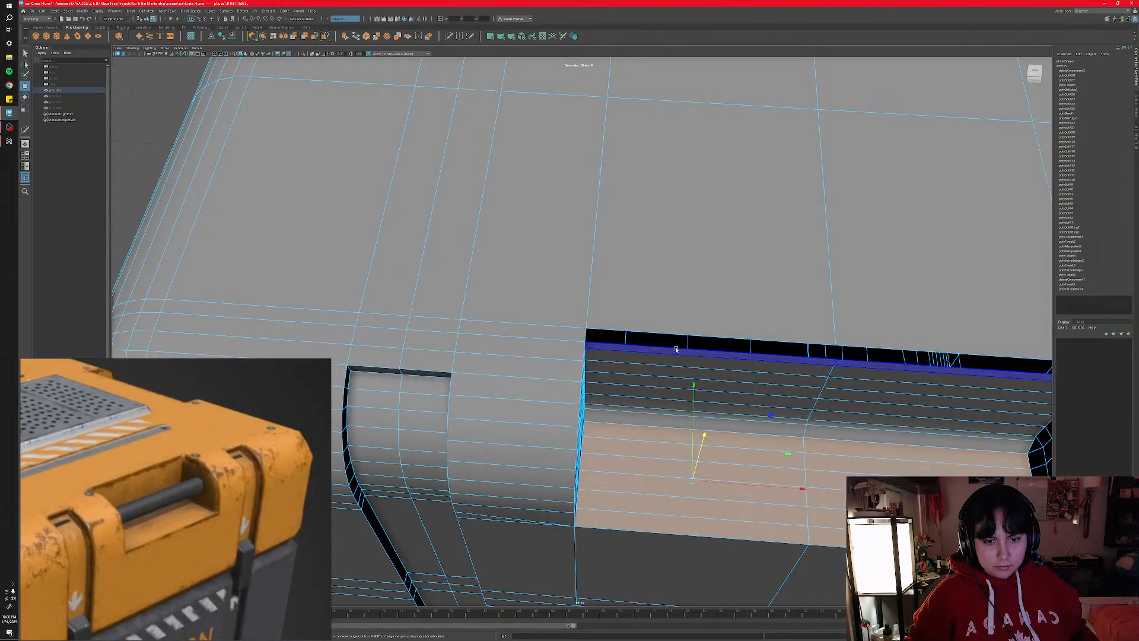
- Select the face strips of the recess's back wall and move them back to meet the lid's open edge
left_click_drag(790, 400, 718, 243, "alt")
left_click(706, 208)
left_click(702, 226, "shift")
left_click(699, 248, "shift")
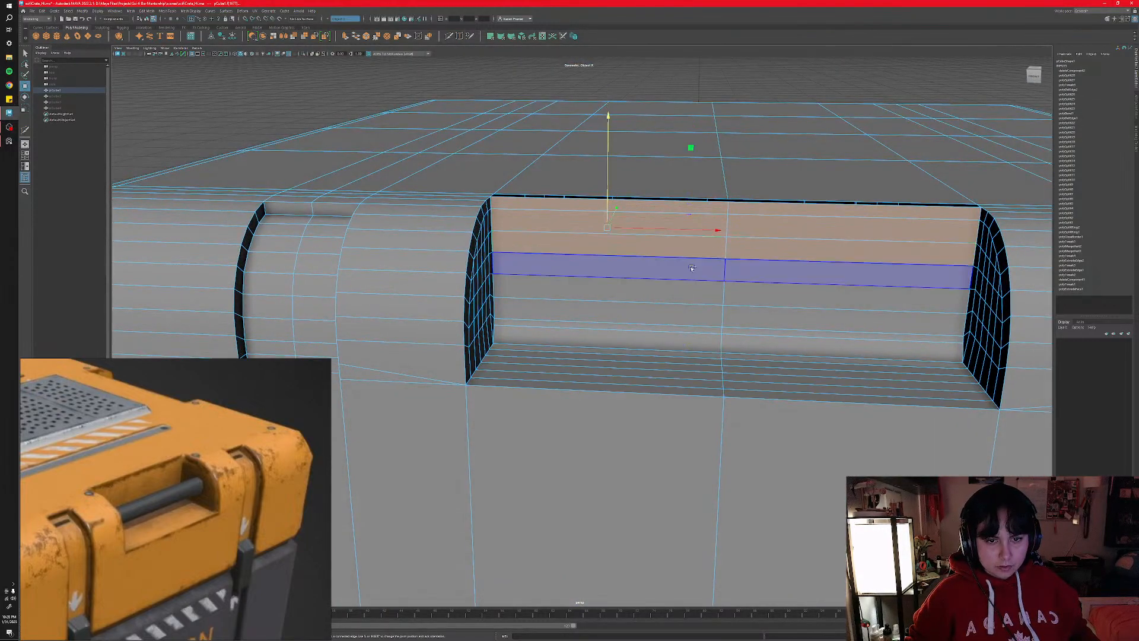
left_click(694, 268, "shift")
left_click(691, 291, "shift")
left_click(688, 310, "shift")
left_click_drag(688, 310, 783, 355, "alt")
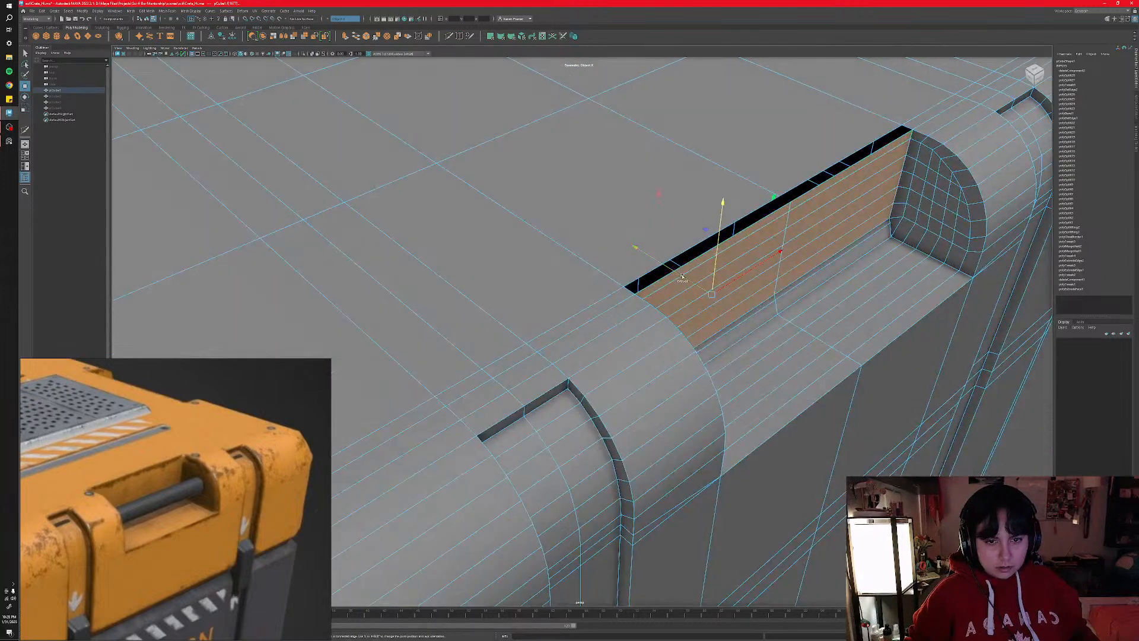
mouse_move(678, 274)
left_mouse_down("shift")
mouse_move(696, 289)
mouse_move(673, 275)
left_mouse_up("shift")
key("ctrl+z")
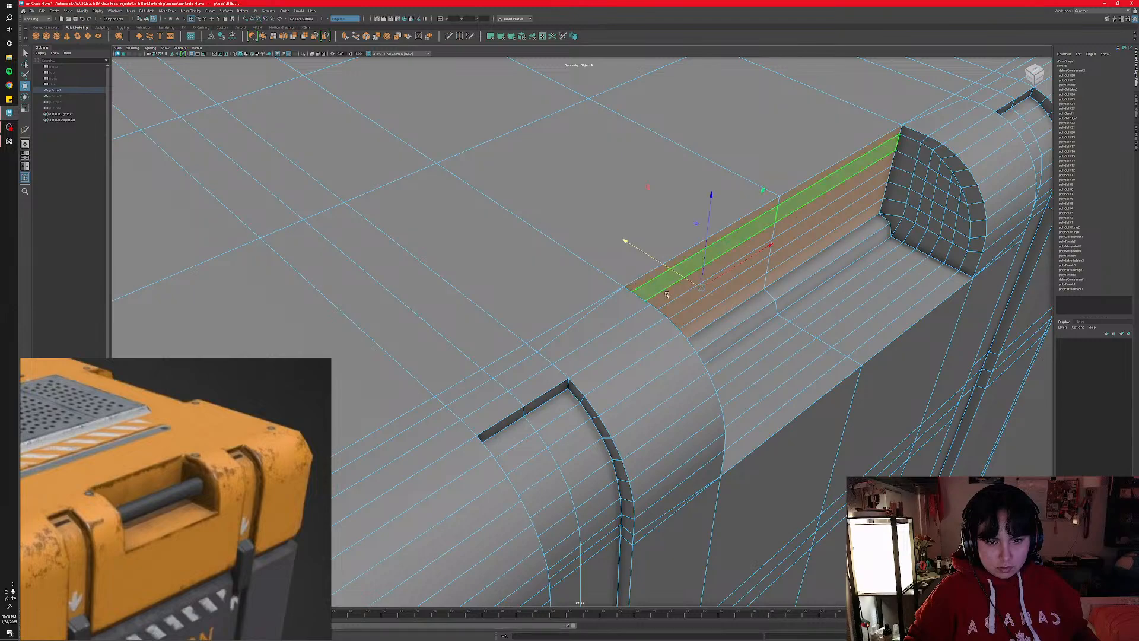
- Move the protruding edge in the recess's inner corner back and down to even out the corner bevel
left_click_drag(796, 326, 626, 323, "alt")
right_click_drag(626, 323, 625, 302)
left_click(625, 300)
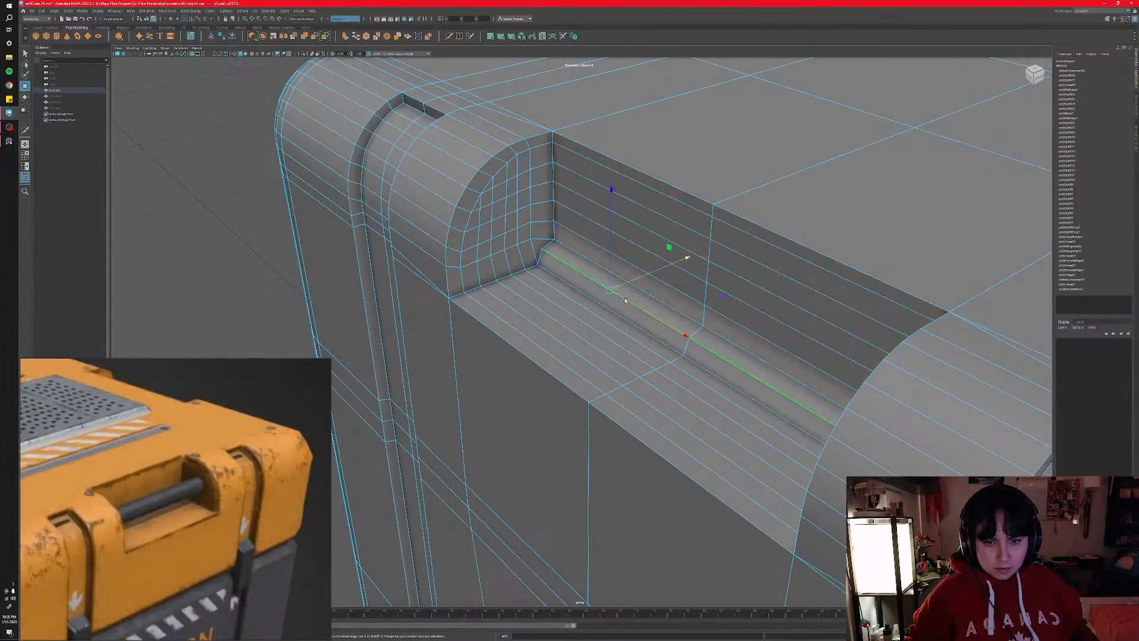
left_click_drag(633, 314, 566, 330, "alt")
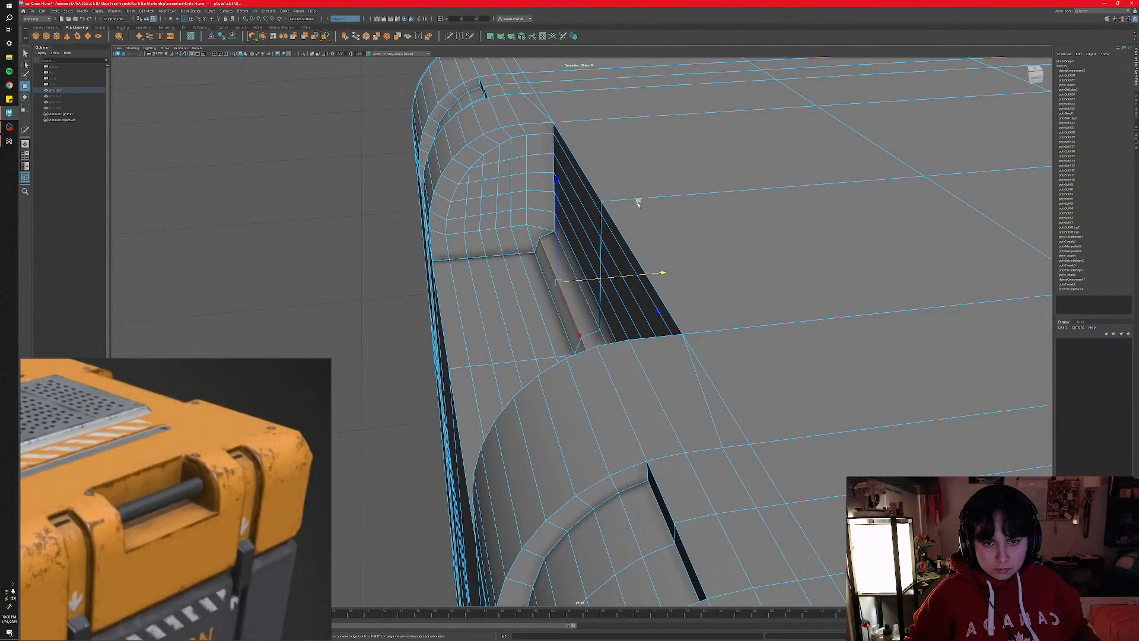
left_click_drag(638, 202, 647, 211)
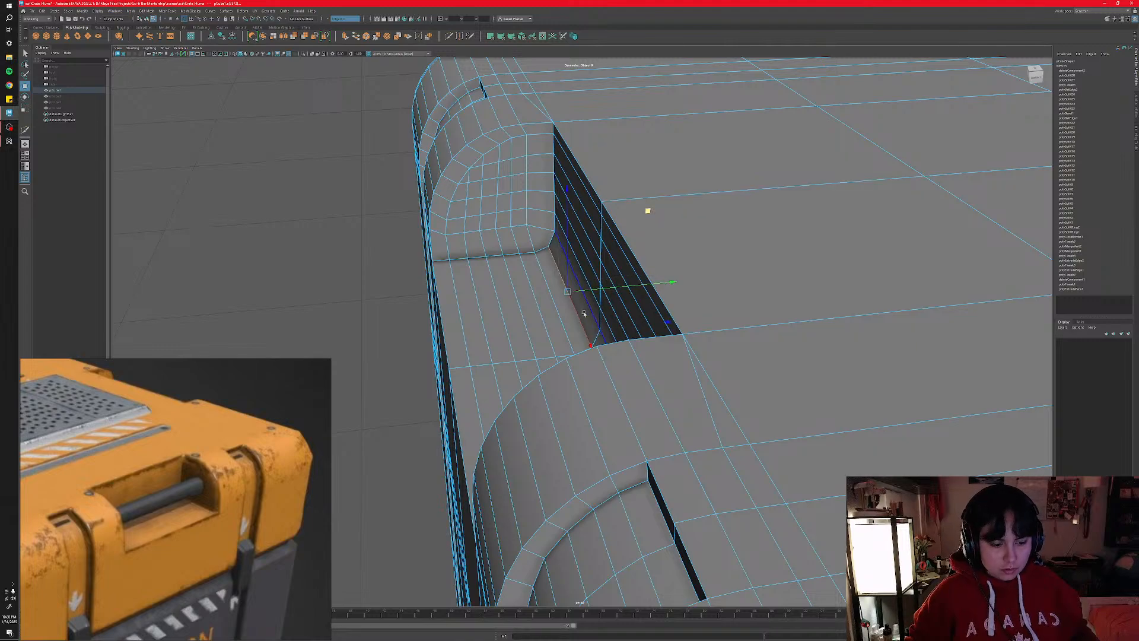
mouse_move(595, 323)
left_mouse_down("alt")
mouse_move(700, 336)
mouse_move(605, 333)
left_mouse_up("alt")
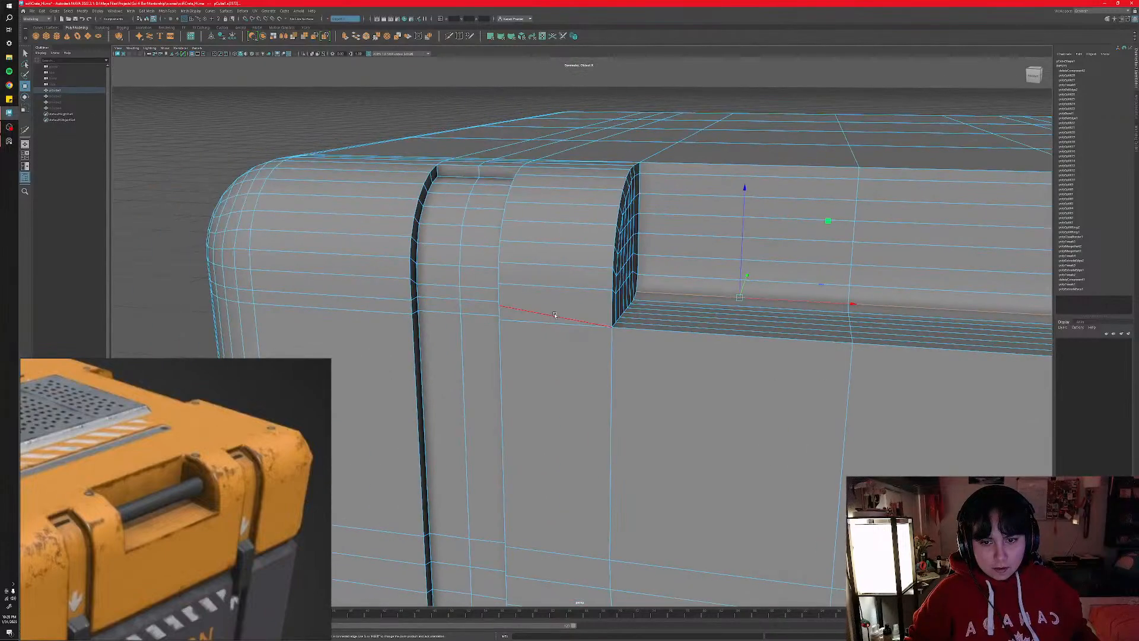
- Select the overlapping vertices at the recess's lower front corner and merge them
right_click(588, 322)
left_click(560, 325)
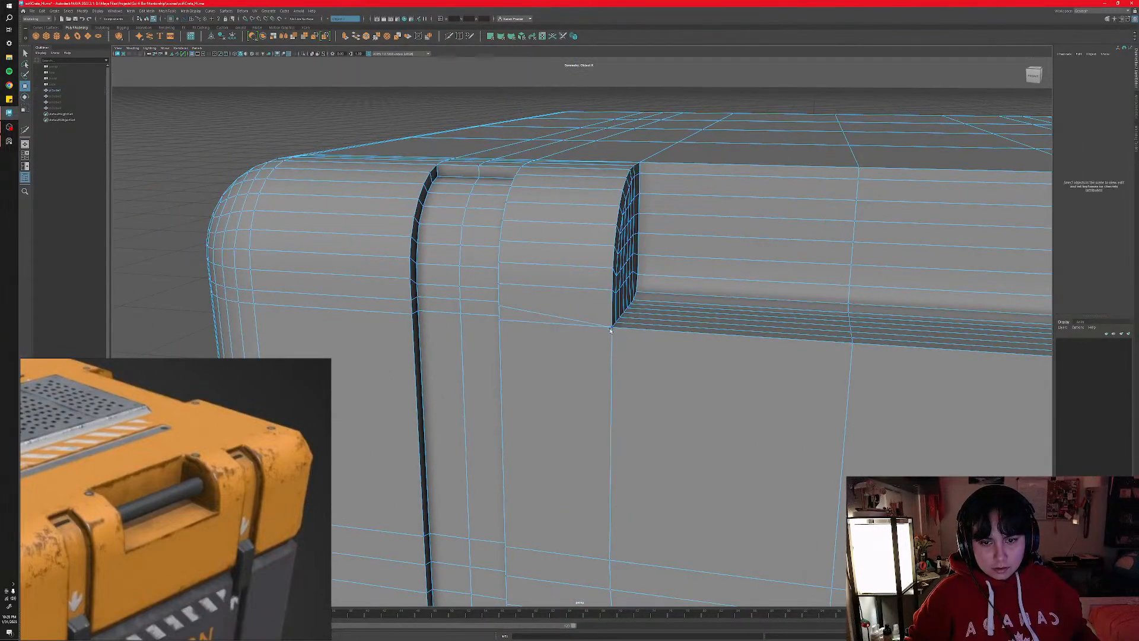
key("f")
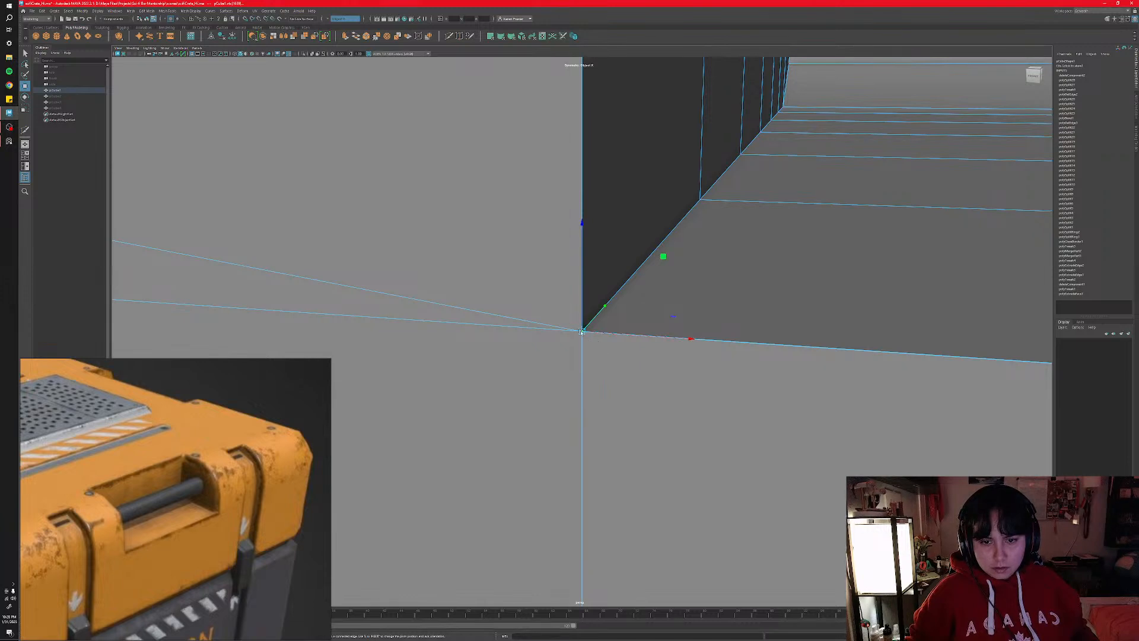
left_click_drag(581, 331, 620, 371, "alt")
right_click_drag(626, 373, 627, 337, "shift")
scroll(731, 377, "down", 3)
left_click_drag(730, 377, 673, 391, "alt")
middle_click_drag(673, 391, 630, 390, "alt")
- Merge the overlapping vertices at the middle of the recess's lower front edge, undoing the test move made first
left_click(848, 323)
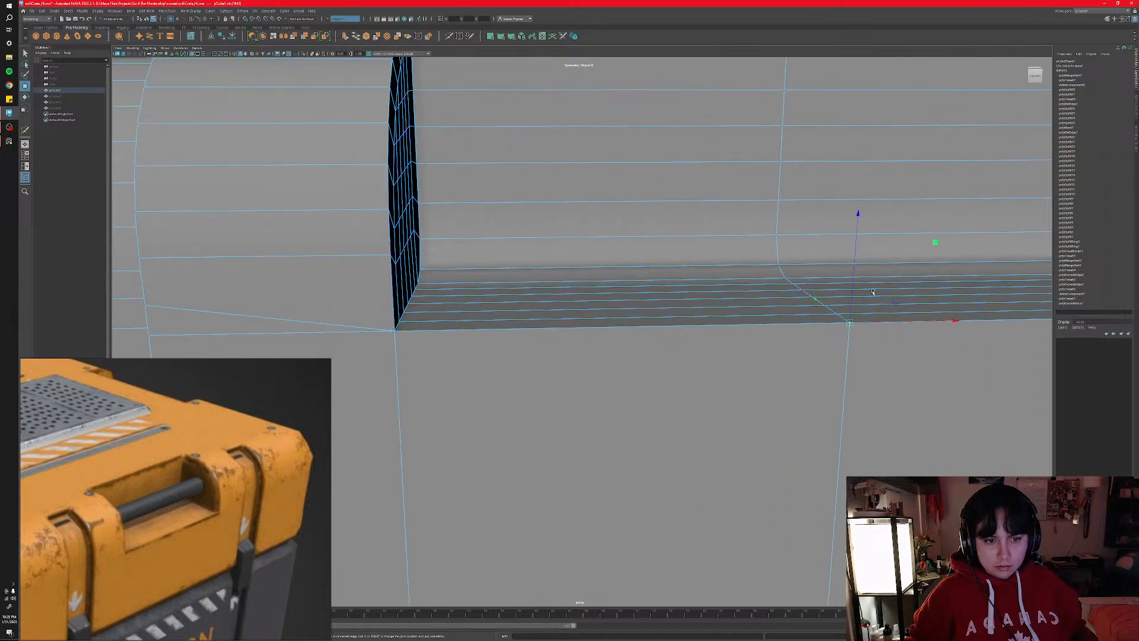
left_click_drag(853, 303, 852, 272)
key("ctrl+z")
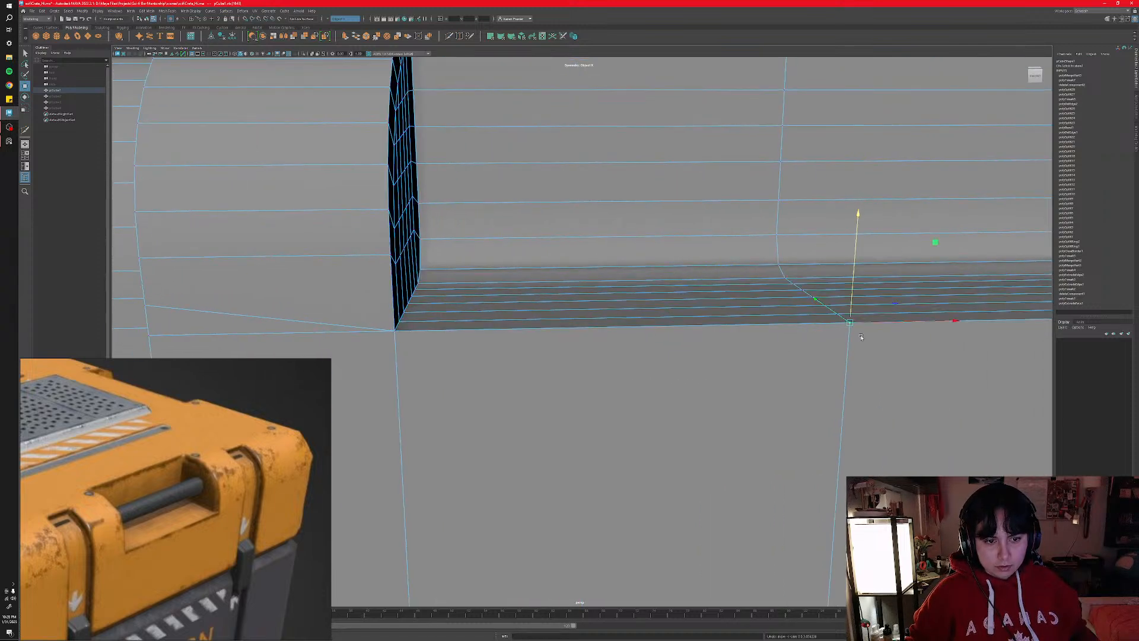
left_click_drag(861, 337, 828, 350, "alt")
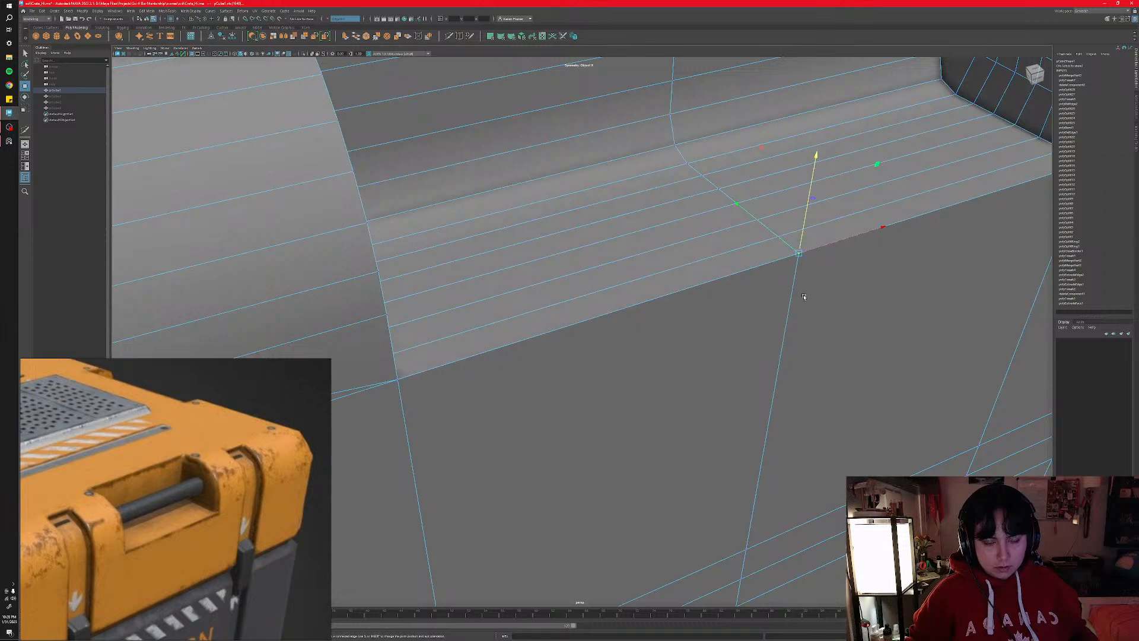
key("g")
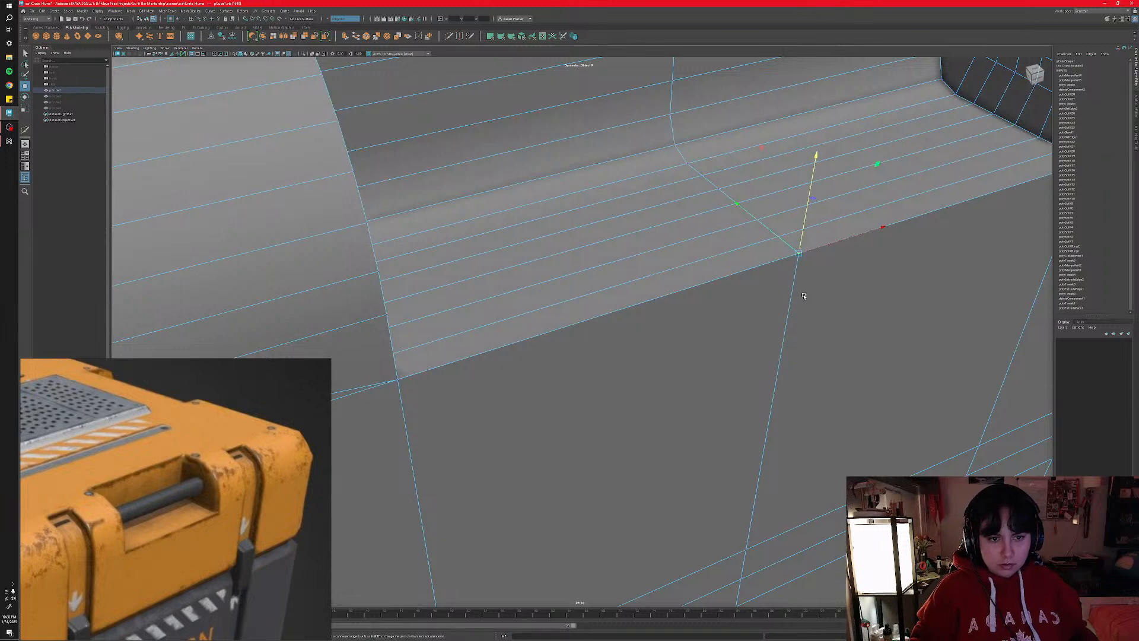
- Test the welds along the recess's lower front edge by pulling its vertices upward, undoing each move
left_click(433, 375)
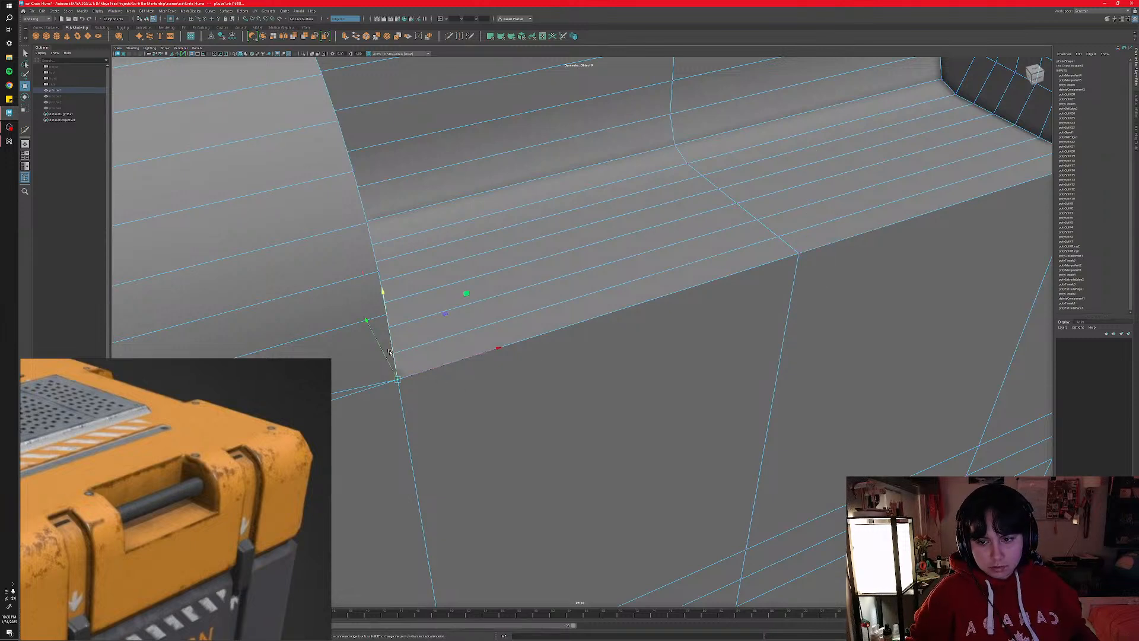
left_click_drag(392, 354, 384, 306)
key("ctrl+z")
left_click_drag(423, 351, 421, 367, "alt")
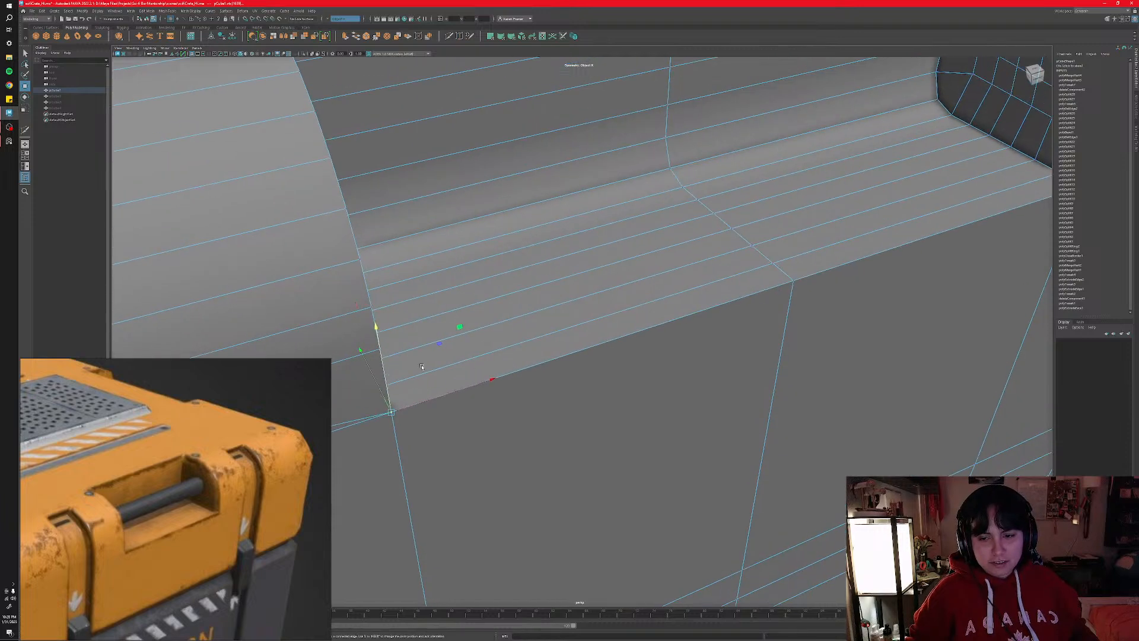
left_click(810, 297)
left_click_drag(799, 249, 796, 225)
key("ctrl+z")
key("ctrl+z")
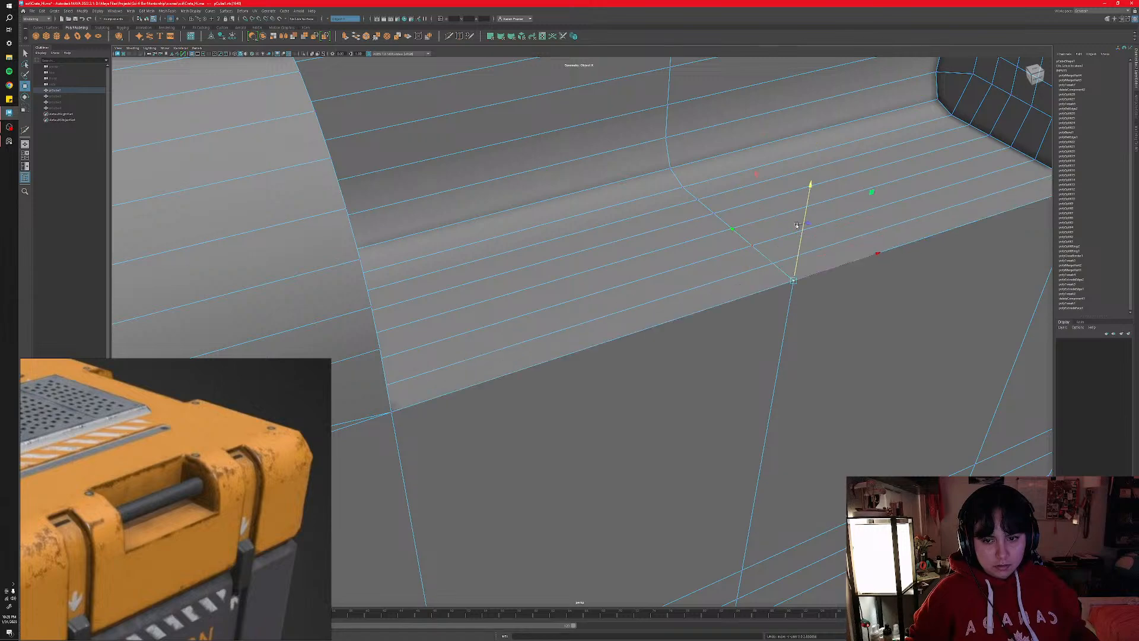
left_click_drag(700, 359, 518, 361, "alt")
scroll(519, 361, "down", 2)
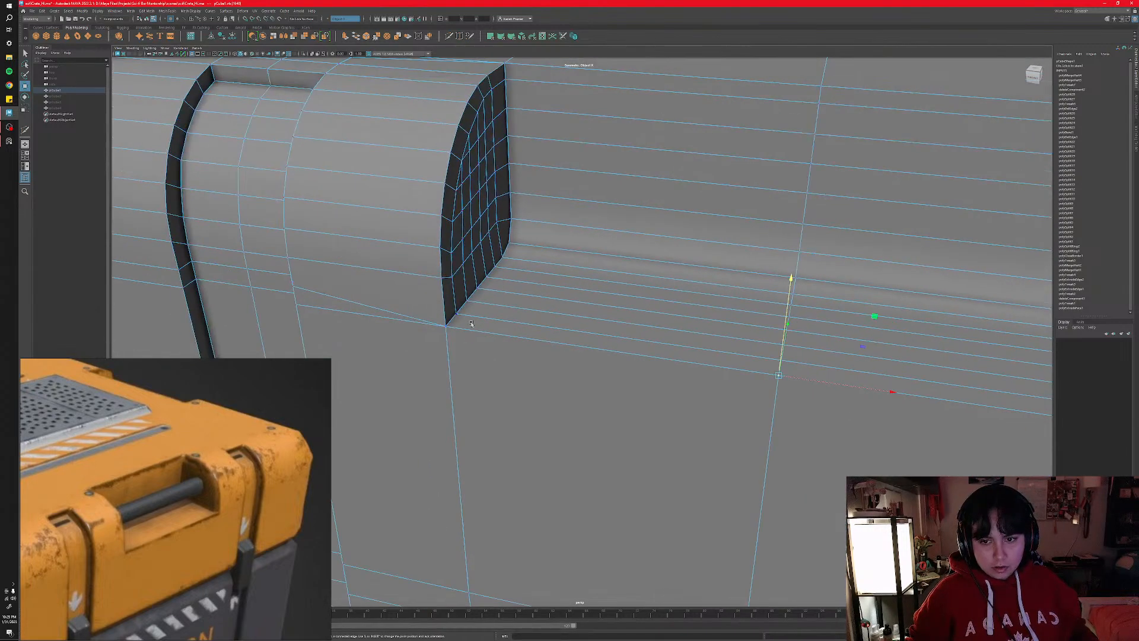
left_click(457, 314)
left_click_drag(453, 281, 452, 256)
key("ctrl+z")
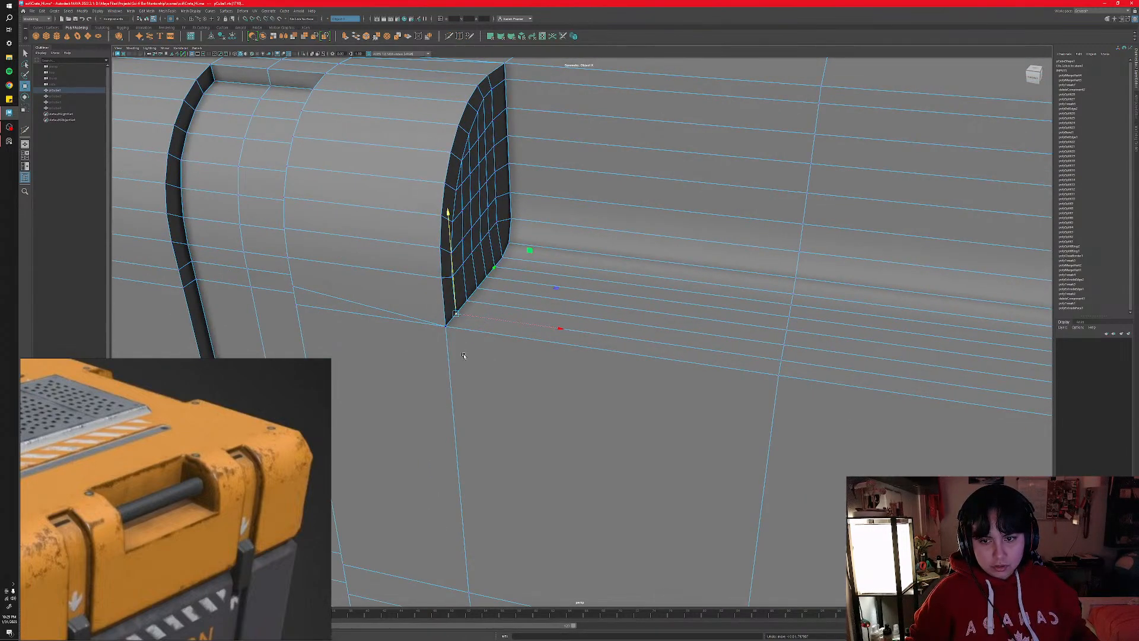
- Select the slanted edge loop that runs into the recess's lower front corner and delete it
left_click_drag(466, 355, 634, 345, "alt")
right_click_drag(564, 313, 564, 300)
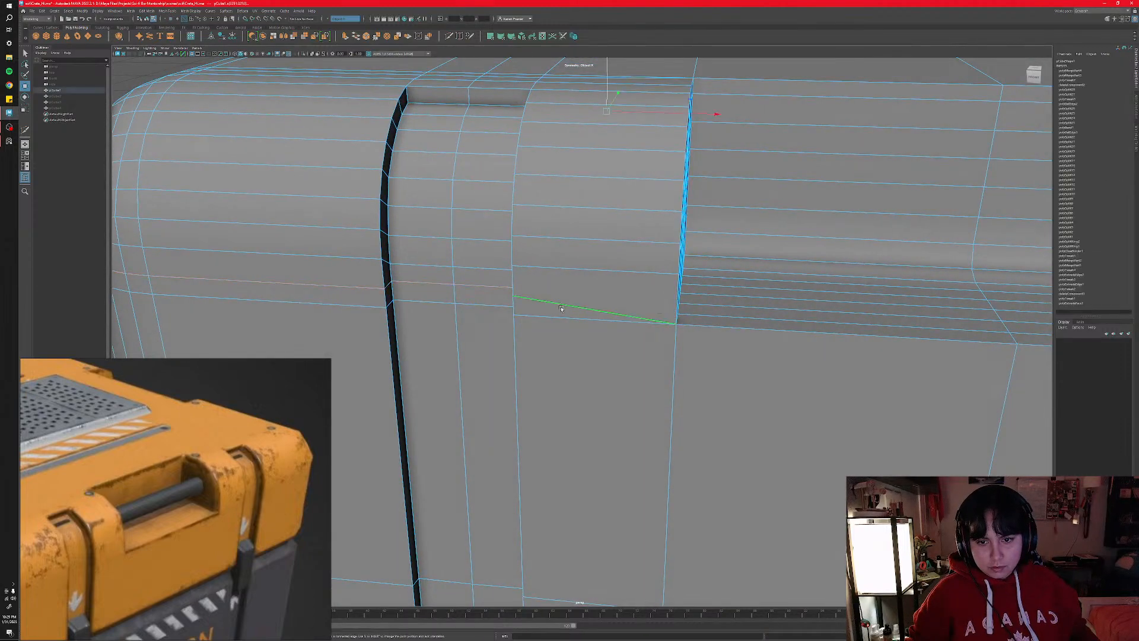
scroll(615, 349, "down", 4)
key("ctrl+Delete")
scroll(609, 353, "down", 8)
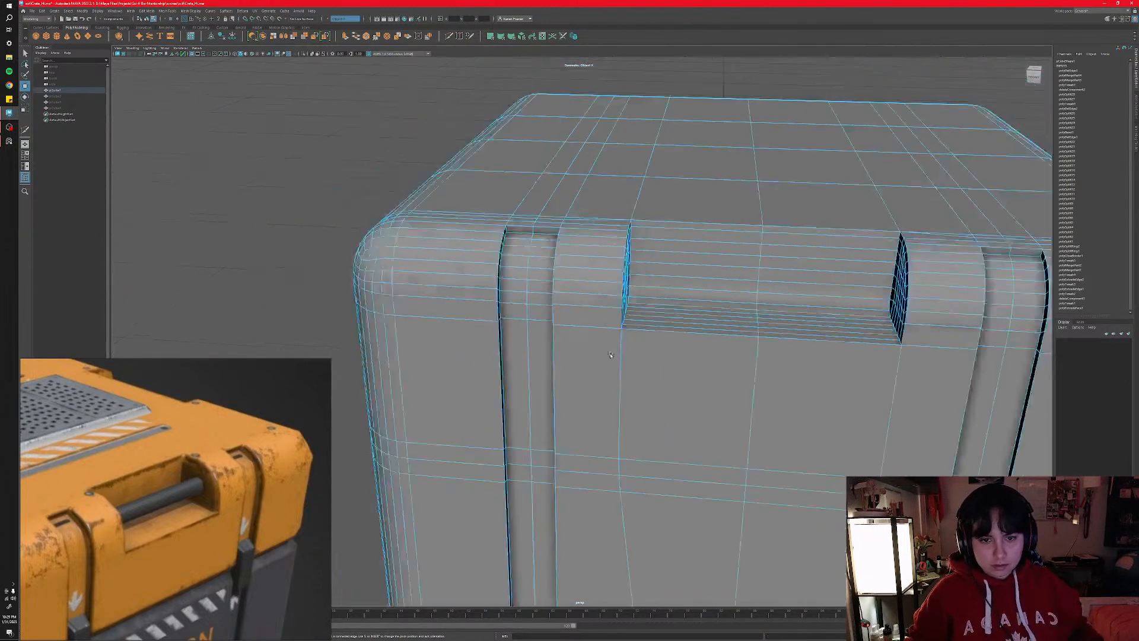
- Select the horizontal edge loop just above the recess floor and slide it slightly downward along the crate's side
mouse_move(568, 380)
left_mouse_down("alt")
mouse_move(674, 360)
mouse_move(570, 370)
mouse_move(574, 388)
left_mouse_up("alt")
scroll(576, 379, "up", 8)
mouse_move(597, 340)
left_mouse_down("alt")
mouse_move(636, 351)
mouse_move(594, 356)
left_mouse_up("alt")
scroll(588, 331, "down", 4)
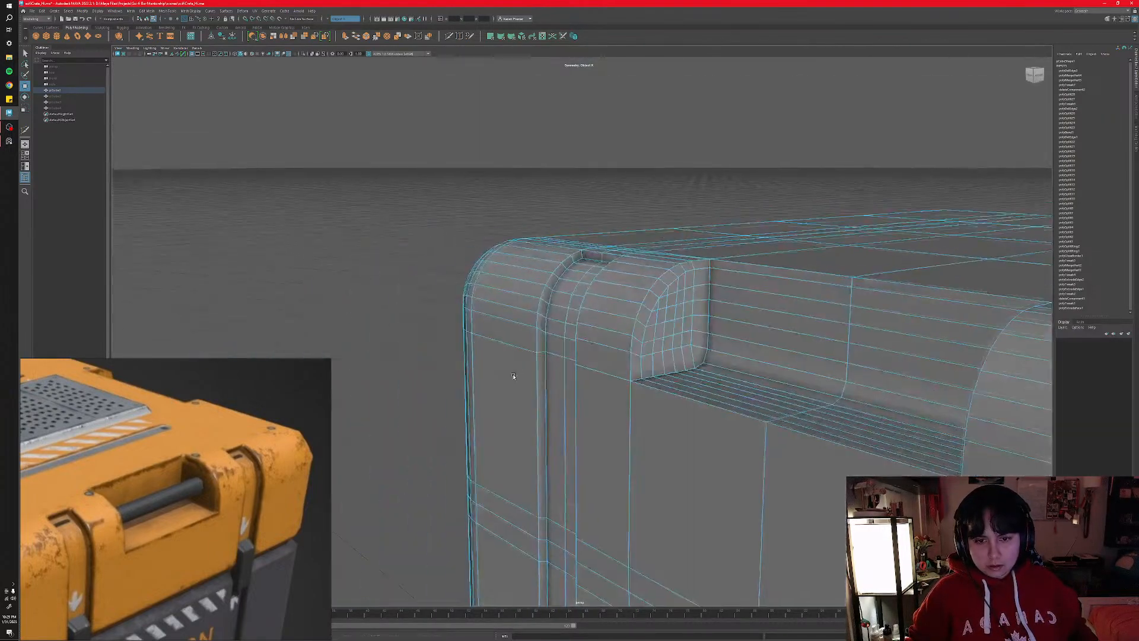
right_click(593, 356)
left_click(594, 341)
left_click(595, 344)
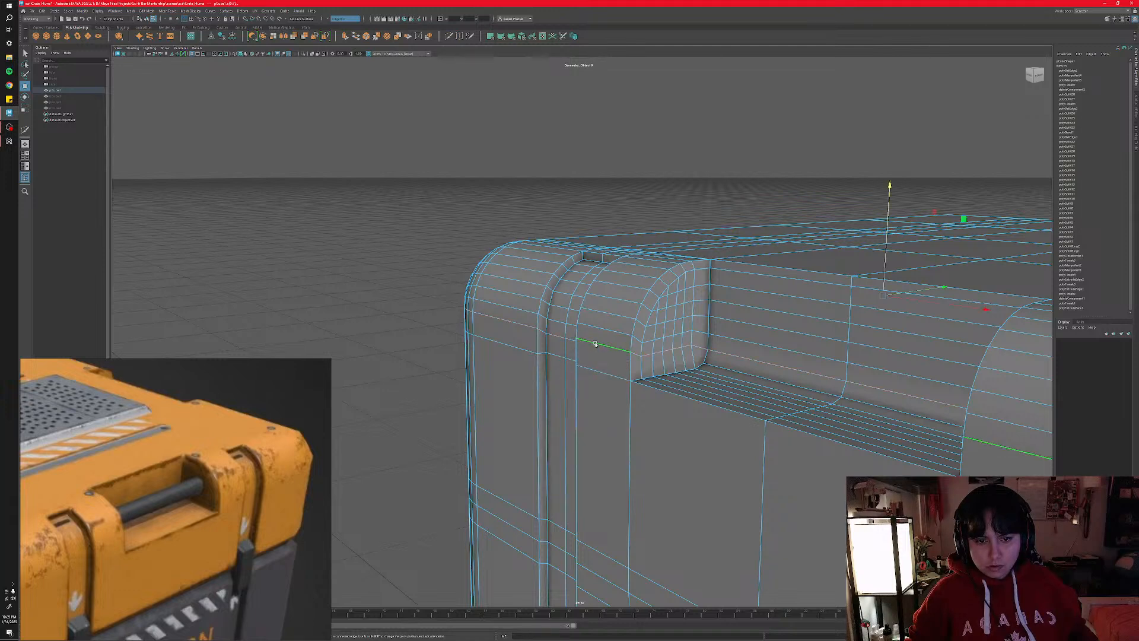
right_click(676, 342, "shift")
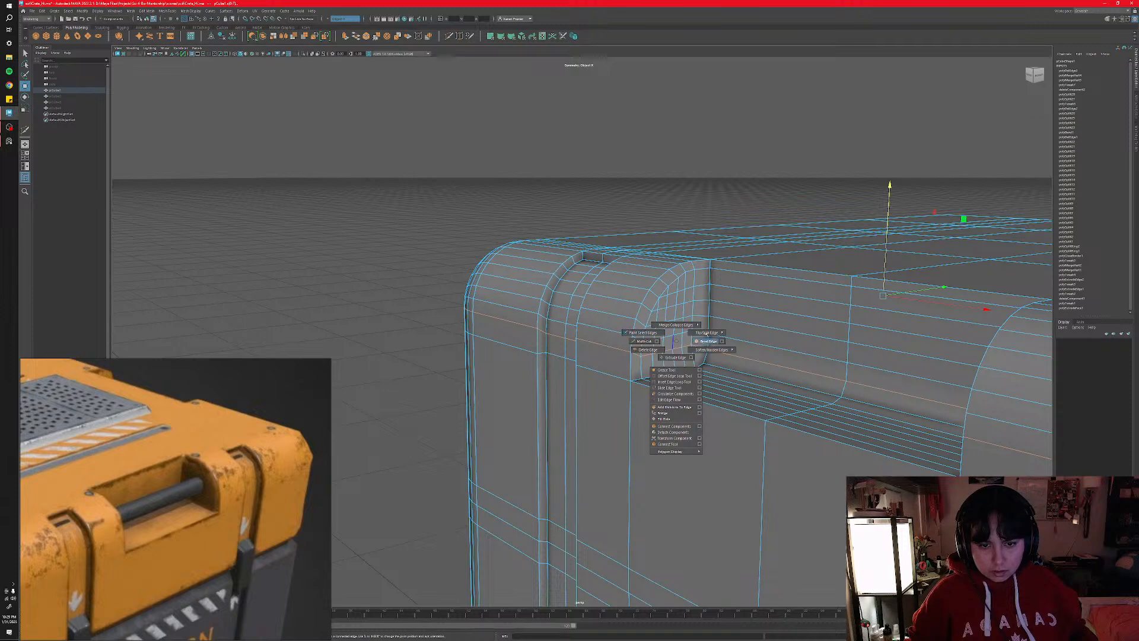
left_click(667, 383)
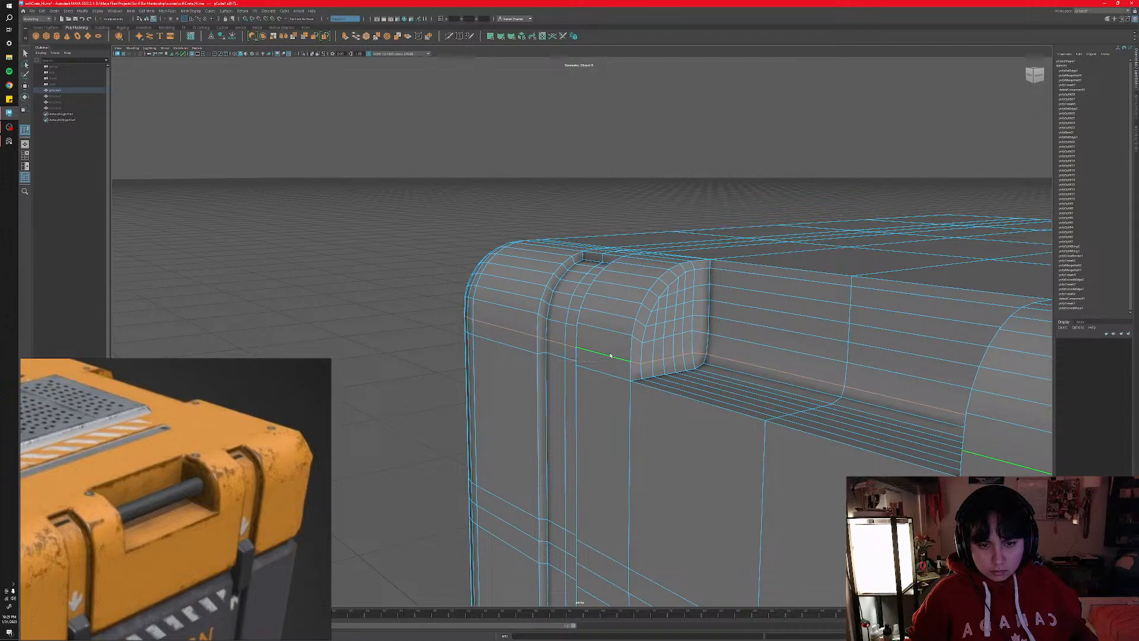
left_click_drag(611, 376, 641, 376, "alt")
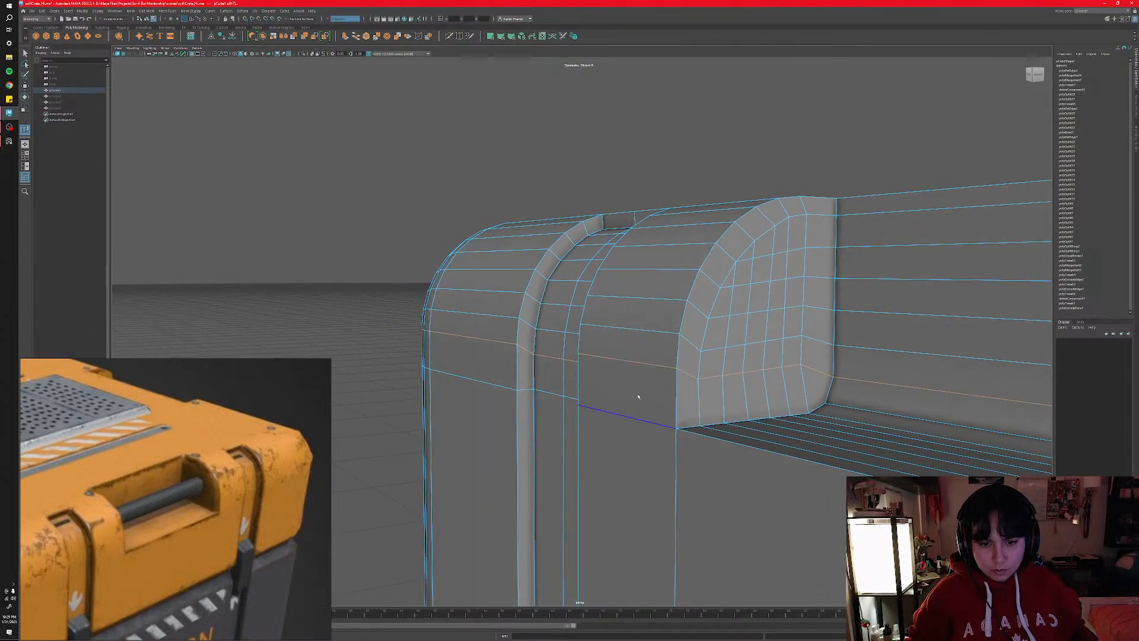
- Insert an edge loop with Multi-Cut around the crate just above the level of the recess floor
right_click(638, 396, "shift")
left_click(602, 395)
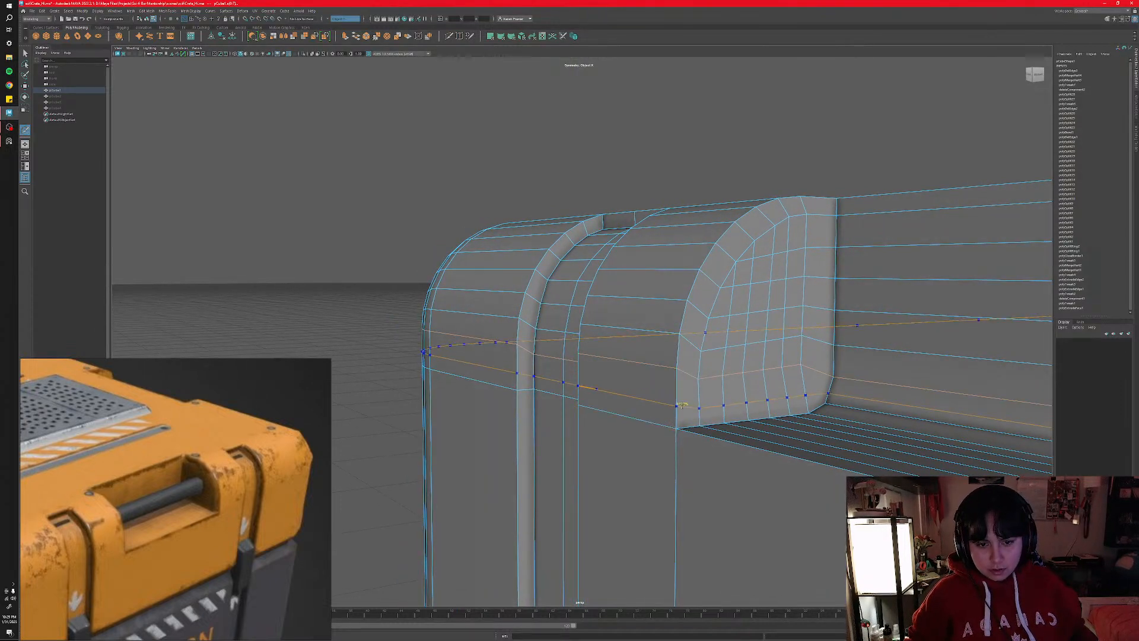
left_click(681, 402, "ctrl")
mouse_move(622, 409)
left_mouse_down("alt")
mouse_move(682, 410)
mouse_move(596, 410)
mouse_move(564, 395)
mouse_move(622, 403)
left_mouse_up("alt")
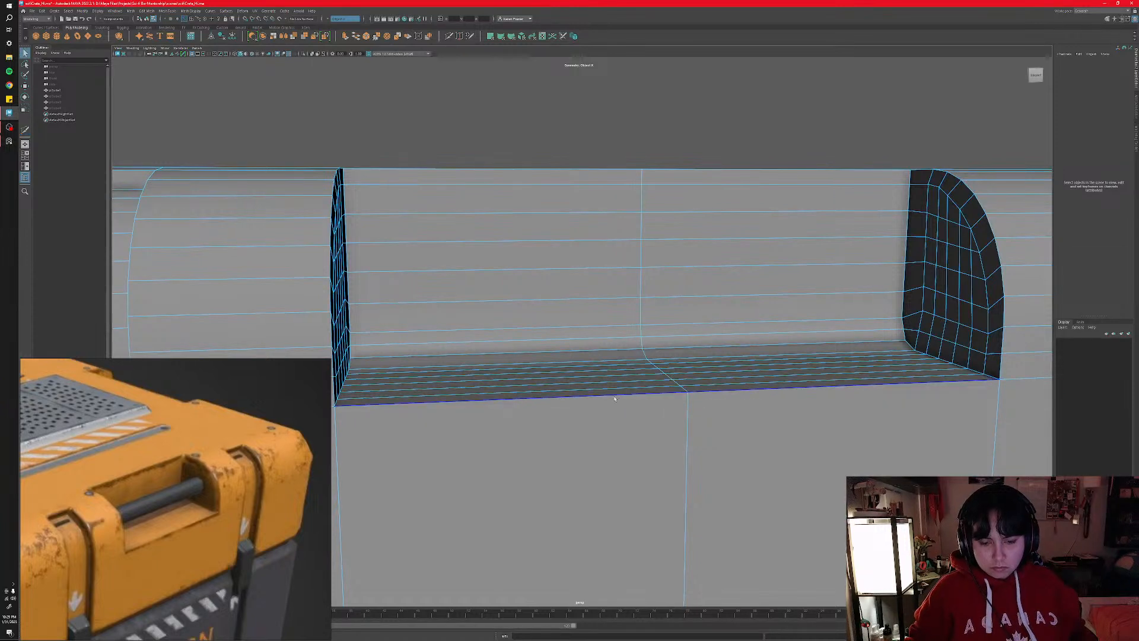
- Return to object mode, deselect the crate and inspect the reworked recess's shading from the front and from above
right_click_drag(623, 403, 675, 149)
left_click(676, 149)
scroll(643, 356, "down", 10)
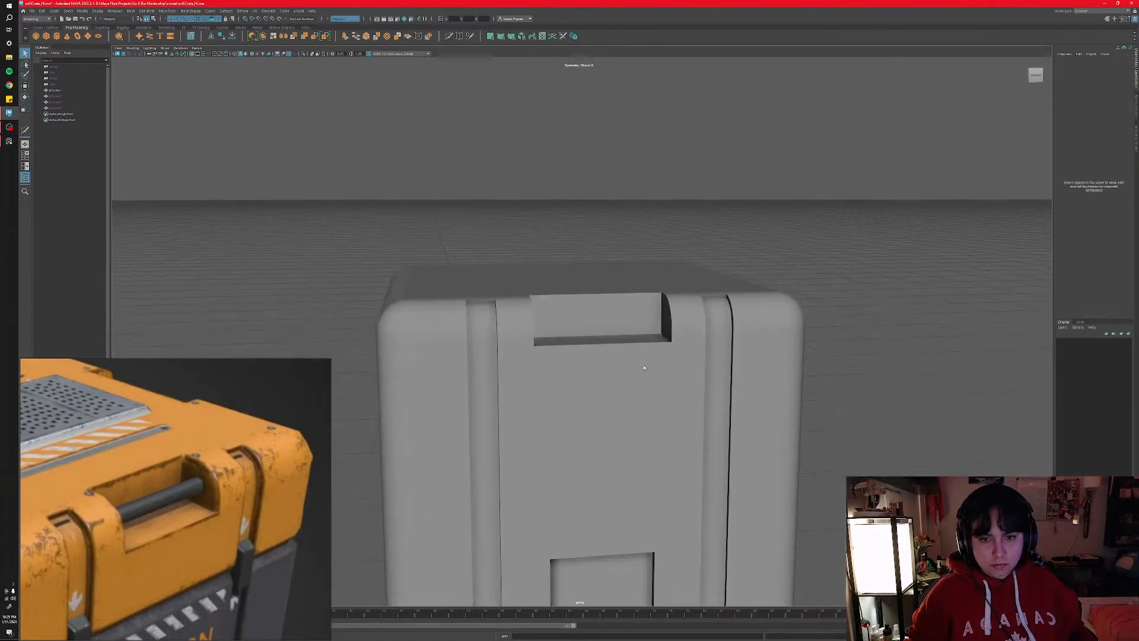
left_click_drag(643, 369, 646, 412, "alt")
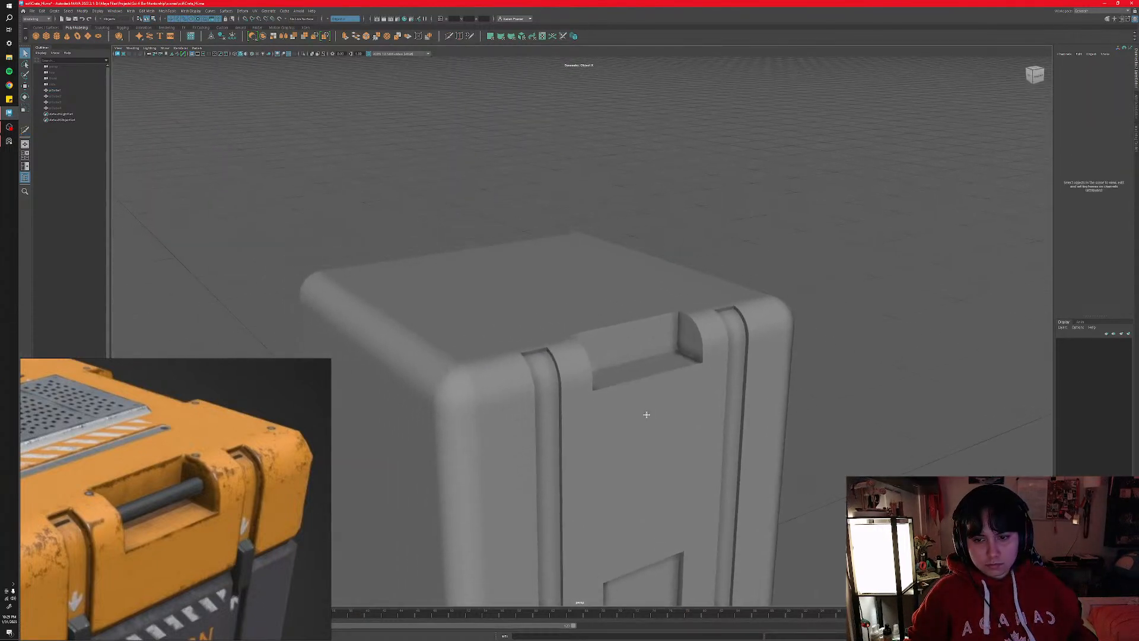
scroll(634, 403, "up", 6)
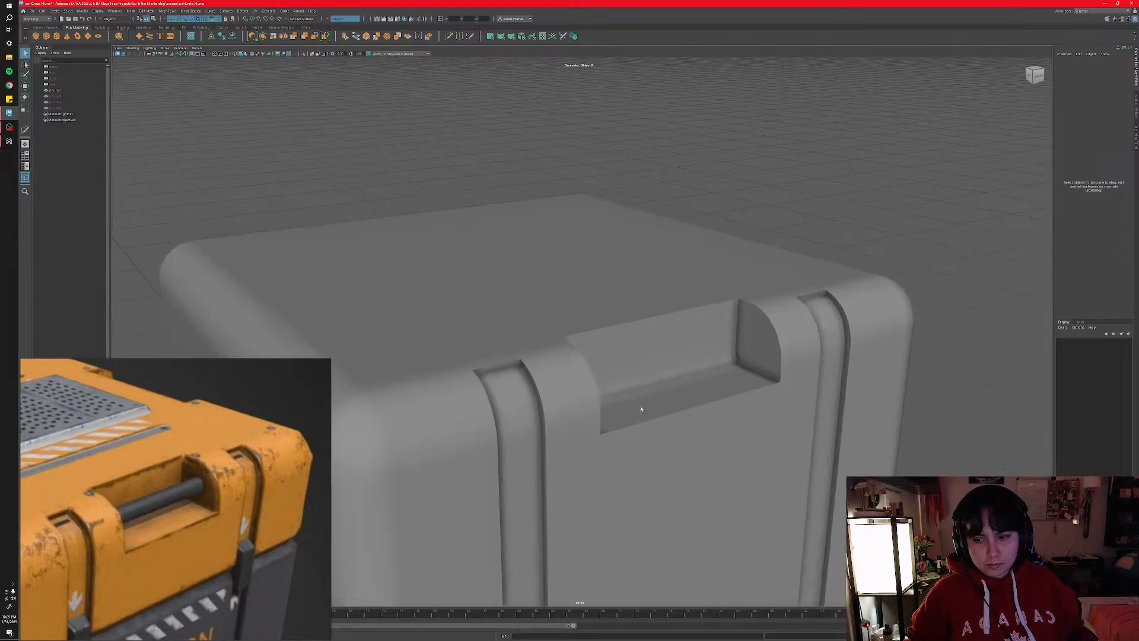
- Create a polygon cylinder for the crate's handle bar and raise it to the crate's top surface
scroll(640, 409, "down", 5)
left_click_drag(638, 409, 622, 392, "alt")
scroll(616, 404, "up", 5)
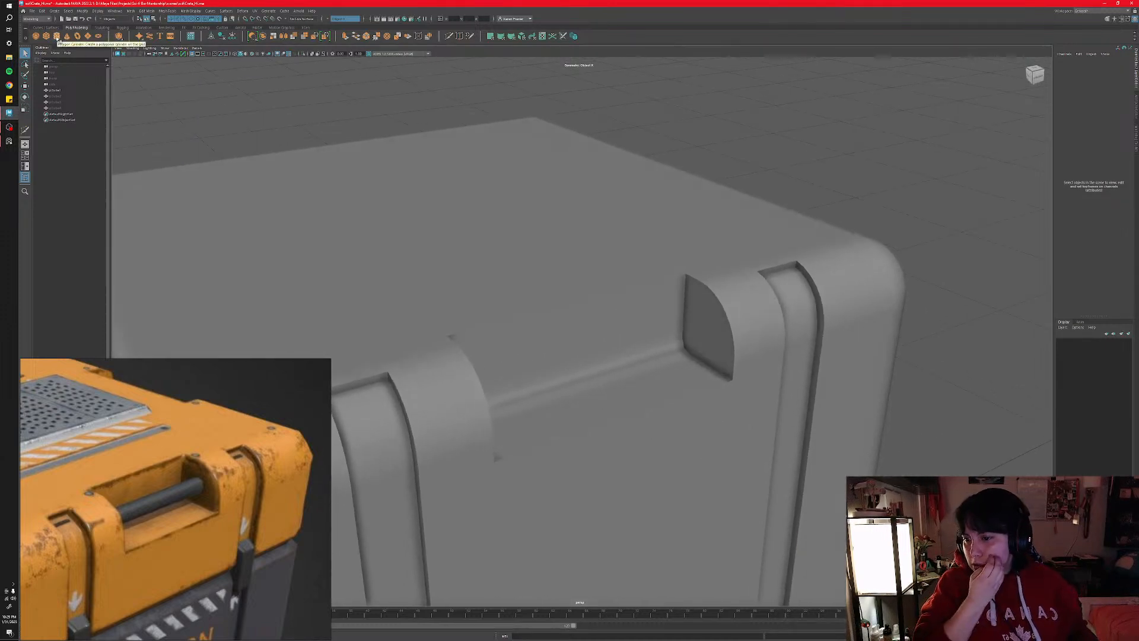
left_click(57, 39)
scroll(600, 330, "down", 5)
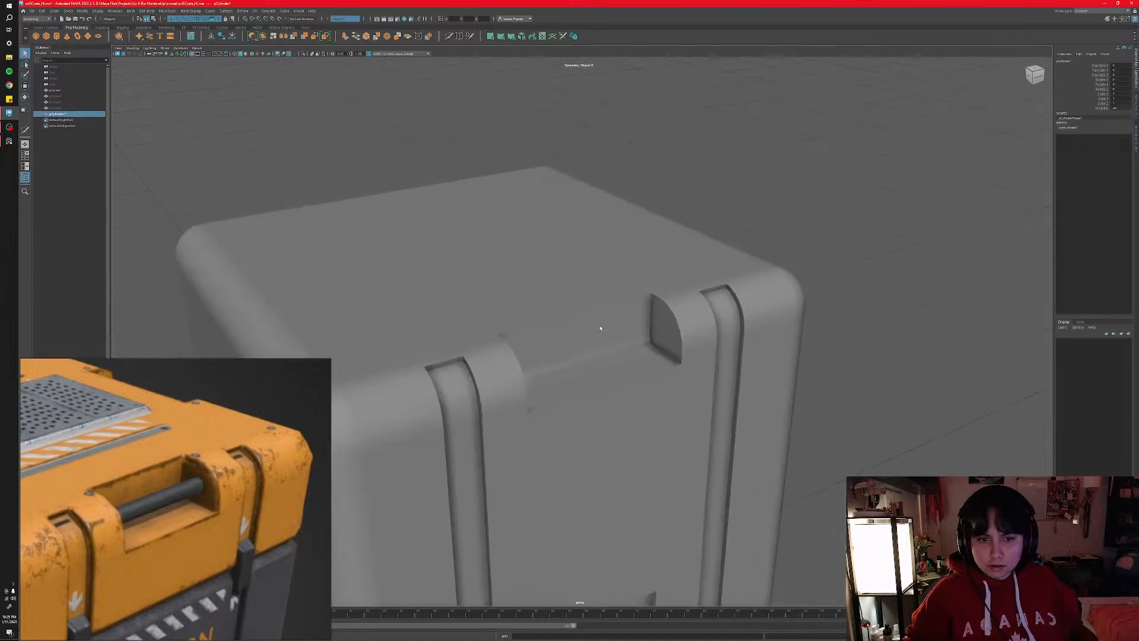
scroll(613, 327, "down", 3)
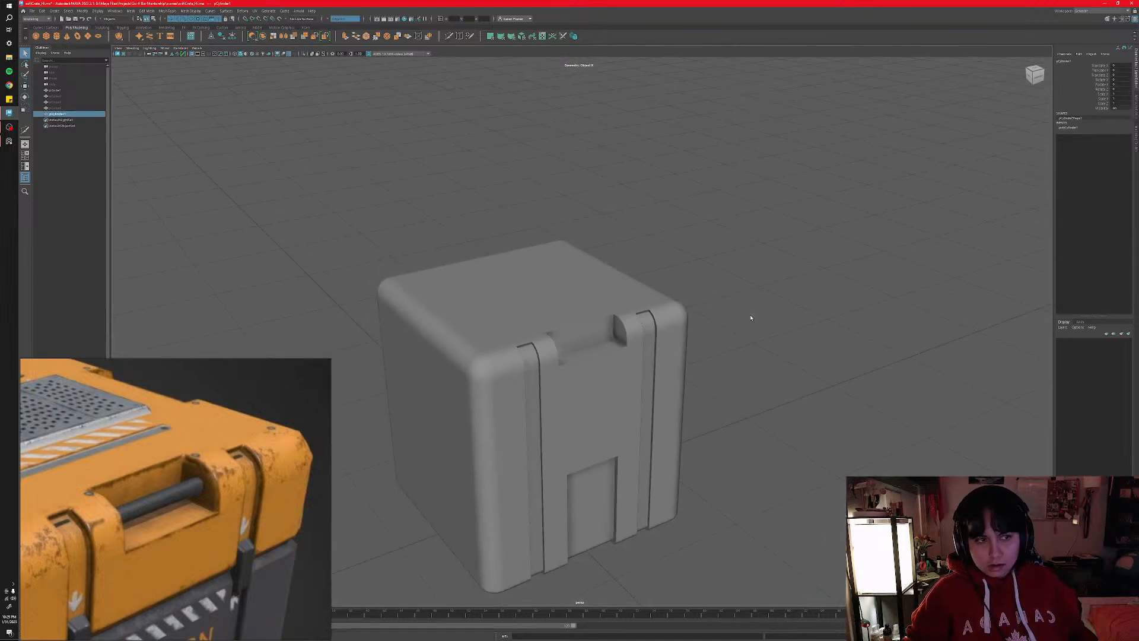
scroll(686, 425, "down", 3)
key("w")
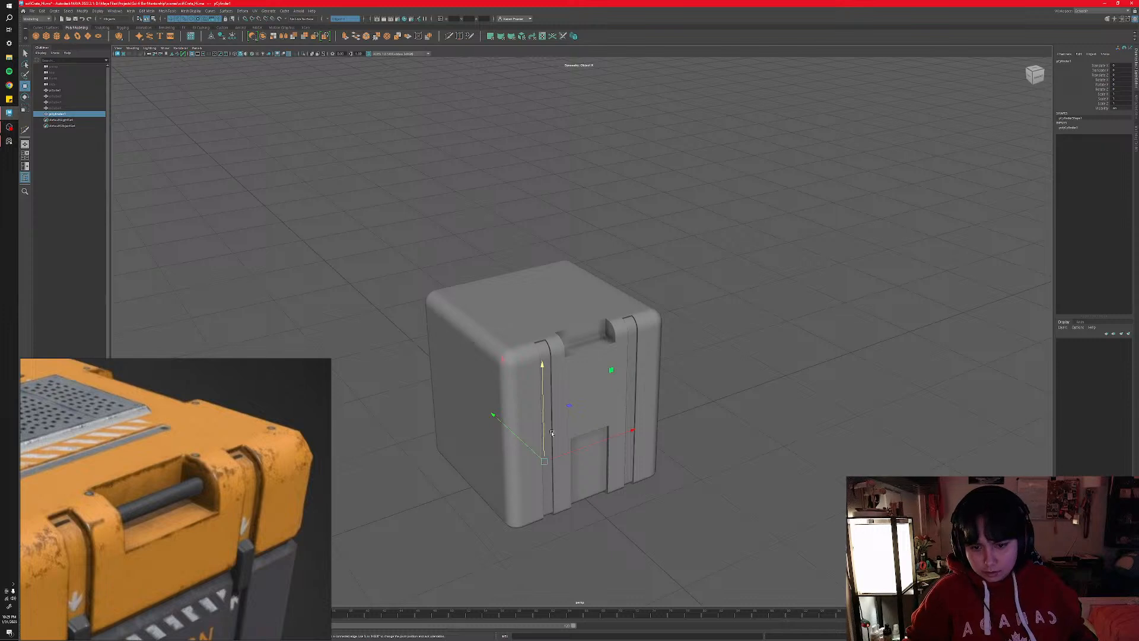
left_click_drag(542, 441, 543, 287)
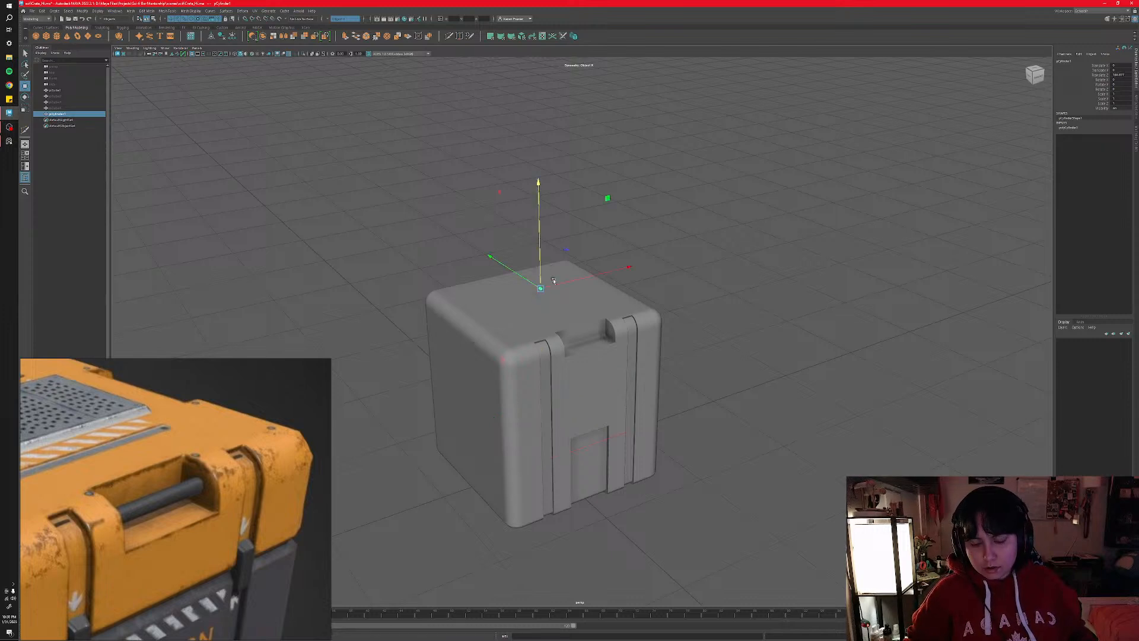
key("ctrl+1")
scroll(638, 332, "down", 5)
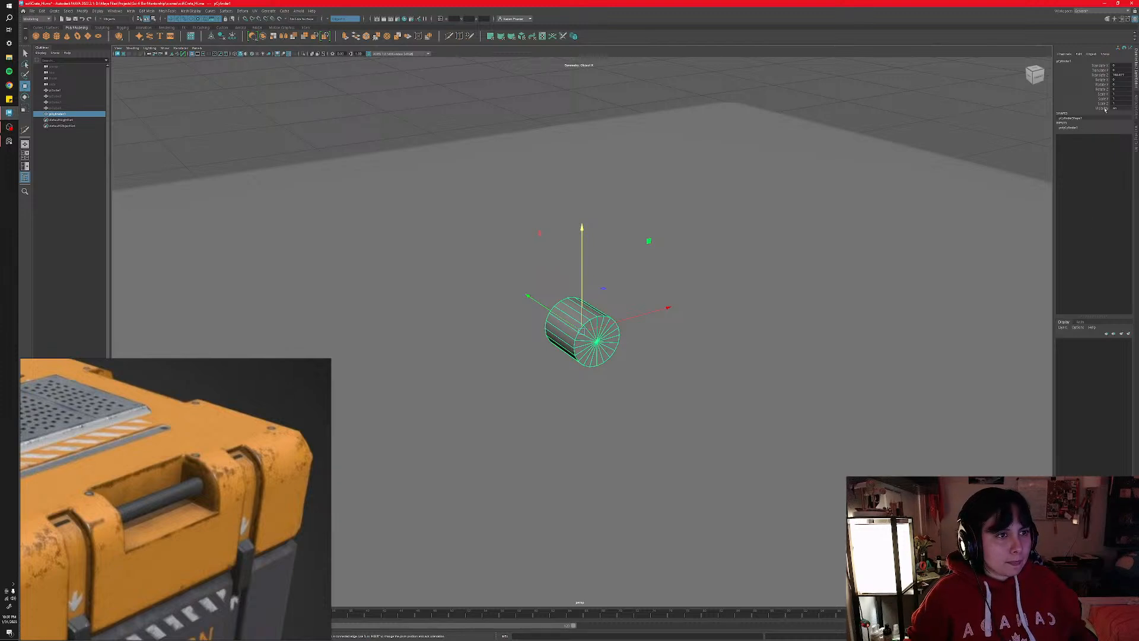
- Reduce the cylinder's height to about half and set its Rotate Z to 90 so it lies parallel to the recess
left_click(1077, 128)
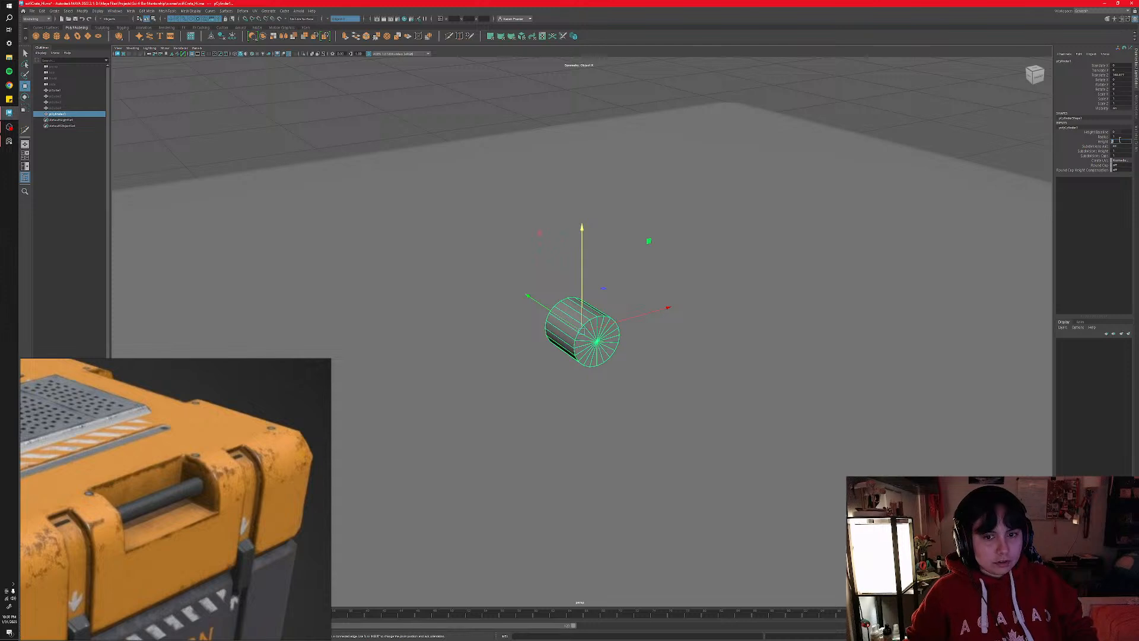
key("Return")
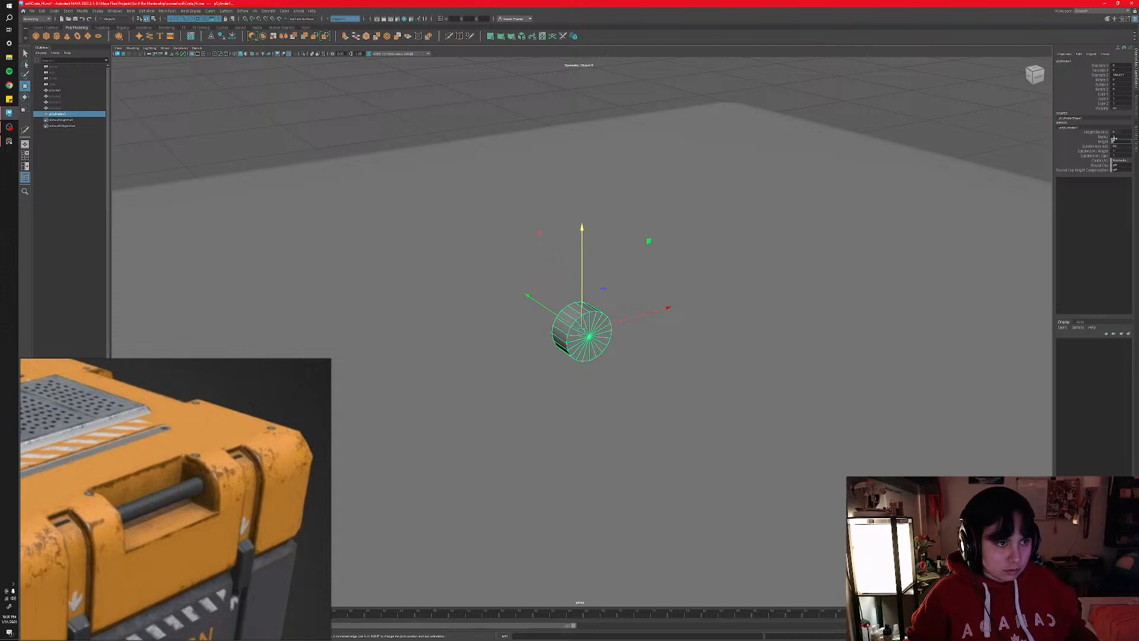
left_click(1118, 103)
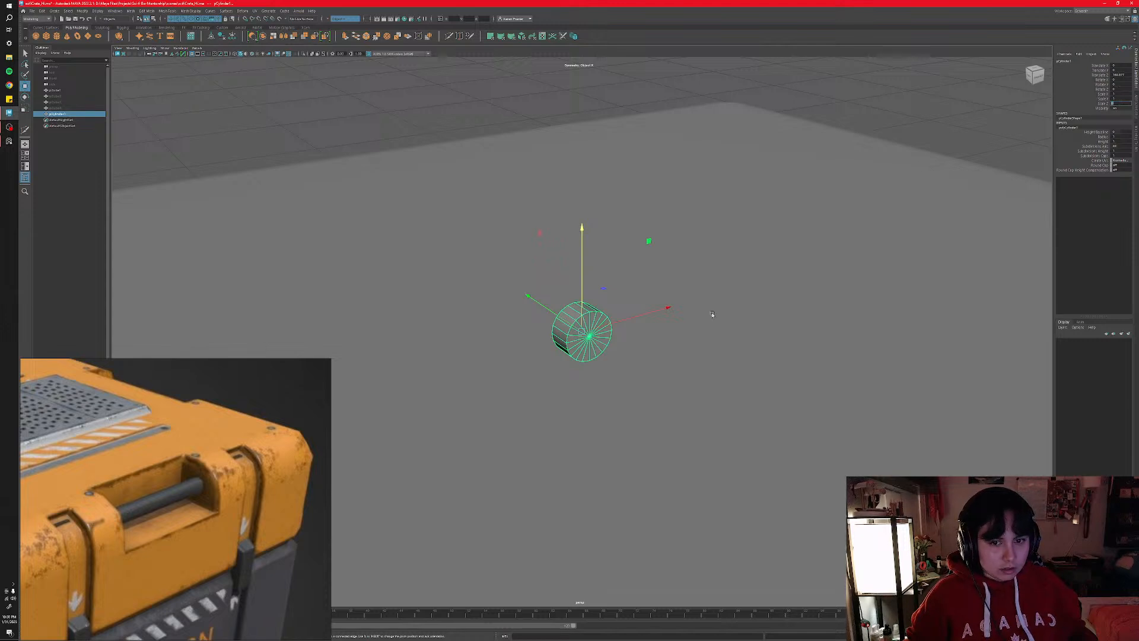
middle_click_drag(691, 377, 711, 368, "alt")
key("e")
left_click_drag(603, 372, 545, 381)
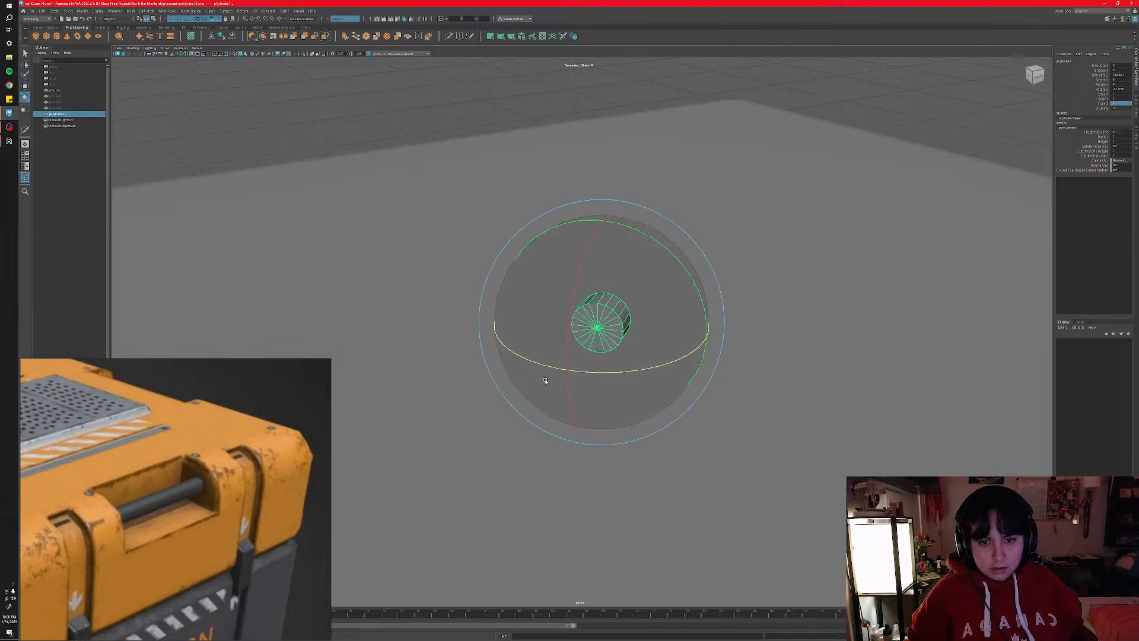
left_click(1118, 89)
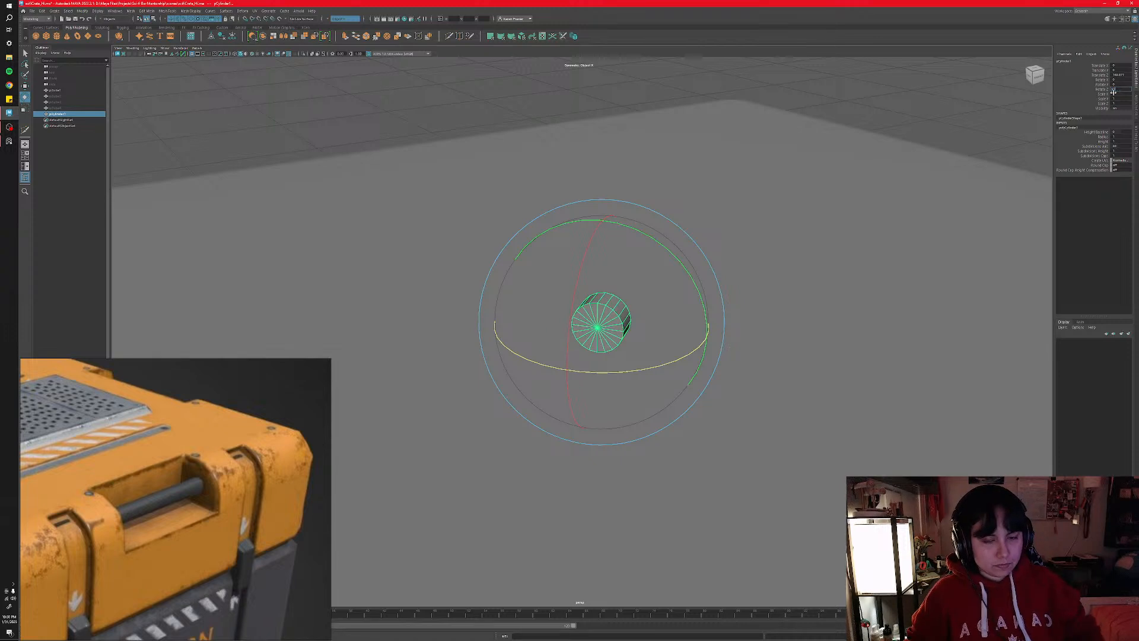
type("90")
key("Return")
- Delete the faces of both end caps from the cylinder, leaving an open tube, and return to object mode
left_click_drag(760, 417, 727, 380, "alt")
key("f")
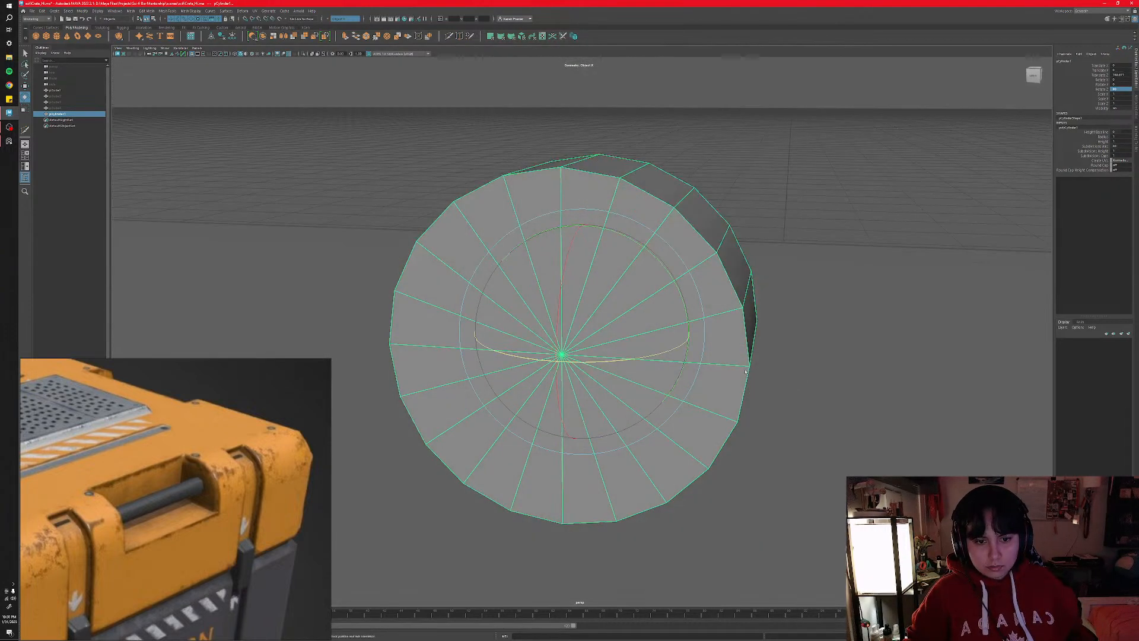
right_click_drag(727, 379, 726, 404)
left_click(736, 391)
left_click_drag(737, 392, 599, 338, "alt")
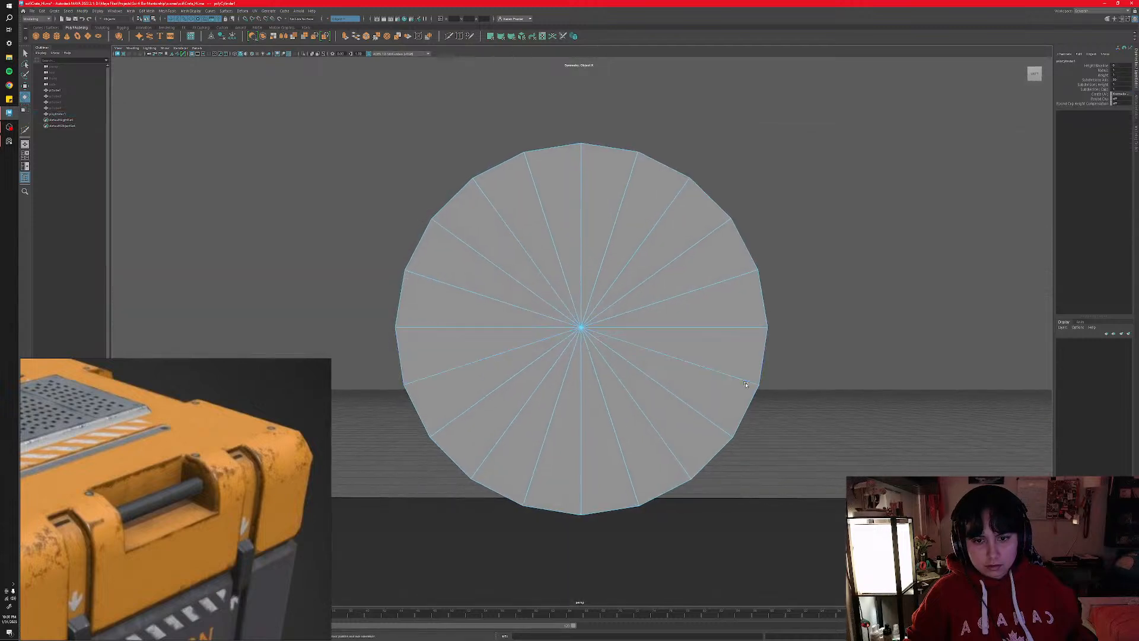
left_click(580, 199)
key("F8")
key("Delete")
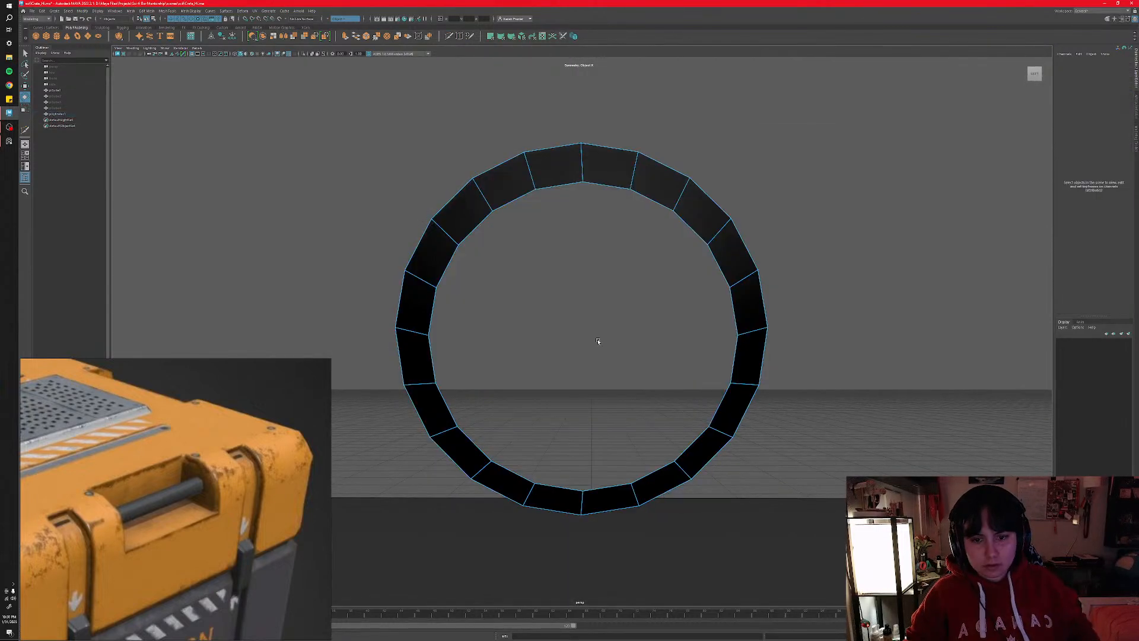
left_click(731, 247)
right_click(731, 231)
left_click(758, 221)
- Stretch the open cylinder along its length by setting its Scale Y to 30
left_click_drag(755, 216, 721, 266, "alt")
scroll(732, 267, "down", 3)
scroll(720, 266, "down", 3)
left_click_drag(764, 328, 758, 353, "alt")
scroll(758, 355, "down", 6)
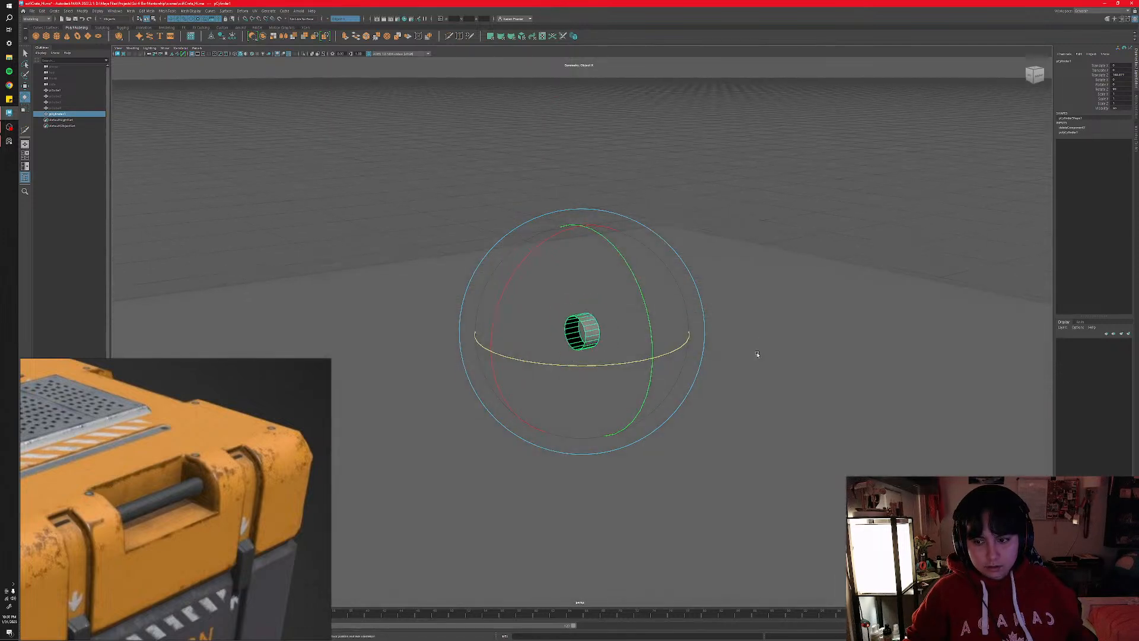
key("r")
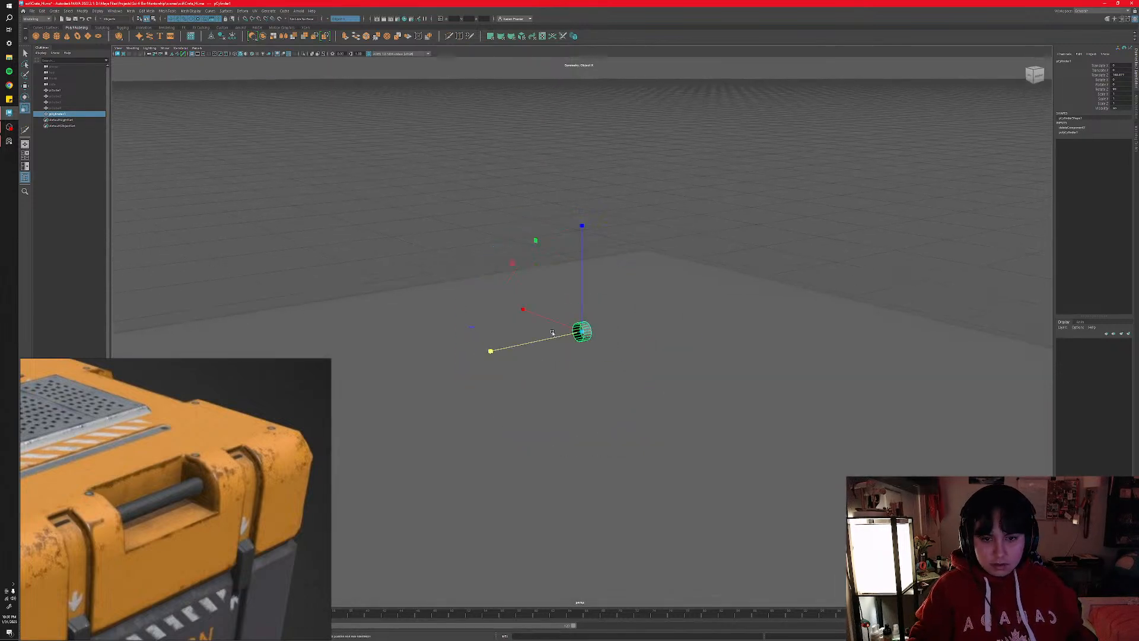
left_click_drag(555, 341, 498, 352)
scroll(851, 419, "up", 10)
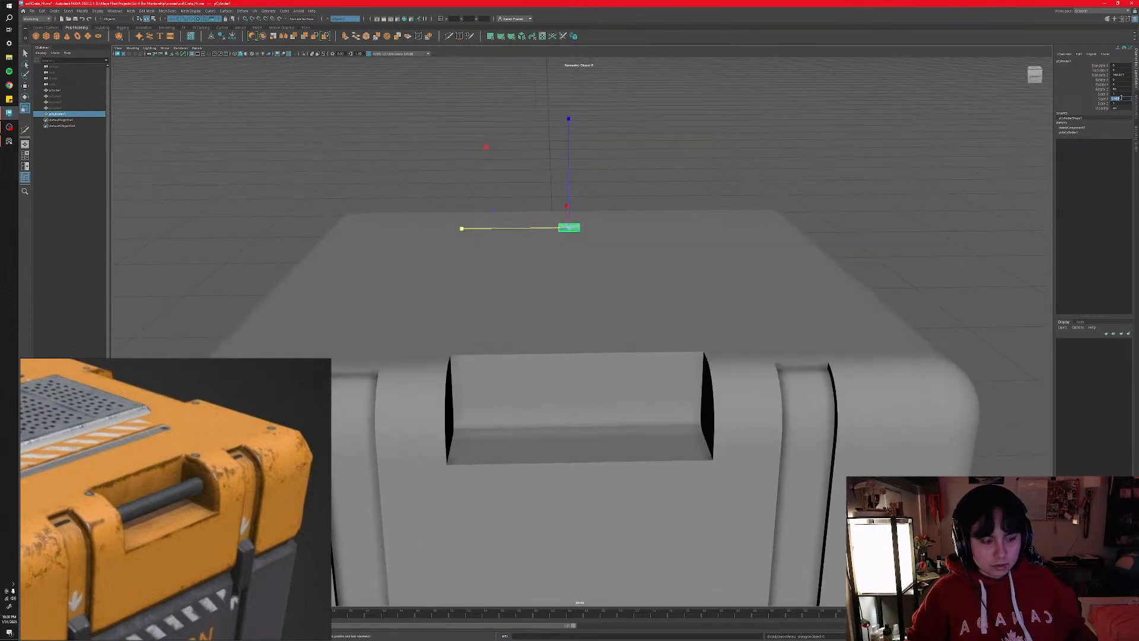
type("30")
key("Return")
scroll(766, 292, "down", 5)
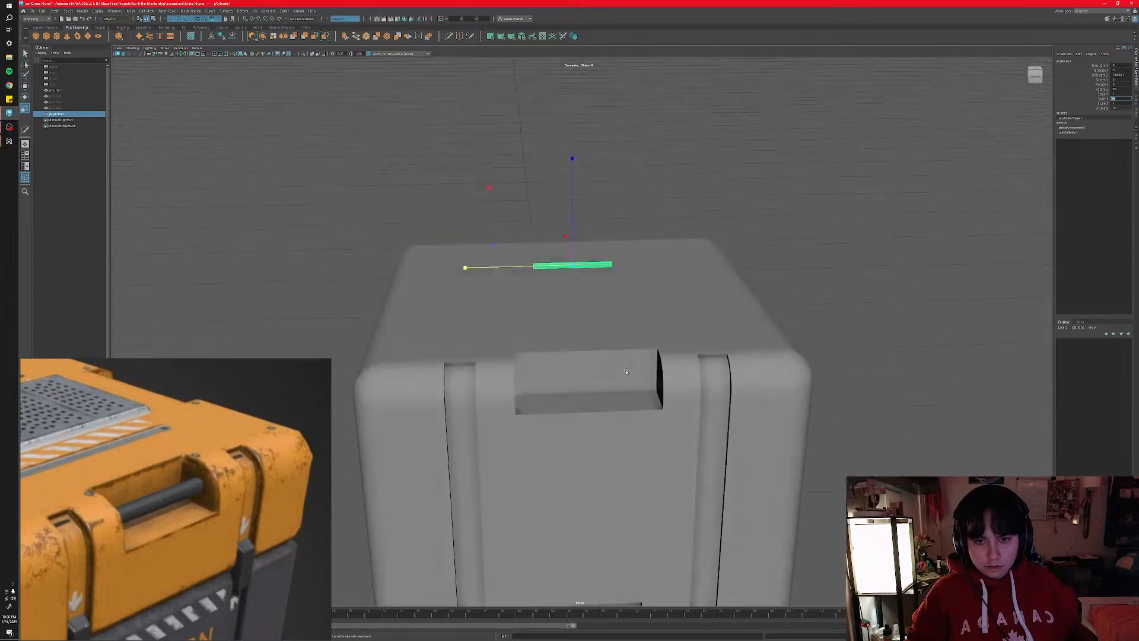
- Move the cylinder into the handle recess and set its Scale Y to 50 so it spans the opening
left_click_drag(766, 291, 607, 380, "alt")
left_click_drag(566, 269, 568, 315)
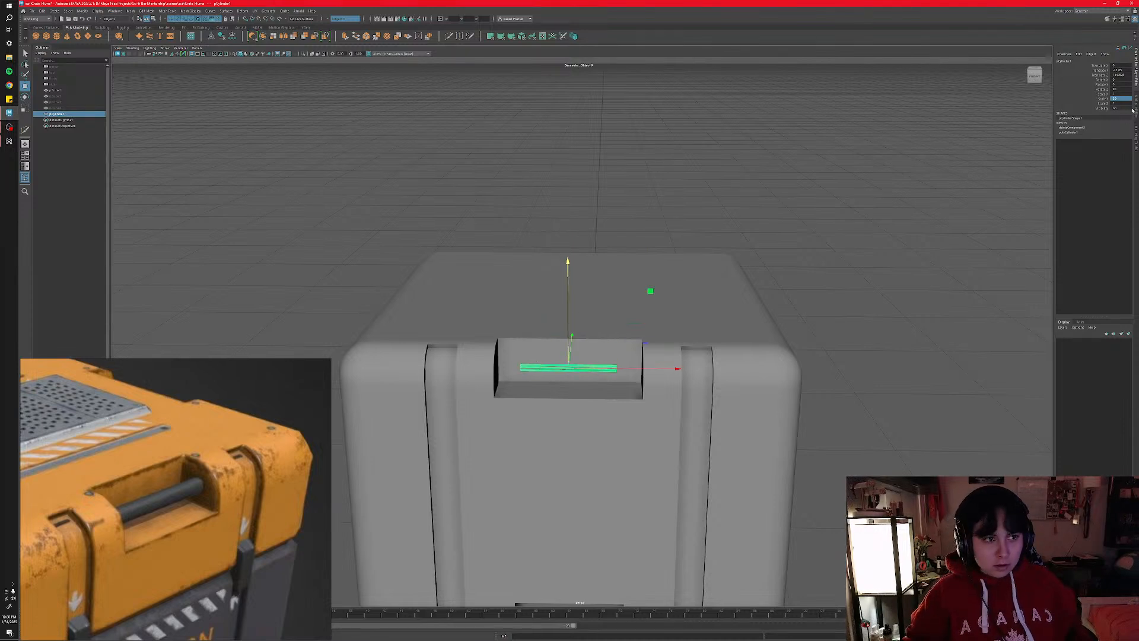
type("50")
key("Return")
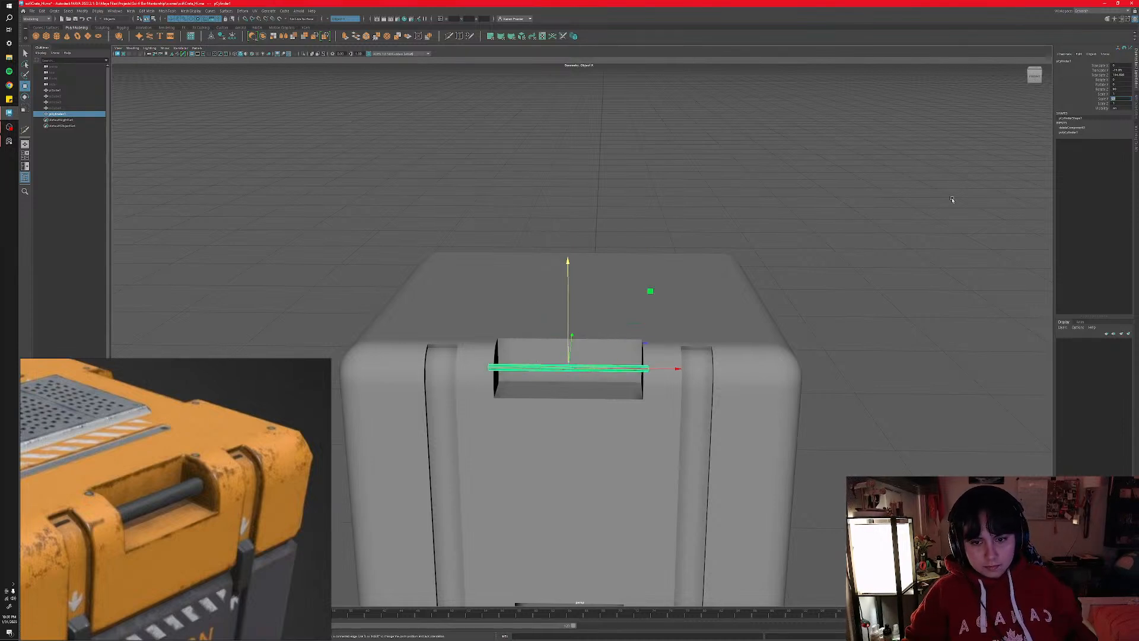
- Adjust the handle bar's depth and height so it sits inside the recess between the two side walls
left_click_drag(635, 440, 731, 474, "alt")
left_click_drag(696, 366, 676, 366)
key("f")
left_click_drag(747, 417, 731, 394, "alt")
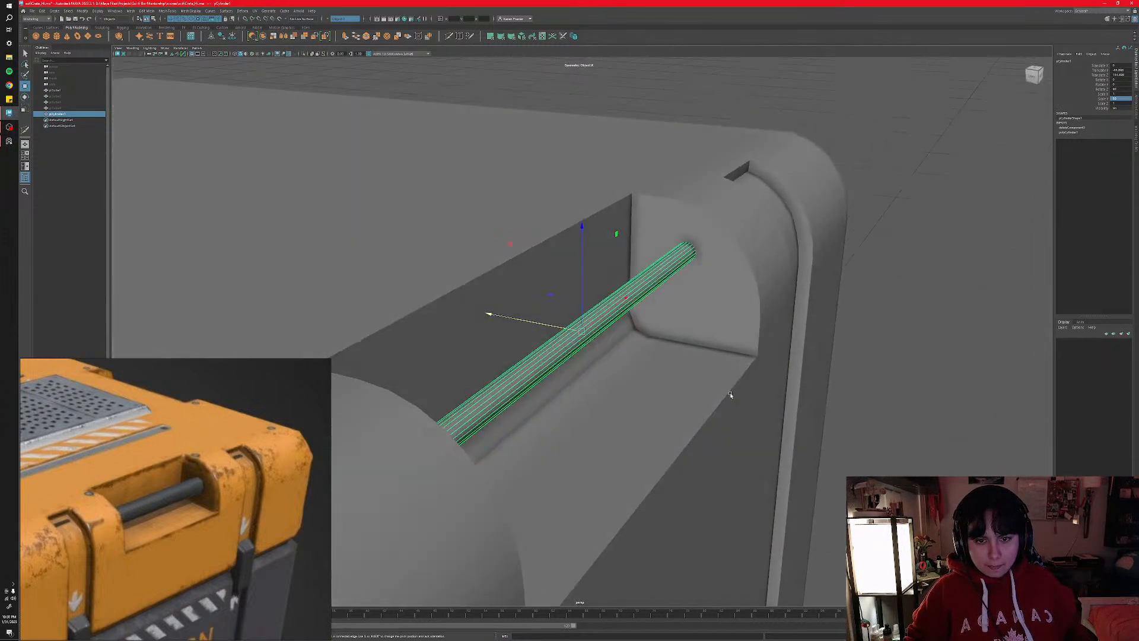
left_click_drag(584, 293, 588, 321)
left_click_drag(683, 374, 717, 373, "alt")
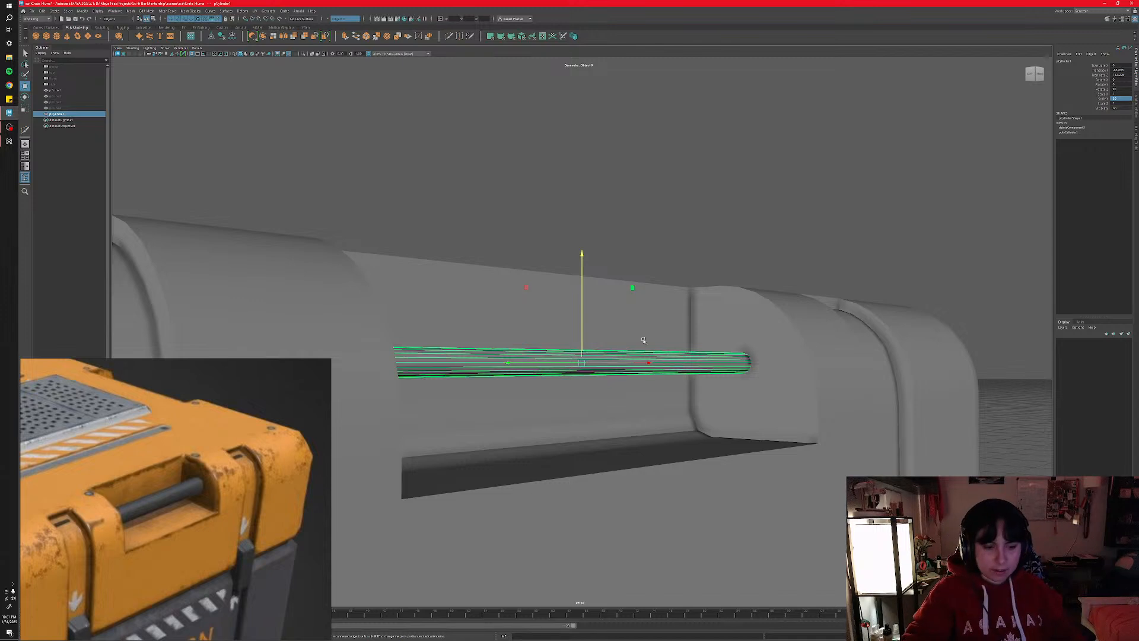
- Thicken the handle bar by setting its Scale X and Scale Z to 2.5
left_click_drag(643, 339, 1013, 164, "alt")
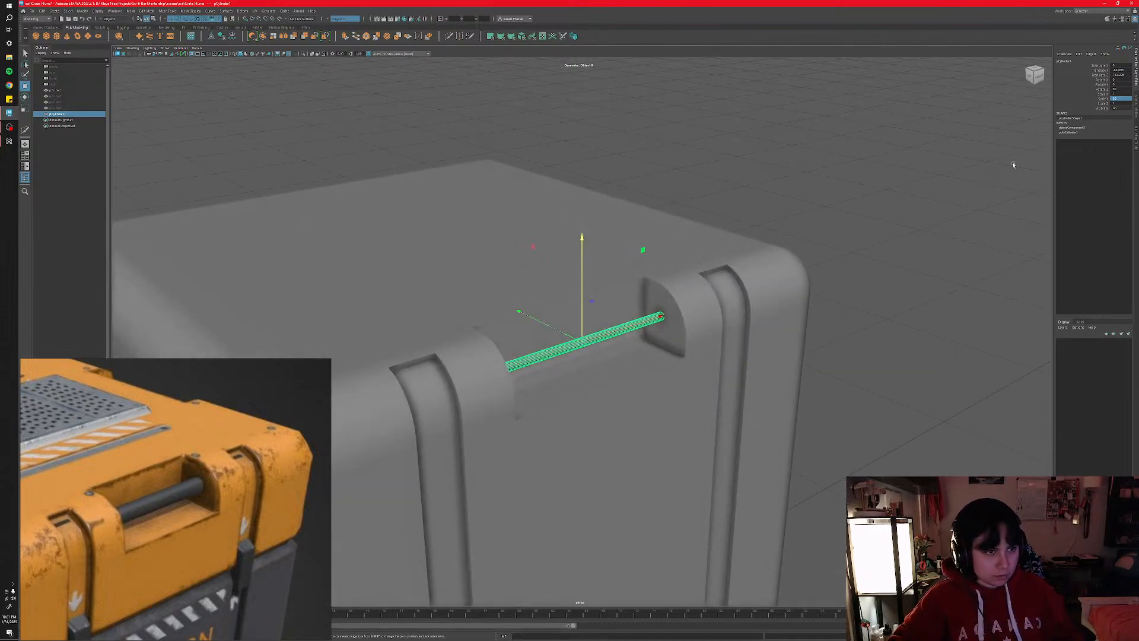
left_click(1068, 133)
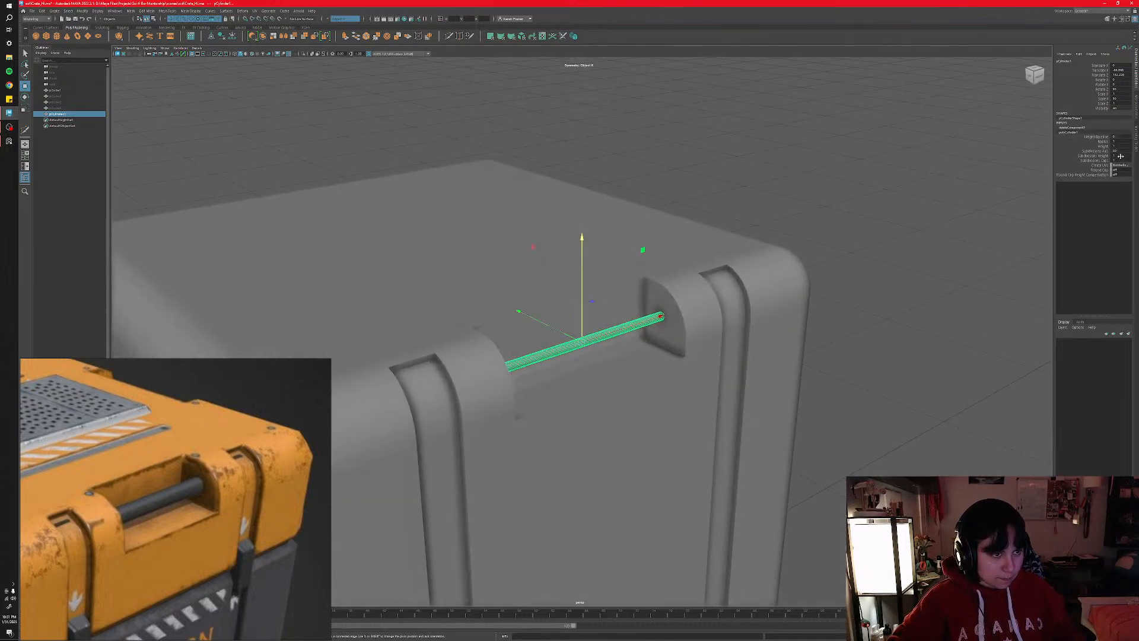
left_click_drag(1120, 98, 1120, 103)
left_click(1121, 93)
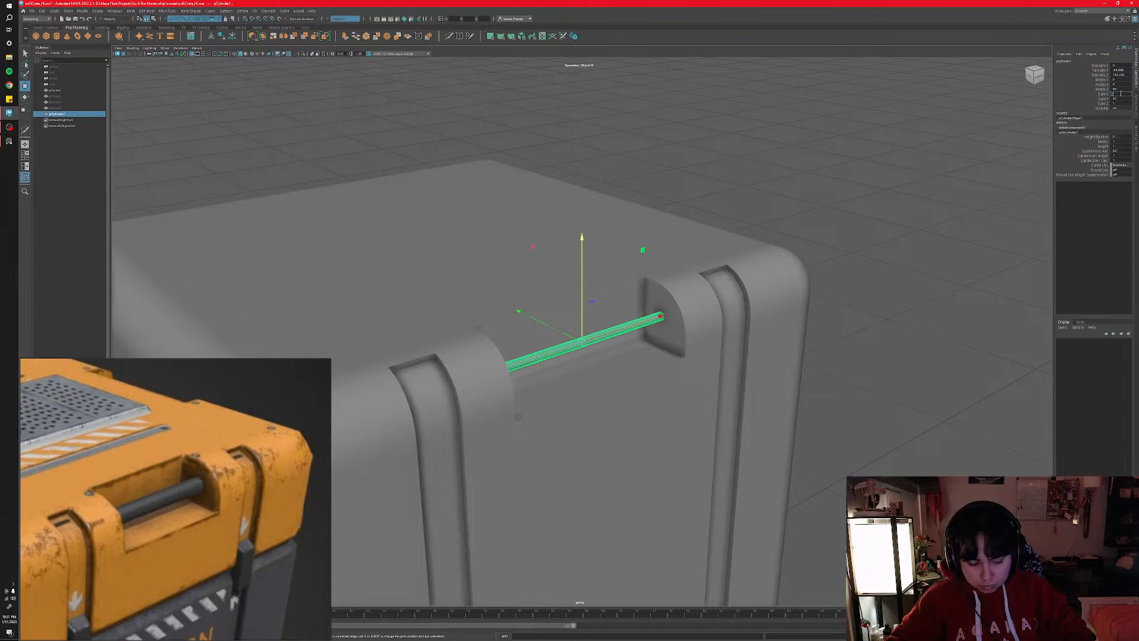
left_click(1122, 103)
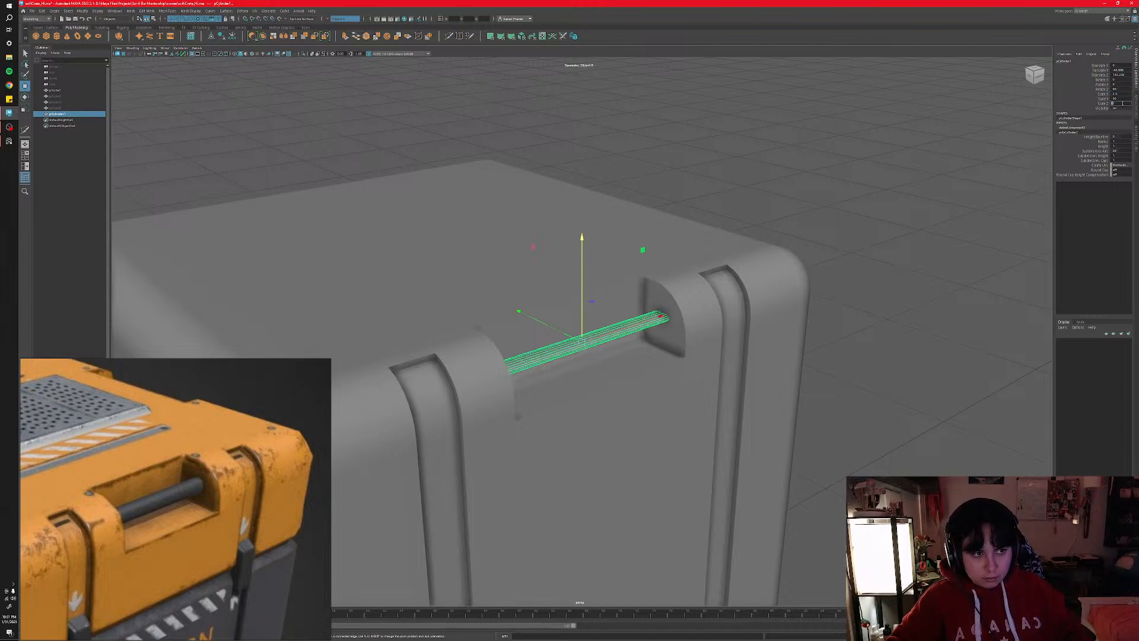
type("2.5")
key("Return")
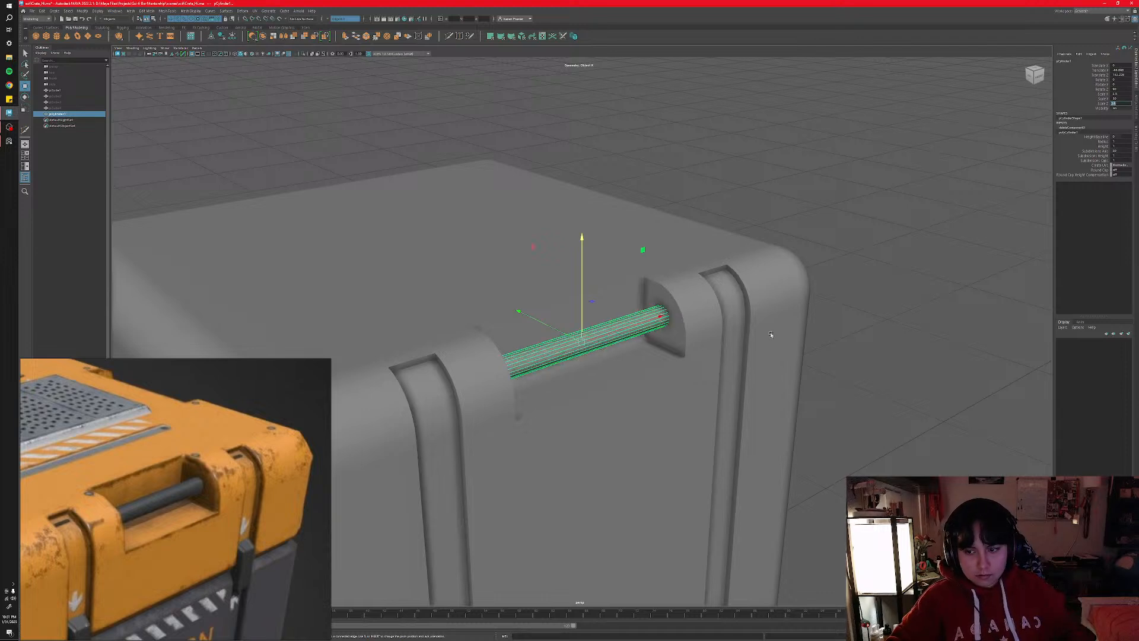
- Deselect the handle bar and compare its thickness and placement in the recess with the reference crate
left_click_drag(771, 335, 836, 356, "alt")
left_click(842, 356)
right_click_drag(842, 356, 755, 368, "alt")
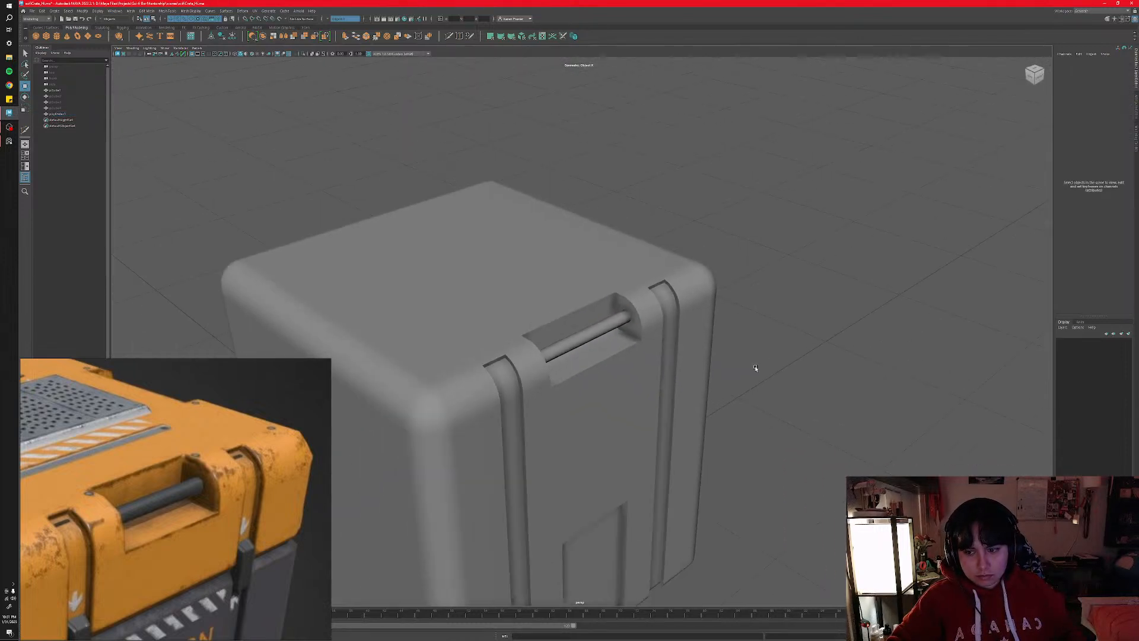
left_click_drag(755, 367, 736, 353, "alt")
scroll(243, 507, "down", 3)
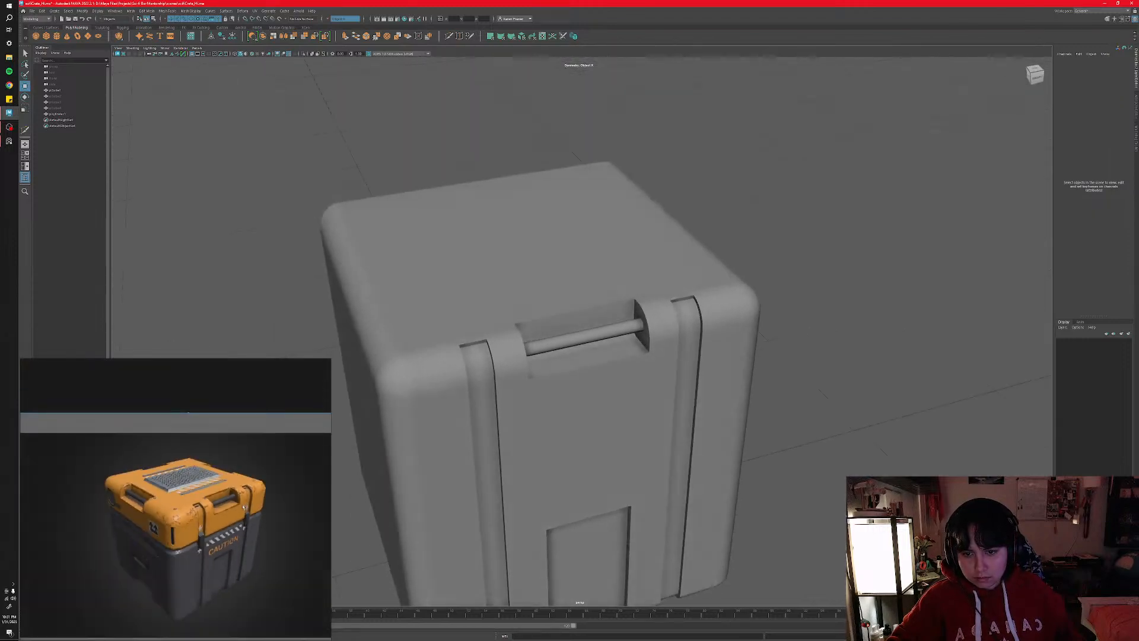
scroll(243, 507, "up", 5)
scroll(664, 435, "up", 4)
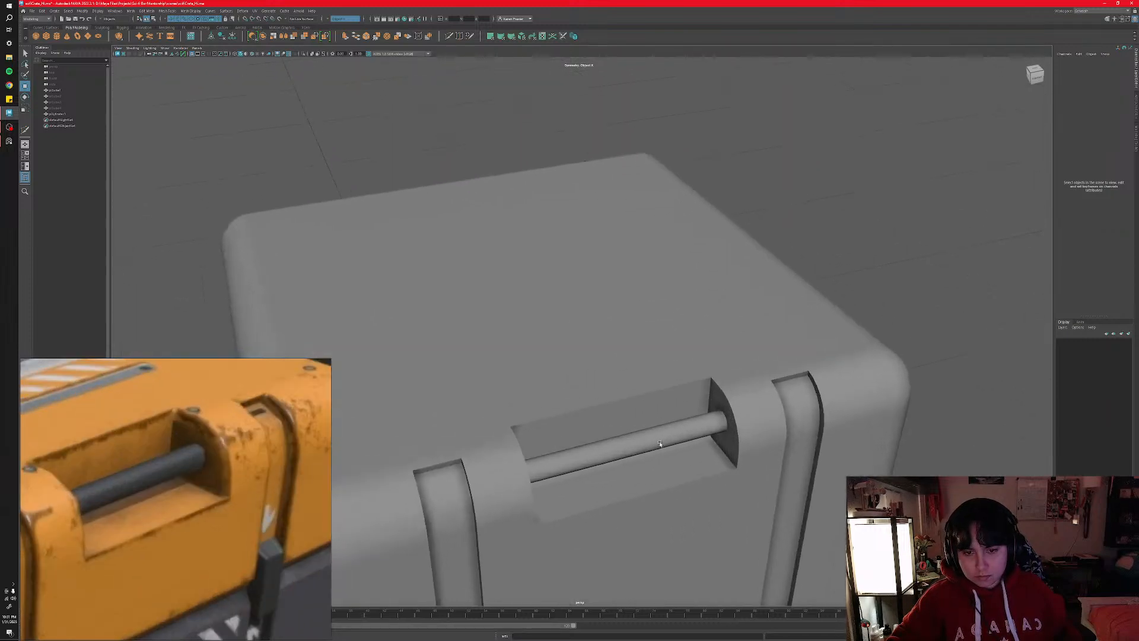
scroll(661, 445, "up", 3)
middle_click_drag(665, 447, 587, 343, "alt")
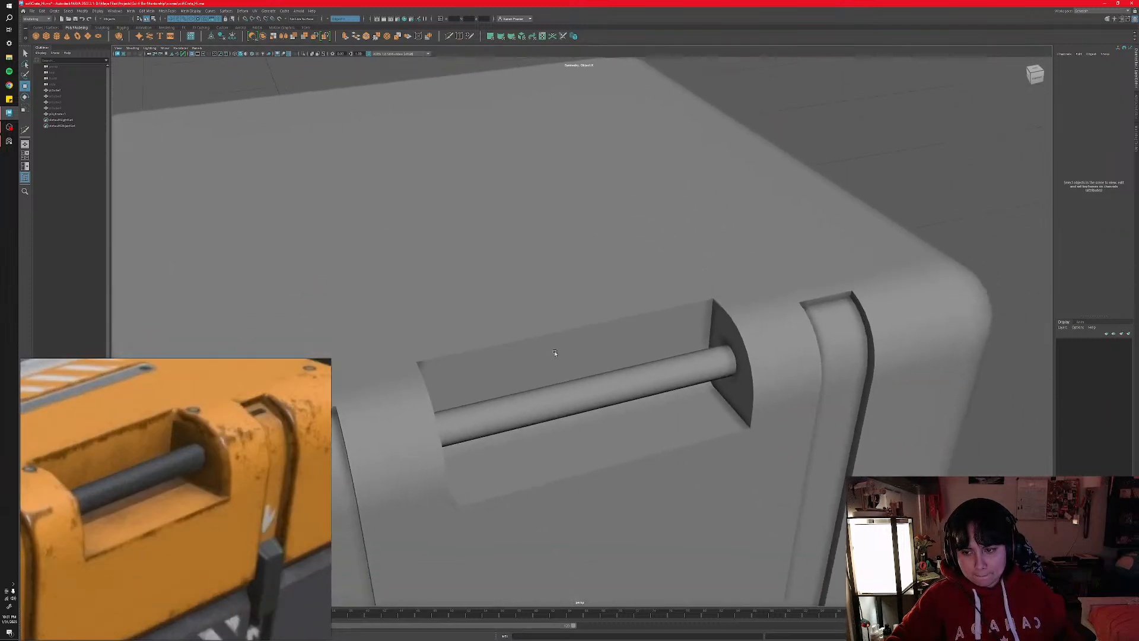
scroll(554, 352, "down", 3)
left_click_drag(554, 346, 585, 353, "alt")
scroll(582, 349, "down", 5)
- Set the handle bar's Scale X and Scale Z to 3, and deselect it to check the thickness
left_click(605, 353)
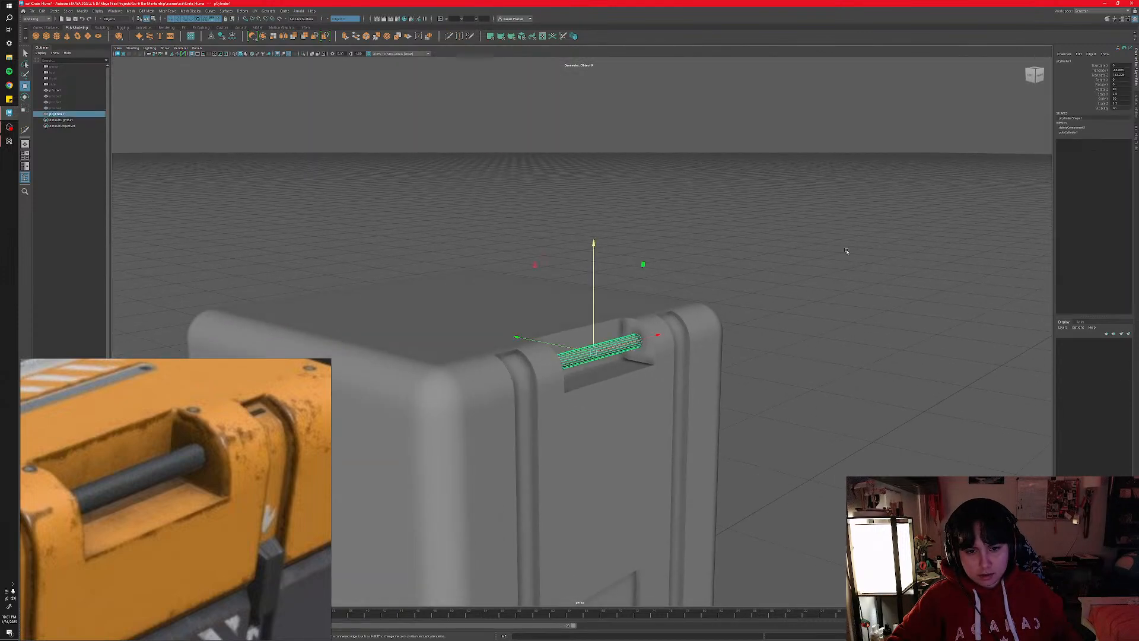
type("3")
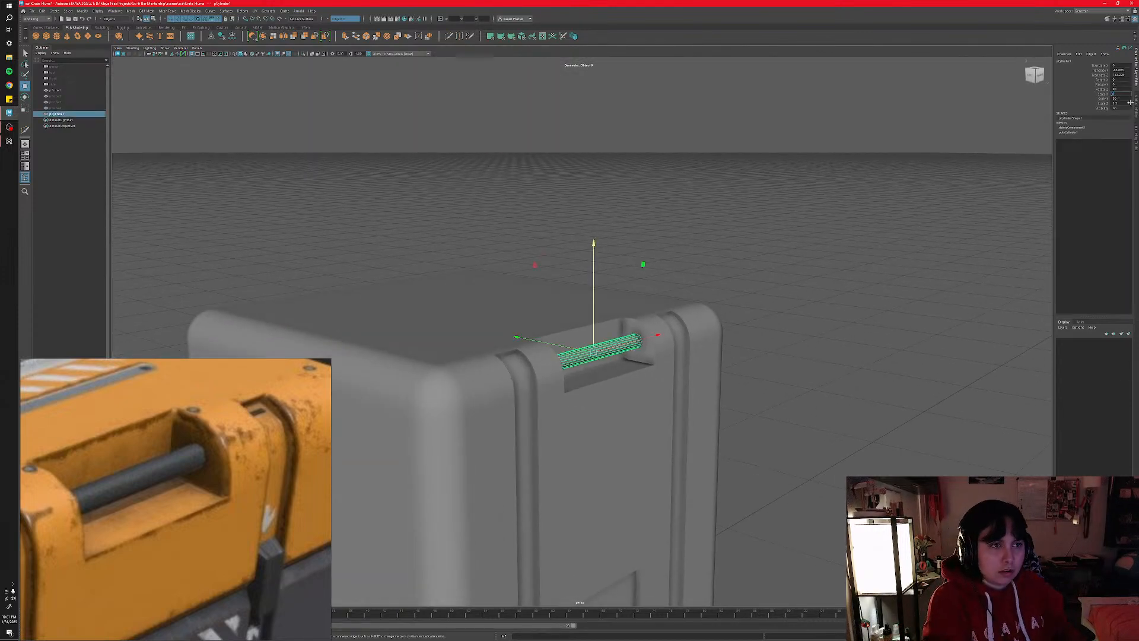
left_click(1124, 103)
type("3")
key("Return")
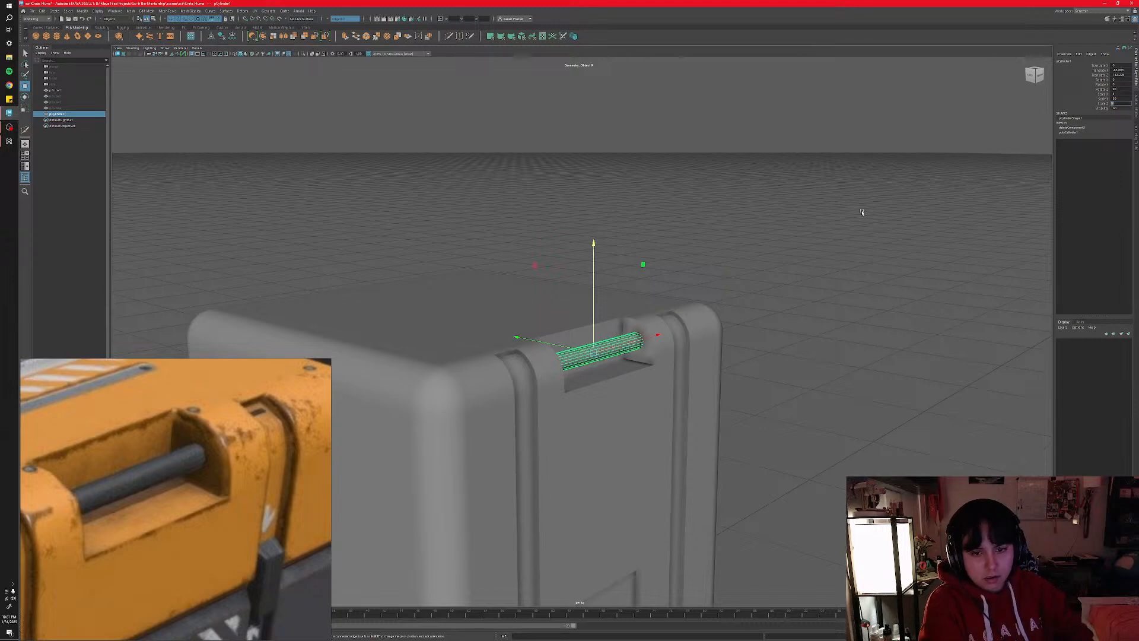
left_click_drag(775, 337, 643, 330, "alt")
left_click(771, 346)
left_click(636, 344)
left_click(805, 381)
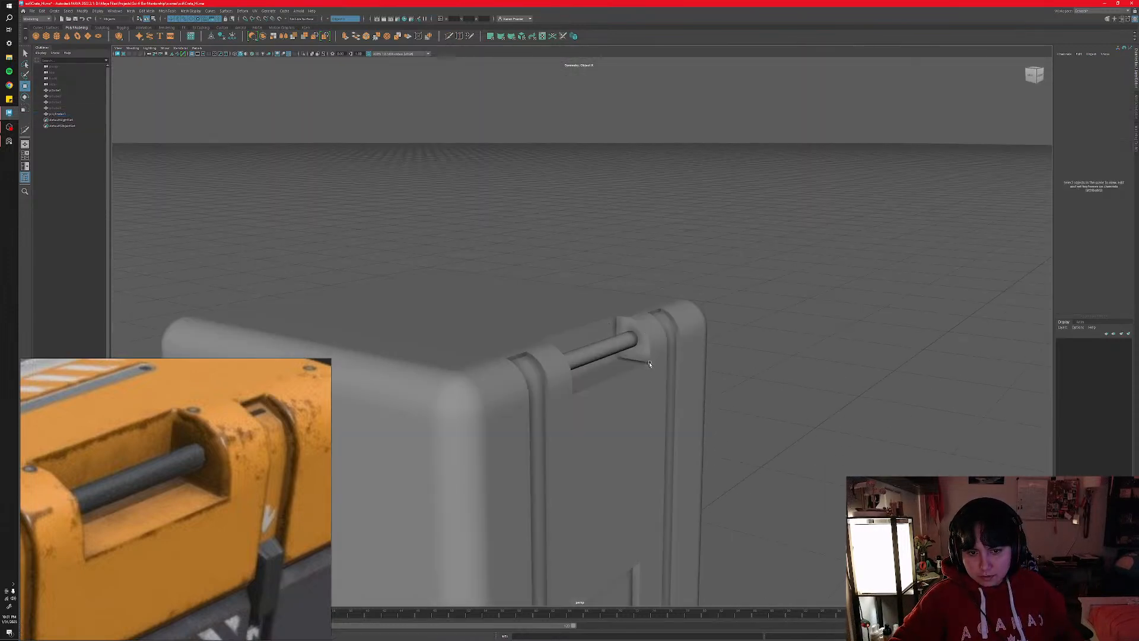
- Lower the handle bar slightly and shift its depth to refine its placement inside the recess
left_click_drag(596, 376, 736, 415, "alt")
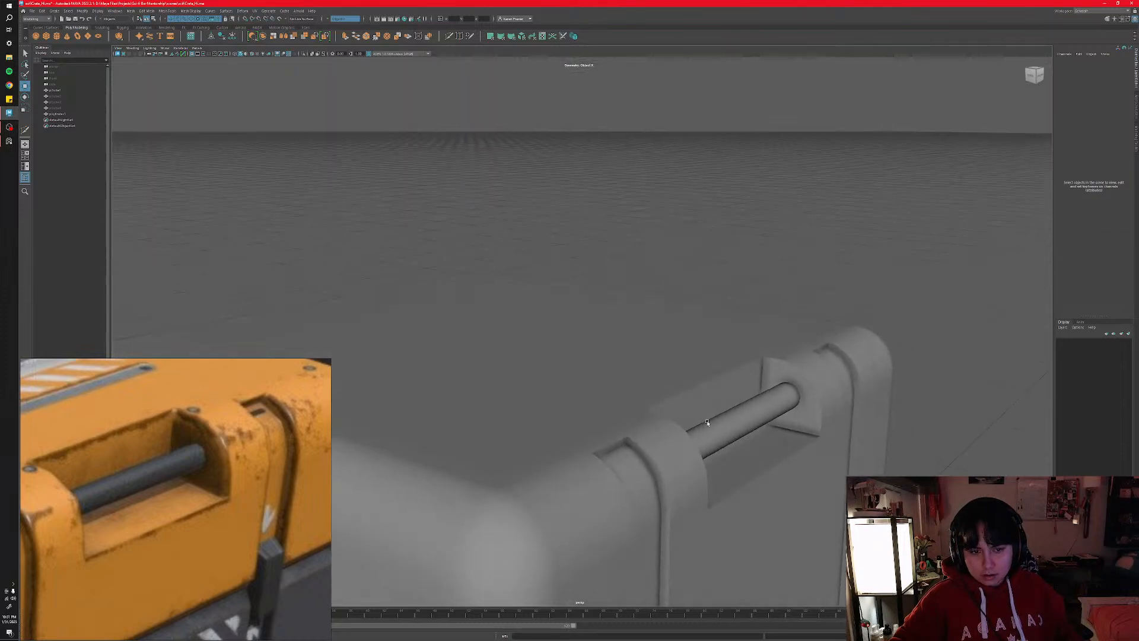
left_click(735, 419)
left_click_drag(735, 383, 734, 390)
left_click_drag(734, 391, 669, 336, "alt")
middle_click_drag(669, 336, 544, 381, "alt")
left_click_drag(545, 339, 557, 417)
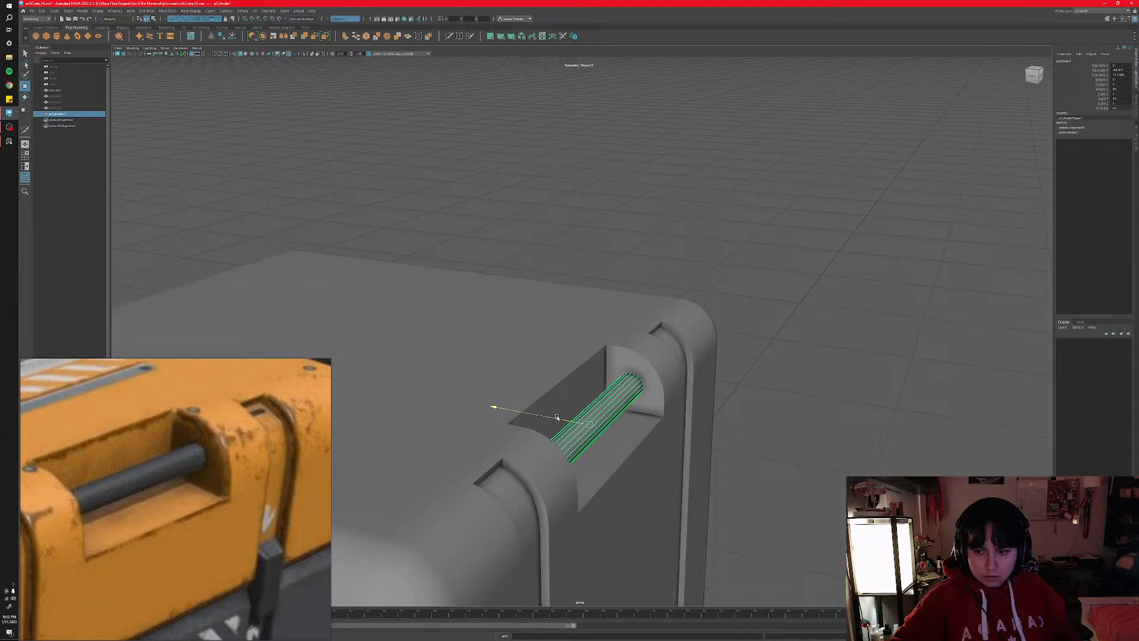
left_click_drag(638, 423, 733, 433, "alt")
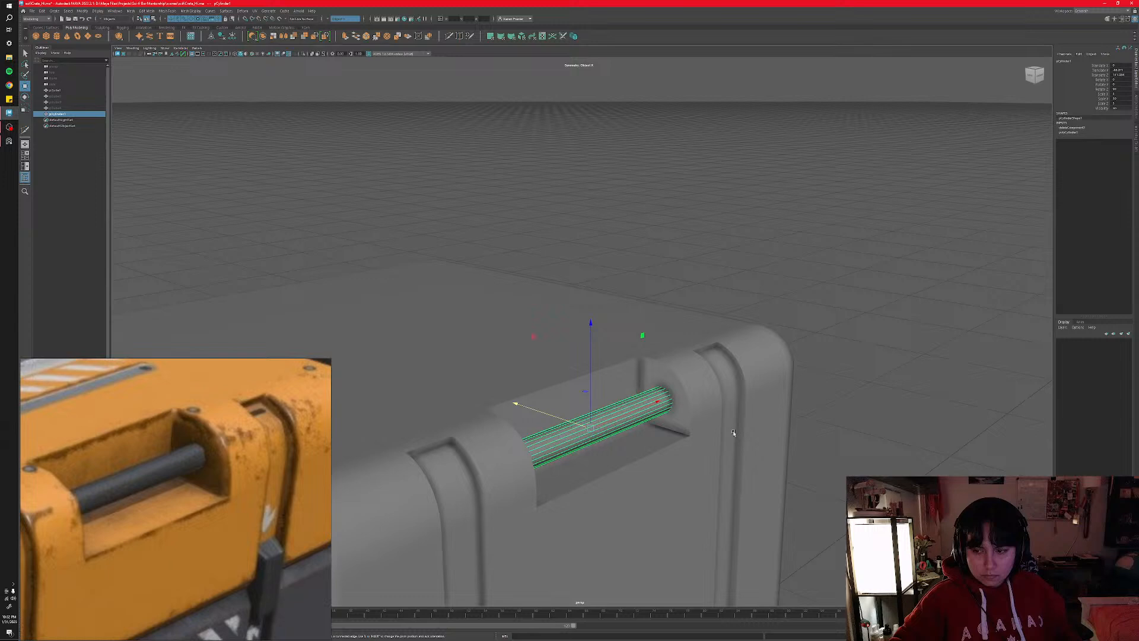
left_click(847, 407)
- Examine how the handle bar fits the crate's recess in the perspective and orthographic views, including where its ends meet the side walls
left_click_drag(846, 407, 735, 403, "alt")
left_click(676, 402)
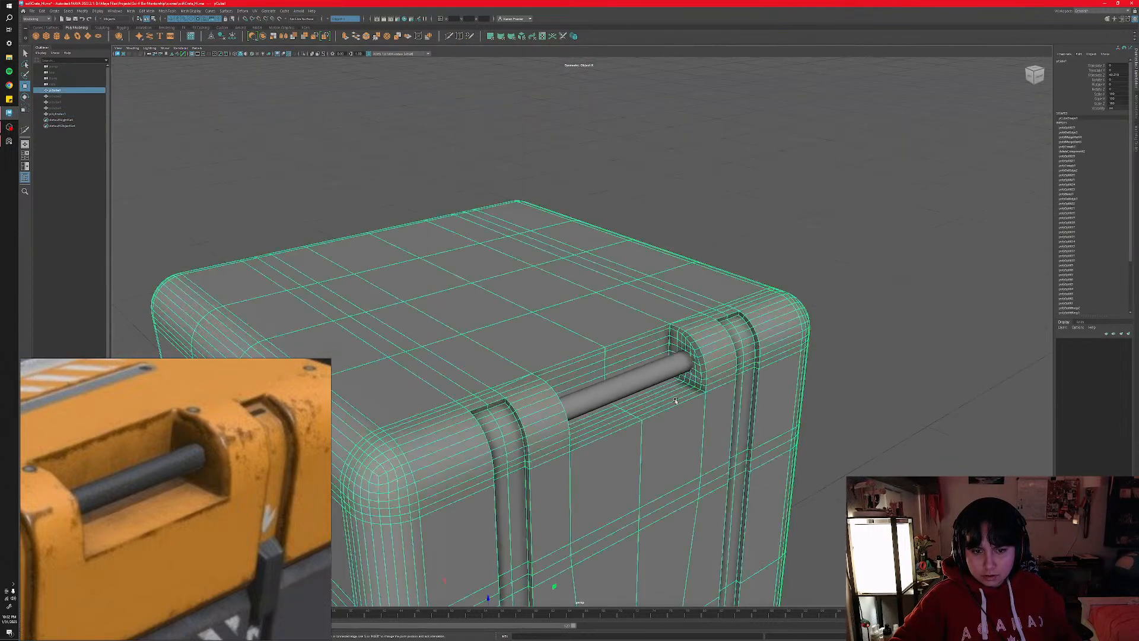
left_click_drag(684, 394, 638, 397, "alt")
key("space")
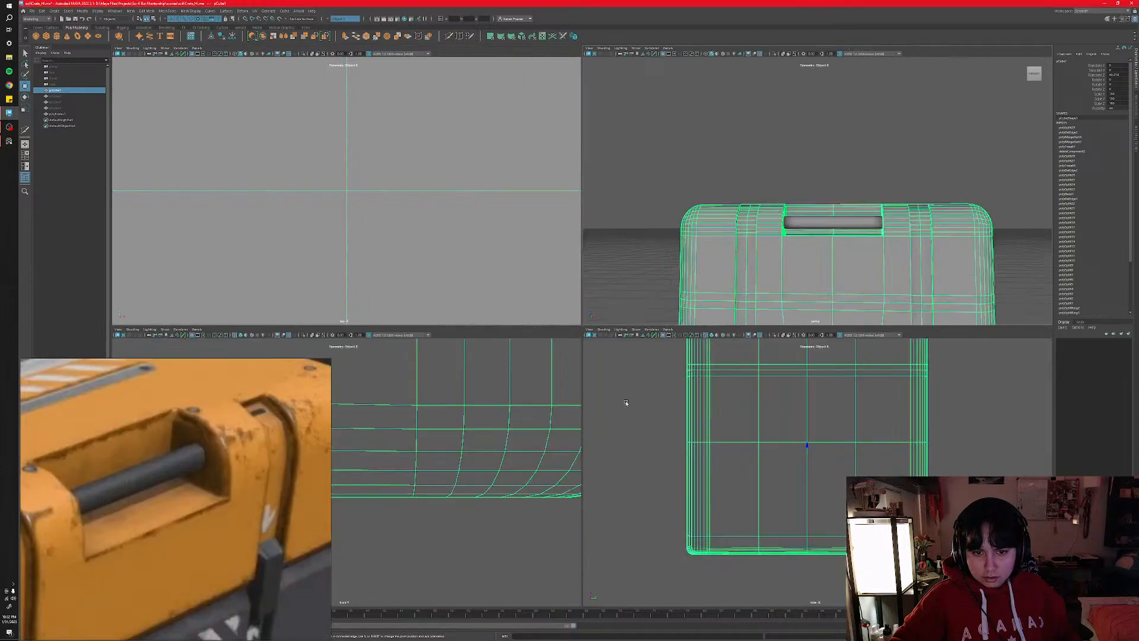
scroll(510, 409, "down", 5)
scroll(808, 473, "down", 3)
scroll(326, 452, "down", 5)
scroll(403, 425, "down", 10)
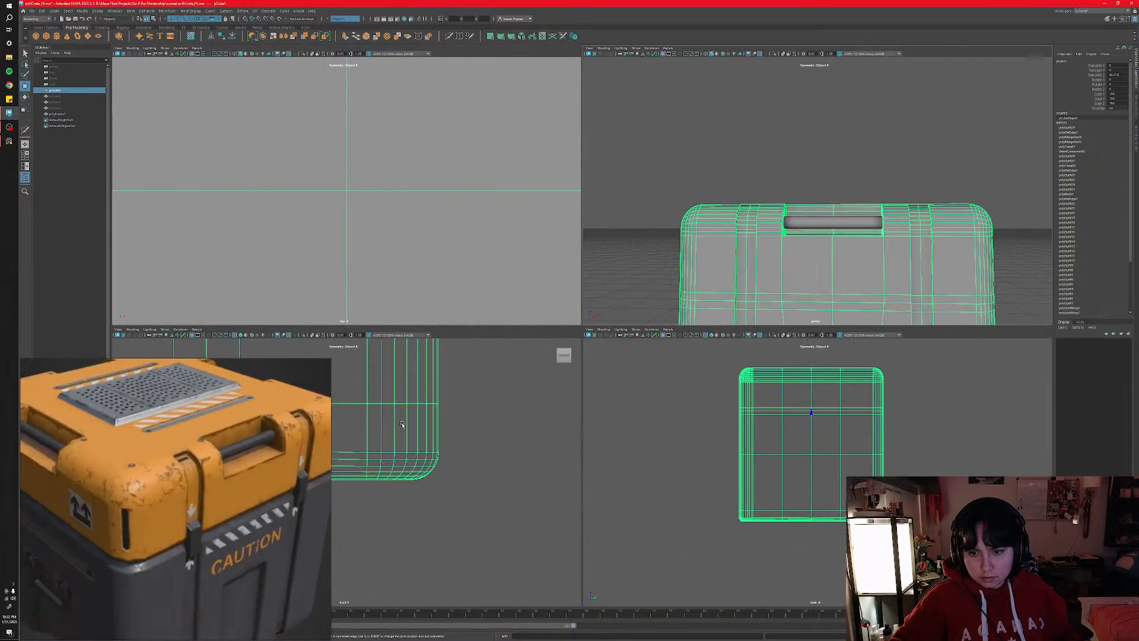
middle_click_drag(413, 421, 516, 494, "alt")
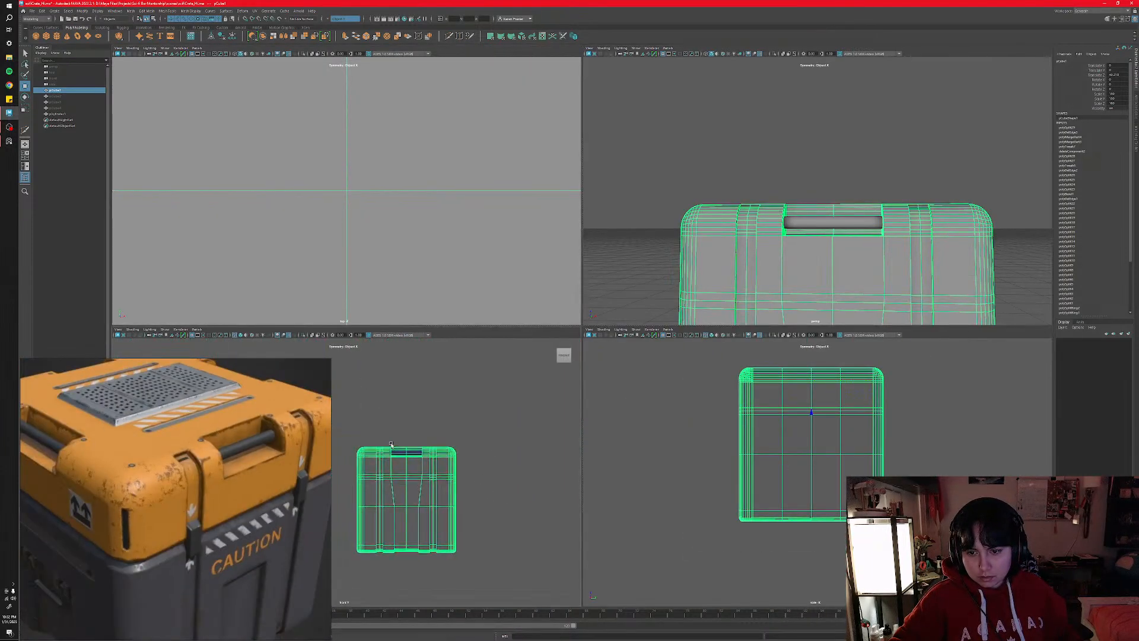
left_click(407, 452)
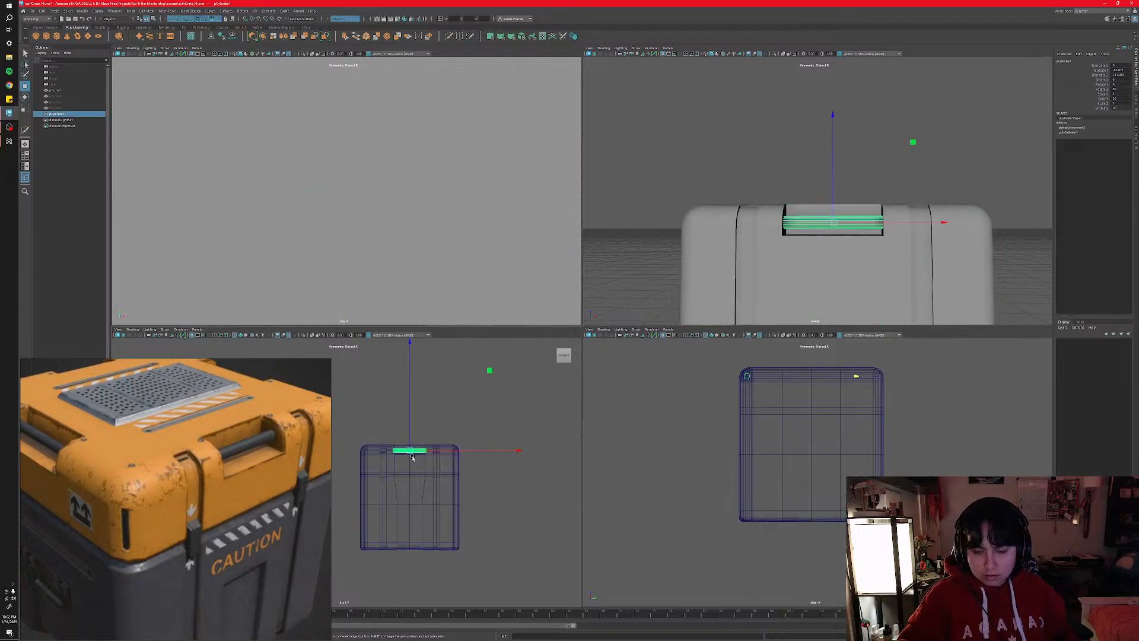
key("f")
middle_click_drag(373, 484, 542, 453, "alt")
scroll(460, 448, "down", 3)
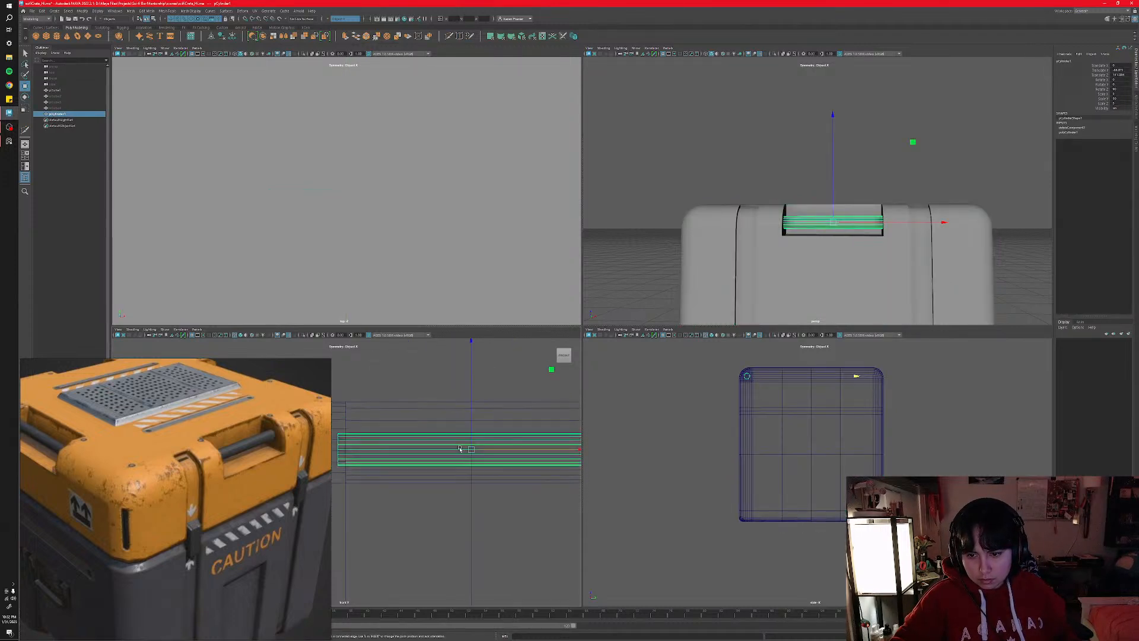
left_click(413, 396)
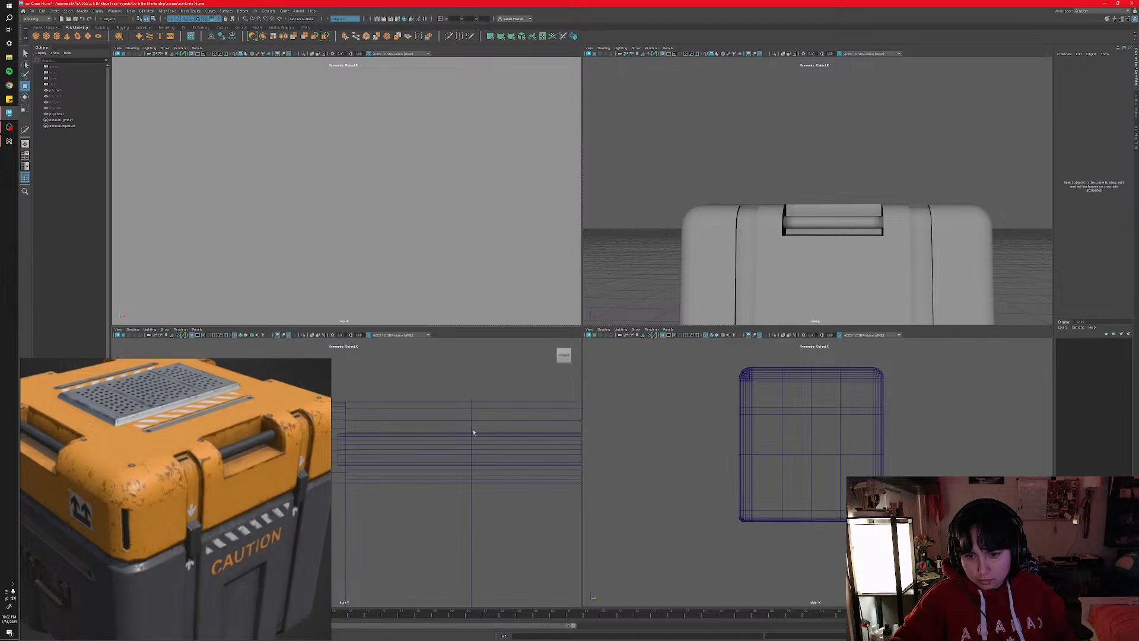
left_click_drag(646, 255, 672, 263, "alt")
- Return to the full perspective view of the handle recess and save the scene
key("space")
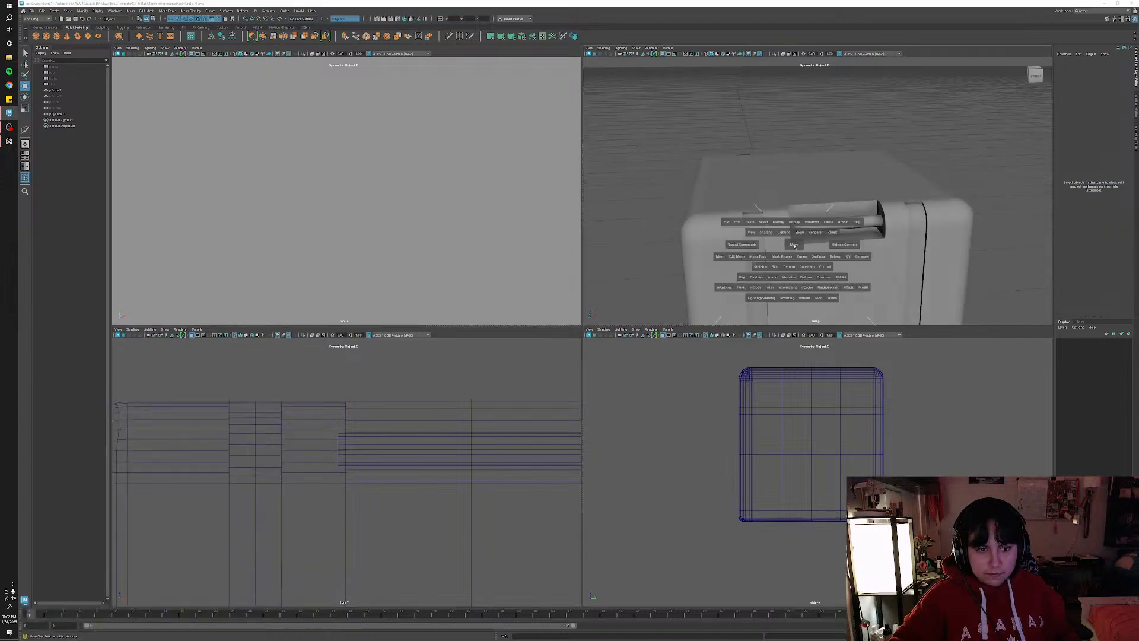
left_click_drag(617, 351, 650, 351, "alt")
key("ctrl+s")
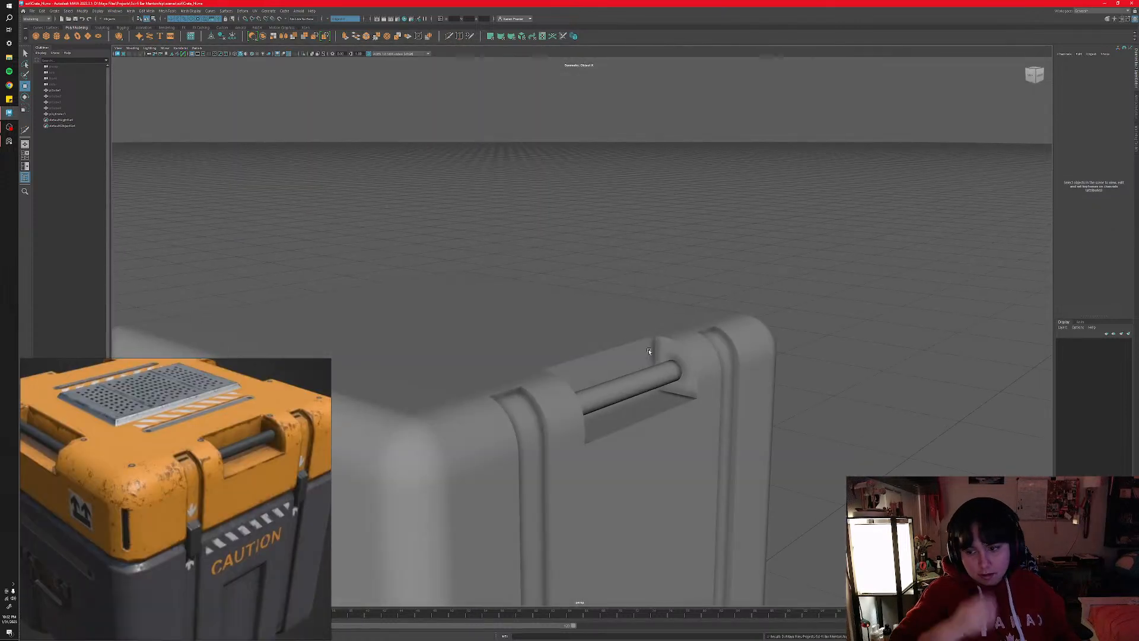
- Examine the reference crate's lid, corner slot, side handle, latches, top grate and lower body for details still missing from the model
scroll(273, 478, "down", 5)
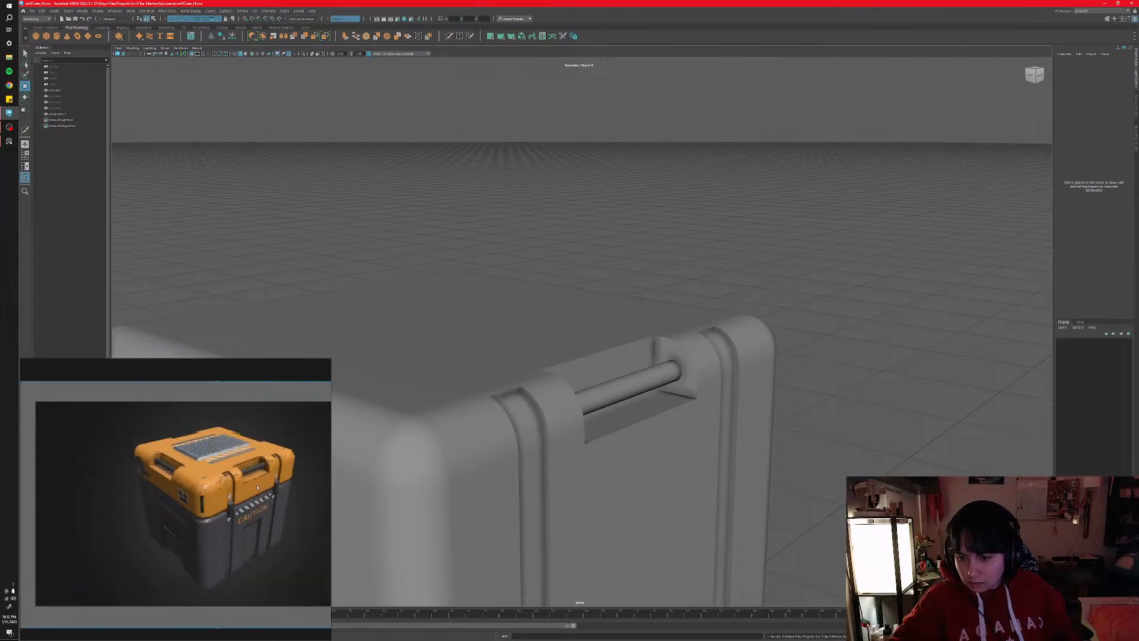
scroll(246, 525, "up", 4)
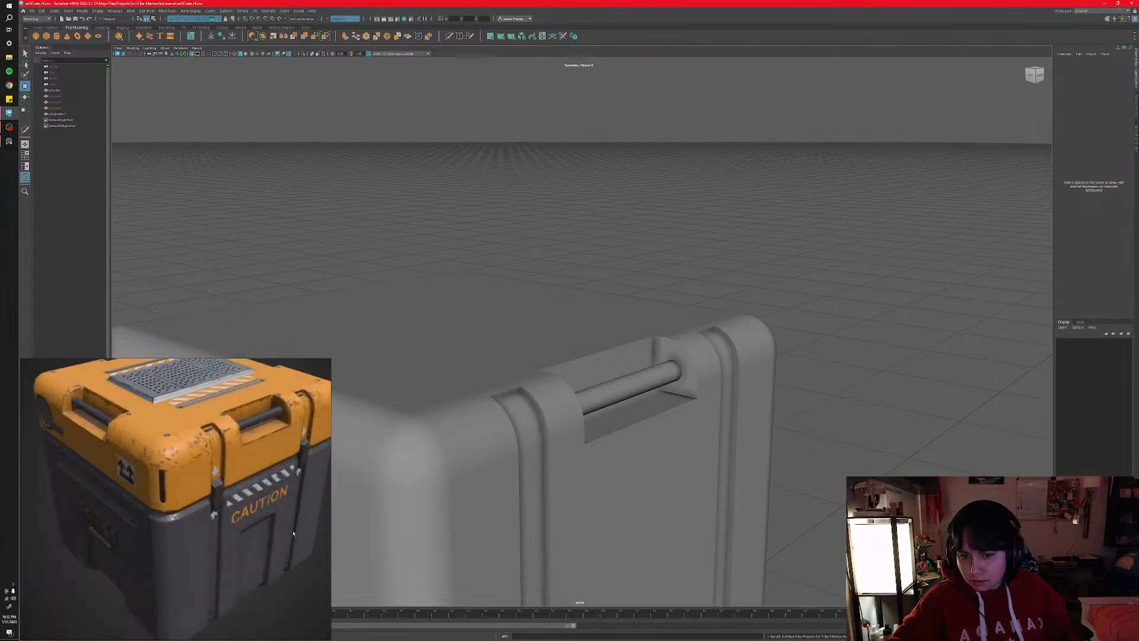
scroll(175, 509, "up", 3)
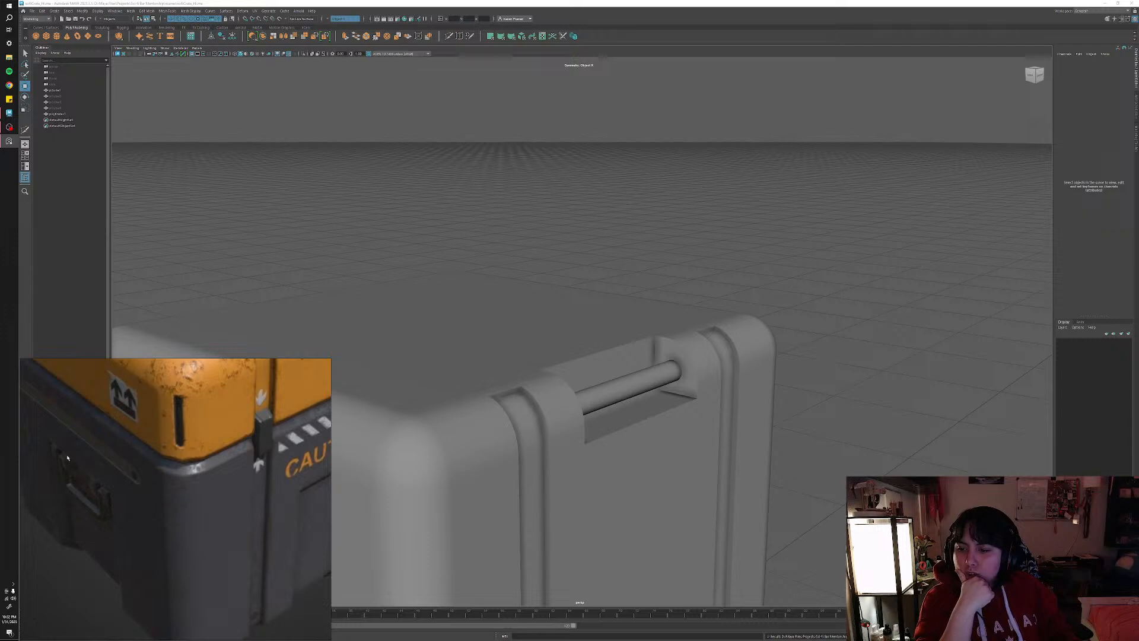
middle_click_drag(109, 540, 137, 566)
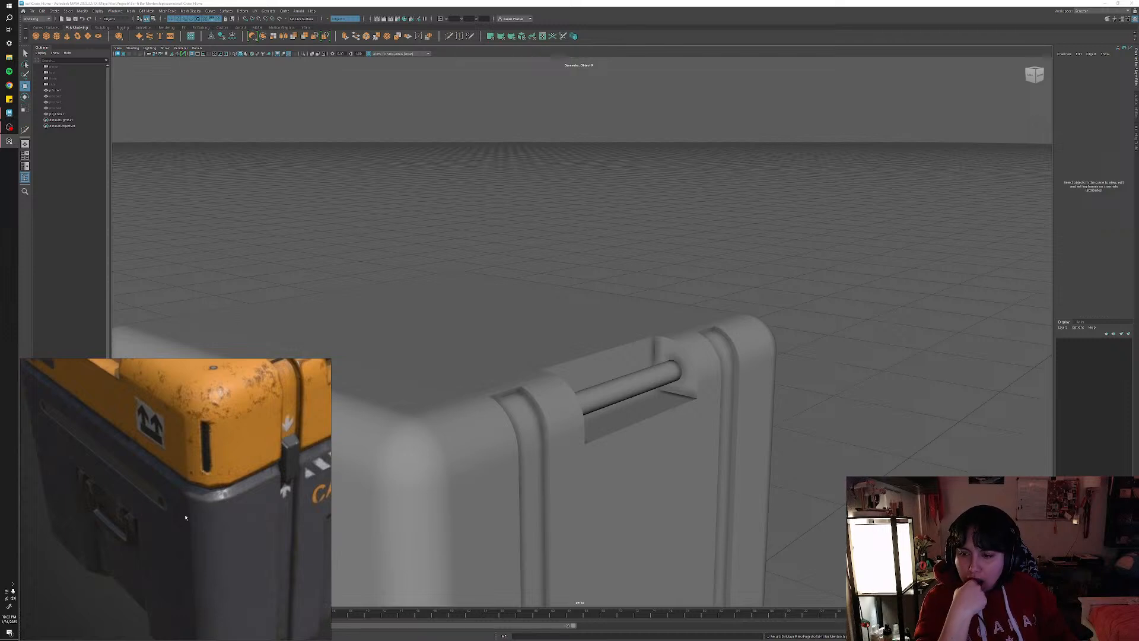
scroll(198, 520, "down", 4)
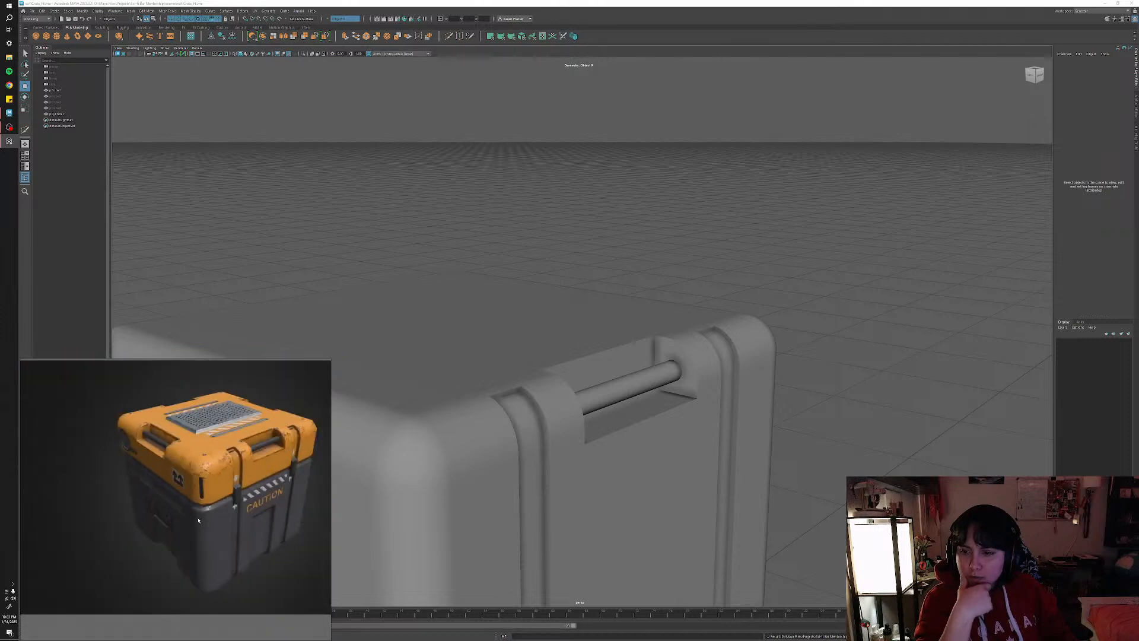
scroll(182, 470, "up", 4)
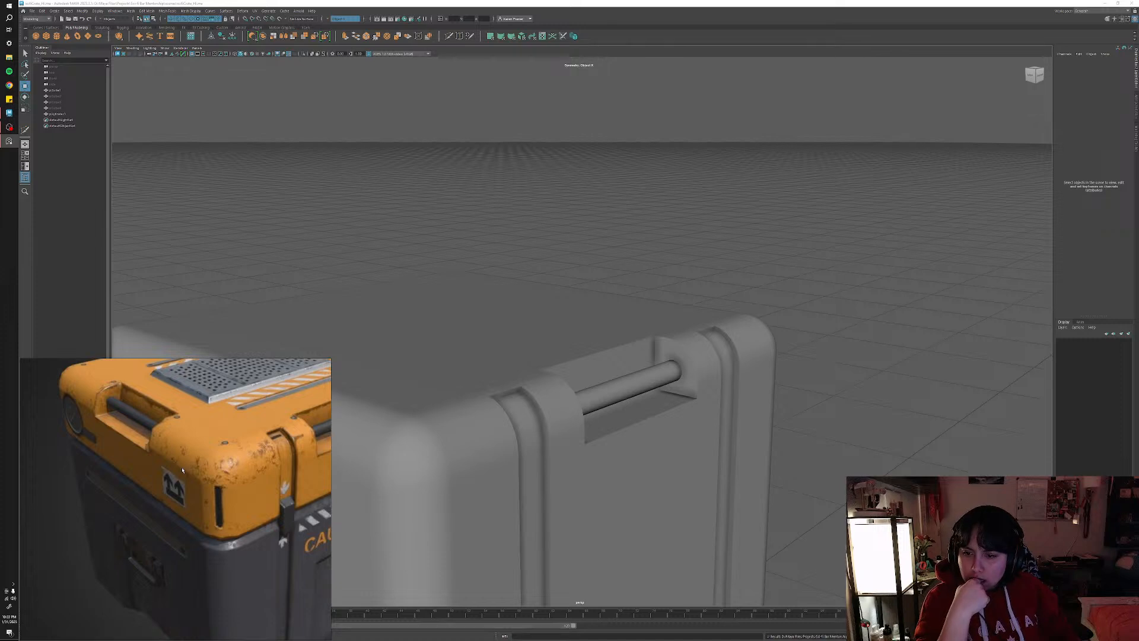
scroll(197, 463, "down", 4)
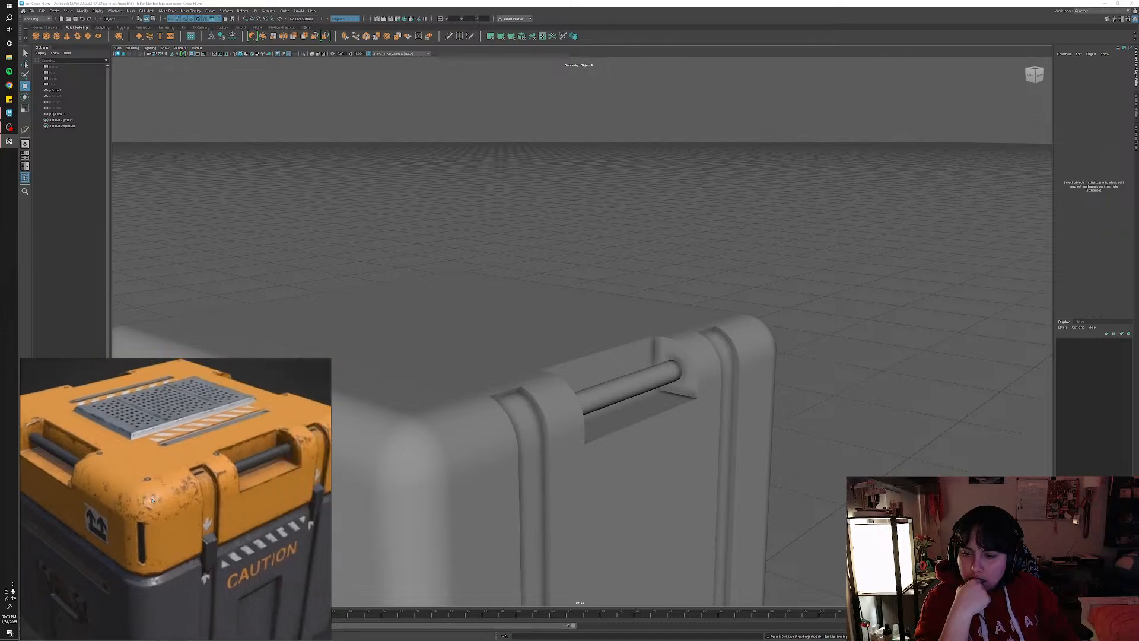
middle_click_drag(196, 464, 155, 487)
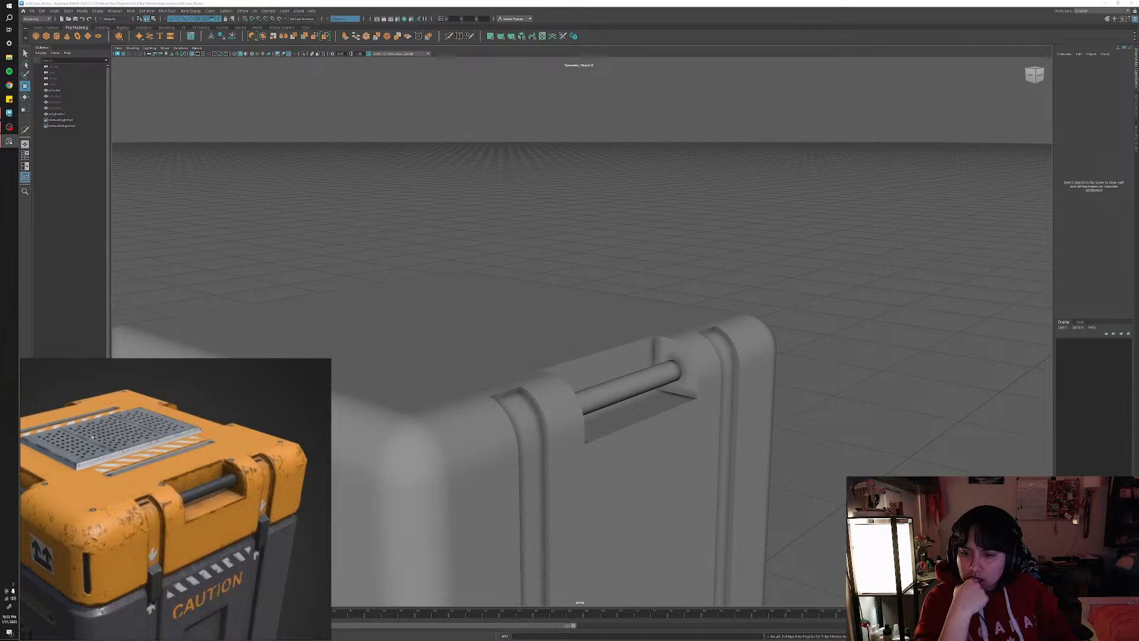
scroll(85, 477, "up", 5)
scroll(184, 522, "down", 4)
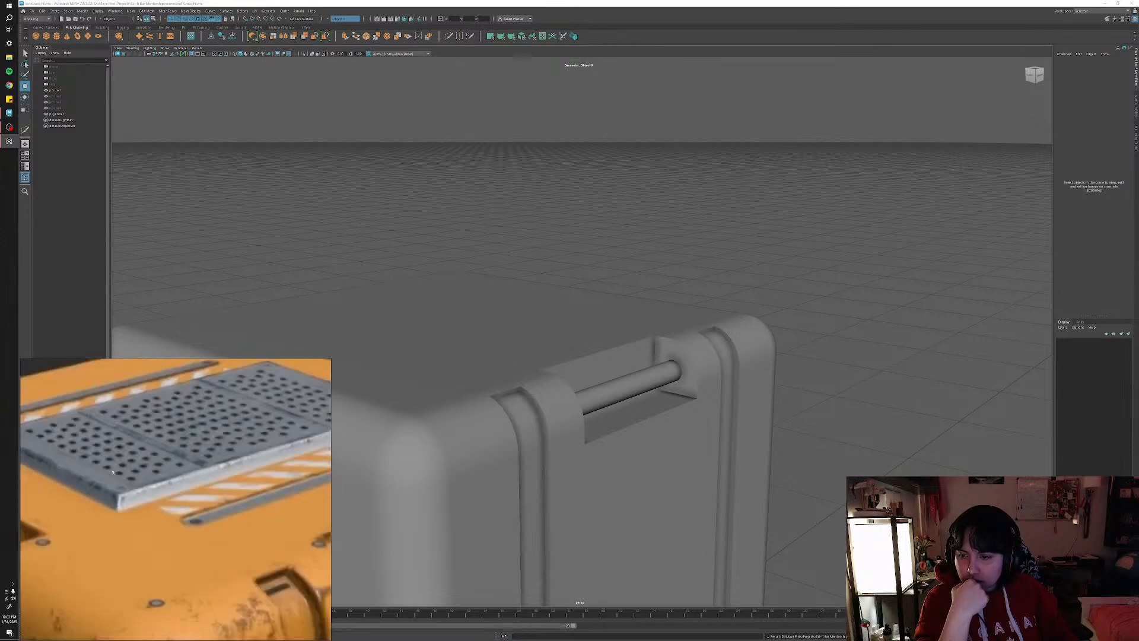
middle_click_drag(184, 522, 167, 456)
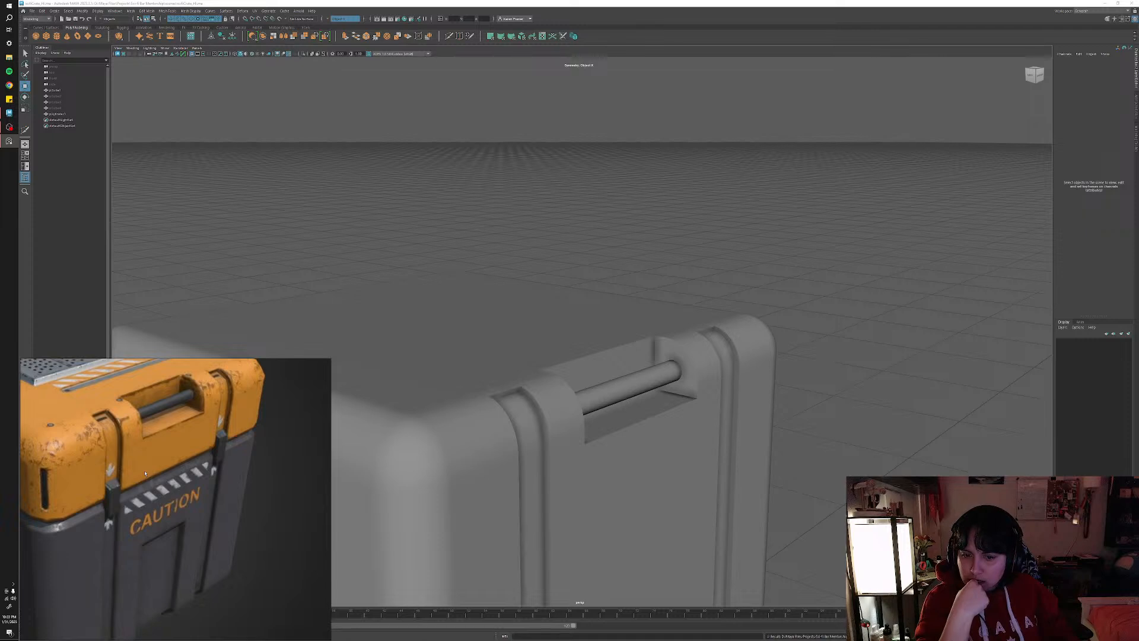
middle_click_drag(144, 473, 223, 451)
middle_click_drag(190, 519, 218, 527)
mouse_move(136, 535)
middle_mouse_down()
mouse_move(189, 505)
mouse_move(122, 521)
middle_mouse_up()
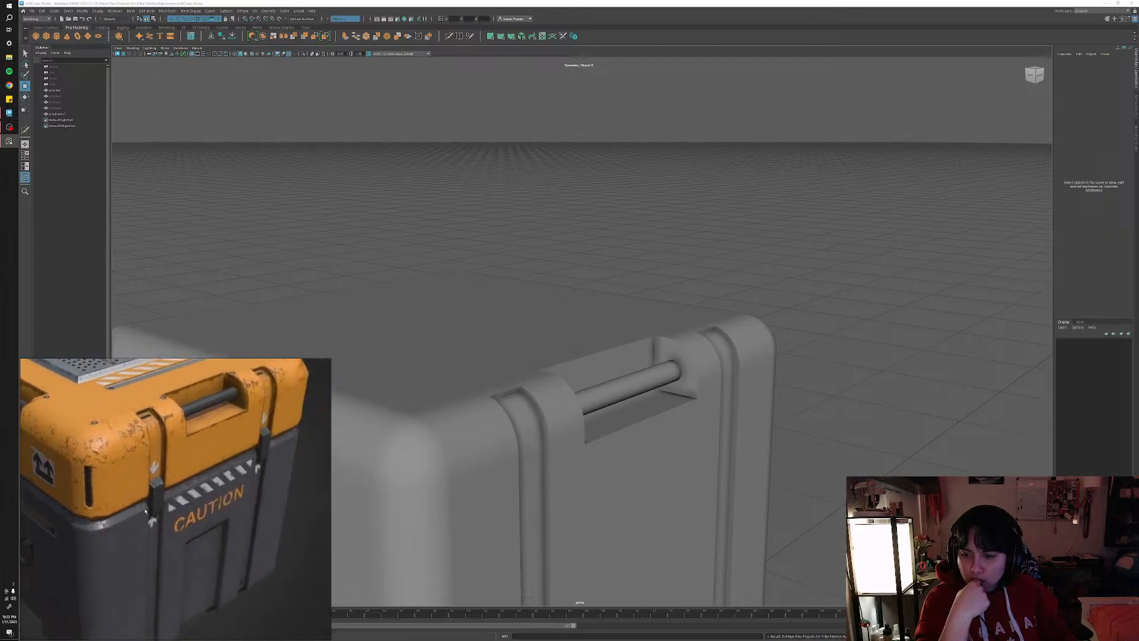
middle_click_drag(145, 512, 121, 490)
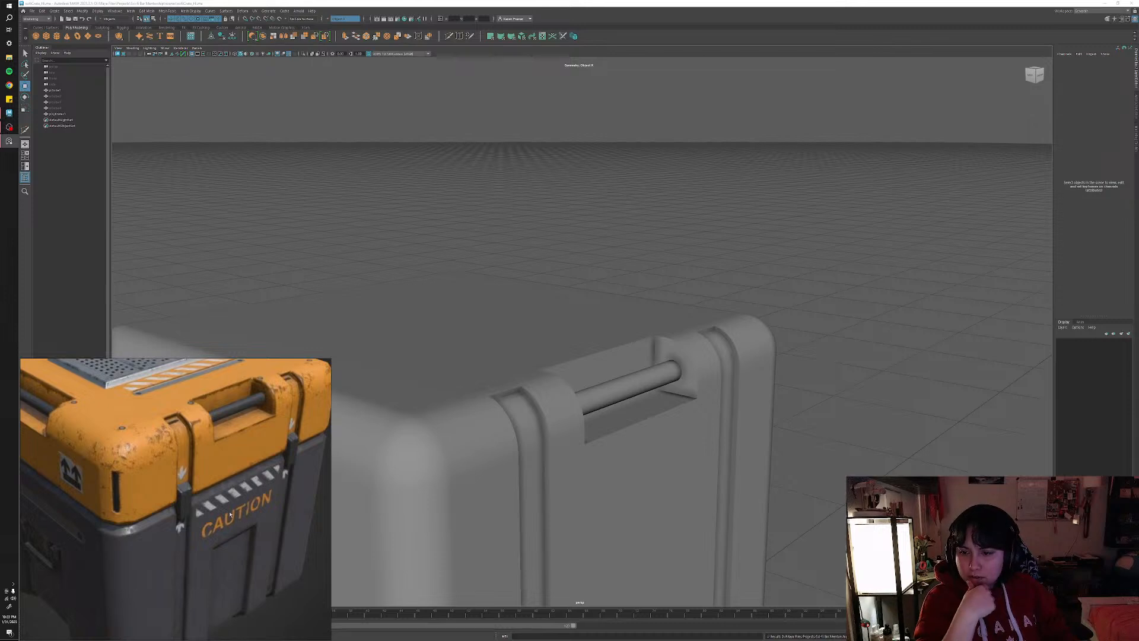
middle_click_drag(230, 514, 200, 534)
- Duplicate the crate body and handle bar together, moving the copies well to the side and hiding them as a backup
left_click(590, 475)
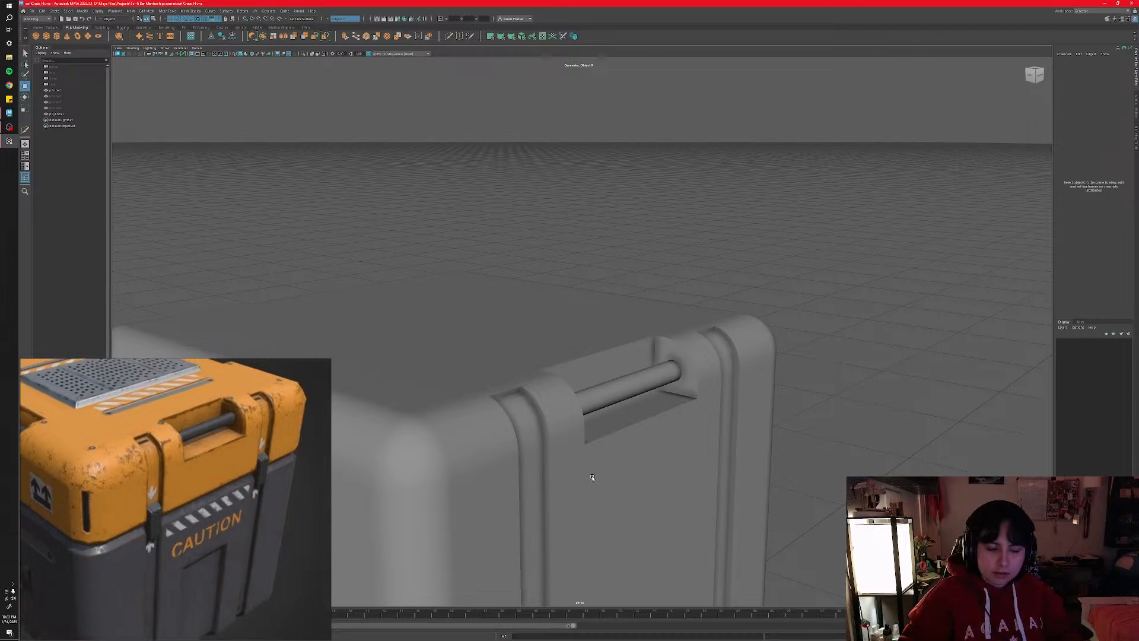
scroll(623, 433, "down", 3)
scroll(597, 500, "down", 3)
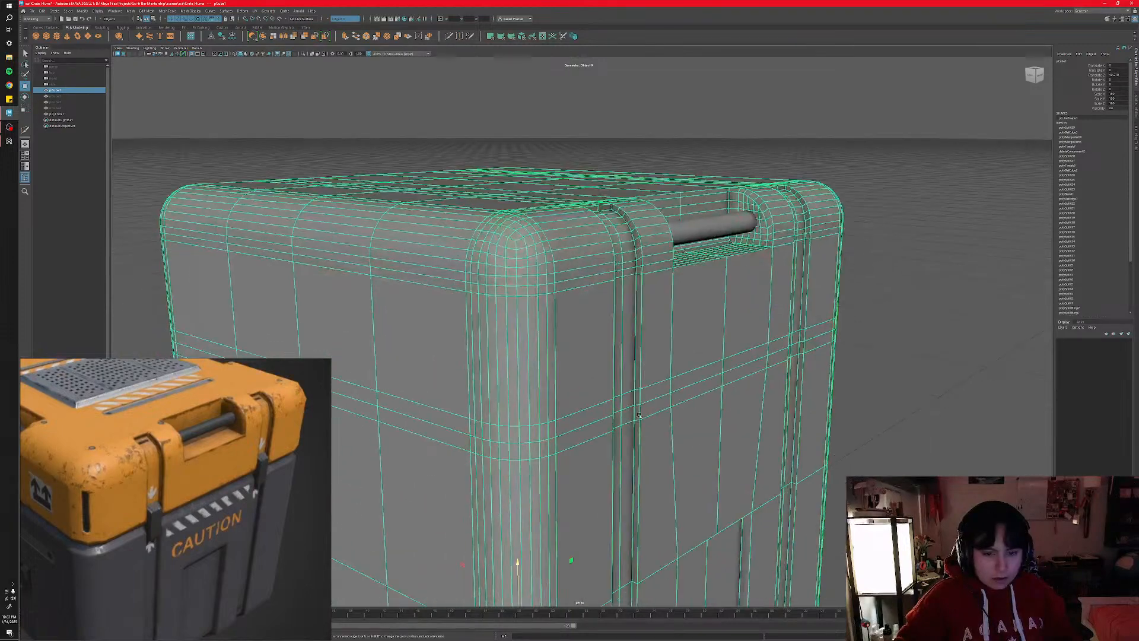
mouse_move(594, 436)
right_mouse_down()
mouse_move(593, 424)
mouse_move(618, 438)
mouse_move(593, 432)
right_mouse_up()
scroll(588, 428, "down", 5)
scroll(588, 428, "down", 3)
left_click_drag(588, 428, 561, 430, "alt")
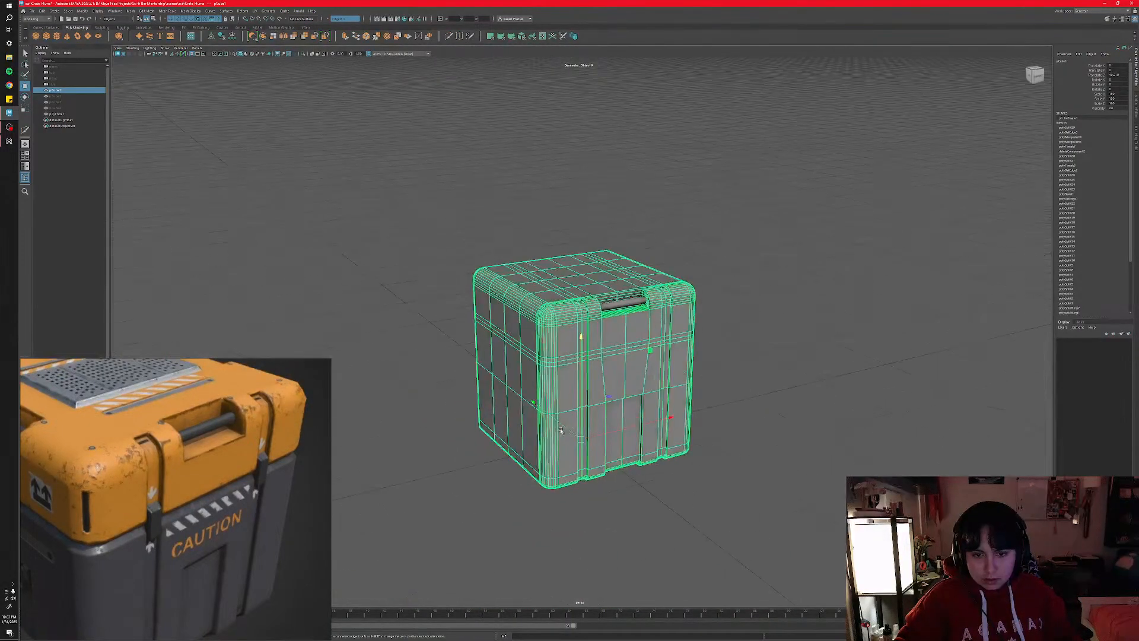
left_click(635, 306, "shift")
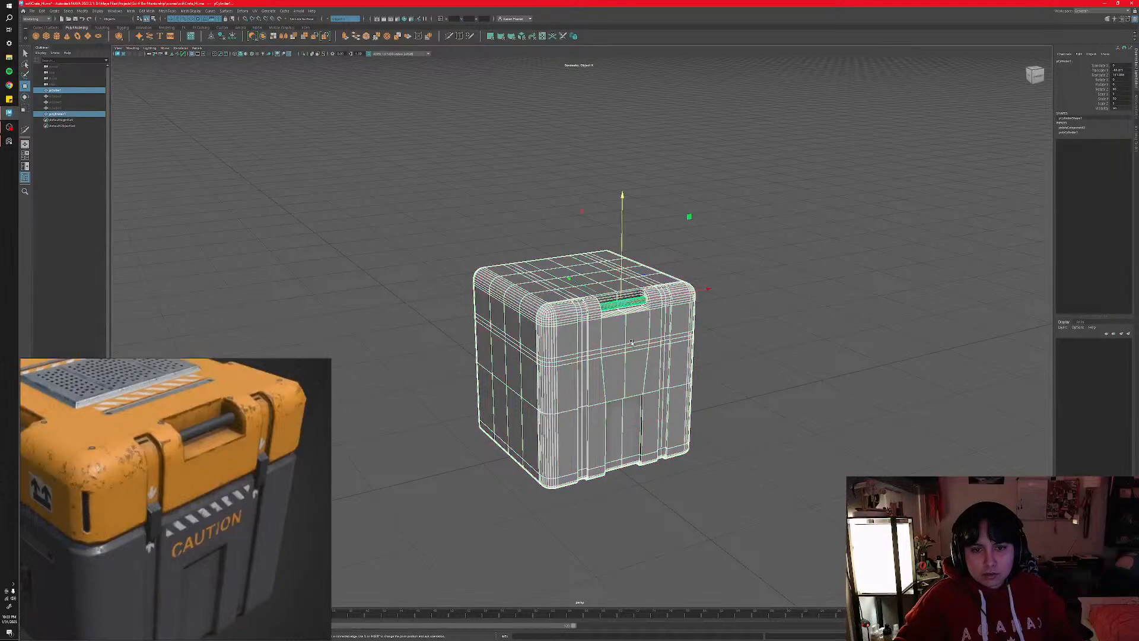
middle_click_drag(633, 332, 581, 335, "alt")
key("ctrl+d")
mouse_move(650, 309)
left_mouse_down()
mouse_move(949, 267)
mouse_move(1112, 183)
left_mouse_up()
middle_click_drag(819, 308, 805, 307, "alt")
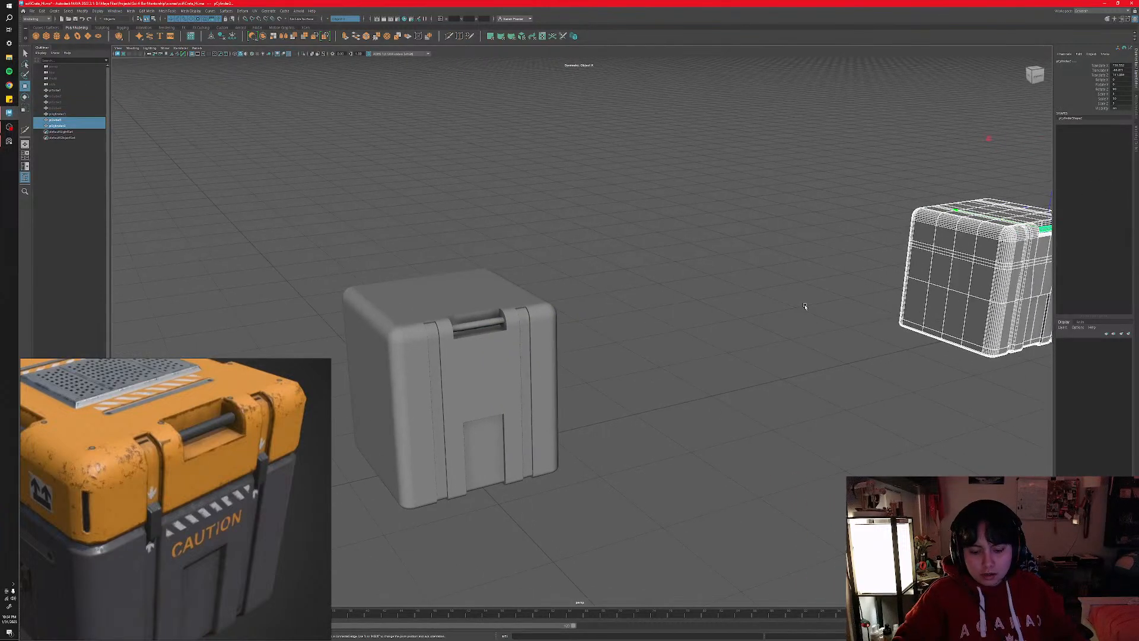
key("Delete")
- Delete the construction history of the original crate body
left_click(453, 386)
middle_click_drag(454, 386, 542, 380, "alt")
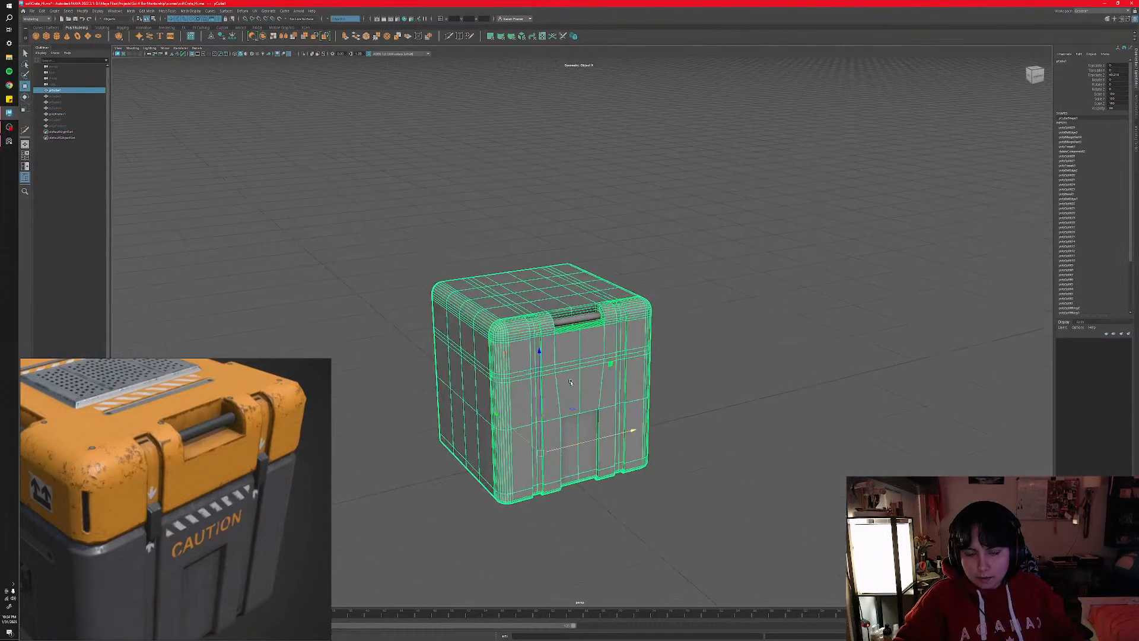
scroll(570, 368, "up", 3)
scroll(570, 368, "up", 3)
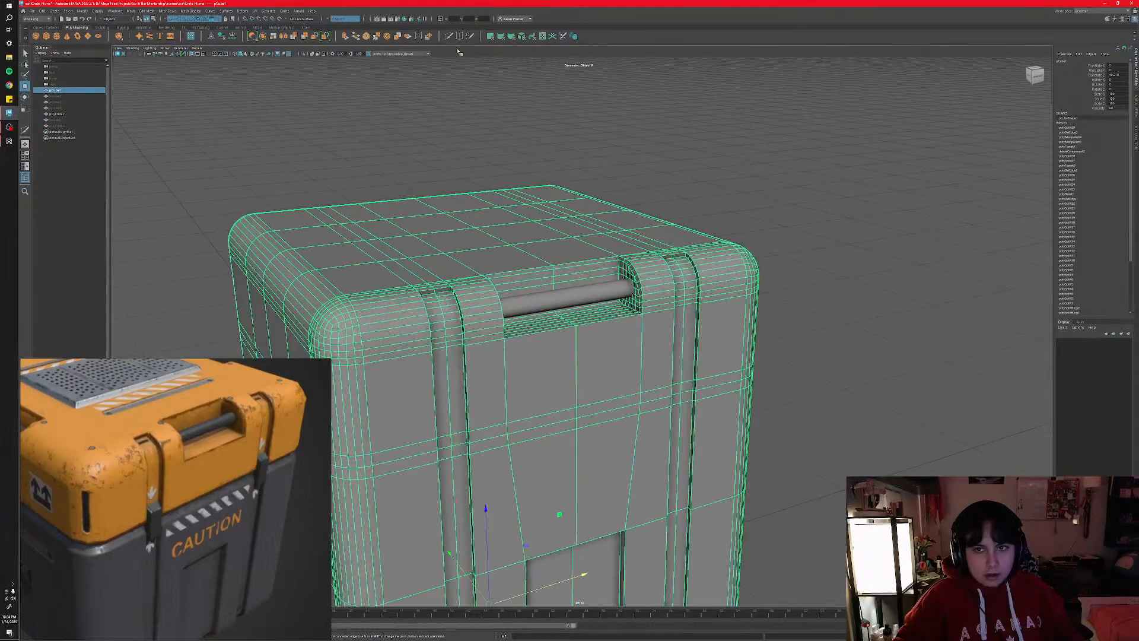
left_click(222, 36)
- Select the middle edge loop of the lid seam all around the crate body and turn off symmetry
middle_click_drag(566, 372, 605, 297, "alt")
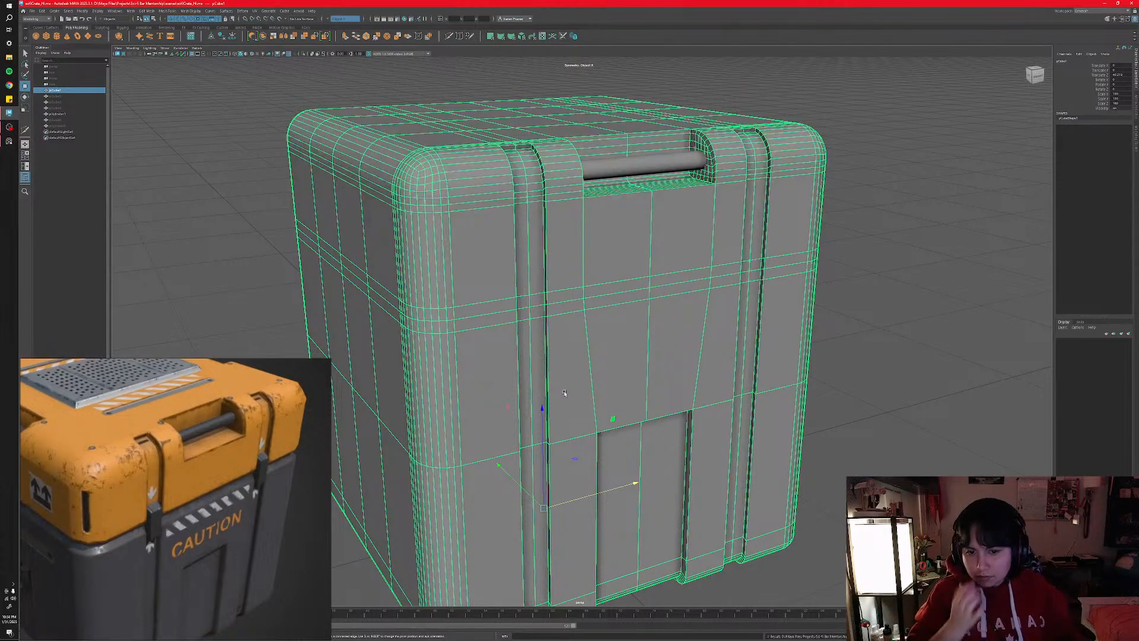
right_click_drag(585, 308, 597, 297)
double_click(597, 297)
left_click_drag(596, 297, 497, 342, "alt")
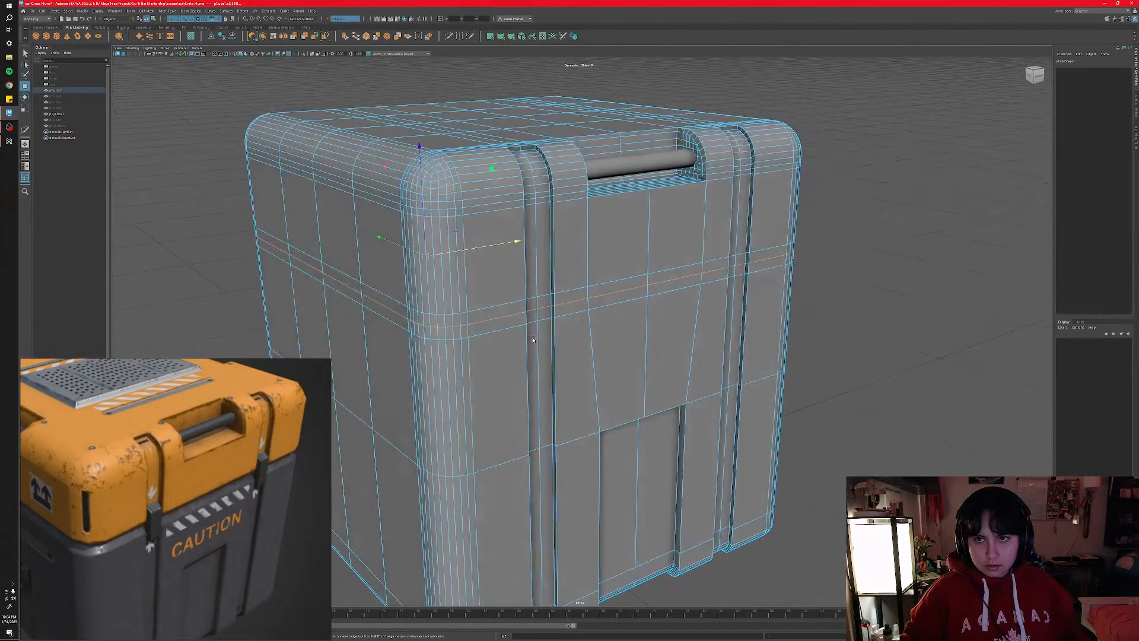
scroll(473, 361, "up", 3)
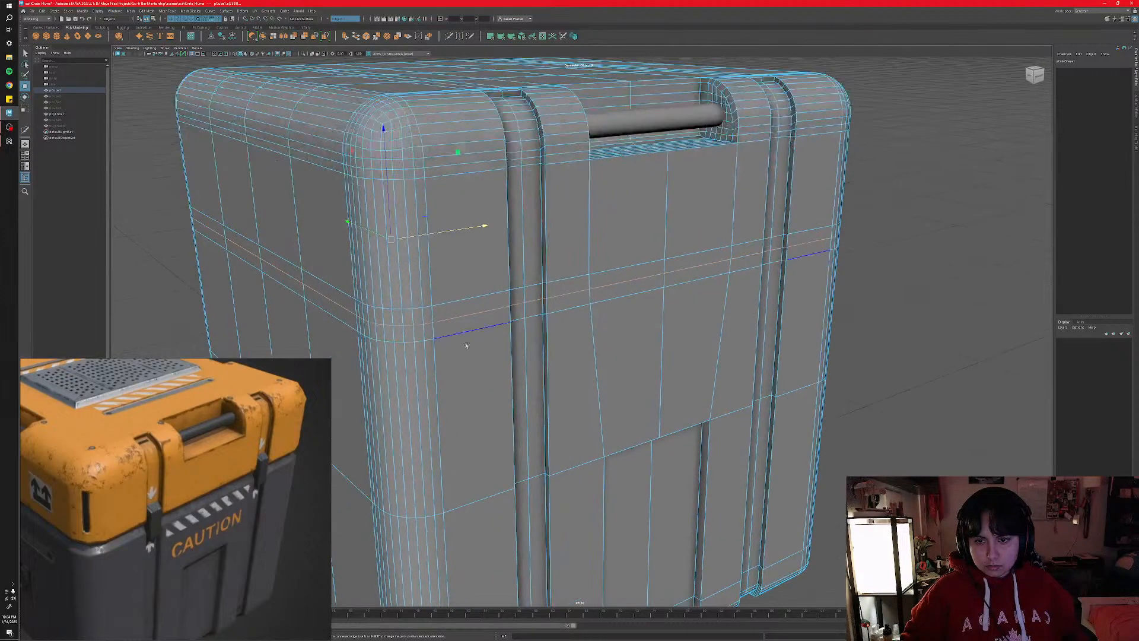
middle_click_drag(472, 344, 545, 357, "alt")
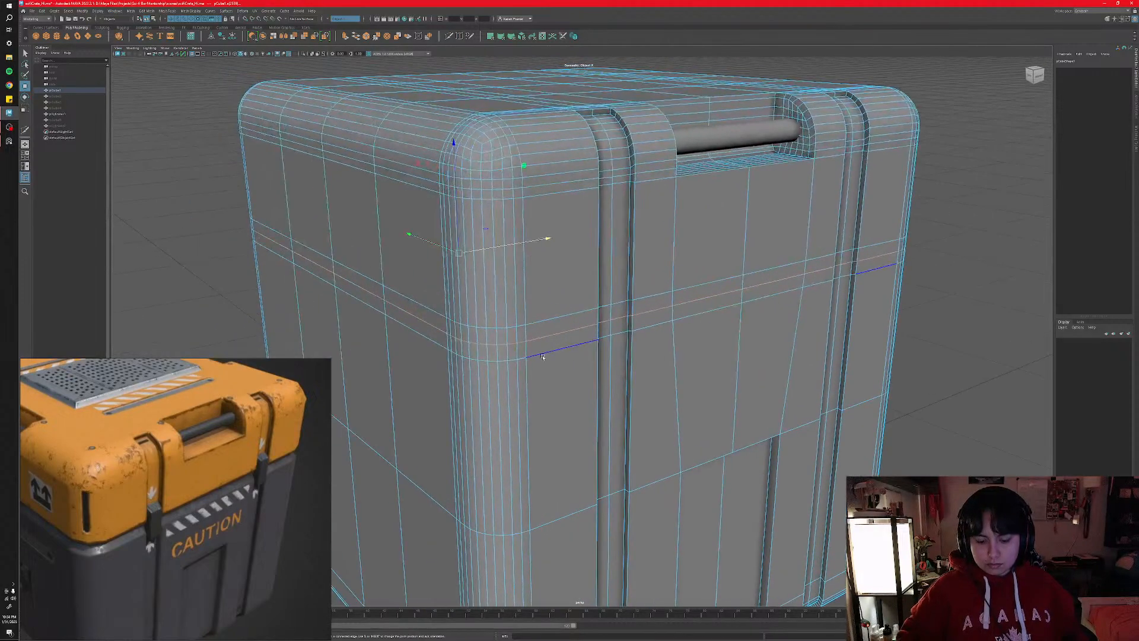
left_click(333, 19)
left_click(341, 24)
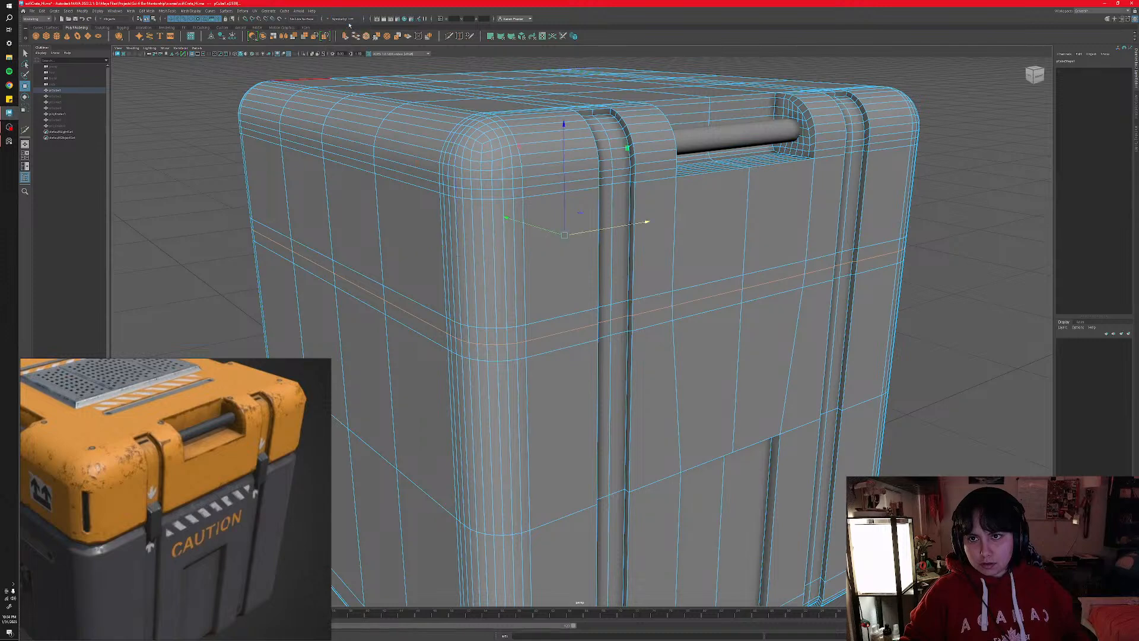
left_click_drag(563, 279, 584, 369, "alt")
key("f")
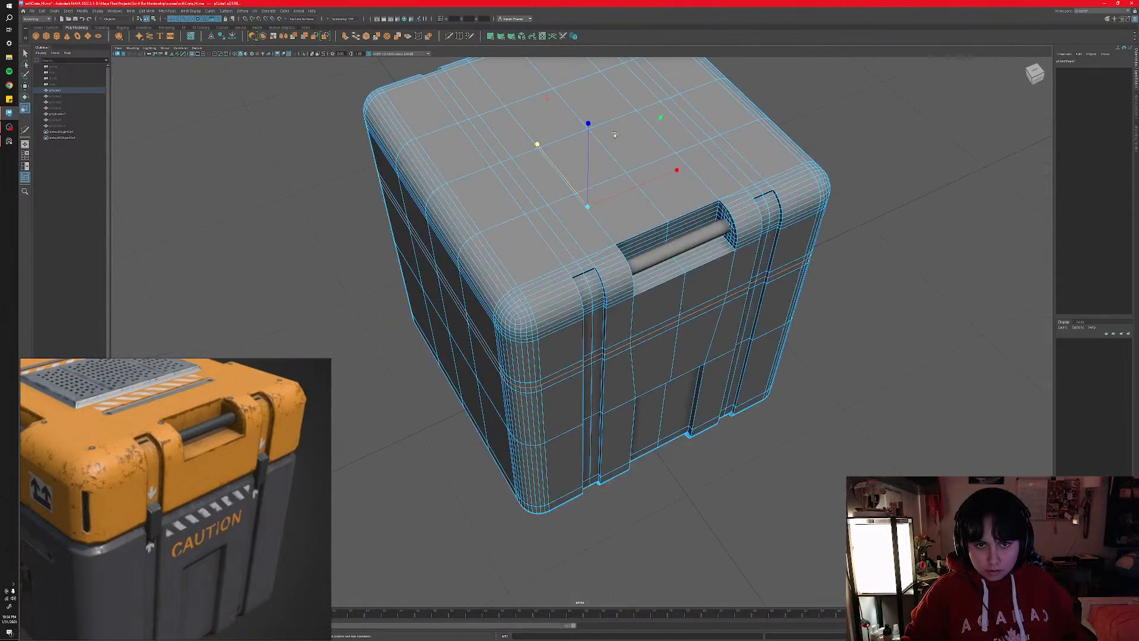
left_click_drag(615, 134, 609, 136)
key("ctrl+z")
key("ctrl+z")
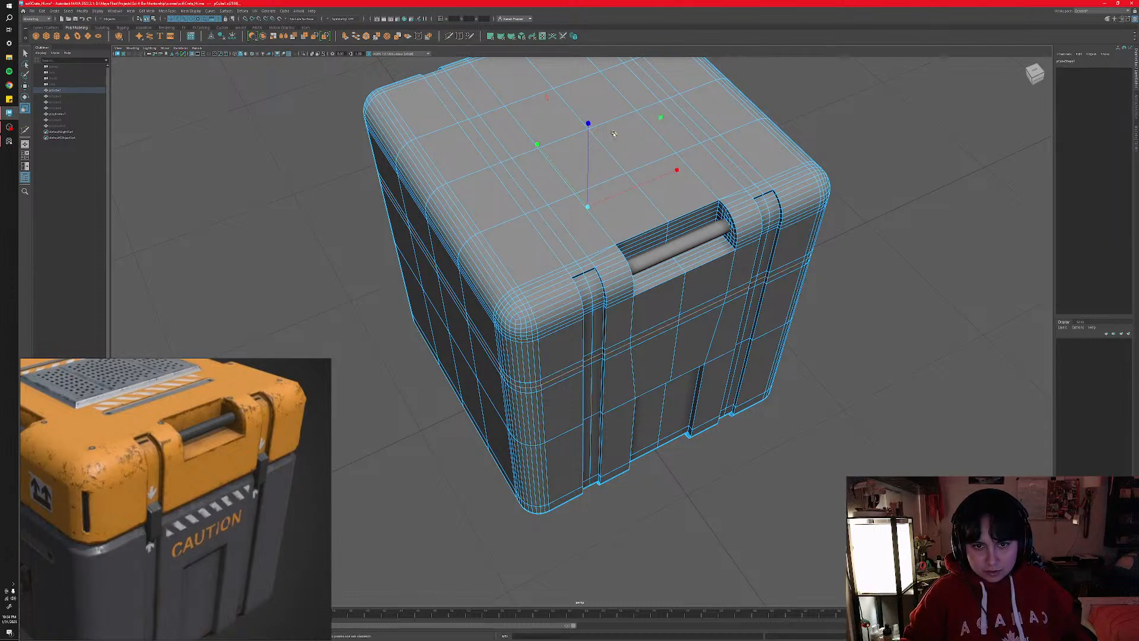
- Scale the seam's middle edge loop inward along both horizontal axes to form a V-shaped groove around the crate
left_click_drag(614, 134, 613, 136, "shift")
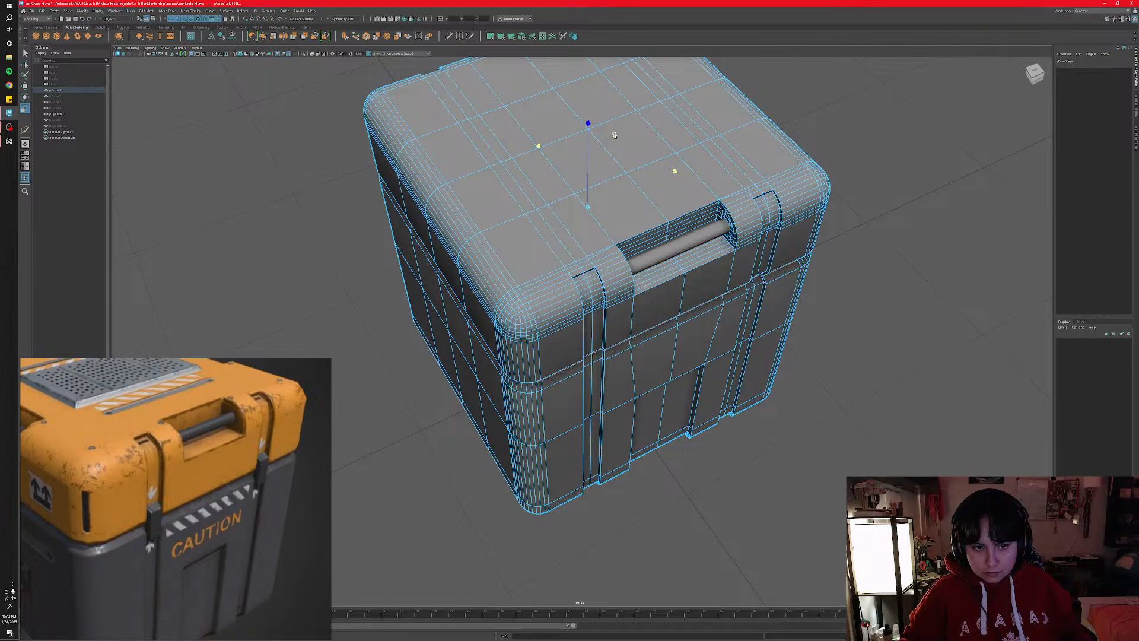
left_click_drag(614, 135, 614, 136, "shift")
left_click_drag(619, 407, 596, 404, "alt")
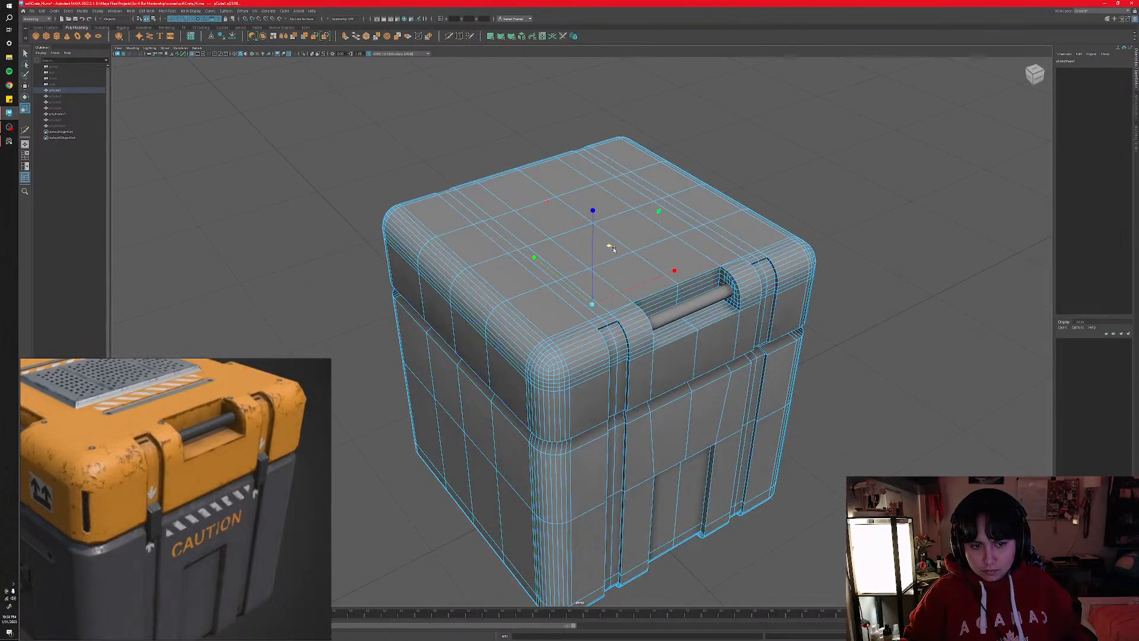
left_click_drag(613, 248, 659, 318, "alt")
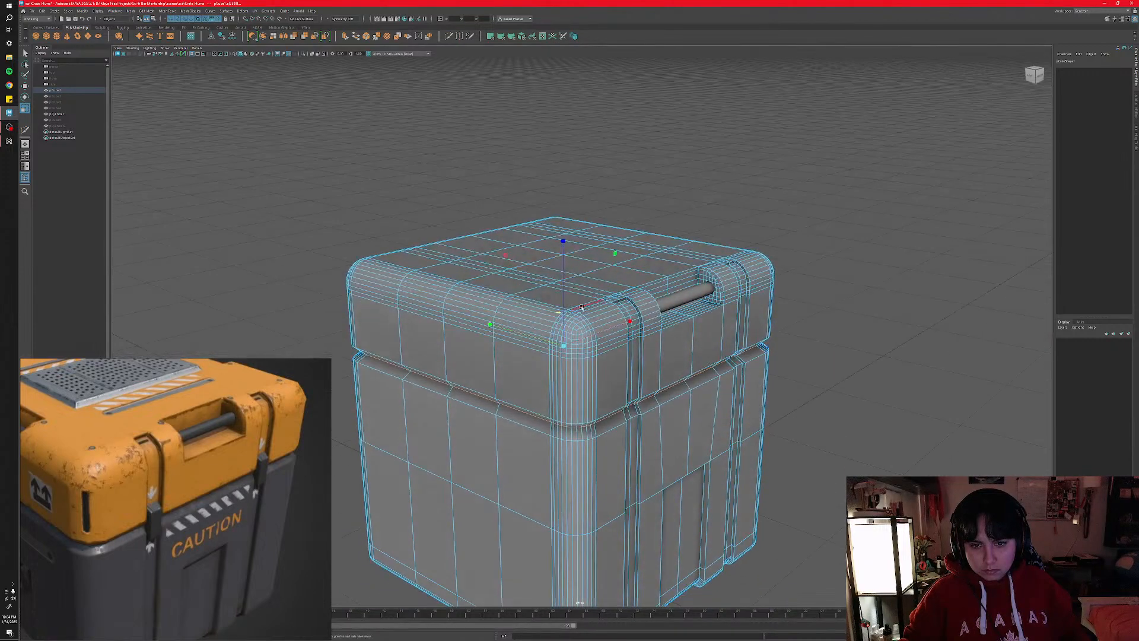
- Enlarge the scale manipulator and fine-tune the groove's depth by scaling the middle loop evenly along the horizontal axes
key("equal")
key("equal")
key("equal")
key("equal")
key("equal")
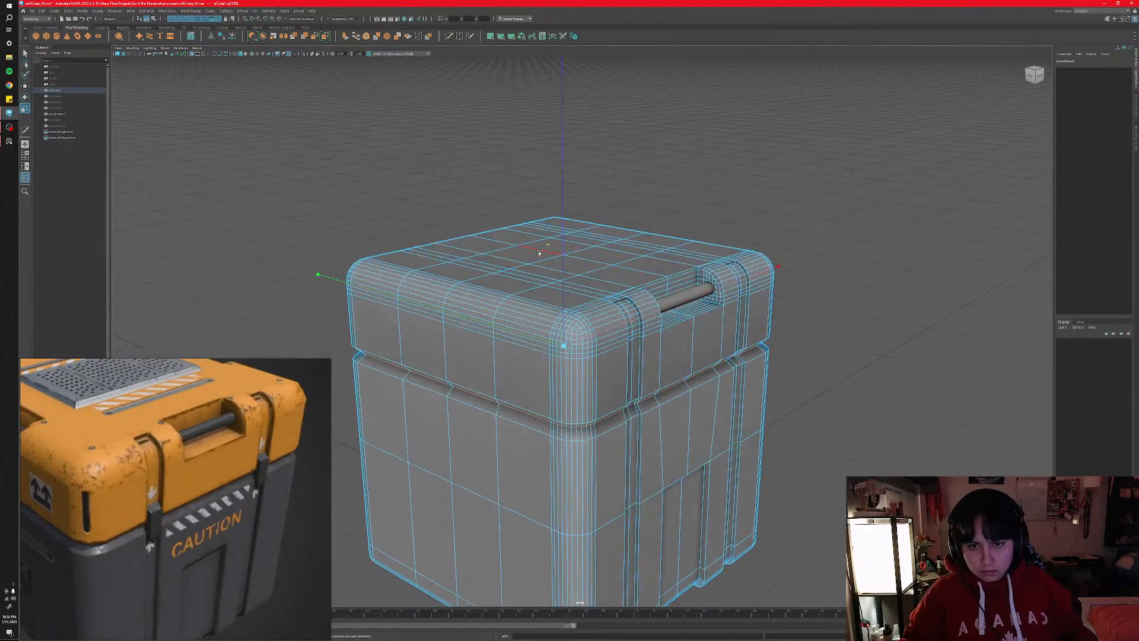
left_click_drag(551, 245, 550, 243)
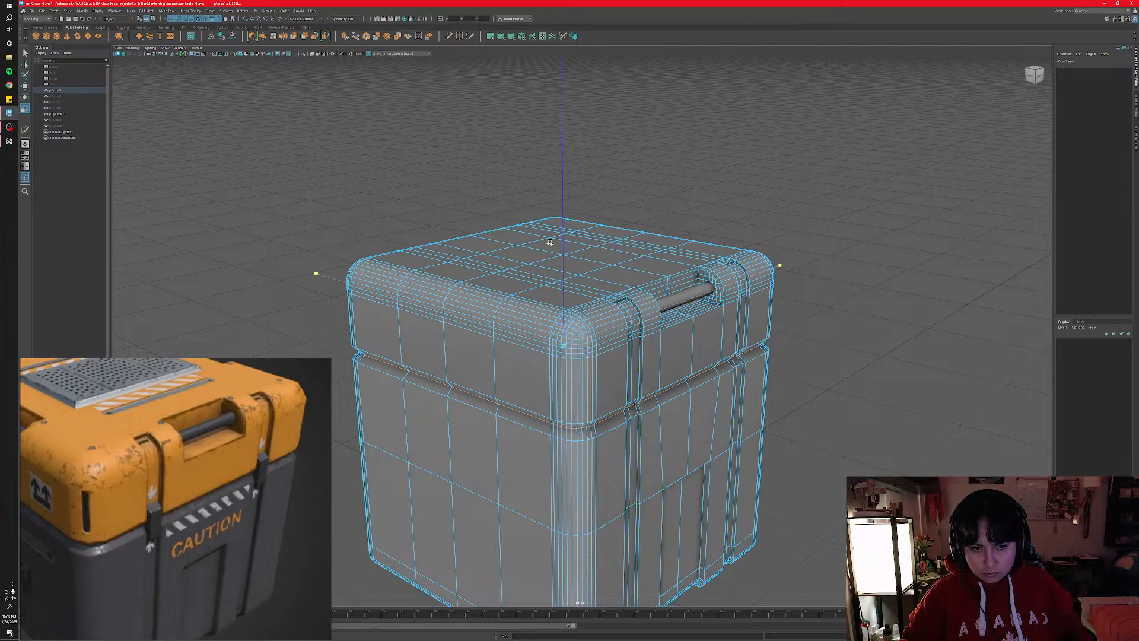
- Bevel the innermost edge loop of the lid groove and increase the bevel fraction to give the groove a wider floor
left_click_drag(550, 243, 553, 142, "alt")
scroll(553, 237, "up", 3)
left_click_drag(551, 374, 641, 341, "alt")
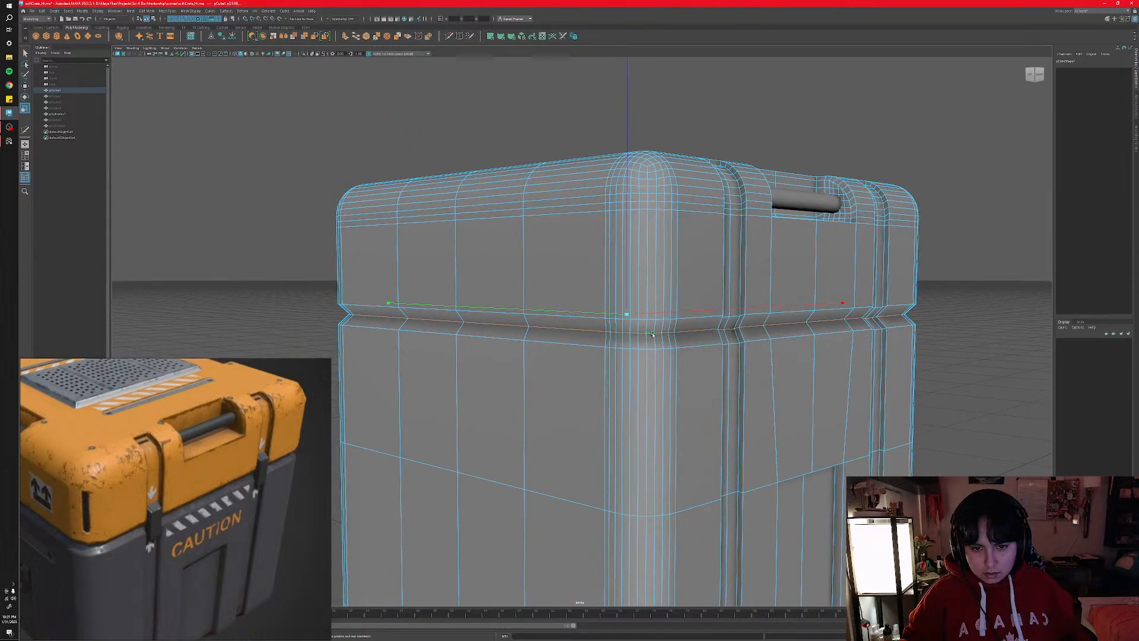
right_click_drag(642, 362, 681, 365, "shift")
scroll(707, 375, "up", 6)
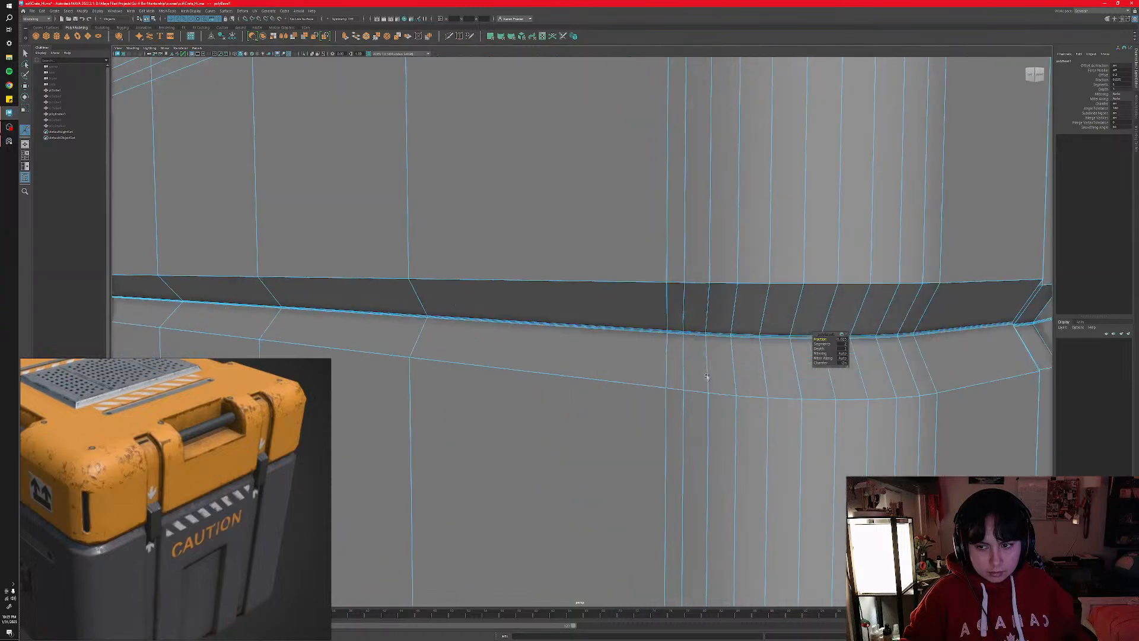
scroll(859, 338, "up", 8)
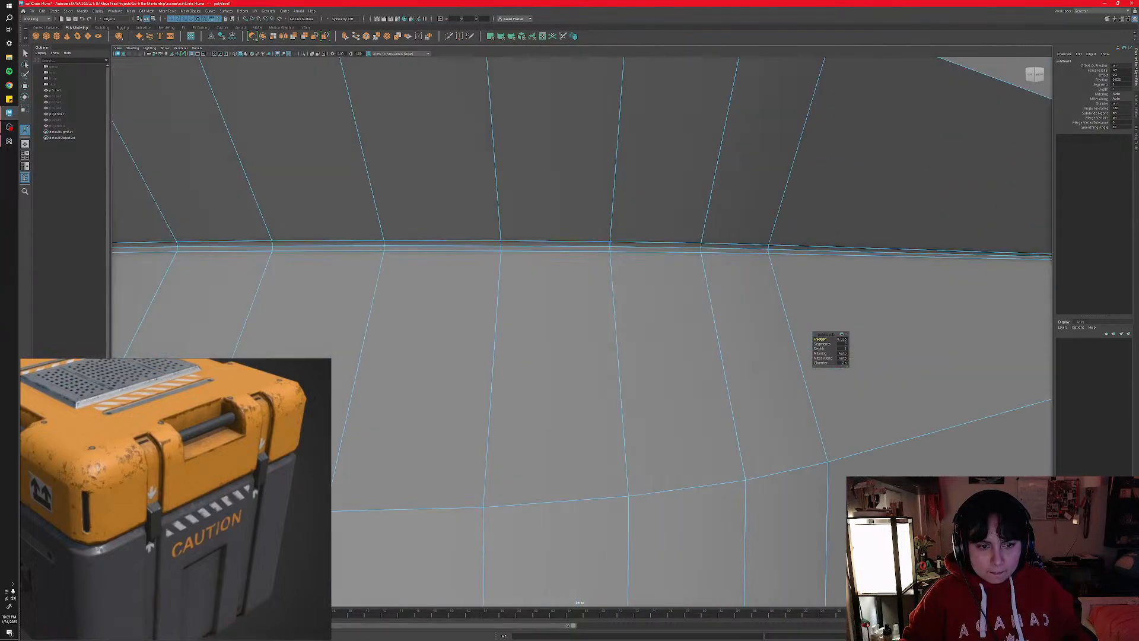
middle_click_drag(859, 338, 902, 338)
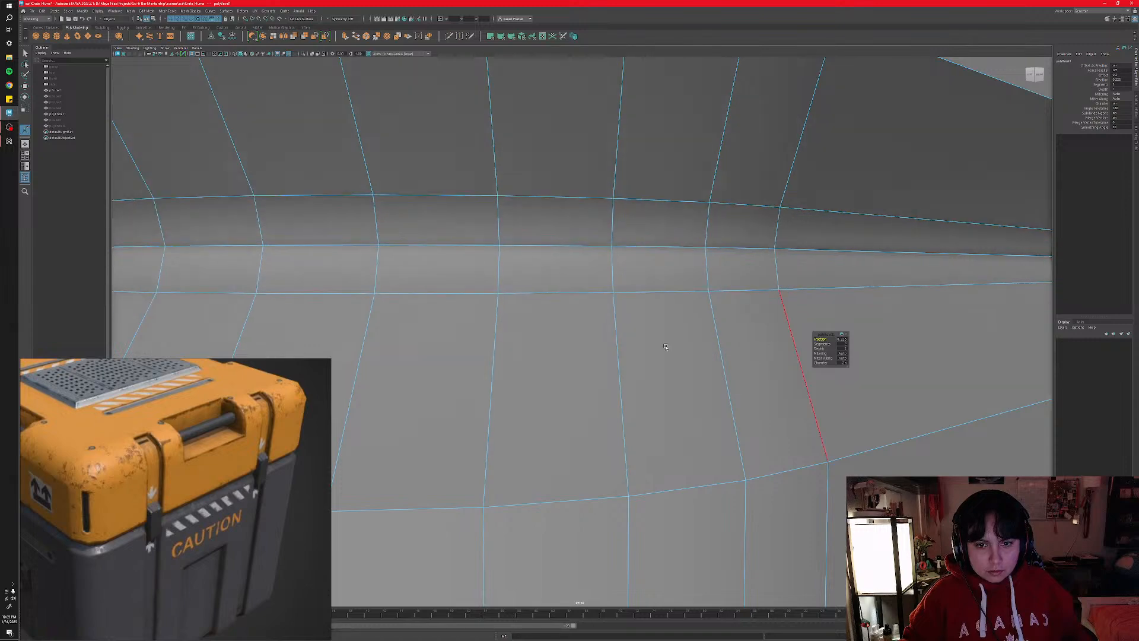
scroll(644, 345, "down", 5)
scroll(645, 345, "down", 6)
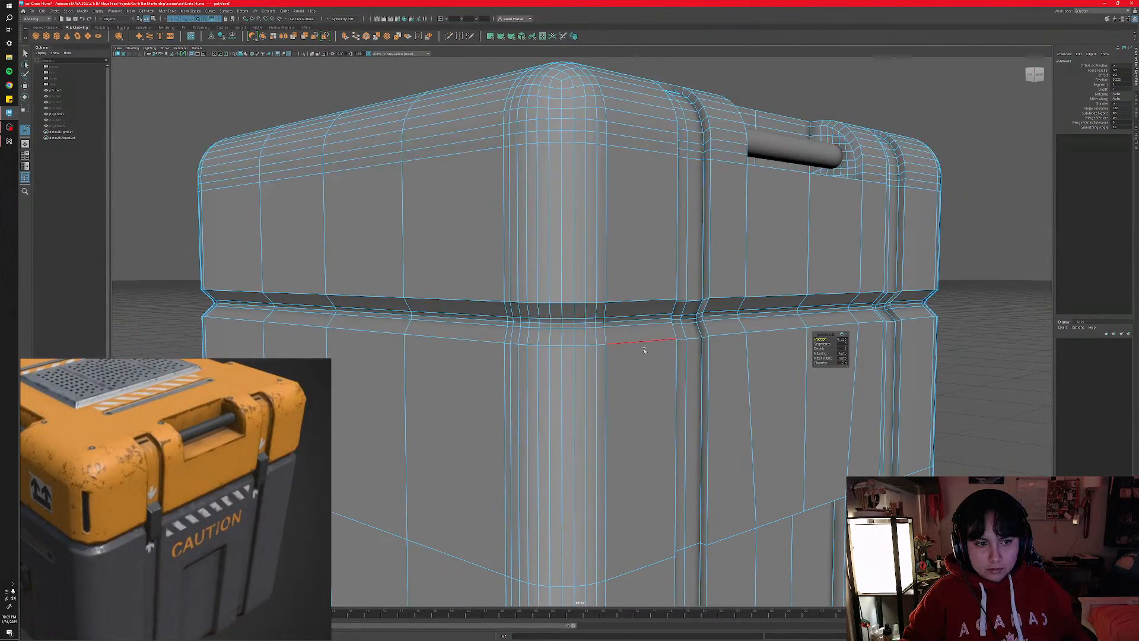
left_click_drag(567, 354, 632, 378, "alt")
left_click(646, 363)
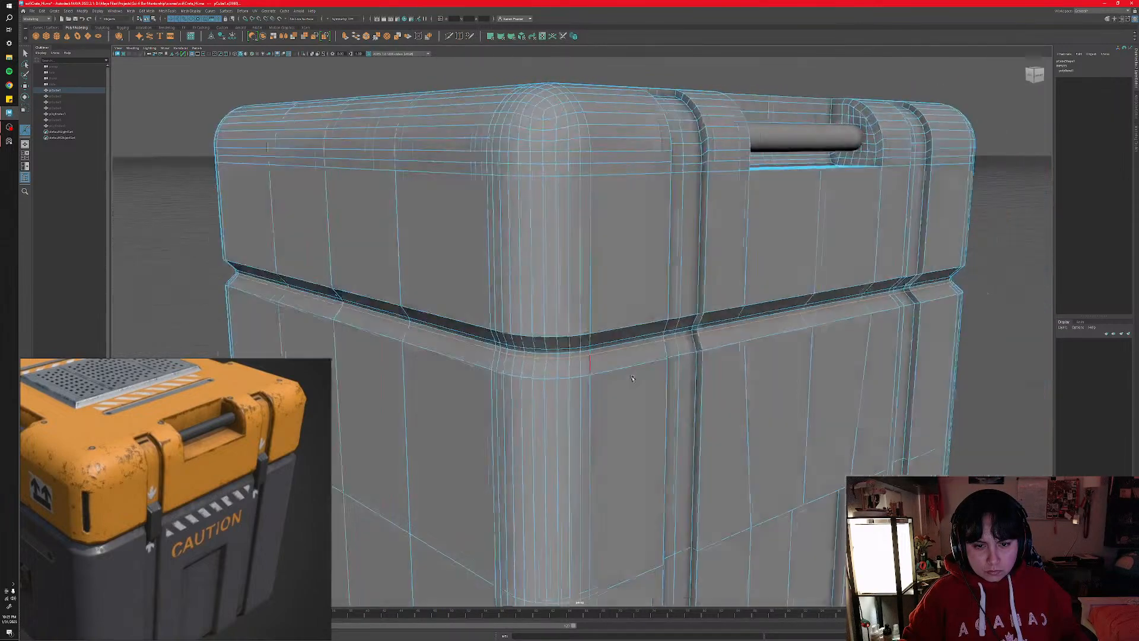
- Scale the middle edge loop of the new bevel along the horizontal axes to flatten the groove's floor
right_click_drag(632, 378, 664, 368, "alt")
left_click_drag(663, 369, 655, 380, "alt")
key("r")
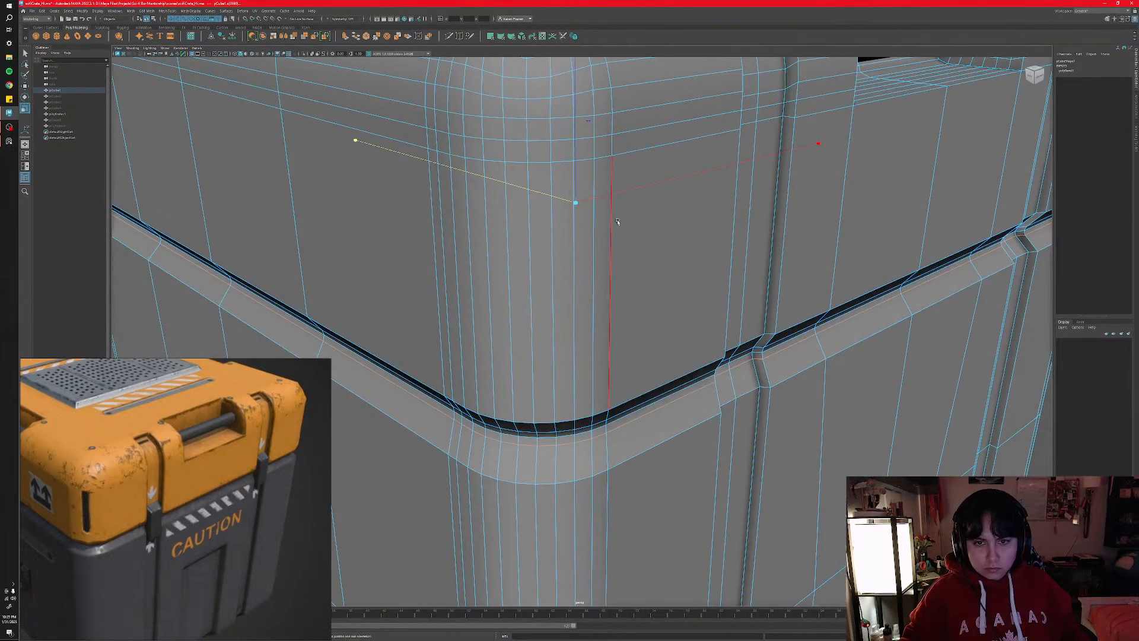
left_click_drag(617, 221, 654, 90, "alt")
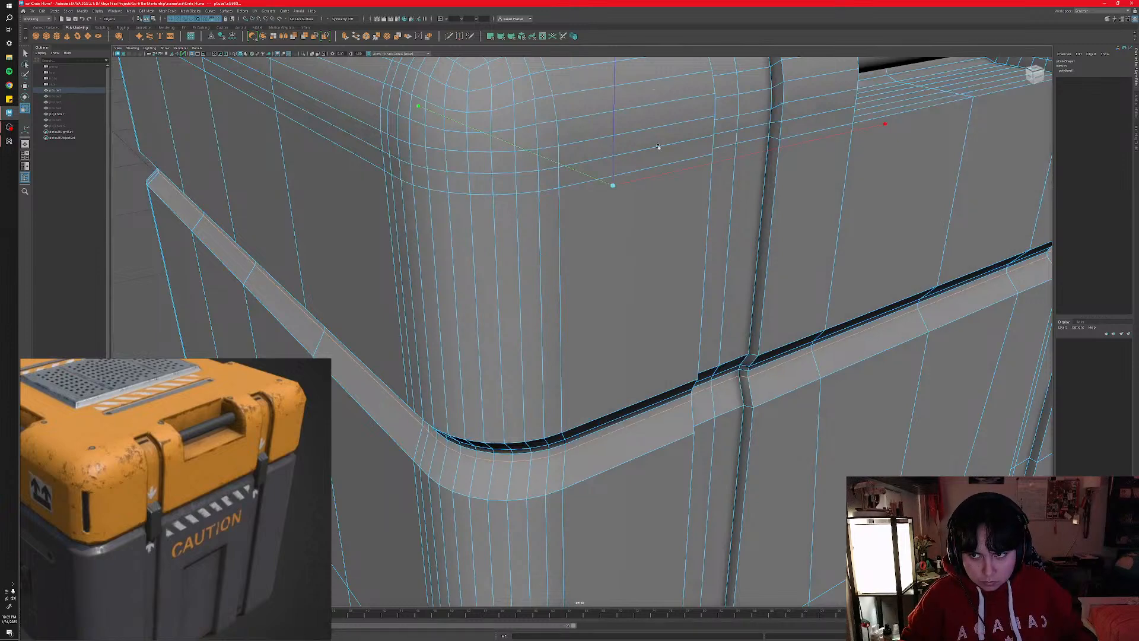
left_click_drag(657, 146, 637, 177, "alt")
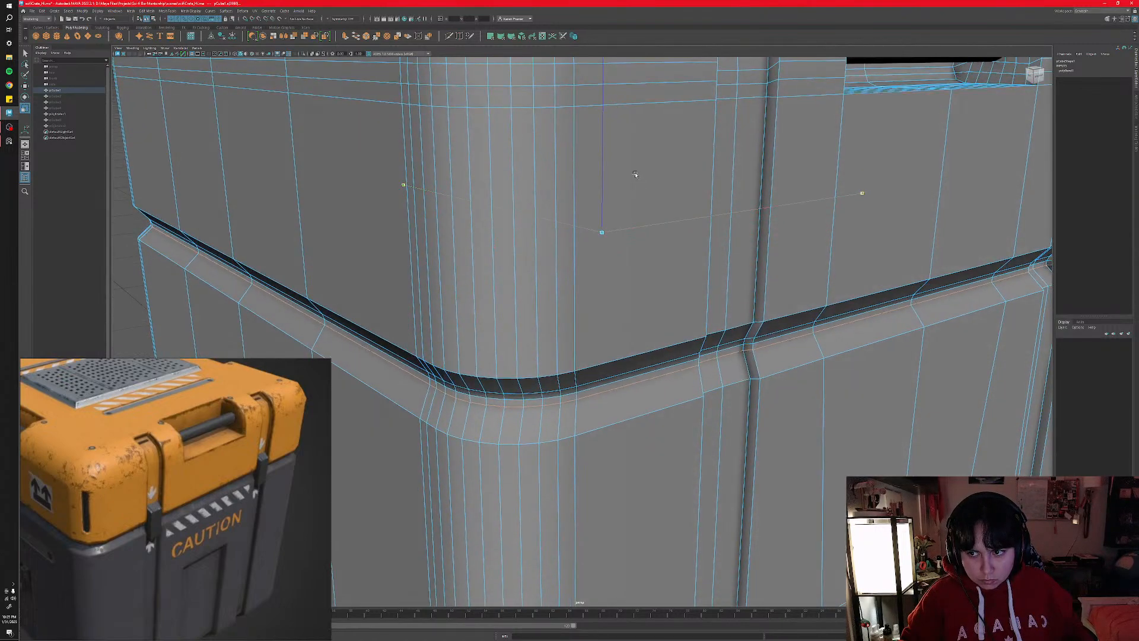
mouse_move(662, 233)
left_mouse_down("alt")
mouse_move(668, 191)
mouse_move(641, 220)
mouse_move(624, 169)
left_mouse_up("alt")
- Examine the groove's profile around the rounded corner and the strap channel
double_click(617, 321)
left_click_drag(635, 338, 608, 308, "alt")
scroll(608, 307, "down", 3)
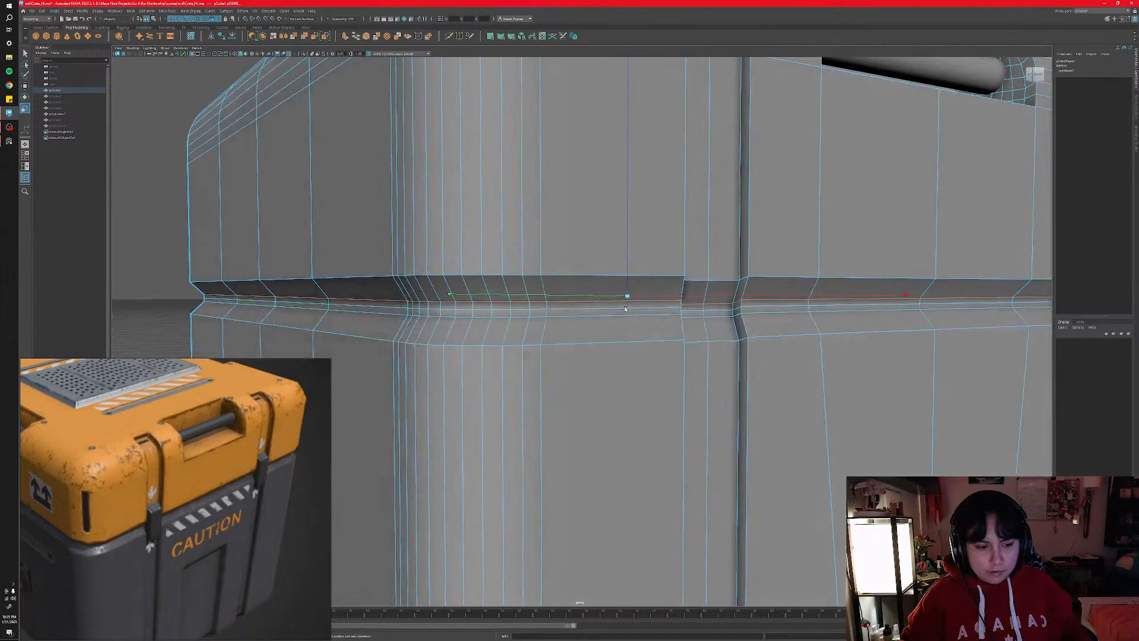
scroll(620, 302, "down", 3)
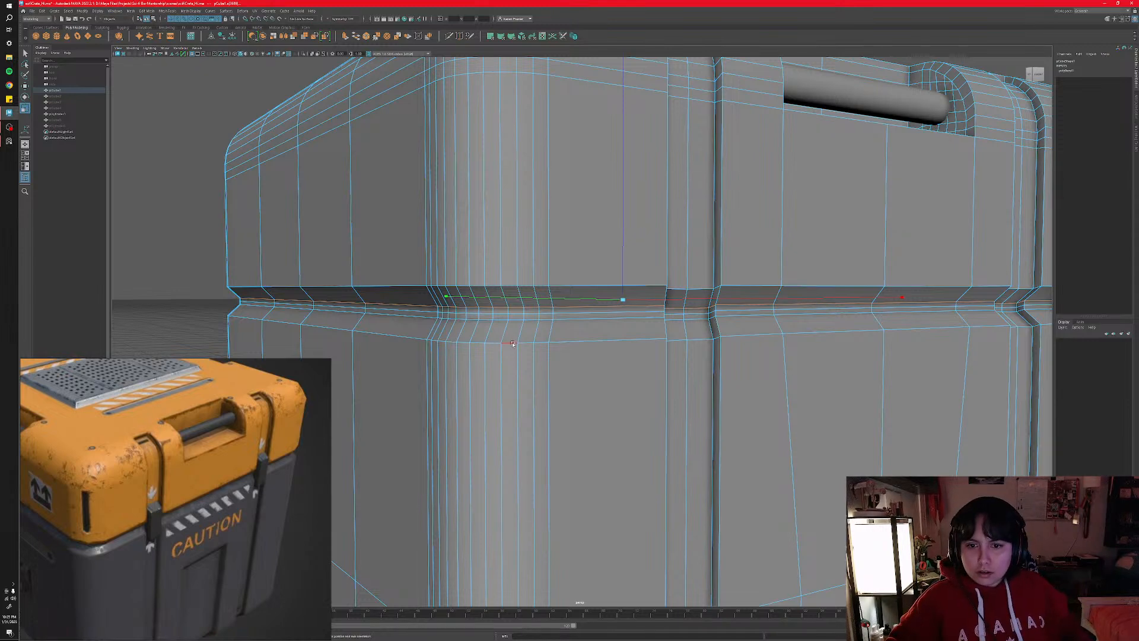
scroll(507, 347, "down", 2)
scroll(510, 332, "up", 6)
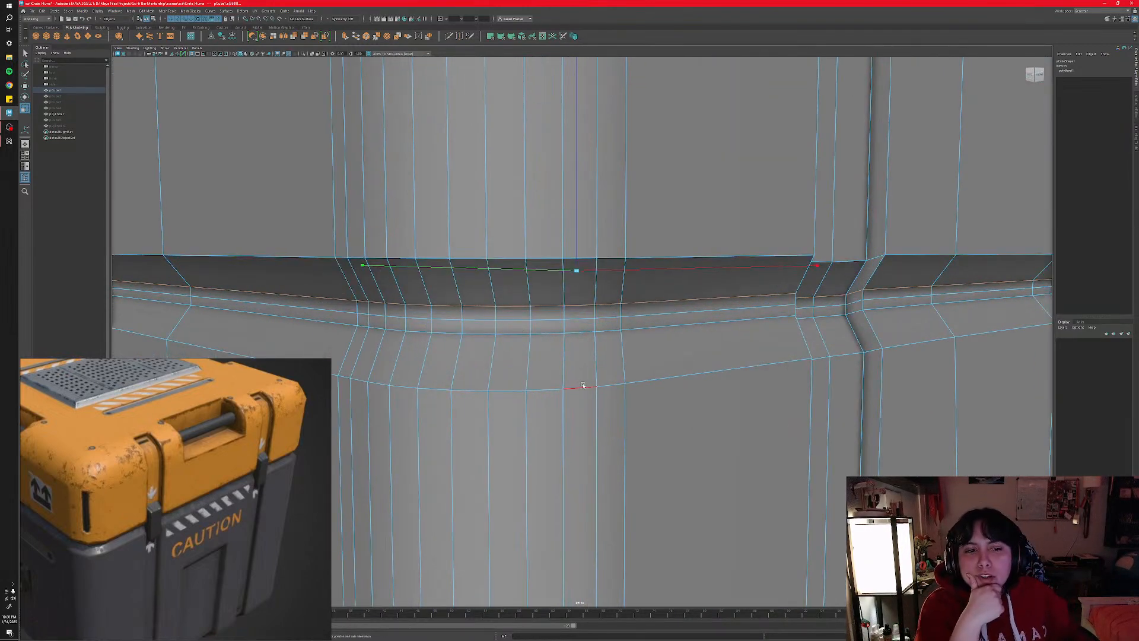
scroll(610, 380, "down", 5)
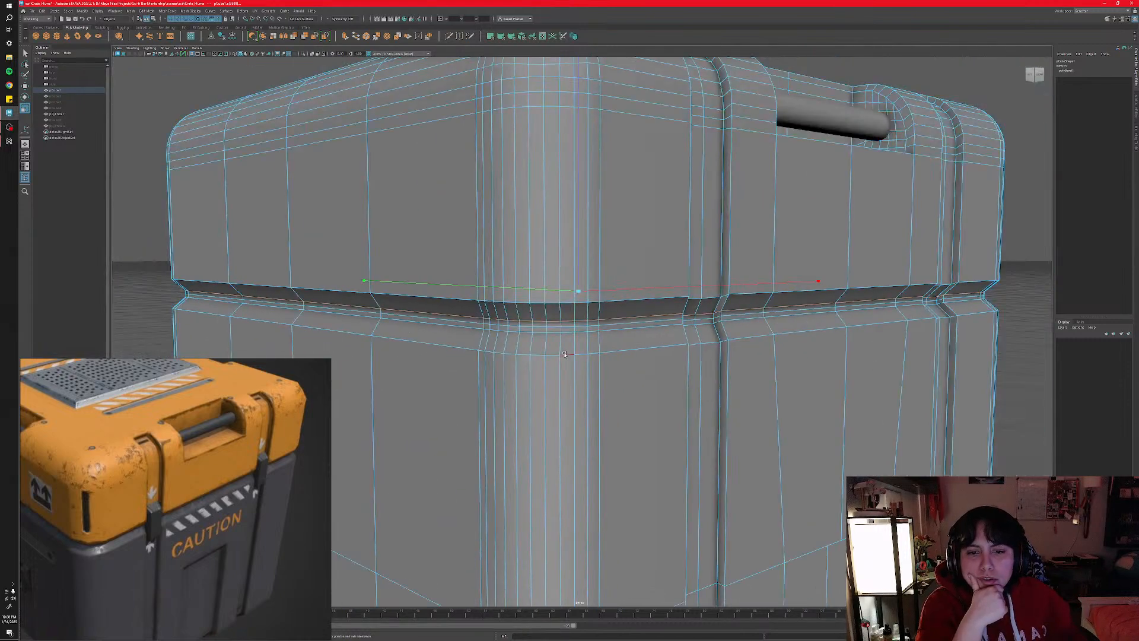
- Bevel the upper and lower outer edge loops of the lid groove together, adjusting the fraction to a narrow width
double_click(421, 291, "shift")
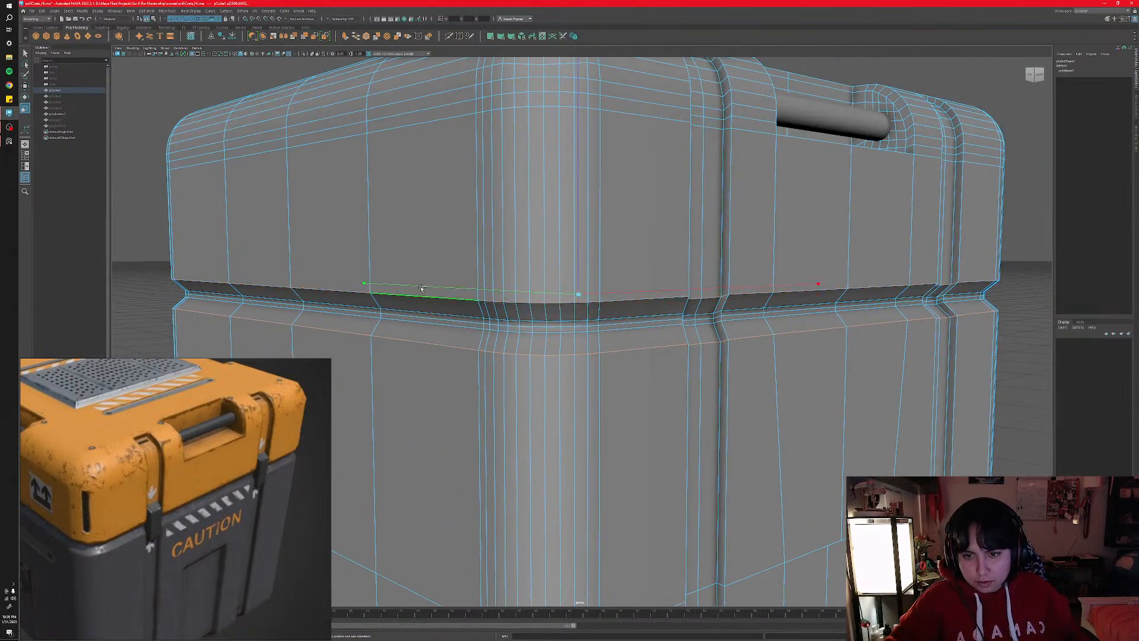
left_click_drag(448, 323, 495, 325, "alt")
mouse_move(583, 383)
right_mouse_down("shift")
mouse_move(608, 376)
mouse_move(582, 383)
mouse_move(600, 383)
right_mouse_up("shift")
left_click_drag(600, 382, 568, 373, "alt")
scroll(568, 373, "up", 4)
scroll(568, 373, "up", 1)
scroll(593, 374, "up", 1)
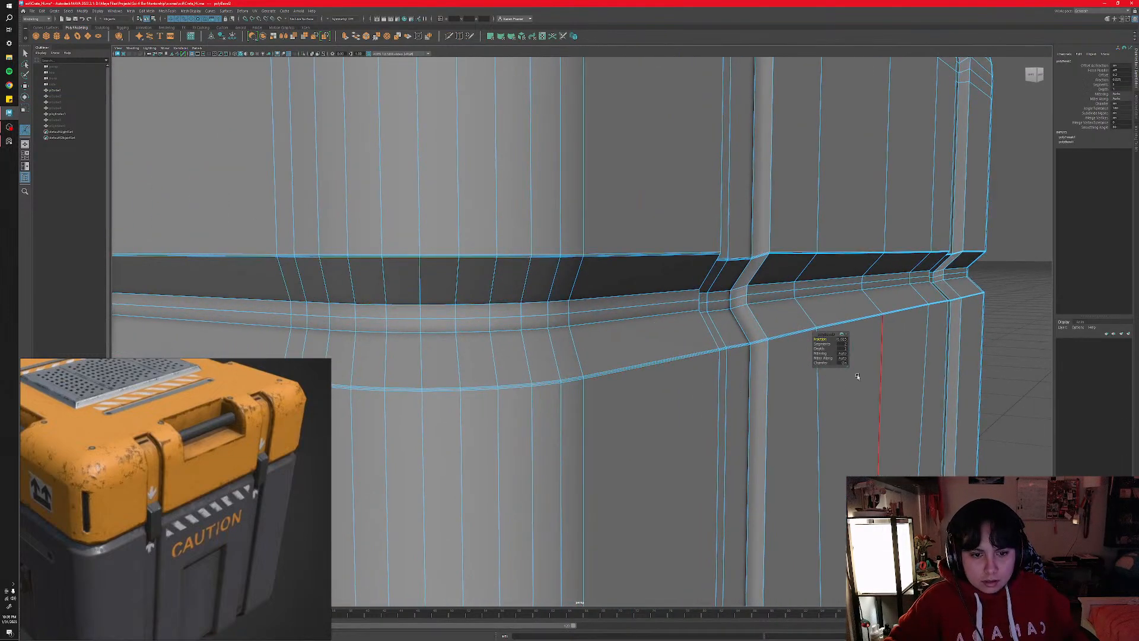
scroll(674, 395, "up", 2)
scroll(673, 395, "up", 5)
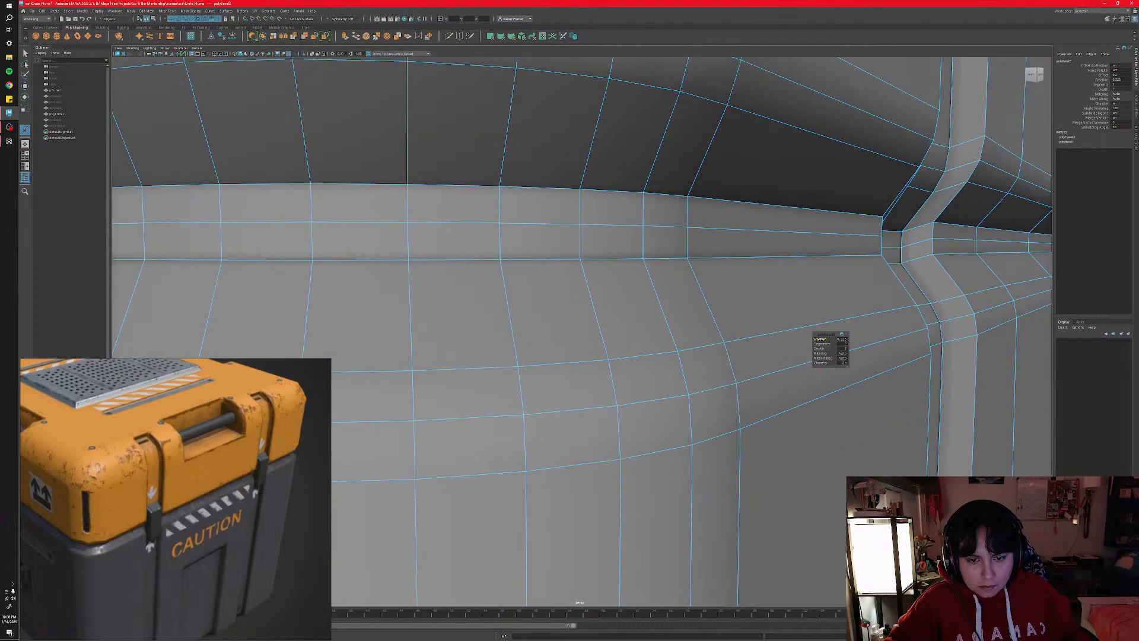
left_click_drag(820, 338, 823, 338)
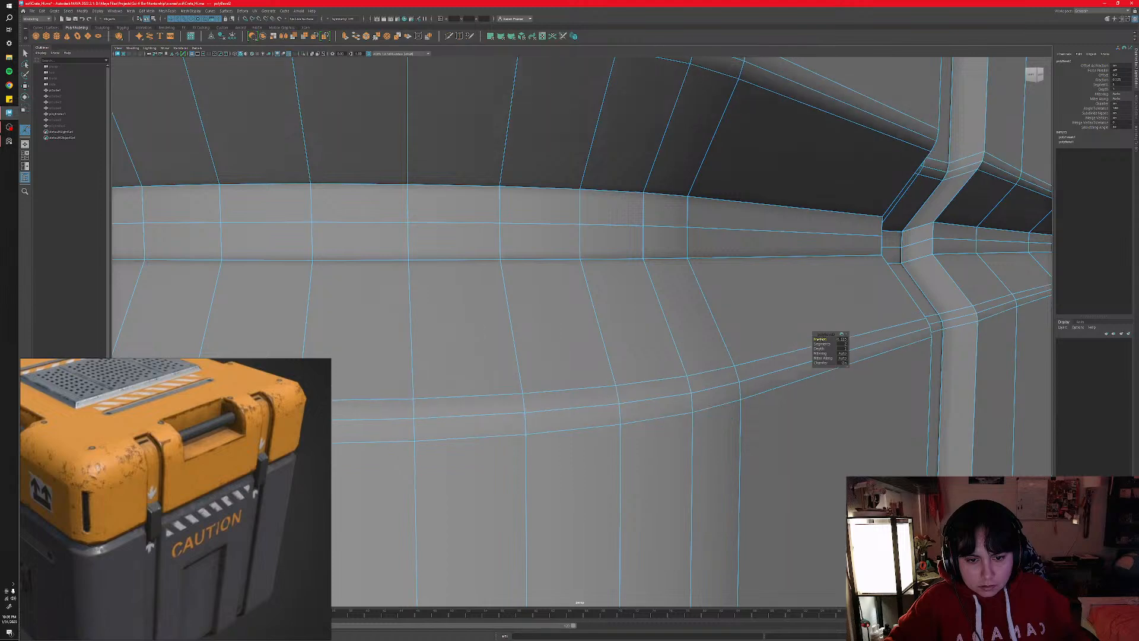
scroll(810, 343, "down", 10)
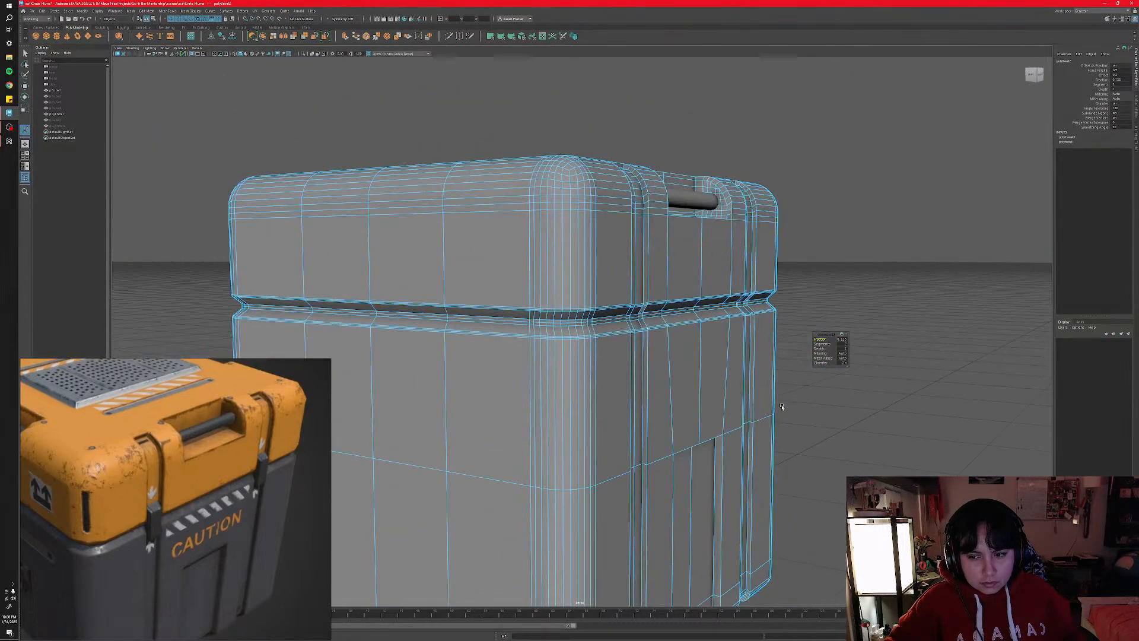
key("q")
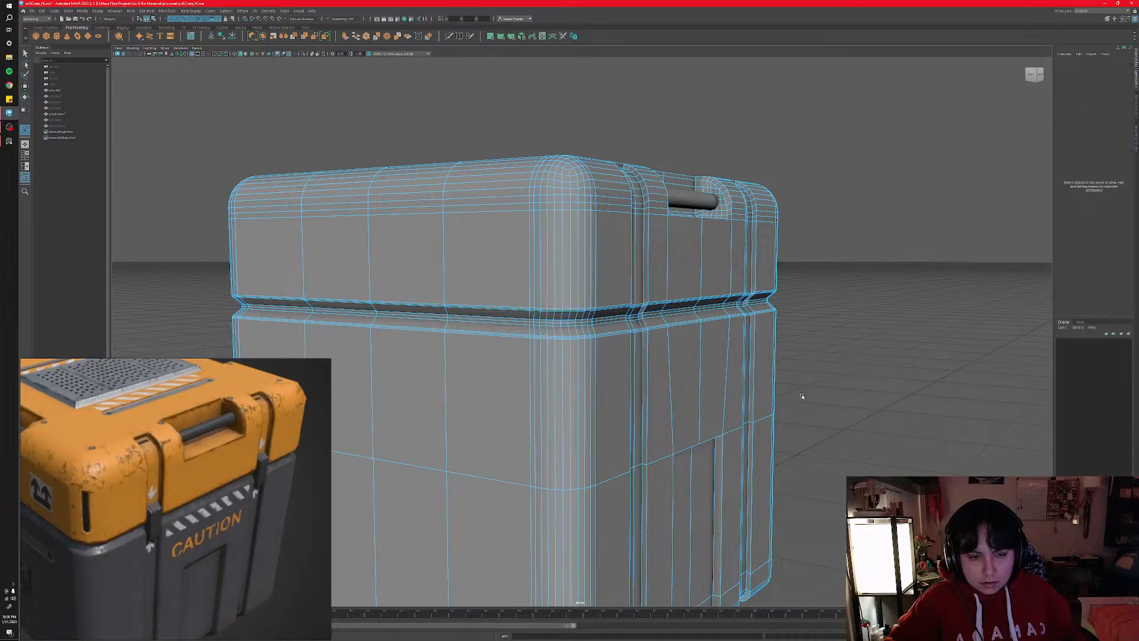
- Return to object selection and inspect the smoothed crate body around the lid groove and handle
right_click_drag(773, 379, 812, 368)
left_click(820, 376)
mouse_move(786, 380)
left_mouse_down("alt")
mouse_move(749, 396)
mouse_move(767, 389)
left_mouse_up("alt")
right_click_drag(767, 389, 716, 368, "alt")
middle_click_drag(716, 369, 636, 391, "alt")
left_click_drag(636, 391, 568, 420, "alt")
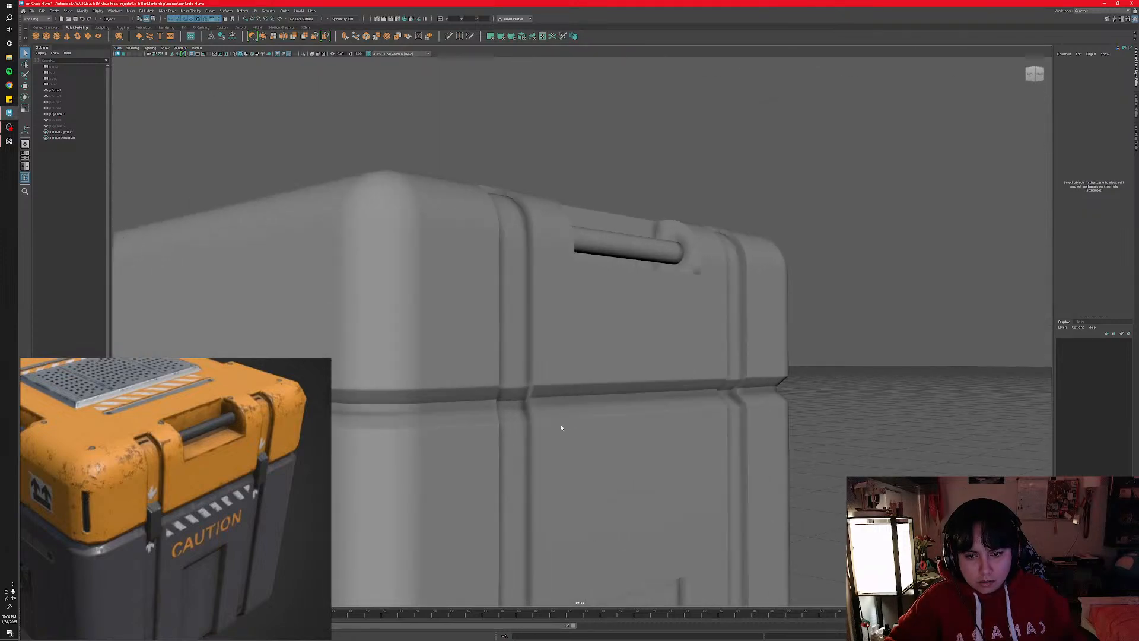
left_click(561, 427)
key("f")
- Delete the two extra edge loops along the floor of the lid groove, keeping the single centre loop
right_click_drag(633, 369, 634, 355)
scroll(636, 395, "up", 3)
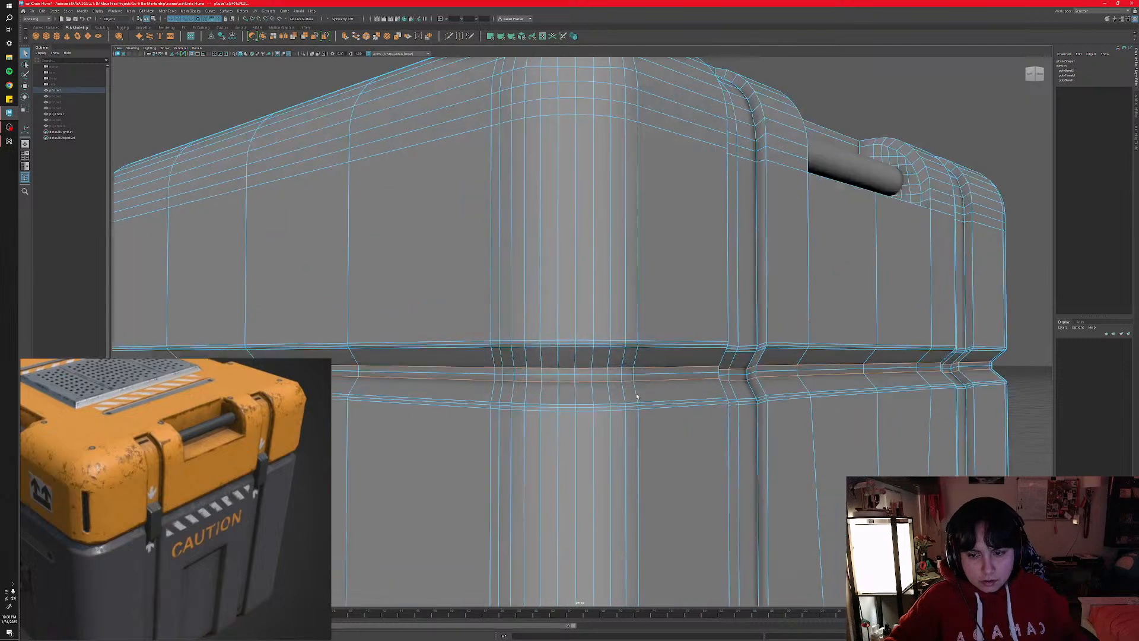
key("r")
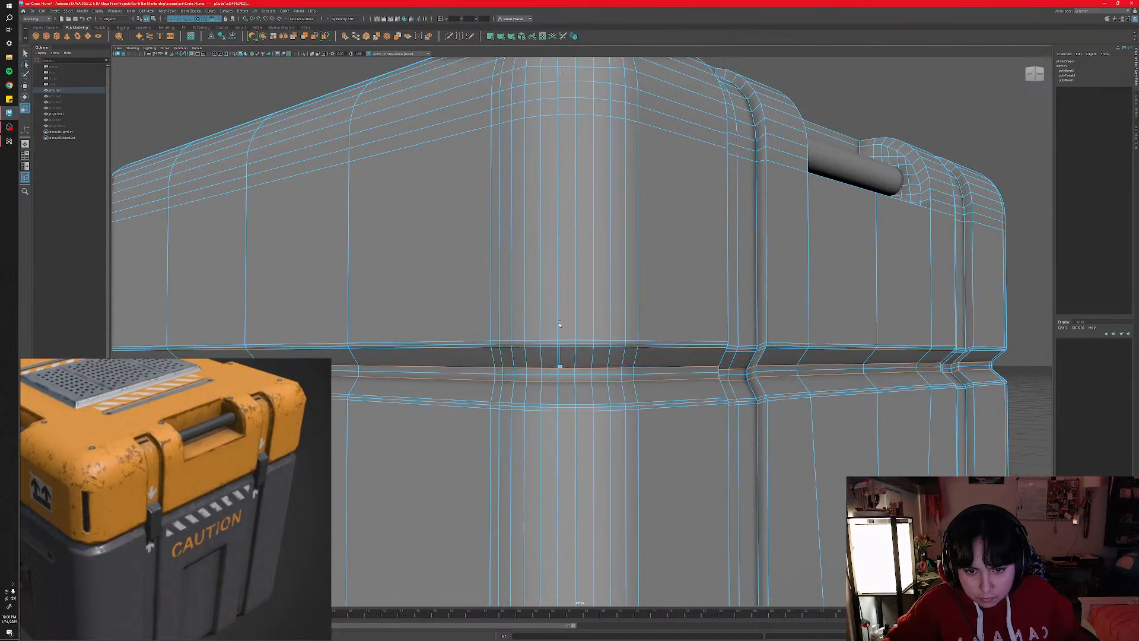
left_click_drag(558, 344, 558, 353)
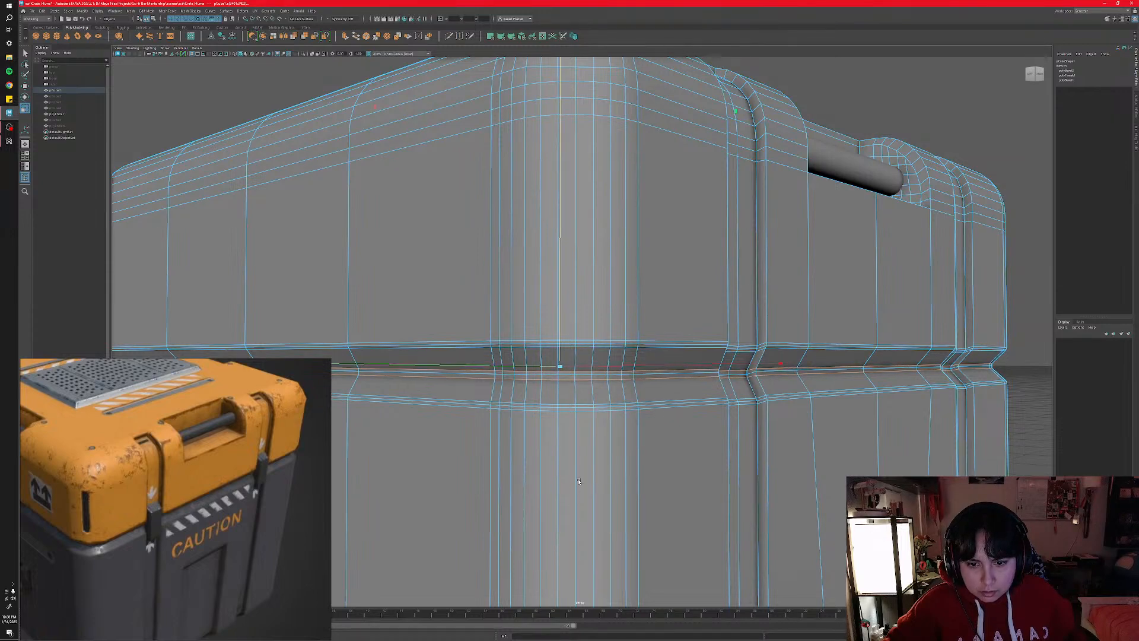
scroll(624, 383, "up", 5)
mouse_move(665, 397)
left_mouse_down("alt")
mouse_move(656, 396)
mouse_move(679, 396)
left_mouse_up("alt")
scroll(762, 411, "down", 3)
left_click_drag(762, 411, 734, 372, "alt")
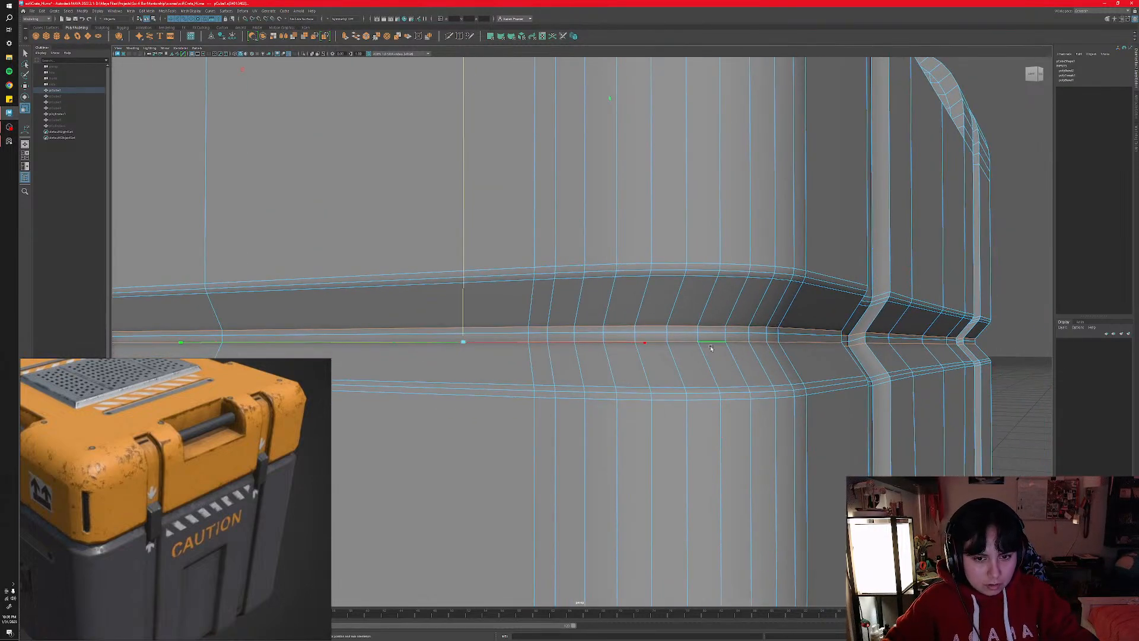
key("ctrl+Delete")
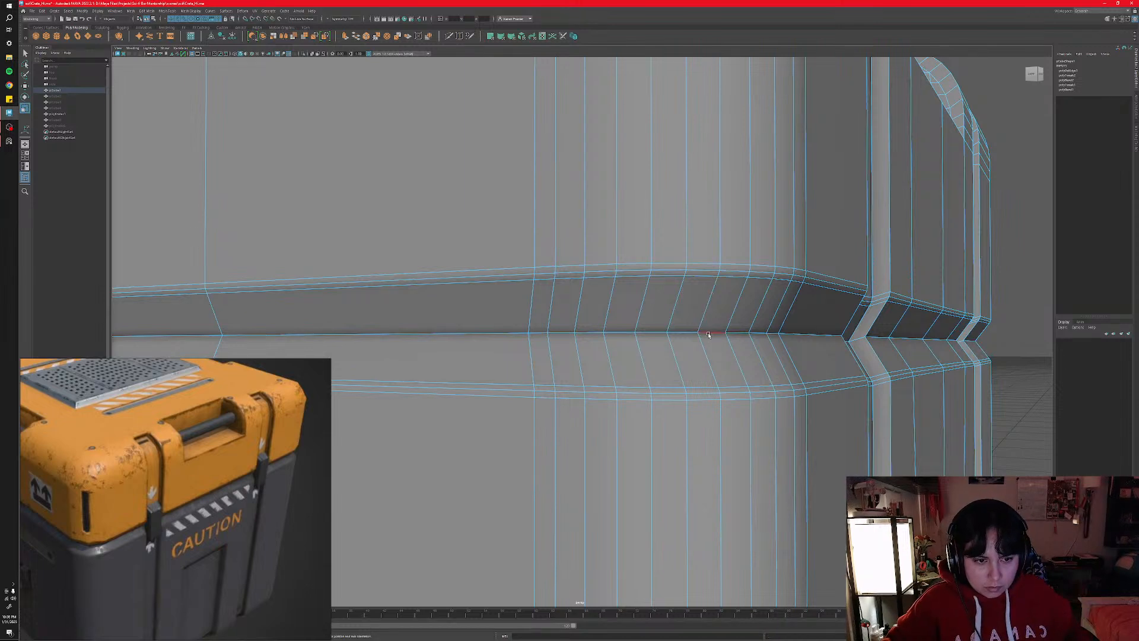
- Scale the remaining centre edge loop of the lid groove along the vertical axis to level it
left_click(463, 341)
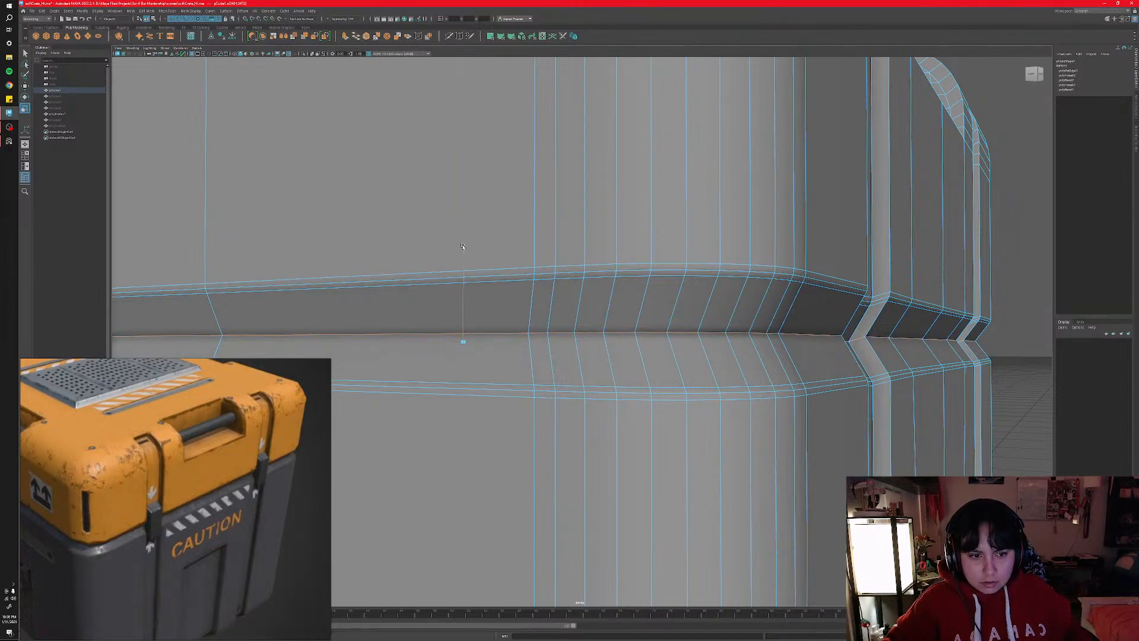
key("Return")
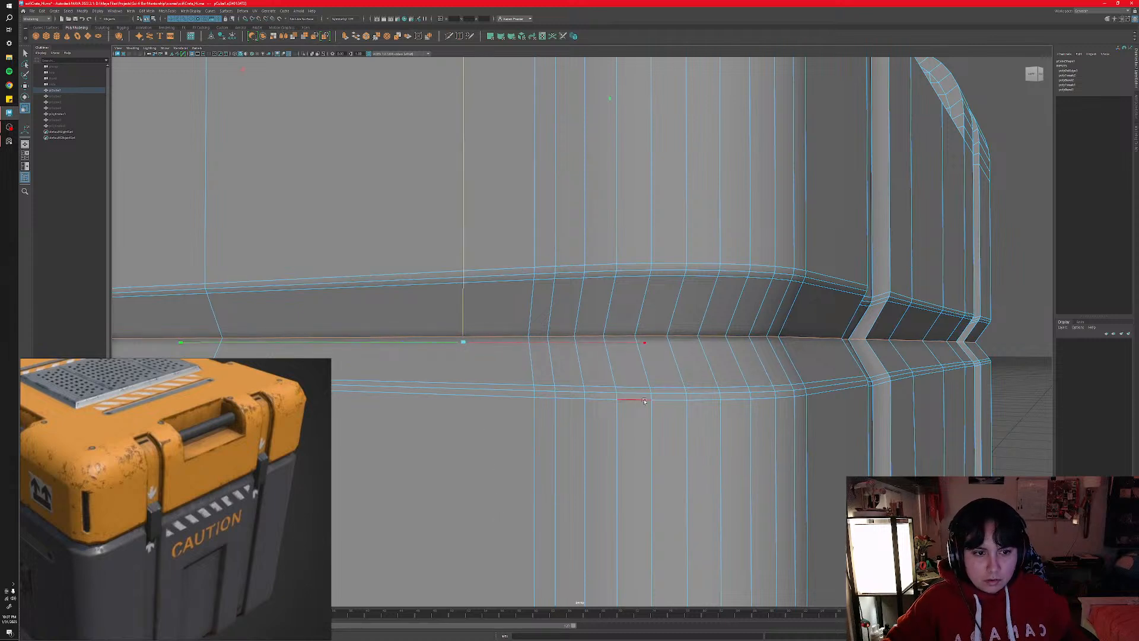
left_click_drag(495, 504, 493, 432, "alt")
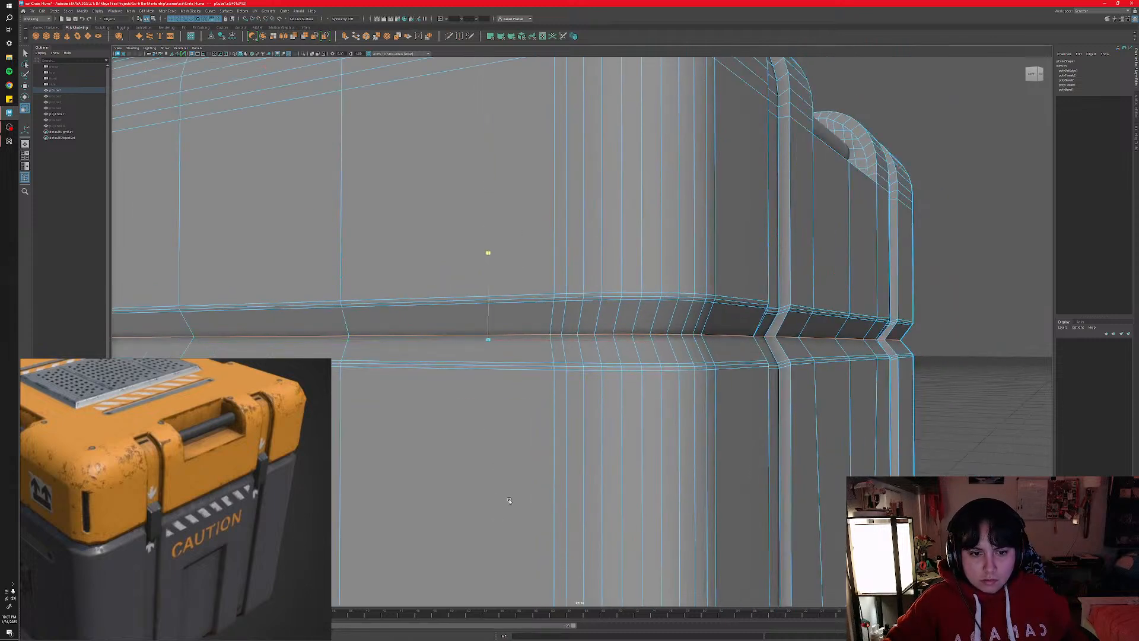
scroll(572, 327, "up", 3)
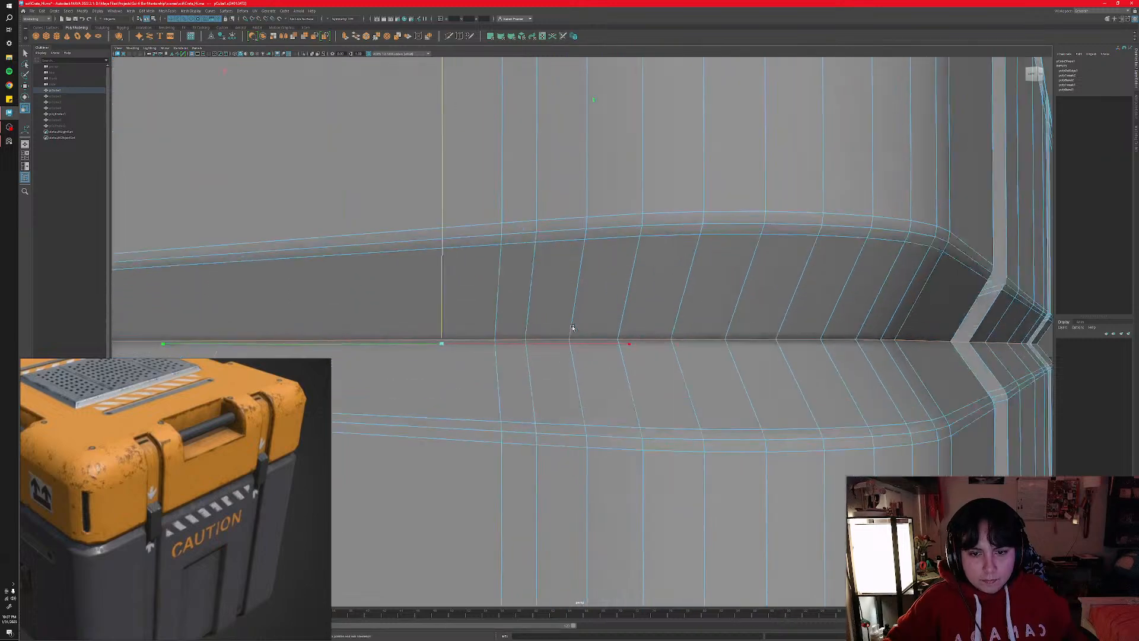
scroll(572, 328, "up", 1)
scroll(629, 350, "down", 3)
left_click_drag(655, 368, 624, 359, "alt")
- Bevel the groove's centre edge loop, adjusting the fraction to a narrow width and testing the Chamfer option
right_click_drag(623, 360, 641, 360, "shift")
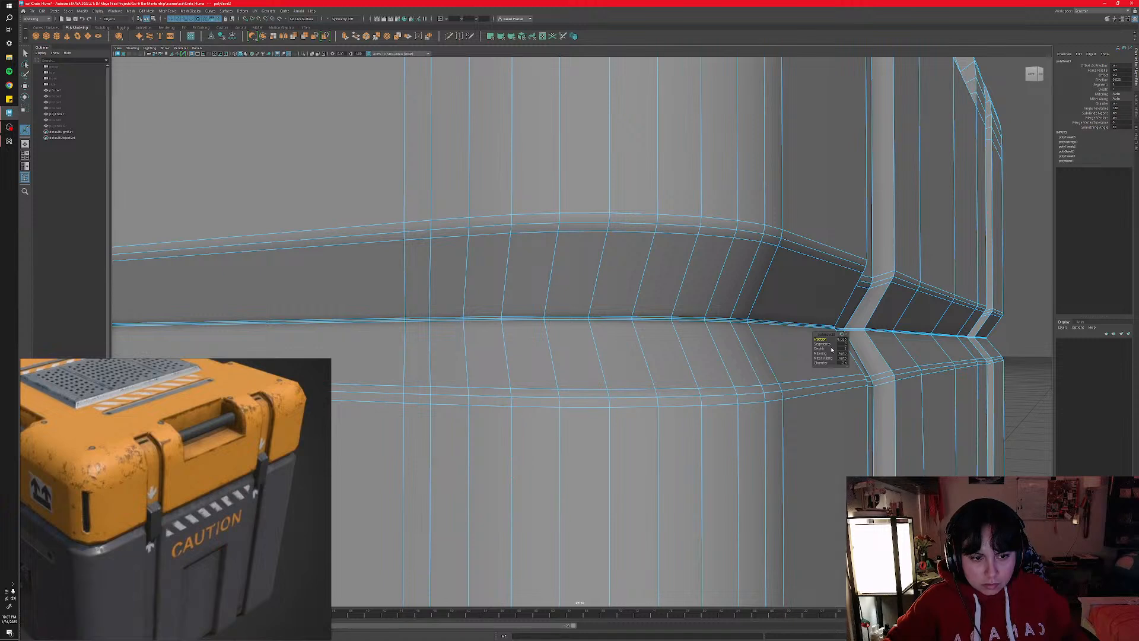
left_click_drag(819, 340, 822, 340)
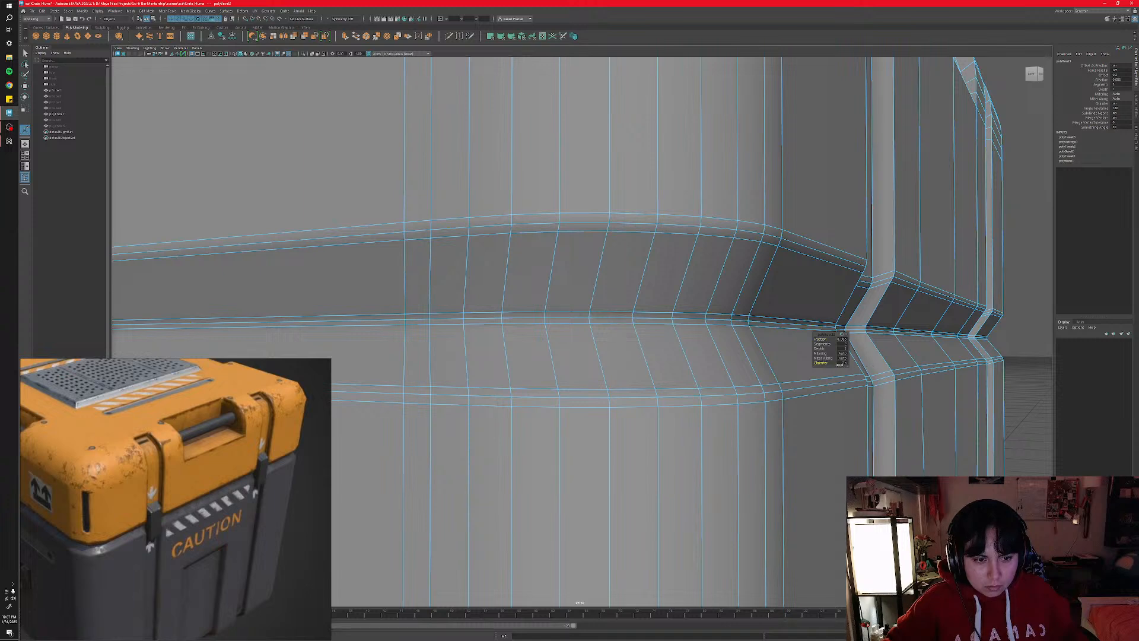
left_click_drag(840, 364, 759, 364)
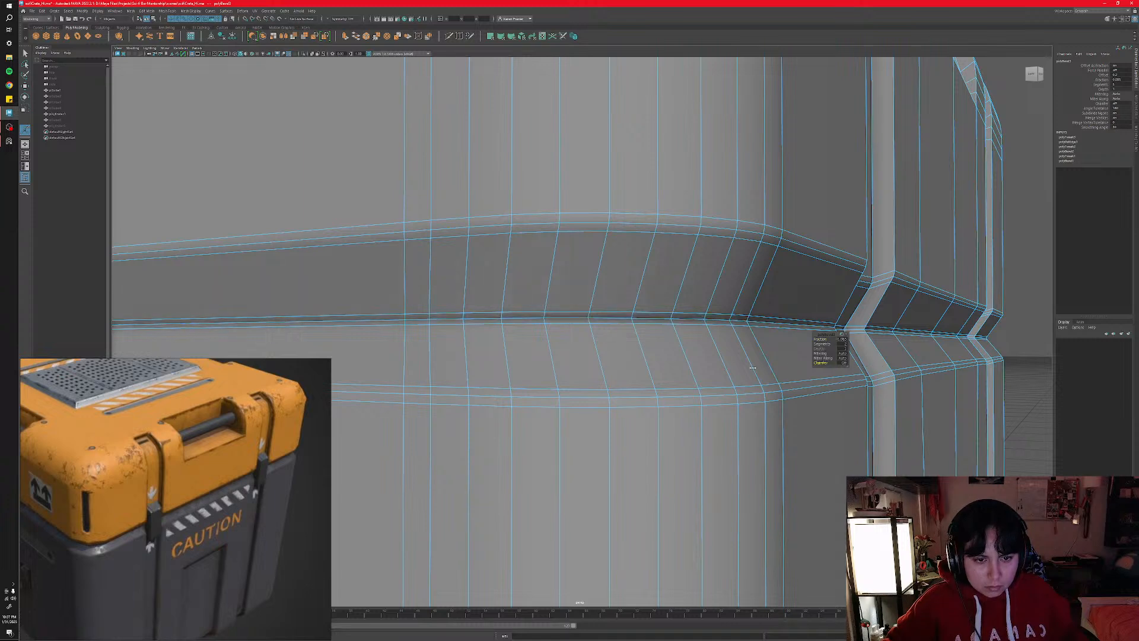
left_click_drag(812, 368, 883, 371)
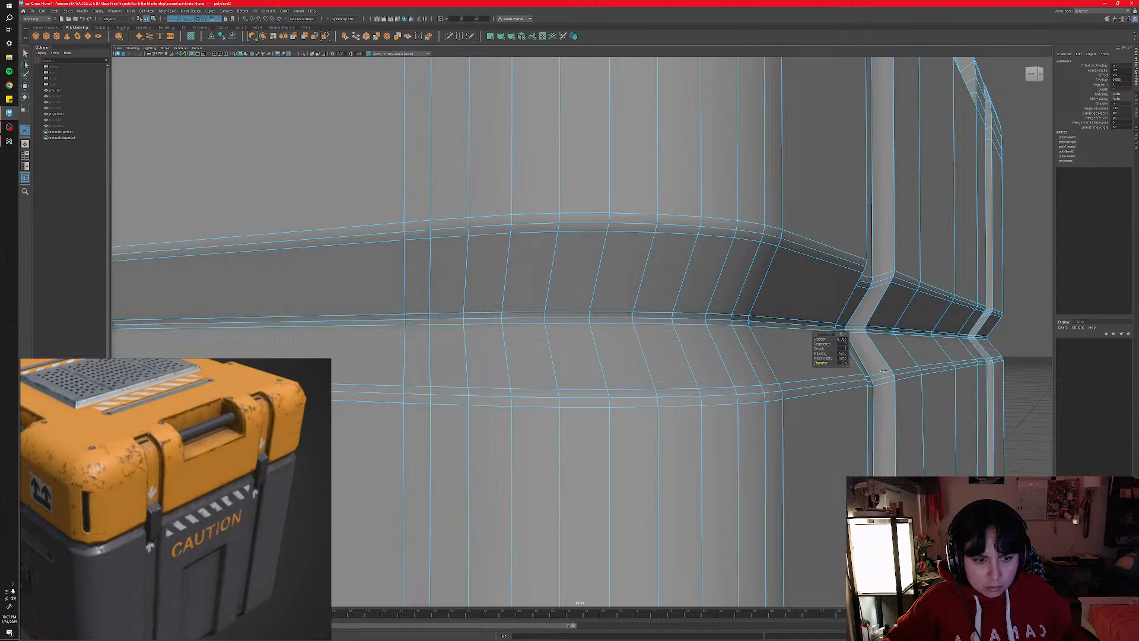
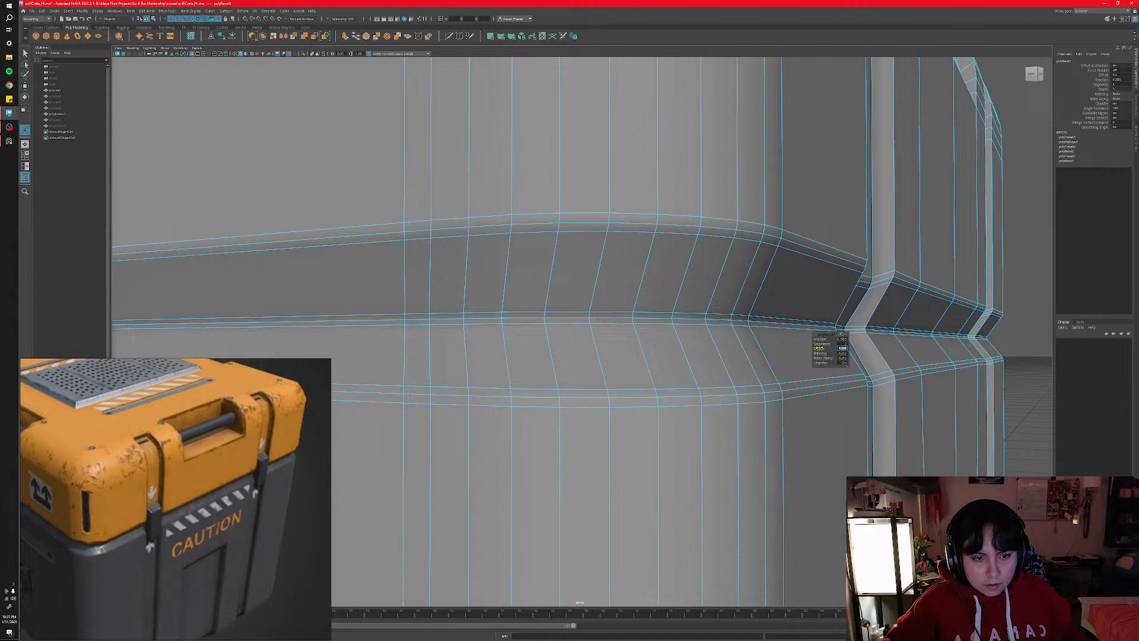
left_click(1017, 349)
- Try turning off Chamfer in the construction history of the groove's centre bevel
right_click(741, 319)
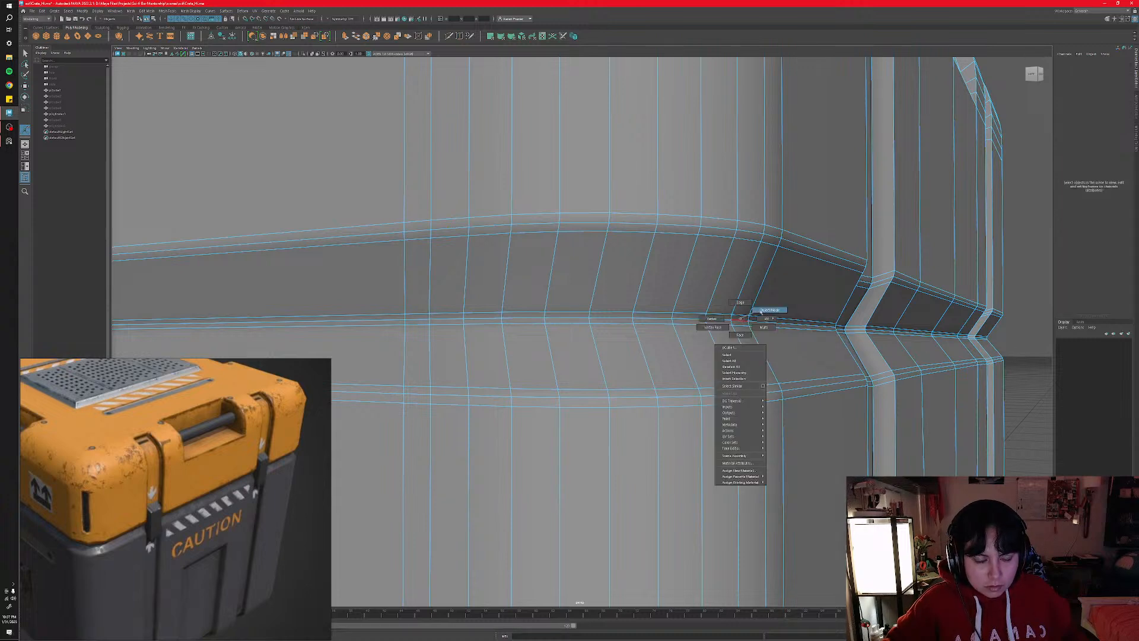
double_click(738, 322)
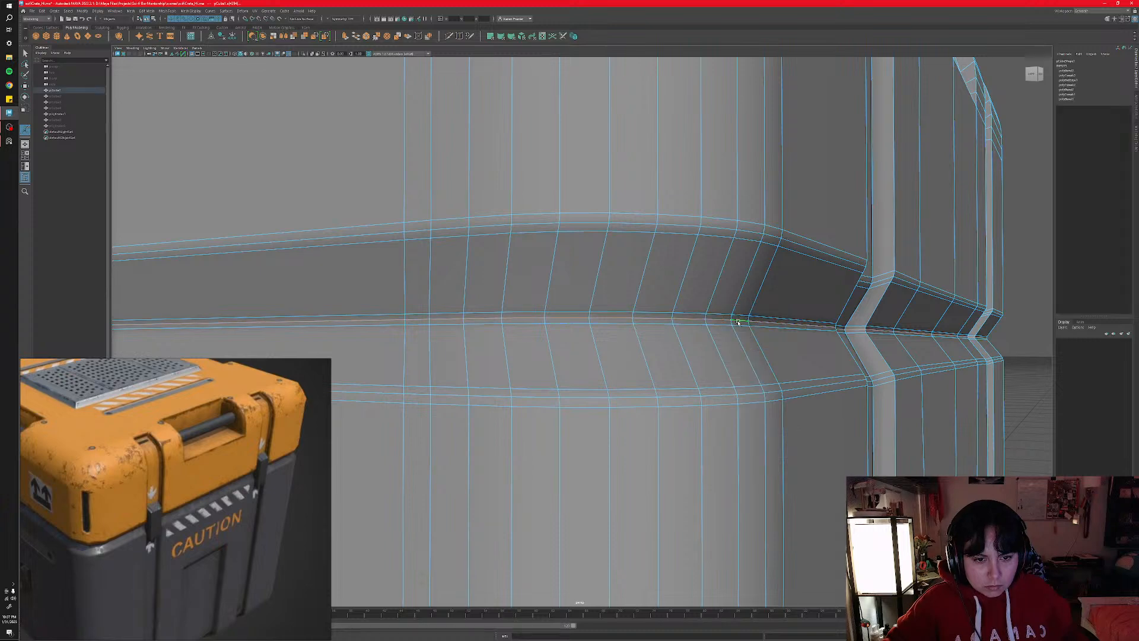
left_click_drag(738, 321, 720, 327, "alt")
key("r")
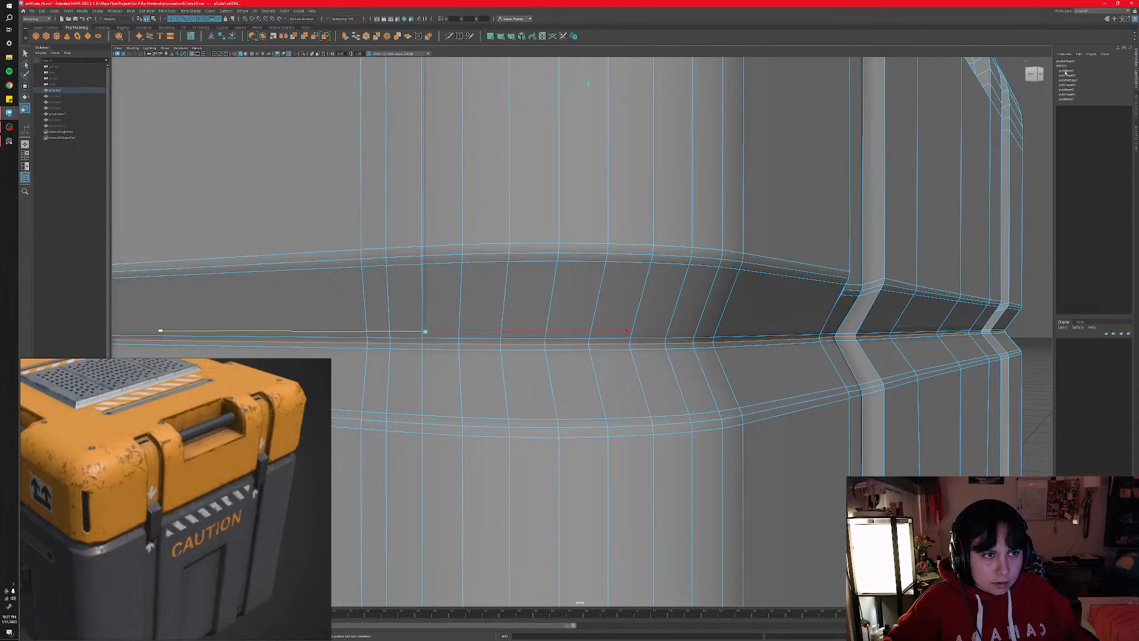
left_click(1065, 70)
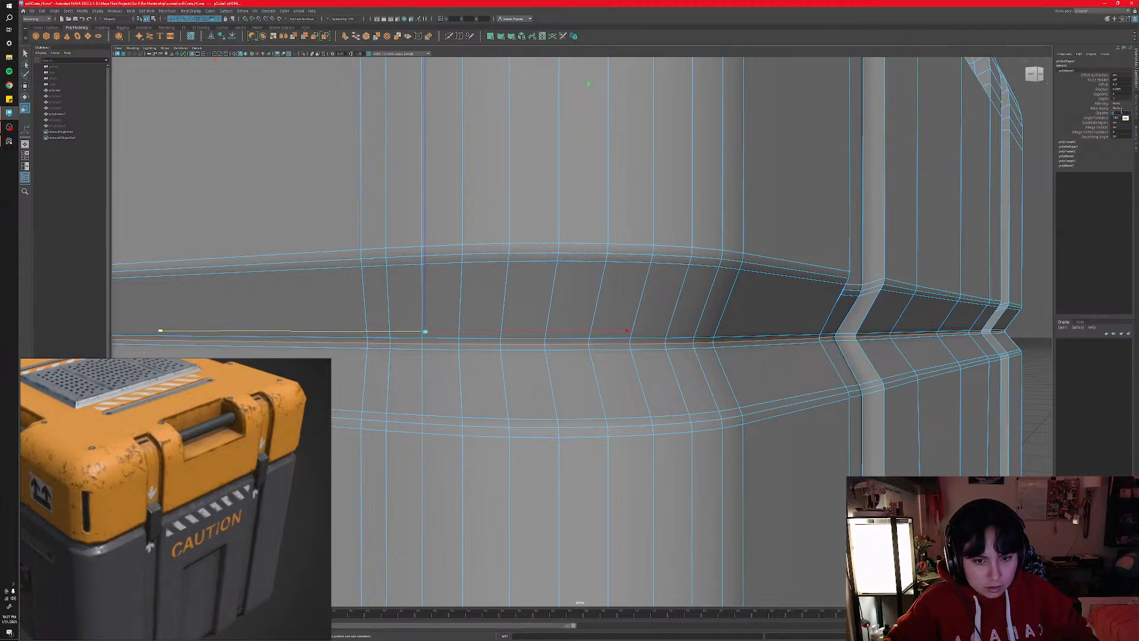
key("Return")
right_click_drag(898, 387, 926, 371)
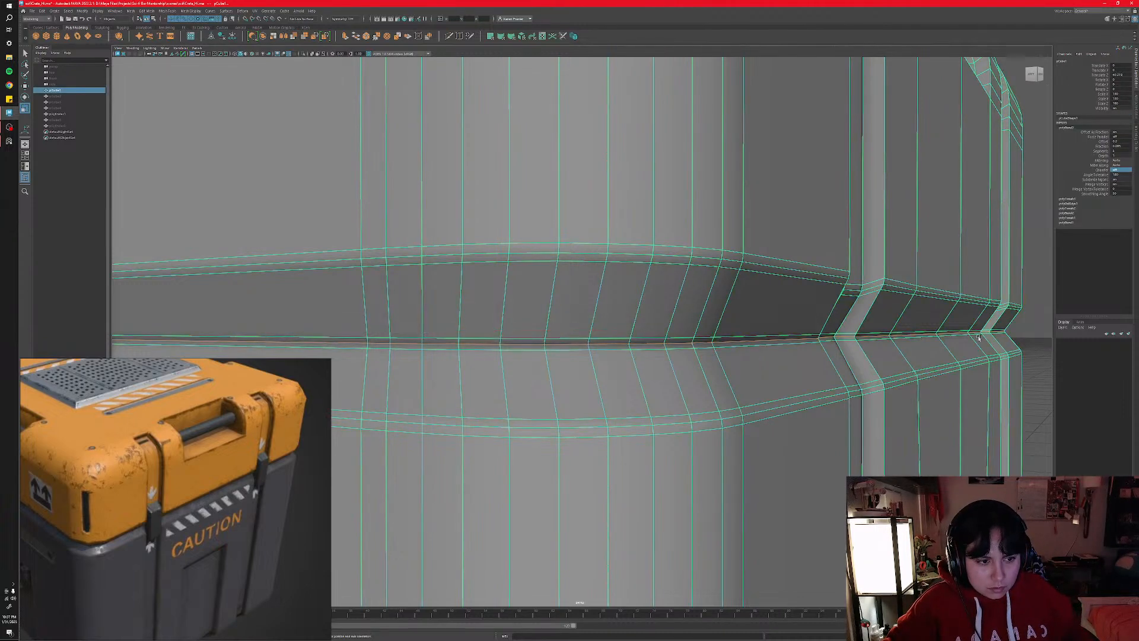
left_click(1017, 333)
- Inspect the groove around the rounded corner and undo the last changes to the centre bevel
mouse_move(820, 373)
left_mouse_down("alt")
mouse_move(800, 377)
mouse_move(806, 368)
left_mouse_up("alt")
scroll(817, 368, "down", 8)
scroll(584, 375, "up", 7)
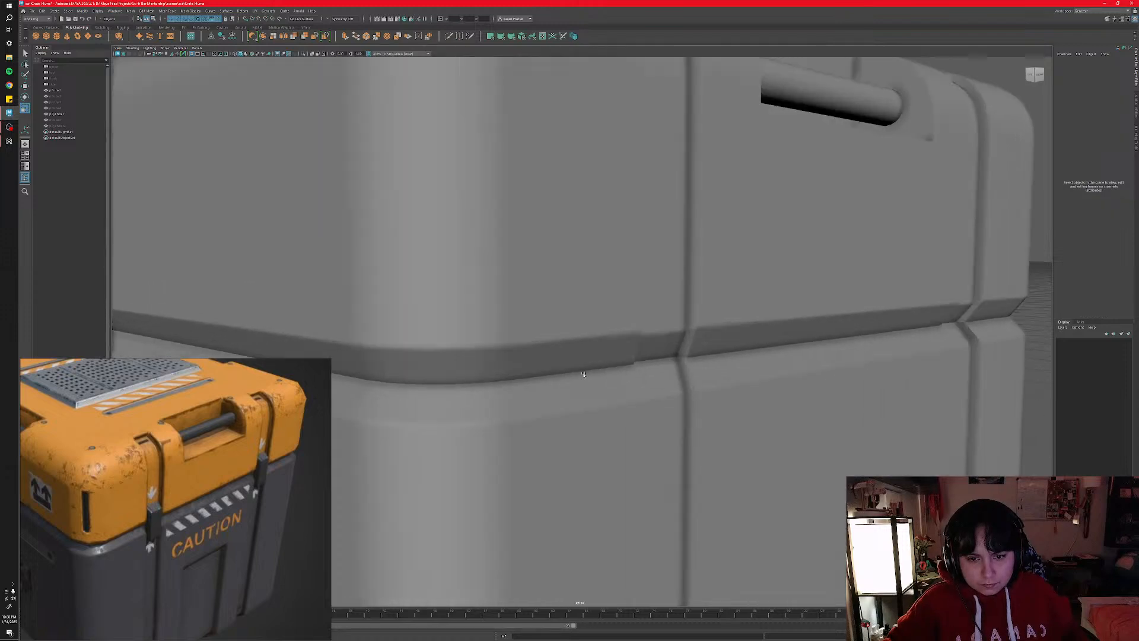
left_click(582, 376)
middle_click_drag(582, 376, 676, 347, "alt")
left_click_drag(597, 373, 611, 366, "alt")
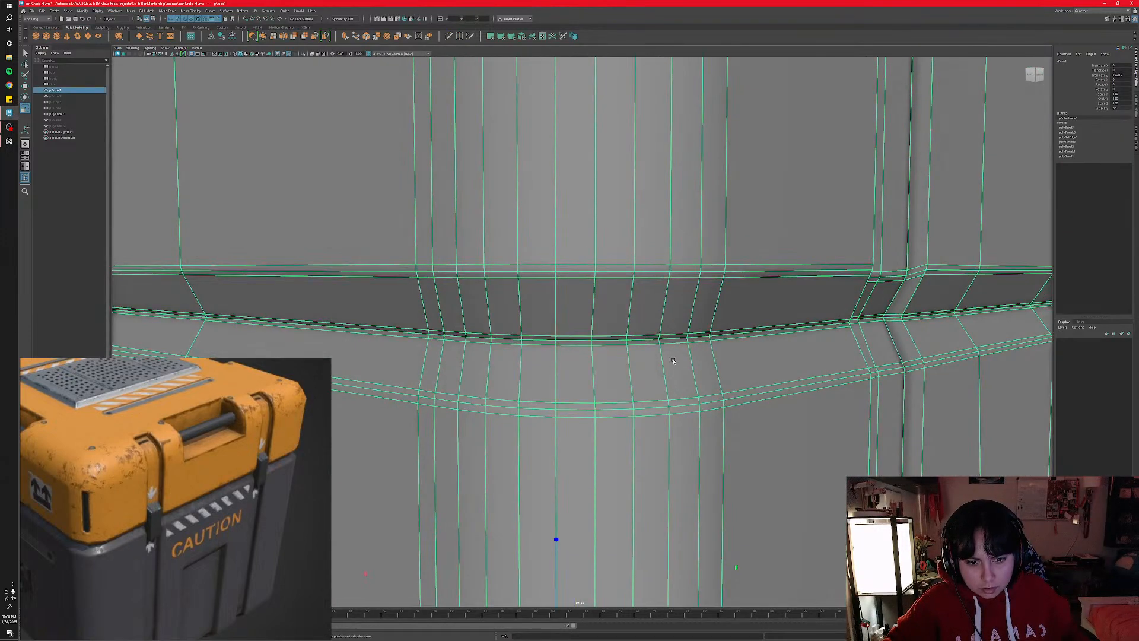
scroll(671, 362, "up", 4)
key("ctrl+z")
key("ctrl+z")
key("ctrl+z")
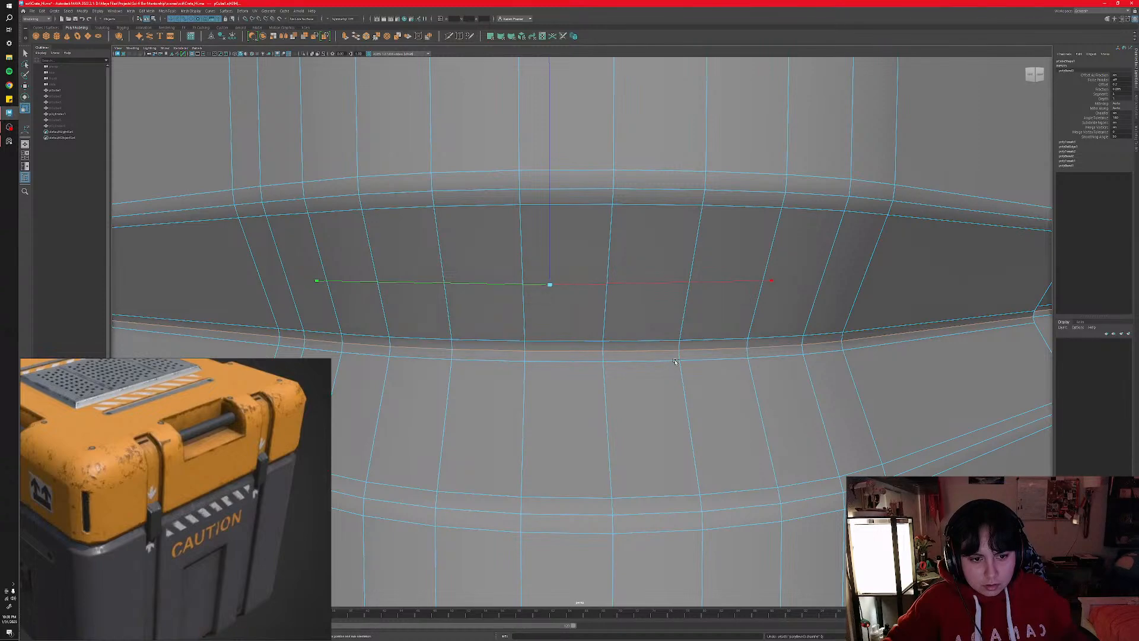
key("ctrl+z")
- Scale the selected loop at the groove's centre along the horizontal axes and check the groove around the corner
left_click_drag(678, 351, 675, 361, "alt")
double_click(692, 445, "shift")
scroll(691, 444, "down", 4)
left_click_drag(691, 443, 602, 351, "alt")
scroll(689, 420, "down", 5)
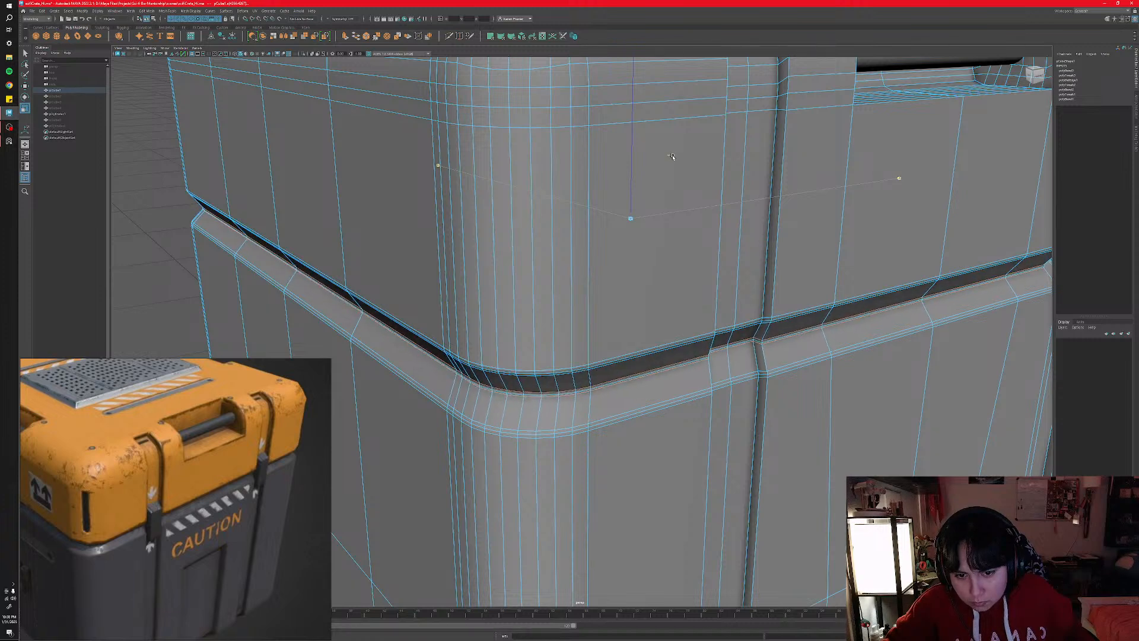
left_click_drag(629, 341, 687, 356, "alt")
scroll(688, 356, "down", 3)
middle_click_drag(688, 356, 618, 348, "alt")
left_click_drag(618, 348, 768, 380, "alt")
- Return to object selection, clear the selection and save the scene
right_click_drag(751, 388, 798, 376)
left_click(831, 380)
key("ctrl+s")
scroll(789, 384, "down", 3)
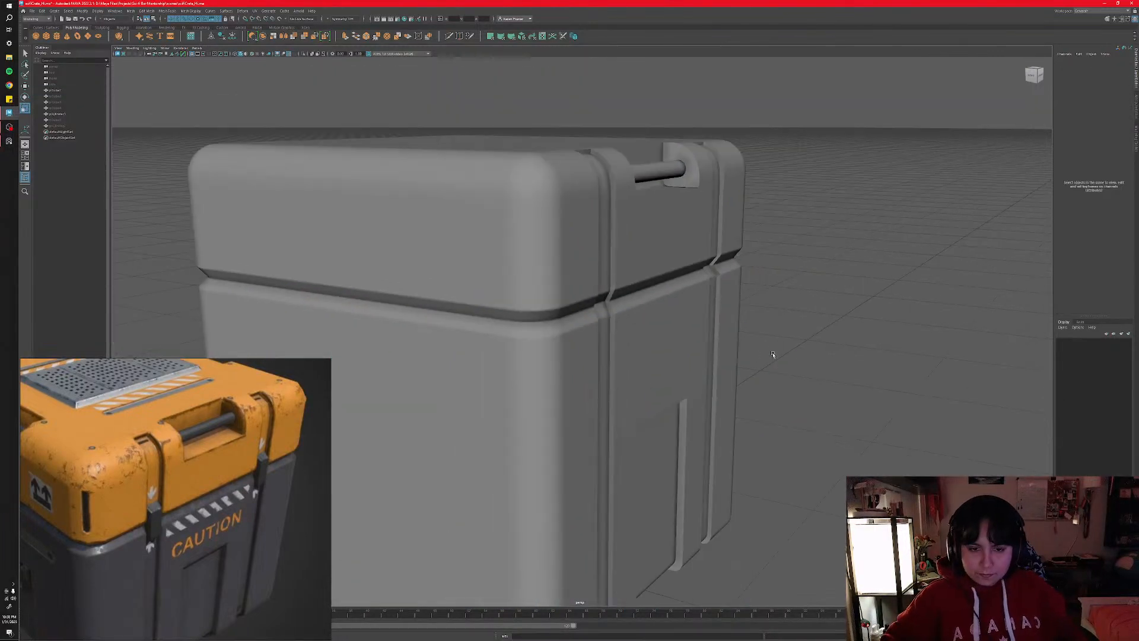
- Examine the crate's lid groove, strap channels and handle from several angles and compare them with the reference
scroll(772, 354, "down", 5)
left_click_drag(772, 354, 593, 397, "alt")
scroll(265, 477, "down", 2)
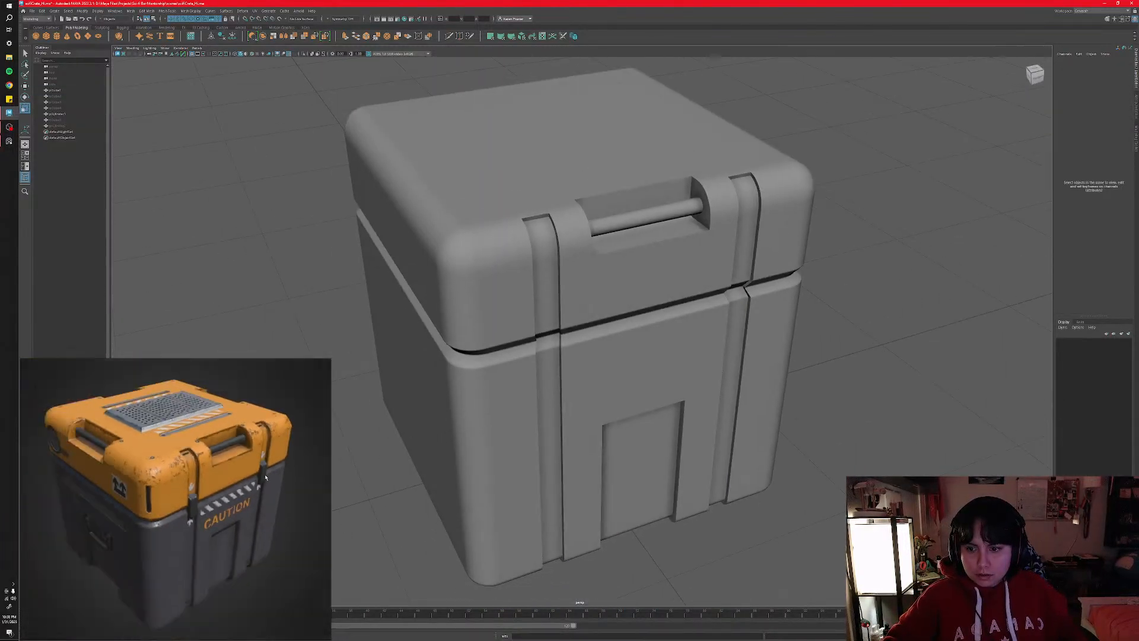
key("alt")
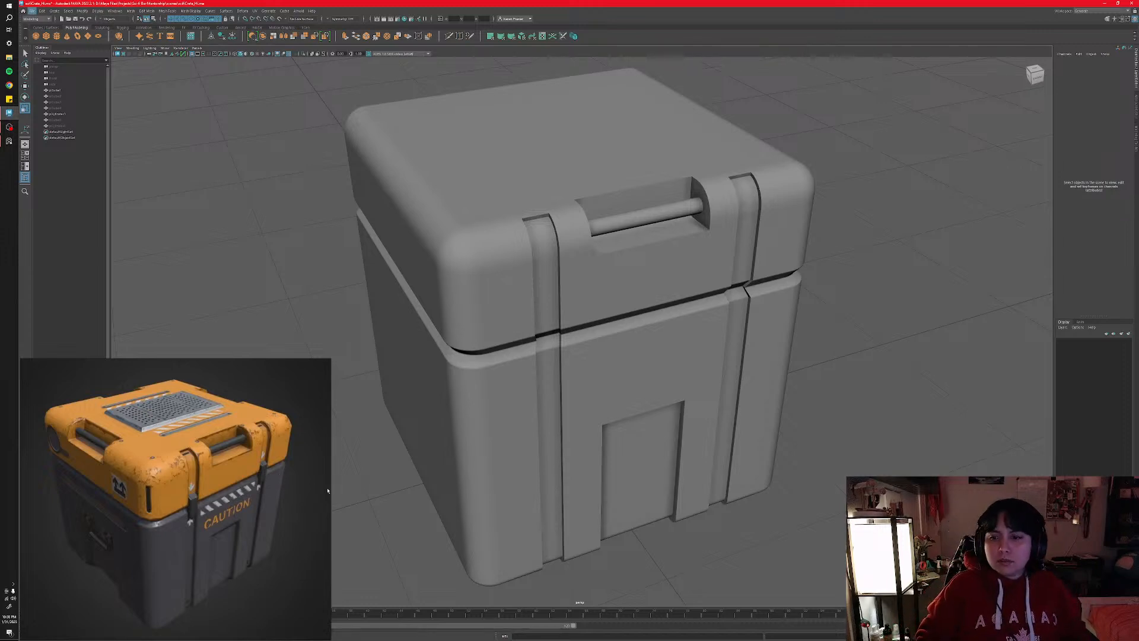
left_click_drag(536, 442, 505, 438, "alt")
left_click_drag(515, 431, 511, 421, "alt")
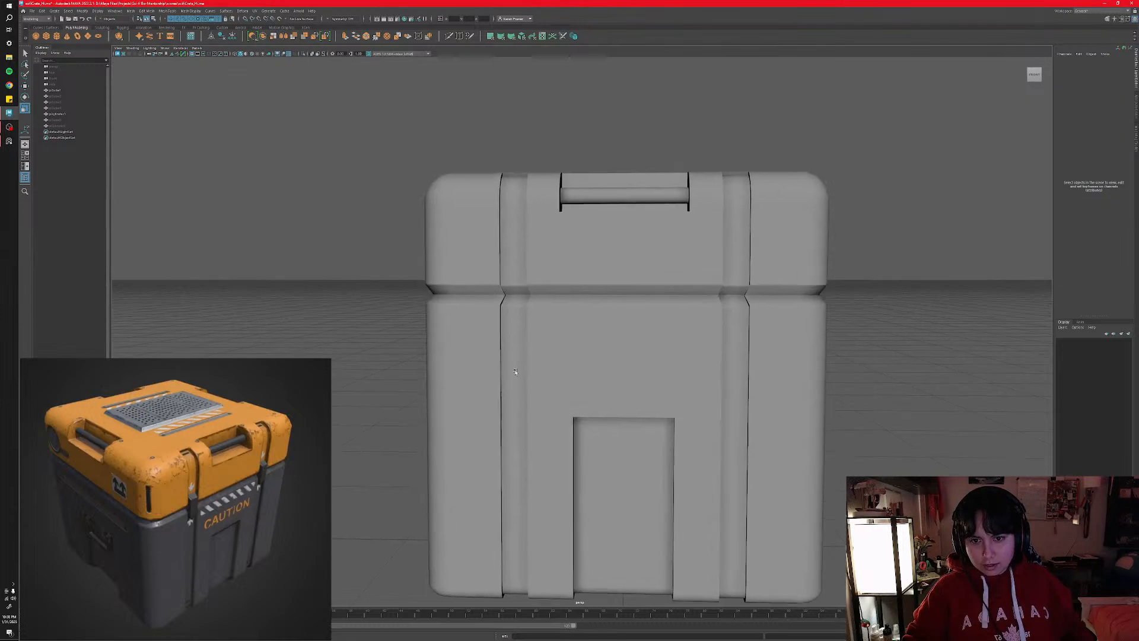
middle_click_drag(511, 421, 537, 504, "alt")
right_click_drag(538, 504, 578, 483, "alt")
middle_click_drag(522, 469, 601, 292, "alt")
left_click_drag(600, 291, 580, 320, "alt")
middle_click_drag(657, 364, 606, 406, "alt")
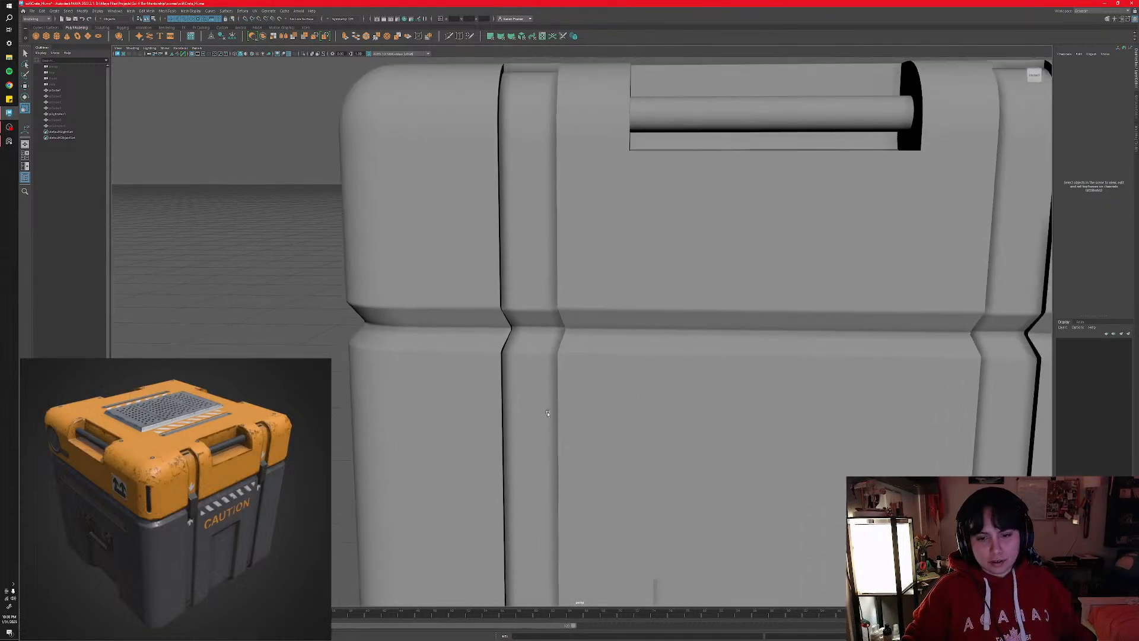
left_click_drag(539, 389, 528, 363, "alt")
right_click(520, 325)
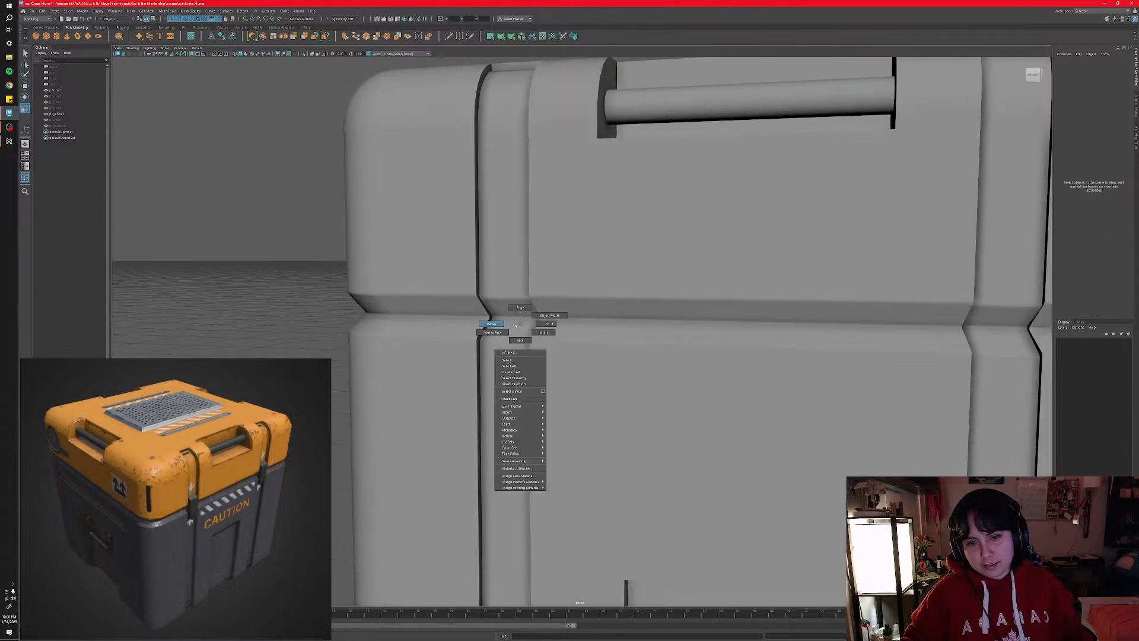
left_click_drag(520, 325, 539, 345, "alt")
scroll(538, 345, "down", 3)
scroll(539, 345, "down", 1)
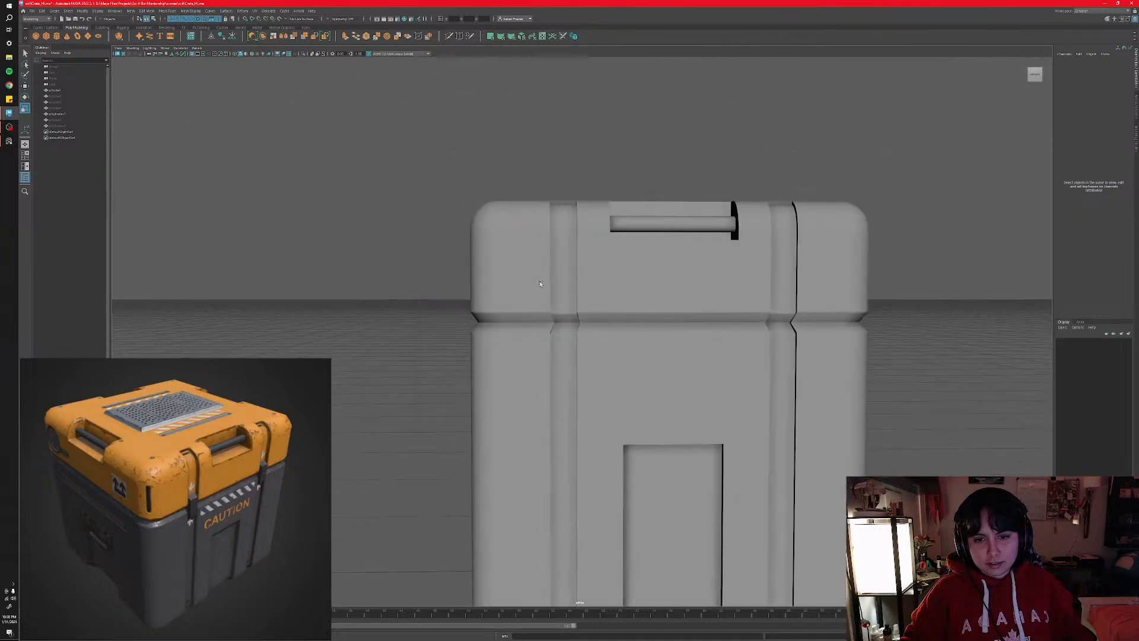
- Select the lid-groove vertices where the groove crosses the front strap channel's outer edge, from the upper bevel to the lower one
right_click_drag(582, 350, 579, 325)
scroll(608, 365, "up", 2)
scroll(608, 364, "up", 4)
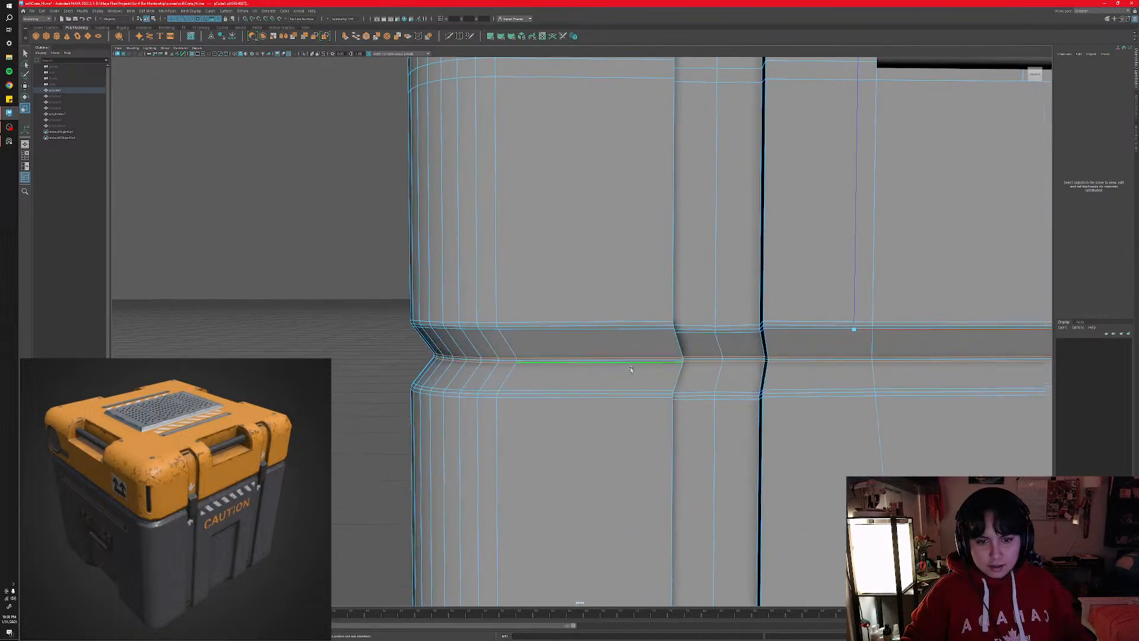
right_click_drag(592, 344, 594, 329)
left_click(595, 357)
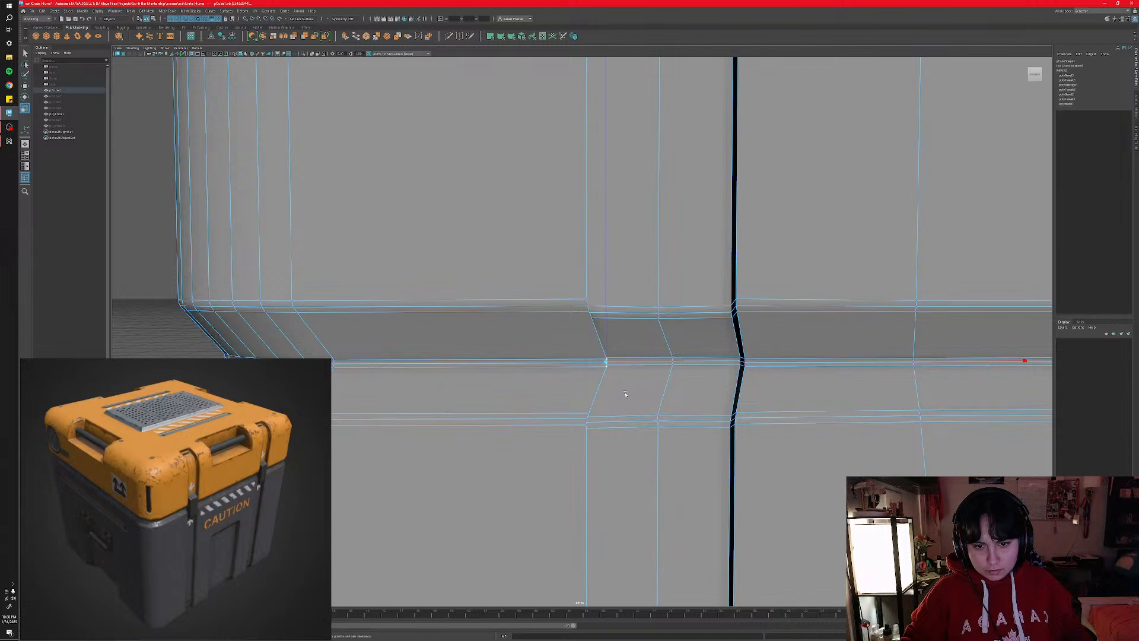
left_click_drag(583, 302, 613, 420)
key("f")
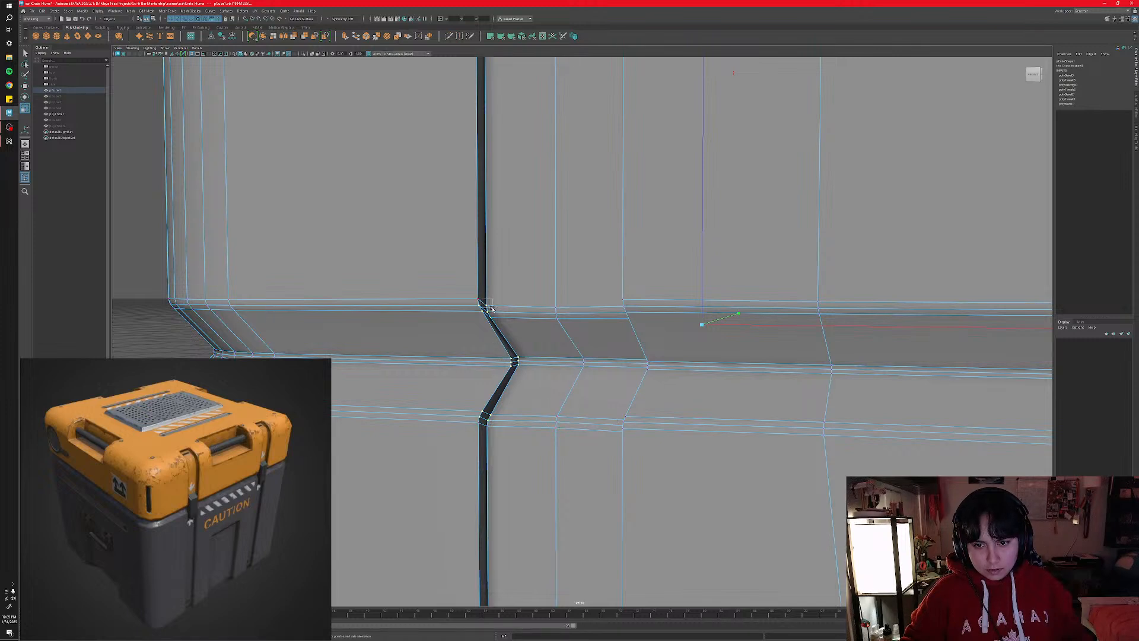
left_click_drag(519, 357, 532, 356, "alt")
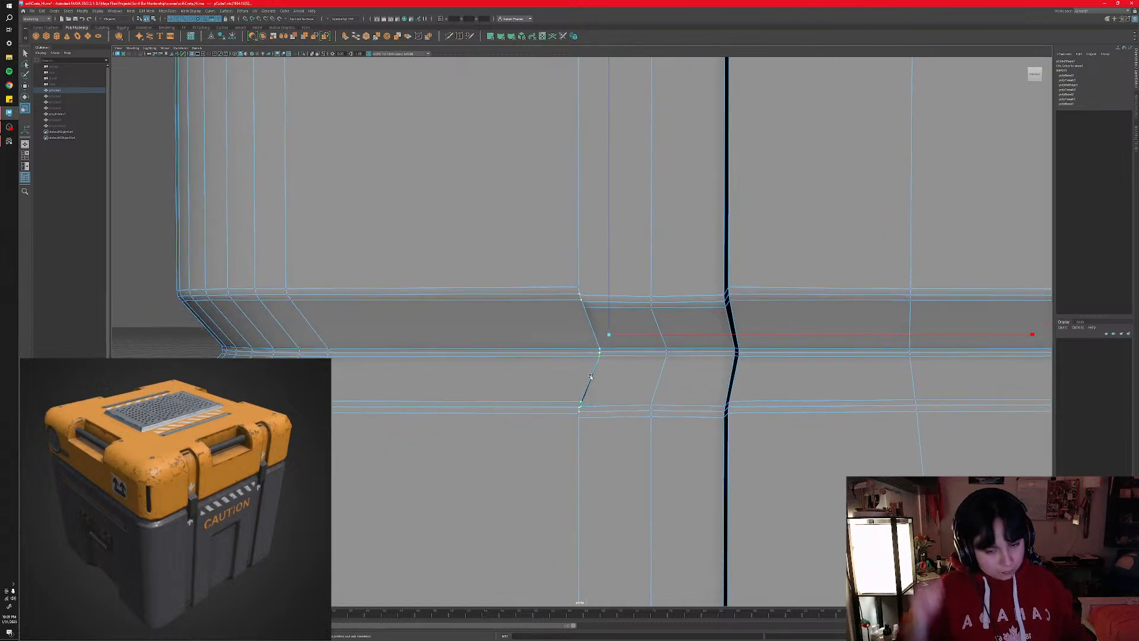
scroll(579, 379, "down", 5)
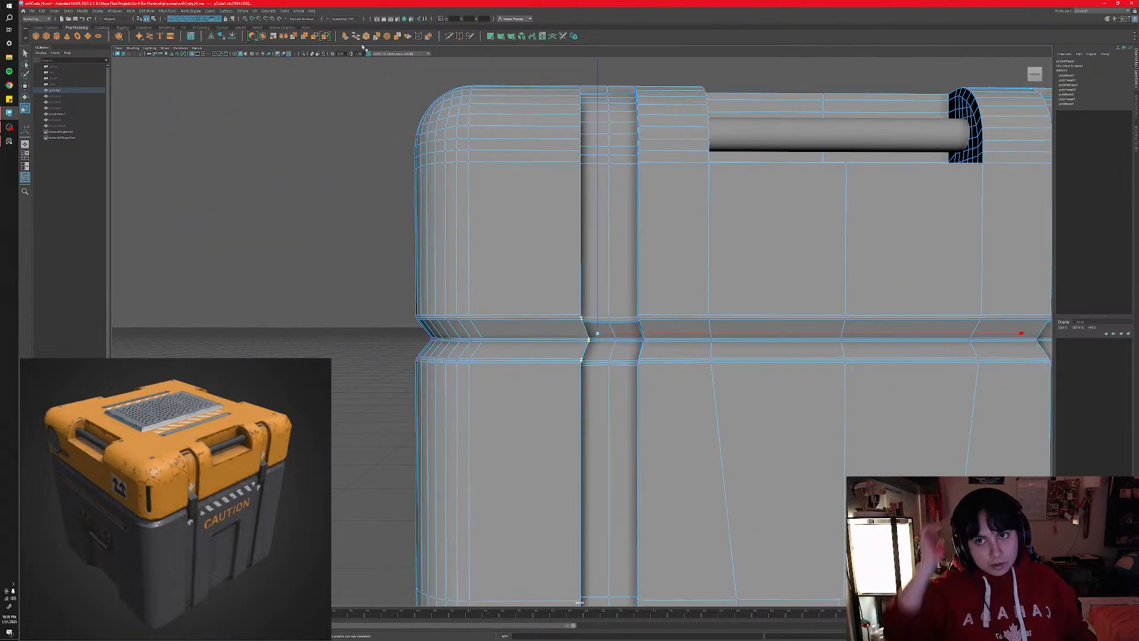
- Turn on Object X symmetry and remove the vertices on the crate's far side from the selection
left_click(342, 18)
left_click(344, 29)
scroll(723, 402, "down", 1)
scroll(723, 402, "down", 3)
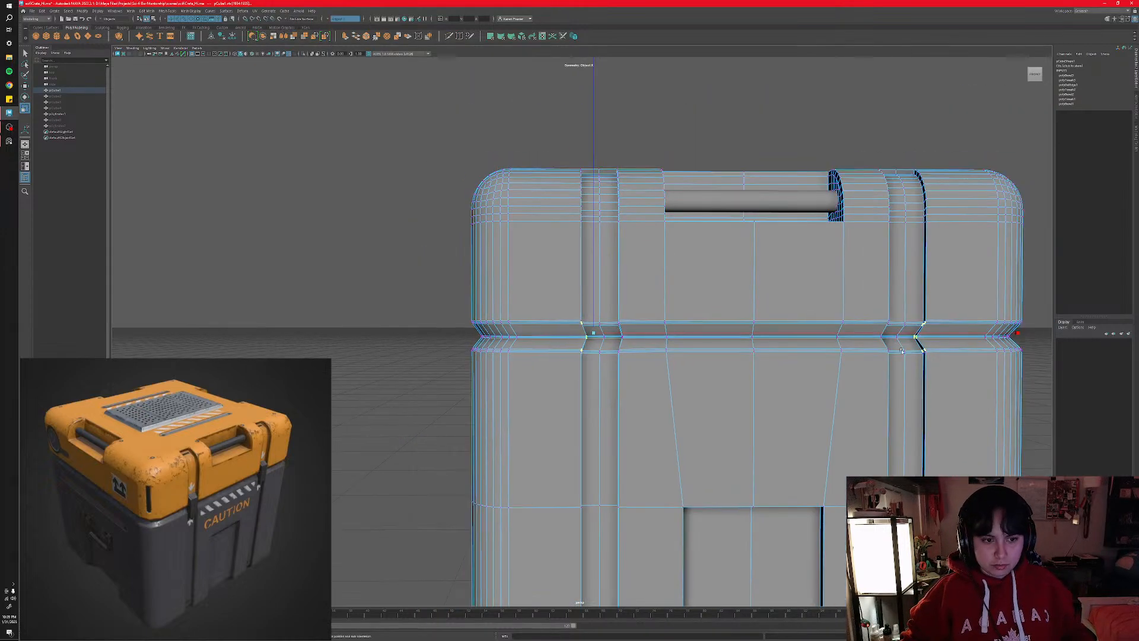
left_click_drag(645, 383, 765, 392, "alt")
scroll(765, 391, "down", 3)
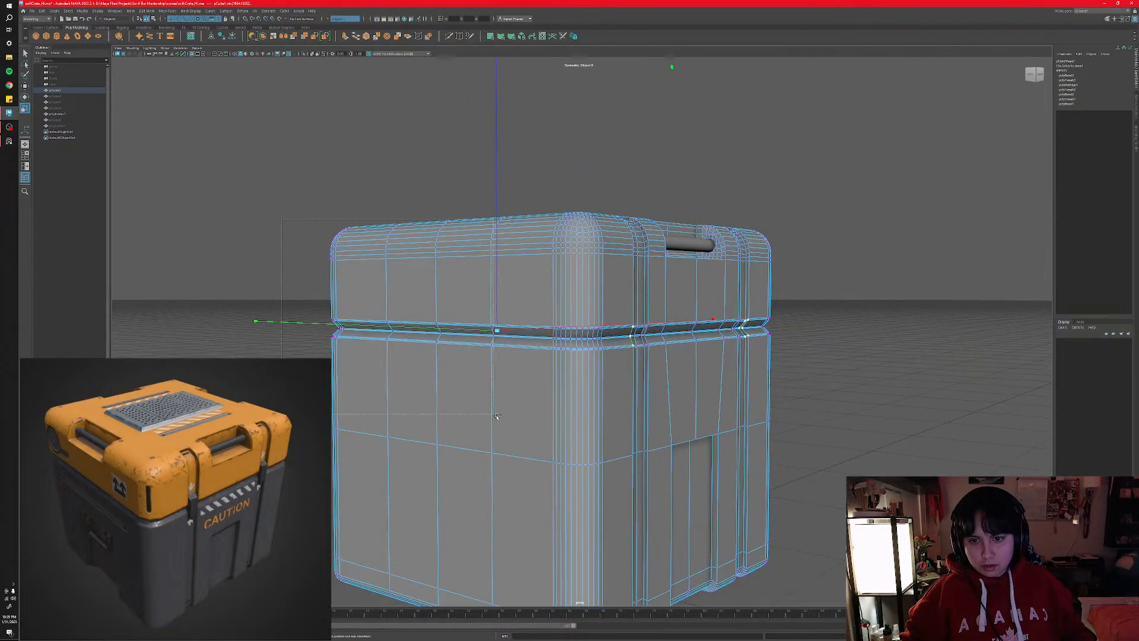
left_click_drag(279, 219, 424, 416, "ctrl")
- Flatten the selected groove vertices along the X axis and move them in line with the strap channel's outer edge
left_click_drag(249, 355, 526, 324, "alt")
scroll(526, 356, "up", 5)
middle_click_drag(526, 324, 564, 411, "alt")
scroll(564, 410, "up", 4)
left_click_drag(567, 381, 558, 303, "alt")
left_click_drag(906, 305, 656, 307)
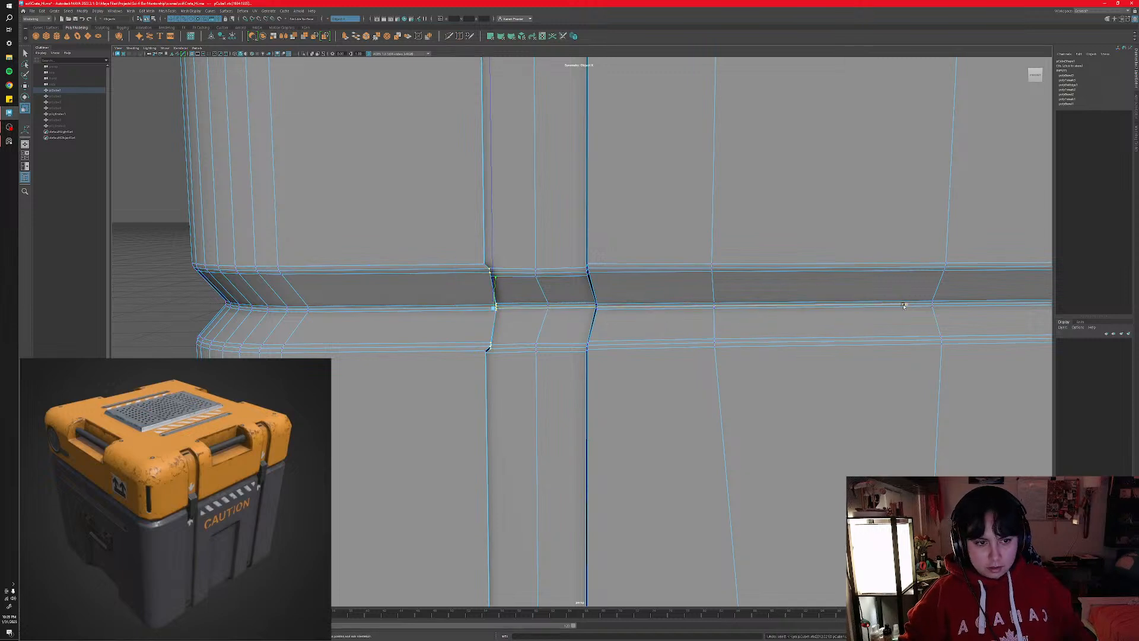
key("minus")
key("minus")
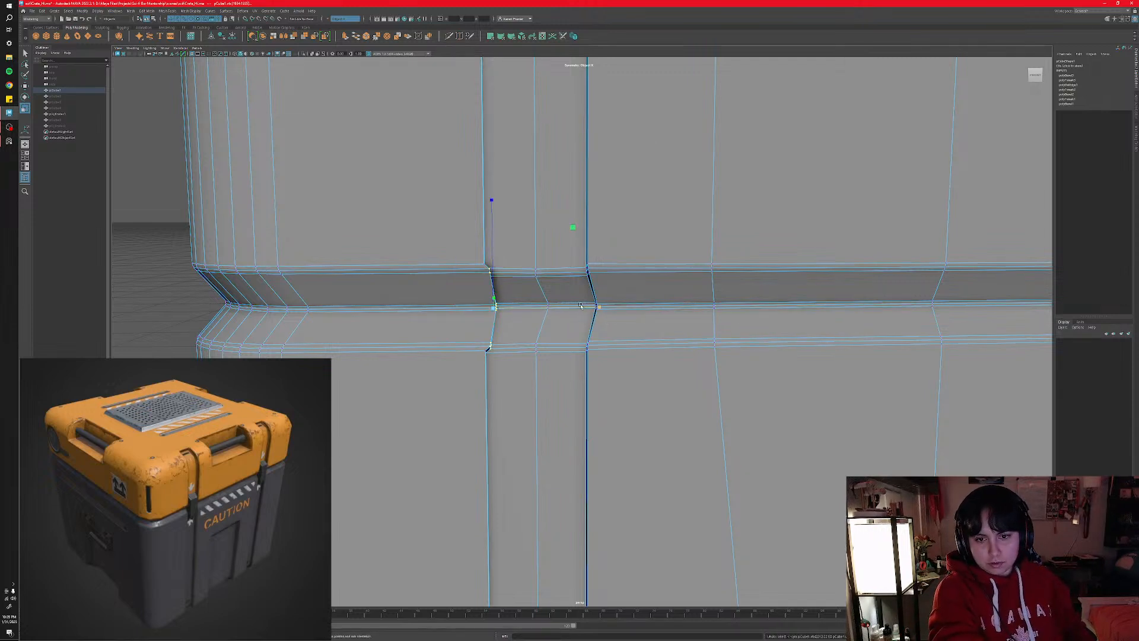
left_click_drag(598, 307, 178, 323)
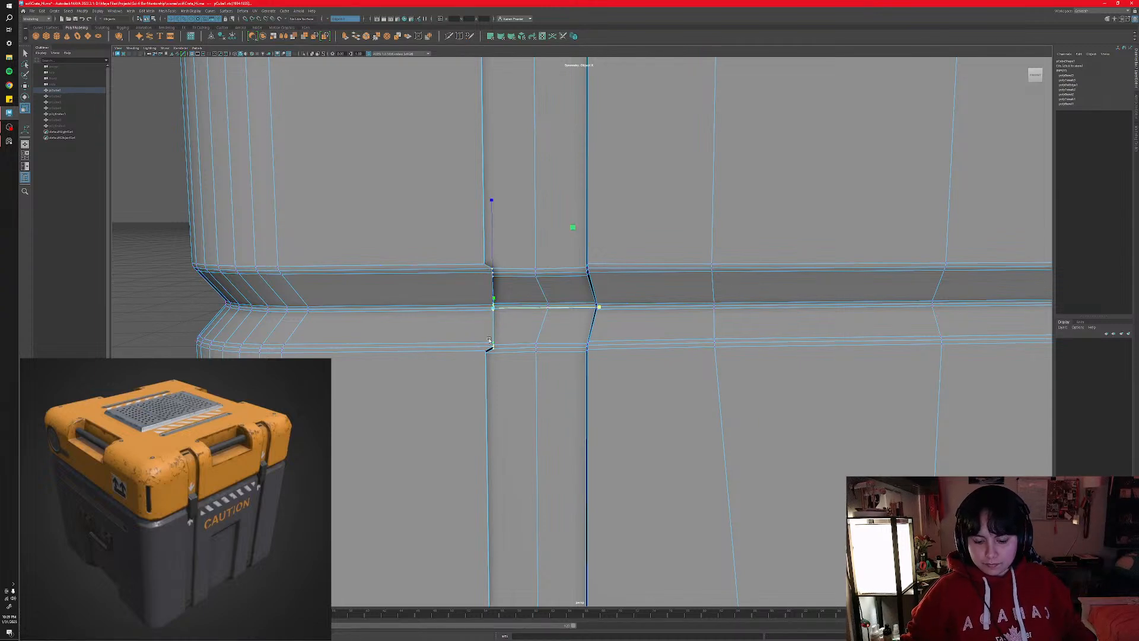
key("w")
left_click_drag(508, 307, 486, 269)
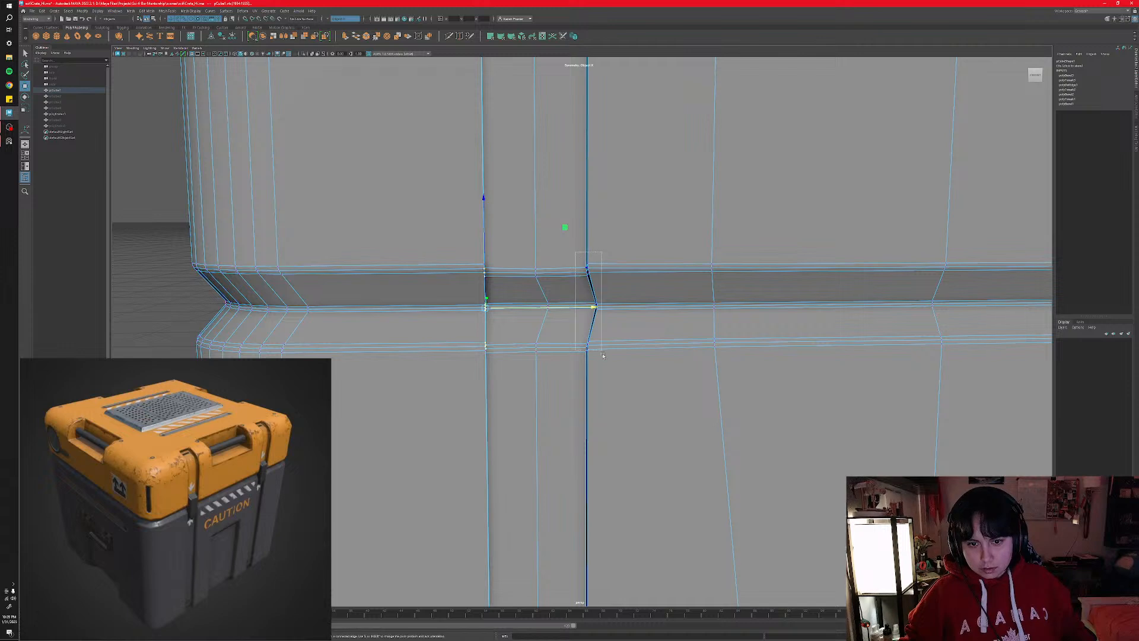
- Select the groove vertices at the strap channel's inner edge, leaving out those on the crate's far side
left_click_drag(575, 265, 632, 385)
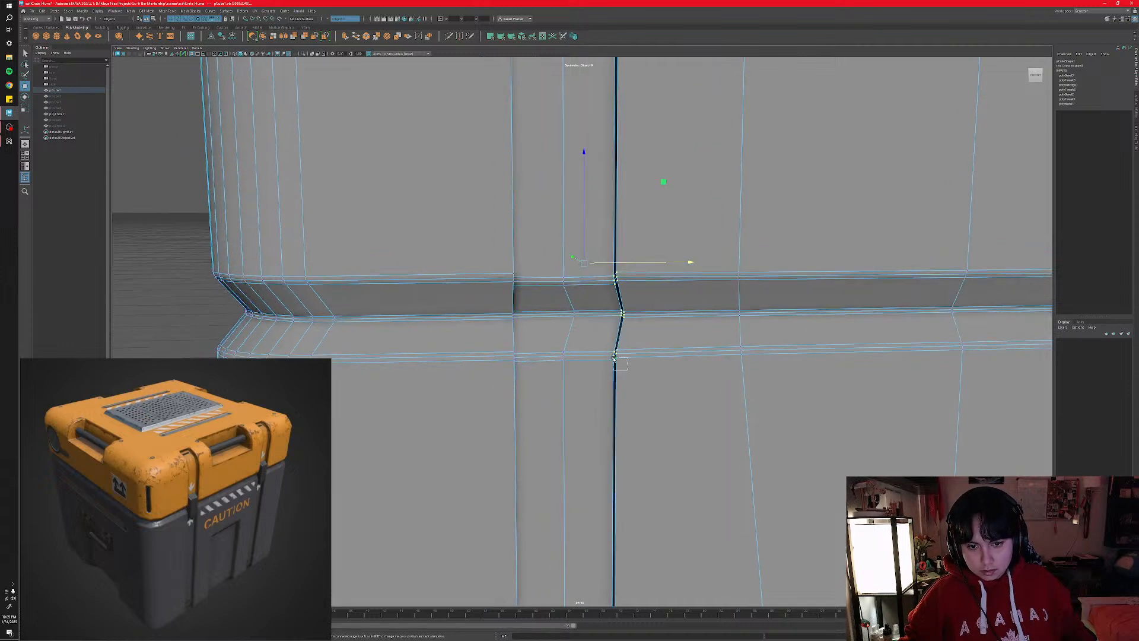
left_click_drag(624, 274, 626, 276, "shift")
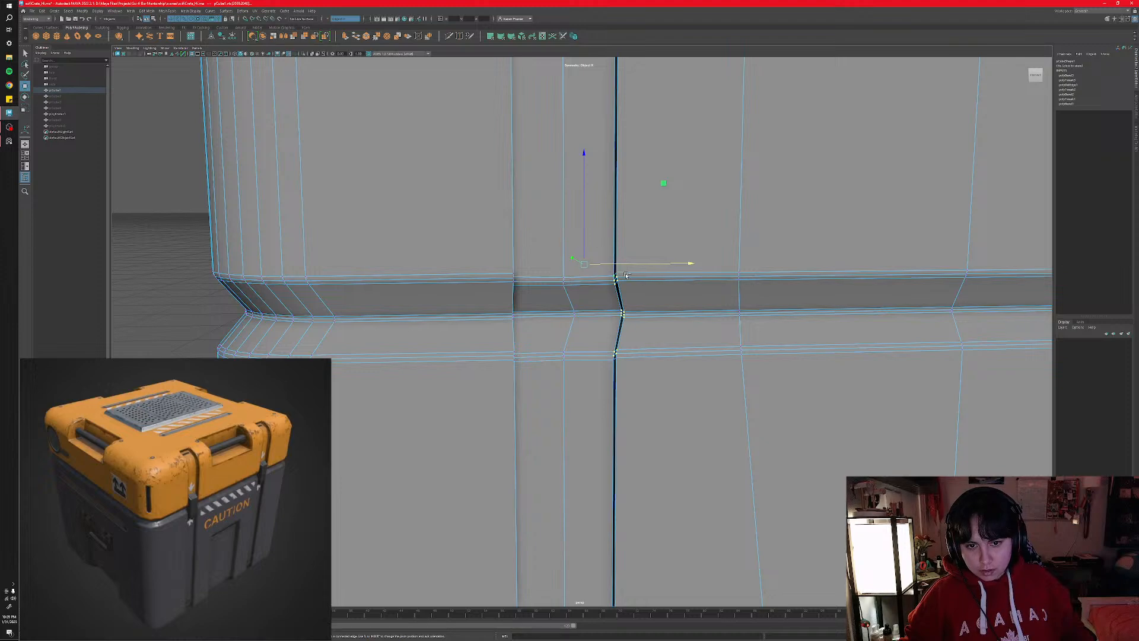
right_click_drag(576, 366, 403, 355, "alt")
left_click_drag(403, 355, 534, 320, "alt")
left_click_drag(414, 185, 586, 507, "ctrl")
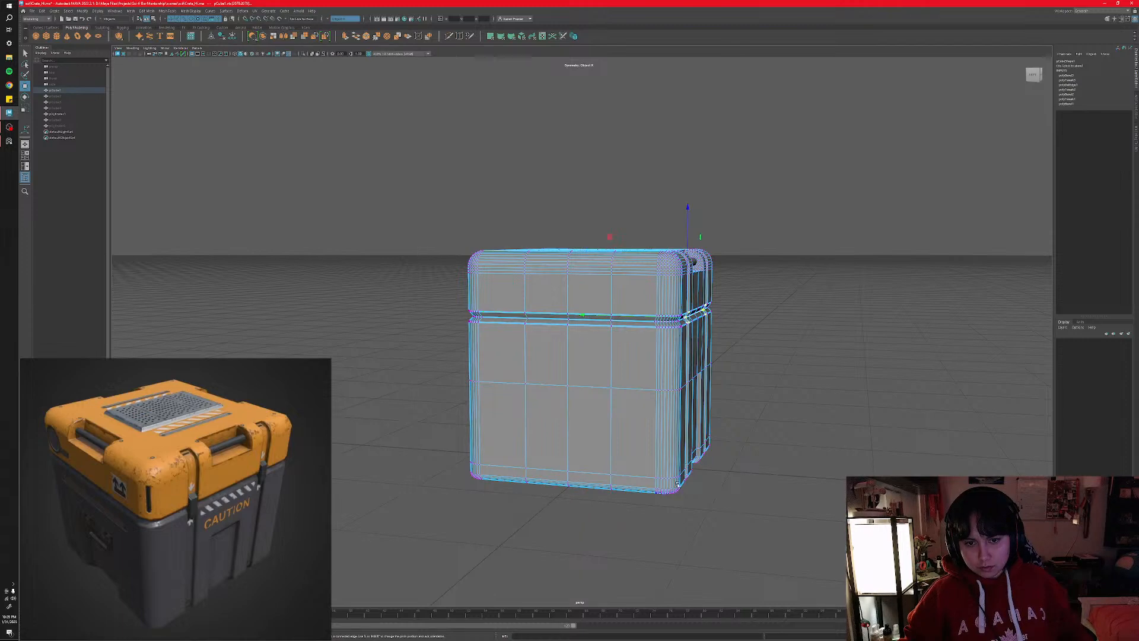
left_click_drag(617, 386, 499, 389, "alt")
right_click_drag(499, 388, 615, 376, "alt")
left_click_drag(615, 377, 597, 377, "alt")
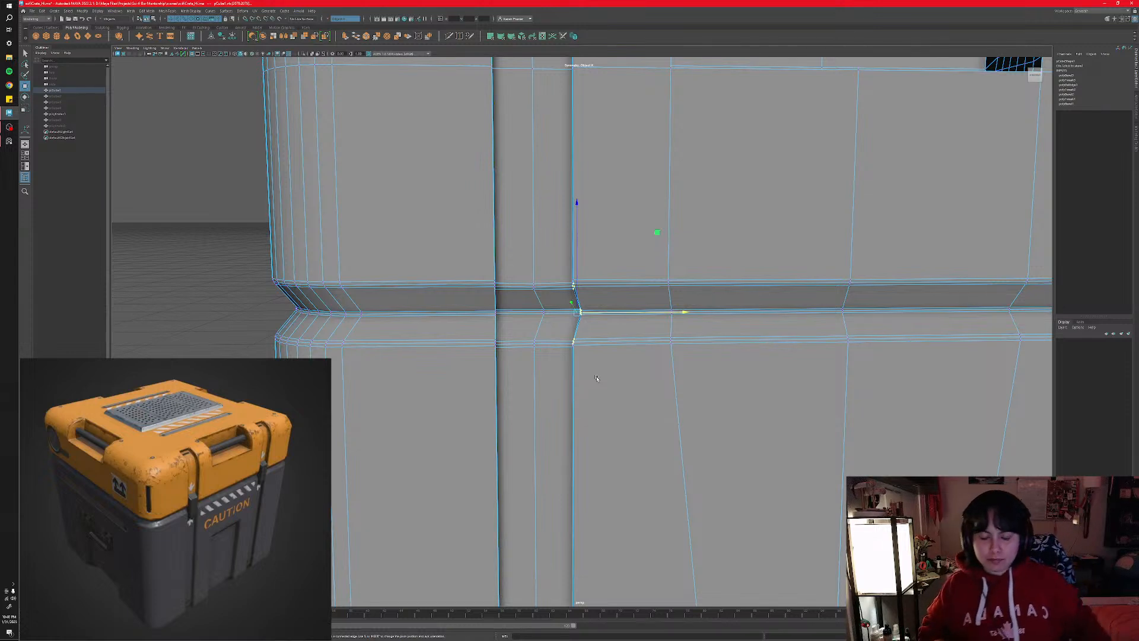
- Flatten the inner-edge groove vertices along the X axis and line them up with the channel's vertical edge
key("r")
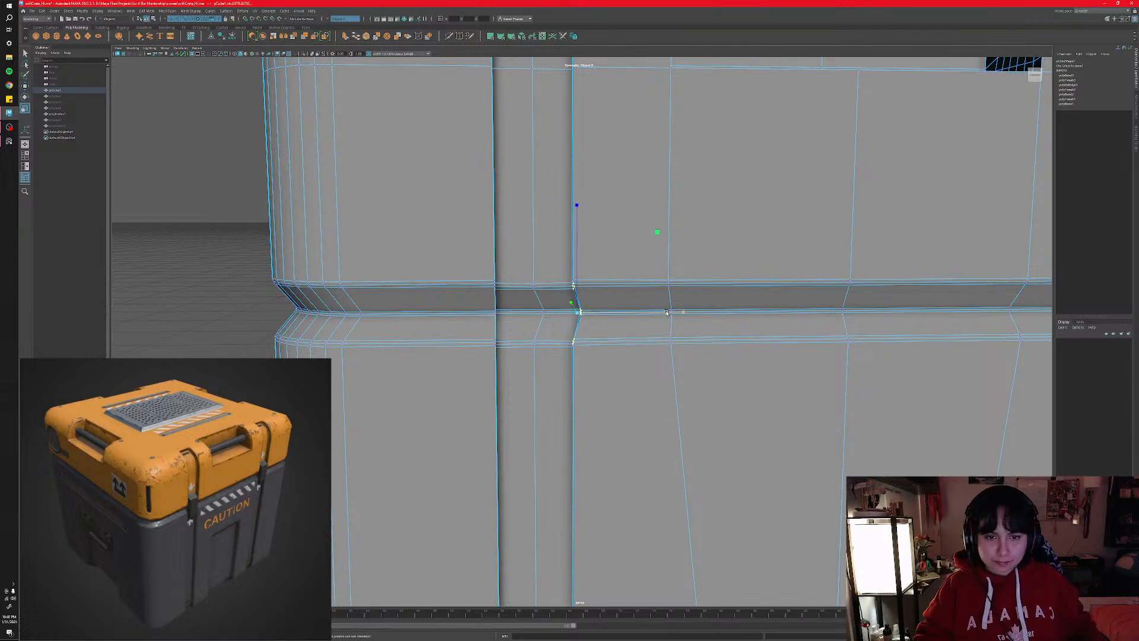
left_click_drag(681, 312, 574, 279)
key("w")
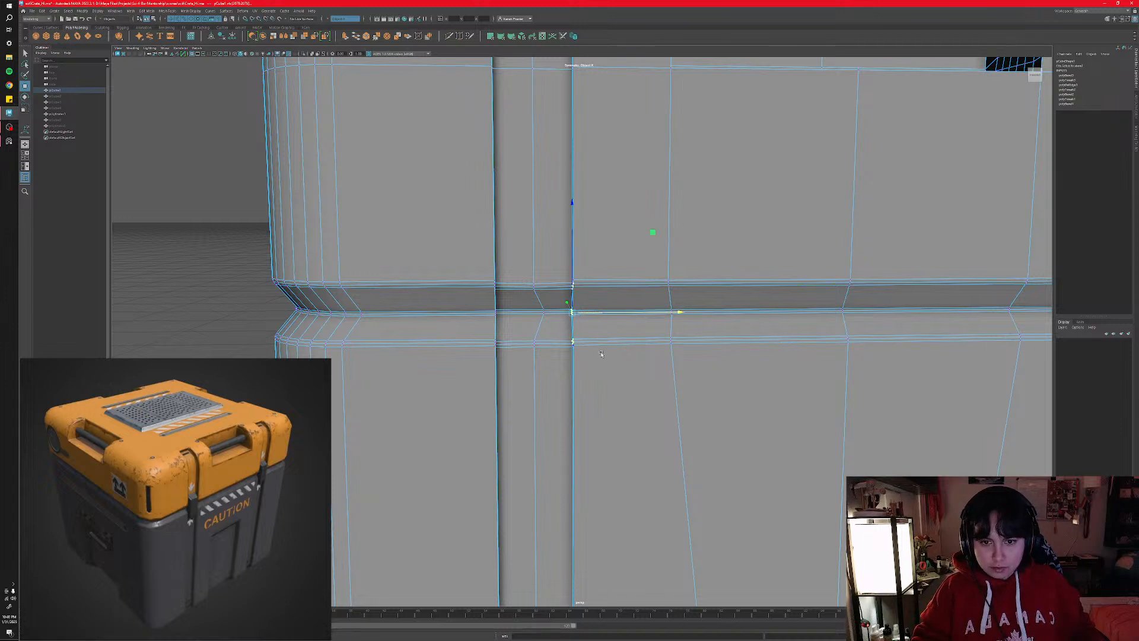
- Select the groove's centre vertices on the strap channel's middle edge line, excluding those on the crate's far side
middle_click_drag(547, 351, 608, 366, "alt")
left_click_drag(613, 354, 654, 317, "alt")
scroll(605, 341, "up", 3)
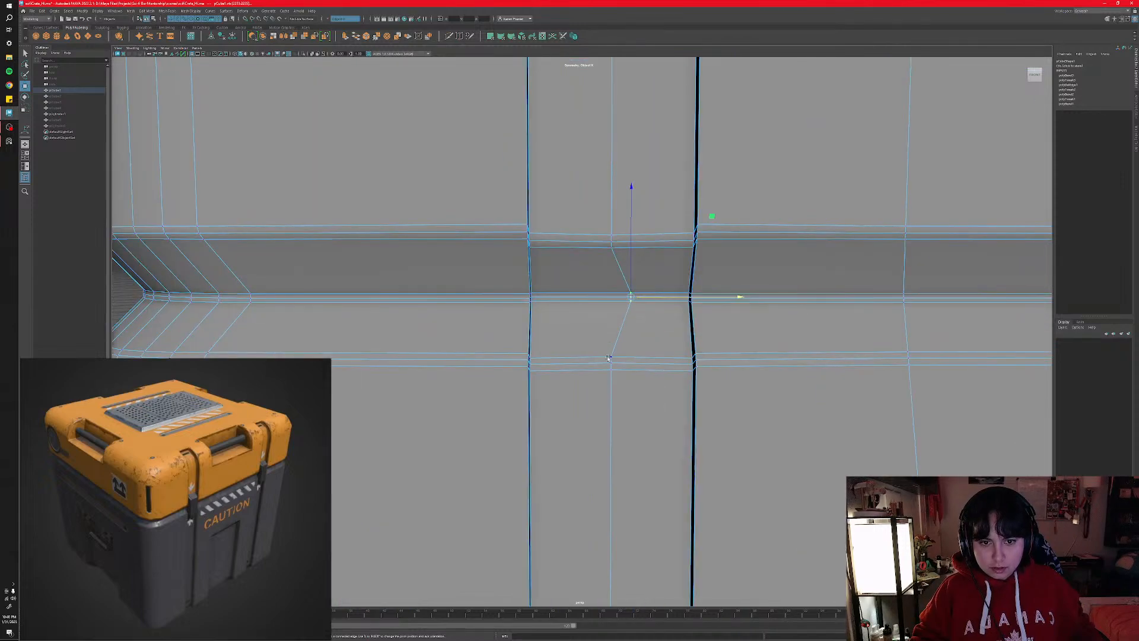
scroll(611, 361, "down", 6)
left_click_drag(587, 373, 618, 377, "alt")
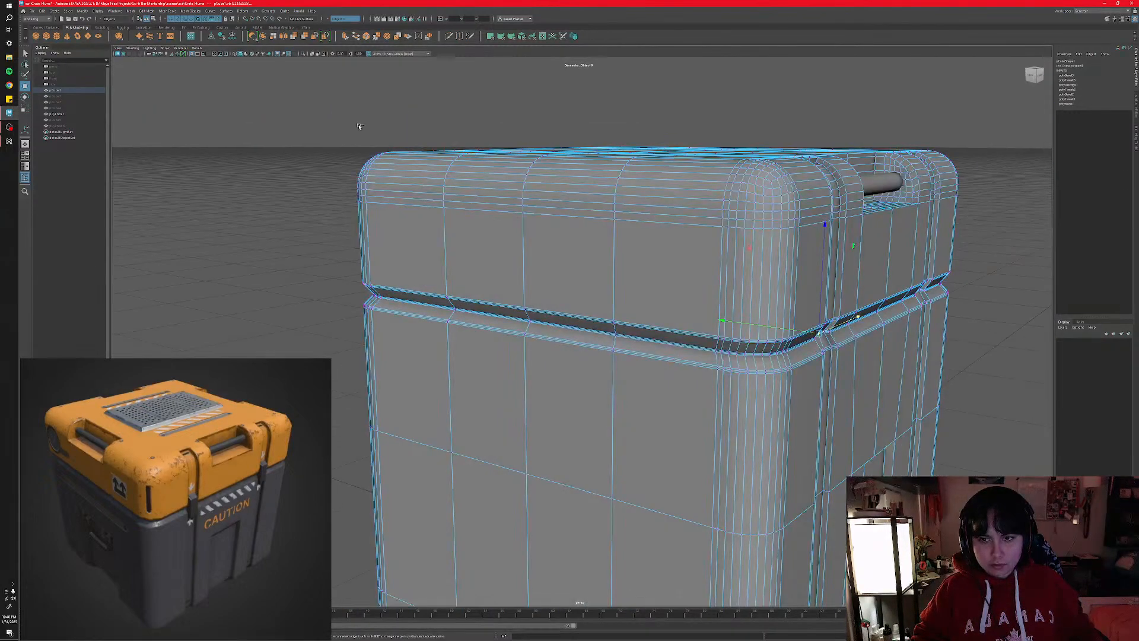
left_click_drag(347, 126, 716, 452, "ctrl")
- Align the middle groove vertices with the channel's vertical centre edge and return to object selection
scroll(717, 453, "up", 12)
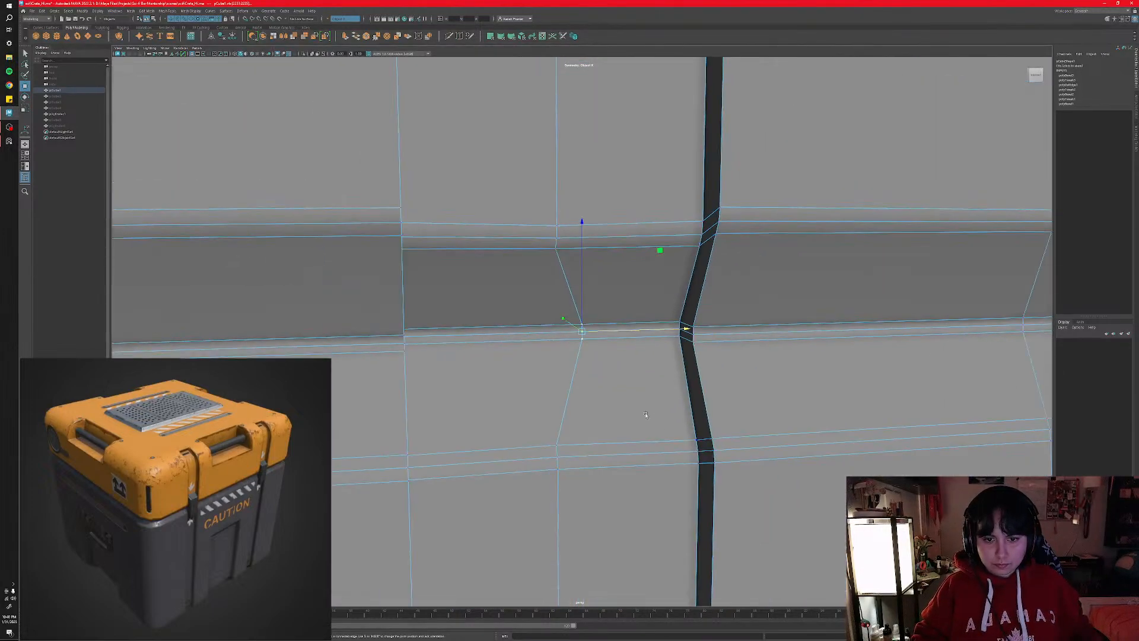
left_click_drag(645, 415, 633, 414, "alt")
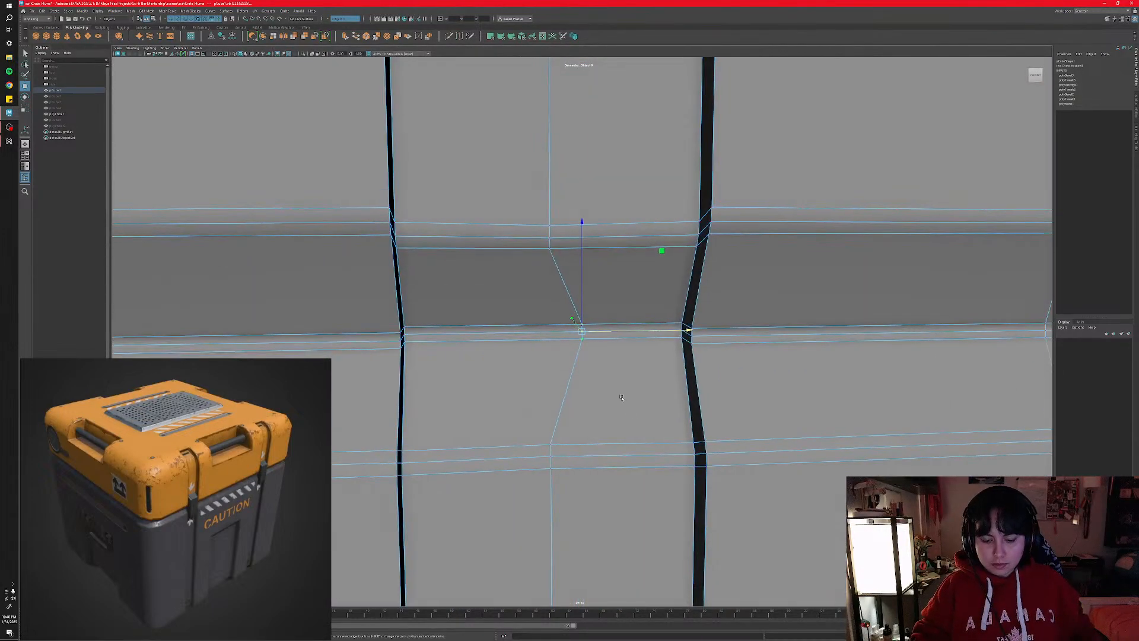
key("r")
left_click_drag(597, 336, 550, 252)
key("w")
key("v")
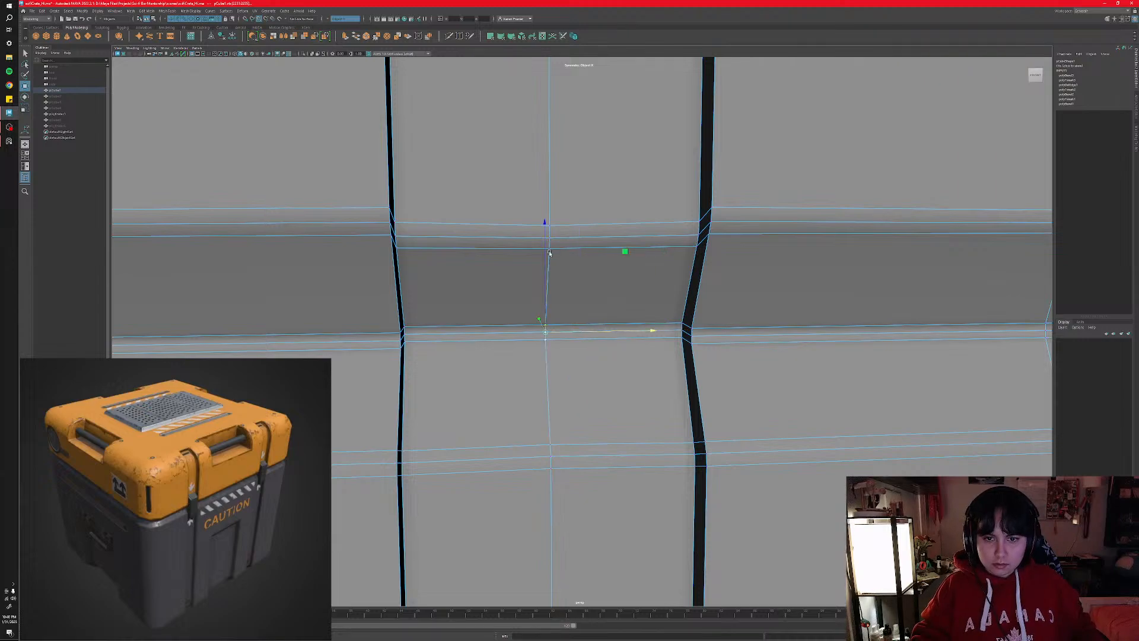
scroll(579, 404, "down", 3)
left_click_drag(579, 403, 604, 394, "alt")
right_click_drag(635, 392, 664, 379)
- Check the straightened groove edges across the strap channels in the perspective and orthographic views
scroll(680, 435, "down", 8)
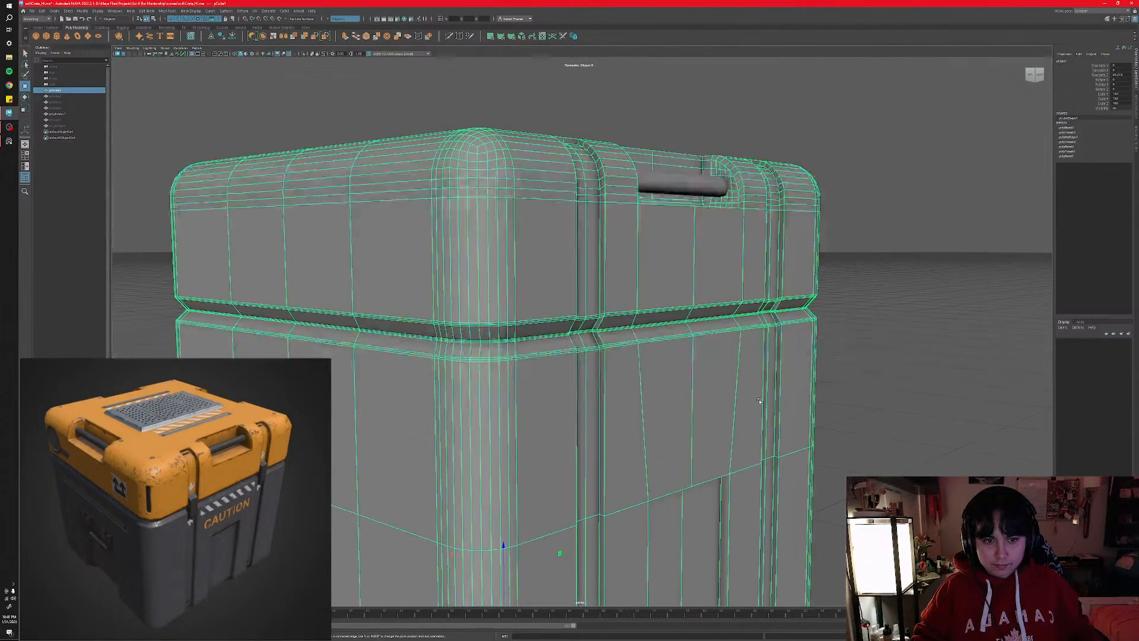
left_click_drag(863, 395, 596, 396, "alt")
key("space")
scroll(475, 462, "down", 5)
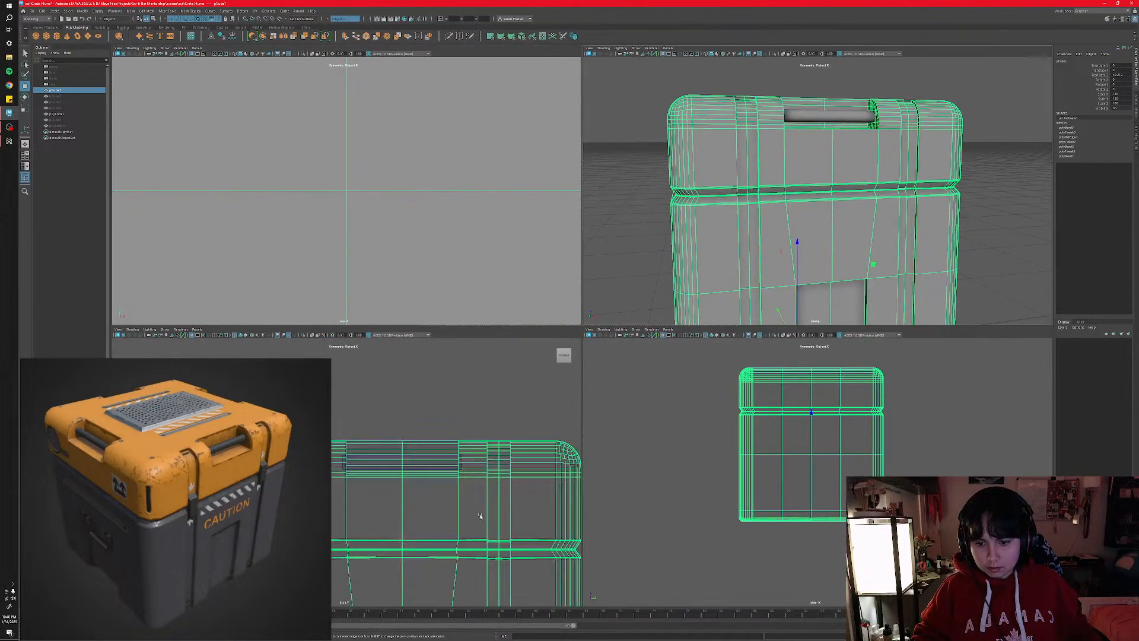
middle_click_drag(481, 517, 496, 462, "alt")
scroll(506, 457, "up", 4)
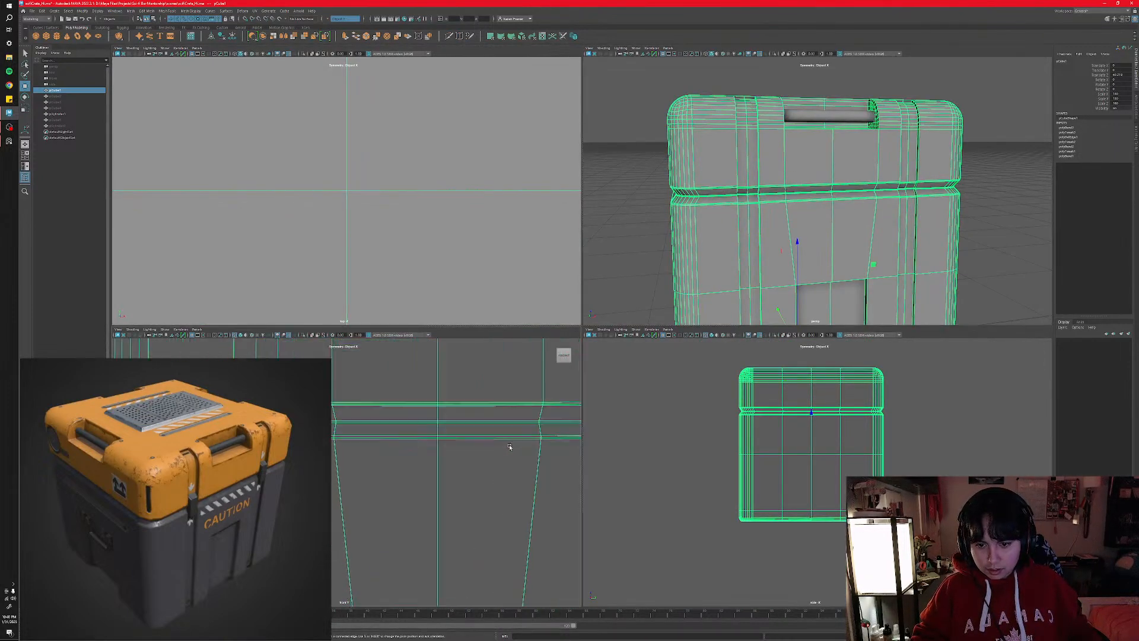
key("space")
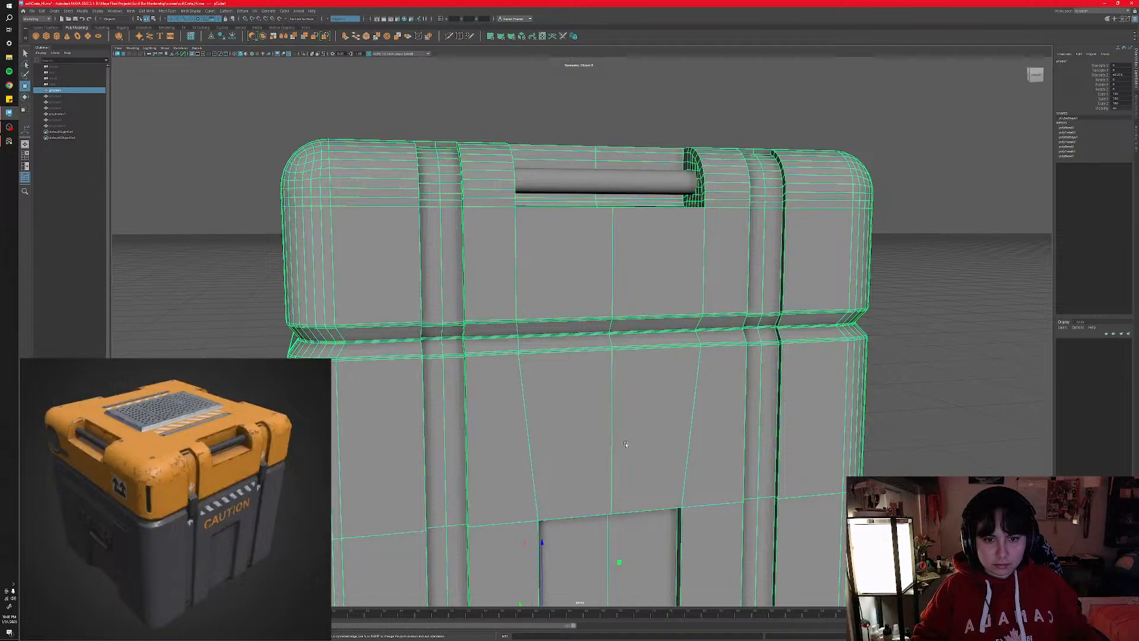
scroll(570, 439, "down", 3)
left_click_drag(570, 439, 581, 427, "alt")
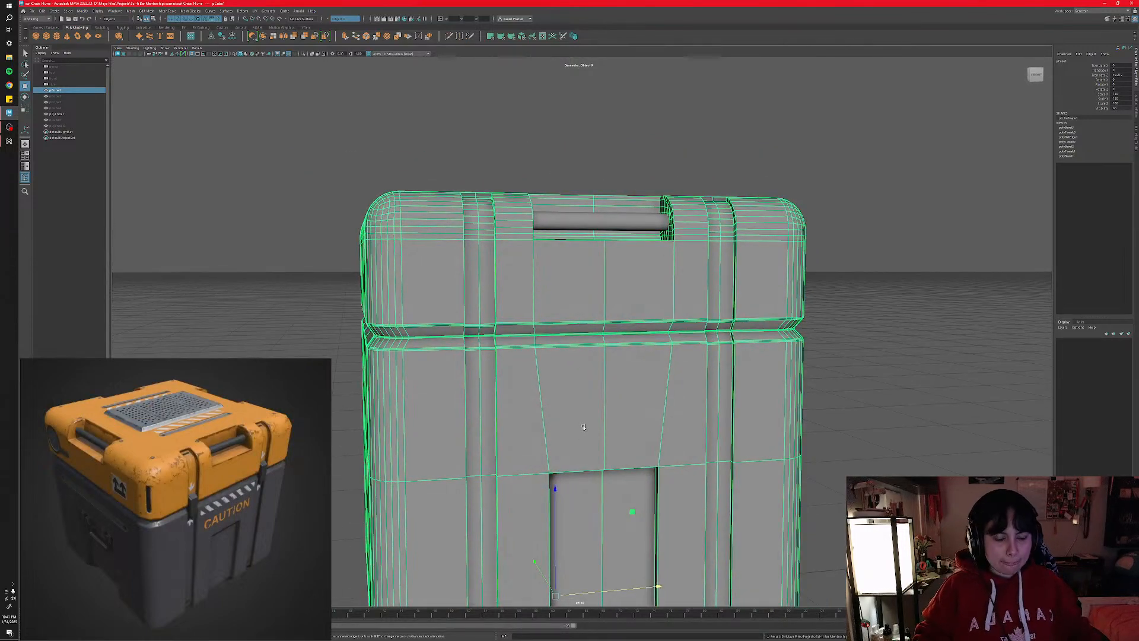
scroll(572, 412, "down", 5)
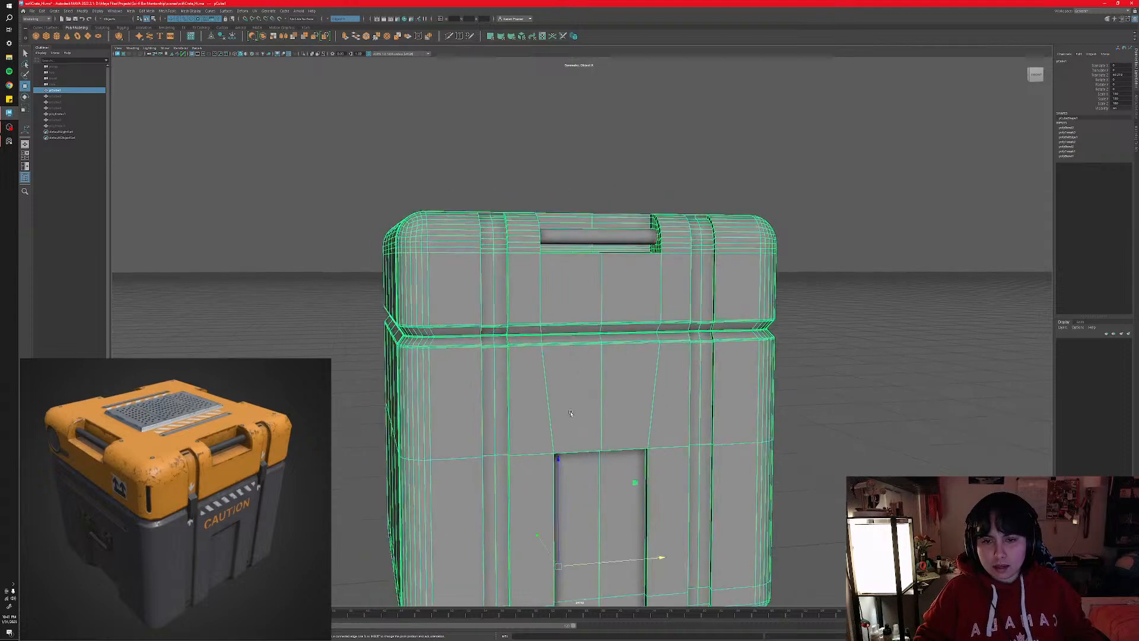
left_click_drag(572, 412, 544, 401, "alt")
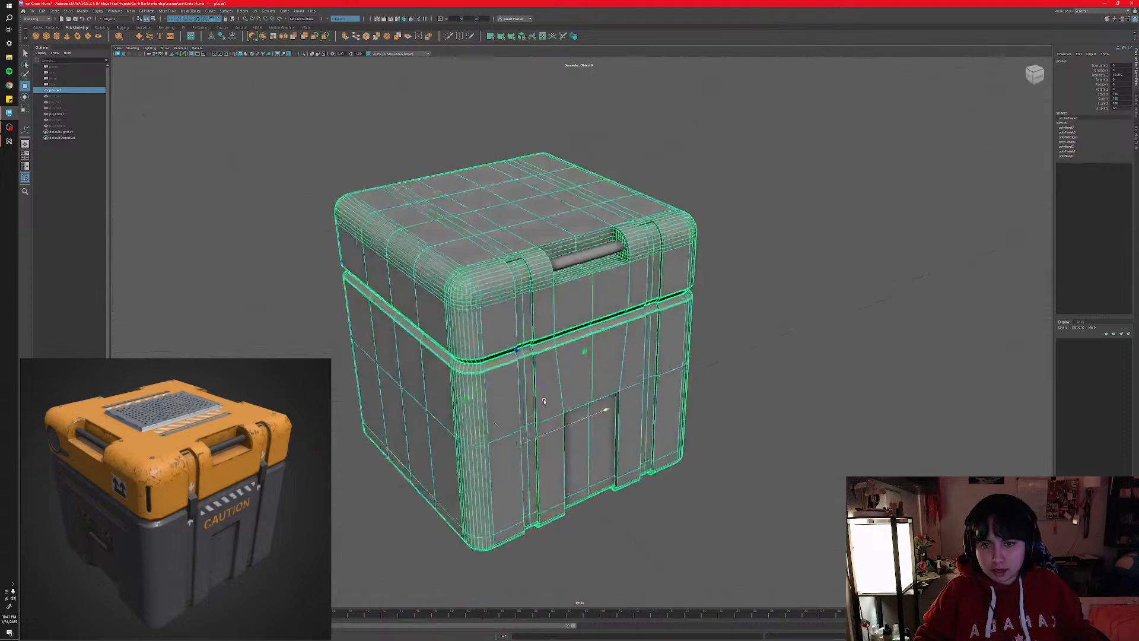
- Clear the selection and compare the crate's groove and strap channels with the latch area of the reference
left_click(739, 459)
scroll(577, 446, "up", 5)
scroll(576, 446, "up", 2)
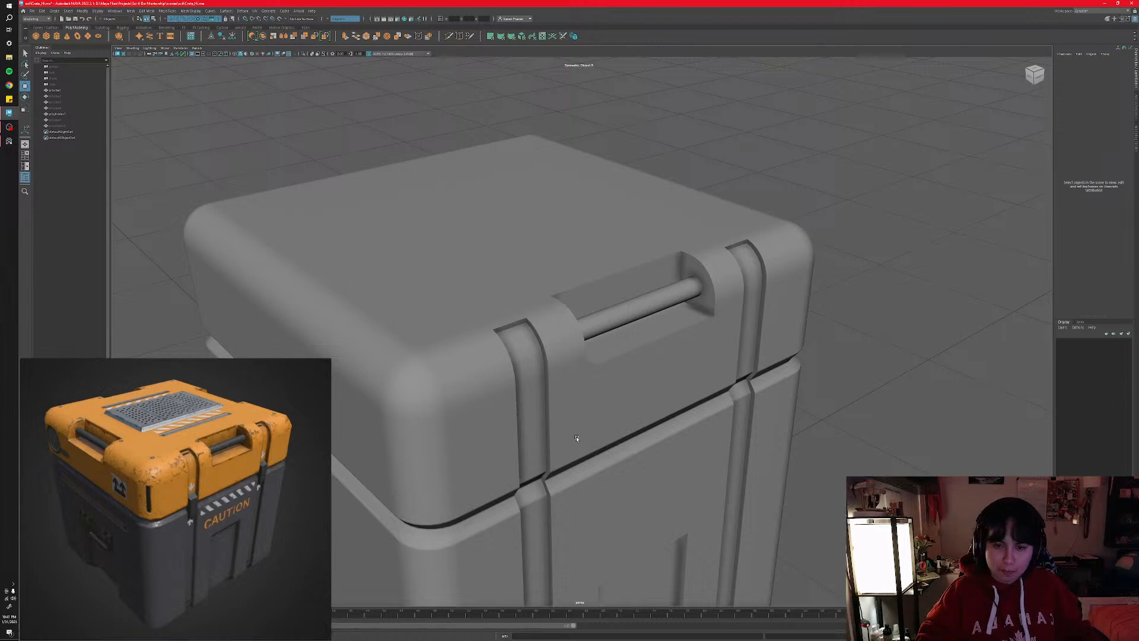
scroll(576, 438, "down", 4)
middle_click_drag(564, 437, 600, 419, "alt")
left_click_drag(605, 475, 569, 461, "alt")
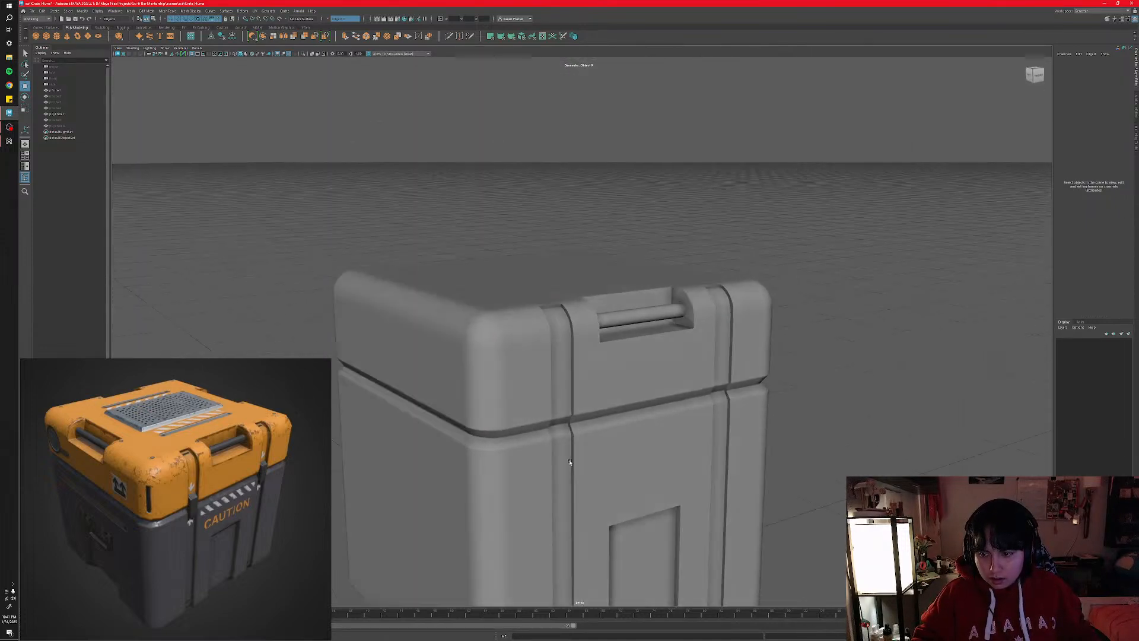
scroll(565, 468, "up", 3)
scroll(564, 468, "down", 2)
scroll(207, 513, "up", 8)
middle_click_drag(564, 468, 587, 452, "alt")
scroll(570, 398, "down", 2)
scroll(583, 454, "up", 5)
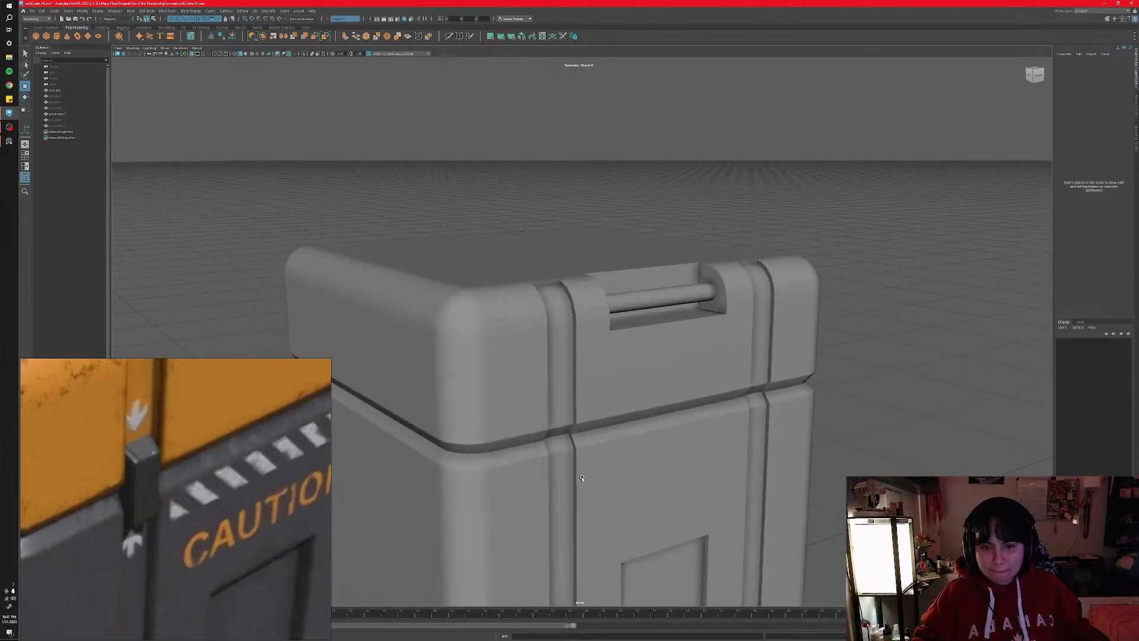
- Select the crate body and compare its smoothed preview with the unsmoothed mesh around the handle recess, strap channels and groove
left_click(598, 357)
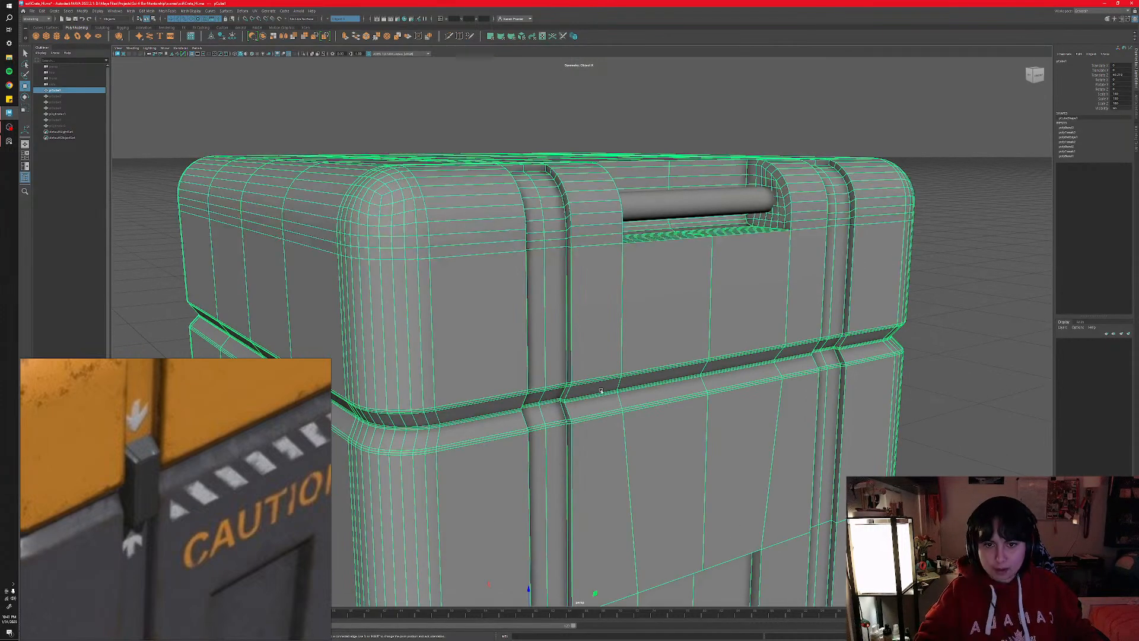
left_click(968, 323)
left_click(711, 351)
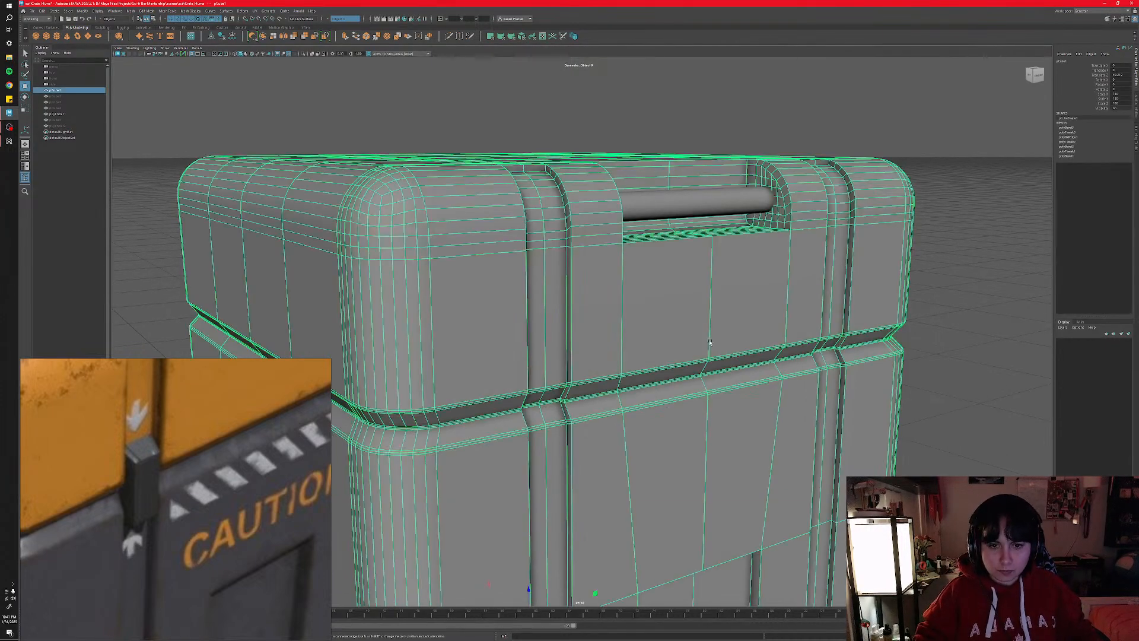
key("3")
scroll(695, 354, "down", 3)
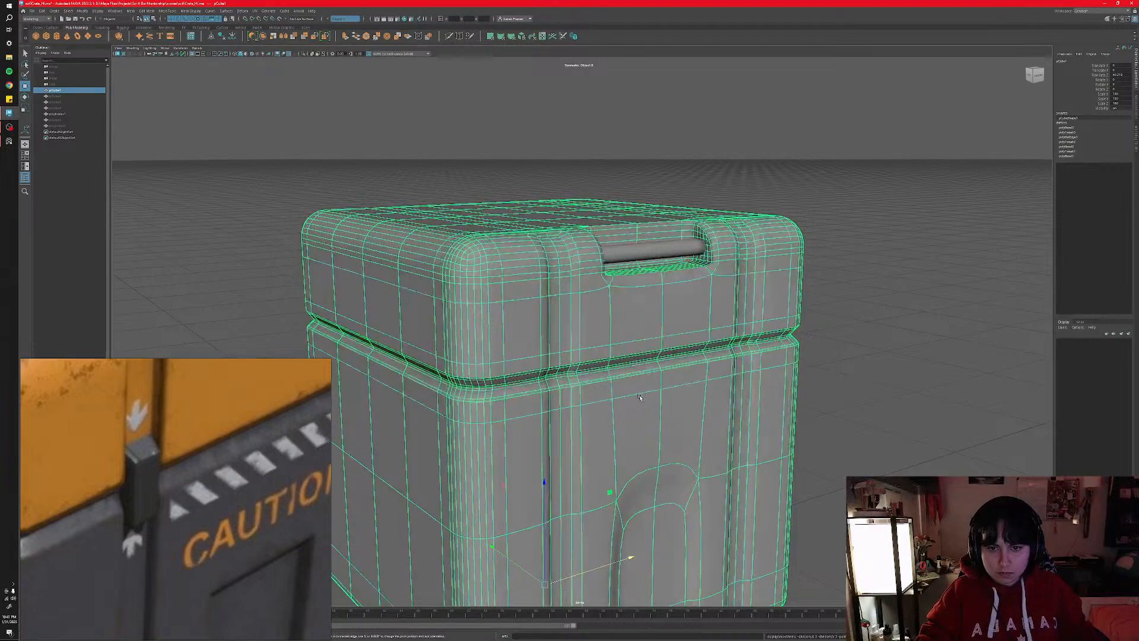
key("1")
key("3")
key("1")
key("3")
key("1")
key("3")
key("1")
key("3")
key("1")
key("3")
key("1")
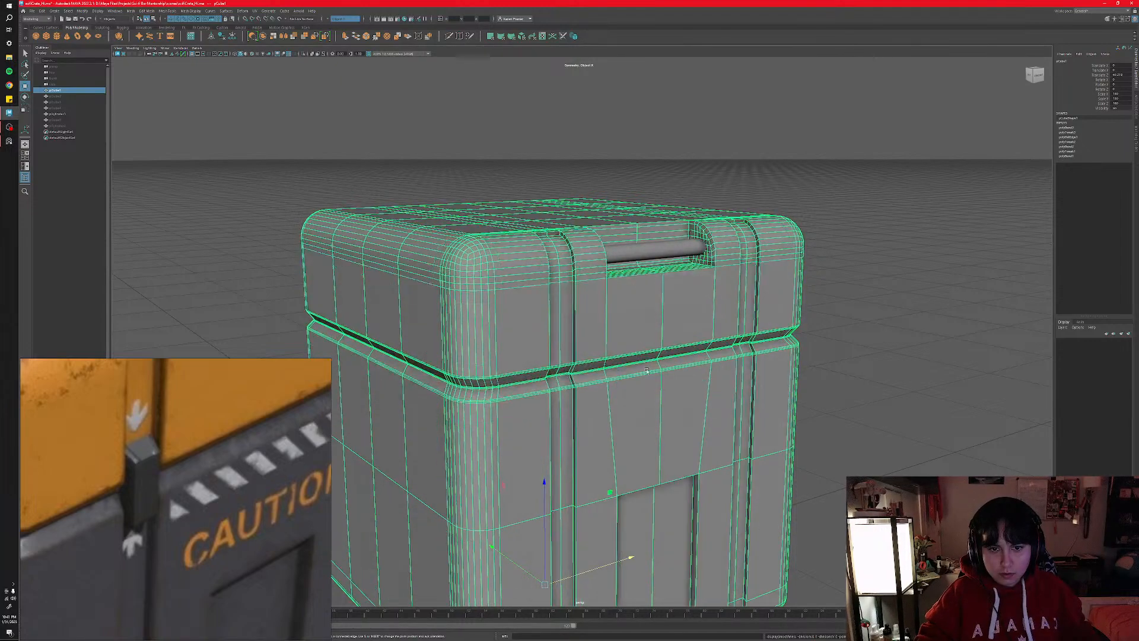
- Delete the redundant edge loop running along the lid's front top edge beside the handle recess
middle_click_drag(624, 331, 604, 414, "alt")
scroll(606, 413, "up", 4)
scroll(606, 413, "up", 3)
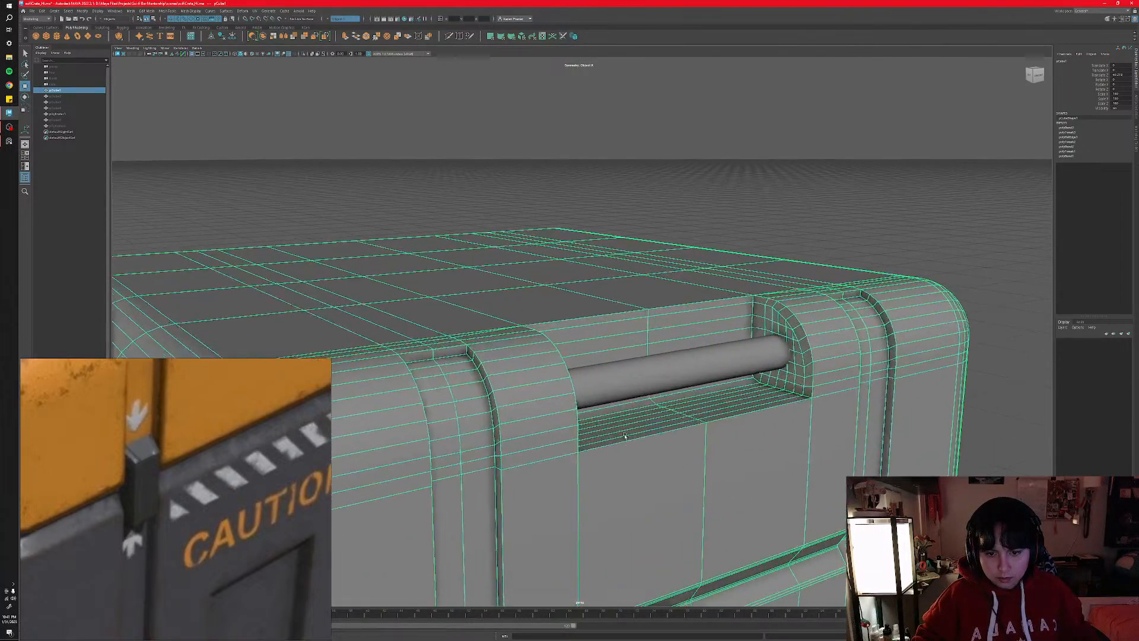
right_click_drag(615, 408, 616, 389)
left_click(615, 399)
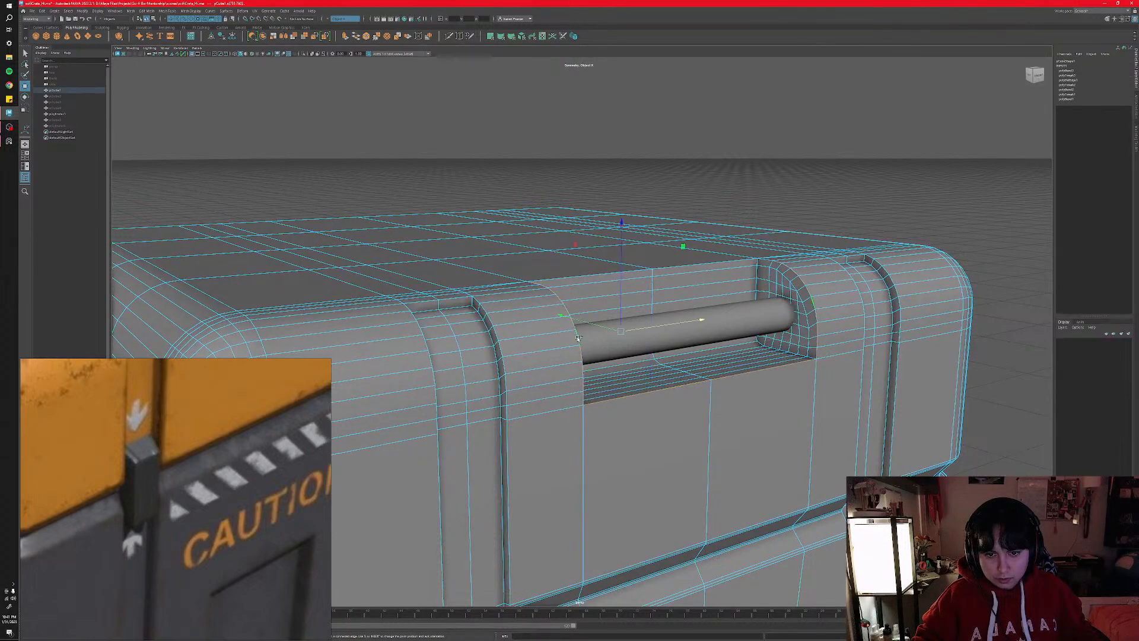
left_click(728, 306)
left_click_drag(728, 305, 813, 358, "alt")
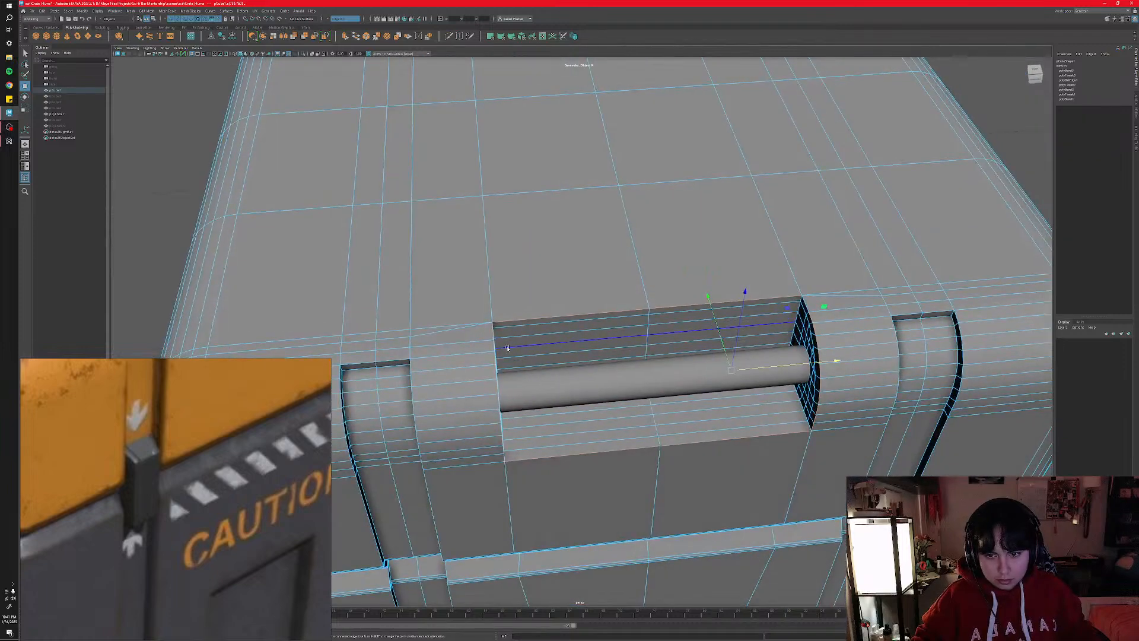
left_click_drag(786, 315, 878, 323, "alt")
double_click(548, 333)
key("ctrl+Delete")
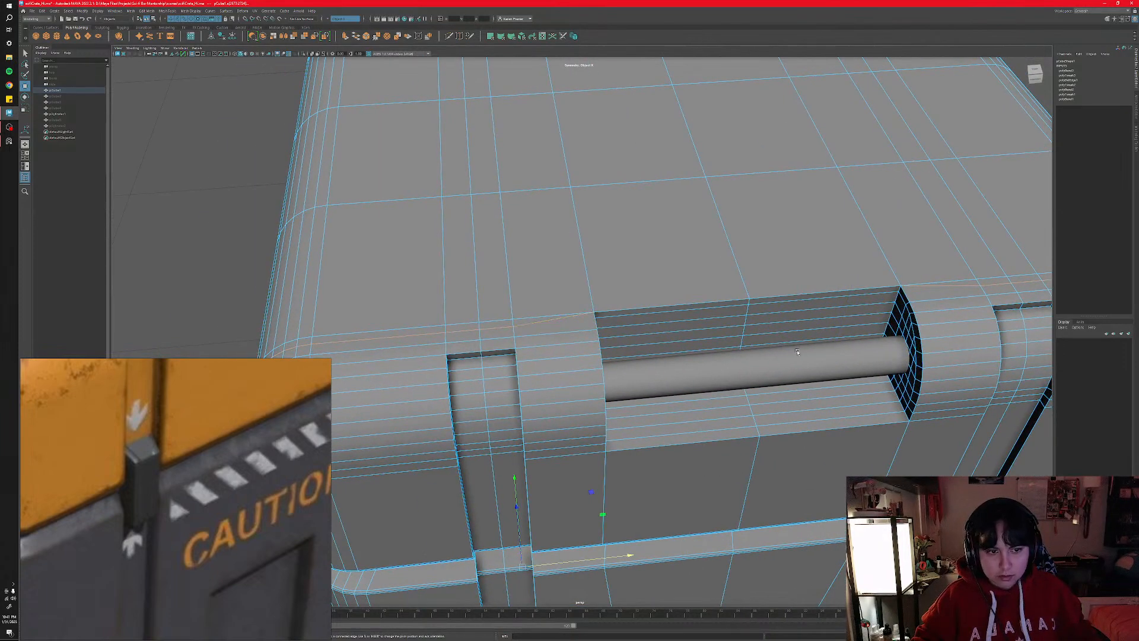
left_click_drag(667, 373, 643, 371, "alt")
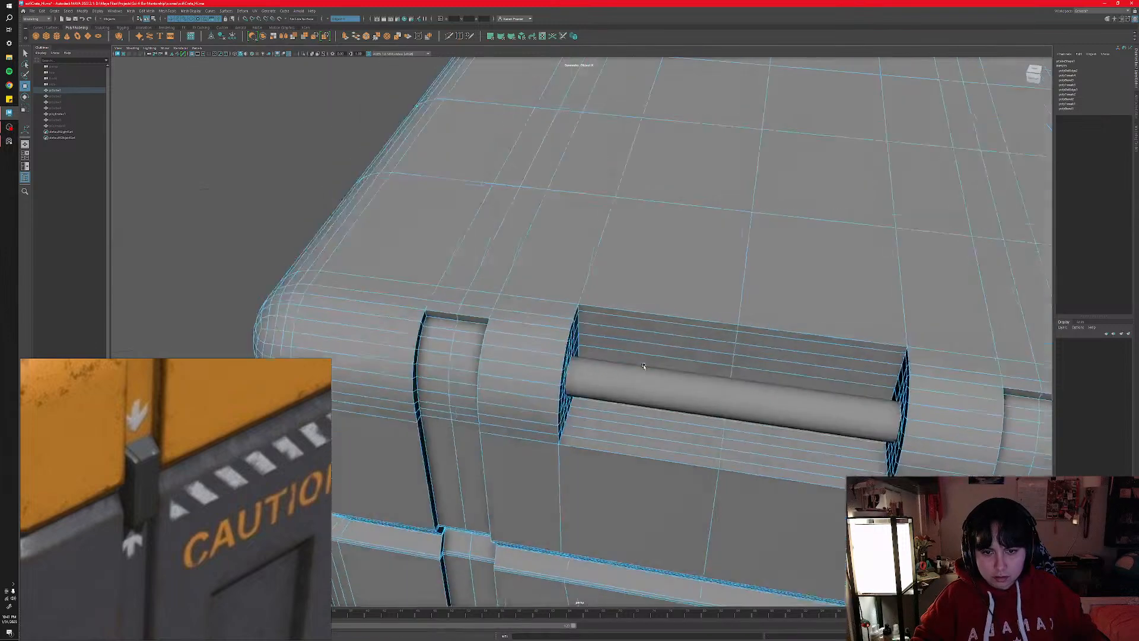
- Merge to centre the overlapping vertices at the handle recess's upper corner and at the midpoint of its upper edge
right_click_drag(610, 317, 581, 319)
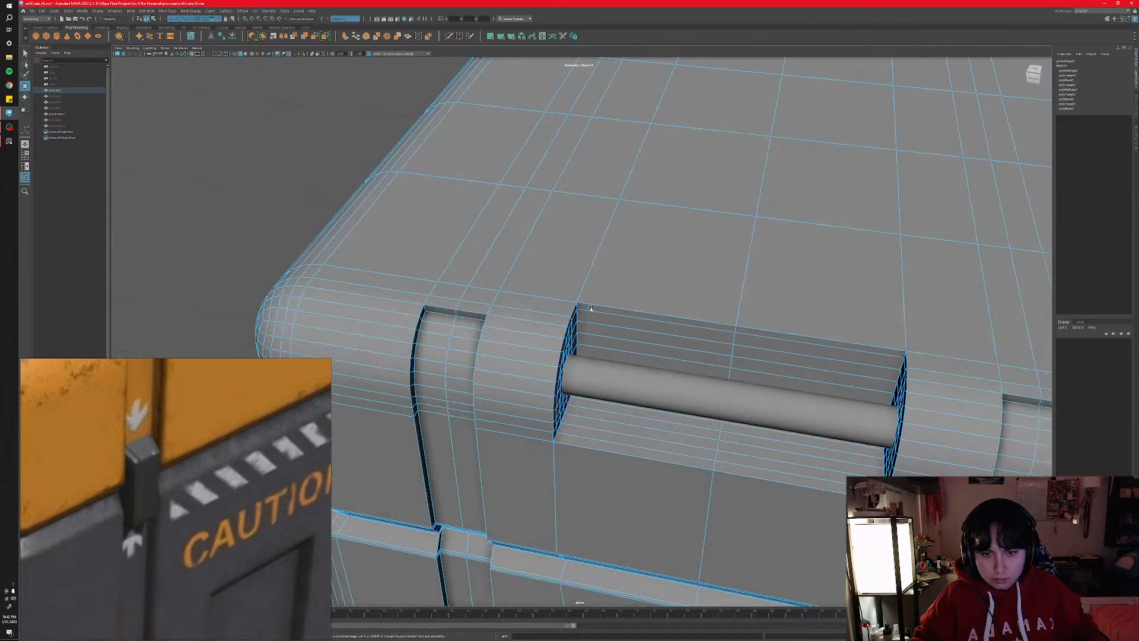
left_click(590, 307)
left_click_drag(575, 291, 574, 263)
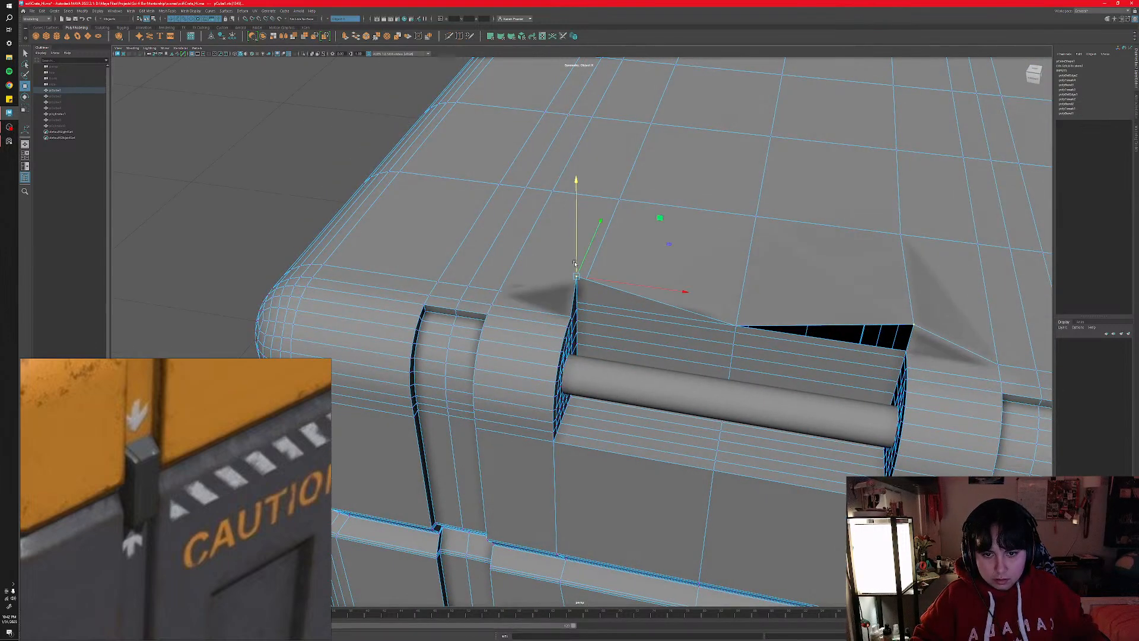
key("ctrl+z")
scroll(598, 295, "up", 10)
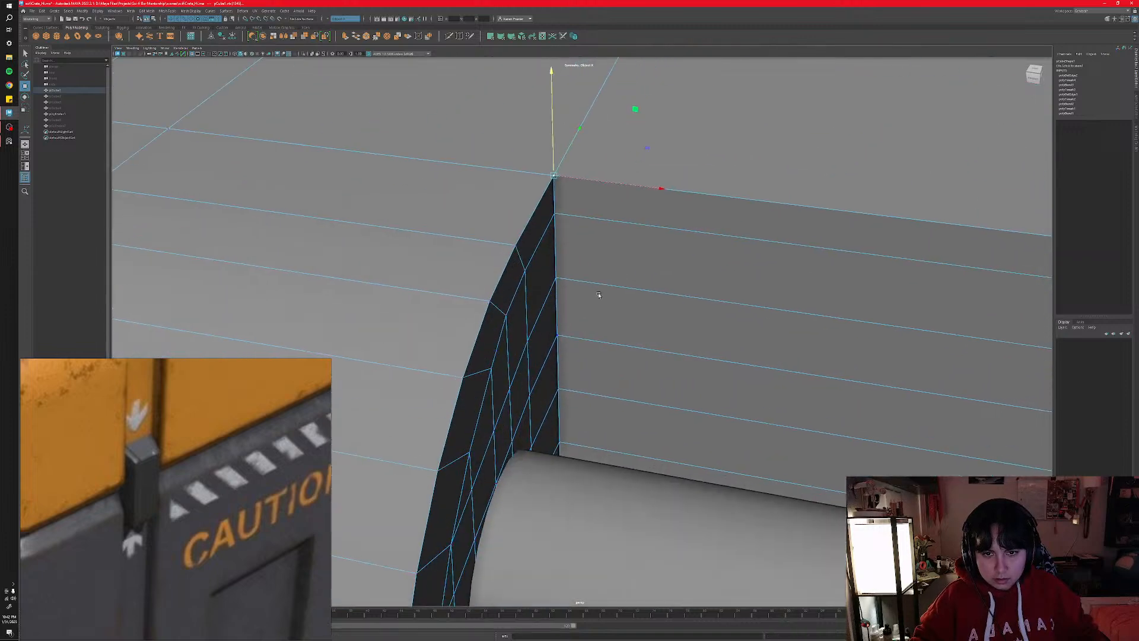
middle_click_drag(598, 294, 619, 388, "alt")
left_click_drag(598, 287, 643, 274, "alt")
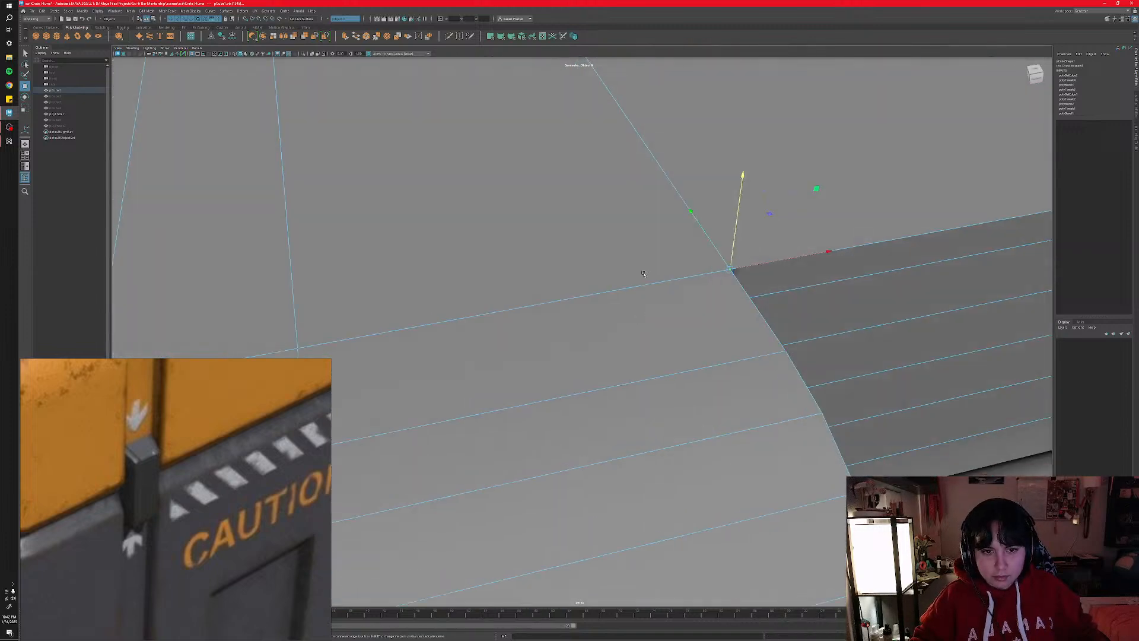
right_click(644, 274, "shift")
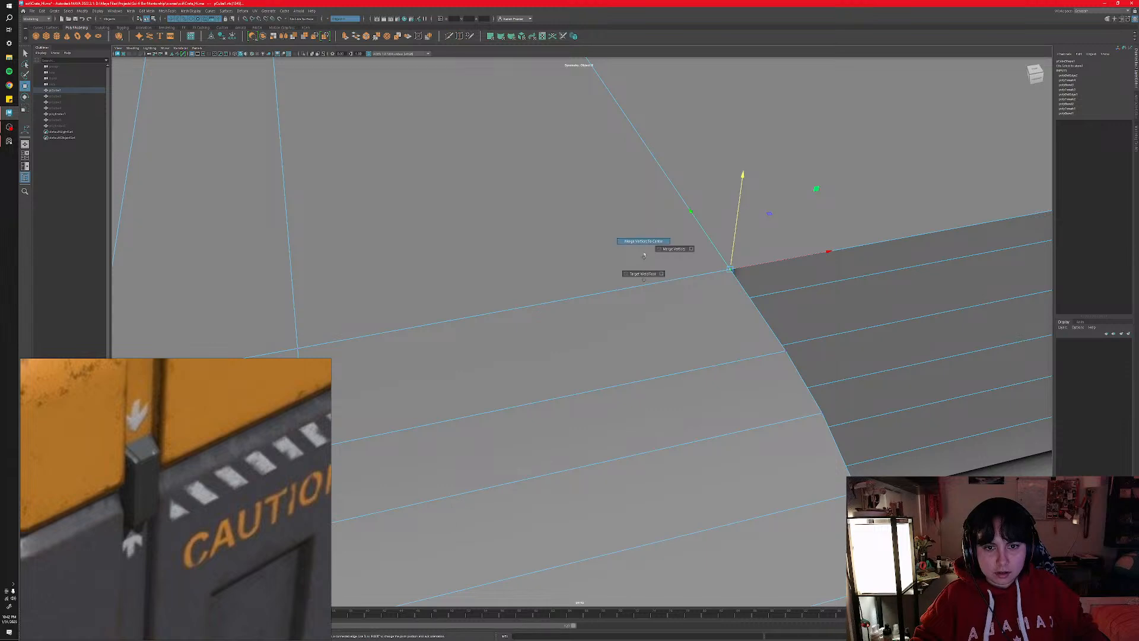
left_click(645, 242)
middle_click_drag(877, 348, 682, 353, "alt")
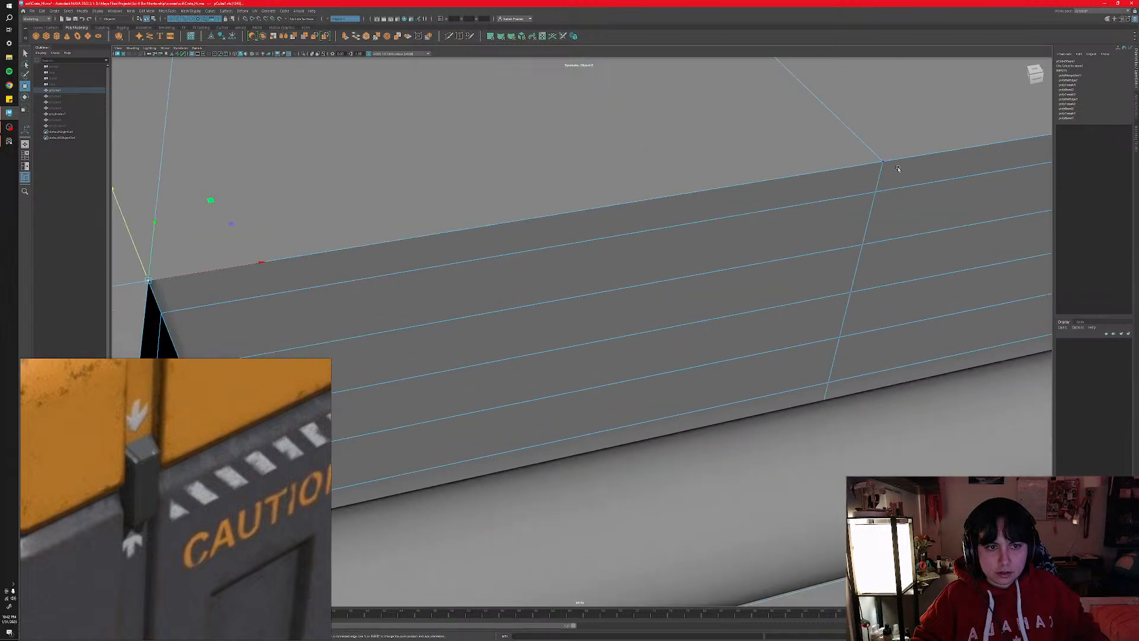
left_click(886, 166)
key("g")
- Test-move the recess's upper corner vertex and the neighbouring rim vertex to check their connections, undoing each move
right_click_drag(955, 255, 636, 312, "alt")
middle_click_drag(636, 312, 745, 307, "alt")
left_click_drag(745, 307, 533, 290, "alt")
left_click(404, 220)
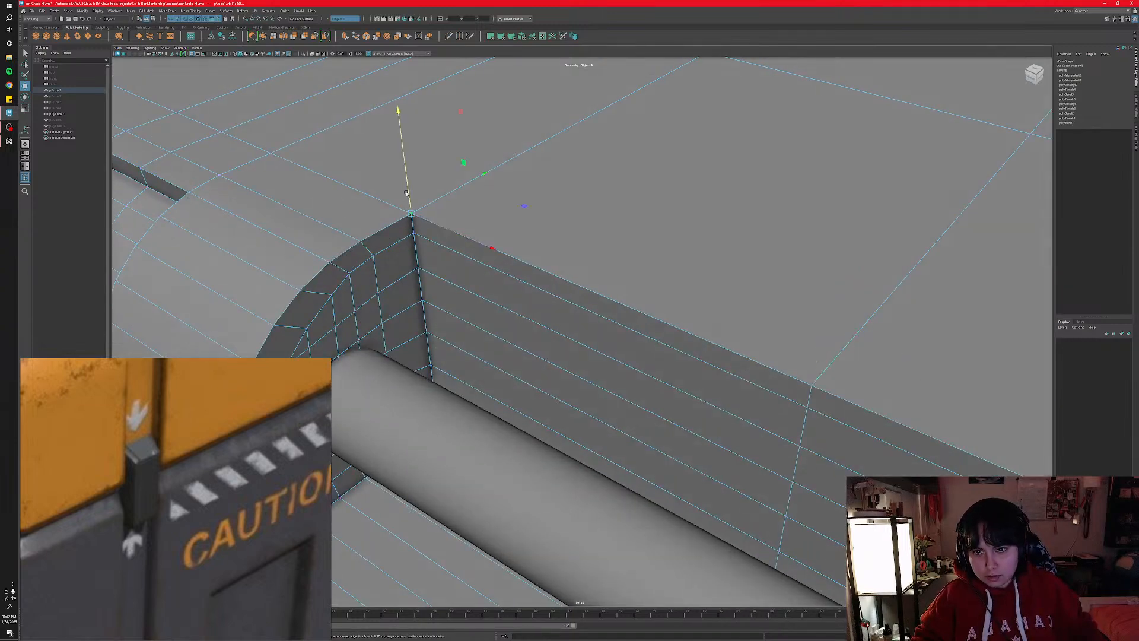
left_click_drag(406, 193, 407, 154)
key("ctrl+z")
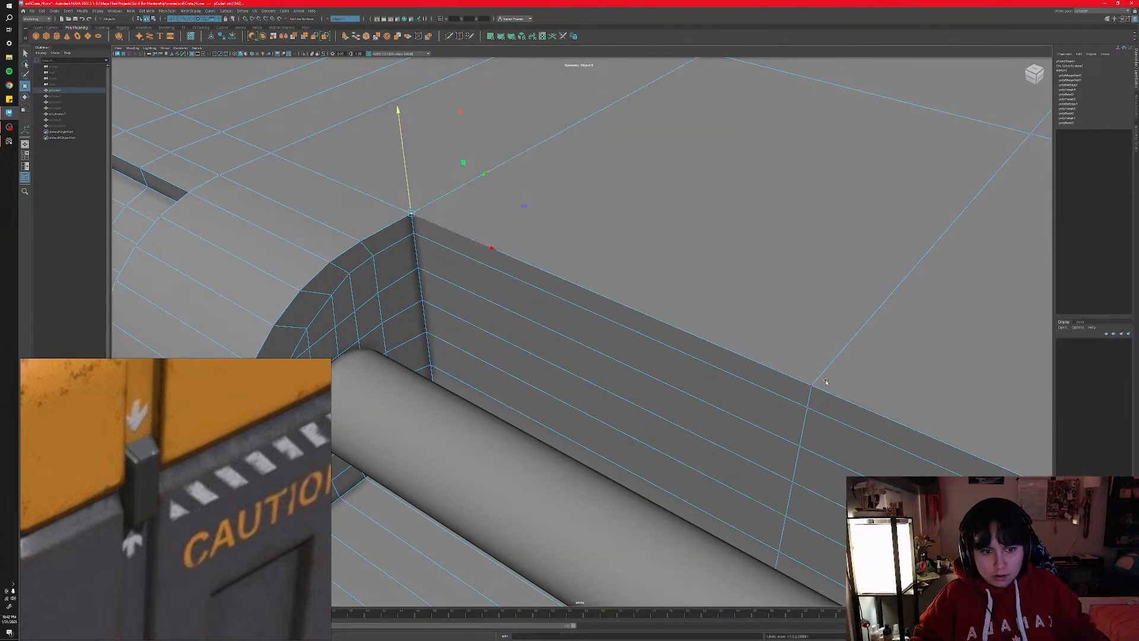
left_click(811, 386)
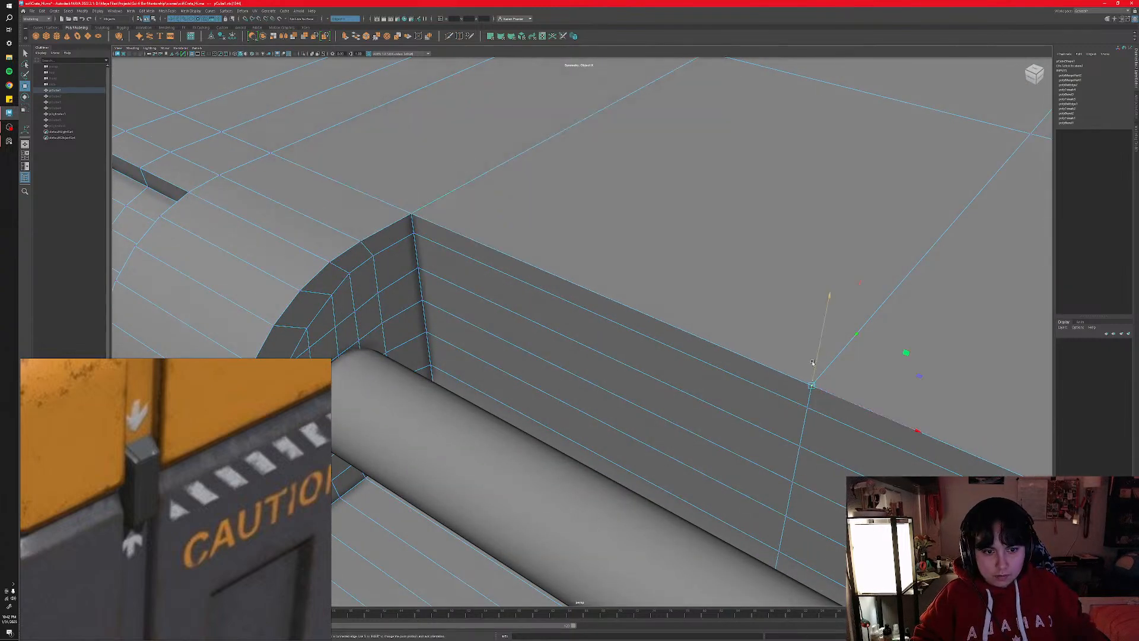
left_click(360, 242)
left_click_drag(355, 215, 351, 191)
key("ctrl+z")
- Bevel the edges around the handle recess's opening, adjusting the fraction to a narrow width
left_click_drag(400, 291, 487, 301, "alt")
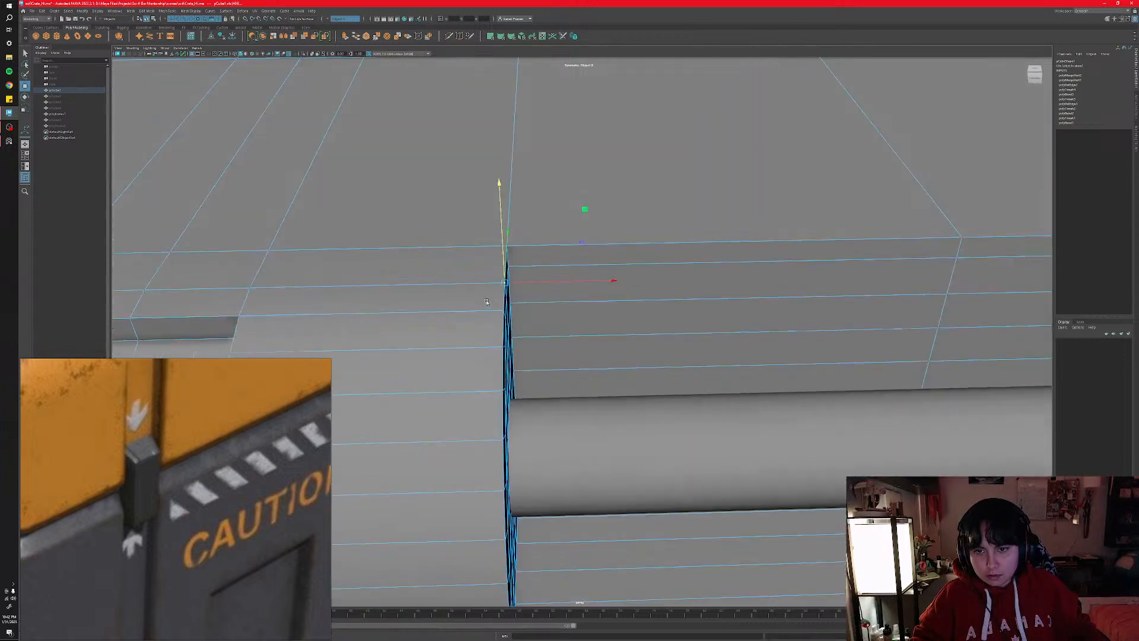
right_click(678, 288)
right_click_drag(686, 273, 685, 271)
left_click(654, 242)
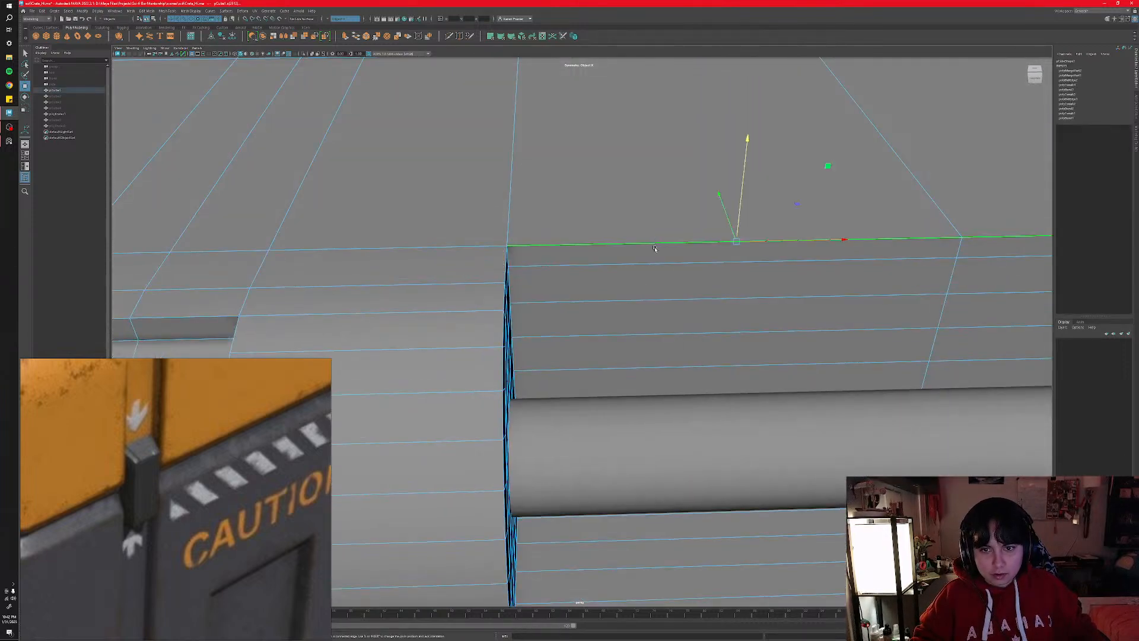
scroll(656, 251, "down", 3)
left_click_drag(639, 304, 547, 318, "alt")
double_click(497, 268, "shift")
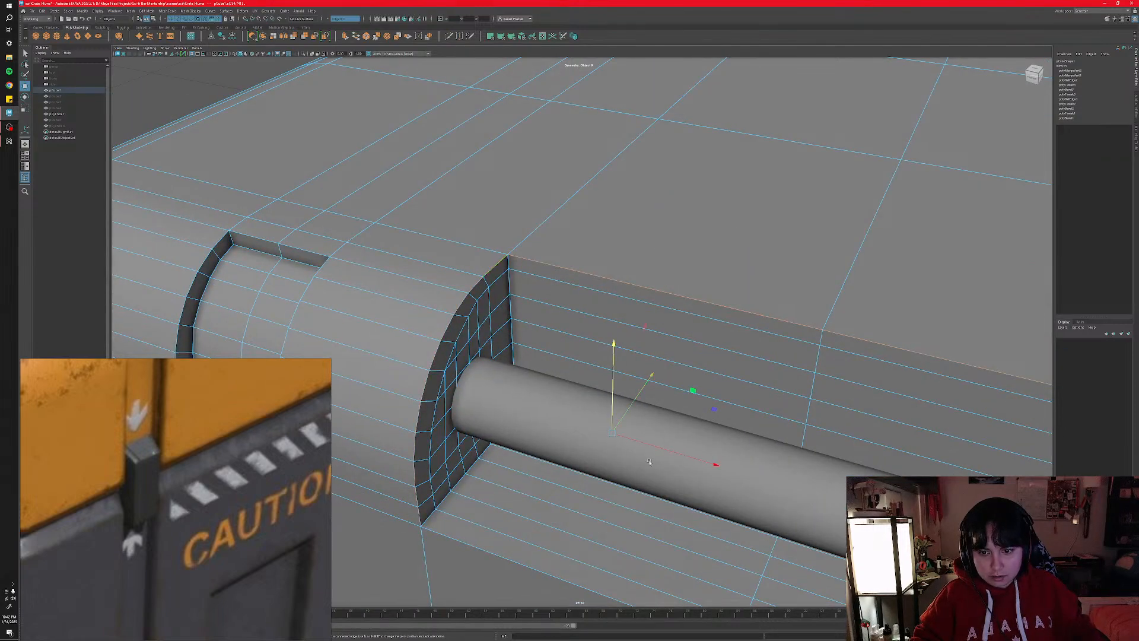
middle_click_drag(579, 527, 505, 379, "alt")
left_click_drag(523, 437, 586, 370, "alt")
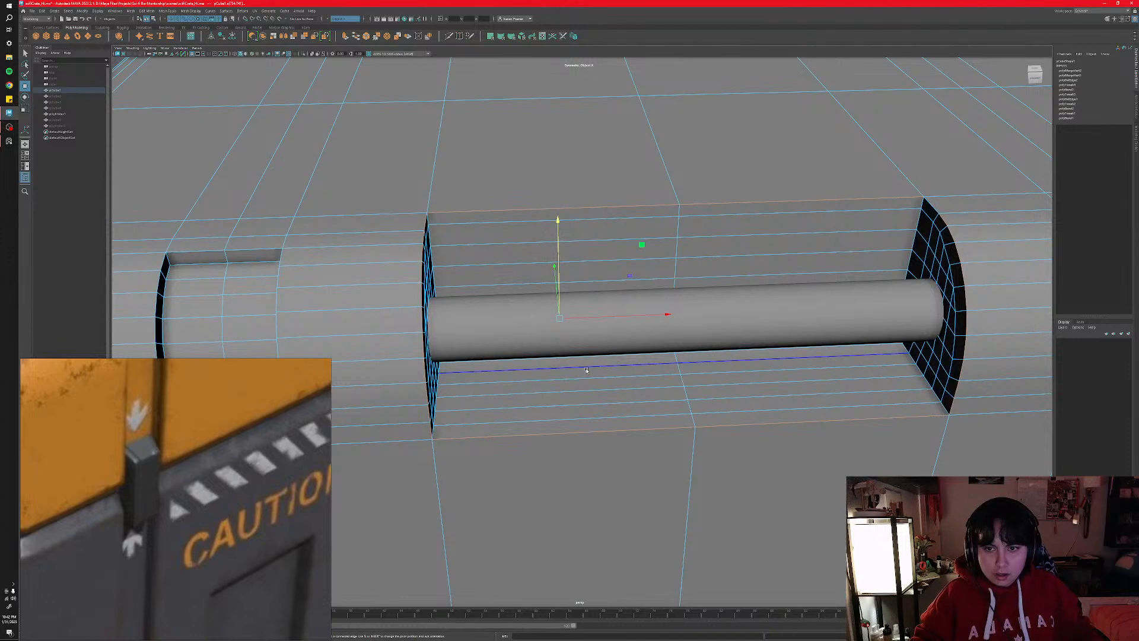
right_click_drag(564, 436, 587, 437, "shift")
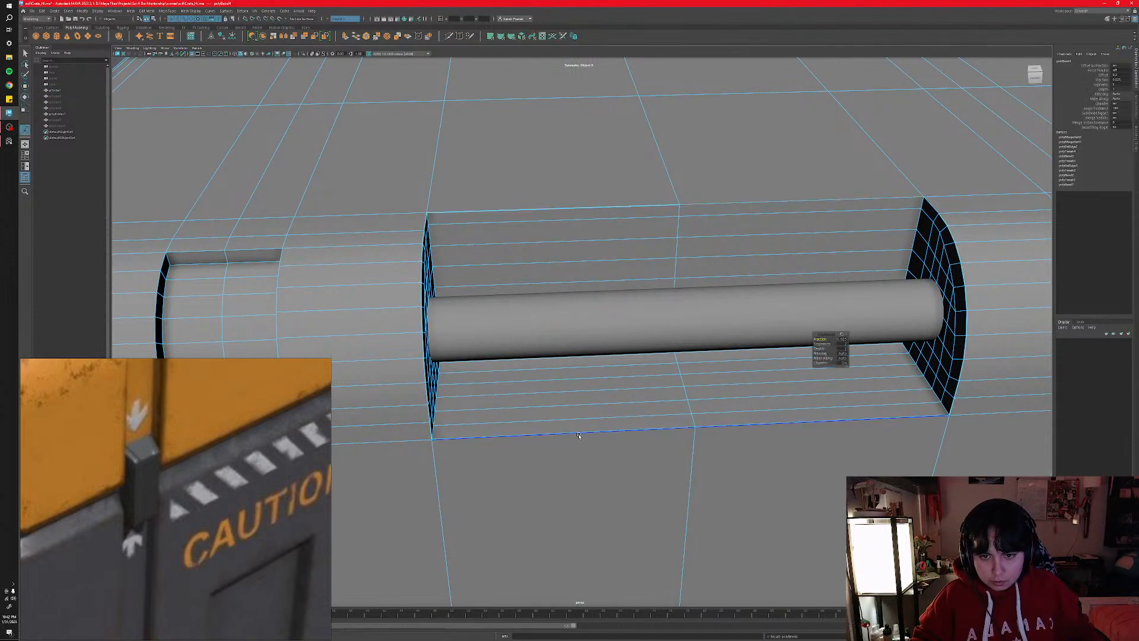
mouse_move(581, 437)
left_mouse_down("alt")
mouse_move(558, 423)
mouse_move(576, 420)
left_mouse_up("alt")
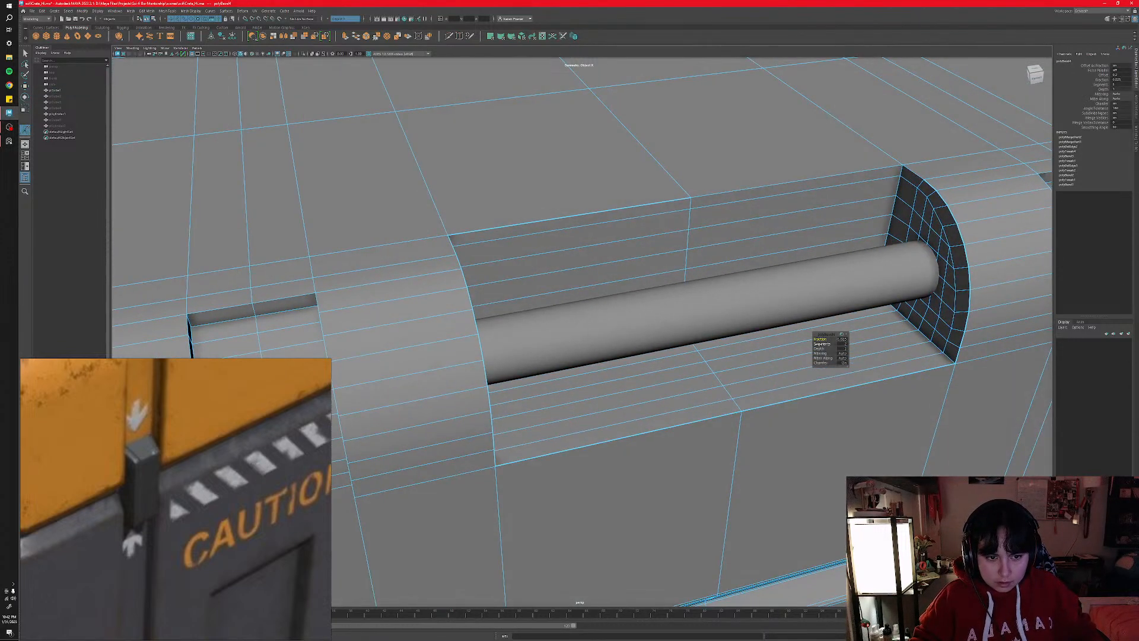
left_click_drag(820, 338, 835, 343)
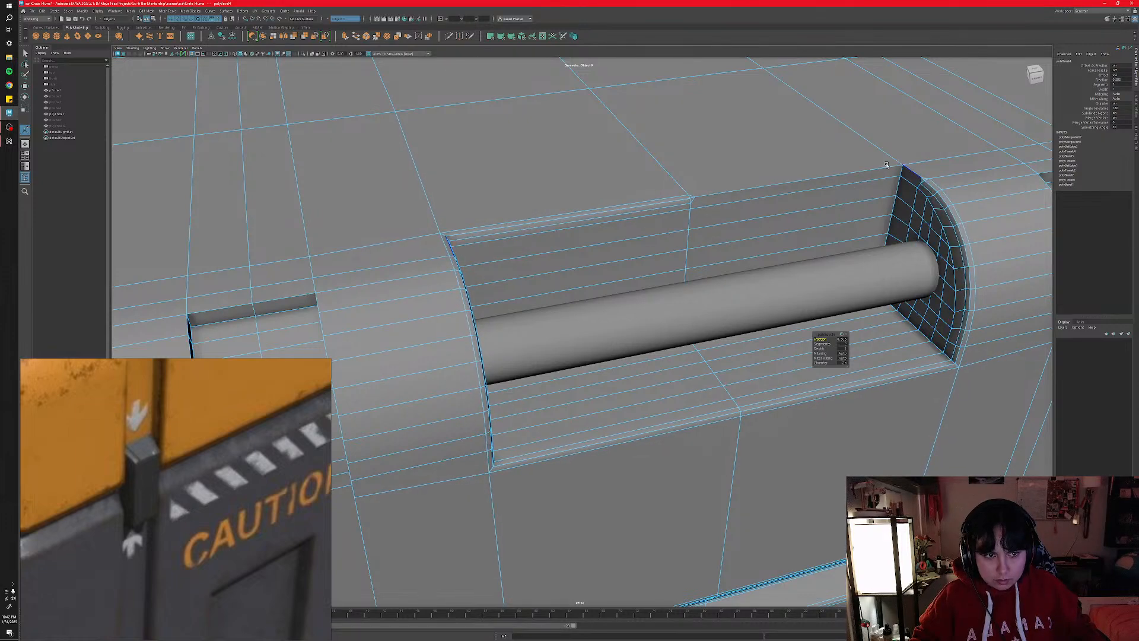
left_click_drag(749, 483, 727, 383, "alt")
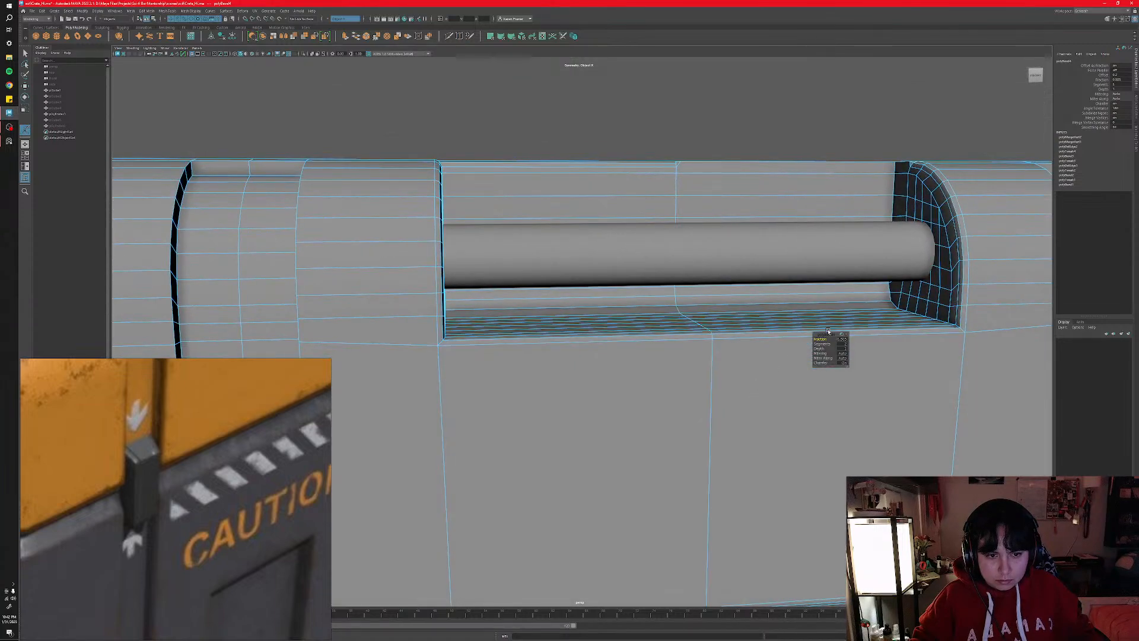
left_click_drag(827, 340, 824, 339)
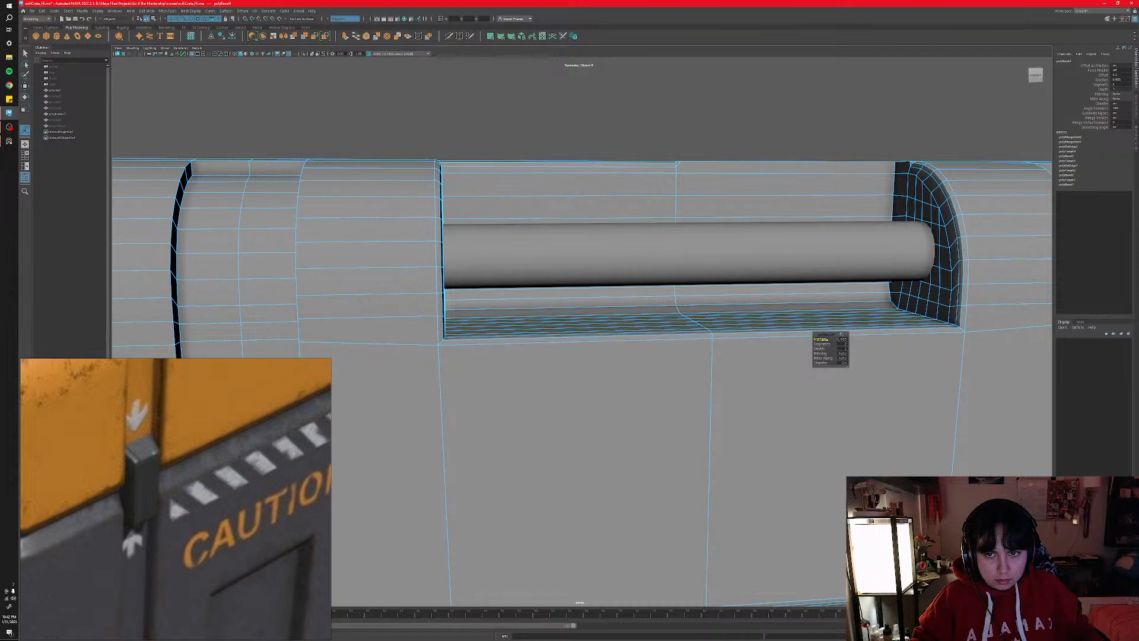
- Return to object selection and compare the bevelled handle recess with the reference crate's handle
right_click_drag(648, 392, 652, 376)
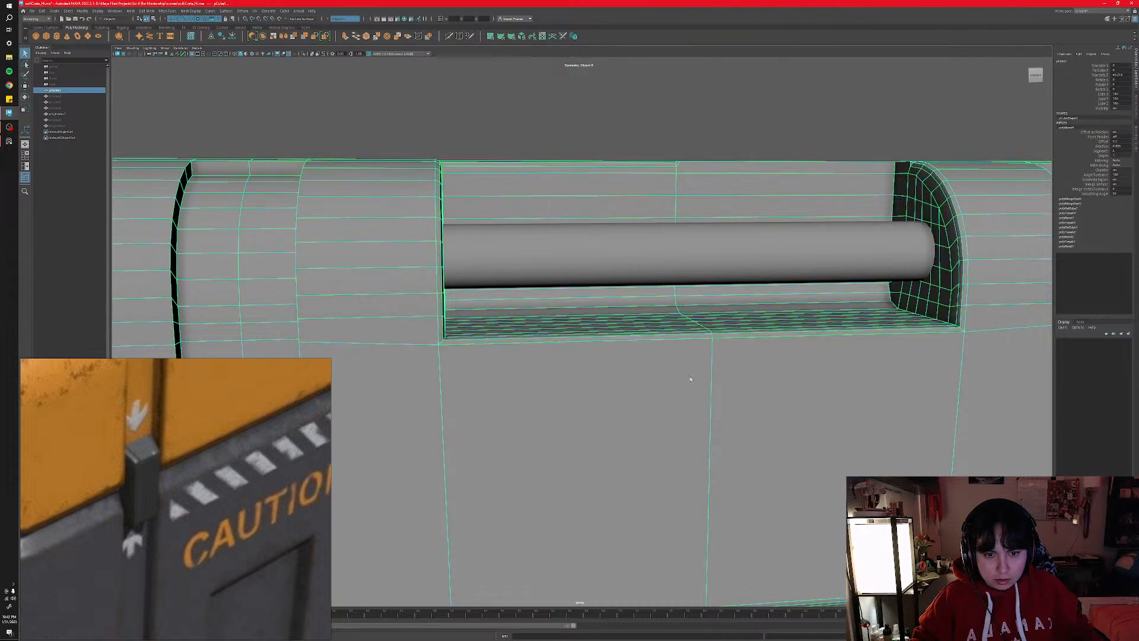
left_click(685, 125)
scroll(673, 313, "down", 4)
left_click_drag(617, 276, 681, 321, "alt")
scroll(229, 443, "down", 5)
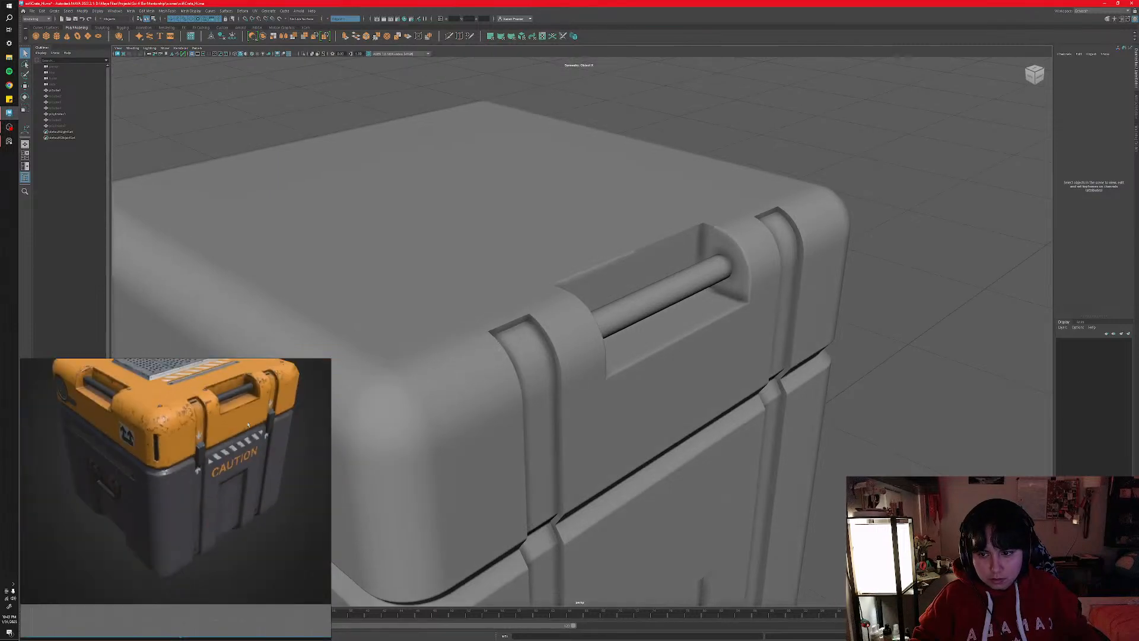
scroll(248, 424, "up", 4)
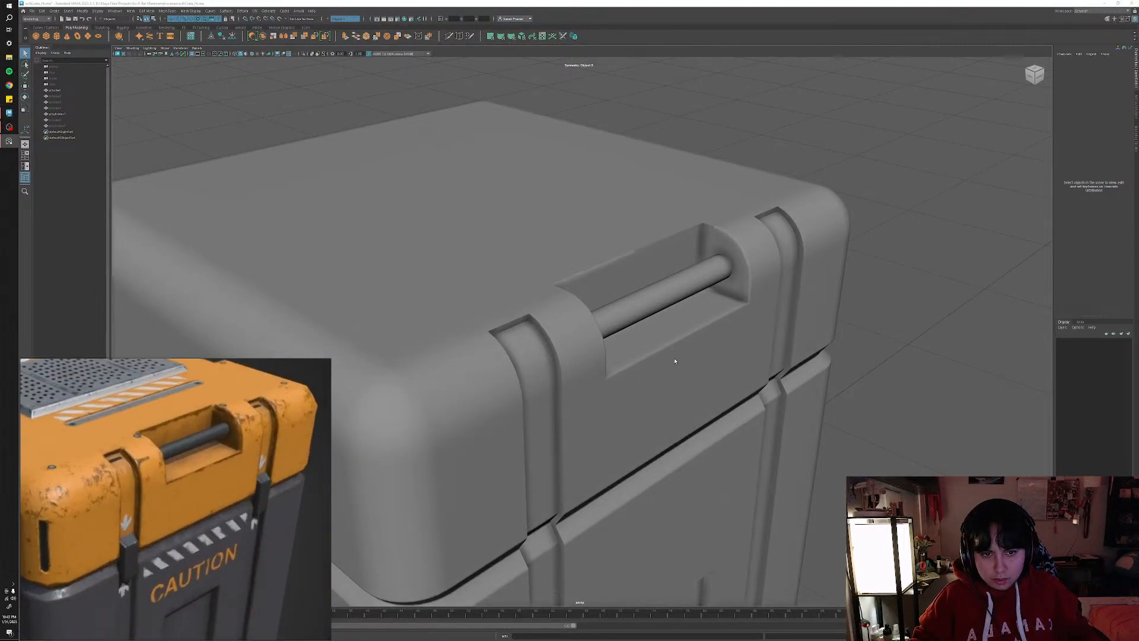
- Undo the bevel around the handle recess's opening, back to the unbevelled edge selection
left_click_drag(674, 361, 645, 361, "alt")
key("ctrl+z")
key("ctrl+z")
key("ctrl+z")
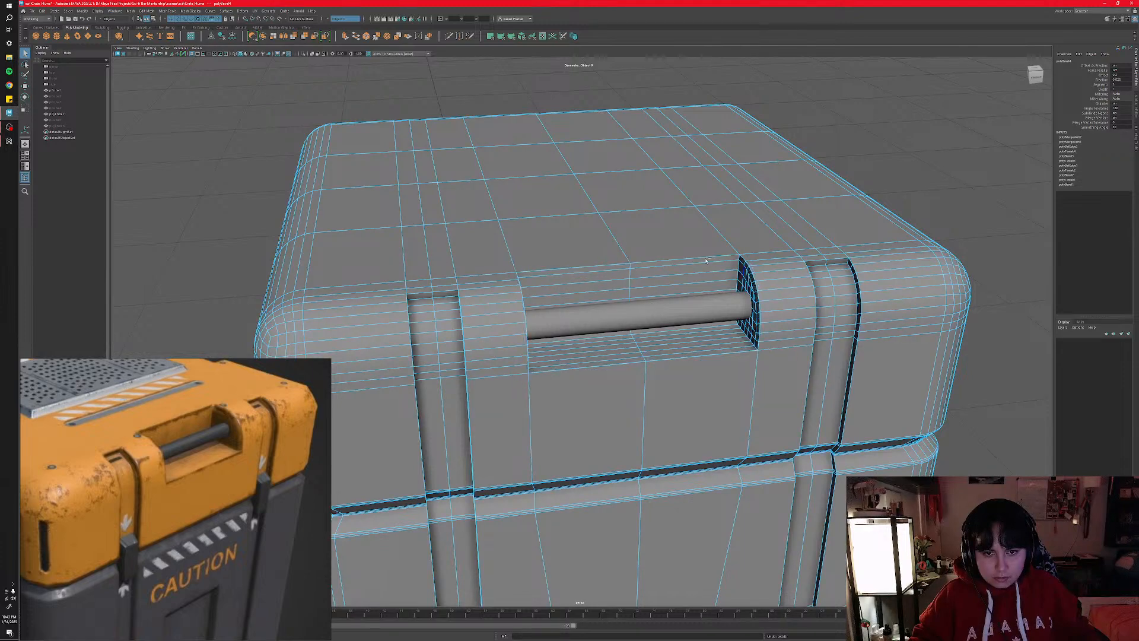
middle_click_drag(661, 301, 657, 356, "alt")
scroll(626, 368, "up", 8)
key("ctrl+z")
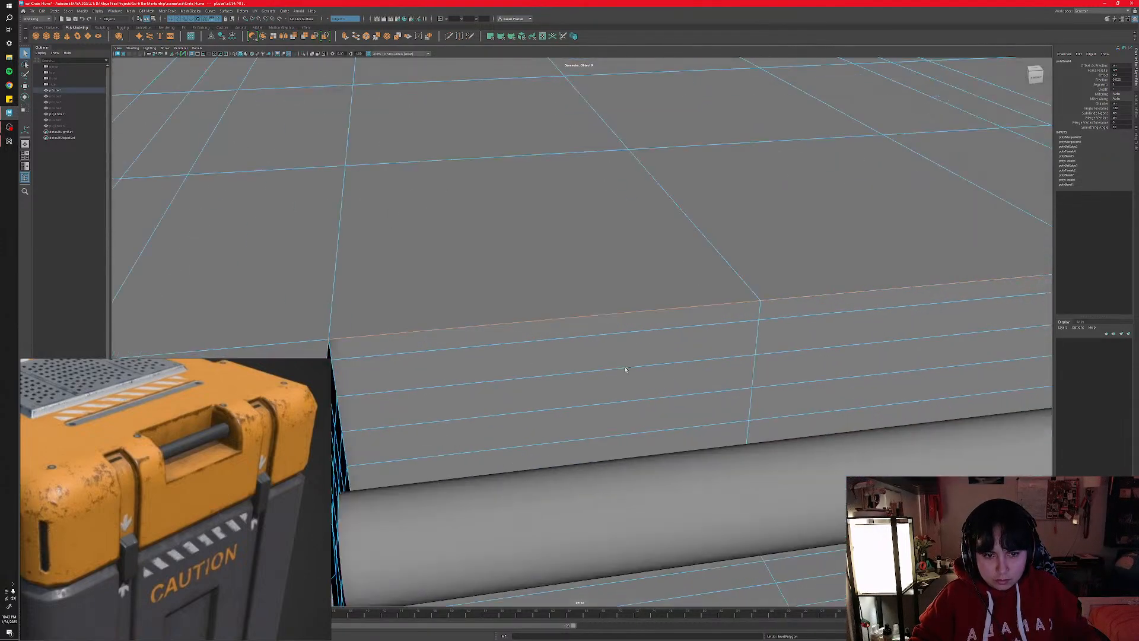
scroll(625, 369, "down", 5)
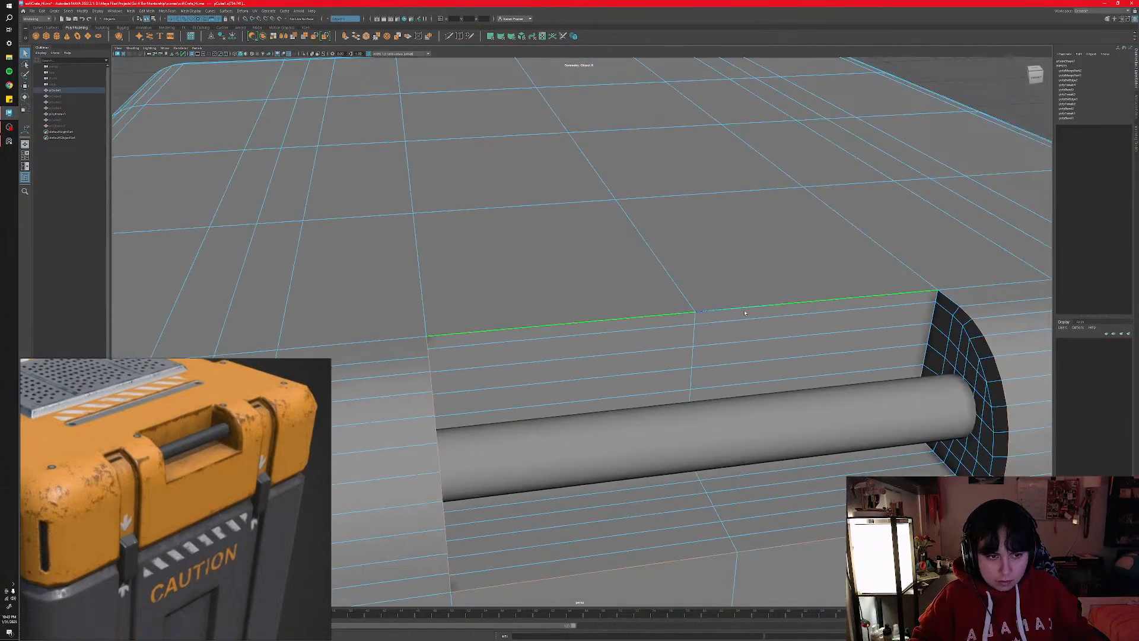
- Test-move the recess's upper corner vertex upward to check whether it is welded, and undo the move
right_click_drag(781, 326, 755, 325)
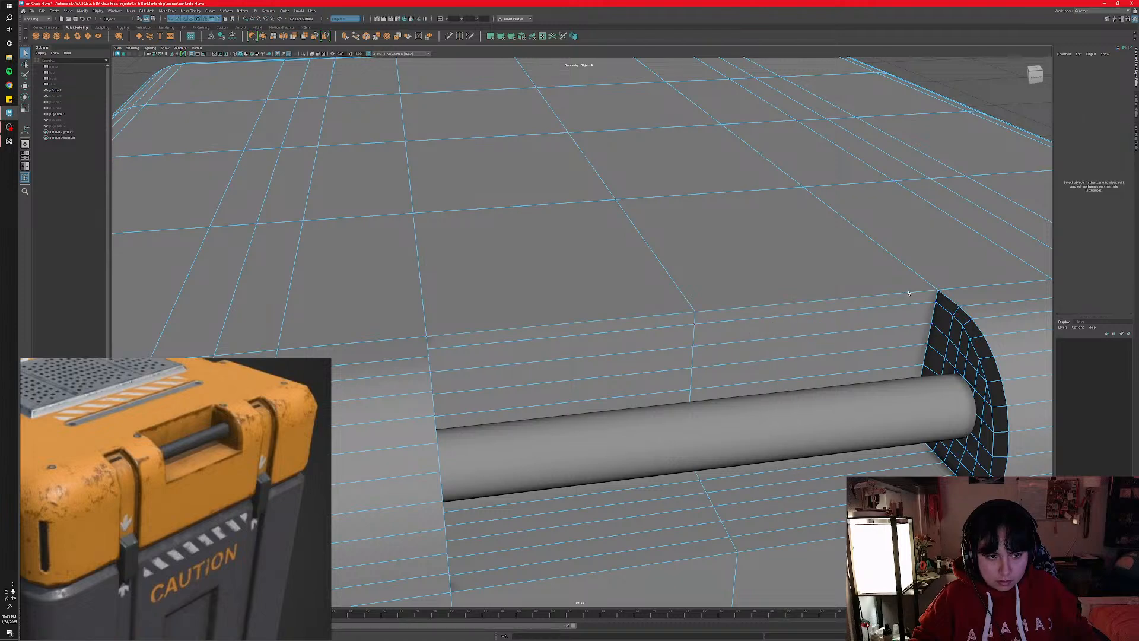
left_click(934, 274)
key("w")
left_click_drag(939, 276, 949, 224)
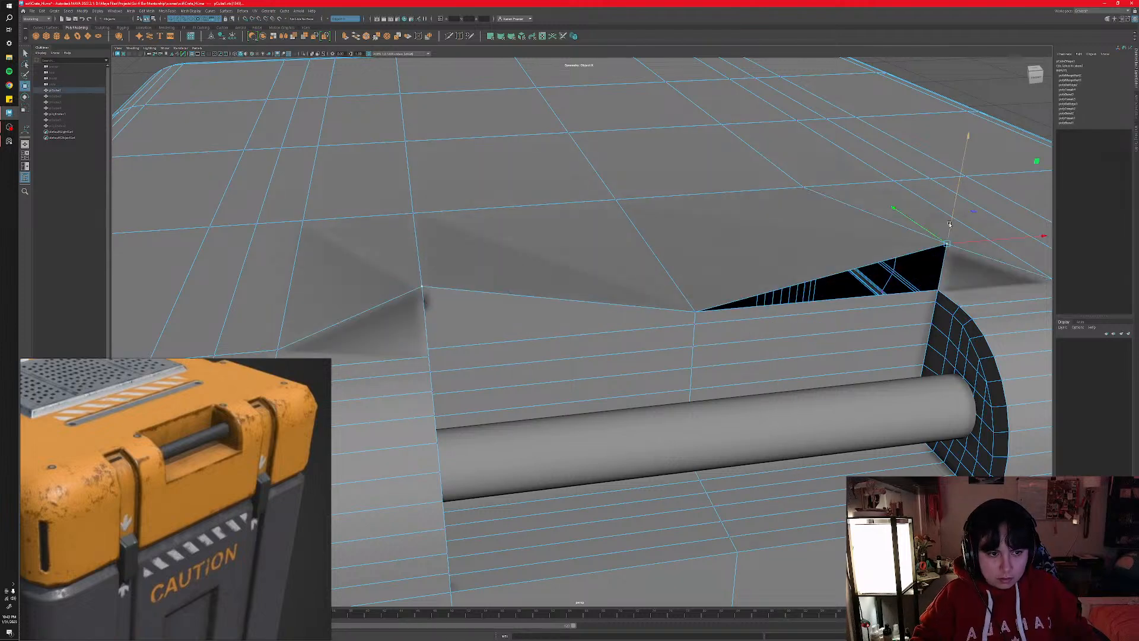
left_click_drag(785, 321, 755, 321, "alt")
key("ctrl+z")
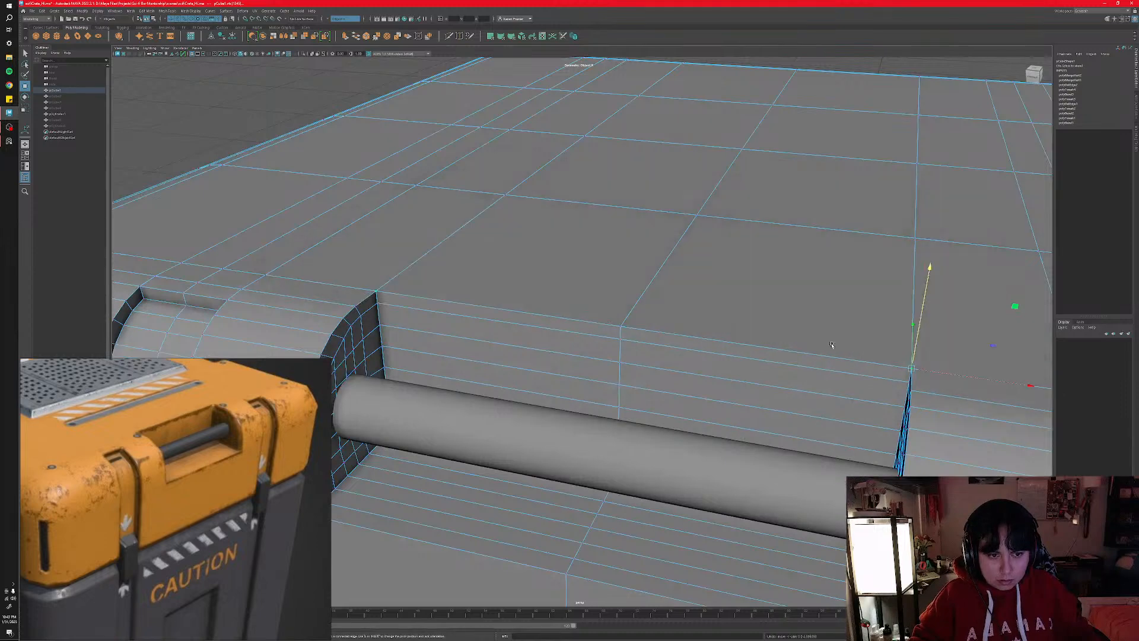
- Merge the overlapping vertices at the handle recess's upper corners
left_click_drag(831, 348, 920, 258, "alt")
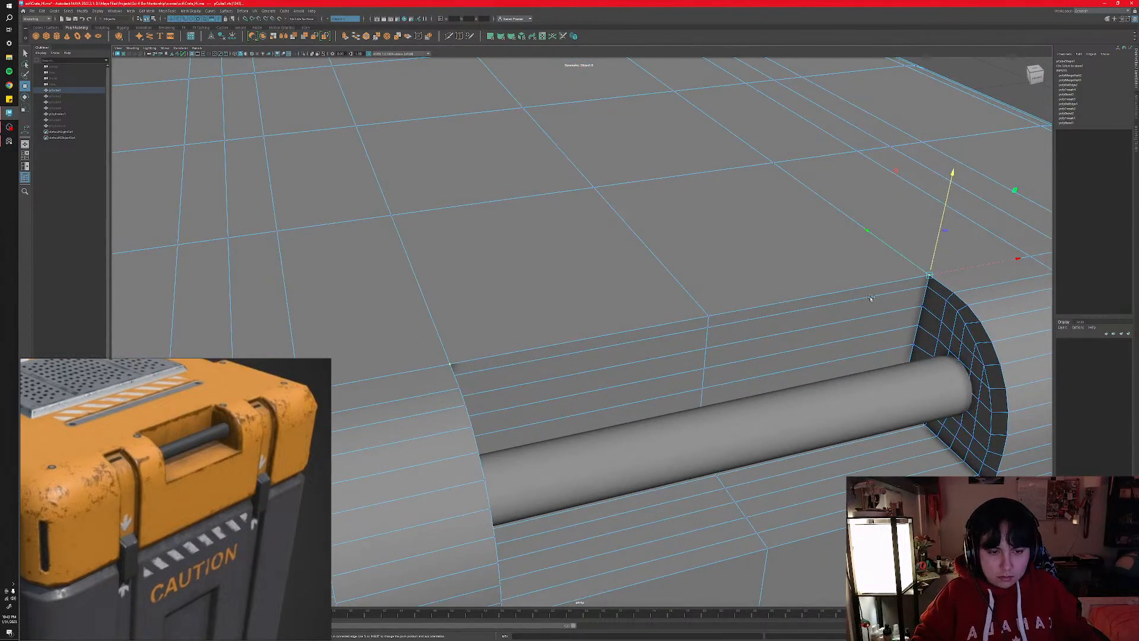
right_click_drag(870, 298, 872, 269, "shift")
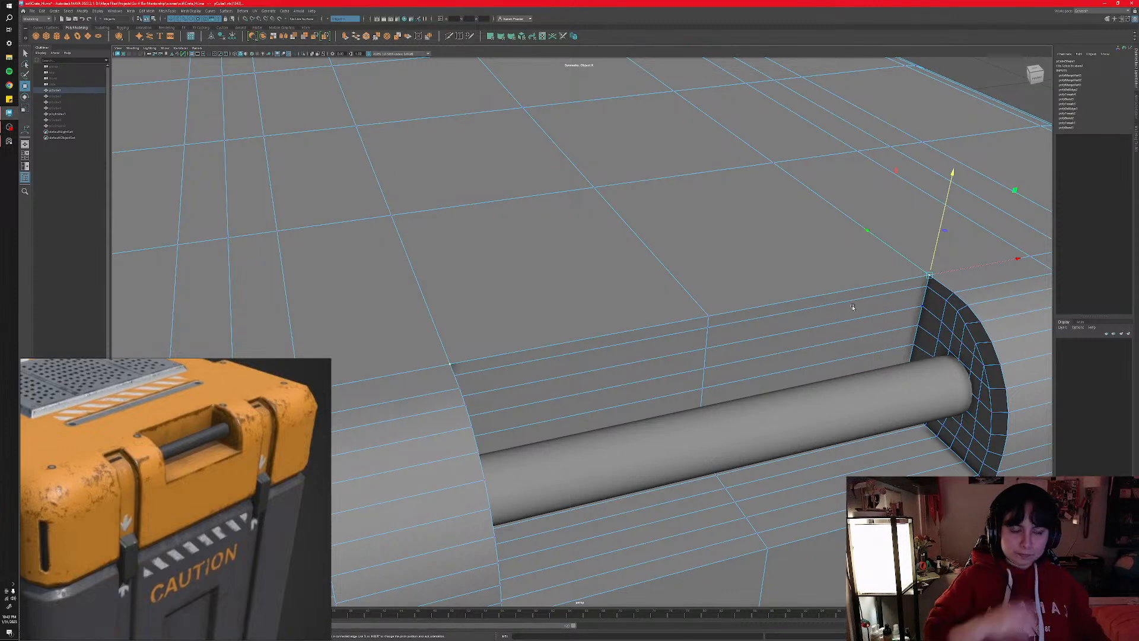
left_click_drag(809, 339, 796, 335, "alt")
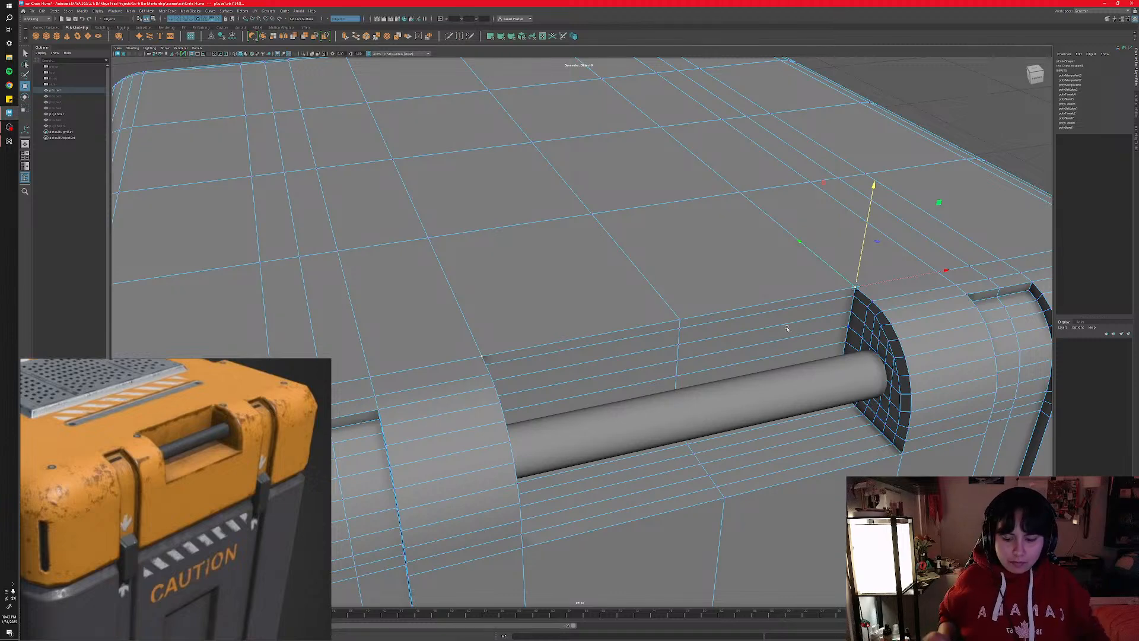
scroll(786, 328, "down", 5)
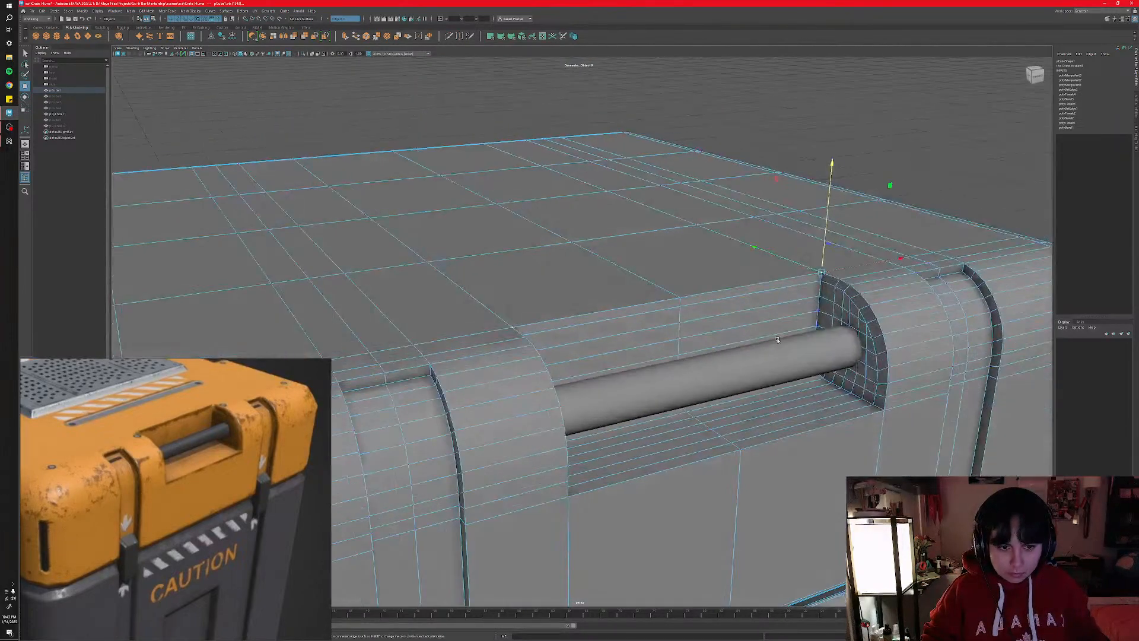
- Return to object selection, deselect the crate and save the scene
right_click_drag(708, 323, 731, 311)
left_click(899, 192)
scroll(700, 394, "down", 5)
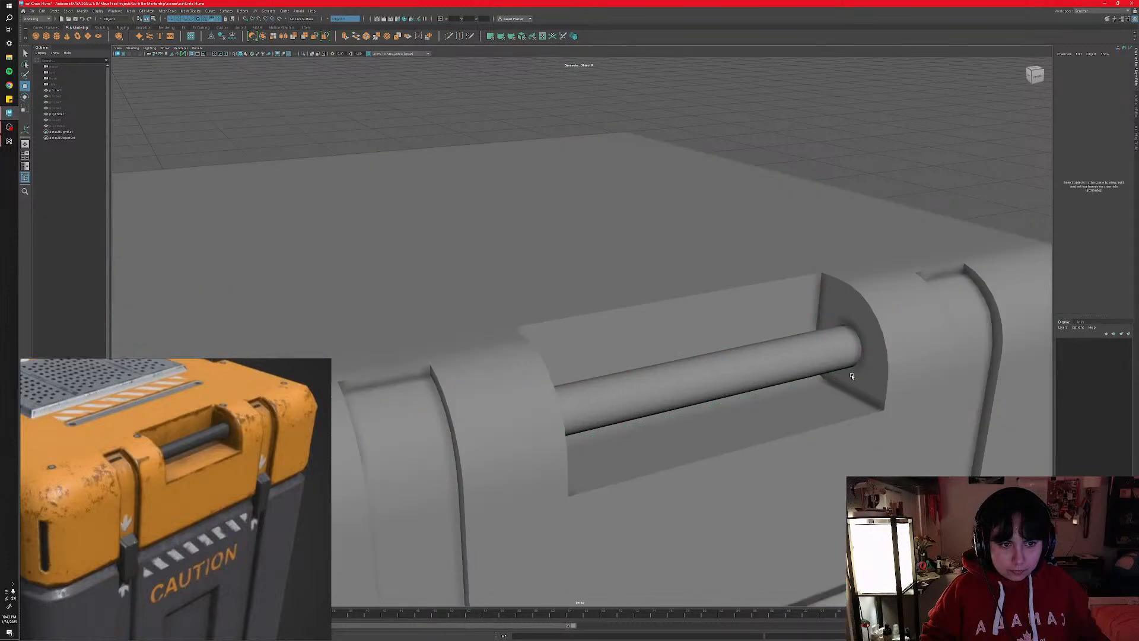
key("ctrl+s")
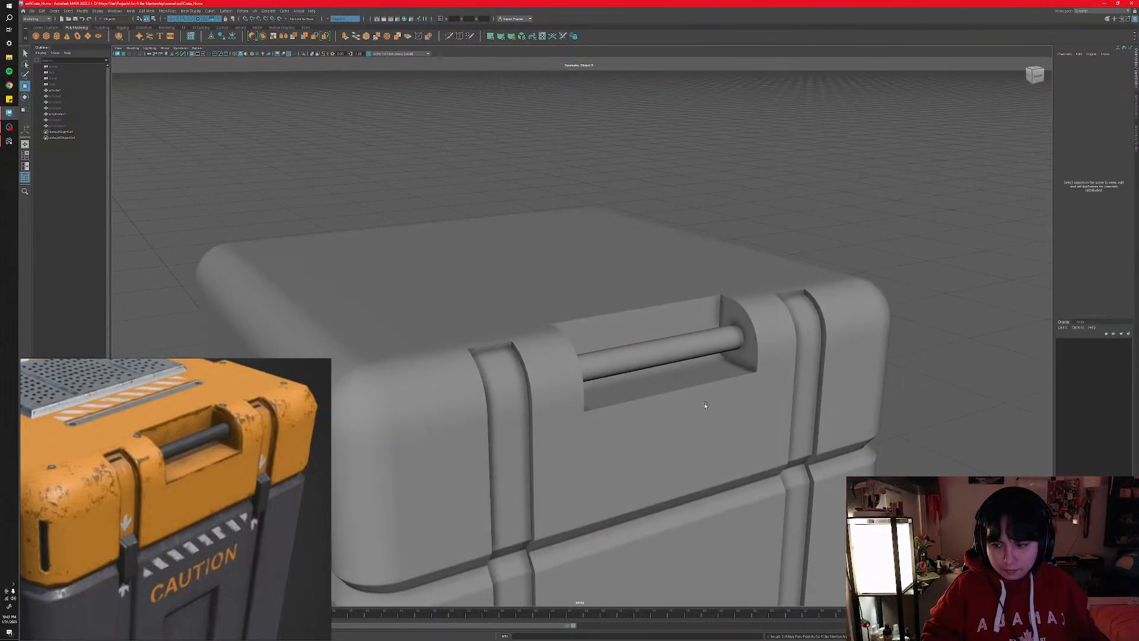
- Examine the handle recess's proportions on the crate from the front and from an angle against the reference
scroll(686, 415, "down", 2)
scroll(665, 382, "down", 3)
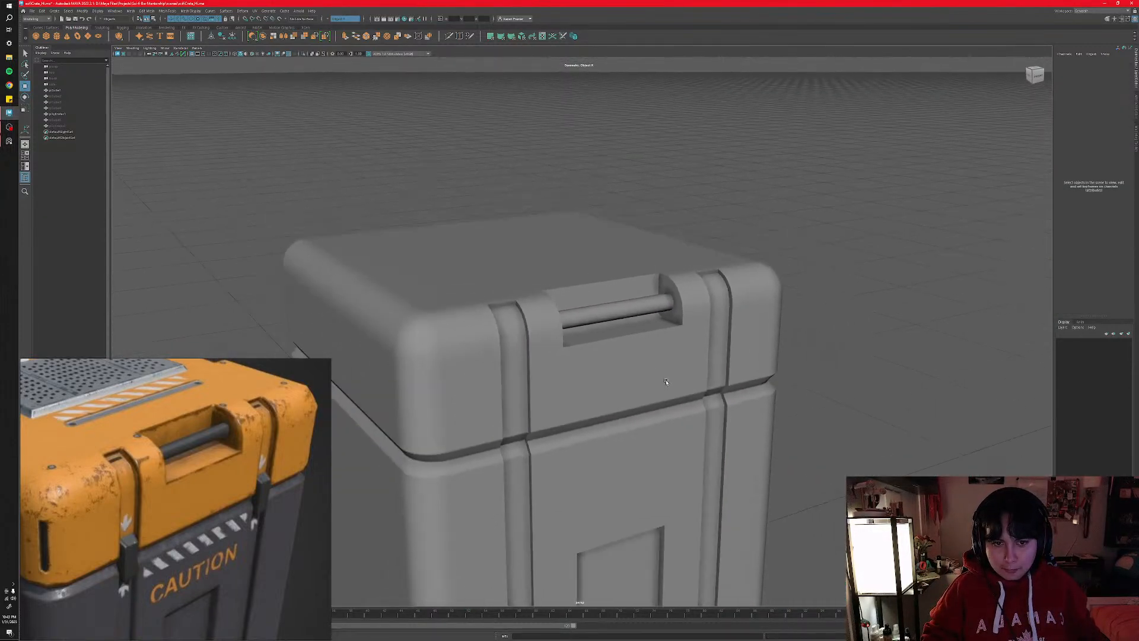
mouse_move(632, 409)
left_mouse_down("alt")
mouse_move(593, 399)
mouse_move(610, 407)
left_mouse_up("alt")
left_click(592, 396)
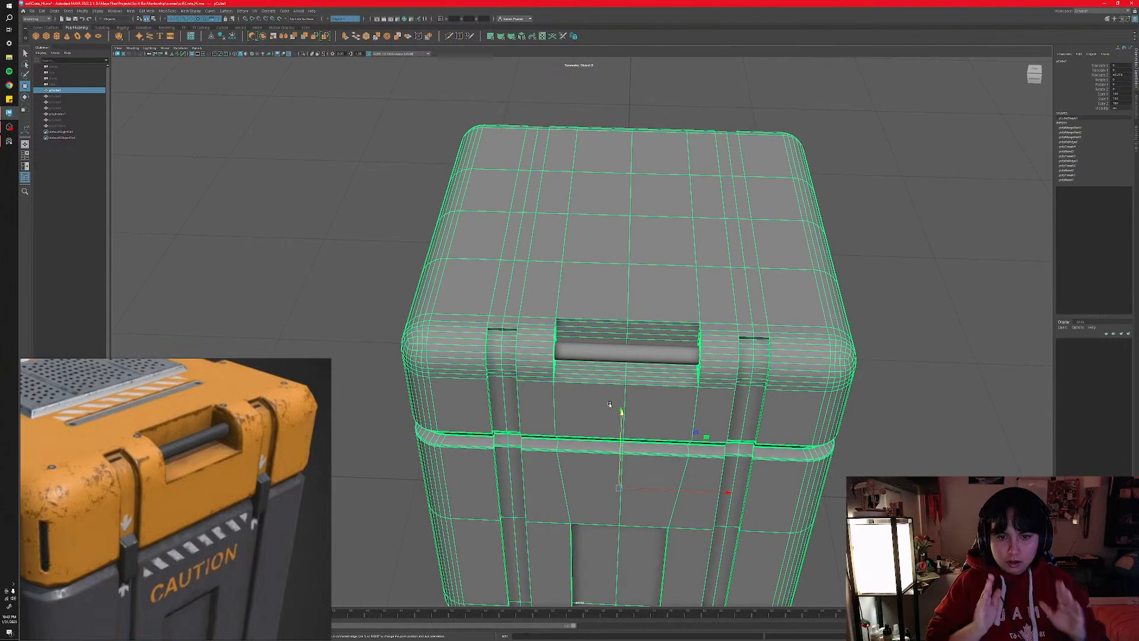
right_click(582, 402)
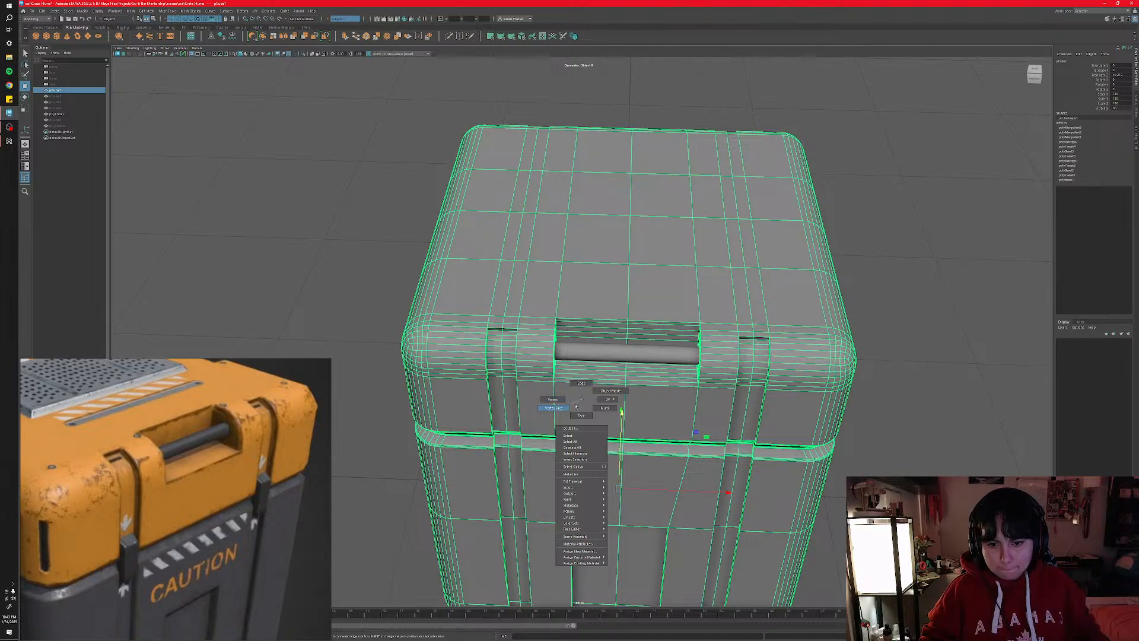
left_click(560, 398)
left_click_drag(613, 407, 617, 399, "alt")
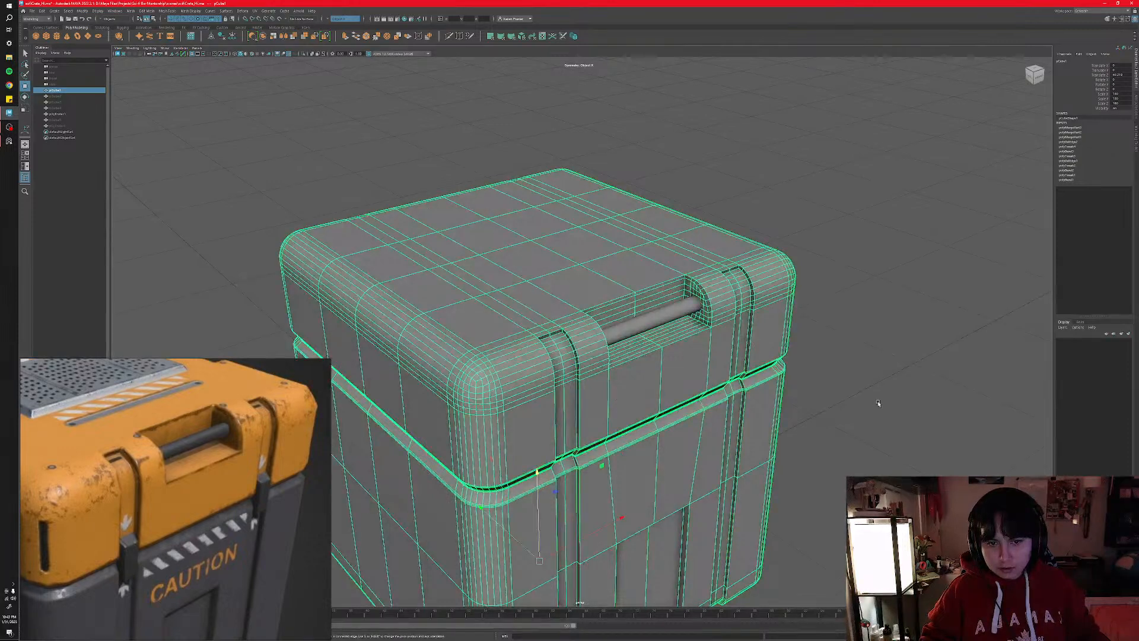
left_click(821, 412)
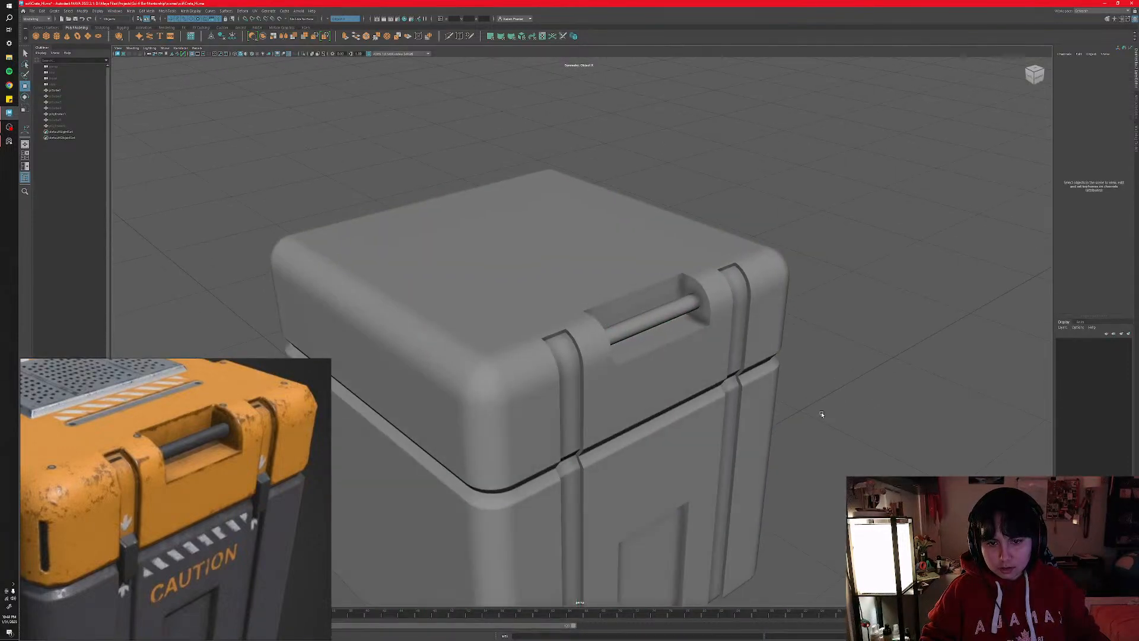
- Select only the vertices of the handle recess's two side walls, move them inward to narrow the recess, and return to object selection
left_click_drag(821, 413, 628, 415, "alt")
left_click(617, 414)
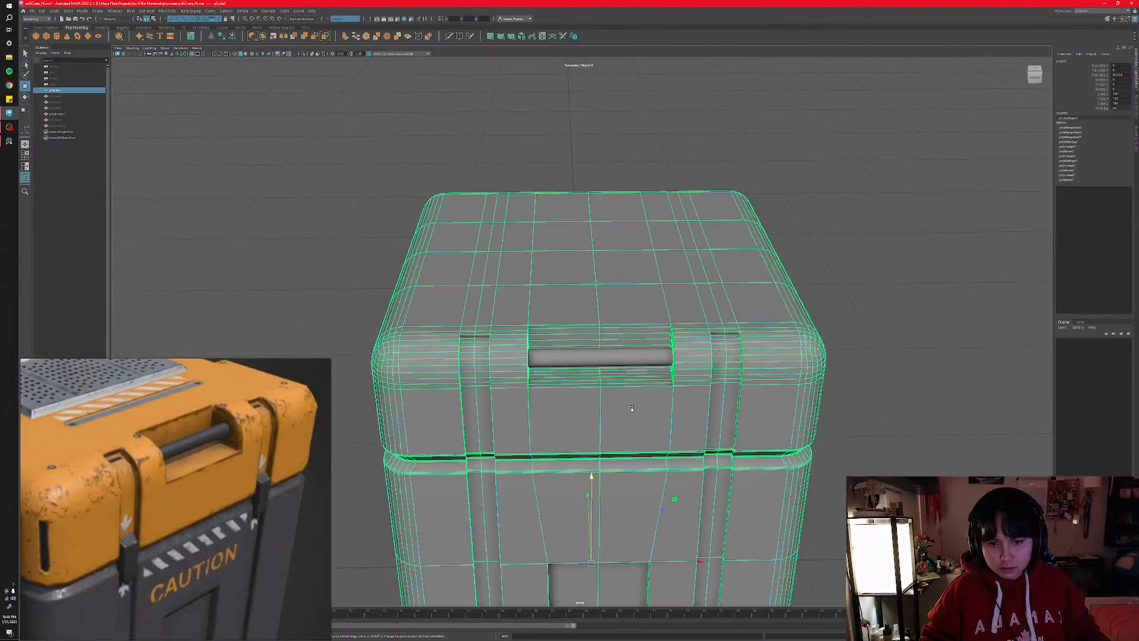
right_click(617, 414)
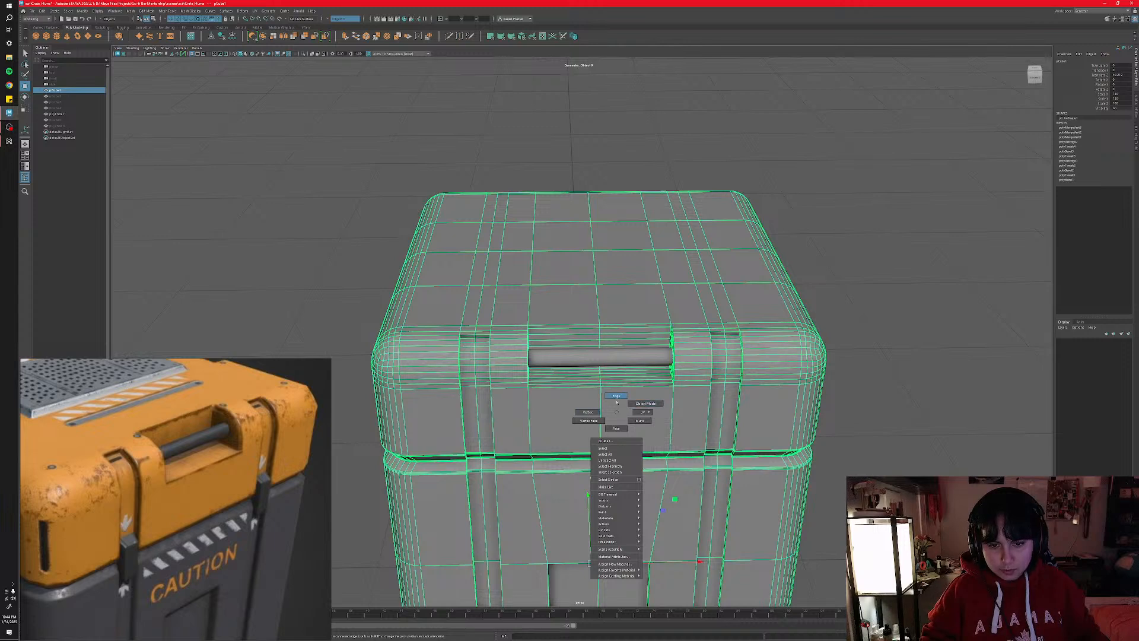
left_click(611, 396)
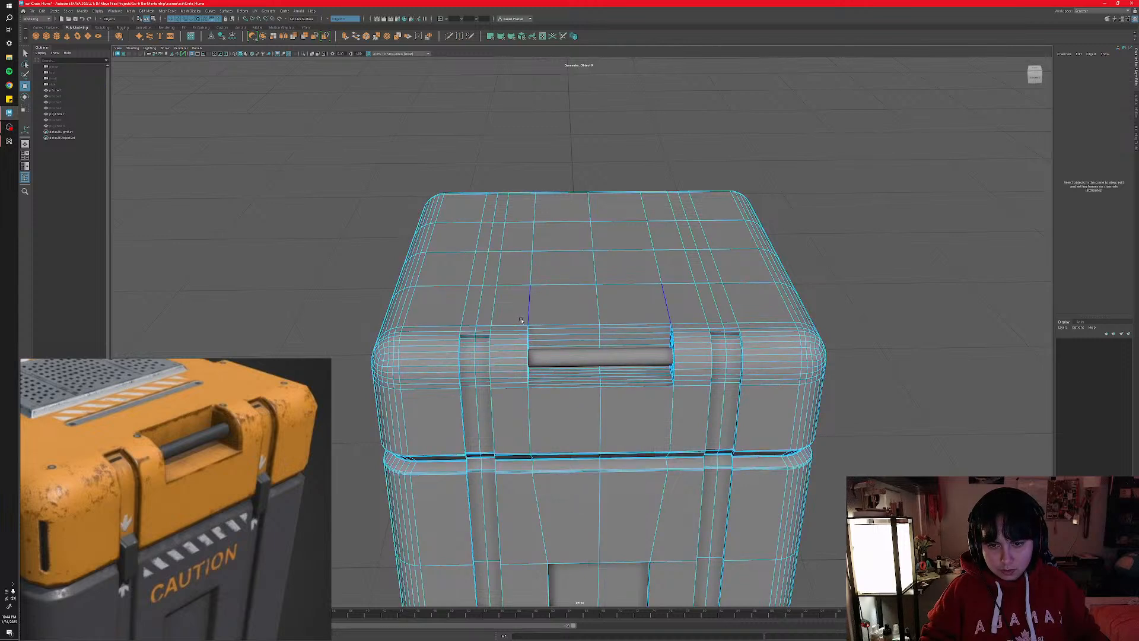
right_click_drag(549, 339, 517, 338)
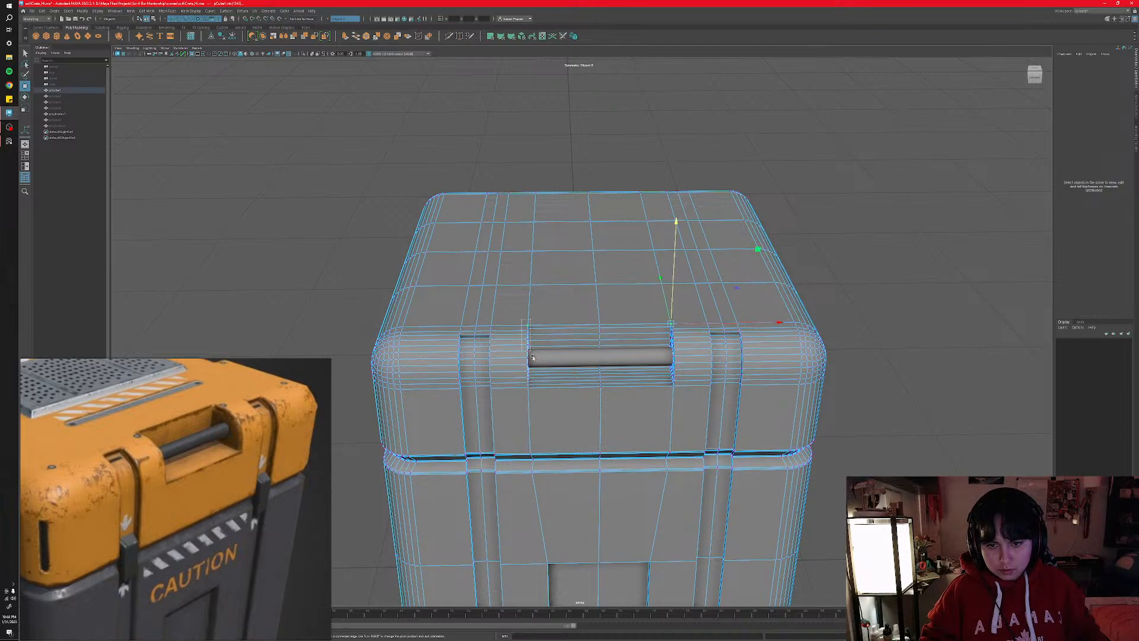
left_click_drag(522, 316, 605, 386)
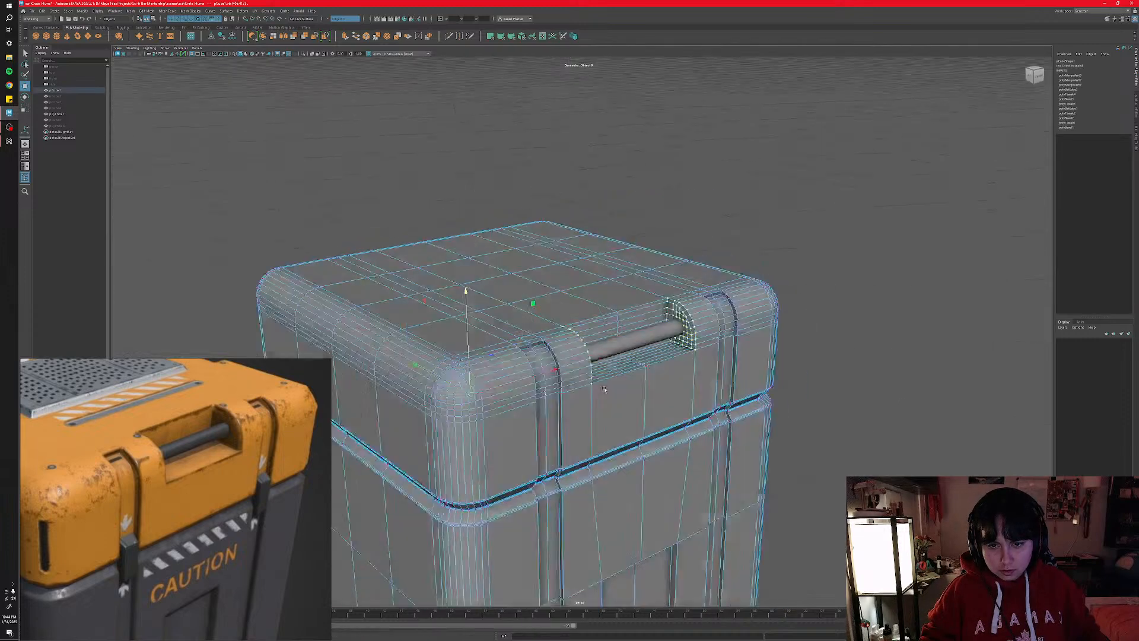
right_click_drag(605, 386, 537, 466, "alt")
left_click_drag(536, 466, 570, 442, "alt")
left_click_drag(347, 281, 528, 575, "ctrl")
left_click_drag(741, 440, 584, 482, "alt")
right_click_drag(584, 481, 641, 436, "alt")
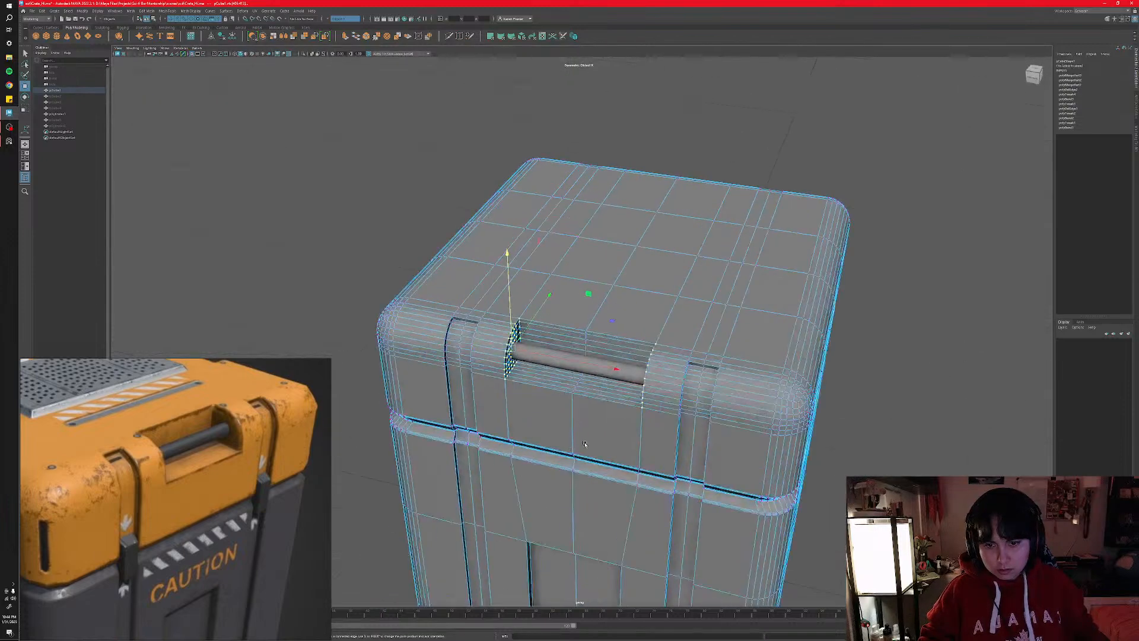
left_click_drag(510, 415, 579, 340, "alt")
left_click_drag(579, 341, 630, 401, "alt")
right_click_drag(630, 400, 661, 380)
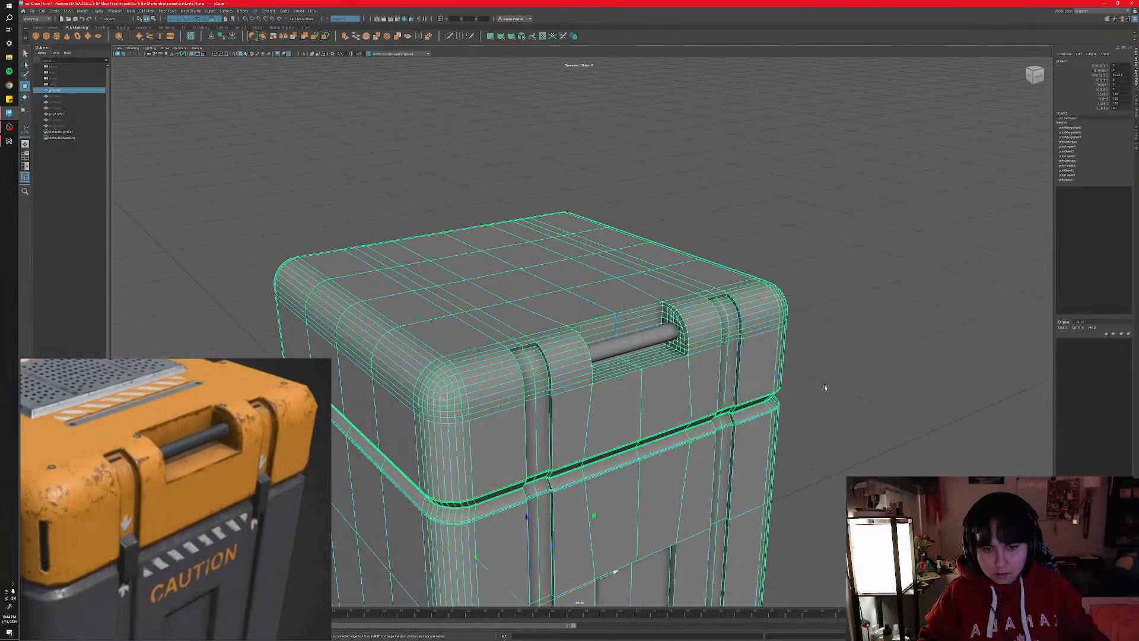
- Deselect the crate and examine the narrowed handle recess in shaded view
left_click(824, 388)
left_click_drag(727, 420, 693, 424, "alt")
middle_click_drag(603, 407, 624, 439, "alt")
left_click_drag(624, 439, 632, 441, "alt")
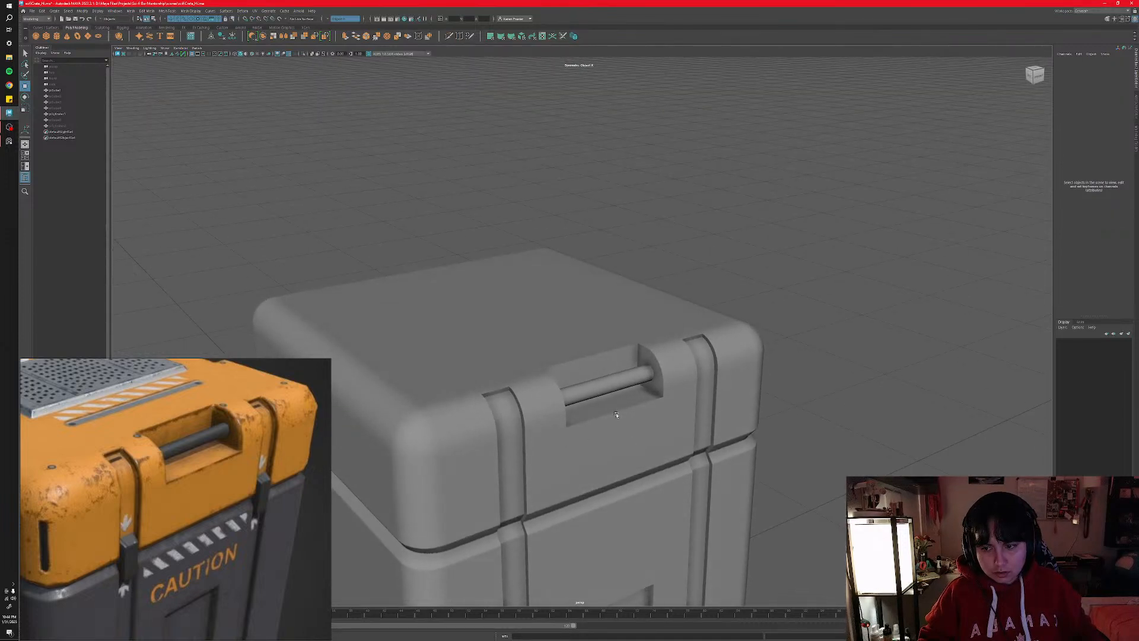
left_click_drag(627, 427, 629, 427, "alt")
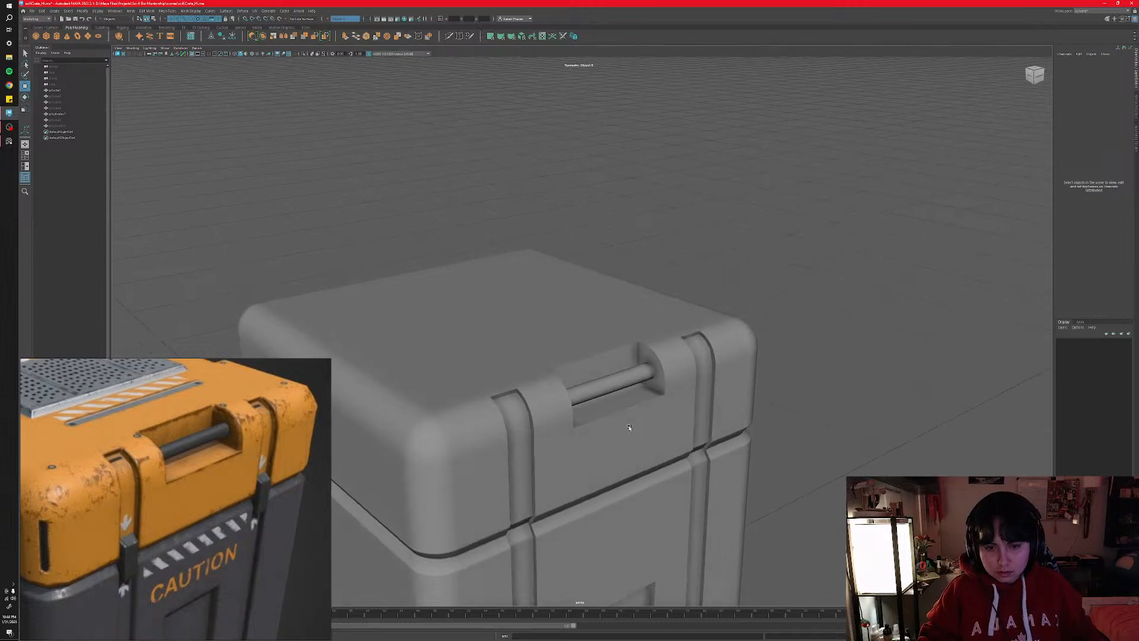
right_click_drag(628, 427, 833, 435)
left_click(768, 443)
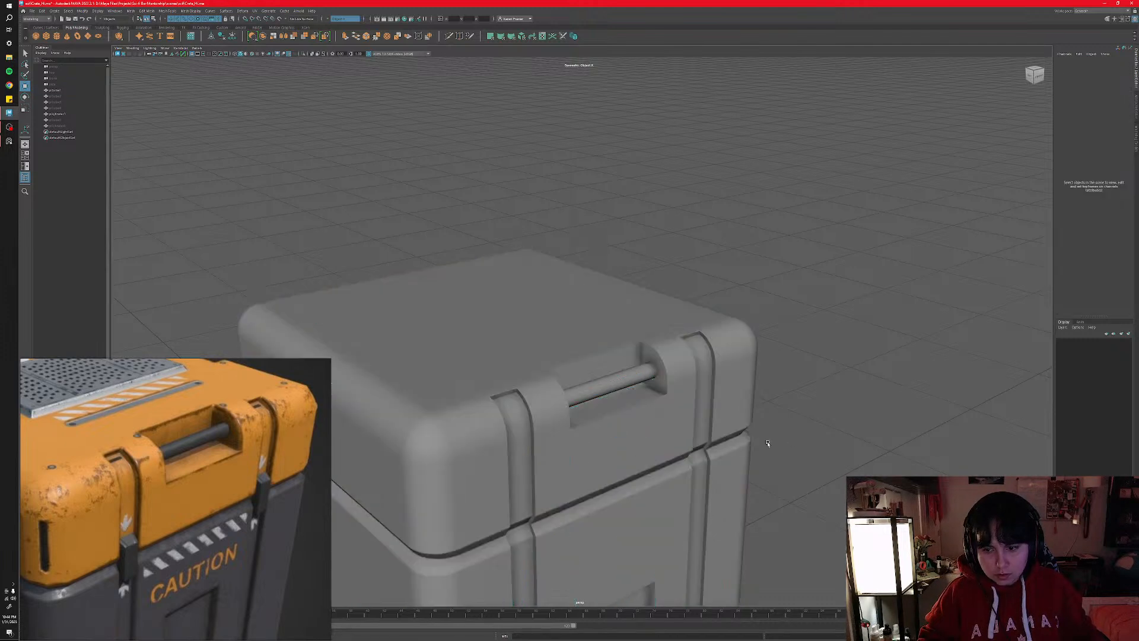
- Step back to the recess's side-wall vertex selection and return to object selection with nothing selected
left_click_drag(746, 439, 751, 439, "alt")
key("ctrl+z")
key("ctrl+z")
key("ctrl+z")
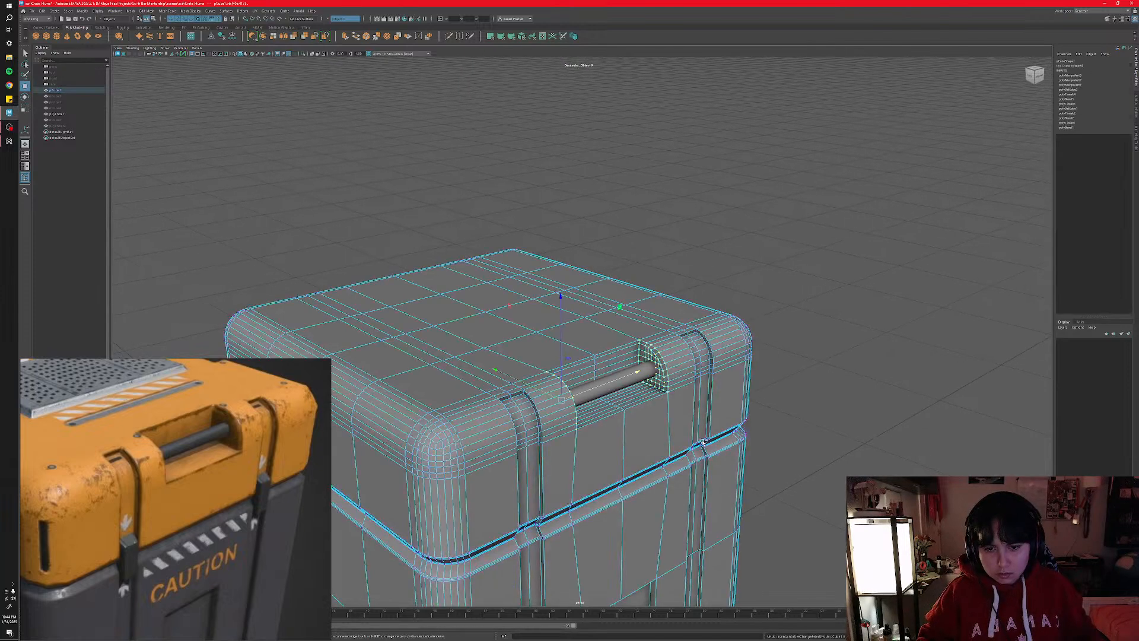
right_click(696, 429)
right_click_drag(697, 428, 725, 420)
left_click(831, 428)
- Compare the crate's handle recess and strap grooves with the reference crate, viewing the reference whole and close up
left_click_drag(827, 428, 560, 470, "alt")
scroll(336, 481, "down", 3)
scroll(252, 488, "down", 4)
middle_click_drag(166, 486, 217, 490)
scroll(189, 479, "up", 3)
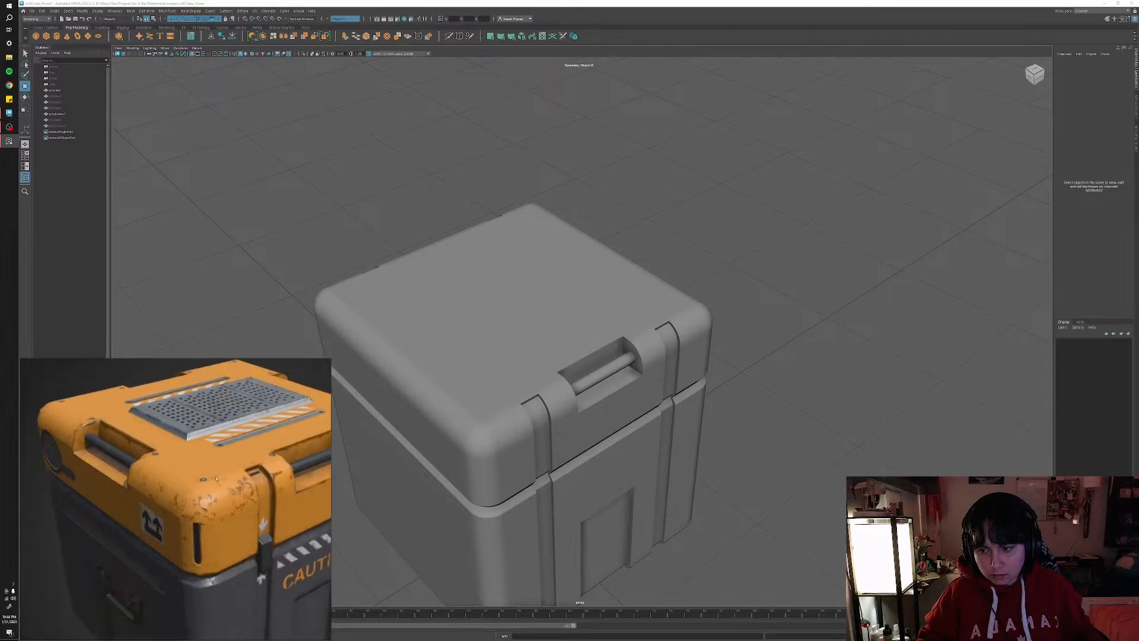
scroll(217, 479, "down", 3)
scroll(208, 481, "up", 2)
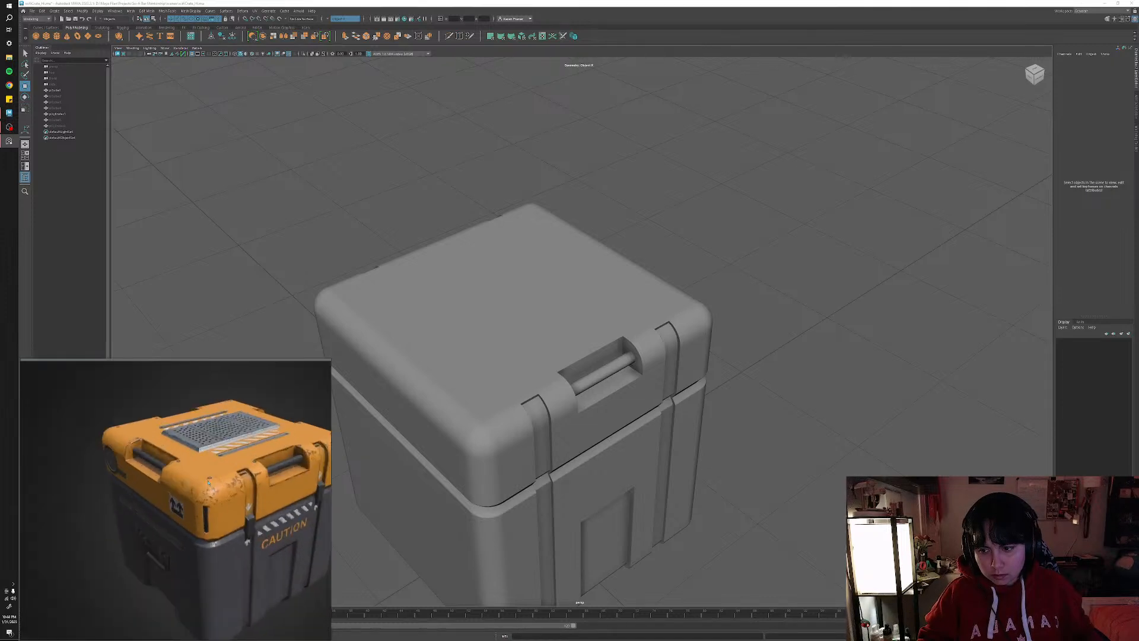
scroll(490, 459, "up", 8)
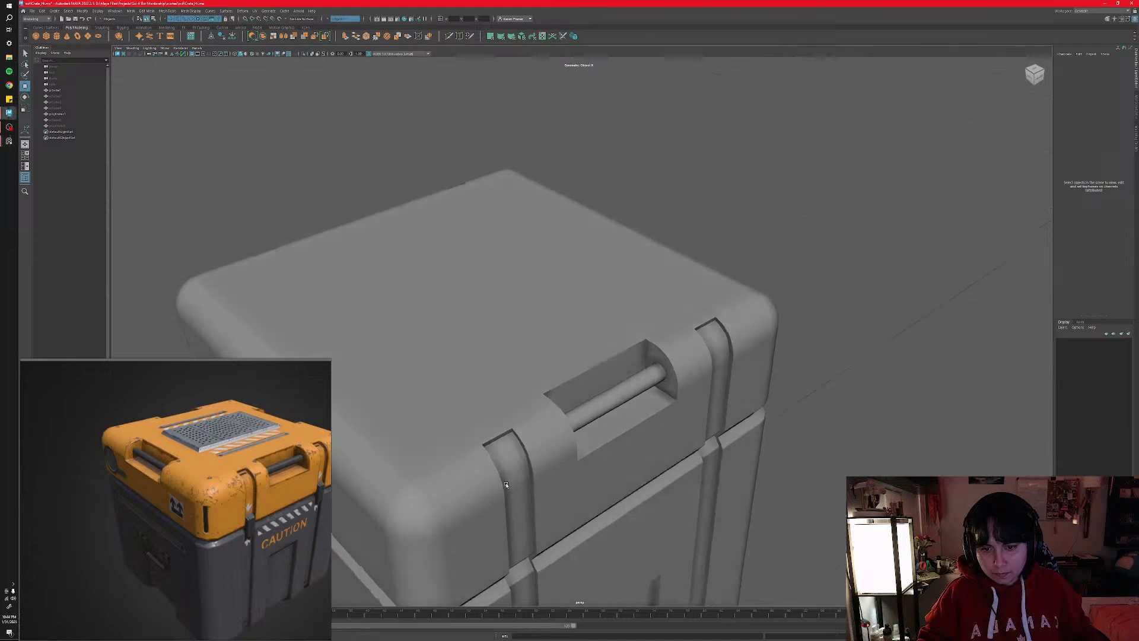
left_click_drag(503, 482, 512, 467, "alt")
scroll(252, 482, "up", 3)
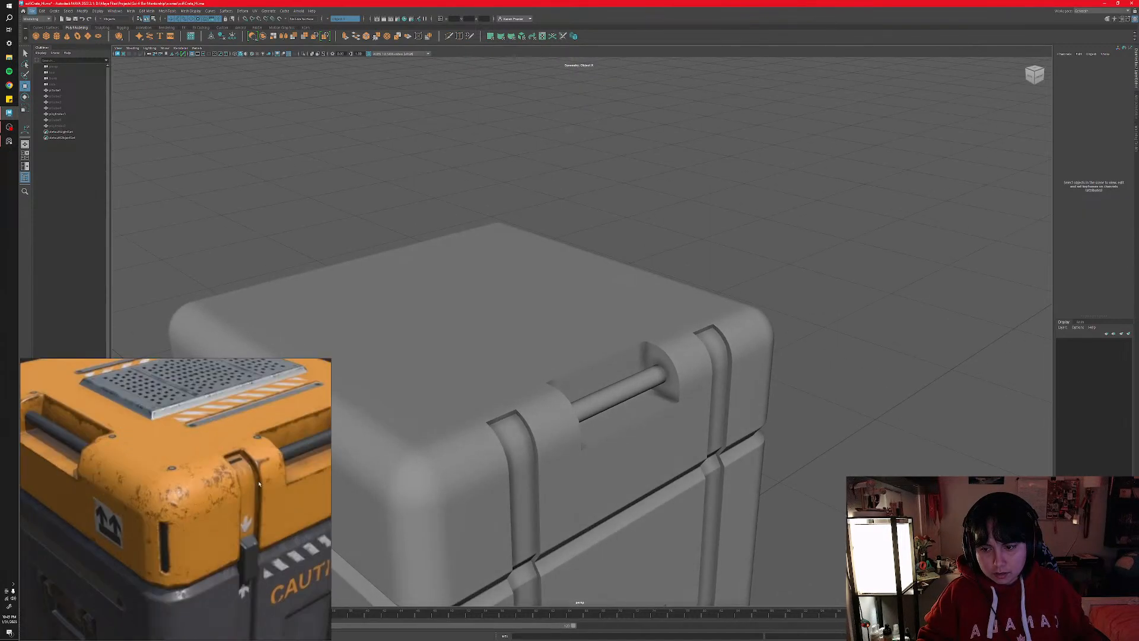
middle_click_drag(263, 485, 211, 474)
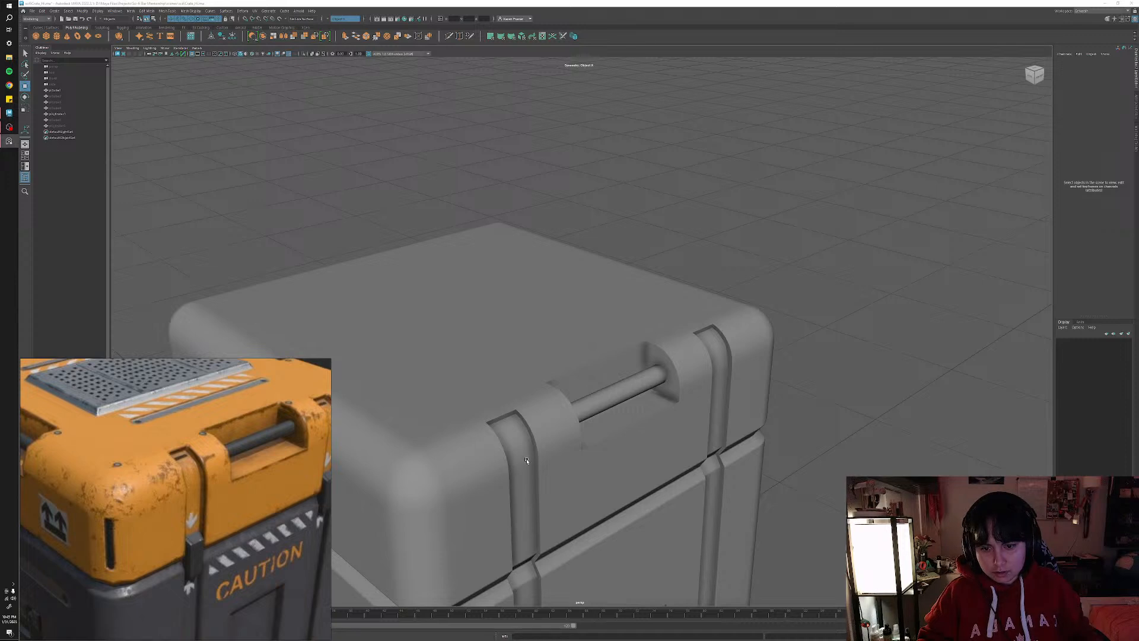
- Set the selection symmetry to Object X
scroll(536, 461, "down", 5)
left_click_drag(548, 450, 494, 413, "alt")
mouse_move(494, 413)
right_mouse_down()
mouse_move(470, 419)
mouse_move(493, 415)
right_mouse_up()
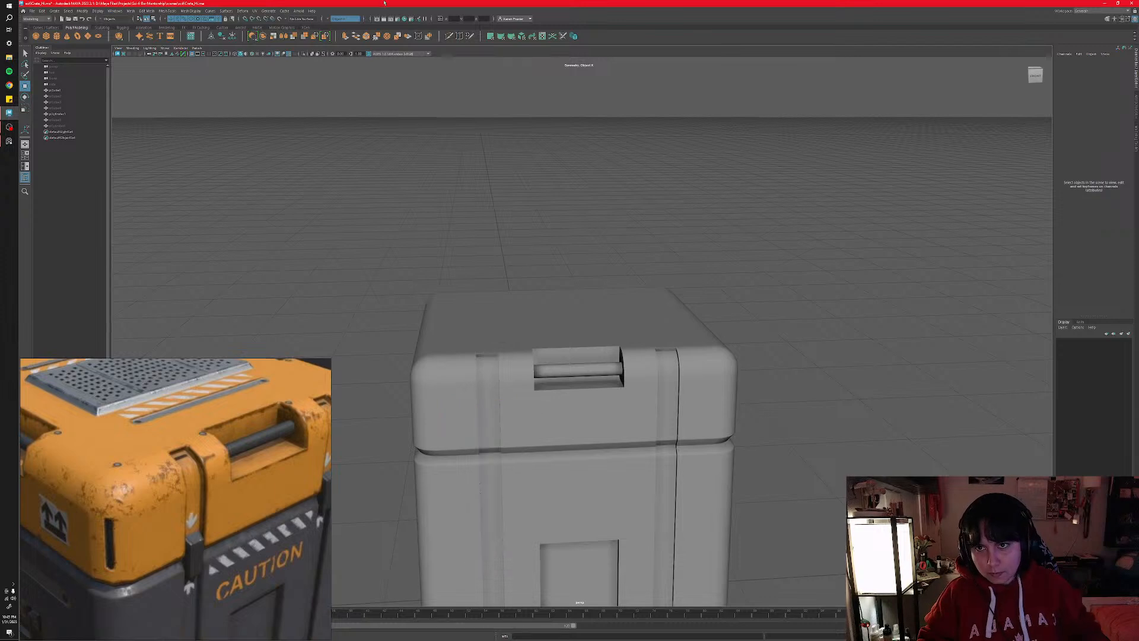
left_click(340, 20)
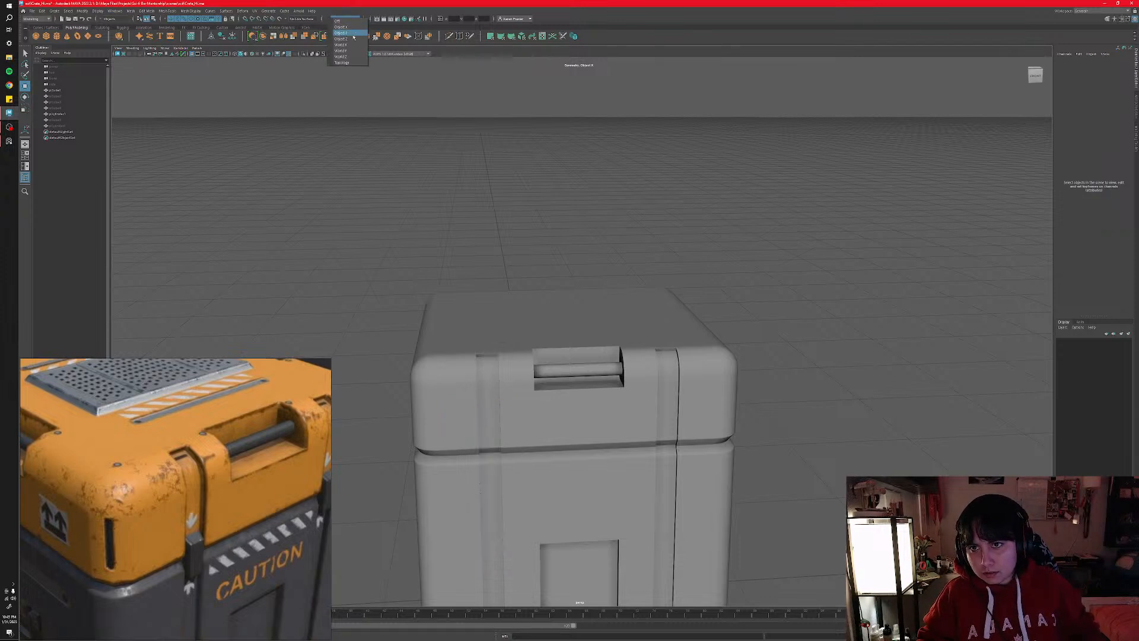
left_click(350, 26)
- Select the vertices of both strap grooves over the crate's full height and shift them slightly inward toward the handle recess
left_click_drag(395, 115, 534, 386, "alt")
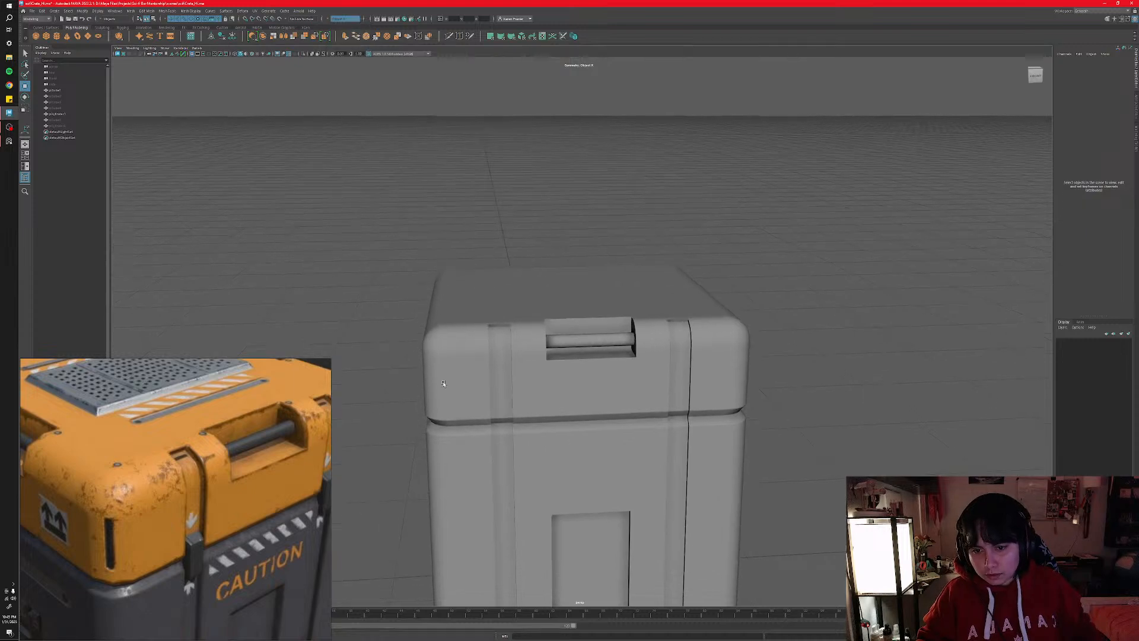
left_click(540, 398)
right_click_drag(540, 395, 520, 395)
left_click_drag(520, 395, 491, 428, "alt")
middle_click_drag(511, 398, 525, 348, "alt")
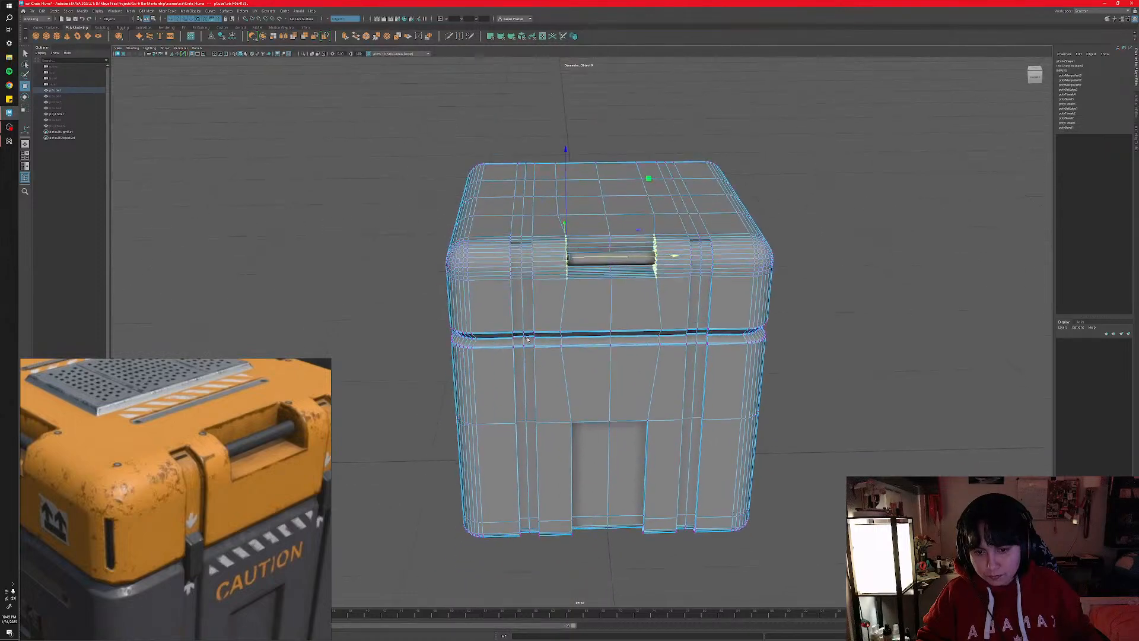
left_click_drag(523, 379, 531, 359, "alt")
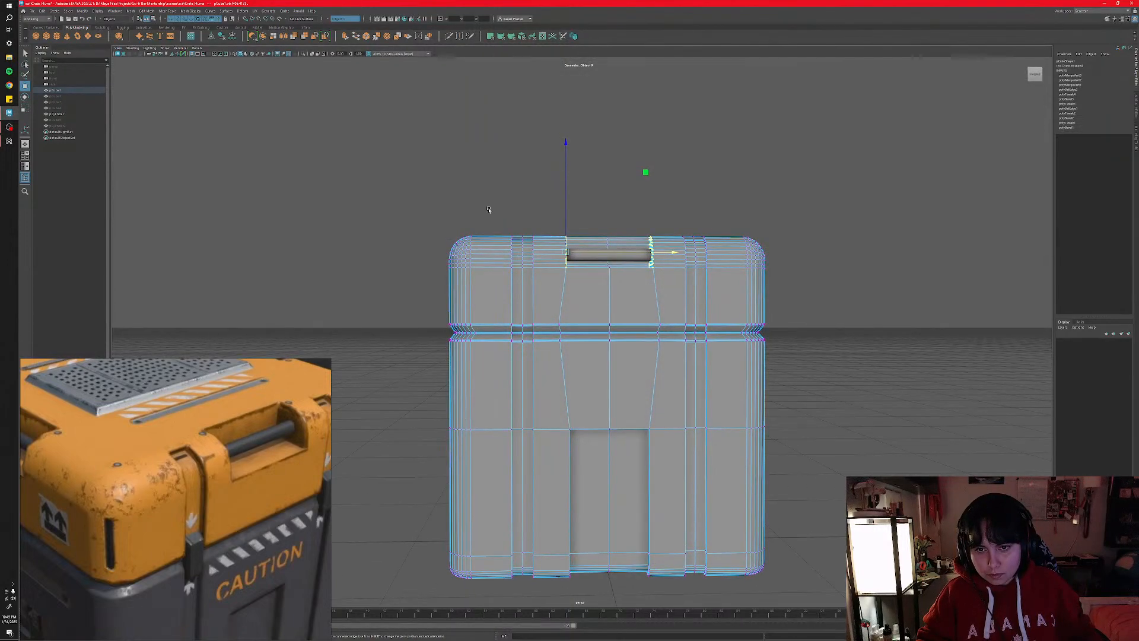
left_click_drag(489, 215, 543, 586)
scroll(541, 569, "down", 3)
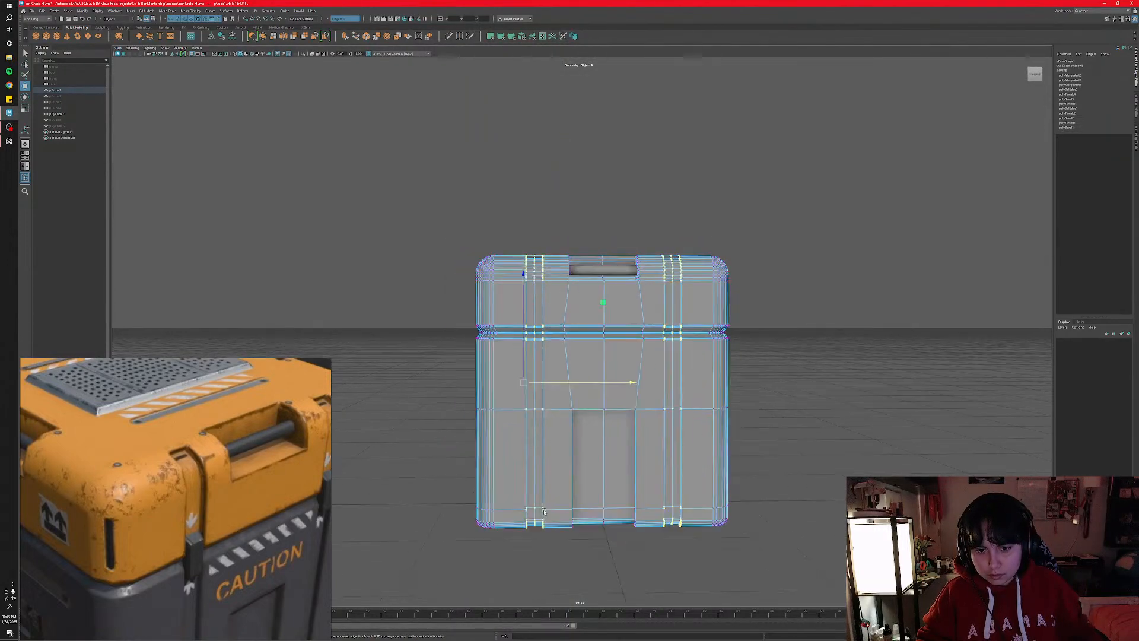
left_click_drag(493, 504, 641, 439, "alt")
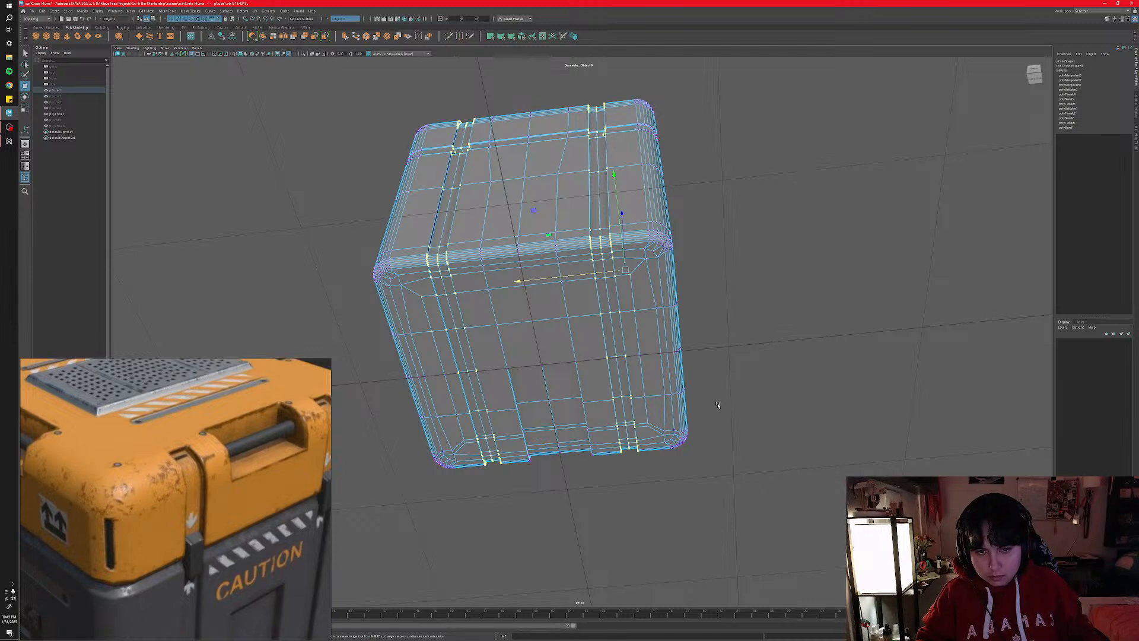
- Return to object selection, deselect the crate and examine the strap grooves' spacing around the handle recess in shaded view
left_click_drag(718, 404, 593, 406, "alt")
middle_click_drag(594, 406, 608, 379, "alt")
scroll(621, 431, "up", 3)
scroll(602, 385, "up", 2)
mouse_move(596, 390)
left_mouse_down("alt")
mouse_move(600, 309)
mouse_move(606, 391)
left_mouse_up("alt")
right_click_drag(634, 358, 649, 351)
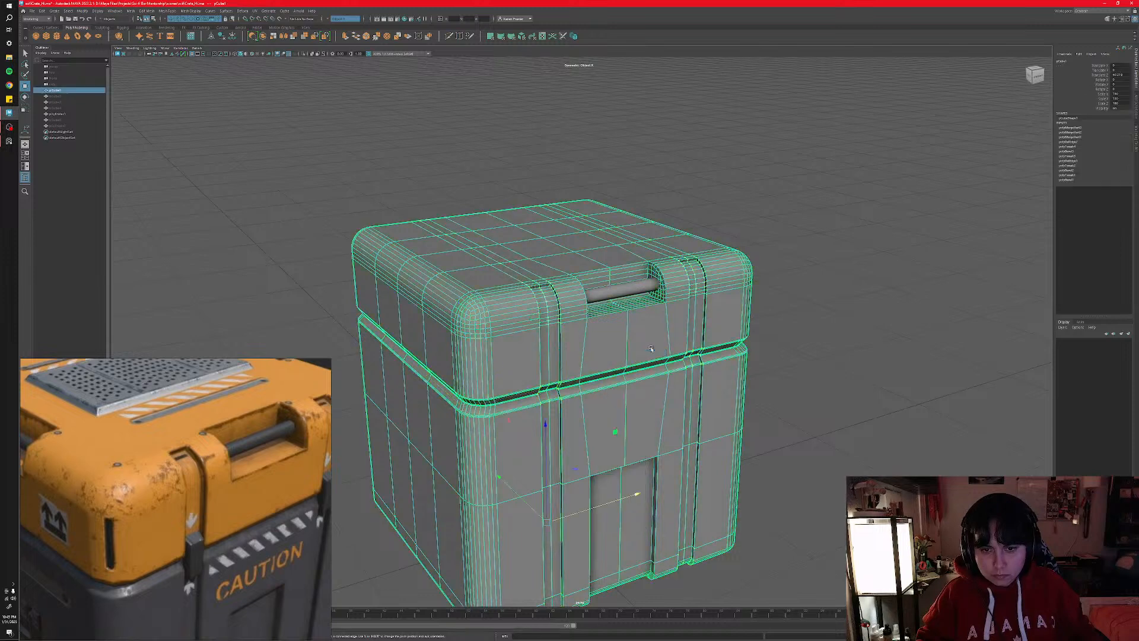
left_click(765, 355)
left_click_drag(765, 355, 622, 430, "alt")
scroll(579, 413, "down", 4)
left_click_drag(708, 437, 655, 425, "alt")
scroll(694, 427, "up", 3)
middle_click_drag(618, 421, 626, 377, "alt")
left_click_drag(625, 377, 658, 409, "alt")
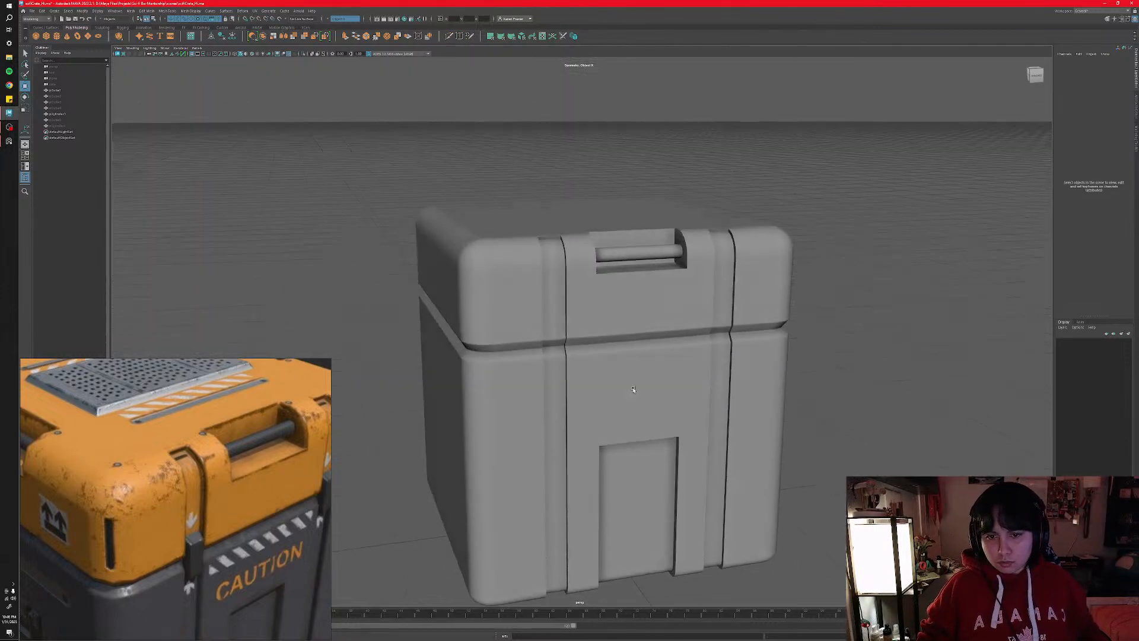
scroll(590, 407, "down", 2)
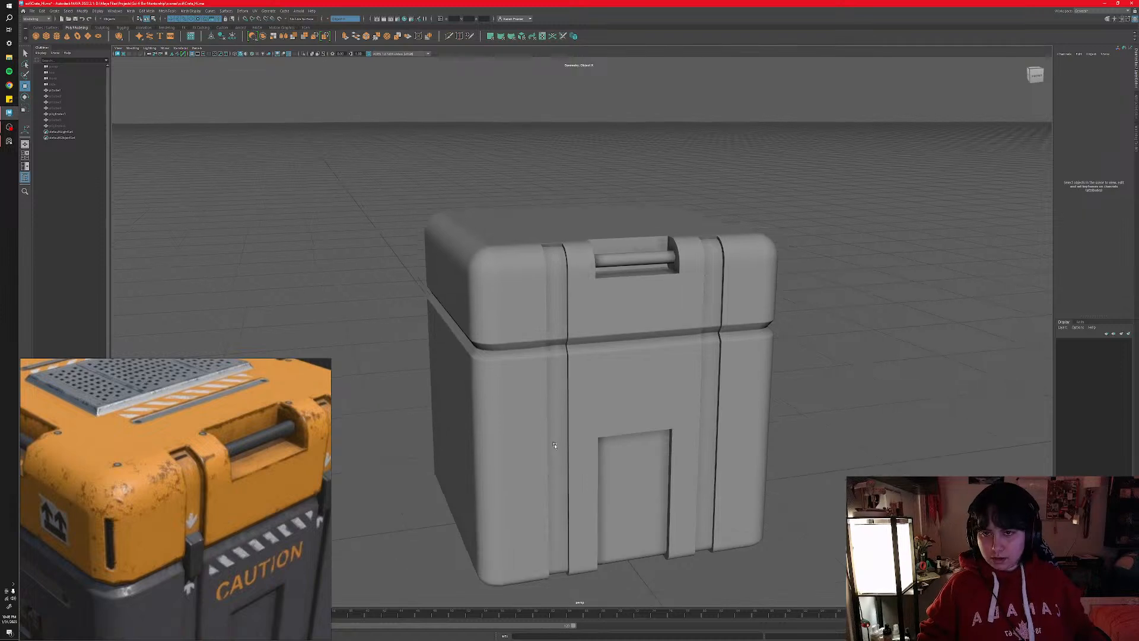
- Create a polygon cube and position it in front of the strap groove, just below the lid seam
left_click(589, 408)
scroll(589, 407, "down", 2)
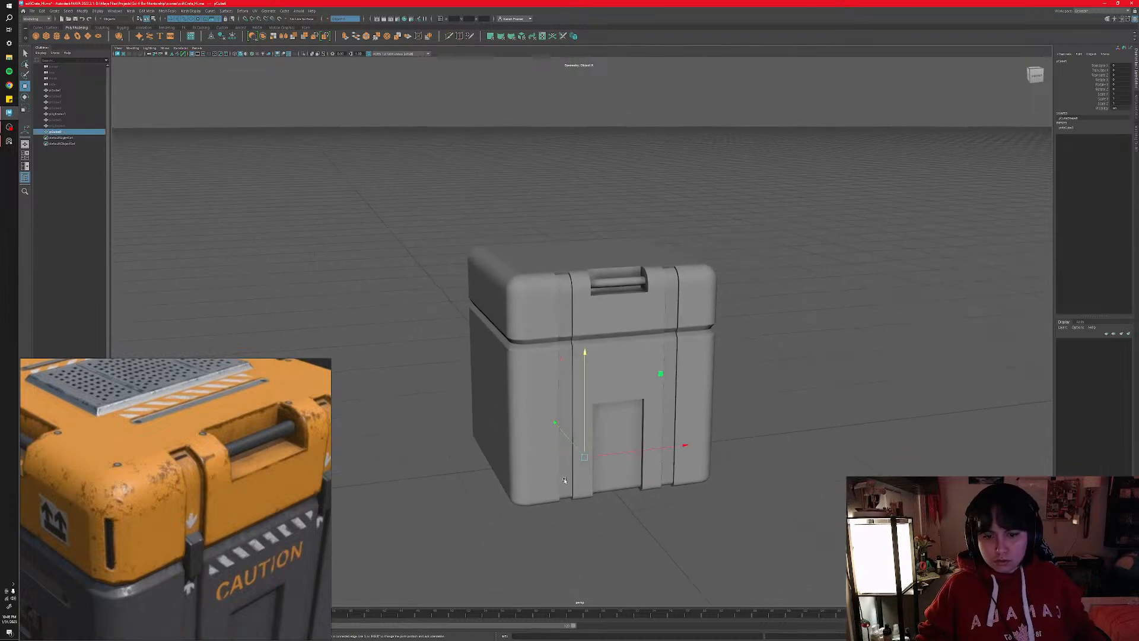
left_click_drag(589, 408, 575, 347, "alt")
key("f")
scroll(567, 414, "down", 8)
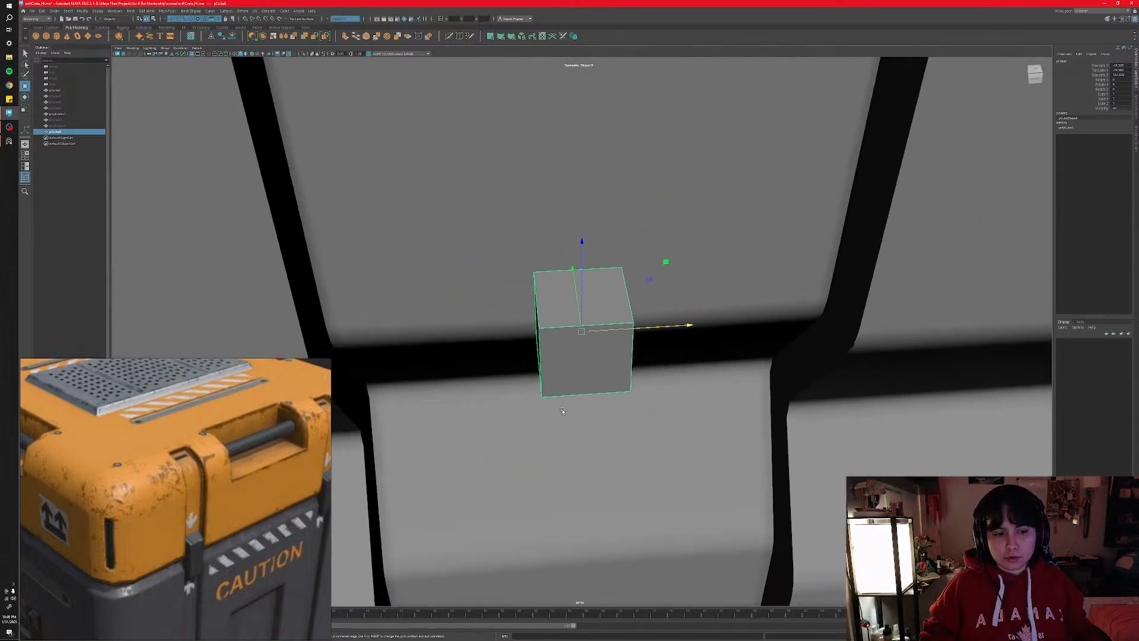
scroll(562, 410, "down", 10)
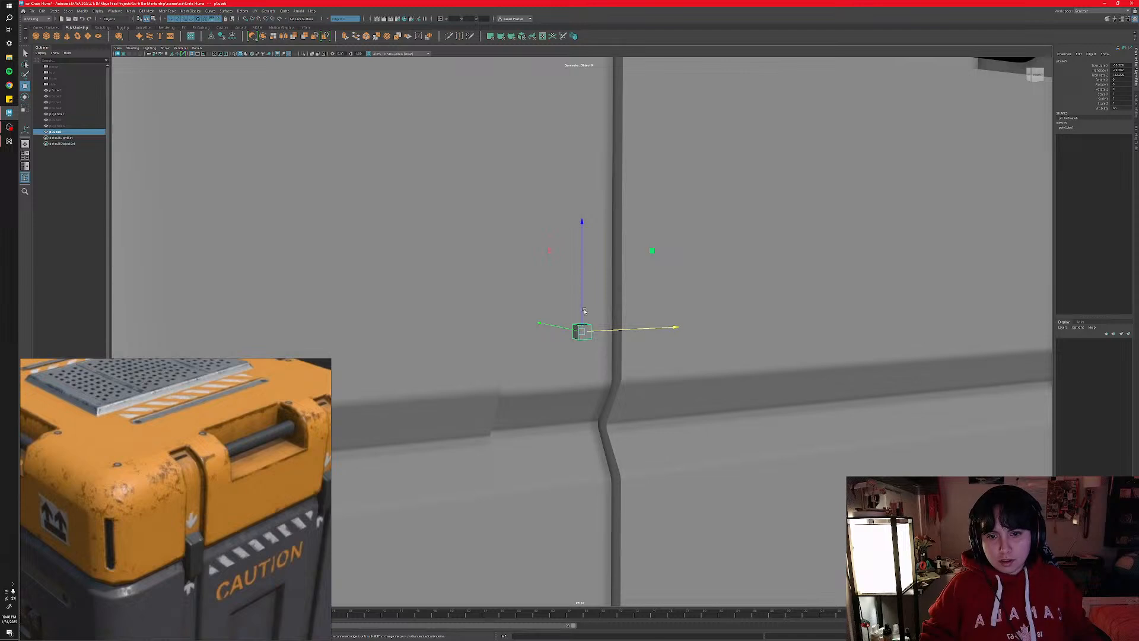
left_click_drag(582, 311, 582, 442)
left_click_drag(519, 416, 637, 489, "alt")
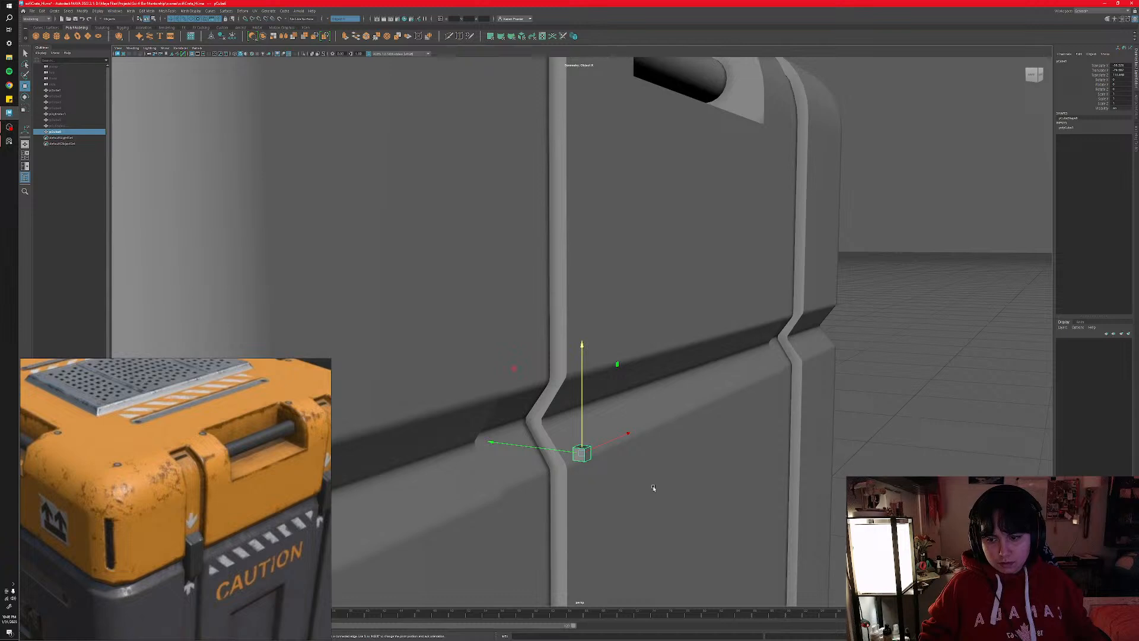
scroll(653, 488, "down", 5)
- Lengthen the handle cylinder through its scale value until it spans the full width of the recess
left_click(636, 175)
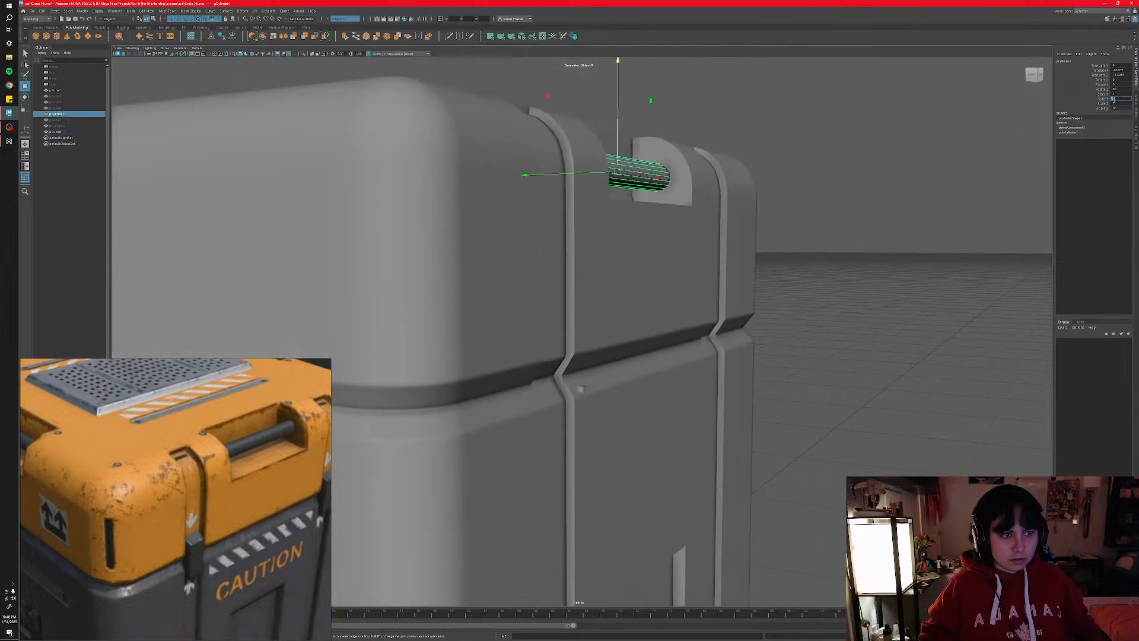
key("f")
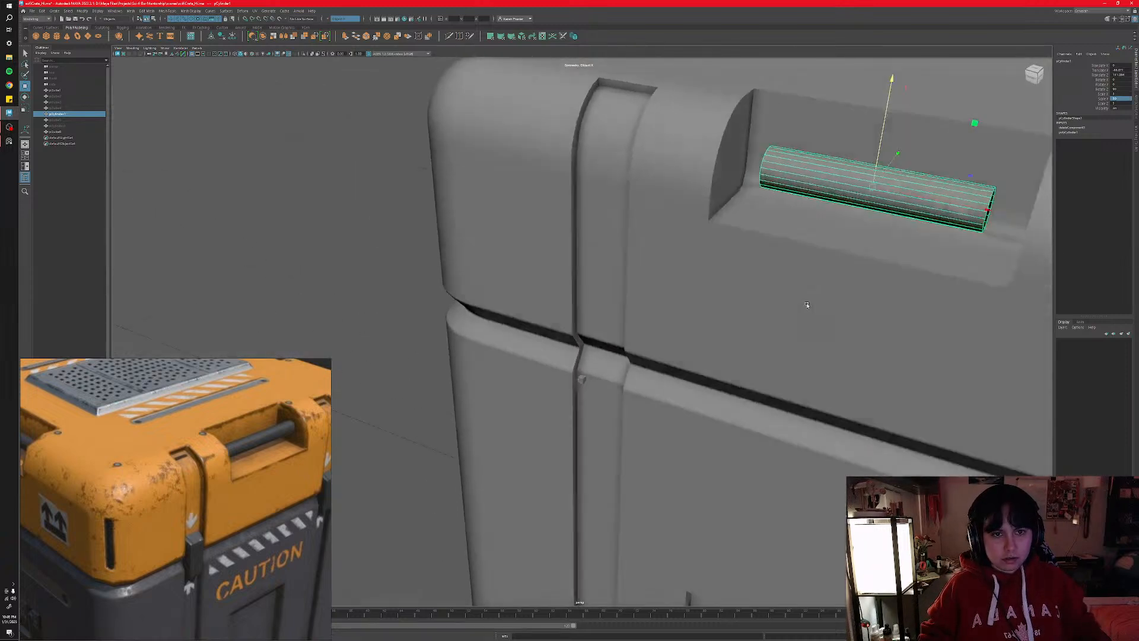
left_click_drag(807, 304, 1071, 123, "alt")
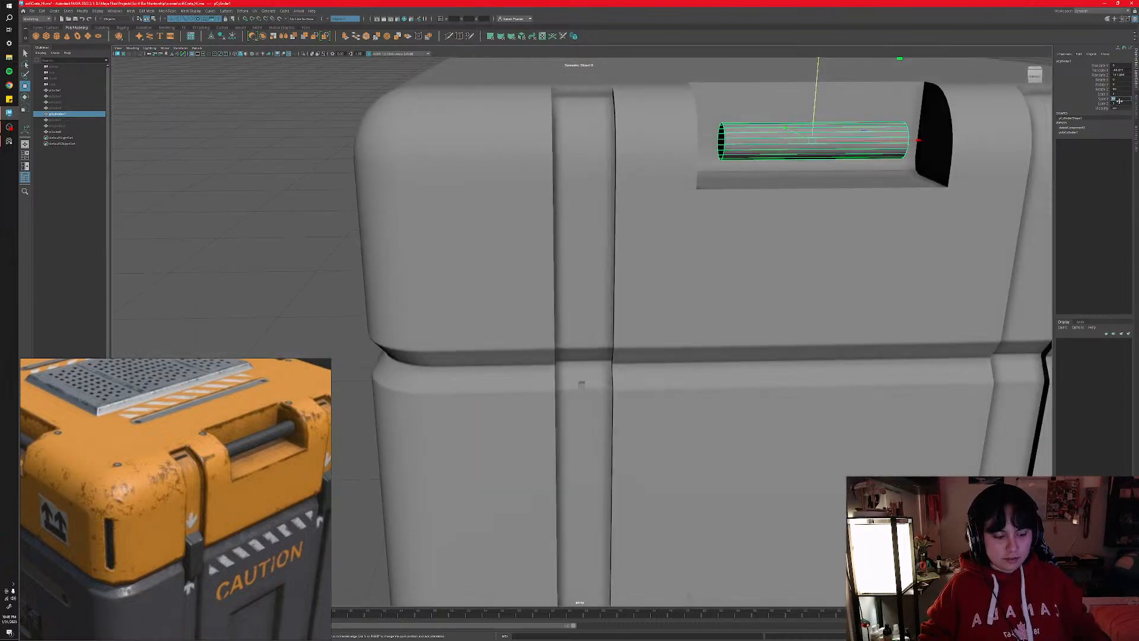
key("Return")
left_click_drag(964, 161, 945, 161, "alt")
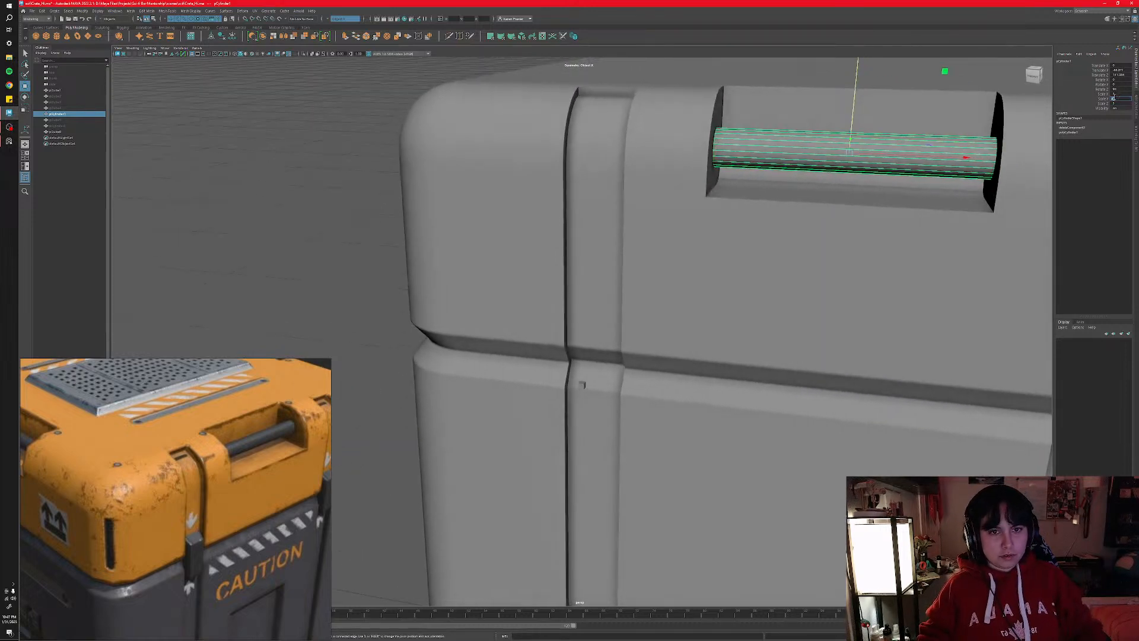
left_click_drag(789, 165, 773, 165, "alt")
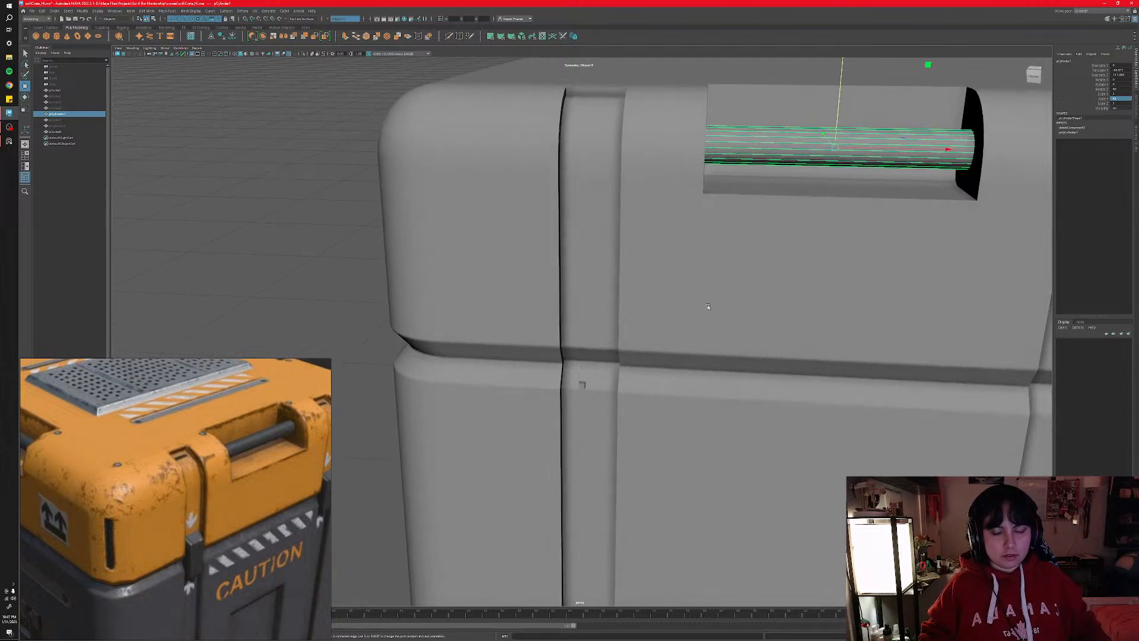
key("space")
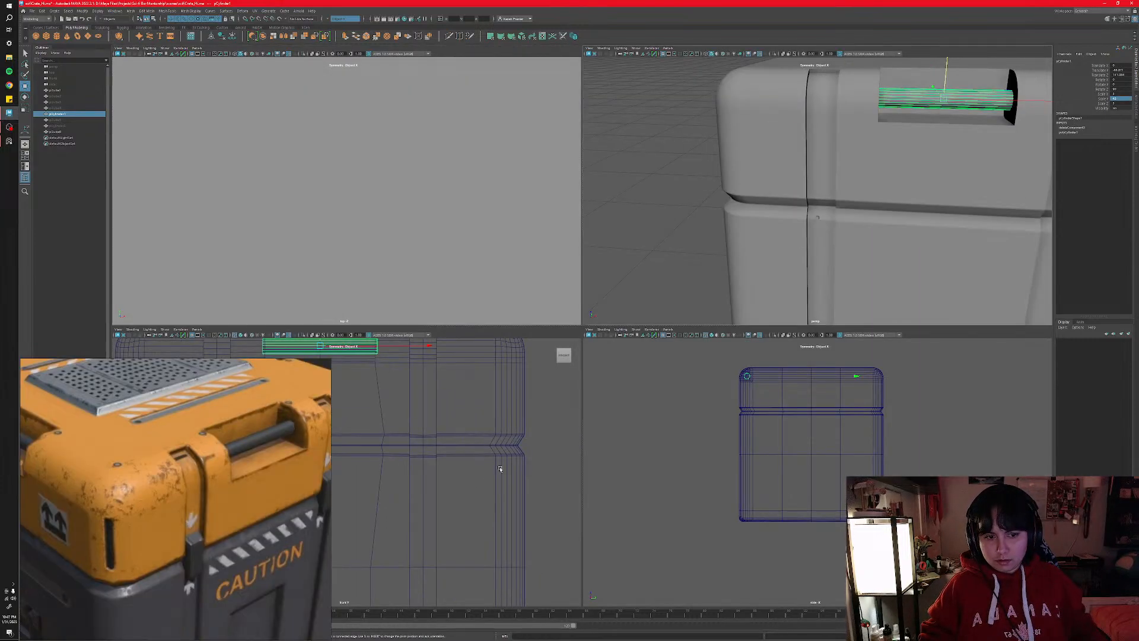
scroll(500, 469, "down", 3)
scroll(500, 469, "up", 3)
key("space")
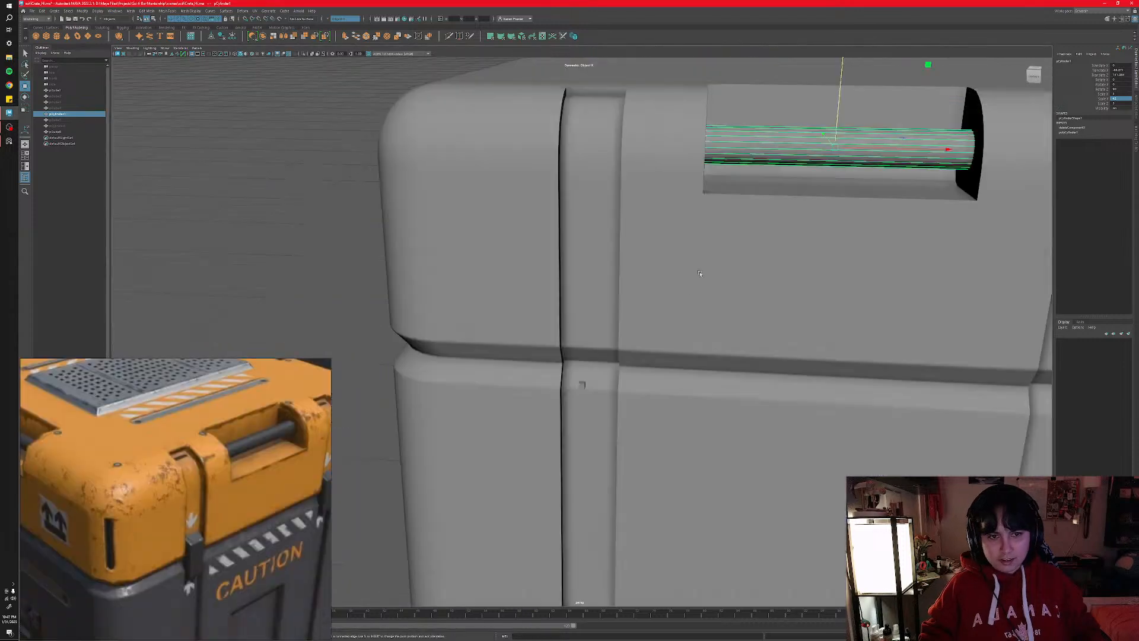
left_click_drag(699, 274, 756, 272, "alt")
- Scale the small cube at the lid seam in width and height to roughly the strap groove's width
left_click(580, 386)
left_click_drag(555, 453, 672, 298, "alt")
key("r")
mouse_move(660, 309)
middle_mouse_down()
mouse_move(745, 219)
mouse_move(698, 293)
mouse_move(795, 168)
mouse_move(660, 308)
middle_mouse_up()
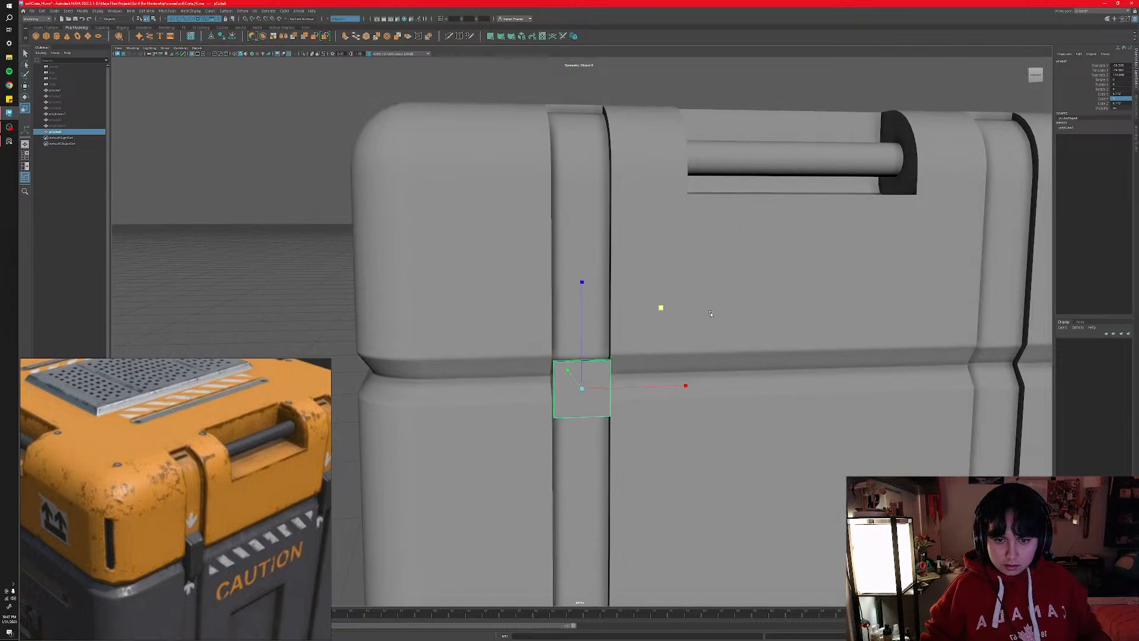
- Frame the cube in the front view and move it sideways to centre it between the strap groove's edges
key("space")
scroll(483, 502, "down", 3)
middle_click_drag(360, 518, 492, 503, "alt")
scroll(488, 502, "up", 4)
key("f")
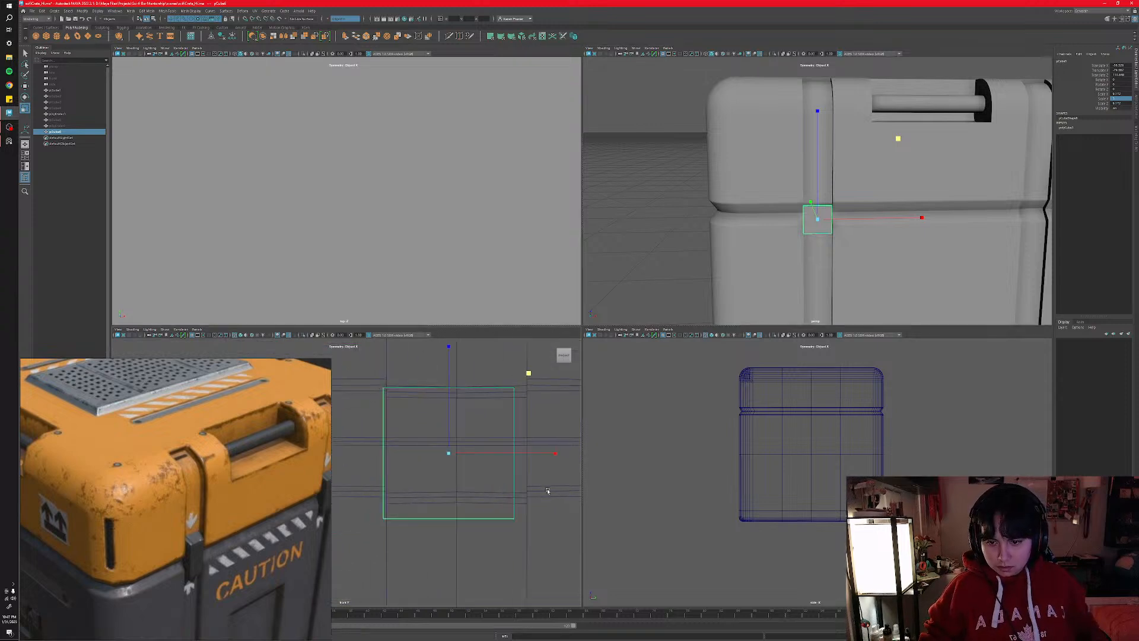
key("w")
left_click_drag(522, 464, 539, 462)
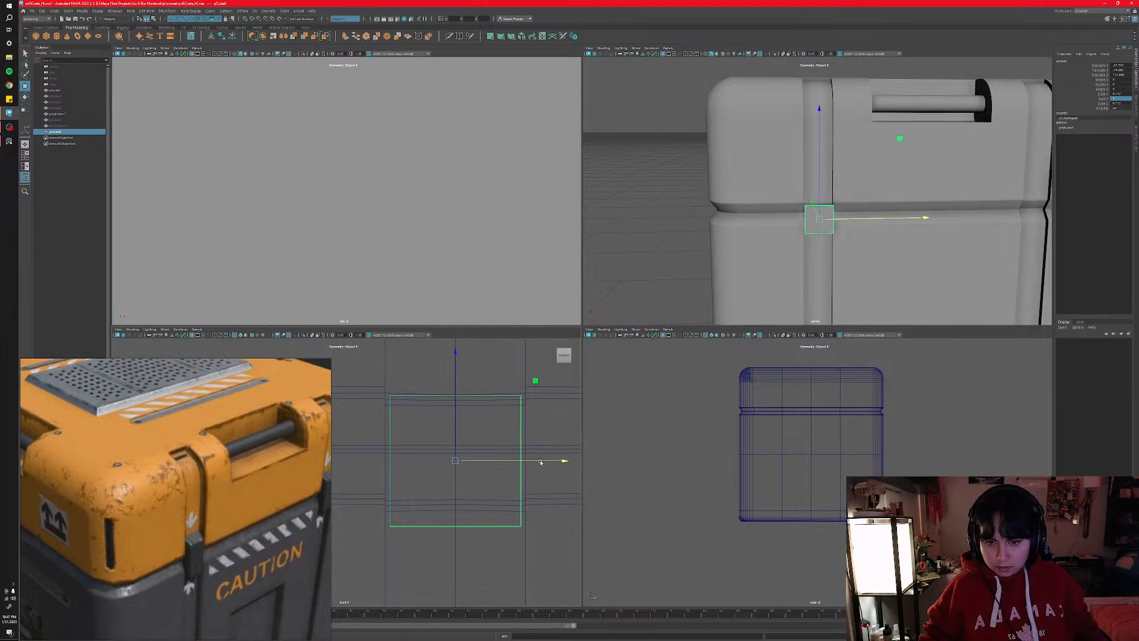
- Fine-tune the cube's width and height scale in the front view so its sides line up with the strap groove's edges
key("r")
left_click_drag(534, 381, 537, 380)
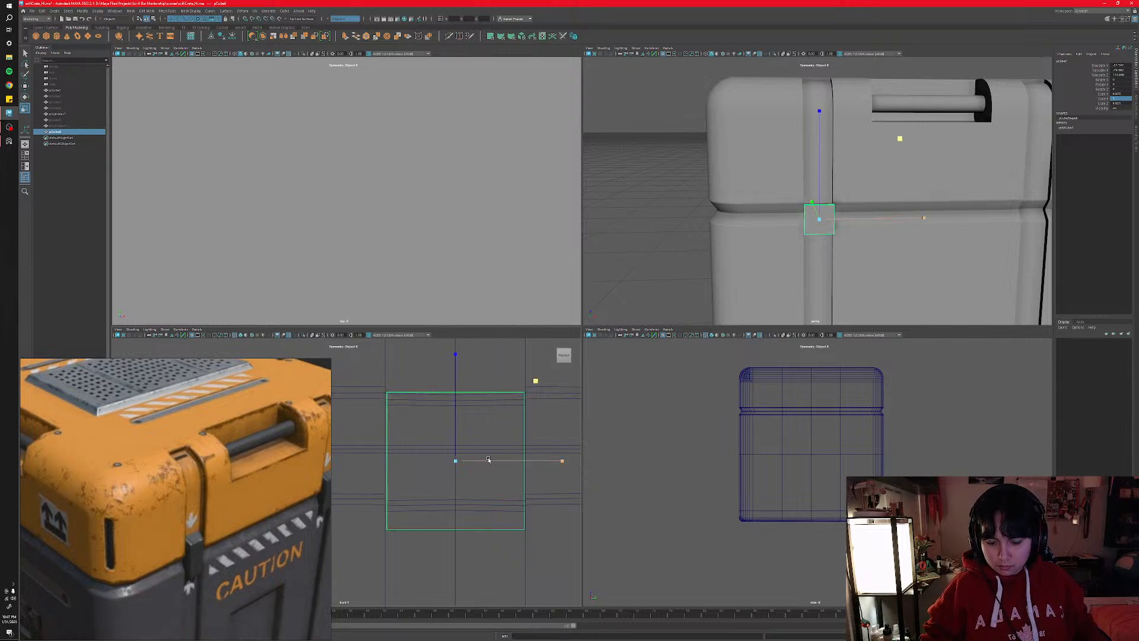
key("w")
left_click_drag(458, 459, 453, 459)
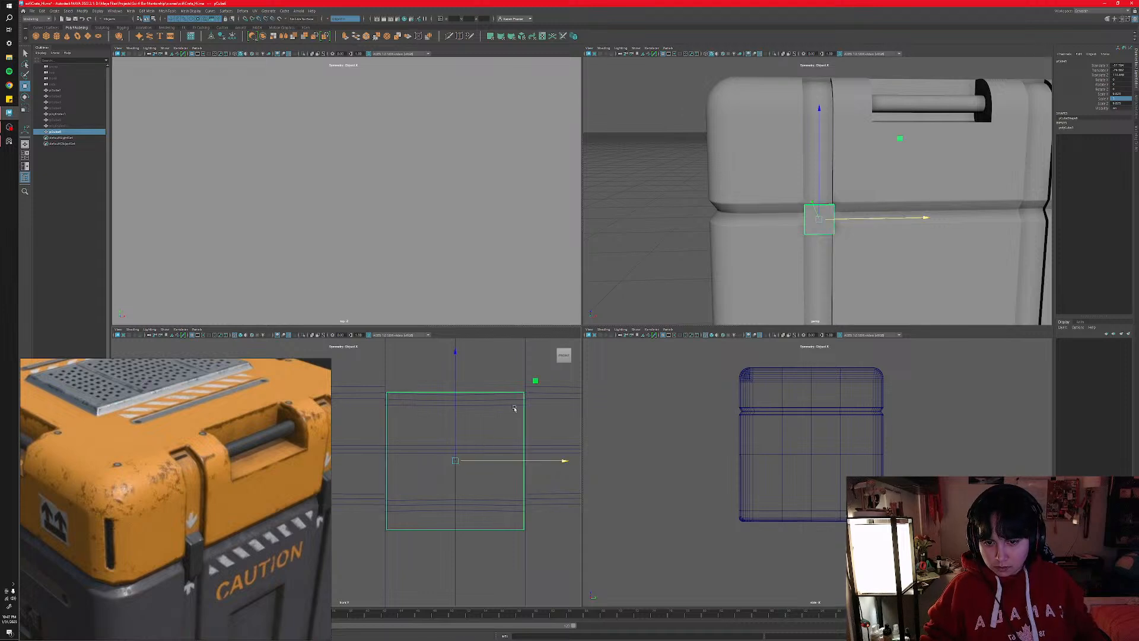
key("r")
left_click_drag(535, 381, 535, 381)
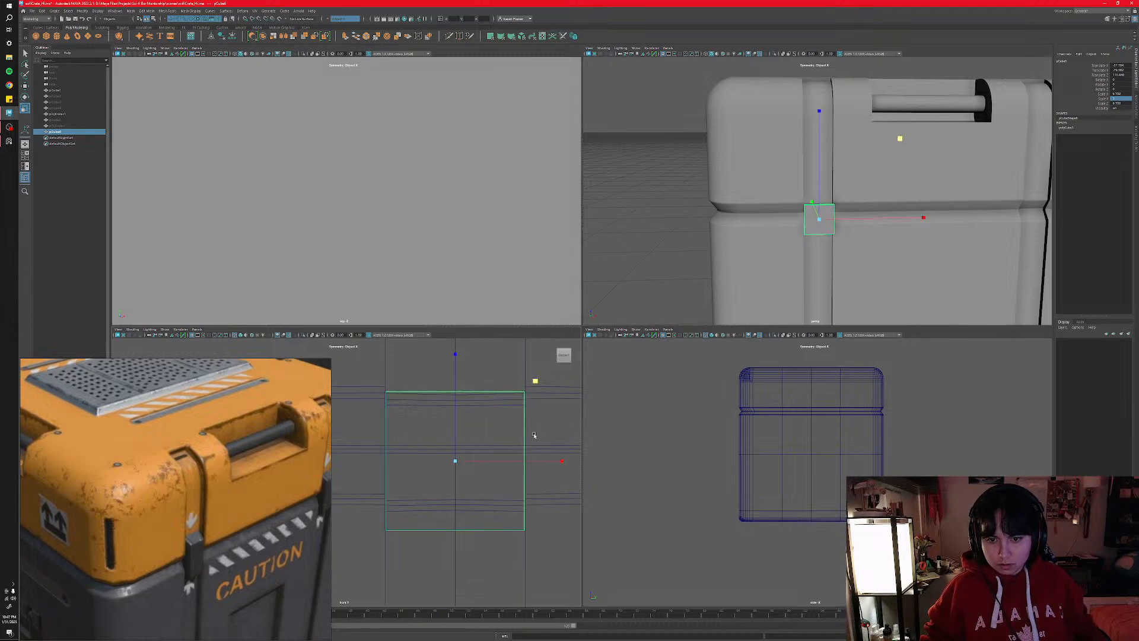
- Stretch the cube vertically across the lid seam to a tall rectangle, keeping the strap groove's width
scroll(484, 435, "up", 2)
middle_click_drag(427, 425, 478, 462, "alt")
scroll(478, 461, "up", 3)
scroll(508, 461, "down", 4)
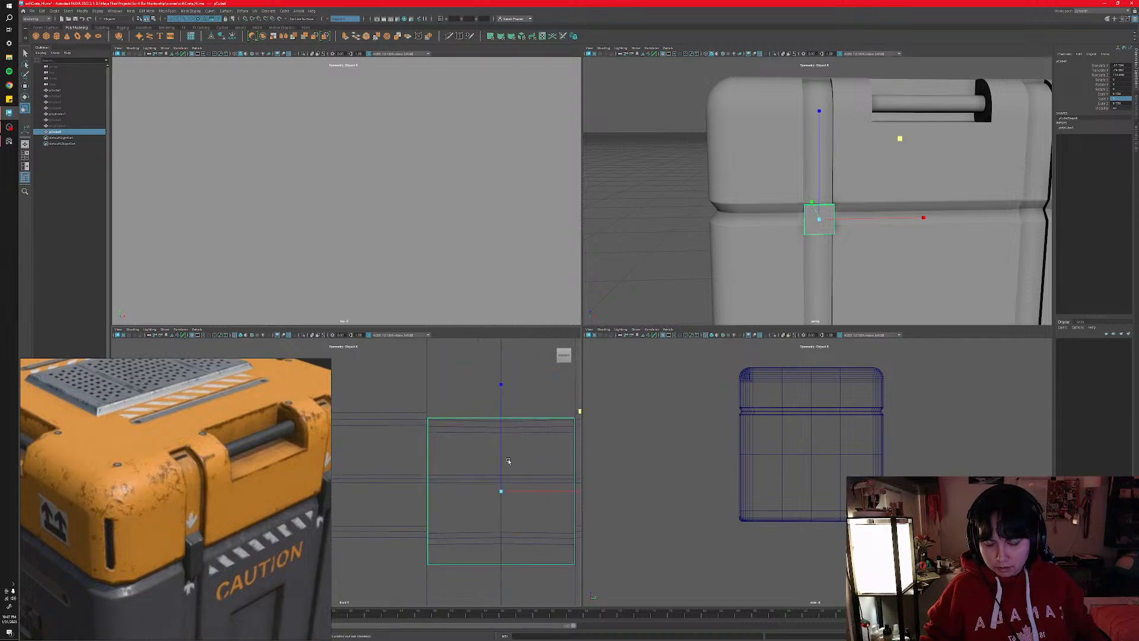
scroll(508, 460, "down", 2)
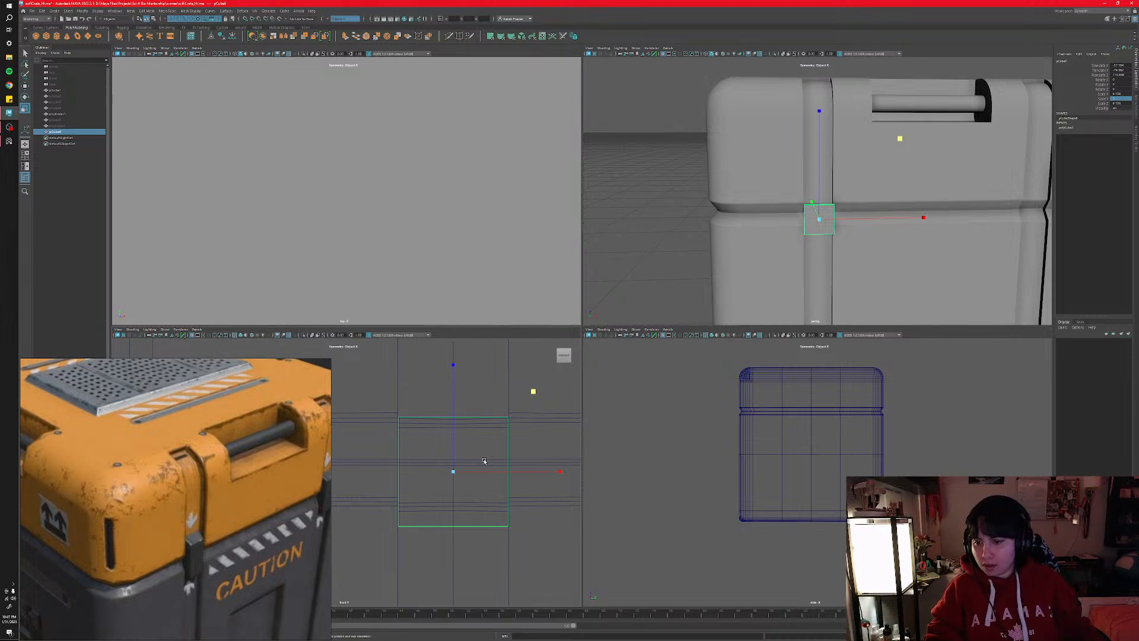
left_click_drag(454, 452, 456, 405)
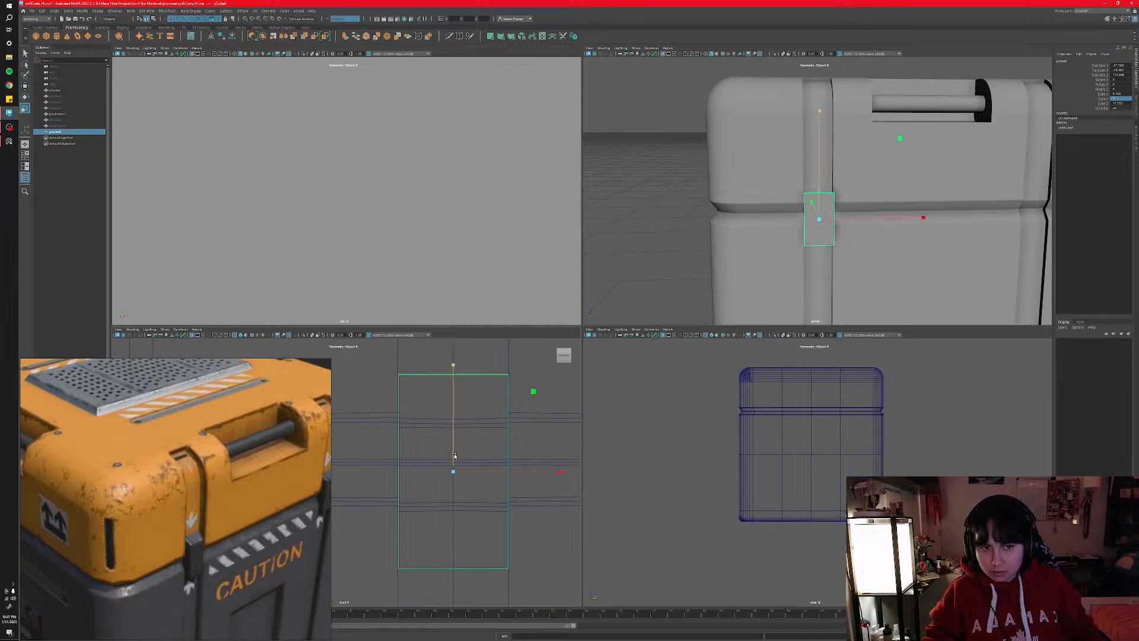
- Shift the latch block vertically over the crate's seam and stretch it slightly taller in the front view
key("w")
left_click_drag(452, 455, 452, 442)
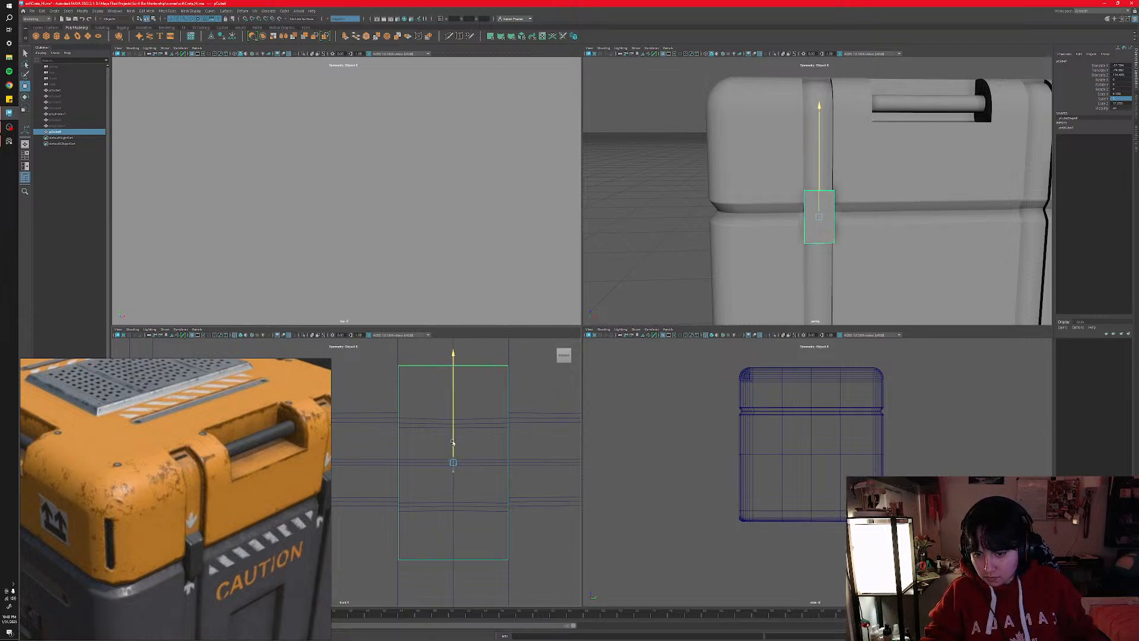
key("r")
left_click_drag(453, 442, 454, 436)
key("w")
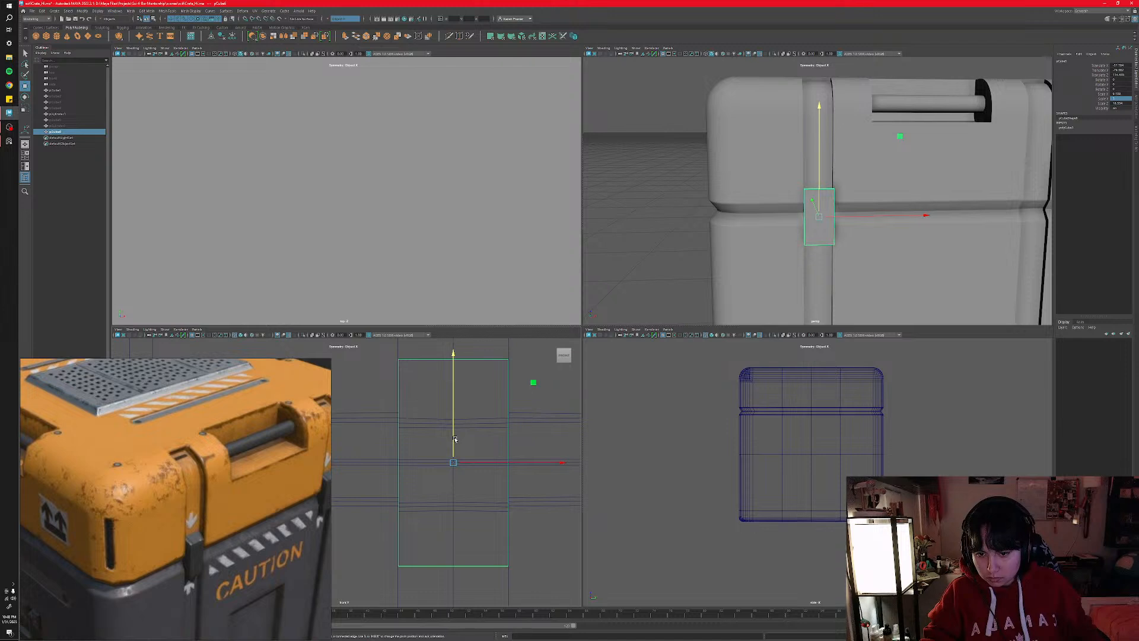
left_click_drag(455, 439, 453, 462)
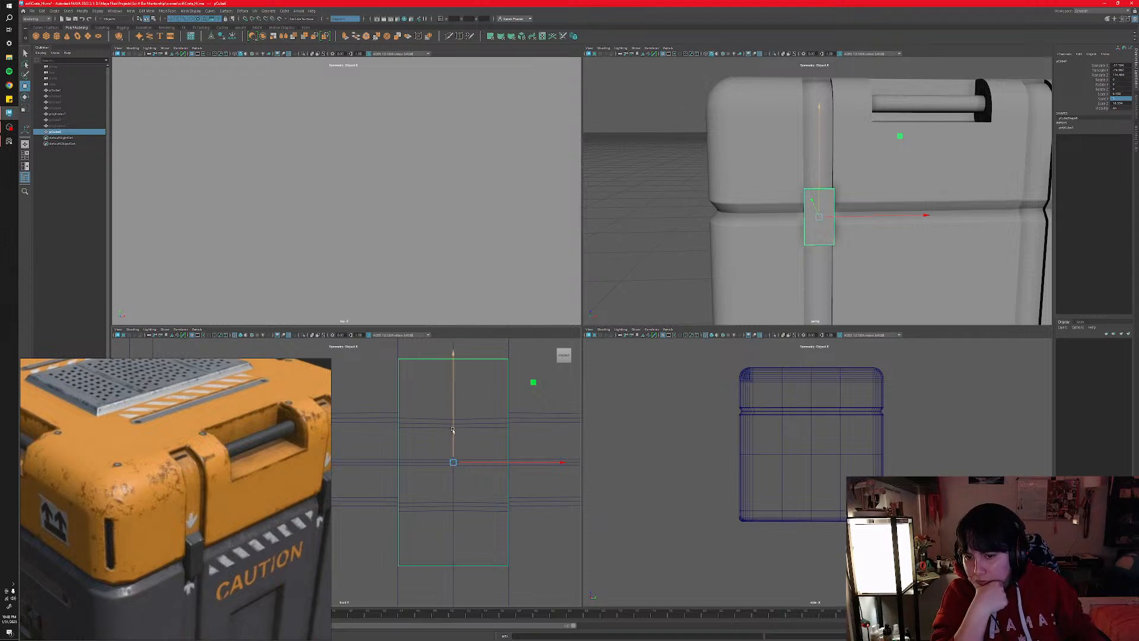
left_click_drag(454, 431, 454, 428)
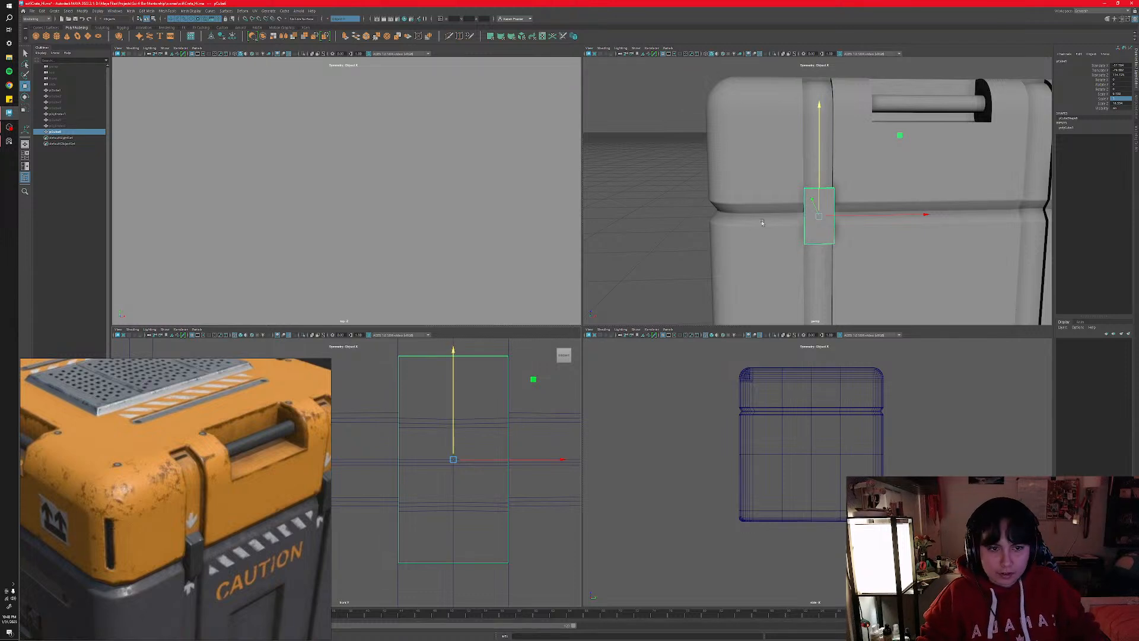
- Move the latch block along its depth so it sits against the crate's front wall
key("f")
key("space")
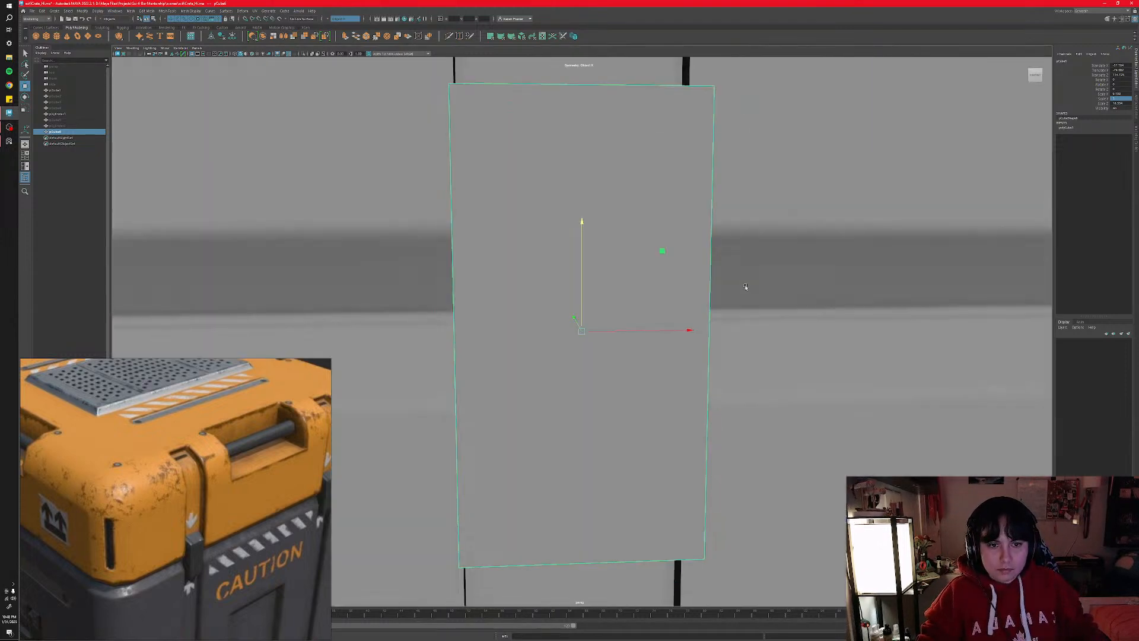
left_click_drag(745, 287, 633, 380, "alt")
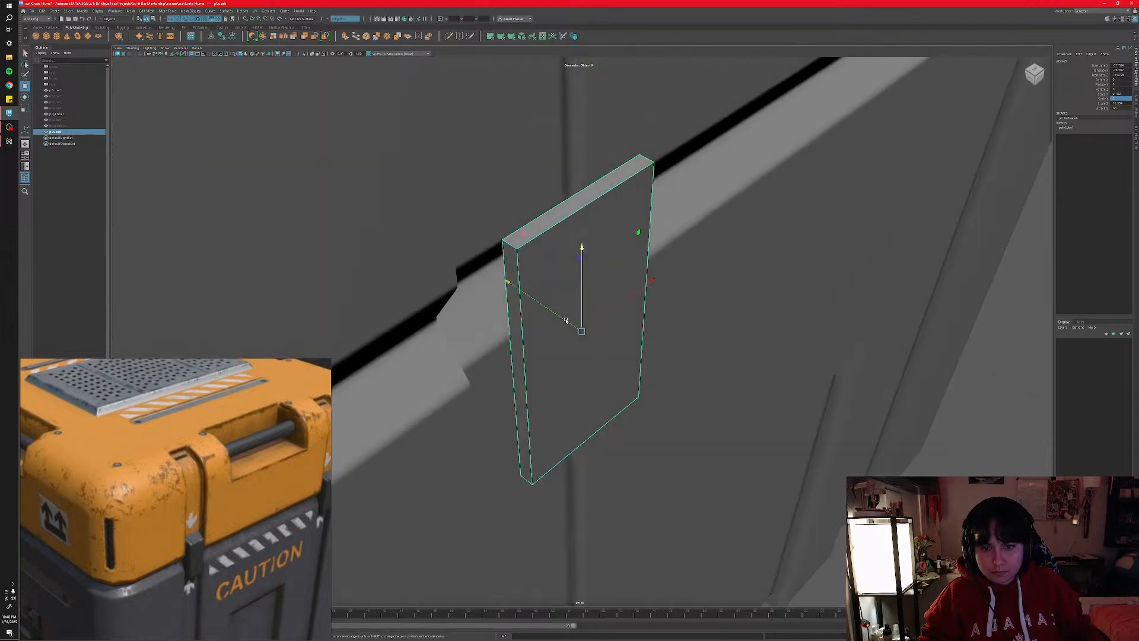
left_click_drag(566, 321, 510, 277, "alt")
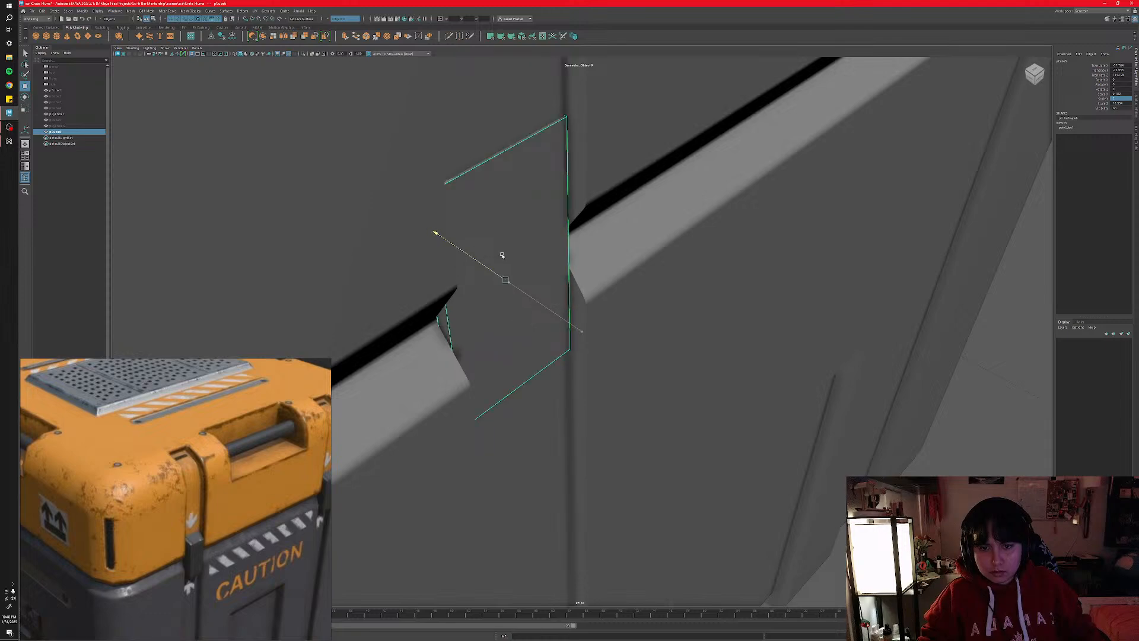
left_click_drag(501, 254, 593, 305, "alt")
right_click_drag(593, 306, 593, 341, "alt")
left_click_drag(593, 341, 564, 341, "alt")
left_click_drag(460, 310, 485, 323)
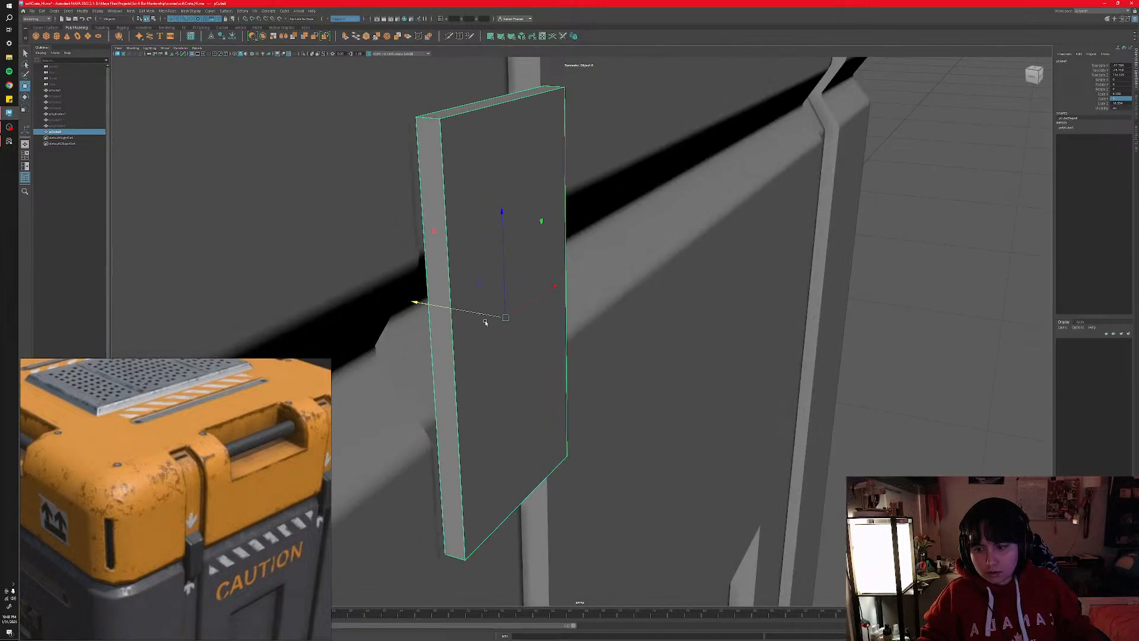
scroll(492, 325, "down", 3)
- Scale the latch block's front top and bottom edges vertically toward each other to form sloped ends
right_click_drag(511, 360, 510, 343)
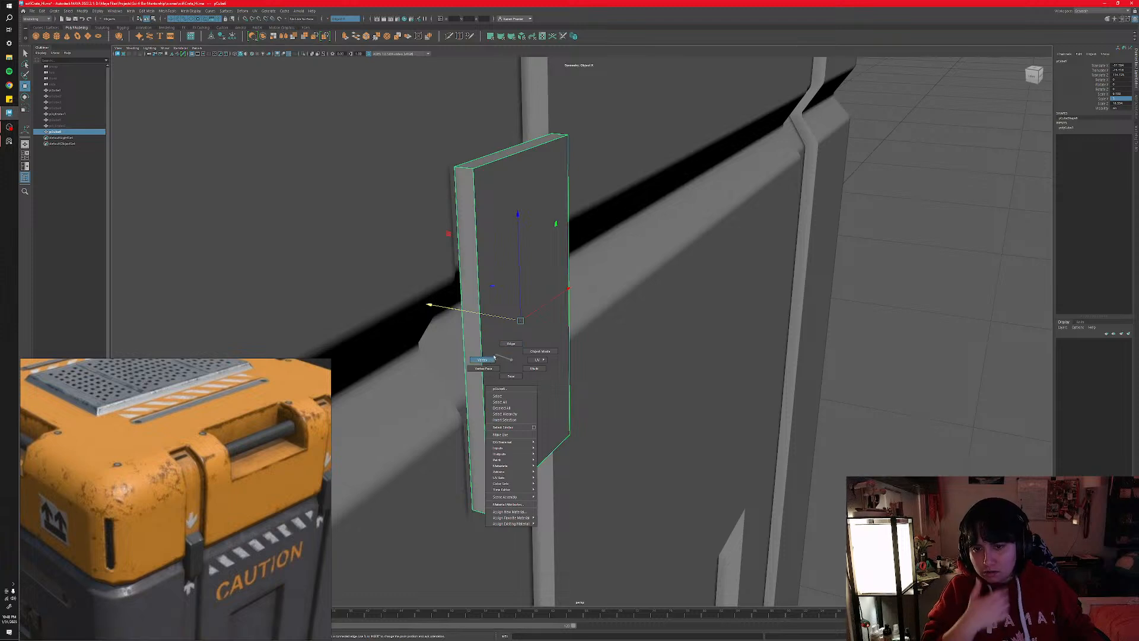
right_click_drag(494, 357, 494, 358)
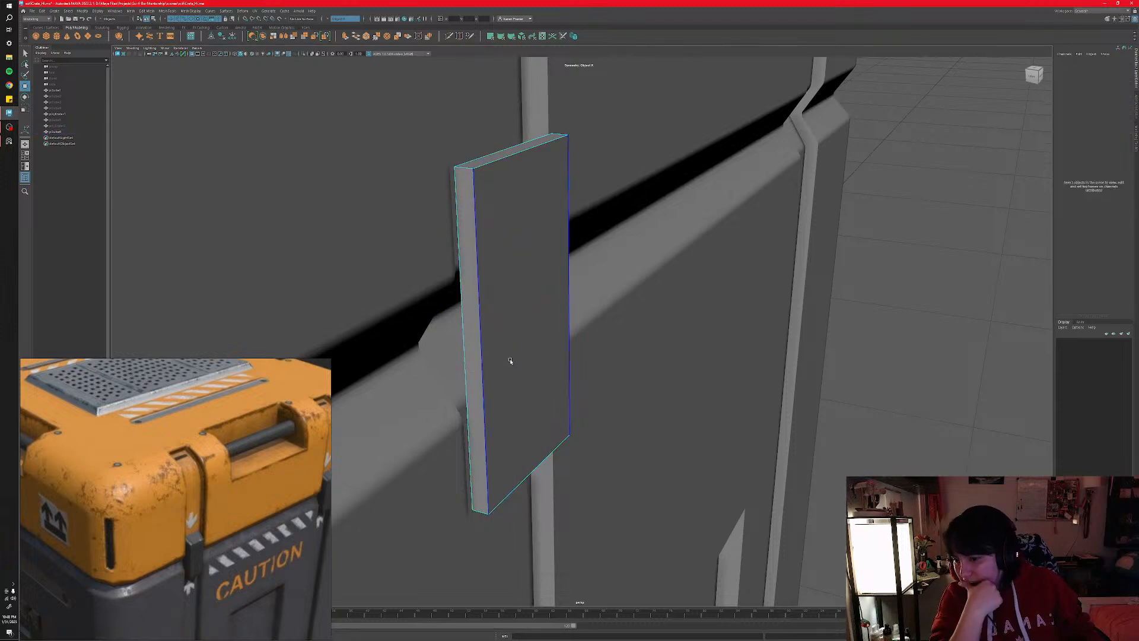
left_click(504, 153)
left_click(522, 483, "shift")
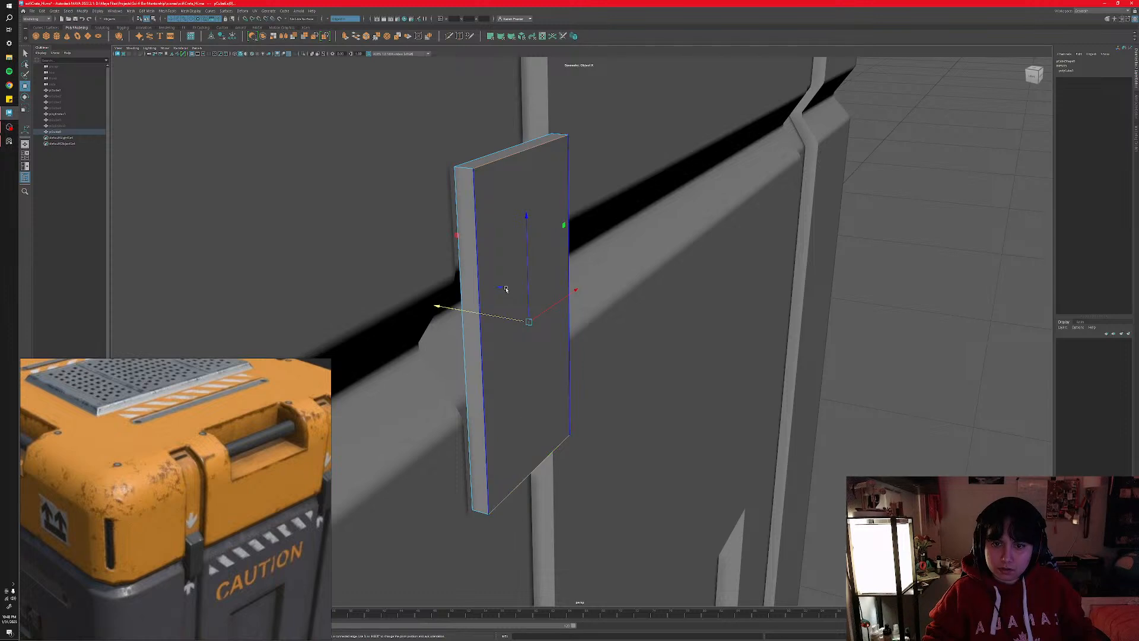
key("r")
left_click_drag(529, 228, 528, 255)
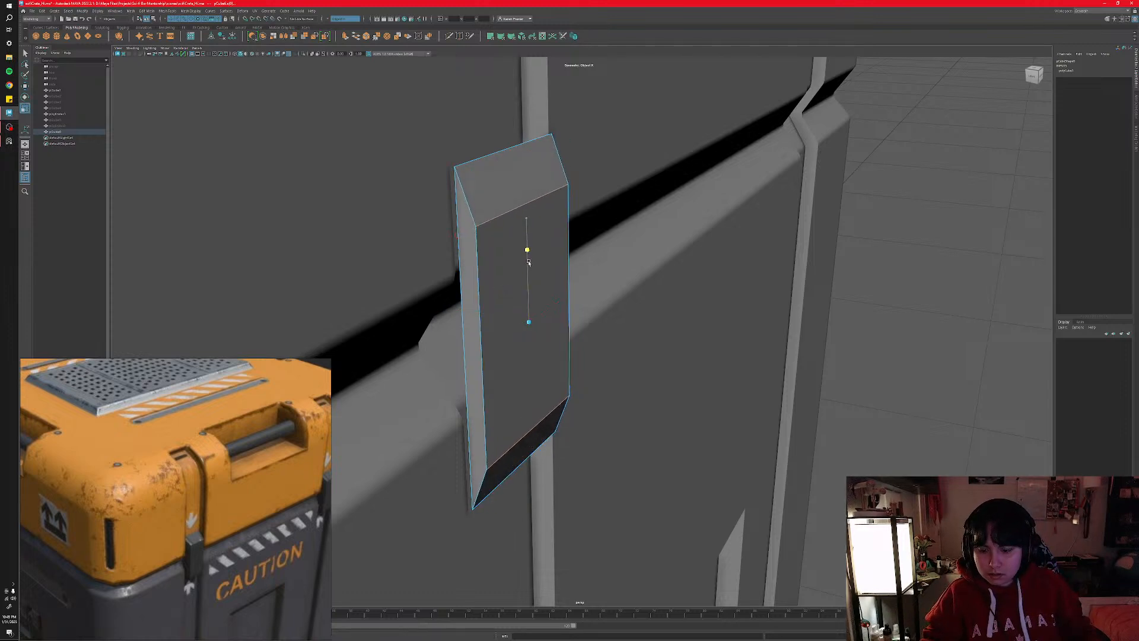
- Pull the latch's front edges outward to thicken the block and scale them narrower in width
key("w")
left_click_drag(496, 319, 526, 339)
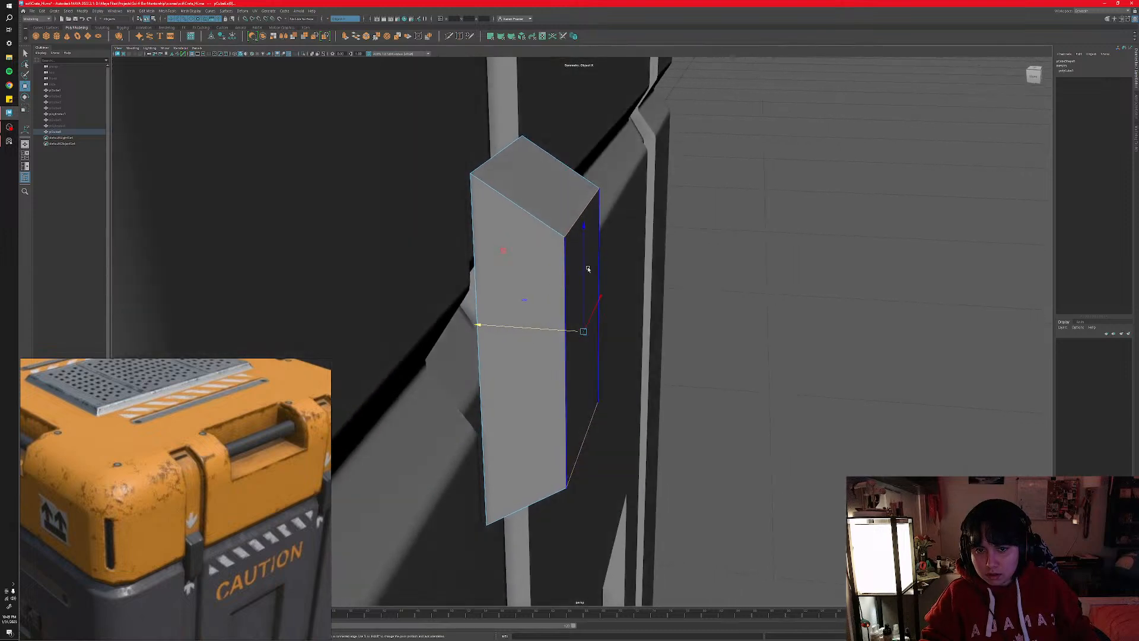
left_click_drag(588, 270, 523, 325)
key("d")
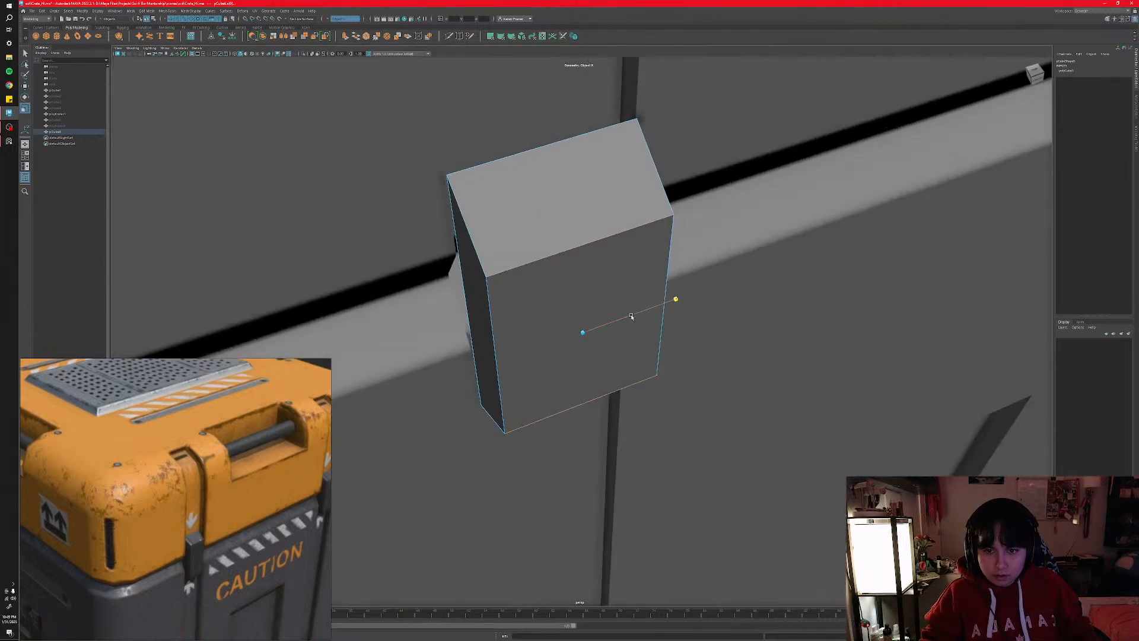
left_click_drag(631, 317, 619, 317)
left_click_drag(559, 316, 539, 299, "alt")
left_click_drag(611, 331, 567, 326)
key("w")
left_click_drag(567, 326, 487, 198, "alt")
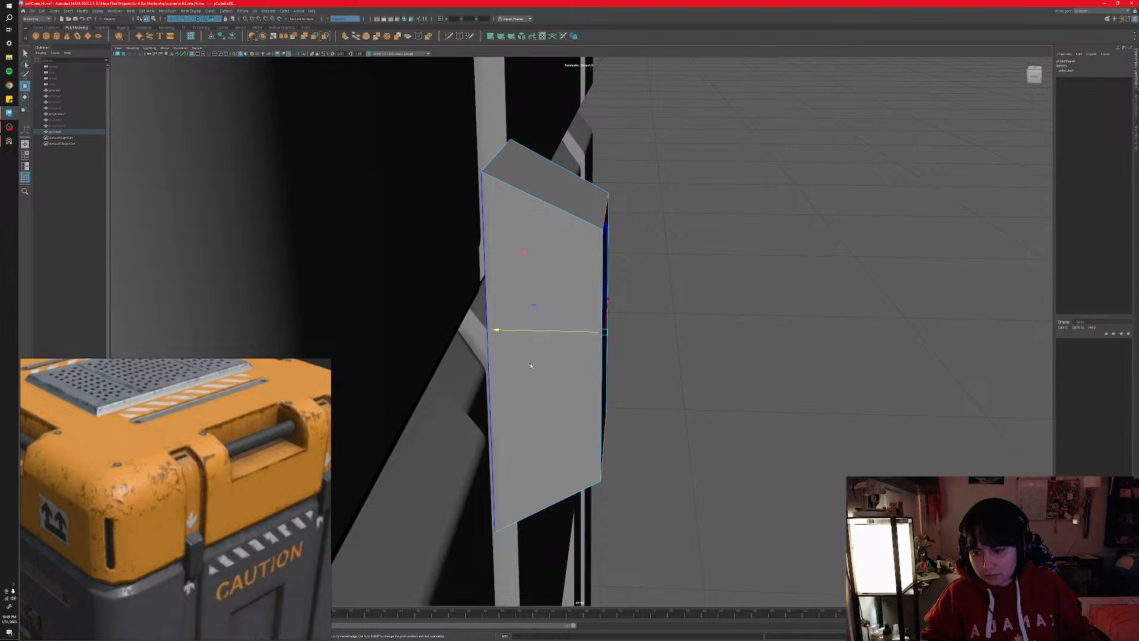
left_click_drag(547, 360, 518, 330, "alt")
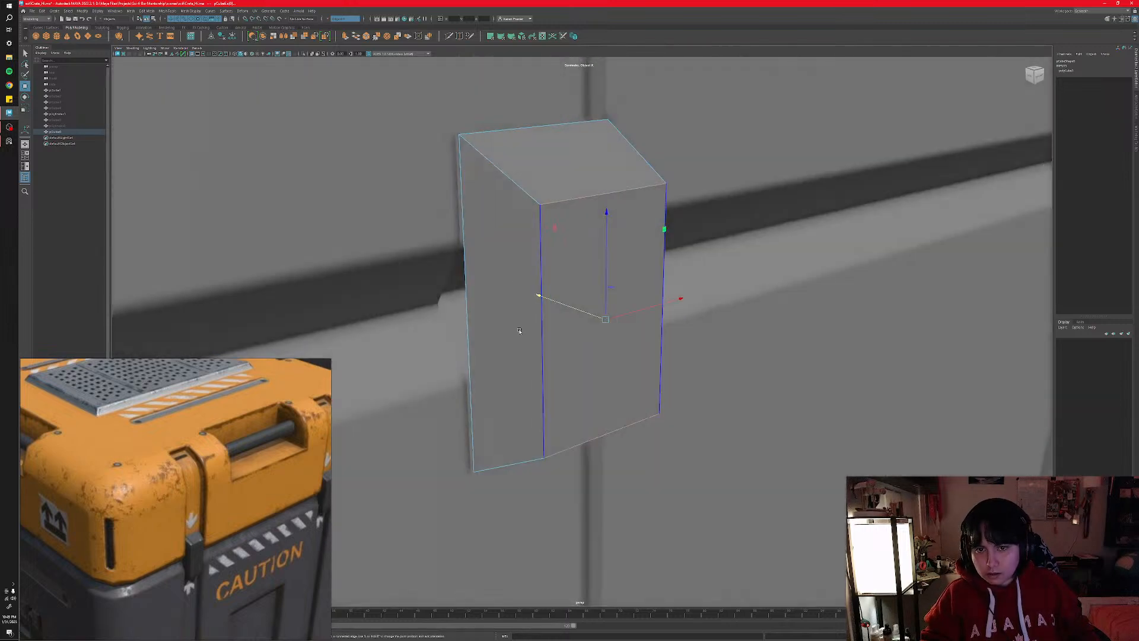
- Turn symmetry off and cut three evenly spaced vertical edge loops around the latch block
left_click(450, 36)
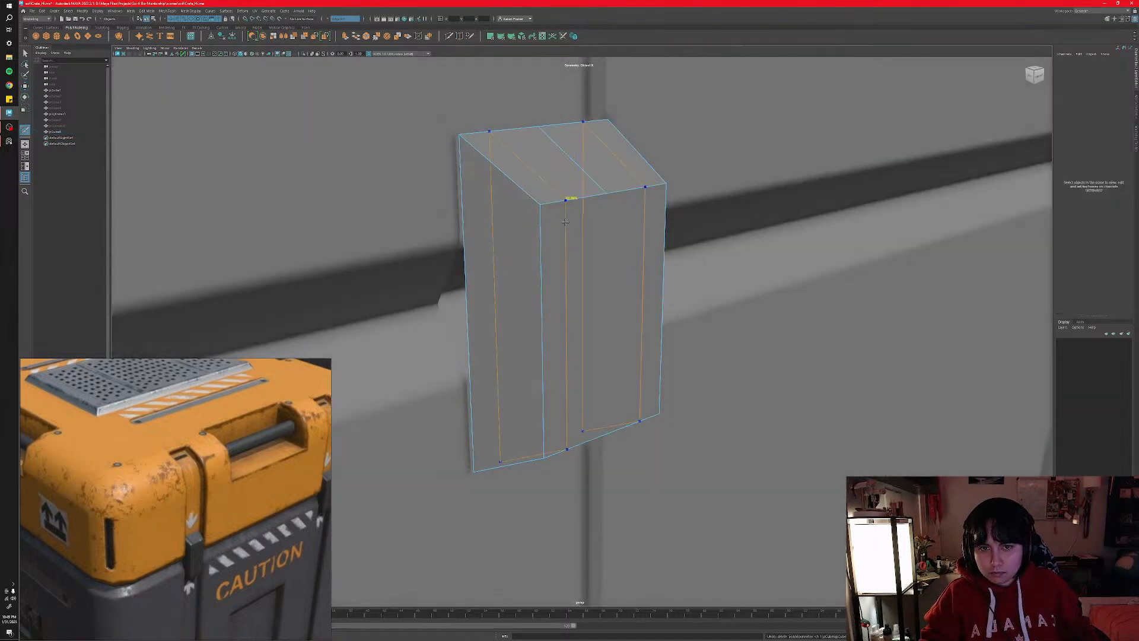
key("ctrl+z")
left_click_drag(558, 211, 544, 216, "alt")
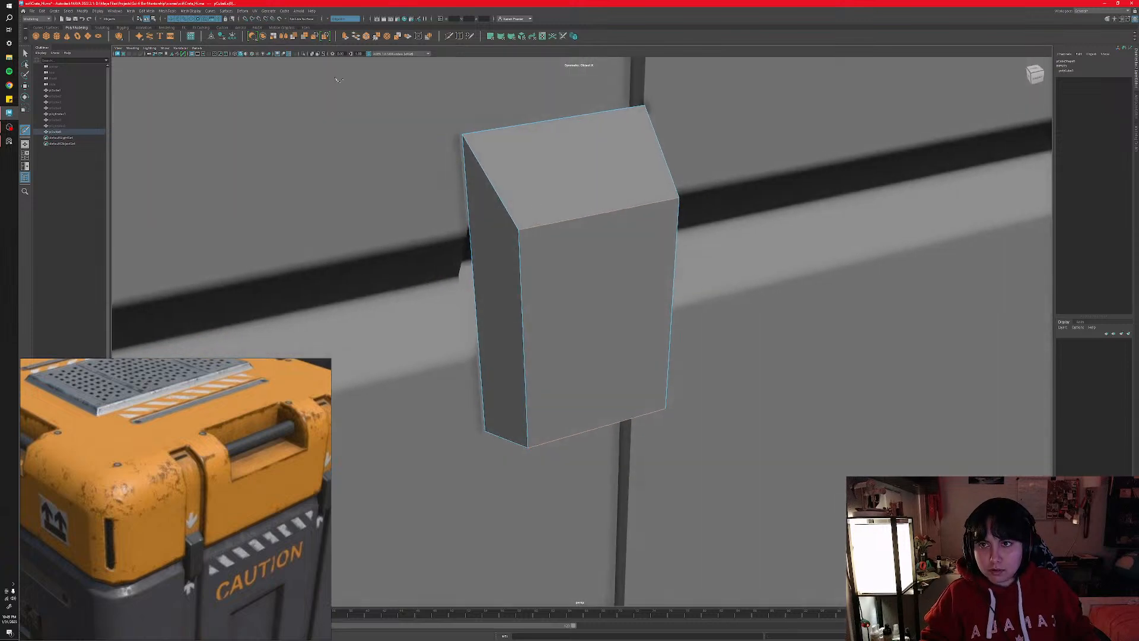
left_click(344, 19)
left_click(346, 25)
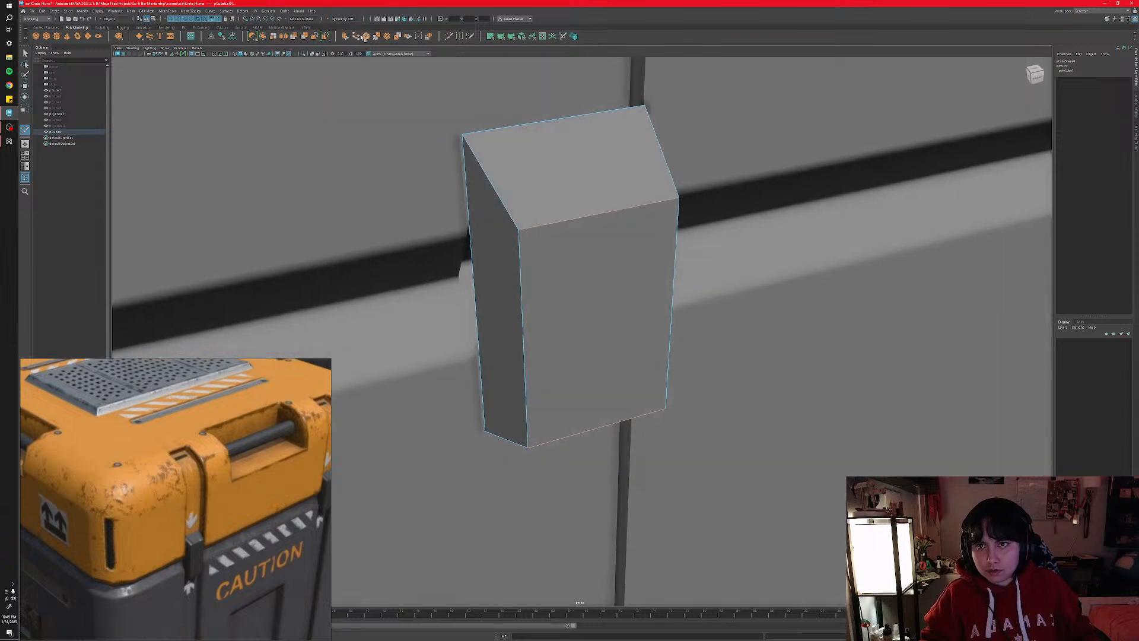
middle_click(579, 212, "ctrl")
middle_click(559, 220, "ctrl")
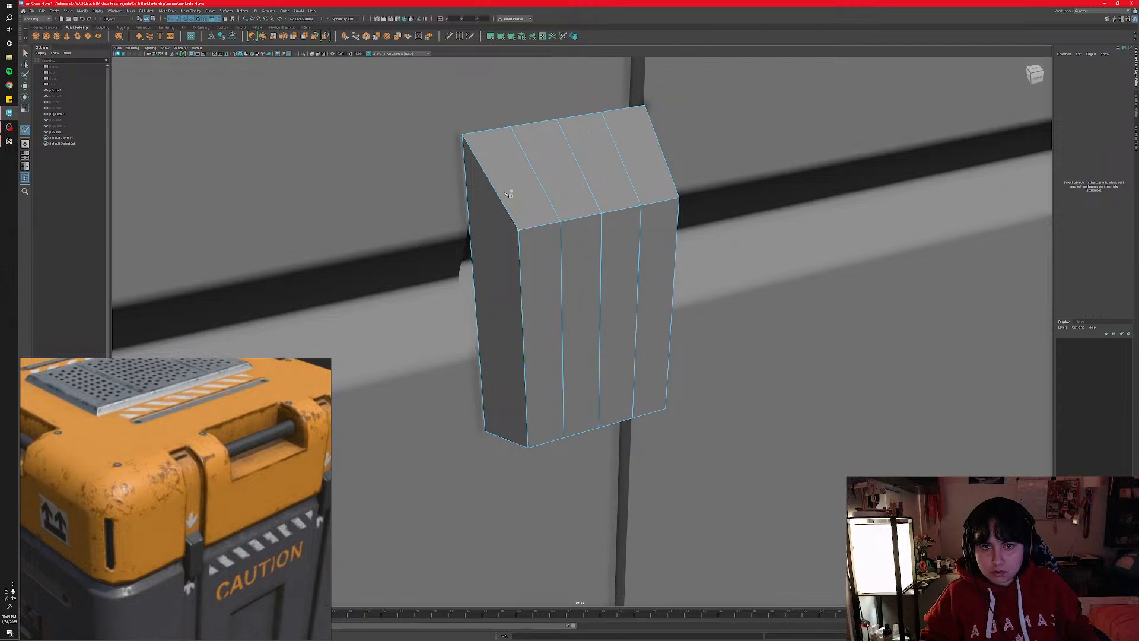
- Set symmetry to Object X and move the two outer edge loops close to the latch's side edges
left_click_drag(508, 194, 468, 172, "alt")
left_click(335, 19)
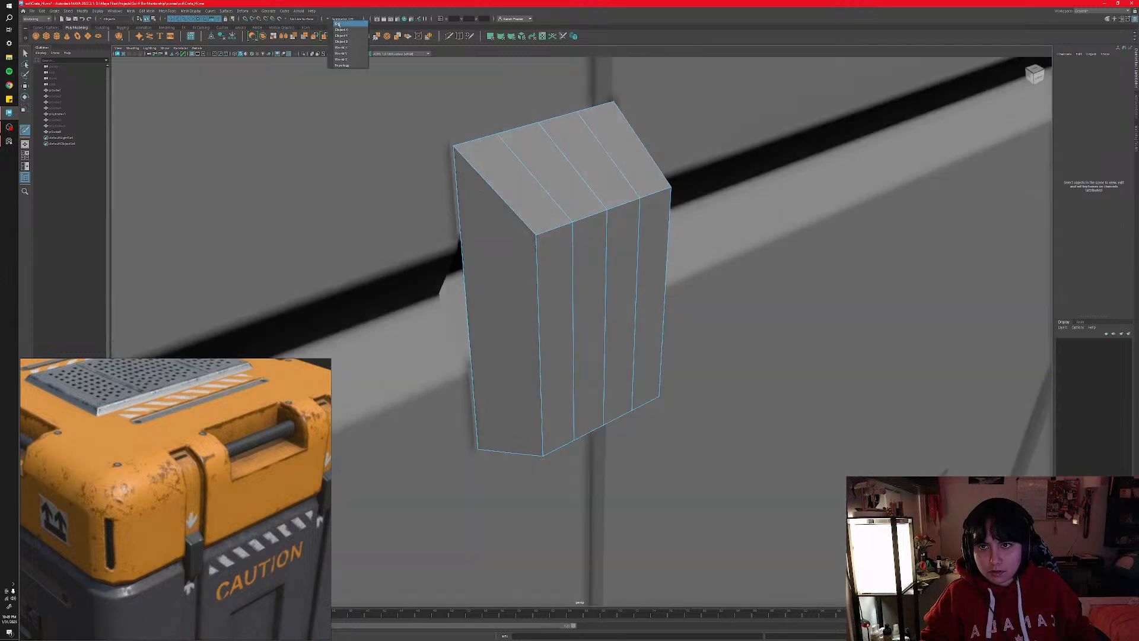
left_click(341, 30)
key("w")
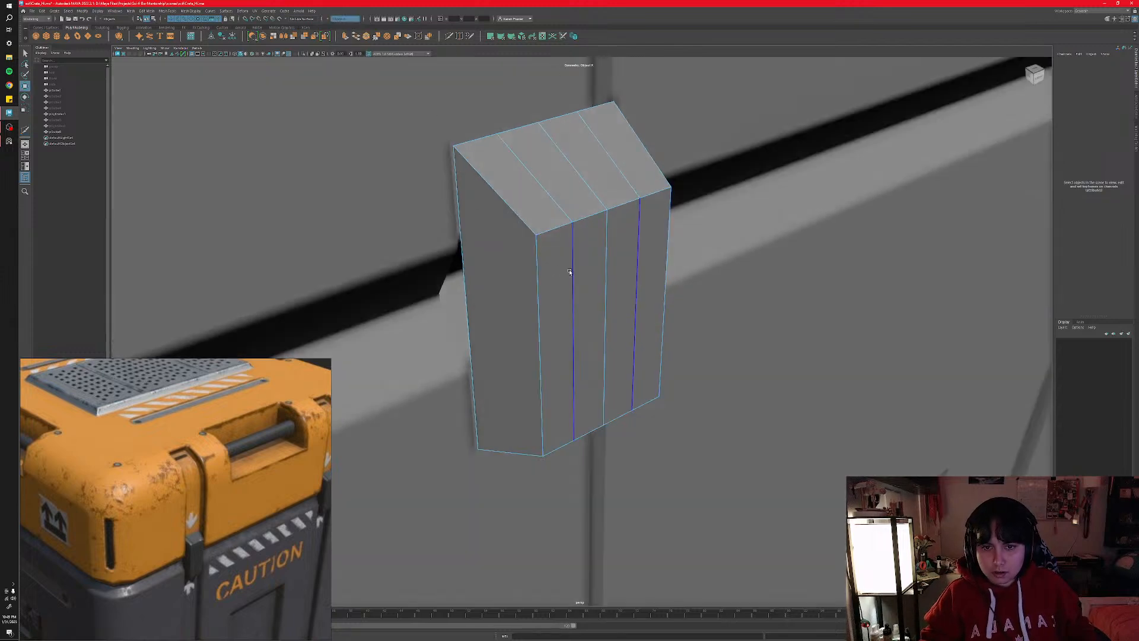
left_click(548, 283)
left_click_drag(548, 282, 545, 317, "alt")
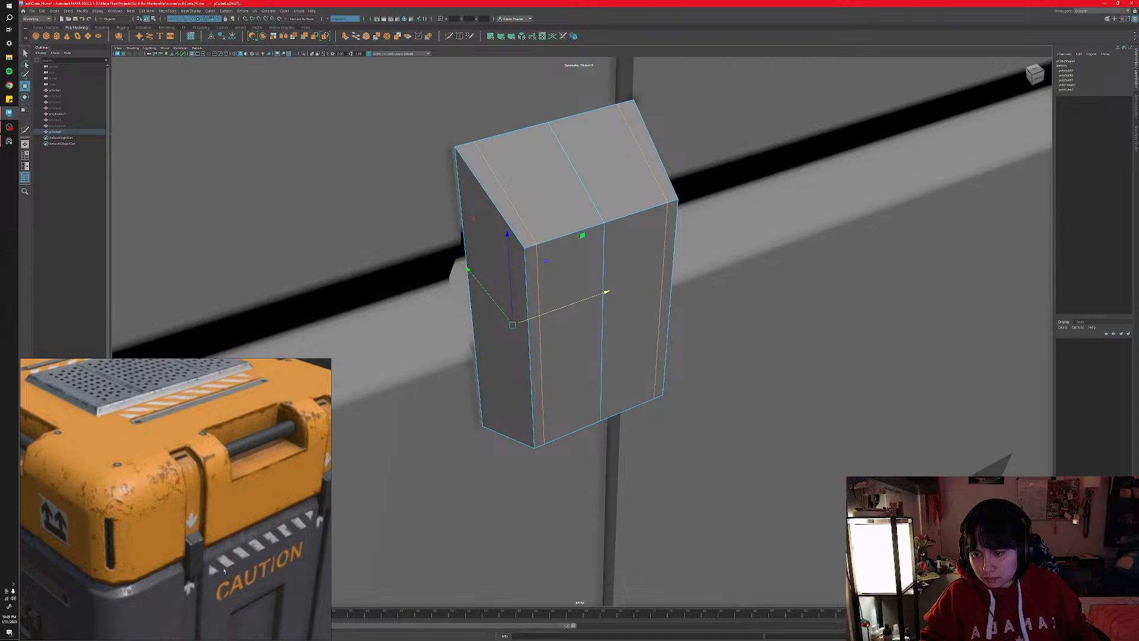
- Examine the latch beside the CAUTION label close up in the reference image
scroll(224, 571, "up", 5)
middle_click_drag(224, 571, 205, 516)
middle_click_drag(314, 432, 230, 464)
middle_click_drag(42, 559, 264, 455)
scroll(177, 468, "down", 5)
mouse_move(178, 463)
middle_mouse_down()
mouse_move(242, 470)
mouse_move(177, 458)
mouse_move(177, 484)
middle_mouse_up()
scroll(207, 436, "up", 5)
scroll(176, 485, "down", 3)
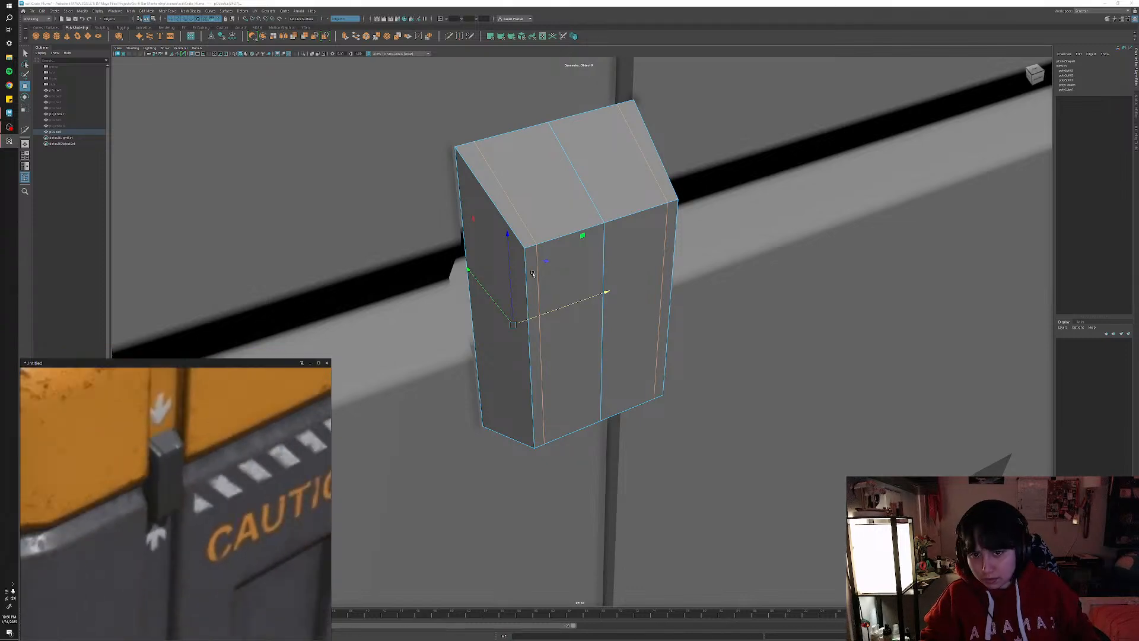
- Nudge the two outer edge loops slightly toward the latch's centre
double_click(551, 311)
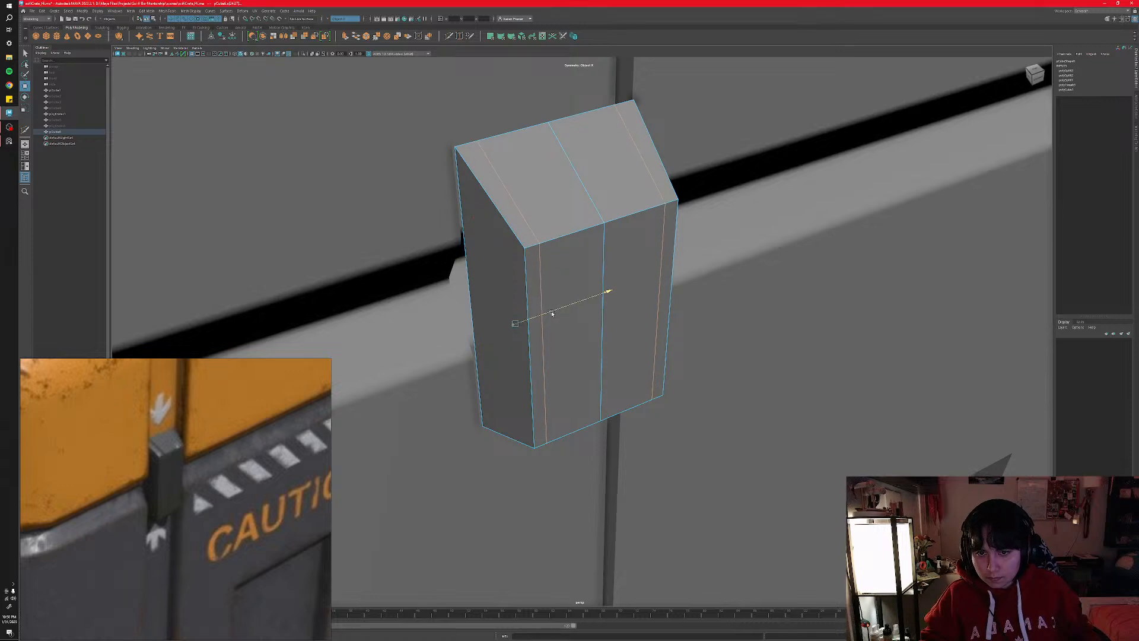
left_click_drag(552, 314, 571, 409, "alt")
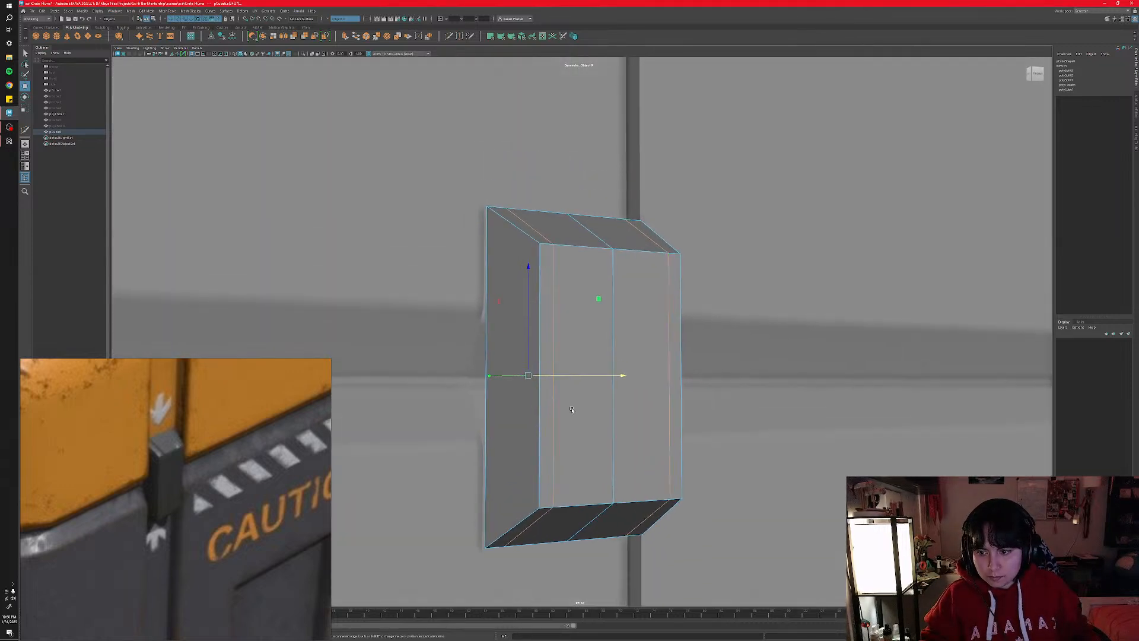
middle_click_drag(494, 318, 496, 355, "alt")
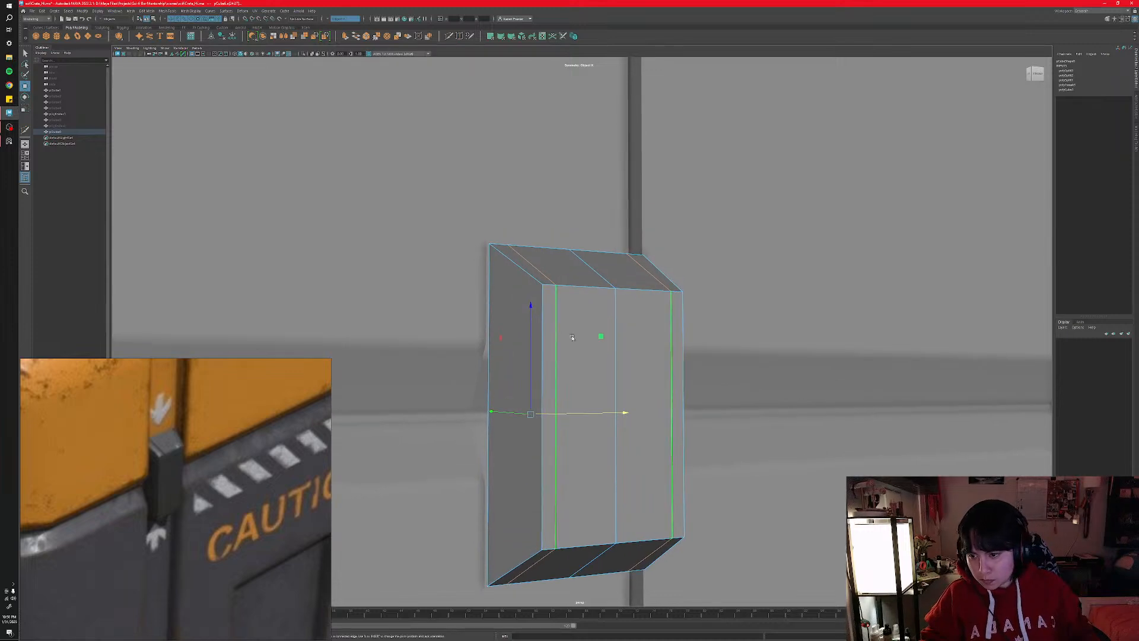
- Extrude the front and sloped end faces between the outer edge loops and scale them slightly outward as a raised band
right_click(572, 328)
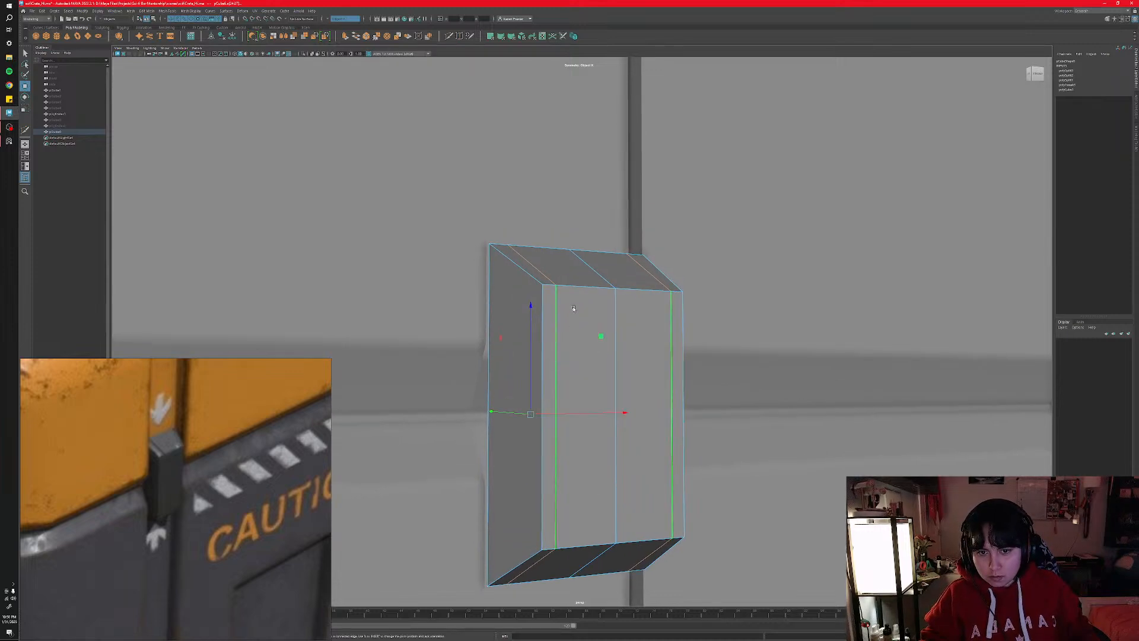
right_click(567, 313)
right_click_drag(556, 319, 568, 330)
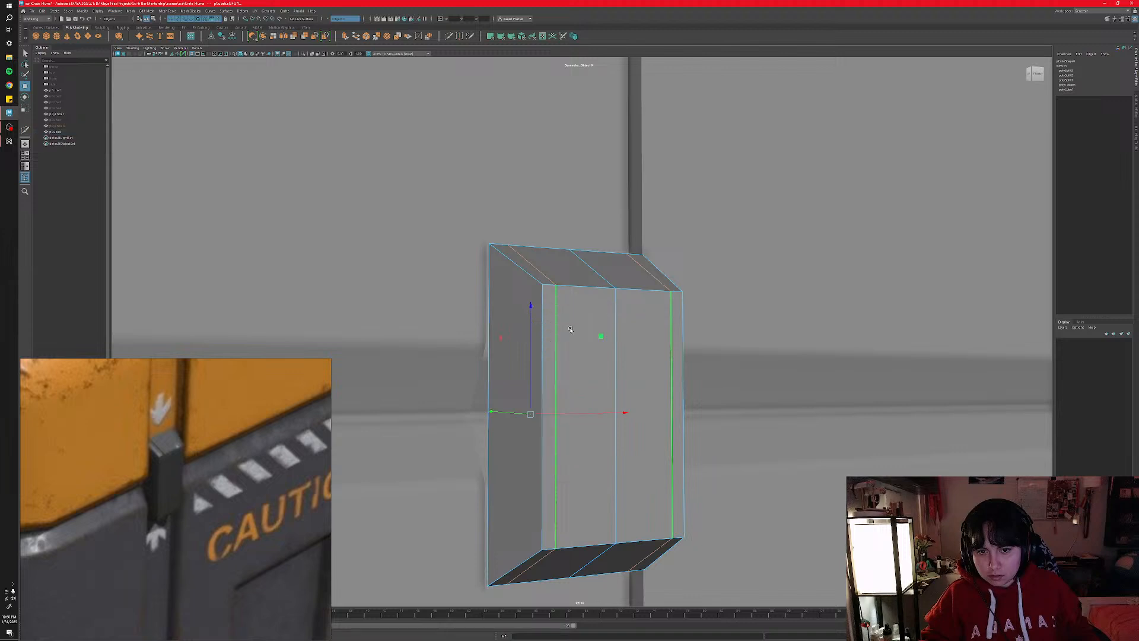
left_click(567, 270)
left_click(567, 430, "shift")
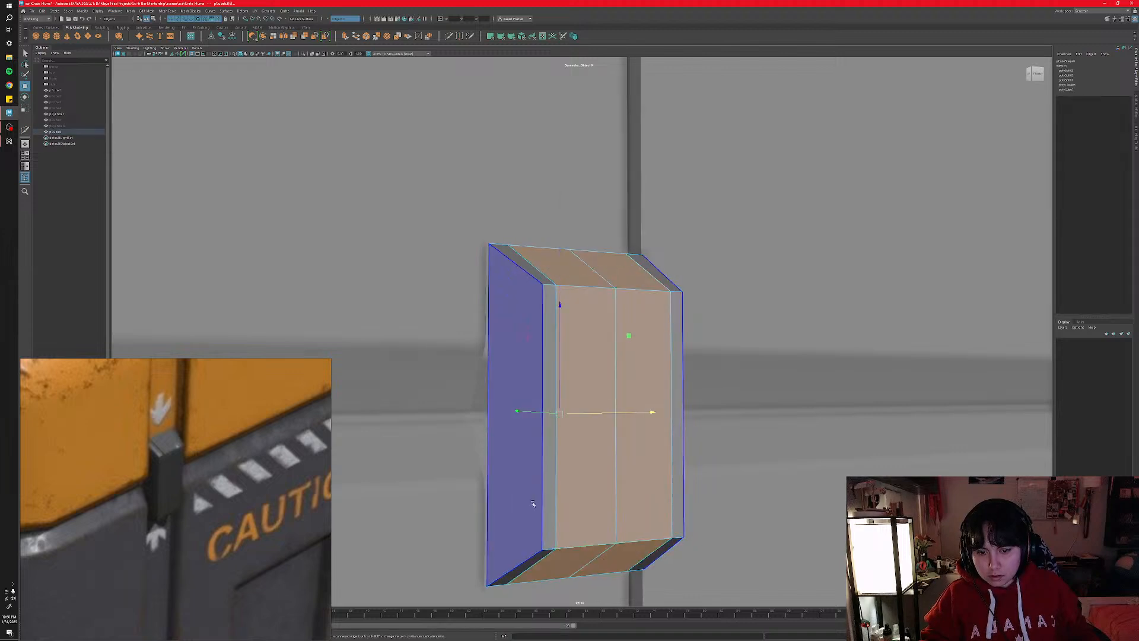
left_click_drag(510, 410, 527, 418, "alt")
key("ctrl+e")
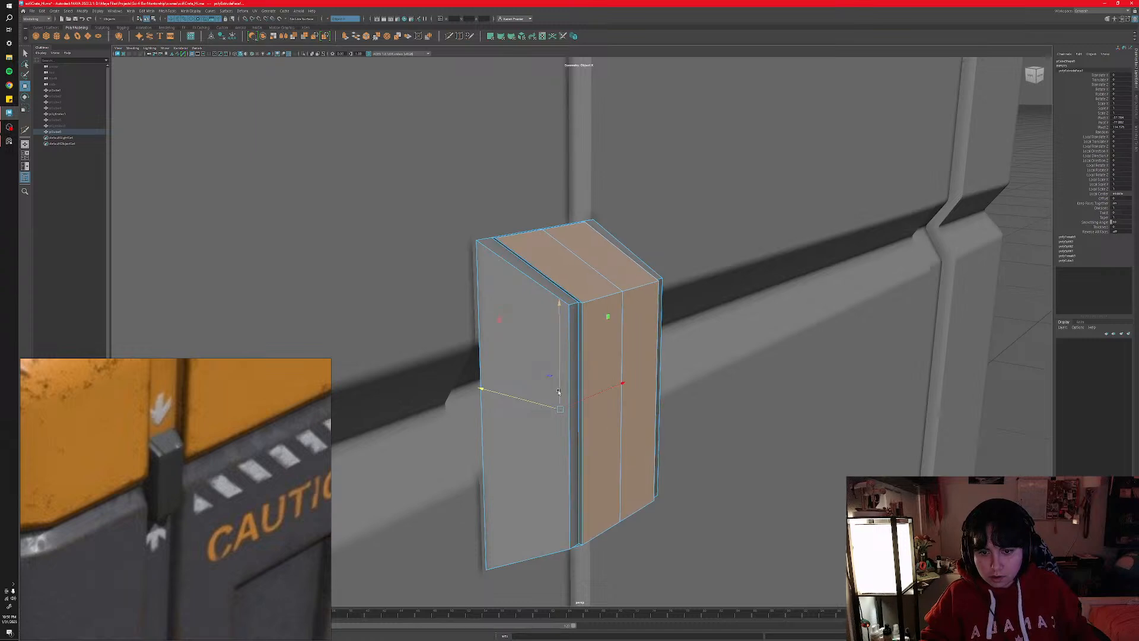
key("r")
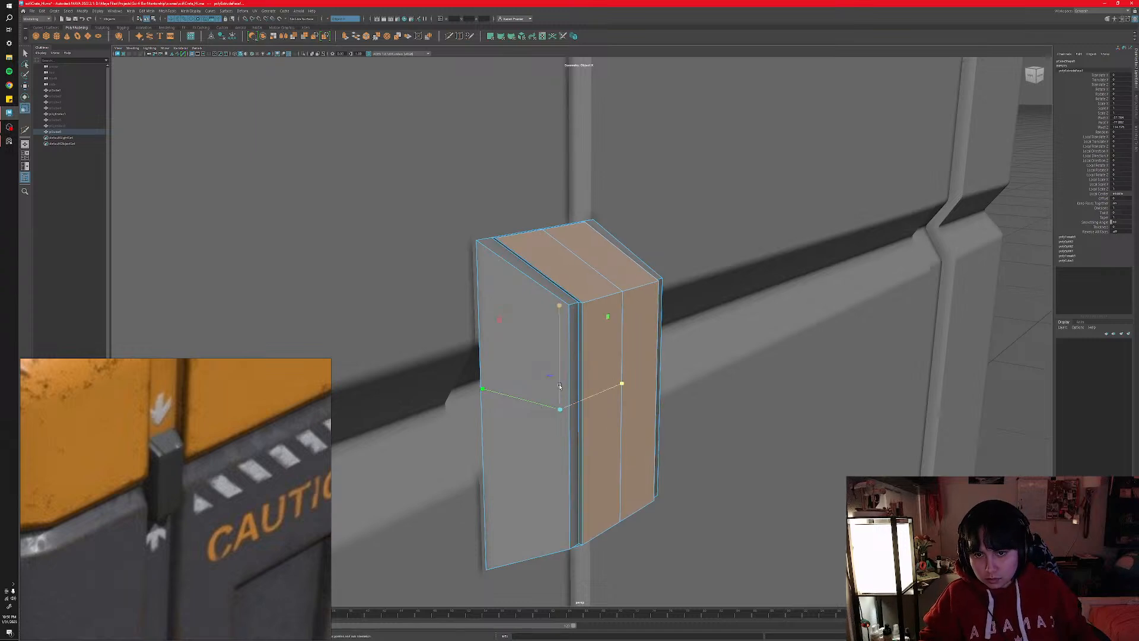
left_click_drag(560, 385, 549, 344)
- Examine the raised band's edges at the latch's sloped upper and lower ends
right_click_drag(589, 329, 590, 308)
left_click(580, 294)
left_click_drag(574, 322, 581, 318, "alt")
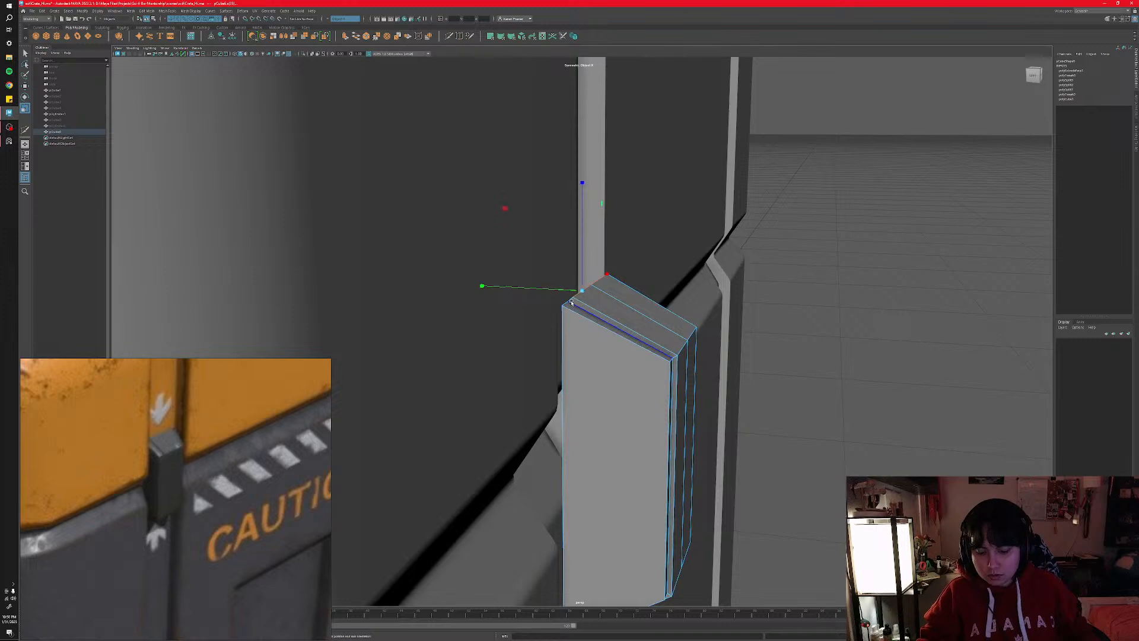
key("w")
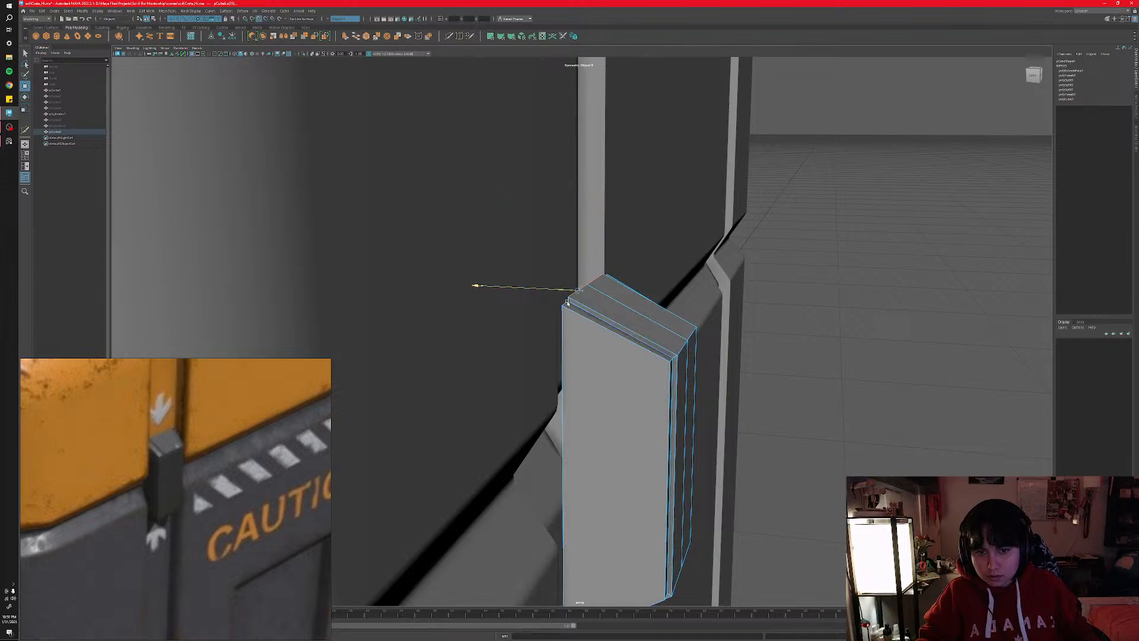
left_click_drag(594, 423, 571, 515, "alt")
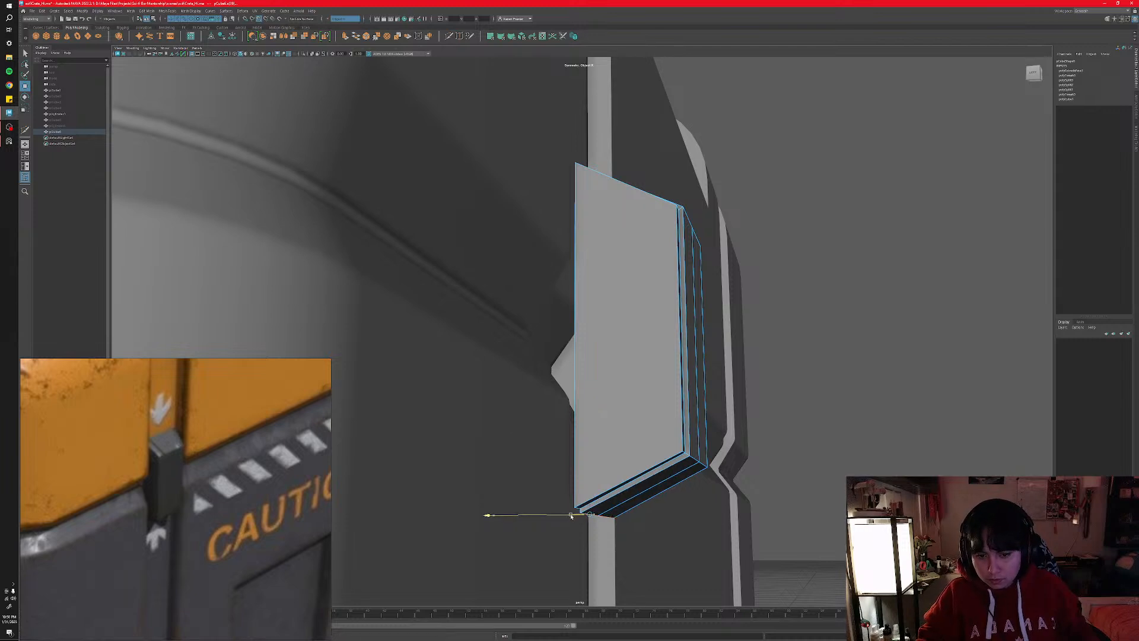
left_click_drag(584, 418, 522, 448, "alt")
- Move the whole latch deeper into the crate's vertical strip
right_click_drag(643, 342, 672, 334)
scroll(706, 402, "down", 3)
scroll(705, 402, "down", 2)
left_click_drag(706, 401, 658, 403, "alt")
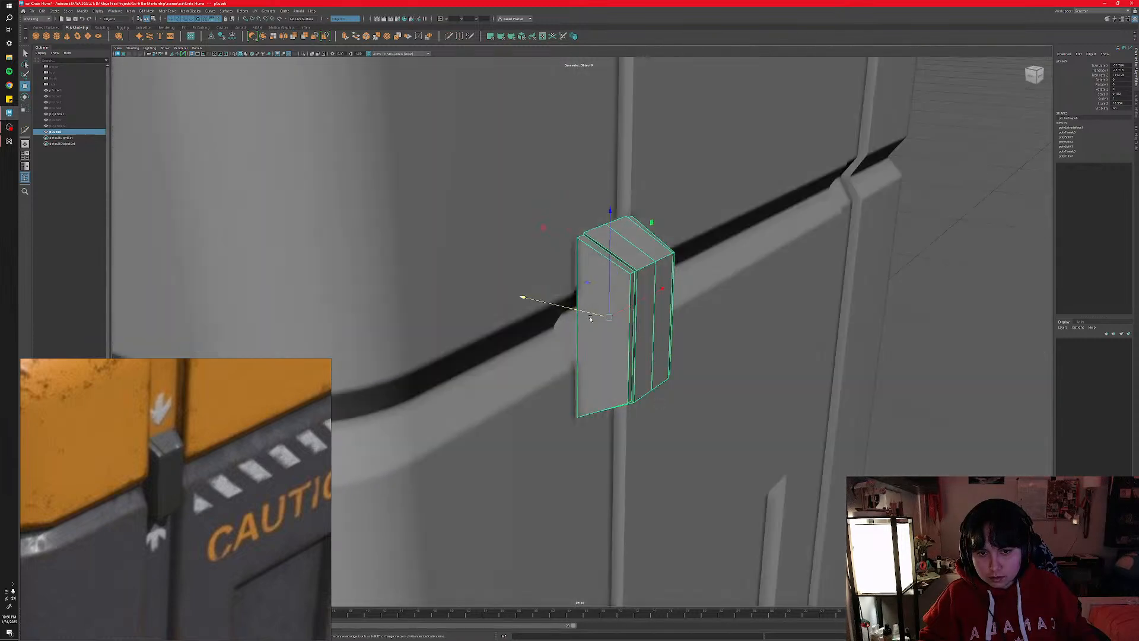
left_click_drag(591, 313, 647, 432)
- Pull the latch's front vertices outward so that it protrudes further from the vertical strip
right_click_drag(647, 432, 630, 432)
left_click_drag(711, 533, 649, 330)
left_click_drag(673, 380, 603, 412, "alt")
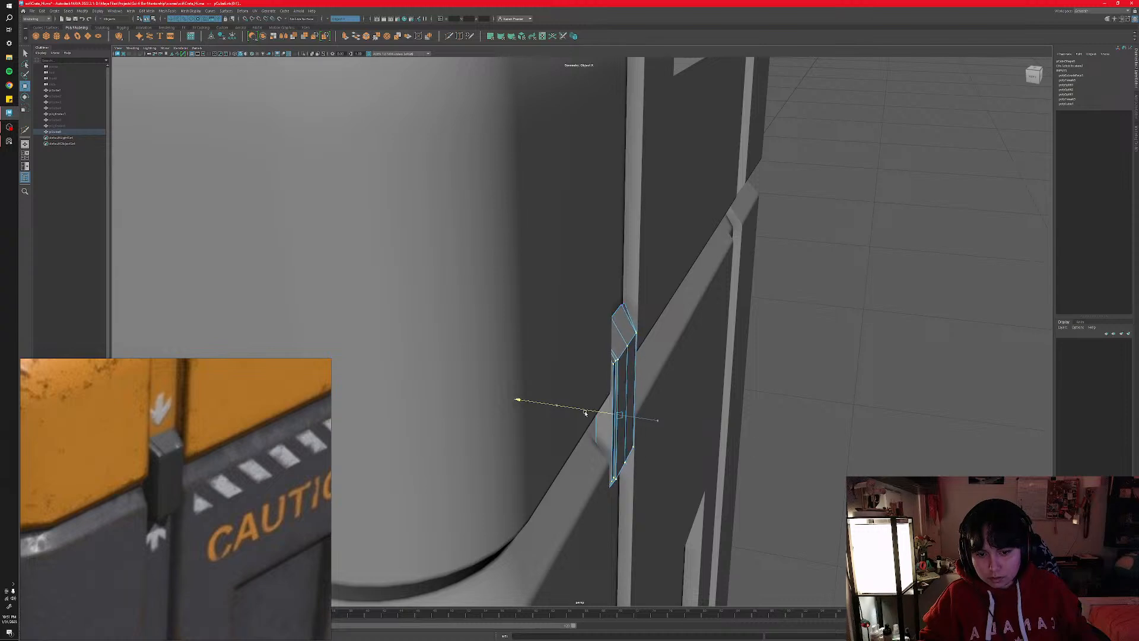
left_click_drag(585, 413, 597, 417)
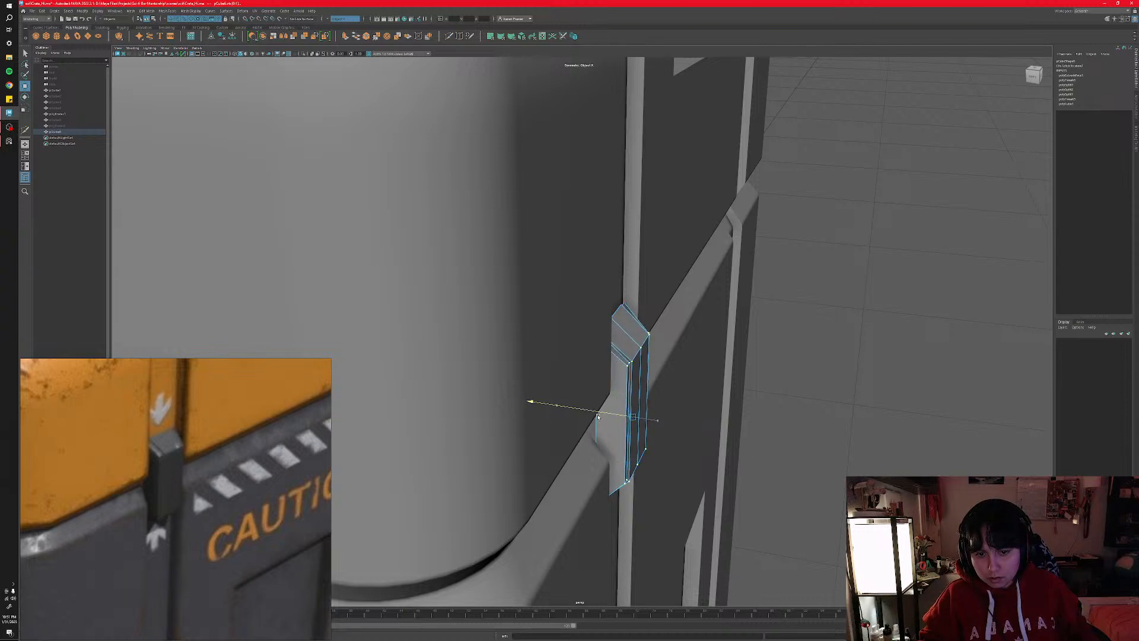
mouse_move(638, 454)
left_mouse_down("alt")
mouse_move(598, 464)
mouse_move(634, 468)
left_mouse_up("alt")
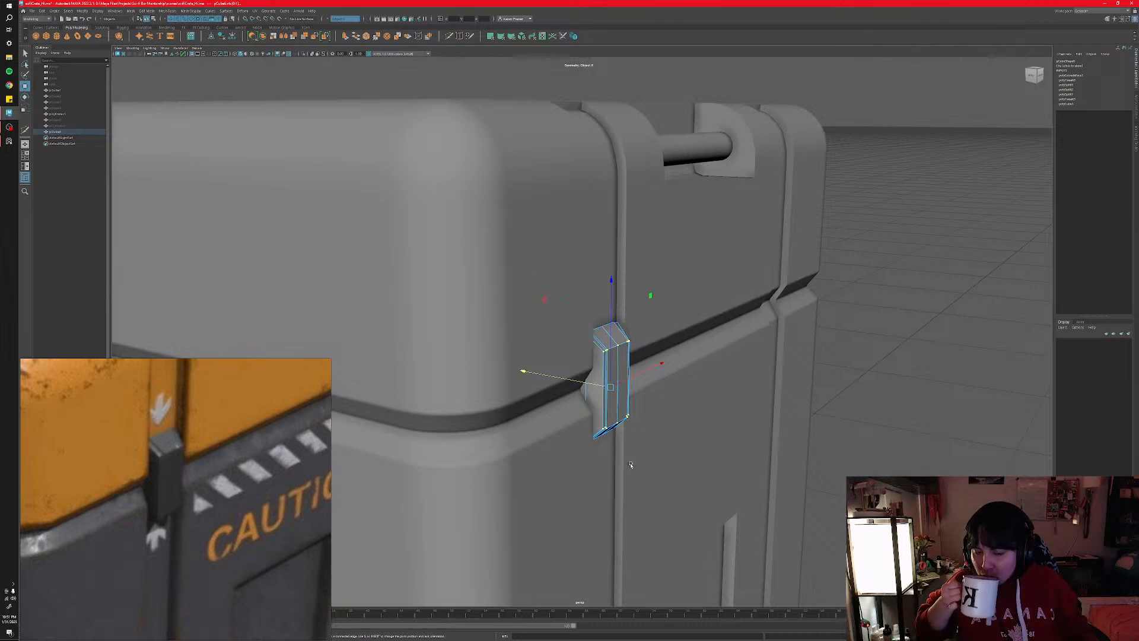
- Slide the latch out in front of the crate and seat it back in the vertical strip
right_click_drag(614, 397, 642, 414)
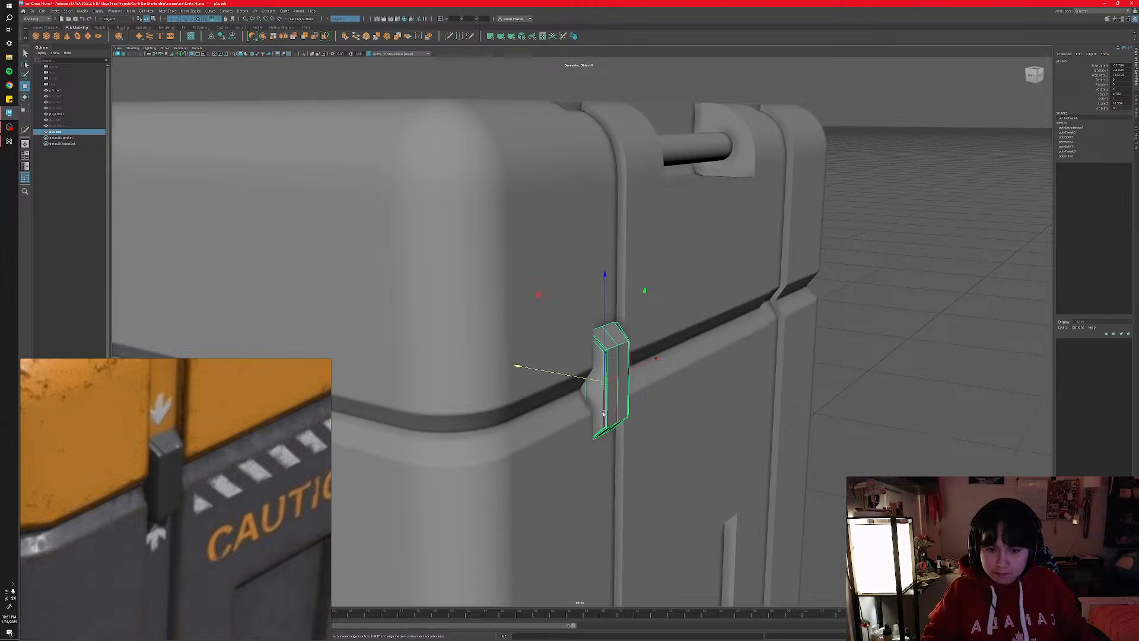
left_click_drag(586, 379, 656, 392)
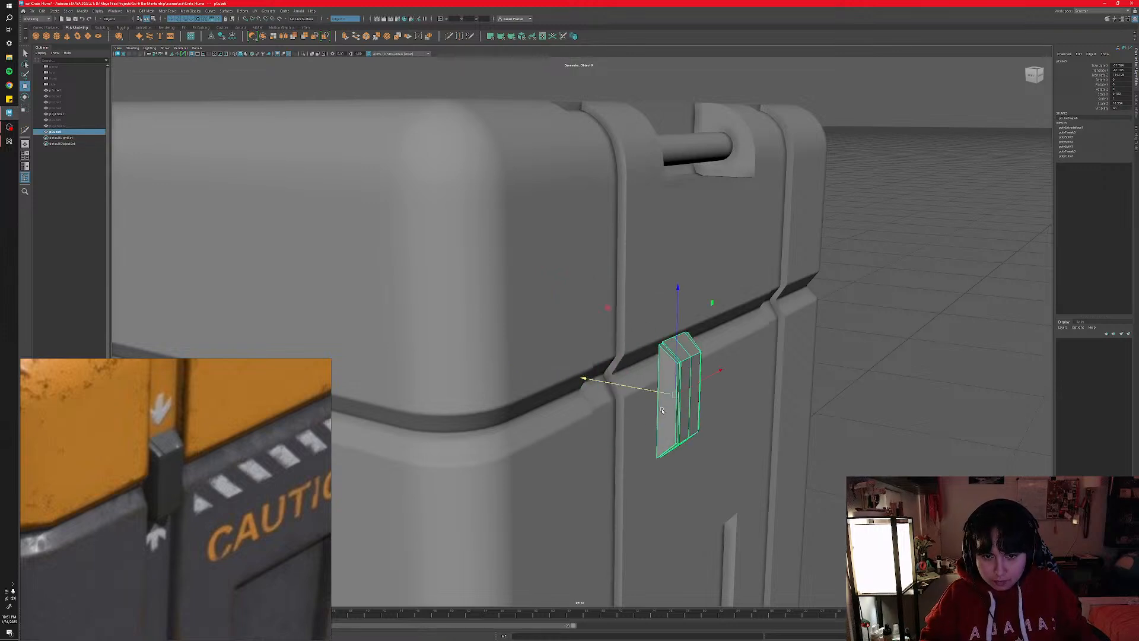
left_click_drag(620, 443, 646, 432, "alt")
key("e")
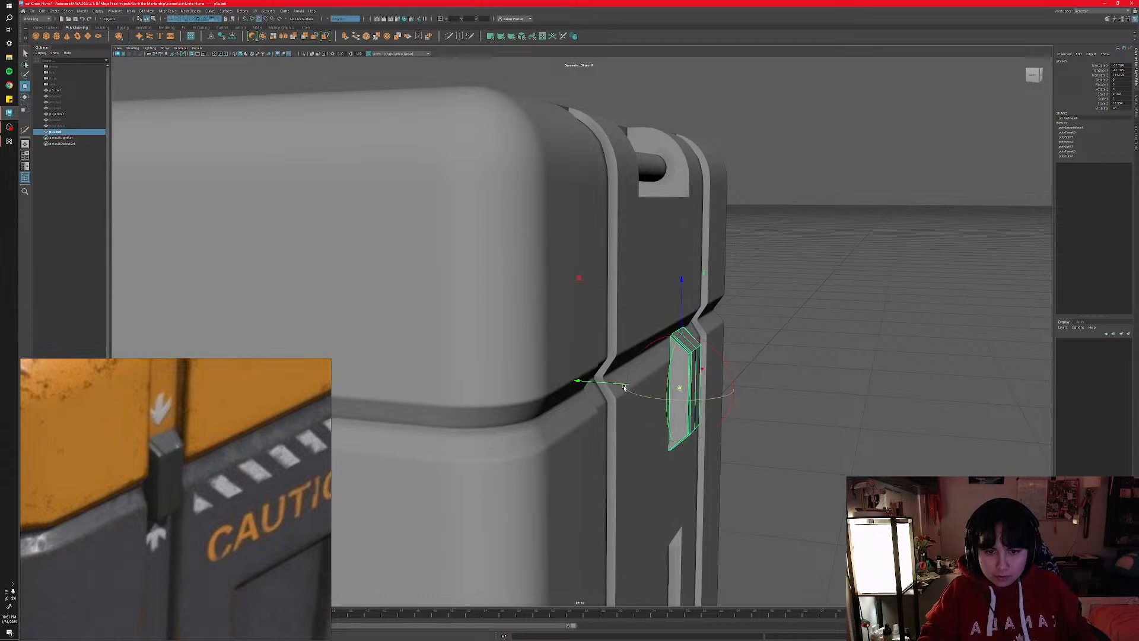
left_click_drag(633, 394, 667, 454)
key("w")
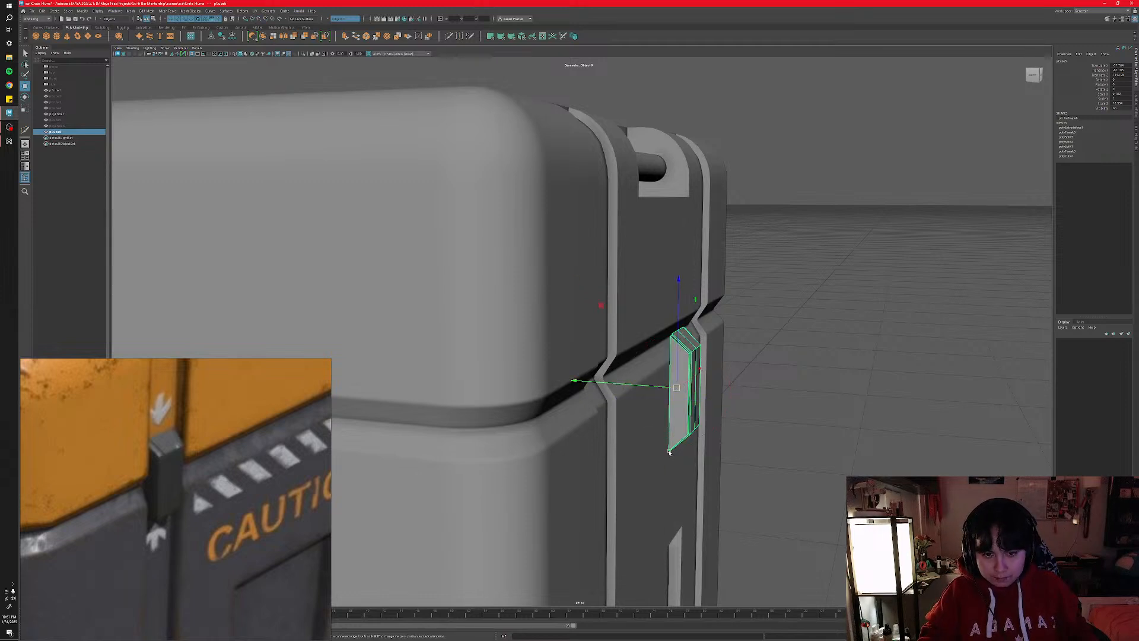
left_click_drag(649, 386, 606, 327)
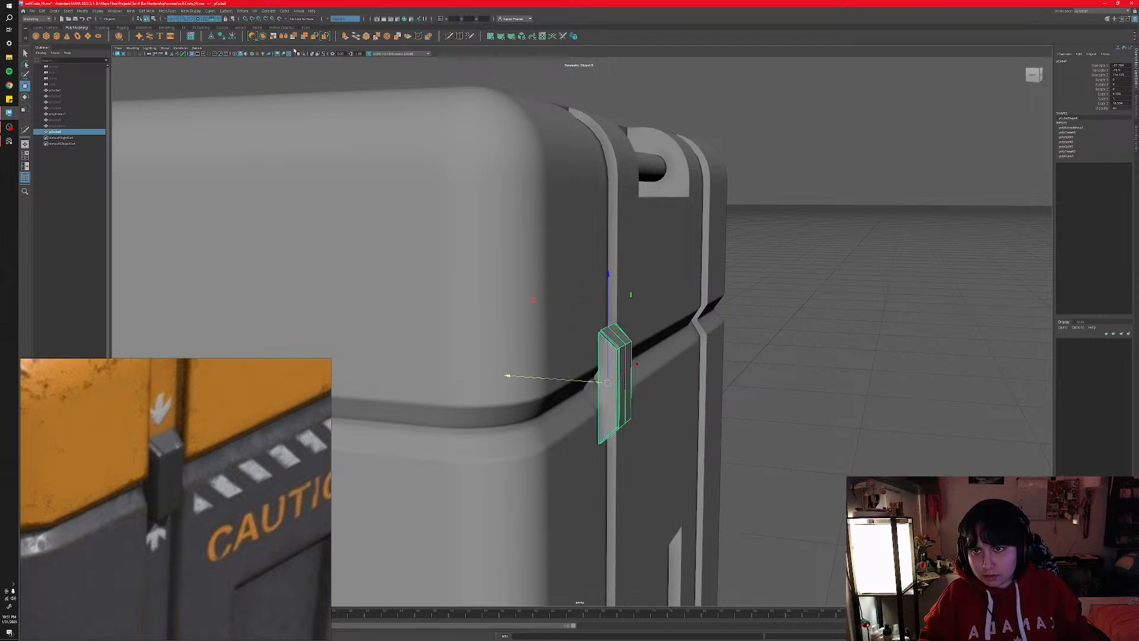
- Show wireframes over the shaded models and check how deeply the latch sits in the vertical strip
left_click(251, 54)
left_click_drag(568, 406, 474, 445, "alt")
right_click_drag(474, 445, 585, 390, "alt")
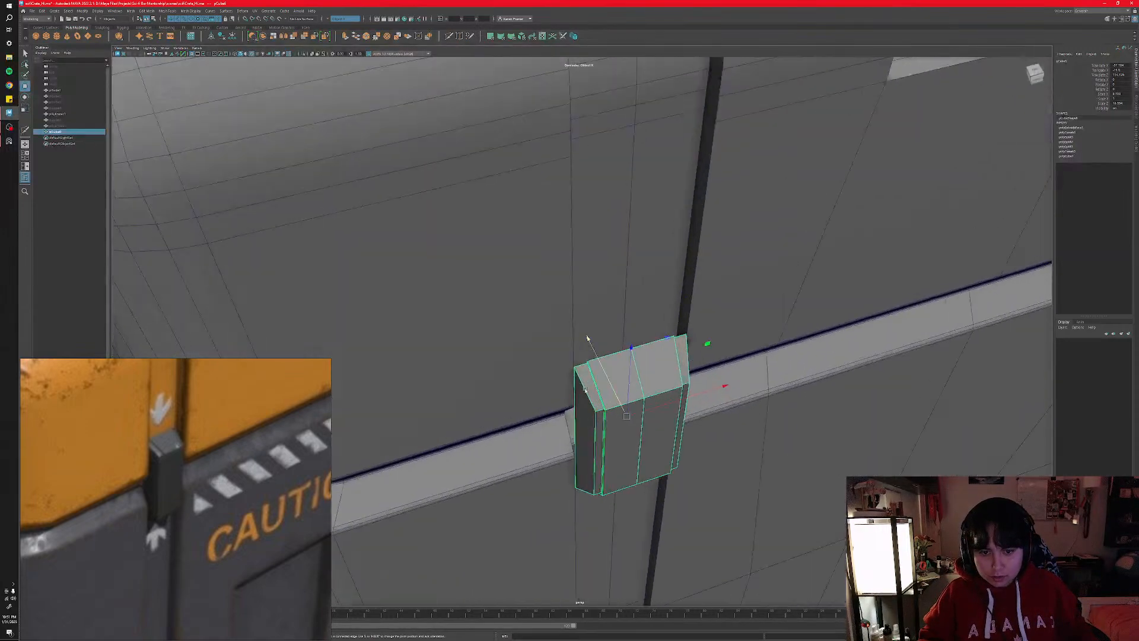
left_click_drag(584, 389, 671, 87, "alt")
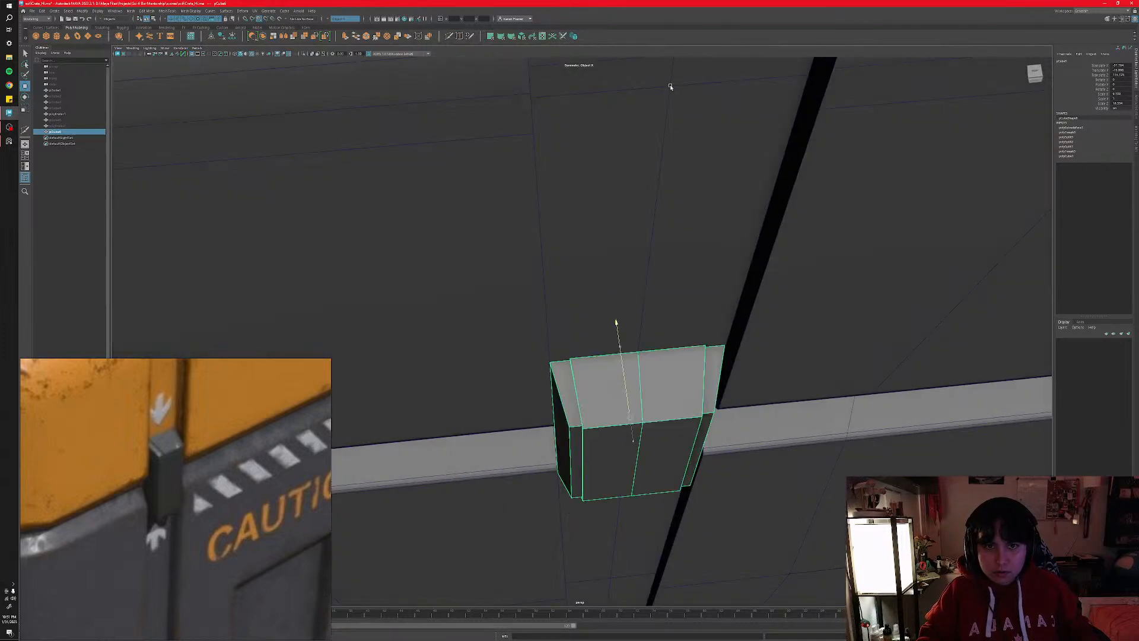
mouse_move(577, 378)
left_mouse_down("alt")
mouse_move(569, 423)
mouse_move(547, 318)
mouse_move(602, 431)
mouse_move(593, 377)
left_mouse_up("alt")
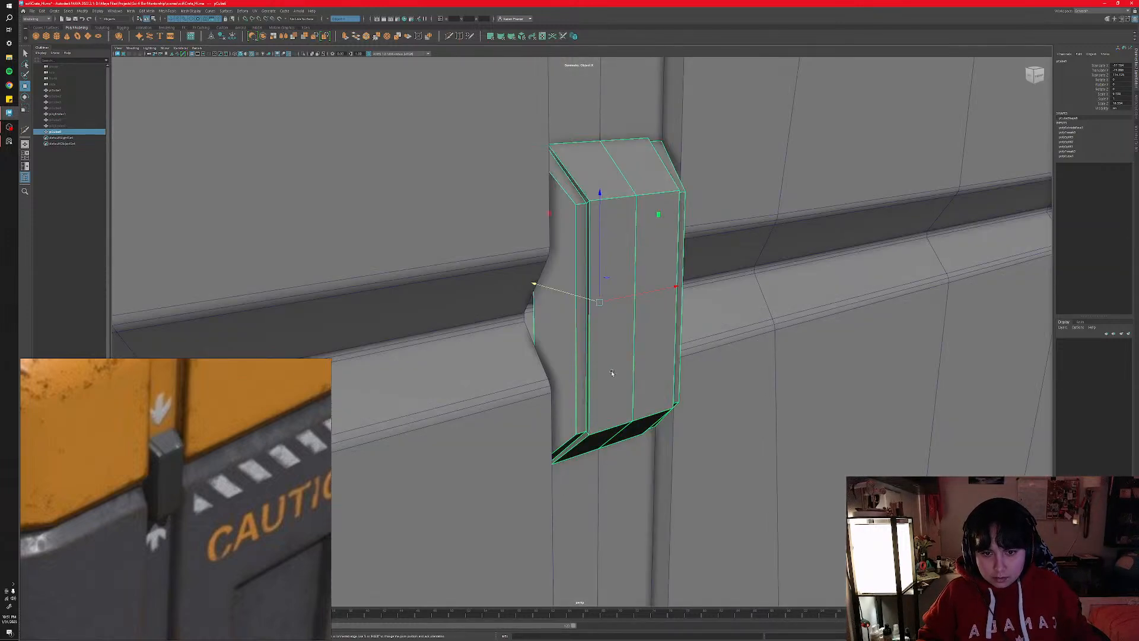
- Examine the latch's proportions and its fit over the strip and groove from the front and from an angle
right_click_drag(612, 372, 623, 365)
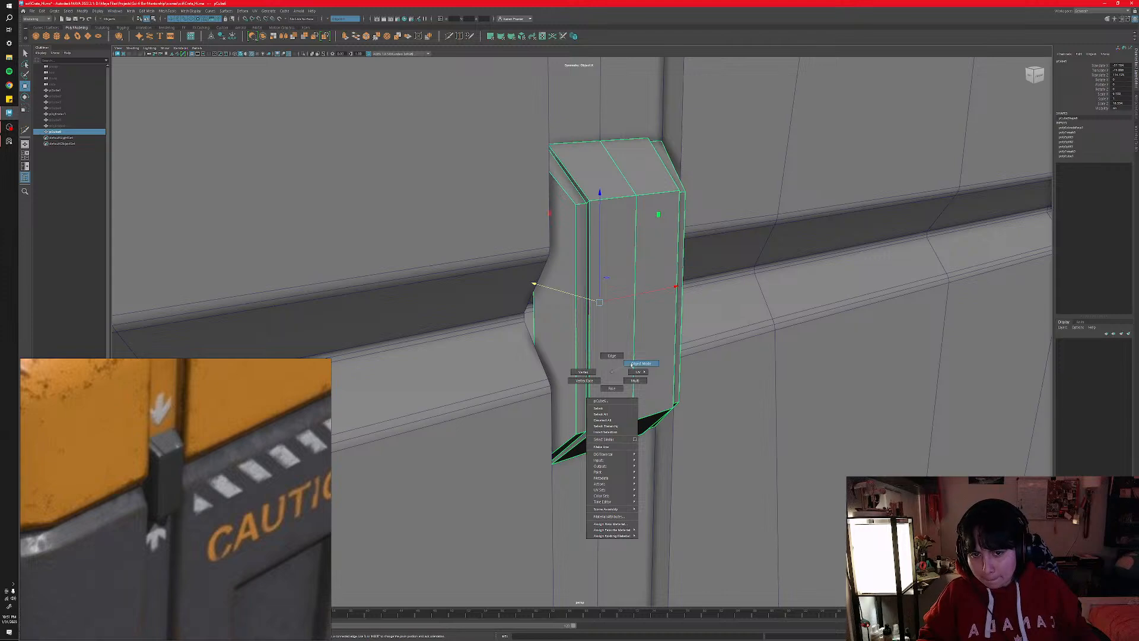
right_click_drag(594, 368, 585, 372)
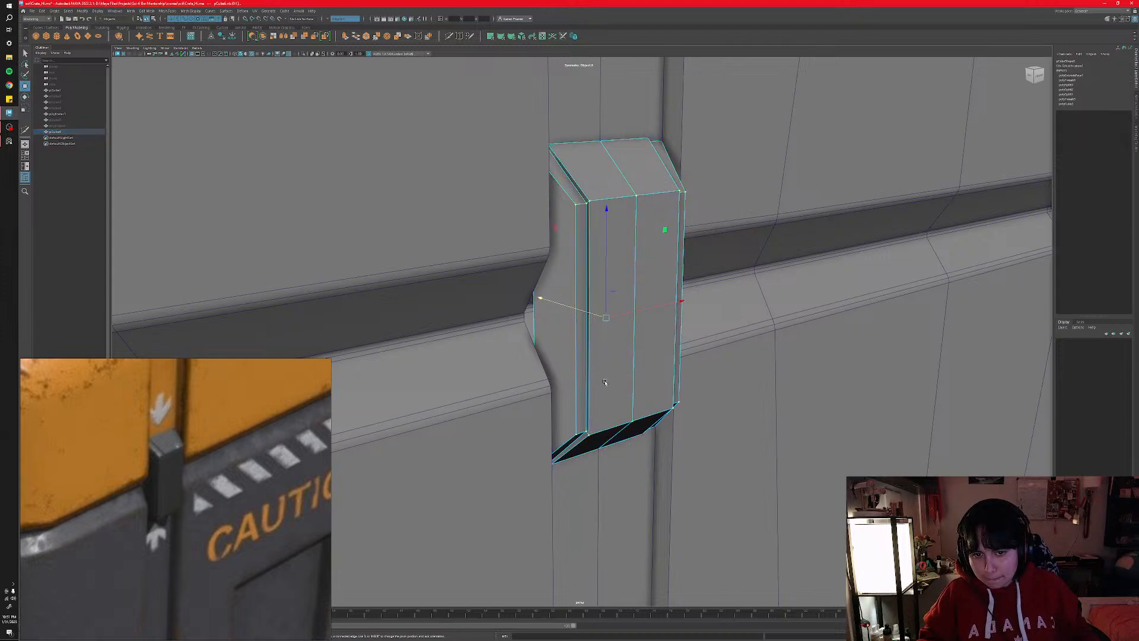
left_click_drag(584, 372, 605, 359, "alt")
right_click_drag(605, 359, 647, 354)
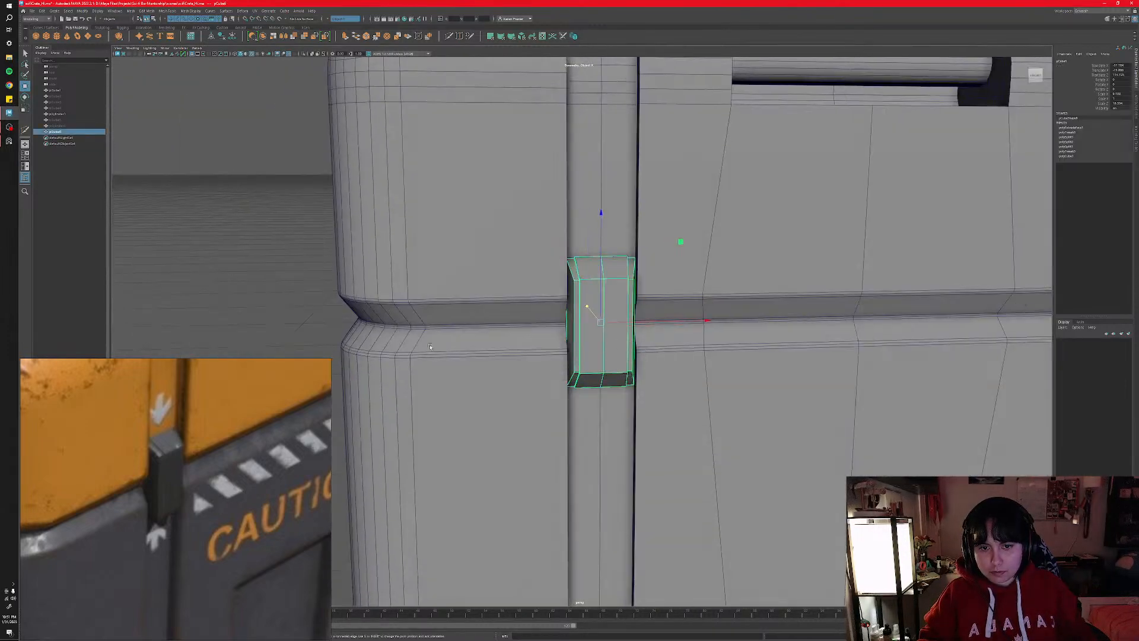
scroll(519, 362, "down", 5)
left_click_drag(572, 366, 489, 354, "alt")
right_click_drag(490, 354, 604, 353, "alt")
left_click_drag(603, 353, 563, 346, "alt")
scroll(560, 343, "up", 6)
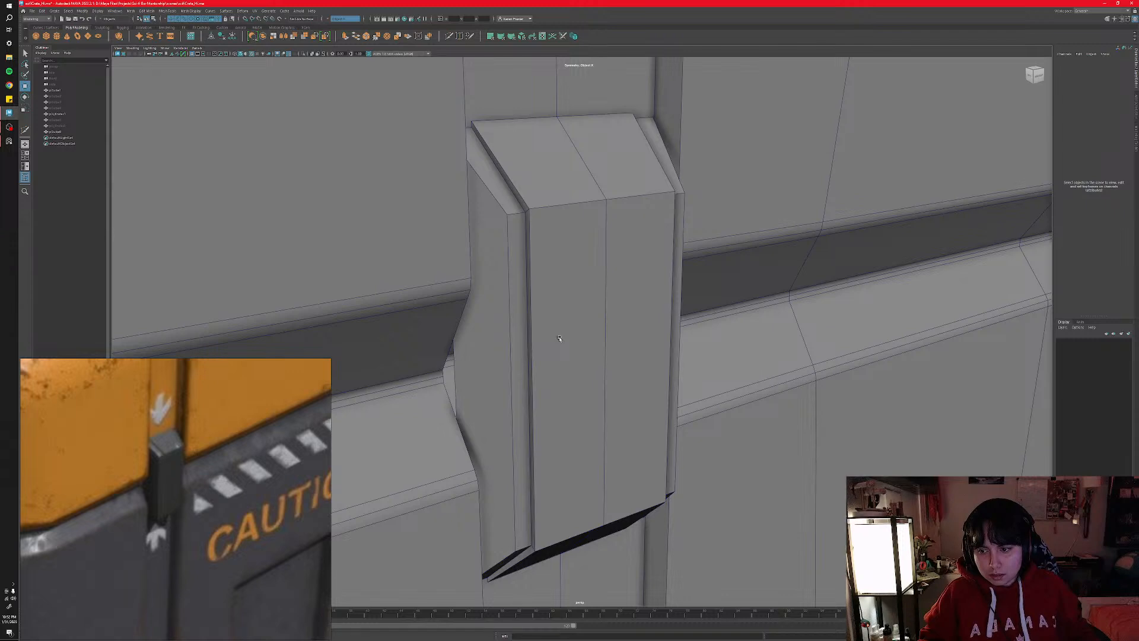
scroll(560, 339, "down", 5)
left_click(579, 356)
right_click(576, 379)
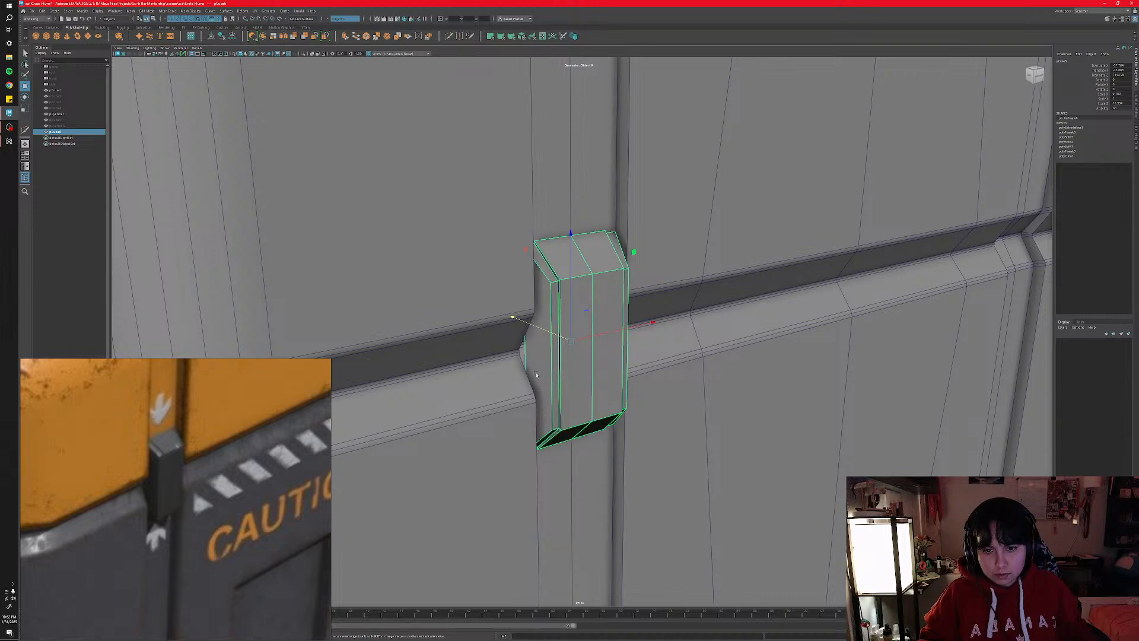
- Delete the latch's back faces that are hidden inside the crate
left_click_drag(536, 374, 591, 373, "alt")
right_click_drag(591, 372, 590, 388)
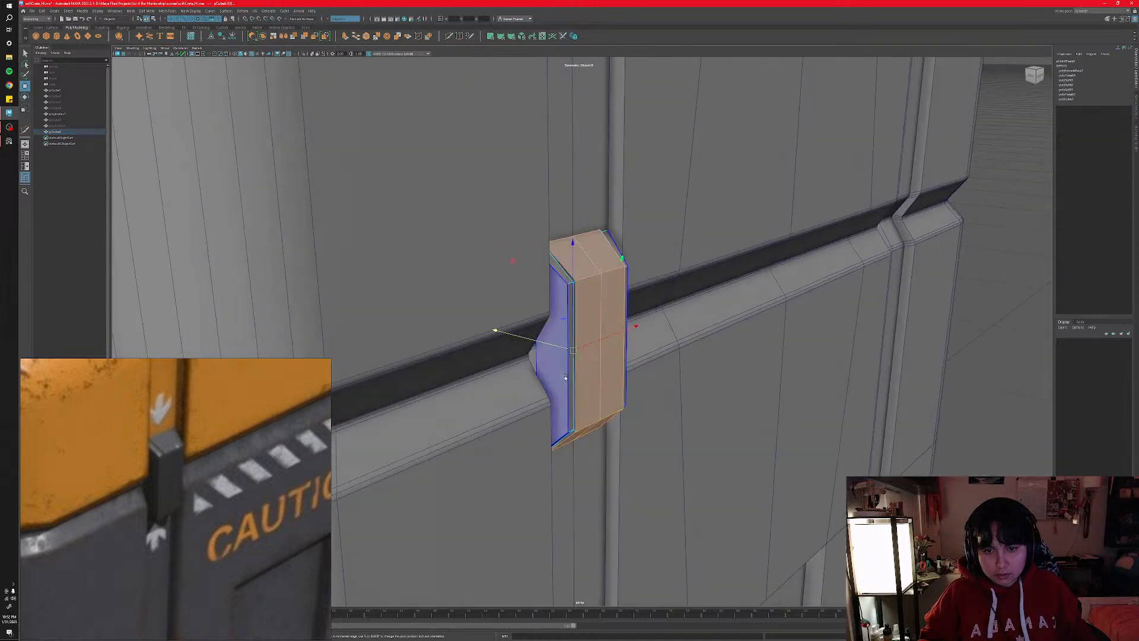
left_click_drag(565, 377, 568, 269, "alt")
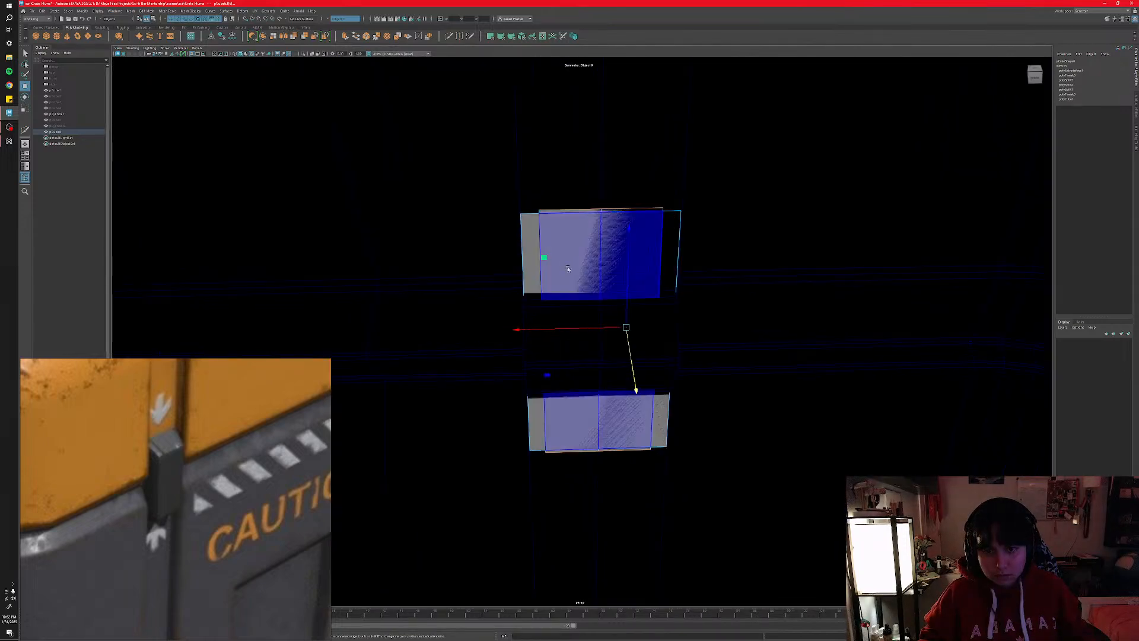
left_click(574, 235)
left_click_drag(631, 295, 627, 302, "alt")
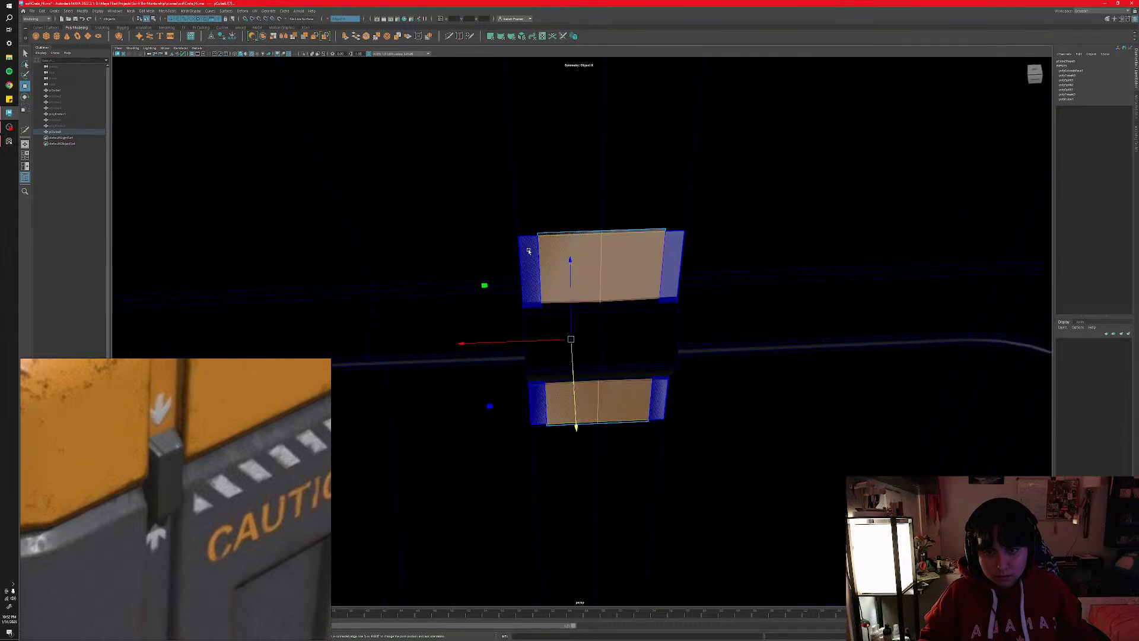
left_click(529, 251)
left_click(560, 253)
key("ctrl+h")
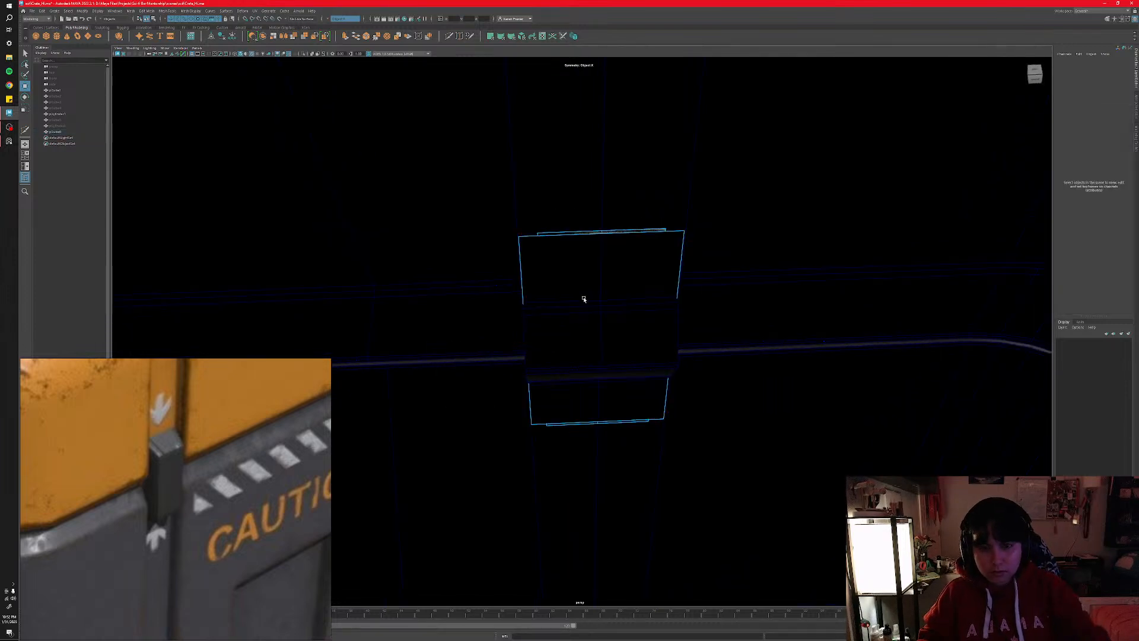
- Delete the thin strips along the upper and lower ends of the latch's open back
left_click(642, 233)
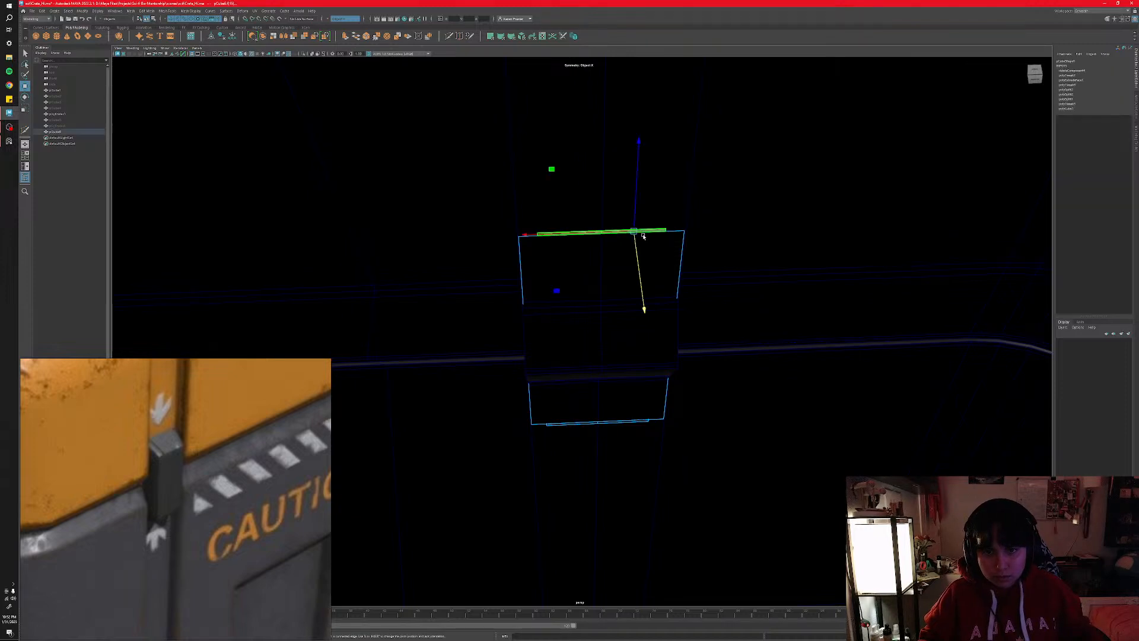
left_click(613, 425, "shift")
key("Delete")
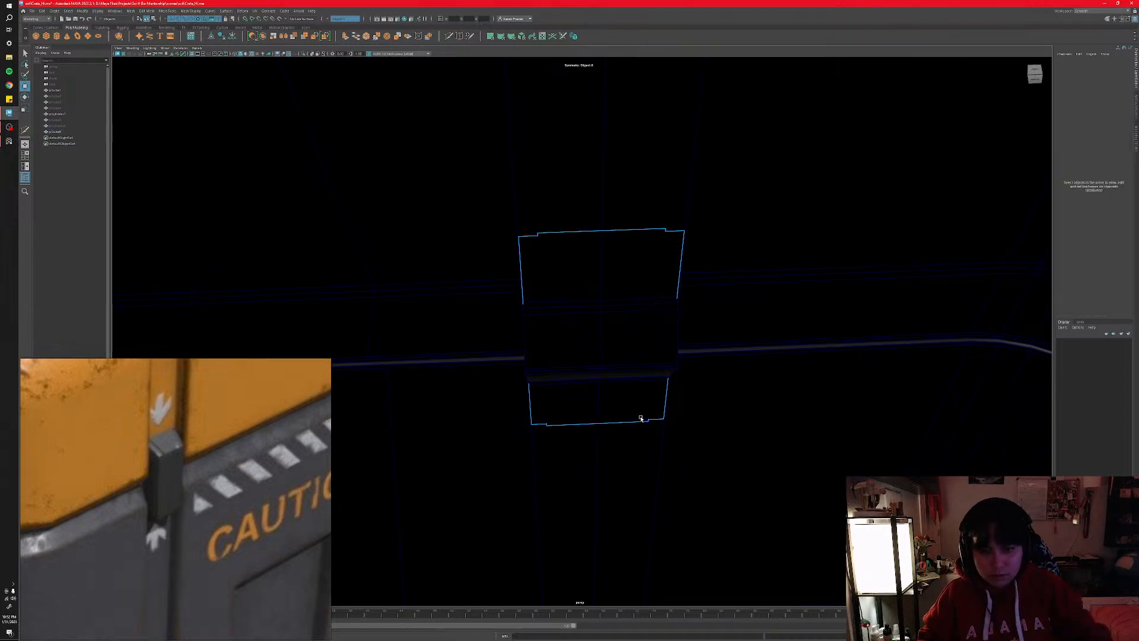
right_click_drag(603, 233, 631, 225)
- Examine the latch with its open back against the crate from the front and close up
left_click_drag(632, 345, 898, 434, "alt")
middle_click_drag(899, 434, 723, 379, "alt")
left_click_drag(723, 379, 716, 334, "alt")
key("ctrl+z")
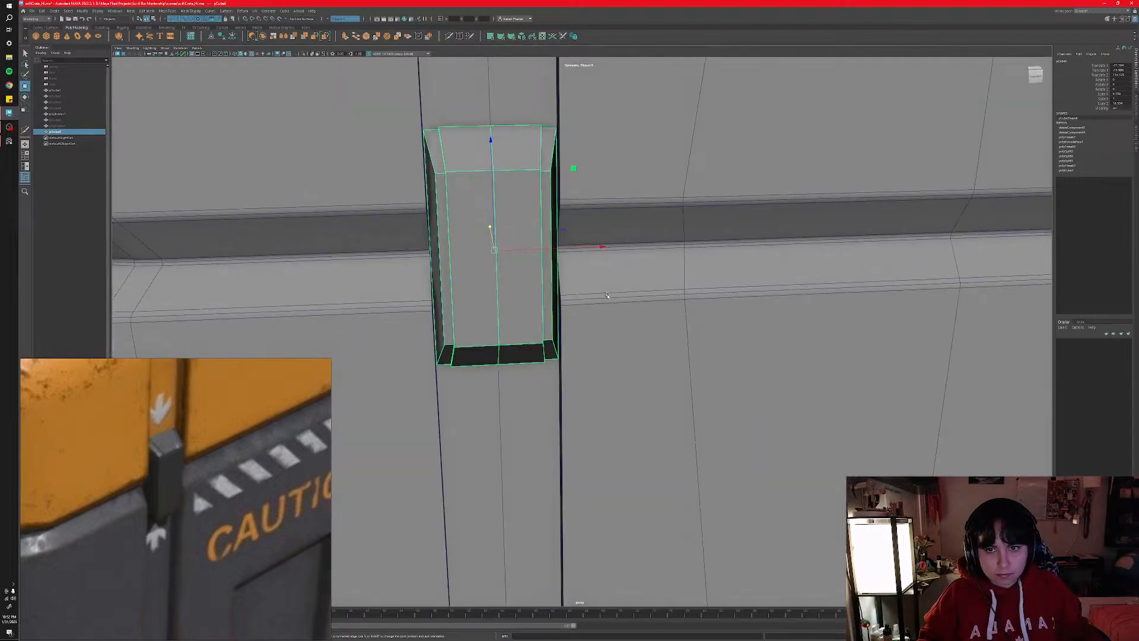
middle_click_drag(608, 295, 691, 288, "alt")
right_click_drag(691, 288, 502, 284, "alt")
left_click(500, 284)
left_click(578, 293)
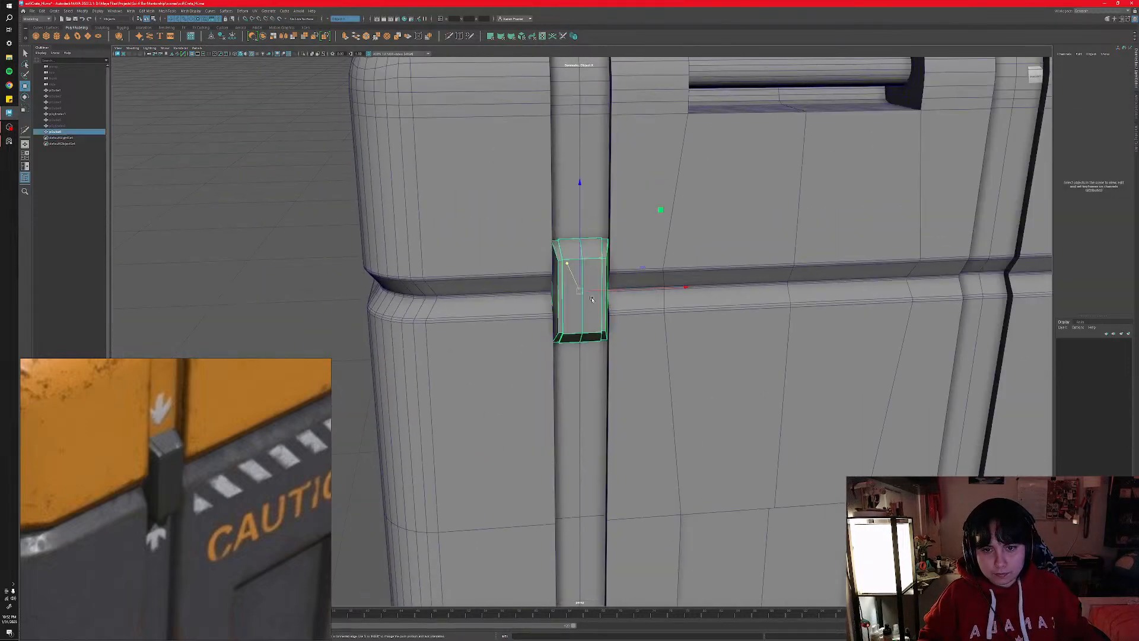
right_click(580, 309)
mouse_move(580, 309)
left_mouse_down("alt")
mouse_move(568, 313)
mouse_move(592, 298)
left_mouse_up("alt")
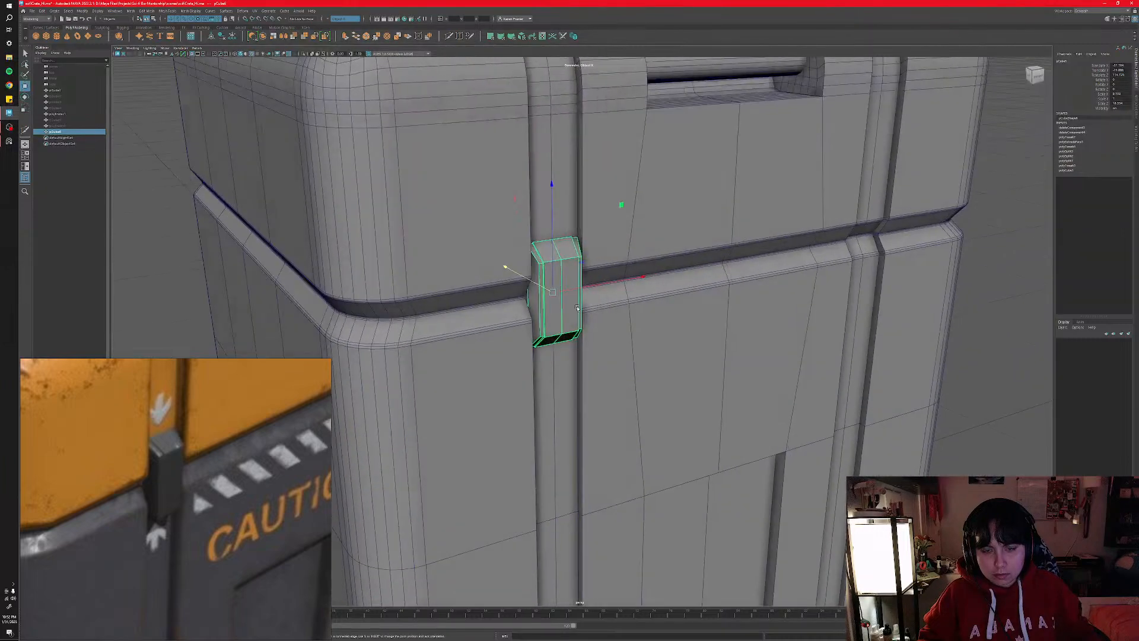
right_click_drag(521, 300, 559, 301, "alt")
middle_click_drag(554, 307, 613, 368, "alt")
scroll(613, 368, "up", 3)
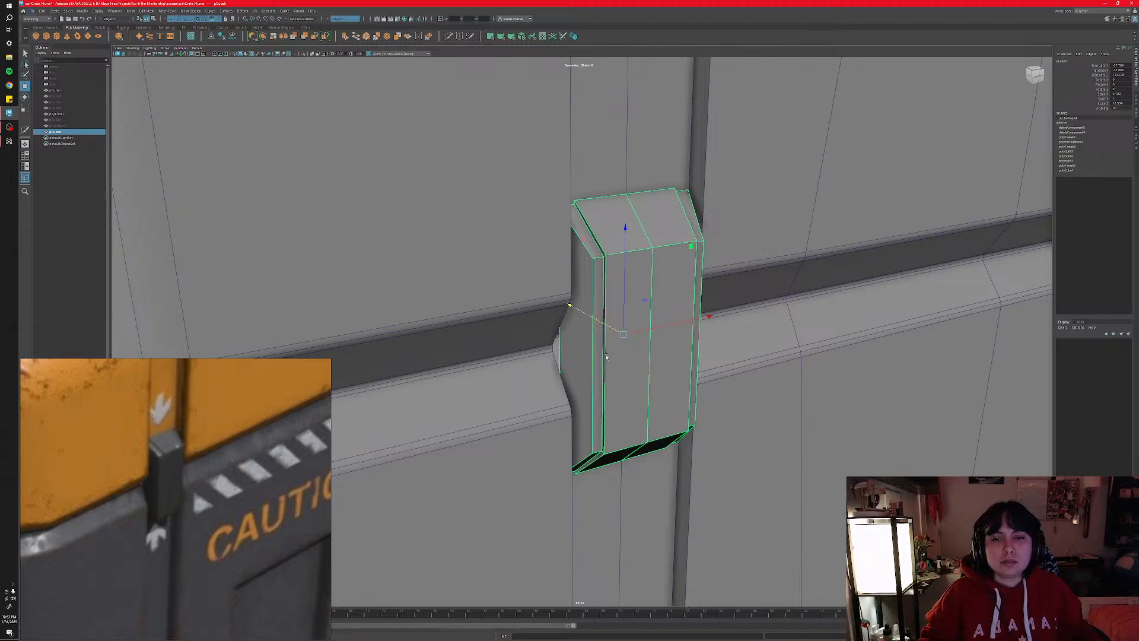
- Undo the deletions of the thin end strips and the back faces on the latch
left_click_drag(606, 356, 863, 396, "alt")
left_click_drag(665, 363, 633, 371, "alt")
key("ctrl+z")
key("ctrl+z")
key("ctrl+z")
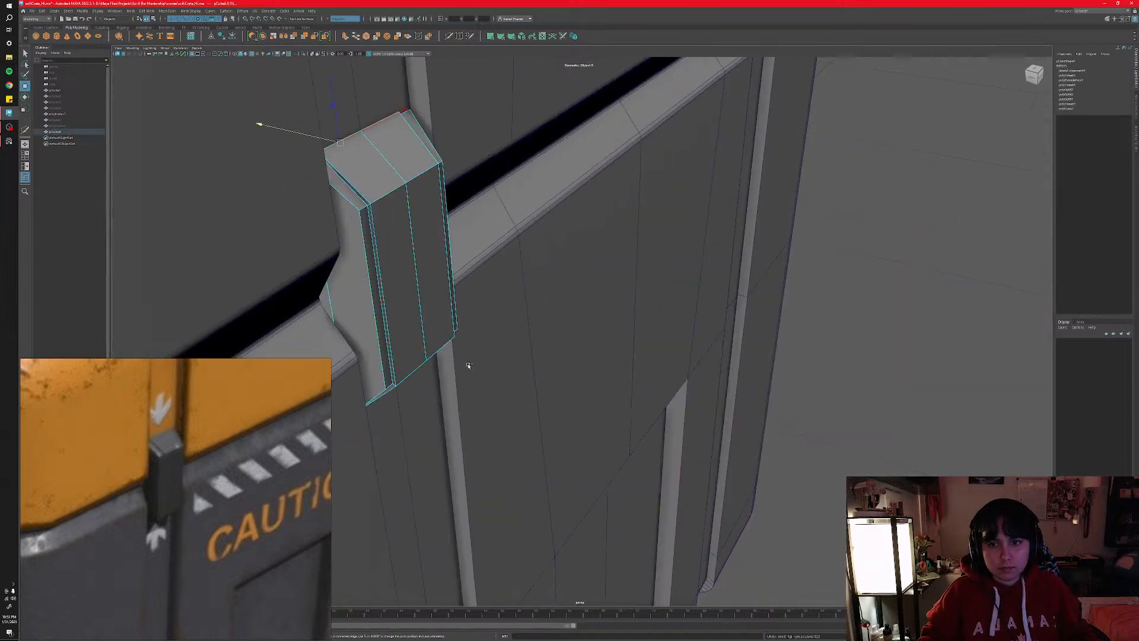
key("ctrl+z")
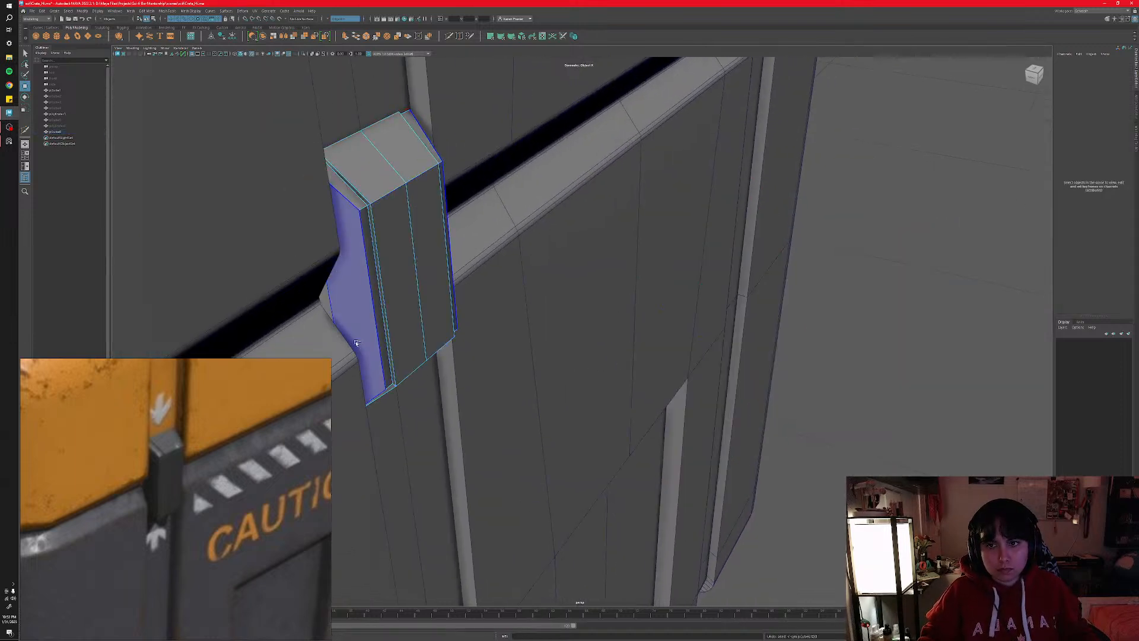
left_click_drag(347, 333, 455, 340, "alt")
key("ctrl+z")
key("ctrl+z")
key("ctrl+z")
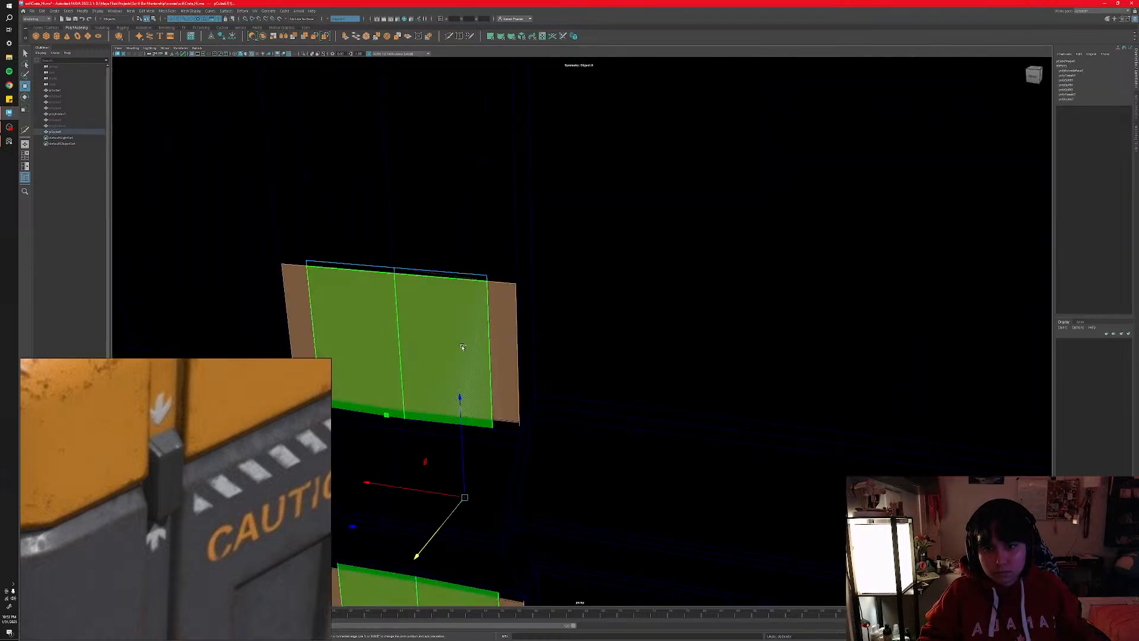
- Return the latch to object selection and move it outward, clear of the crate's front
right_click_drag(488, 341, 507, 329)
left_click_drag(578, 341, 468, 333, "alt")
right_click_drag(469, 333, 373, 311, "alt")
left_click_drag(350, 281, 827, 381)
middle_click_drag(827, 382, 536, 351, "alt")
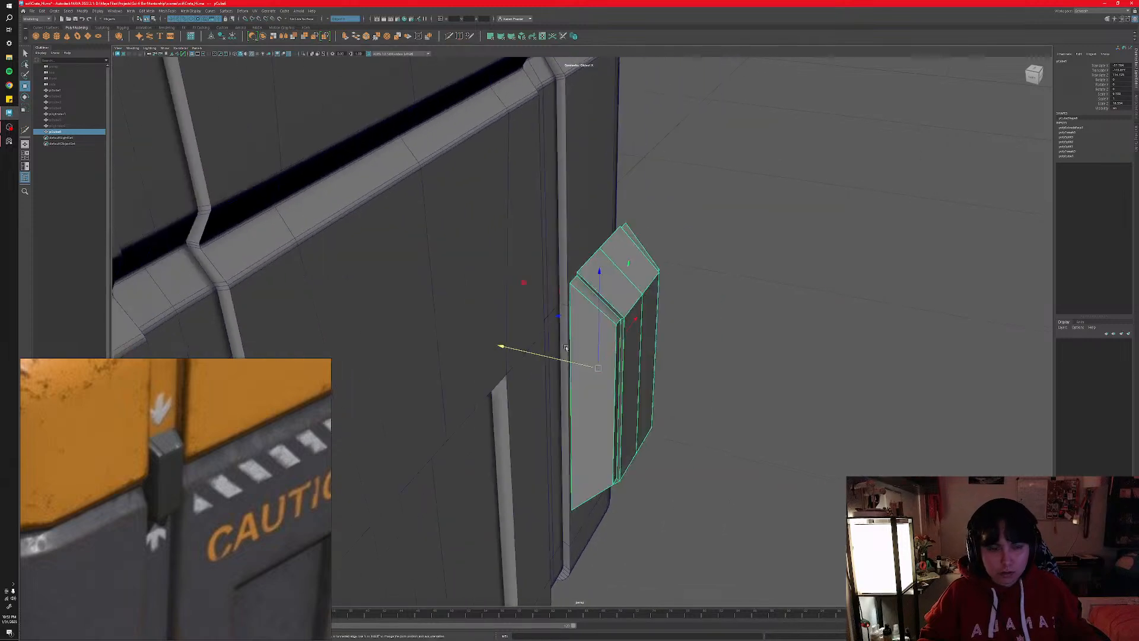
- Turn off symmetry and select all edges of the latch
left_click_drag(537, 351, 673, 398, "alt")
right_click(671, 404)
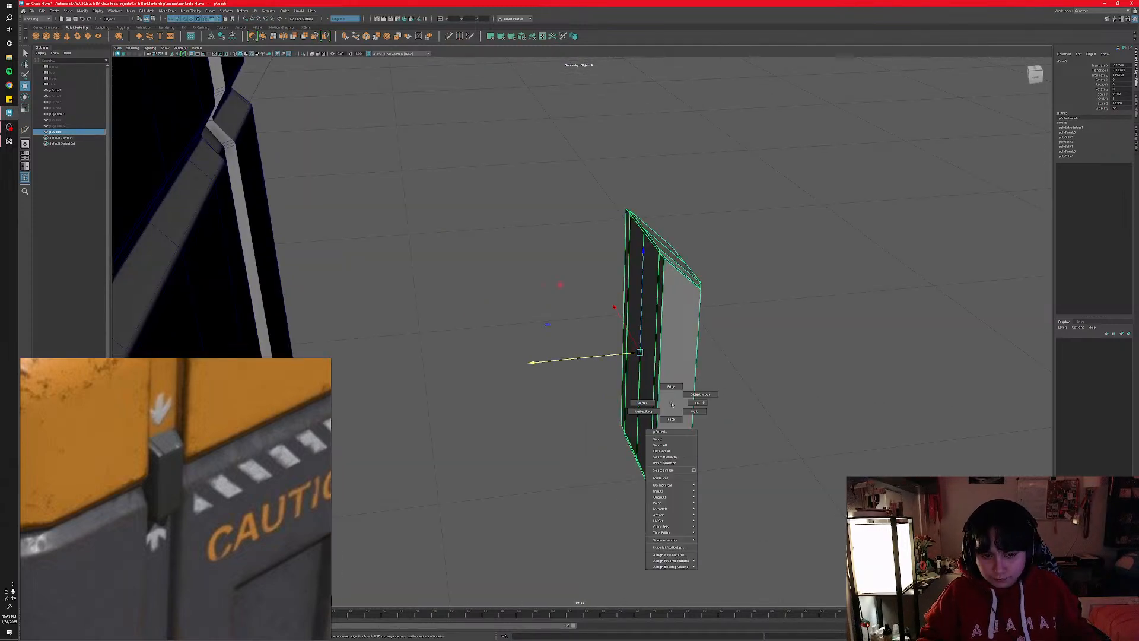
left_click(671, 386)
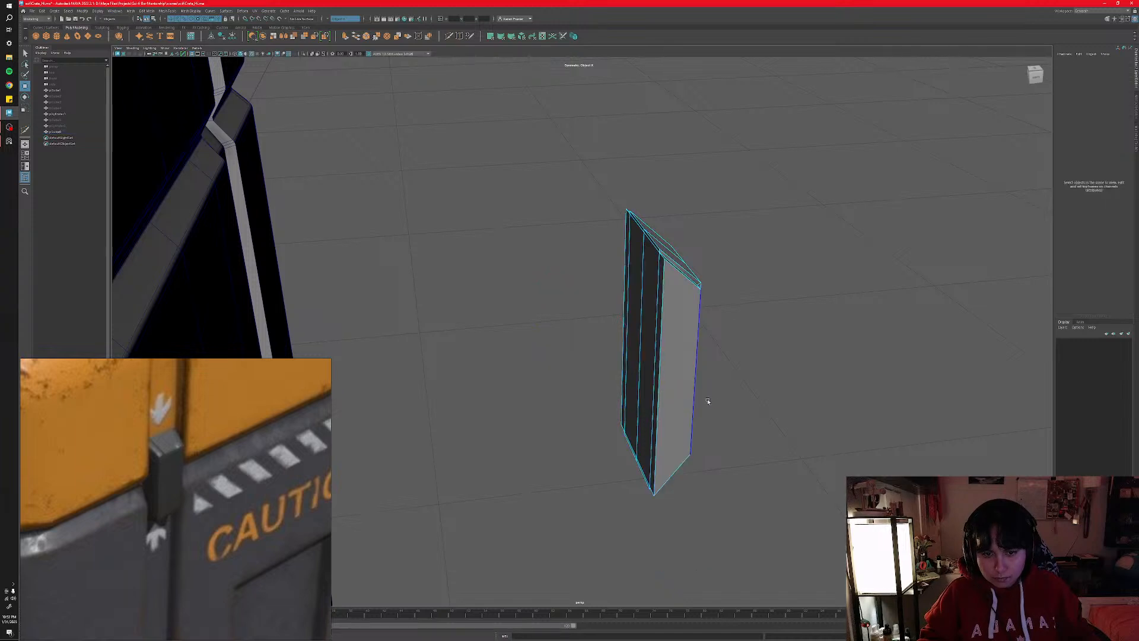
left_click_drag(706, 399, 729, 527, "alt")
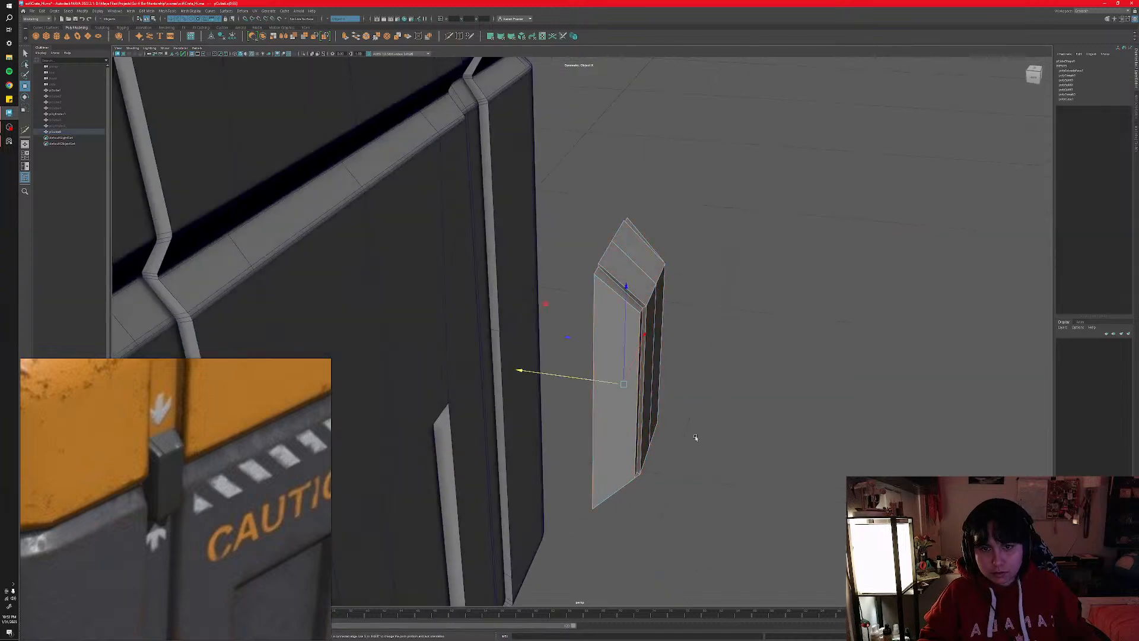
left_click(339, 21)
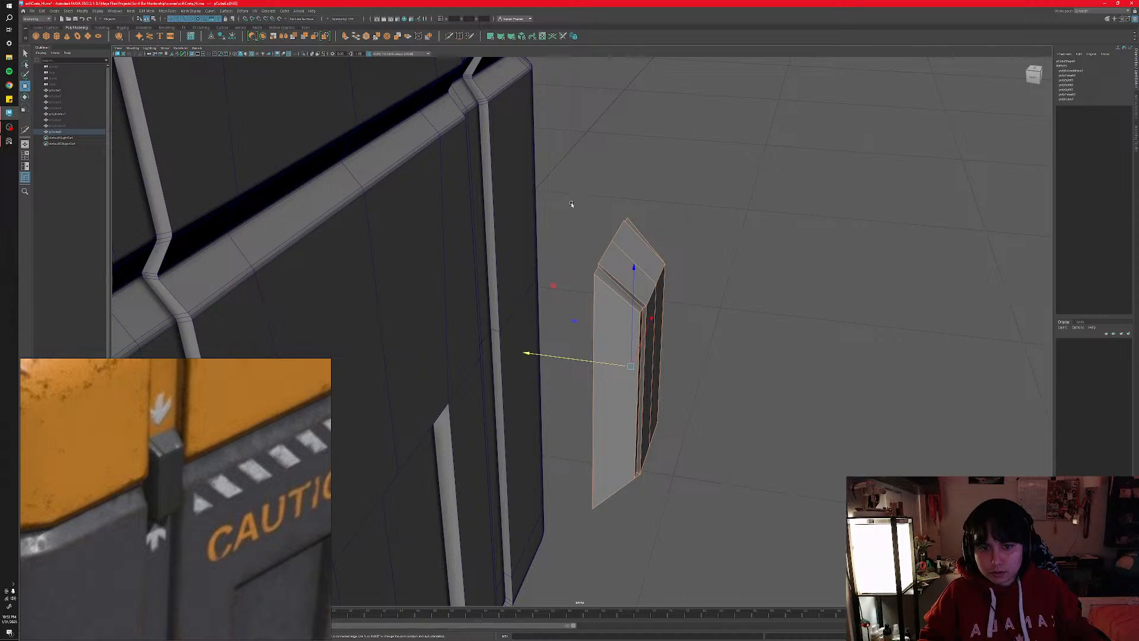
left_click_drag(571, 203, 725, 518)
- Remove the vertical centre edge loop around the latch's front, sloped ends and back from the edge selection
left_click_drag(678, 488, 644, 486, "alt")
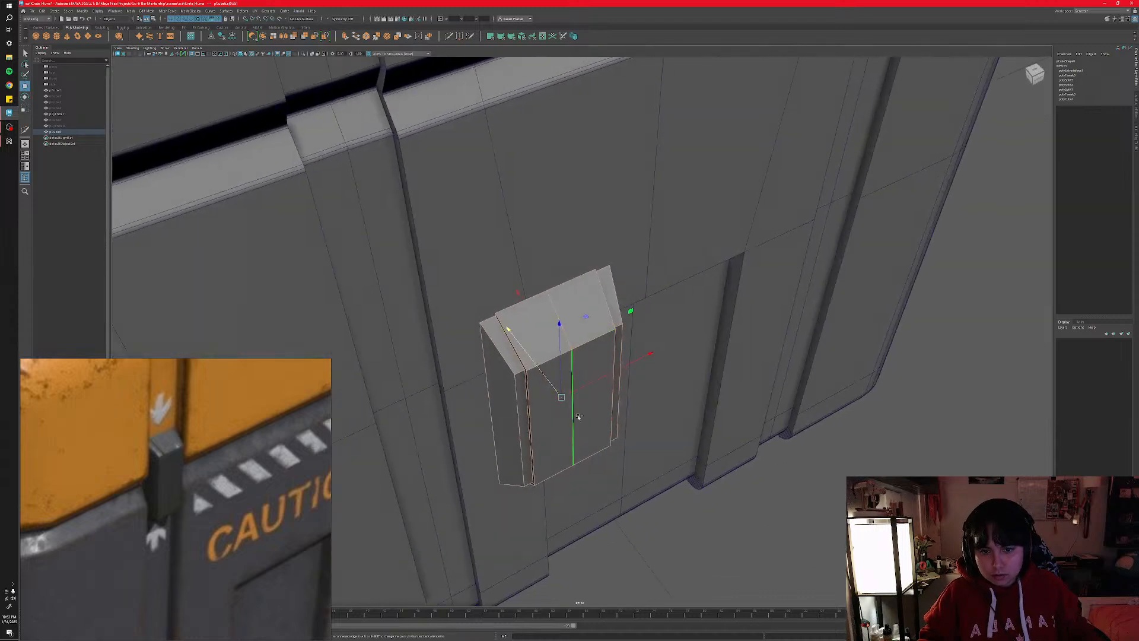
left_click_drag(577, 434, 601, 407, "alt")
scroll(601, 406, "up", 5)
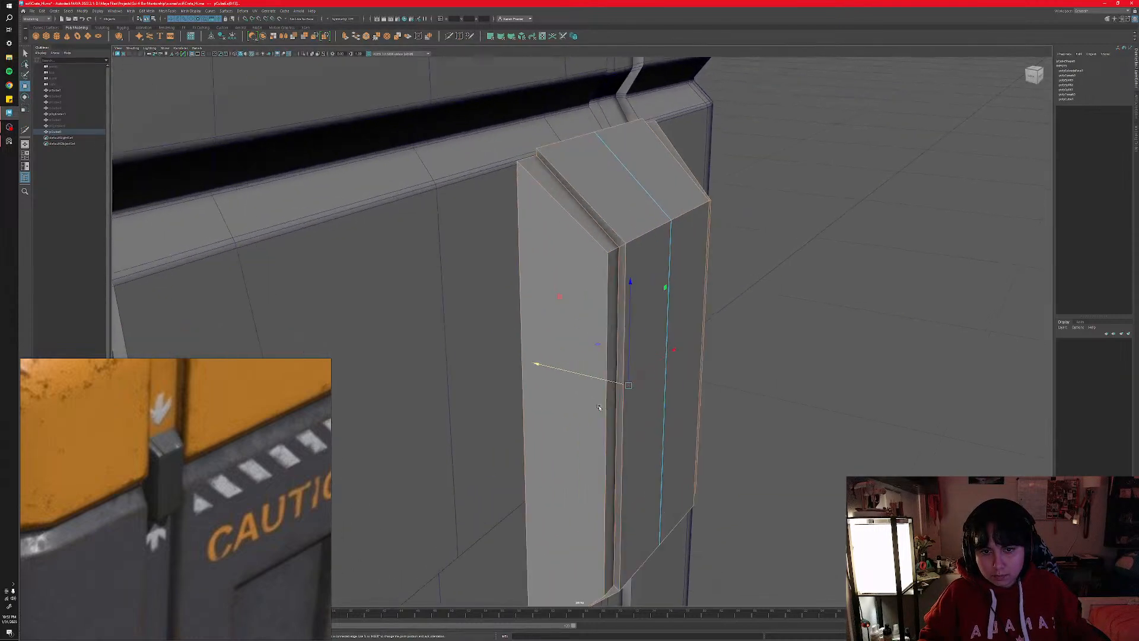
left_click_drag(571, 307, 608, 313, "alt")
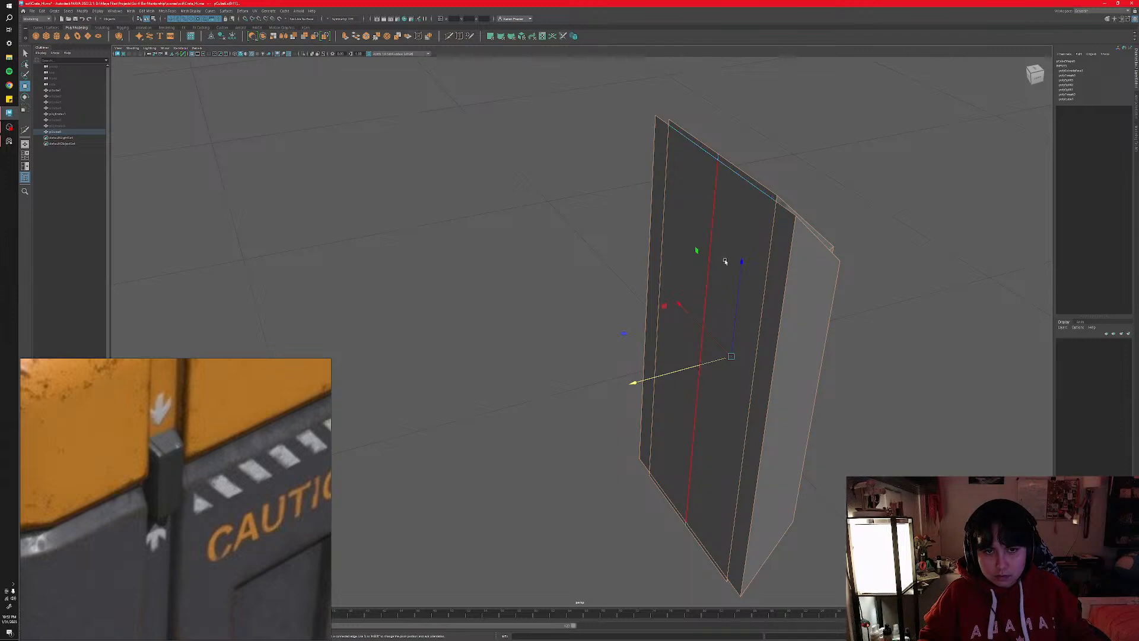
left_click(727, 267)
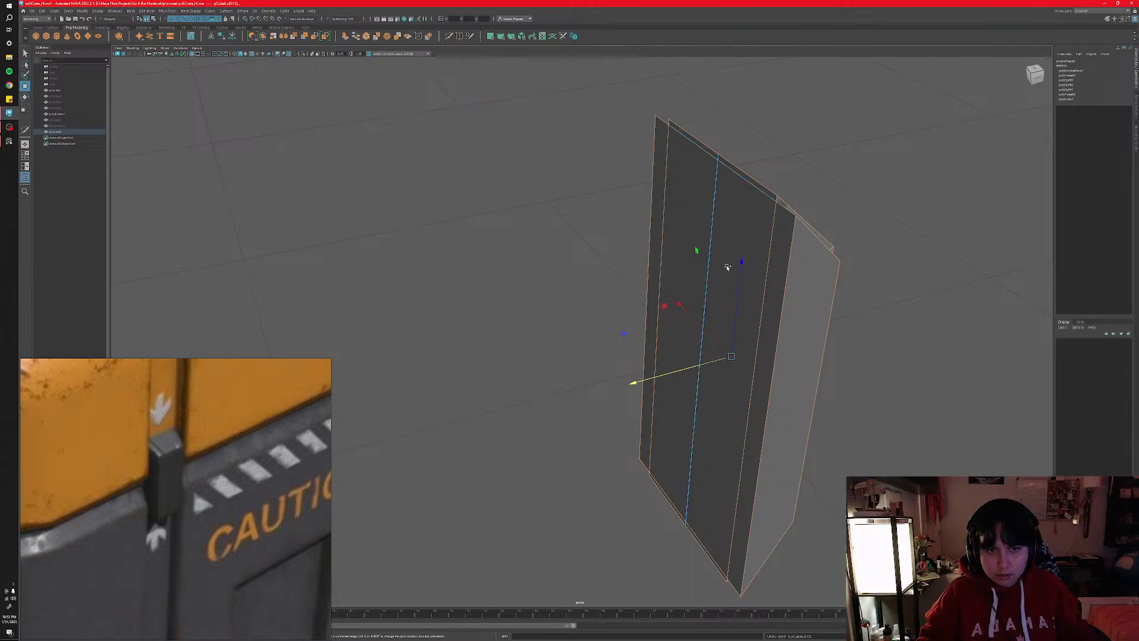
left_click_drag(759, 332, 766, 355, "alt")
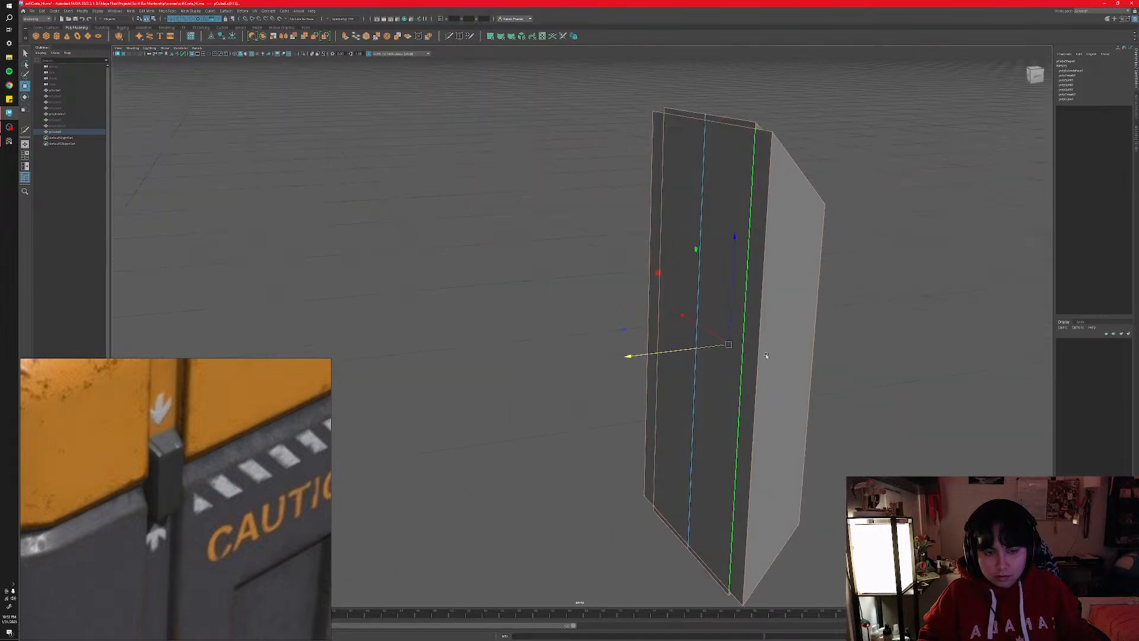
- Try to bevel the latch's selected edges with a small fraction and inspect its upper back corner
right_click_drag(749, 389, 772, 394, "shift")
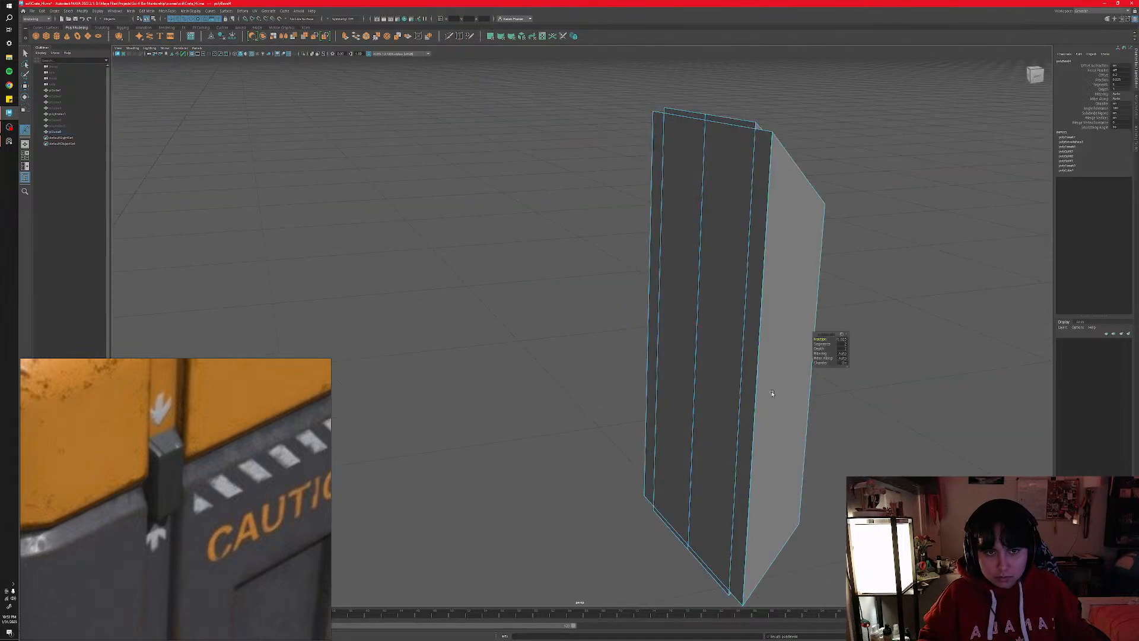
left_click_drag(826, 339, 843, 338)
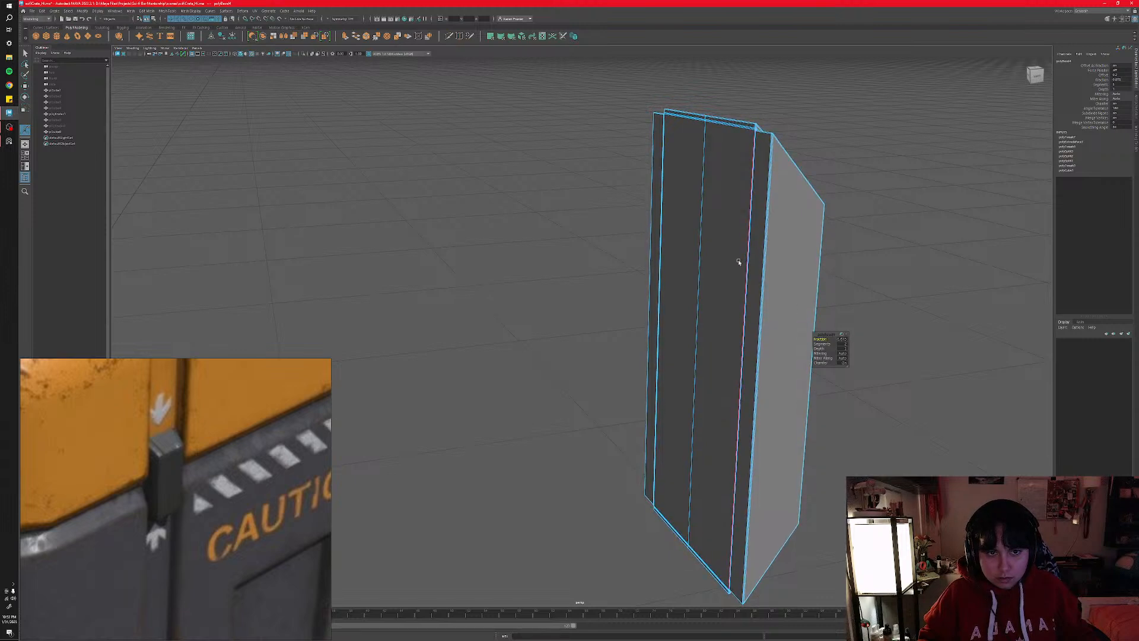
middle_click_drag(739, 261, 706, 386, "alt")
scroll(711, 374, "up", 5)
middle_click_drag(768, 317, 651, 351, "alt")
scroll(654, 349, "up", 3)
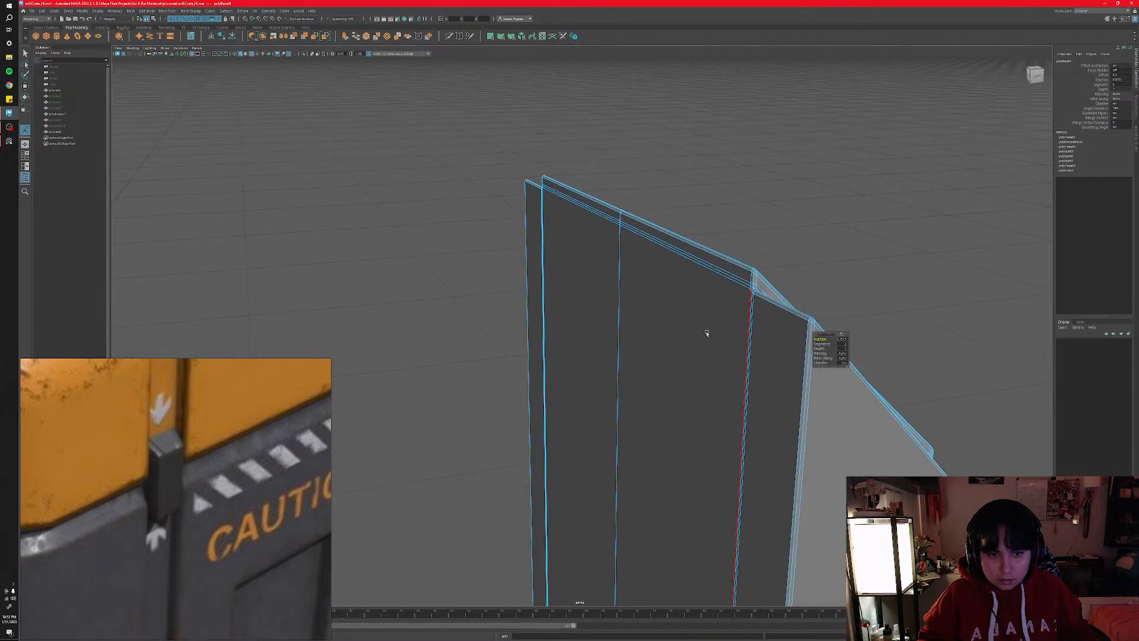
- Undo the bevel on the latch's edges
key("ctrl+z")
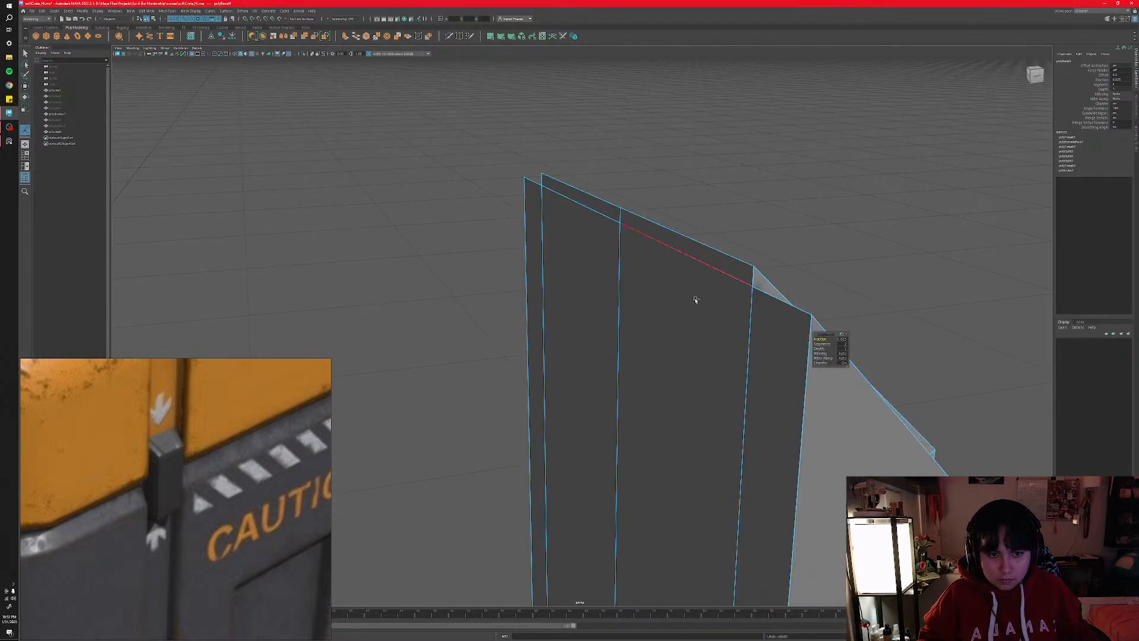
key("ctrl+z")
key("ctrl+z")
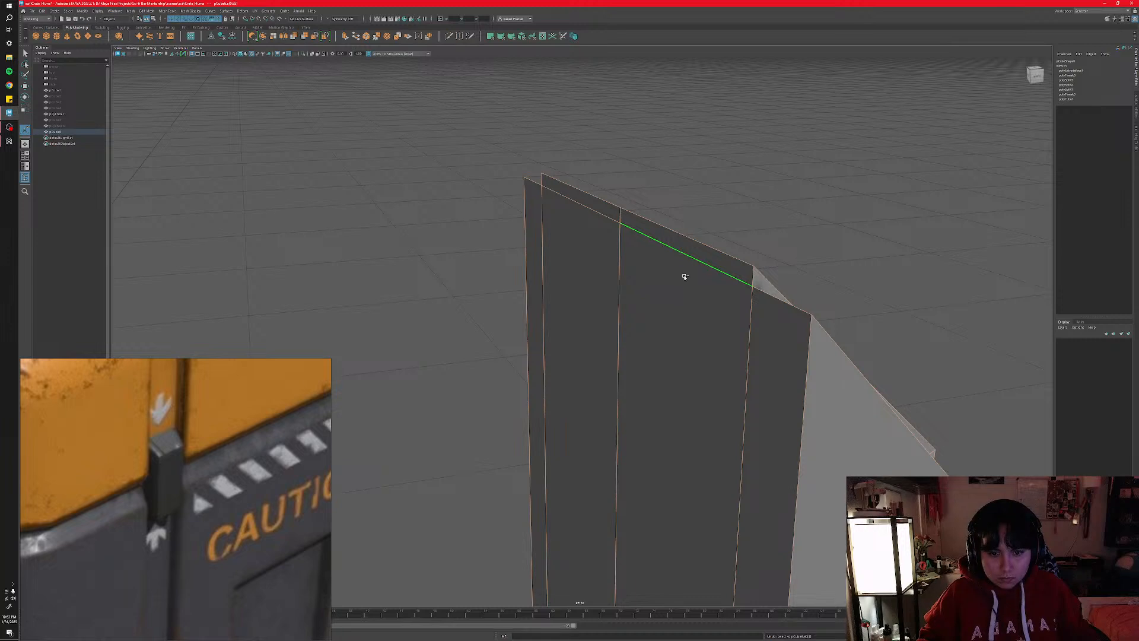
- Remove the upper and lower edges of the latch's middle back panel from the edge selection
left_click_drag(729, 338, 677, 342, "alt")
left_click(513, 377)
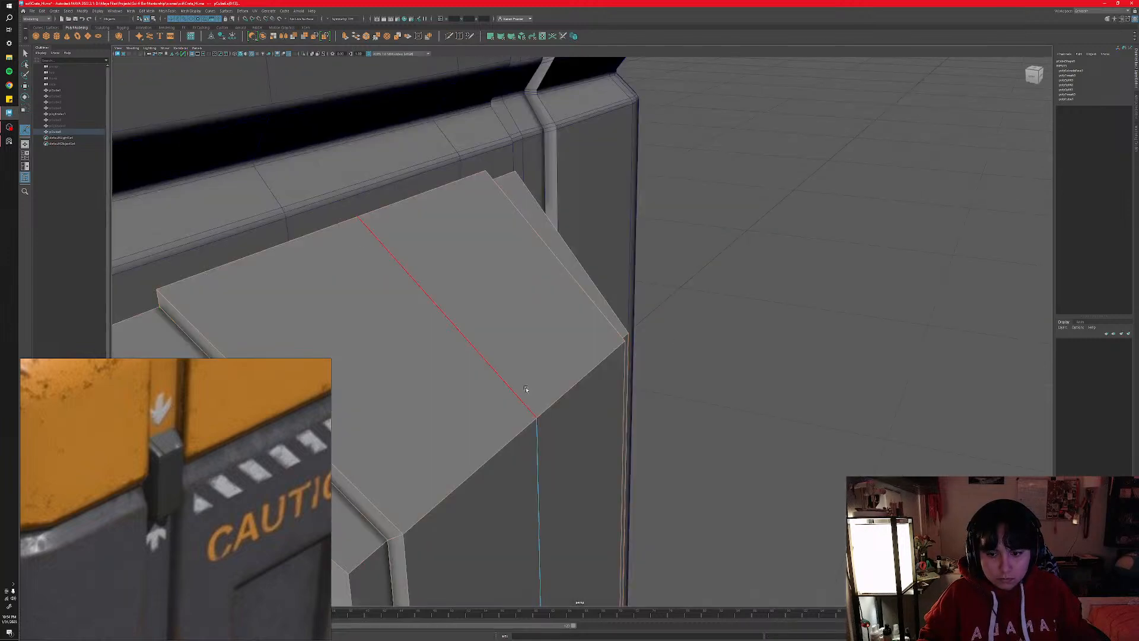
left_click_drag(526, 393, 676, 279, "alt")
left_click(633, 256, "ctrl")
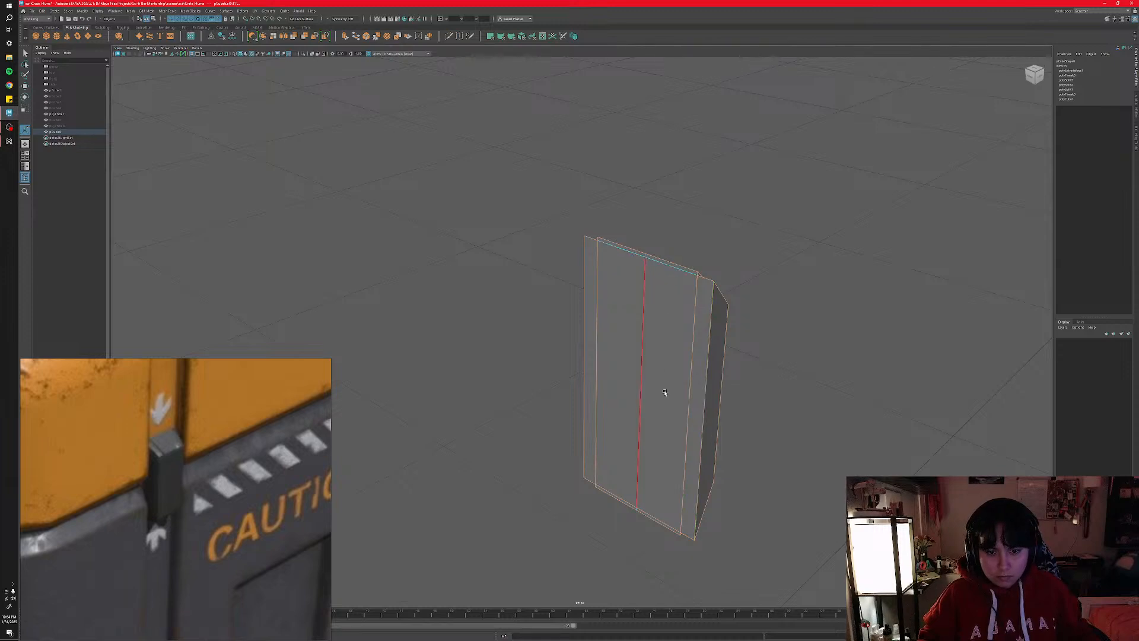
left_click_drag(665, 394, 649, 338, "alt")
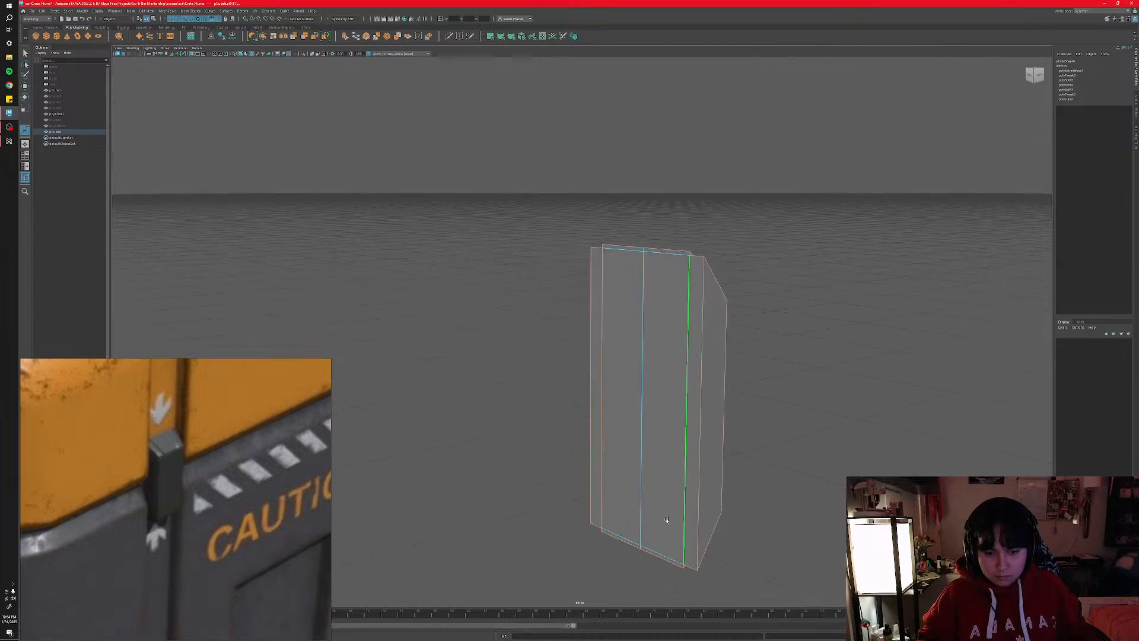
left_click_drag(666, 521, 685, 490, "alt")
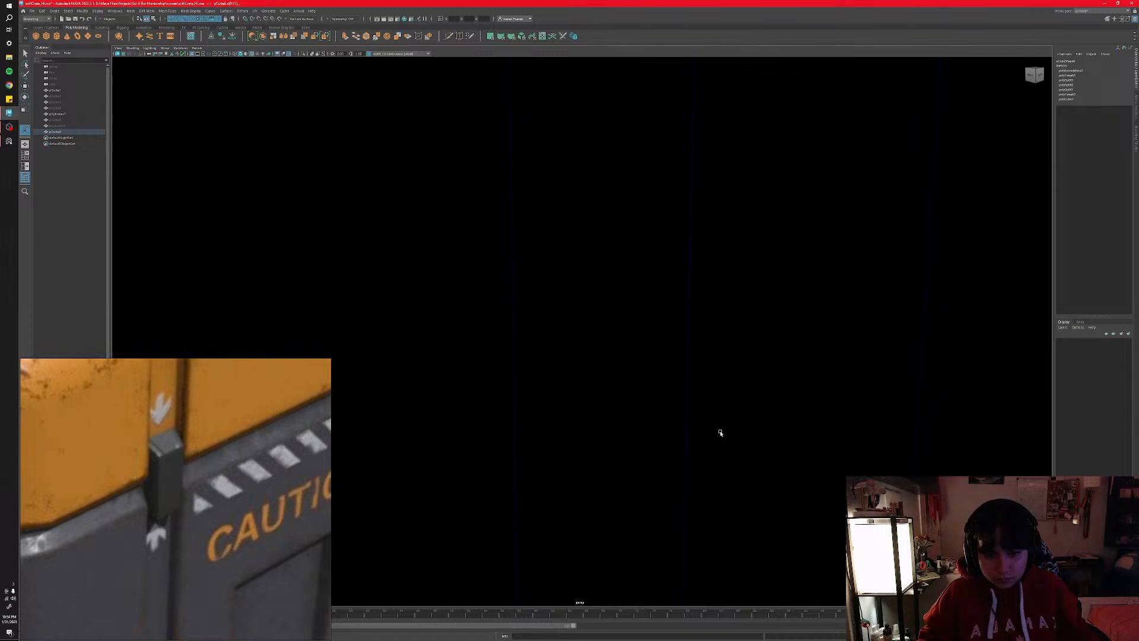
left_click_drag(720, 433, 705, 414, "alt")
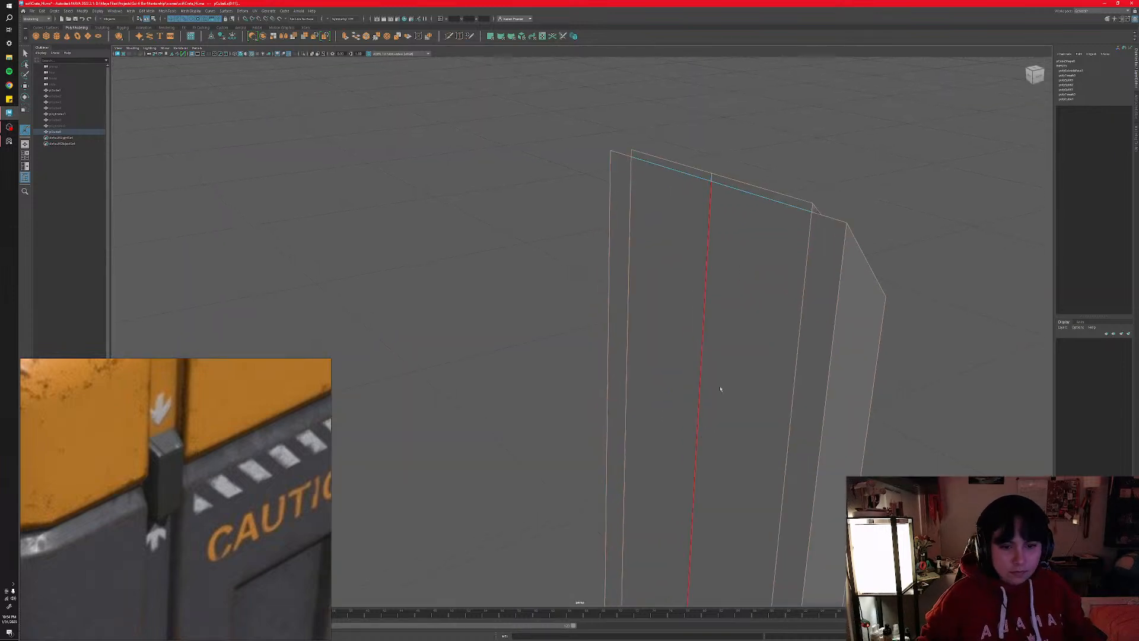
- Bevel the remaining selected latch edges with a small fraction and leave edge selection
right_click_drag(721, 389, 751, 389, "shift")
left_click_drag(756, 371, 729, 380, "alt")
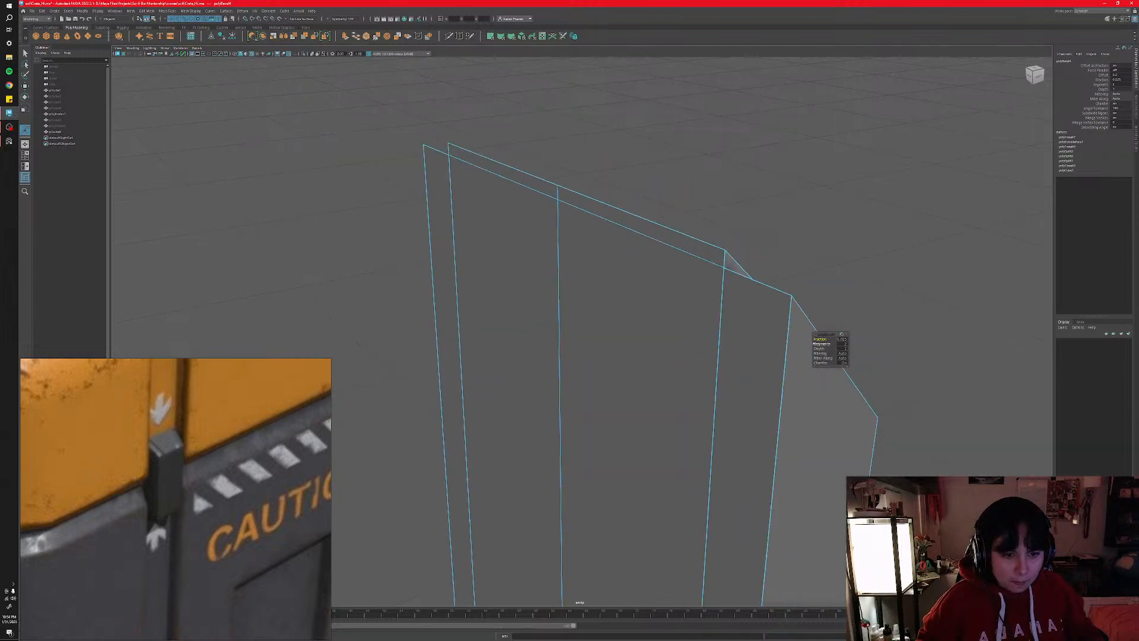
left_click_drag(820, 338, 833, 339)
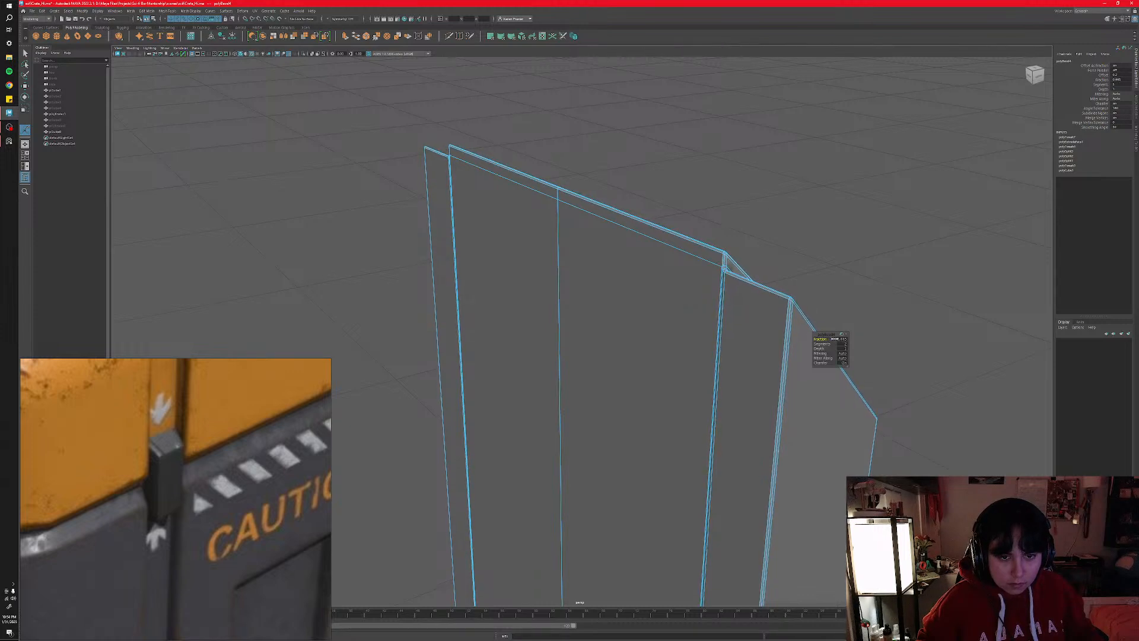
left_click_drag(789, 332, 642, 316, "alt")
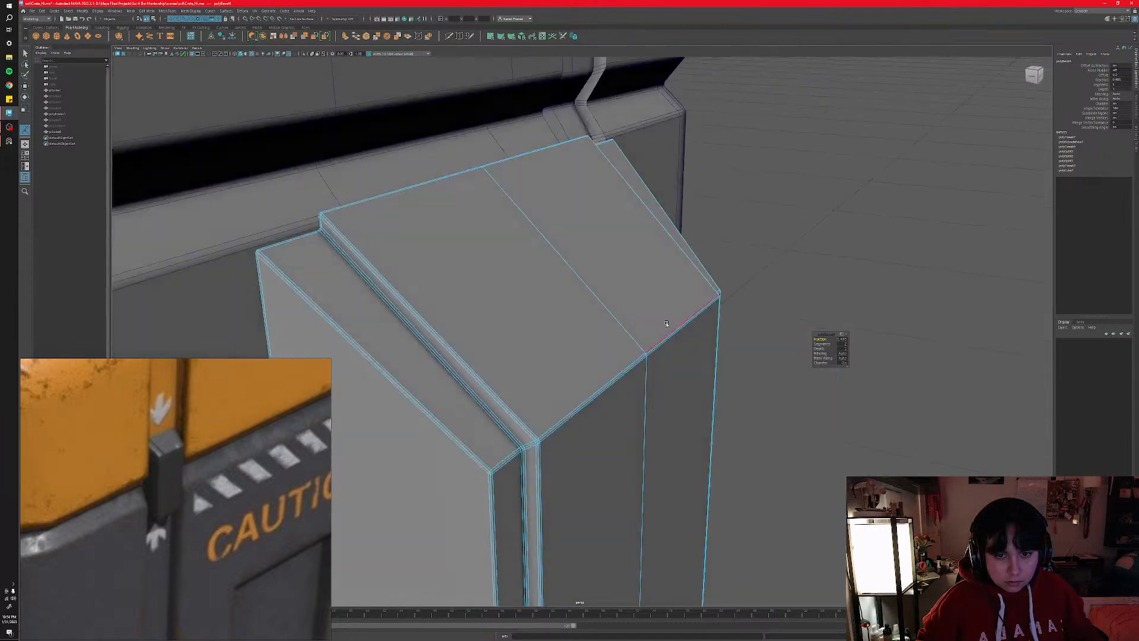
right_click_drag(673, 344, 694, 323, "alt")
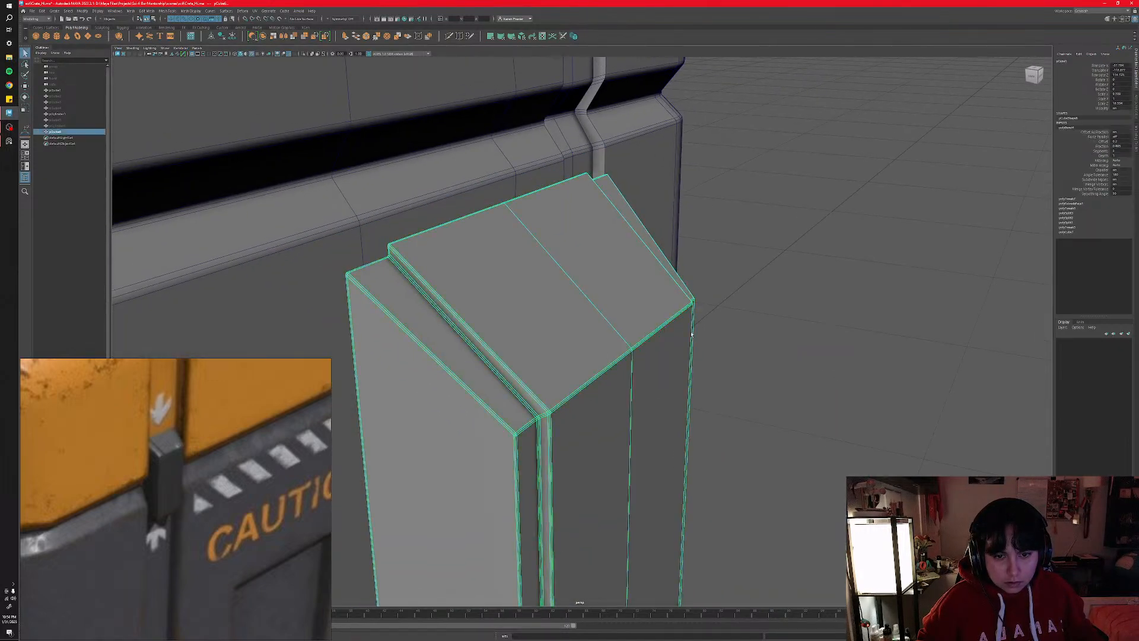
left_click(801, 388)
right_click_drag(801, 390, 638, 387, "alt")
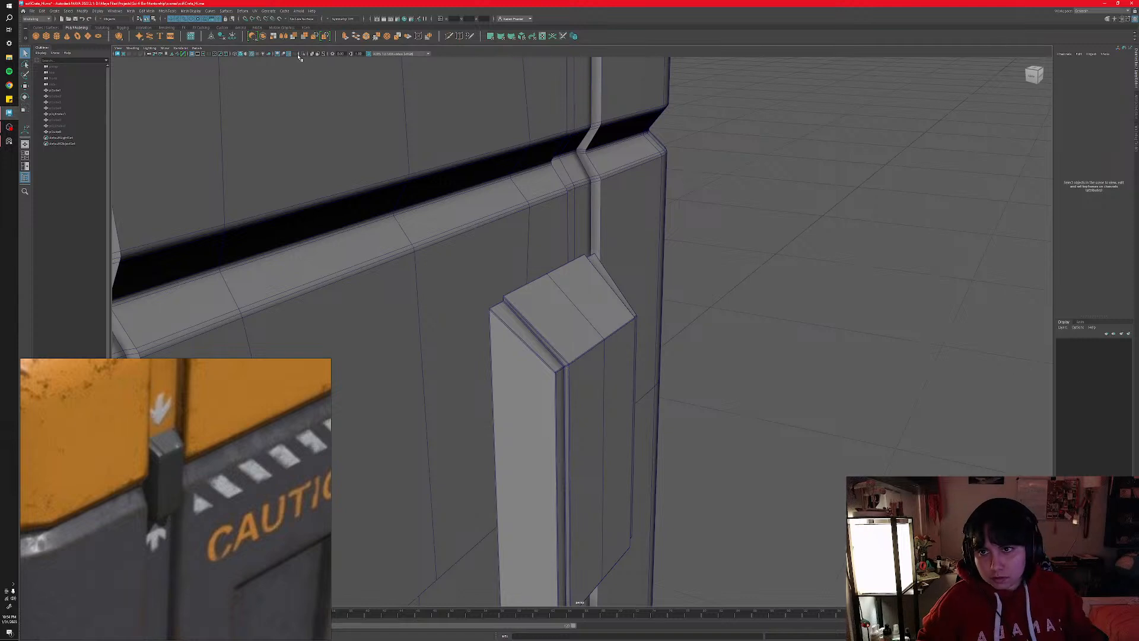
- Hide the wireframe overlay on the shaded model and check the bevelled latch from the side
left_click(256, 54)
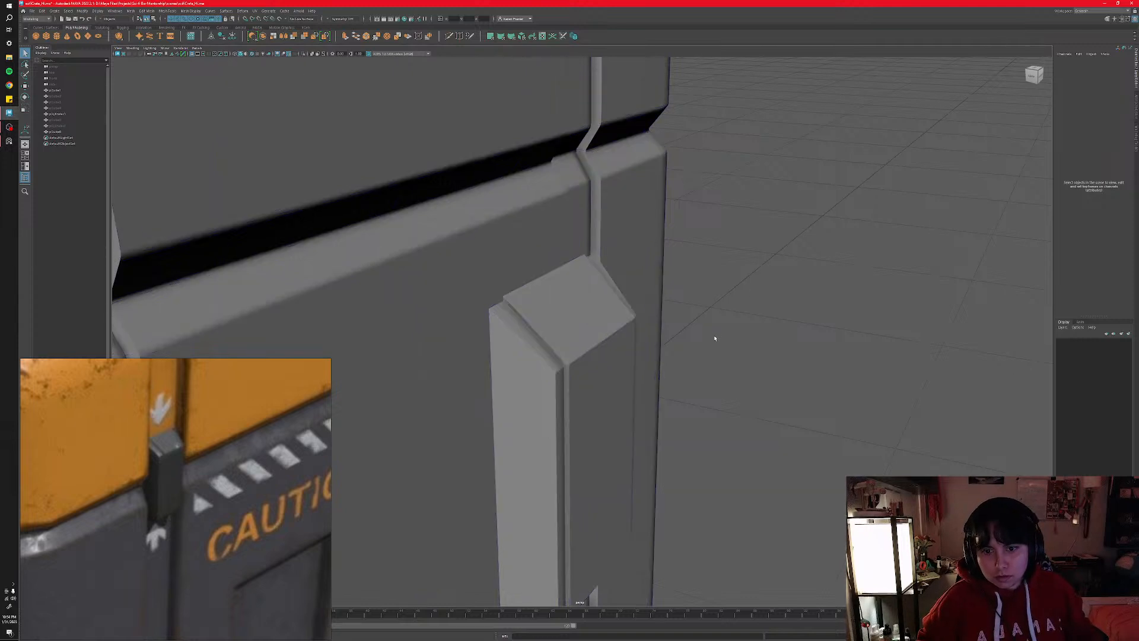
right_click_drag(715, 338, 709, 326, "alt")
left_click_drag(710, 326, 625, 358, "alt")
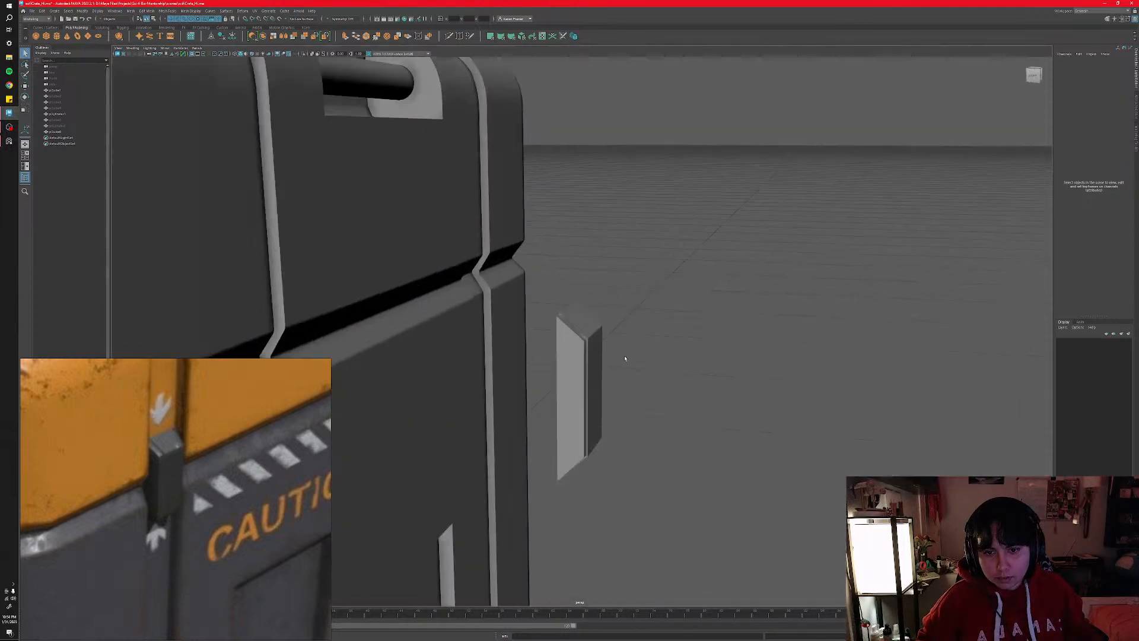
scroll(630, 351, "up", 9)
- Reopen the latch's bevel settings and adjust the bevel fraction
left_click(597, 334)
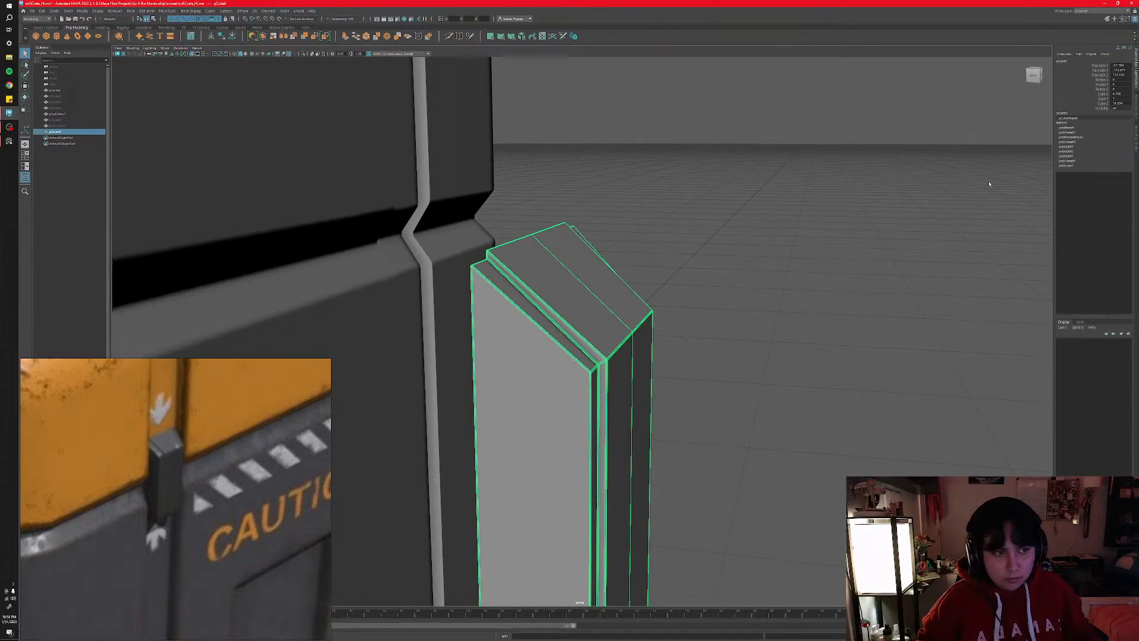
left_click(1072, 128)
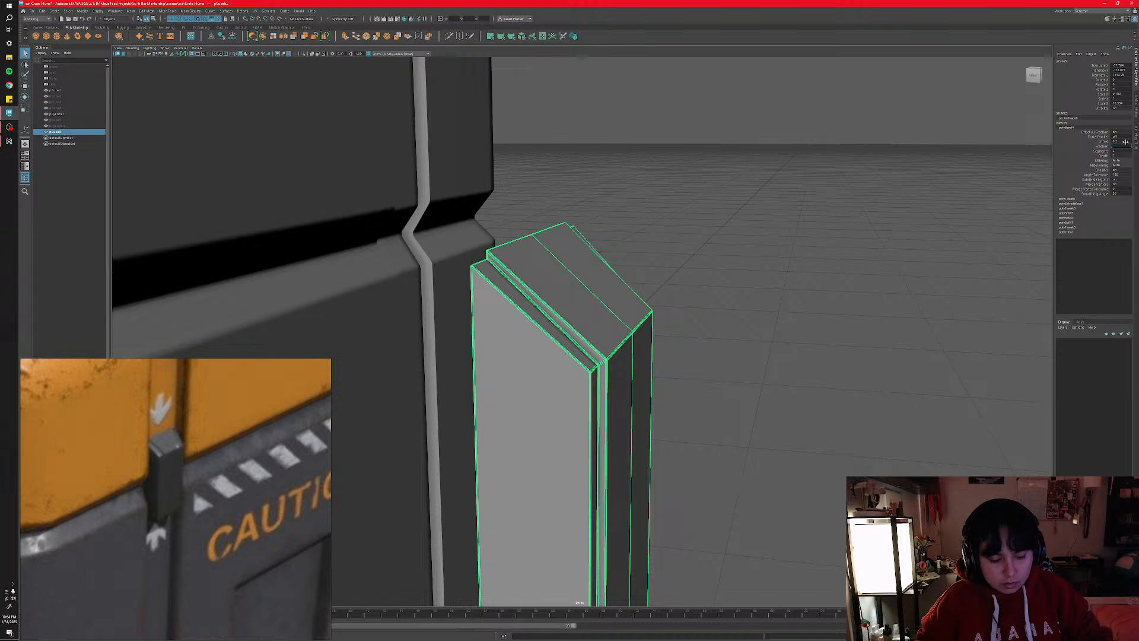
key("Return")
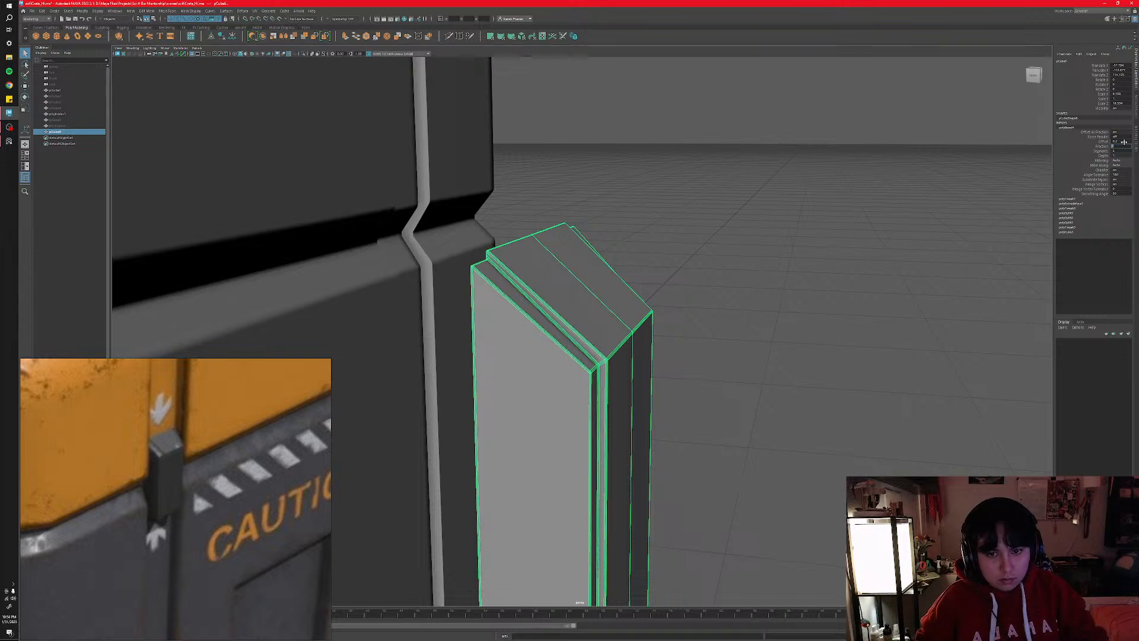
- Deselect the latch and examine its bevelled edges against the crate from a distance and close up
right_click_drag(628, 390, 653, 381)
left_click(749, 419)
scroll(743, 424, "down", 4)
mouse_move(742, 425)
left_mouse_down("alt")
mouse_move(700, 411)
mouse_move(720, 428)
mouse_move(651, 430)
mouse_move(732, 429)
left_mouse_up("alt")
scroll(704, 412, "down", 6)
scroll(732, 428, "down", 2)
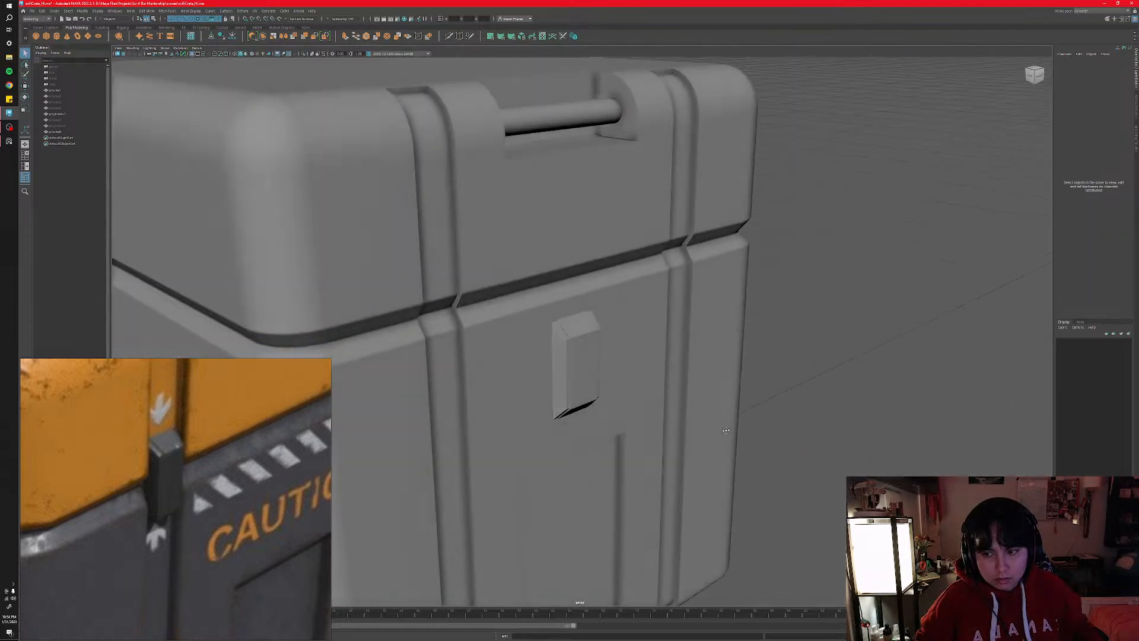
scroll(726, 431, "up", 8)
scroll(560, 345, "up", 6)
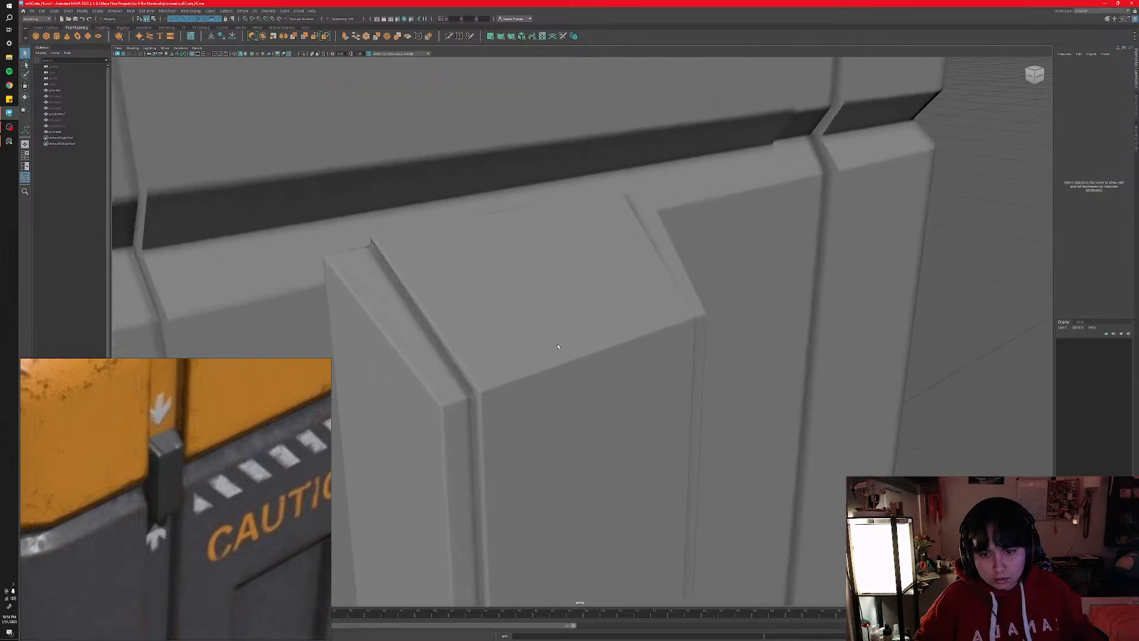
- Select the latch, switch it to face selection and select the large flat faces on its hidden back
left_click(551, 348)
left_click_drag(490, 355, 620, 360, "alt")
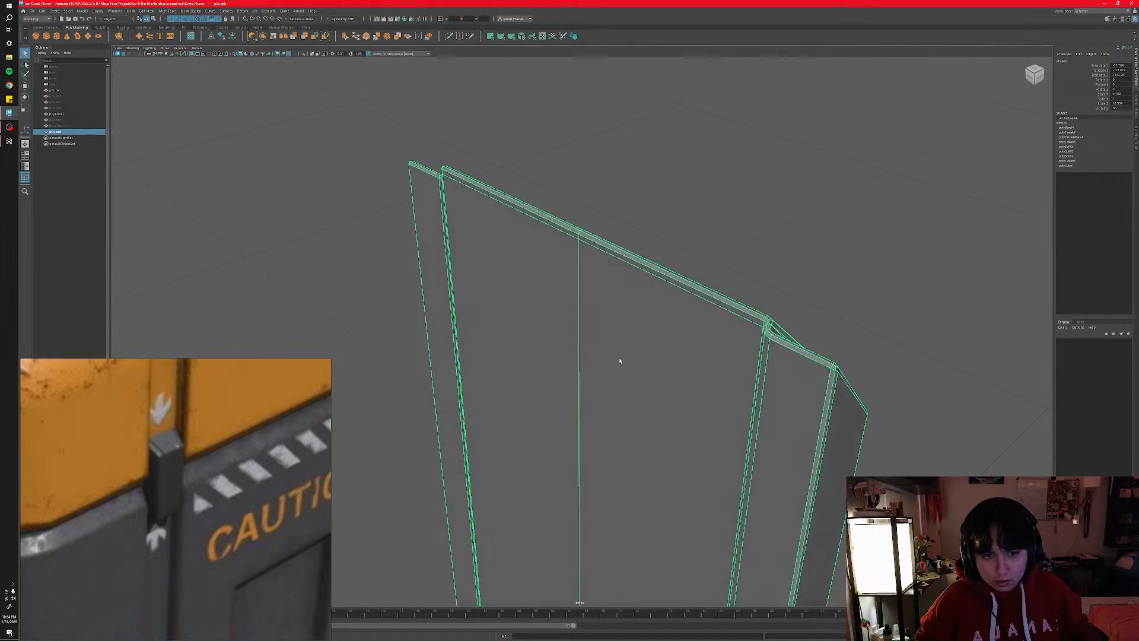
right_click(678, 389)
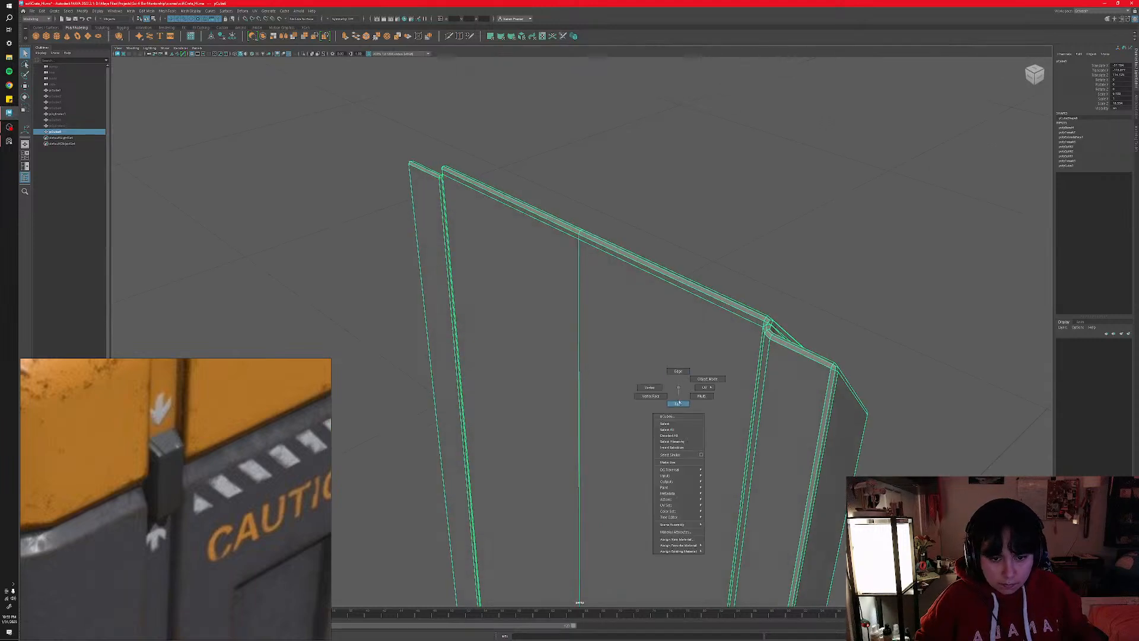
left_click(678, 402)
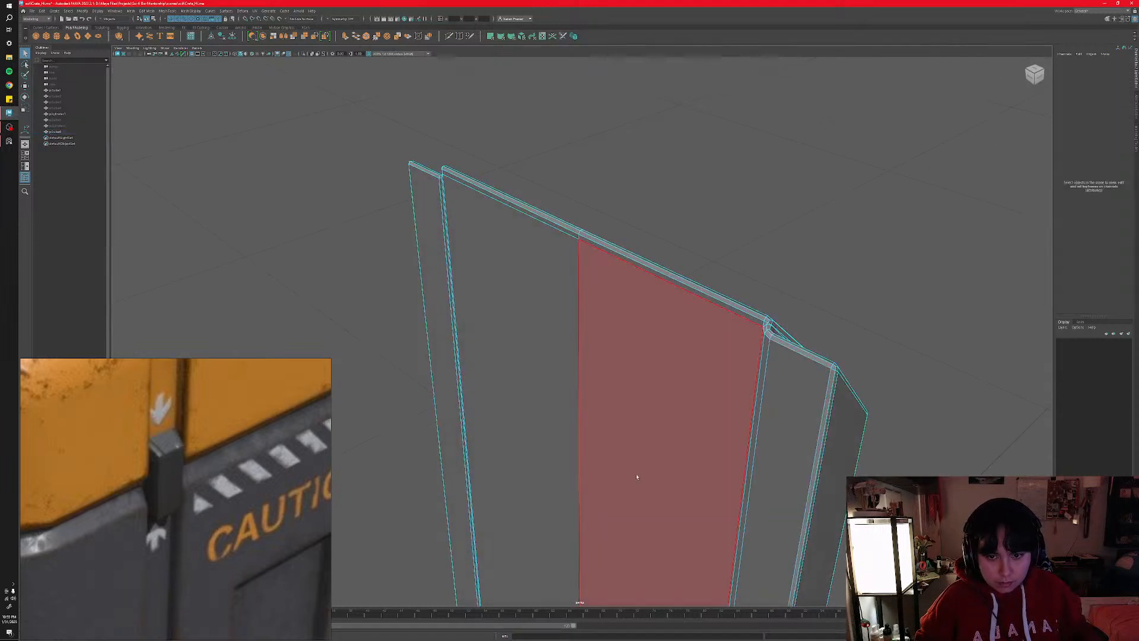
left_click_drag(636, 476, 719, 254, "alt")
left_click(710, 394)
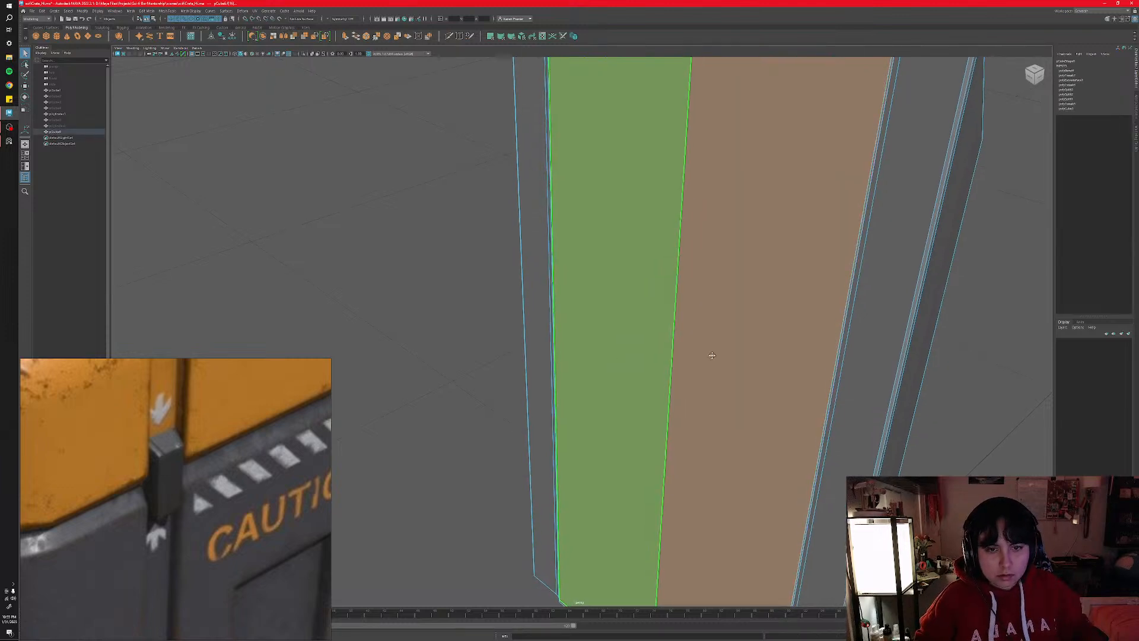
middle_click_drag(714, 356, 713, 318, "alt")
left_click_drag(714, 319, 741, 363, "alt")
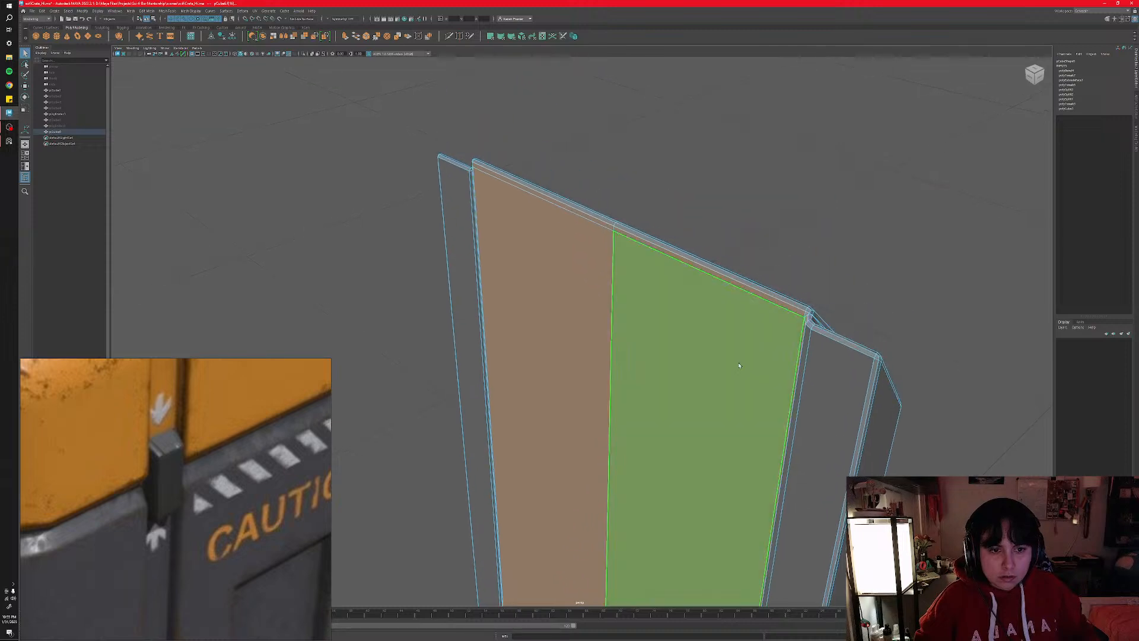
right_click_drag(741, 363, 766, 360, "alt")
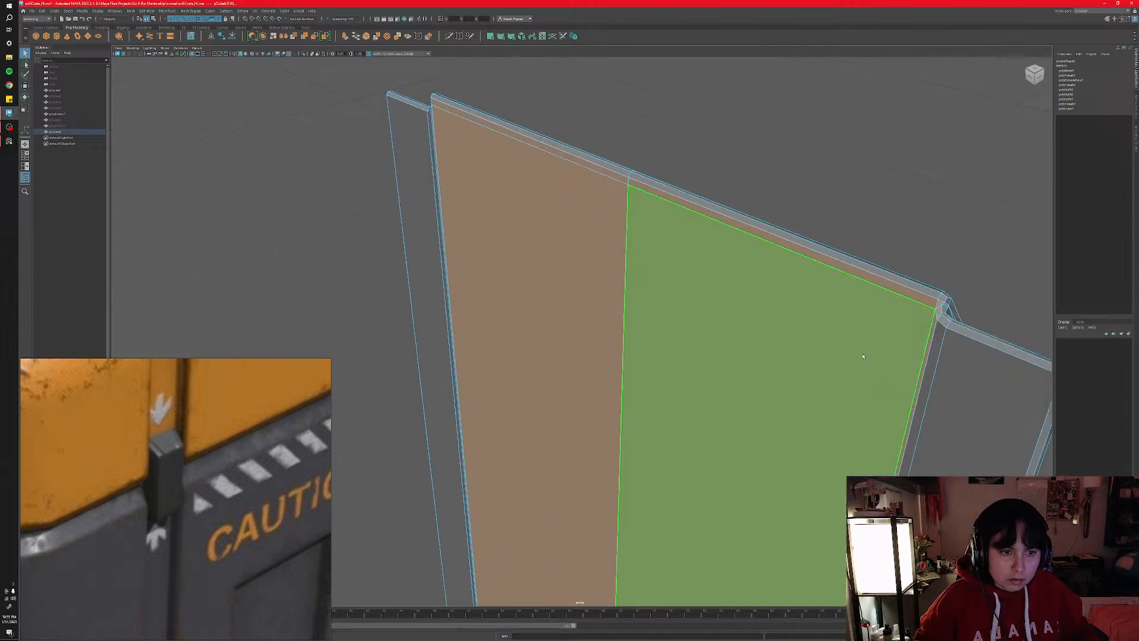
left_click_drag(863, 356, 741, 314, "alt")
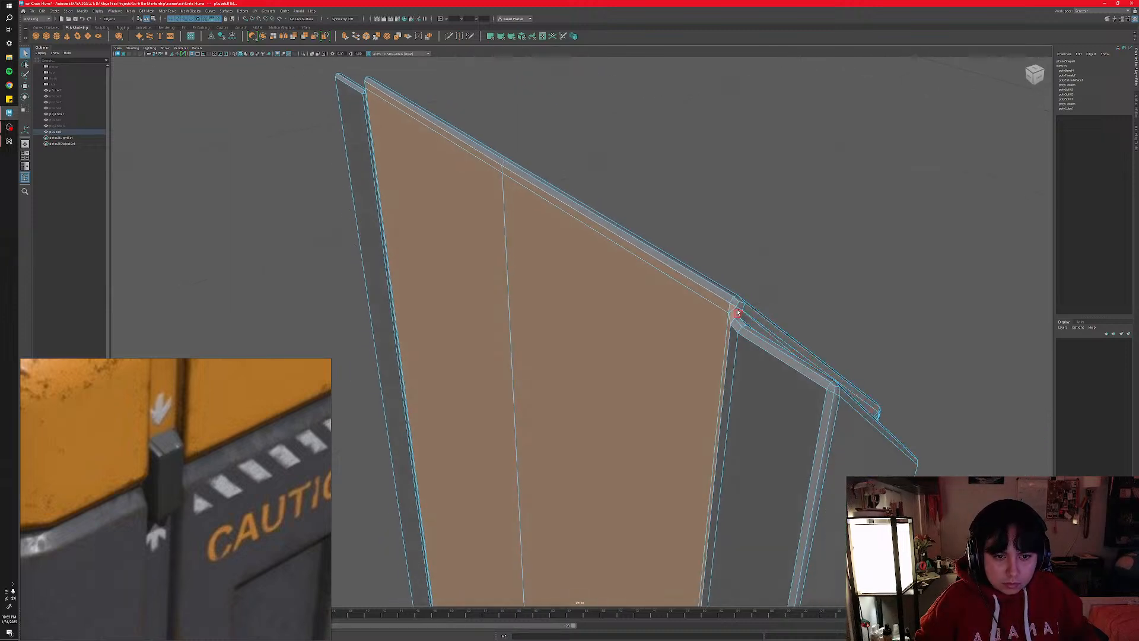
- Try deleting the small bevel face at the stepped top corner of the latch's back, and undo it
left_click(738, 313)
key("f")
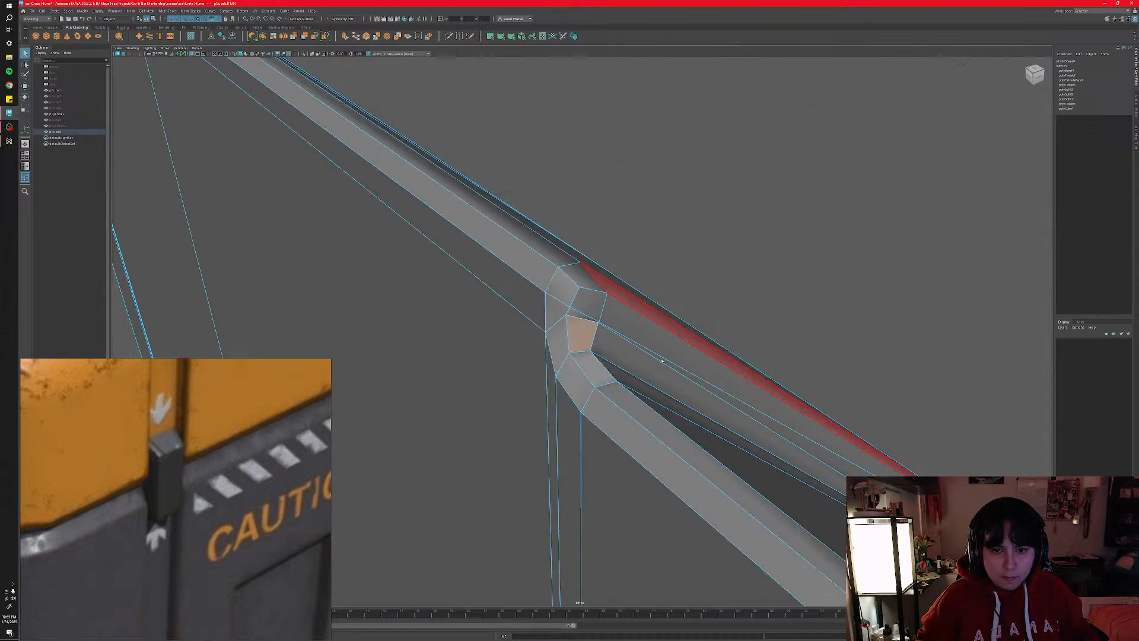
left_click_drag(662, 361, 582, 329, "alt")
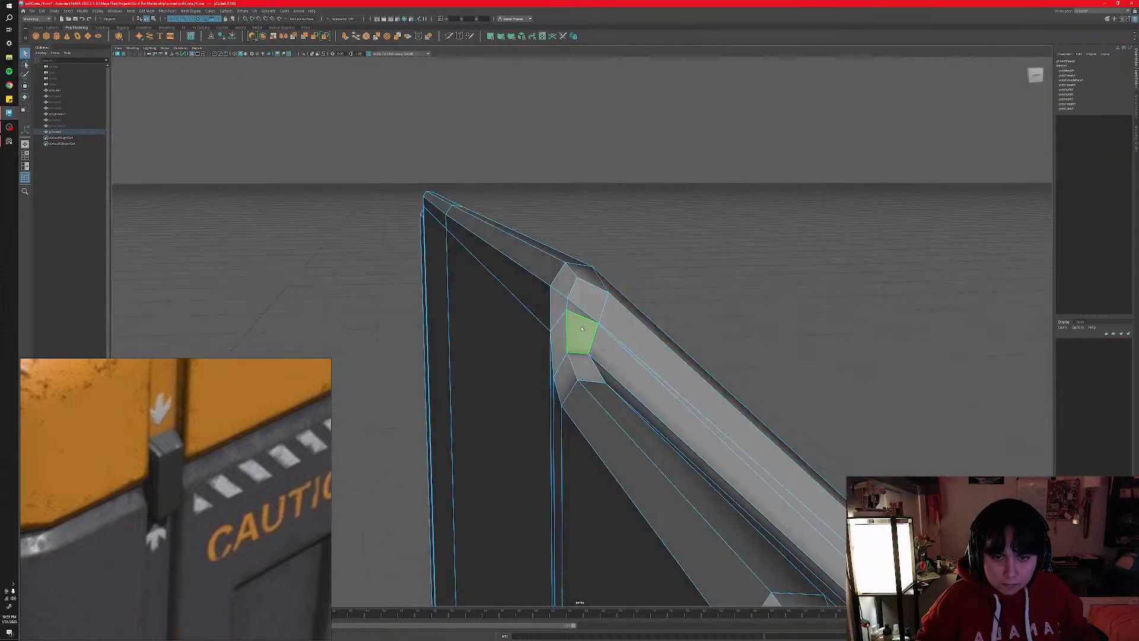
right_click_drag(582, 328, 611, 325, "alt")
scroll(608, 323, "down", 3)
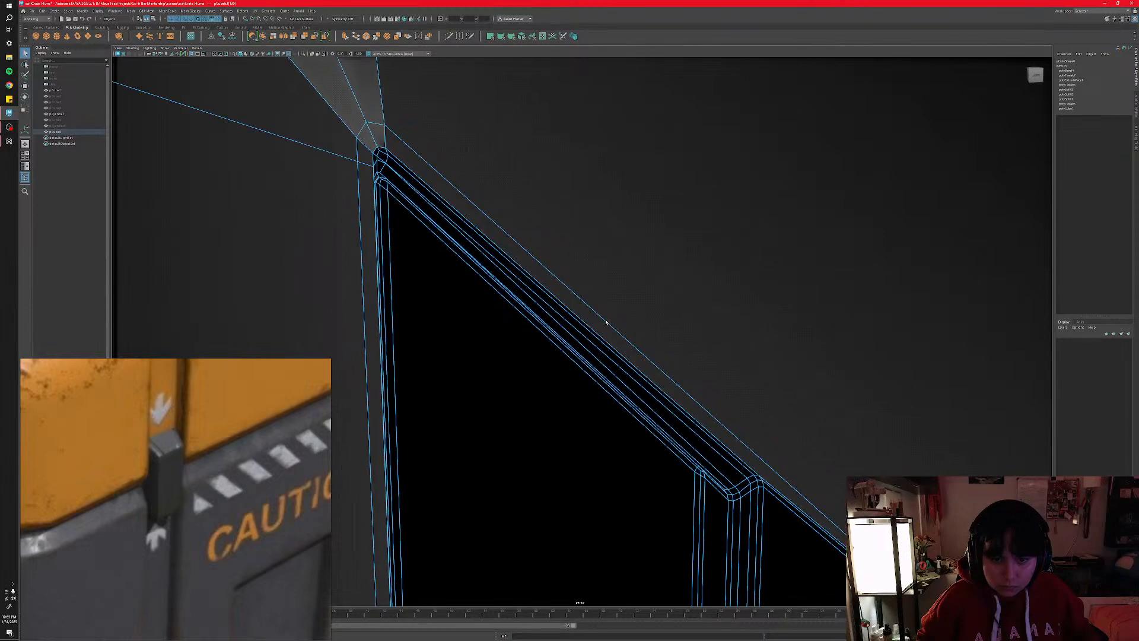
key("f")
left_click_drag(606, 324, 610, 357, "alt")
key("f")
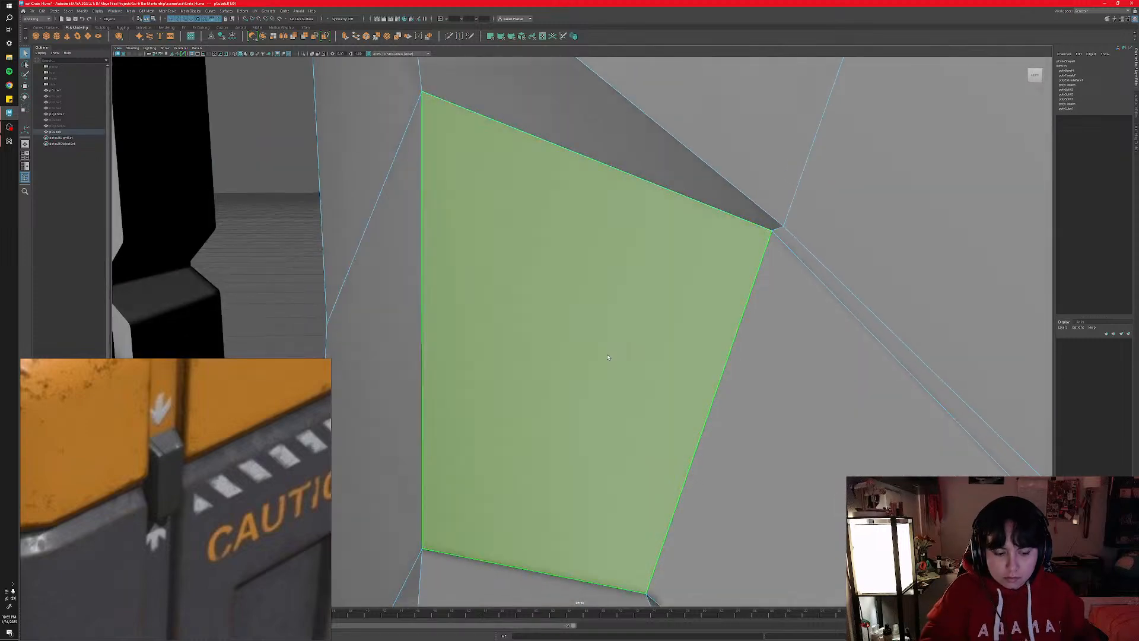
key("Delete")
key("ctrl+z")
key("ctrl+z")
key("ctrl+z")
key("ctrl+z")
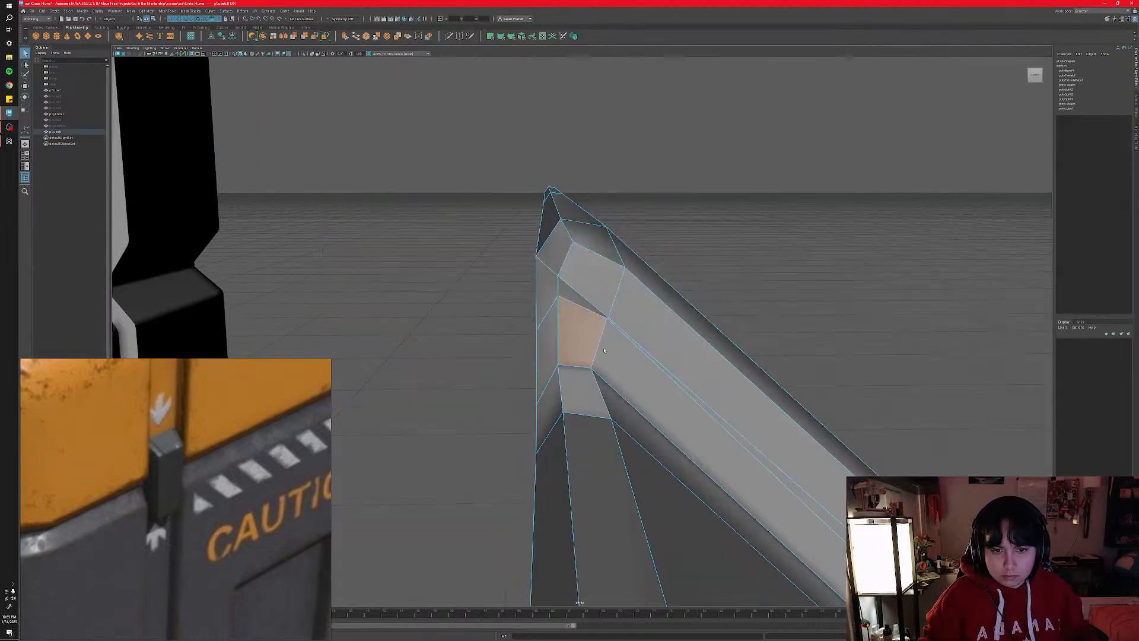
- Turn on object symmetry for selection and delete the flat faces covering the latch's hidden back
mouse_move(608, 357)
left_mouse_down("alt")
mouse_move(614, 380)
mouse_move(627, 381)
mouse_move(617, 351)
left_mouse_up("alt")
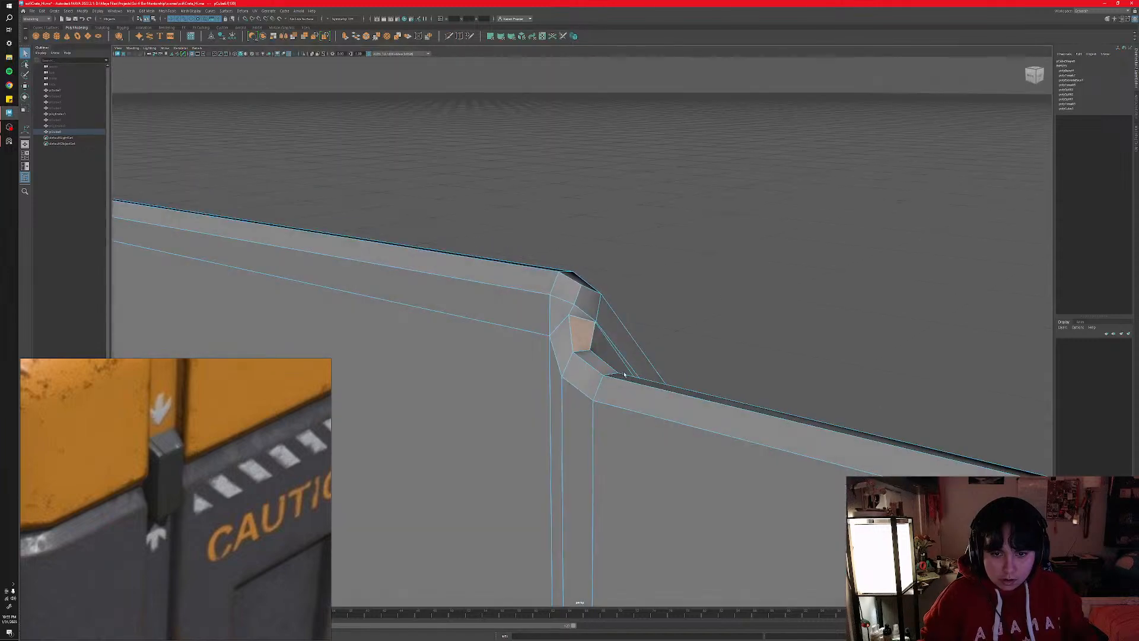
left_click(523, 420)
left_click(557, 425, "shift")
left_click(578, 427, "shift")
left_click(603, 432, "shift")
scroll(516, 409, "down", 6)
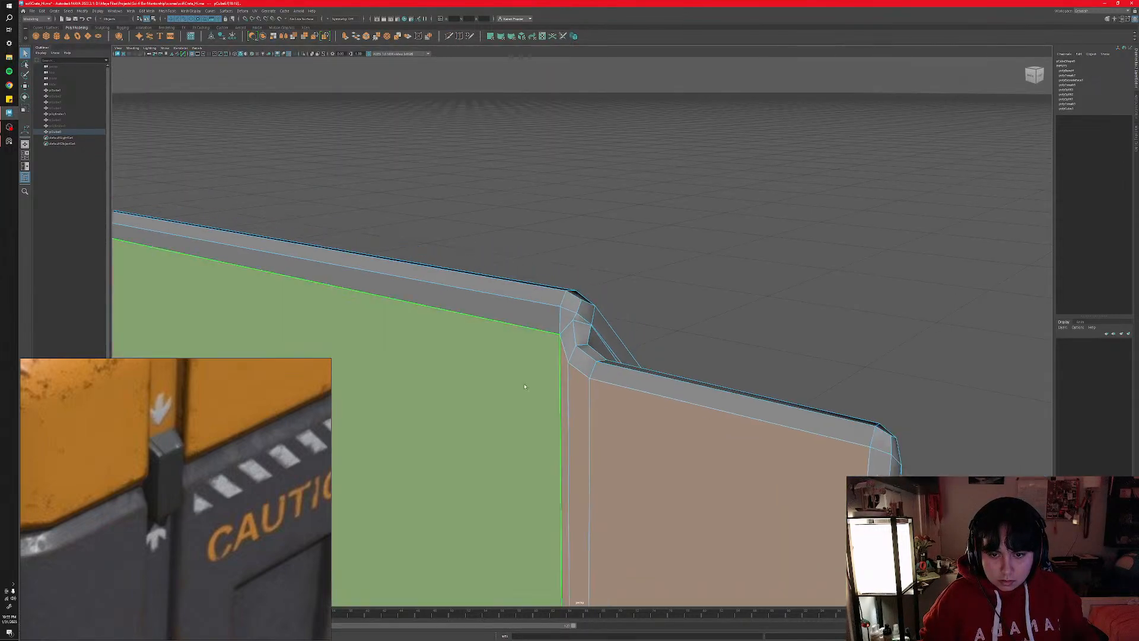
middle_click_drag(508, 381, 560, 356, "alt")
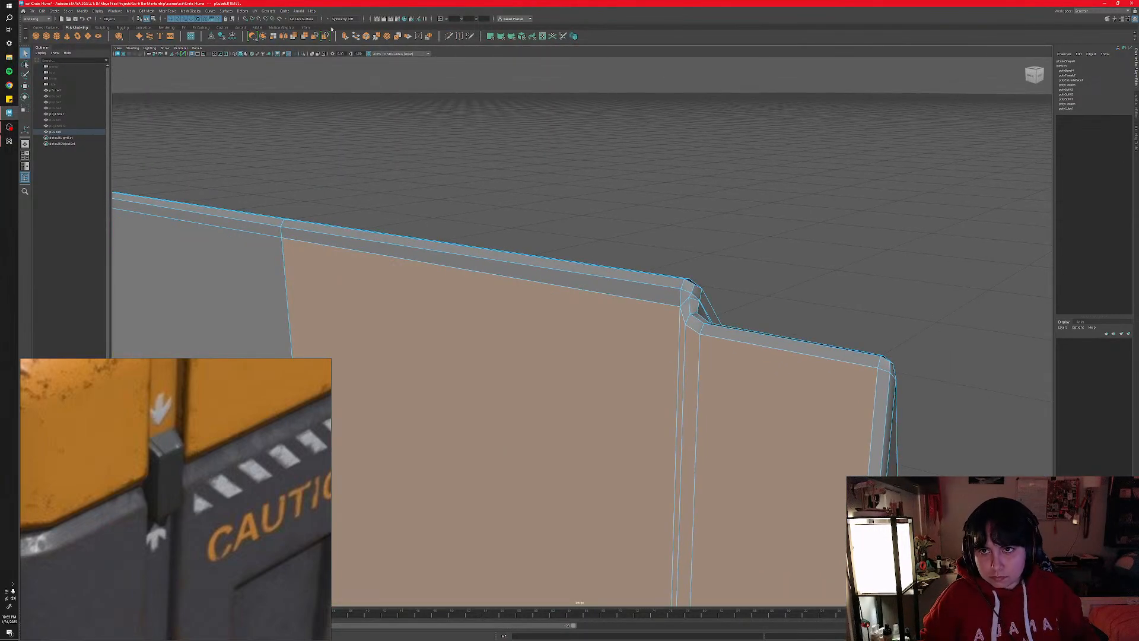
left_click(327, 21)
left_click(341, 29)
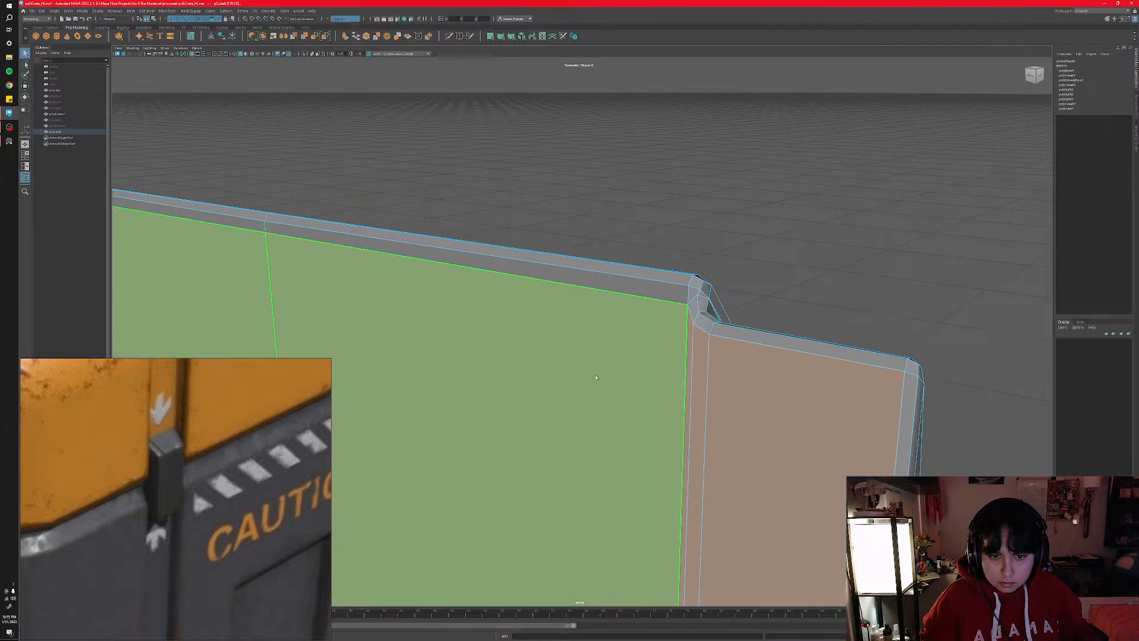
key("Delete")
- Delete the selected symmetric faces at the bottom of the open-backed latch and return to object selection
left_click_drag(595, 377, 618, 401, "alt")
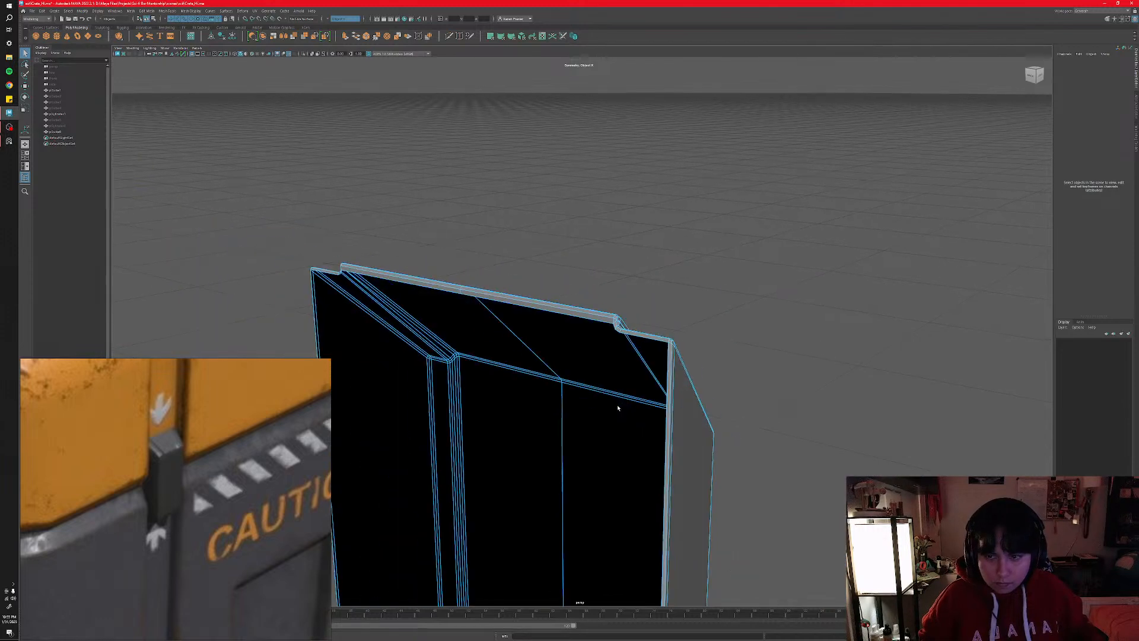
middle_click_drag(577, 486, 575, 303, "alt")
middle_click_drag(549, 584, 553, 428, "alt")
left_click(548, 461)
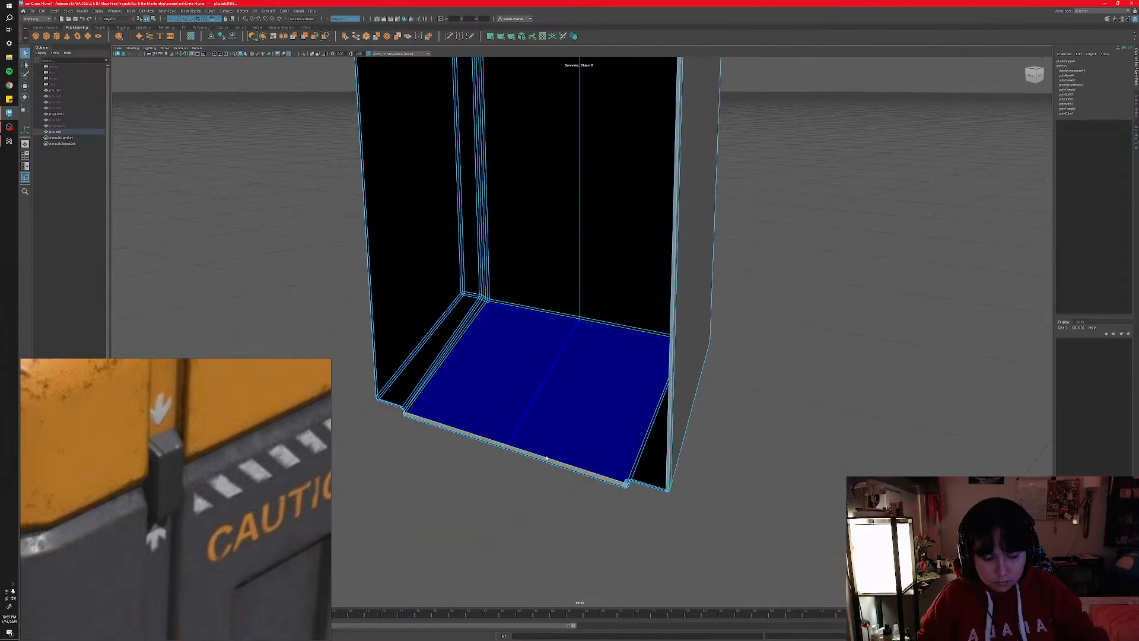
key("Delete")
middle_click_drag(590, 149, 595, 412, "alt")
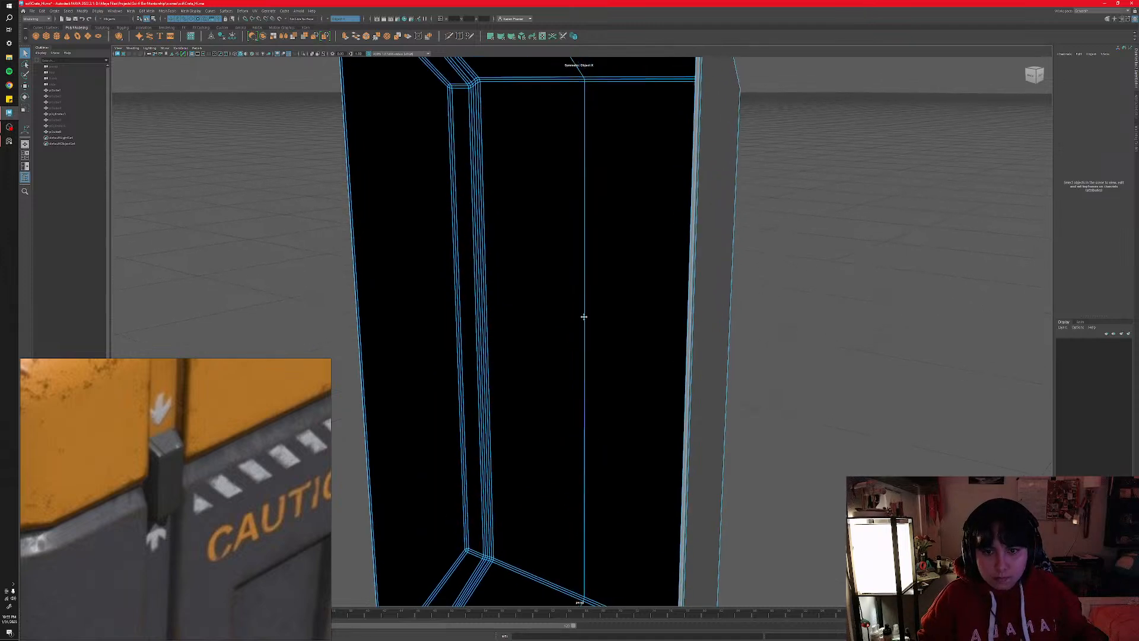
middle_click_drag(574, 215, 572, 471, "alt")
right_click_drag(485, 230, 501, 227)
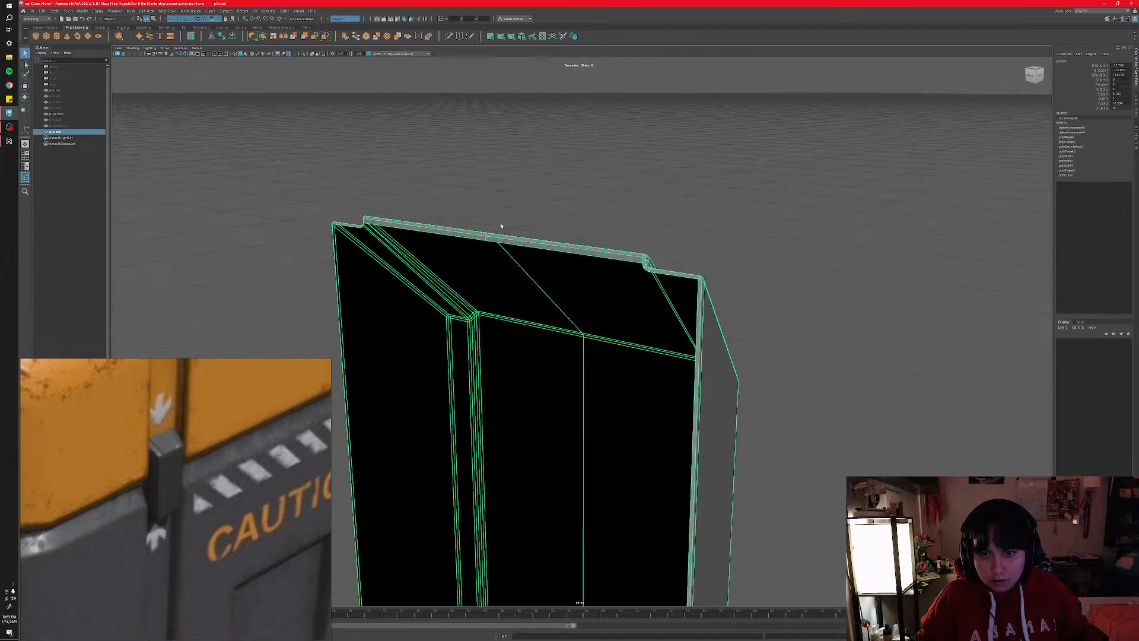
- Show the wireframe on the shaded model and move the latch along its depth axis onto the crate's front strap over the lid seam
left_click_drag(502, 227, 484, 287, "alt")
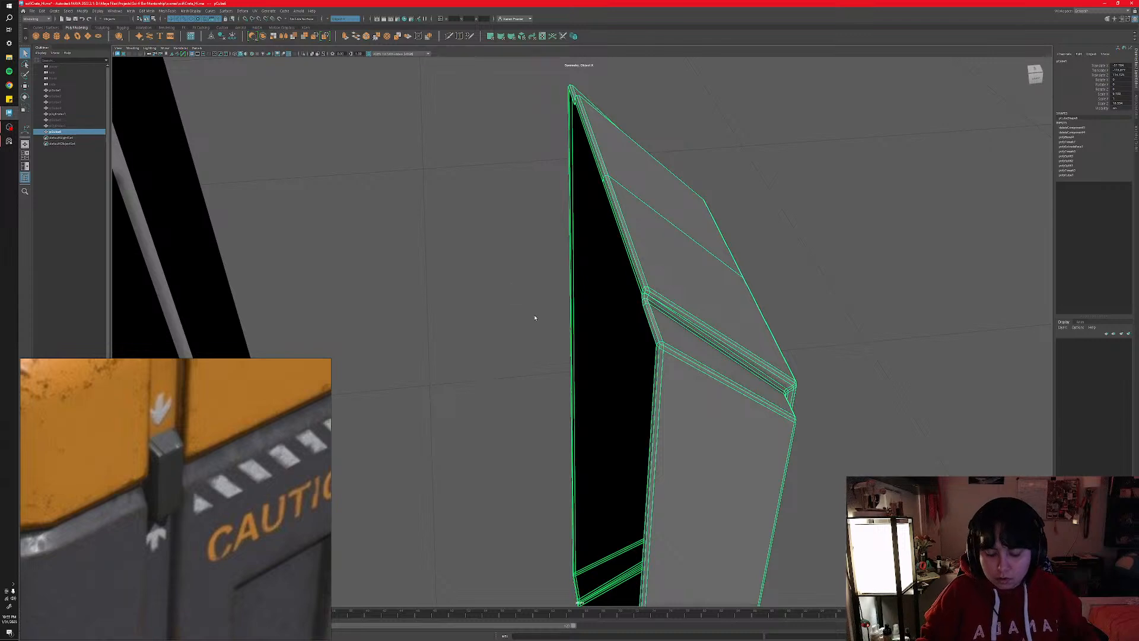
key("w")
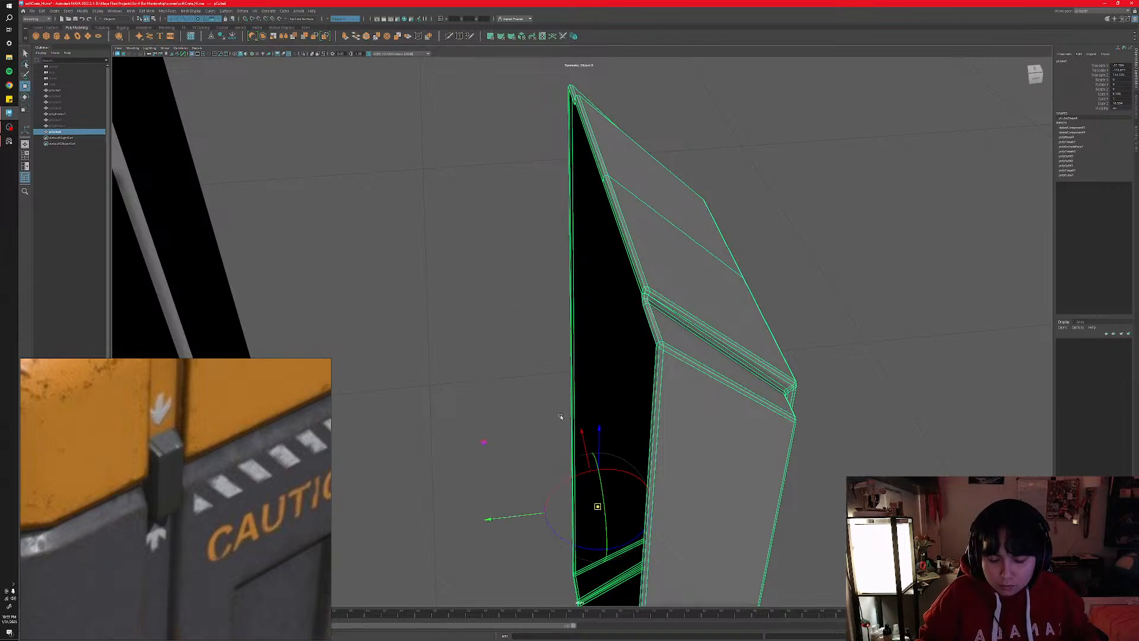
left_click(528, 517)
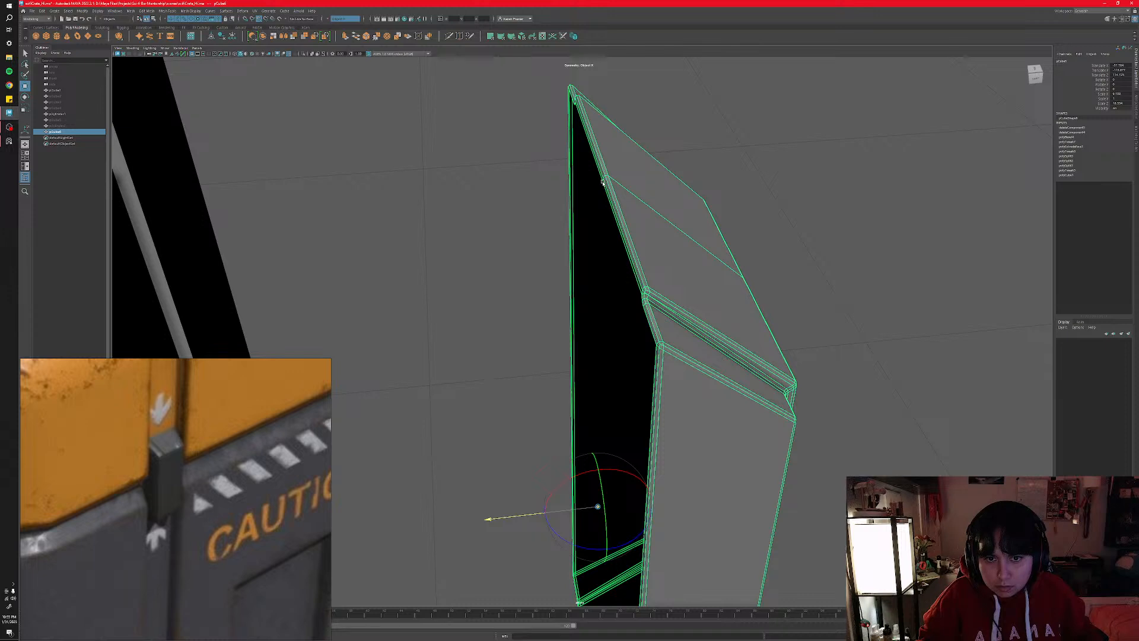
key("d")
scroll(618, 323, "down", 8)
left_click_drag(595, 339, 481, 335, "alt")
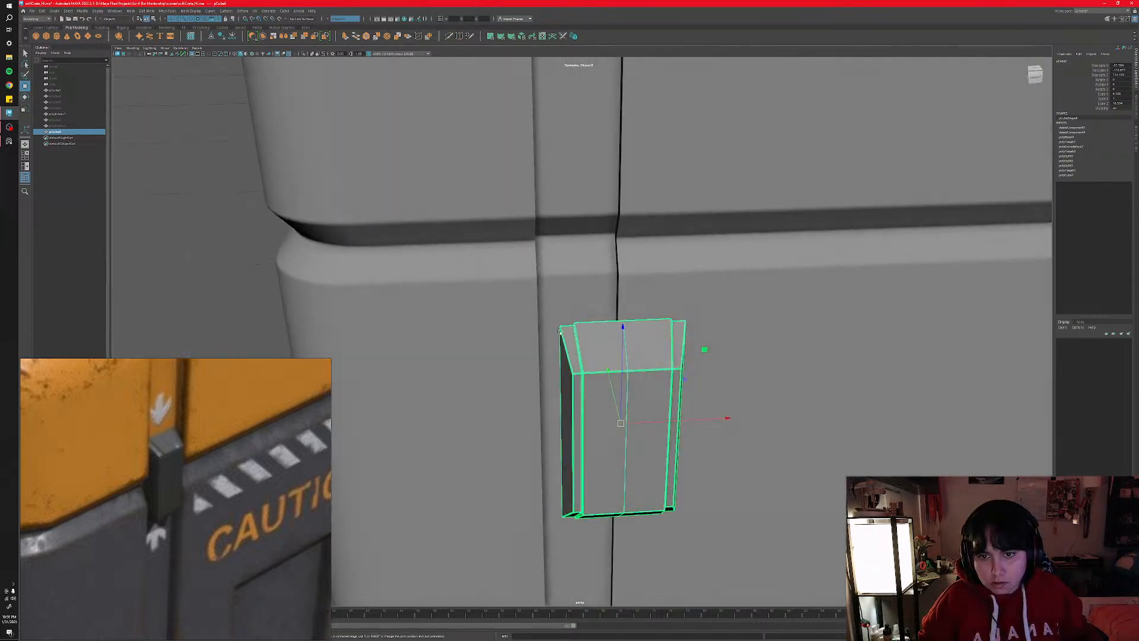
left_click(253, 55)
left_click_drag(617, 136, 632, 273, "alt")
middle_click_drag(639, 228, 643, 386, "alt")
scroll(643, 386, "down", 4)
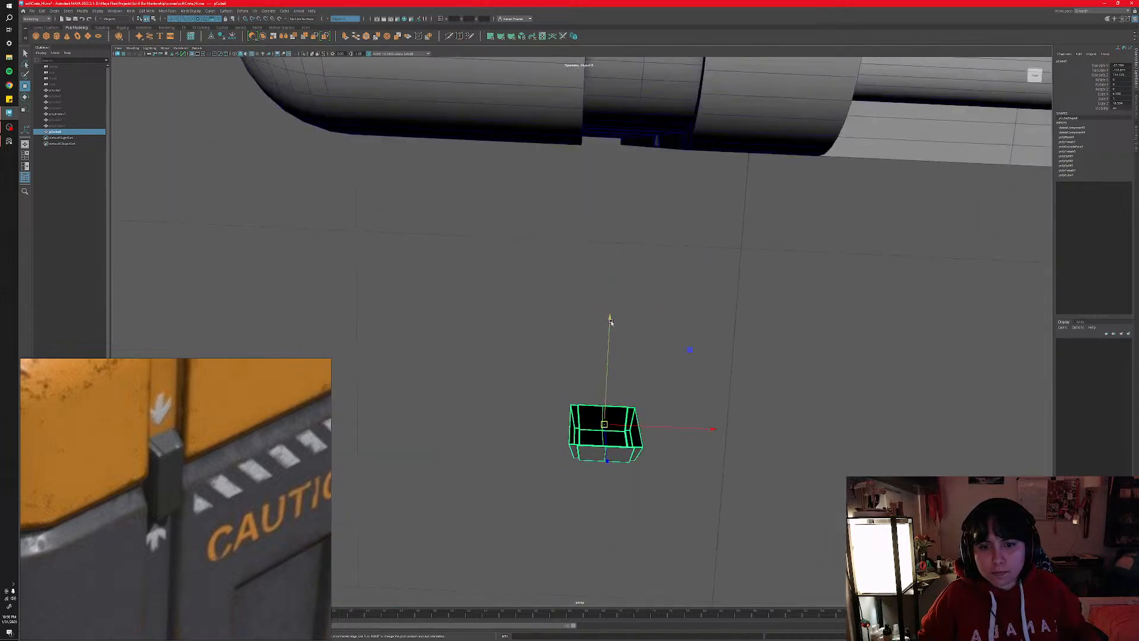
left_click_drag(611, 321, 626, 269, "alt")
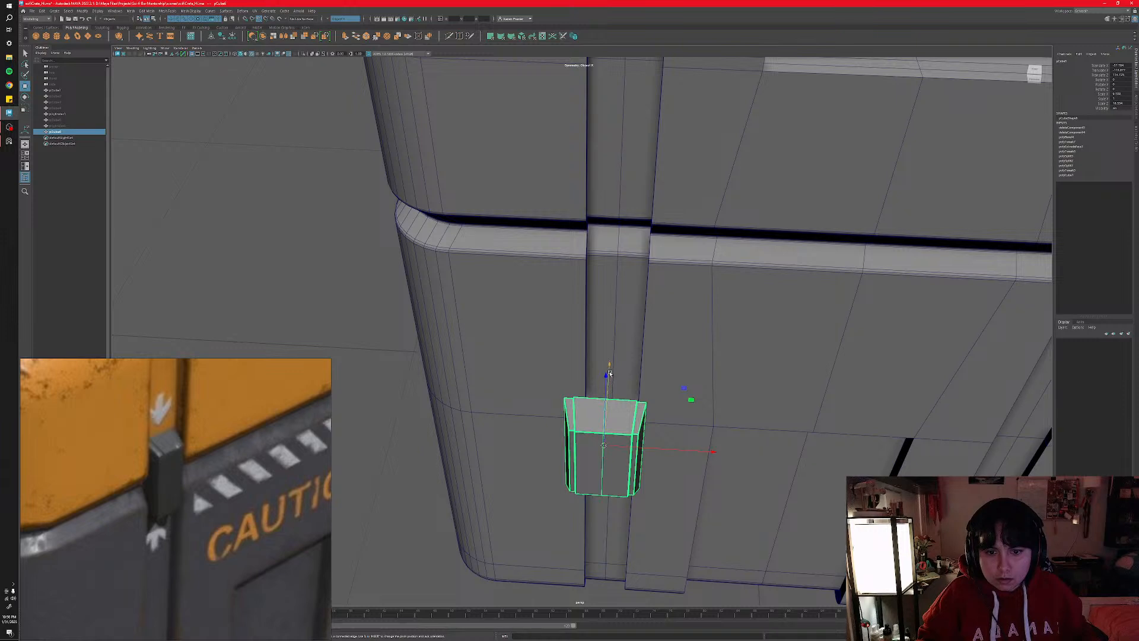
left_click_drag(610, 373, 621, 80)
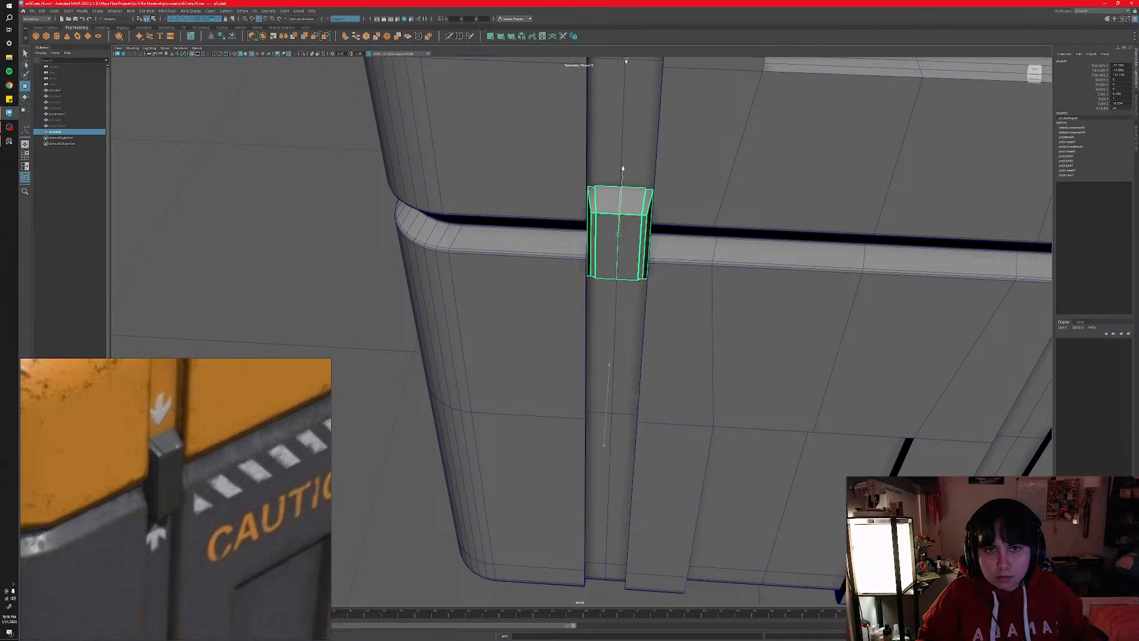
- Deselect the latch, stay in object selection and hide the wireframe overlay
left_click_drag(391, 421, 437, 310, "alt")
left_click(285, 279)
right_click(482, 301)
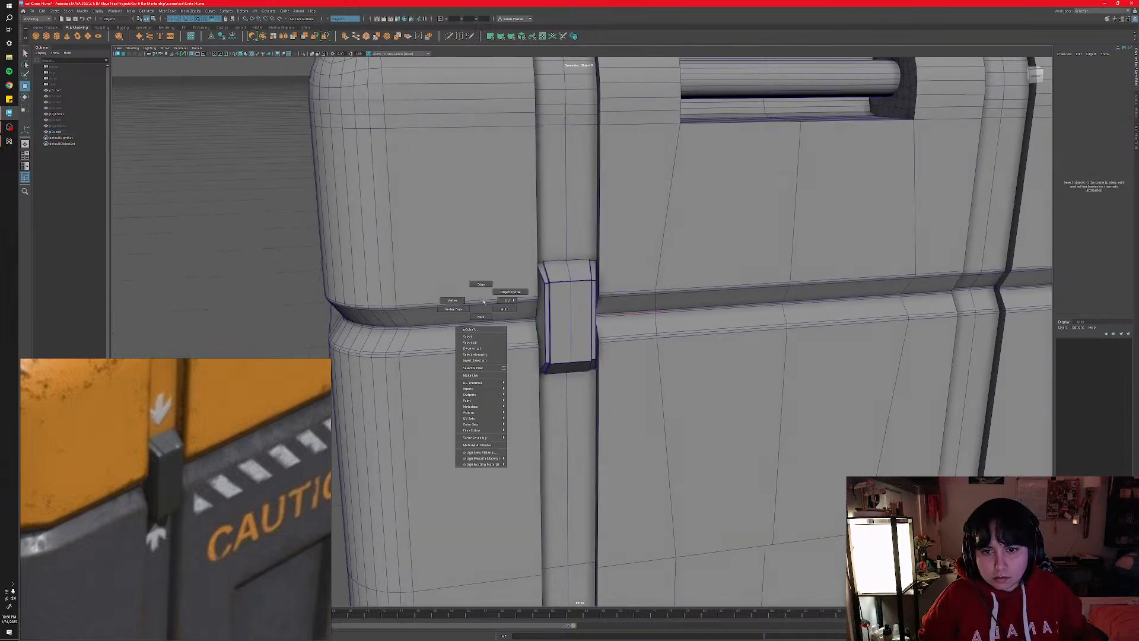
right_click_drag(483, 301, 509, 291)
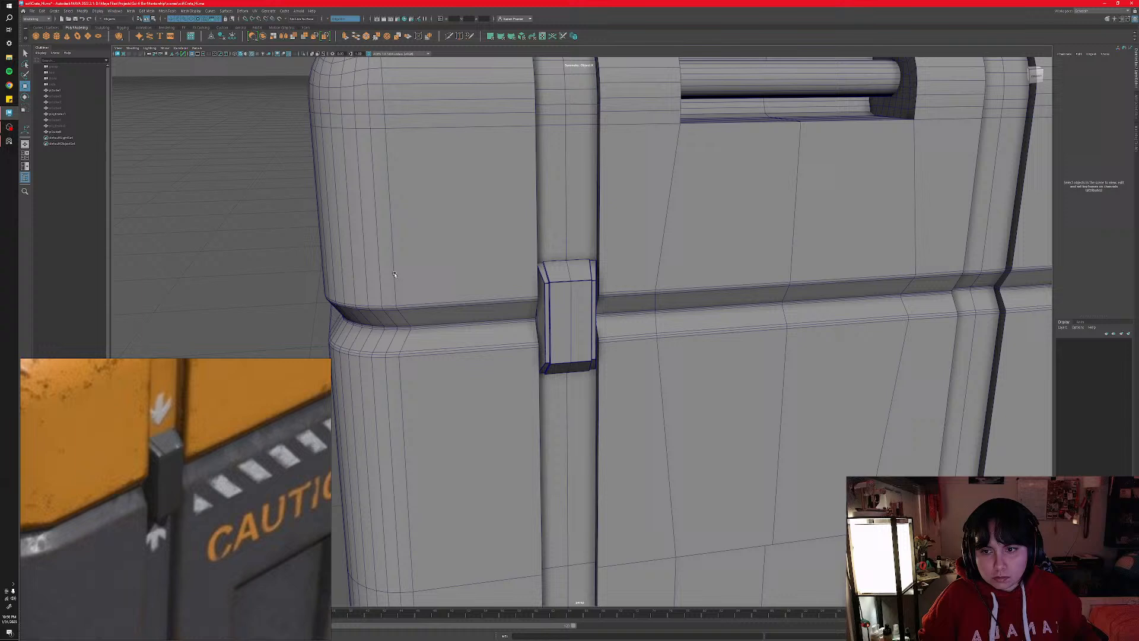
left_click(252, 54)
- Examine how the latch sits over the lid seam, close up and from a distance, against the reference image
scroll(522, 350, "down", 5)
mouse_move(621, 388)
left_mouse_down("alt")
mouse_move(594, 355)
mouse_move(641, 353)
mouse_move(594, 350)
mouse_move(614, 346)
left_mouse_up("alt")
scroll(517, 353, "up", 5)
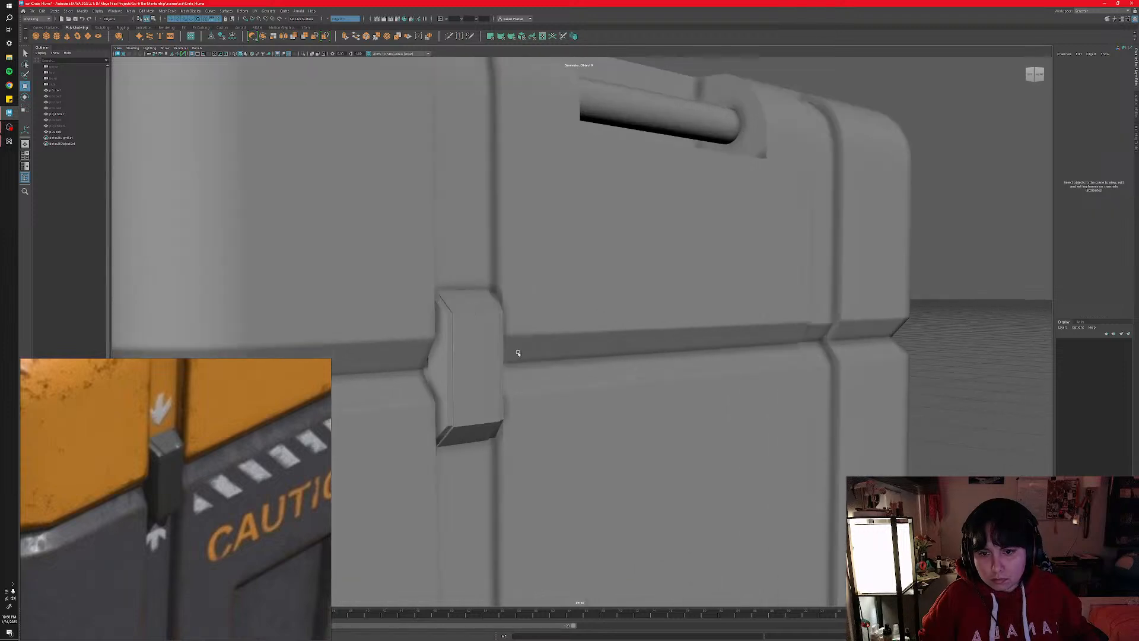
mouse_move(489, 366)
left_mouse_down("alt")
mouse_move(521, 358)
mouse_move(496, 374)
left_mouse_up("alt")
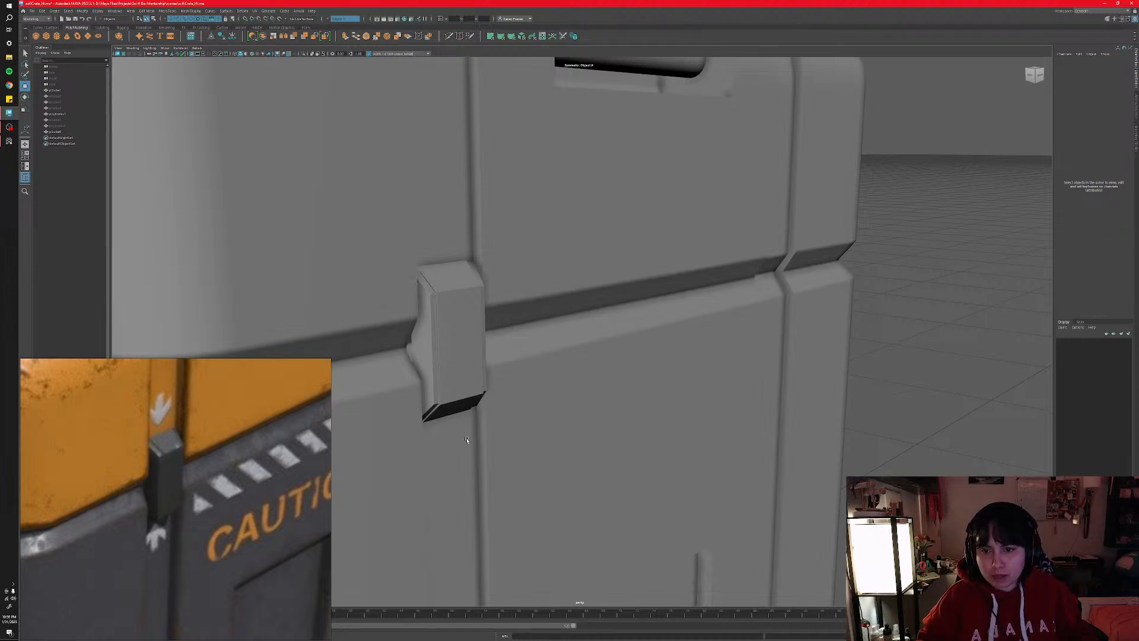
scroll(473, 351, "down", 6)
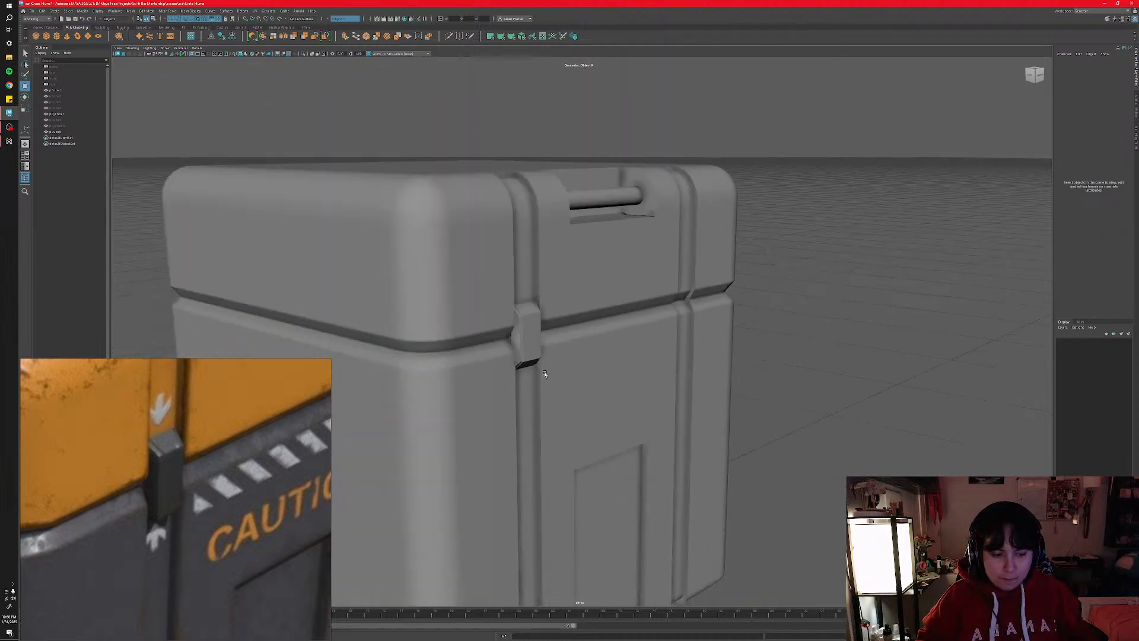
mouse_move(525, 360)
left_mouse_down("alt")
mouse_move(537, 379)
mouse_move(522, 365)
left_mouse_up("alt")
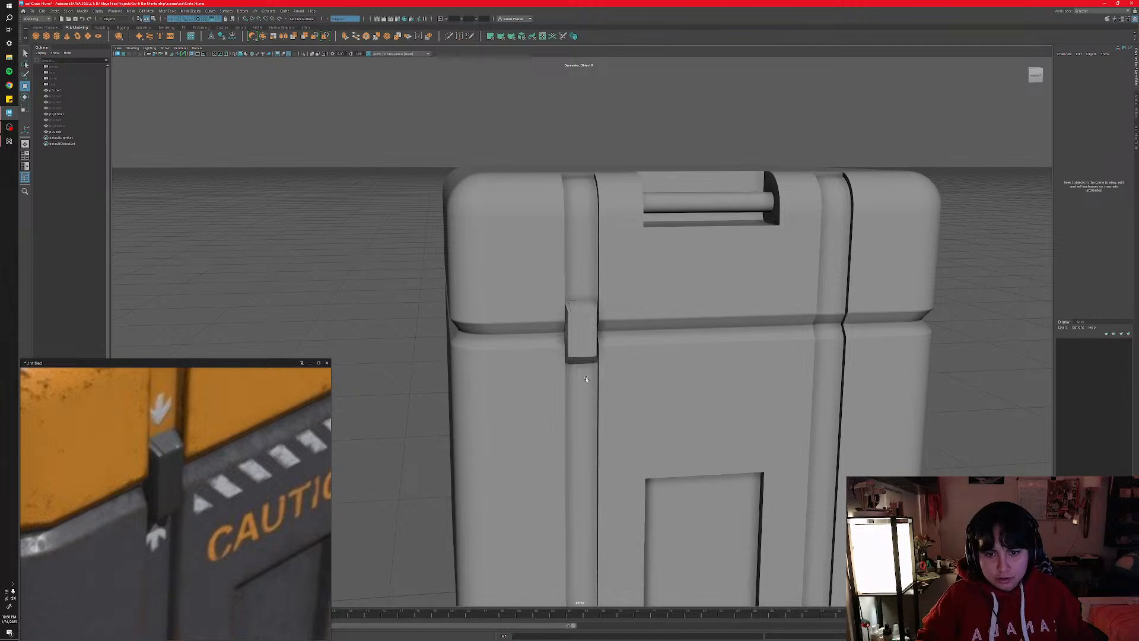
scroll(585, 378, "down", 5)
middle_click_drag(617, 380, 519, 377, "alt")
- Frame the whole crate from the front and save the scene
left_click_drag(519, 376, 700, 384, "alt")
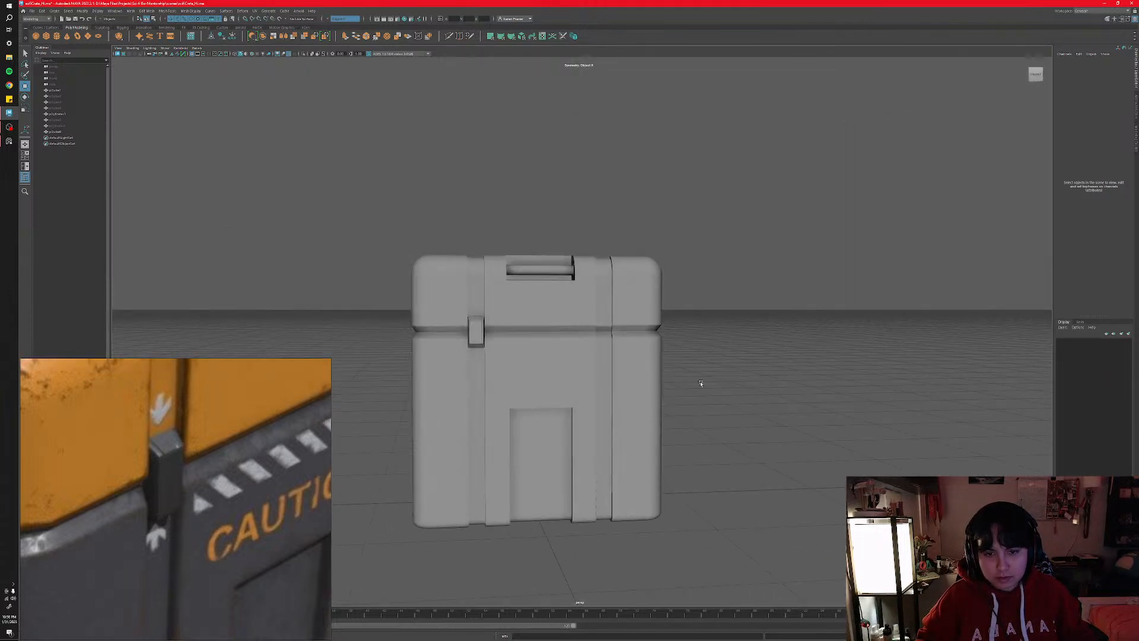
middle_click_drag(643, 403, 676, 402, "alt")
key("ctrl+s")
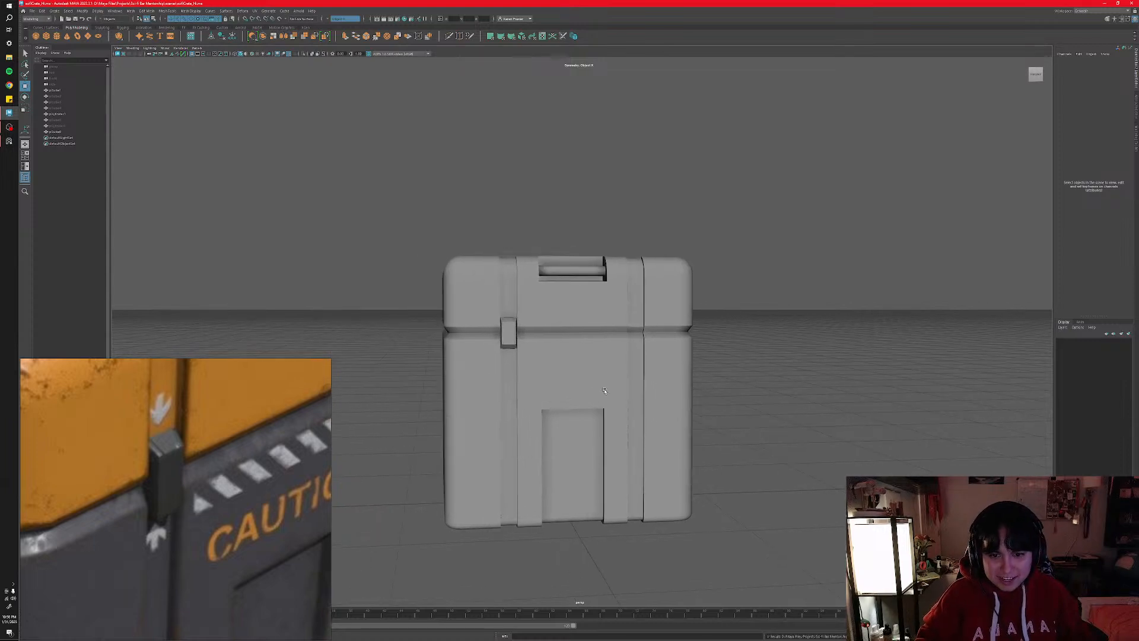
- Duplicate the front latch and slide the copy sideways onto the other front strap over the lid seam
middle_click_drag(583, 372, 579, 432, "alt")
left_click(509, 394)
scroll(523, 465, "up", 6)
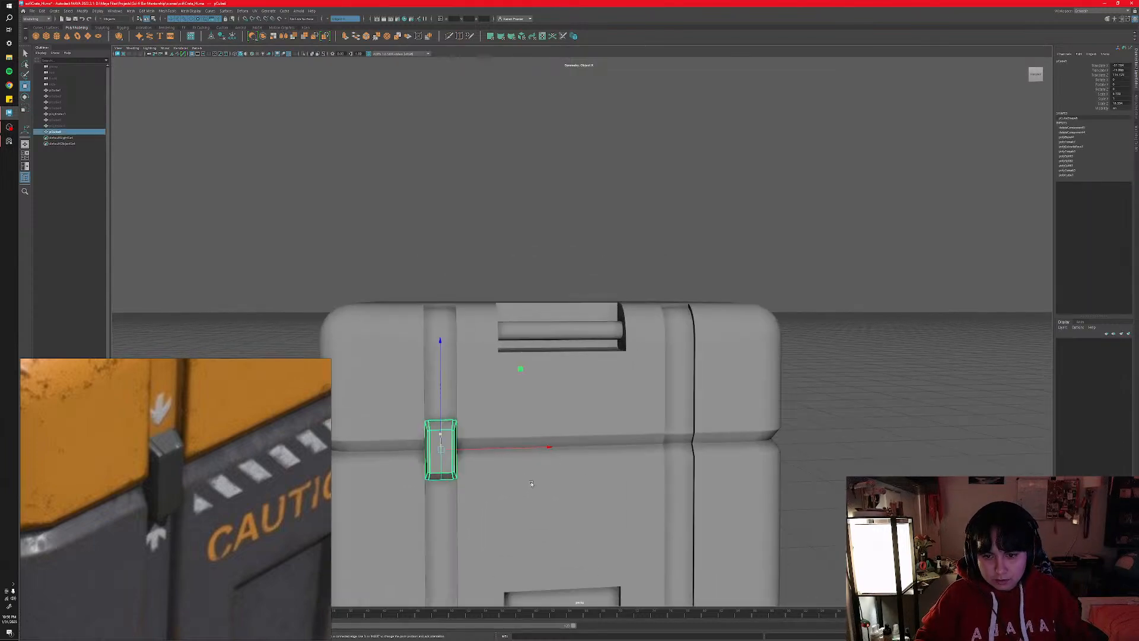
middle_click_drag(523, 479, 561, 398, "alt")
left_click_drag(538, 389, 537, 409, "alt")
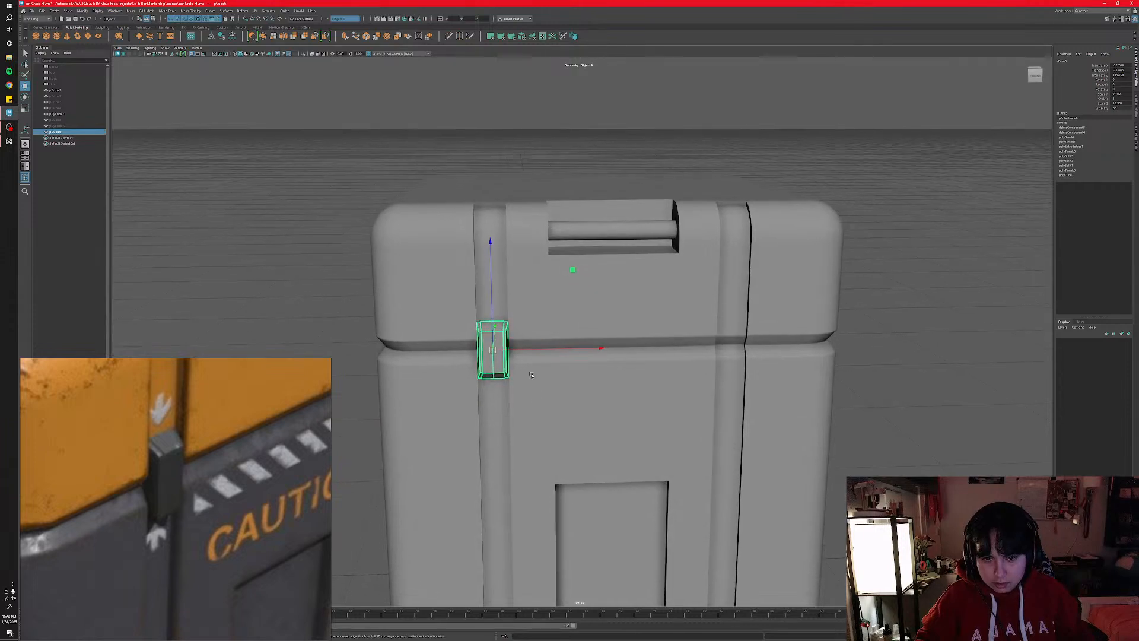
left_click_drag(545, 350, 786, 350, "shift")
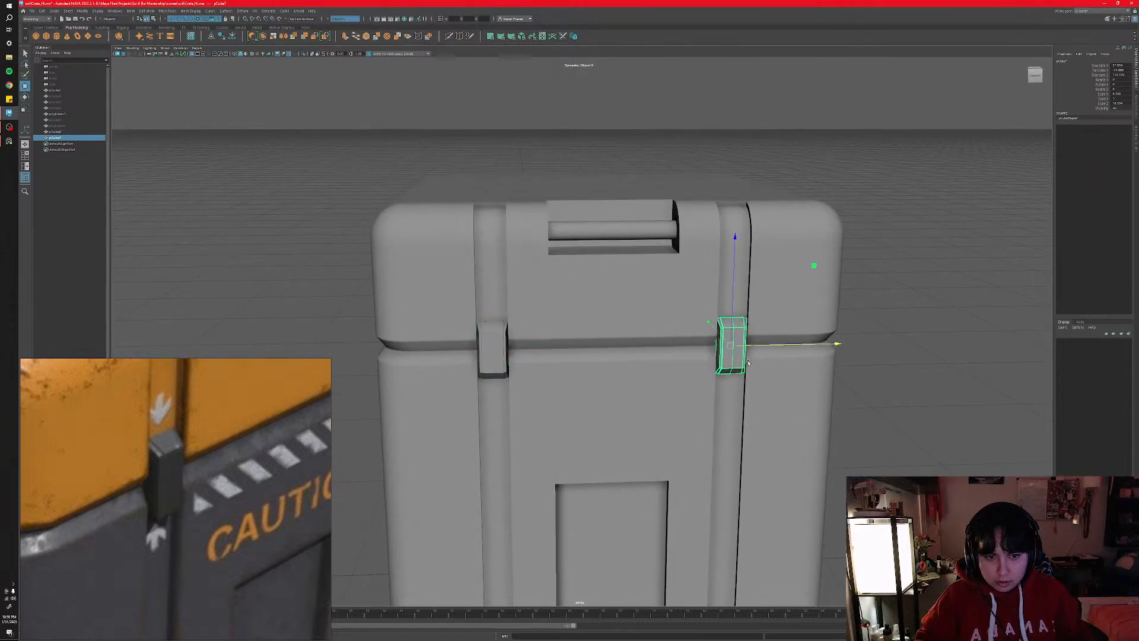
left_click_drag(743, 381, 825, 339, "alt")
key("ctrl+z")
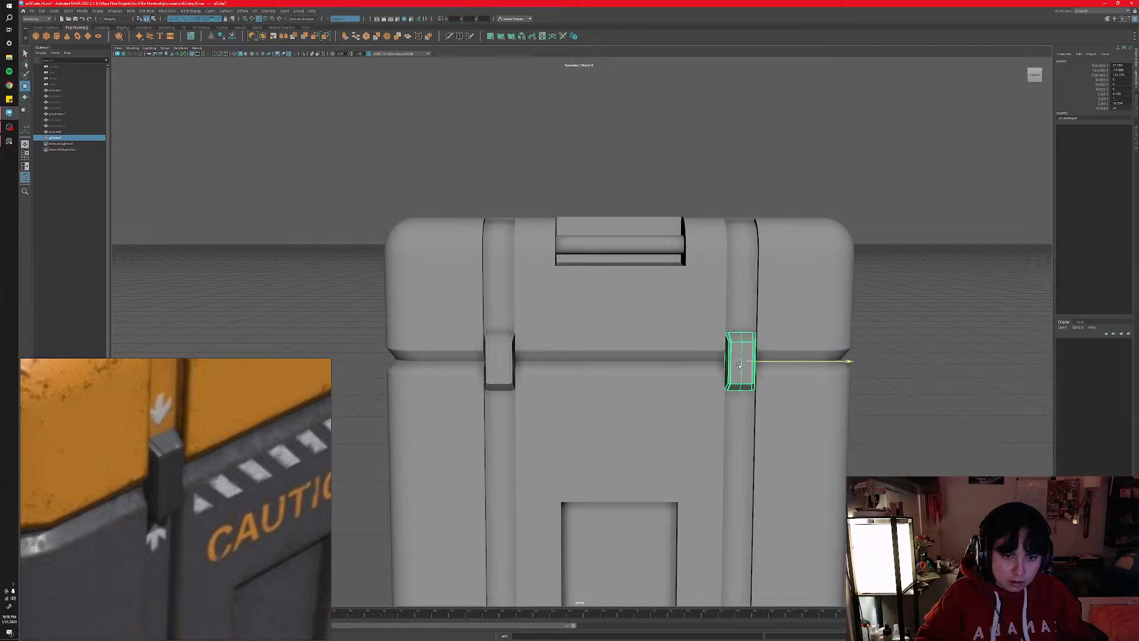
left_click_drag(740, 388, 741, 400, "alt")
left_click(911, 409)
- Examine how both latches line up with the straps and lid seam in the front wireframe view
key("space")
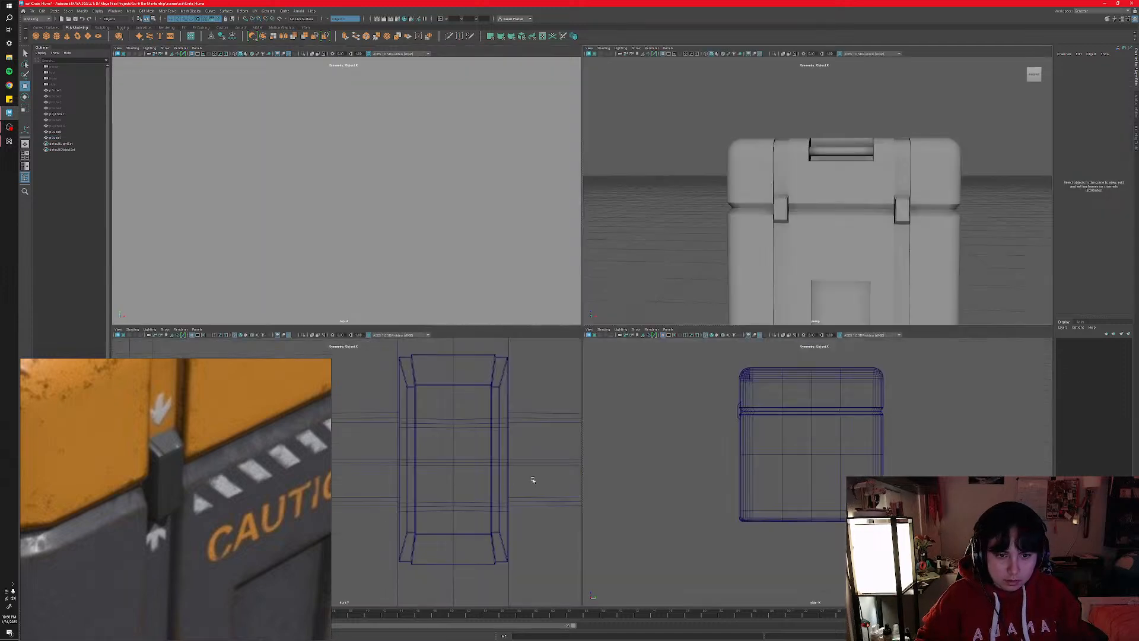
key("space")
scroll(483, 452, "down", 6)
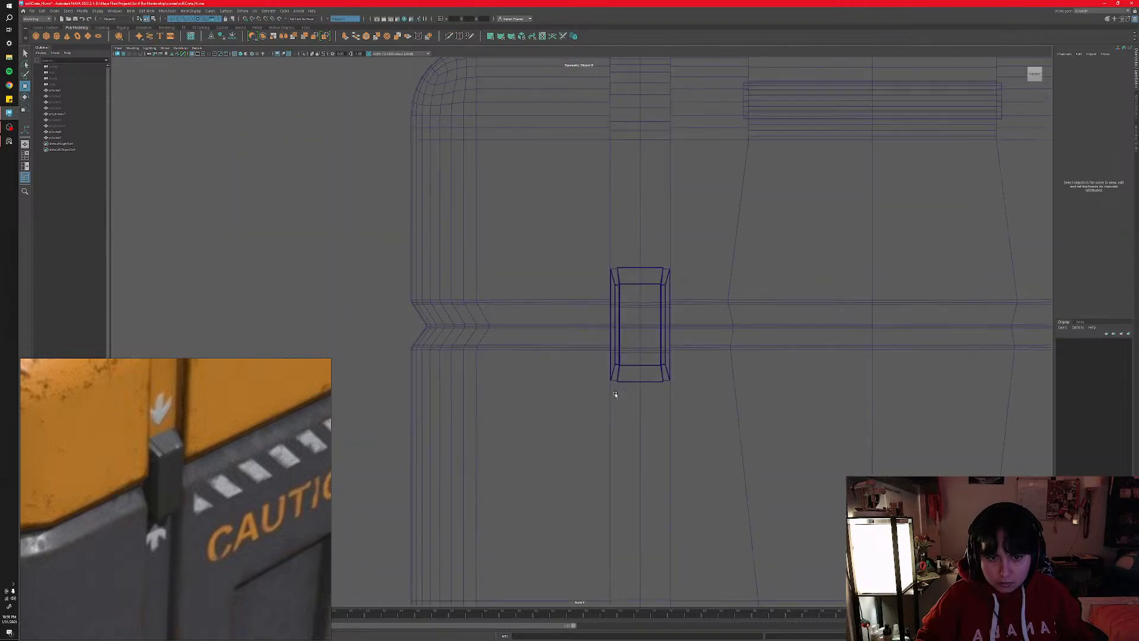
scroll(506, 440, "down", 3)
scroll(595, 381, "up", 4)
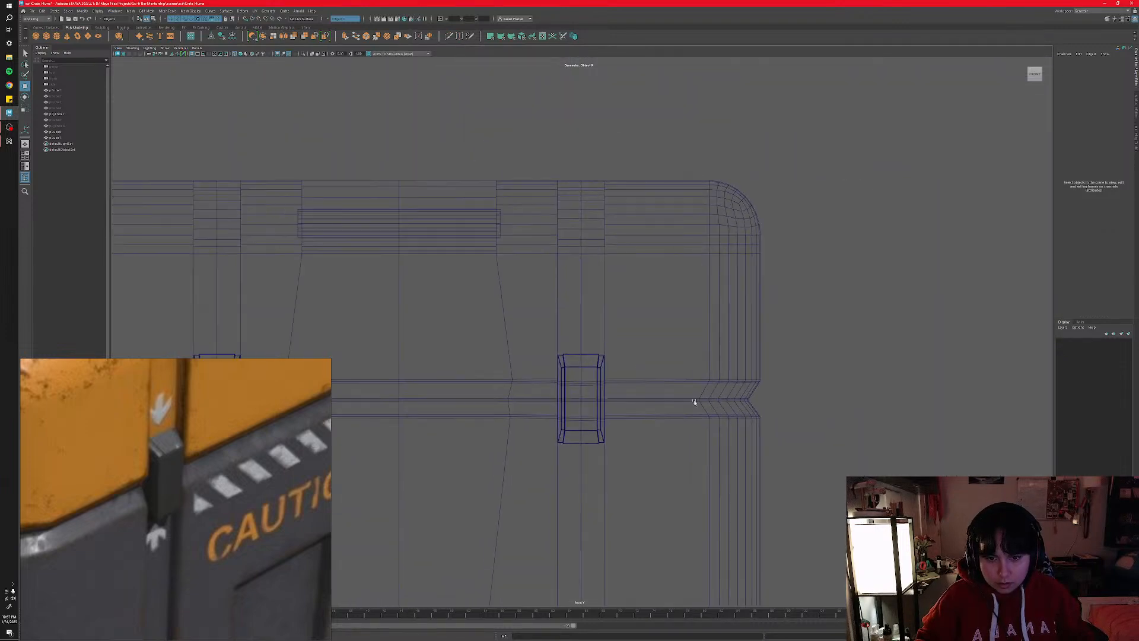
key("space")
key("space")
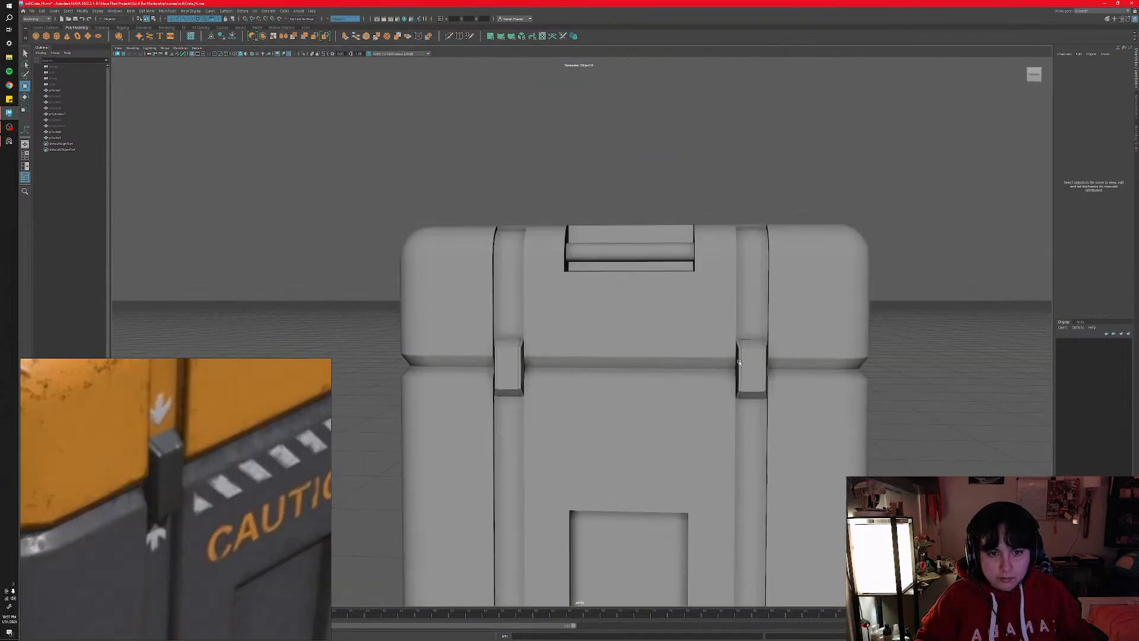
- Combine the two front latches into one mesh and delete its construction history
left_click(739, 363)
left_click(514, 368, "shift")
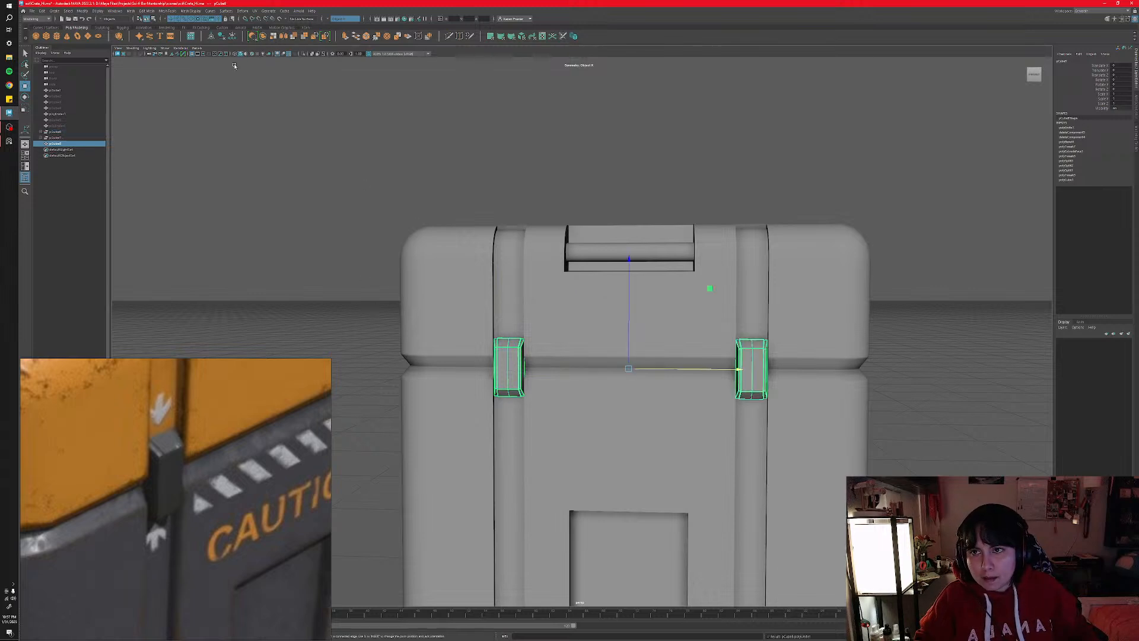
left_click(221, 37)
left_click_drag(310, 318, 332, 308, "alt")
middle_click_drag(356, 295, 474, 279, "alt")
left_click_drag(440, 261, 444, 287, "alt")
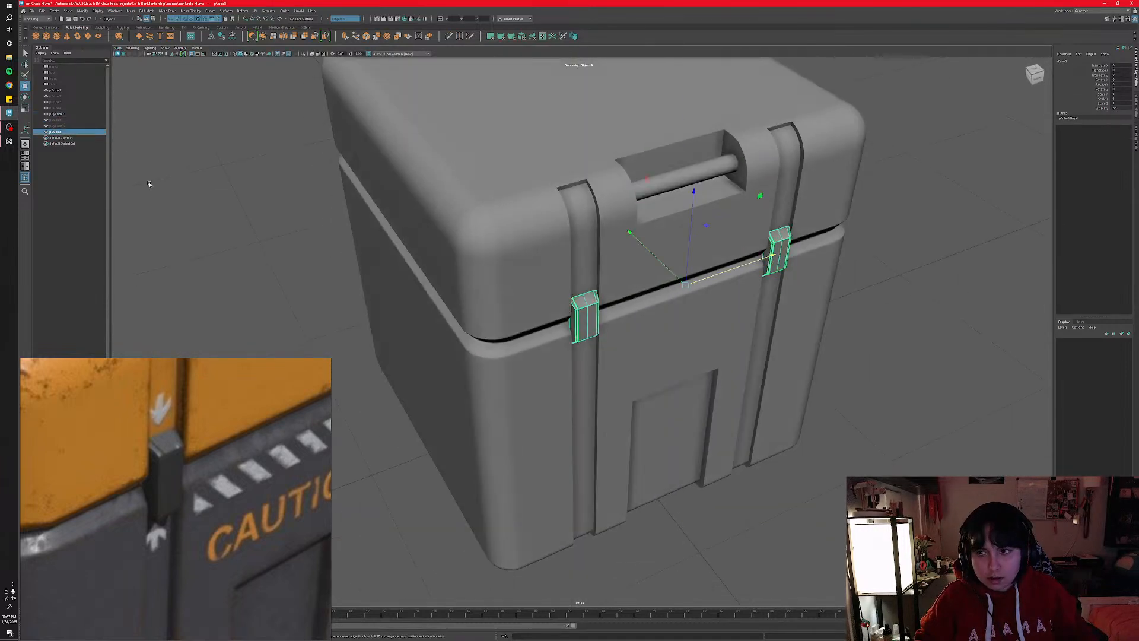
- Rename the combined latch mesh, and rename the front handle cylinder with a name starting with handle_
double_click(57, 131)
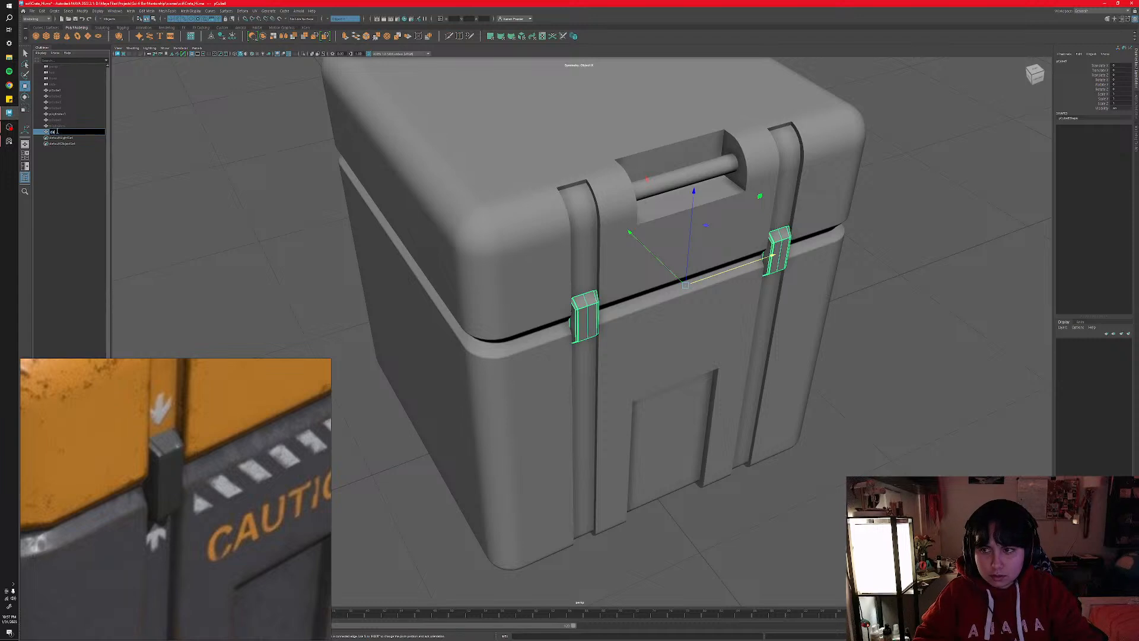
key("Return")
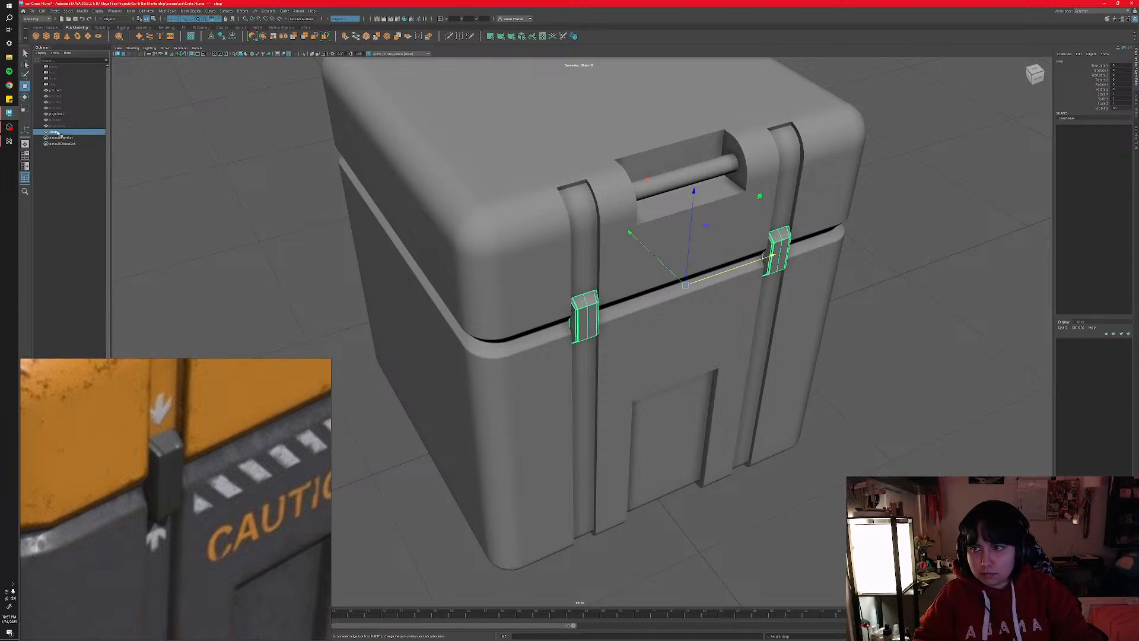
left_click(664, 172)
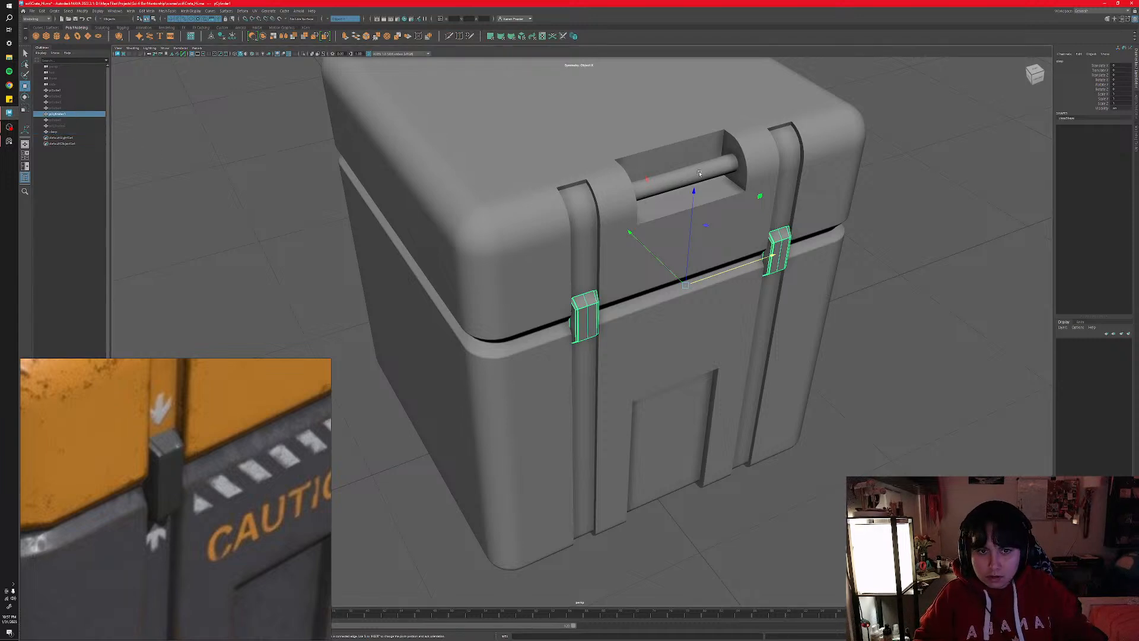
double_click(57, 114)
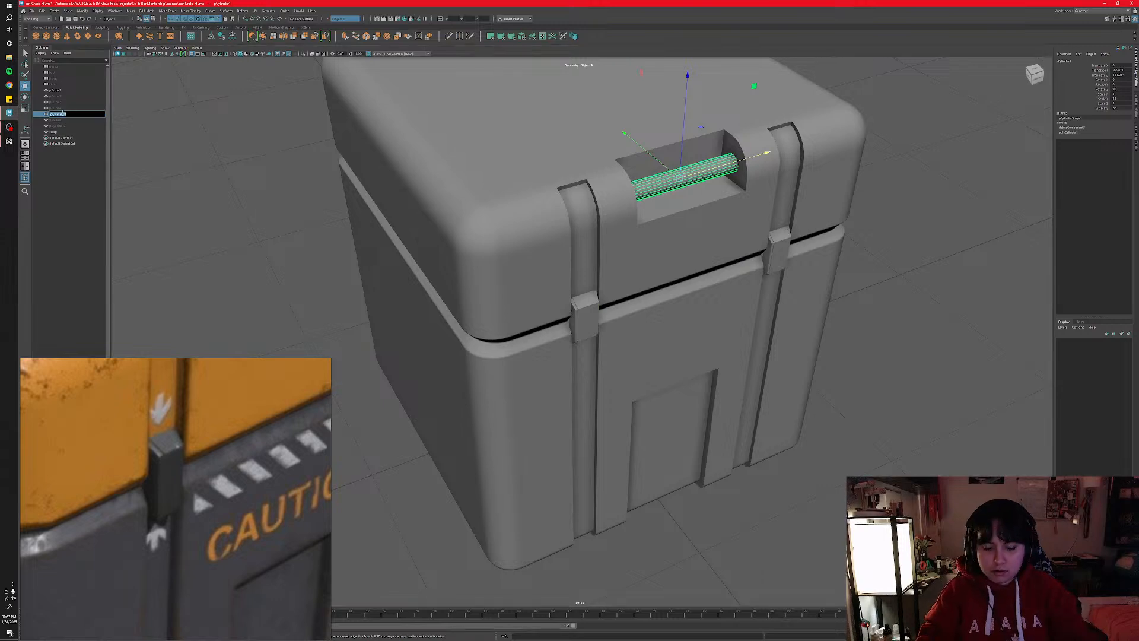
type("handle_")
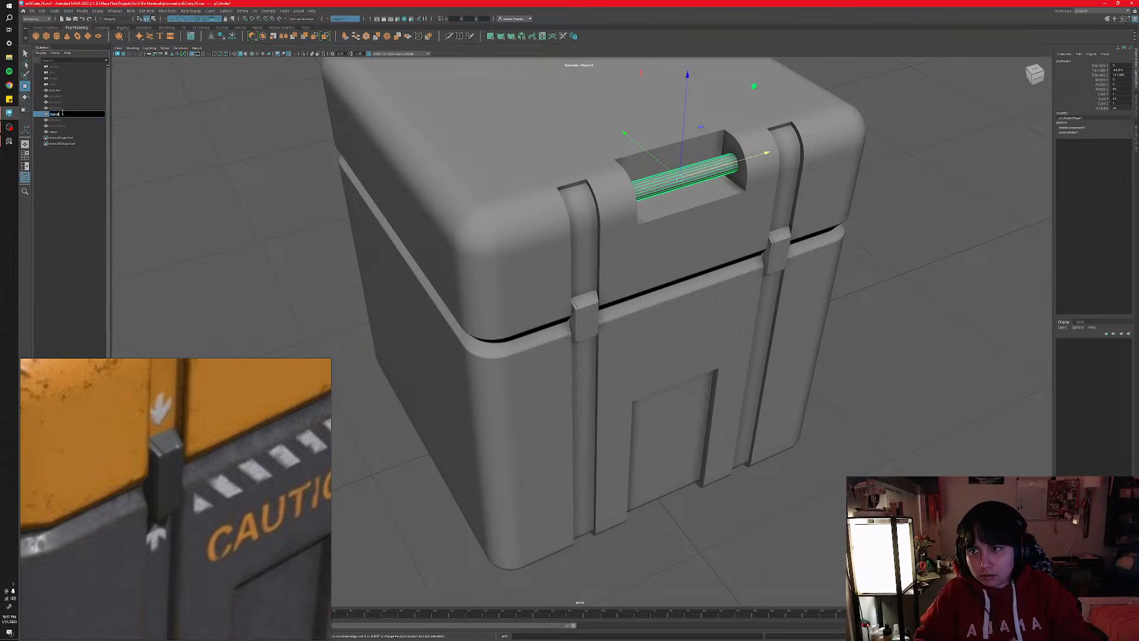
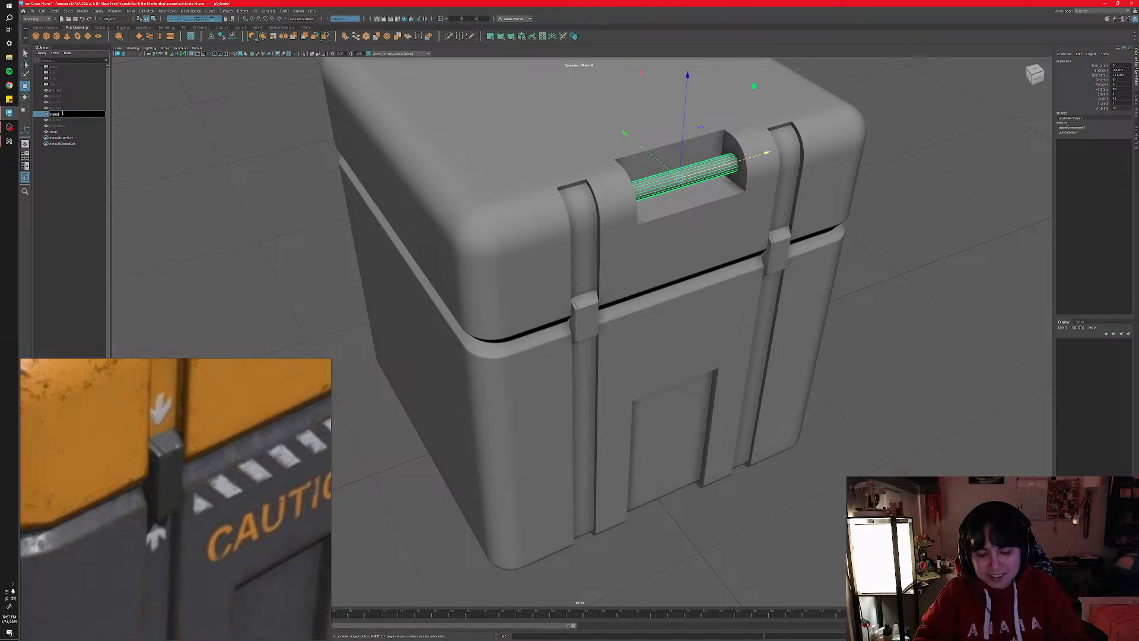
key("Return")
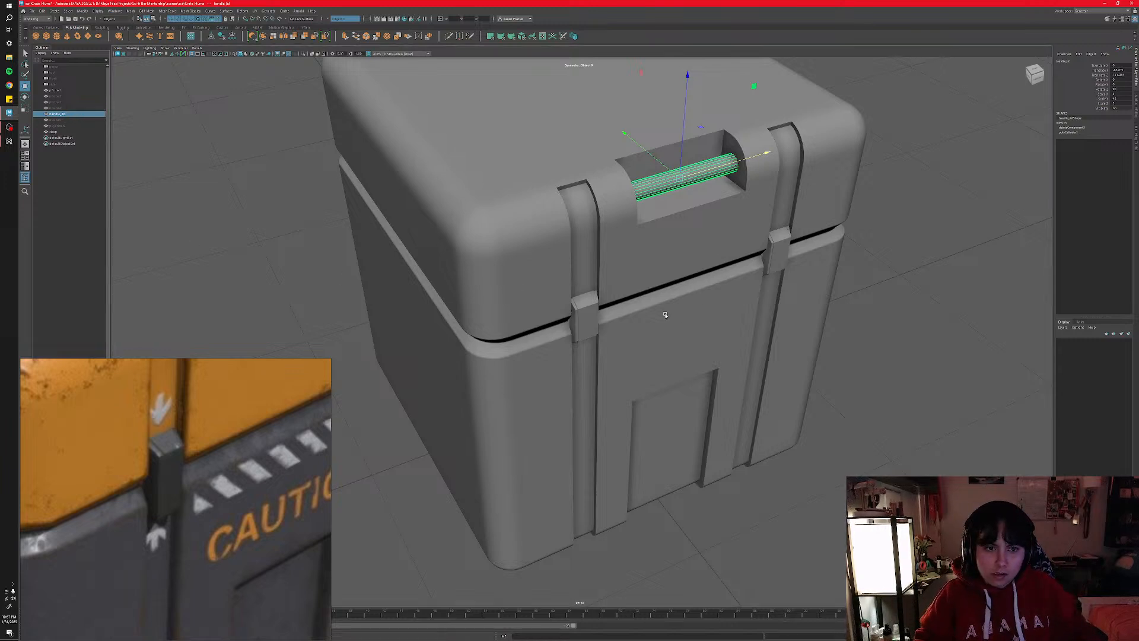
- Deselect the handle and look over the whole crate with its two latches from a low corner angle
left_click_drag(666, 314, 707, 308, "alt")
left_click(840, 337)
scroll(784, 418, "down", 3)
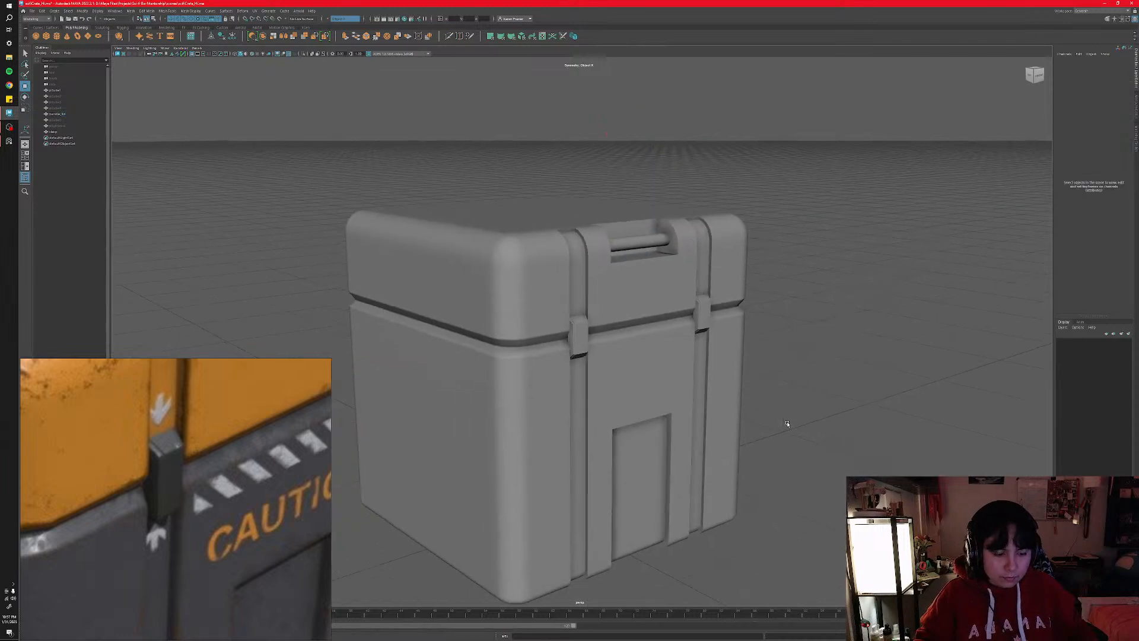
scroll(787, 424, "up", 1)
scroll(783, 427, "down", 2)
left_click_drag(780, 429, 718, 482, "alt")
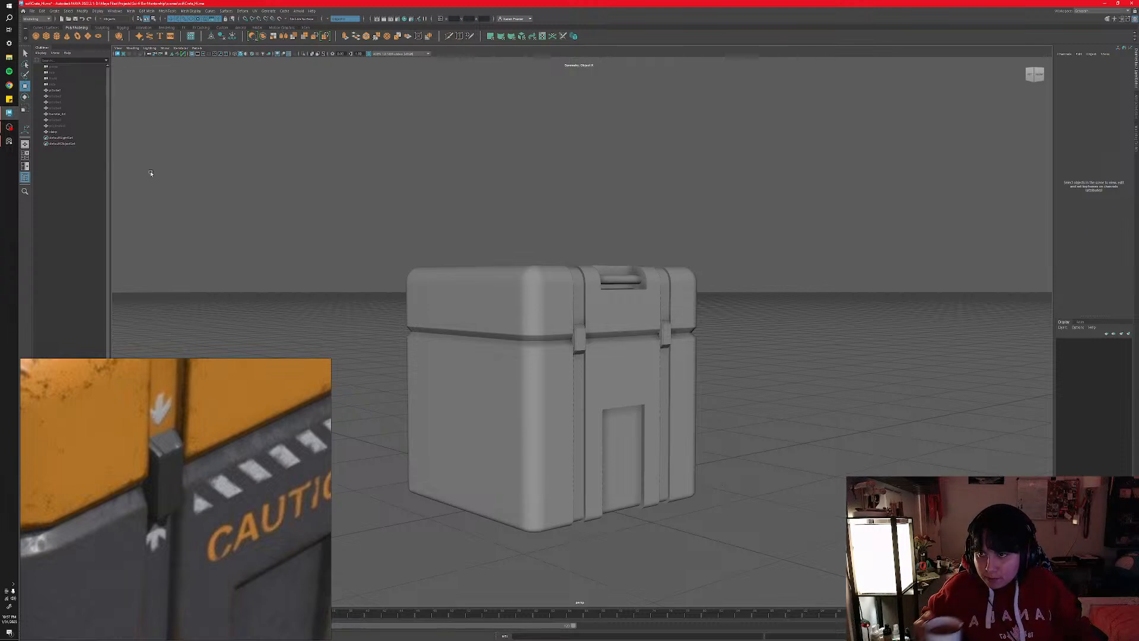
- Switch to OBS, hide the Video Capture Device source and return to Maya
mouse_move(10, 130)
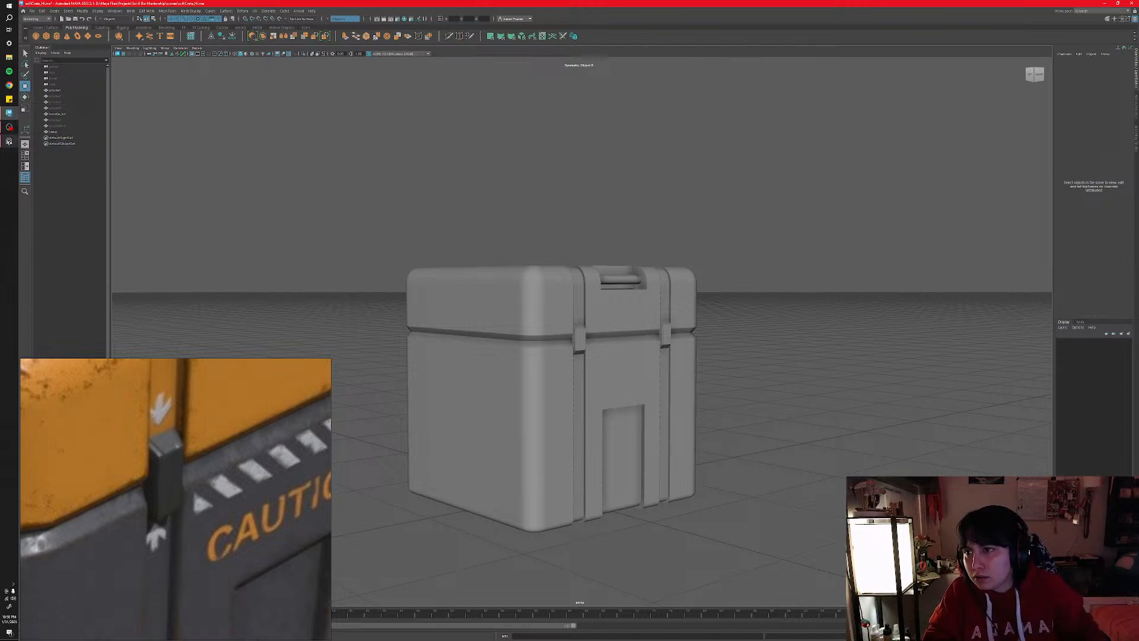
left_click(8, 130)
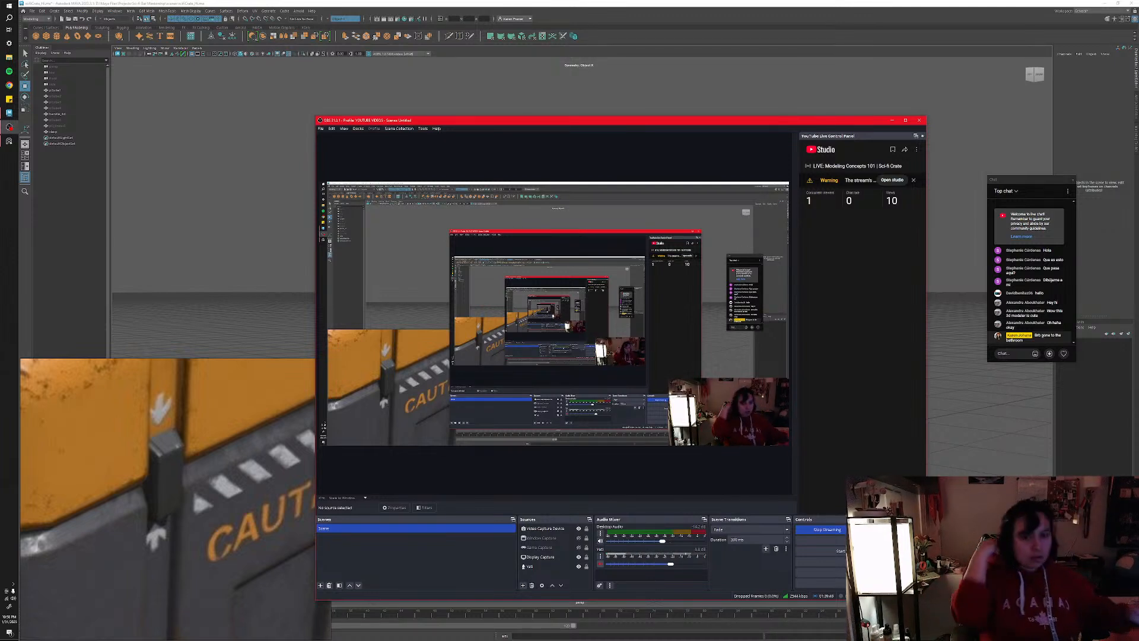
left_click(996, 467)
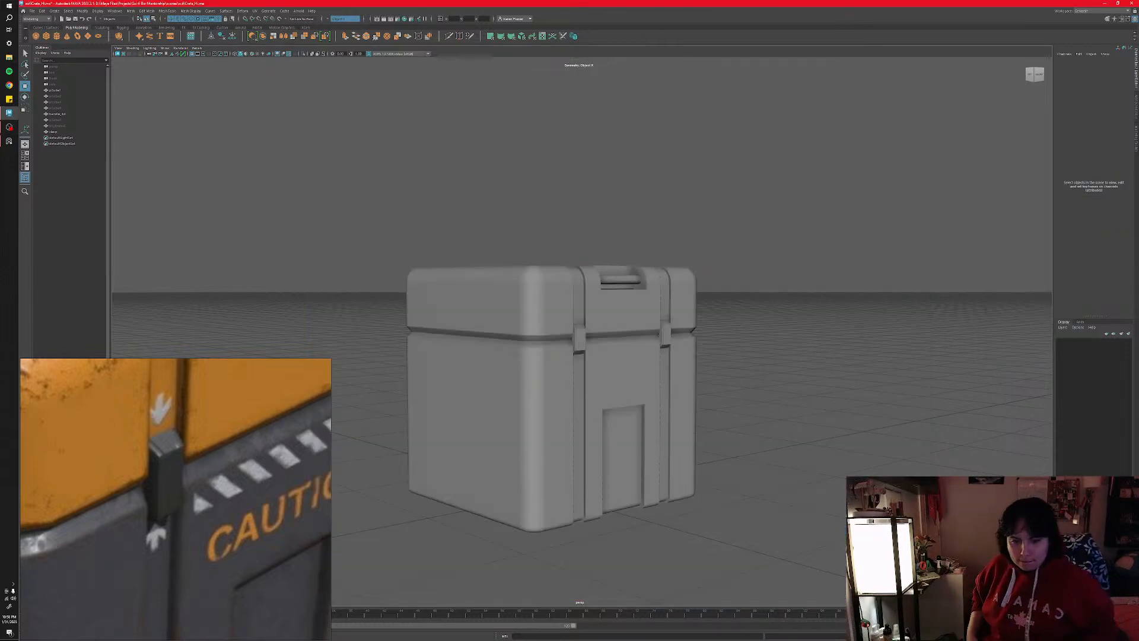
left_click(9, 126)
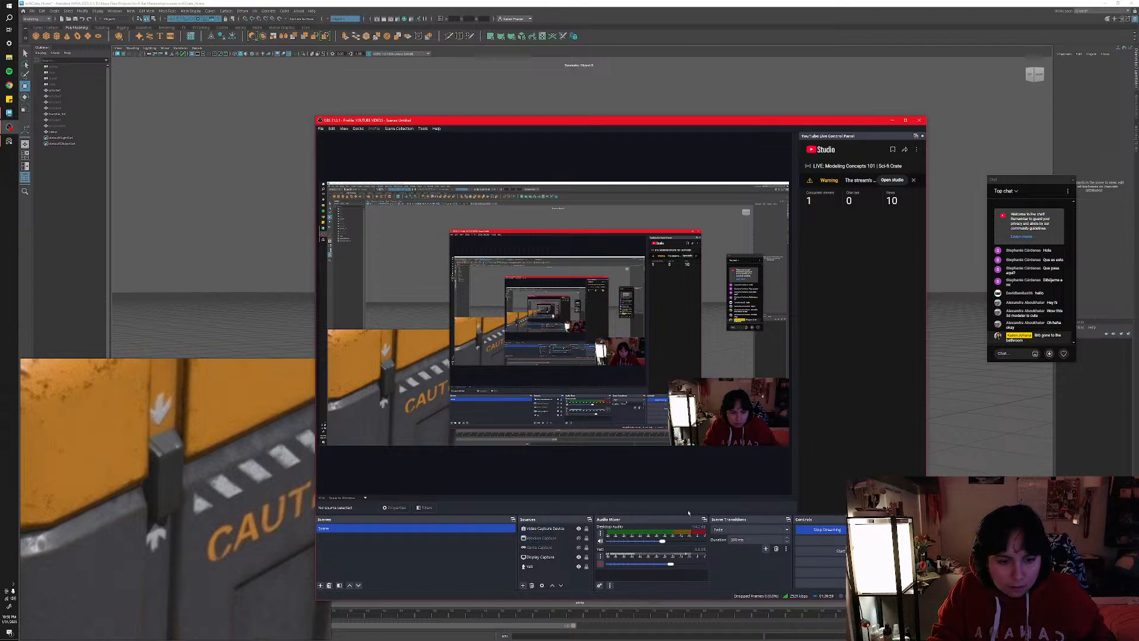
left_click(576, 538)
left_click(557, 528)
left_click(579, 528)
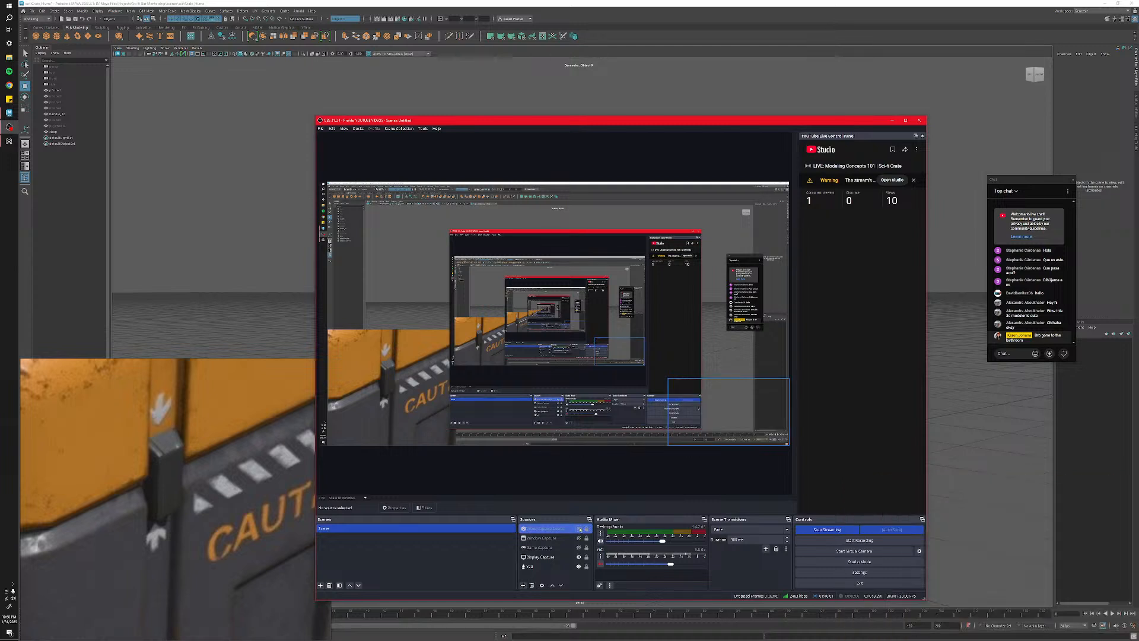
left_click(946, 456)
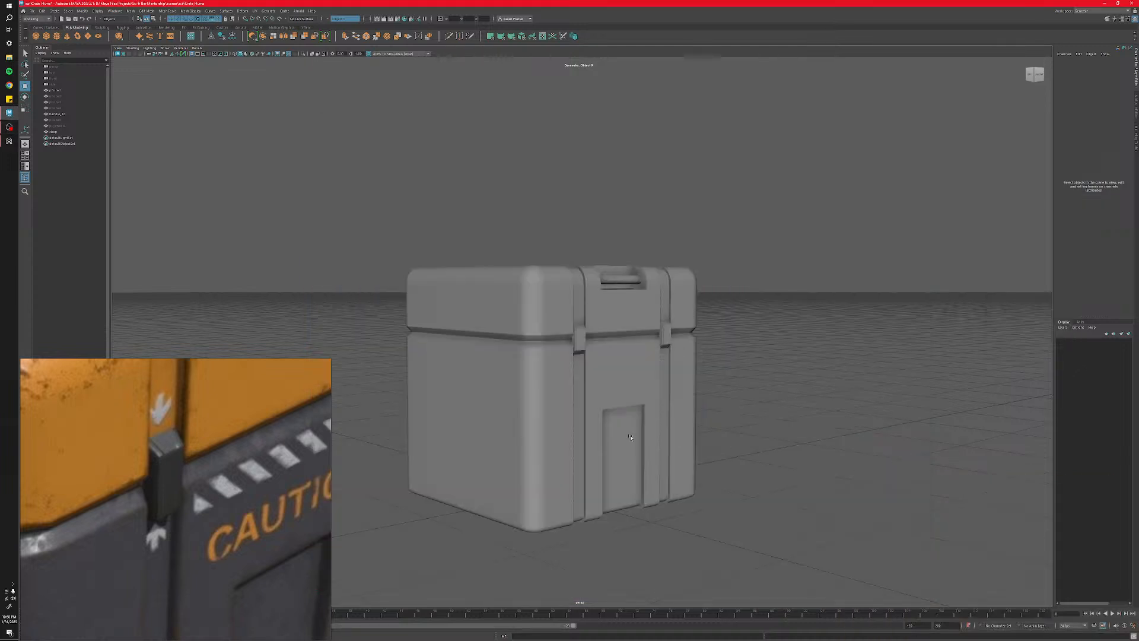
- Reframe the reference image to show the entire crate and view the model from a matching raised corner angle
scroll(254, 471, "down", 5)
left_click(232, 473)
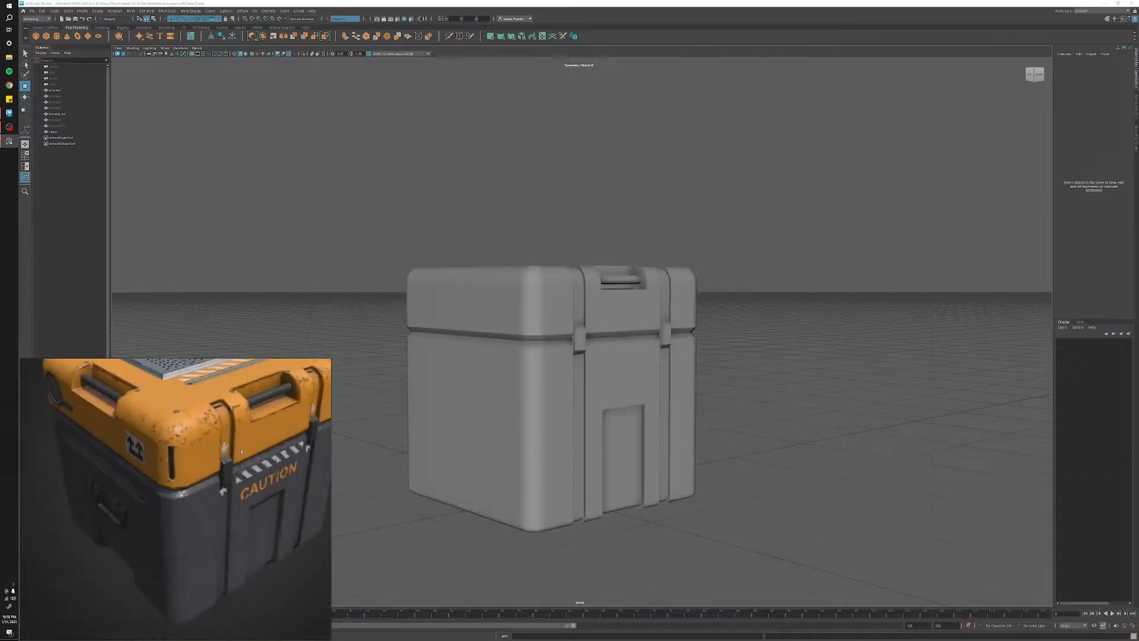
scroll(241, 452, "down", 2)
scroll(248, 475, "up", 2)
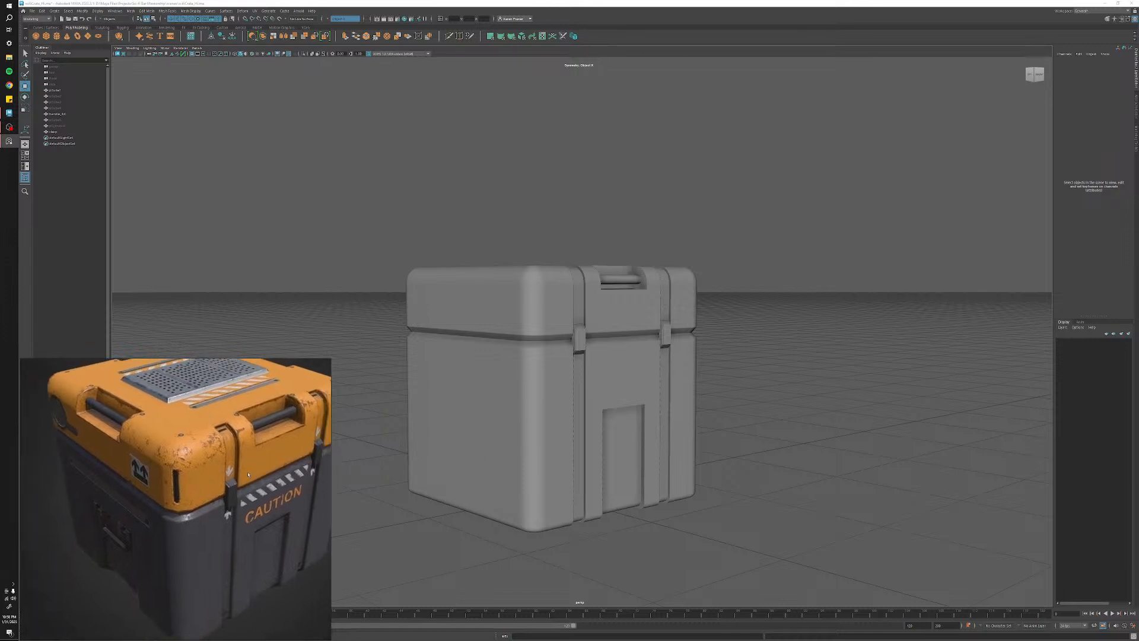
left_click_drag(248, 474, 194, 479)
left_click(392, 368)
left_click_drag(391, 367, 437, 433, "alt")
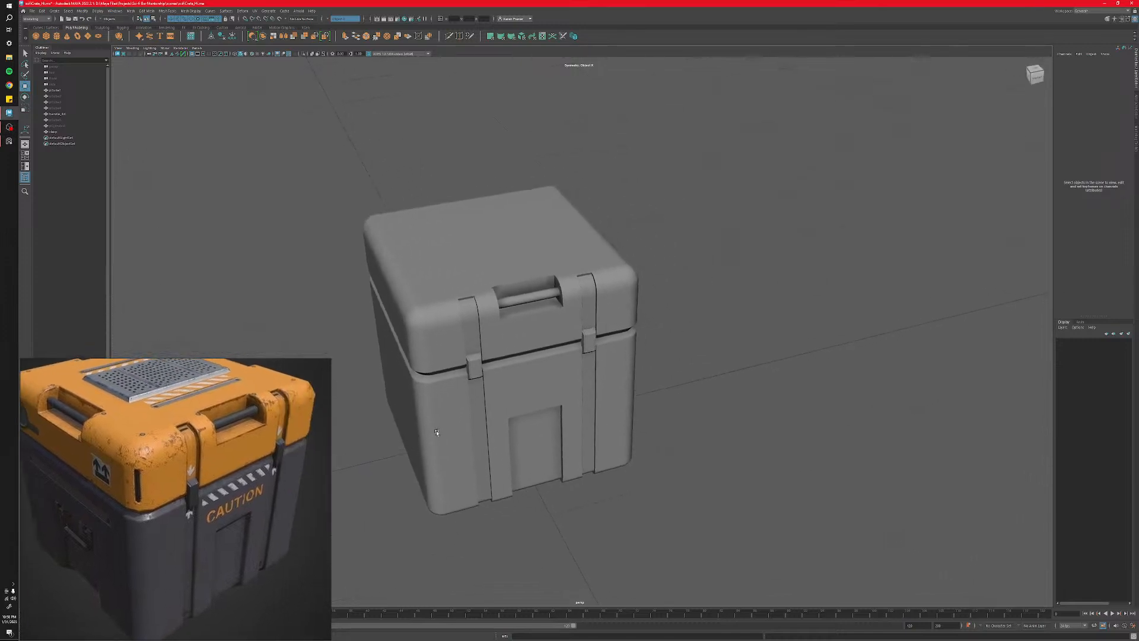
right_click_drag(437, 432, 481, 420, "alt")
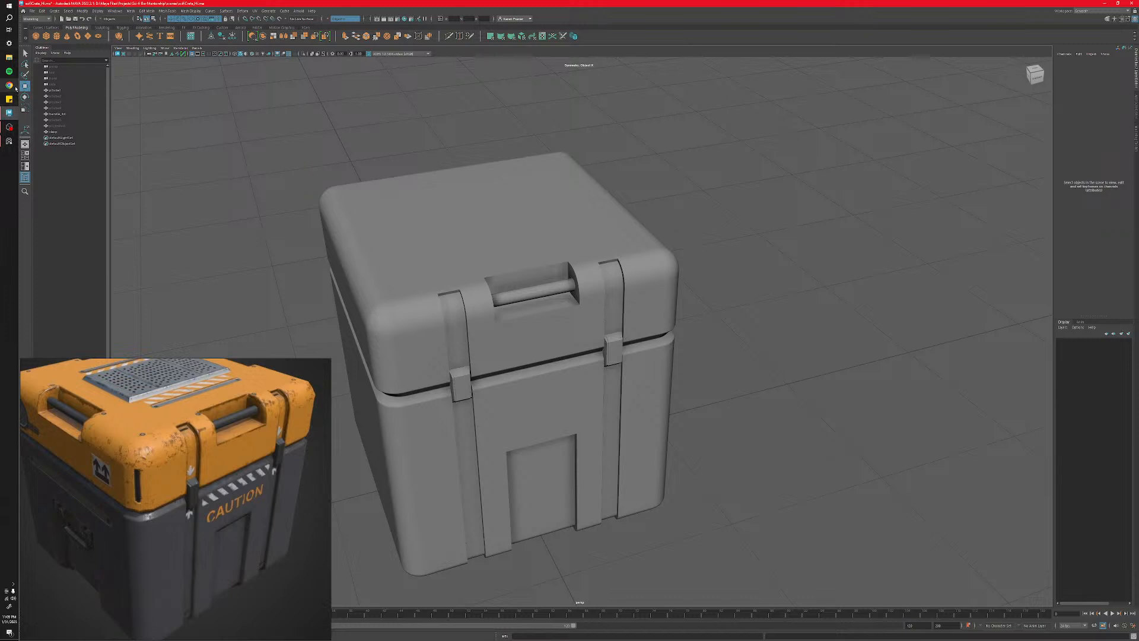
- Switch to OBS, show the Video Capture Device source, unmute the microphone and return to Maya
left_click(9, 127)
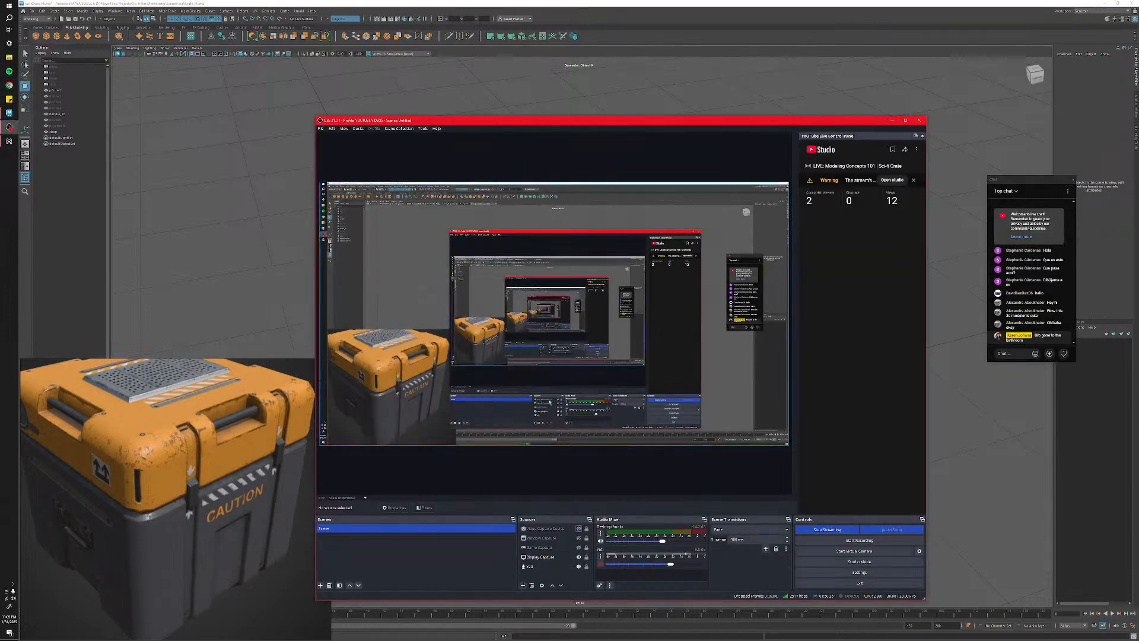
left_click(583, 549)
left_click(562, 529)
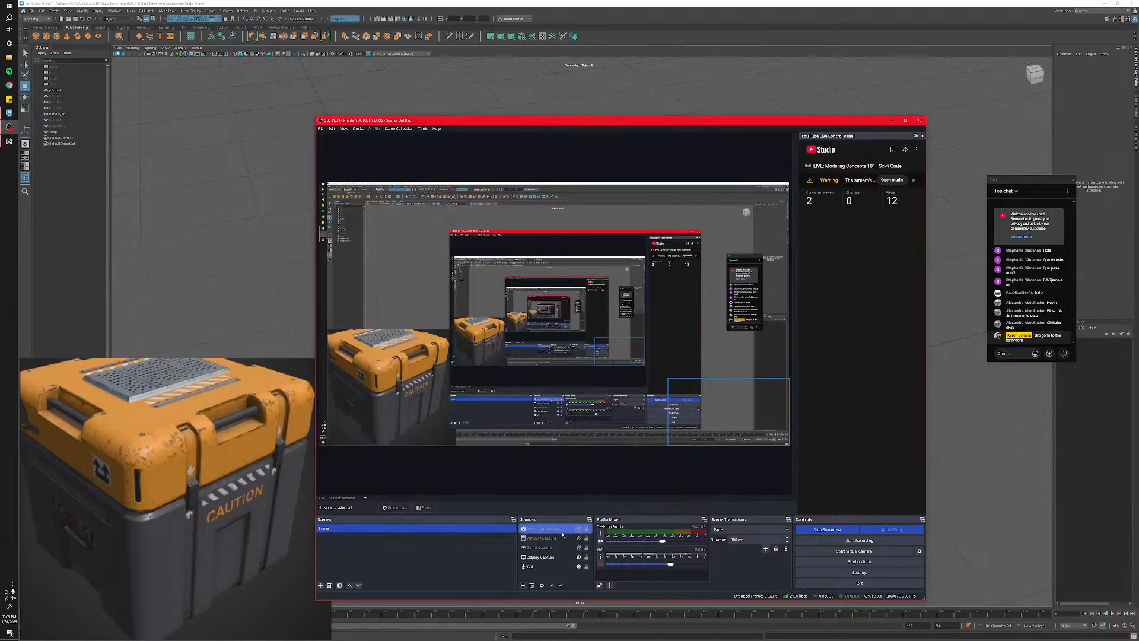
left_click(578, 529)
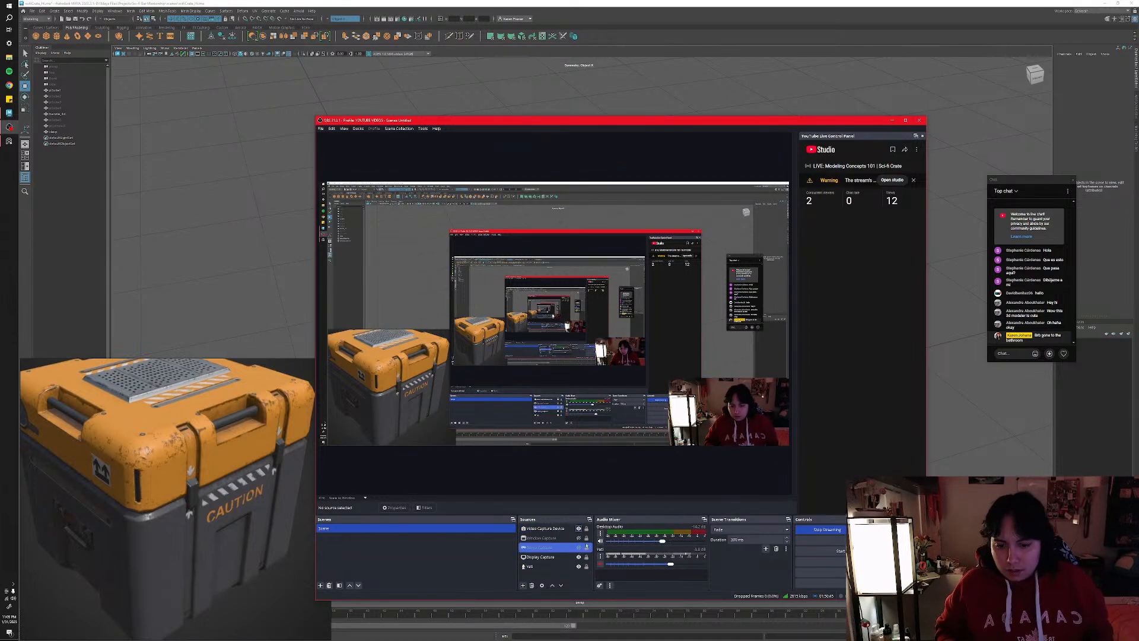
left_click(600, 564)
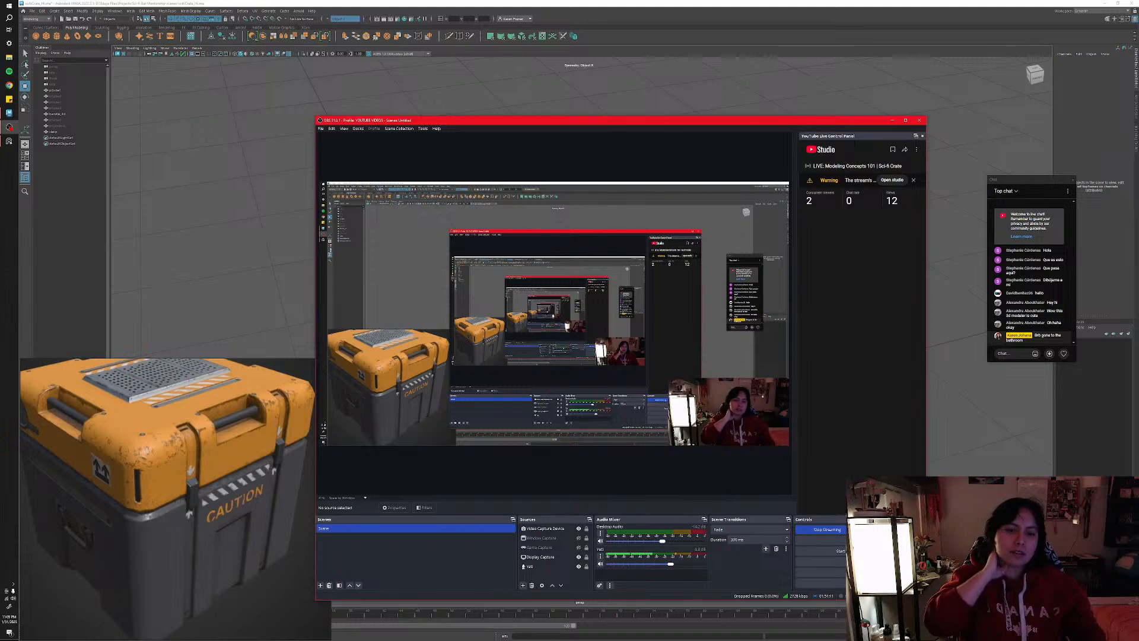
key("alt+Tab")
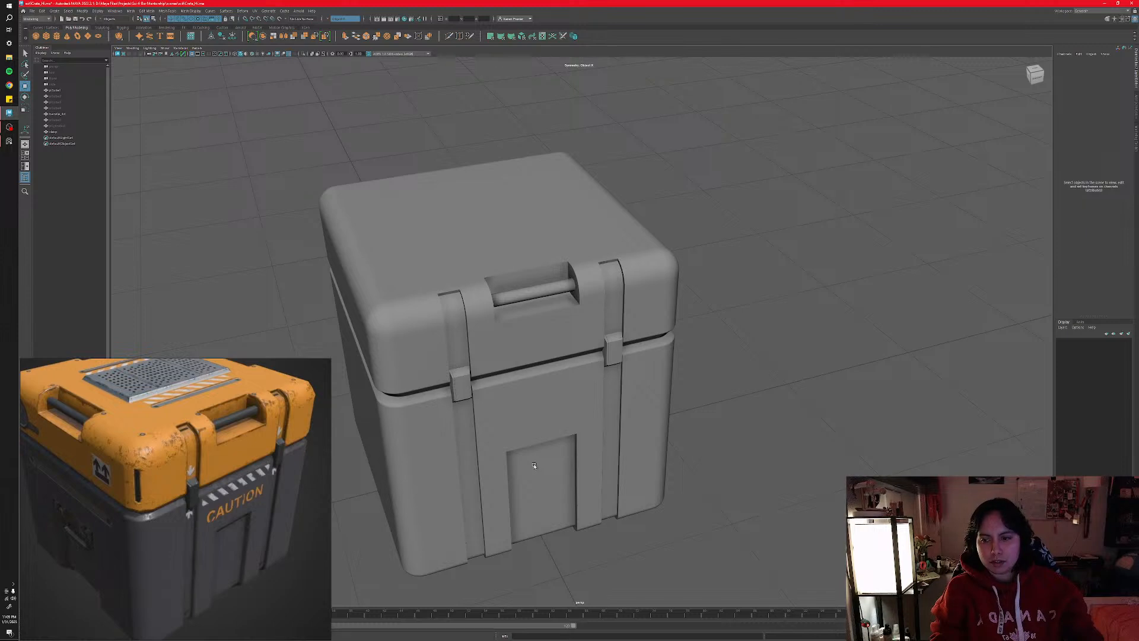
- Examine the reference crate's side handle recess and long side groove, its lid grate and the slotted front lid corner
scroll(75, 522, "up", 5)
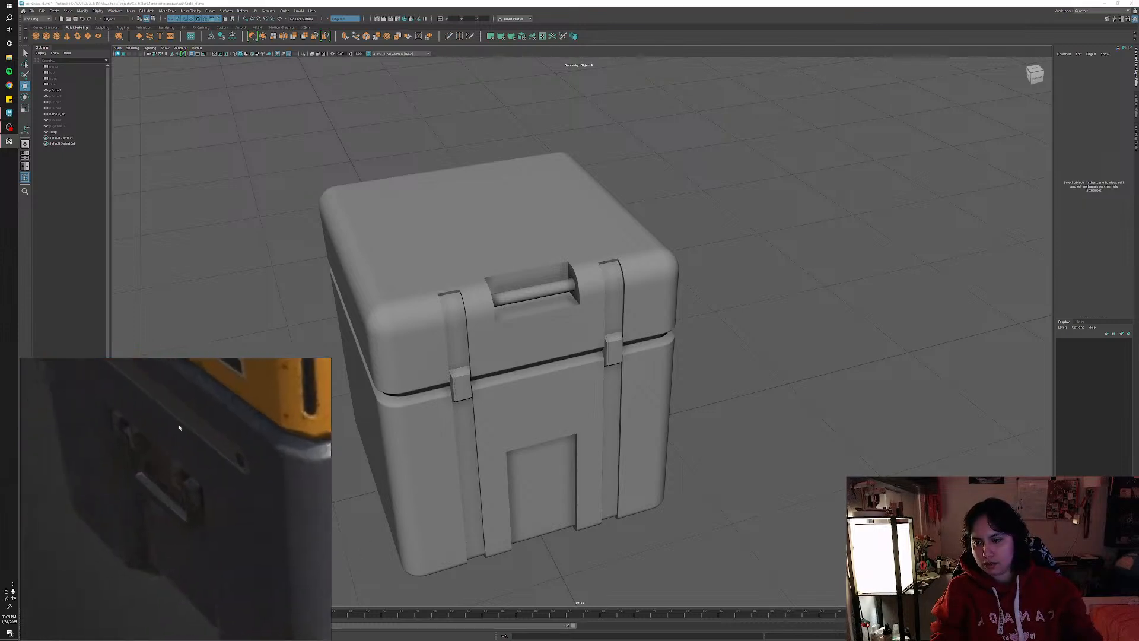
middle_click_drag(180, 427, 184, 513)
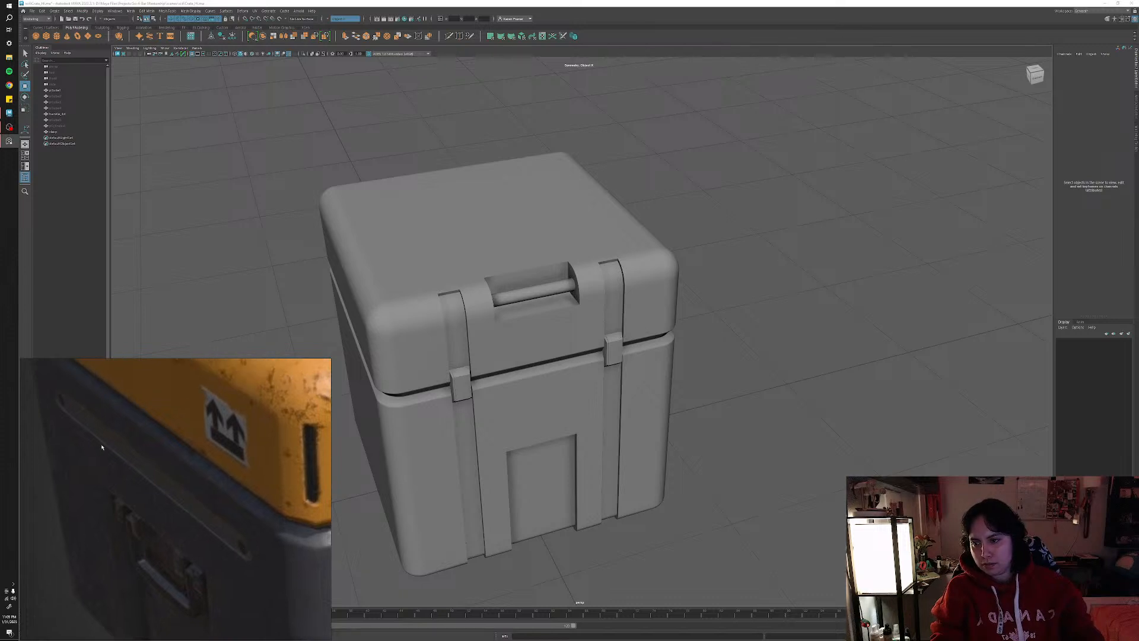
middle_click_drag(231, 597, 203, 491)
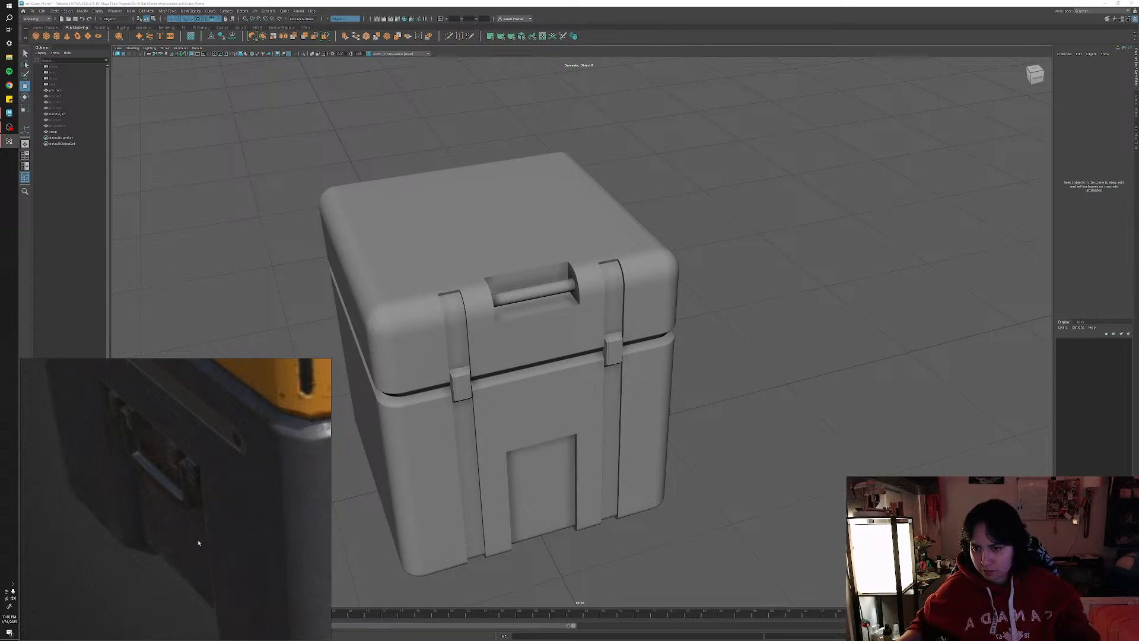
scroll(233, 489, "down", 3)
left_click_drag(232, 488, 171, 530)
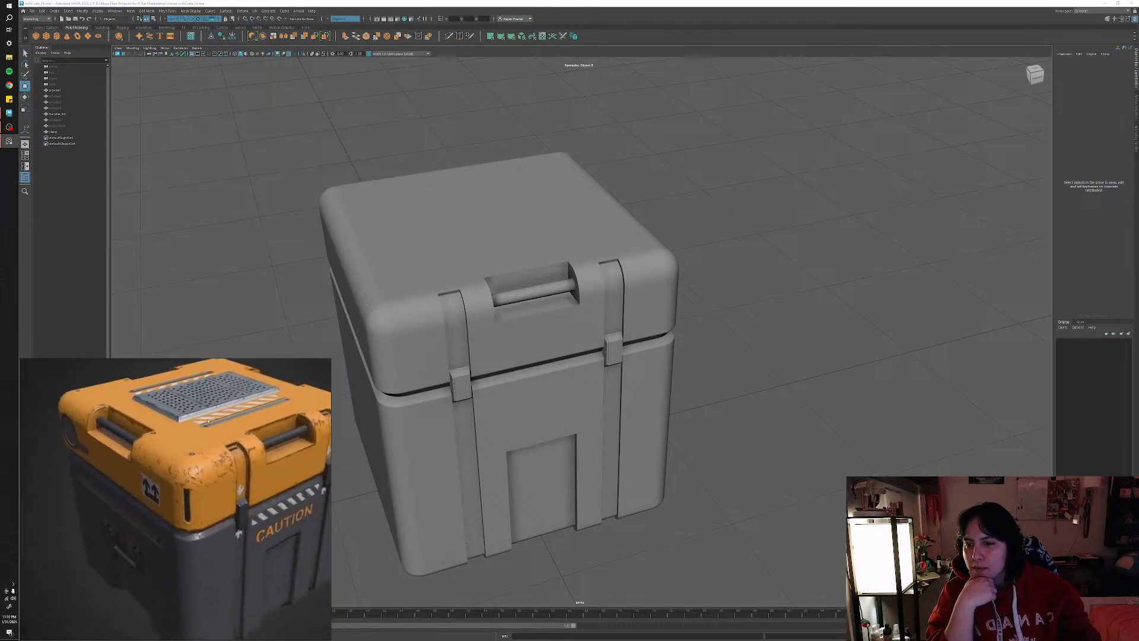
scroll(287, 394, "up", 3)
left_click_drag(286, 394, 169, 500)
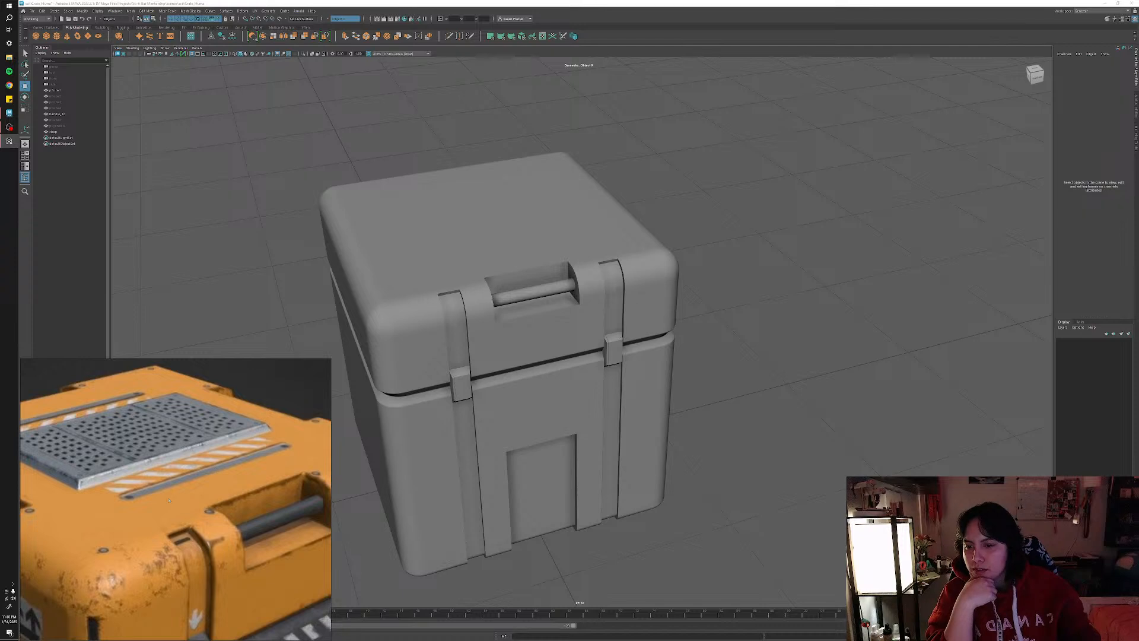
scroll(116, 472, "up", 2)
left_click_drag(116, 525, 128, 494)
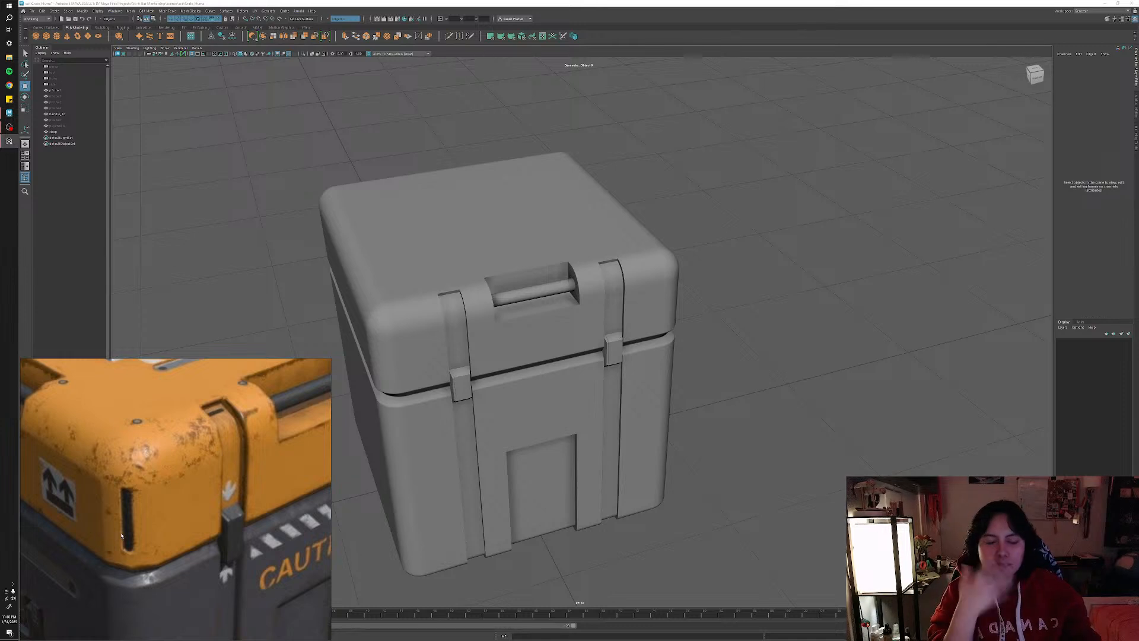
scroll(122, 532, "down", 2)
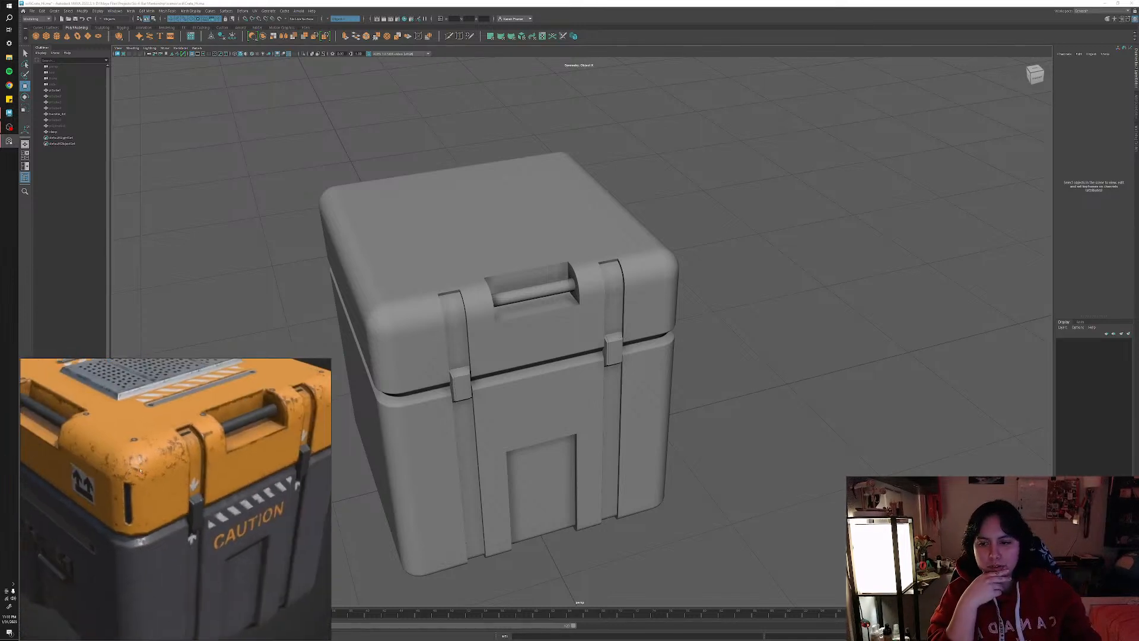
scroll(147, 509, "up", 3)
scroll(142, 466, "down", 3)
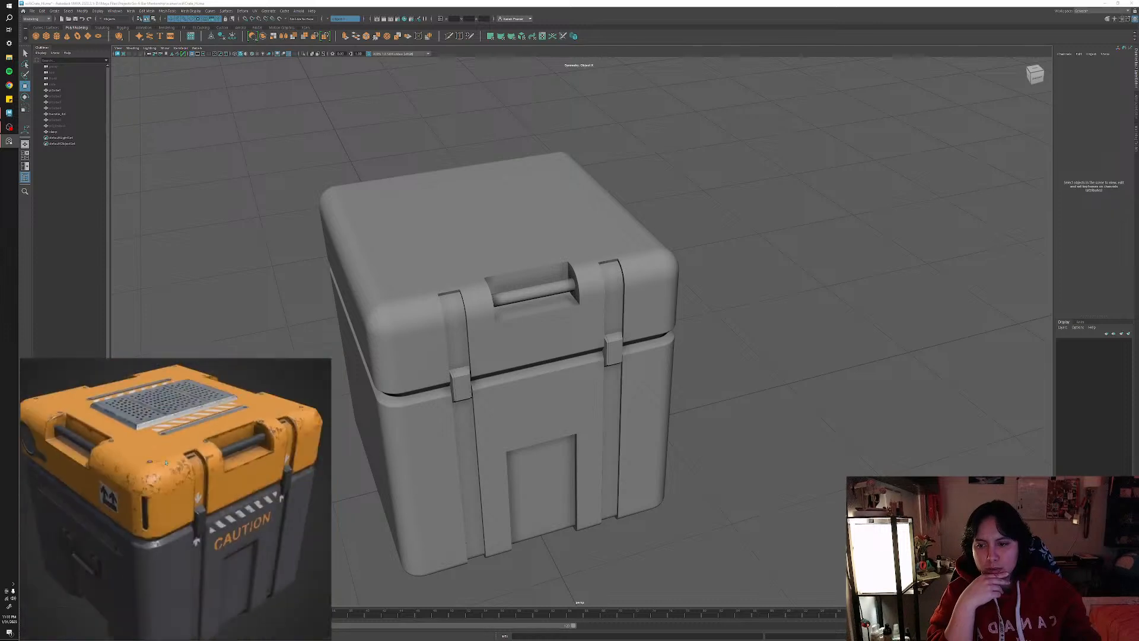
- Examine the round emblem on the side of the reference crate's lid and the lower front of its grey body
scroll(215, 466, "up", 2)
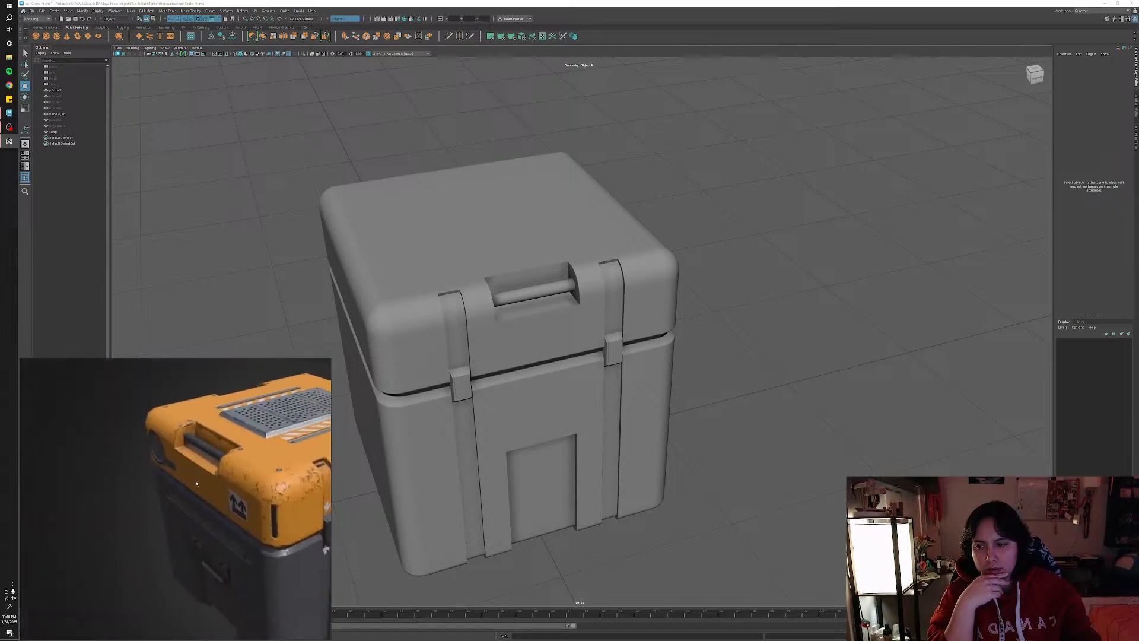
scroll(129, 452, "up", 5)
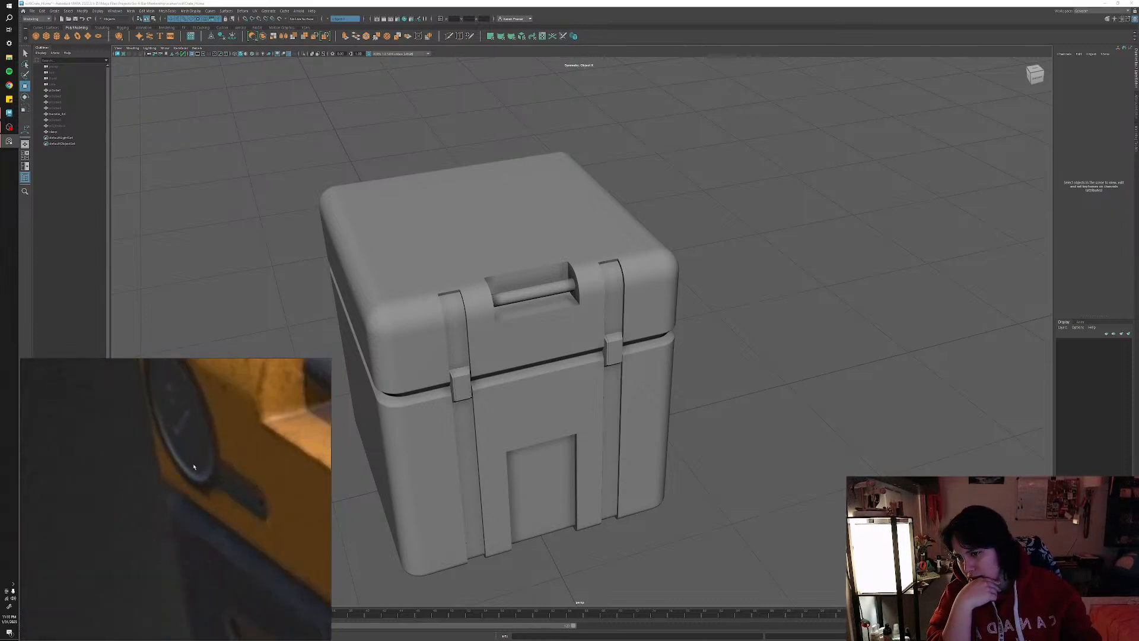
scroll(193, 467, "down", 3)
scroll(155, 397, "up", 2)
scroll(183, 510, "down", 2)
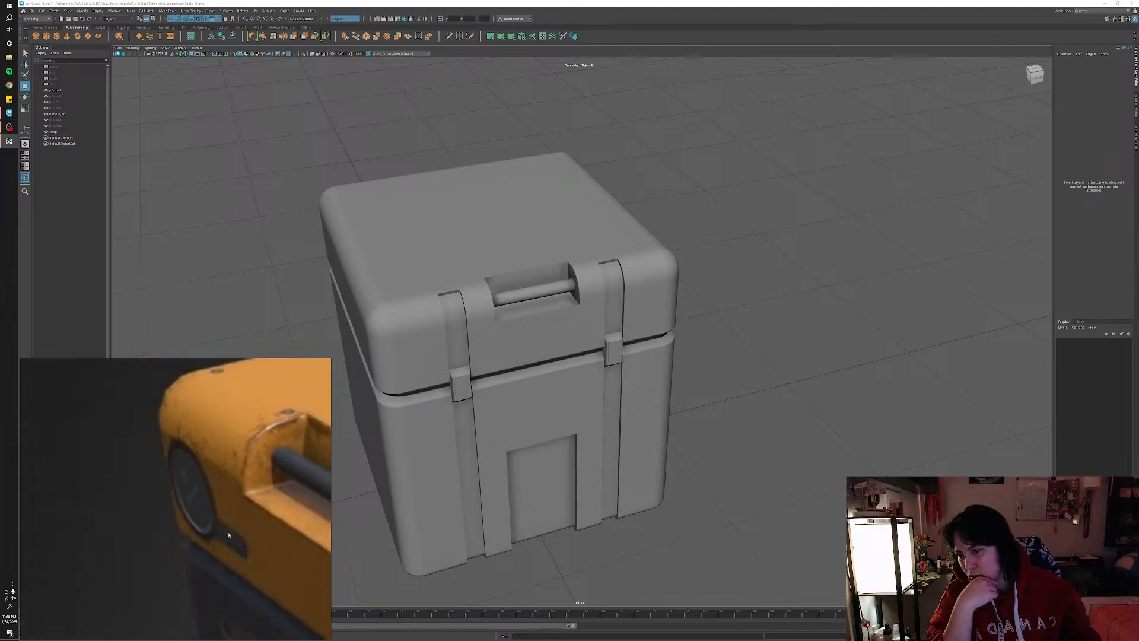
scroll(252, 565, "down", 1)
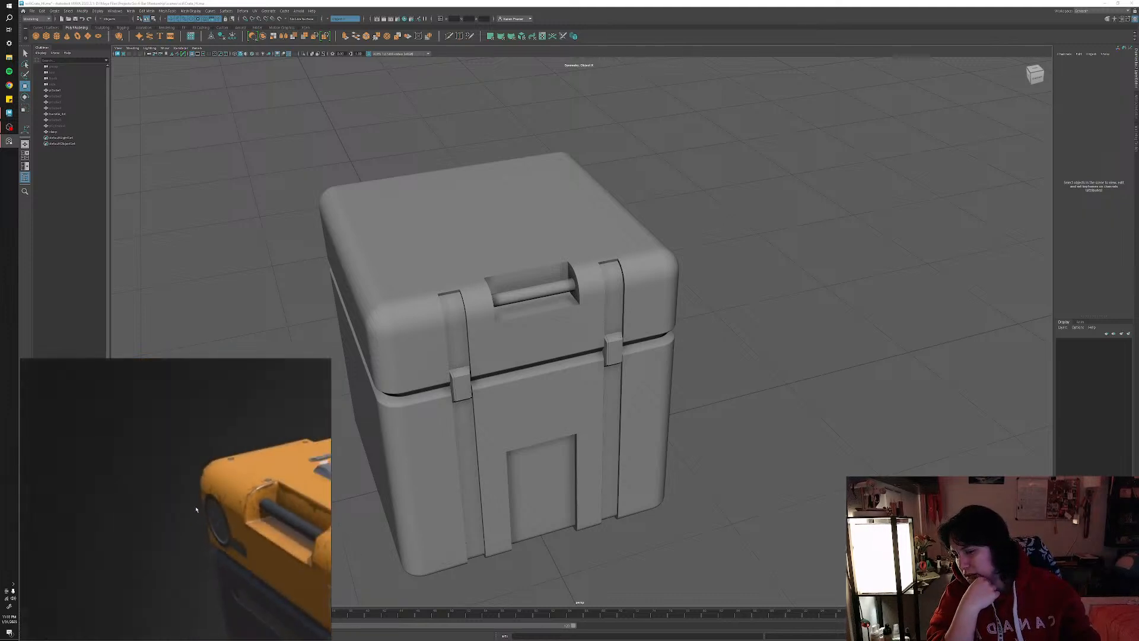
middle_click_drag(297, 567, 67, 451)
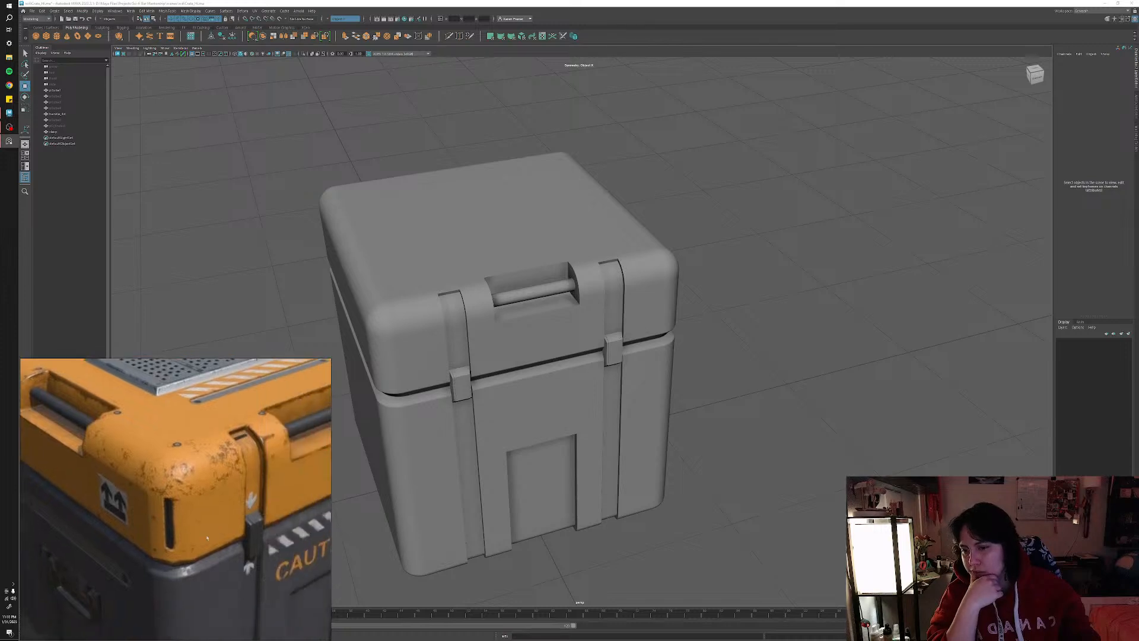
middle_click_drag(231, 572, 167, 505)
scroll(167, 504, "down", 4)
middle_click_drag(247, 548, 214, 510)
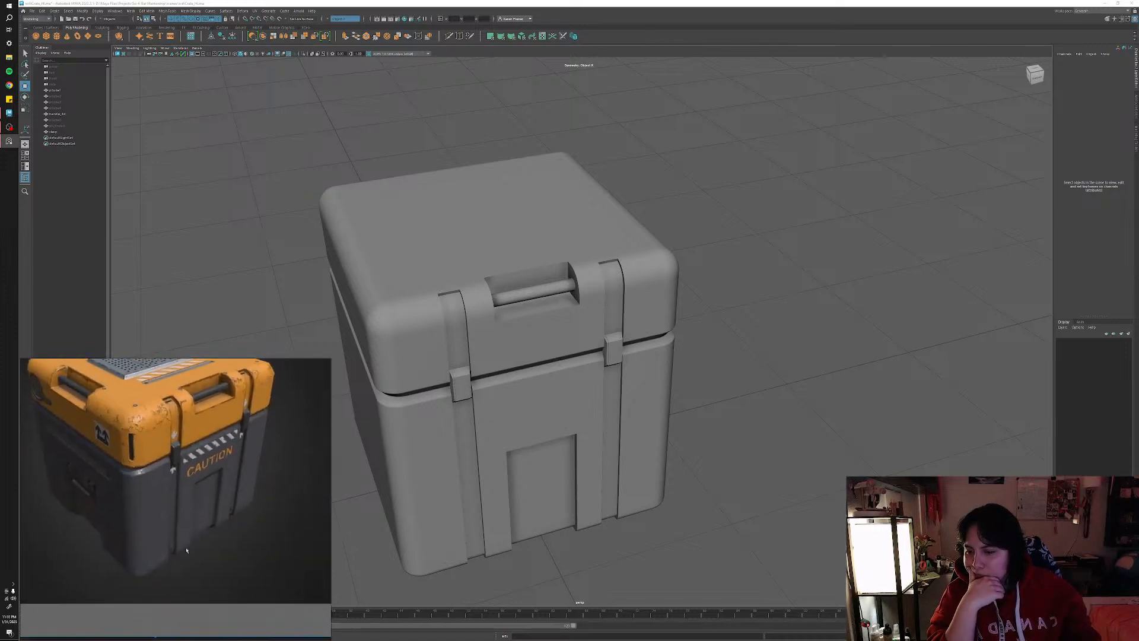
scroll(183, 539, "up", 5)
scroll(184, 517, "down", 3)
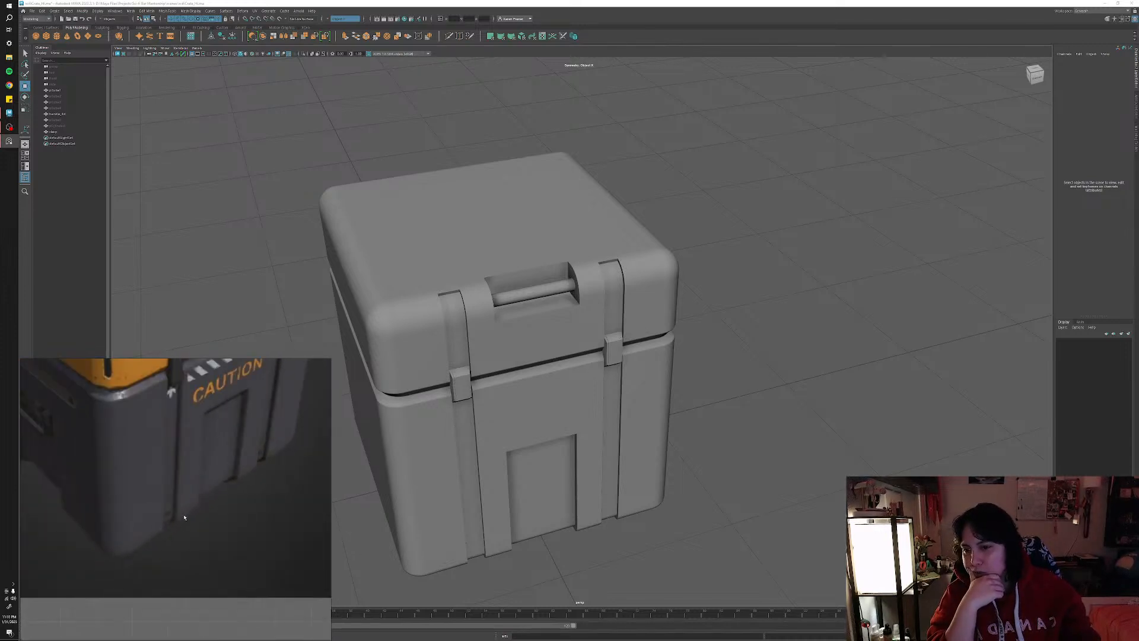
scroll(179, 482, "down", 5)
scroll(157, 525, "up", 7)
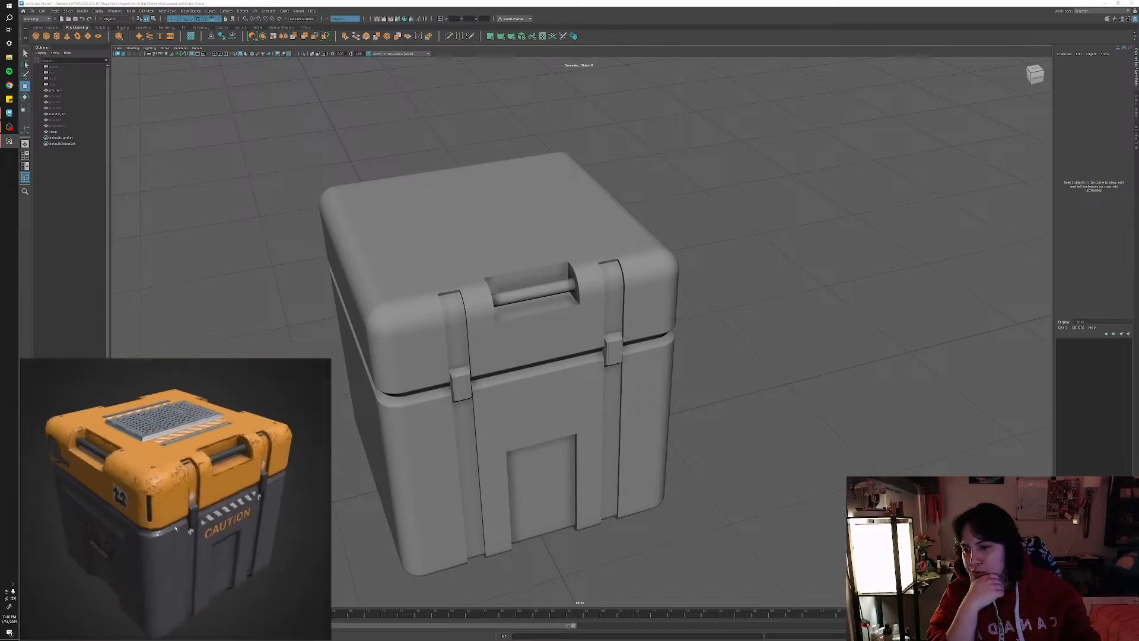
scroll(157, 526, "down", 2)
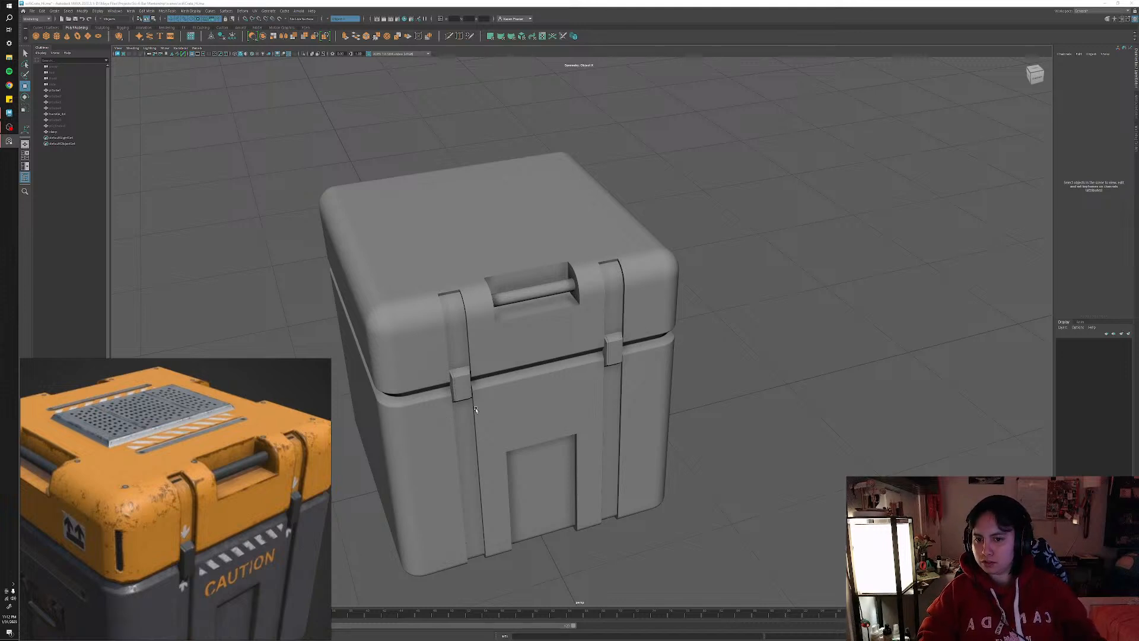
- Compare the reference crate's side handle area with its front latch recess, front handle and lower front panel
middle_click_drag(120, 584, 179, 539)
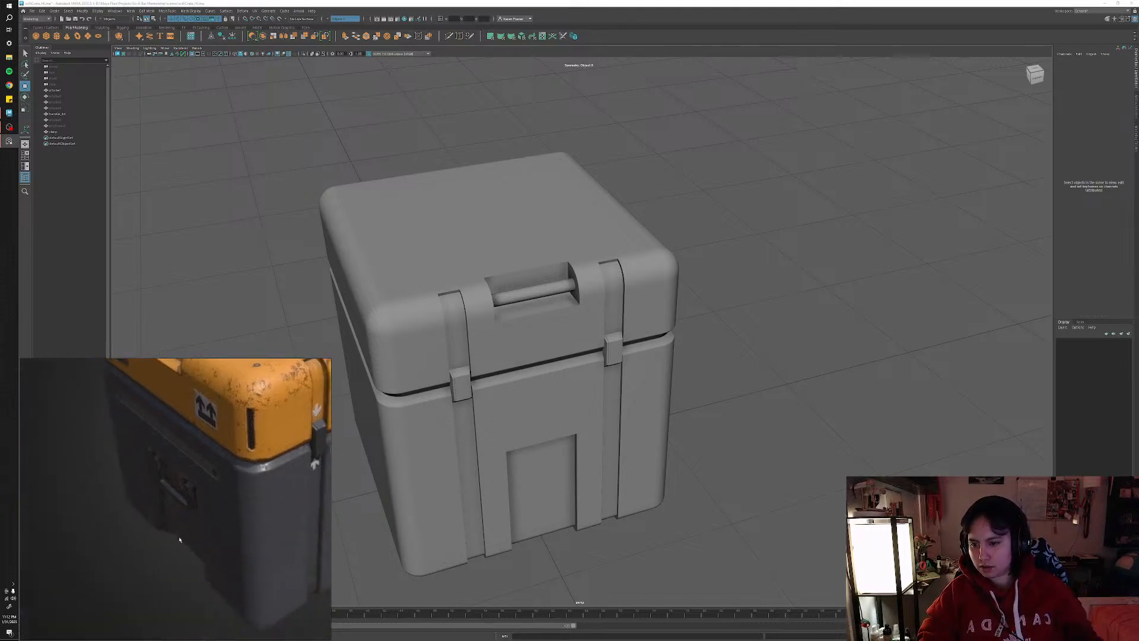
middle_click_drag(227, 478, 129, 585)
middle_click_drag(207, 545, 136, 517)
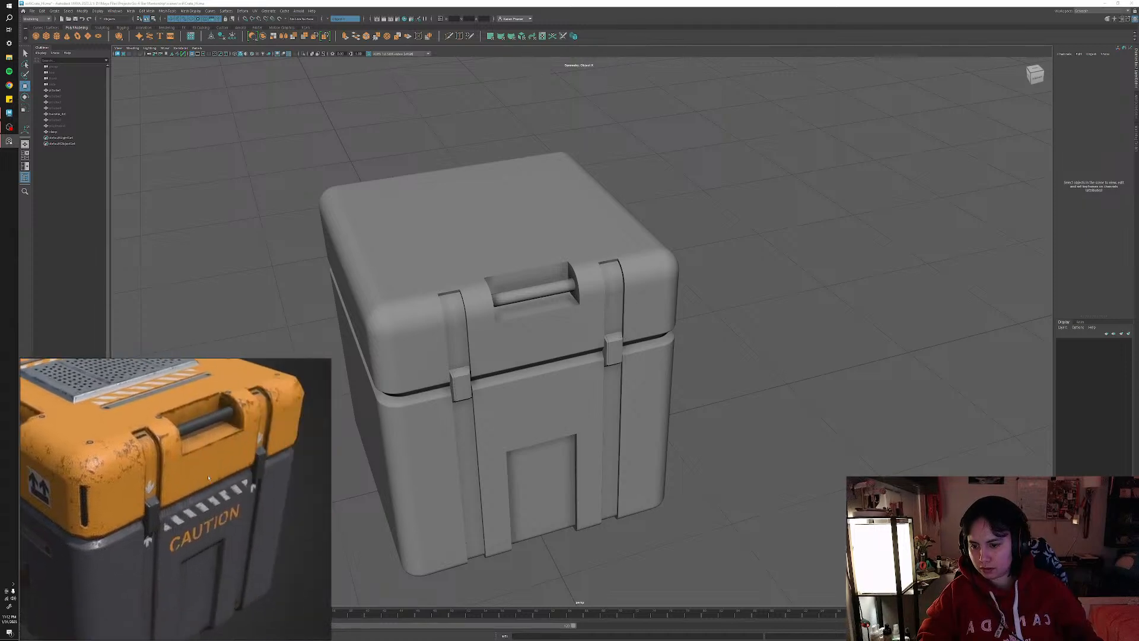
middle_click_drag(208, 478, 150, 487)
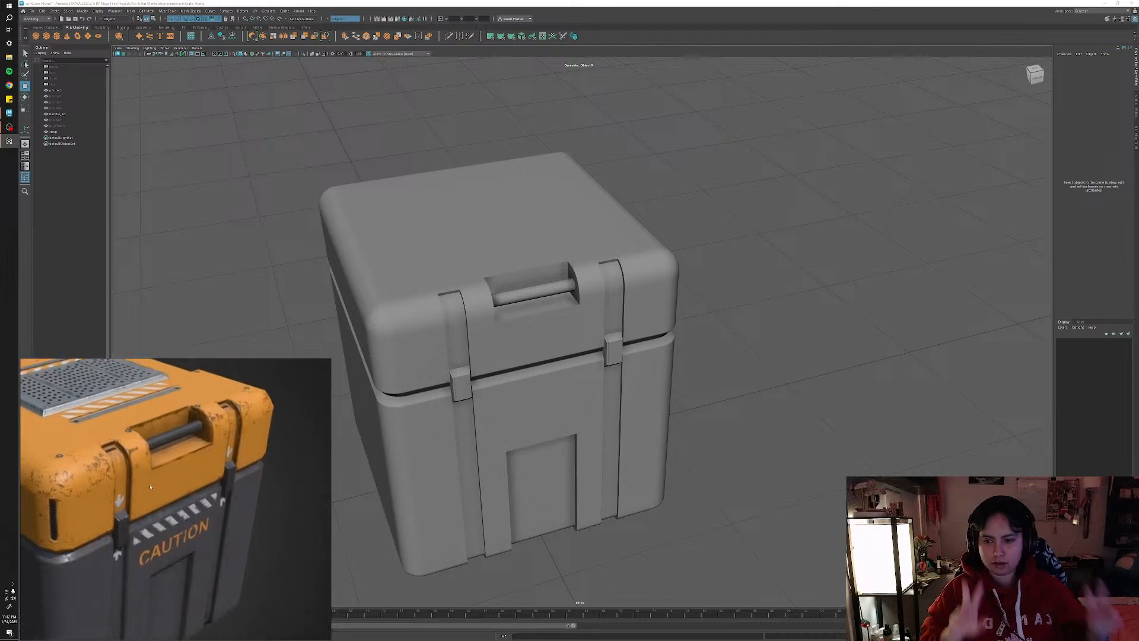
scroll(150, 487, "up", 6)
middle_click_drag(132, 444, 145, 458)
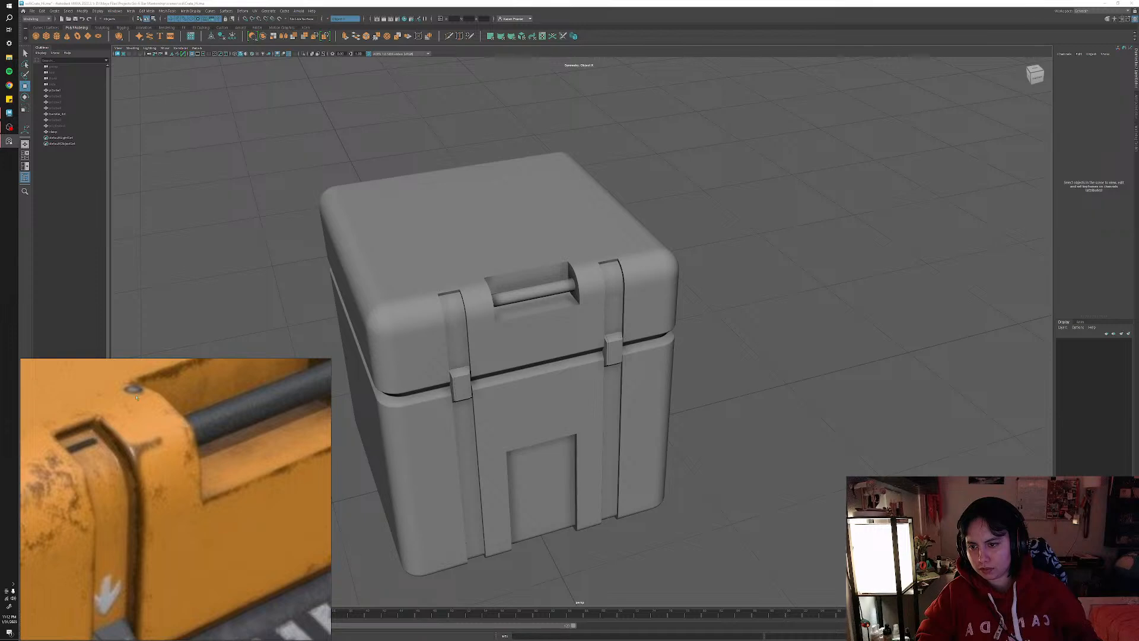
scroll(208, 553, "down", 5)
scroll(190, 552, "up", 4)
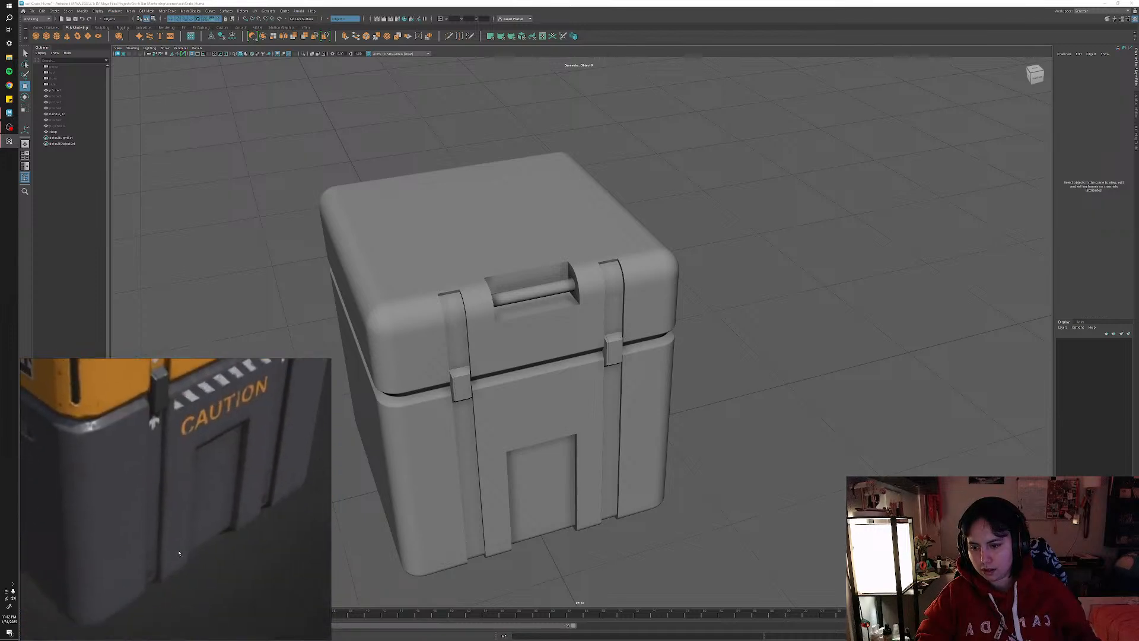
middle_click_drag(198, 470, 193, 587)
middle_click_drag(205, 517, 202, 554)
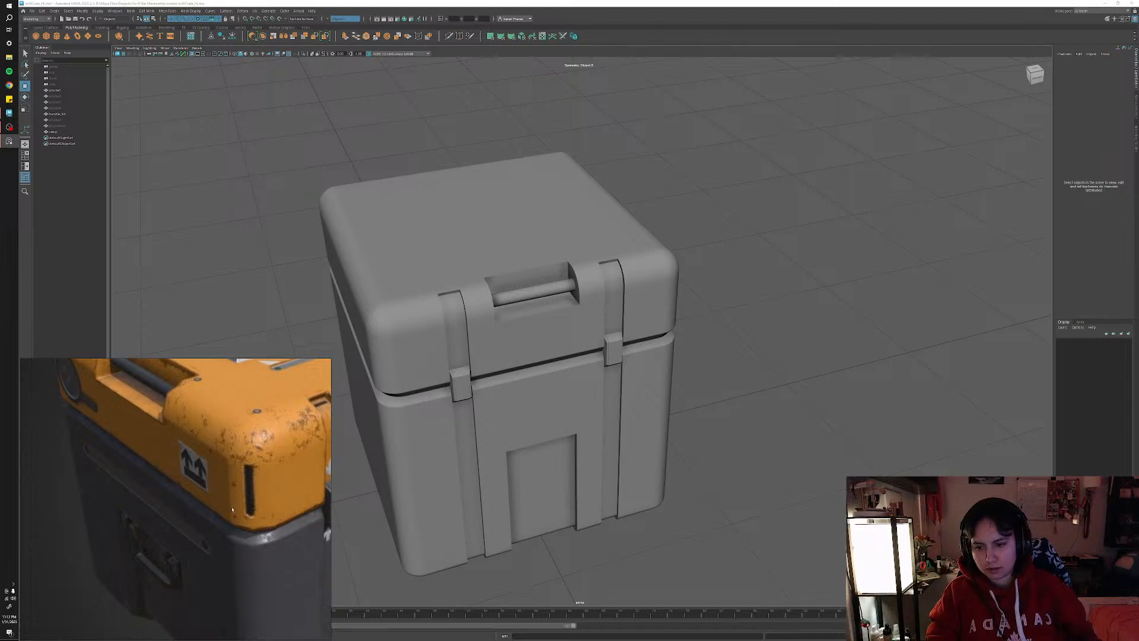
- Save the scene with the crate's blank side and front corner in view
left_click_drag(515, 503, 599, 482, "alt")
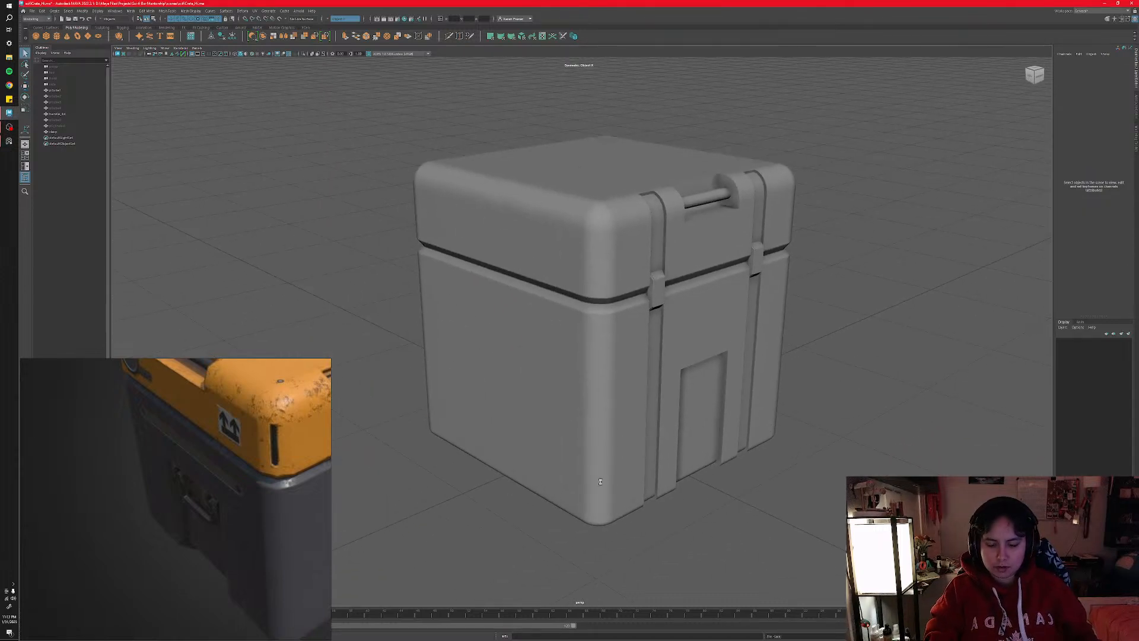
key("ctrl+s")
middle_click_drag(608, 442, 541, 465, "alt")
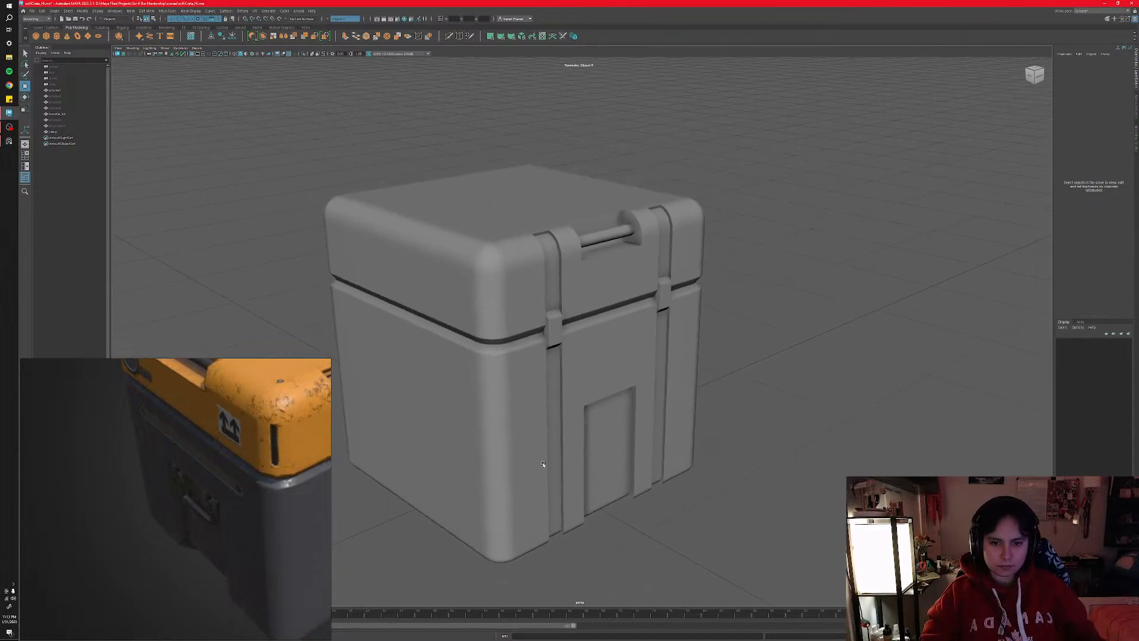
- Duplicate the crate body, move the copy away beyond the crate's front side and hide it
left_click(541, 465)
scroll(605, 470, "down", 5)
scroll(605, 469, "up", 5)
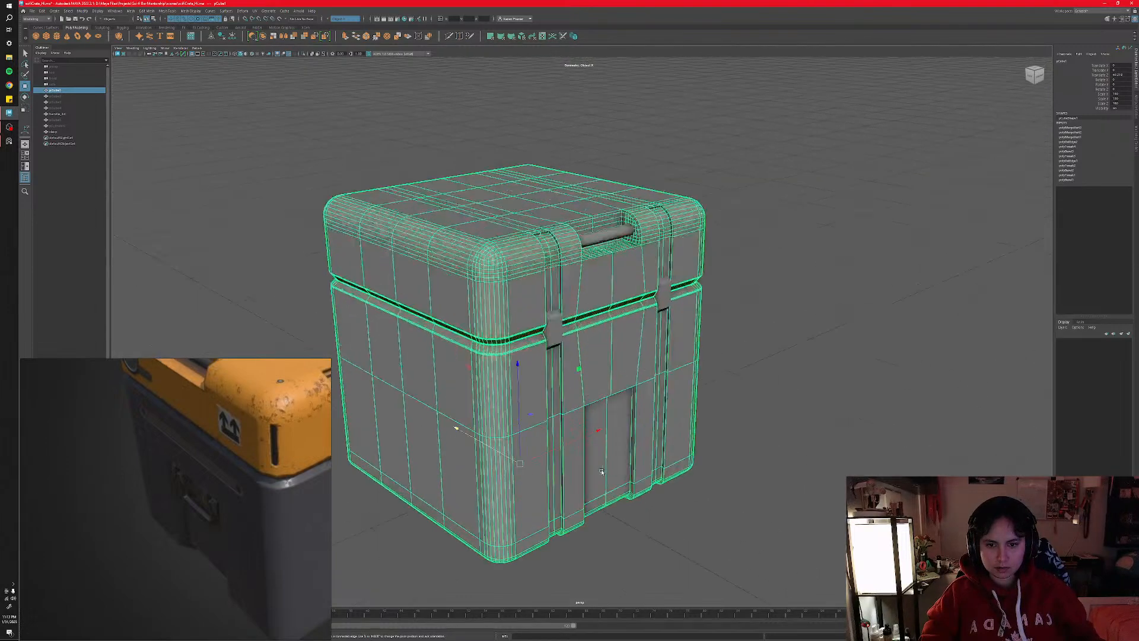
scroll(603, 466, "down", 3)
scroll(602, 464, "down", 3)
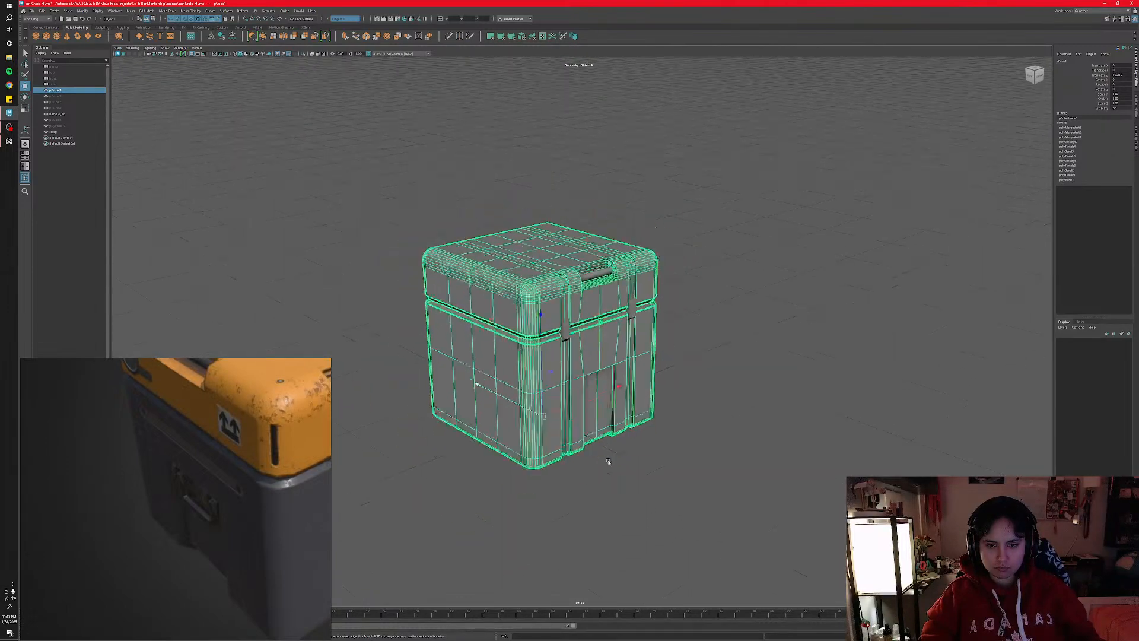
key("ctrl+d")
left_click_drag(568, 395, 718, 334)
key("h")
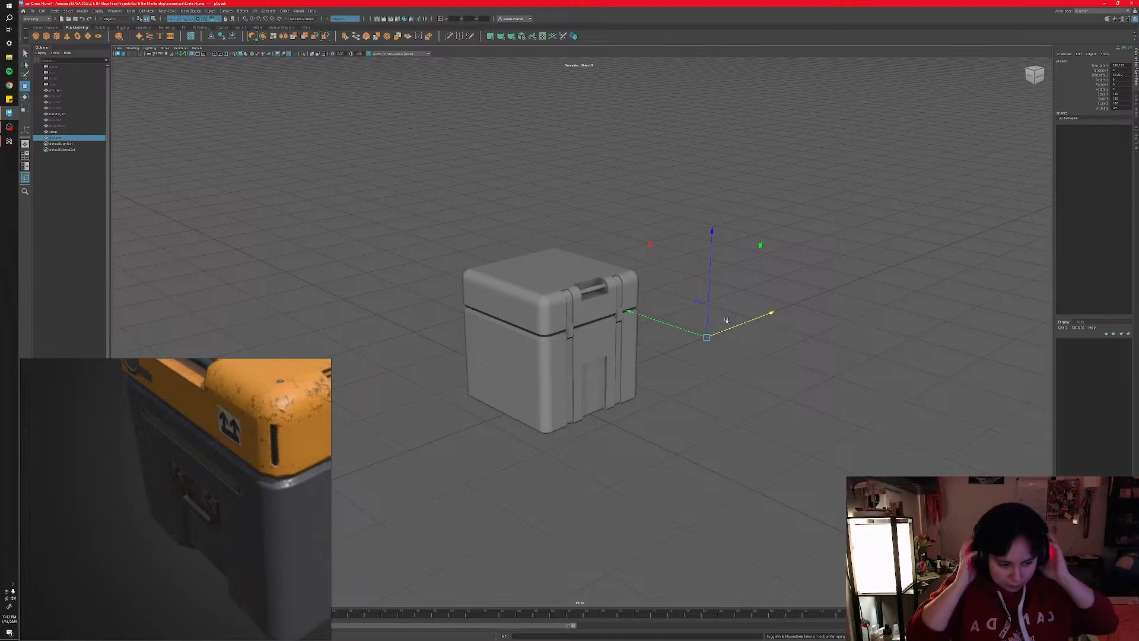
- Examine the side handle recess and the cut-out along the bottom edge of the reference crate's side
scroll(218, 508, "up", 2)
scroll(215, 521, "up", 2)
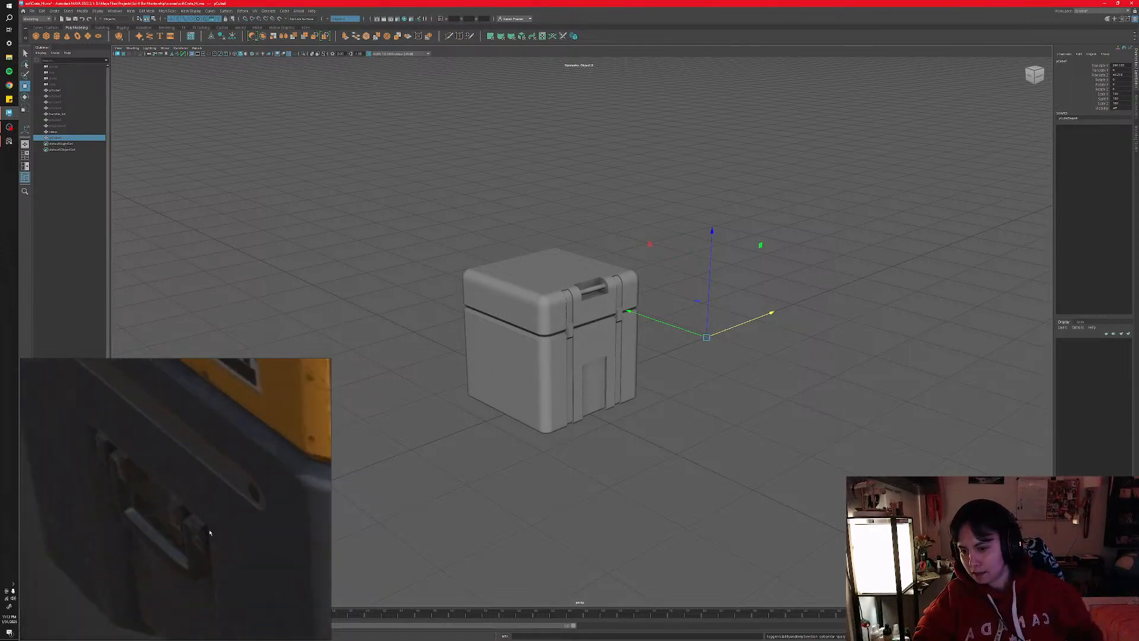
scroll(210, 531, "down", 3)
middle_click_drag(201, 568, 194, 515)
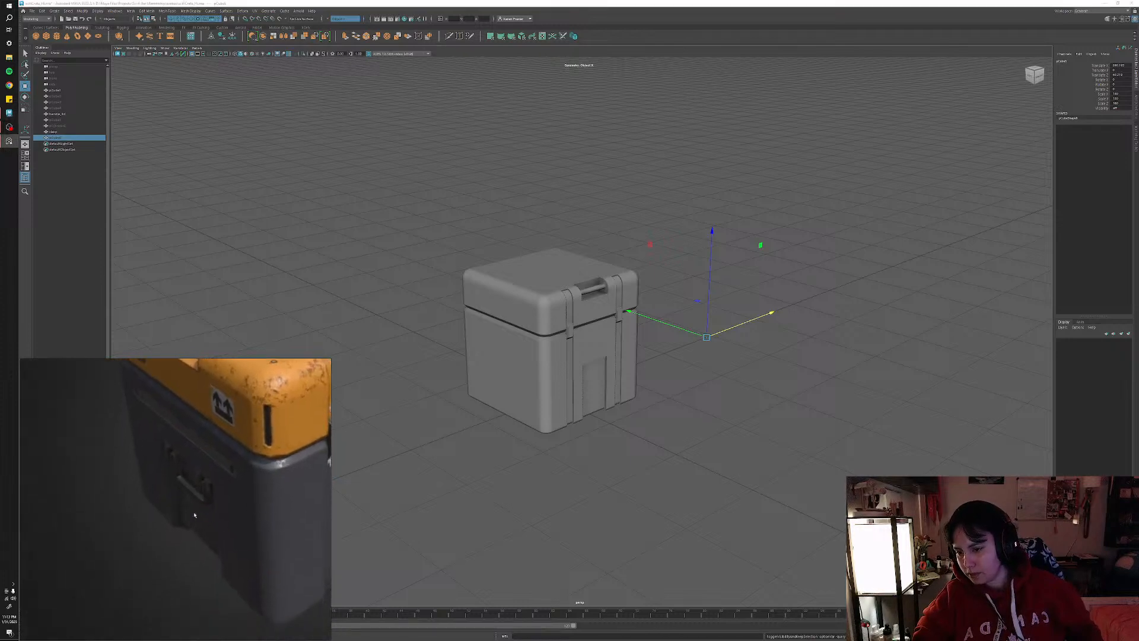
middle_click_drag(315, 522, 209, 511)
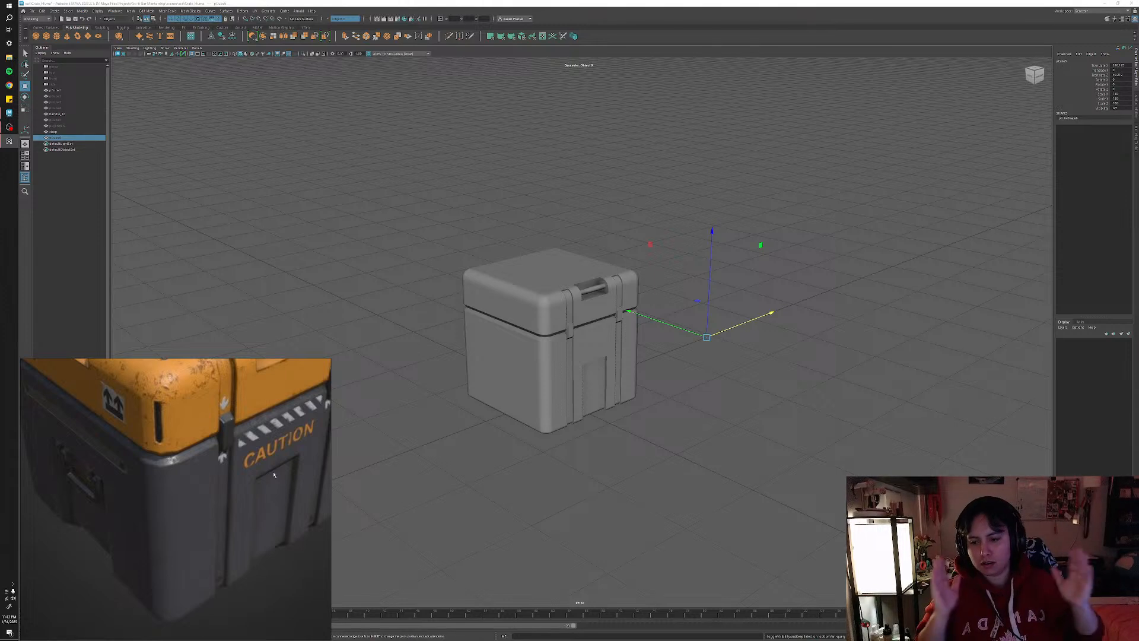
- Select the crate body facing its blank side and set the selection symmetry to Object Y
left_click(502, 462)
mouse_move(595, 460)
left_mouse_down("alt")
mouse_move(564, 472)
mouse_move(580, 469)
left_mouse_up("alt")
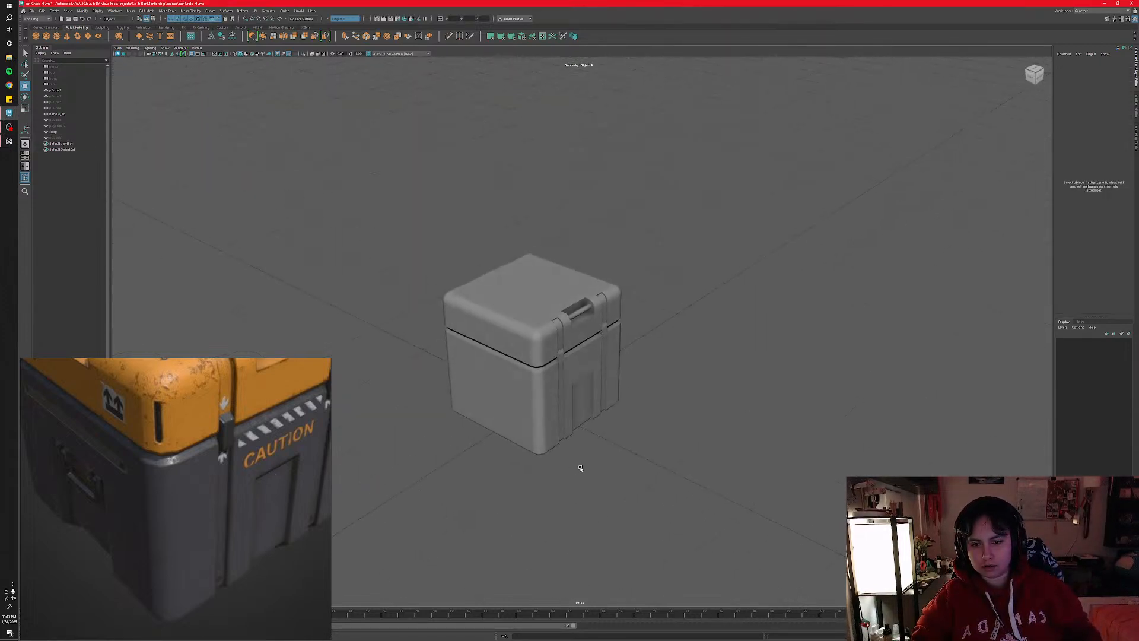
left_click_drag(468, 430, 564, 447, "alt")
left_click(508, 462)
scroll(534, 472, "up", 3)
left_click_drag(507, 471, 620, 478, "alt")
left_click(329, 19)
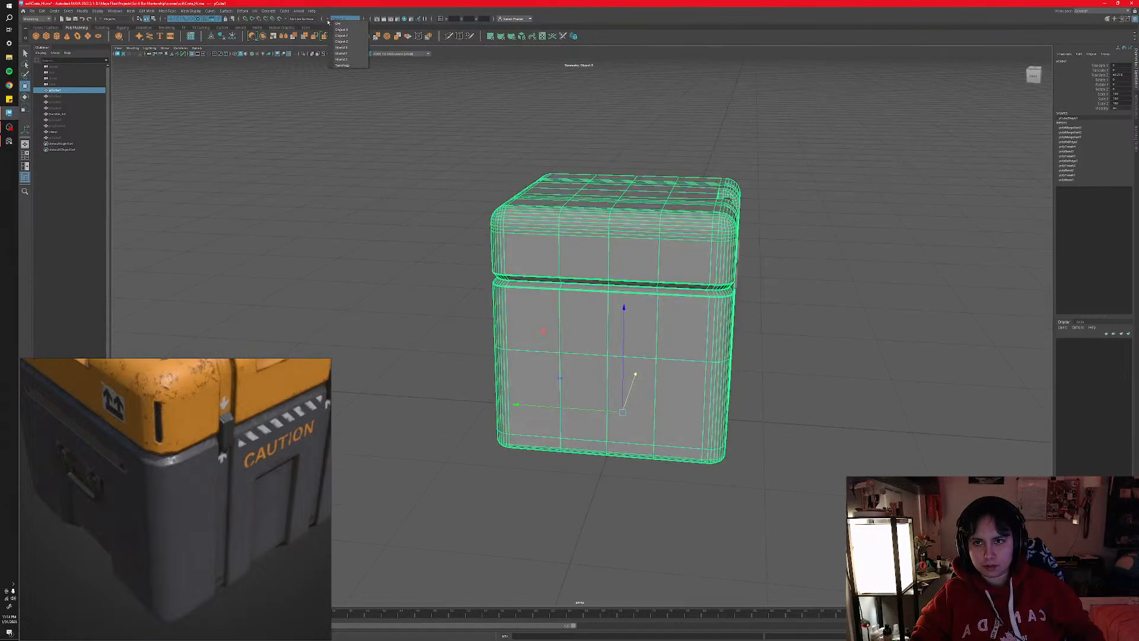
left_click(341, 29)
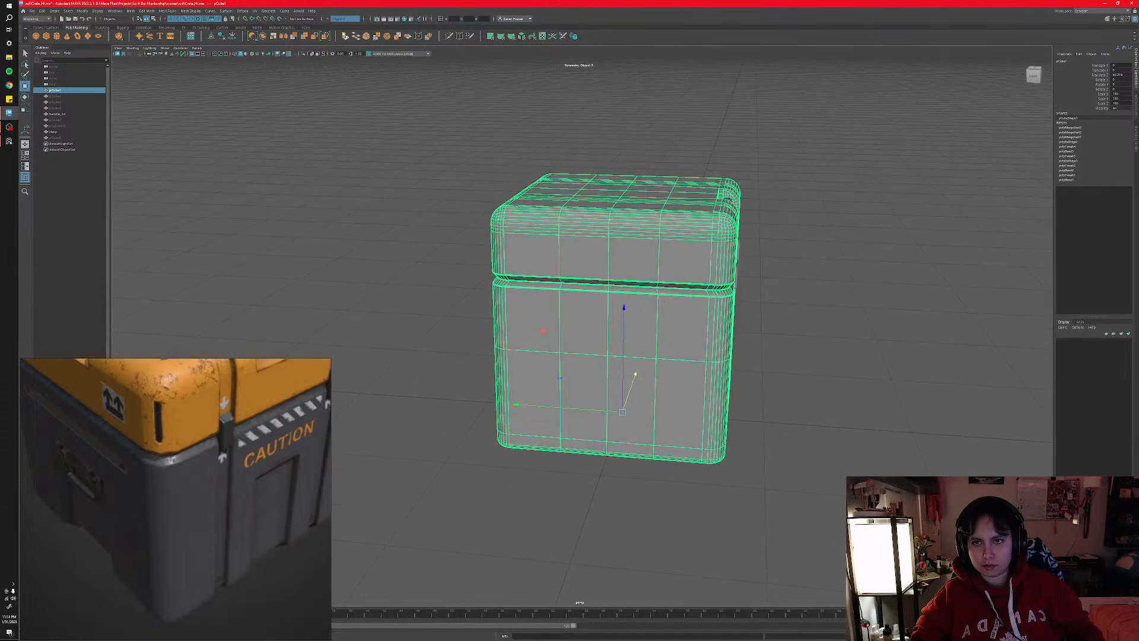
left_click(329, 19)
left_click(344, 35)
- Select the two lower centre faces on the crate's blank side together with the faces continuing around its bottom edge
mouse_move(656, 438)
right_mouse_down()
mouse_move(654, 420)
mouse_move(656, 453)
right_mouse_up()
left_click_drag(584, 474, 556, 423, "alt")
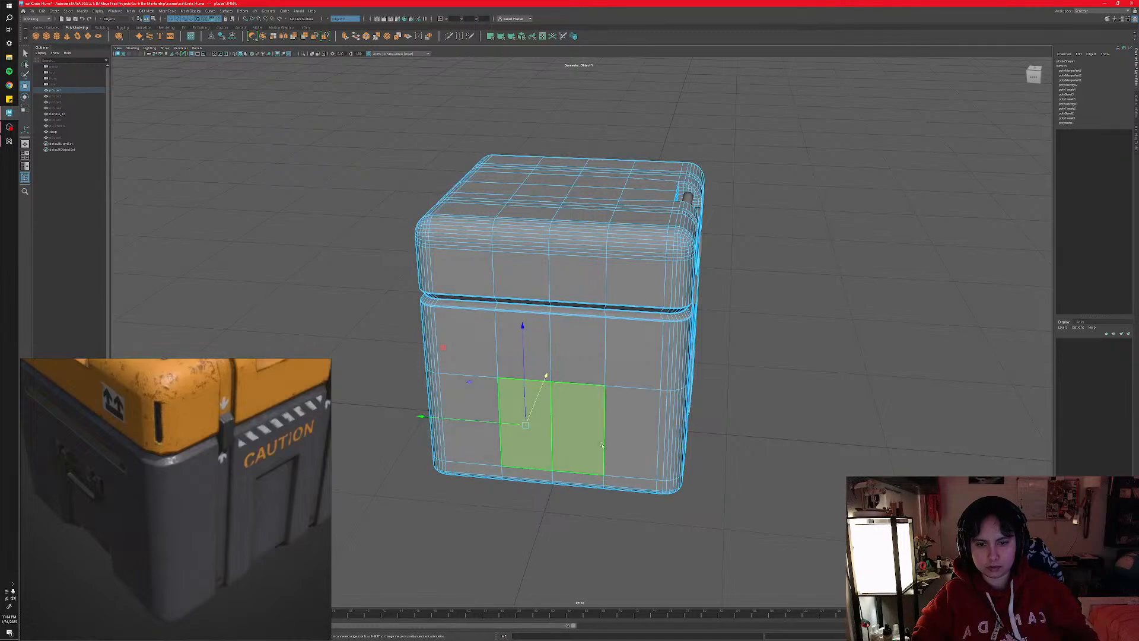
left_click_drag(584, 468, 529, 463, "alt")
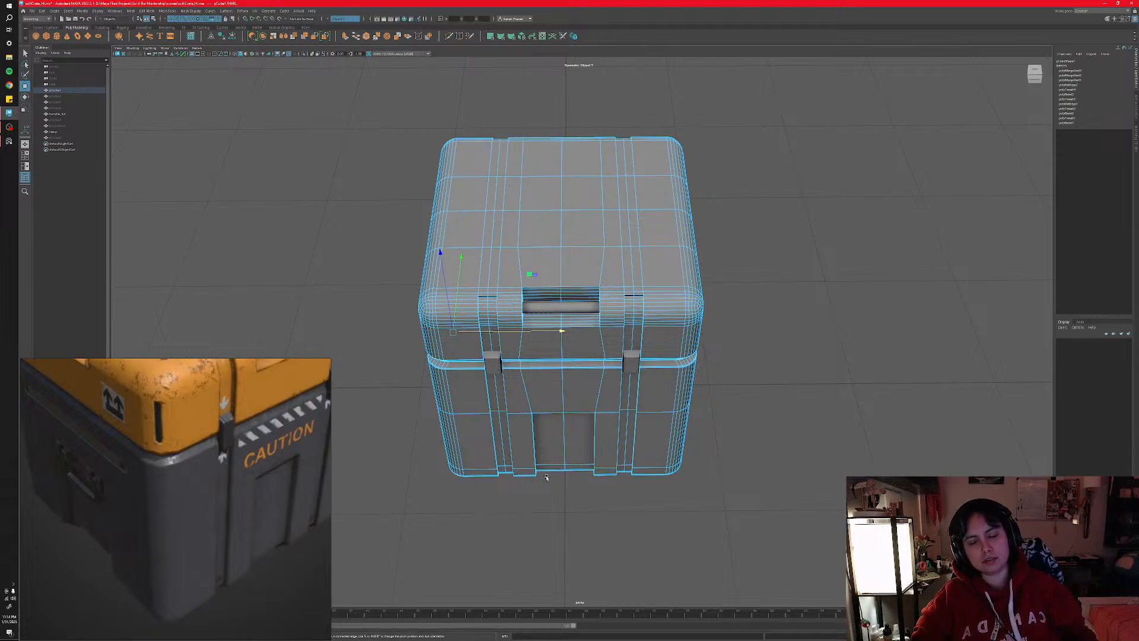
left_click_drag(545, 476, 615, 391, "alt")
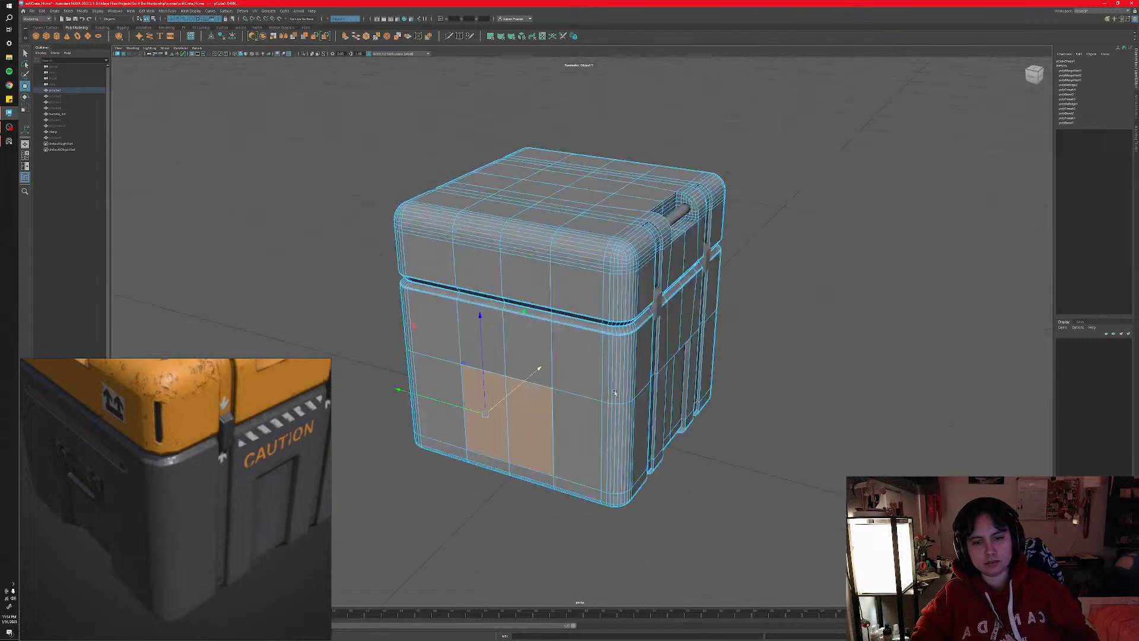
left_click_drag(547, 445, 587, 355, "alt")
left_click(610, 384, "shift")
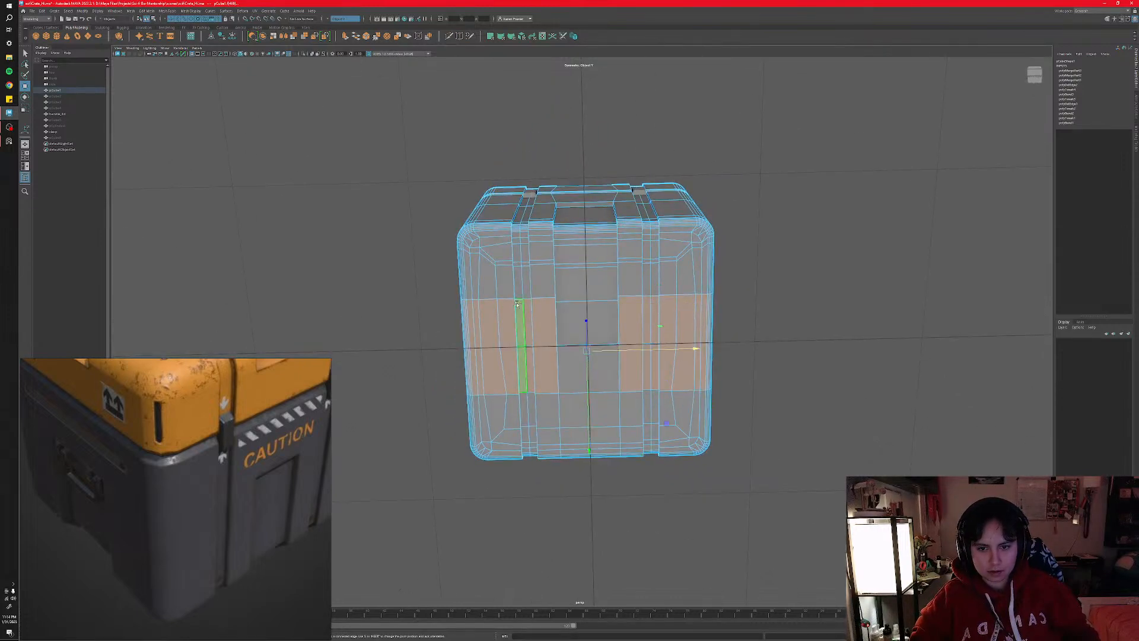
- Remove the stray underside faces from the selection, keeping only those directly below the chosen side faces
middle_click_drag(518, 327, 598, 380)
key("ctrl+z")
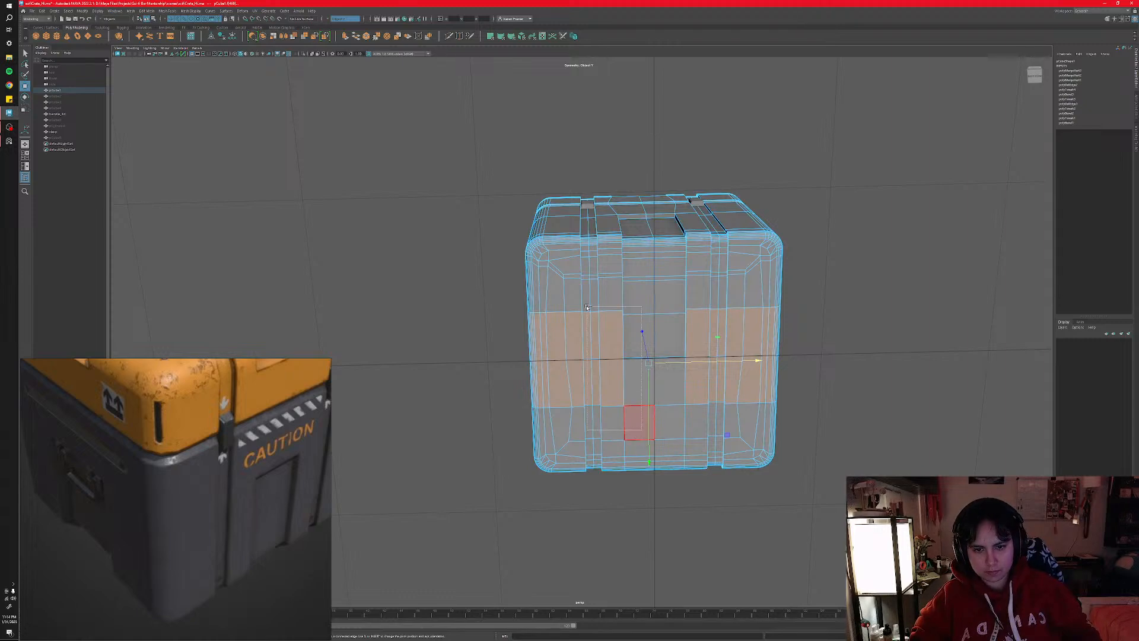
left_click_drag(587, 307, 586, 305, "ctrl")
left_click_drag(593, 314, 572, 389, "alt")
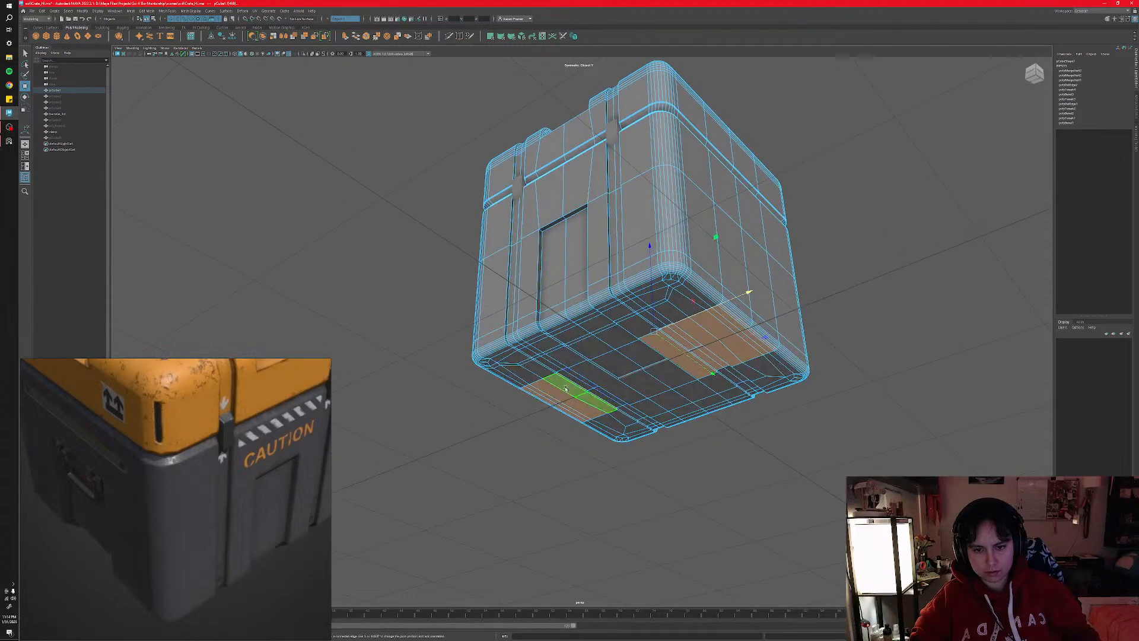
scroll(566, 386, "up", 5)
scroll(563, 394, "up", 3)
left_click_drag(566, 503, 589, 448, "alt")
scroll(590, 448, "down", 3)
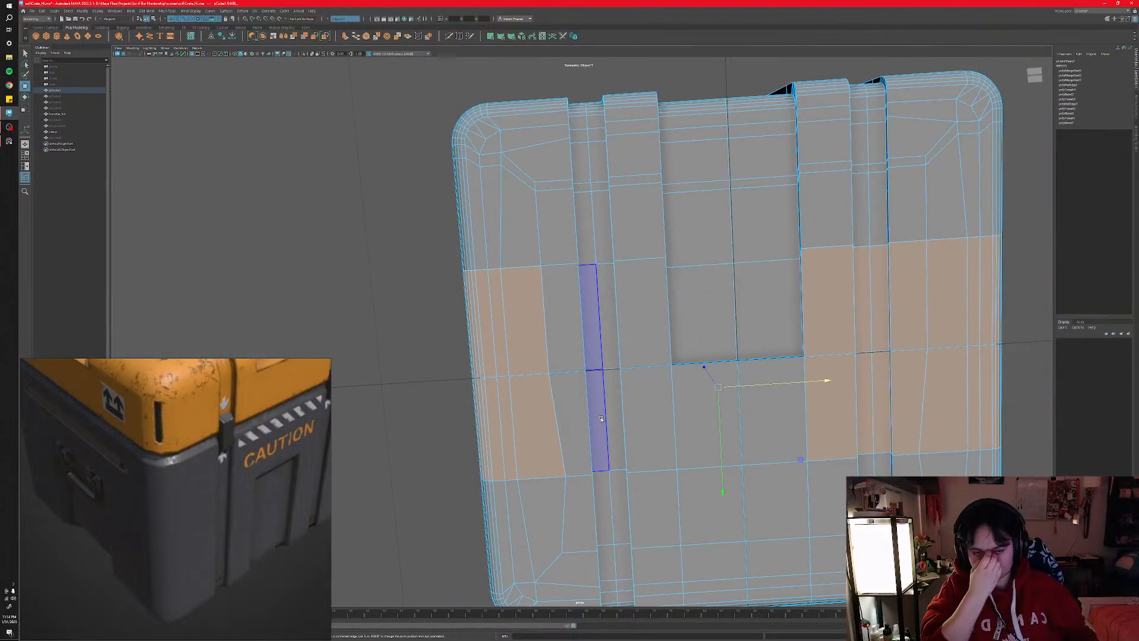
scroll(651, 437, "down", 5)
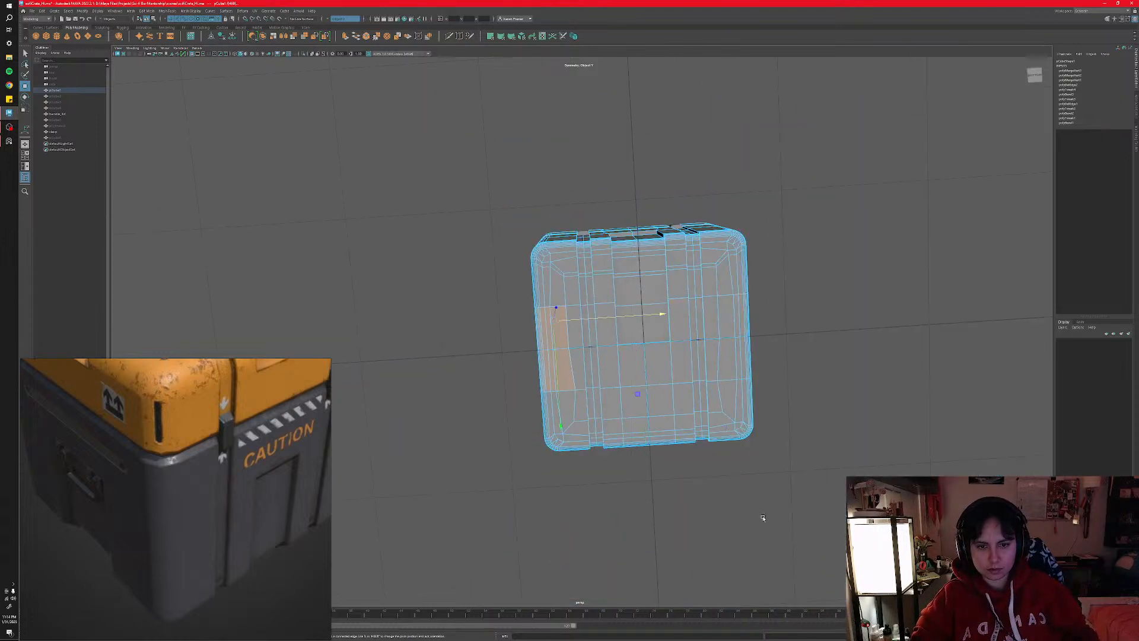
- Try to extrude the selected lower centre faces of the crate's side, then undo the extrusions
left_click_drag(593, 444, 650, 479, "alt")
scroll(618, 455, "up", 6)
middle_click_drag(610, 445, 629, 478, "alt")
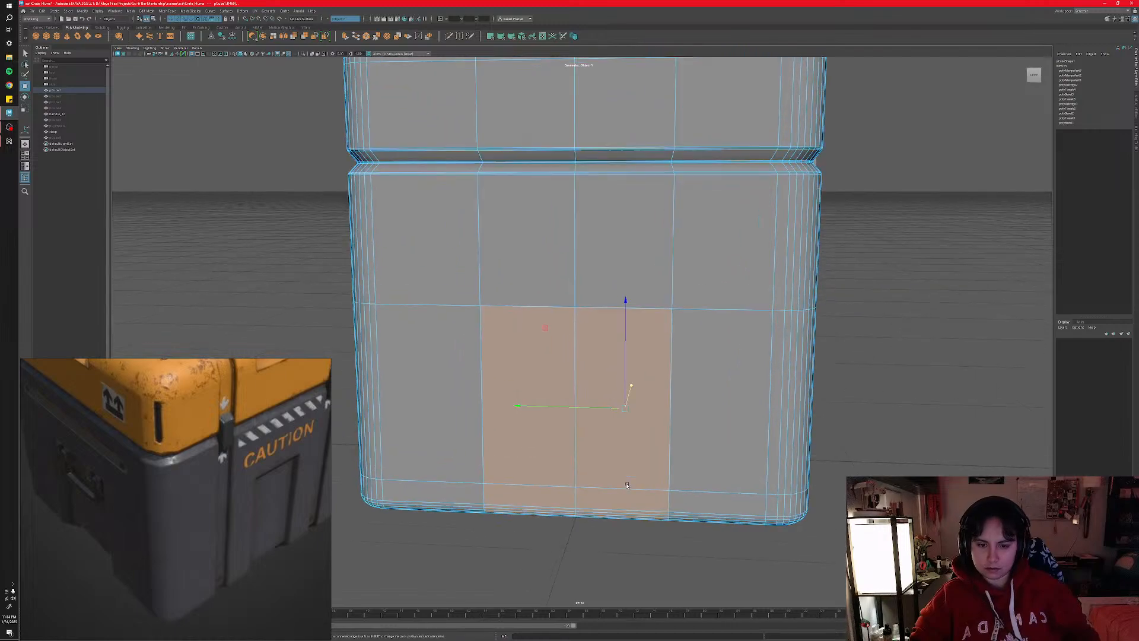
left_click_drag(628, 478, 606, 483, "alt")
middle_click_drag(614, 523, 613, 493, "alt")
left_click_drag(613, 493, 587, 490, "alt")
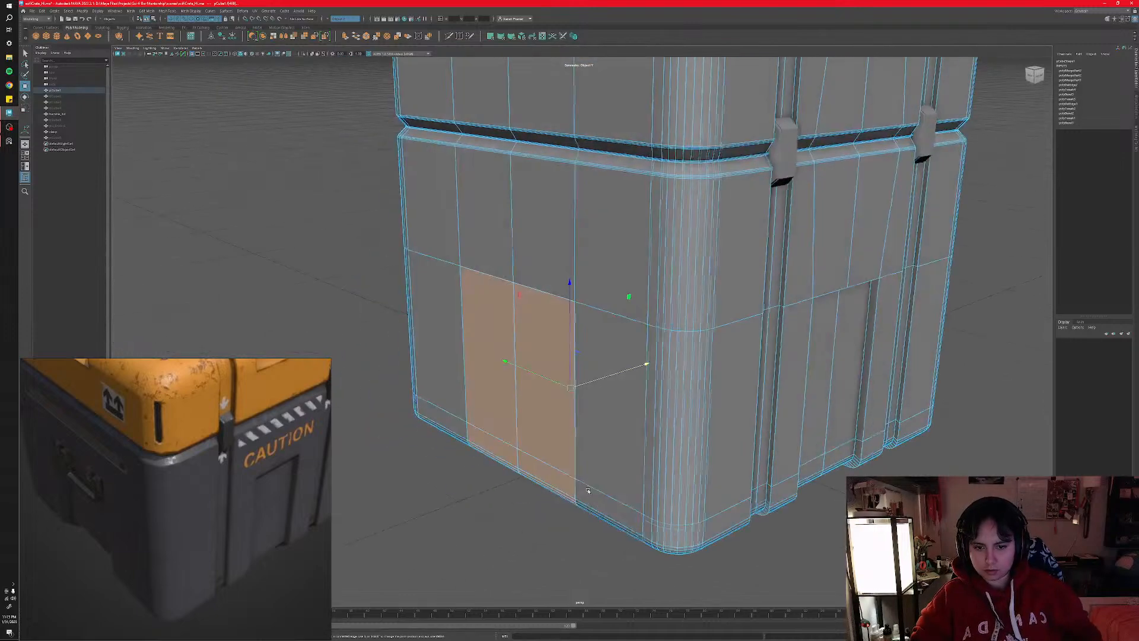
left_click_drag(589, 386, 868, 384, "shift")
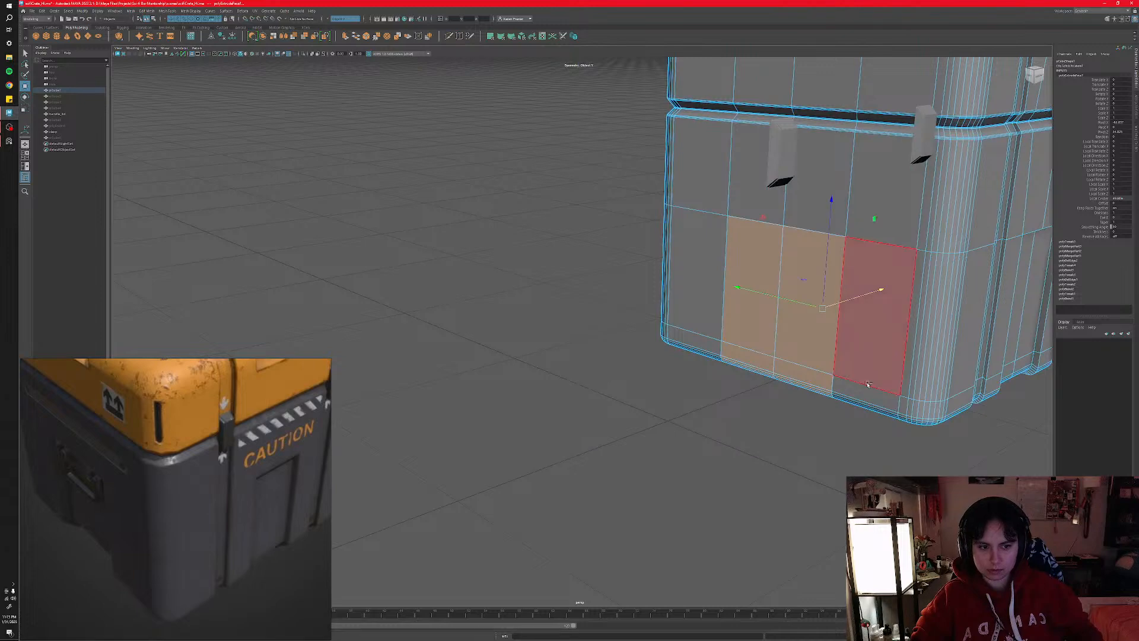
key("ctrl+z")
left_click_drag(596, 380, 798, 377, "shift")
key("ctrl+z")
- Return to object selection and delete the crate body's construction history
right_click_drag(712, 456, 742, 454)
key("f")
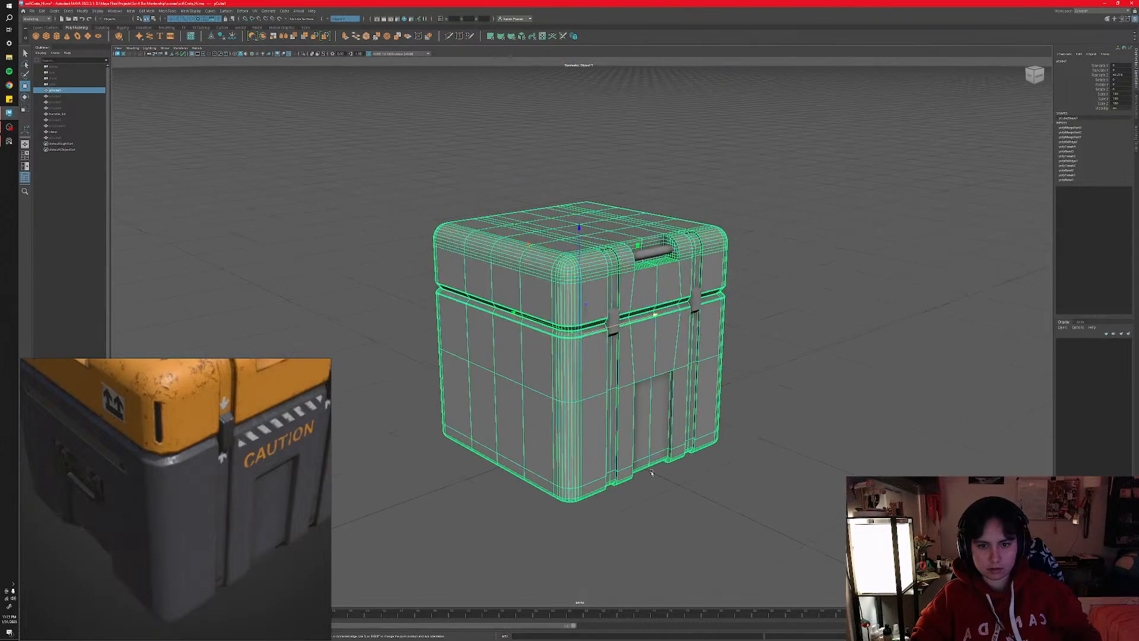
left_click(221, 37)
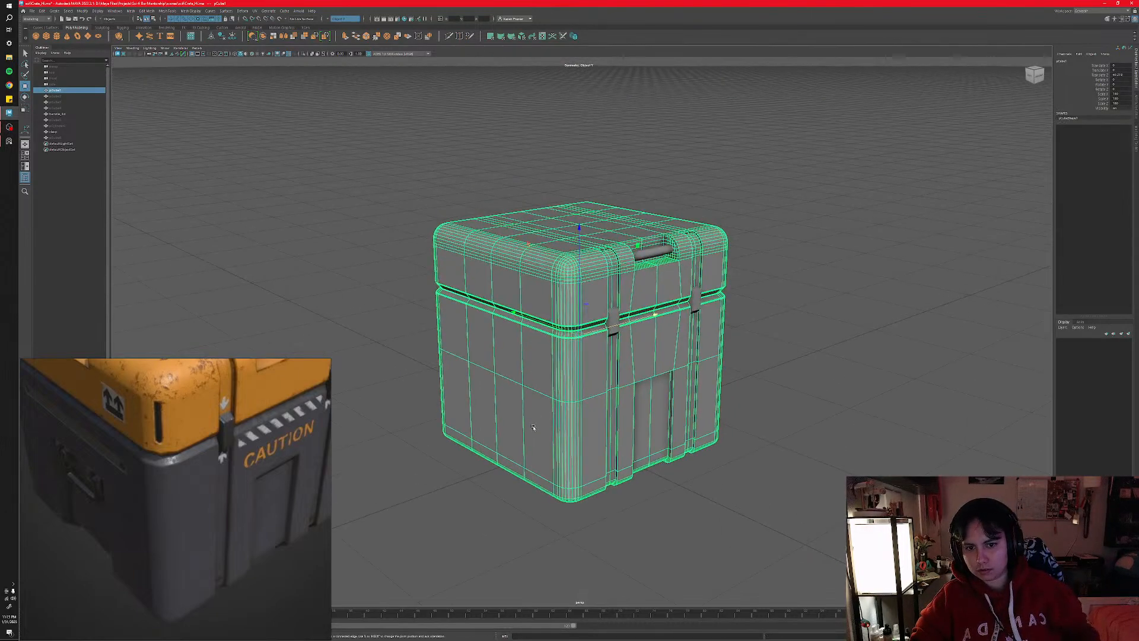
- Select the lower centre side faces and the underside faces below them, leaving out all other faces of the crate
left_click_drag(533, 379, 558, 369, "alt")
scroll(558, 369, "up", 5)
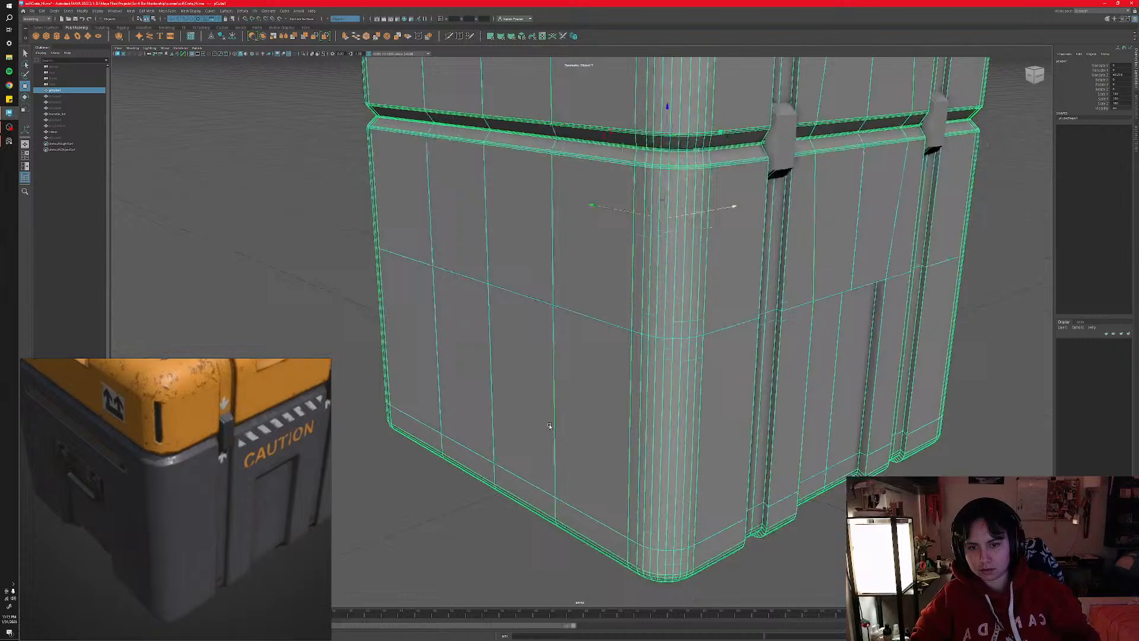
left_click_drag(549, 426, 559, 443, "alt")
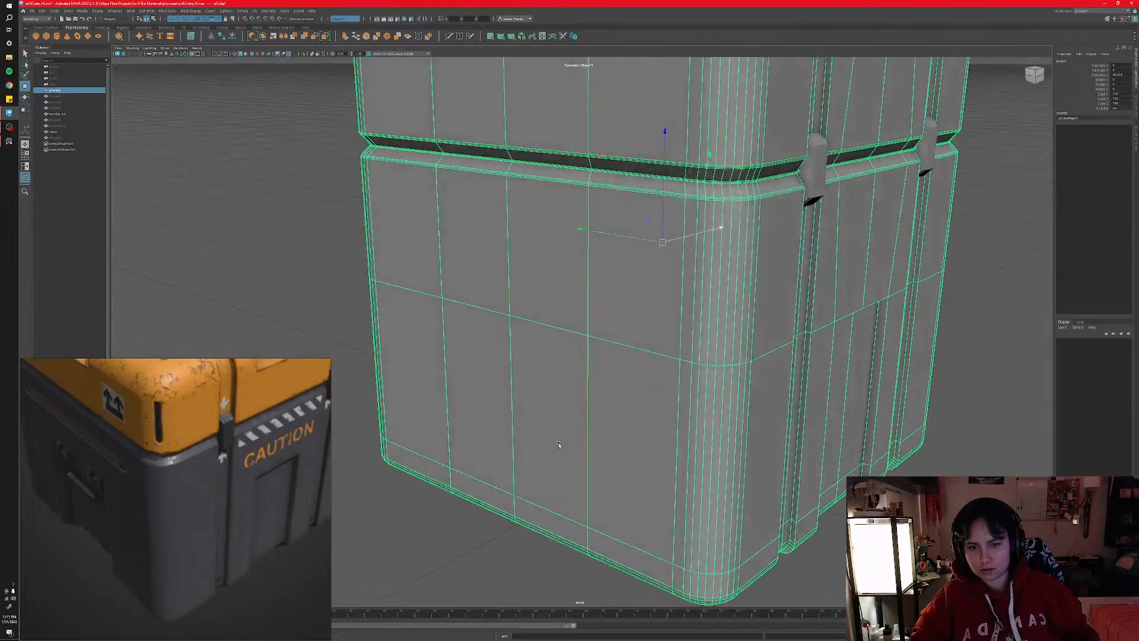
right_click(572, 421)
right_click_drag(572, 423, 571, 436)
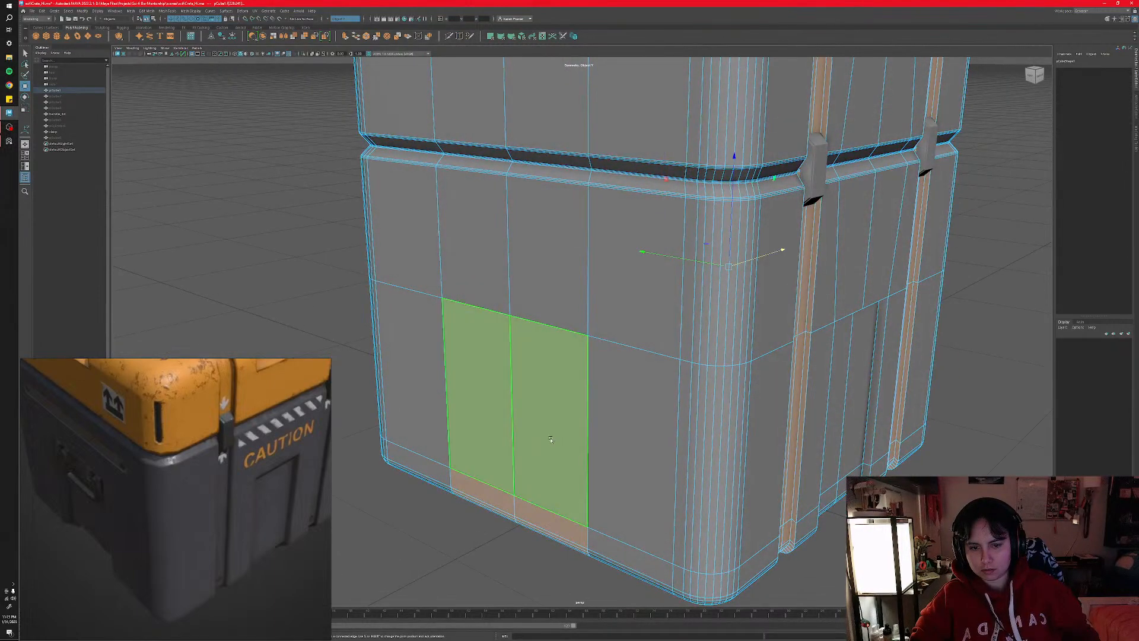
left_click(551, 438)
left_click_drag(571, 511, 575, 404, "alt")
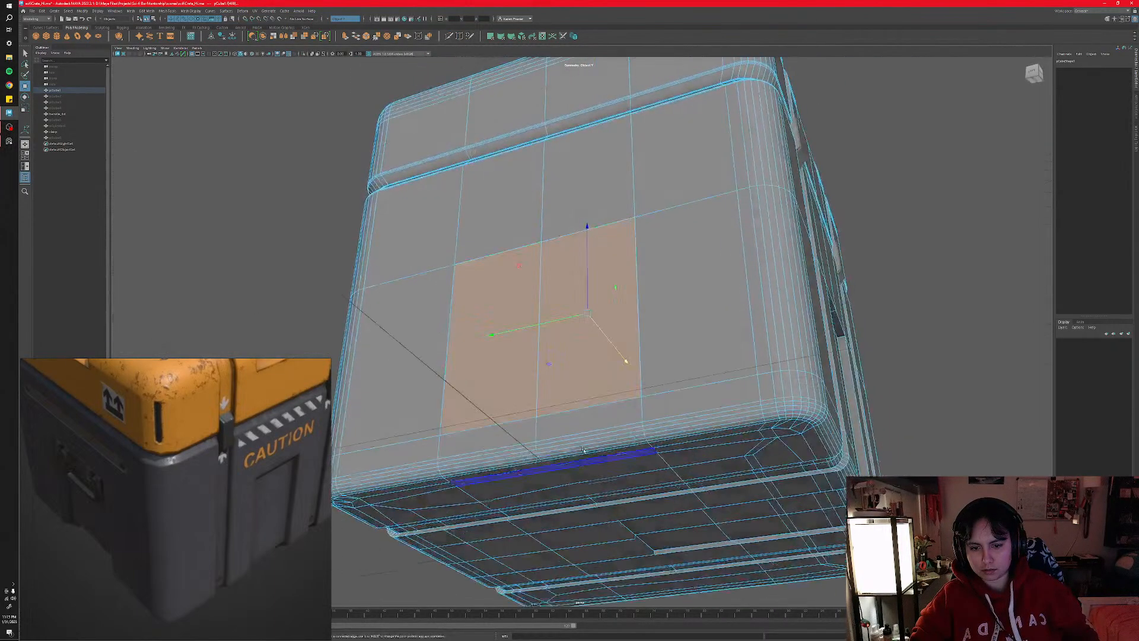
left_click_drag(622, 474, 682, 468, "ctrl+shift")
left_click(574, 405, "ctrl")
scroll(686, 469, "down", 6)
left_click_drag(652, 156, 610, 150, "ctrl")
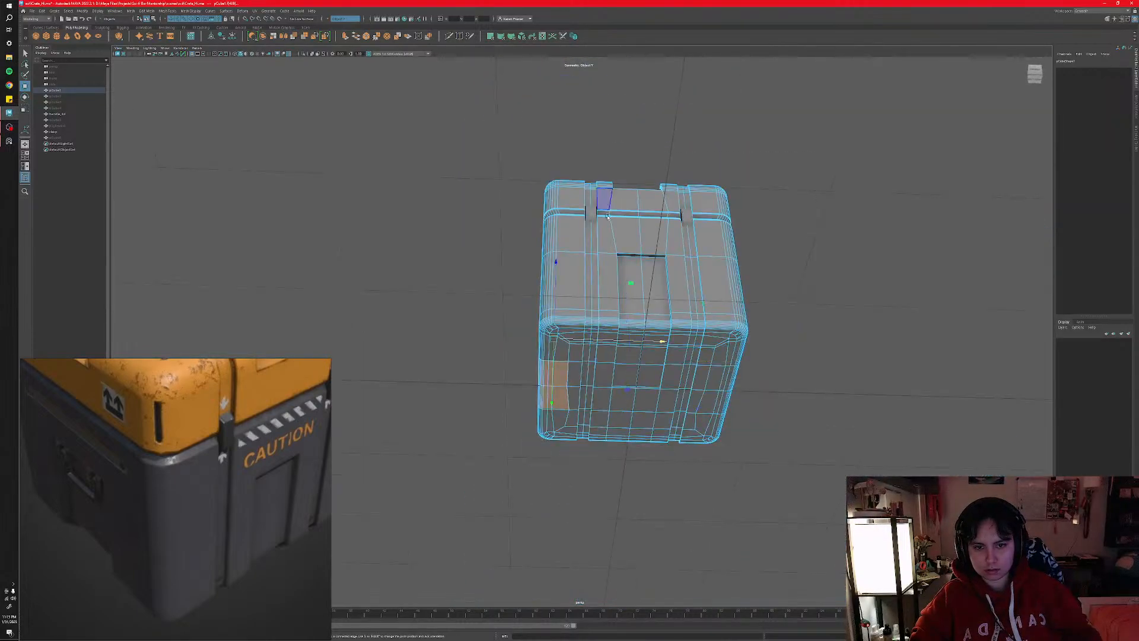
left_click_drag(606, 283, 668, 309, "alt")
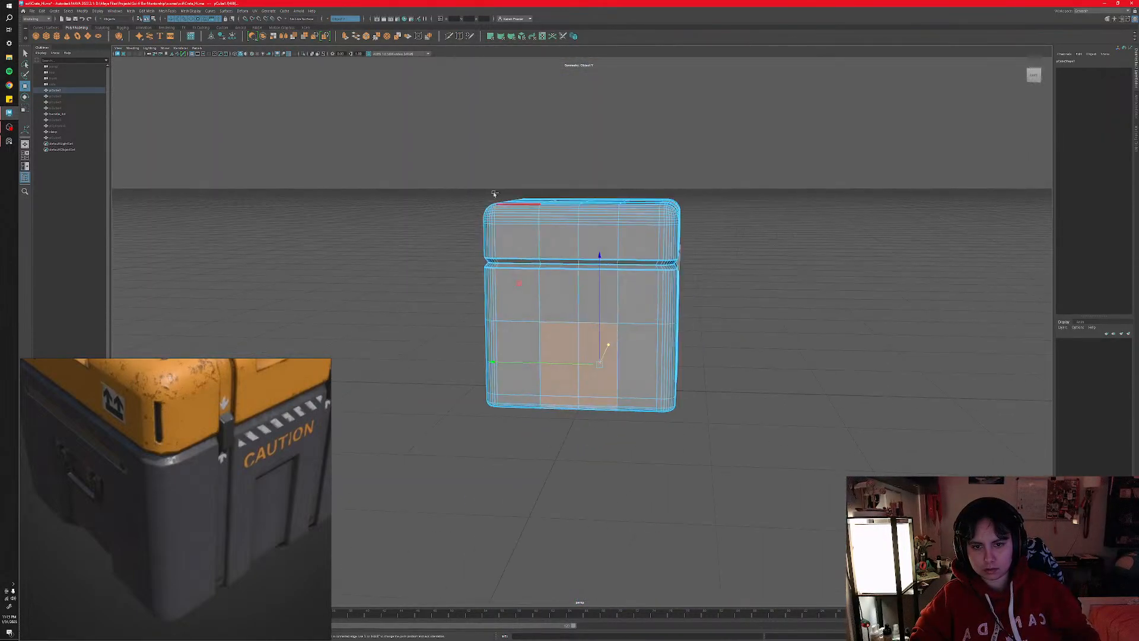
left_click_drag(428, 172, 748, 313, "ctrl")
- Extrude the selected faces inward as a side recess and adjust its depth against the reference's handle area
left_click_drag(718, 367, 611, 433, "alt")
mouse_move(572, 396)
left_mouse_down("shift")
mouse_move(595, 392)
mouse_move(586, 397)
left_mouse_up("shift")
left_click(225, 491)
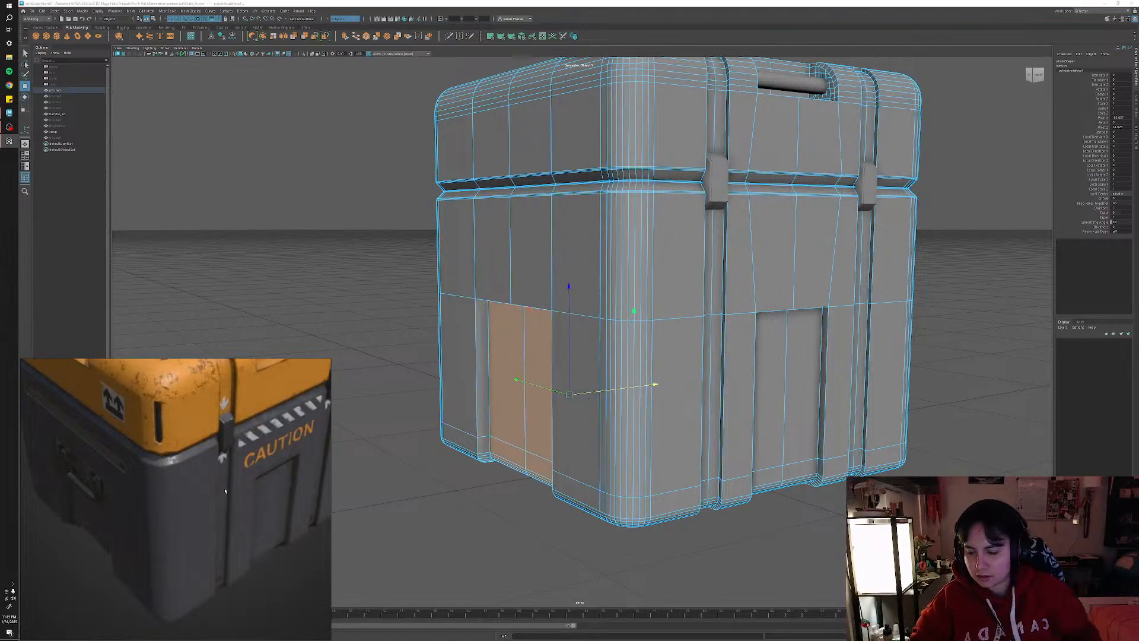
middle_click_drag(158, 519, 190, 529)
scroll(203, 490, "up", 4)
scroll(200, 473, "down", 3)
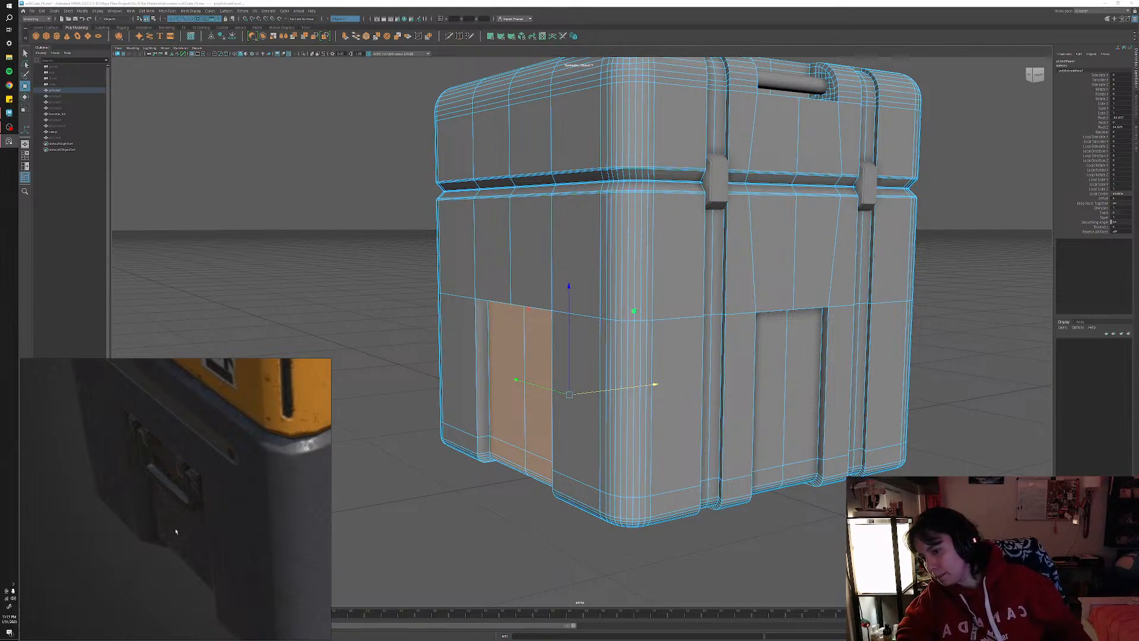
left_click_drag(522, 440, 510, 442, "alt")
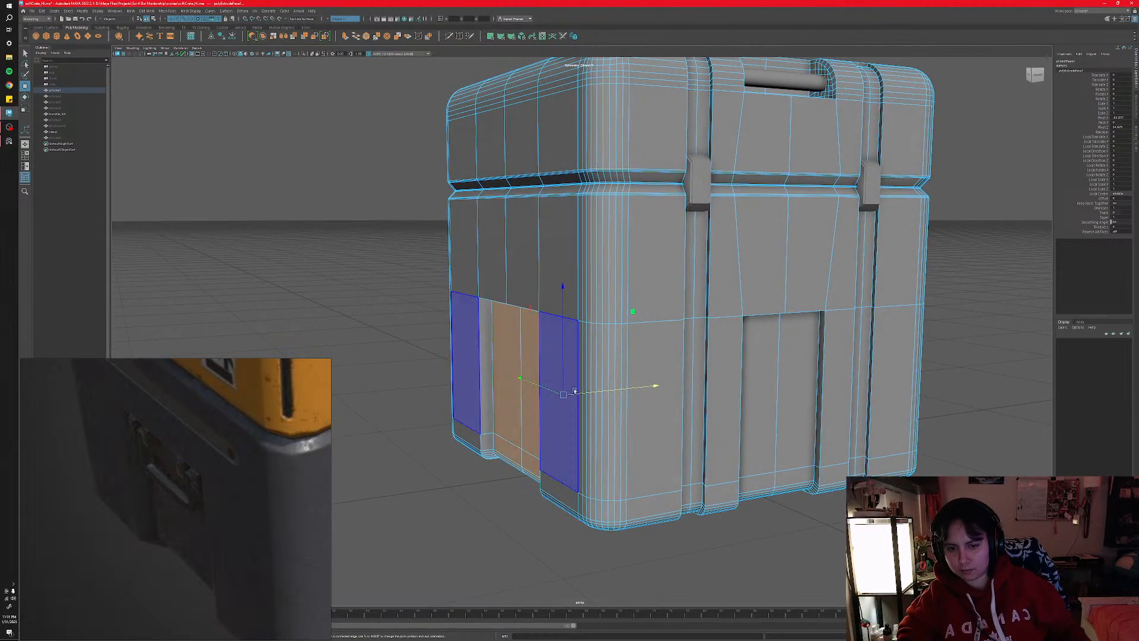
left_click_drag(574, 392, 579, 395)
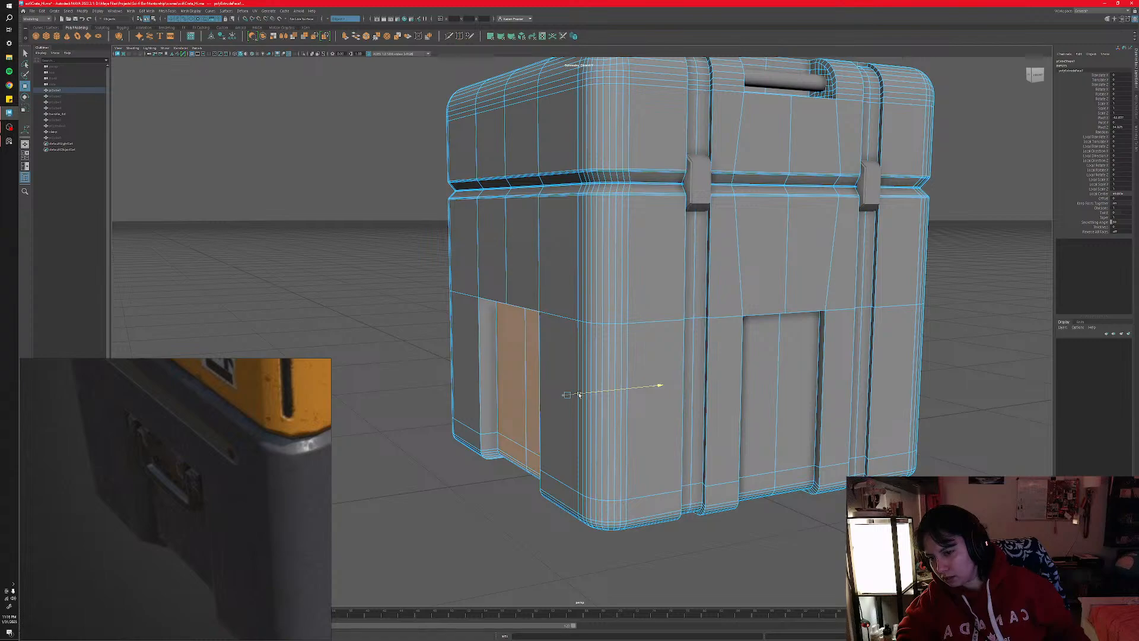
- Deselect the recess's upright faces and adjust the height of its bottom faces along the vertical axis
left_click_drag(579, 394, 643, 478, "alt")
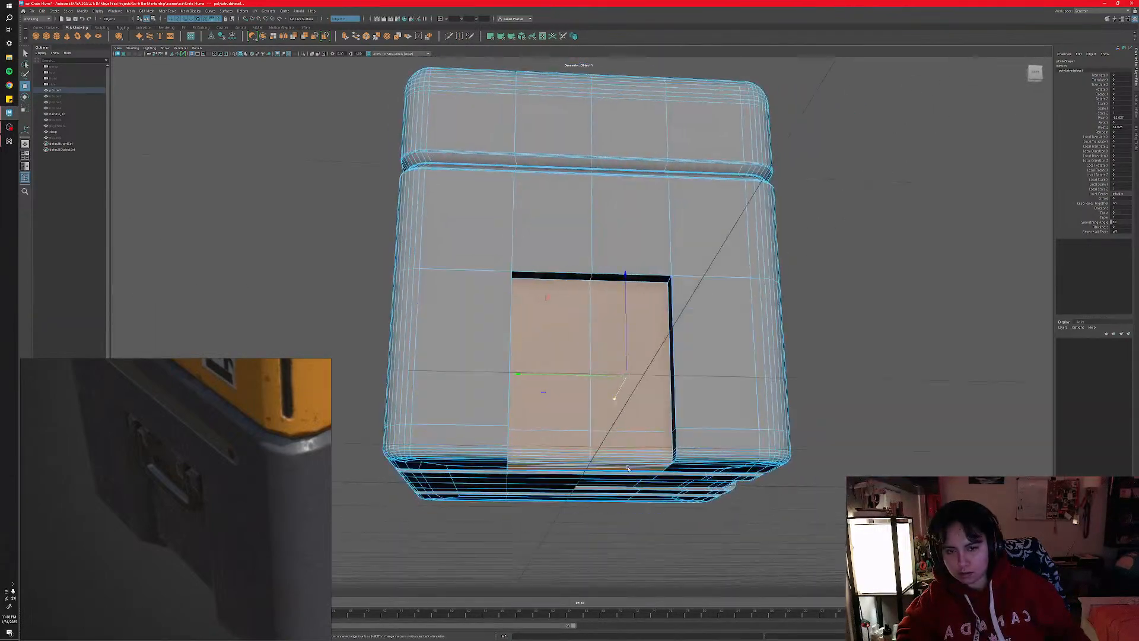
left_click_drag(509, 273, 614, 335, "ctrl")
left_click_drag(498, 432, 528, 394, "alt")
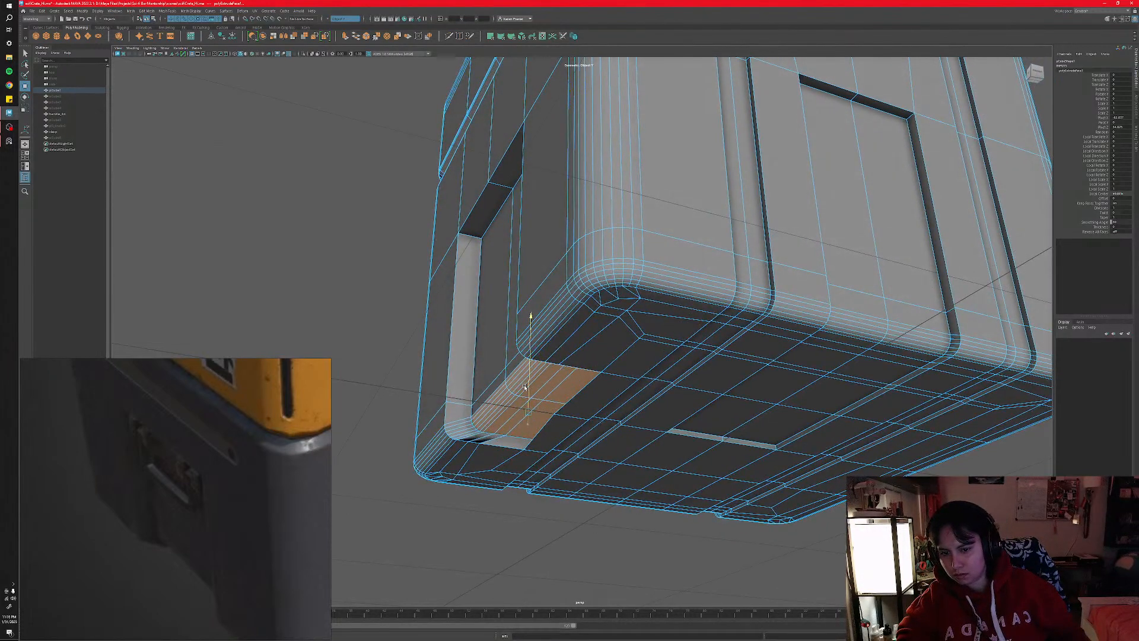
left_click_drag(520, 389, 479, 490, "alt")
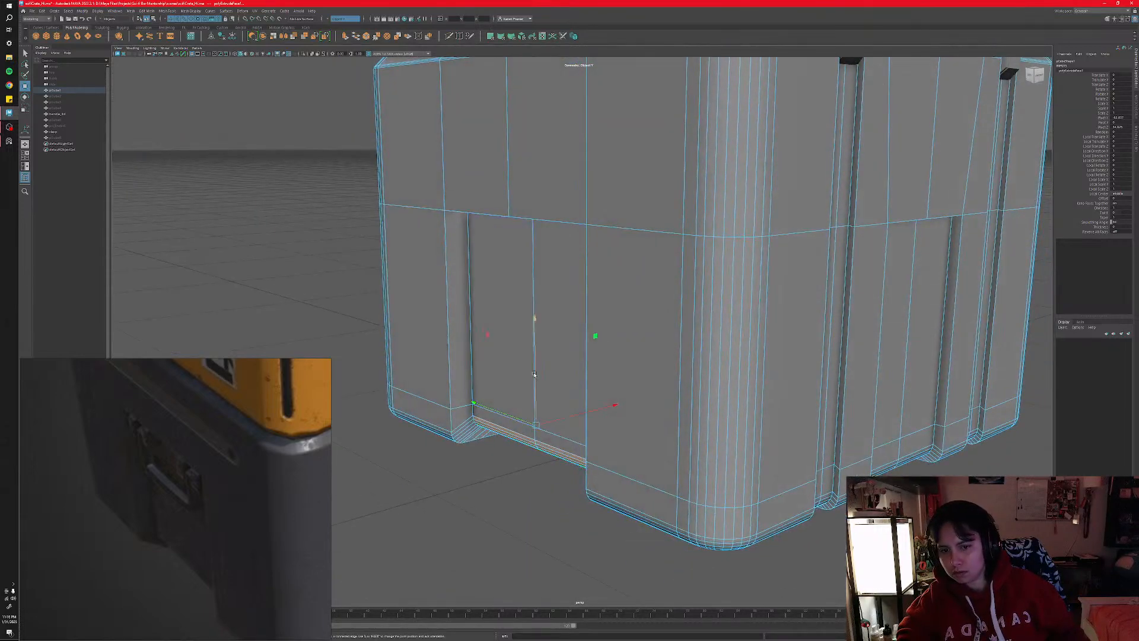
left_click_drag(534, 375, 534, 379)
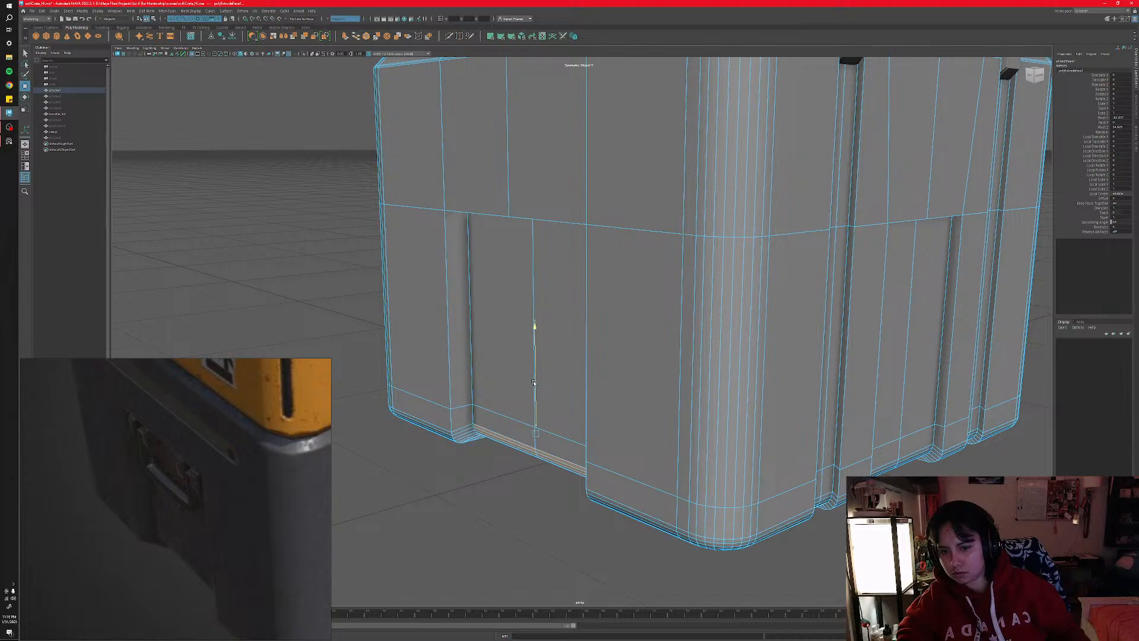
left_click_drag(516, 394, 495, 448, "alt")
right_click_drag(496, 448, 501, 409, "alt")
middle_click_drag(500, 409, 488, 481, "alt")
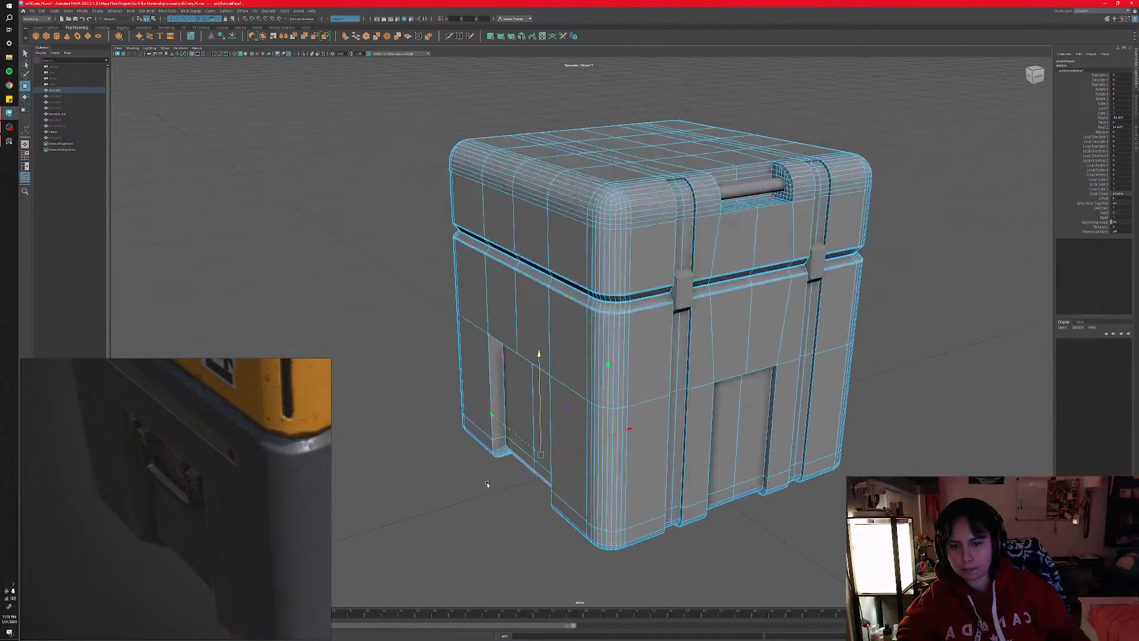
- Examine how the side recess's bottom faces meet the crate's underside
left_click_drag(488, 481, 548, 350, "alt")
scroll(497, 469, "up", 6)
scroll(498, 466, "down", 5)
scroll(496, 466, "up", 5)
scroll(495, 466, "down", 4)
scroll(514, 452, "up", 3)
scroll(513, 452, "down", 3)
scroll(513, 452, "up", 3)
scroll(512, 452, "down", 3)
scroll(514, 468, "up", 3)
scroll(513, 468, "down", 3)
scroll(540, 322, "up", 3)
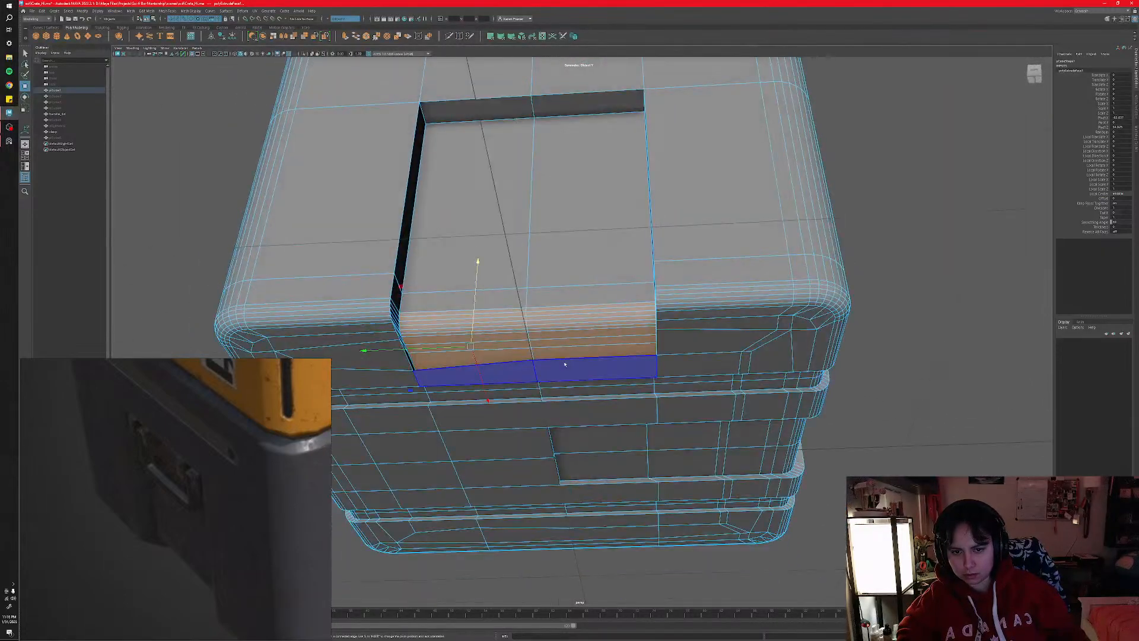
- Select an edge at the inner underside corner of the recess, try to move it and undo the change
right_click_drag(560, 349, 560, 347)
left_click_drag(552, 349, 536, 407, "alt")
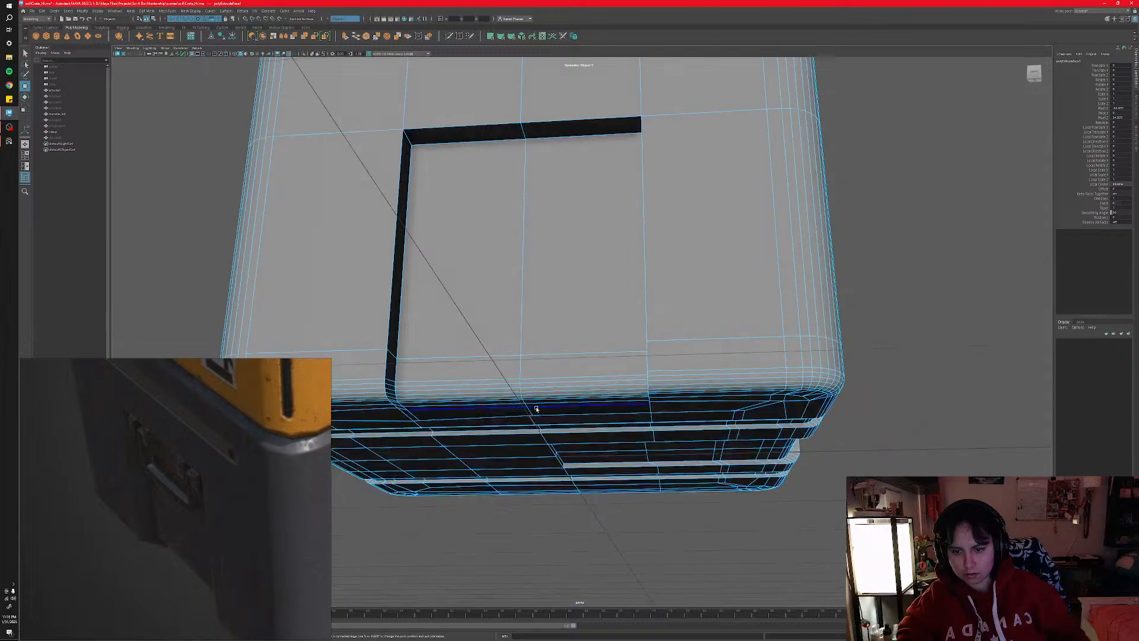
left_click(420, 419)
key("f")
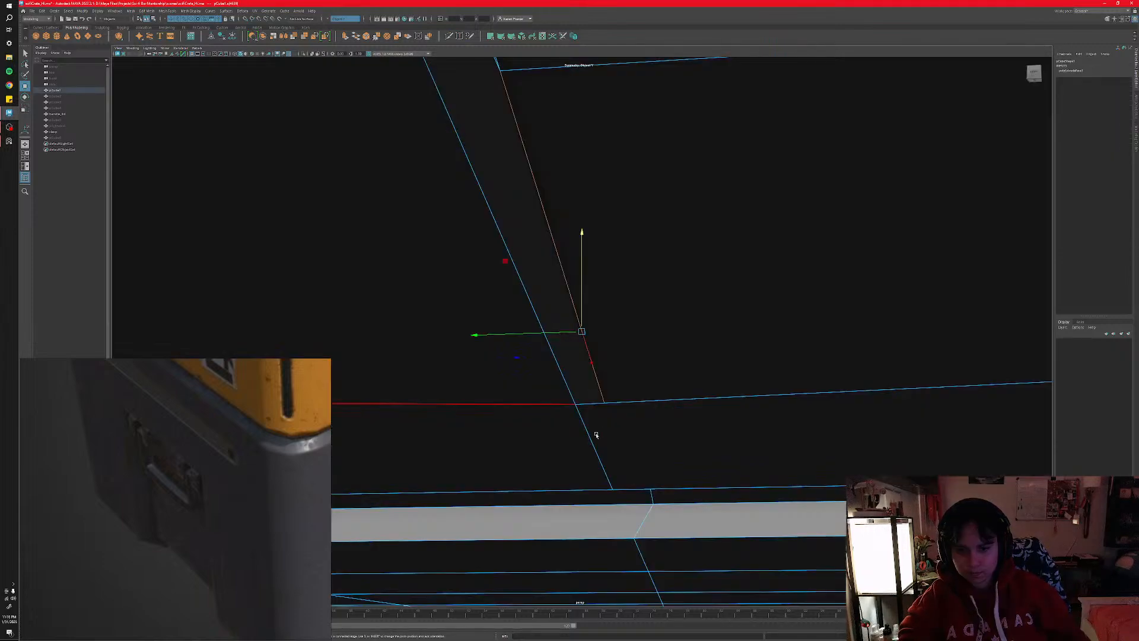
left_click_drag(638, 374, 673, 350, "alt")
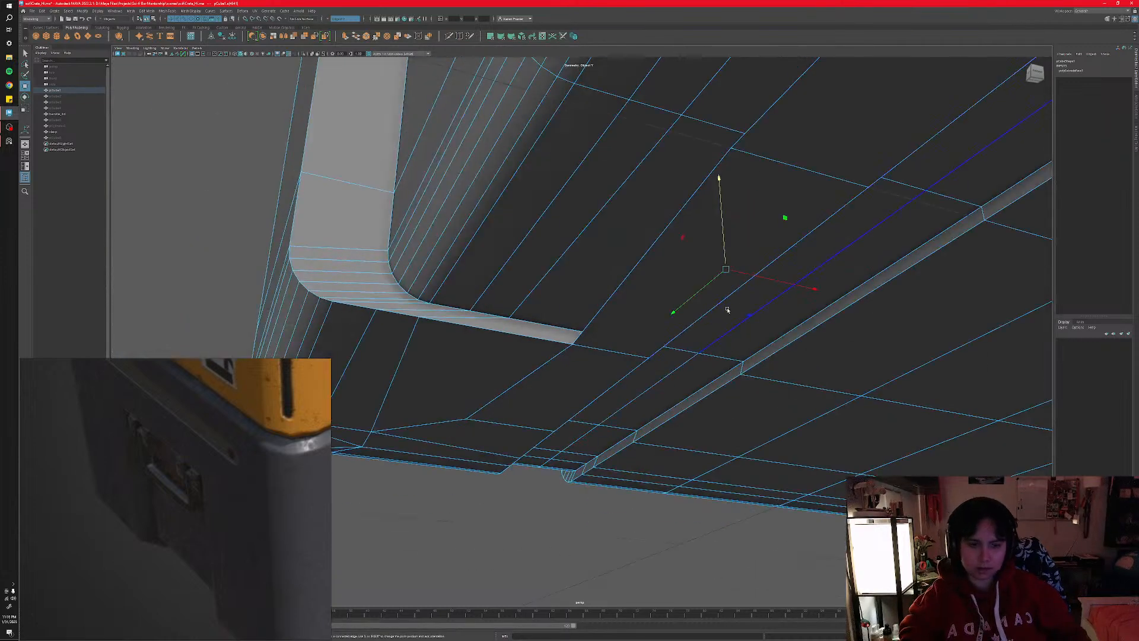
left_click_drag(746, 275, 599, 351)
key("ctrl+z")
middle_click_drag(599, 351, 445, 350, "alt")
- Select the inner underside edges of the side recess and snap them to a neighbouring vertex to align the bottom
left_click(803, 318)
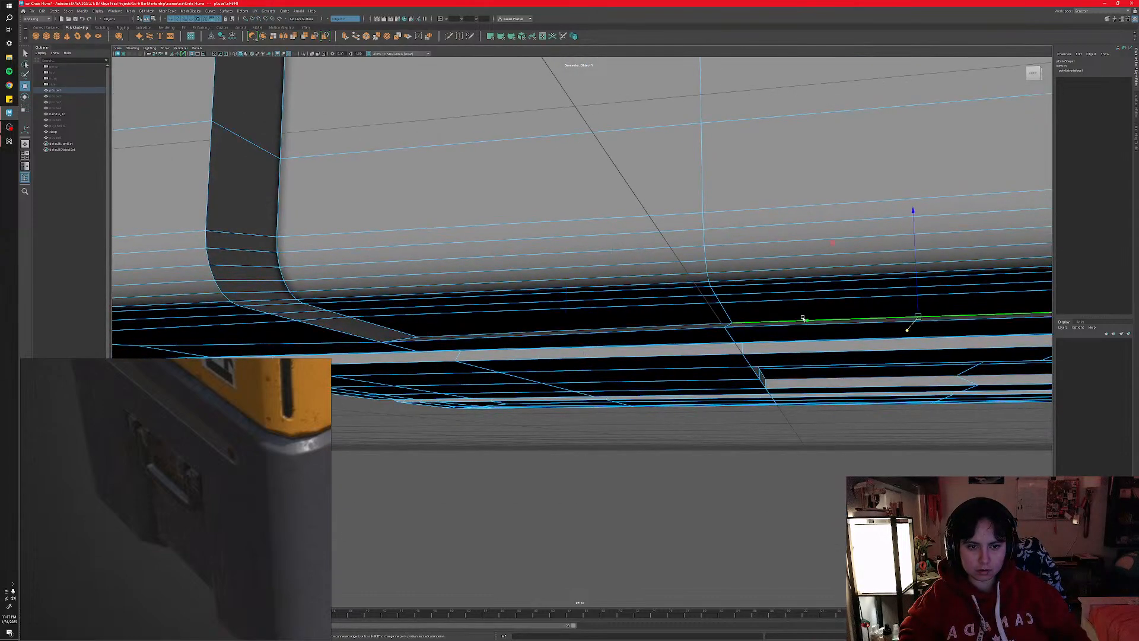
left_click_drag(762, 332, 509, 361, "alt")
left_click(686, 326)
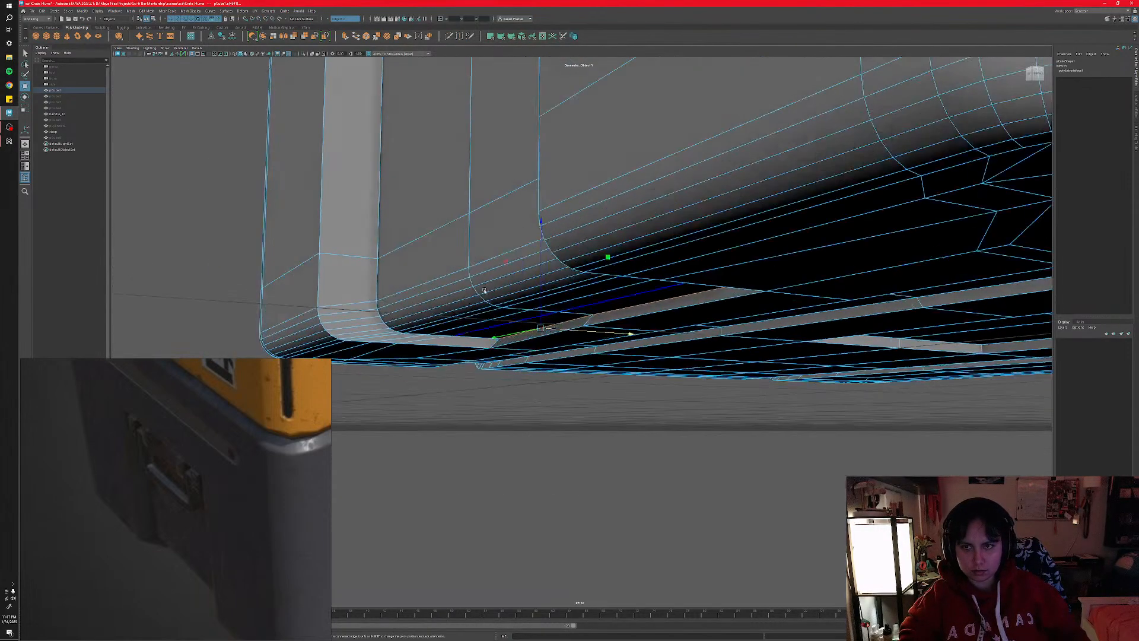
left_click(326, 20)
left_click(330, 22)
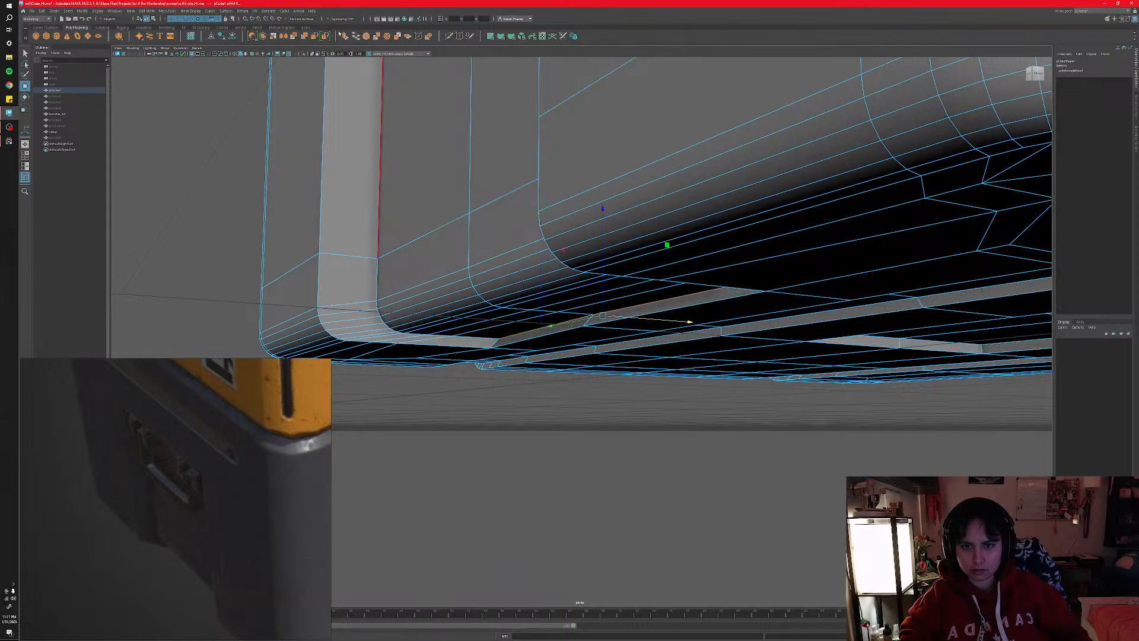
left_click_drag(549, 317, 555, 314, "alt")
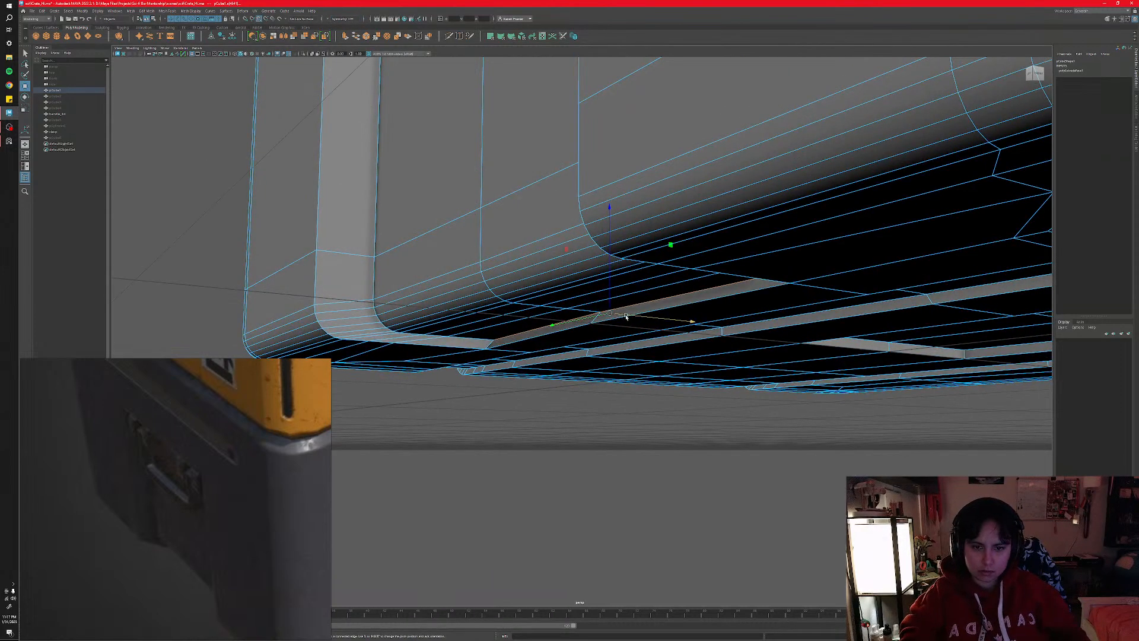
key("v")
left_click_drag(628, 317, 581, 284)
left_click_drag(527, 360, 559, 351, "alt")
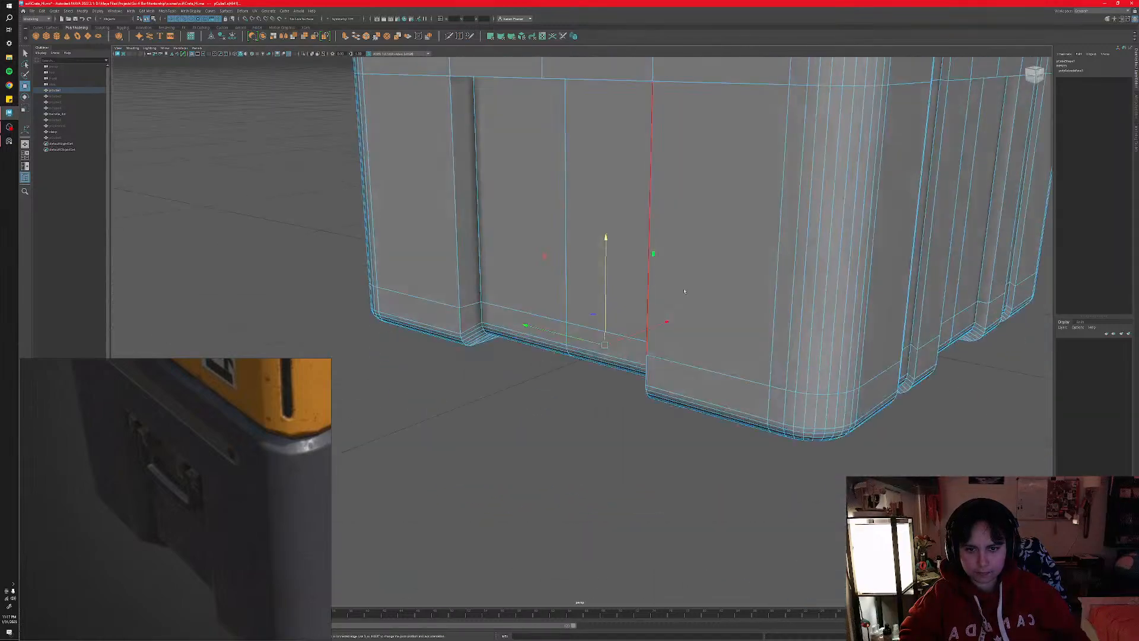
- Return to object mode, deselect the crate and compare the side recess with the reference from several angles
right_click_drag(682, 288, 712, 279)
left_click(666, 450)
scroll(636, 391, "down", 4)
scroll(636, 392, "down", 5)
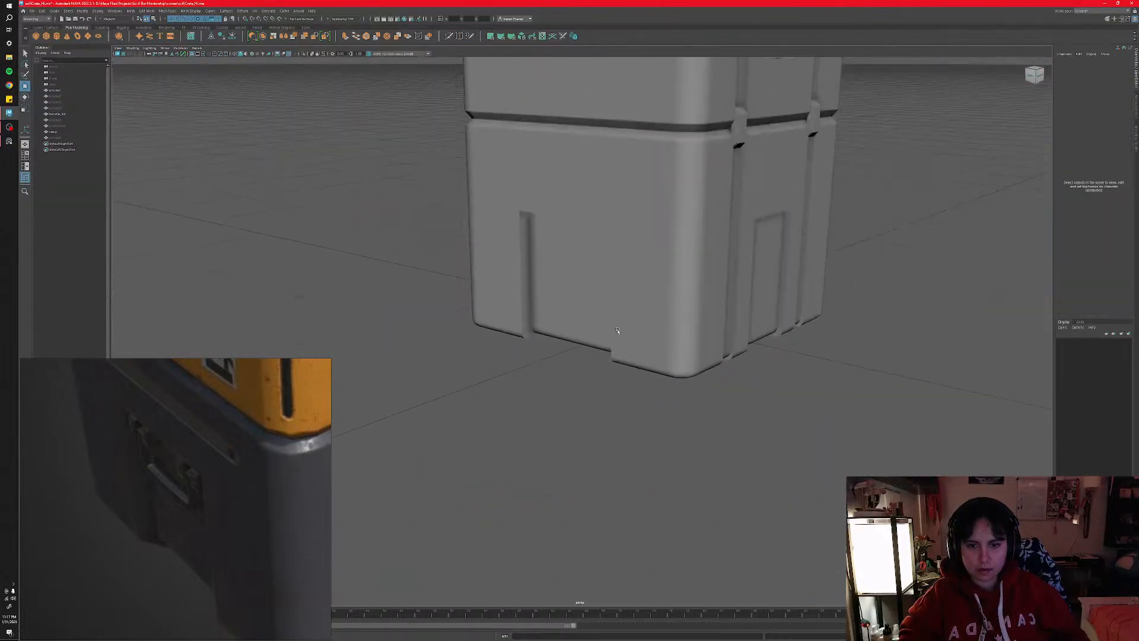
mouse_move(564, 399)
left_mouse_down("alt")
mouse_move(551, 412)
mouse_move(565, 402)
left_mouse_up("alt")
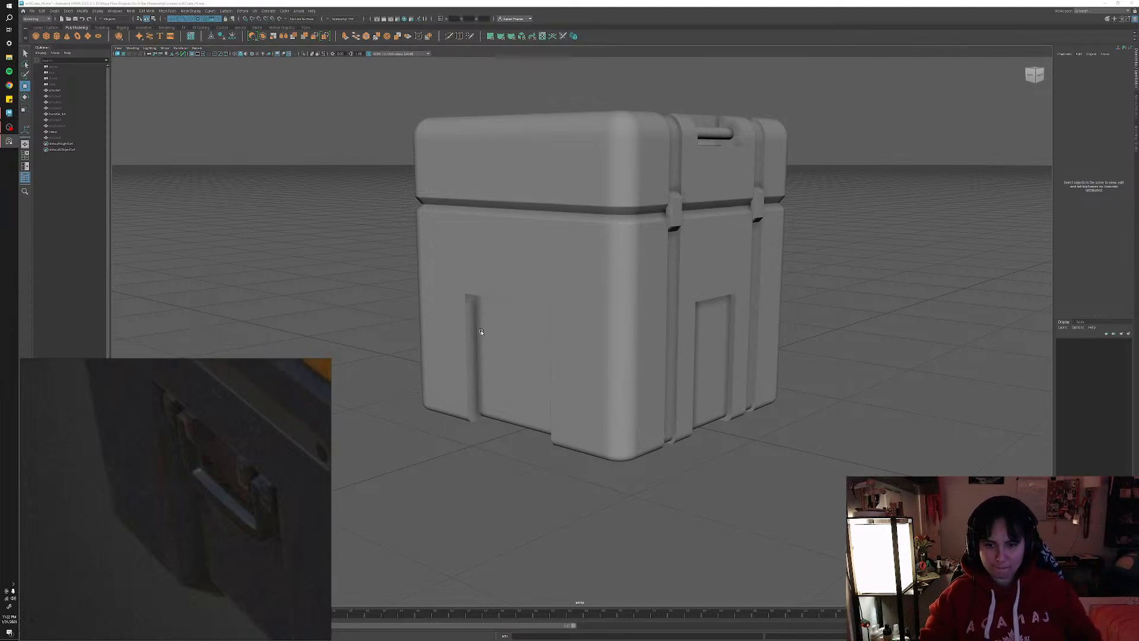
left_click_drag(481, 332, 477, 469, "alt")
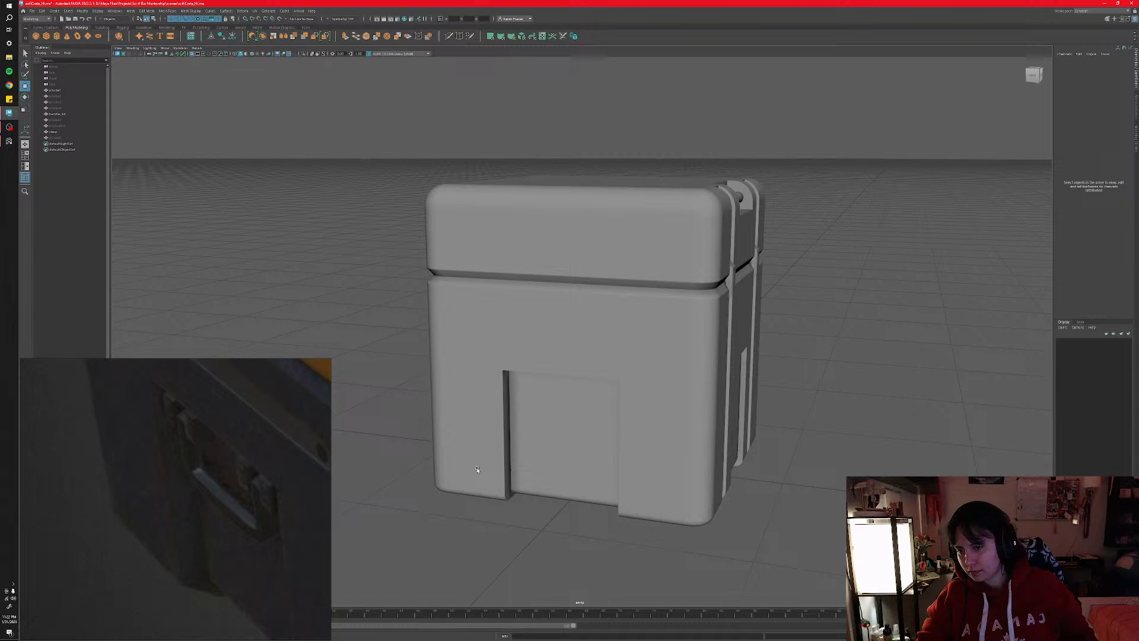
left_click_drag(477, 469, 522, 428, "alt")
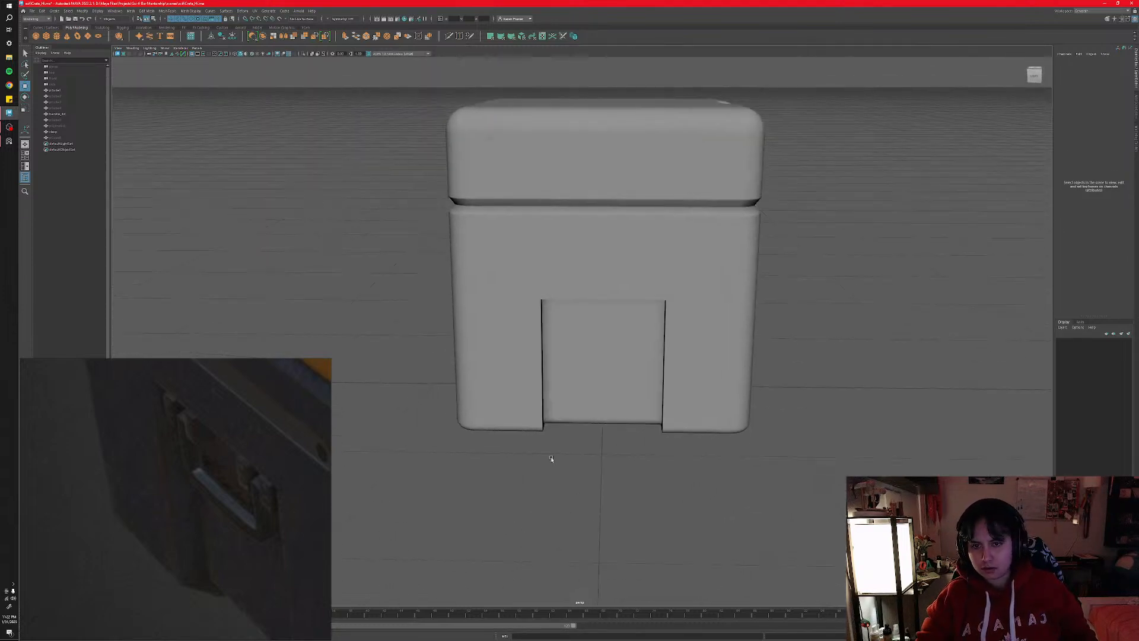
- Switch to Spotify, dismiss the concert pop-up and browse the Liked Songs playlist
left_click(9, 75)
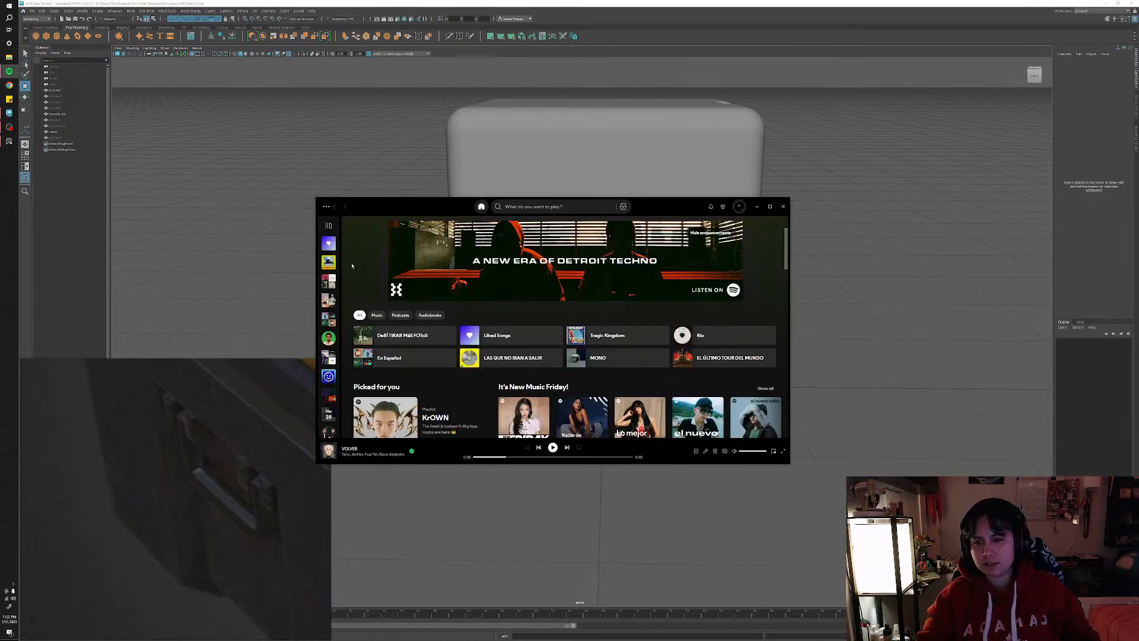
left_click(328, 244)
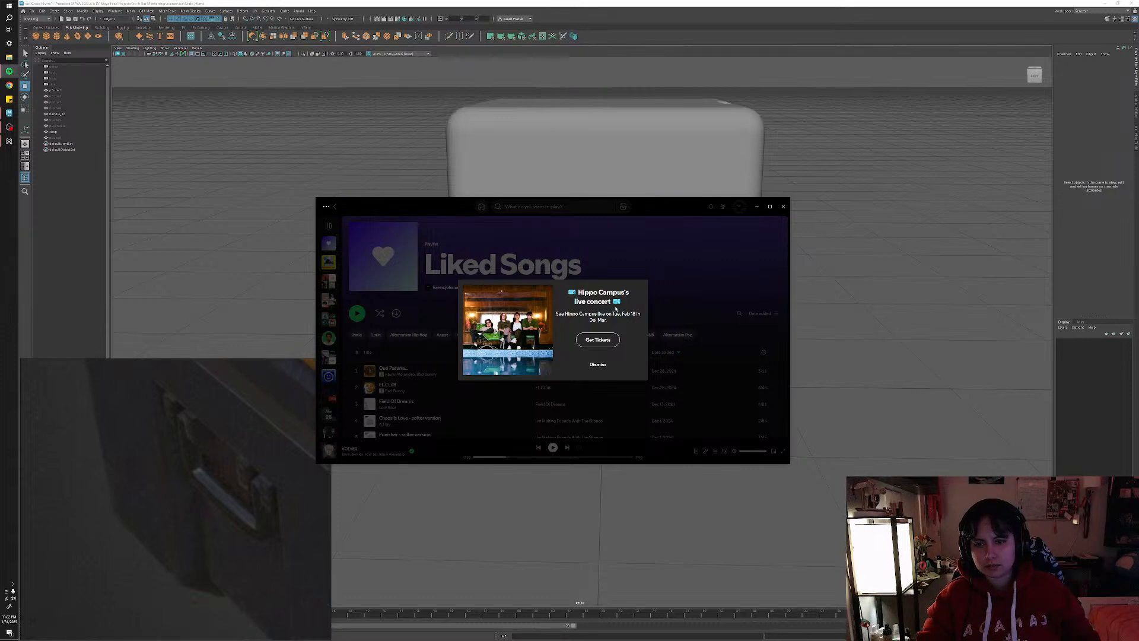
left_click(605, 368)
scroll(500, 356, "down", 5)
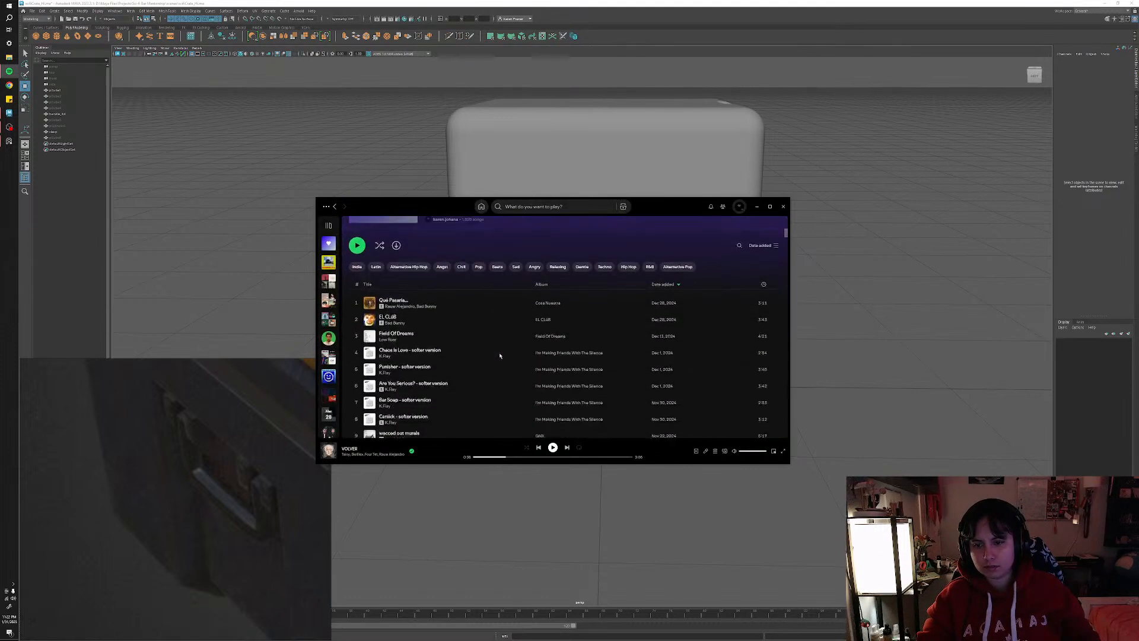
scroll(500, 355, "up", 5)
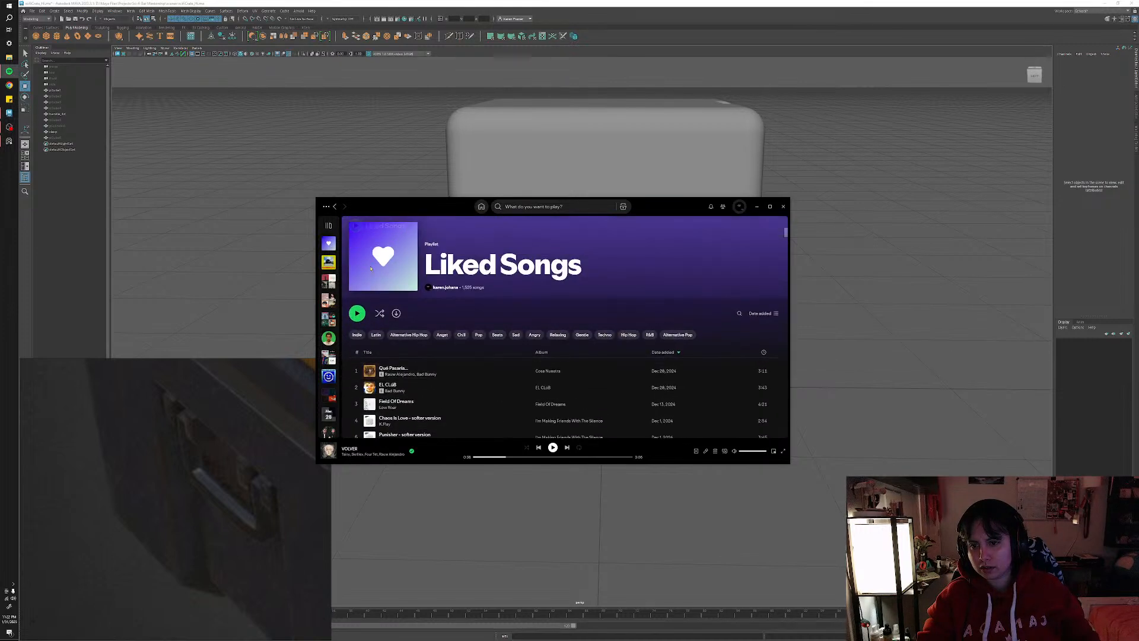
- Open the playlist Soft Mellow Indie Vibes From the Main, browse its songs and play Simulation Swarm
left_click(326, 283)
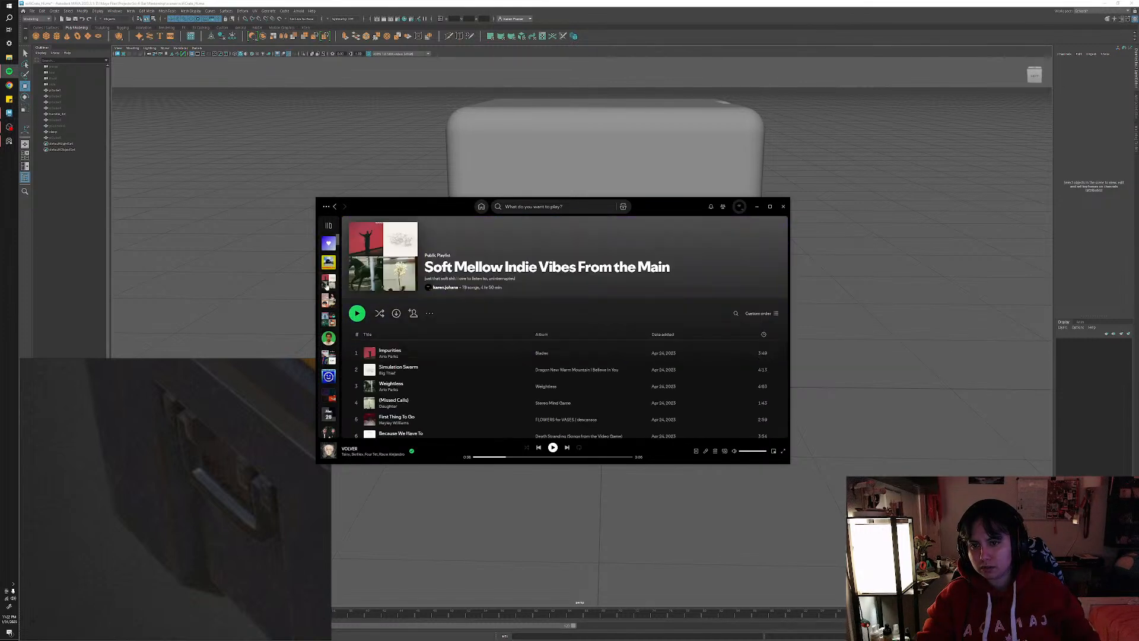
scroll(524, 408, "down", 4)
scroll(516, 404, "down", 4)
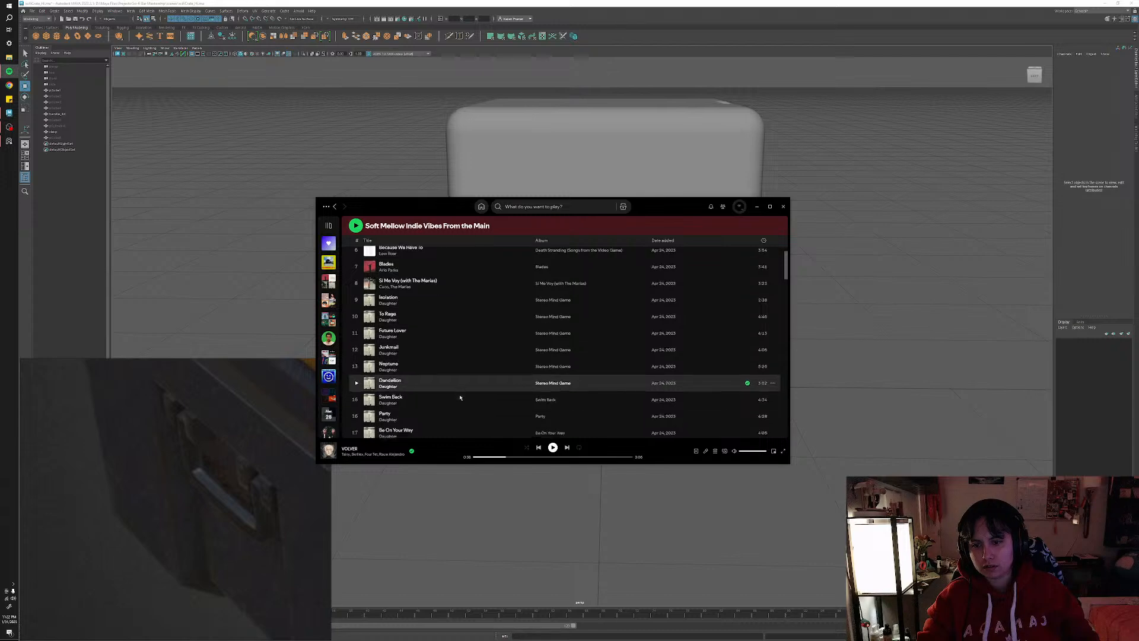
scroll(460, 397, "down", 5)
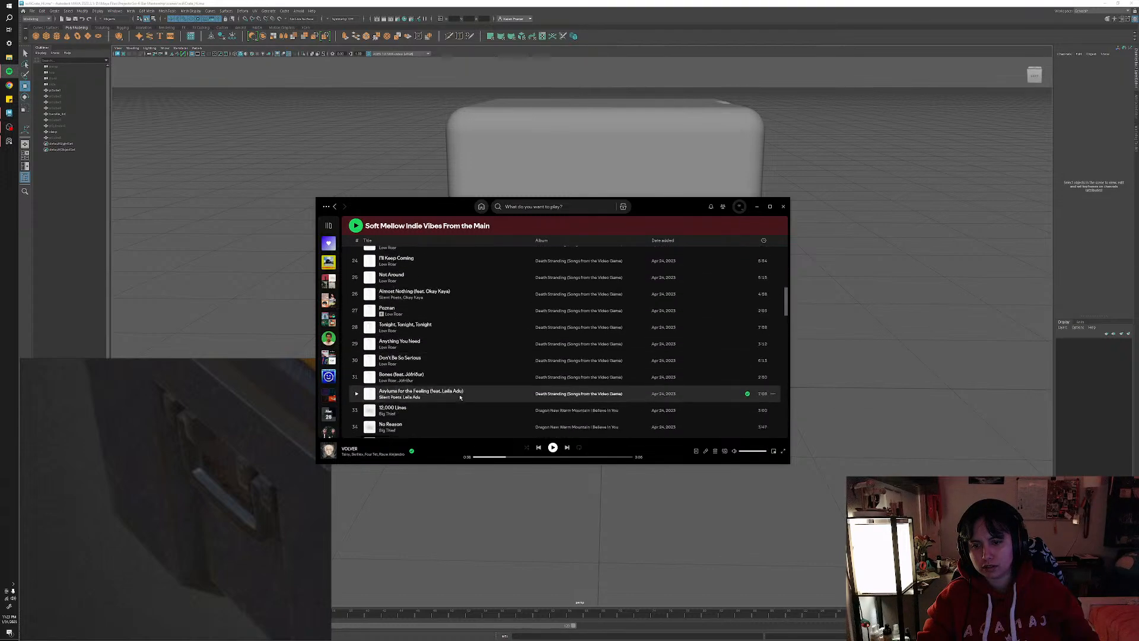
scroll(460, 394, "down", 9)
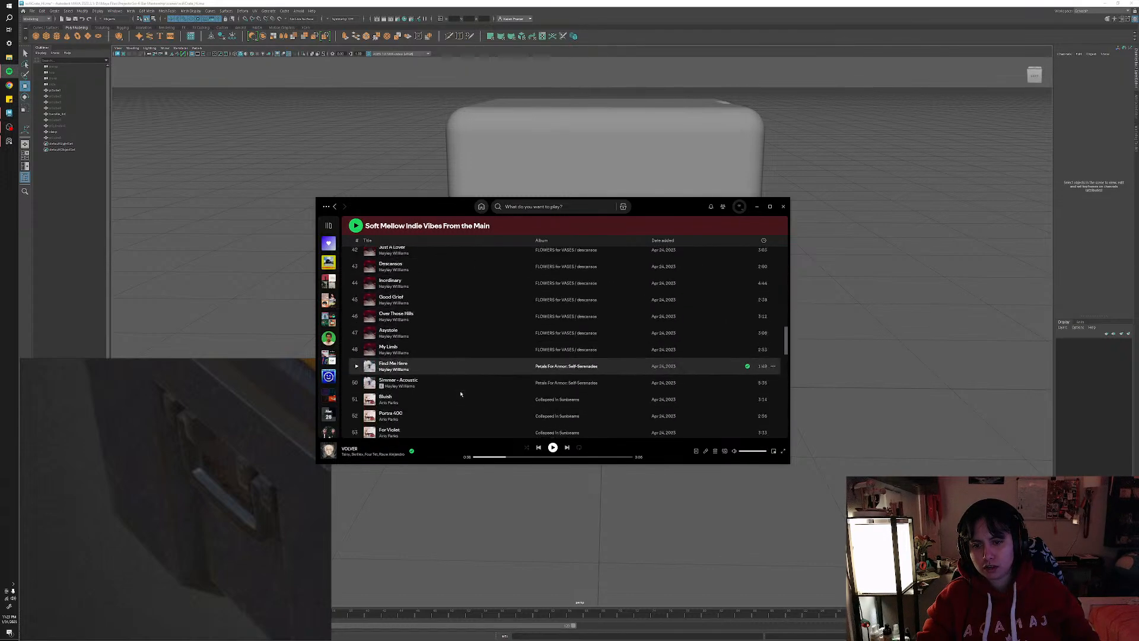
scroll(460, 393, "down", 4)
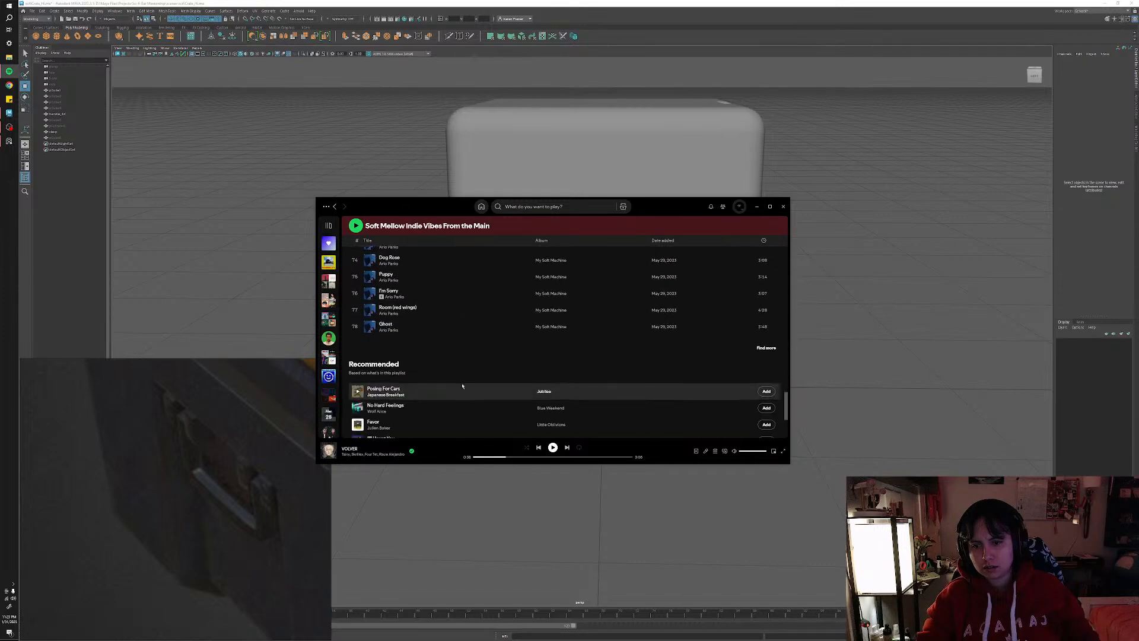
scroll(461, 388, "up", 17)
scroll(463, 380, "up", 7)
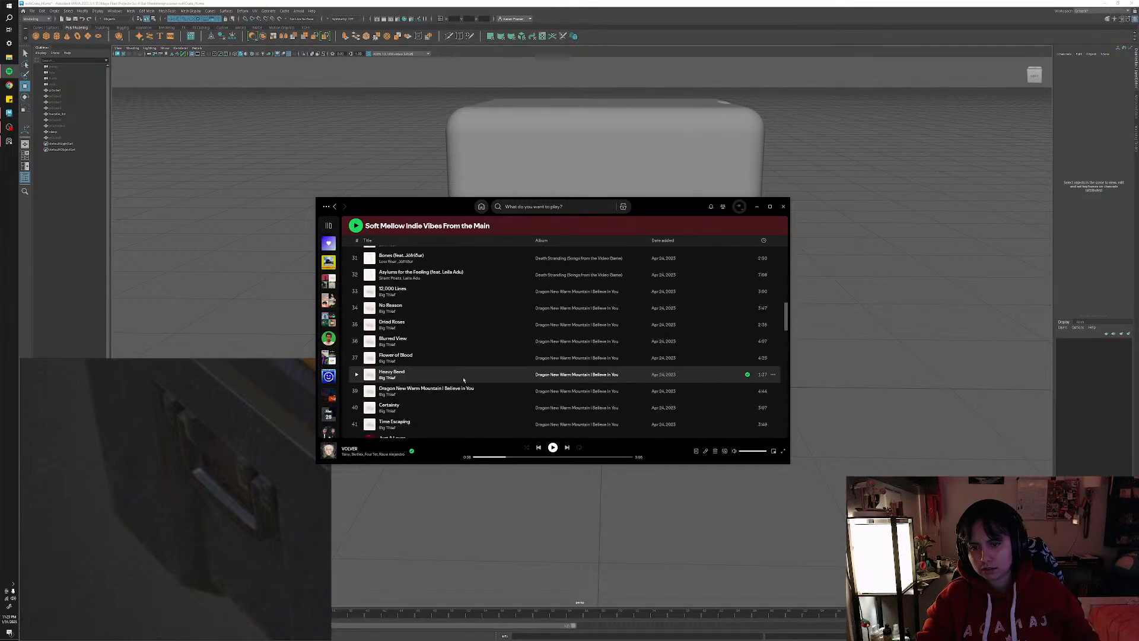
scroll(463, 379, "up", 6)
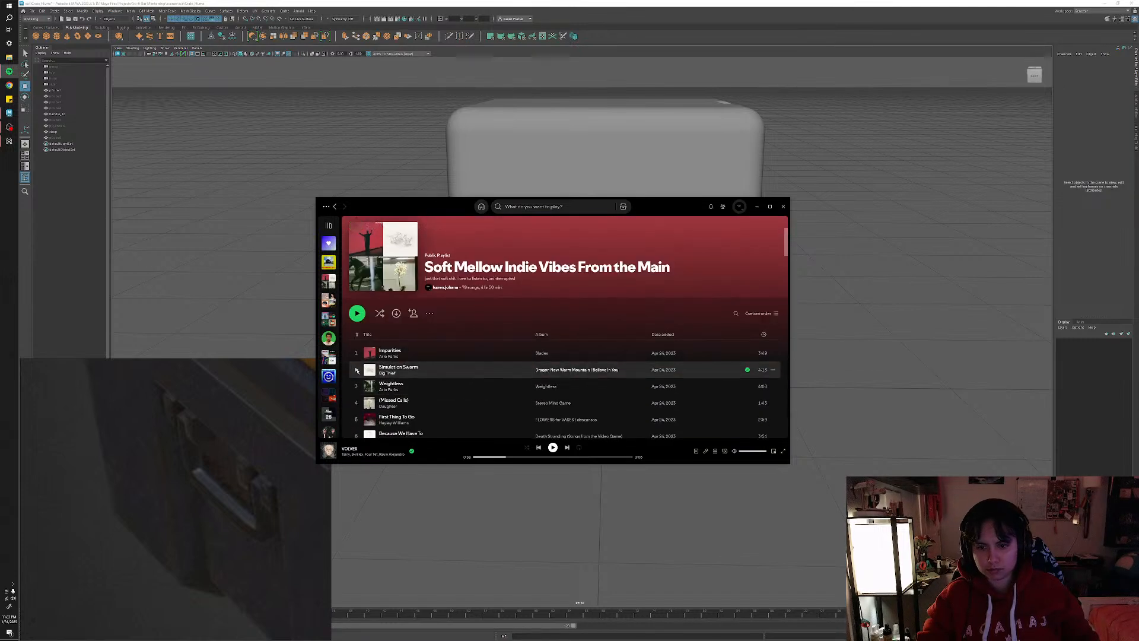
left_click(357, 371)
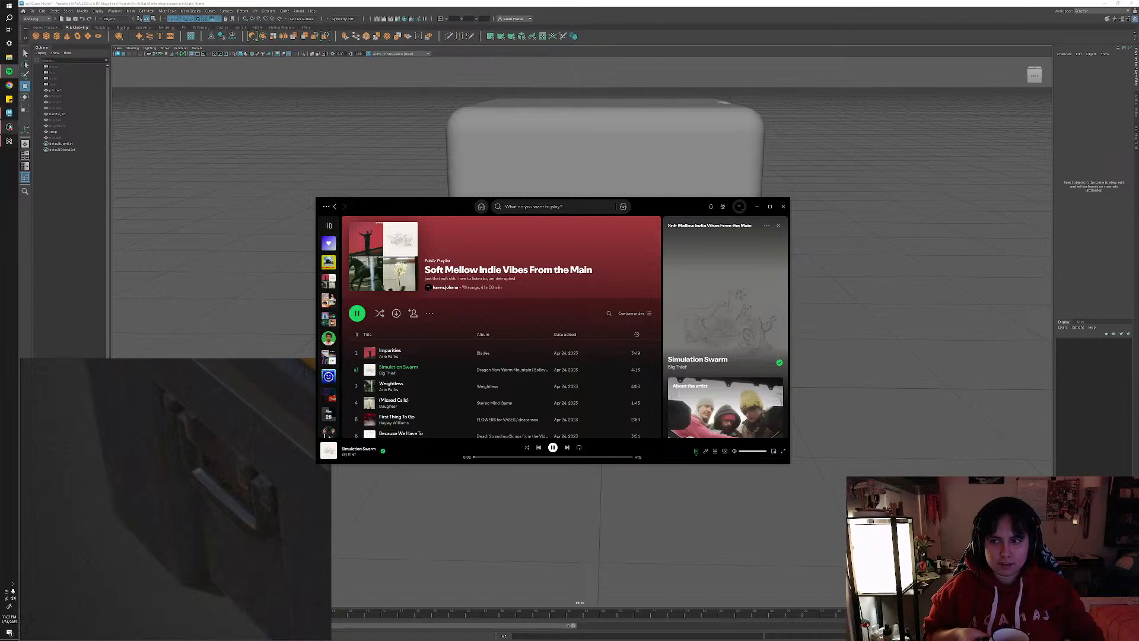
- Switch to OBS, mute the Desktop Audio source and return to Maya
left_click(9, 127)
left_click(9, 127)
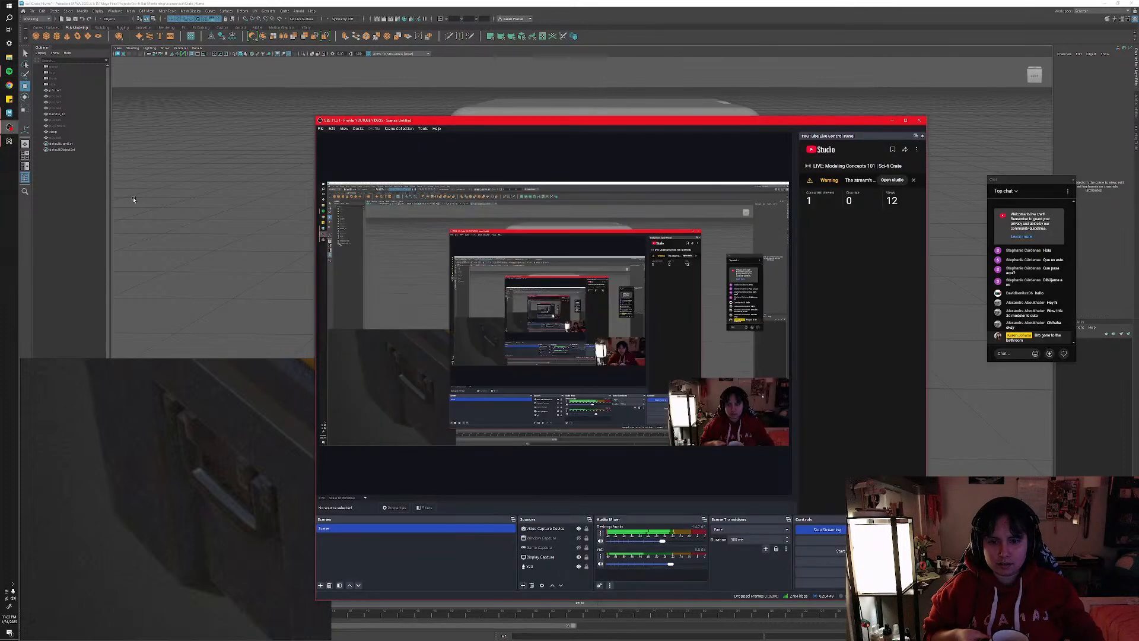
left_click(600, 541)
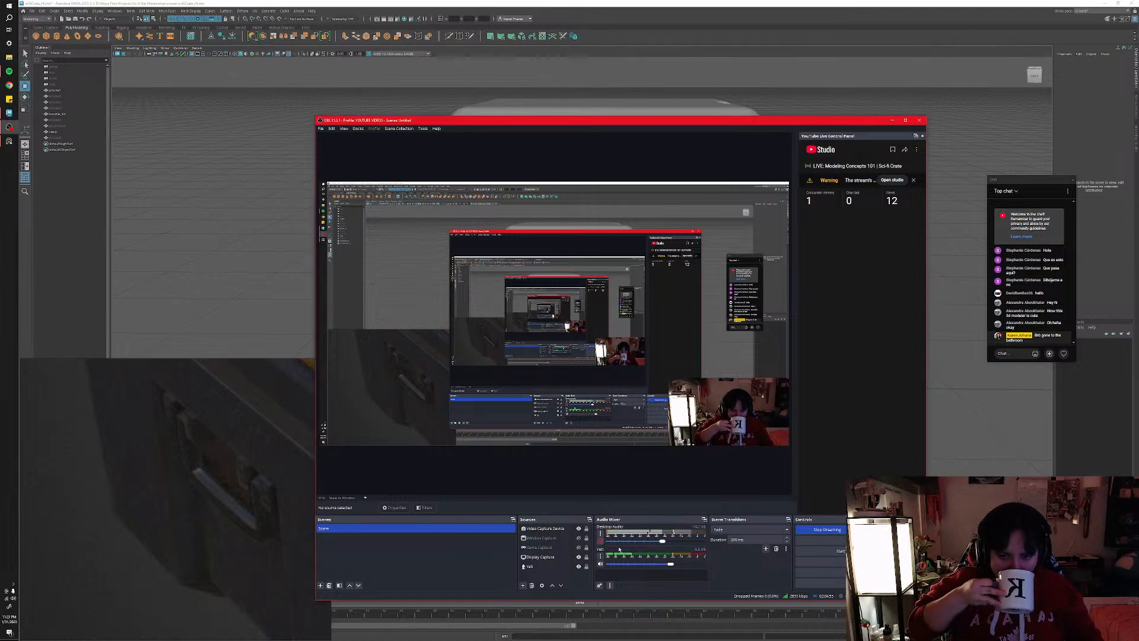
left_click(969, 410)
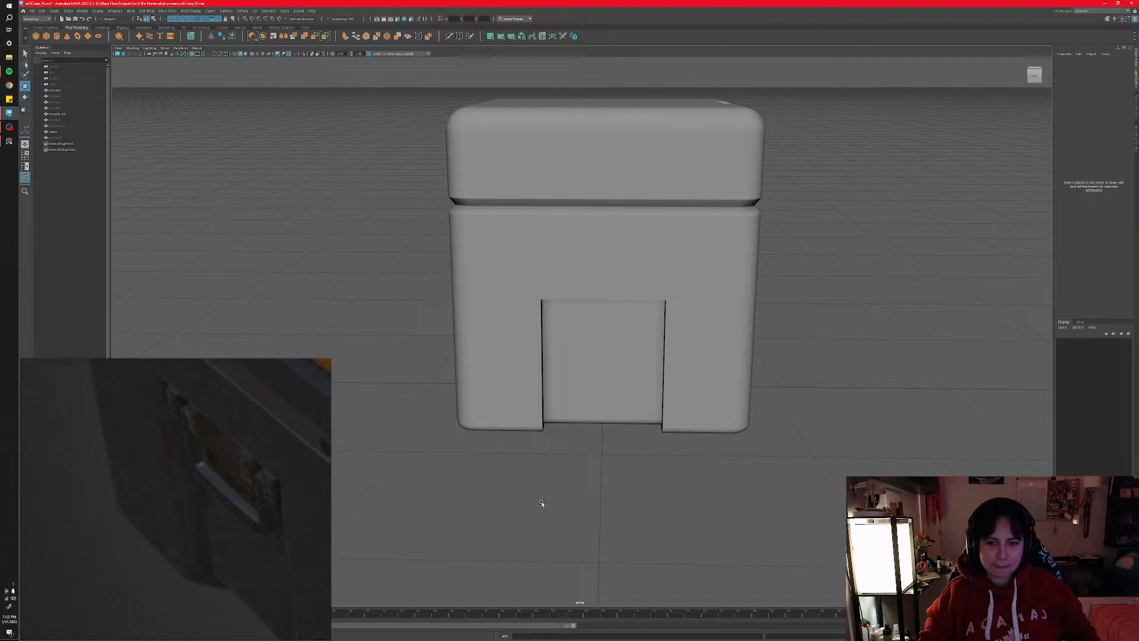
- Create a polygon cube and position it at the upper part of the crate's side recess
left_click_drag(534, 488, 472, 350, "alt")
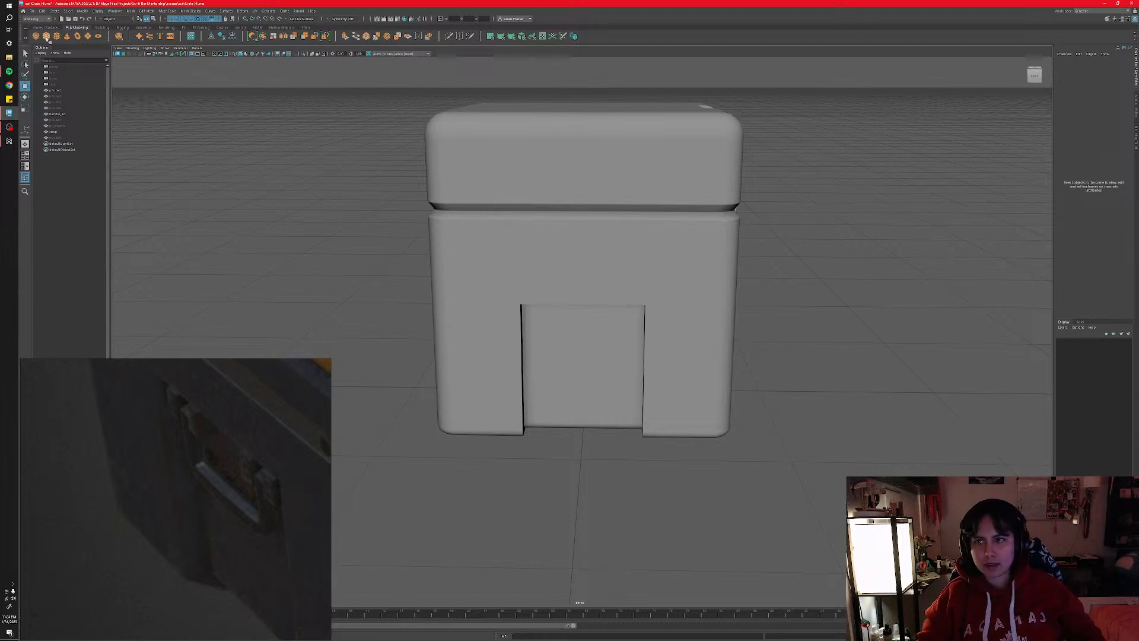
left_click(46, 38)
left_click_drag(741, 380, 537, 433, "alt")
left_click_drag(579, 399, 577, 295)
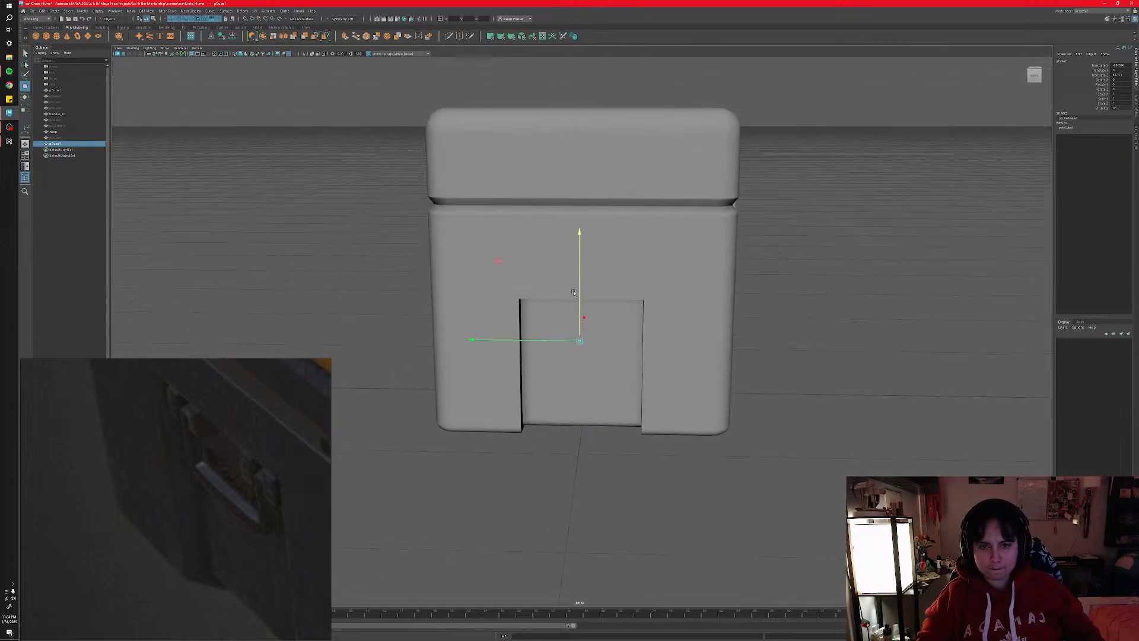
left_click_drag(559, 354, 599, 338, "alt")
left_click_drag(598, 367, 611, 346, "alt")
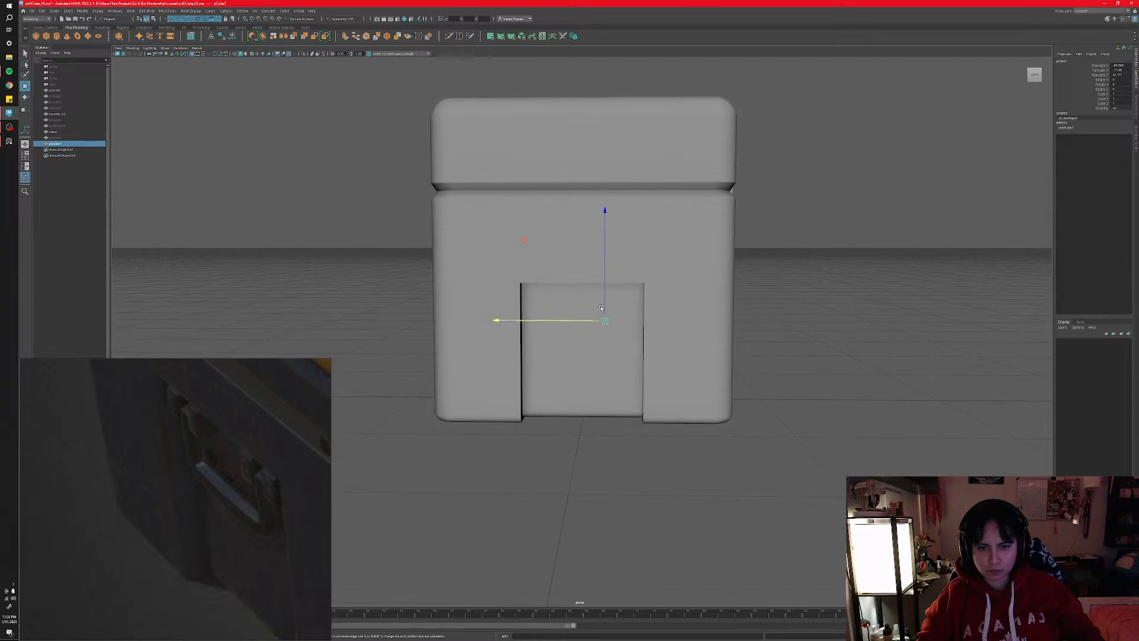
left_click_drag(604, 301, 604, 274)
key("f")
scroll(603, 379, "down", 8)
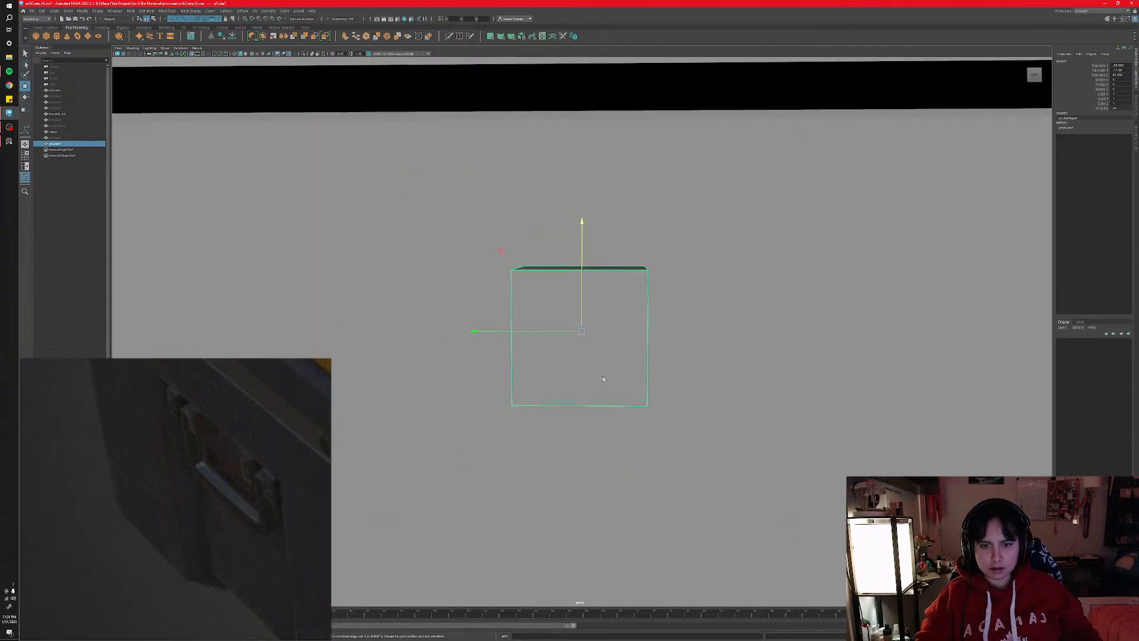
scroll(592, 381, "up", 10)
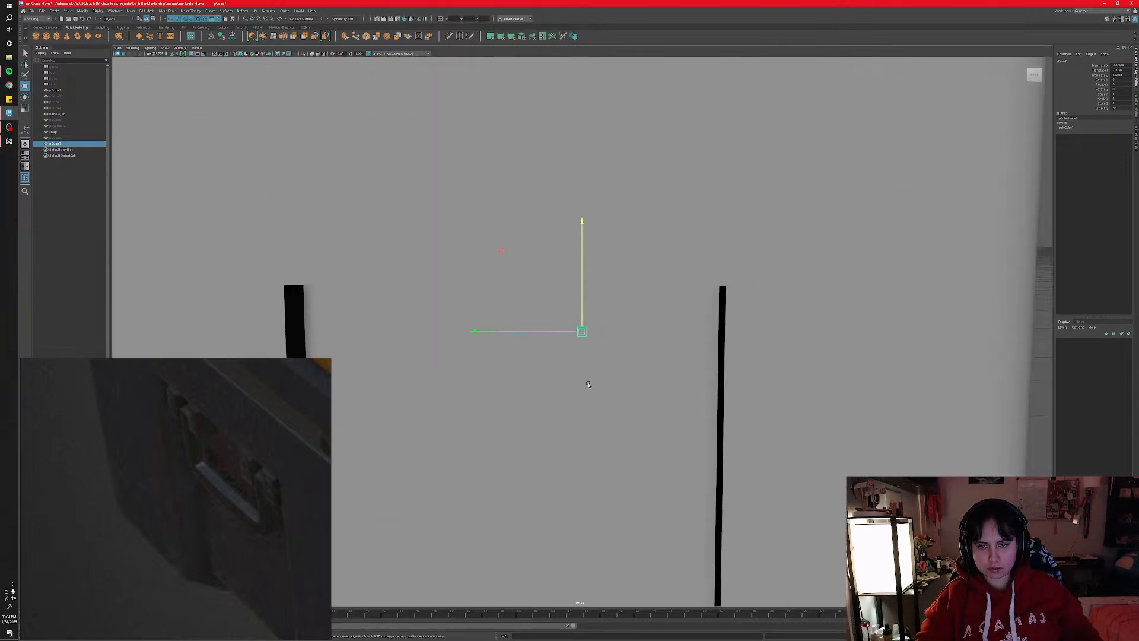
- Scale the cube into an upright, narrow block and move it sideways to the recess's upper corner
key("r")
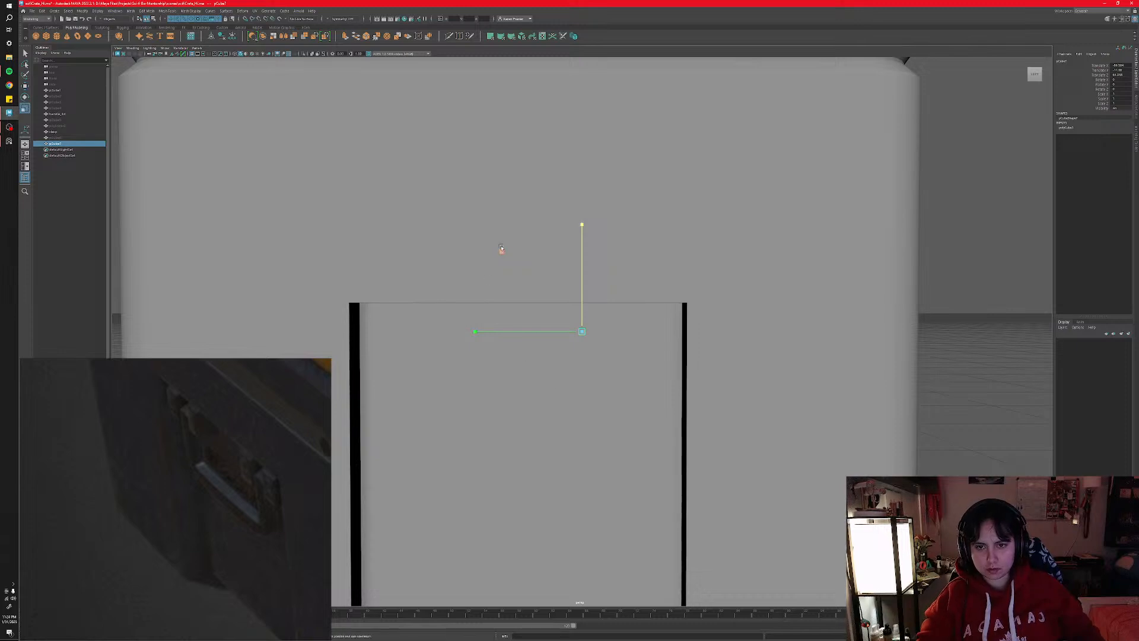
left_click_drag(502, 251, 582, 248, "ctrl")
key("w")
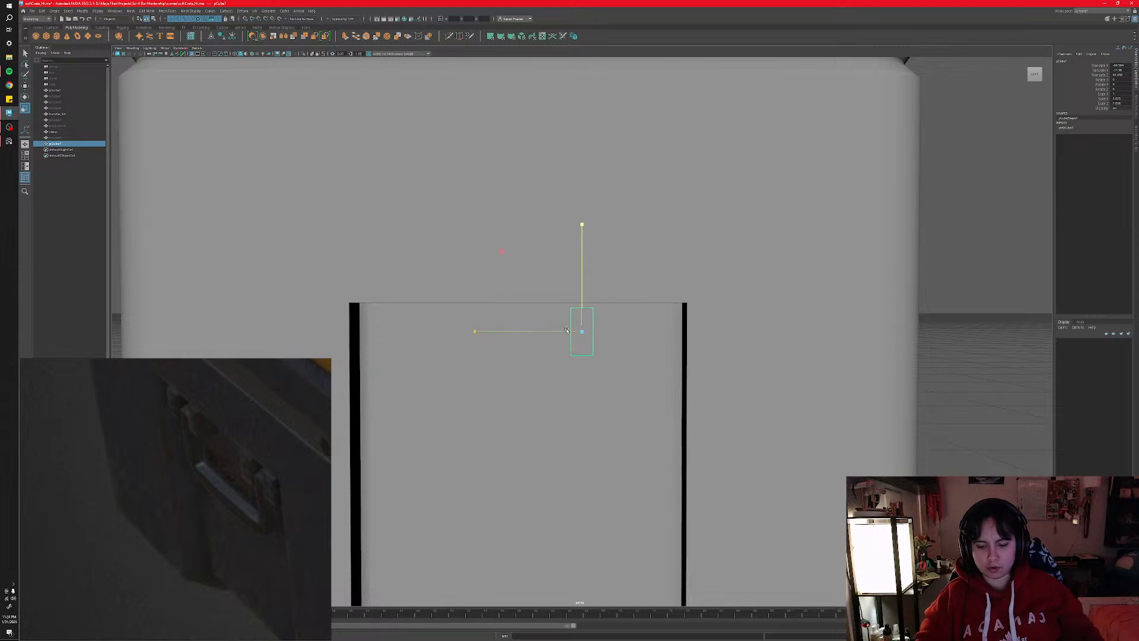
left_click_drag(552, 333, 634, 356)
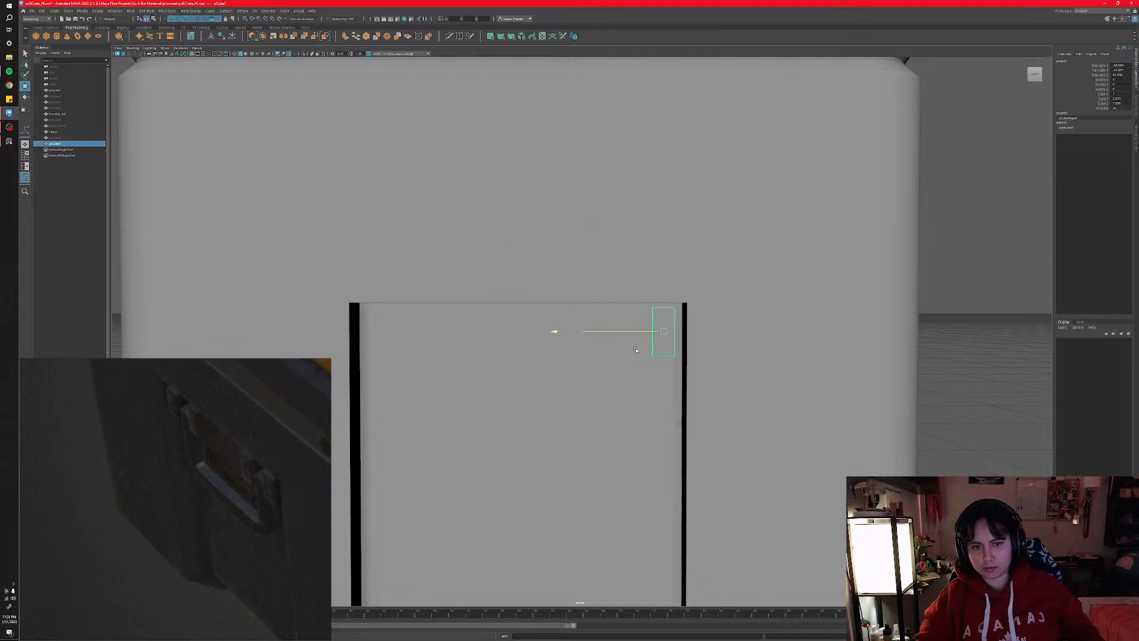
middle_click_drag(628, 369, 607, 321, "alt")
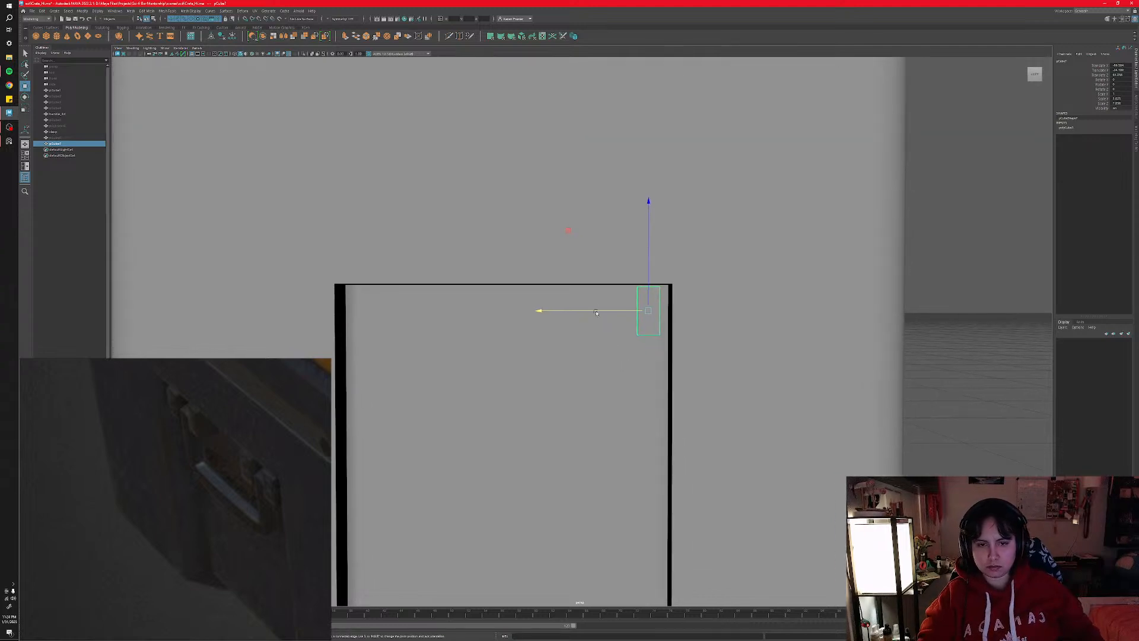
- Reduce the block's height slightly and nudge it away from the recess's side wall
key("r")
left_click_drag(568, 230, 569, 241)
left_click_drag(587, 316, 572, 315)
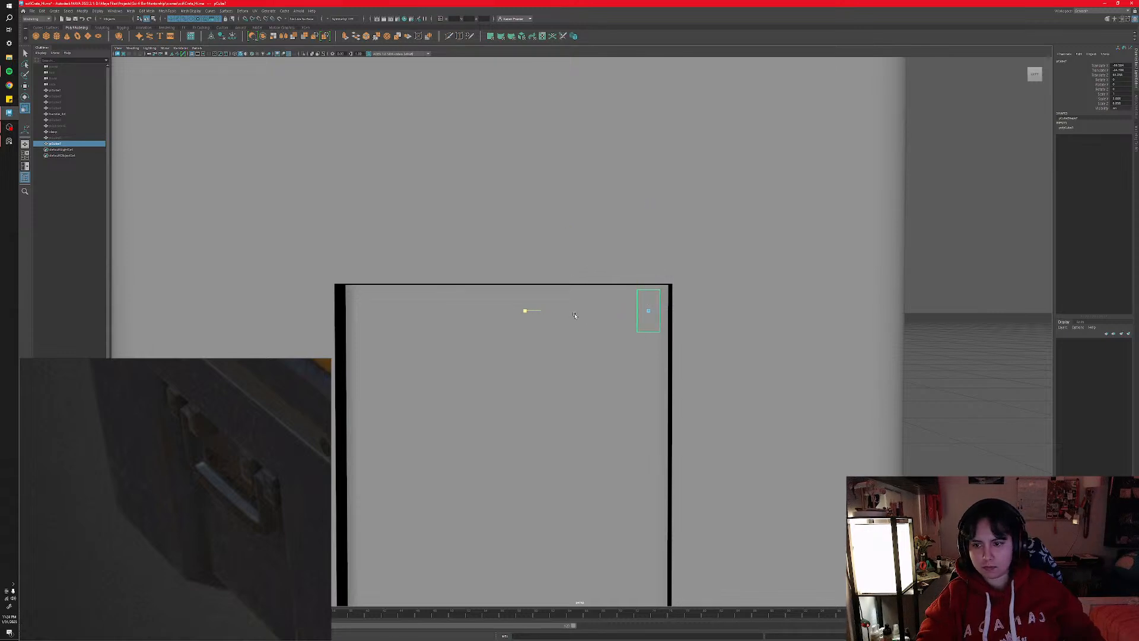
left_click_drag(574, 315, 574, 315)
middle_click_drag(648, 313, 581, 300, "alt")
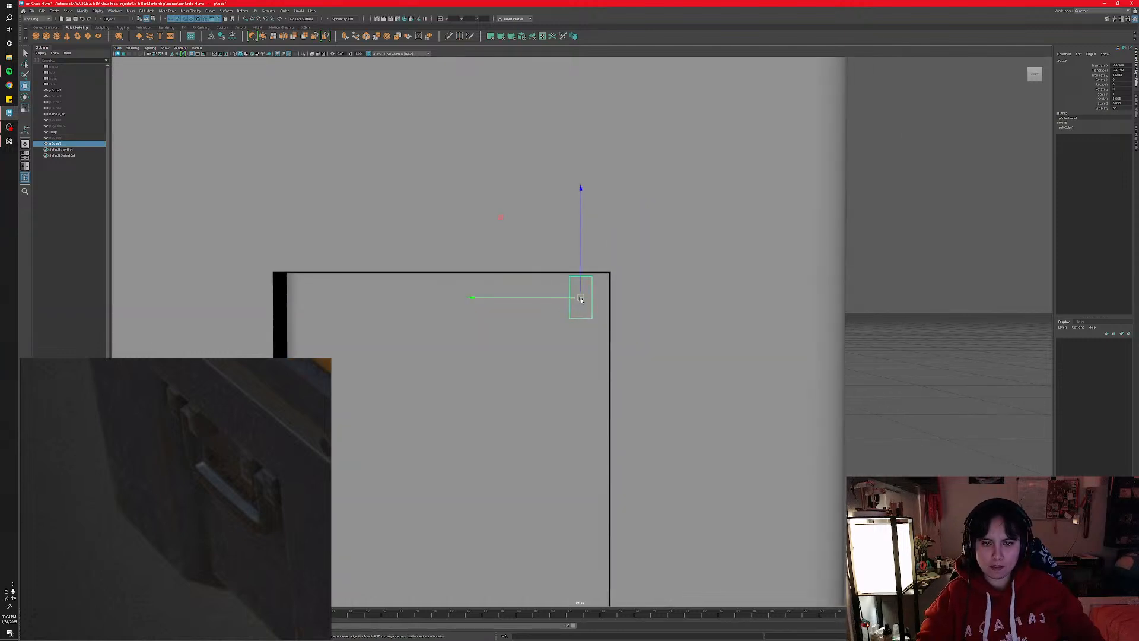
- Duplicate the narrow block, offset the copy sideways along the recess's upper edge, show wireframe on shaded, and select both blocks
left_click_drag(565, 298, 546, 331)
key("ctrl+d")
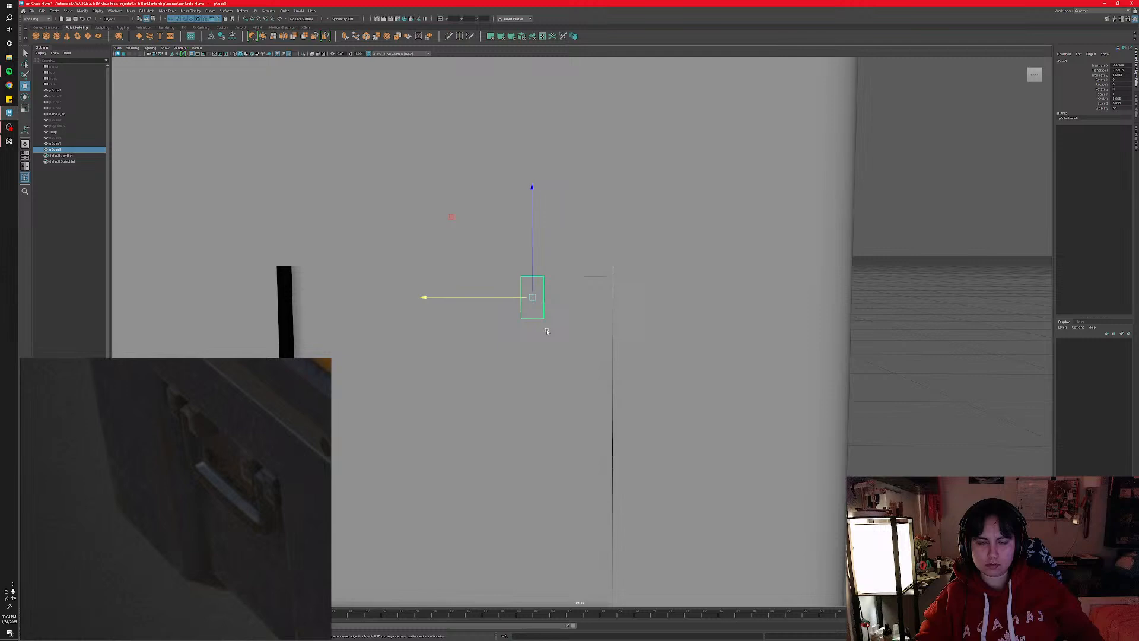
left_click(252, 54)
left_click(584, 301, "shift")
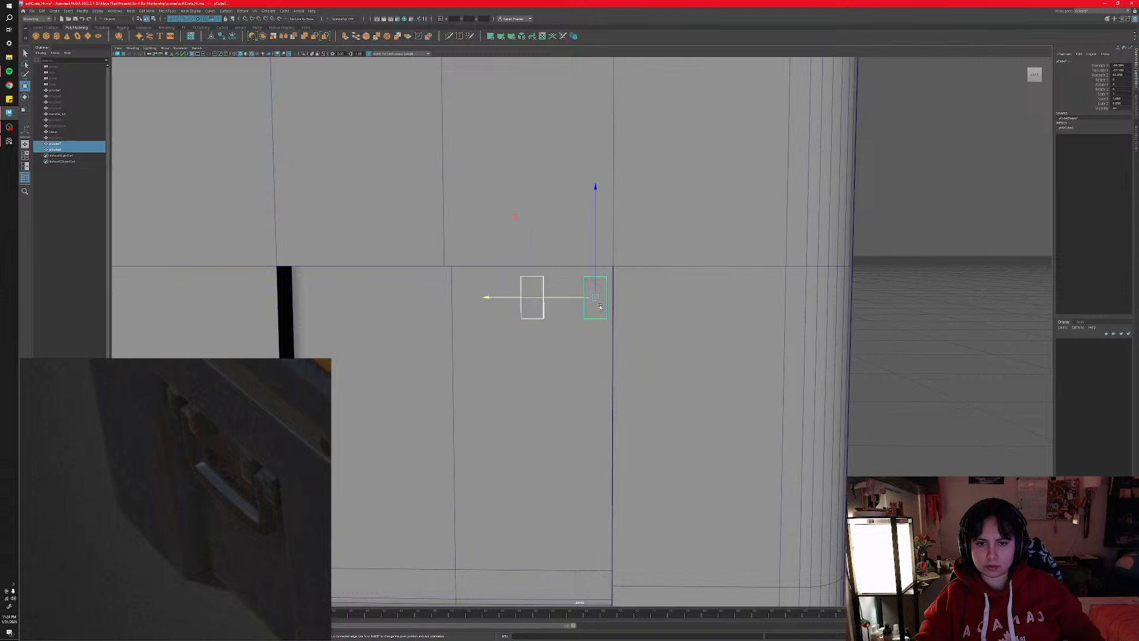
- Examine the placement of the two blocks in the recess's upper corner from an angle and from straight on
left_click_drag(584, 302, 715, 267, "alt")
key("f")
right_click_drag(676, 355, 648, 389, "alt")
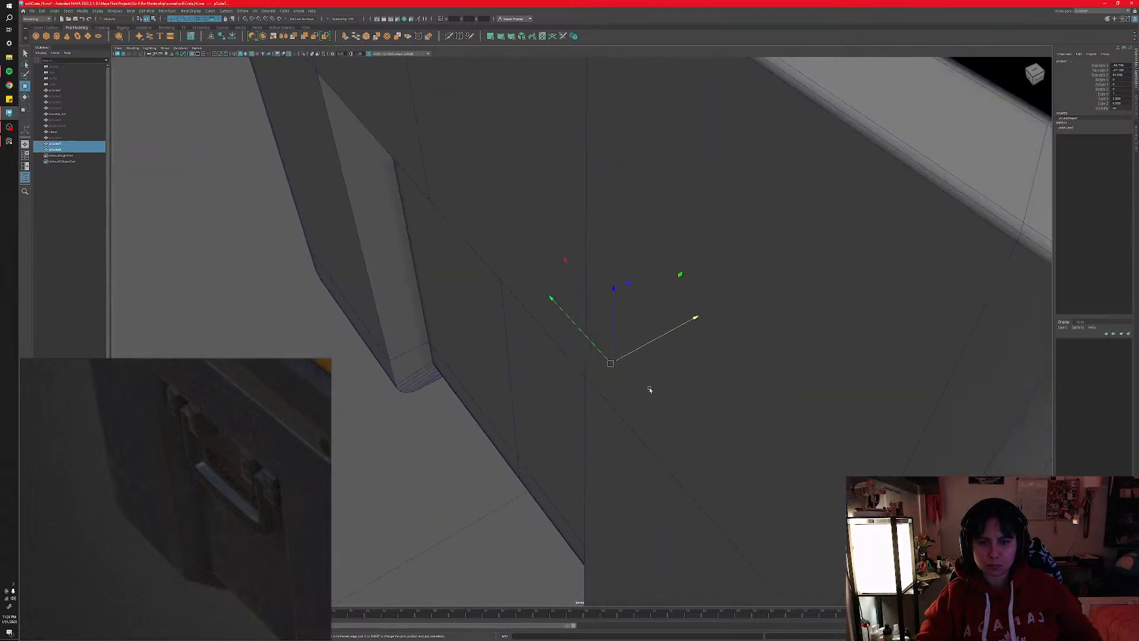
left_click_drag(648, 389, 687, 370, "alt")
middle_click_drag(686, 369, 717, 281, "alt")
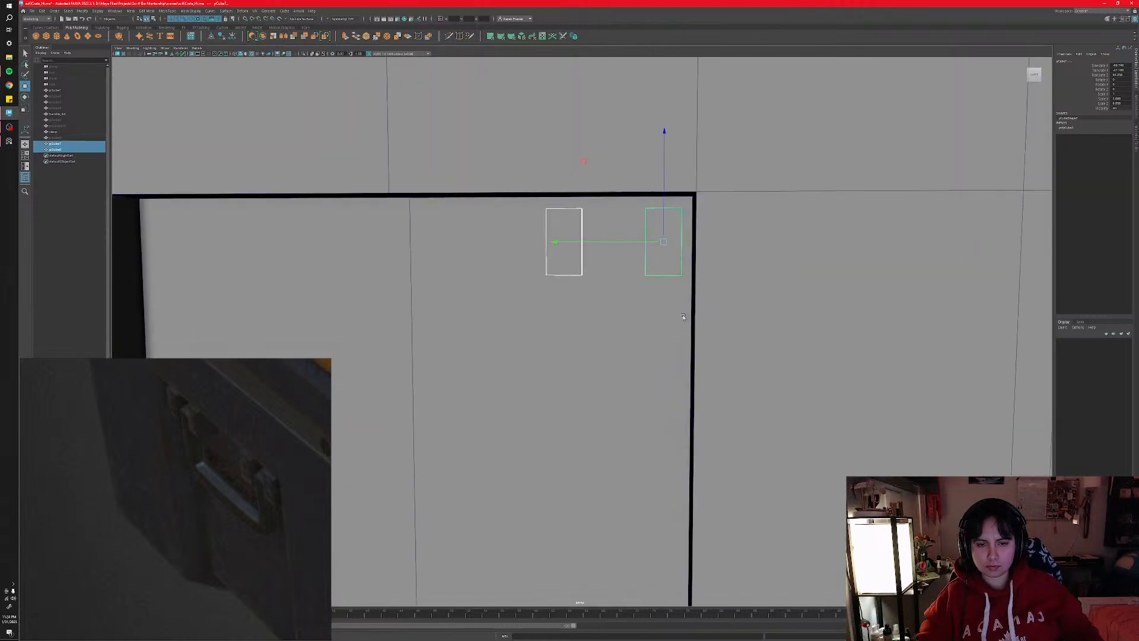
right_click_drag(717, 281, 641, 379, "alt")
middle_click_drag(641, 379, 655, 331, "alt")
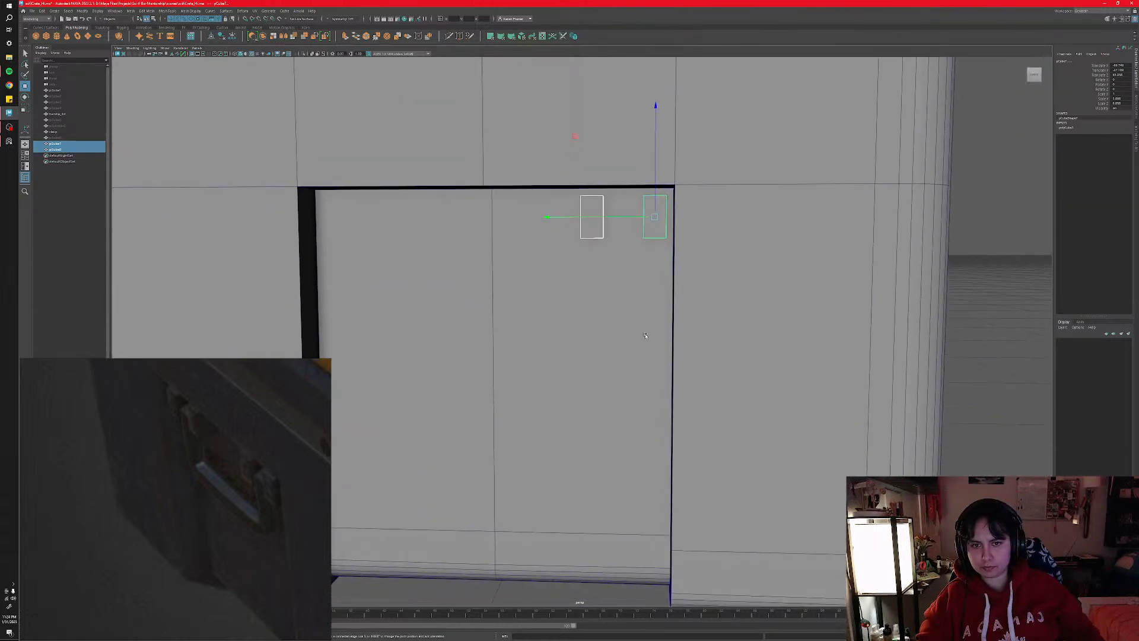
- Switch to the four-view layout and inspect the whole crate in the orthographic views
key("space")
scroll(703, 499, "down", 3)
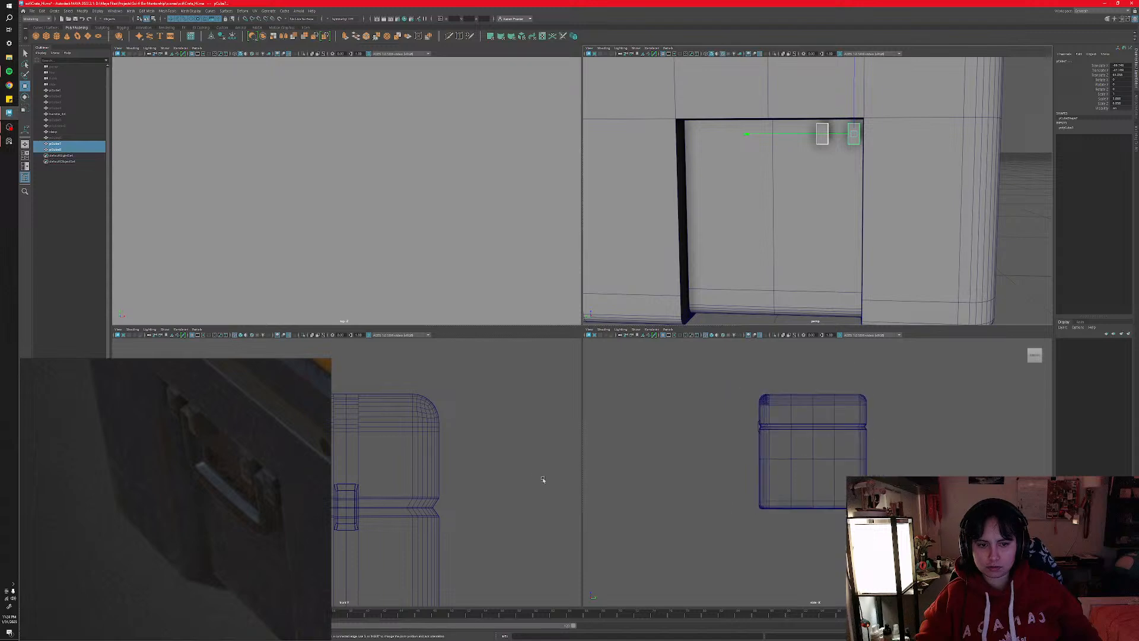
scroll(483, 486, "down", 8)
scroll(831, 432, "up", 8)
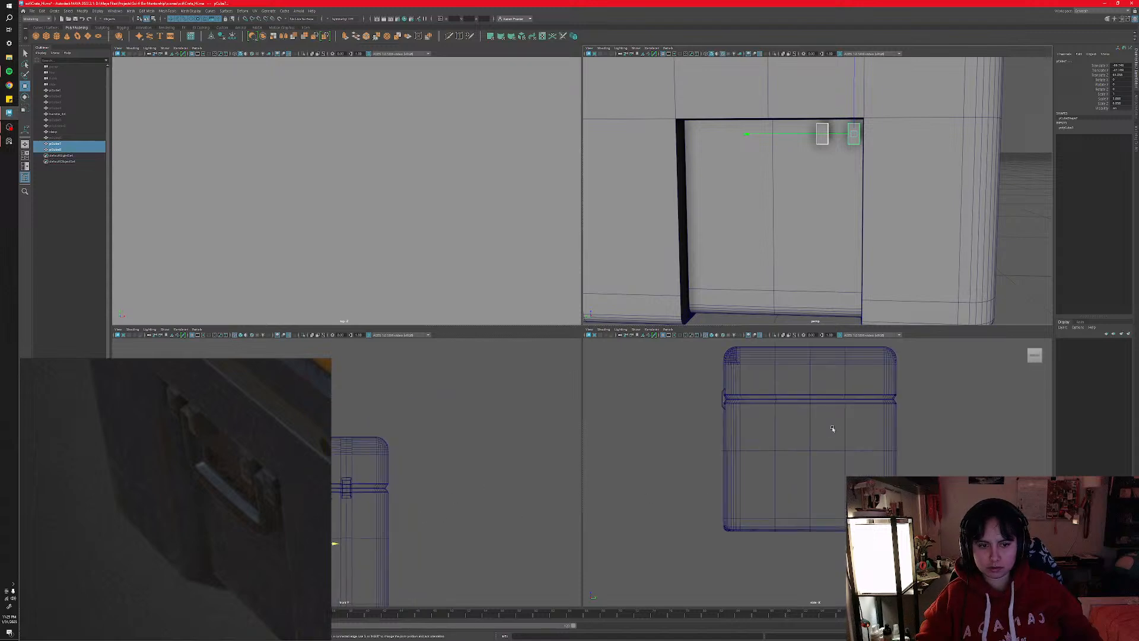
middle_click_drag(781, 480, 778, 493, "alt")
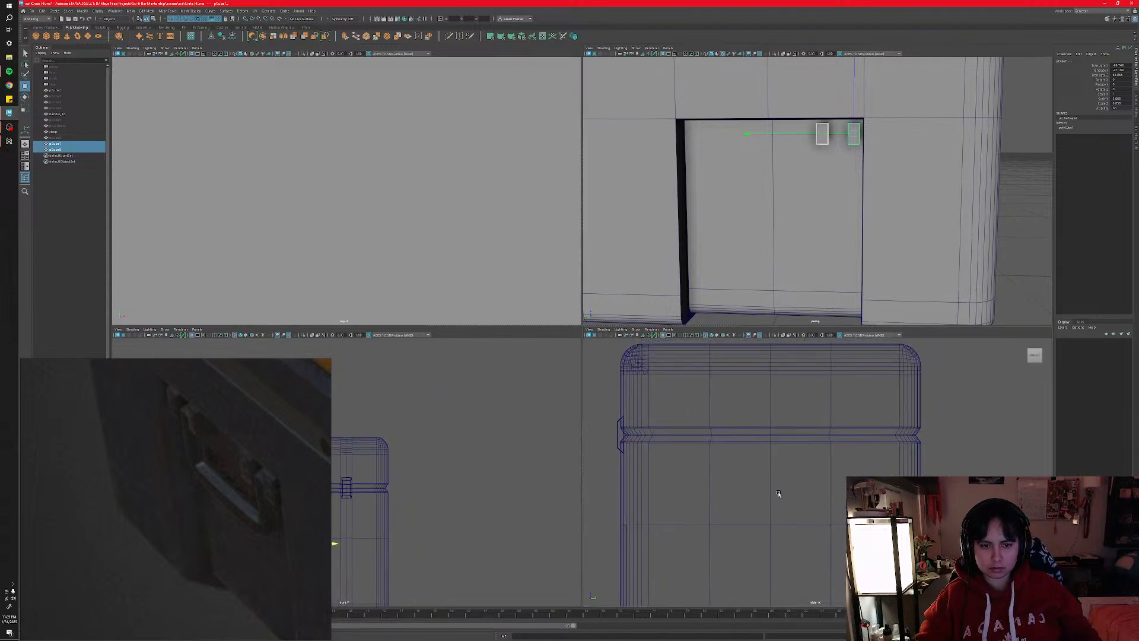
scroll(437, 486, "down", 5)
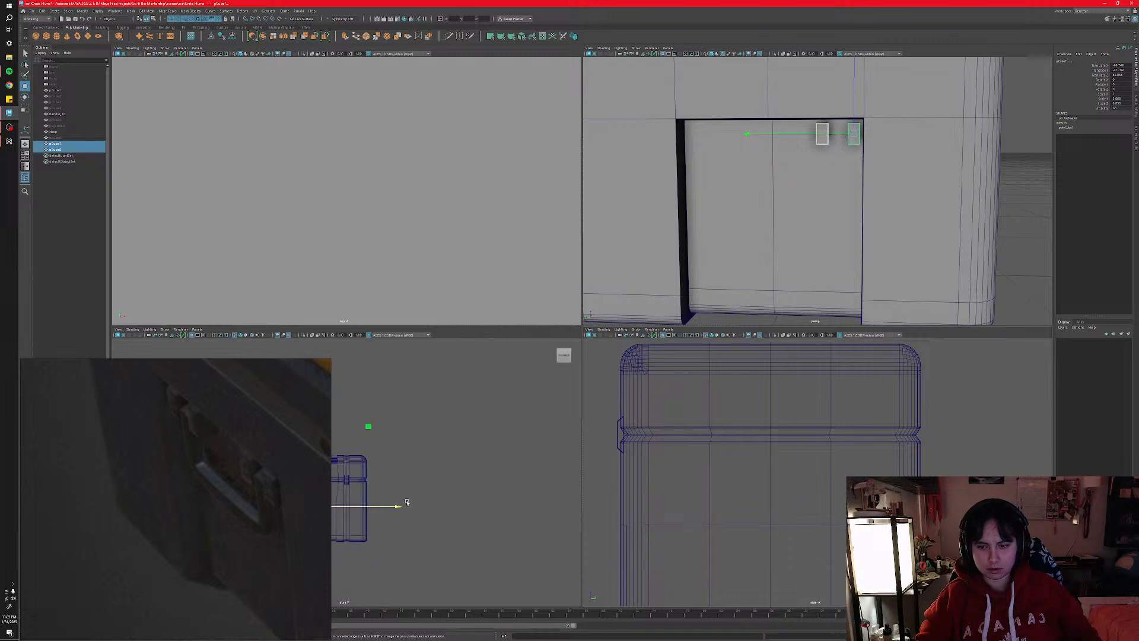
middle_click_drag(307, 525, 468, 499, "alt")
middle_click_drag(741, 537, 730, 464, "alt")
scroll(699, 484, "down", 1)
scroll(682, 480, "down", 1)
left_click(638, 468)
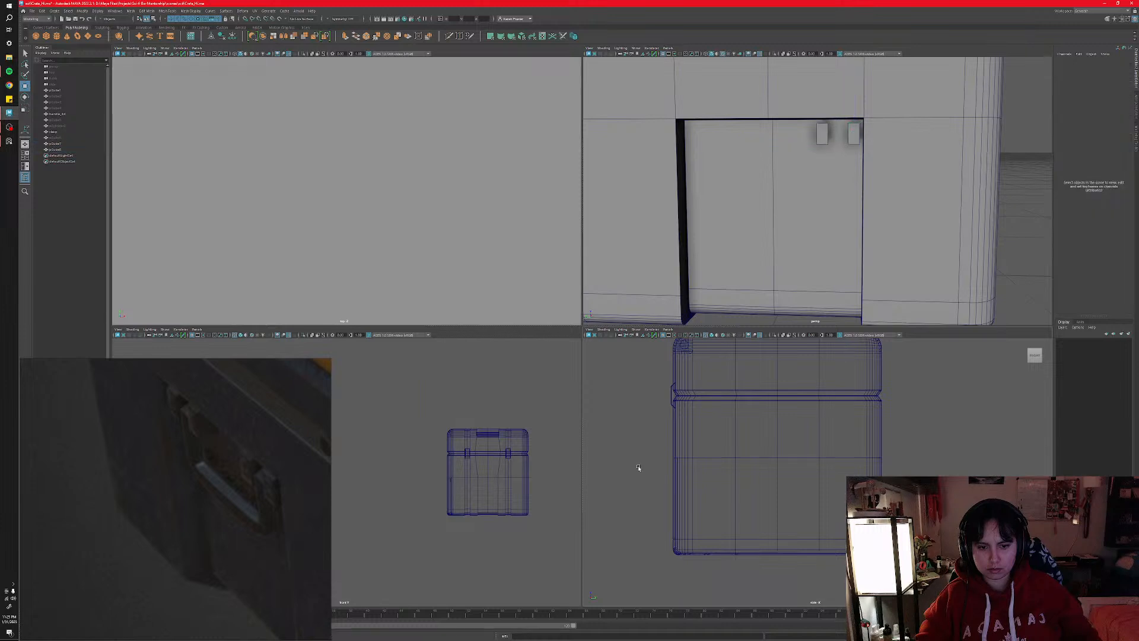
left_click_drag(714, 466, 715, 468)
left_click(630, 455)
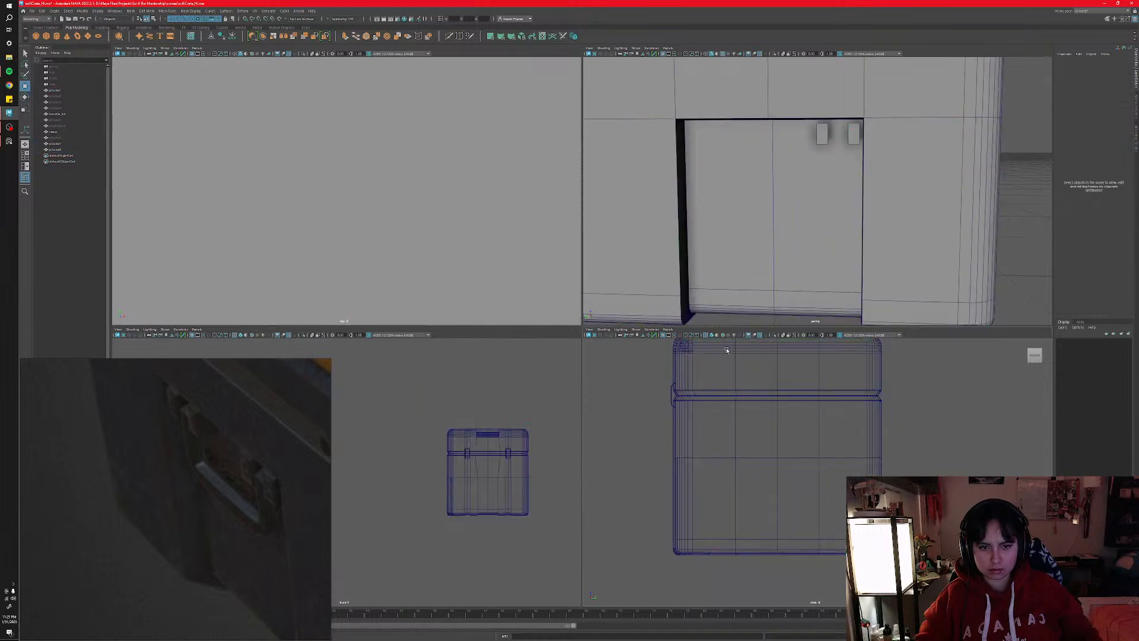
left_click(711, 336)
left_click(706, 335)
left_click(712, 335)
left_click(714, 337)
mouse_move(737, 437)
middle_mouse_down("alt")
mouse_move(733, 468)
mouse_move(742, 448)
middle_mouse_up("alt")
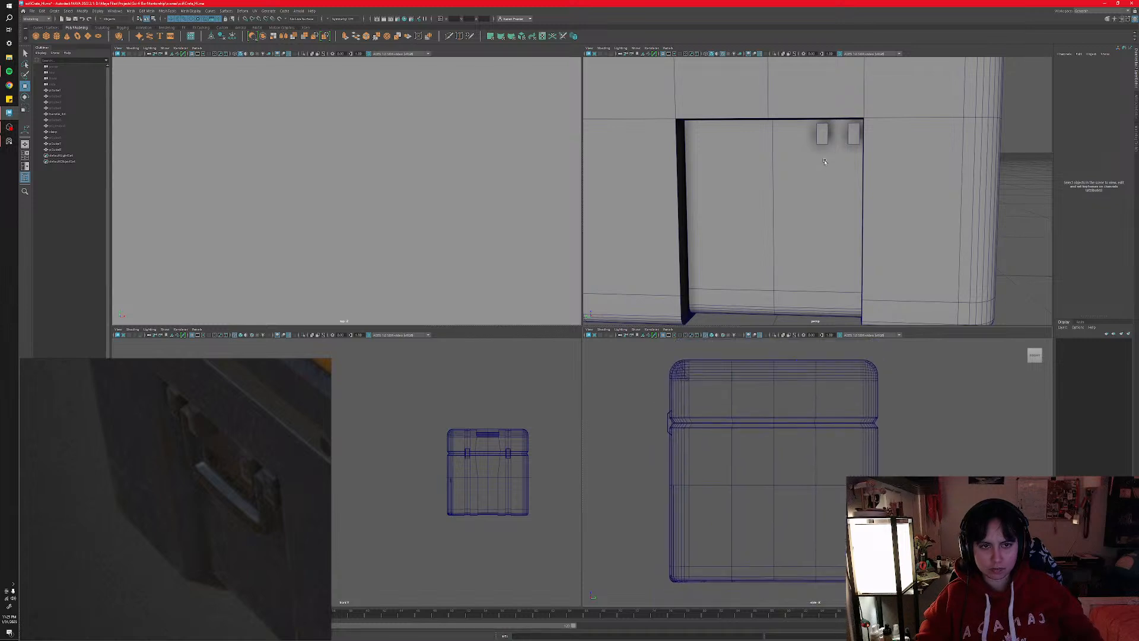
- Select both blocks, return to the single perspective view, and place a duplicate of the pair at the recess's opposite upper corner
left_click(853, 134)
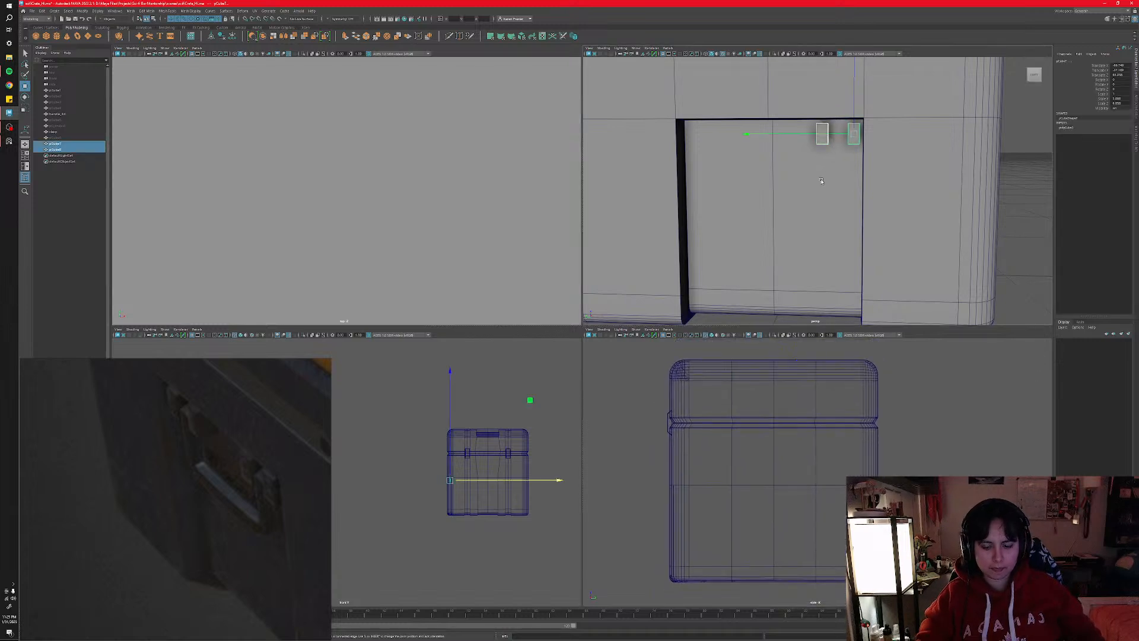
key("f")
key("space")
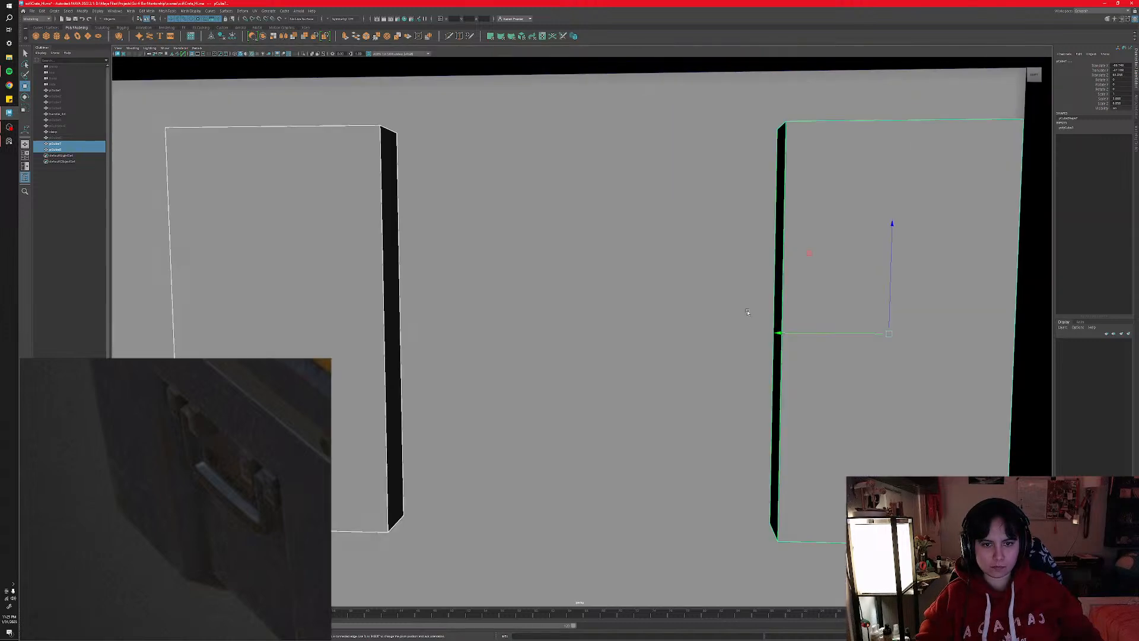
left_click_drag(704, 369, 641, 373, "alt")
scroll(641, 372, "down", 4)
middle_click_drag(621, 395, 646, 344, "alt")
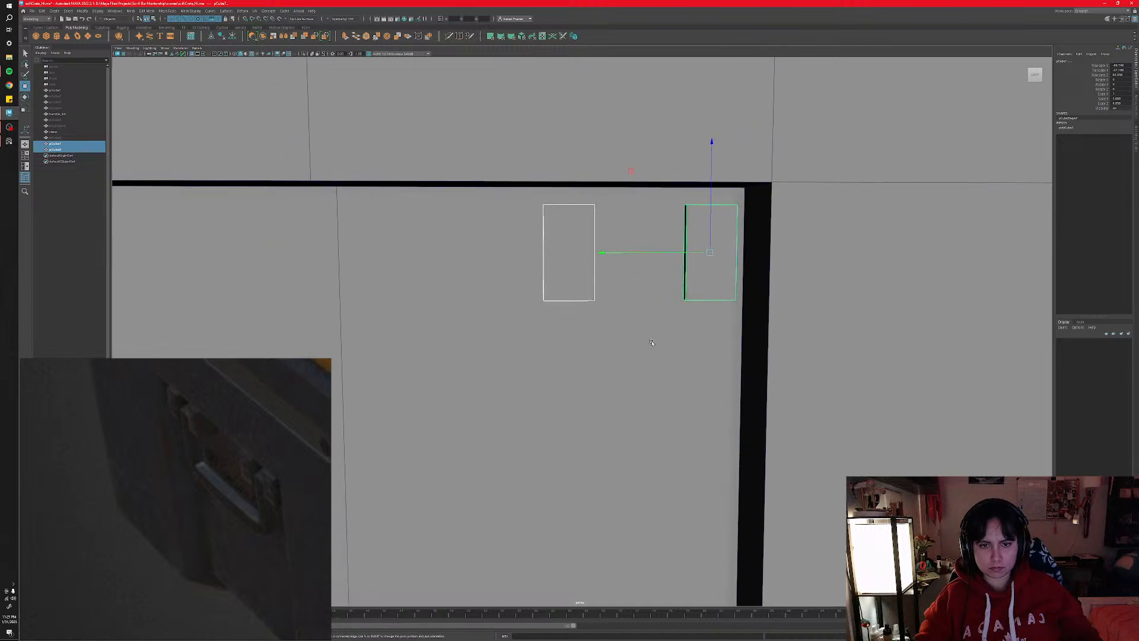
scroll(645, 344, "down", 1)
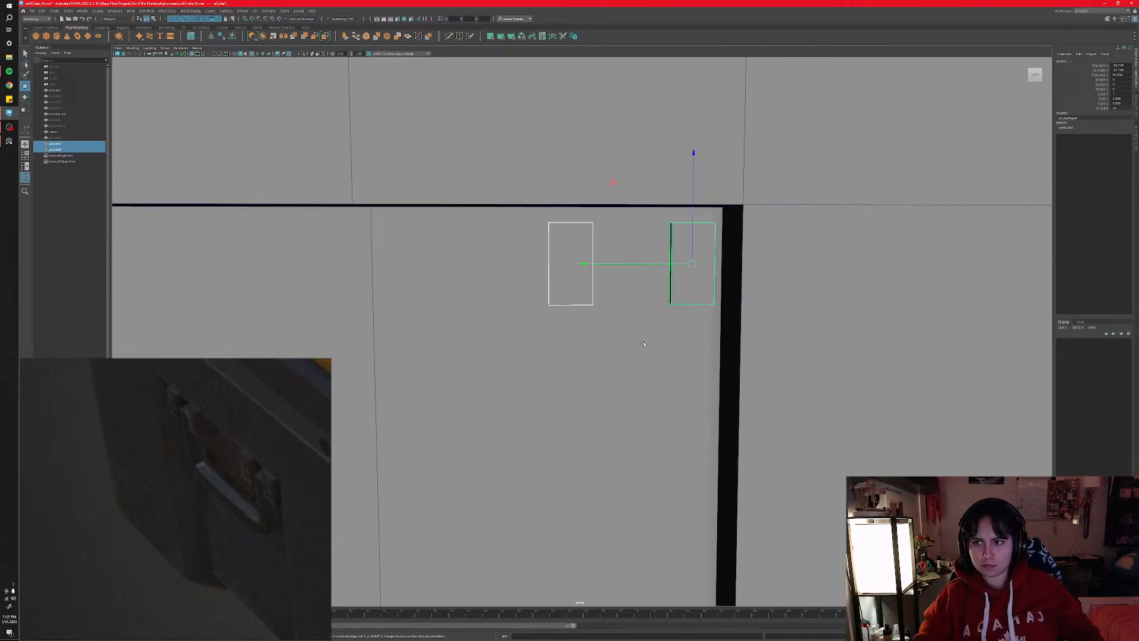
left_click_drag(636, 353, 610, 330, "alt")
left_click_drag(605, 272, 601, 329, "alt")
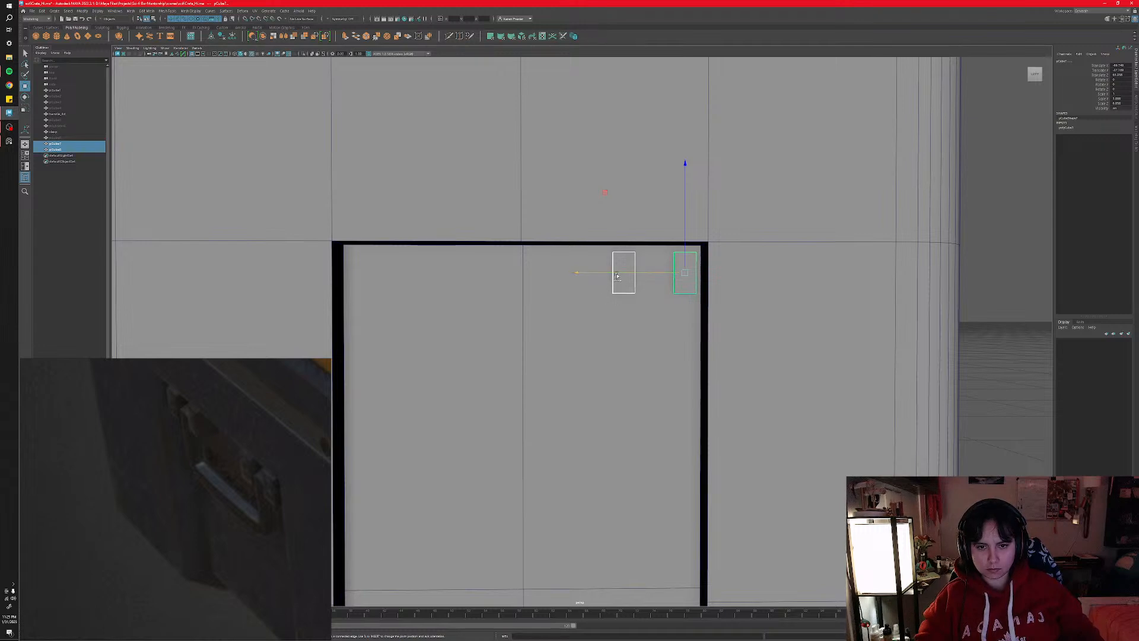
mouse_move(616, 276)
left_mouse_down()
mouse_move(352, 278)
mouse_move(371, 303)
mouse_move(356, 304)
mouse_move(372, 306)
left_mouse_up()
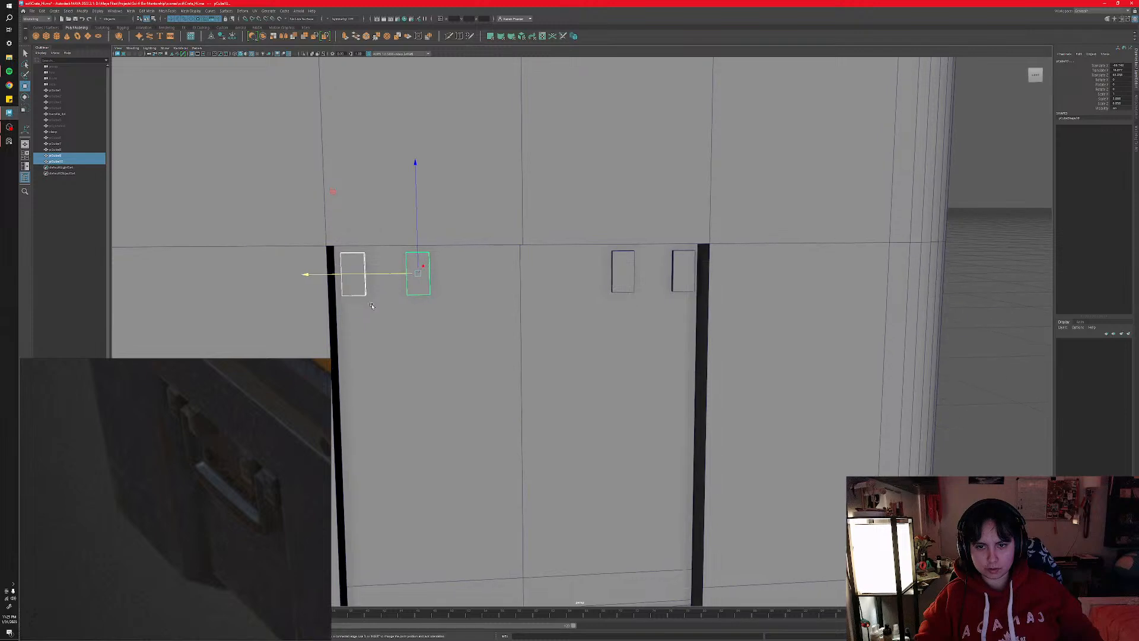
- Duplicate the inner block of the original pair, center the copy between the two blocks, and adjust its depth
middle_click_drag(471, 338, 468, 325, "alt")
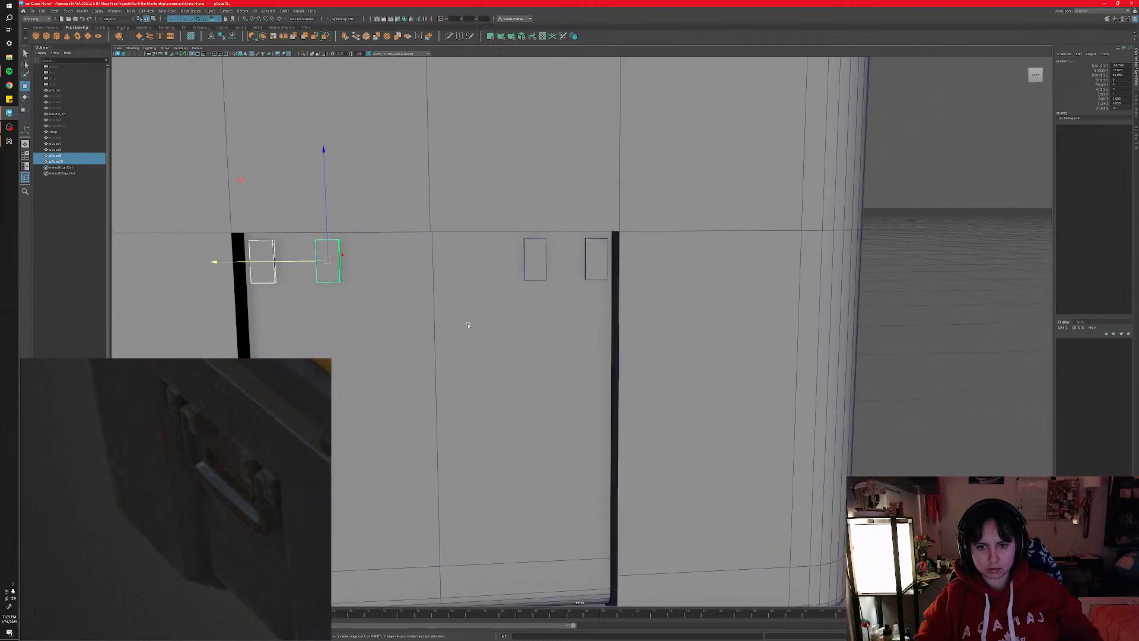
left_click(537, 268)
left_click_drag(496, 262, 528, 264)
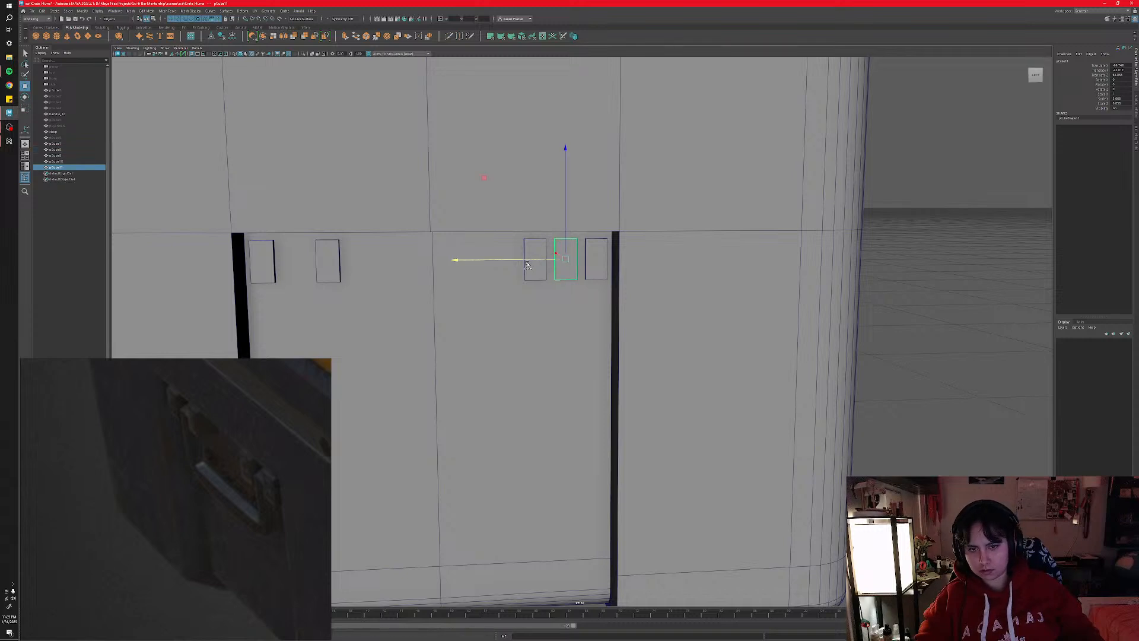
mouse_move(484, 179)
left_mouse_down()
mouse_move(465, 168)
mouse_move(466, 177)
left_mouse_up()
- Enlarge the middle block, stretch it into a tall upright bar, and lower it so its upper end sits near the recess's upper edge
middle_click_drag(520, 315, 515, 286, "alt")
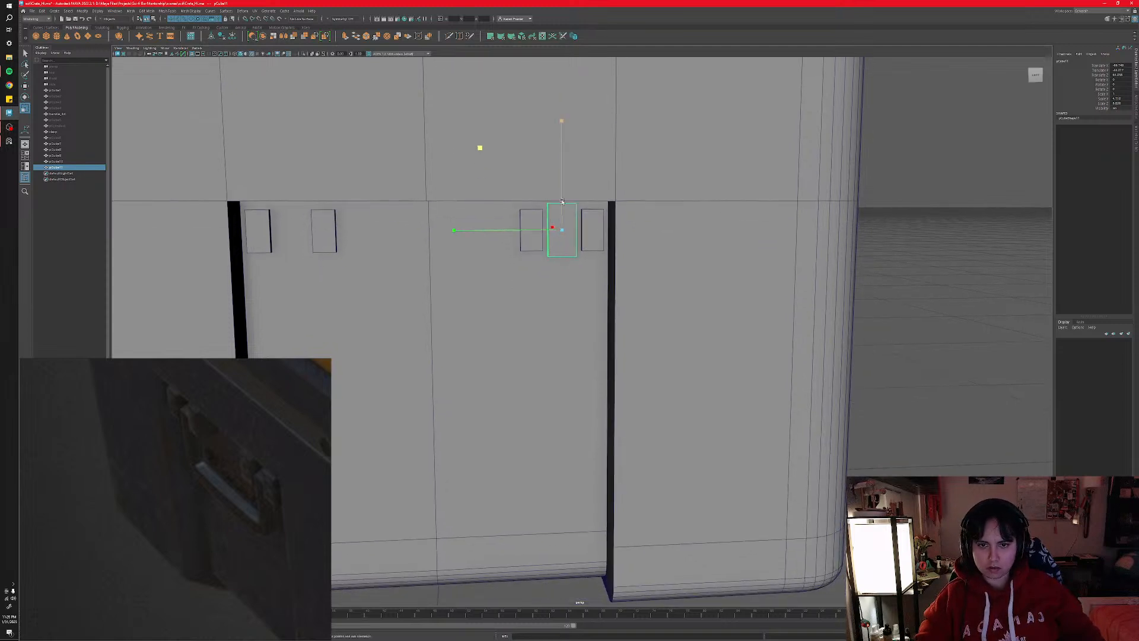
left_click_drag(562, 201, 562, 129)
key("w")
mouse_move(561, 208)
left_mouse_down()
mouse_move(561, 260)
mouse_move(561, 223)
left_mouse_up()
key("r")
key("w")
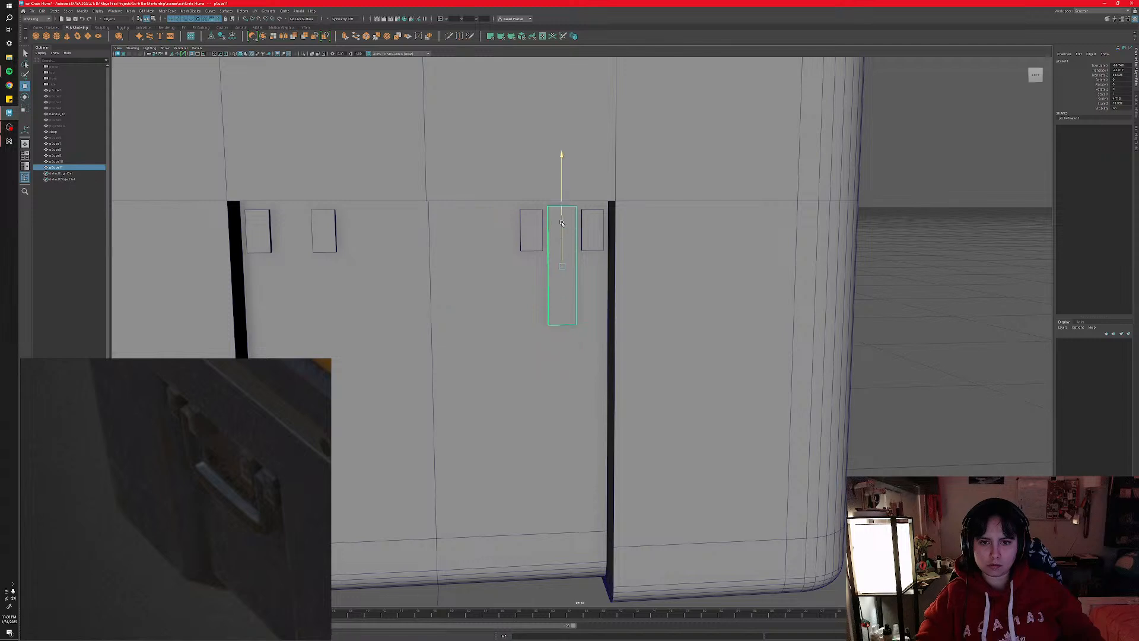
- Duplicate the upright bar and set the copy's X rotation to 90 degrees so it lies horizontally
key("ctrl+d")
key("e")
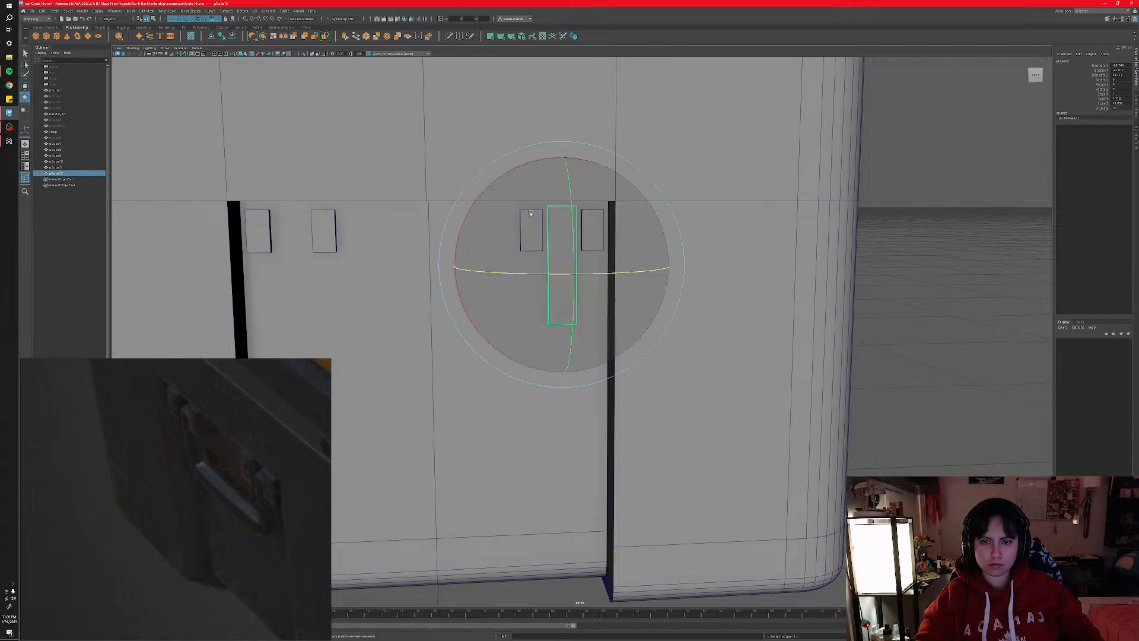
left_click_drag(478, 196, 687, 222)
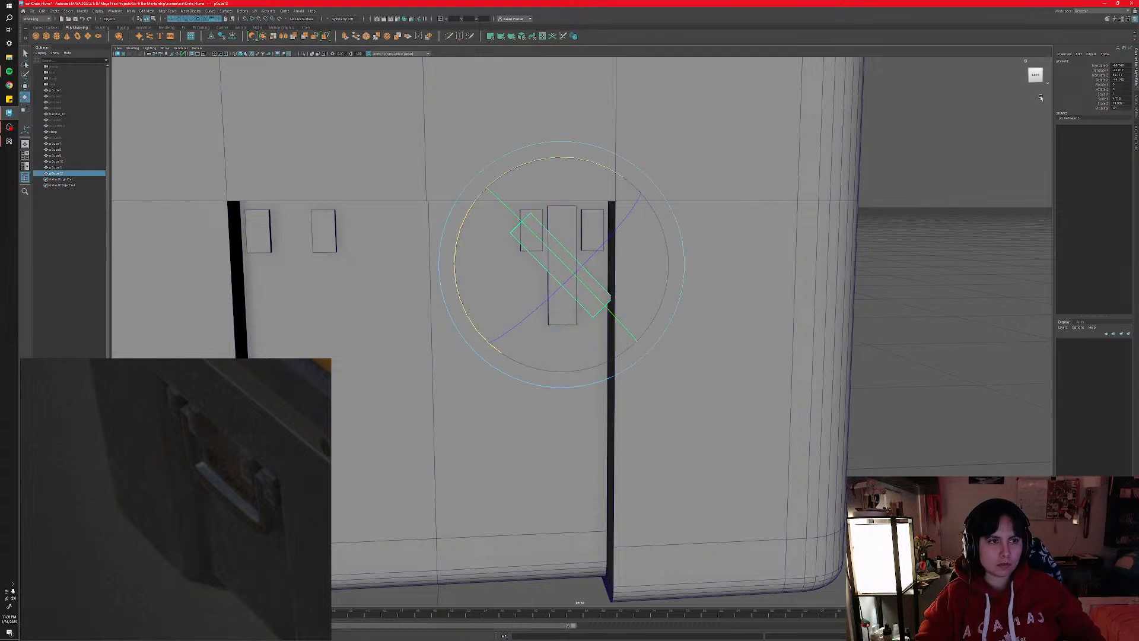
type("90")
key("Return")
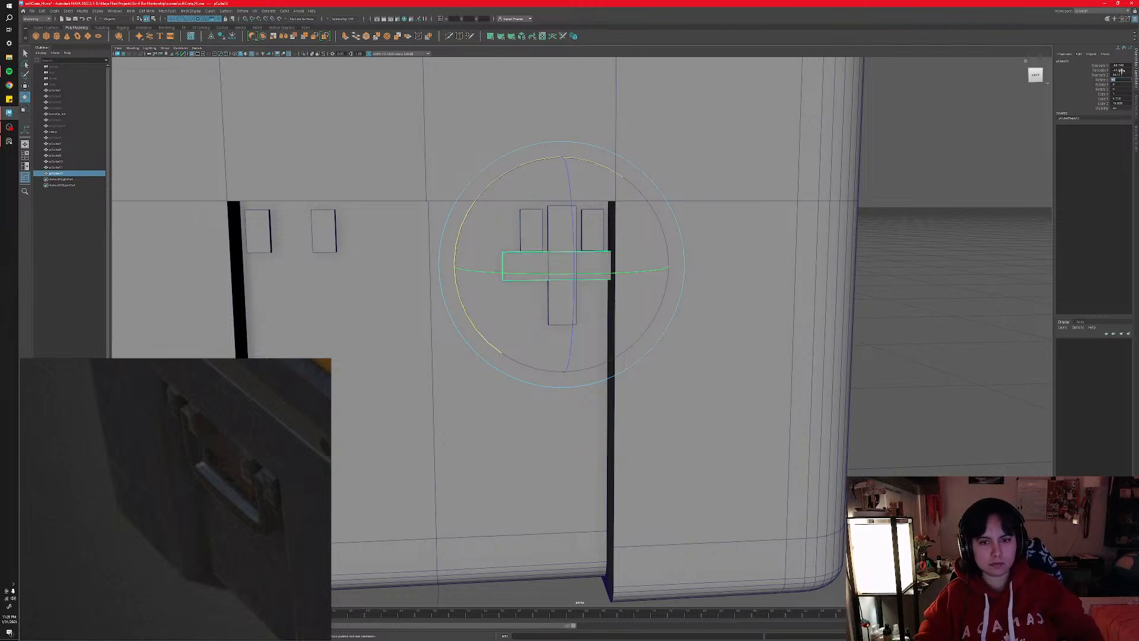
- Move the horizontal bar to the middle of the recess below the bracket blocks and lengthen it as the handle's grip
middle_click_drag(728, 412, 760, 383, "alt")
key("w")
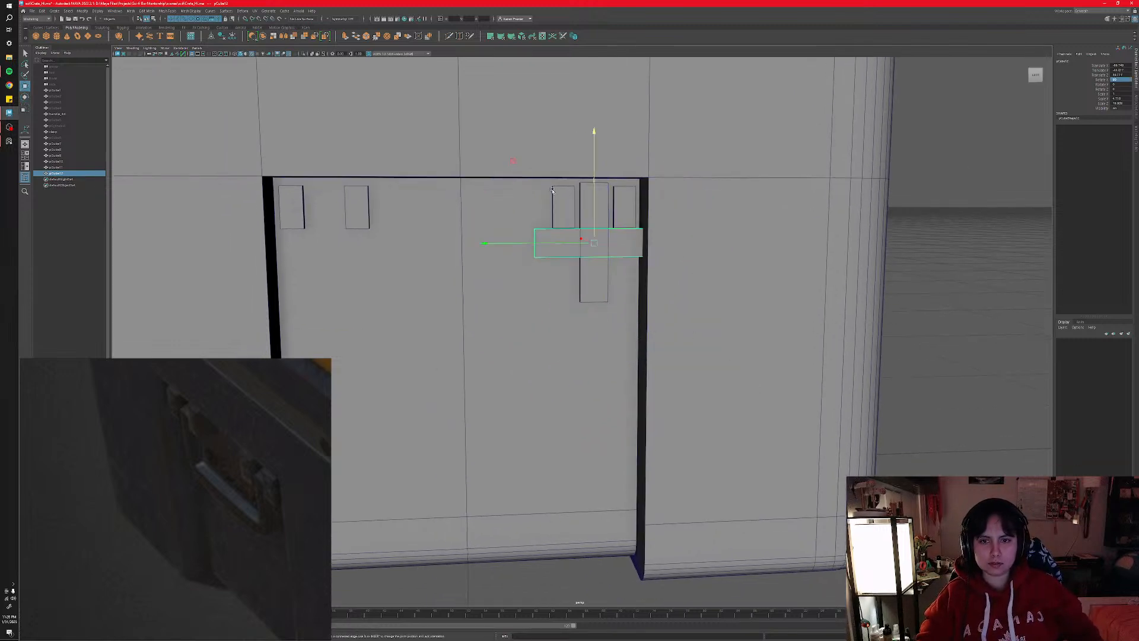
middle_click_drag(509, 161, 388, 248)
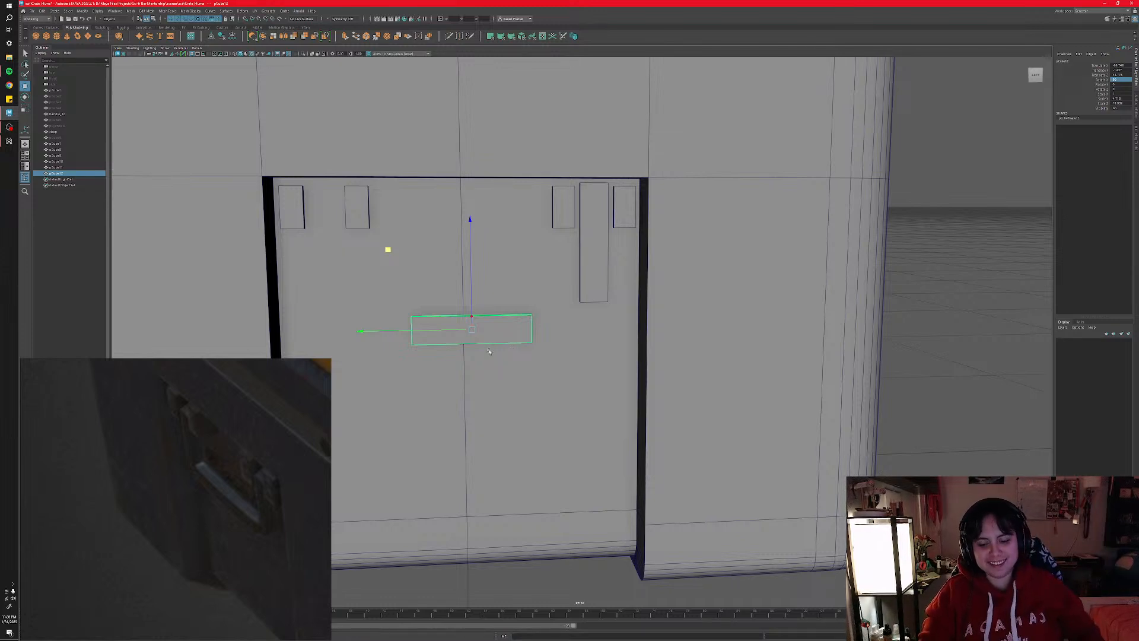
key("r")
left_click_drag(578, 329, 642, 343)
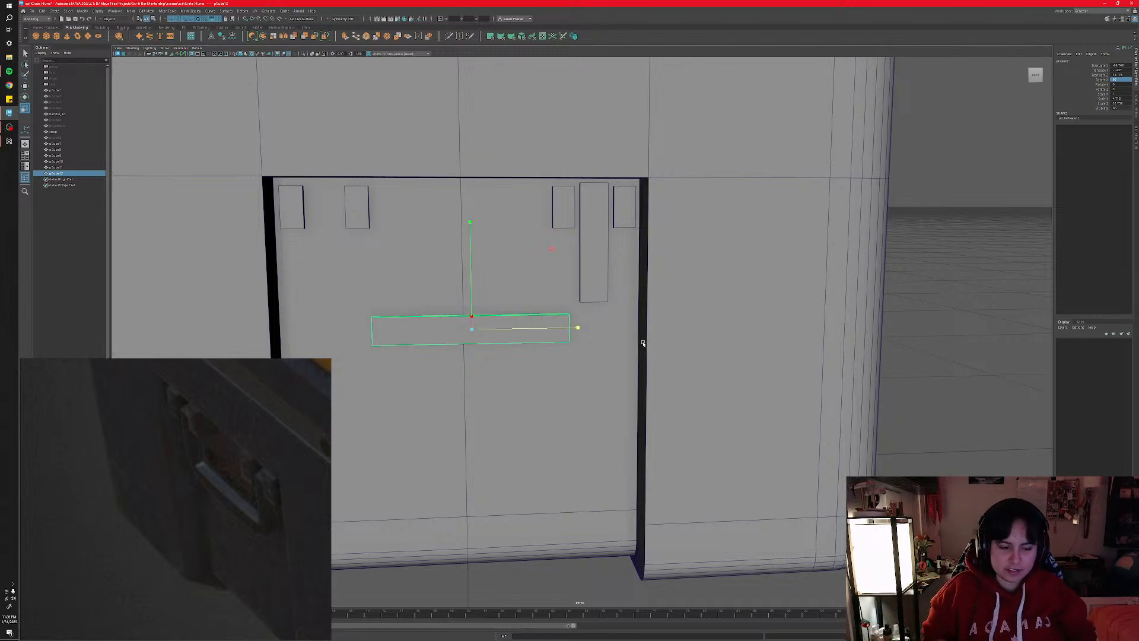
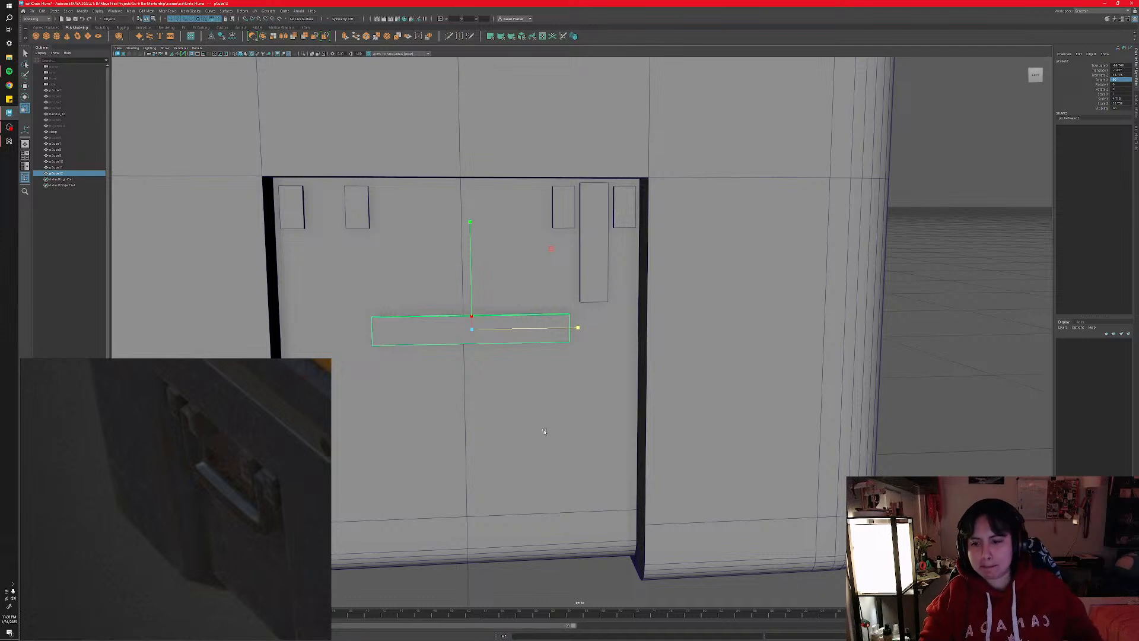
- Compare the whole crate and its side handle blockout with the full crate in the reference image from a matching angle
scroll(508, 407, "down", 2)
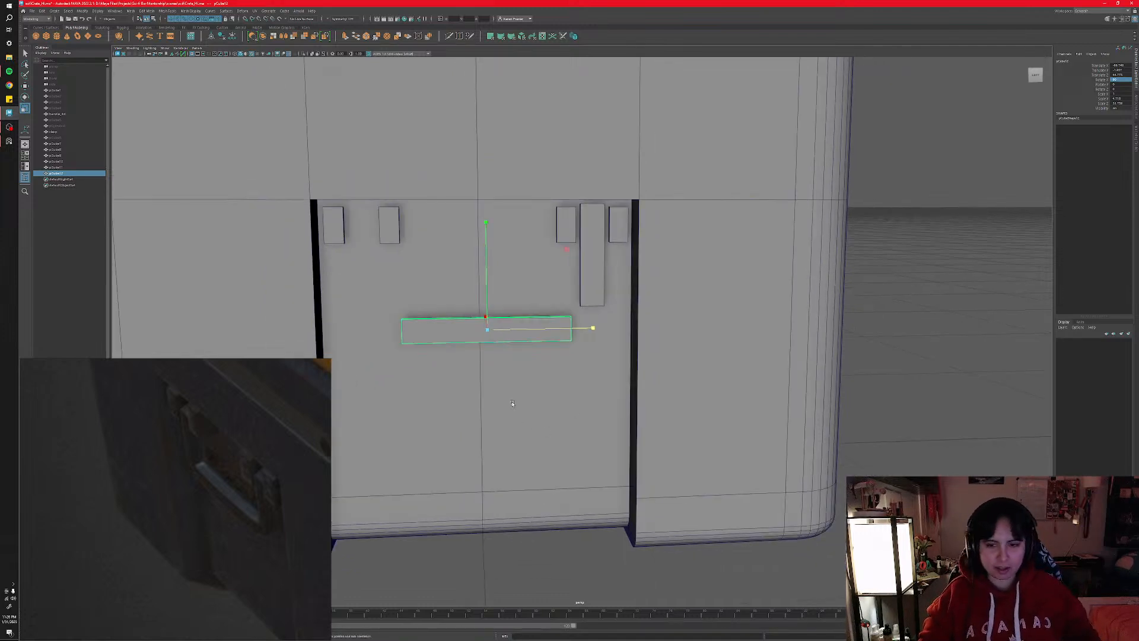
middle_click_drag(512, 403, 528, 472, "alt")
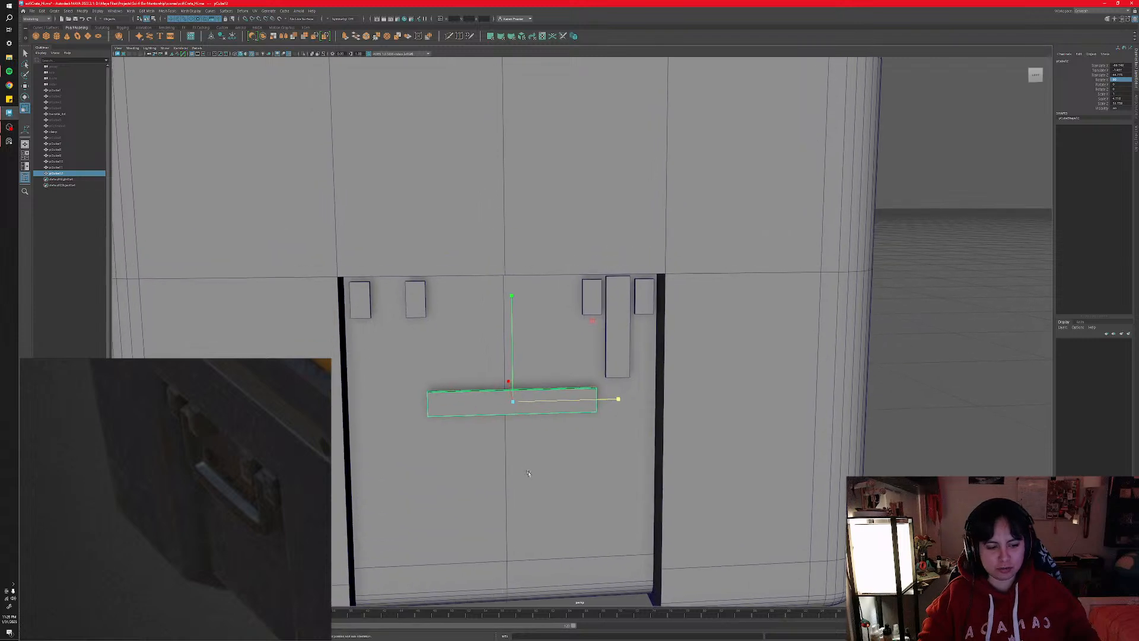
mouse_move(529, 472)
left_mouse_down("alt")
mouse_move(548, 467)
mouse_move(552, 447)
mouse_move(533, 450)
left_mouse_up("alt")
scroll(567, 455, "down", 5)
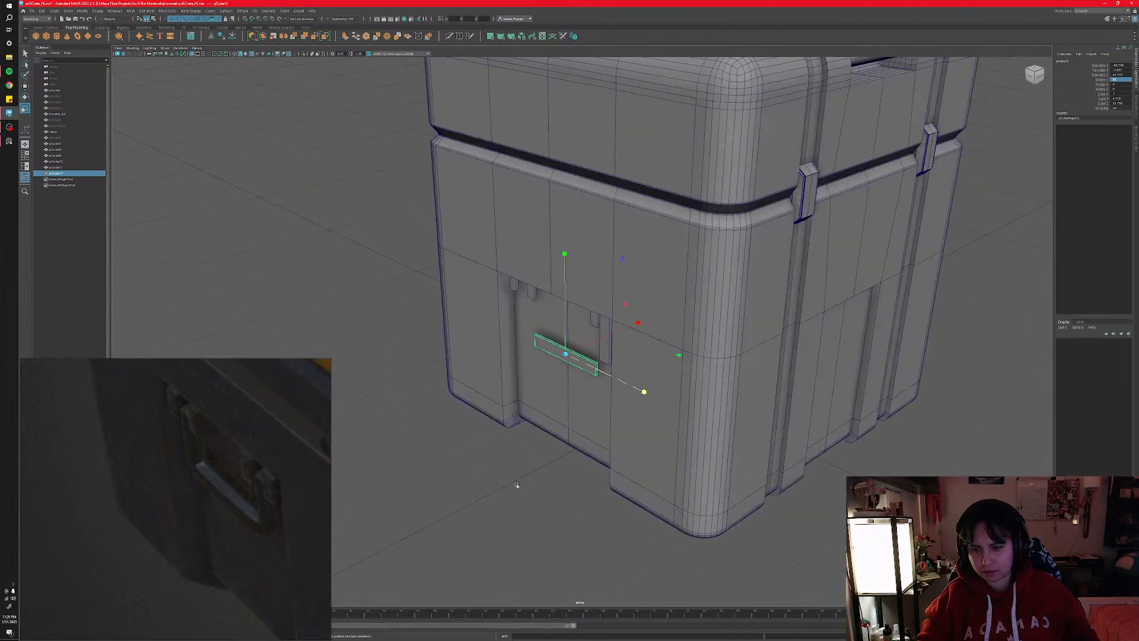
scroll(516, 485, "down", 5)
middle_click_drag(533, 463, 508, 492, "alt")
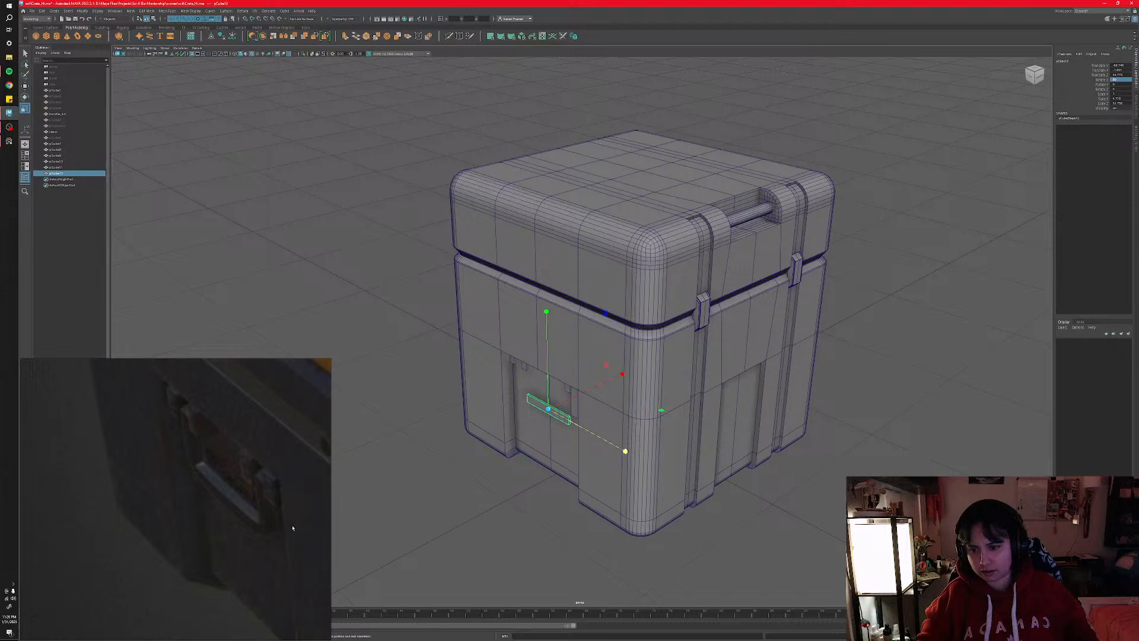
scroll(292, 527, "down", 2)
left_click(255, 493)
left_click_drag(482, 496, 497, 517, "alt")
middle_click_drag(295, 524, 224, 493)
scroll(226, 497, "down", 3)
scroll(226, 497, "down", 5)
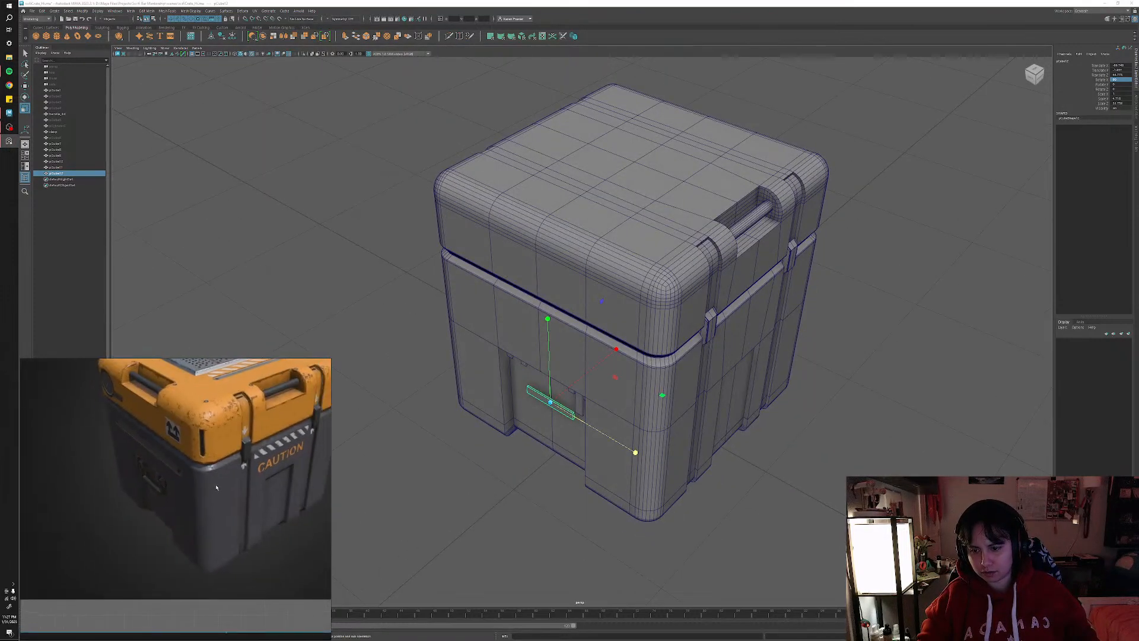
left_click_drag(536, 478, 527, 478, "alt")
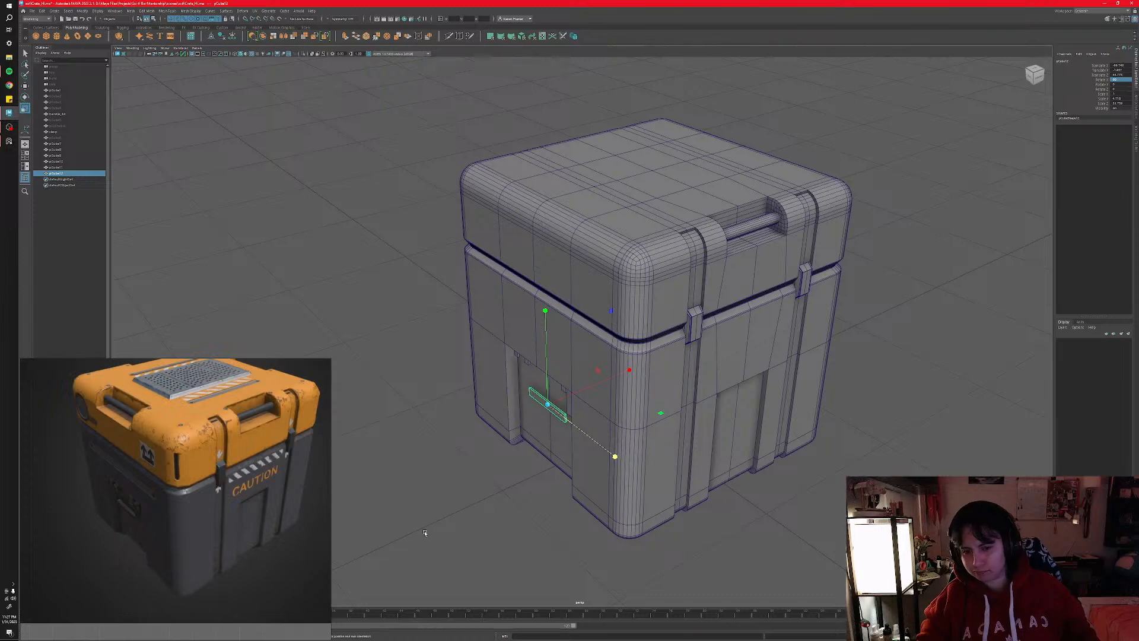
- Narrow the side recess by scaling the crate's two vertex columns along its vertical edges evenly toward the centre
left_click(1031, 77)
mouse_move(609, 471)
right_mouse_down()
mouse_move(594, 481)
mouse_move(602, 460)
mouse_move(597, 469)
right_mouse_up()
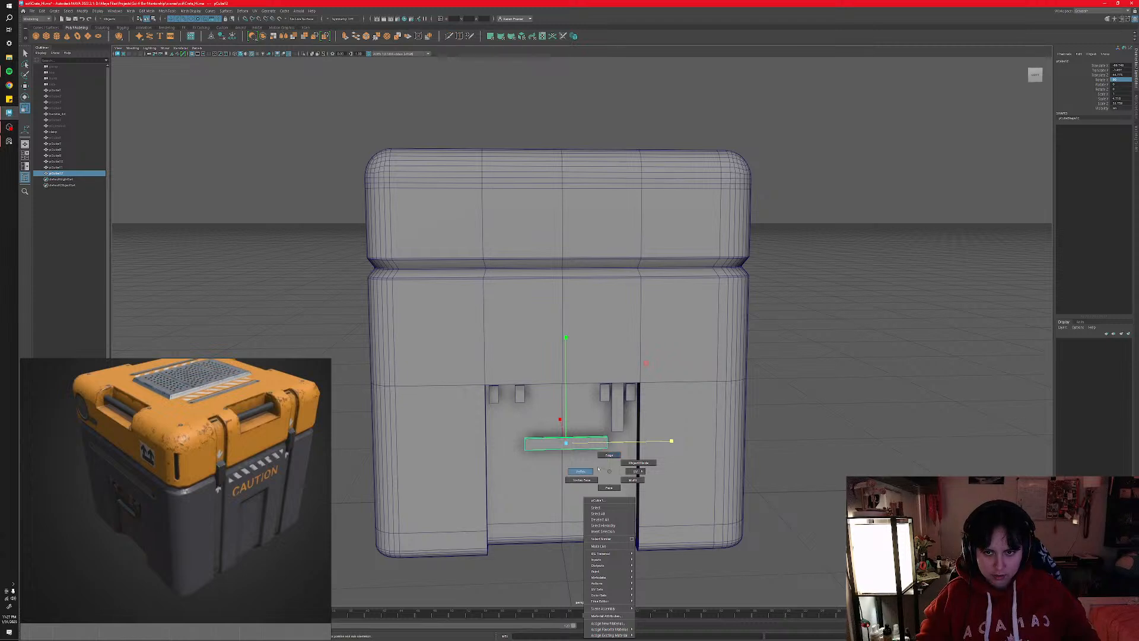
right_click_drag(598, 468, 598, 470)
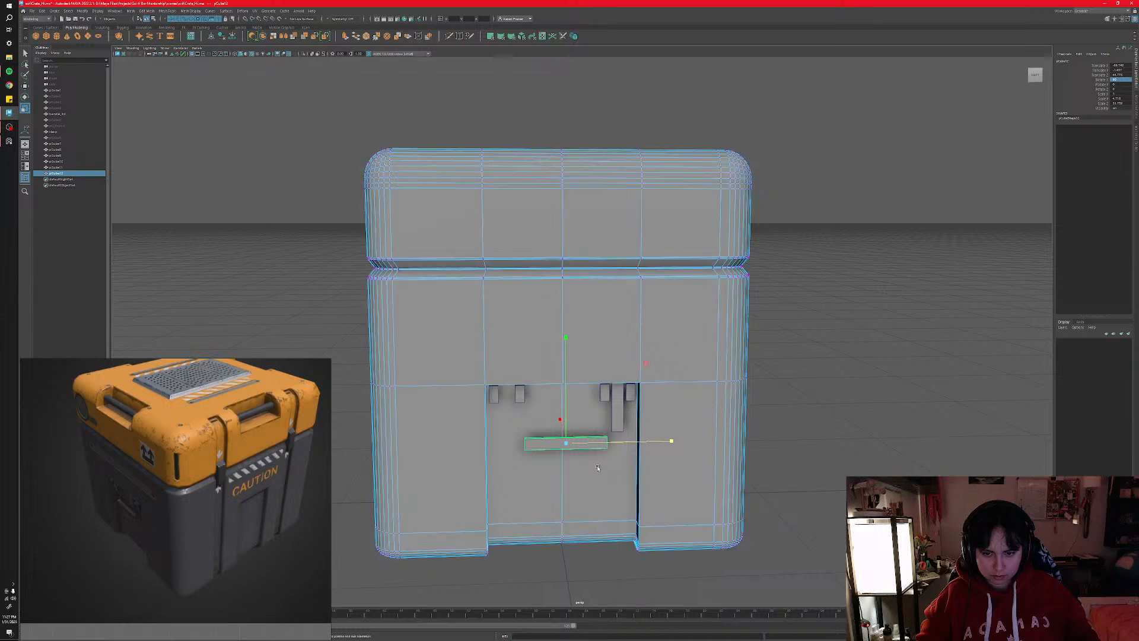
scroll(576, 501, "down", 6)
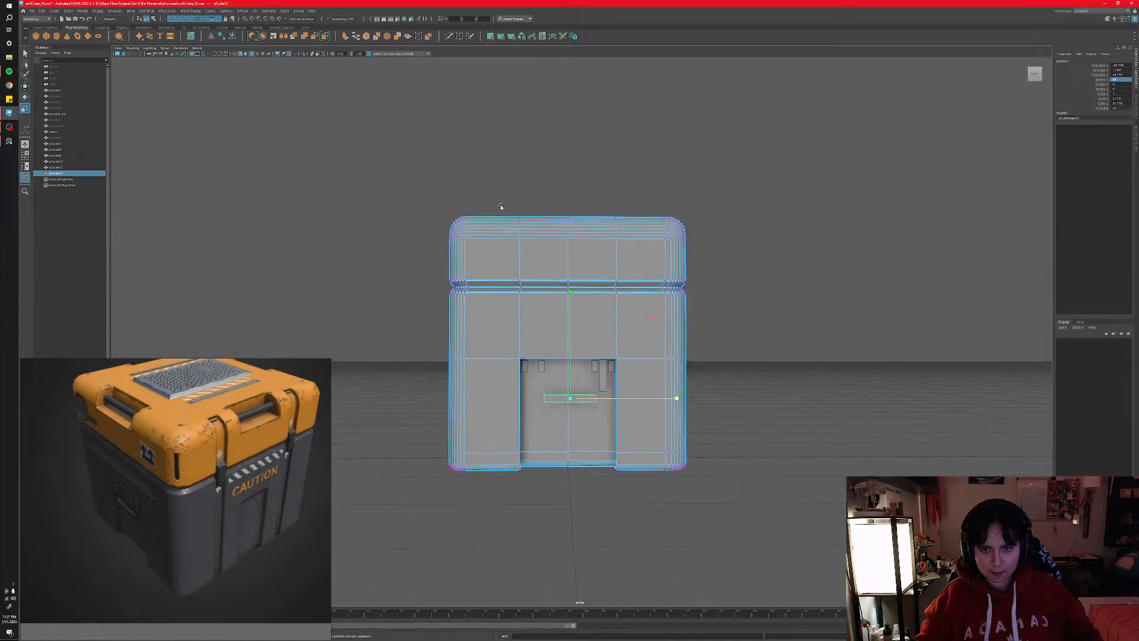
left_click_drag(501, 207, 538, 493)
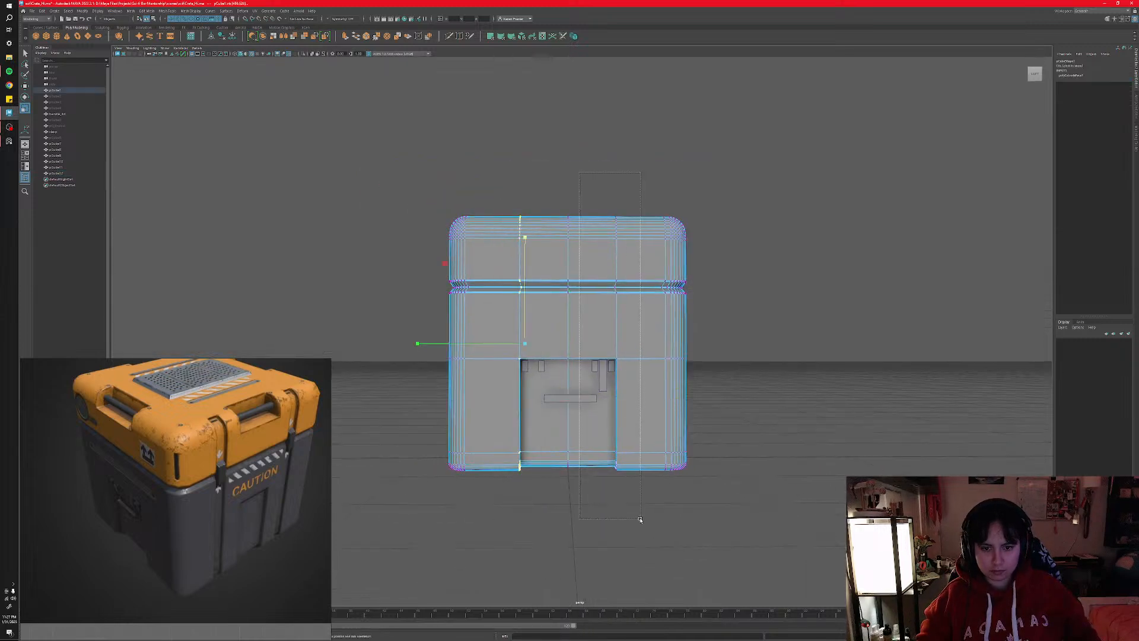
left_click_drag(607, 283, 630, 537, "alt")
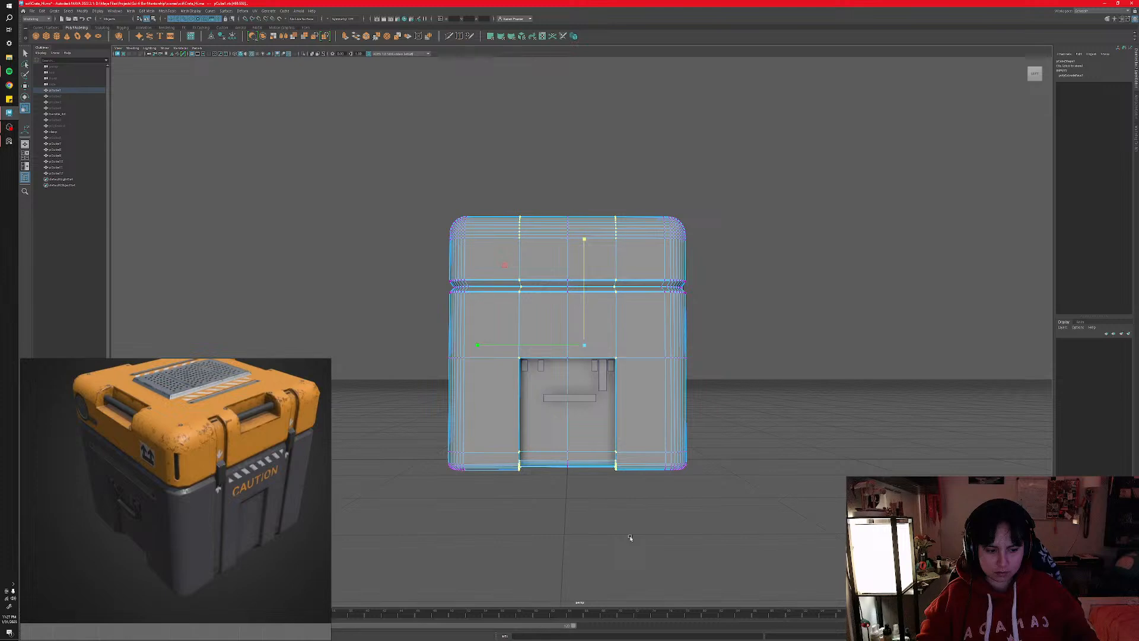
scroll(554, 442, "up", 5)
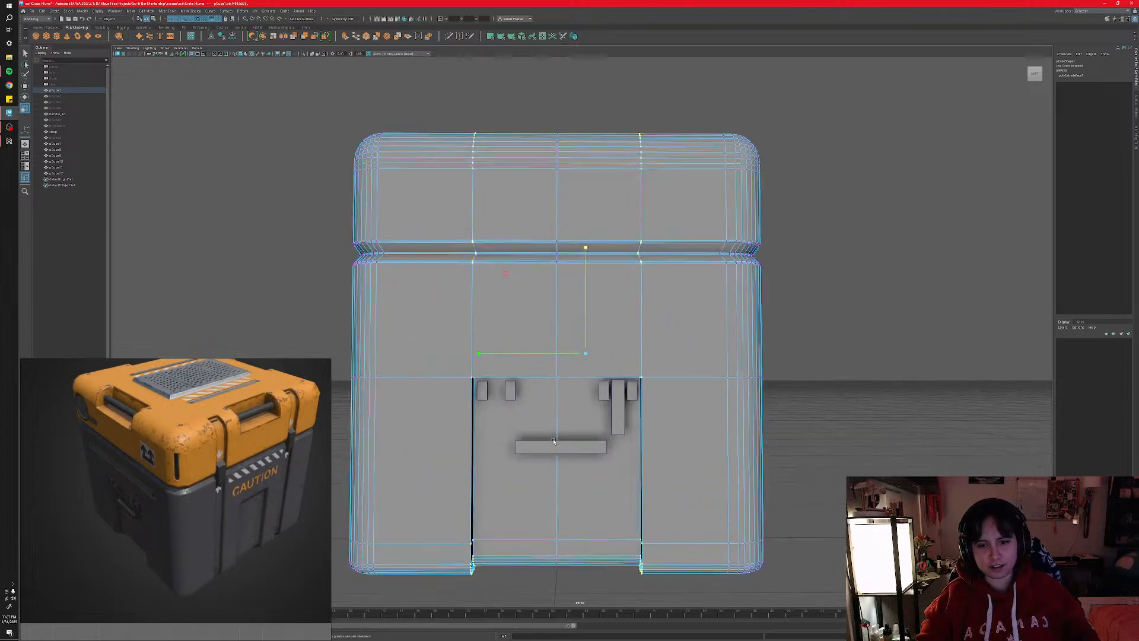
left_click_drag(553, 441, 561, 515, "alt")
scroll(581, 421, "down", 5)
left_click_drag(582, 418, 582, 506, "alt")
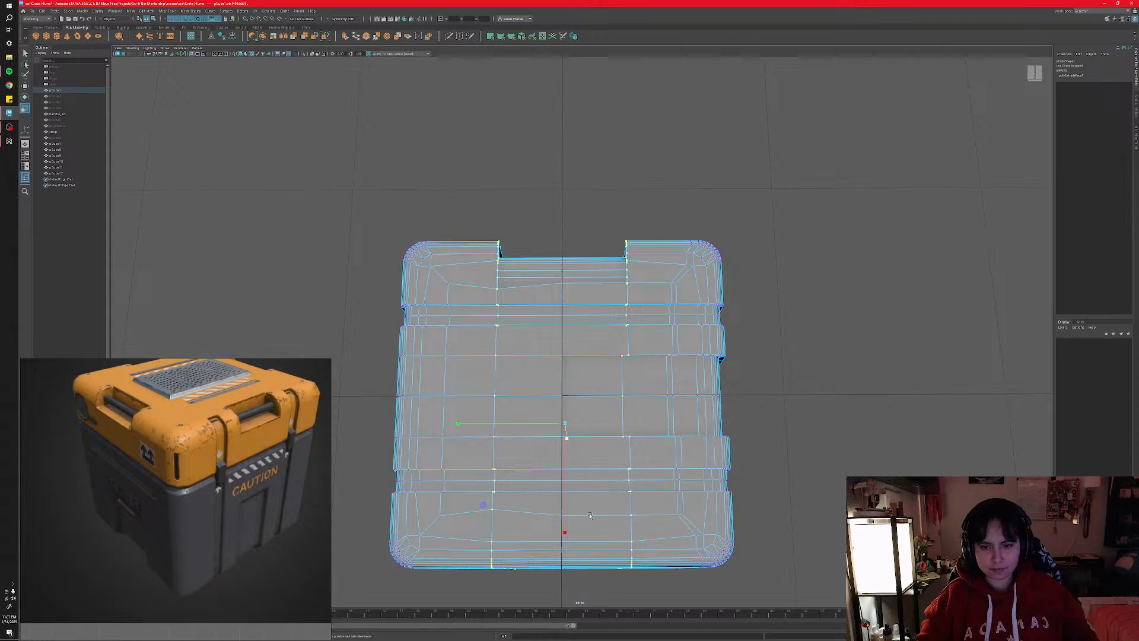
left_click_drag(593, 427, 568, 428, "alt")
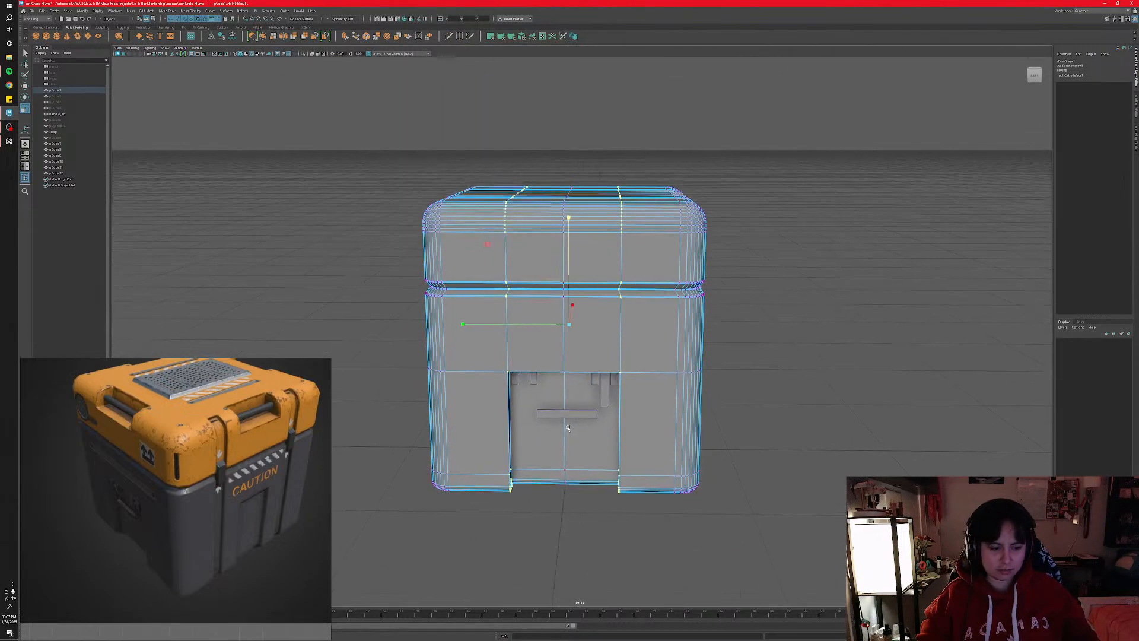
middle_click_drag(571, 398, 583, 431, "alt")
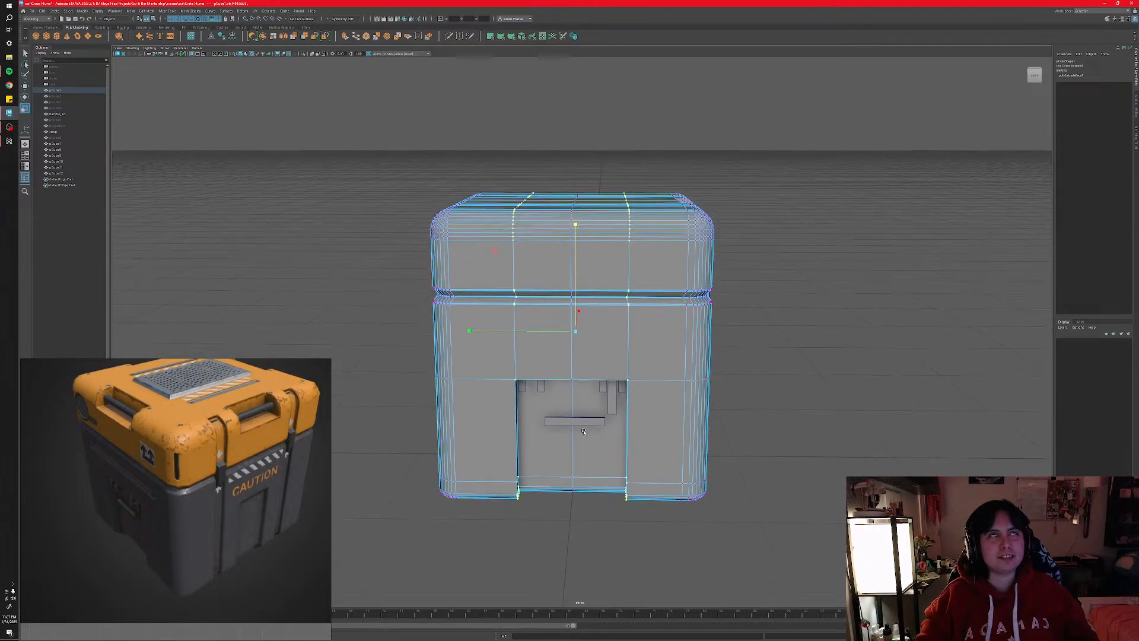
mouse_move(582, 431)
left_mouse_down("alt")
mouse_move(581, 452)
mouse_move(575, 371)
mouse_move(575, 436)
left_mouse_up("alt")
mouse_move(574, 436)
middle_mouse_down("alt")
mouse_move(576, 501)
mouse_move(577, 453)
middle_mouse_up("alt")
scroll(577, 502, "up", 1)
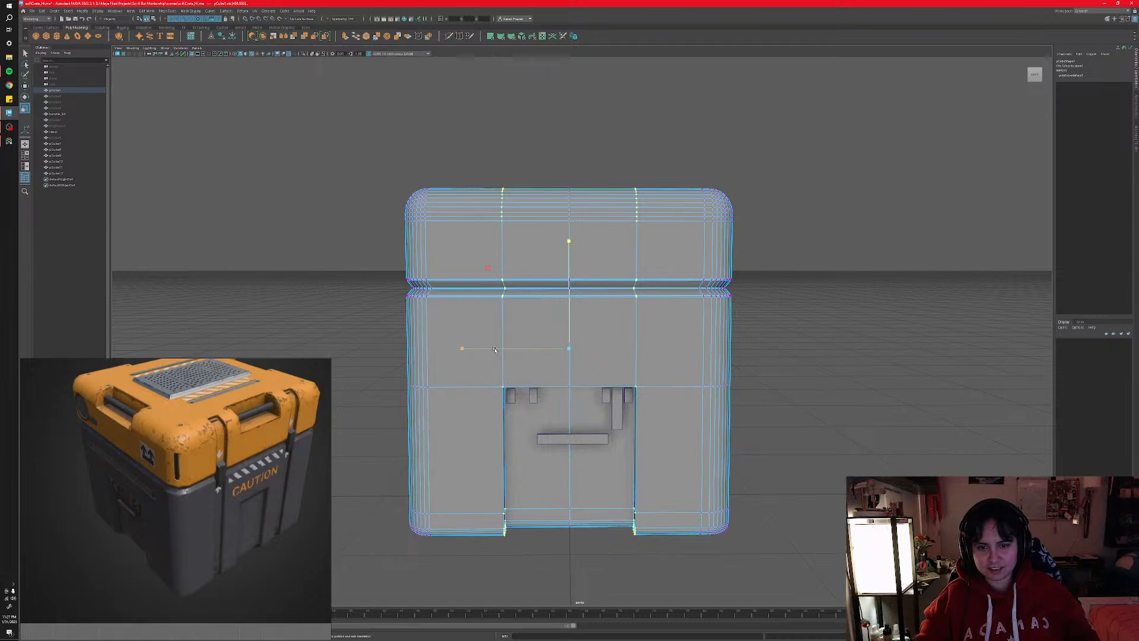
left_click_drag(494, 349, 511, 351)
right_click_drag(653, 377, 685, 361)
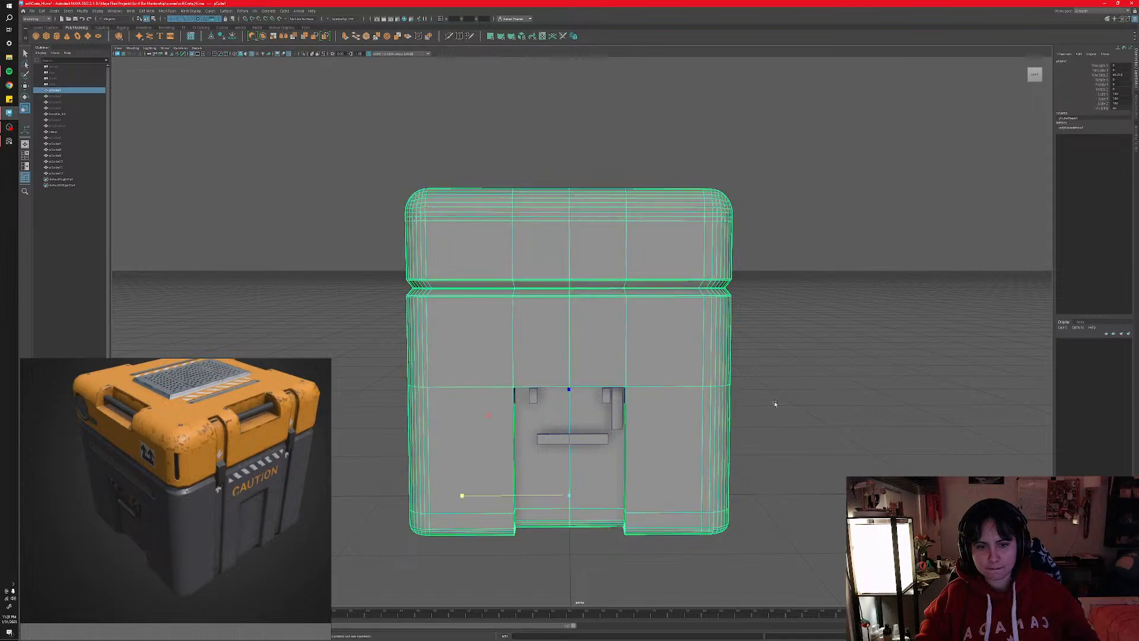
left_click(778, 402)
- Move the left pair of bracket blocks inward together so both sit clear of the narrowed recess's side wall
left_click_drag(780, 395, 706, 409, "alt")
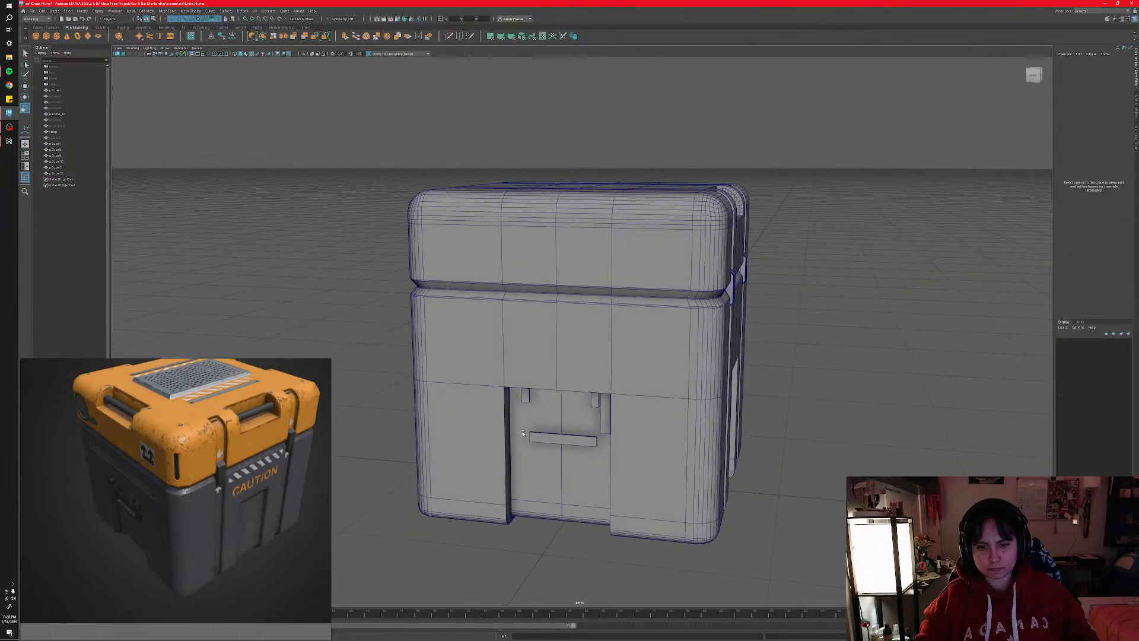
scroll(500, 422, "up", 8)
middle_click_drag(515, 446, 602, 265, "alt")
left_click(433, 364)
left_click(474, 363, "shift")
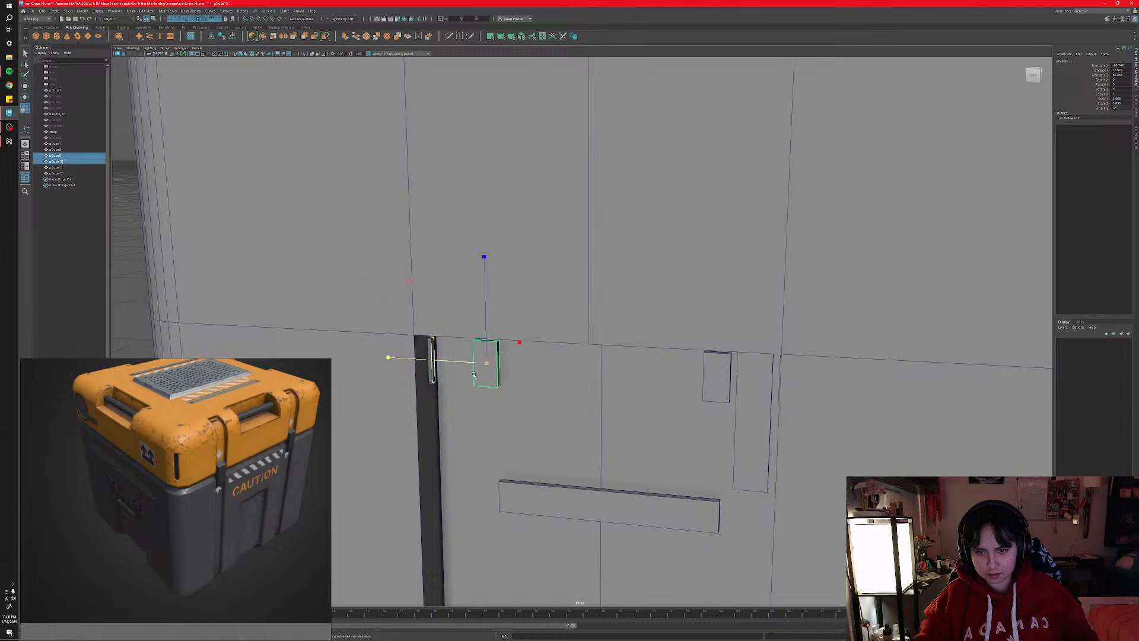
key("w")
left_click_drag(403, 356, 522, 383)
- Move the right pair of bracket blocks inward together, clear of the recess's right wall
left_click_drag(703, 405, 801, 366, "alt")
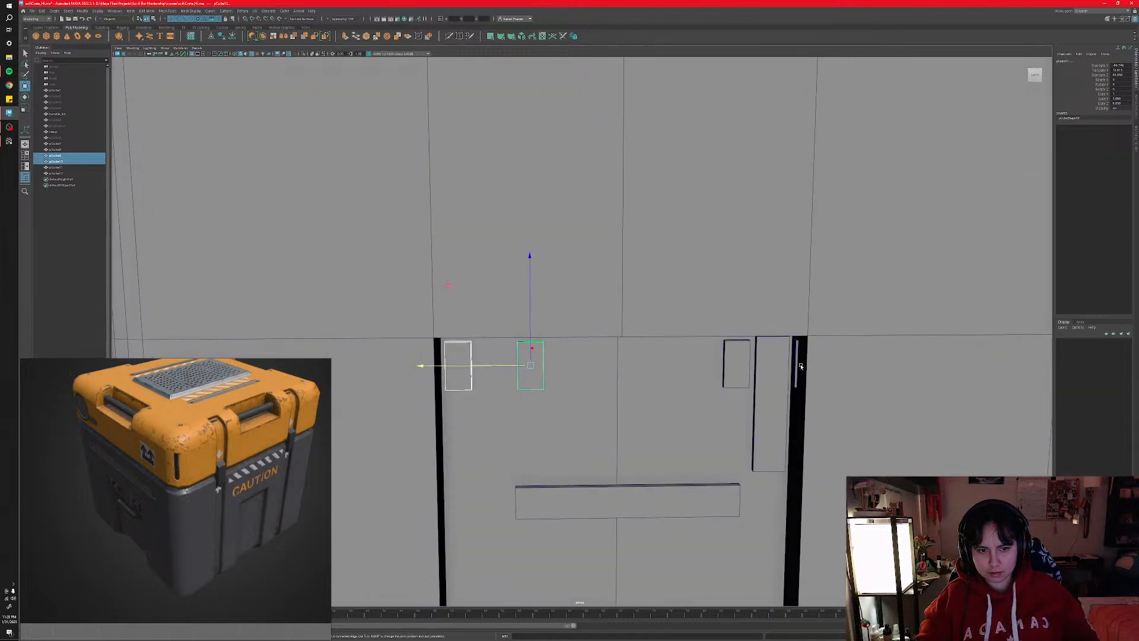
left_click(796, 371)
left_click(739, 370, "shift")
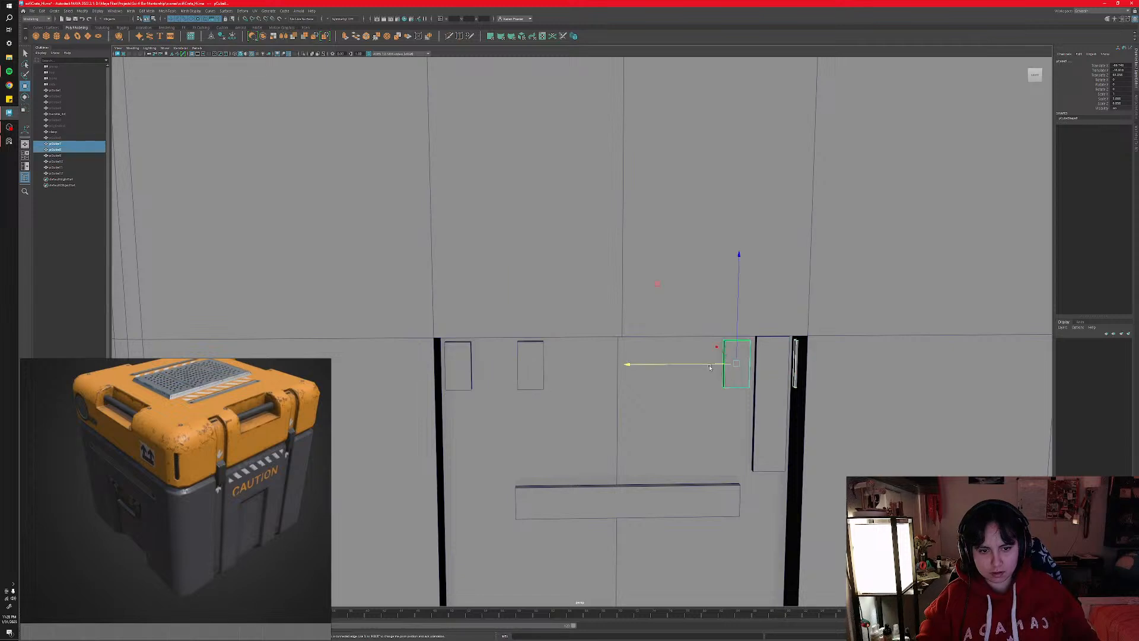
left_click_drag(710, 368, 682, 369)
- Shift the upright handle bar inward so it is centred between the right pair of bracket blocks
left_click(765, 423)
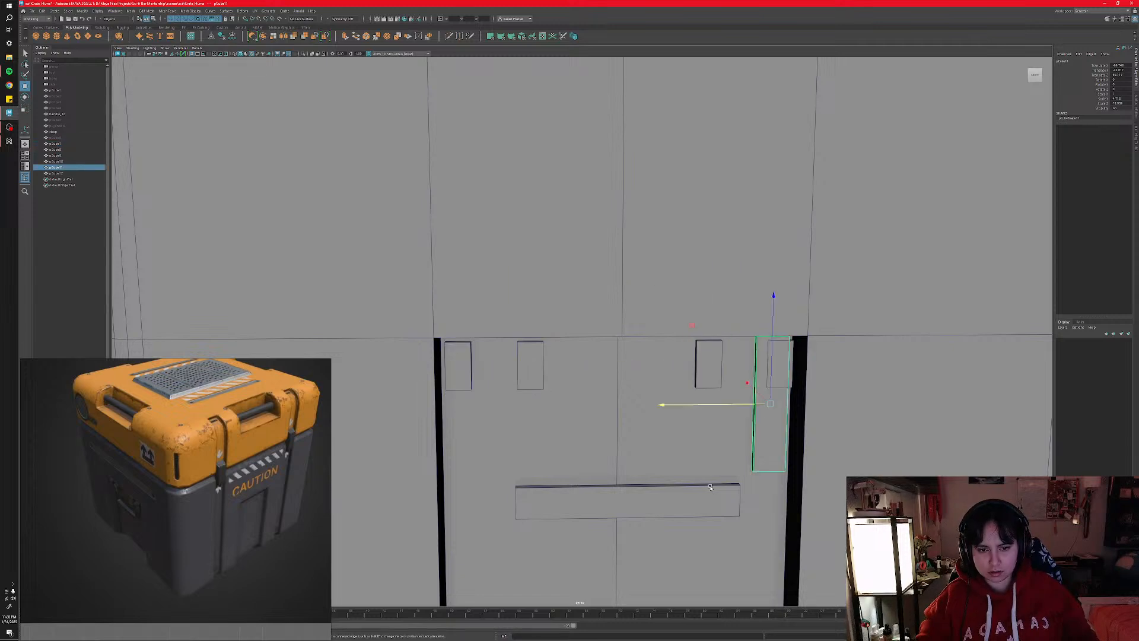
left_click(714, 487, "shift")
left_click(752, 430)
left_click_drag(723, 407, 696, 411)
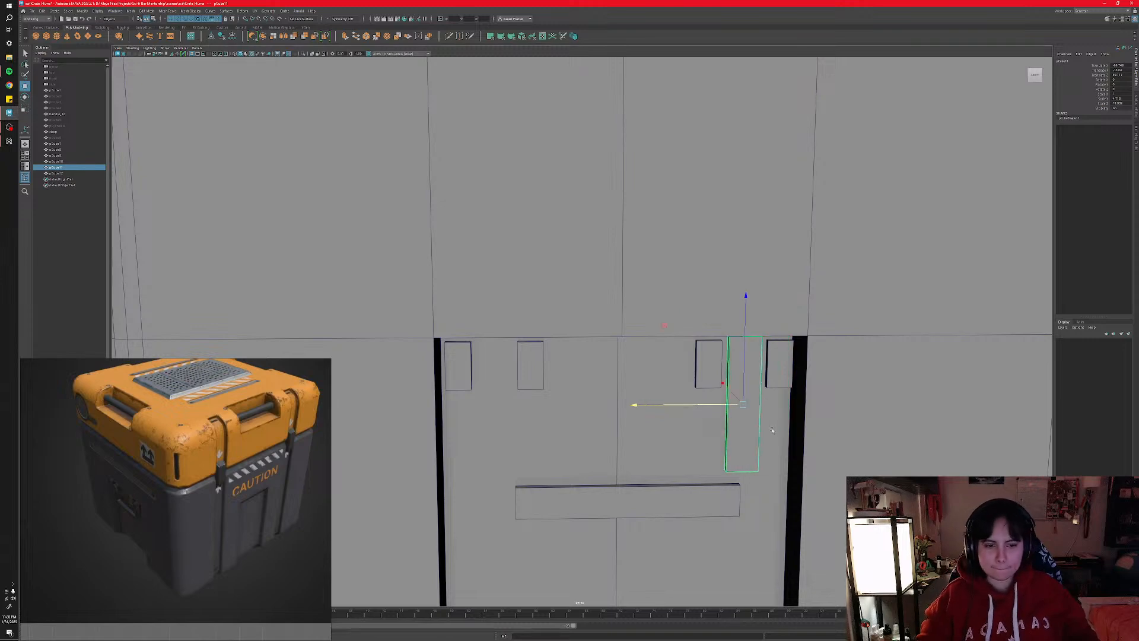
- Compare the narrowed recess and handle proportions with the reference crate from a matching angle and from the side
left_click(889, 443)
key("f")
left_click(889, 443)
left_click_drag(889, 443, 734, 391, "alt")
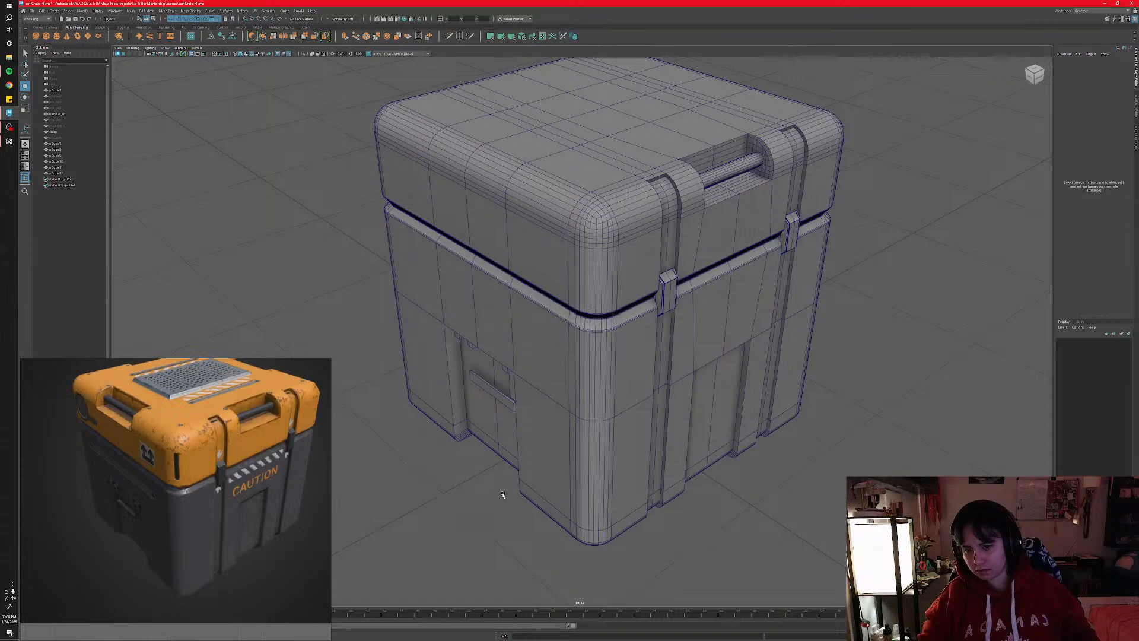
left_click_drag(512, 491, 510, 492, "alt")
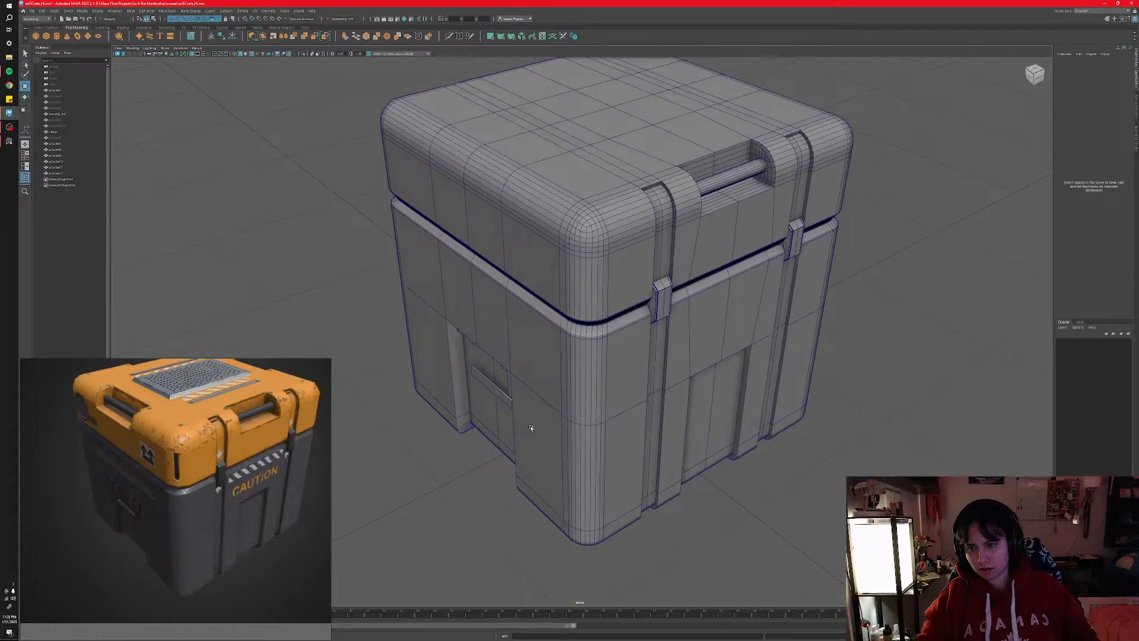
left_click_drag(531, 427, 524, 465, "alt")
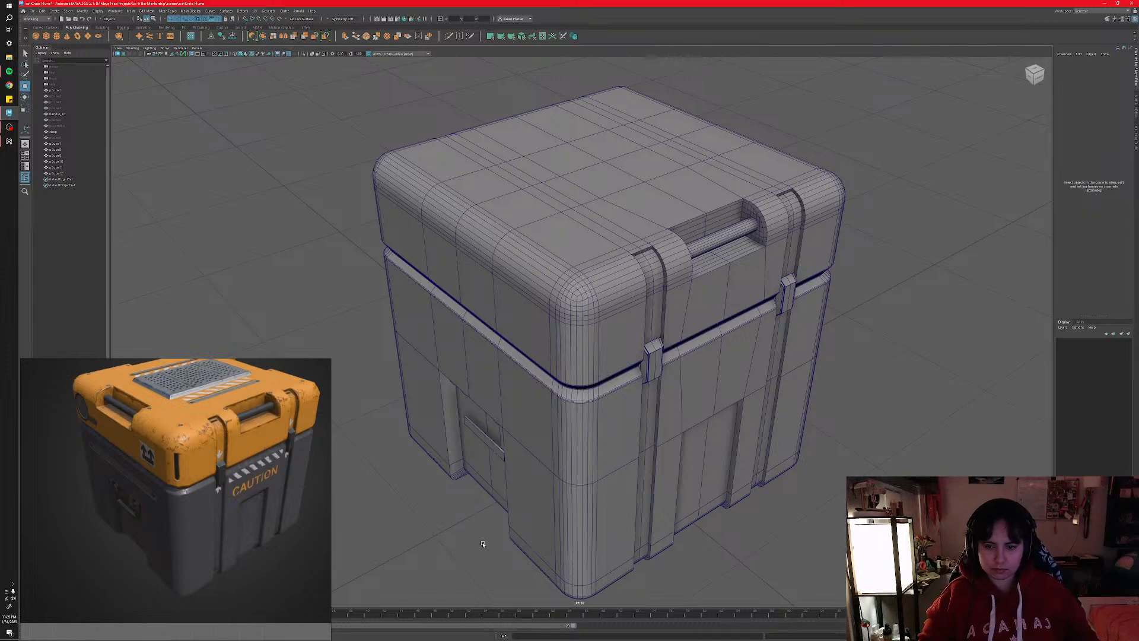
mouse_move(483, 543)
left_mouse_down("alt")
mouse_move(516, 513)
mouse_move(501, 505)
mouse_move(606, 356)
mouse_move(655, 379)
mouse_move(650, 432)
left_mouse_up("alt")
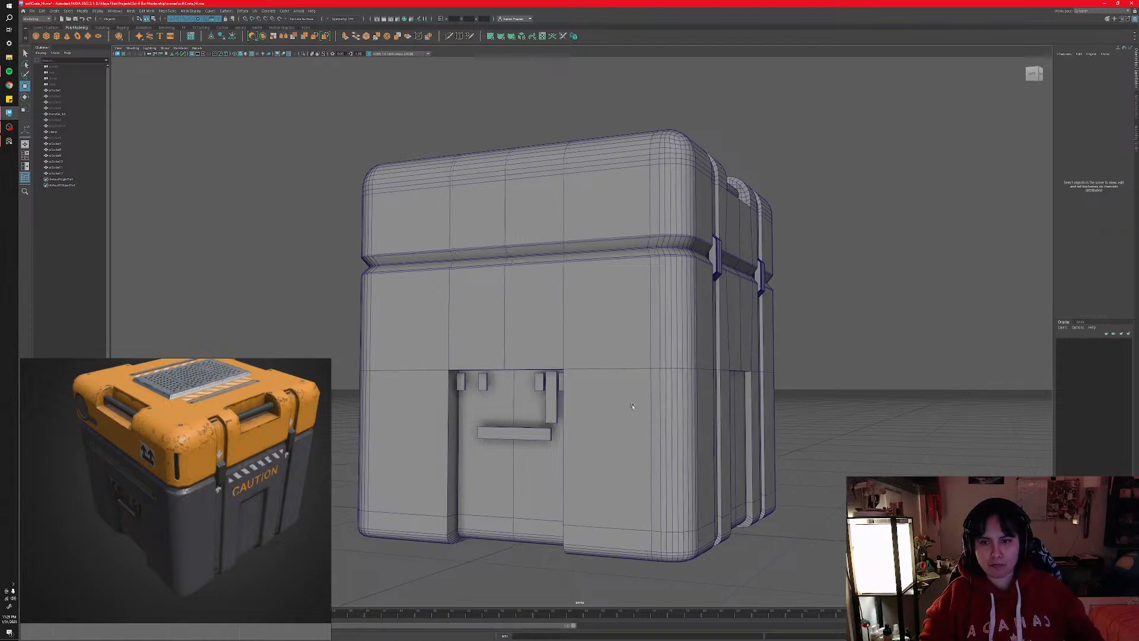
left_click_drag(650, 432, 677, 397, "alt")
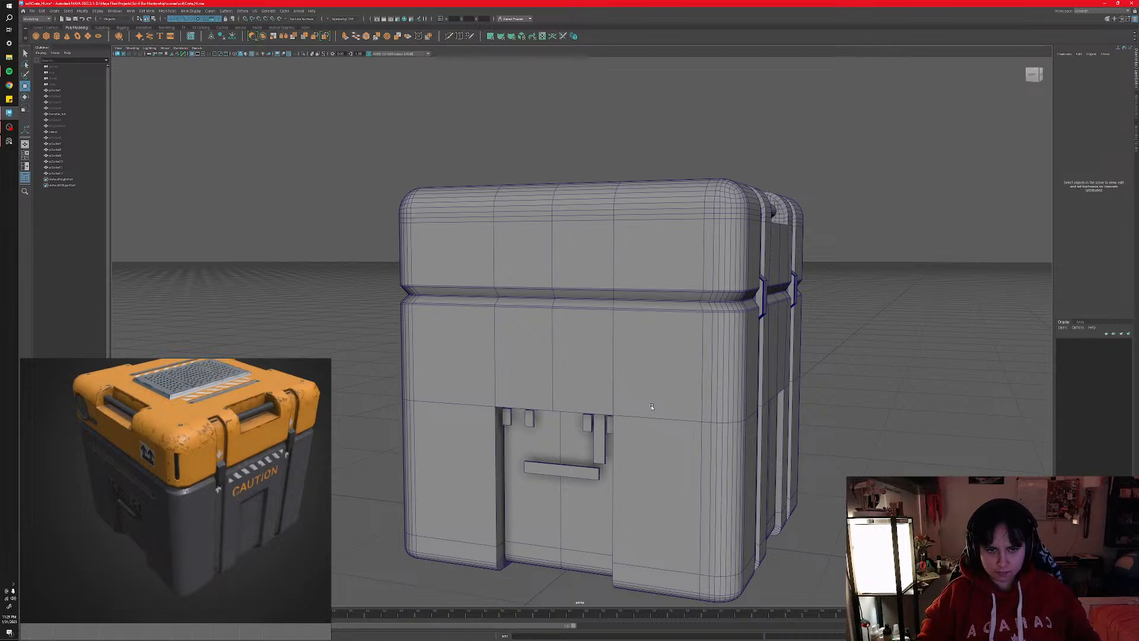
- Raise the horizontal grip bar so it meets the lower end of the upright bar
scroll(652, 407, "down", 3)
scroll(629, 433, "up", 2)
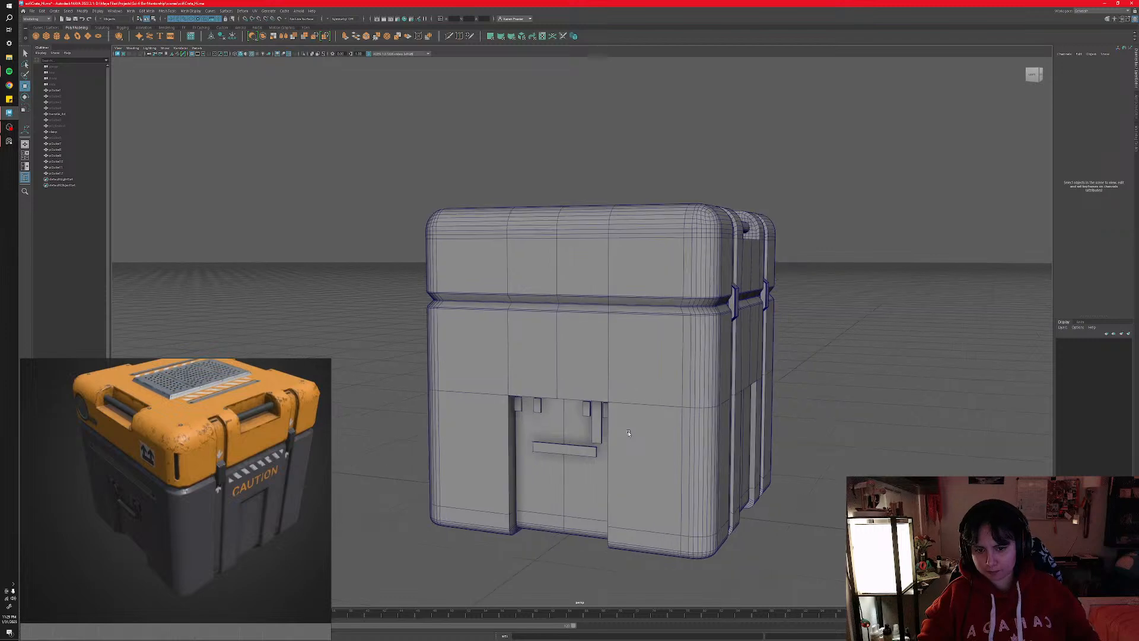
middle_click_drag(621, 458, 618, 407, "alt")
left_click_drag(618, 407, 659, 403, "alt")
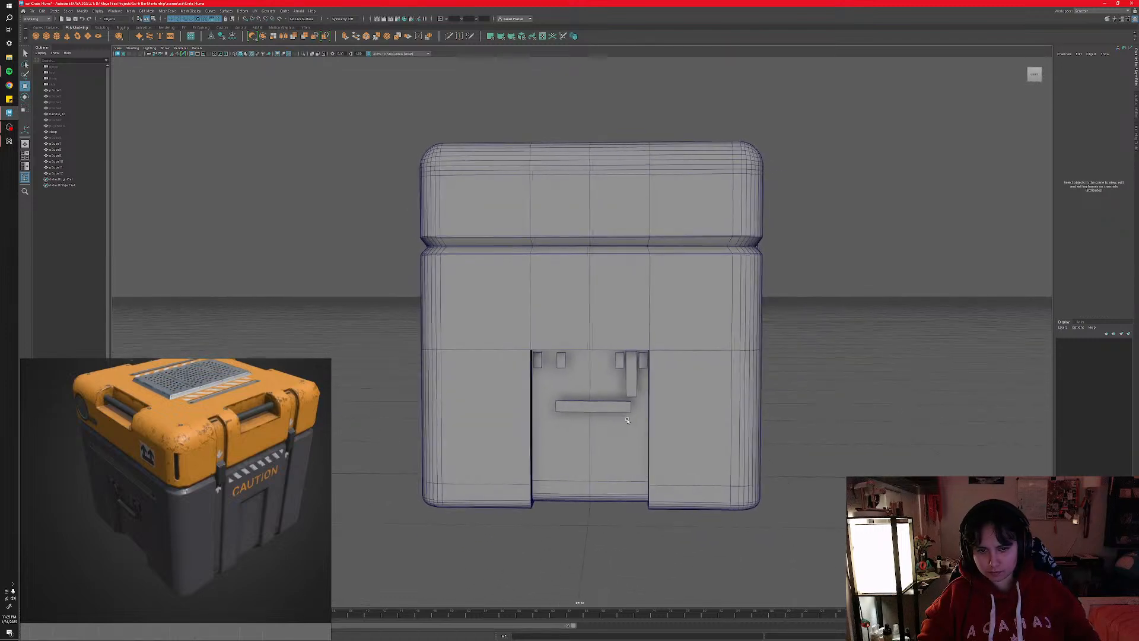
scroll(606, 437, "up", 5)
scroll(606, 437, "down", 3)
scroll(599, 433, "up", 2)
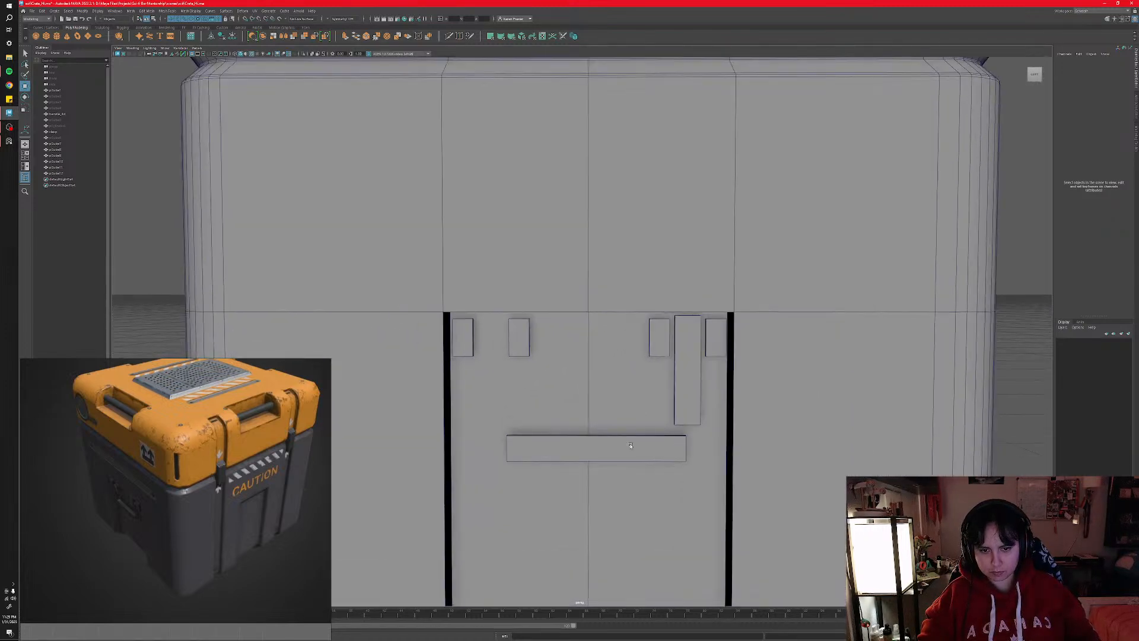
left_click(595, 442)
left_click_drag(595, 428, 599, 419)
middle_click_drag(599, 420, 639, 411, "alt")
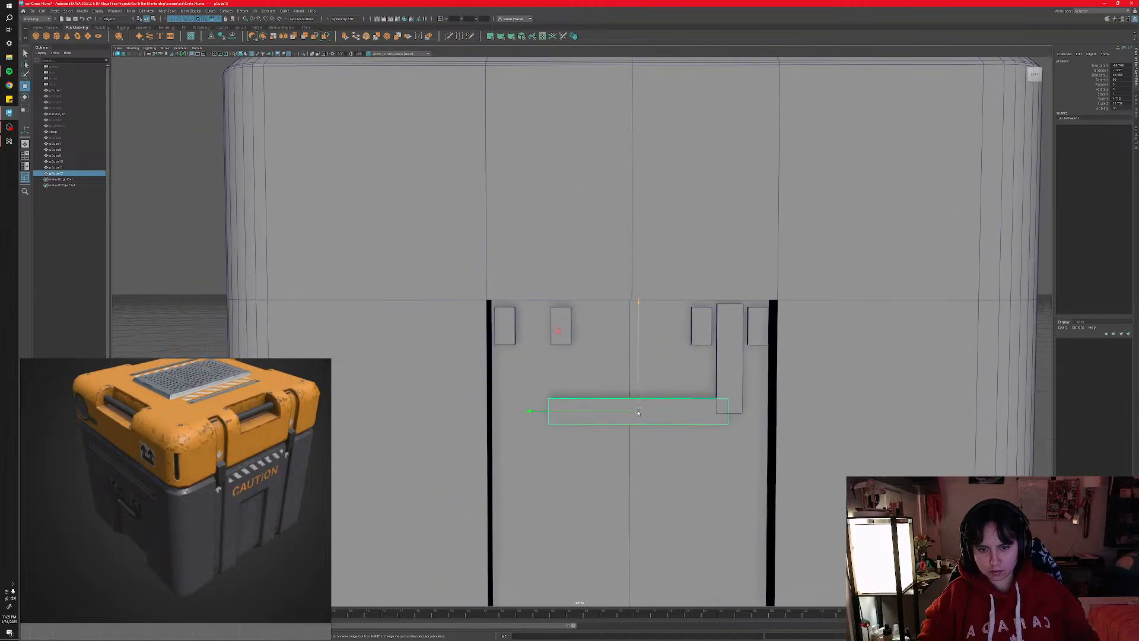
- Duplicate the upright bar and place the copy between the left pair of bracket blocks as the second arm
left_click(729, 380)
left_click_drag(689, 360, 494, 370)
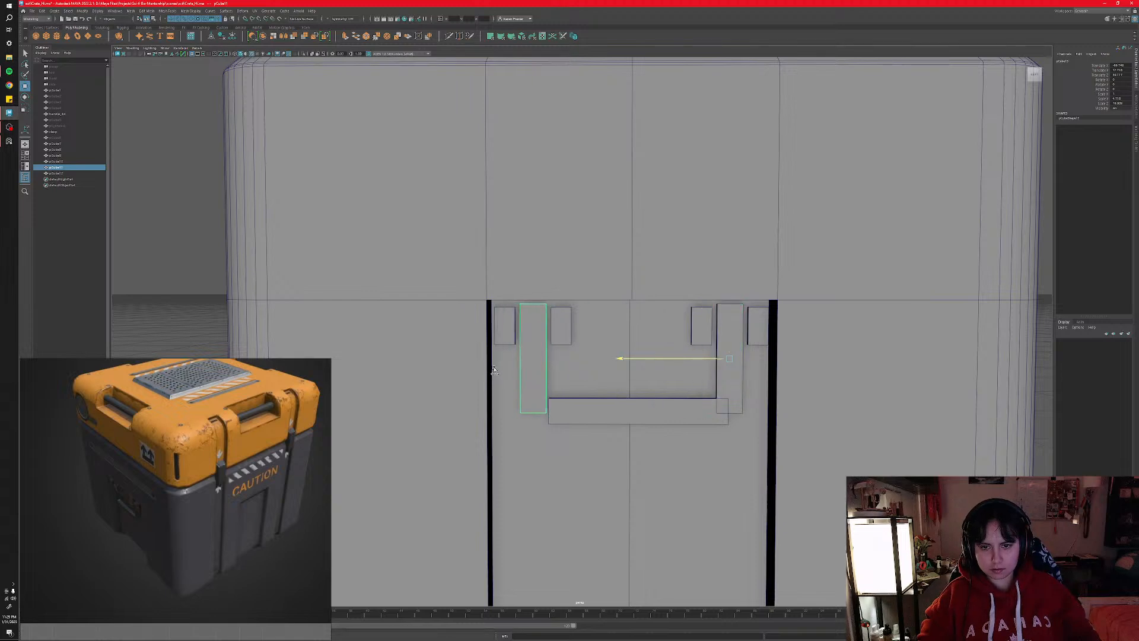
key("ctrl+d")
- Shift the grip bar sideways so it is centred between the two upright arms
left_click(638, 426)
left_click_drag(607, 412, 630, 300)
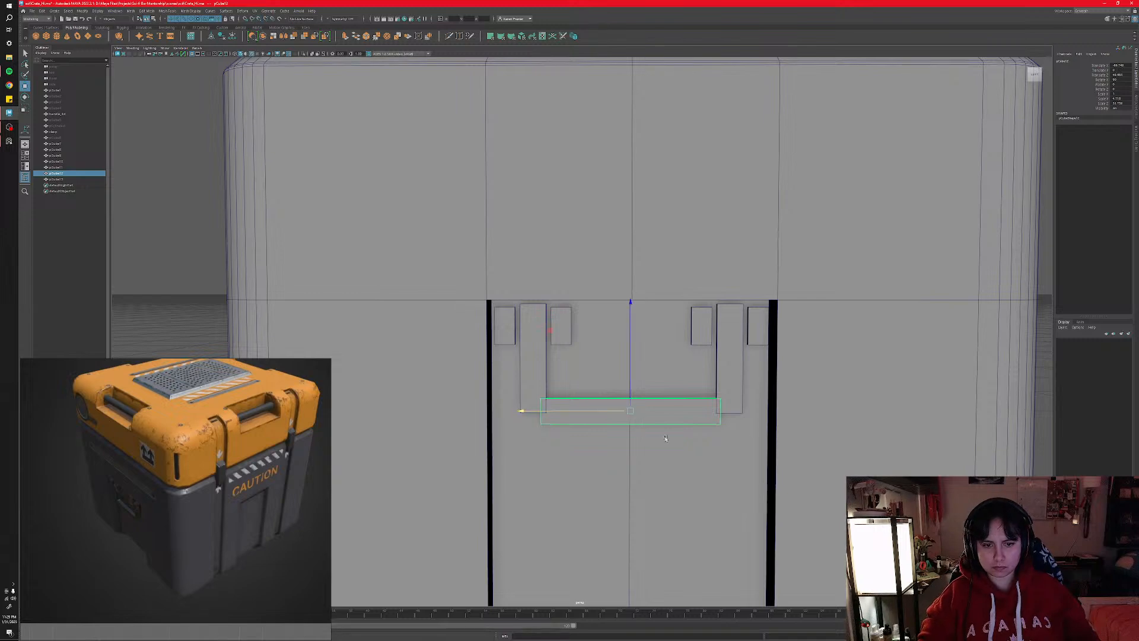
scroll(593, 332, "down", 4)
left_click(301, 311)
- Scale the grip bar and both upright arms together in depth so the handle stands out from the recess wall
mouse_move(573, 401)
left_mouse_down("alt")
mouse_move(510, 420)
mouse_move(505, 396)
mouse_move(575, 383)
left_mouse_up("alt")
left_click(504, 397)
scroll(575, 382, "up", 4)
left_click(663, 344, "shift")
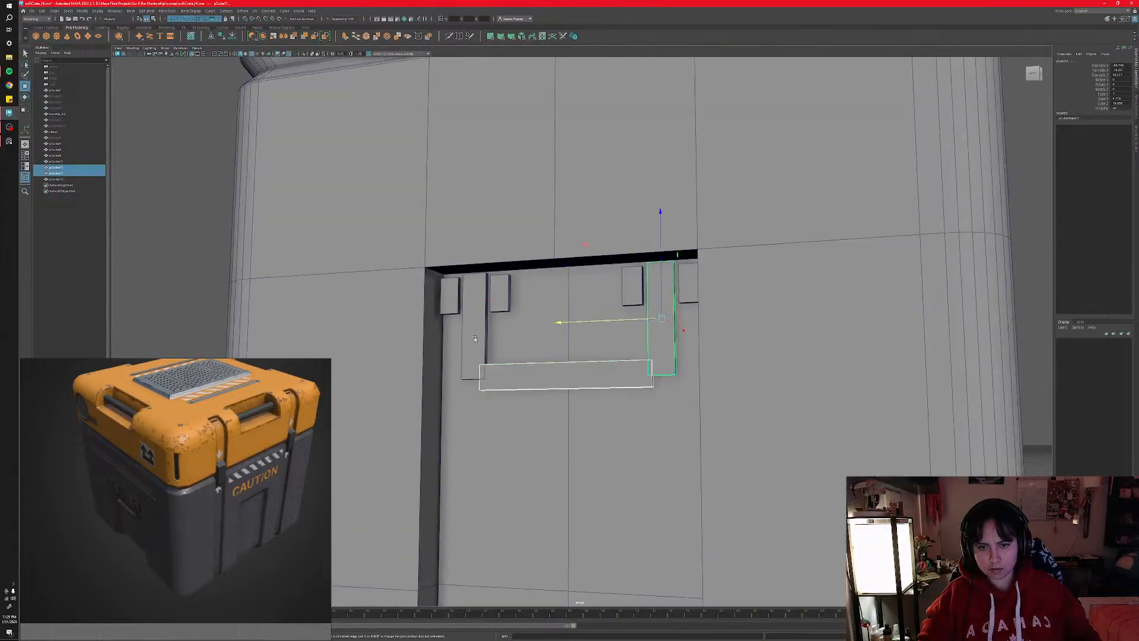
left_click(476, 351, "shift")
key("r")
left_click_drag(515, 338, 584, 356)
left_click_drag(503, 336, 279, 293, "alt")
left_click(273, 292)
scroll(272, 291, "down", 5)
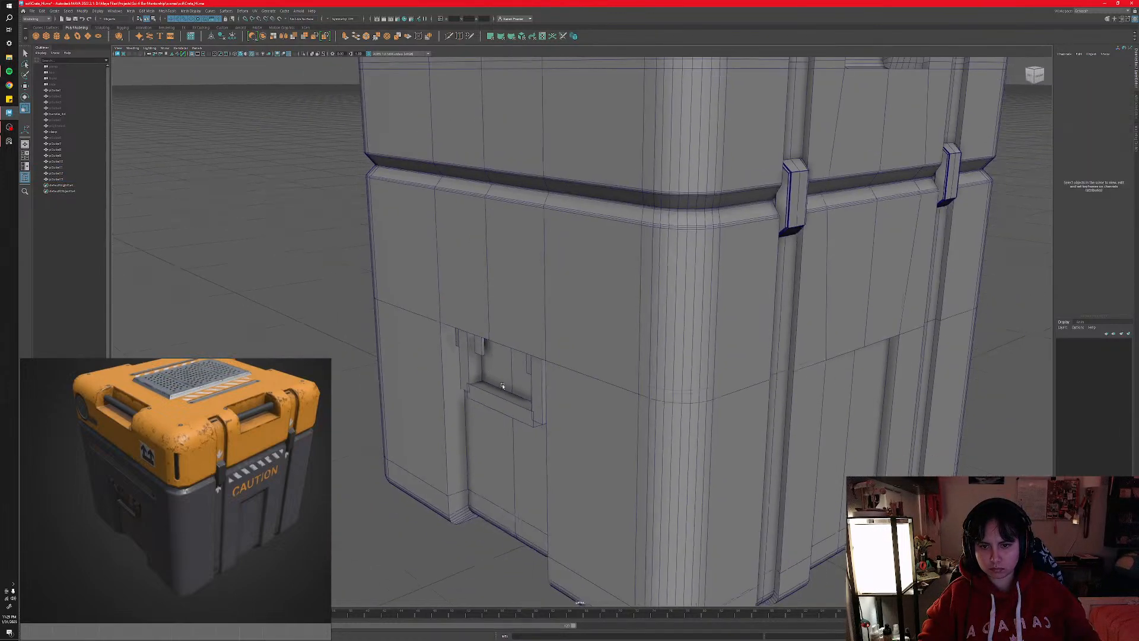
- Select all four bracket blocks and scale them in depth so they protrude farther from the recess wall
left_click_drag(356, 355, 455, 345, "alt")
scroll(455, 345, "up", 8)
left_click(409, 332)
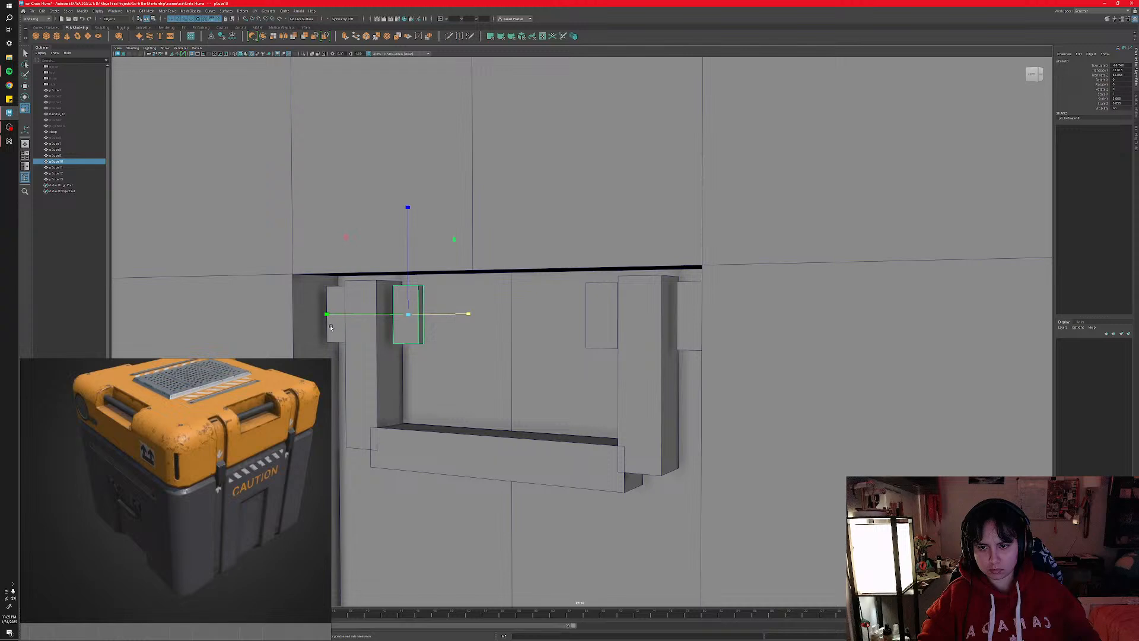
left_click(332, 323, "shift")
left_click(601, 315, "shift")
left_click(689, 315, "shift")
left_click_drag(689, 314, 721, 412, "alt")
left_click_drag(619, 446, 638, 442)
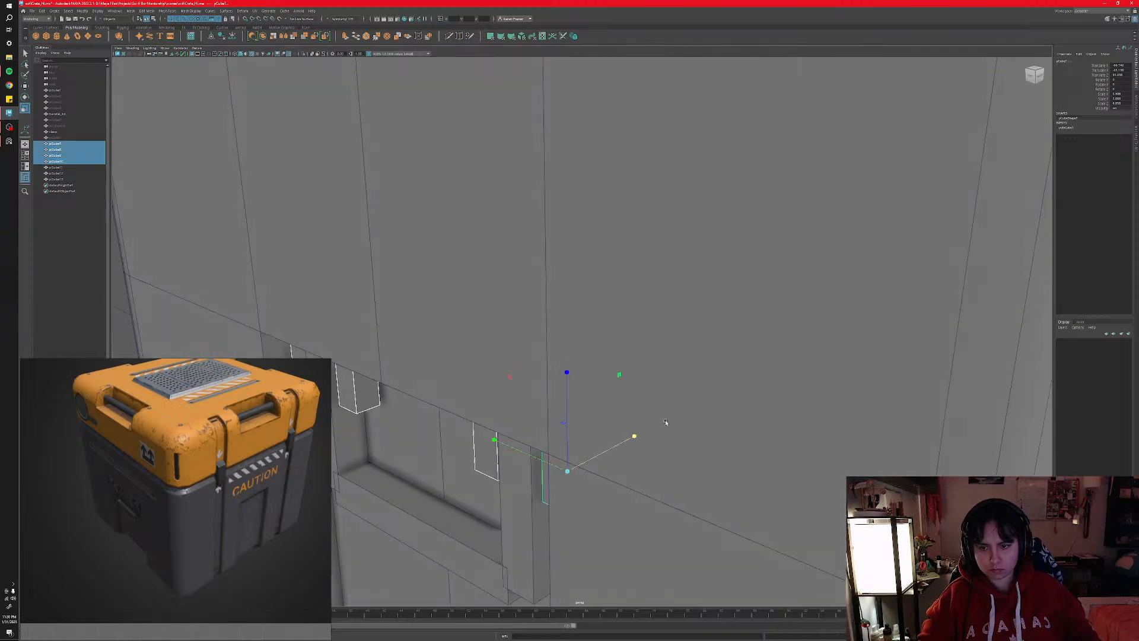
- Check the handle close-up in the reference and scale the four bracket blocks still deeper alongside the arms
scroll(146, 518, "up", 5)
scroll(147, 518, "down", 5)
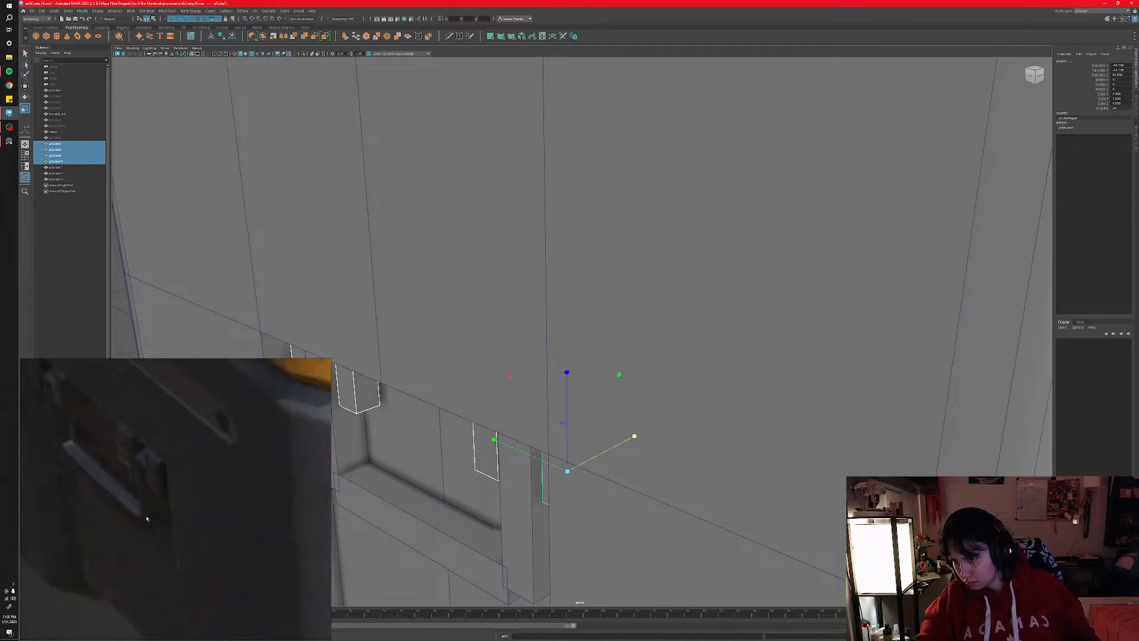
left_click_drag(505, 483, 478, 463, "alt")
middle_click_drag(478, 462, 518, 442, "alt")
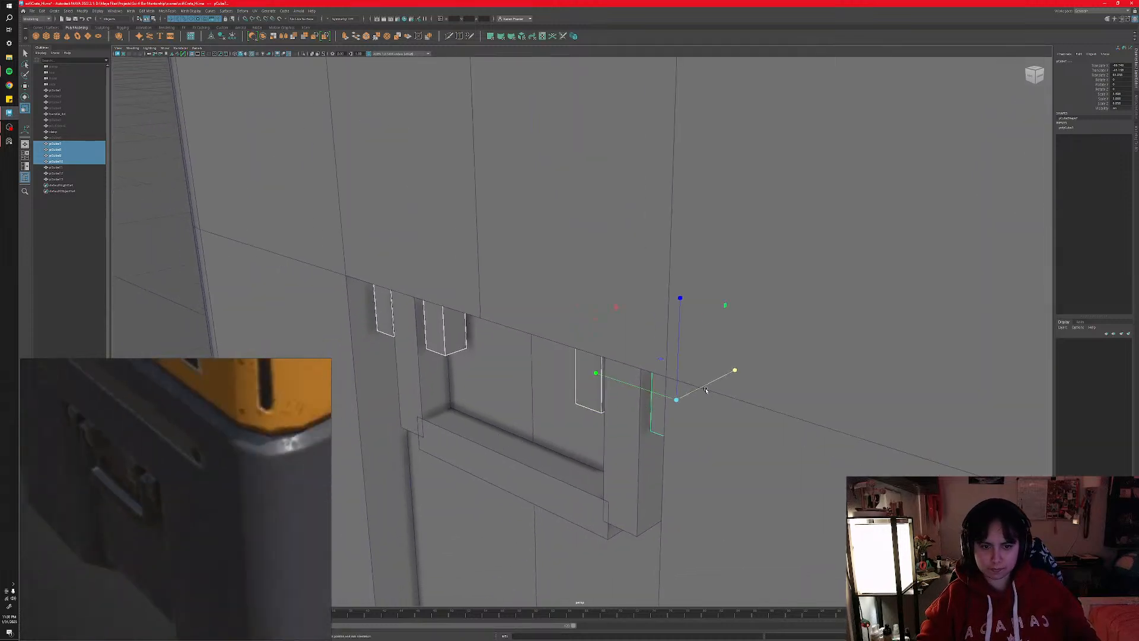
left_click_drag(706, 389, 723, 375)
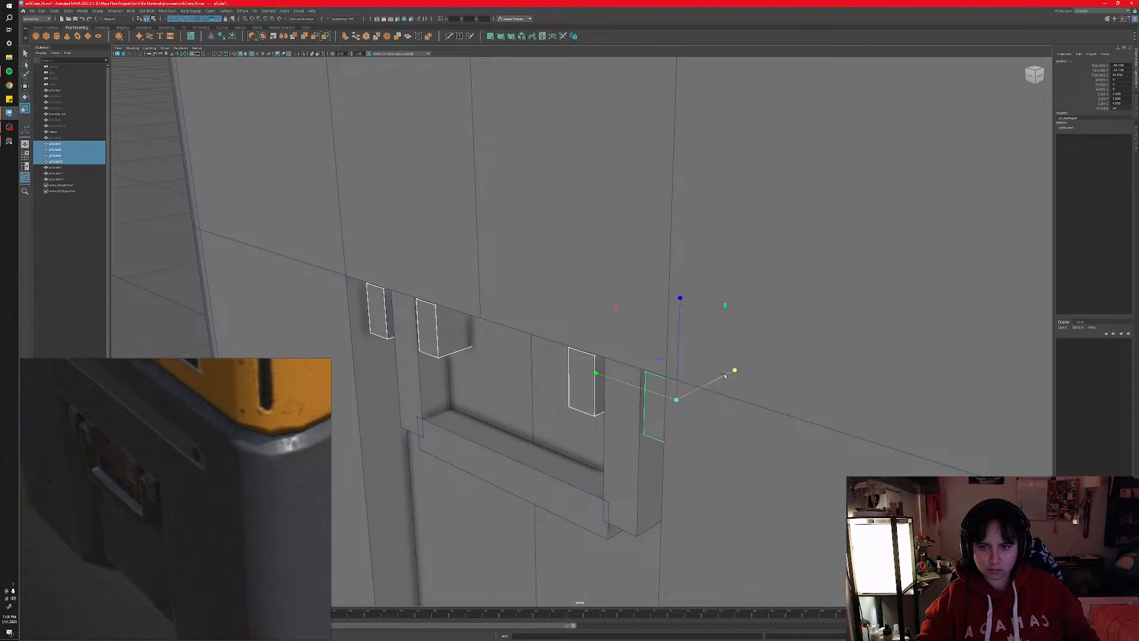
- Compare the crate's side handle and overall silhouette with the reference from several matching angles
left_click(191, 310)
scroll(191, 310, "down", 5)
left_click_drag(191, 310, 522, 388, "alt")
scroll(566, 361, "down", 3)
scroll(205, 493, "down", 3)
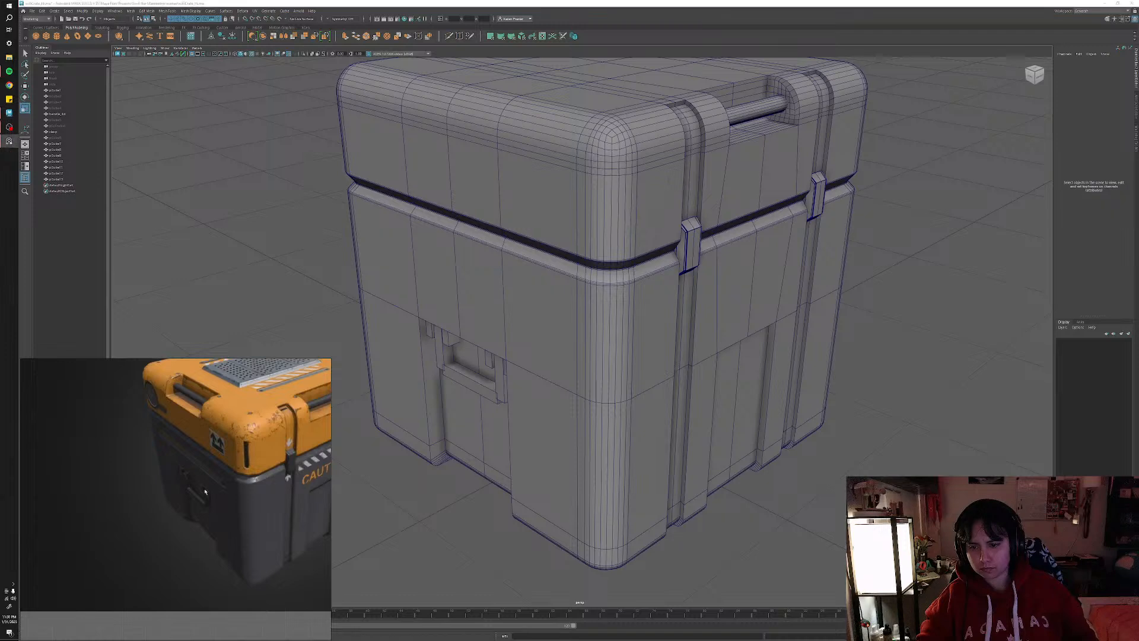
middle_click_drag(235, 482, 184, 496)
left_click_drag(545, 431, 540, 439, "alt")
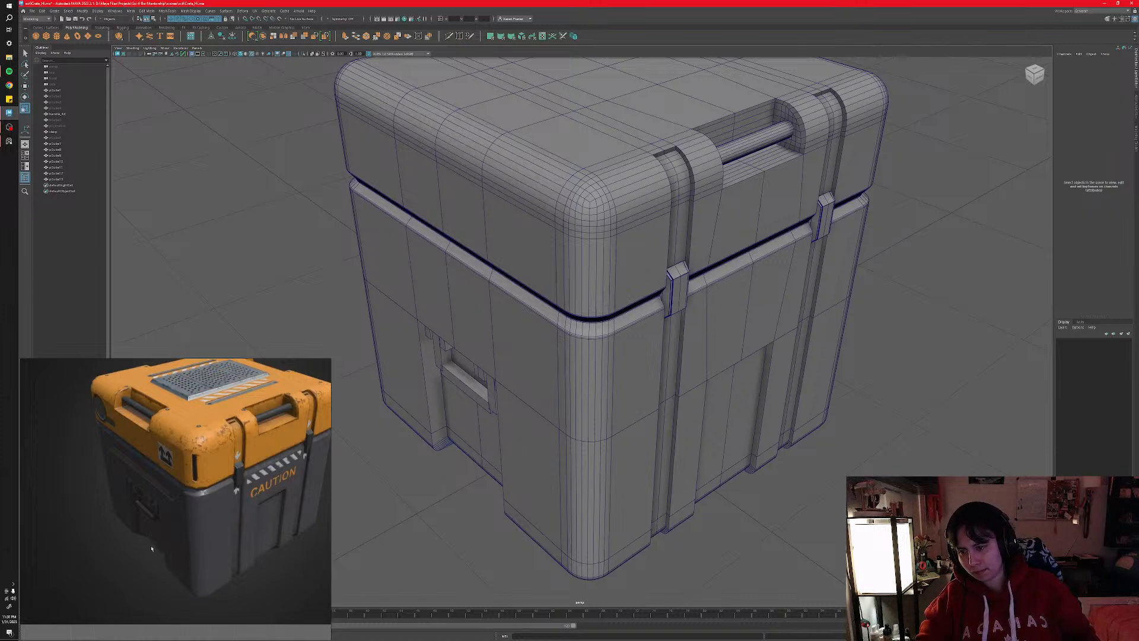
scroll(151, 549, "up", 5)
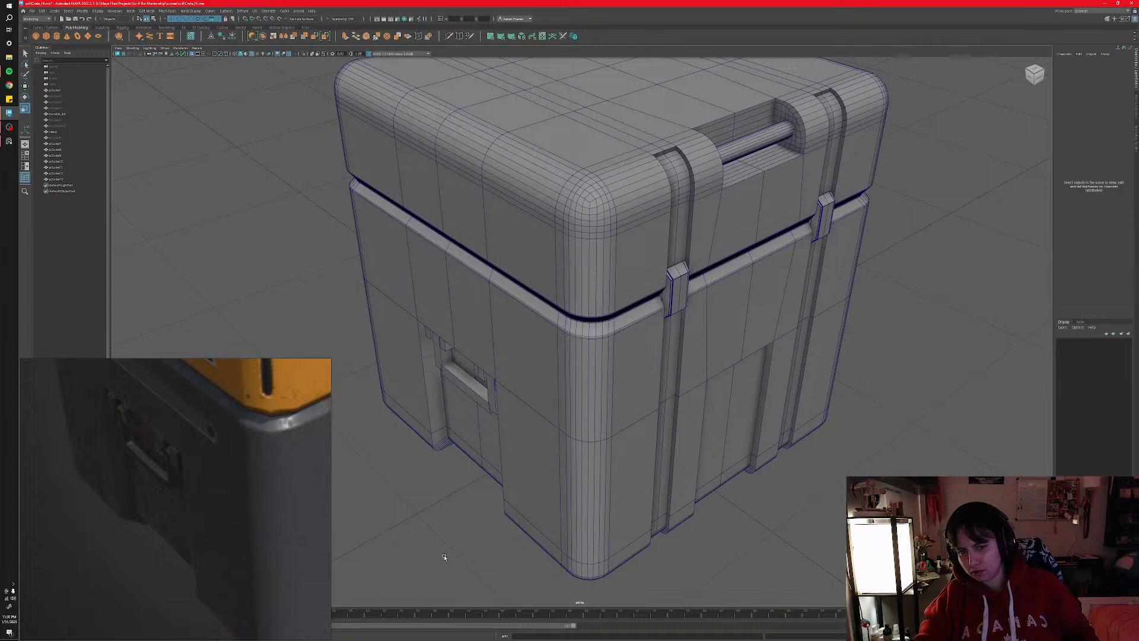
left_click_drag(435, 559, 473, 538, "alt")
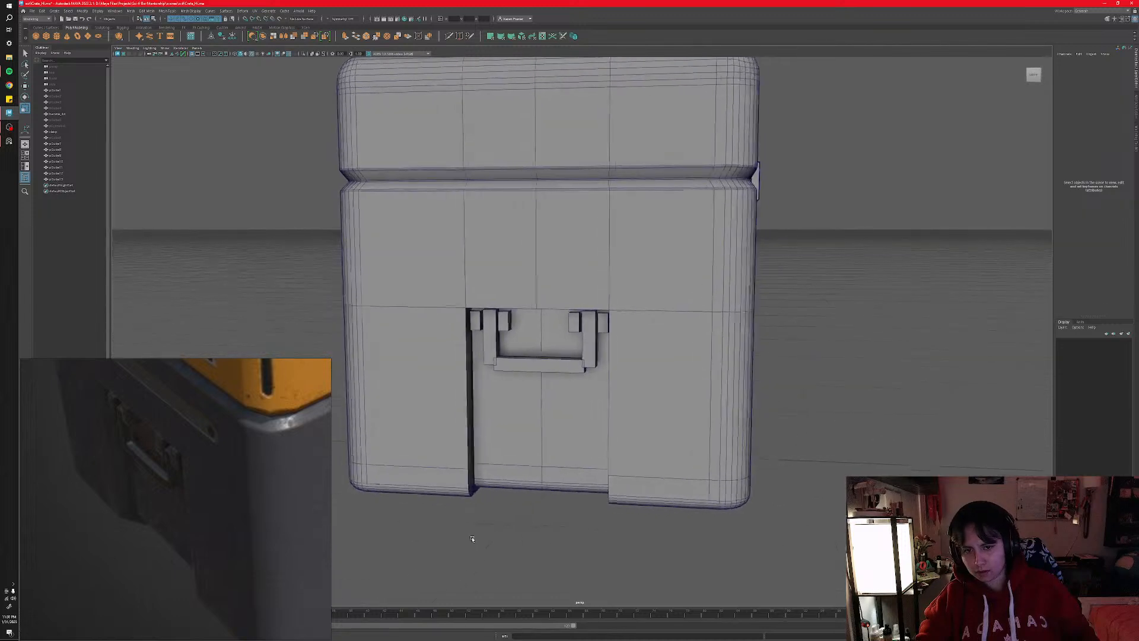
- Select the four bracket blocks, both upright arms and the grip bar, and move them down together from the recess's upper edge
scroll(514, 477, "up", 4)
scroll(514, 477, "up", 3)
middle_click_drag(539, 433, 577, 483, "alt")
left_click_drag(577, 483, 588, 469, "alt")
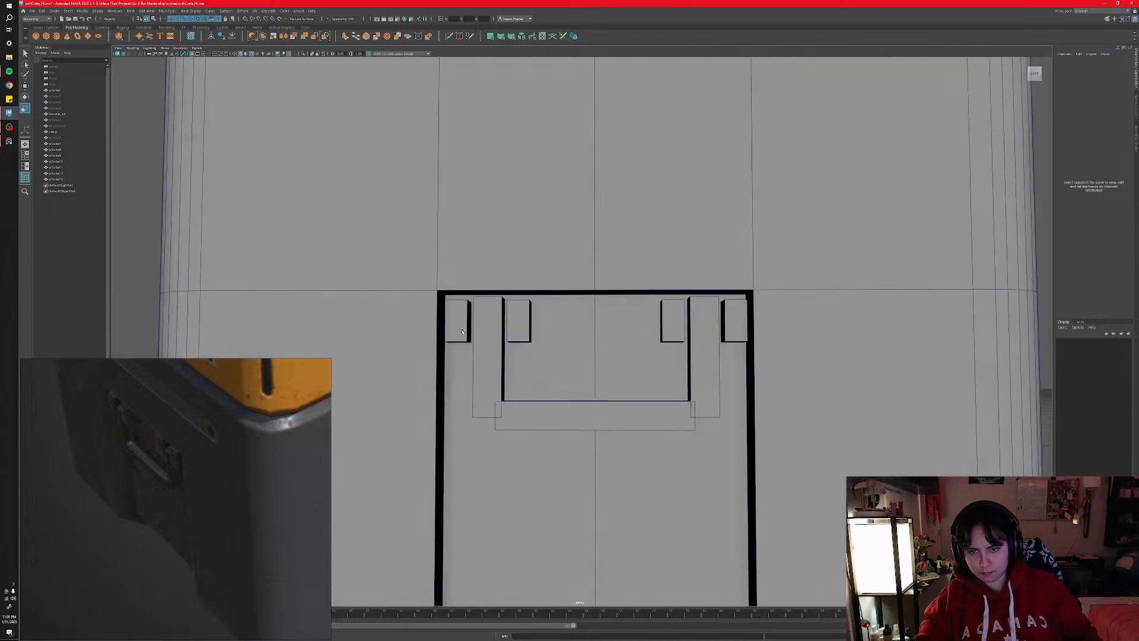
left_click(459, 323)
left_click(486, 328, "shift")
left_click(519, 324, "shift")
left_click(680, 328, "shift")
left_click(704, 356, "shift")
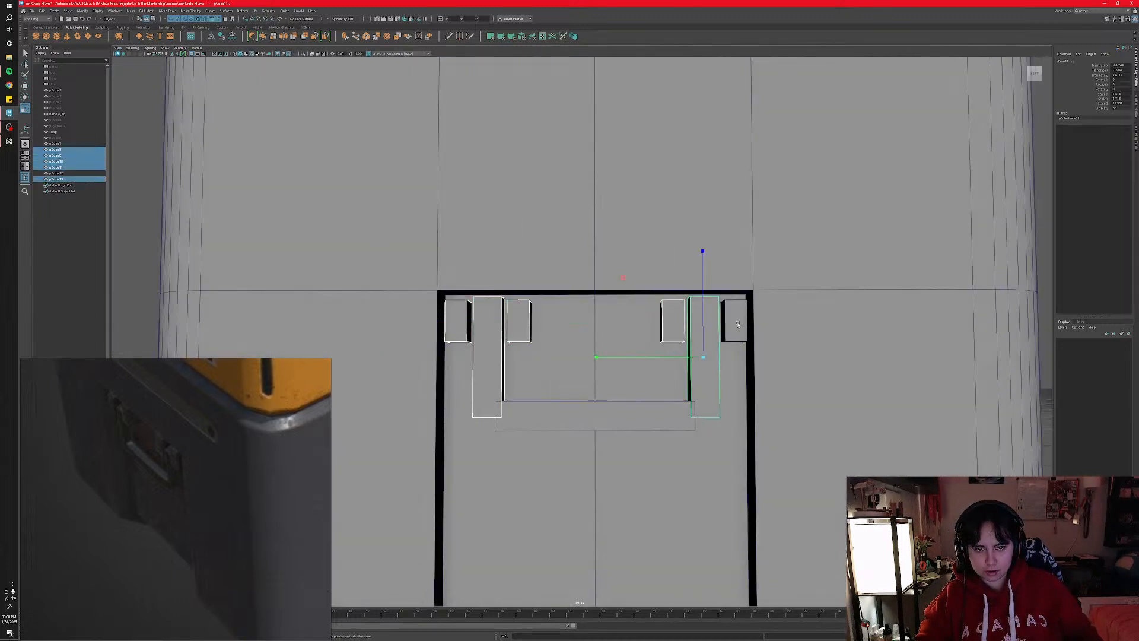
left_click(734, 324, "shift")
left_click(594, 415, "shift")
left_click_drag(586, 356, 441, 461)
scroll(474, 459, "down", 4)
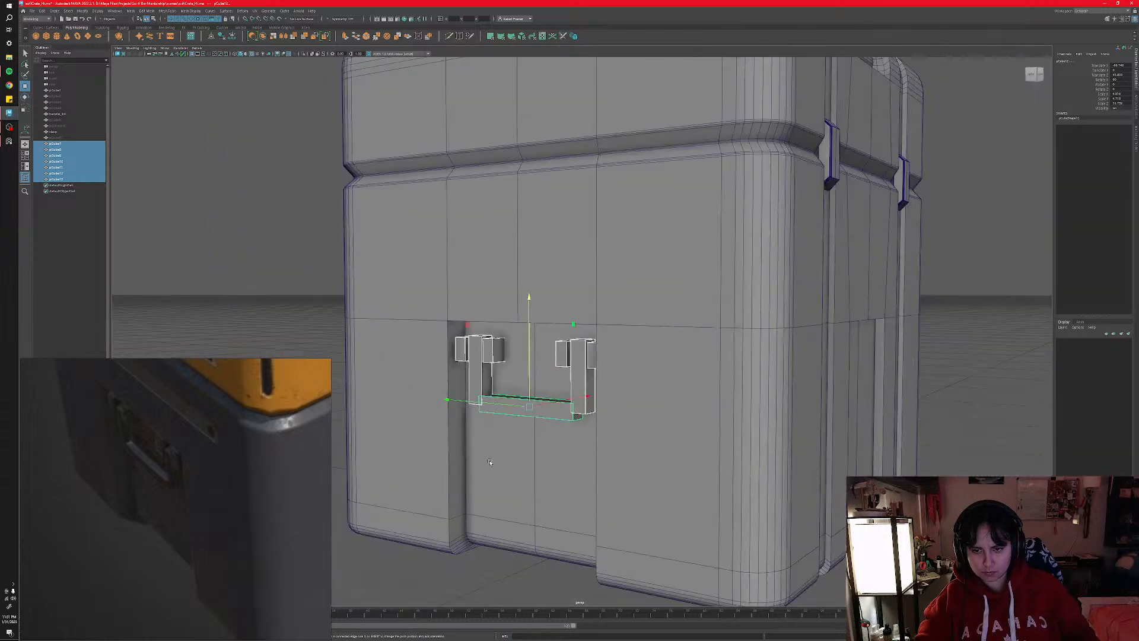
left_click(305, 302)
- Inspect the lowered handle from an angle and straight on, and save the scene
left_click_drag(542, 411, 512, 423, "alt")
scroll(518, 423, "down", 3)
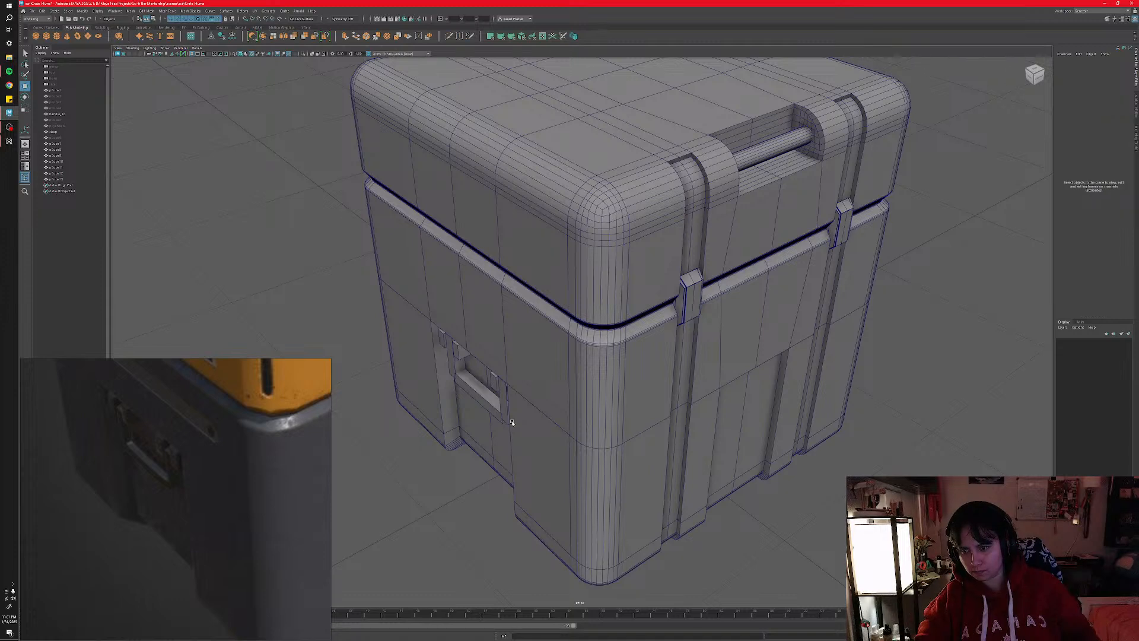
left_click_drag(518, 423, 556, 409, "alt")
right_click_drag(557, 408, 516, 373, "alt")
scroll(516, 373, "down", 5)
left_click_drag(534, 377, 599, 356, "alt")
scroll(560, 386, "down", 2)
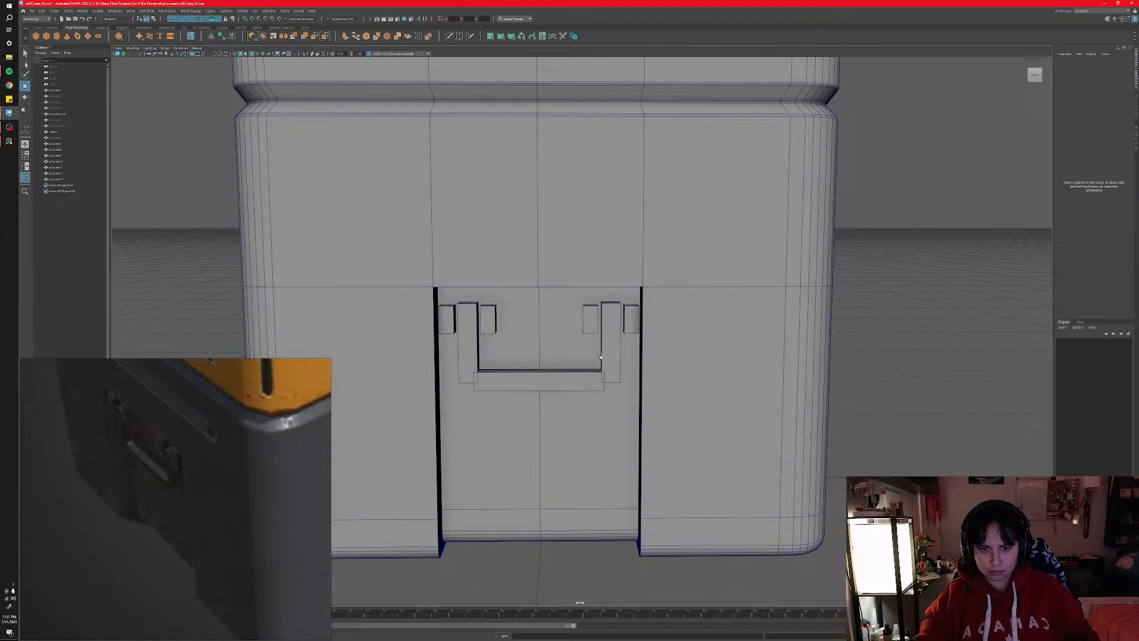
scroll(548, 369, "up", 3)
scroll(548, 368, "down", 3)
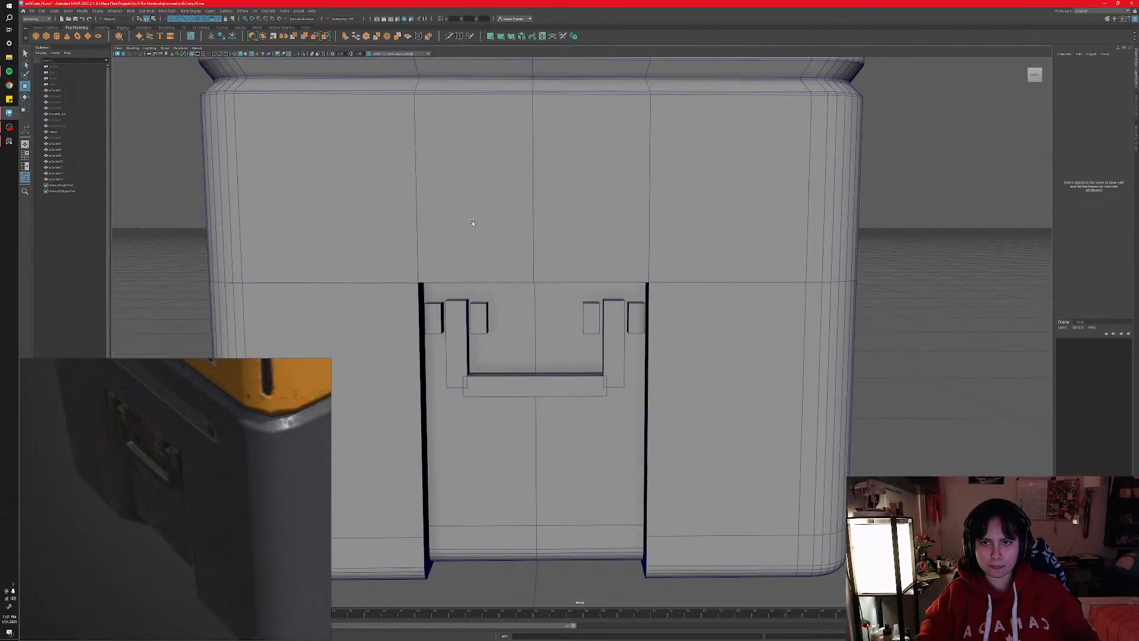
key("ctrl+s")
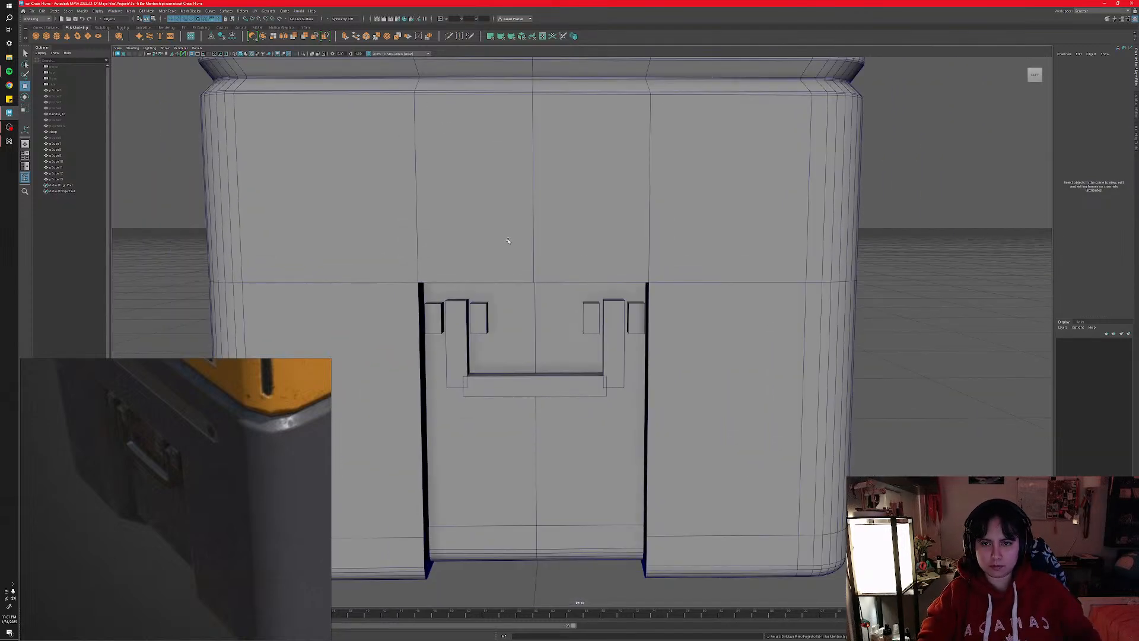
left_click(448, 38)
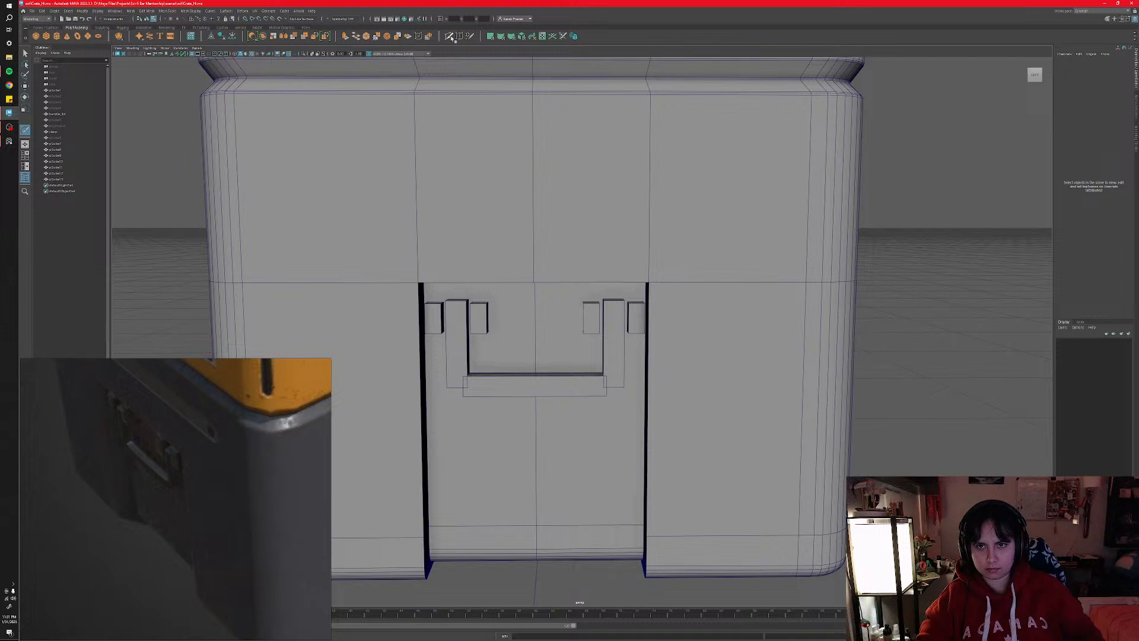
key("q")
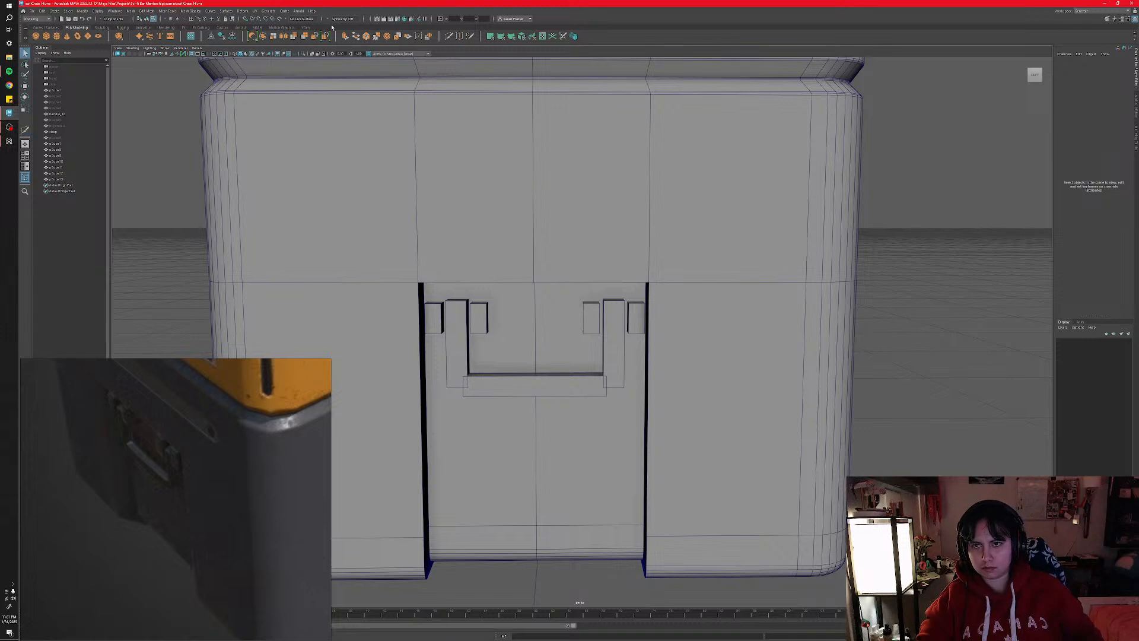
left_click(25, 129)
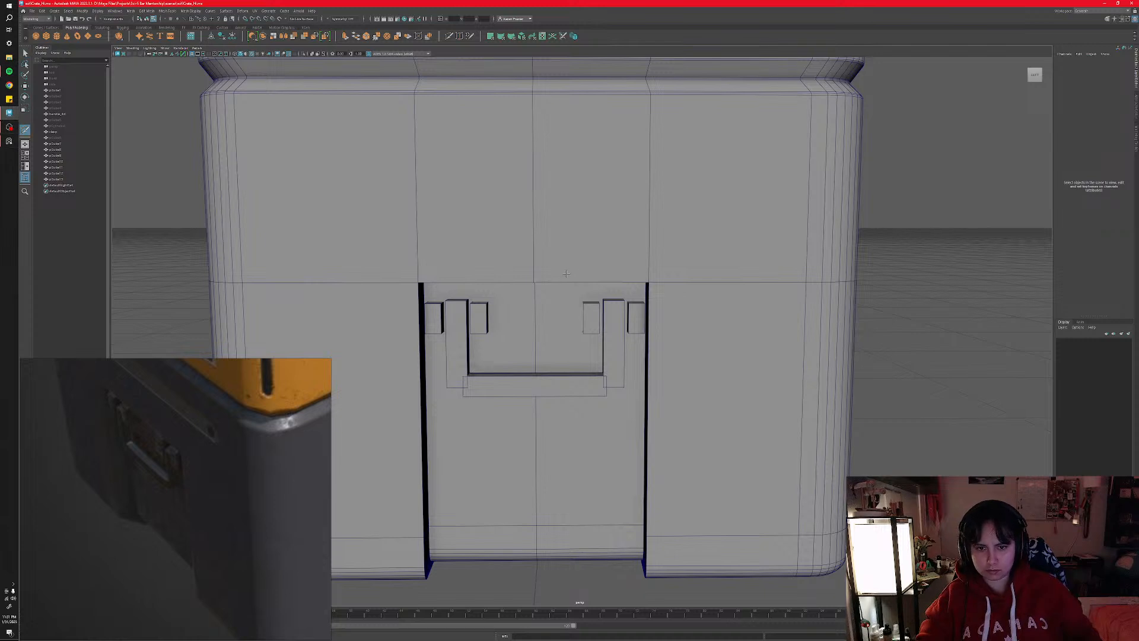
left_click_drag(583, 296, 587, 306, "alt")
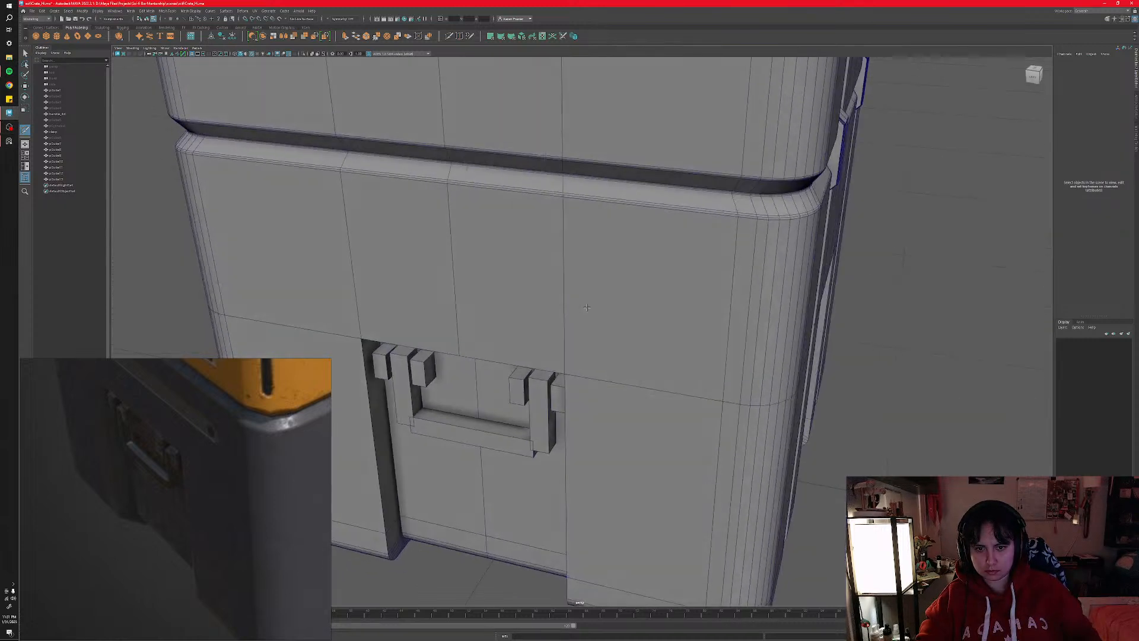
scroll(583, 326, "down", 3)
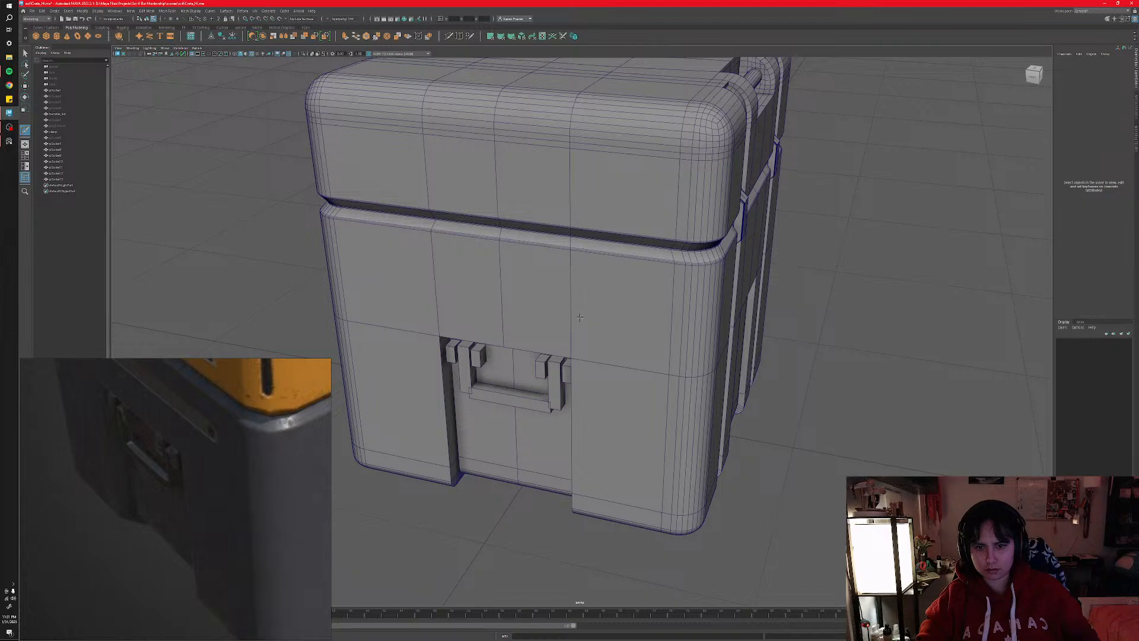
key("q")
- Insert vertical edge loops in the crate body midway across each half of the recess, plus another nearer its right edge
mouse_move(551, 317)
right_mouse_down()
mouse_move(585, 310)
mouse_move(571, 310)
right_mouse_up()
left_click_drag(572, 310, 544, 334, "alt")
left_click(551, 332)
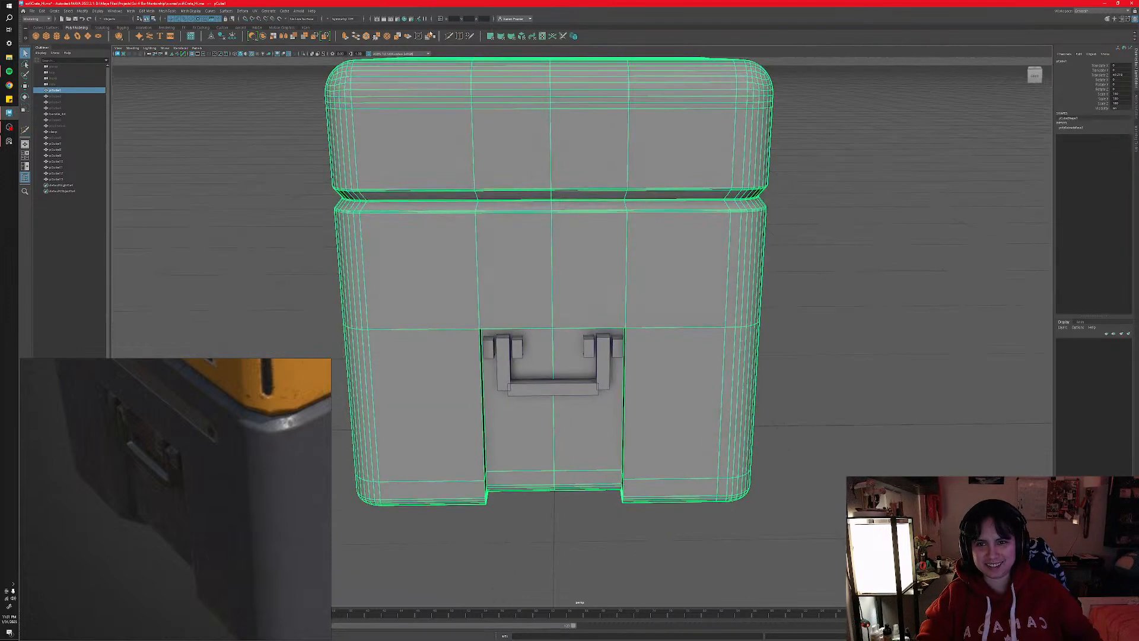
left_click(449, 36)
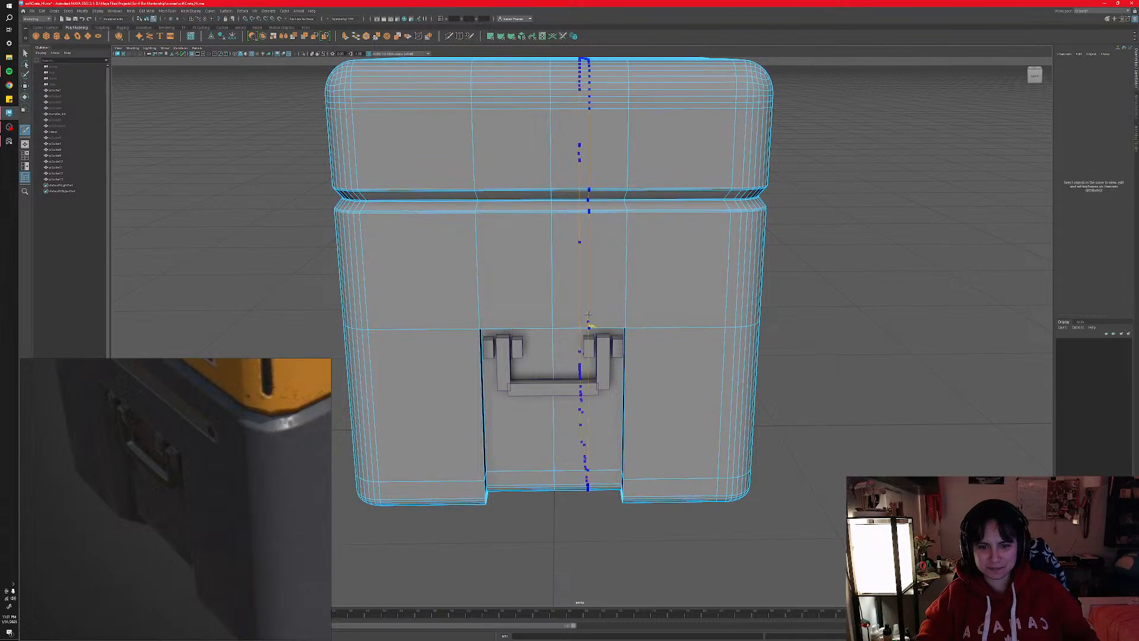
scroll(538, 317, "up", 2)
left_click_drag(538, 316, 570, 325, "alt")
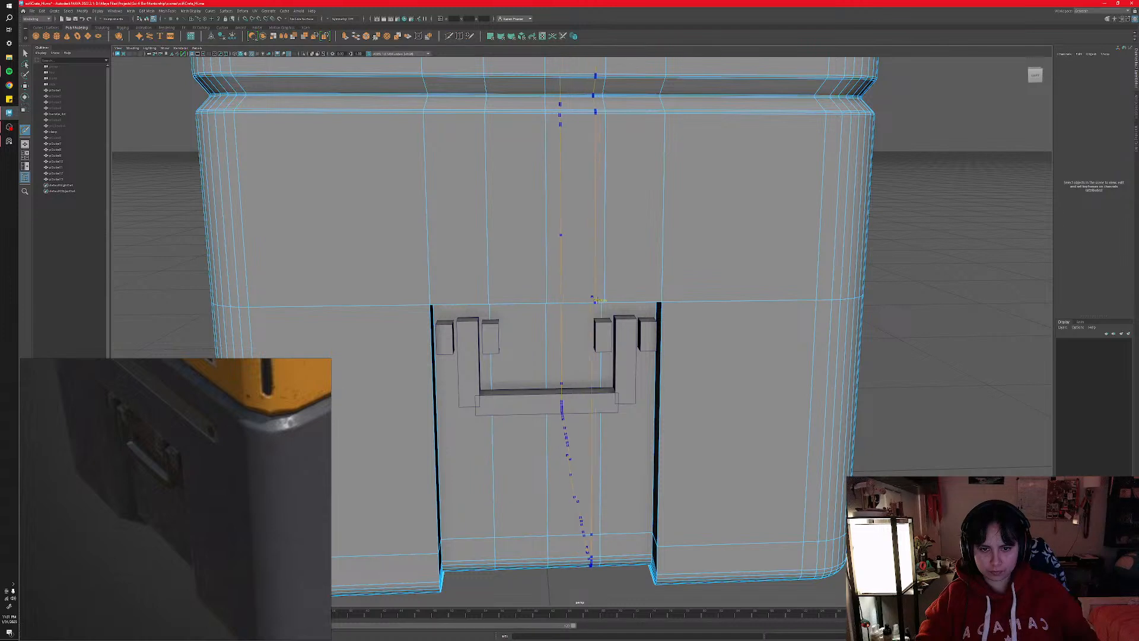
left_click(632, 303)
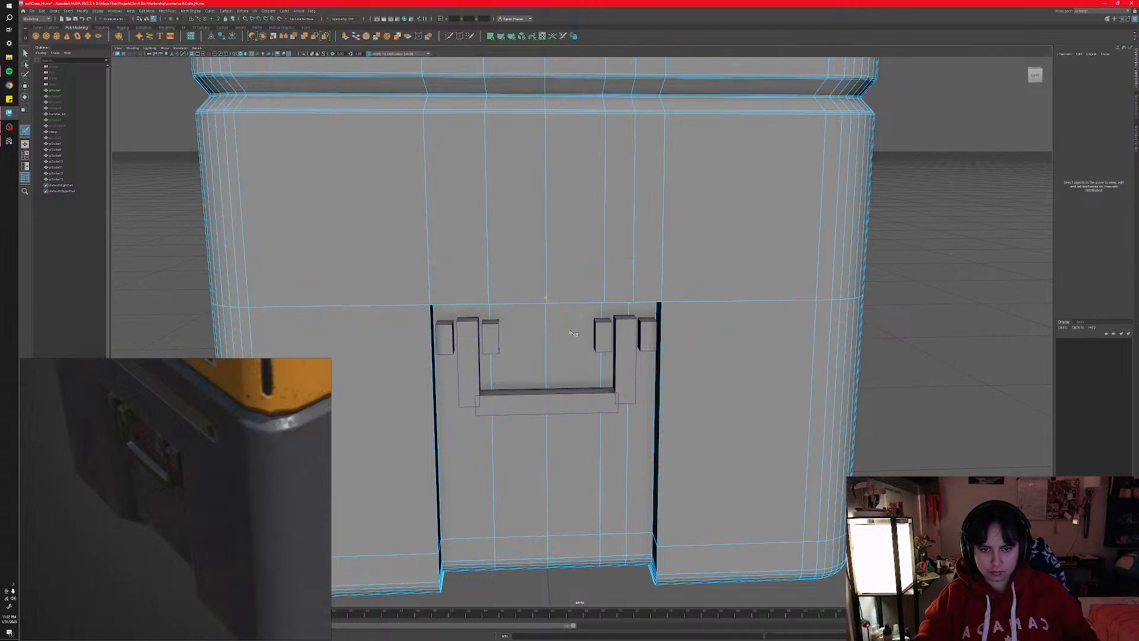
- Insert another vertical edge loop between the recess's centre line and the midpoint loop of its right half
left_click_drag(588, 336, 569, 332, "alt")
scroll(573, 332, "up", 3)
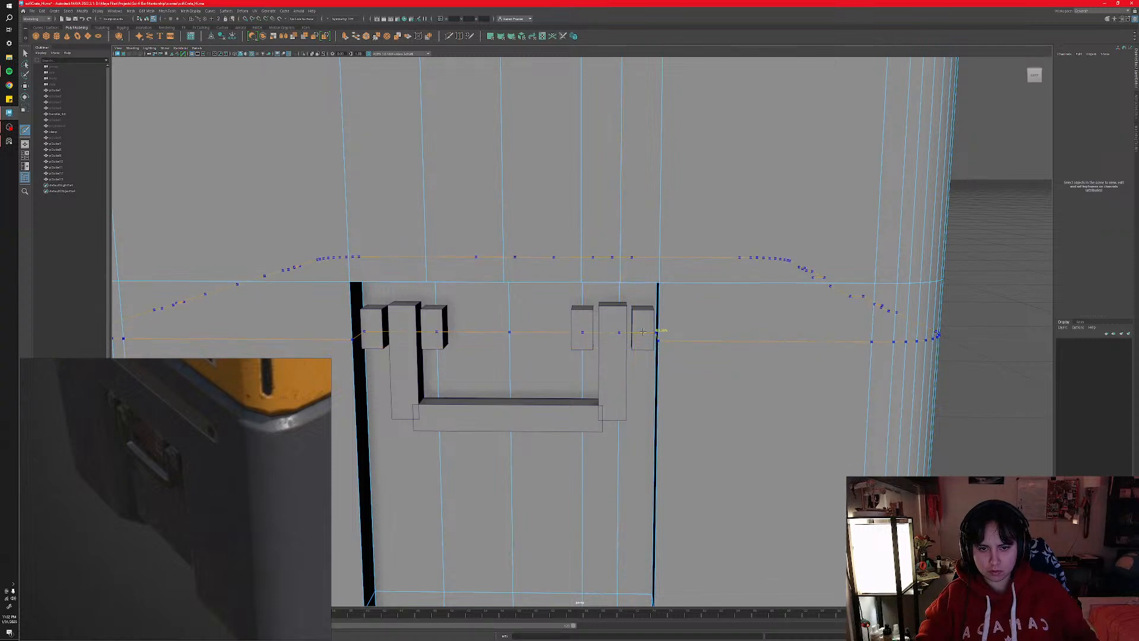
mouse_move(641, 333)
left_mouse_down("alt")
mouse_move(611, 332)
mouse_move(663, 326)
mouse_move(647, 325)
left_mouse_up("alt")
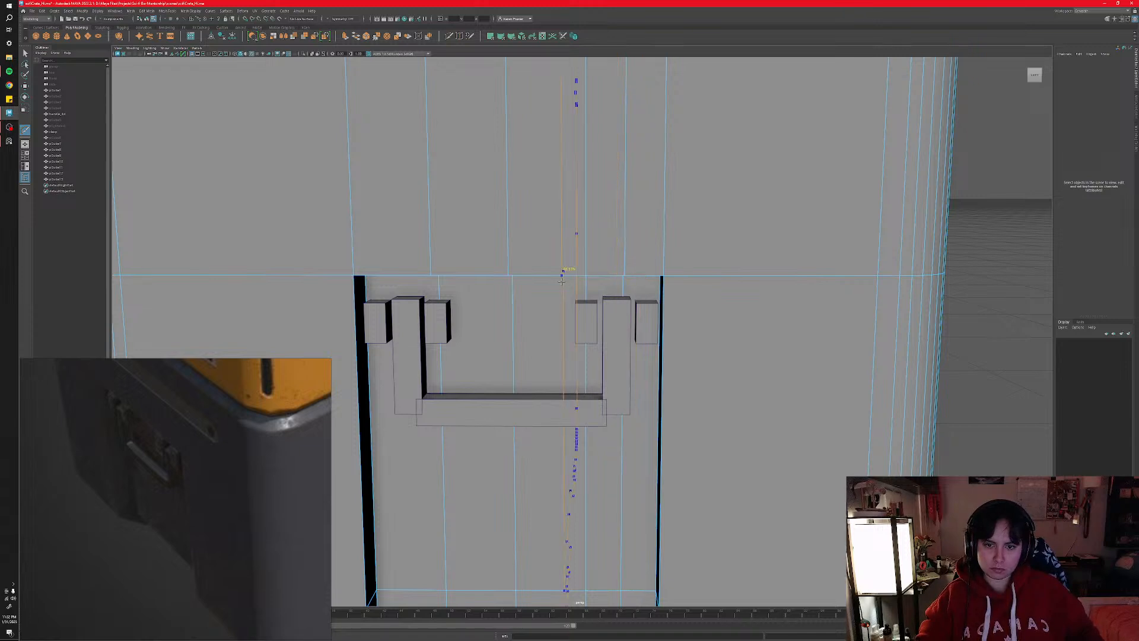
left_click(561, 280)
left_click_drag(561, 280, 587, 394, "alt")
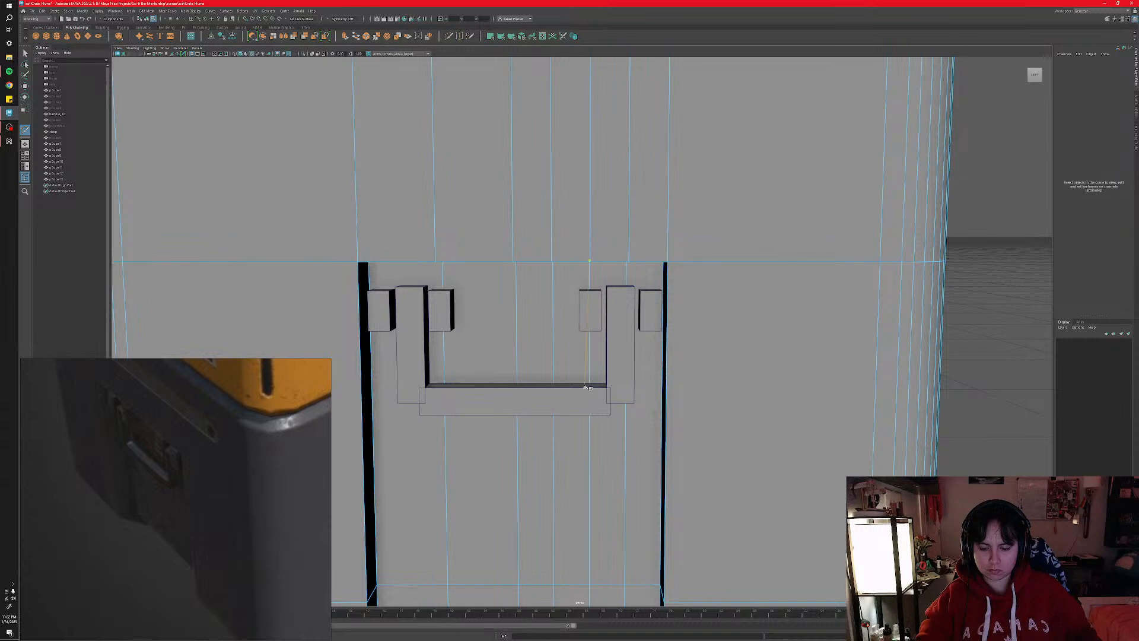
- Scale the right half's two outer edge loops closer together and shift all three sideways behind the brackets and upright arm
key("q")
left_click(552, 251)
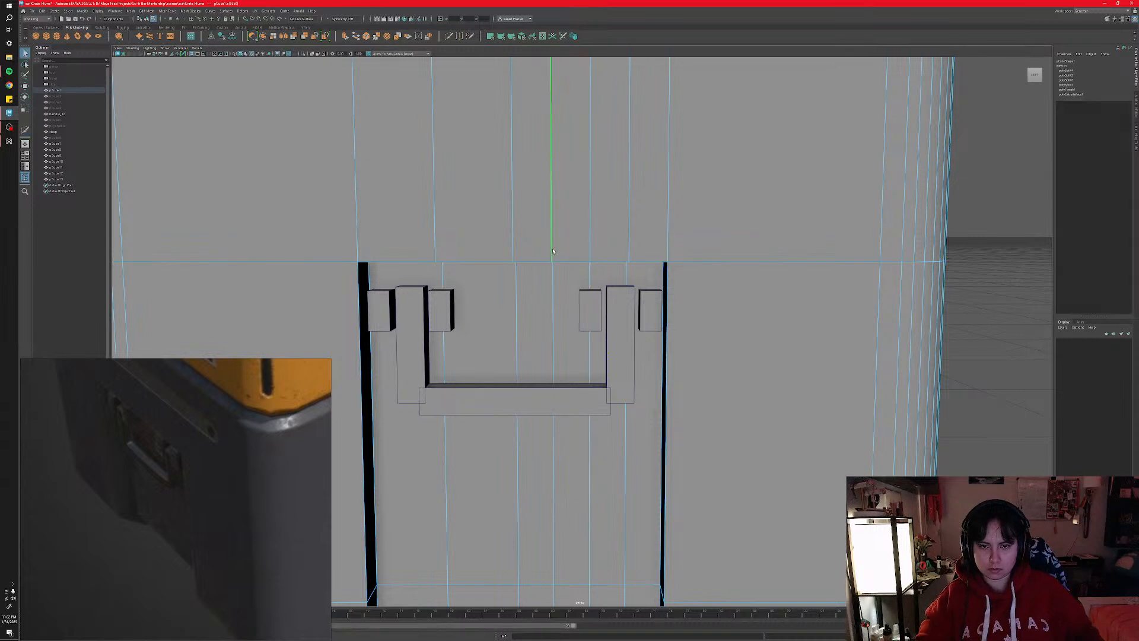
left_click(629, 249)
key("y")
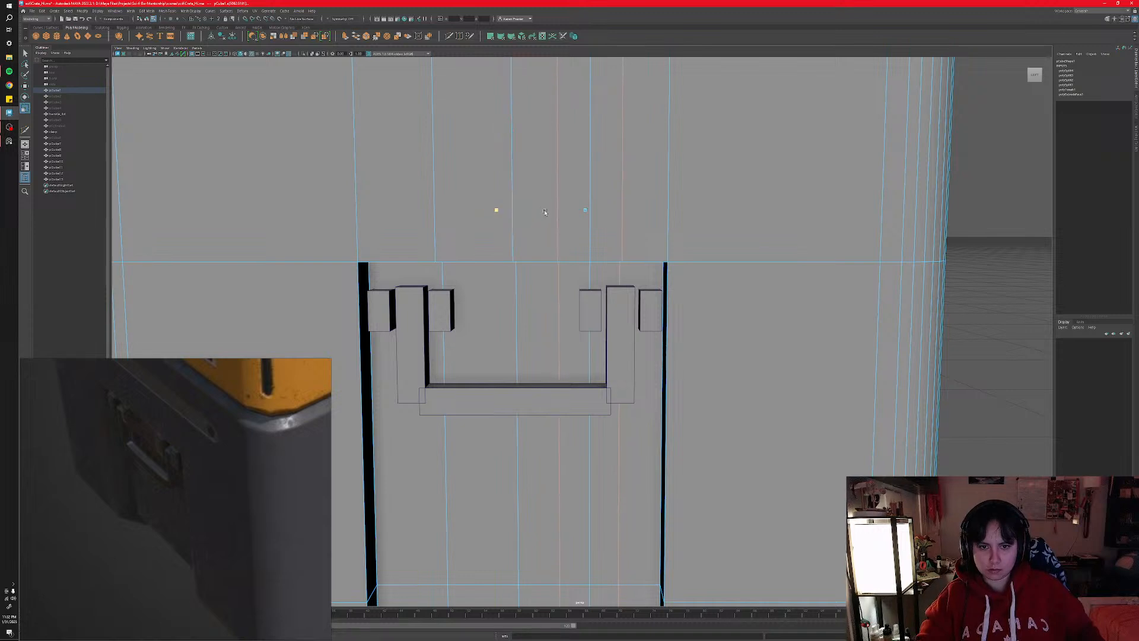
left_click(590, 251)
key("w")
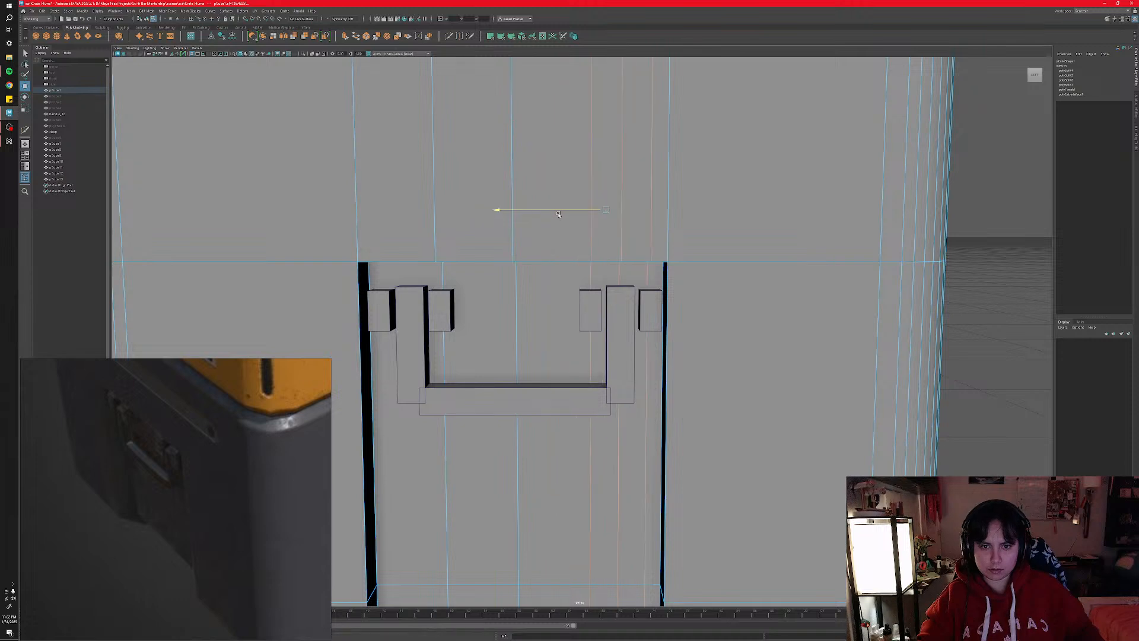
middle_click_drag(562, 220, 555, 221)
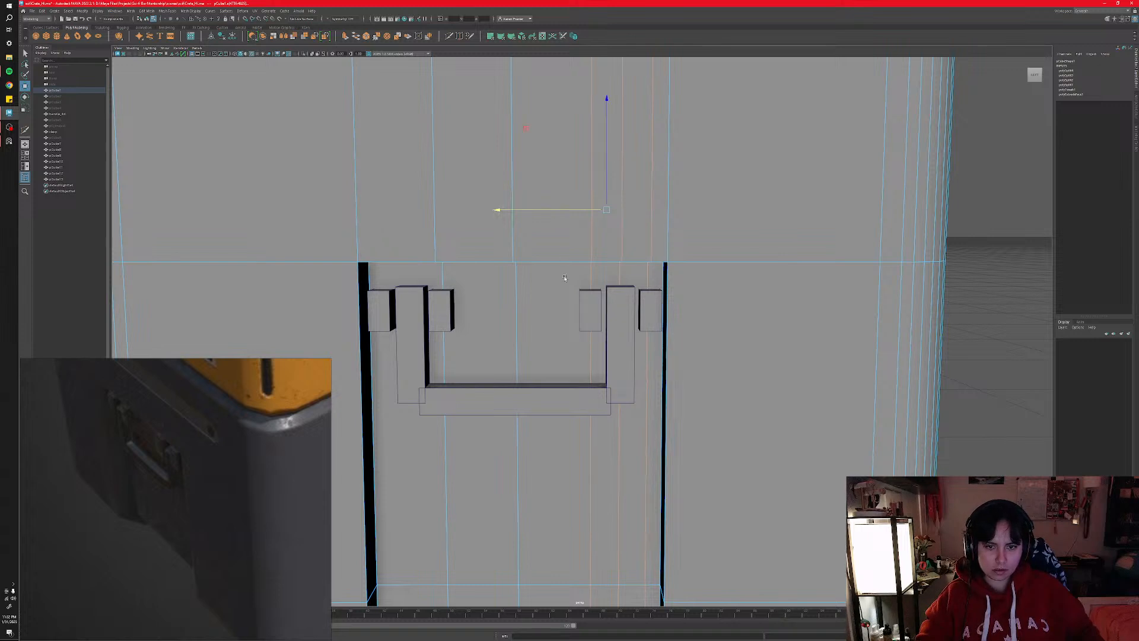
- Snap the right-hand inner bracket, upright arm and outer bracket sideways onto their matching vertical edge loops
mouse_move(591, 314)
right_mouse_down()
mouse_move(591, 301)
mouse_move(586, 320)
right_mouse_up()
left_click(594, 310)
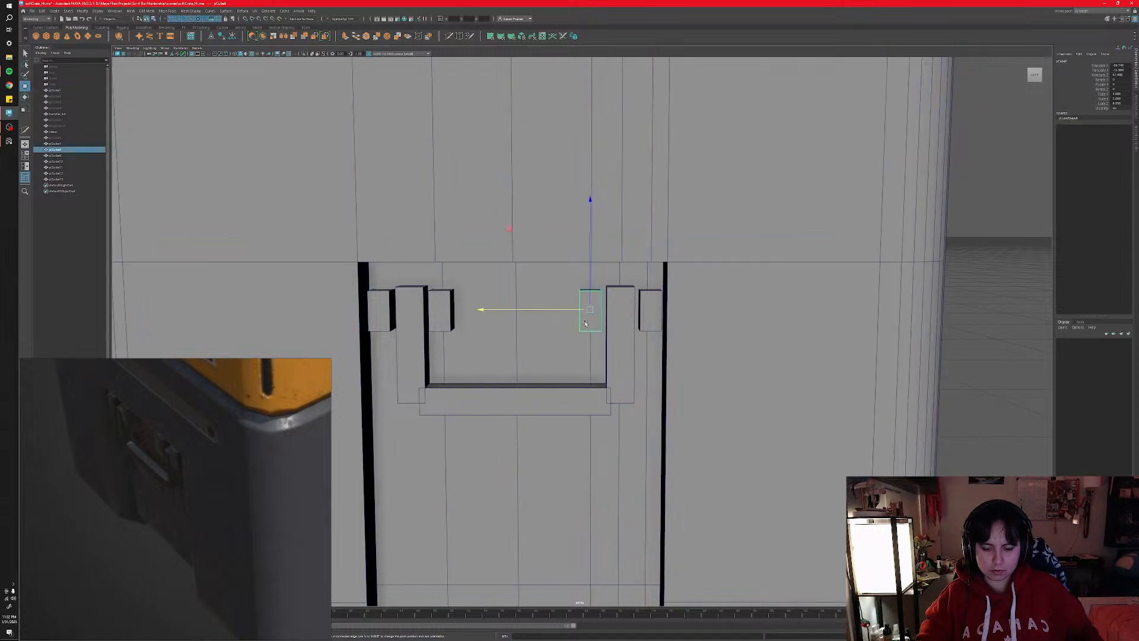
key("v")
middle_click_drag(585, 324, 589, 264)
left_click(619, 356)
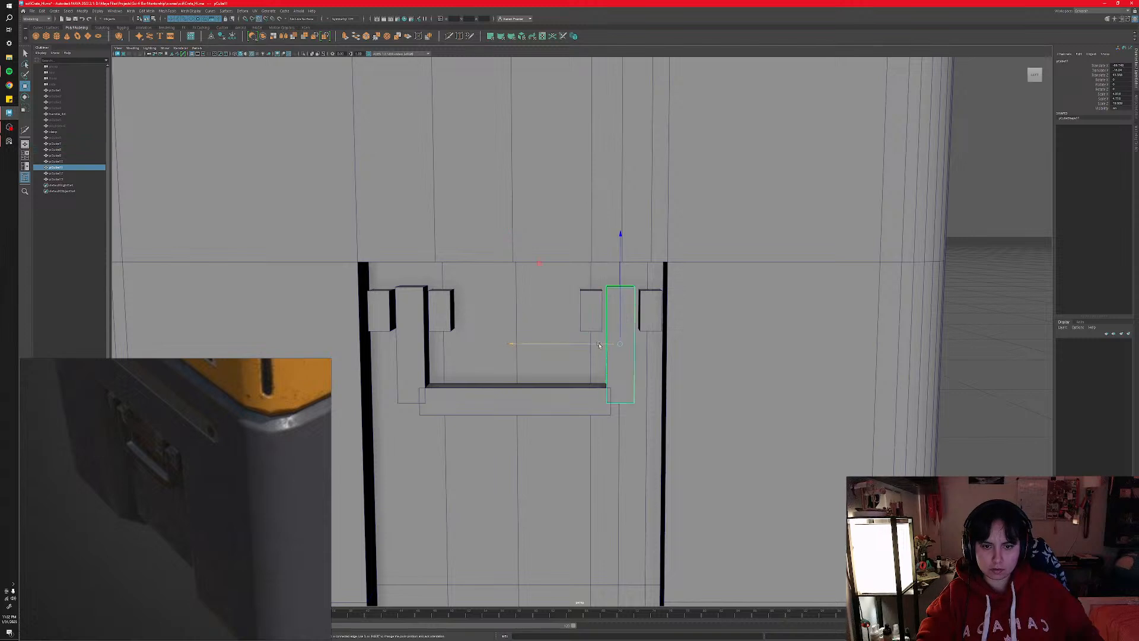
left_click_drag(599, 344, 621, 264)
left_click(649, 321)
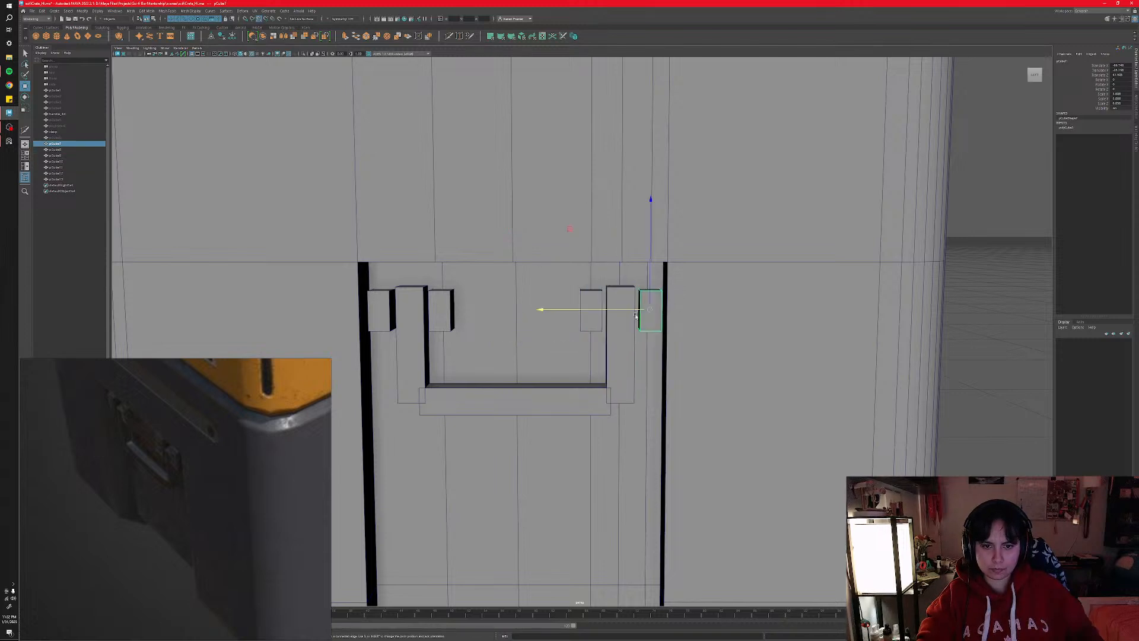
left_click_drag(637, 309, 646, 262)
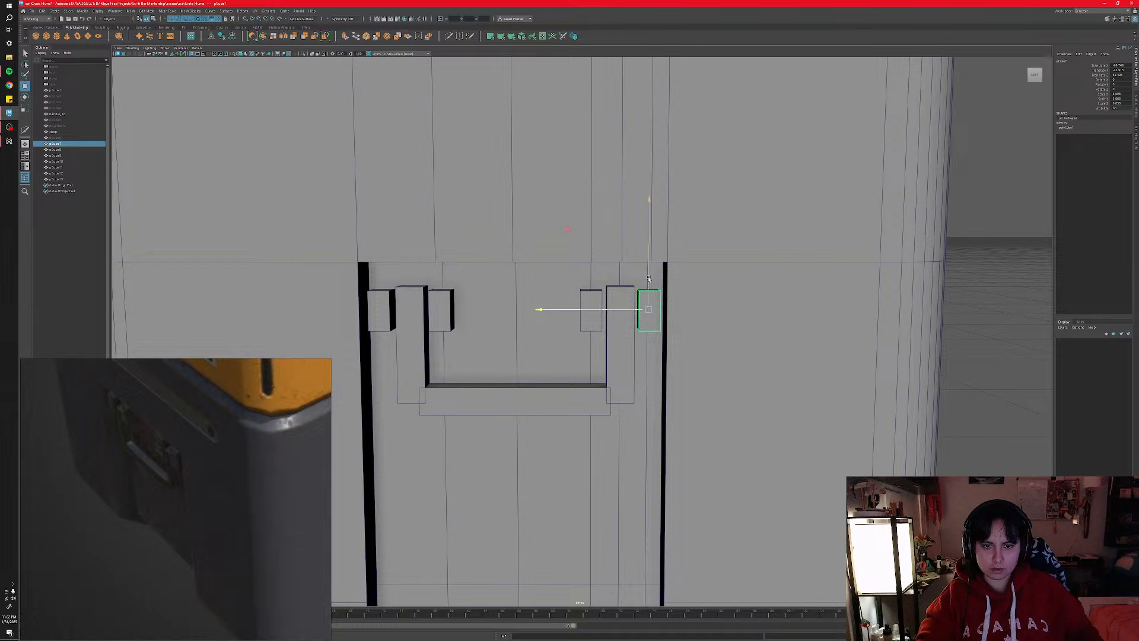
left_click_drag(769, 351, 763, 346, "alt")
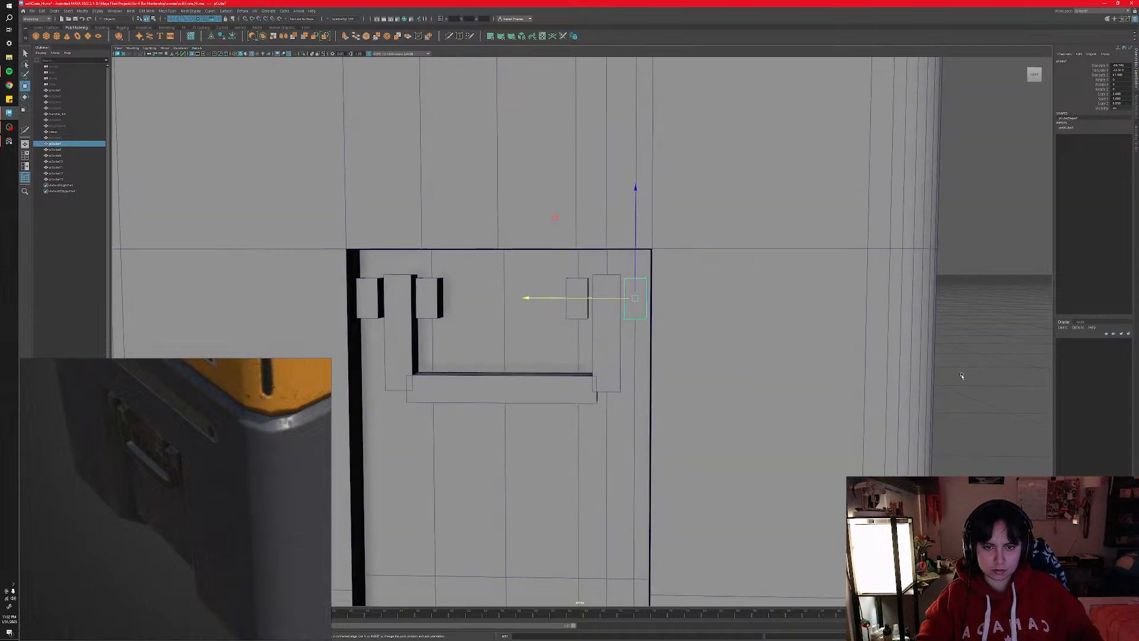
left_click(961, 376)
left_click_drag(670, 364, 646, 365, "alt")
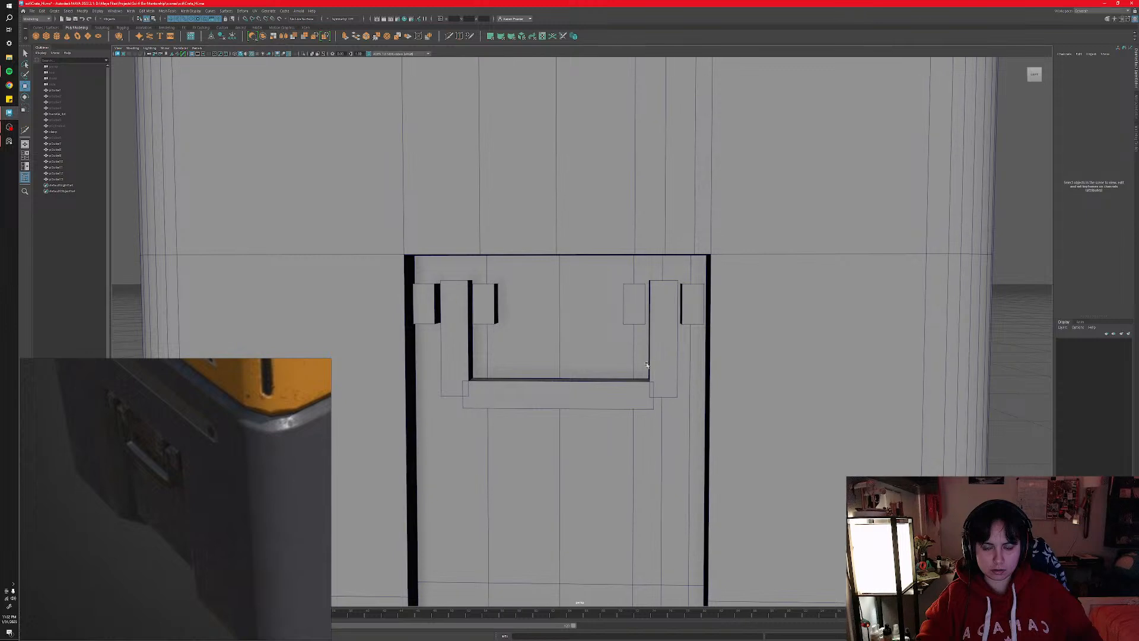
left_click(491, 316)
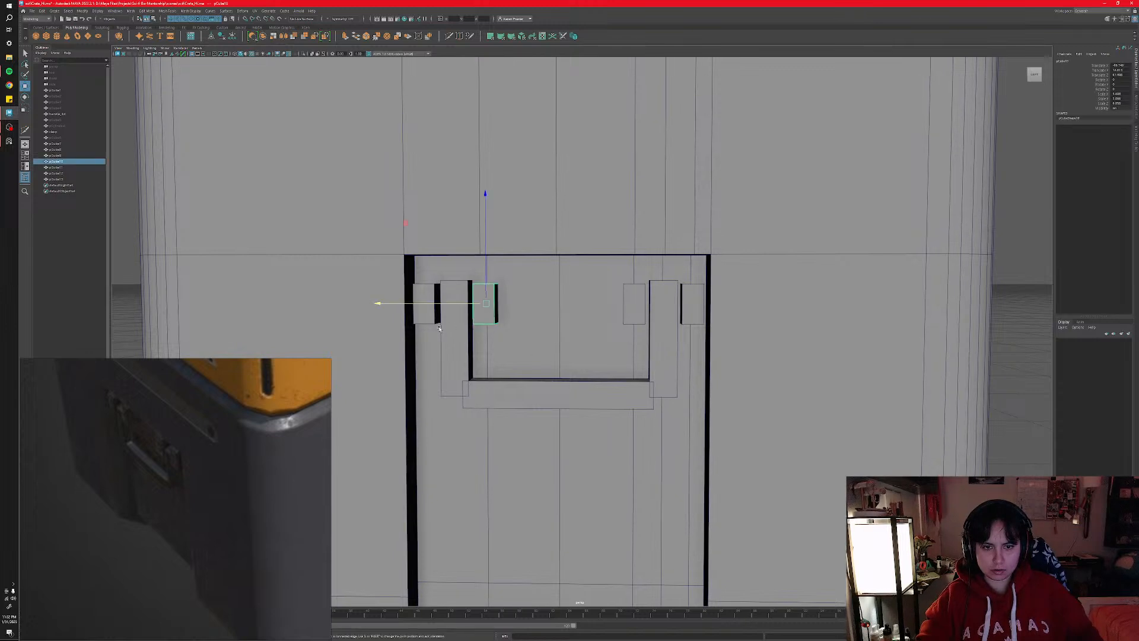
left_click_drag(459, 338, 379, 126, "alt")
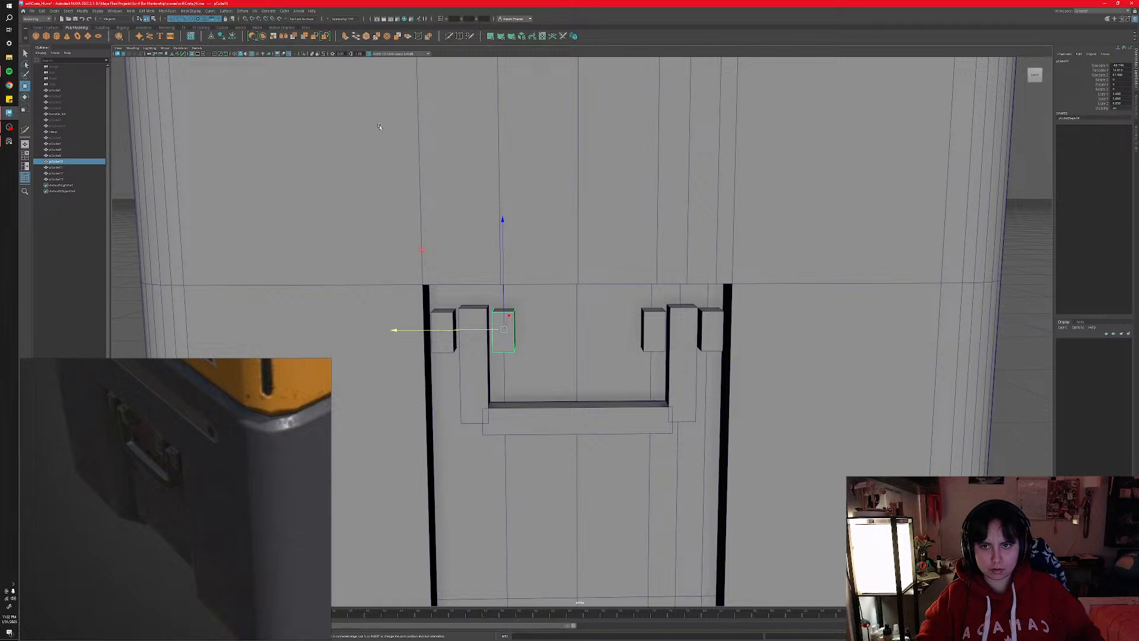
mouse_move(588, 293)
left_mouse_down("alt")
mouse_move(590, 267)
mouse_move(604, 274)
mouse_move(599, 296)
mouse_move(590, 282)
mouse_move(571, 303)
mouse_move(597, 291)
left_mouse_up("alt")
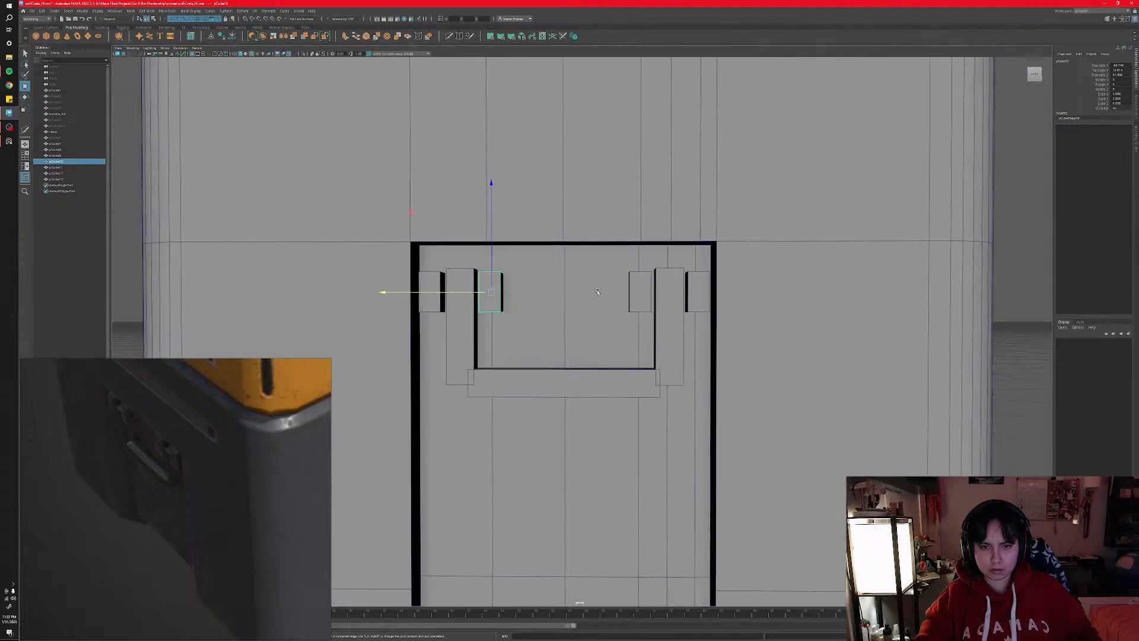
- Shorten the handle's right upright arm vertically and raise it so its top sits slightly above the neighbouring brackets
left_click_drag(533, 322, 560, 320, "alt")
right_click_drag(560, 321, 620, 338, "alt")
middle_click_drag(620, 338, 516, 320, "alt")
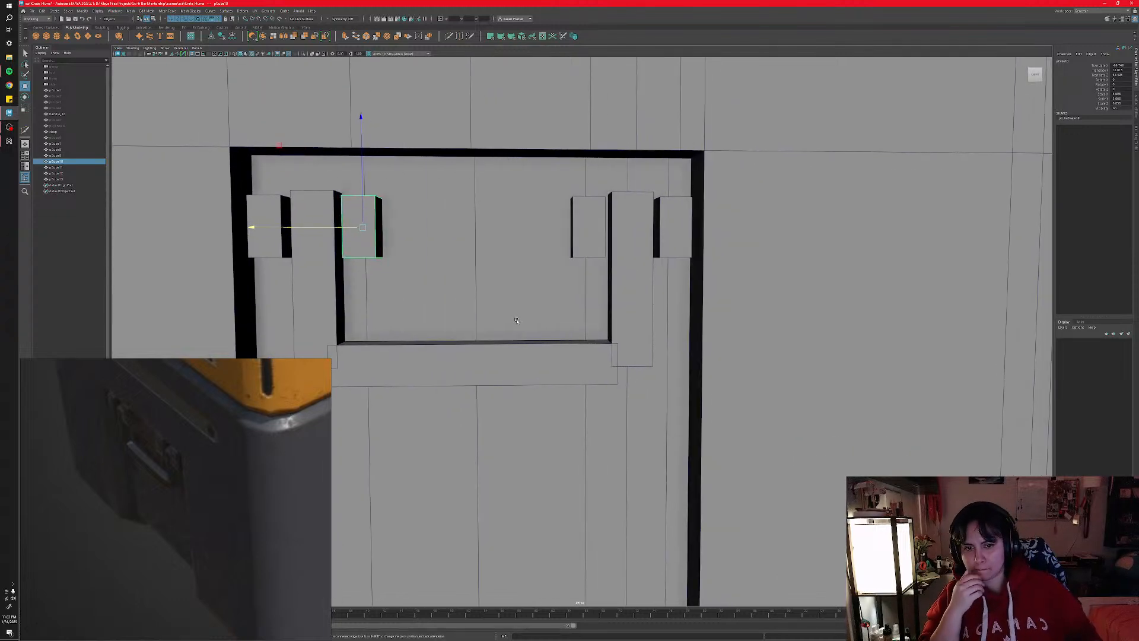
left_click(638, 318)
key("r")
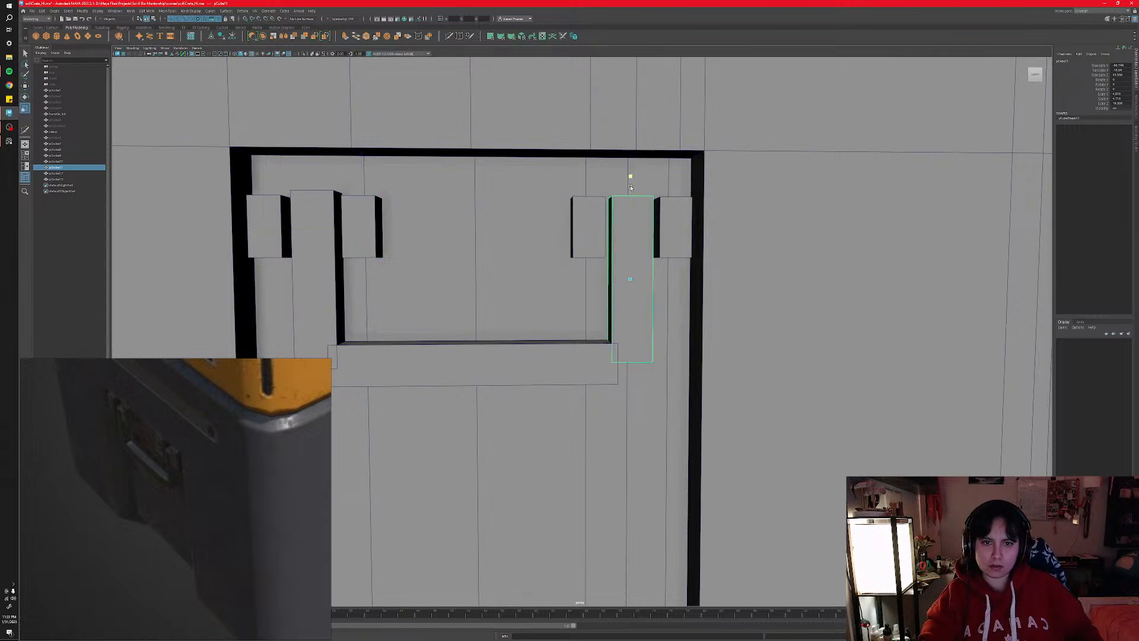
left_click_drag(631, 187, 630, 209)
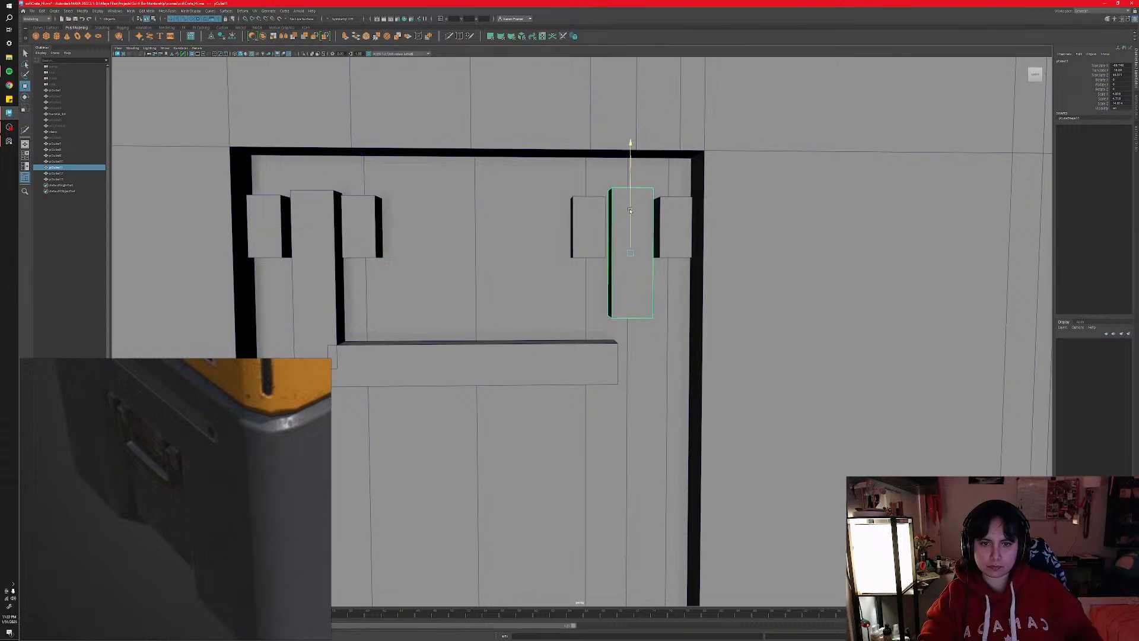
- Scale the handle's horizontal bar wider so its ends extend beneath both upright arms
left_click(590, 354)
middle_click_drag(590, 355, 615, 341, "alt")
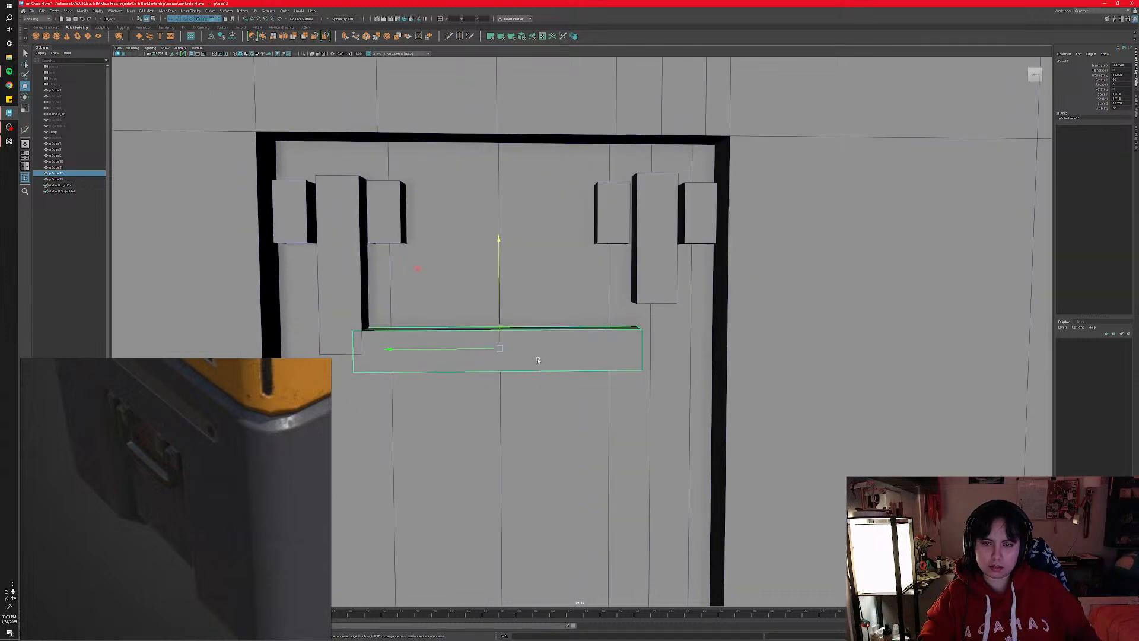
key("r")
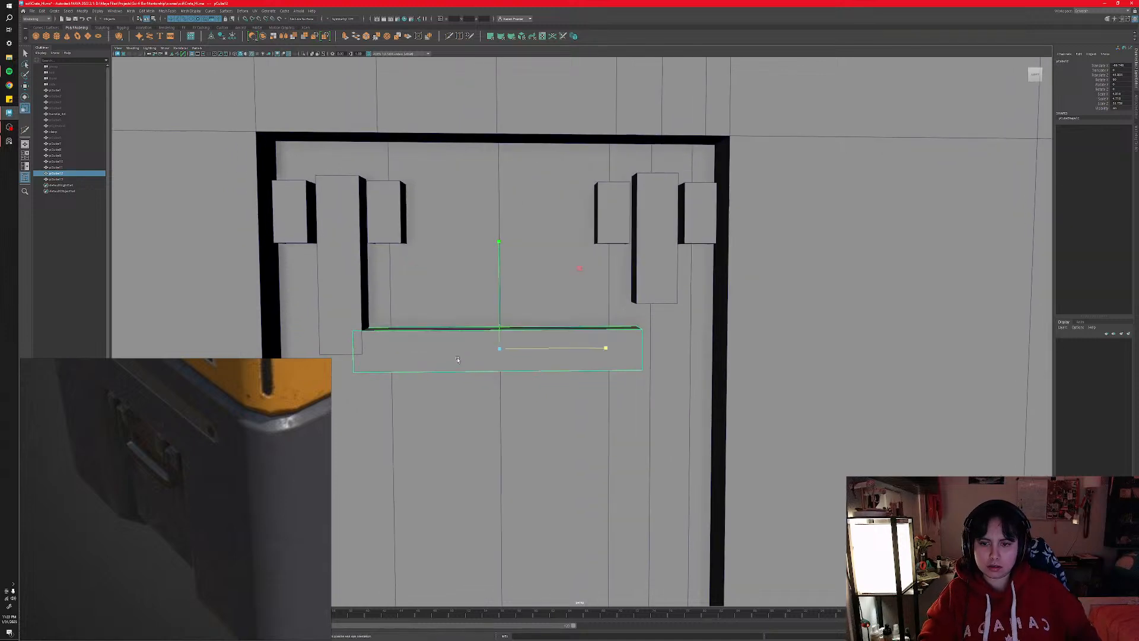
left_click_drag(537, 348, 560, 348)
- Move the bar's right end vertices sideways to line up with the outer edge of the right upright arm
middle_click_drag(561, 348, 468, 342, "alt")
right_click(545, 355)
left_click(517, 354)
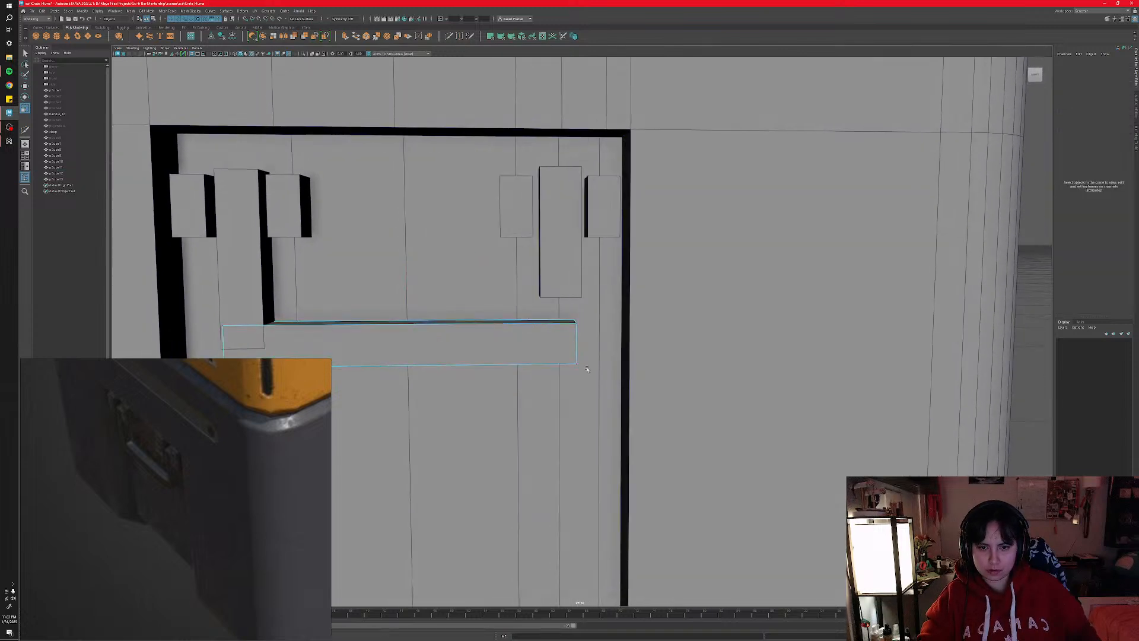
key("w")
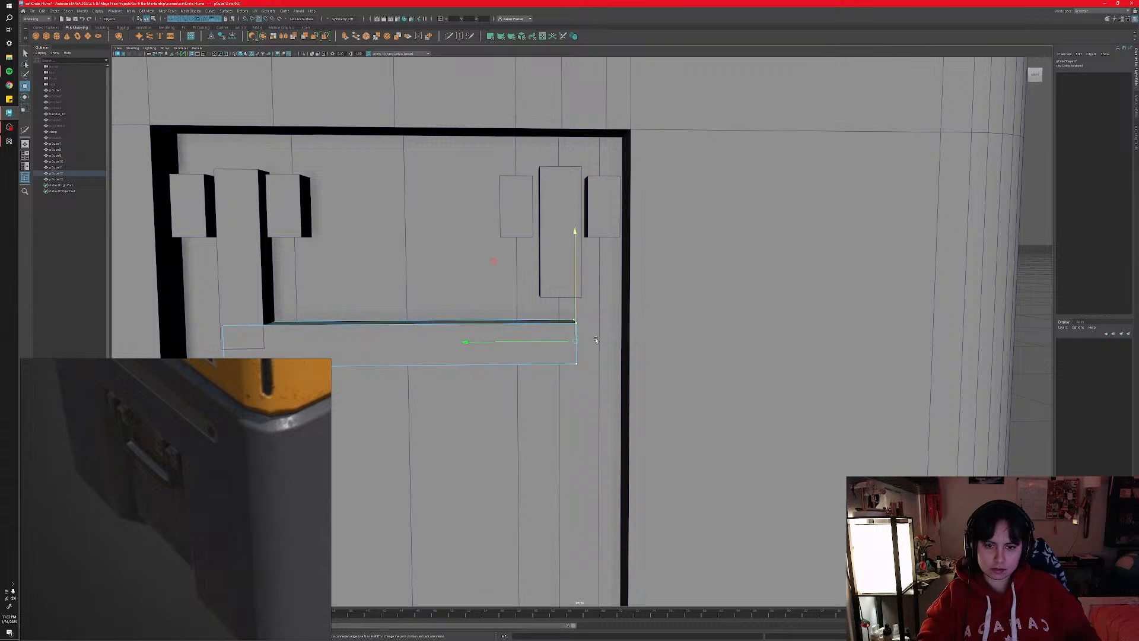
left_click_drag(547, 340, 587, 293)
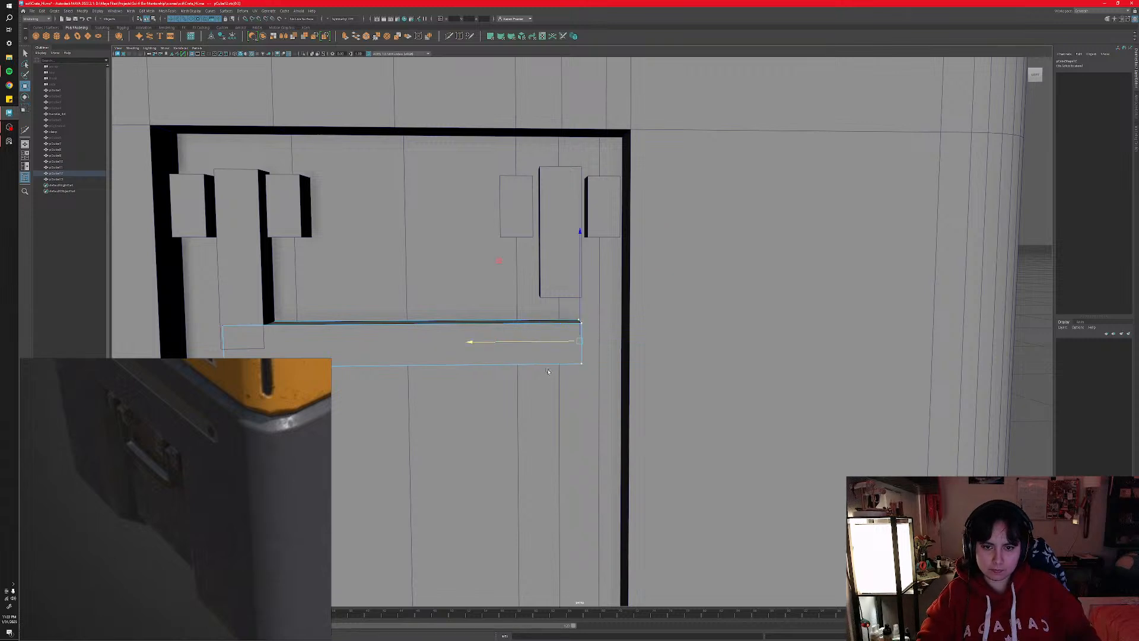
- Insert vertical edge loops in the handle bar at its centre and midway across its right half with Multi-Cut
middle_click_drag(487, 356, 517, 349, "alt")
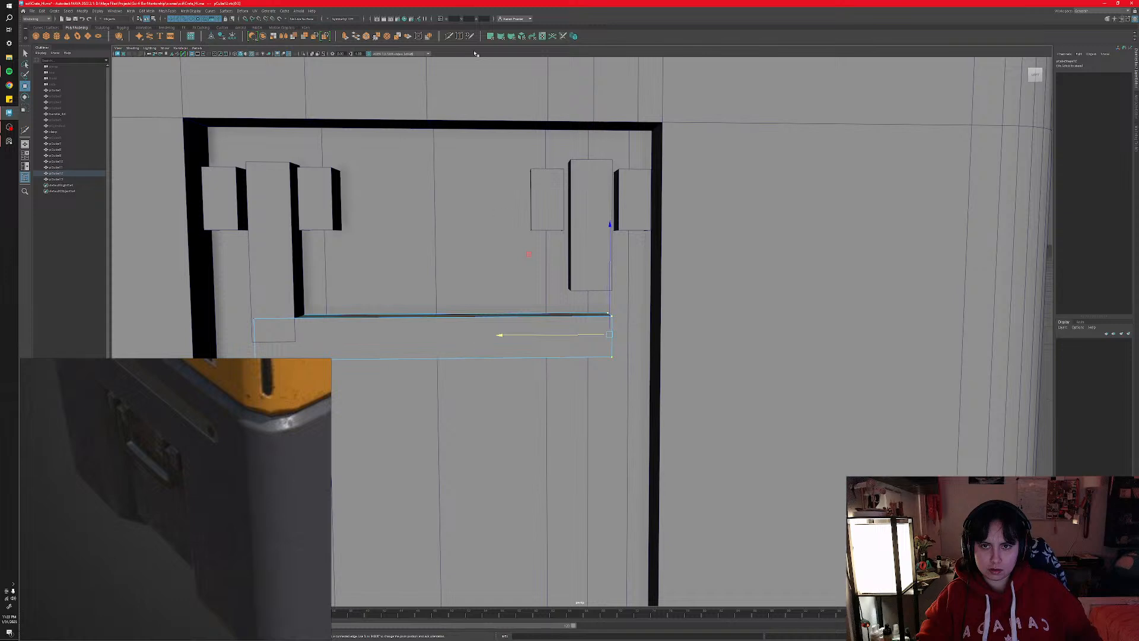
left_click(449, 35)
left_click(452, 330, "ctrl+shift")
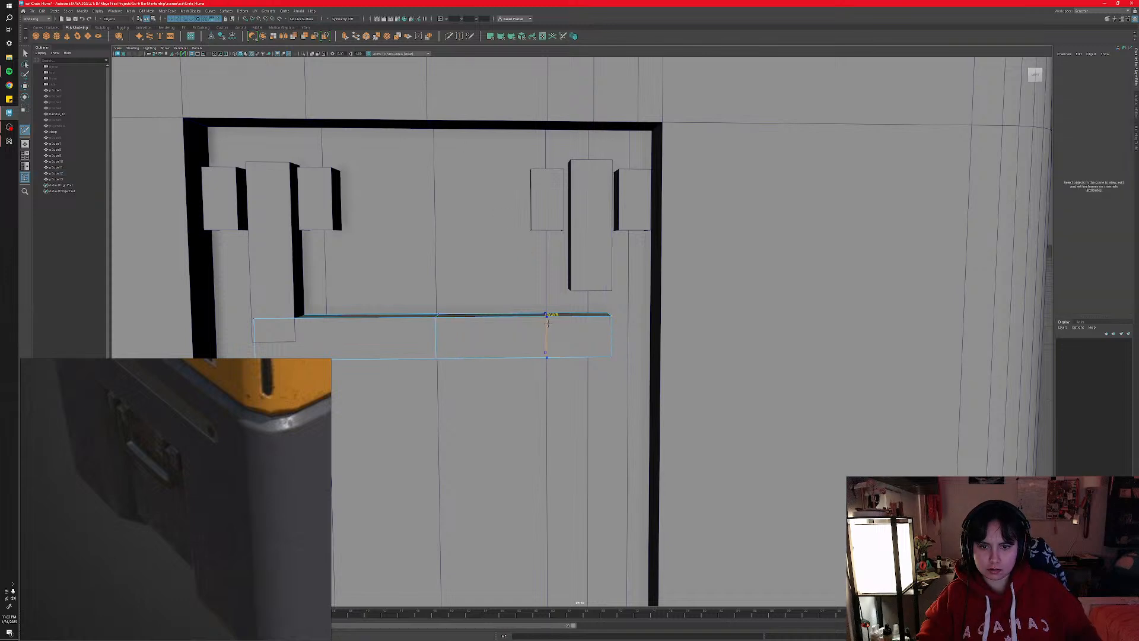
key("w")
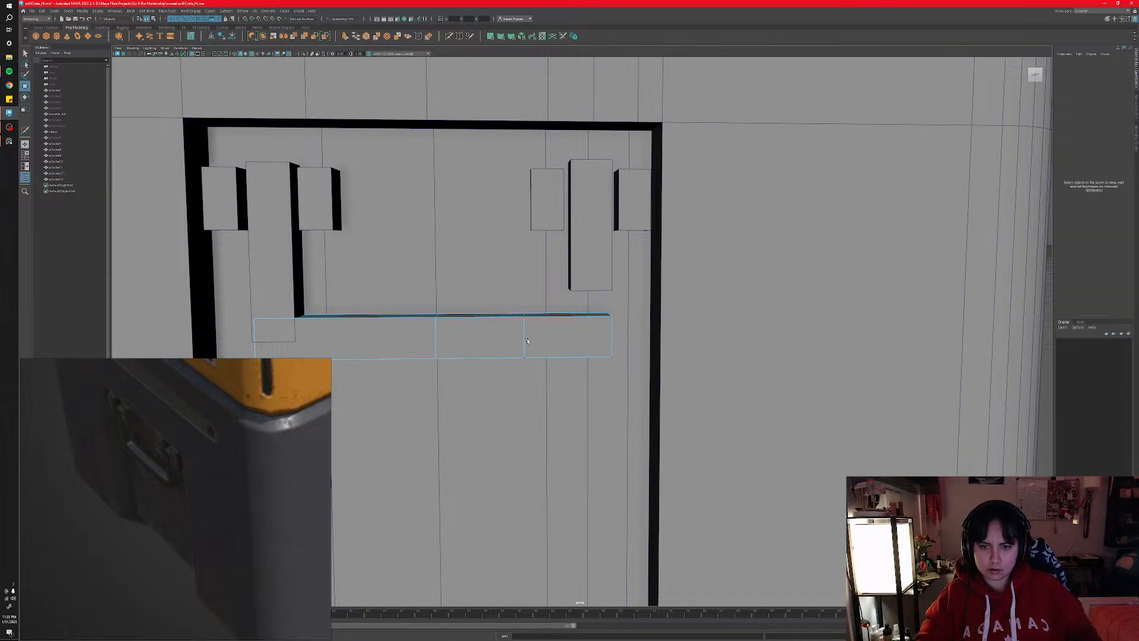
- Snap the bar's right-half edge loop sideways to line up with the inner edge of the right upright arm
right_click(526, 340)
left_click(527, 324)
left_click(524, 334)
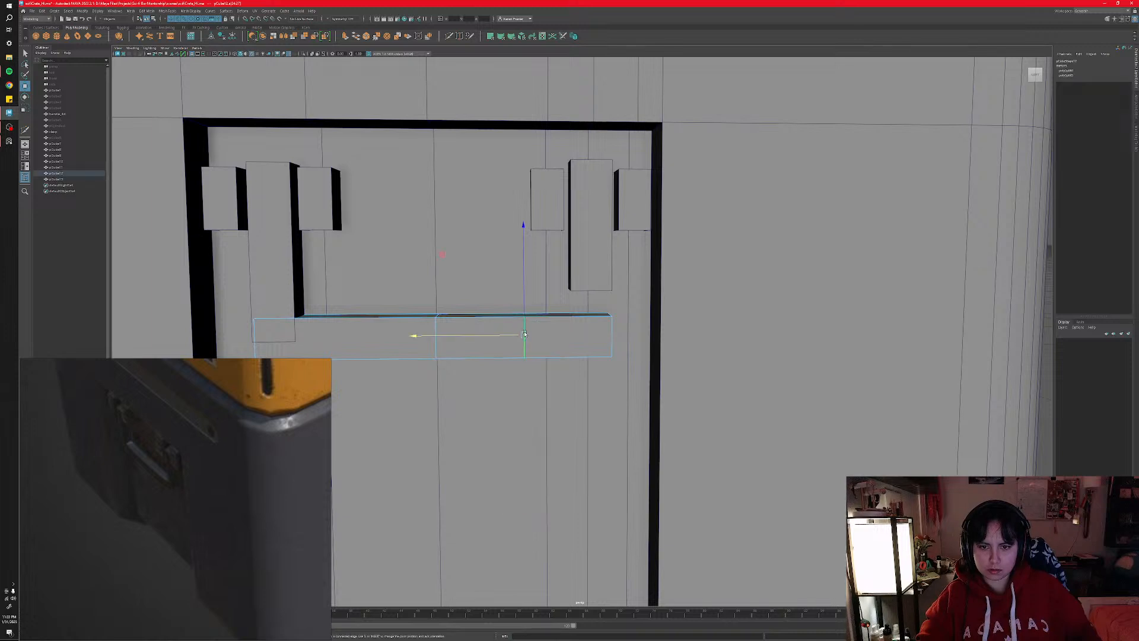
left_click_drag(518, 338, 568, 337)
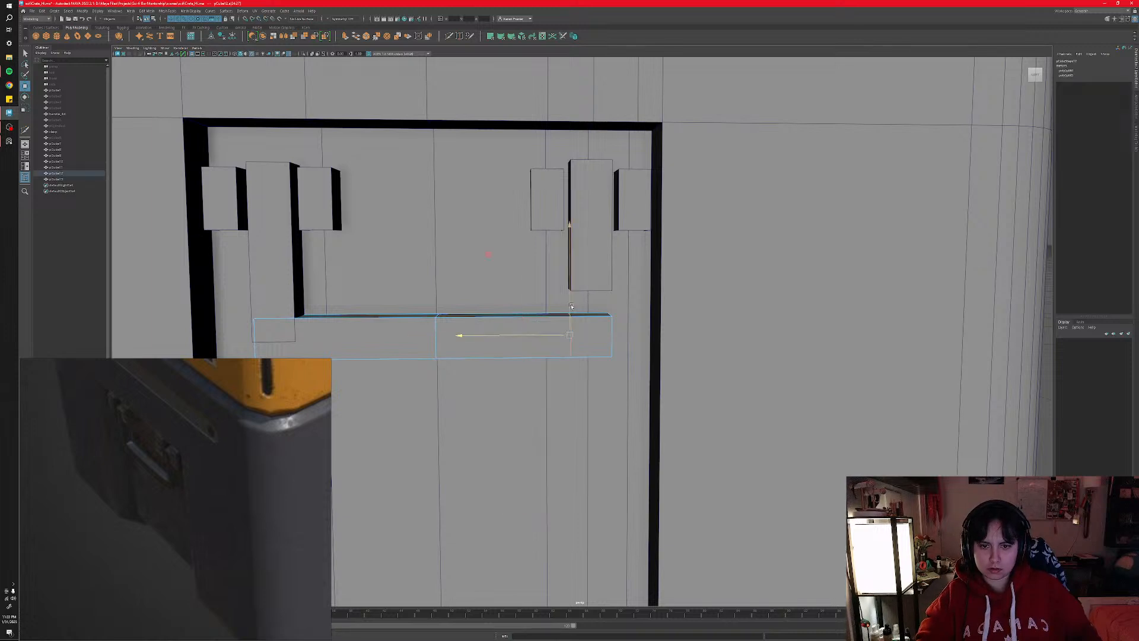
- Delete the separate vertical block above the right end of the handle's horizontal bar
middle_click_drag(567, 326, 486, 350, "alt")
scroll(474, 297, "up", 3)
middle_click_drag(465, 261, 491, 256, "alt")
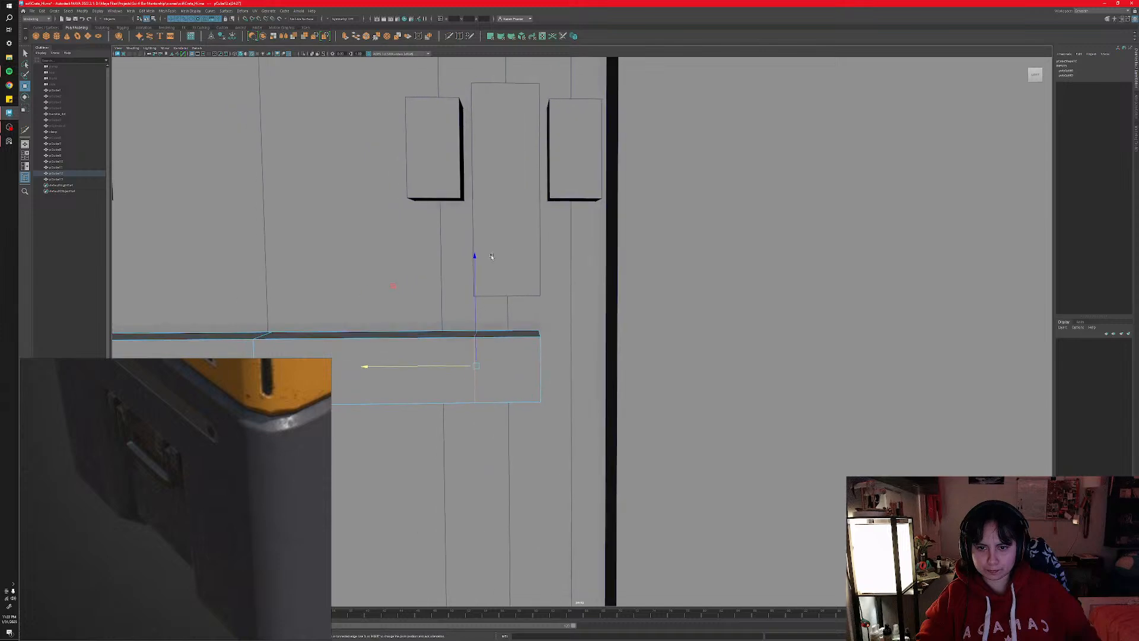
right_click_drag(503, 253, 528, 240)
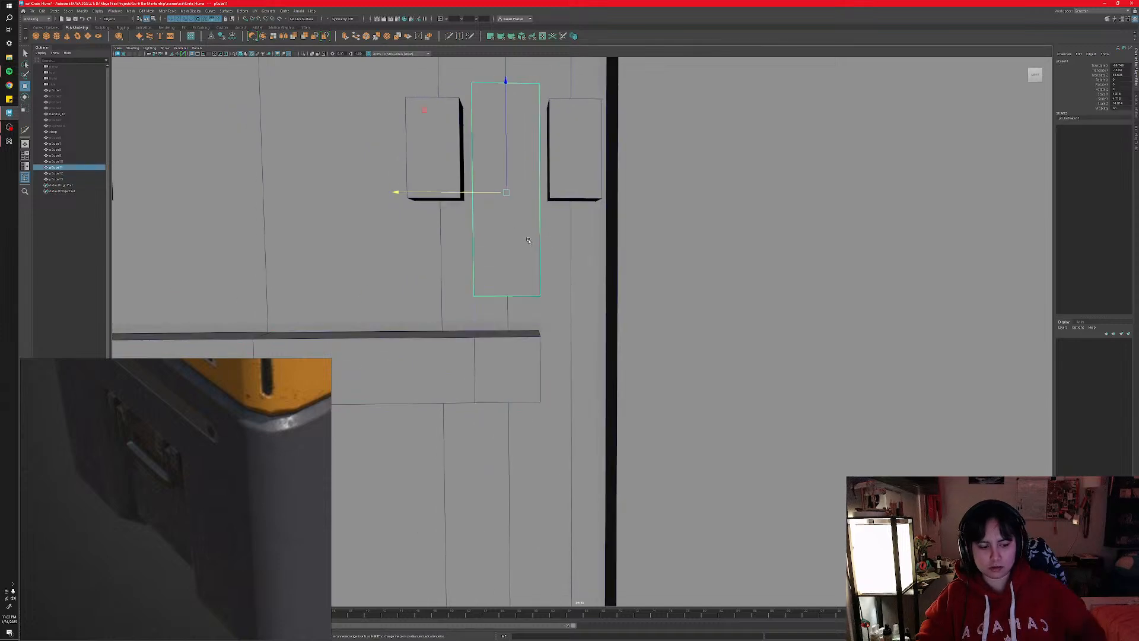
key("Delete")
- Extrude the top face at the bar's right end upward between the two bracket blocks to form the handle's vertical arm
right_click_drag(509, 332, 509, 356)
left_click(510, 333)
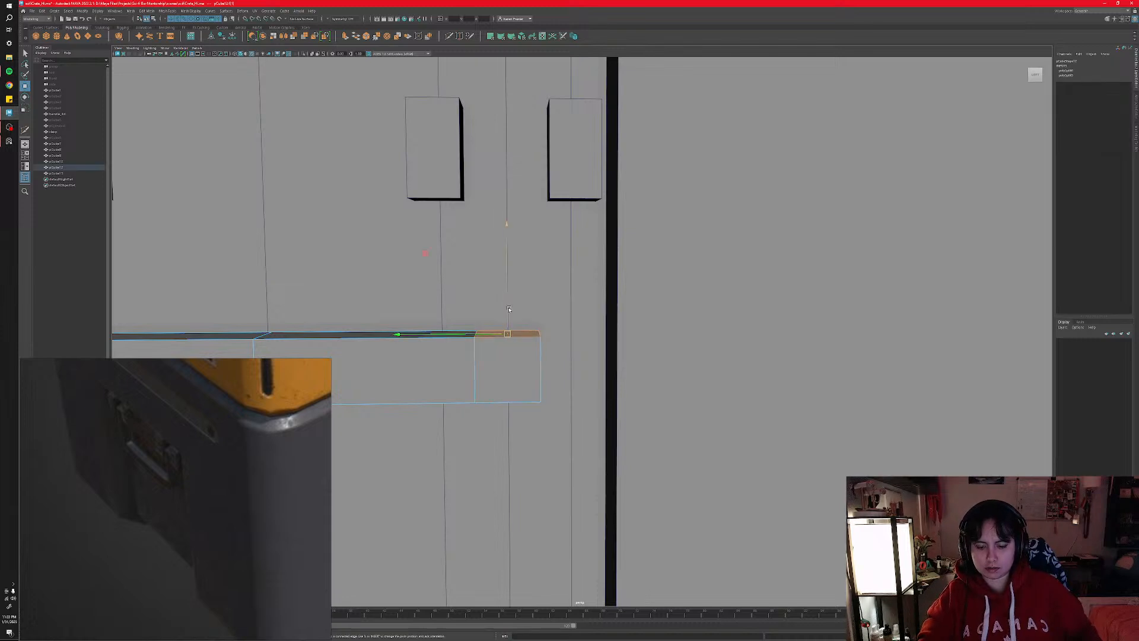
left_click_drag(508, 316, 509, 89, "shift")
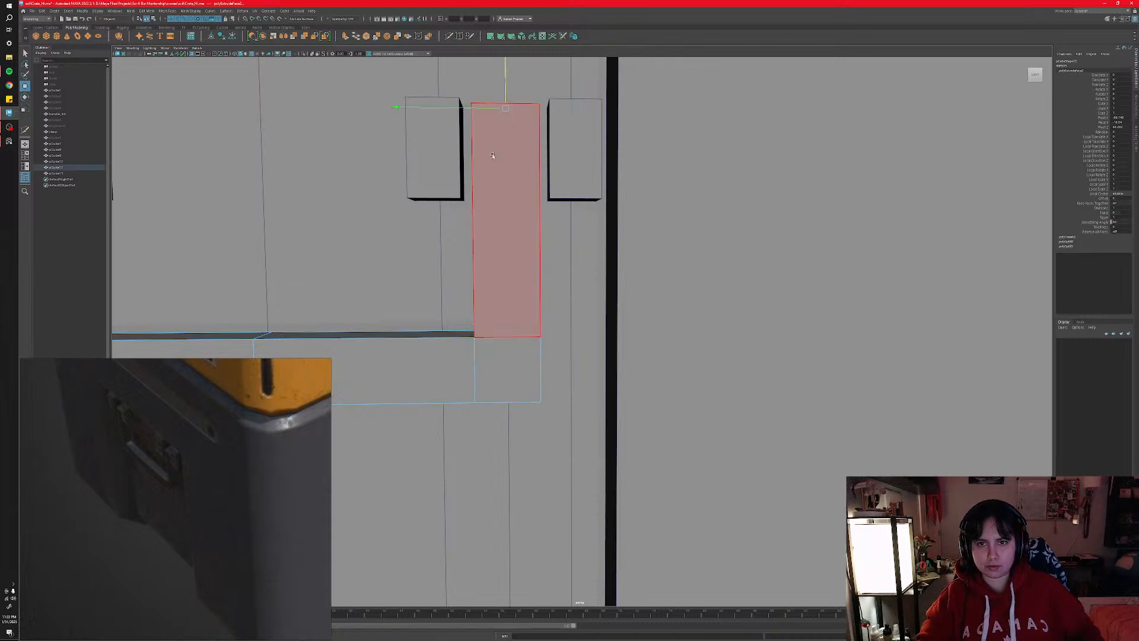
middle_click_drag(509, 113, 515, 204, "alt")
left_click_drag(513, 233, 512, 214)
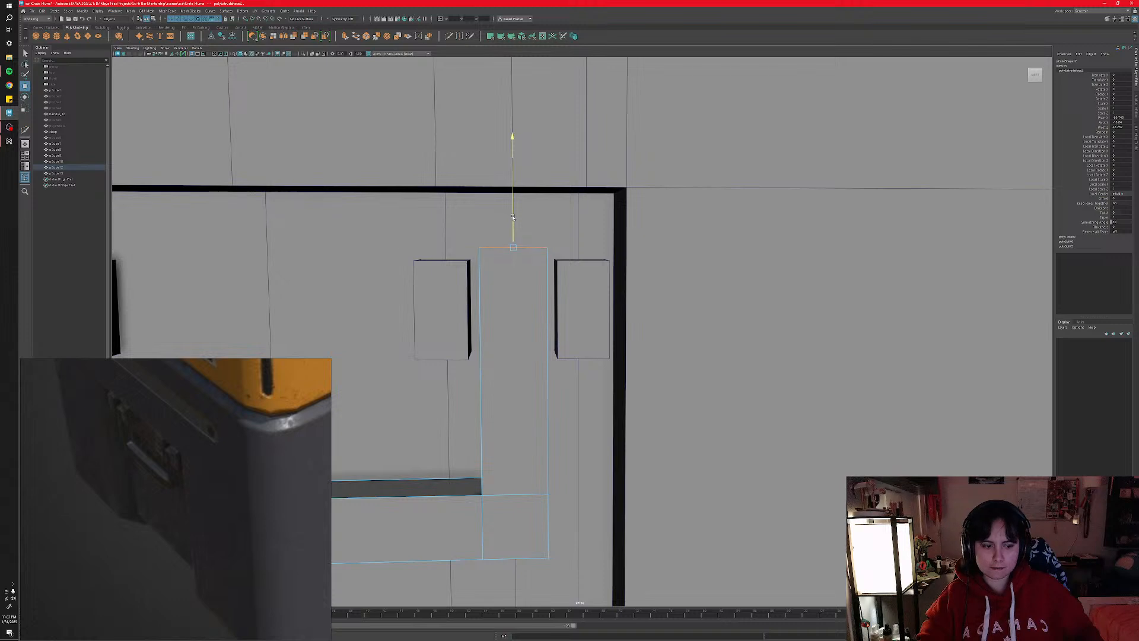
- Isolate the L-shaped handle mesh in the view and frame its lower right corner
middle_click_drag(469, 377, 544, 282, "alt")
middle_click_drag(551, 454, 569, 352, "alt")
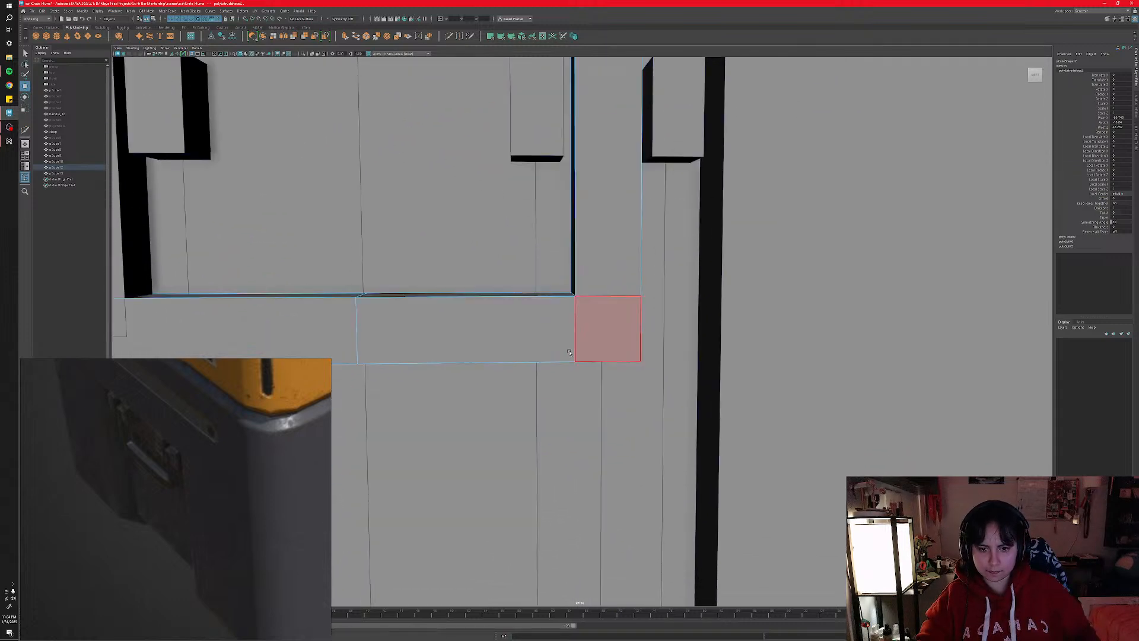
left_click_drag(569, 353, 585, 292, "alt")
right_click(610, 288)
left_click(611, 303)
left_click(558, 282)
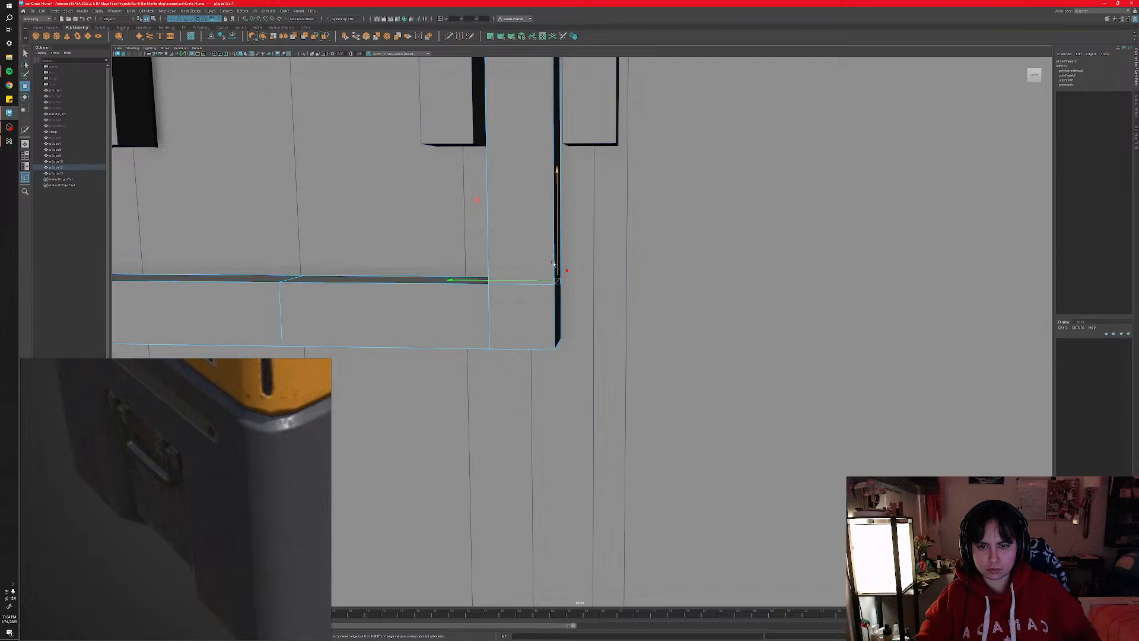
right_click_drag(518, 336, 540, 323)
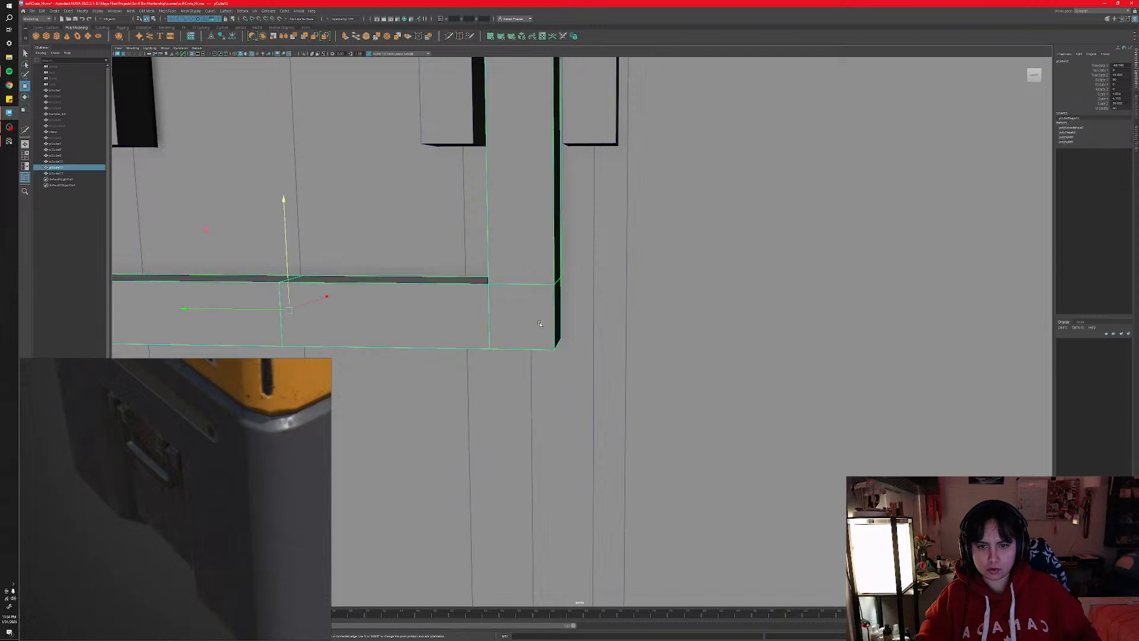
left_click(303, 54)
left_click_drag(481, 261, 515, 312, "alt")
middle_click_drag(516, 312, 386, 254, "alt")
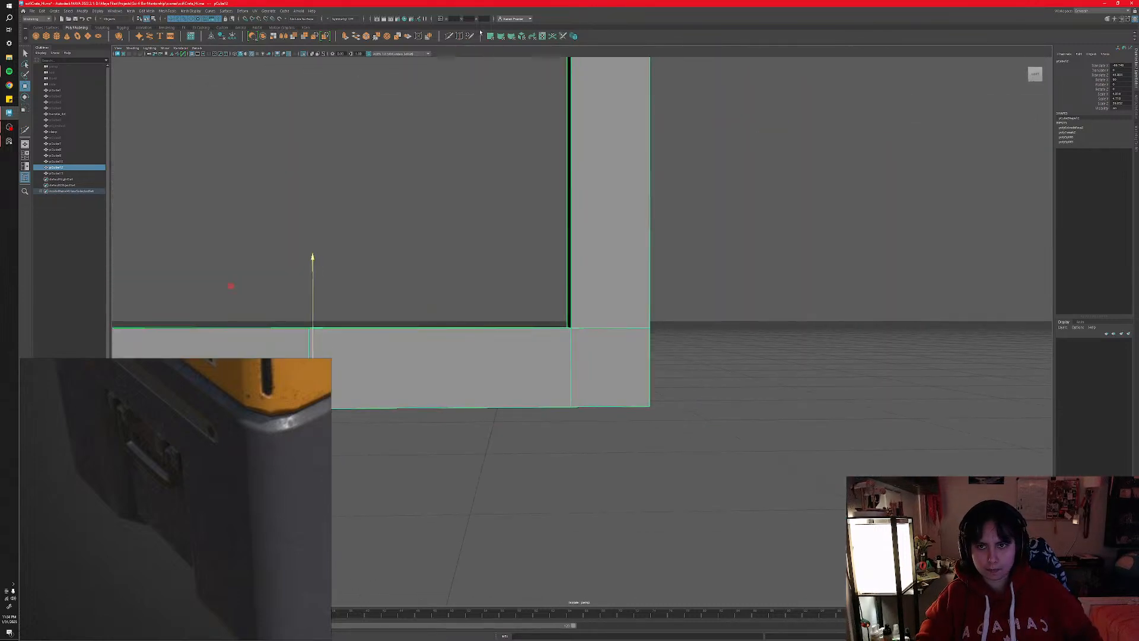
- Cut a diagonal edge with Multi-Cut from the inner to the outer corner on the handle's front and back faces
left_click(449, 38)
left_click(572, 327)
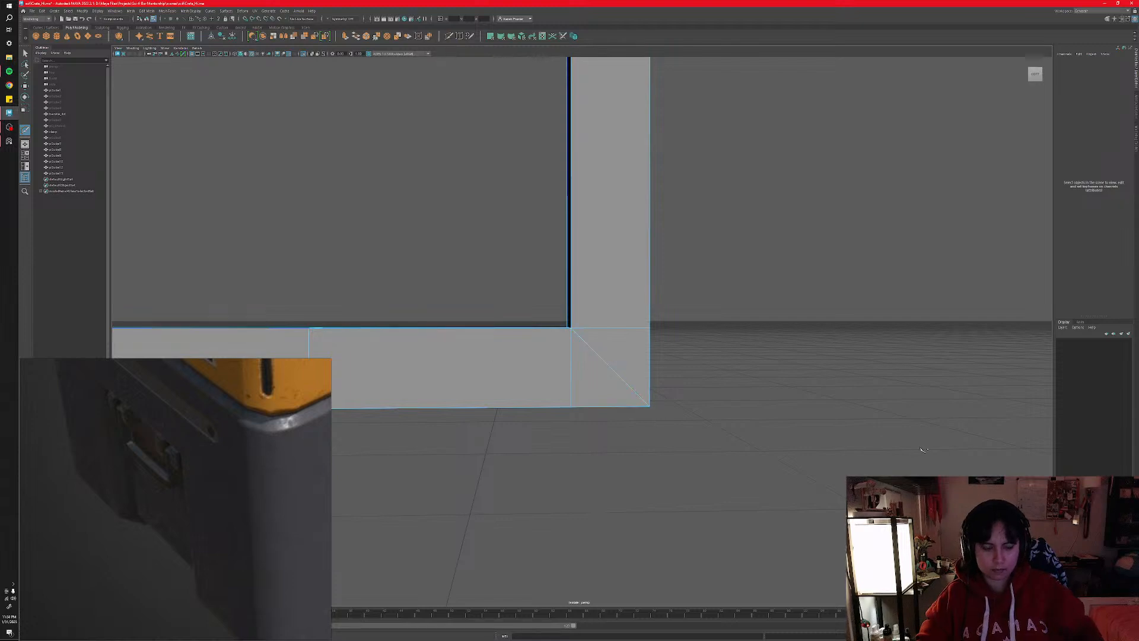
left_click_drag(604, 407, 580, 290, "alt")
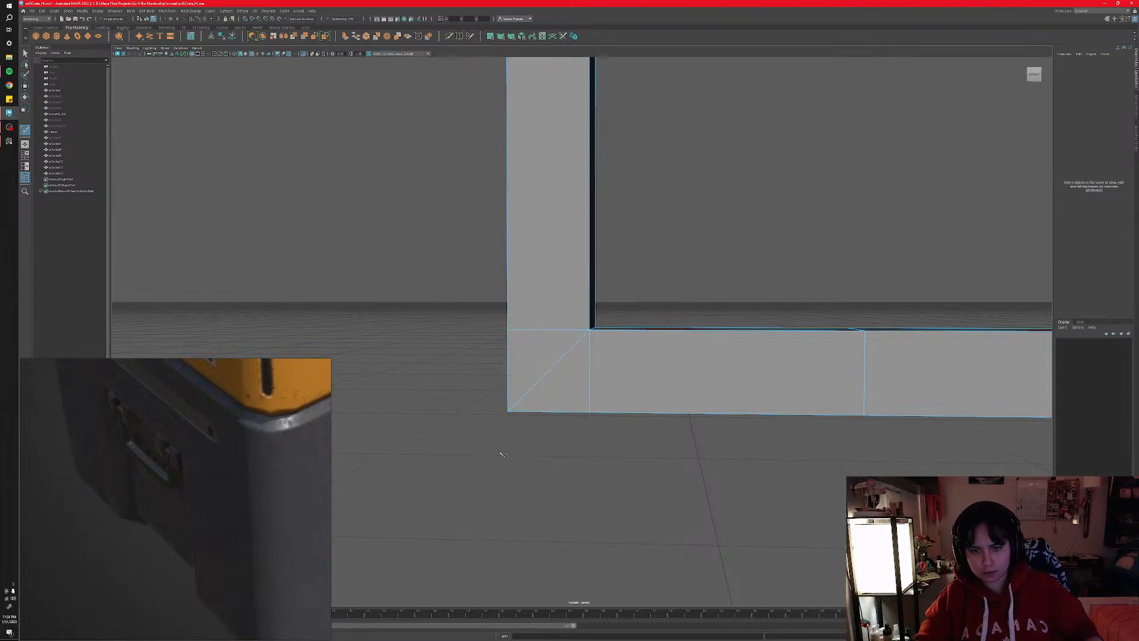
left_click_drag(504, 454, 661, 453, "alt")
- Delete the straight edges beside the corner diagonal so only the mitred edge remains, and return to object mode
key("q")
right_click(626, 375)
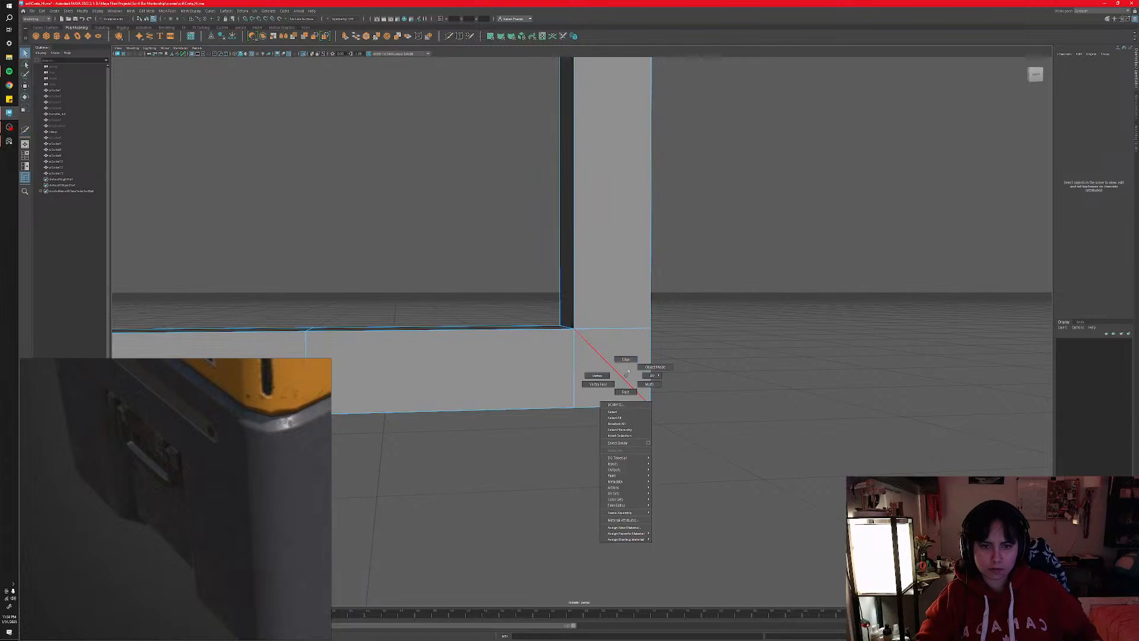
left_click(625, 359)
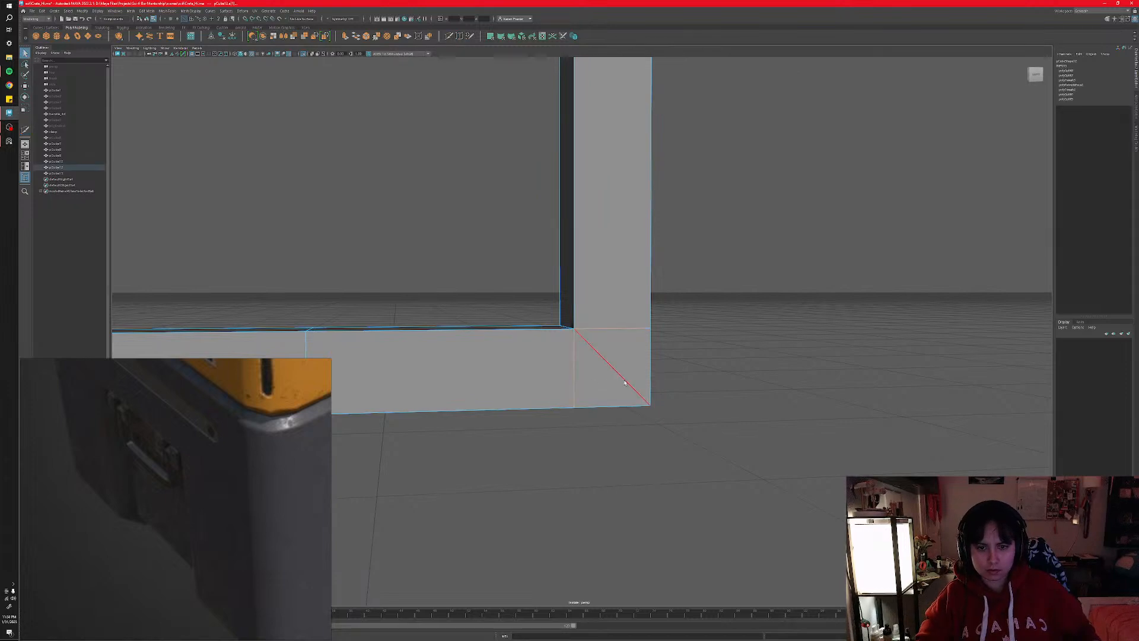
mouse_move(624, 382)
left_mouse_down("alt")
mouse_move(527, 389)
mouse_move(609, 398)
left_mouse_up("alt")
key("ctrl+z")
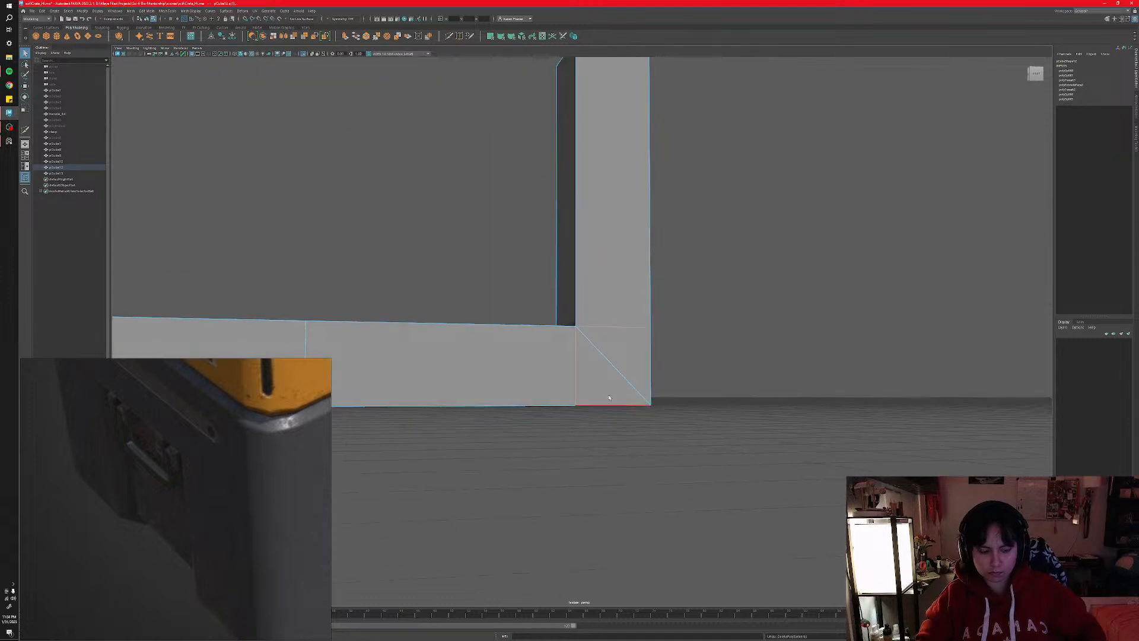
key("ctrl+Delete")
right_click_drag(604, 399, 632, 385)
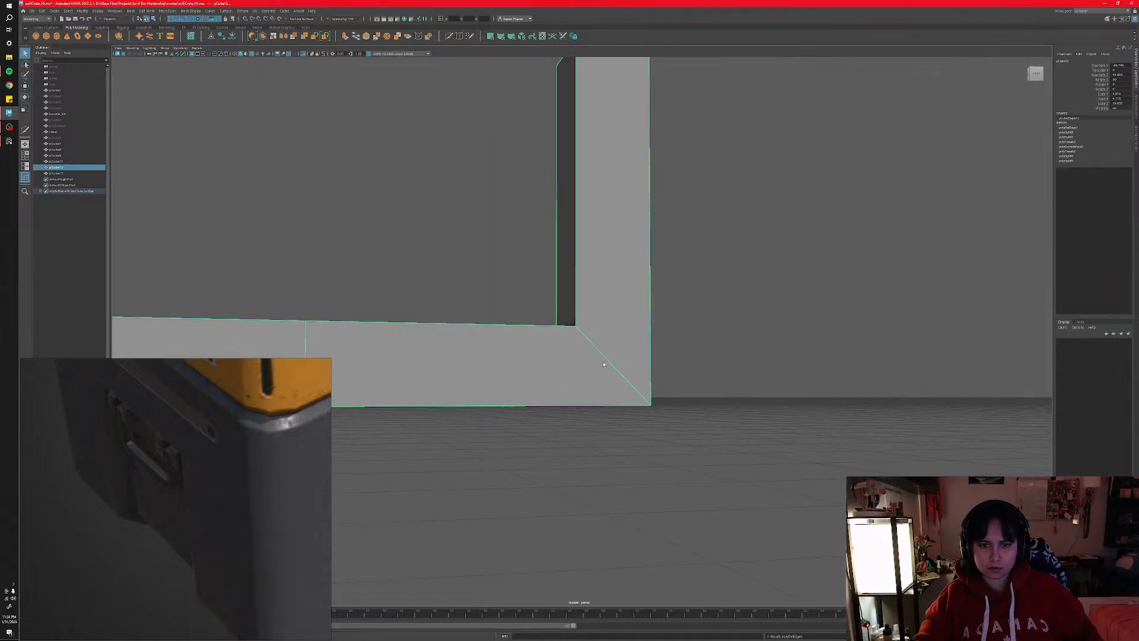
- Turn off isolation to show the whole crate again, and zoom the reference image in on its handle
left_click_drag(560, 267, 550, 285, "alt")
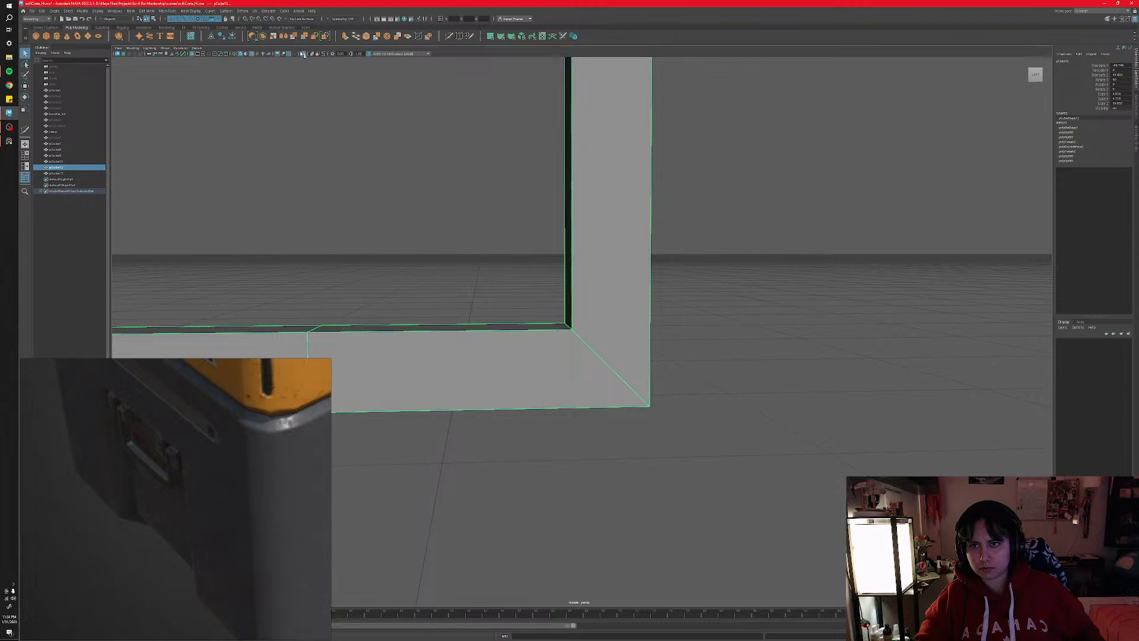
left_click(303, 54)
scroll(547, 393, "down", 6)
scroll(539, 388, "up", 4)
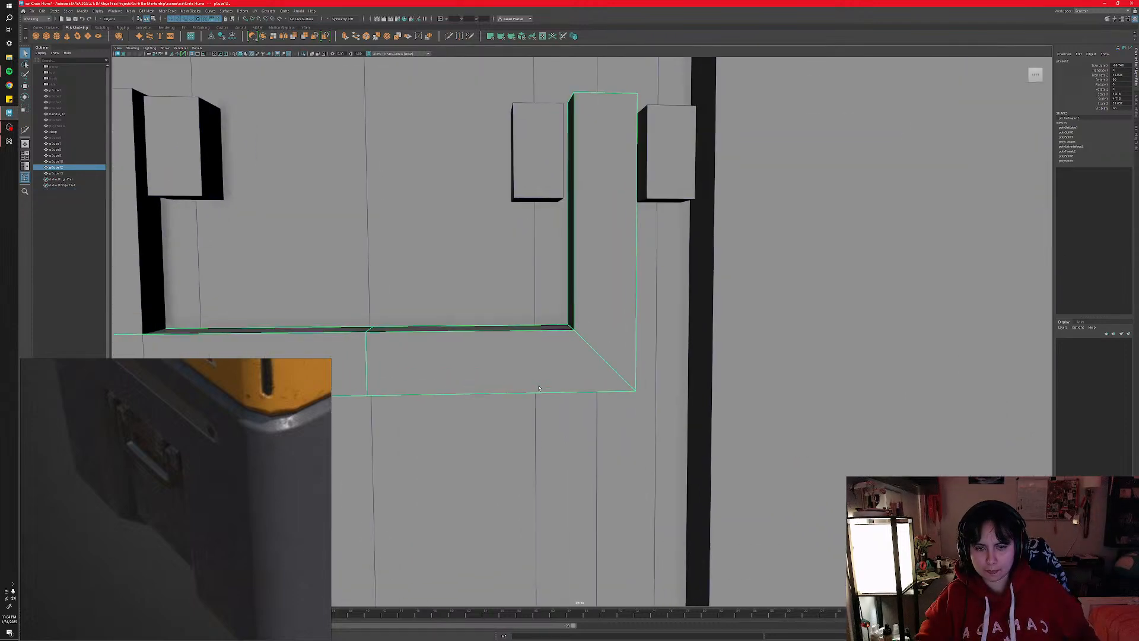
middle_click_drag(469, 361, 475, 427, "alt")
mouse_move(502, 386)
left_mouse_down("alt")
mouse_move(487, 411)
mouse_move(505, 392)
left_mouse_up("alt")
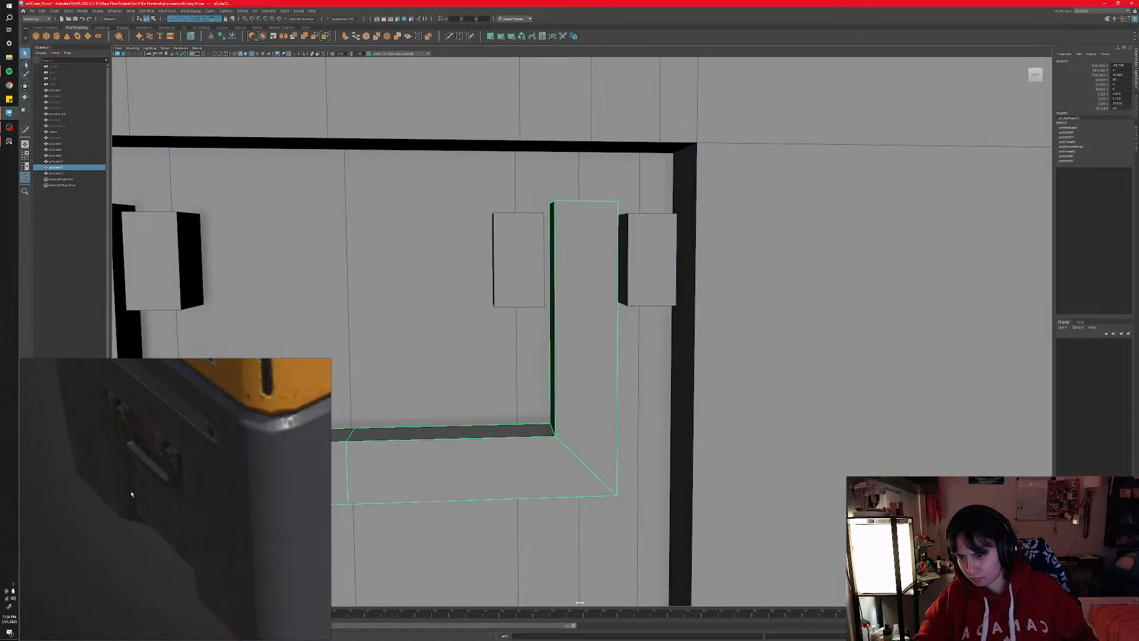
scroll(132, 496, "up", 5)
scroll(190, 472, "down", 2)
scroll(194, 470, "down", 2)
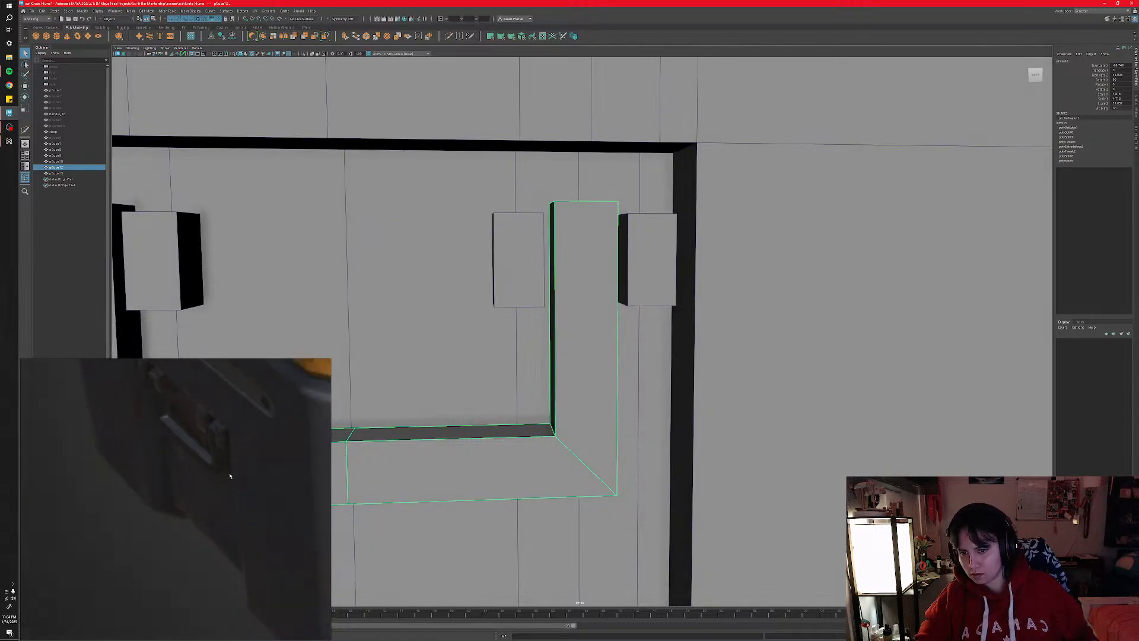
- Insert lengthwise edge loops with Multi-Cut along the middle of the handle's front and side faces
left_click_drag(530, 339, 564, 347, "alt")
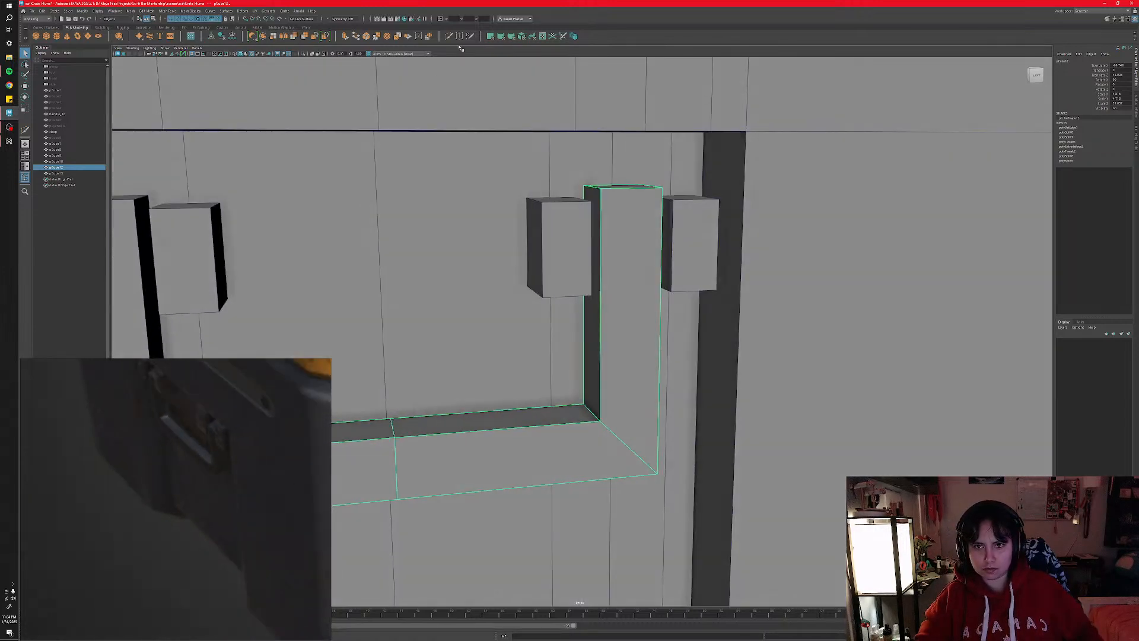
left_click(600, 420)
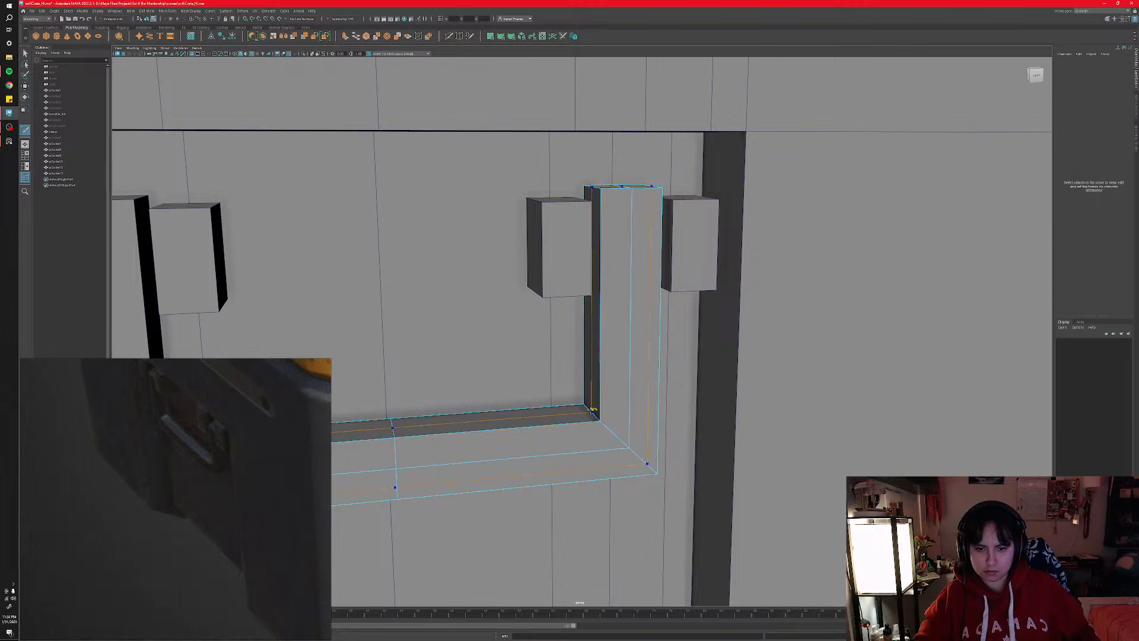
left_click(591, 410, "ctrl")
left_click_drag(596, 438, 563, 441, "alt")
middle_click_drag(544, 456, 575, 442, "alt")
key("q")
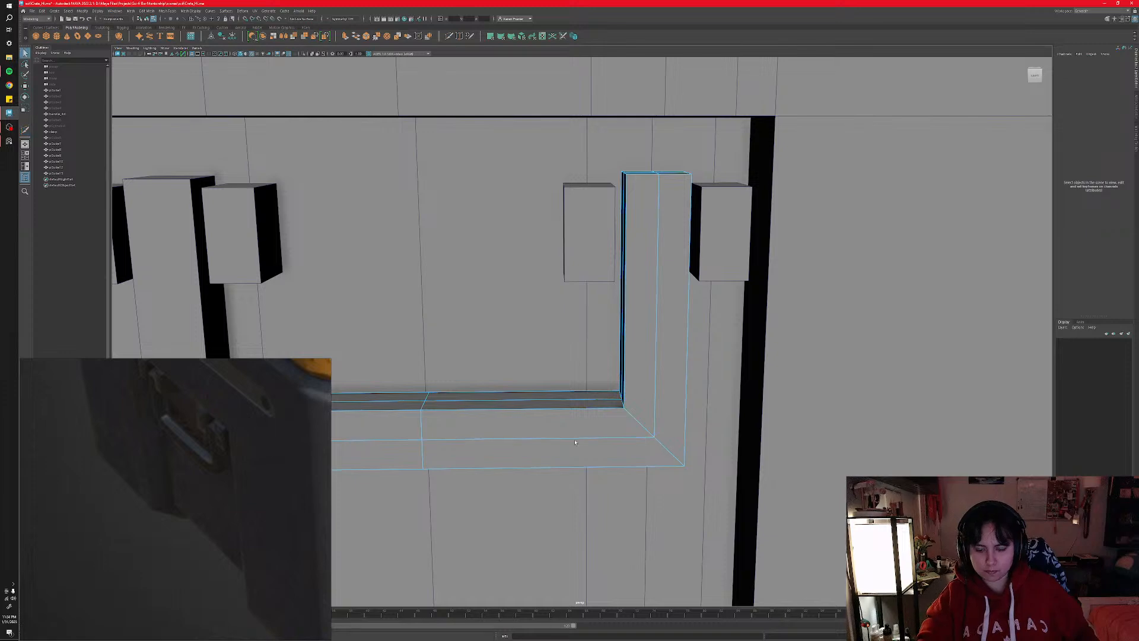
- Select the inner front edges running along the handle's bar and vertical arm, and activate the Move tool
mouse_move(548, 440)
left_mouse_down("alt")
mouse_move(571, 442)
mouse_move(549, 435)
mouse_move(547, 412)
mouse_move(546, 428)
mouse_move(564, 433)
mouse_move(545, 439)
mouse_move(561, 425)
left_mouse_up("alt")
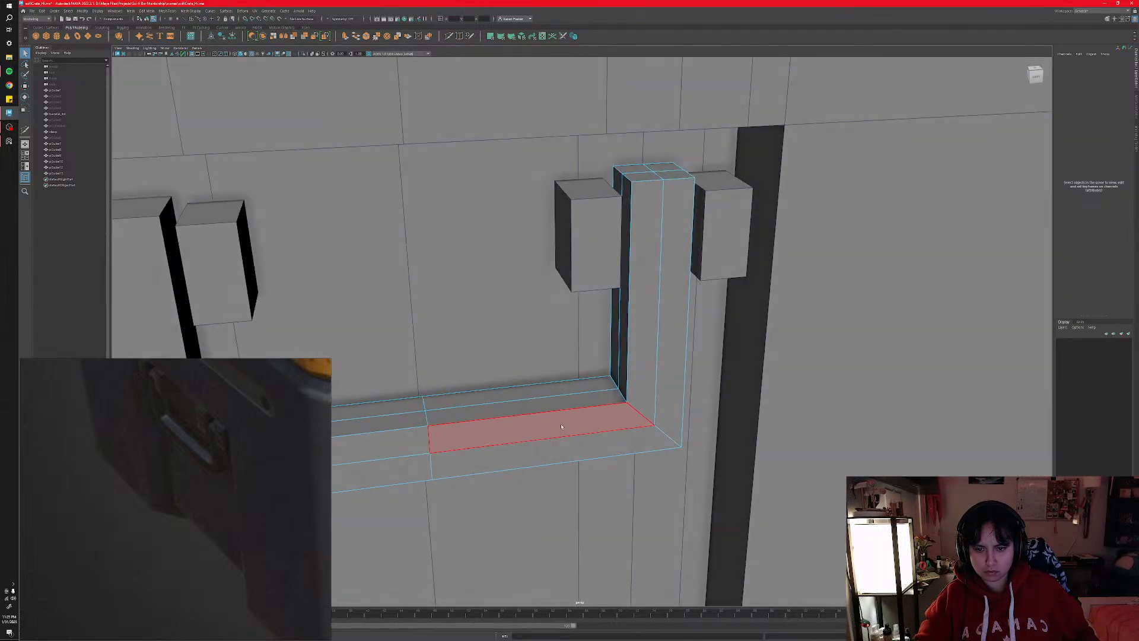
right_click(561, 425)
right_click_drag(560, 417, 561, 409)
left_click(560, 410)
left_click_drag(559, 440, 601, 444, "alt")
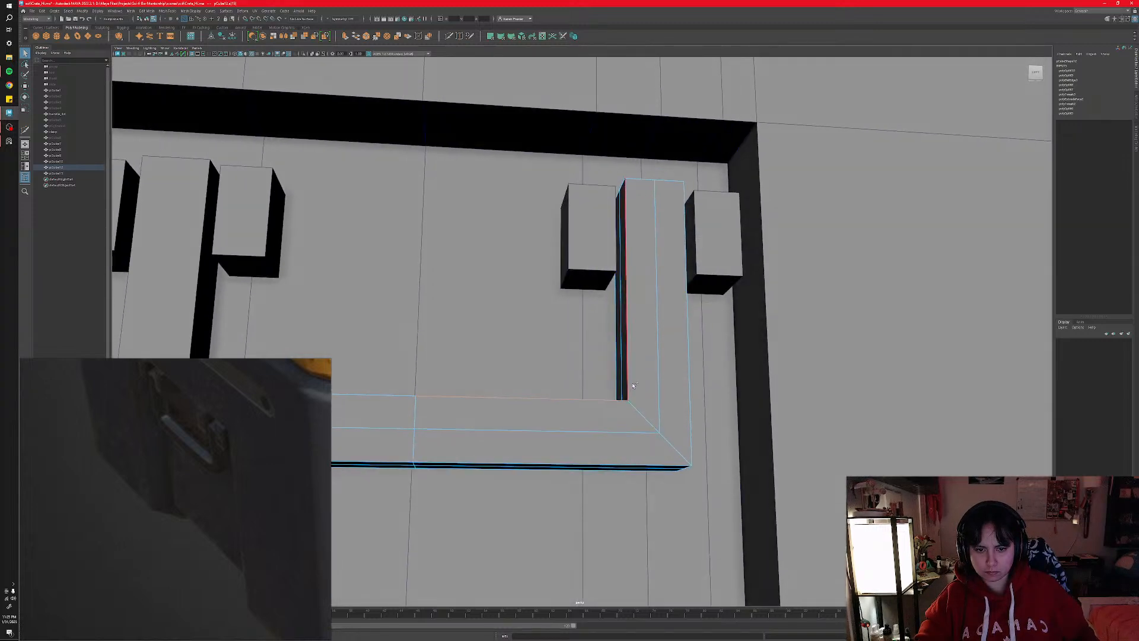
mouse_move(630, 386)
left_mouse_down("alt")
mouse_move(599, 427)
mouse_move(570, 403)
left_mouse_up("alt")
key("w")
scroll(596, 436, "up", 2)
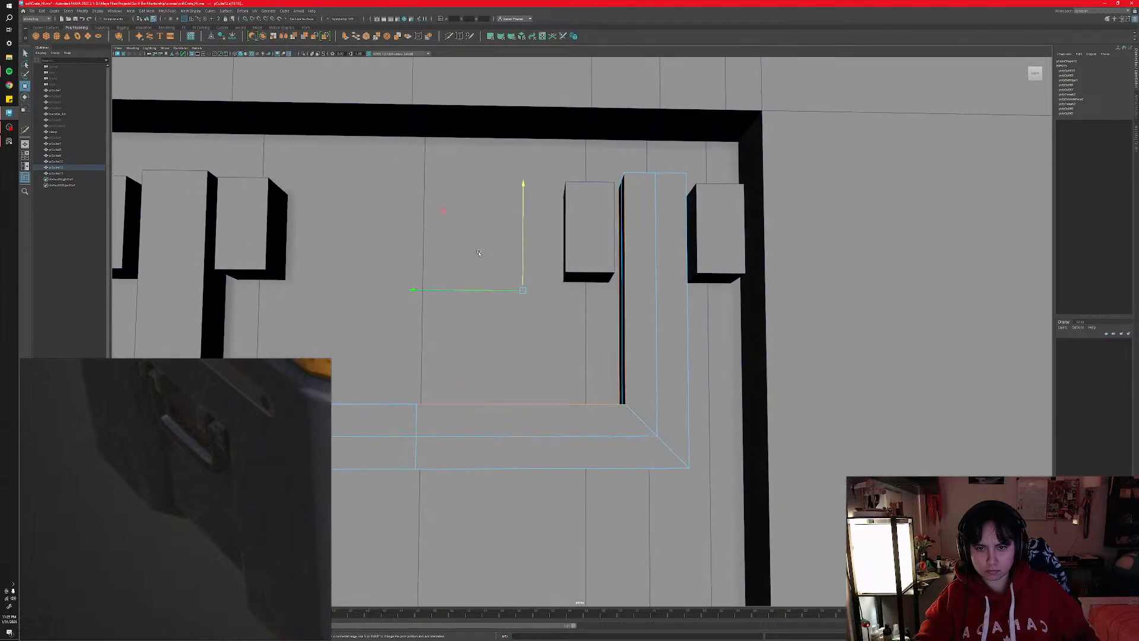
- Try to move the selected inner front edges outward toward the handle's centre line
middle_click_drag(443, 210, 445, 212)
middle_click_drag(451, 217, 454, 222)
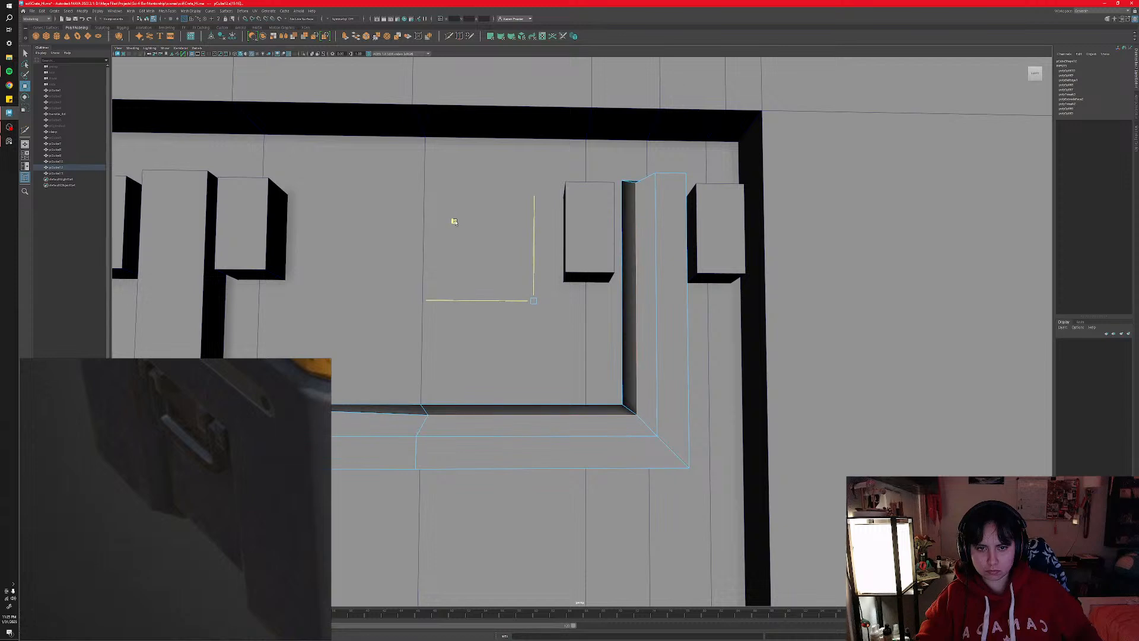
key("ctrl+z")
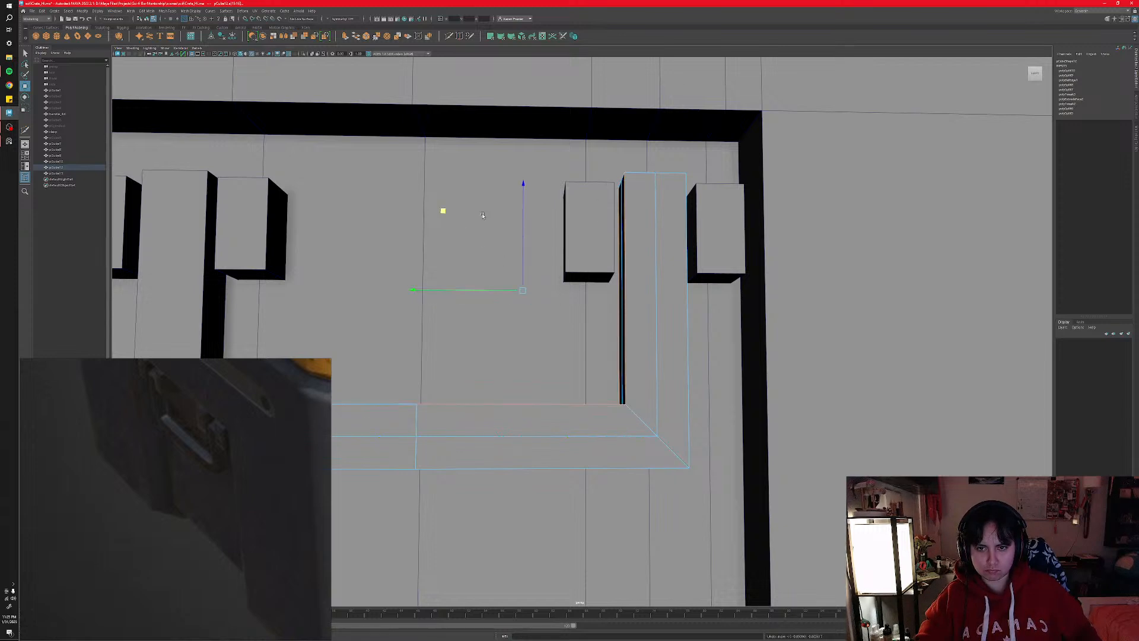
middle_click_drag(443, 212, 453, 222)
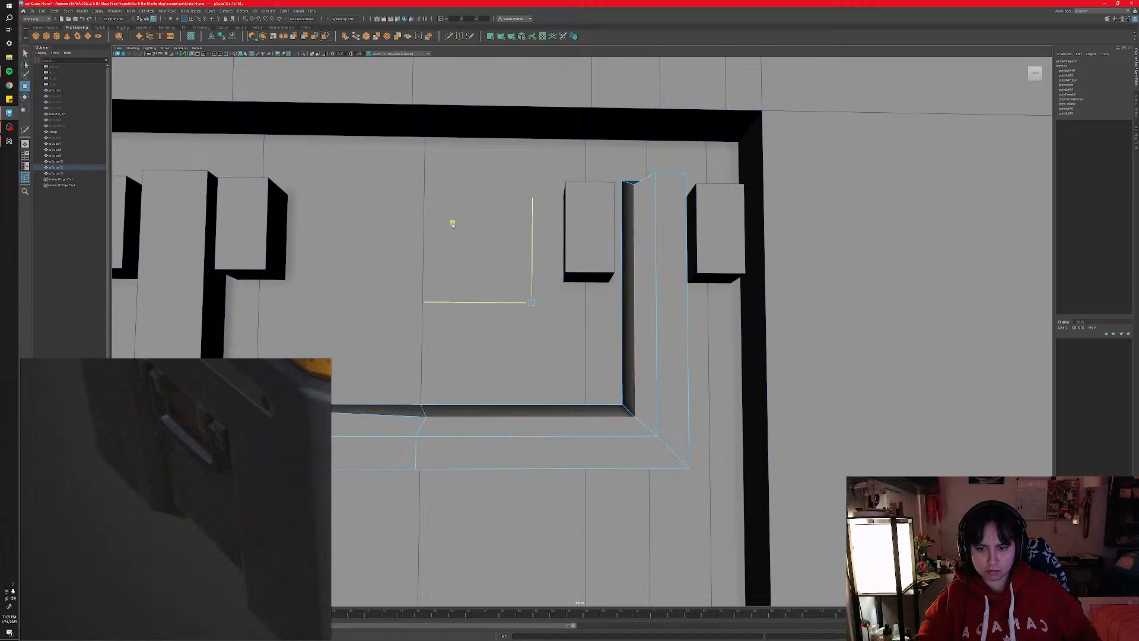
mouse_move(475, 351)
left_mouse_down("alt")
mouse_move(471, 376)
mouse_move(473, 361)
left_mouse_up("alt")
key("ctrl+z")
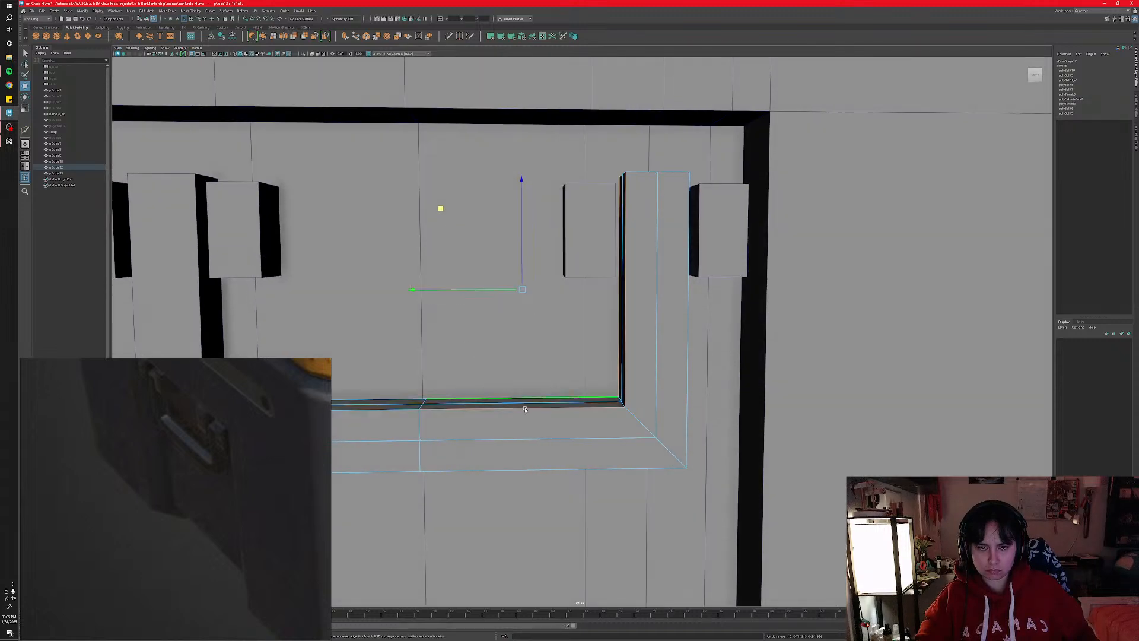
- Slide the handle's inner and outer front edges toward its centre line with the Slide Edge tool to bevel the profile
left_click_drag(525, 409, 540, 421, "alt")
right_click_drag(541, 421, 548, 417, "shift")
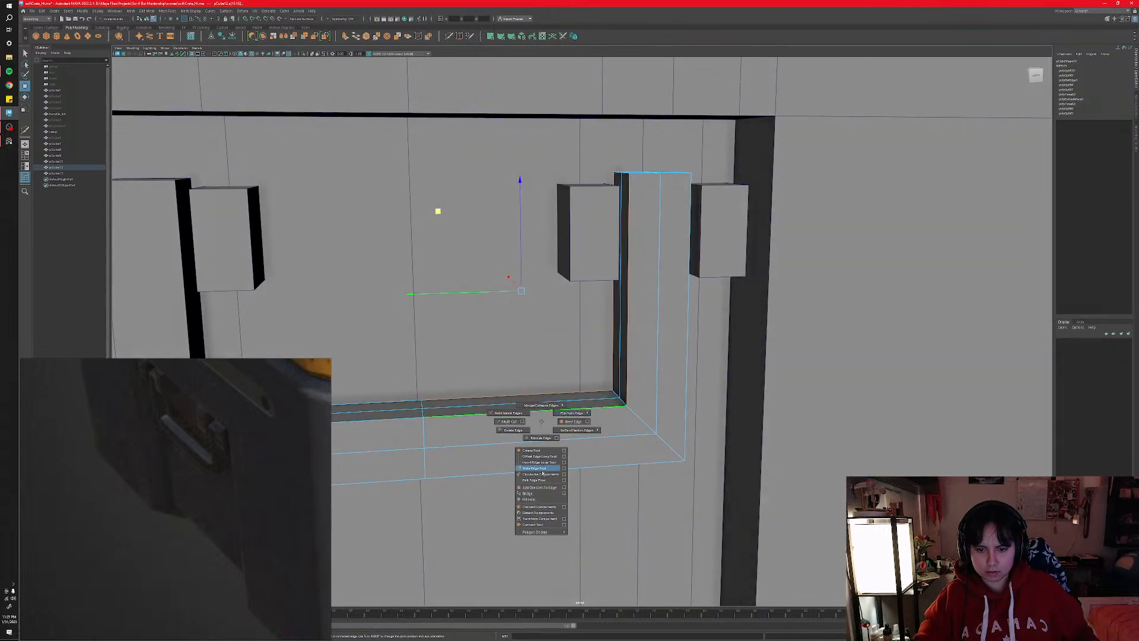
right_click_drag(541, 472, 541, 470, "shift")
middle_click_drag(572, 417, 614, 423)
left_click_drag(615, 423, 604, 456, "alt")
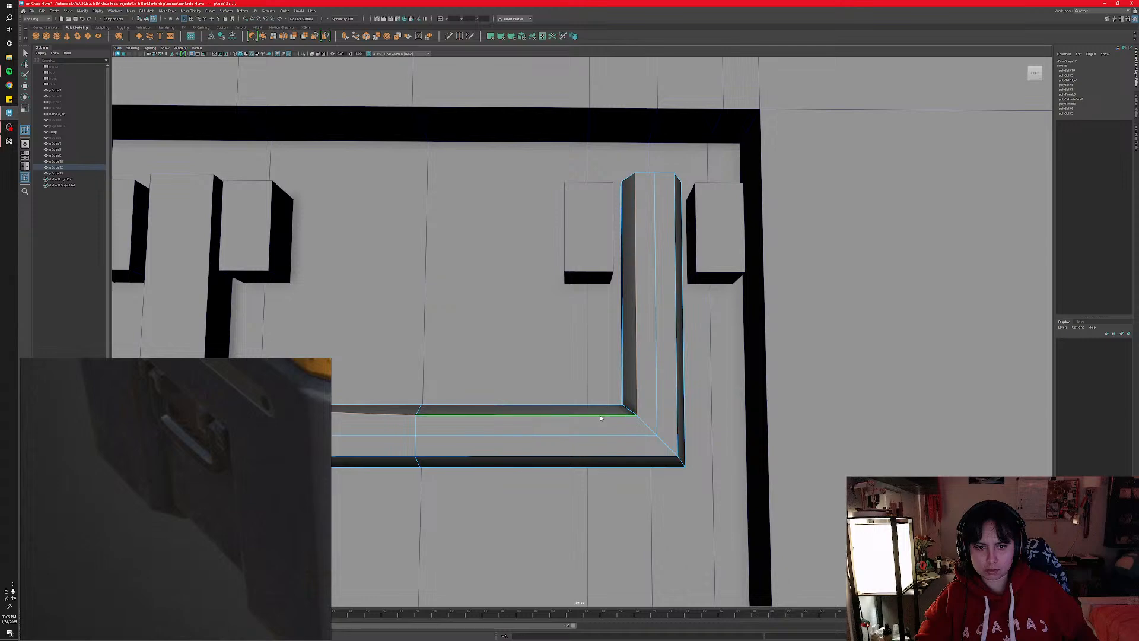
left_click_drag(588, 419, 607, 441, "alt")
key("ctrl+z")
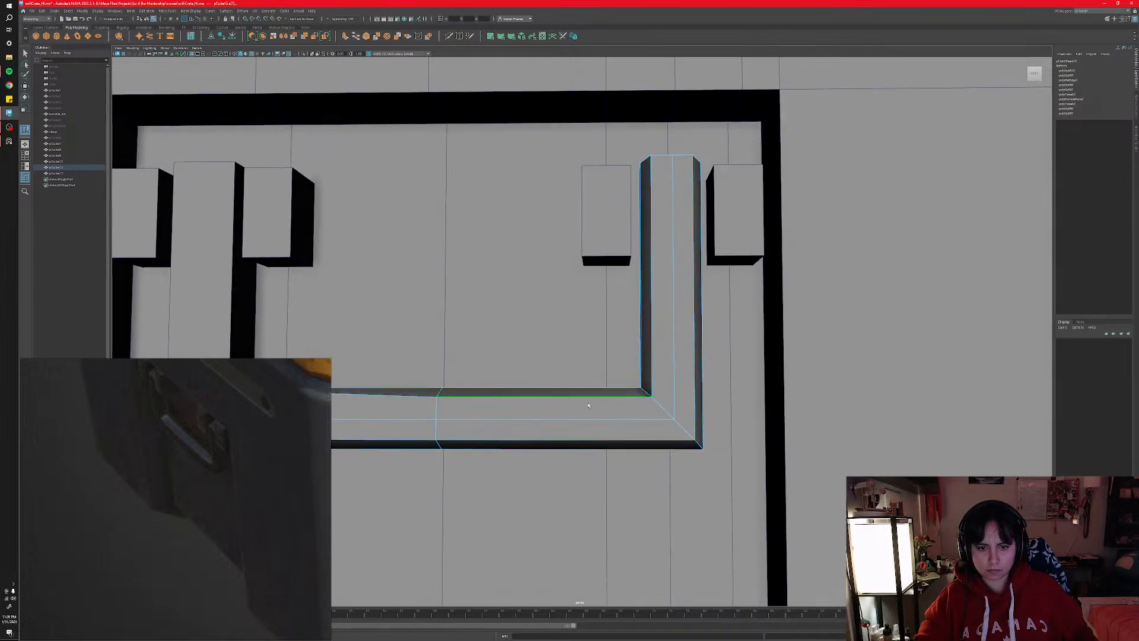
- Select the rear inner edges along the handle's bar and activate the Move tool
left_click_drag(586, 420, 531, 412, "alt")
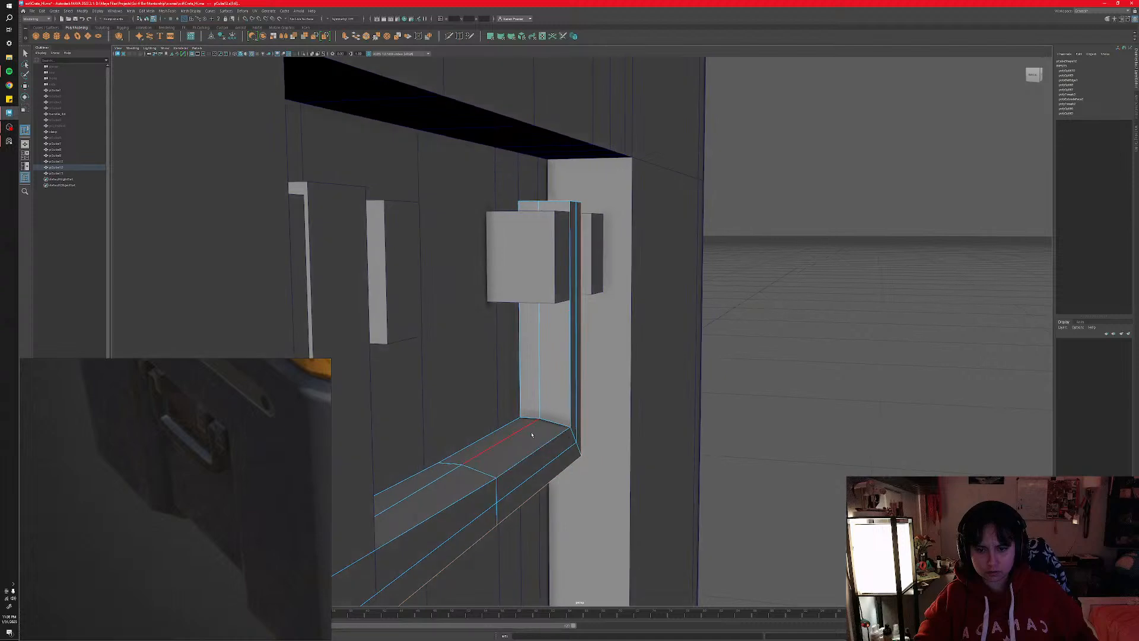
left_click(509, 428)
key("w")
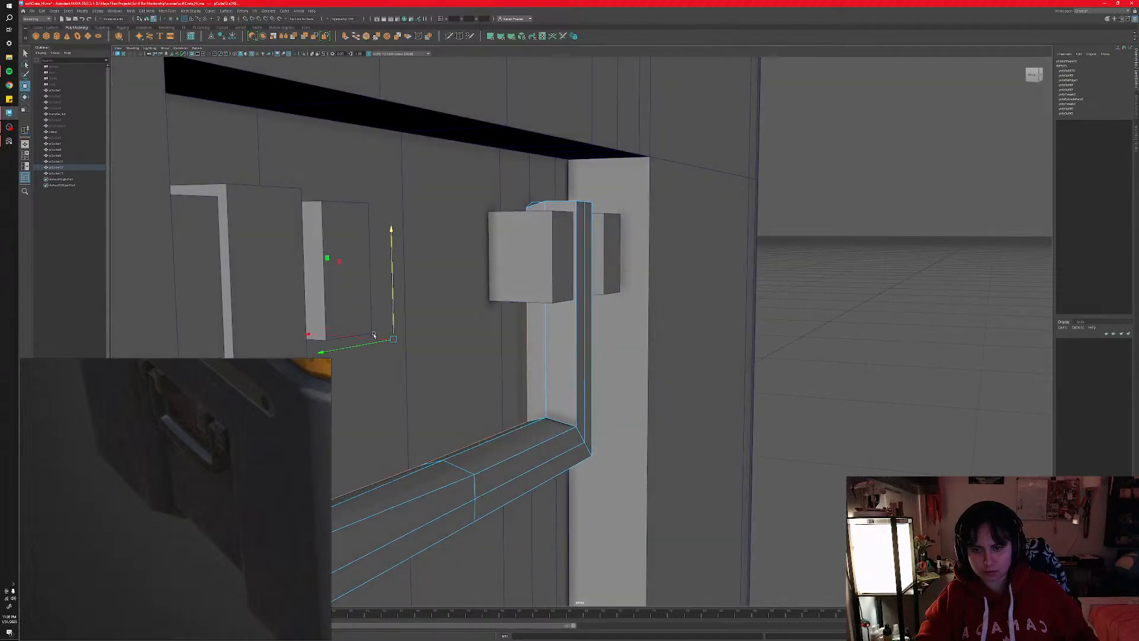
left_click_drag(365, 340, 525, 404, "alt")
middle_click_drag(634, 242, 601, 305, "alt")
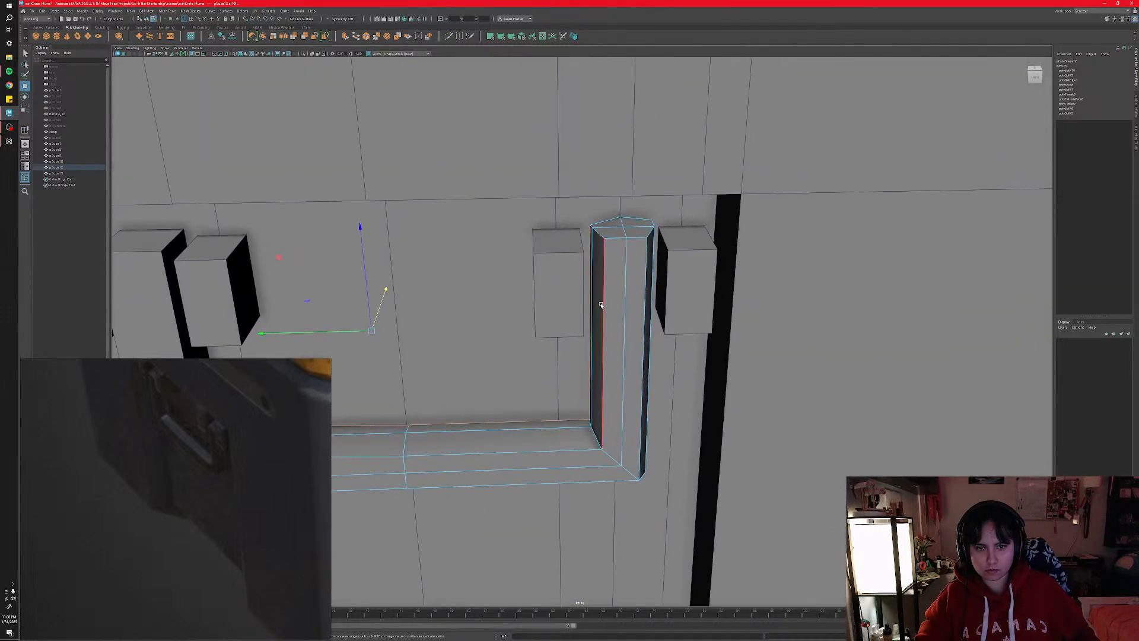
- Return to object selection and isolate the handle mesh in the viewport
right_click_drag(615, 289, 600, 266)
left_click_drag(599, 266, 634, 351, "alt")
key("ctrl+1")
right_click_drag(634, 352, 641, 403, "alt")
left_click_drag(642, 402, 578, 360, "alt")
right_click(576, 361)
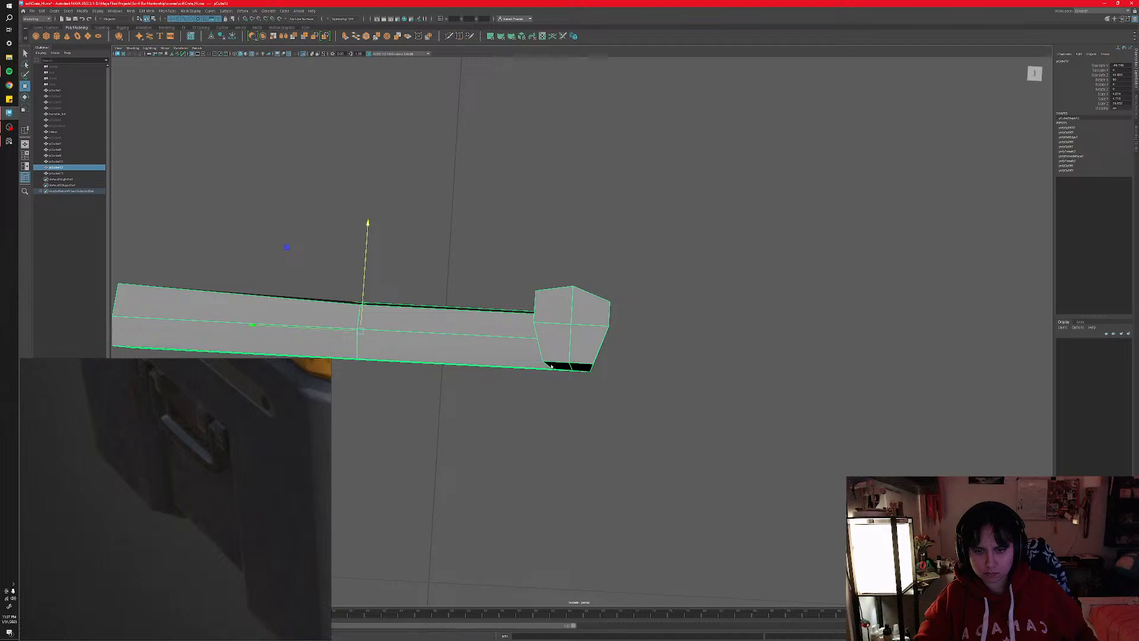
- Move a rear corner edge run of the handle forward along the depth axis to bevel the back of the profile
right_click_drag(551, 367, 549, 347)
left_click_drag(548, 383, 570, 388, "alt")
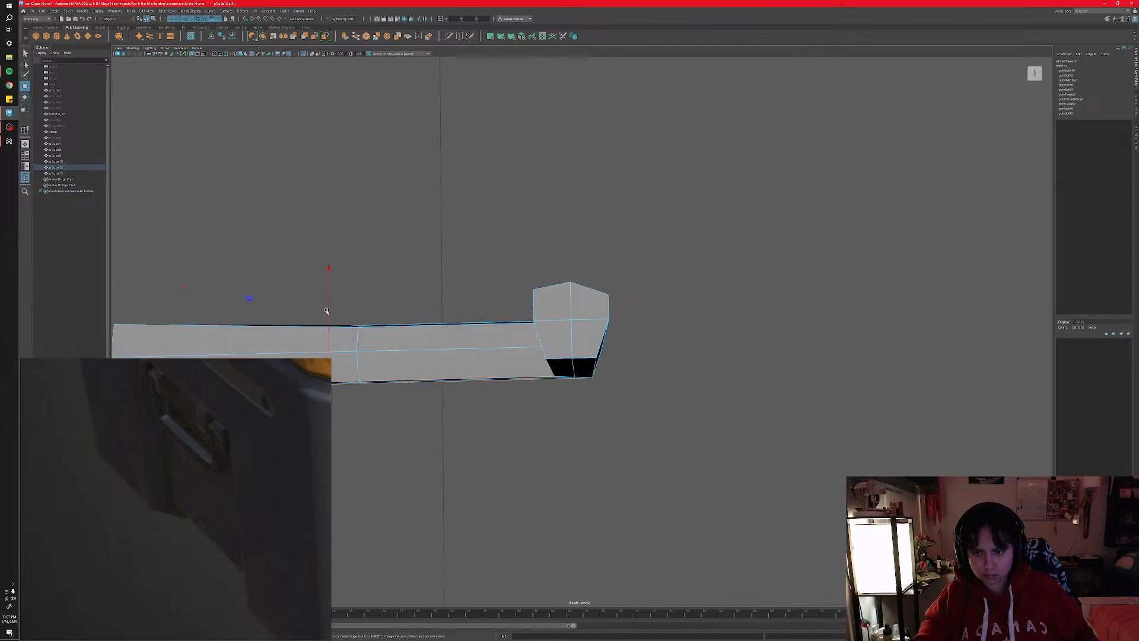
left_click_drag(327, 311, 328, 304)
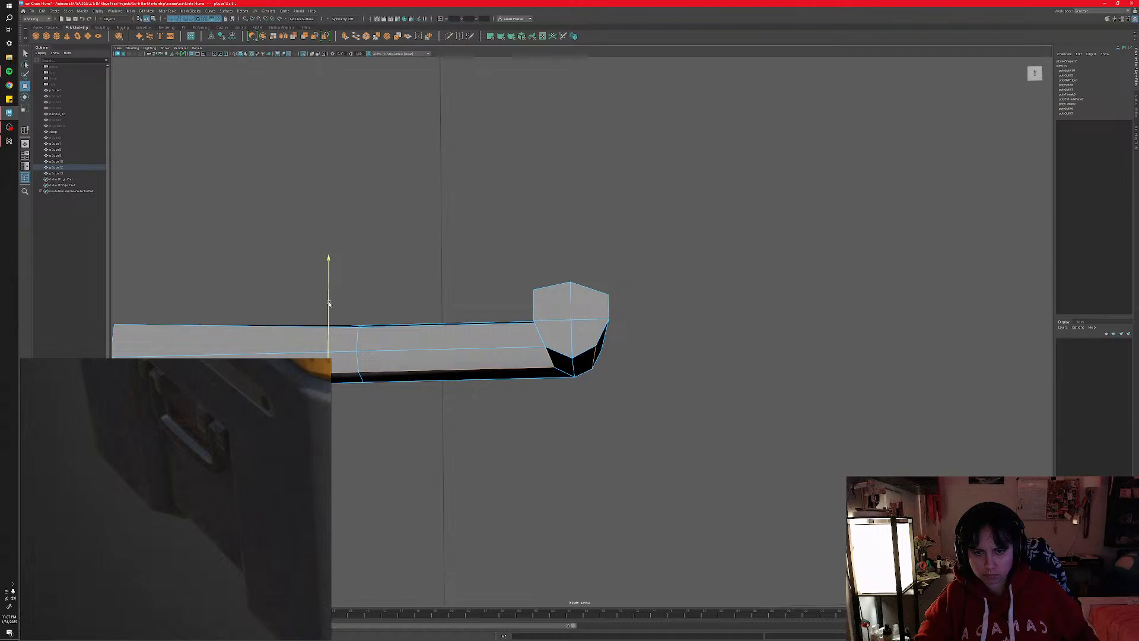
left_click_drag(339, 312, 513, 384, "alt")
key("ctrl+z")
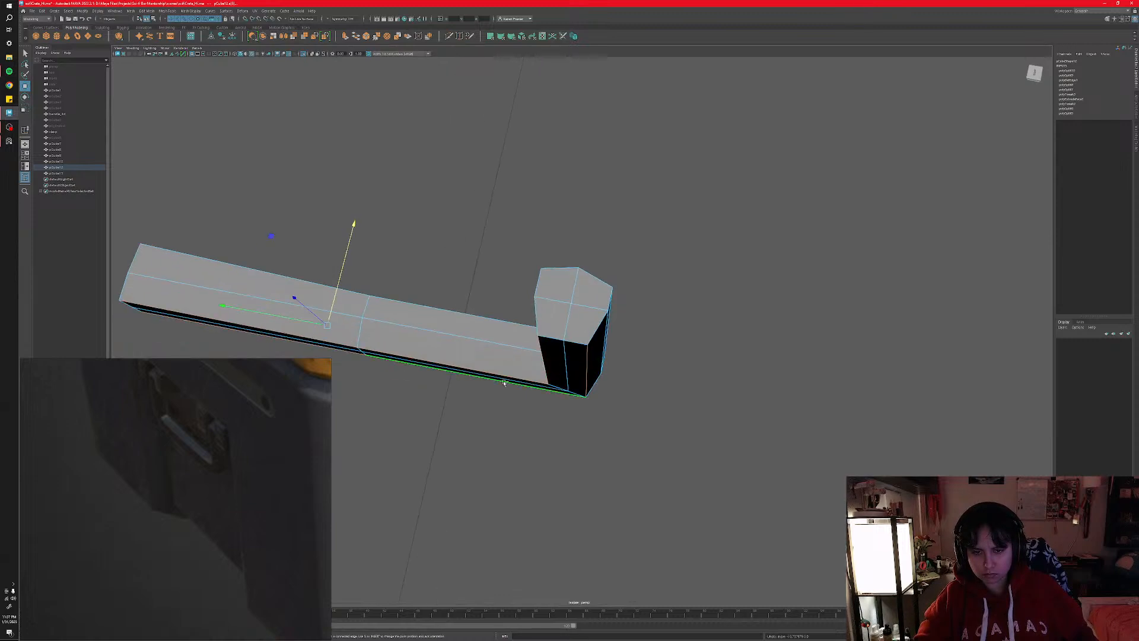
left_click_drag(336, 288, 345, 278)
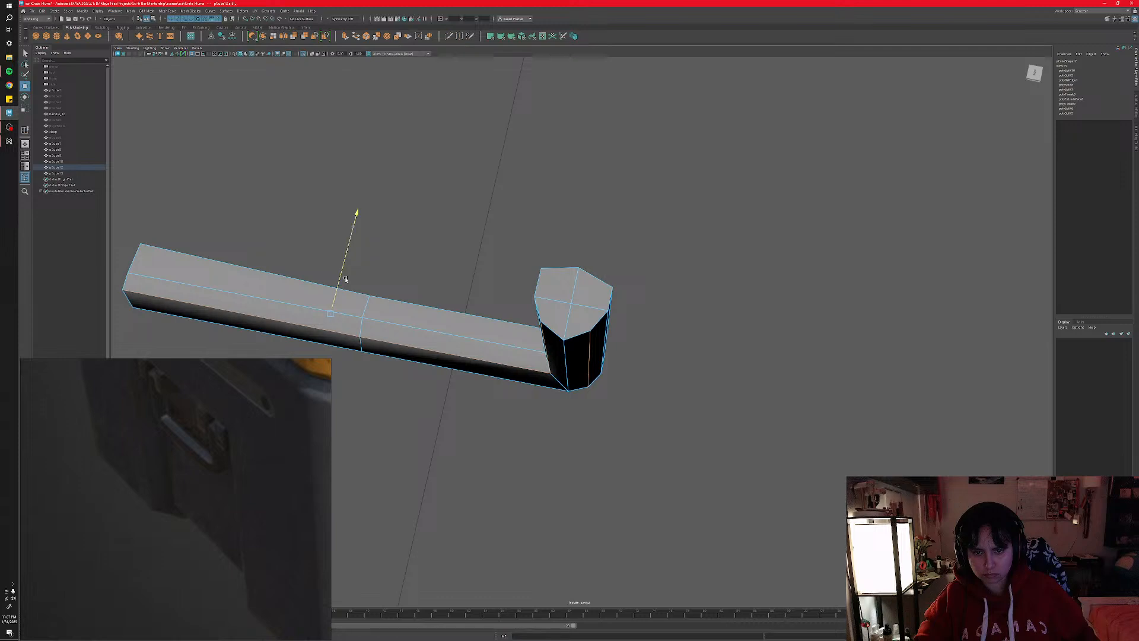
- Move the handle's opposite rear corner edges forward so the back bevel matches on both sides
left_click_drag(346, 282, 573, 369, "alt")
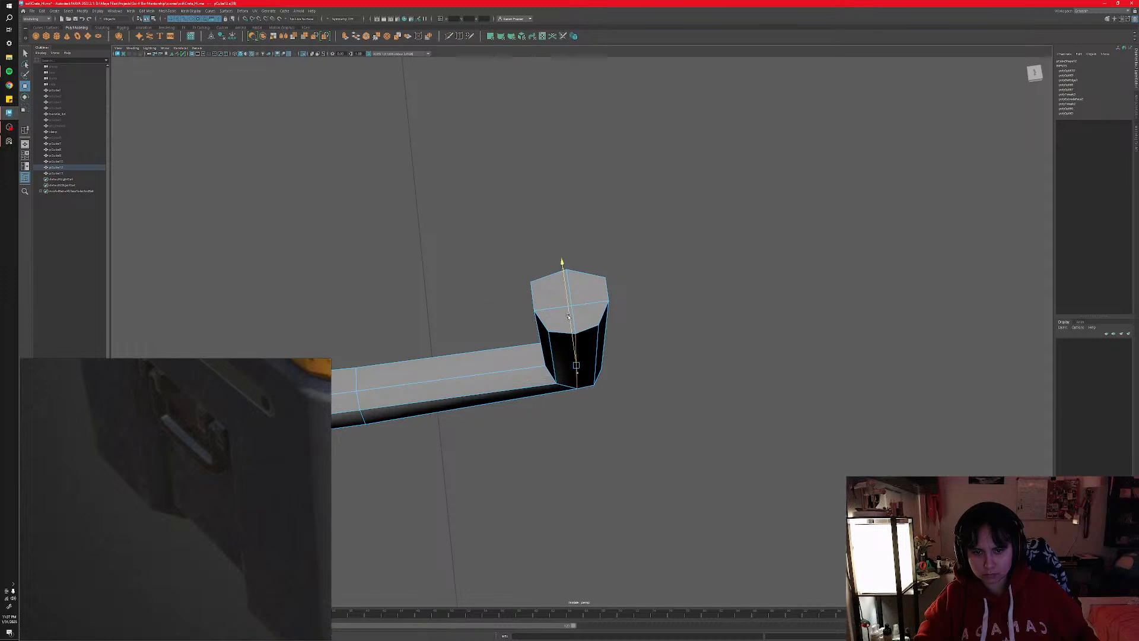
left_click_drag(593, 418, 498, 322, "alt")
left_click_drag(482, 259, 490, 256)
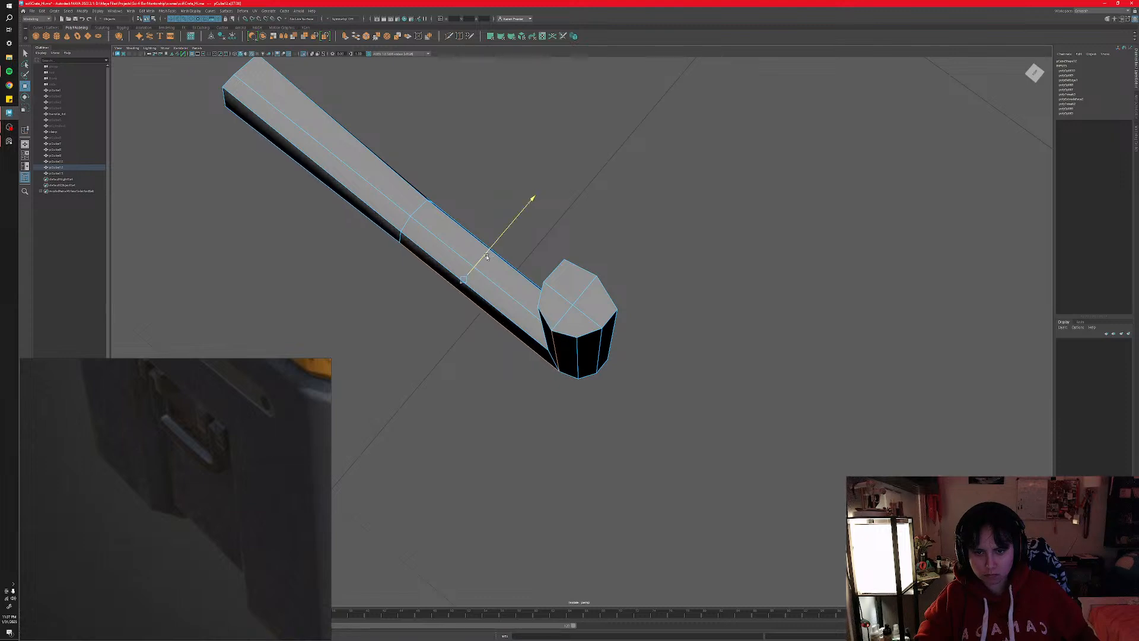
key("ctrl+z")
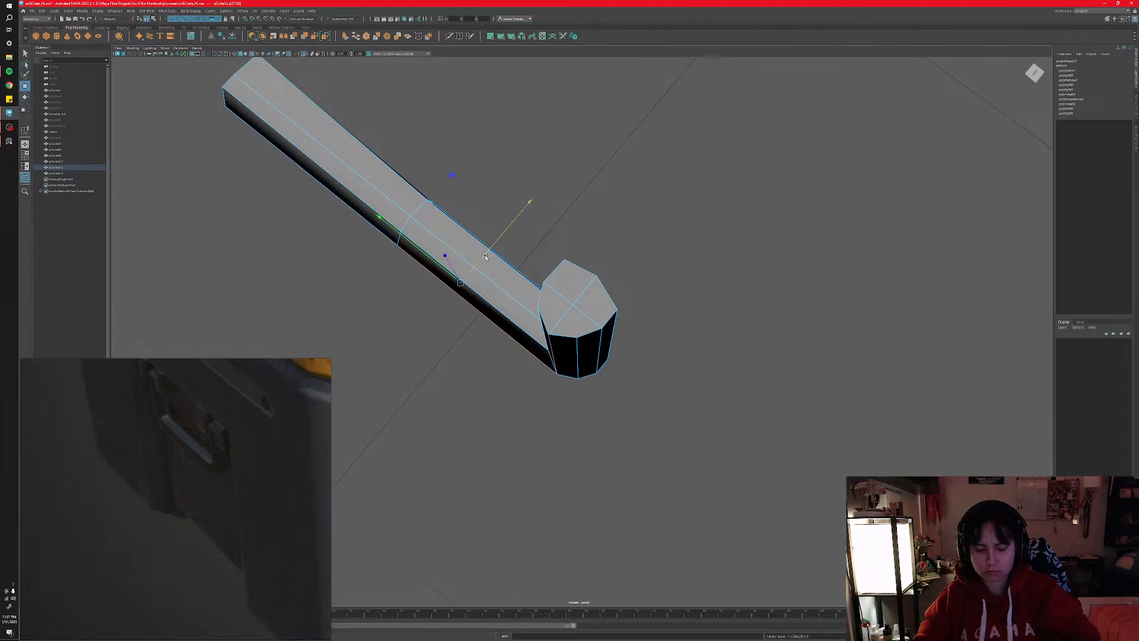
key("ctrl+y")
left_click_drag(485, 257, 608, 267, "alt")
left_click_drag(613, 460, 585, 416, "alt")
- Try to move the vertex at the handle's inner corner vertically
right_click(576, 435)
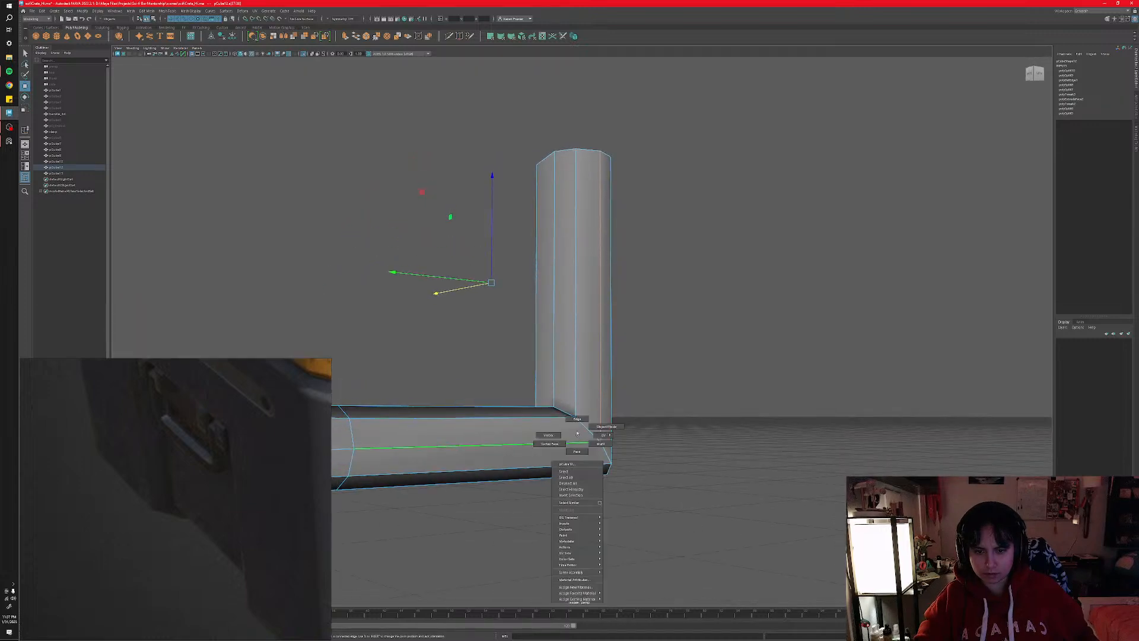
left_click(558, 435)
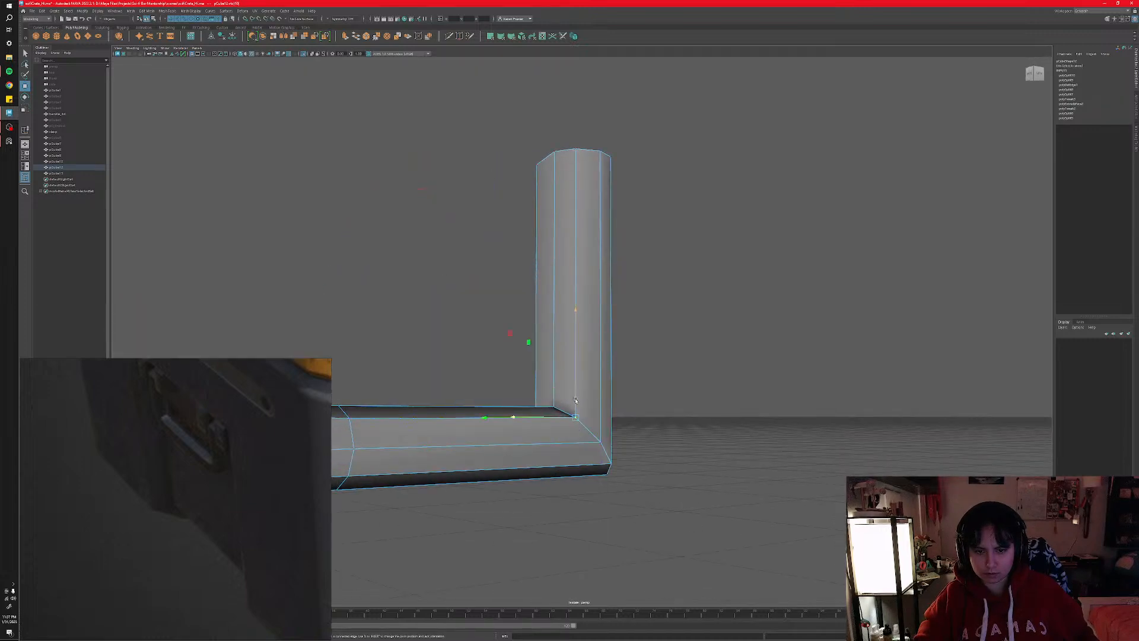
left_click_drag(575, 400, 575, 321)
key("ctrl+z")
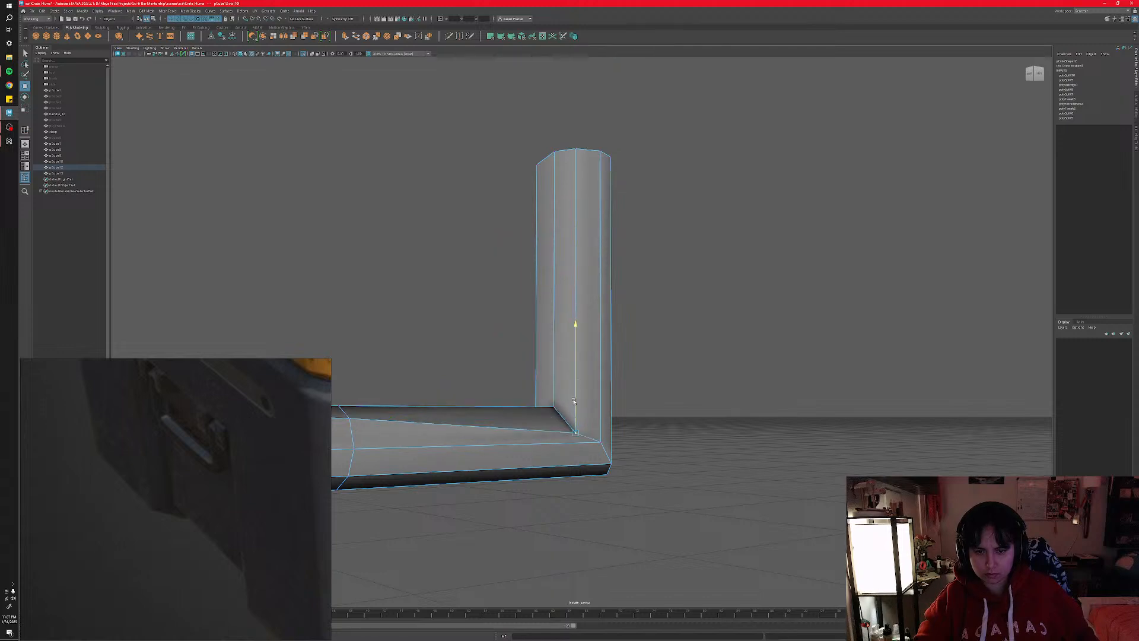
- Select the rear edges along the handle's arm and bar and shift them along the depth axis to refine the bevel
left_click_drag(566, 405, 586, 467, "alt")
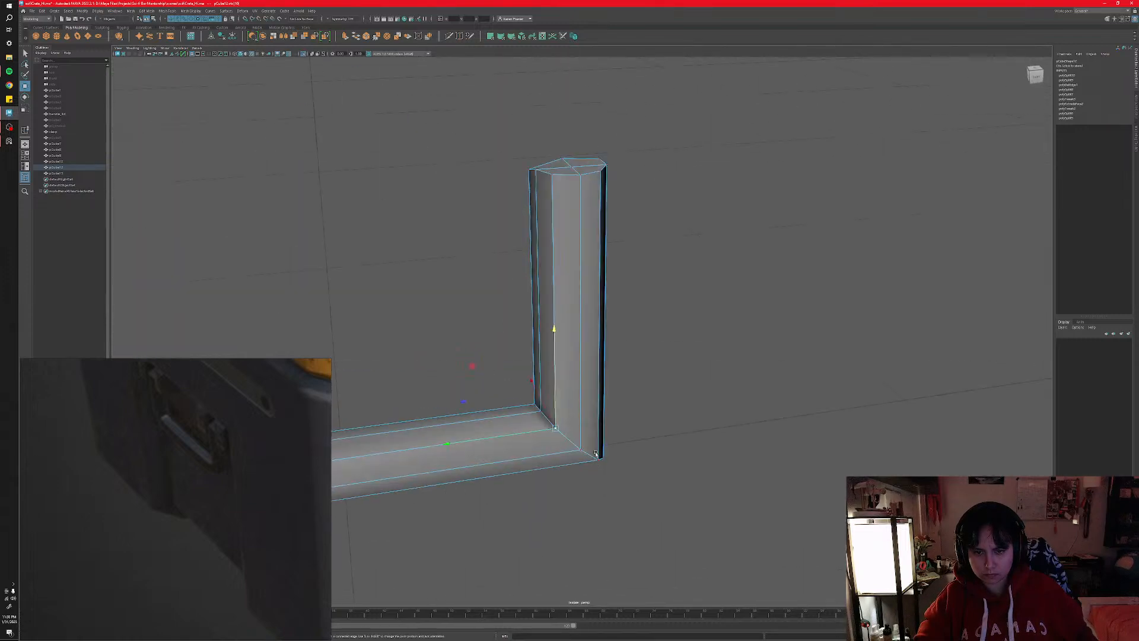
right_click_drag(586, 467, 610, 463)
left_click_drag(609, 463, 601, 439, "alt")
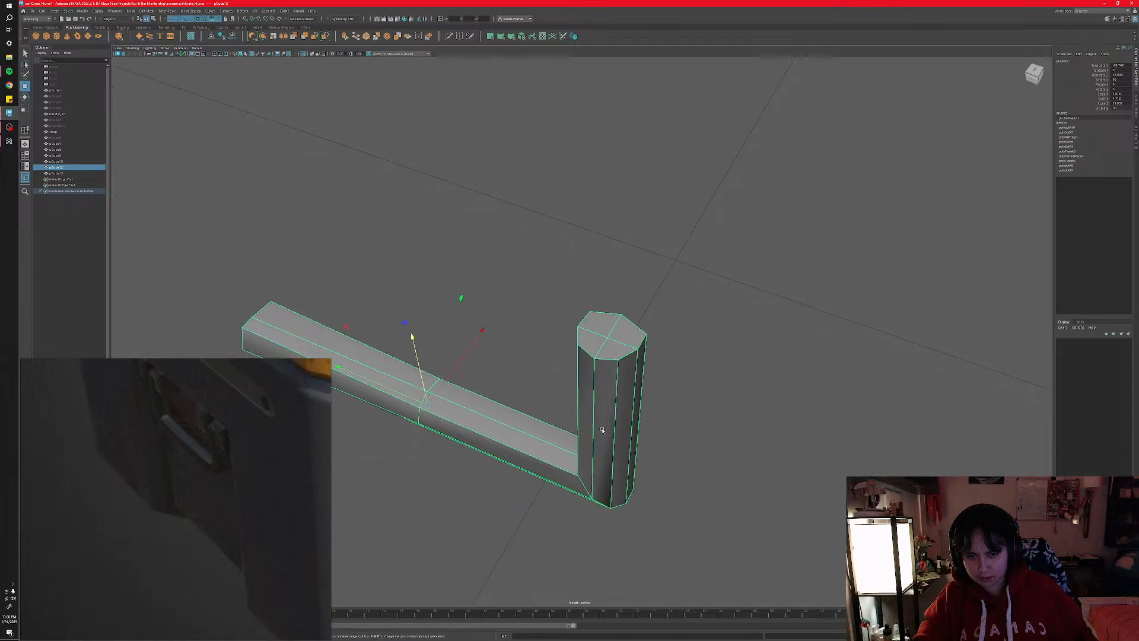
mouse_move(600, 439)
right_mouse_down()
mouse_move(583, 435)
mouse_move(599, 430)
right_mouse_up()
left_click_drag(592, 420, 596, 392, "alt")
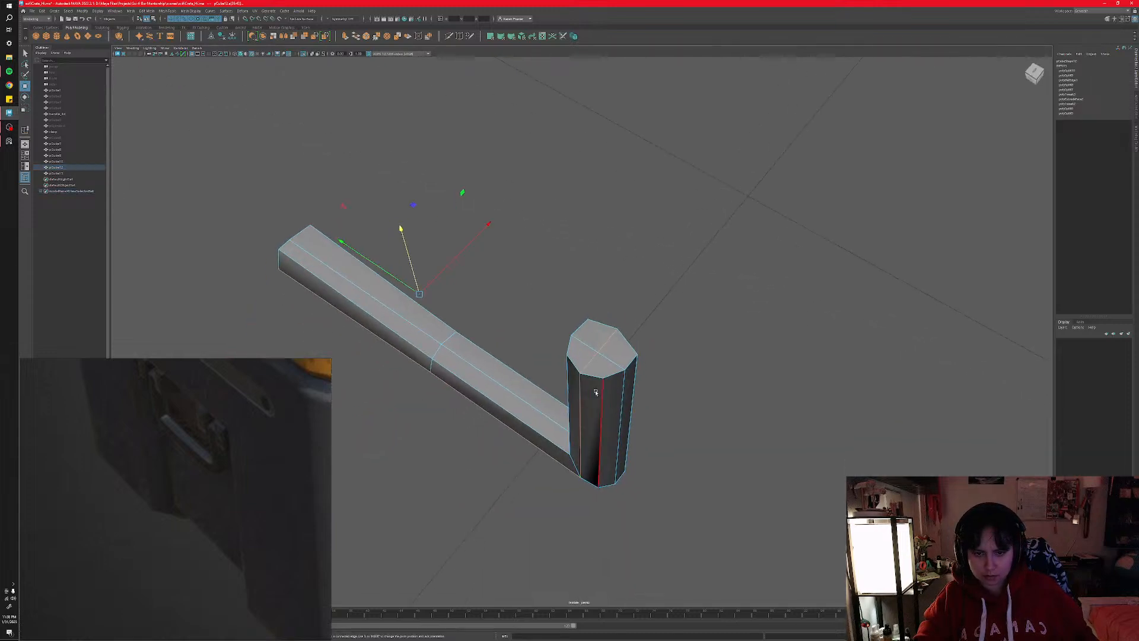
left_click(558, 462, "shift")
left_click_drag(557, 464, 529, 480, "alt")
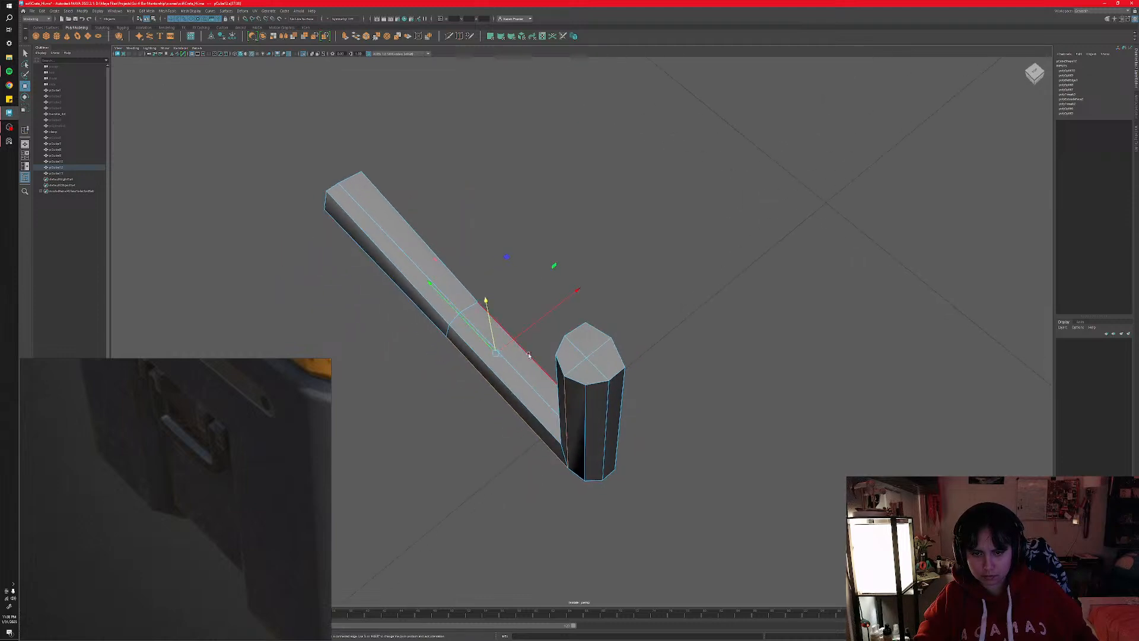
left_click_drag(513, 341, 556, 362)
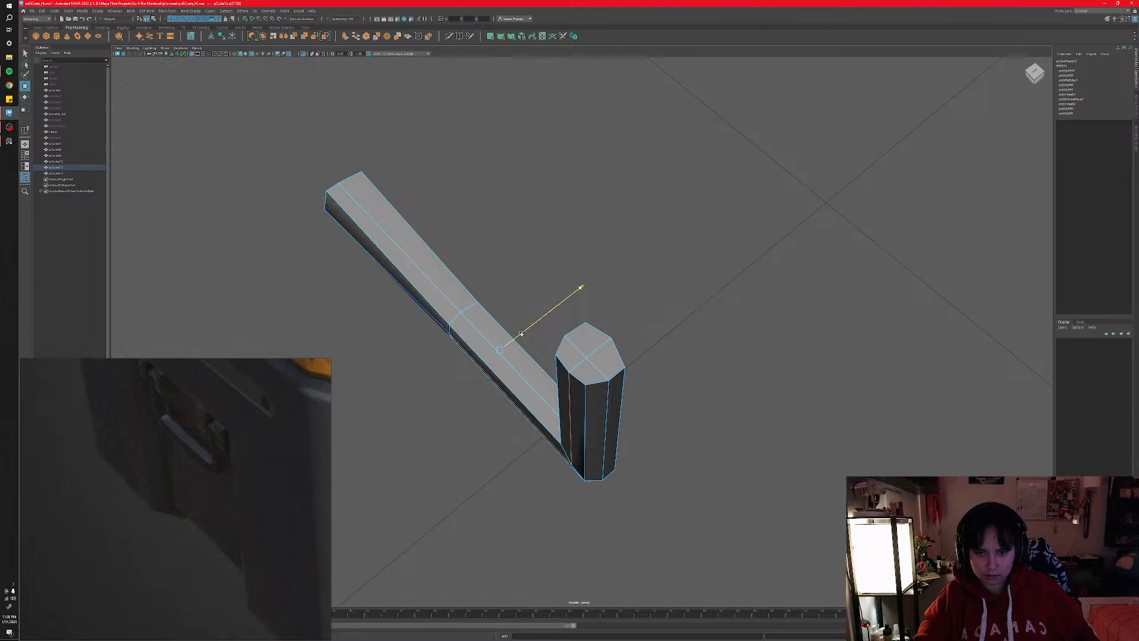
left_click_drag(558, 417, 553, 368, "alt")
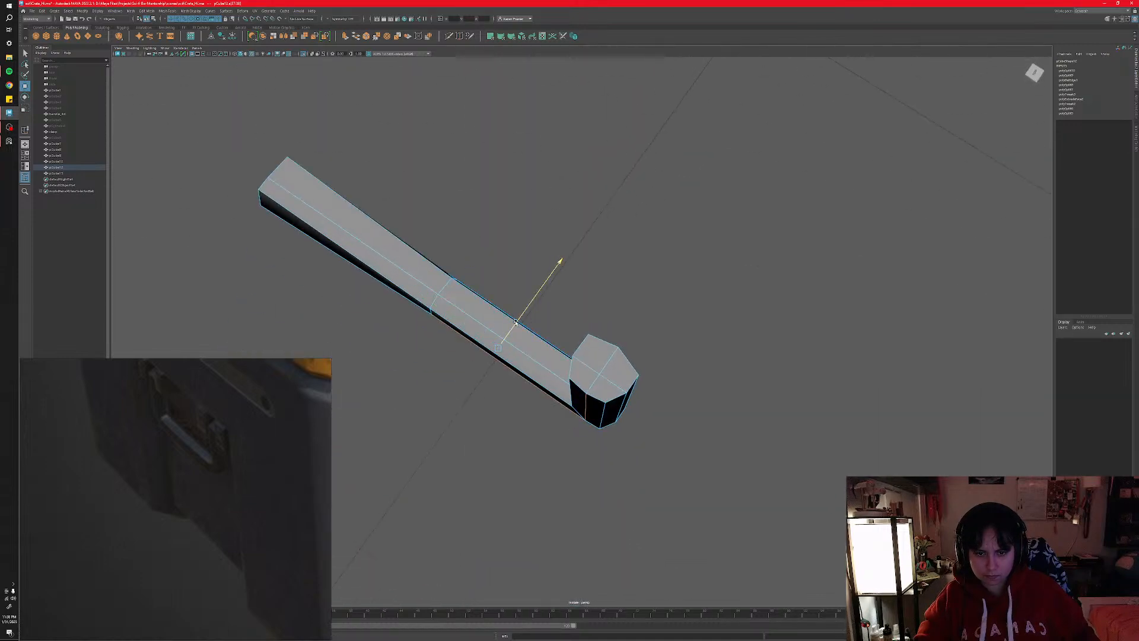
- Select the hidden rear faces along the handle's vertical arm and bar and delete them
mouse_move(607, 380)
left_mouse_down("alt")
mouse_move(670, 381)
mouse_move(607, 394)
left_mouse_up("alt")
right_click_drag(634, 393, 661, 382)
left_click_drag(661, 381, 580, 384, "alt")
right_click_drag(590, 418, 595, 441)
left_click_drag(605, 447, 626, 461, "alt")
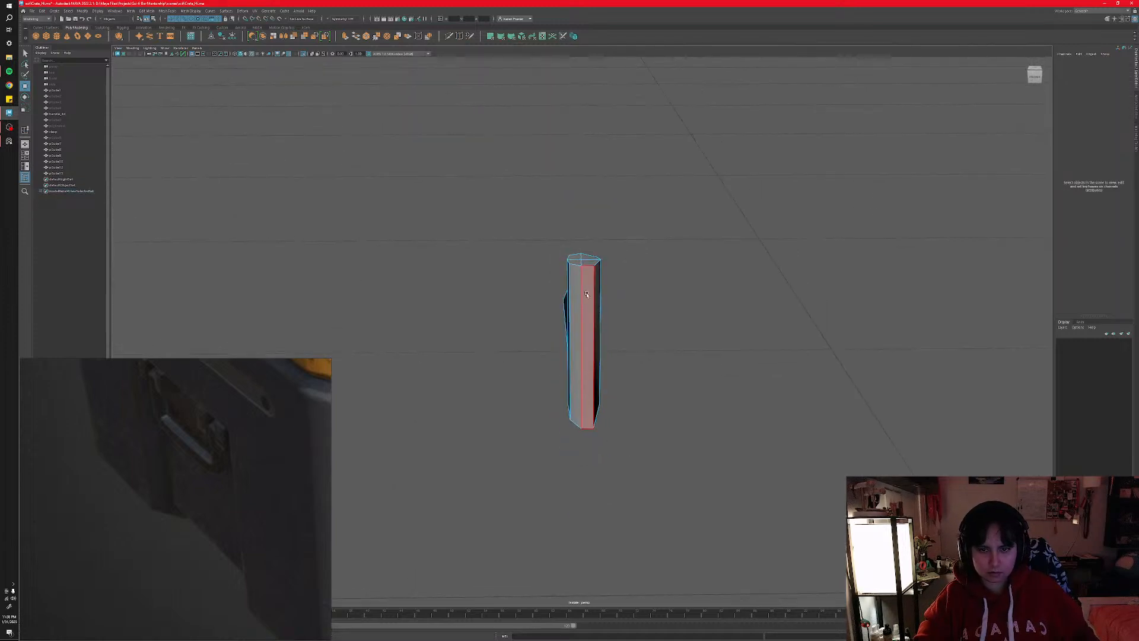
left_click(586, 295)
left_click_drag(593, 314, 596, 261, "alt")
left_click(589, 415, "shift")
left_click(597, 490, "shift")
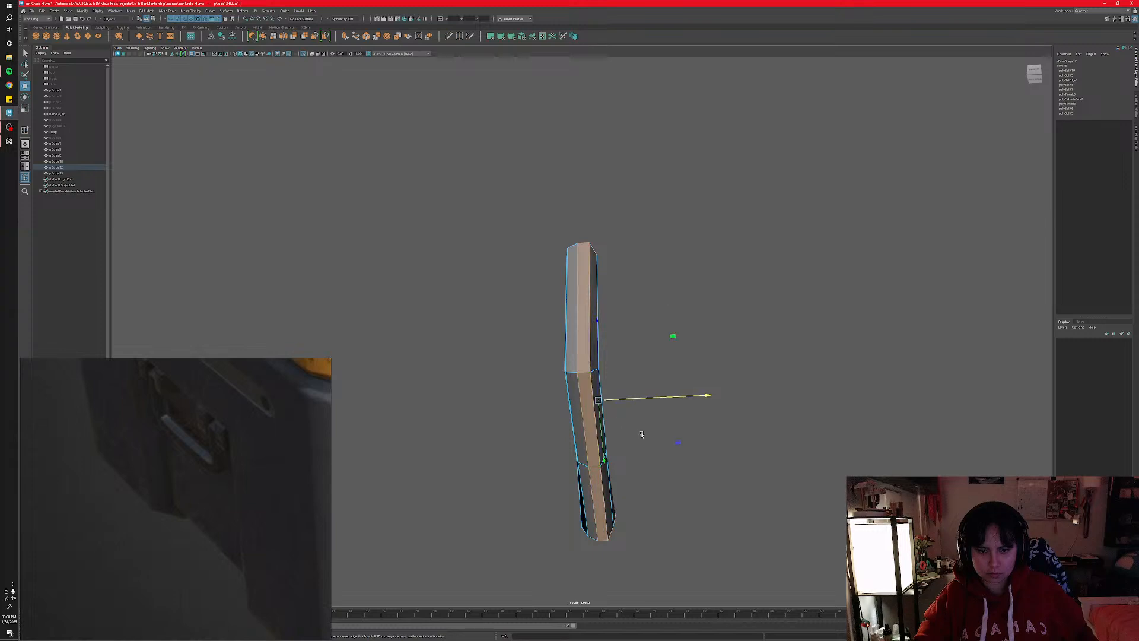
left_click_drag(641, 435, 615, 457, "alt")
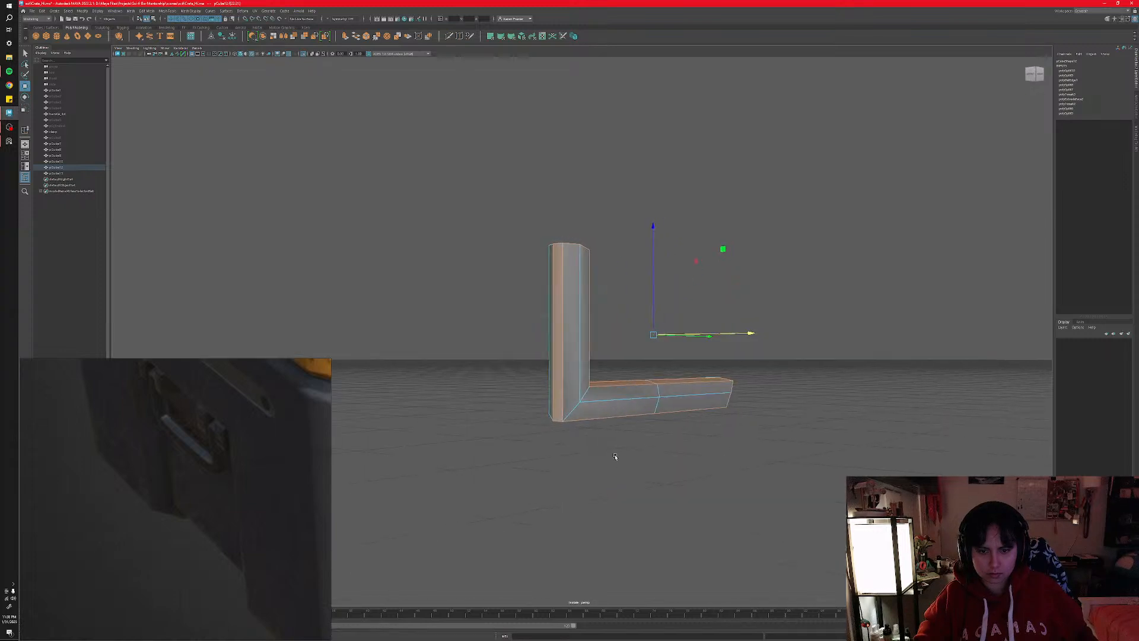
left_click(577, 408, "shift")
left_click_drag(576, 425, 554, 437, "alt")
left_click(589, 394, "shift")
left_click(575, 381, "shift")
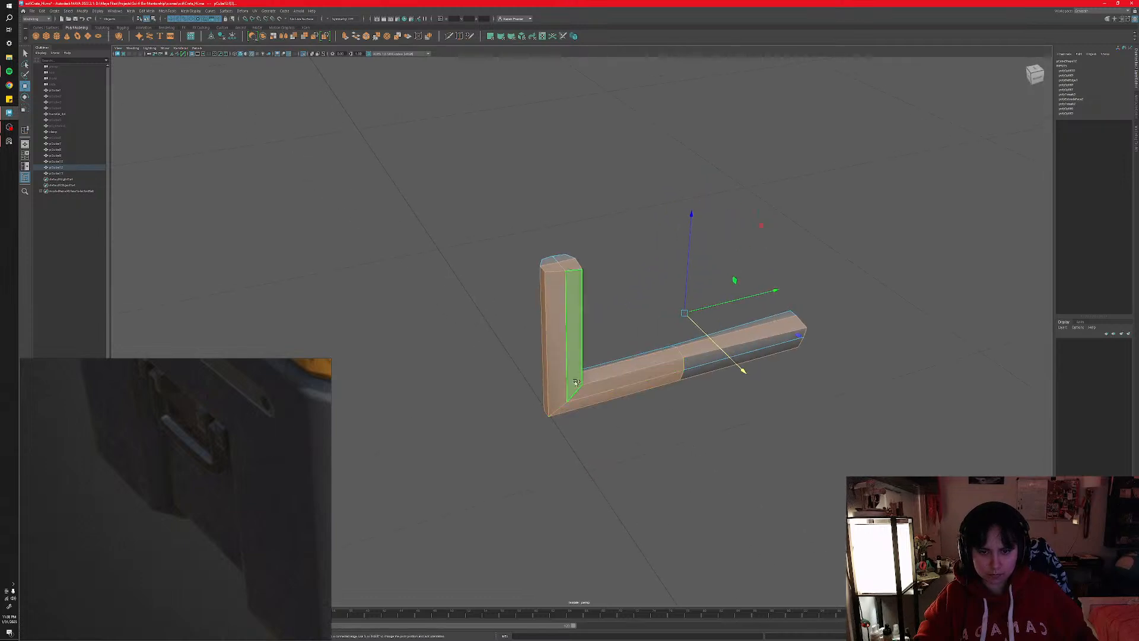
left_click(697, 363, "shift")
left_click(698, 371, "shift")
left_click_drag(699, 373, 714, 399, "alt")
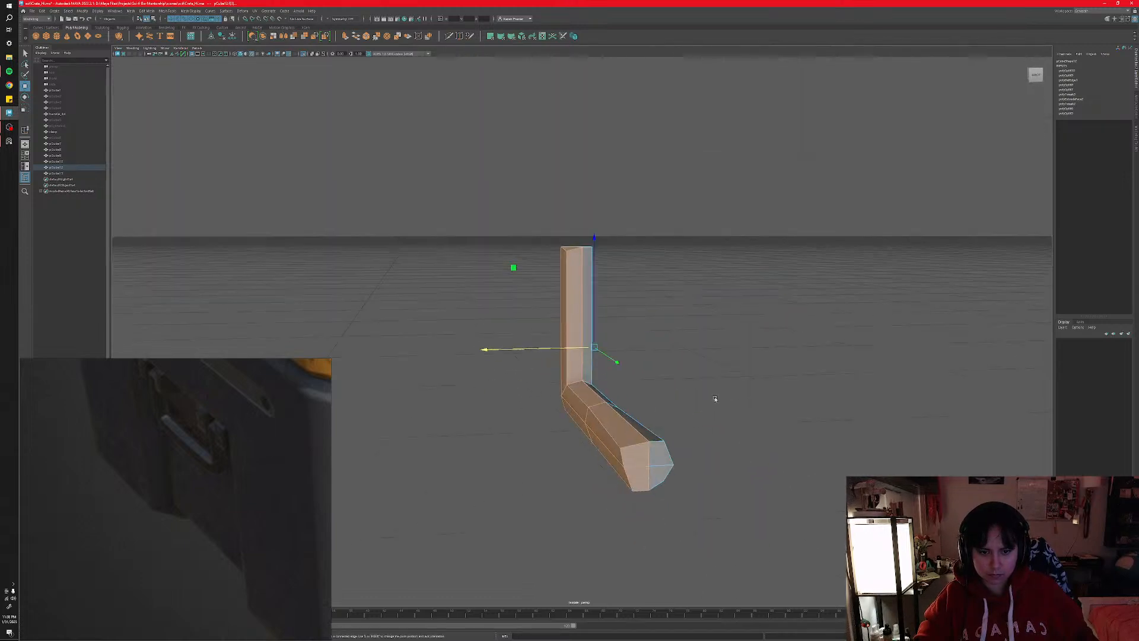
left_click(623, 477, "shift")
left_click_drag(623, 477, 760, 473, "alt")
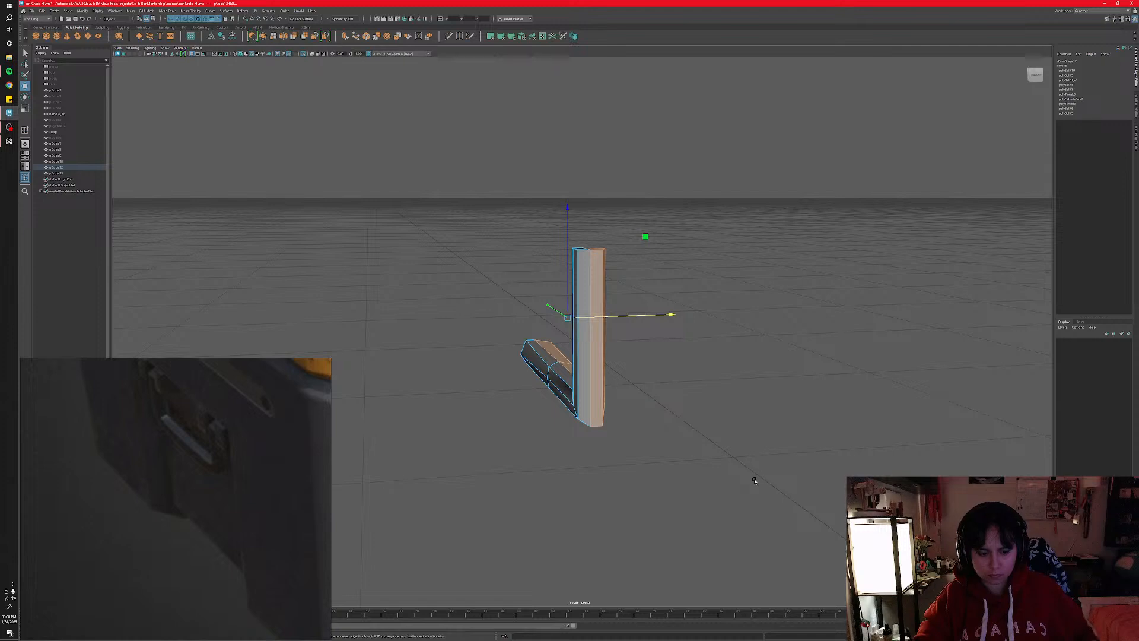
left_click(757, 477)
- Delete the faces of the bar beyond its middle edge loop, keeping only the half with the vertical arm
left_click_drag(625, 452, 575, 408, "alt")
left_click_drag(492, 392, 493, 393)
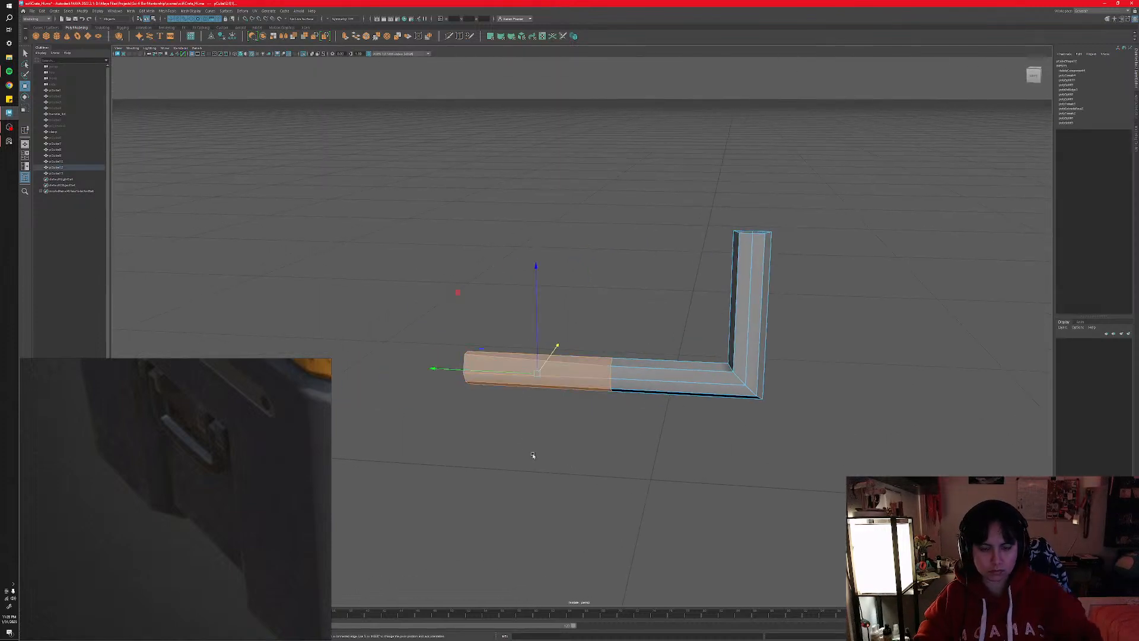
key("Delete")
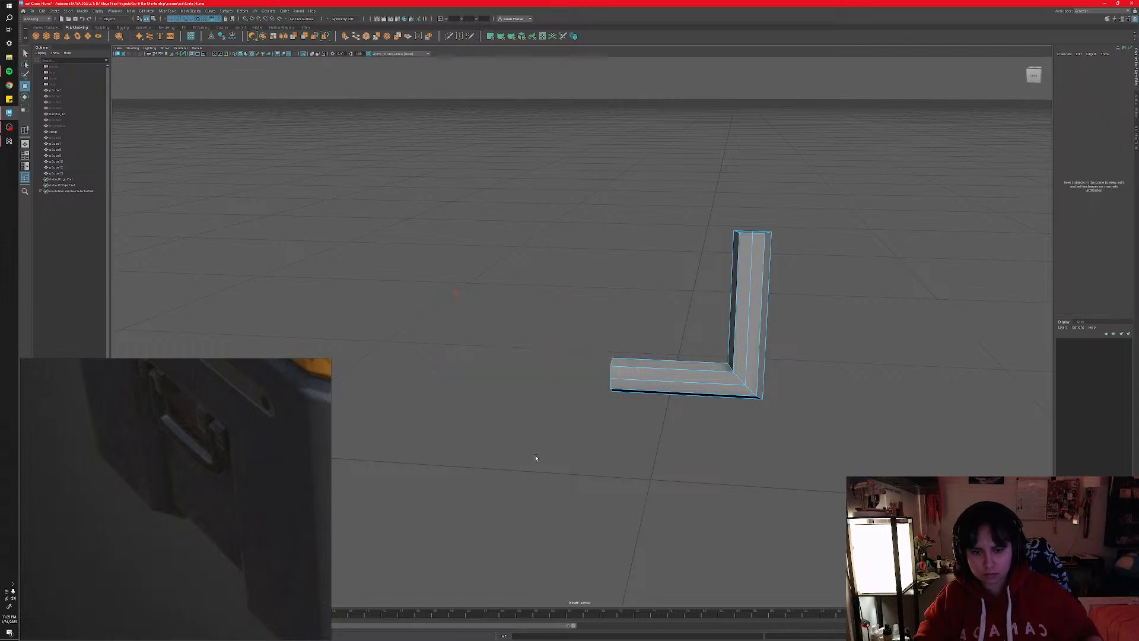
- Try to duplicate the half handle and mirror the copy across the bar's middle with a negative scale
right_click_drag(676, 396, 672, 377)
left_click_drag(672, 378, 679, 373, "alt")
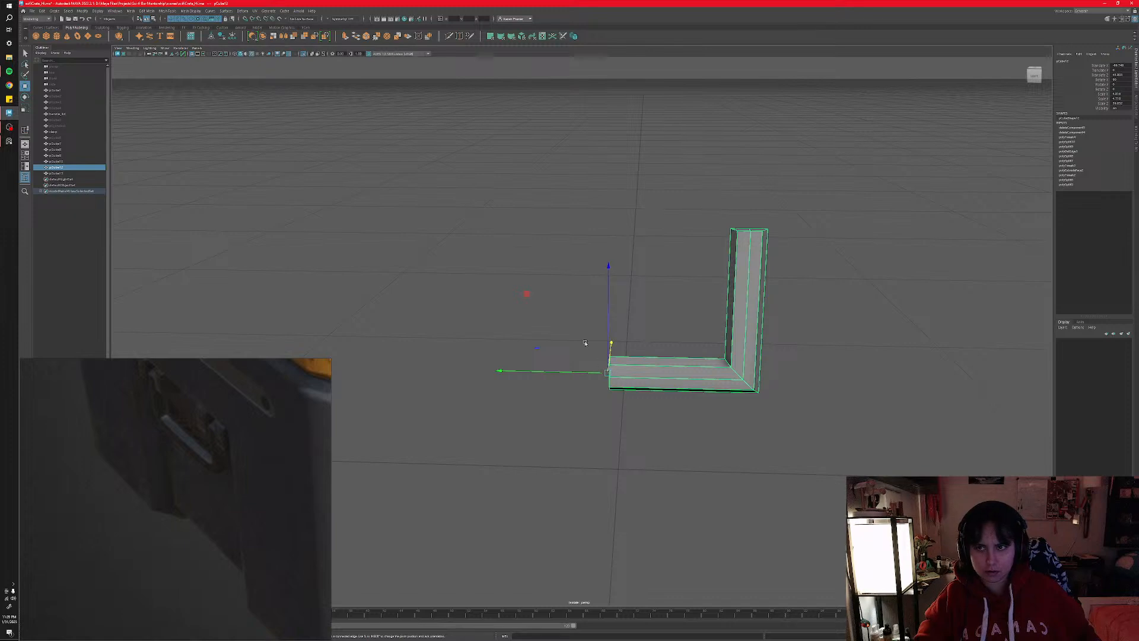
key("alt+shift+d")
key("ctrl+d")
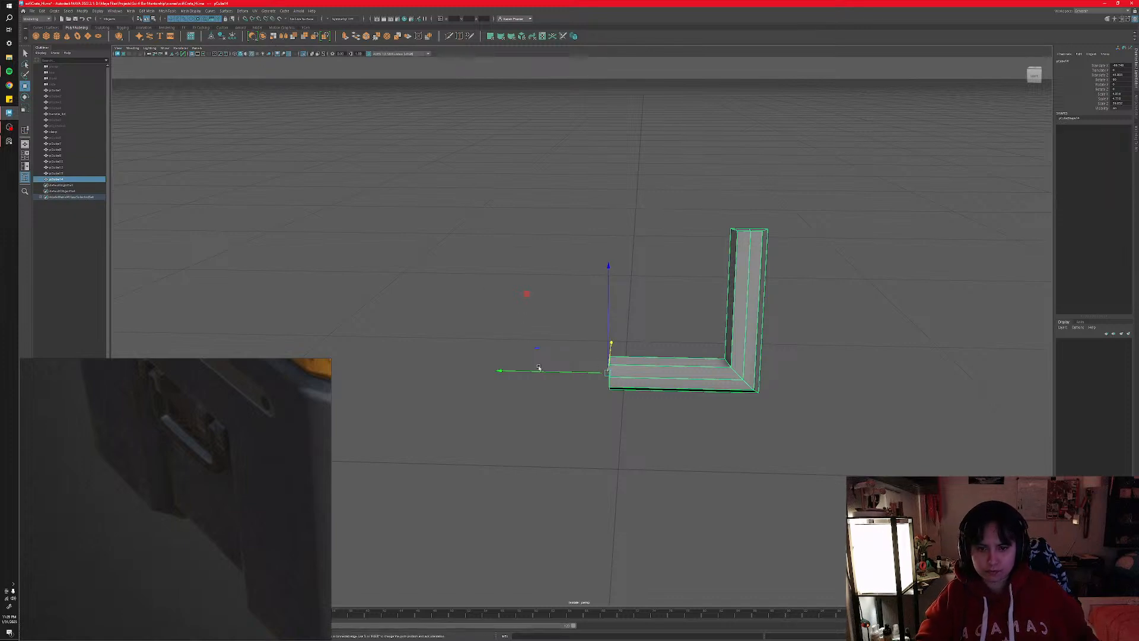
key("t")
left_click_drag(709, 373, 541, 399)
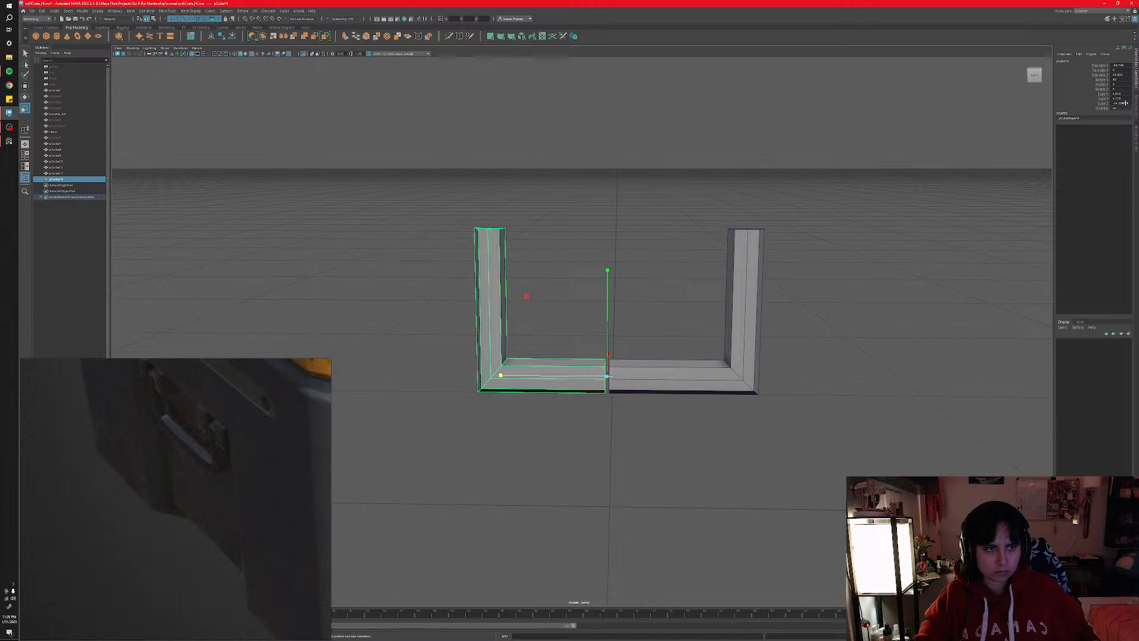
key("ctrl+z")
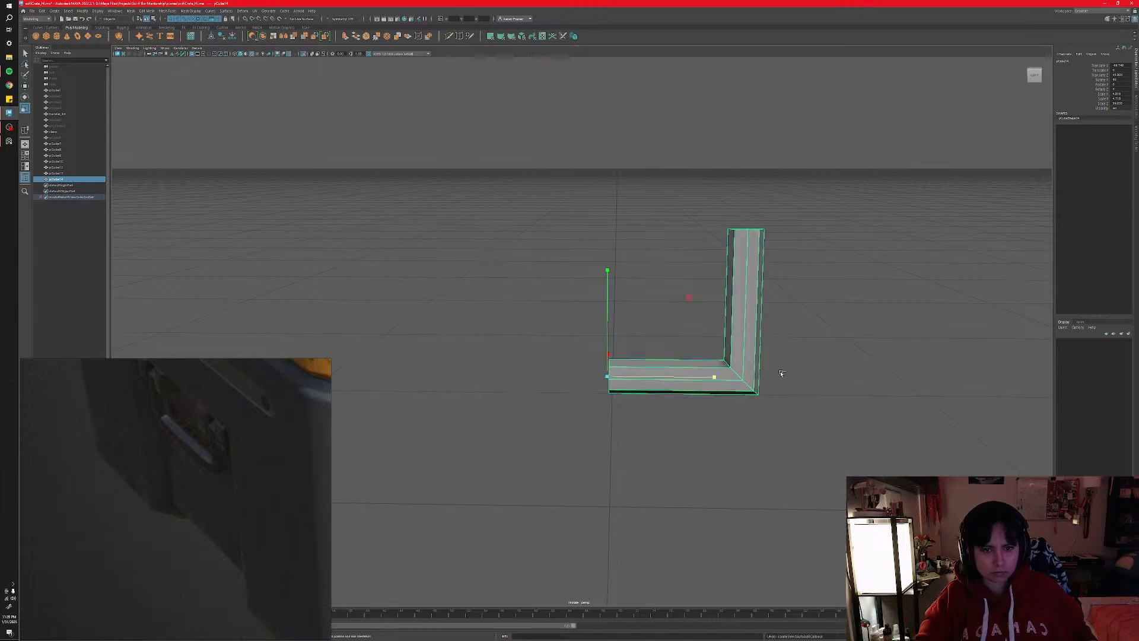
key("ctrl+z")
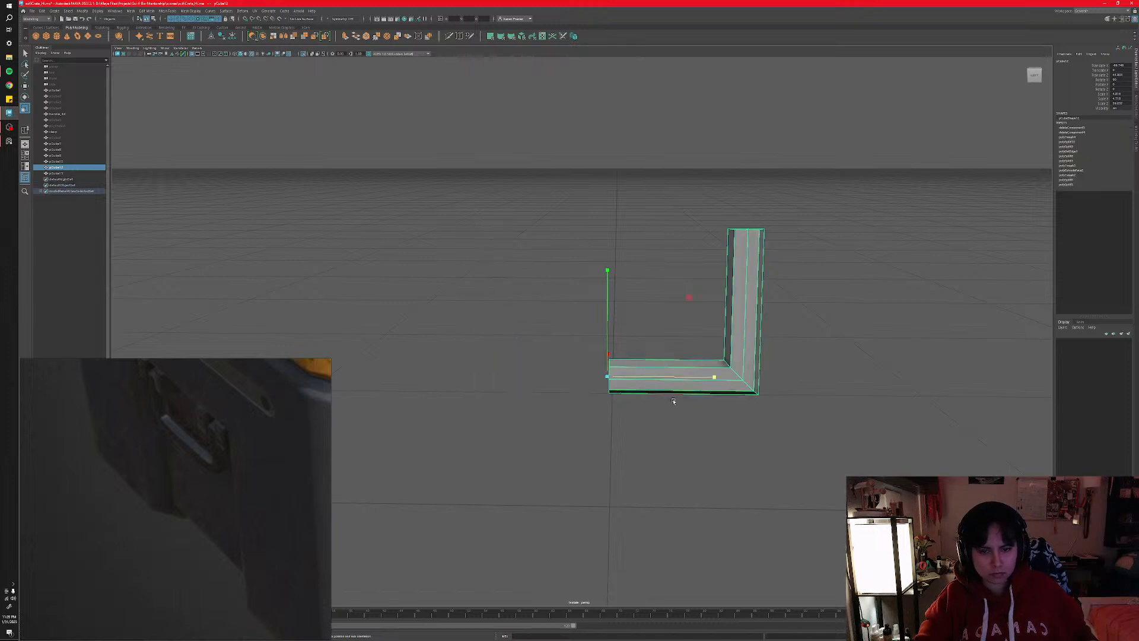
- Bring the crate back into view and shift the end vertices of the half handle's bar onto the recess's middle line
left_click_drag(672, 401, 674, 394, "alt")
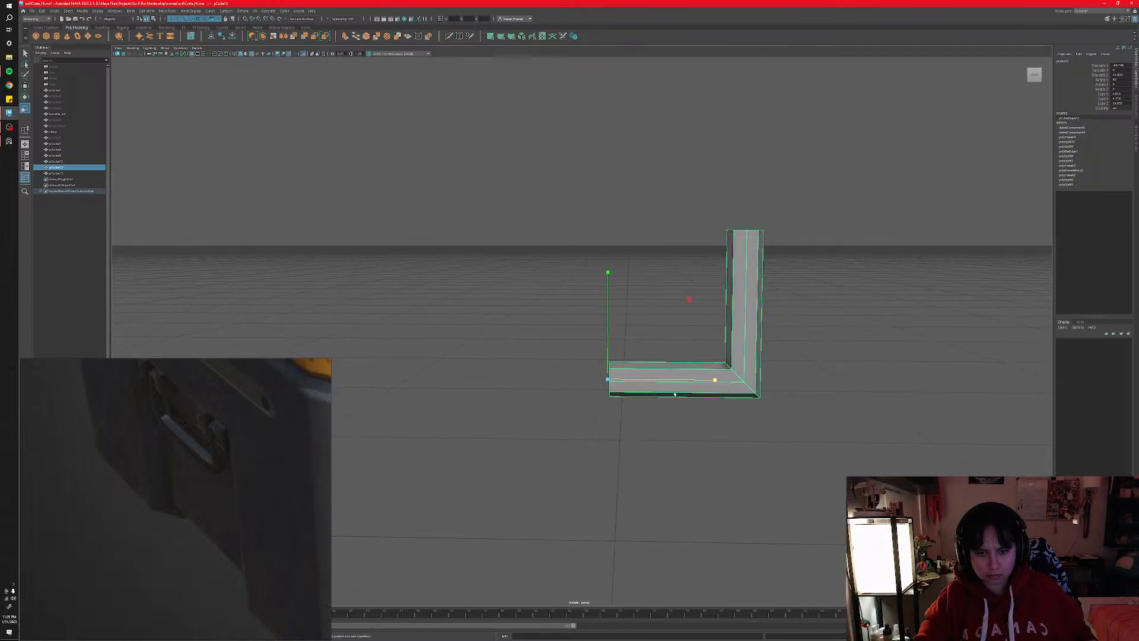
right_click_drag(674, 393, 627, 418)
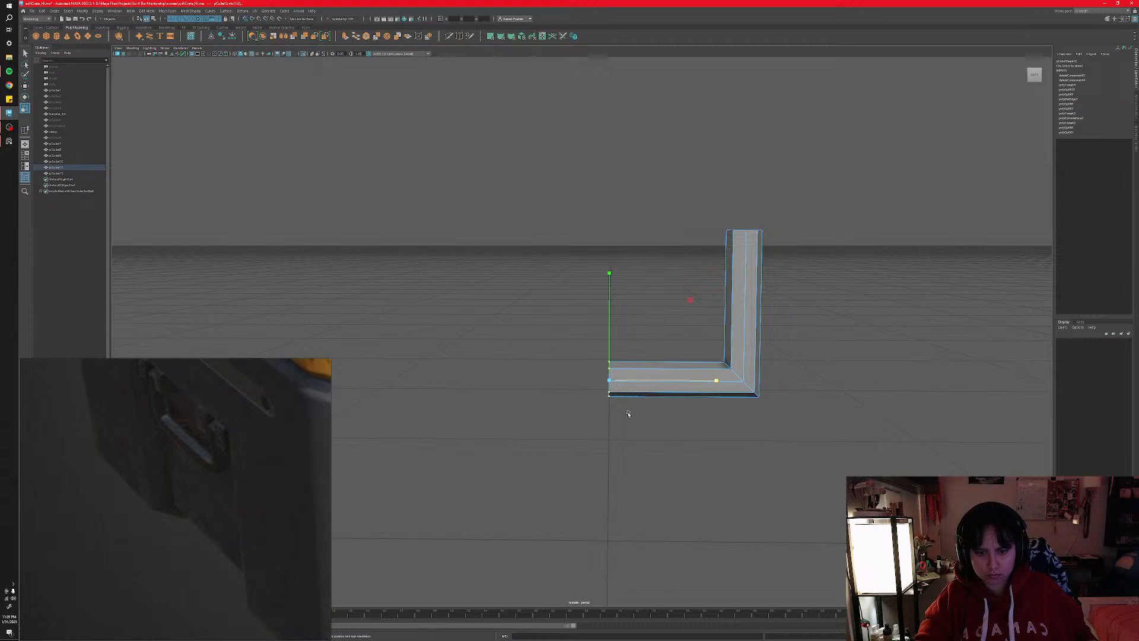
left_click_drag(627, 414, 625, 458, "alt")
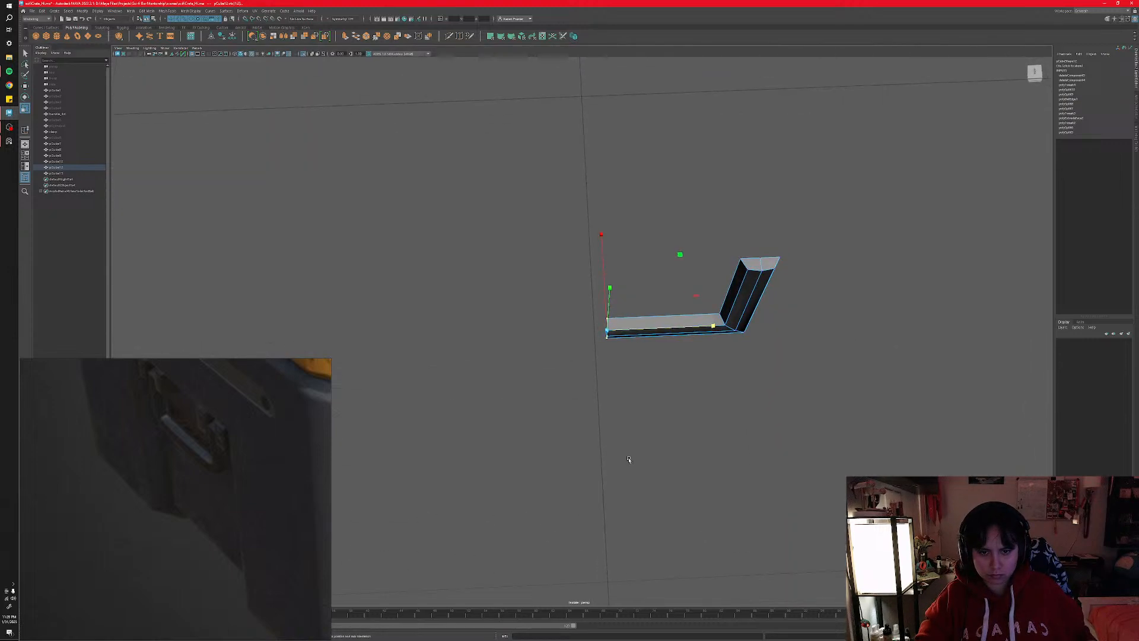
key("space")
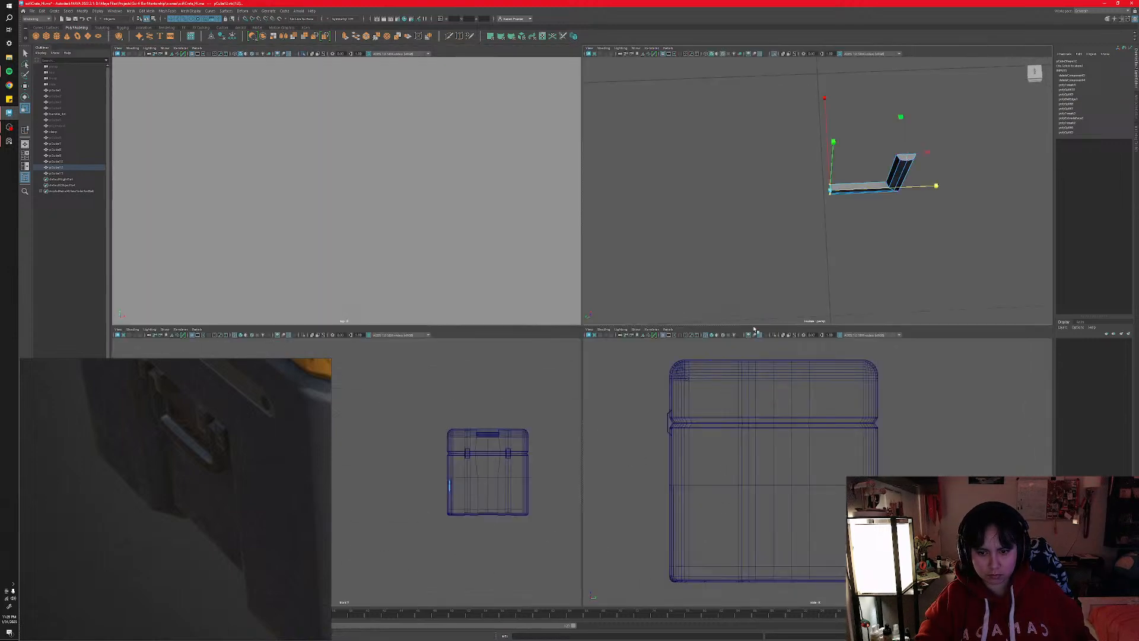
key("space")
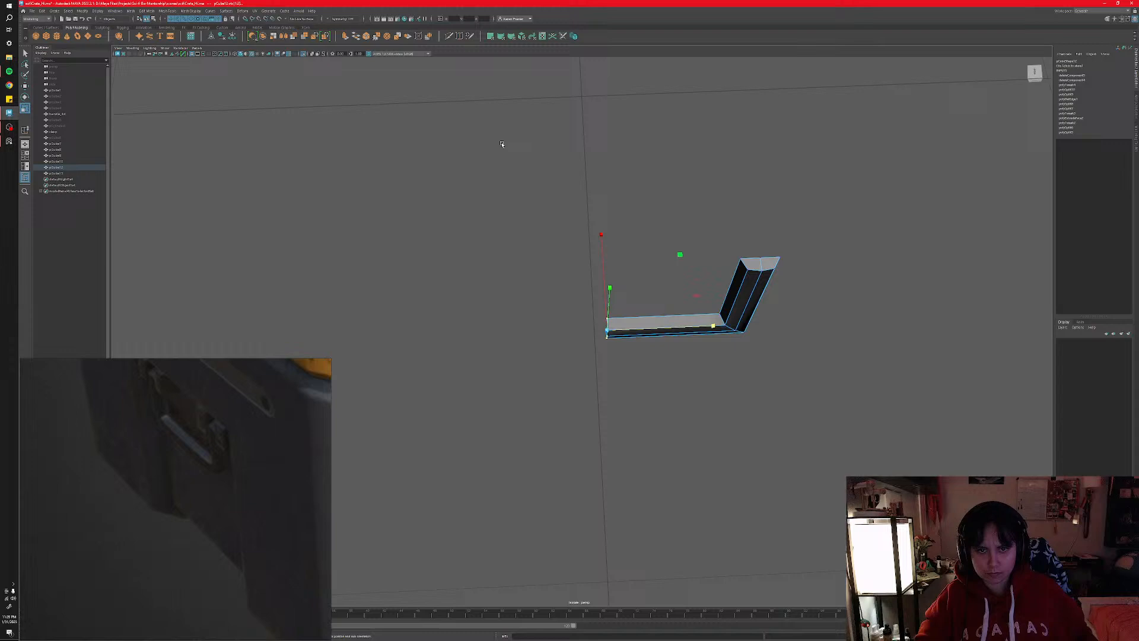
left_click(304, 54)
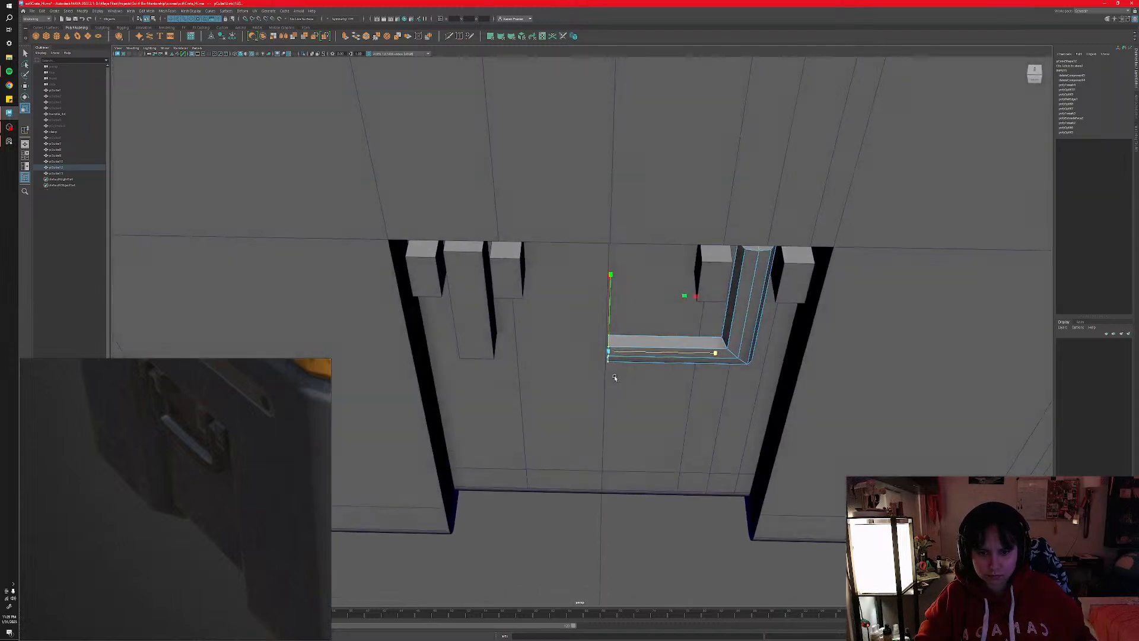
left_click_drag(614, 377, 615, 371, "alt")
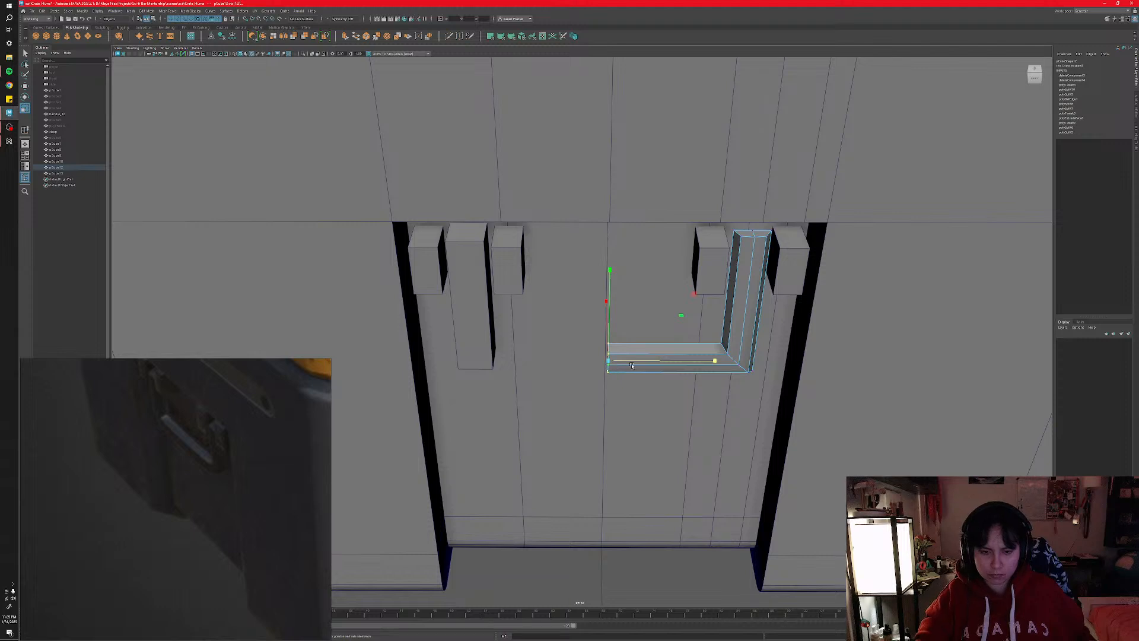
key("w")
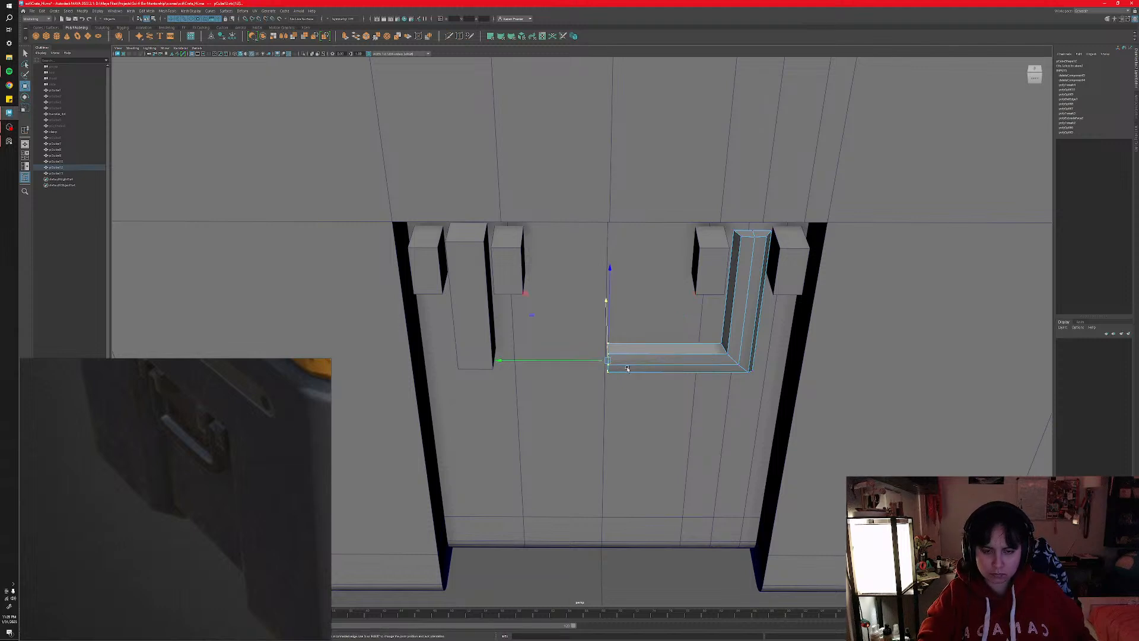
left_click_drag(602, 362, 605, 359)
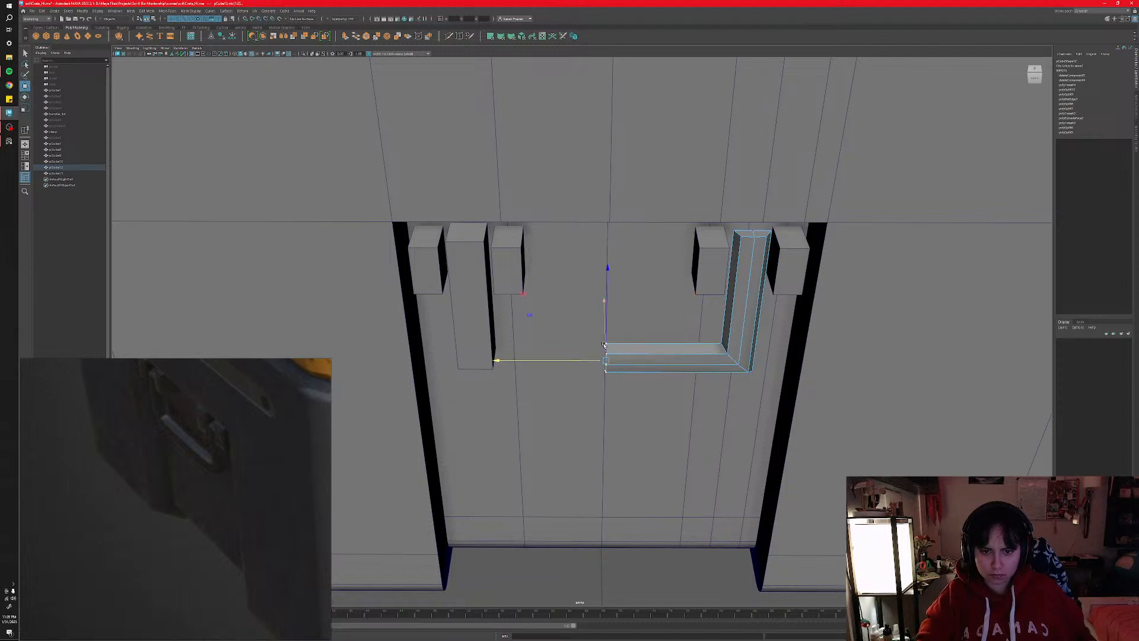
key("space")
key("space")
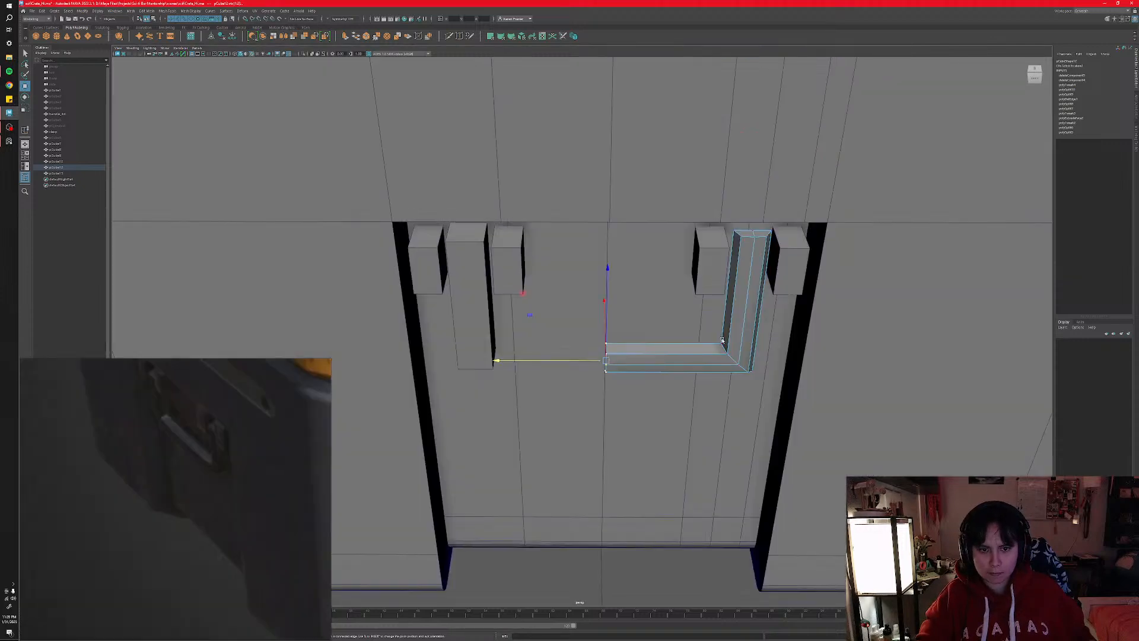
right_click_drag(722, 346, 750, 340)
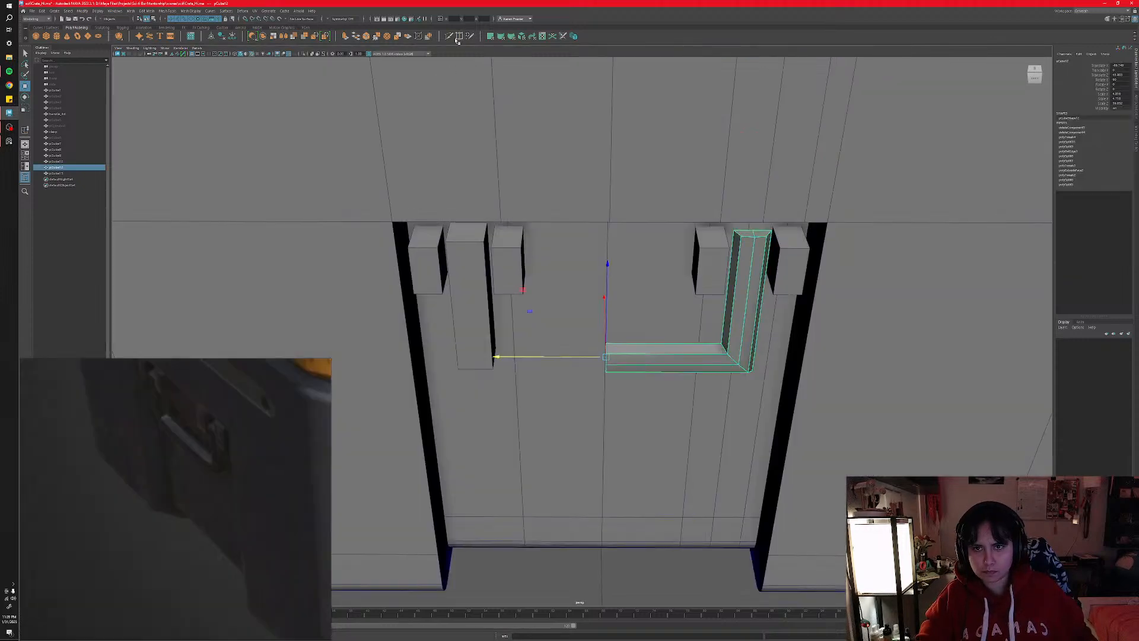
- Isolate the half handle and delete its construction history
left_click(304, 54)
left_click_drag(733, 387, 719, 366, "alt")
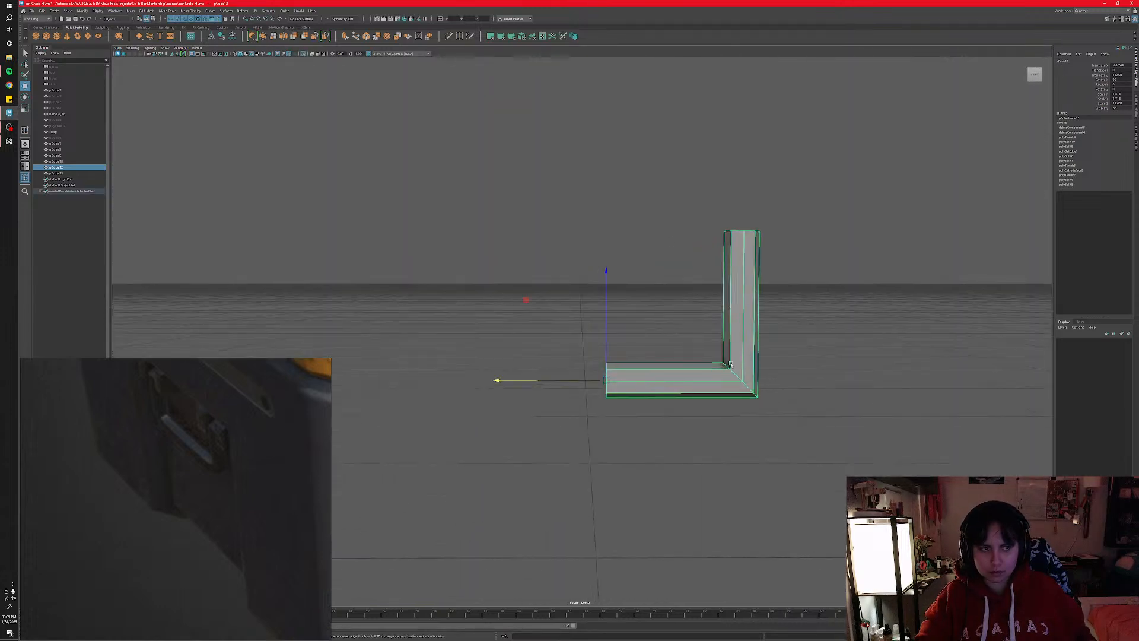
left_click(221, 39)
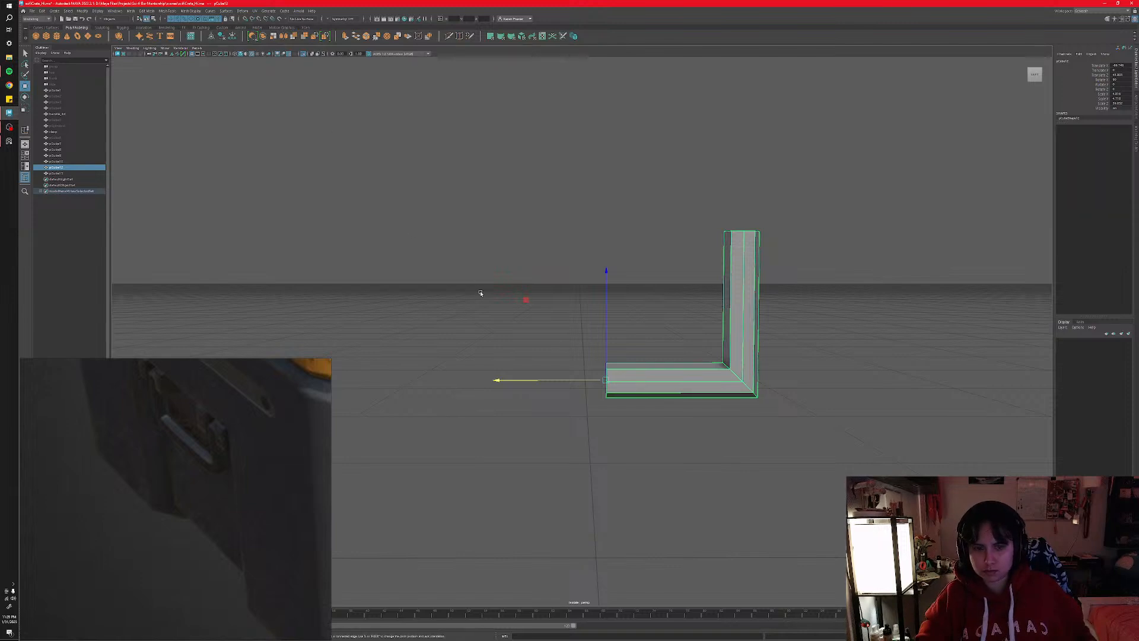
- Duplicate the half handle and flip the copy across the bar's middle with a negative scale
middle_click_drag(625, 379, 604, 371, "alt")
key("ctrl+d")
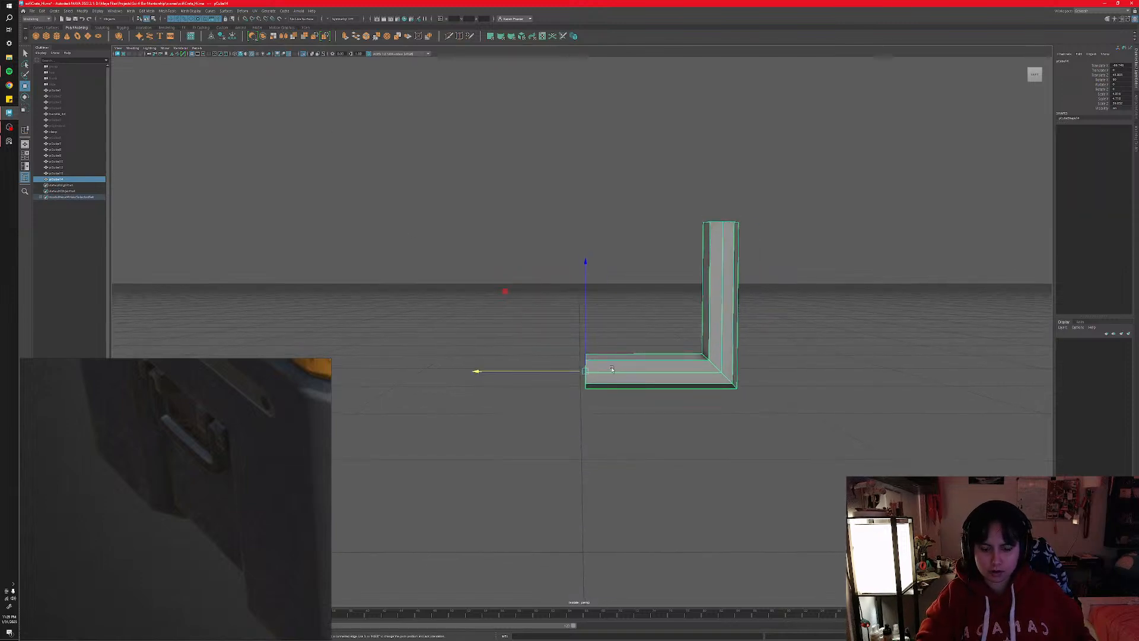
key("d")
left_click_drag(678, 374, 476, 376)
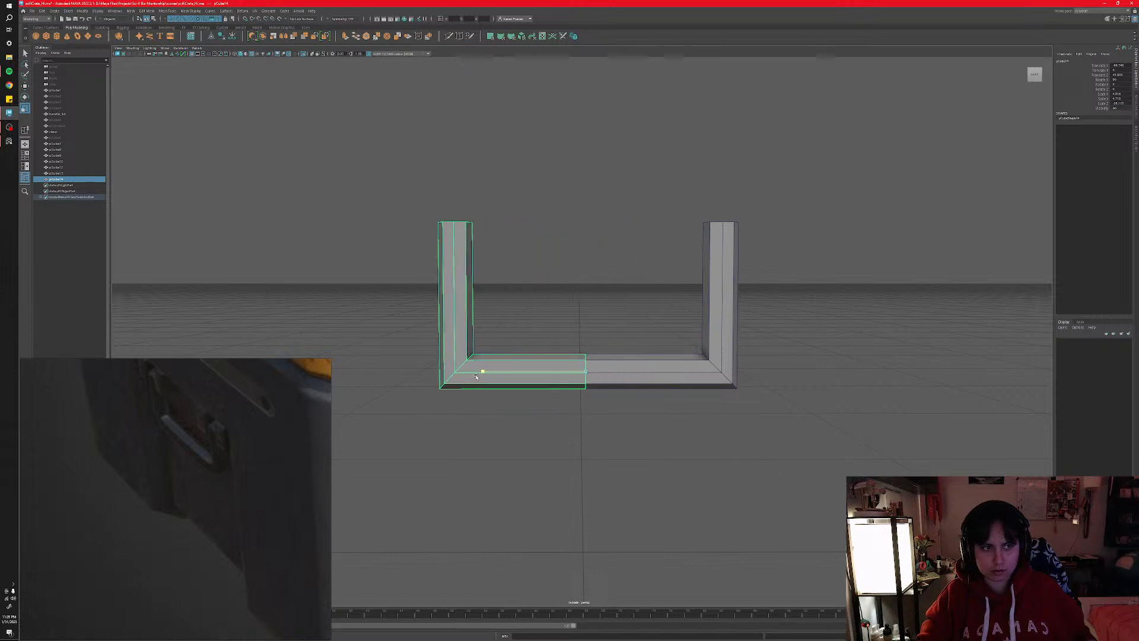
- Set the mirrored copy's Scale Z to the exact negative of the original half's Scale Z
left_click(646, 369)
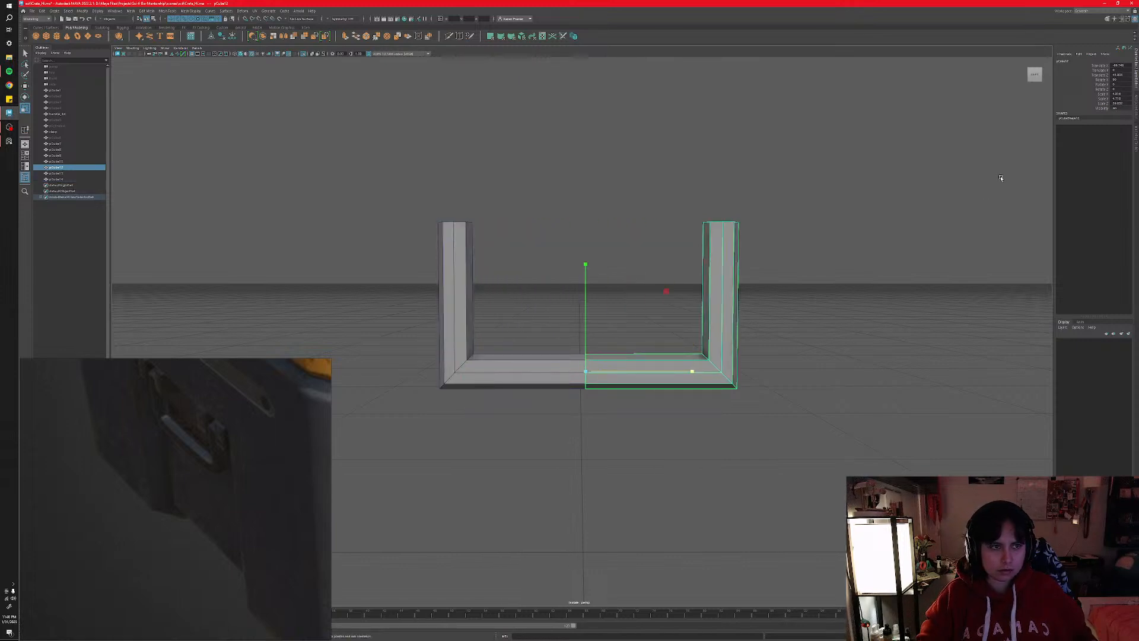
left_click(1127, 103)
key("ctrl+c")
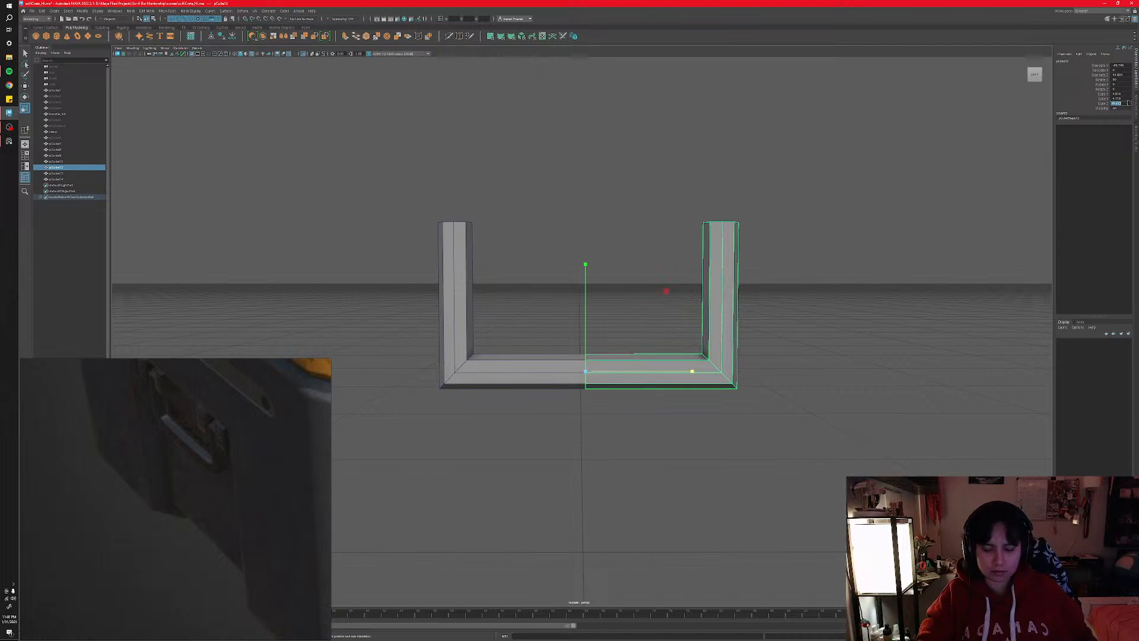
left_click(550, 373)
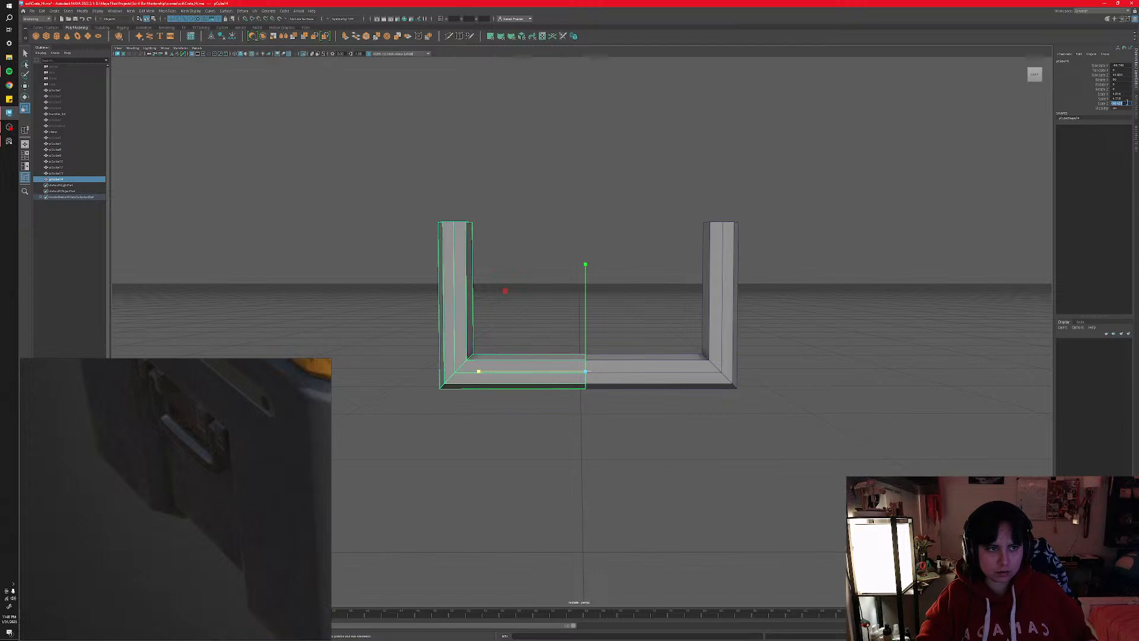
type("-")
key("ctrl+v")
key("Return")
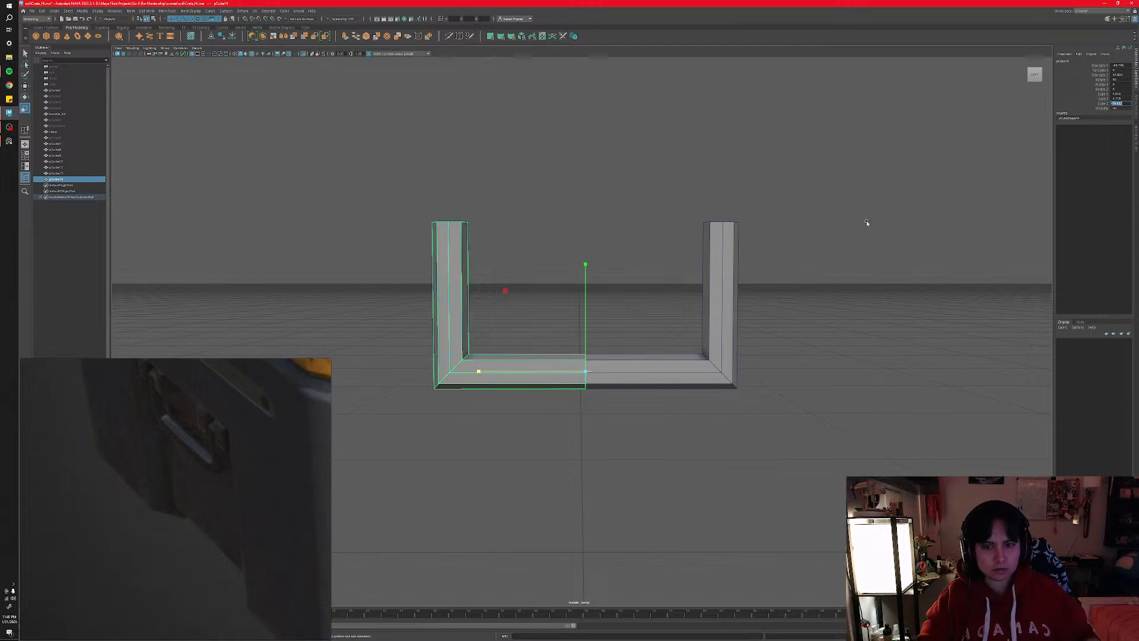
- Combine the two handle halves into one mesh and delete its construction history
left_click_drag(866, 222, 736, 350, "alt")
left_click(732, 357)
left_click(496, 334, "shift")
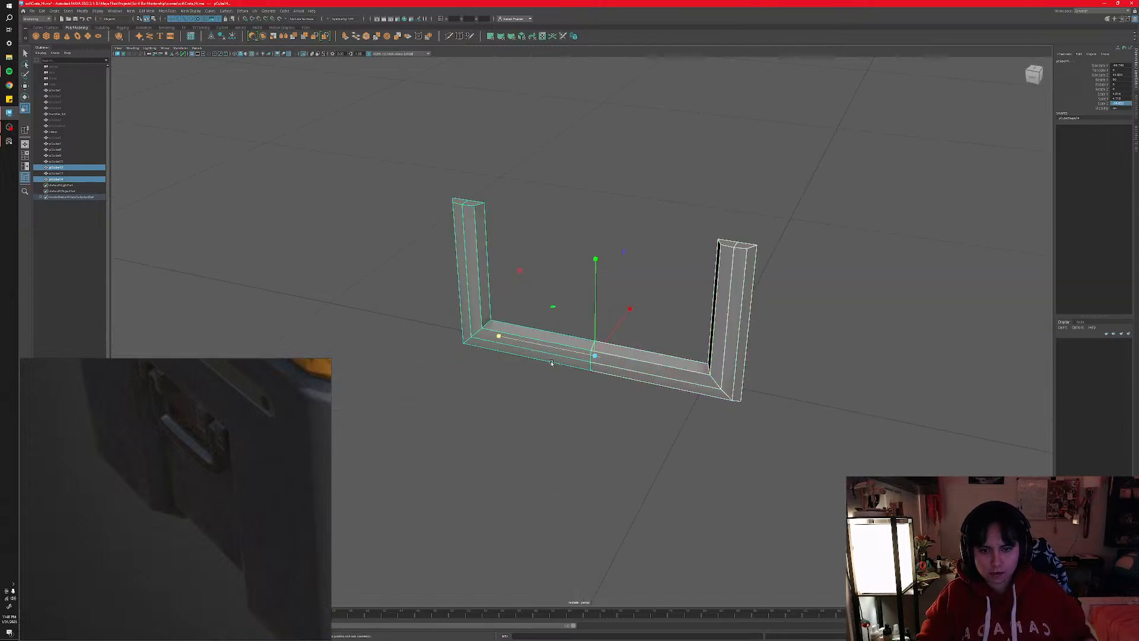
left_click_drag(497, 336, 604, 379, "alt")
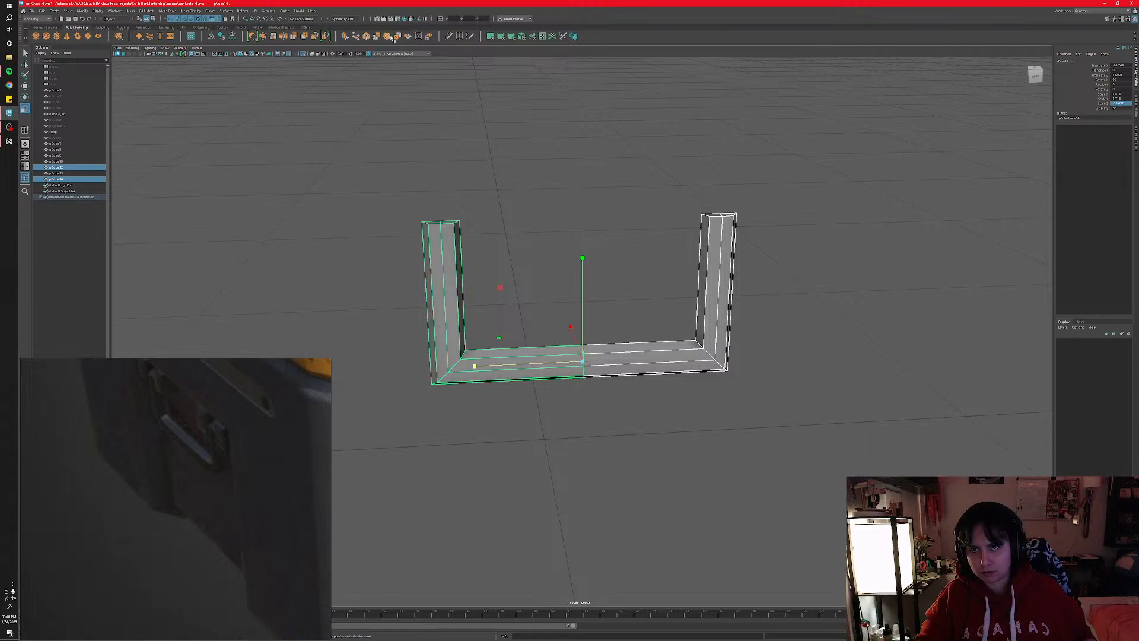
left_click(264, 37)
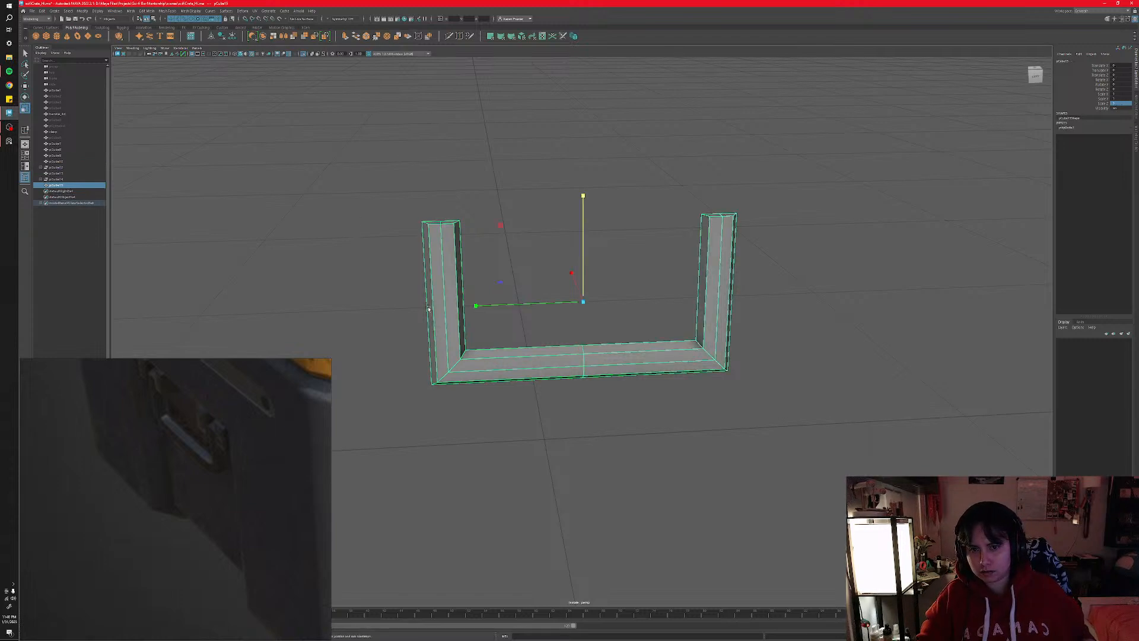
left_click(222, 38)
- Merge the overlapping vertices along the seam at the middle of the handle's bar
left_click_drag(500, 313, 615, 357, "alt")
right_click_drag(616, 358, 656, 326)
right_click(625, 352, "shift")
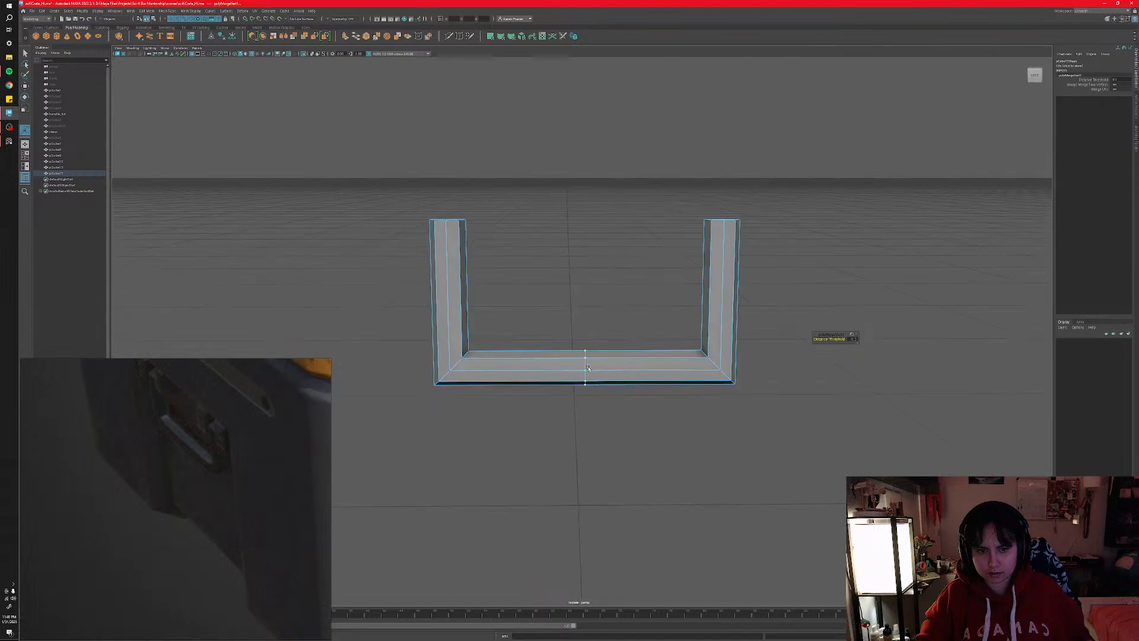
left_click(616, 393)
mouse_move(615, 393)
left_mouse_down("alt")
mouse_move(603, 395)
mouse_move(626, 398)
left_mouse_up("alt")
scroll(599, 378, "up", 2)
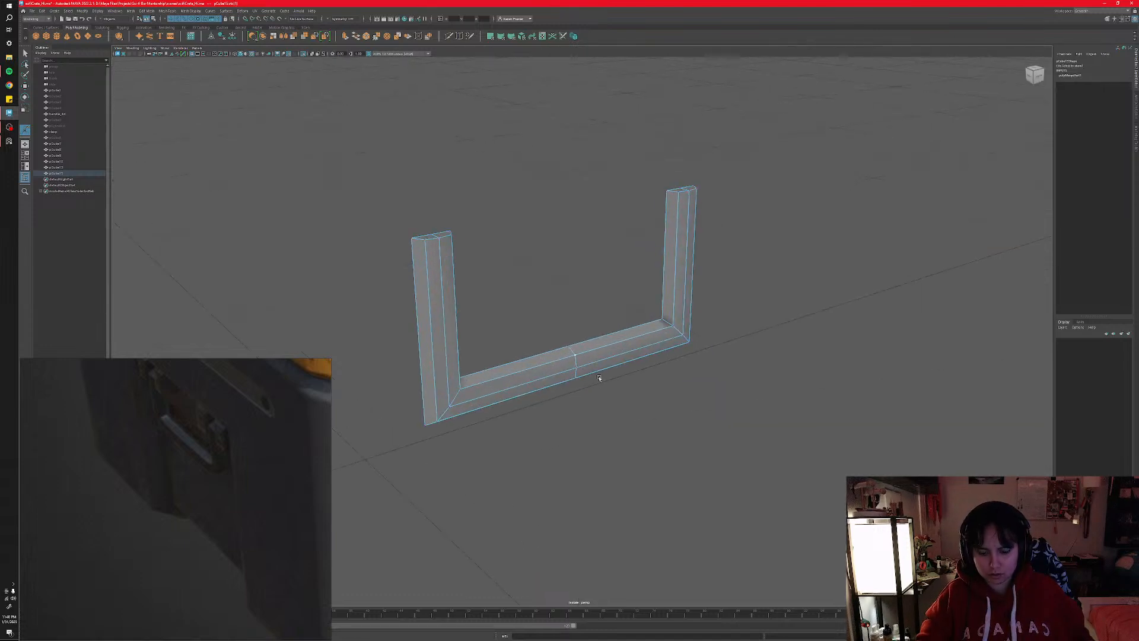
- Test-move the seam vertices at the bar's middle to check the weld, undoing each move
key("w")
left_click(562, 322)
left_click(564, 310)
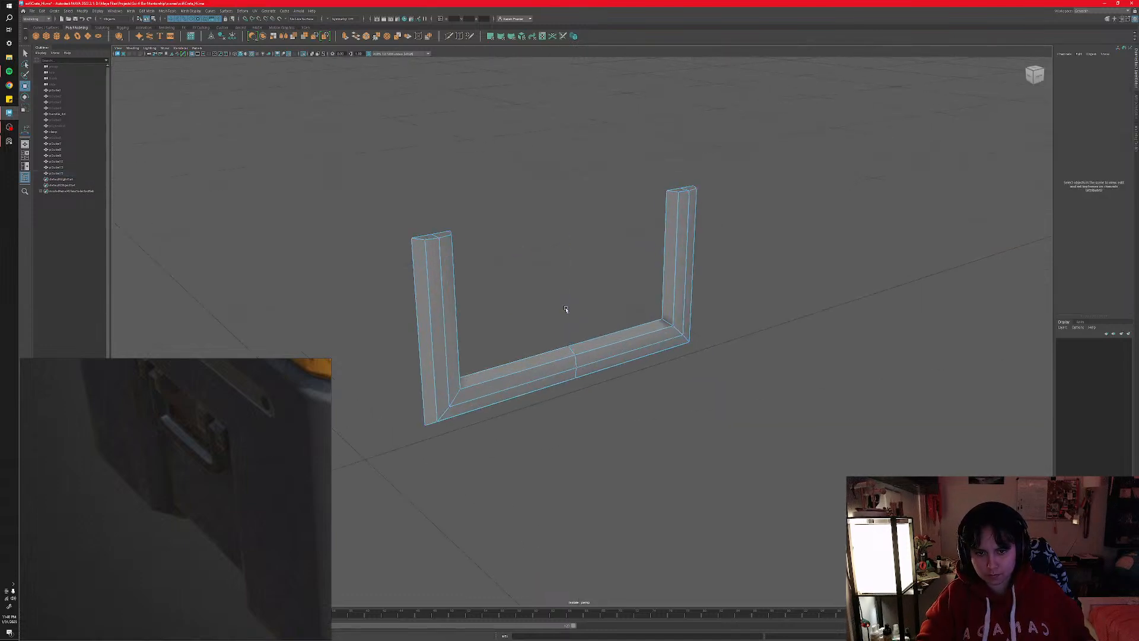
left_click(568, 323)
left_click_drag(570, 325, 604, 304)
left_click(576, 354)
key("ctrl+z")
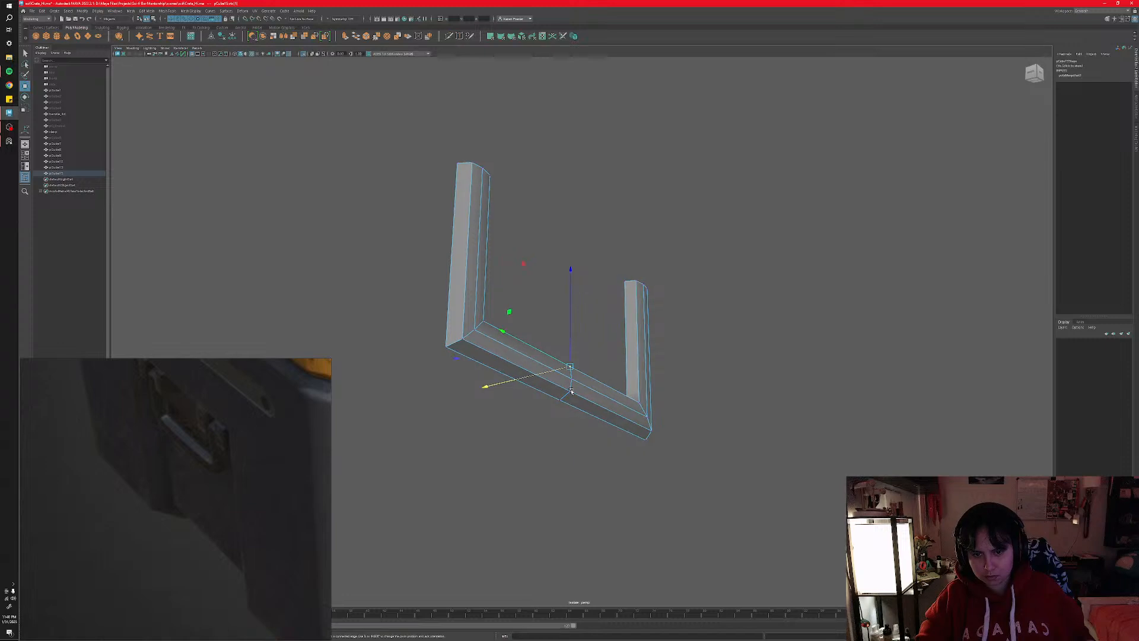
left_click(571, 391)
left_click_drag(552, 397, 542, 418)
key("ctrl+z")
left_click(571, 379)
key("ctrl+z")
- Select the open rear border edge loop of the handle and scale it flat along the depth axis
left_click_drag(646, 350, 657, 392, "alt")
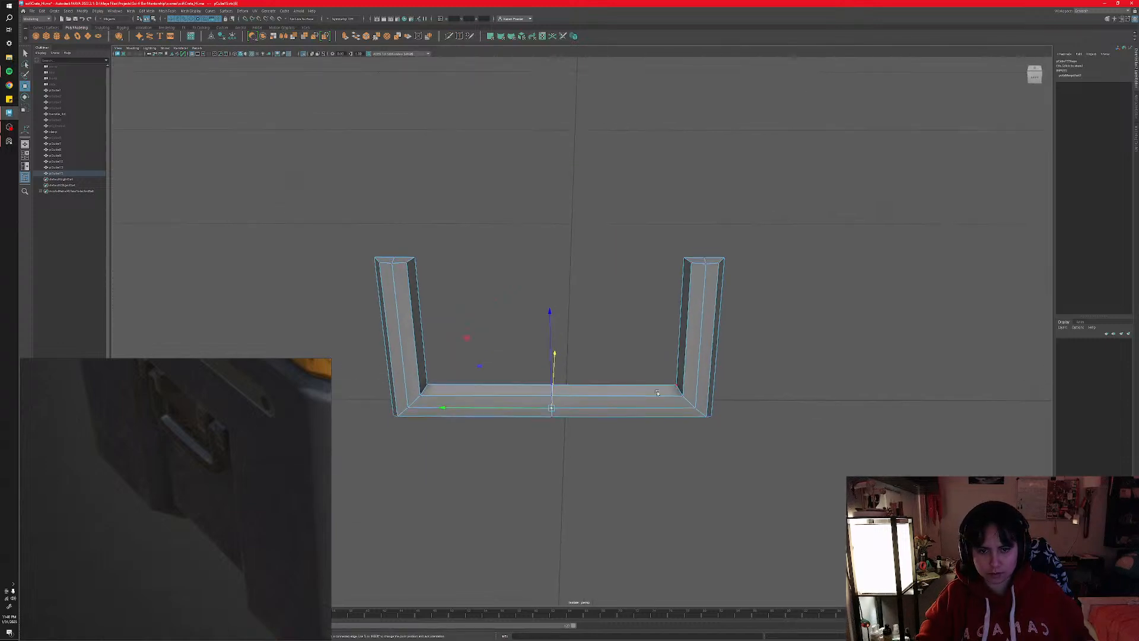
right_click_drag(670, 393, 671, 377)
left_click_drag(671, 377, 588, 397, "alt")
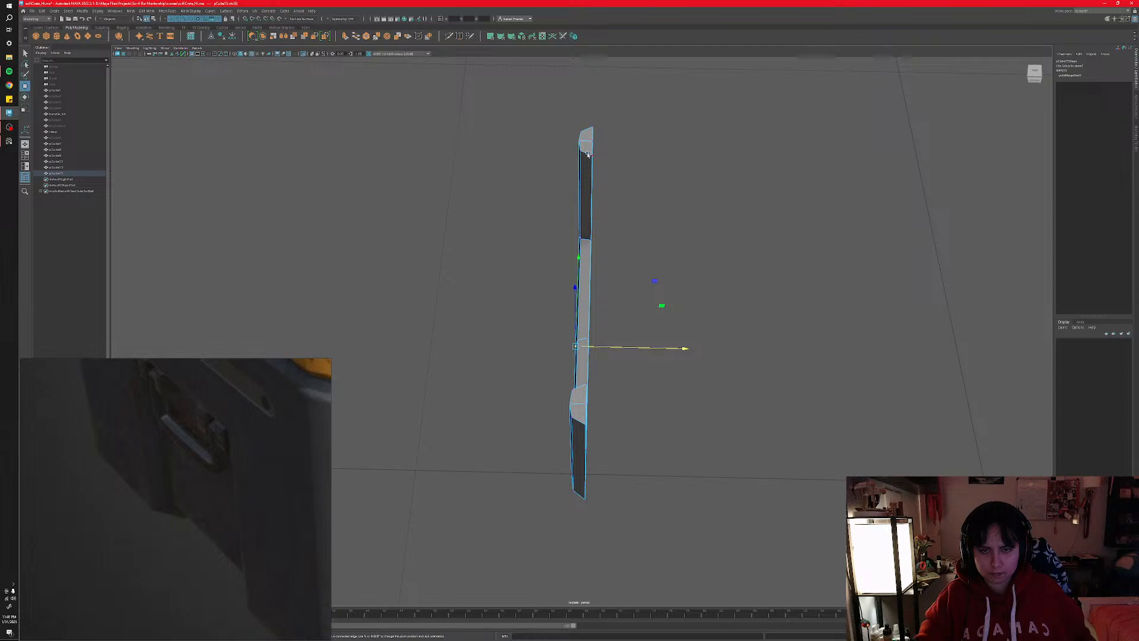
double_click(591, 132)
right_click_drag(591, 140, 591, 127)
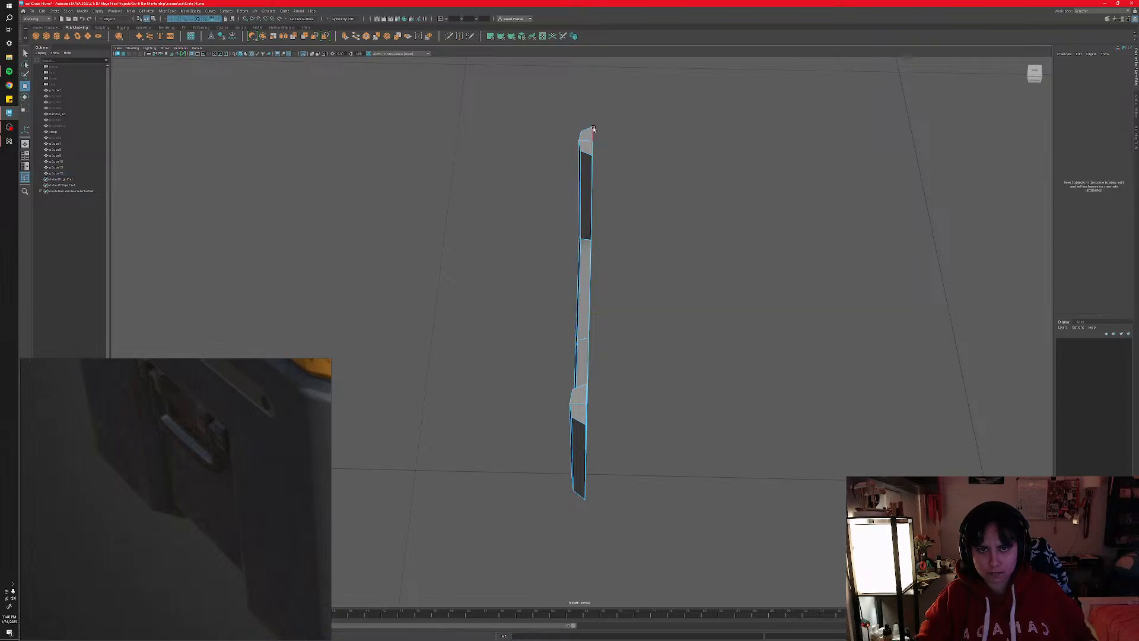
double_click(592, 132)
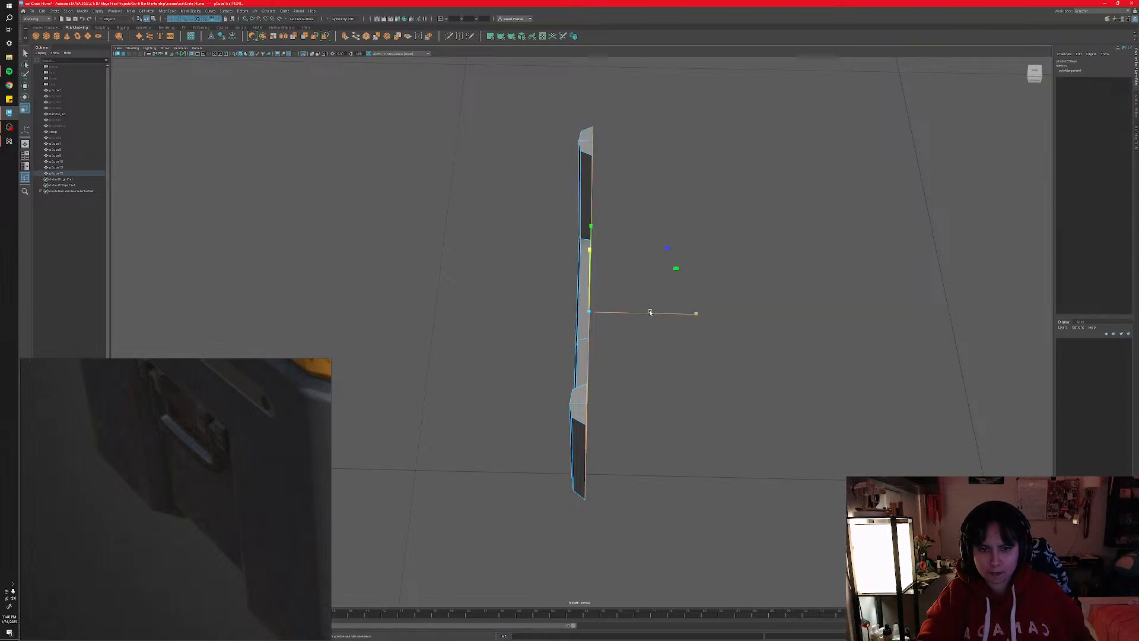
key("r")
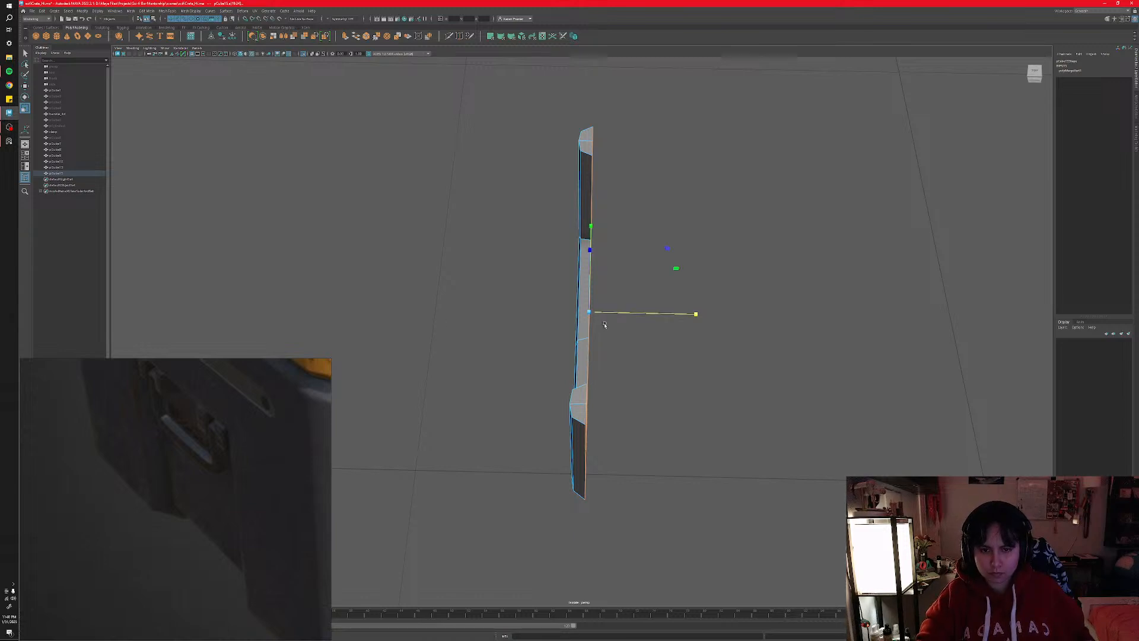
- Place the whole handle's pivot on its open rear edge
right_click_drag(604, 324, 598, 326)
key("w")
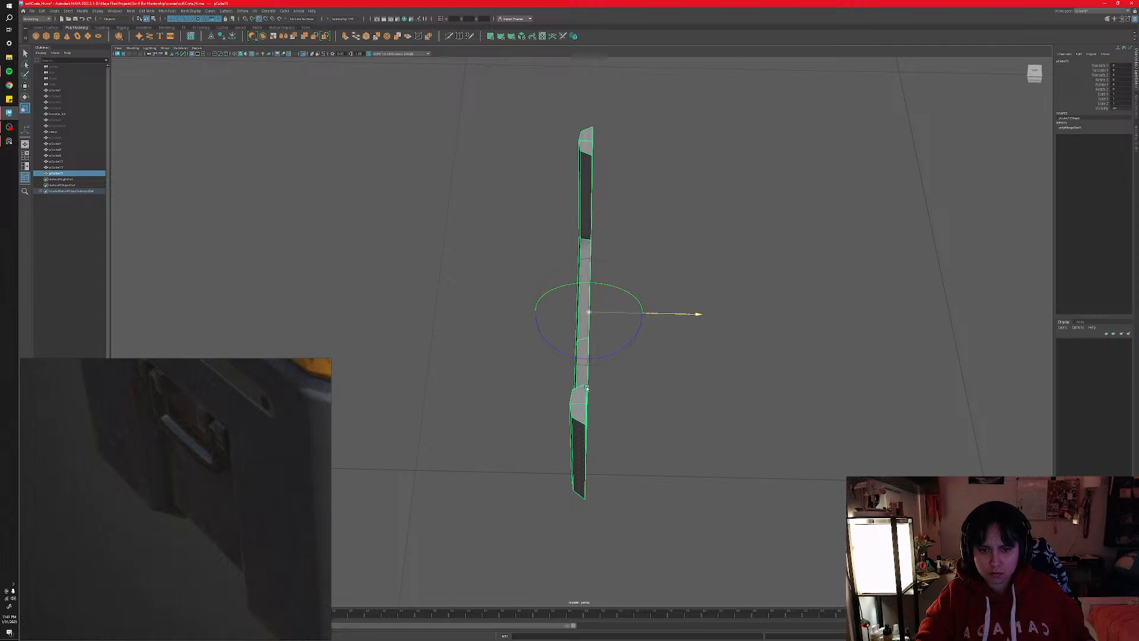
key("d")
left_click_drag(612, 353, 600, 357, "alt")
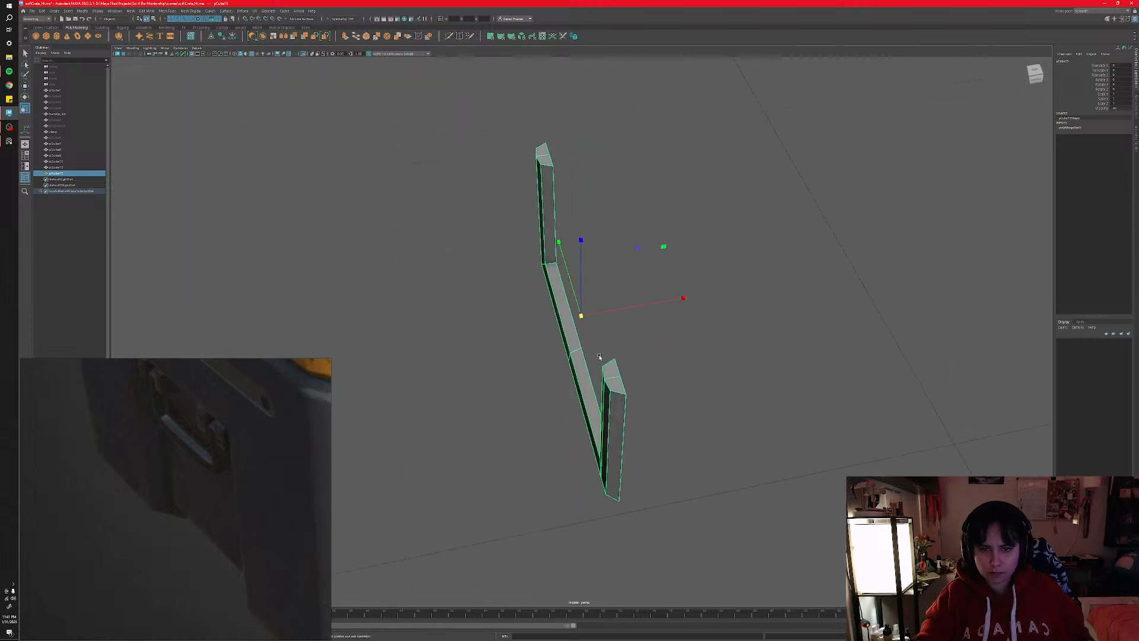
- Save the scene, duplicate the half handle, and mirror the copy across its rear edge along the X axis
key("ctrl+s")
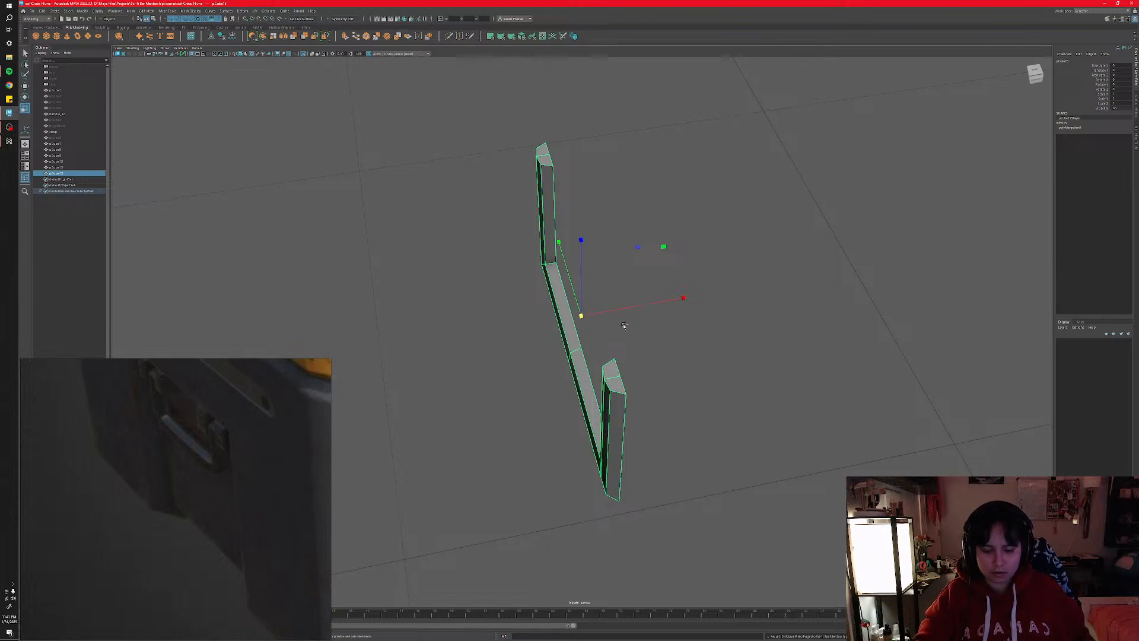
key("ctrl+d")
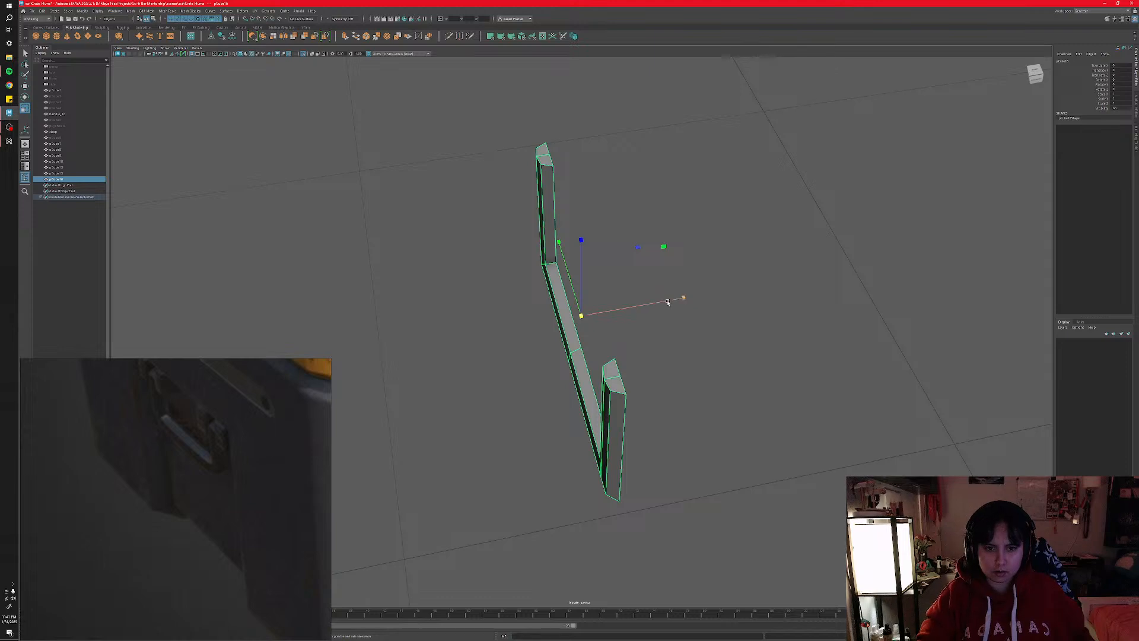
left_click_drag(669, 302, 460, 336)
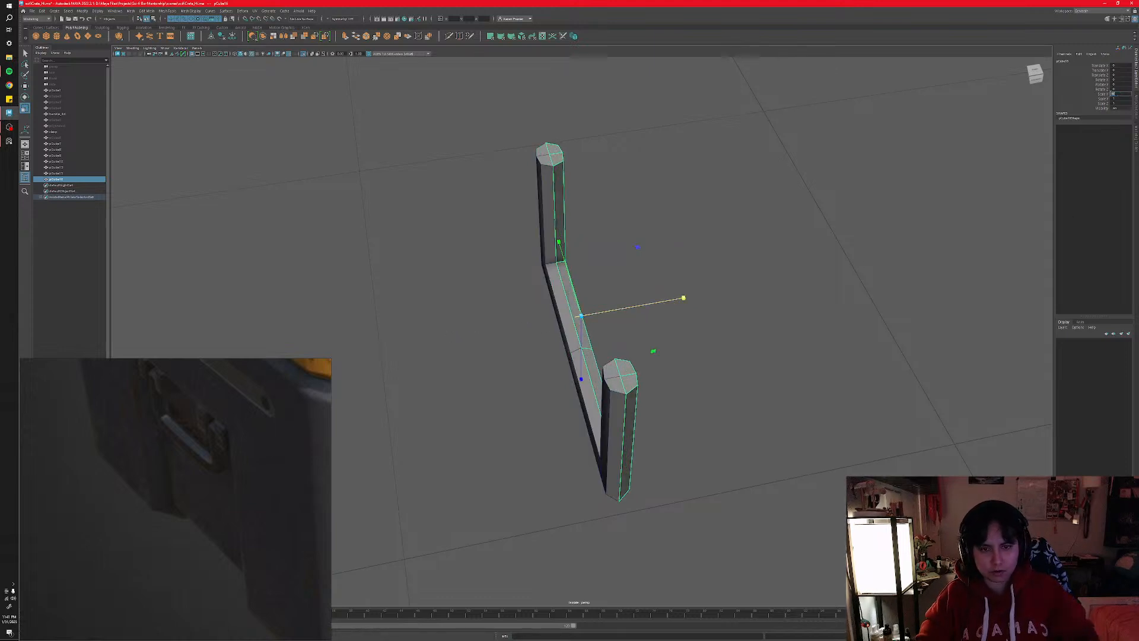
left_click_drag(749, 376, 619, 435, "alt")
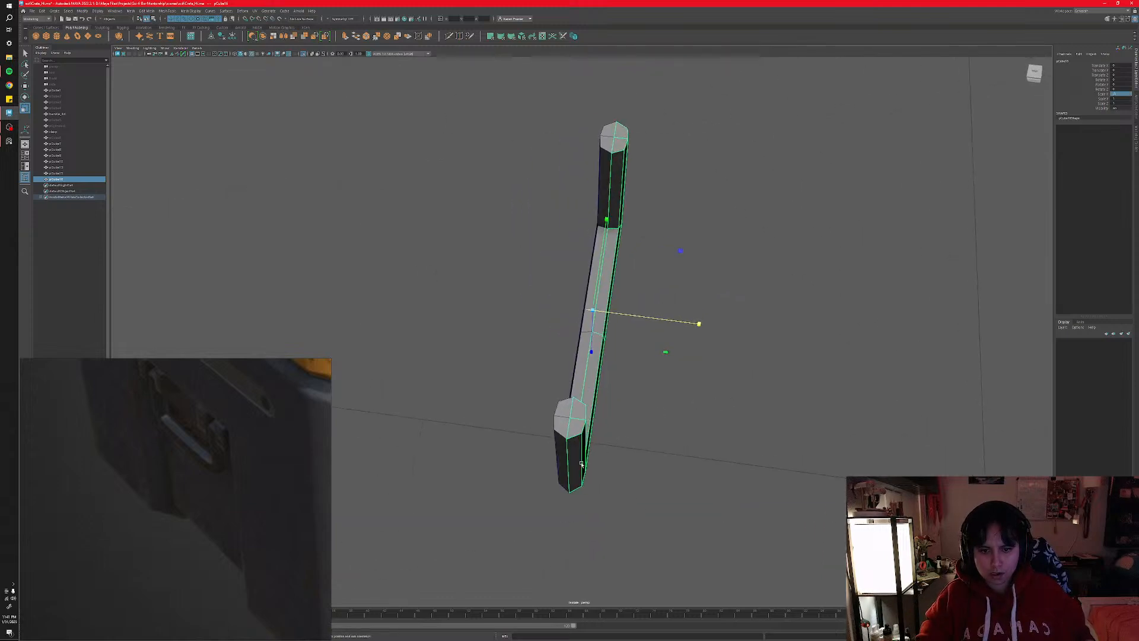
- Combine the original and mirrored handle halves into one mesh and delete its construction history
right_click(600, 457)
left_click(561, 431, "shift")
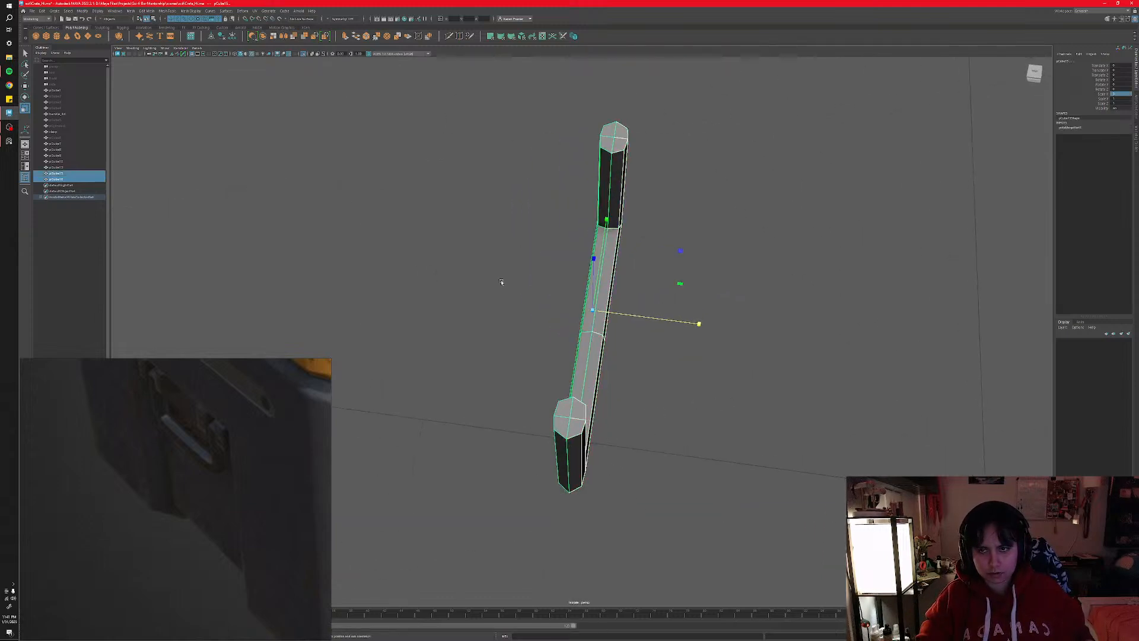
left_click(263, 36)
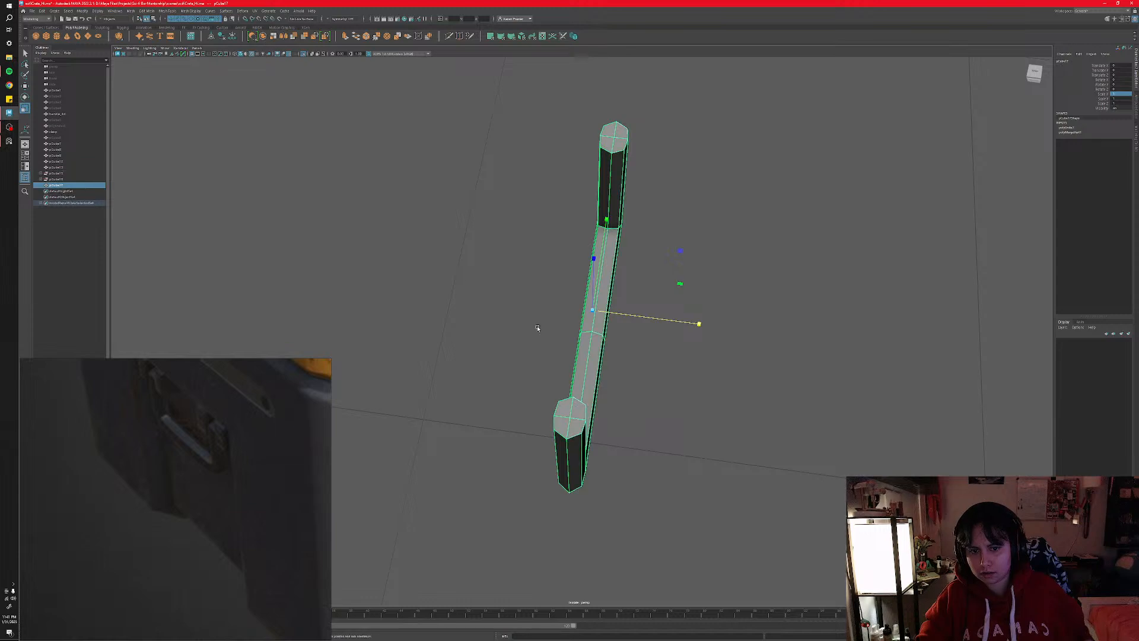
mouse_move(536, 328)
left_mouse_down("alt")
mouse_move(556, 333)
mouse_move(532, 323)
left_mouse_up("alt")
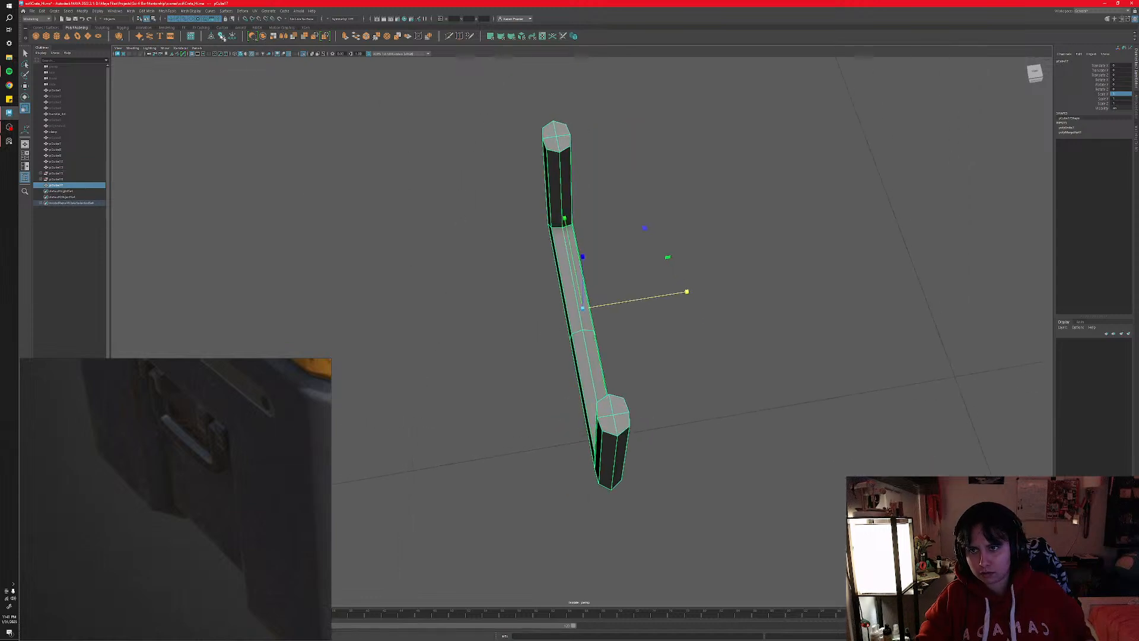
left_click(221, 36)
- Merge the overlapping vertices along the seam between the combined handle halves
right_click_drag(589, 380, 591, 364)
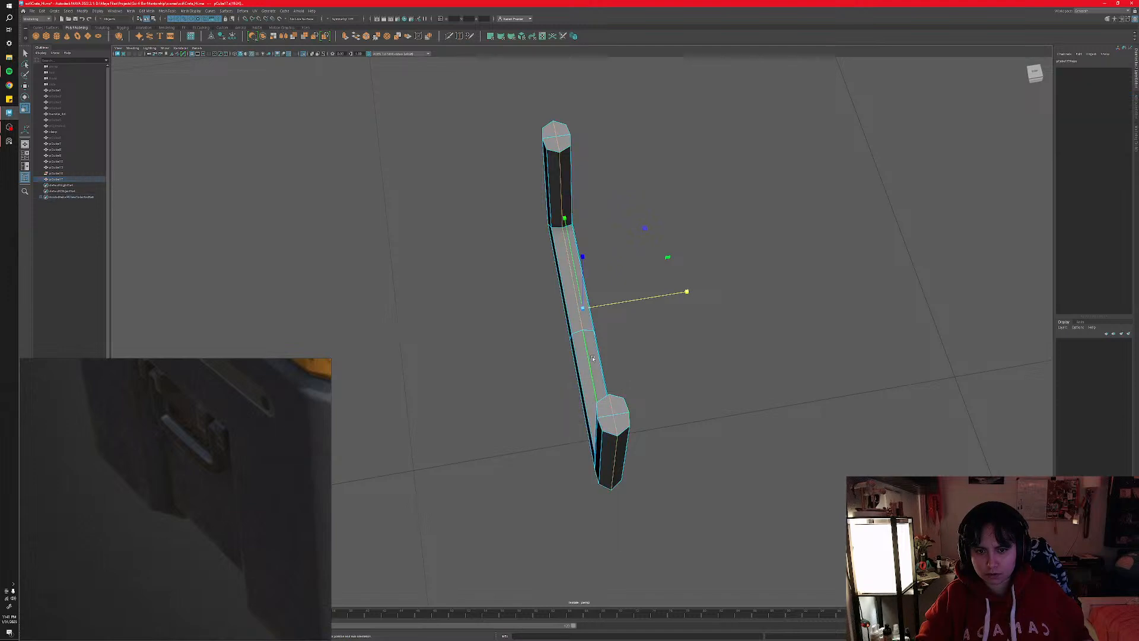
left_click_drag(591, 361, 580, 361, "alt")
right_click_drag(592, 360, 549, 364)
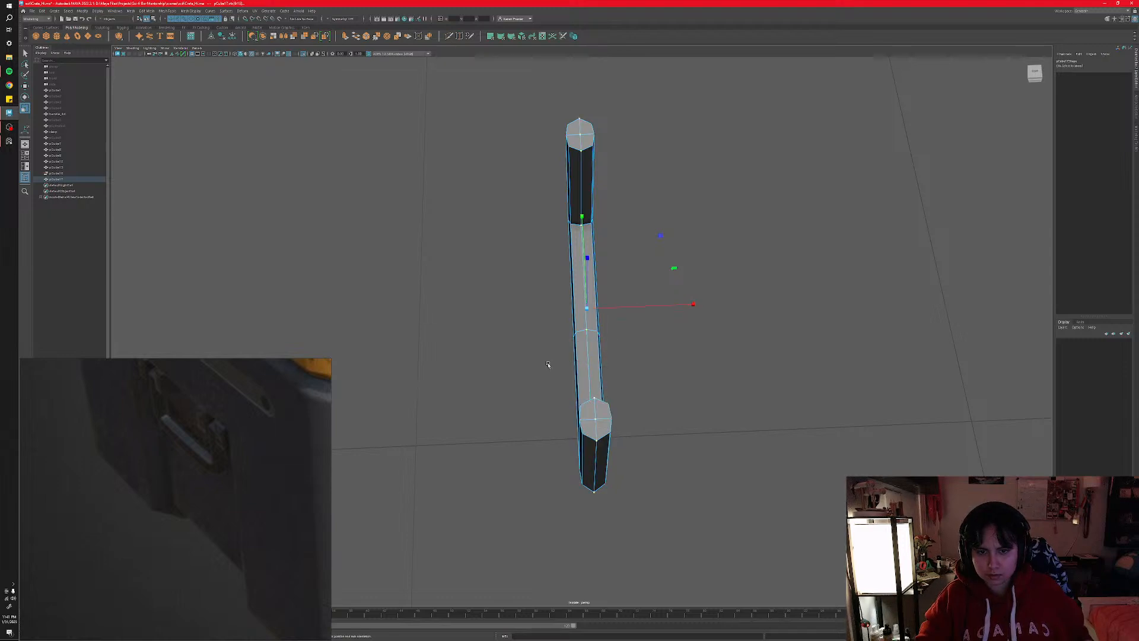
left_click_drag(574, 413, 584, 370, "alt")
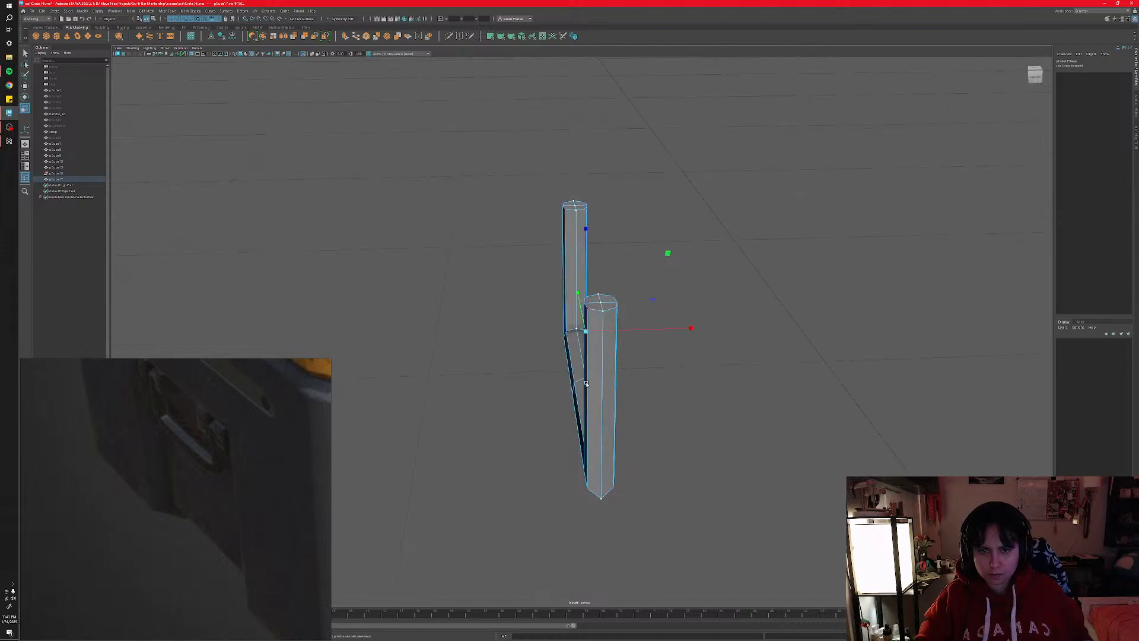
scroll(585, 383, "up", 4)
left_click_drag(578, 378, 611, 374, "alt")
right_click_drag(613, 371, 631, 363, "shift")
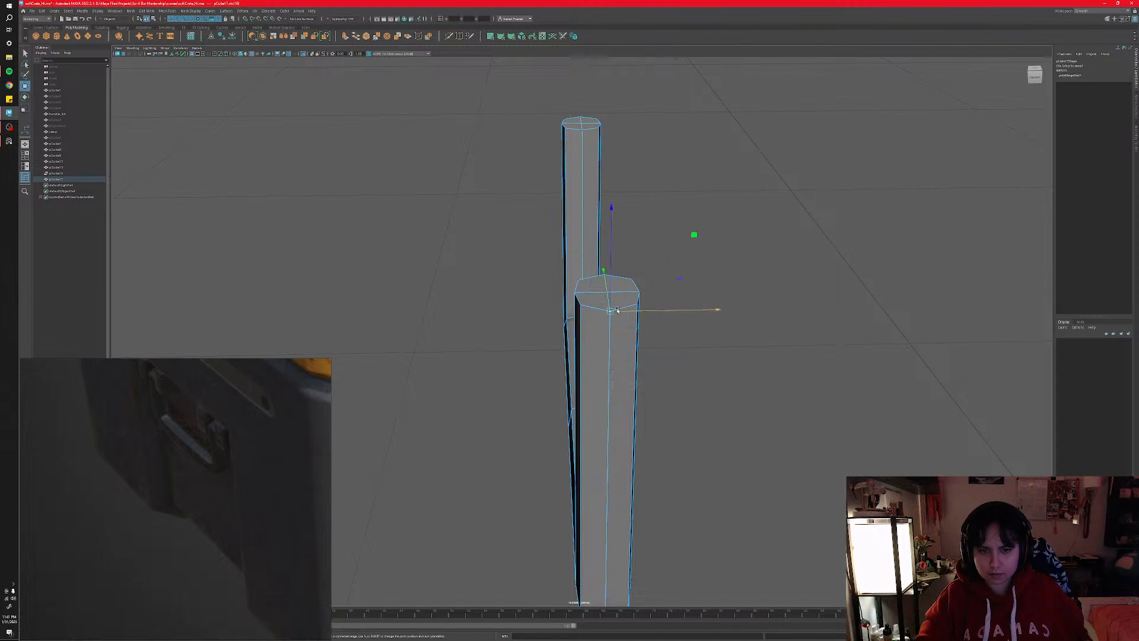
- Check the weld by test-moving a seam vertex at the bar's middle, undoing the move, and inspecting the leg's end vertices
left_click_drag(617, 320, 567, 378, "alt")
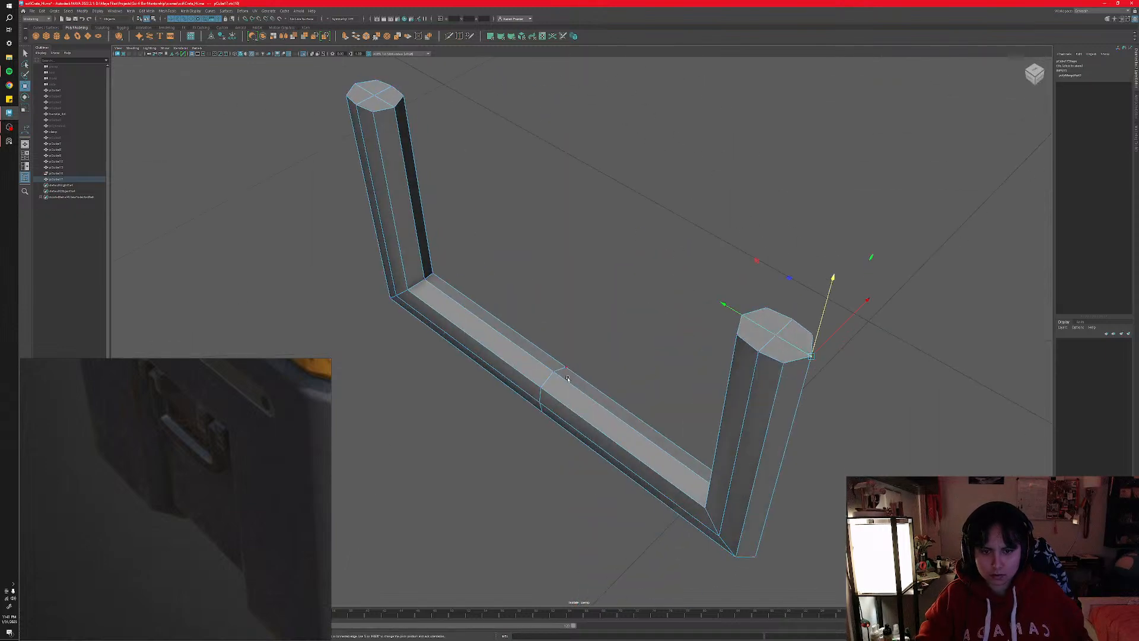
left_click(555, 372)
mouse_move(550, 294)
left_mouse_down()
mouse_move(551, 280)
mouse_move(552, 306)
left_mouse_up()
key("ctrl+z")
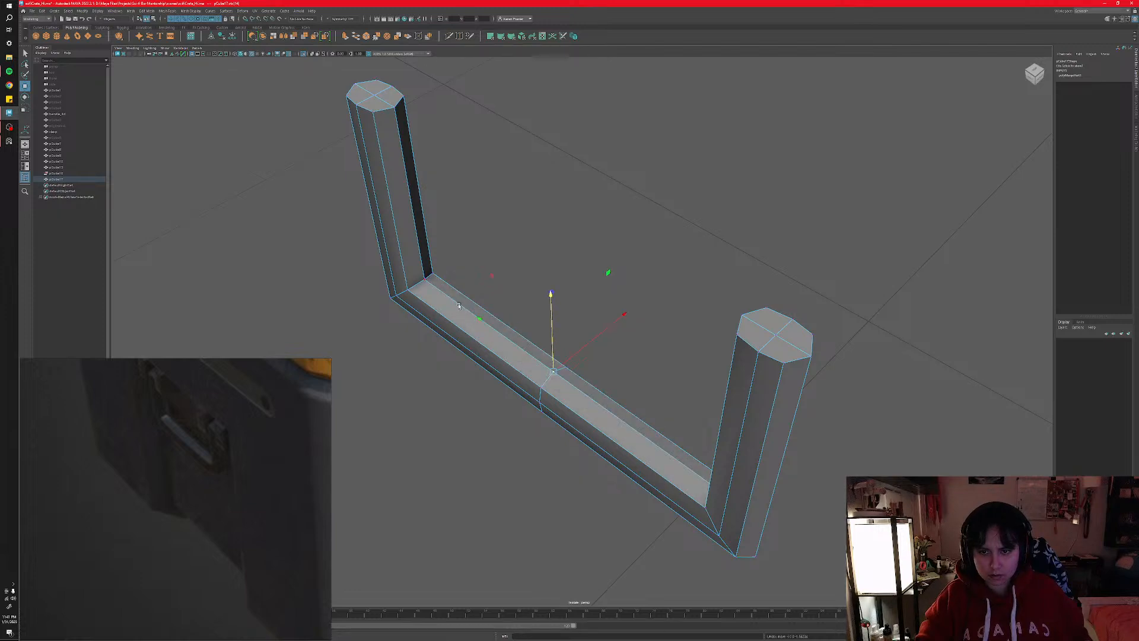
left_click(741, 323)
left_click_drag(738, 311, 781, 436)
left_click(774, 341)
key("a")
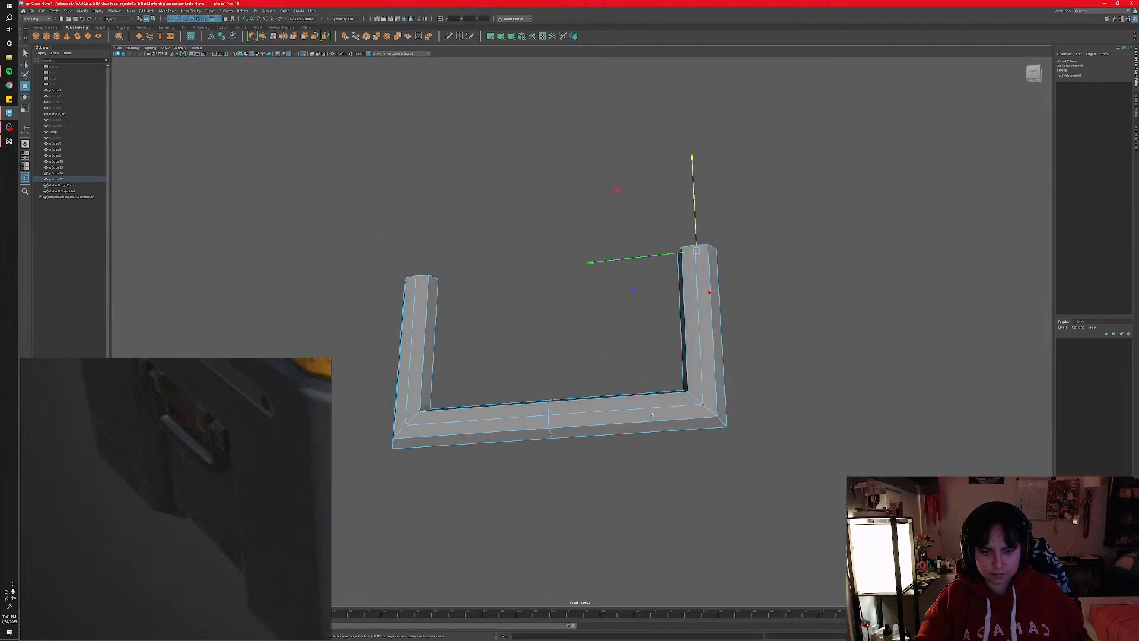
- Show the full crate without wireframe lines and delete the old blockout piece overlapping the new handle's leg
key("F8")
left_click(731, 394)
left_click_drag(731, 394, 524, 217, "alt")
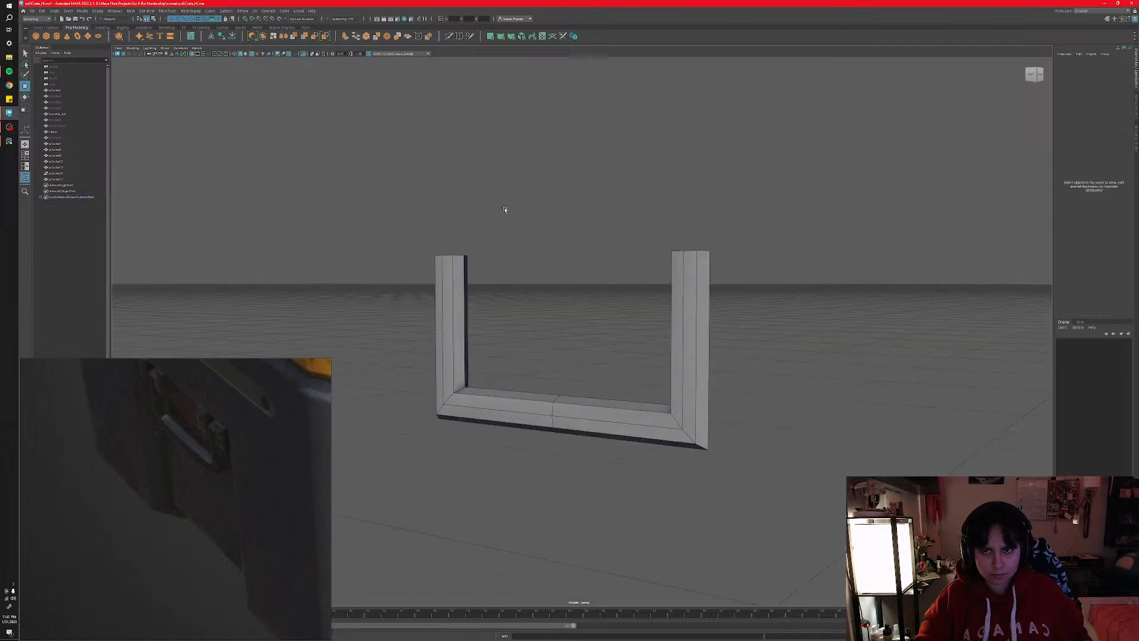
left_click(304, 53)
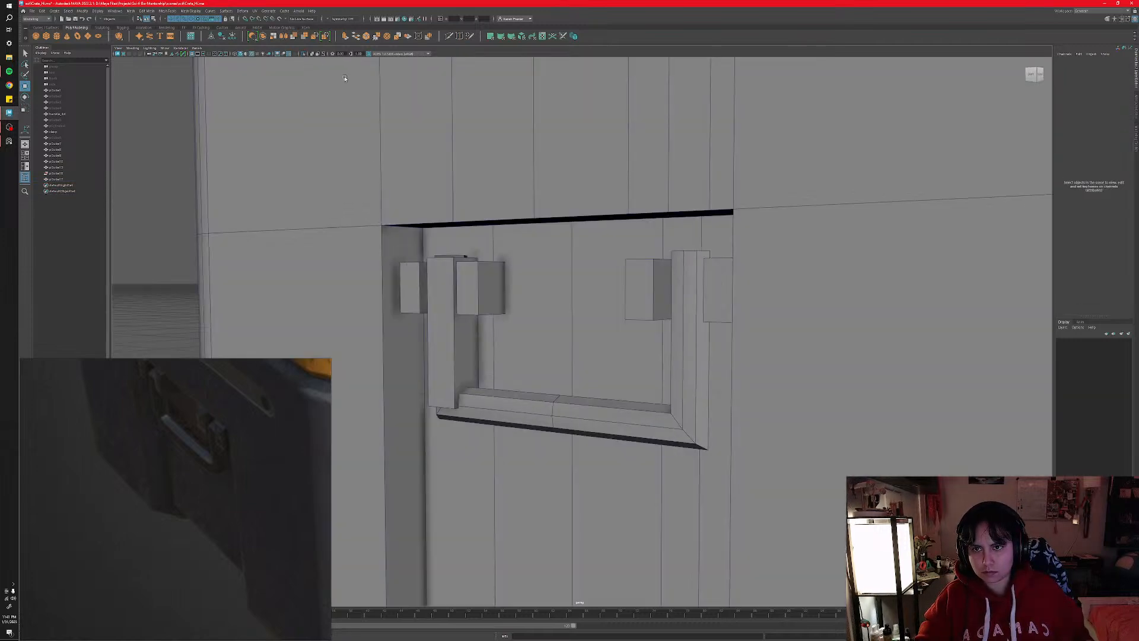
left_click(252, 54)
left_click_drag(462, 292, 551, 339, "alt")
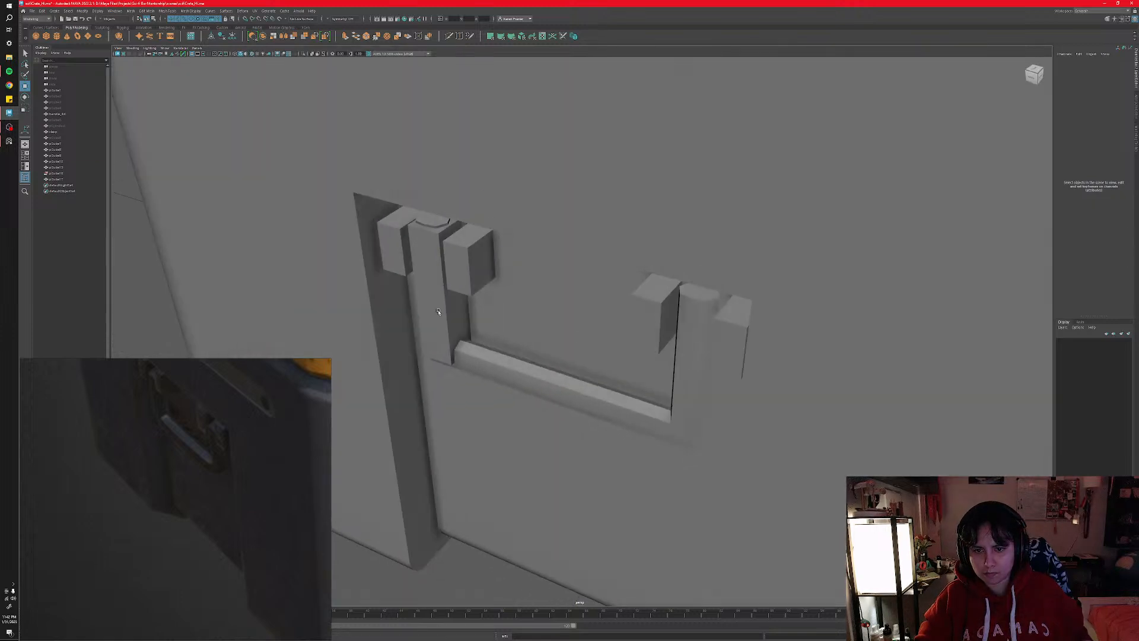
left_click(439, 311)
key("Delete")
- Preview the new handle with smoothing and return it to the unsmoothed display
left_click_drag(437, 311, 599, 406, "alt")
left_click(552, 403)
key("3")
key("1")
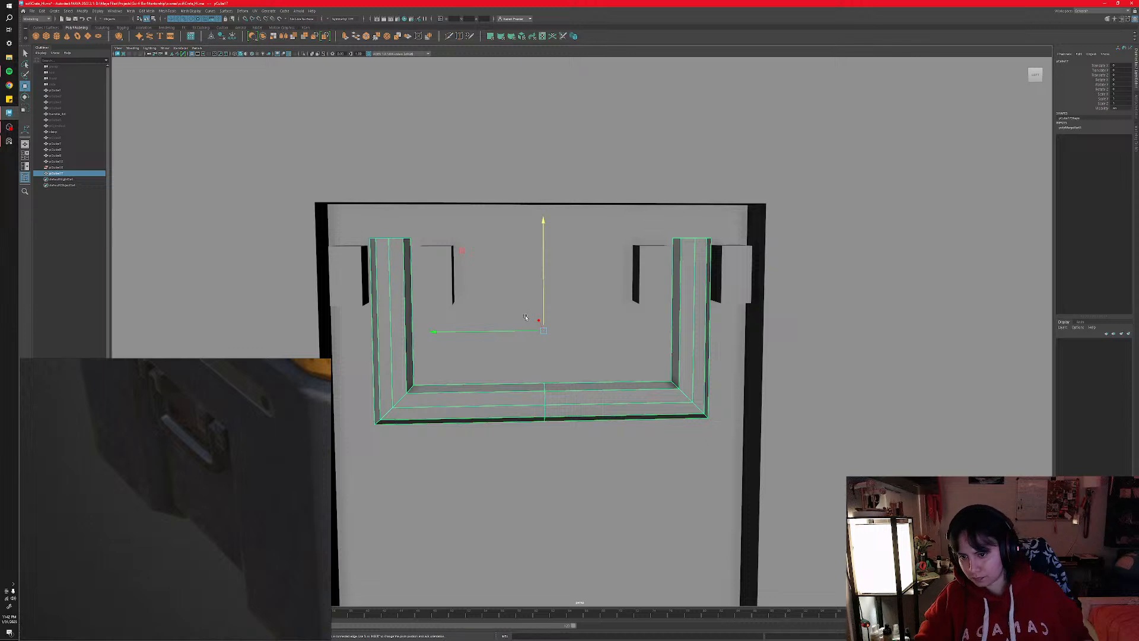
- Select the mitred edge loop at the handle's corner and set the modelling symmetry to Object Y
right_click(649, 398)
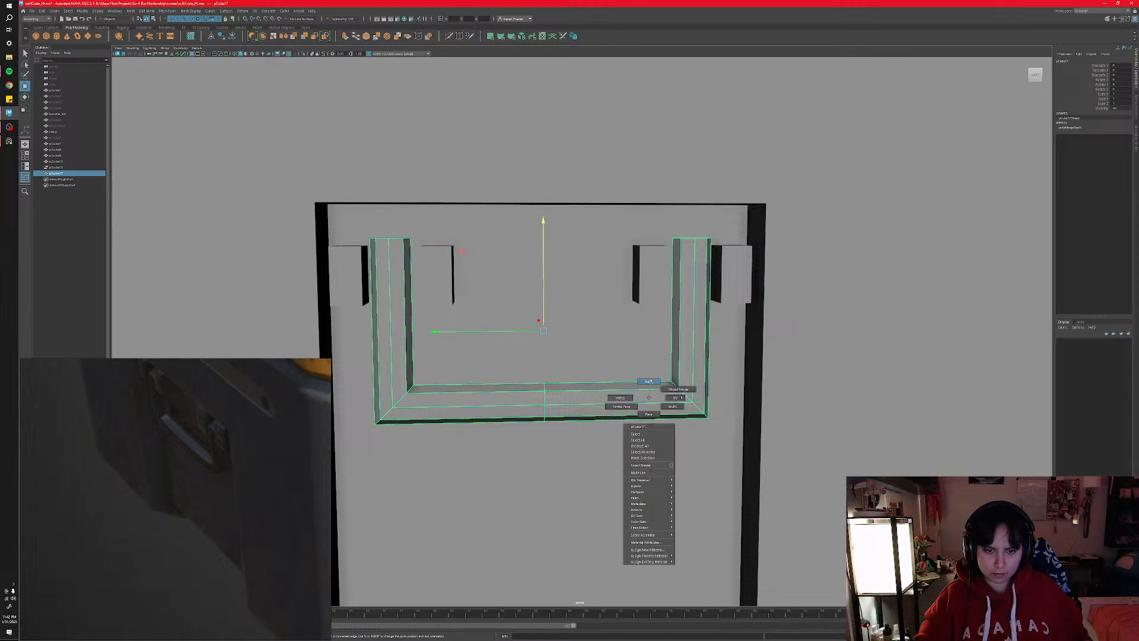
right_click_drag(664, 397, 649, 381)
double_click(687, 395)
left_click_drag(665, 400, 534, 415, "alt")
right_click(532, 415)
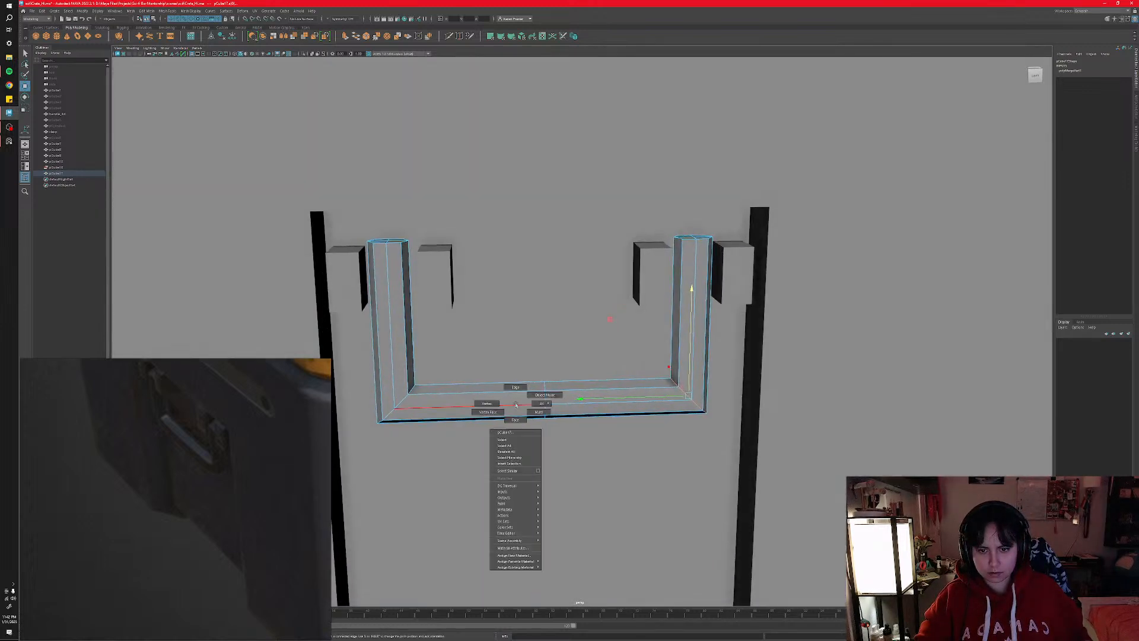
left_click(331, 18)
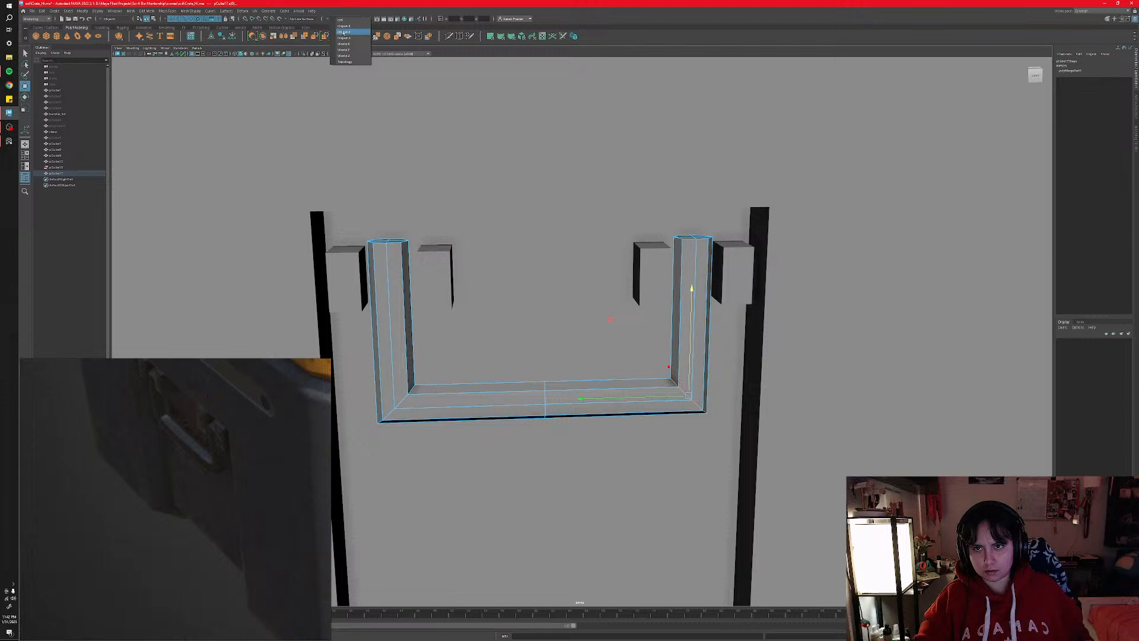
left_click(344, 32)
- Bevel the edge loops at both handle corners with a larger fraction and 4 segments to round the bends
left_click_drag(574, 405, 561, 402, "alt")
right_click_drag(562, 402, 593, 393, "shift")
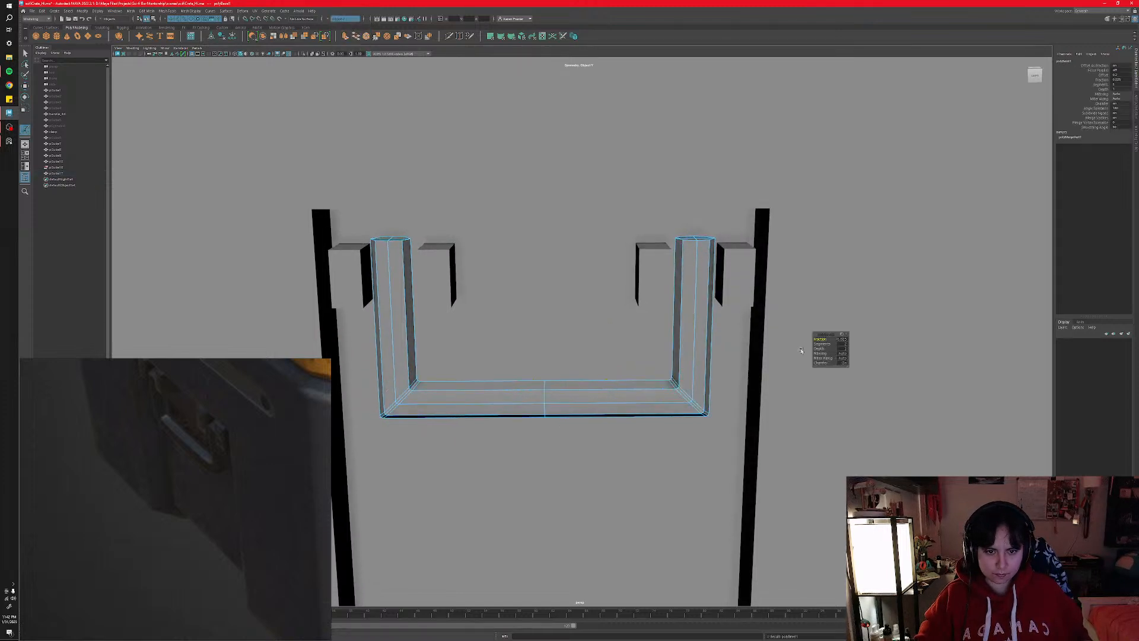
left_click_drag(821, 338, 831, 344)
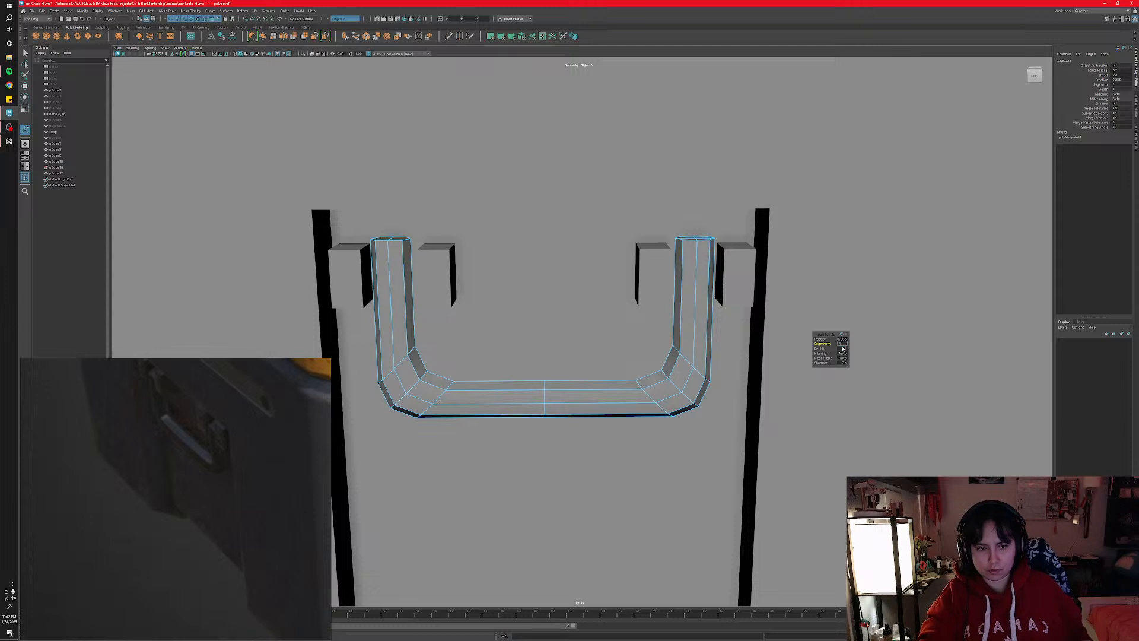
type("4")
left_click(841, 340)
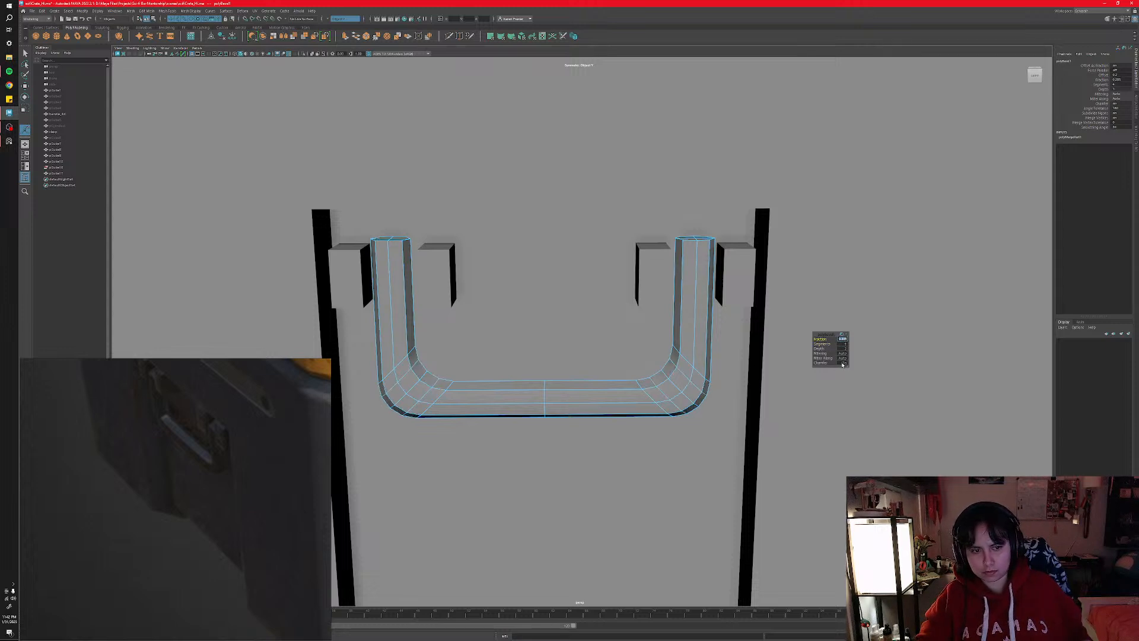
- Toggle the corner bevel's Chamfer option off and back on to compare the rounding
left_click(842, 363)
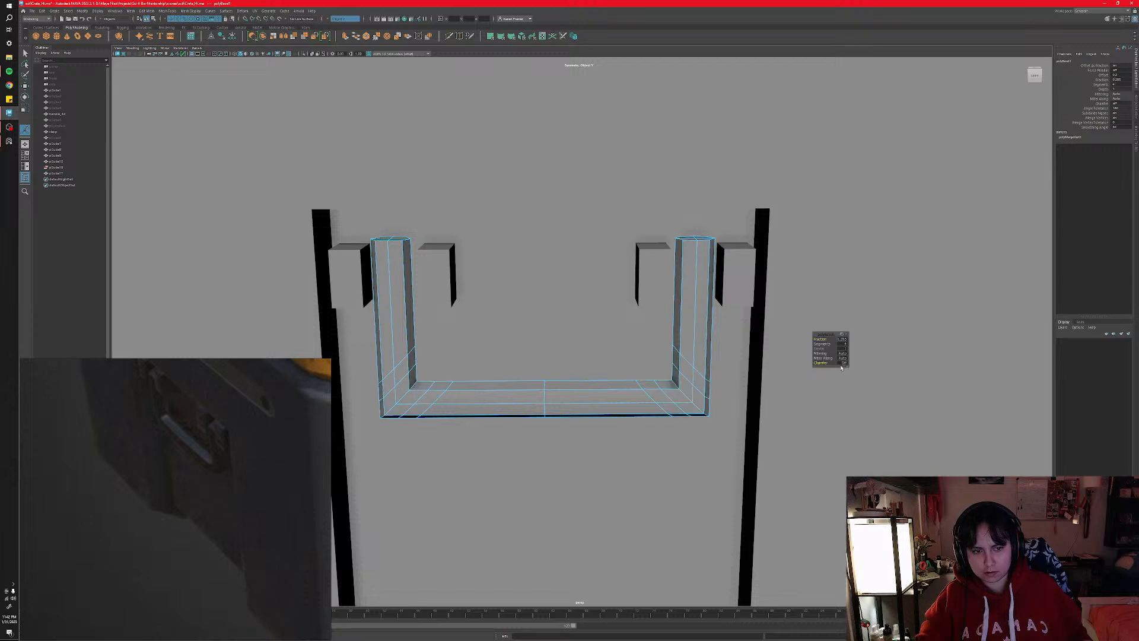
left_click(842, 363)
left_click(842, 364)
left_click(842, 363)
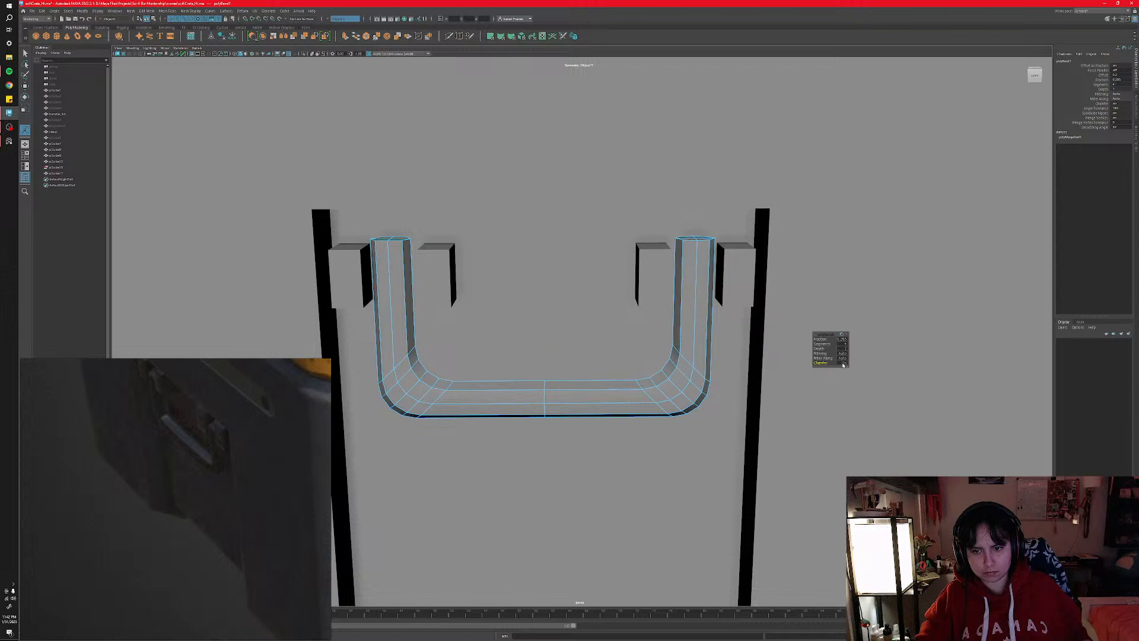
left_click(843, 364)
left_click(843, 363)
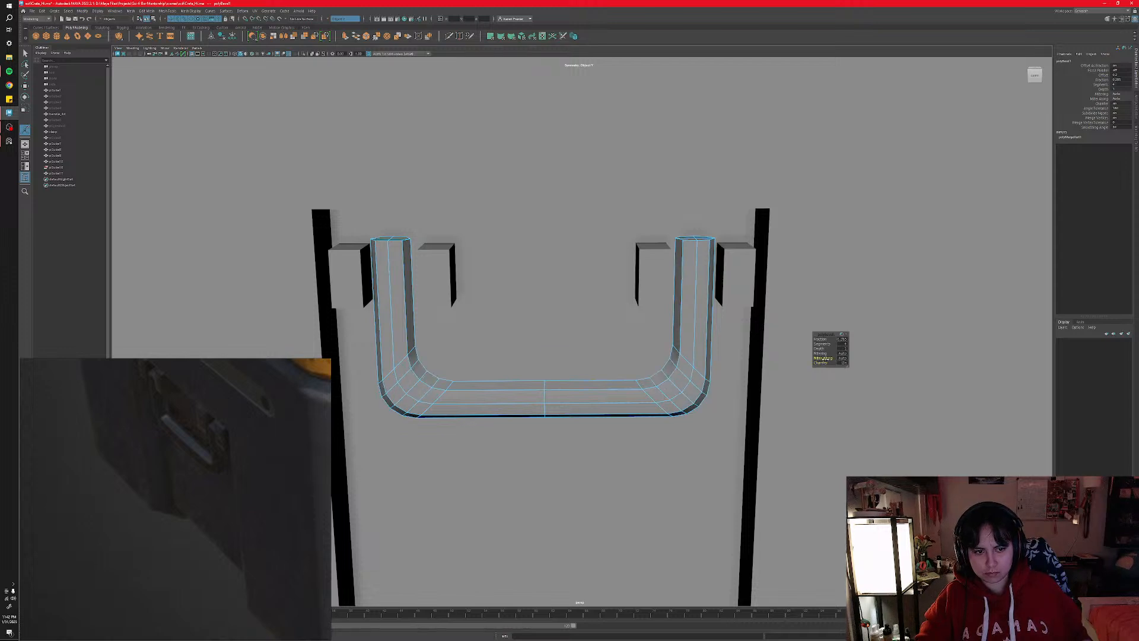
- Try the Center option for Miter Along and a larger fraction on the corner bevel, and undo these changes
left_click(843, 359)
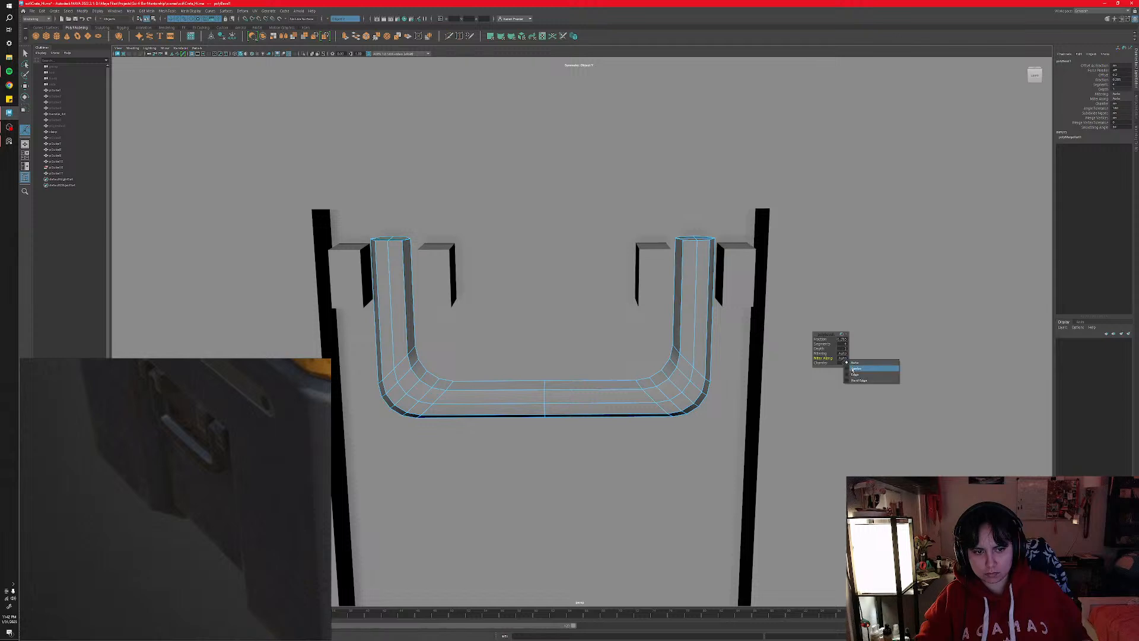
left_click(851, 369)
left_click(843, 359)
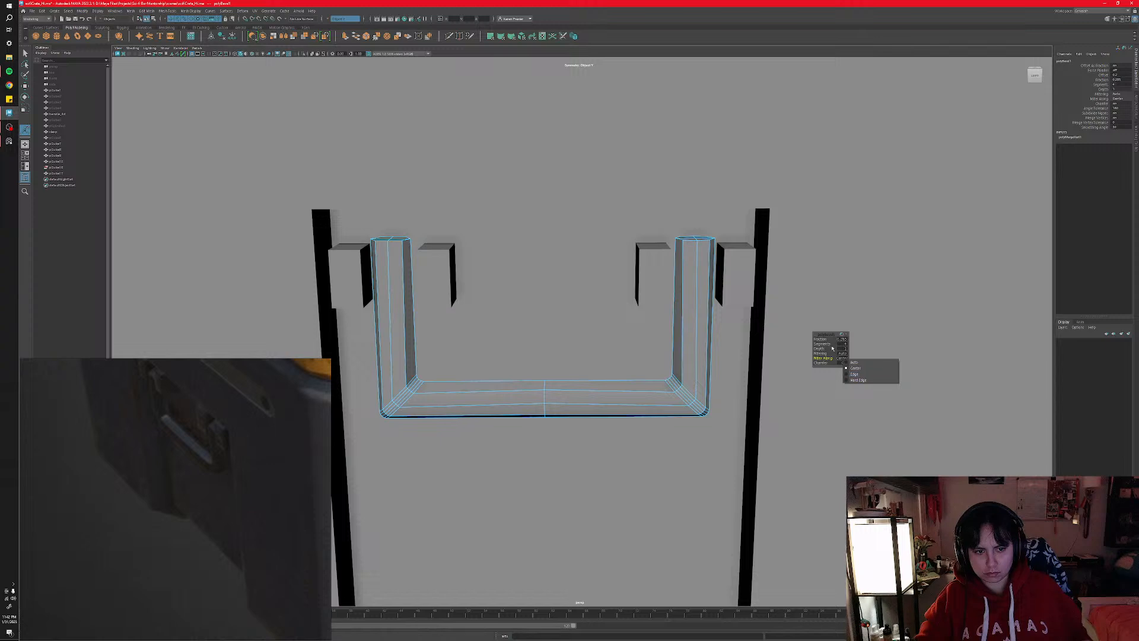
left_click_drag(824, 343, 823, 340)
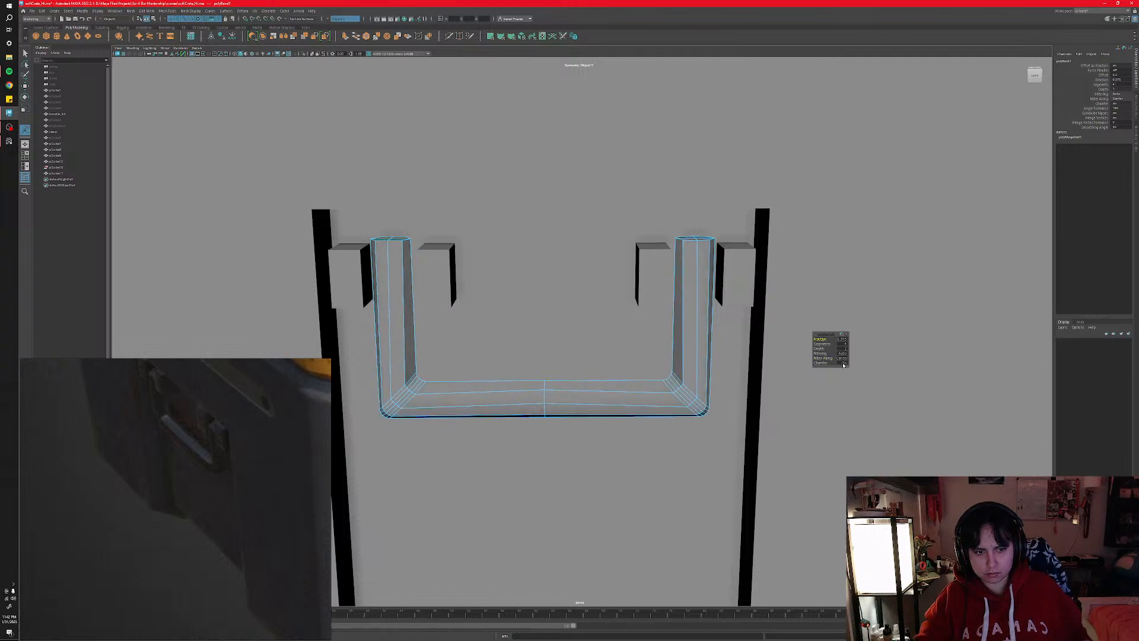
left_click(843, 360)
left_click(852, 365)
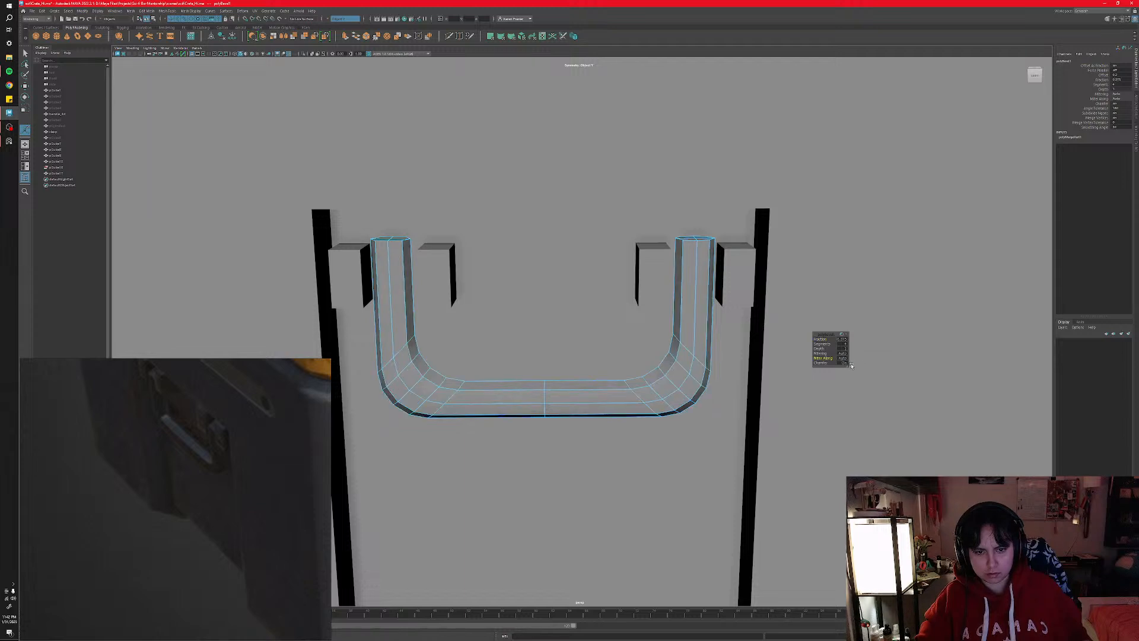
key("ctrl+z")
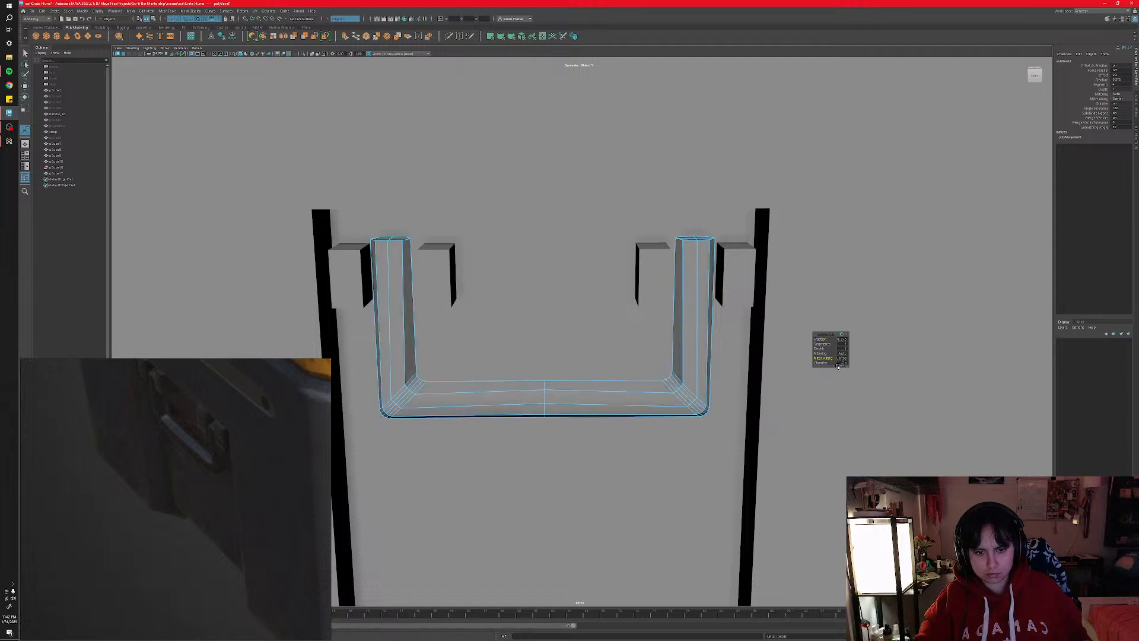
key("ctrl+z")
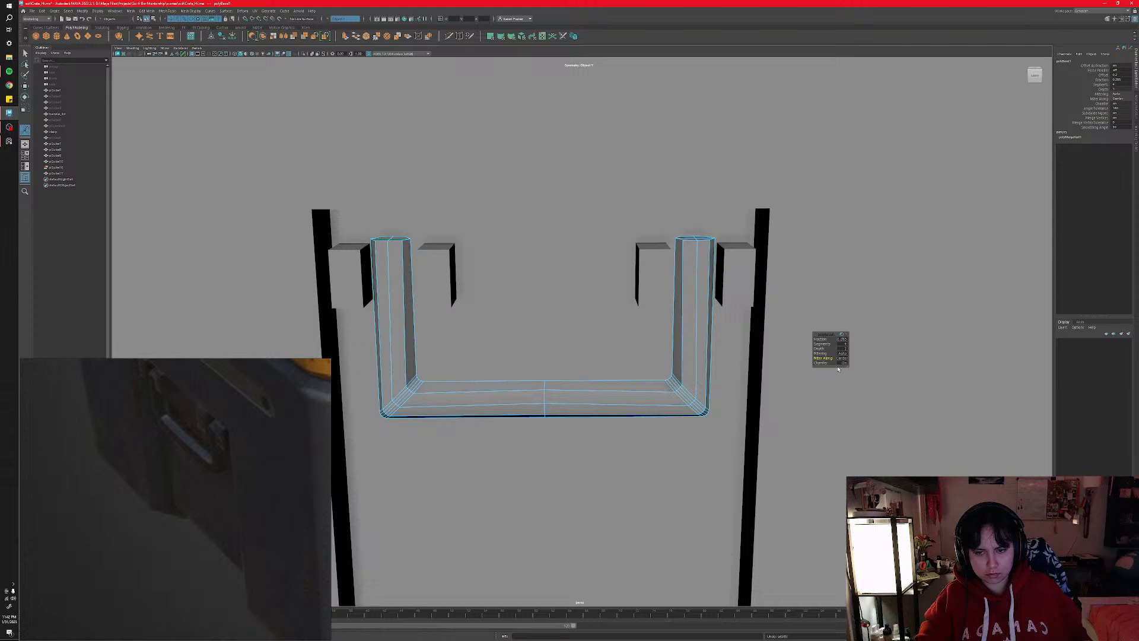
key("ctrl+z")
- Try the Center and Hard Edge options for the corner bevel's Miter Along, and set it back to Auto
left_click(842, 360)
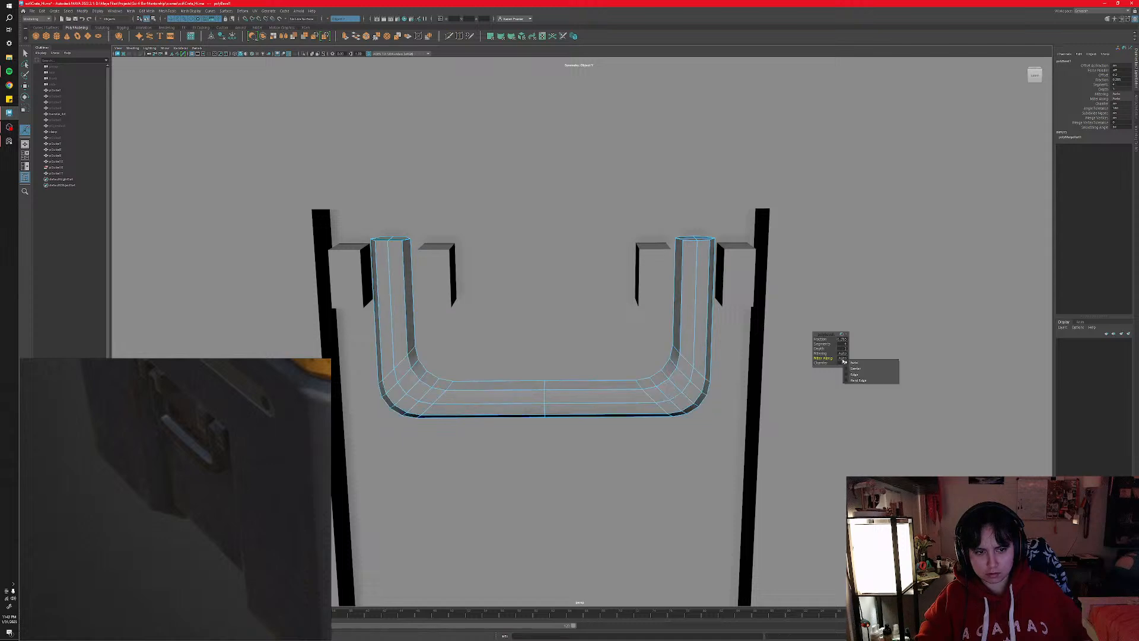
left_click(849, 369)
left_click(842, 359)
left_click(857, 382)
left_click(840, 358)
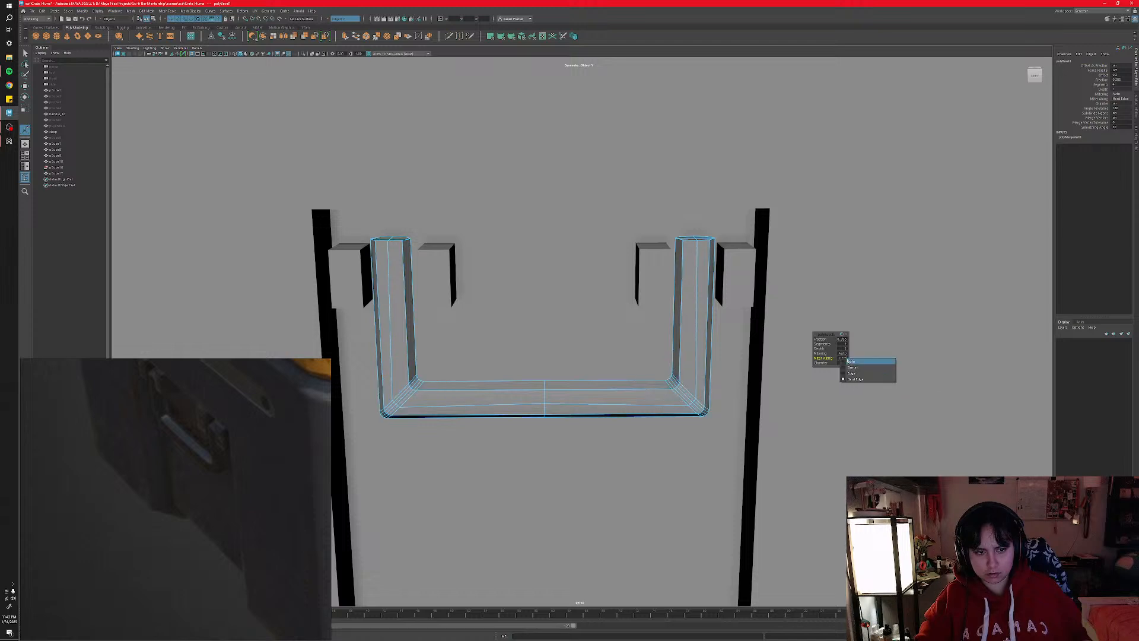
left_click(856, 363)
- Compare the Uniform, Patch, Radial and None mitering options on the corner bevel, and set Mitering back to Auto
left_click(841, 354)
left_click(851, 363)
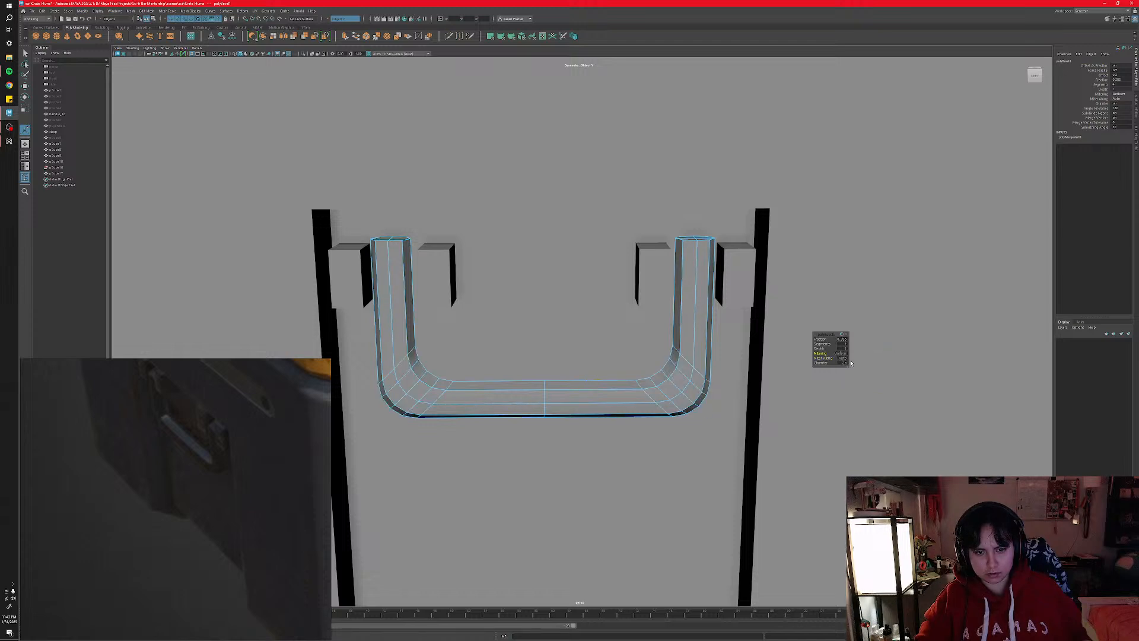
left_click(840, 354)
left_click(854, 368)
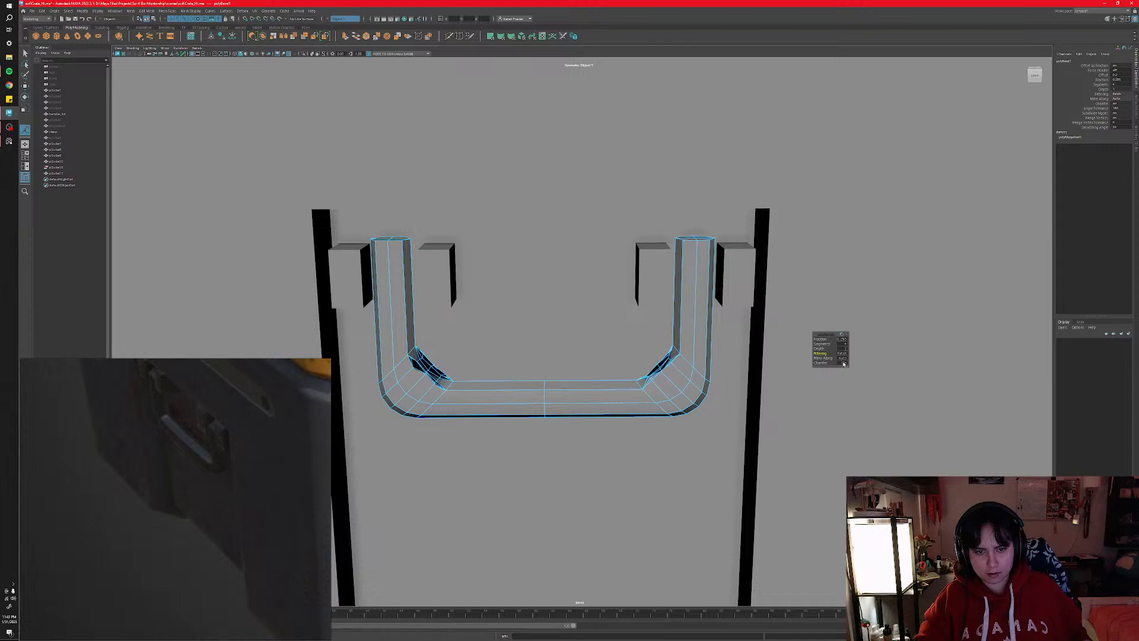
left_click(841, 354)
left_click(856, 374)
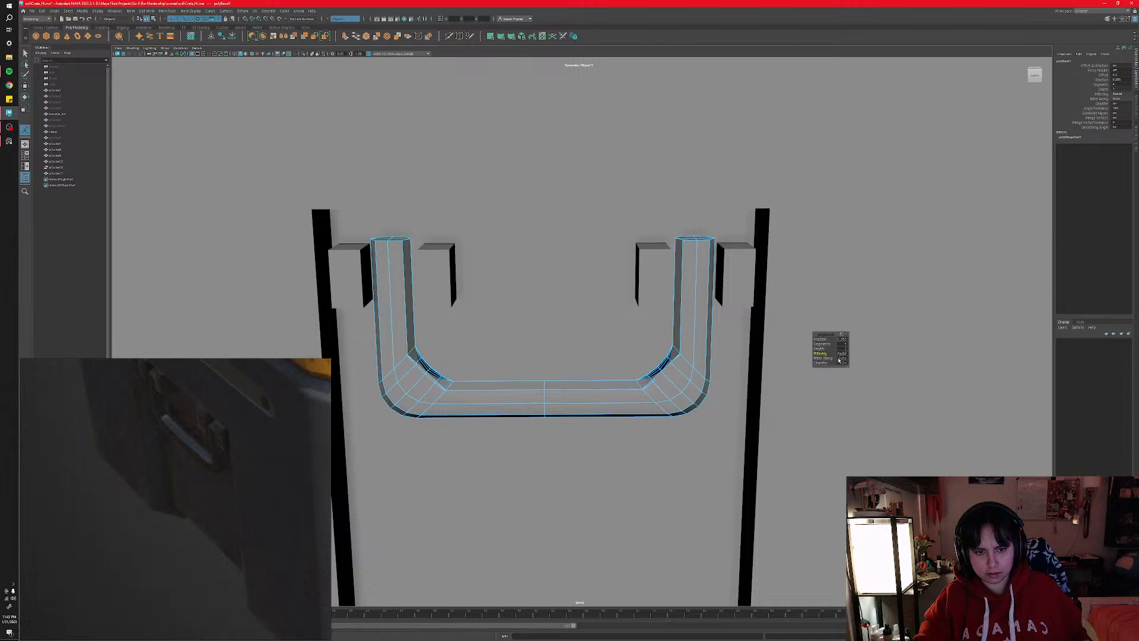
left_click(841, 354)
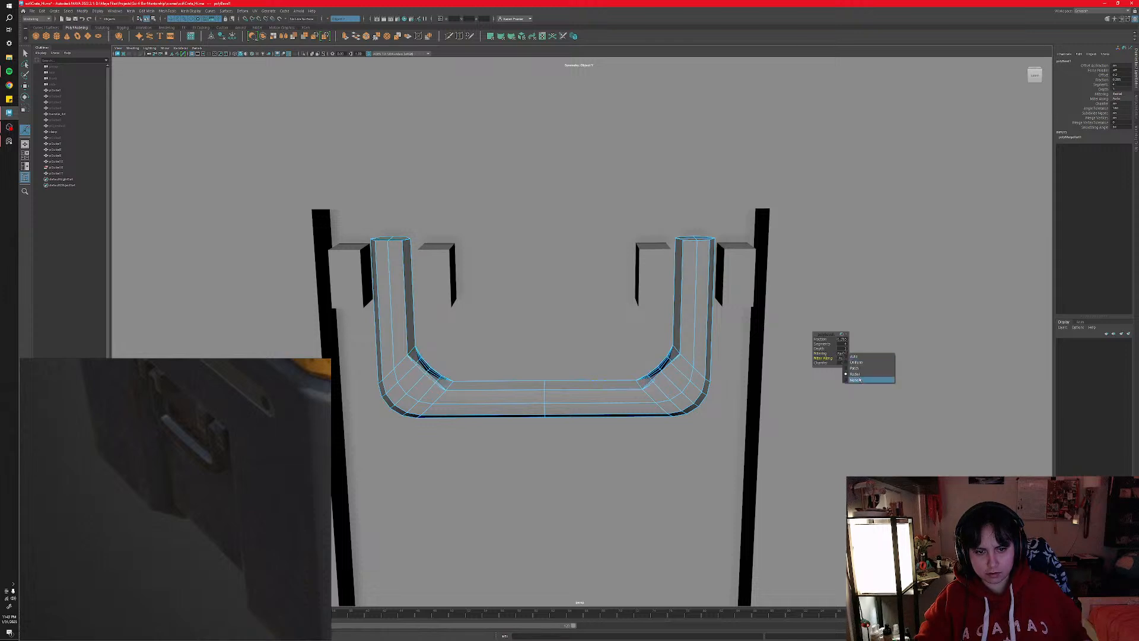
left_click(859, 378)
left_click(842, 354)
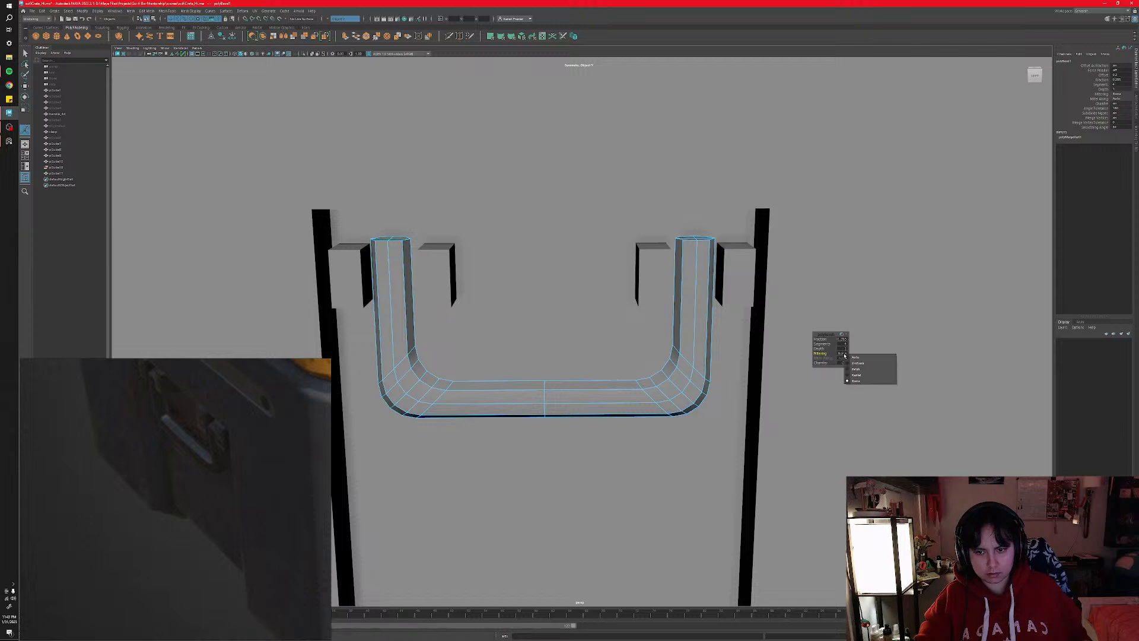
left_click(849, 358)
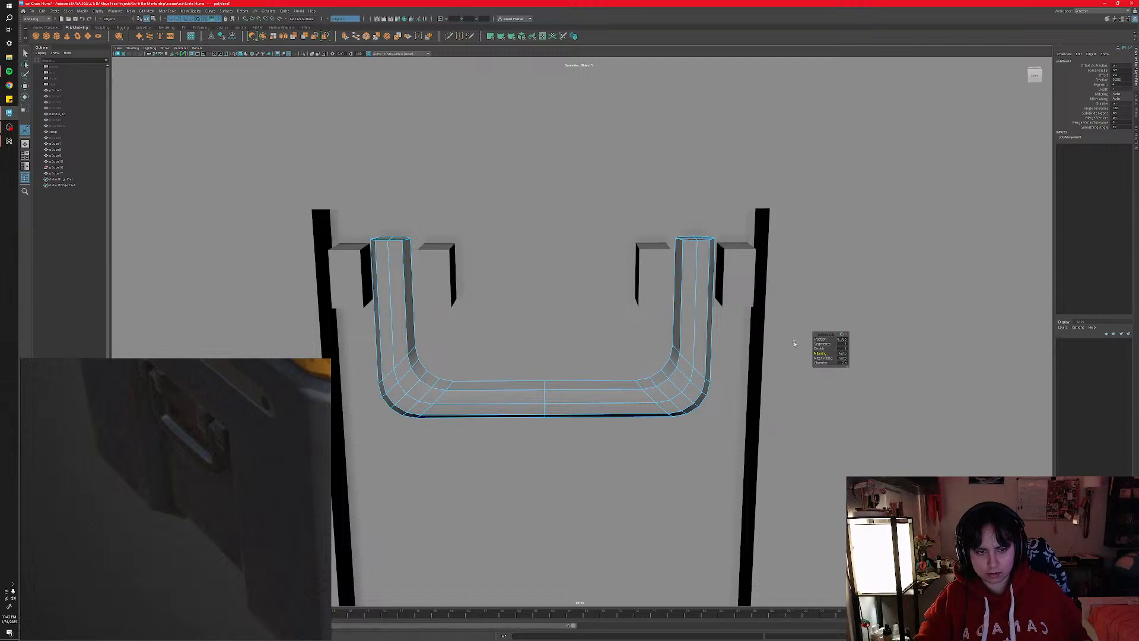
- Increase the corner bevel's fraction for wider bends and set its segments to 8
left_click_drag(818, 339, 844, 346)
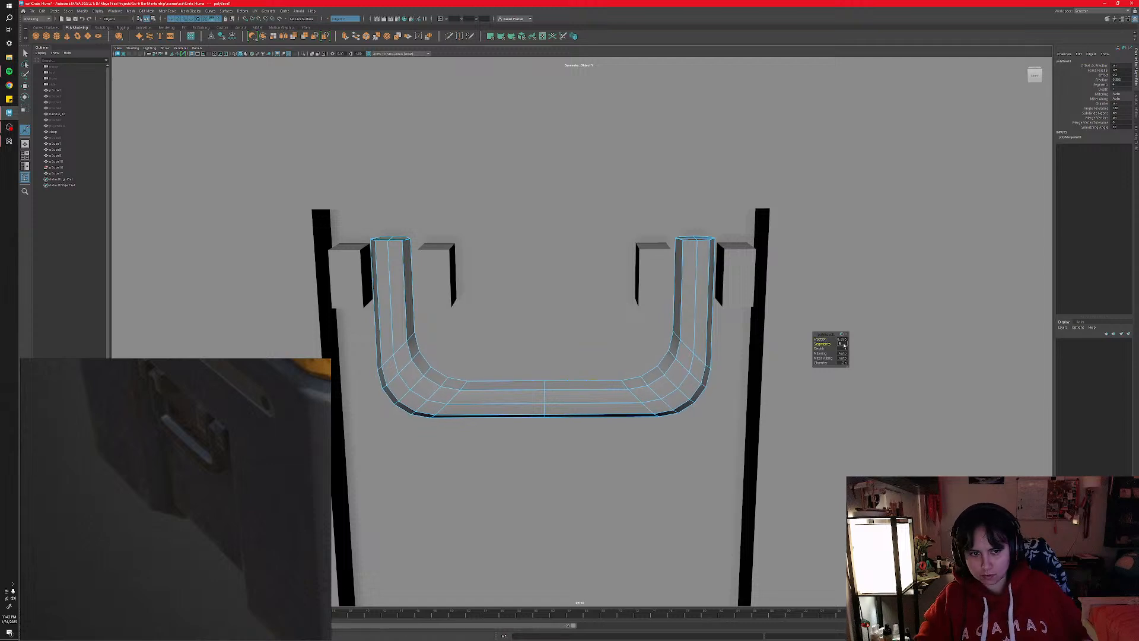
type("8")
key("Return")
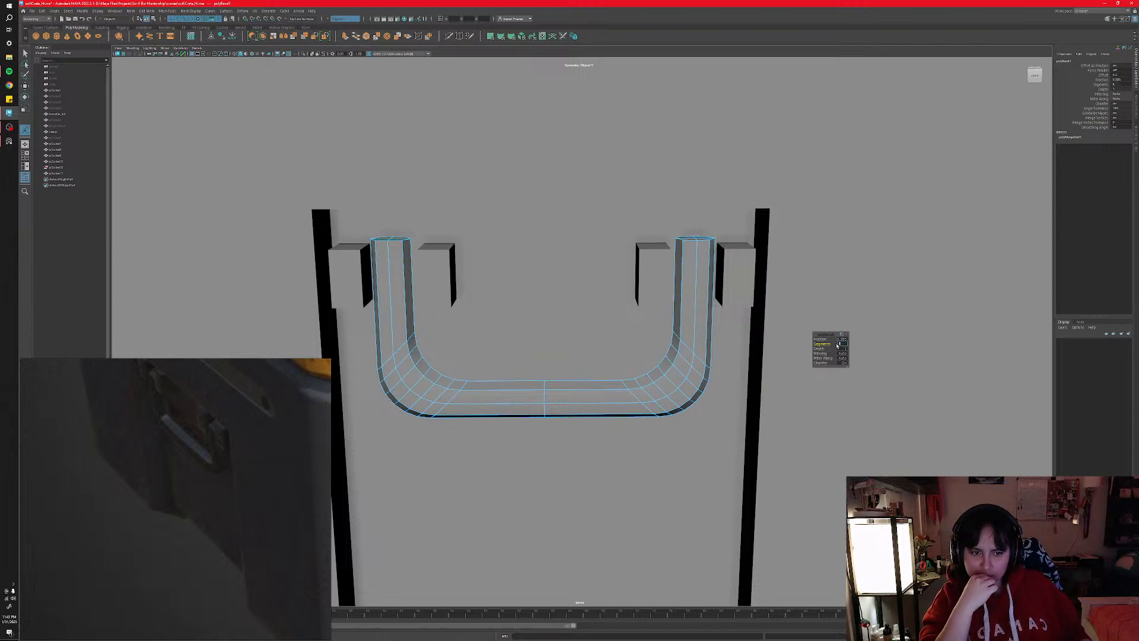
- Reduce the corner bevel's fraction for tighter bends and set its segments to 4
left_click_drag(820, 339, 783, 339)
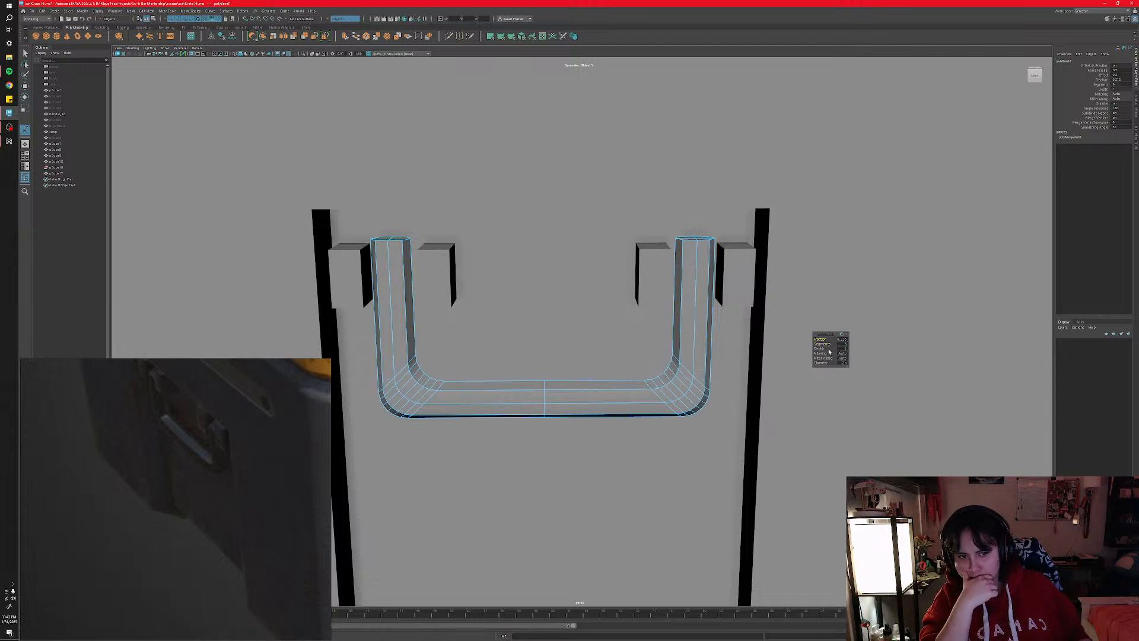
left_click(840, 344)
type("4")
key("Return")
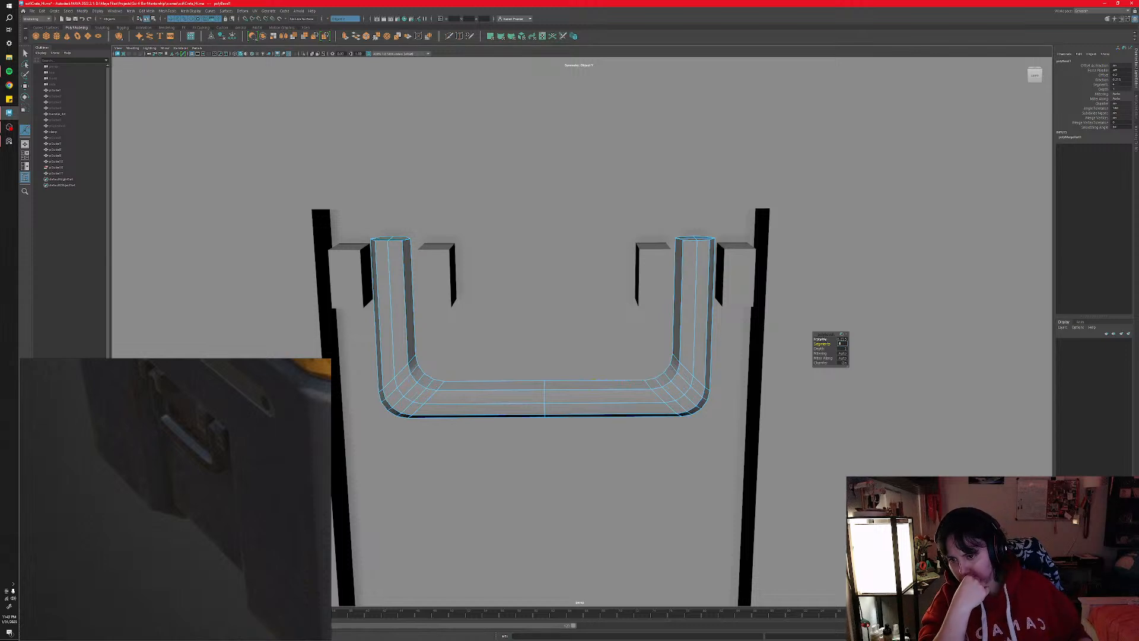
- Lower the corner bevel's fraction slightly further and set its segments to 6
left_click(820, 339)
middle_click_drag(820, 338, 811, 338)
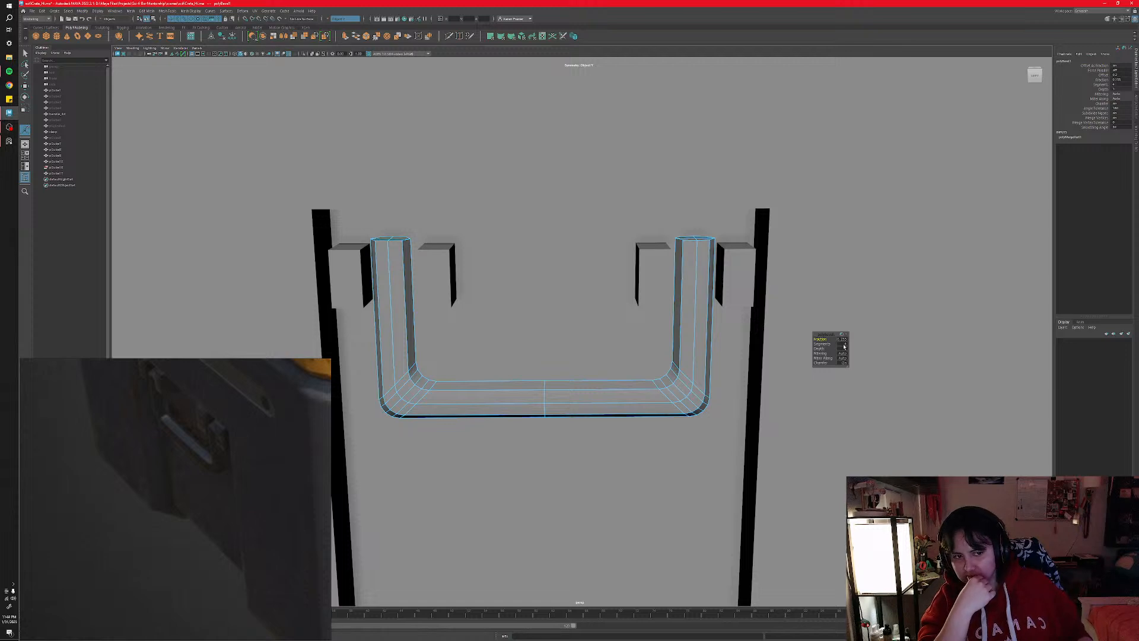
type("6")
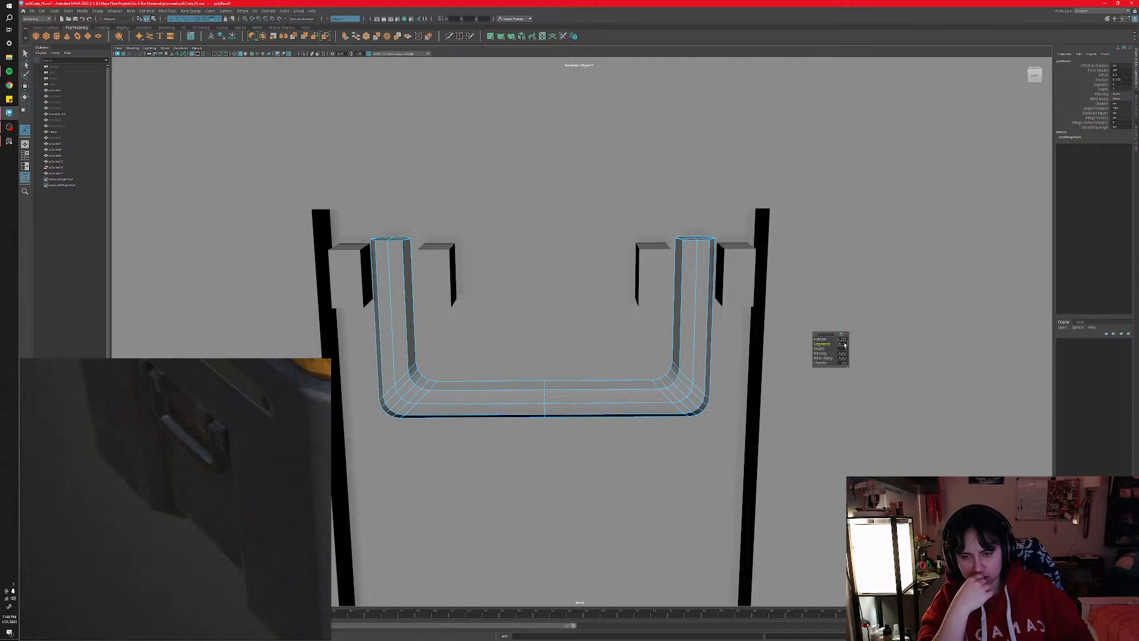
key("Return")
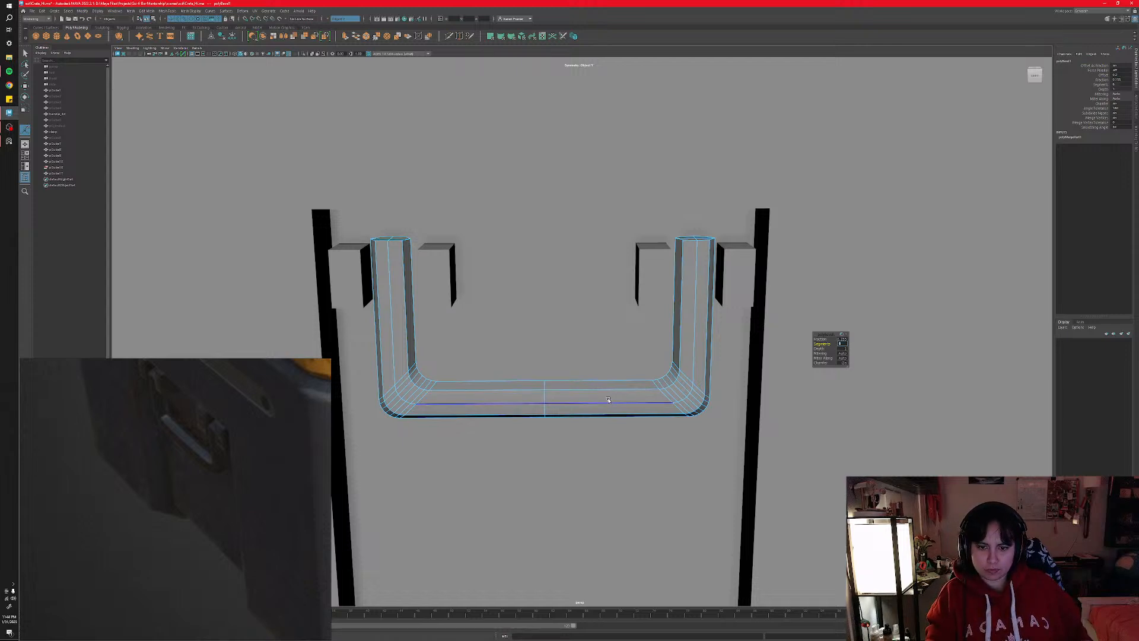
- Return to object mode, select the handle and examine its rounded corners from several angles
mouse_move(595, 397)
left_mouse_down("alt")
mouse_move(559, 394)
mouse_move(574, 394)
left_mouse_up("alt")
right_click_drag(582, 396, 608, 389)
left_click_drag(565, 396, 531, 393, "alt")
left_click(364, 317)
left_click_drag(365, 317, 492, 341, "alt")
left_click(503, 387)
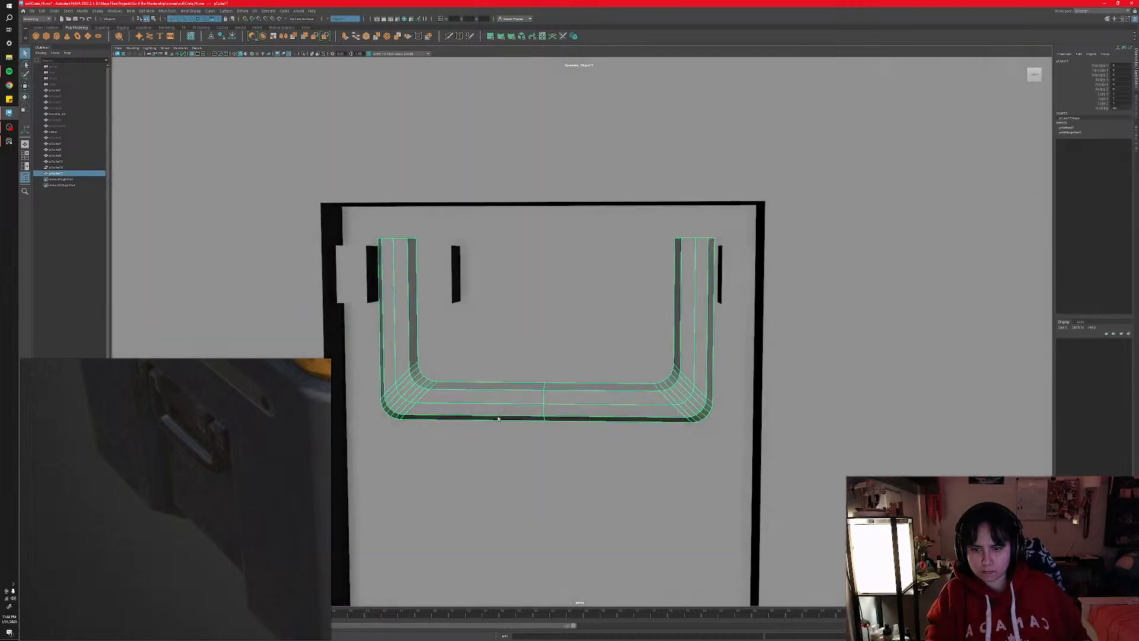
scroll(504, 392, "up", 3)
middle_click_drag(522, 430, 617, 365, "alt")
left_click_drag(617, 365, 494, 381, "alt")
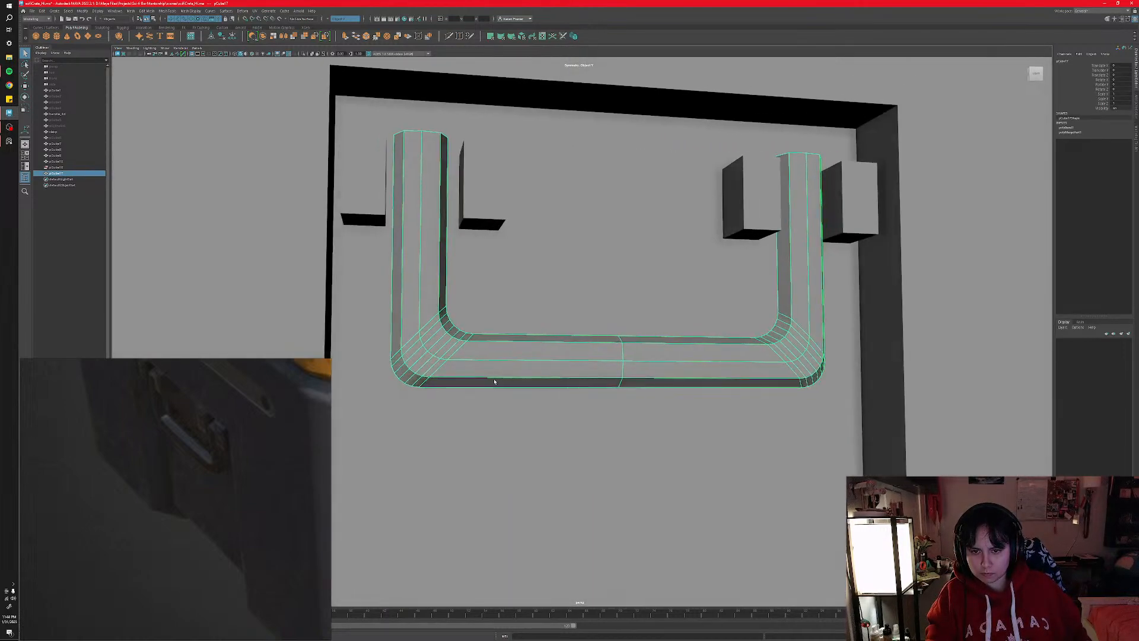
- Try sliding and rotating the edge loop where the corner bend meets the handle's bottom bar, undo both, and return to object mode
right_click(455, 356)
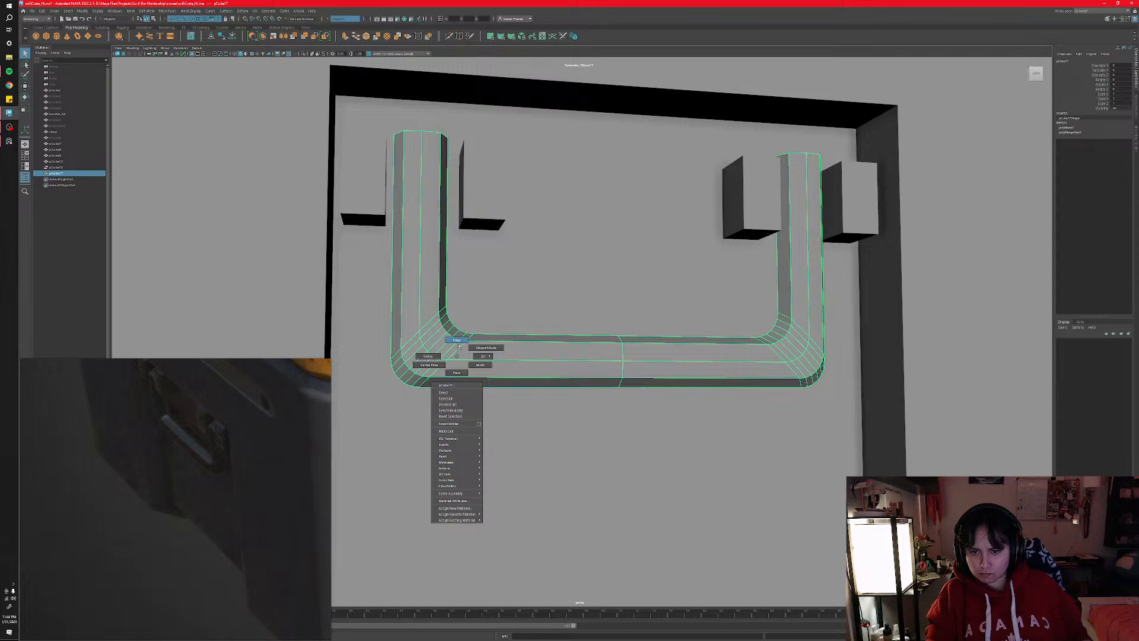
left_click(458, 351)
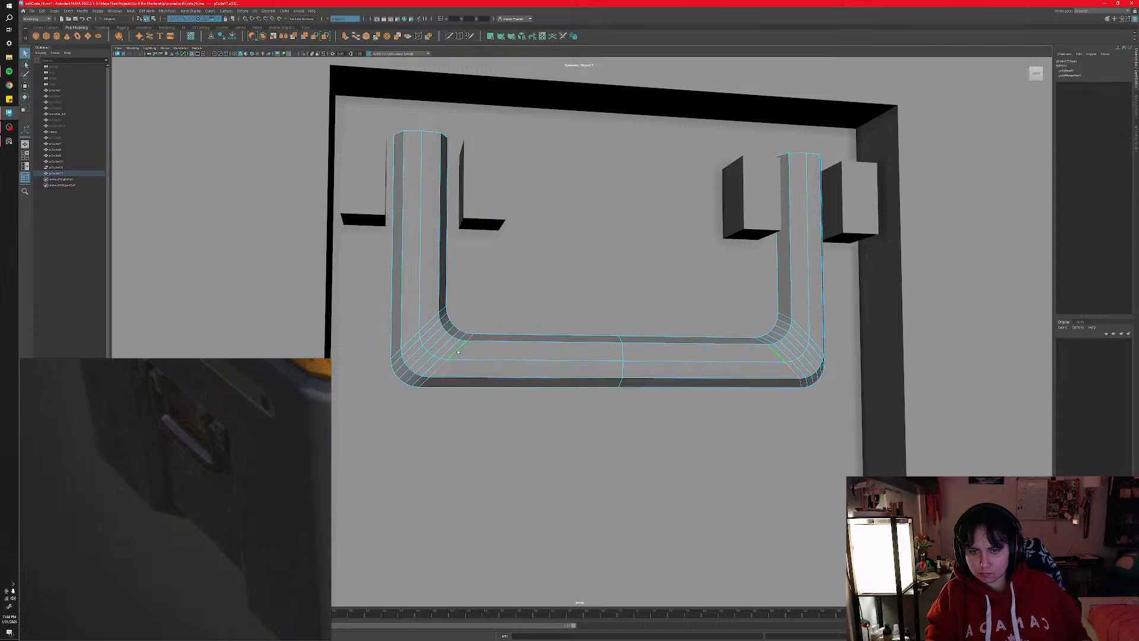
right_click_drag(493, 359, 490, 406, "shift")
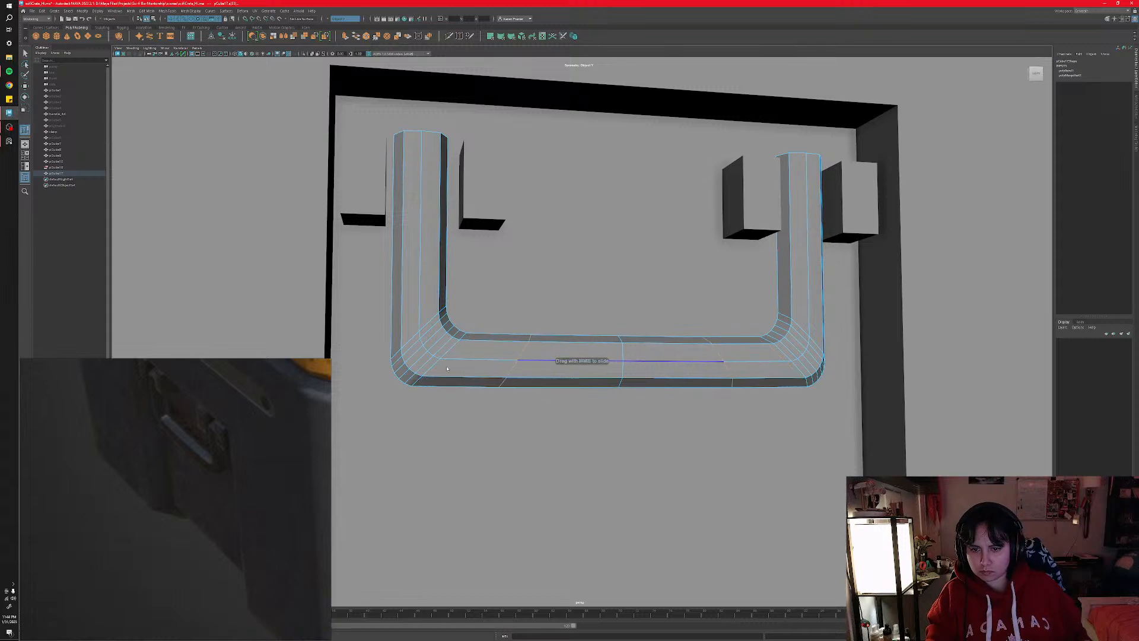
left_click(454, 369)
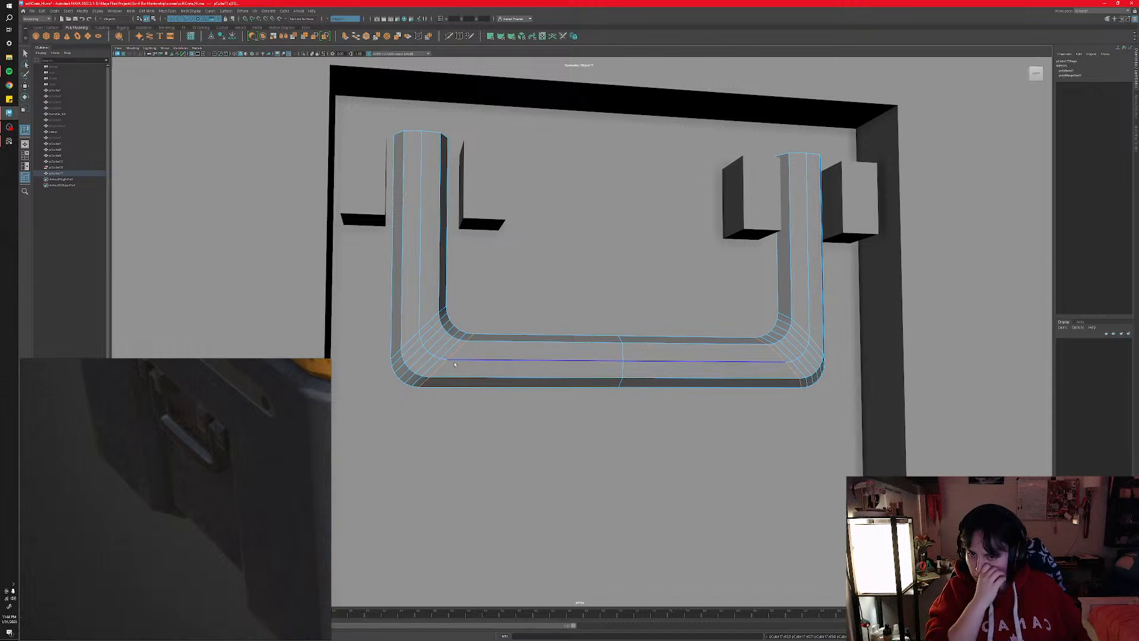
key("e")
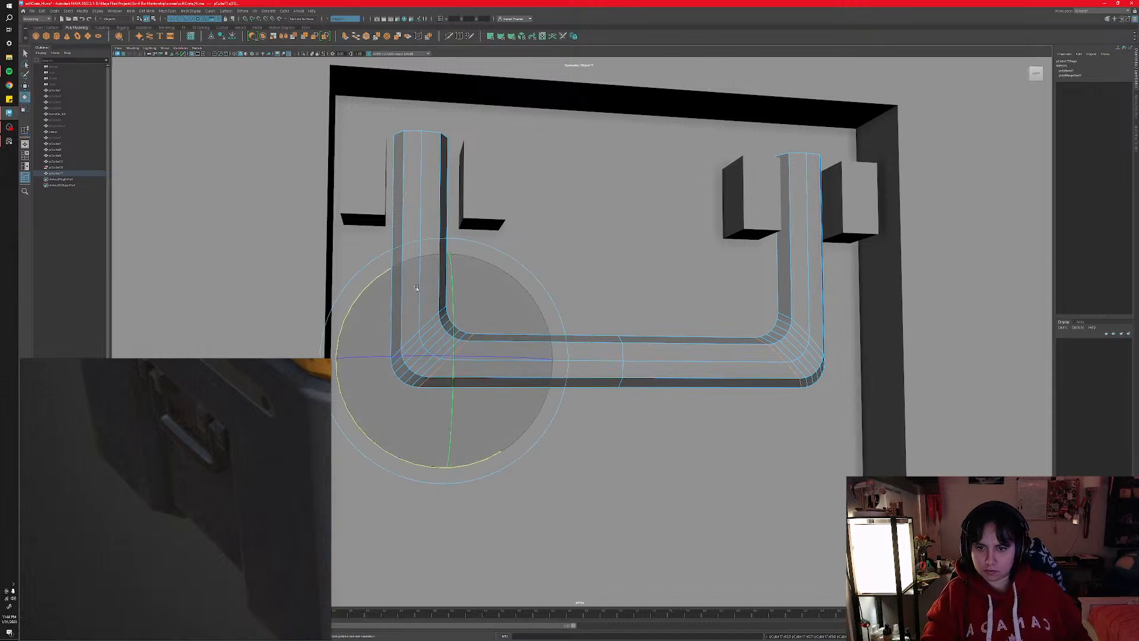
left_click_drag(373, 285, 396, 321)
key("ctrl+z")
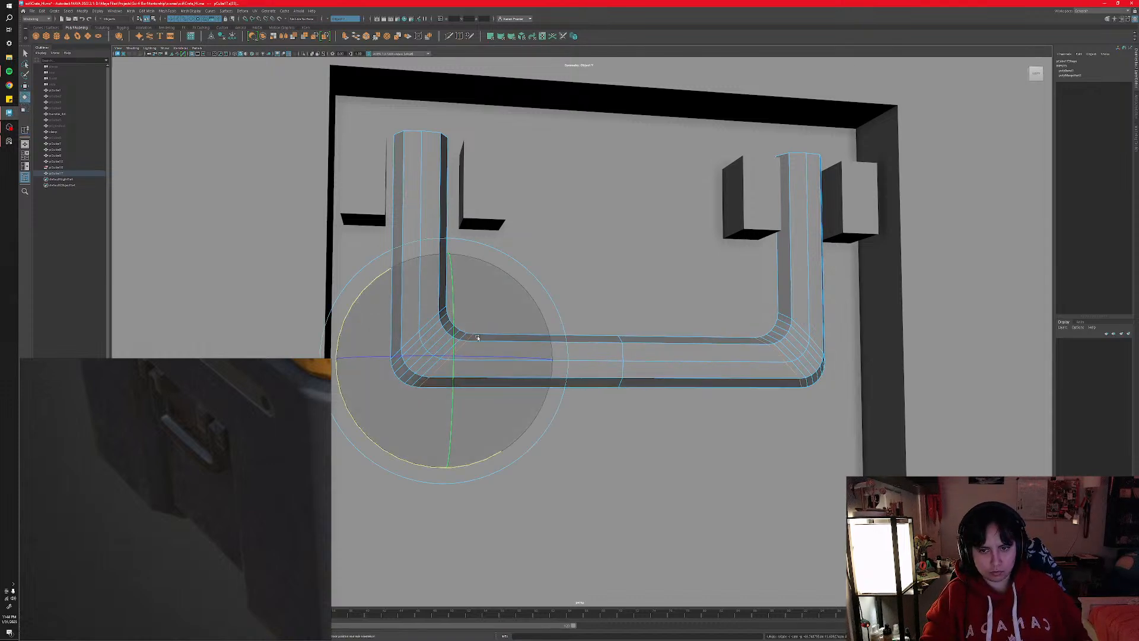
middle_click_drag(596, 372, 623, 352, "alt")
left_click(635, 340)
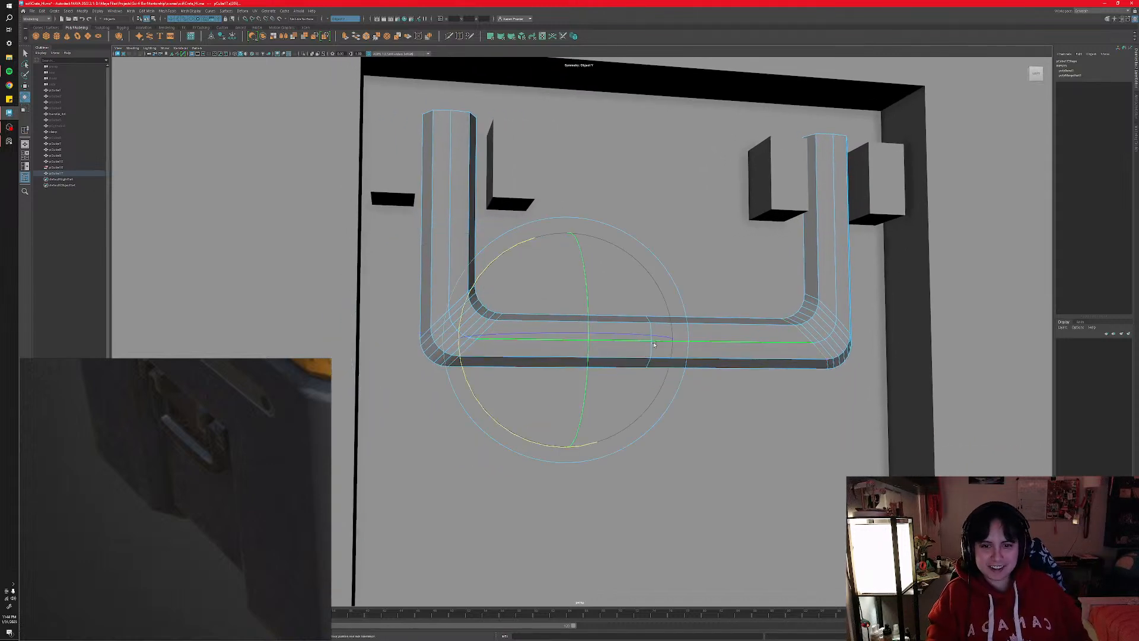
right_click_drag(768, 339, 798, 333)
left_click_drag(786, 344, 544, 369, "alt")
right_click_drag(544, 369, 500, 348, "alt")
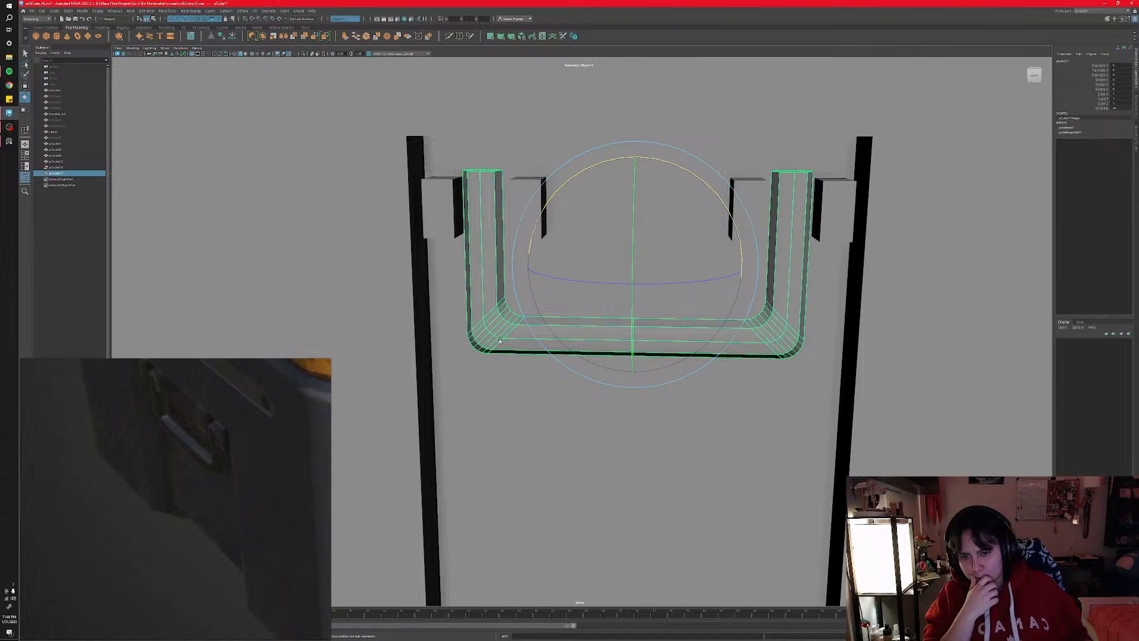
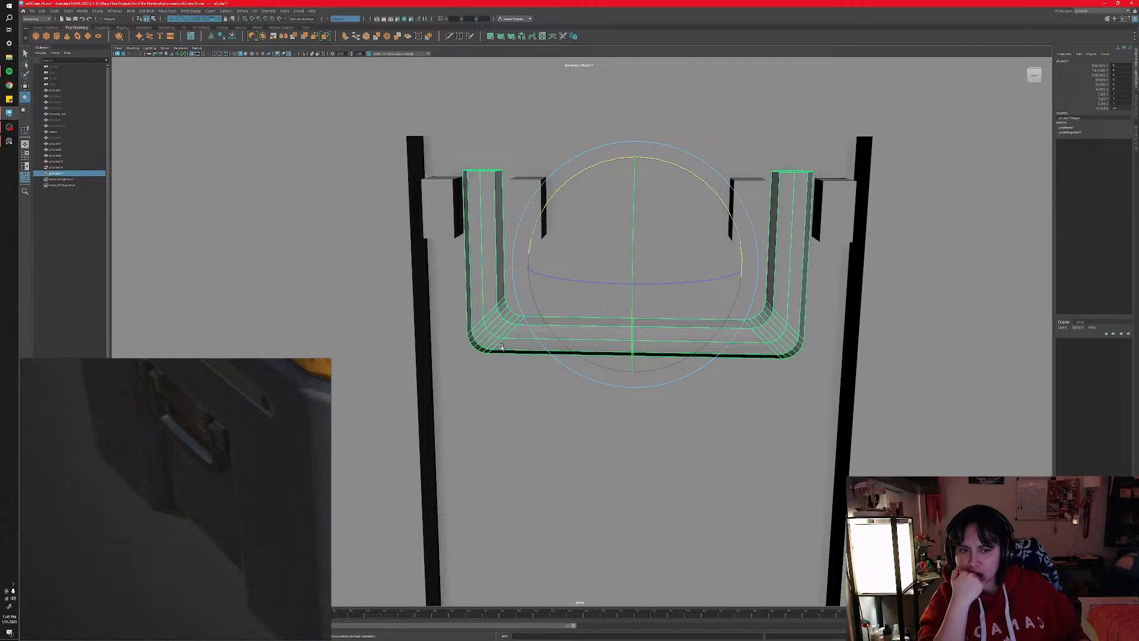
- Undo the edge selections and the fraction, segment and mitering changes back to the earlier 4-segment corner bevel
key("F8")
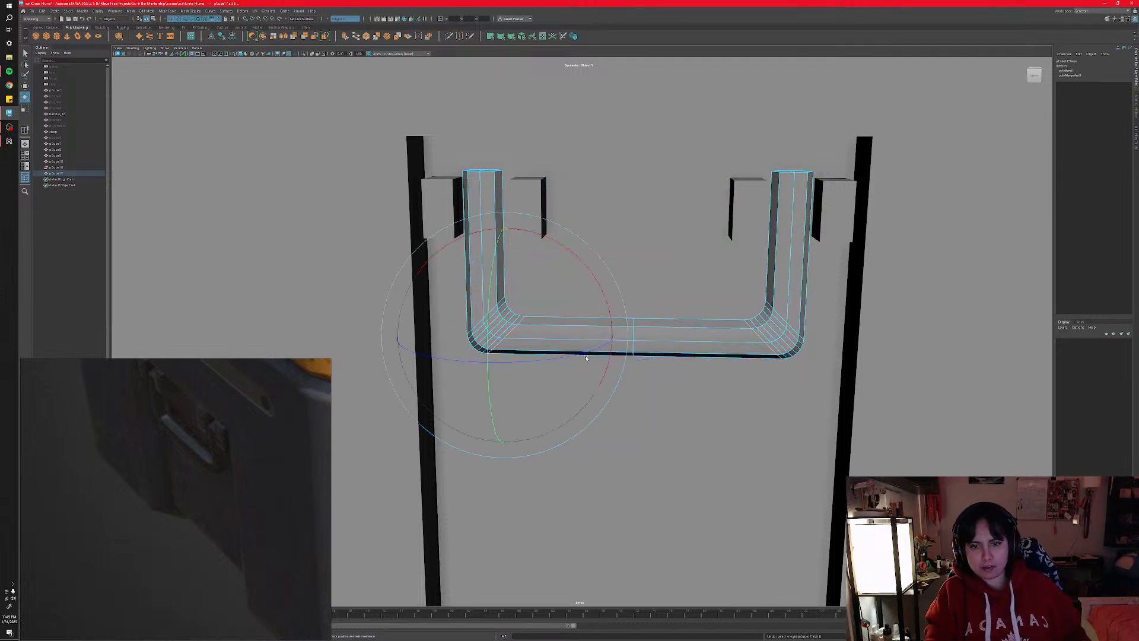
key("ctrl+z")
key("ctrl+z")
key("ctrl+z")
key("ctrl+z")
key("ctrl+z")
key("ctrl+z")
key("ctrl+z")
key("ctrl+z")
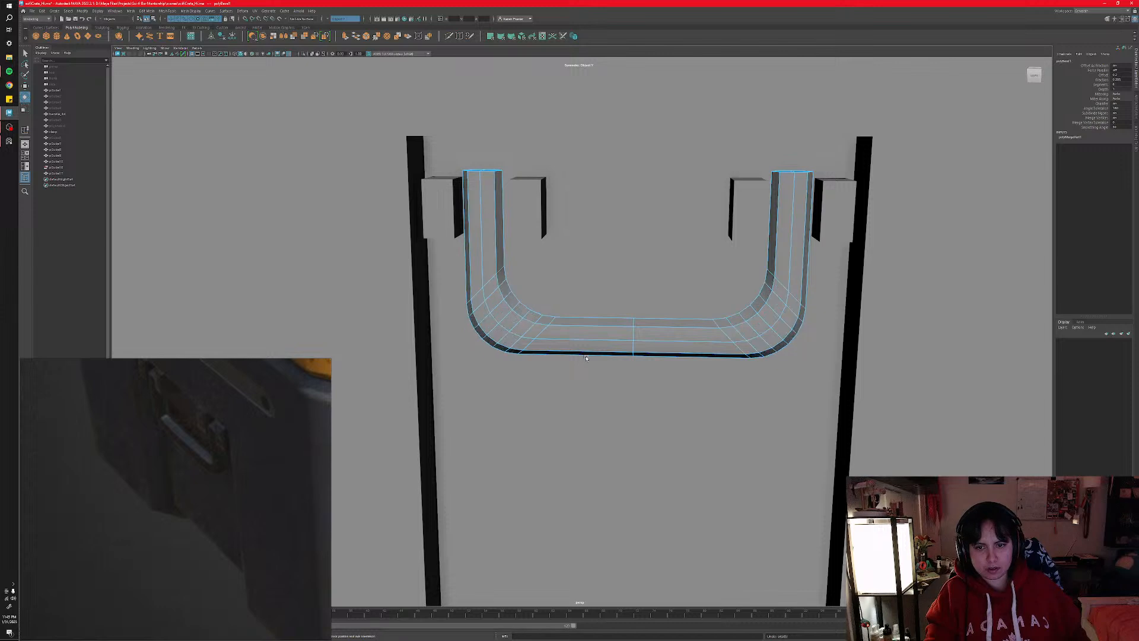
key("ctrl+z")
key("ctrl+z")
key("ctrl+z")
key("ctrl+z")
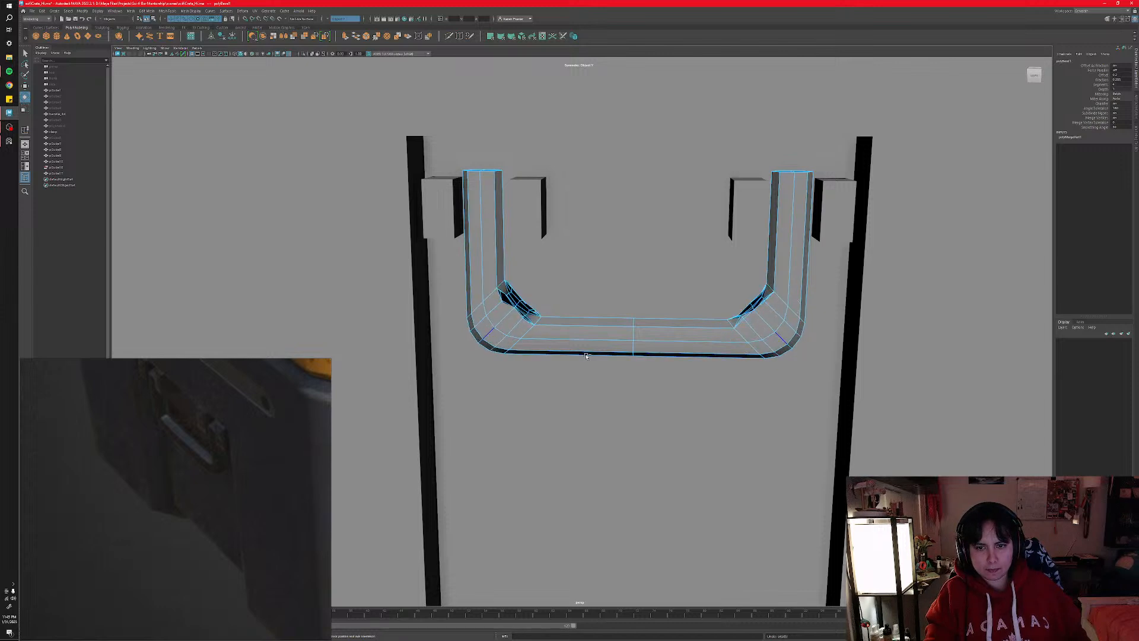
key("ctrl+z")
key("ctrl+z")
key("ctrl+z")
key("ctrl+z")
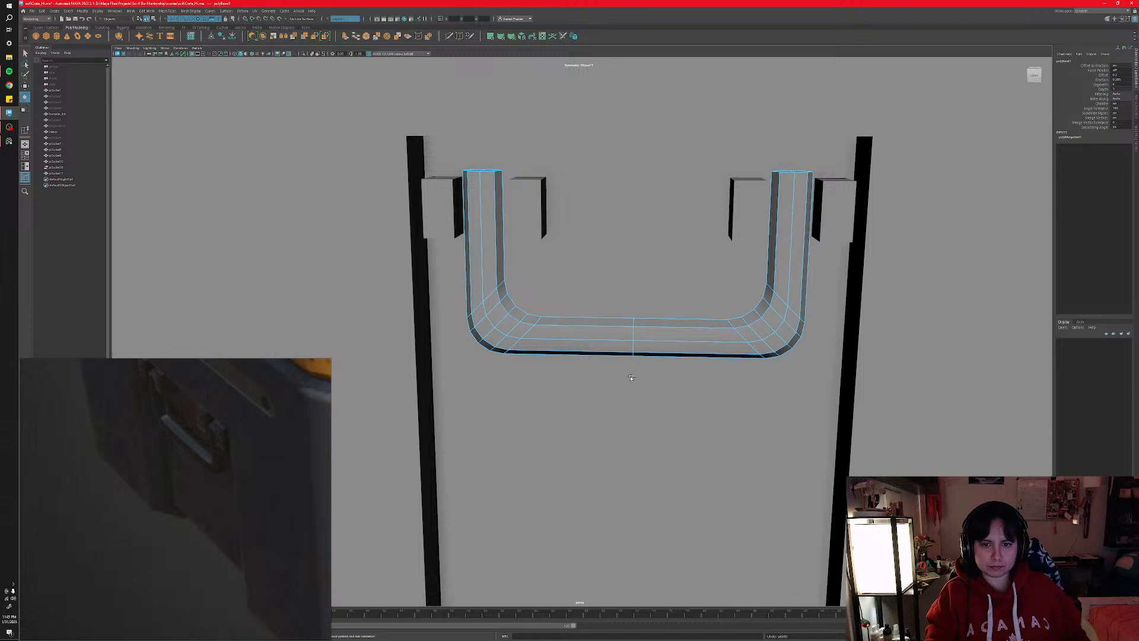
key("ctrl+z")
key("ctrl+z")
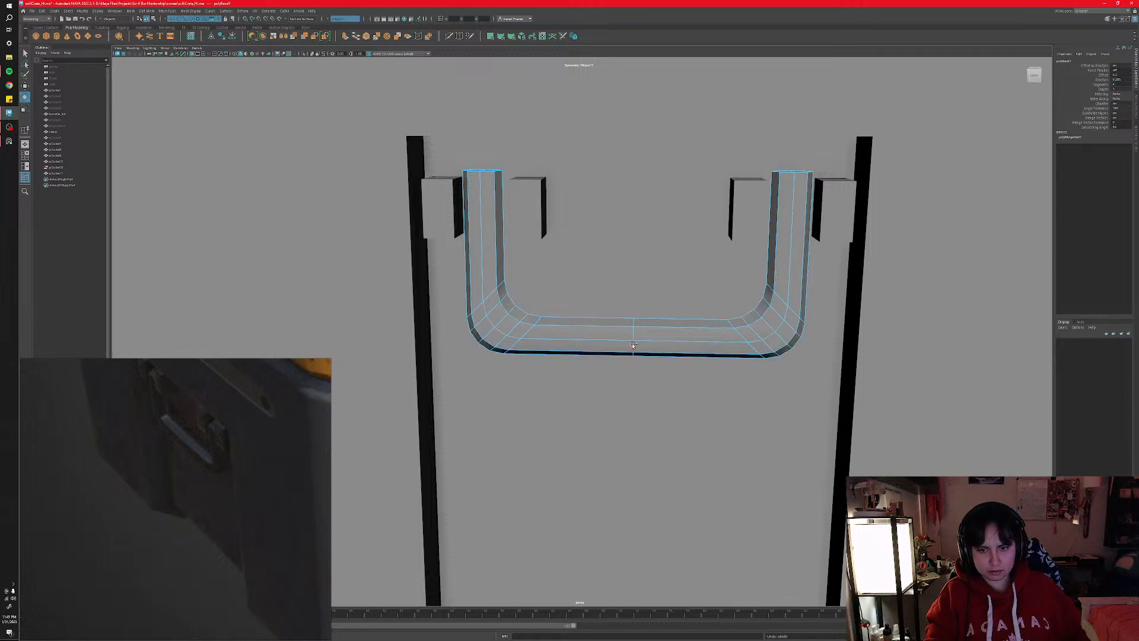
key("ctrl+z")
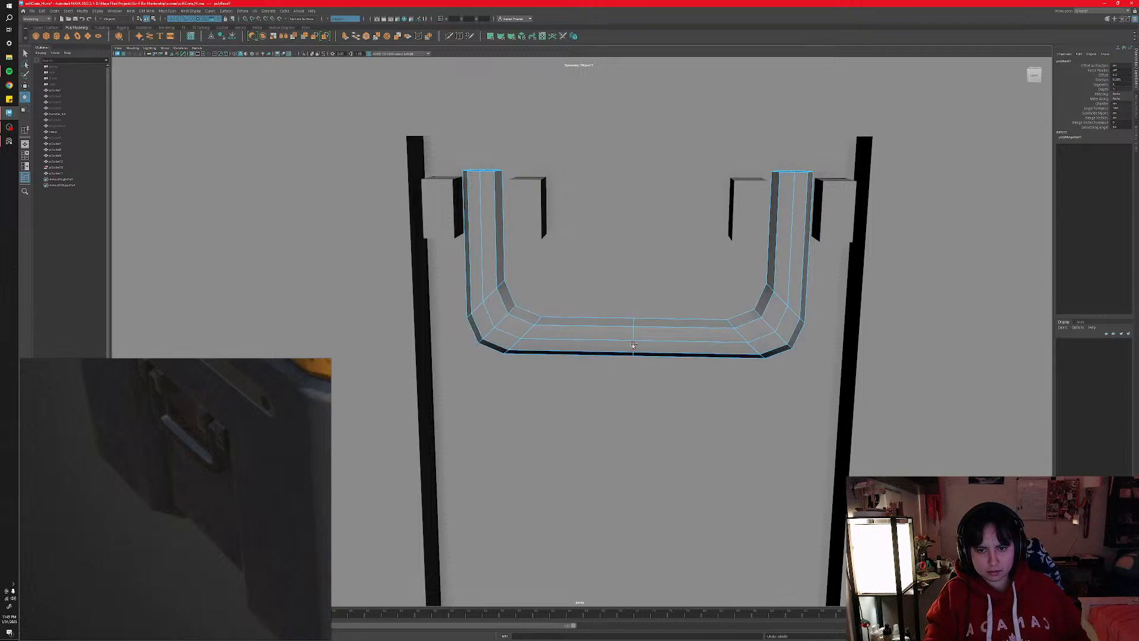
key("shift+z")
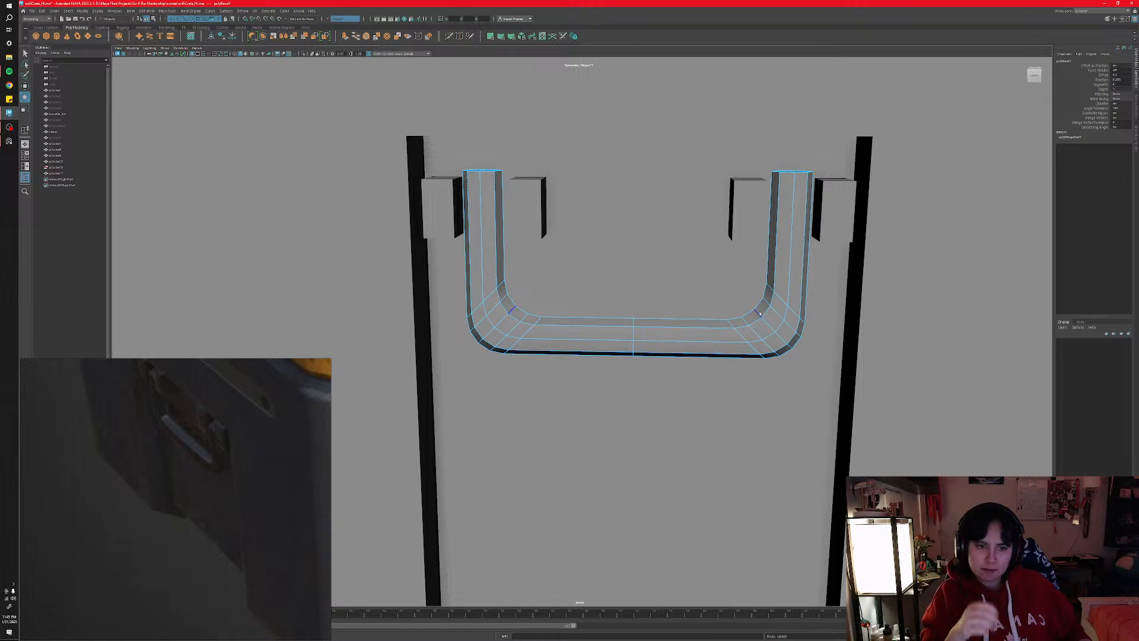
- Select the vertices around the handle's lower right rounded corner
right_click_drag(759, 313, 736, 310)
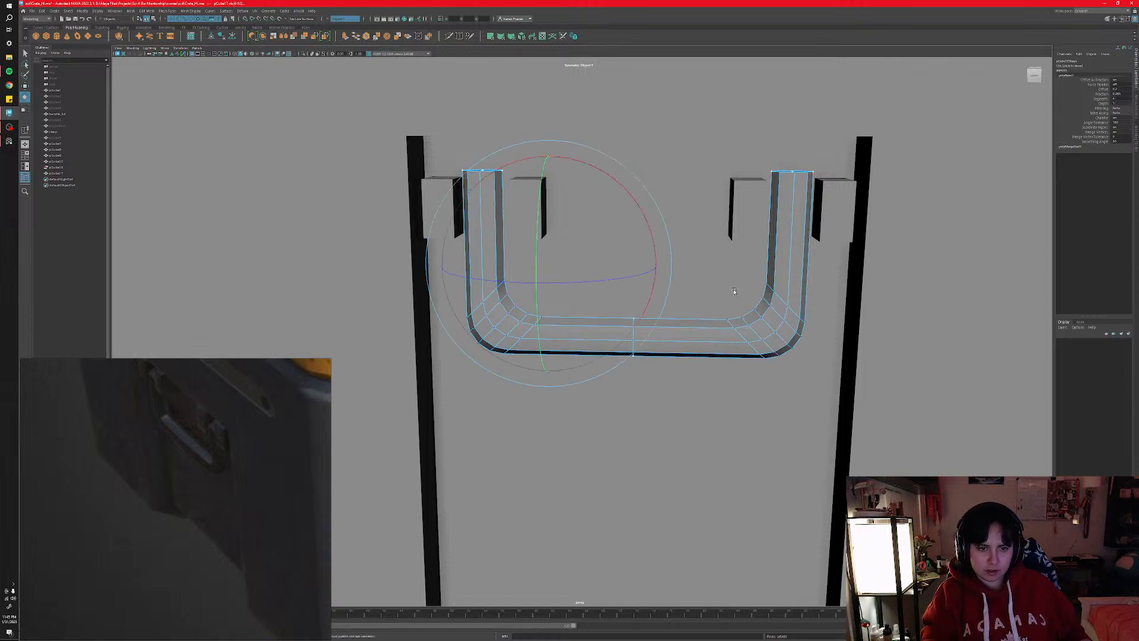
left_click_drag(735, 293, 803, 362)
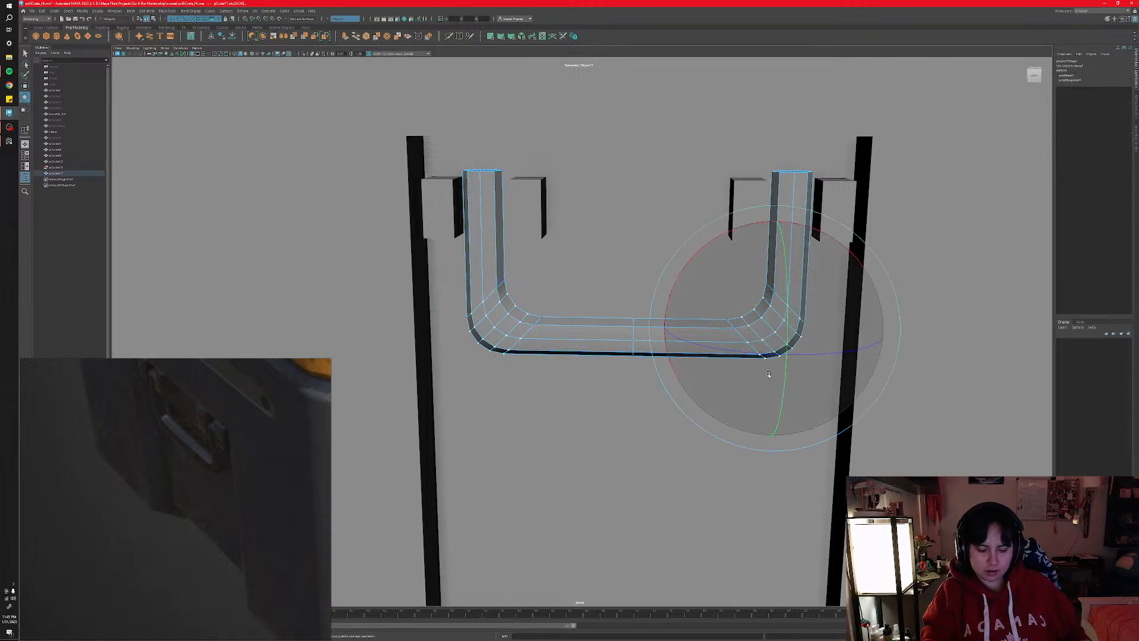
key("f")
right_click_drag(770, 376, 656, 392, "alt")
mouse_move(656, 391)
left_mouse_down("alt")
mouse_move(738, 389)
mouse_move(649, 395)
mouse_move(673, 380)
left_mouse_up("alt")
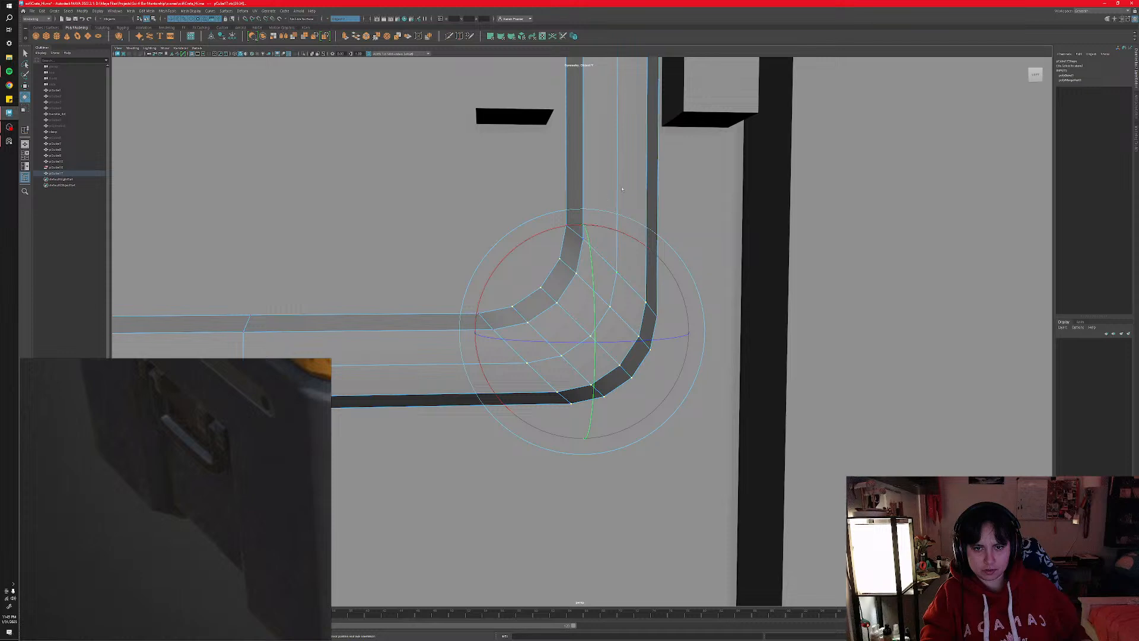
- Try scaling the four front faces in the middle of the handle's corner bend, and undo the scaling
mouse_move(621, 190)
right_mouse_down()
mouse_move(620, 176)
mouse_move(620, 197)
right_mouse_up()
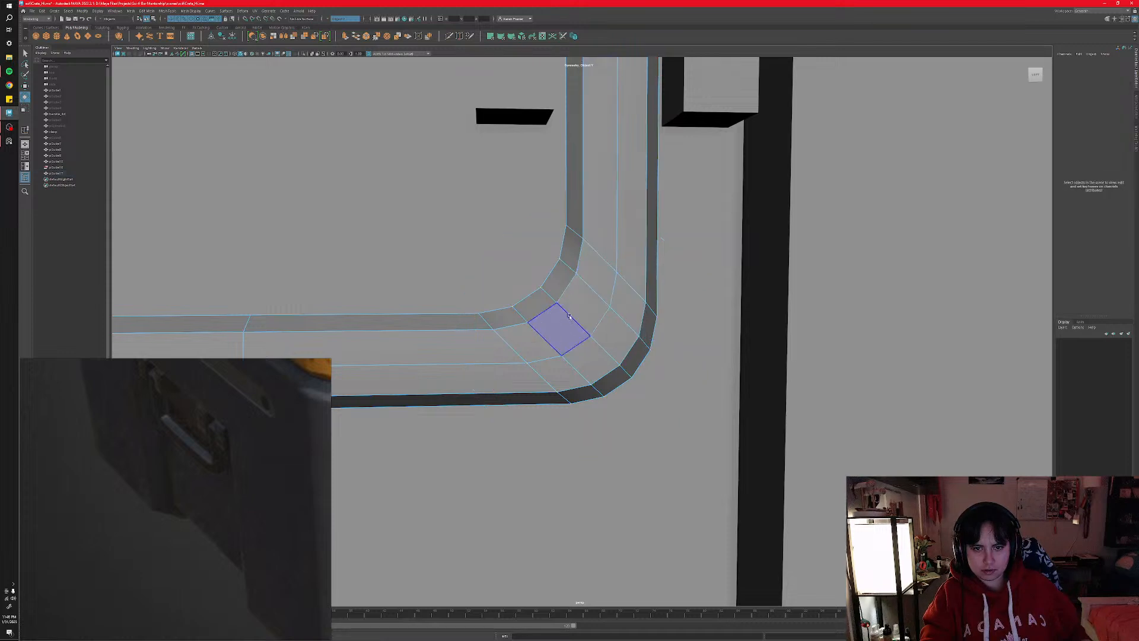
left_click(584, 303)
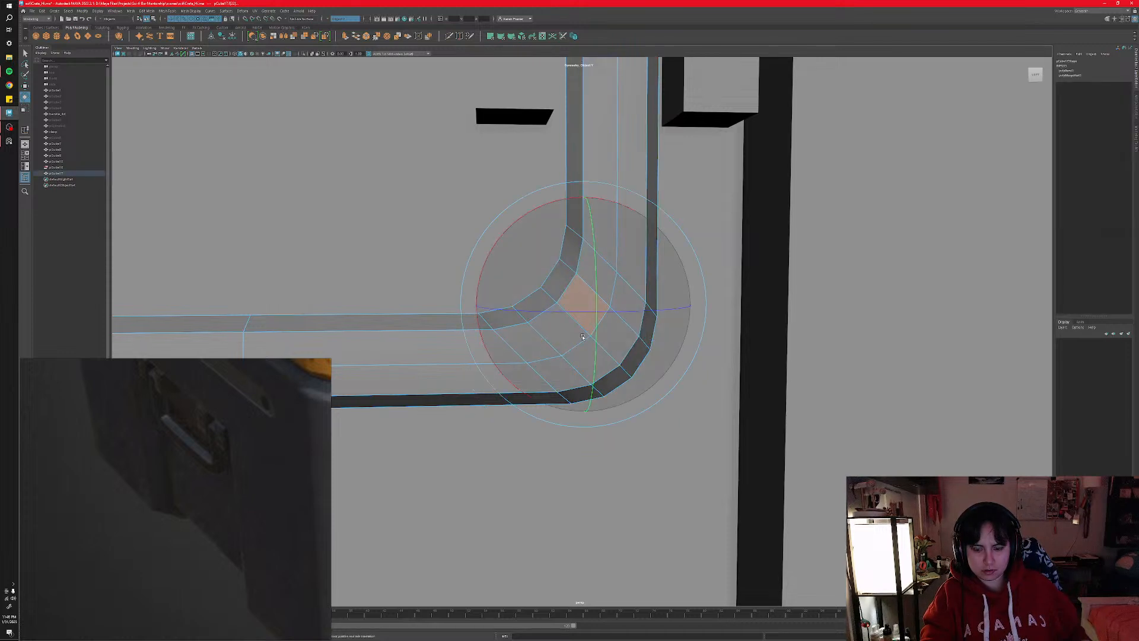
key("q")
left_click(555, 329, "shift")
left_click(590, 360, "shift")
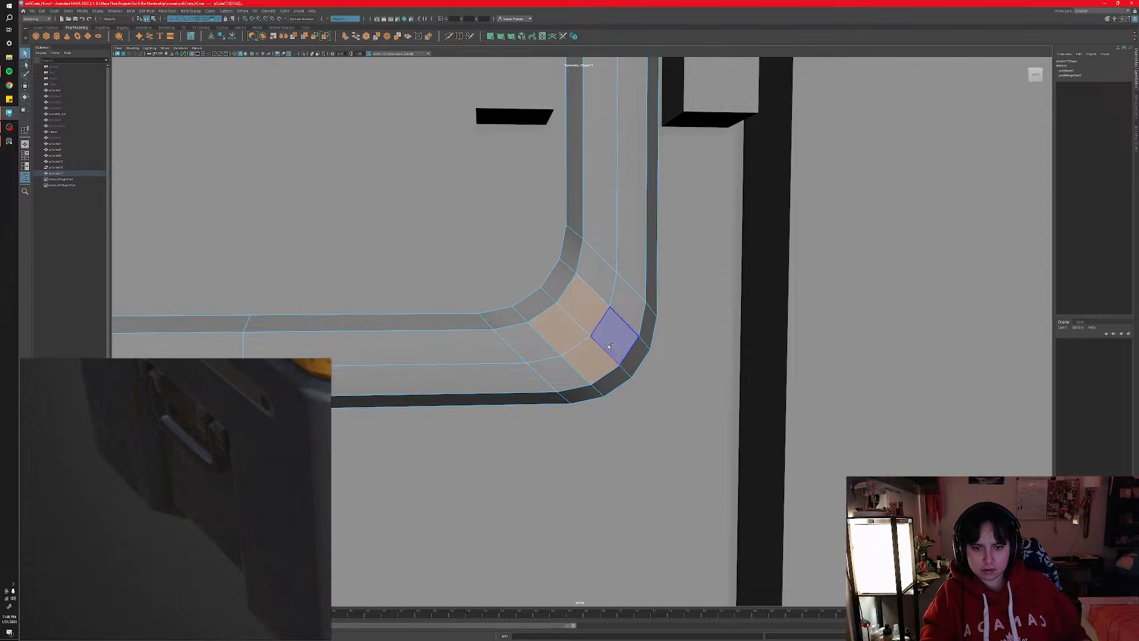
left_click(609, 346, "shift")
key("r")
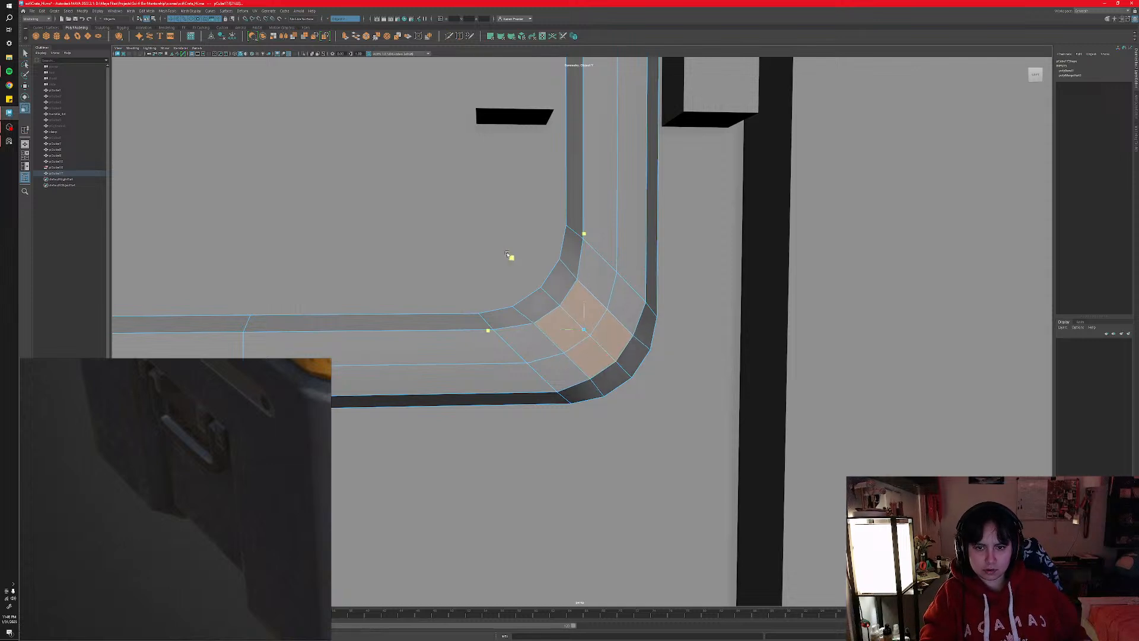
left_click_drag(507, 254, 512, 258)
key("ctrl+z")
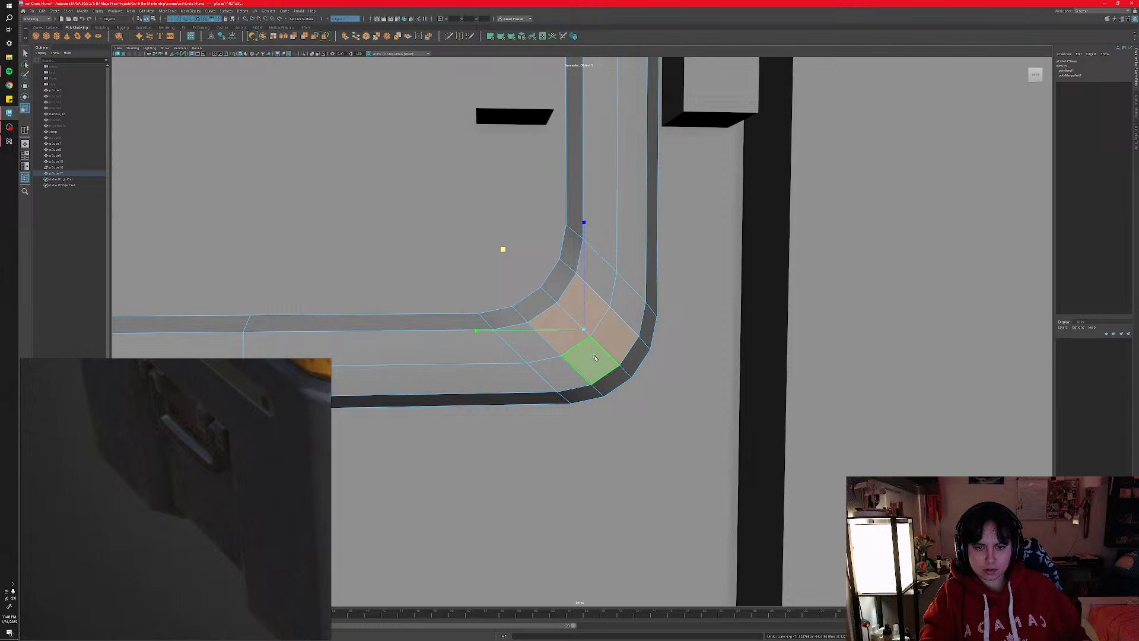
- Select the two face loops in the middle of the corner bend and try scaling them slightly
left_click(628, 366)
double_click(622, 353, "shift")
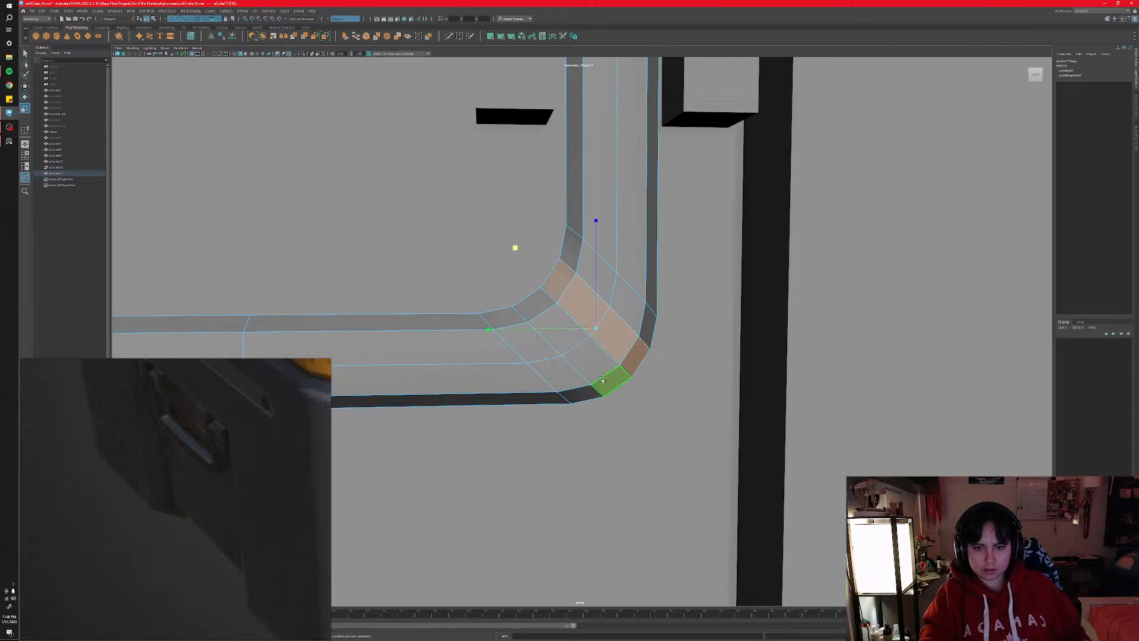
double_click(535, 304, "shift")
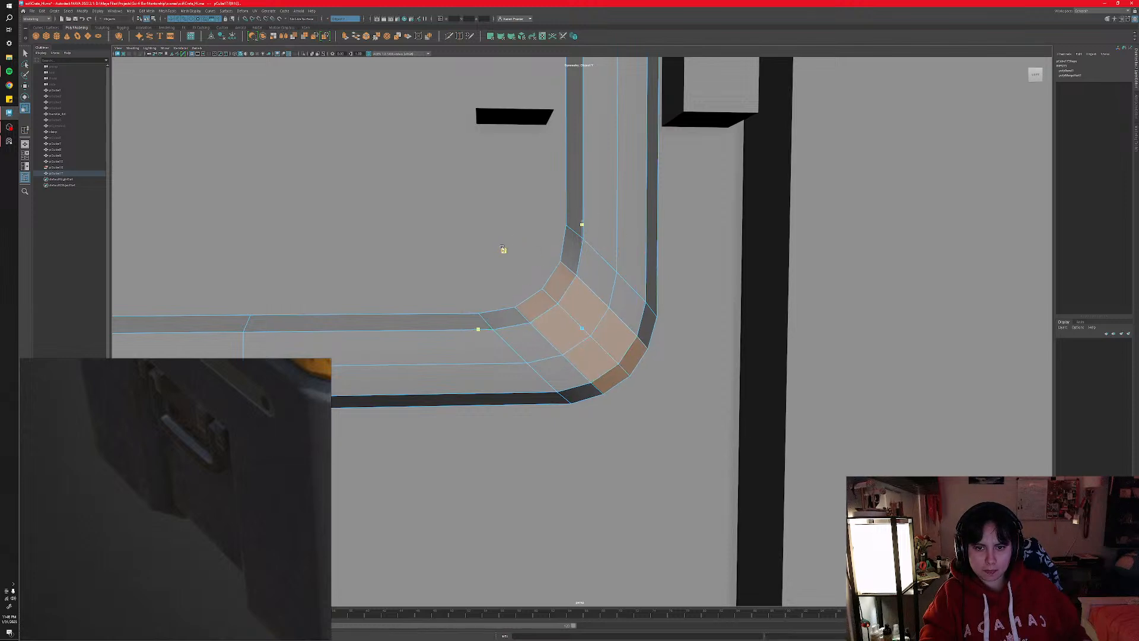
left_click_drag(502, 248, 501, 249)
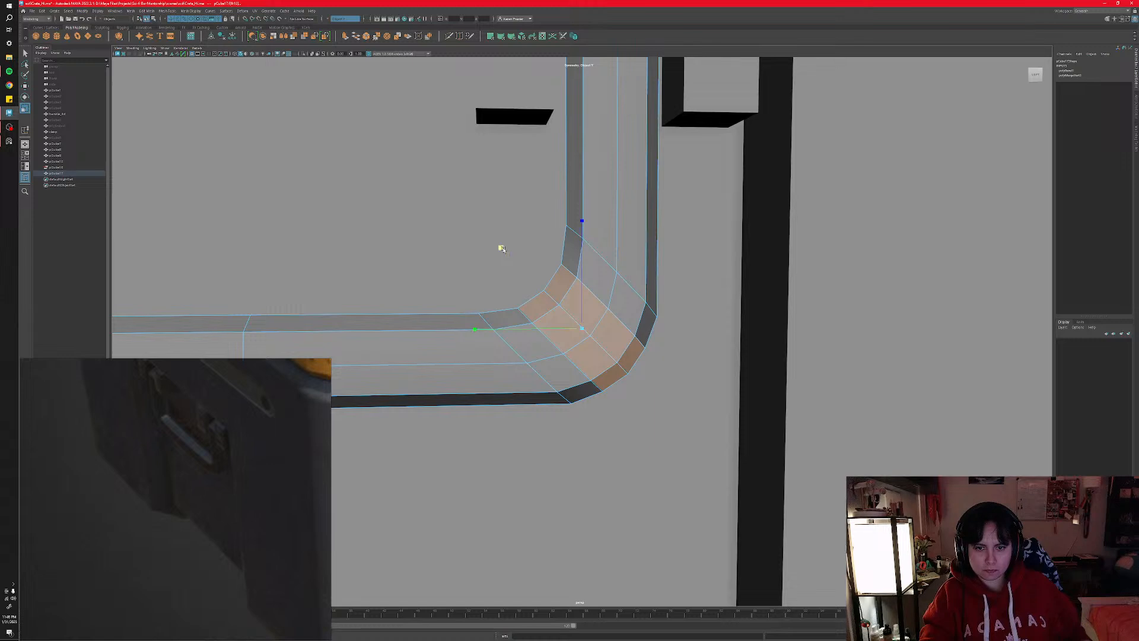
key("ctrl+z")
middle_click_drag(502, 249, 503, 250)
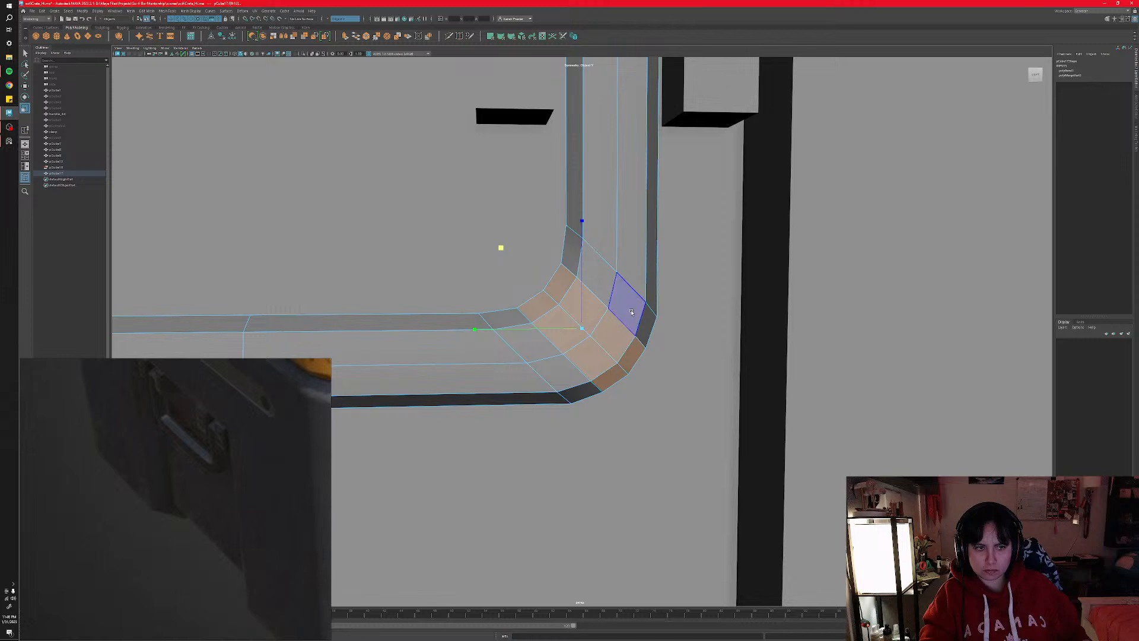
- Try setting the corner bevel's segments to 6 in object mode, then undo that change and the face loop scaling
key("F8")
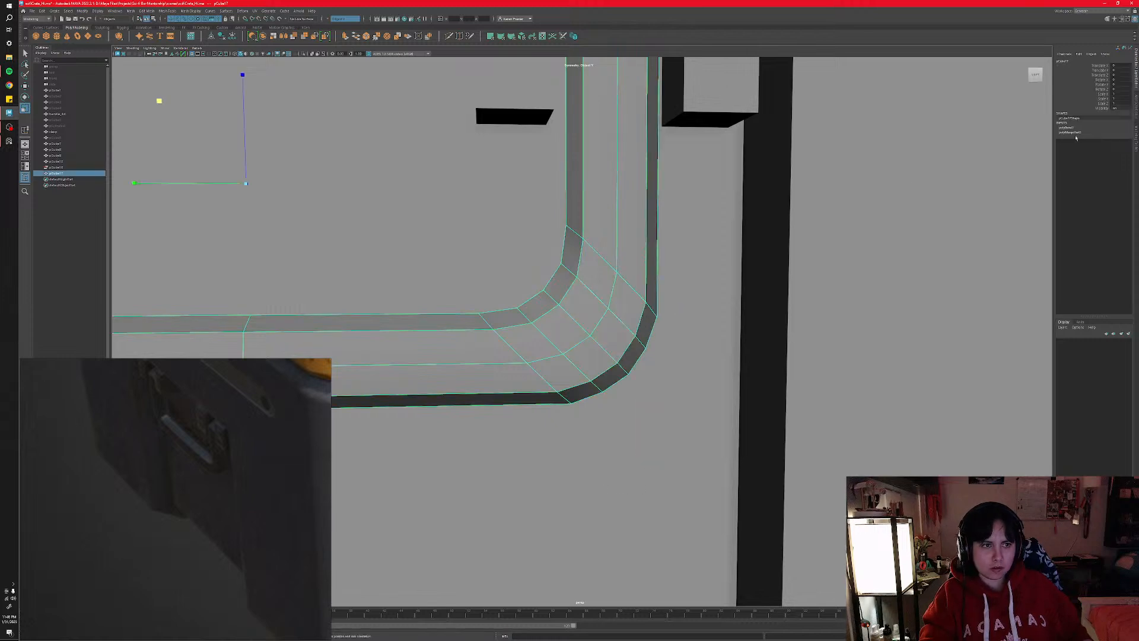
left_click(1066, 128)
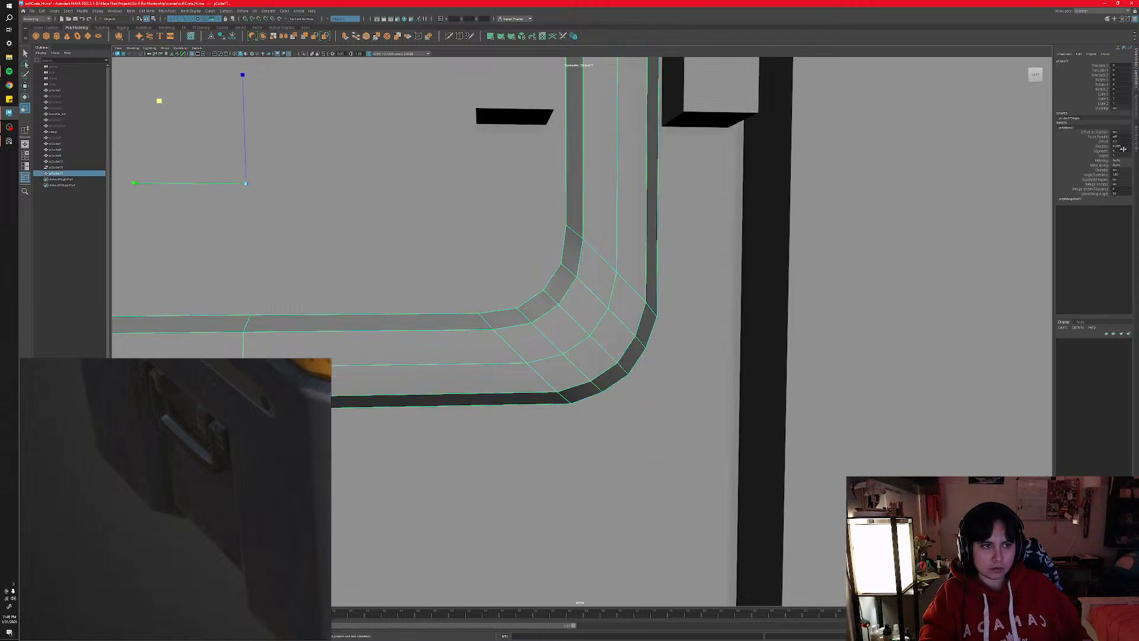
type("6")
key("Return")
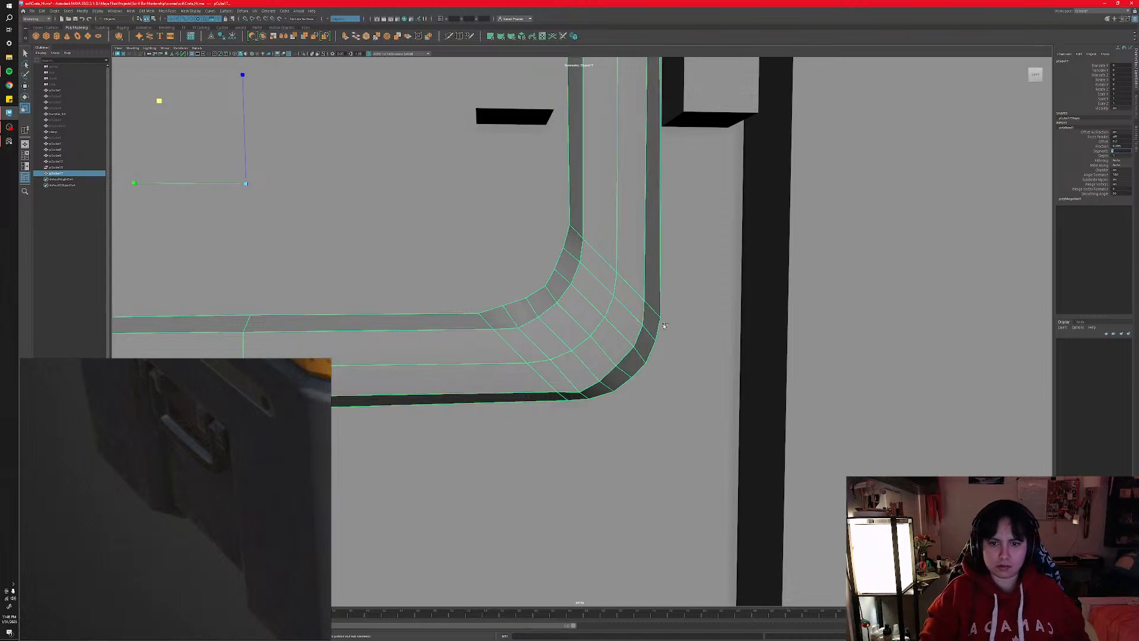
key("ctrl+z")
key("ctrl+z")
key("ctrl+z")
key("ctrl+z")
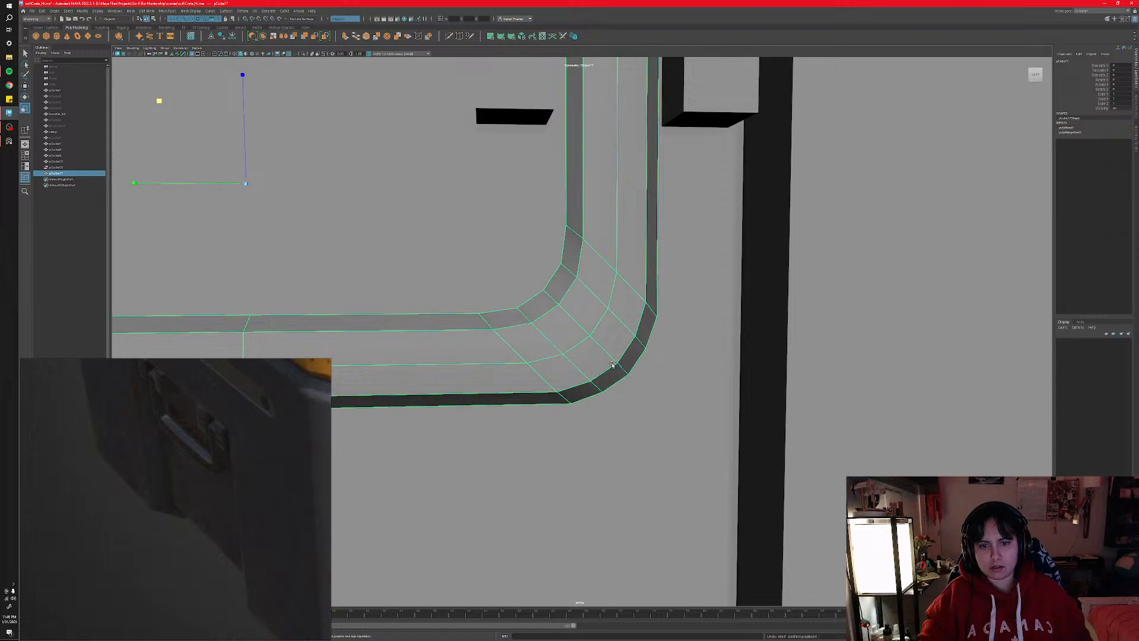
left_click(632, 315, "shift")
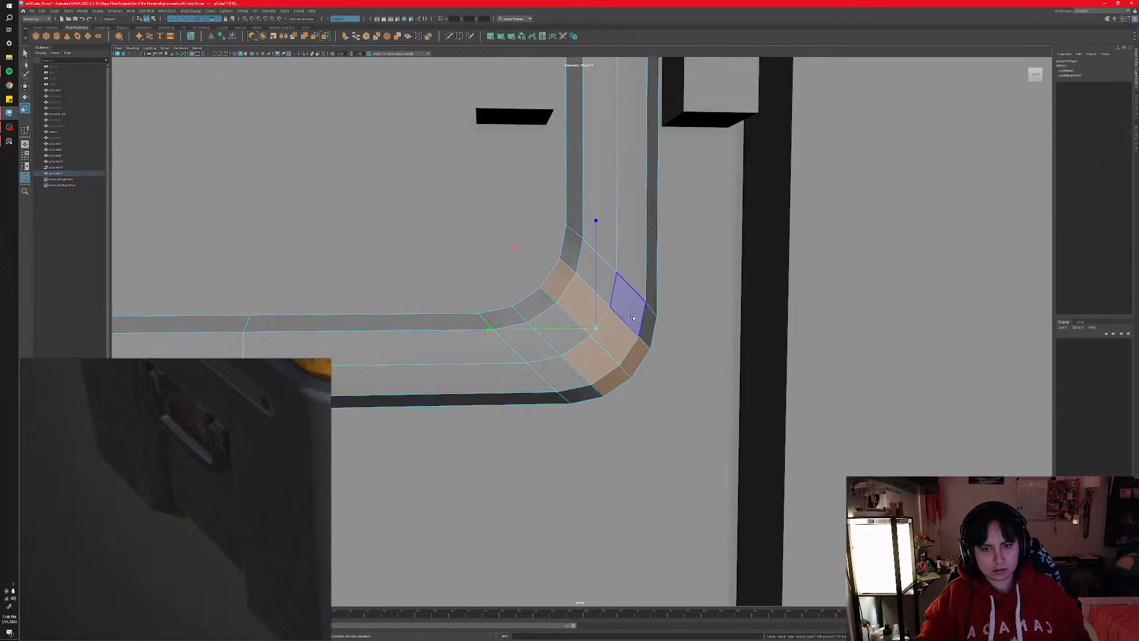
- Return to object mode and try the corner bevel with 8 segments, then with 6
key("F8")
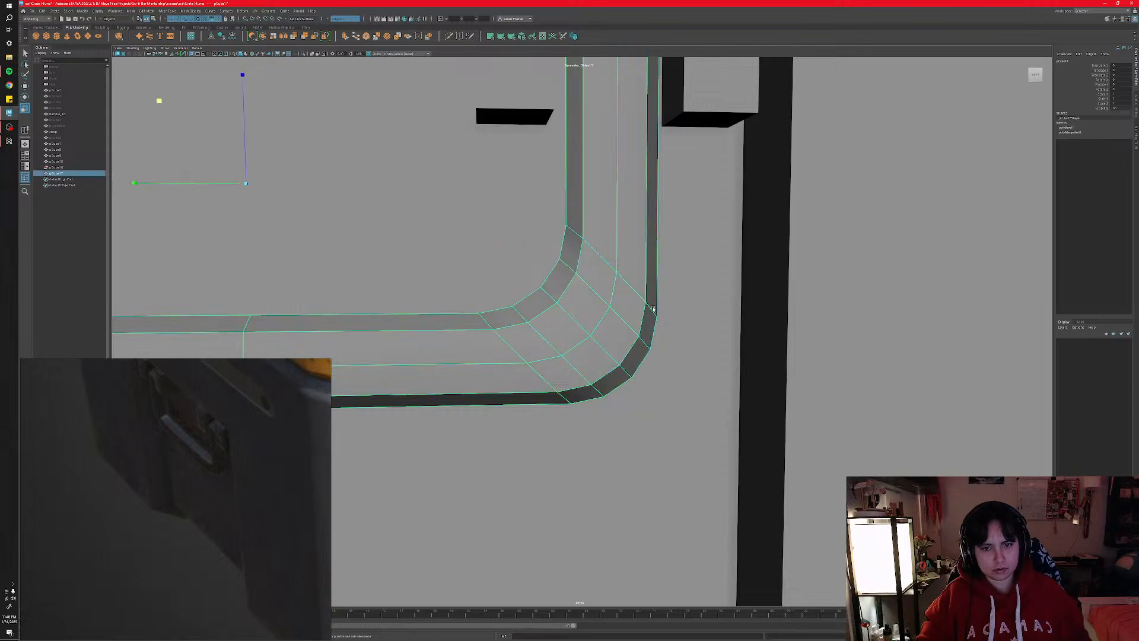
left_click(1066, 129)
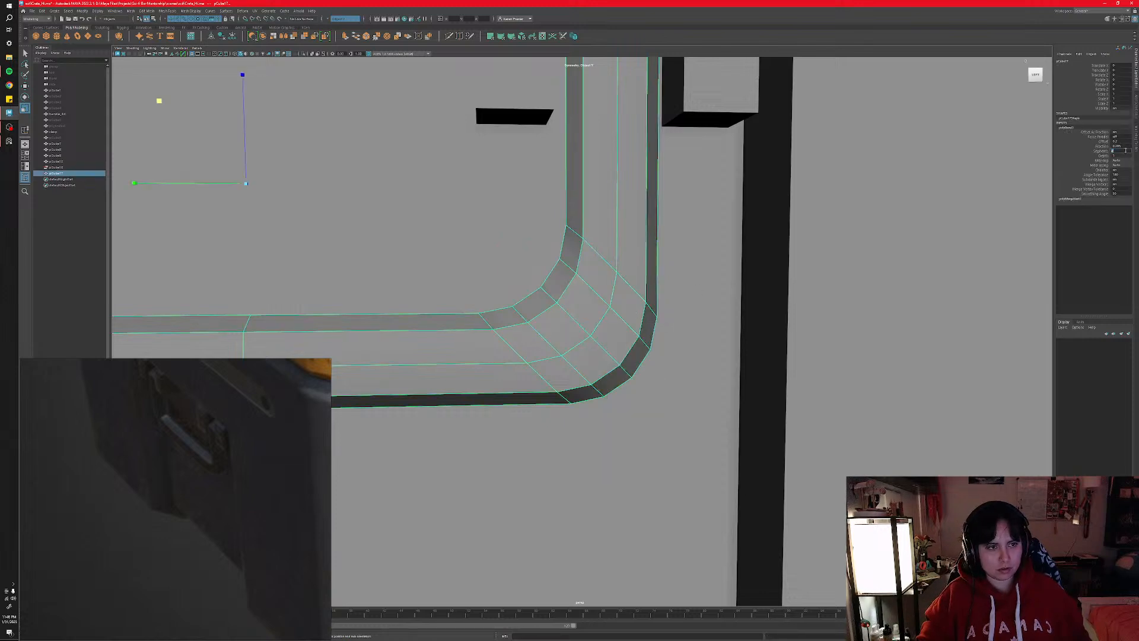
type("8")
key("Return")
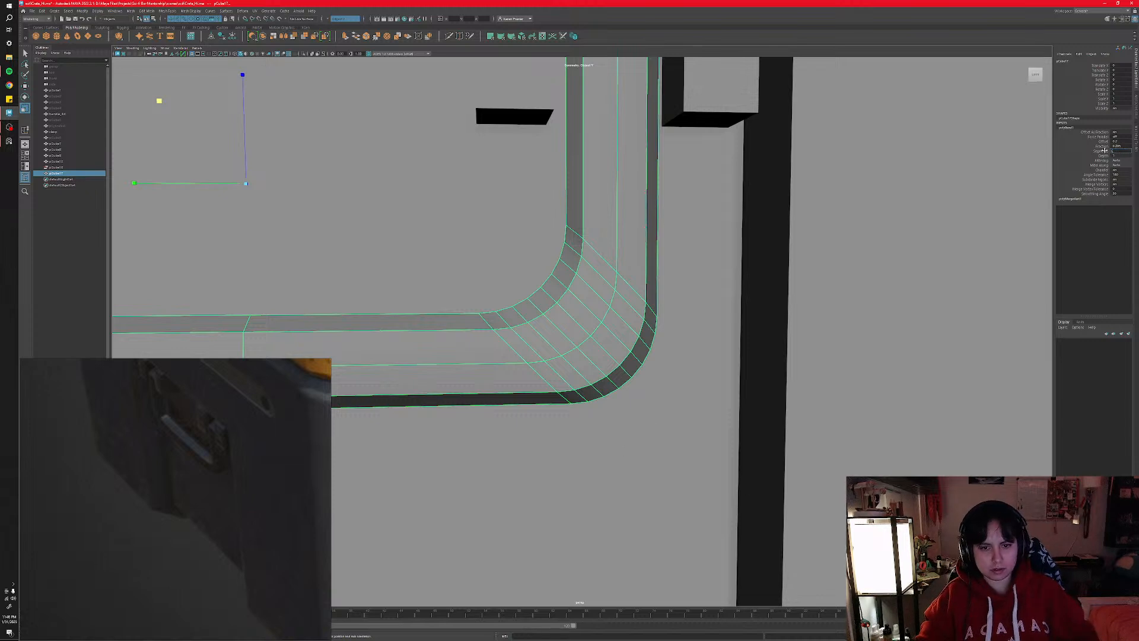
key("Return")
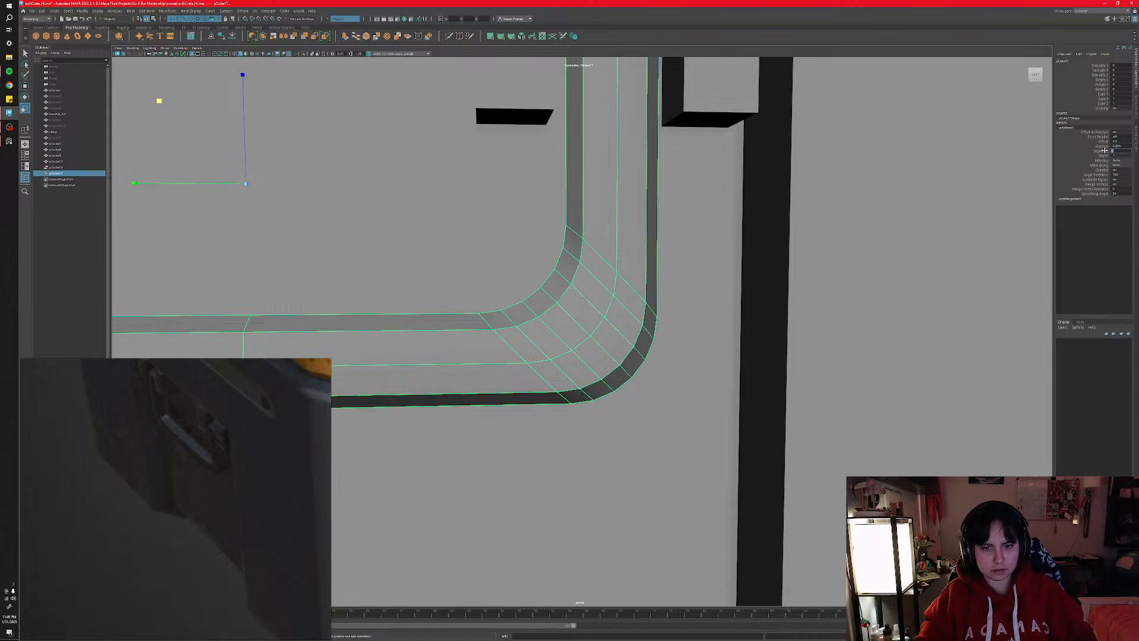
- Examine the whole handle and its corner bends in wireframe, unsmoothed and smooth preview display
right_click_drag(726, 324, 528, 344, "alt")
middle_click_drag(528, 344, 560, 329, "alt")
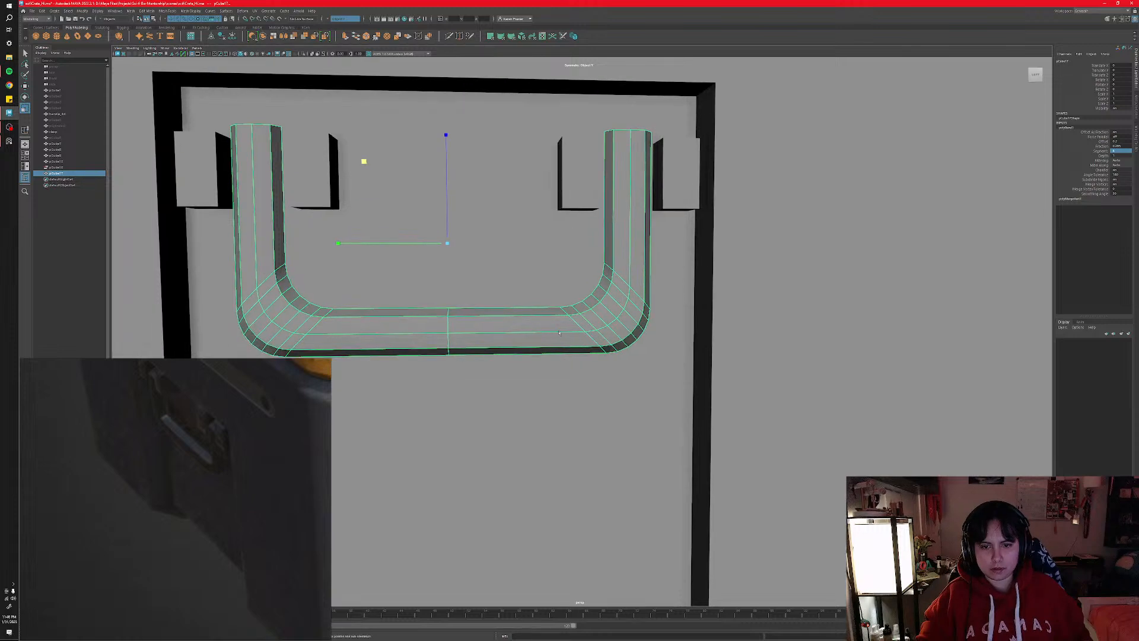
right_click_drag(560, 329, 579, 322)
key("4")
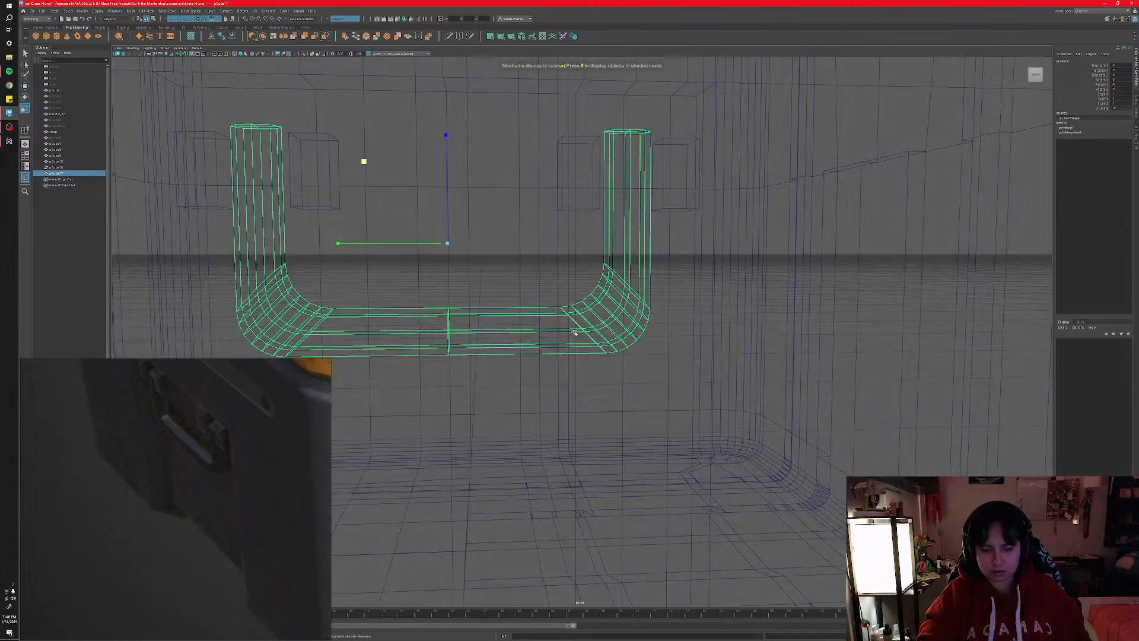
key("3")
key("5")
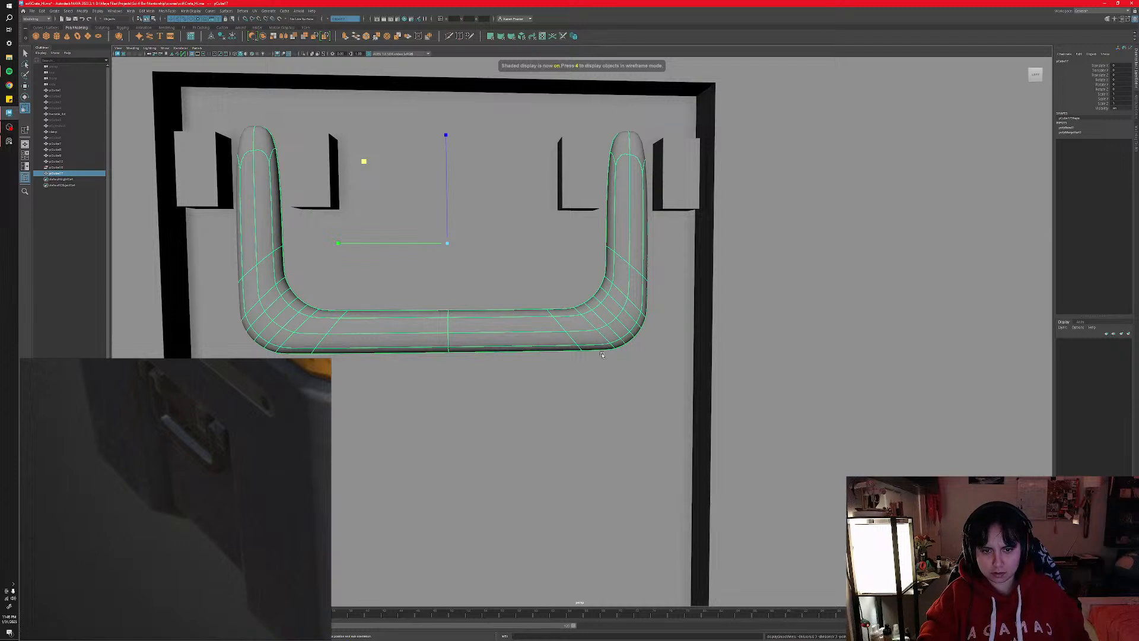
key("1")
key("2")
key("3")
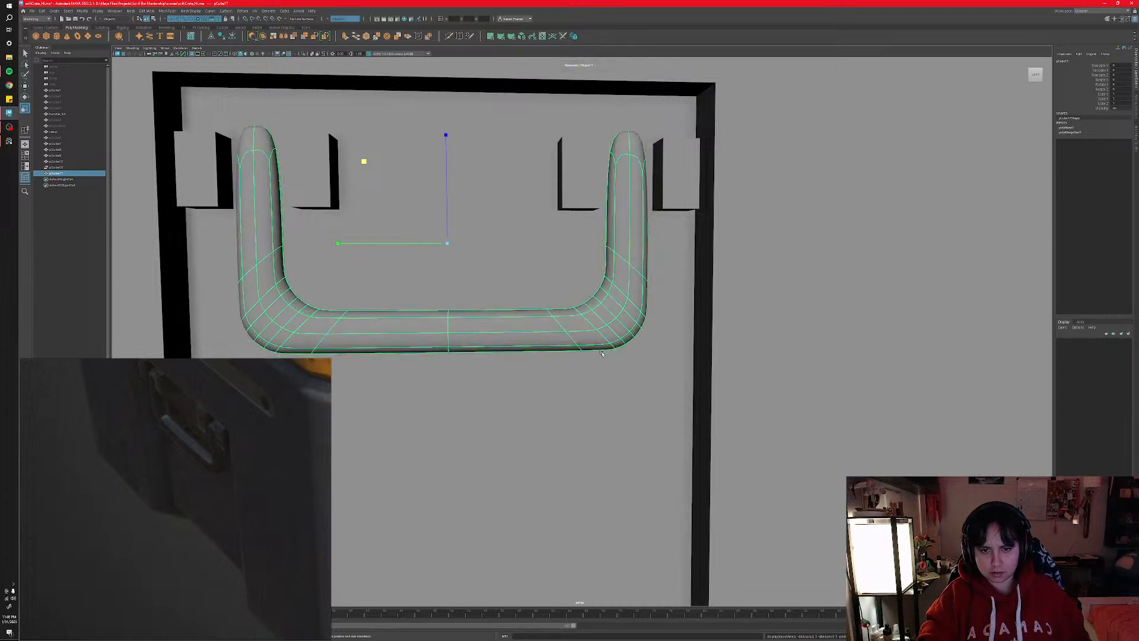
scroll(603, 350, "up", 4)
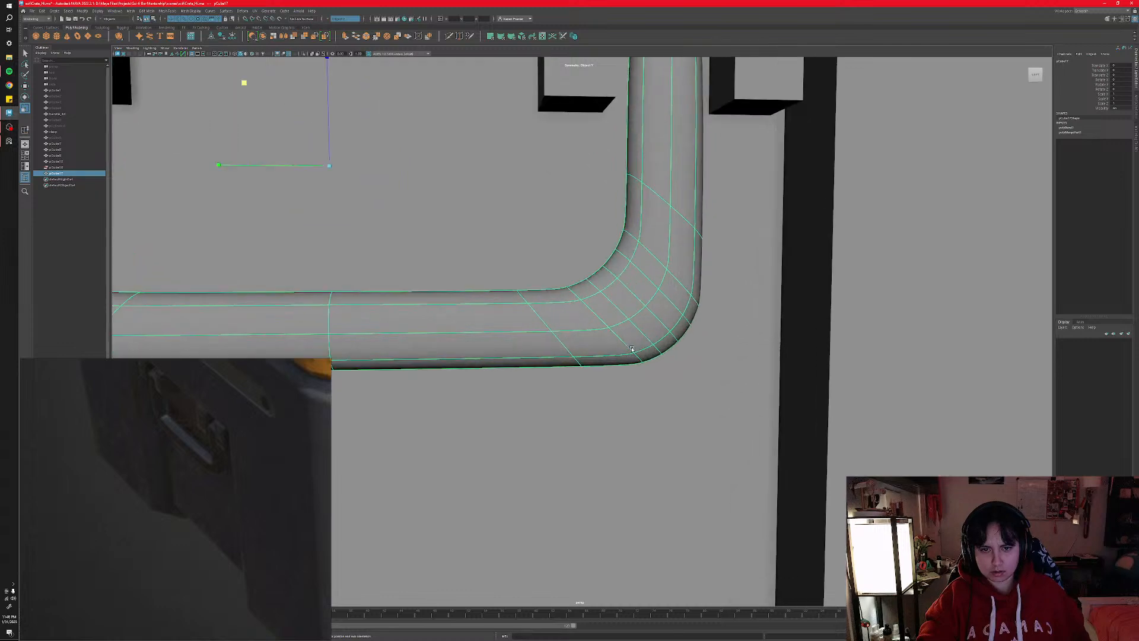
- Set the corner bevel's segments to 4 and check the bend in smooth preview before returning to unsmoothed display
left_click(1066, 128)
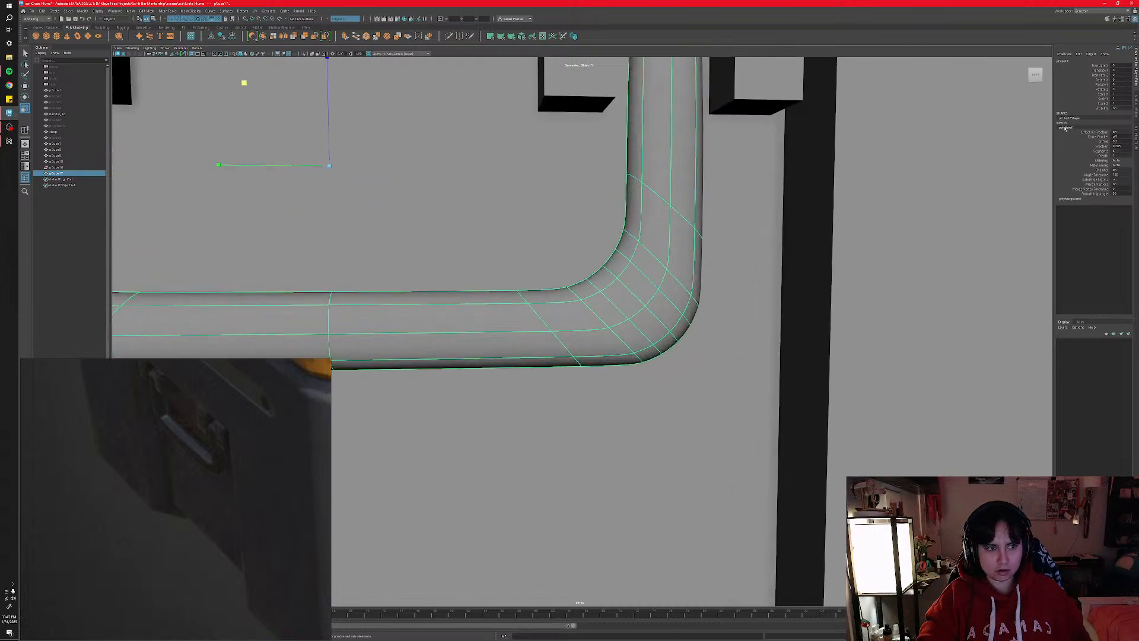
key("1")
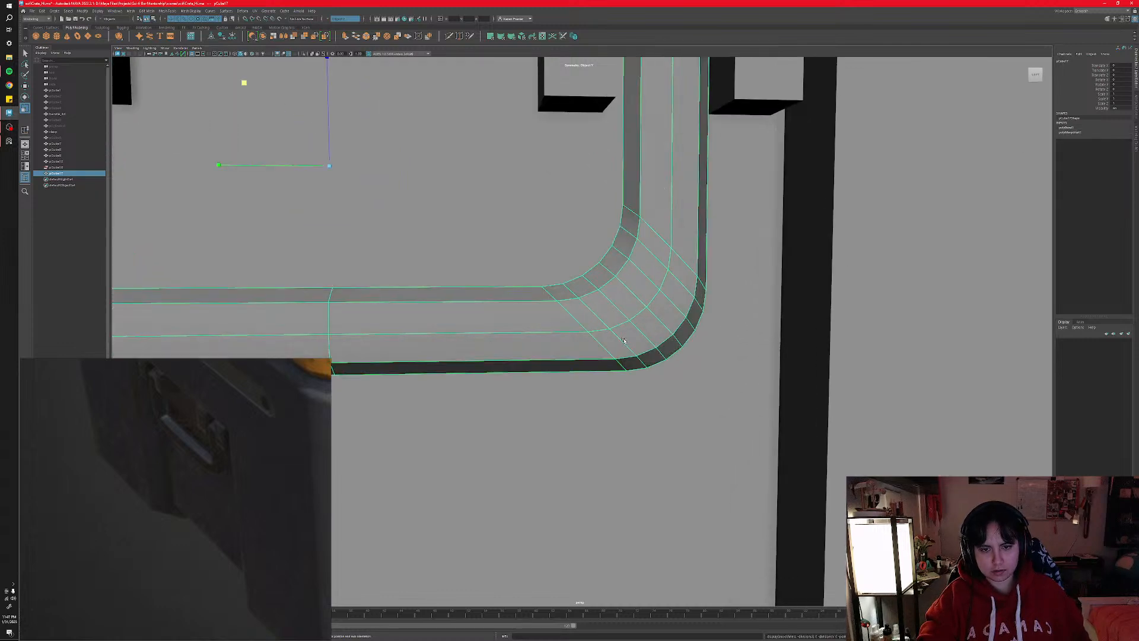
left_click(1071, 128)
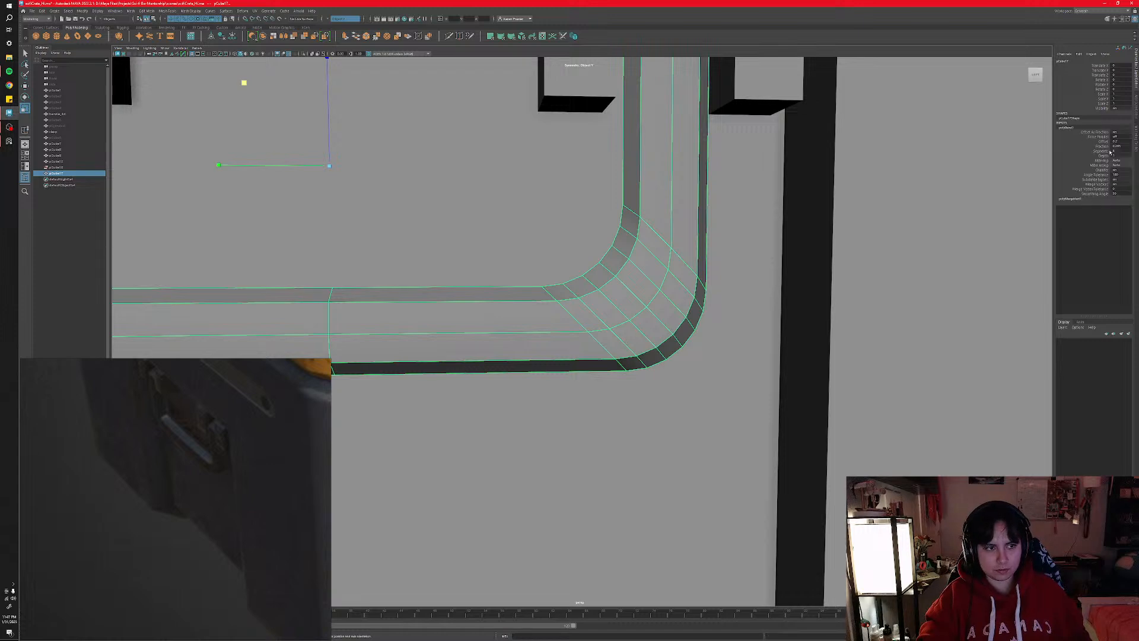
type("4")
key("Return")
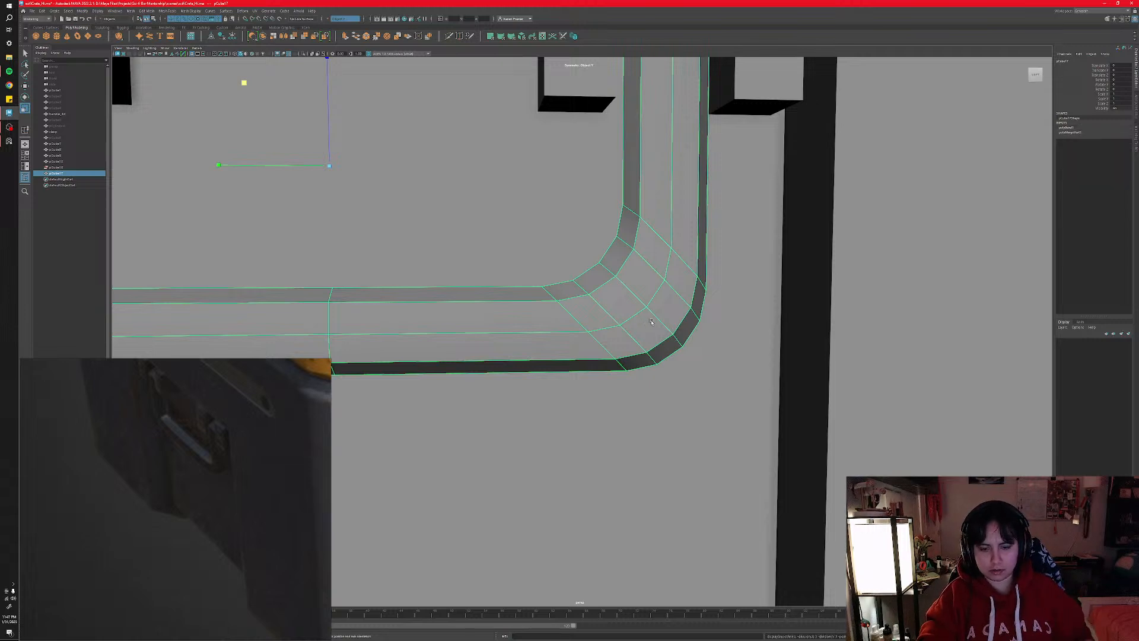
key("3")
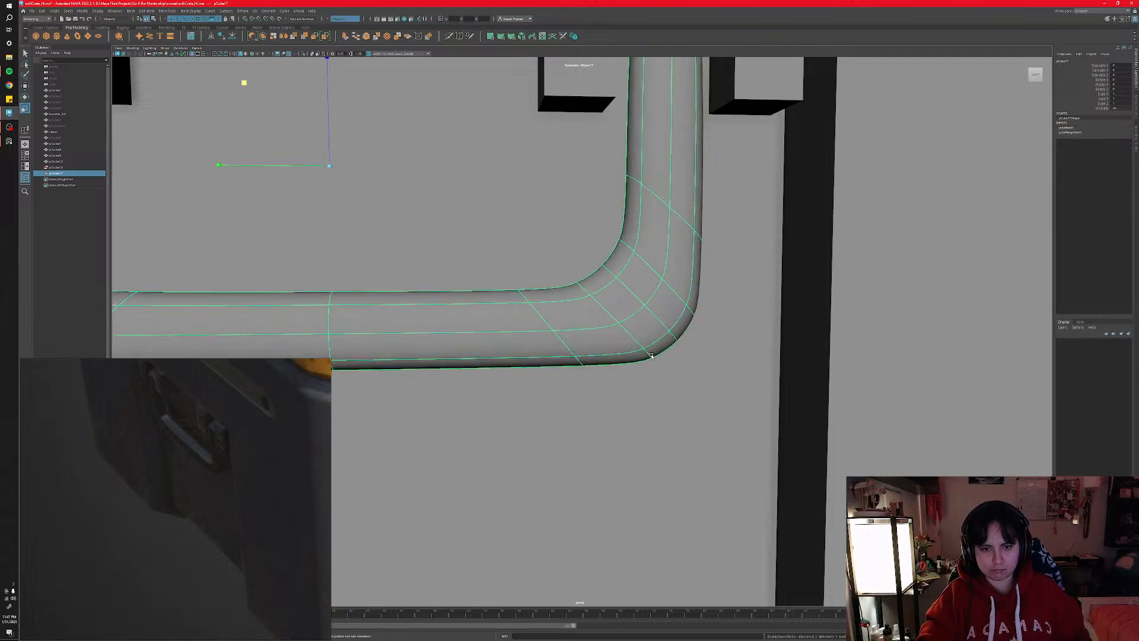
key("1")
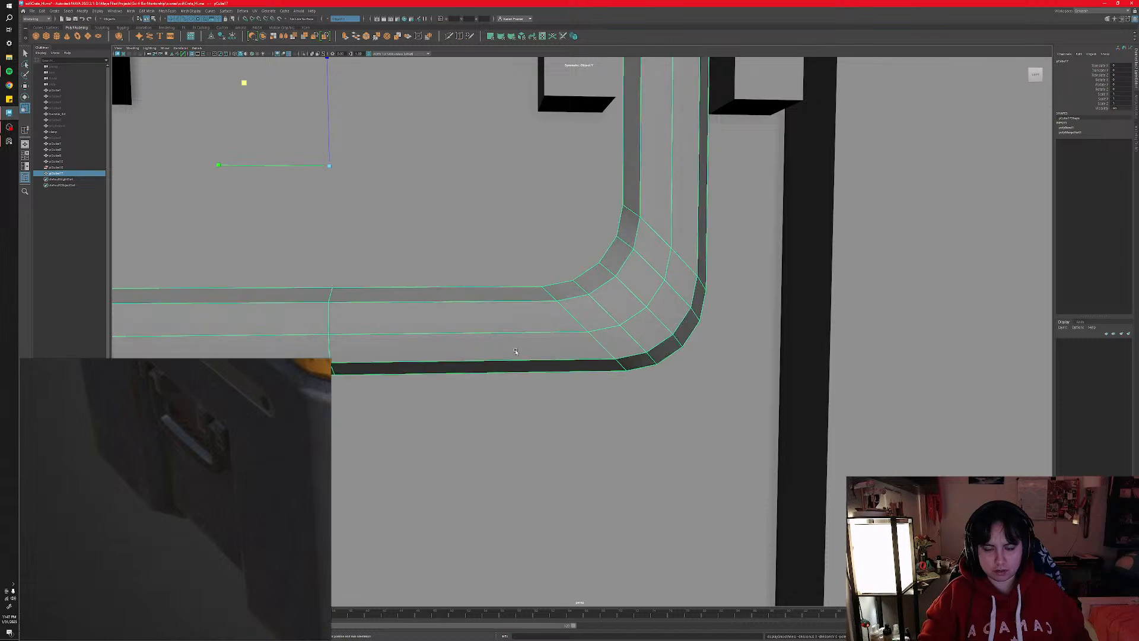
- Insert spaced edge loops with Multi-Cut along the handle's bottom bar, and three across each upright arm
left_click(449, 37)
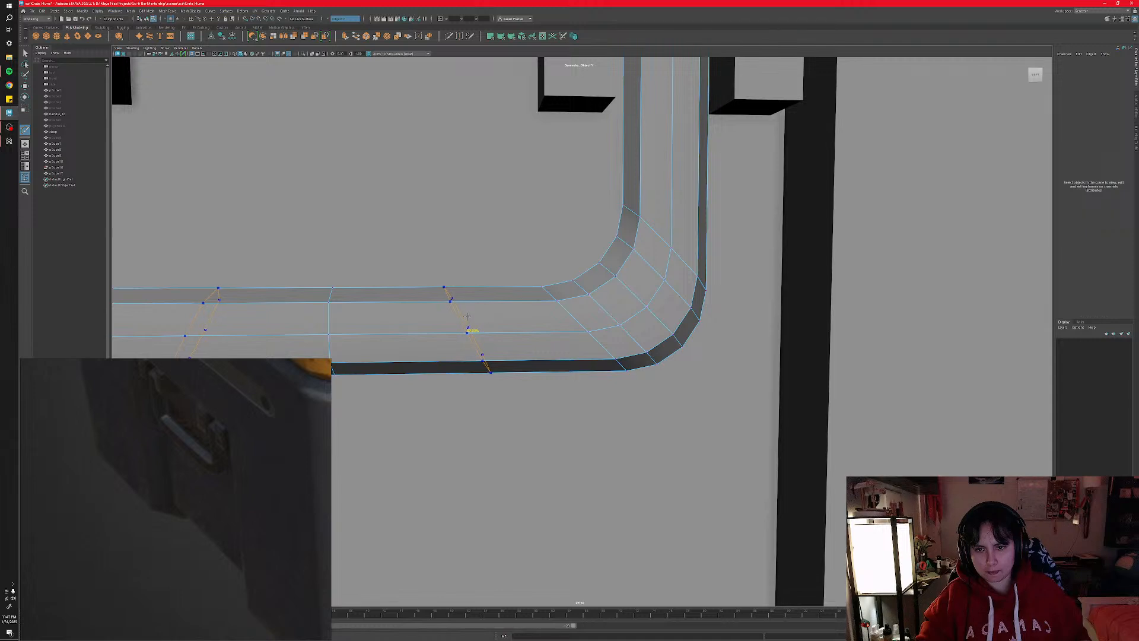
left_click(445, 300, "ctrl")
scroll(649, 273, "down", 3)
left_click(648, 217, "ctrl")
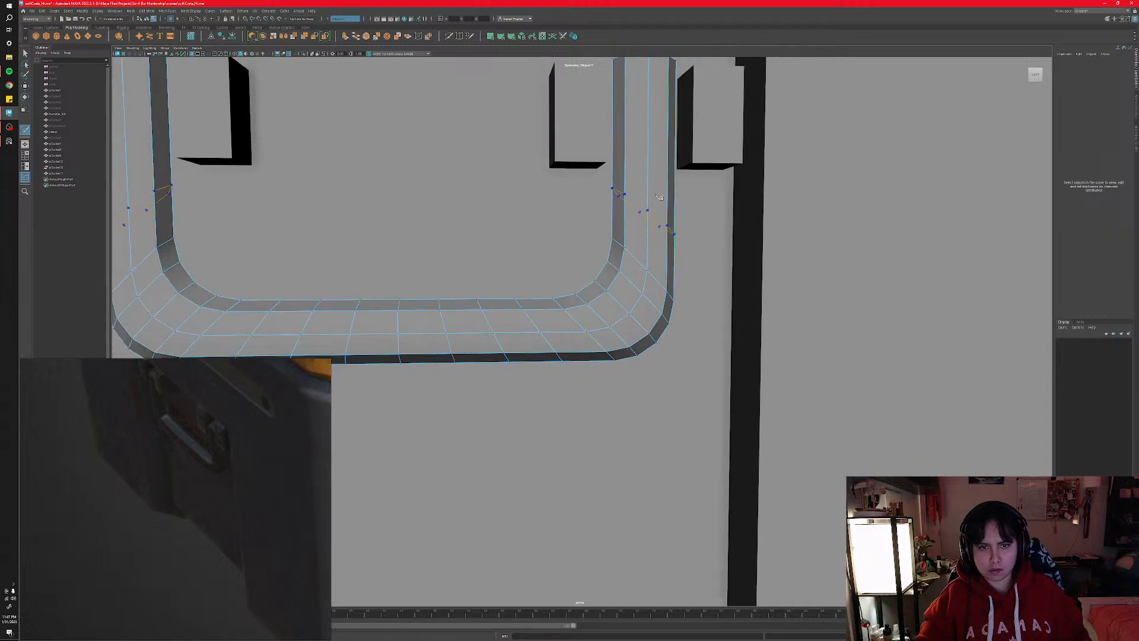
left_click(648, 164, "ctrl")
left_click(653, 110, "ctrl")
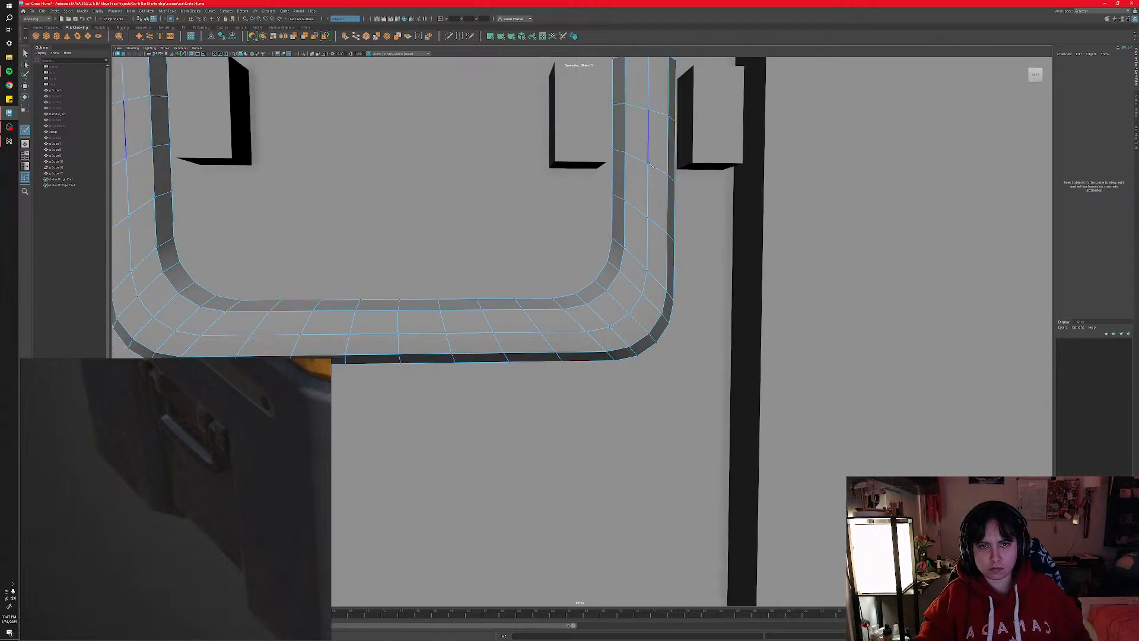
- Redo the edge loops across both upright arms with Multi-Cut, spacing them from the tips down to the corner bends
middle_click_drag(652, 128, 635, 201, "alt")
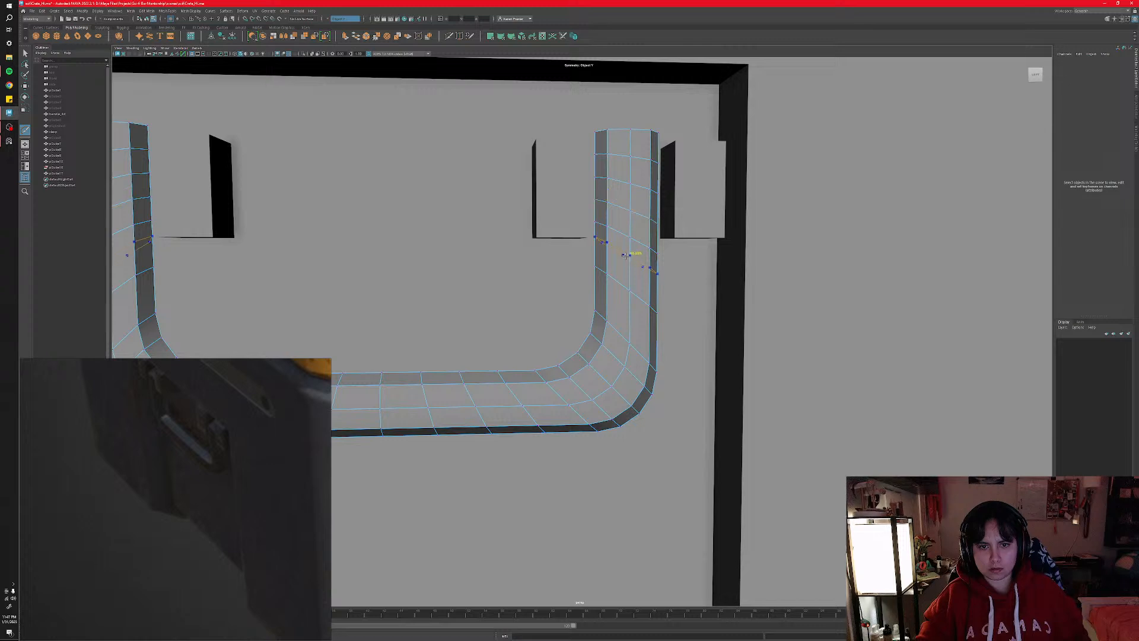
middle_click_drag(487, 307, 582, 276, "alt")
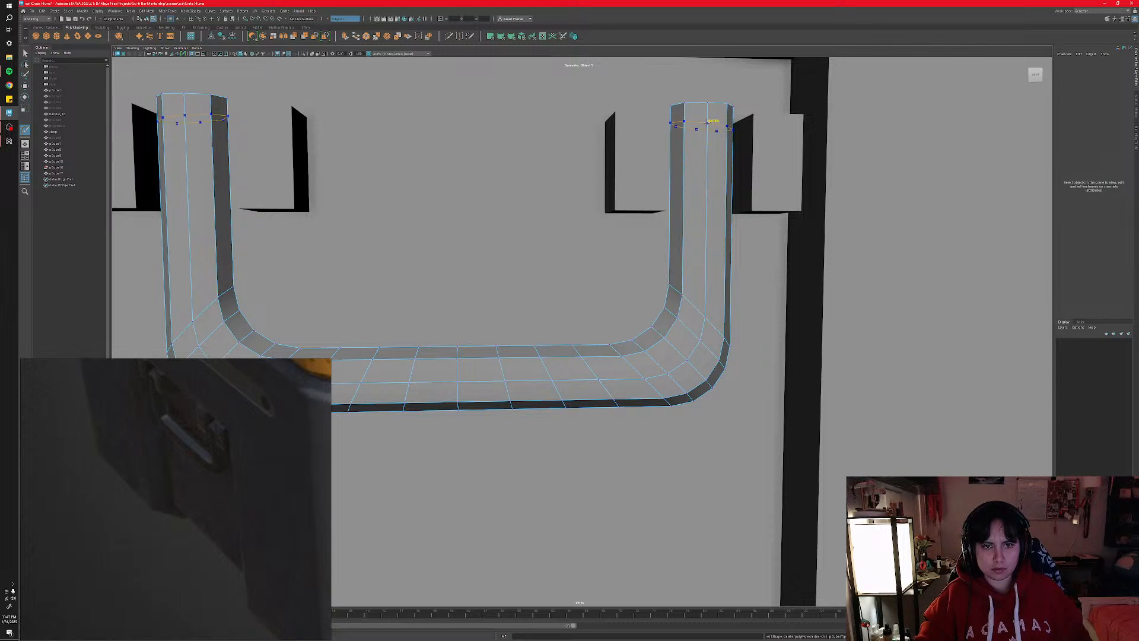
left_click(691, 166, "ctrl")
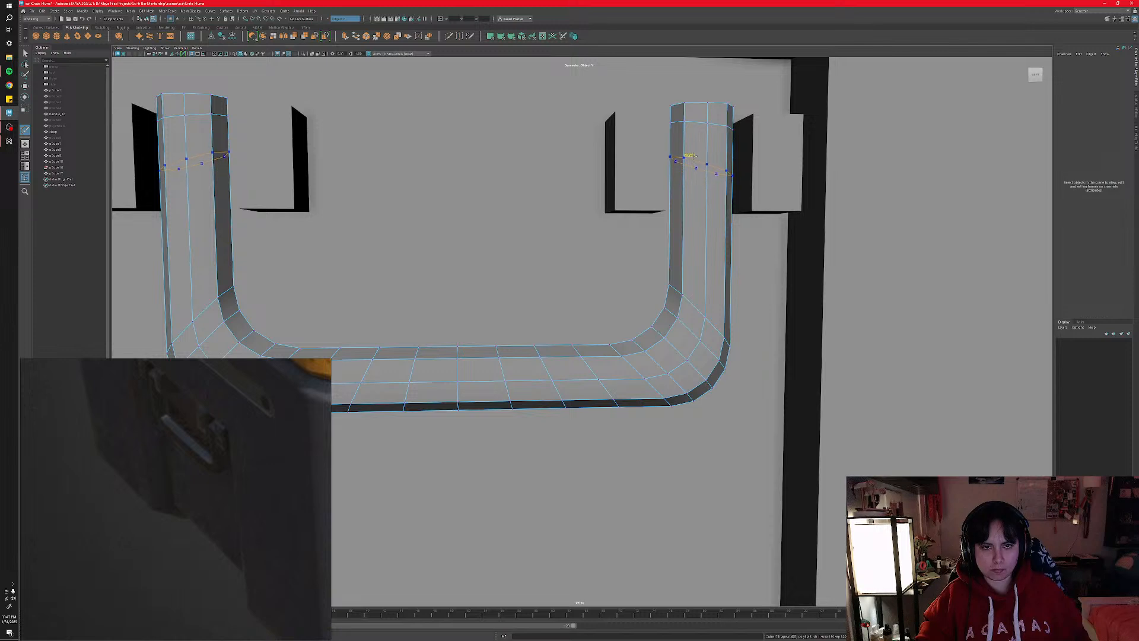
left_click(686, 153, "ctrl")
left_click(687, 185, "ctrl")
left_click(682, 260, "ctrl")
- Leave Multi-Cut, return to object mode and compare the handle's edge flow in smooth preview and unsmoothed display
middle_click_drag(573, 285, 555, 245, "alt")
left_click_drag(550, 258, 582, 273, "alt")
key("3")
scroll(552, 260, "down", 5)
scroll(580, 273, "up", 3)
key("q")
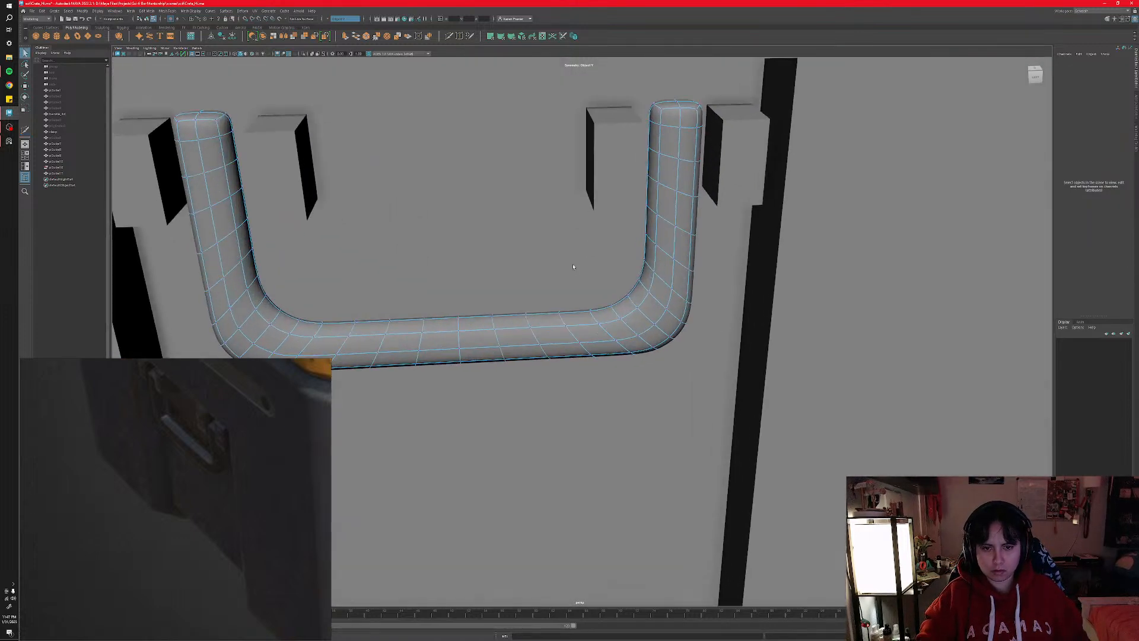
right_click_drag(644, 307, 667, 298)
left_click_drag(603, 302, 653, 292, "alt")
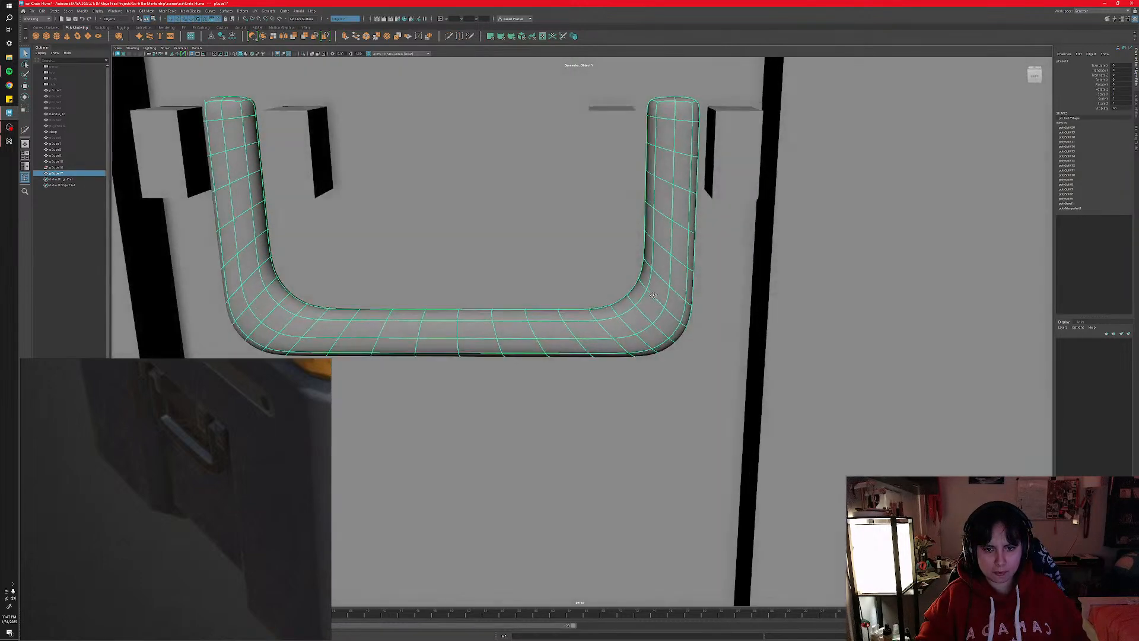
key("1")
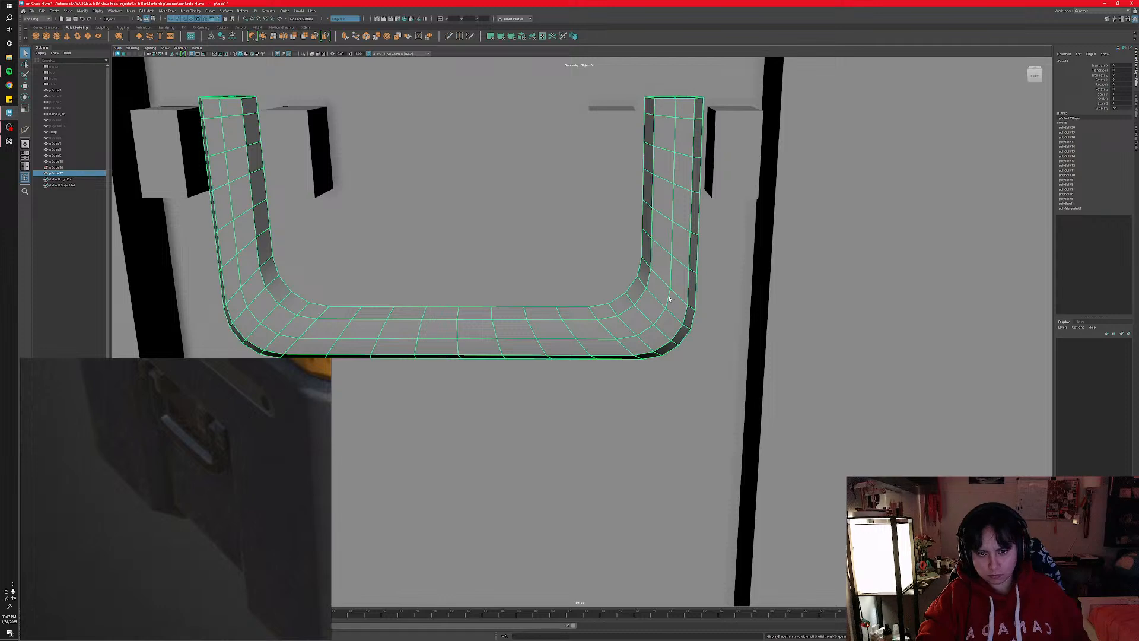
key("3")
key("1")
key("3")
key("1")
key("3")
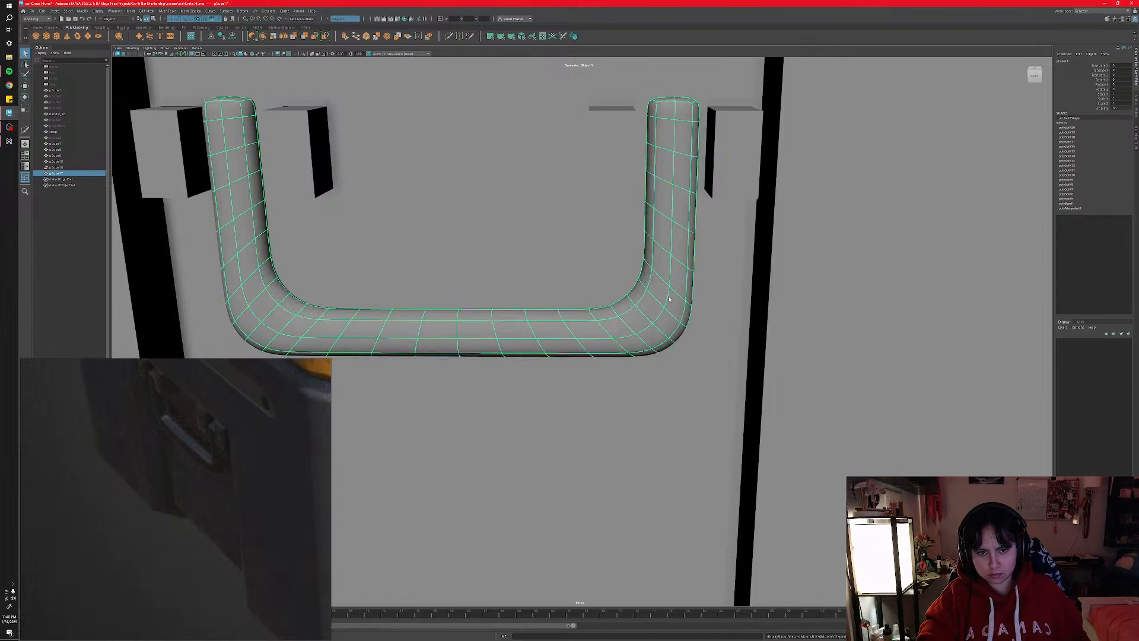
key("1")
key("3")
- Select the handle's lengthwise outer edges and end-cap edges in edge mode, then return to object mode
left_click_drag(669, 299, 671, 240, "alt")
right_click_drag(671, 240, 689, 232)
right_click_drag(664, 263, 724, 239)
right_click(671, 240)
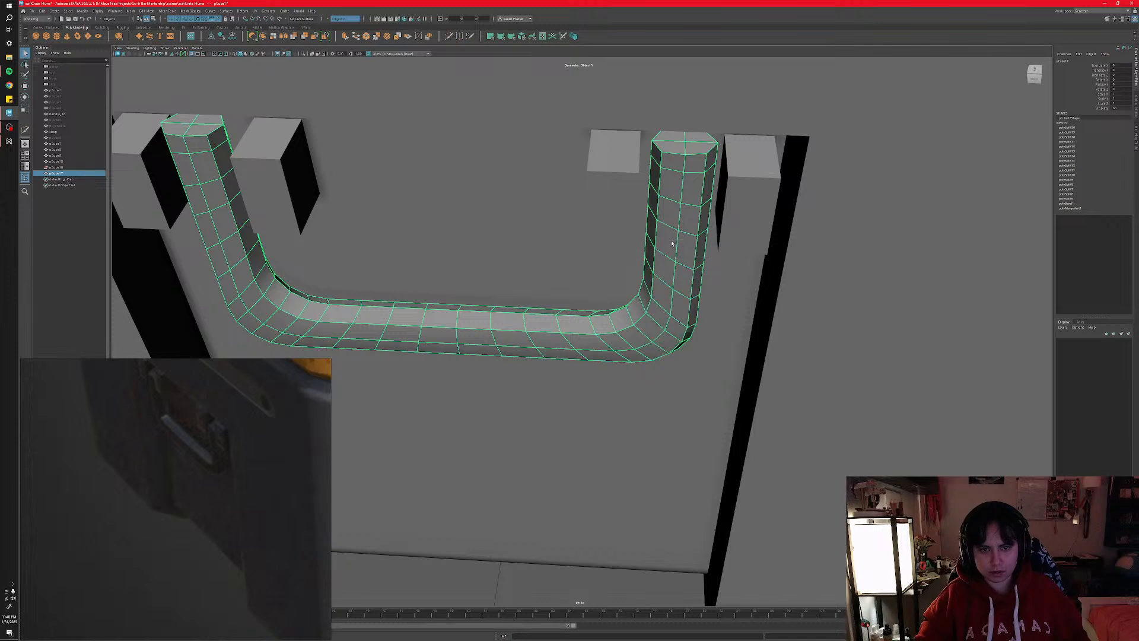
right_click(662, 257, "shift")
right_click(662, 270)
right_click(660, 271)
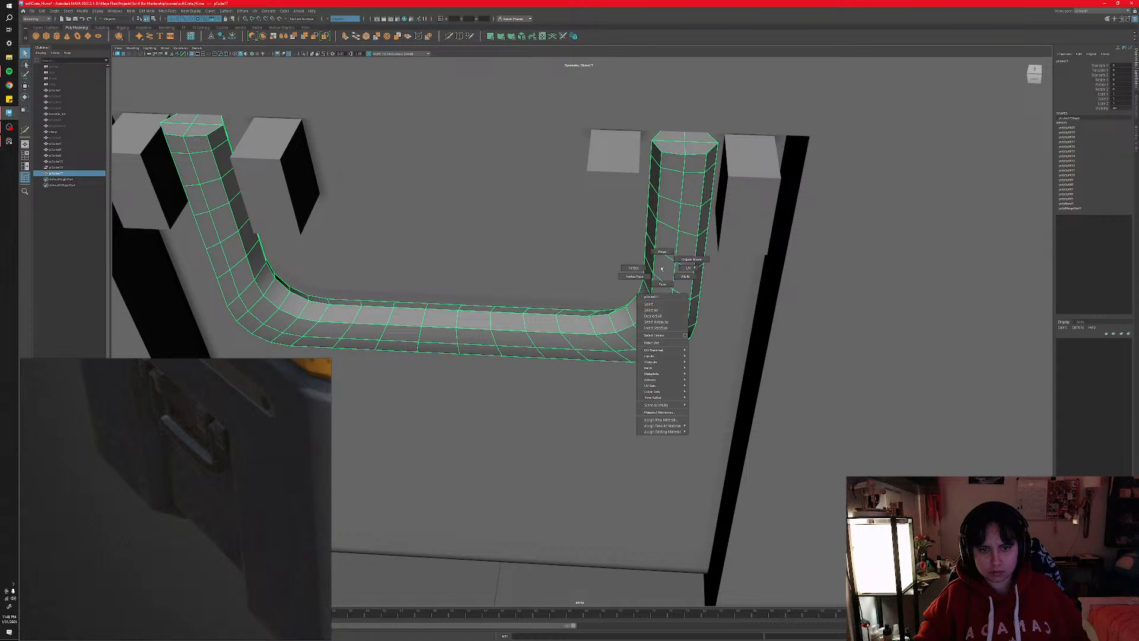
right_click_drag(663, 232, 661, 210)
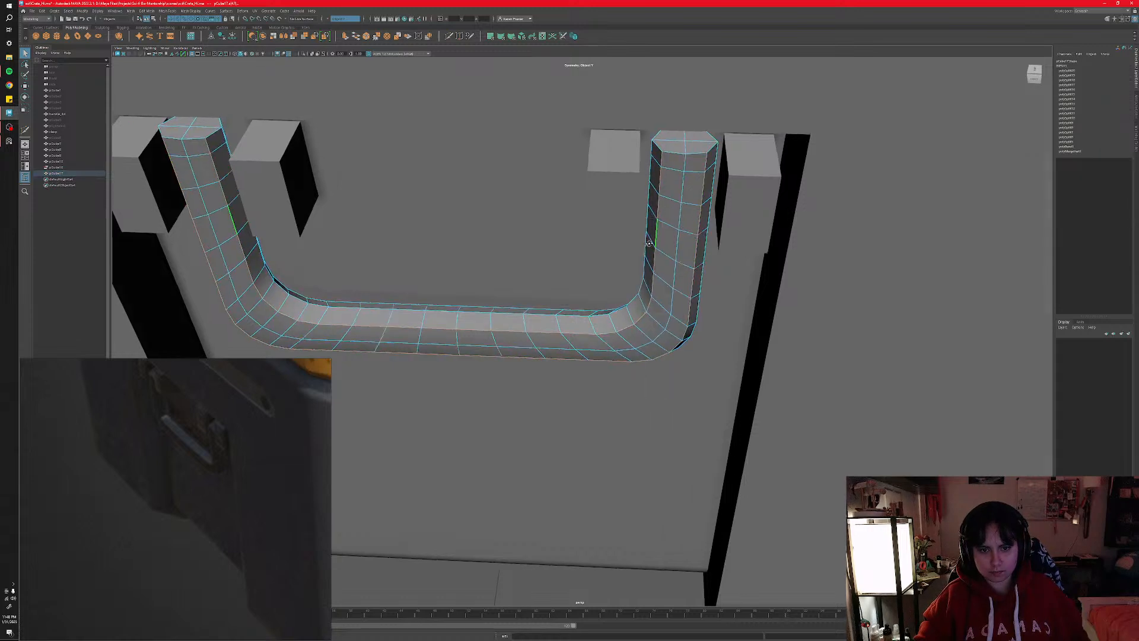
left_click_drag(703, 192, 670, 235, "alt")
right_click_drag(676, 231, 707, 218)
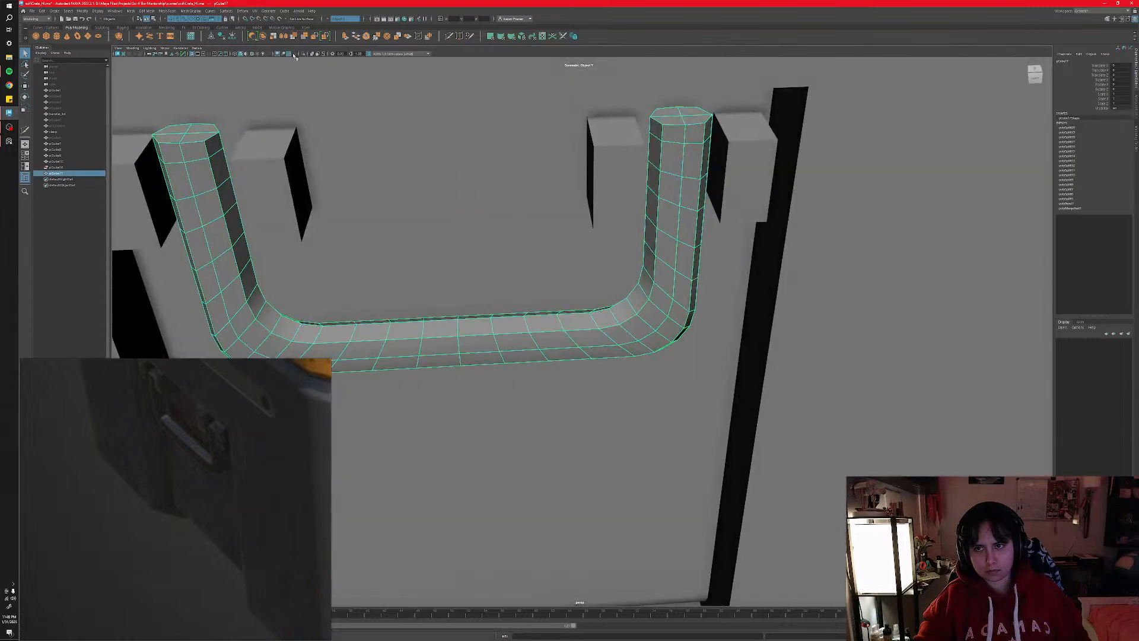
- Isolate the handle in the viewport and check the edge selection around its arms and end caps in edge mode
left_click(312, 54)
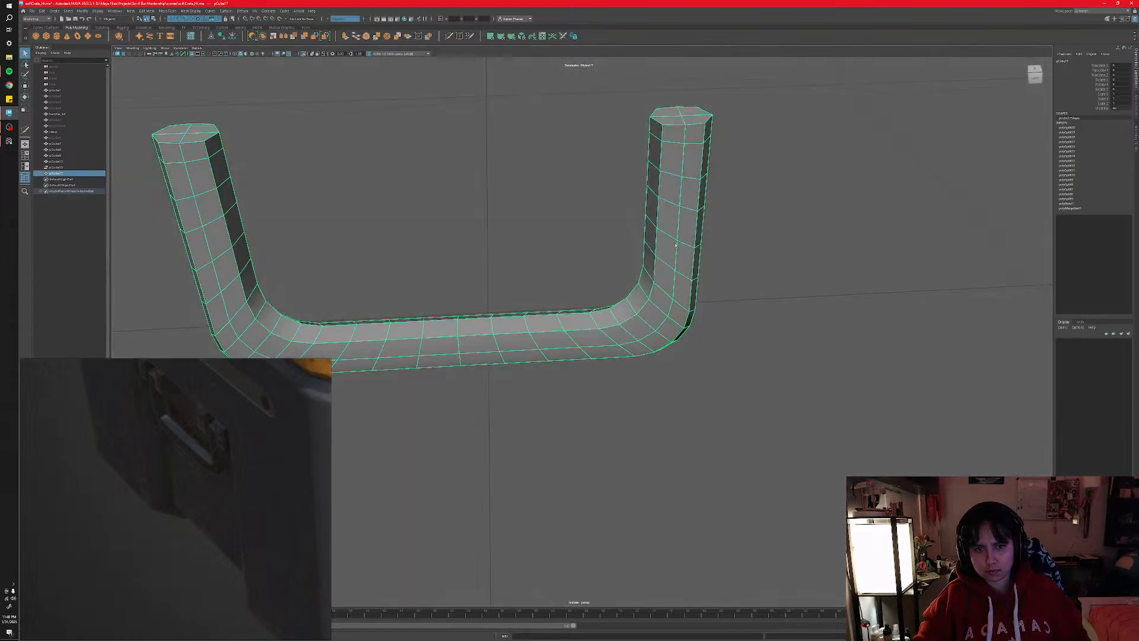
right_click_drag(676, 245, 717, 229)
left_click_drag(717, 229, 611, 225, "alt")
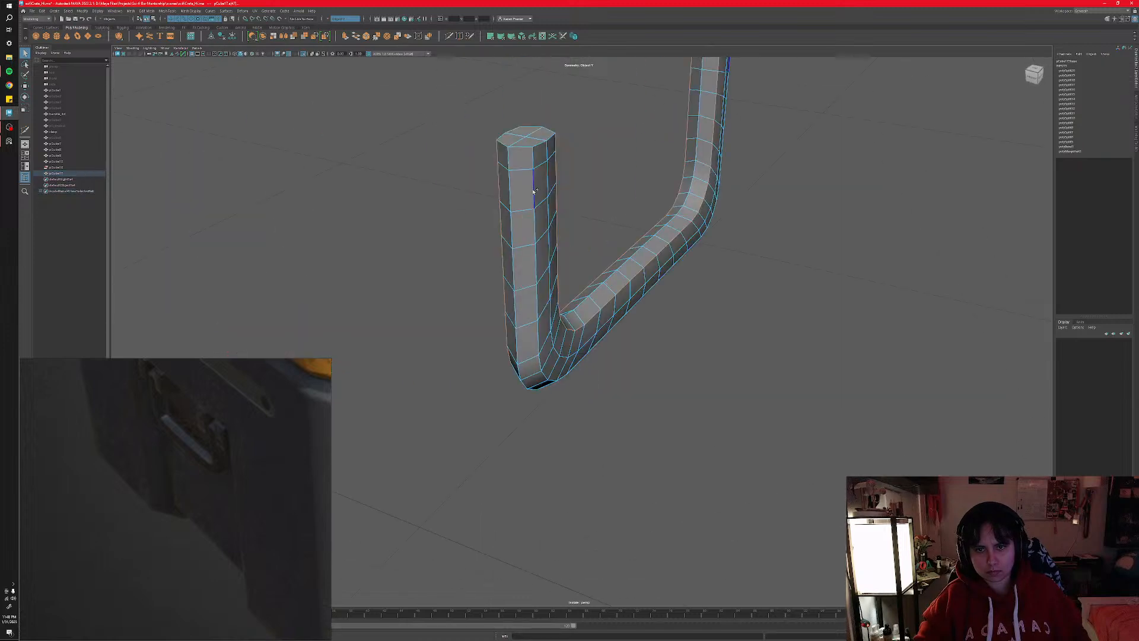
left_click_drag(534, 191, 574, 247, "alt")
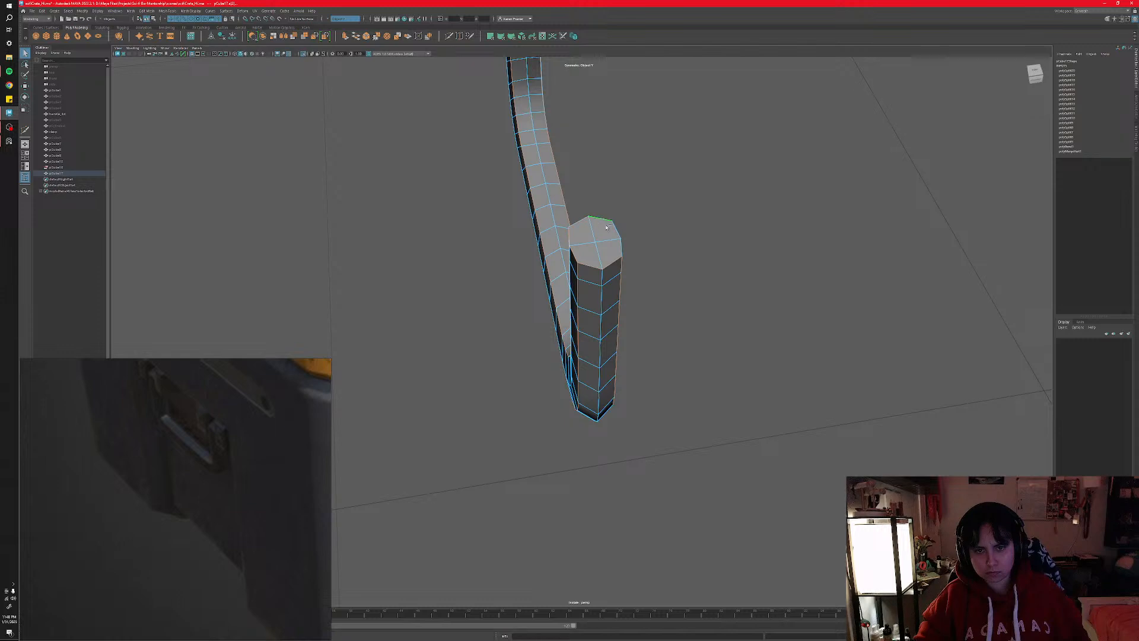
left_click_drag(574, 255, 615, 372, "alt")
left_click_drag(620, 355, 613, 281, "alt")
- Bevel the selected lengthwise and end-cap edges with a narrow, visible fraction, then return to object mode and deselect
right_click(635, 254, "shift")
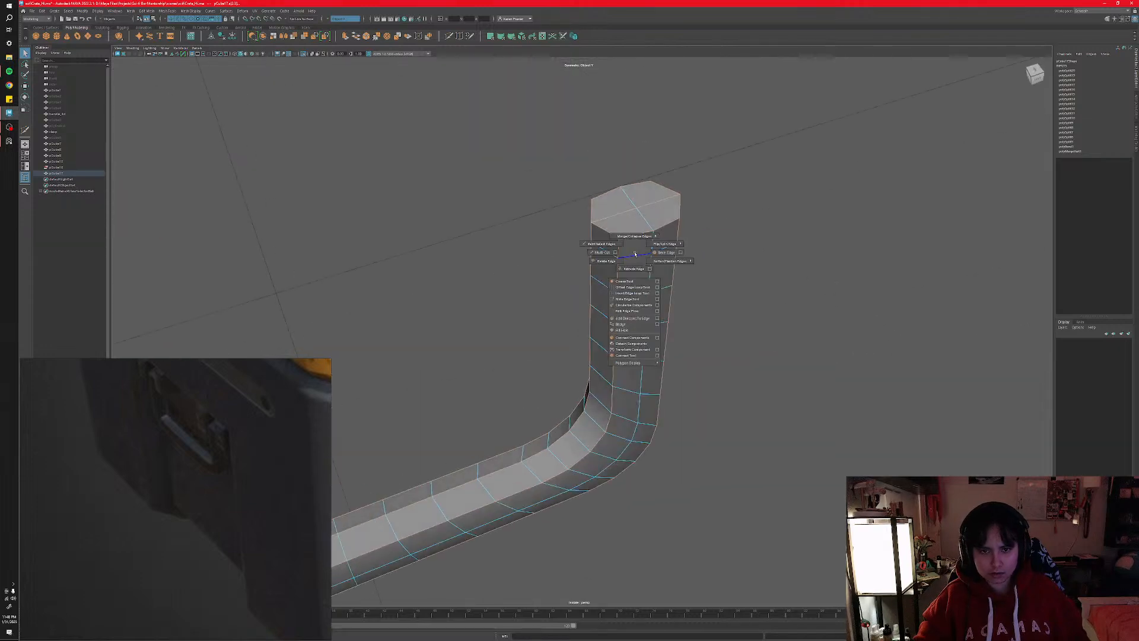
right_click_drag(634, 254, 666, 254, "shift")
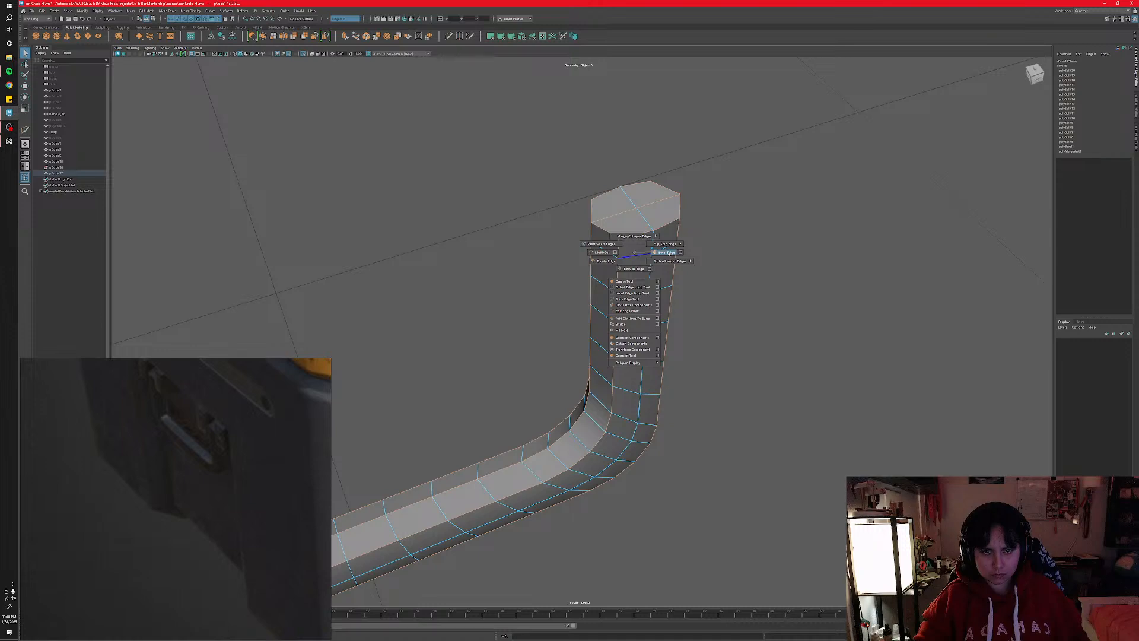
right_click_drag(669, 253, 667, 252, "shift")
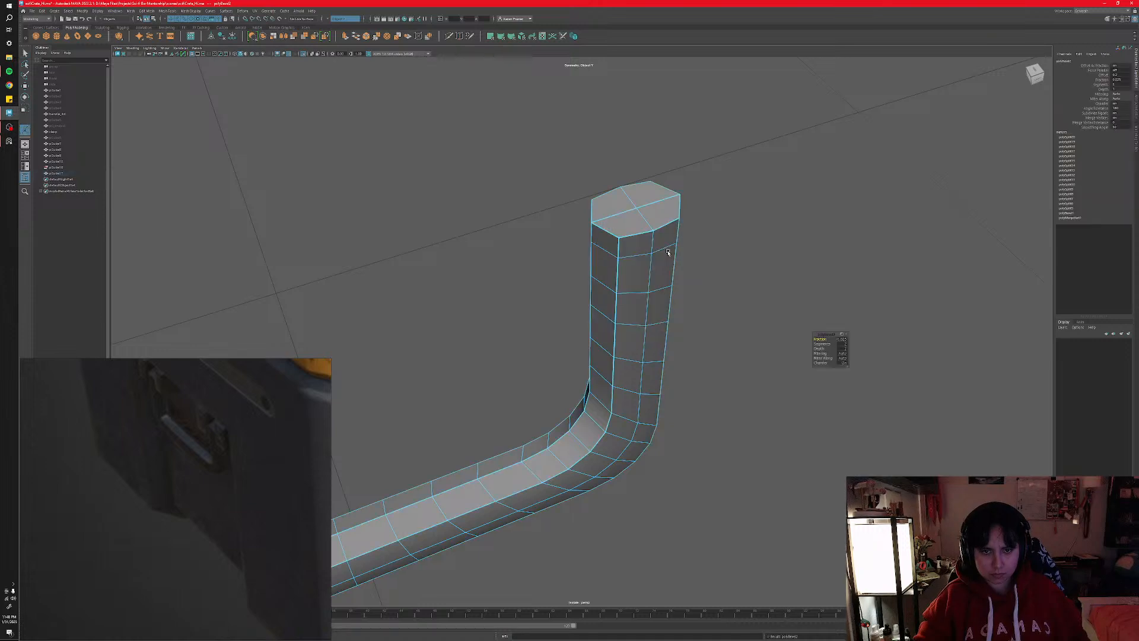
scroll(644, 265, "up", 8)
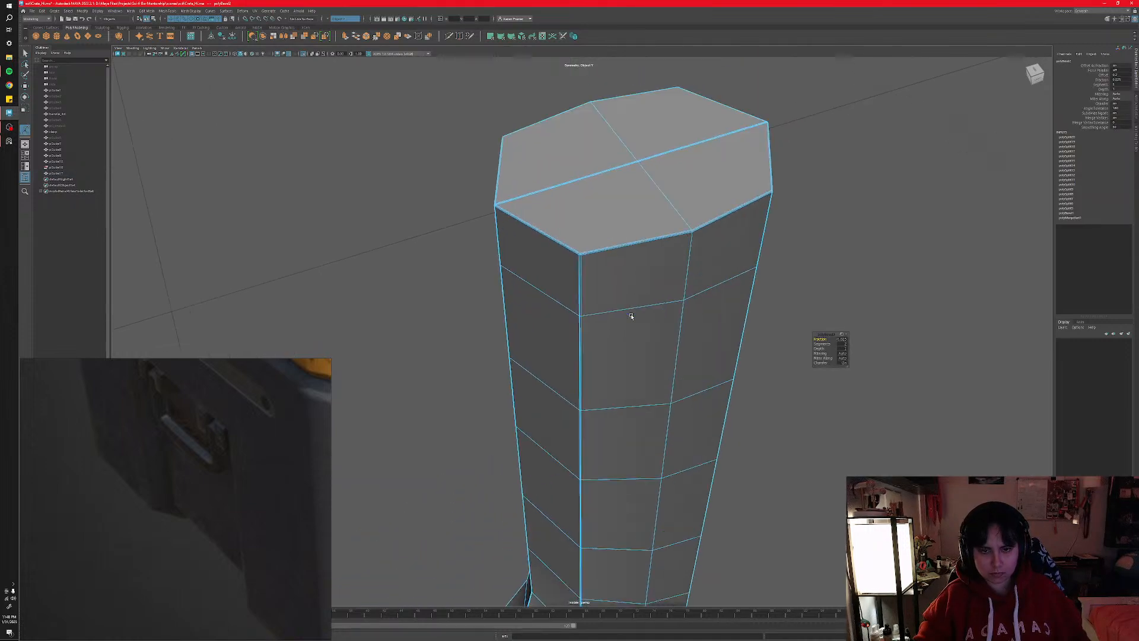
scroll(633, 310, "up", 2)
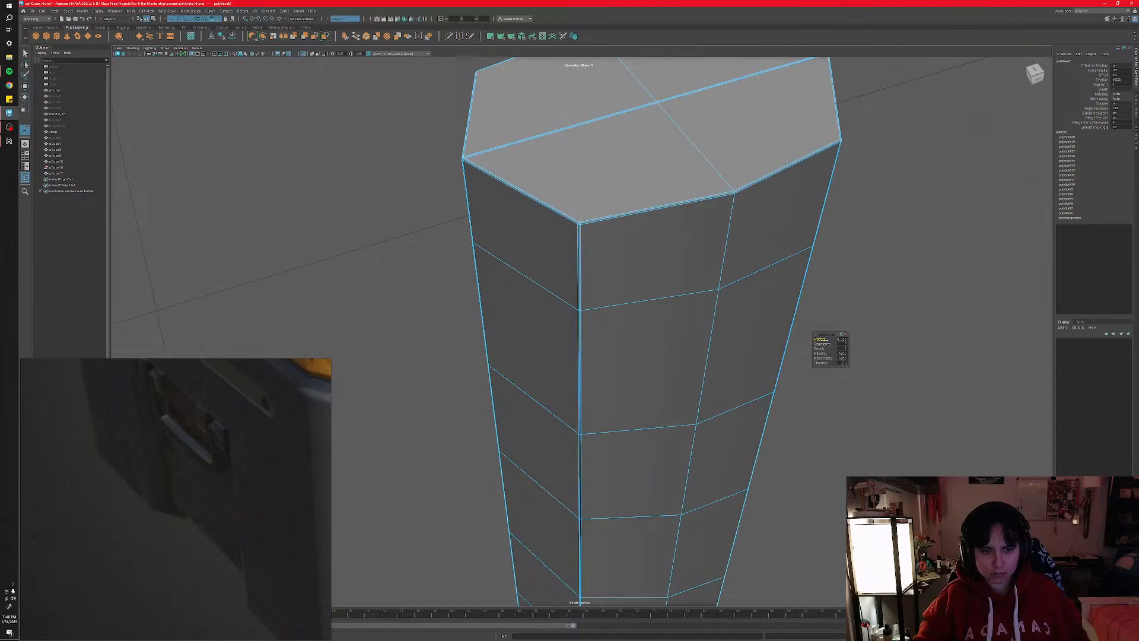
left_click_drag(825, 339, 831, 340)
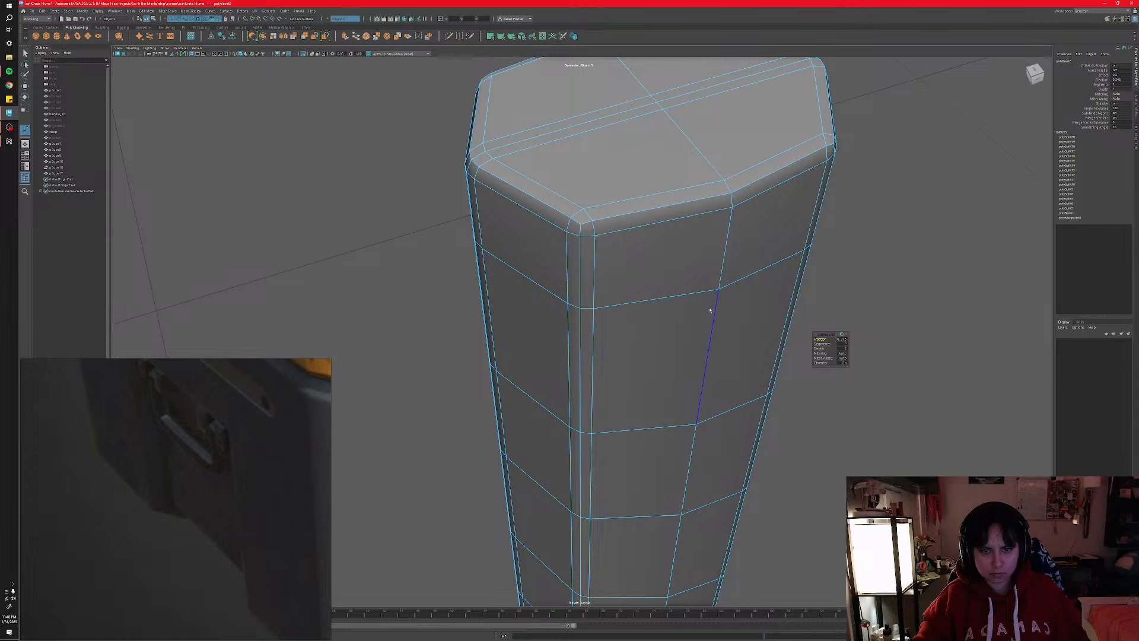
right_click_drag(709, 310, 741, 299)
left_click(859, 326)
- Inspect the beveled handle and try a higher segment count on its original corner bevel
right_click_drag(860, 326, 724, 400, "alt")
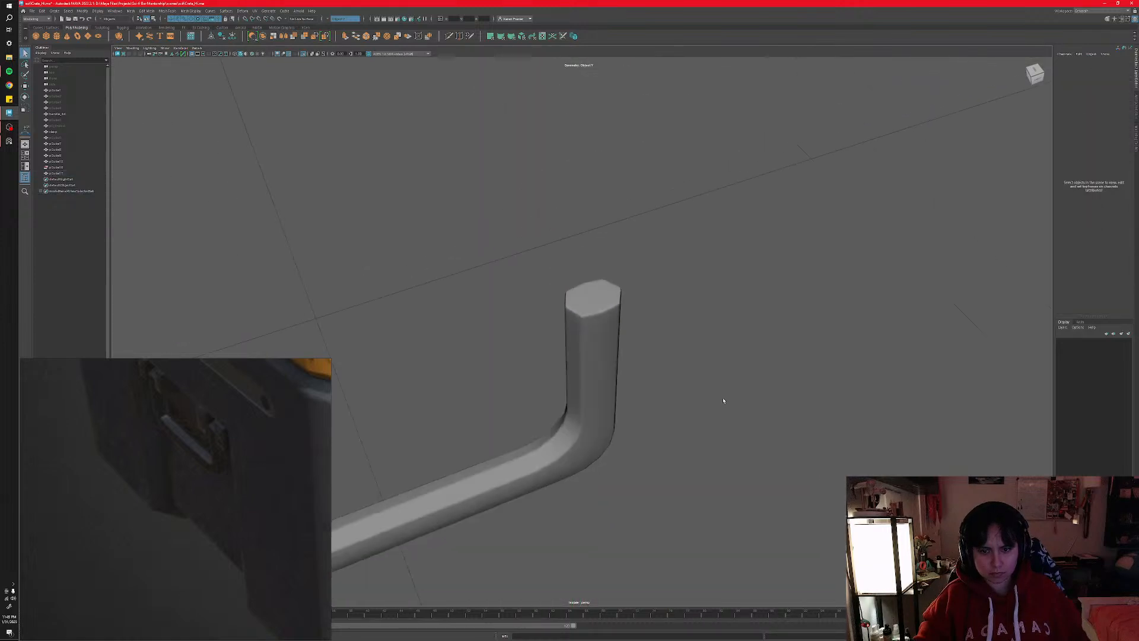
left_click_drag(724, 399, 678, 382, "alt")
middle_click_drag(569, 420, 643, 375, "alt")
left_click_drag(643, 376, 666, 393, "alt")
left_click(651, 395)
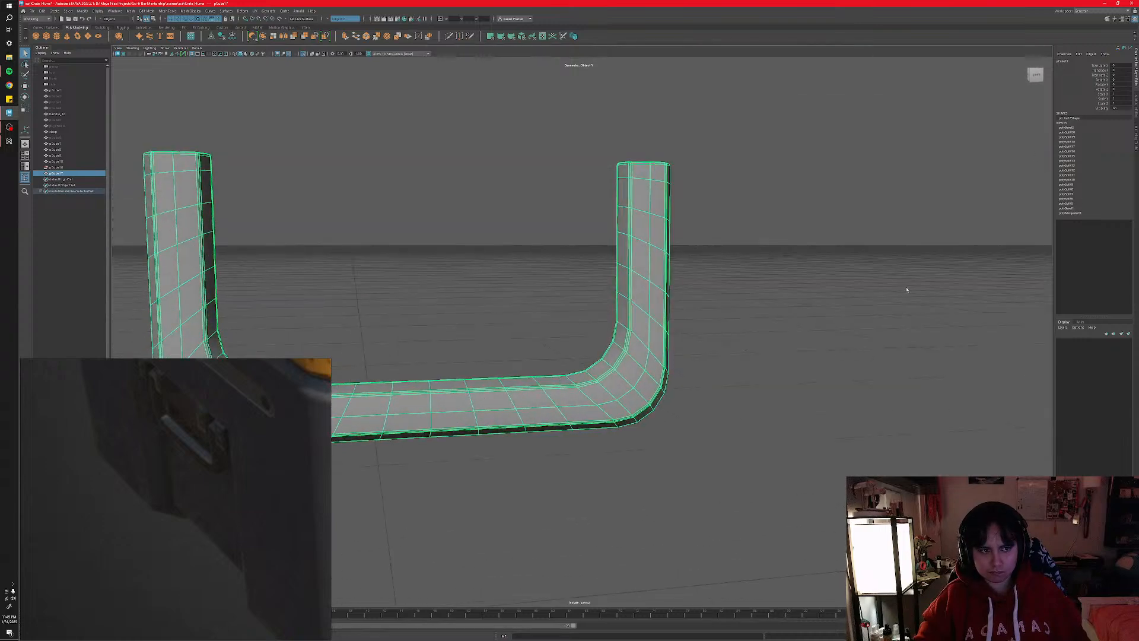
mouse_move(694, 389)
left_mouse_down("alt")
mouse_move(705, 345)
mouse_move(682, 371)
left_mouse_up("alt")
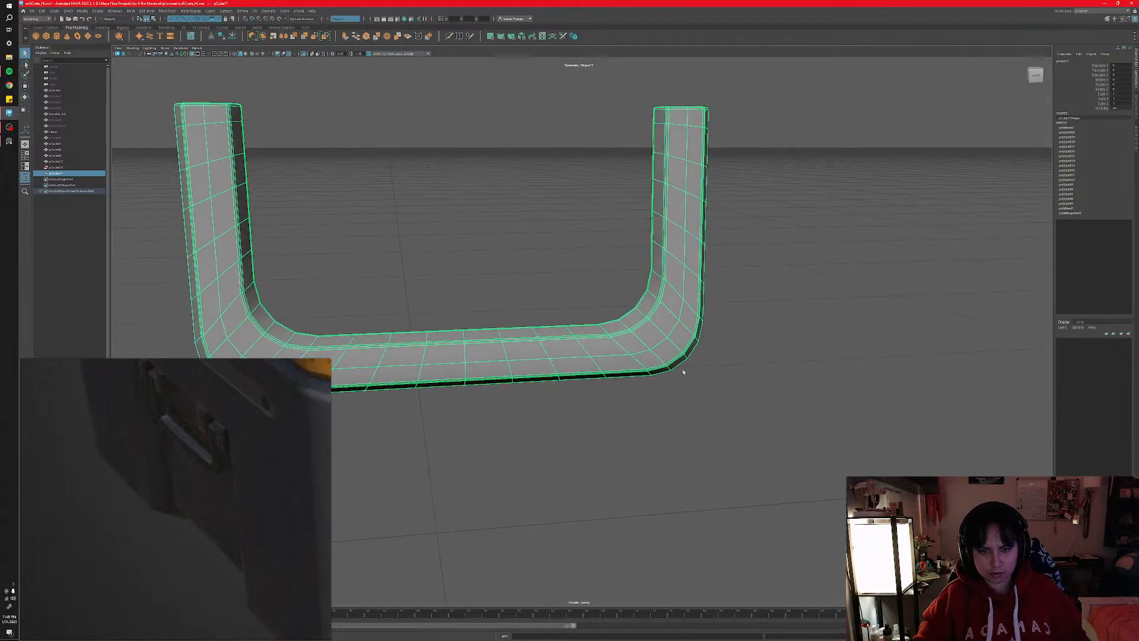
left_click(1074, 208)
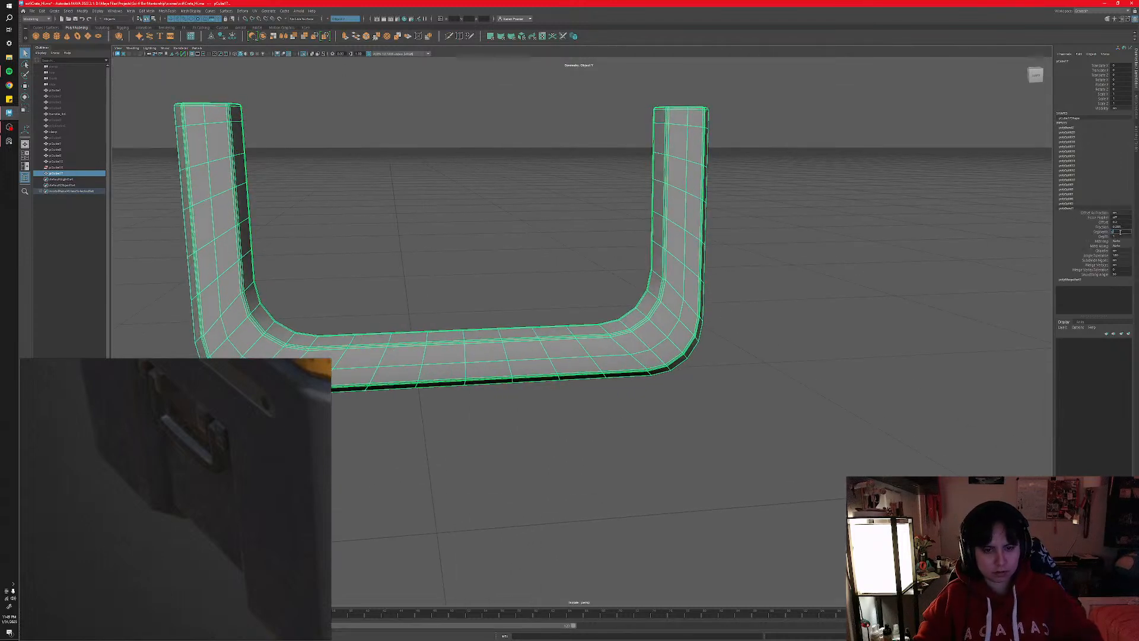
key("Return")
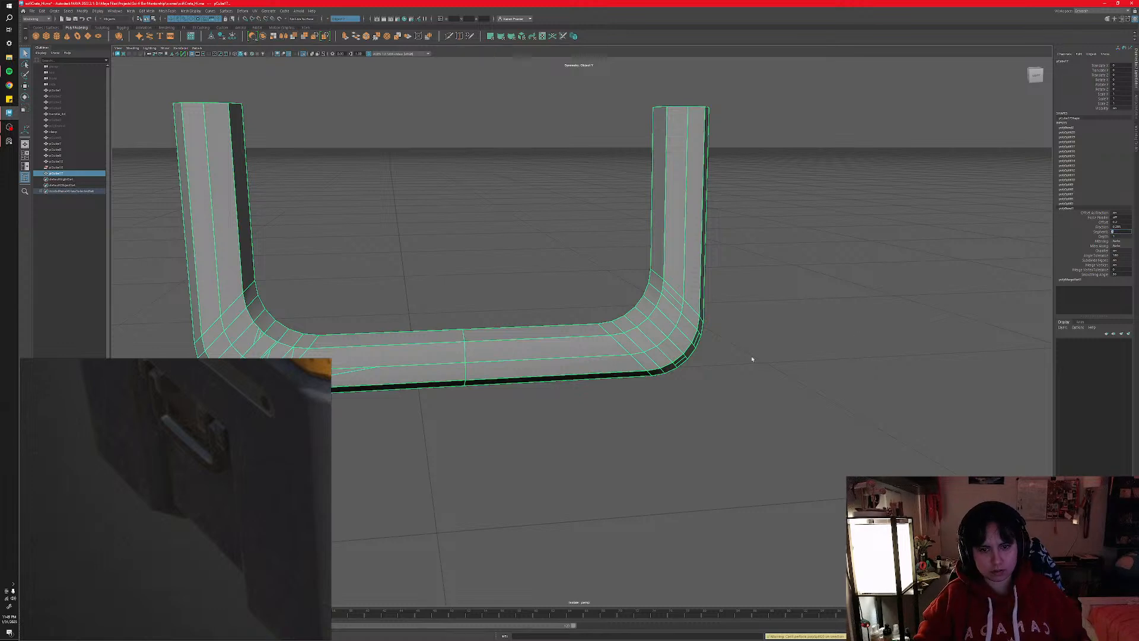
- Undo the segment change, the edge bevel and the inserted edge loops, and show the rest of the crate again
key("ctrl+z")
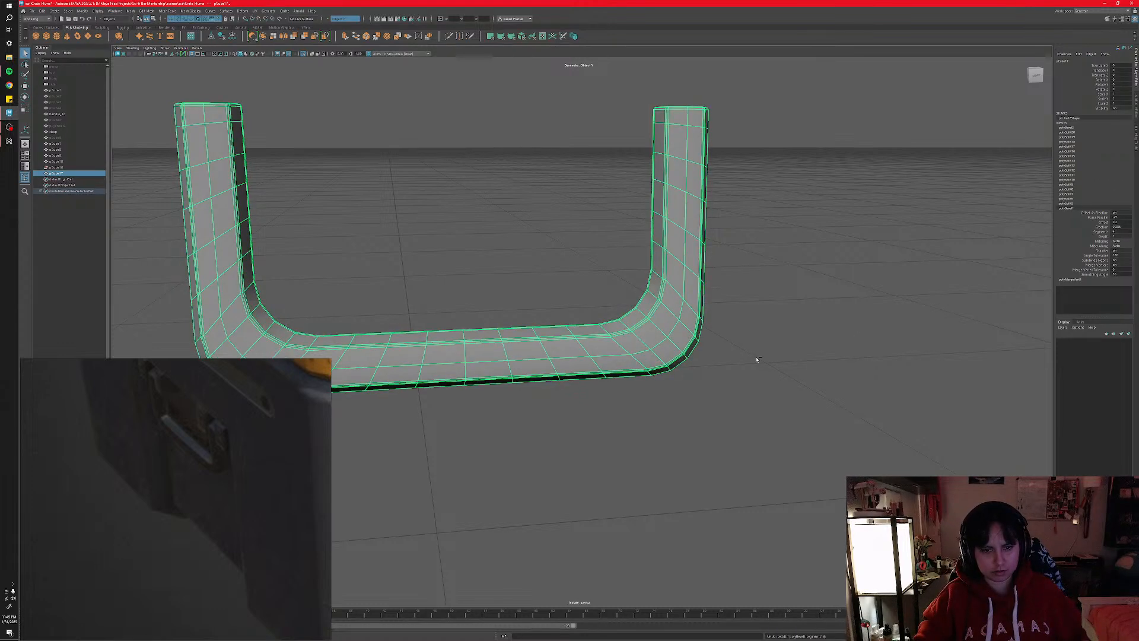
key("ctrl+z")
key("ctrl+z")
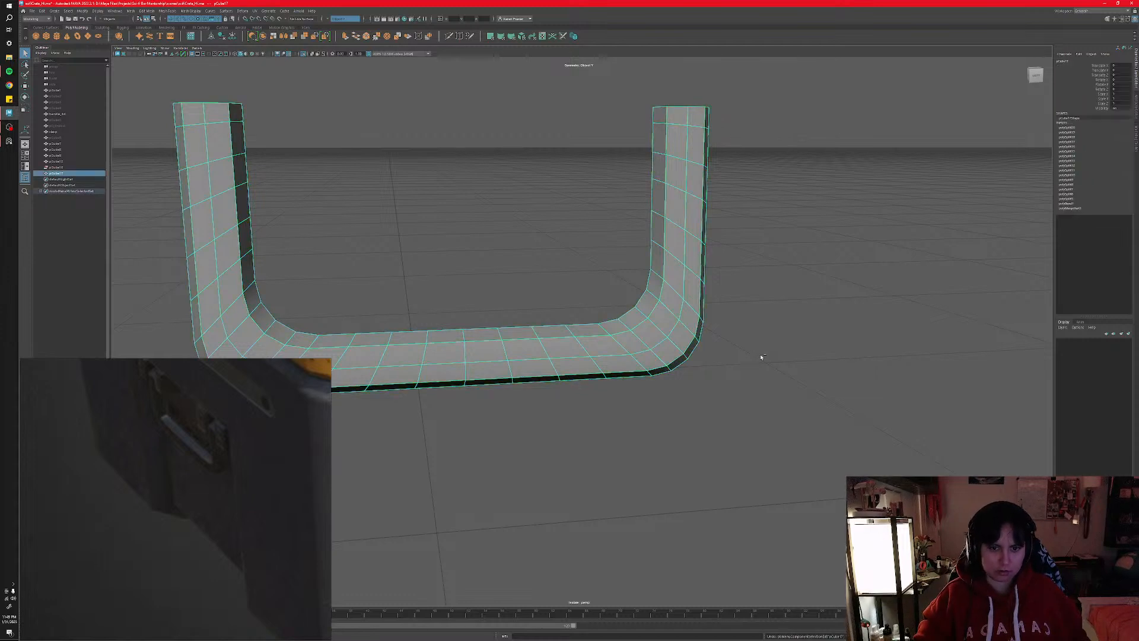
key("ctrl+1")
key("ctrl+z")
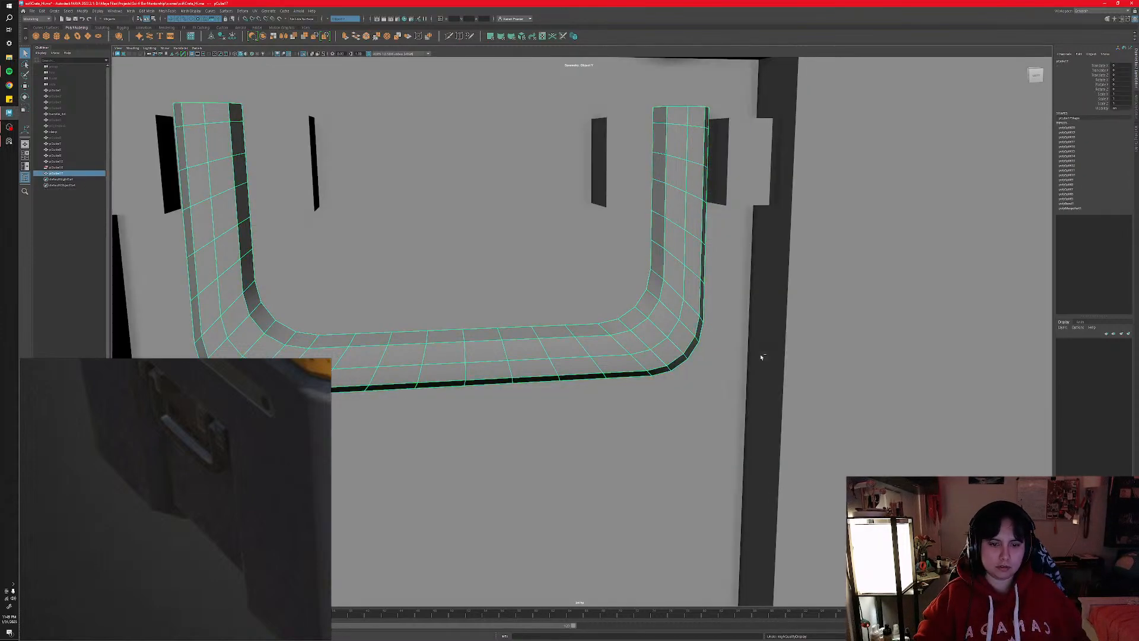
key("ctrl+z")
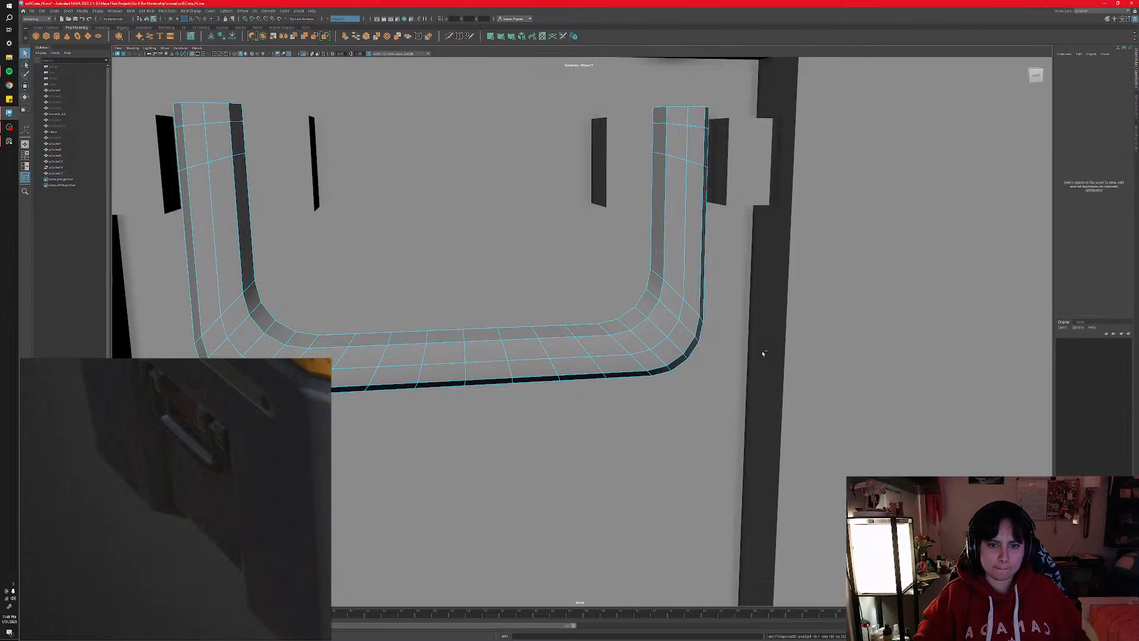
key("ctrl+z")
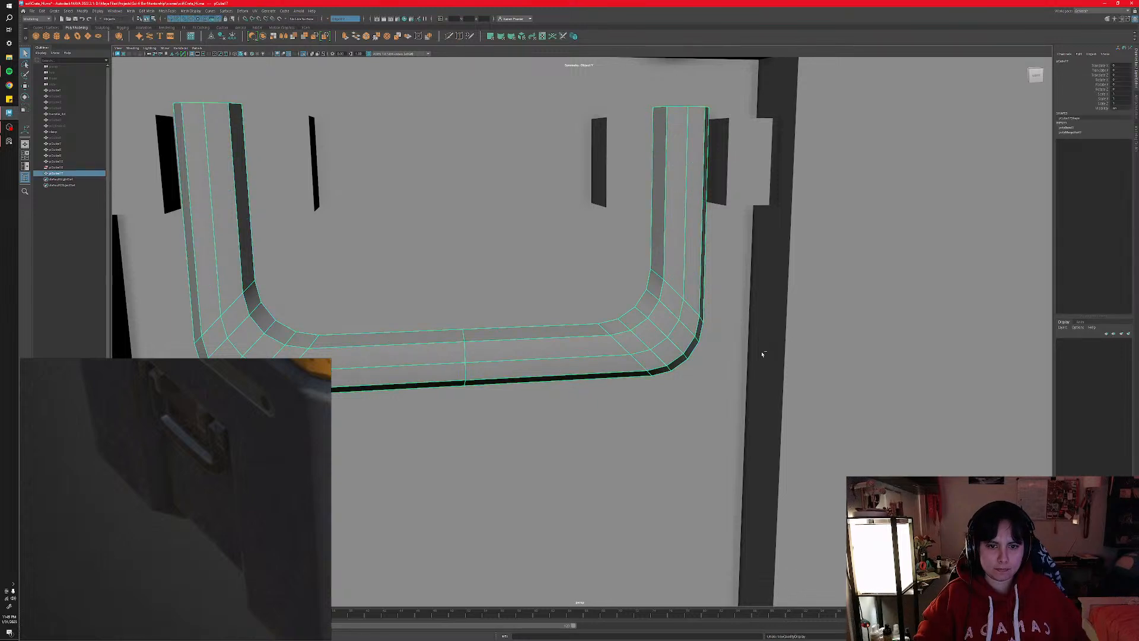
key("ctrl+z")
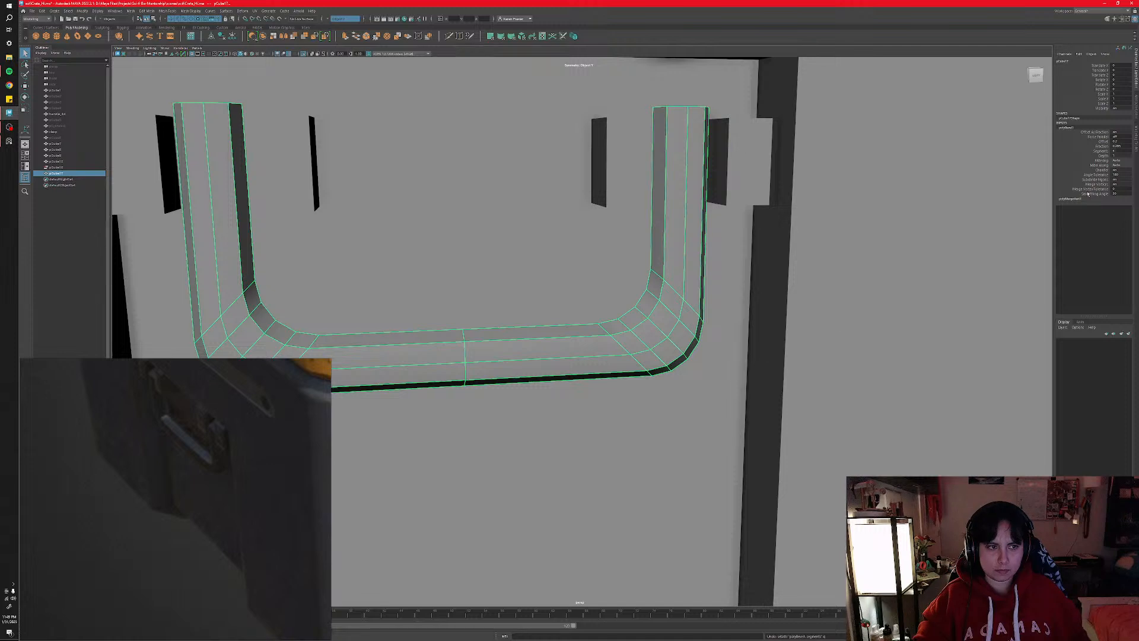
- Set the corner bevel's segments to 6 and check the bends in smooth preview before returning to unsmoothed display
type("6")
key("Return")
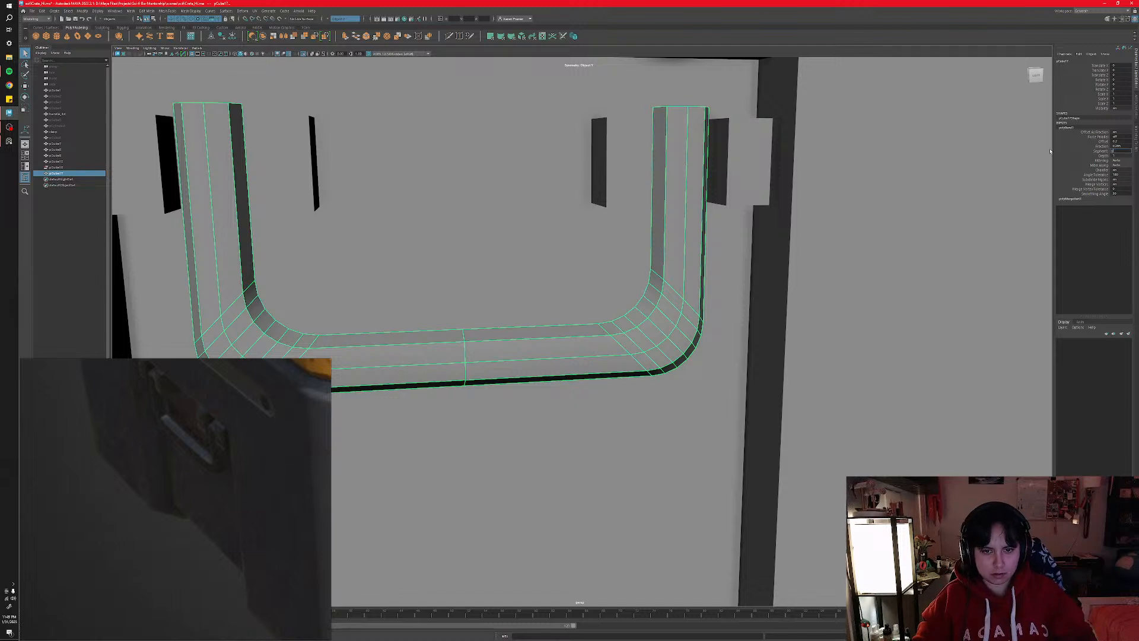
middle_click_drag(1050, 152, 1052, 152)
mouse_move(652, 314)
left_mouse_down("alt")
mouse_move(636, 314)
mouse_move(656, 327)
mouse_move(631, 311)
left_mouse_up("alt")
key("3")
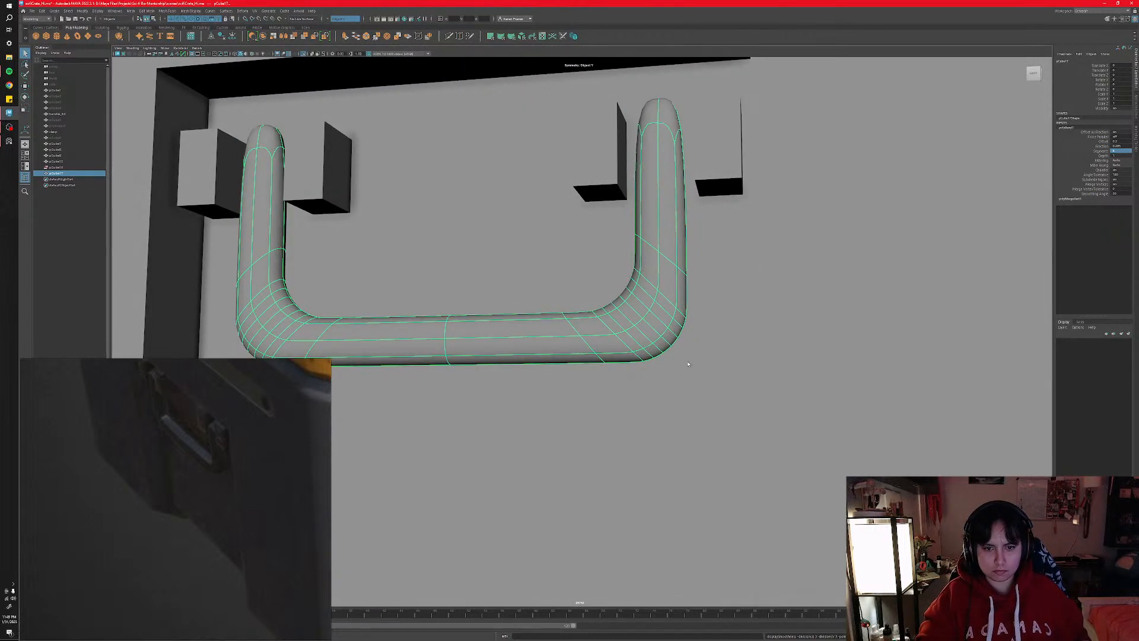
left_click(688, 363)
left_click(648, 332)
key("1")
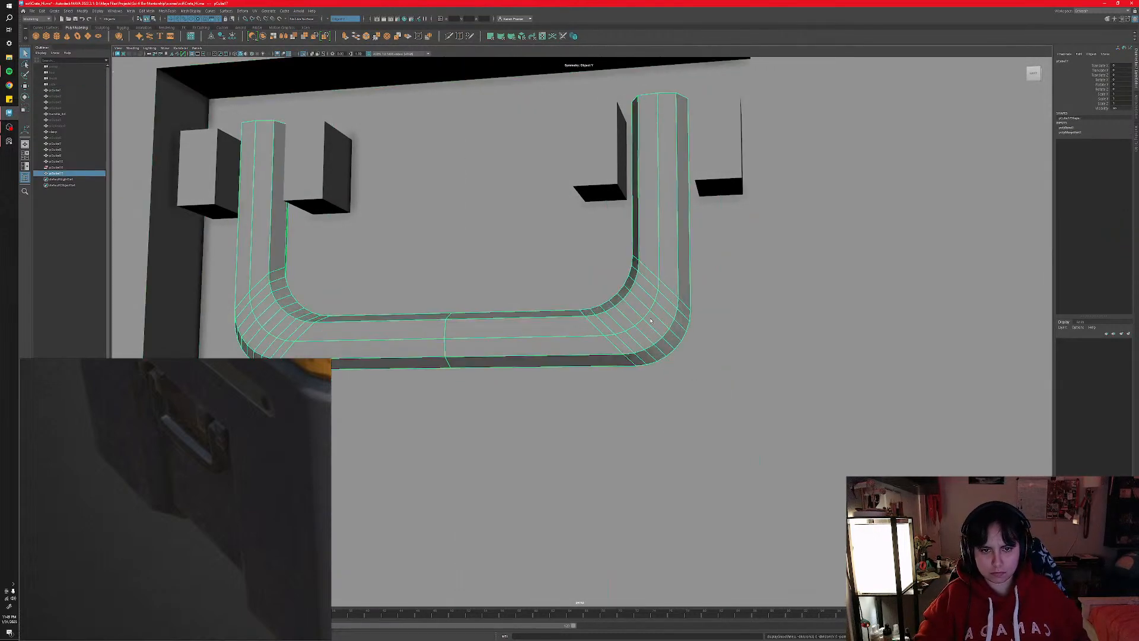
- Insert a mirrored edge loop across both upright arms of the handle, just above the corner bends
left_click_drag(648, 332, 660, 327, "alt")
left_click(453, 35)
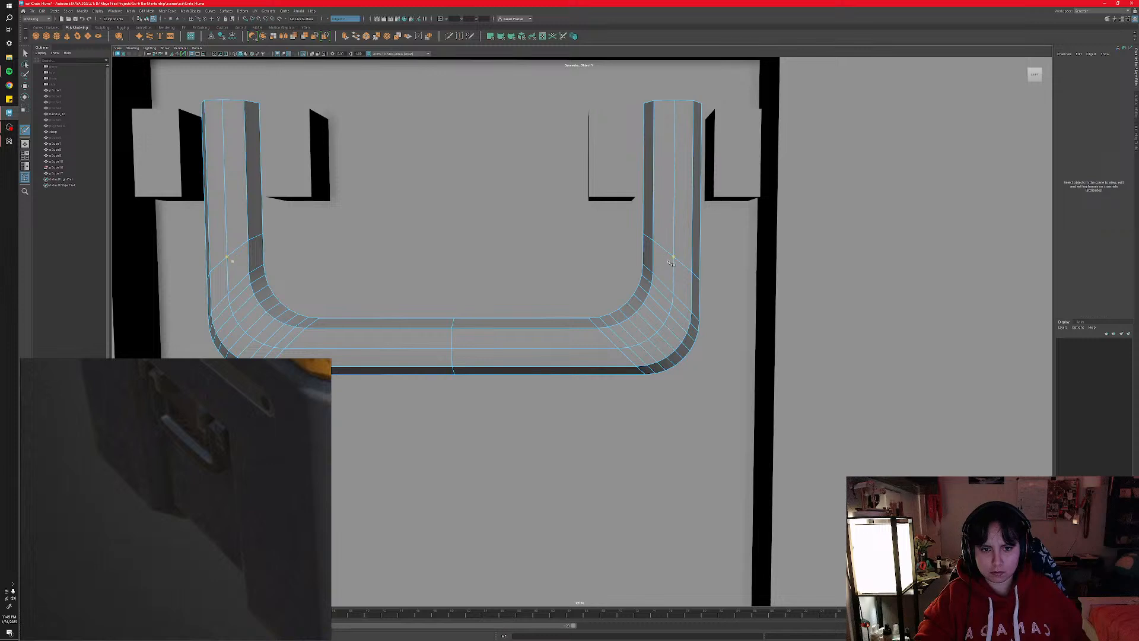
key("q")
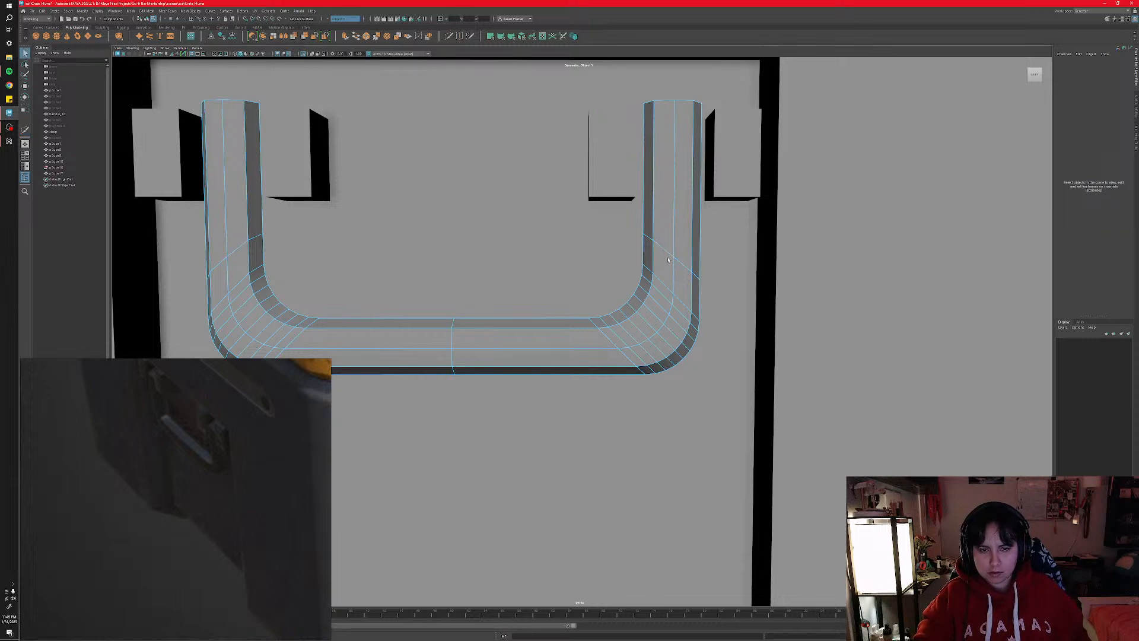
- Try rotating the new loop above the bend to change its slant, then undo the rotation
left_click(666, 253)
key("e")
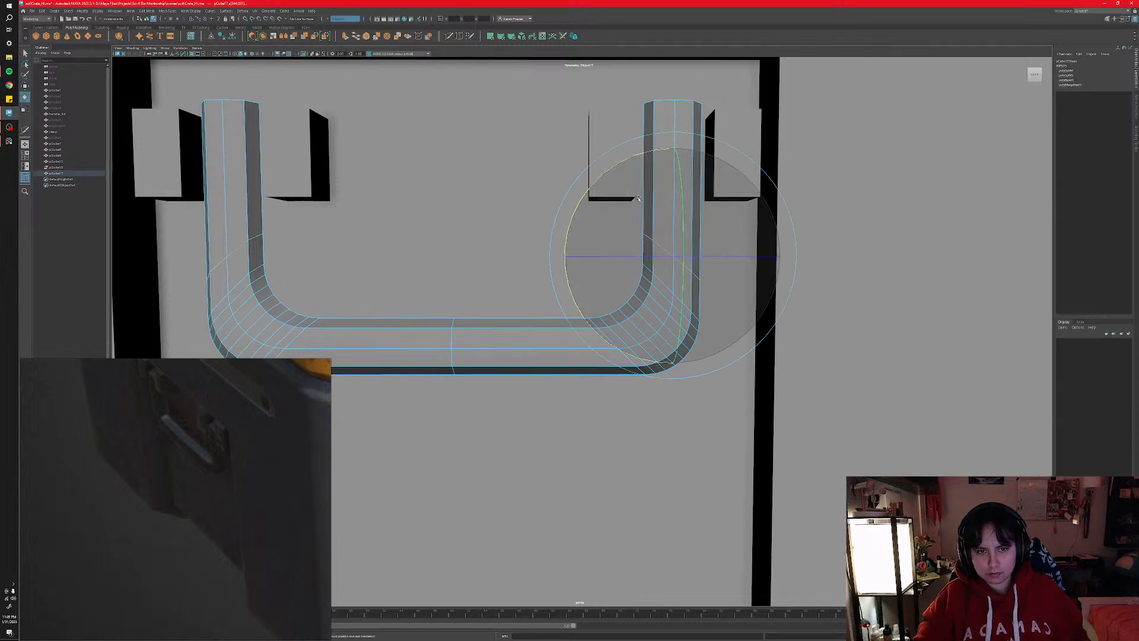
left_click_drag(589, 187, 567, 244)
key("ctrl+z")
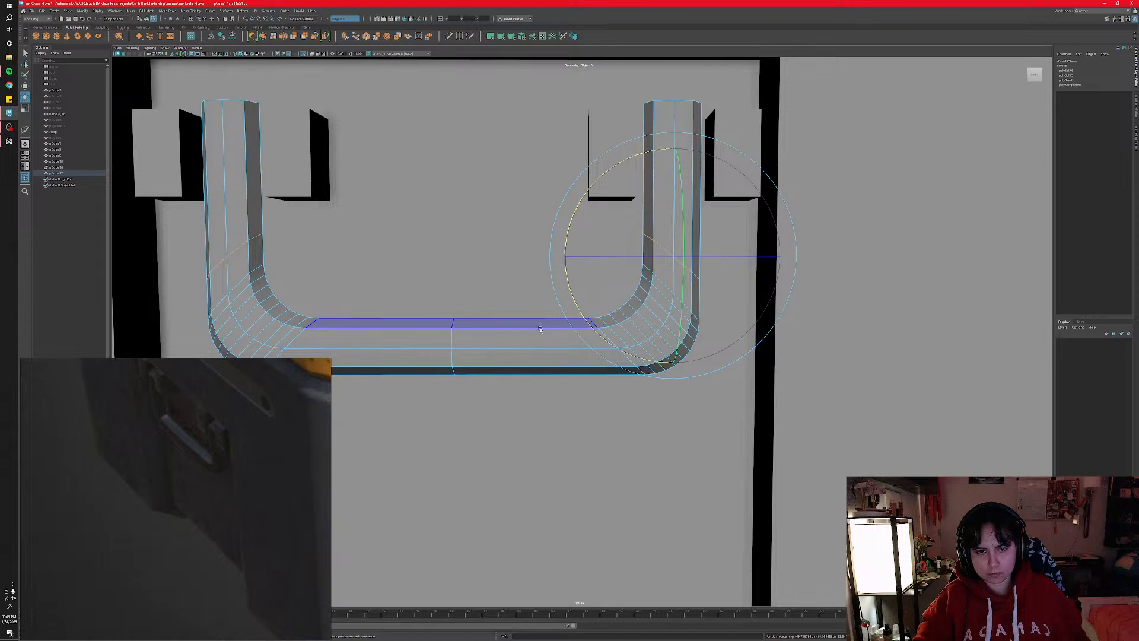
- Slide the edge loops at the crossbar ends of both bends outward along the bar with the Slide Edge tool
right_click_drag(538, 343, 540, 327)
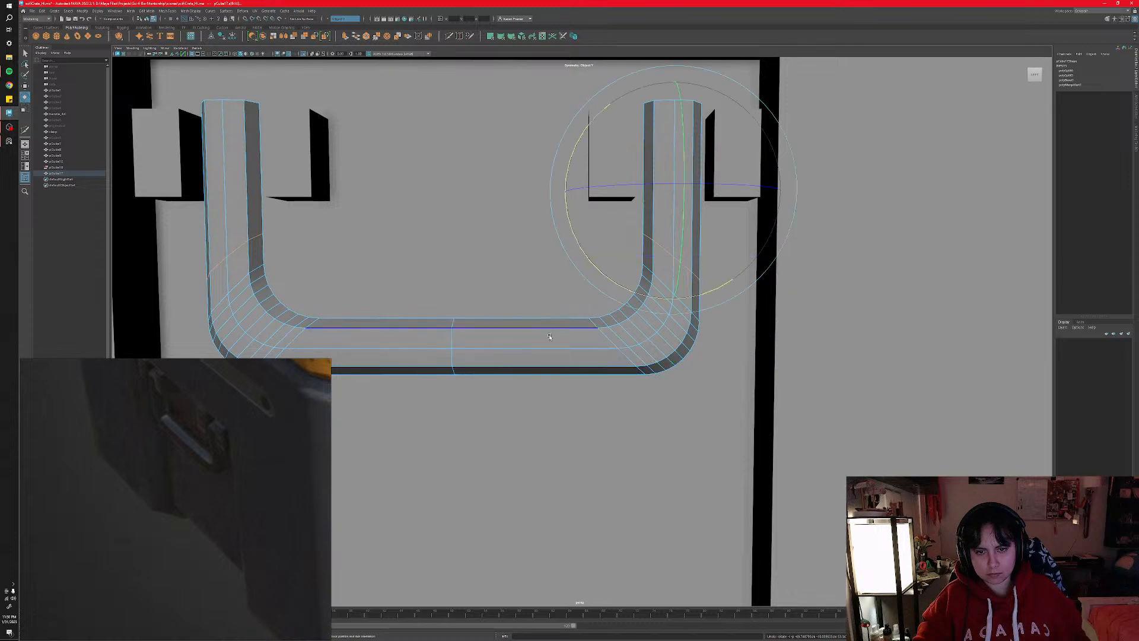
right_click(540, 347)
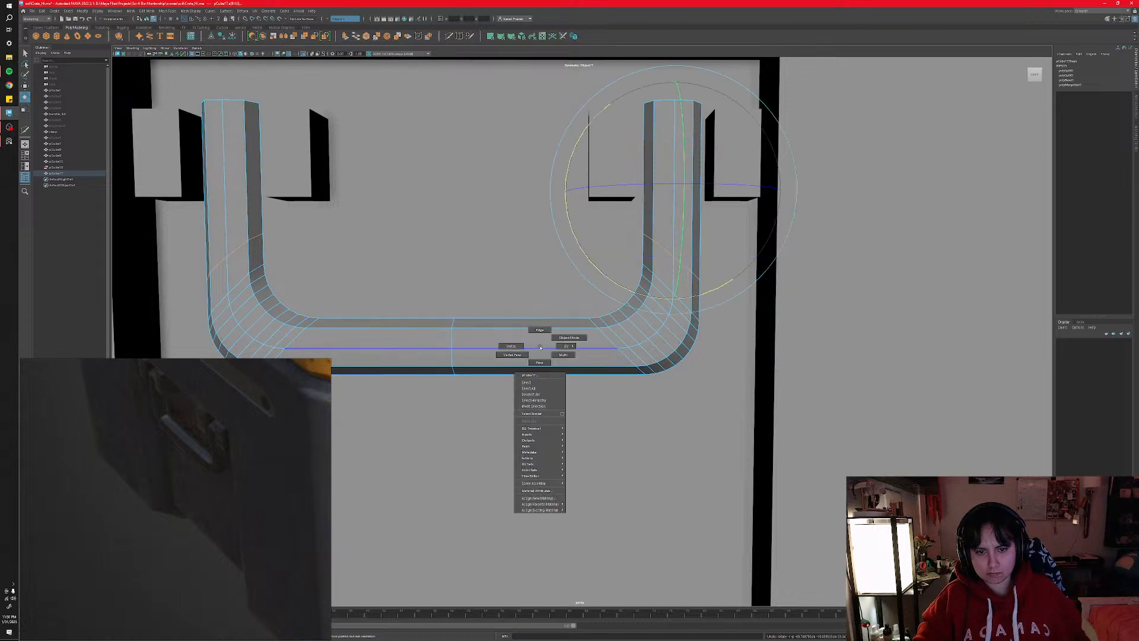
right_click(605, 351)
right_click_drag(604, 339, 605, 335)
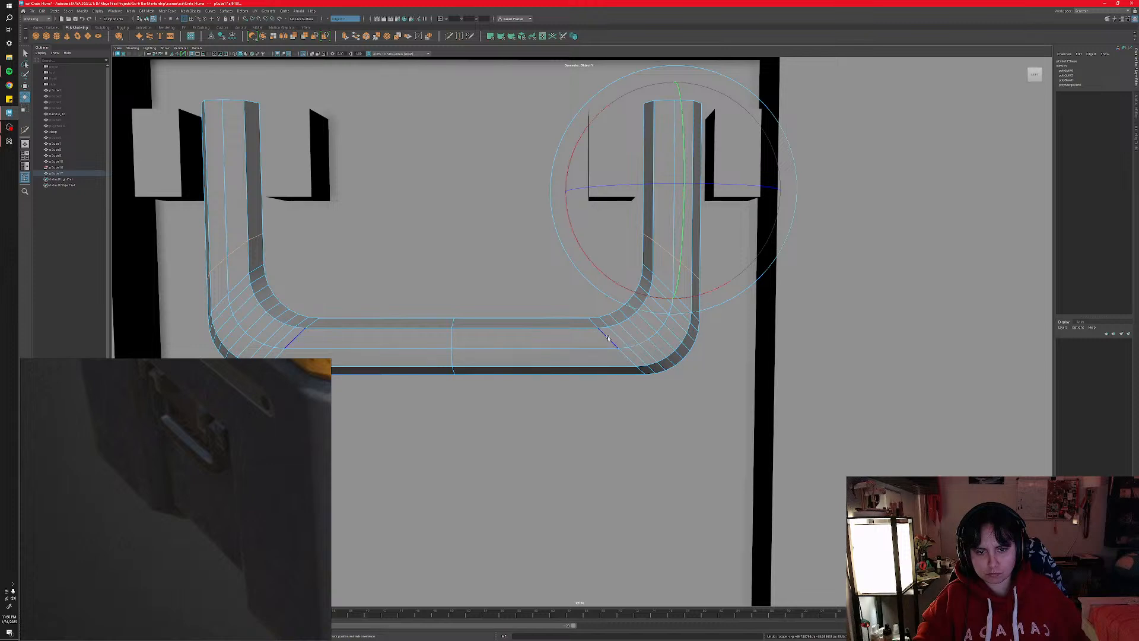
double_click(612, 340)
key("q")
right_click(586, 354, "shift")
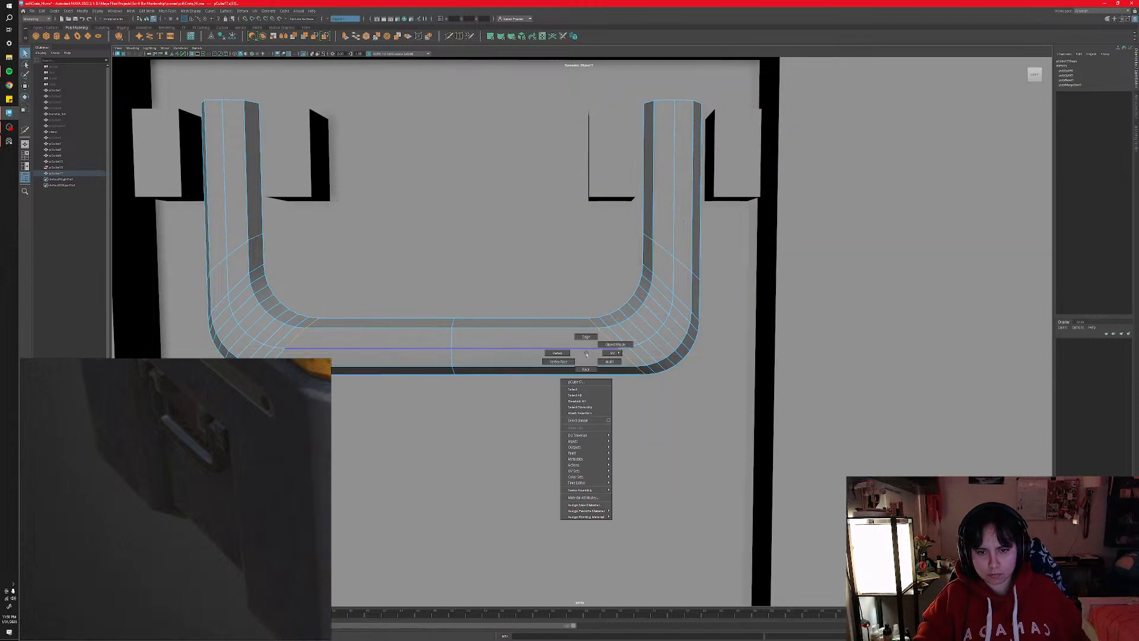
right_click(586, 354, "shift")
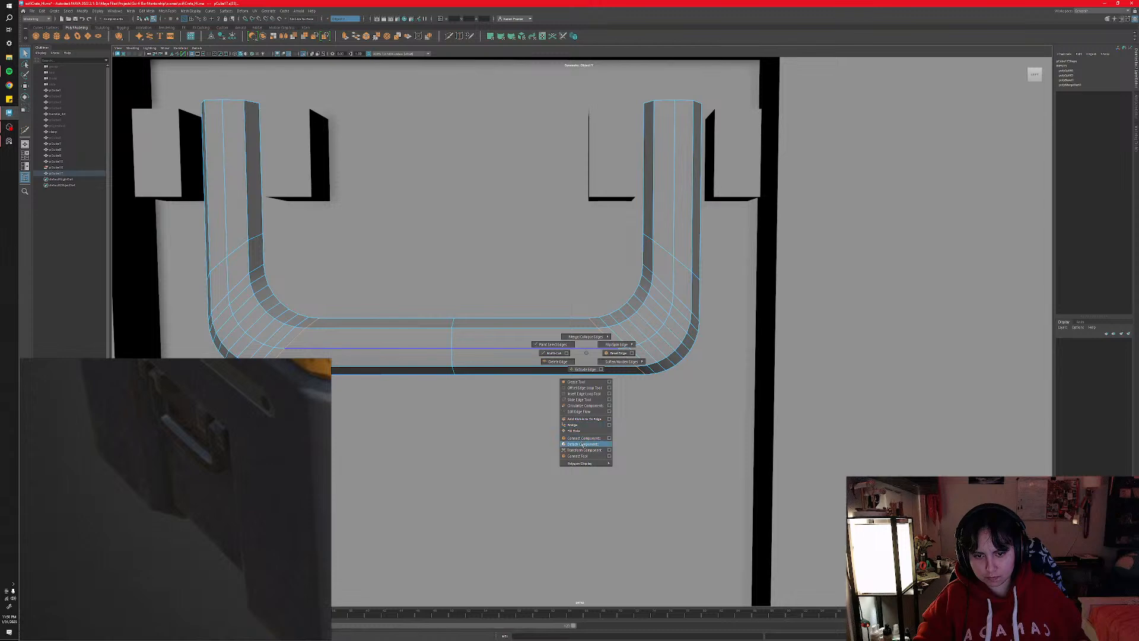
left_click(578, 399)
mouse_move(609, 343)
middle_mouse_down()
mouse_move(594, 346)
mouse_move(619, 338)
middle_mouse_up()
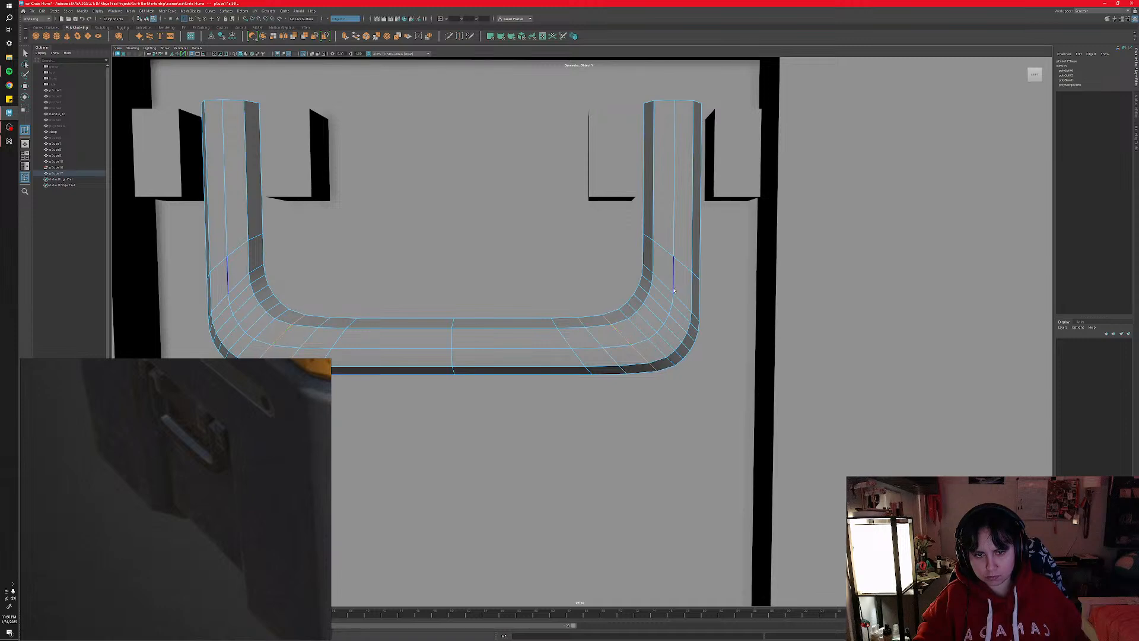
double_click(645, 337)
middle_click_drag(623, 339, 636, 332)
- Return to object mode and examine the loop spacing around the bends in smooth preview, then restore unsmoothed display
left_click_drag(612, 348, 640, 347, "alt")
right_click(639, 347)
left_click(668, 336)
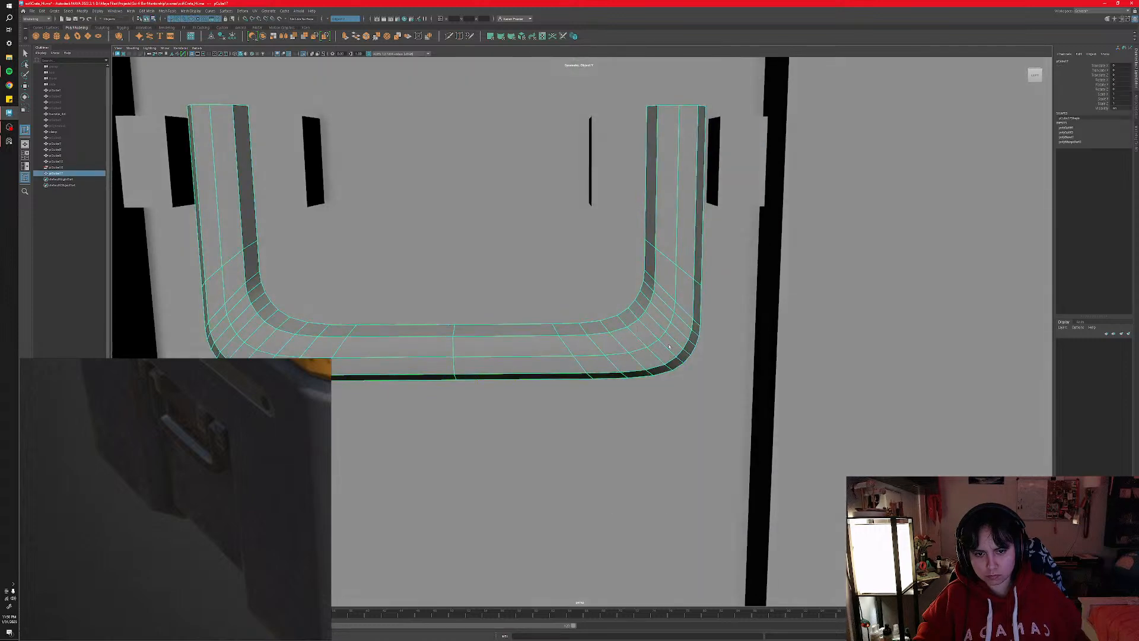
key("3")
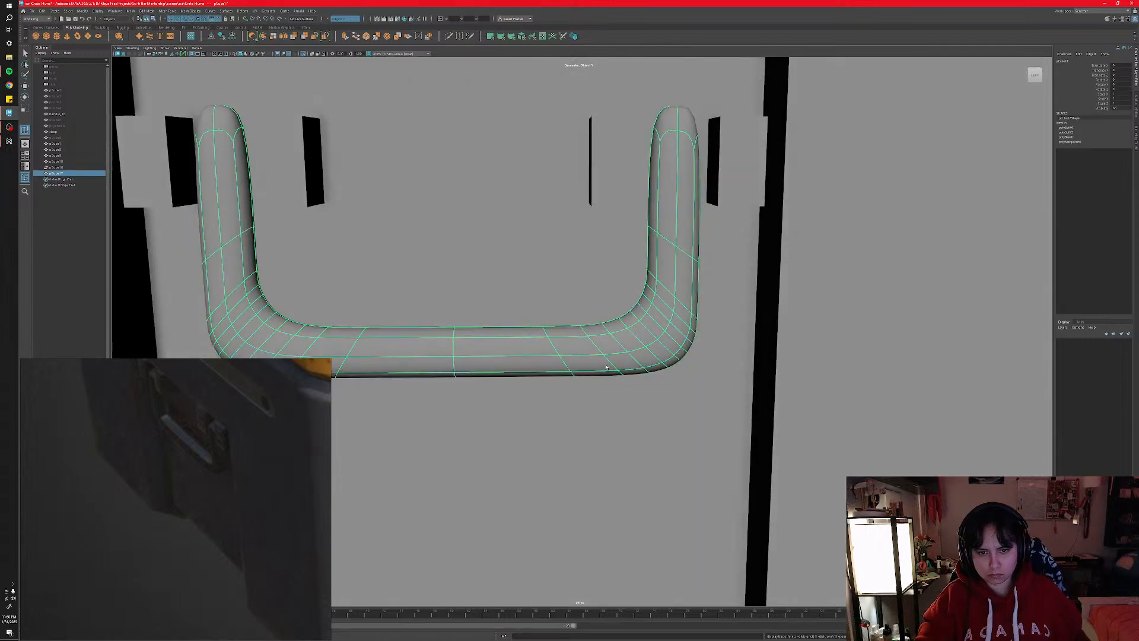
left_click_drag(630, 388, 618, 365, "alt")
key("1")
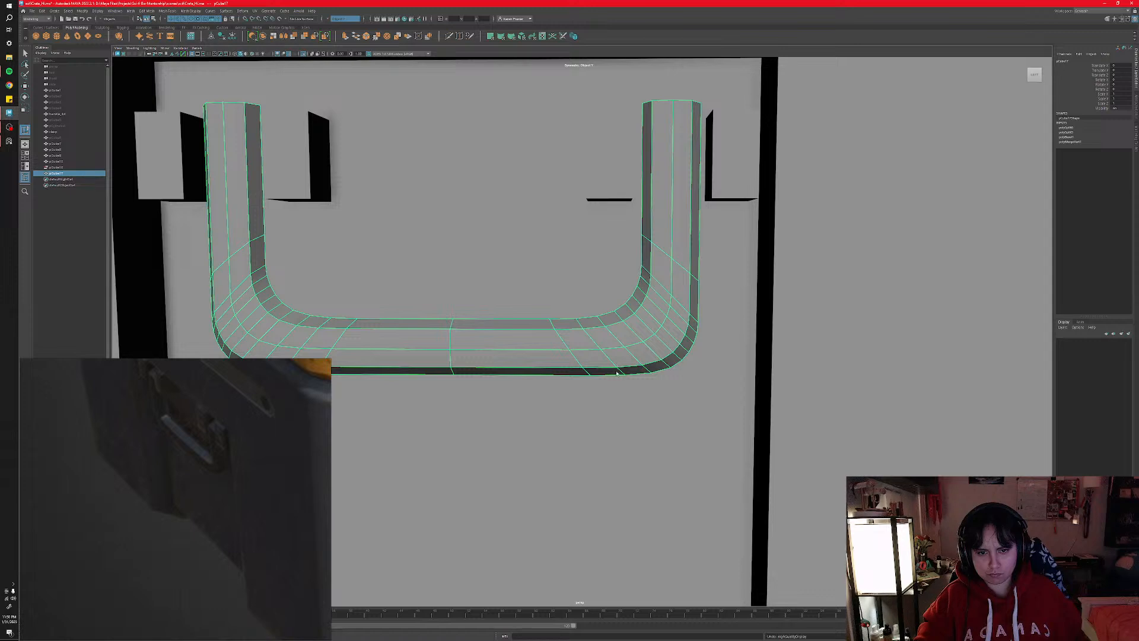
- Undo the edge loop slides at the crossbar ends of the bends
key("F10")
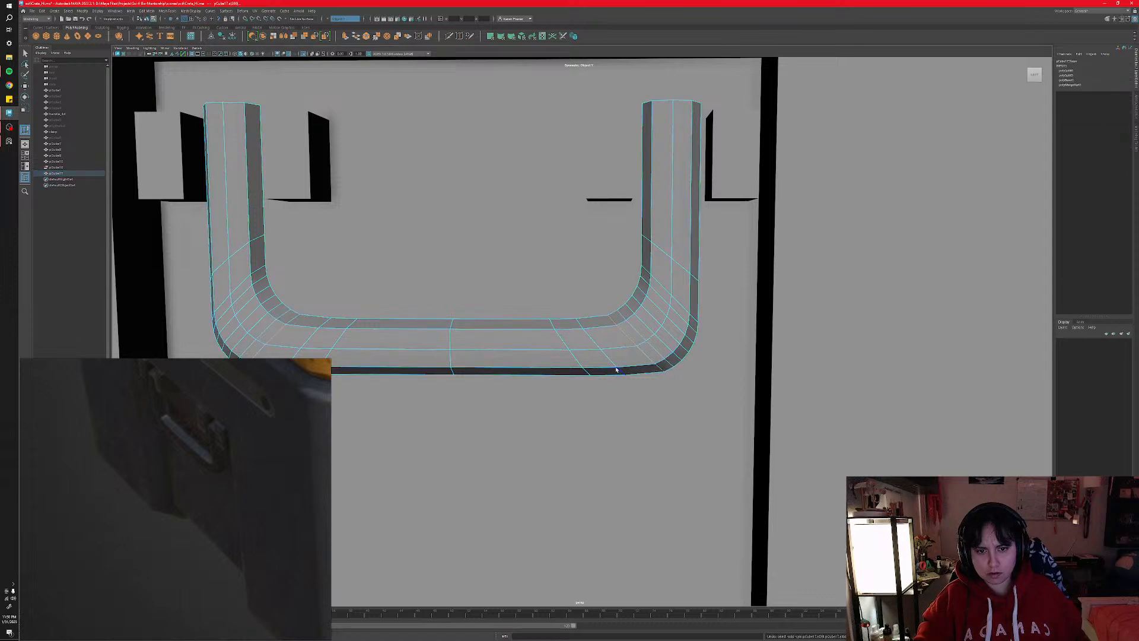
left_click(621, 360)
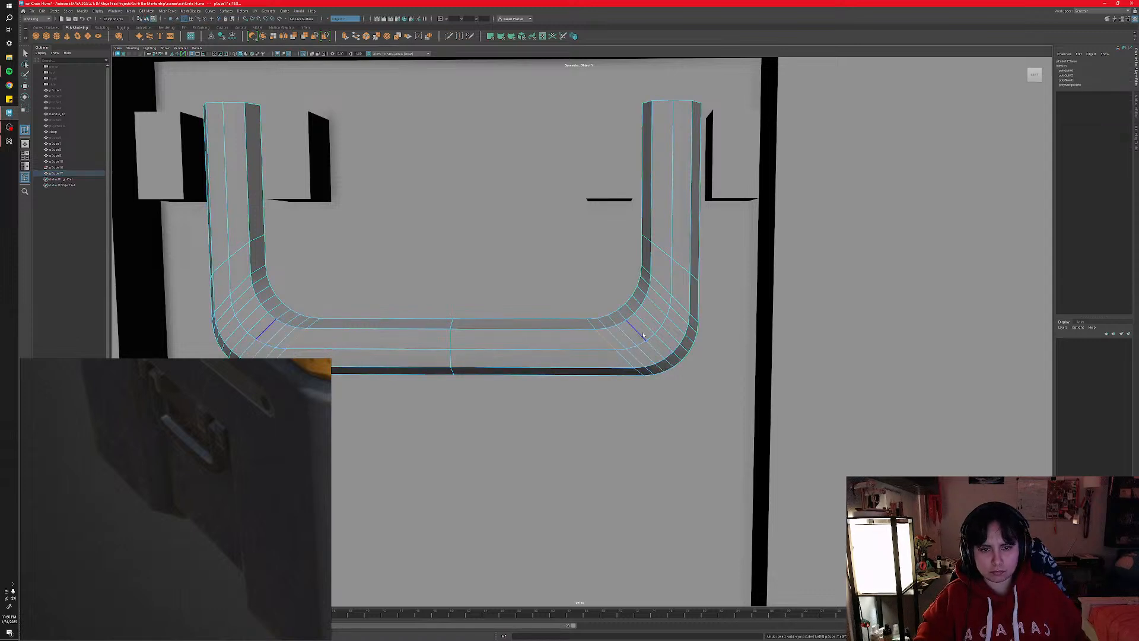
middle_click_drag(621, 360, 588, 373, "alt")
- Switch to face selection and select the adjacent face rings around one corner bend of the handle
right_click(617, 356)
right_click_drag(618, 360, 617, 372)
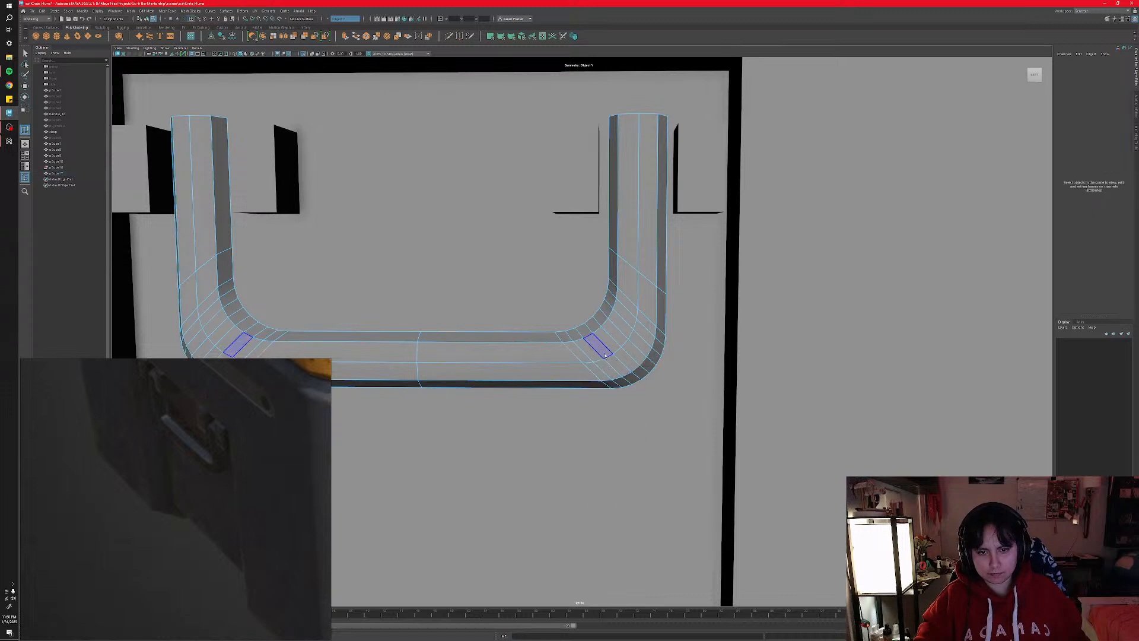
scroll(602, 345, "up", 5)
middle_click_drag(609, 356, 605, 318, "alt")
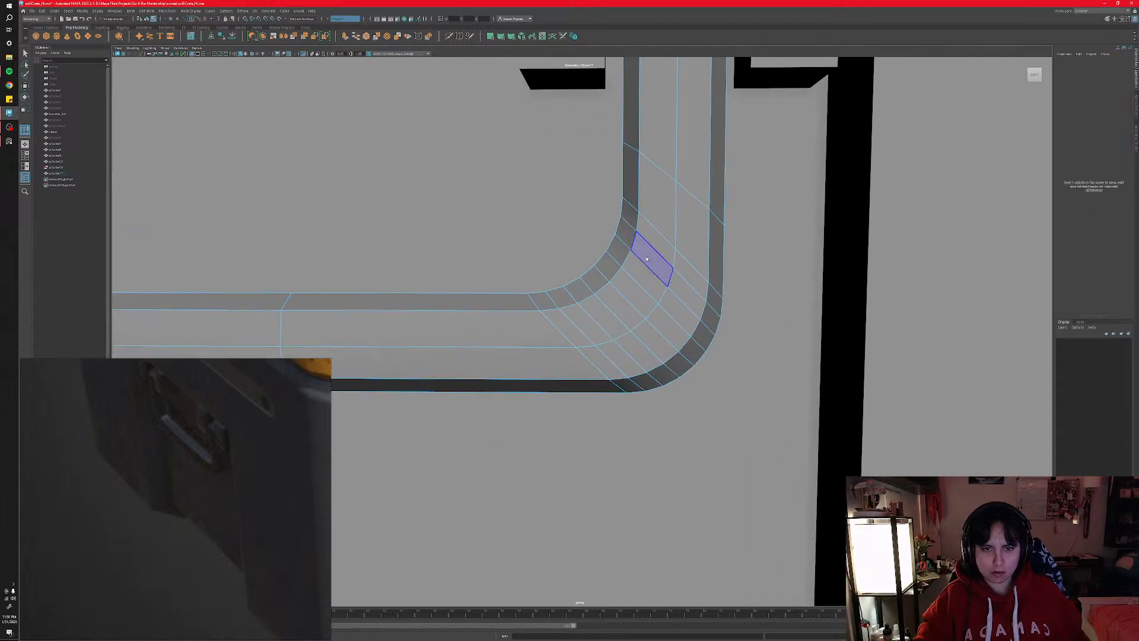
left_click(646, 260)
double_click(684, 293, "shift")
left_click(675, 307, "shift")
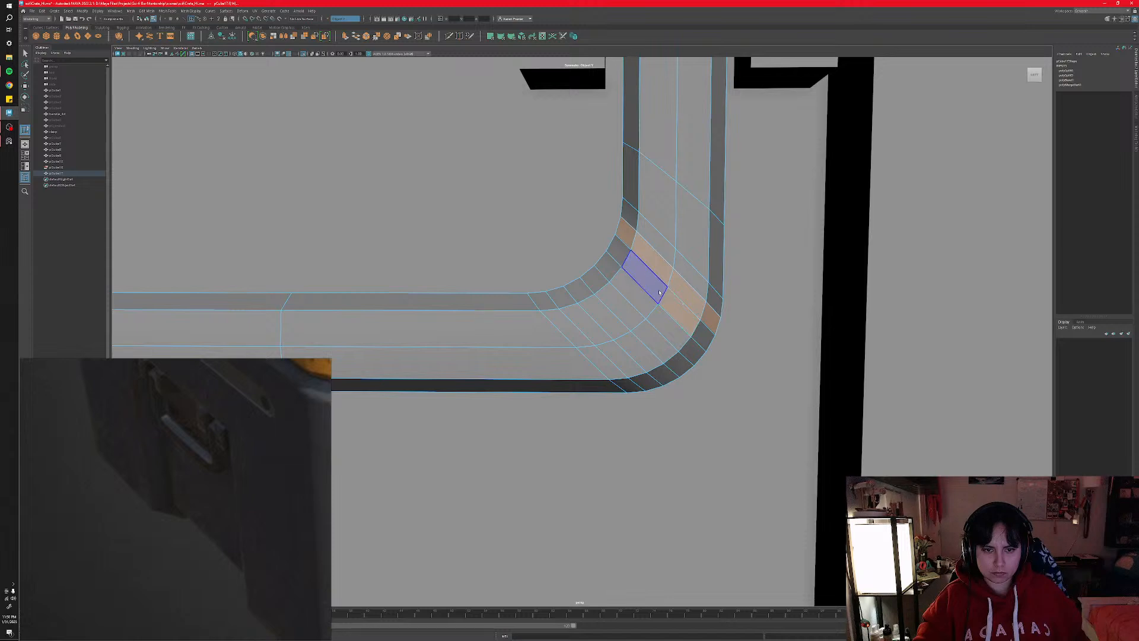
double_click(648, 281, "shift")
left_click(646, 306, "shift")
double_click(659, 320, "shift")
left_click(646, 334, "shift")
double_click(630, 319, "shift")
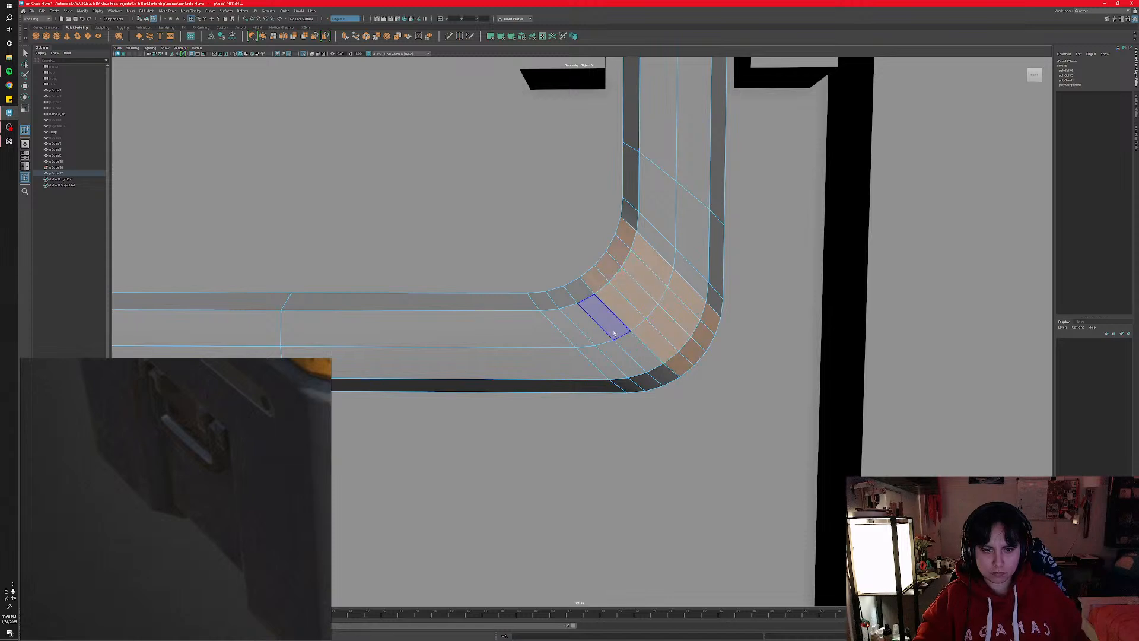
left_click(614, 330, "shift")
double_click(626, 351, "shift")
left_click(585, 326, "shift")
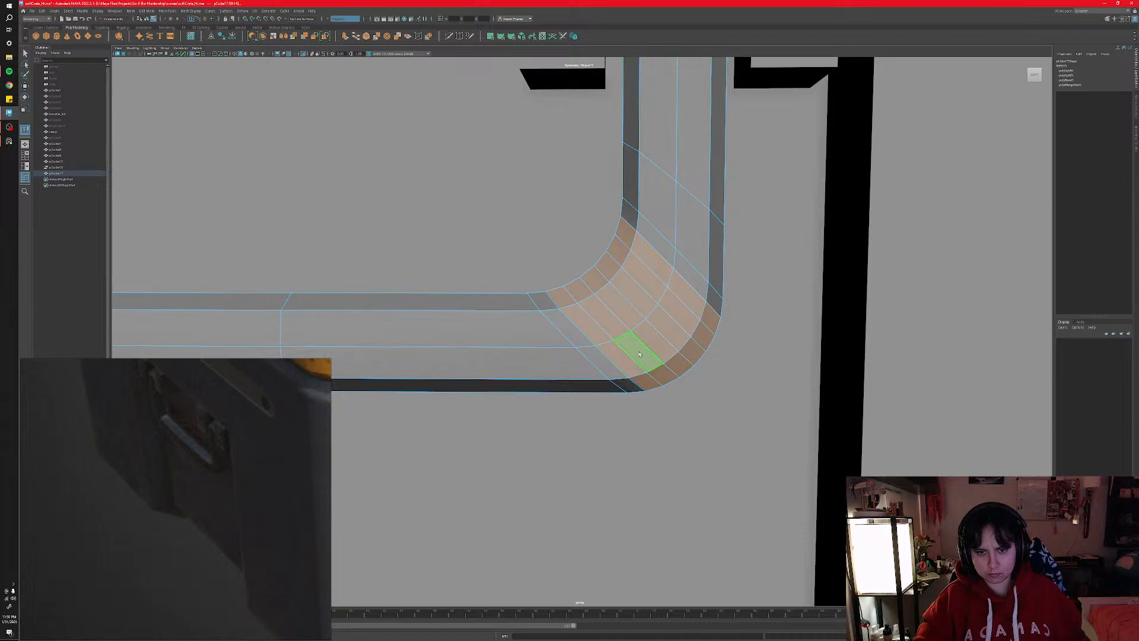
- Deselect the outermost face rings and try scaling the remaining corner faces slightly inward, then discard the scaling
left_click(582, 322, "ctrl")
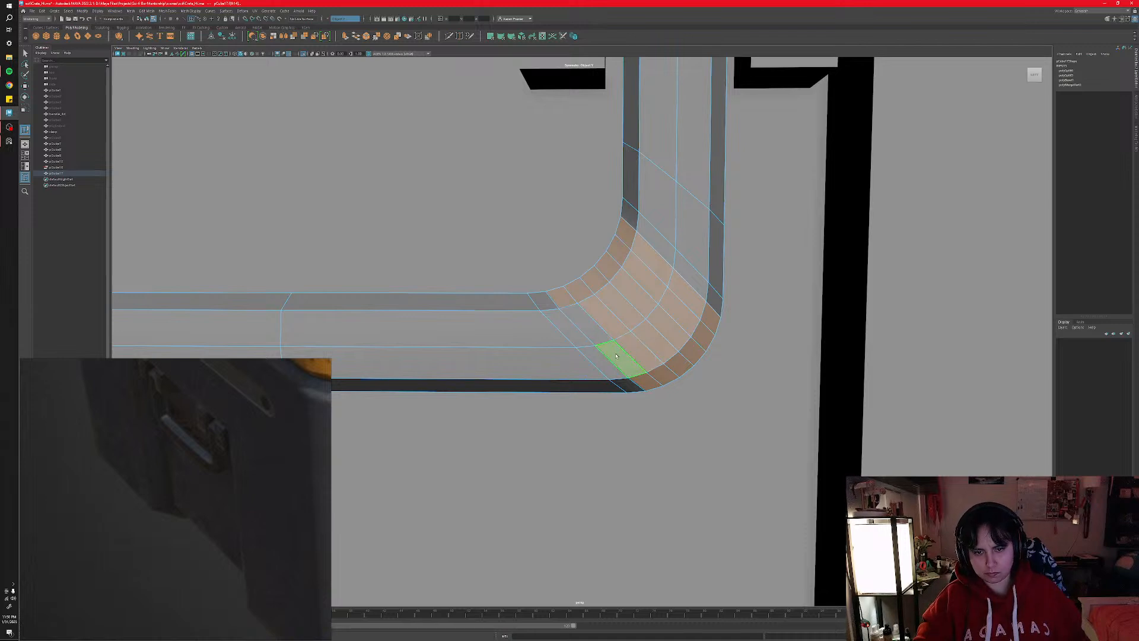
double_click(617, 357, "ctrl")
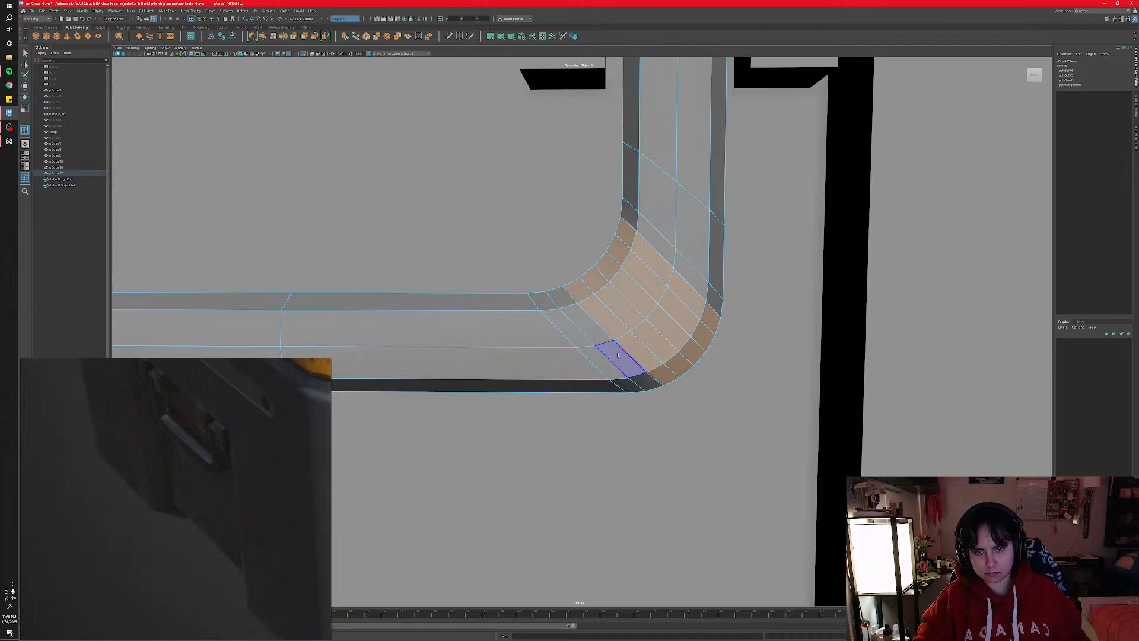
left_click(653, 265, "ctrl")
double_click(685, 289, "ctrl")
key("r")
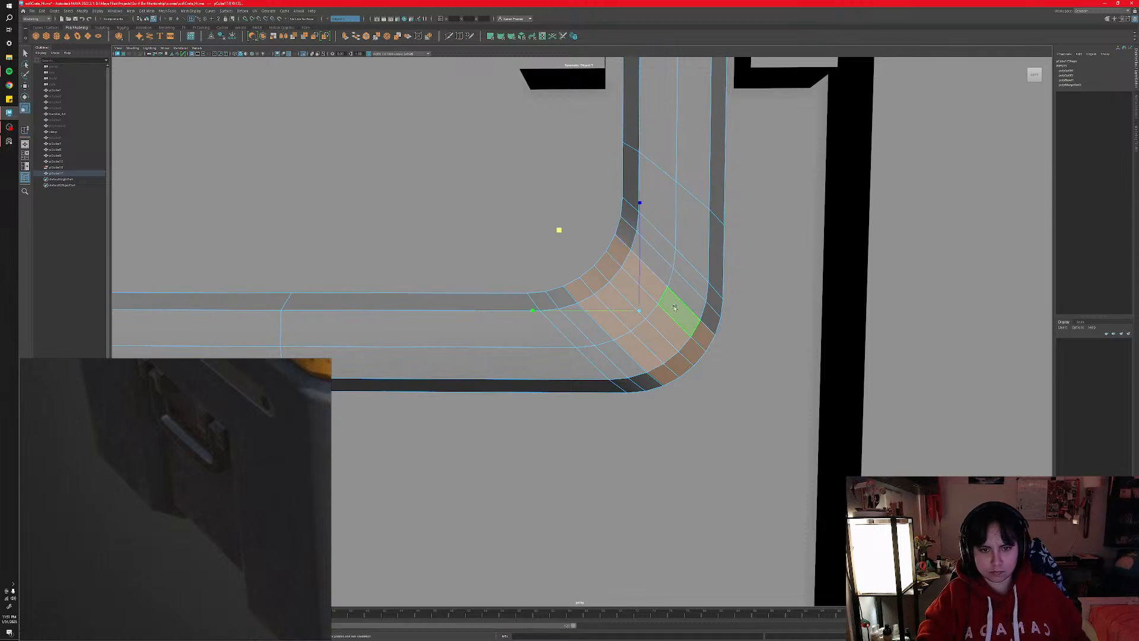
left_click_drag(558, 230, 561, 232)
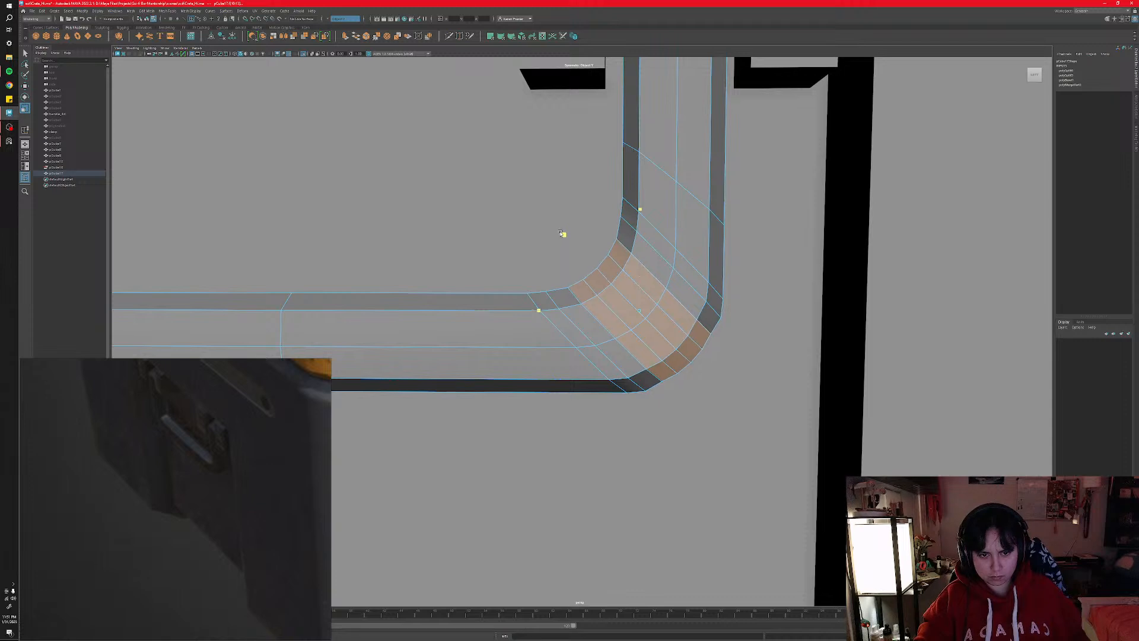
left_click_drag(561, 233, 561, 233)
left_click_drag(561, 233, 560, 232)
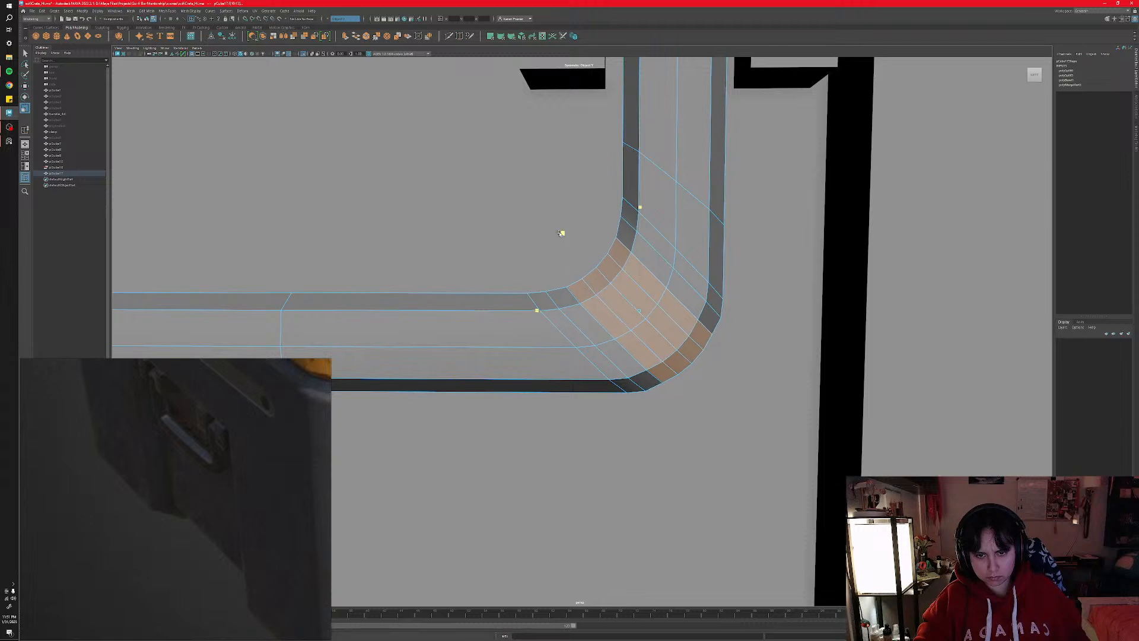
left_click_drag(561, 233, 560, 232)
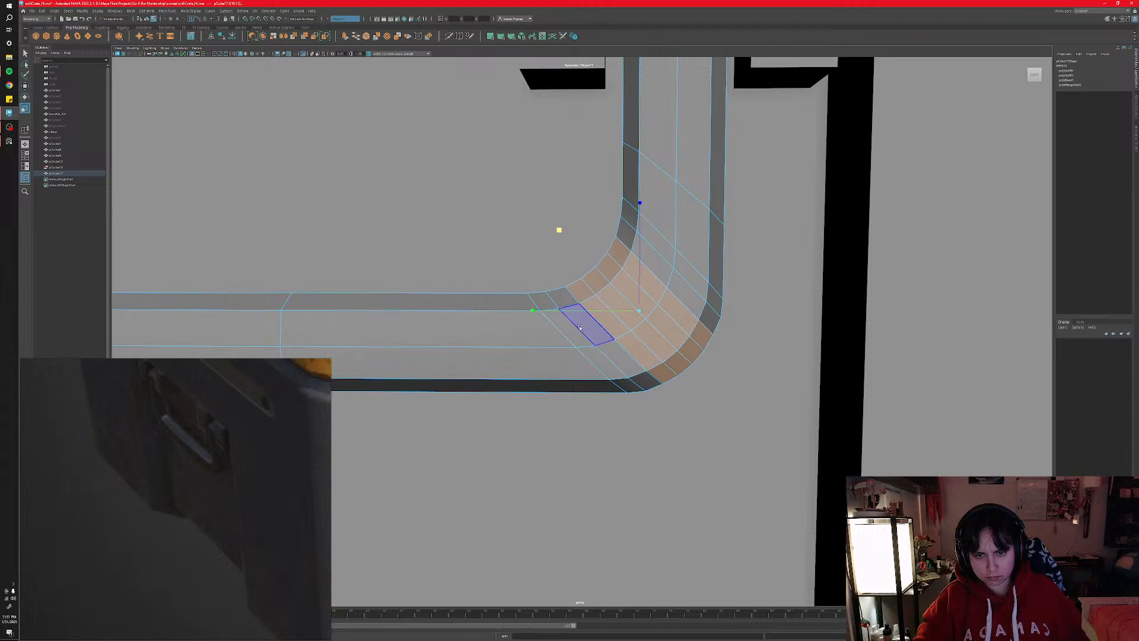
- Try deleting the edge loops one row inside each end of the corner bend
right_click_drag(583, 335, 576, 324)
left_click(574, 324)
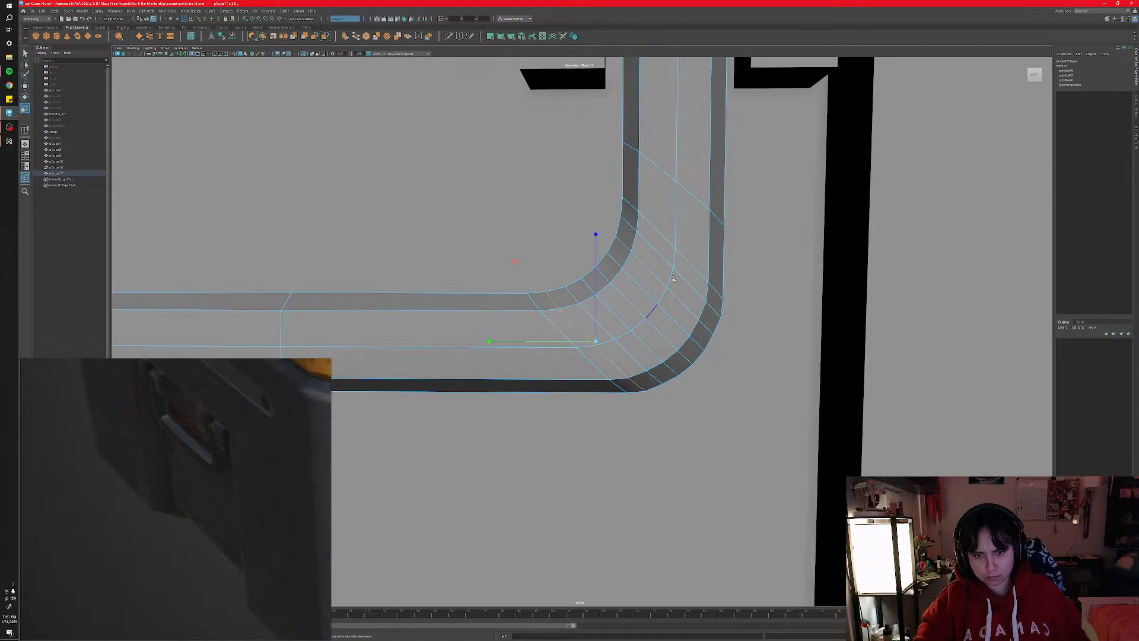
left_click(659, 257, "shift")
key("ctrl+Delete")
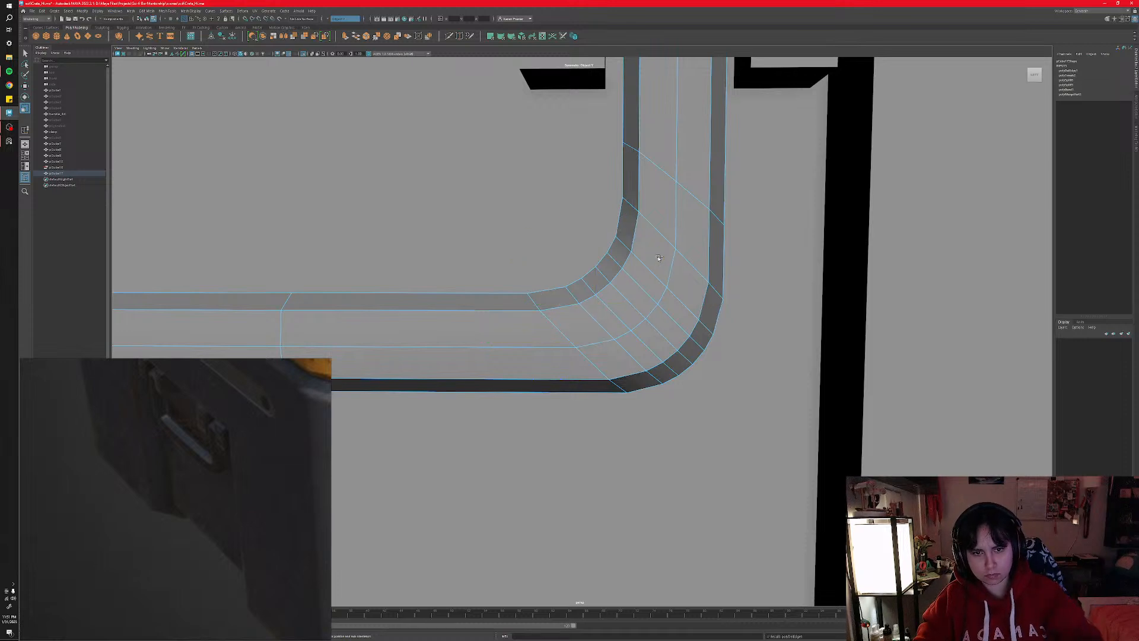
- Dismiss the file dialog and restore the deleted edge loops on the corner bend
key("ctrl+r")
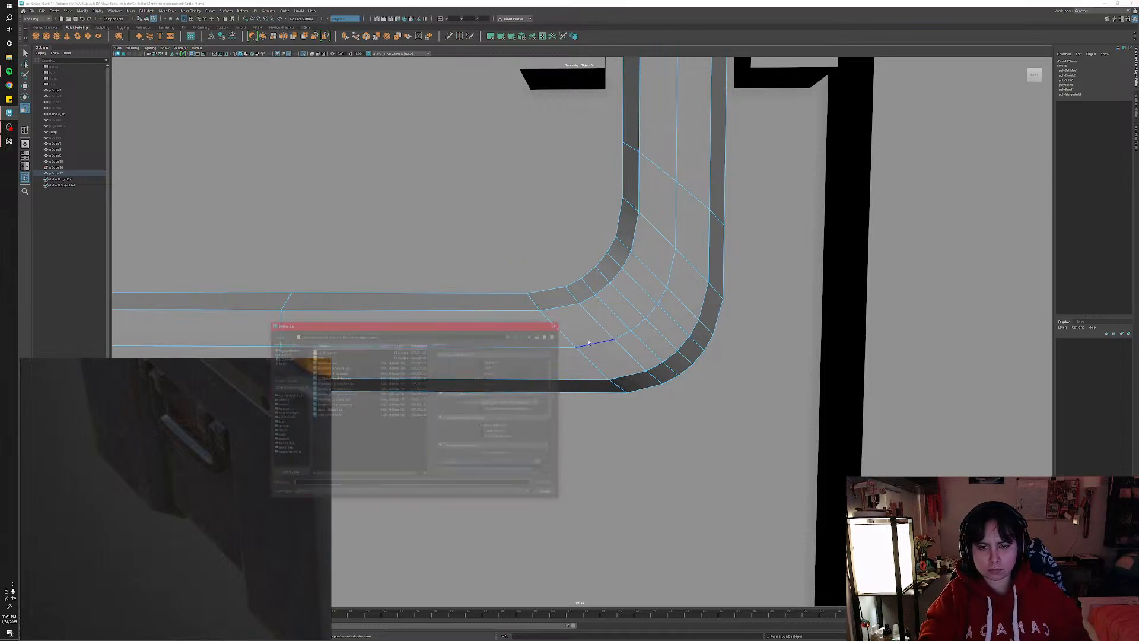
left_click(548, 495)
left_click(640, 279)
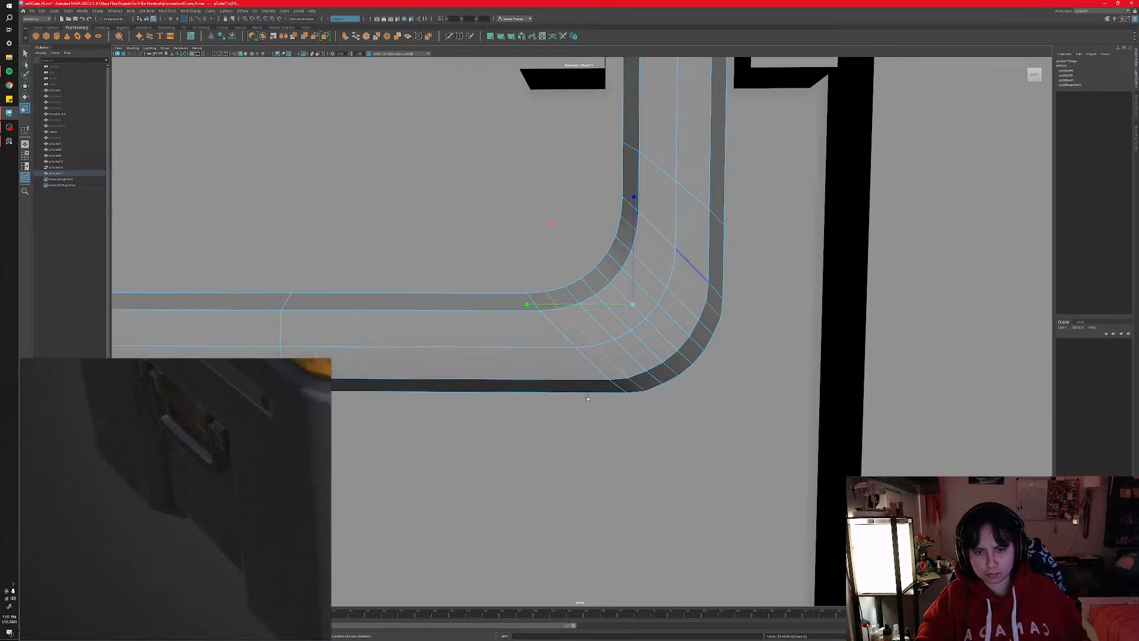
- Select the edge loop one row inside the vertical end of the corner bend and nudge it slightly along the diagonal
left_click(653, 246)
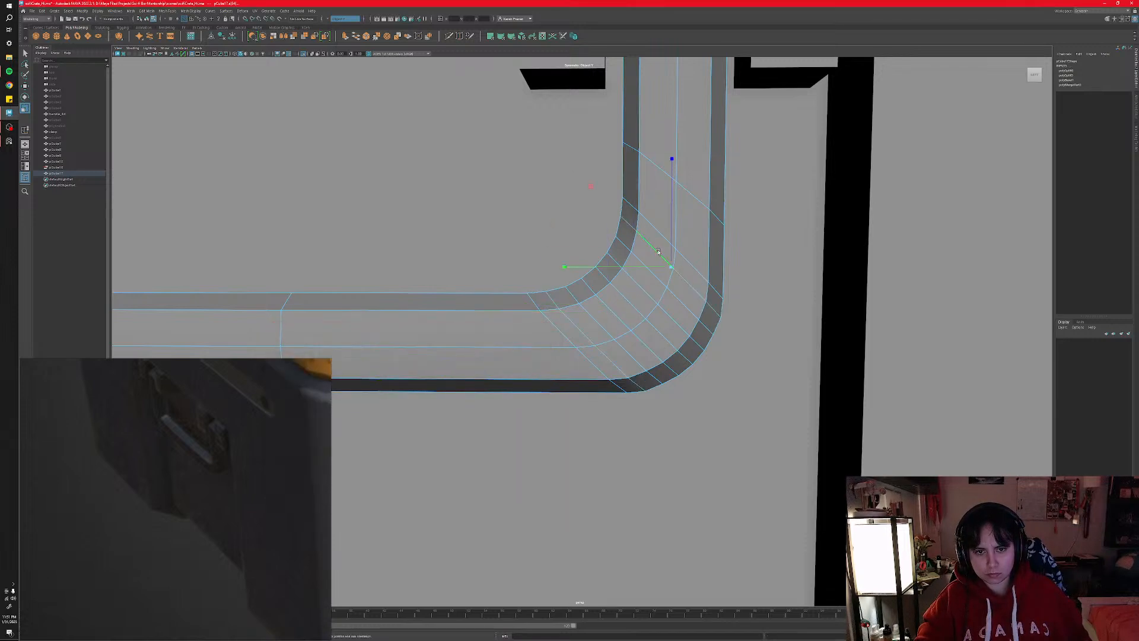
left_click_drag(591, 187, 590, 186, "ctrl")
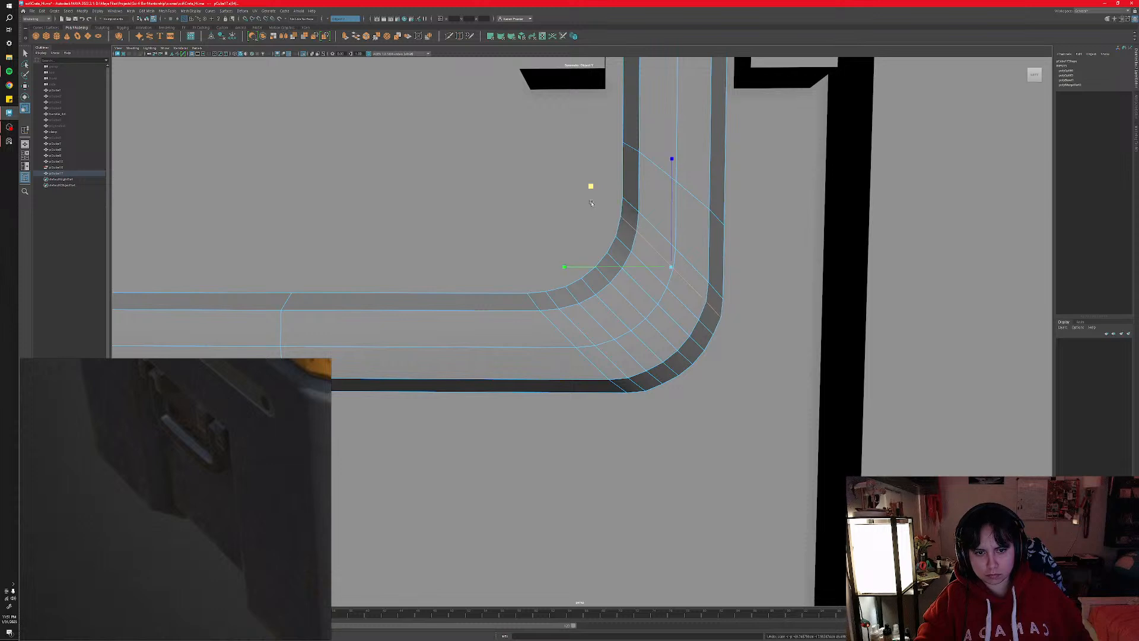
key("w")
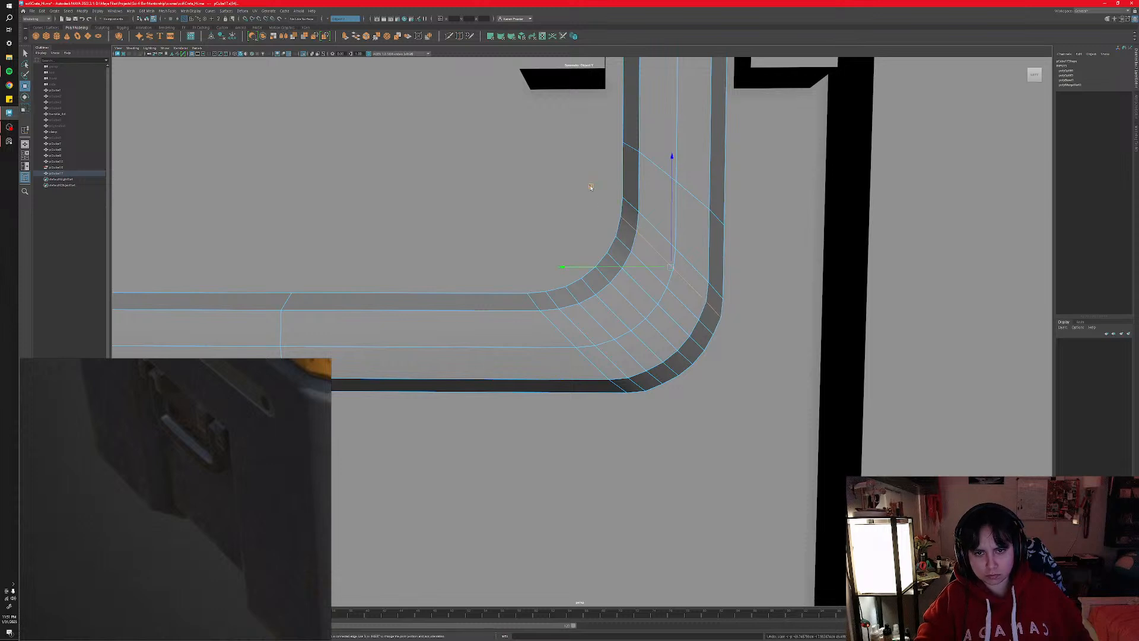
left_click_drag(590, 187, 590, 187, "ctrl")
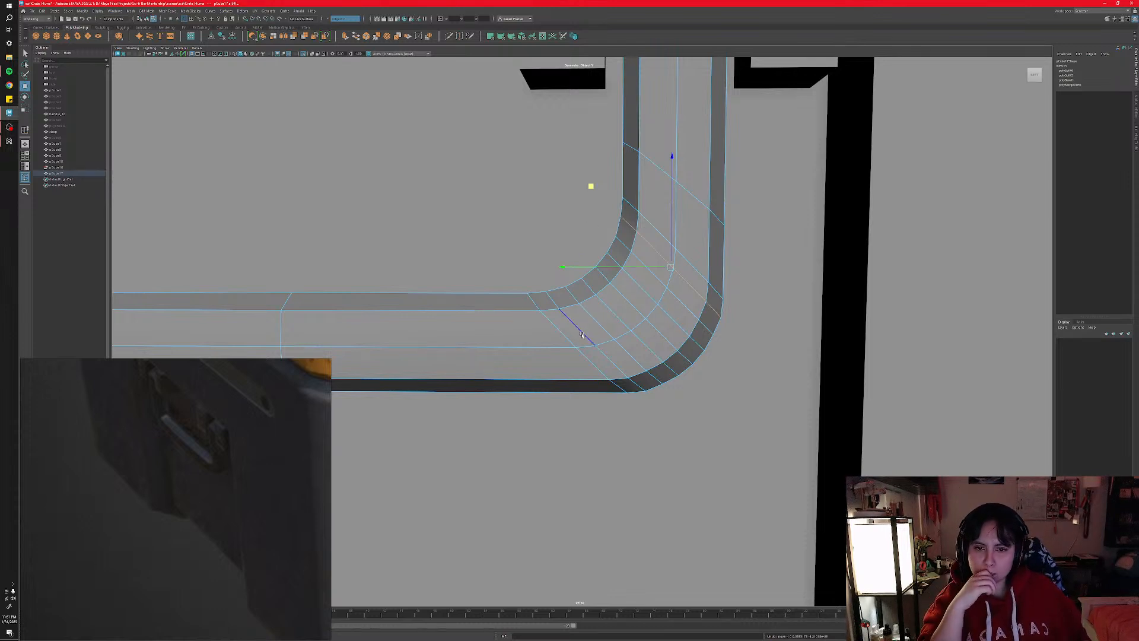
- Try scaling the two edge loops on either side of the bend's middle, then undo the scaling
double_click(659, 374)
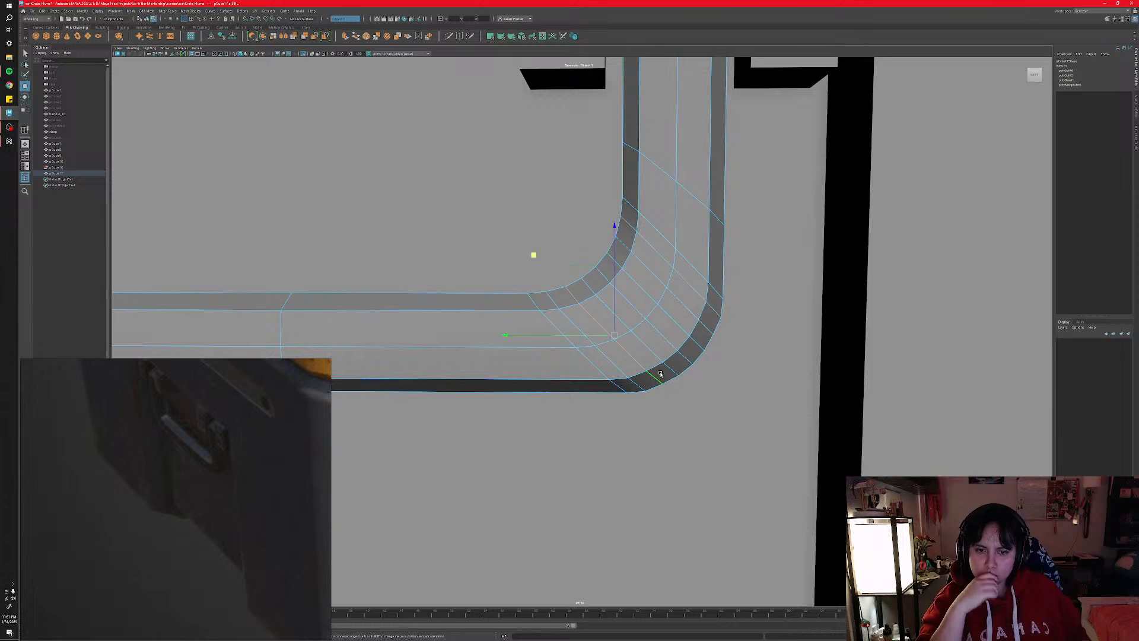
double_click(675, 303, "shift")
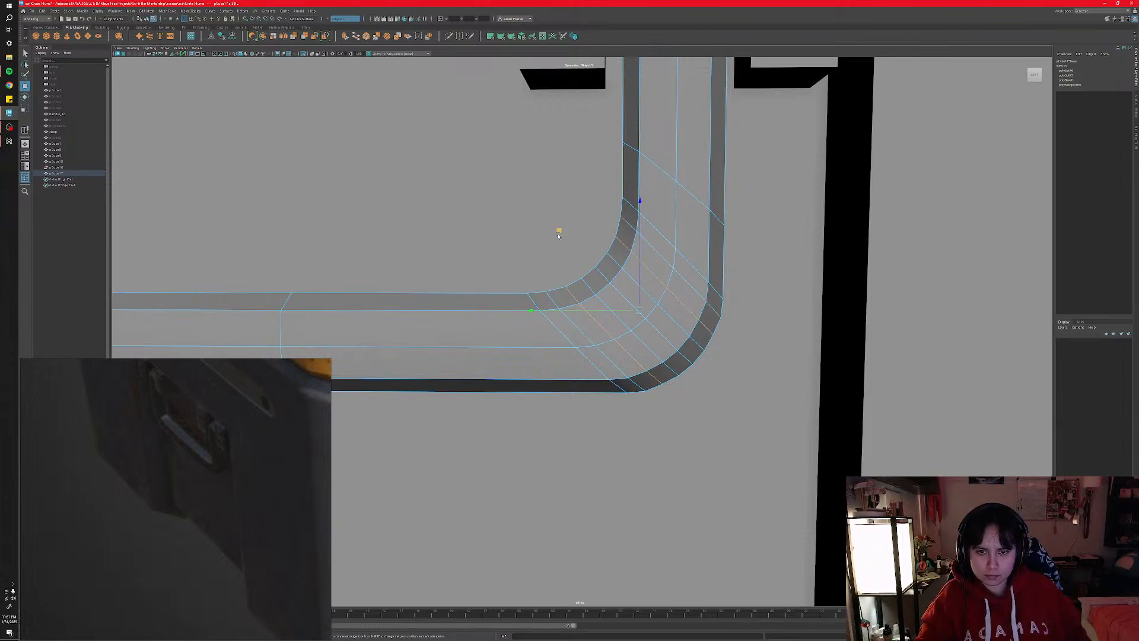
key("r")
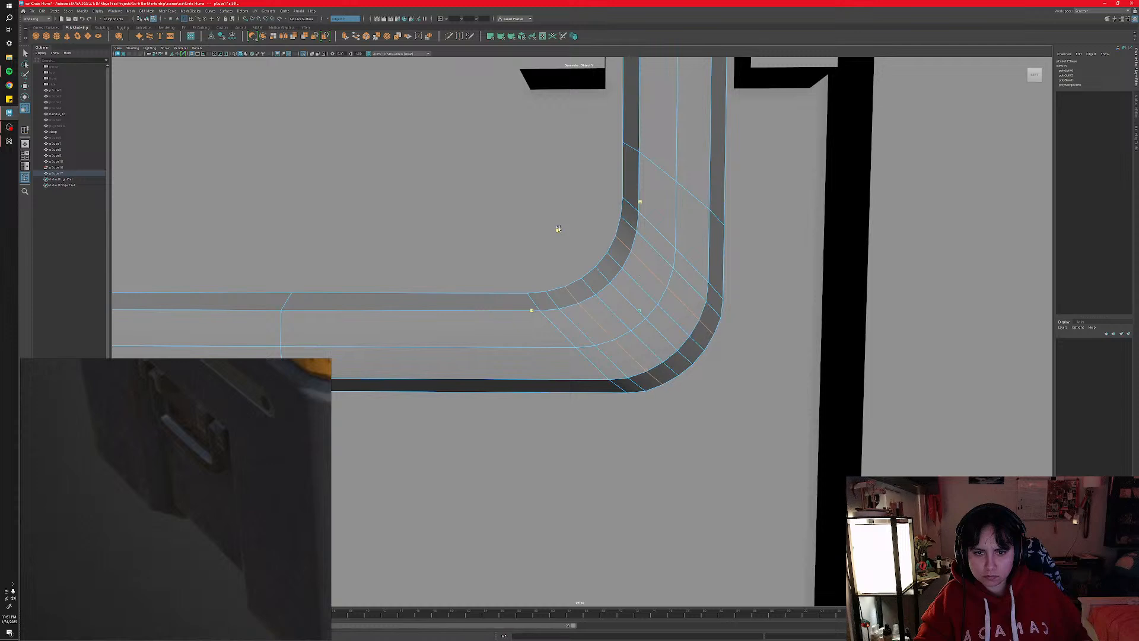
middle_click_drag(559, 228, 560, 230)
key("ctrl+z")
- Select the edge loops on either side of the bend's middle one at a time and nudge them slightly towards the outer corner
key("d")
left_click(688, 312)
key("w")
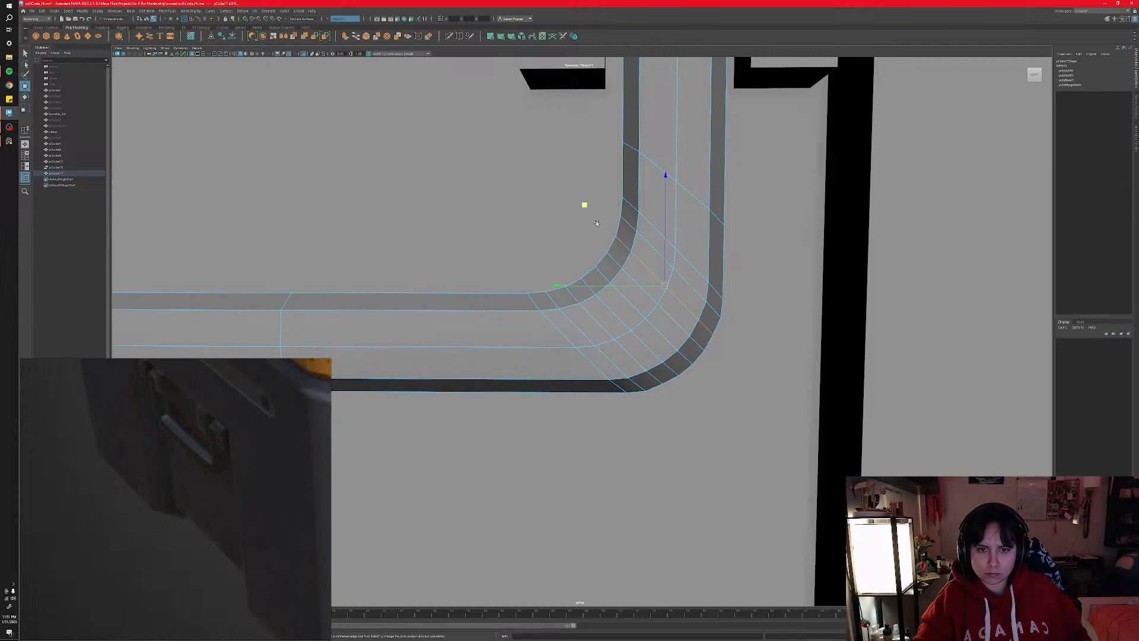
key("d")
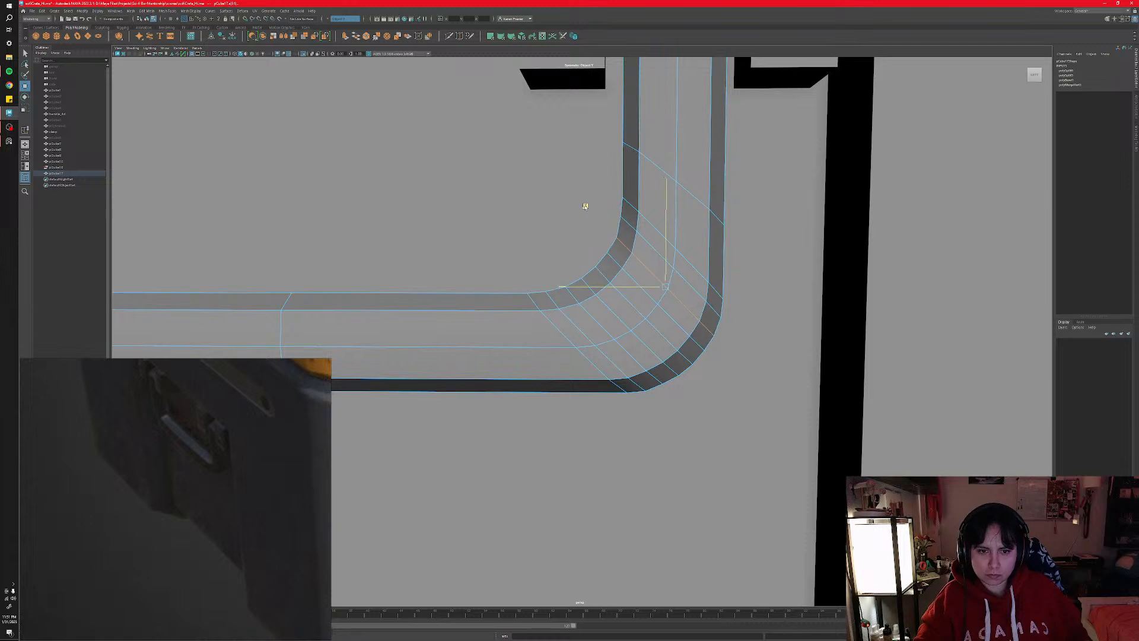
left_click(620, 350)
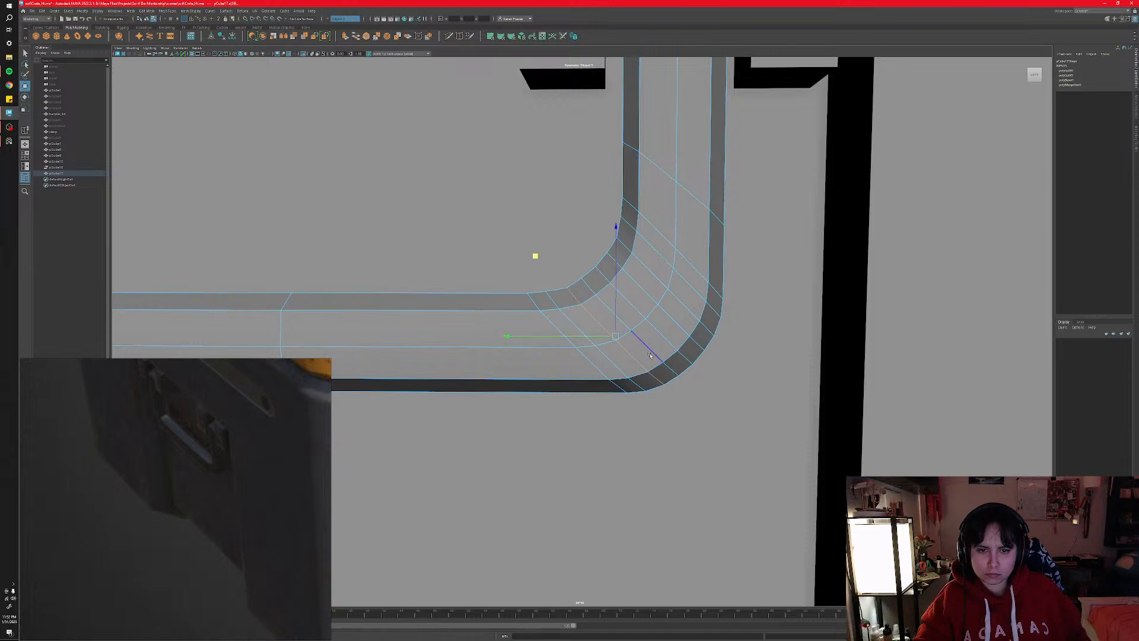
- Switch to vertex selection and nudge the middle vertices of the bend's inner curve slightly diagonally outward to round it
right_click_drag(586, 280, 592, 291, "shift")
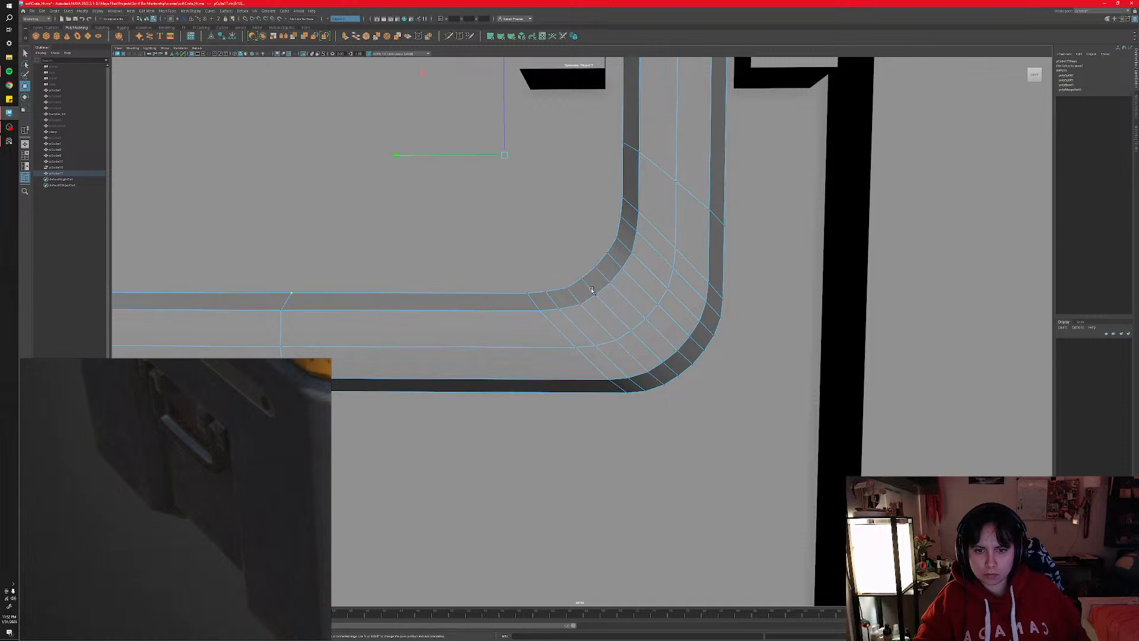
left_click_drag(582, 283, 611, 257)
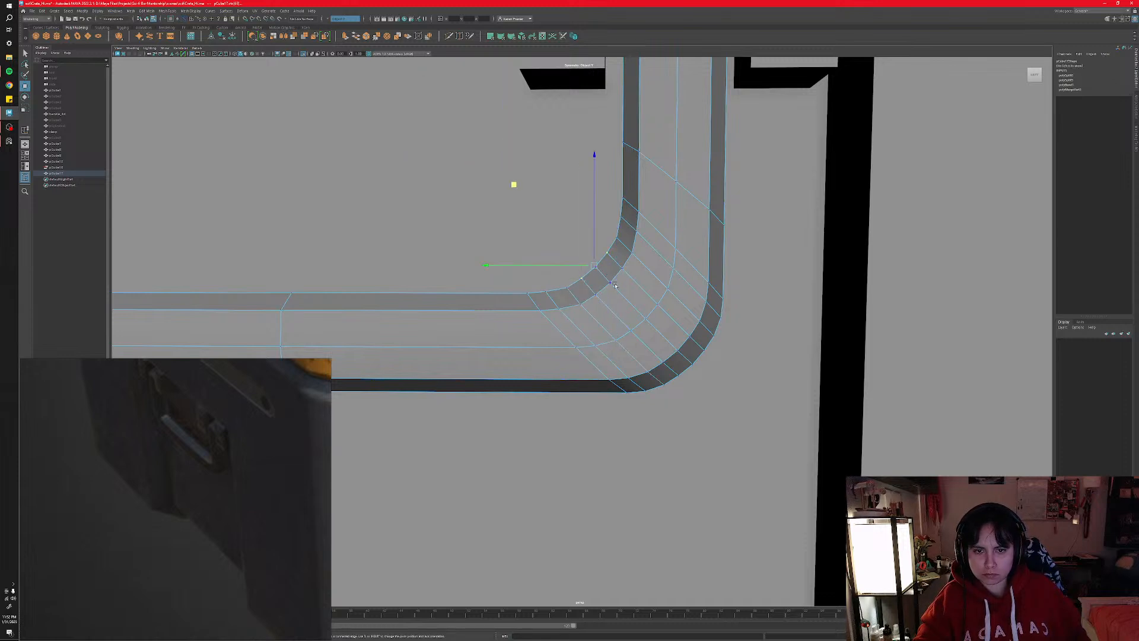
middle_click_drag(514, 184, 515, 185)
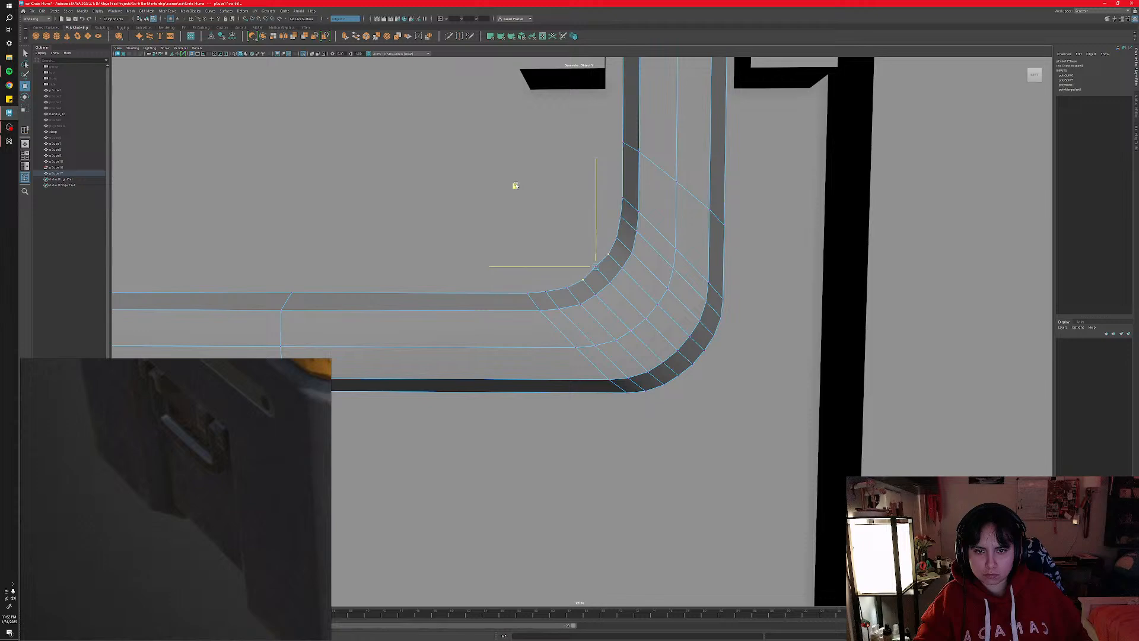
left_click_drag(530, 206, 633, 358, "alt")
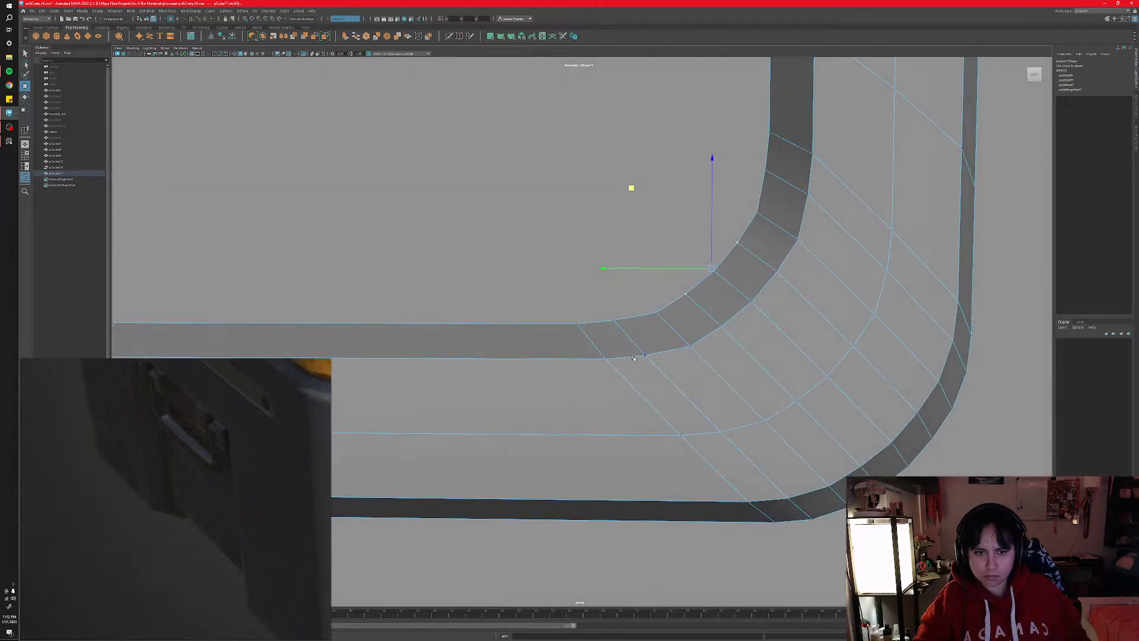
scroll(633, 358, "down", 6)
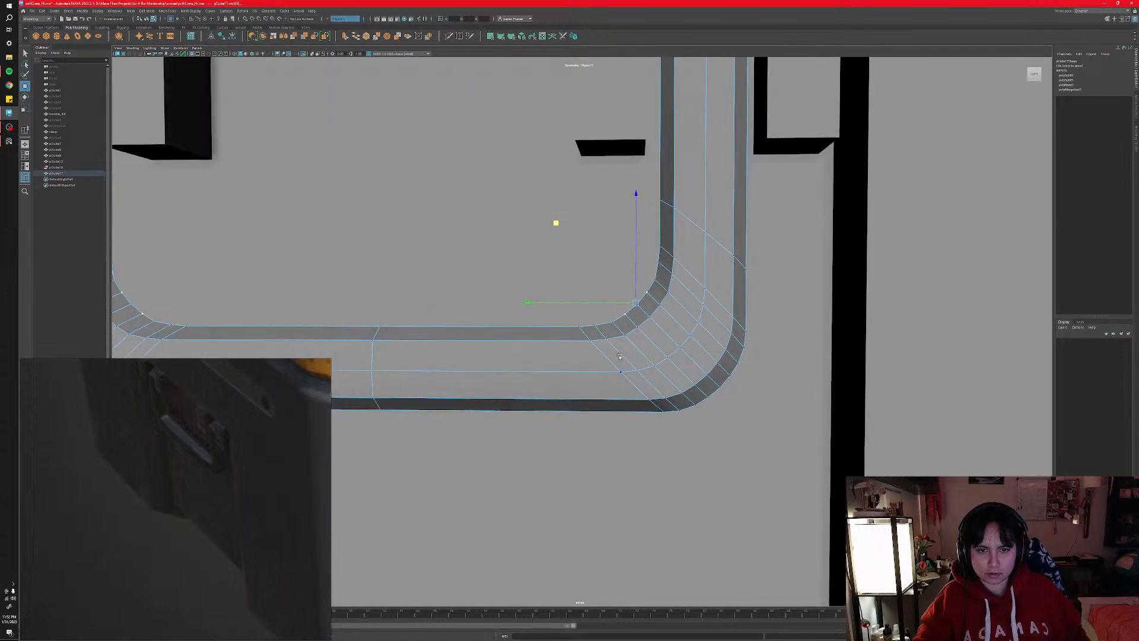
left_click_drag(609, 354, 553, 216, "alt")
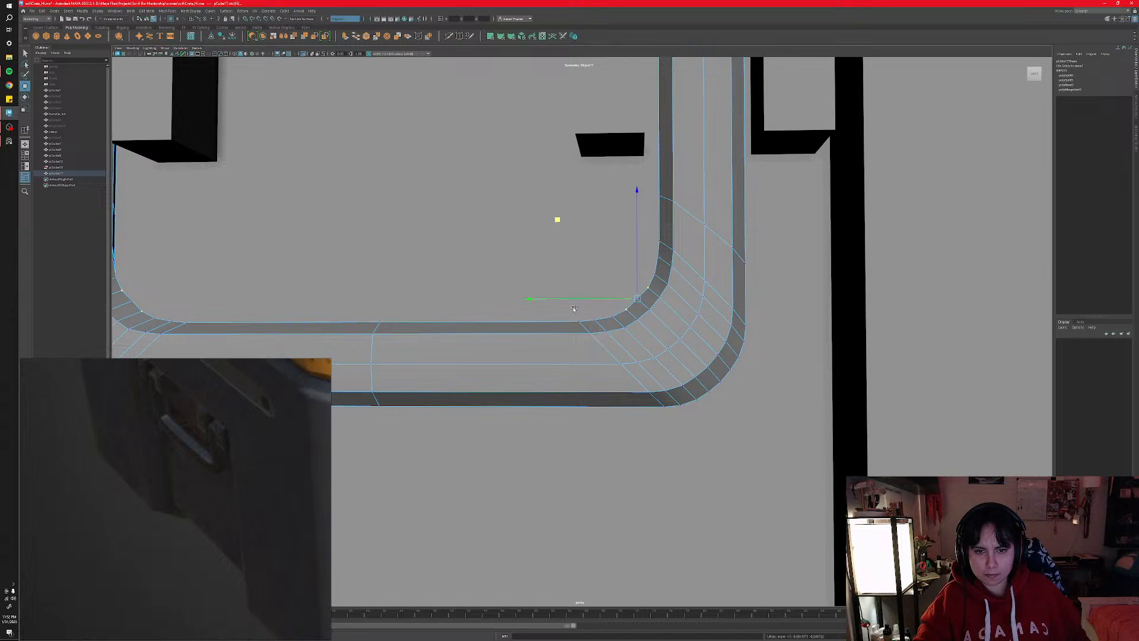
- Return to object selection, preview the whole handle with smoothing, and switch back to the unsmoothed display to examine the bend
right_click_drag(593, 354, 590, 337)
scroll(569, 389, "down", 5)
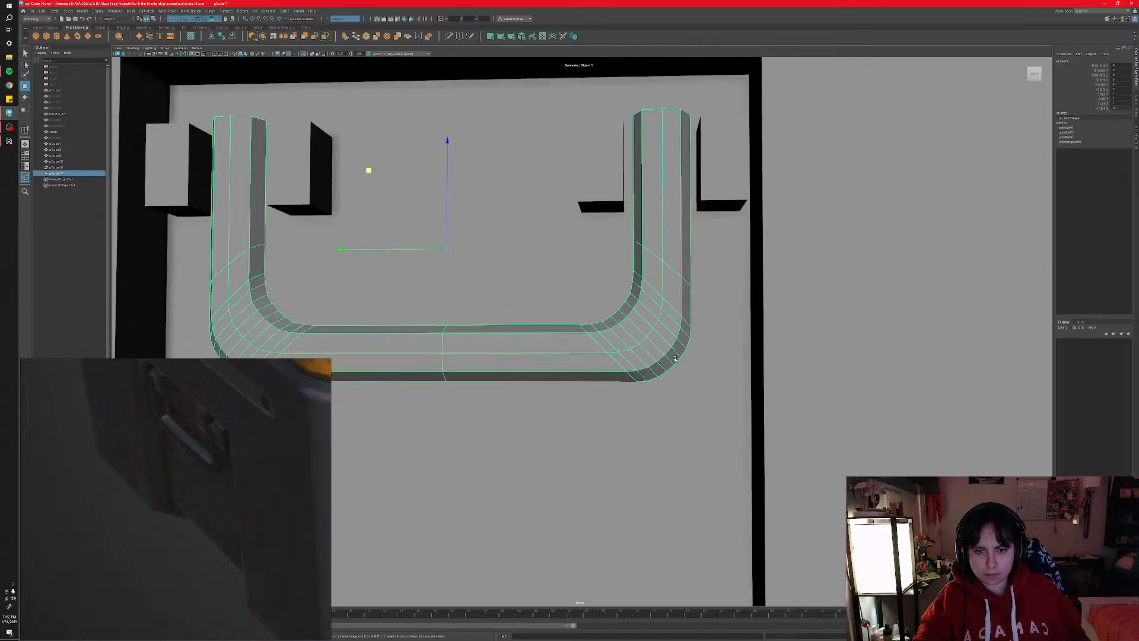
key("3")
mouse_move(582, 363)
left_mouse_down("alt")
mouse_move(548, 378)
mouse_move(580, 366)
left_mouse_up("alt")
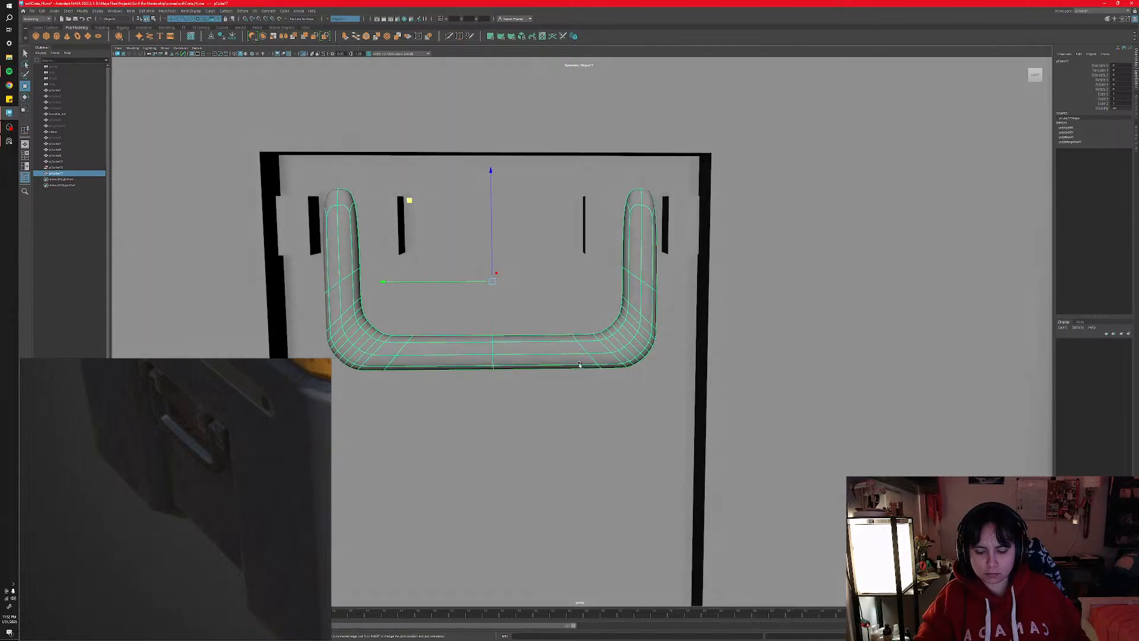
key("q")
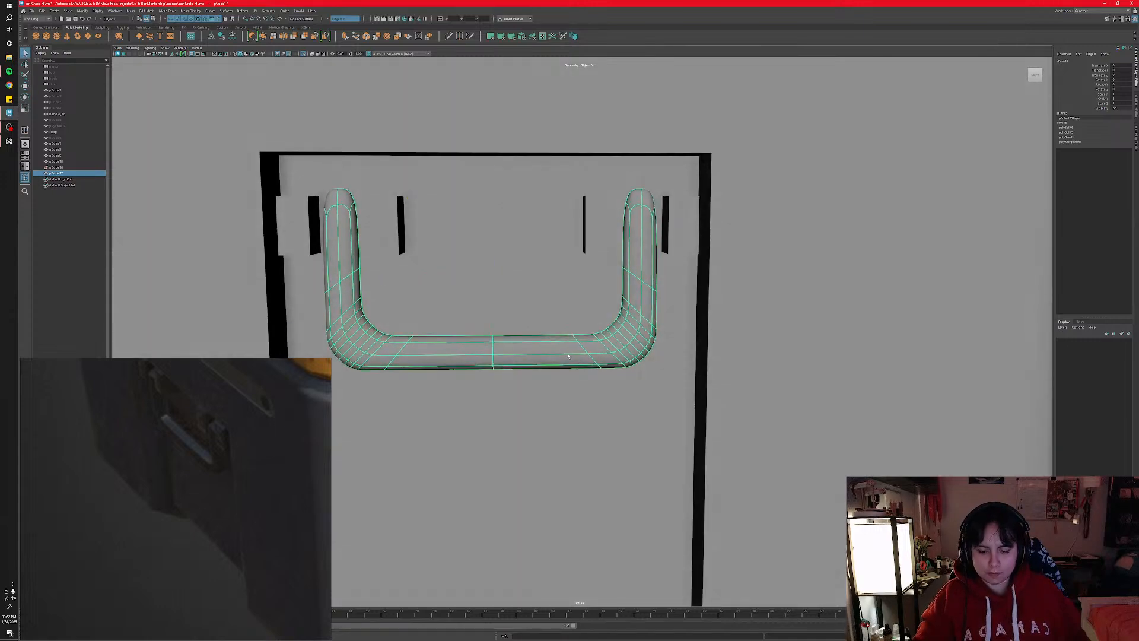
key("1")
left_click_drag(568, 356, 646, 373, "alt")
scroll(647, 372, "up", 4)
middle_click_drag(648, 372, 585, 367, "alt")
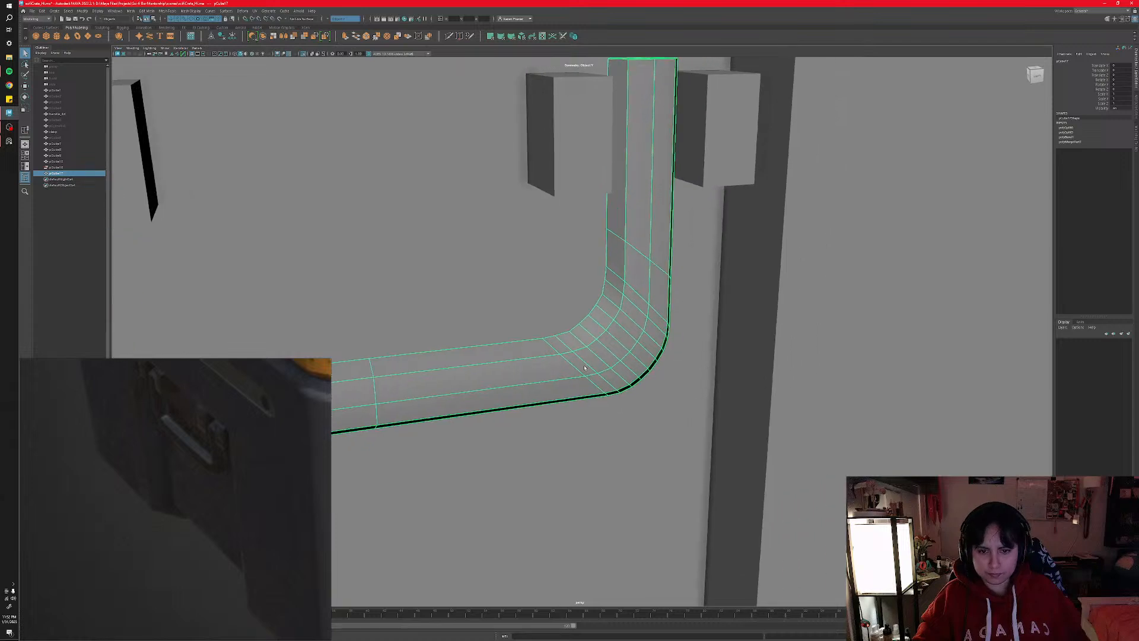
left_click_drag(584, 367, 605, 359, "alt")
- Isolate the handle and select the lengthwise edge loops along its corners together with the outer edges of its end caps
right_click_drag(607, 359, 639, 313)
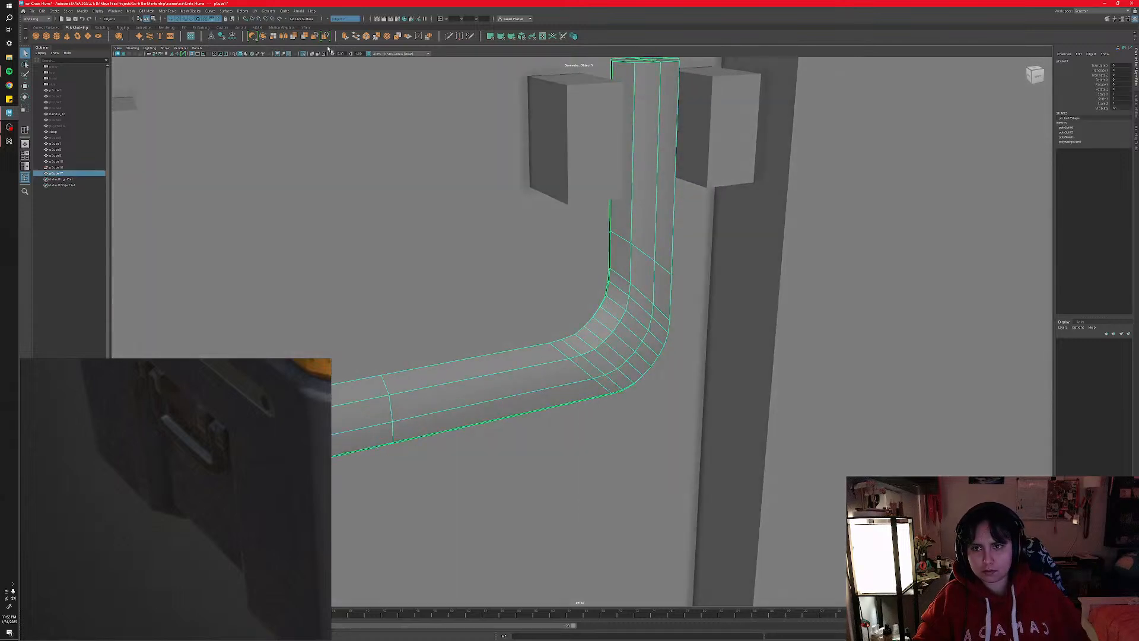
left_click(303, 54)
left_click_drag(597, 288, 572, 309, "alt")
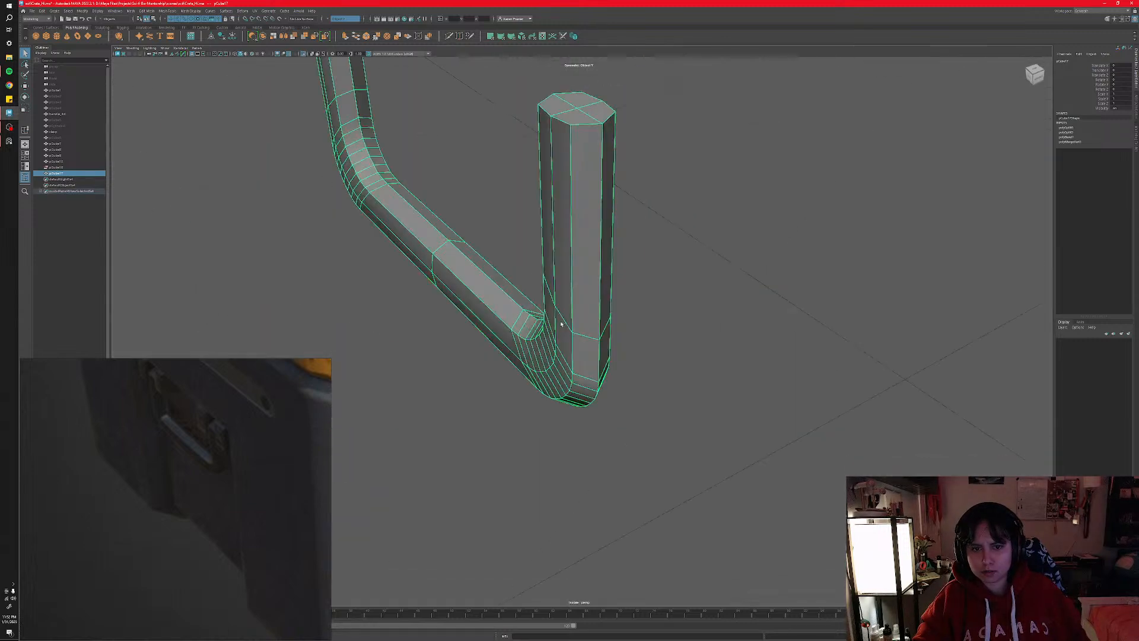
right_click_drag(573, 309, 574, 293)
left_click_drag(574, 293, 543, 268, "alt")
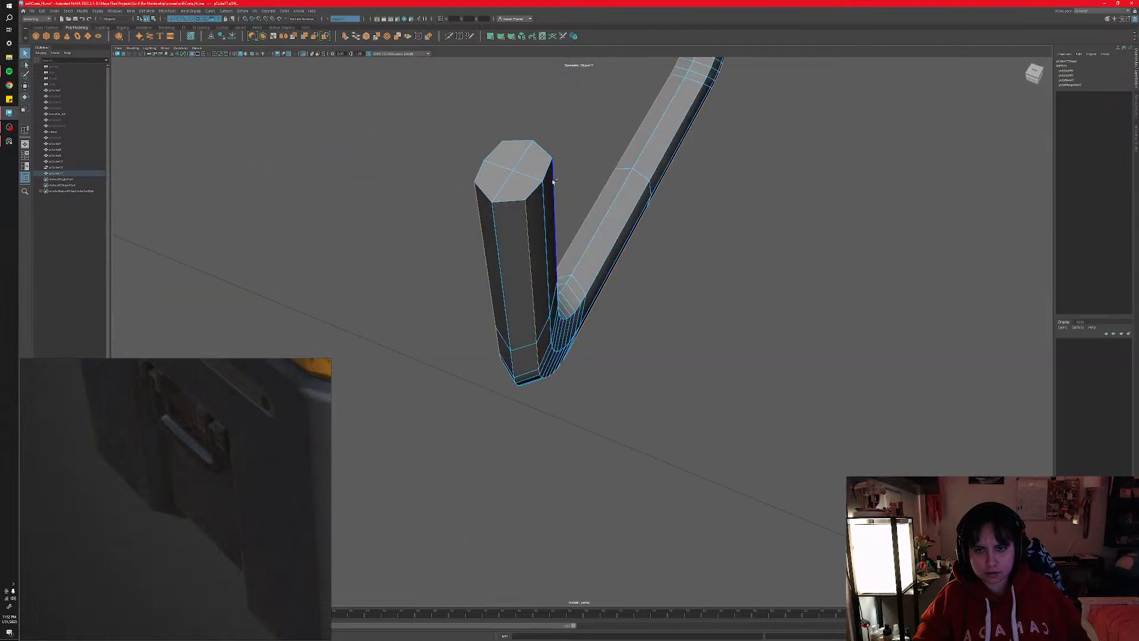
left_click_drag(497, 233, 595, 342, "alt")
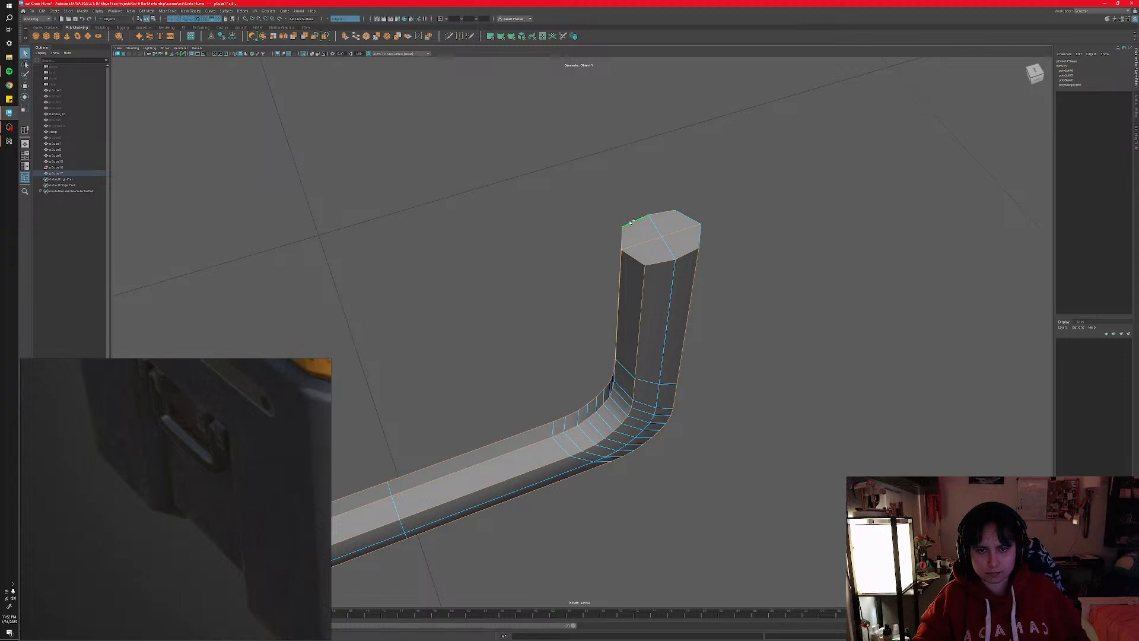
- Bevel the selected lengthwise and end-cap edges with a small fraction, then return to object selection and deselect the handle
middle_click_drag(661, 284, 611, 301, "alt")
right_click_drag(609, 307, 715, 324, "shift")
middle_click_drag(685, 309, 652, 350, "alt")
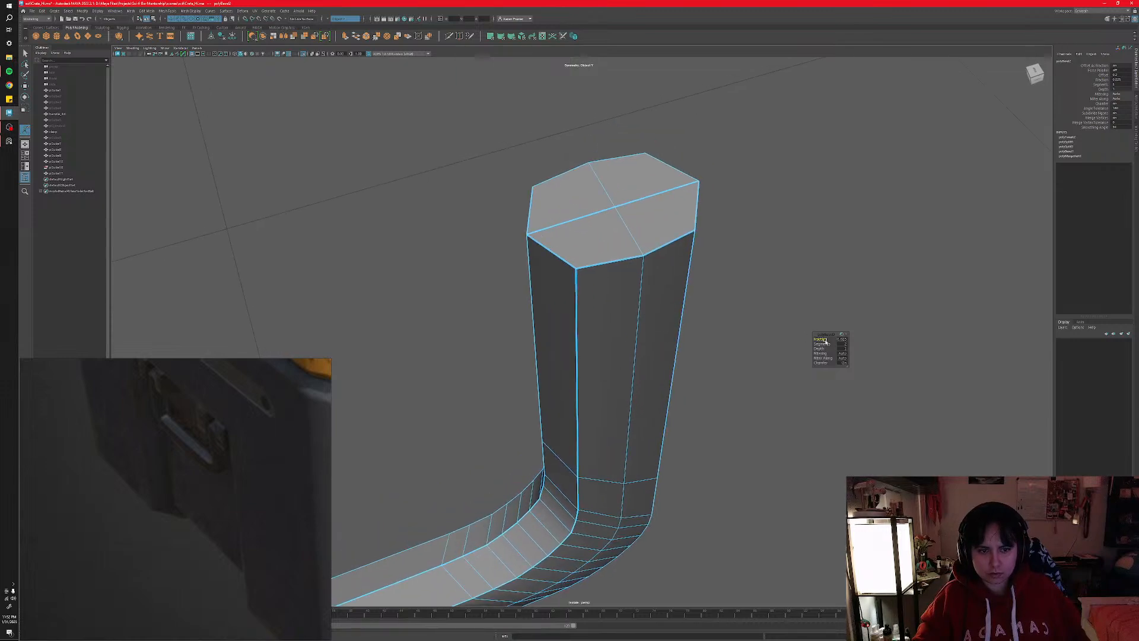
left_click_drag(825, 341, 833, 339)
right_click_drag(661, 321, 689, 311)
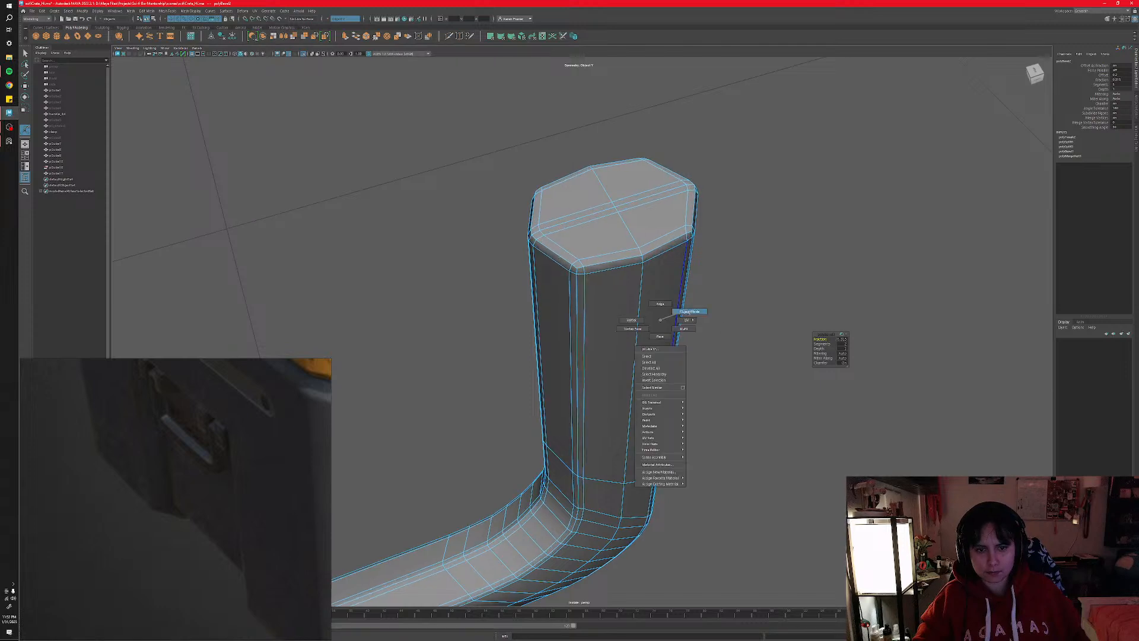
key("q")
left_click(714, 356)
- Examine the beveled handle's shape and shading from several angles against the reference photo
scroll(699, 346, "down", 5)
scroll(699, 346, "down", 3)
left_click_drag(699, 346, 627, 338, "alt")
middle_click_drag(539, 373, 624, 300, "alt")
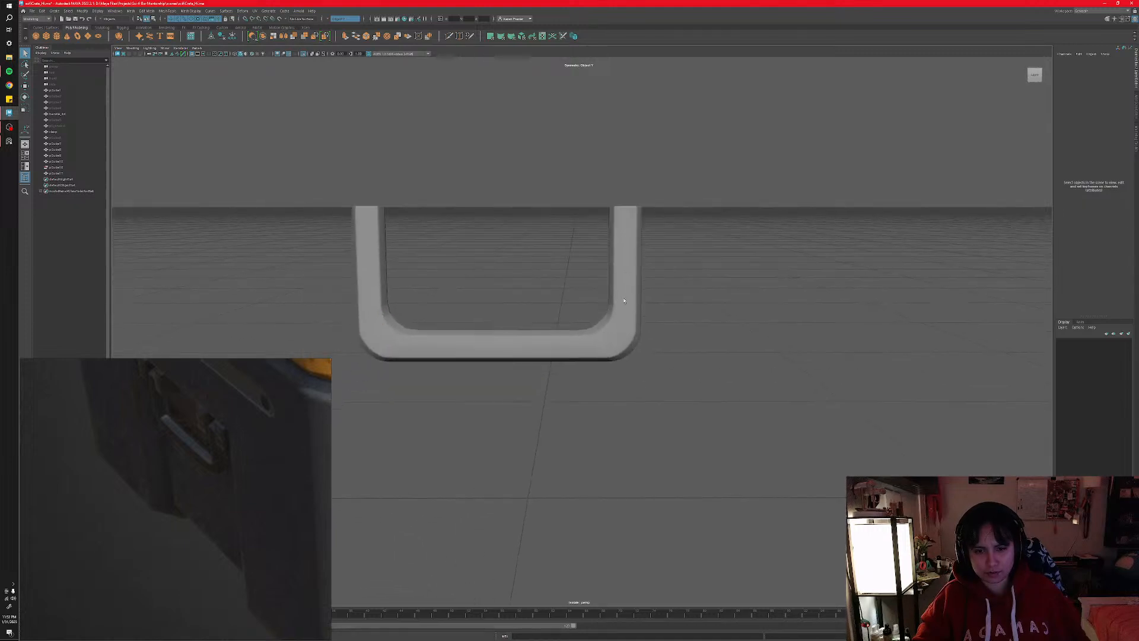
left_click(592, 333)
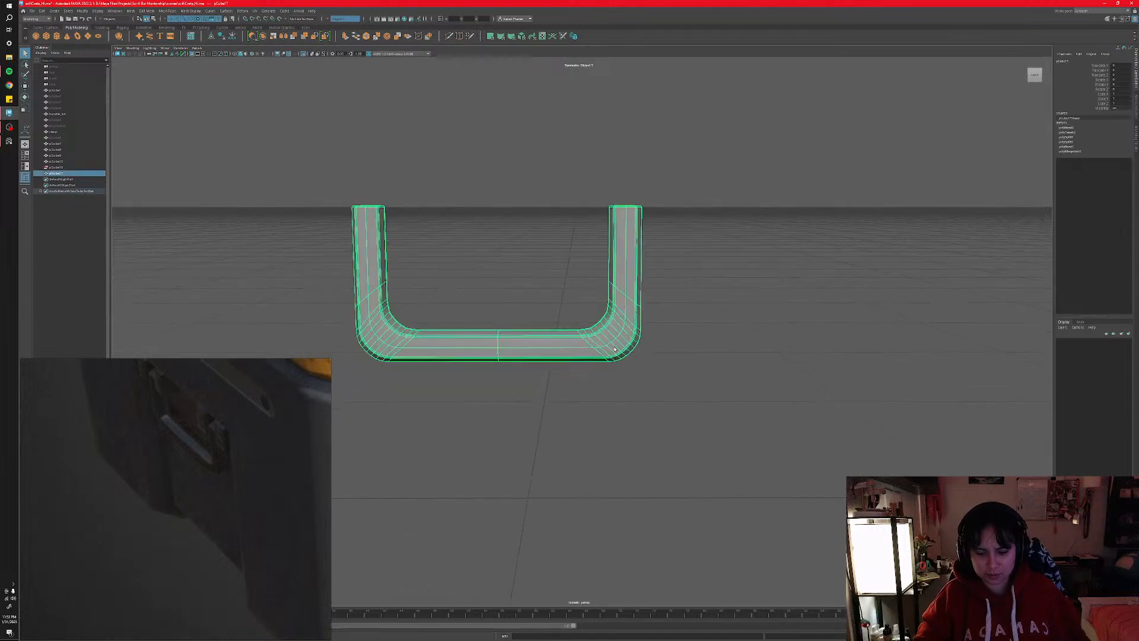
left_click(675, 377)
left_click_drag(635, 373, 629, 350, "alt")
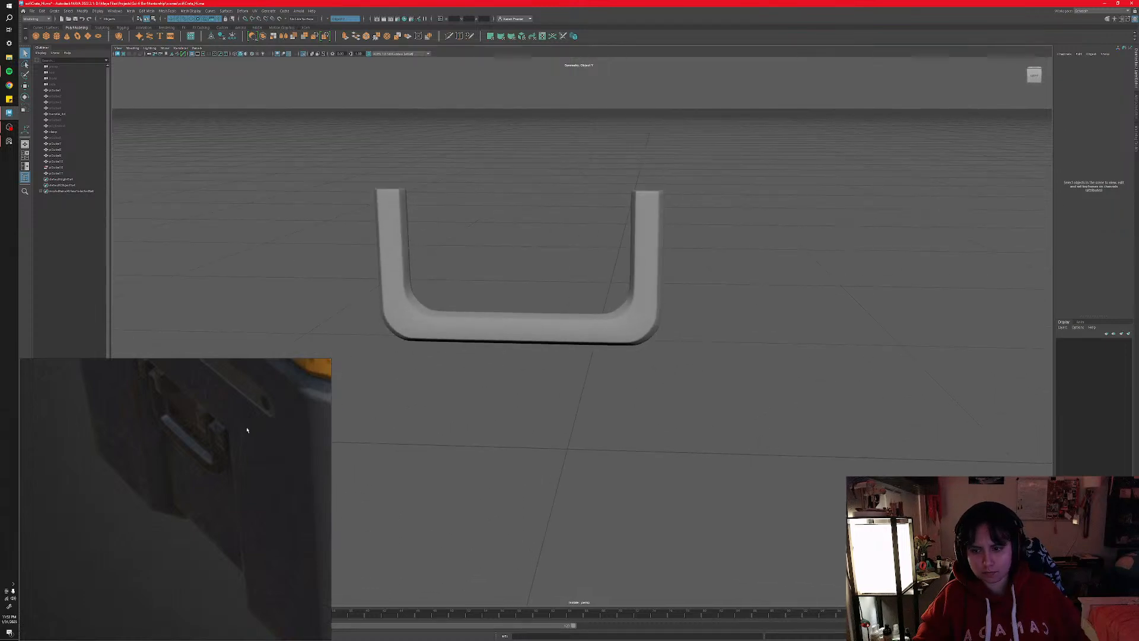
left_click(603, 342)
mouse_move(602, 342)
left_mouse_down("alt")
mouse_move(585, 339)
mouse_move(607, 350)
left_mouse_up("alt")
- Undo the bevel on the handle and restore the selection of its lengthwise edges
key("ctrl+z")
key("ctrl+z")
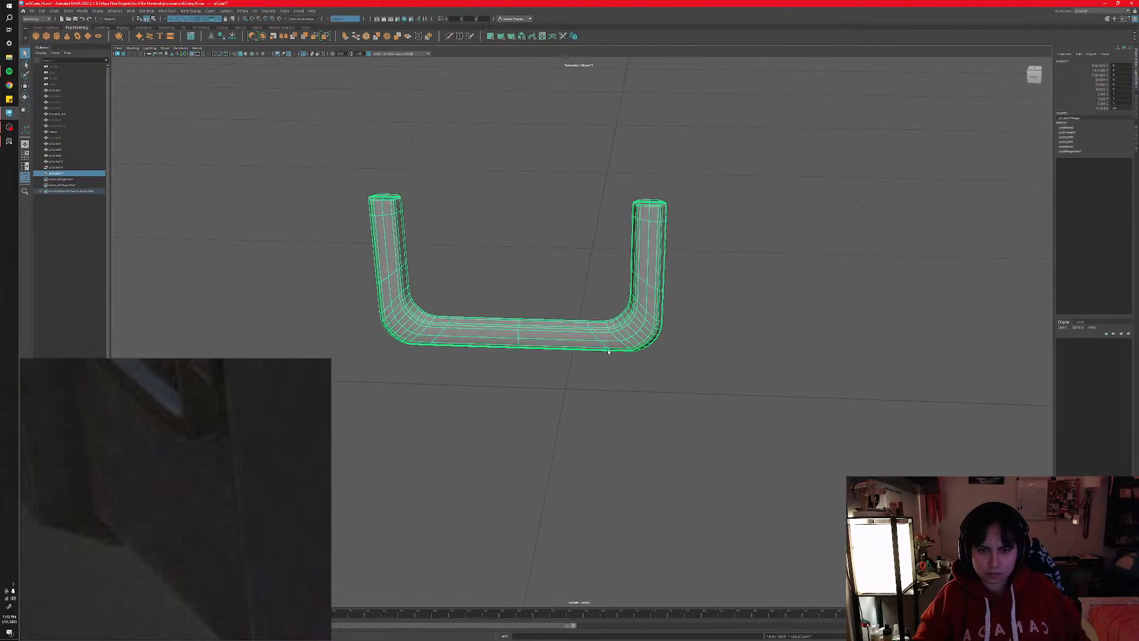
key("ctrl+z")
key("ctrl+z")
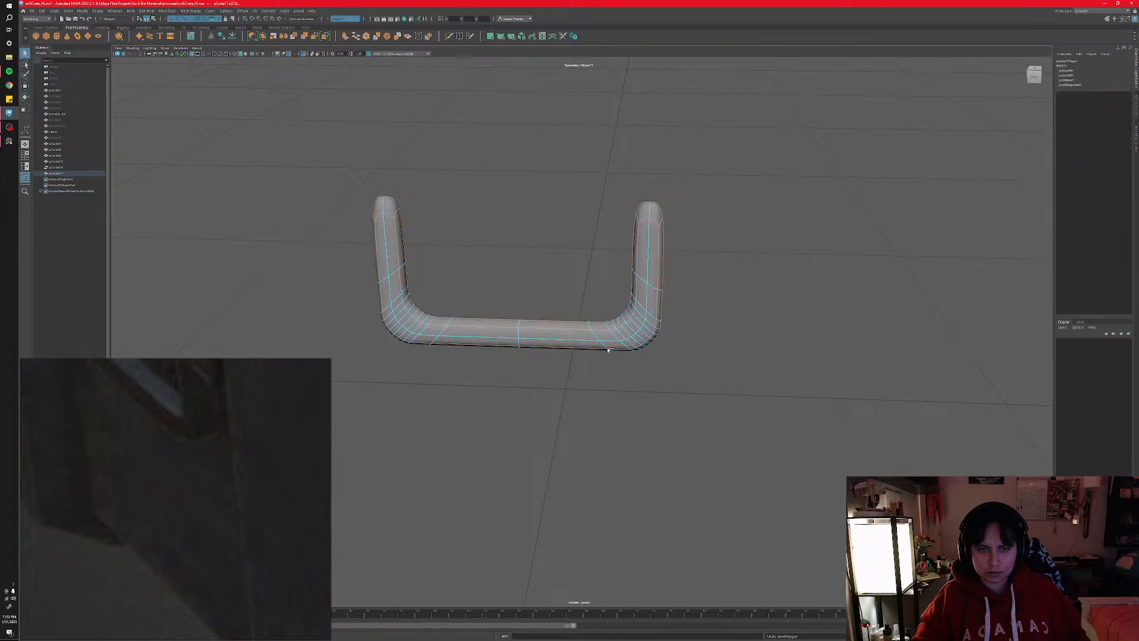
key("ctrl+z")
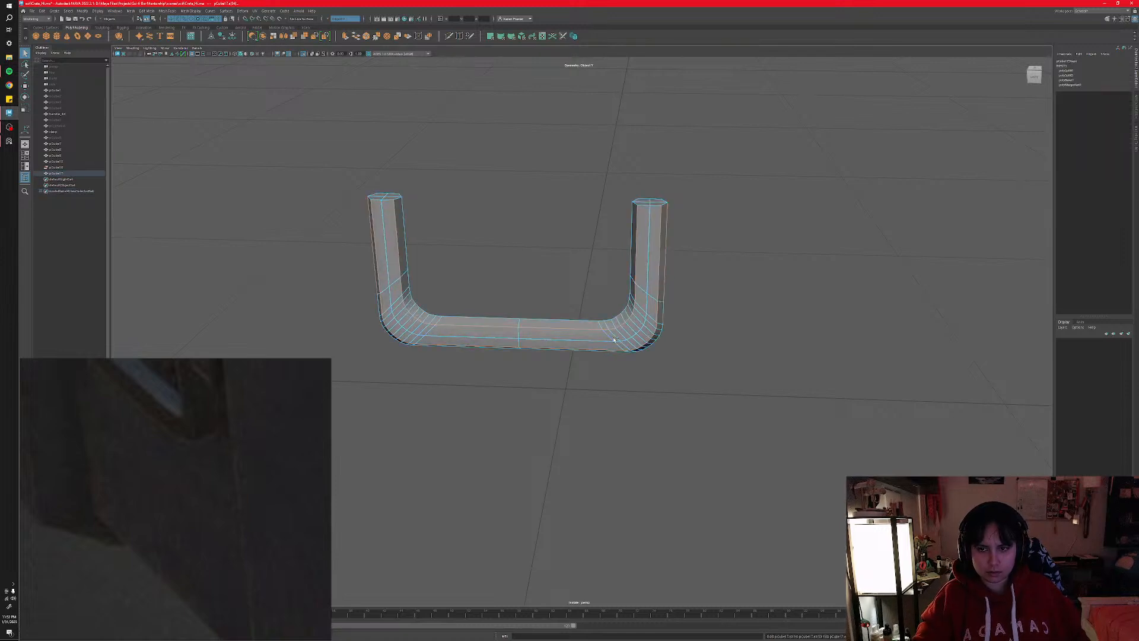
- Turn off modelling symmetry, try scaling the handle's selected lengthwise edges vertically, and undo that scale
mouse_move(614, 339)
left_mouse_down("alt")
mouse_move(627, 325)
mouse_move(608, 344)
left_mouse_up("alt")
scroll(584, 341, "up", 2)
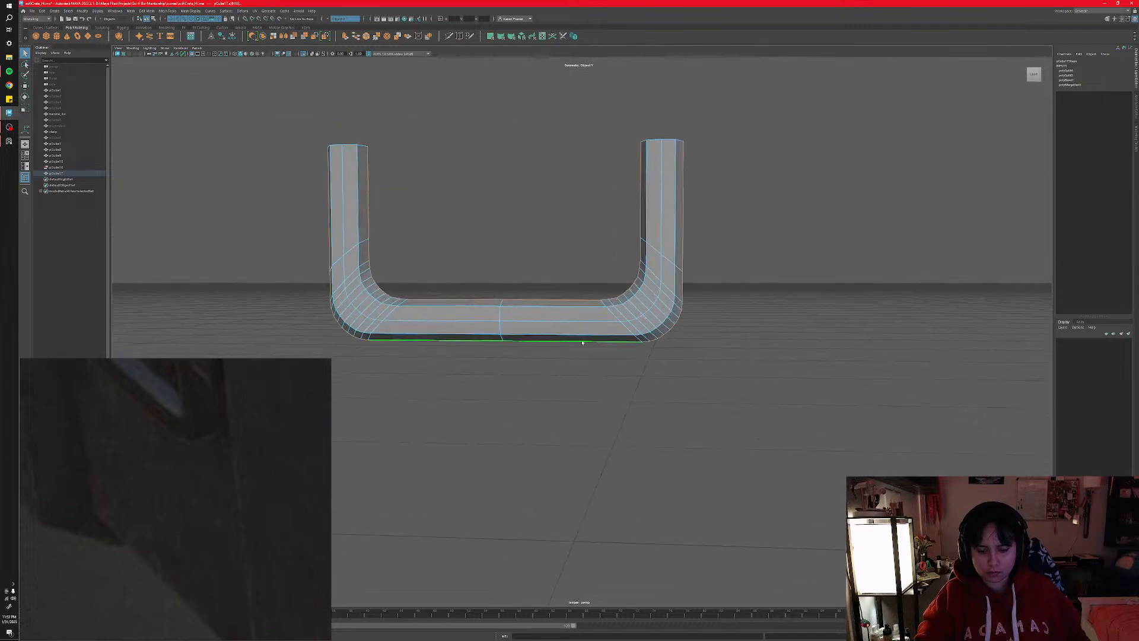
key("r")
left_click_drag(541, 278, 539, 314, "alt")
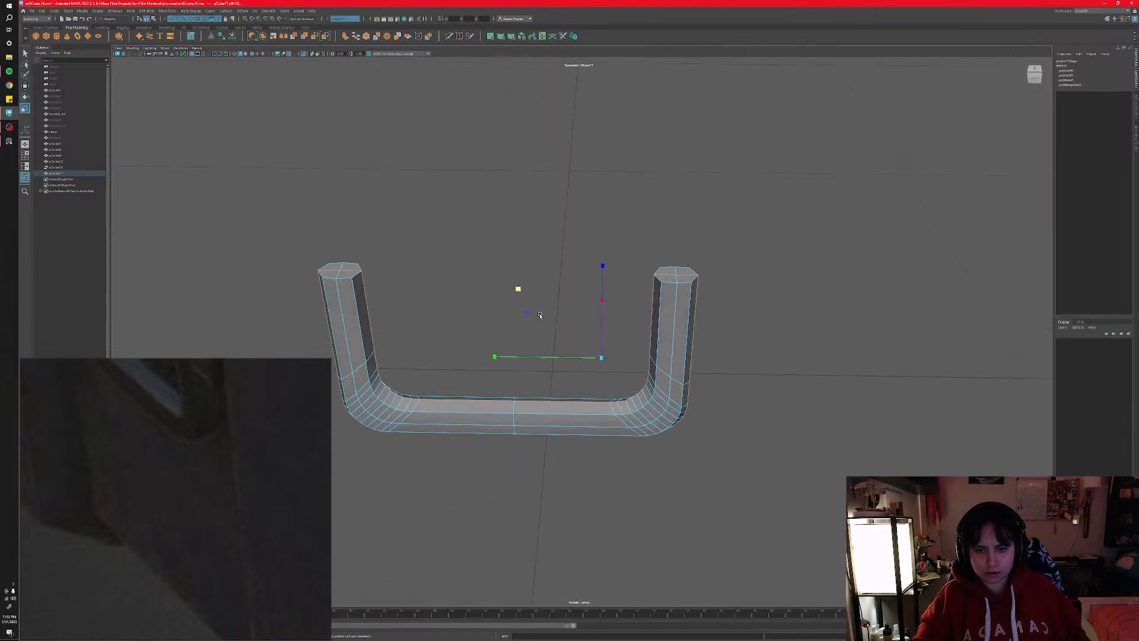
right_click(598, 405, "shift")
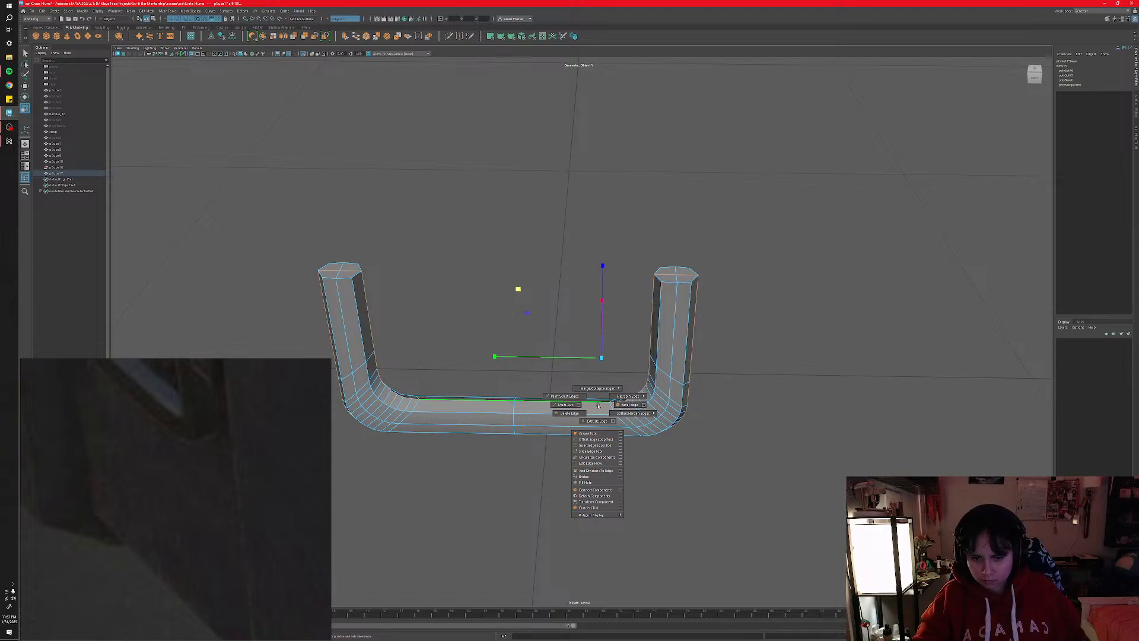
left_click_drag(598, 405, 602, 394, "alt")
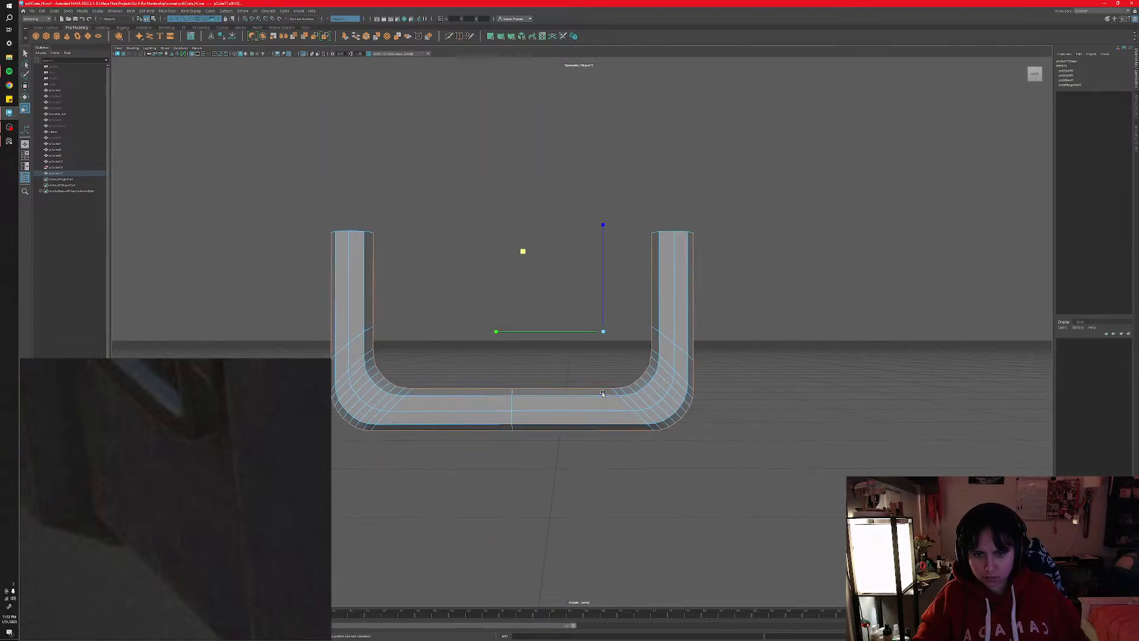
left_click(326, 21)
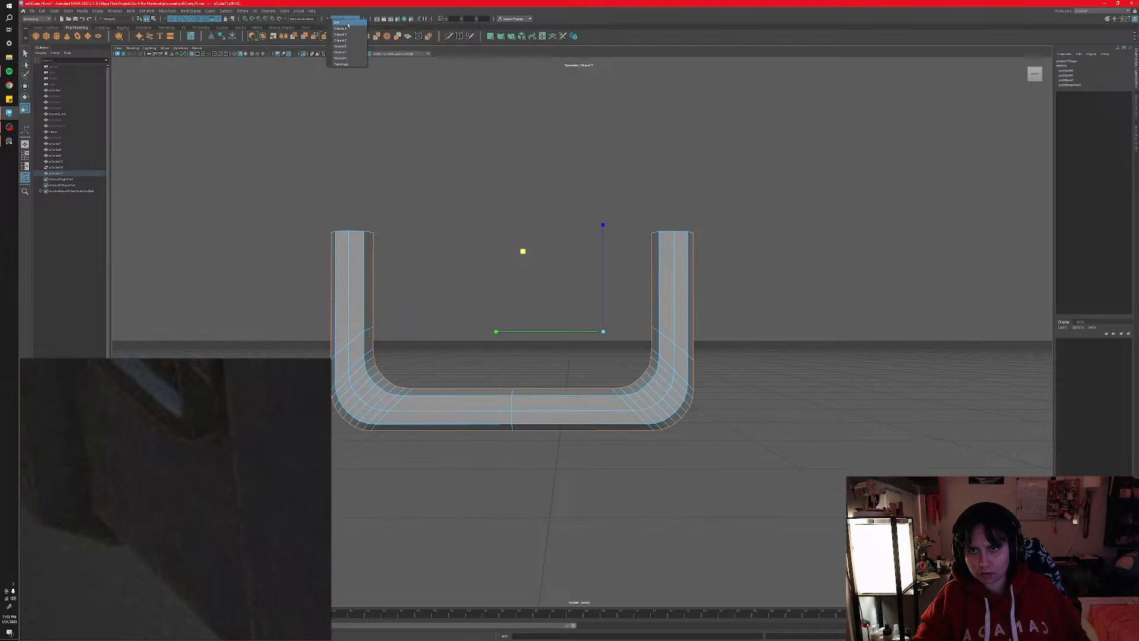
left_click(336, 22)
key("r")
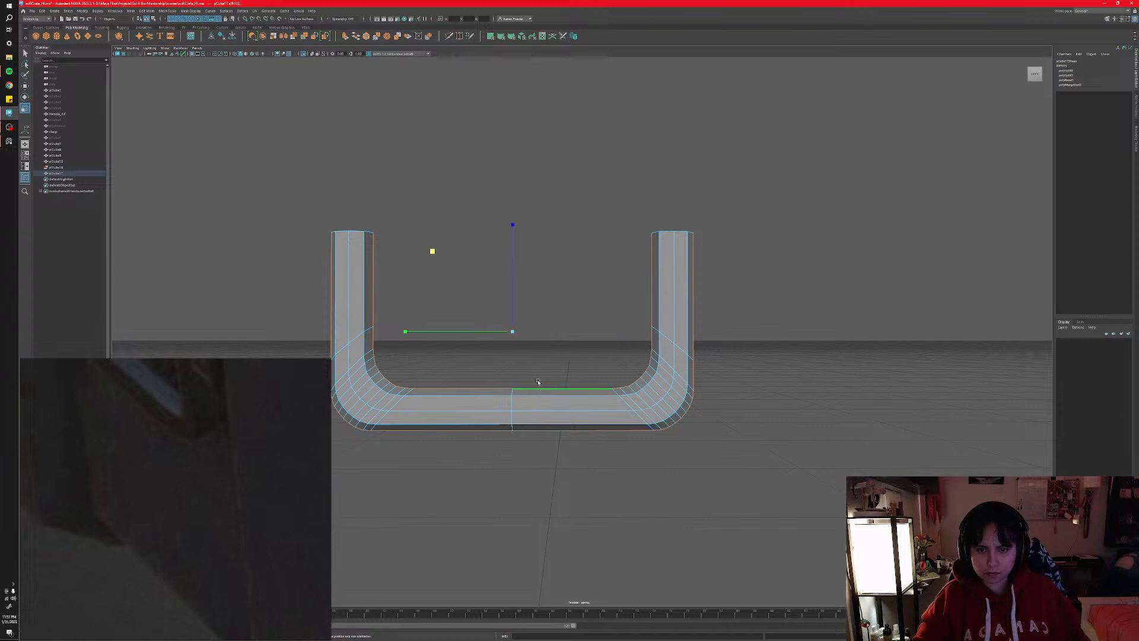
left_click_drag(513, 253, 513, 267)
key("ctrl+z")
- Limit the selection to the lengthwise edges along the handle's crossbar and bends, and scale them vertically
middle_click_drag(551, 352, 562, 310, "alt")
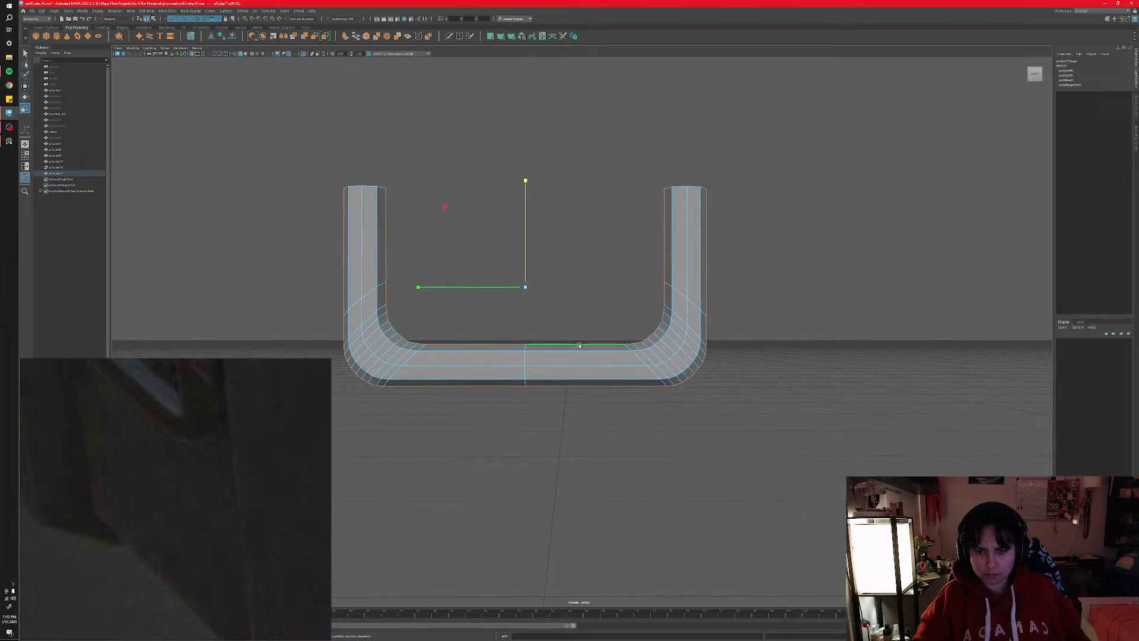
left_click_drag(579, 345, 459, 293, "alt")
left_click_drag(385, 189, 745, 238)
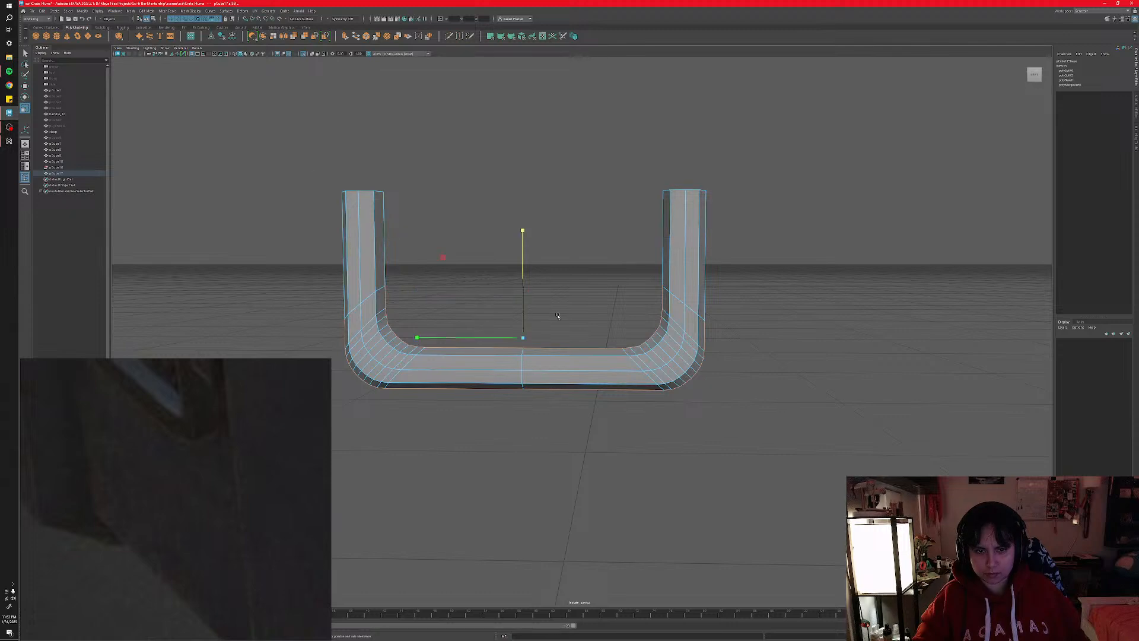
left_click_drag(525, 293, 611, 338)
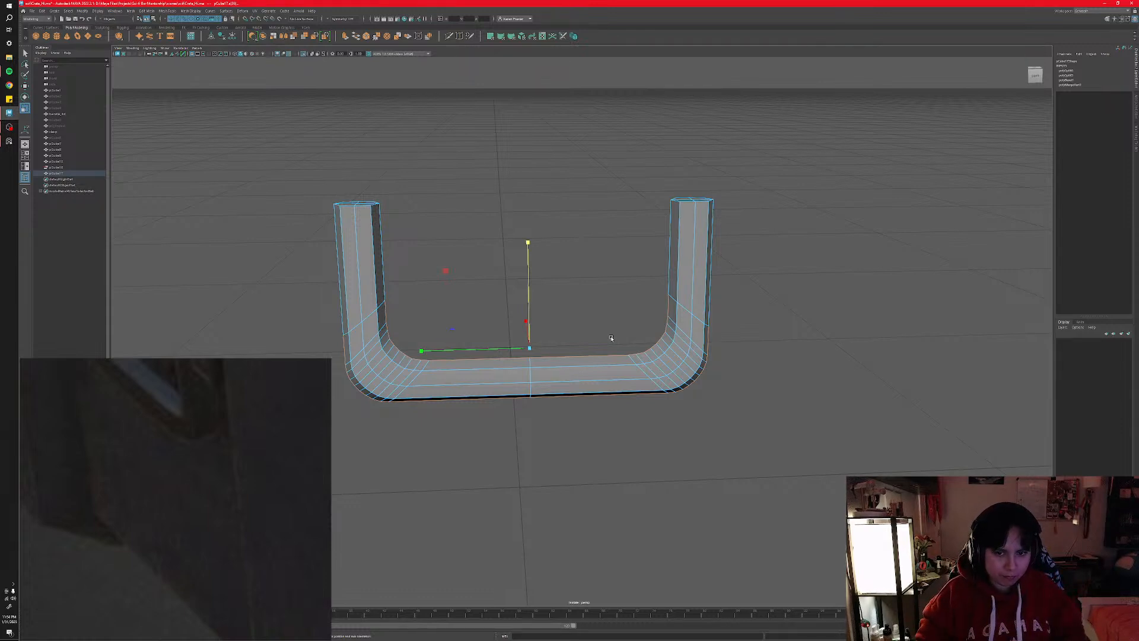
- Narrow the selection to the lengthwise edges on the inner sides of both uprights and scale them horizontally
double_click(669, 254)
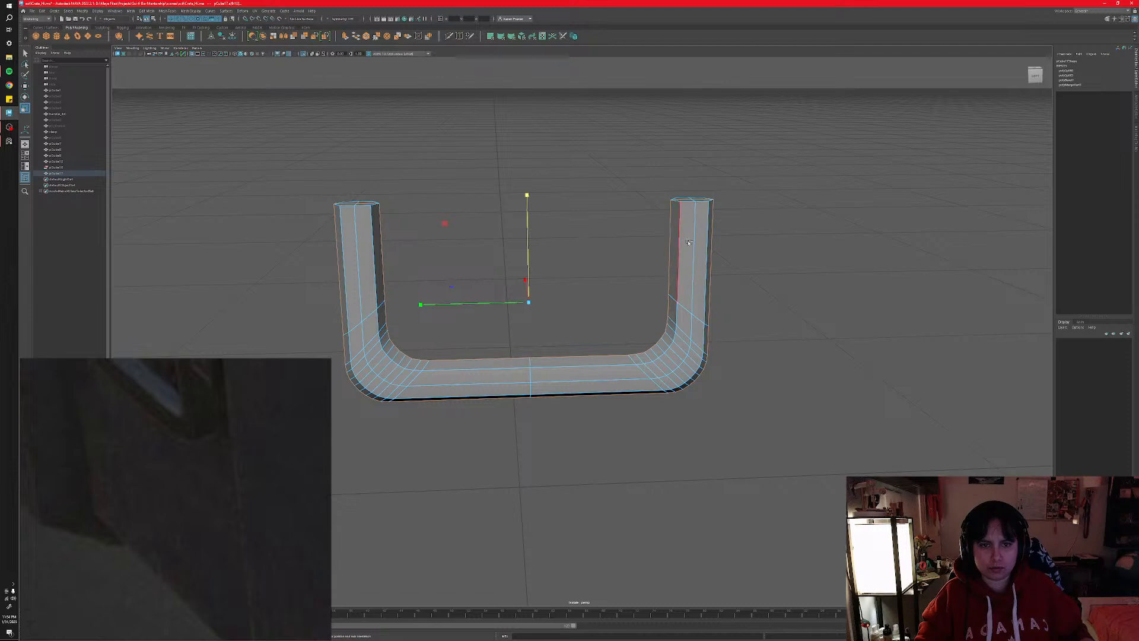
left_click_drag(723, 305, 724, 306, "ctrl")
middle_click_drag(732, 455, 767, 411, "alt")
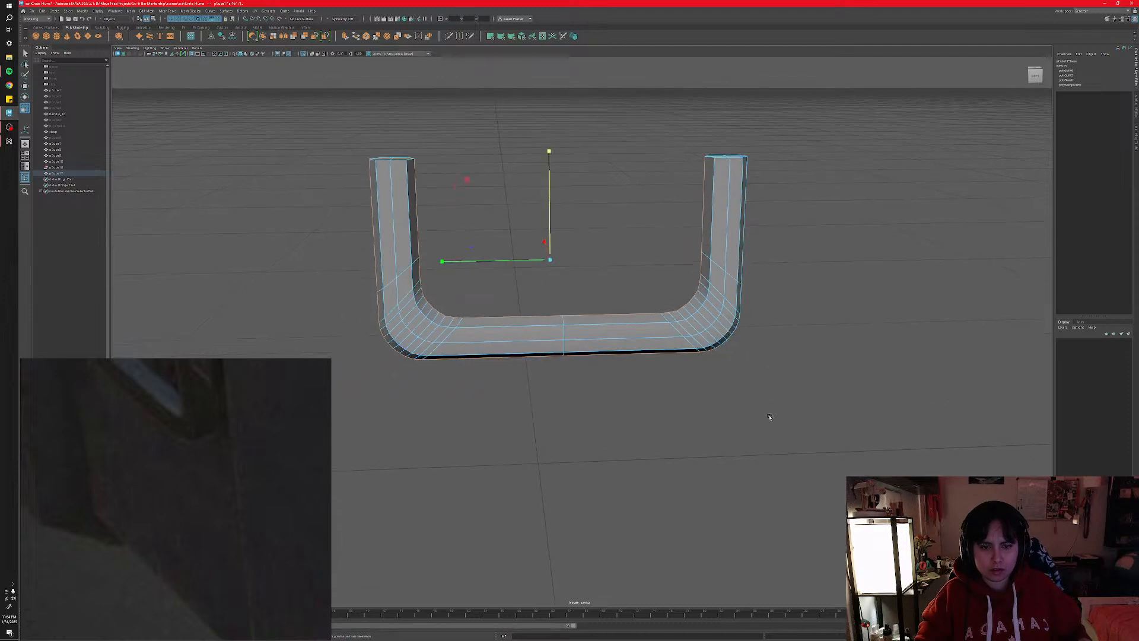
left_click_drag(765, 414, 523, 343, "ctrl")
left_click_drag(481, 392, 390, 356, "ctrl")
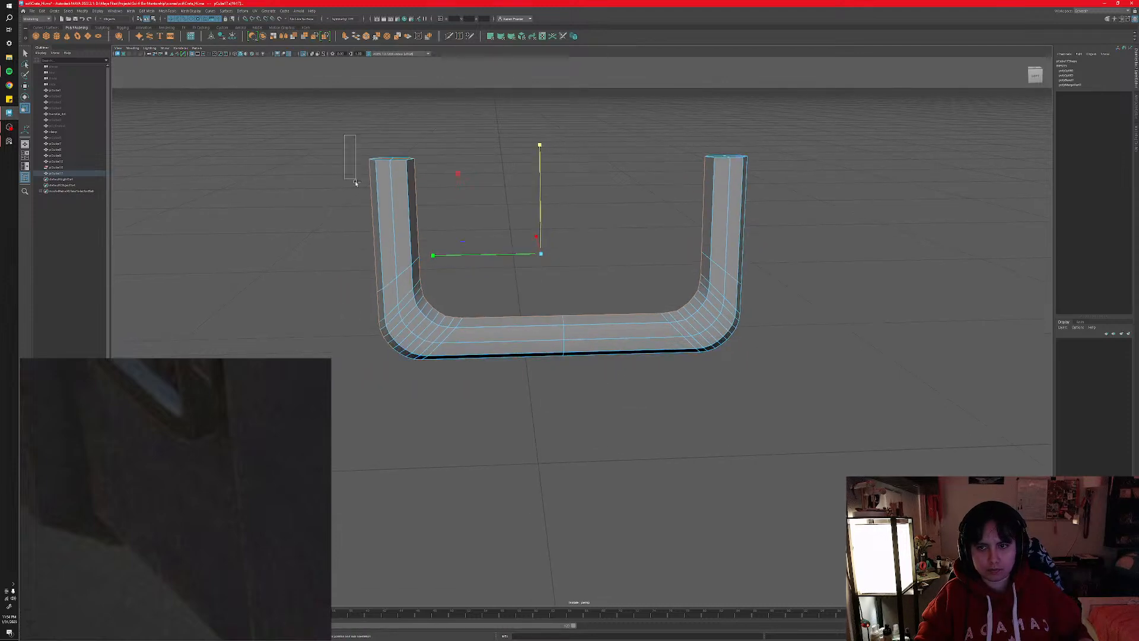
left_click_drag(356, 182, 401, 368, "ctrl")
left_click_drag(515, 300, 523, 275, "alt")
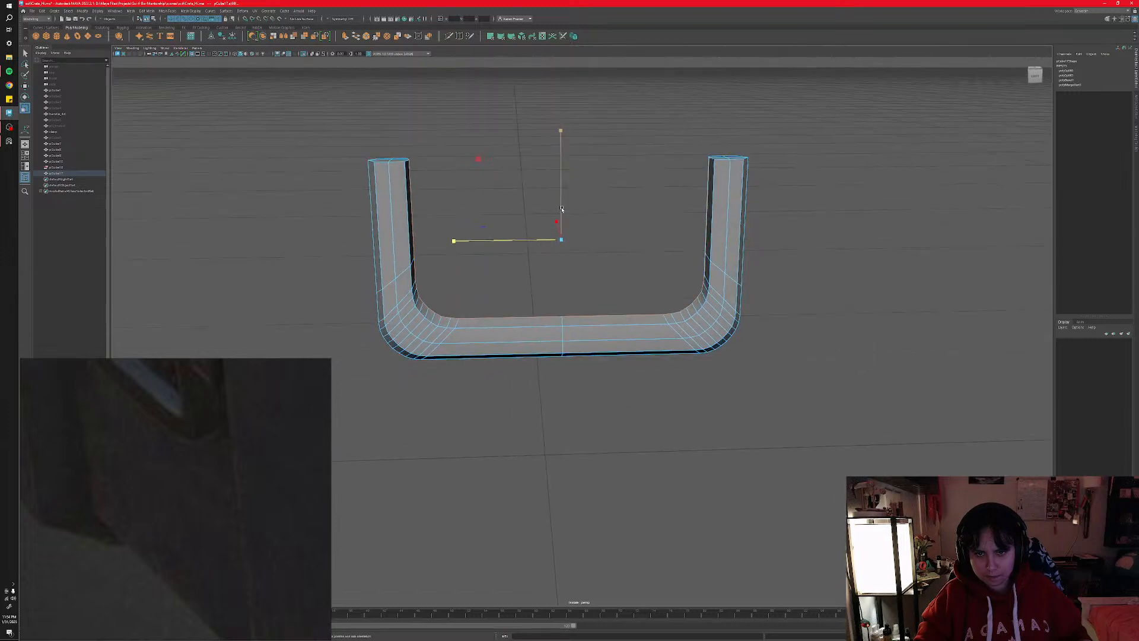
- Keep only the crossbar's inner lengthwise edges selected and move them vertically to flatten the inner side
key("w")
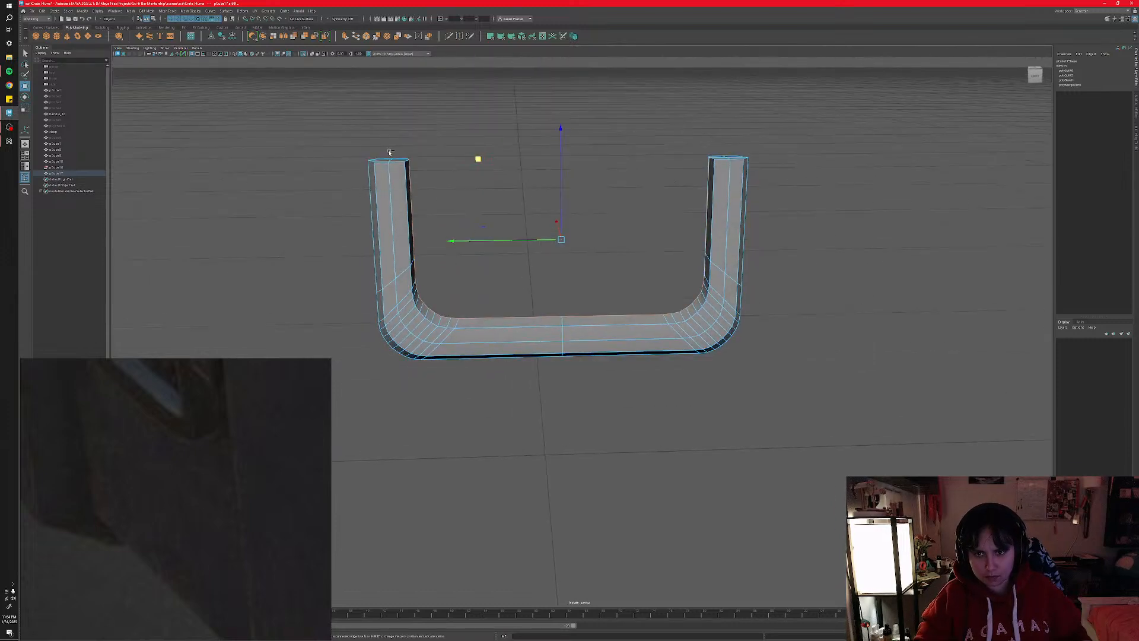
left_click_drag(711, 160, 711, 161)
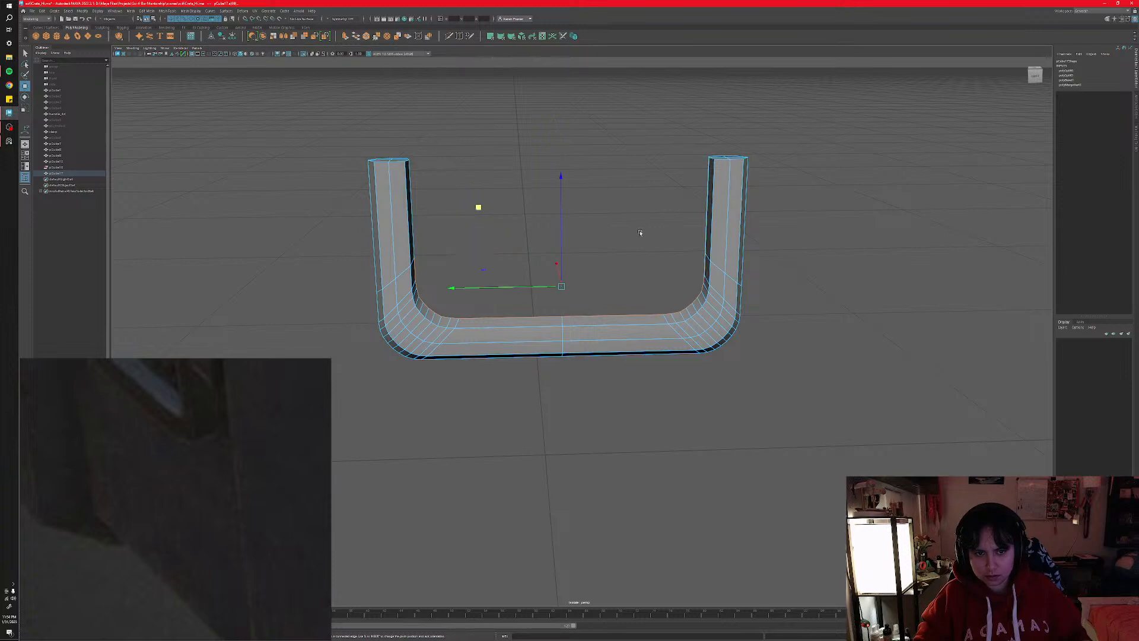
left_click_drag(557, 253, 607, 305)
- Select the handle's outer lengthwise edge loop and scale it horizontally to flatten the outer sides of the uprights
double_click(610, 350)
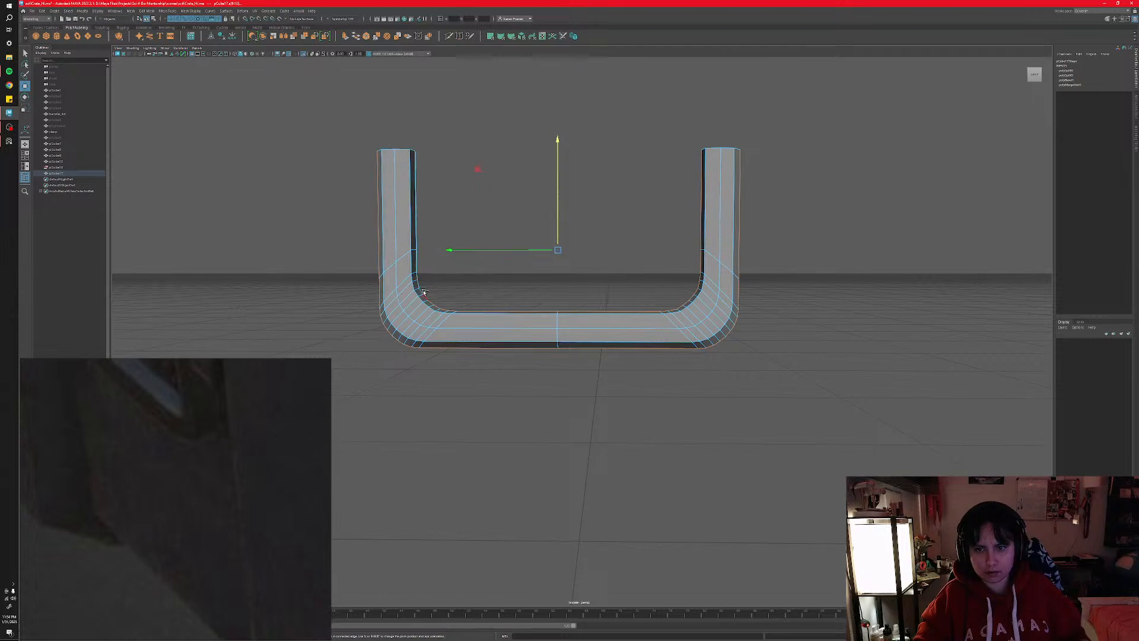
left_click_drag(678, 127, 724, 298)
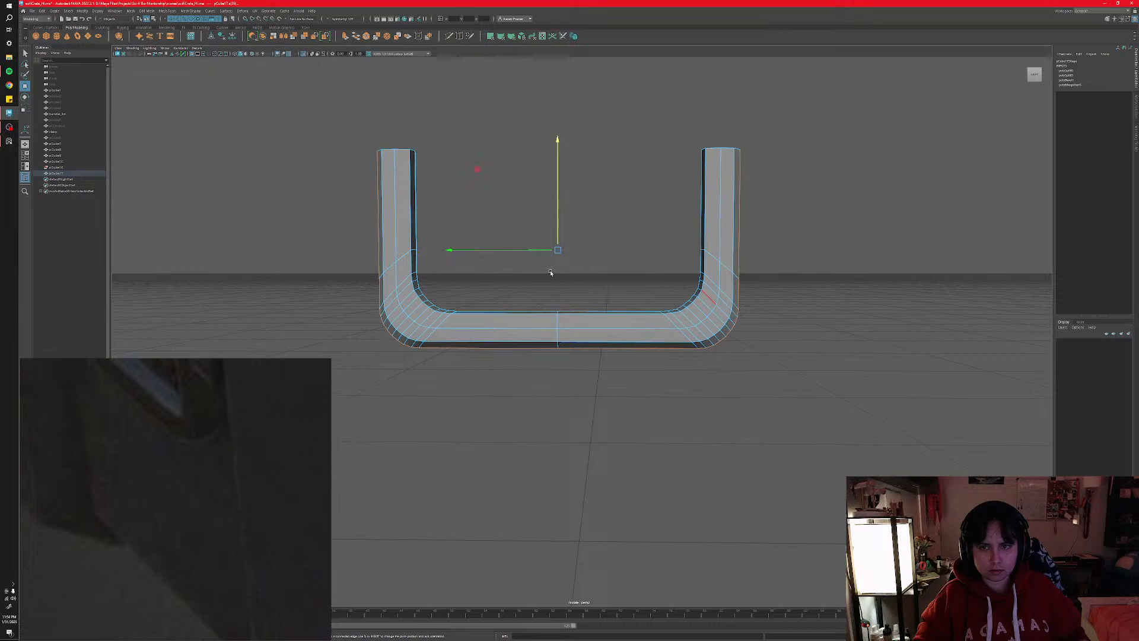
left_click_drag(551, 272, 553, 298, "alt")
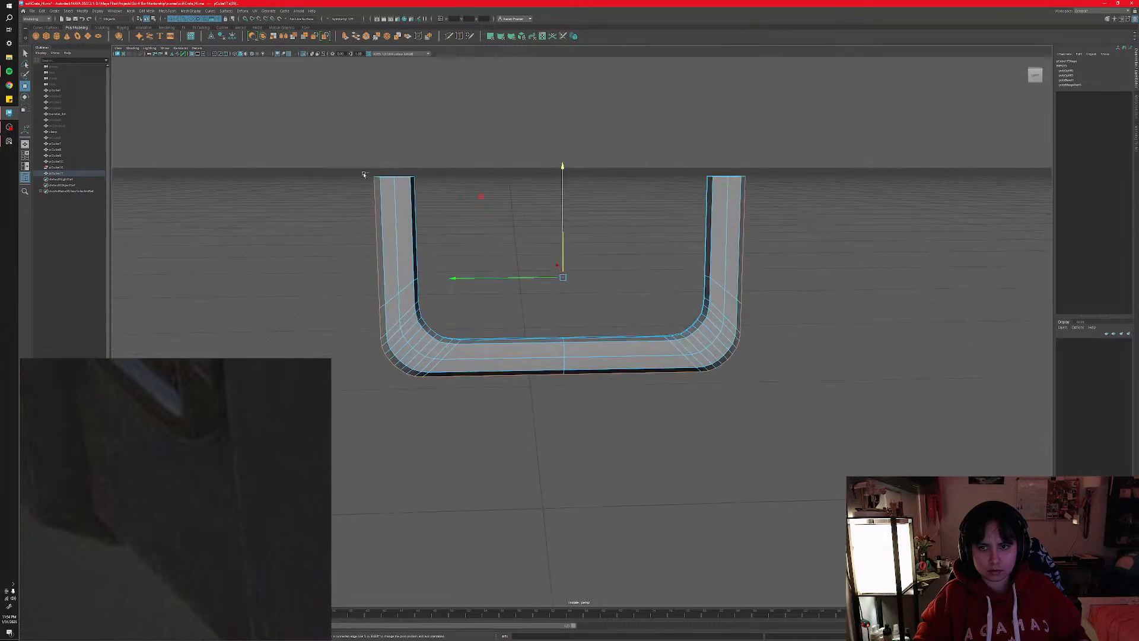
mouse_move(360, 165)
left_mouse_down("alt")
mouse_move(628, 269)
mouse_move(608, 292)
mouse_move(534, 295)
mouse_move(466, 279)
mouse_move(504, 279)
mouse_move(474, 281)
mouse_move(480, 269)
mouse_move(572, 277)
mouse_move(554, 283)
left_mouse_up("alt")
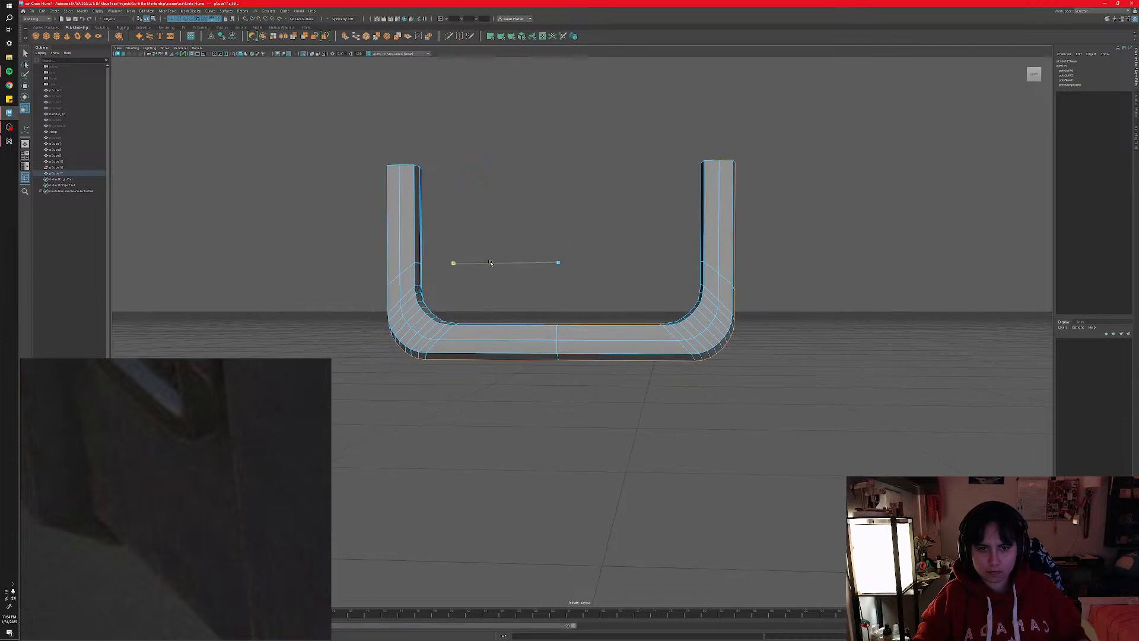
left_click_drag(570, 329, 504, 319, "alt")
- Deselect the upright edges and move the crossbar's outer lengthwise edges up slightly to flatten its underside
left_click_drag(348, 138, 775, 219, "ctrl")
left_click_drag(669, 296, 685, 291, "alt")
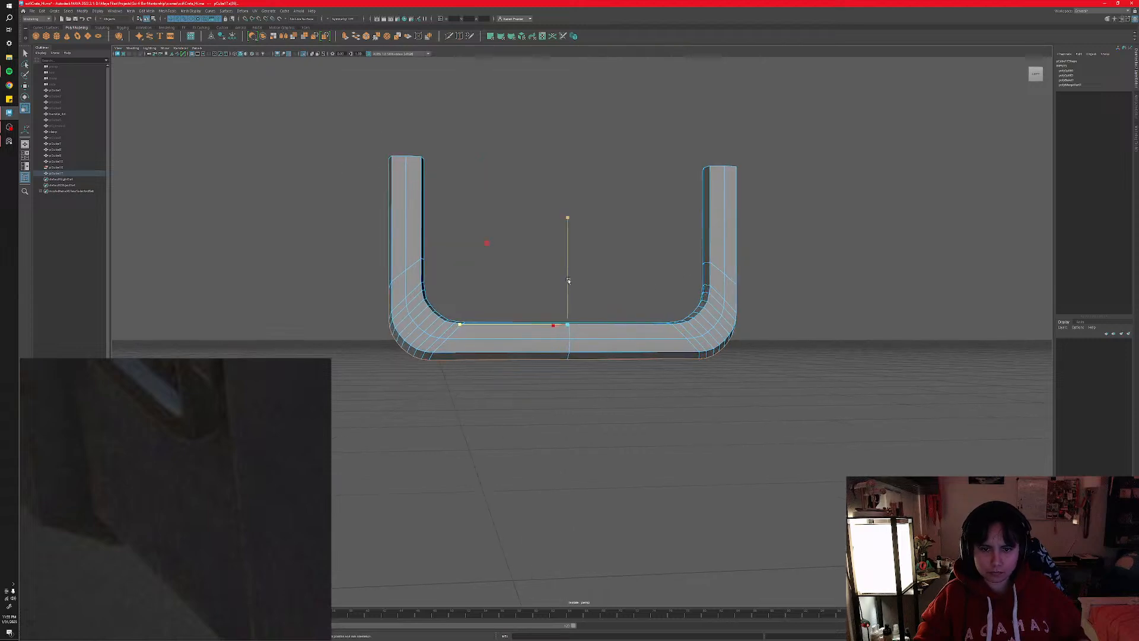
key("w")
left_click_drag(567, 279, 567, 278)
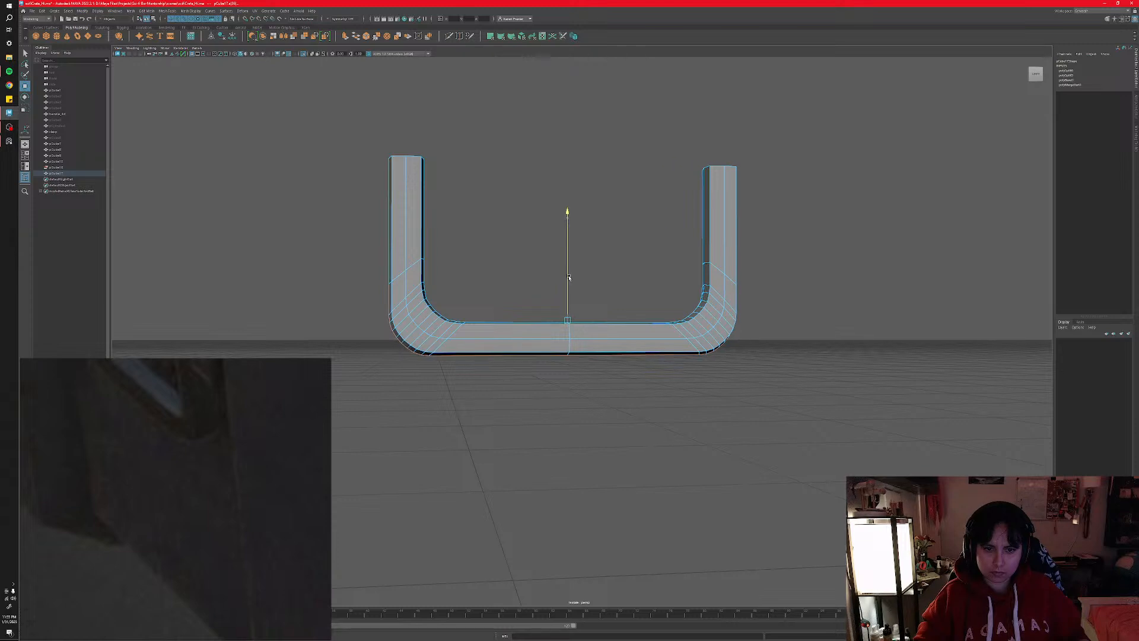
left_click_drag(569, 278, 653, 295, "alt")
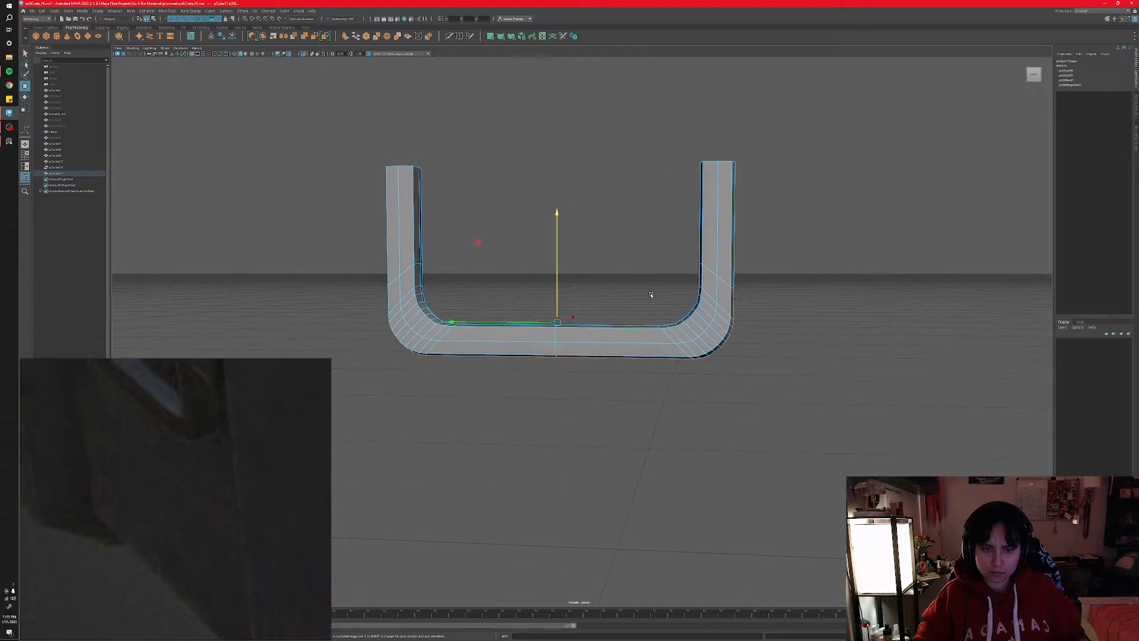
- Return to object selection and check the reshaped handle in wireframe and shaded display
right_click_drag(704, 300, 742, 302)
key("4")
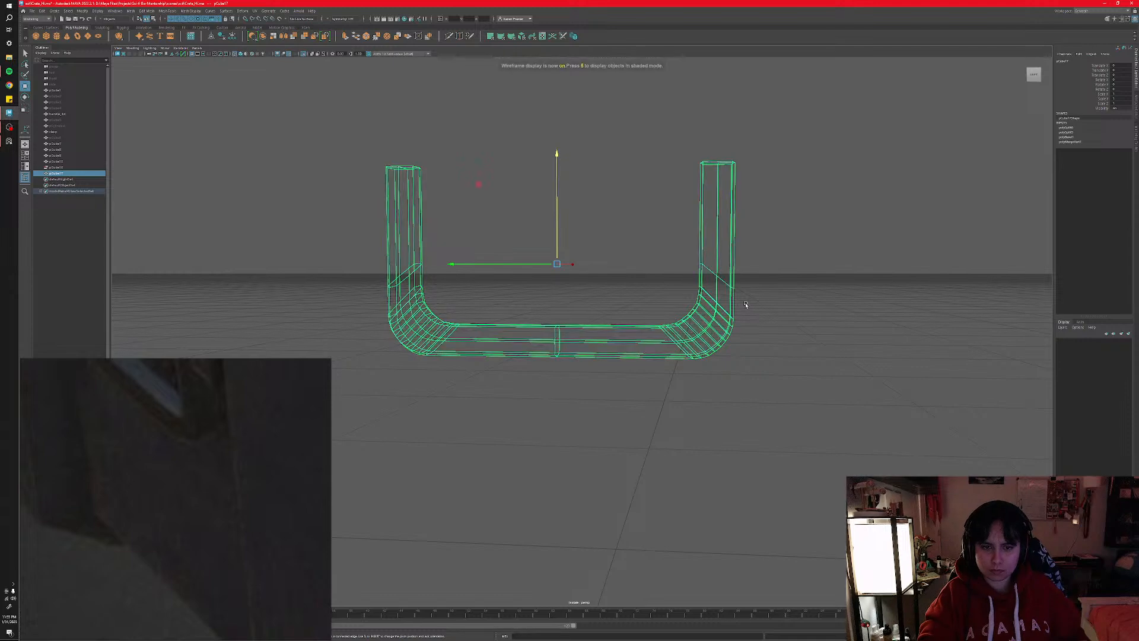
key("5")
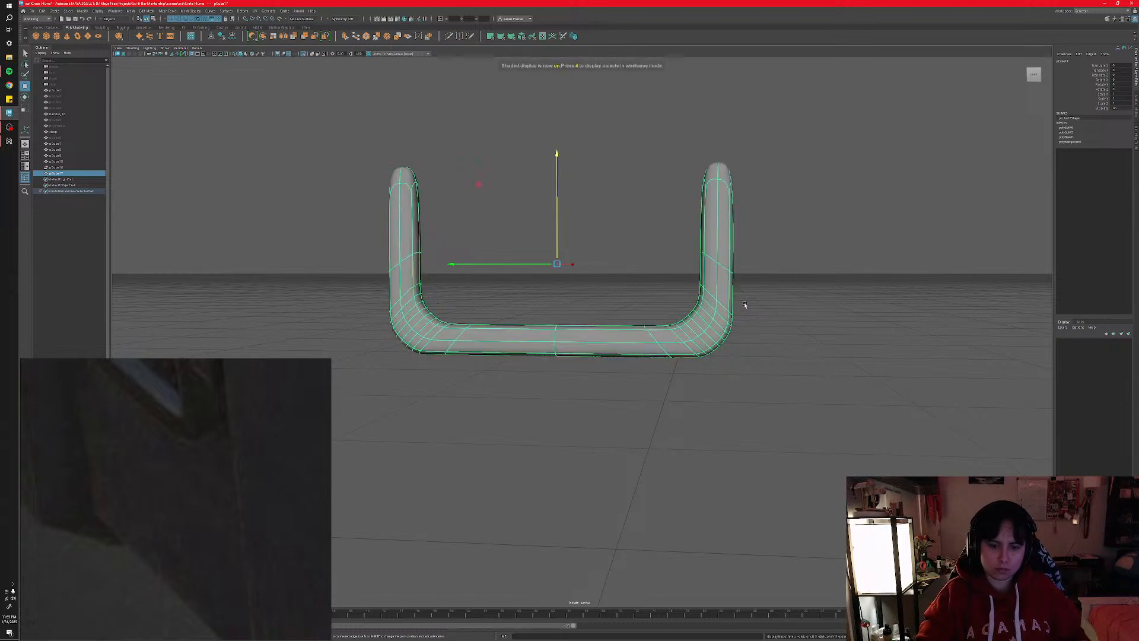
- Select the handle's lengthwise corner edge loops together with the outer edges of its end caps
left_click_drag(707, 309, 586, 343, "alt")
right_click_drag(616, 280, 628, 284, "shift")
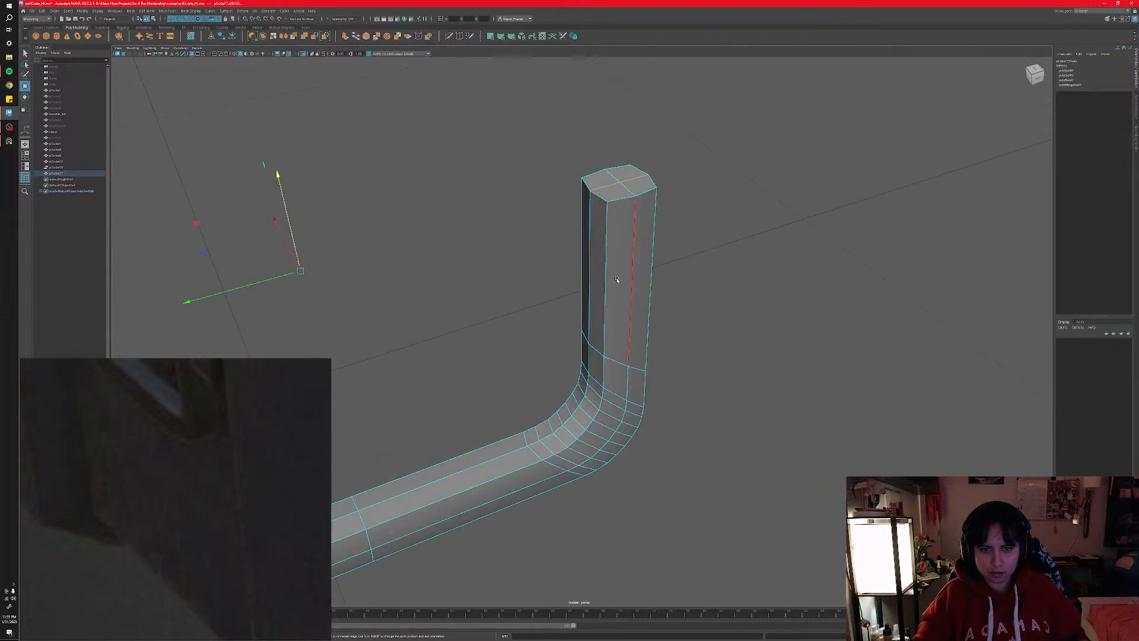
left_click_drag(628, 285, 624, 243, "alt")
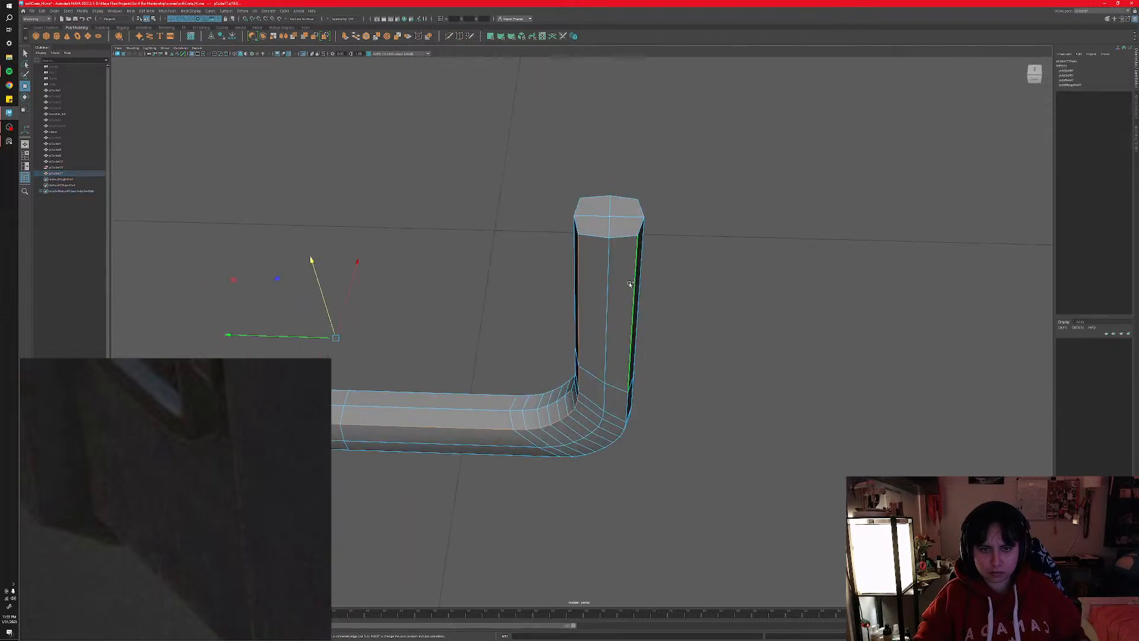
left_click(641, 208, "shift")
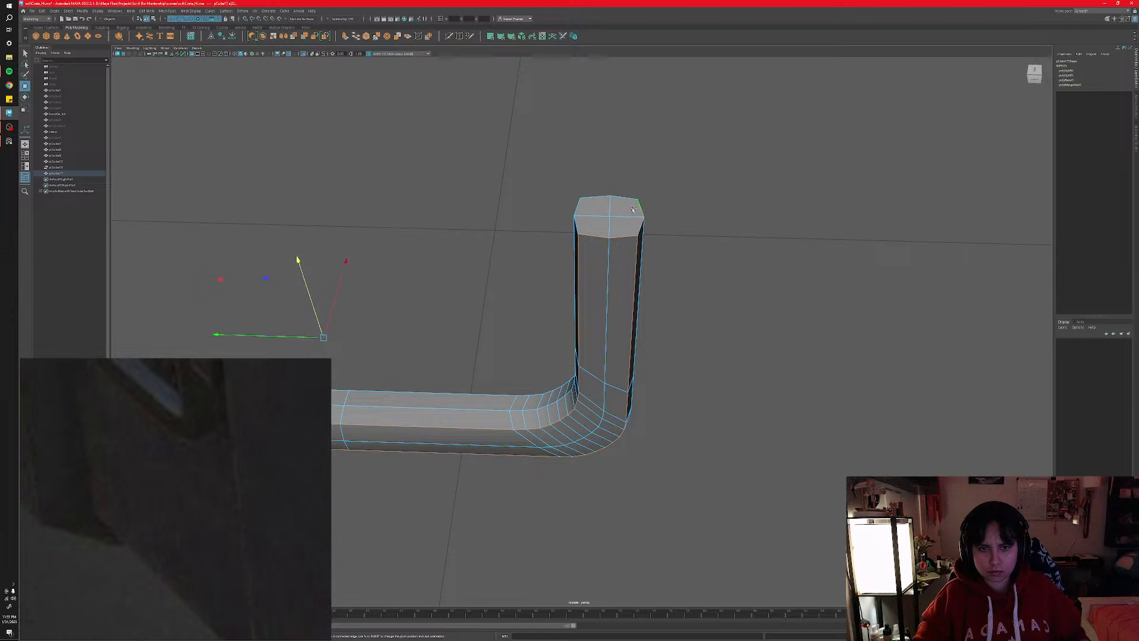
left_click(625, 198, "shift")
left_click(599, 197, "shift")
left_click(578, 206, "shift")
left_click_drag(557, 249, 587, 249, "alt")
double_click(596, 241, "shift")
- Bevel the selected lengthwise and end-cap edges with a small fraction, then return to object selection and deselect the handle
left_click_drag(601, 331, 618, 299, "alt")
right_click(618, 297, "shift")
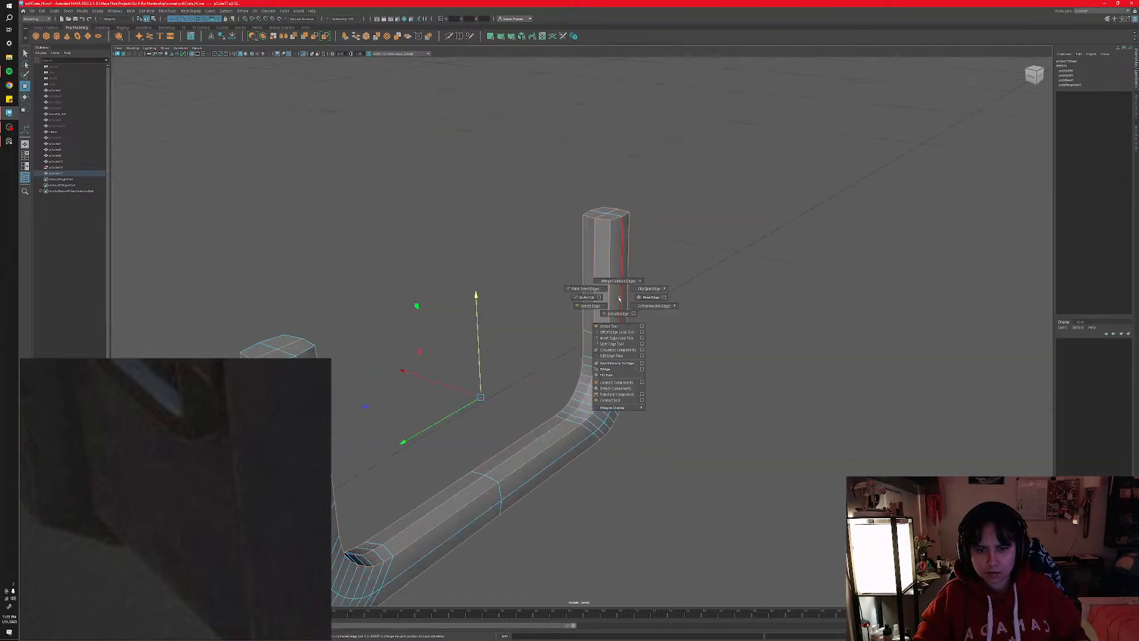
left_click(651, 296)
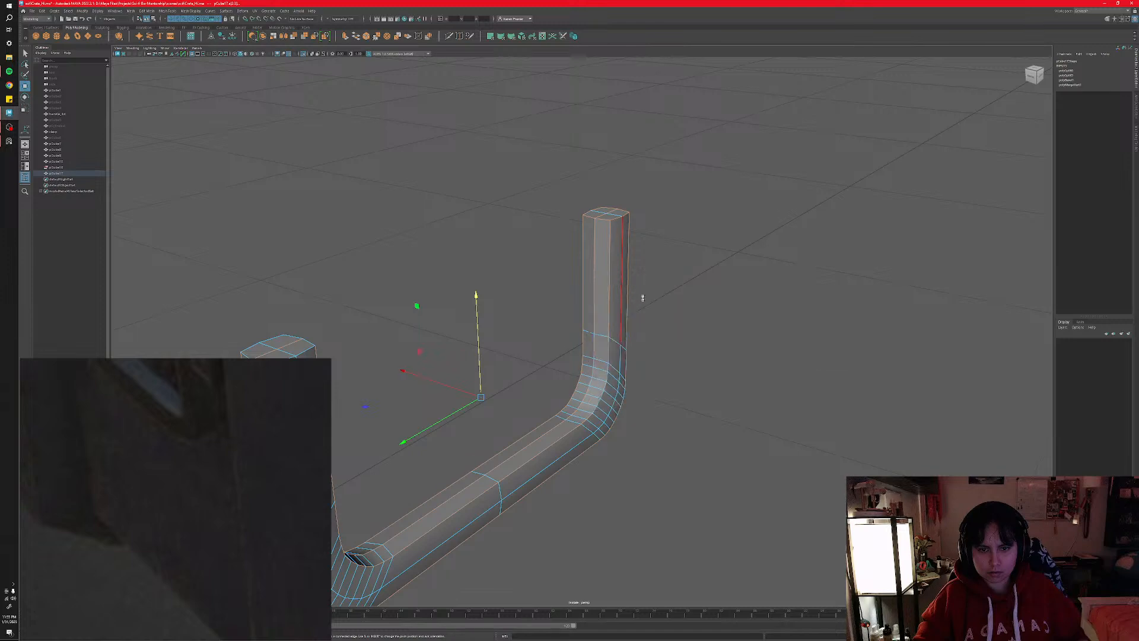
left_click_drag(663, 297, 647, 309, "alt")
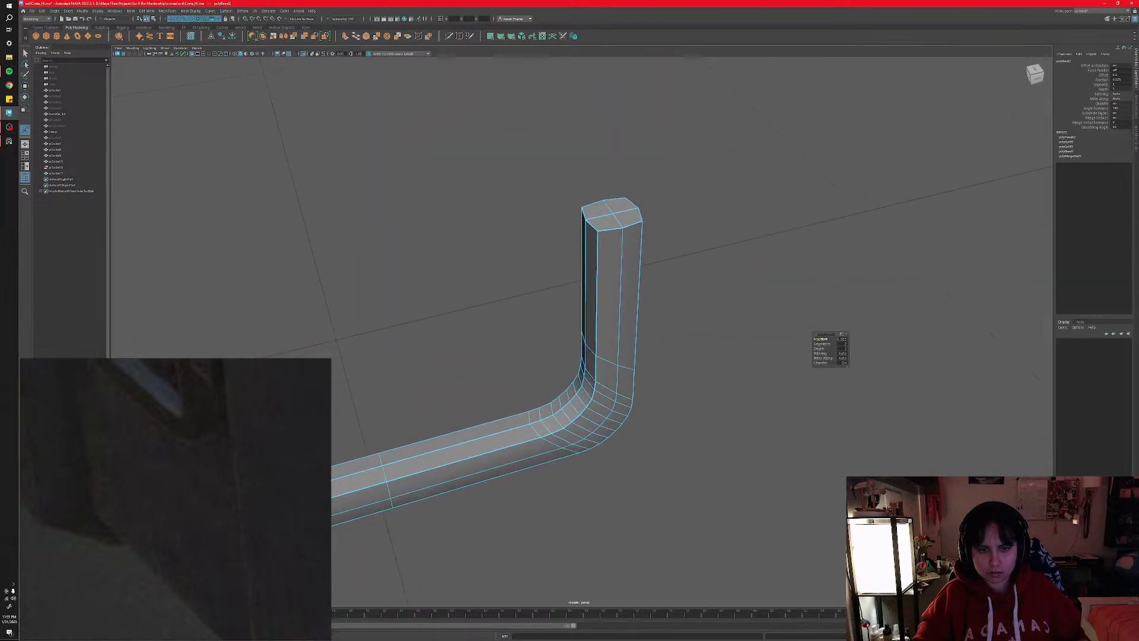
left_click_drag(822, 339, 833, 338)
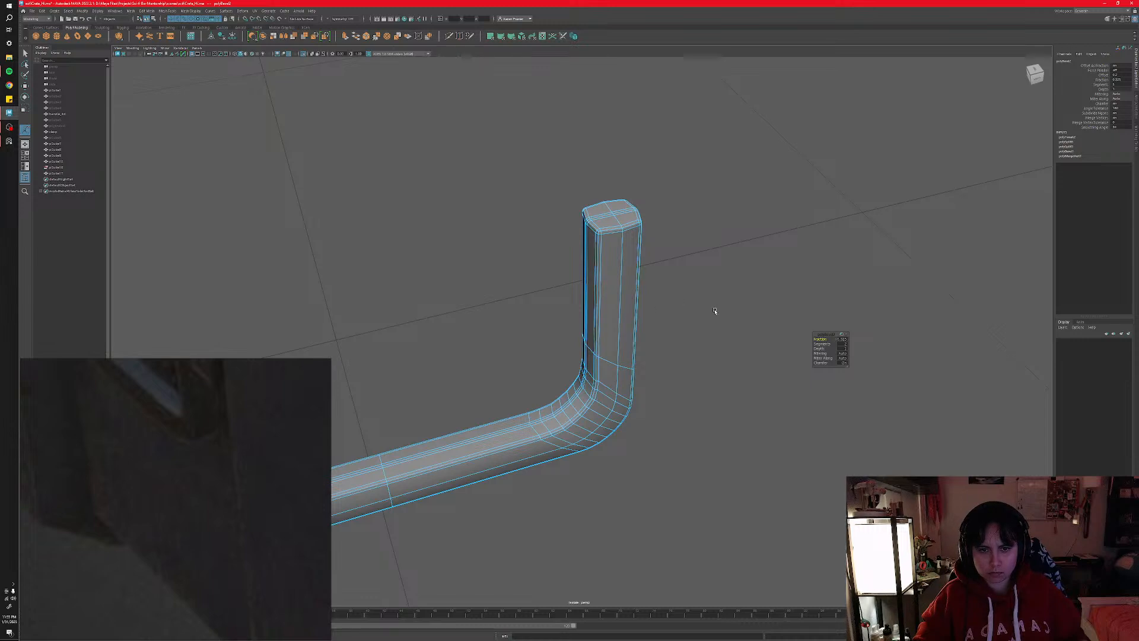
right_click_drag(715, 311, 750, 294)
left_click(755, 285)
left_click_drag(755, 285, 644, 332, "alt")
scroll(662, 335, "down", 3)
left_click(598, 362)
left_click(678, 376)
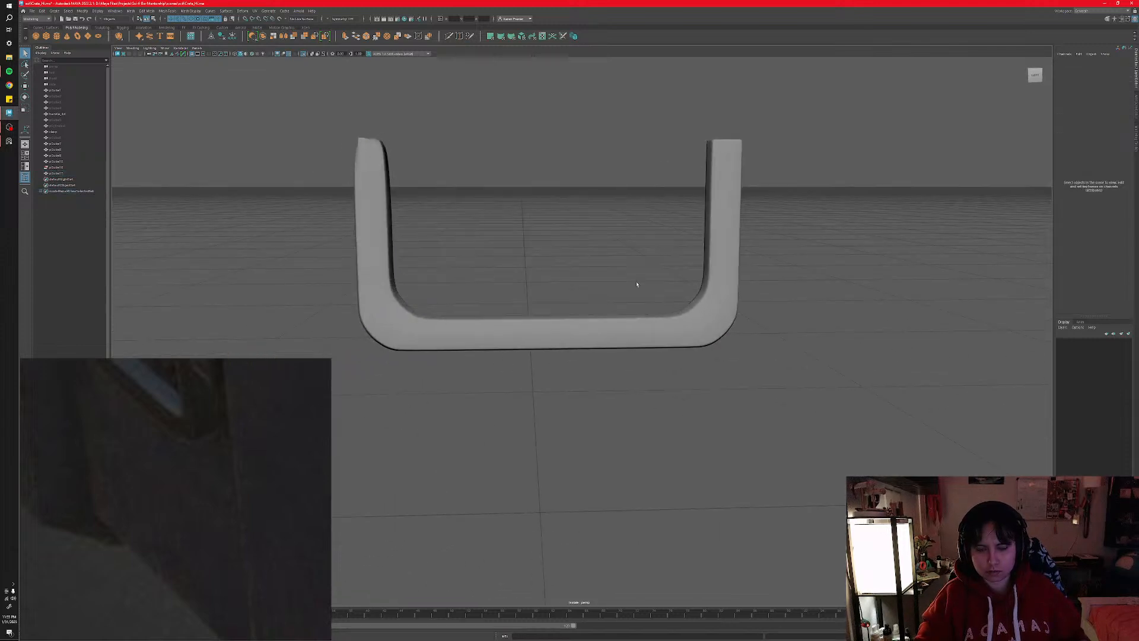
- Examine the beveled handle's smoothed shape and edge flow from several angles against the reference photo
left_click_drag(637, 284, 666, 331, "alt")
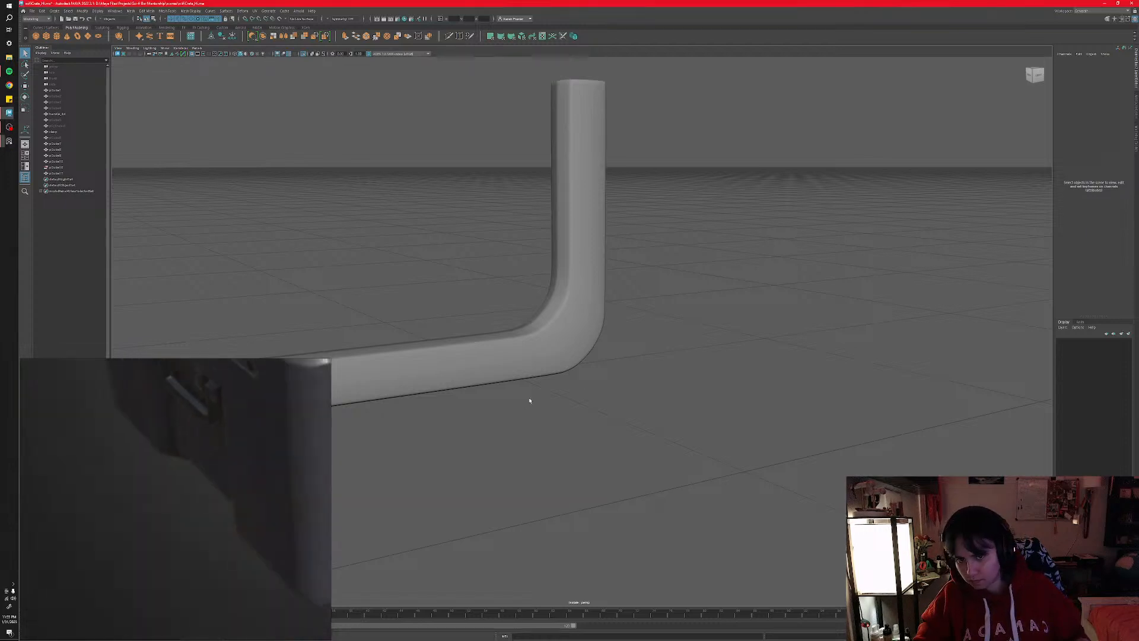
left_click_drag(529, 401, 563, 353, "alt")
left_click(563, 353)
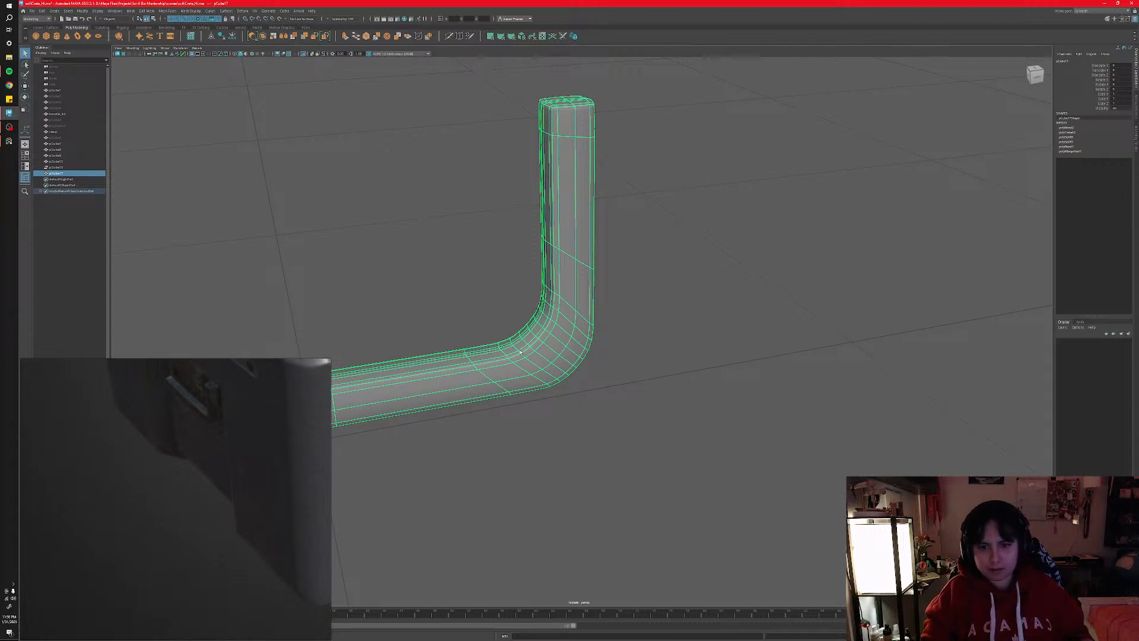
left_click_drag(542, 324, 511, 342, "alt")
scroll(517, 340, "down", 10)
scroll(518, 340, "up", 5)
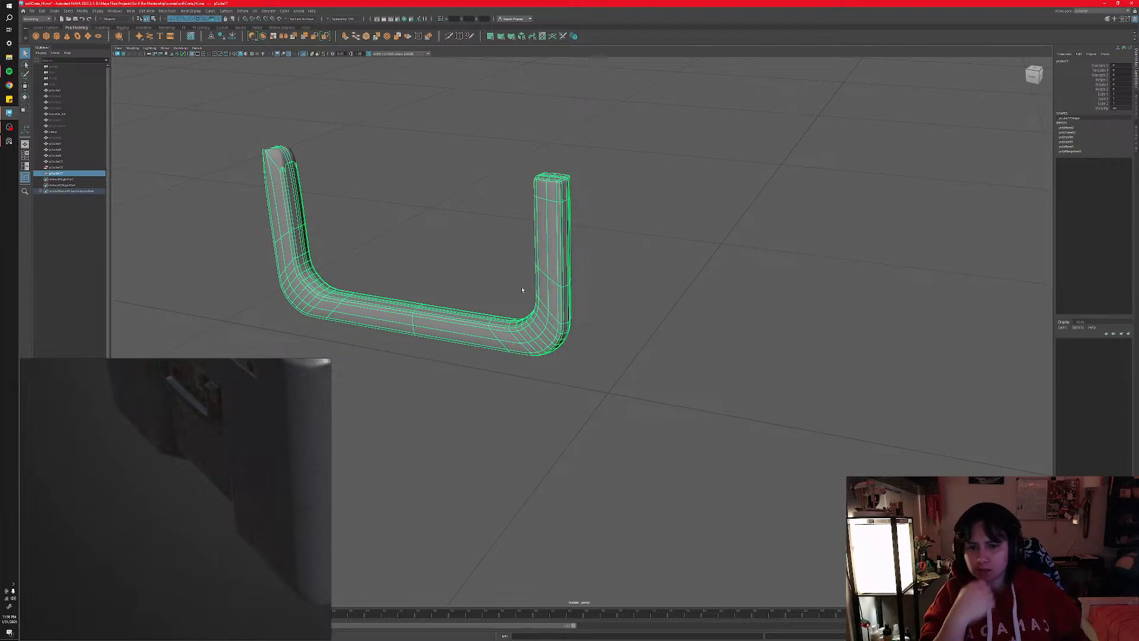
- Undo the bevel on the handle's lengthwise and end-cap edges
left_click_drag(522, 290, 528, 317, "alt")
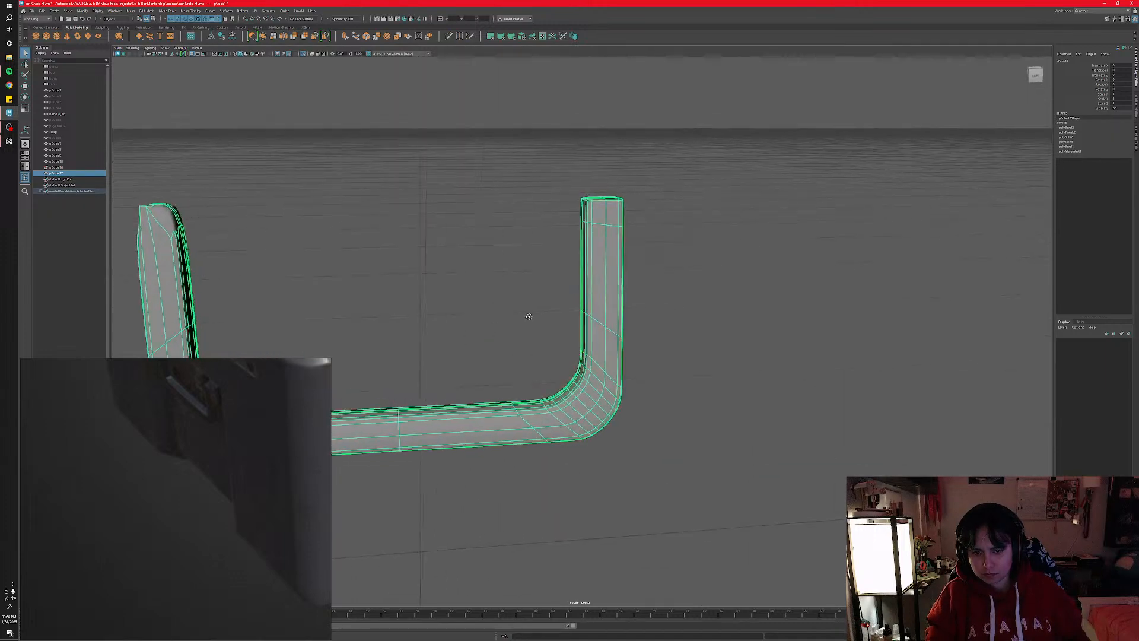
key("ctrl+z")
key("ctrl+z")
key("ctrl+z")
key("ctrl+z")
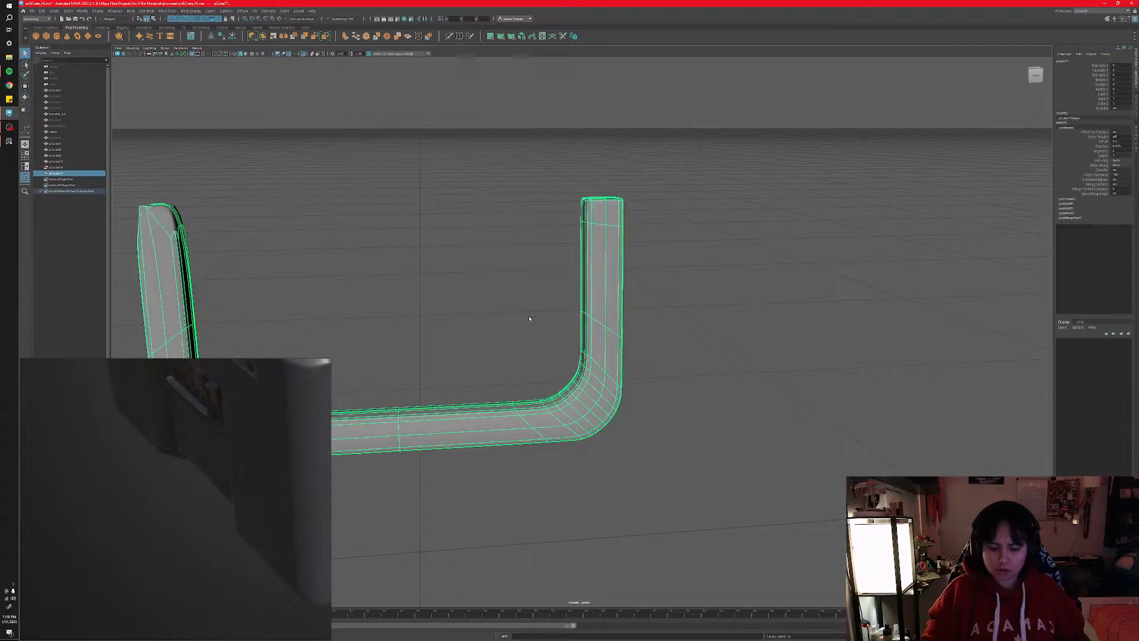
key("ctrl+z")
key("ctrl+z")
key("ctrl+z")
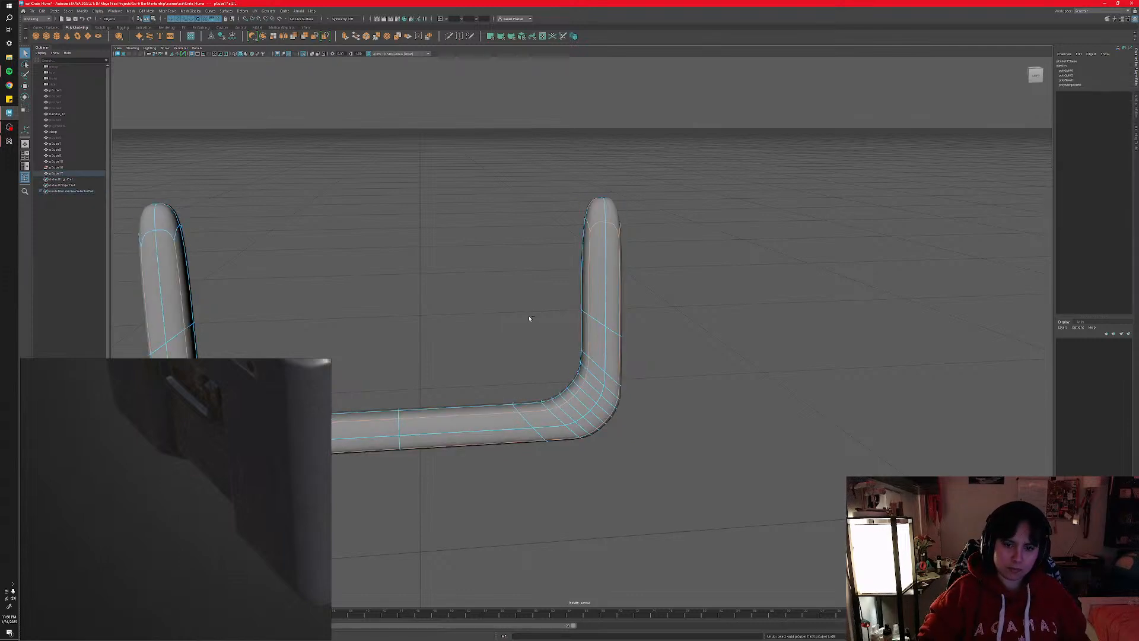
- Undo the smoothing preview and the reshaping that narrowed and flattened the handle's sides
key("ctrl+z")
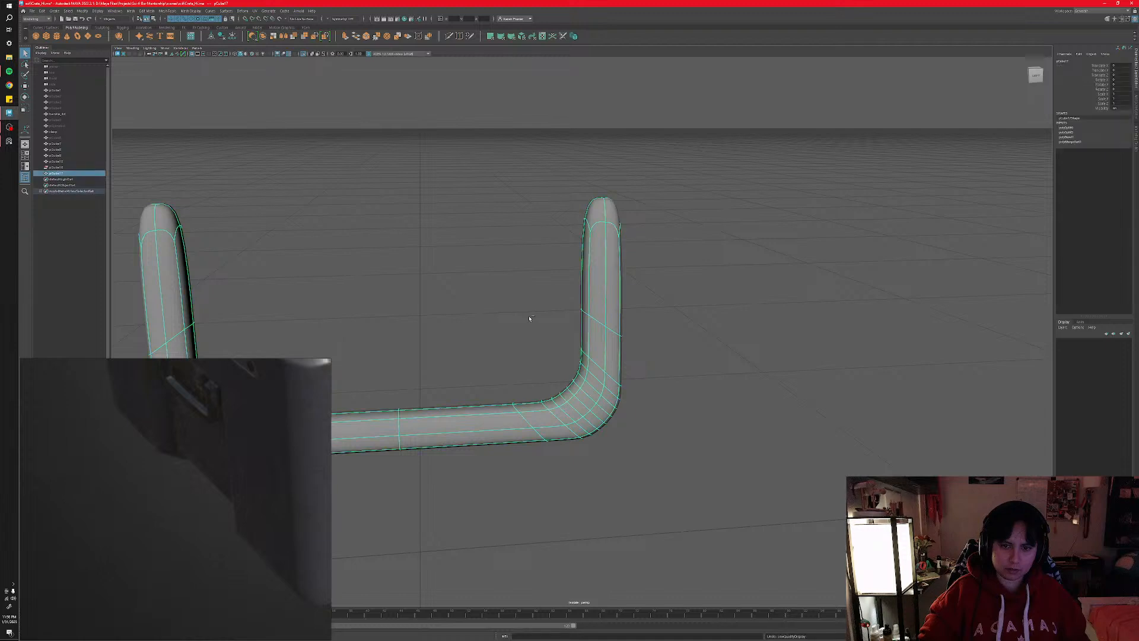
key("ctrl+z")
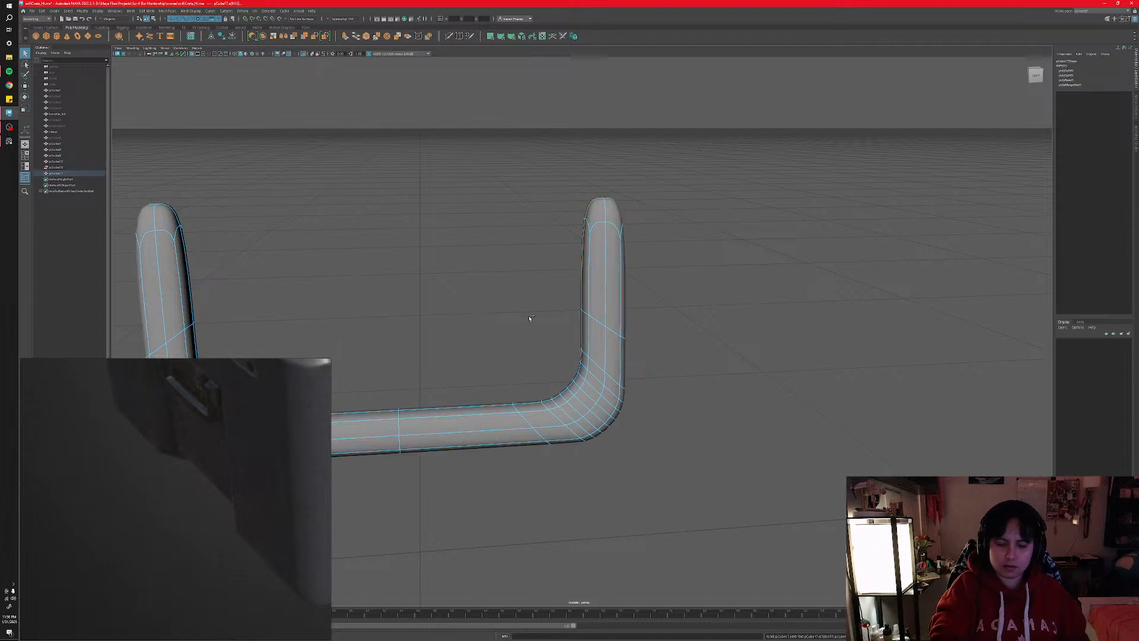
key("ctrl+z")
key("ctrl+z")
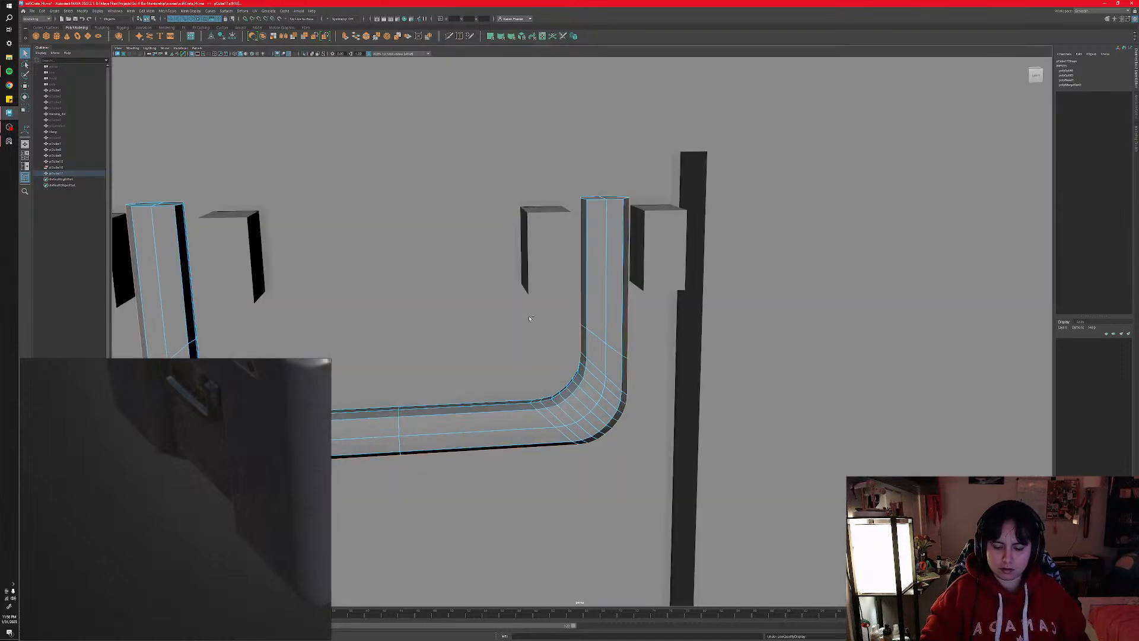
key("ctrl+z")
key("ctrl+z")
key("ctrl+z")
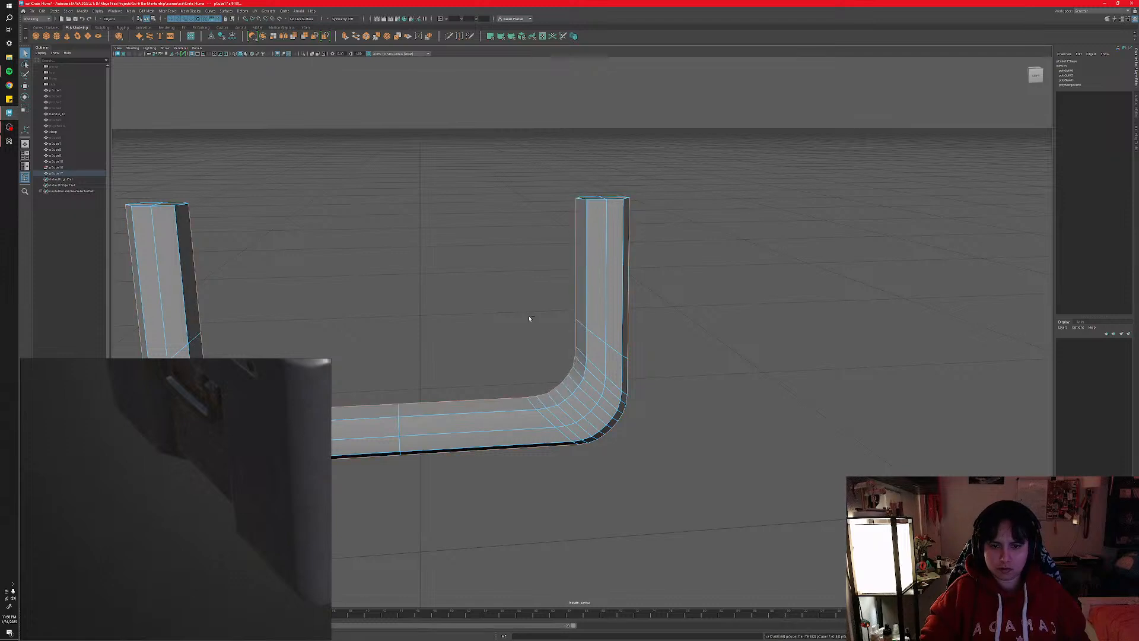
- Undo the handle's isolation and the preceding edge and bend-face selections
key("ctrl+z")
key("ctrl+z")
key("ctrl+z")
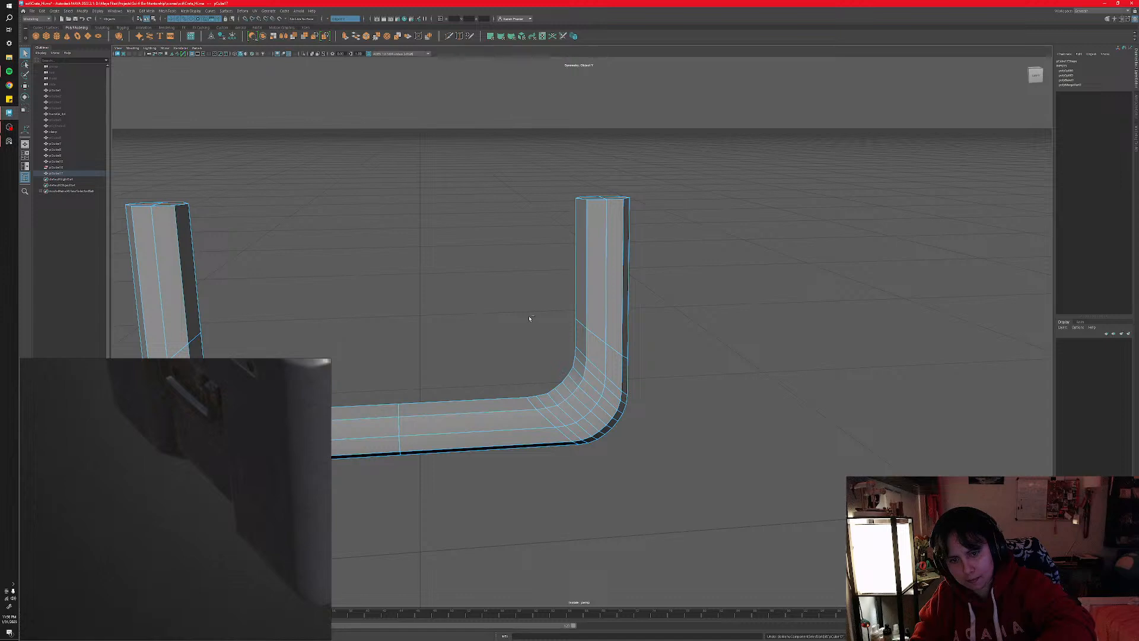
key("ctrl+z")
key("ctrl+z")
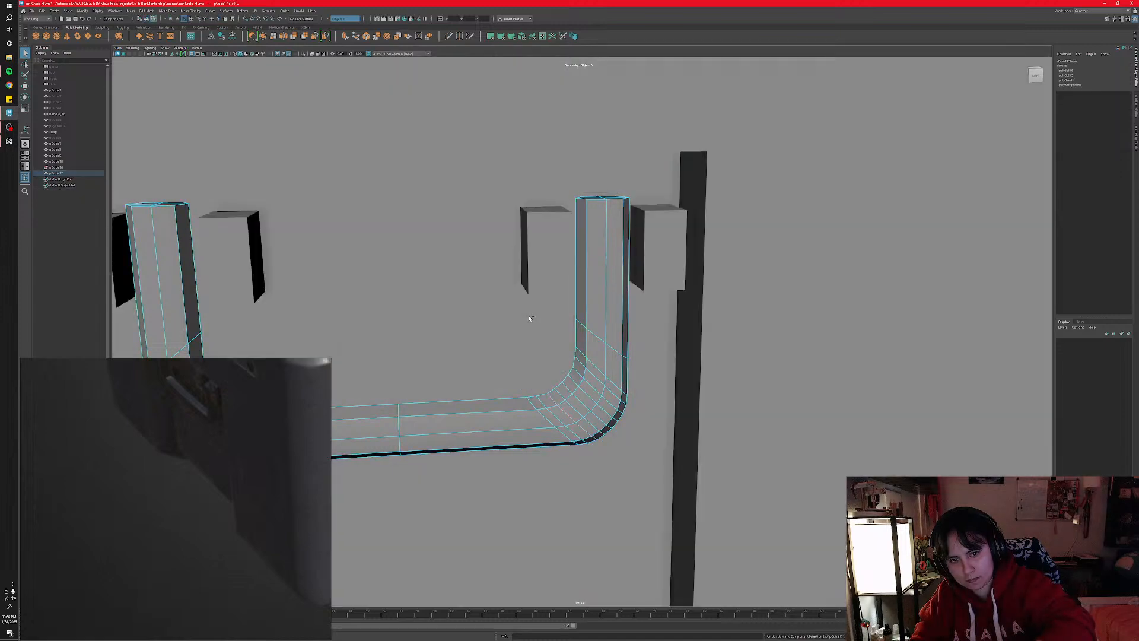
key("ctrl+z")
key("ctrl+z")
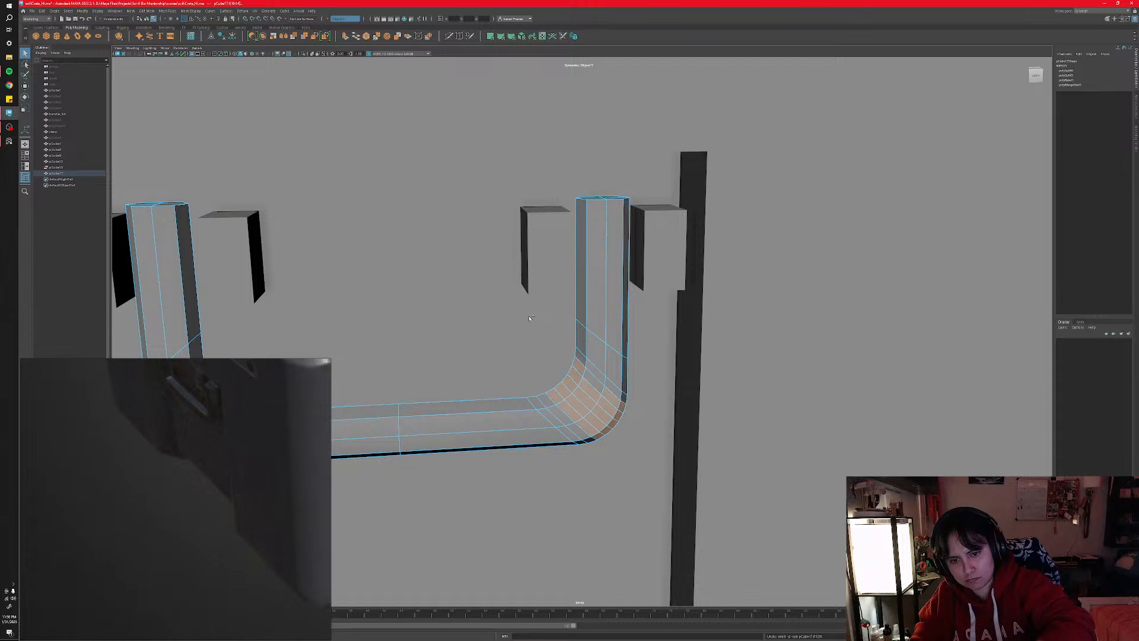
key("ctrl+z")
key("ctrl+z")
key("ctrl+z")
key("ctrl+z")
key("ctrl+z")
key("ctrl+z")
key("ctrl+z")
key("ctrl+z")
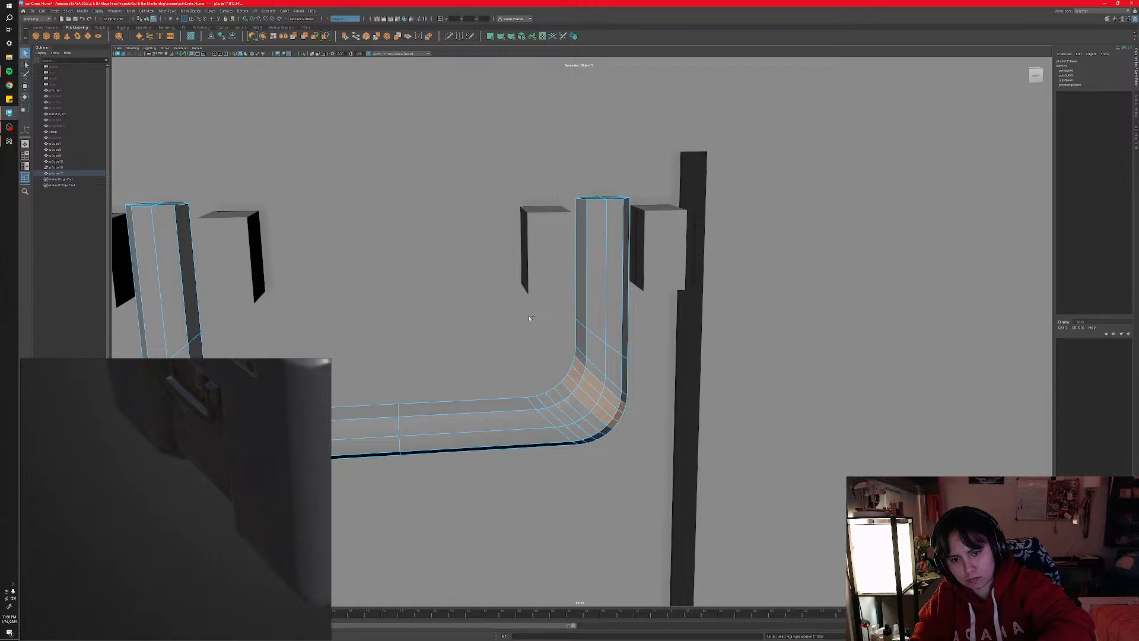
- Undo the edge loops inserted beside the bends and the last segment change on the bend bevel
key("ctrl+z")
key("ctrl+z")
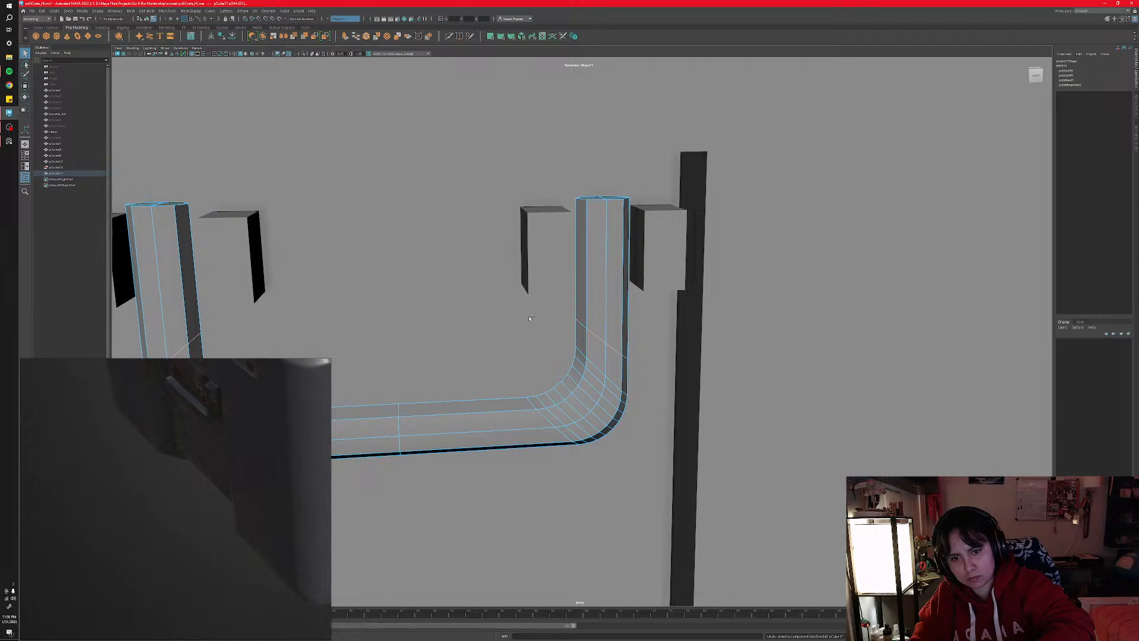
key("ctrl+z")
key("ctrl+z")
key("ctrl+z")
key("ctrl+z")
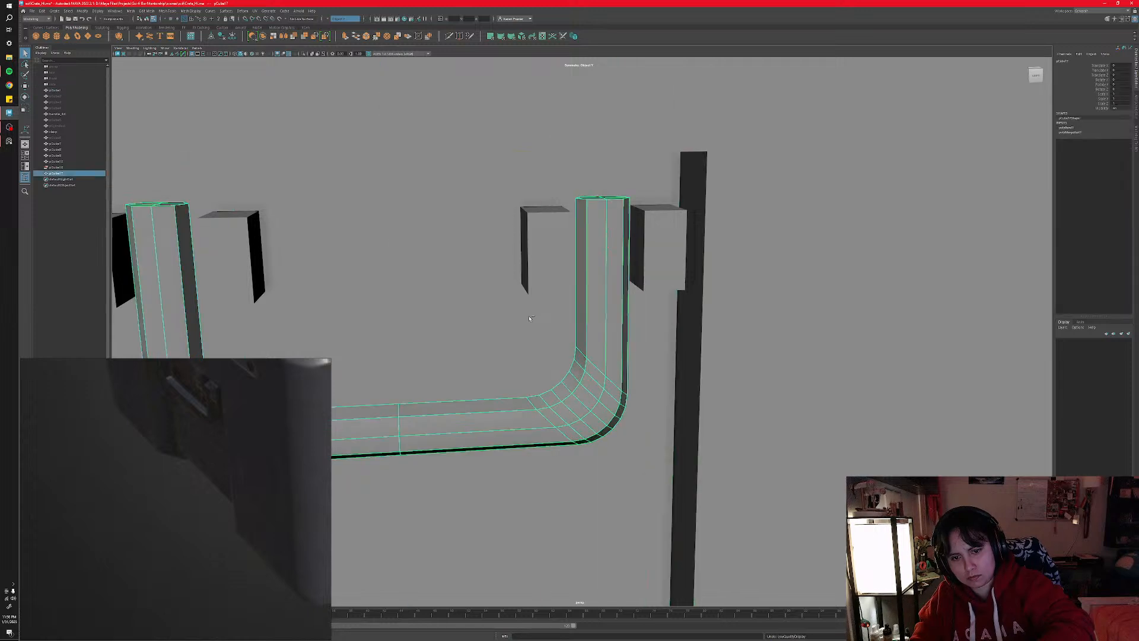
key("ctrl+z")
key("ctrl+z")
key("ctrl+z")
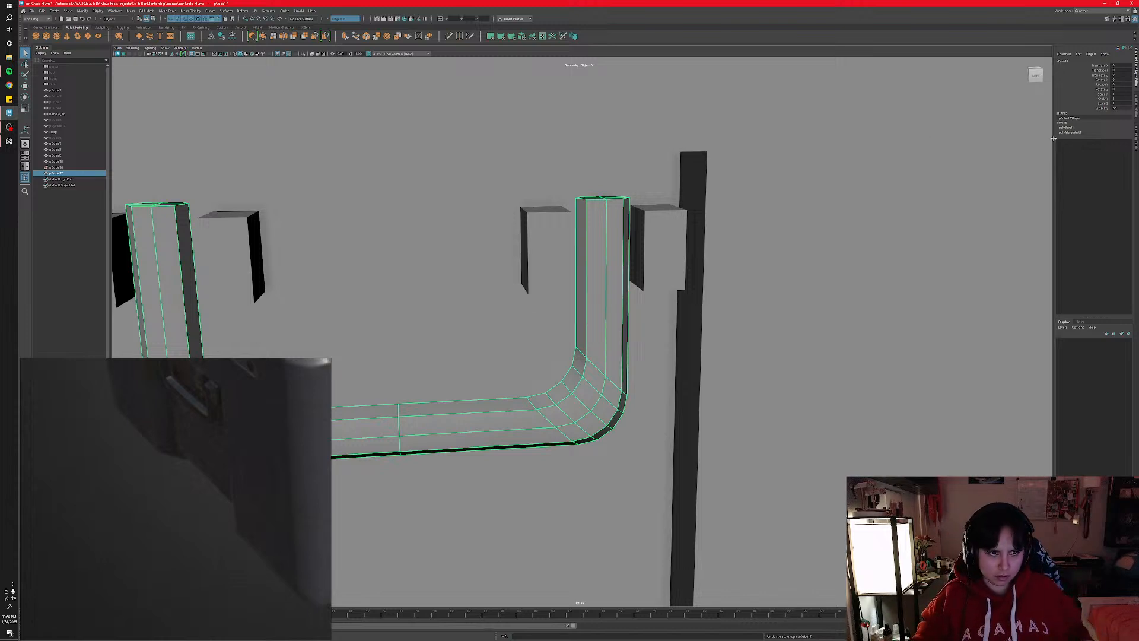
- Set the handle's corner bevel to a fraction of 0.1 and 6 segments
left_click(1077, 128)
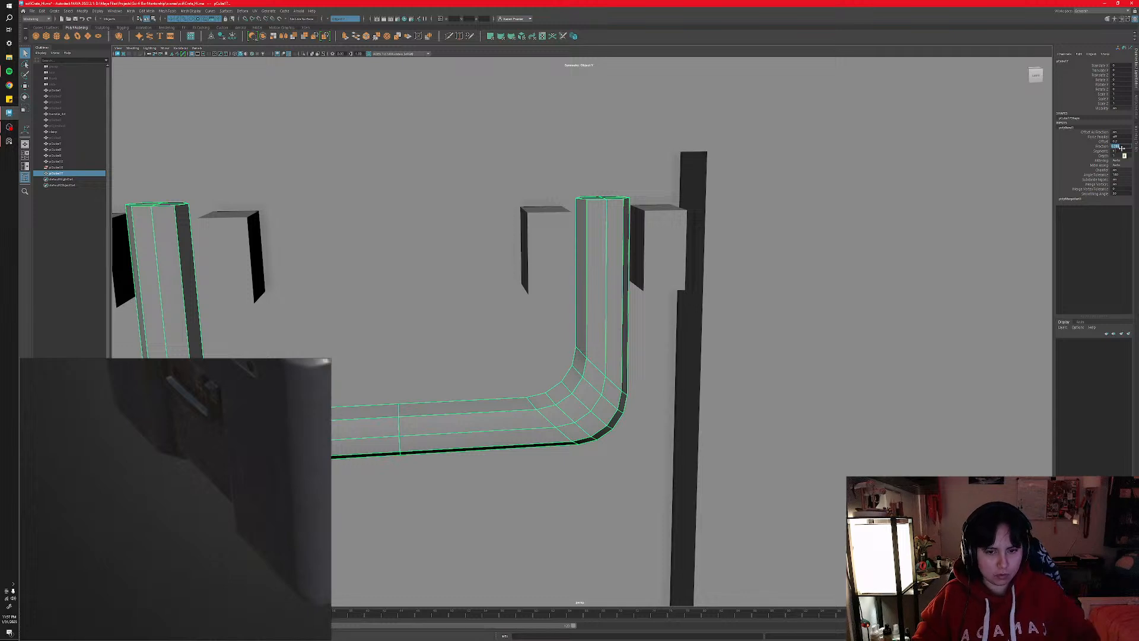
type("1")
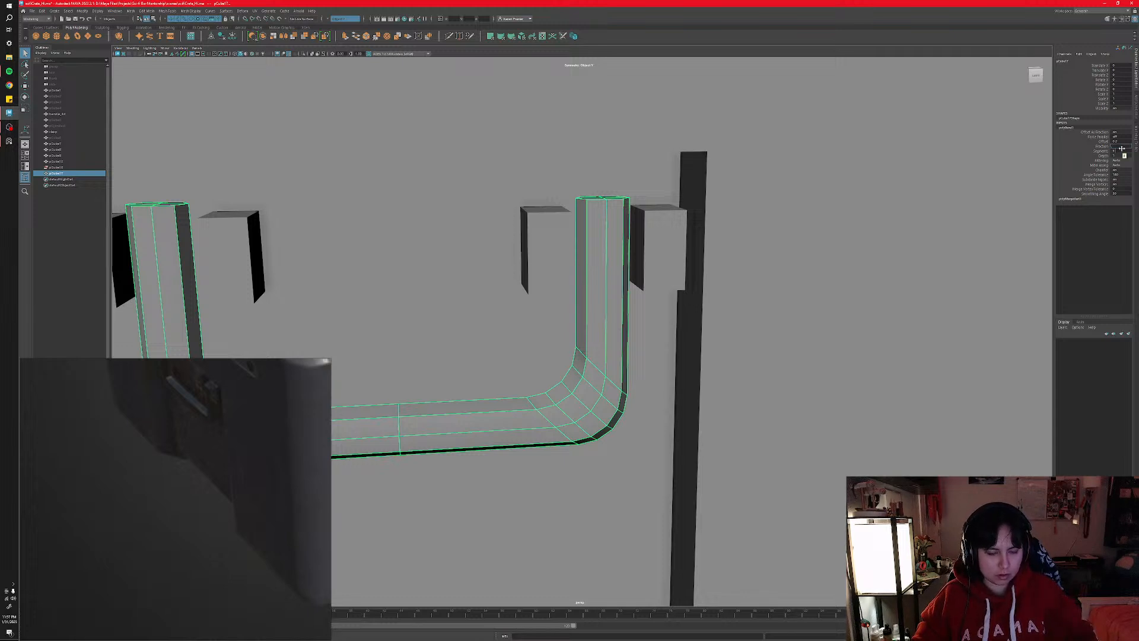
key("Return")
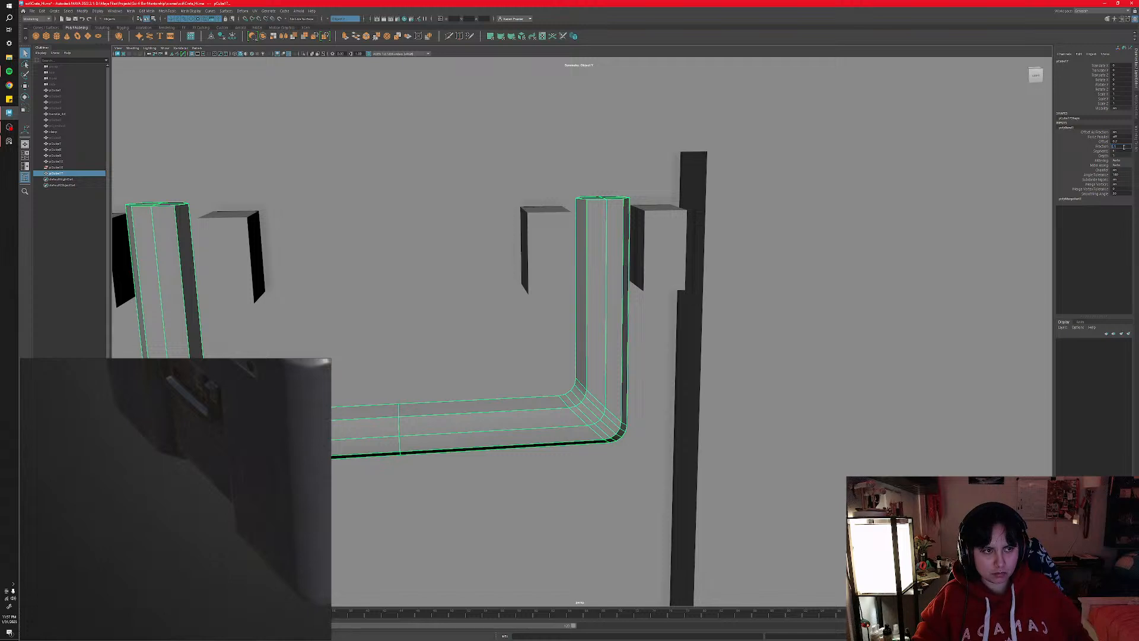
type("6")
key("Return")
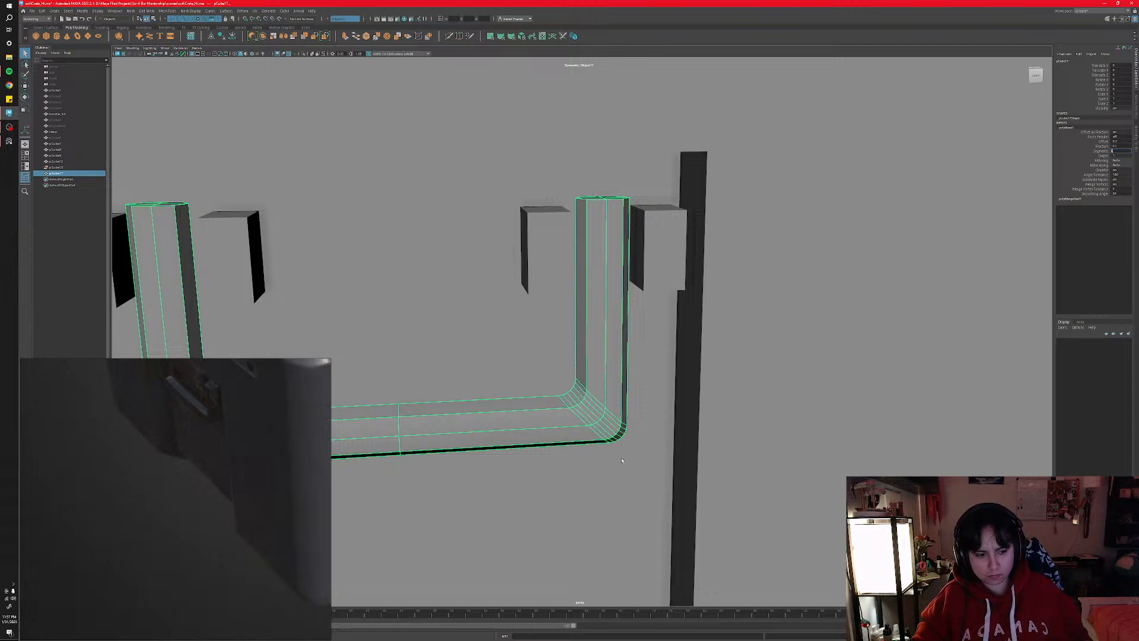
- Select an edge loop running across the handle's tightened bend and activate the Move tool
scroll(621, 460, "up", 10)
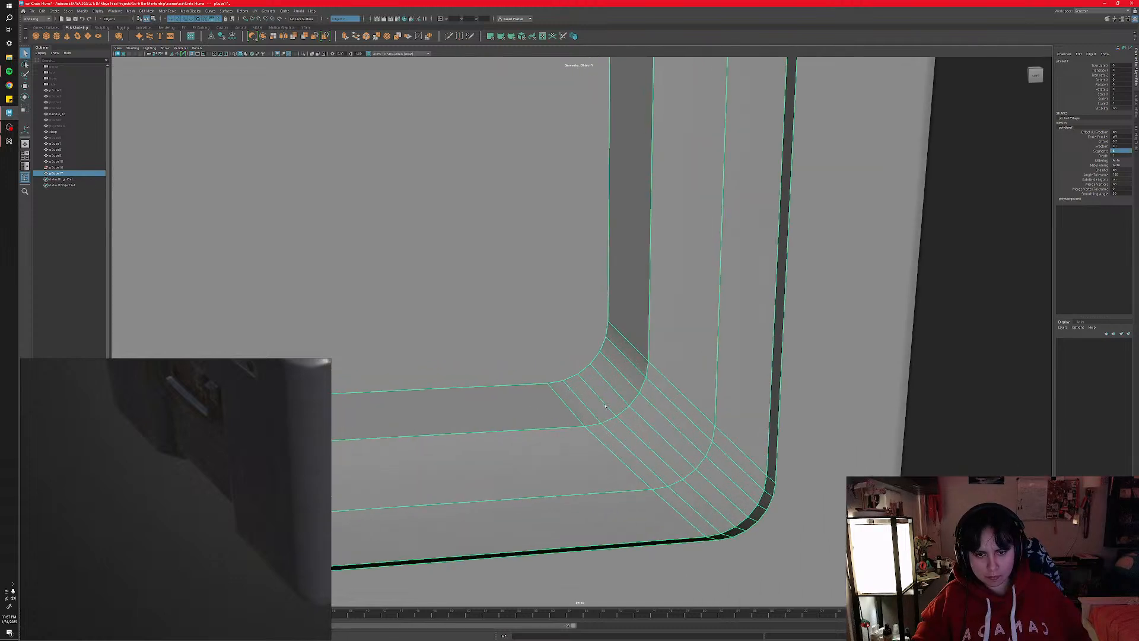
middle_click_drag(604, 406, 604, 369, "alt")
mouse_move(612, 352)
right_mouse_down()
mouse_move(585, 351)
mouse_move(611, 336)
right_mouse_up()
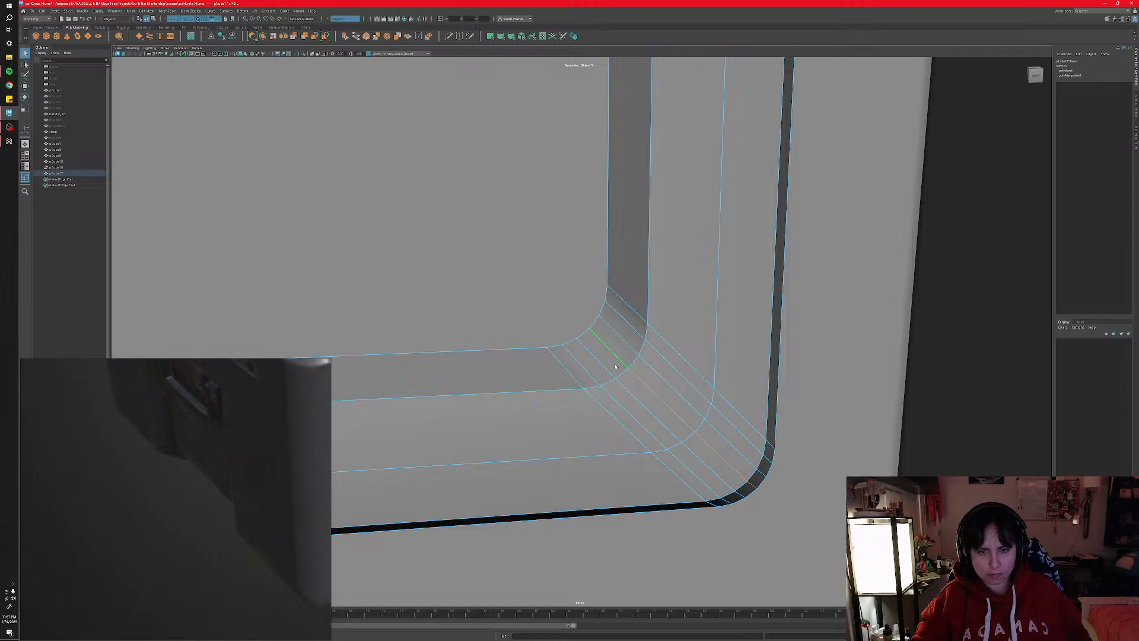
left_click_drag(611, 350, 652, 380, "alt")
key("w")
left_click(656, 422, "shift")
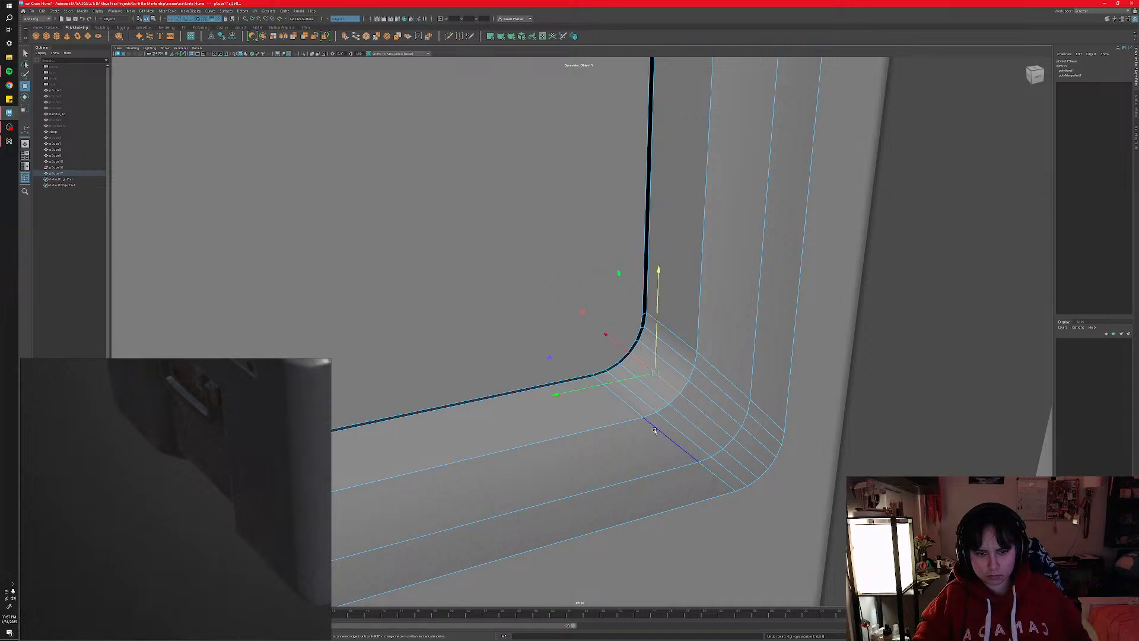
- Try to move a vertex on the bend's inner curve diagonally, and undo the move
left_click_drag(661, 433, 659, 443, "alt")
right_click_drag(660, 442, 631, 441)
left_click(634, 363)
left_click_drag(635, 363, 507, 229, "alt")
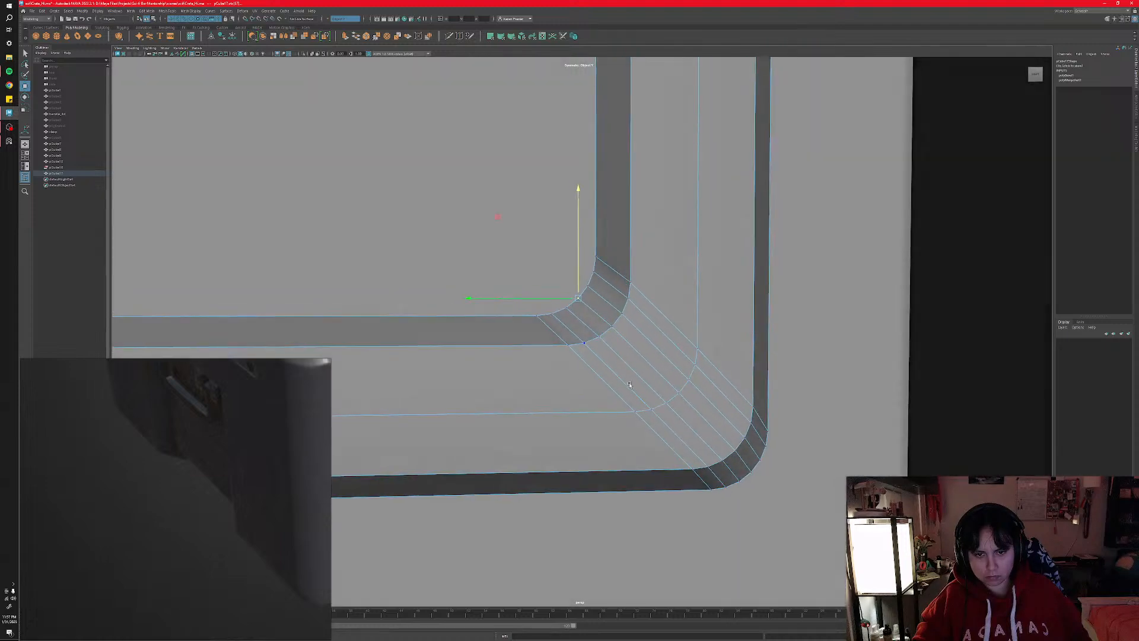
middle_click_drag(498, 214, 510, 235)
key("ctrl+z")
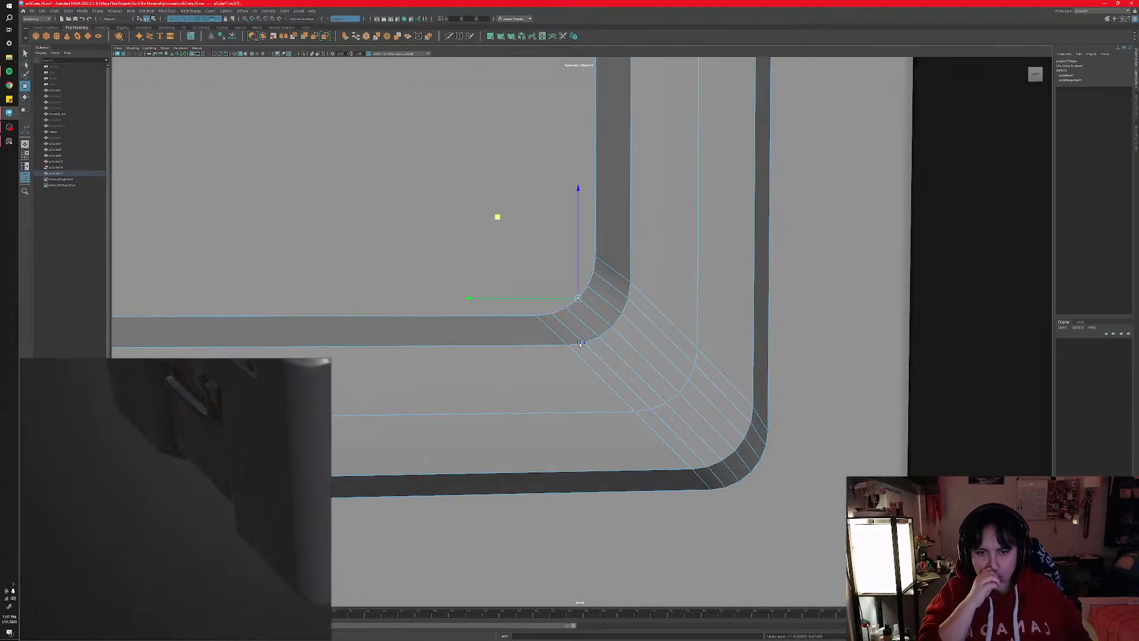
- Try to scale an edge loop across the bend, and undo the scaling and preceding selections
right_click_drag(635, 329, 636, 312)
left_click(613, 347)
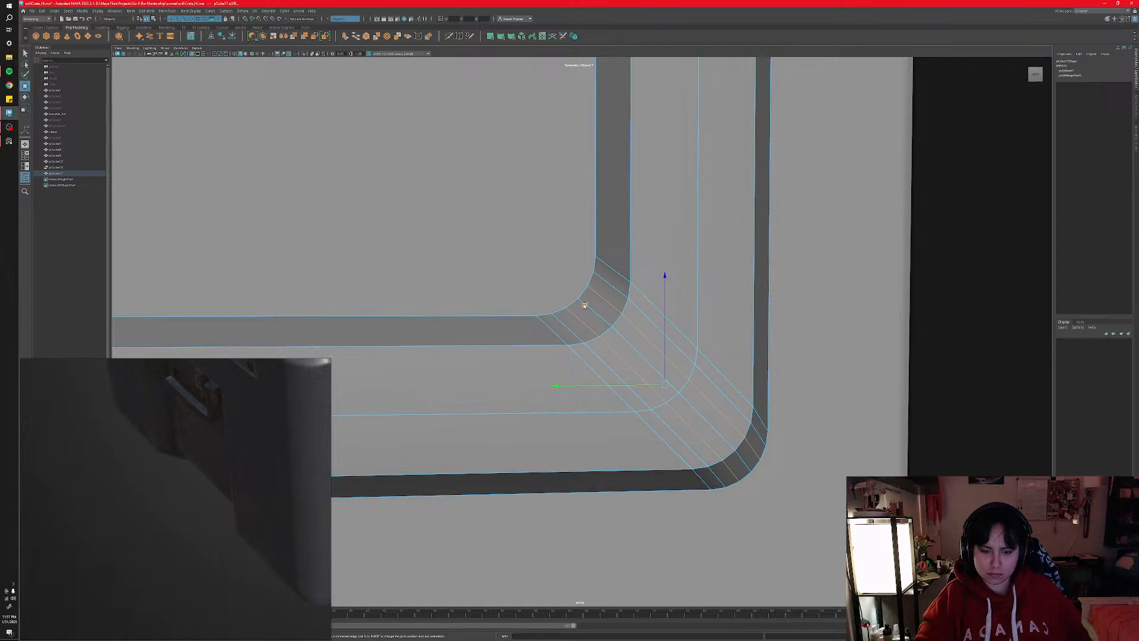
key("r")
left_click_drag(585, 304, 603, 323)
key("ctrl+z")
key("ctrl+z")
key("ctrl+z")
key("ctrl+z")
key("ctrl+z")
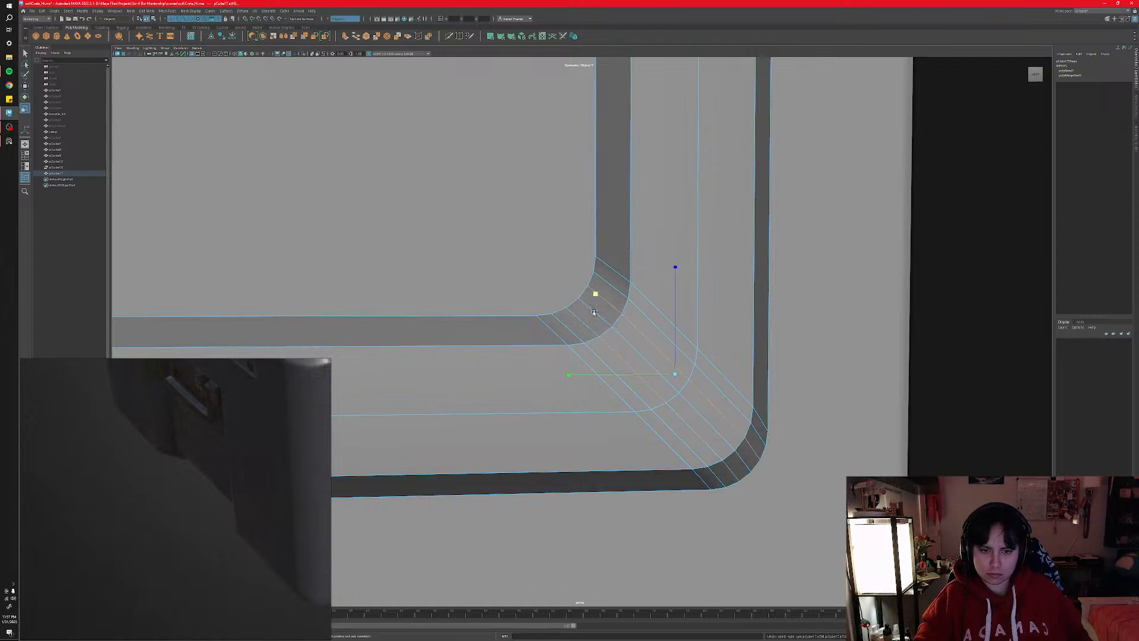
- Undo the bevel adjustments and the corner bevel itself, returning the handle to square corners
key("ctrl+z")
key("ctrl+z")
key("ctrl+z")
key("ctrl+z")
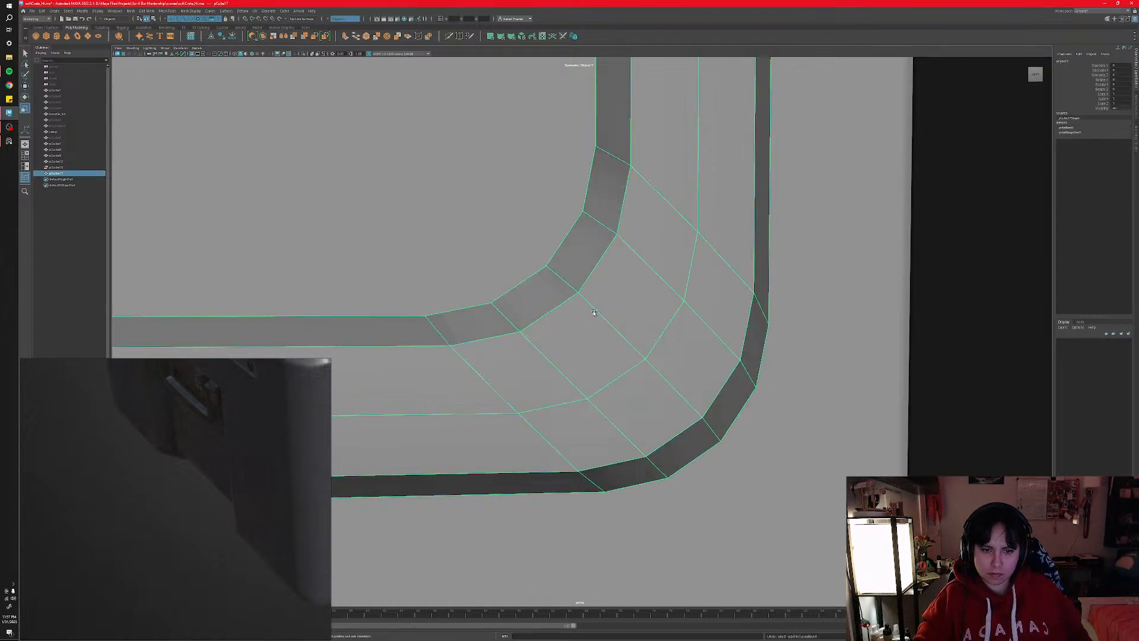
scroll(593, 313, "down", 10)
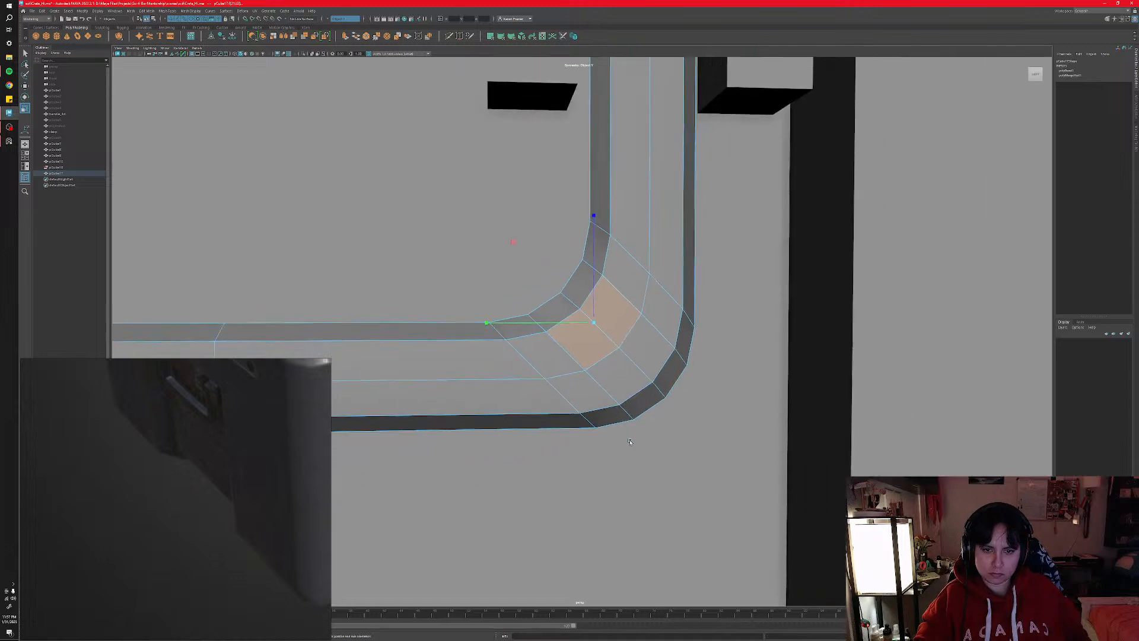
key("ctrl+z")
key("ctrl+z")
key("ctrl+z")
key("ctrl+z")
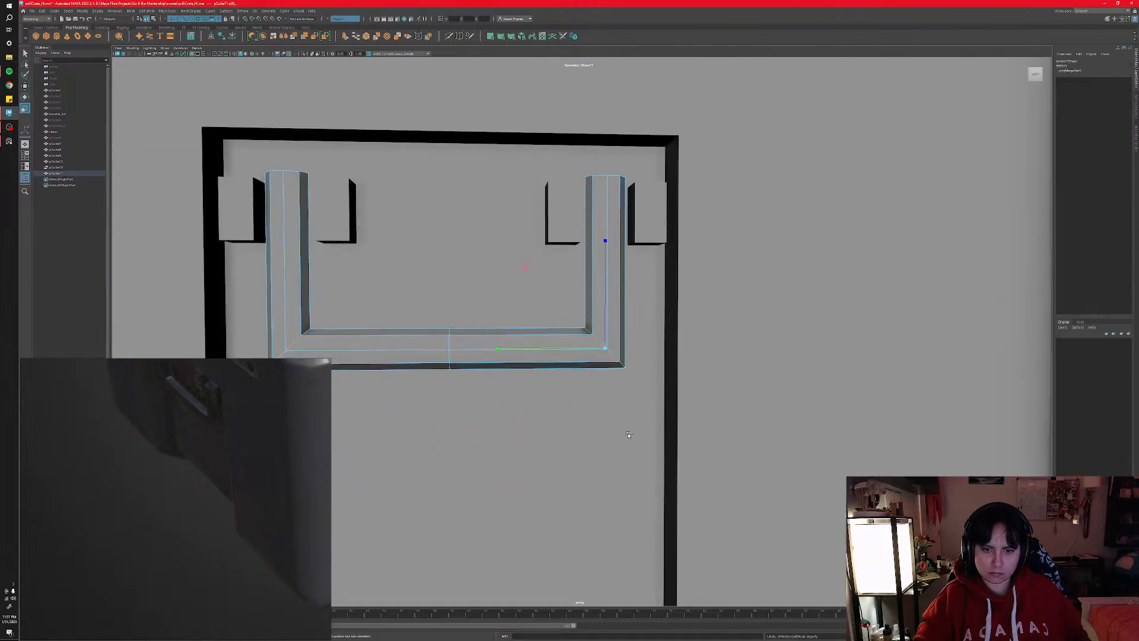
- Reselect the square-cornered handle, enter component selection and turn on object symmetry
scroll(628, 435, "up", 5)
left_click(638, 374)
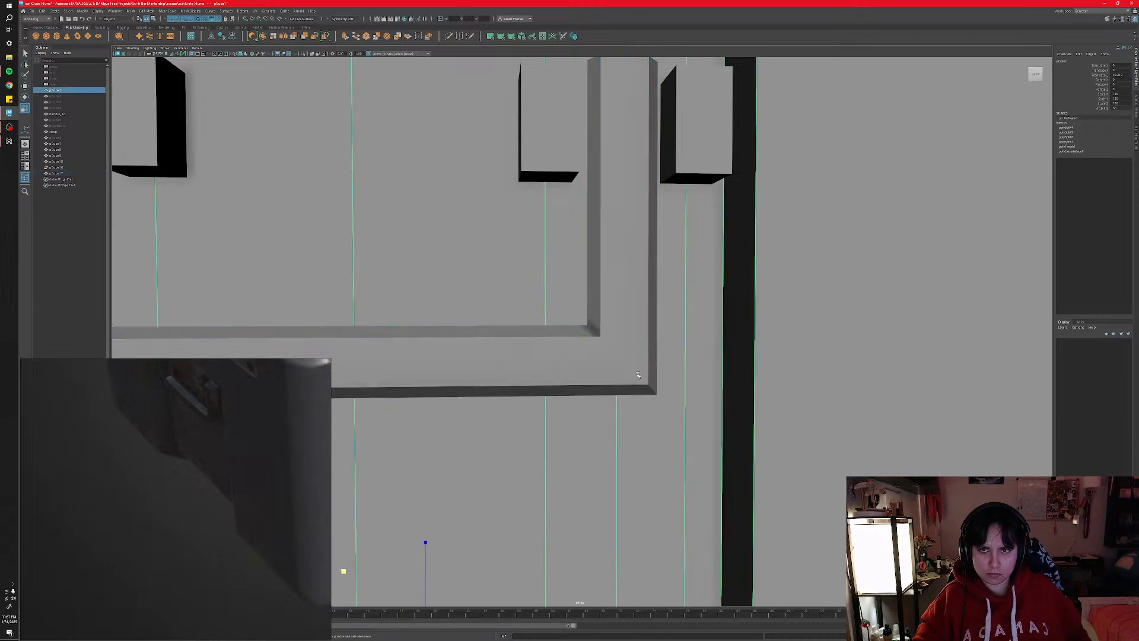
left_click(638, 378)
right_click(623, 374)
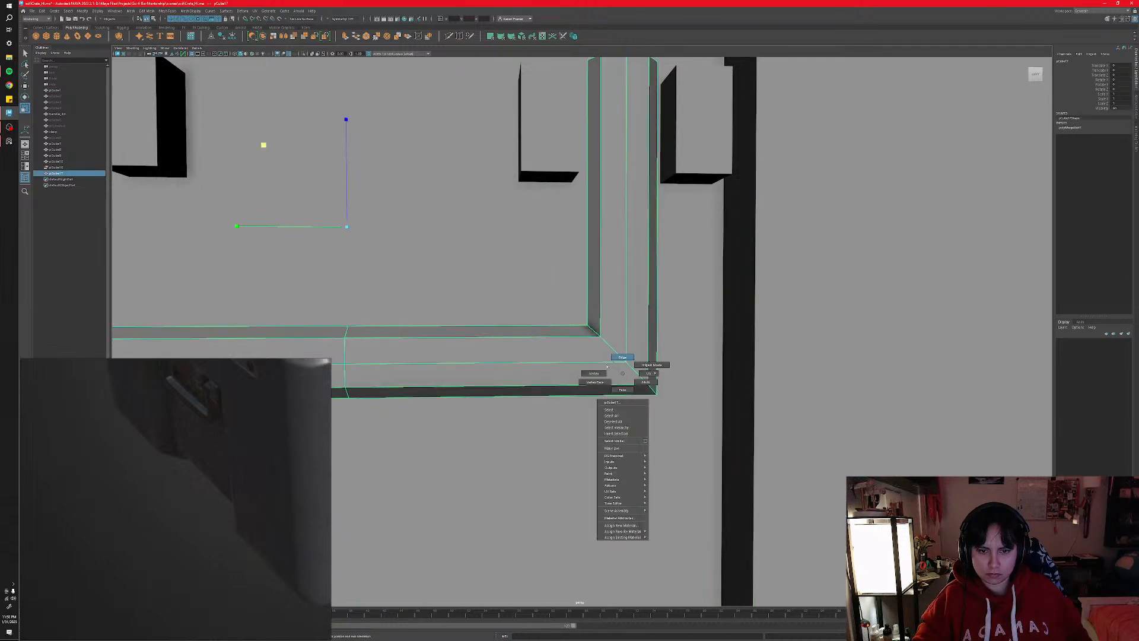
left_click(621, 357)
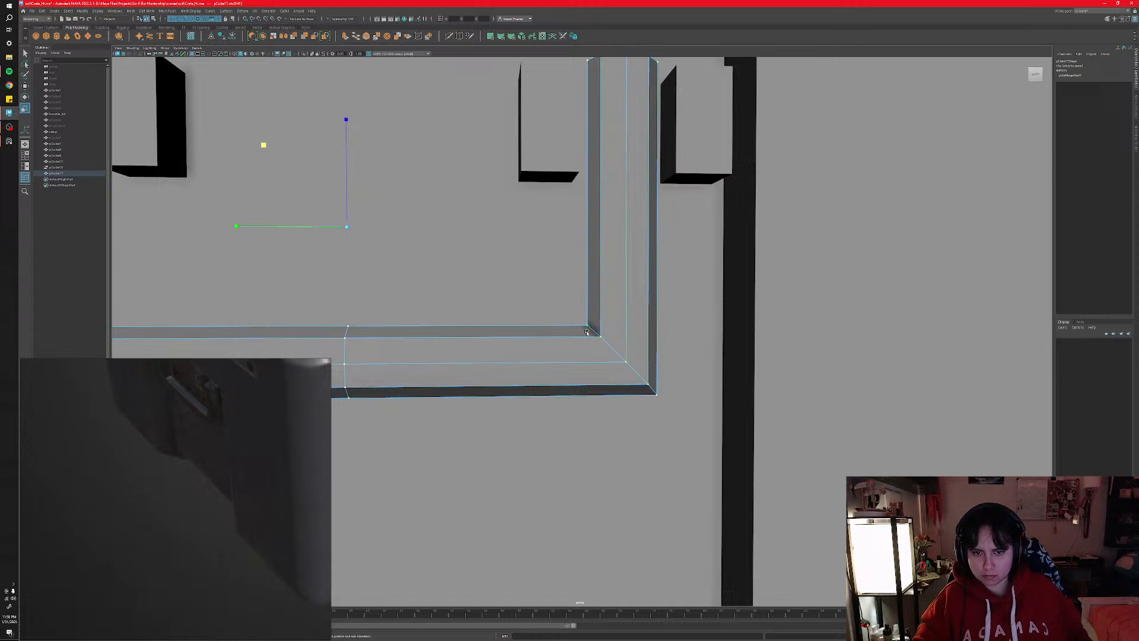
left_click(327, 20)
left_click(346, 34)
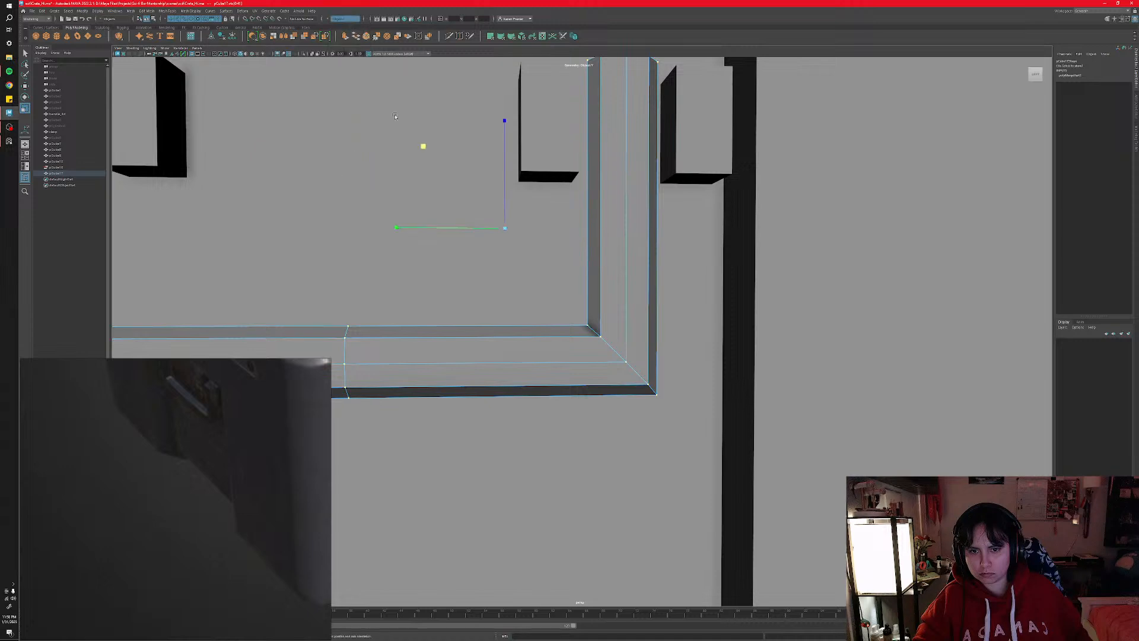
- Select the diagonal edge loop across the handle's lower corner and bevel it
scroll(494, 322, "down", 2)
scroll(494, 321, "down", 3)
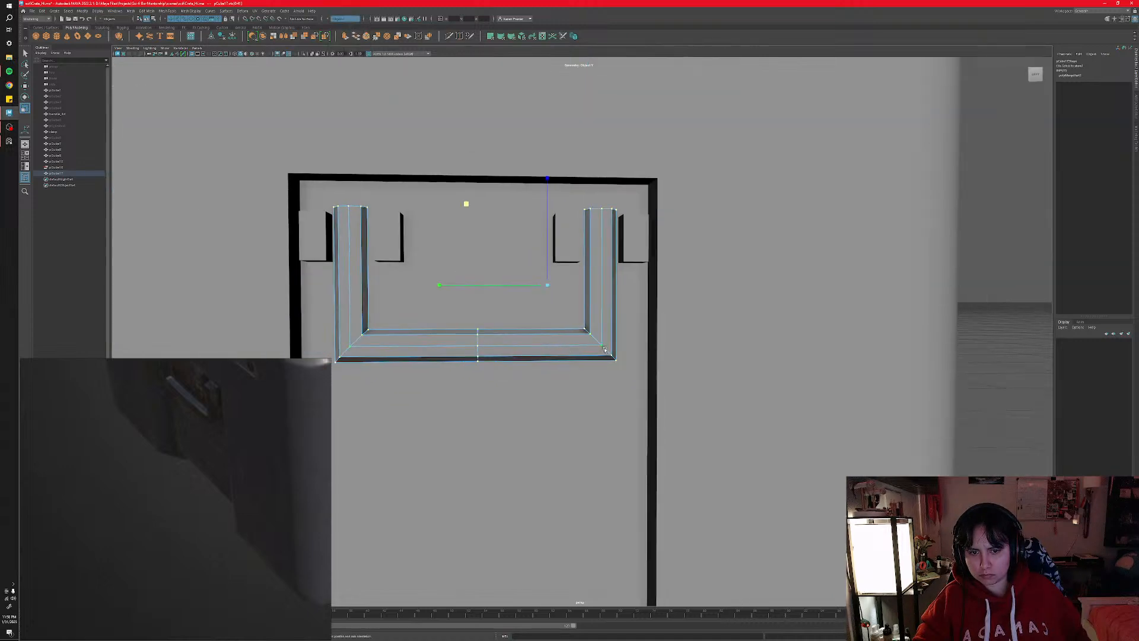
right_click_drag(603, 348, 595, 330)
double_click(595, 339)
scroll(601, 366, "up", 6)
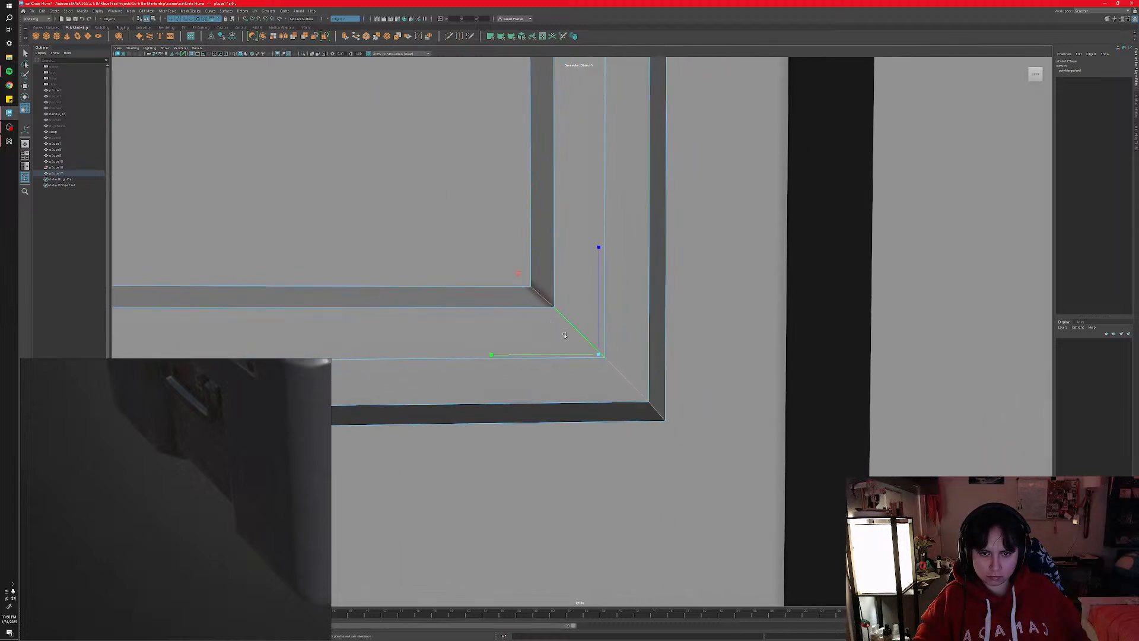
right_click_drag(529, 330, 562, 331, "shift")
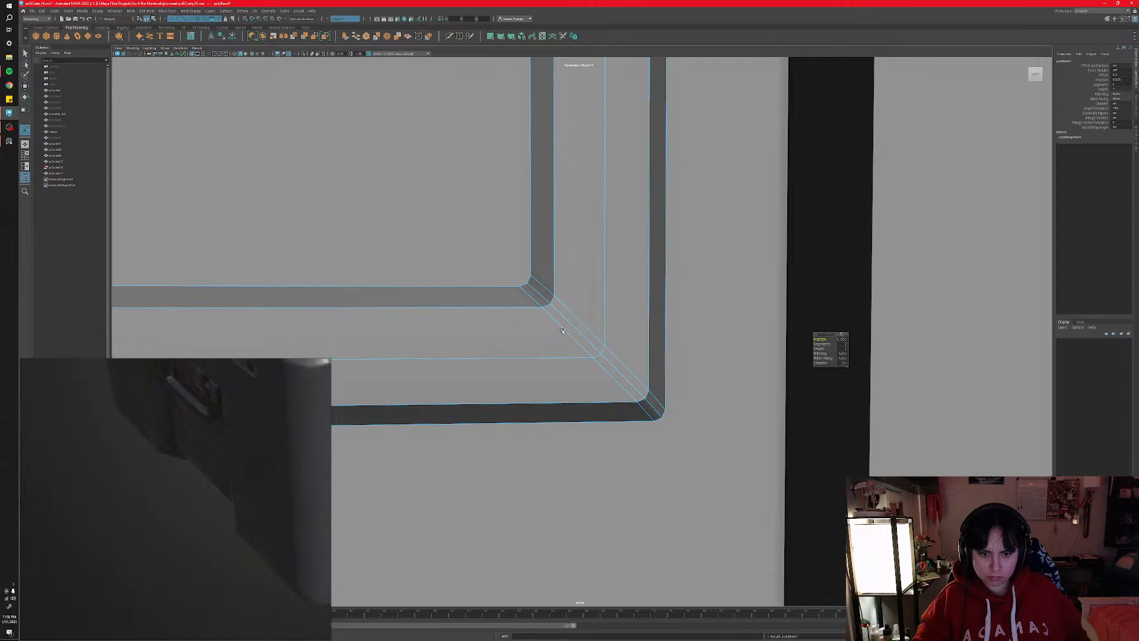
left_click_drag(587, 364, 612, 355, "alt")
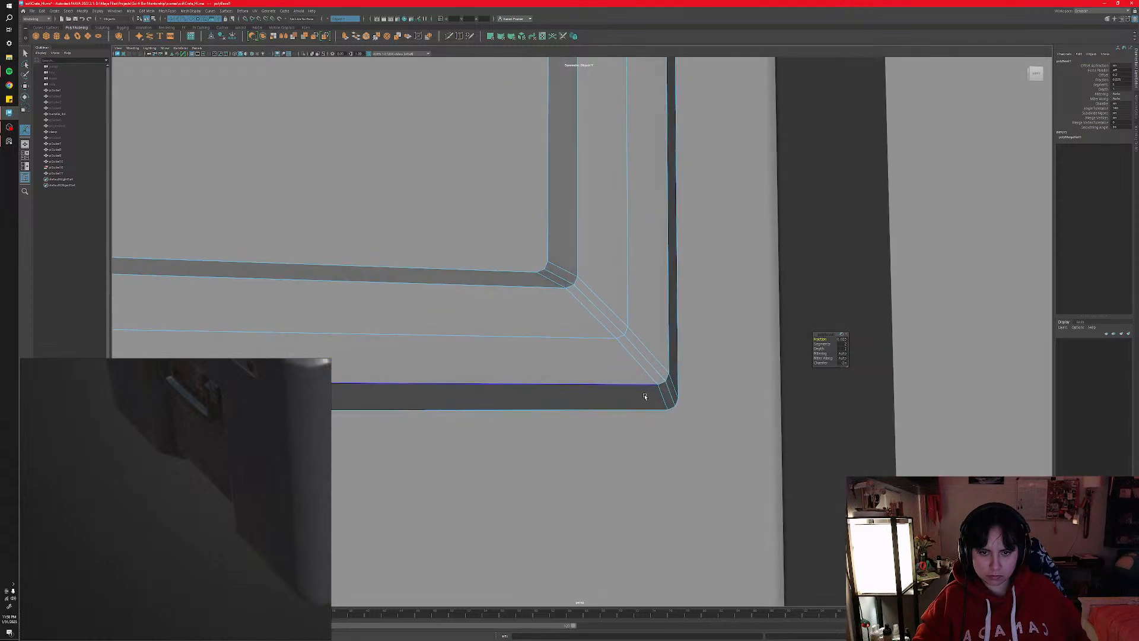
- Slide the corner bevel's lower edge loop away from the corner along the horizontal bar, undoing and redoing the slide to adjust its position
right_click(629, 391)
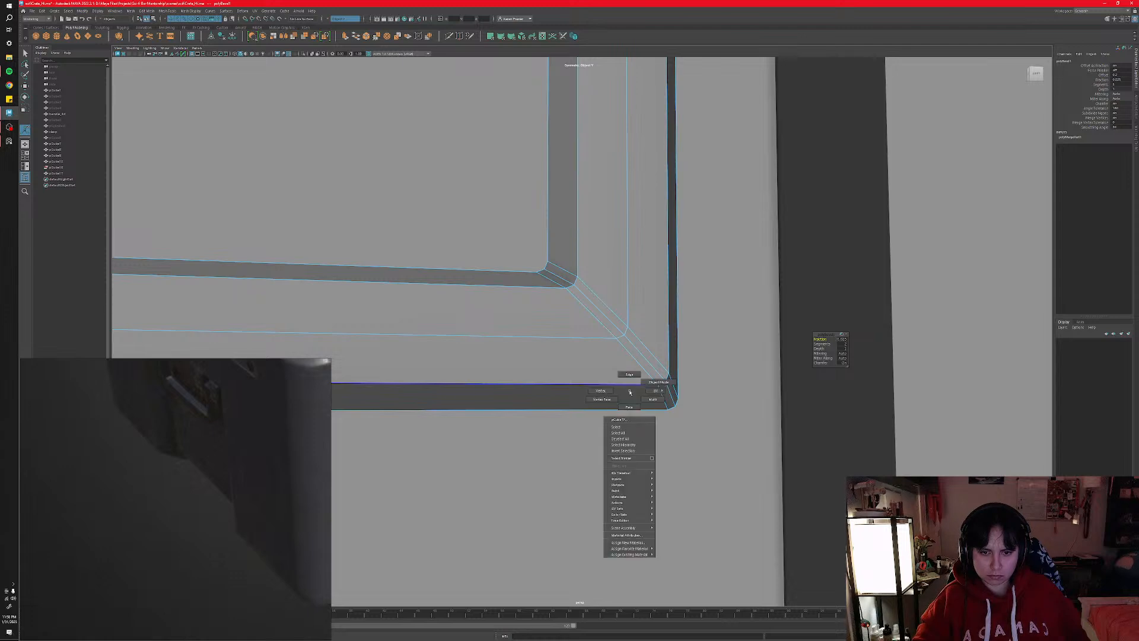
left_click(629, 373)
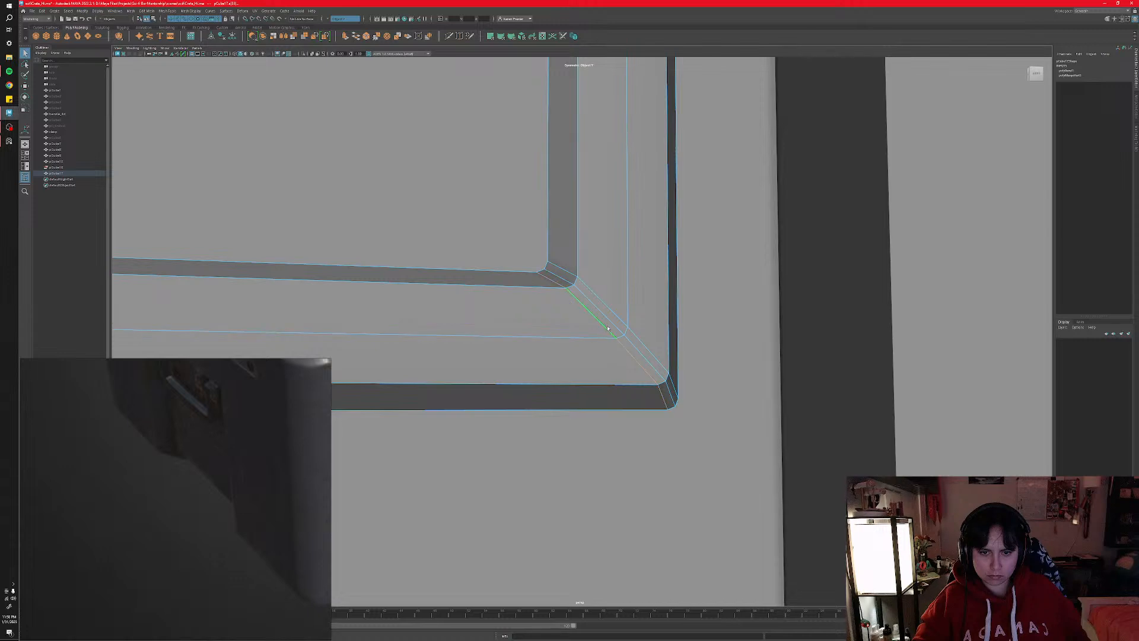
left_click_drag(608, 326, 581, 352, "alt")
right_click_drag(580, 366, 580, 413, "shift")
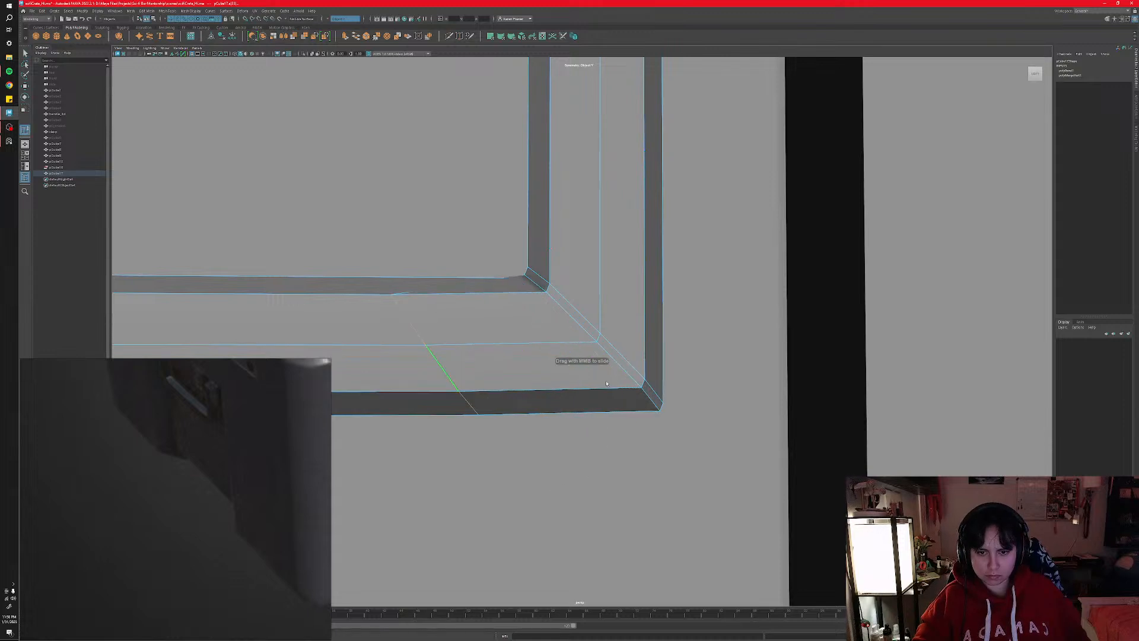
middle_click_drag(606, 383, 613, 385)
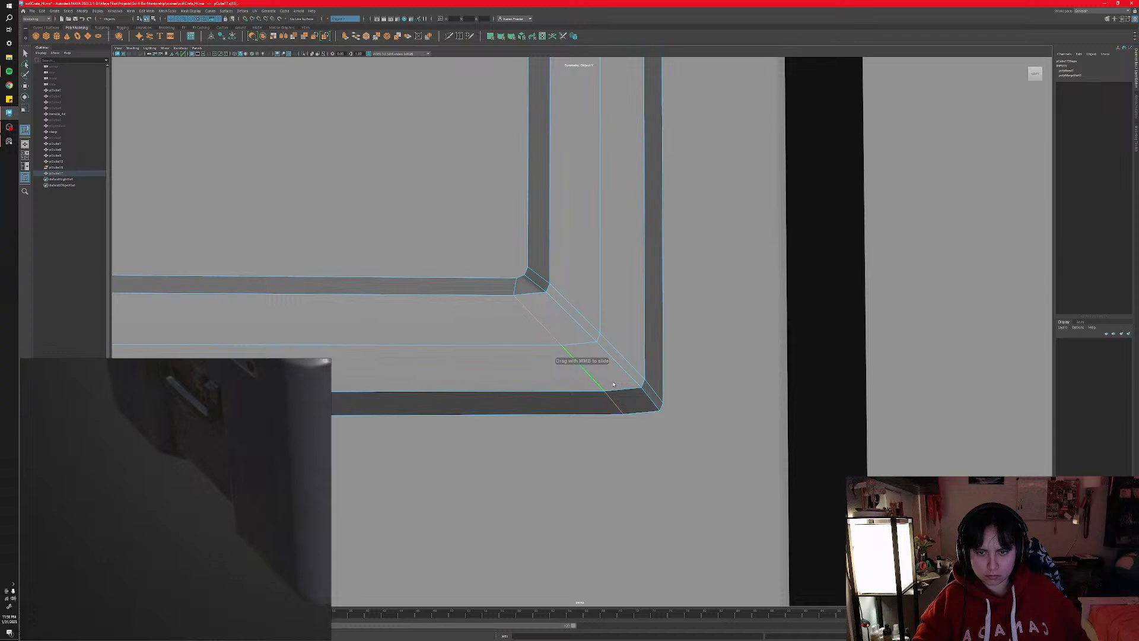
left_click_drag(613, 384, 552, 385, "alt")
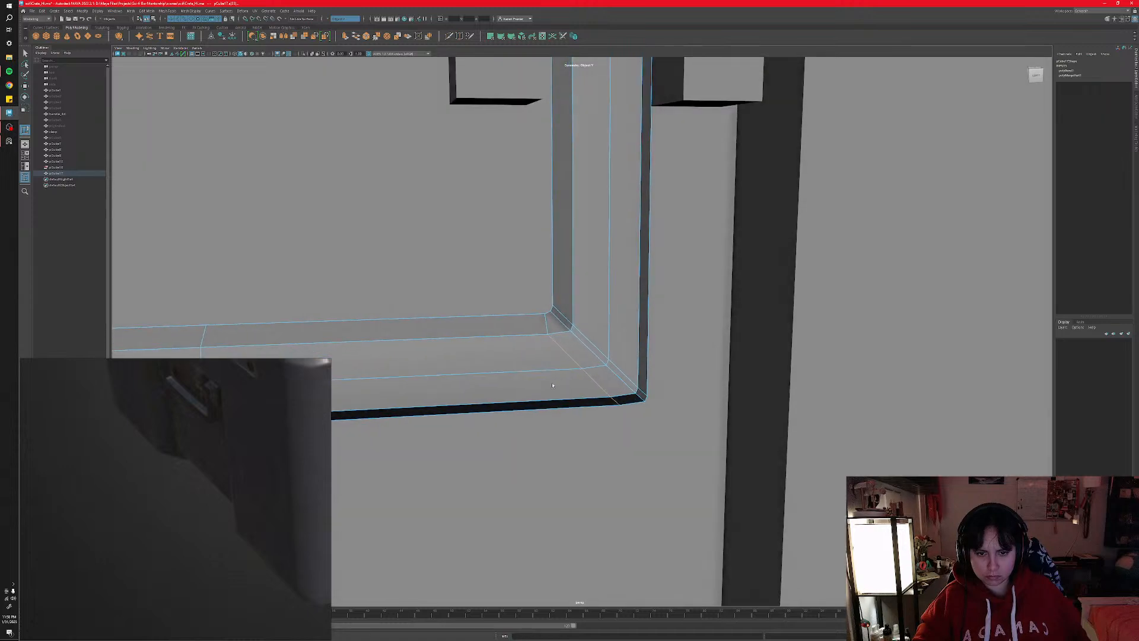
key("ctrl+z")
key("ctrl+z")
middle_click_drag(602, 385, 593, 387)
left_click_drag(611, 401, 593, 384, "alt")
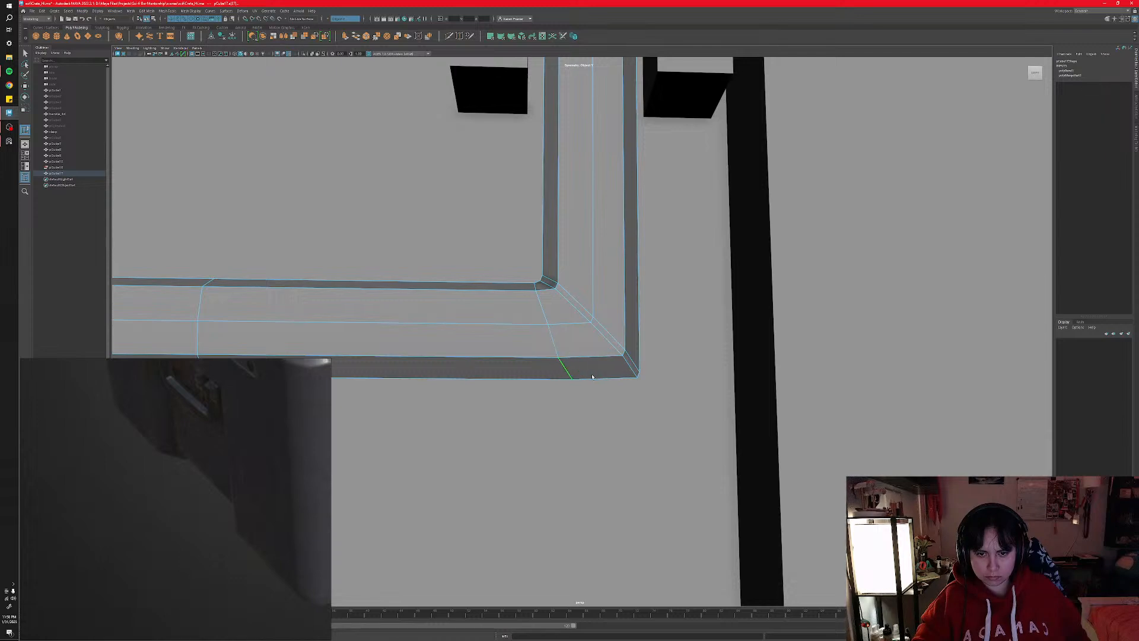
mouse_move(568, 372)
left_mouse_down("alt")
mouse_move(617, 348)
mouse_move(569, 374)
left_mouse_up("alt")
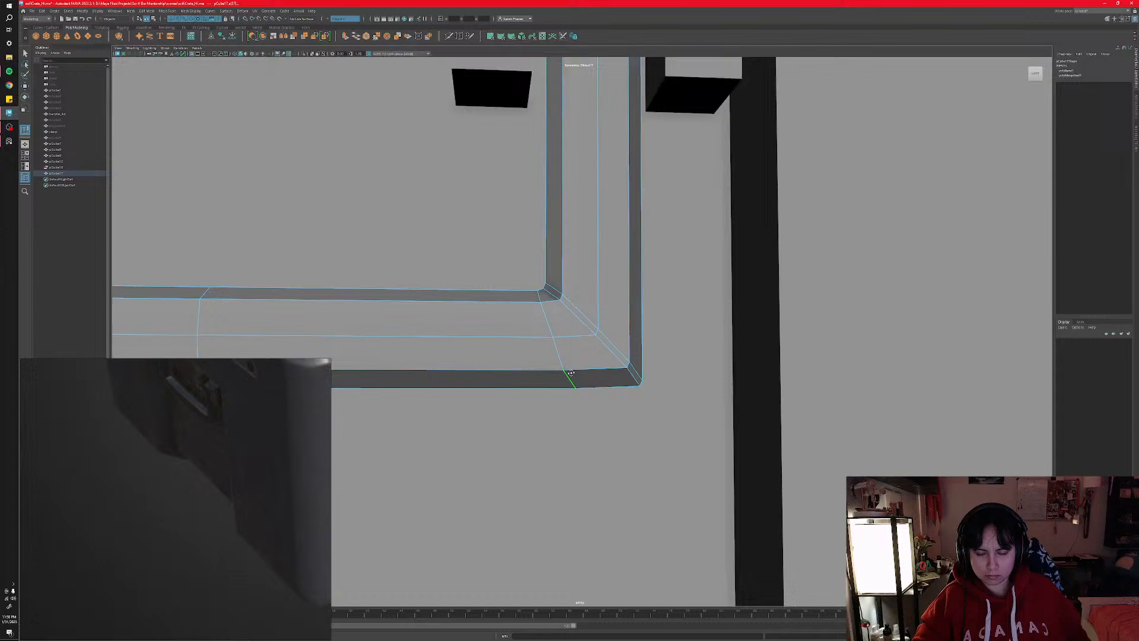
- Slide the corner bevel's other outer edge loop up the vertical bar, away from the corner
double_click(601, 334)
left_click(553, 288, "ctrl")
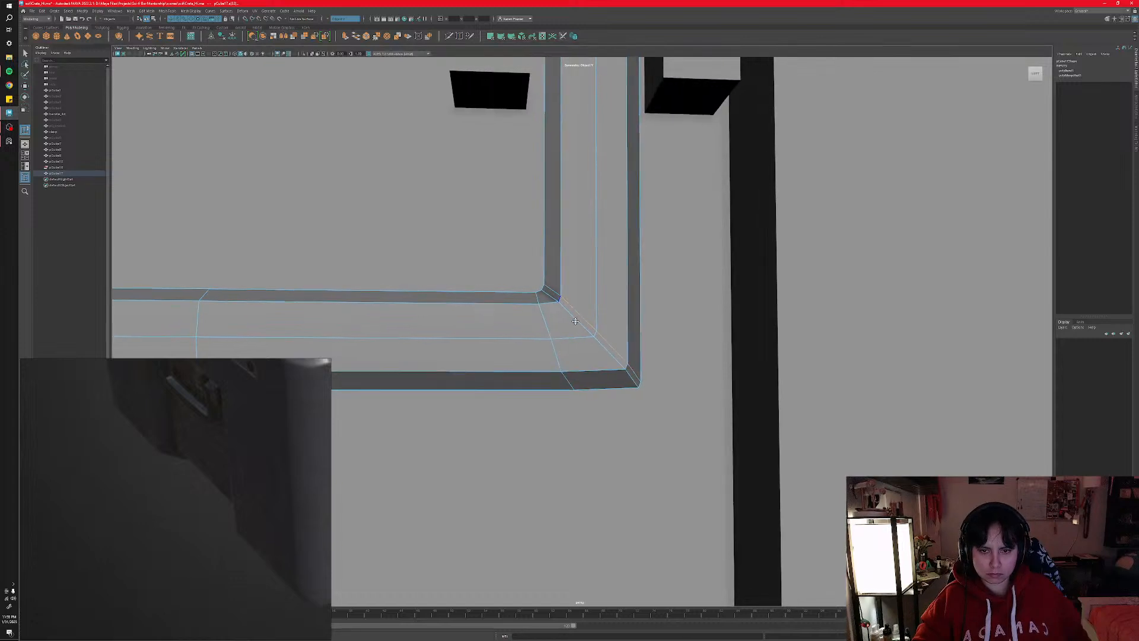
middle_click_drag(588, 323, 563, 322, "alt")
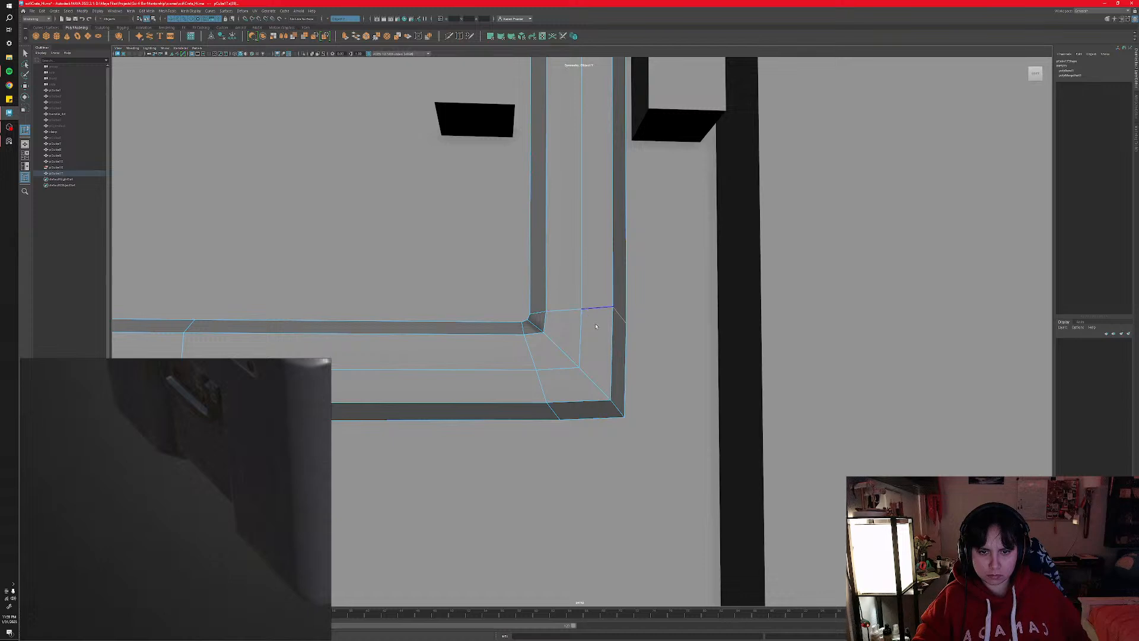
left_click_drag(590, 332, 595, 358, "alt")
- Reselect the handle, bevel the remaining diagonal corner edge loop with an adjusted fraction, and preview the mesh smoothed
right_click_drag(594, 357, 633, 348)
left_click(656, 354)
scroll(628, 383, "down", 6)
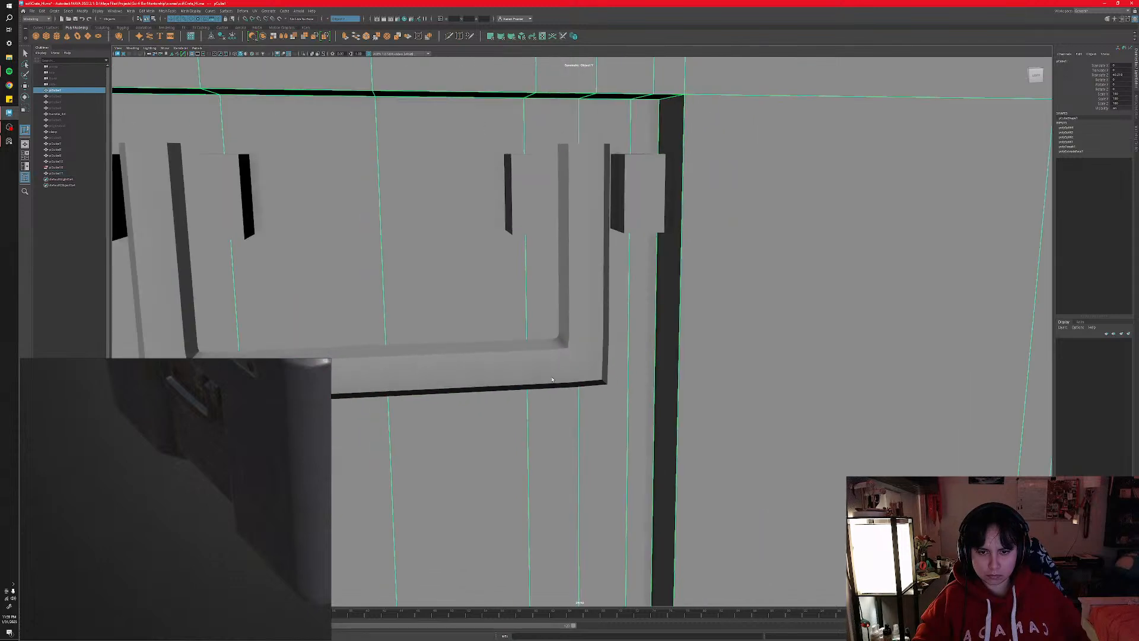
left_click_drag(594, 384, 568, 395, "alt")
left_click(538, 370)
scroll(563, 393, "up", 5)
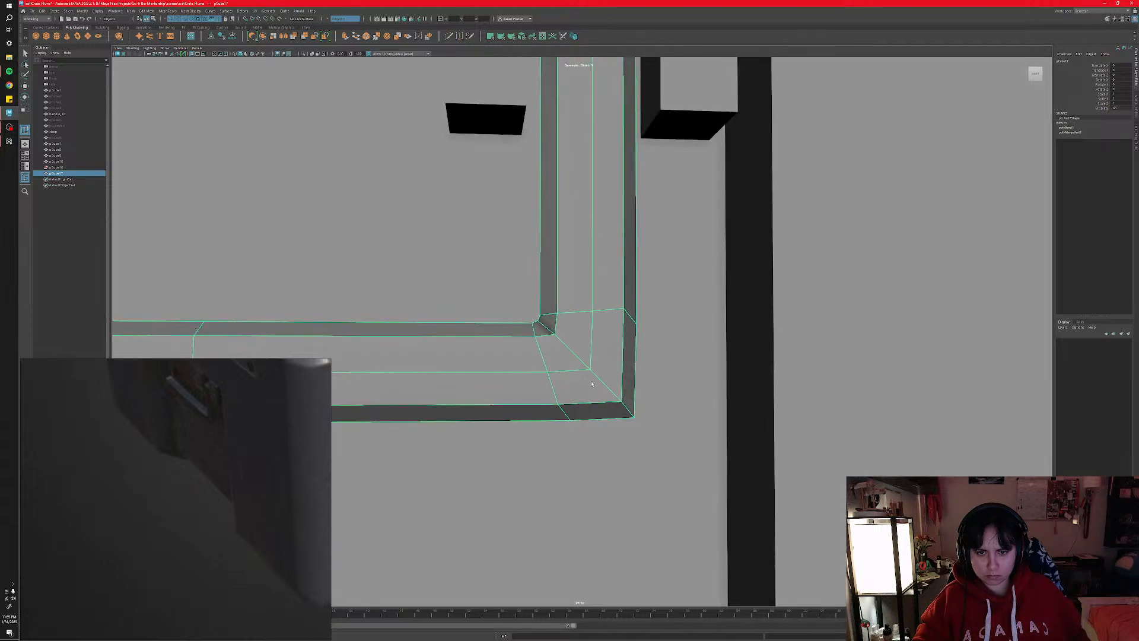
right_click_drag(592, 383, 617, 385)
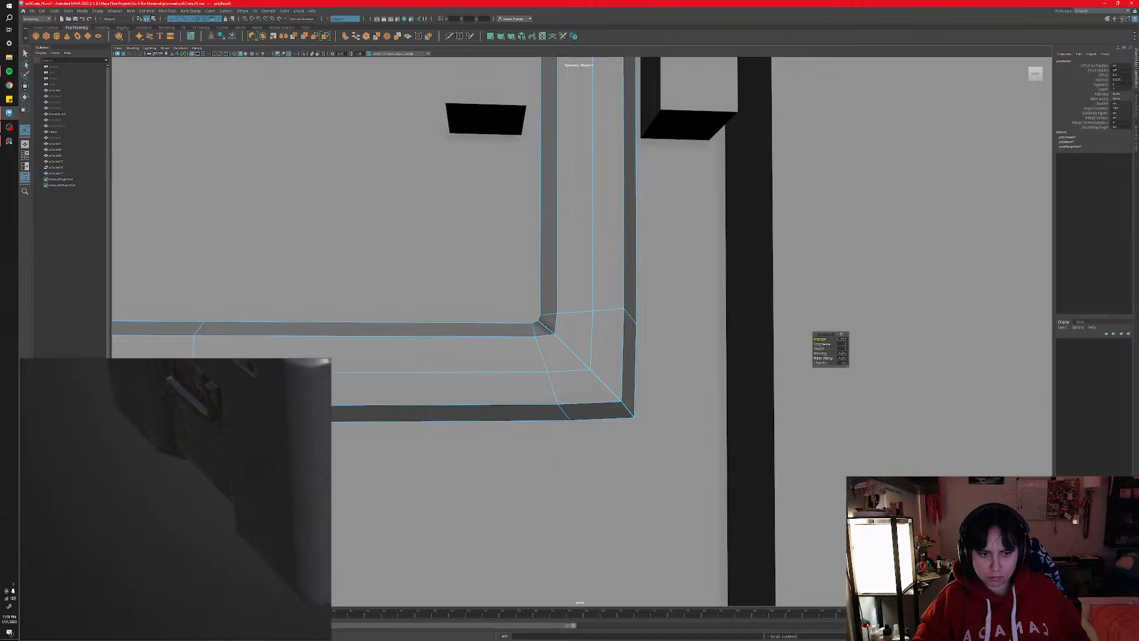
left_click_drag(827, 340, 841, 342)
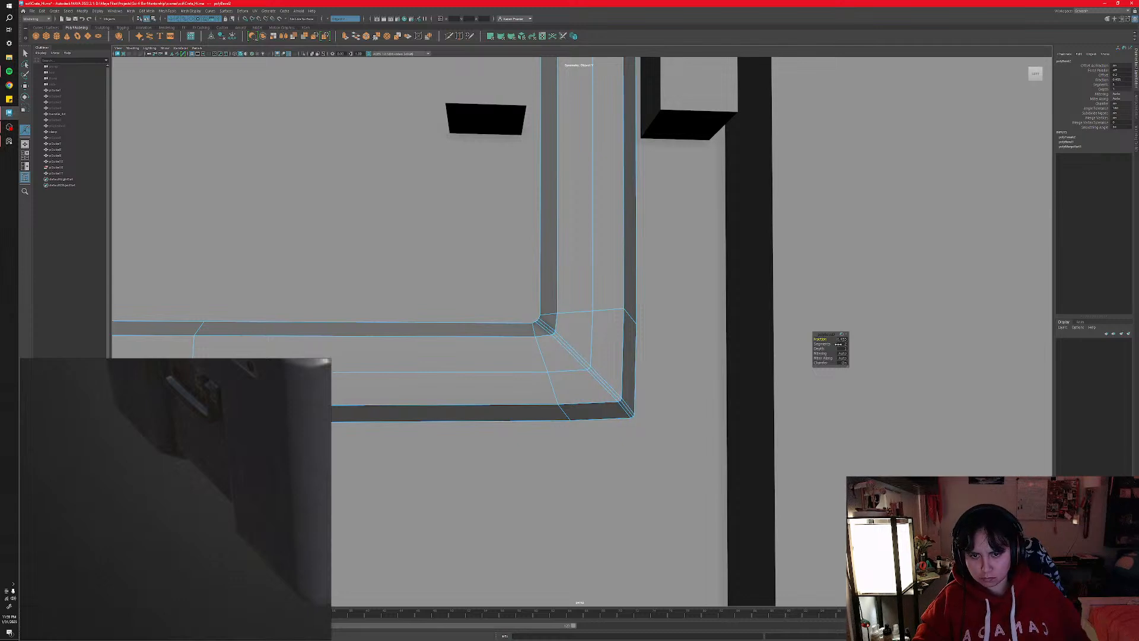
left_click_drag(837, 348, 597, 384, "alt")
key("3")
key("1")
- Slide the new outer edge loops apart to either side of the corner's central diagonal, fanning them around the bend
right_click_drag(599, 386, 600, 365)
double_click(599, 379)
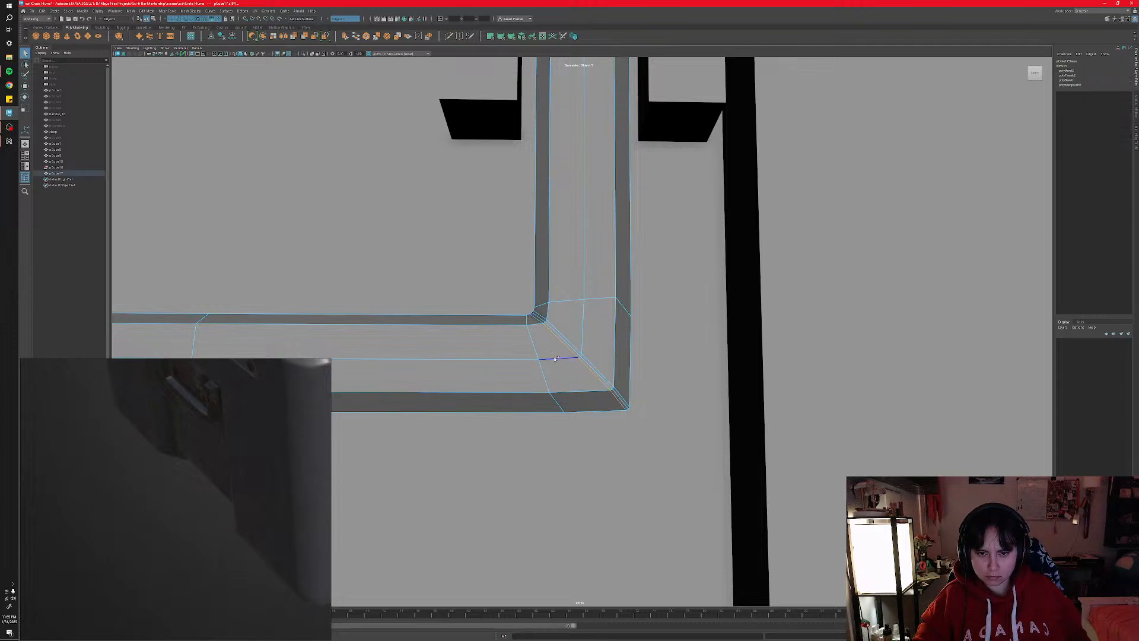
right_click_drag(555, 358, 555, 404, "shift")
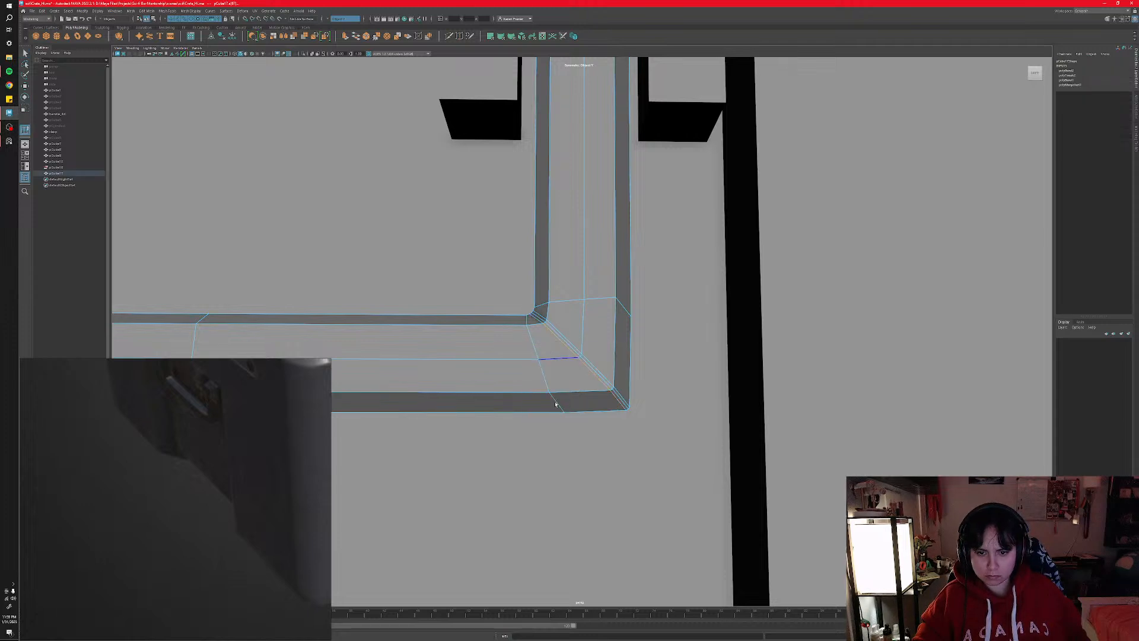
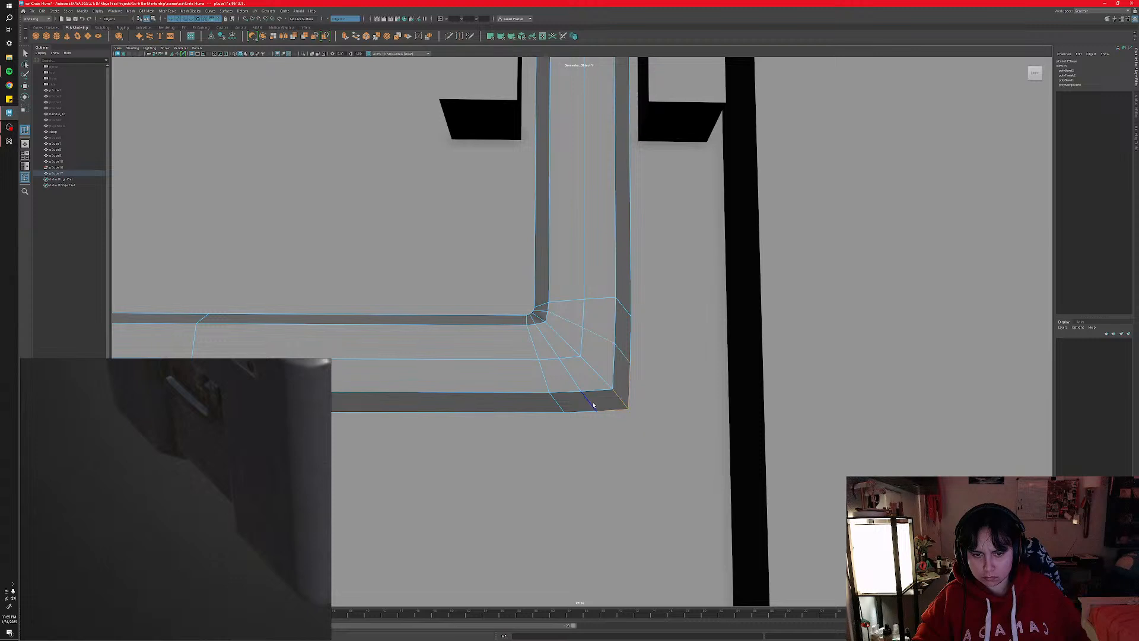
- Move the bend's outermost corner edge diagonally inward to round the corner, and preview the handle smoothed
middle_click_drag(622, 403, 614, 396)
key("ctrl+z")
key("w")
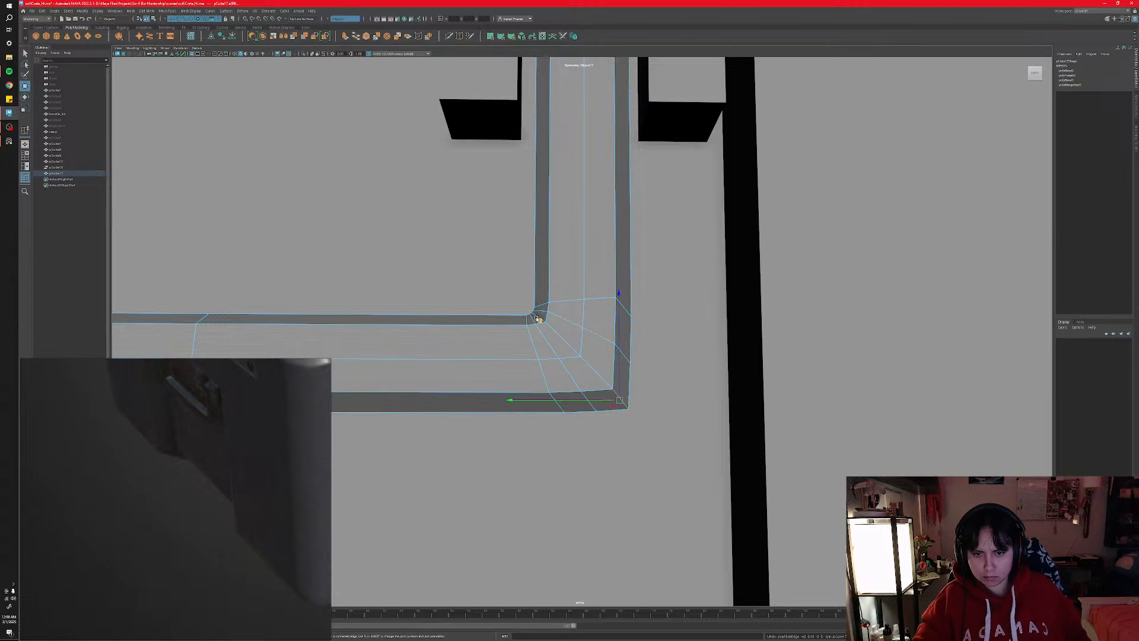
left_click_drag(540, 321, 534, 310)
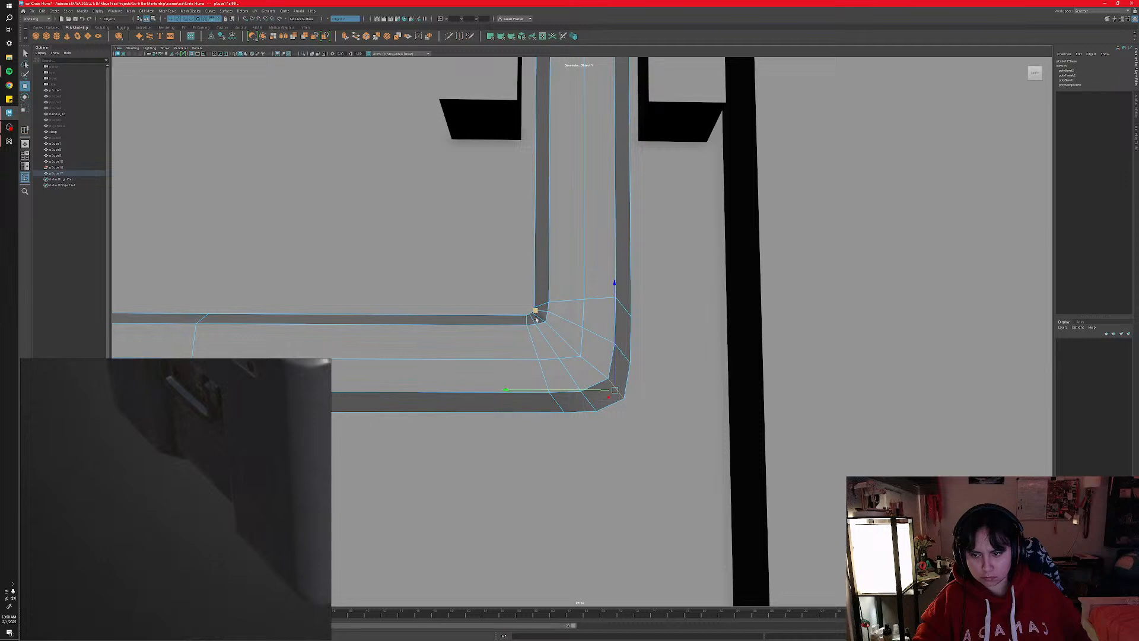
middle_click_drag(532, 355, 586, 381, "alt")
left_click_drag(585, 358, 572, 377, "alt")
key("3")
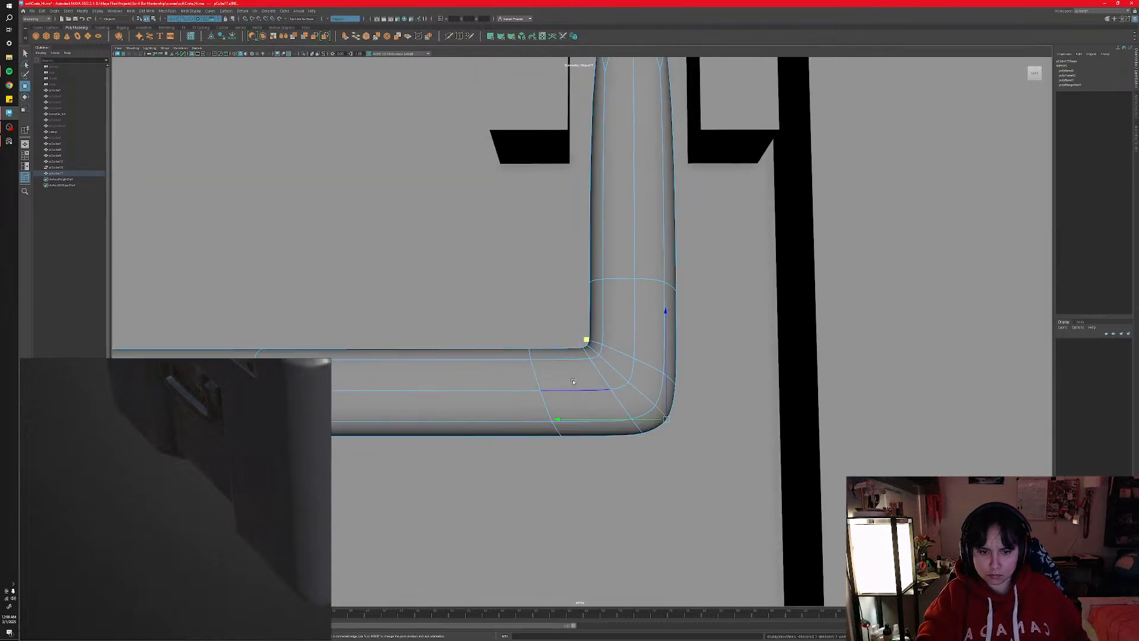
key("1")
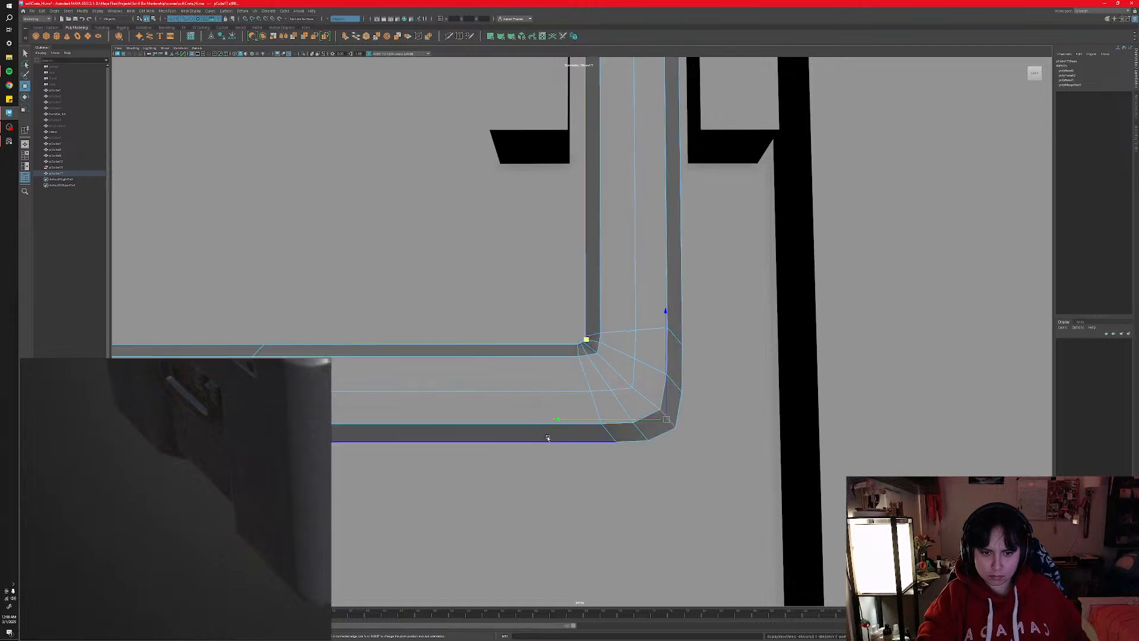
- Try to reposition an outer edge at the lower corner of the U-shaped handle
middle_click_drag(547, 437, 621, 415, "alt")
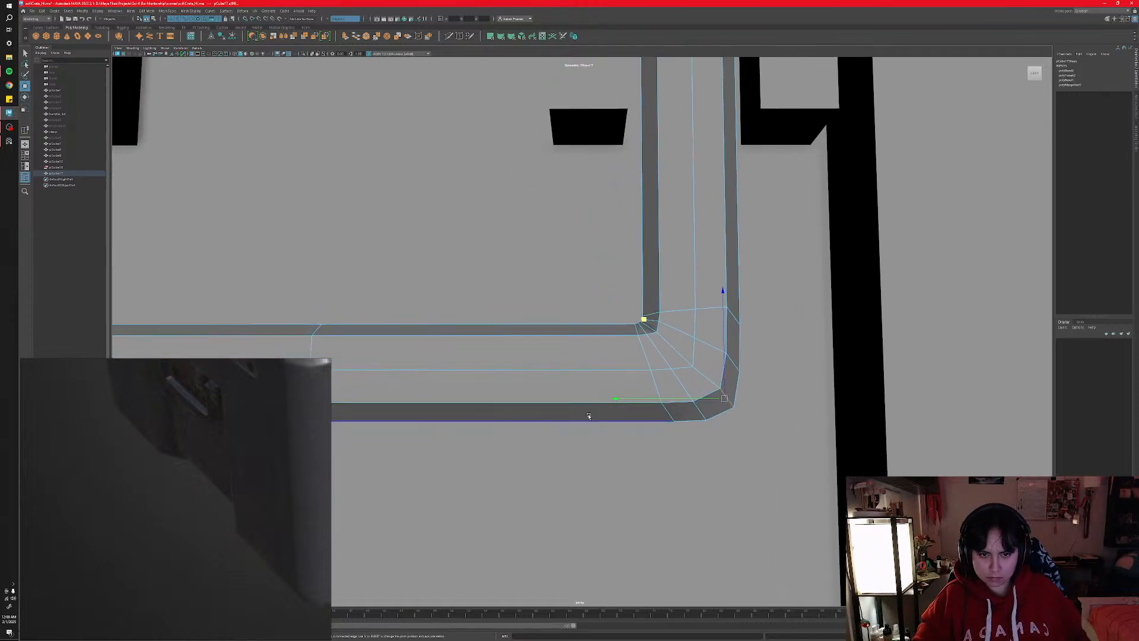
middle_click_drag(526, 402, 587, 404, "alt")
scroll(579, 393, "down", 6)
left_click_drag(578, 393, 563, 366, "alt")
scroll(562, 366, "up", 6)
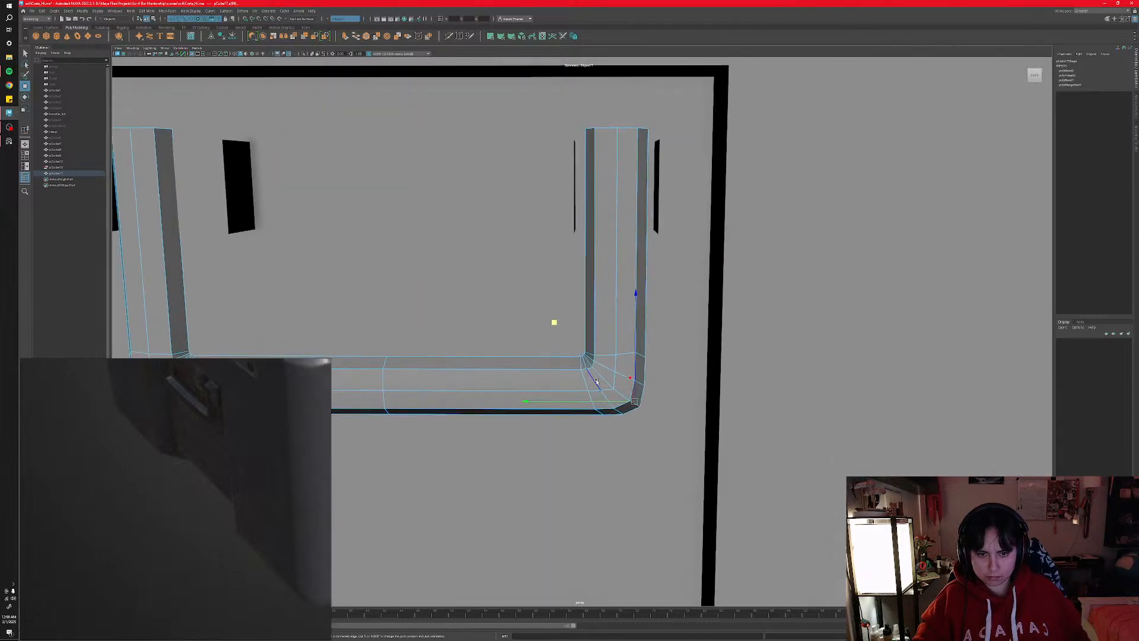
right_click_drag(660, 368, 653, 357)
left_click(653, 354)
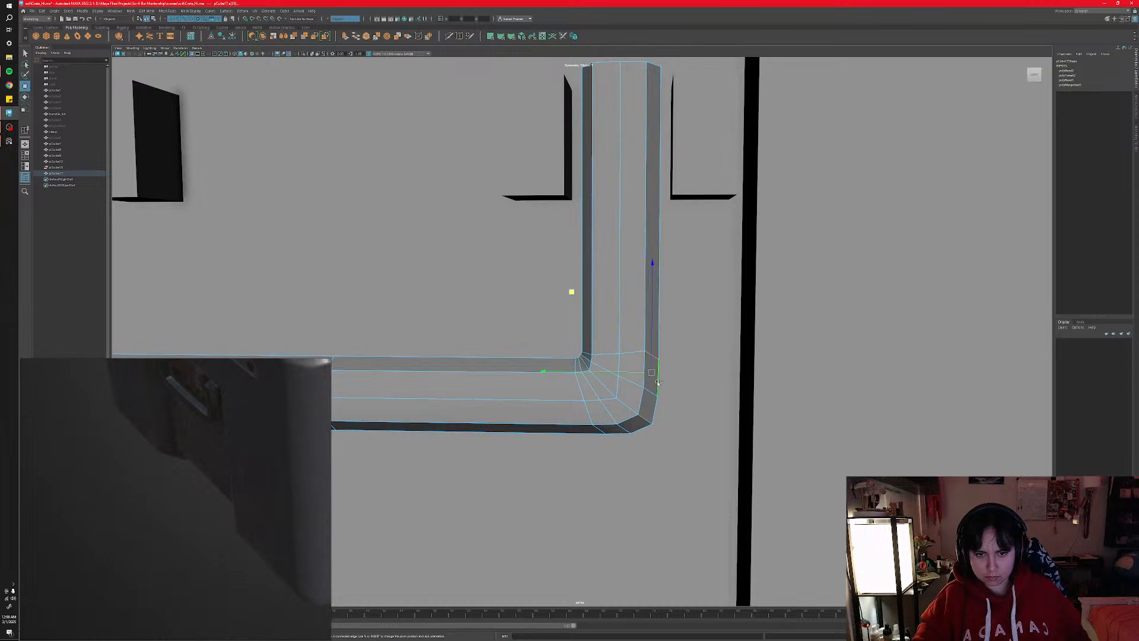
left_click_drag(651, 372, 682, 410)
key("ctrl+z")
middle_click_drag(644, 368, 614, 386, "alt")
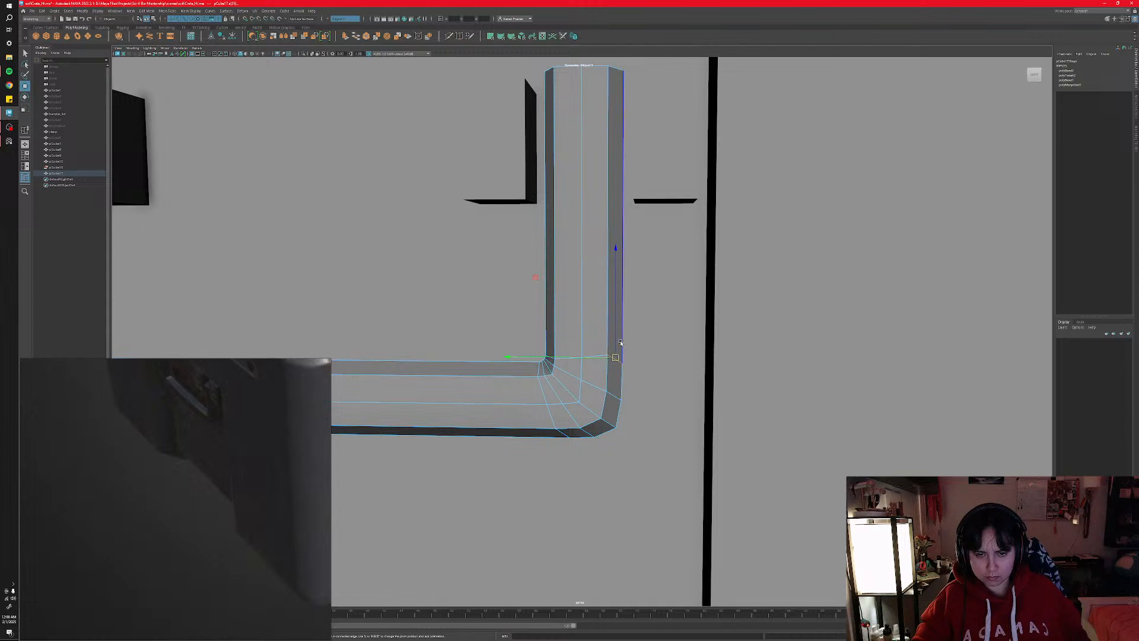
- Nudge a vertex vertically on the outer side of the handle's lower bend and return to object selection
right_click(619, 386)
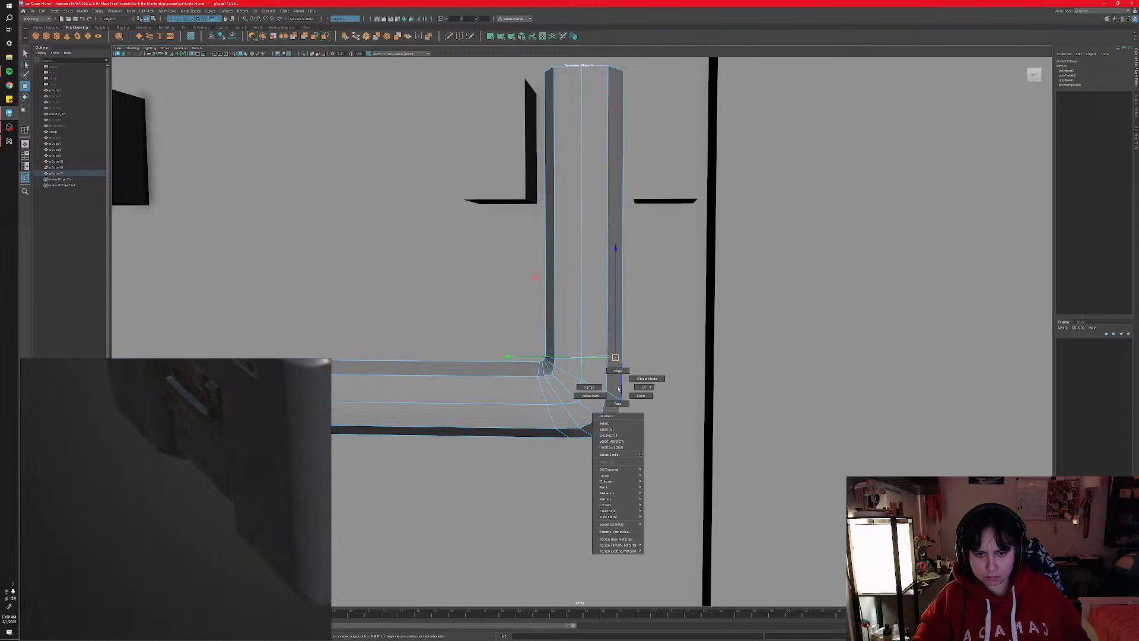
left_click(589, 387)
left_click_drag(589, 387, 664, 386, "alt")
left_click_drag(608, 337, 608, 340)
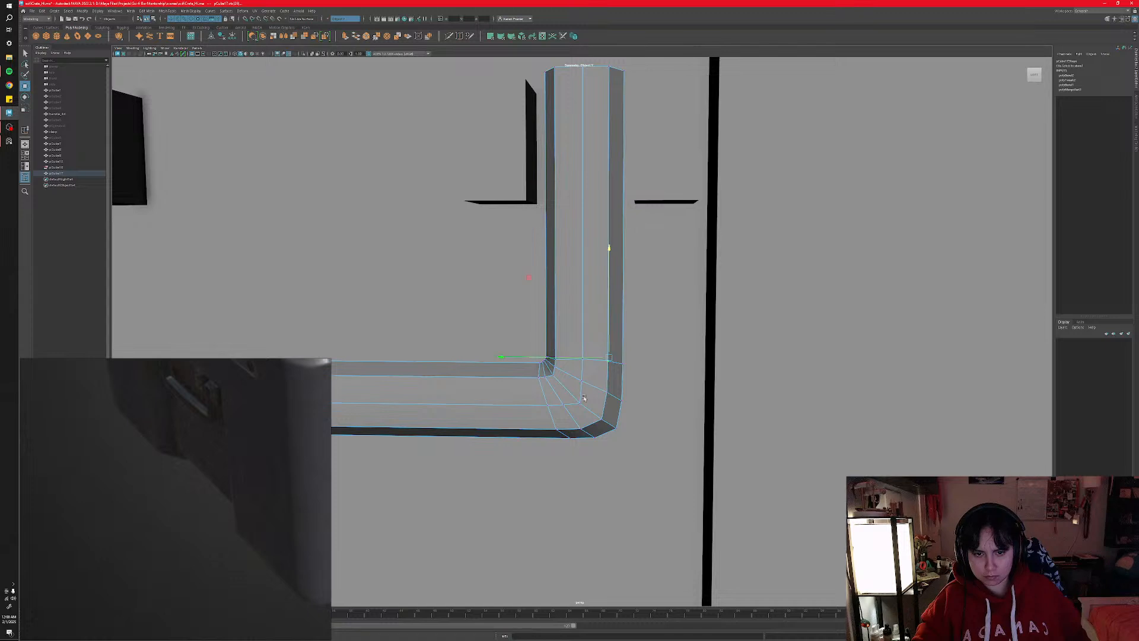
middle_click_drag(584, 399, 611, 377, "alt")
right_click_drag(609, 401, 636, 384)
- Inspect the handle's rounded corners in smooth mesh preview, ending with the unsmoothed display
right_click_drag(694, 424, 605, 403, "alt")
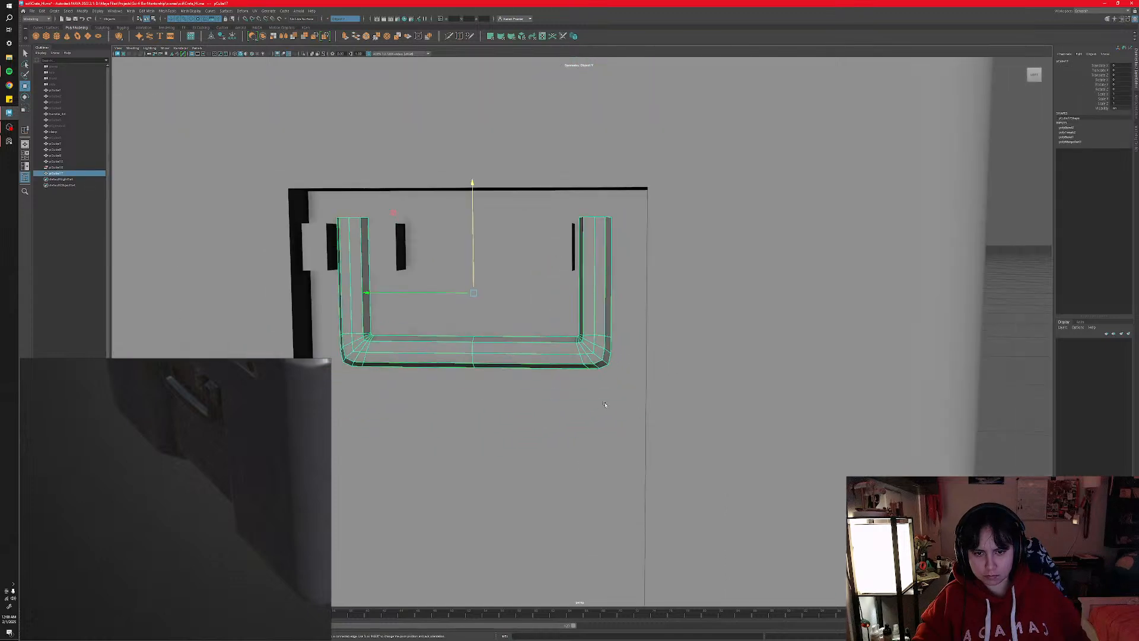
left_click(572, 396)
left_click_drag(572, 397, 611, 391, "alt")
left_click(598, 360)
key("3")
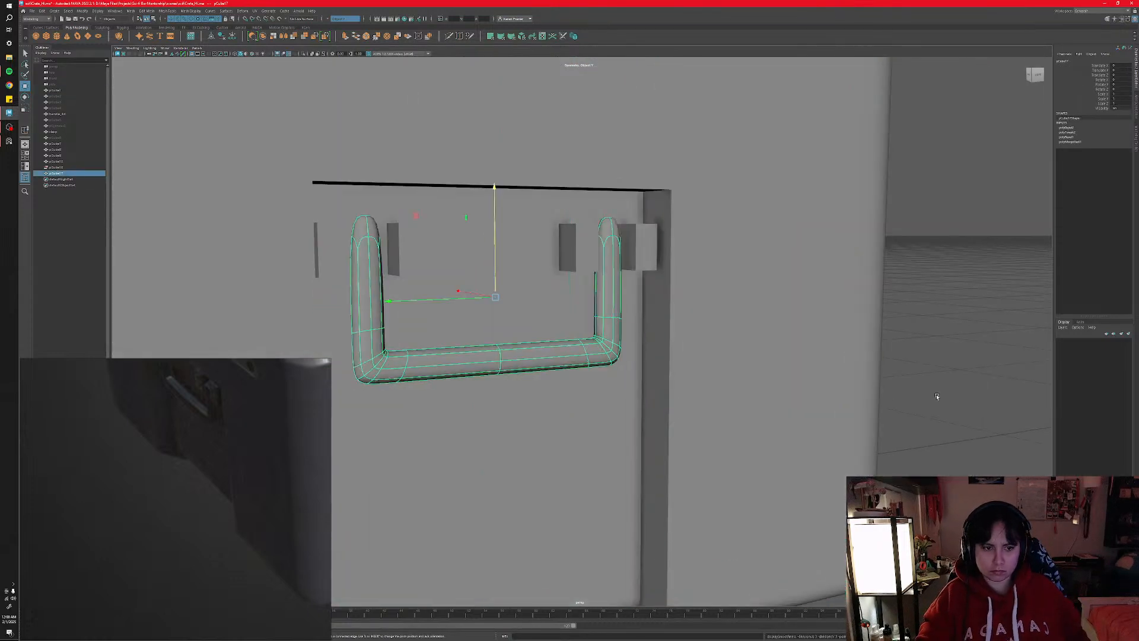
left_click(937, 396)
left_click_drag(889, 401, 671, 386, "alt")
left_click(522, 351)
left_click_drag(516, 353, 593, 378, "alt")
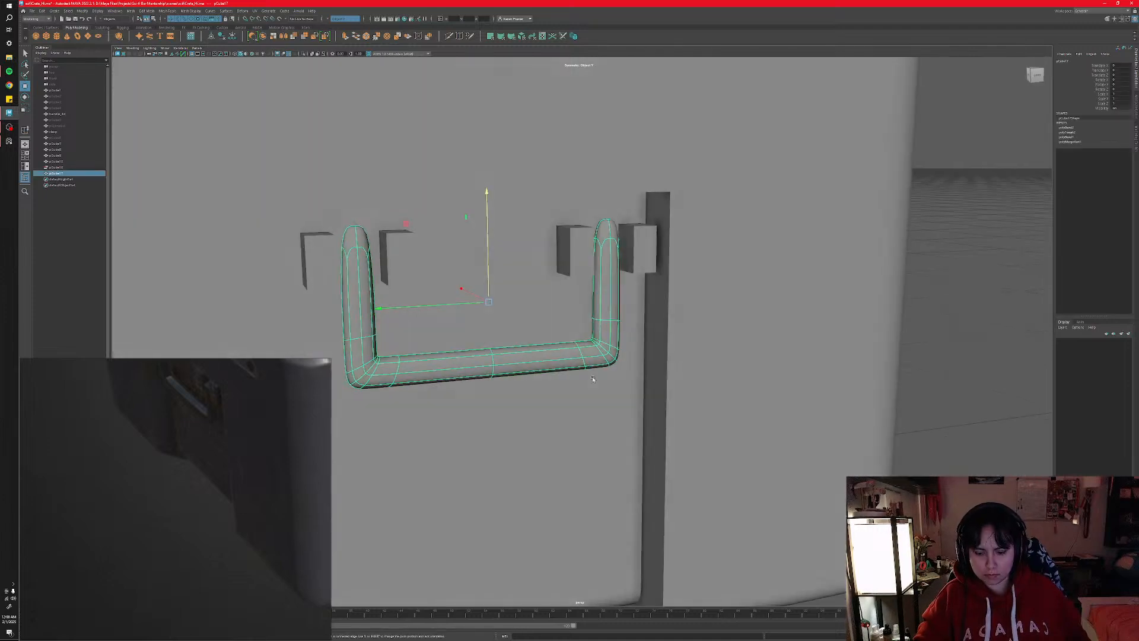
key("1")
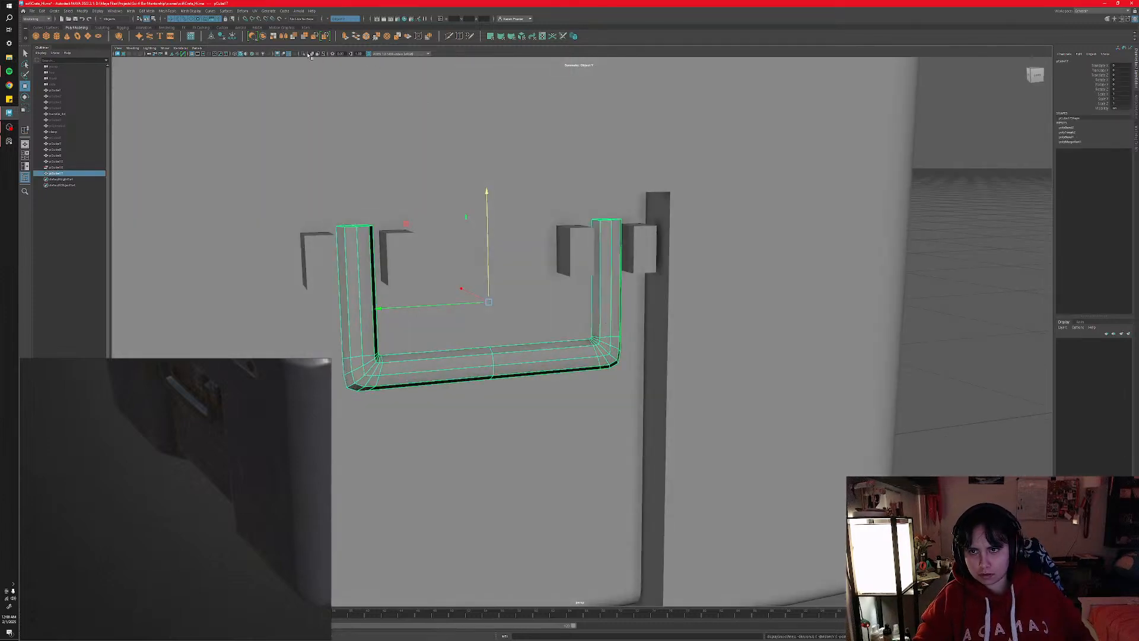
- Isolate the handle in the viewport, hiding the surrounding crate geometry
key("ctrl+1")
left_click_drag(605, 344, 585, 328, "alt")
scroll(585, 327, "up", 6)
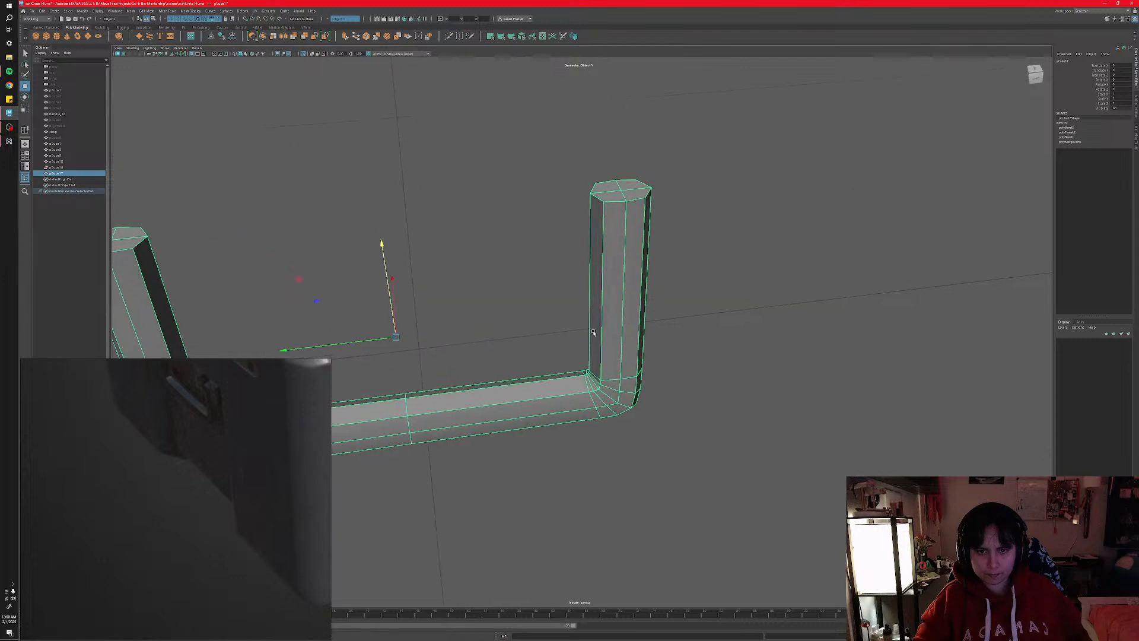
- Bevel the edge loops running lengthwise along the handle and over its end caps with a small bevel fraction
mouse_move(623, 359)
right_mouse_down()
mouse_move(609, 352)
mouse_move(618, 342)
right_mouse_up()
left_click_drag(600, 337, 656, 332, "alt")
double_click(618, 344)
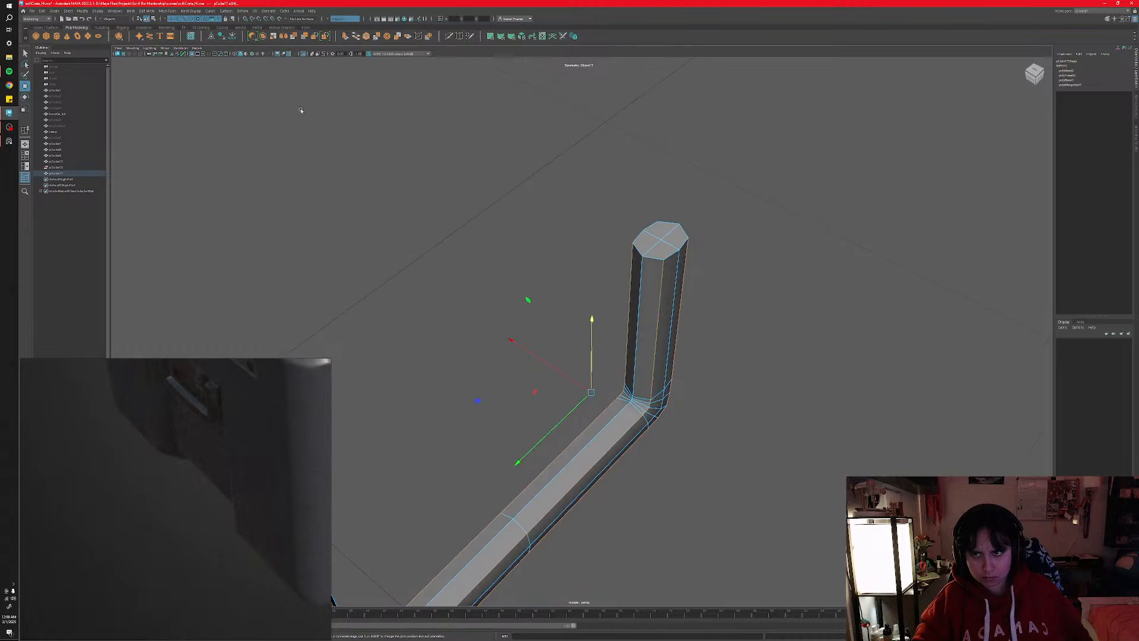
left_click(325, 19)
left_click(341, 25)
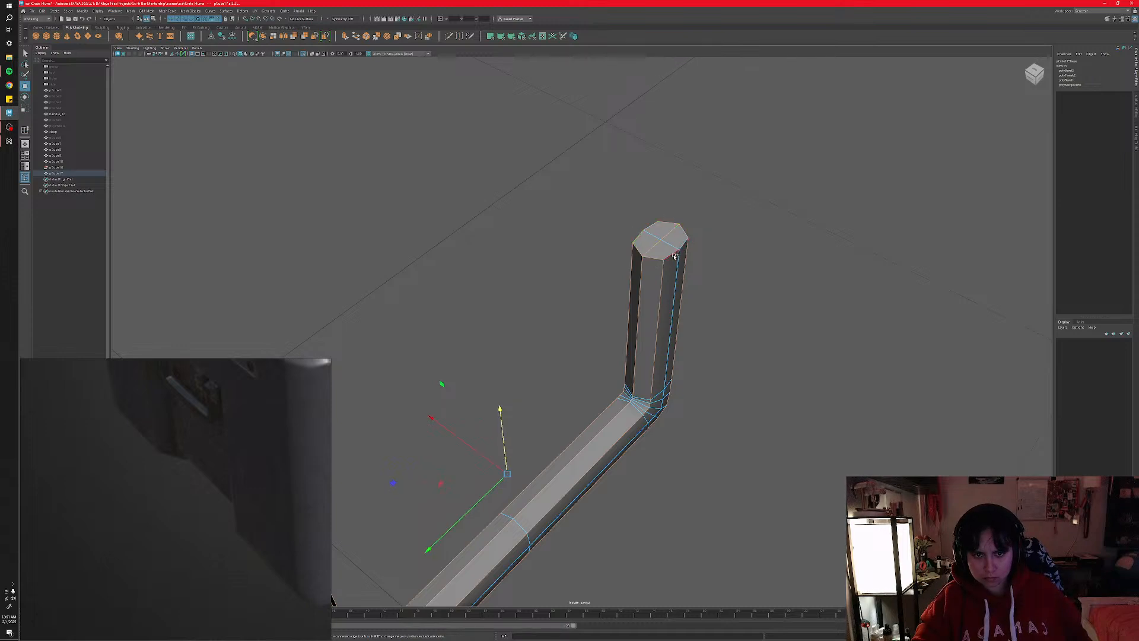
left_click_drag(666, 287, 630, 322, "alt")
right_click(631, 320, "shift")
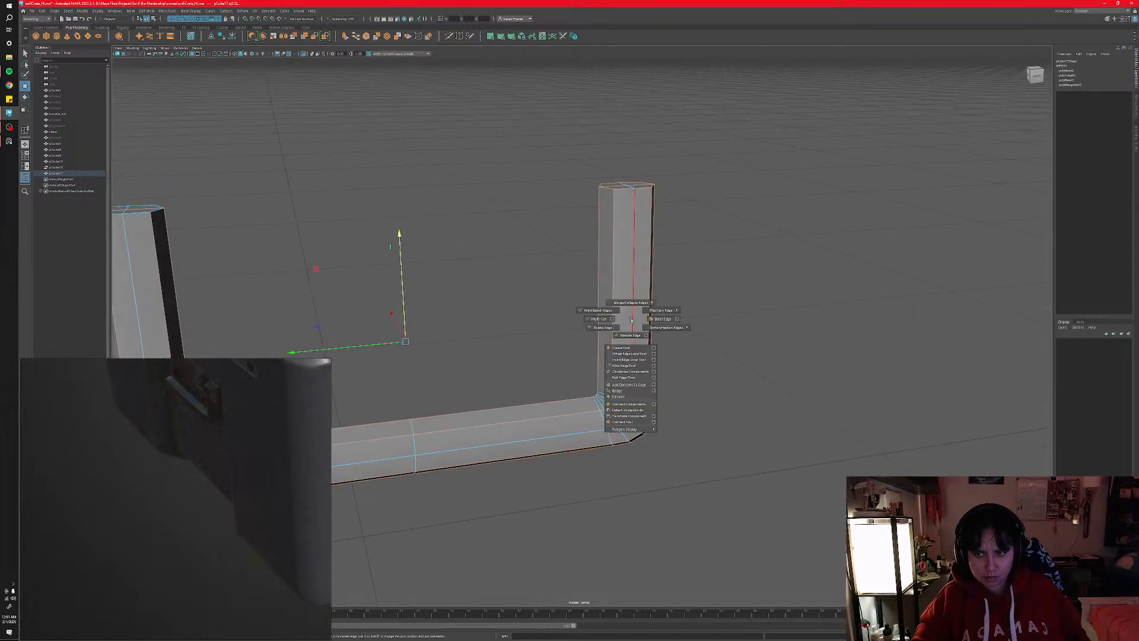
key("f")
left_click_drag(324, 159, 354, 168)
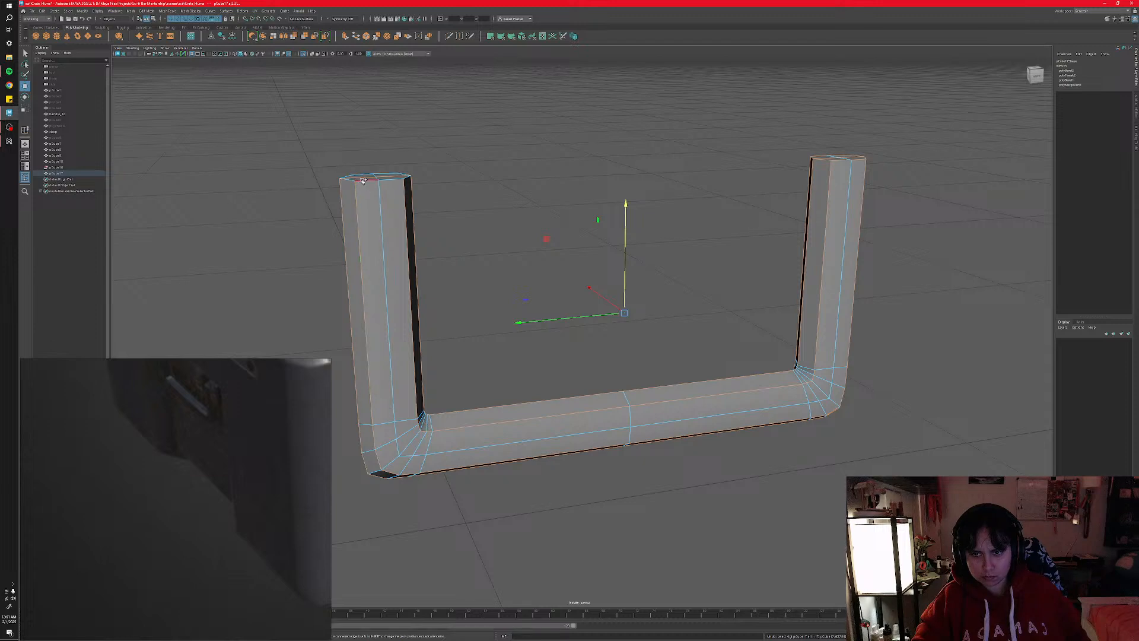
left_click_drag(318, 161, 370, 226, "alt")
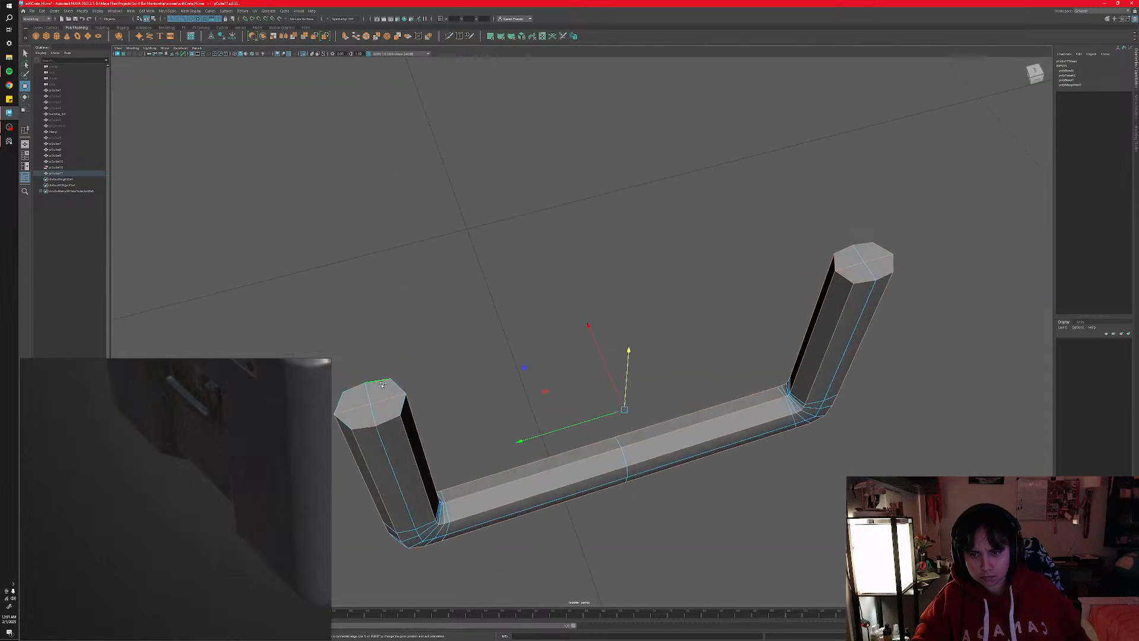
left_click_drag(700, 409, 688, 373, "alt")
middle_click_drag(698, 376, 599, 414, "alt")
left_click_drag(599, 414, 599, 427, "alt")
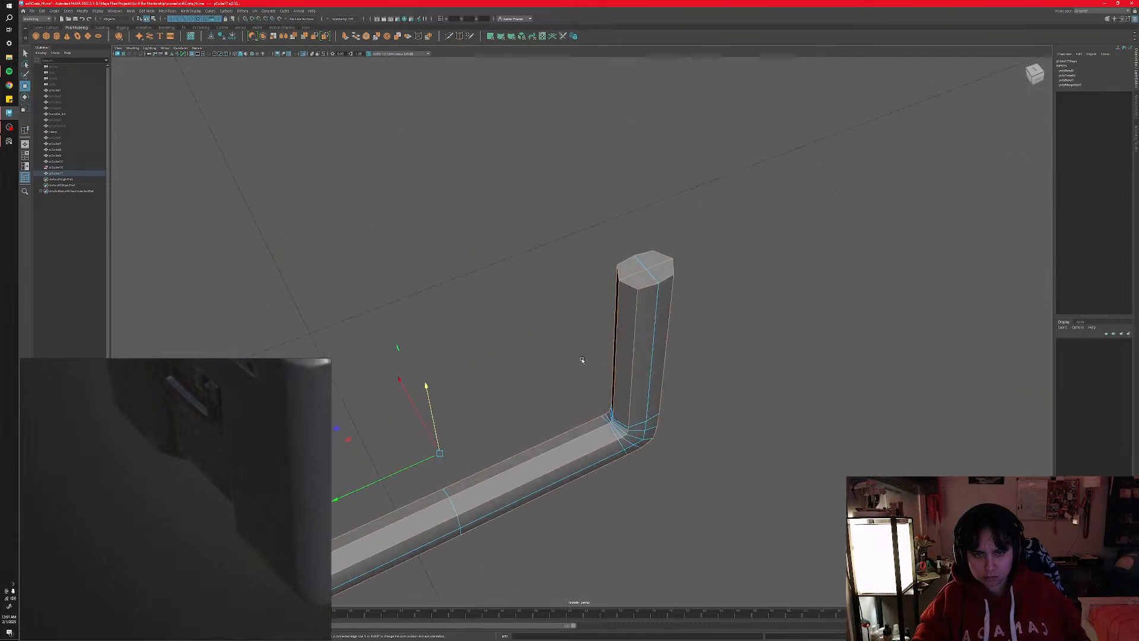
right_click_drag(633, 330, 649, 331, "shift")
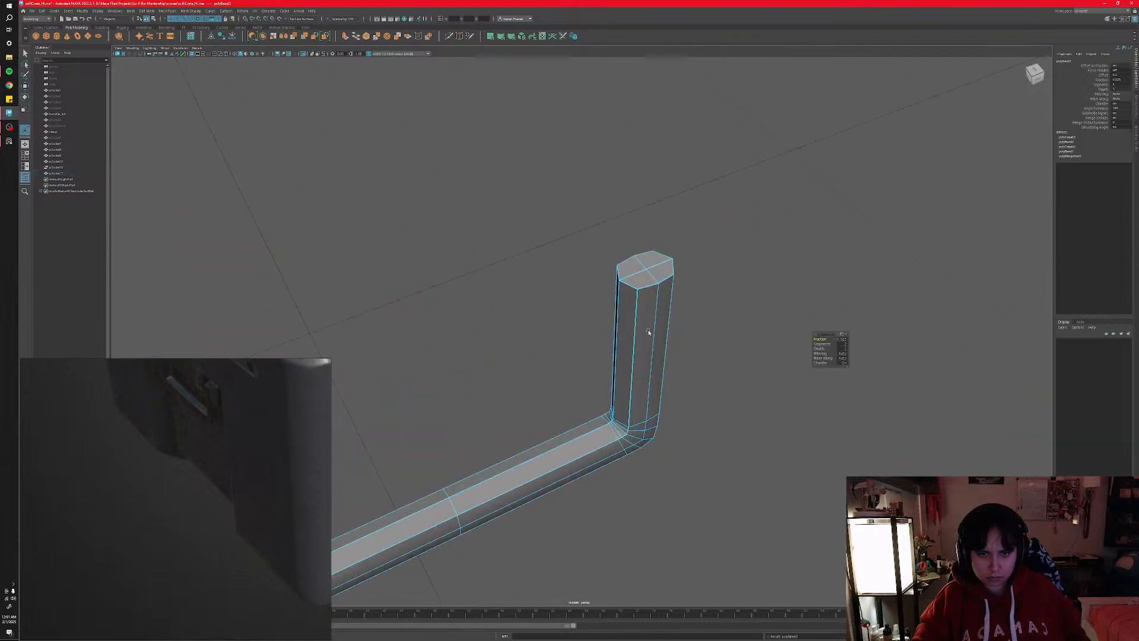
middle_click_drag(658, 327, 610, 376, "alt")
right_click_drag(610, 376, 653, 377, "alt")
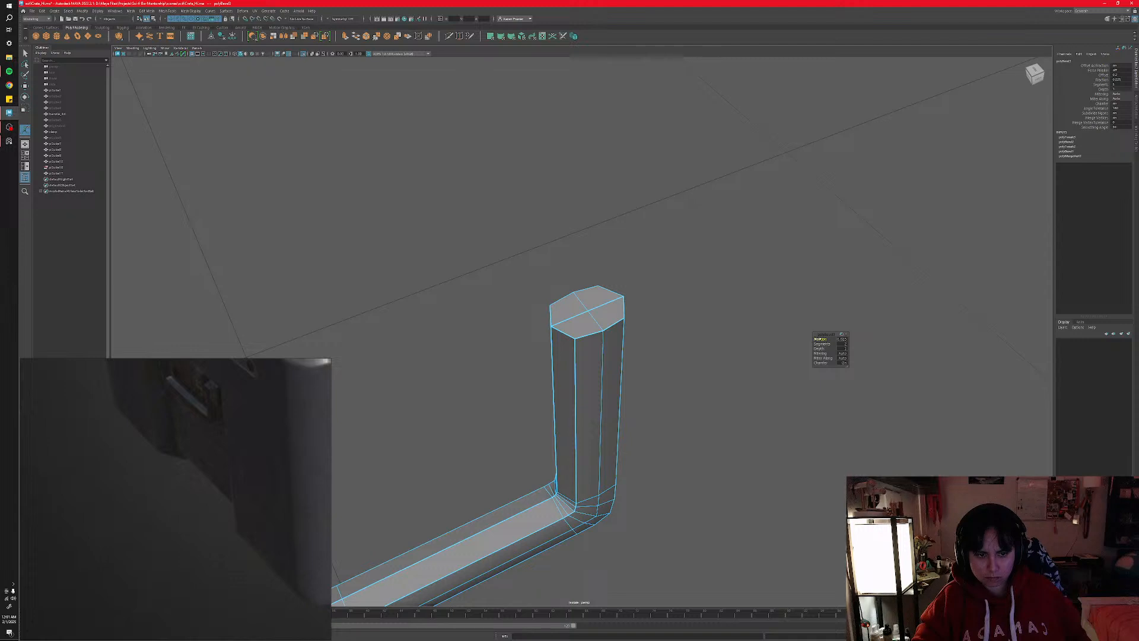
left_click_drag(820, 339, 826, 339)
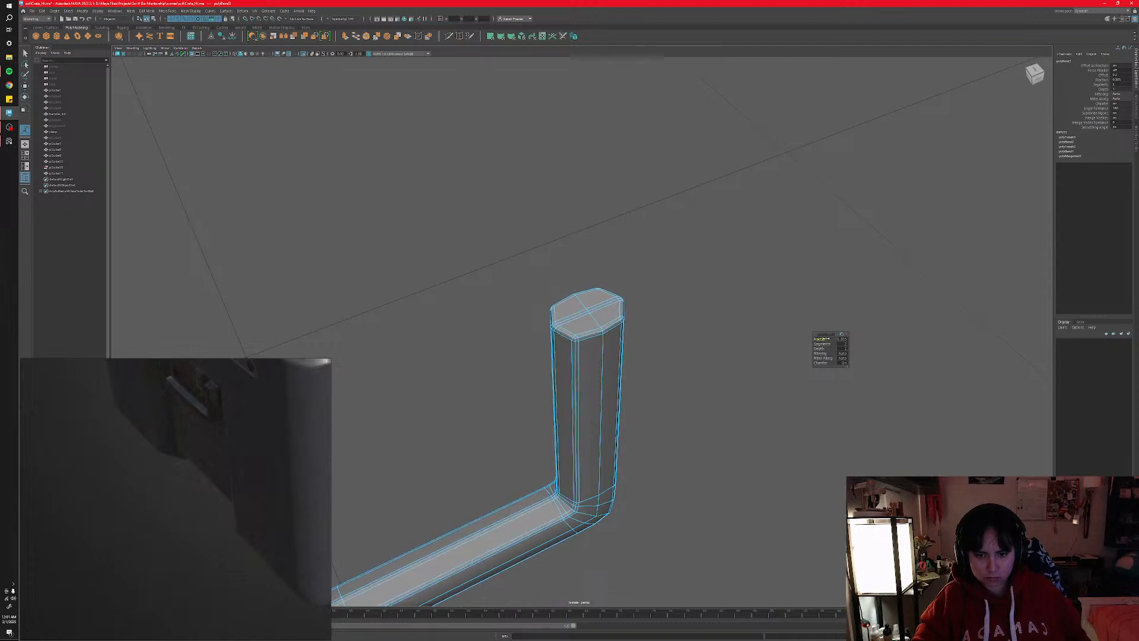
- Examine the bevelled handle's smoothed shape from several angles and compare it with the reference image
key("q")
right_click_drag(597, 382, 630, 370)
left_click(701, 444)
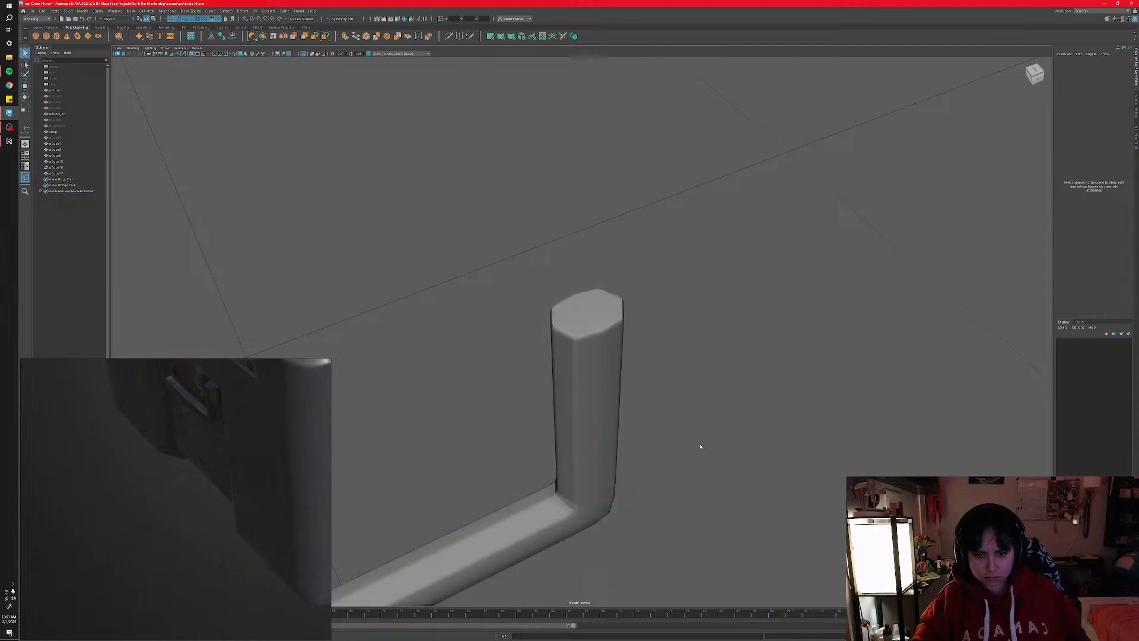
right_click_drag(702, 445, 679, 439, "alt")
left_click_drag(679, 440, 637, 363, "alt")
left_click(580, 410)
left_click(607, 414)
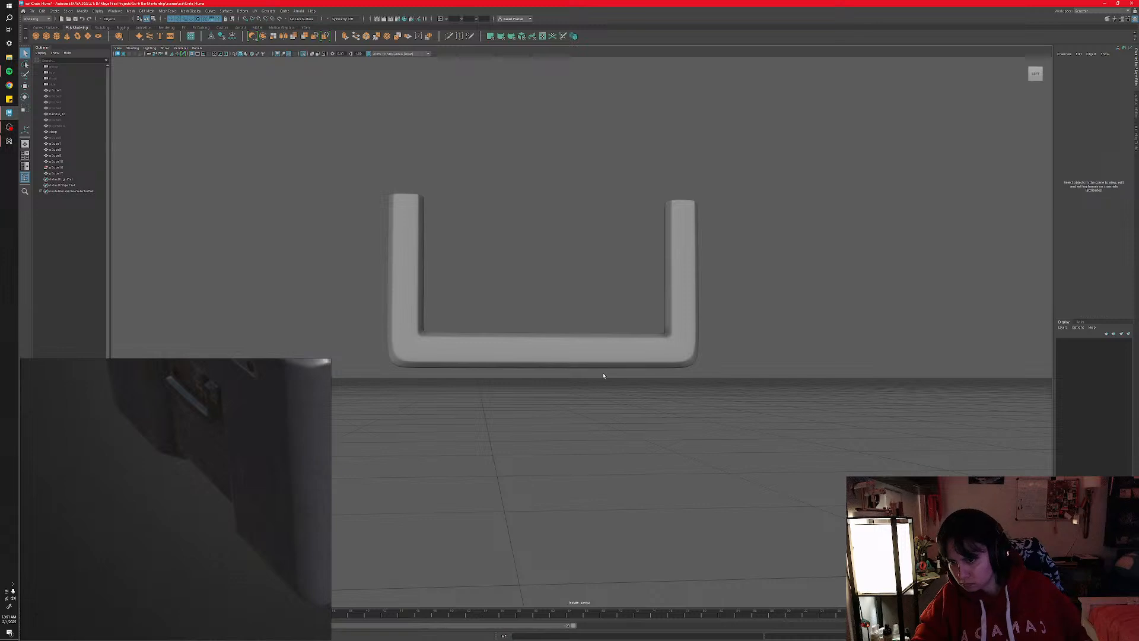
mouse_move(603, 375)
left_mouse_down("alt")
mouse_move(630, 419)
mouse_move(578, 385)
mouse_move(602, 388)
mouse_move(623, 363)
mouse_move(612, 376)
mouse_move(623, 383)
left_mouse_up("alt")
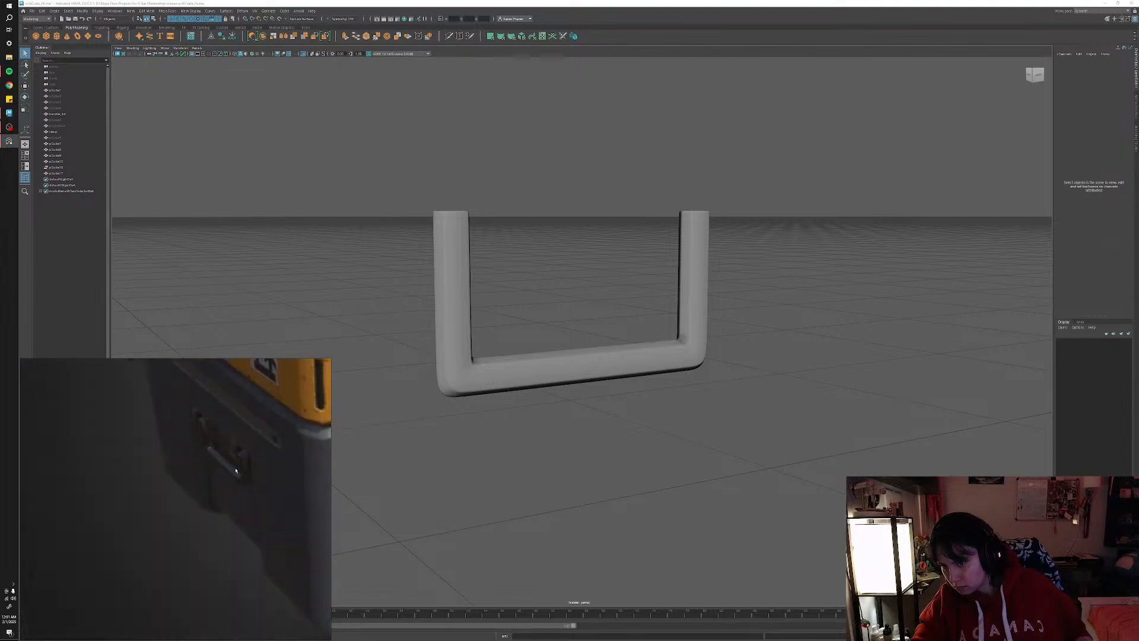
left_click_drag(554, 383, 562, 362, "alt")
- Examine the bevelled wireframe at the top end of one handle leg
left_click(671, 335)
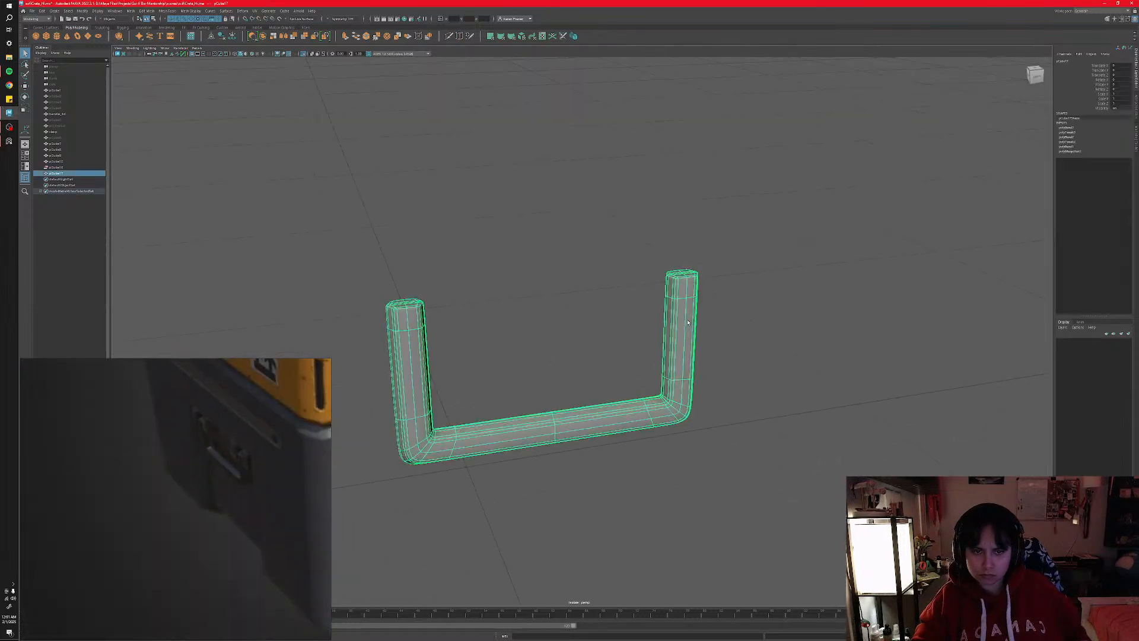
middle_click_drag(655, 317, 618, 388, "alt")
left_click_drag(618, 388, 642, 419, "alt")
scroll(641, 420, "up", 3)
right_click_drag(641, 419, 675, 439, "alt")
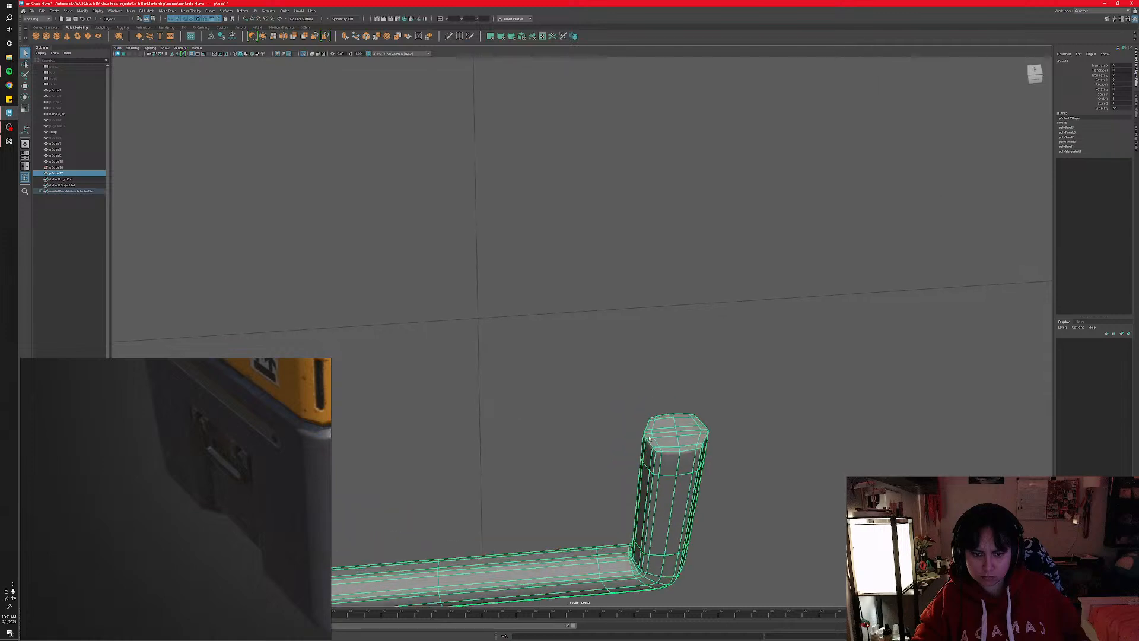
middle_click_drag(675, 439, 617, 389, "alt")
right_click_drag(615, 398, 634, 393)
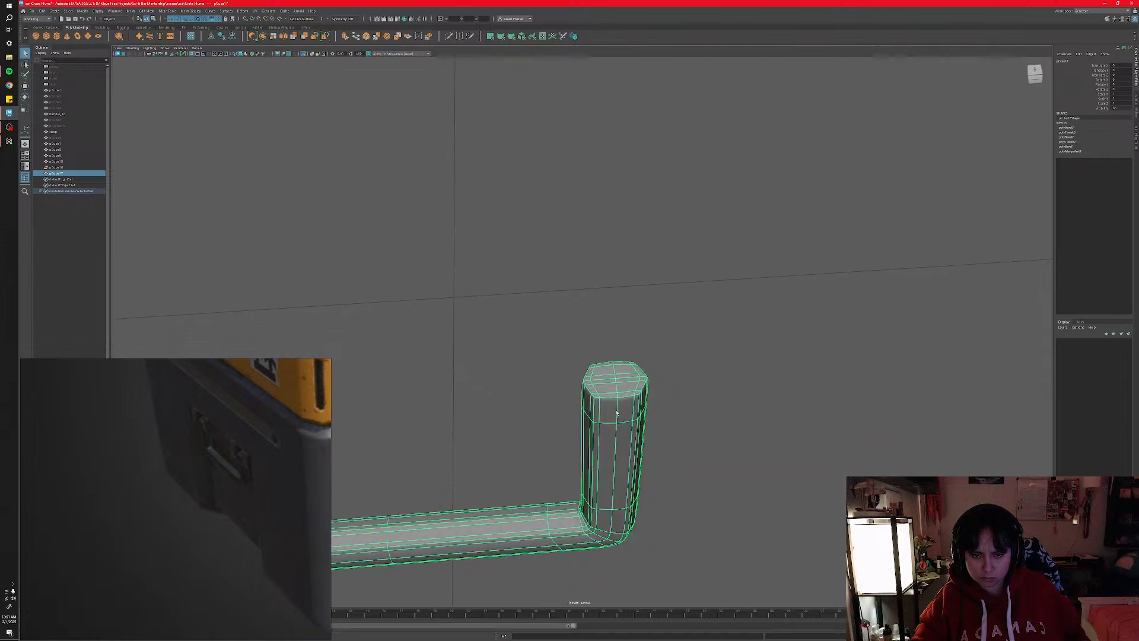
left_click_drag(617, 419, 596, 400, "alt")
- Undo the bevel on the handle's lengthwise edge loops and display the mesh unsmoothed
key("ctrl+z")
key("ctrl+z")
key("ctrl+z")
key("ctrl+z")
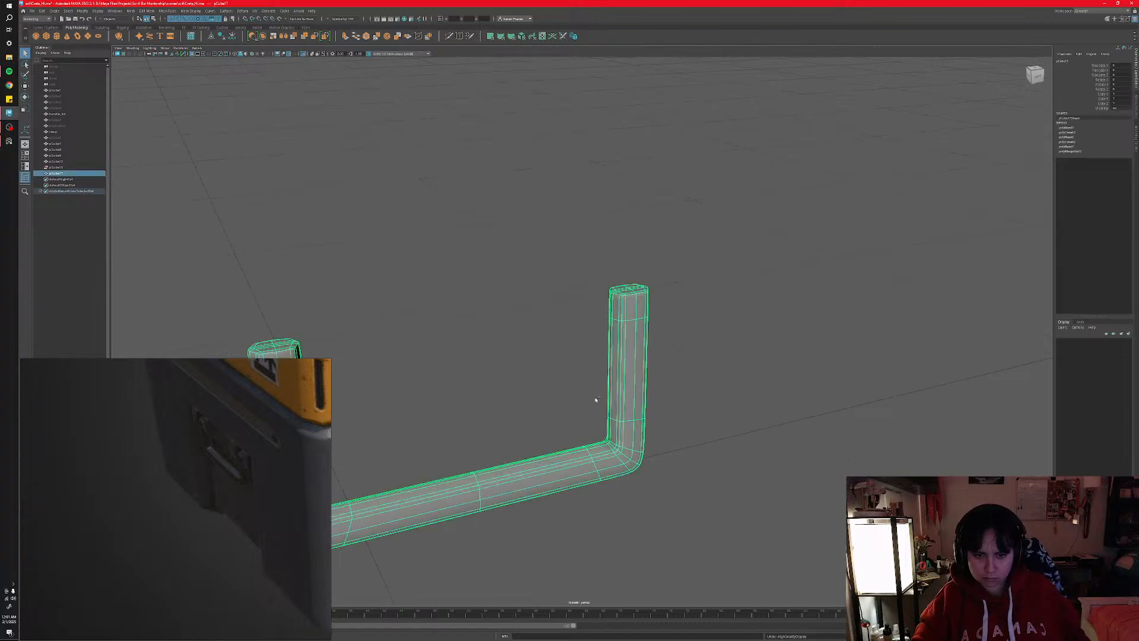
key("ctrl+z")
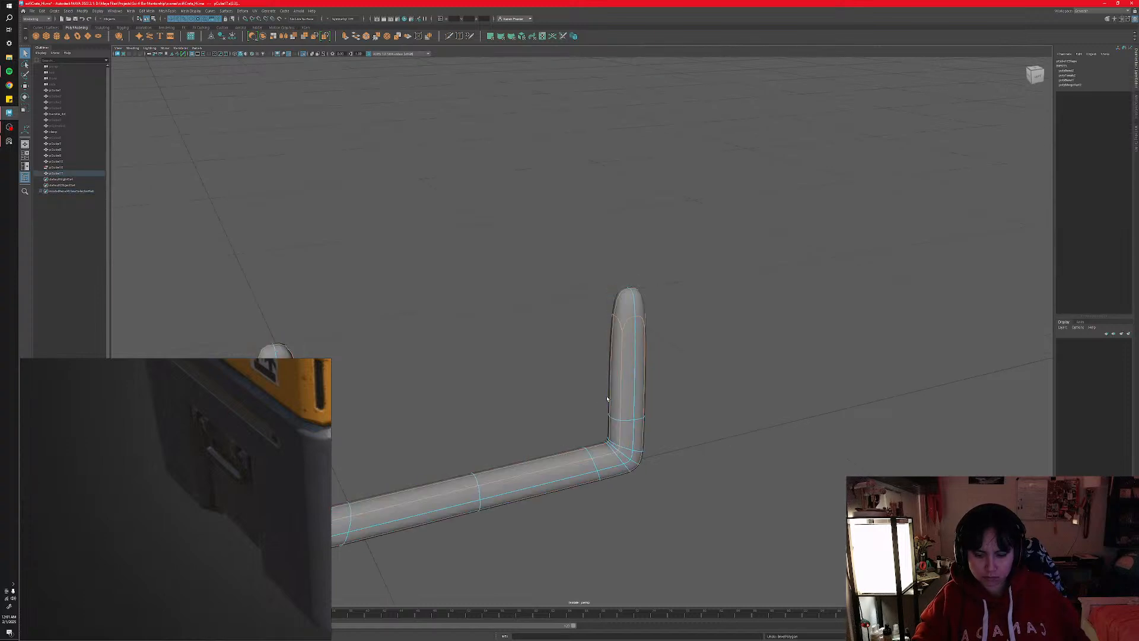
key("1")
- Delete the four faces capping the top end of one handle leg
left_click_drag(606, 399, 583, 371, "alt")
scroll(612, 406, "up", 7)
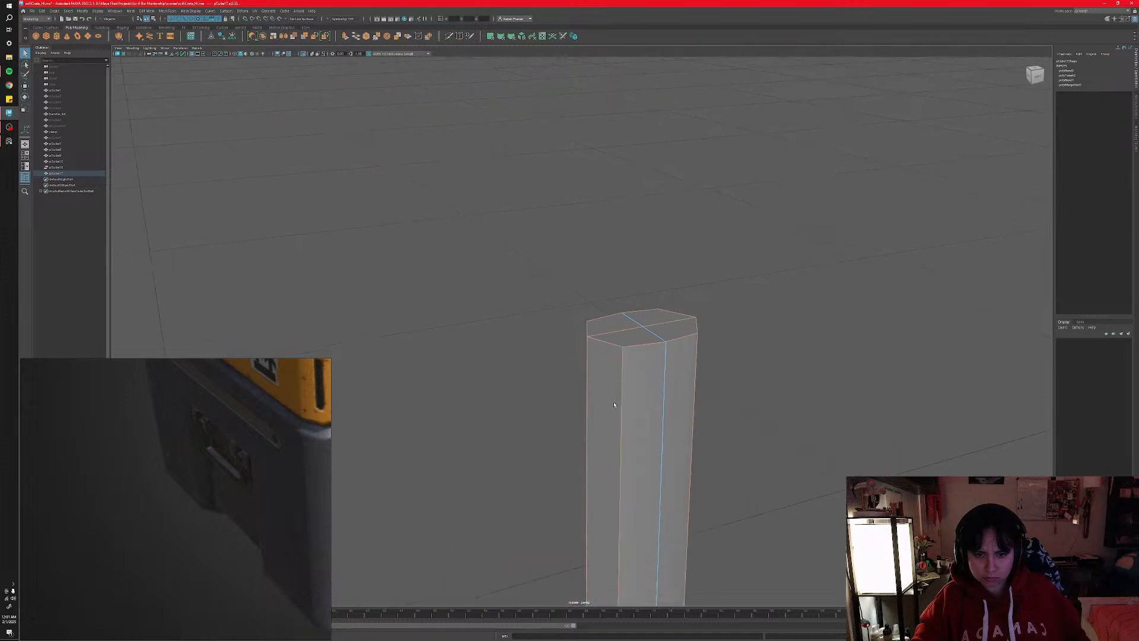
middle_click_drag(627, 379, 601, 395, "alt")
left_click_drag(615, 375, 586, 396, "alt")
right_click(585, 397)
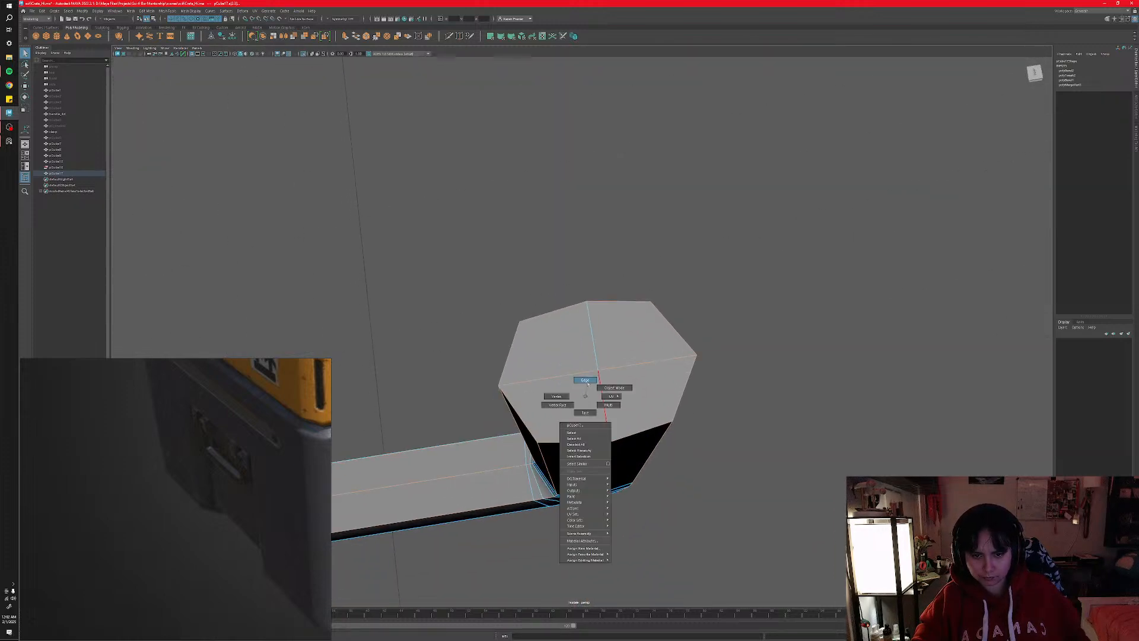
mouse_move(612, 396)
mouse_move(588, 399)
right_mouse_down()
mouse_move(582, 381)
mouse_move(586, 396)
right_mouse_up()
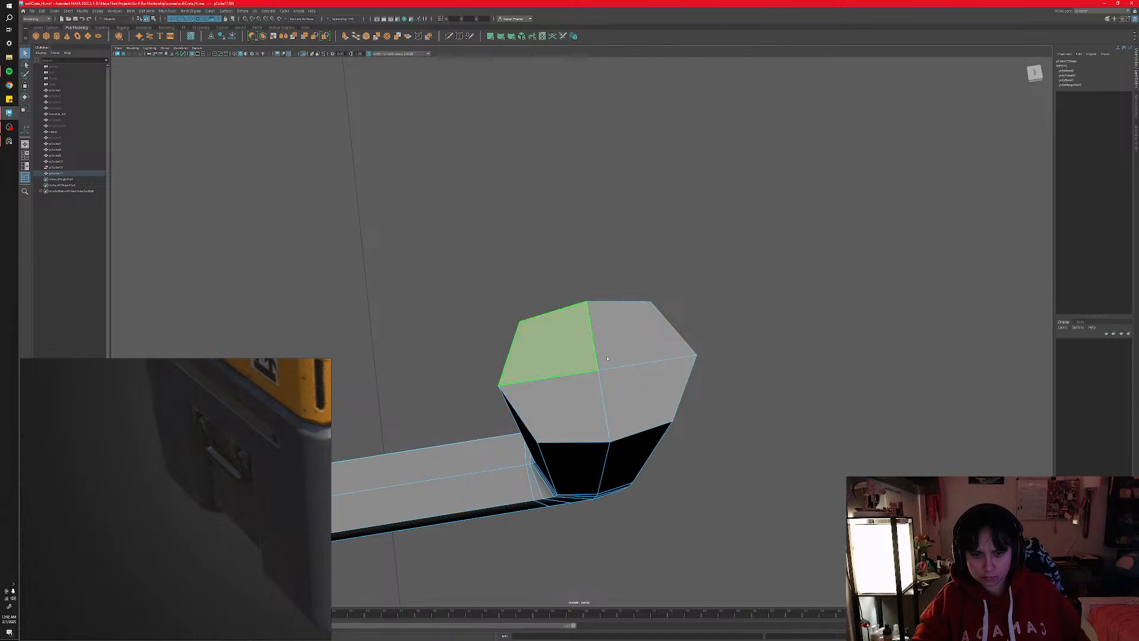
left_click(573, 359)
left_click(618, 352, "shift")
left_click(622, 386, "shift")
left_click(583, 397, "shift")
left_click(618, 352)
key("Delete")
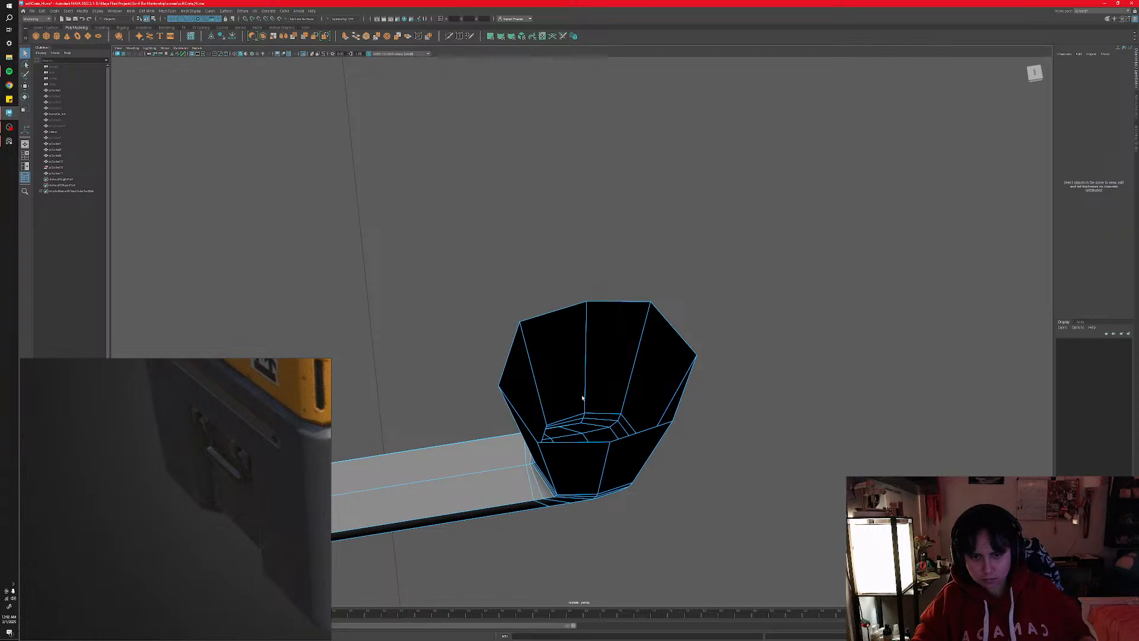
- Extrude the open border edge loop at the top of the leg and scale it inward into a narrow rim
right_click_drag(586, 359, 588, 341)
double_click(566, 320)
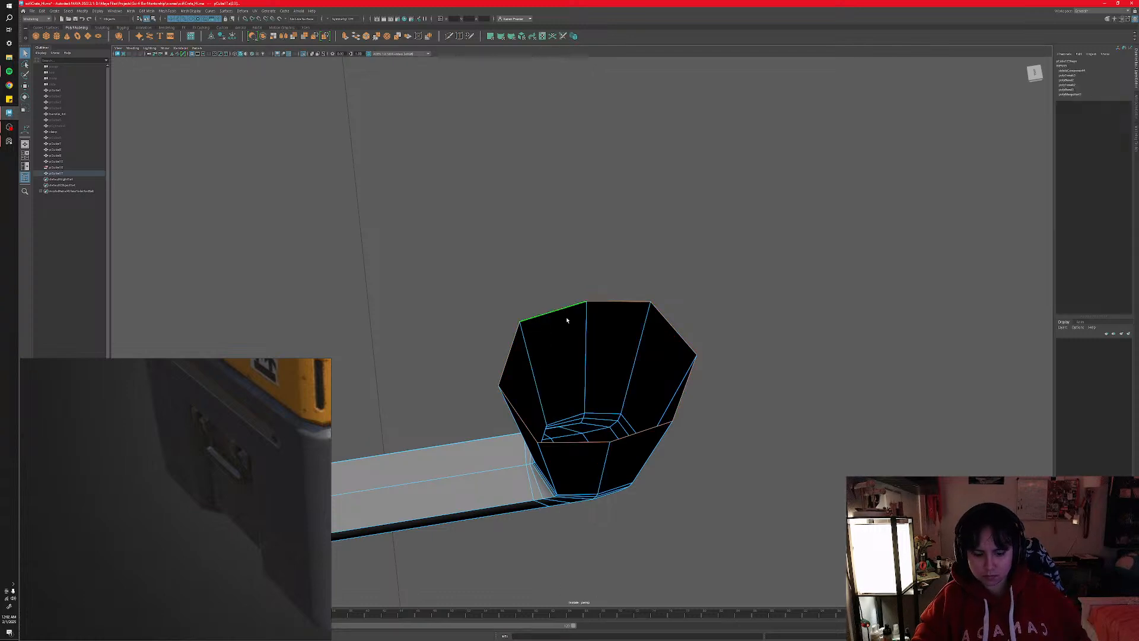
key("ctrl+e")
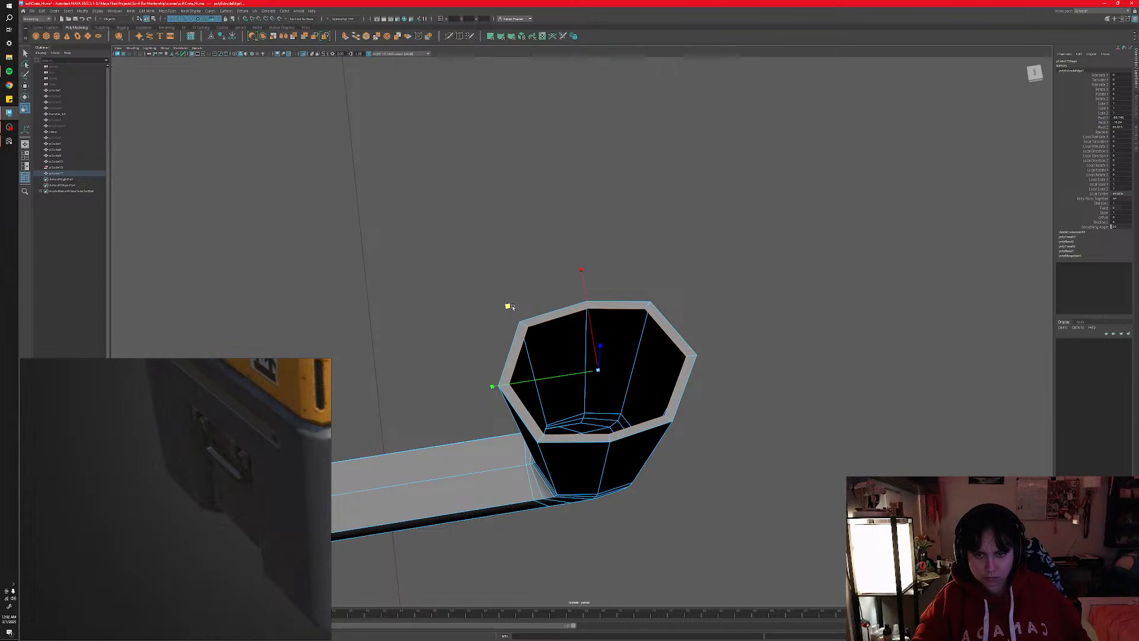
left_click_drag(507, 307, 532, 337)
- Close the leg's opening by extruding the rim's inner border and merging it to a single vertex at the centre
mouse_move(573, 410)
left_mouse_down("alt")
mouse_move(597, 397)
mouse_move(573, 397)
left_mouse_up("alt")
left_click_drag(598, 279, 628, 376, "alt")
right_click(621, 319, "shift")
left_click(617, 300)
right_click(628, 376)
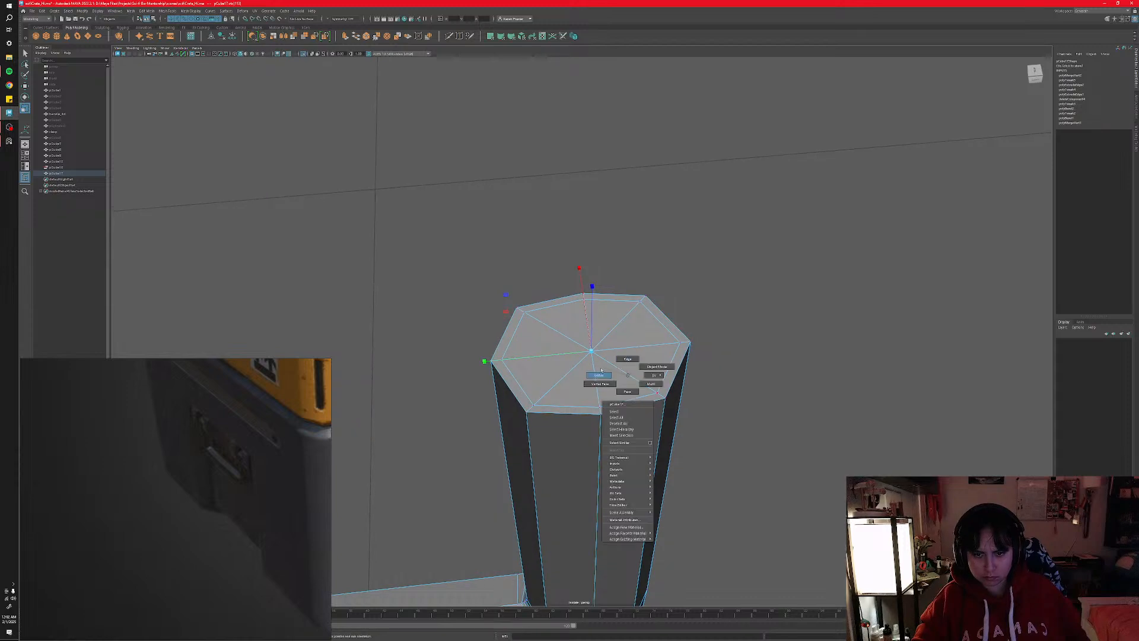
left_click(622, 360)
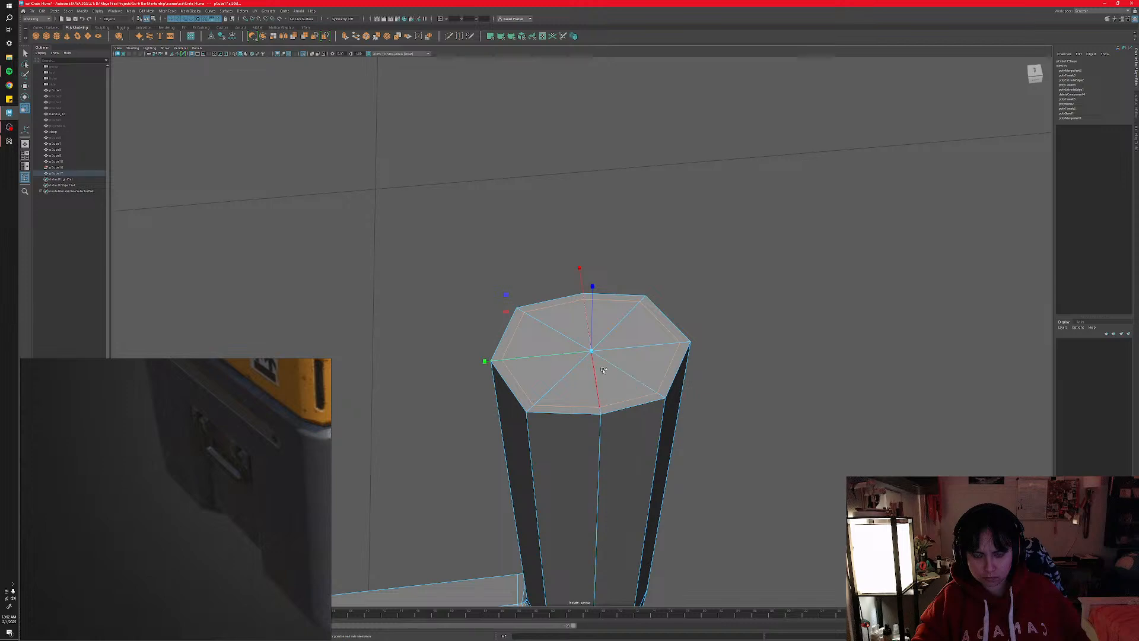
key("1")
right_click(610, 375, "shift")
left_click_drag(617, 378, 578, 351)
scroll(600, 447, "down", 5)
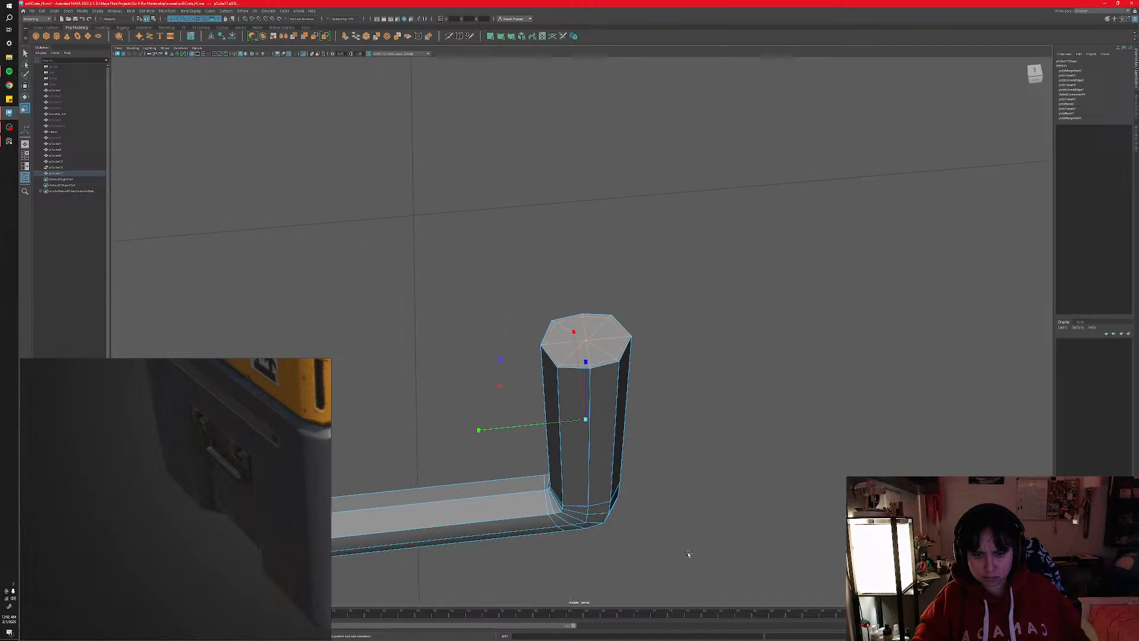
left_click_drag(686, 546, 480, 396, "ctrl")
left_click_drag(546, 411, 573, 401, "alt")
scroll(574, 401, "up", 5)
- Raise the centre vertex of the leg's top cap slightly along the vertical axis
key("w")
left_click_drag(591, 353, 588, 385, "alt")
scroll(601, 427, "up", 5)
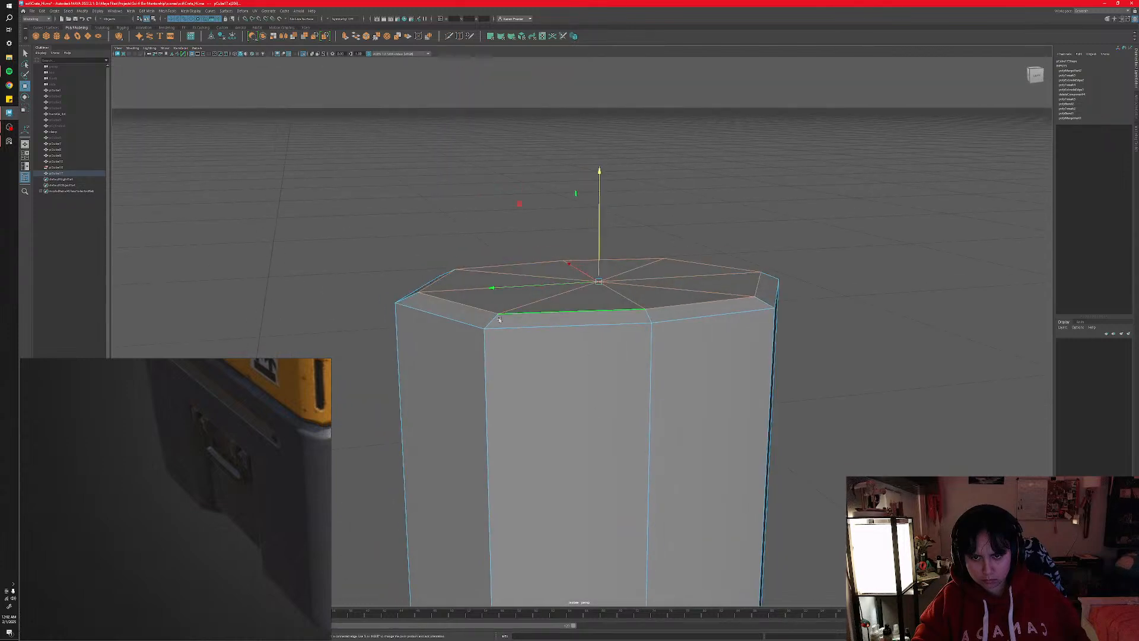
left_click_drag(401, 249, 494, 355, "ctrl")
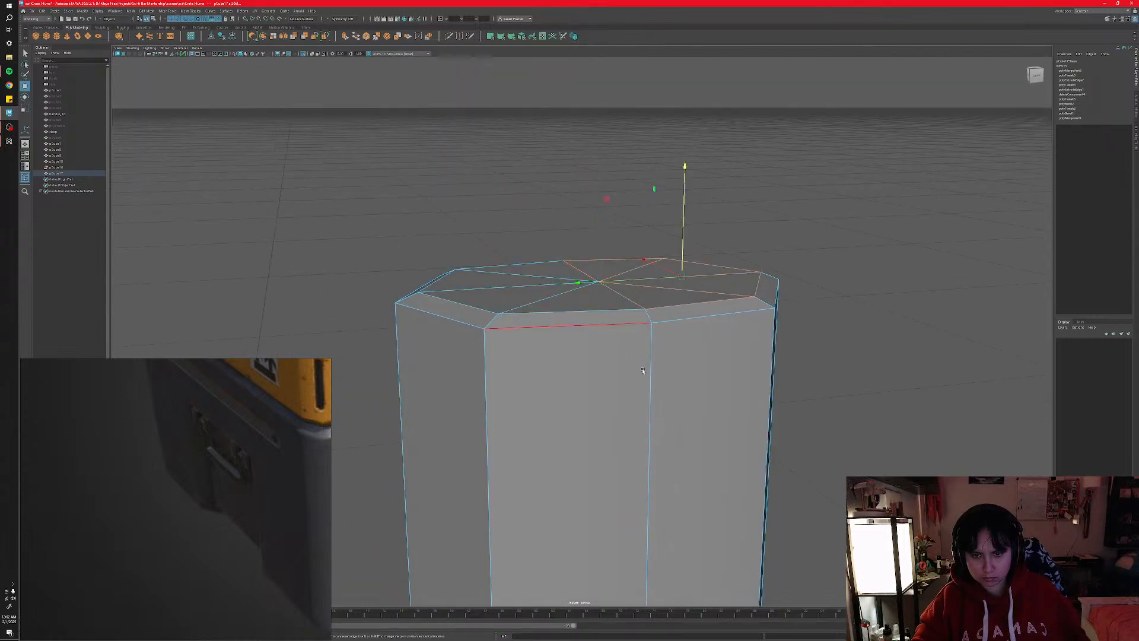
left_click_drag(670, 281, 669, 279, "ctrl")
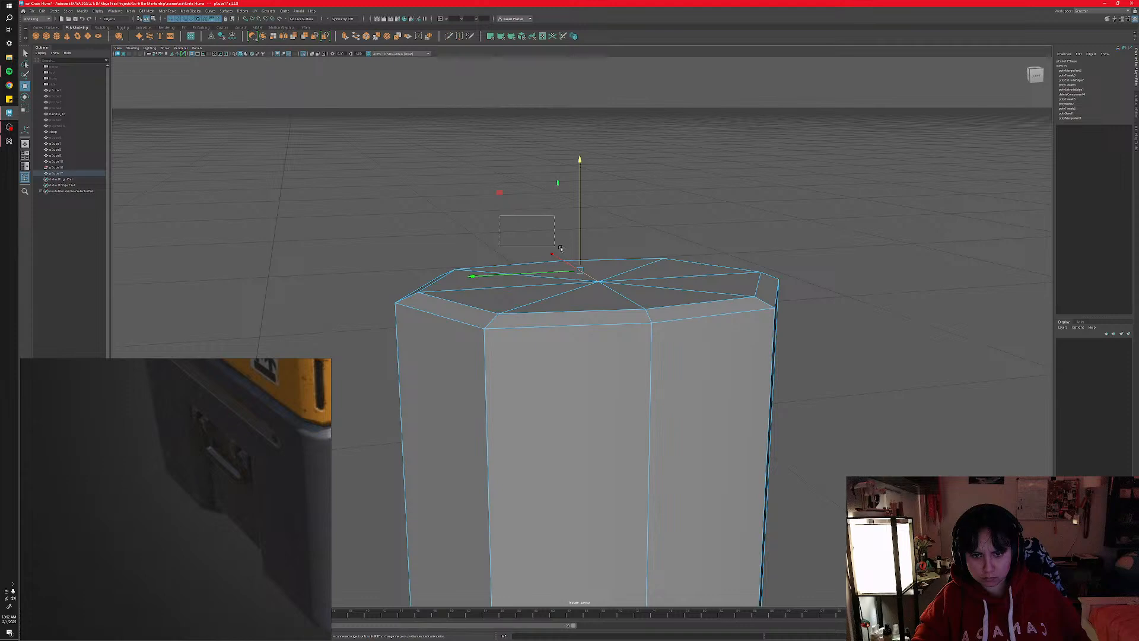
right_click_drag(646, 322, 625, 320)
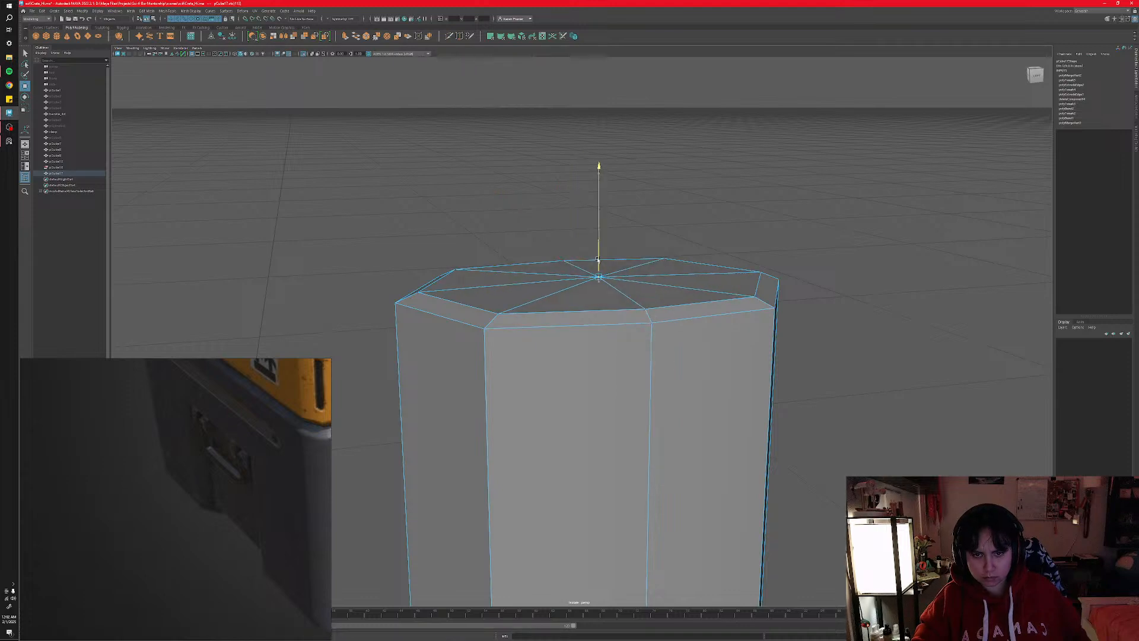
left_click_drag(596, 277, 602, 381, "alt")
- Select the handle's lengthwise corner edge loops together with the outer edge loop around the leg's top end
right_click_drag(603, 381, 600, 365)
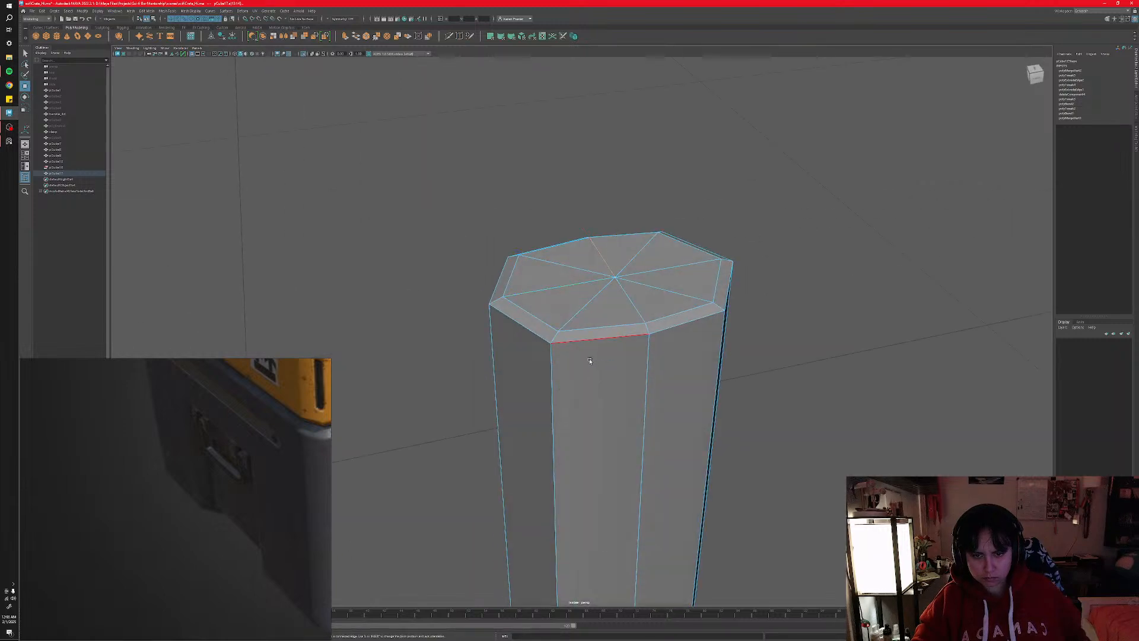
left_click(561, 372)
left_click_drag(618, 386, 547, 352, "alt")
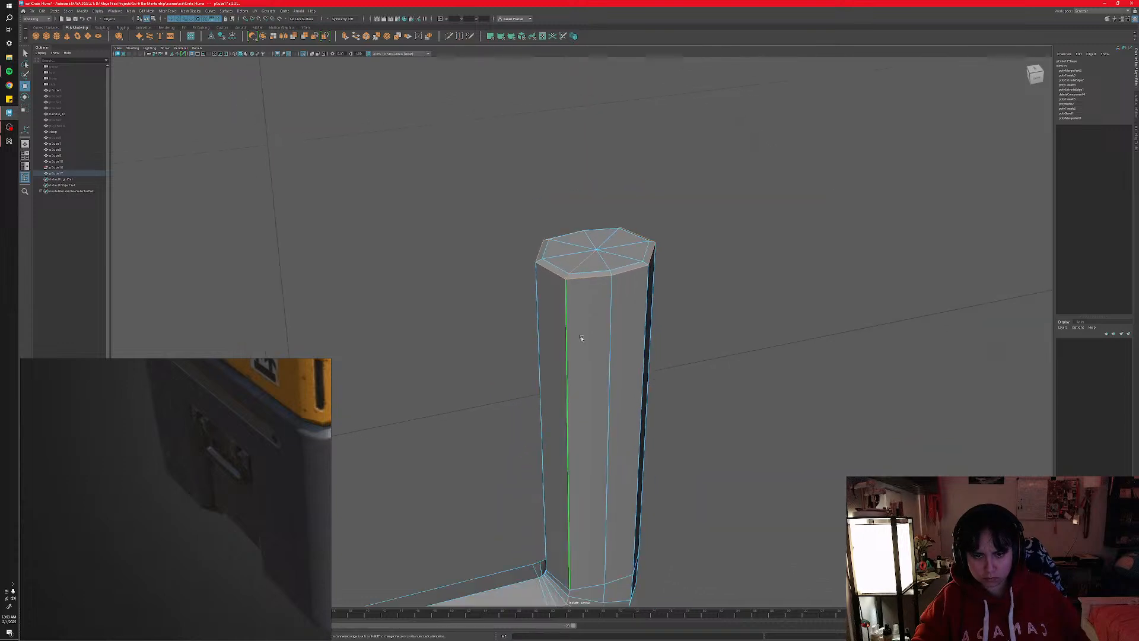
mouse_move(638, 325)
left_mouse_down("alt")
mouse_move(590, 345)
mouse_move(662, 352)
mouse_move(616, 323)
left_mouse_up("alt")
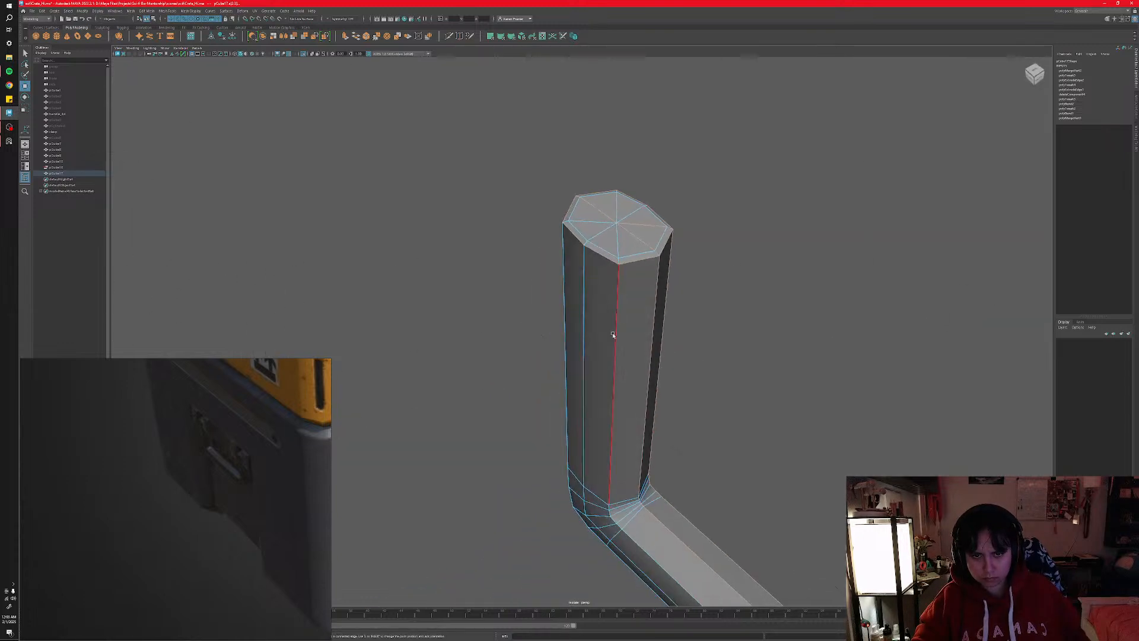
left_click(583, 302)
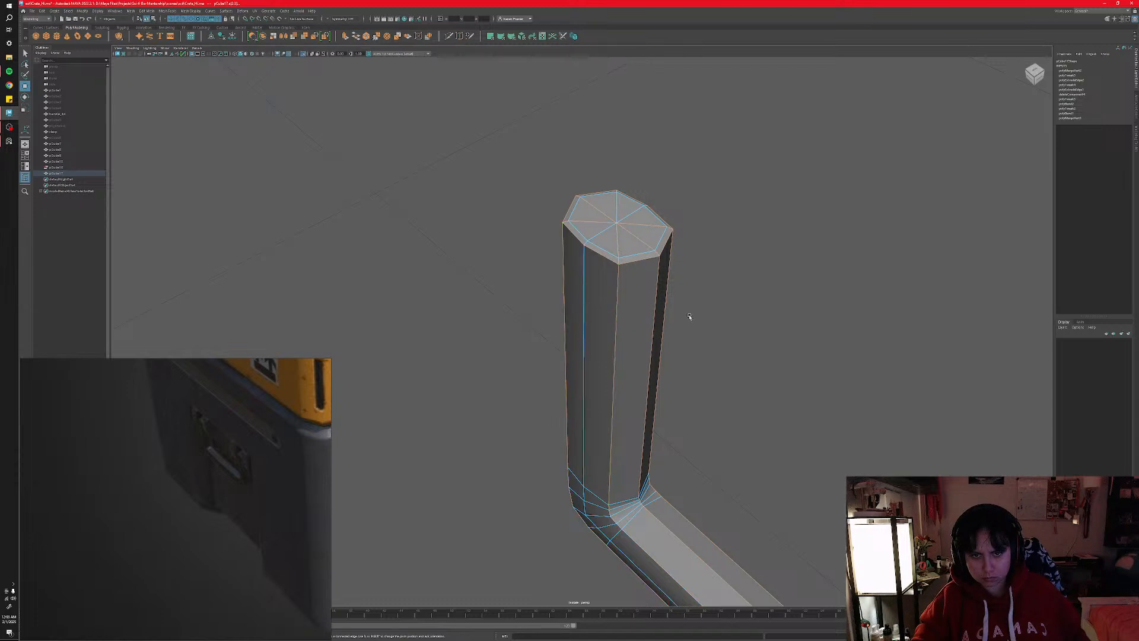
left_click_drag(686, 318, 580, 351, "alt")
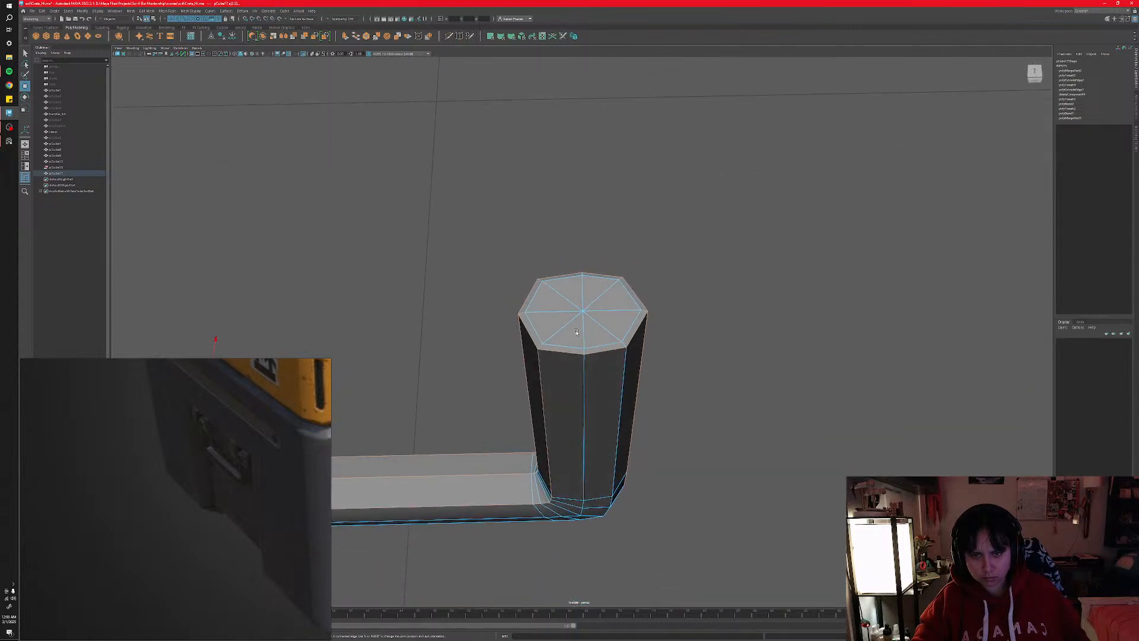
scroll(569, 357, "up", 3)
scroll(539, 355, "up", 2)
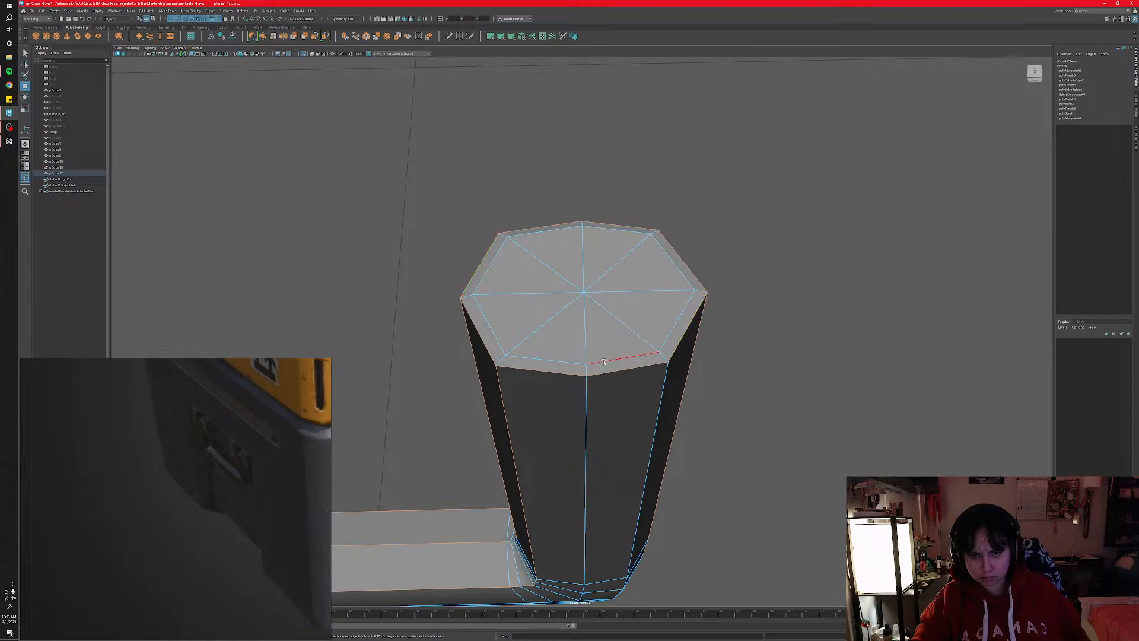
- Try to bevel the selected lengthwise and top border edges, and undo the bevel
right_click(560, 411, "shift")
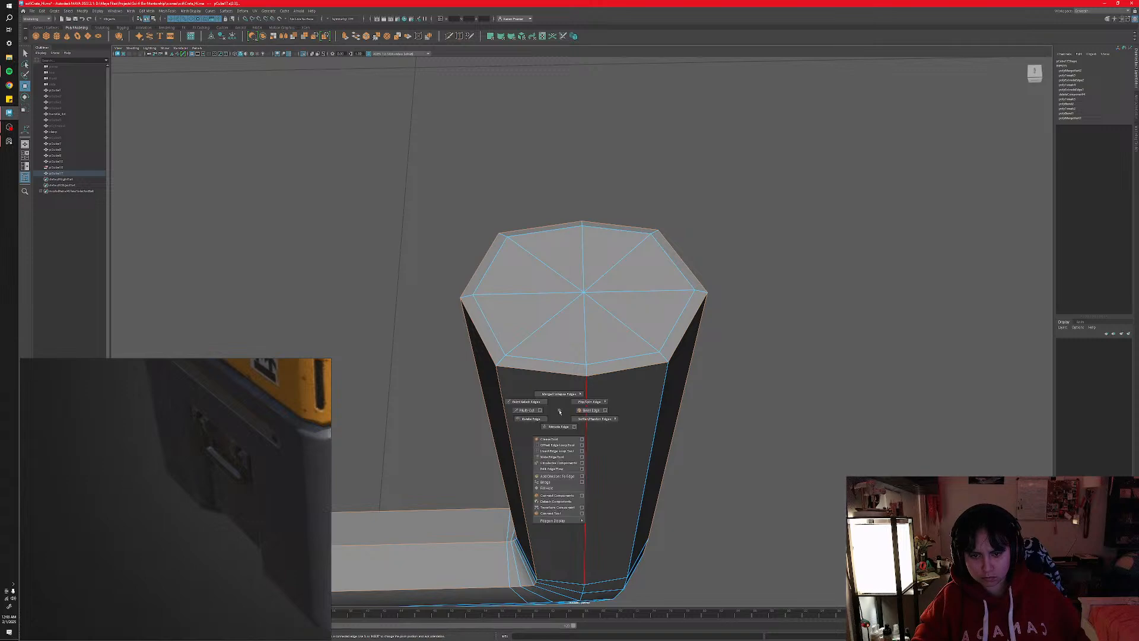
left_click(594, 411)
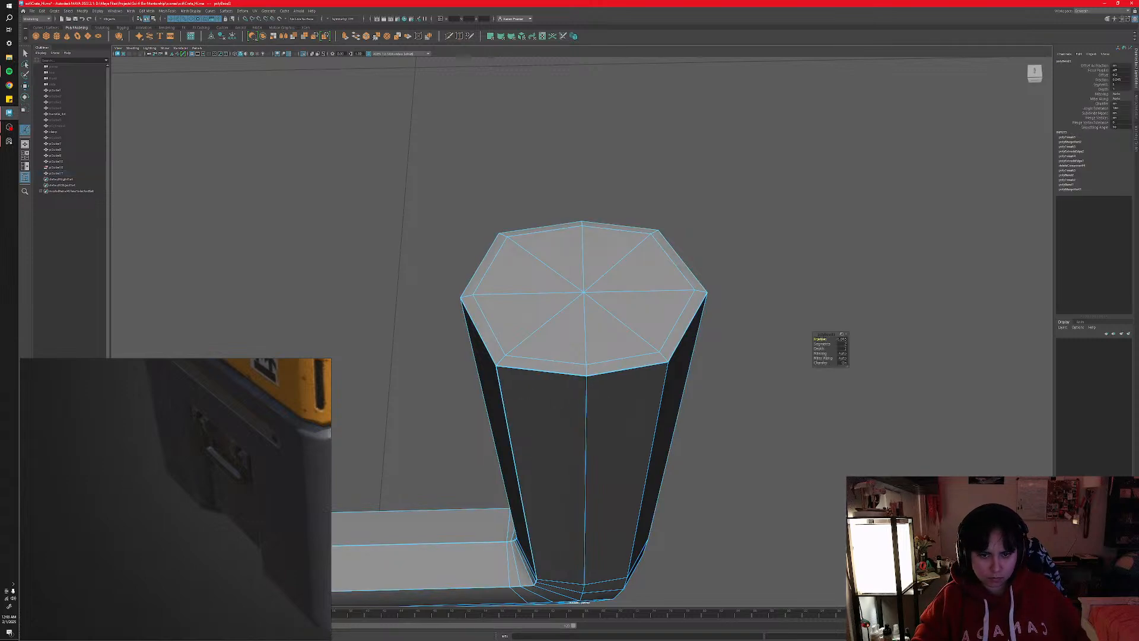
left_click_drag(833, 339, 838, 339)
key("ctrl+z")
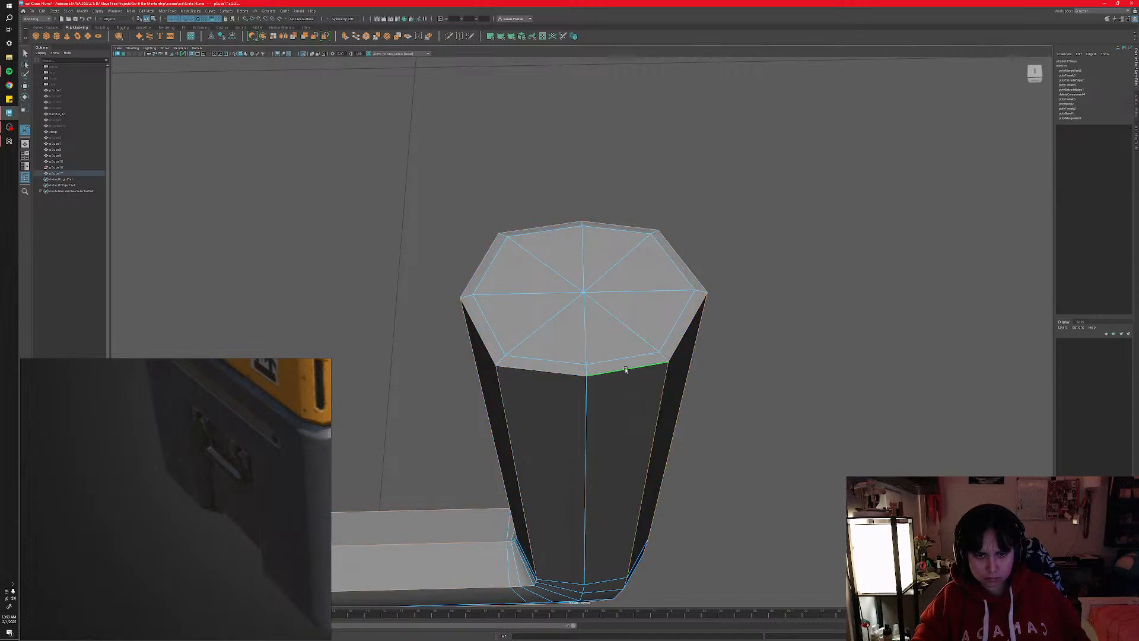
- Add the missed lengthwise edge loop to the selection and bevel all selected edges narrowly with an extra segment
left_click_drag(723, 361, 626, 378, "alt")
right_click(606, 355, "shift")
left_click(634, 356)
left_click_drag(841, 346, 841, 346)
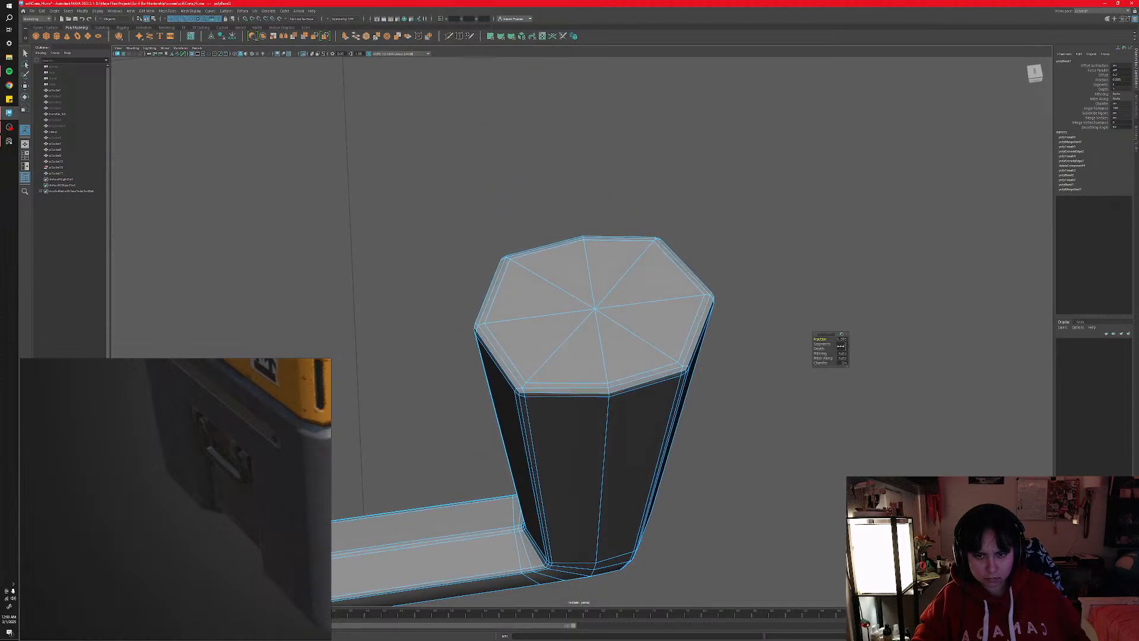
key("F8")
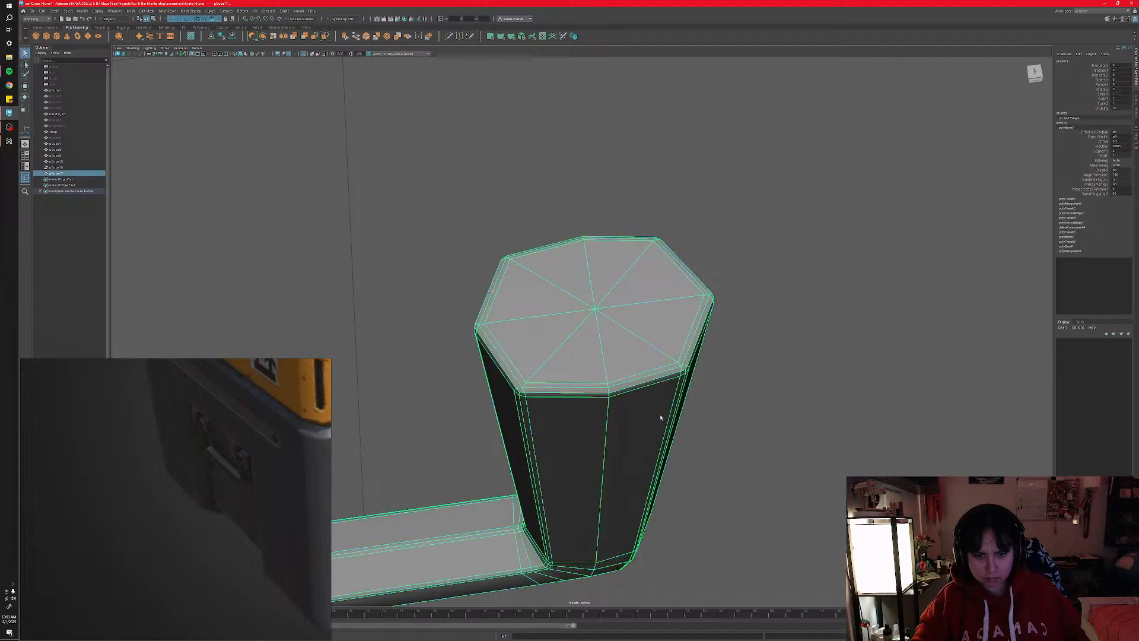
- Examine the bevelled edges along the leg and around its top cap from several angles
left_click(724, 447)
scroll(681, 437, "down", 3)
left_click_drag(681, 437, 605, 411, "alt")
left_click(605, 411)
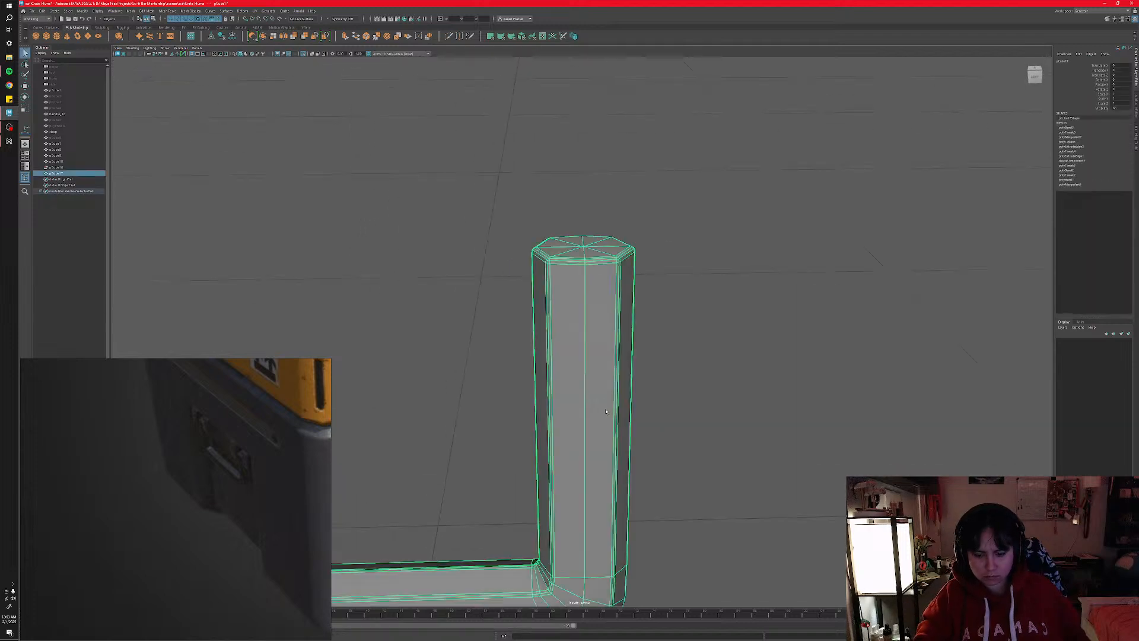
left_click(717, 452)
left_click_drag(717, 453, 640, 379, "alt")
left_click(676, 394)
scroll(676, 394, "up", 2)
scroll(640, 379, "up", 2)
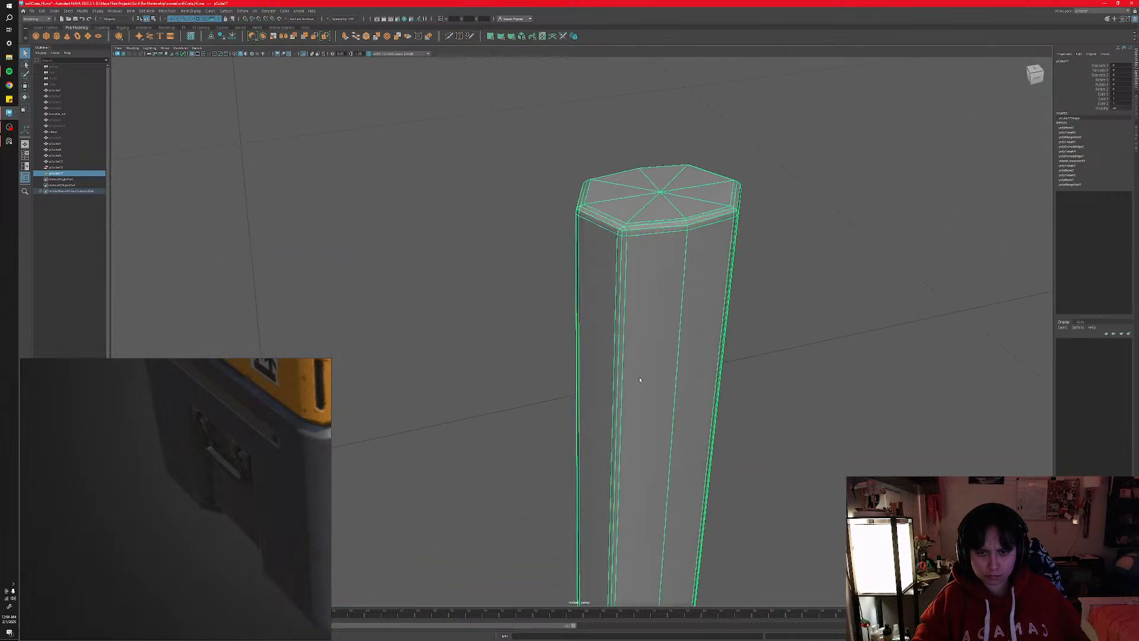
left_click_drag(640, 340, 657, 383, "alt")
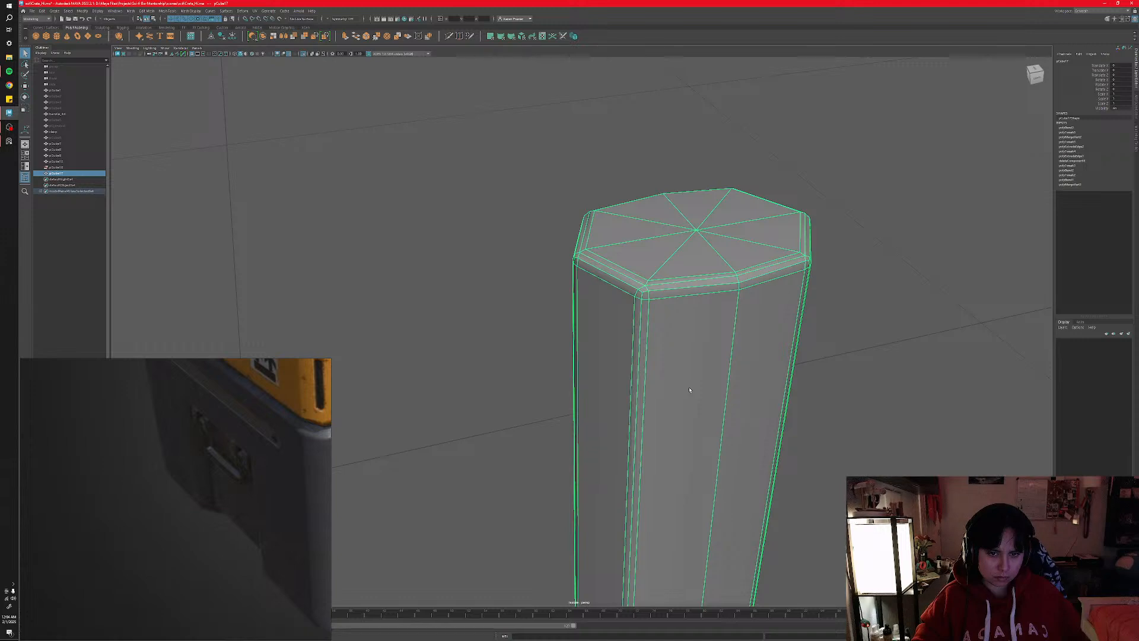
scroll(699, 389, "down", 6)
left_click_drag(694, 399, 678, 404, "alt")
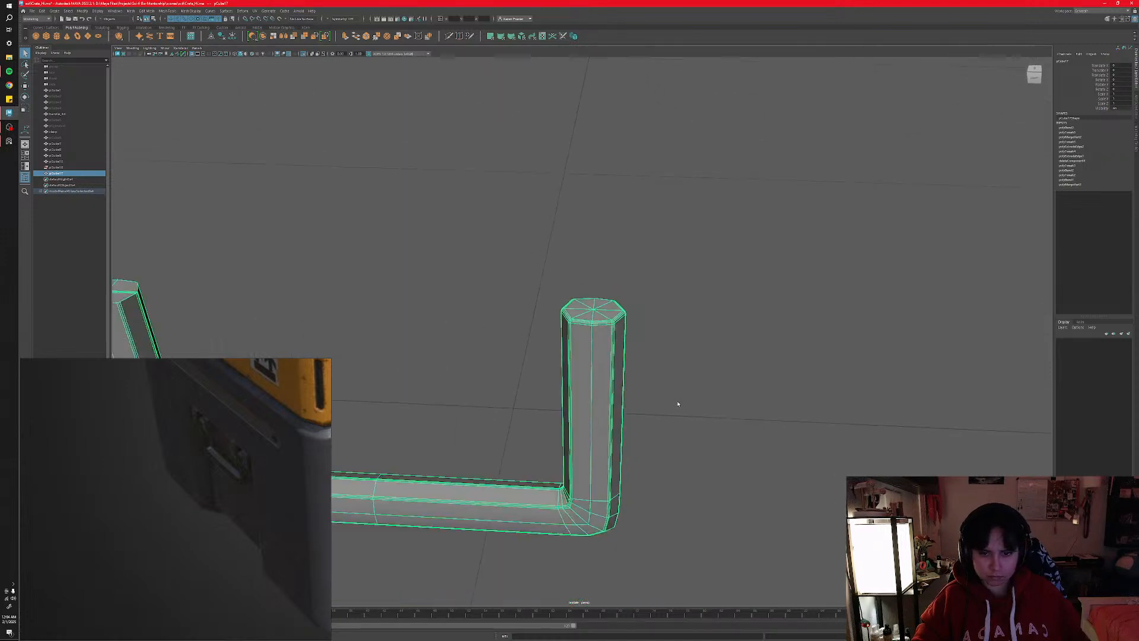
- Display the handle in smooth preview and examine its corners and leg ends from several angles
right_click_drag(678, 404, 673, 405, "alt")
right_click_drag(591, 415, 620, 404)
left_click(661, 407)
right_click_drag(678, 444, 640, 441, "alt")
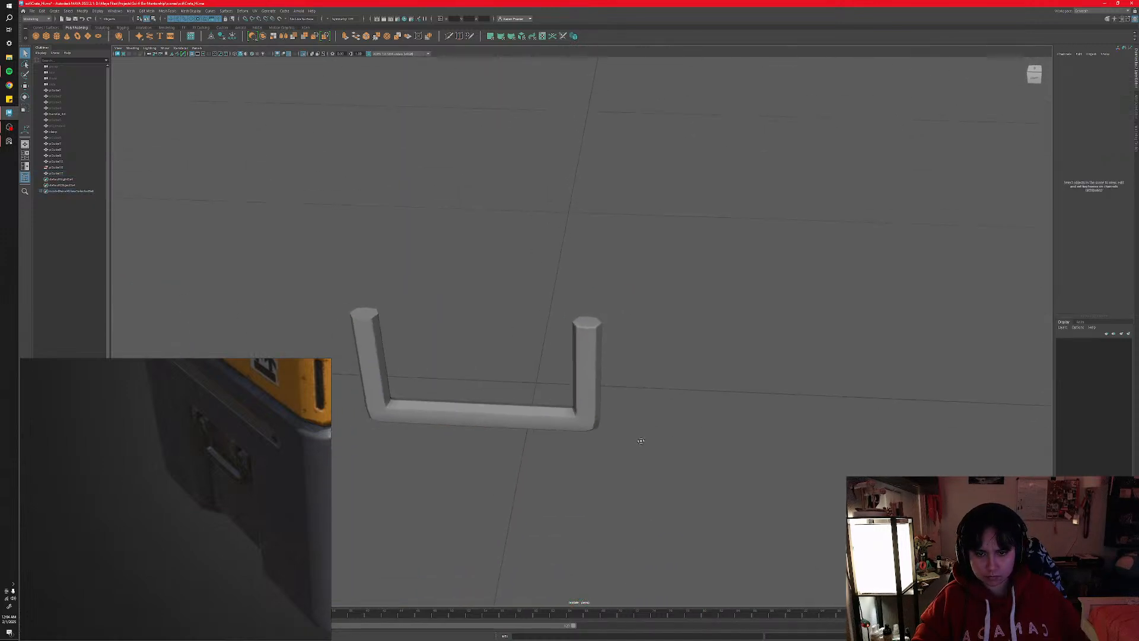
left_click(599, 419)
left_click_drag(641, 440, 579, 395, "alt")
key("3")
left_click(674, 435)
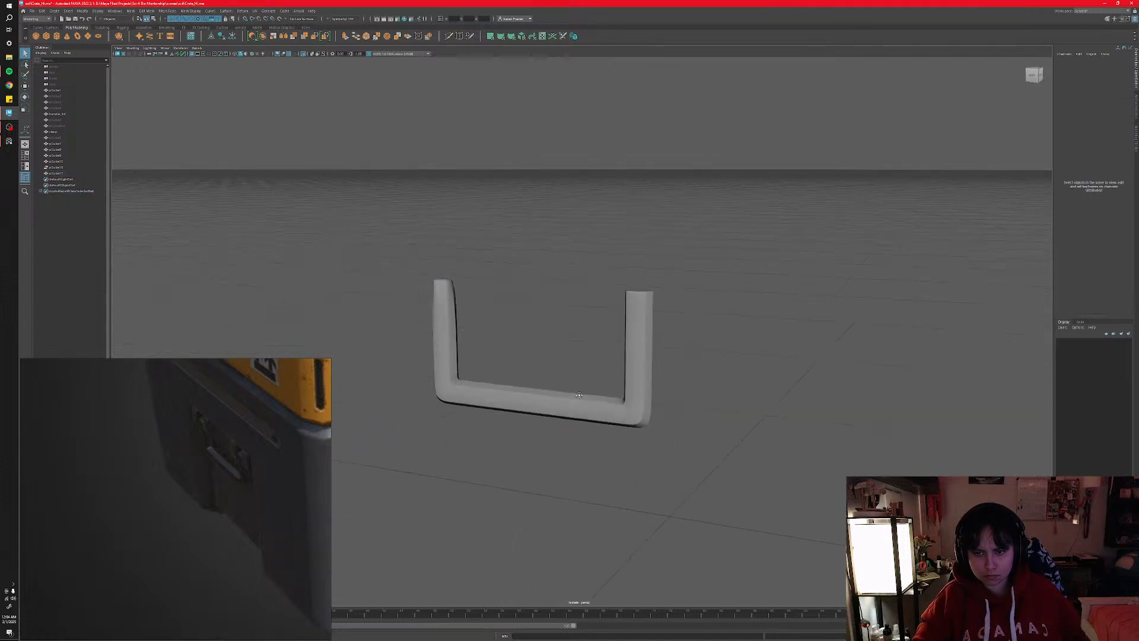
left_click(451, 332)
left_click_drag(516, 336, 546, 359, "alt")
left_click(682, 402)
middle_click_drag(682, 402, 605, 386, "alt")
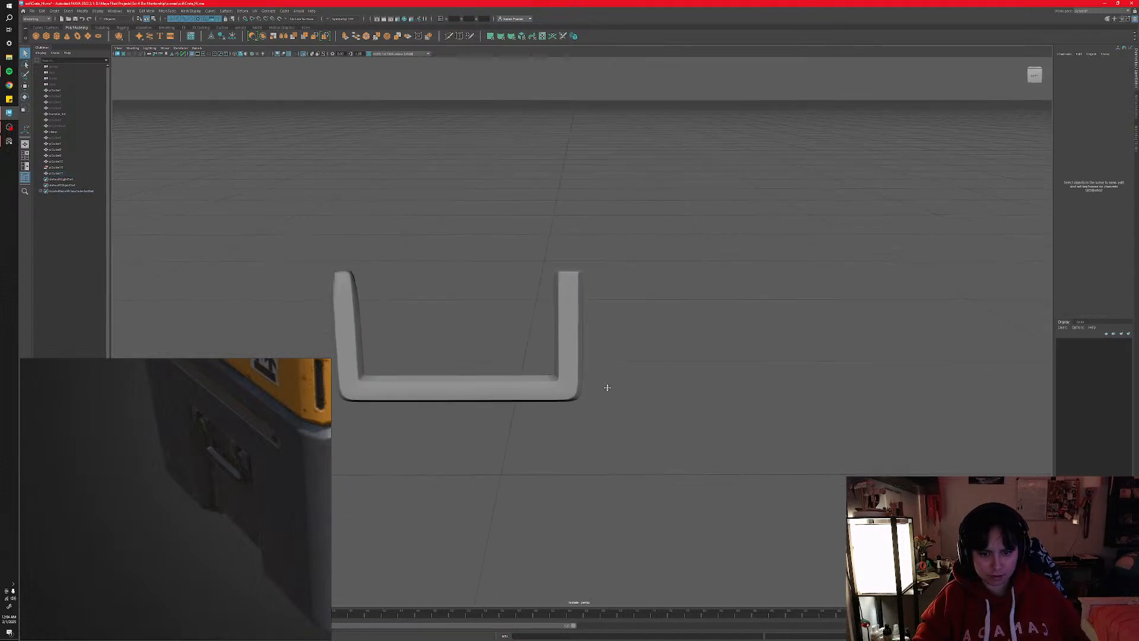
mouse_move(605, 386)
left_mouse_down("alt")
mouse_move(636, 384)
mouse_move(587, 383)
left_mouse_up("alt")
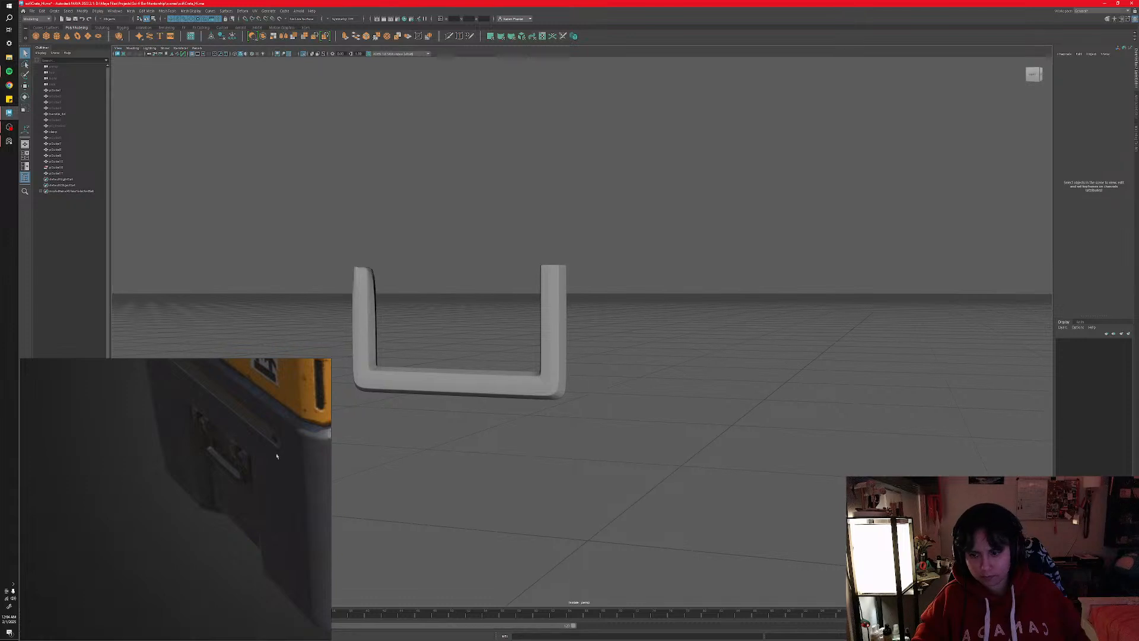
- Enlarge and reposition the reference image to examine the shape of the crate's handle
scroll(249, 478, "up", 6)
scroll(214, 445, "down", 3)
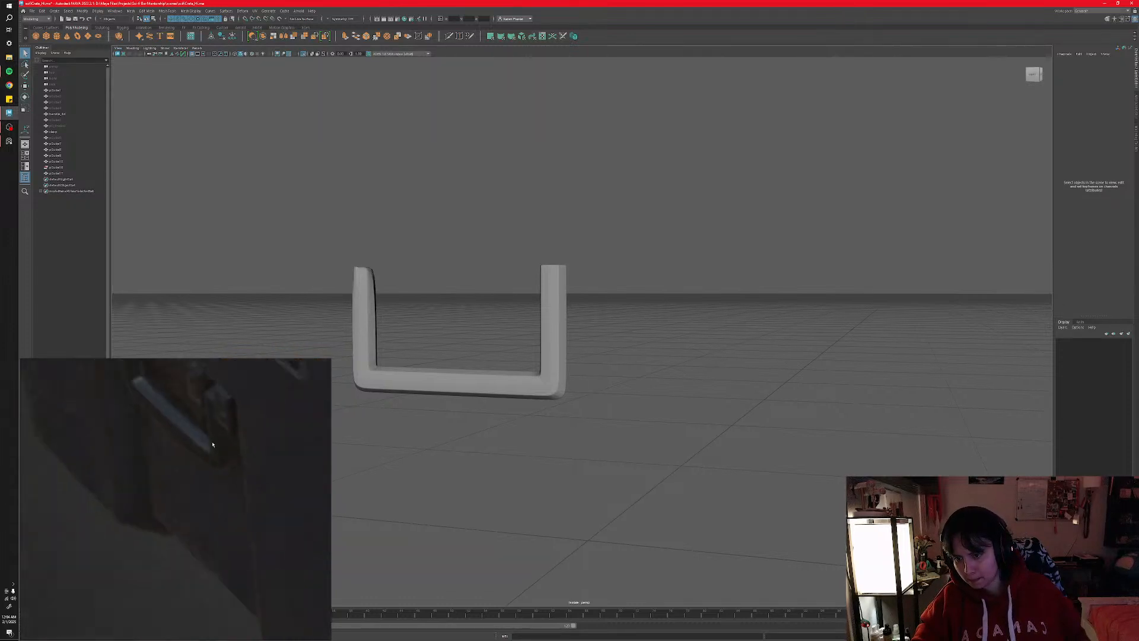
left_click(205, 416)
left_click_drag(206, 415, 216, 446)
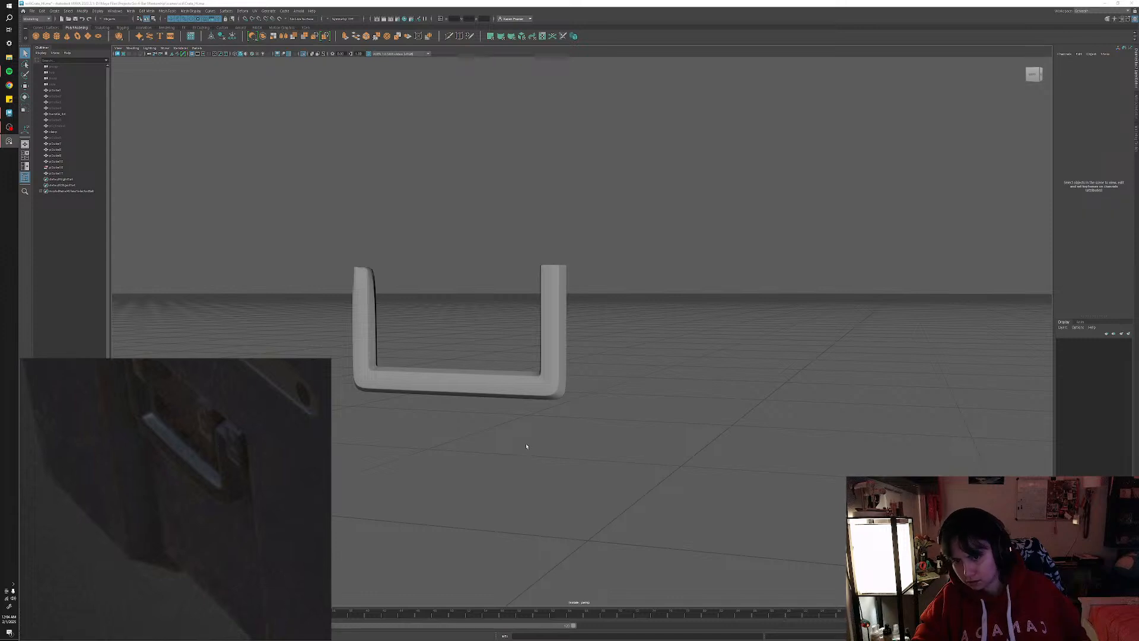
- Compare the smoothed handle's corners and edge sharpness with the reference image from several angles
left_click_drag(526, 446, 481, 439, "alt")
left_click(568, 371)
left_click_drag(534, 399, 567, 400, "alt")
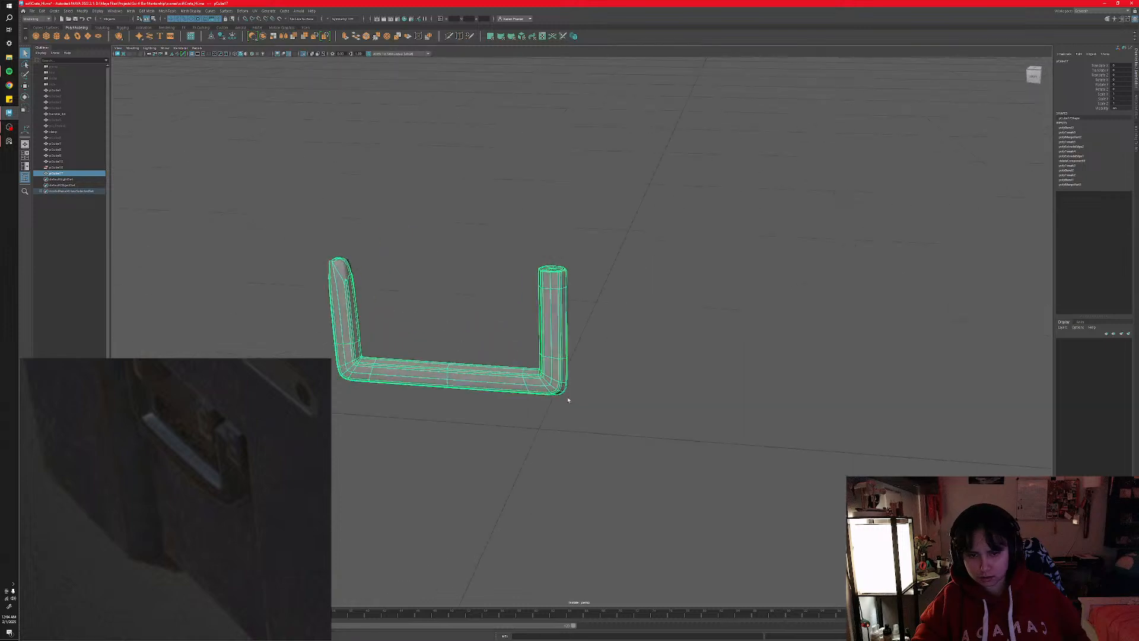
right_click_drag(561, 371, 550, 459, "alt")
left_click_drag(549, 459, 519, 482, "alt")
left_click(564, 512)
left_click_drag(574, 508, 536, 522, "alt")
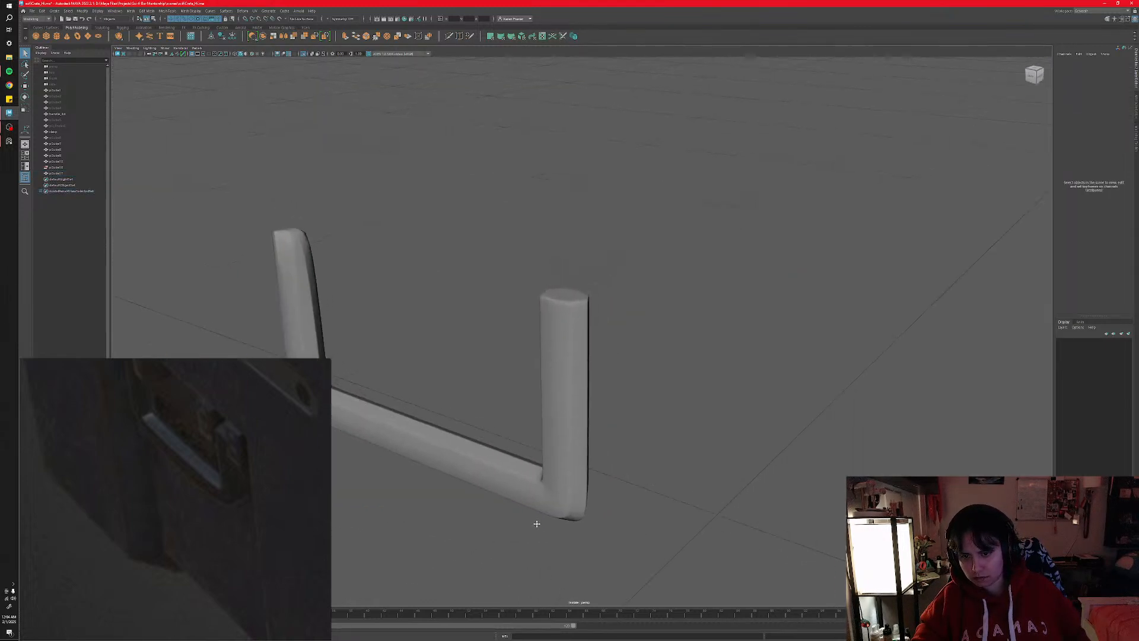
middle_click_drag(536, 521, 592, 512, "alt")
right_click_drag(592, 512, 563, 502, "alt")
left_click_drag(531, 417, 498, 446, "alt")
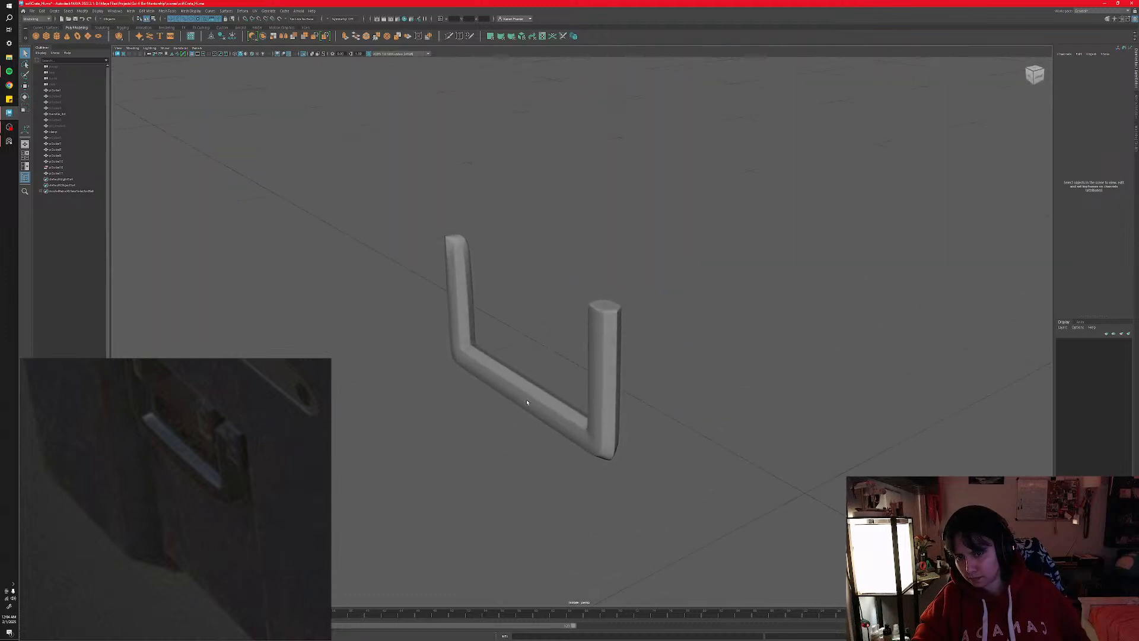
left_click_drag(525, 402, 576, 423, "alt")
left_click(576, 423)
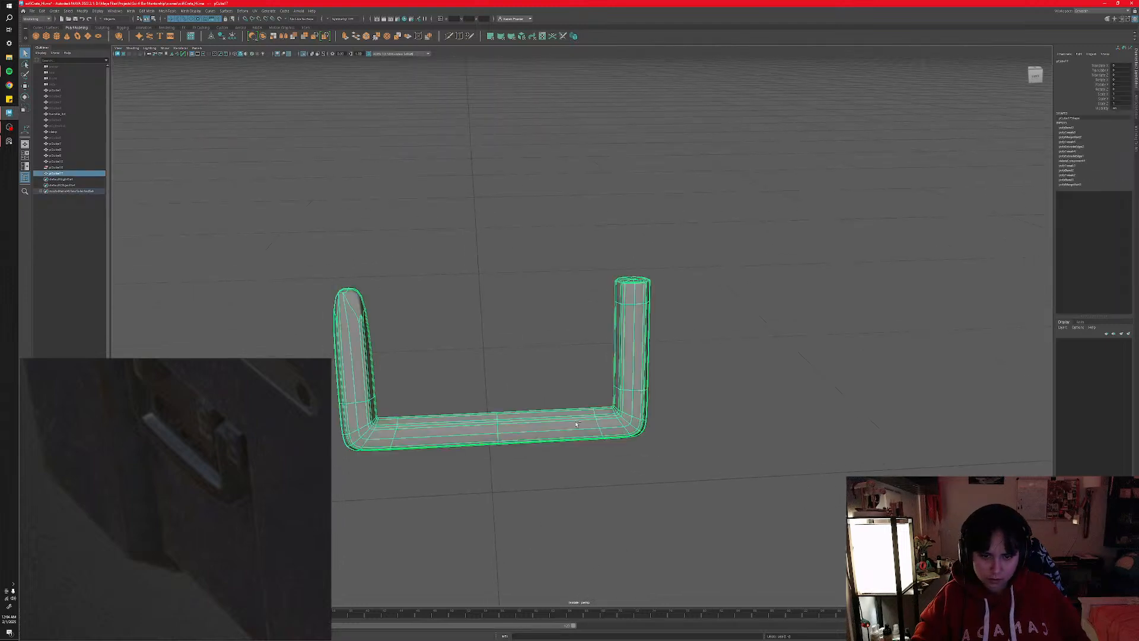
- Undo the bevel on the handle's lengthwise and top border edges and return the mesh to unsmoothed display
key("ctrl+z")
key("ctrl+z")
key("ctrl+z")
key("ctrl+z")
key("ctrl+z")
key("ctrl+z")
key("ctrl+z")
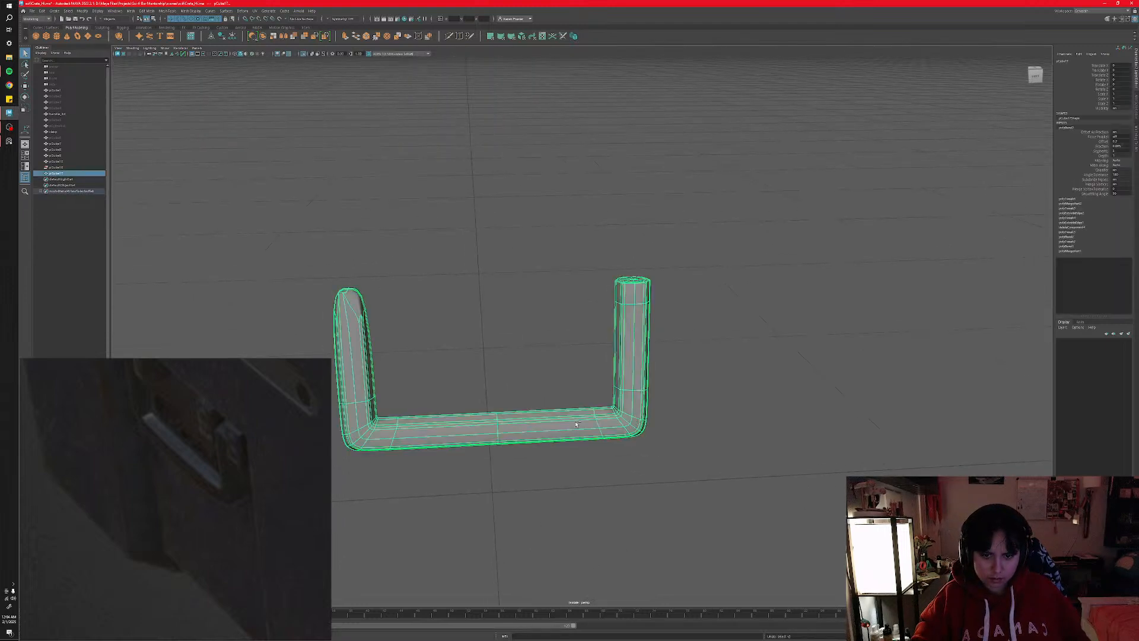
key("1")
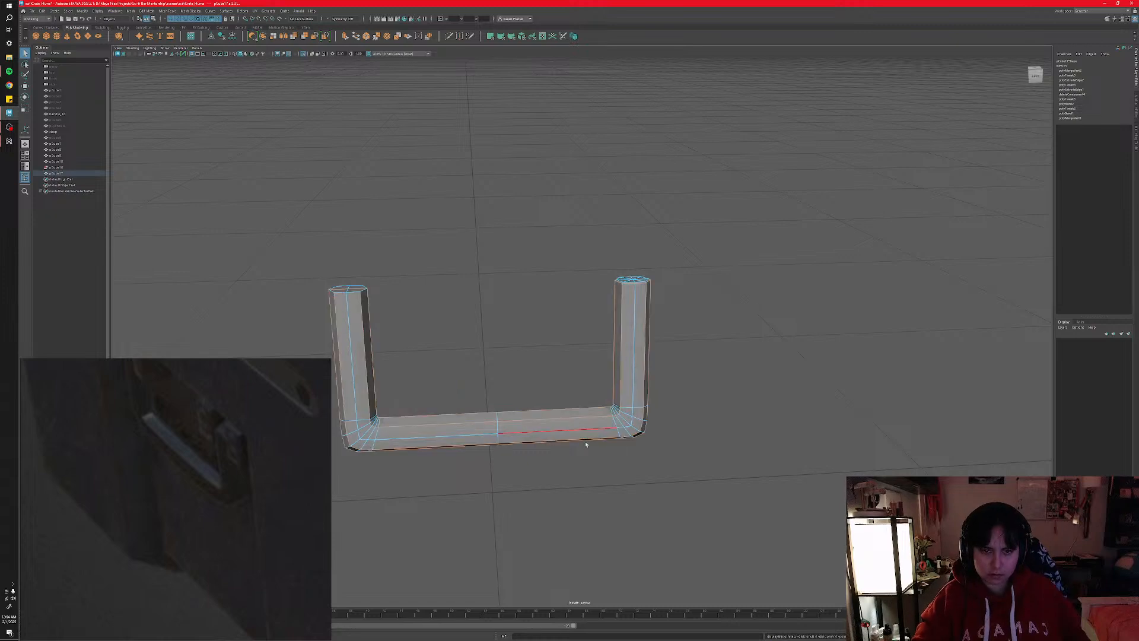
- Examine the selected lengthwise edges of the handle, its corner and its capped leg ends from several angles
scroll(576, 427, "up", 6)
left_click_drag(575, 442, 614, 329, "alt")
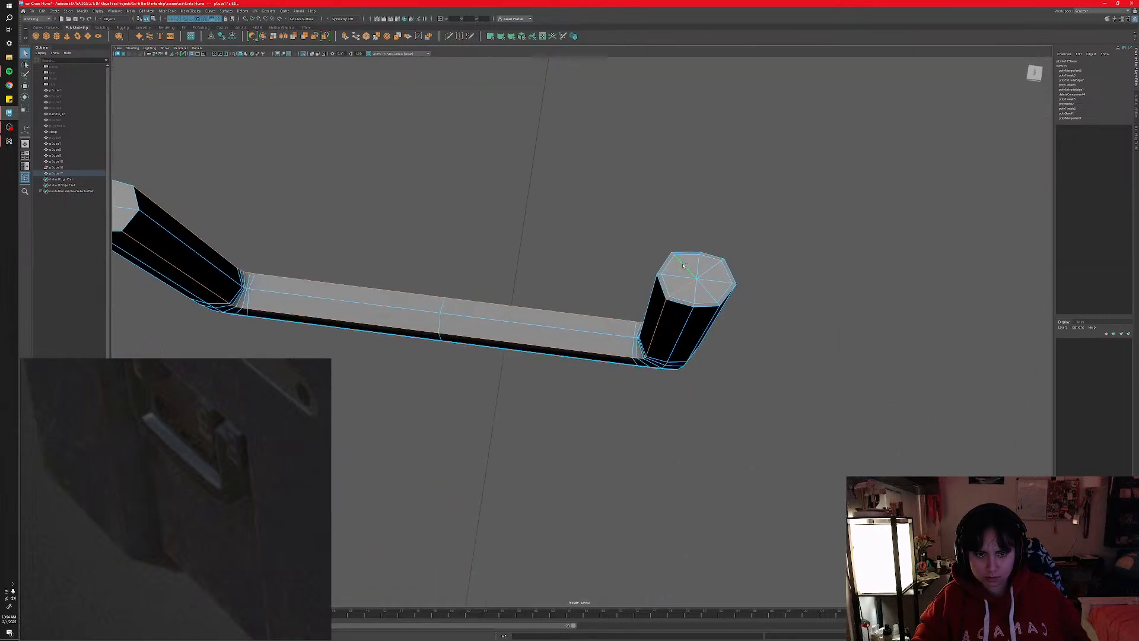
middle_click_drag(689, 304, 670, 421, "alt")
scroll(679, 409, "up", 5)
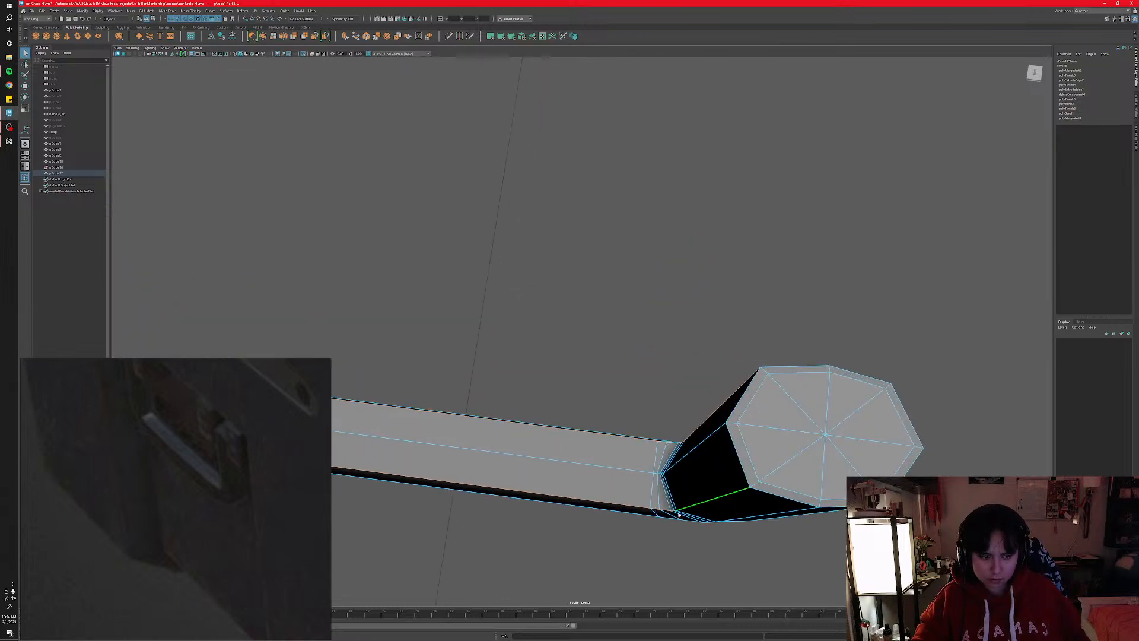
left_click_drag(678, 514, 706, 406, "alt")
middle_click_drag(641, 478, 705, 450, "alt")
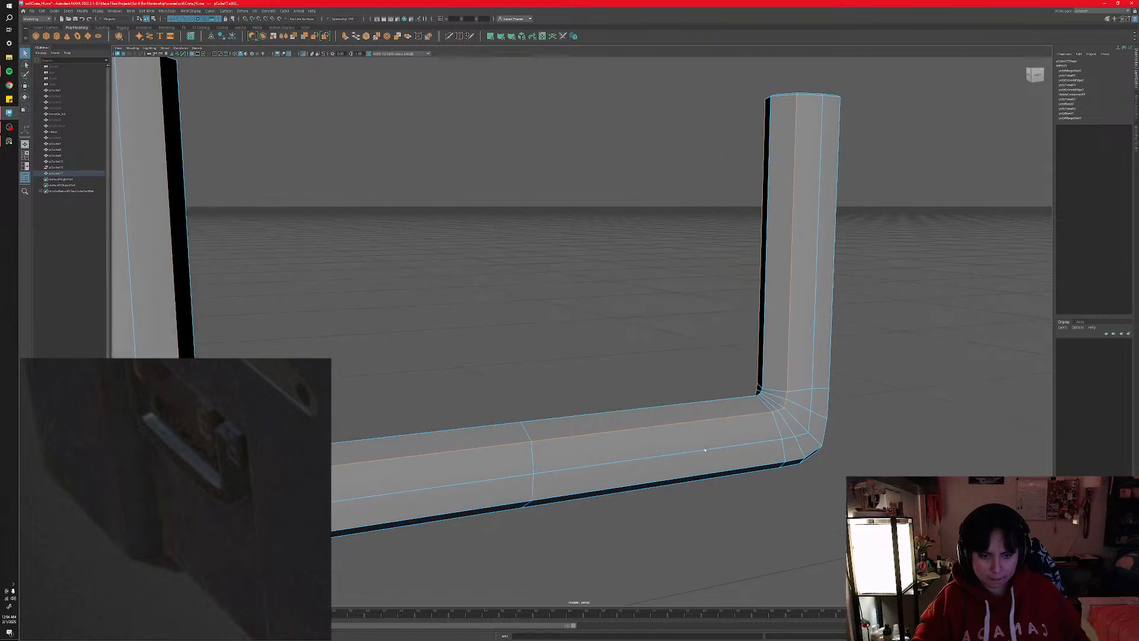
key("w")
left_click_drag(704, 464, 680, 460, "alt")
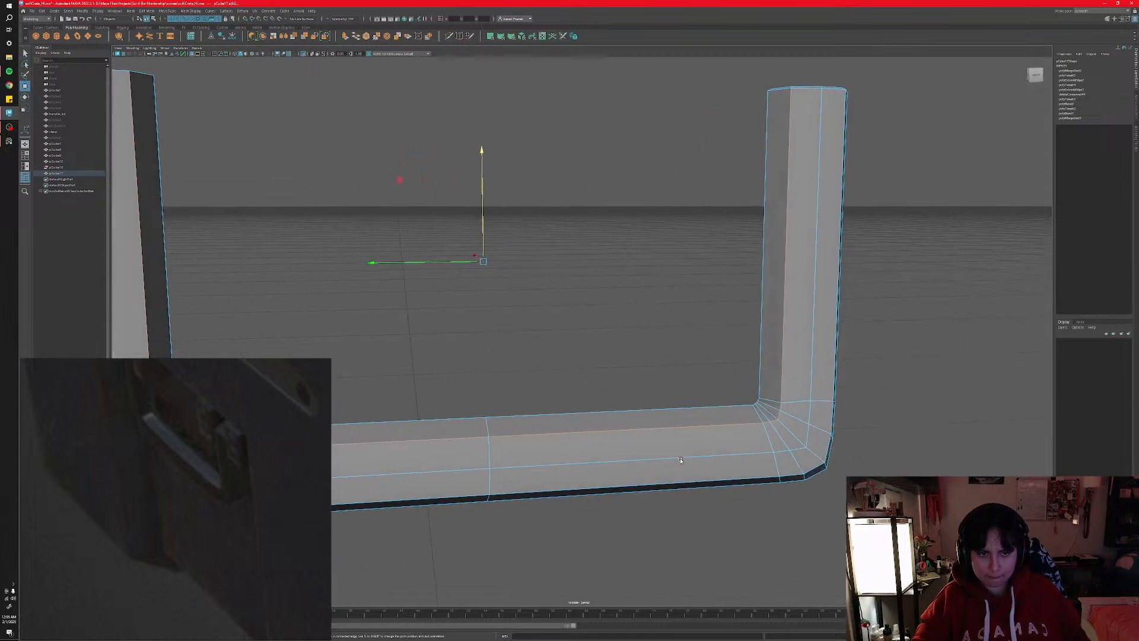
scroll(609, 437, "down", 3)
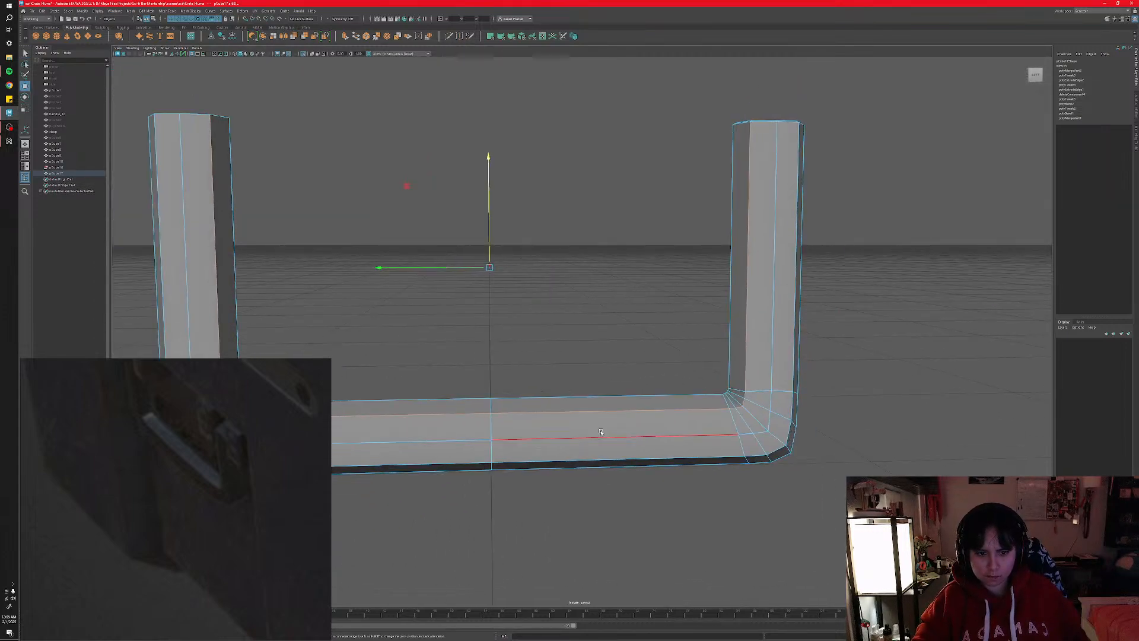
left_click_drag(581, 428, 568, 395, "alt")
left_click_drag(520, 353, 616, 399, "alt")
mouse_move(458, 300)
left_mouse_down("alt")
mouse_move(493, 331)
mouse_move(455, 282)
left_mouse_up("alt")
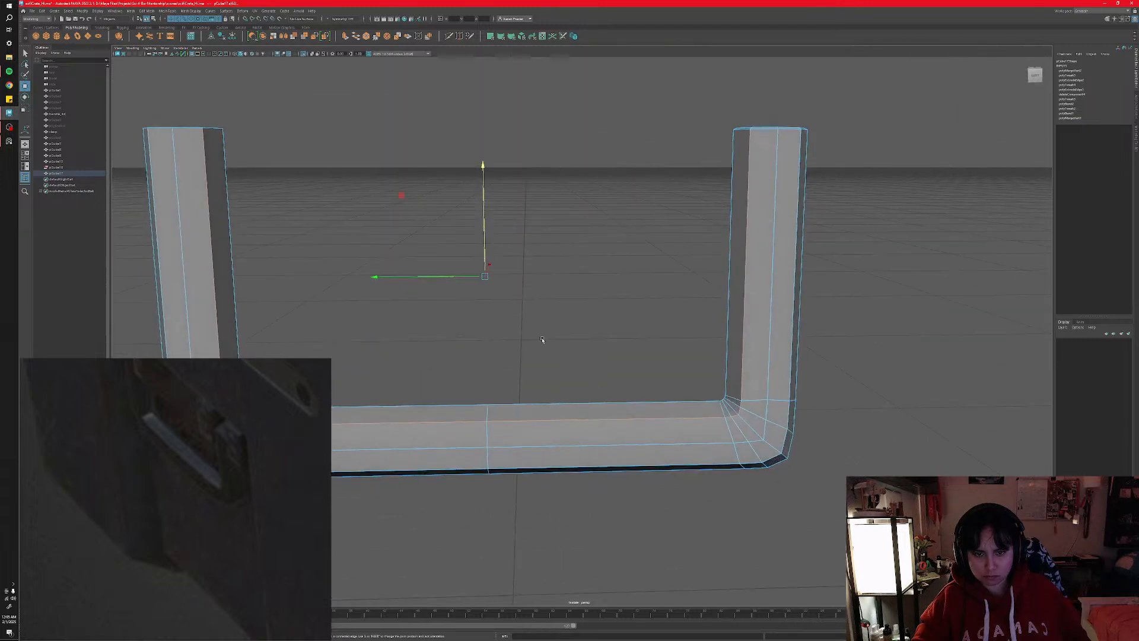
left_click_drag(546, 438, 608, 454, "alt")
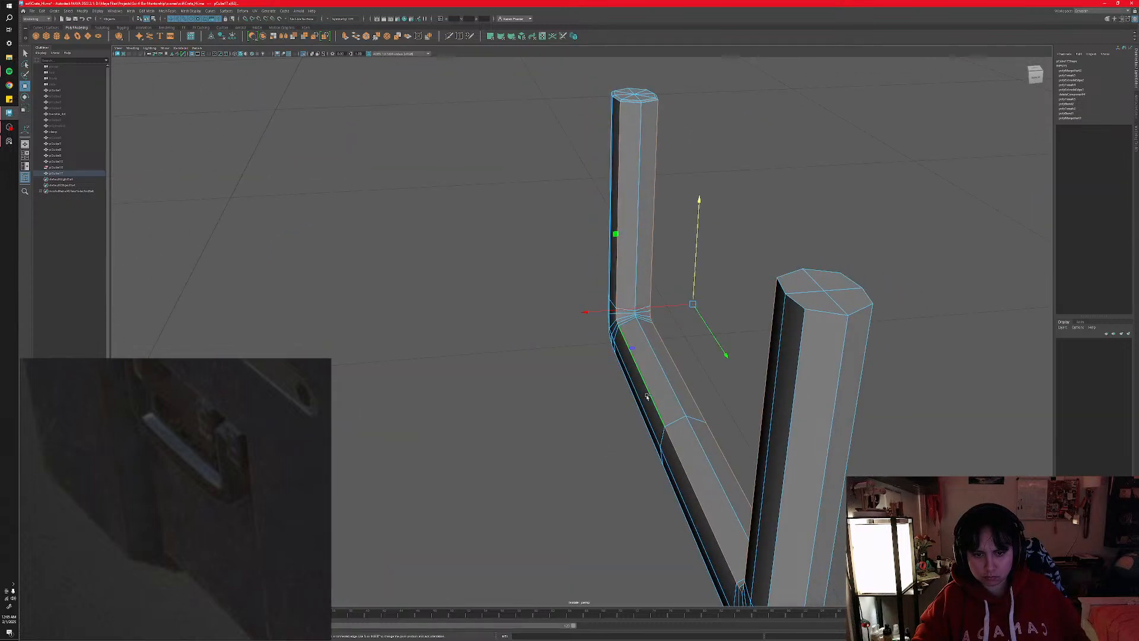
left_click_drag(648, 396, 651, 442, "alt")
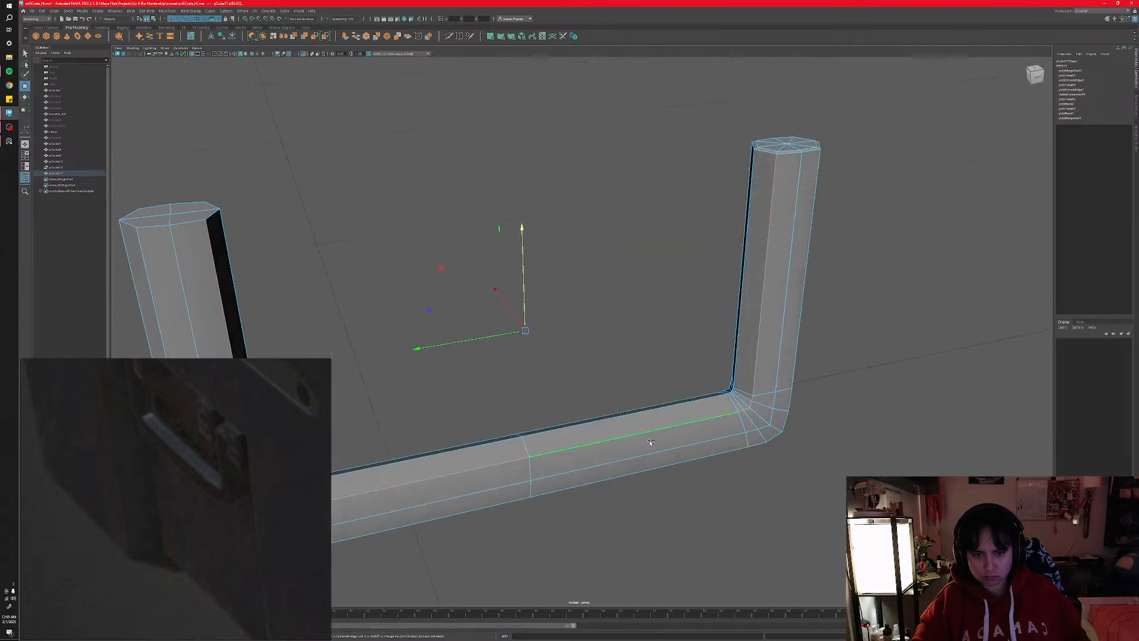
- Slide the selected lengthwise edge loop of the handle slightly across its surface
right_click_drag(650, 443, 649, 485, "shift")
left_click(651, 488)
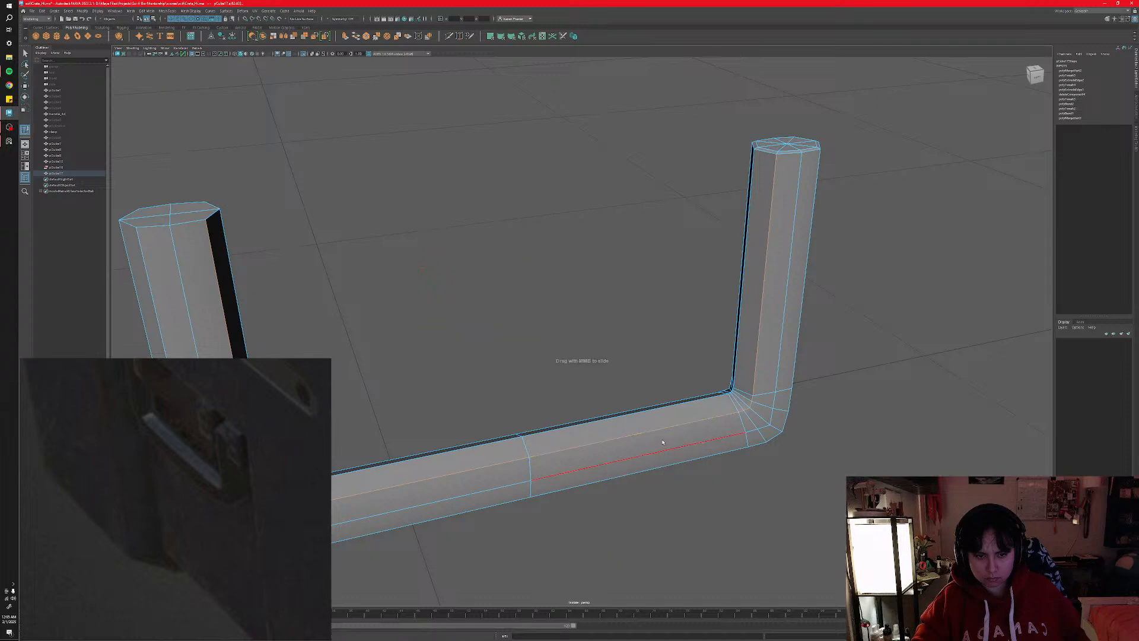
left_click_drag(651, 488, 637, 440, "alt")
middle_click_drag(608, 420, 616, 427)
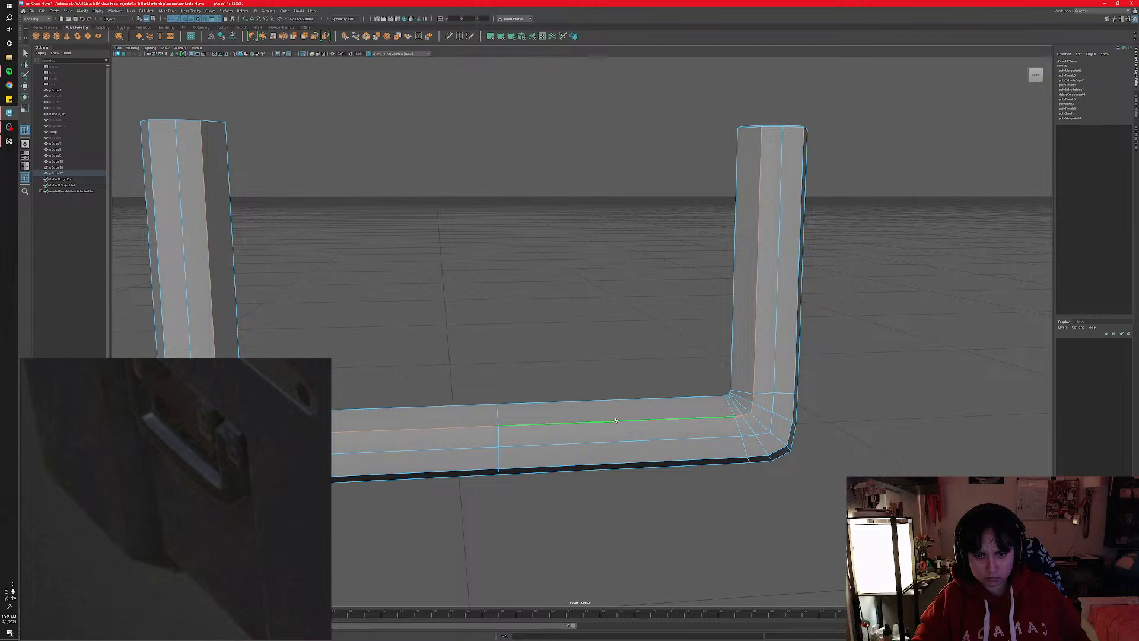
- Select the outermost lengthwise edge loop of the handle and scale it slightly inward along the handle's width
left_click_drag(615, 419, 630, 376, "alt")
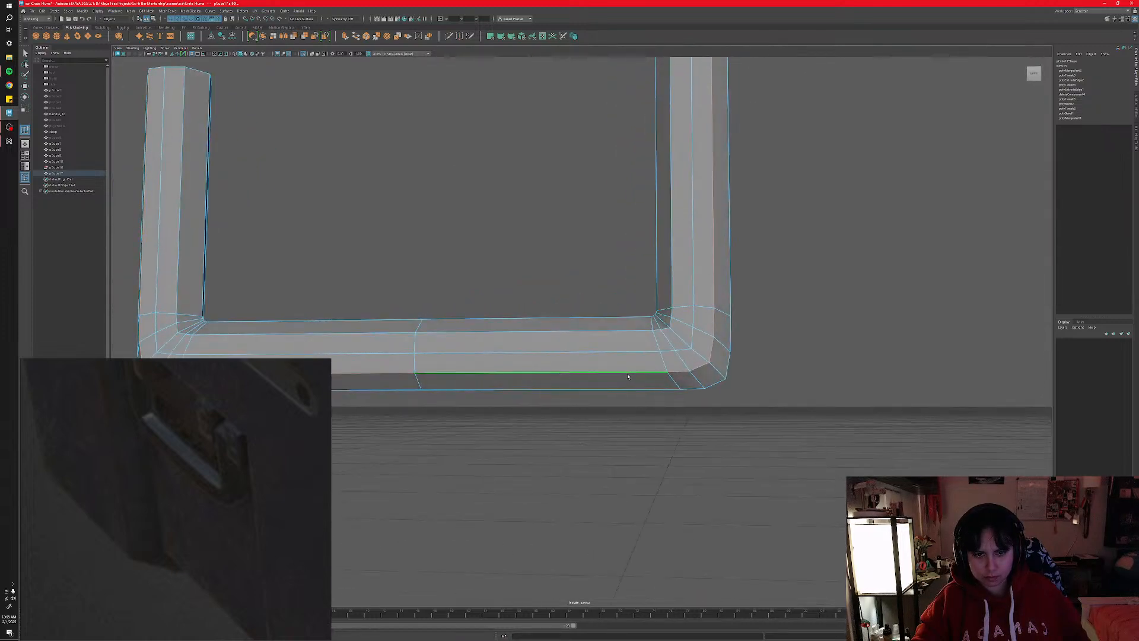
left_click_drag(628, 376, 617, 397, "alt")
double_click(665, 370)
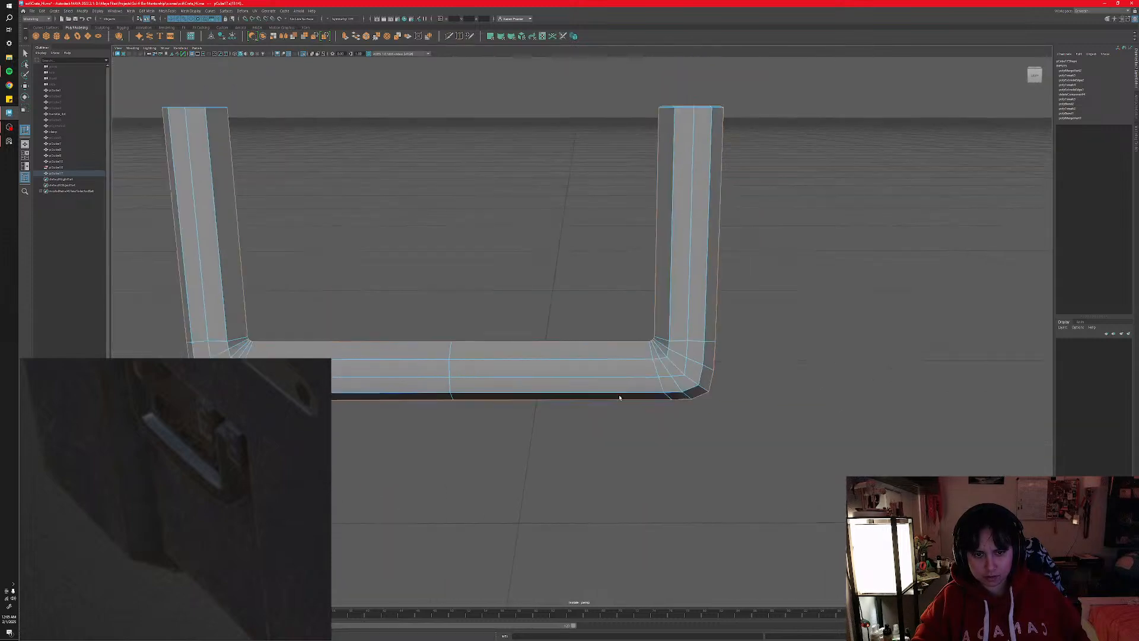
right_click_drag(618, 396, 582, 393, "alt")
left_click_drag(582, 392, 526, 260, "alt")
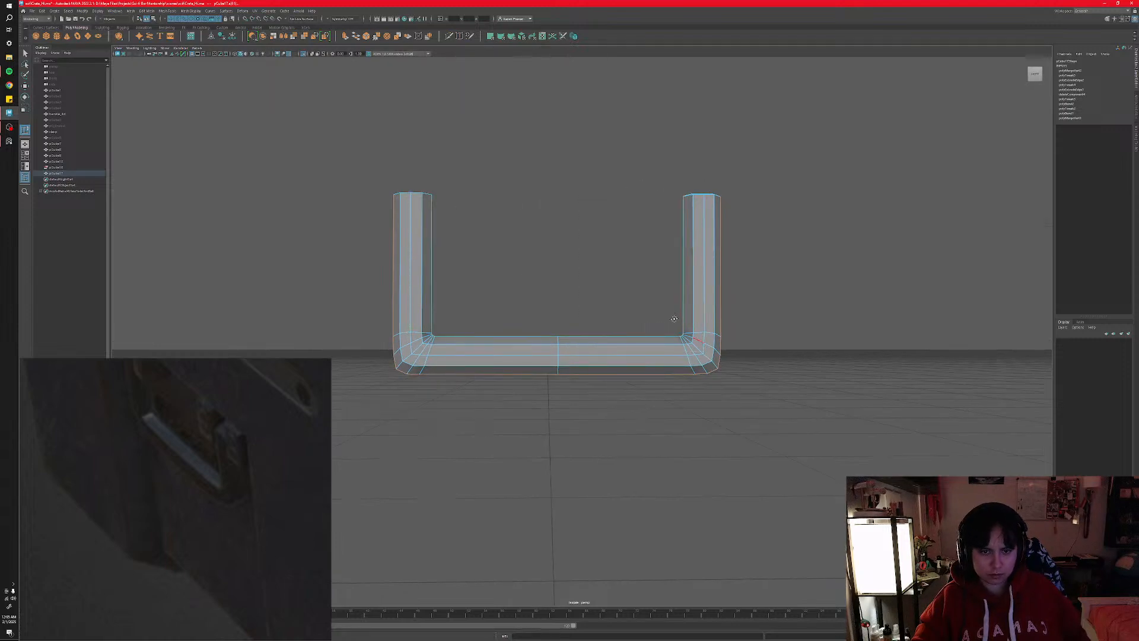
left_click_drag(674, 319, 562, 392, "alt")
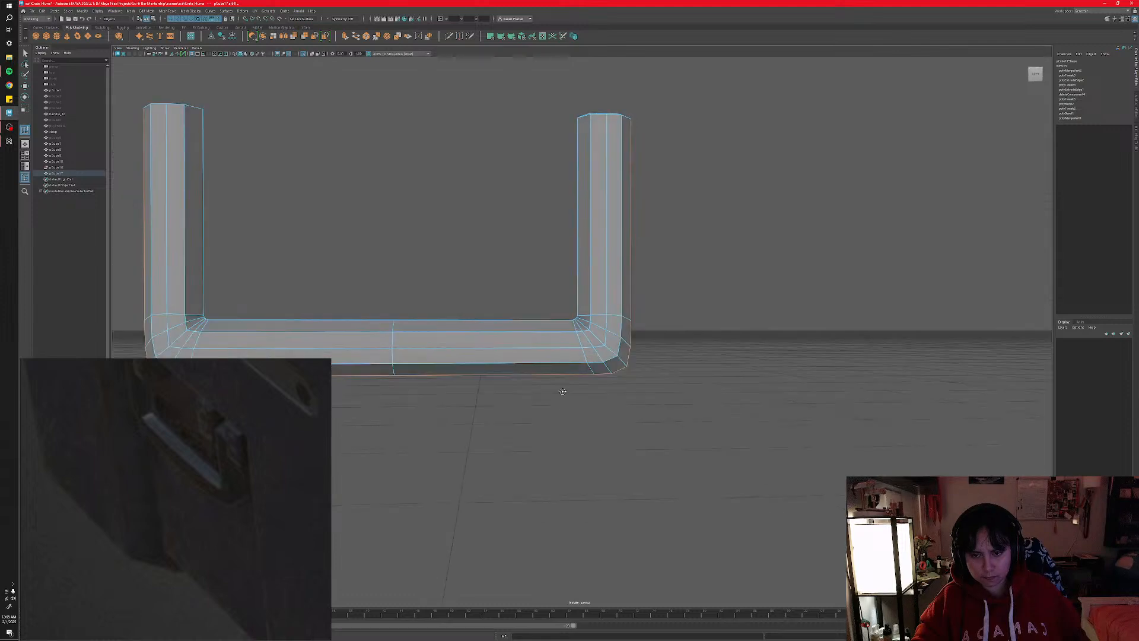
key("w")
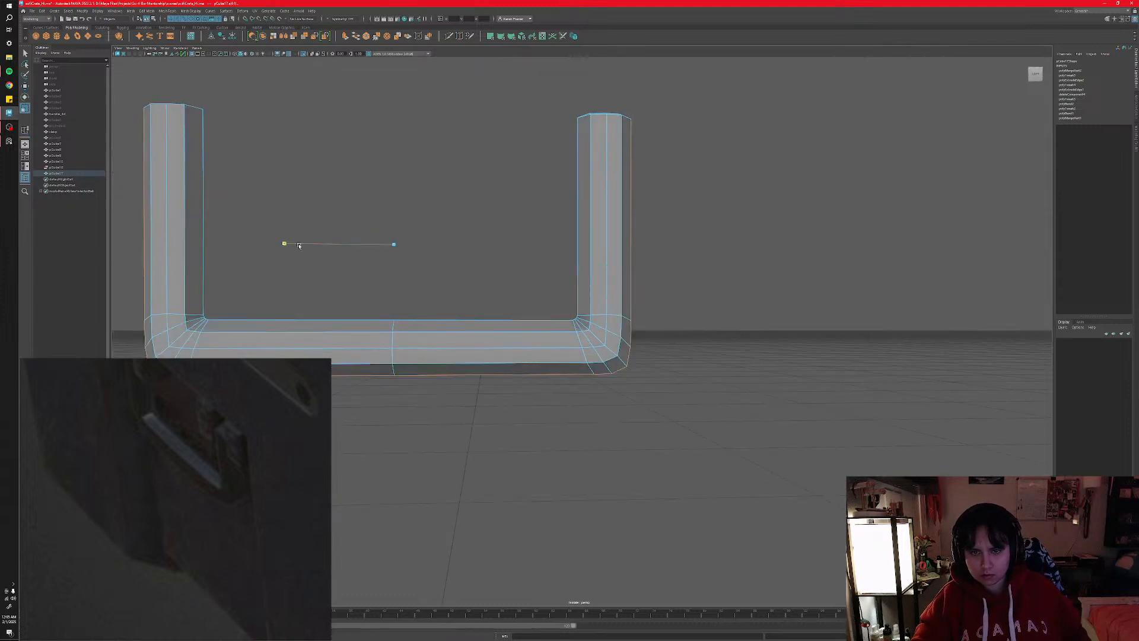
left_click_drag(299, 245, 478, 277, "alt")
scroll(611, 350, "up", 5)
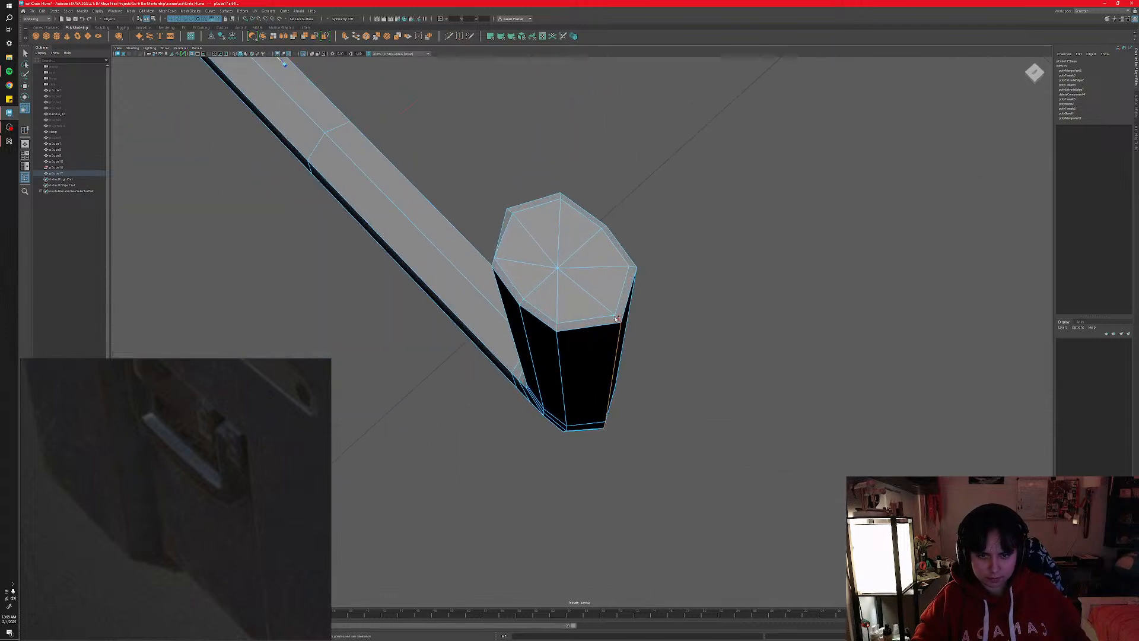
scroll(501, 344, "down", 5)
left_click_drag(481, 333, 474, 274, "alt")
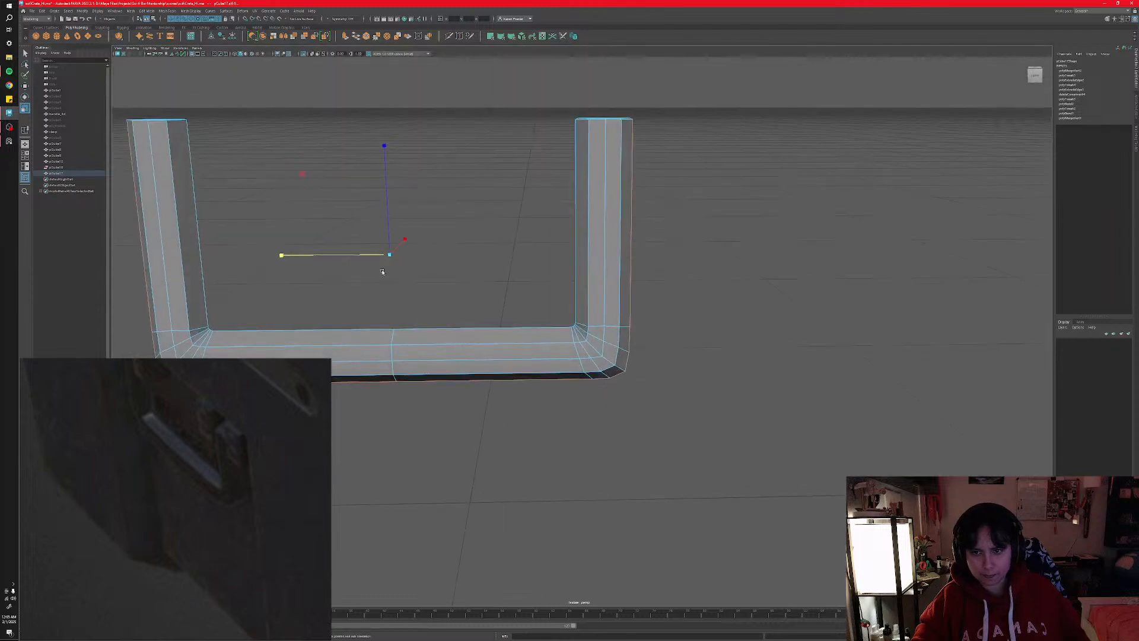
left_click_drag(351, 253, 354, 254)
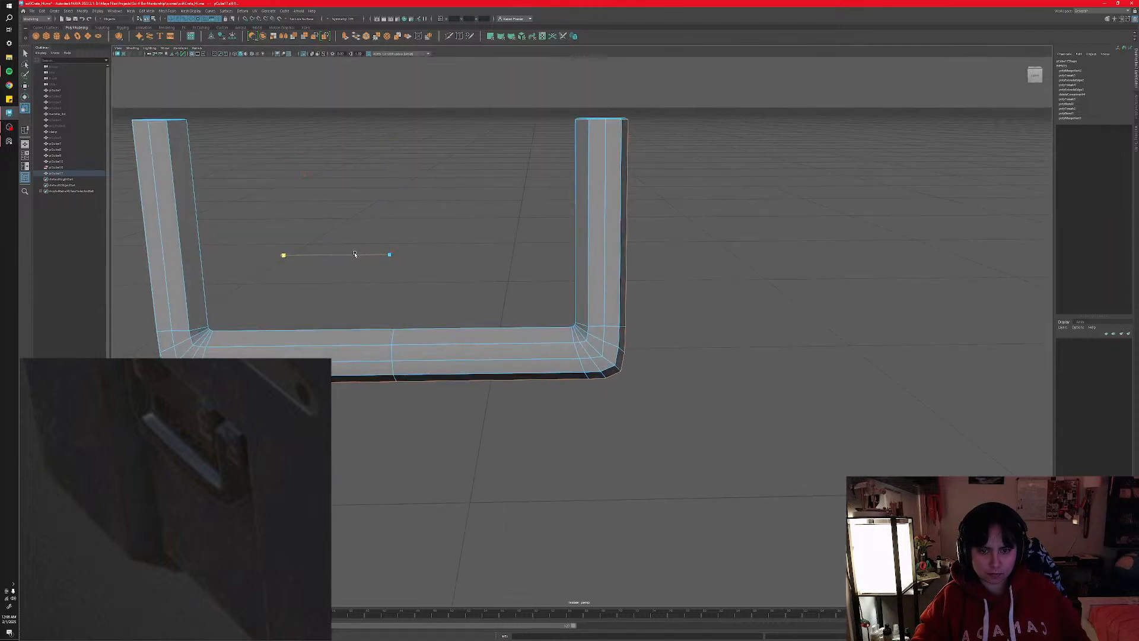
- Move the outermost edge loop slightly upward to flatten the underside of the handle's crossbar
scroll(601, 337, "down", 3)
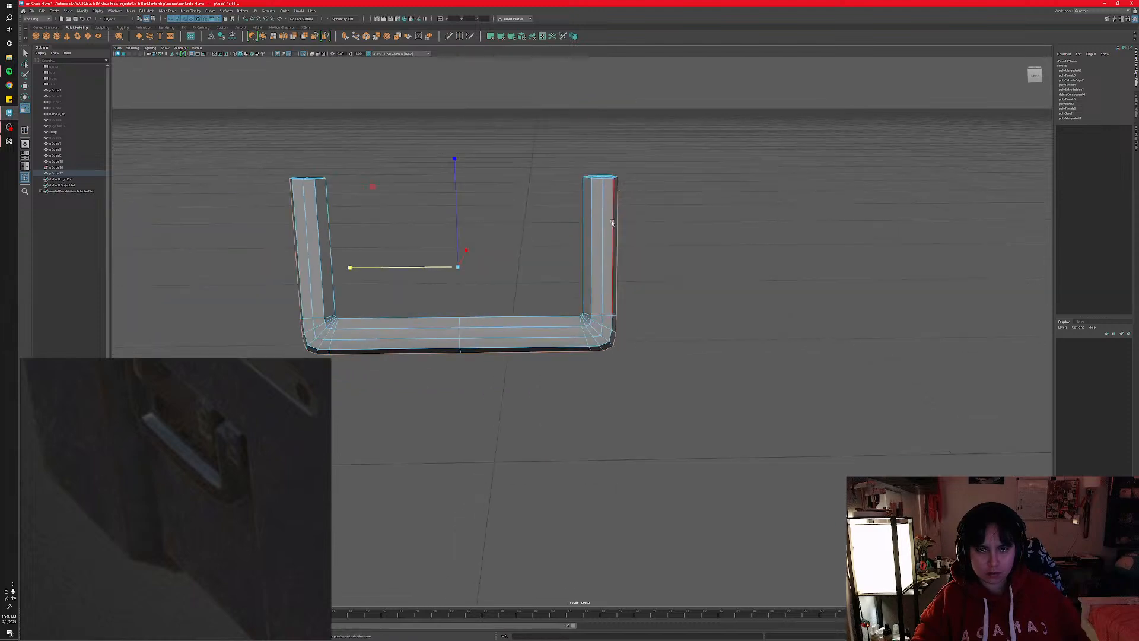
scroll(678, 256, "up", 2)
scroll(435, 244, "up", 1)
scroll(478, 279, "down", 1)
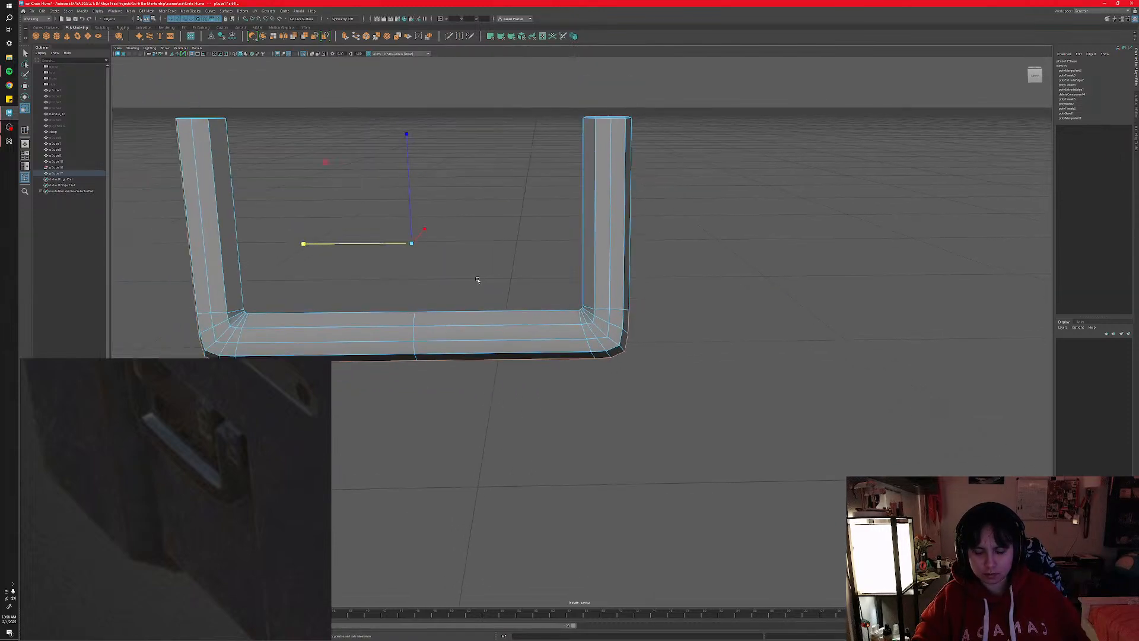
key("w")
left_click_drag(410, 212, 410, 208)
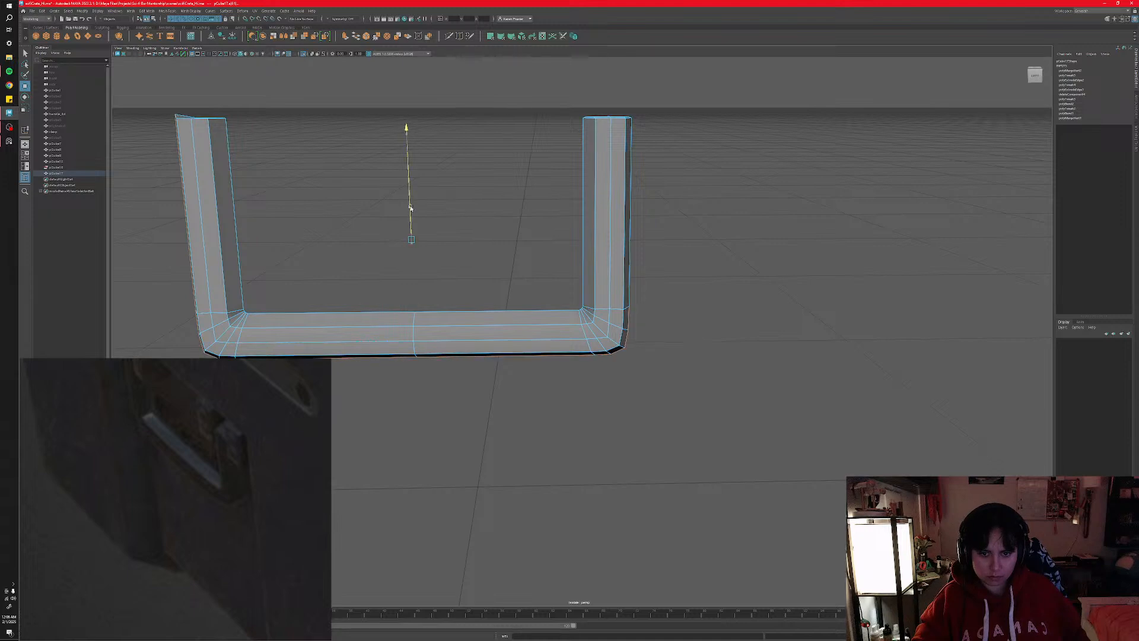
left_click_drag(409, 207, 410, 207)
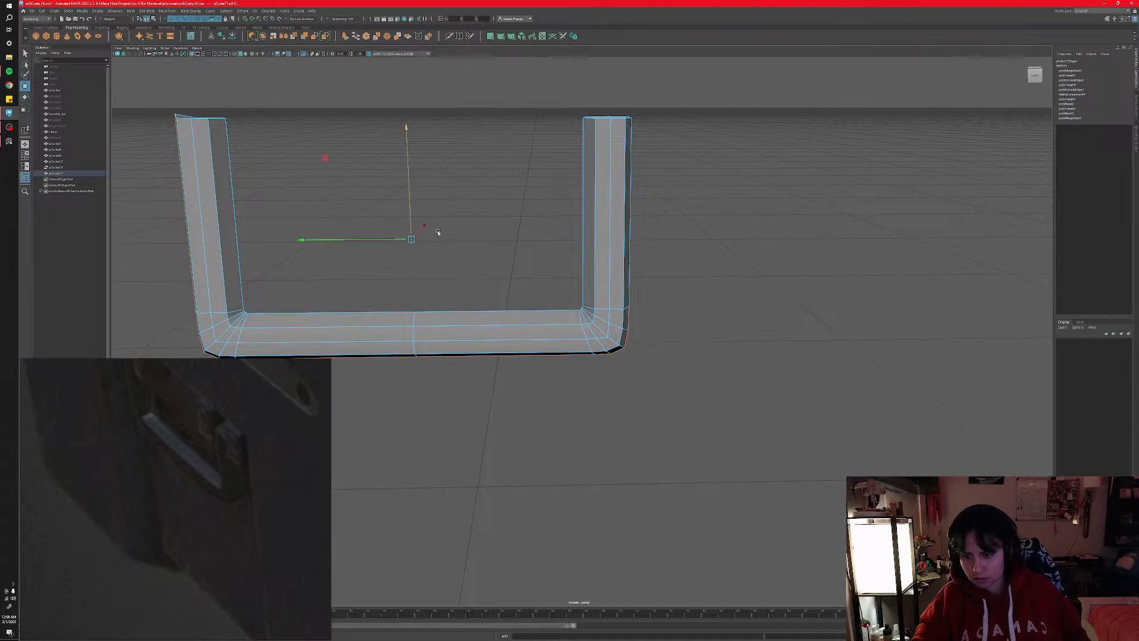
- Select a single vertex on the handle's outer lower corner and examine the bend up close
left_click_drag(515, 281, 477, 247, "alt")
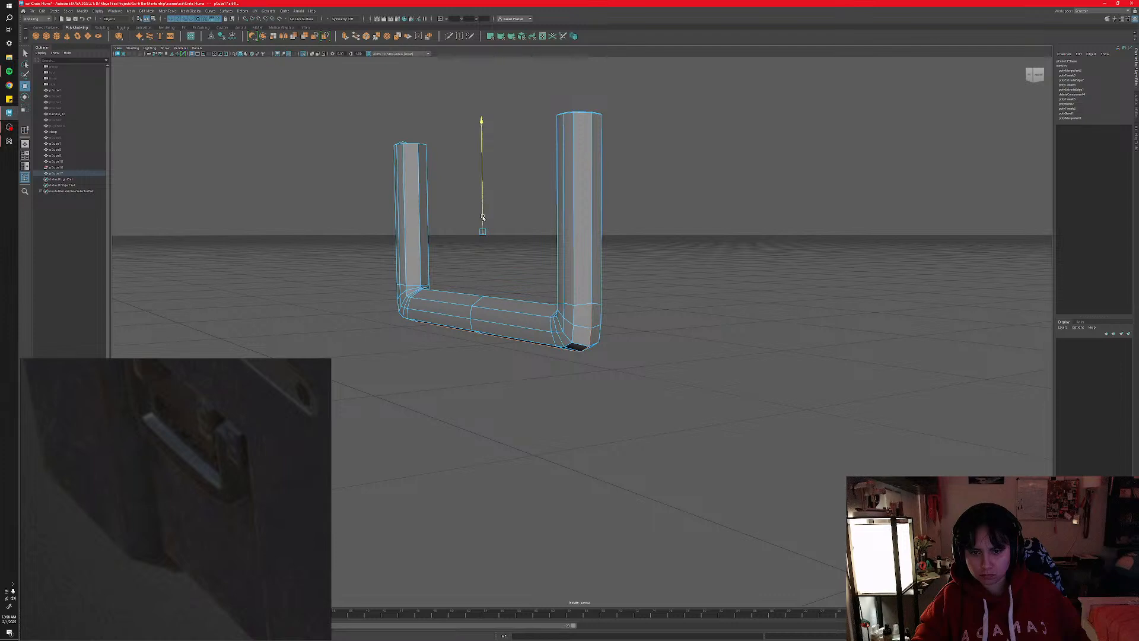
mouse_move(544, 284)
left_mouse_down("alt")
mouse_move(587, 278)
mouse_move(546, 293)
left_mouse_up("alt")
scroll(588, 347, "up", 10)
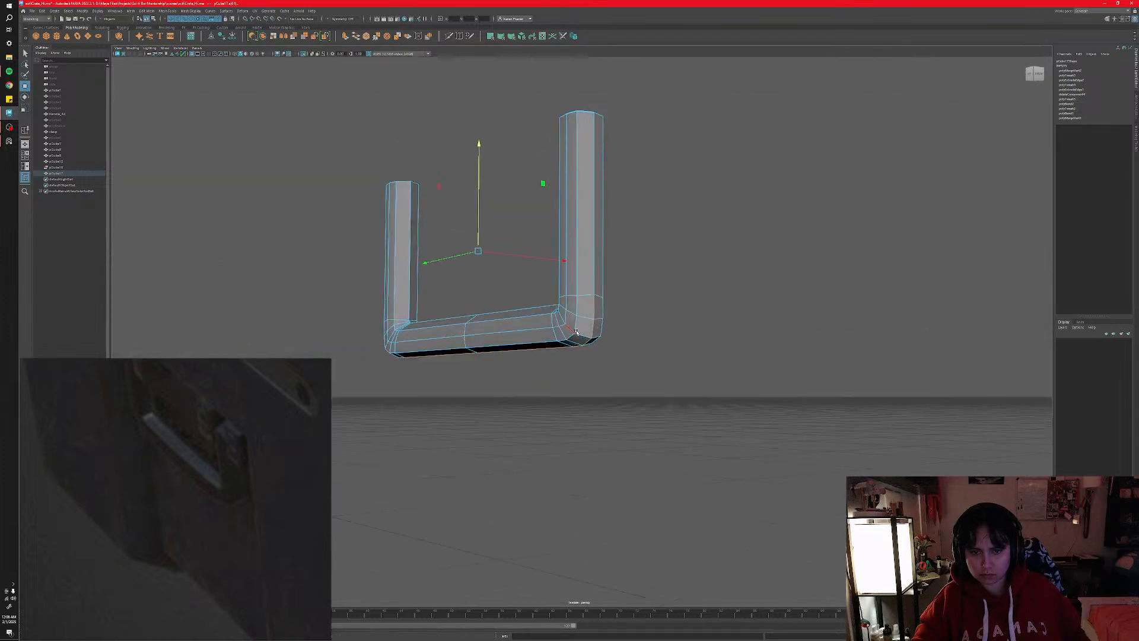
right_click_drag(613, 333, 632, 335)
left_click_drag(637, 346, 621, 369, "alt")
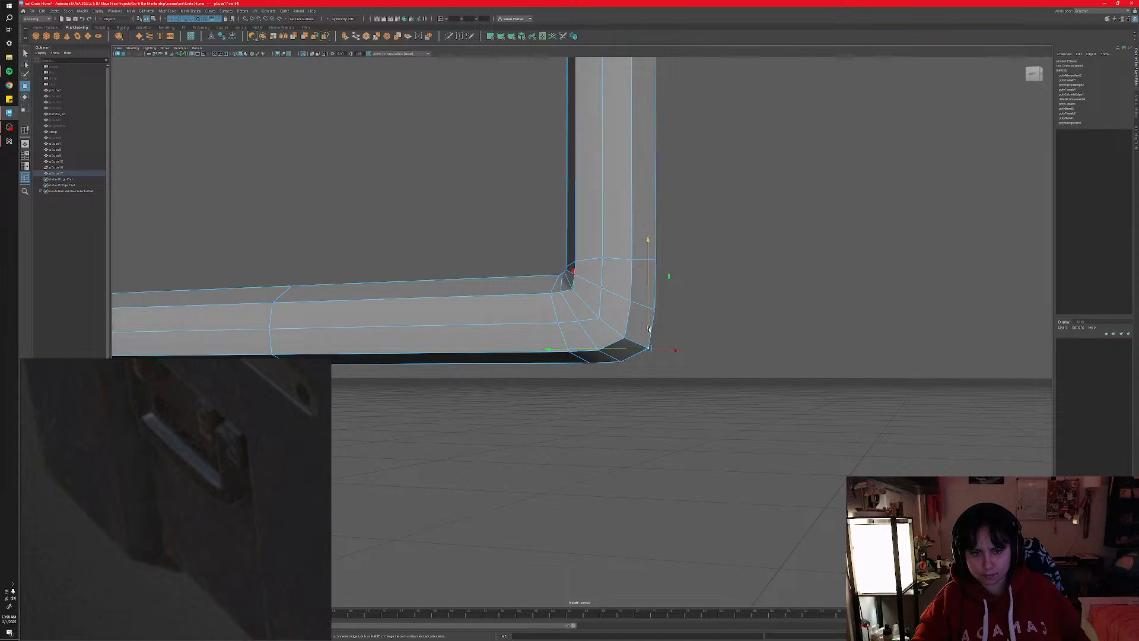
left_click_drag(647, 328, 624, 351, "alt")
- Check the whole handle in smooth preview and return it to unsmoothed display
right_click_drag(631, 311, 649, 303)
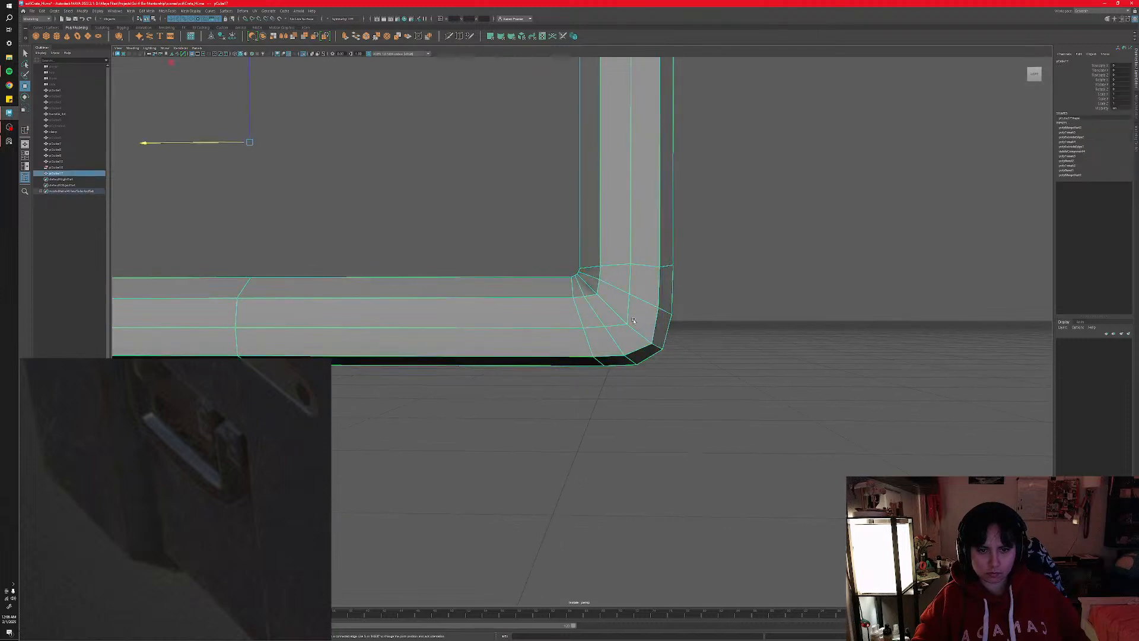
key("3")
left_click(692, 348)
right_click_drag(691, 348, 643, 343, "alt")
left_click_drag(643, 343, 623, 330, "alt")
left_click(586, 339)
key("1")
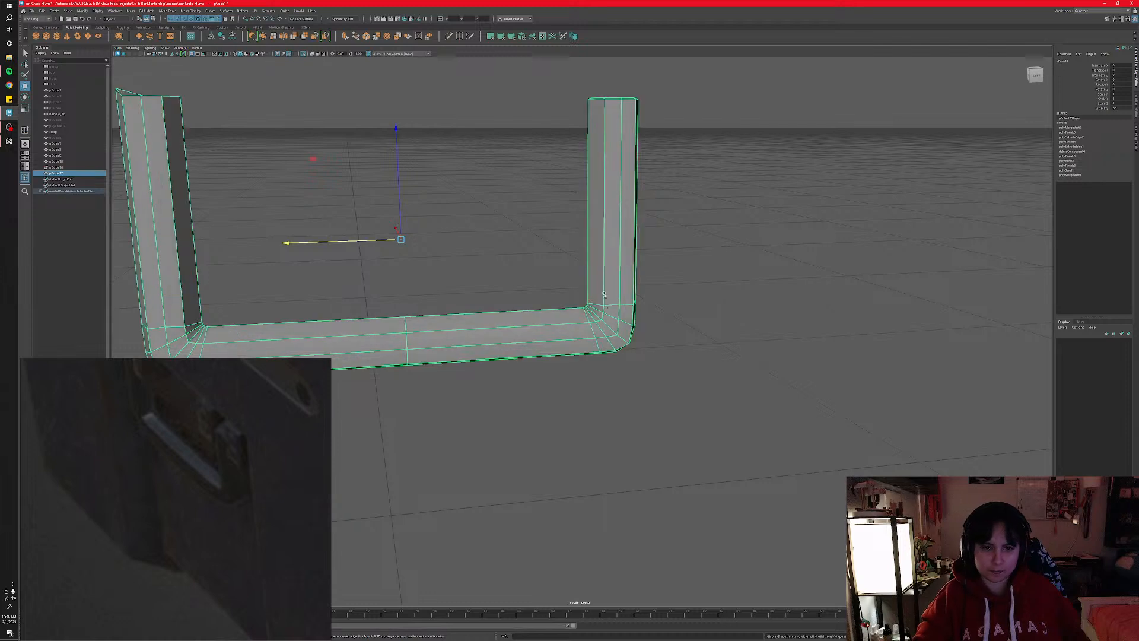
- Select a vertex on the inset ring of the leg's end cap and examine the cap's shape up close
middle_click_drag(604, 295, 597, 354, "alt")
left_click_drag(597, 354, 600, 363, "alt")
middle_click_drag(601, 308, 589, 368, "alt")
right_click_drag(589, 355, 601, 324, "alt")
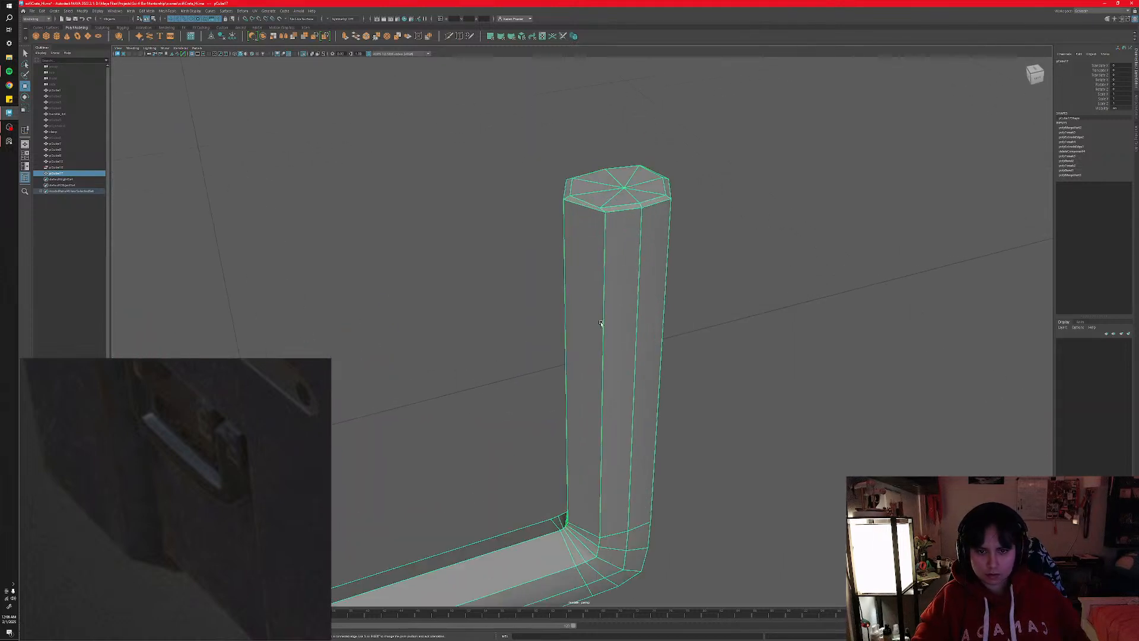
left_click_drag(601, 266, 600, 352, "alt")
right_click(610, 395)
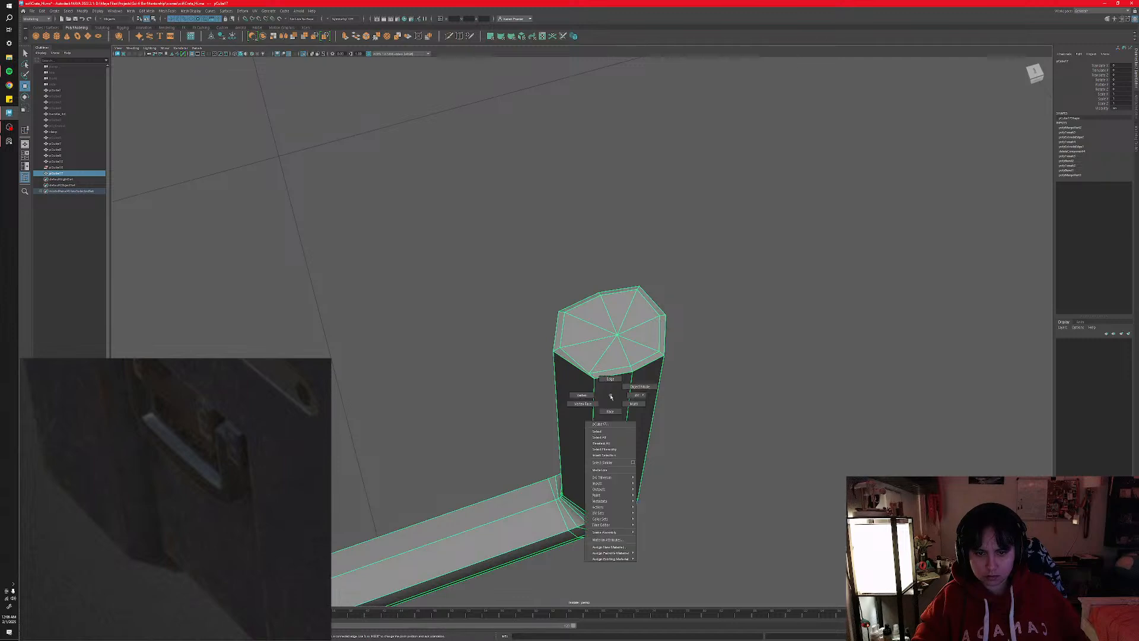
left_click(581, 394)
left_click(594, 376)
scroll(611, 380, "up", 3)
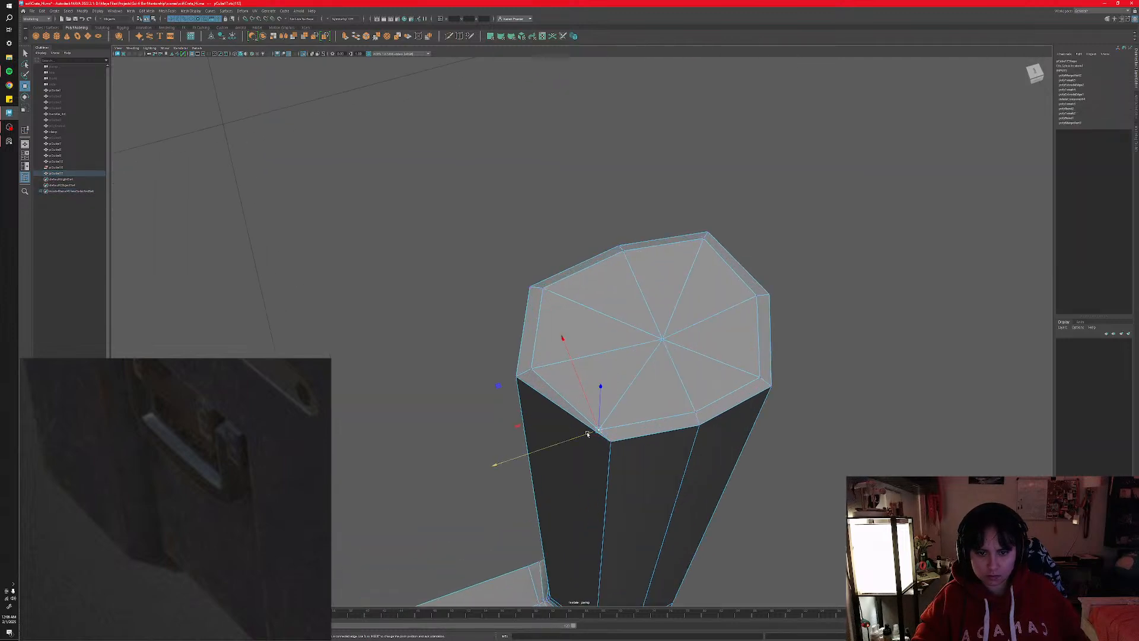
scroll(579, 443, "down", 3)
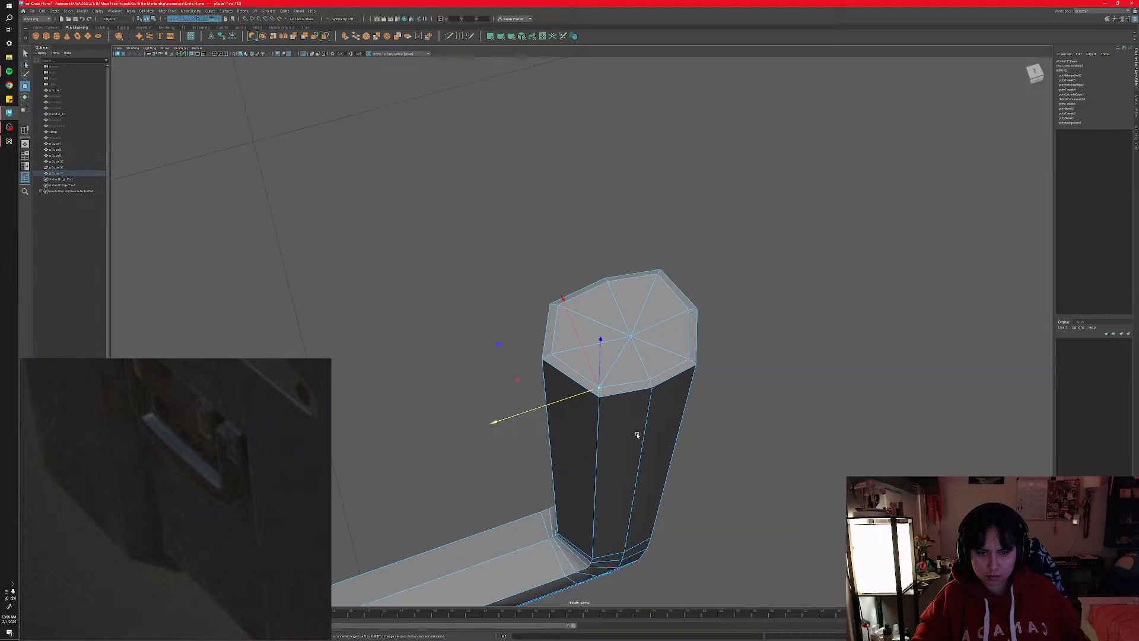
- Select the lengthwise strip of faces running along one half of the handle's outer side
right_click_drag(638, 435, 640, 413)
scroll(624, 422, "down", 3)
left_click_drag(623, 421, 649, 376, "alt")
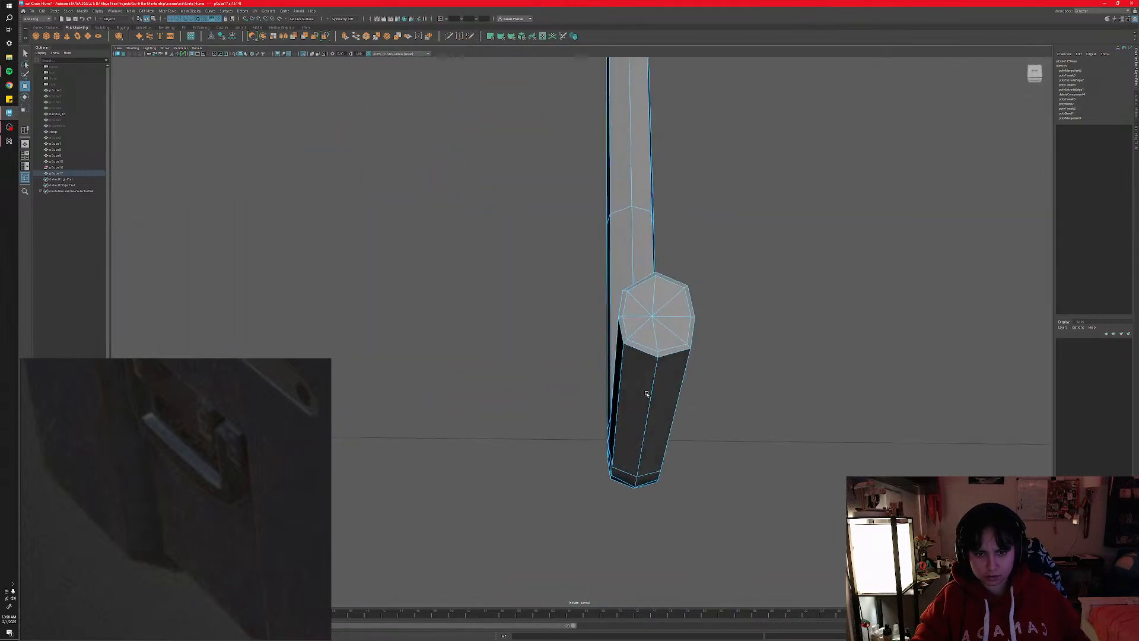
right_click(647, 376)
right_click_drag(651, 369, 649, 391)
middle_click_drag(676, 377, 585, 371, "alt")
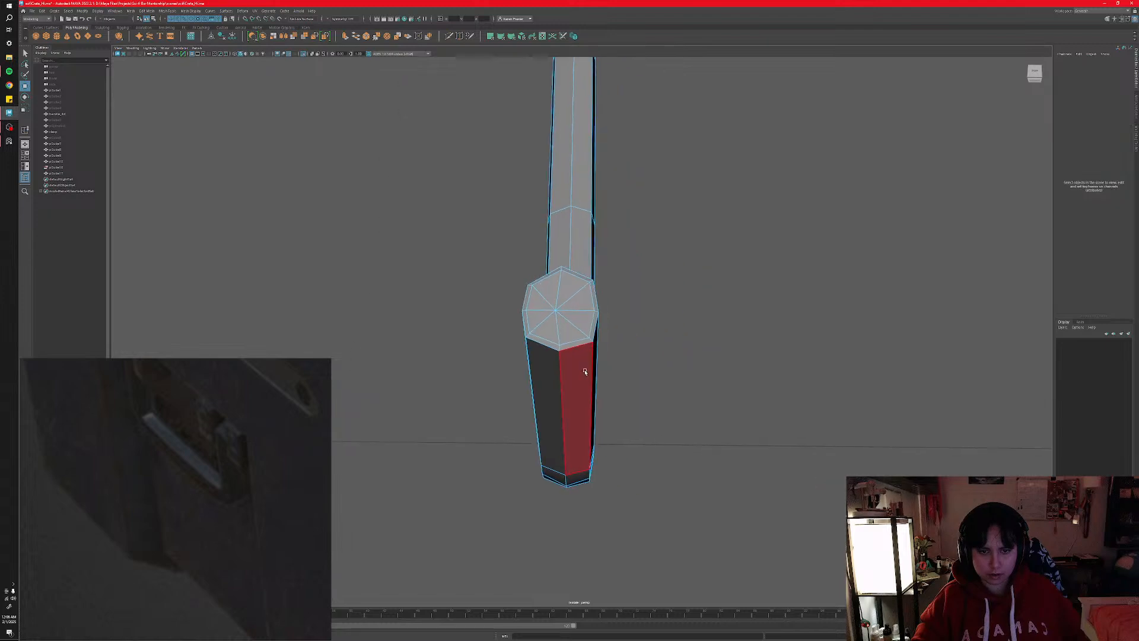
left_click_drag(595, 353, 595, 343, "alt")
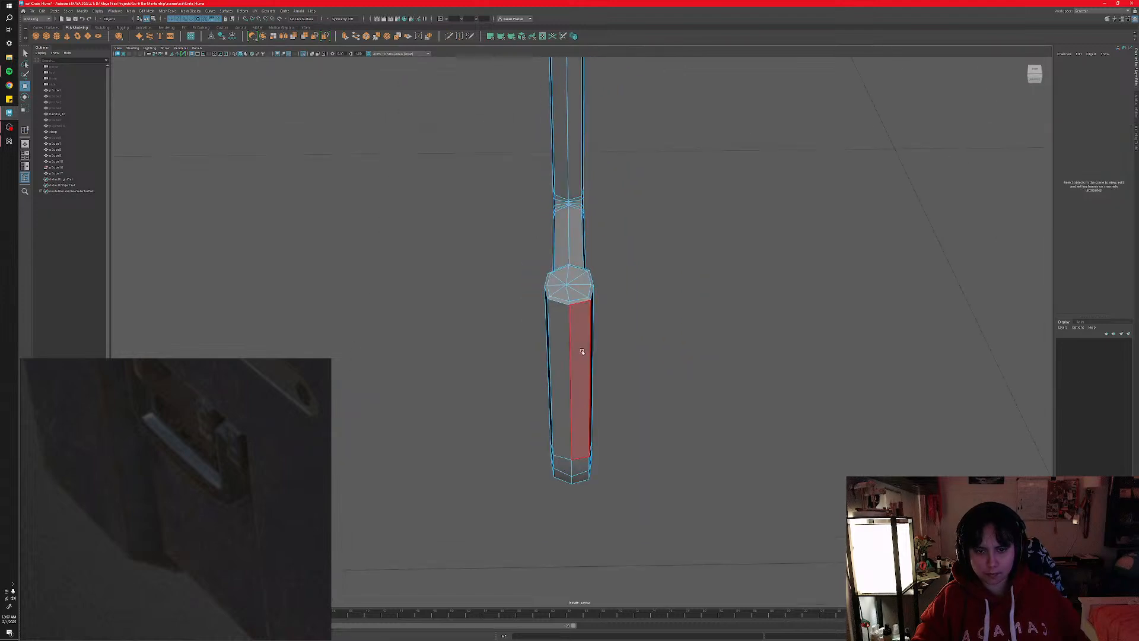
left_click(582, 352)
double_click(582, 466, "shift")
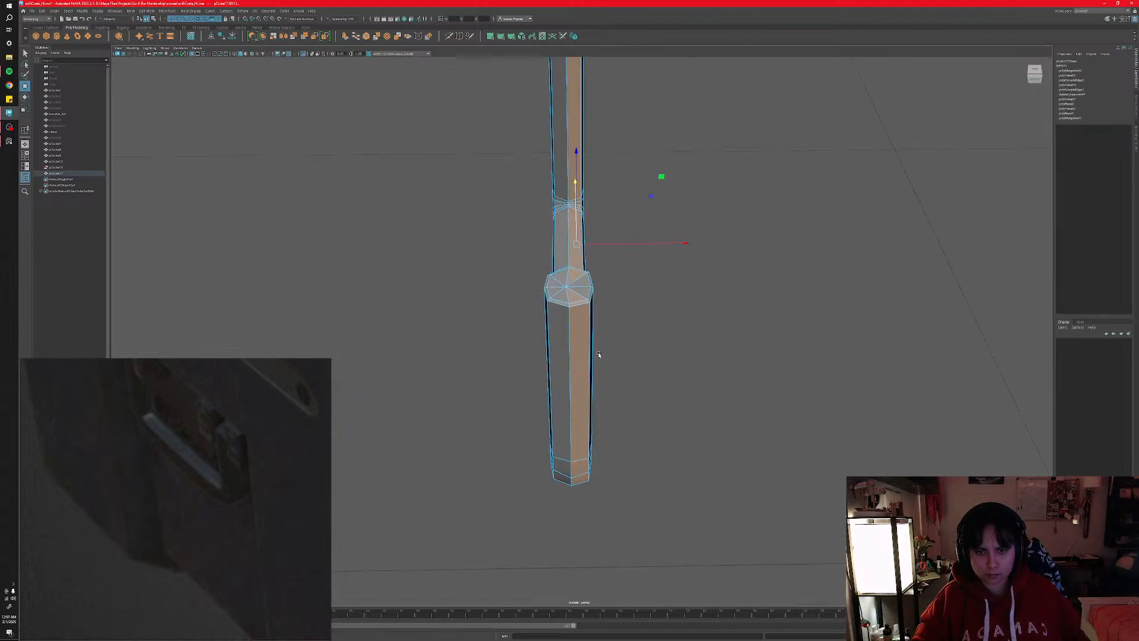
- Delete the remaining faces along the selected lengthwise half of the handle, from leg to leg across the crossbar
left_click_drag(595, 354, 546, 384, "alt")
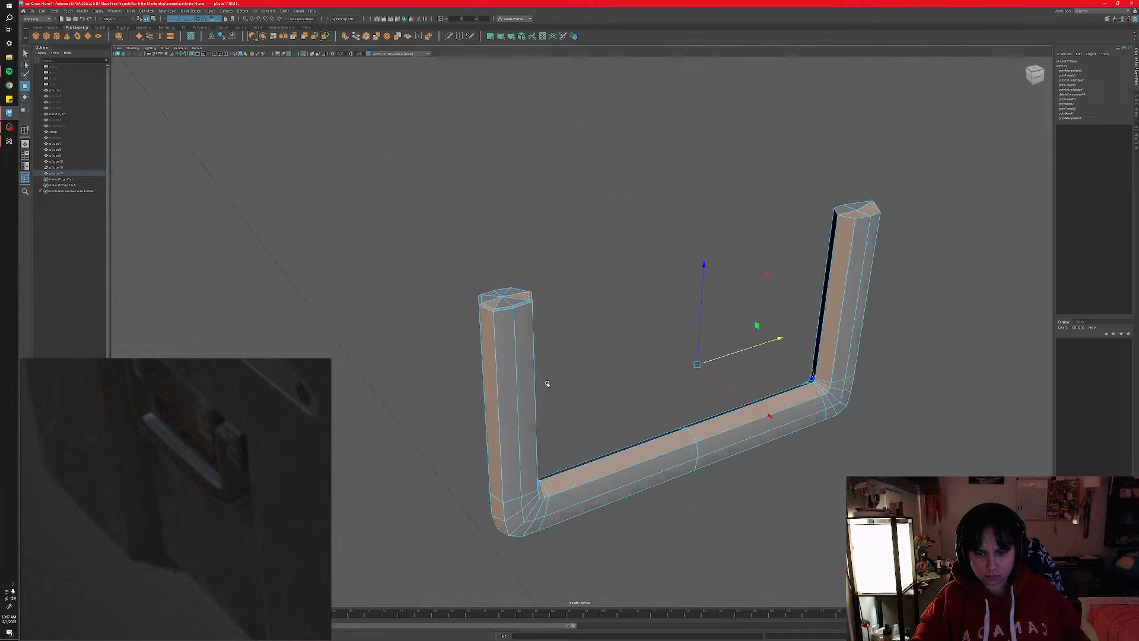
double_click(543, 512, "shift")
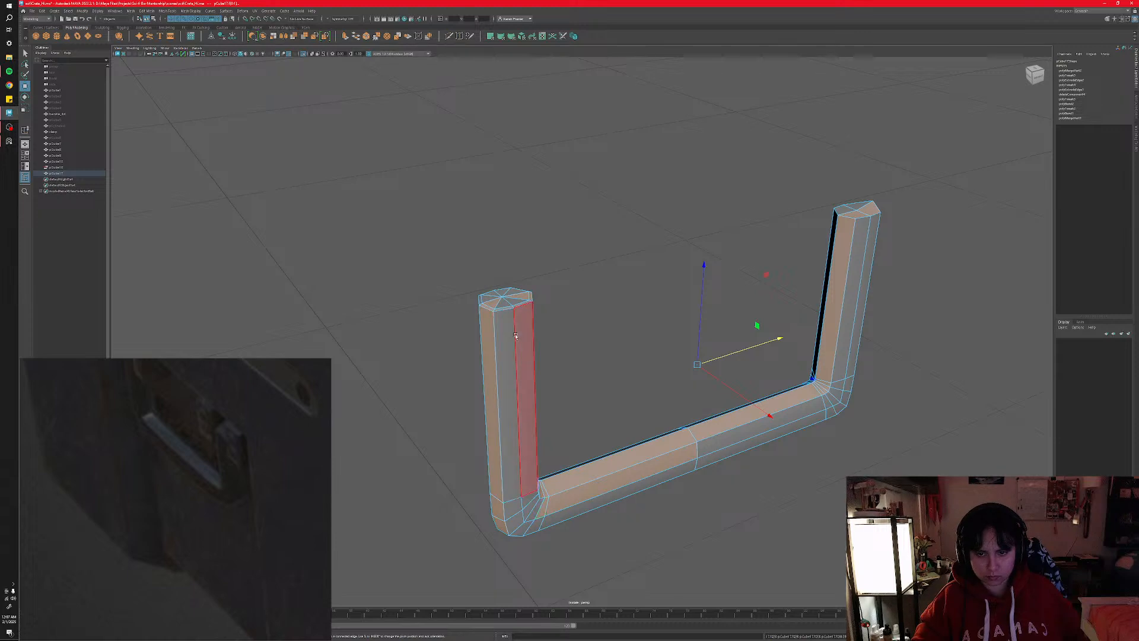
left_click_drag(534, 385, 637, 493, "alt")
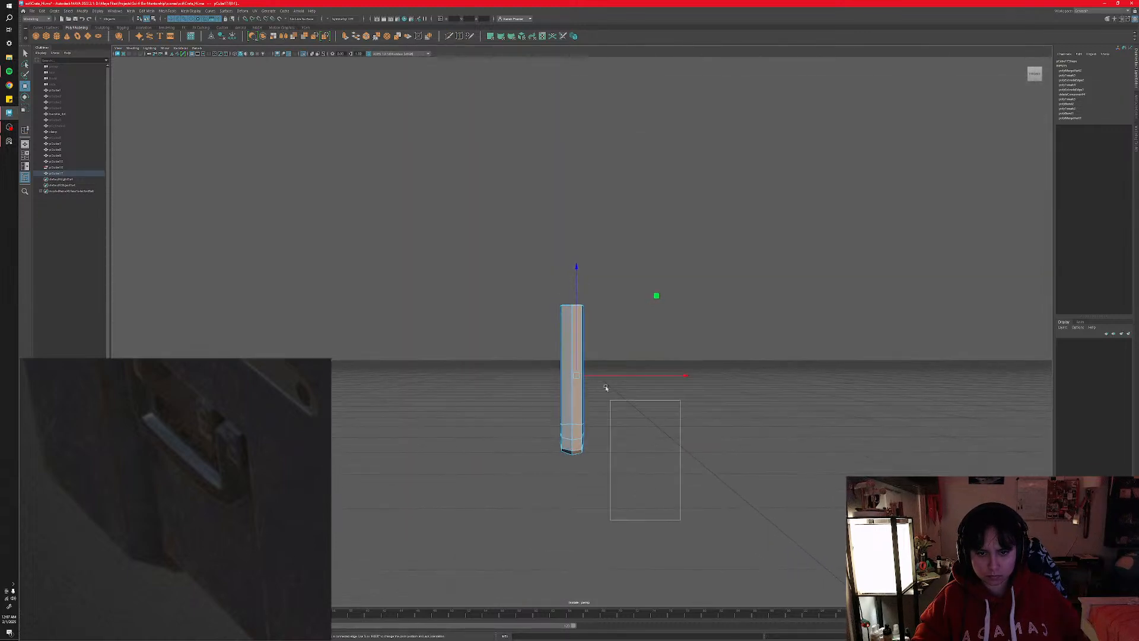
left_click_drag(605, 387, 541, 307)
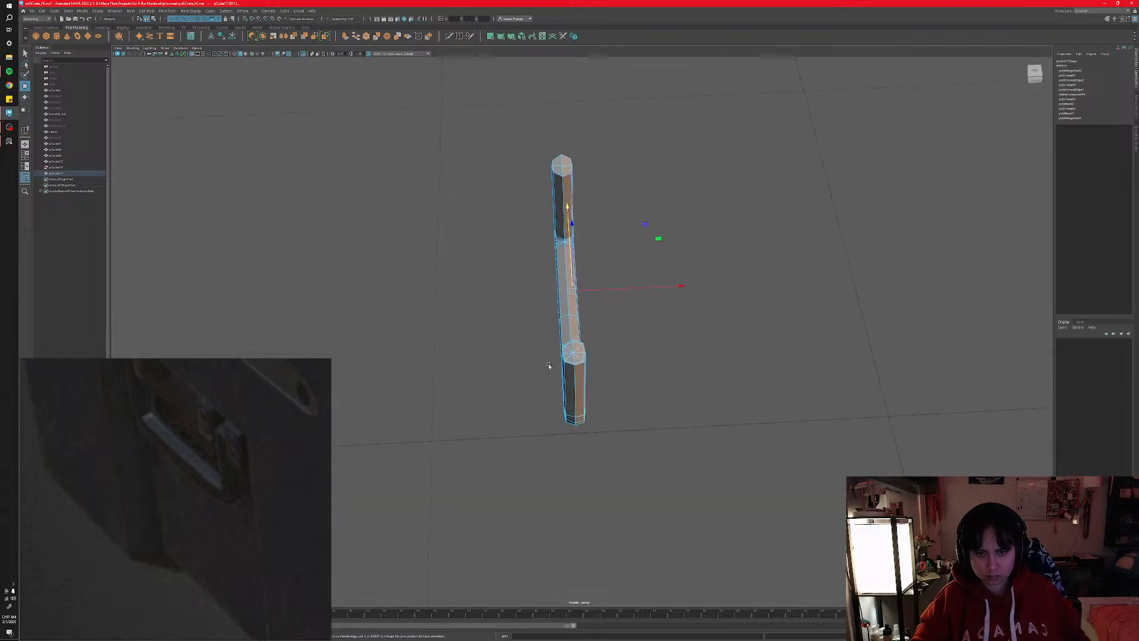
left_click_drag(548, 366, 587, 341, "alt")
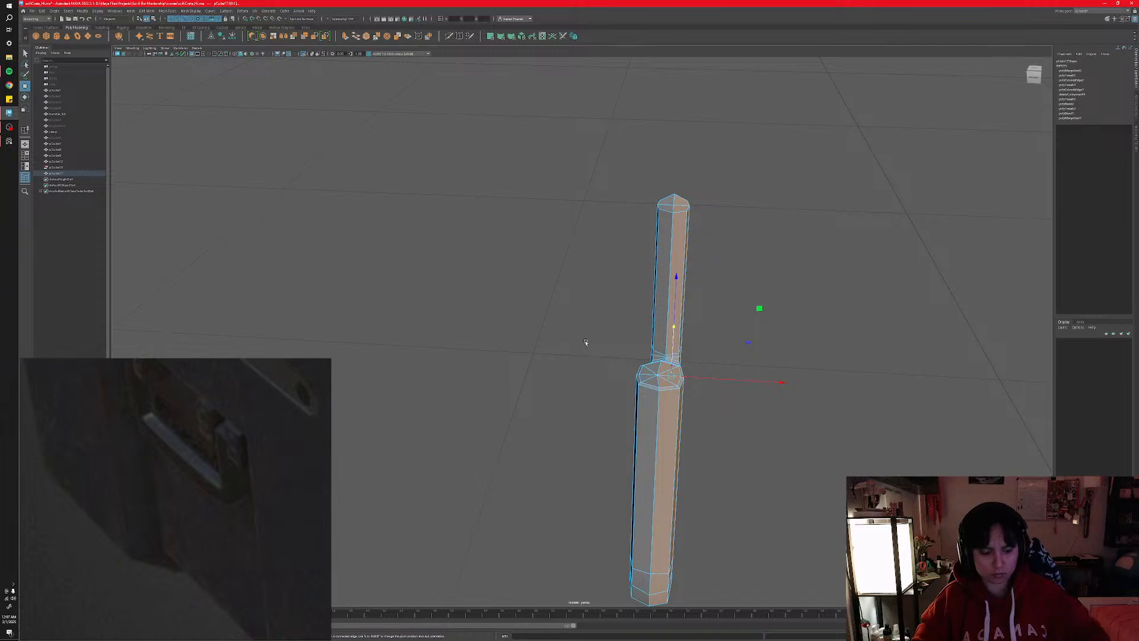
left_click(585, 342)
- Select the open border edge loop of the half handle and scale it flat along X
right_click_drag(648, 408, 648, 392)
double_click(659, 408)
left_click_drag(659, 409, 662, 391, "alt")
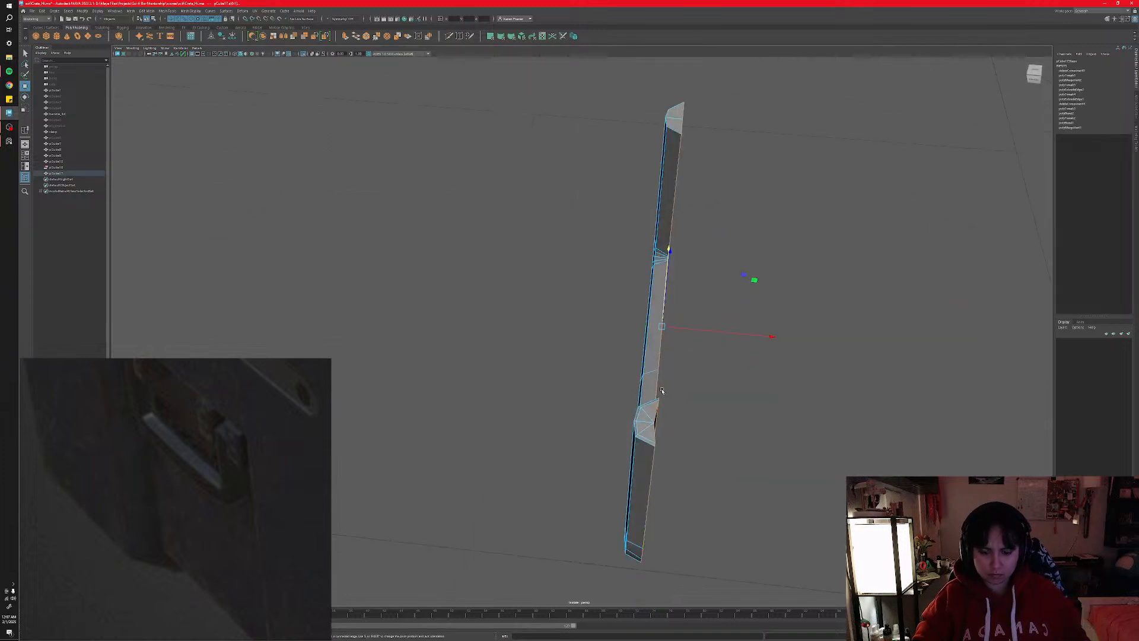
key("r")
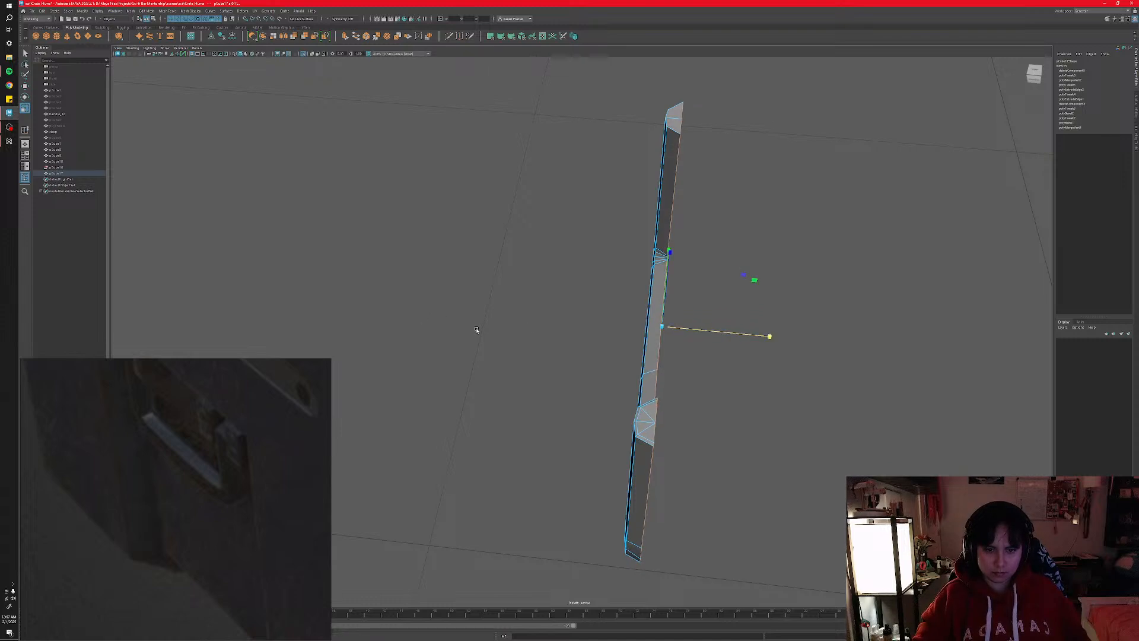
left_click_drag(475, 330, 580, 301, "alt")
key("w")
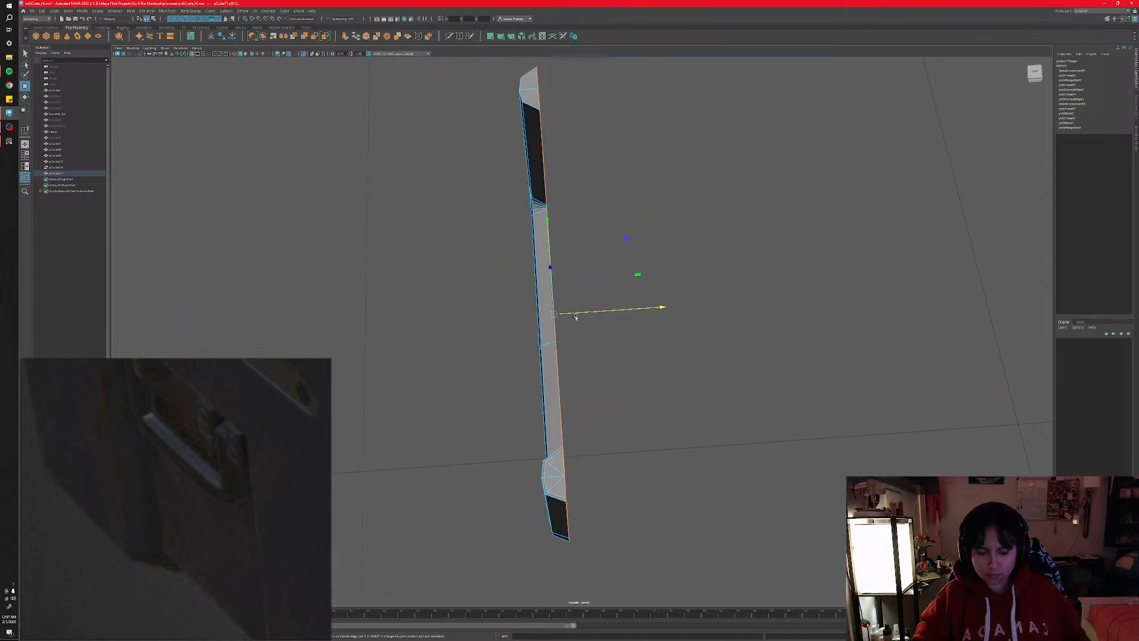
- Align the half handle's pivot with its flattened open edge in object mode
key("e")
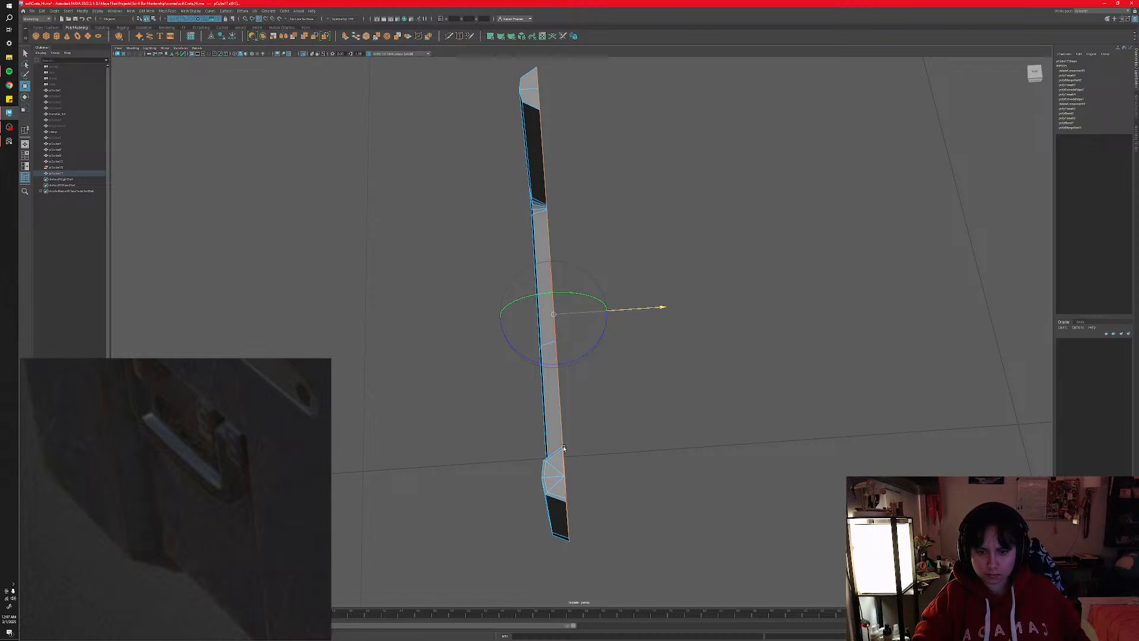
key("d")
right_click_drag(562, 472, 574, 437)
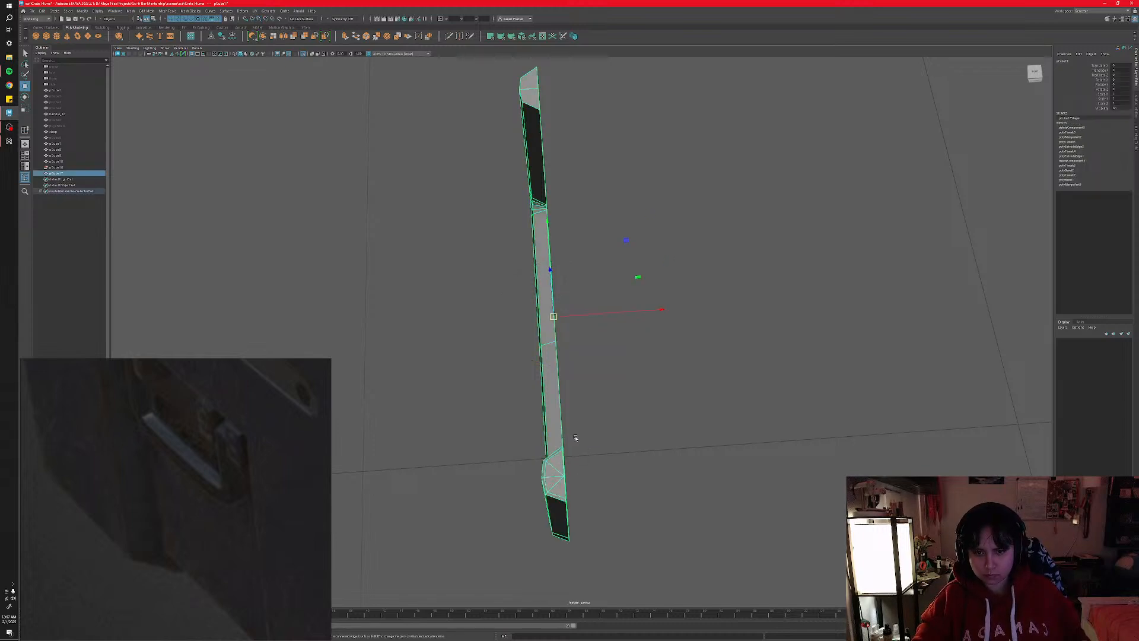
left_click_drag(569, 402, 579, 363)
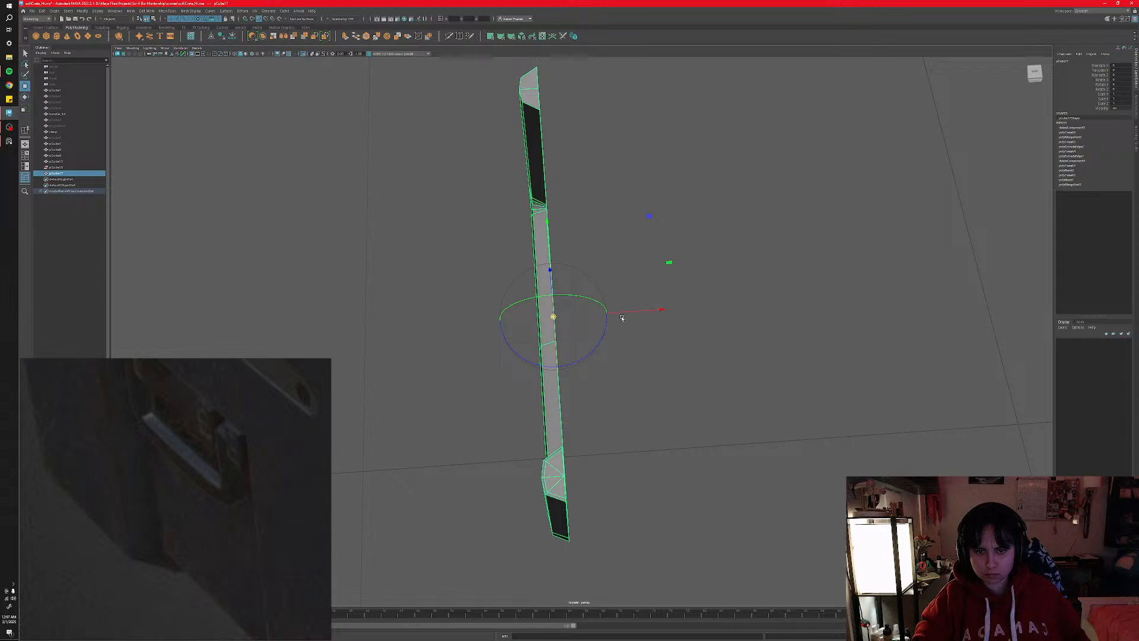
mouse_move(546, 429)
left_mouse_down("alt")
mouse_move(597, 407)
mouse_move(553, 392)
mouse_move(599, 399)
mouse_move(566, 428)
left_mouse_up("alt")
scroll(599, 399, "down", 2)
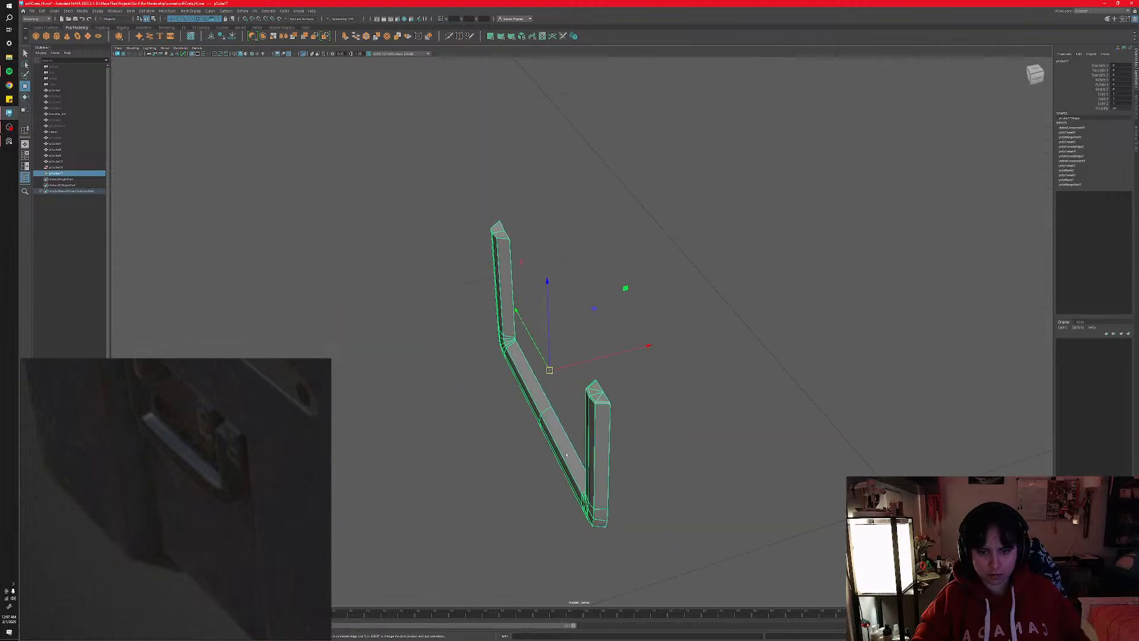
- Delete all faces of one leg and its half of the crossbar up to the middle edge loop
right_click_drag(566, 455, 586, 442)
left_click_drag(523, 439, 613, 434, "alt")
right_click_drag(614, 434, 626, 422)
right_click_drag(545, 422, 550, 454)
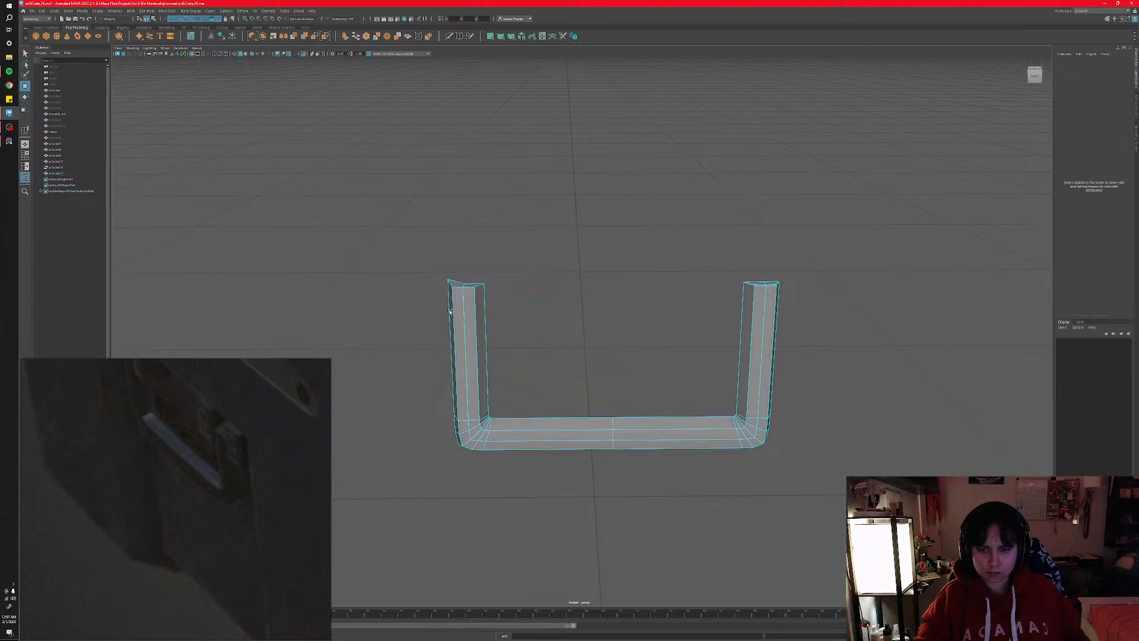
left_click_drag(428, 260, 554, 486)
key("Delete")
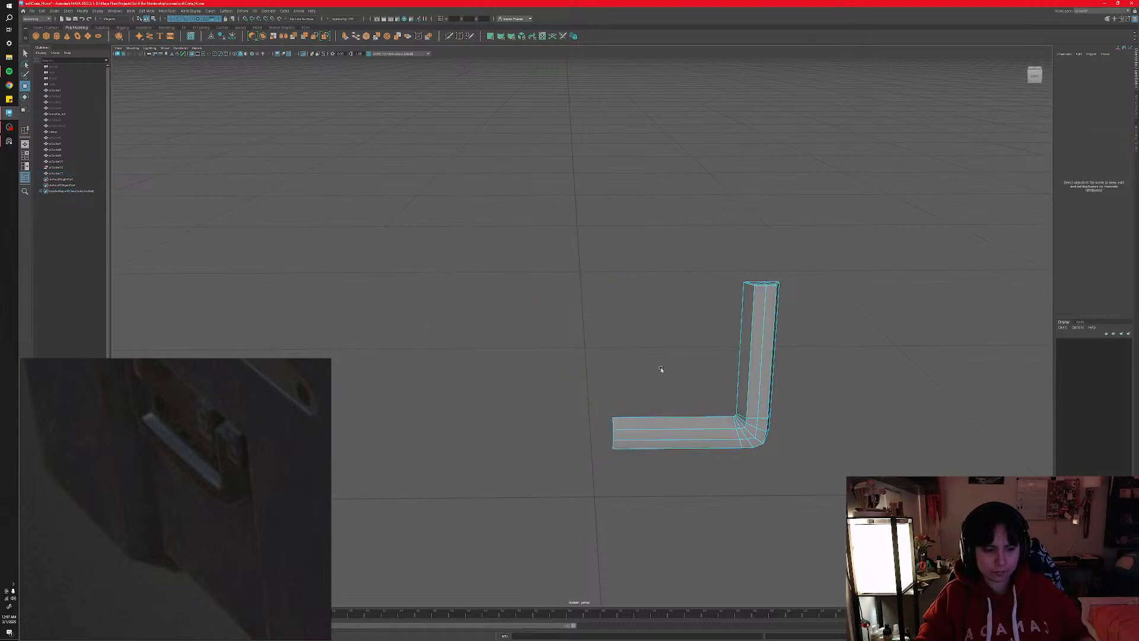
- Duplicate the remaining L-shaped piece and mirror the copy across the crossbar's middle with a negative Y scale
right_click_drag(682, 424, 705, 415)
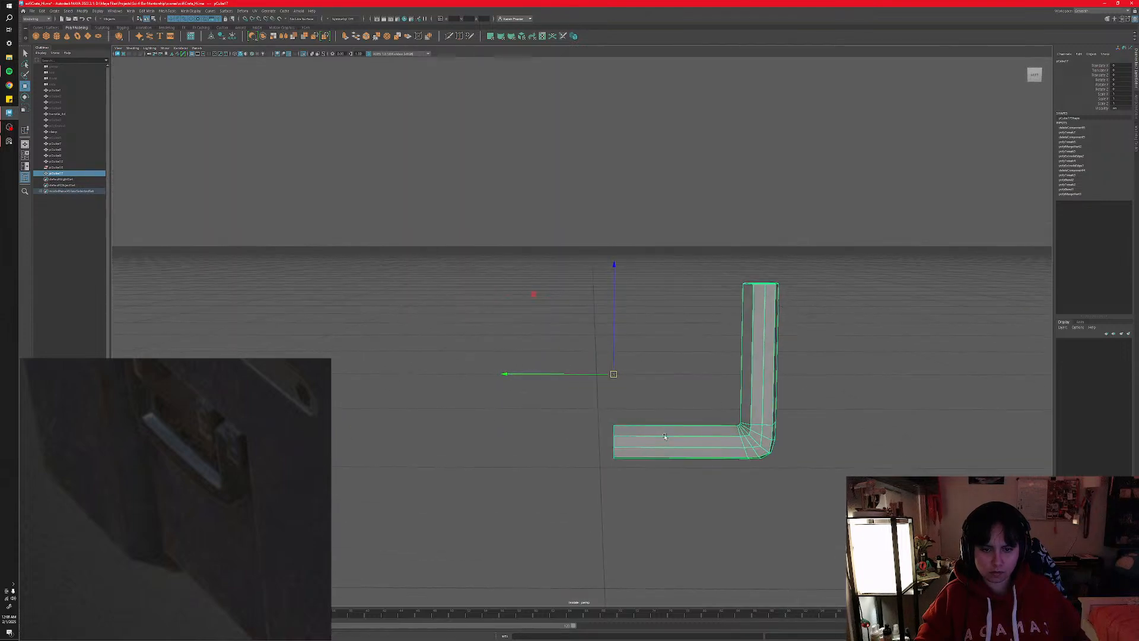
key("ctrl+d")
key("r")
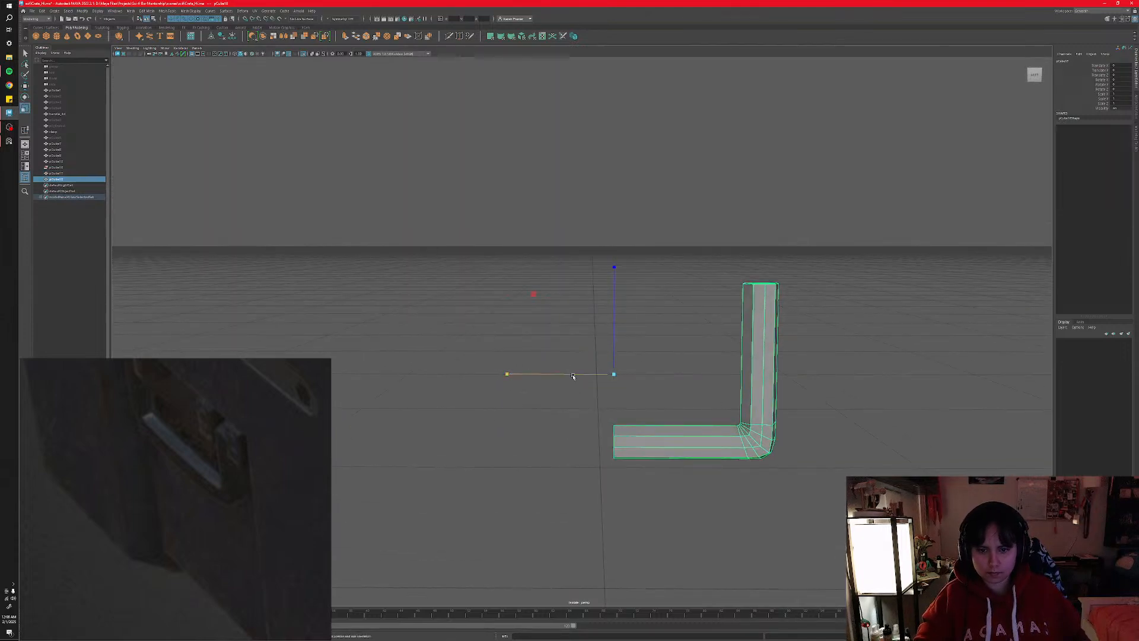
left_click_drag(573, 376, 789, 401)
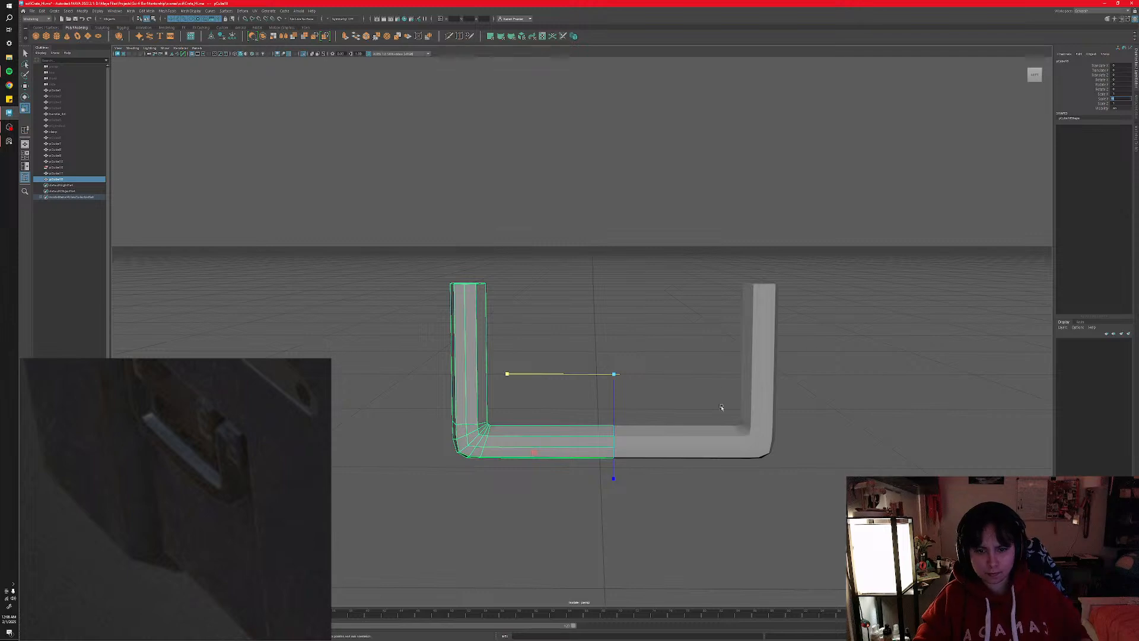
- Combine the two L-shaped pieces into one mesh and delete its construction history
left_click_drag(720, 402, 708, 440, "alt")
left_click(707, 440, "shift")
left_click(582, 444, "ctrl+shift")
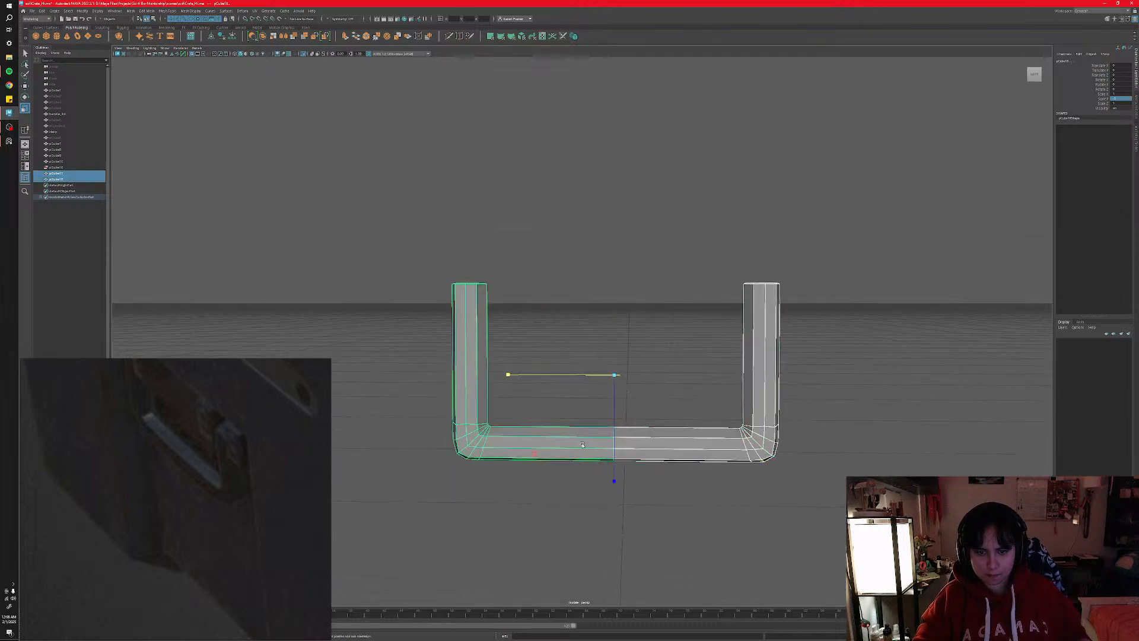
left_click_drag(653, 438, 673, 413, "alt")
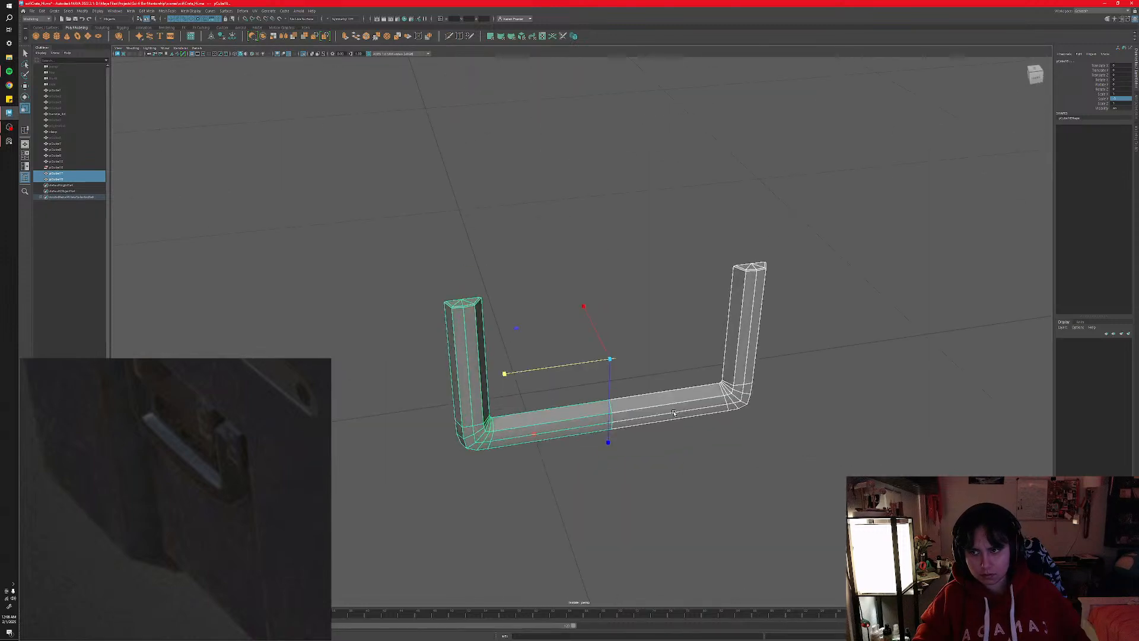
left_click(265, 40)
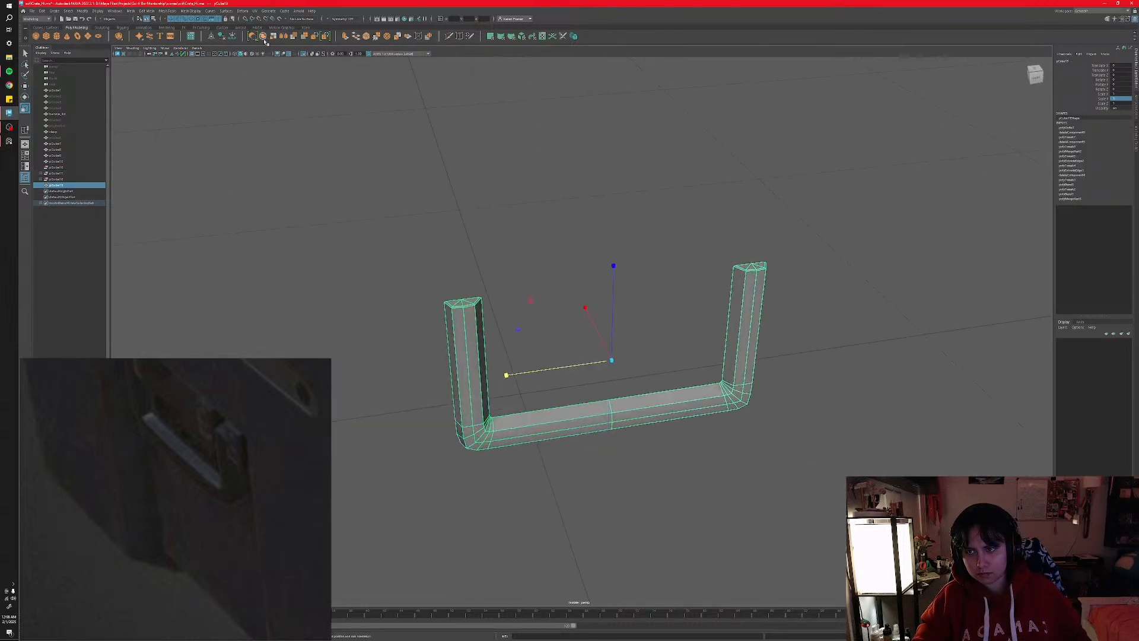
left_click(221, 39)
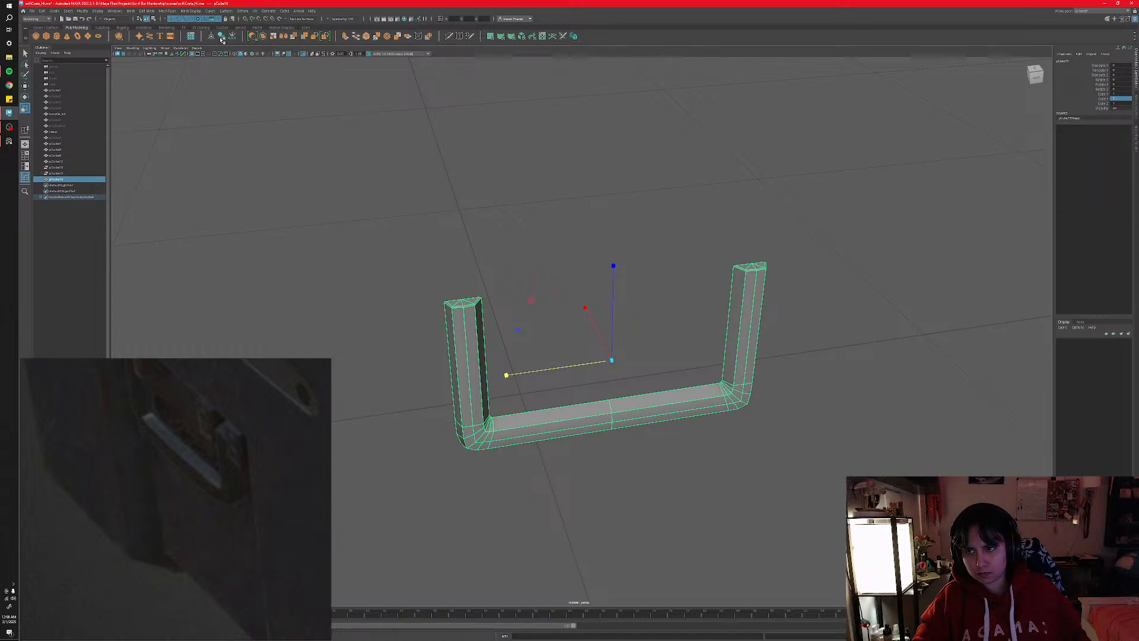
left_click(56, 173)
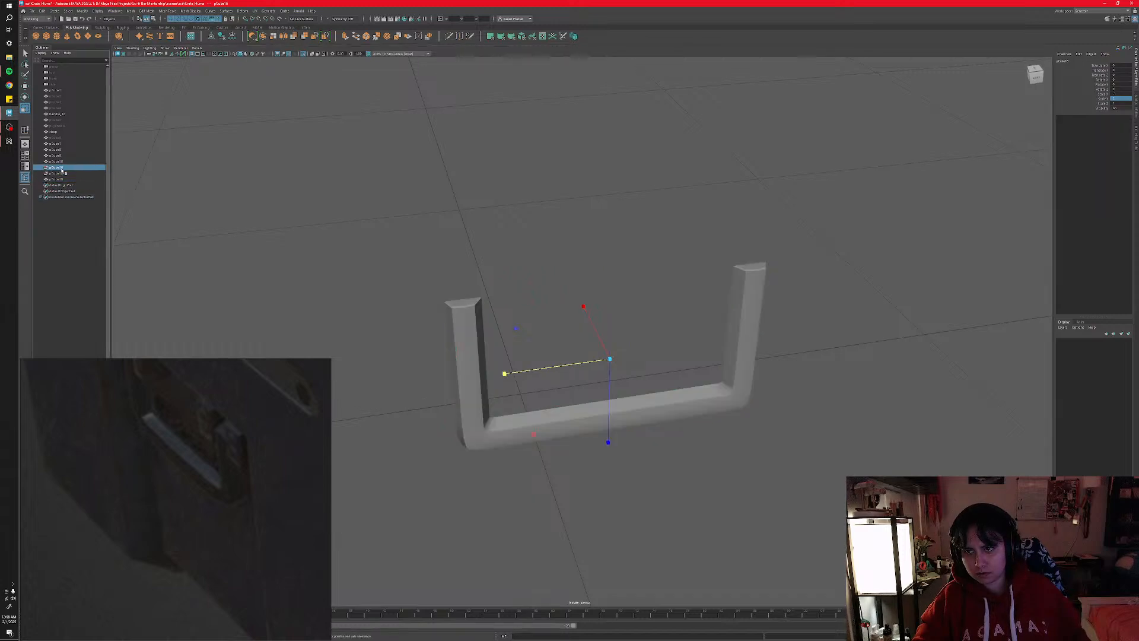
left_click(58, 179)
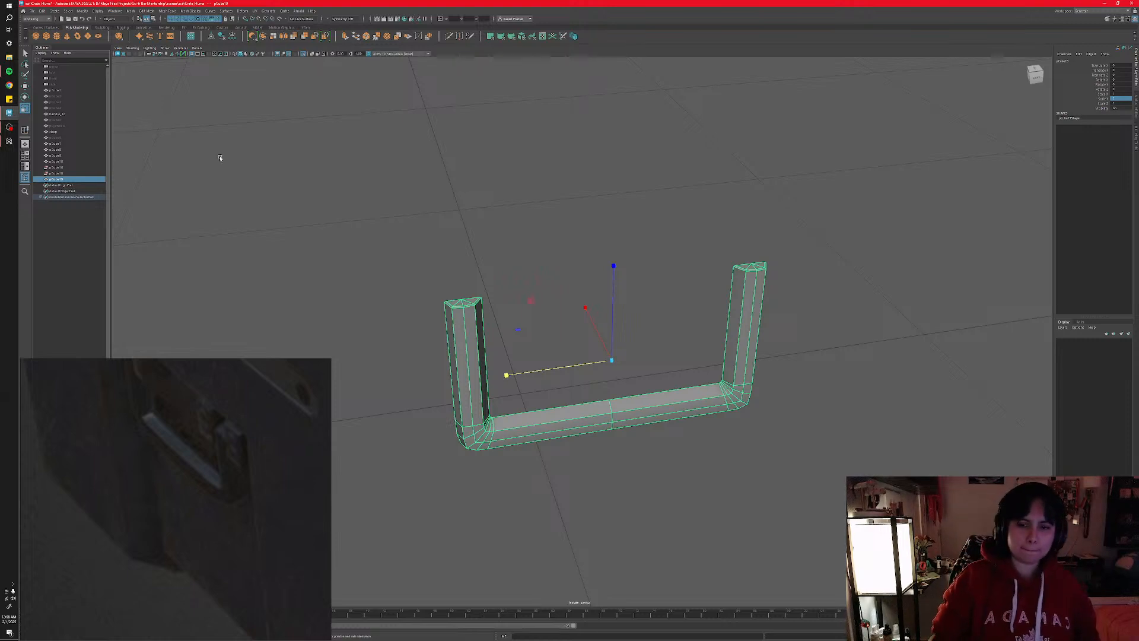
- Duplicate the combined half handle and mirror the copy across its open side with Scale X set to -1
left_click_drag(526, 458, 490, 448, "alt")
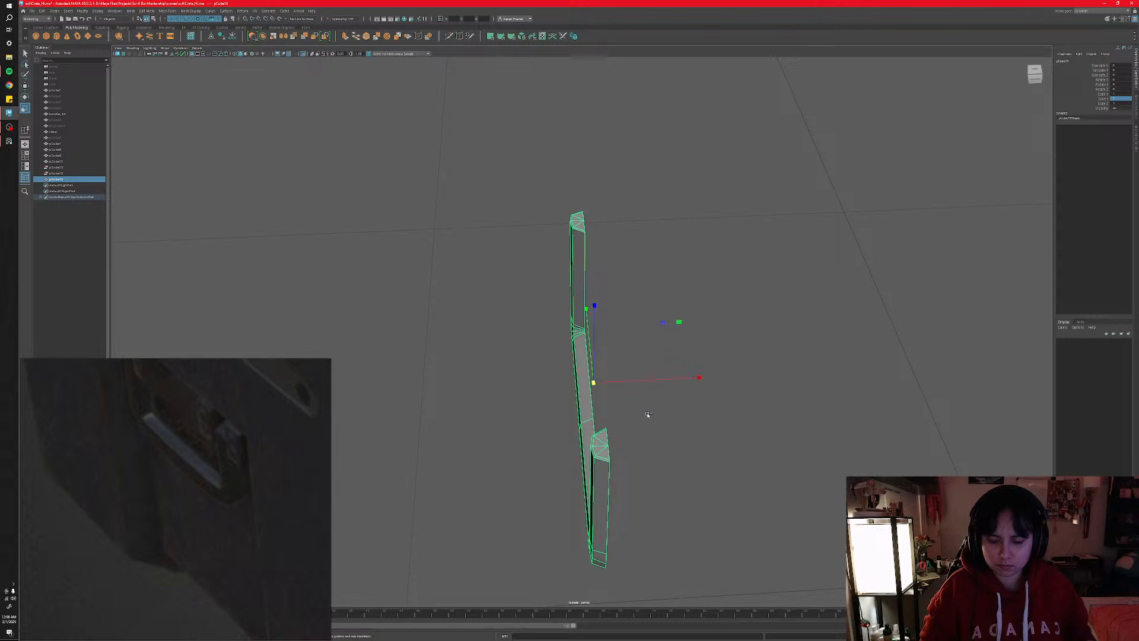
key("ctrl+d")
left_click_drag(699, 377, 473, 401)
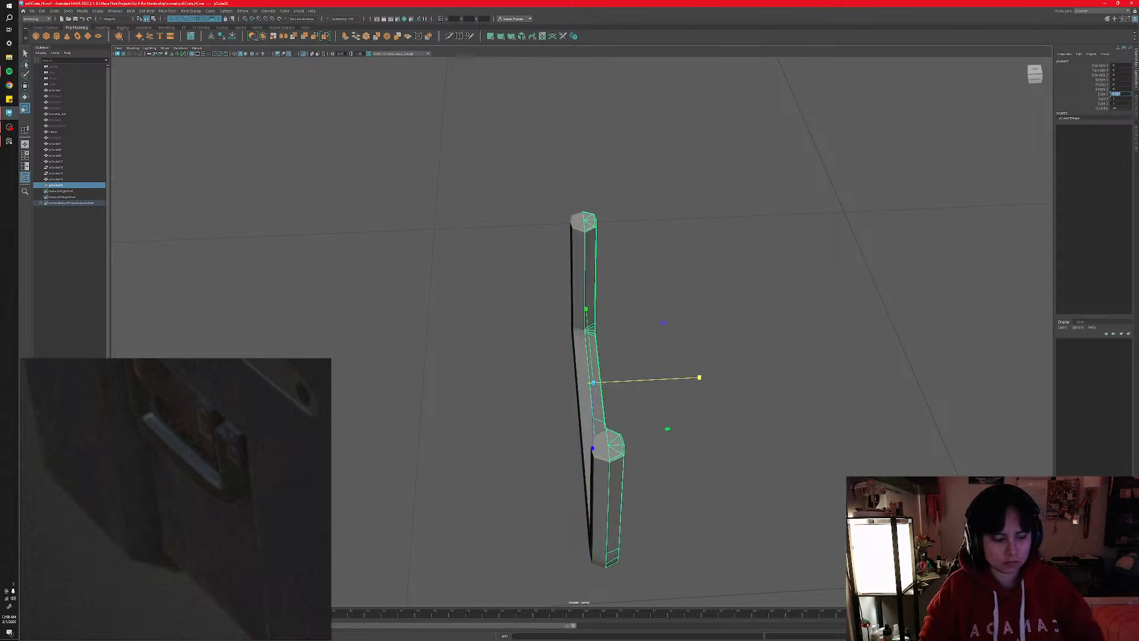
type("-1")
key("Return")
- Combine both lengthwise halves of the handle into one mesh and delete its construction history
left_click(608, 512, "shift")
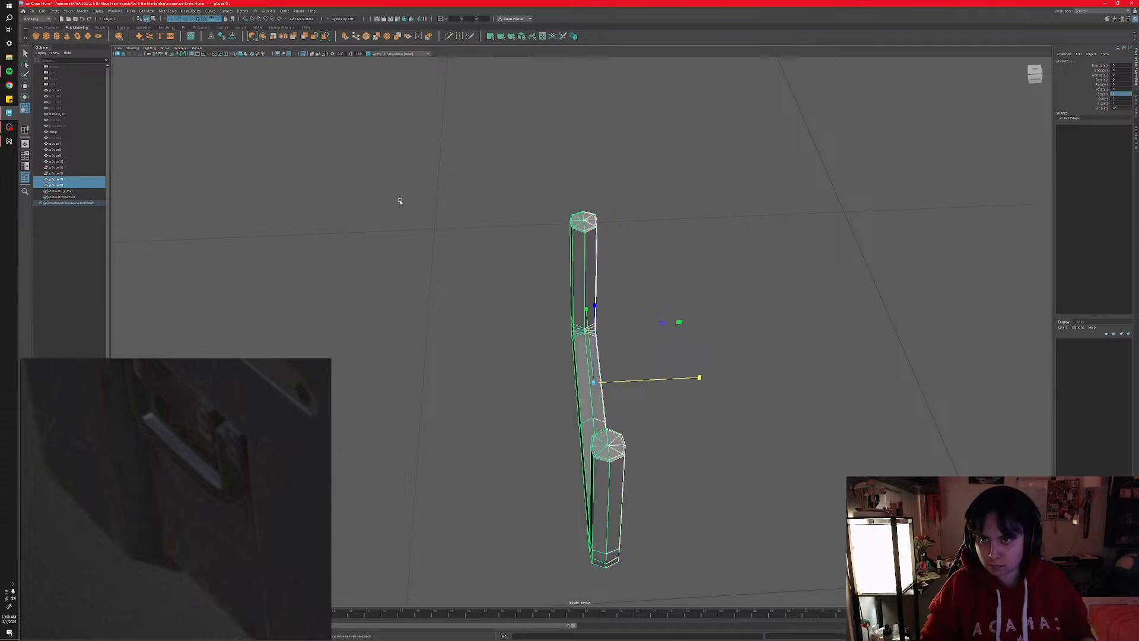
left_click(264, 38)
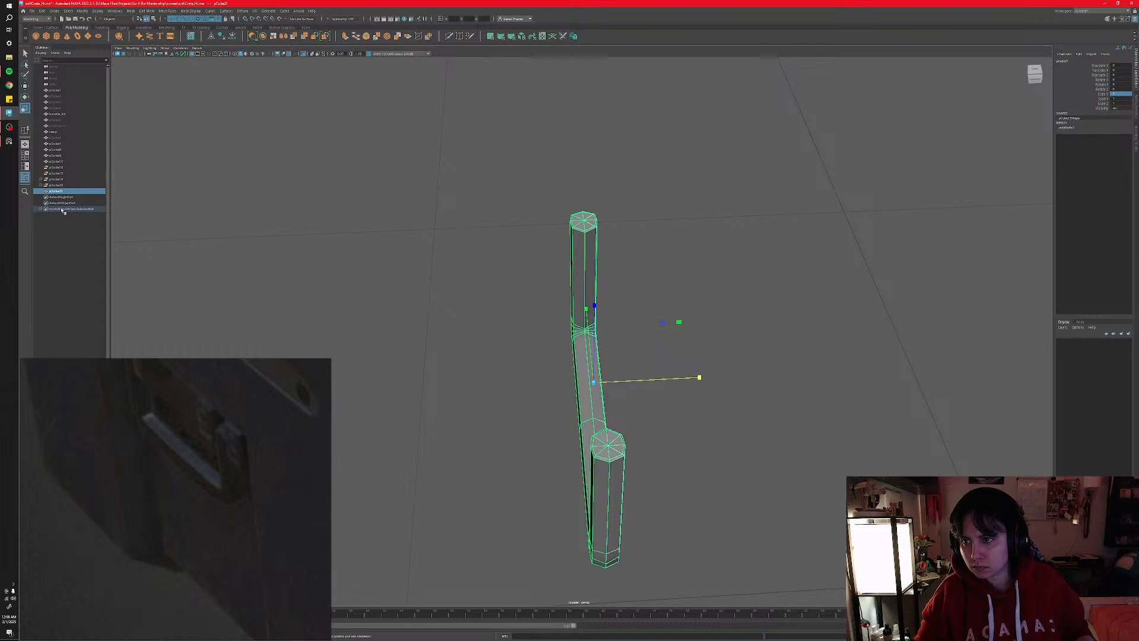
left_click(222, 38)
- Select the vertices of the seam loop around the middle of the crossbar
scroll(599, 499, "up", 3)
middle_click_drag(602, 501, 518, 391, "alt")
scroll(518, 391, "up", 3)
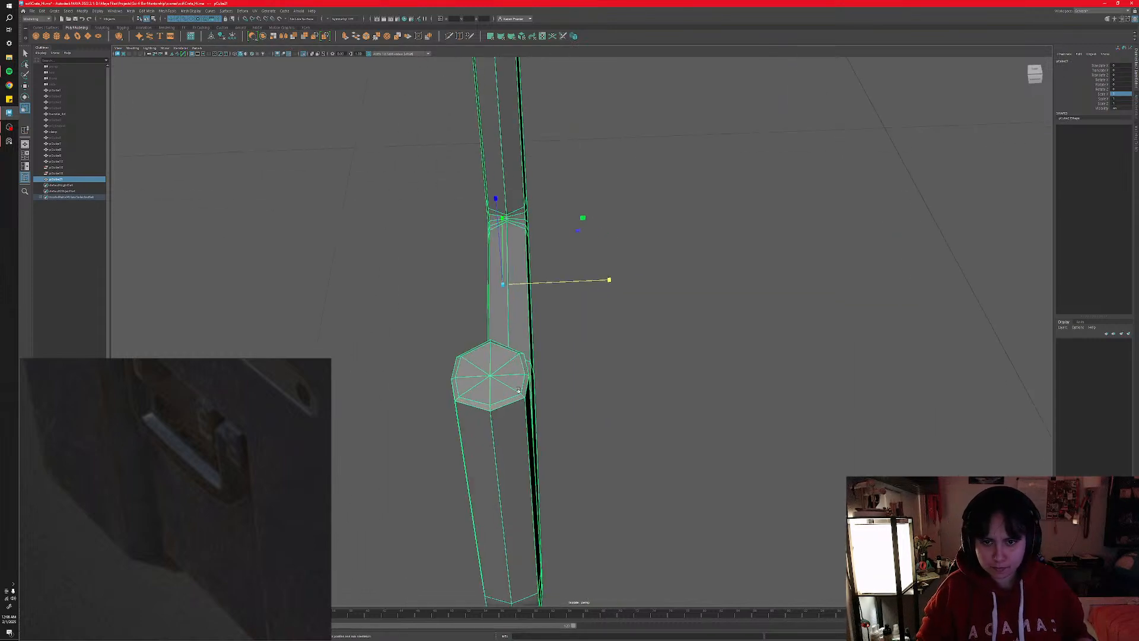
right_click_drag(506, 424, 485, 423)
left_click_drag(485, 423, 583, 557, "alt")
- Try merging the crossbar's selected middle vertices to their common centre
right_click(572, 464, "shift")
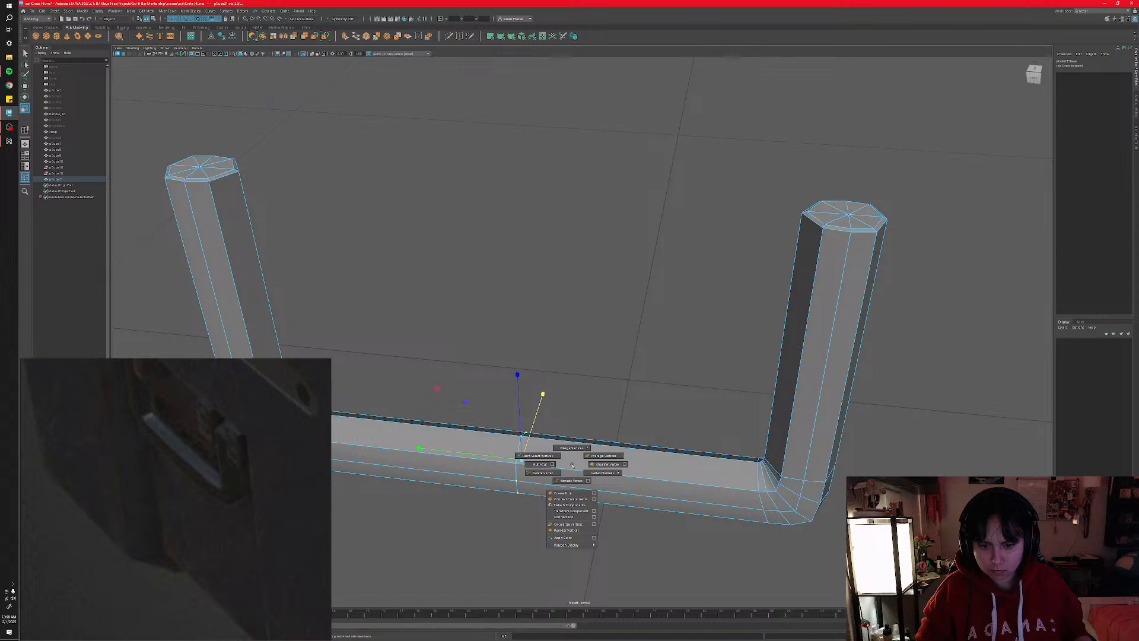
mouse_move(571, 449)
left_click(571, 425)
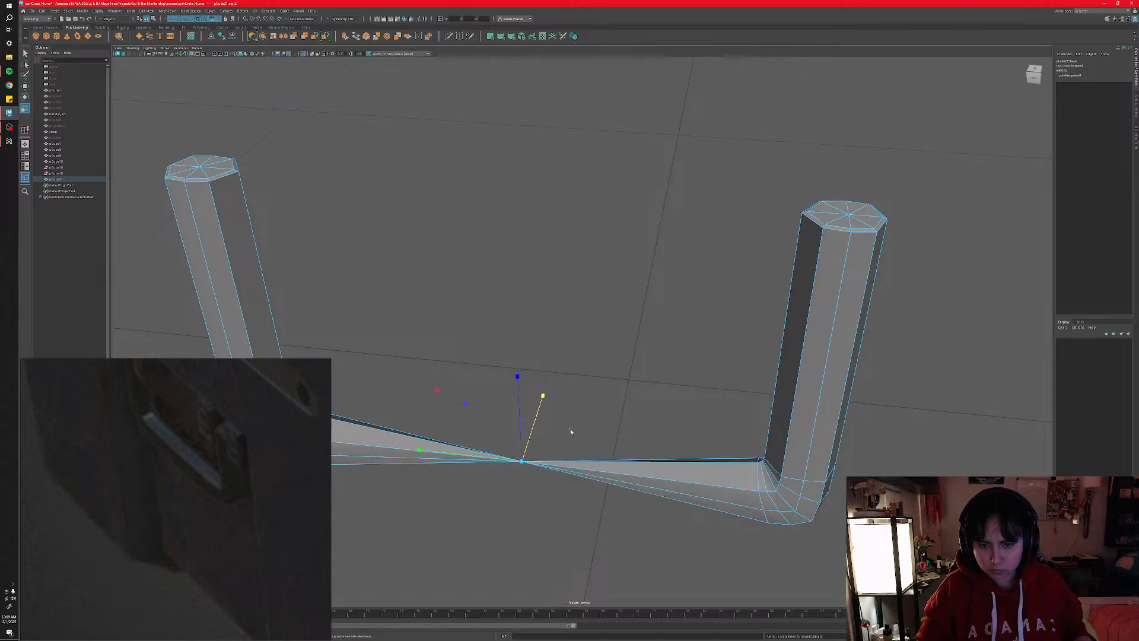
key("ctrl+z")
- Merge the overlapping vertices at the crossbar's middle seam and test individual seam vertices by moving them and undoing the moves
right_click_drag(567, 465, 586, 440, "shift")
left_click(515, 466)
key("w")
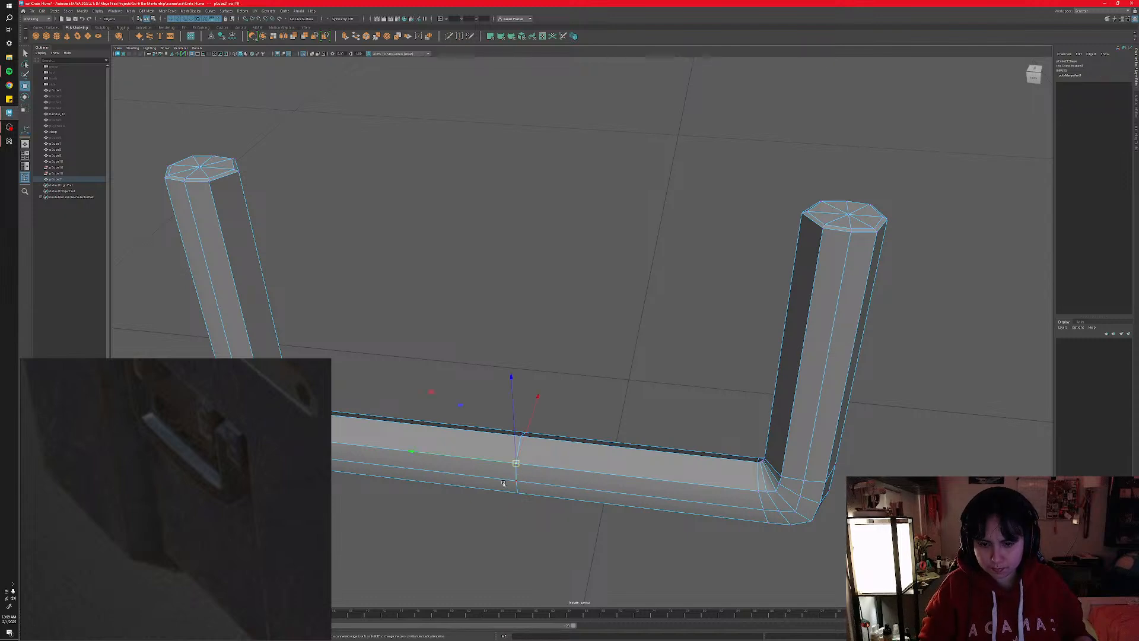
left_click_drag(527, 430, 554, 439)
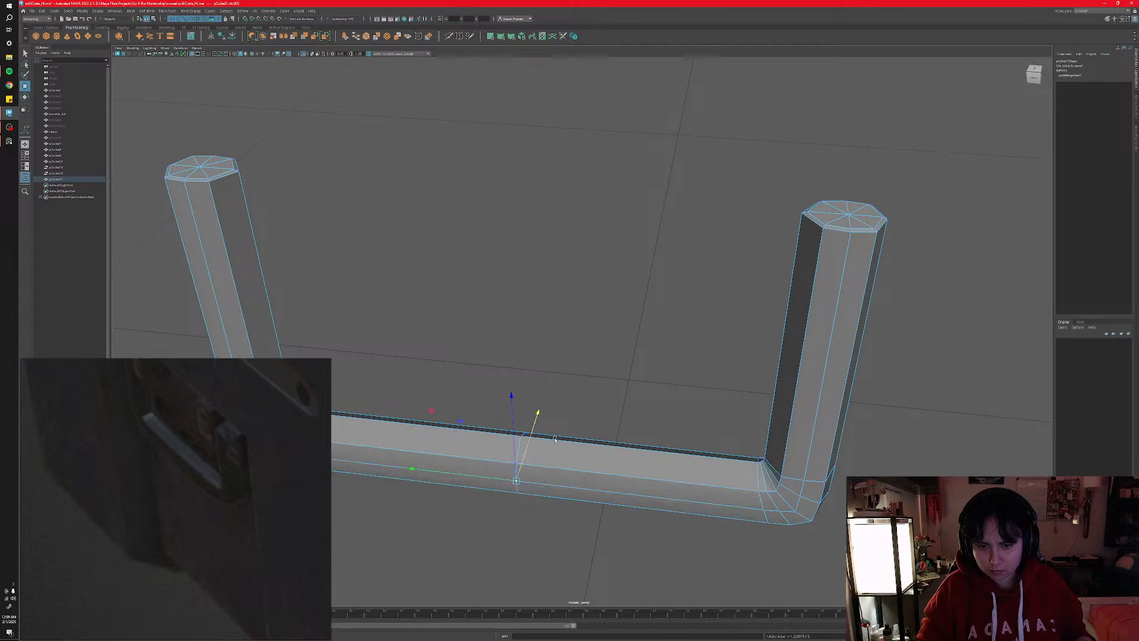
key("q")
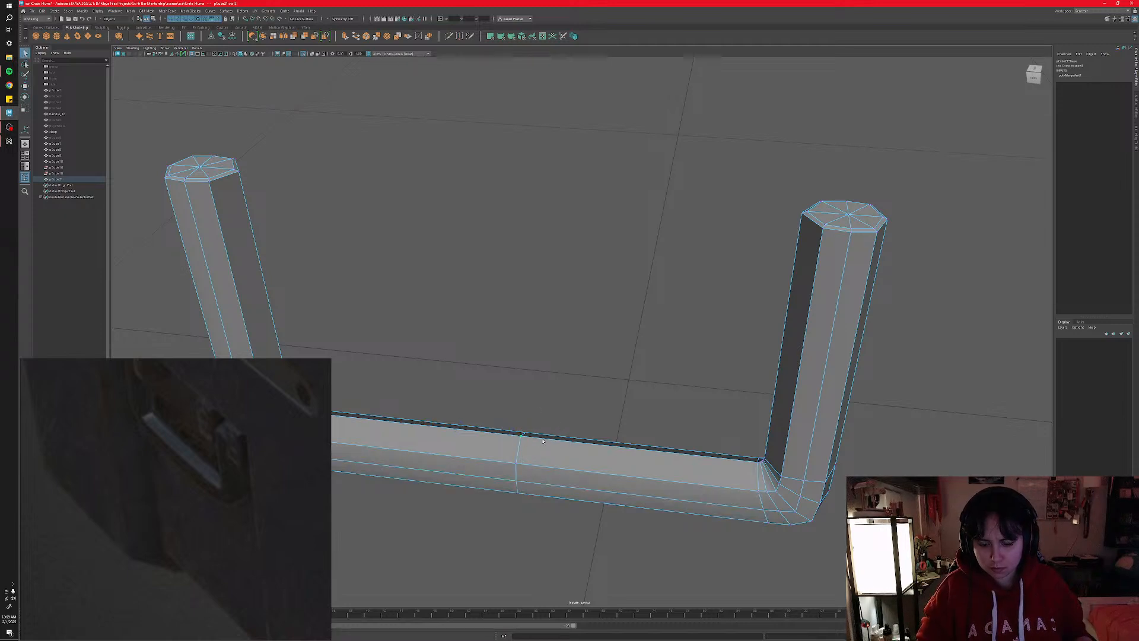
key("w")
mouse_move(517, 351)
left_mouse_down()
mouse_move(515, 322)
mouse_move(518, 373)
left_mouse_up()
key("ctrl+z")
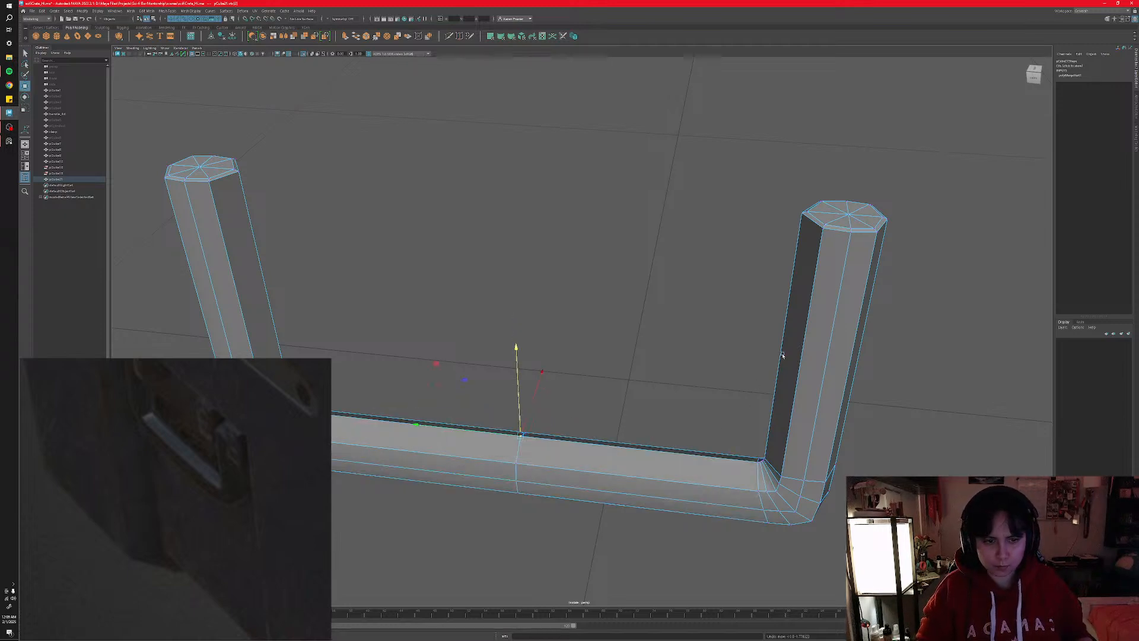
left_click_drag(781, 354, 743, 308, "alt")
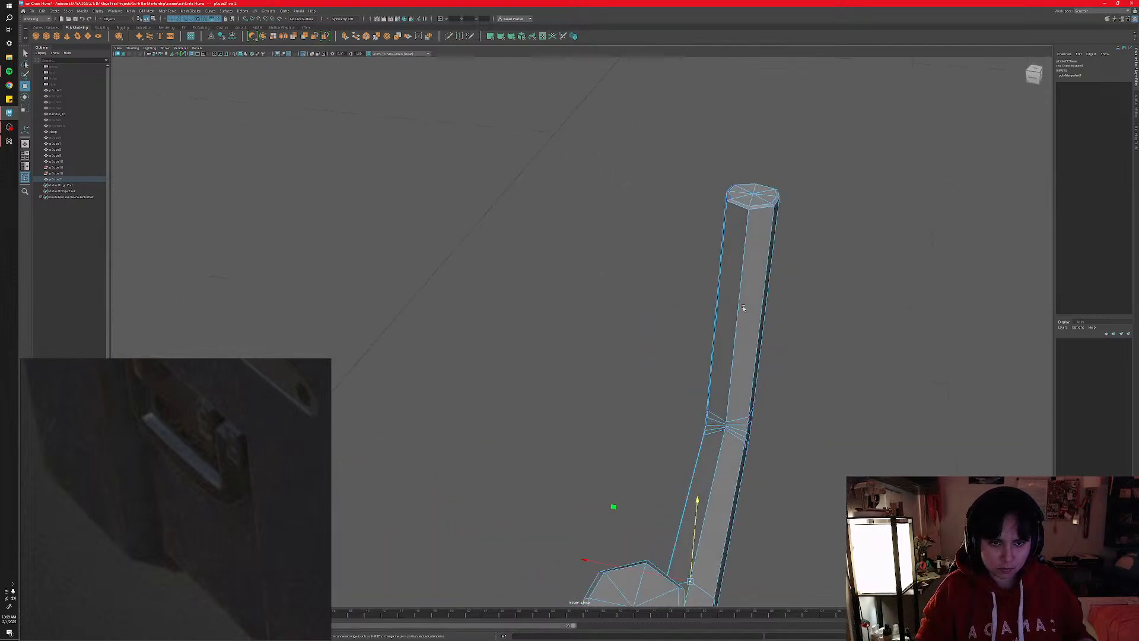
- Select the lengthwise seam edge loop along the handle, convert it to vertices and merge the overlapping vertices
right_click_drag(748, 289, 746, 275)
double_click(745, 277)
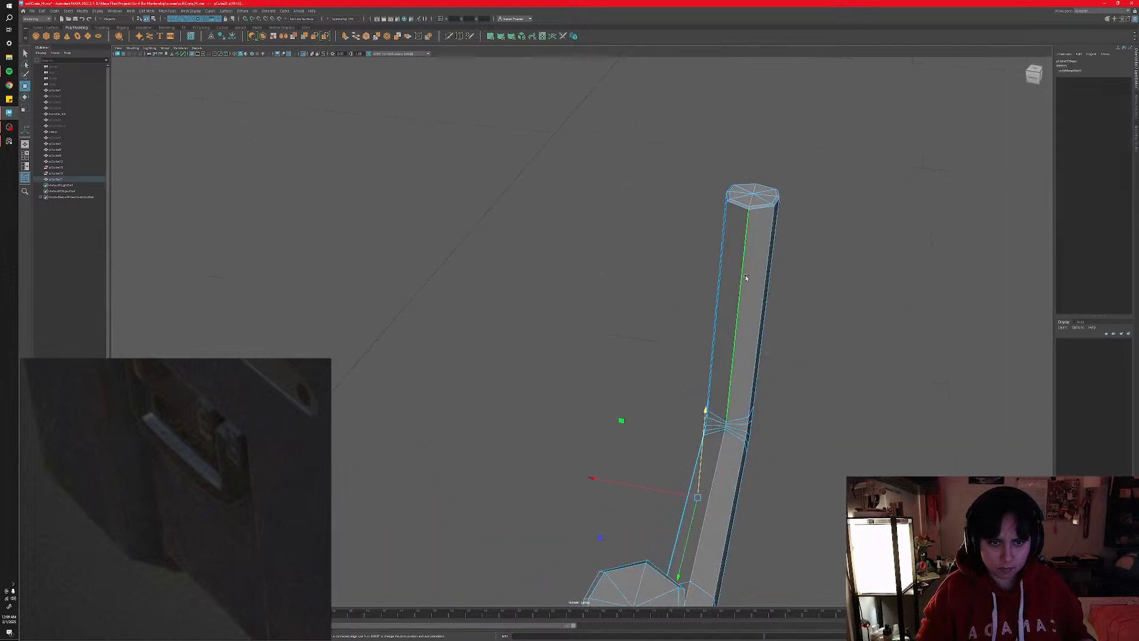
left_click_drag(745, 337, 553, 439, "alt")
right_click(553, 439)
right_click(553, 439, "ctrl")
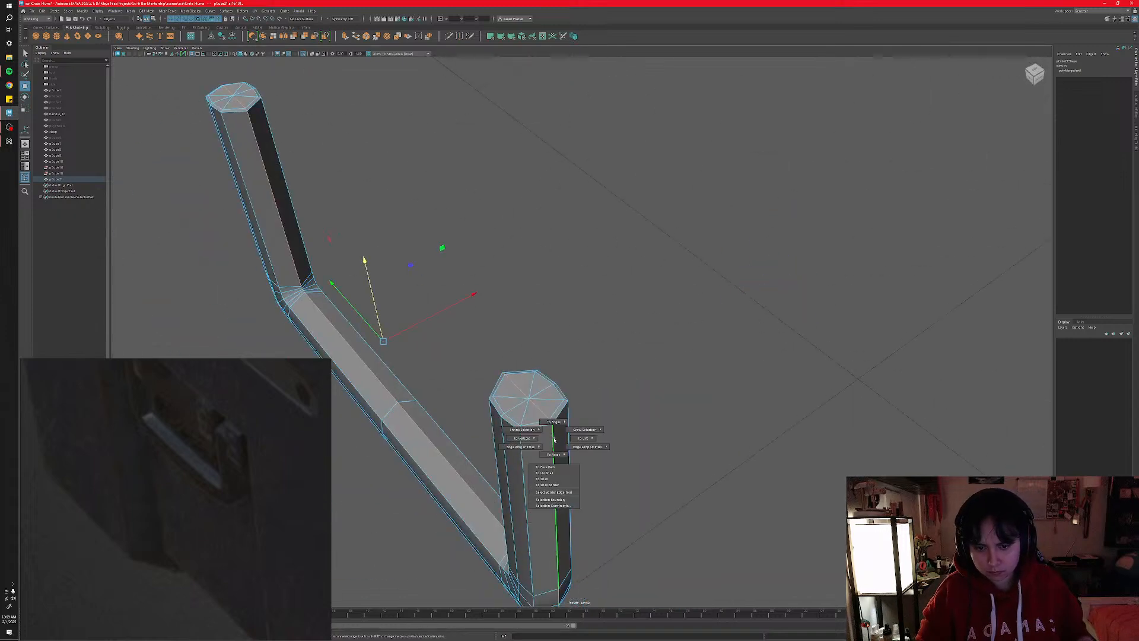
right_click_drag(529, 440, 503, 439, "ctrl")
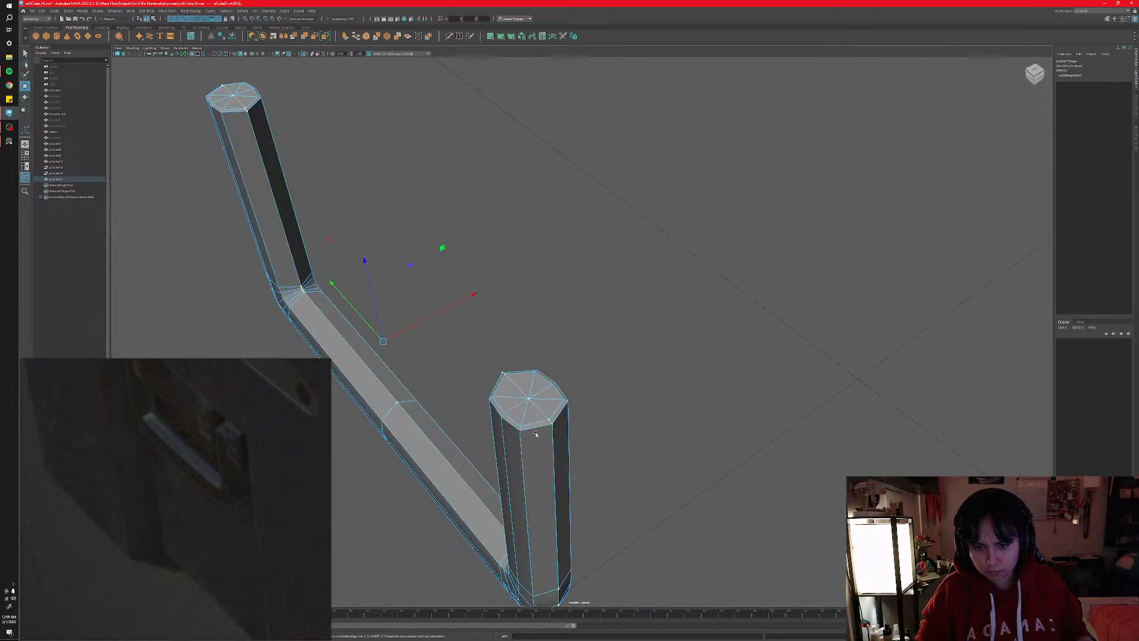
left_click_drag(503, 438, 562, 416, "alt")
right_click(561, 417, "shift")
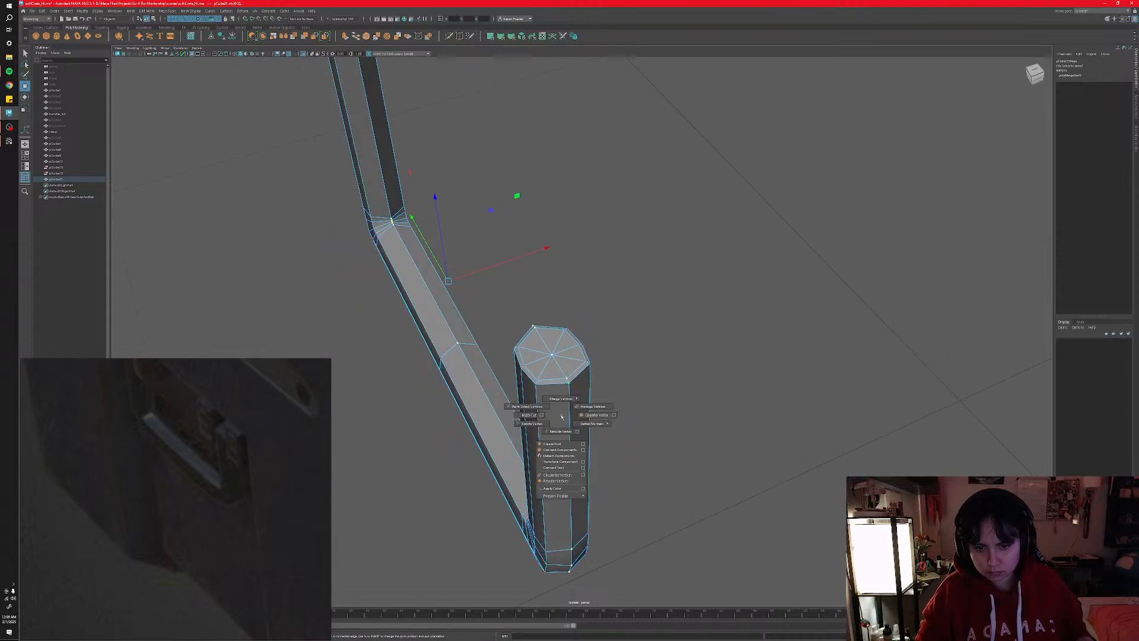
right_click_drag(562, 417, 581, 391, "shift")
- Test the merged vertices on the leg's end cap and near its lower bend by moving them and undoing each move
left_click_drag(581, 392, 596, 276, "alt")
key("w")
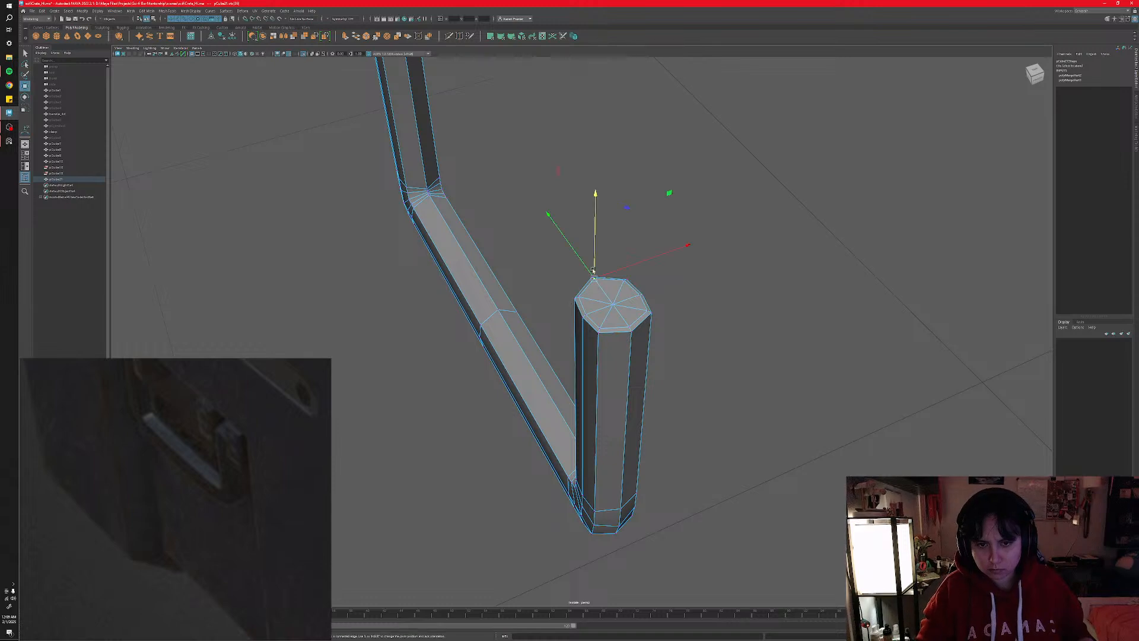
mouse_move(596, 198)
left_mouse_down()
mouse_move(596, 187)
mouse_move(595, 205)
left_mouse_up()
key("ctrl+z")
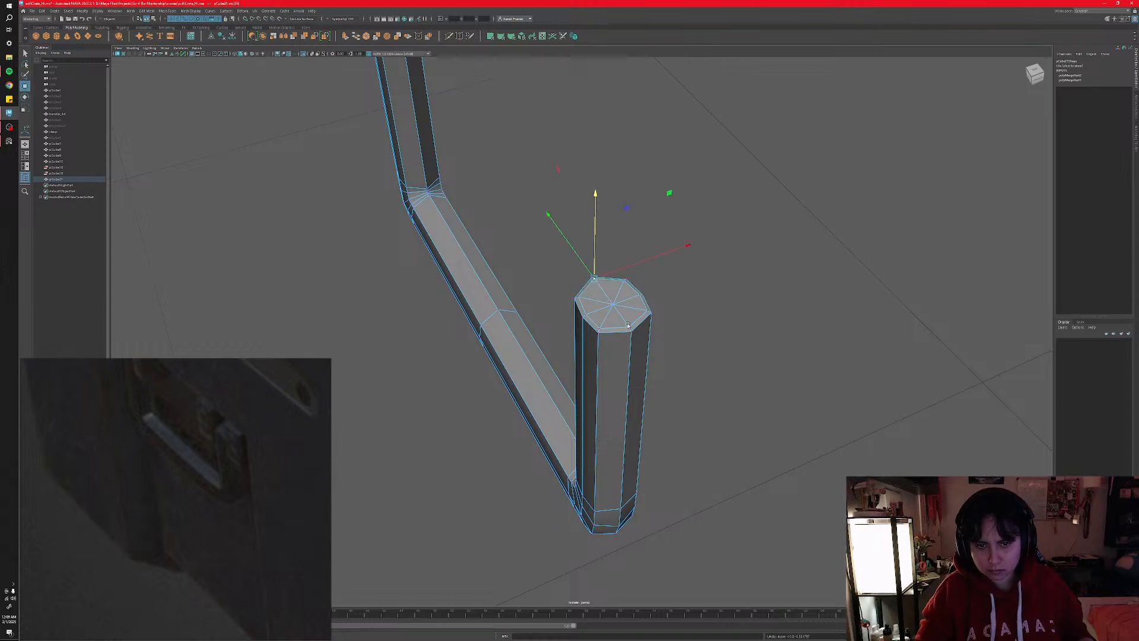
left_click(627, 325)
mouse_move(617, 309)
left_mouse_down()
mouse_move(619, 319)
mouse_move(609, 311)
left_mouse_up()
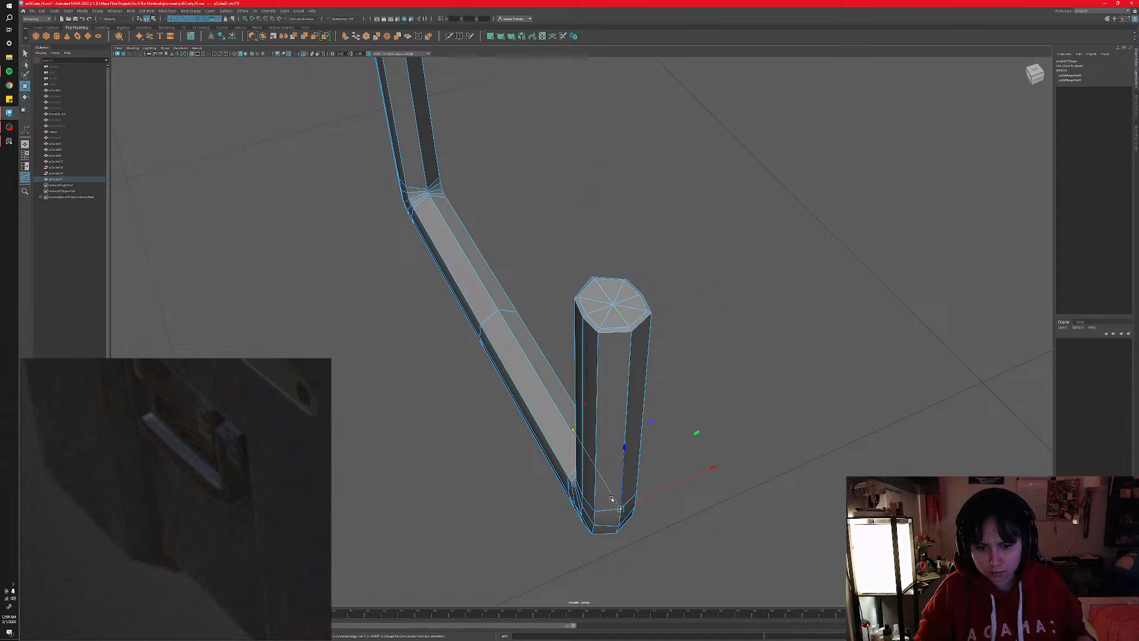
left_click_drag(611, 499, 606, 489)
key("ctrl+z")
left_click(613, 305)
left_click_drag(615, 286, 615, 258)
key("ctrl+z")
- Test the seam vertices at the inner corner of the handle's bend by moving them and undoing each move
left_click_drag(459, 297, 648, 382, "alt")
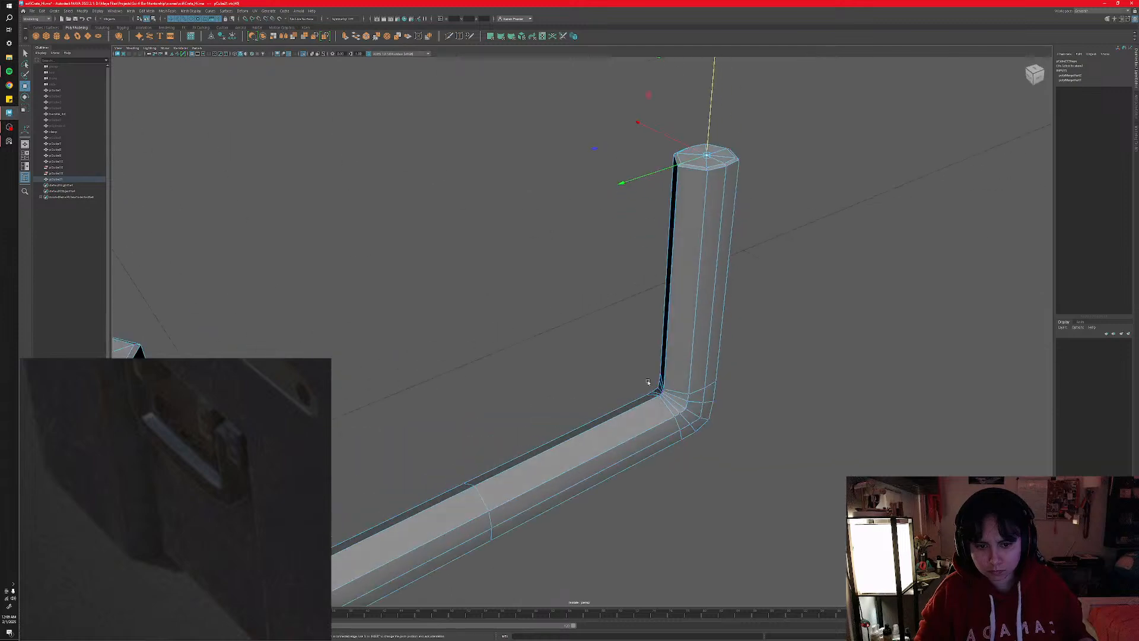
scroll(647, 382, "up", 5)
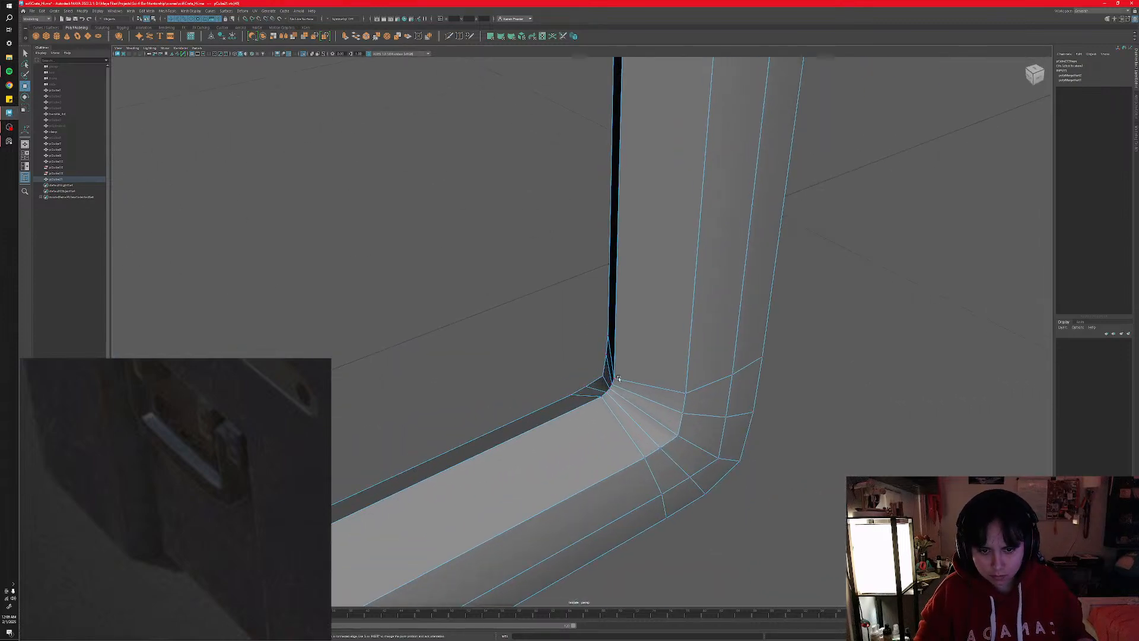
left_click_drag(615, 357, 615, 334)
key("ctrl+z")
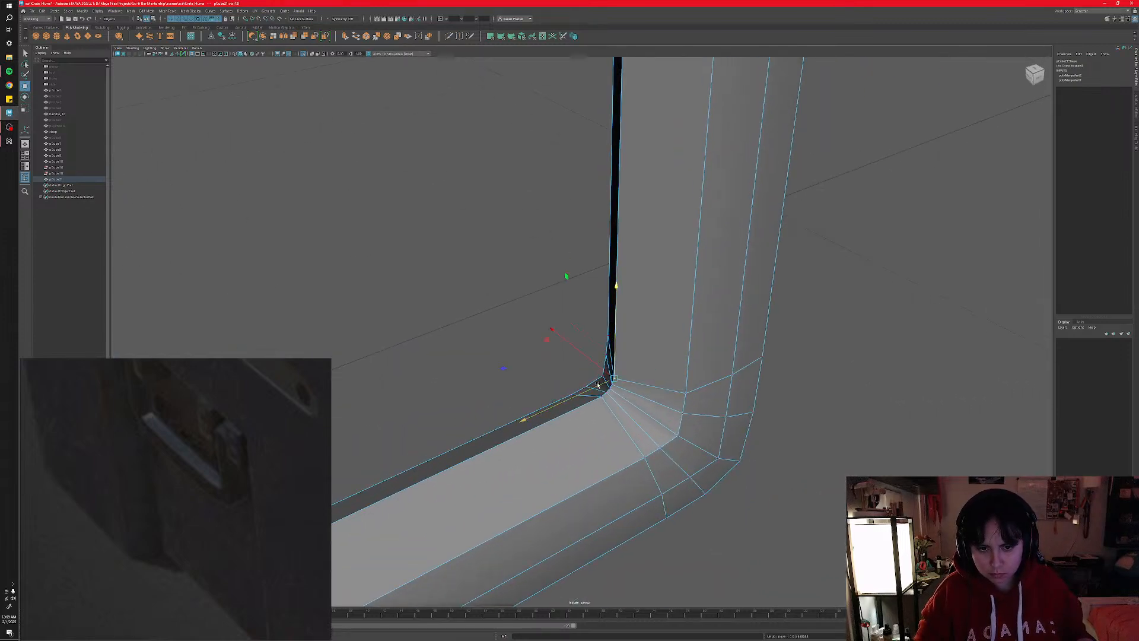
mouse_move(598, 383)
left_mouse_down()
mouse_move(611, 377)
mouse_move(576, 402)
mouse_move(594, 398)
left_mouse_up()
key("ctrl+z")
left_click(609, 389)
key("ctrl+z")
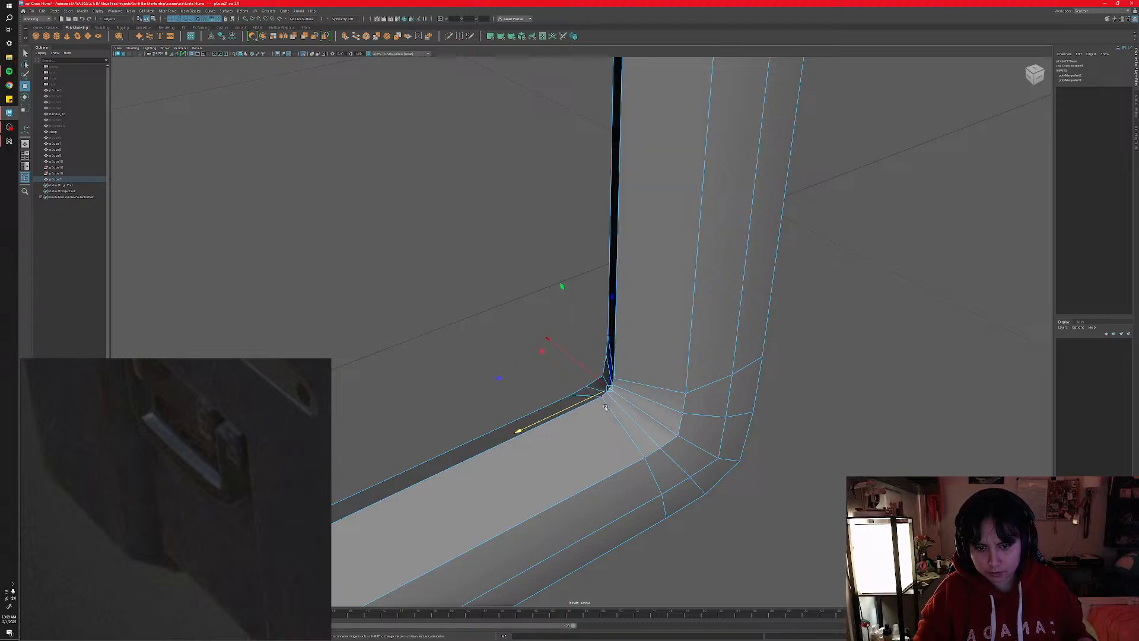
- Return to object selection, set the handle to unsmoothed display and examine its bend, crossbar and leg end from several angles
left_click(696, 420)
right_click_drag(692, 473, 632, 414)
left_click(778, 447)
left_click(631, 413)
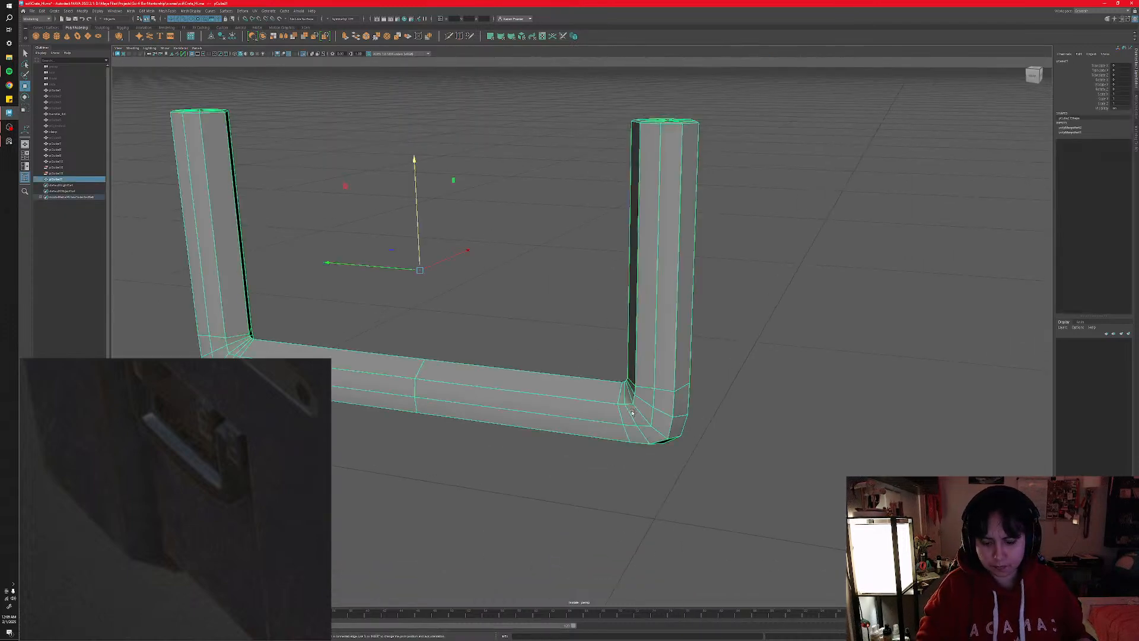
key("1")
left_click_drag(631, 413, 657, 456, "alt")
middle_click_drag(617, 320, 620, 430, "alt")
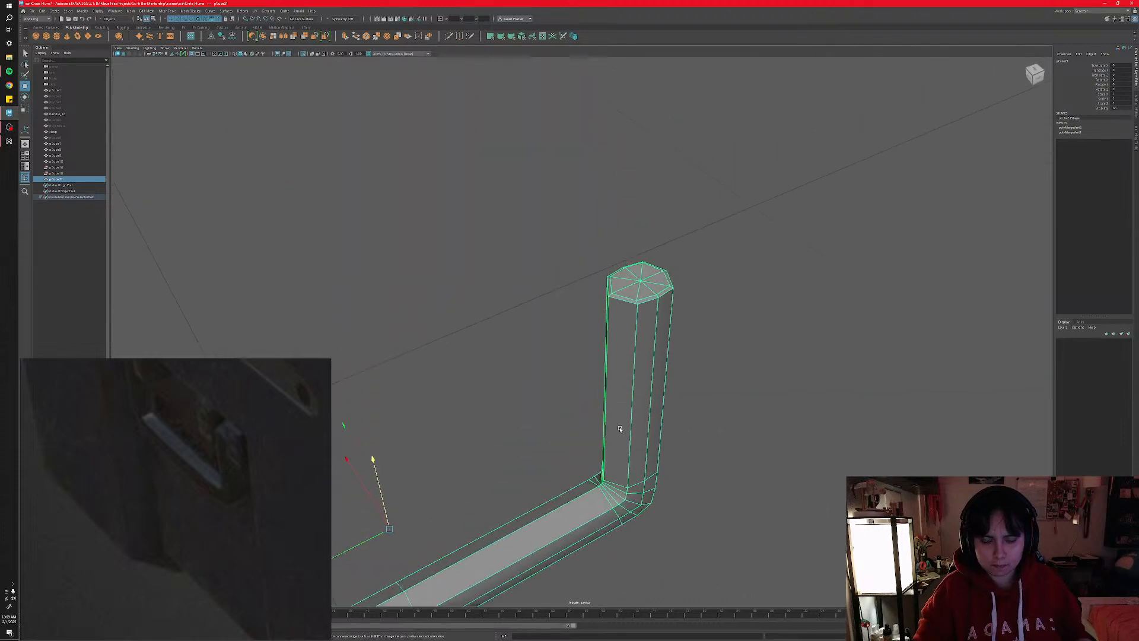
left_click_drag(617, 350, 611, 409, "alt")
right_click_drag(611, 409, 676, 420, "alt")
left_click_drag(676, 420, 605, 357, "alt")
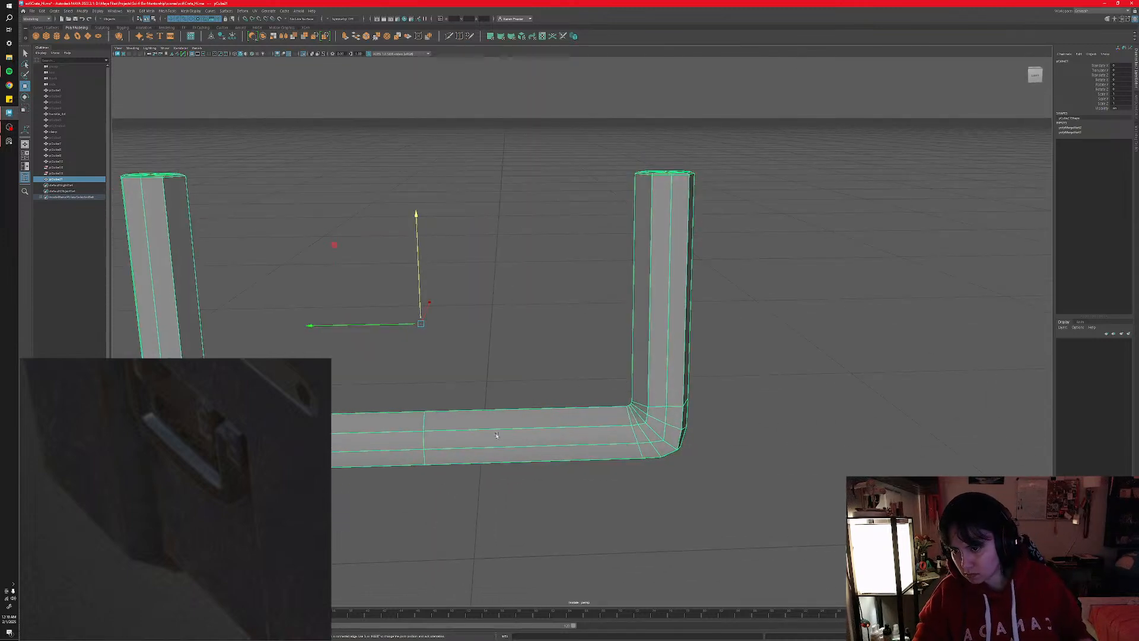
middle_click_drag(552, 395, 551, 450, "alt")
left_click_drag(572, 450, 620, 504, "alt")
middle_click_drag(631, 389, 554, 490, "alt")
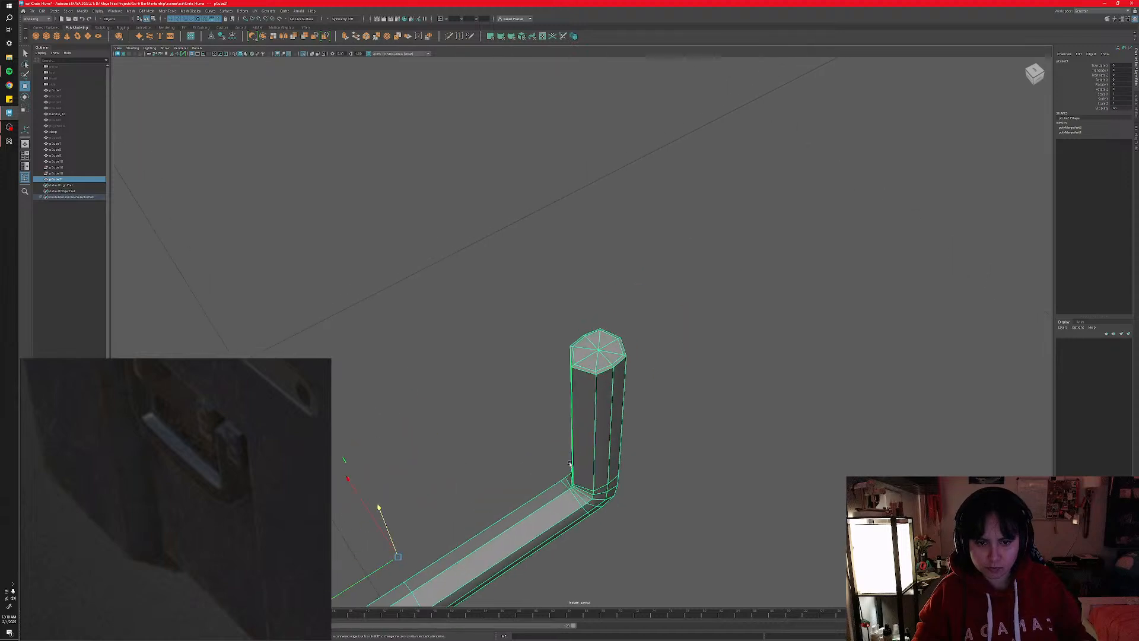
right_click_drag(528, 403, 591, 494, "alt")
scroll(562, 463, "up", 3)
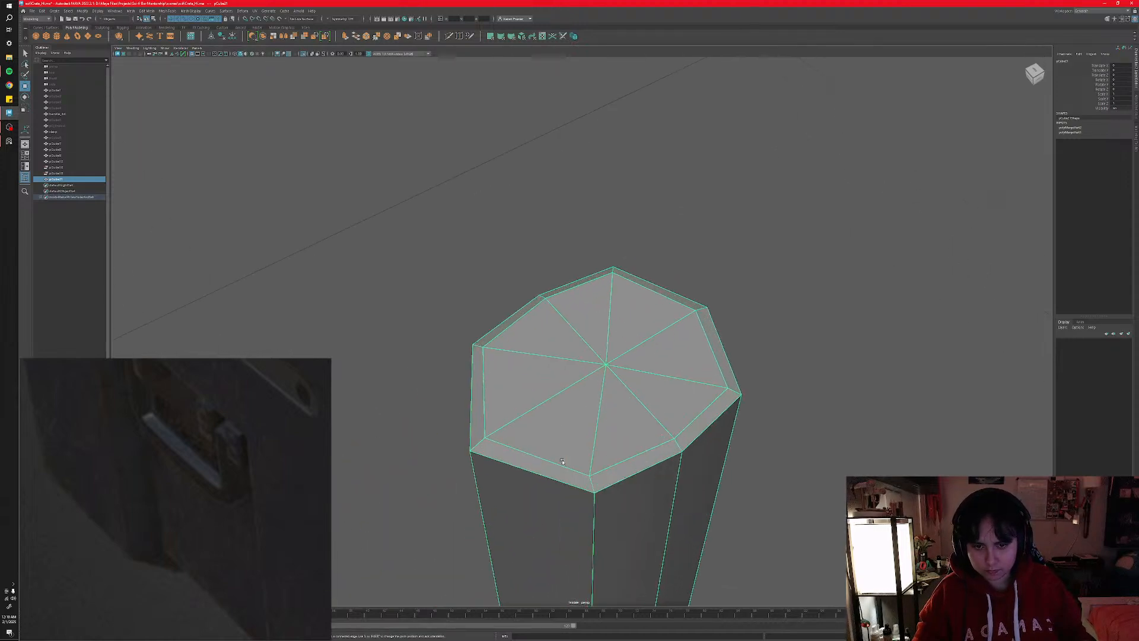
- Delete the triangular cap faces at the end of the leg, keeping the surrounding bevelled rim
right_click(597, 394)
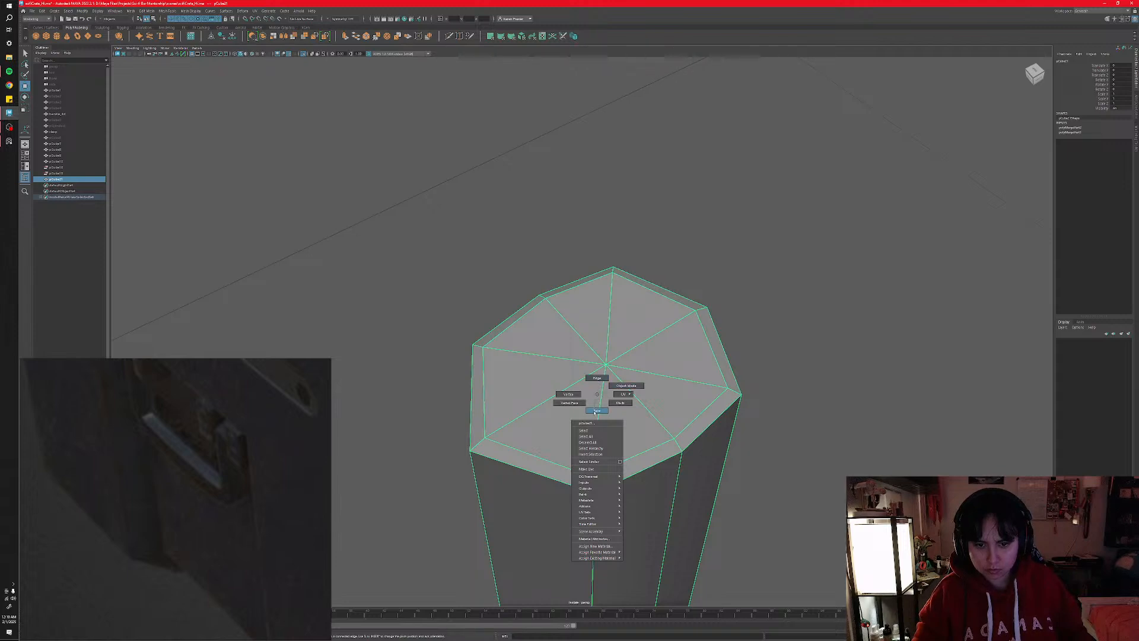
left_click(597, 409)
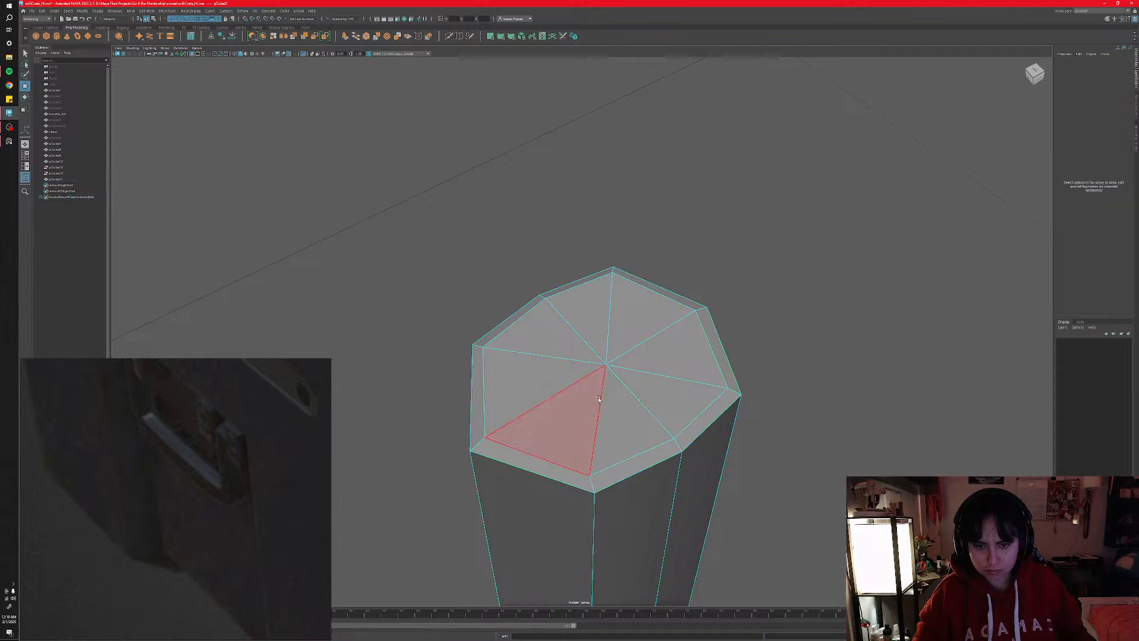
left_click_drag(595, 354, 613, 377)
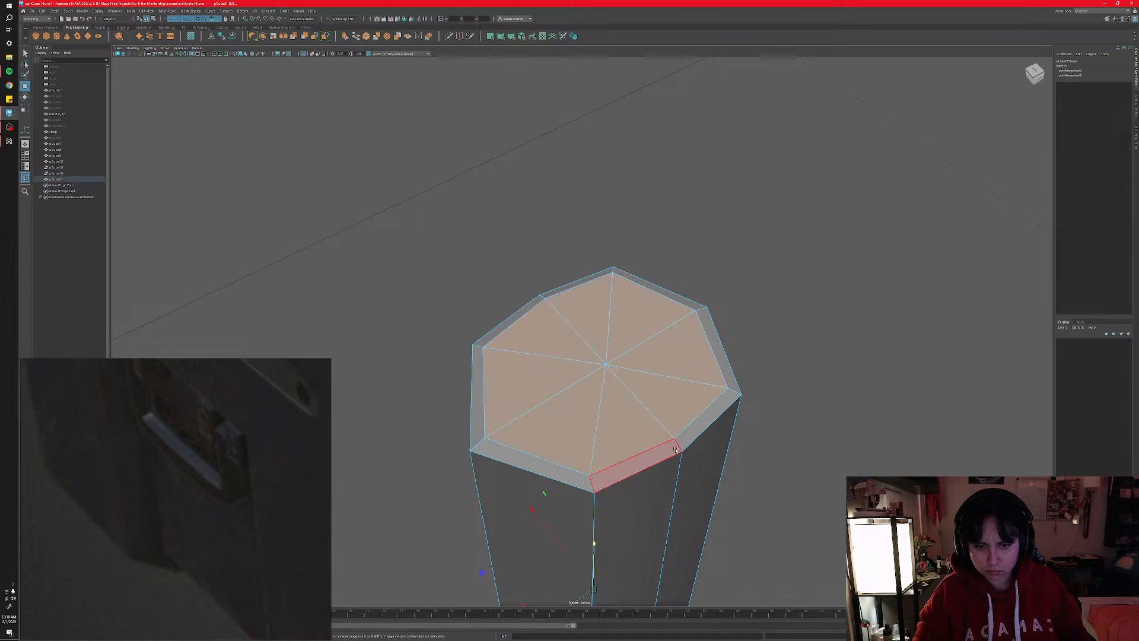
scroll(643, 465, "down", 3)
left_click_drag(738, 595, 460, 445, "ctrl")
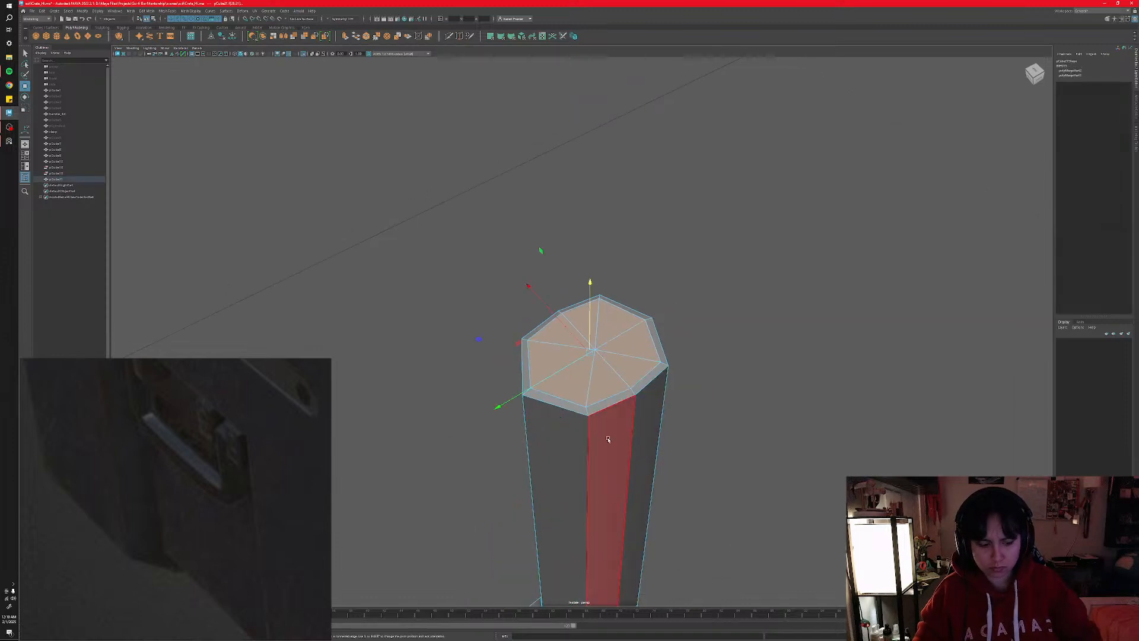
key("Delete")
- Select the lengthwise corner edges of the handle together with the outer rim edges of the leg's open end
right_click_drag(594, 444, 592, 428)
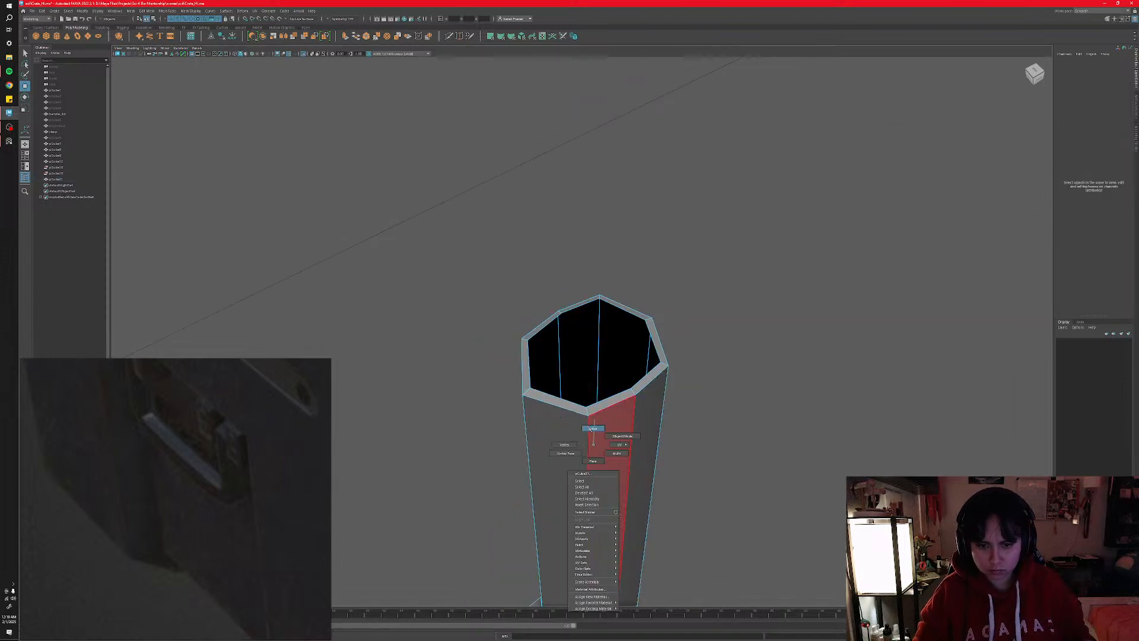
left_click(594, 428)
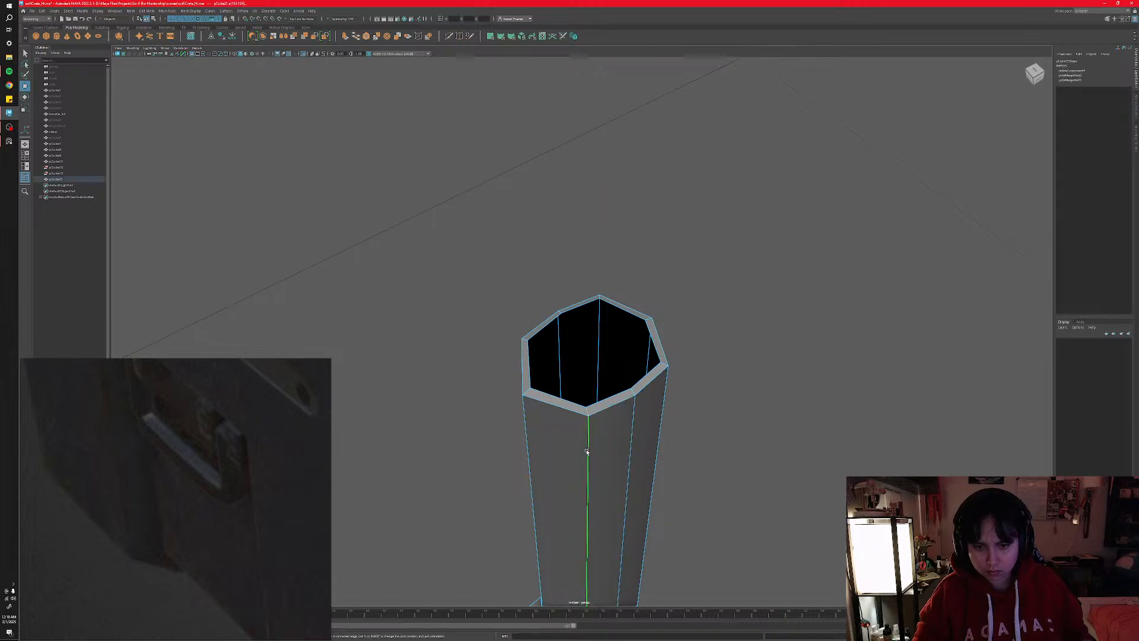
left_click_drag(584, 455, 546, 465, "alt")
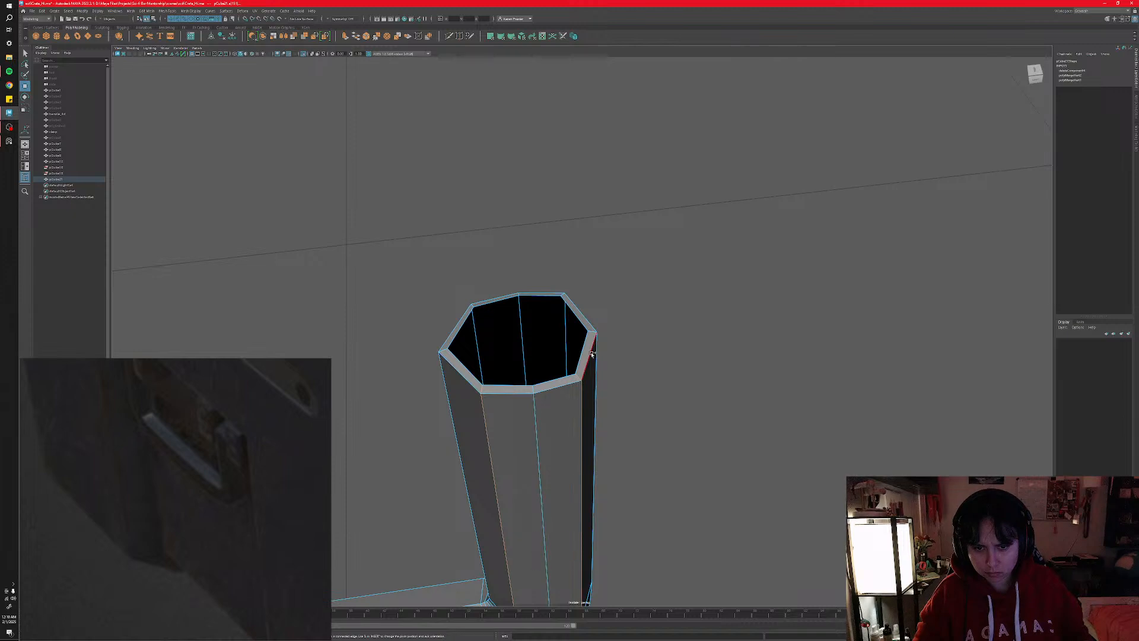
left_click_drag(452, 430, 571, 366, "alt")
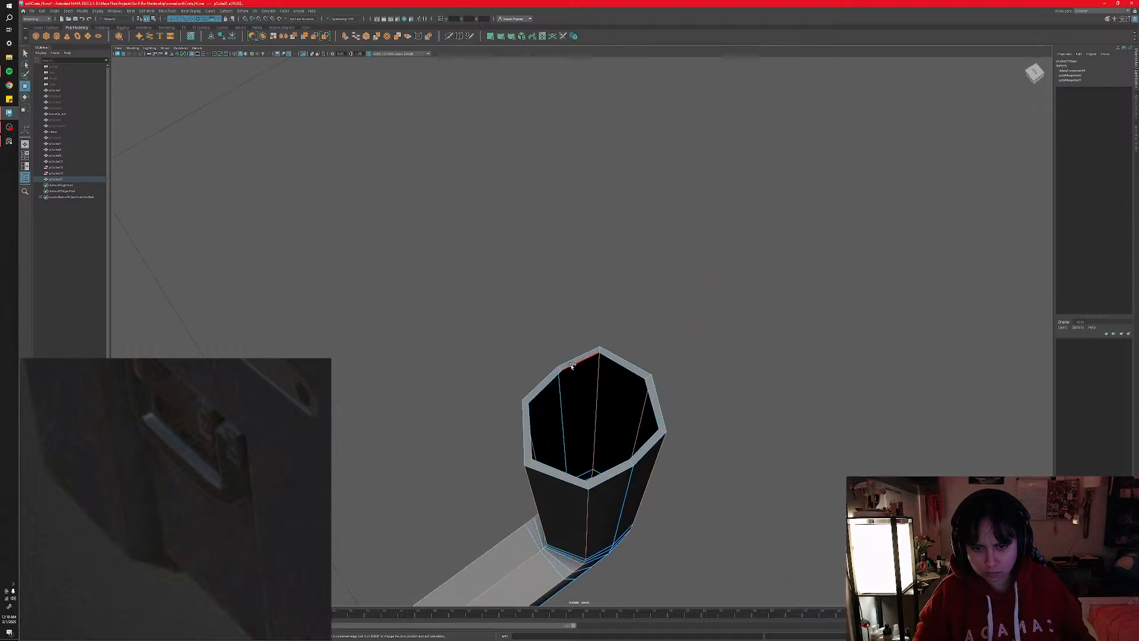
scroll(568, 409, "up", 3)
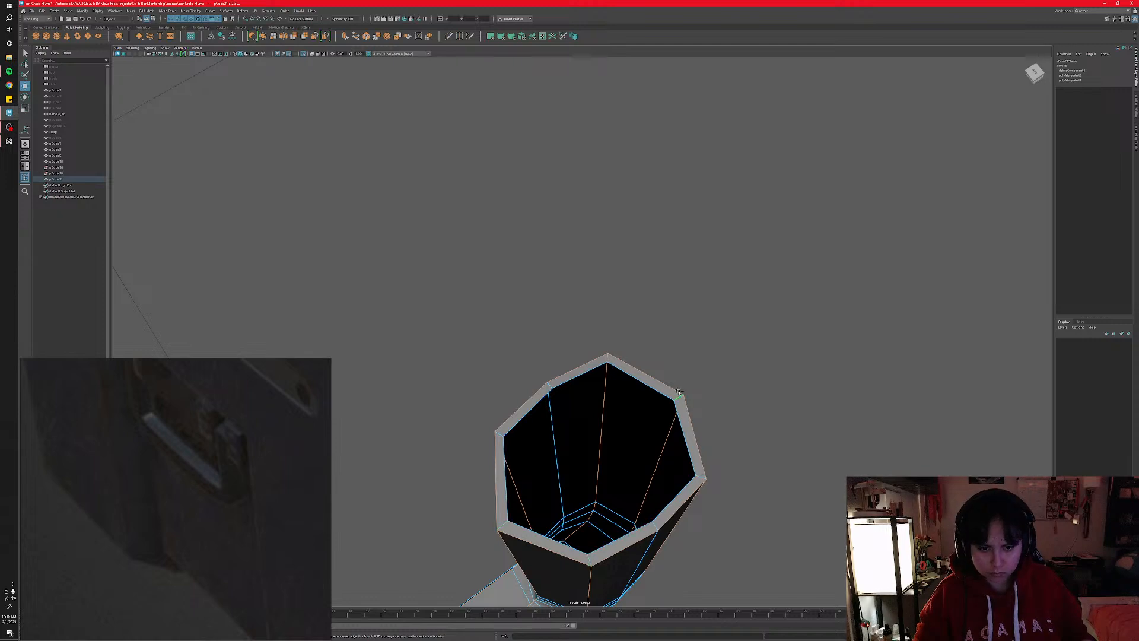
left_click(610, 367, "ctrl")
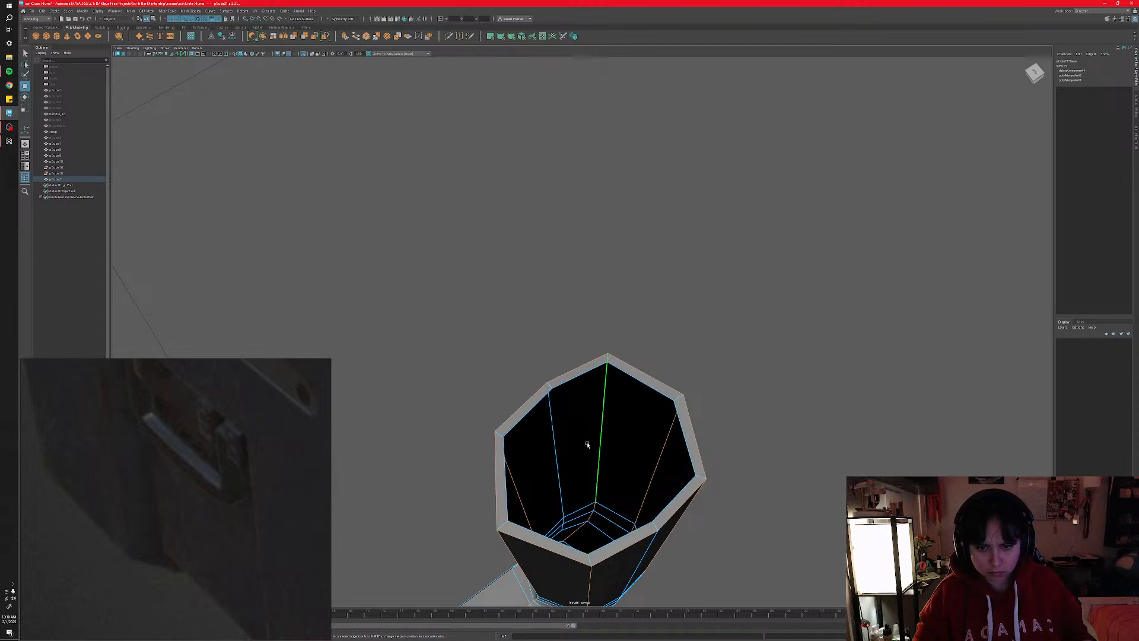
left_click_drag(588, 444, 571, 362, "alt")
- Bevel the selected corner and rim edges and adjust the bevel fraction to keep the support edges narrow
right_click_drag(571, 362, 591, 364, "shift")
left_click_drag(821, 339, 847, 349)
right_click_drag(701, 411, 636, 498, "alt")
middle_click_drag(635, 498, 666, 308, "alt")
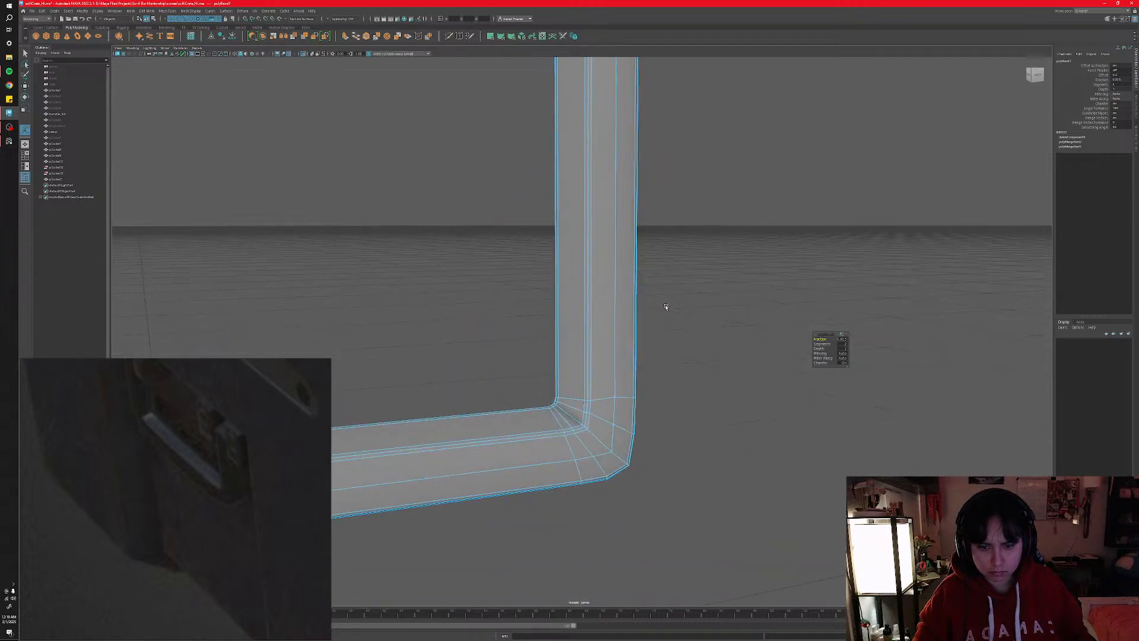
right_click_drag(666, 308, 642, 332, "alt")
left_click_drag(643, 332, 659, 347, "alt")
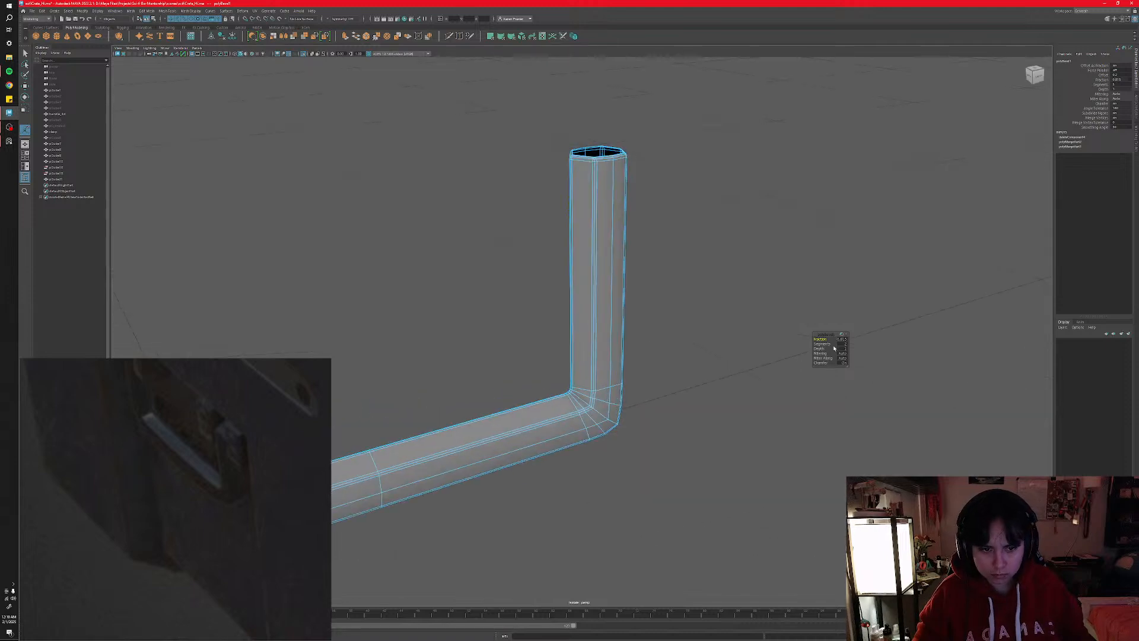
left_click_drag(825, 339, 672, 419)
scroll(673, 419, "up", 6)
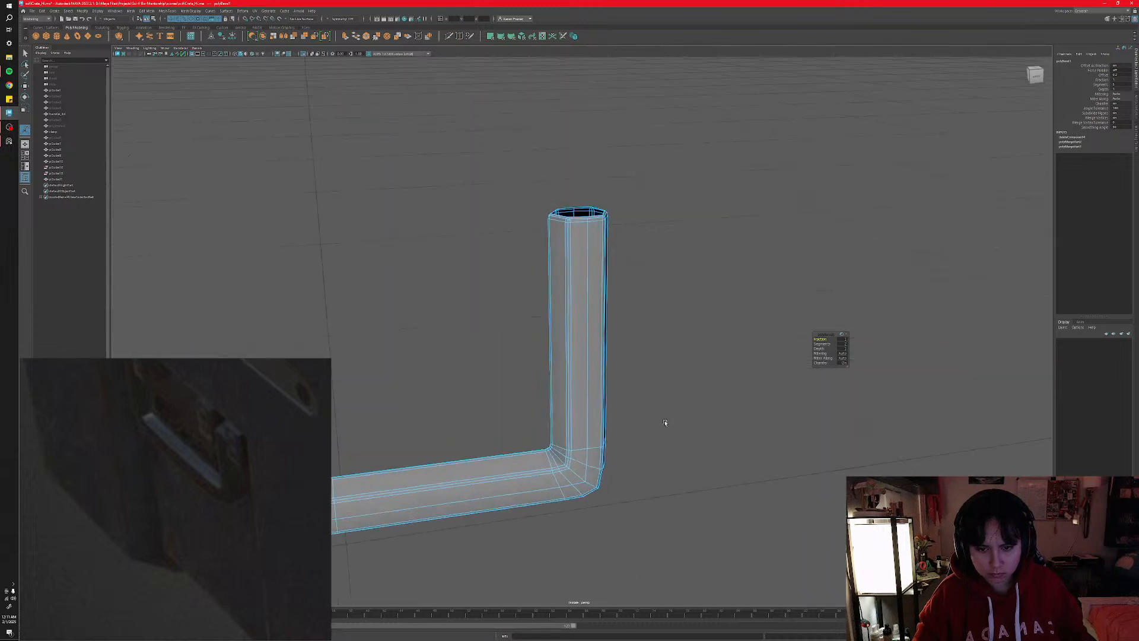
- Return to object selection and preview the bevelled handle with smoothing, without its wireframe highlighted
right_click_drag(621, 402, 656, 390)
left_click(717, 409)
scroll(717, 409, "down", 4)
left_click(608, 424)
key("3")
left_click(676, 437)
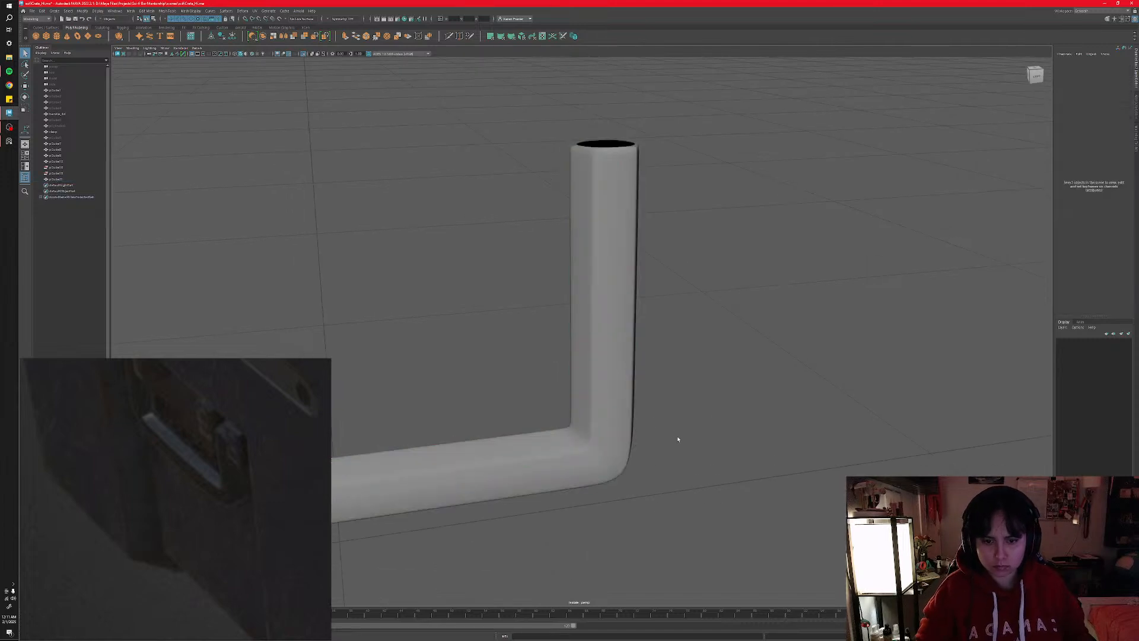
- Examine the smoothed leg's open end and corner edges up close and switch the handle back to unsmoothed display
left_click_drag(676, 437, 564, 381, "alt")
left_click(563, 380)
middle_click_drag(562, 351, 561, 383, "alt")
scroll(561, 382, "up", 3)
scroll(559, 368, "up", 5)
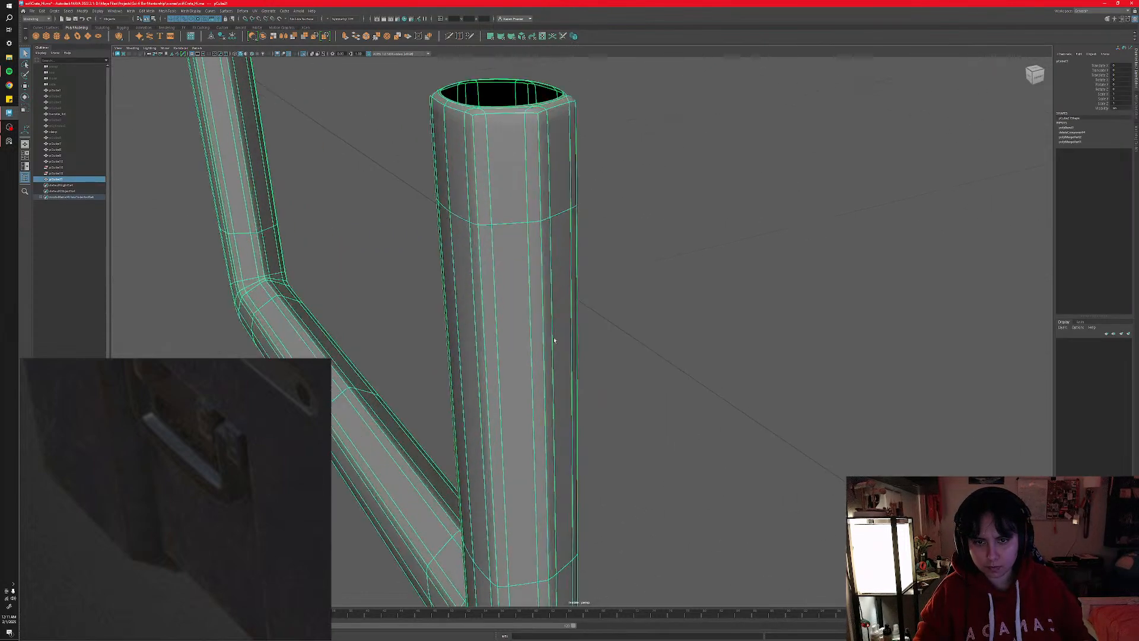
left_click_drag(554, 339, 522, 311, "alt")
right_click(528, 345)
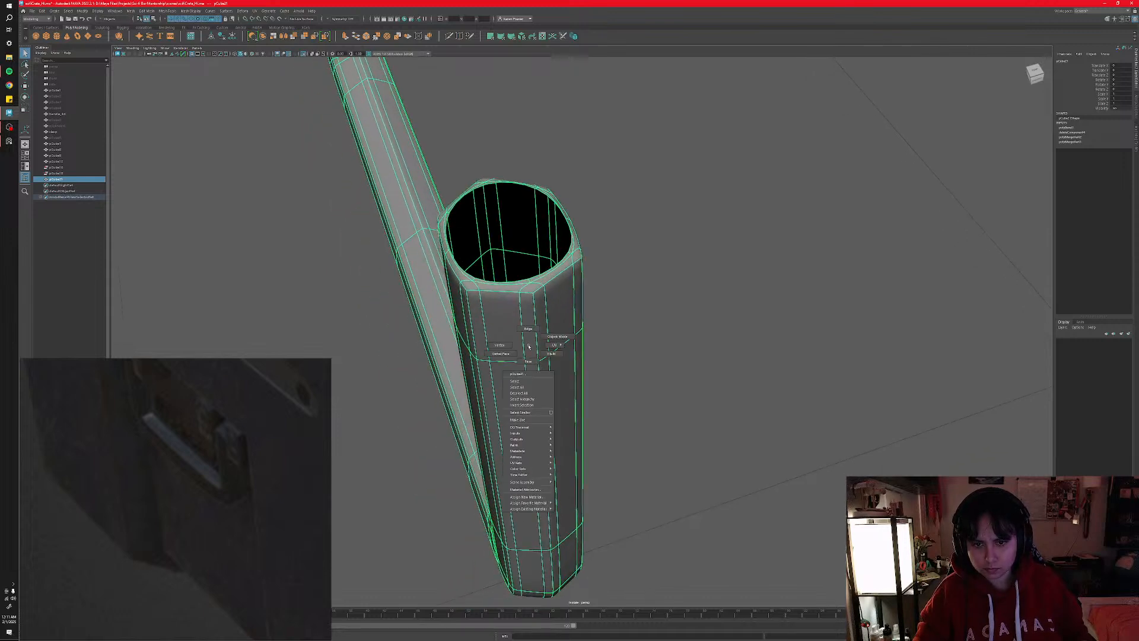
right_click_drag(528, 347, 527, 356)
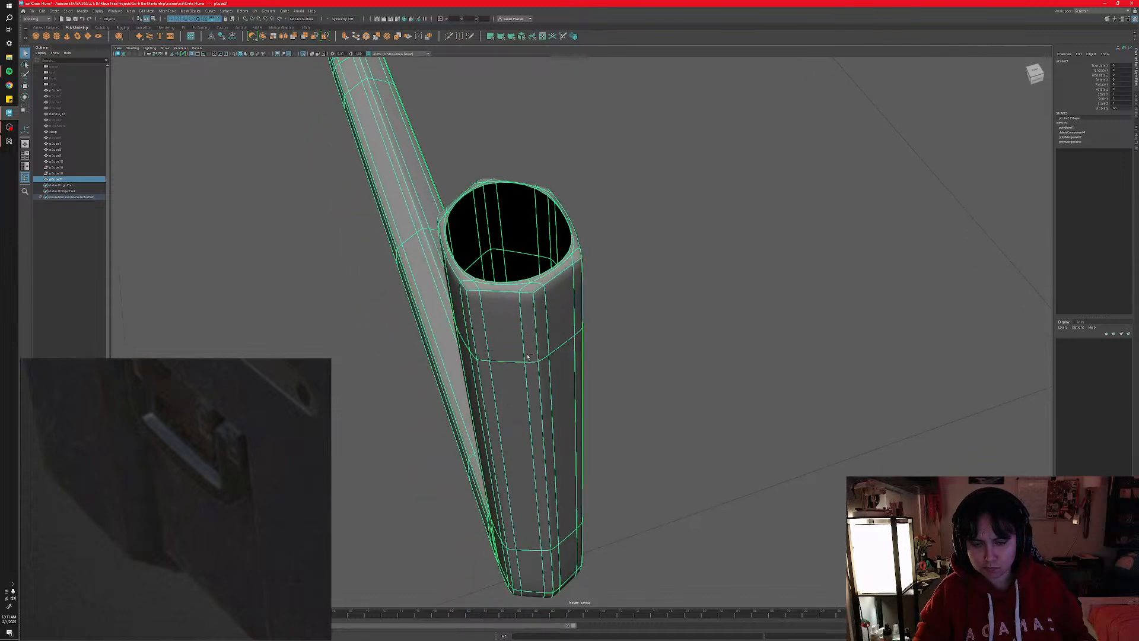
key("ctrl+z")
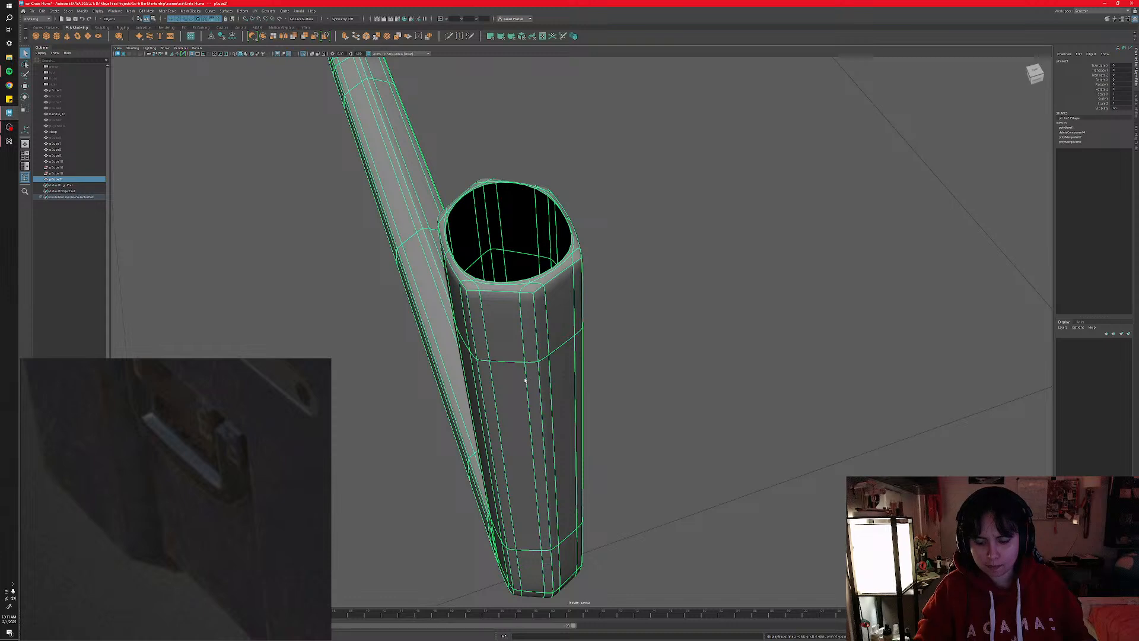
key("1")
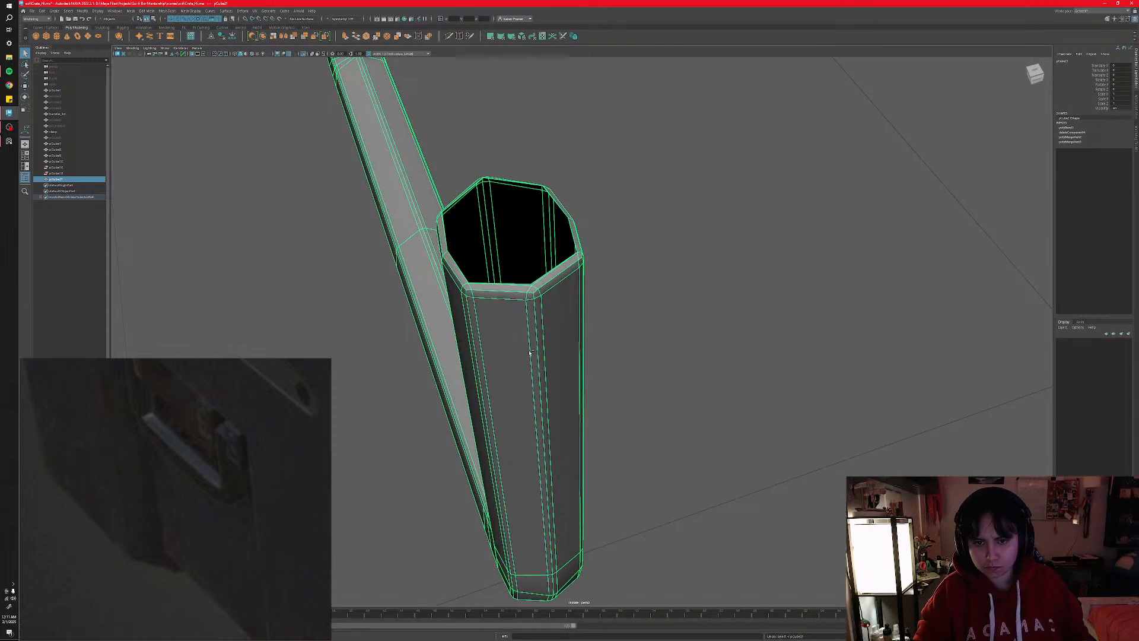
- Undo the last bevel of the handle so its lengthwise corner edges and open-end rim edges are selected again
key("ctrl+z")
key("ctrl+z")
key("ctrl+z")
key("ctrl+z")
key("ctrl+z")
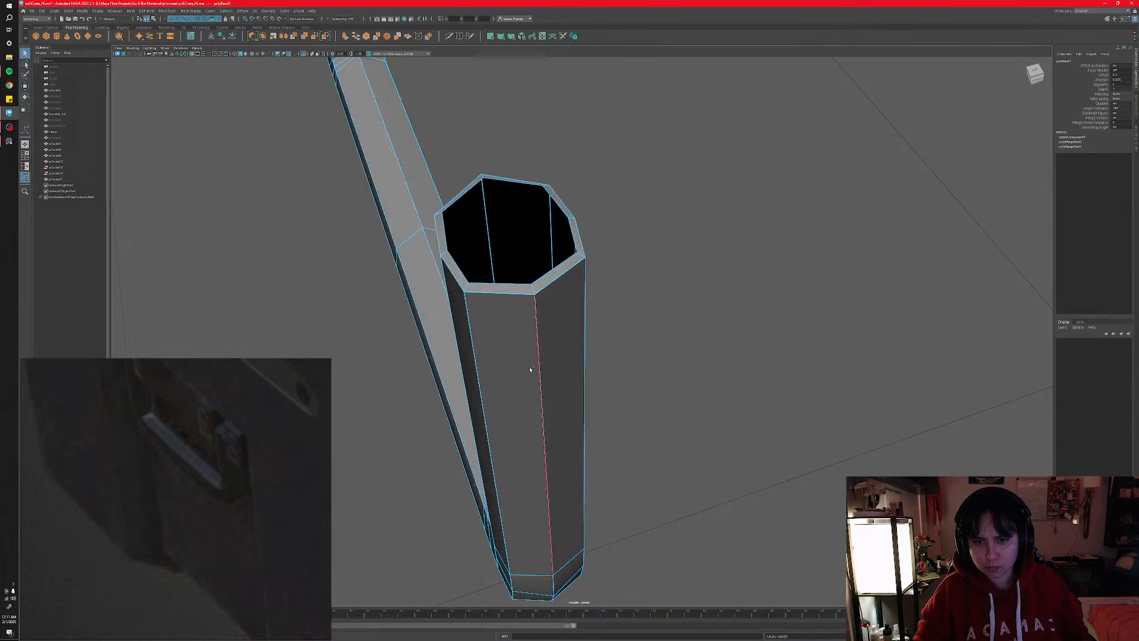
key("ctrl+z")
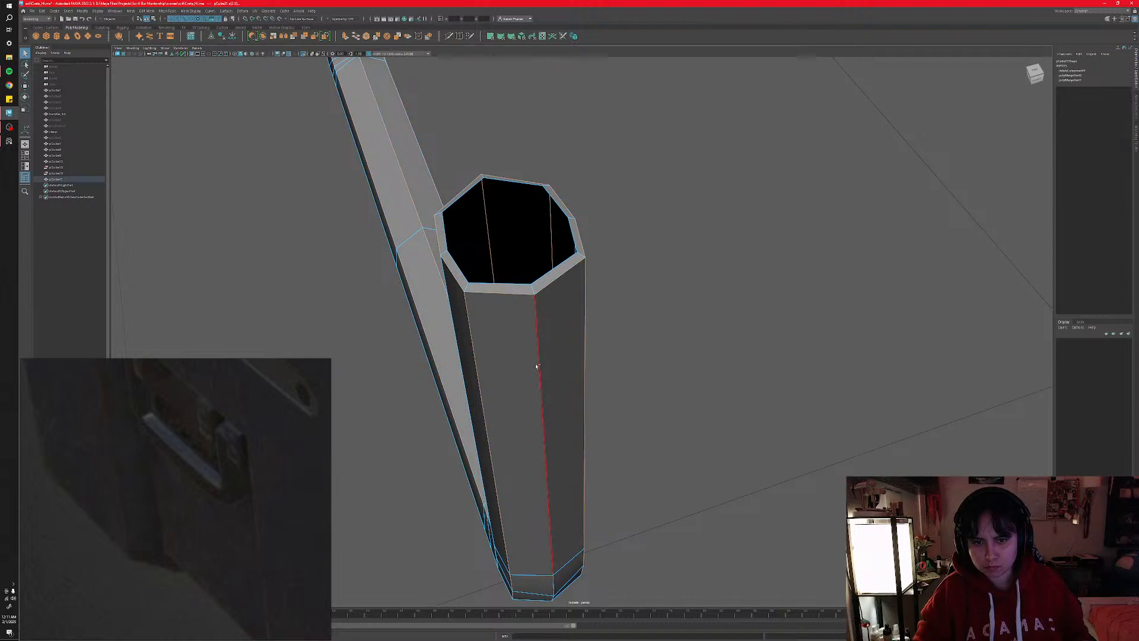
left_click_drag(521, 414, 608, 335, "alt")
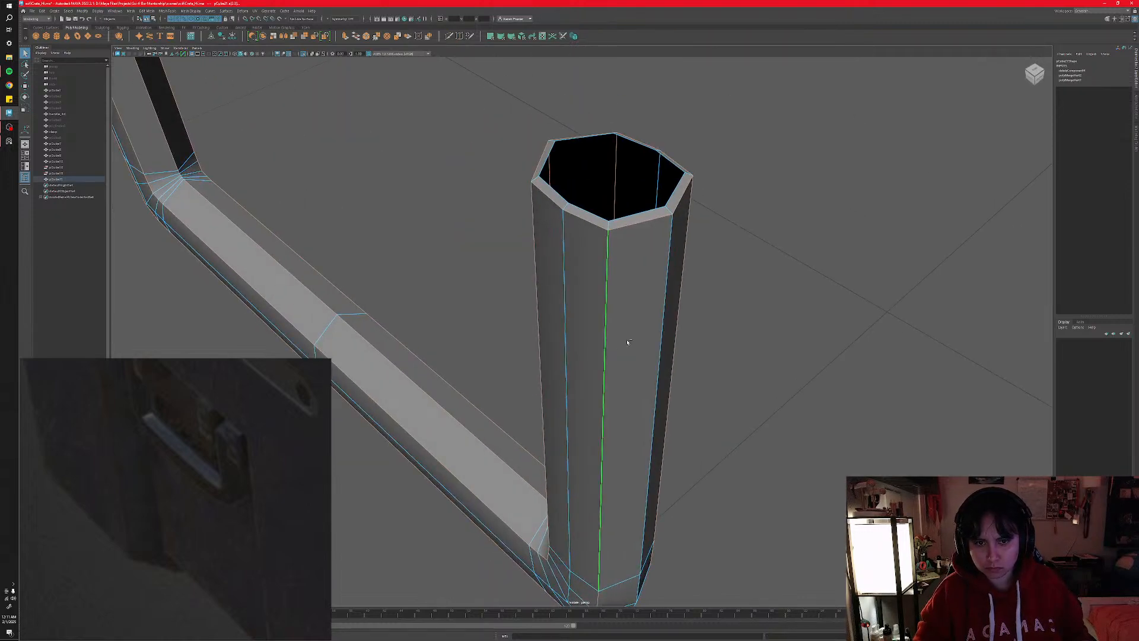
- Bevel the selected corner and rim edges again and adjust the bevel fraction to keep the support edges narrow
right_click_drag(627, 339, 648, 340, "shift")
left_click(845, 339)
type("1")
key("Return")
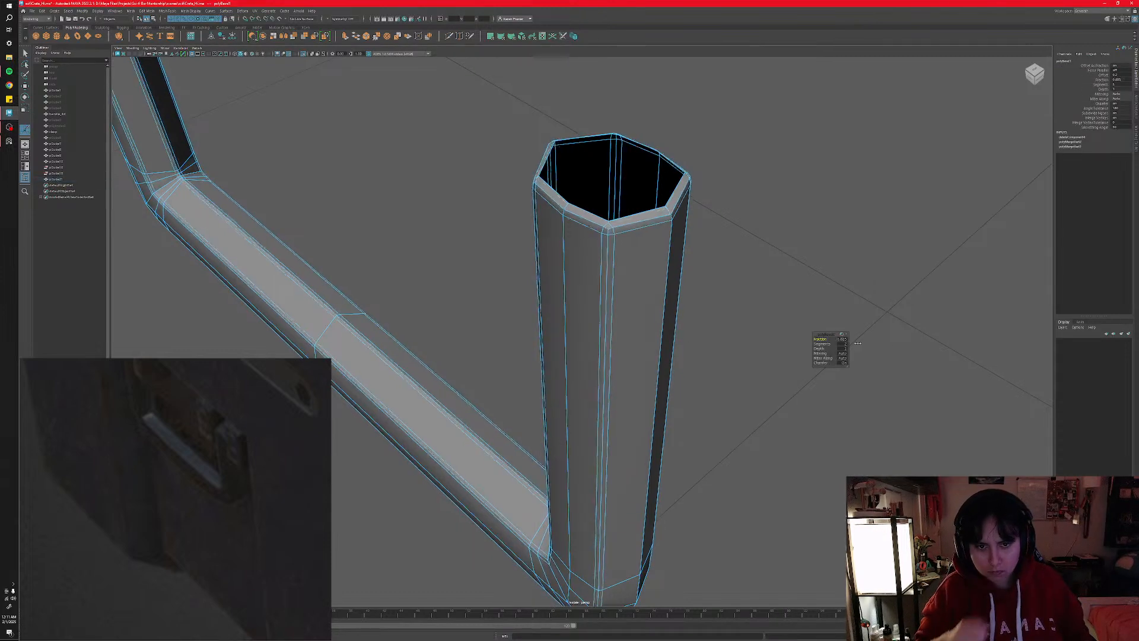
right_click_drag(655, 354, 684, 346)
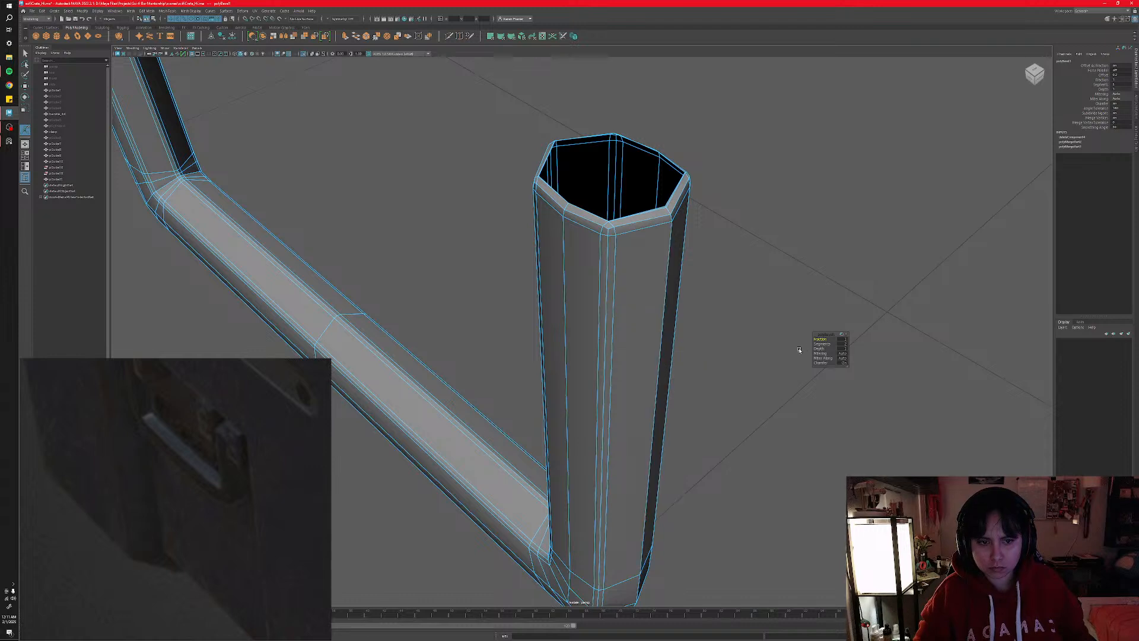
left_click_drag(826, 339, 820, 338)
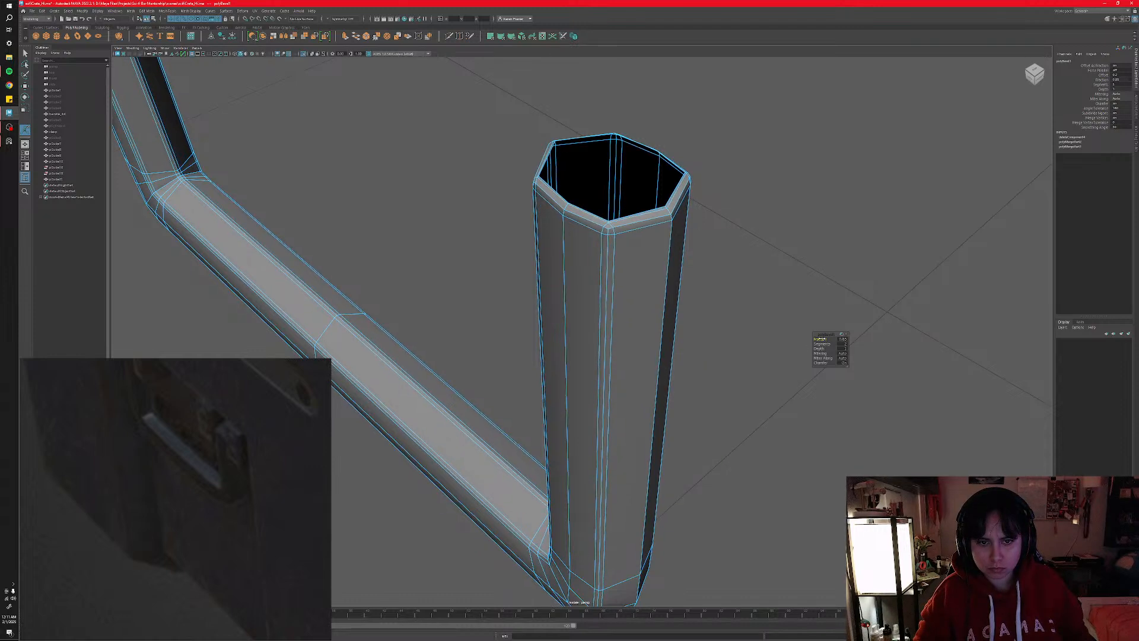
- Return to object selection, show the rebevelled handle smoothed, and deselect it to view its surface without the wireframe
right_click_drag(619, 316, 660, 310)
left_click_drag(660, 309, 609, 405, "alt")
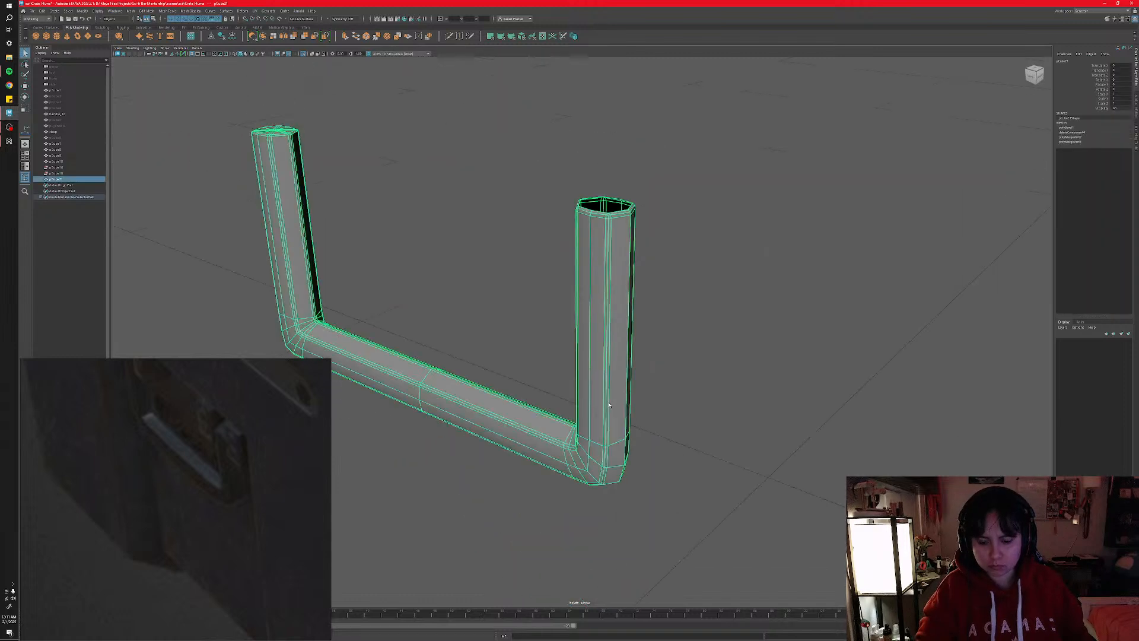
key("3")
left_click(655, 421)
middle_click_drag(623, 435, 706, 365, "alt")
left_click_drag(706, 364, 757, 427, "alt")
left_click(655, 401)
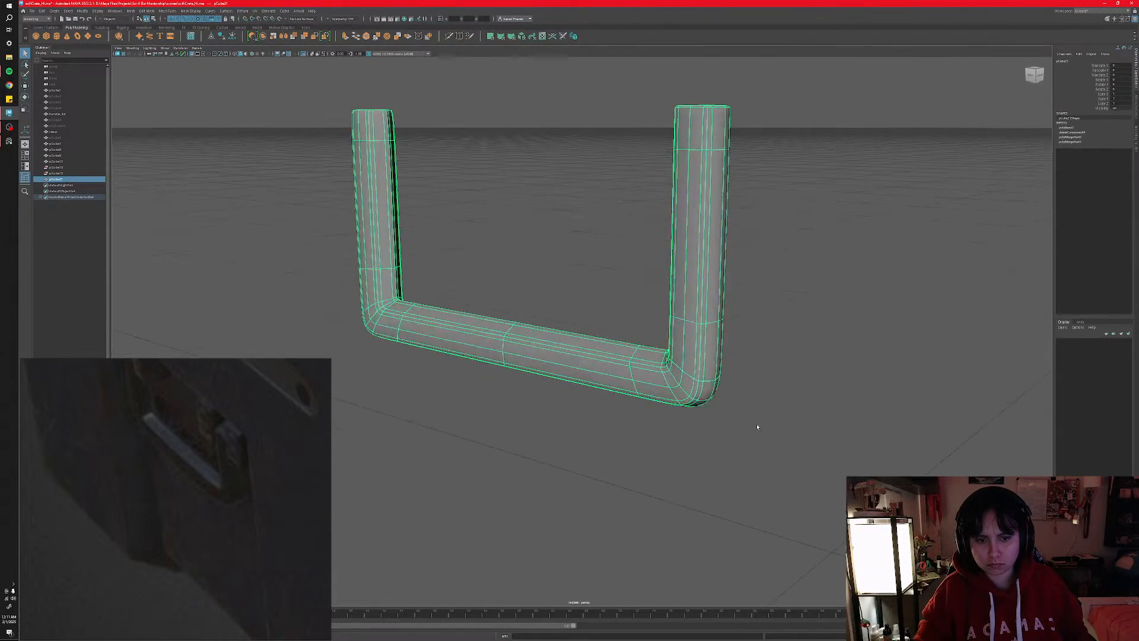
left_click(757, 427)
- Examine the smoothed handle's legs and bend from the side, then switch it back to unsmoothed display
left_click_drag(656, 419, 634, 406, "alt")
scroll(688, 418, "down", 3)
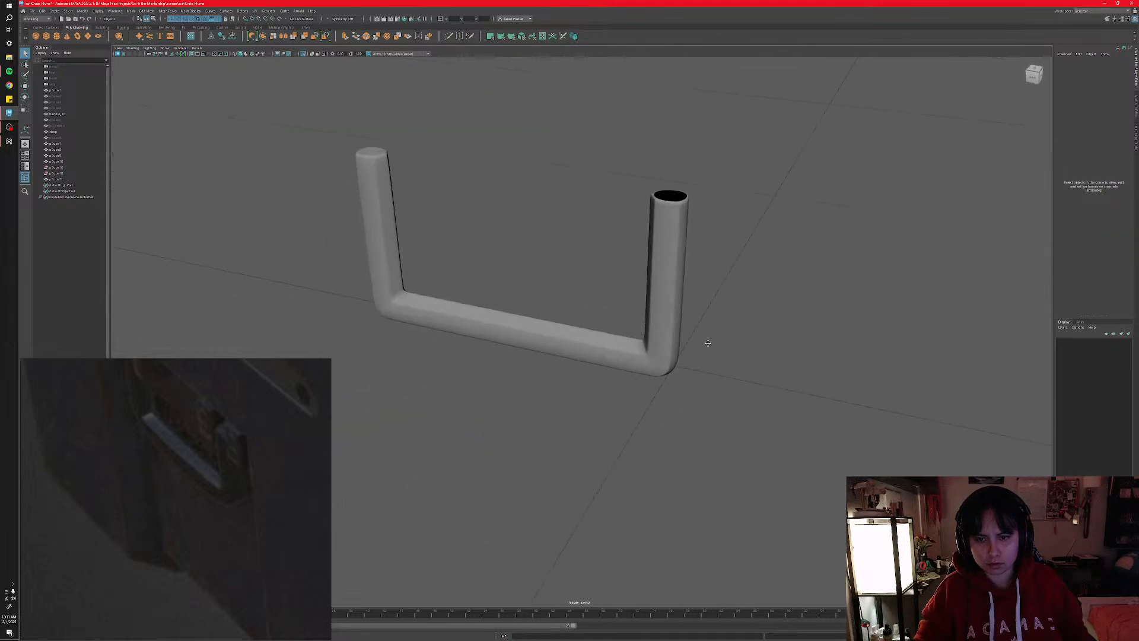
middle_click_drag(707, 343, 654, 415, "alt")
left_click_drag(661, 432, 674, 433, "alt")
scroll(672, 431, "up", 5)
left_click(656, 450)
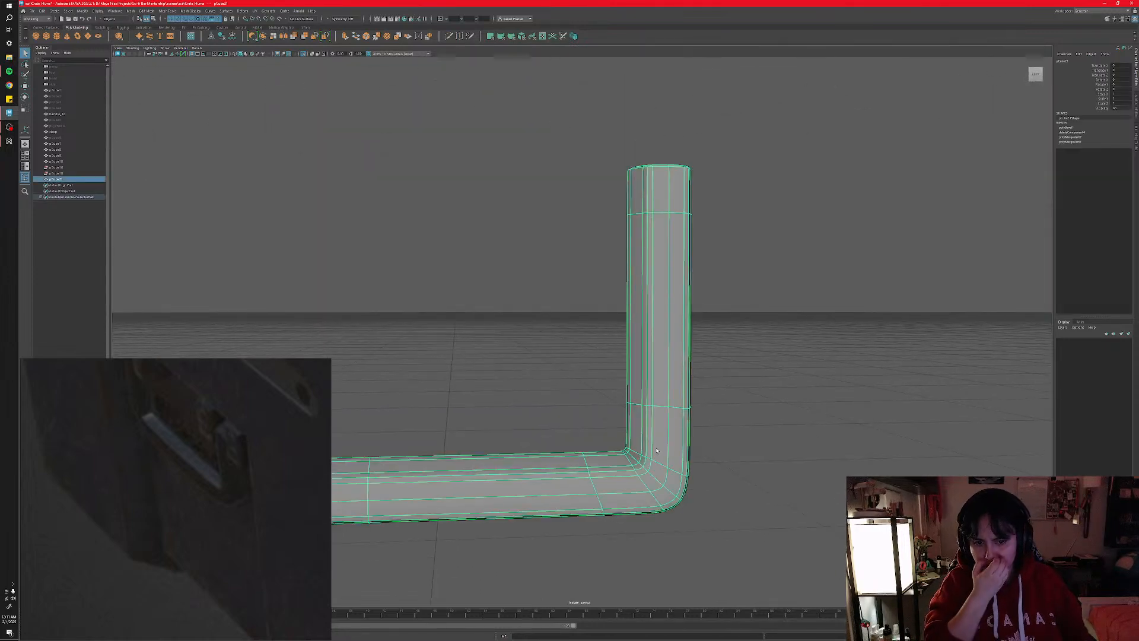
middle_click_drag(660, 455, 644, 399, "alt")
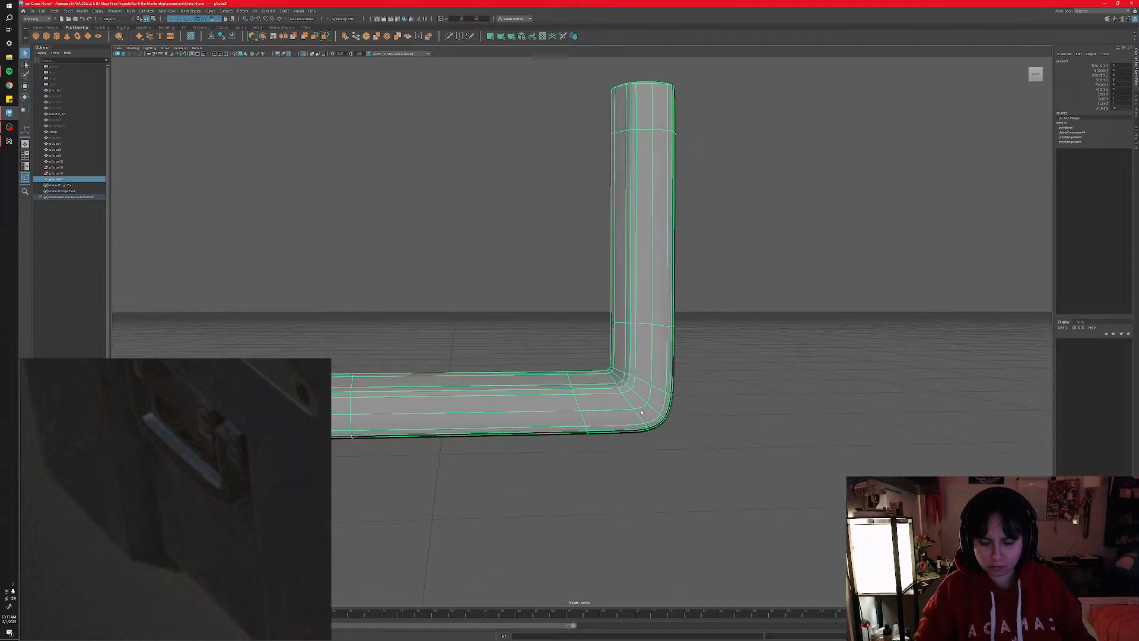
key("1")
scroll(646, 407, "up", 3)
scroll(323, 97, "down", 4)
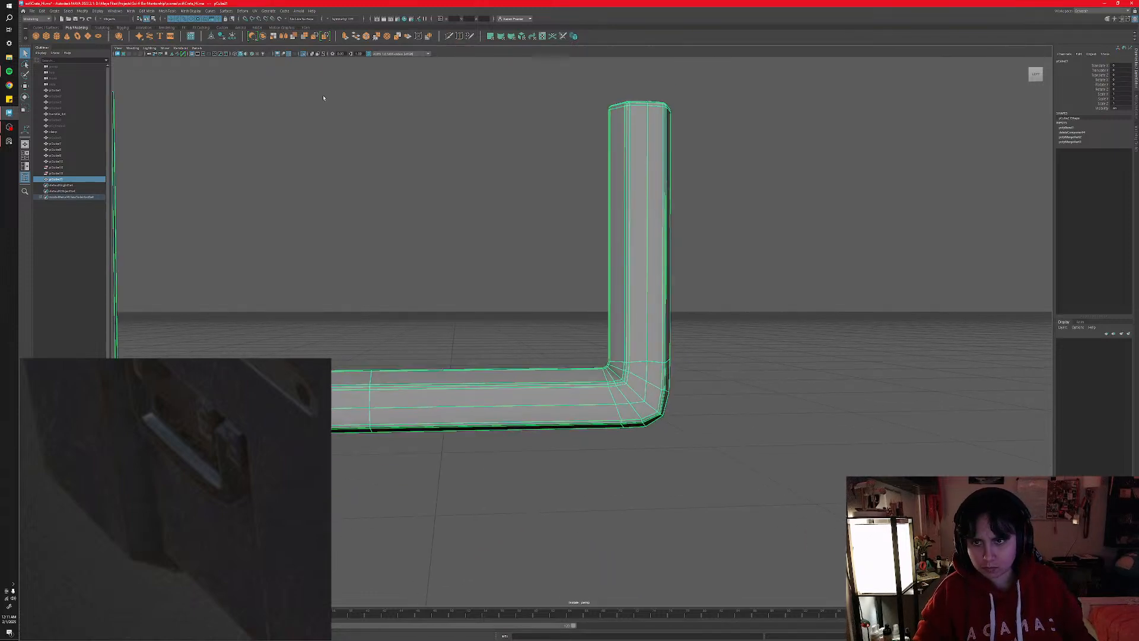
scroll(585, 238, "down", 2)
middle_click_drag(572, 252, 521, 279, "alt")
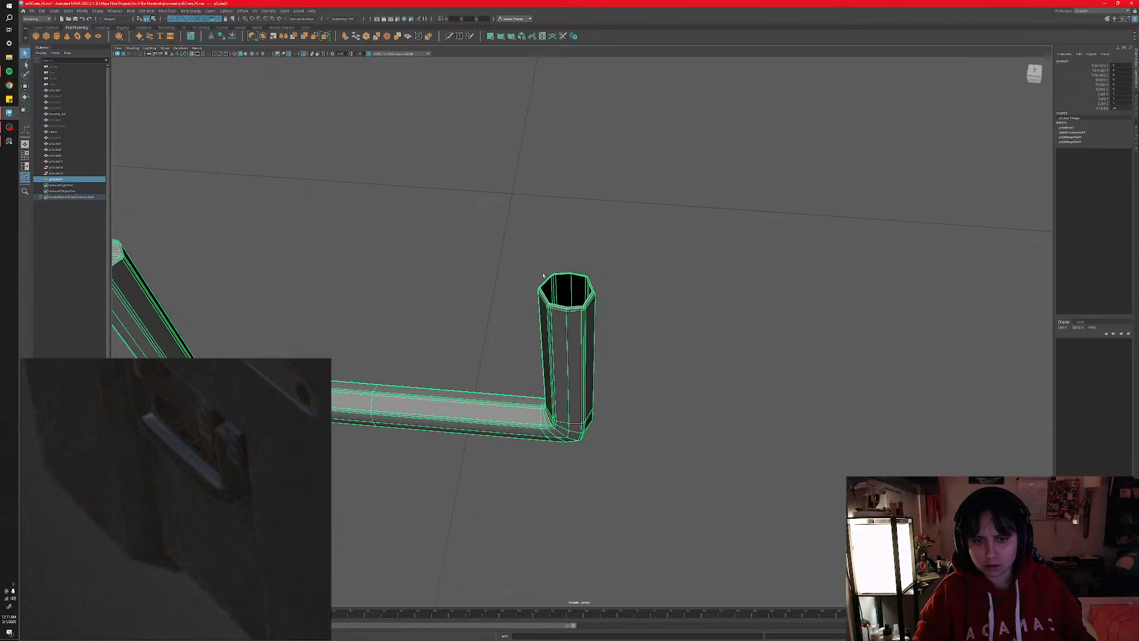
- Compare the leg's open end in smoothed and unsmoothed display from above and from the side
right_click_drag(522, 279, 611, 376, "alt")
left_click_drag(611, 377, 635, 331, "alt")
key("3")
key("1")
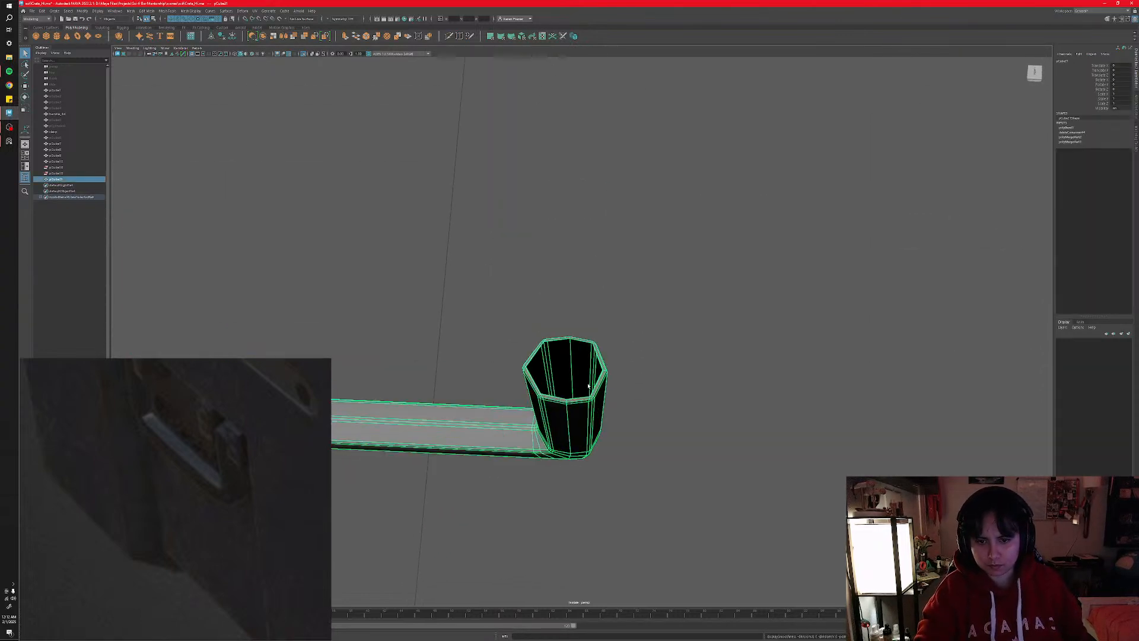
right_click_drag(579, 390, 598, 409, "alt")
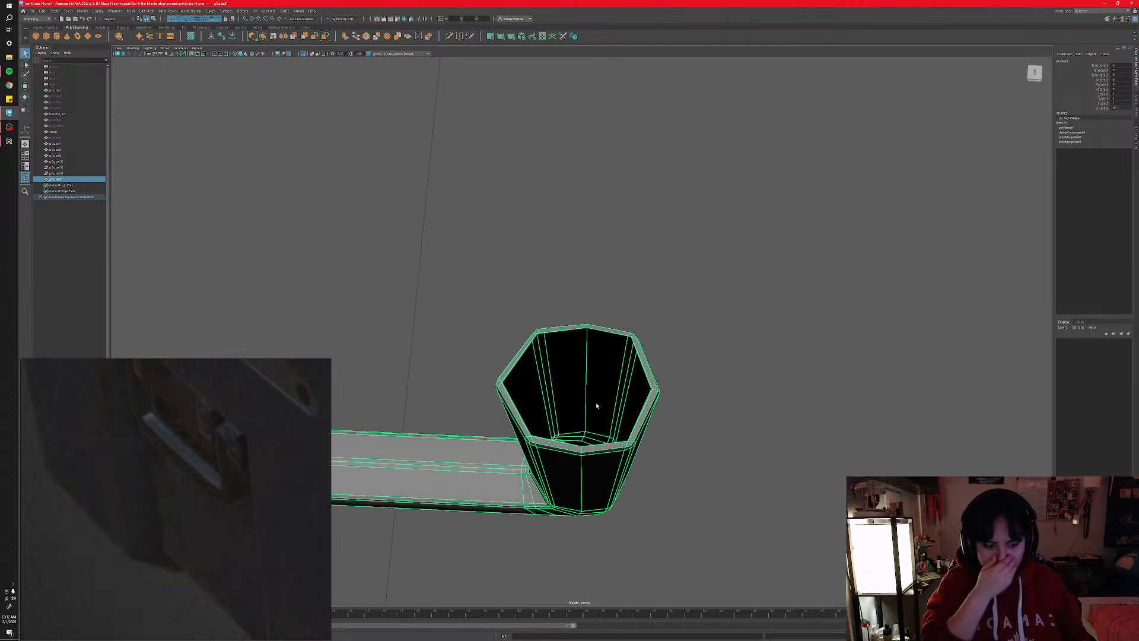
left_click_drag(555, 420, 609, 387, "alt")
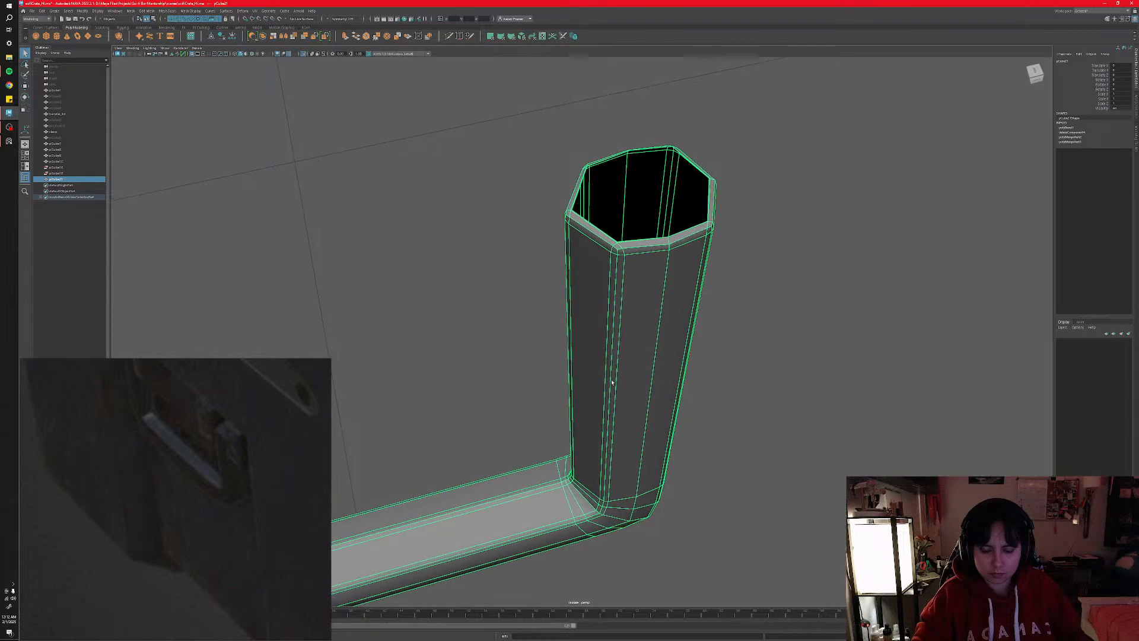
key("3")
left_click_drag(608, 327, 635, 423, "alt")
key("1")
- Switch to edge selection and examine the bevelled corners around the open end's rim up close
right_click_drag(632, 380, 631, 362)
key("f")
scroll(641, 401, "down", 8)
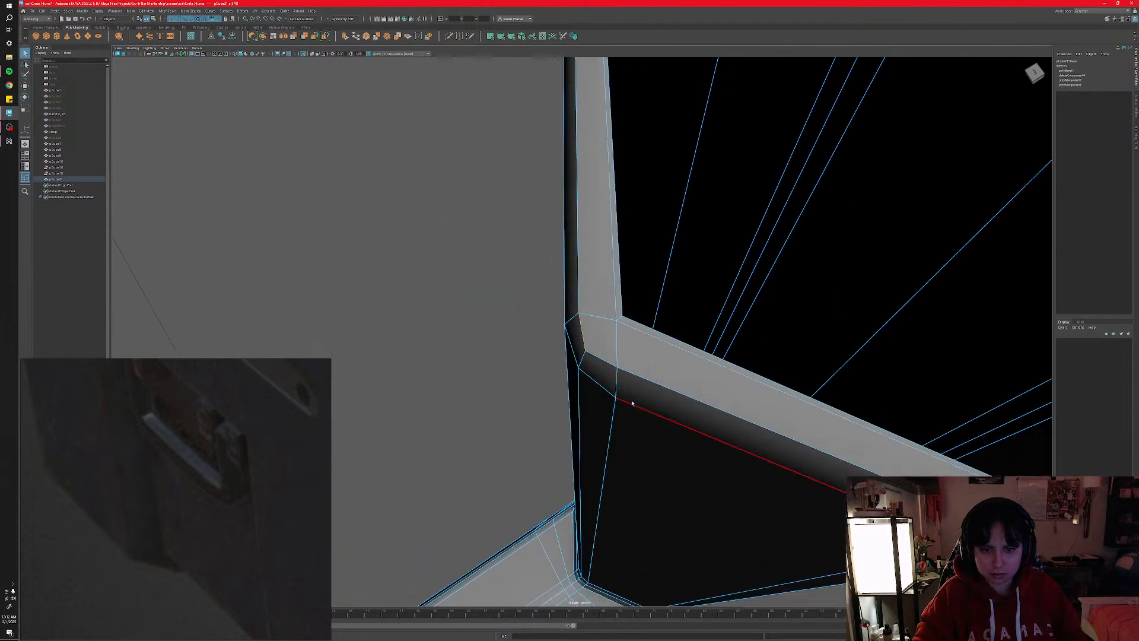
left_click_drag(633, 401, 651, 397, "alt")
scroll(640, 385, "down", 2)
middle_click_drag(639, 385, 615, 418, "alt")
scroll(633, 440, "down", 3)
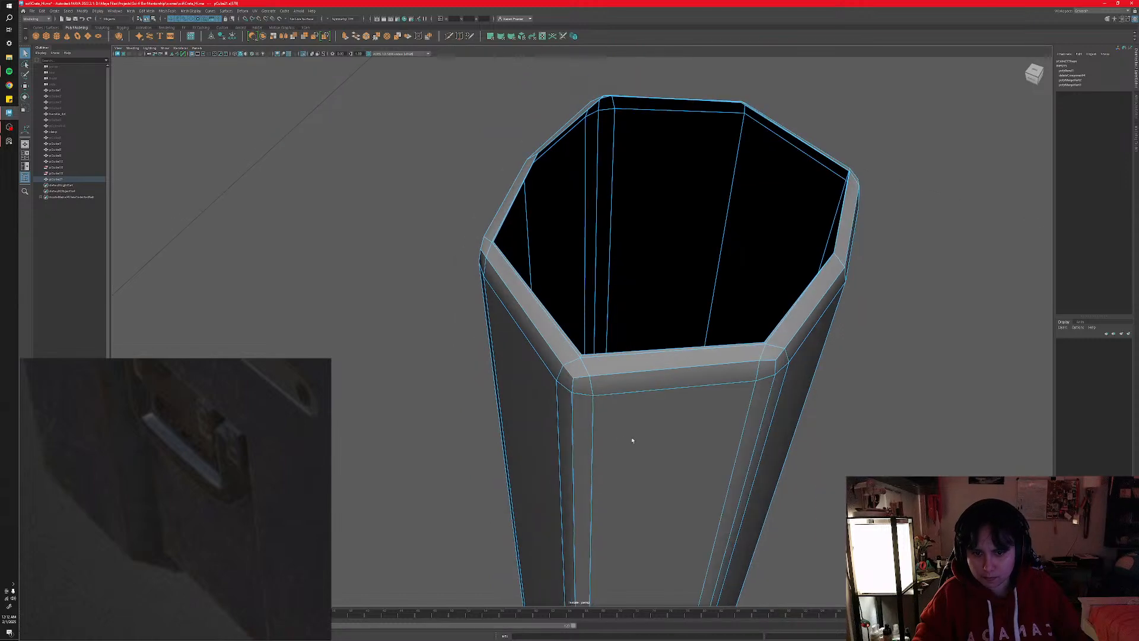
mouse_move(611, 438)
left_mouse_down("alt")
mouse_move(646, 435)
mouse_move(623, 435)
left_mouse_up("alt")
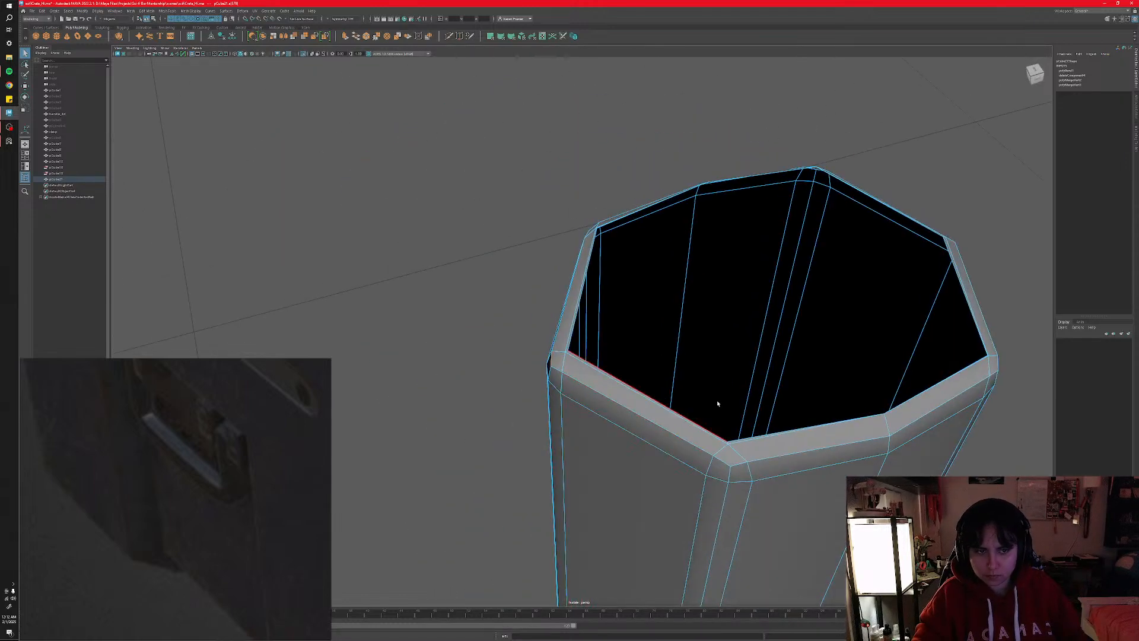
scroll(750, 366, "down", 3)
left_click_drag(750, 366, 789, 361, "alt")
scroll(598, 439, "up", 5)
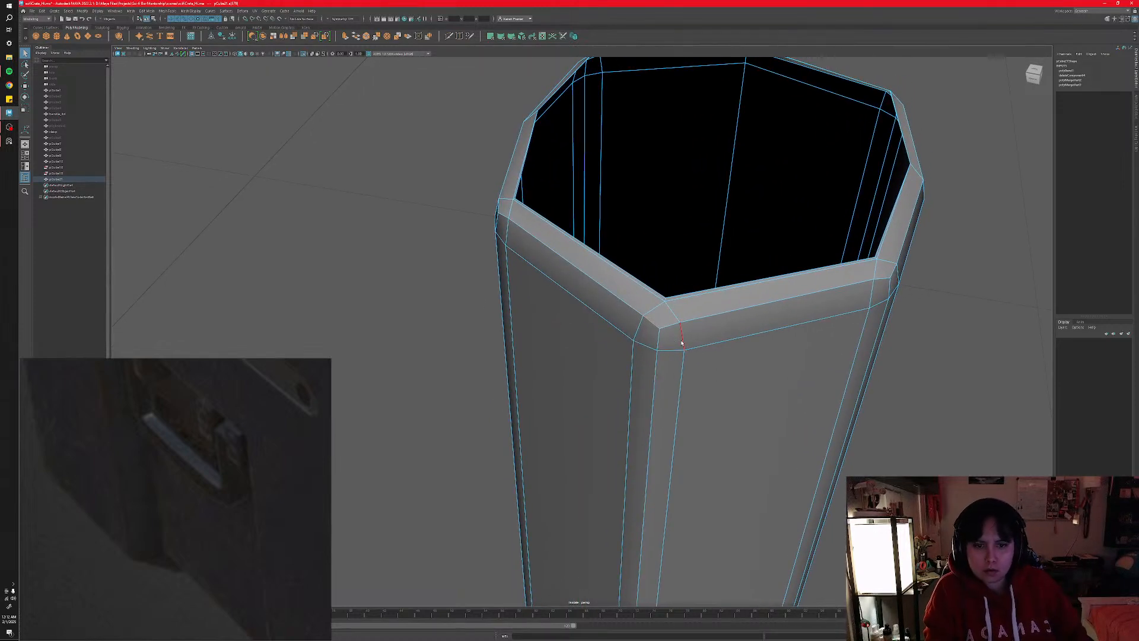
- Use the Target Weld tool to merge the extra bevel vertices at one rim corner of the open end into its corner vertex
mouse_move(676, 340)
right_mouse_down()
mouse_move(646, 338)
mouse_move(672, 335)
right_mouse_up()
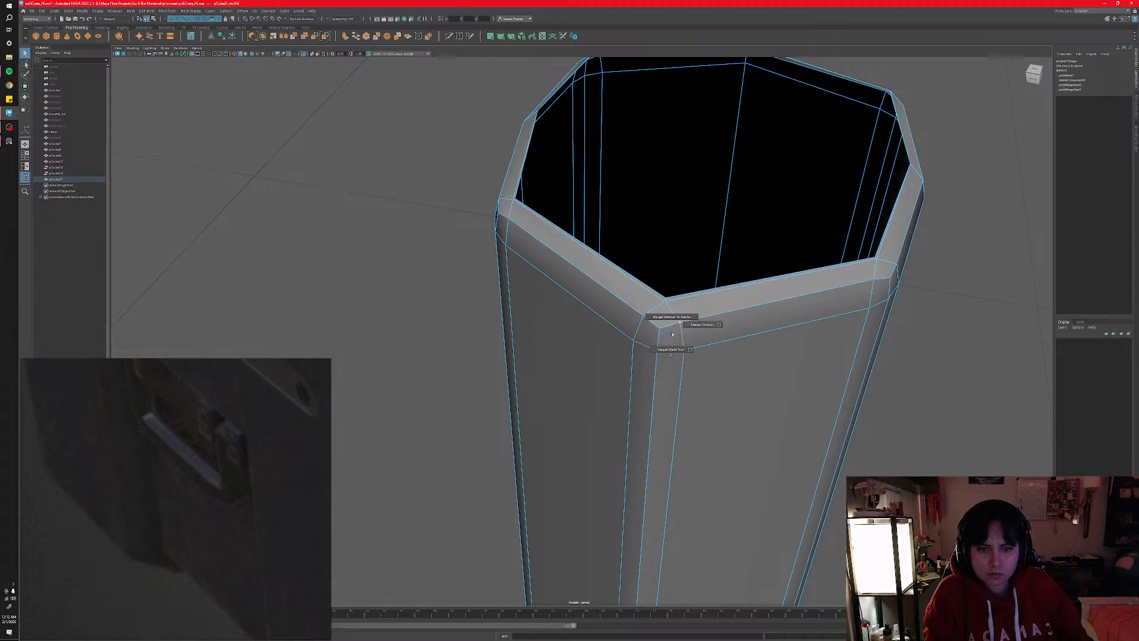
left_click(649, 322)
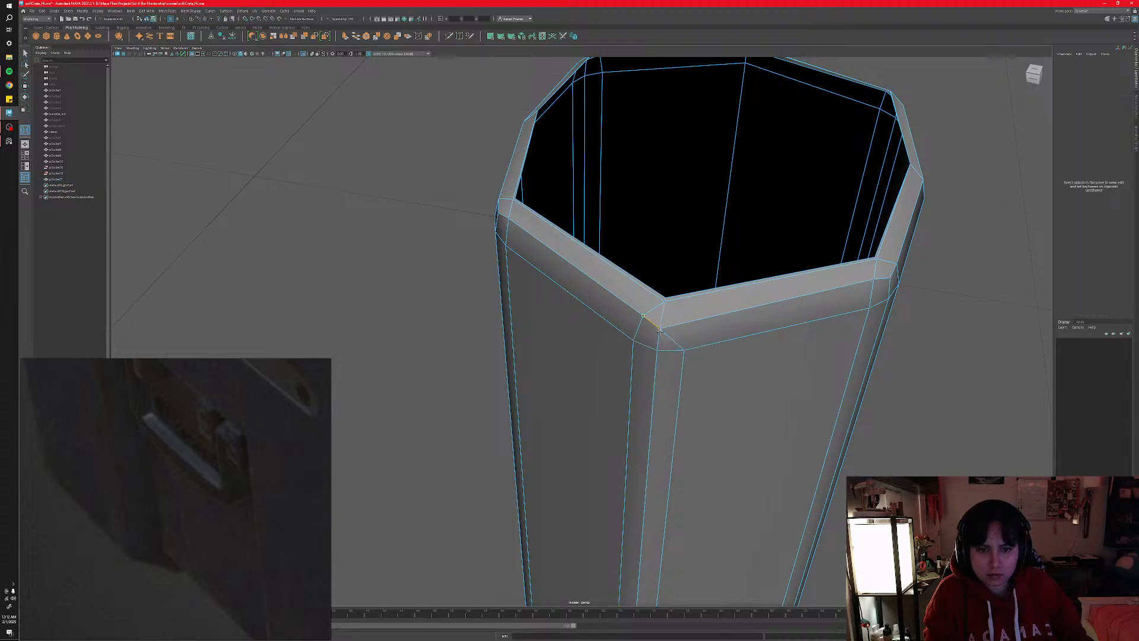
left_click_drag(634, 340, 654, 377)
key("ctrl+z")
key("ctrl+z")
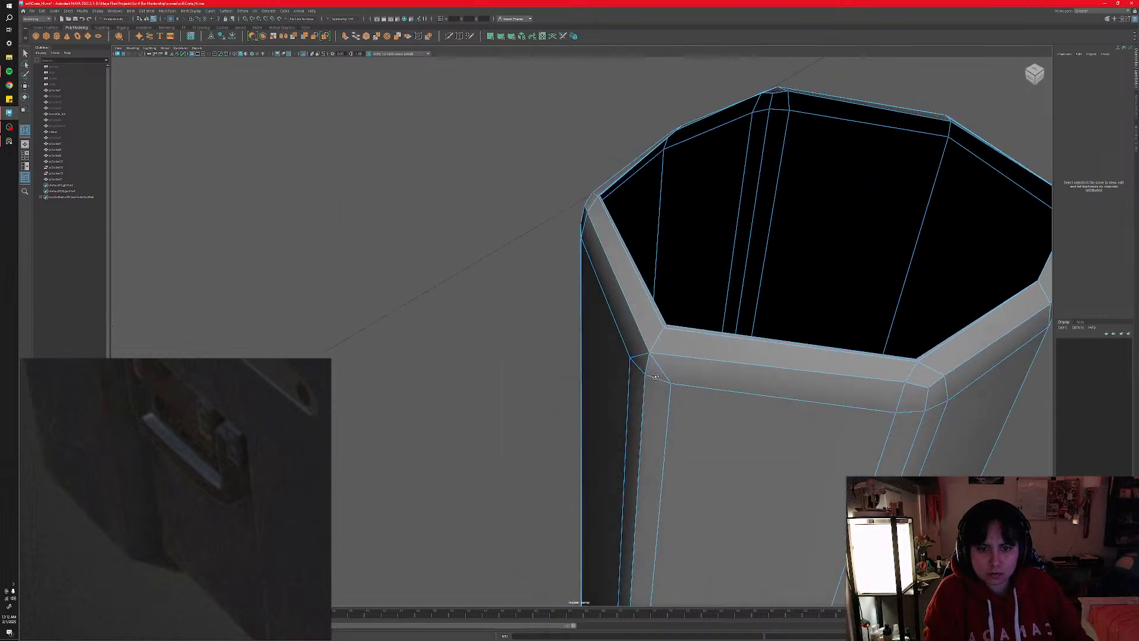
- Return to object selection and examine the open end with its welded rim corner in smoothed display, without the wireframe highlighted
right_click_drag(688, 393, 709, 377)
left_click_drag(707, 384, 667, 388, "alt")
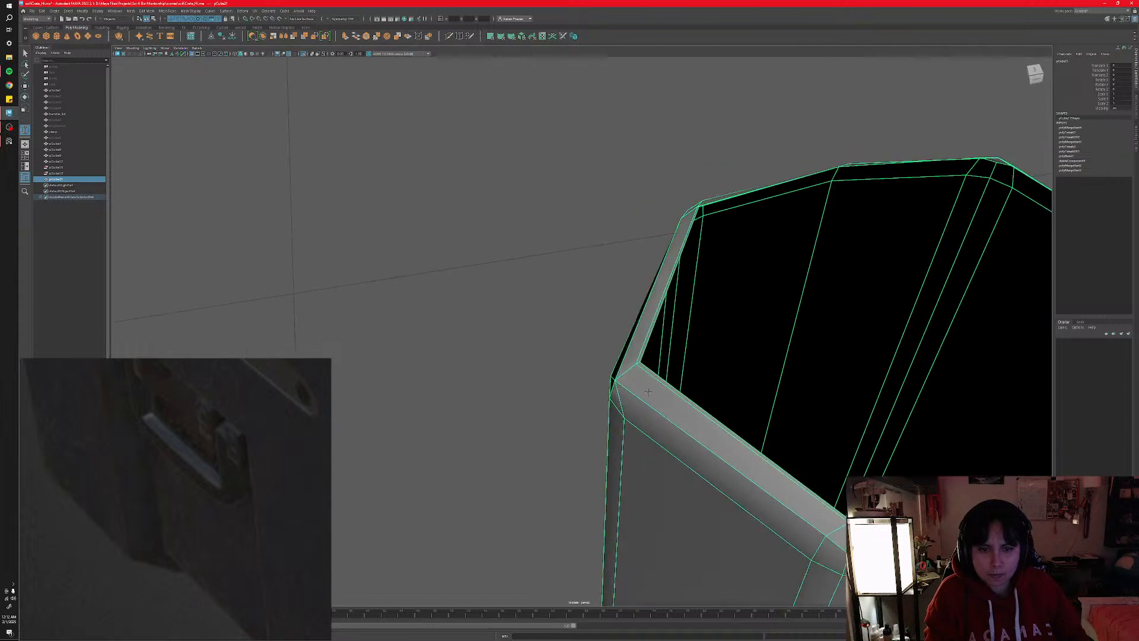
key("2")
scroll(638, 394, "down", 2)
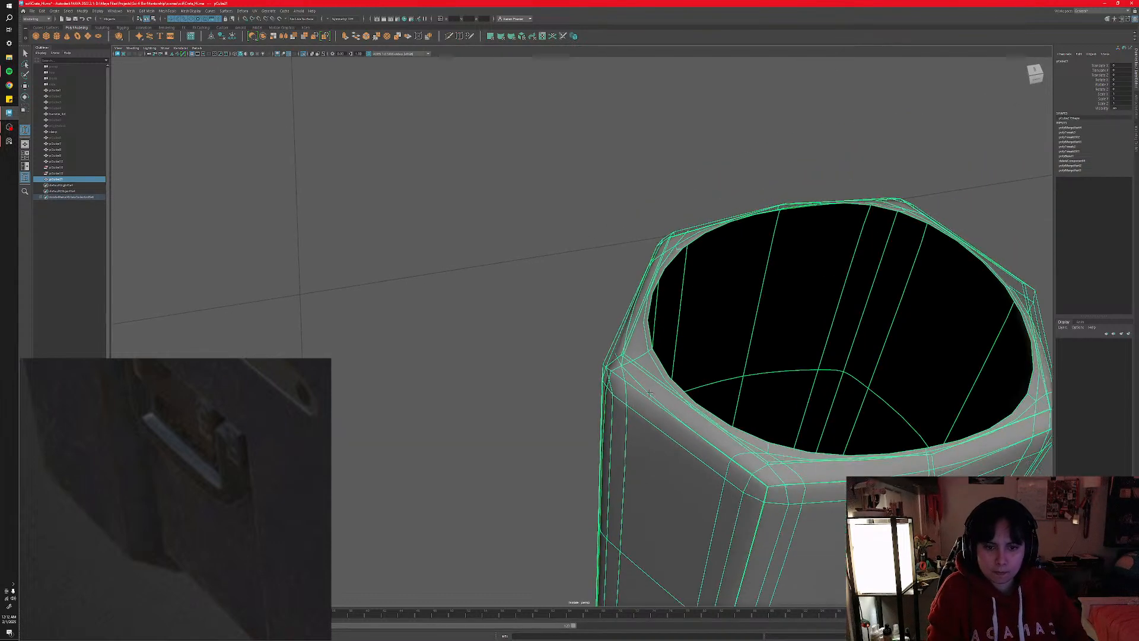
right_click_drag(648, 410, 671, 400)
left_click(582, 357)
left_click_drag(582, 357, 619, 395, "alt")
scroll(563, 400, "down", 5)
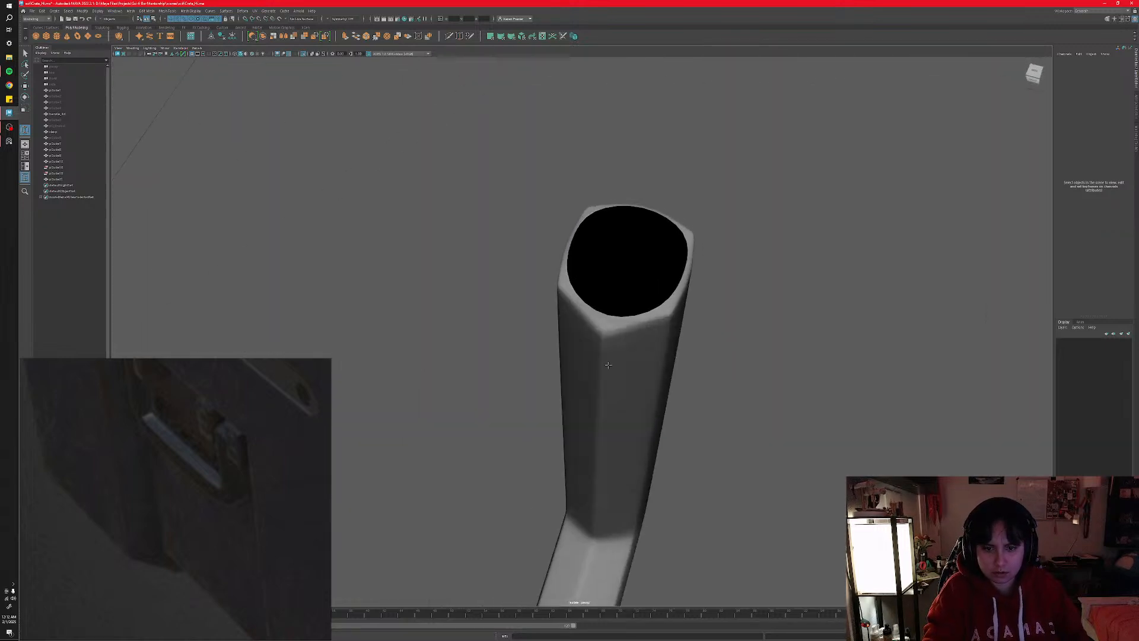
scroll(607, 365, "up", 2)
right_click_drag(634, 338, 634, 338)
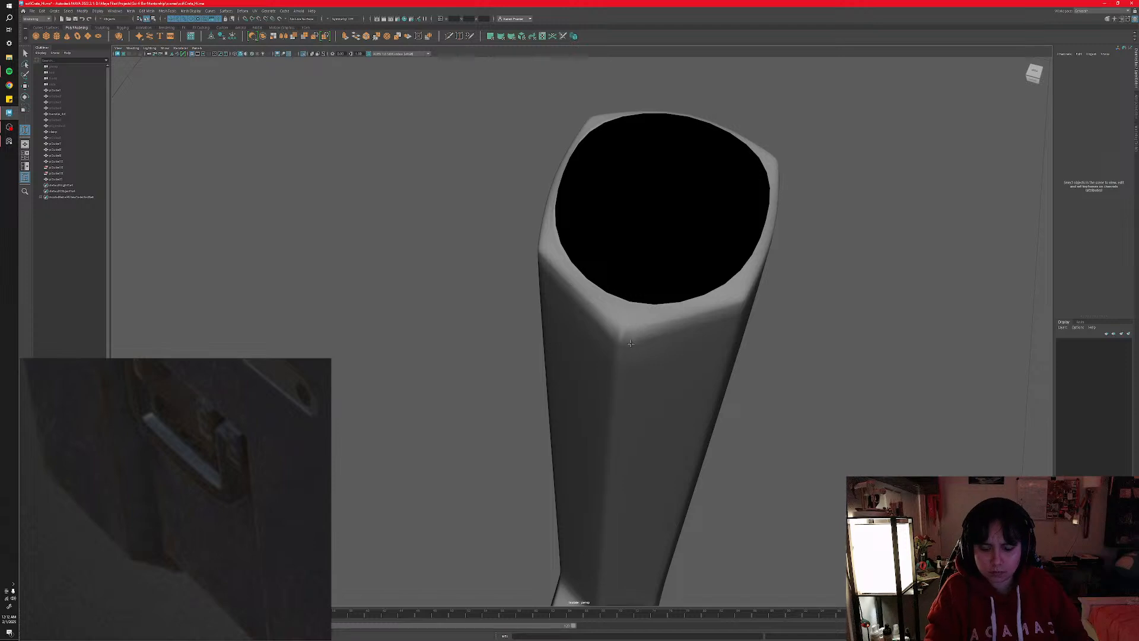
key("q")
left_click(630, 343)
left_click_drag(630, 343, 522, 446, "alt")
- Switch to unsmoothed display, select the inner rim edge loop of the open end, and scale it inward to widen the rim face
key("1")
scroll(575, 396, "up", 3)
right_click_drag(518, 446, 521, 433)
left_click(503, 332)
key("r")
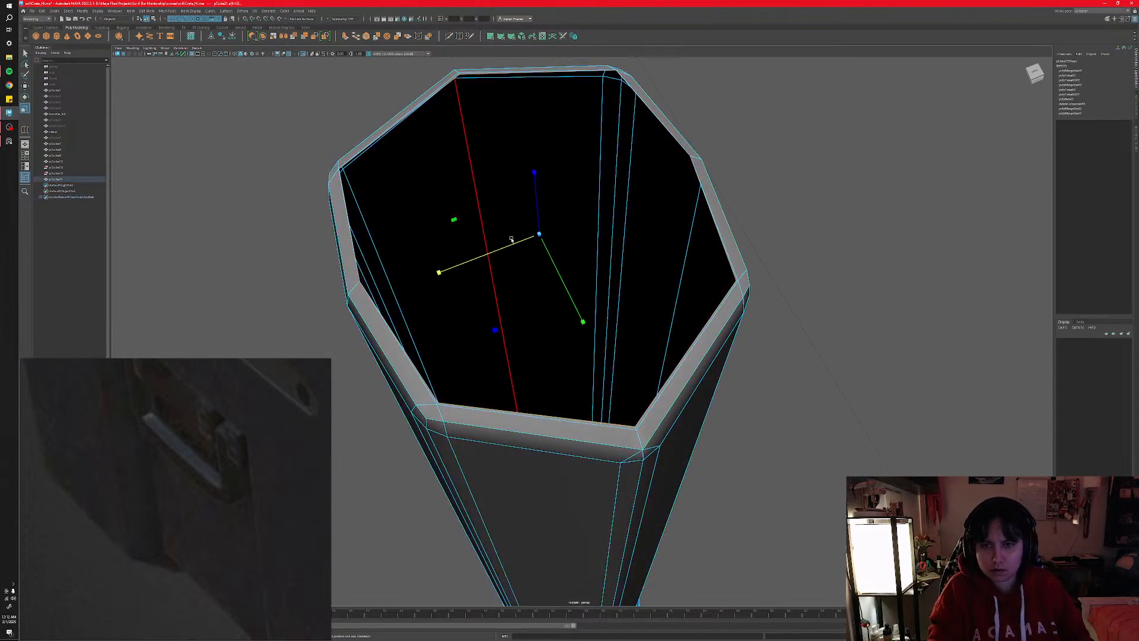
left_click_drag(495, 329, 505, 305)
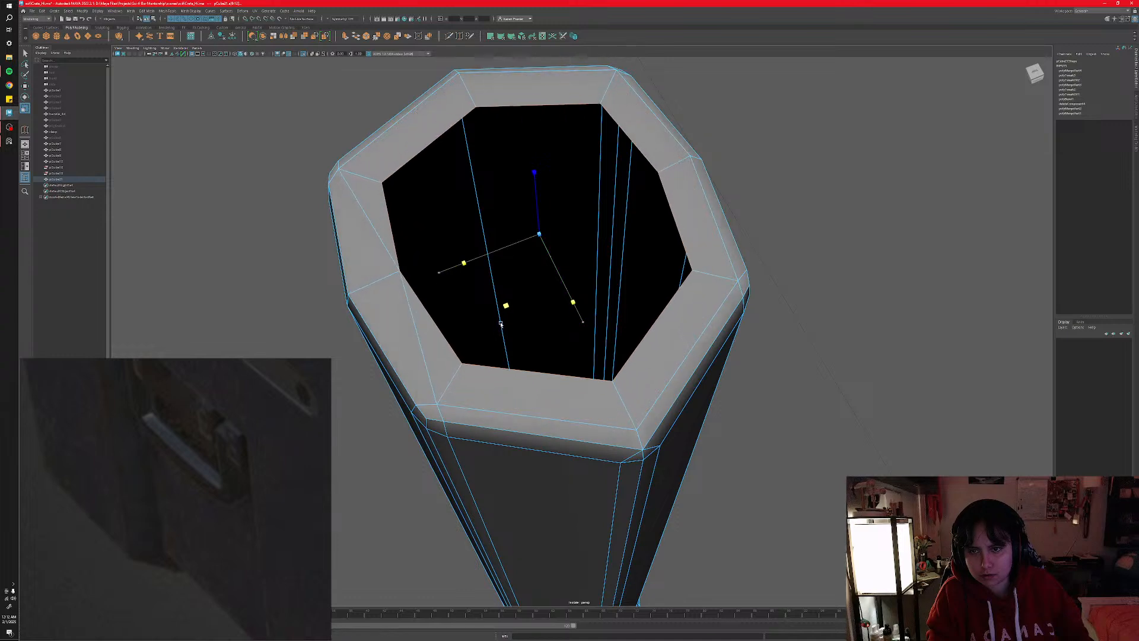
key("ctrl+z")
middle_click_drag(442, 354, 593, 364, "alt")
scroll(593, 364, "up", 4)
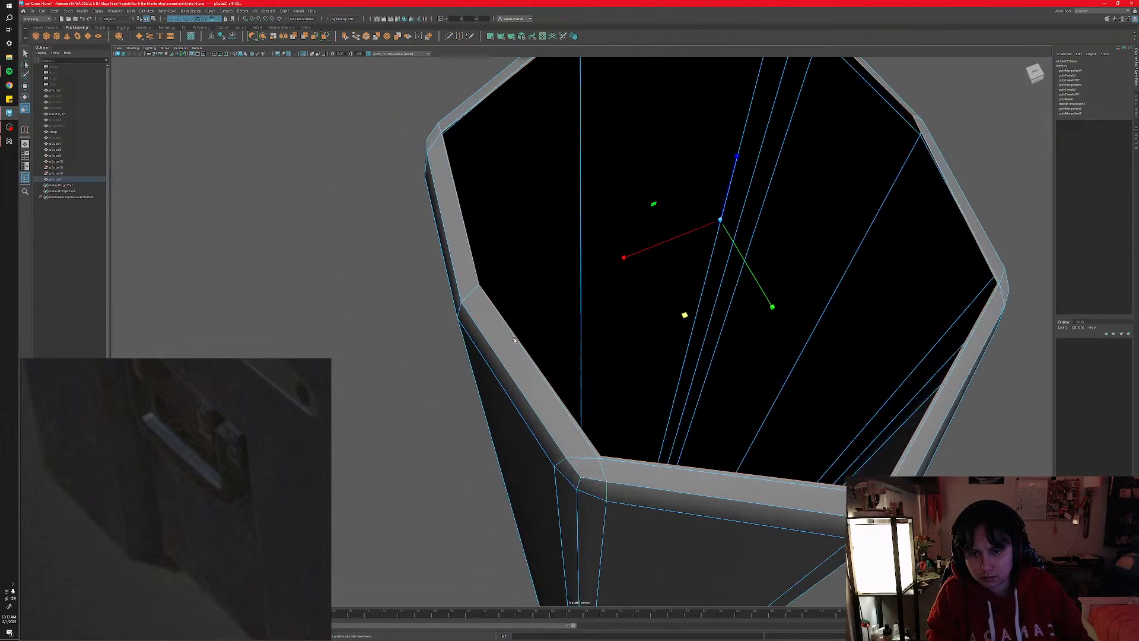
left_click_drag(721, 284, 724, 269)
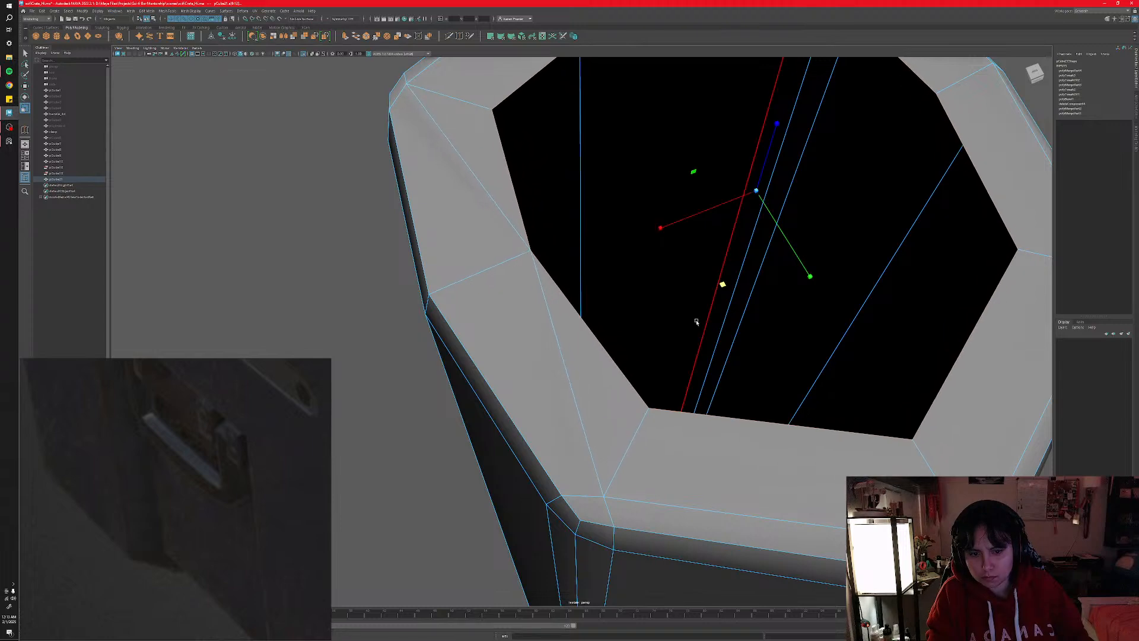
- Examine the stretched rim faces around the open end, then switch to vertex selection and select a rim corner vertex
scroll(699, 322, "down", 3)
left_click_drag(585, 376, 682, 394, "alt")
middle_click_drag(469, 498, 676, 382, "alt")
scroll(650, 419, "down", 3)
mouse_move(621, 408)
left_mouse_down("alt")
mouse_move(672, 402)
mouse_move(643, 405)
left_mouse_up("alt")
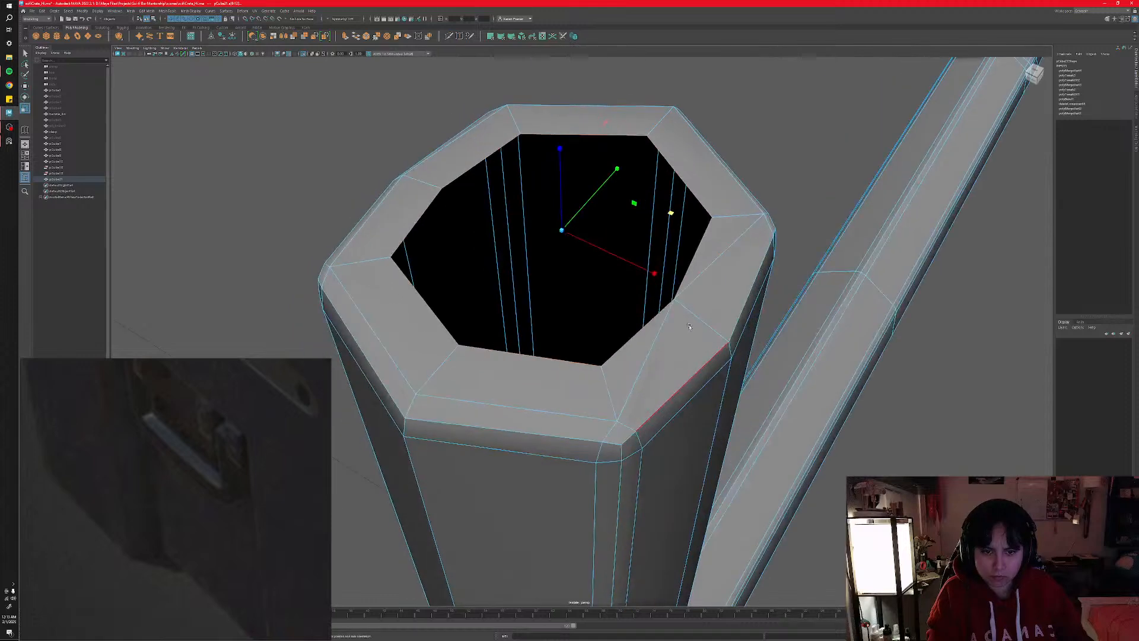
middle_click_drag(691, 326, 646, 351, "alt")
left_click(666, 291)
left_click(611, 361)
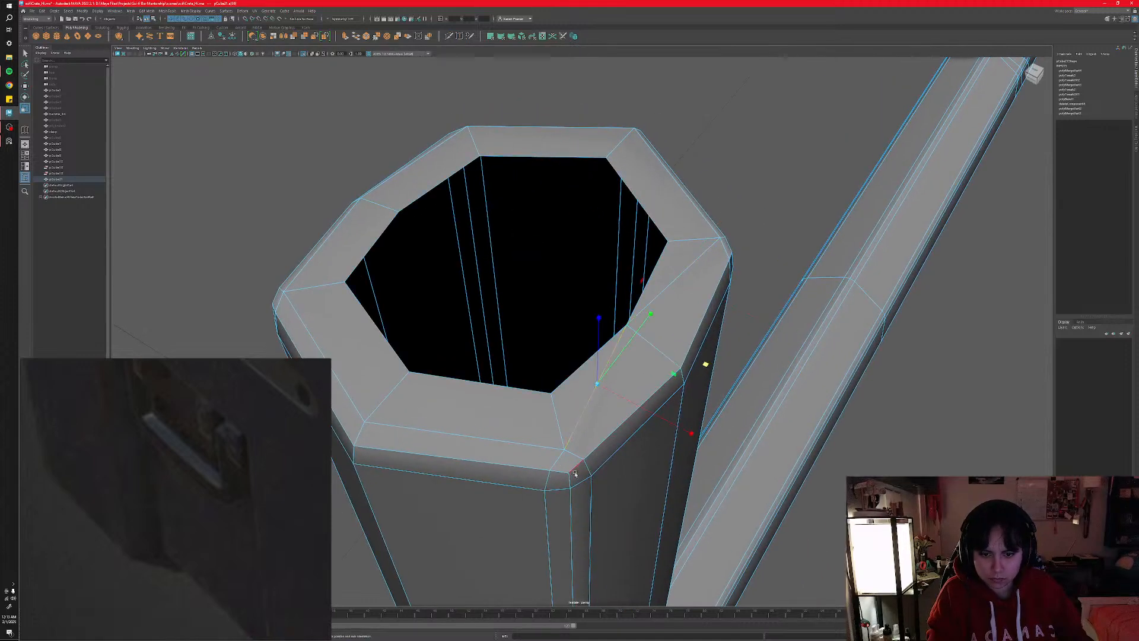
right_click(588, 447)
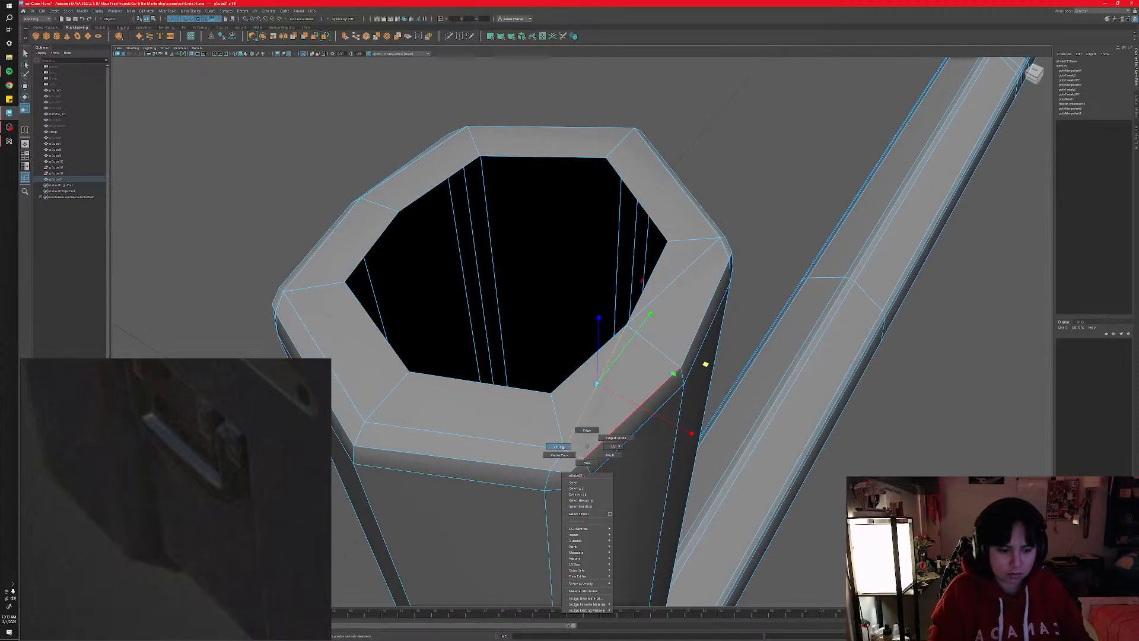
left_click(562, 447)
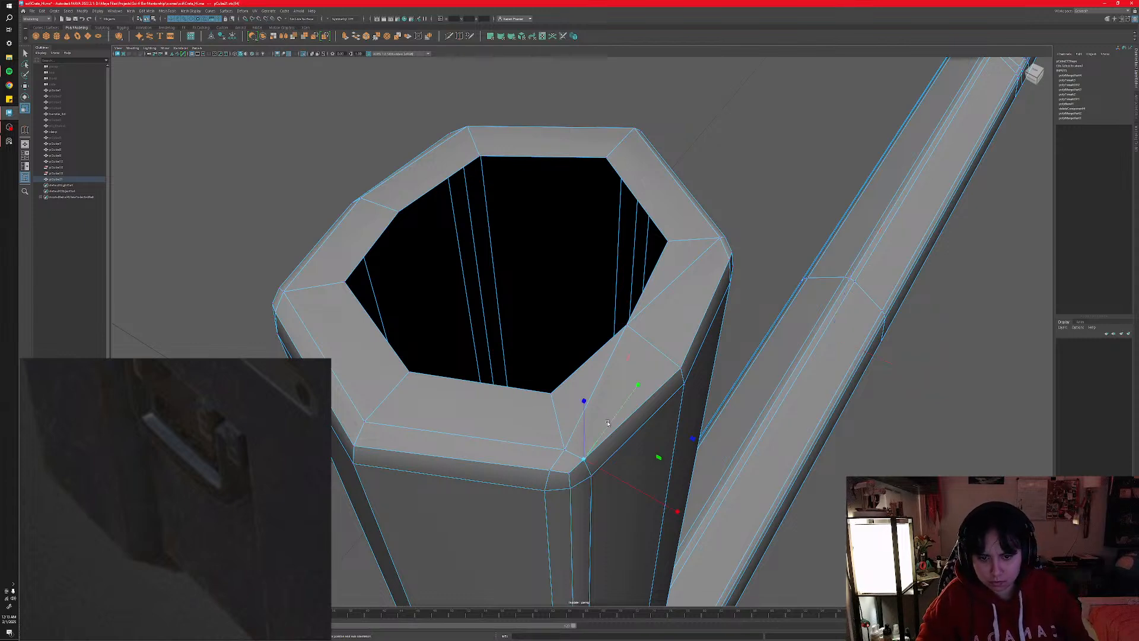
- Try deleting the two narrow triangular faces beside the inner rim vertex, and undo the deletion
left_click_drag(659, 348, 627, 377, "alt")
mouse_move(612, 401)
right_mouse_down()
mouse_move(612, 386)
mouse_move(613, 418)
right_mouse_up()
left_click(557, 392)
left_click(686, 352, "shift")
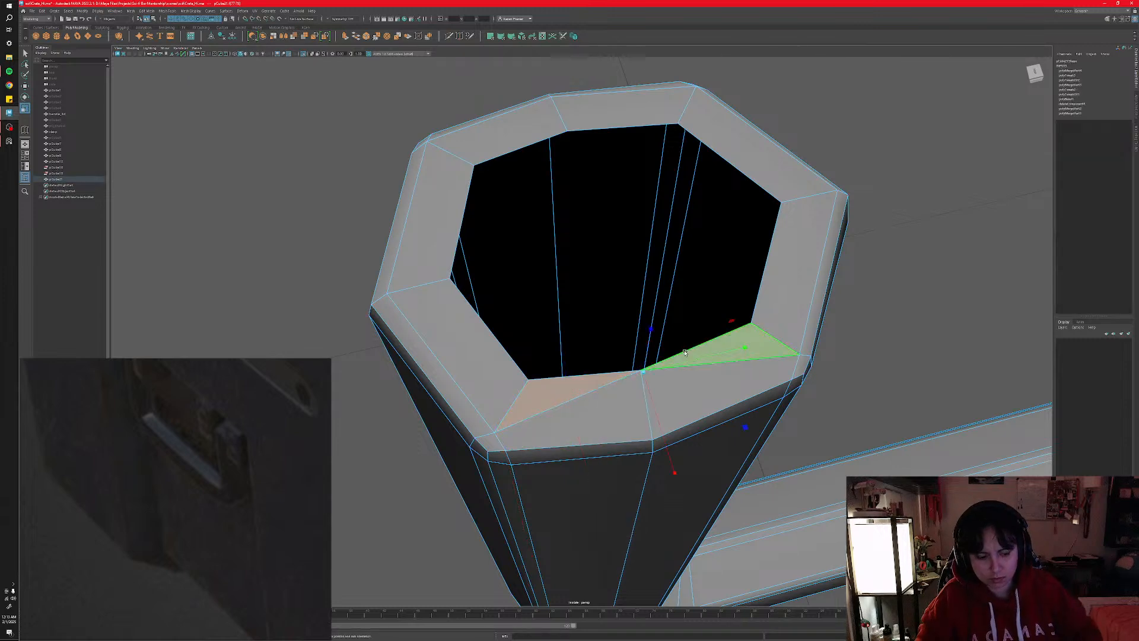
key("Delete")
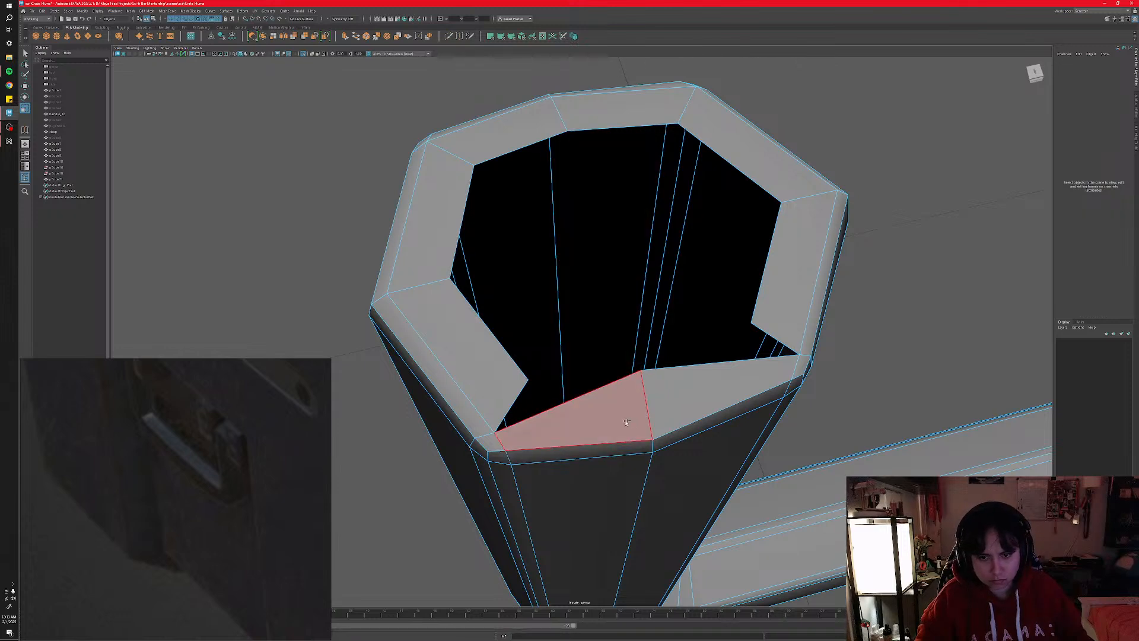
key("ctrl+z")
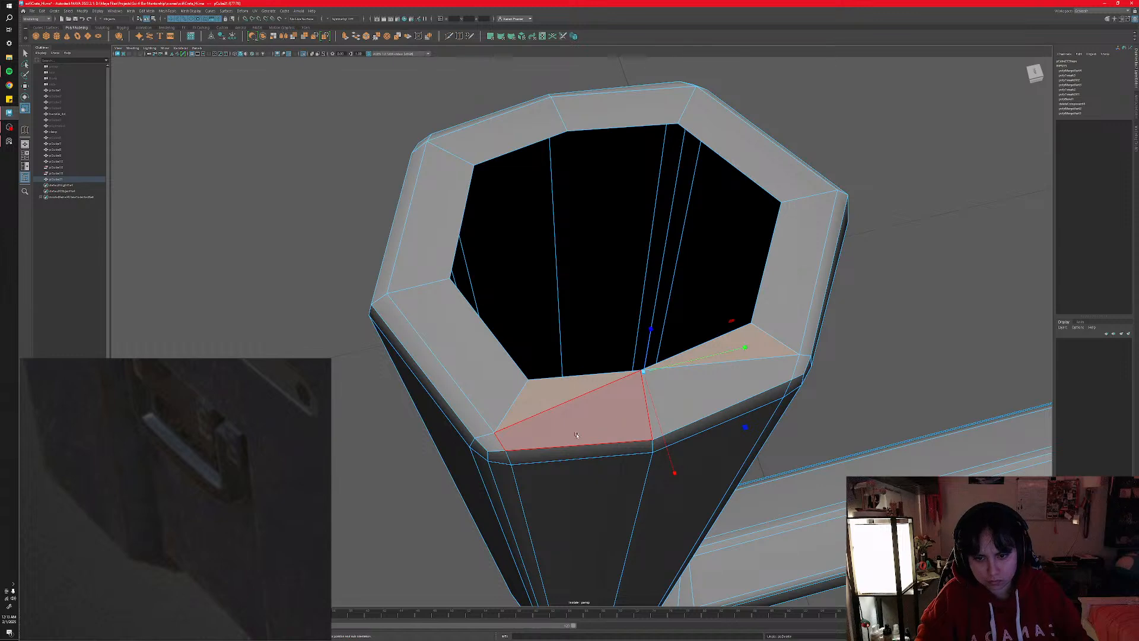
- Try a Multi-Cut edge across the two larger rim faces between their outer corner vertices, and undo the cut
left_click_drag(624, 424, 591, 434, "alt")
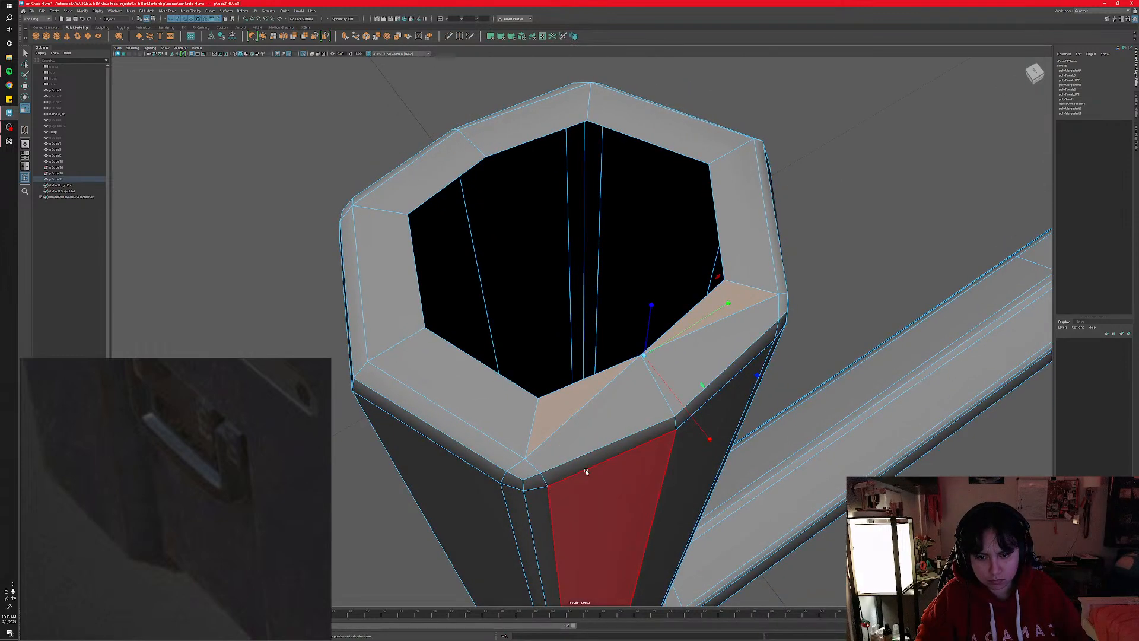
middle_click_drag(597, 445, 581, 451, "alt")
right_click(580, 450)
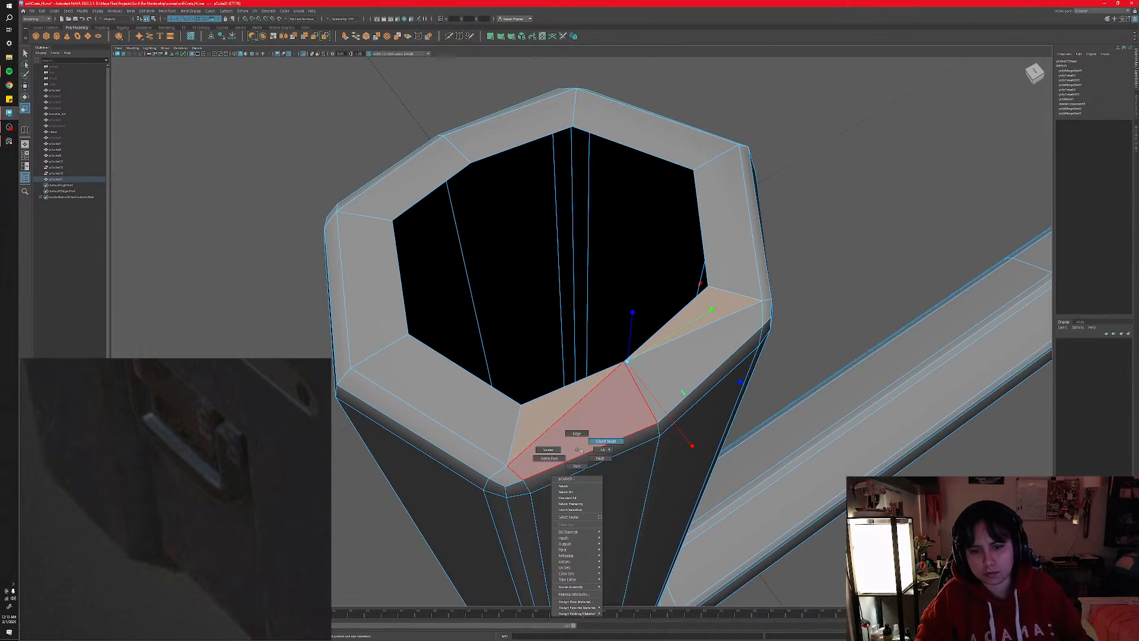
right_click_drag(581, 451, 553, 449, "shift")
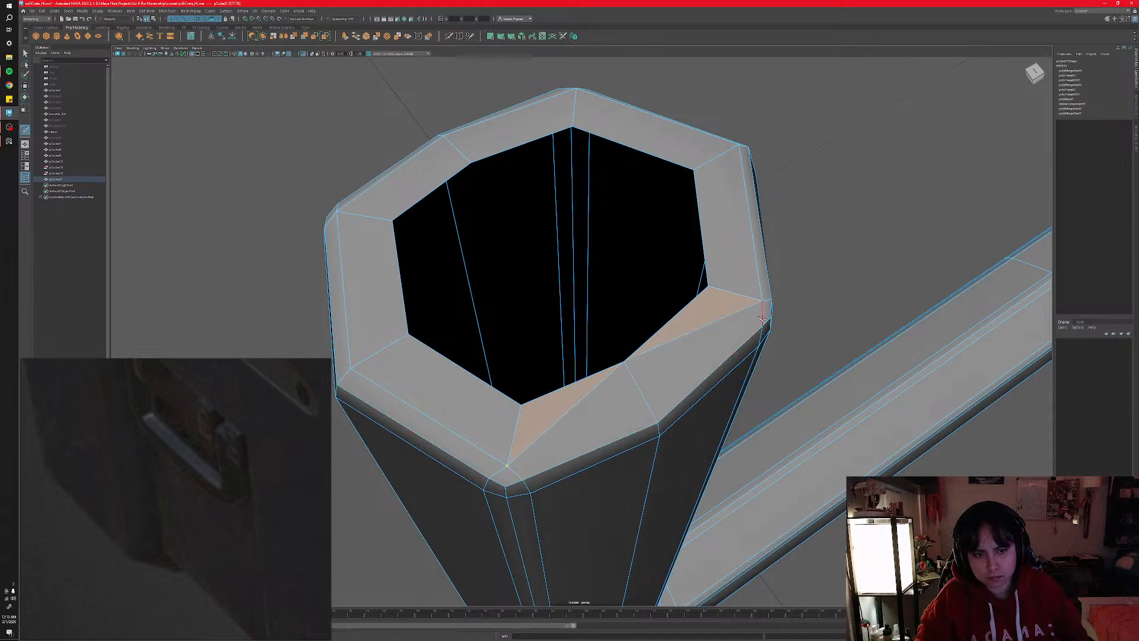
key("q")
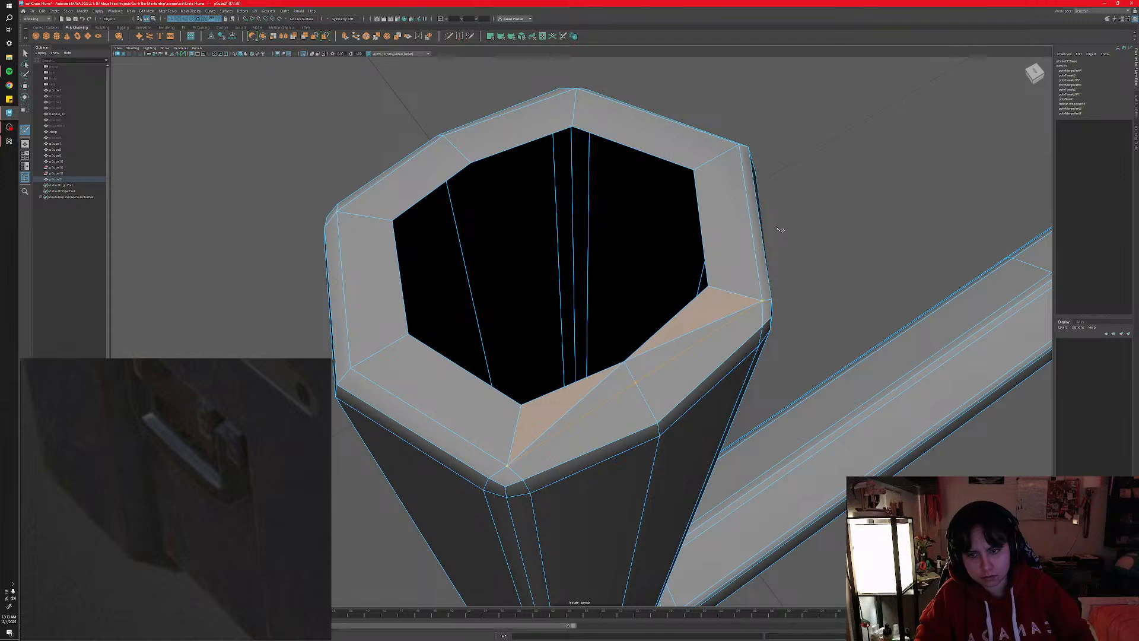
left_click(778, 229)
right_click(652, 396)
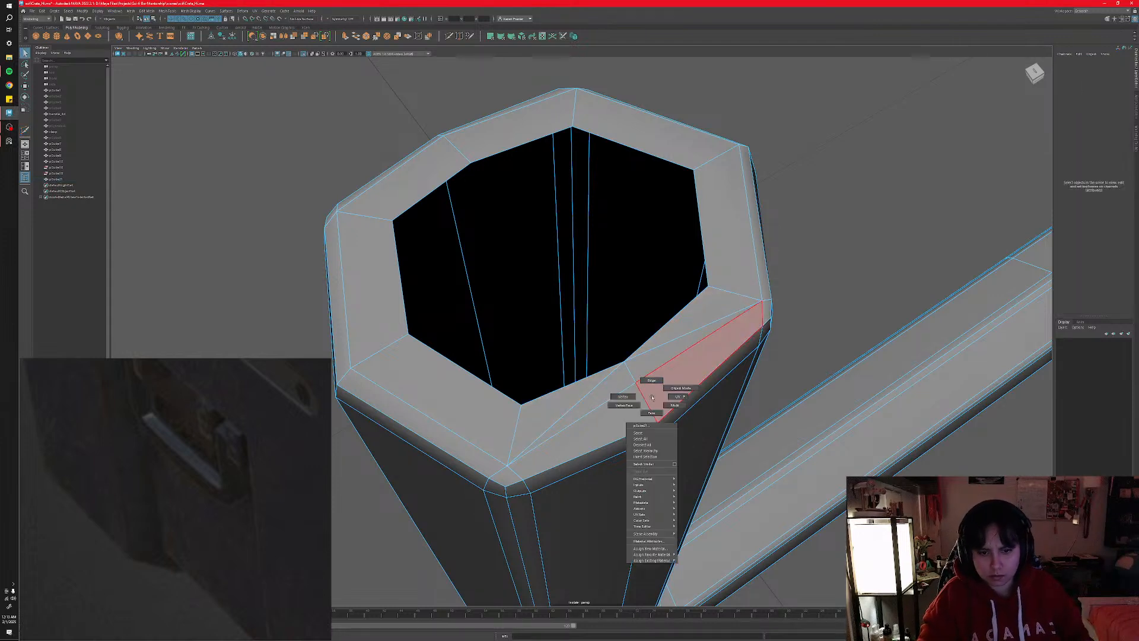
right_click_drag(628, 397, 625, 396)
left_click(635, 383)
left_click_drag(674, 383, 630, 409, "alt")
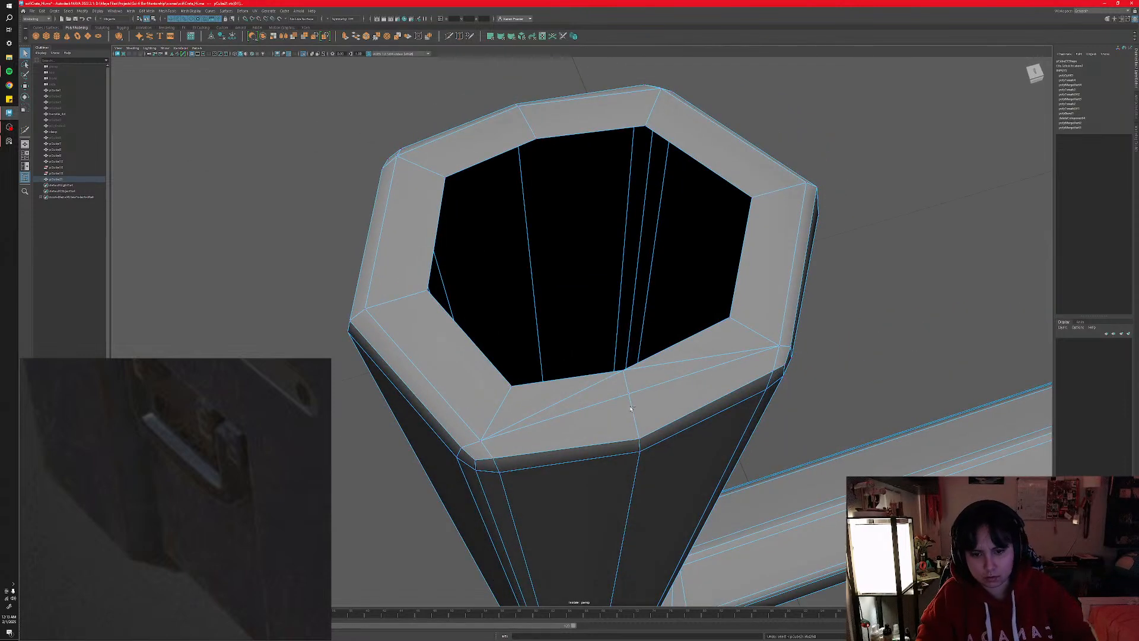
key("ctrl+z")
- Cut a new edge from corner to corner across the two larger rim faces, crossing their shared edge close to the outer rim
right_click_drag(592, 423, 517, 446)
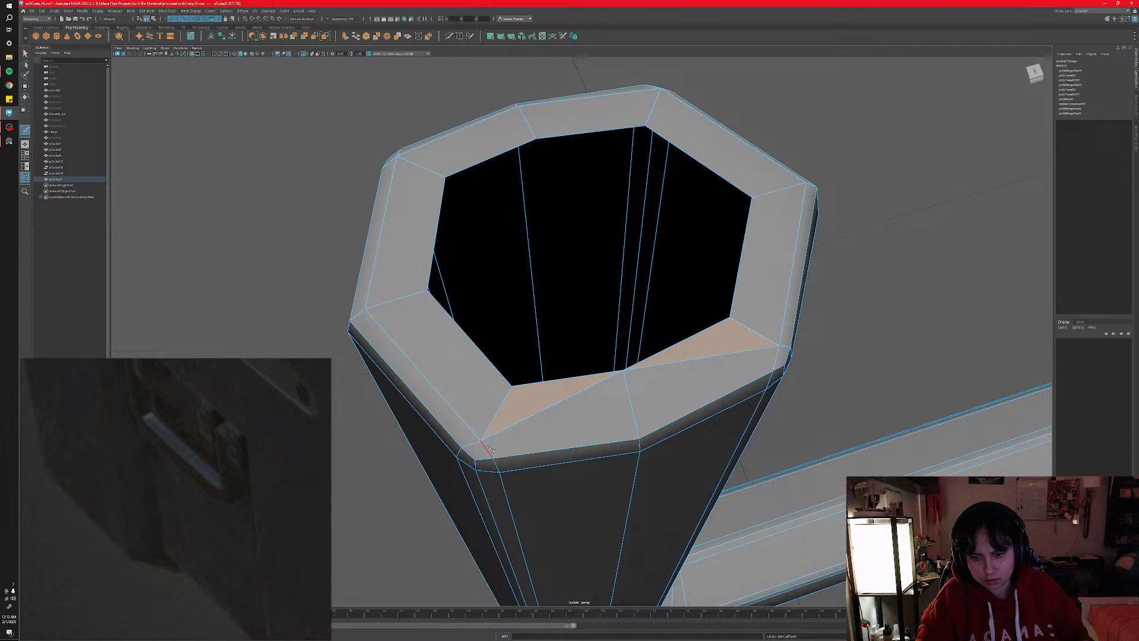
left_click(635, 422)
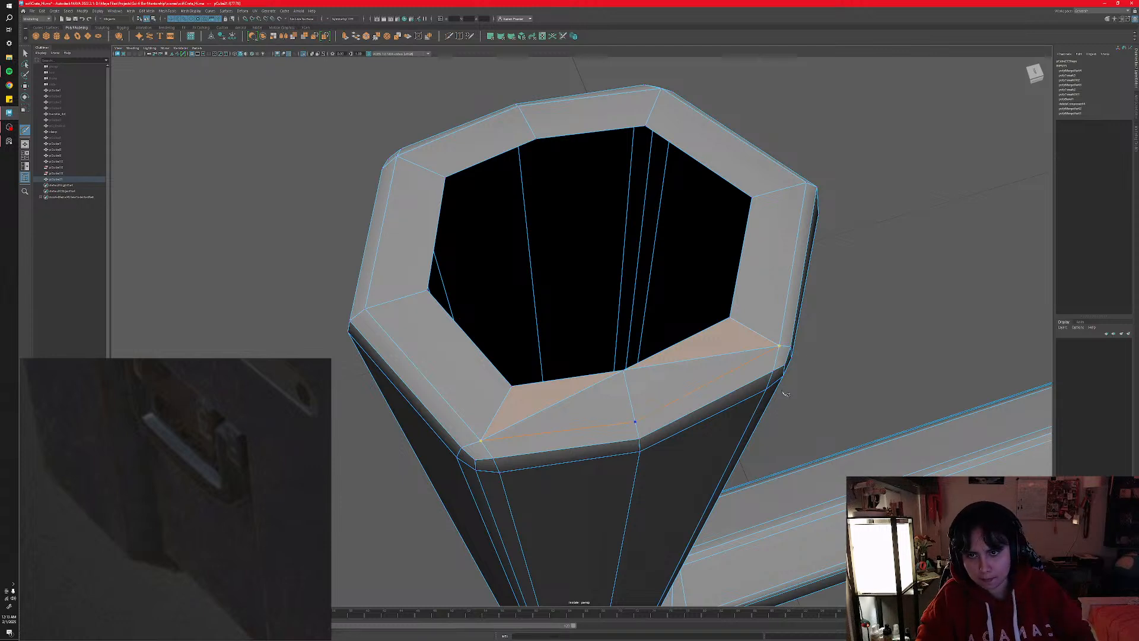
key("Return")
- Delete the two diagonal edges running from the inner rim vertex to the neighbouring corners, leaving quads around the rim
left_click_drag(785, 393, 730, 393, "alt")
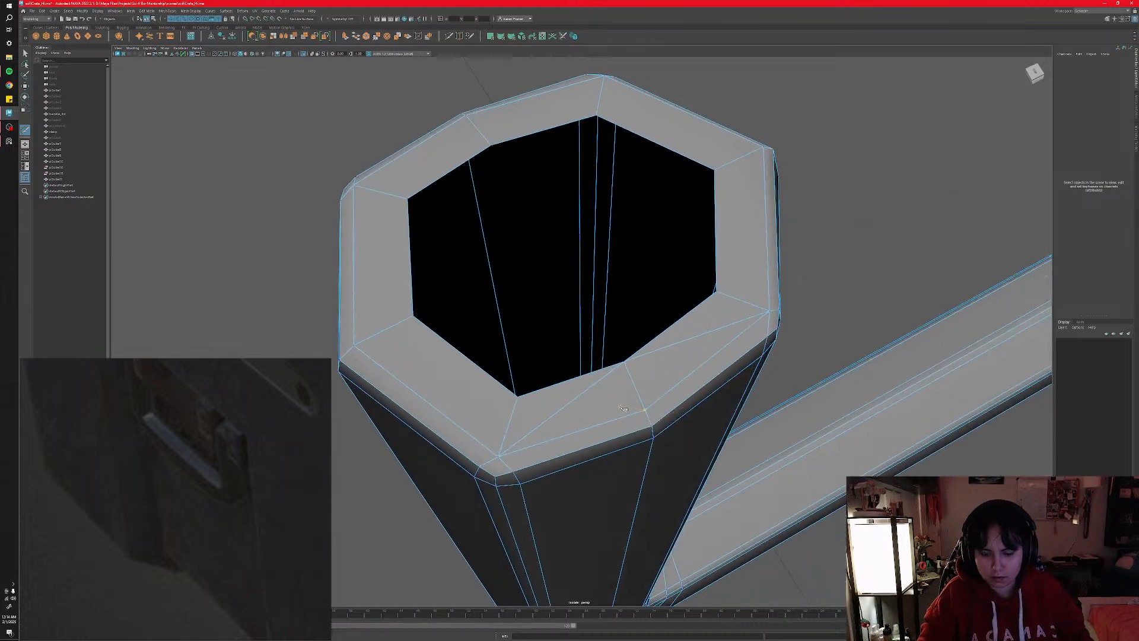
right_click_drag(613, 404, 628, 373, "shift")
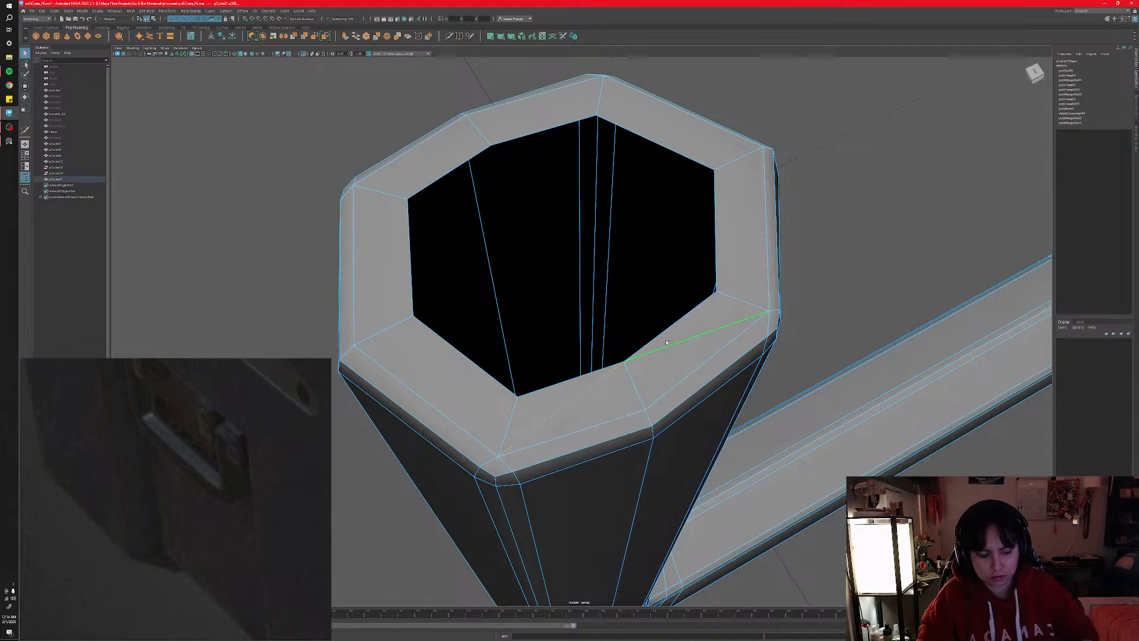
key("ctrl+Delete")
- Return to object selection and examine the open end with its cleaned rim in smoothed display
left_click_drag(667, 363, 605, 356, "alt")
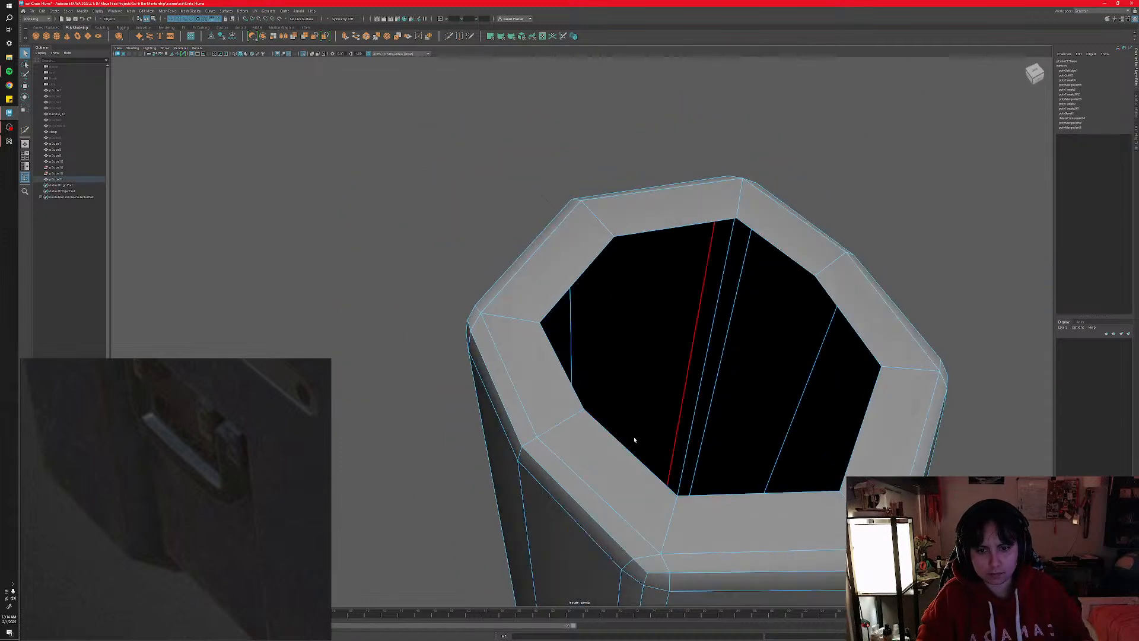
left_click_drag(634, 440, 620, 470, "alt")
right_click_drag(620, 471, 708, 464)
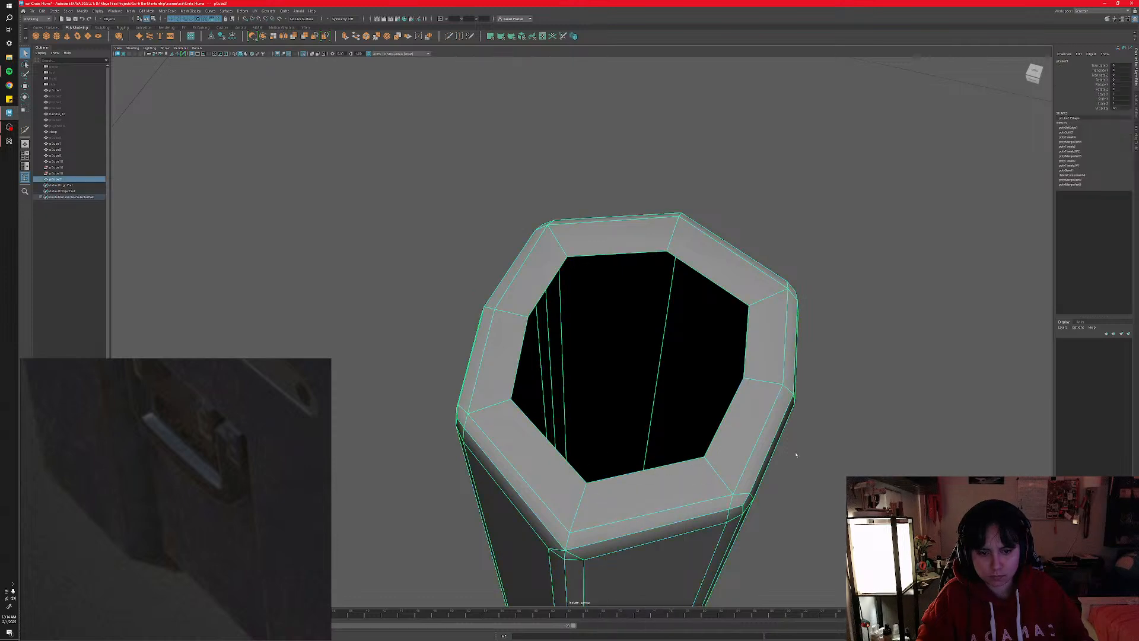
left_click(795, 456)
key("ctrl+z")
key("3")
left_click(791, 475)
scroll(786, 470, "down", 3)
scroll(787, 470, "down", 3)
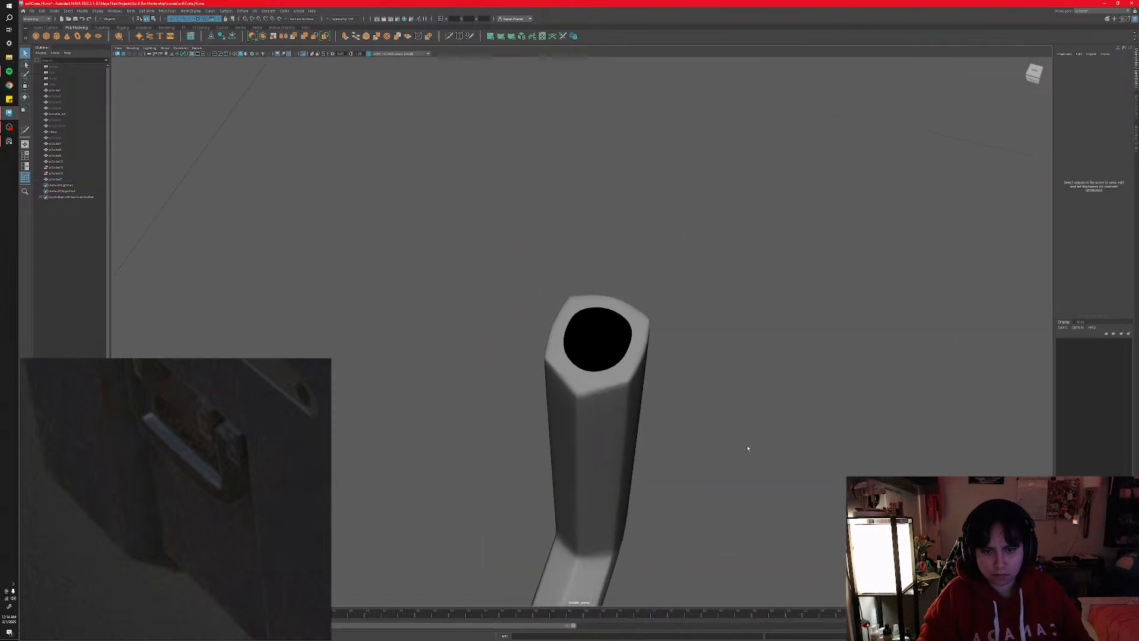
left_click_drag(747, 450, 681, 452, "alt")
scroll(628, 409, "up", 4)
left_click_drag(633, 404, 641, 442, "alt")
- In unsmoothed display, select the inner rim edge loop, scale it inward and merge it to the center to close the leg end
left_click(656, 442)
right_click(749, 424)
left_click(749, 408)
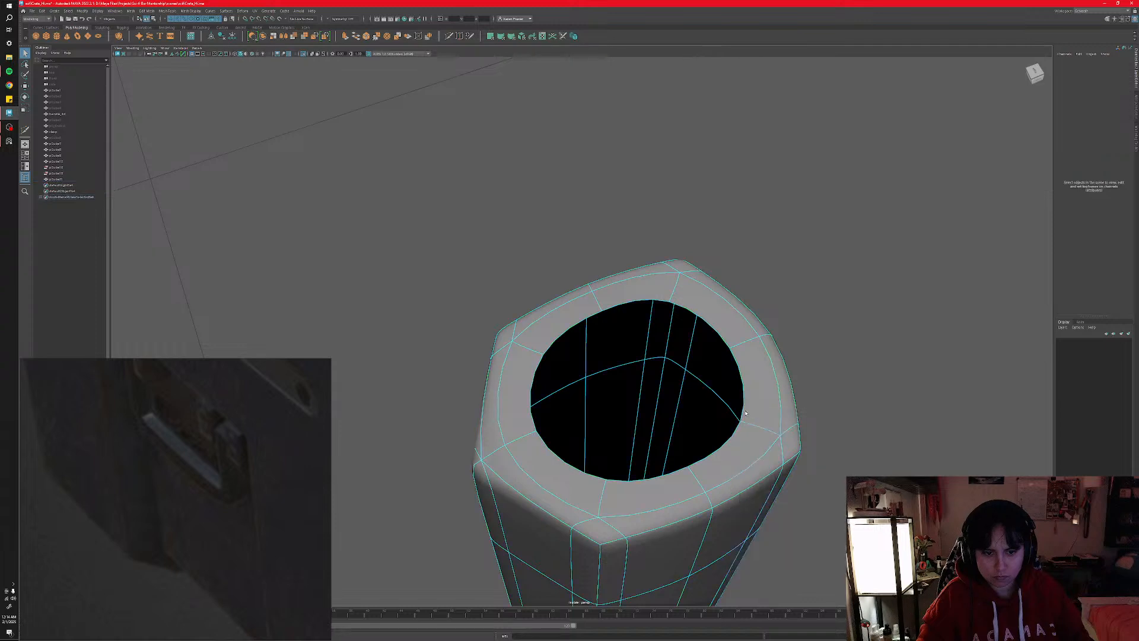
key("1")
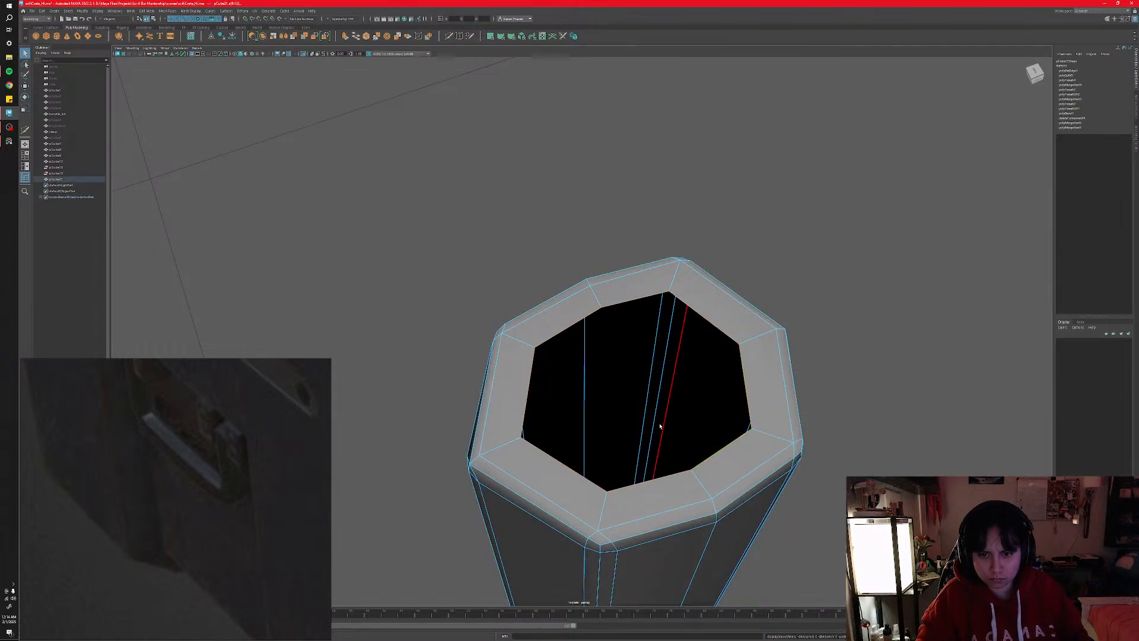
left_click_drag(688, 409, 663, 414, "alt")
key("r")
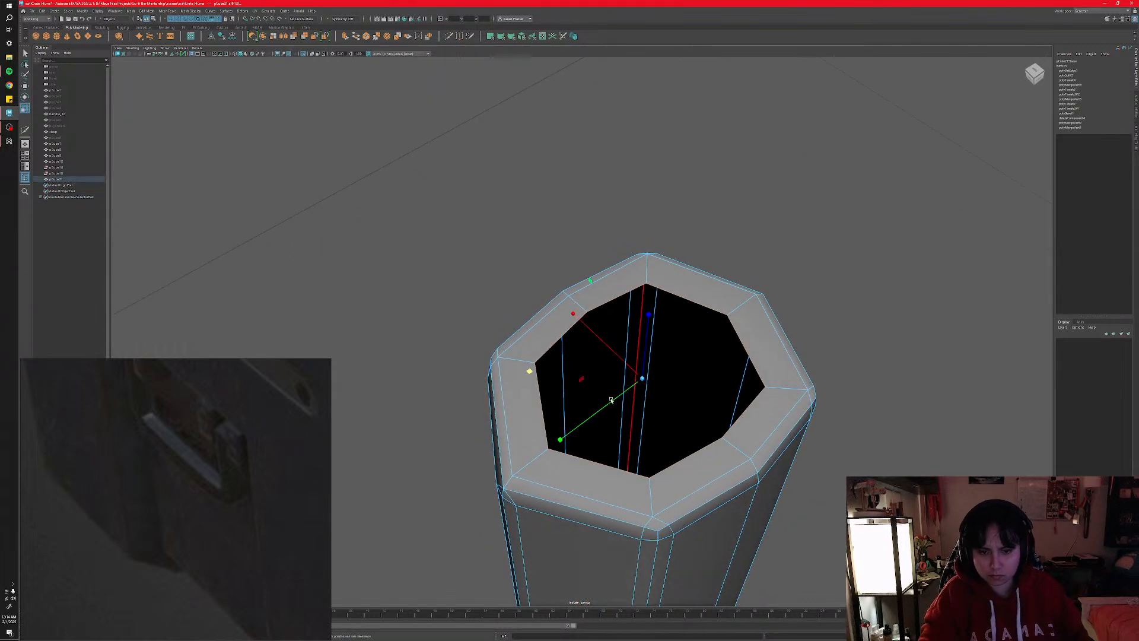
left_click_drag(530, 373, 563, 380)
right_click_drag(656, 417, 715, 415, "shift")
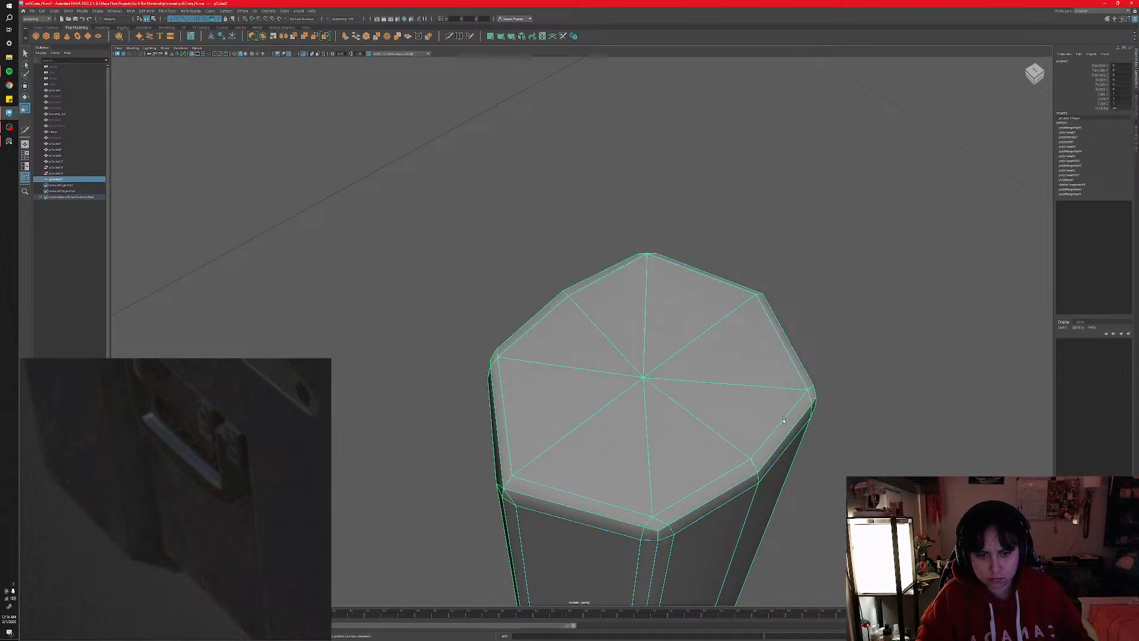
- Examine the closed leg end in smoothed display with the handle deselected
left_click(836, 429)
left_click(758, 439)
key("3")
left_click(818, 472)
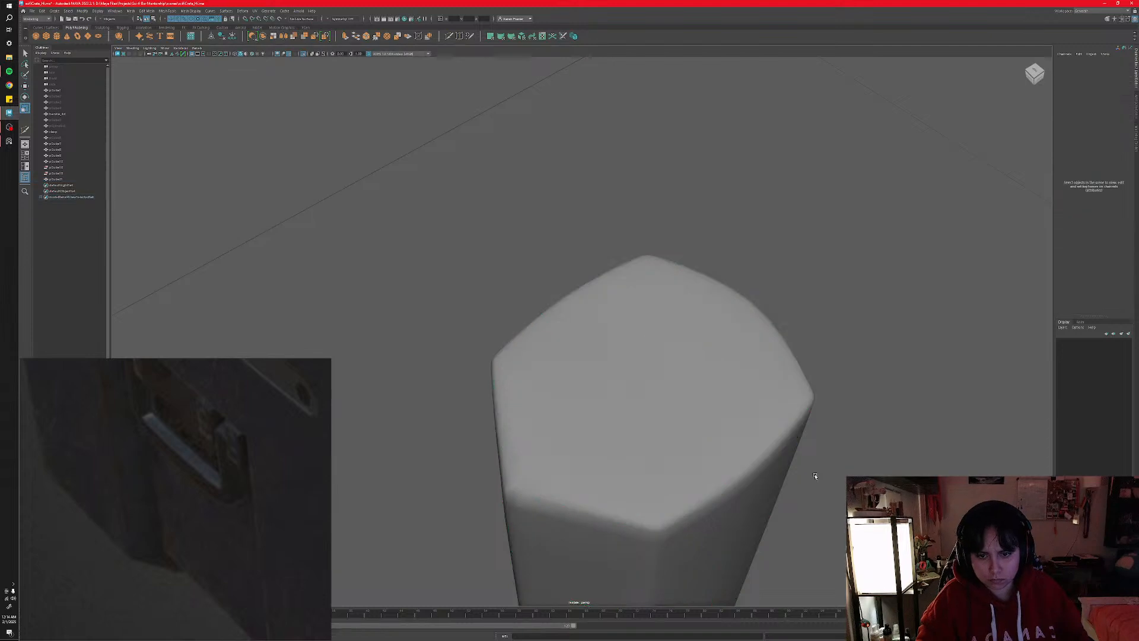
left_click_drag(813, 476, 657, 419, "alt")
- Switch to unsmoothed vertex selection and try the Target Weld tool on the bevel vertices beside one corner of the closed end
left_click(641, 476)
key("1")
right_click(662, 411)
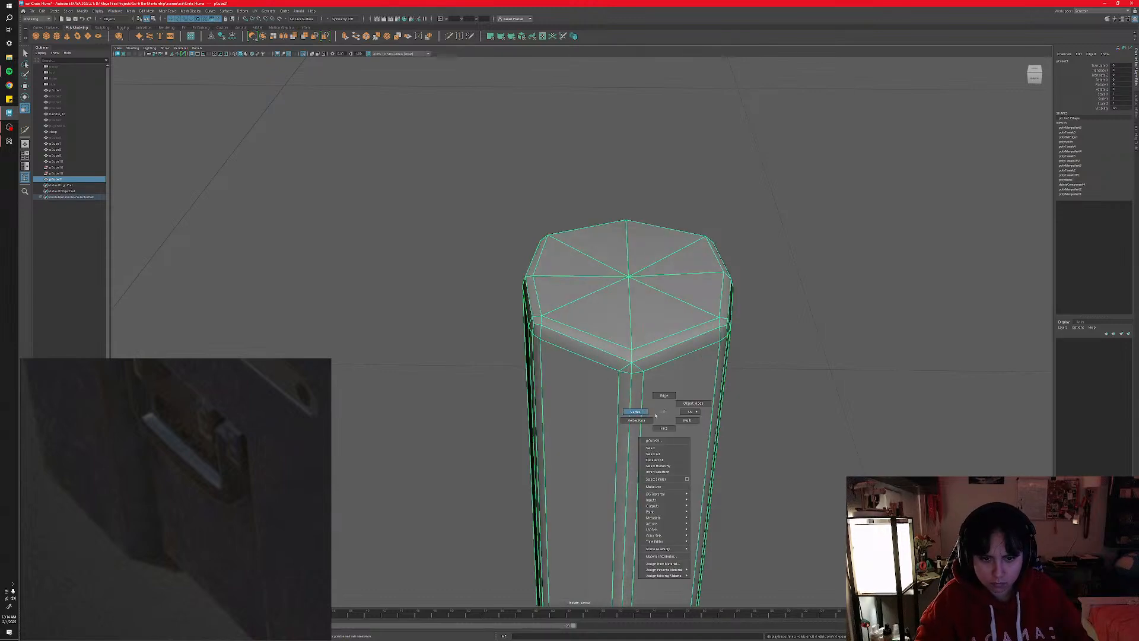
left_click(645, 411)
right_click(664, 399, "shift")
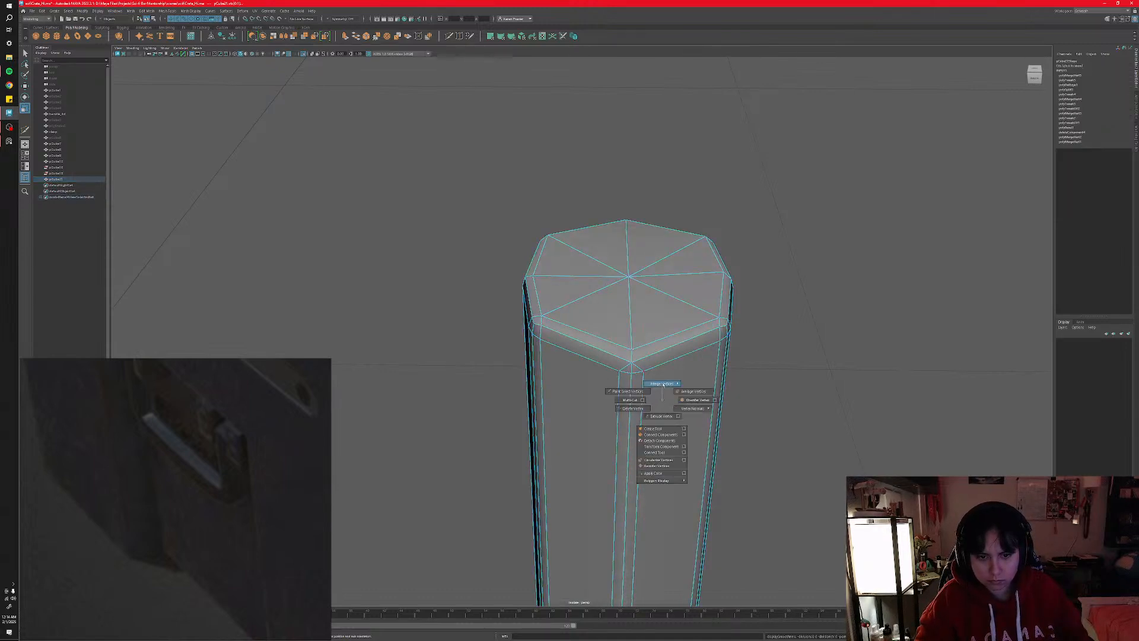
right_click_drag(663, 385, 651, 397, "shift")
left_click_drag(618, 372, 643, 374)
key("ctrl+z")
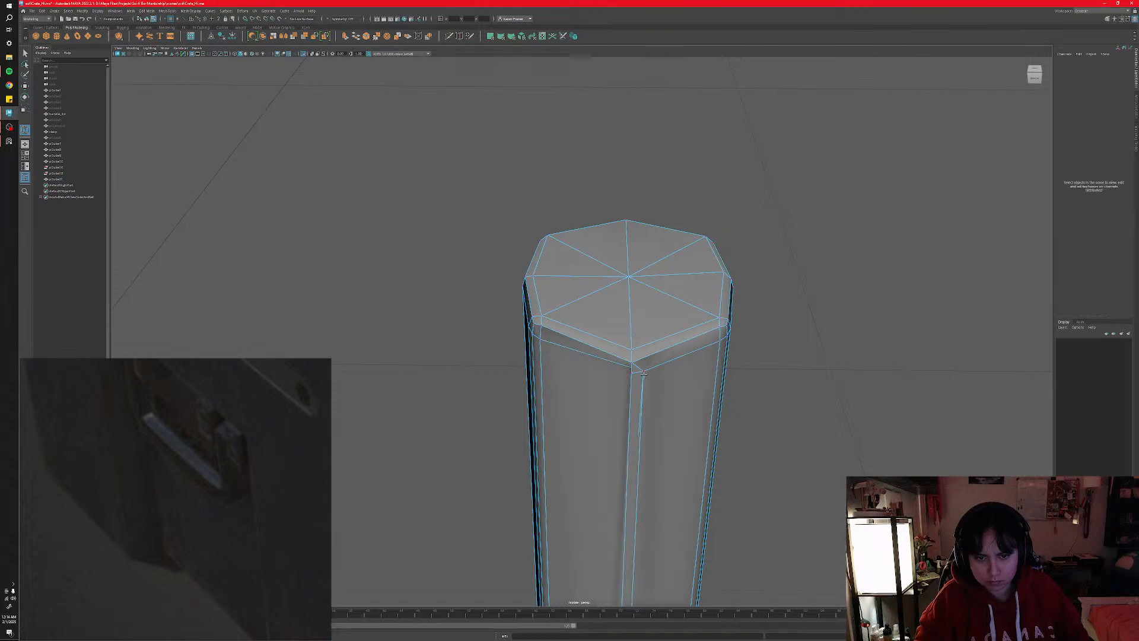
key("ctrl+z")
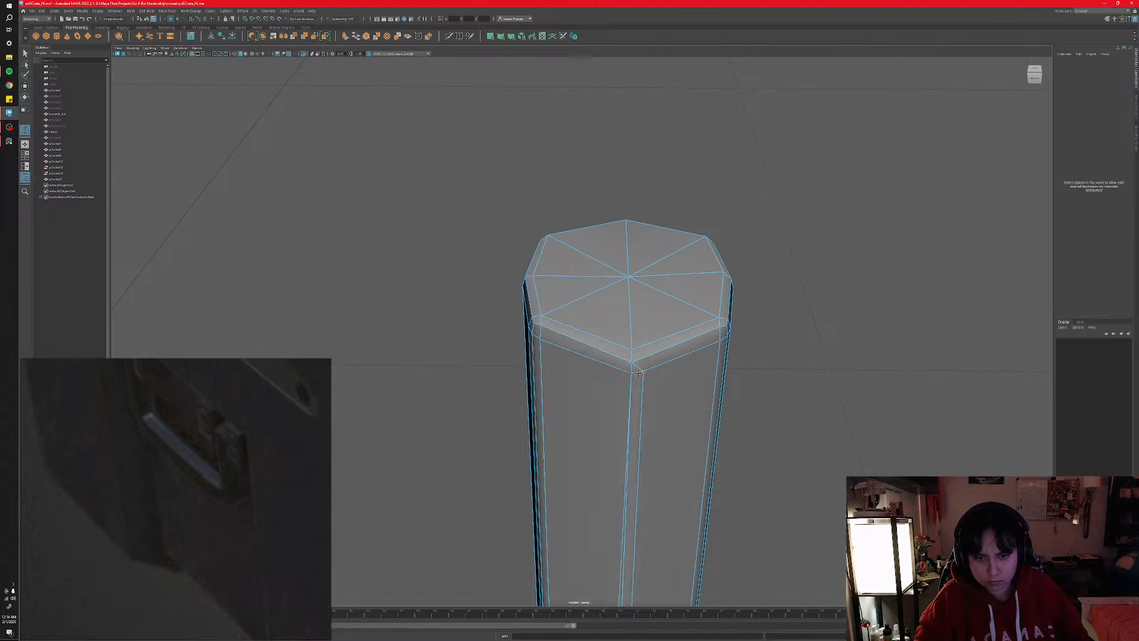
- Return to object selection and examine the welded corner edges along the leg in smoothed and unsmoothed display
left_click_drag(633, 376, 599, 442, "alt")
middle_click_drag(599, 442, 654, 373, "alt")
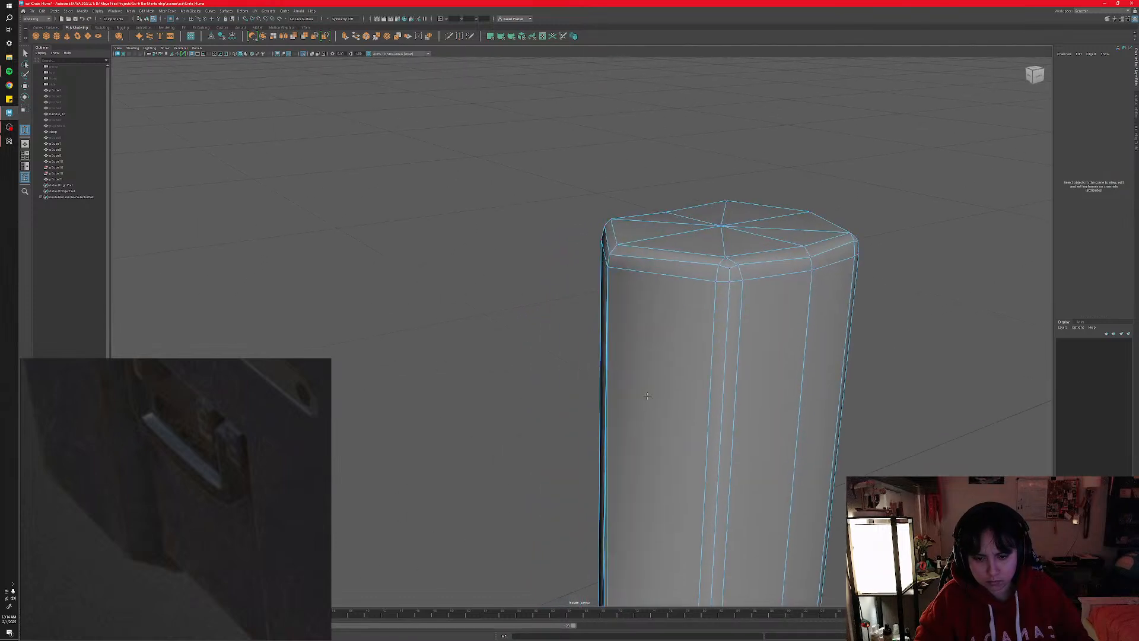
key("q")
right_click_drag(648, 404, 675, 399)
left_click_drag(624, 412, 664, 422, "alt")
scroll(663, 422, "down", 5)
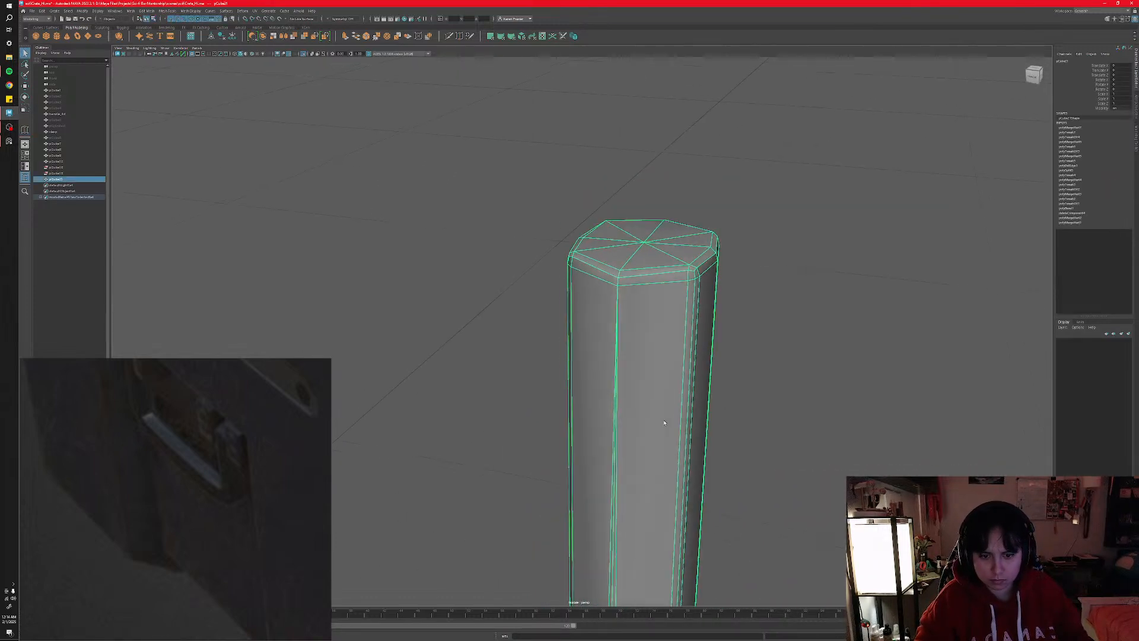
key("3")
left_click(738, 450)
mouse_move(664, 487)
left_mouse_down("alt")
mouse_move(643, 463)
mouse_move(636, 424)
mouse_move(648, 477)
left_mouse_up("alt")
left_click(642, 450)
key("1")
scroll(636, 437, "down", 5)
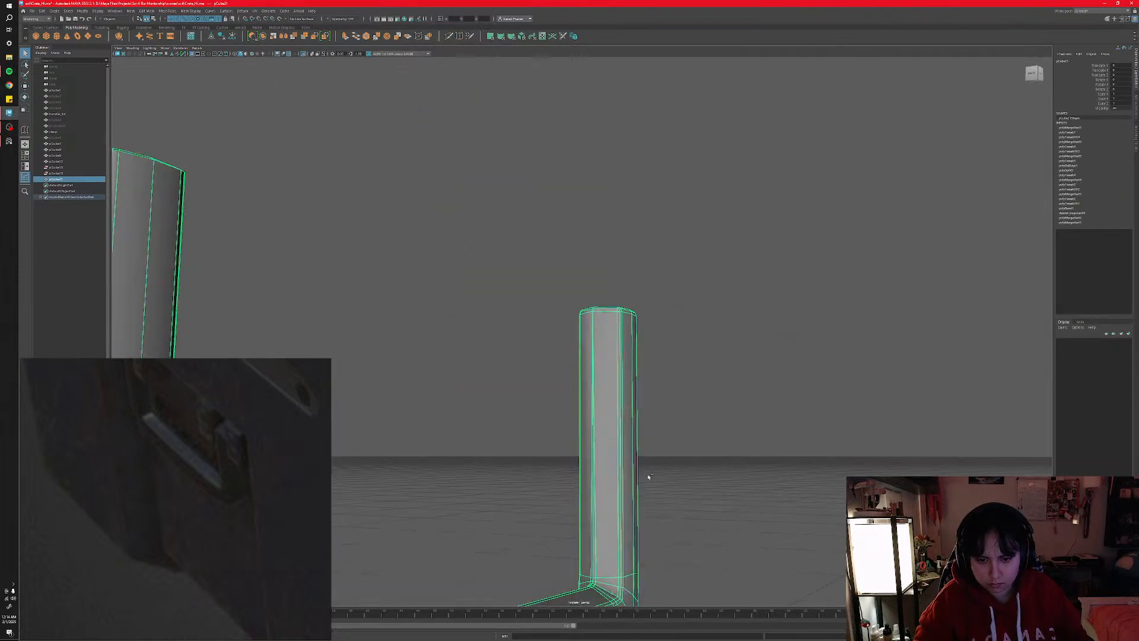
- Undo the recent vertex welds beside the leg's corner edge and return the handle to object selection
key("ctrl+z")
key("ctrl+z")
key("F9")
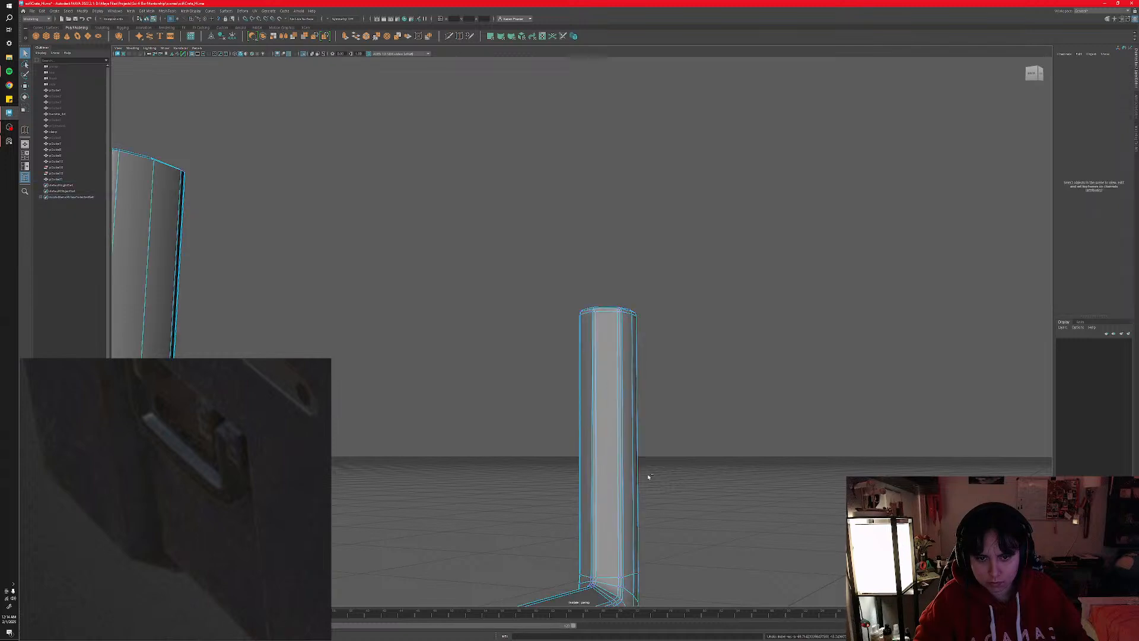
mouse_move(645, 472)
left_mouse_down("alt")
mouse_move(646, 444)
mouse_move(646, 457)
left_mouse_up("alt")
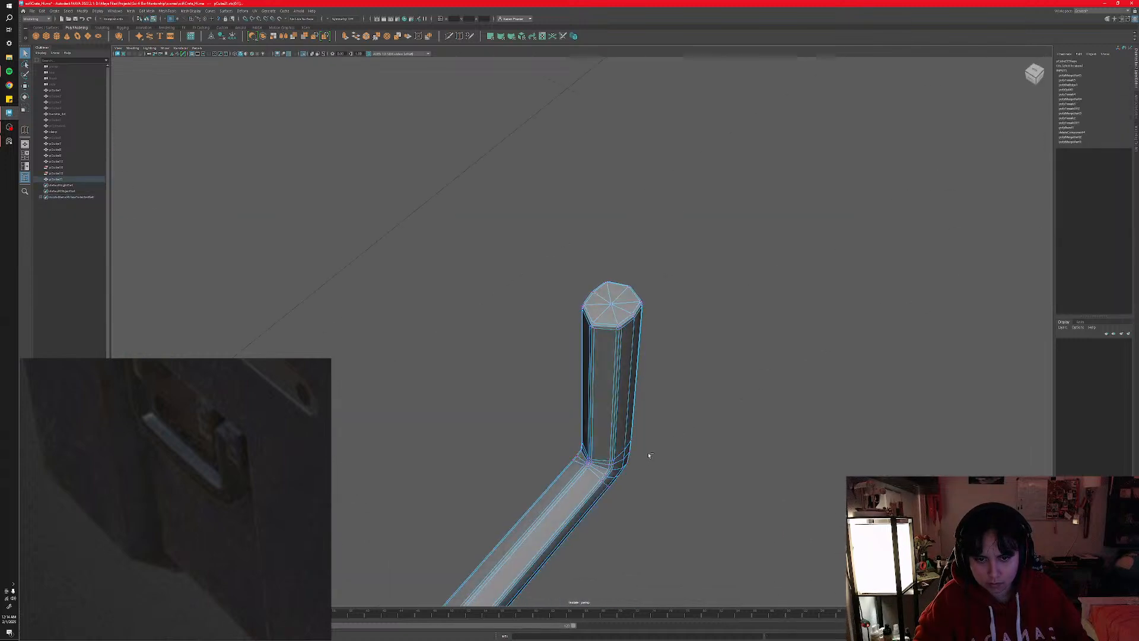
key("ctrl+z")
right_click(626, 436)
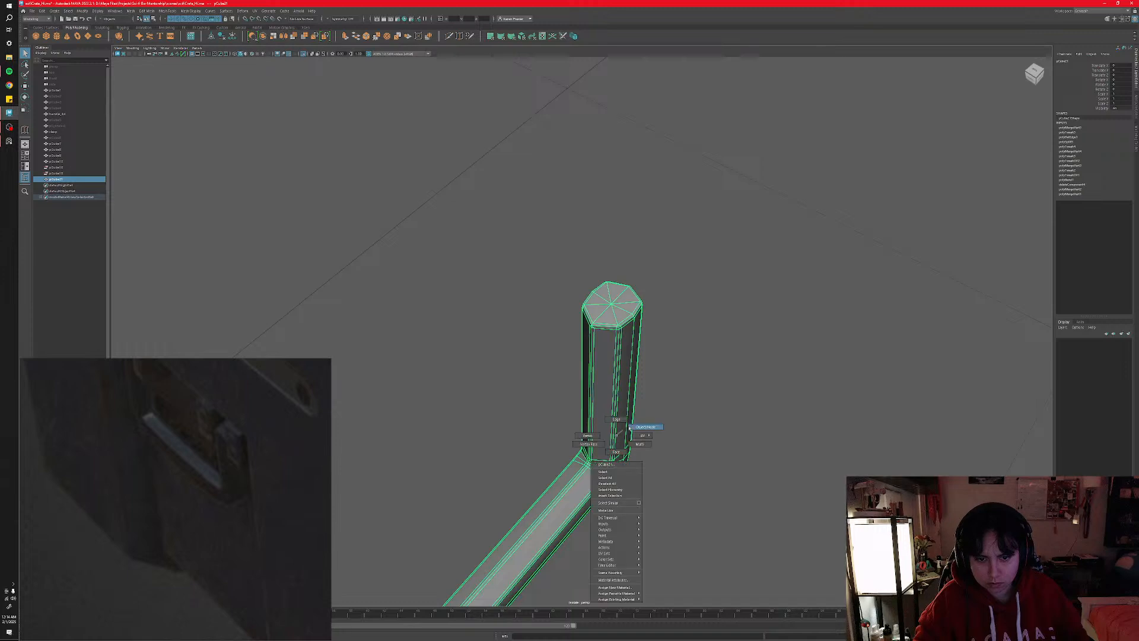
mouse_move(666, 437)
left_mouse_down("alt")
mouse_move(657, 455)
mouse_move(675, 421)
left_mouse_up("alt")
left_click(682, 420)
left_click(651, 394)
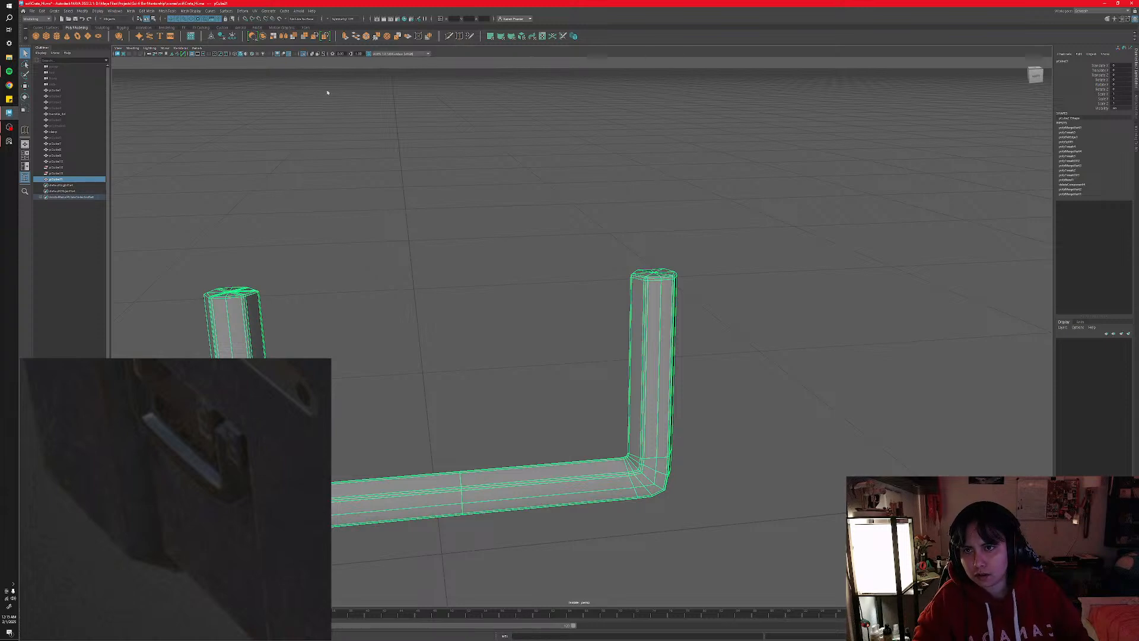
- Insert spaced edge loops across one leg and the adjoining half of the crossbar with Multi-Cut, then return to object selection
left_click(449, 37)
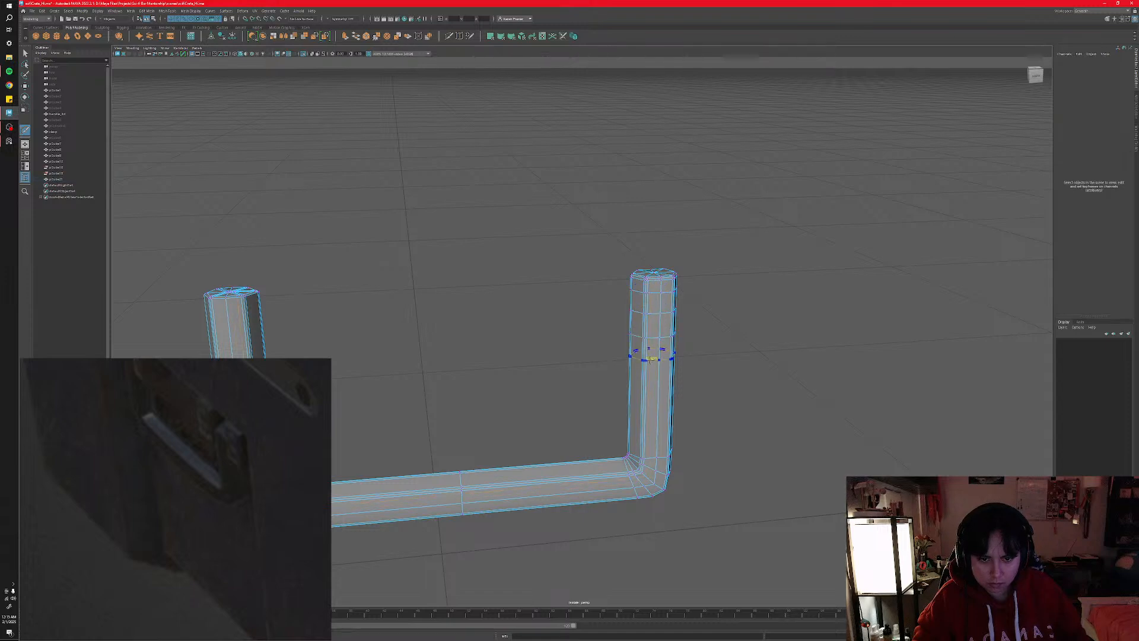
left_click(652, 384, "ctrl")
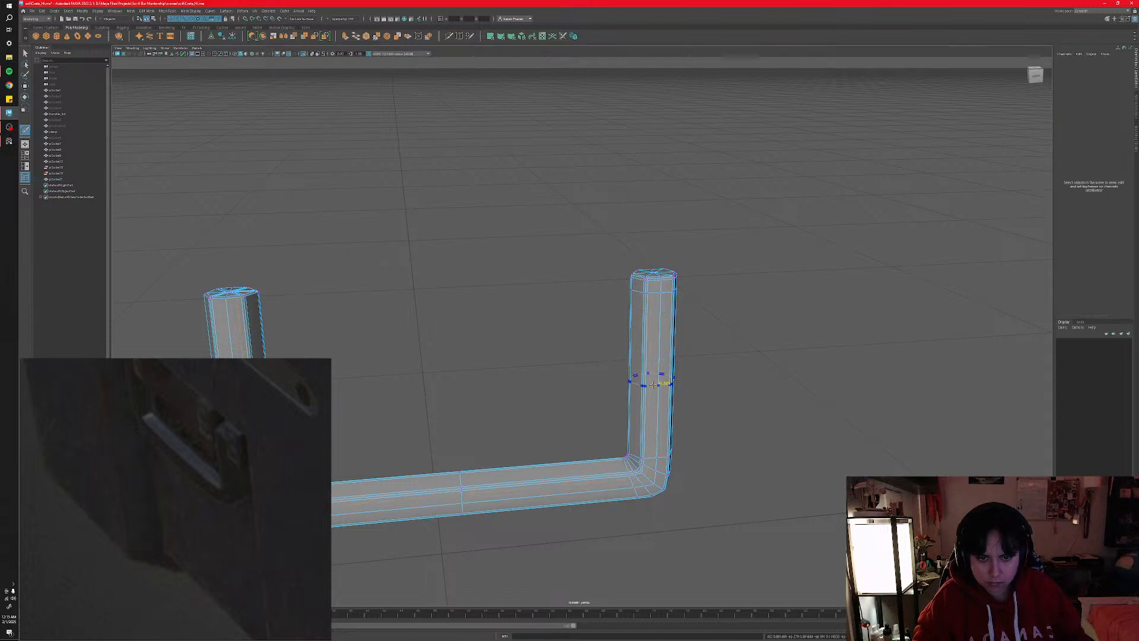
left_click(653, 324, "ctrl")
middle_click_drag(624, 451, 682, 384, "alt")
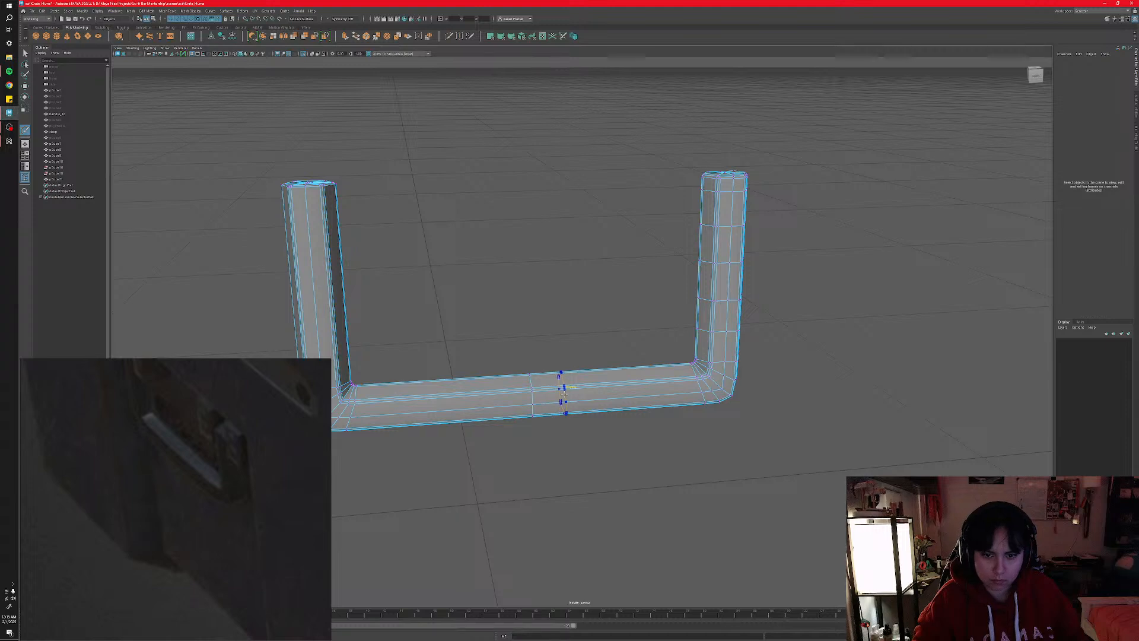
middle_click_drag(604, 393, 537, 388, "alt")
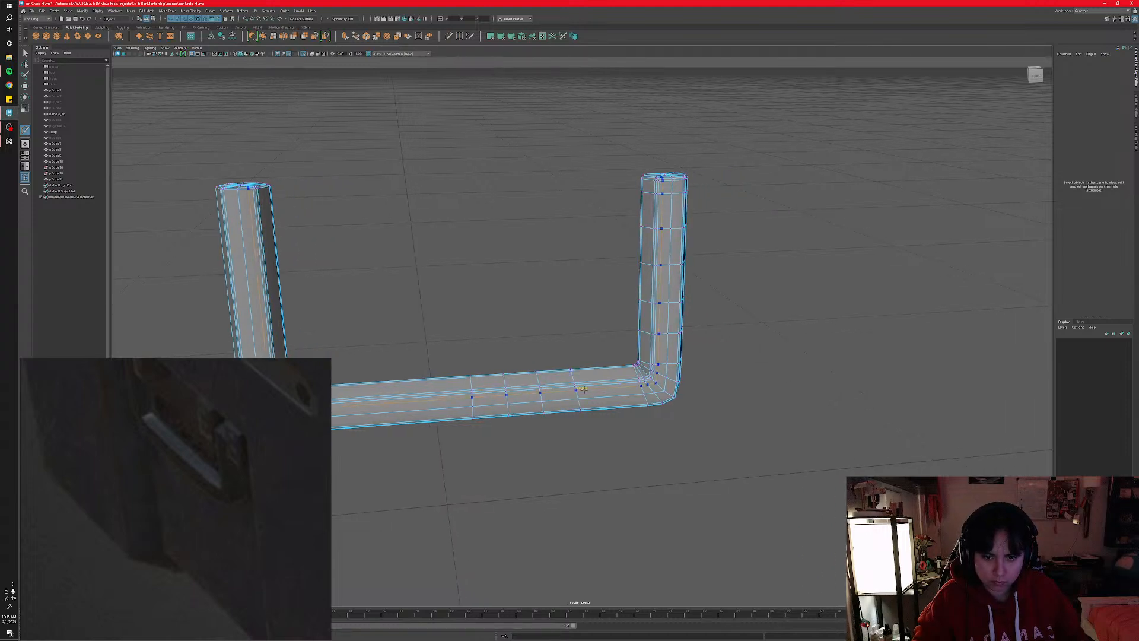
left_click_drag(617, 433, 615, 403, "alt")
key("q")
right_click_drag(615, 402, 645, 395)
- Examine the leg and its corner bend in smoothed display, then inspect the bend's edge flow in unsmoothed display
key("3")
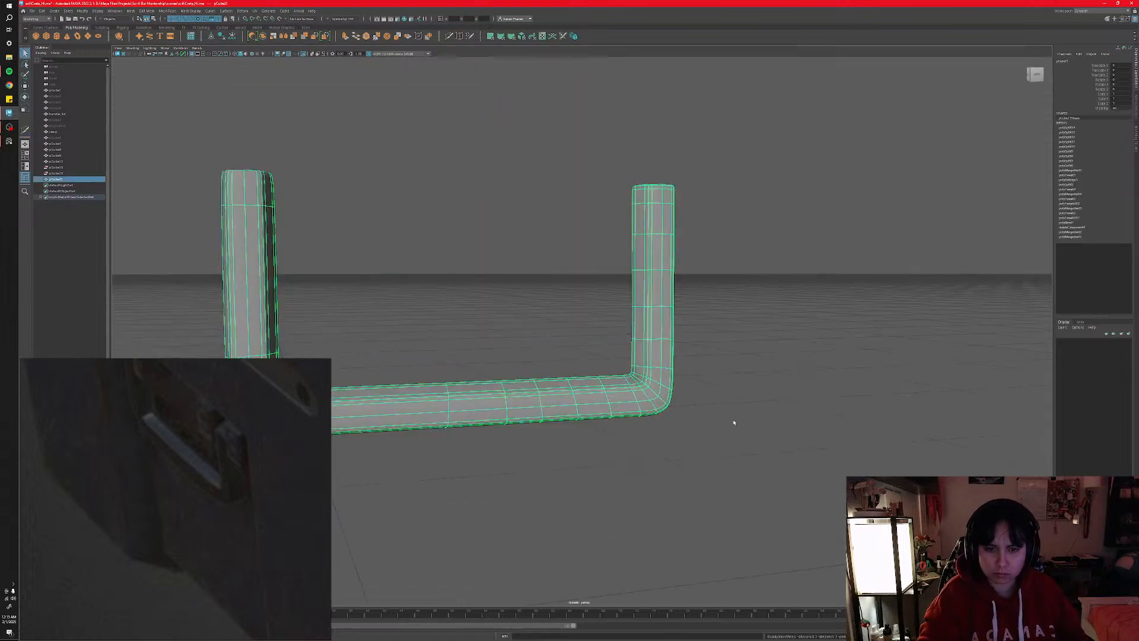
left_click(734, 421)
left_click_drag(691, 417, 630, 419, "alt")
scroll(605, 442, "up", 4)
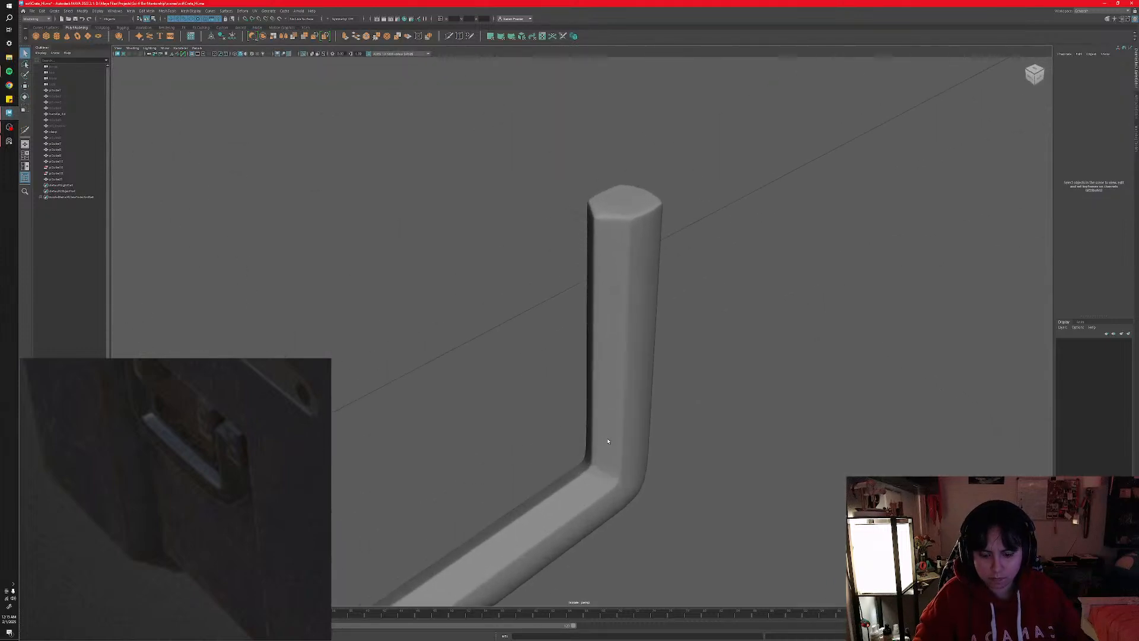
left_click(606, 482)
key("1")
left_click_drag(606, 482, 613, 439, "alt")
scroll(613, 439, "up", 3)
middle_click_drag(620, 495, 595, 457, "alt")
left_click_drag(594, 457, 601, 436, "alt")
- Slide the edge loops on both sides of the corner's diagonal closer to it with Slide Edge, then return to object selection
right_click(601, 437)
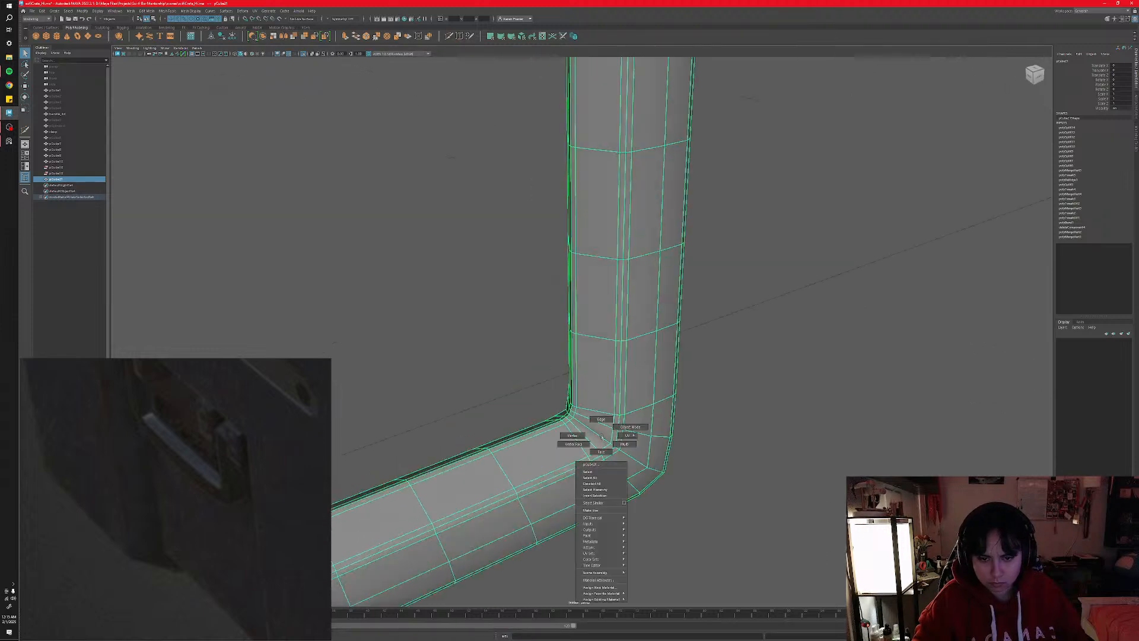
mouse_move(600, 420)
right_mouse_down()
mouse_move(587, 436)
mouse_move(602, 424)
right_mouse_up()
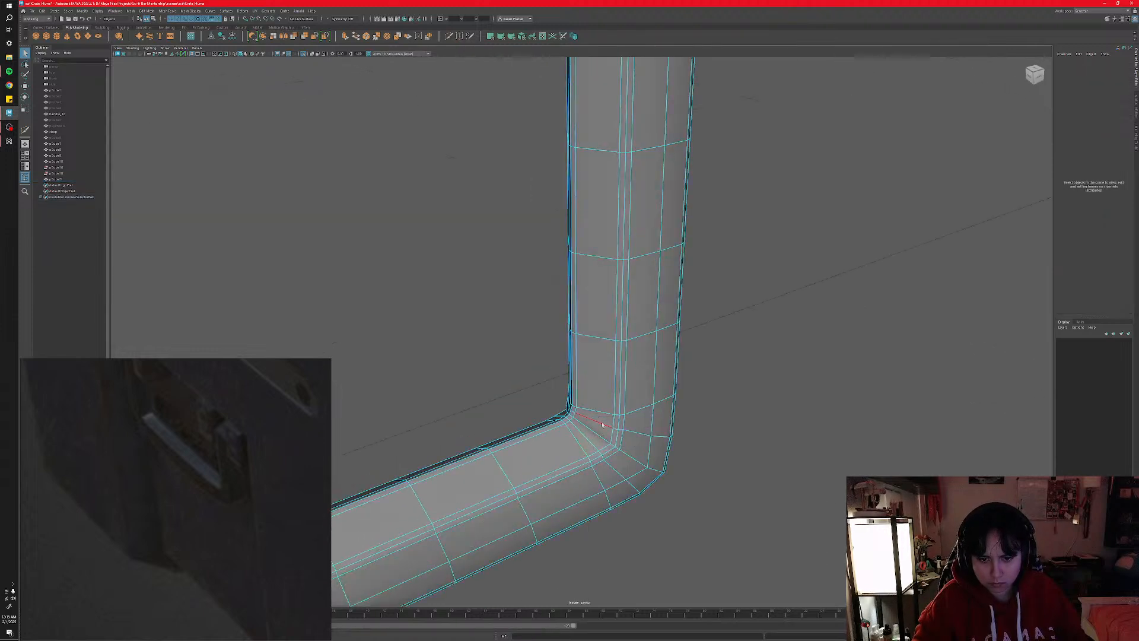
left_click_drag(623, 459, 625, 459)
key("f")
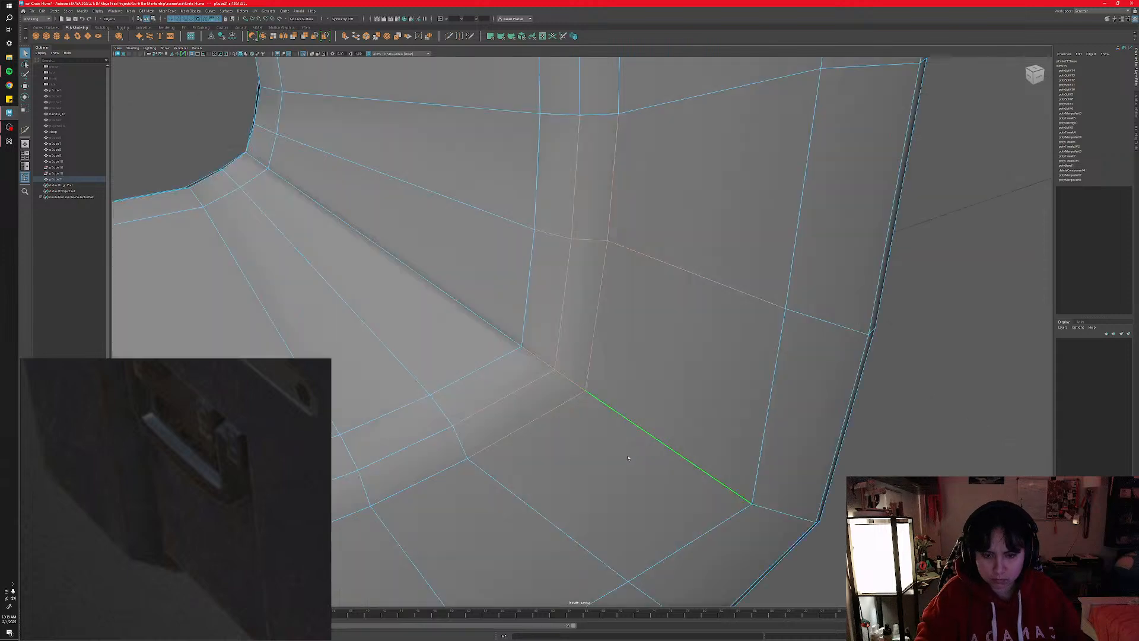
scroll(616, 439, "down", 3)
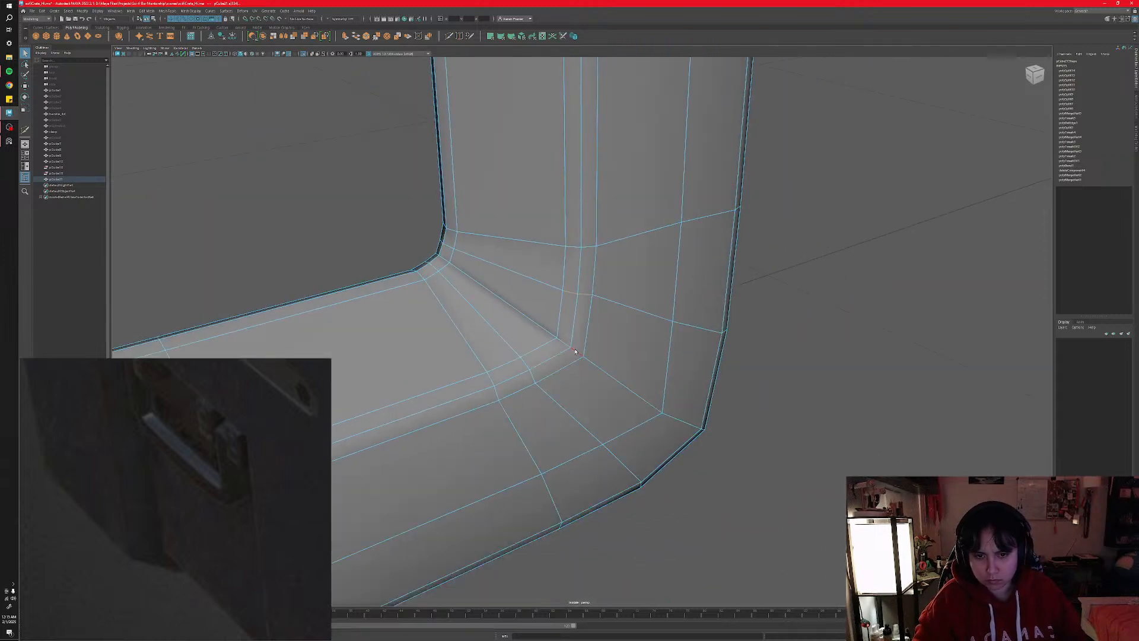
right_click_drag(594, 329, 592, 378, "shift")
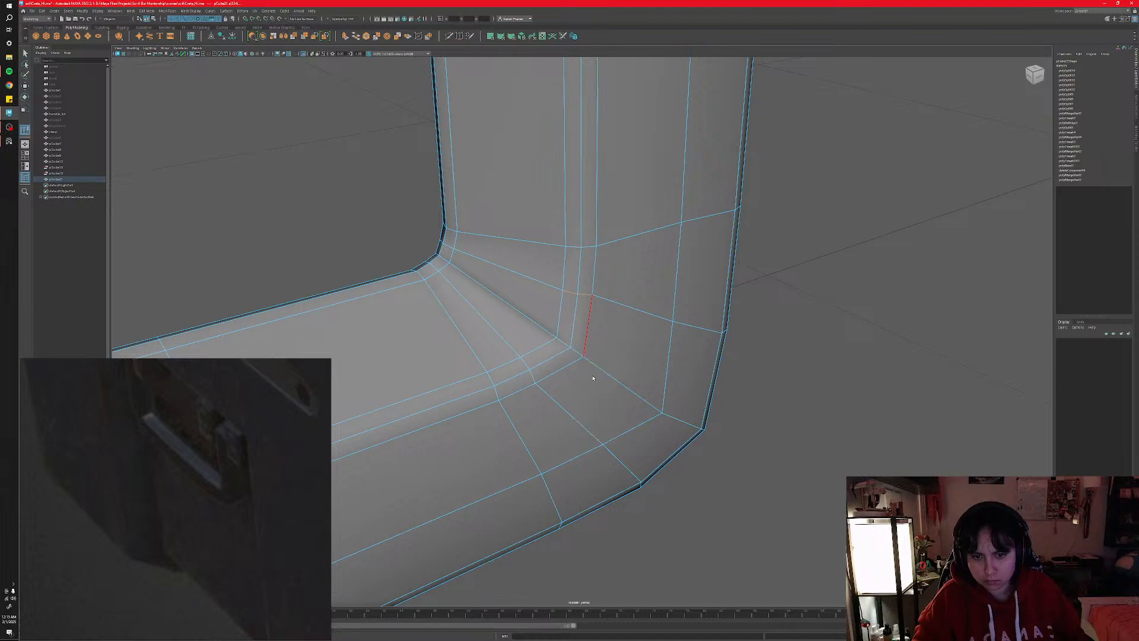
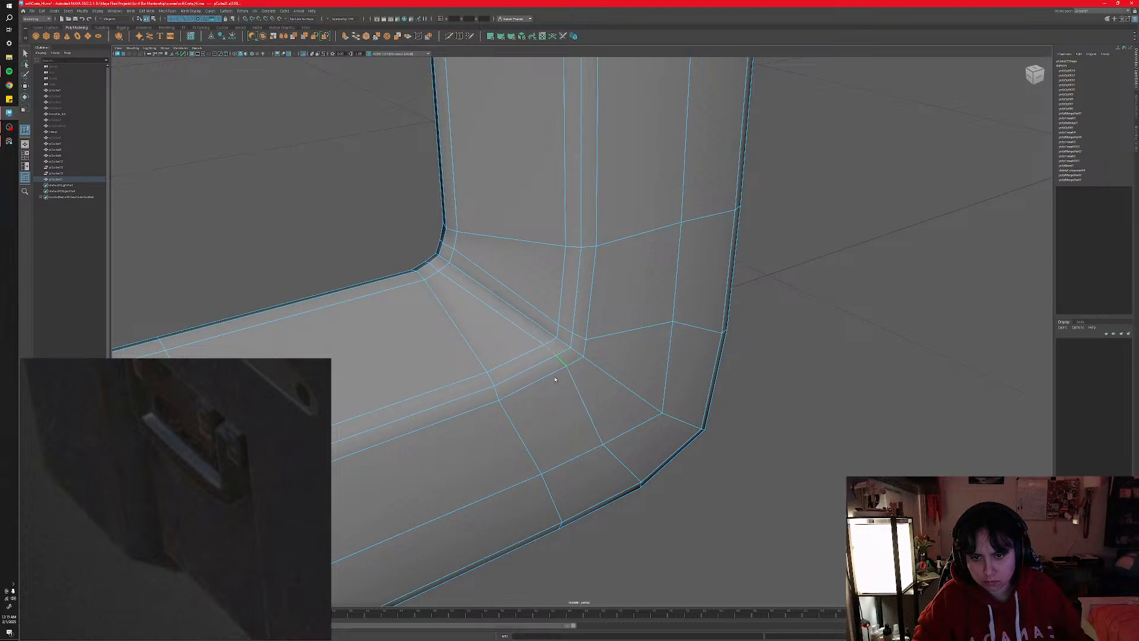
left_click_drag(516, 376, 604, 311, "alt")
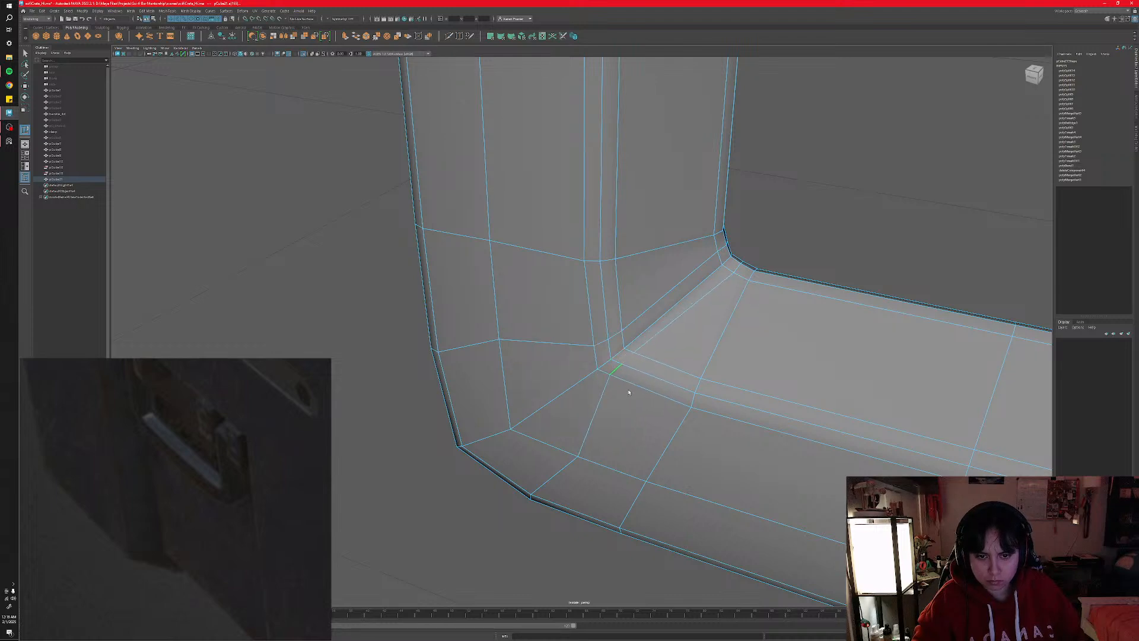
right_click_drag(634, 345, 673, 317)
- Compare the adjusted corner bend in smoothed and unsmoothed display from several angles
left_click(775, 267)
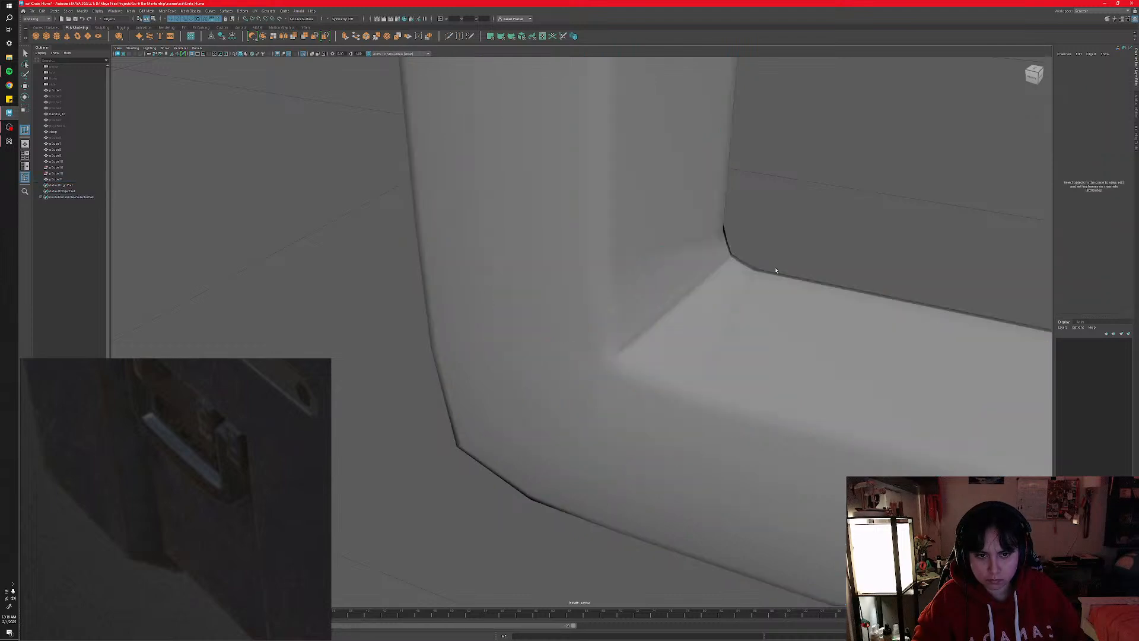
left_click_drag(775, 268, 565, 320, "alt")
left_click(564, 321)
key("3")
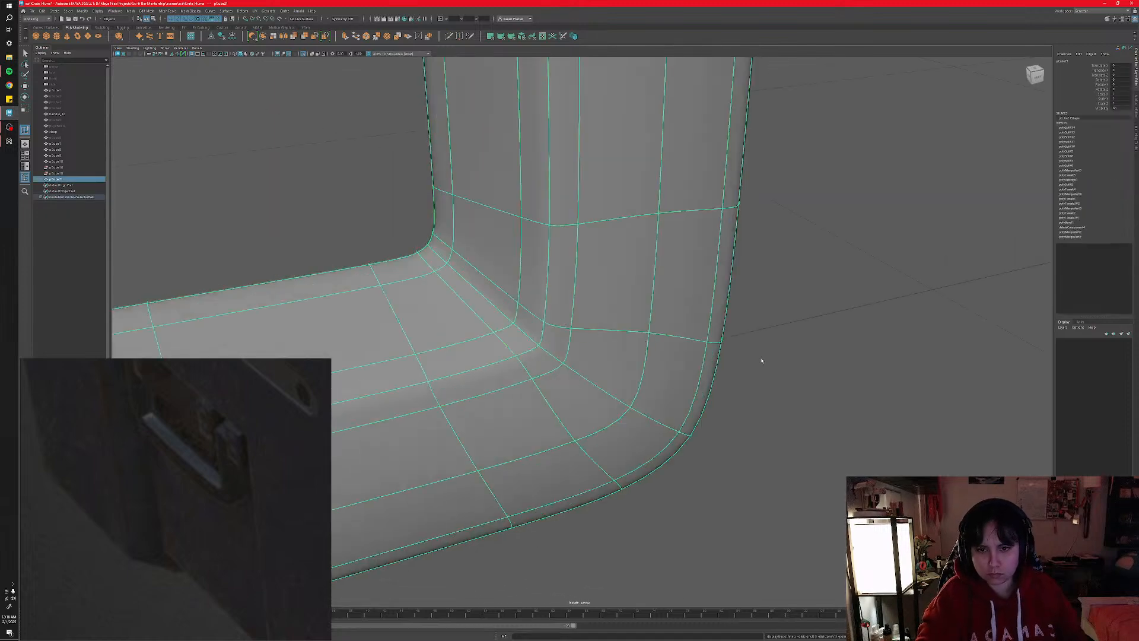
left_click(761, 360)
left_click_drag(603, 354, 473, 355, "alt")
left_click(581, 343)
key("1")
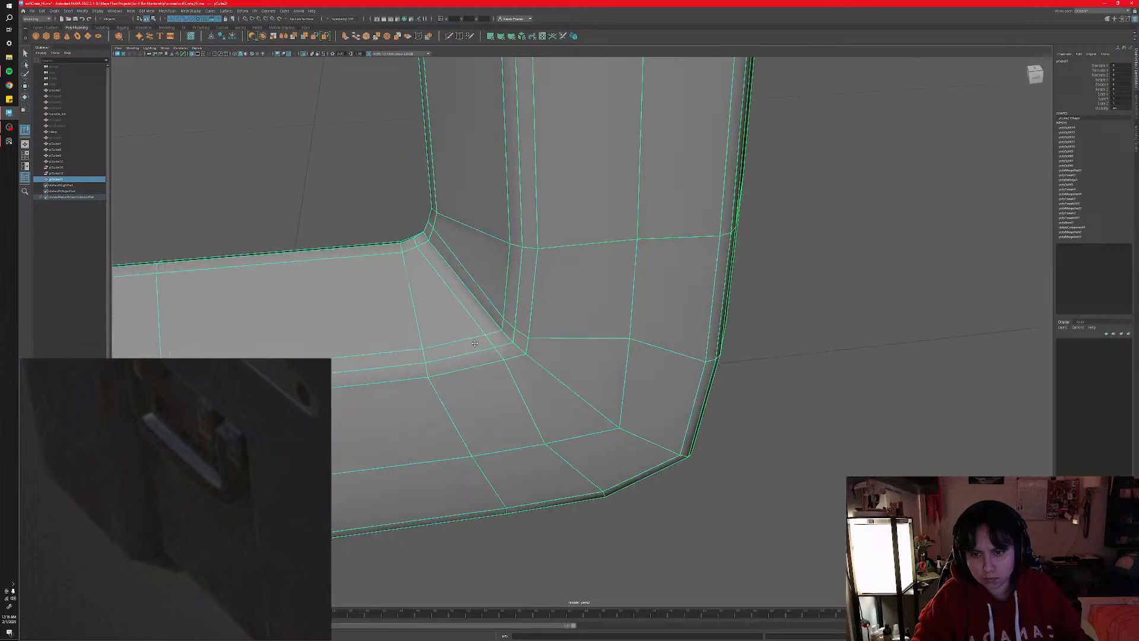
middle_click_drag(473, 355, 575, 375, "alt")
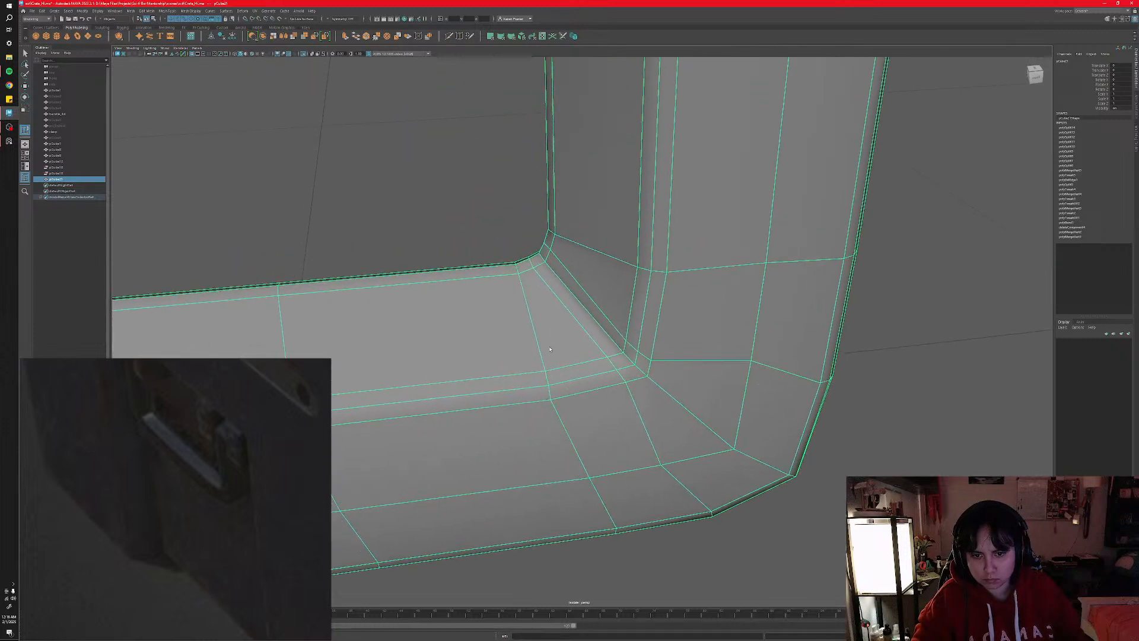
mouse_move(550, 347)
right_mouse_down()
mouse_move(549, 333)
mouse_move(532, 347)
mouse_move(550, 348)
right_mouse_up()
scroll(570, 362, "down", 2)
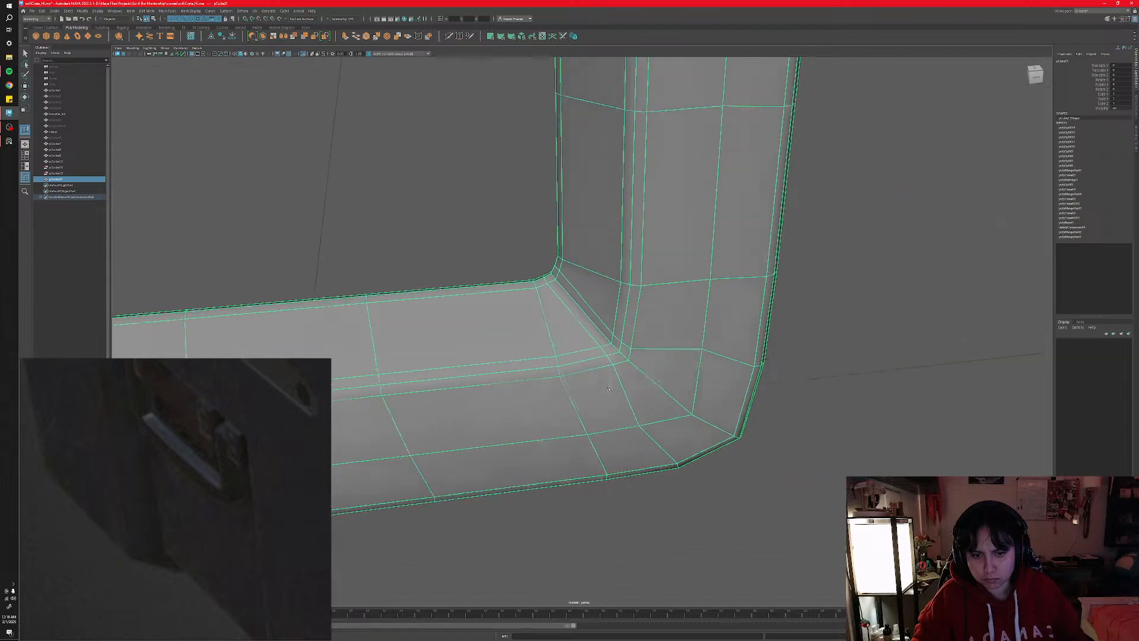
left_click_drag(624, 415, 649, 410, "alt")
key("3")
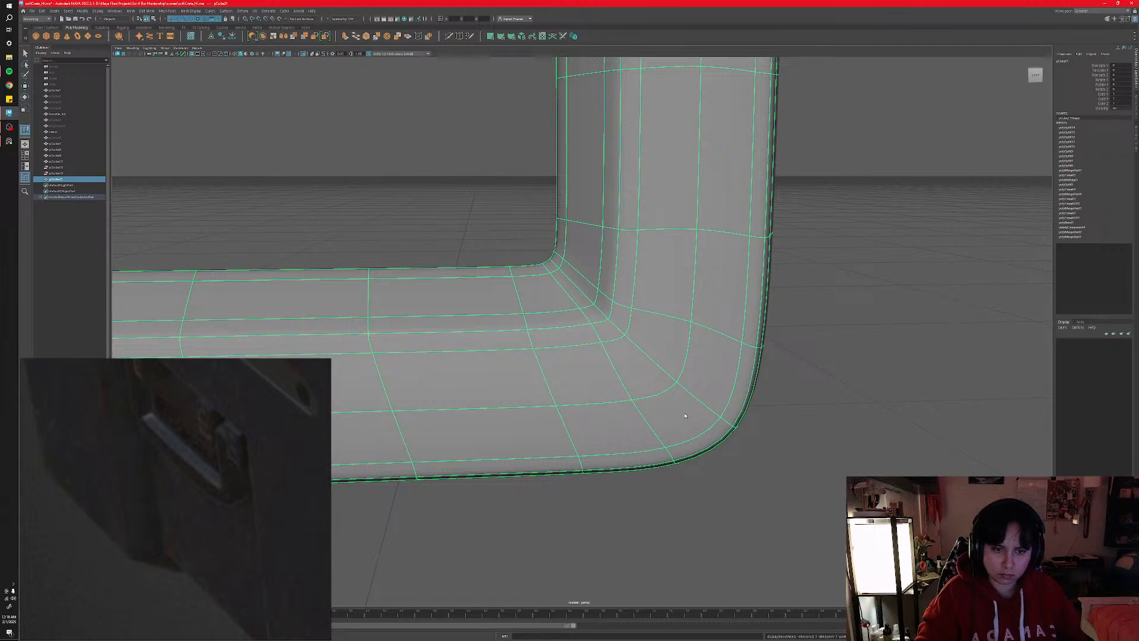
key("1")
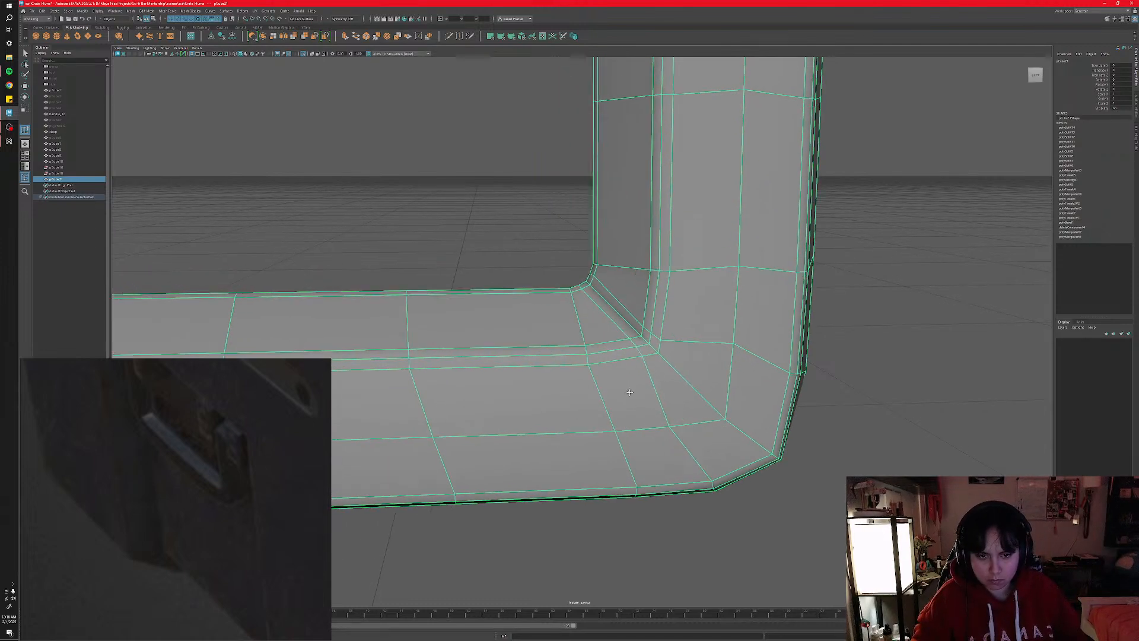
left_click_drag(630, 392, 655, 417, "alt")
- Adjust the crossbar edge loop beside the inner corner with Slide Edge, then return to object selection and deselect the handle
right_click_drag(654, 418, 613, 479)
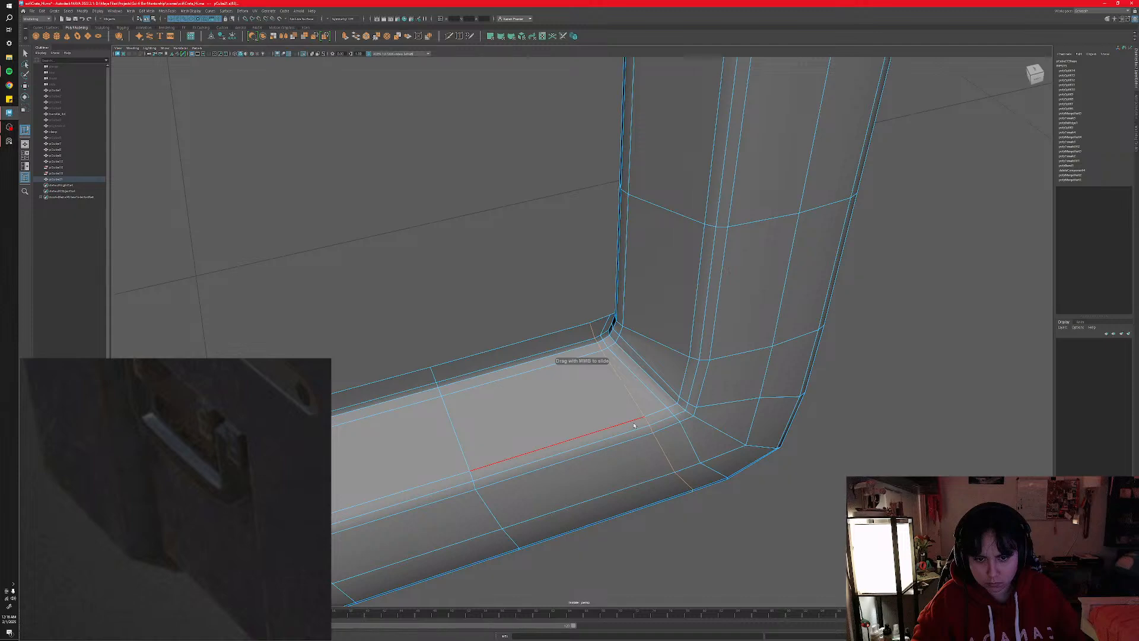
scroll(636, 428, "up", 3)
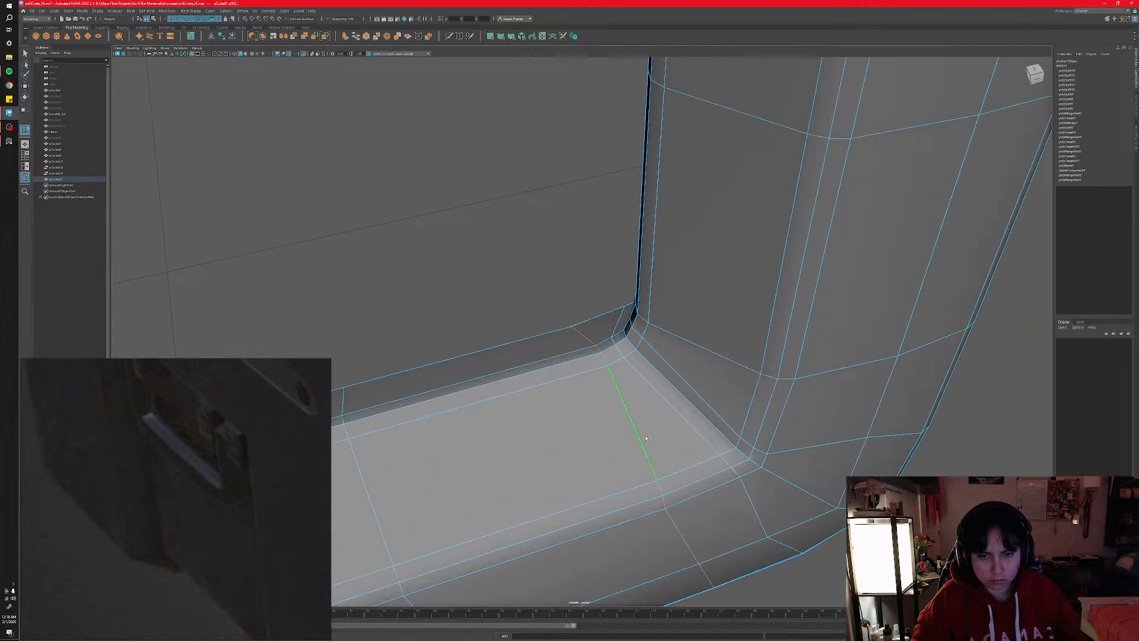
left_click_drag(646, 439, 691, 432, "alt")
scroll(691, 432, "down", 1)
right_click_drag(697, 431, 720, 419)
left_click(578, 309)
- Examine the whole handle in smoothed display with nothing selected
scroll(638, 371, "down", 3)
mouse_move(605, 374)
left_mouse_down("alt")
mouse_move(639, 371)
mouse_move(621, 372)
left_mouse_up("alt")
scroll(638, 371, "down", 8)
left_click(608, 344)
key("3")
left_click(683, 384)
middle_click_drag(594, 322, 614, 442, "alt")
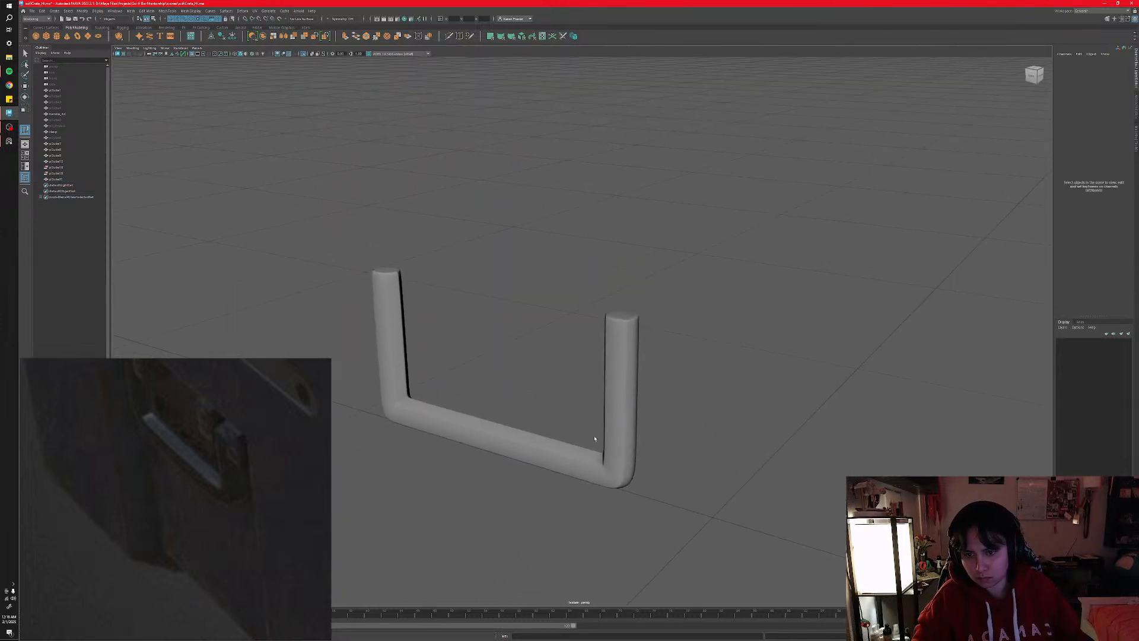
- Examine the smoothed corner and closed leg end up close from above and from the side
left_click_drag(594, 442, 648, 371, "alt")
middle_click_drag(648, 371, 608, 399, "alt")
scroll(610, 393, "up", 3)
left_click_drag(611, 392, 604, 416, "alt")
left_click(604, 416)
middle_click_drag(604, 416, 587, 438, "alt")
left_click(686, 429)
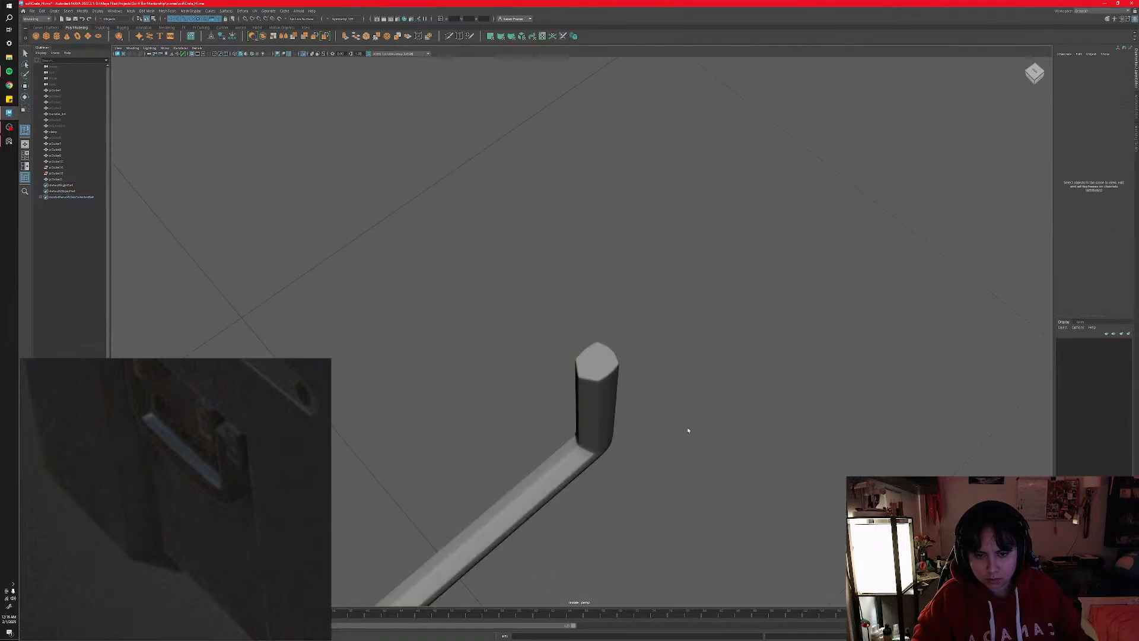
left_click_drag(687, 429, 614, 444, "alt")
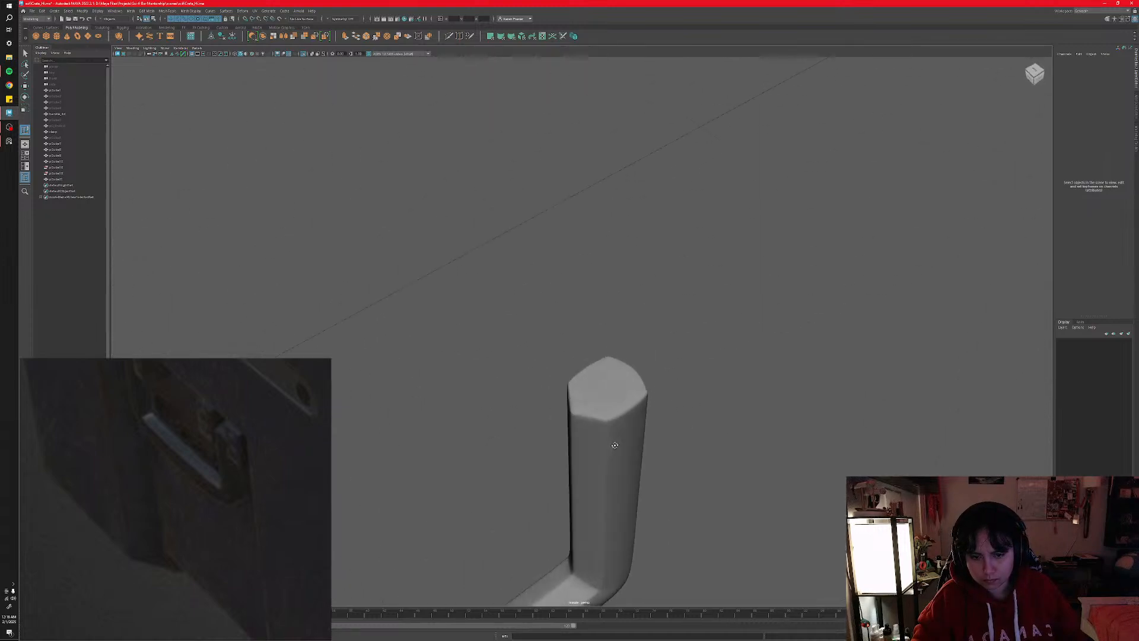
left_click_drag(607, 497, 679, 436, "alt")
- Show the handle unsmoothed and switch to vertex selection at the closed leg end
left_click(668, 414)
key("1")
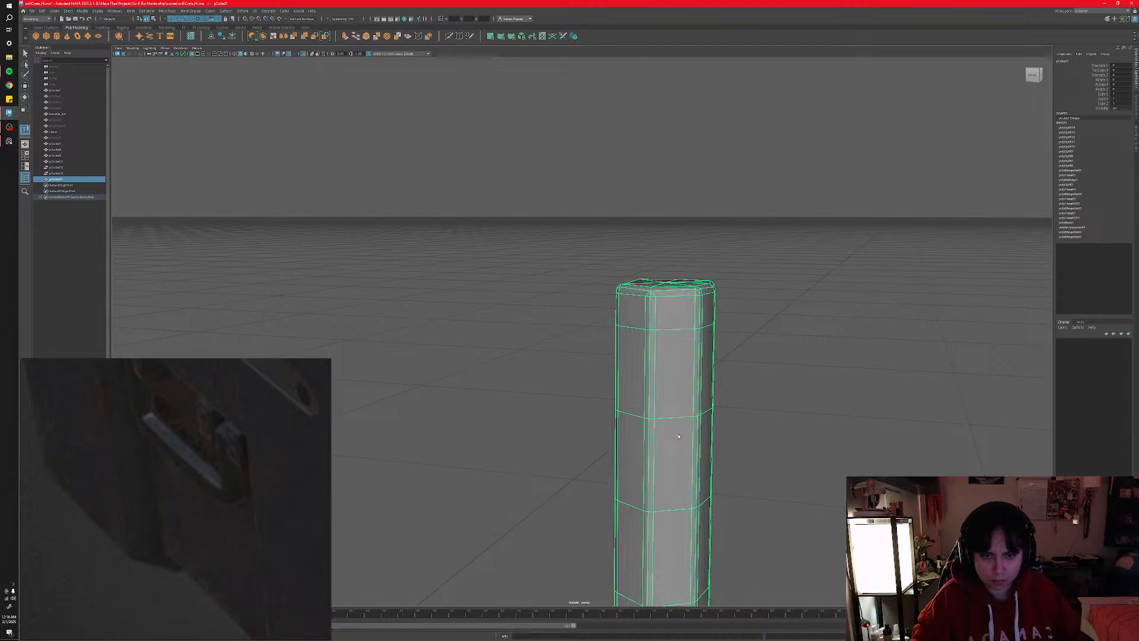
middle_click_drag(653, 374, 648, 454, "alt")
right_click_drag(648, 454, 710, 455, "alt")
middle_click_drag(709, 455, 639, 381, "alt")
right_click_drag(639, 381, 652, 393, "alt")
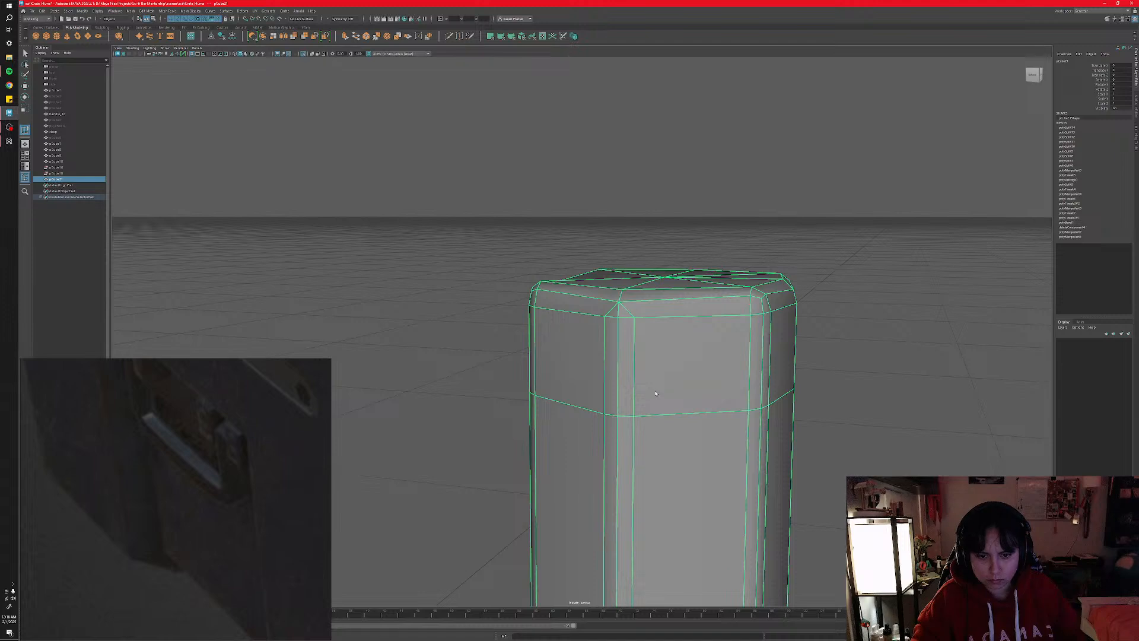
left_click_drag(657, 402, 645, 397, "alt")
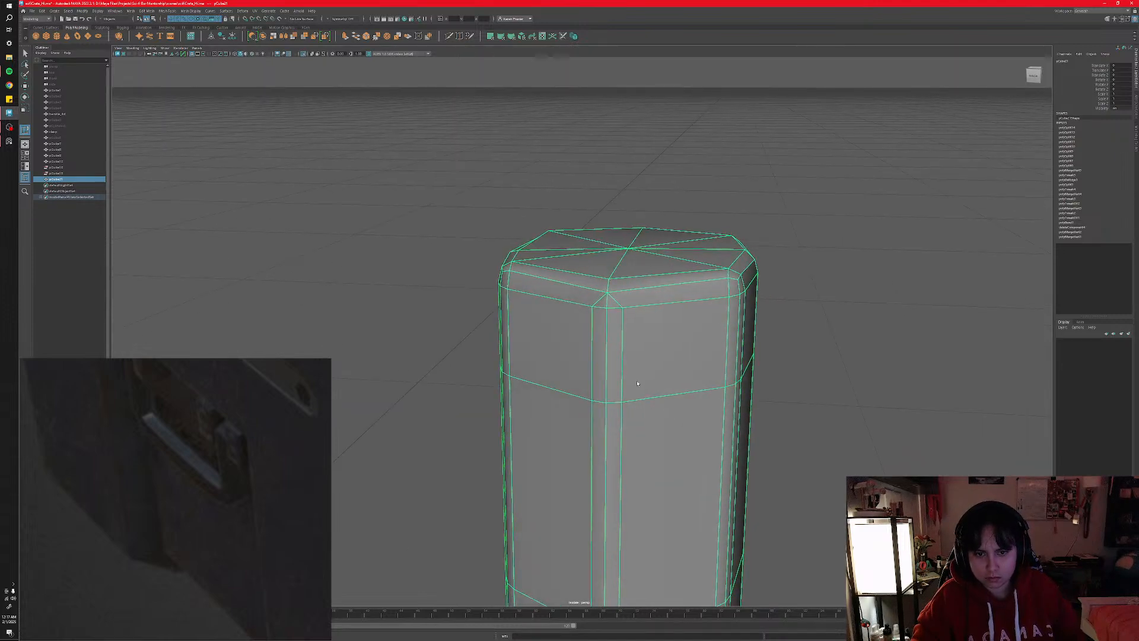
right_click_drag(635, 384, 624, 306)
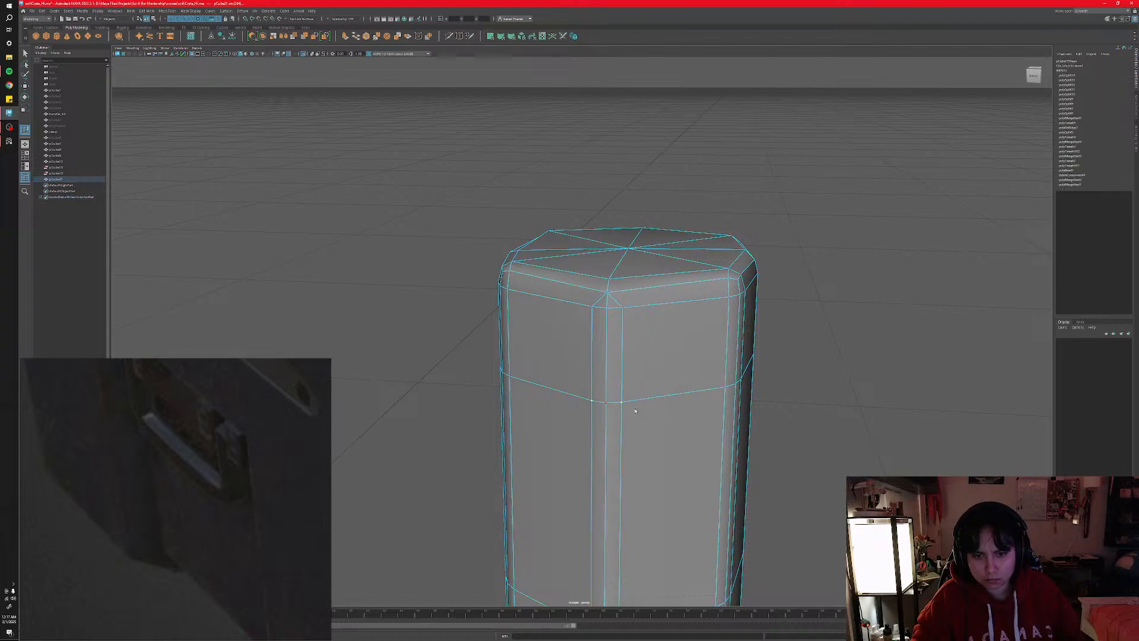
- Try merging the support-loop vertices beside the leg end's front corner with Target Weld, then undo the merges
right_click_drag(634, 413, 632, 383, "shift")
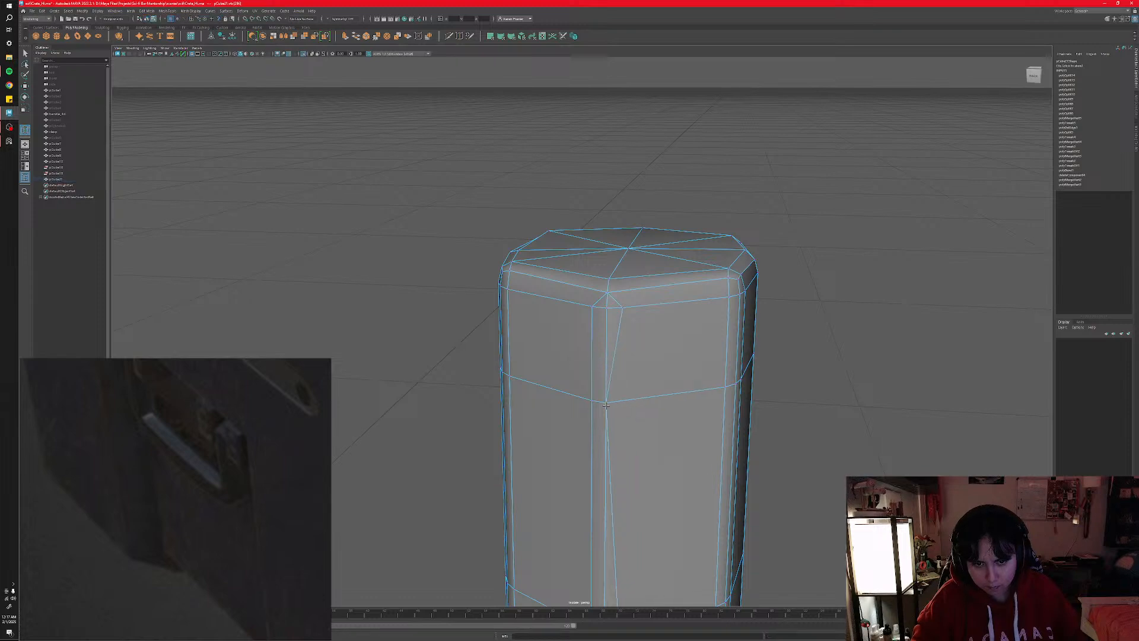
left_click_drag(621, 307, 725, 299)
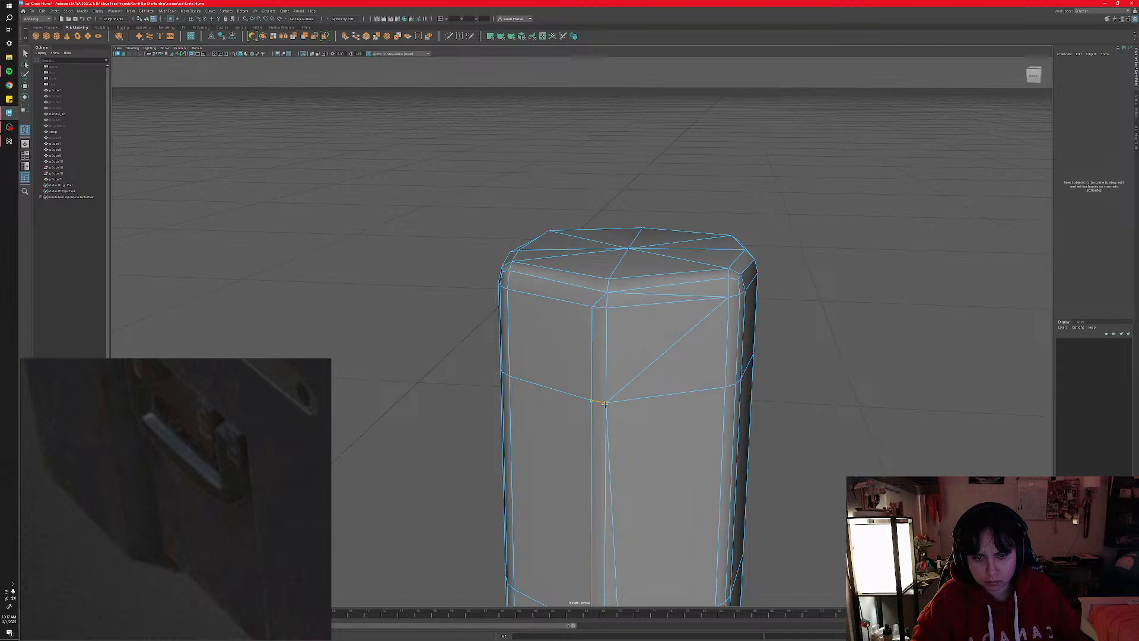
left_click_drag(605, 403, 605, 402)
left_click_drag(509, 294, 510, 295)
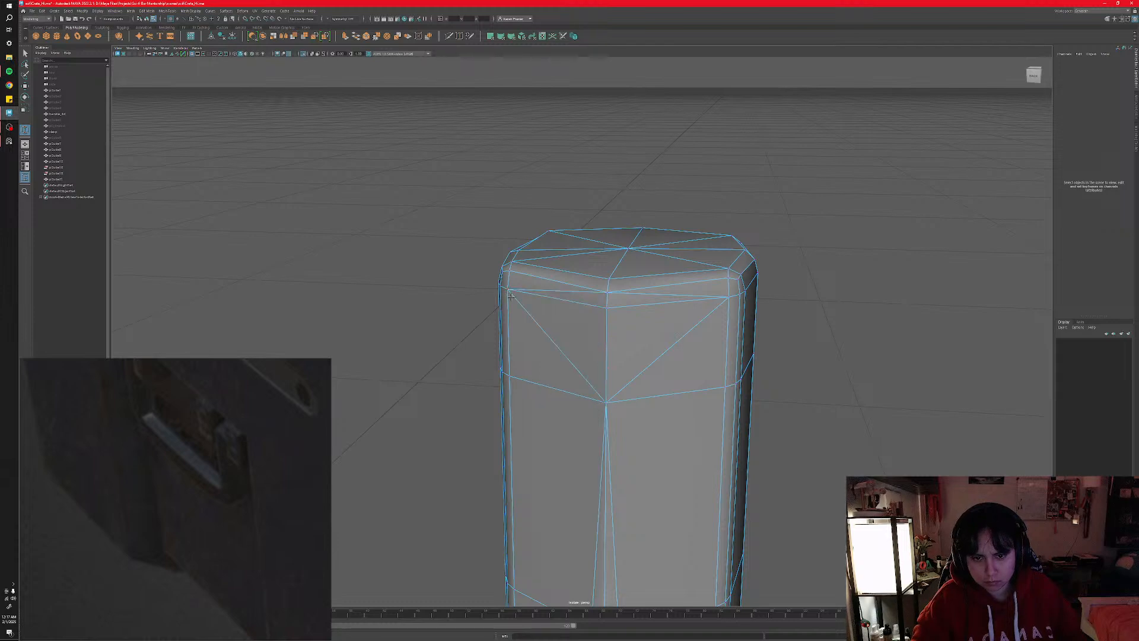
left_click_drag(635, 444, 646, 449, "alt")
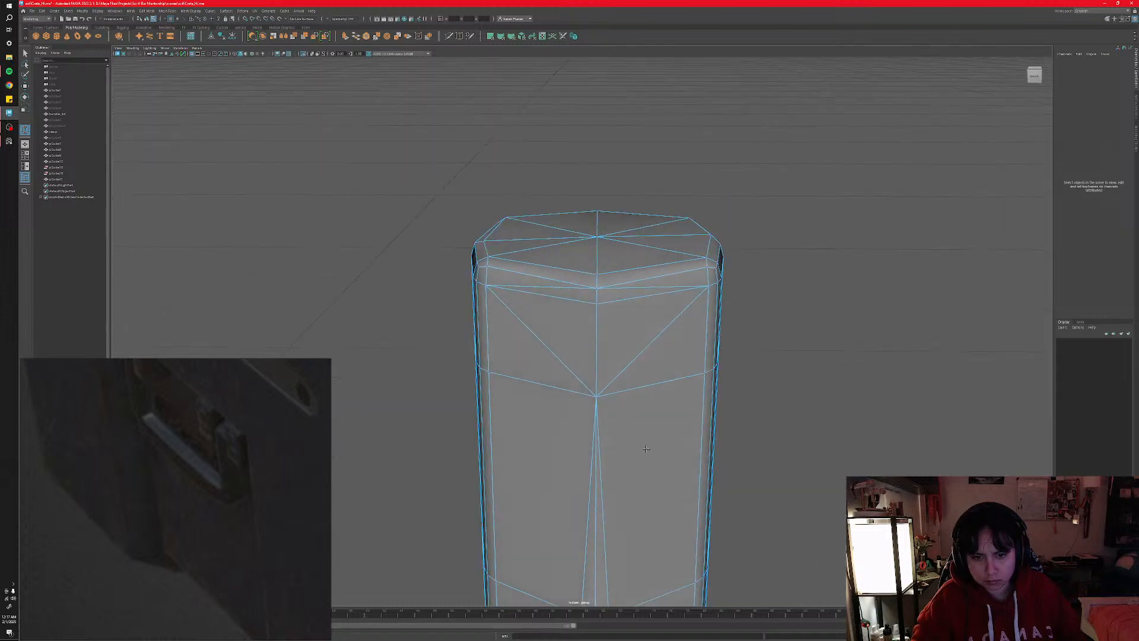
key("ctrl+z")
key("ctrl+z")
key("ctrl+z")
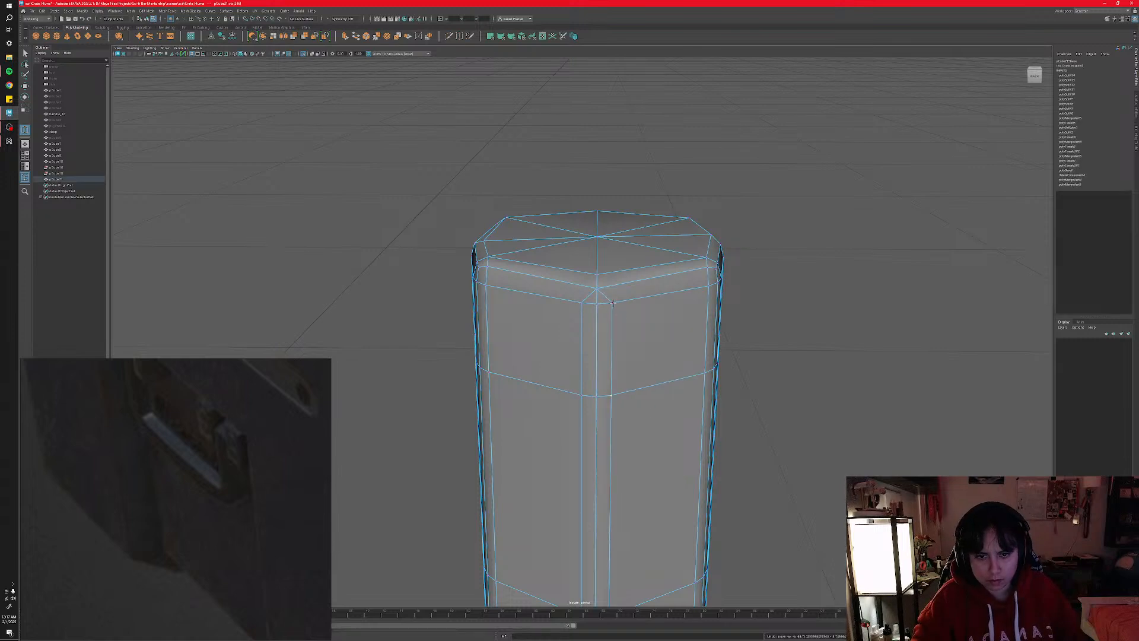
- Try welding only the upper support vertices on both sides of the front corner onto the neighbouring corners' support vertices
left_click_drag(708, 286, 709, 287)
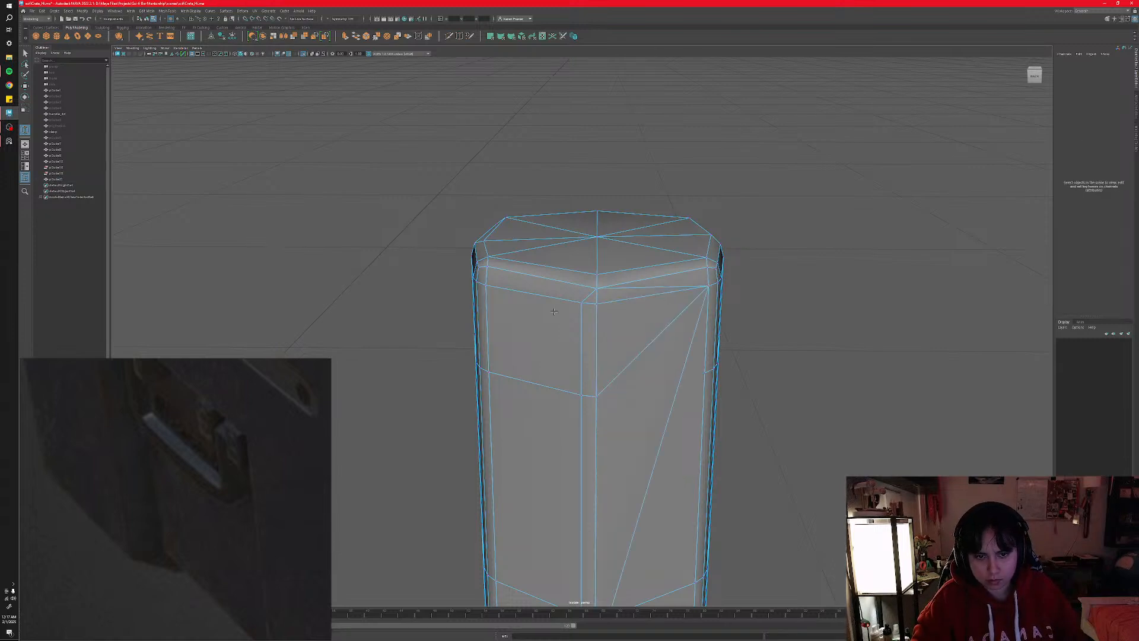
key("ctrl+z")
left_click(616, 314)
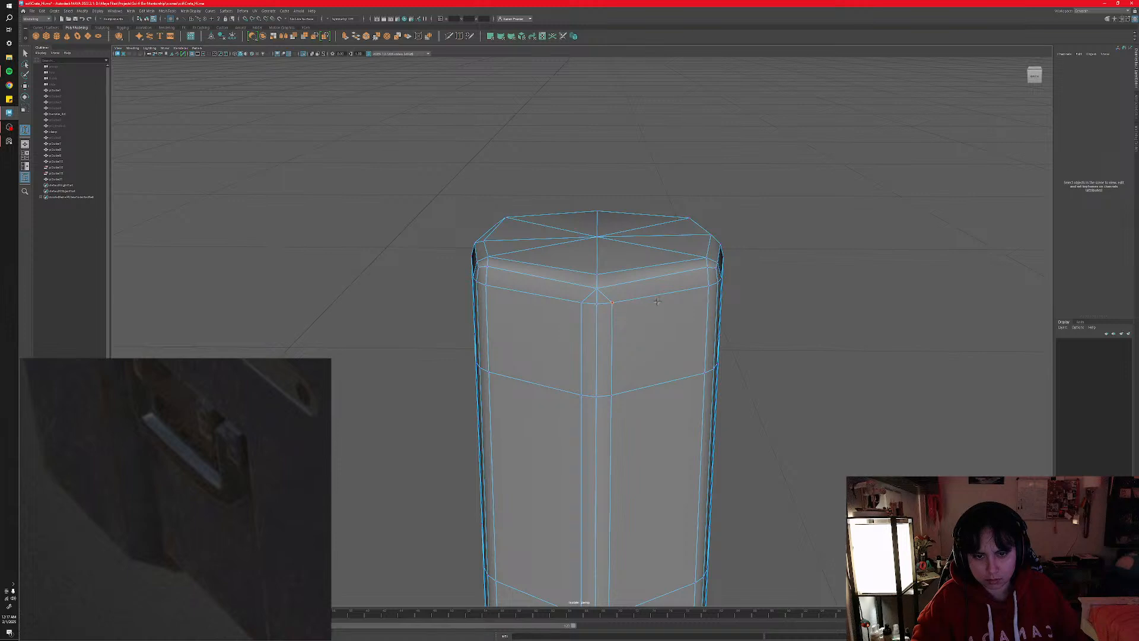
left_click_drag(712, 283, 711, 285)
key("ctrl+z")
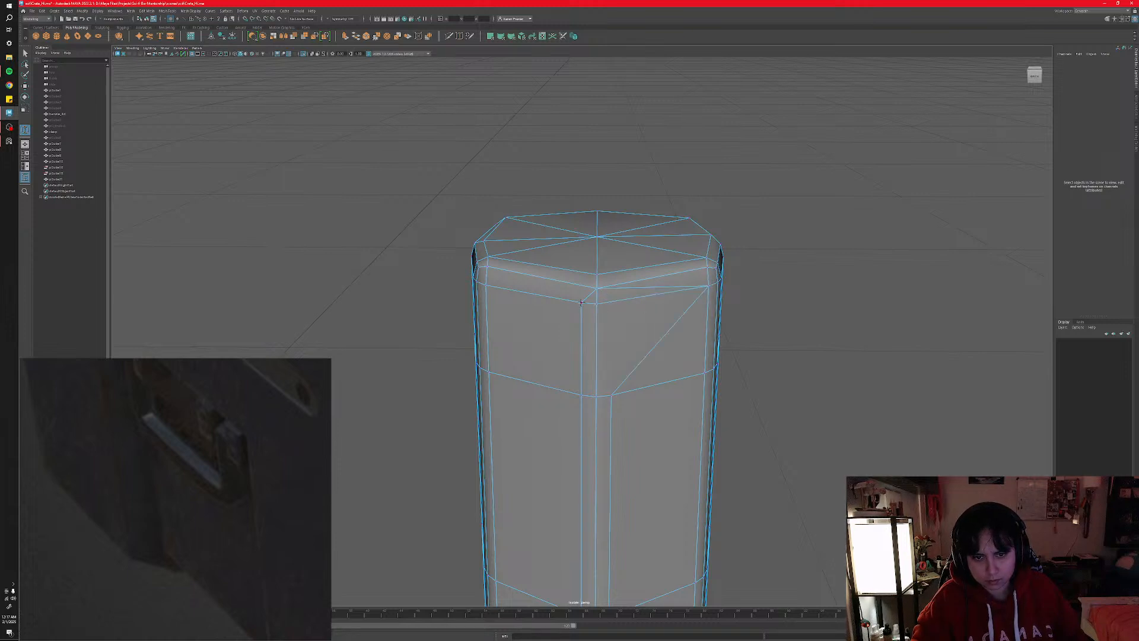
left_click_drag(484, 286, 485, 285)
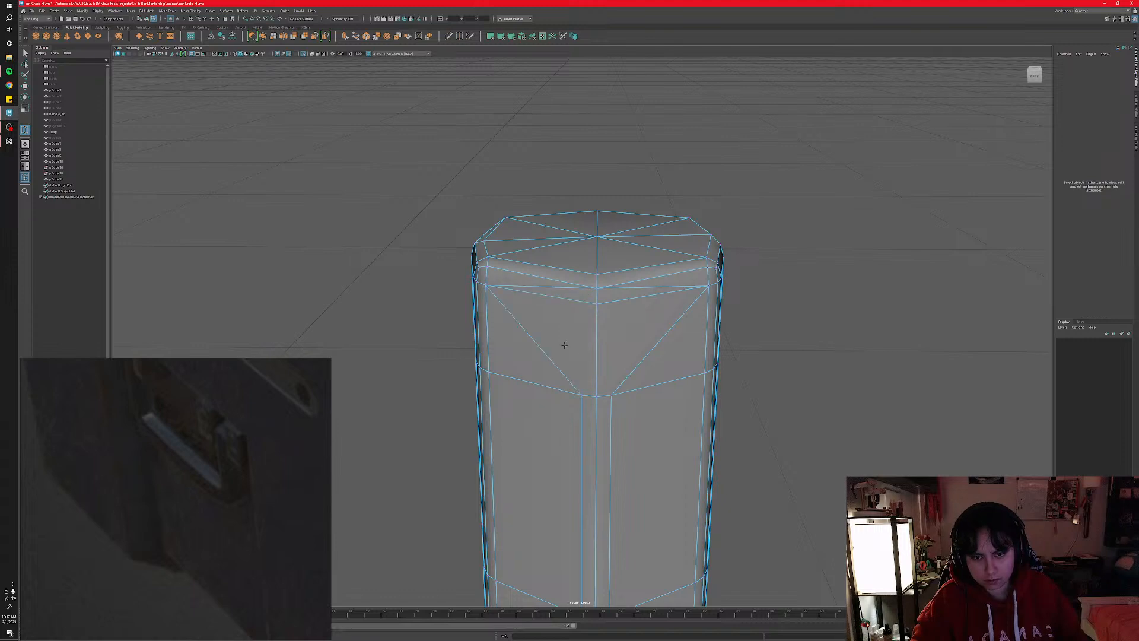
left_click_drag(611, 403, 571, 381, "alt")
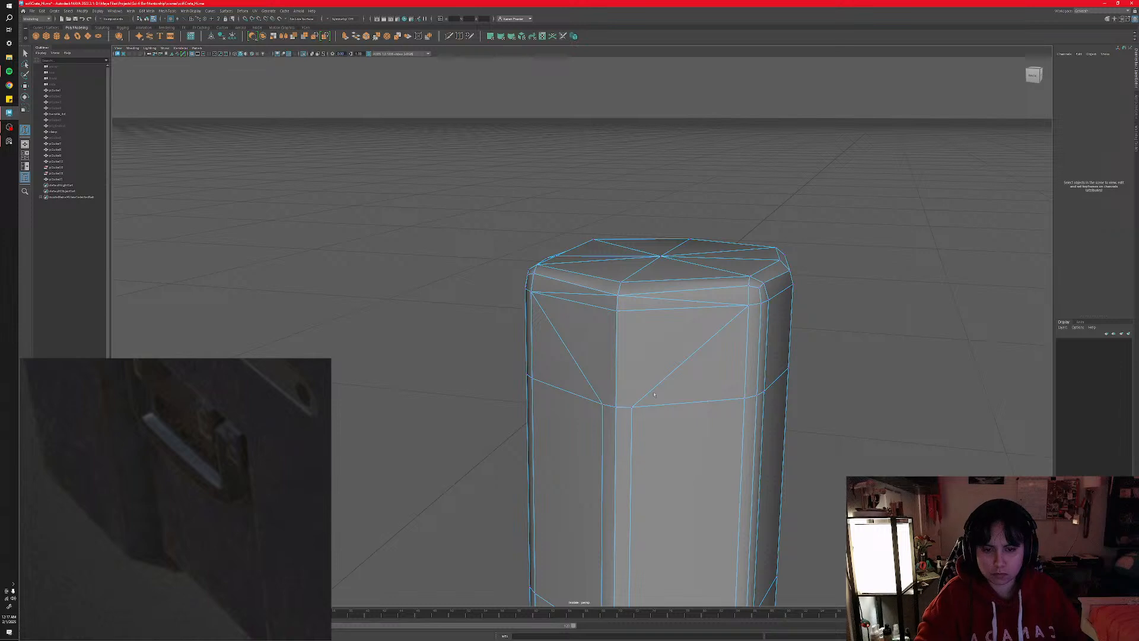
- Return to object selection and examine the welded leg end in smoothed display
right_click_drag(653, 392, 676, 381)
left_click(677, 381)
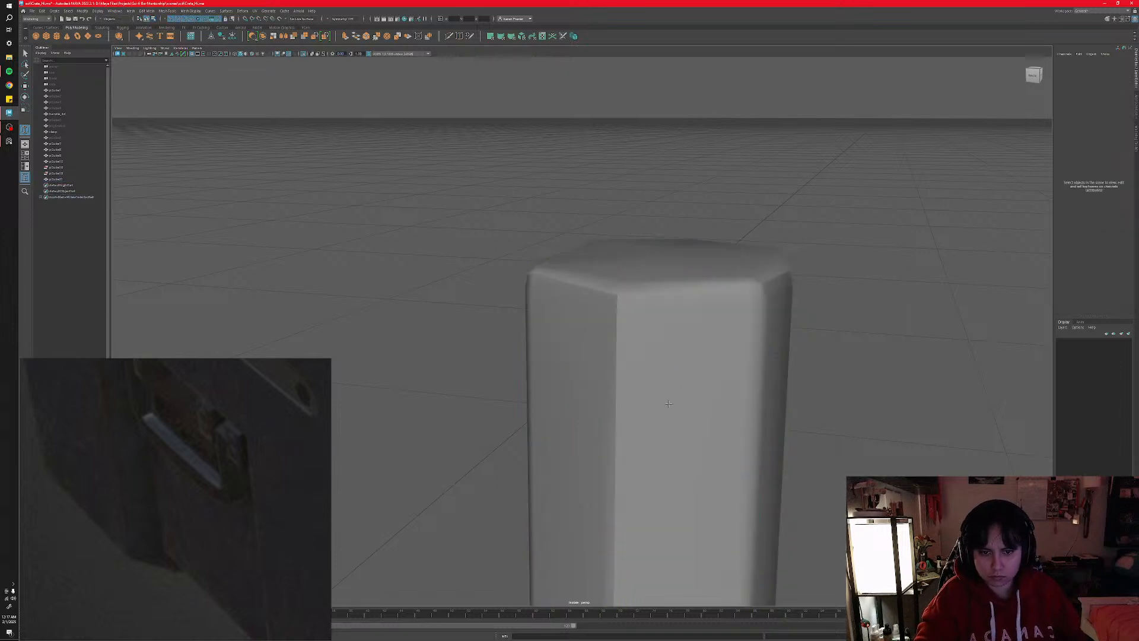
left_click(669, 406)
key("3")
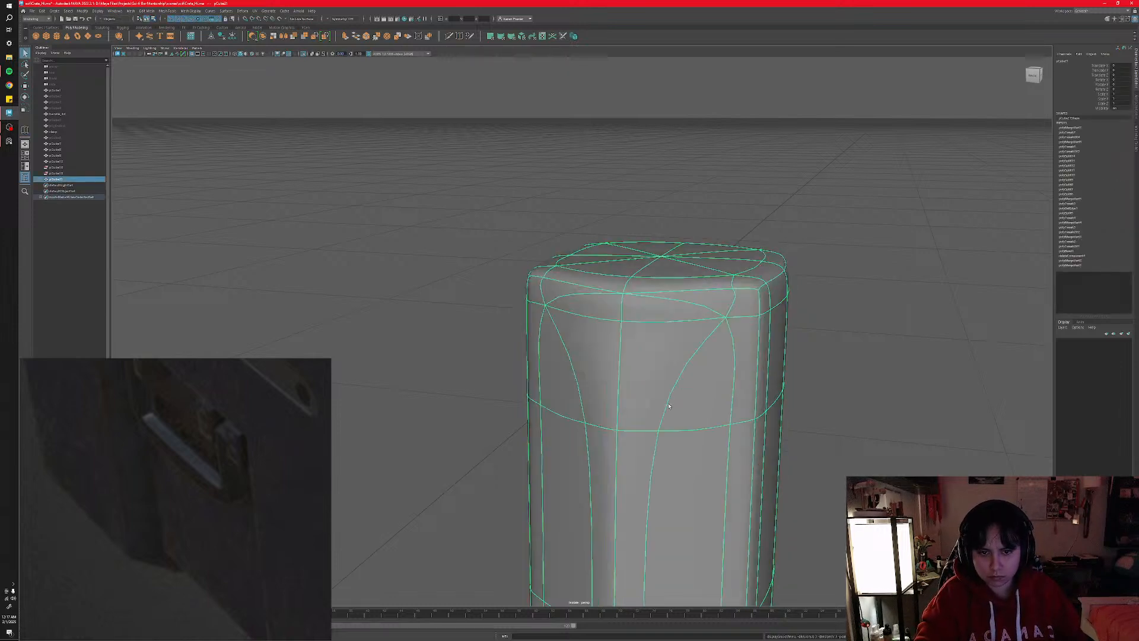
left_click(804, 411)
left_click_drag(765, 379, 661, 421, "alt")
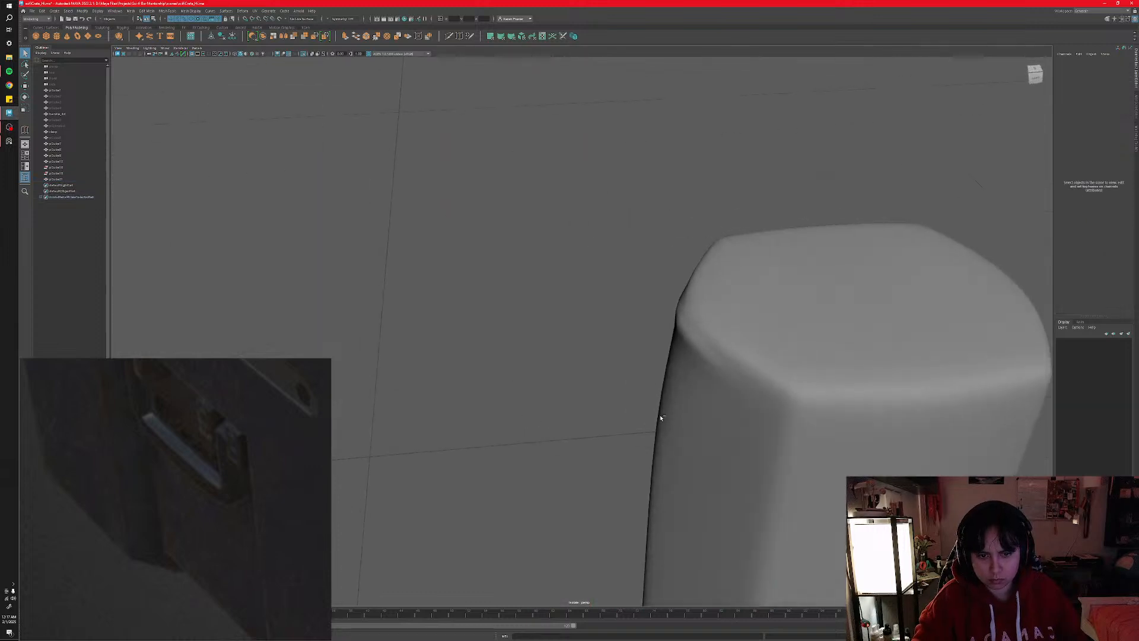
- Undo the vertex welds at the leg end and return the handle to unsmoothed display
key("ctrl+z")
key("ctrl+z")
key("ctrl+z")
key("ctrl+z")
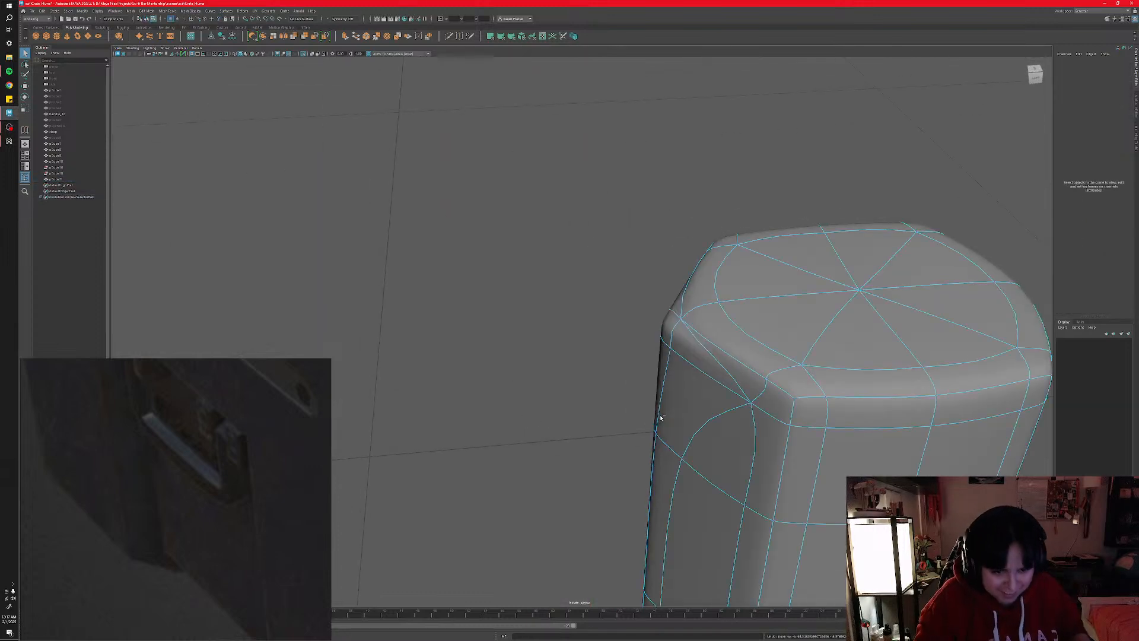
key("1")
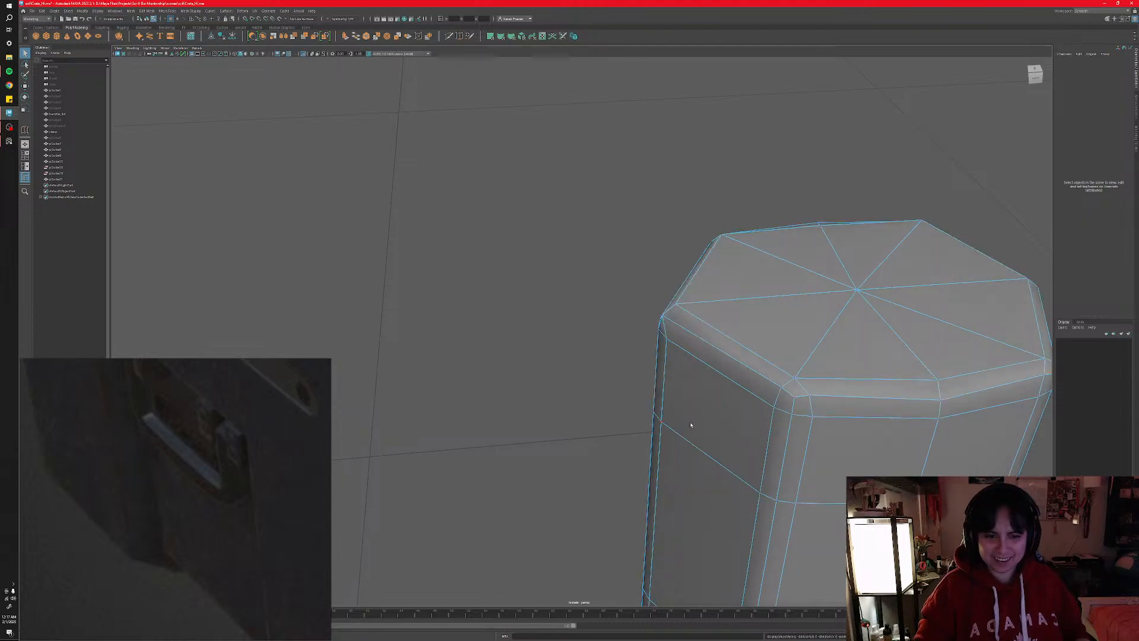
- Cut edges around the leg end's front corner with Multi-Cut, from one support-loop vertex across the bevel and cap corner to the other
left_click_drag(691, 424, 625, 401, "alt")
middle_click_drag(601, 329, 609, 379, "alt")
scroll(607, 377, "up", 4)
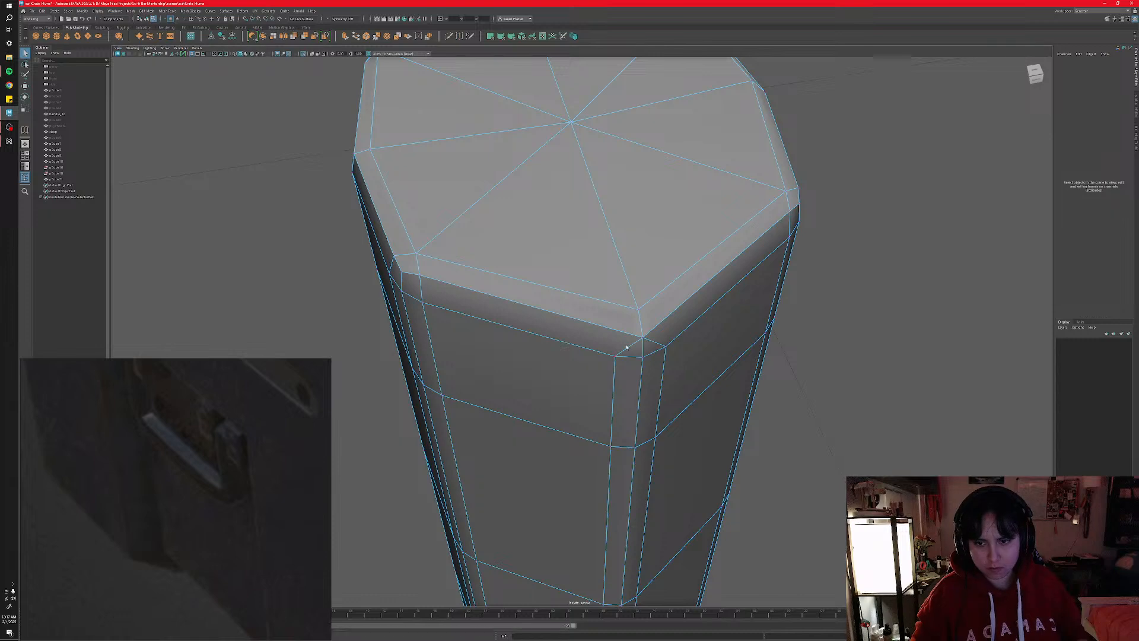
left_click(449, 36)
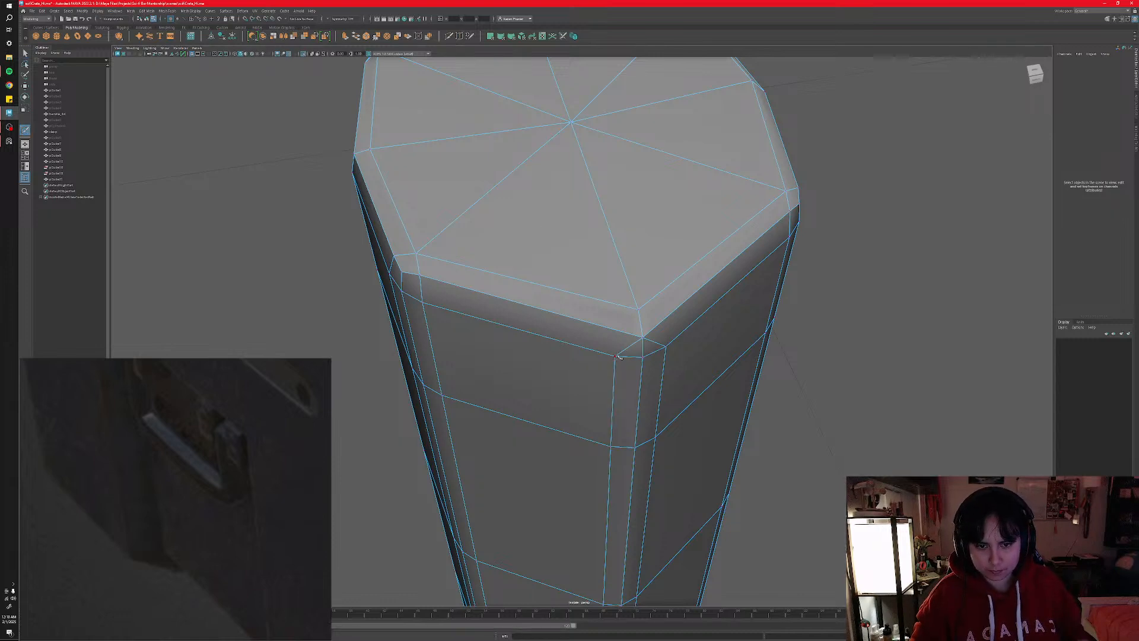
left_click(617, 352)
left_click(641, 316)
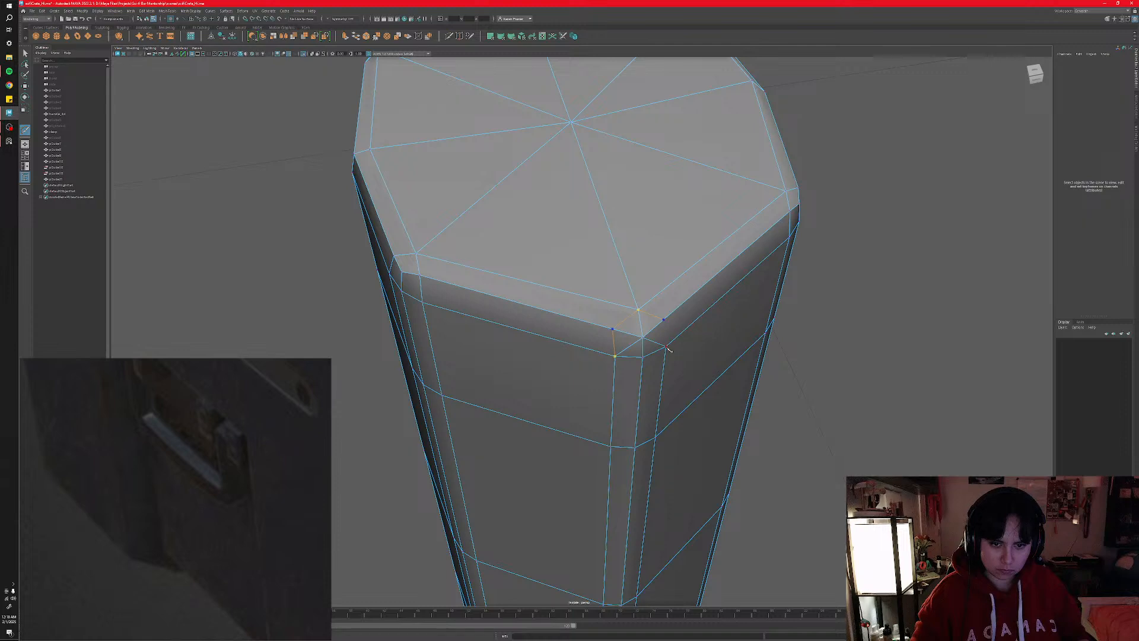
left_click(666, 347)
key("q")
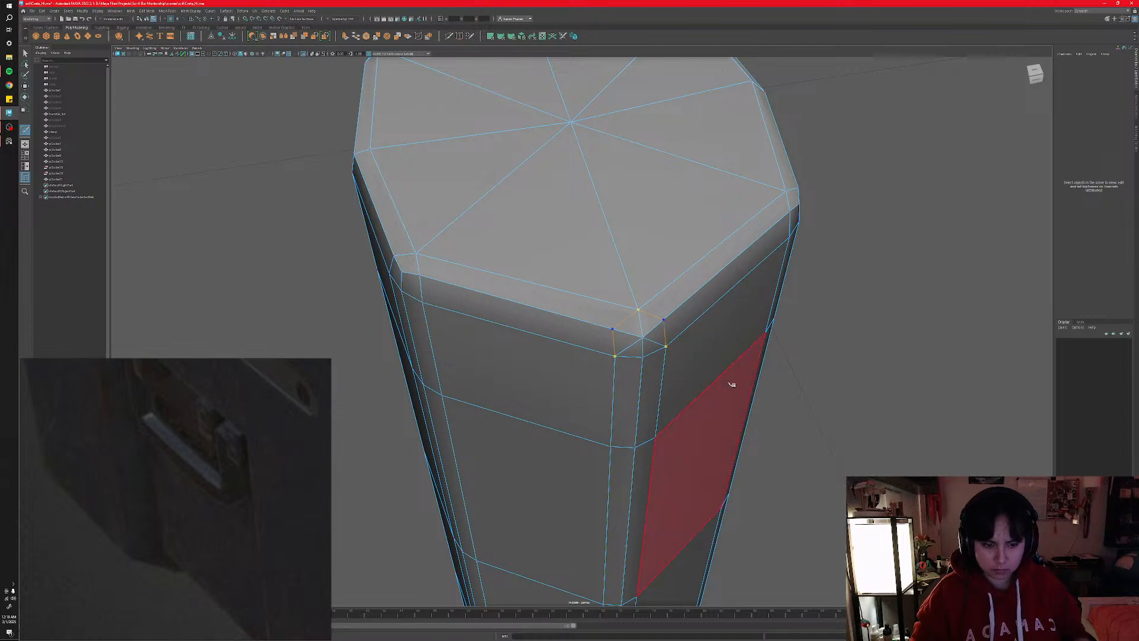
key("g")
left_click(656, 437)
left_click_drag(677, 384, 636, 368, "alt")
key("1")
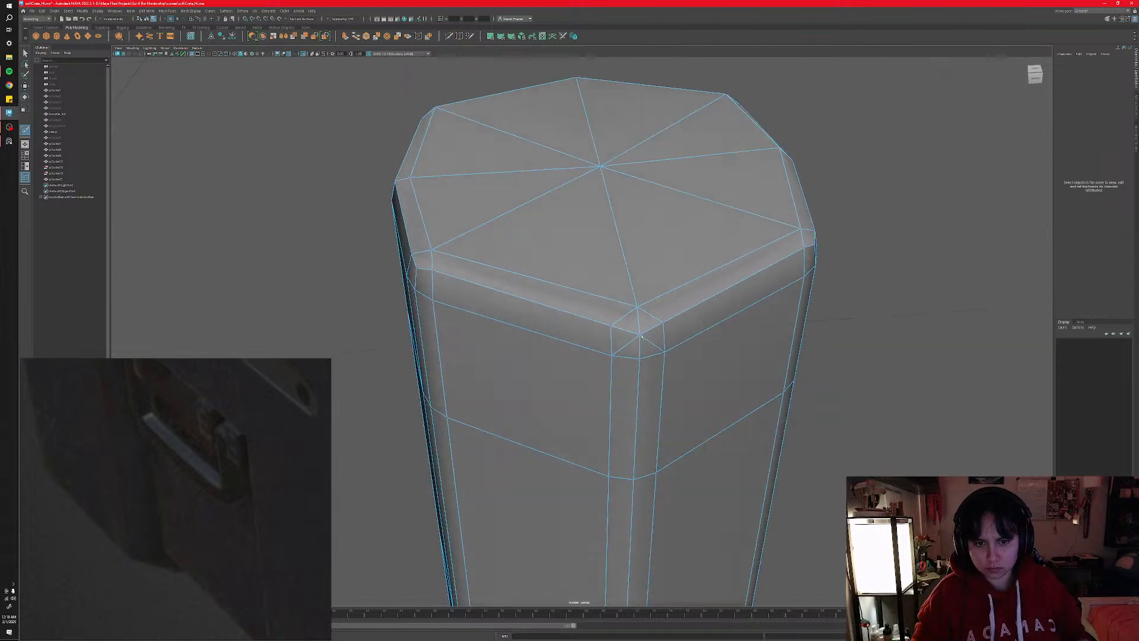
- Delete the redundant edges at the leg end's front corner vertex, including the two diagonals running to the support loops
right_click(641, 336)
left_click(639, 319)
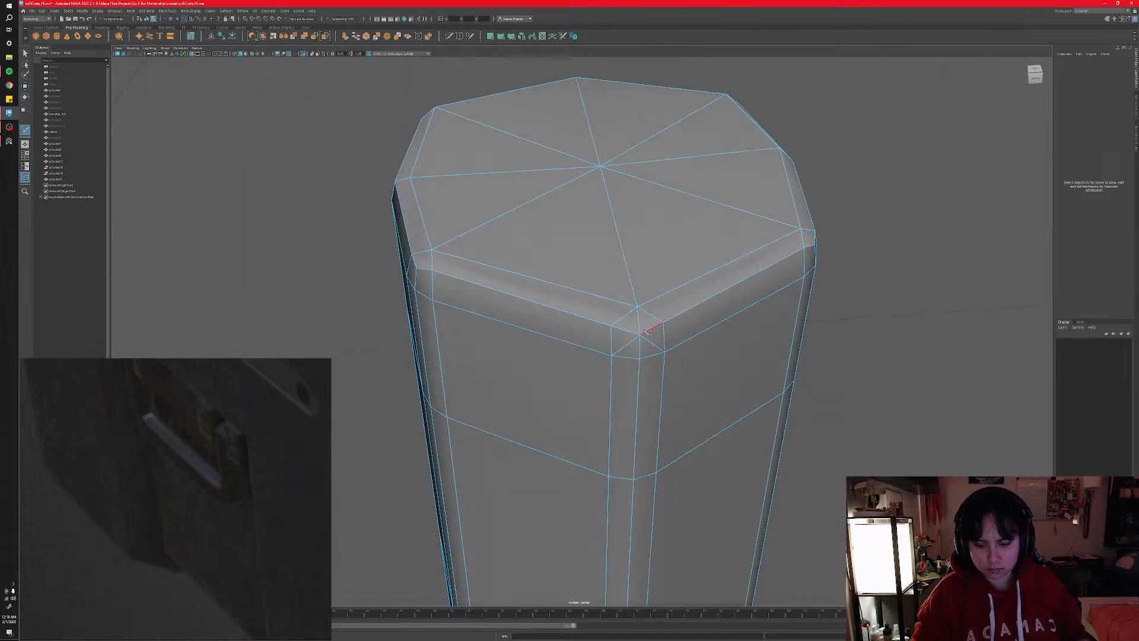
left_click(643, 327)
key("Delete")
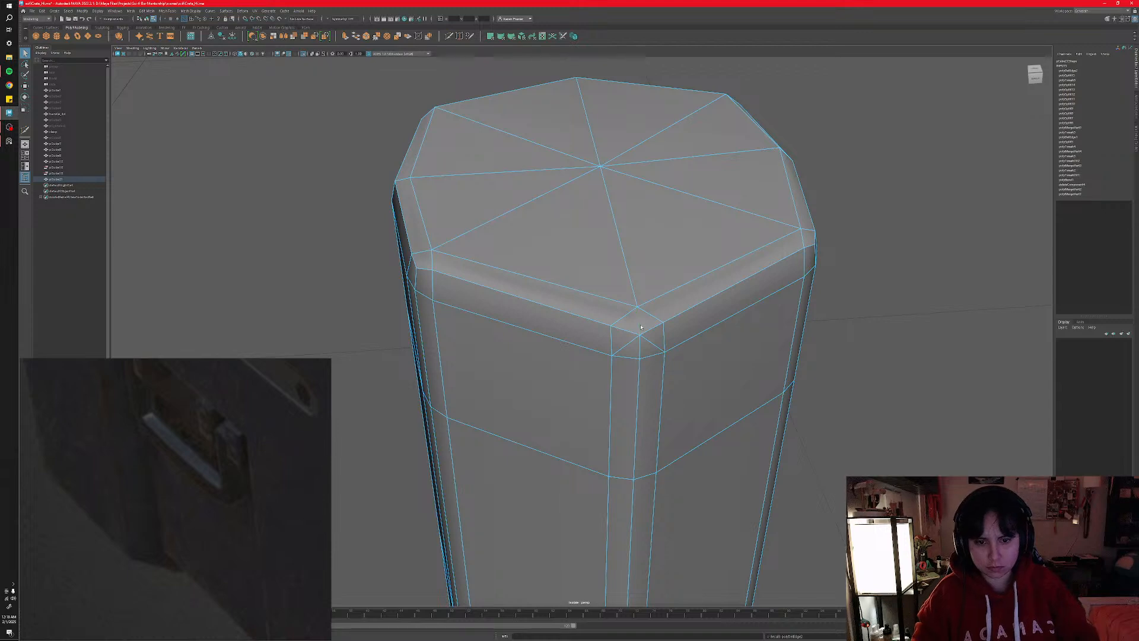
left_click_drag(639, 337, 648, 311, "alt")
left_click(628, 342)
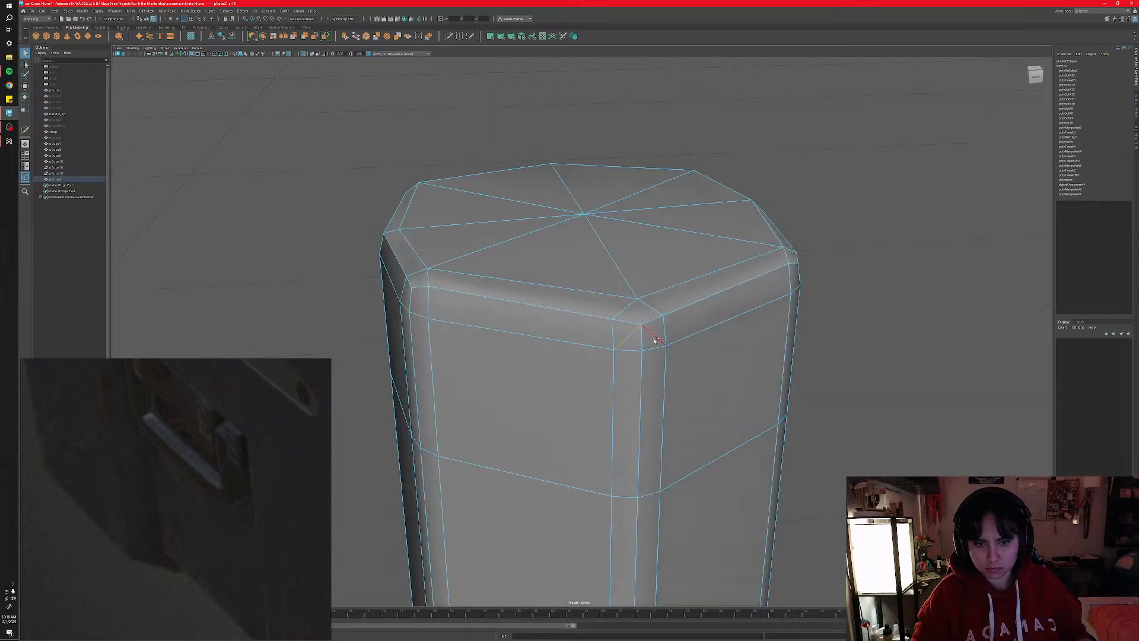
key("Delete")
- Compare the reworked leg end in smoothed and unsmoothed display from above and farther away
left_click_drag(605, 372, 585, 395, "alt")
key("3")
key("1")
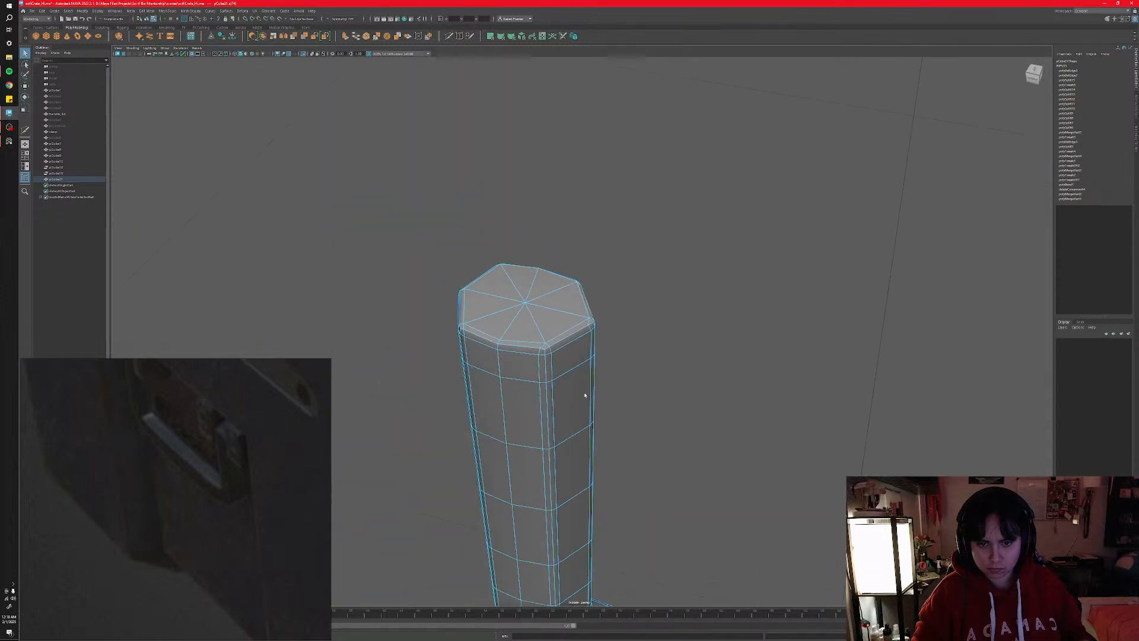
scroll(750, 402, "down", 5)
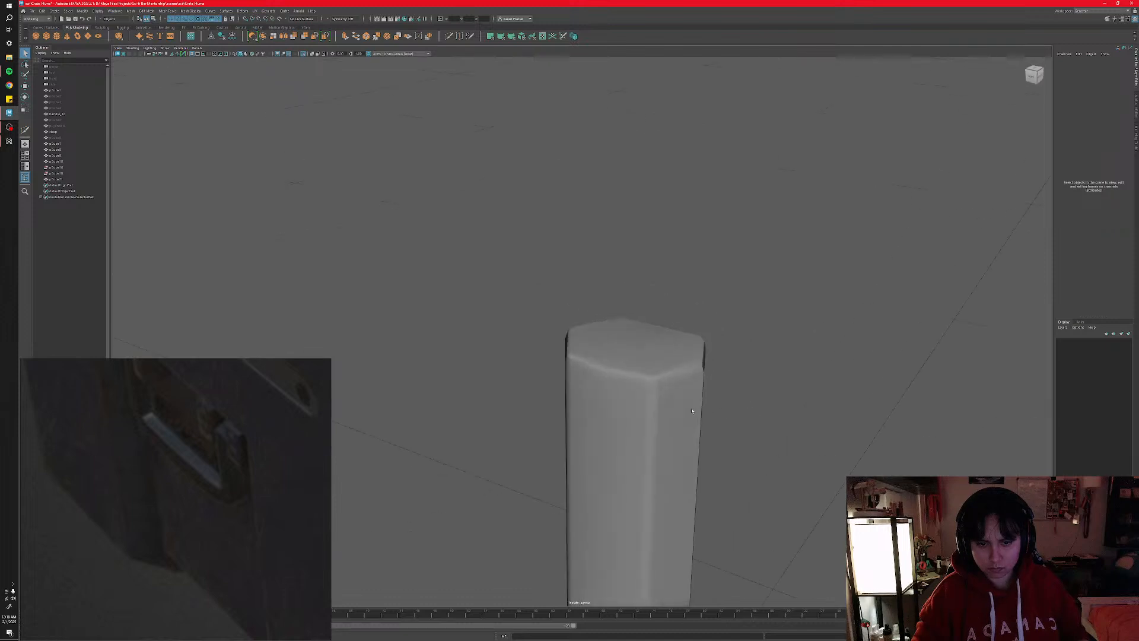
- Show the whole crate to check the handle in place, then isolate the handle again
left_click(305, 54)
scroll(623, 335, "down", 10)
left_click_drag(640, 377, 596, 393, "alt")
left_click(594, 395)
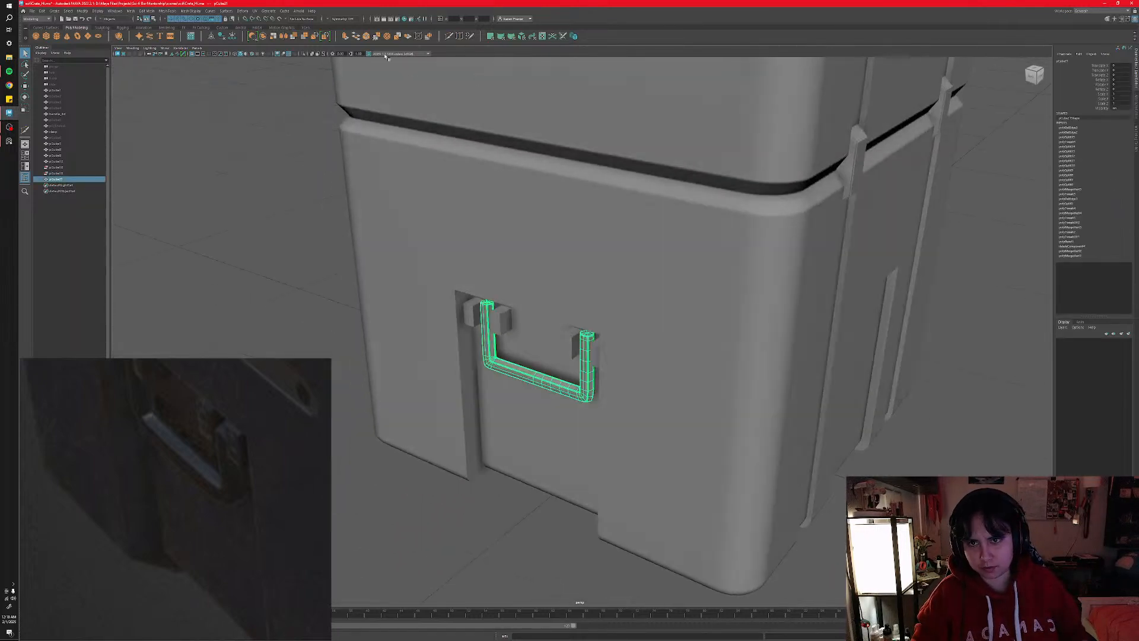
left_click(304, 54)
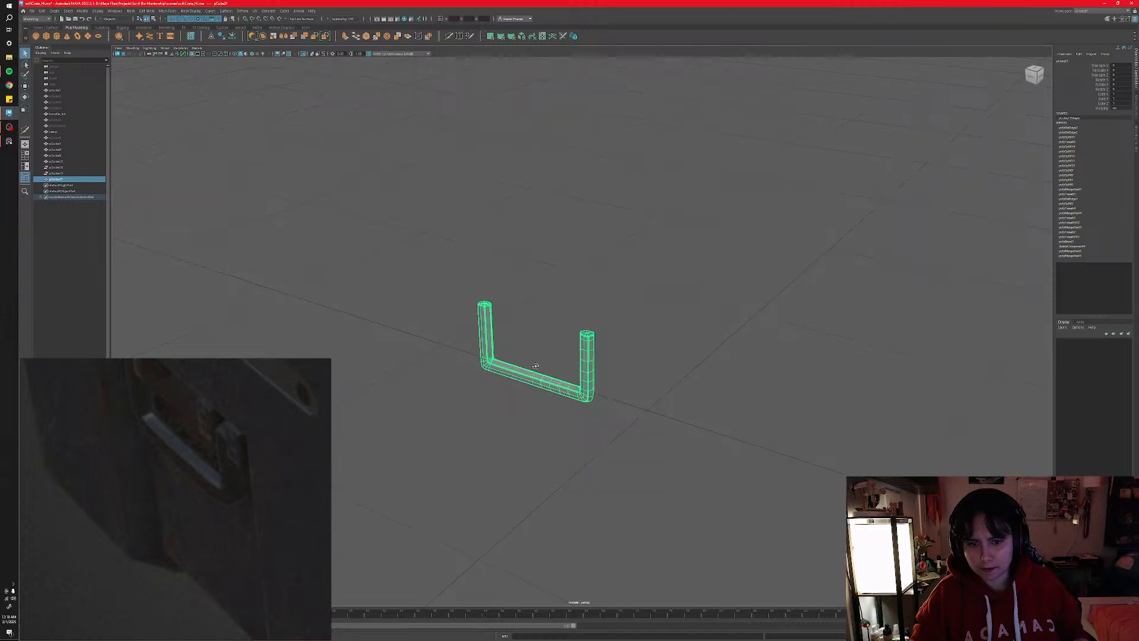
- Delete half of the handle up to the middle of the crossbar, keeping the half with the reworked leg end
left_click_drag(532, 363, 554, 364, "alt")
middle_click_drag(483, 378, 551, 339, "alt")
right_click_drag(550, 340, 556, 340, "alt")
left_click_drag(556, 339, 573, 354, "alt")
right_click_drag(573, 353, 599, 379)
key("Delete")
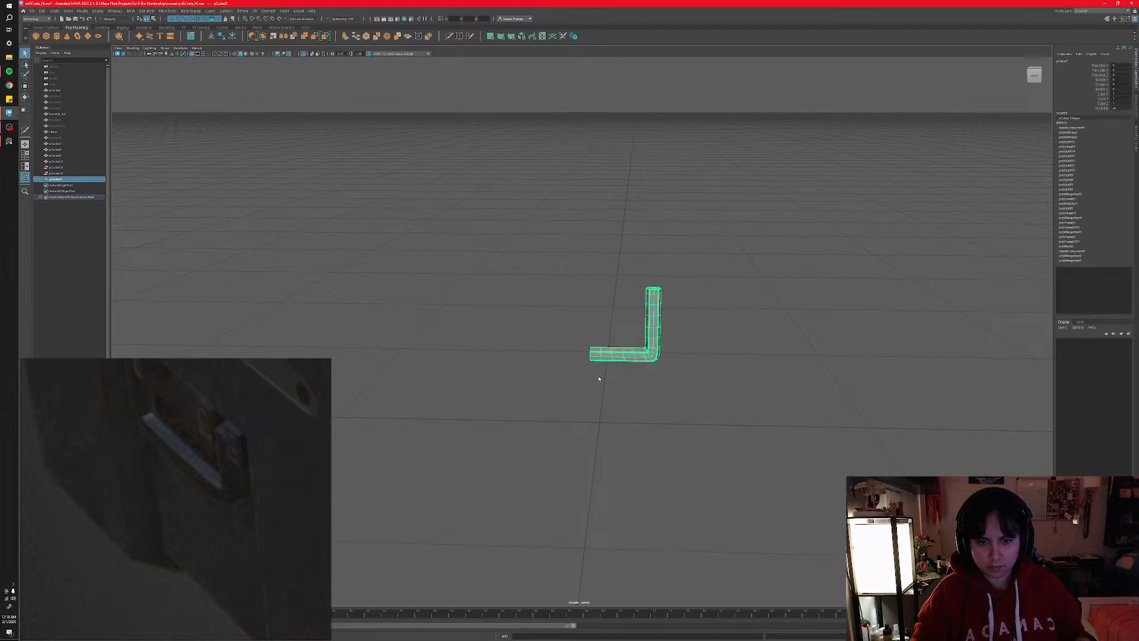
- Delete the construction history of the remaining handle half and ready it for moving
left_click_drag(599, 398, 602, 379, "alt")
key("w")
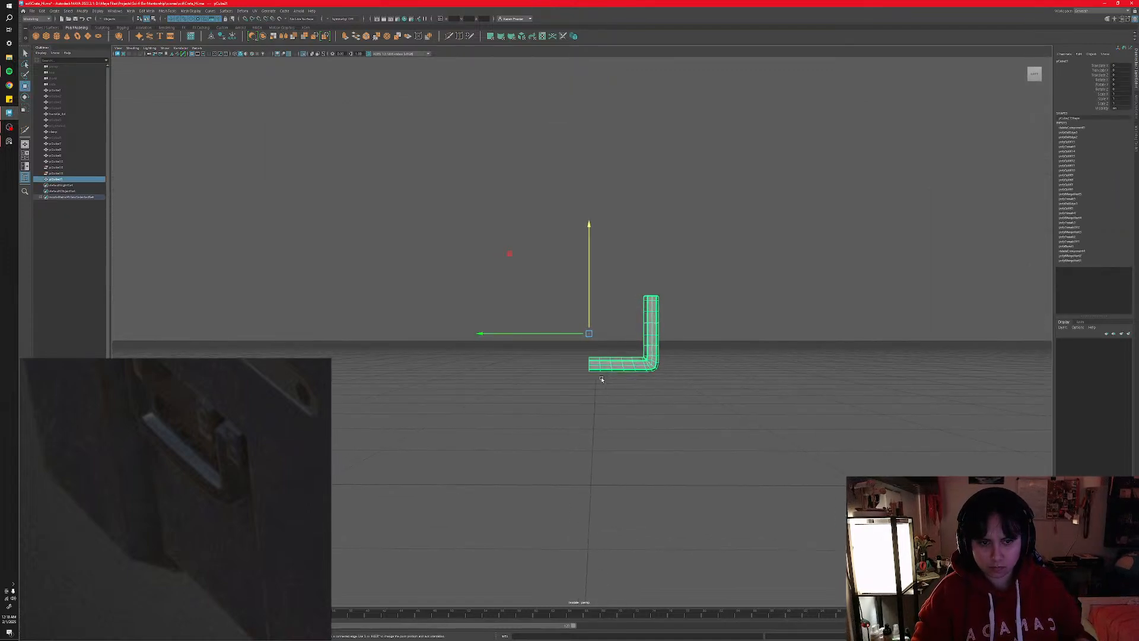
key("alt+shift+d")
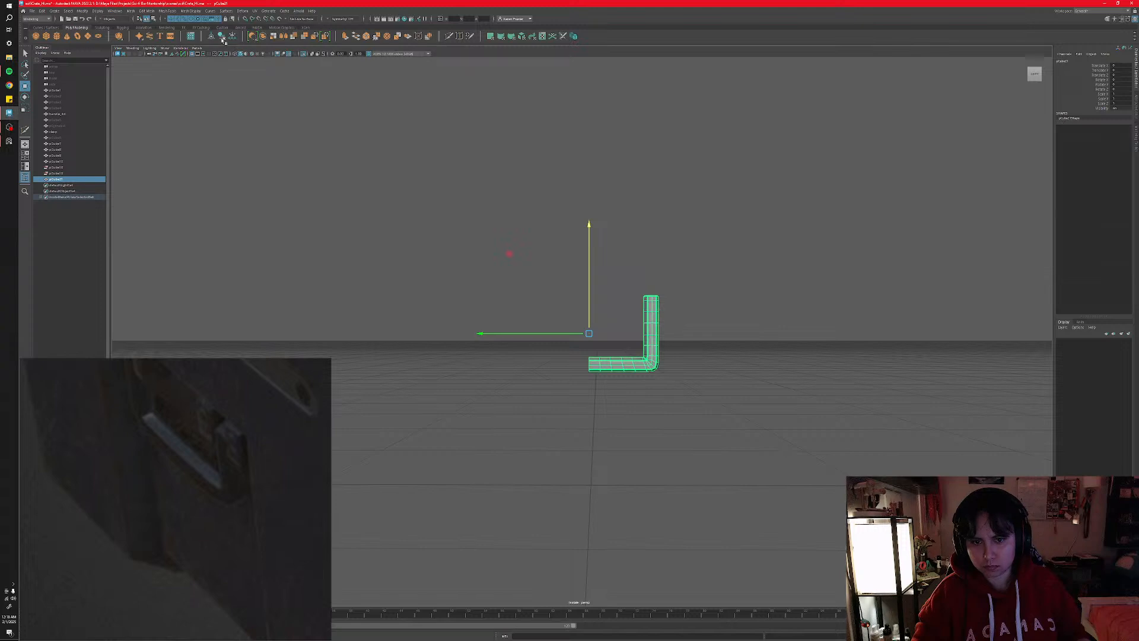
scroll(610, 357, "up", 2)
scroll(610, 357, "up", 2)
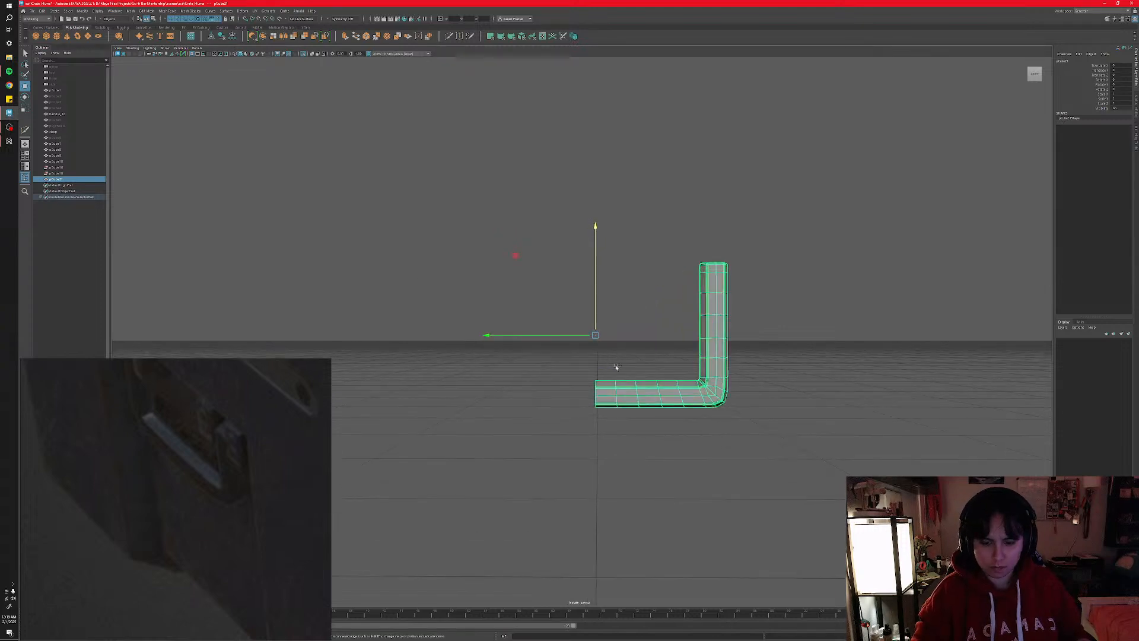
- Duplicate the handle half and mirror the copy across the crossbar's middle by setting its Y scale to -1
key("ctrl+d")
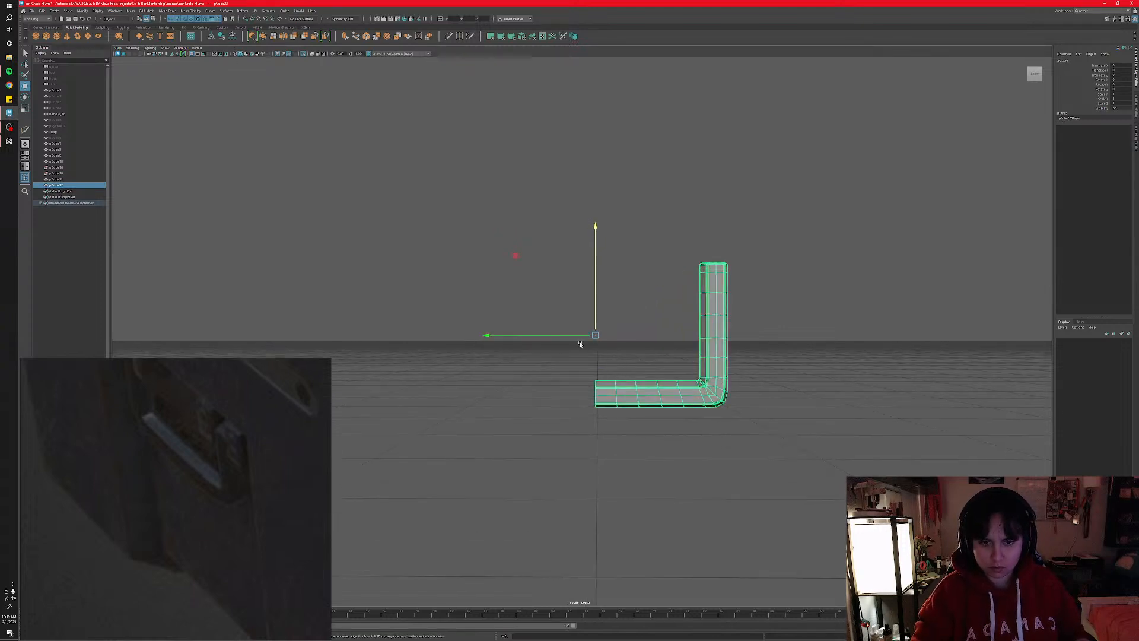
key("r")
left_click_drag(580, 336, 765, 362)
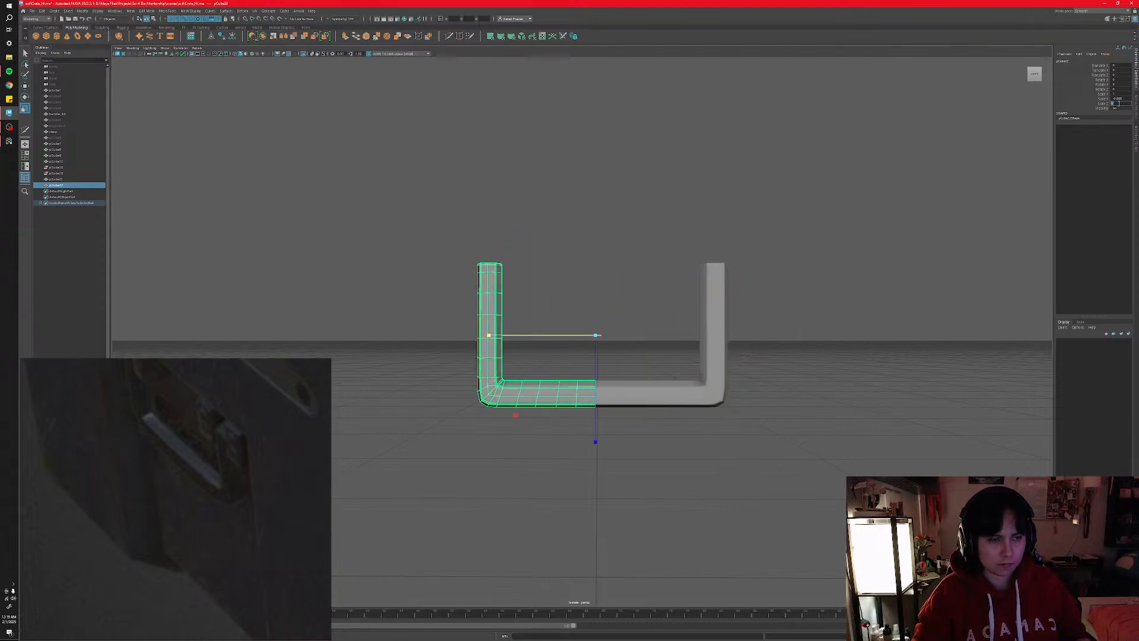
left_click(1120, 98)
key("Return")
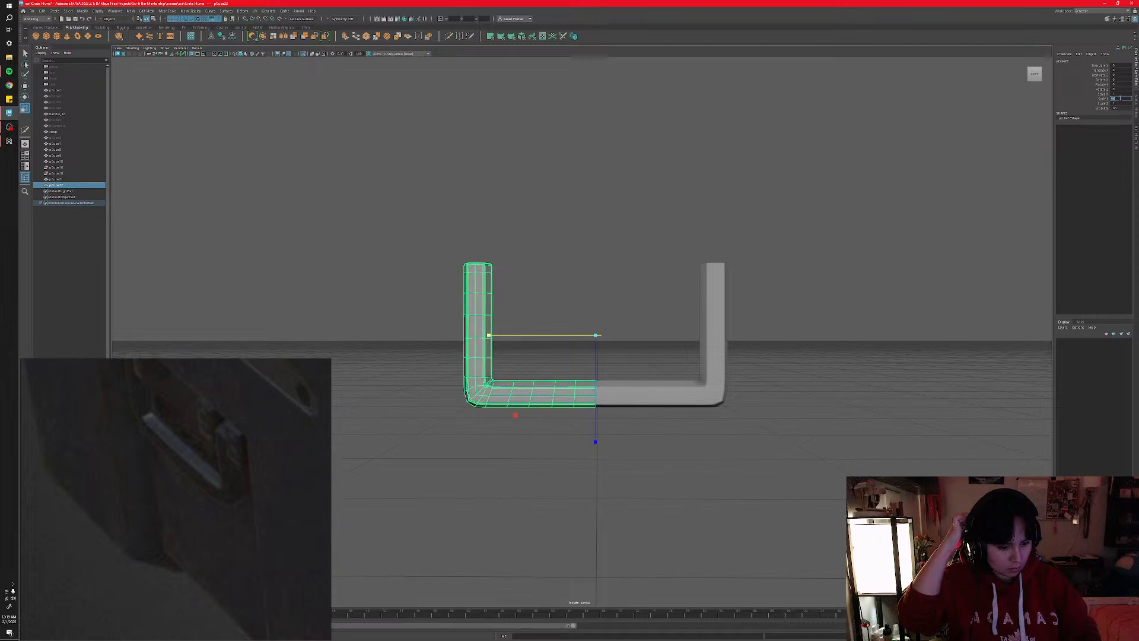
- Combine both handle halves into one mesh and merge the vertices along the crossbar's middle seam
middle_click_drag(727, 398, 734, 387, "alt")
right_click(706, 369)
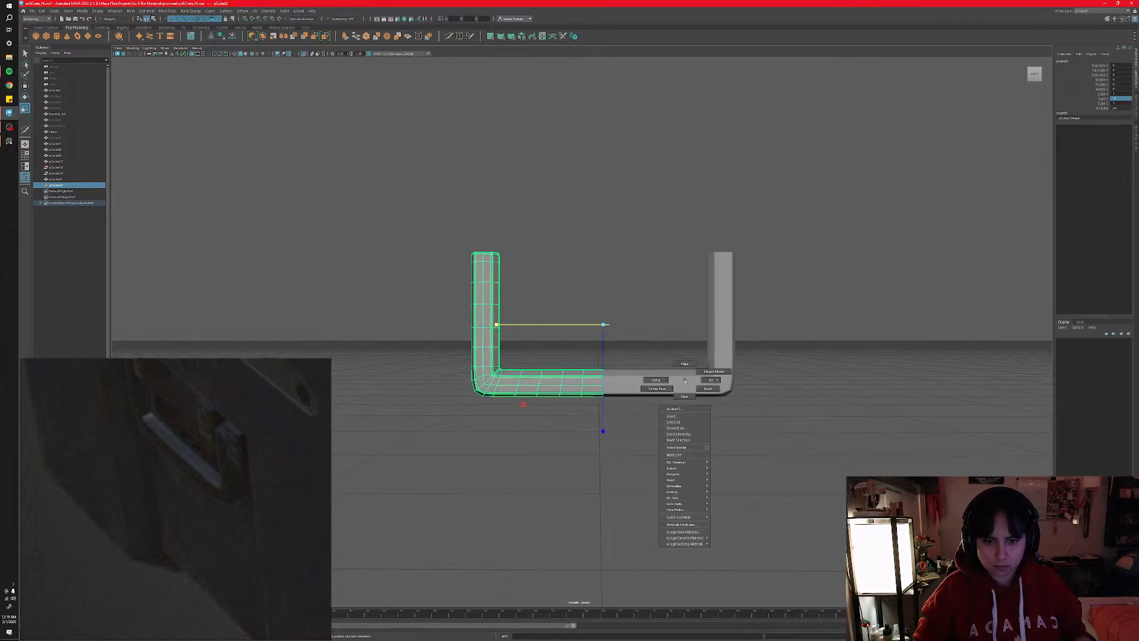
left_click(644, 388)
left_click(569, 388, "shift")
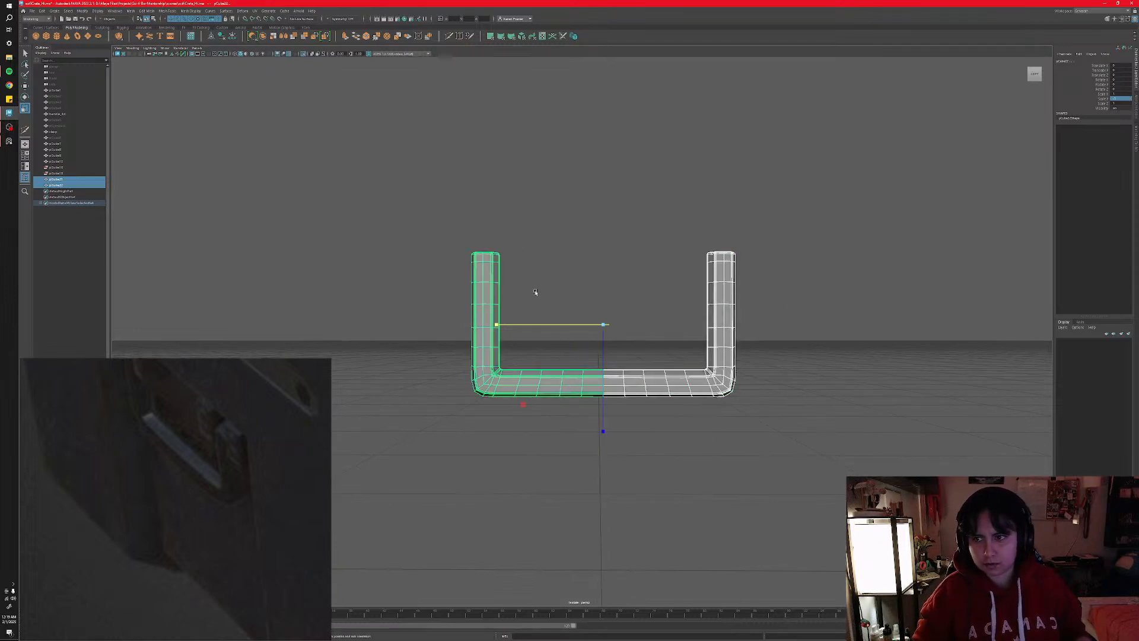
left_click(264, 36)
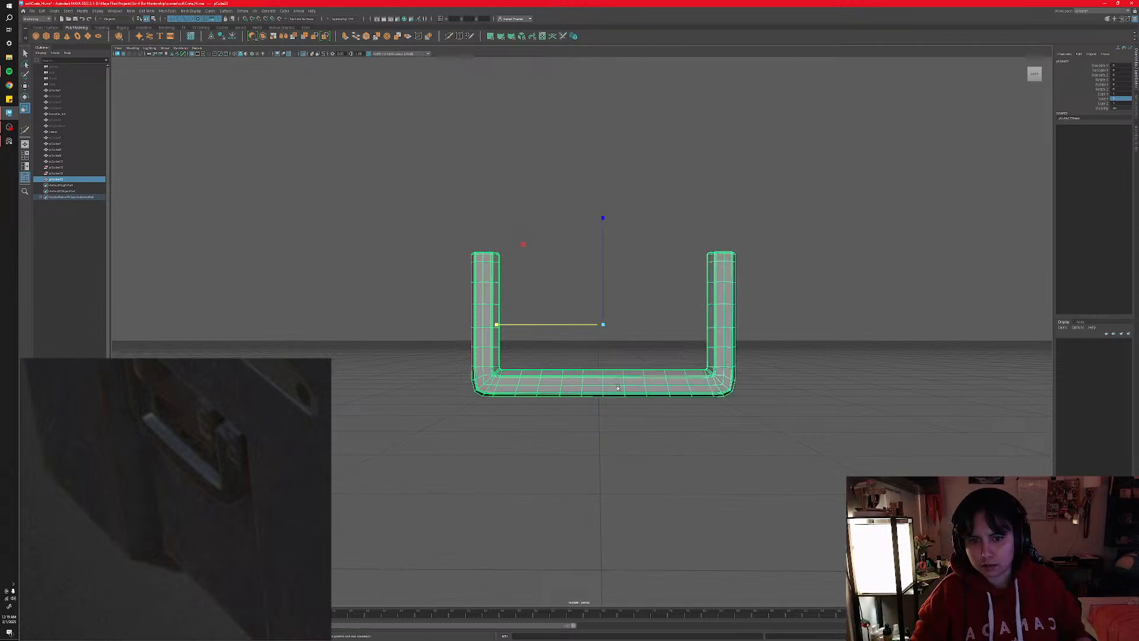
right_click(629, 389)
left_click(611, 378)
left_click_drag(588, 325, 610, 427)
right_click_drag(628, 384, 639, 358, "shift")
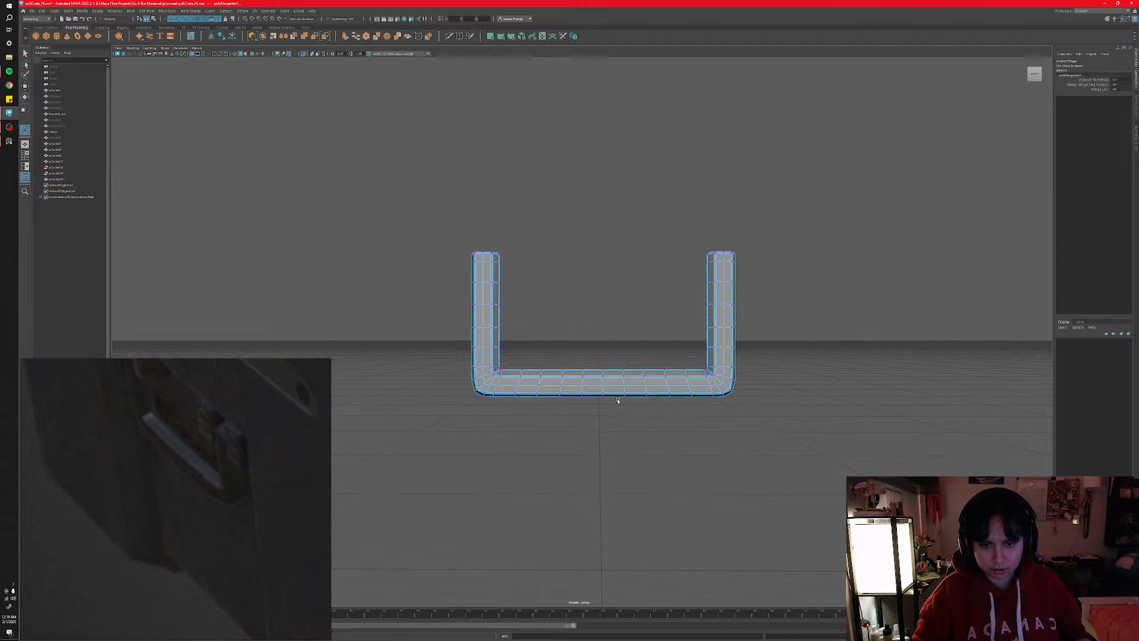
- Test the weld at the crossbar's middle seam by moving single vertices and undoing each move
key("f")
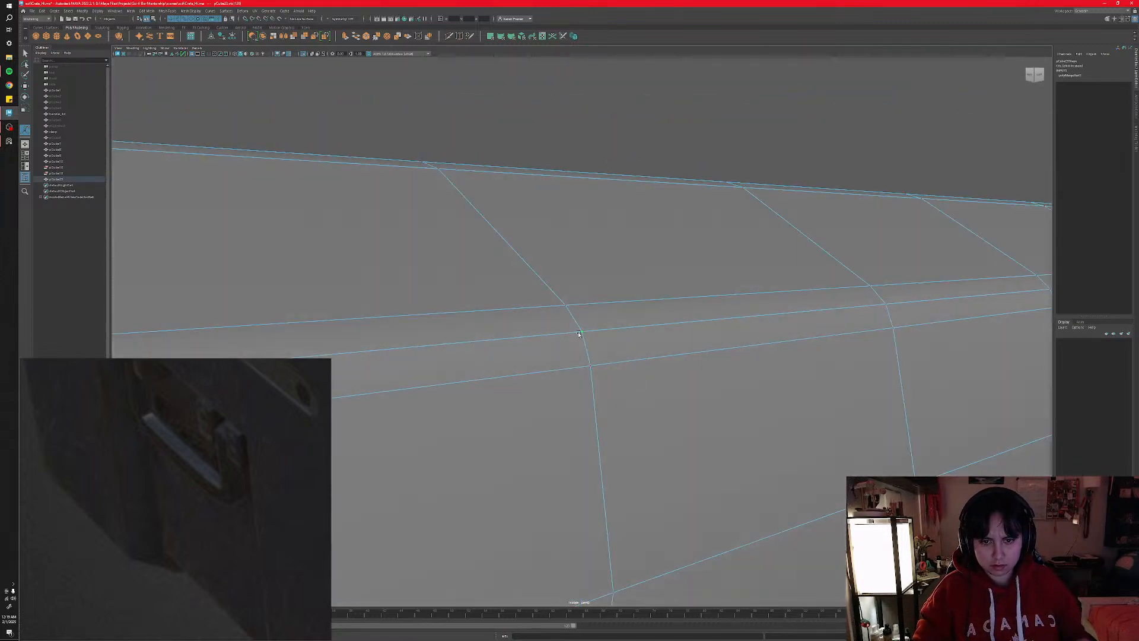
key("w")
left_click_drag(627, 399, 735, 374, "alt")
left_click_drag(582, 331, 653, 302)
key("ctrl+z")
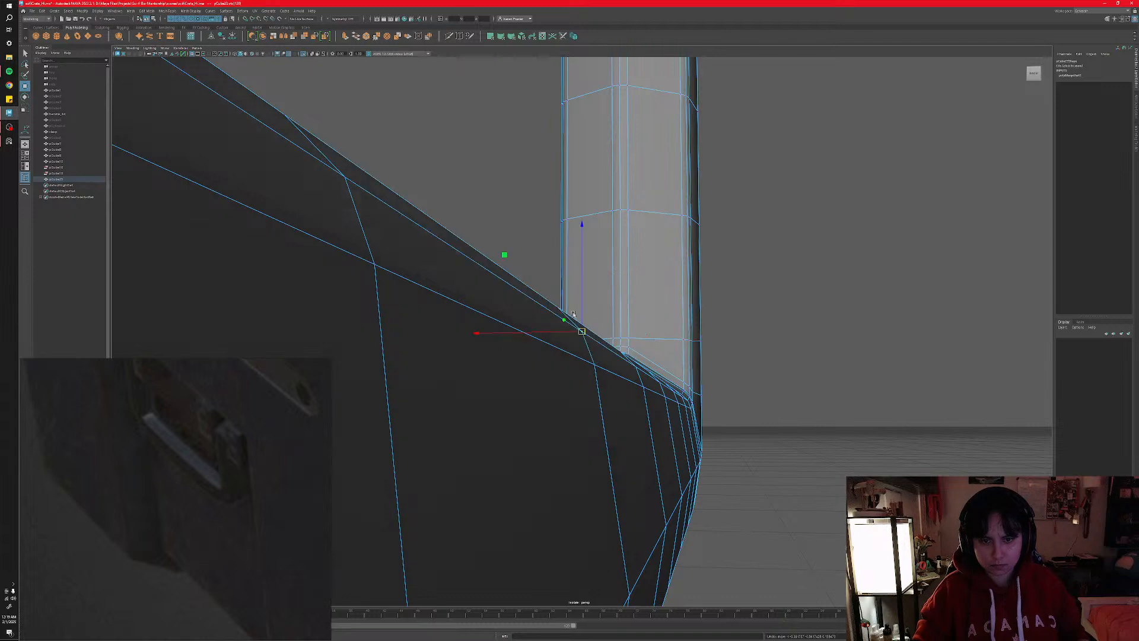
left_click_drag(504, 253, 542, 270)
key("ctrl+z")
left_click(594, 365)
key("ctrl+z")
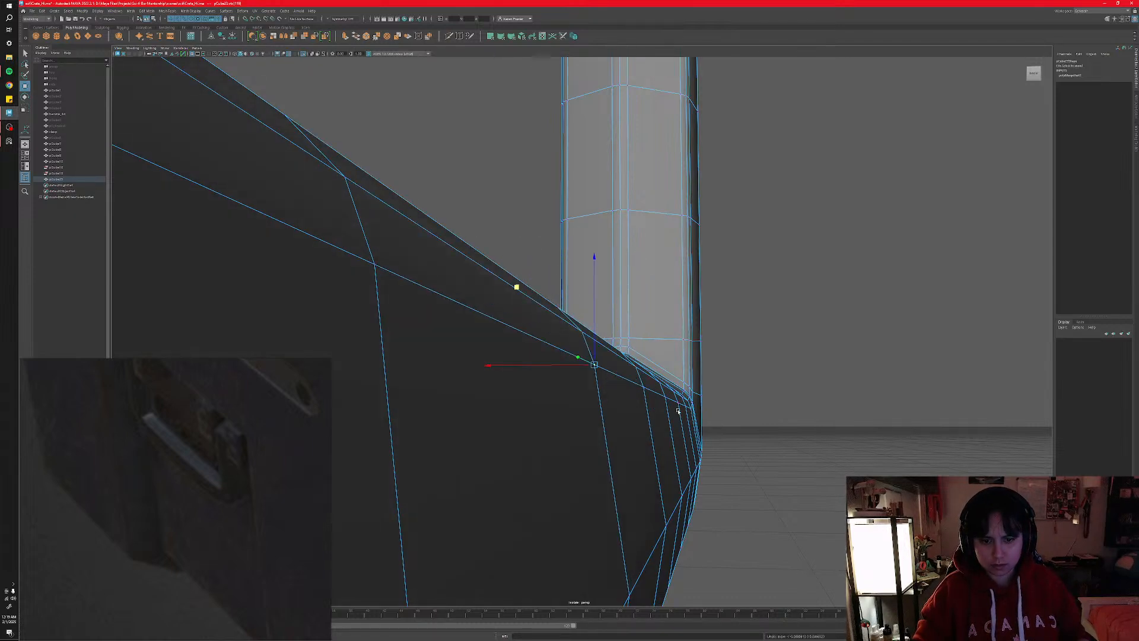
- Return the handle to object mode, deselect it and end its isolation to show the whole crate
left_click_drag(789, 394, 707, 430, "alt")
right_click_drag(706, 430, 721, 413)
left_click(586, 152)
scroll(613, 277, "down", 10)
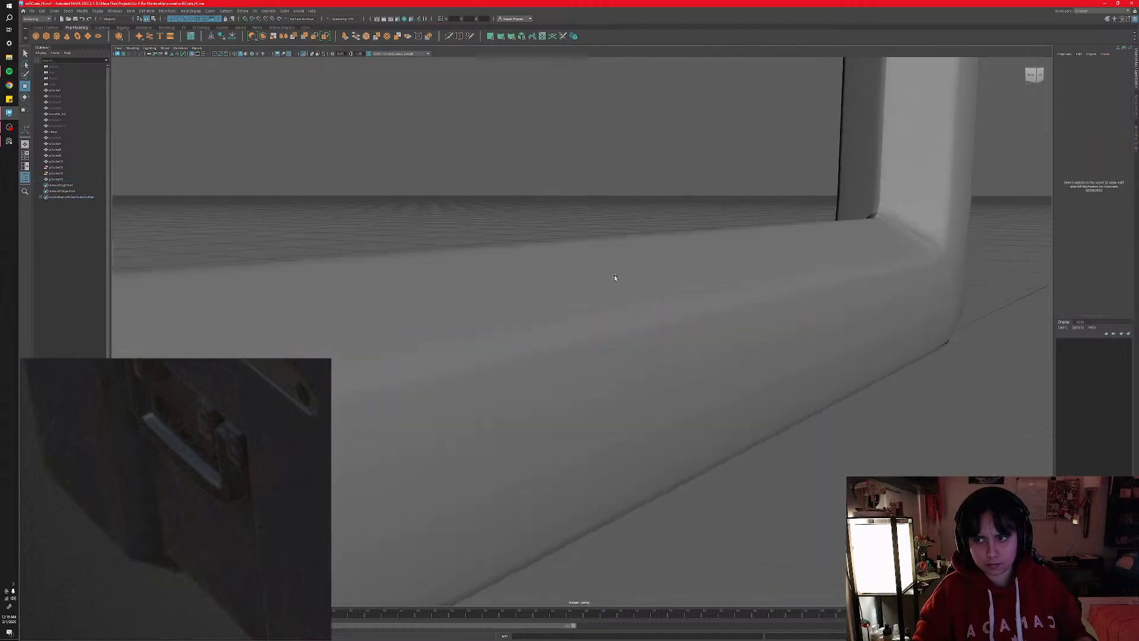
left_click(610, 339)
left_click(694, 386)
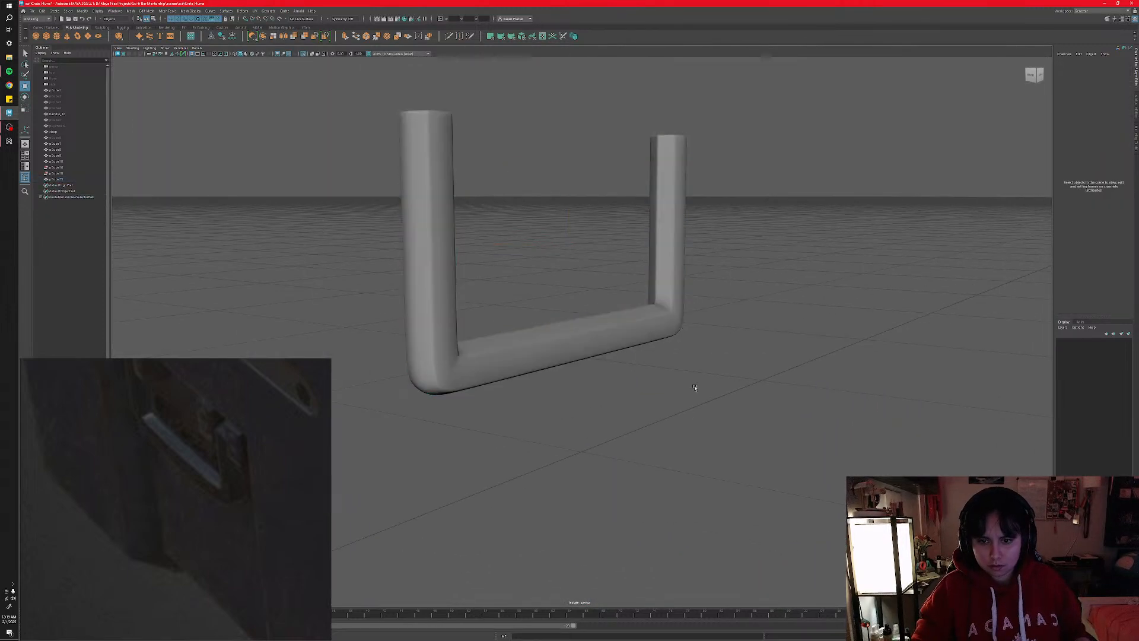
left_click_drag(694, 386, 621, 392, "alt")
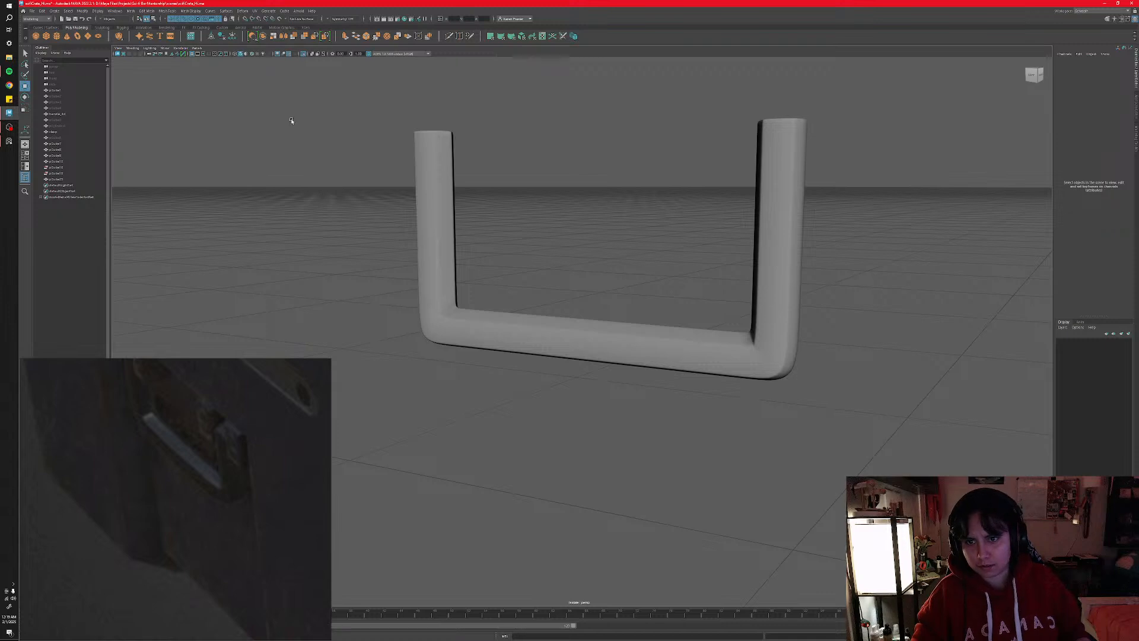
left_click(304, 55)
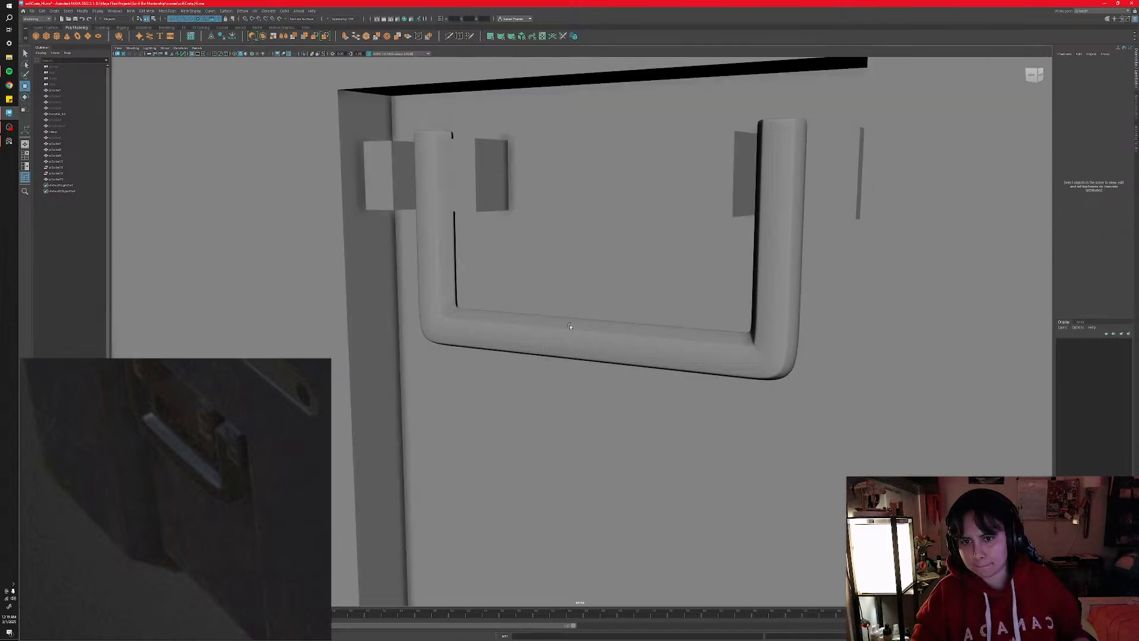
- Examine the rebuilt handle between its brackets on the crate's side from near and far
scroll(571, 325, "down", 8)
mouse_move(563, 322)
left_mouse_down("alt")
mouse_move(620, 325)
mouse_move(560, 333)
left_mouse_up("alt")
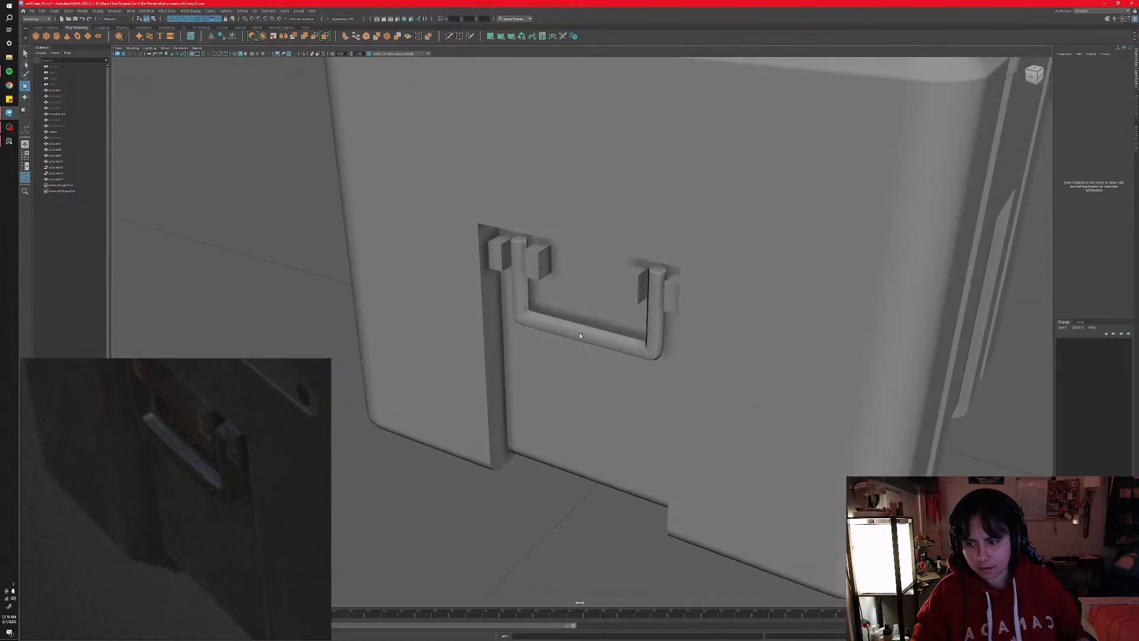
middle_click_drag(580, 334, 545, 413, "alt")
left_click_drag(544, 427, 585, 433, "alt")
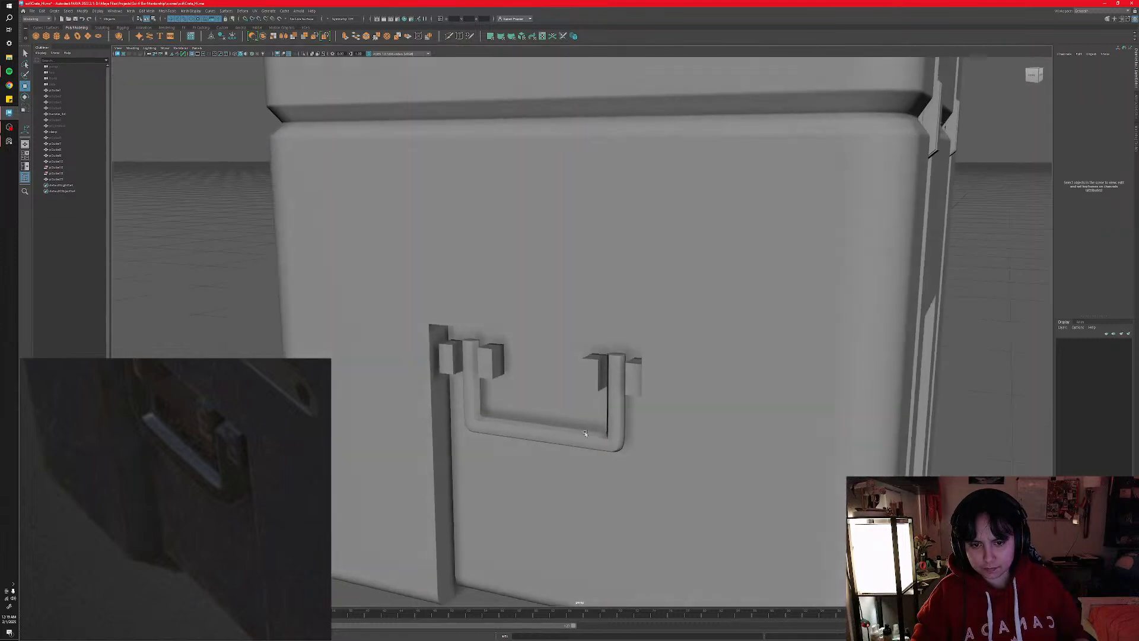
scroll(580, 419, "down", 5)
scroll(579, 418, "up", 6)
scroll(579, 418, "down", 6)
scroll(580, 418, "up", 5)
scroll(579, 417, "down", 4)
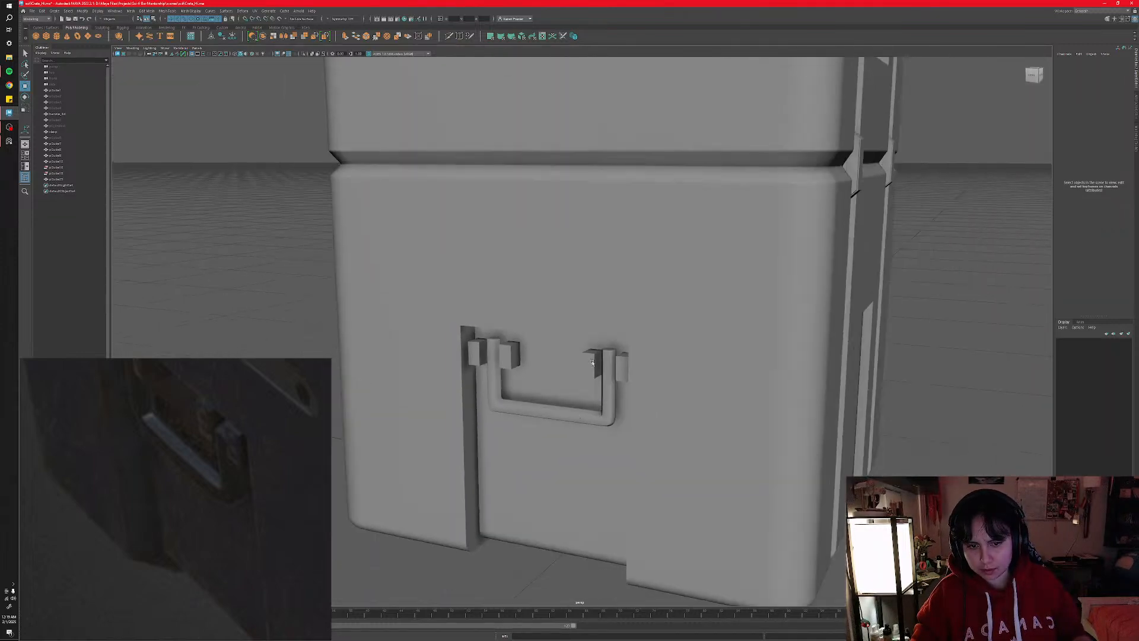
left_click(592, 363)
left_click(533, 568)
left_click_drag(547, 528, 559, 467, "alt")
scroll(536, 504, "down", 7)
- Select the crate body and save the scene
left_click(647, 368)
left_click_drag(652, 356, 620, 378, "alt")
middle_click_drag(620, 378, 579, 444, "alt")
scroll(578, 444, "up", 7)
middle_click_drag(623, 388, 578, 422, "alt")
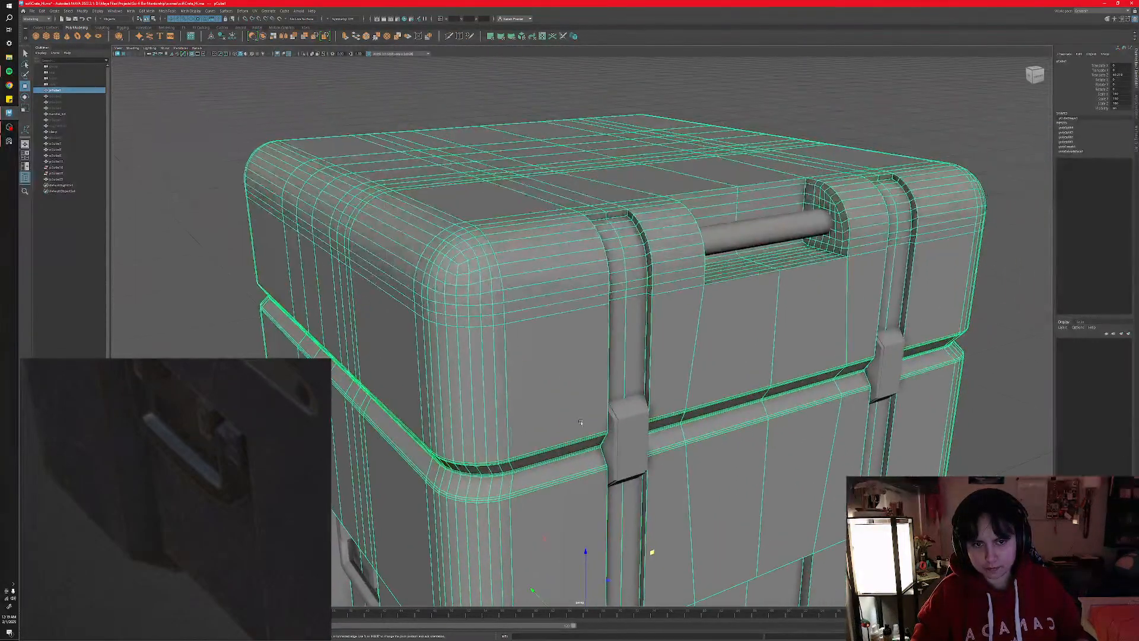
left_click_drag(579, 422, 543, 438, "alt")
middle_click_drag(546, 435, 671, 351, "alt")
scroll(670, 351, "up", 5)
left_click_drag(640, 363, 624, 384, "alt")
key("ctrl+s")
- Select the edge loops bordering the strap recesses on the crate body's front
scroll(624, 384, "down", 8)
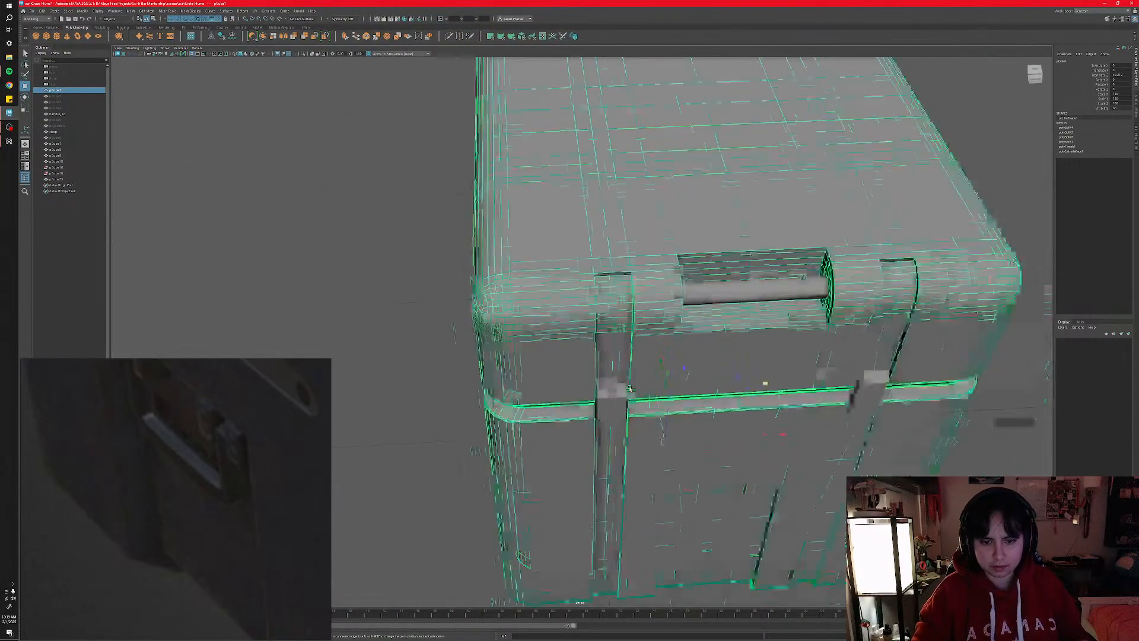
scroll(624, 384, "up", 6)
right_click(571, 409)
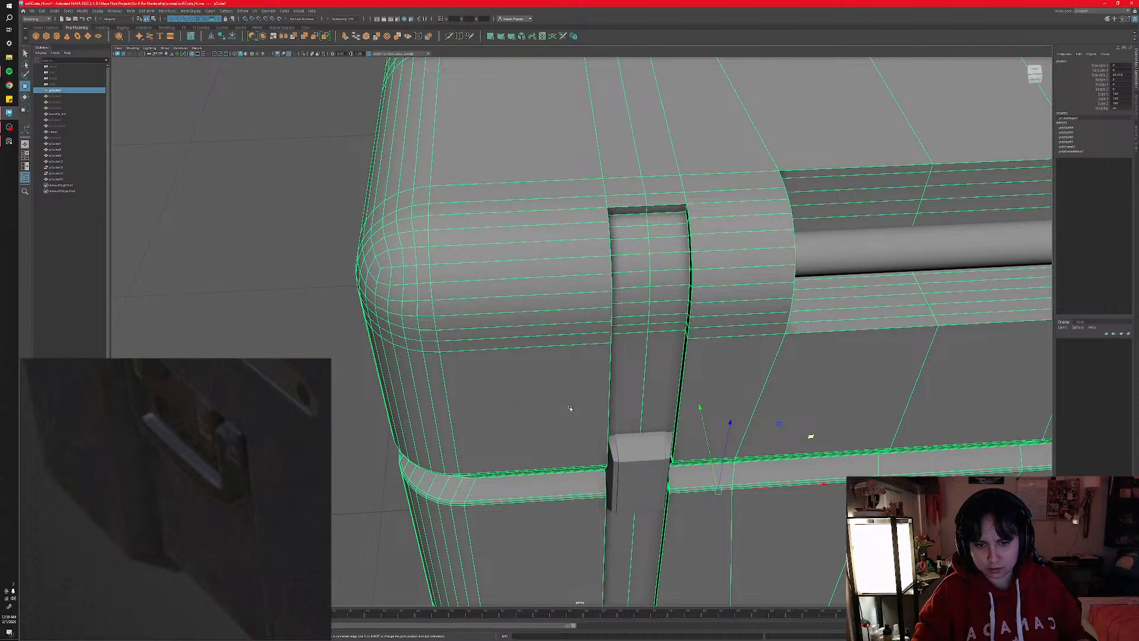
right_click_drag(571, 408, 571, 393)
left_click(602, 382)
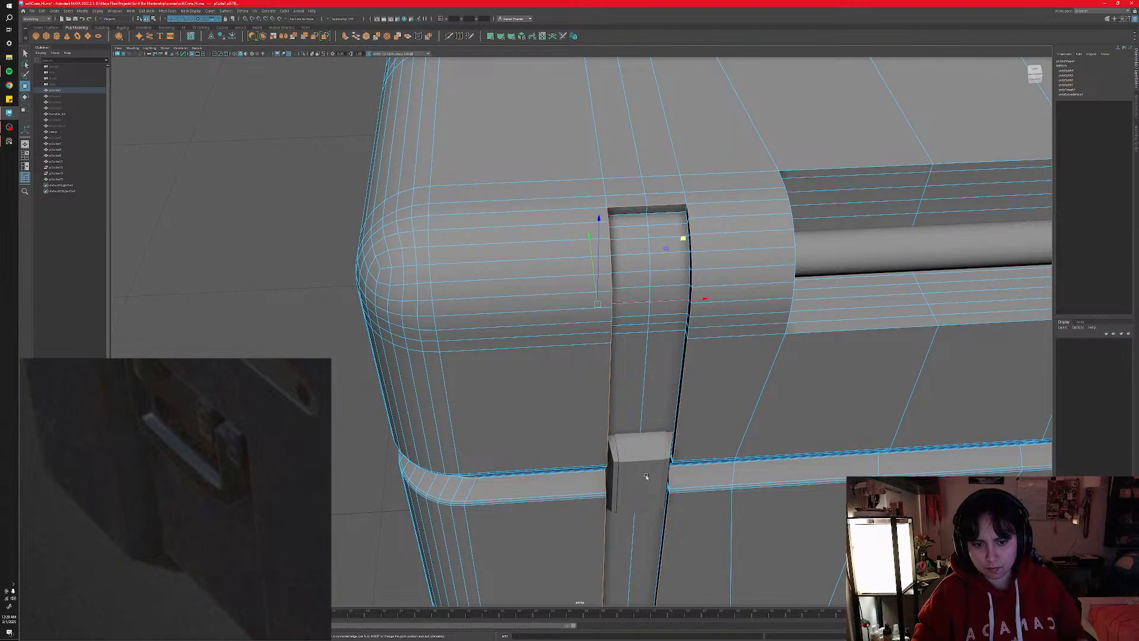
scroll(646, 477, "down", 6)
left_click_drag(646, 477, 652, 314, "alt")
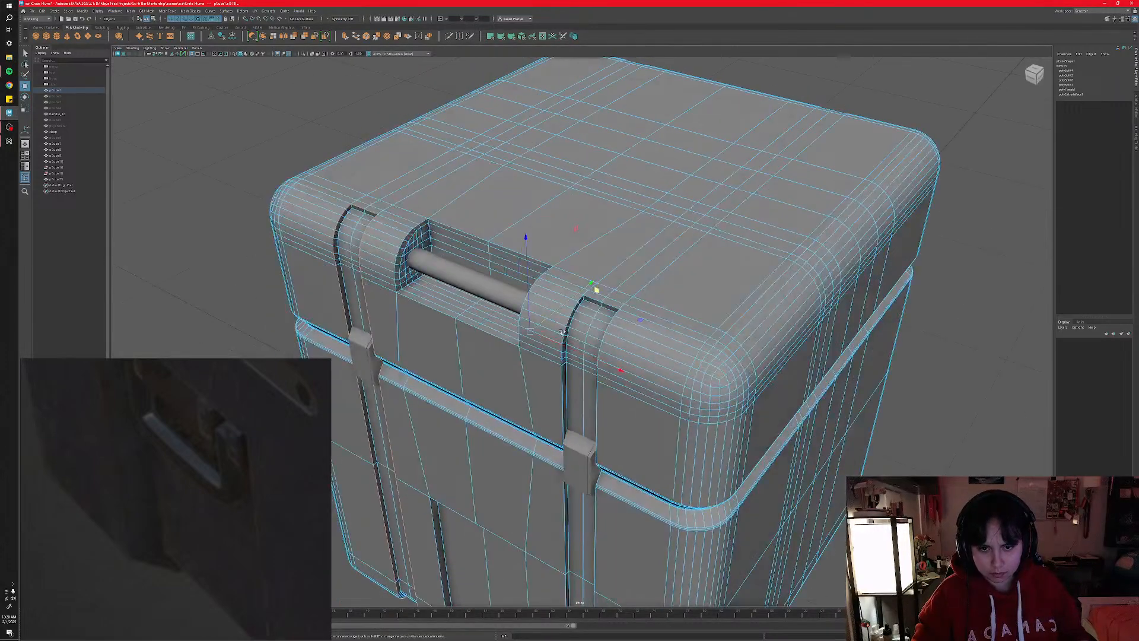
scroll(597, 344, "up", 3)
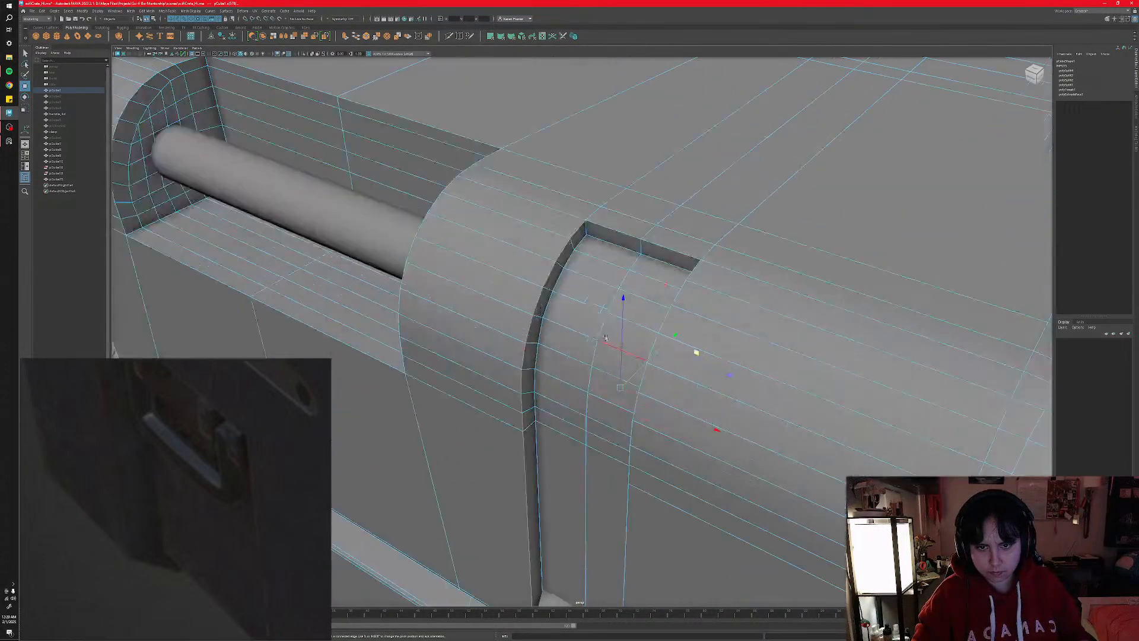
left_click(685, 268)
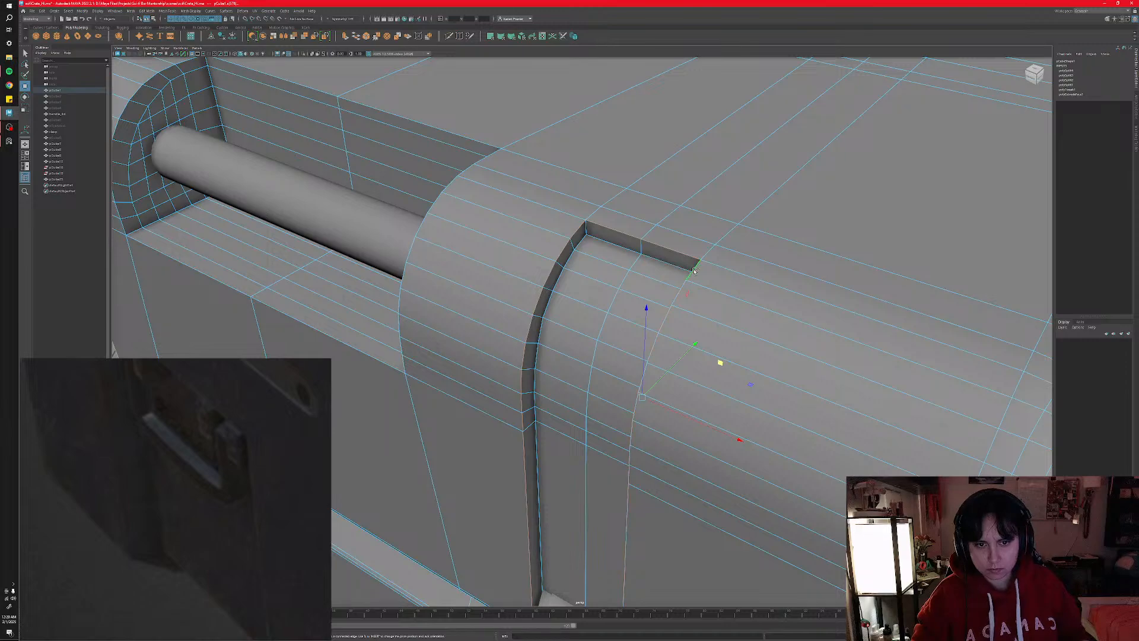
- Bevel the selected strap recess edges and increase the bevel's fraction
scroll(694, 270, "down", 5)
left_click_drag(701, 340, 575, 363, "alt")
scroll(575, 363, "up", 2)
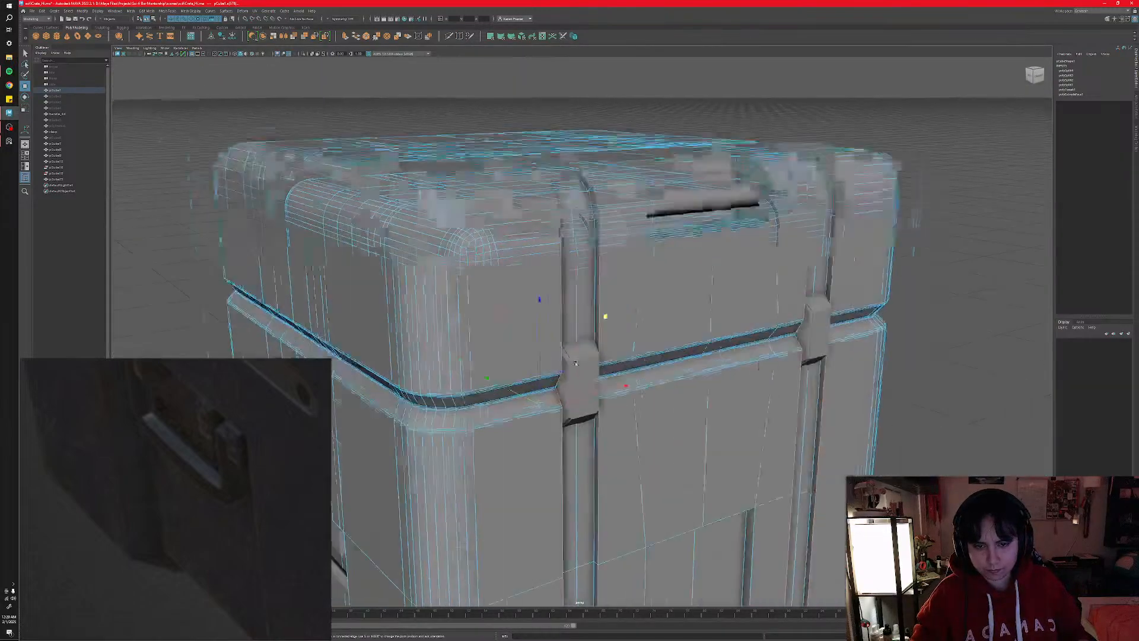
scroll(575, 363, "up", 5)
right_click_drag(509, 285, 534, 286, "shift")
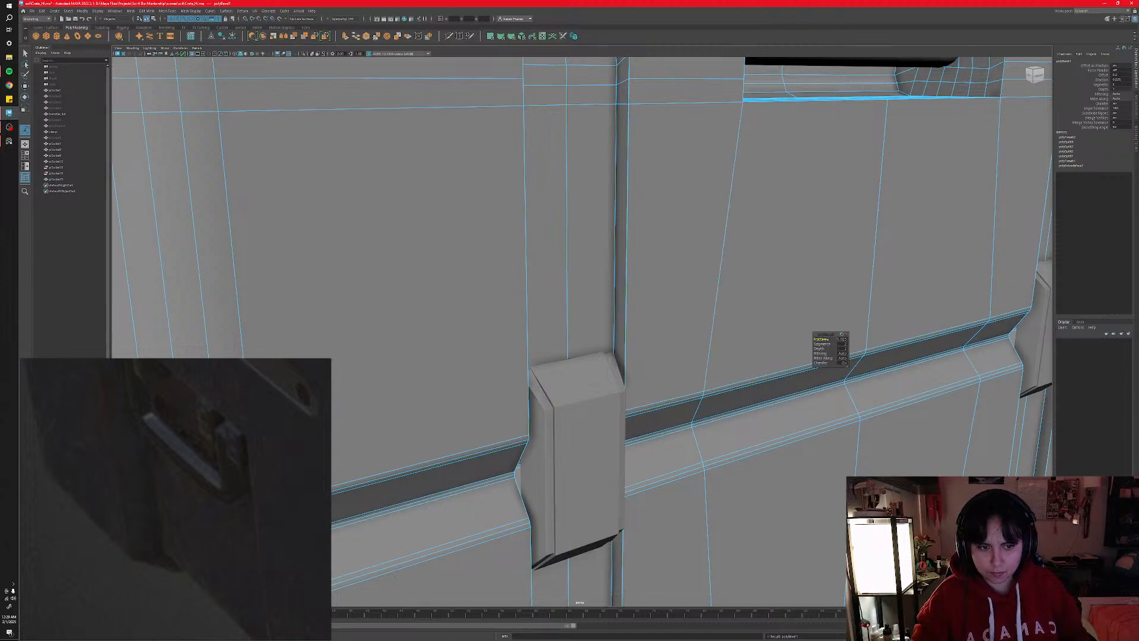
left_click_drag(824, 339, 864, 341)
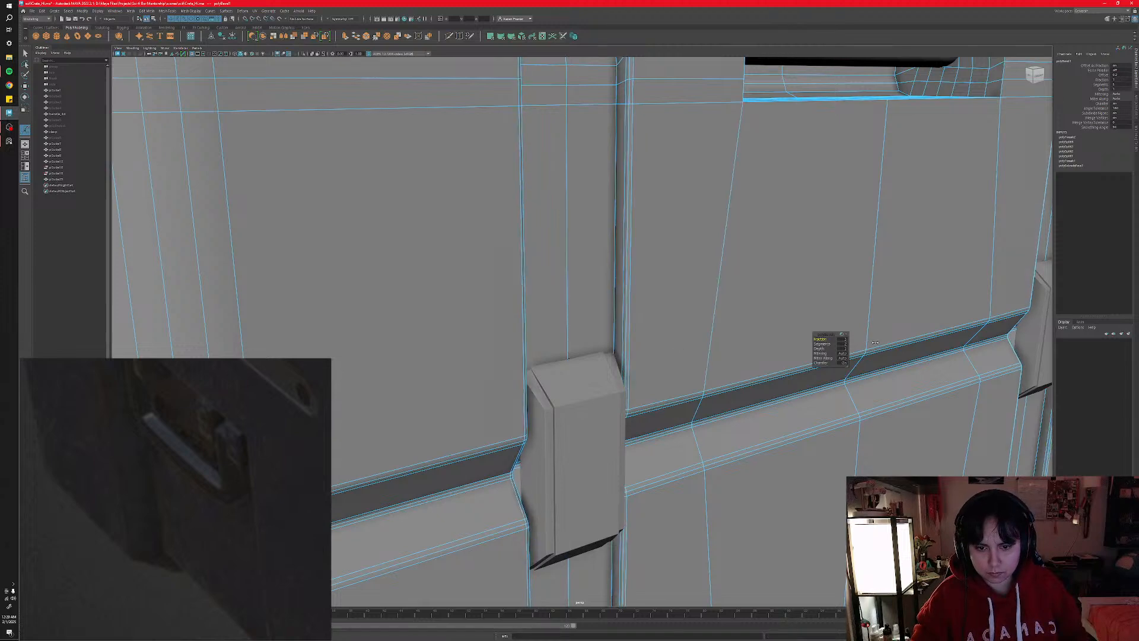
- Check the bevelled recess corners, return to object mode and delete the crate body's construction history
left_click_drag(710, 339, 605, 368, "alt")
scroll(604, 368, "down", 5)
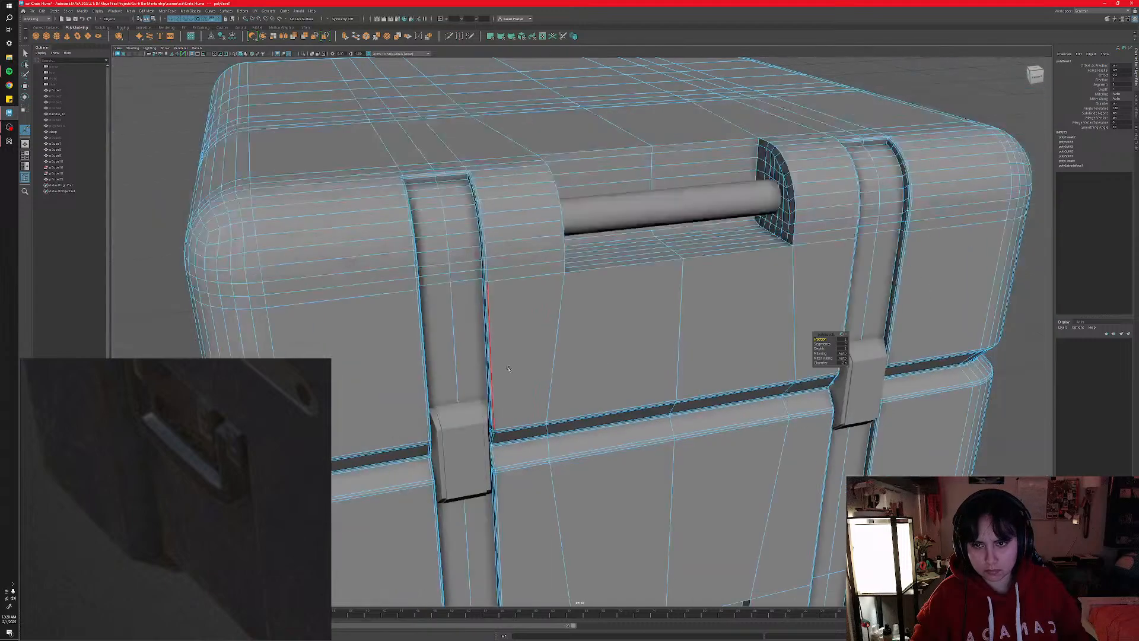
left_click_drag(505, 368, 626, 414, "alt")
scroll(586, 385, "up", 5)
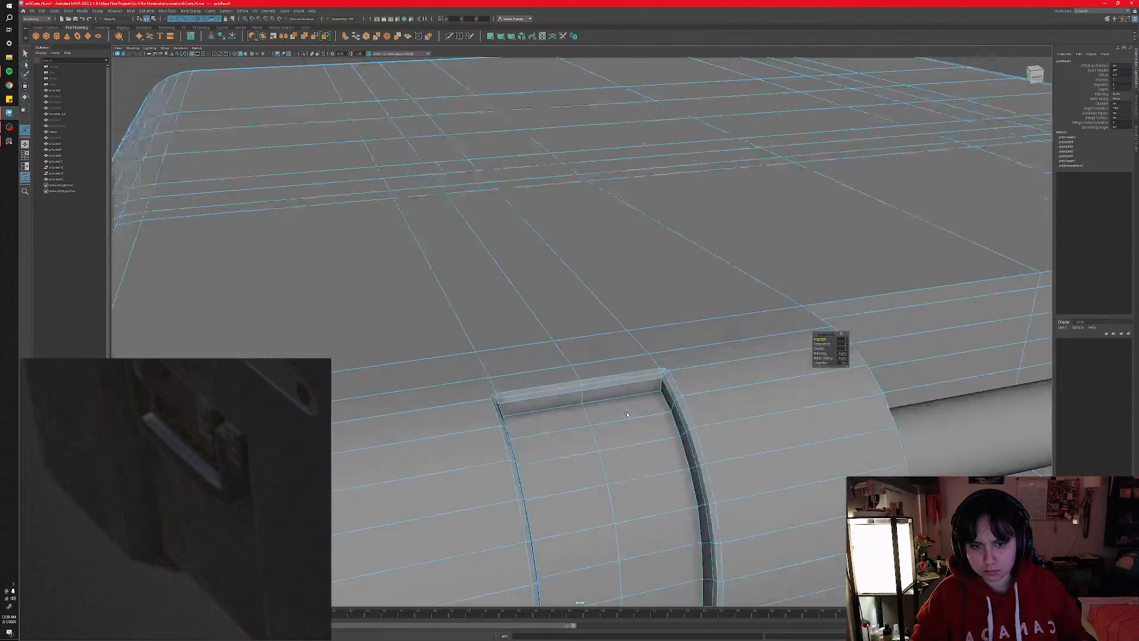
scroll(627, 413, "up", 3)
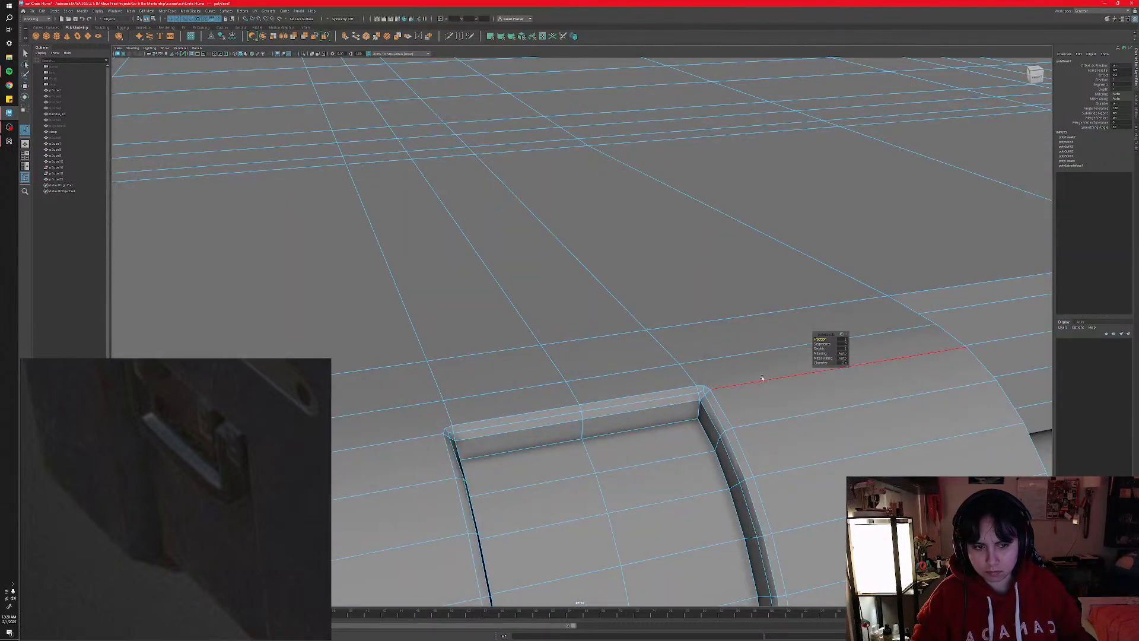
right_click_drag(626, 365, 672, 347)
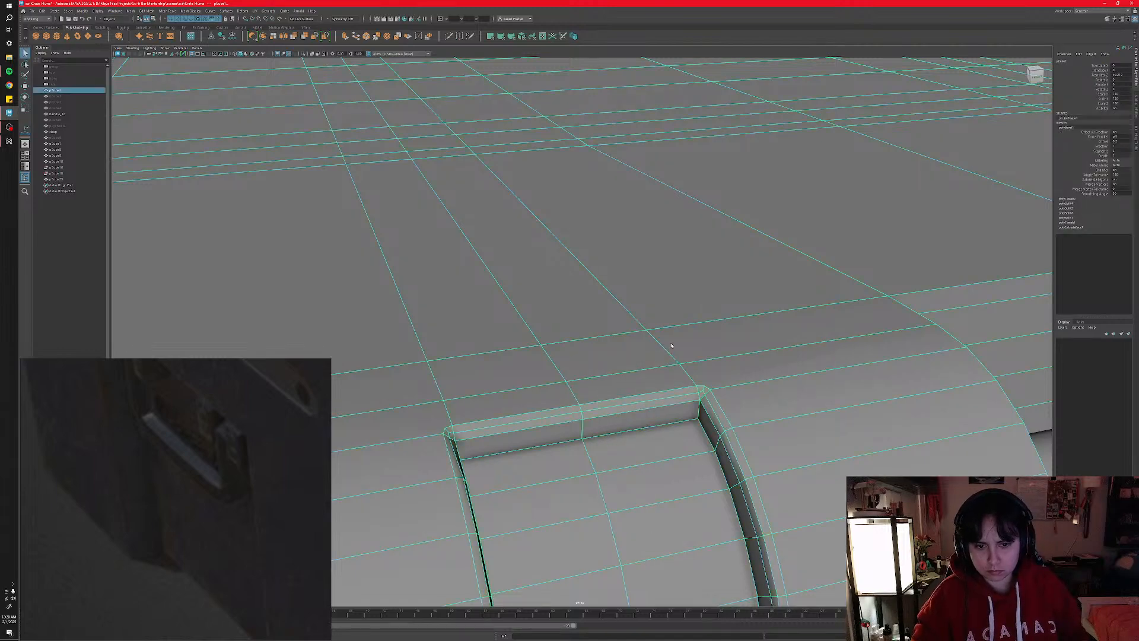
key("alt+shift+d")
scroll(672, 348, "down", 6)
left_click(357, 284)
left_click_drag(357, 284, 514, 336, "alt")
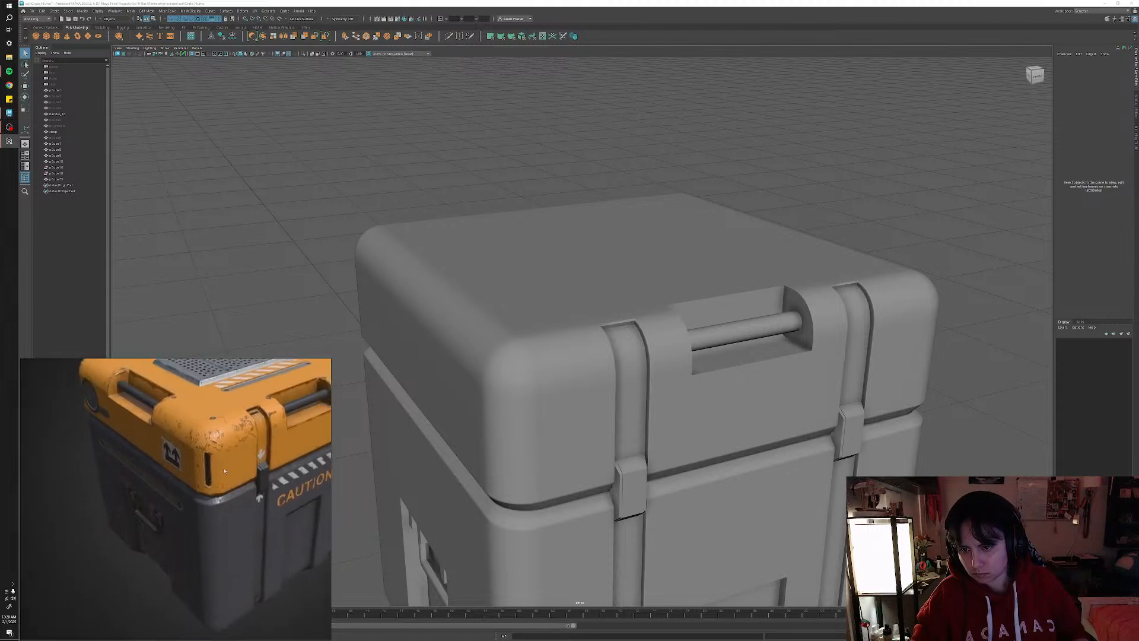
- Compare the strap recess on the lid with a close view of the reference image's lid corner
middle_click_drag(253, 420, 233, 451)
scroll(233, 451, "down", 2)
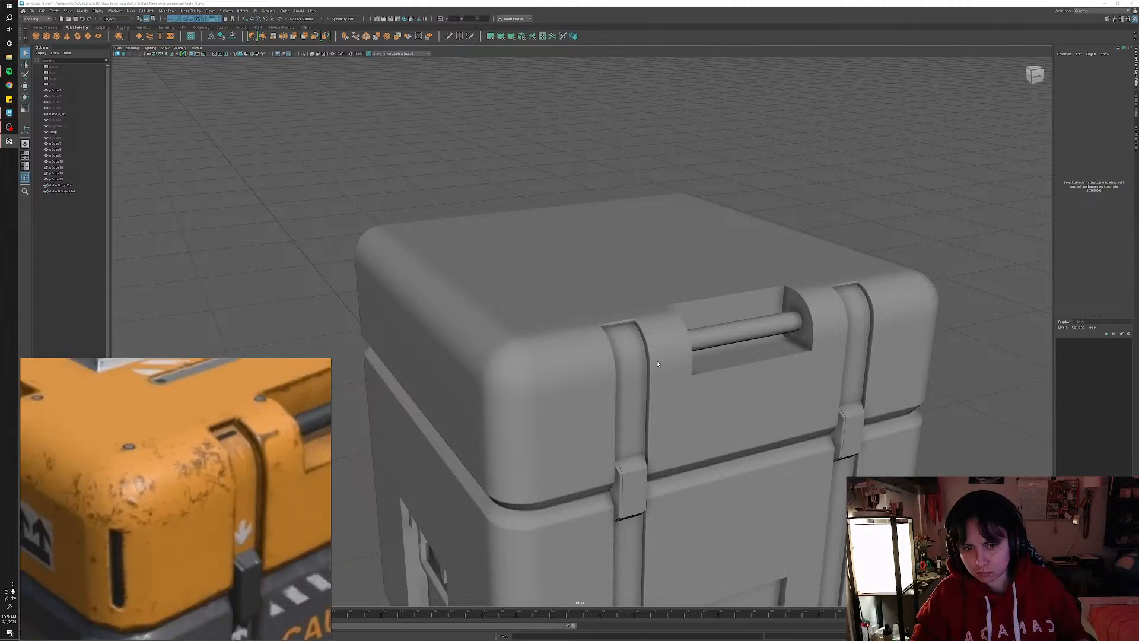
middle_click_drag(684, 354, 523, 366, "alt")
scroll(526, 383, "up", 5)
scroll(581, 366, "down", 3)
scroll(581, 367, "down", 1)
- Set the bevel on the crate body's strap recess edges to 2 segments
left_click_drag(523, 366, 587, 384, "alt")
scroll(587, 384, "up", 4)
middle_click_drag(587, 384, 560, 378, "alt")
left_click(560, 379)
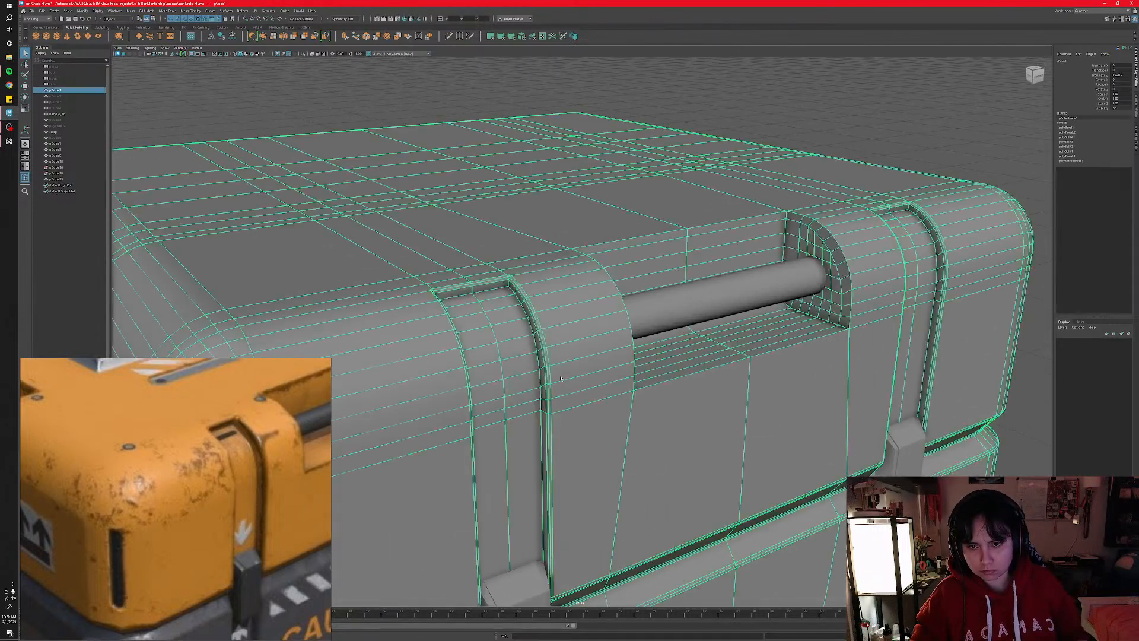
right_click(566, 368)
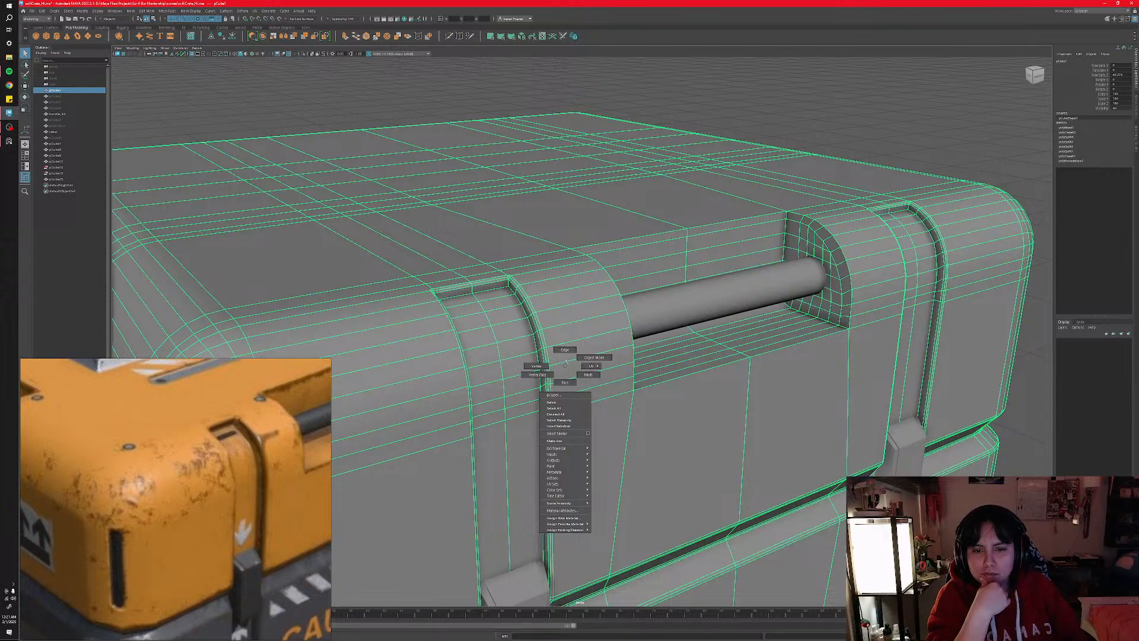
left_click(1067, 128)
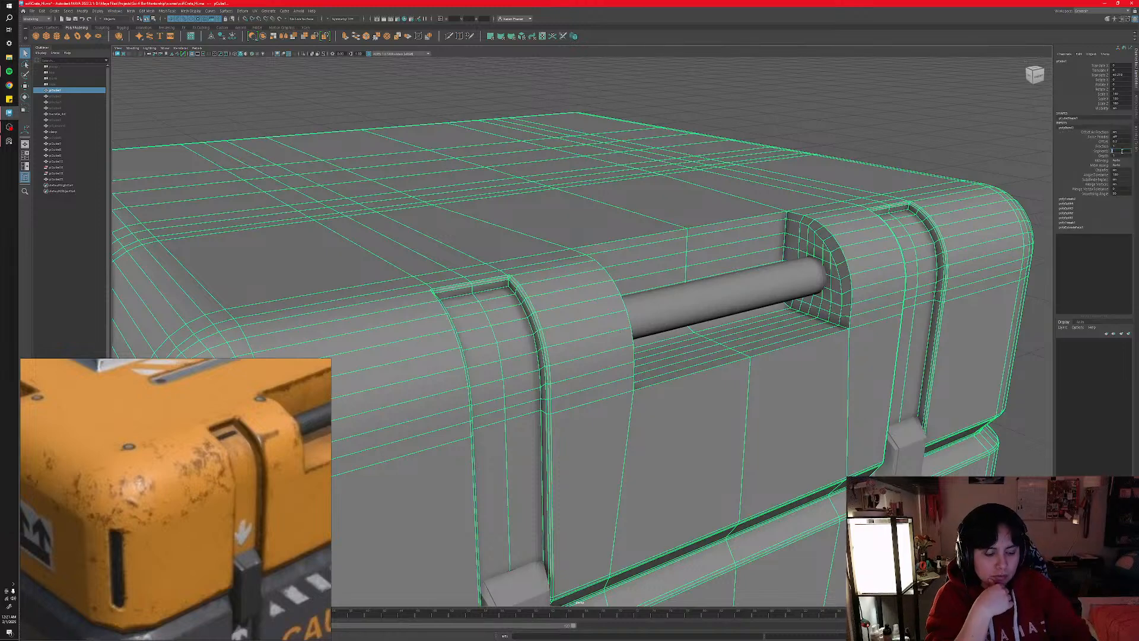
type("2")
key("Return")
- Set the strap recess bevel's fraction to 0.3 and reduce its segment count
scroll(507, 353, "up", 4)
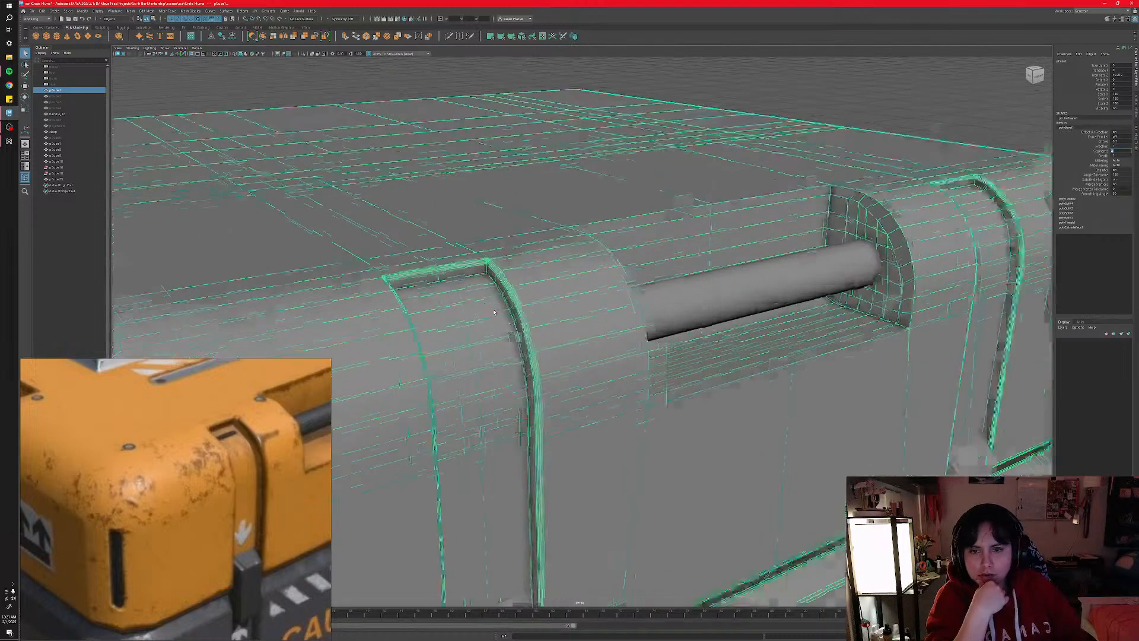
middle_click_drag(529, 340, 556, 327, "alt")
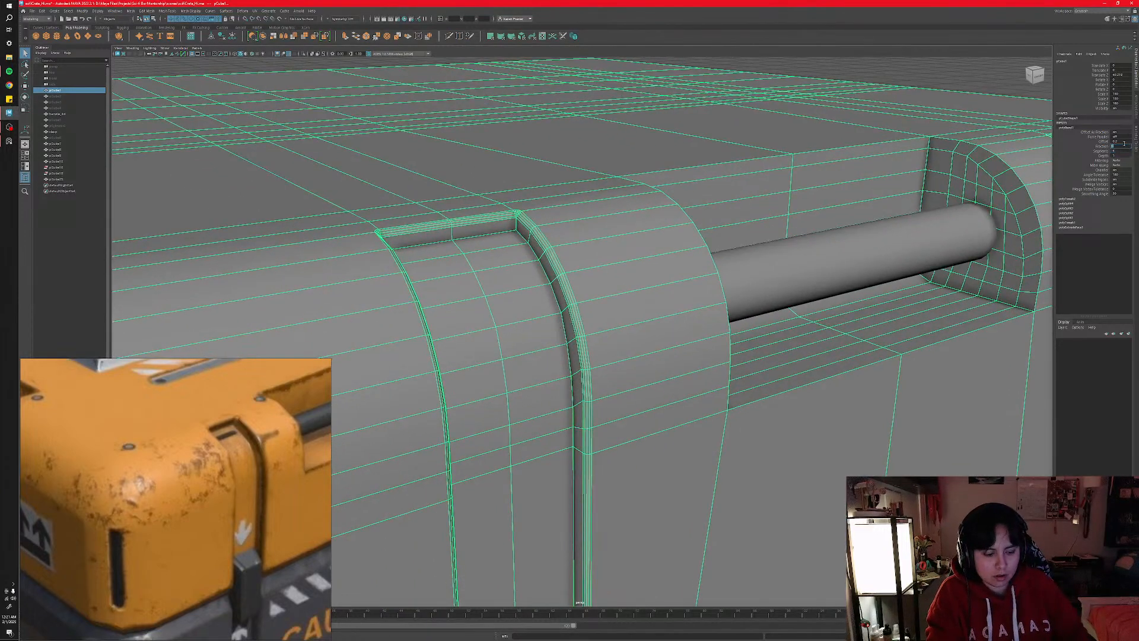
type(".3")
key("Return")
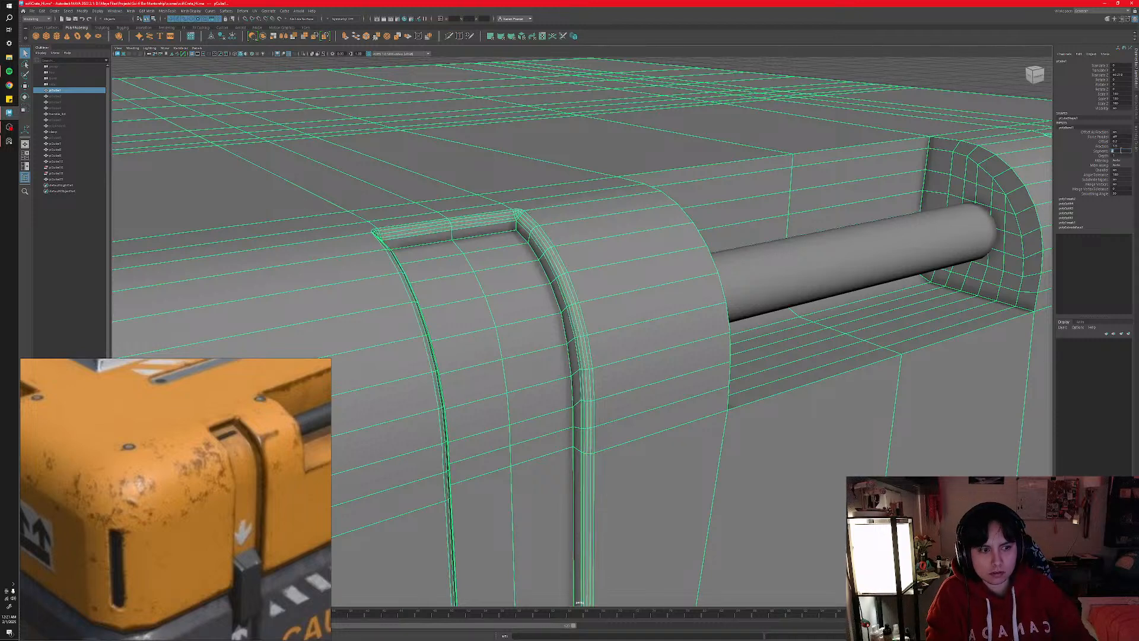
key("Return")
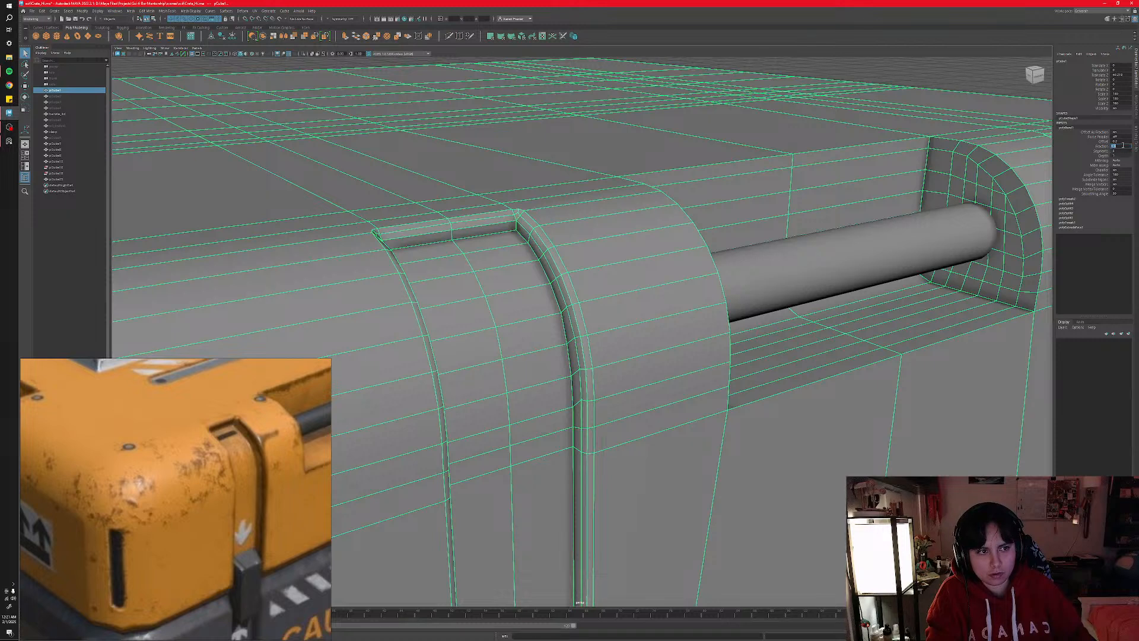
- Readjust the fraction of the strap recess bevel while checking the recess corner
type("2")
key("Return")
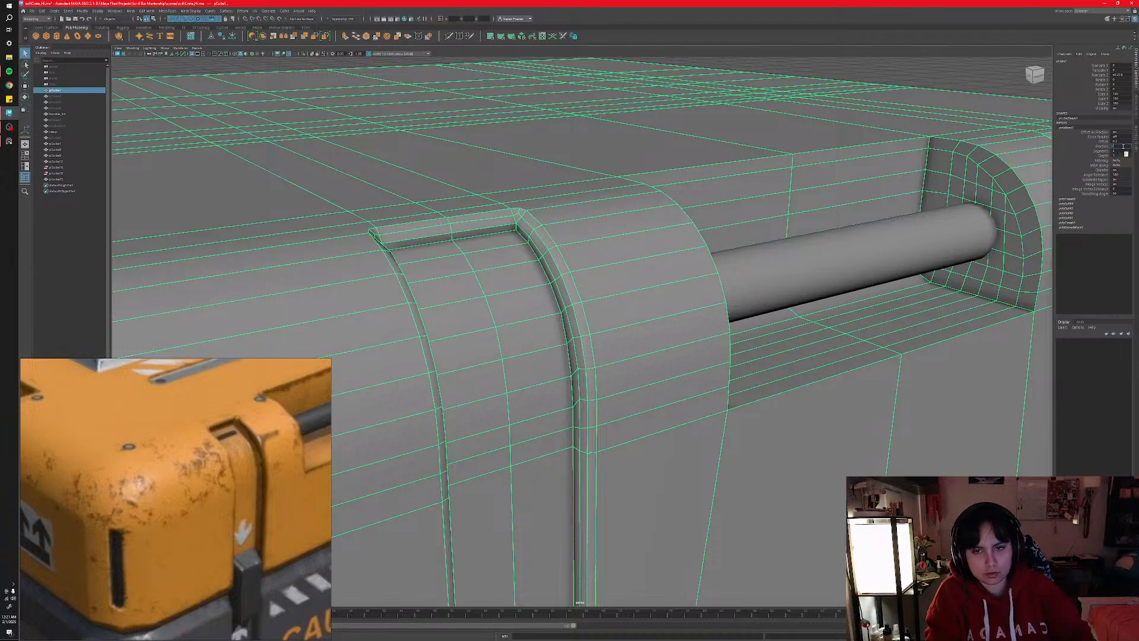
type("1")
key("Return")
mouse_move(613, 332)
left_mouse_down("alt")
mouse_move(630, 388)
mouse_move(618, 331)
left_mouse_up("alt")
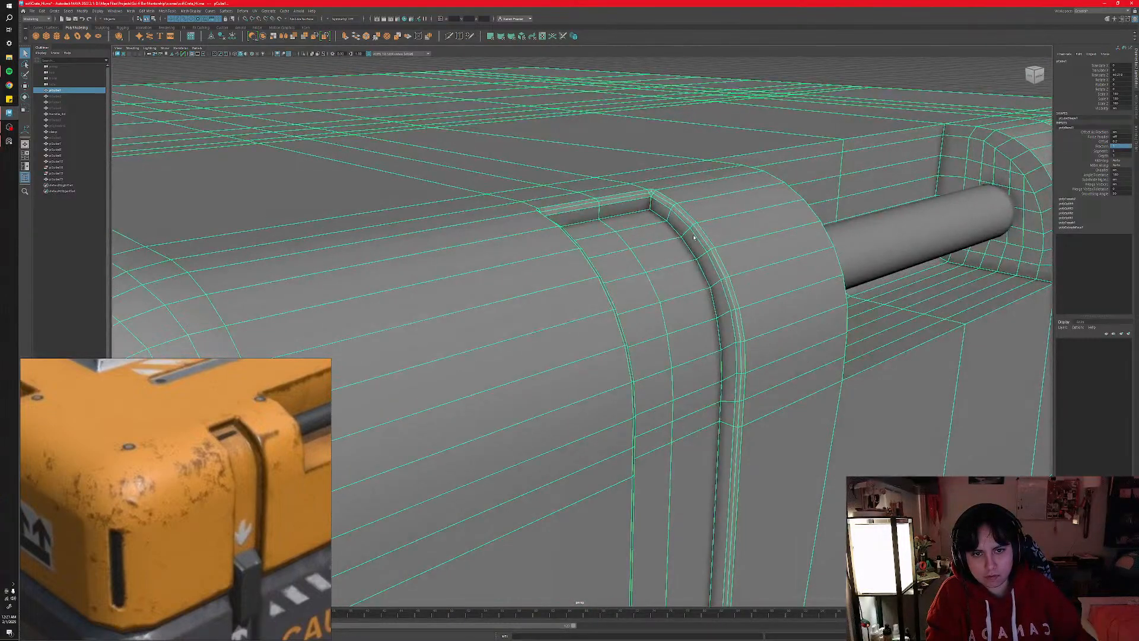
- Inspect the shading of the bevelled strap recesses on the lid with the crate body deselected
left_click_drag(693, 237, 633, 277, "alt")
right_click_drag(633, 279, 661, 261)
scroll(661, 252, "down", 5)
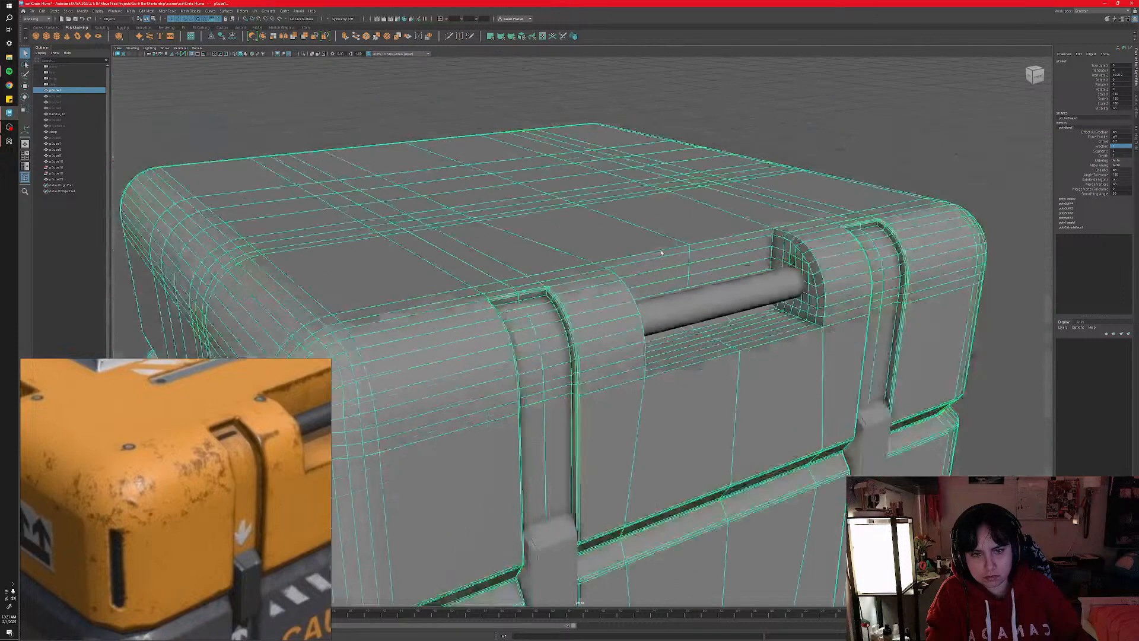
scroll(662, 252, "down", 4)
left_click(816, 204)
left_click_drag(743, 332, 672, 364, "alt")
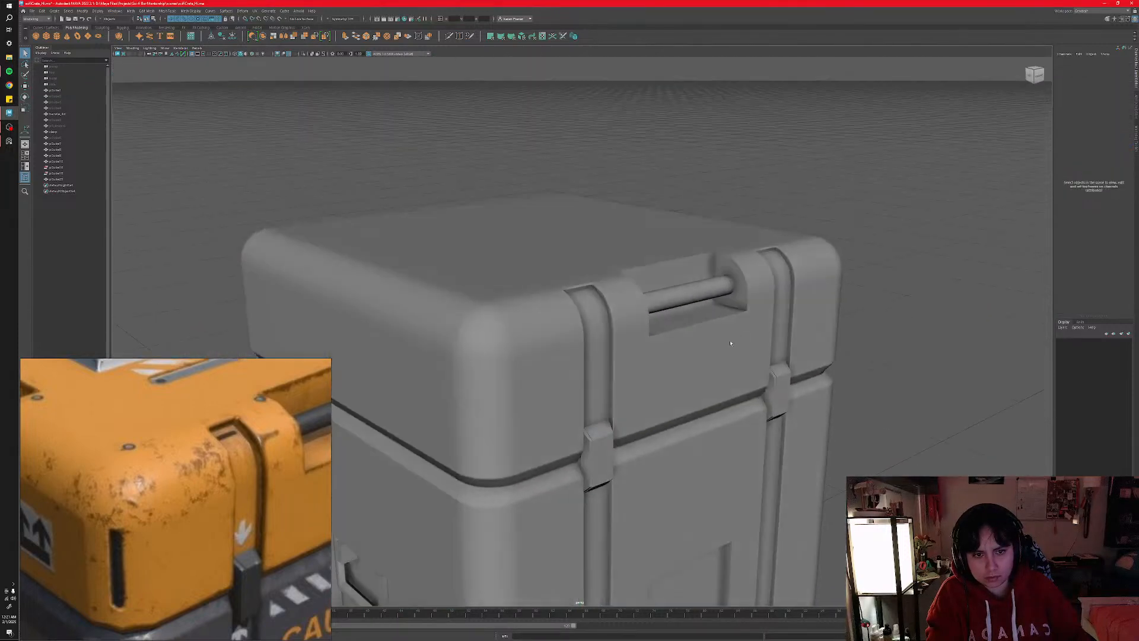
scroll(731, 343, "down", 3)
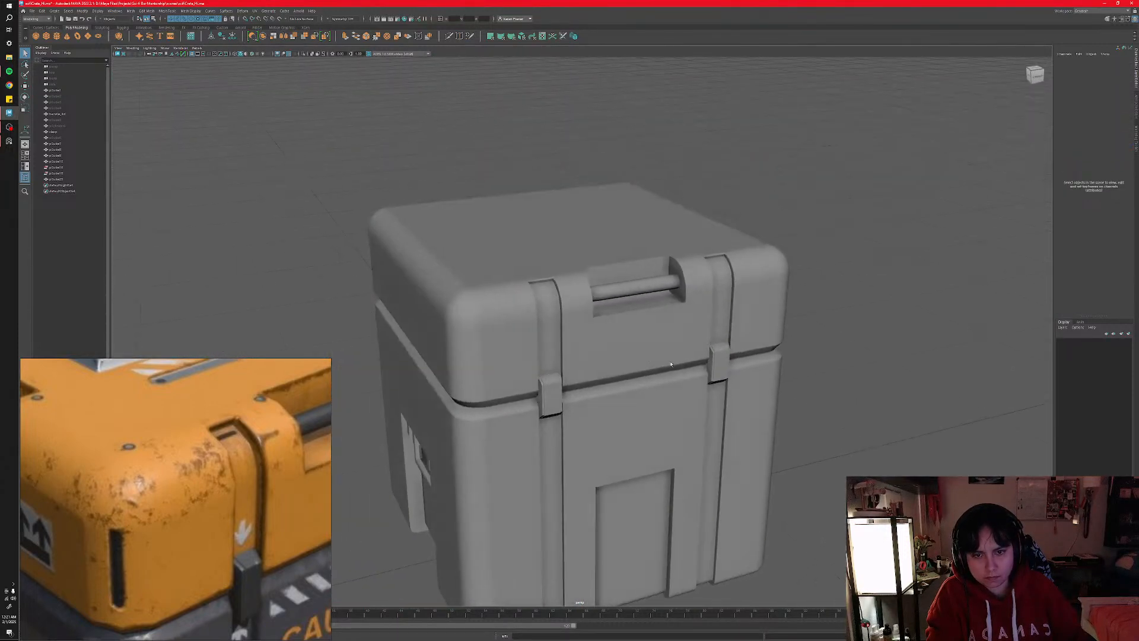
scroll(671, 365, "up", 8)
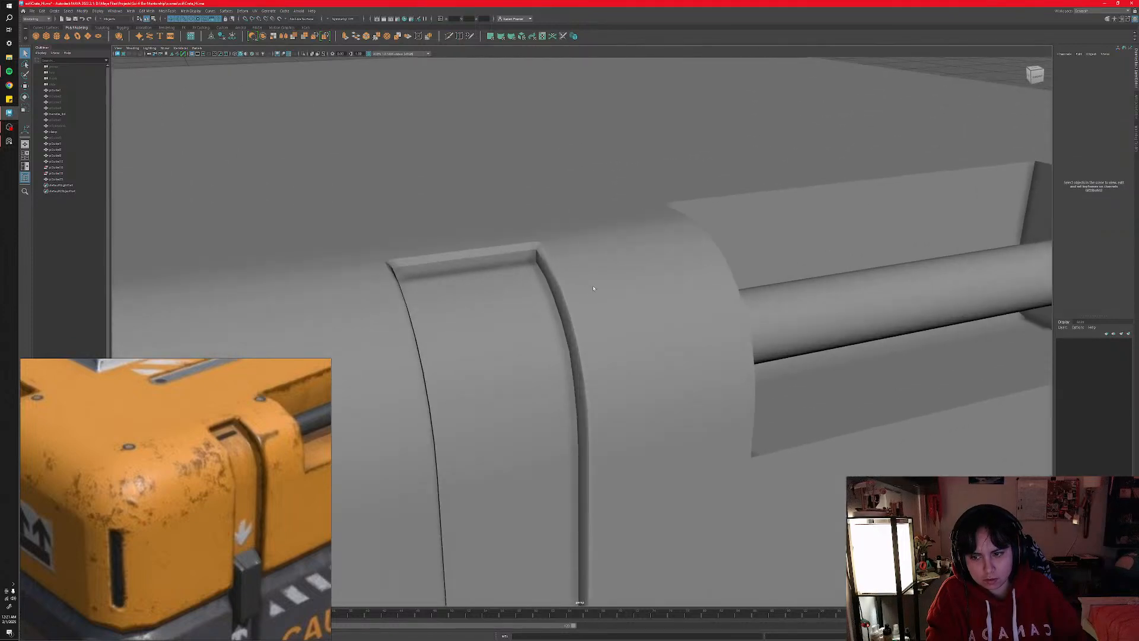
- Select the bevelled edges along the side of the front strap recess and frame them
right_click(613, 293)
left_click(612, 277)
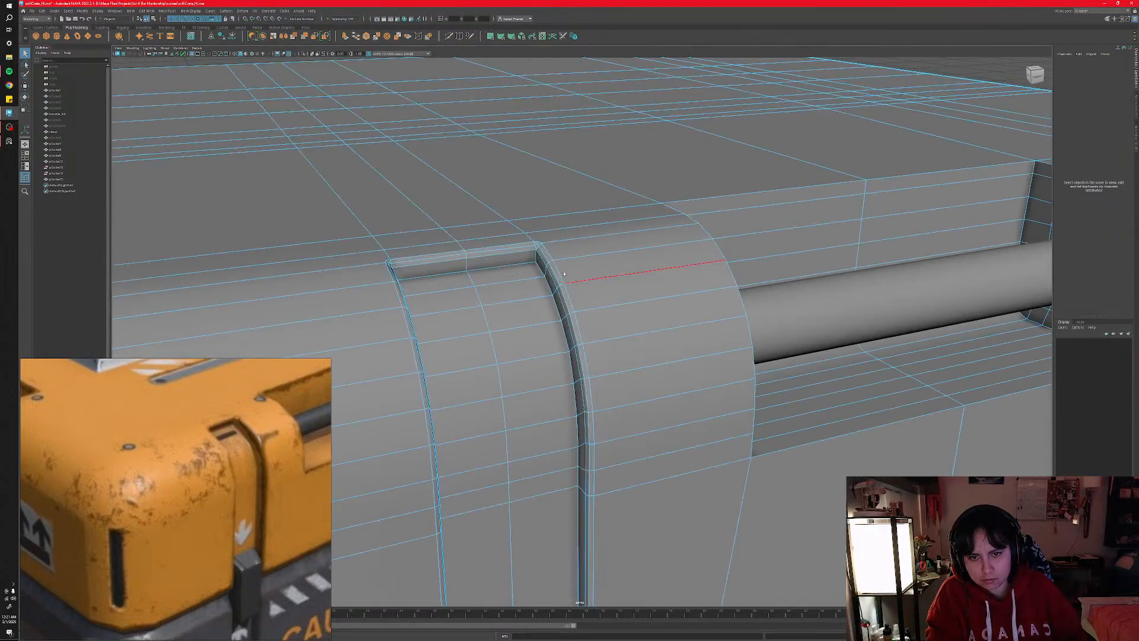
left_click(528, 256)
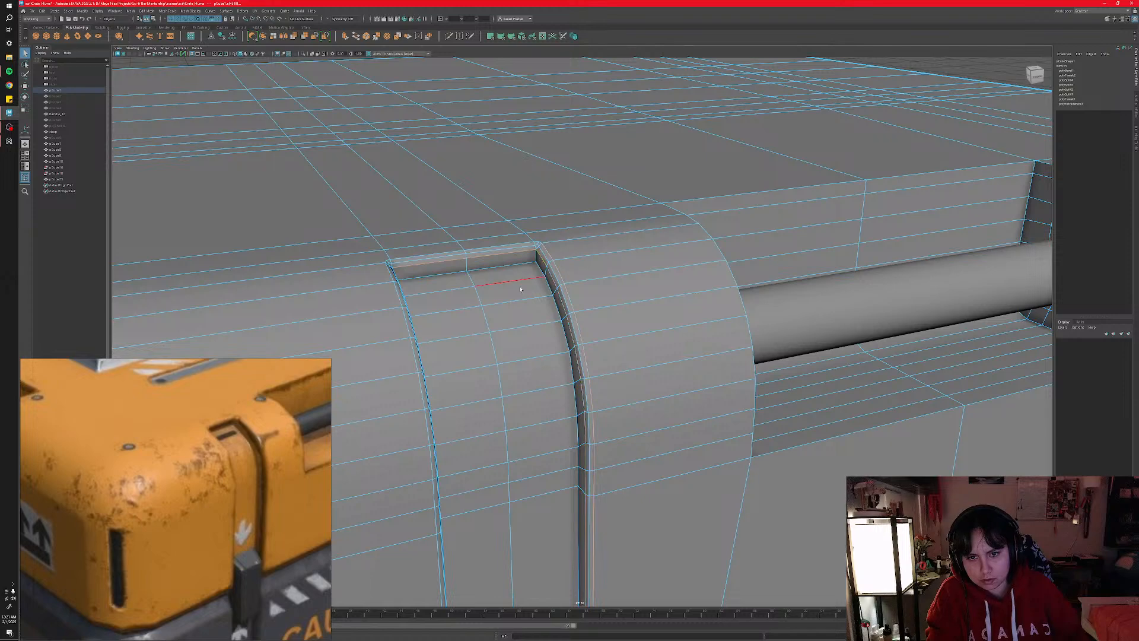
scroll(603, 394, "down", 5)
left_click_drag(603, 393, 629, 341, "alt")
key("f")
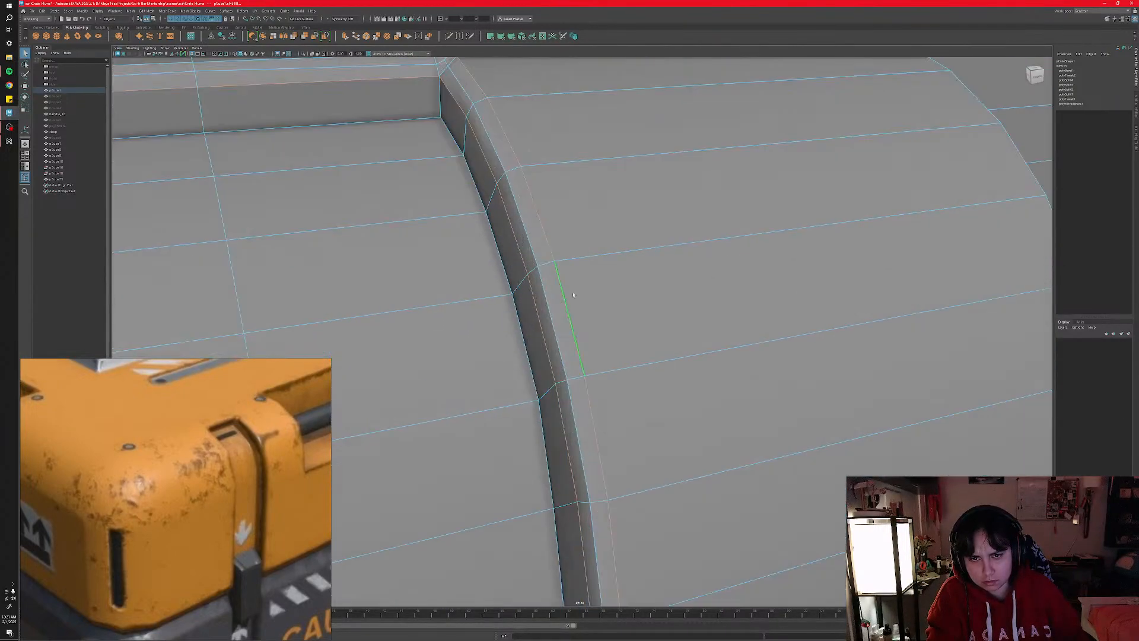
- Examine the strap recess edges along the underside, front and top of the crate, then return to object mode
scroll(573, 294, "down", 5)
scroll(639, 345, "up", 4)
scroll(639, 345, "down", 3)
scroll(643, 297, "up", 4)
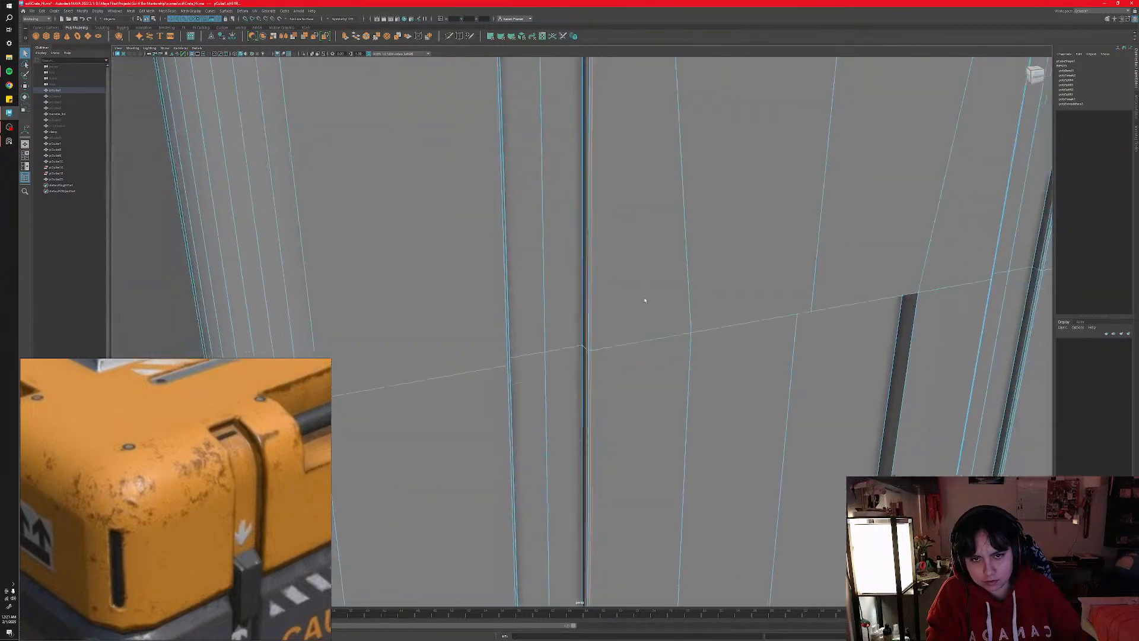
left_click_drag(643, 297, 749, 375, "alt")
left_click_drag(755, 383, 757, 383, "alt")
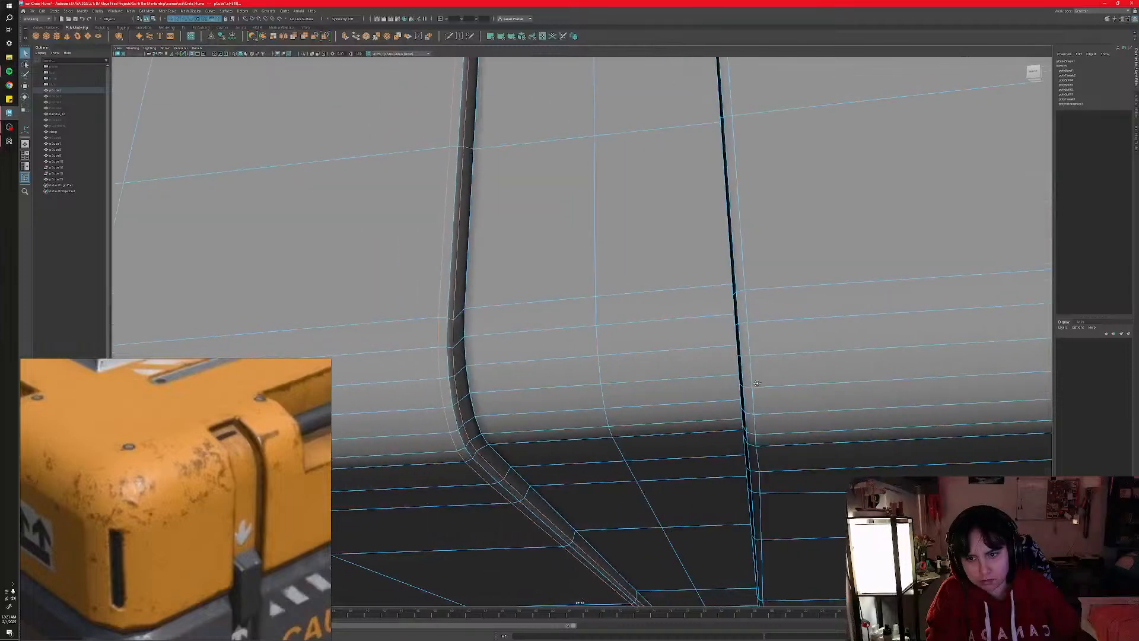
middle_click_drag(624, 294, 625, 433, "alt")
middle_click_drag(665, 208, 600, 504, "alt")
middle_click_drag(596, 83, 576, 347, "alt")
left_click_drag(577, 347, 541, 389, "alt")
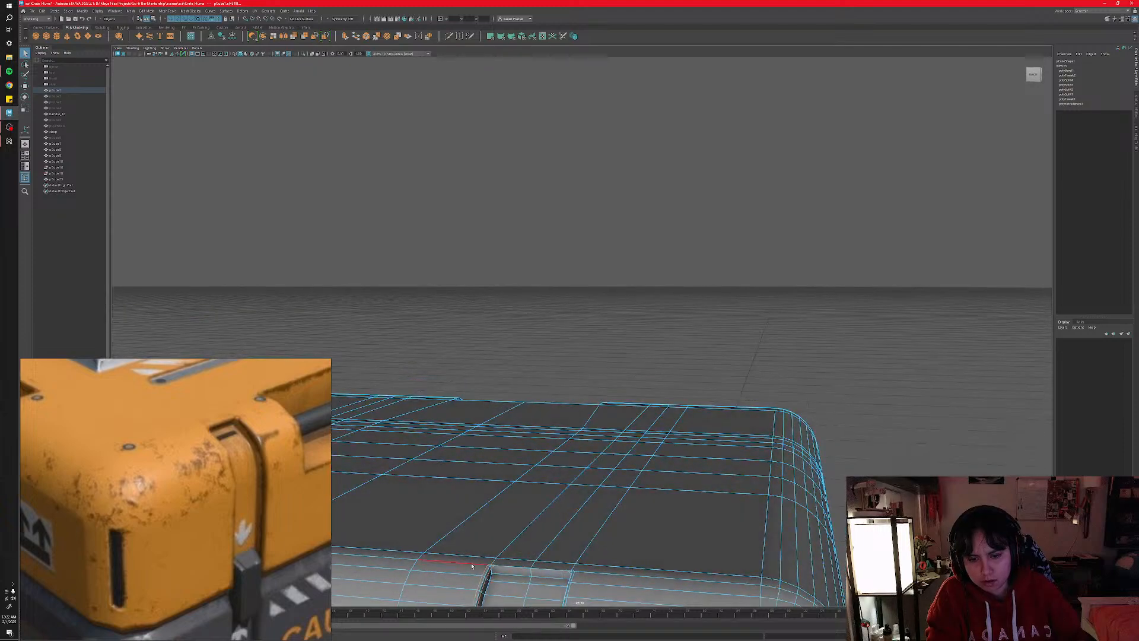
scroll(487, 570, "down", 5)
left_click_drag(548, 413, 489, 468, "alt")
left_click_drag(570, 511, 464, 490, "alt")
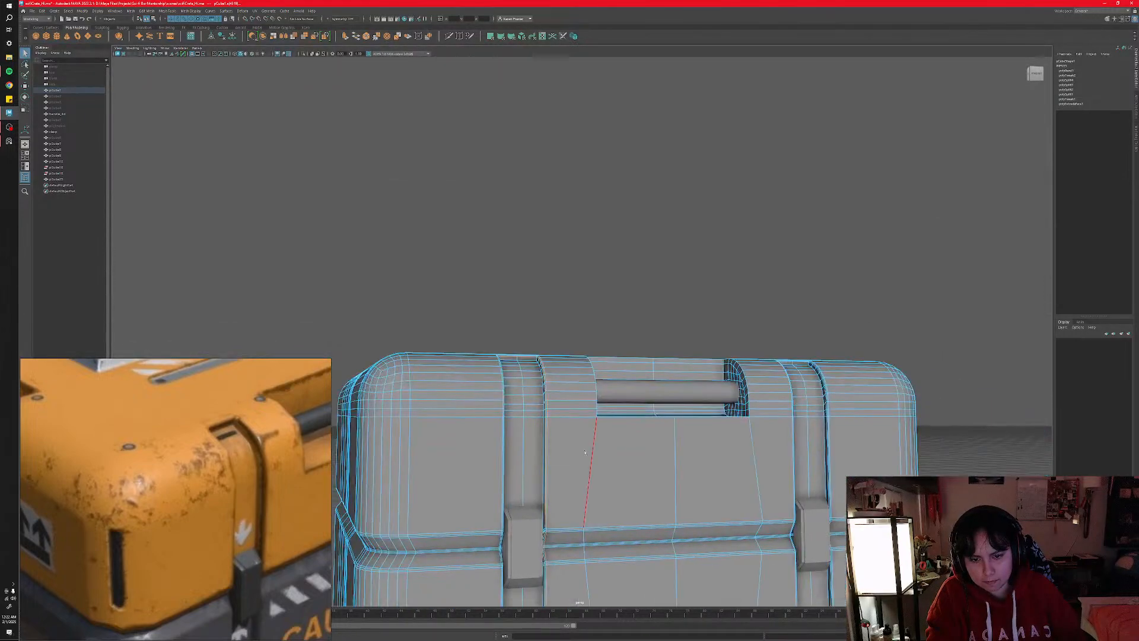
right_click_drag(574, 467, 608, 446)
left_click(559, 326)
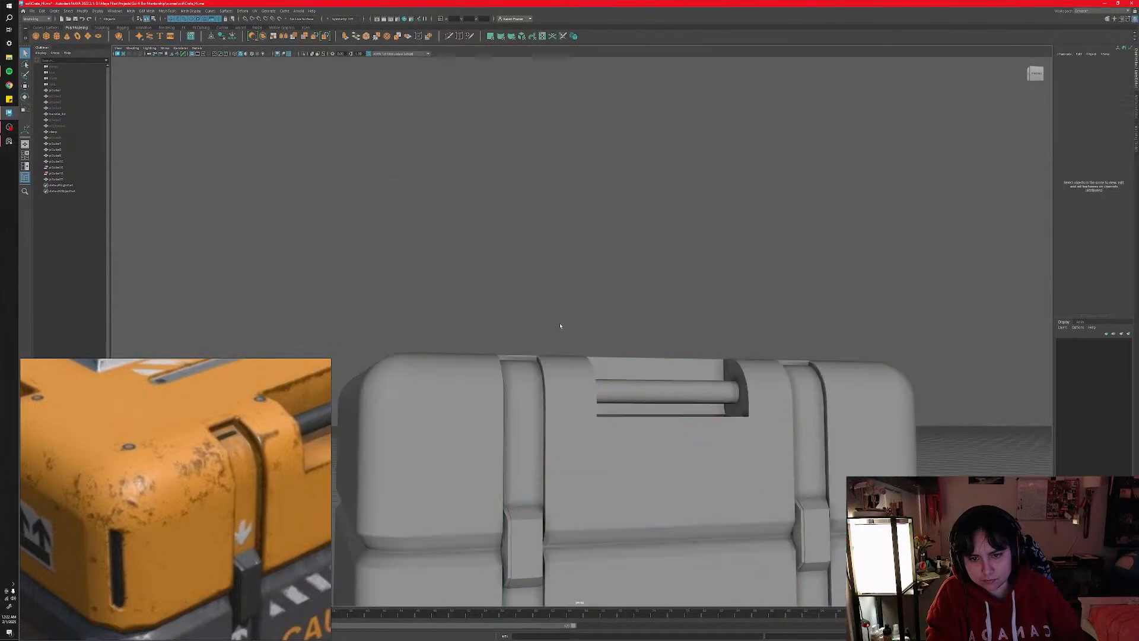
- Undo the strap recess bevel with its setting changes, then return to object mode and deselect the crate body
left_click_drag(554, 444, 561, 460, "alt")
scroll(585, 472, "up", 5)
middle_click_drag(589, 475, 585, 427, "alt")
key("ctrl+z")
key("ctrl+z")
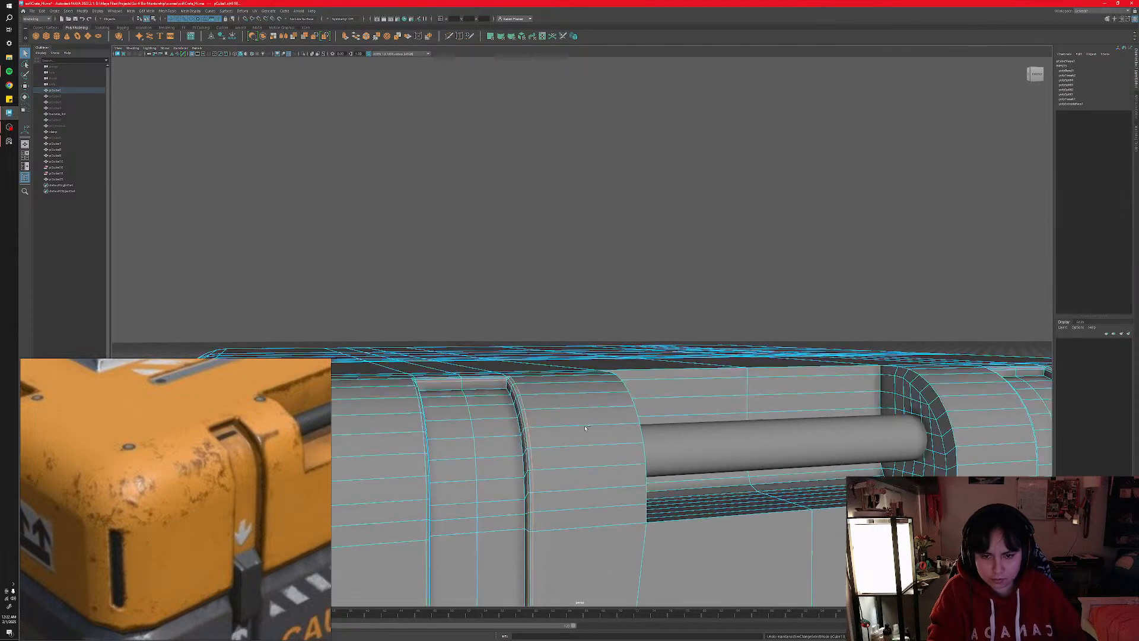
key("ctrl+z")
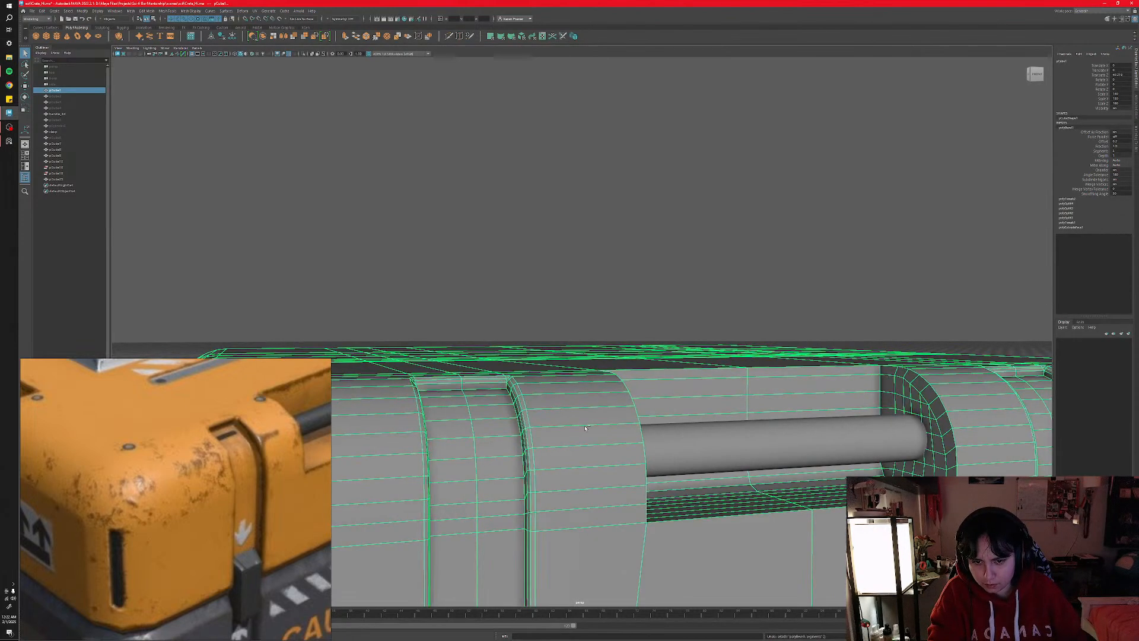
key("ctrl+z")
key("ctrl+z")
key("ctrl+z")
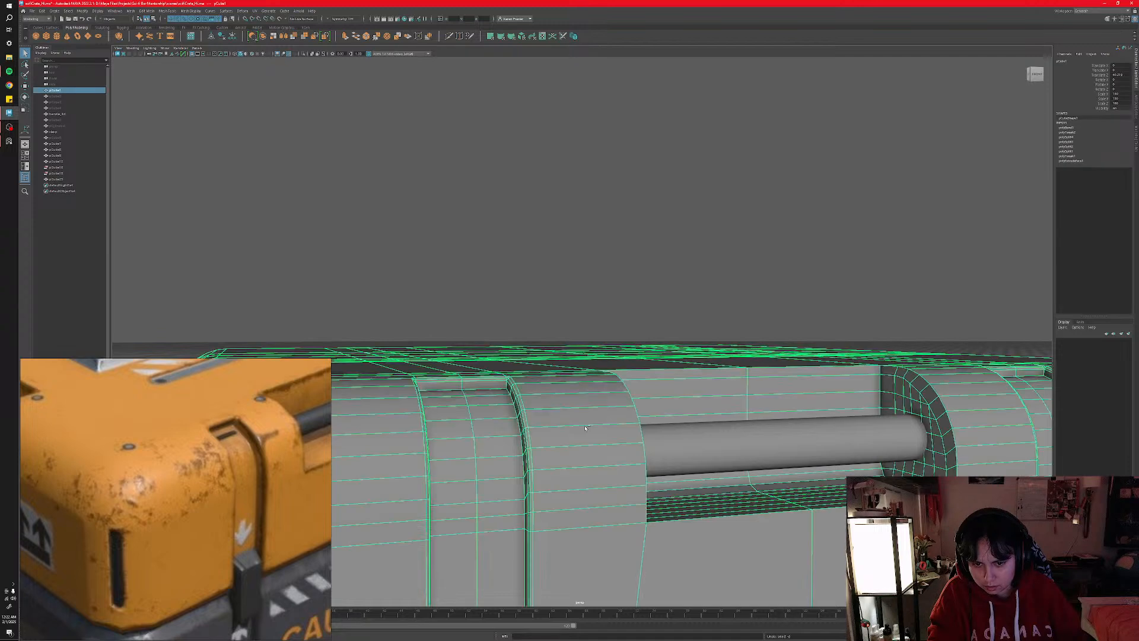
key("ctrl+z")
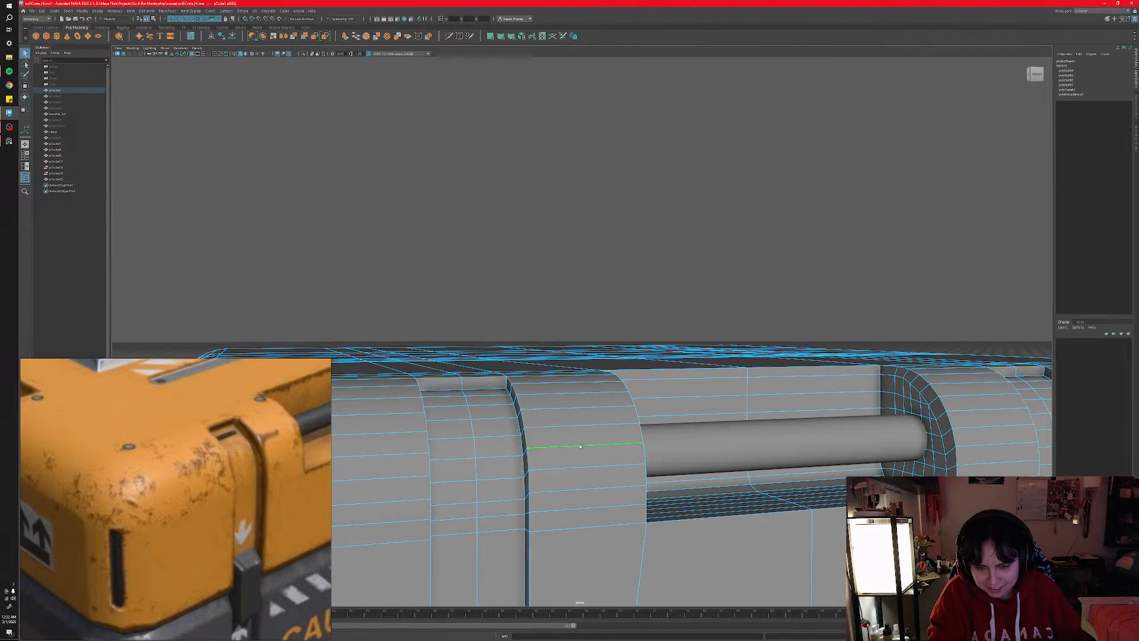
right_click_drag(580, 445, 549, 410)
left_click(629, 271)
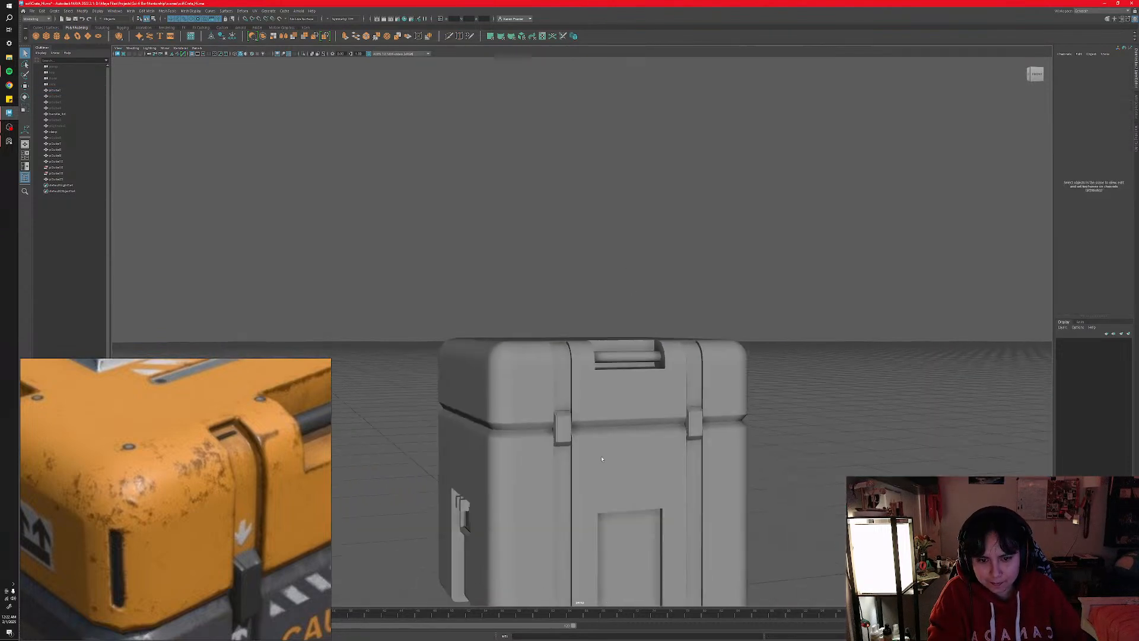
- Compare the overall proportions of the crate with the full view of the reference image
left_click_drag(546, 403, 597, 422, "alt")
middle_click_drag(597, 422, 581, 378, "alt")
scroll(248, 515, "down", 5)
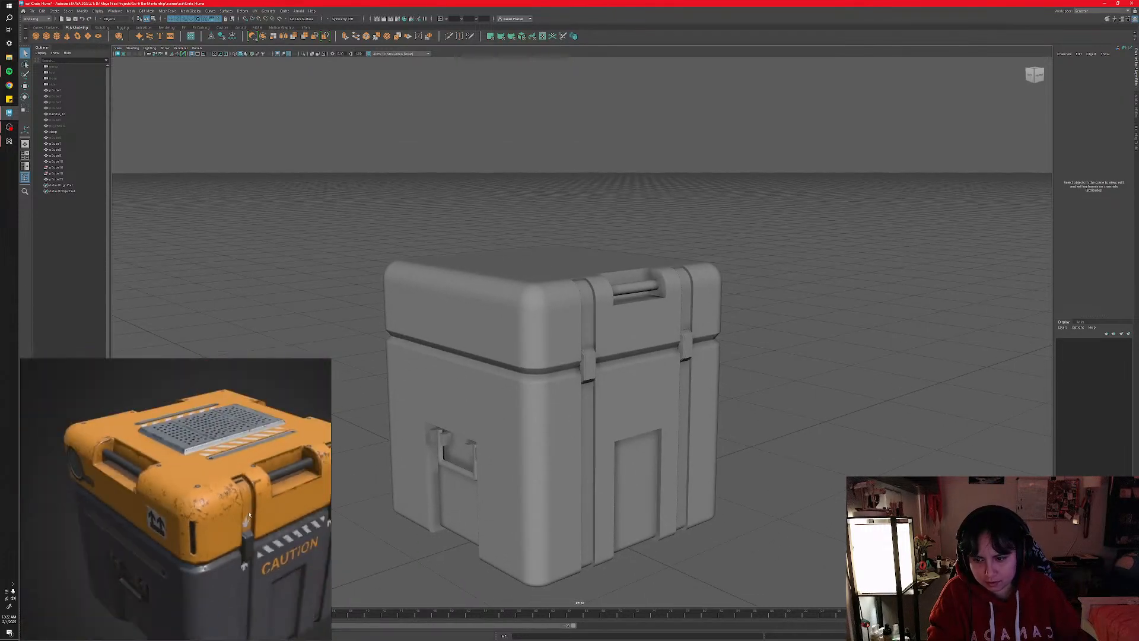
left_click(246, 489)
middle_click_drag(219, 469, 177, 424)
left_click_drag(502, 420, 516, 488, "alt")
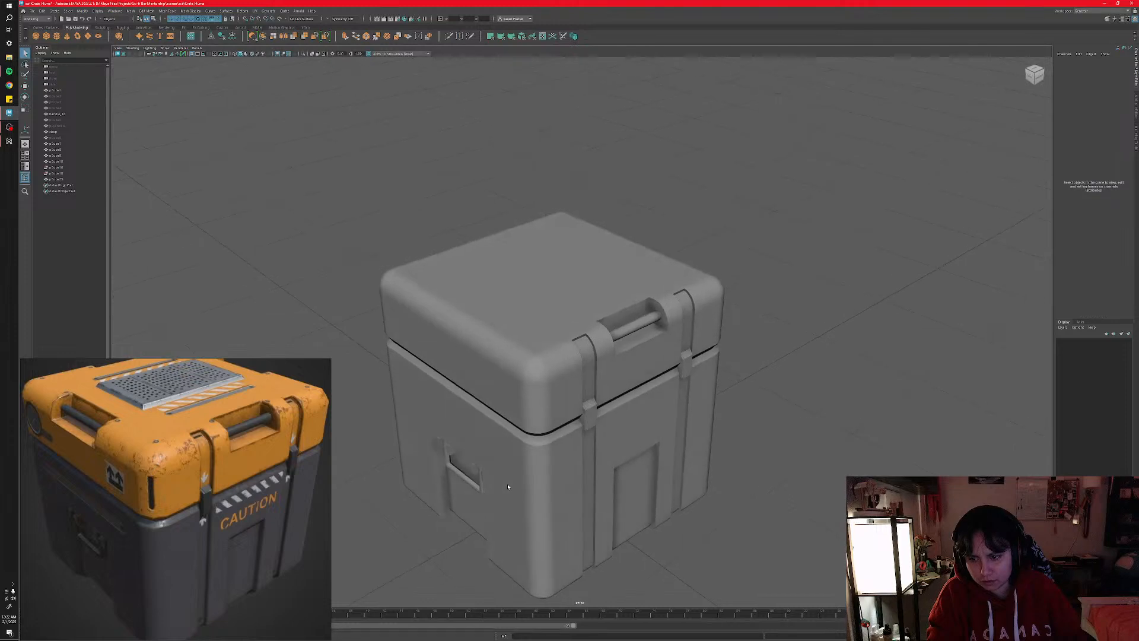
scroll(235, 501, "down", 3)
scroll(245, 497, "up", 2)
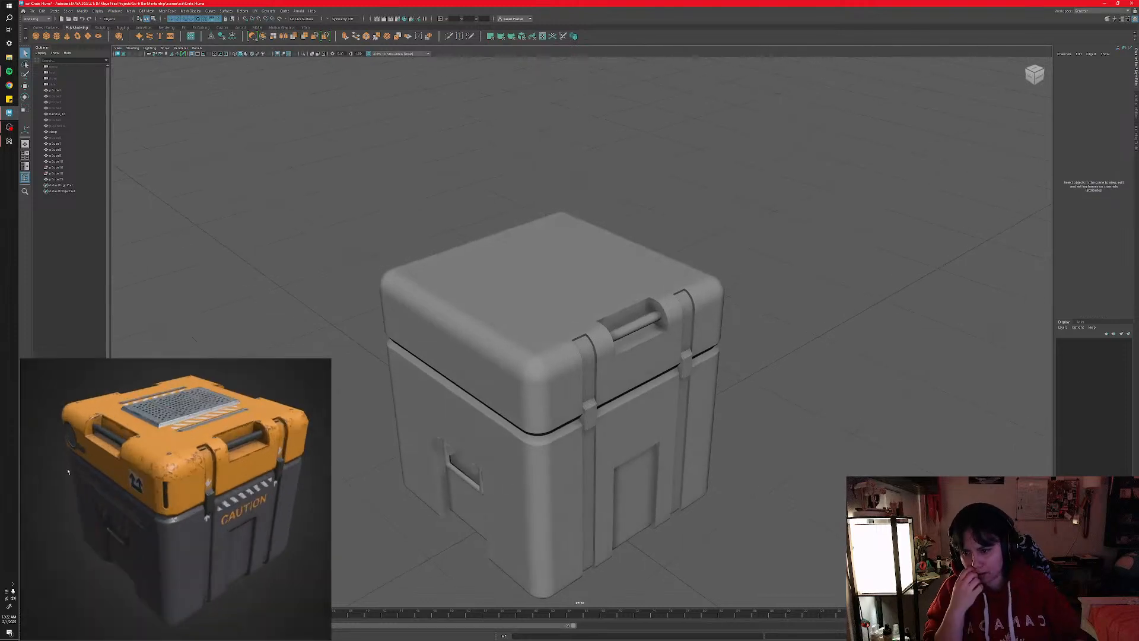
- Set the crate body's Scale Y to 180 and keep the body selected
left_click(527, 387)
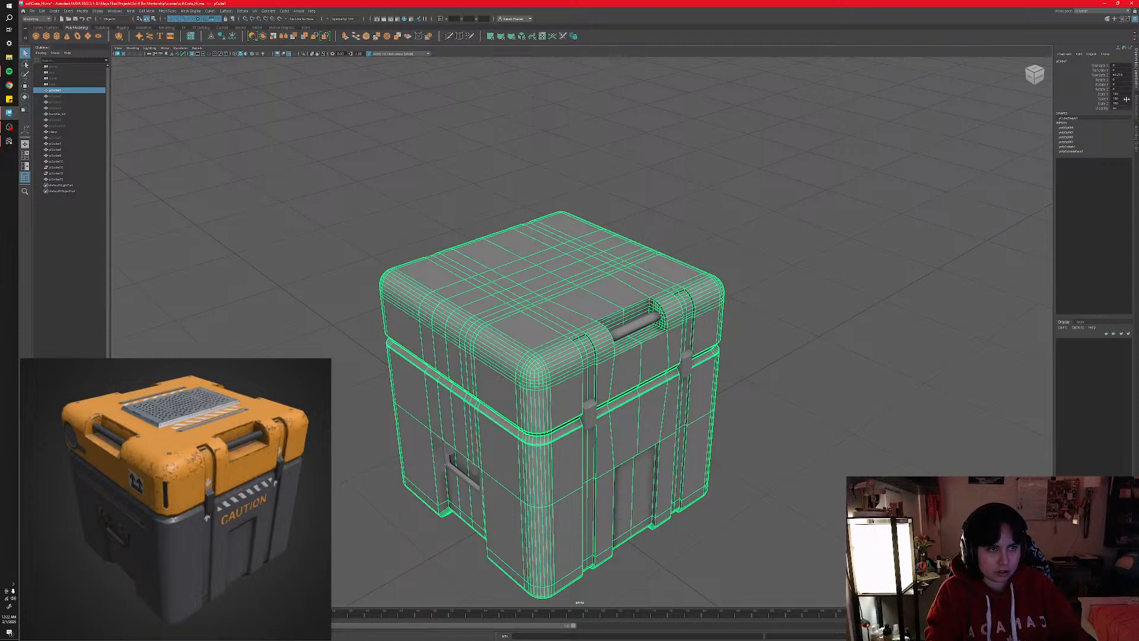
type("18")
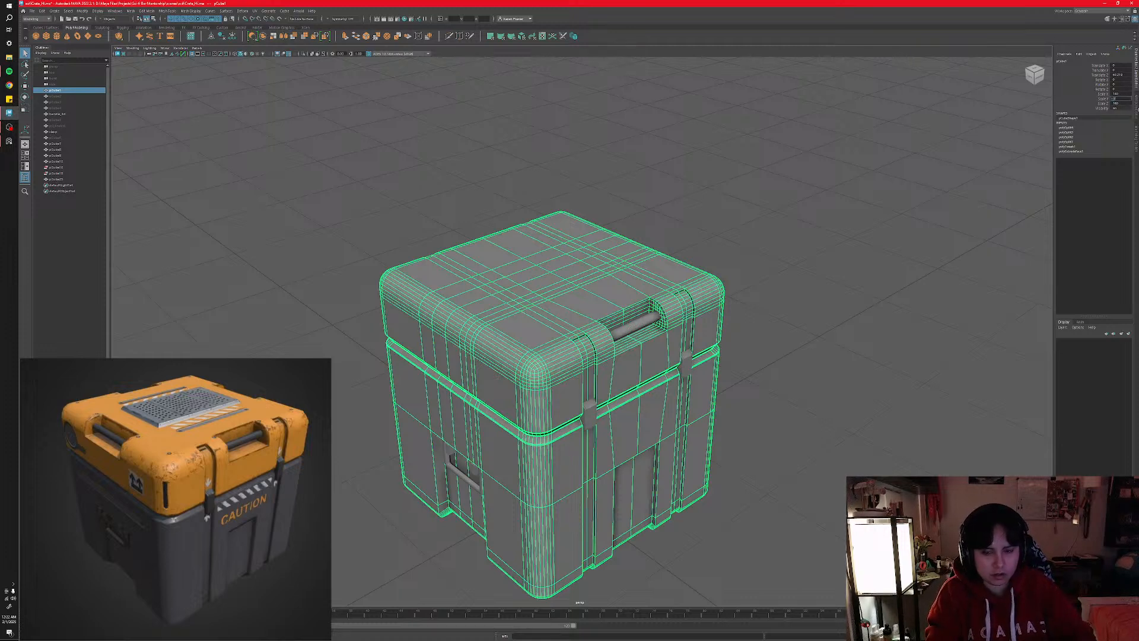
type("0")
key("Return")
mouse_move(788, 457)
middle_mouse_down("alt")
mouse_move(809, 430)
mouse_move(793, 437)
middle_mouse_up("alt")
left_click(793, 435)
key("ctrl+z")
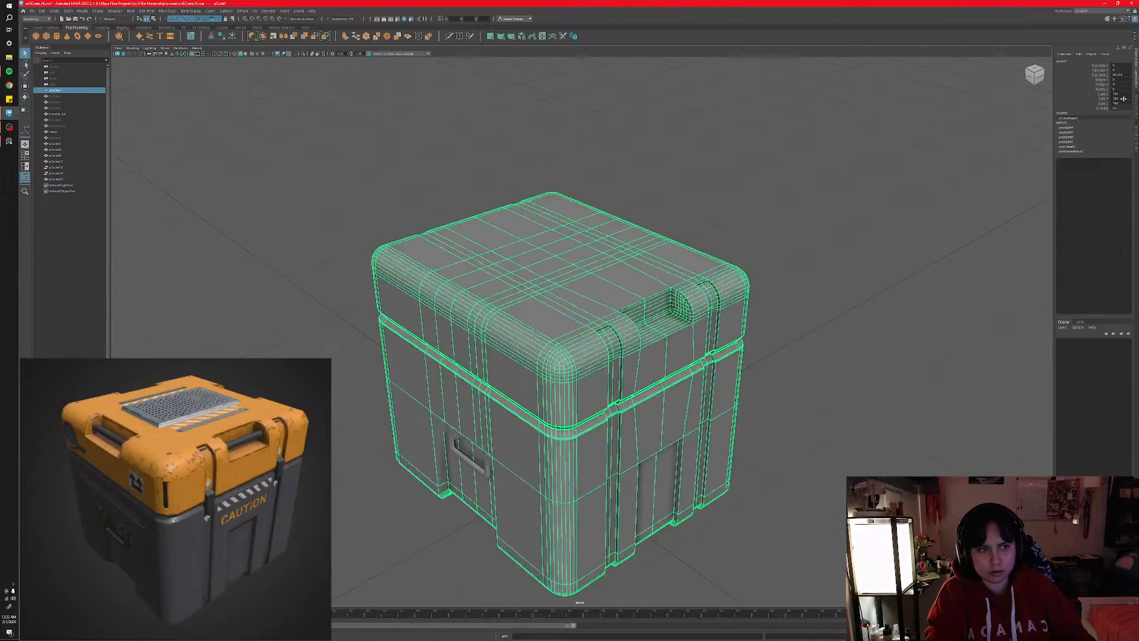
- Reduce the crate body's scale until the strap clips stand out from its front face, then deselect the body
type("1")
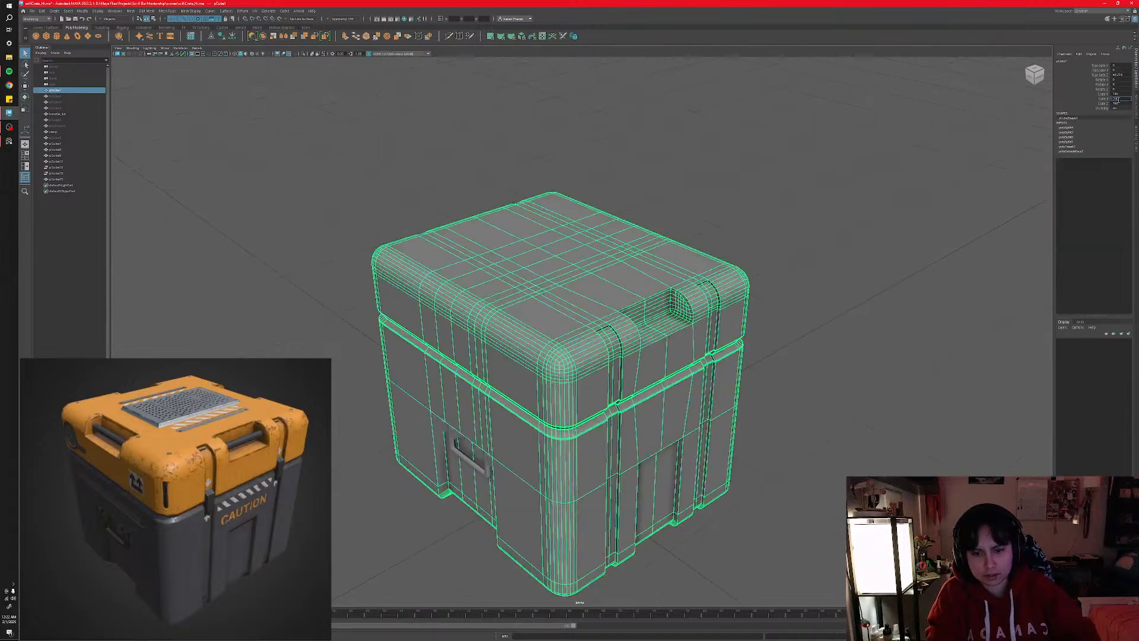
key("Return")
left_click(803, 385)
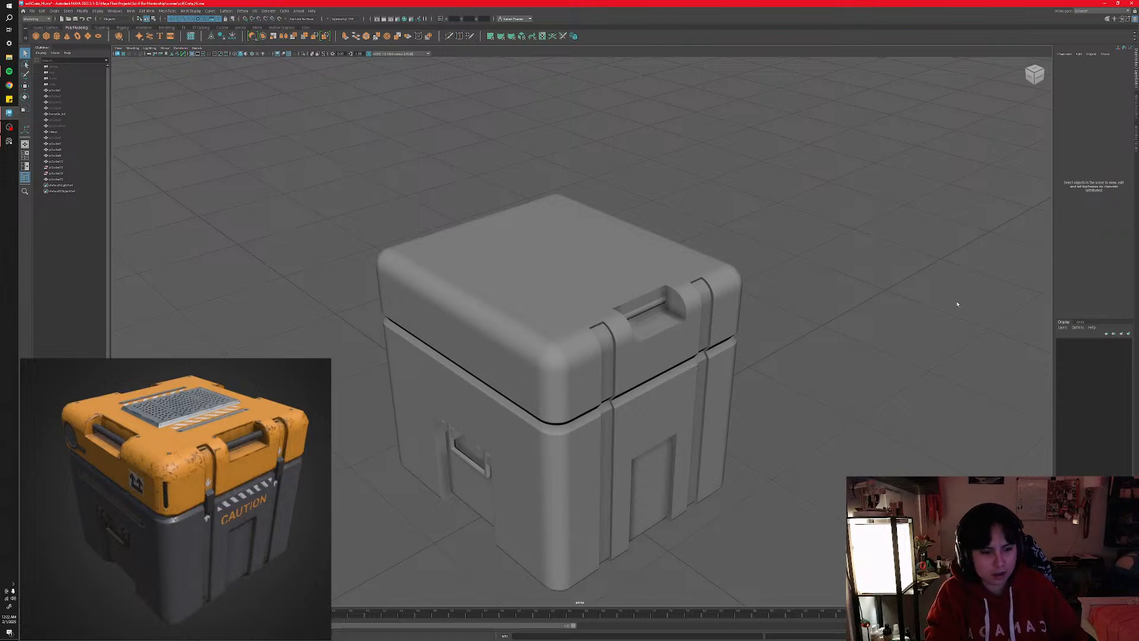
left_click(680, 357)
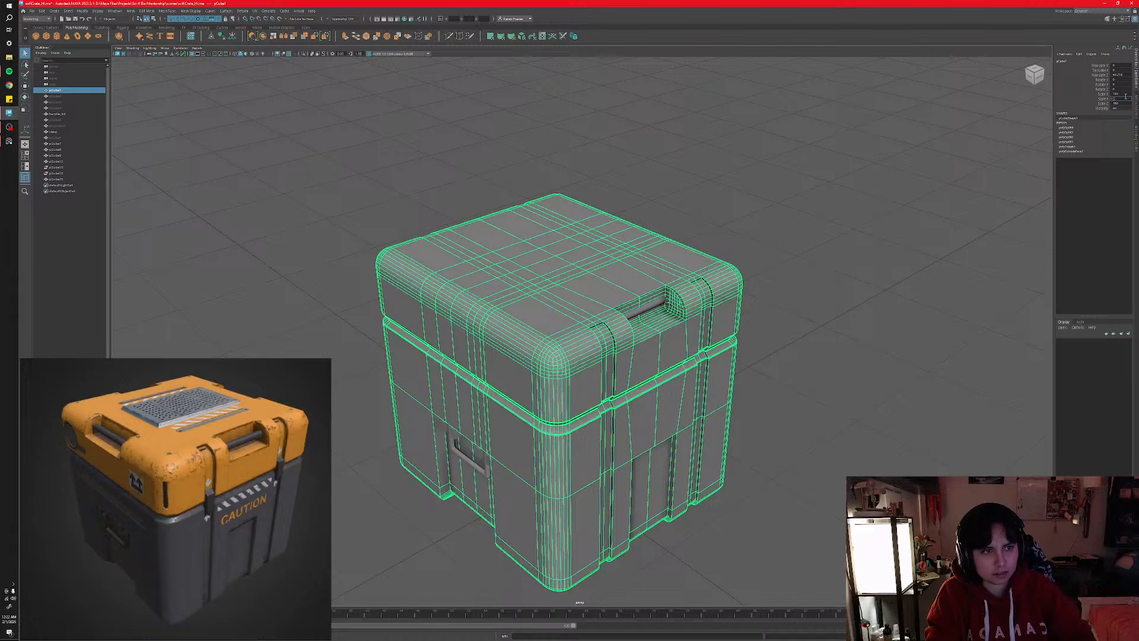
key("Return")
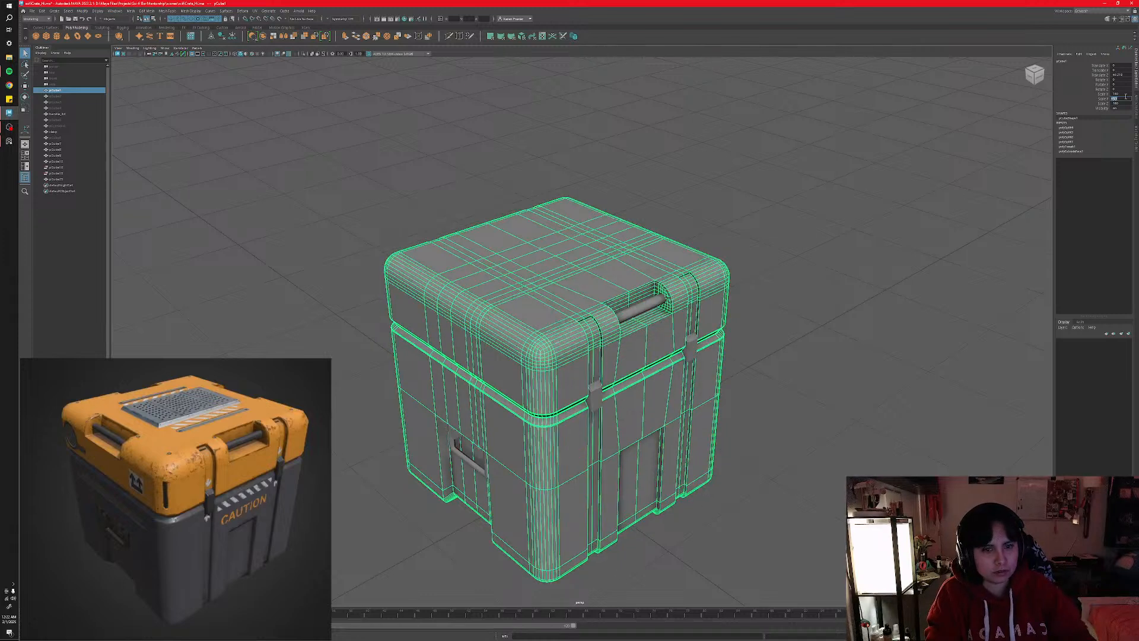
left_click(791, 393)
- Examine the rescaled crate's front clips, lid handle and side handle from several angles
mouse_move(799, 414)
left_mouse_down("alt")
mouse_move(786, 409)
mouse_move(798, 402)
mouse_move(794, 412)
mouse_move(801, 381)
mouse_move(816, 397)
mouse_move(776, 411)
left_mouse_up("alt")
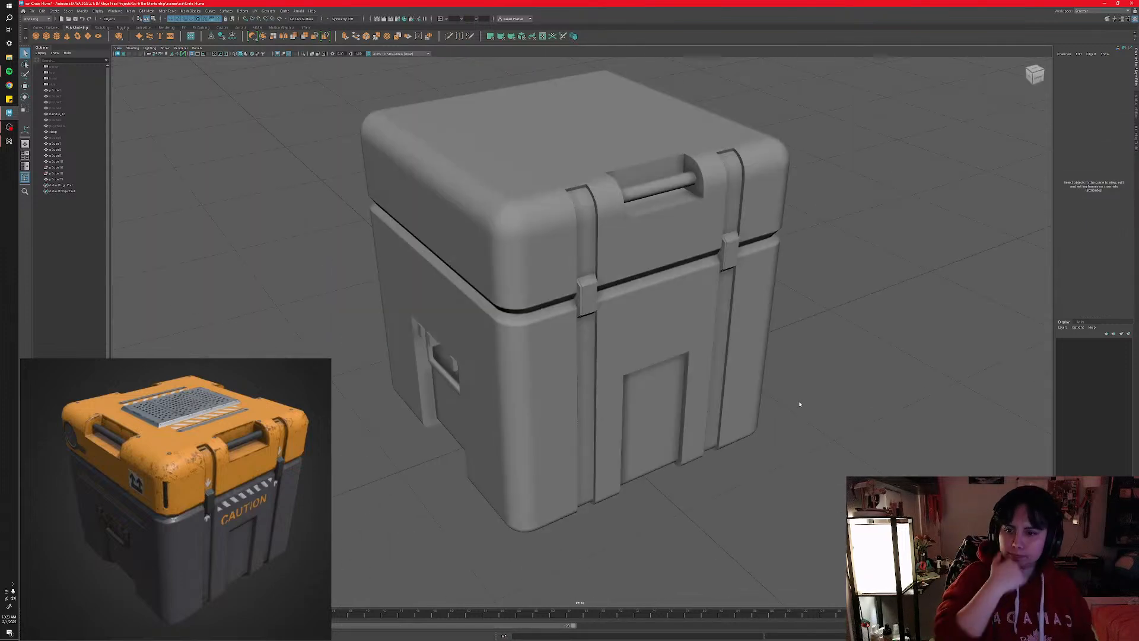
left_click_drag(580, 414, 624, 483, "alt")
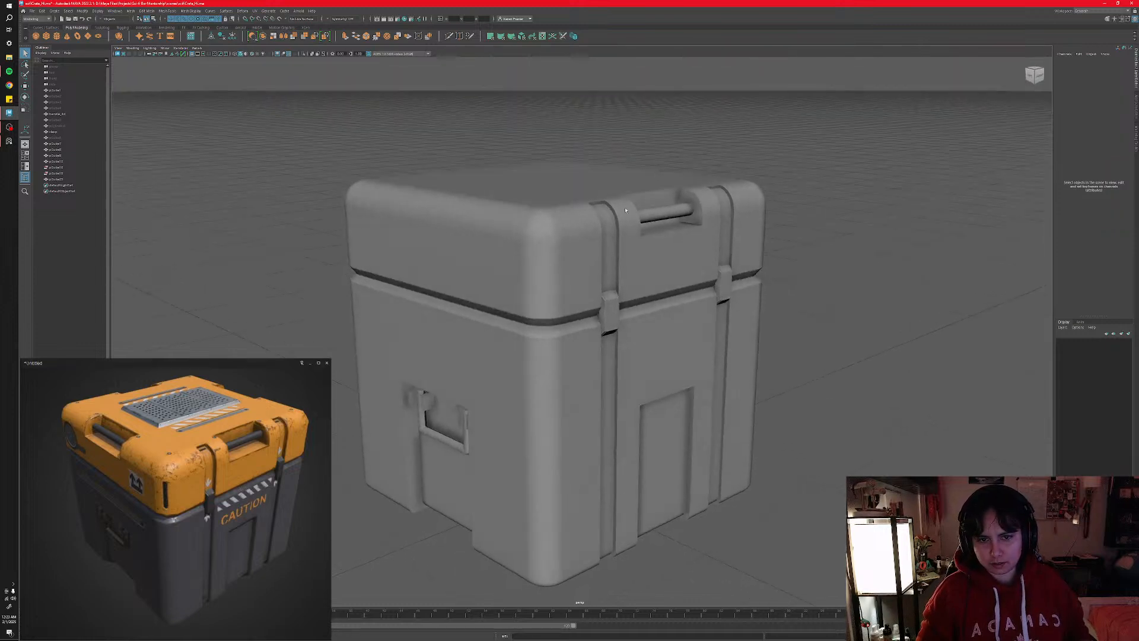
left_click(667, 213)
left_click(777, 268)
middle_click_drag(765, 274, 780, 363, "alt")
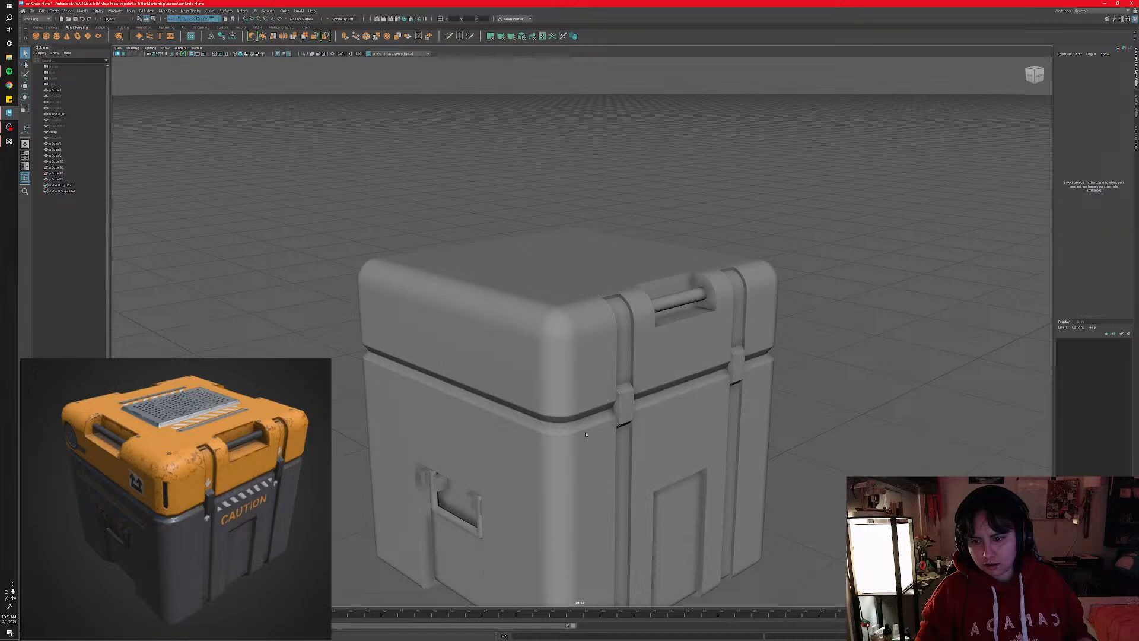
middle_click_drag(583, 439, 600, 332, "alt")
right_click_drag(601, 332, 638, 332, "alt")
middle_click_drag(638, 332, 632, 261, "alt")
left_click_drag(451, 405, 446, 368, "alt")
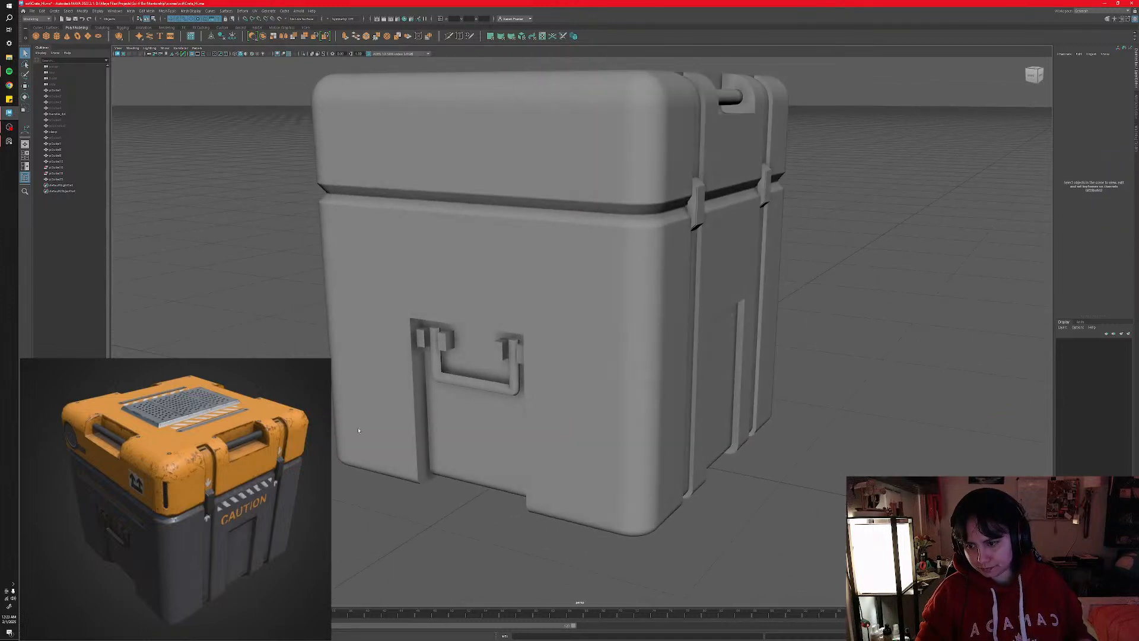
- Compare the reference image's side handle, lid corner and lid top up close, then return to its full view
scroll(125, 512, "up", 5)
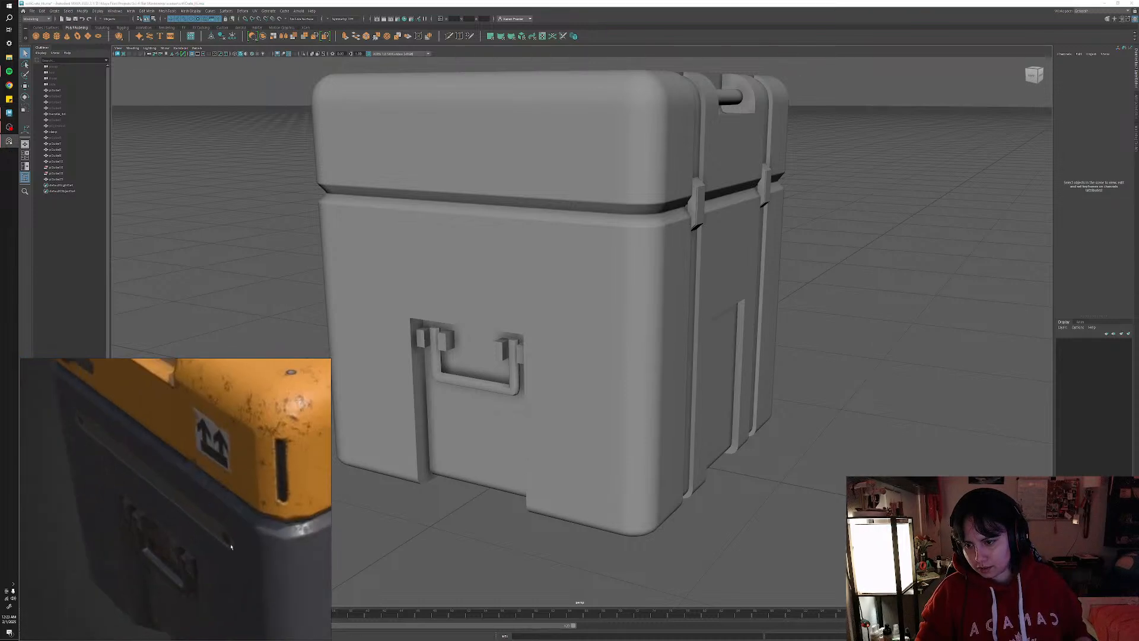
scroll(217, 519, "down", 5)
left_click_drag(256, 447, 195, 503)
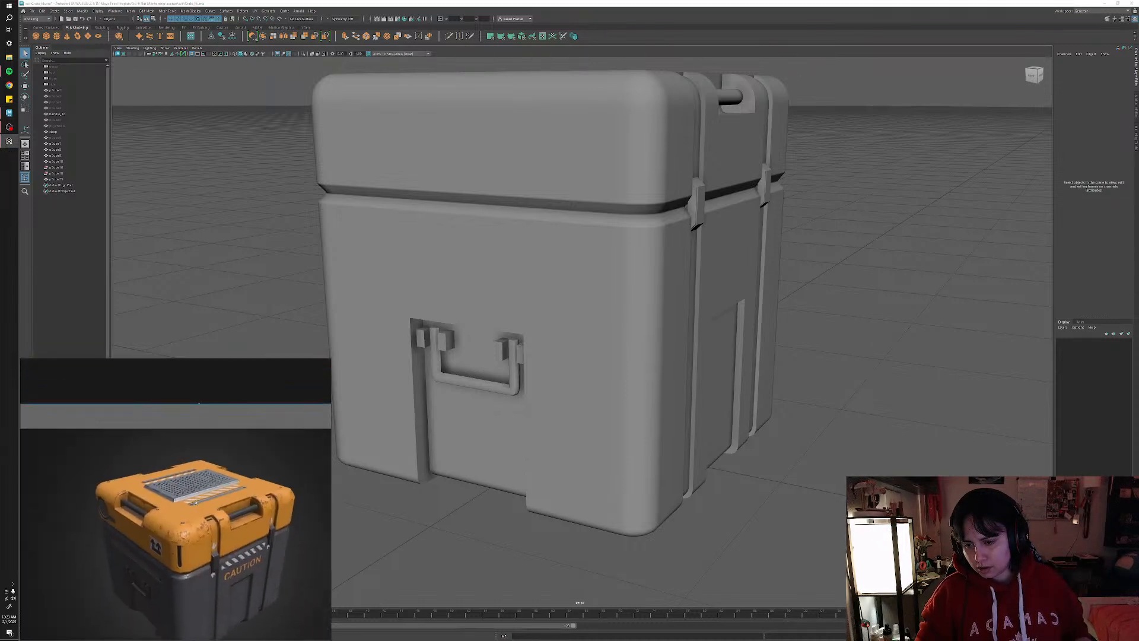
scroll(202, 471, "up", 5)
middle_click_drag(212, 535, 296, 458)
scroll(233, 502, "down", 3)
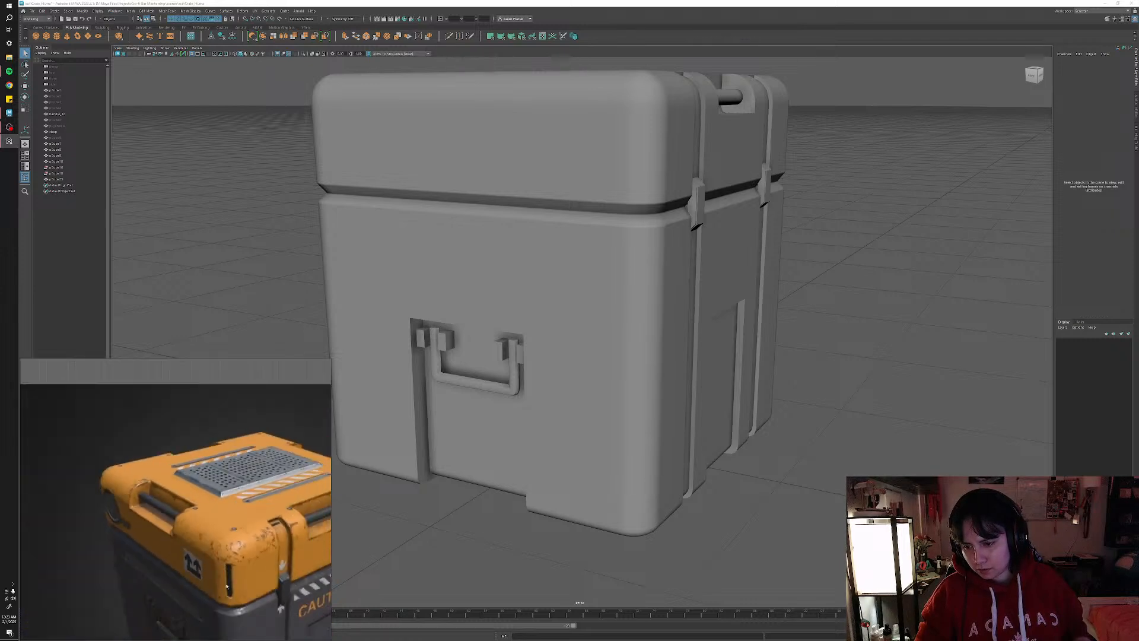
scroll(235, 500, "down", 3)
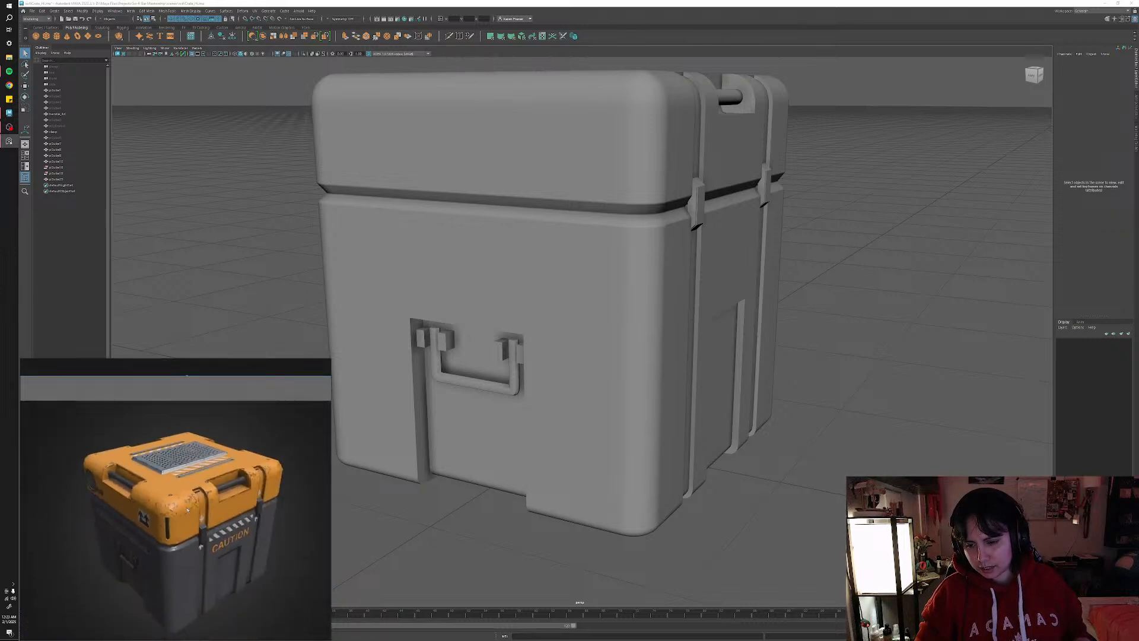
- Frame the whole crate from the reference's three-quarter angle and save the scene
left_click_drag(765, 470, 623, 402, "alt")
scroll(688, 404, "down", 4)
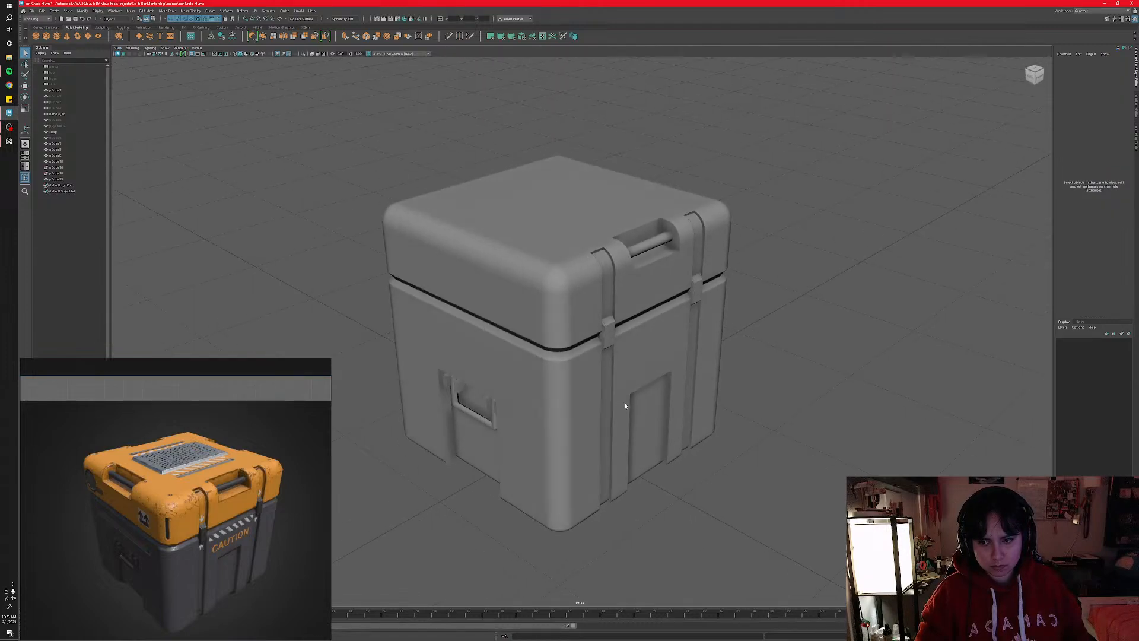
scroll(622, 402, "up", 2)
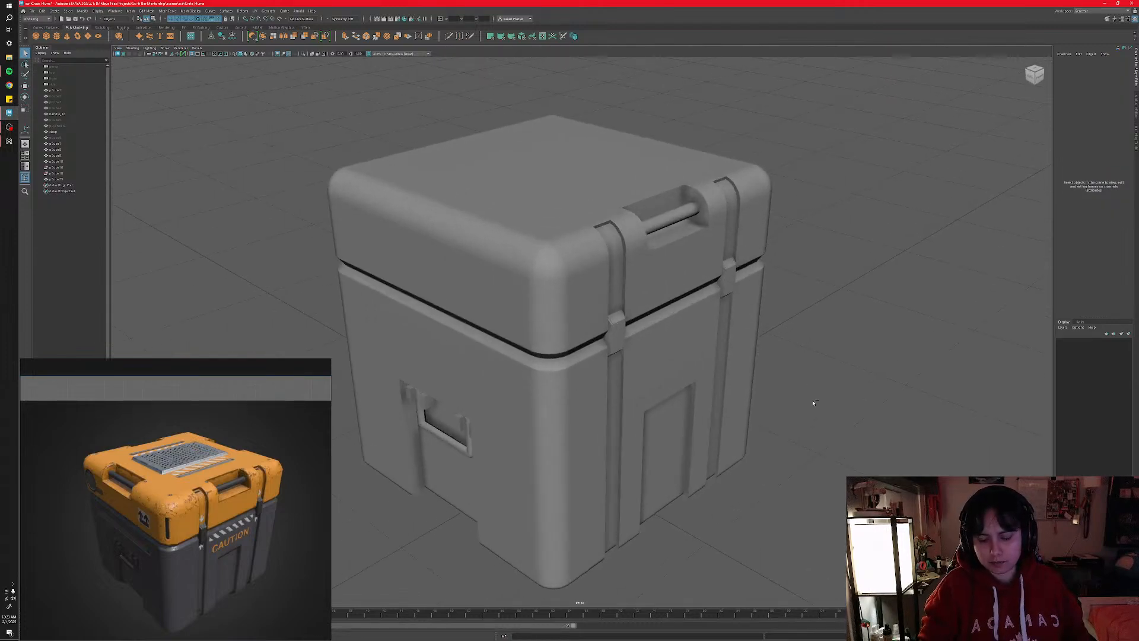
key("ctrl+s")
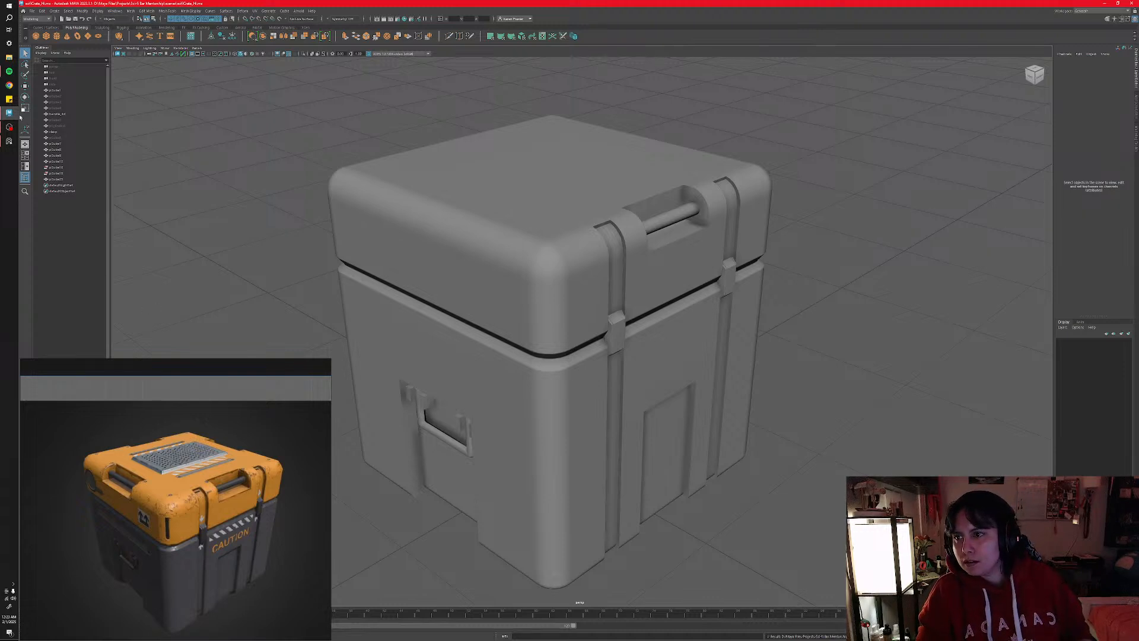
- Check the live stream's status and chat in OBS Studio, then return to Maya
mouse_move(9, 129)
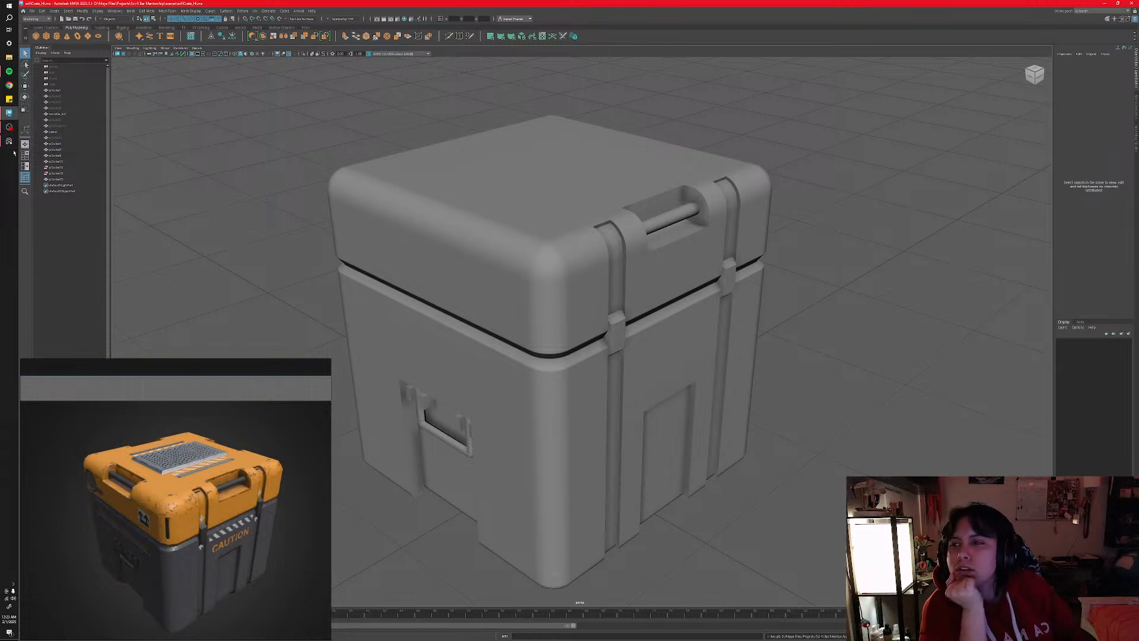
left_click(9, 127)
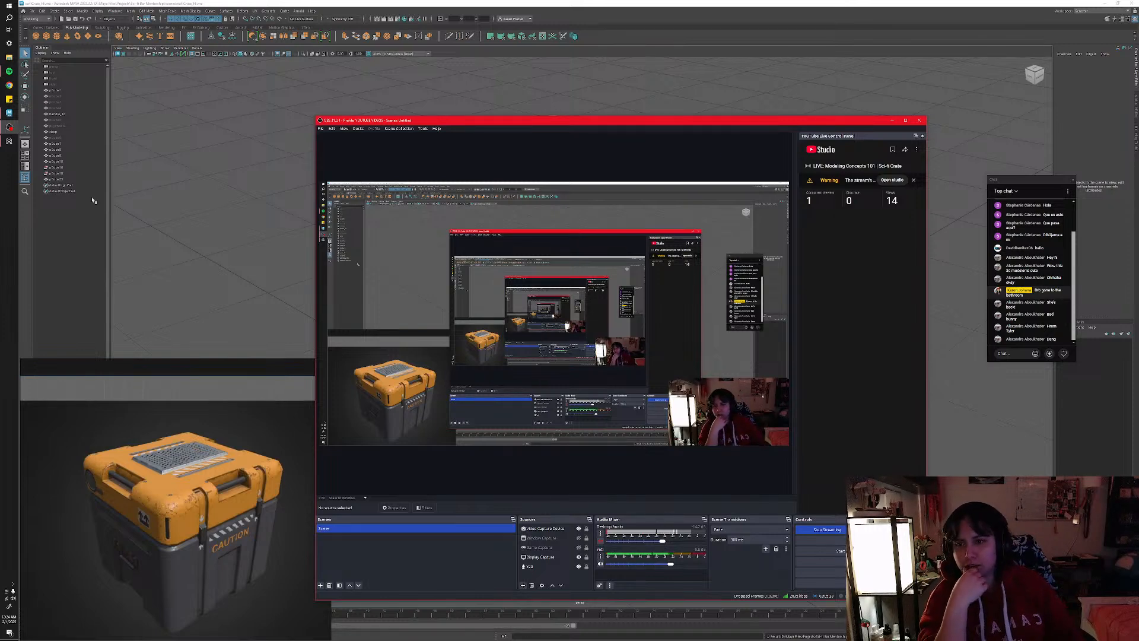
left_click(239, 245)
- Switch to Chrome, close the Adblock Plus page and check the week in Google Calendar, then return to Maya
left_click(9, 85)
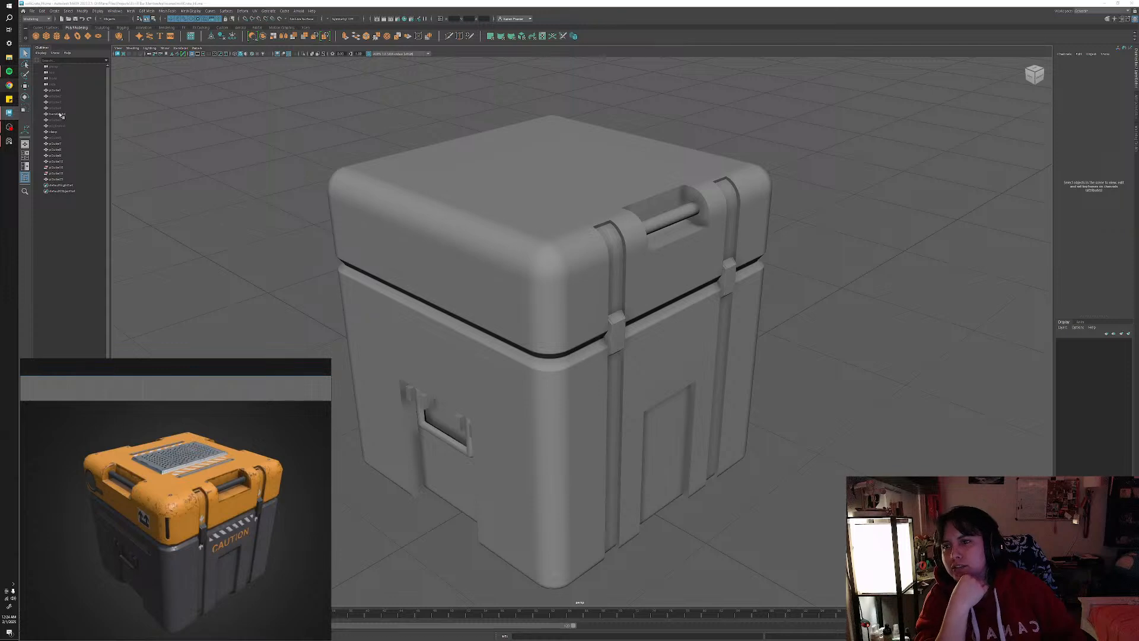
left_click(645, 207)
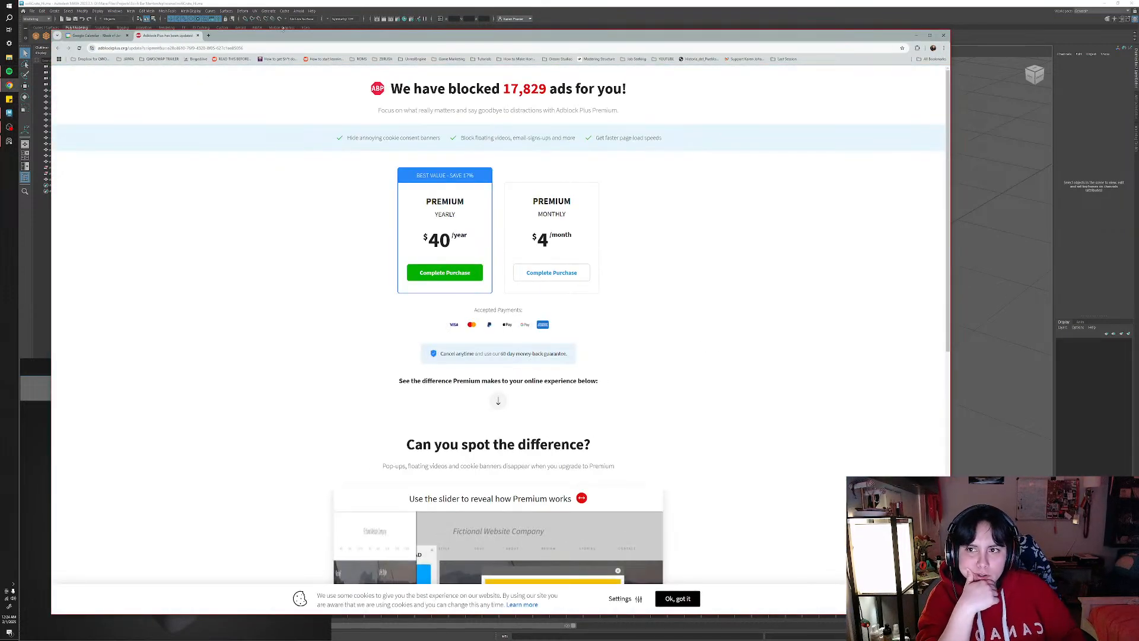
left_click(198, 37)
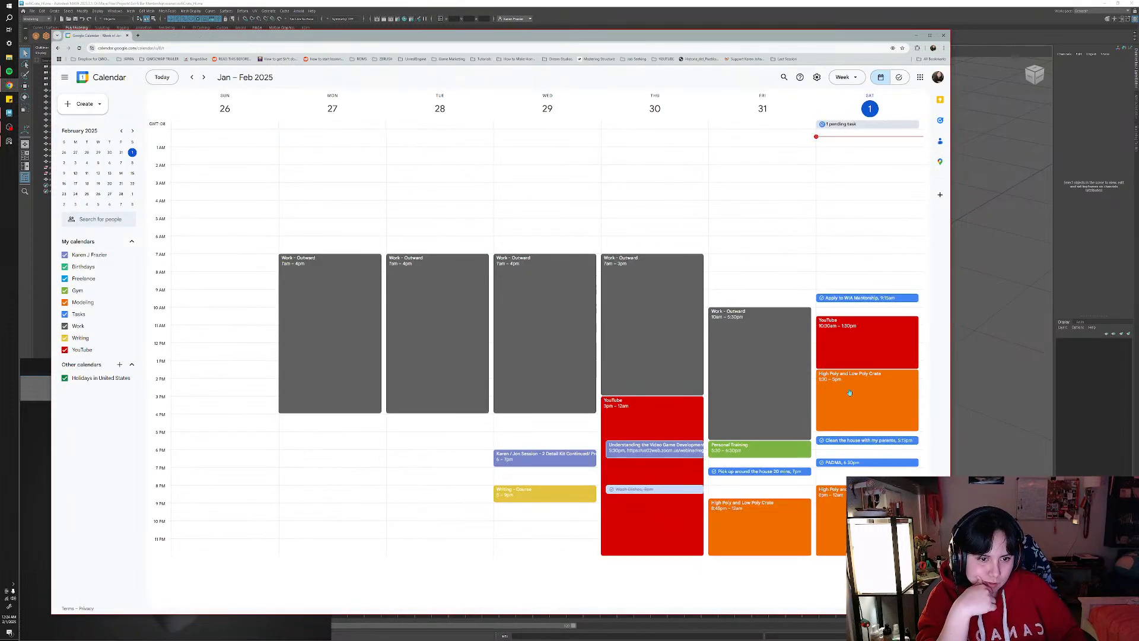
left_click(1000, 391)
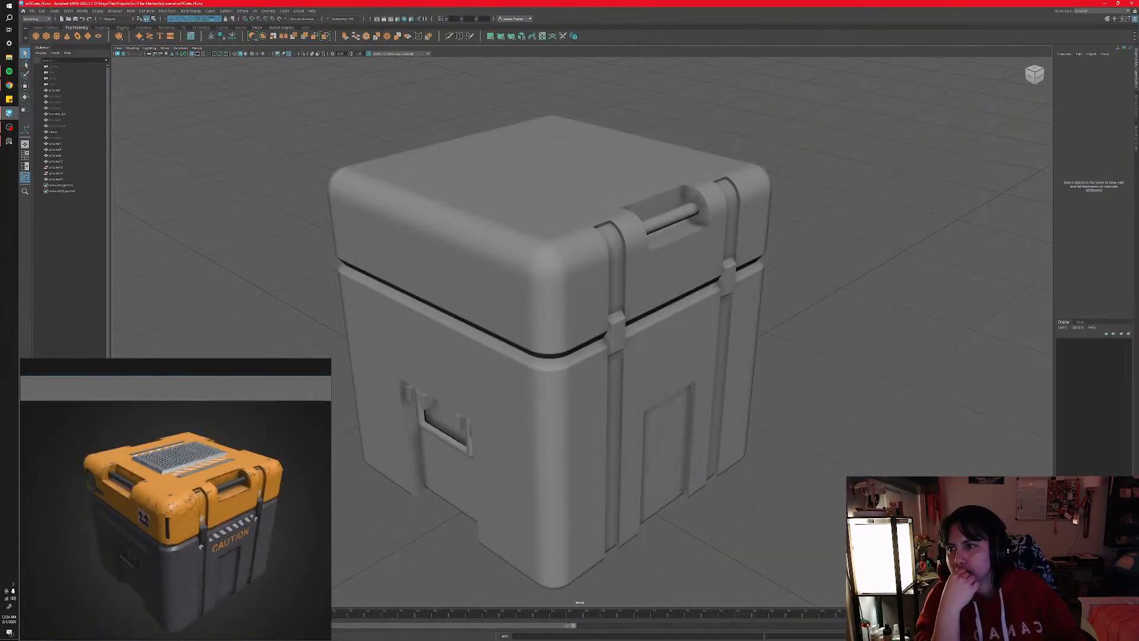
- Bring OBS Studio forward to view the stream preview and chat again
left_click(8, 127)
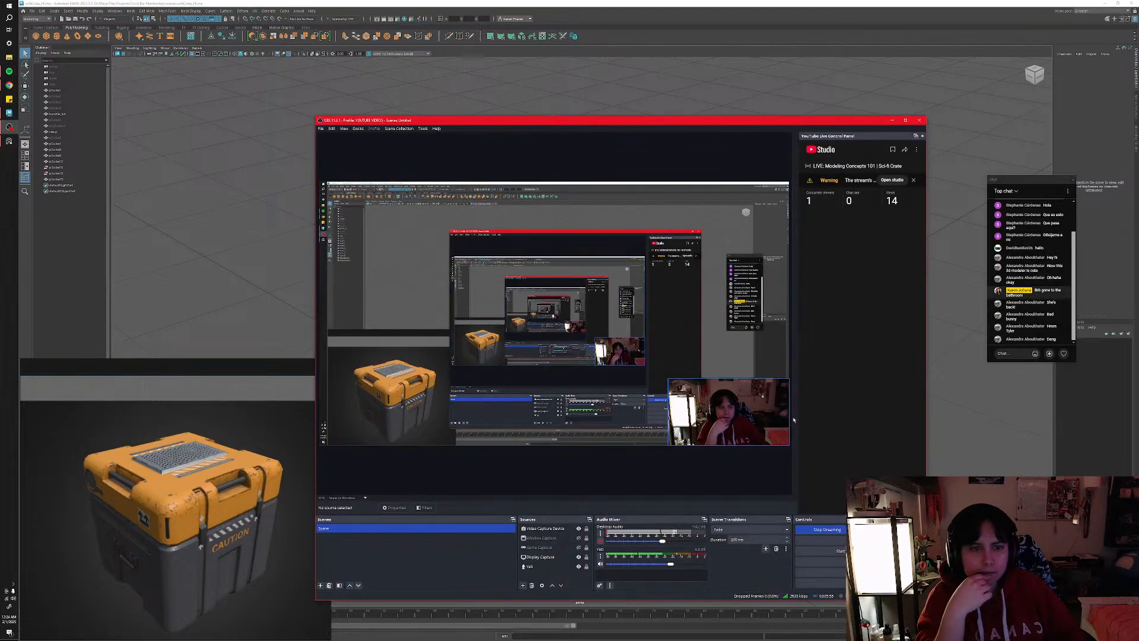